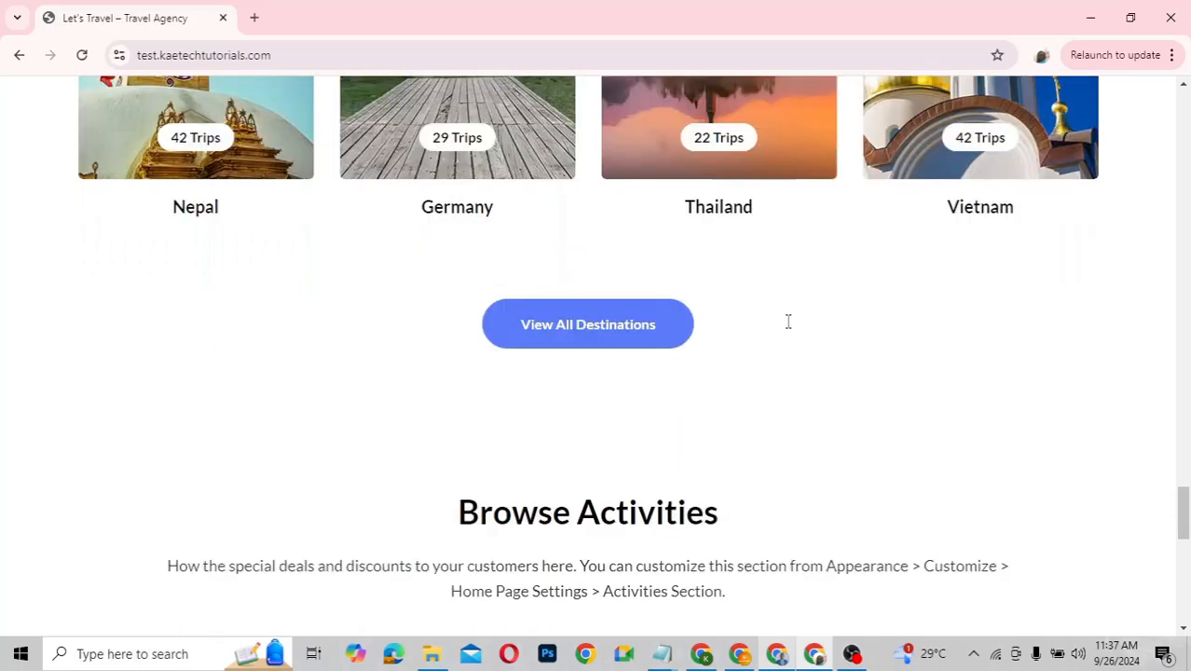
# Scroll through the trip cards on the Let's Travel home page
pyautogui.scroll(6, 787, 321)
pyautogui.scroll(-2, 787, 326)
pyautogui.scroll(-10, 787, 328)
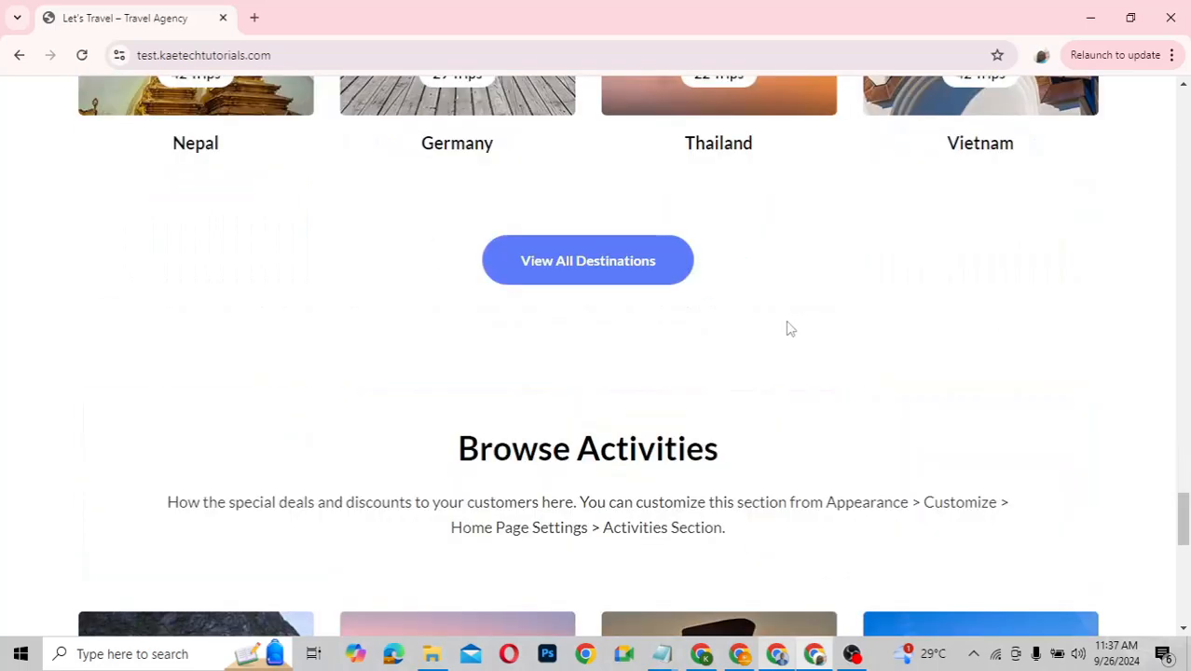
pyautogui.scroll(-5, 788, 328)
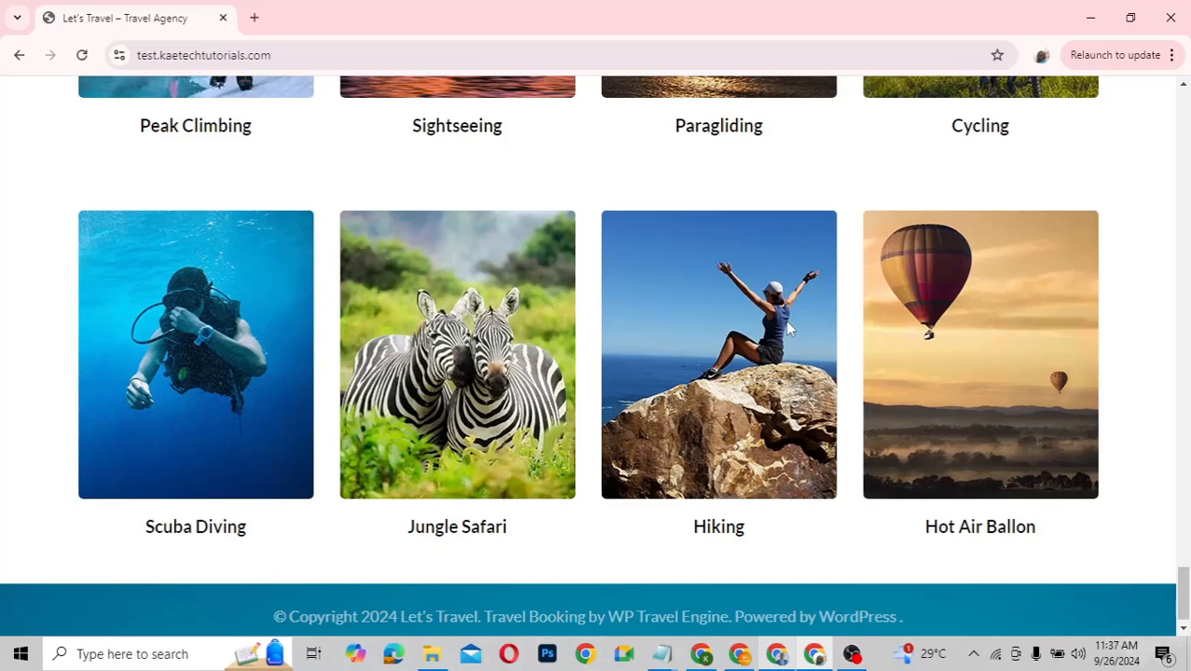
pyautogui.scroll(20, 786, 322)
pyautogui.scroll(6, 788, 331)
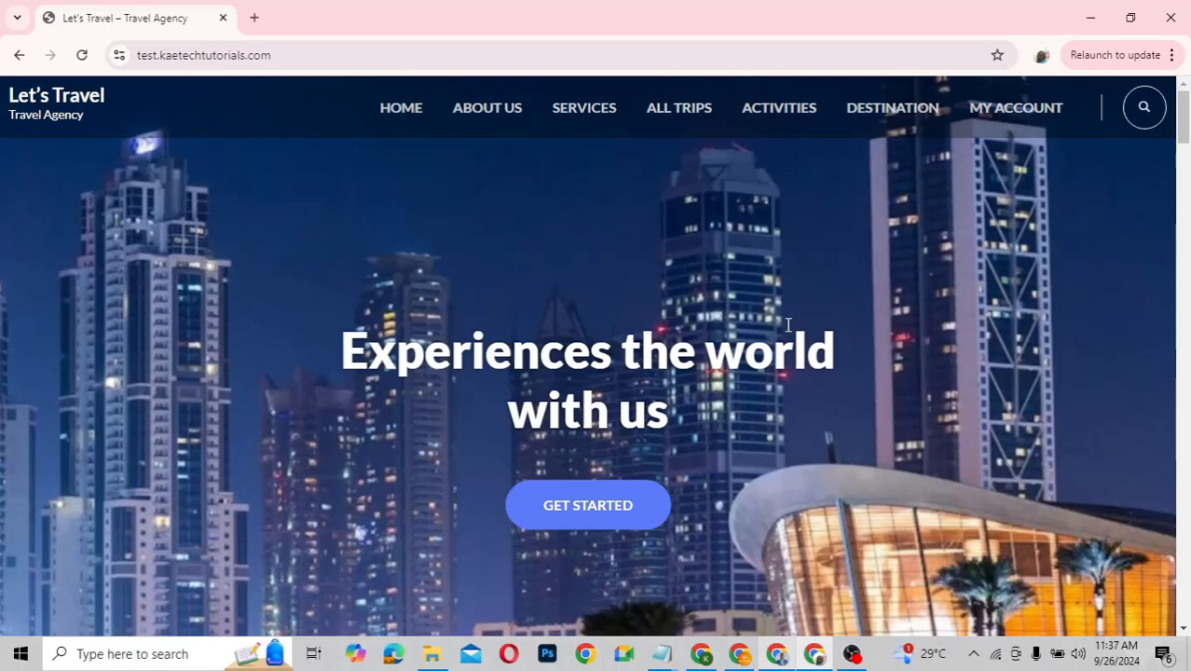
pyautogui.scroll(-8, 788, 324)
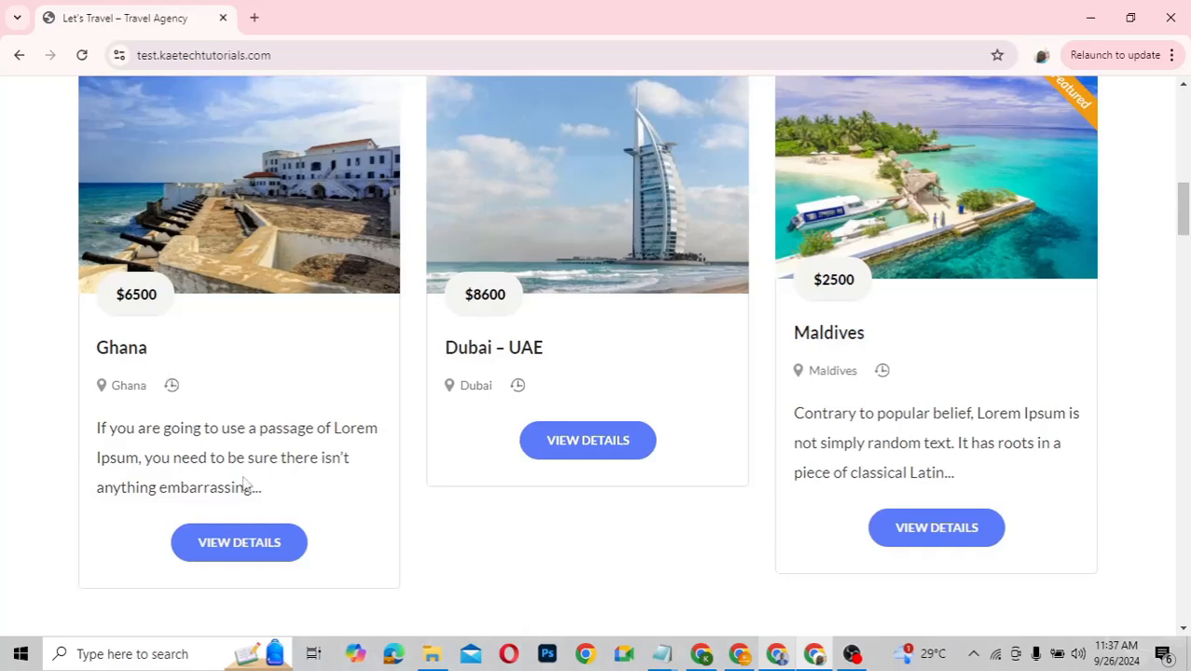
# Open the Ghana trip's details and scroll to its Overview: 5 days/4 nights, $6500 single
pyautogui.click(259, 545)
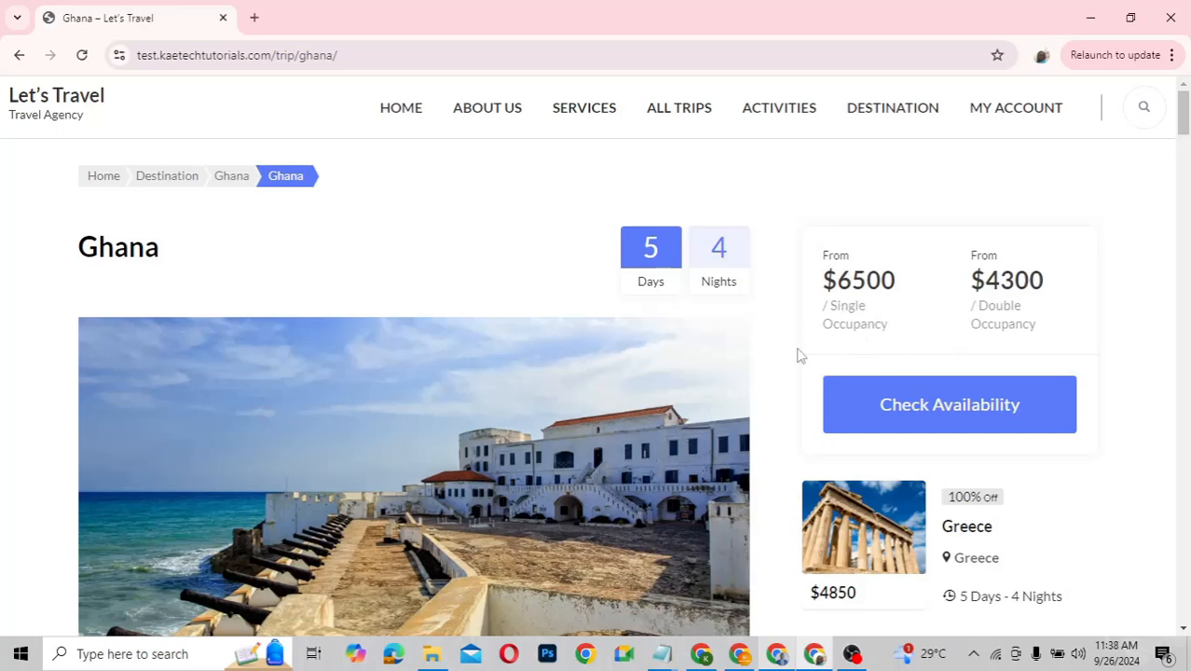
pyautogui.scroll(-3, 590, 556)
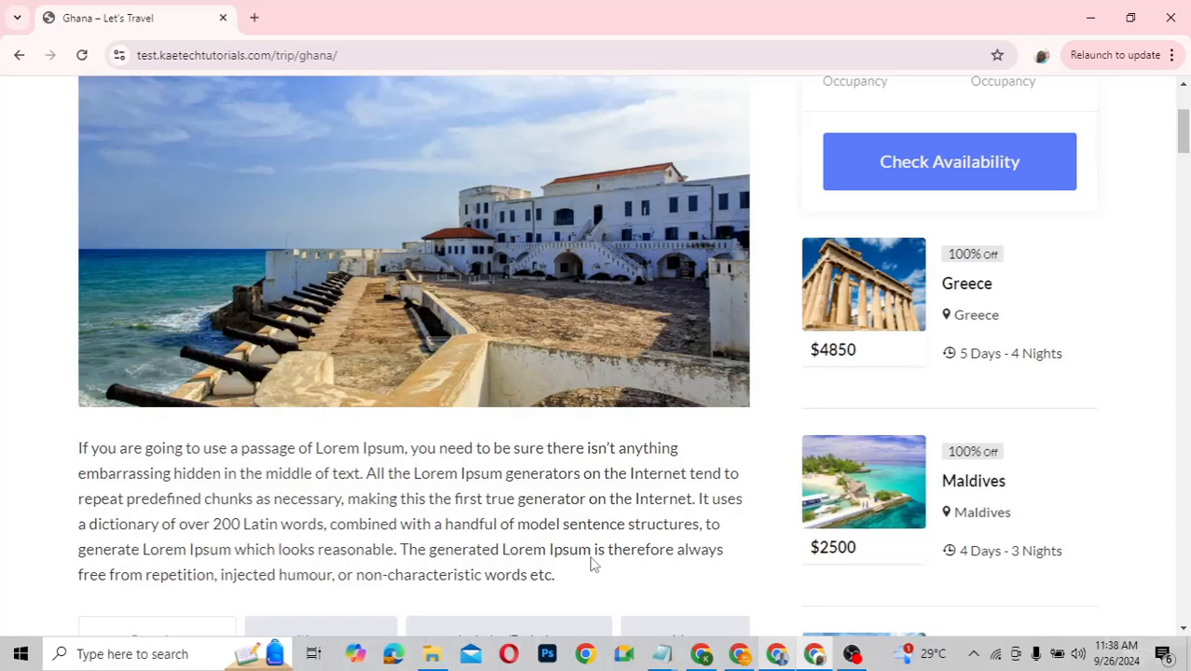
pyautogui.scroll(-3, 590, 564)
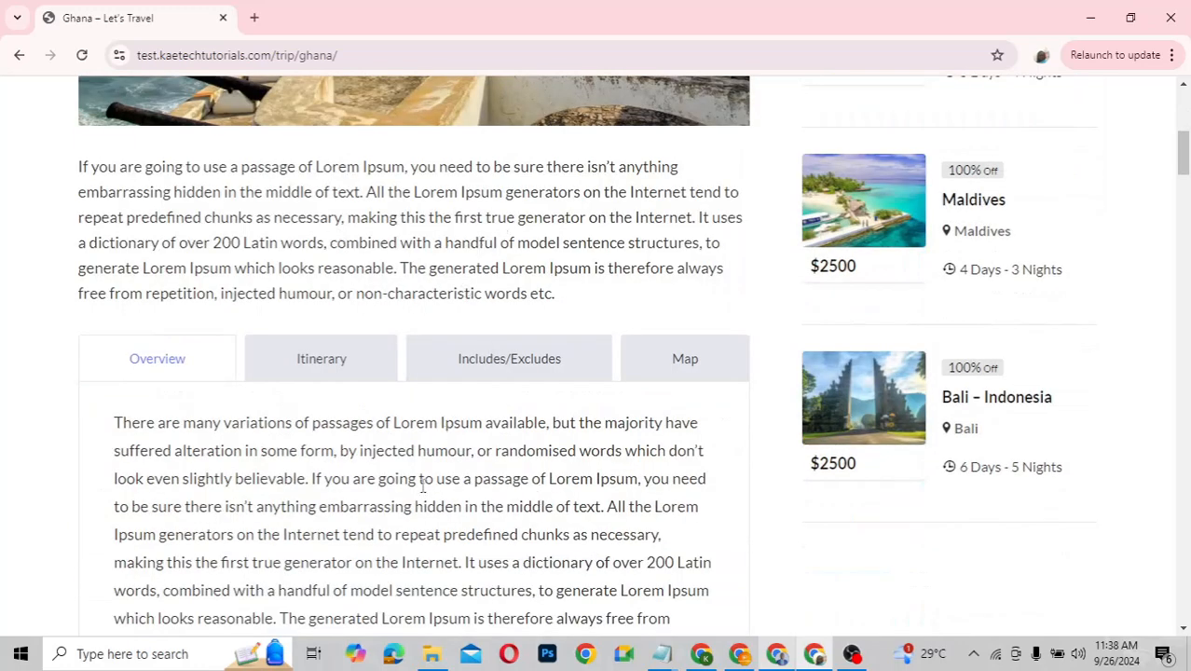
pyautogui.scroll(-2, 423, 485)
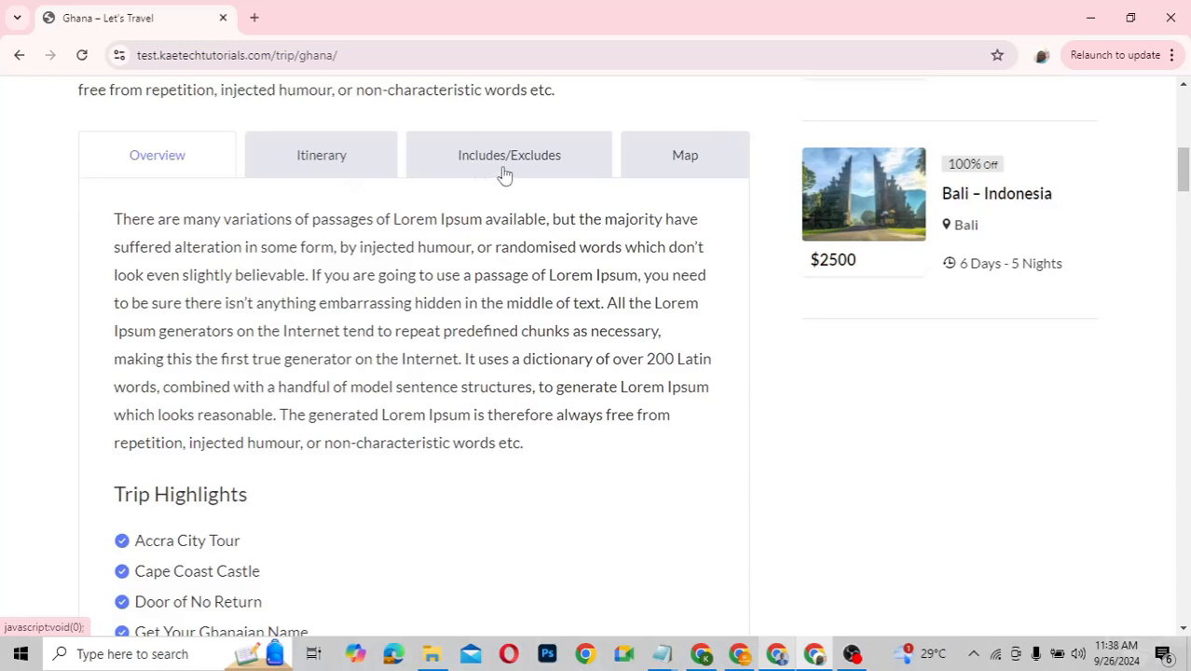
# Show the Ghana trip's day-by-day itinerary
pyautogui.click(306, 176)
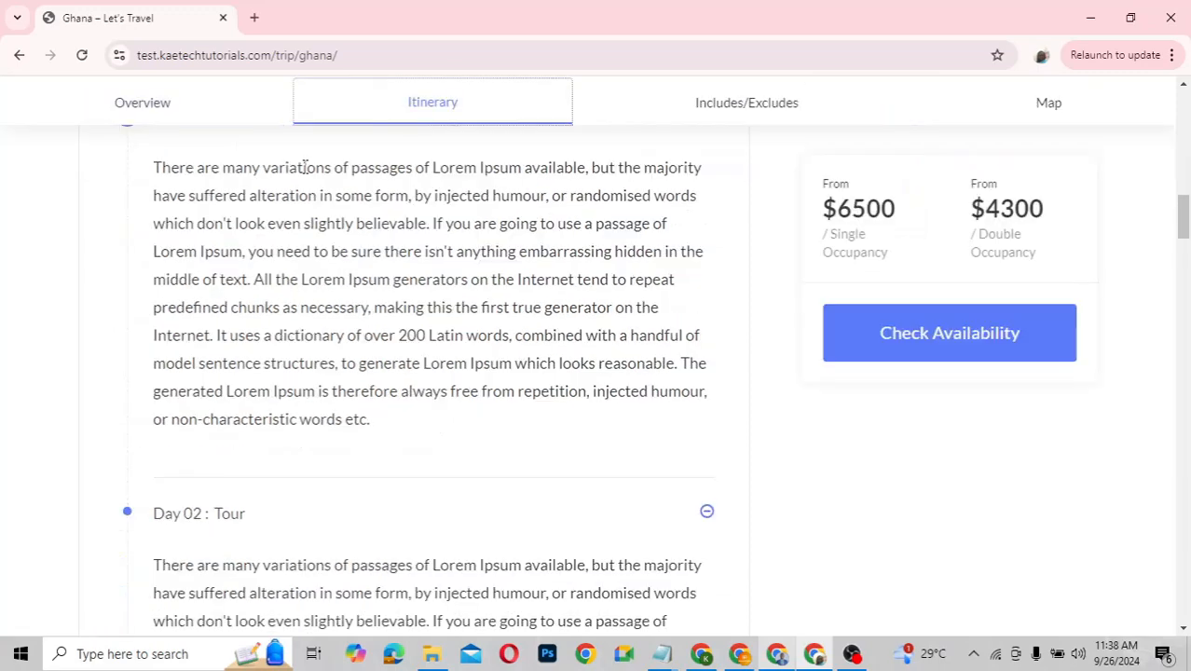
pyautogui.scroll(-5, 452, 313)
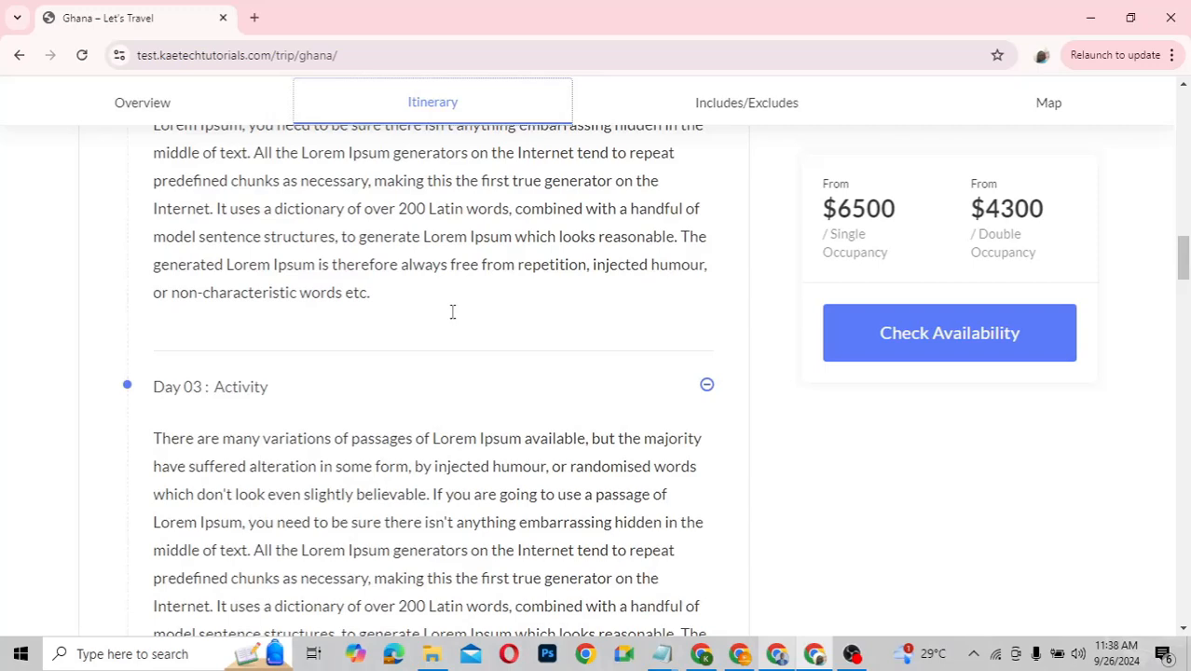
pyautogui.scroll(1, 452, 262)
pyautogui.scroll(-4, 452, 262)
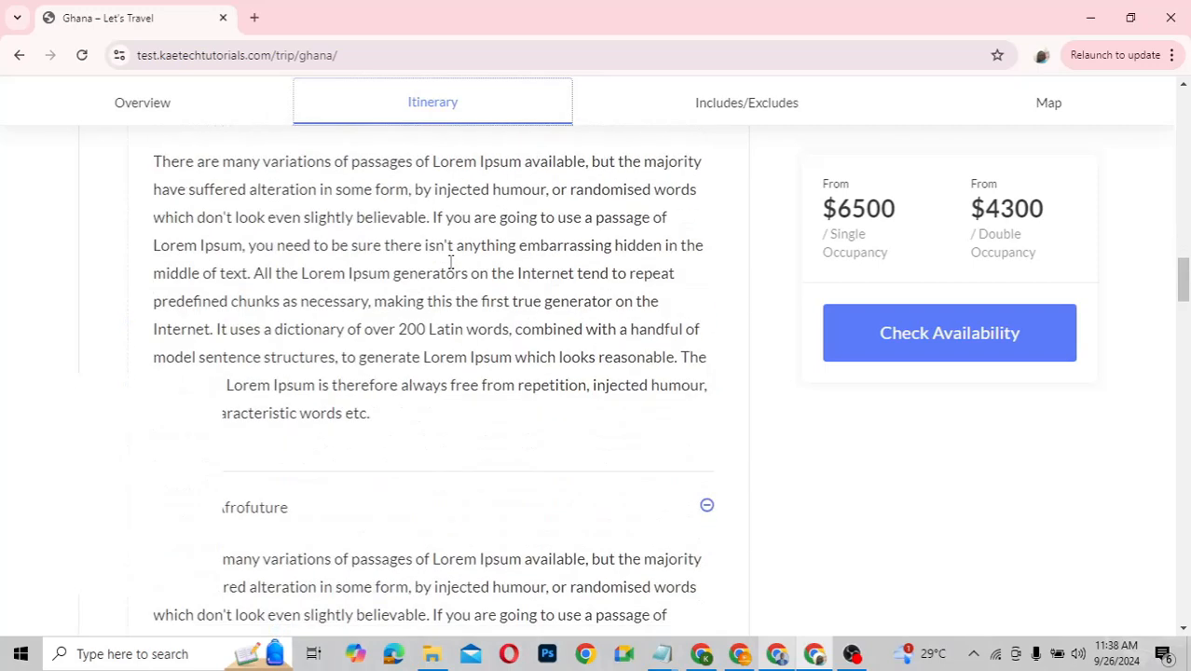
# Review what the Ghana trip includes and excludes
pyautogui.click(730, 105)
pyautogui.scroll(2, 493, 241)
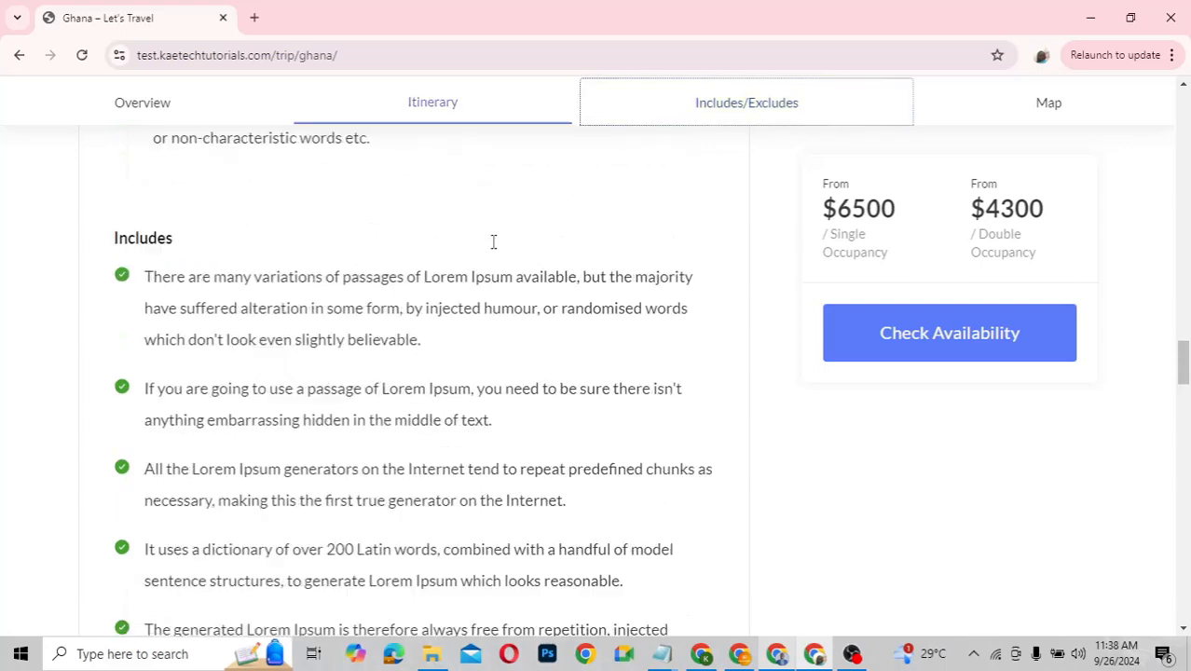
pyautogui.scroll(-2, 494, 248)
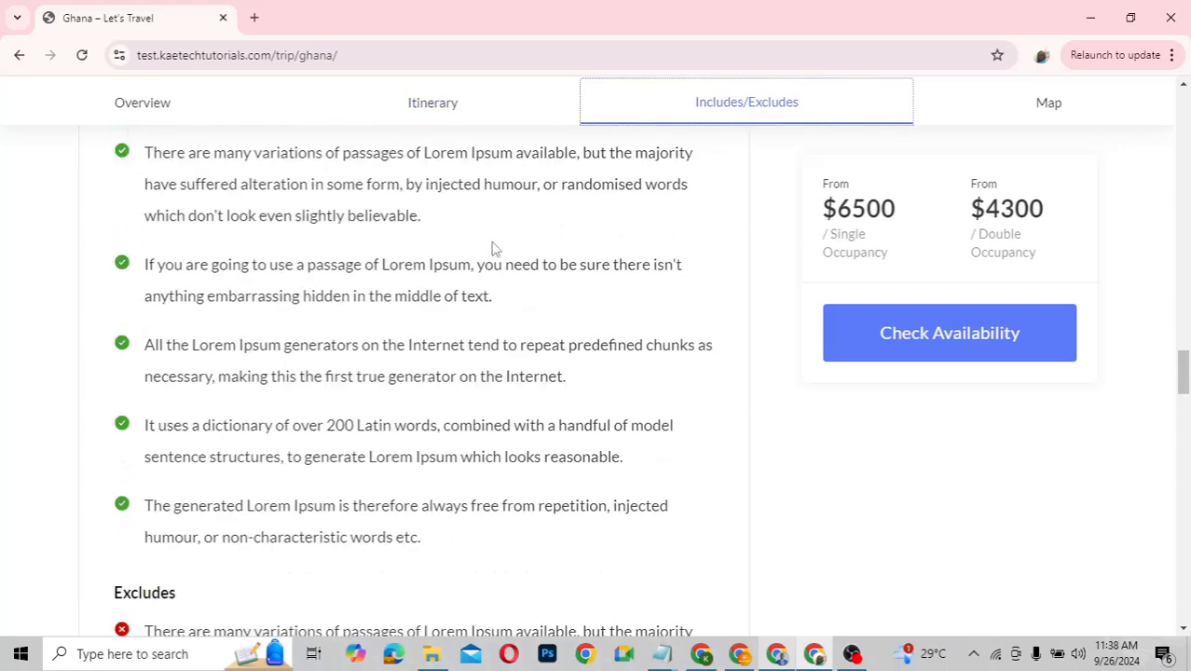
pyautogui.scroll(-1, 494, 248)
pyautogui.scroll(-4, 495, 248)
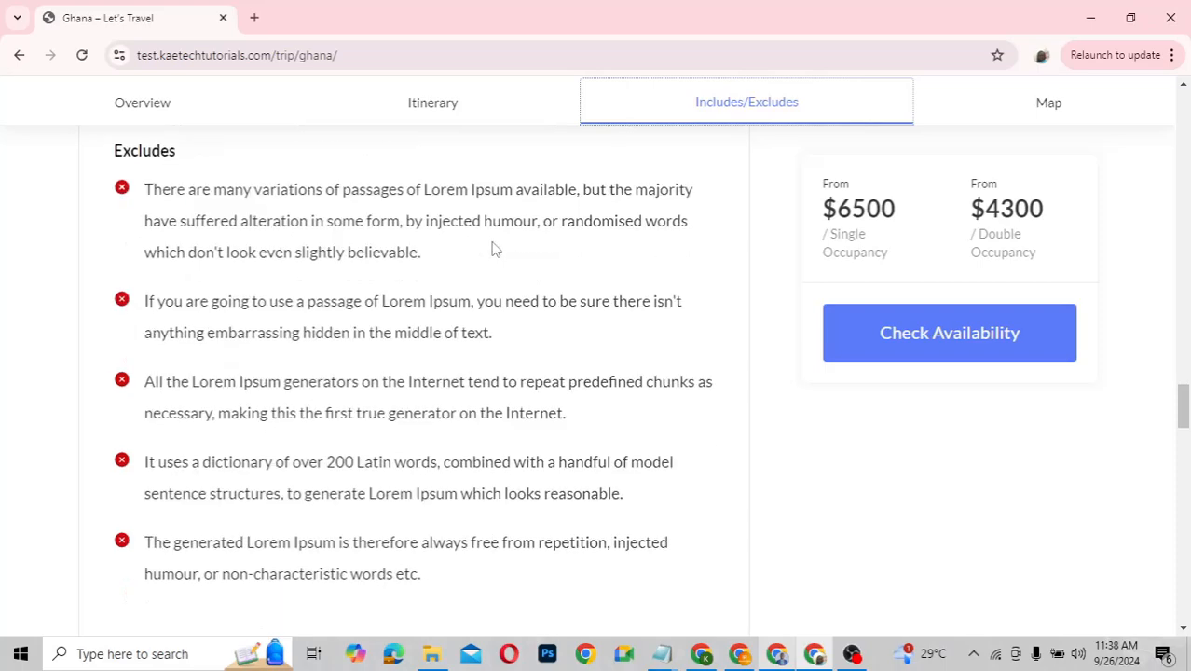
# View the Accra location map and scroll down through the trip enquiry form
pyautogui.click(1048, 113)
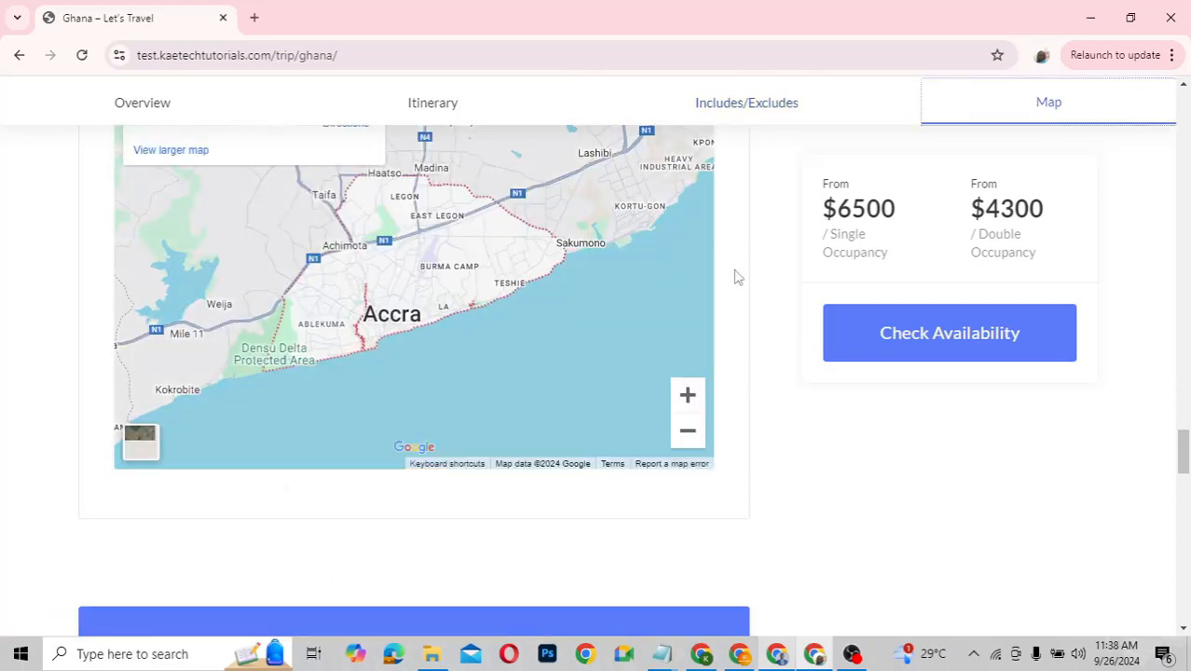
pyautogui.scroll(2, 736, 276)
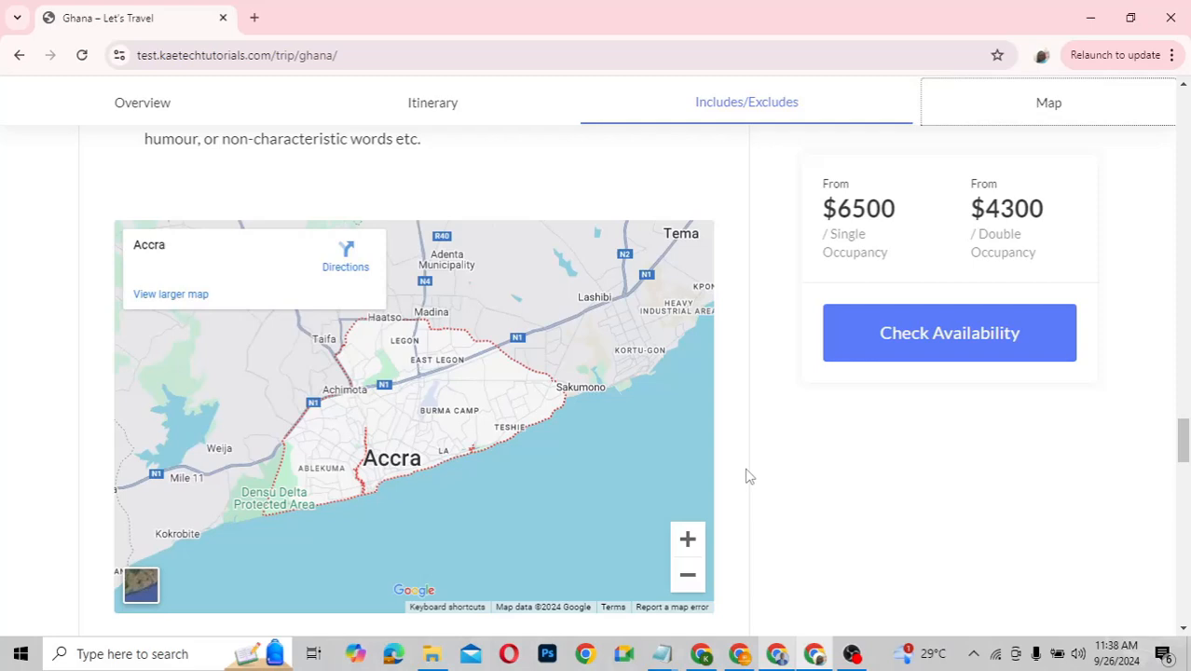
pyautogui.scroll(-5, 745, 476)
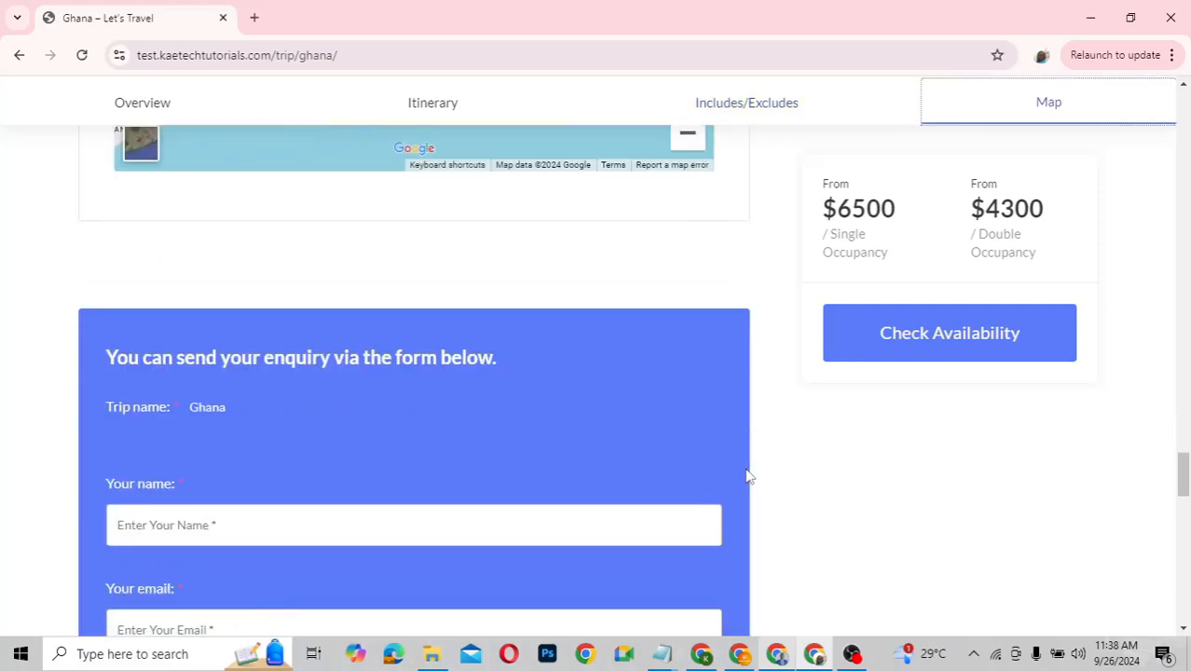
pyautogui.scroll(-2, 746, 477)
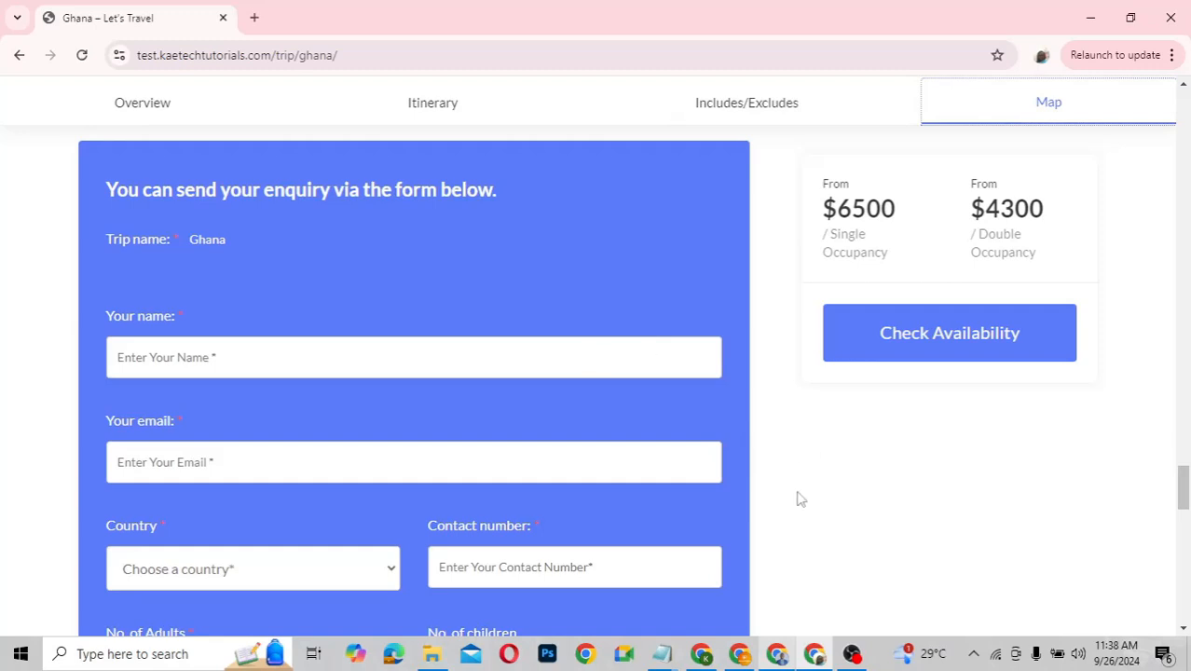
pyautogui.scroll(-1, 797, 506)
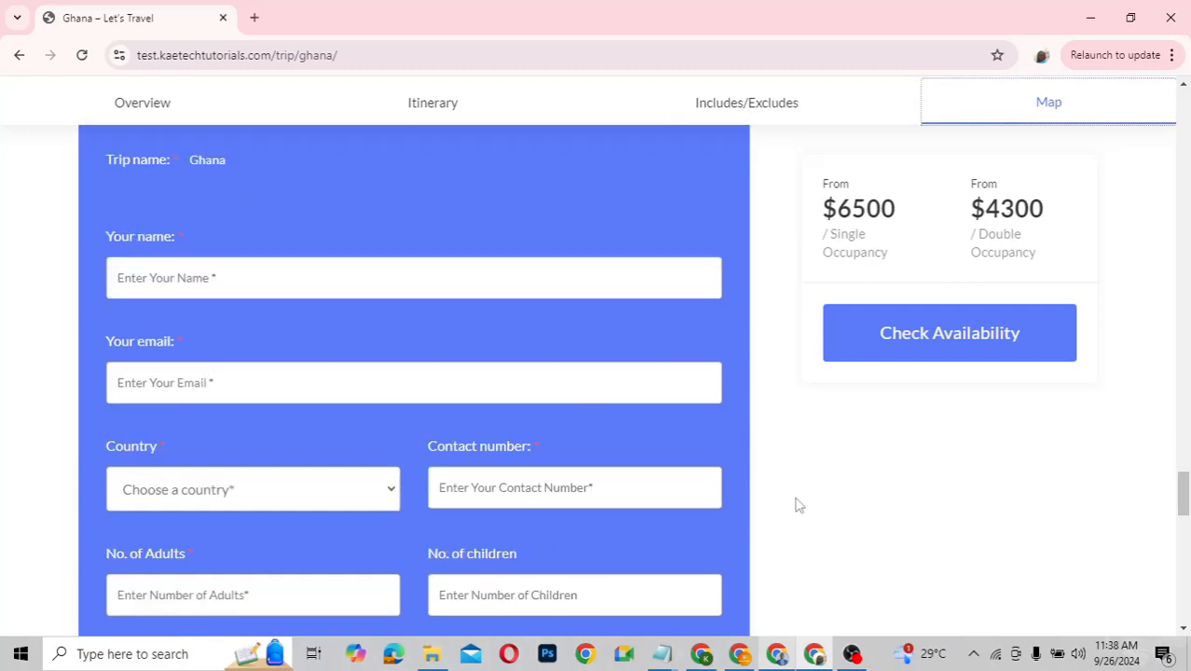
pyautogui.scroll(-6, 797, 505)
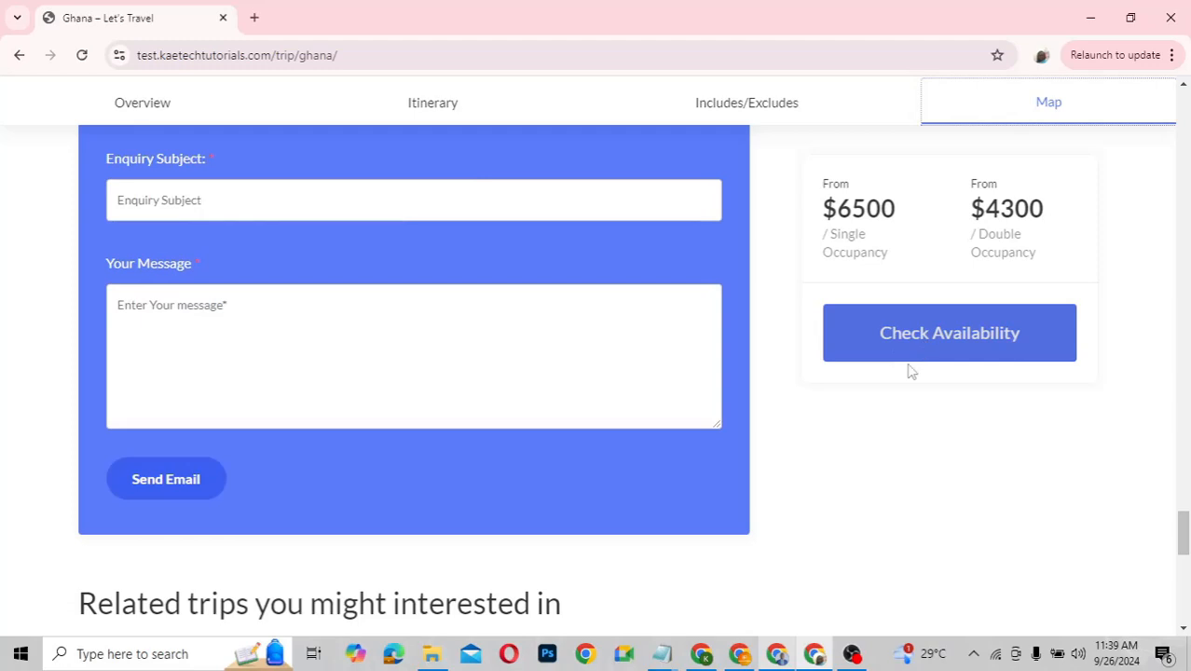
# Open the Ghana booking window and set the starting date to October 2, 2024
pyautogui.click(963, 344)
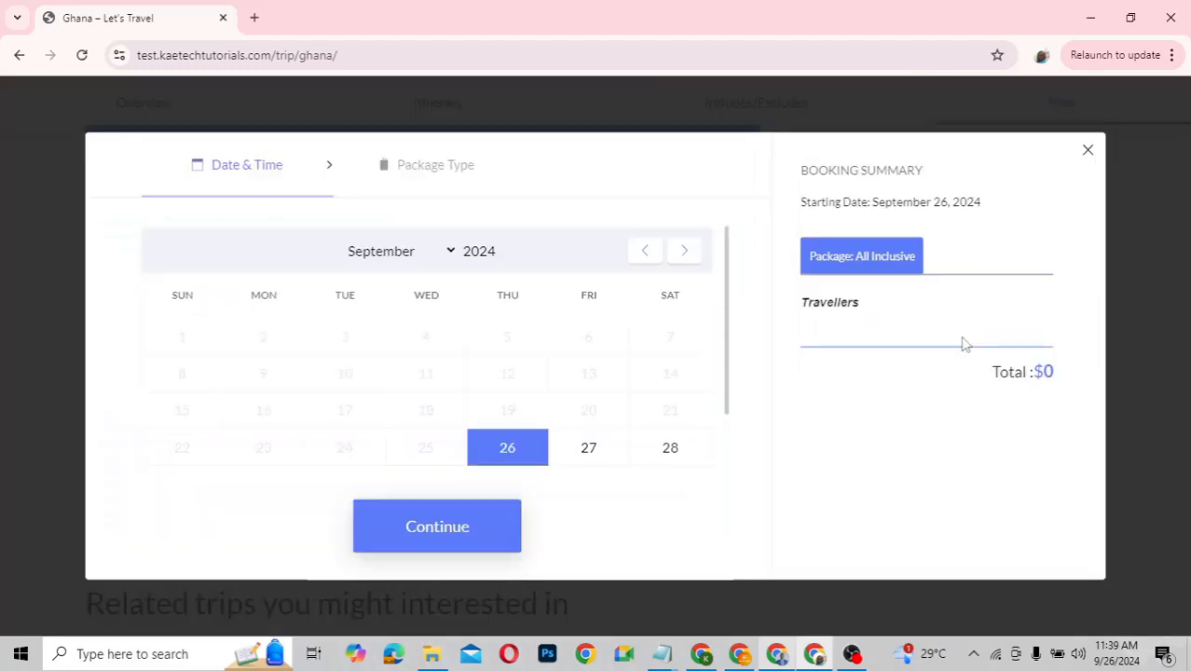
pyautogui.click(602, 464)
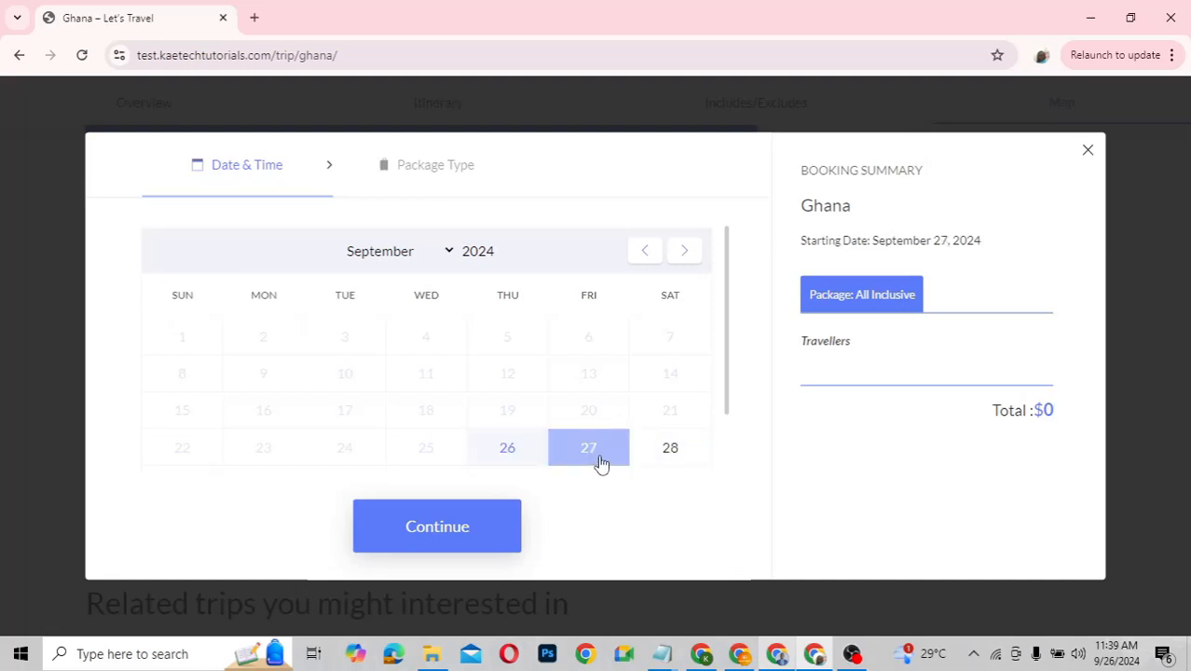
pyautogui.click(685, 260)
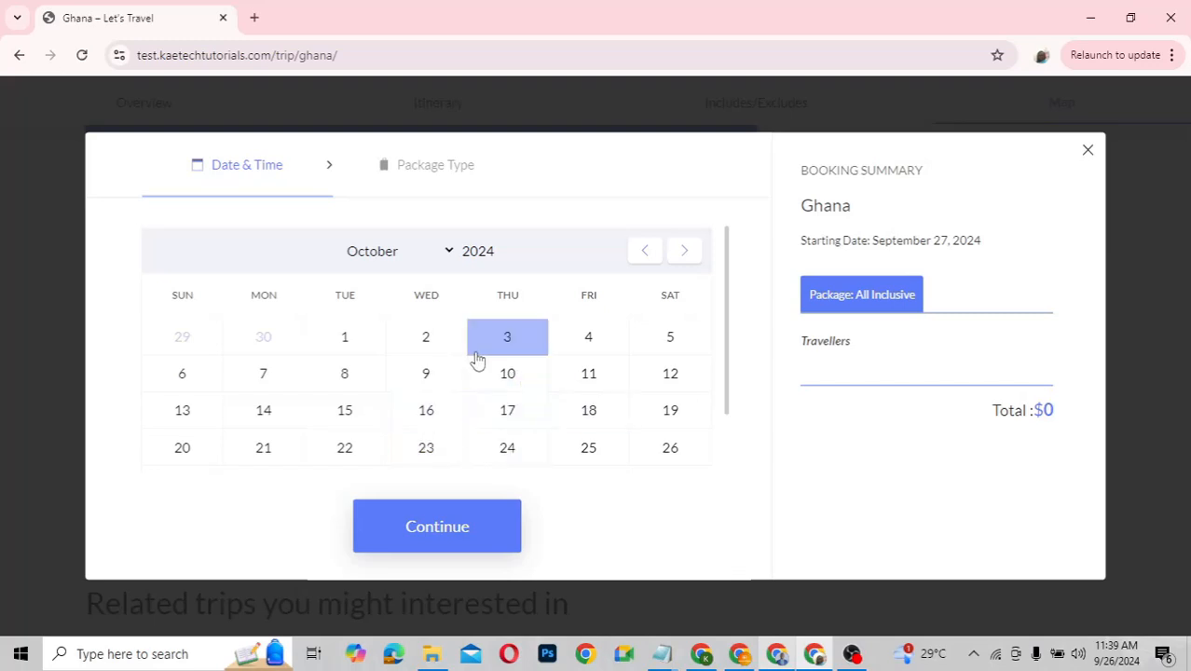
pyautogui.click(437, 344)
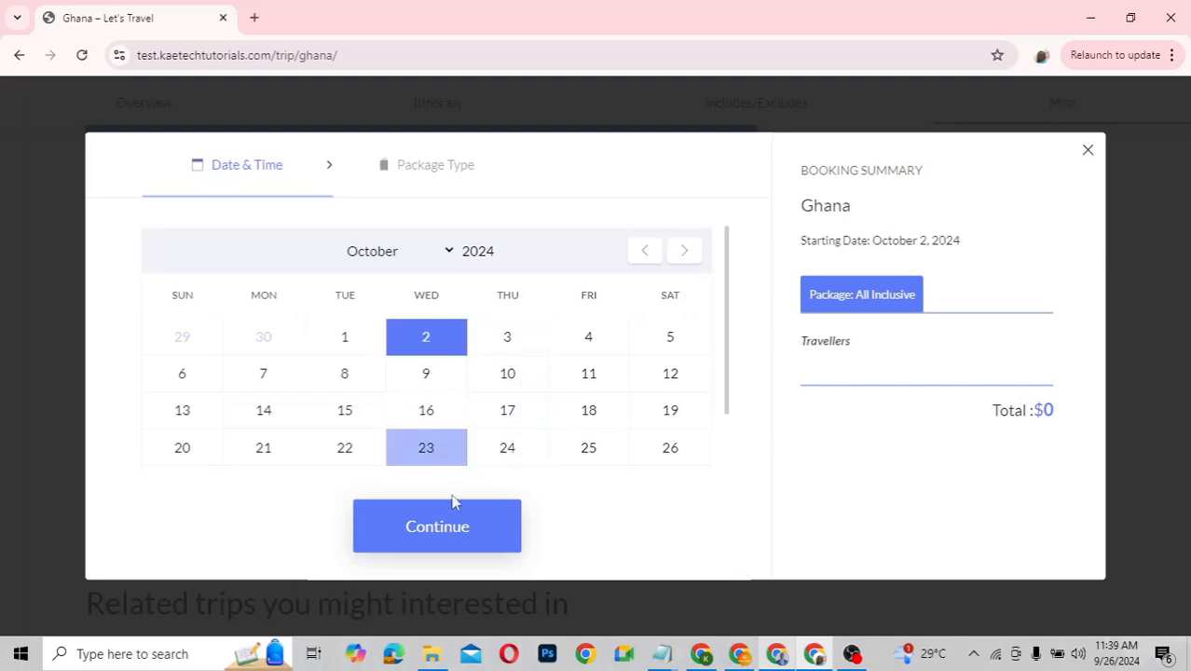
# Compare the All Inclusive and Accommodation And Tour package prices for the Ghana trip
pyautogui.click(442, 528)
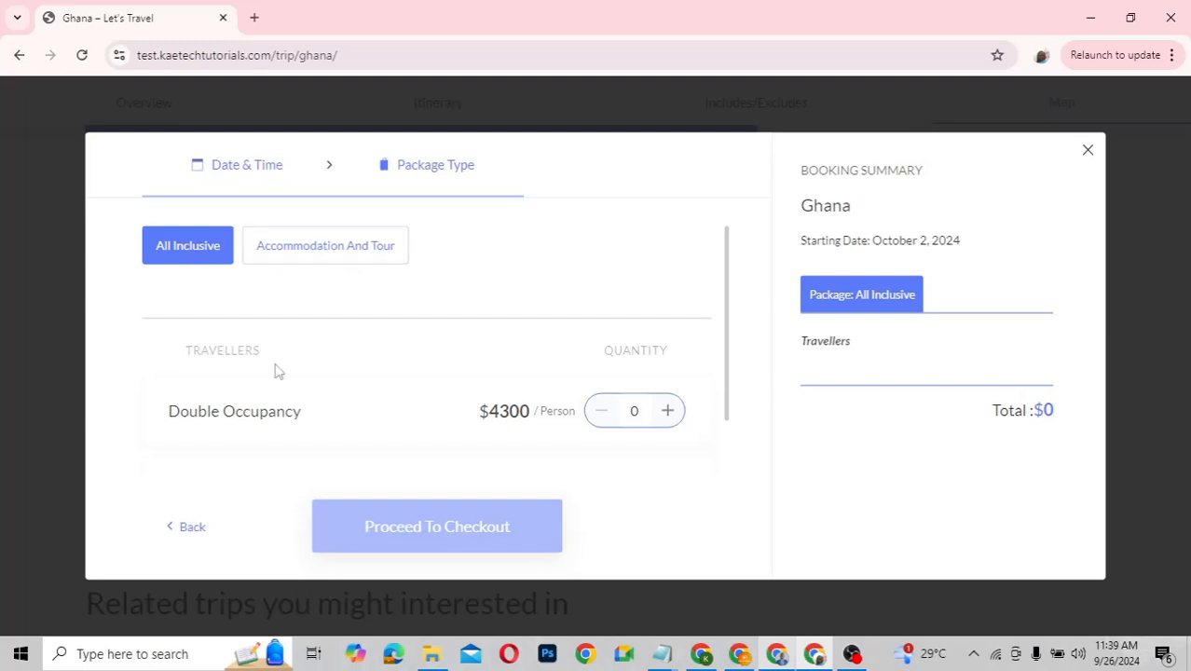
pyautogui.scroll(-2, 275, 371)
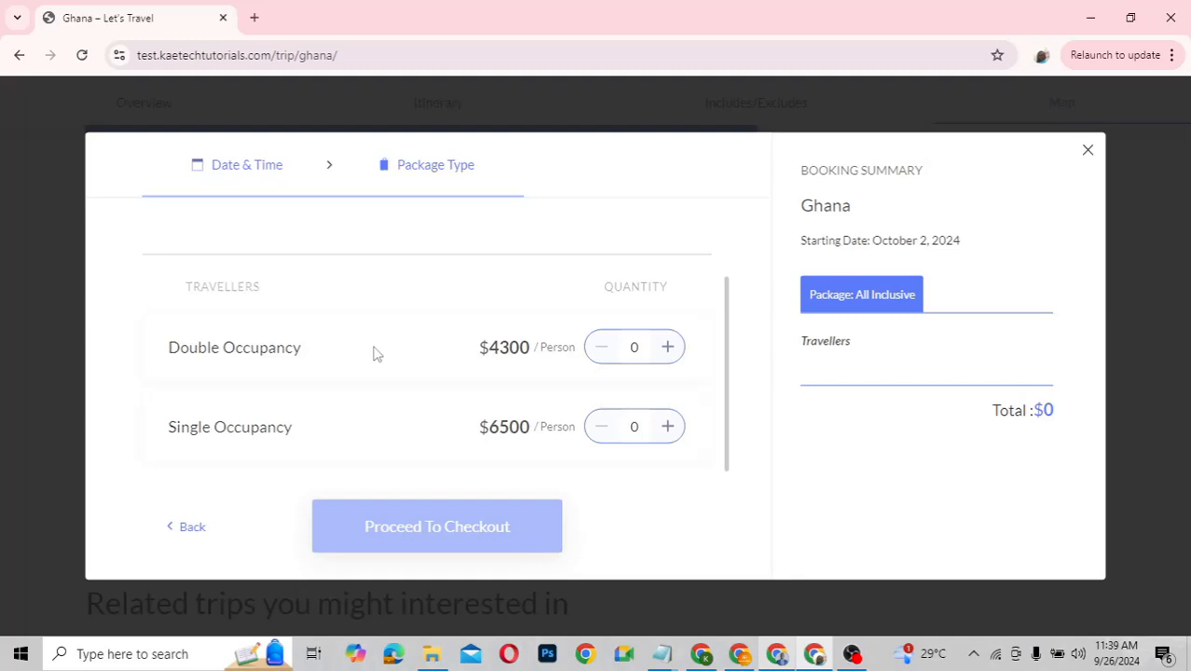
pyautogui.scroll(1, 348, 342)
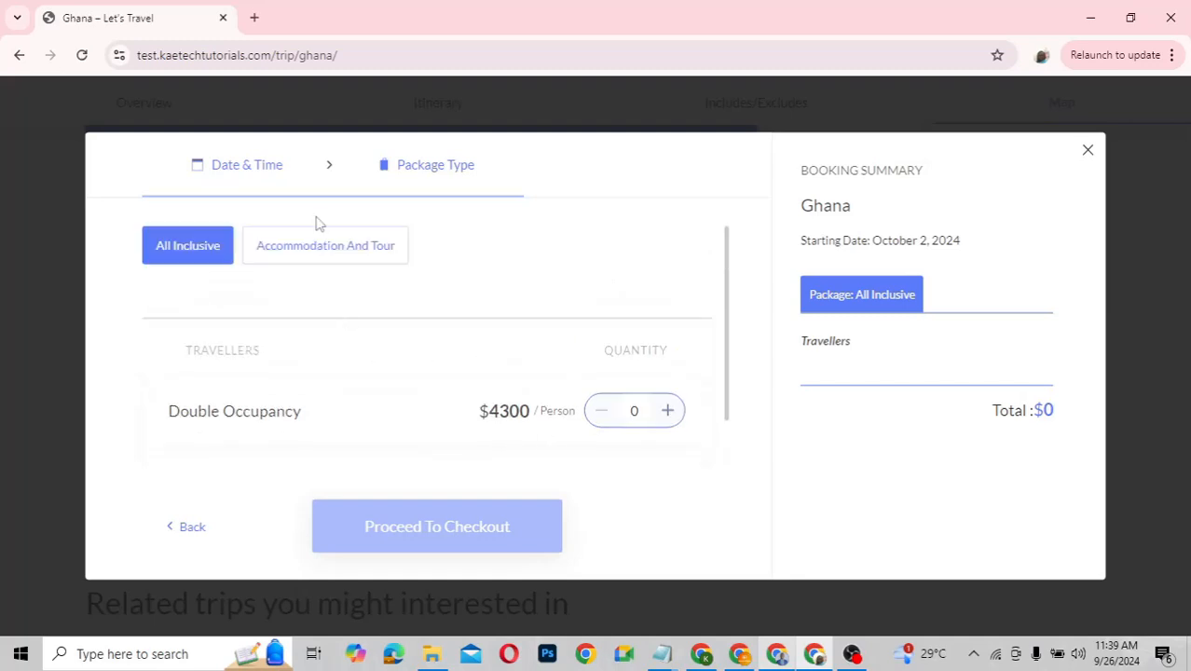
pyautogui.click(318, 252)
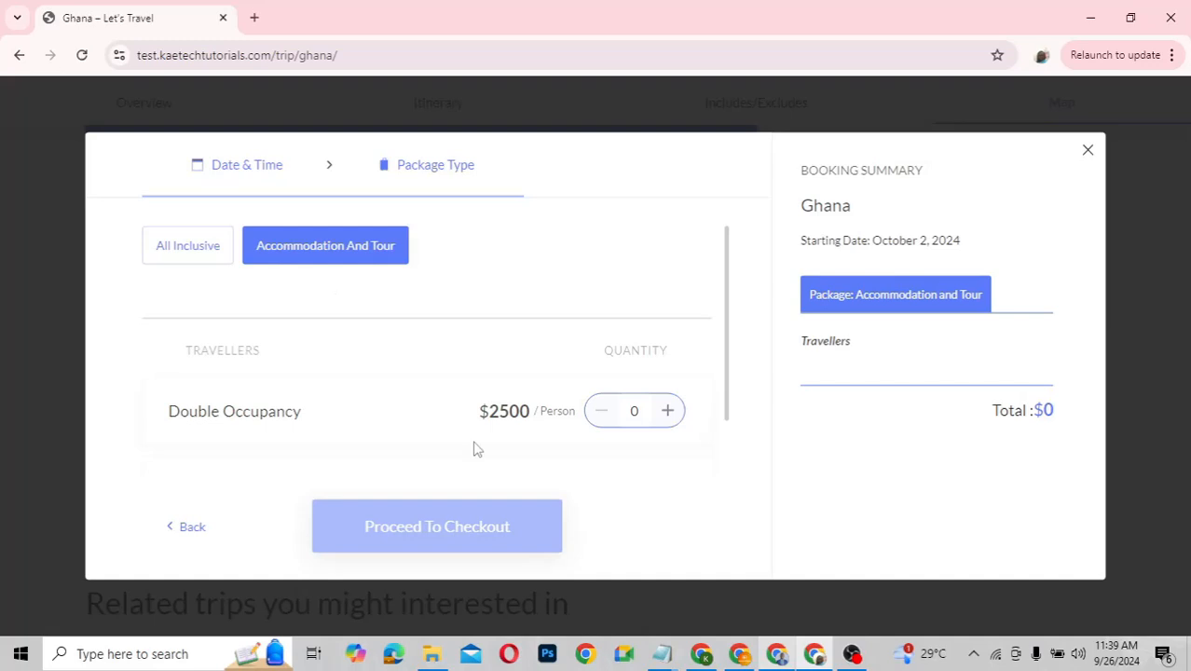
pyautogui.click(189, 254)
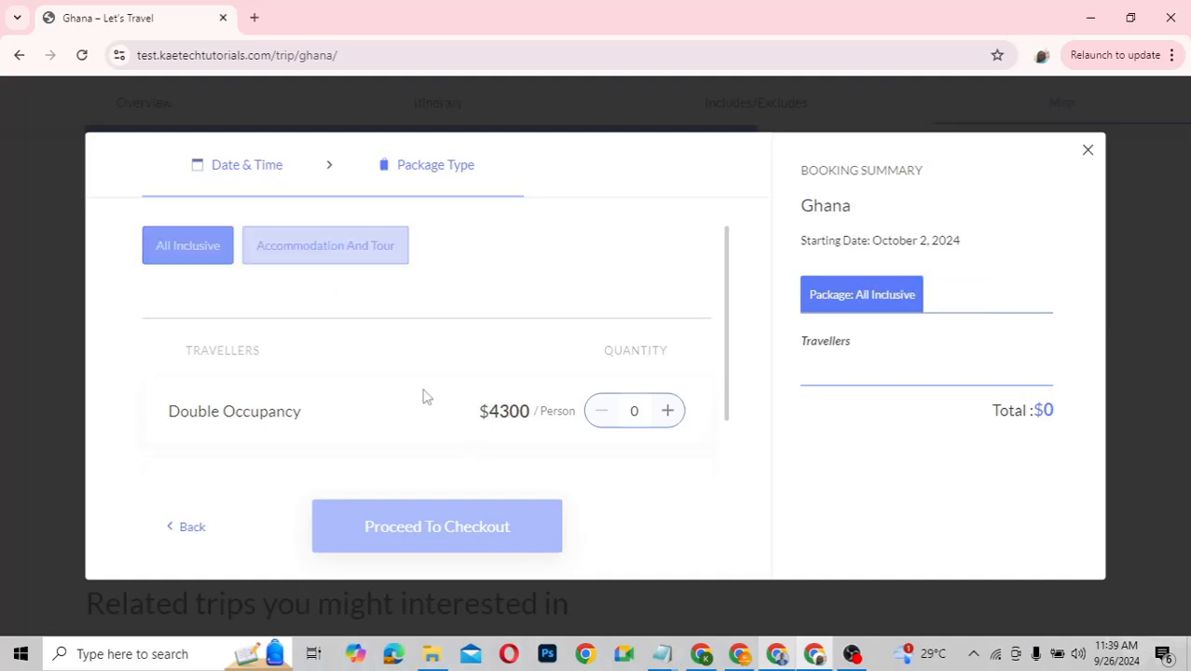
pyautogui.click(316, 251)
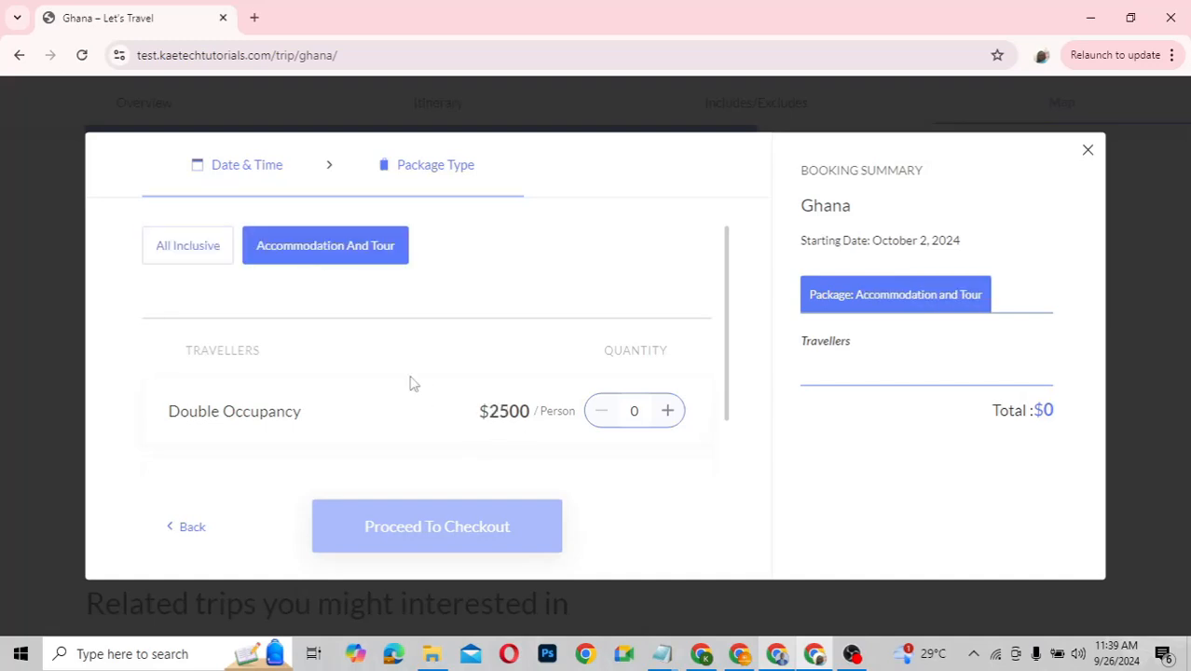
pyautogui.scroll(-1, 413, 383)
pyautogui.scroll(1, 413, 384)
pyautogui.scroll(-1, 410, 382)
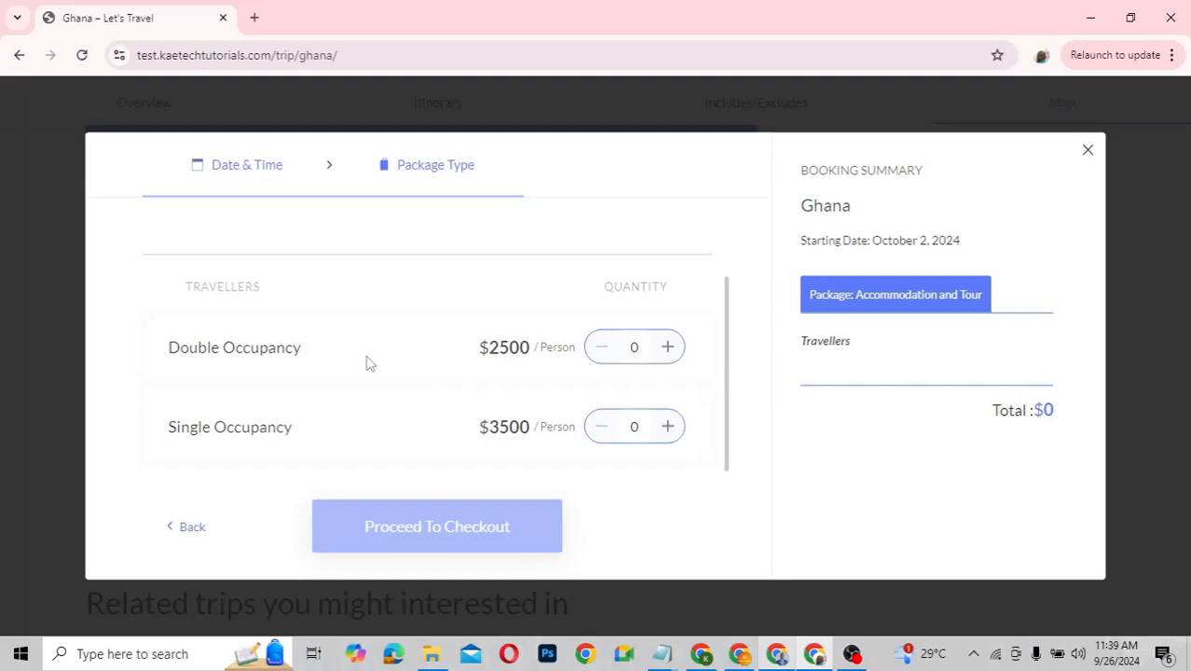
pyautogui.scroll(2, 369, 364)
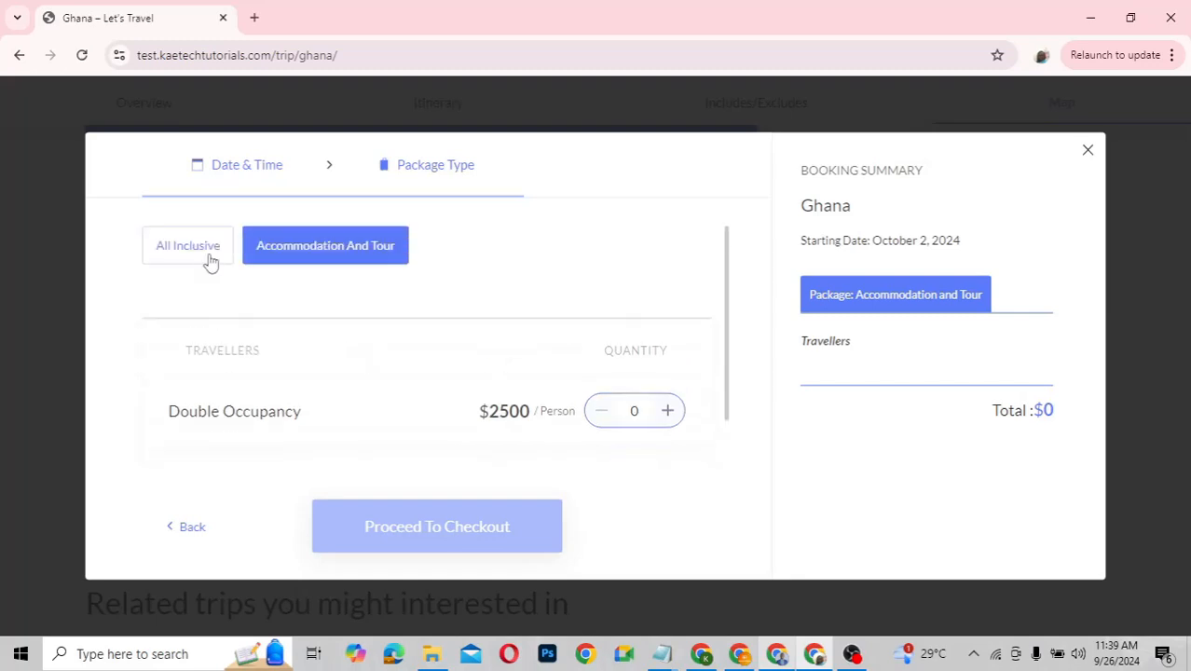
# Choose Accommodation And Tour with 1 Double Occupancy traveller, totalling $2500
pyautogui.click(205, 258)
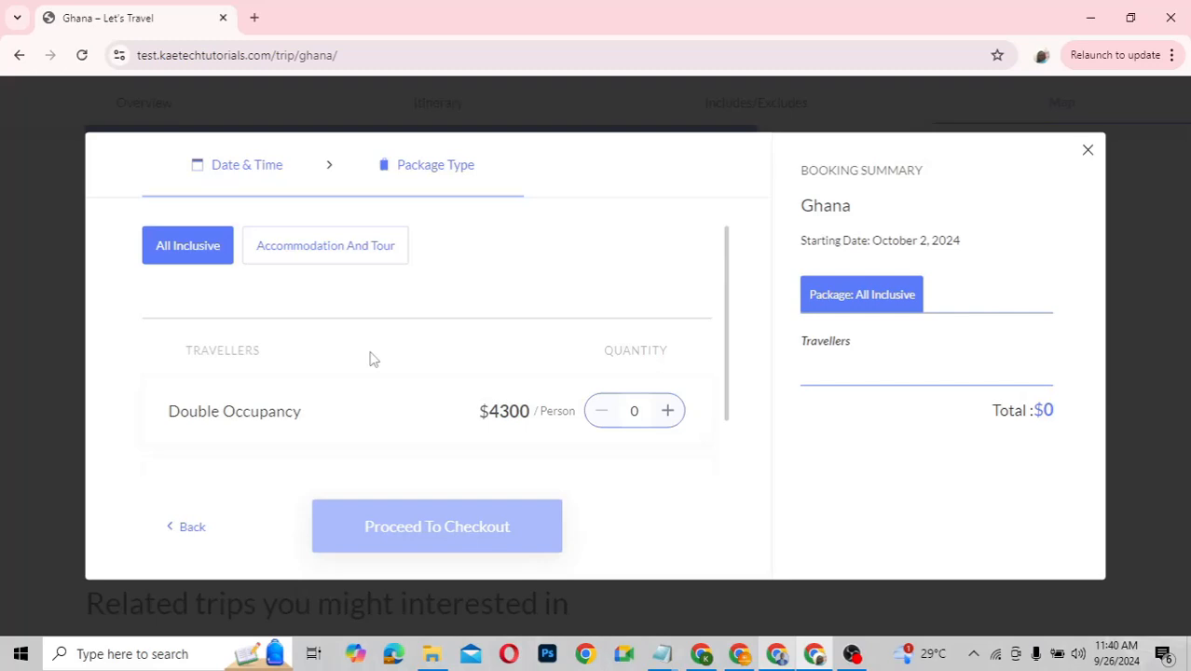
pyautogui.click(335, 252)
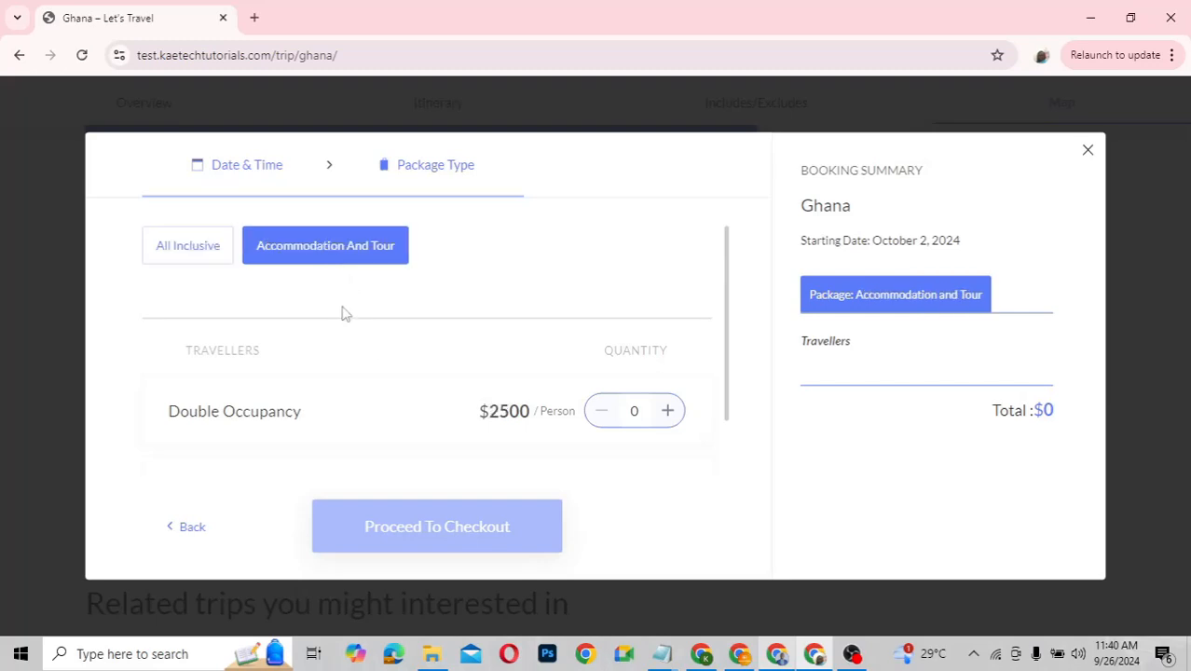
pyautogui.scroll(-2, 341, 313)
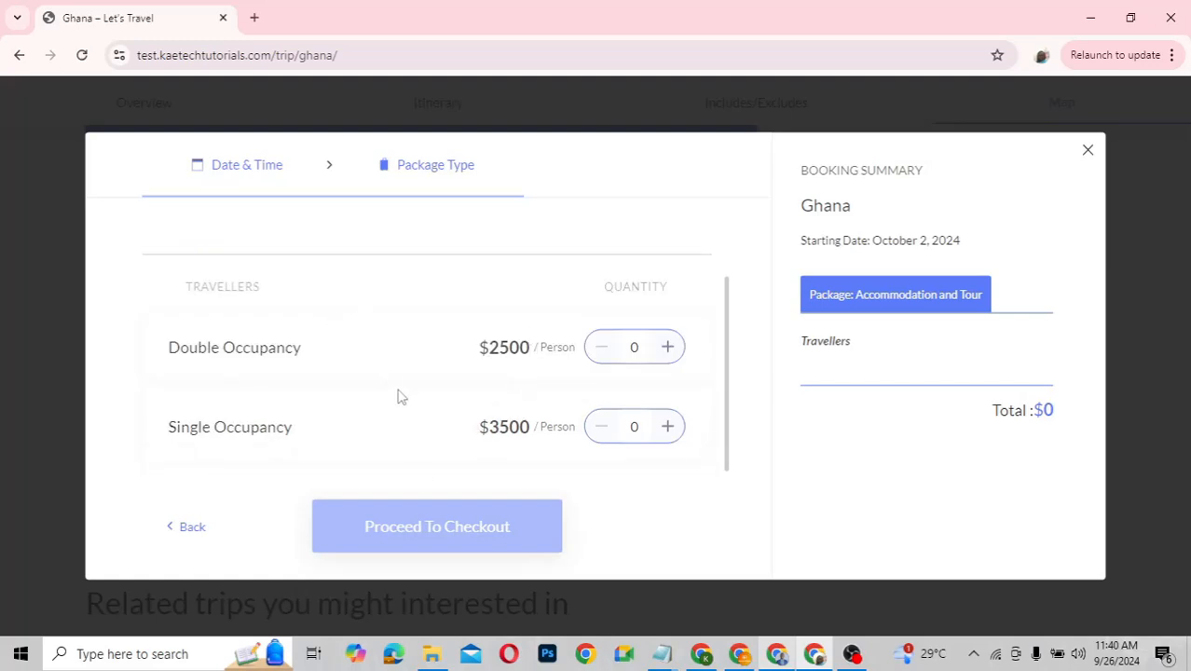
pyautogui.click(668, 358)
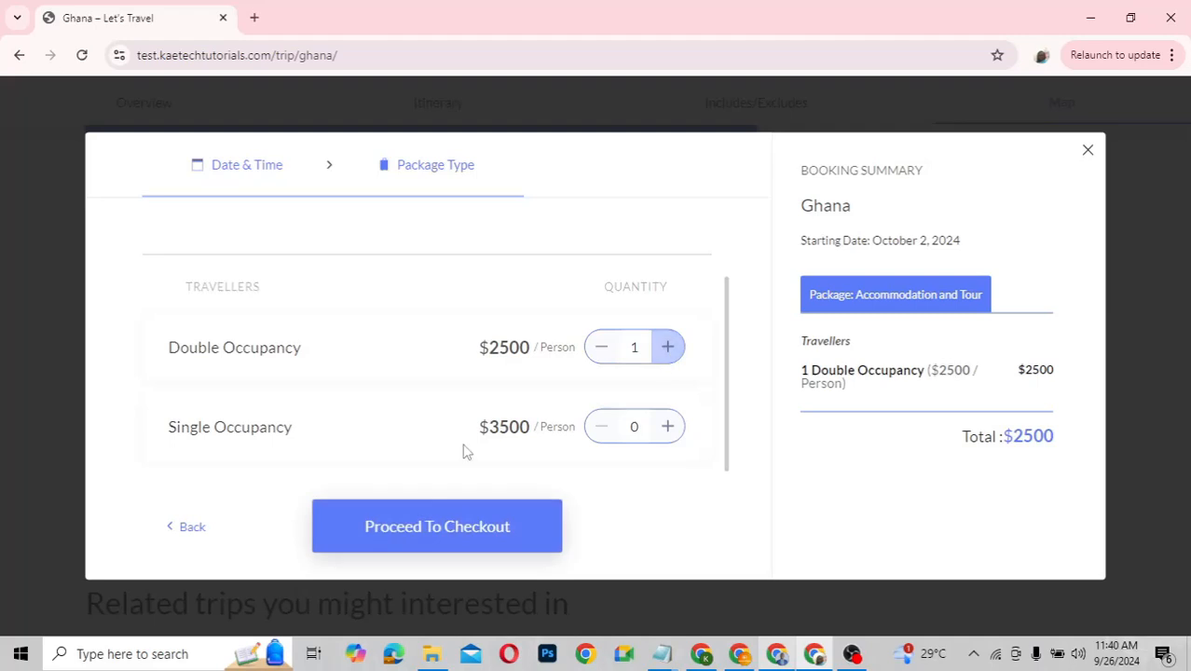
# Proceed to checkout and review the booking form with its $2500 total payable
pyautogui.click(439, 537)
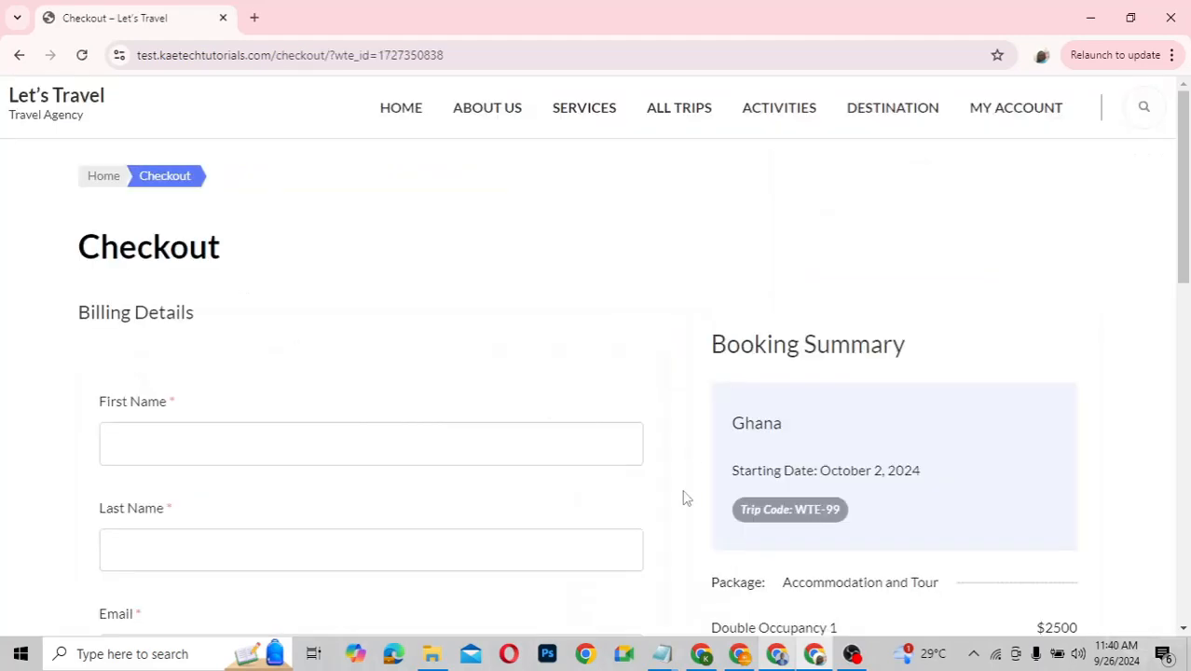
pyautogui.scroll(-5, 683, 498)
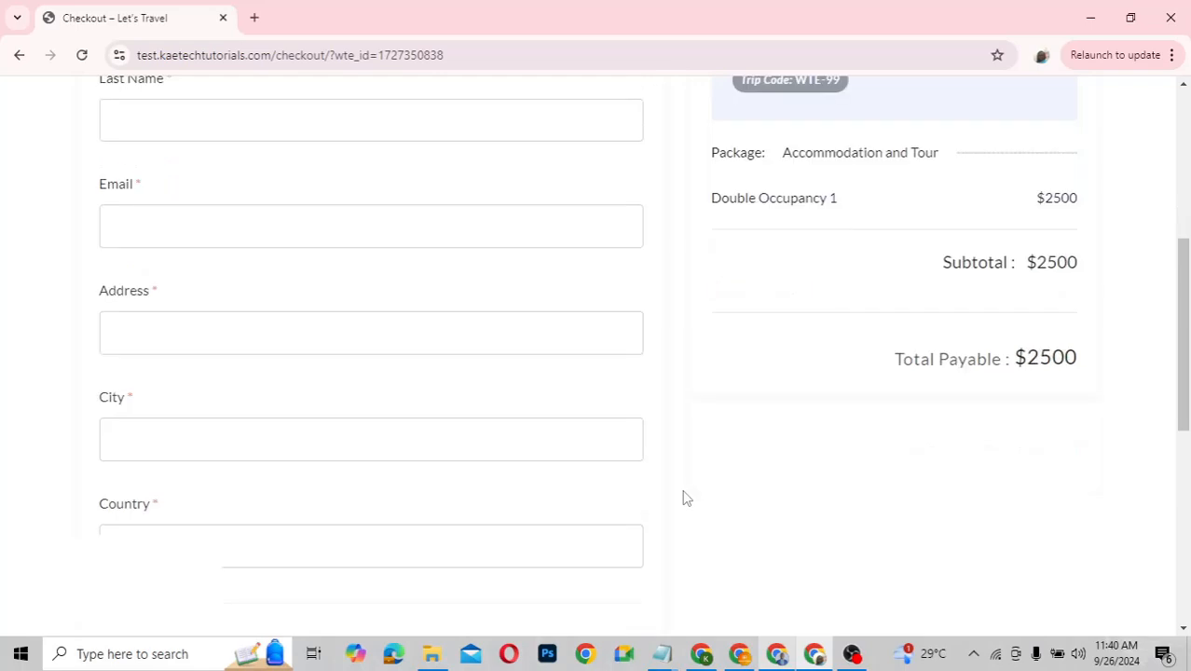
pyautogui.scroll(-4, 683, 498)
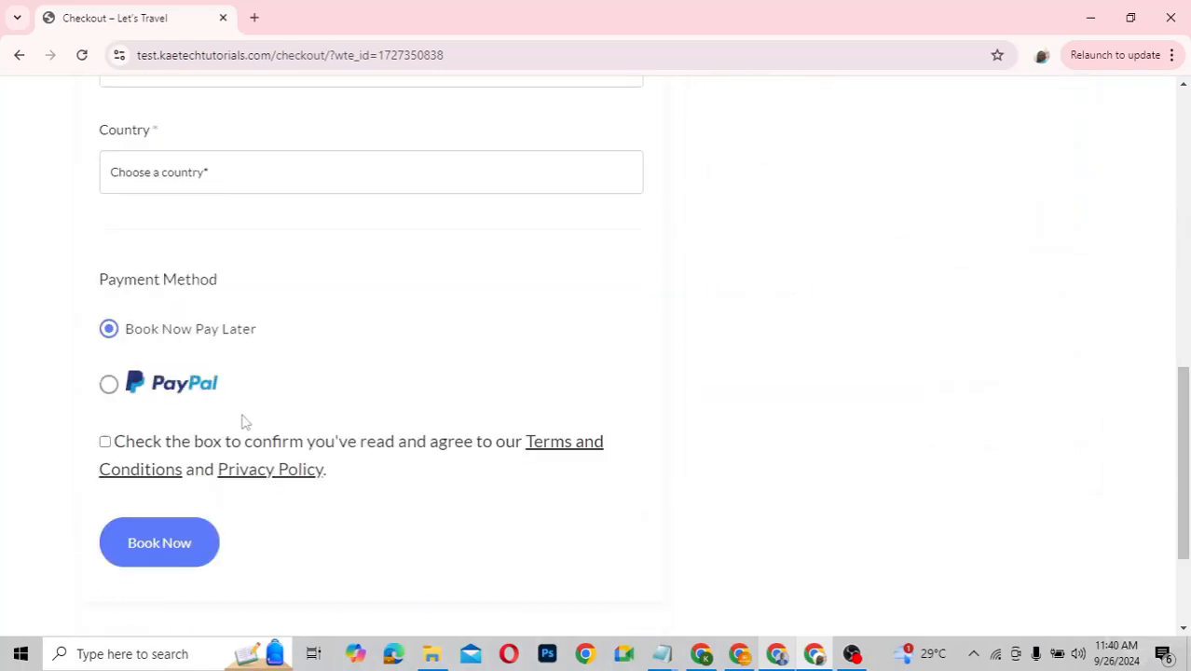
pyautogui.scroll(3, 758, 365)
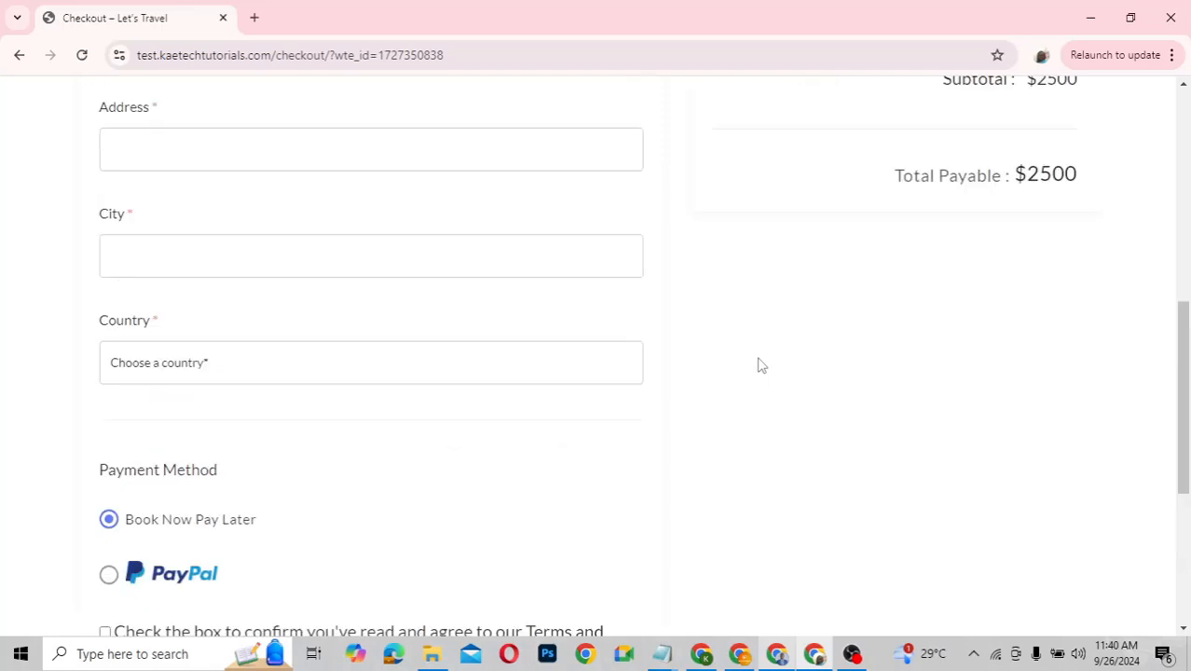
pyautogui.scroll(-3, 758, 366)
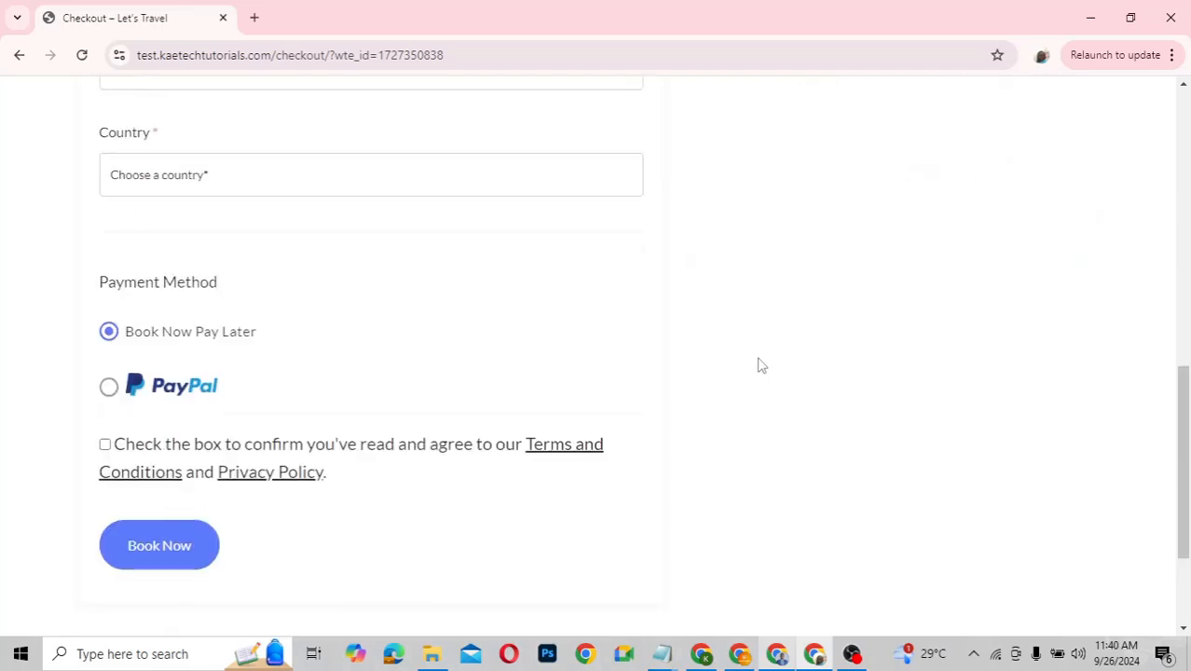
pyautogui.scroll(2, 758, 365)
pyautogui.scroll(3, 758, 365)
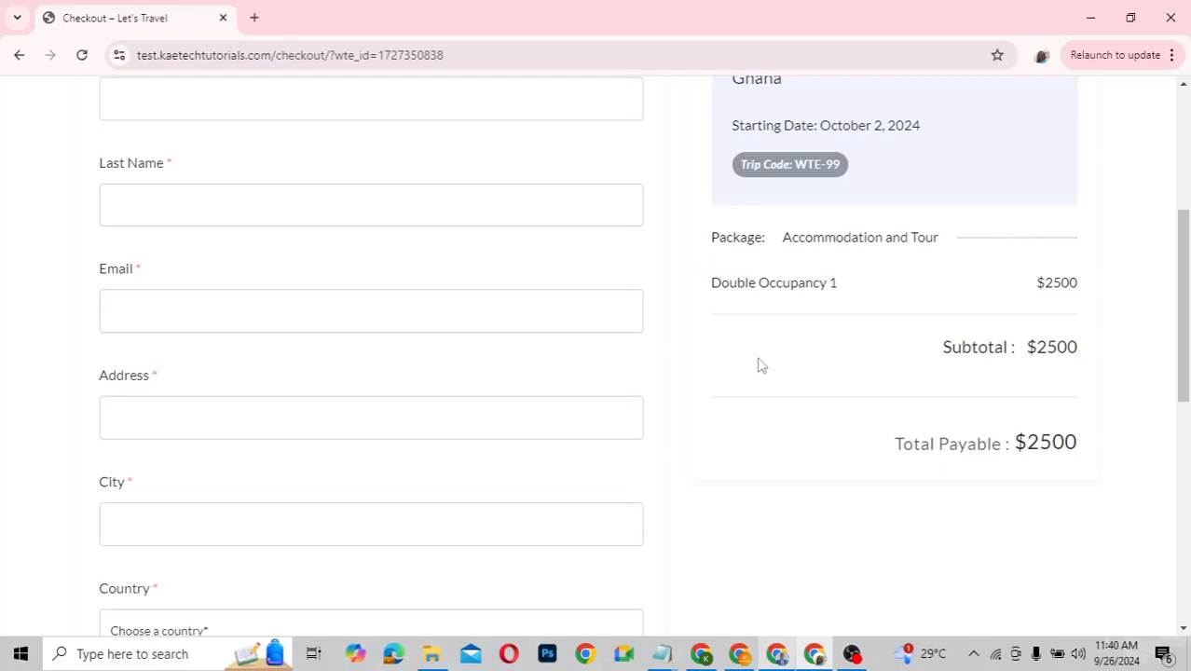
pyautogui.scroll(3, 758, 365)
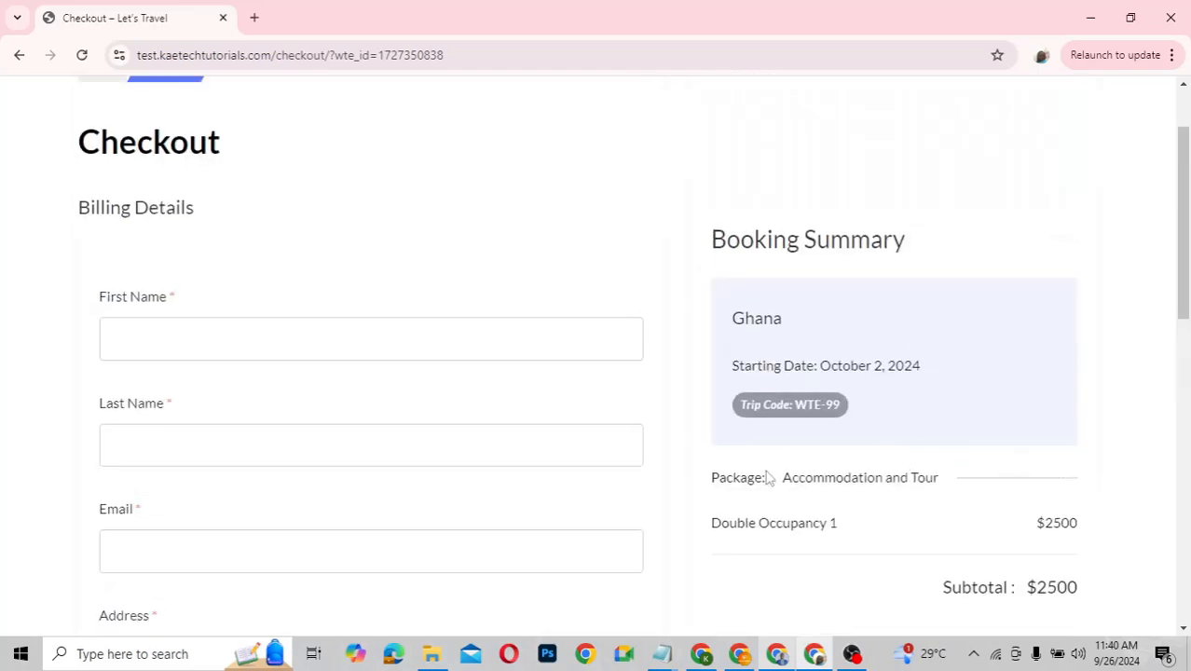
pyautogui.scroll(-2, 741, 494)
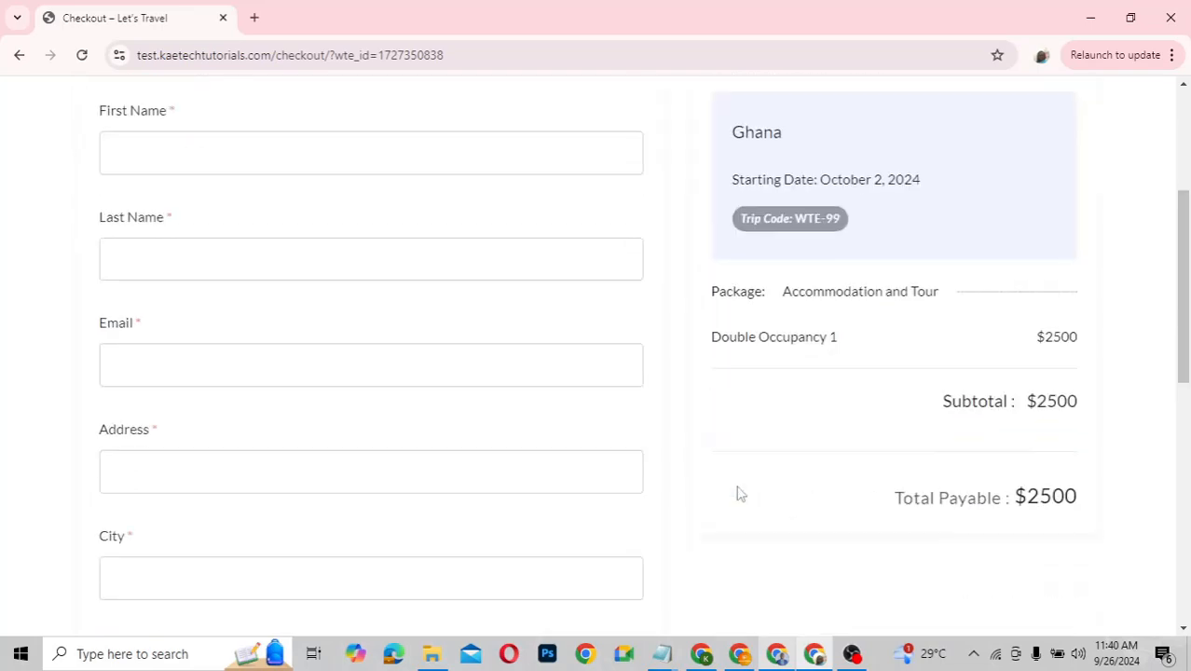
pyautogui.scroll(-3, 741, 494)
pyautogui.scroll(-3, 741, 494)
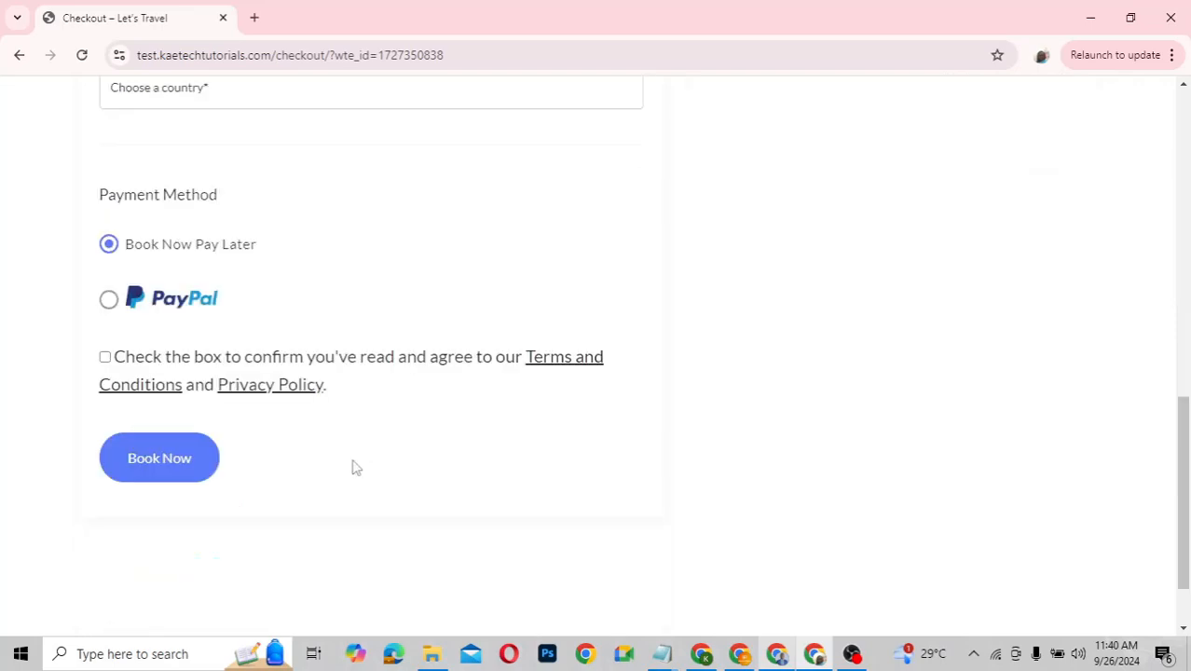
# Try submitting the booking with Book Now, then return to the Let's Travel home page
pyautogui.click(173, 469)
pyautogui.scroll(5, 676, 340)
pyautogui.scroll(5, 676, 340)
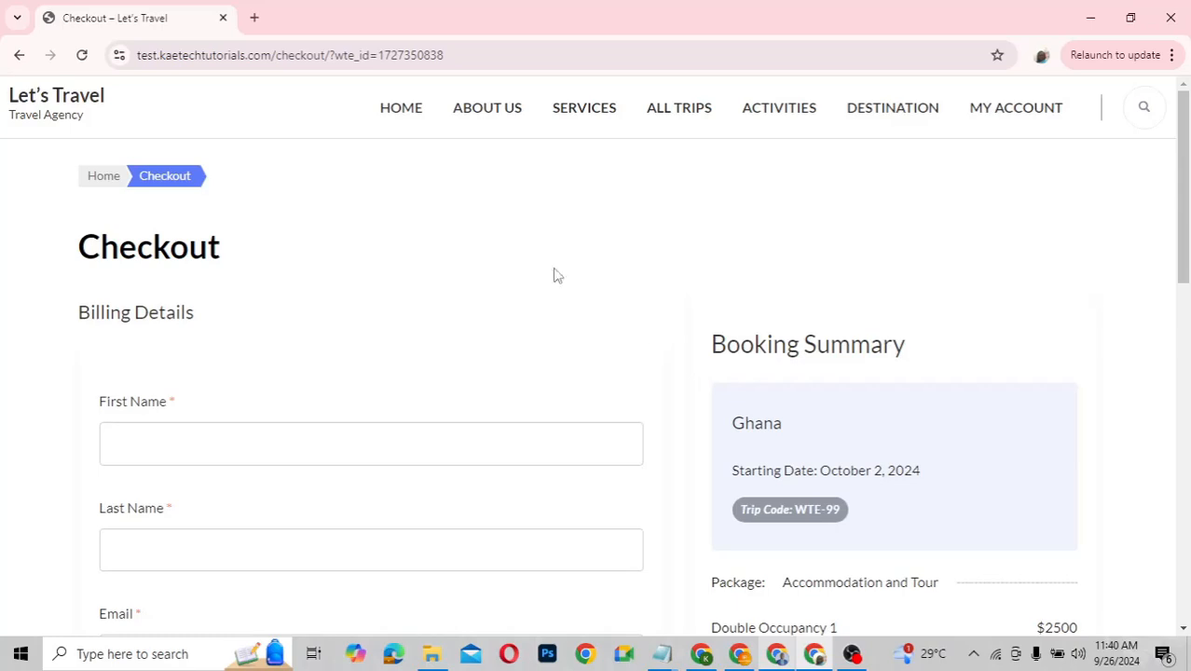
pyautogui.click(415, 120)
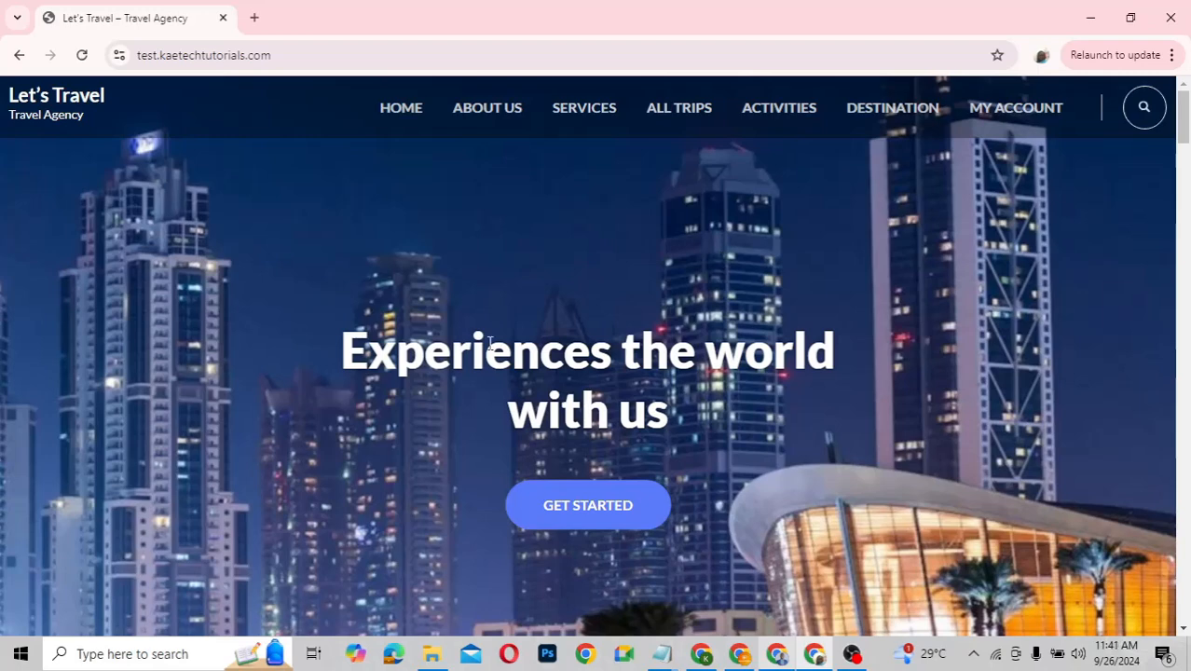
# Browse the All Trips search results for the Dubai, Ghana and Greece trips
pyautogui.click(681, 112)
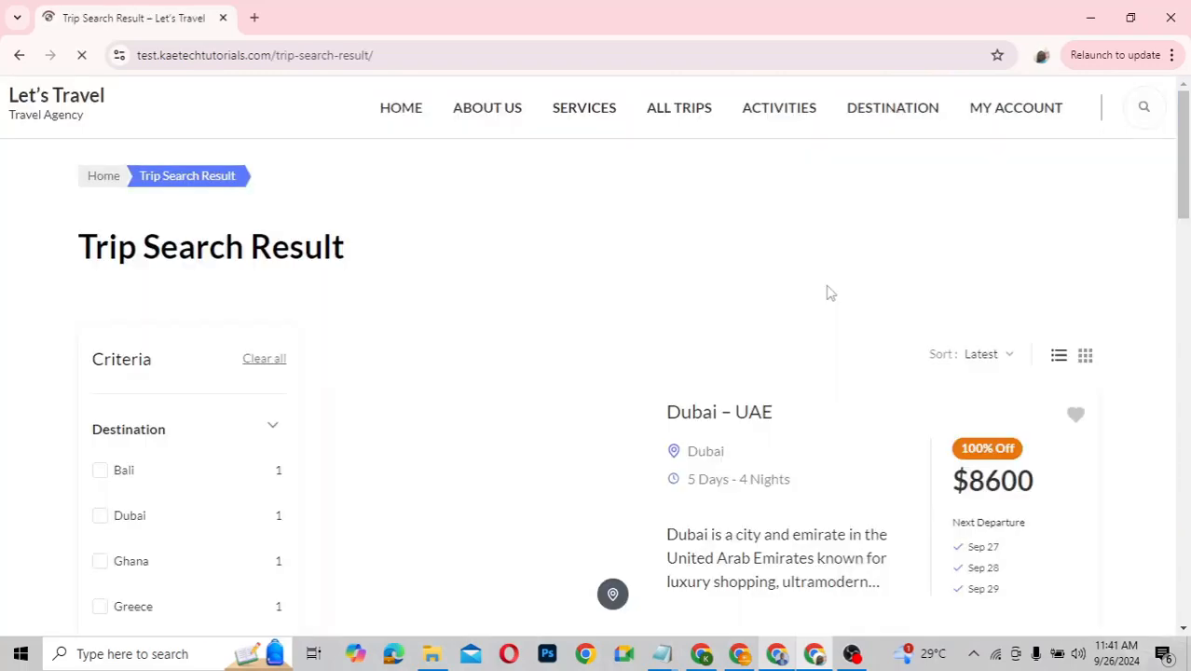
pyautogui.scroll(-4, 849, 361)
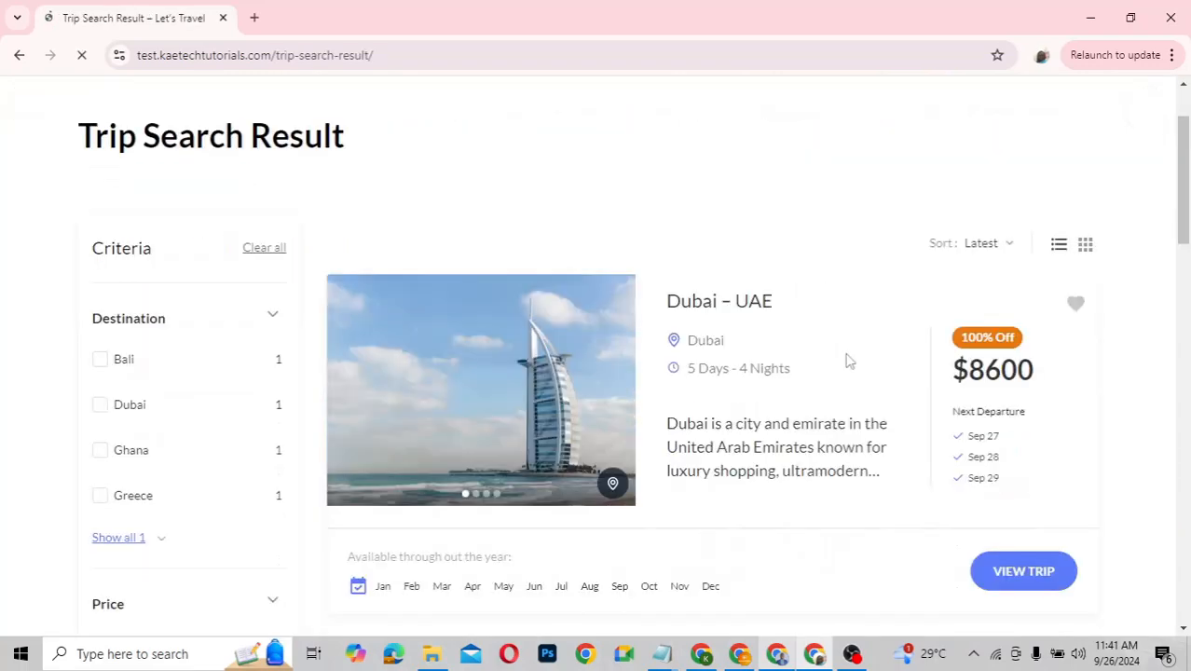
pyautogui.scroll(-4, 849, 361)
pyautogui.scroll(-3, 850, 361)
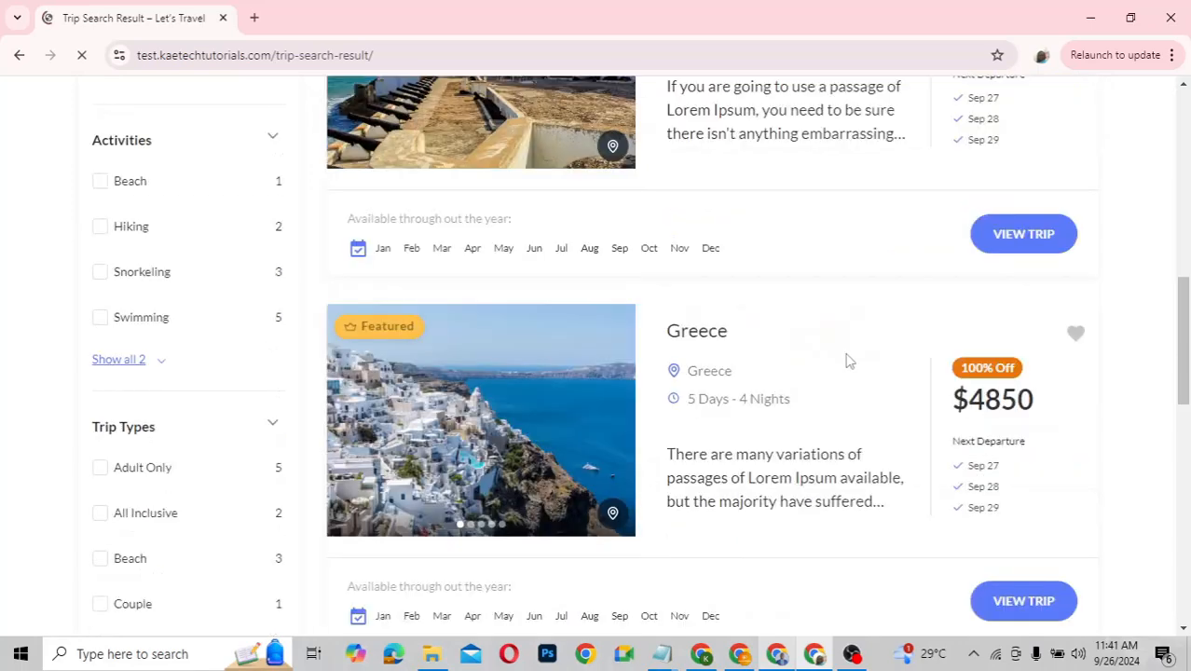
pyautogui.scroll(3, 849, 361)
pyautogui.scroll(5, 849, 361)
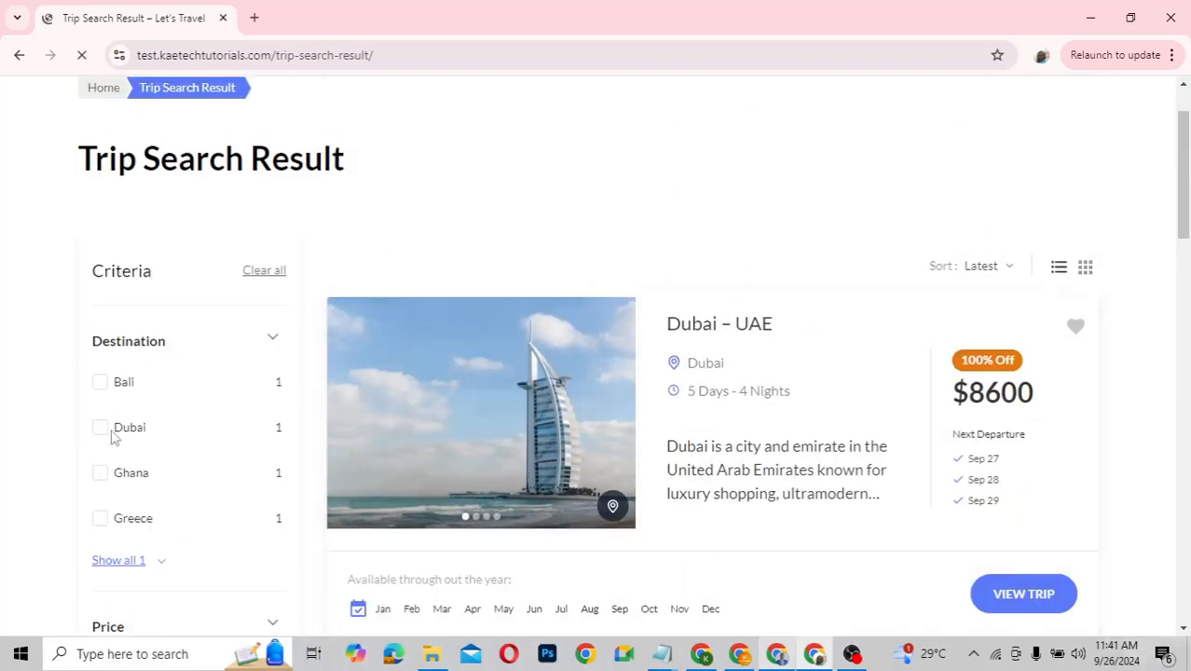
pyautogui.scroll(-4, 124, 513)
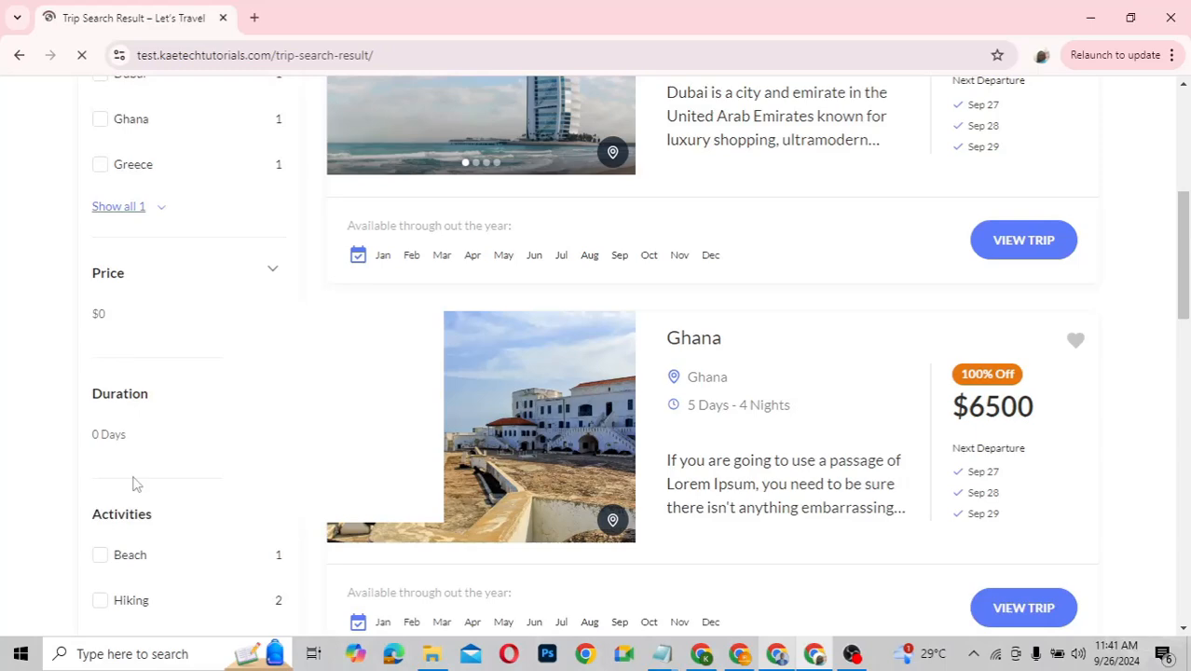
pyautogui.scroll(-2, 134, 483)
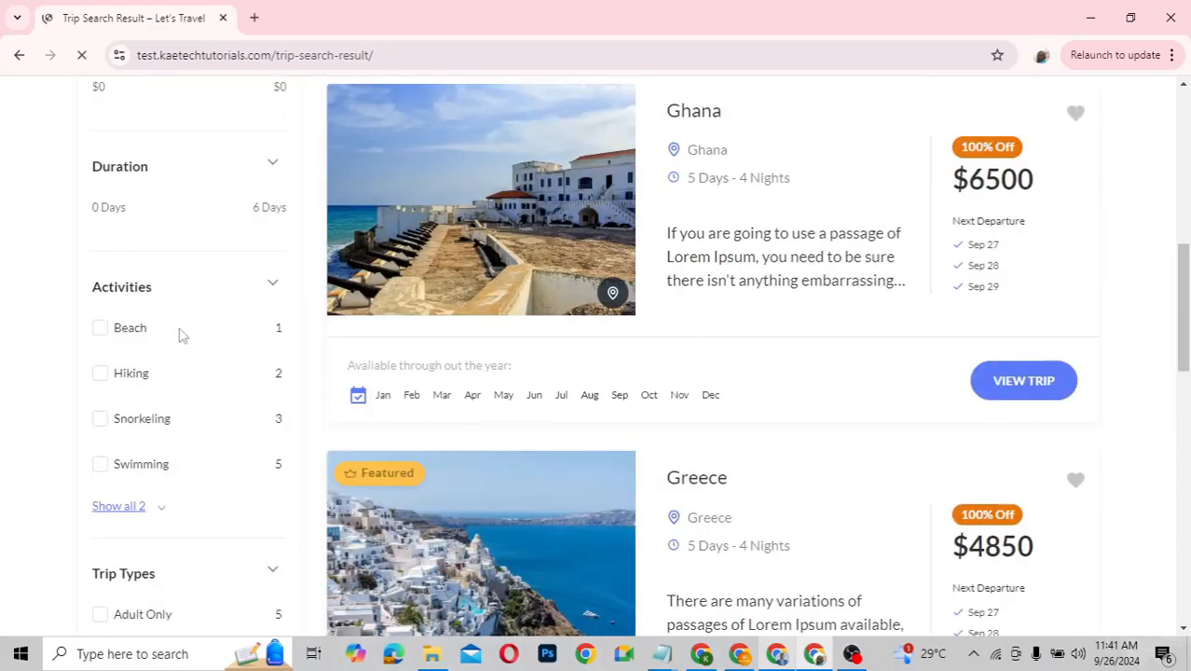
pyautogui.scroll(-2, 179, 508)
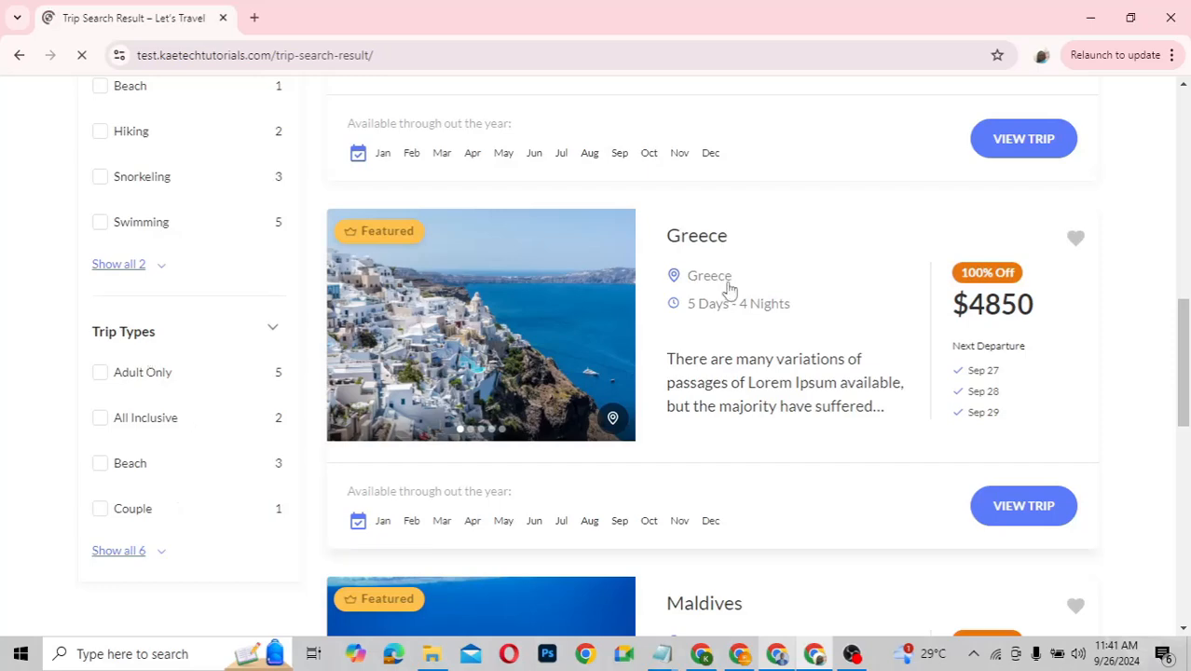
pyautogui.scroll(6, 726, 287)
pyautogui.scroll(3, 728, 289)
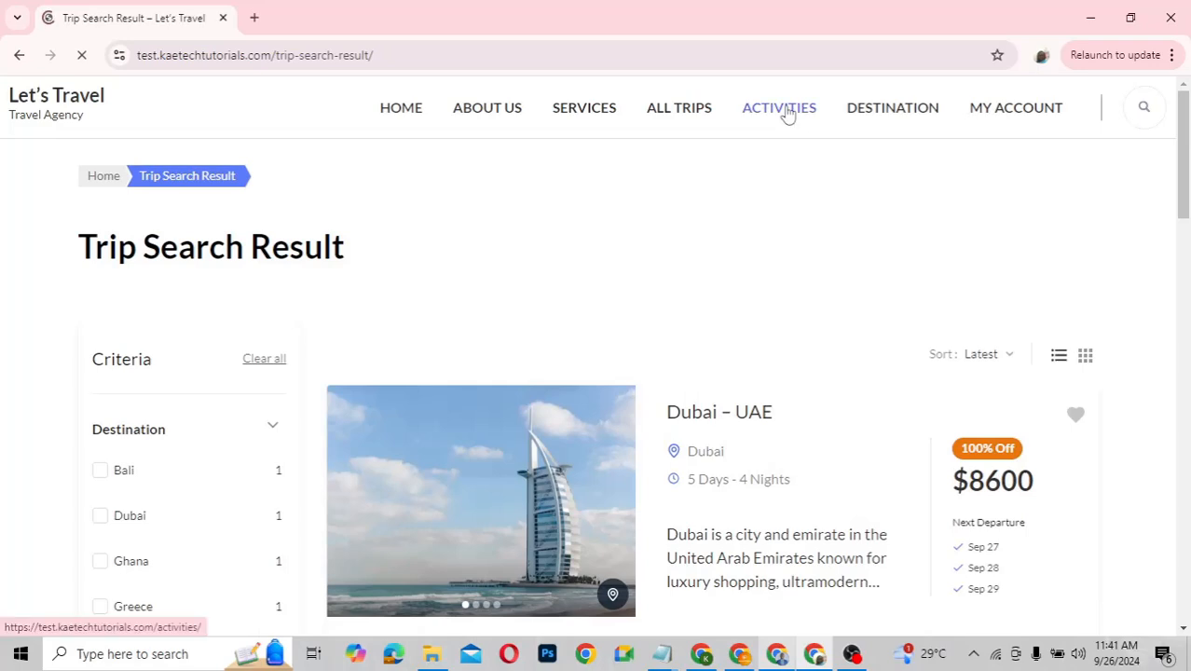
pyautogui.click(787, 112)
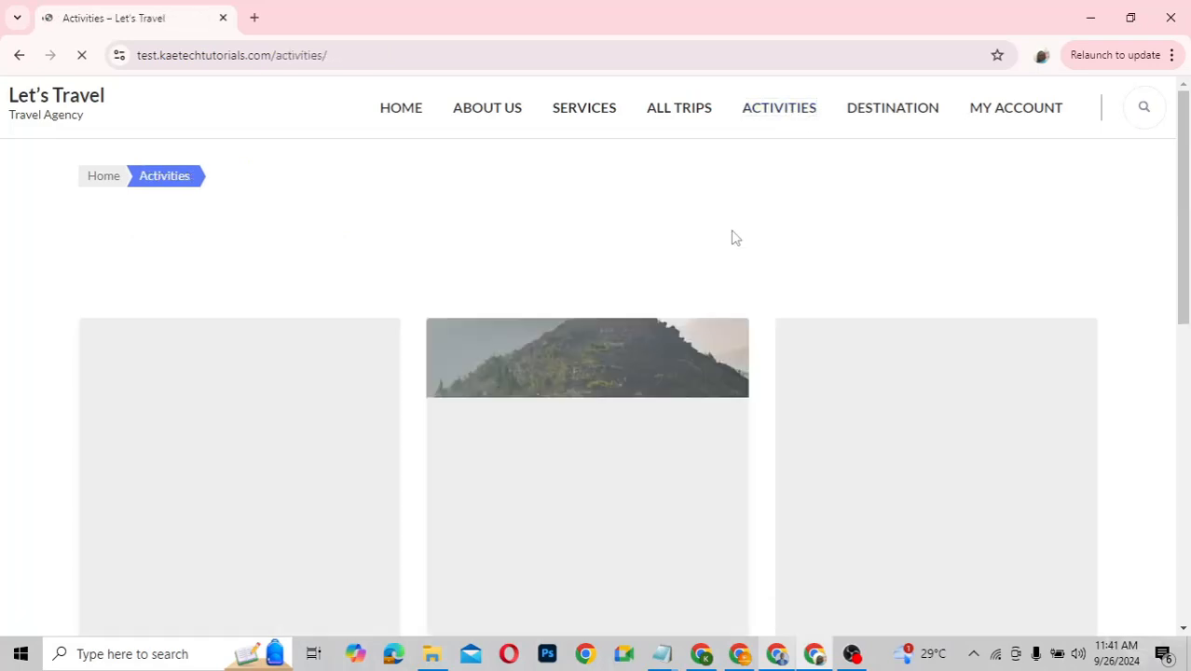
# Look through the Beach, Hiking, Snorkeling, Swimming, Tour and Walking activities, then go to Destination
pyautogui.scroll(-3, 702, 421)
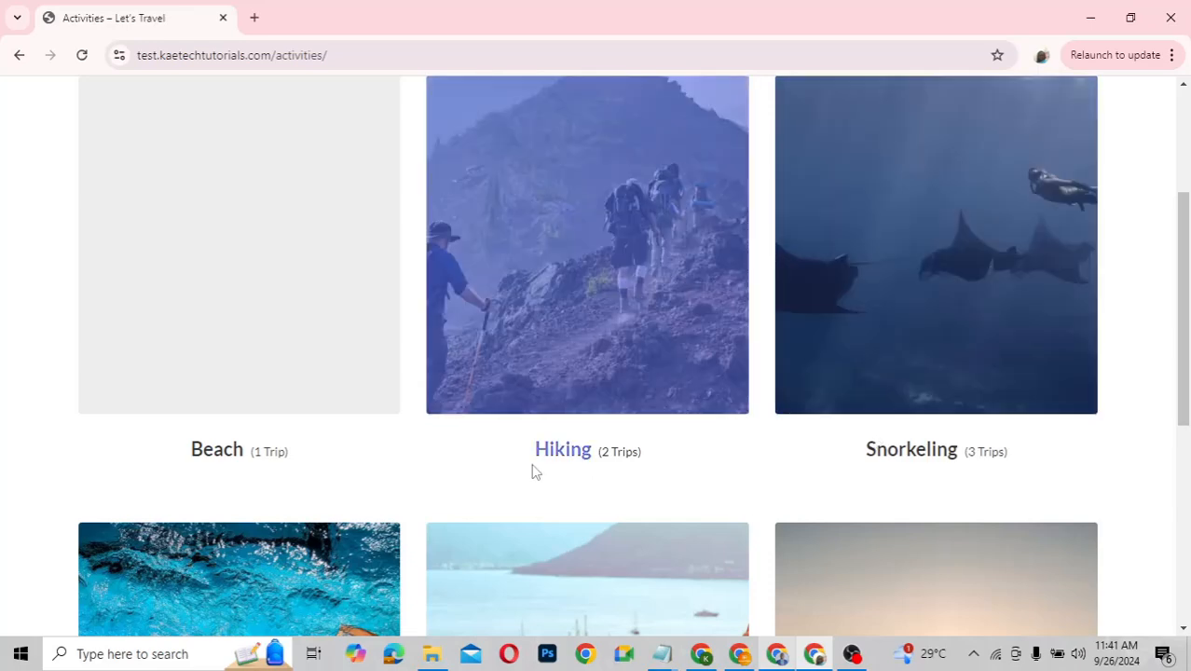
pyautogui.scroll(-4, 532, 470)
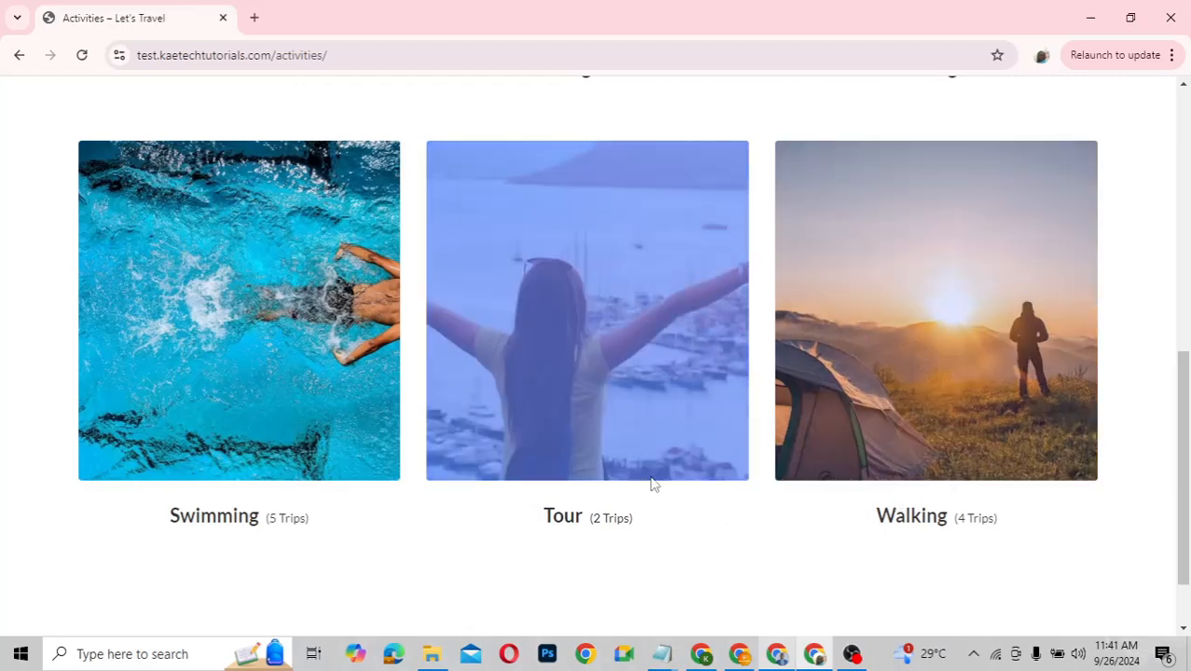
pyautogui.scroll(6, 653, 483)
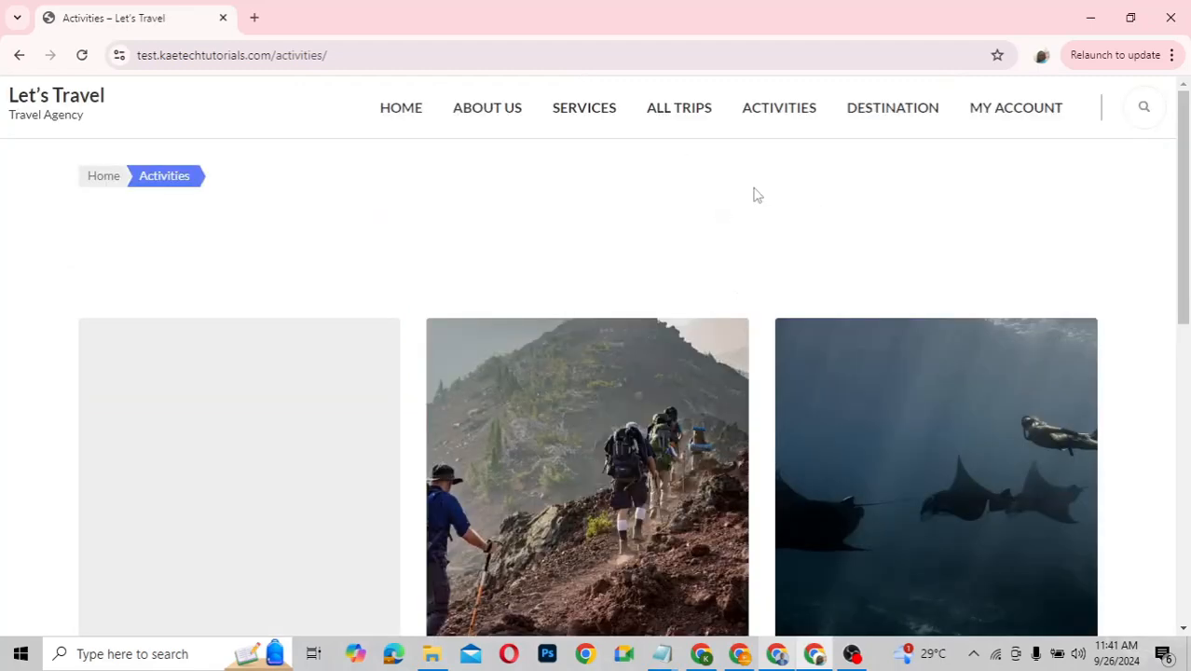
pyautogui.click(903, 114)
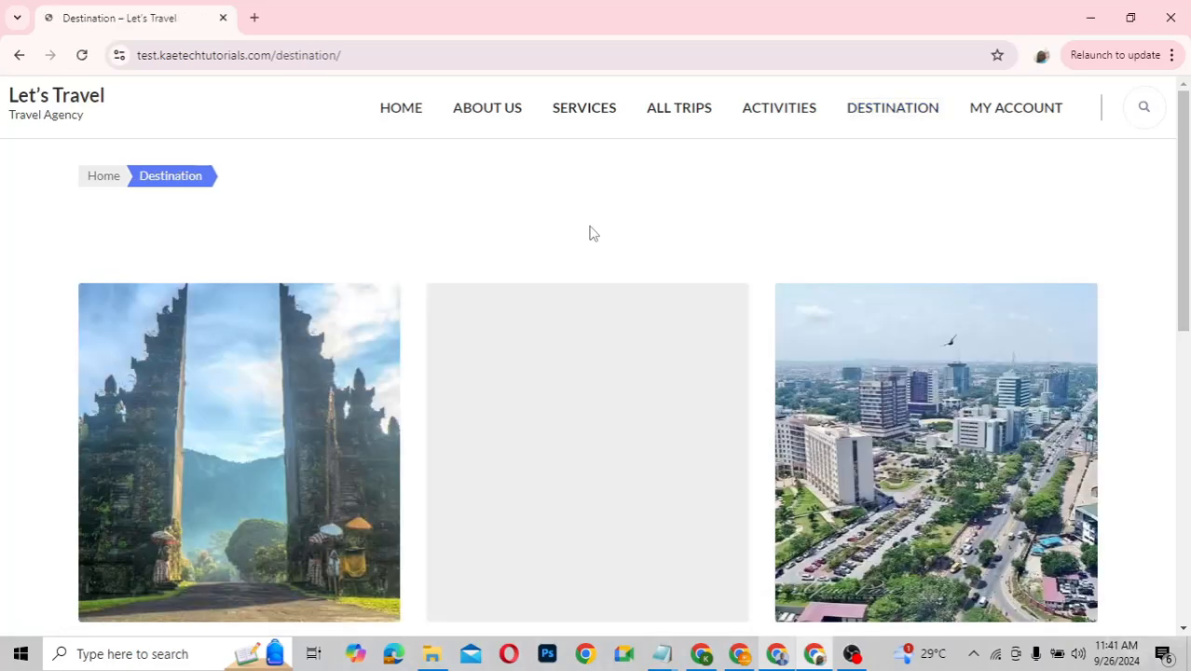
# Scroll through the Bali, Dubai, Ghana, Greece and Maldives destination cards and back up
pyautogui.scroll(-3, 590, 231)
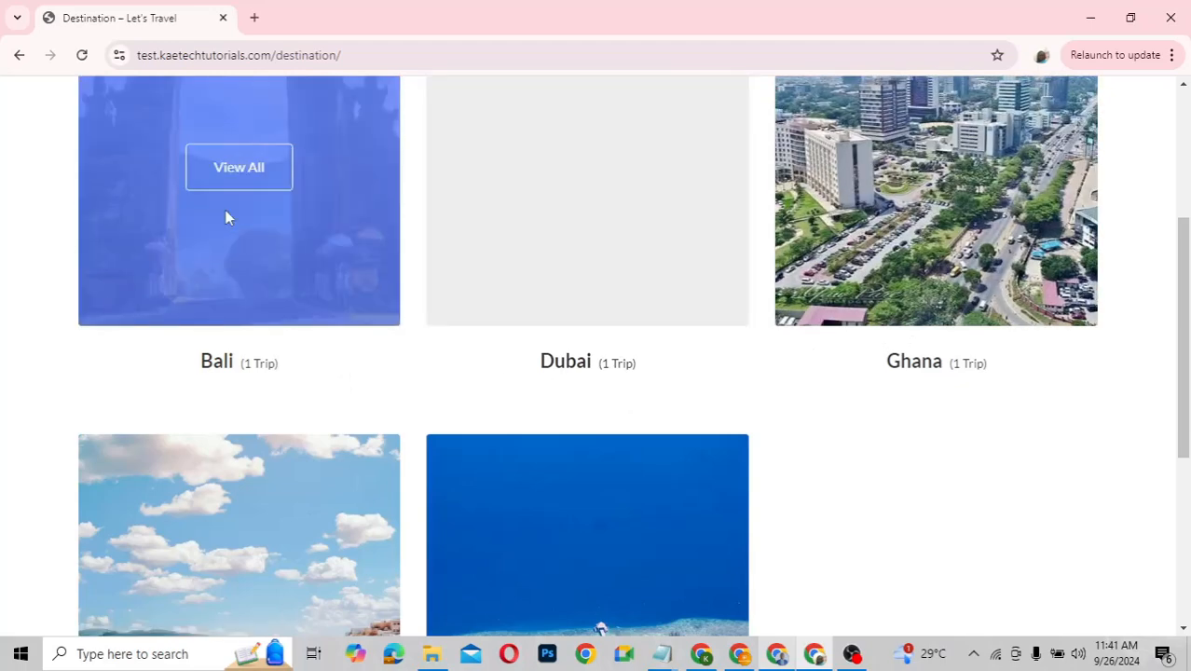
pyautogui.scroll(-3, 225, 216)
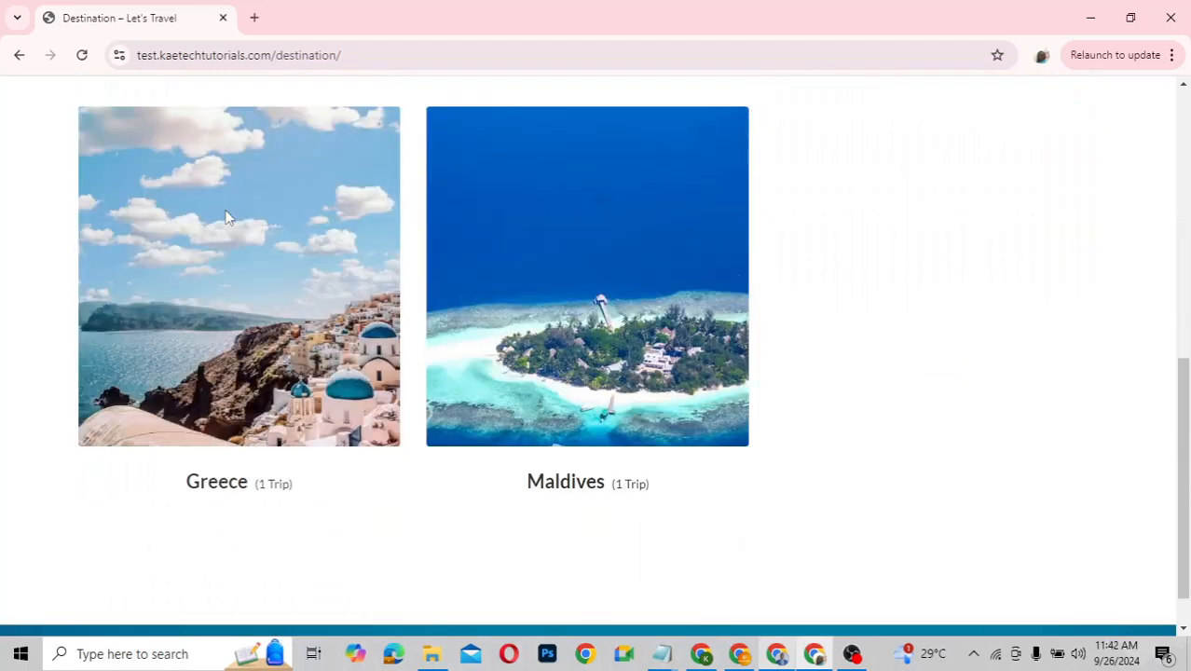
pyautogui.scroll(5, 225, 217)
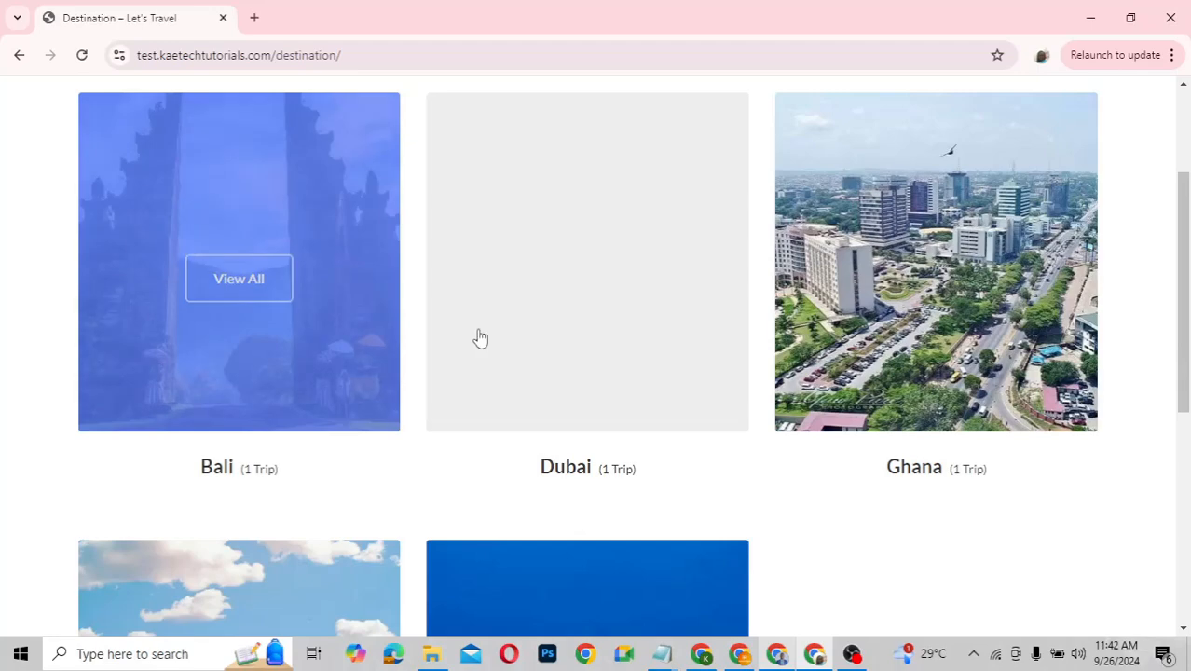
pyautogui.scroll(2, 826, 408)
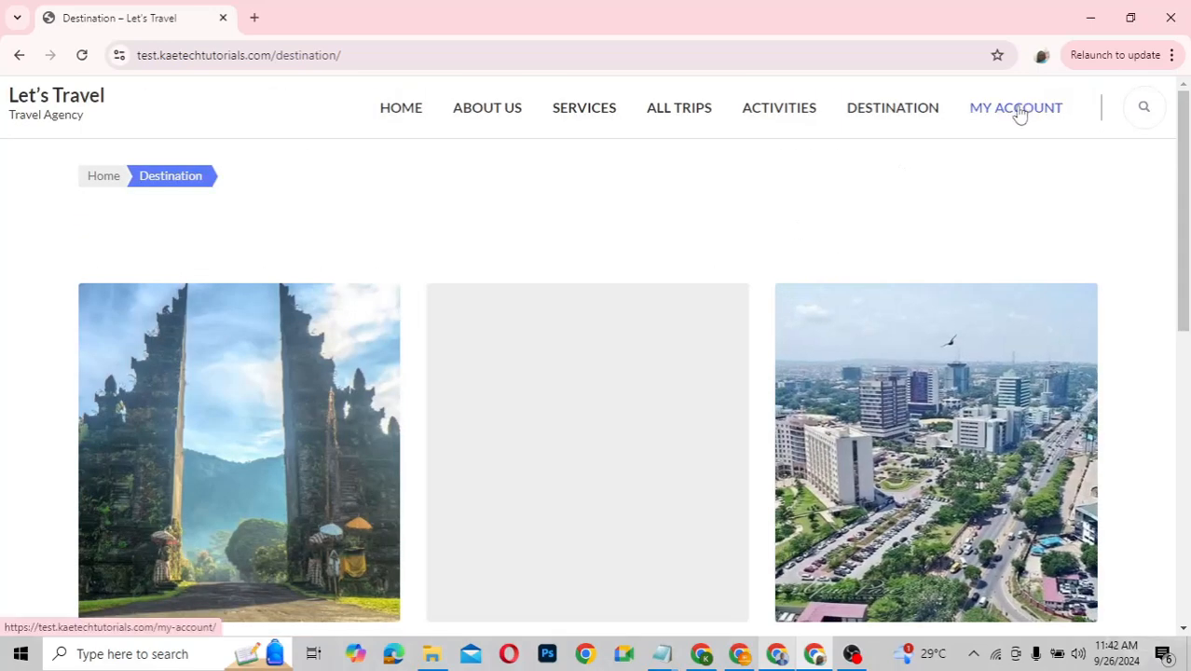
# Switch the My Account login form to Create an account, then return to the home page
pyautogui.click(1020, 112)
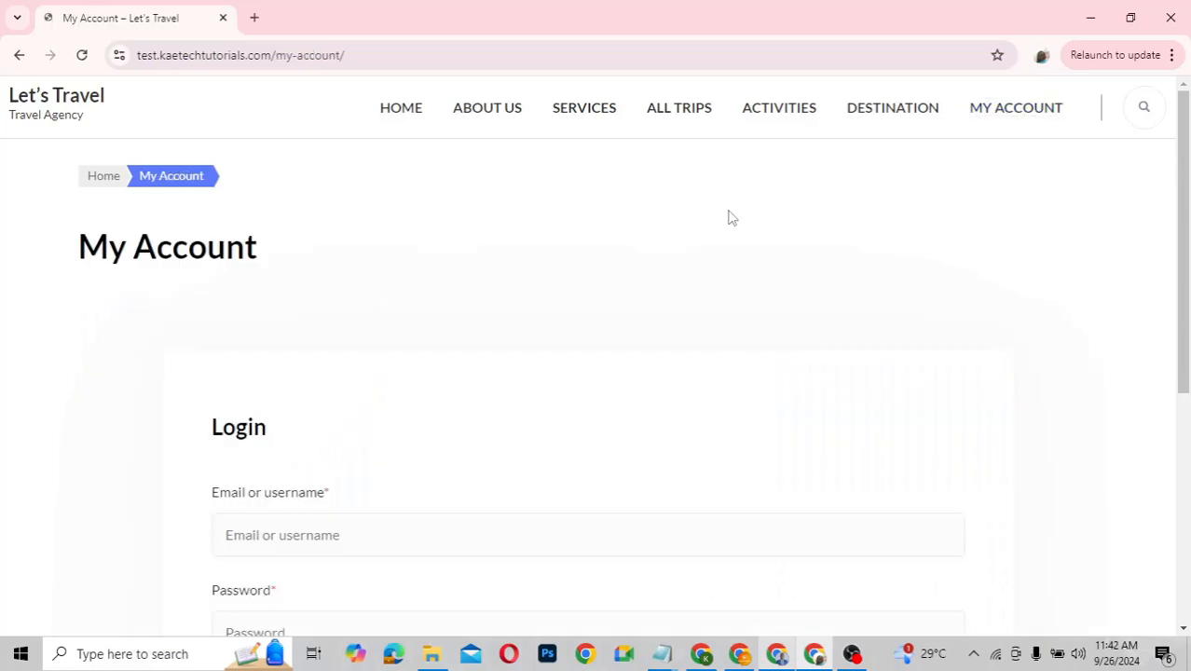
pyautogui.scroll(-3, 730, 217)
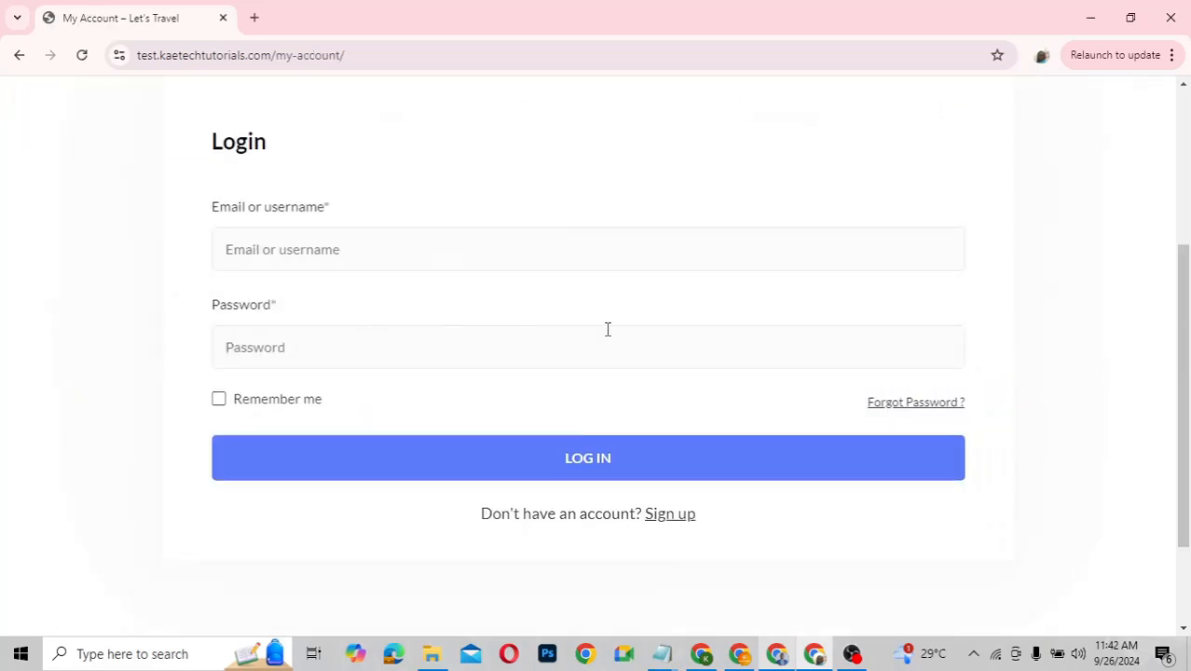
pyautogui.click(673, 517)
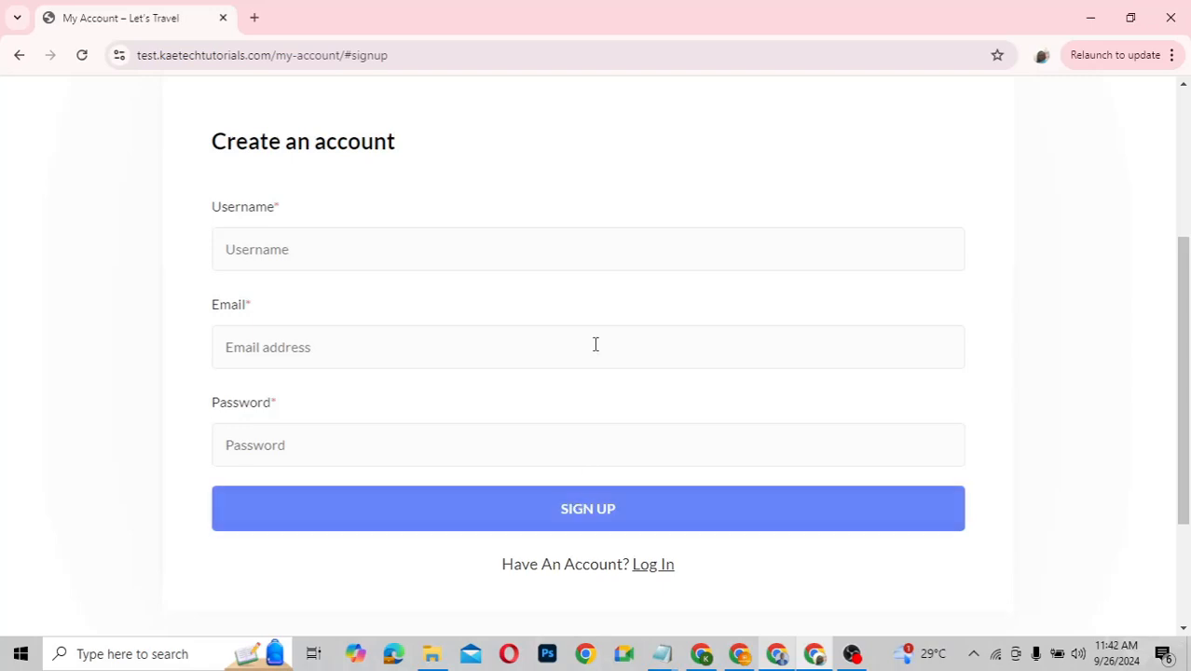
pyautogui.scroll(3, 596, 345)
pyautogui.scroll(-3, 597, 345)
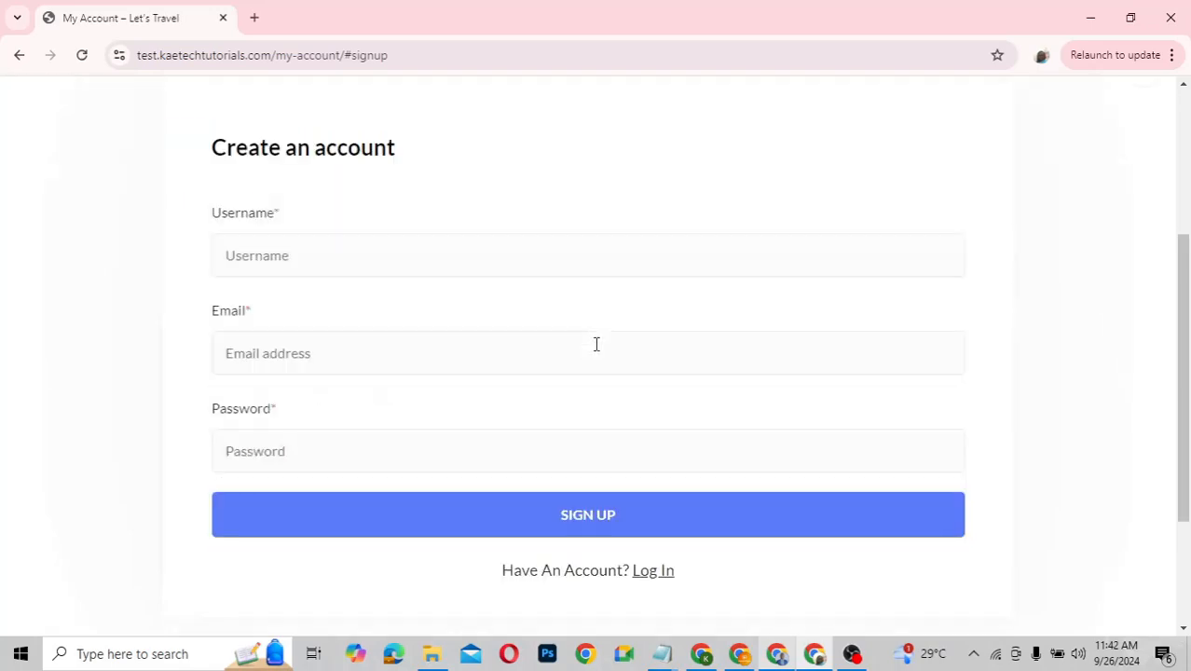
pyautogui.scroll(2, 596, 344)
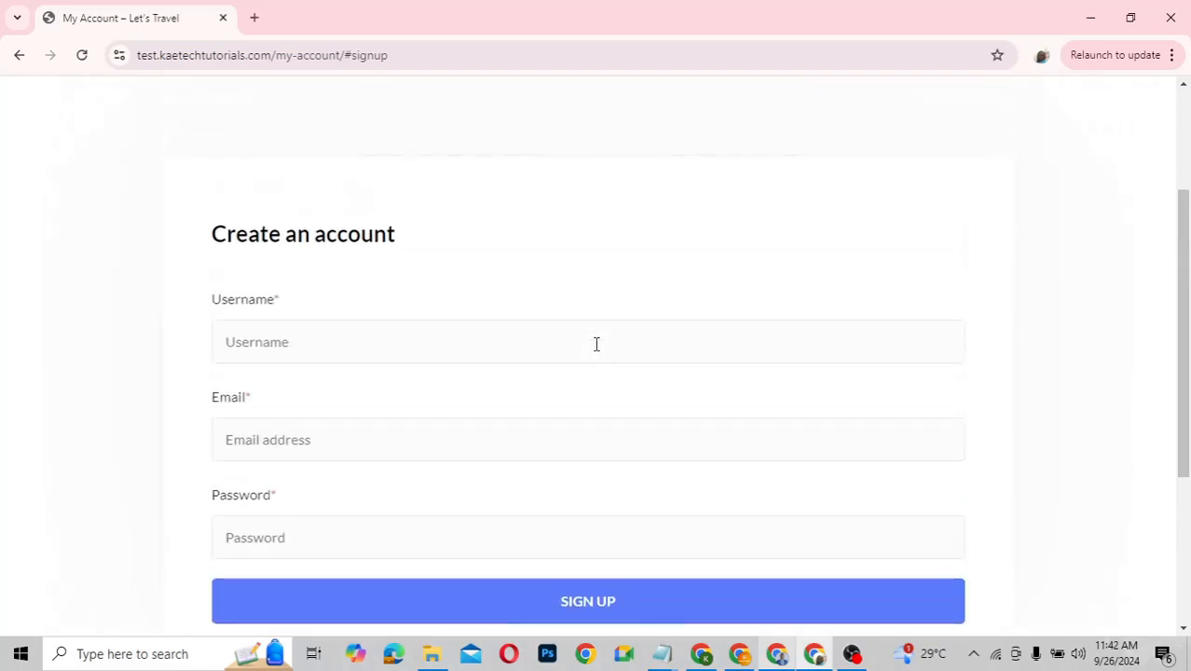
pyautogui.scroll(3, 597, 345)
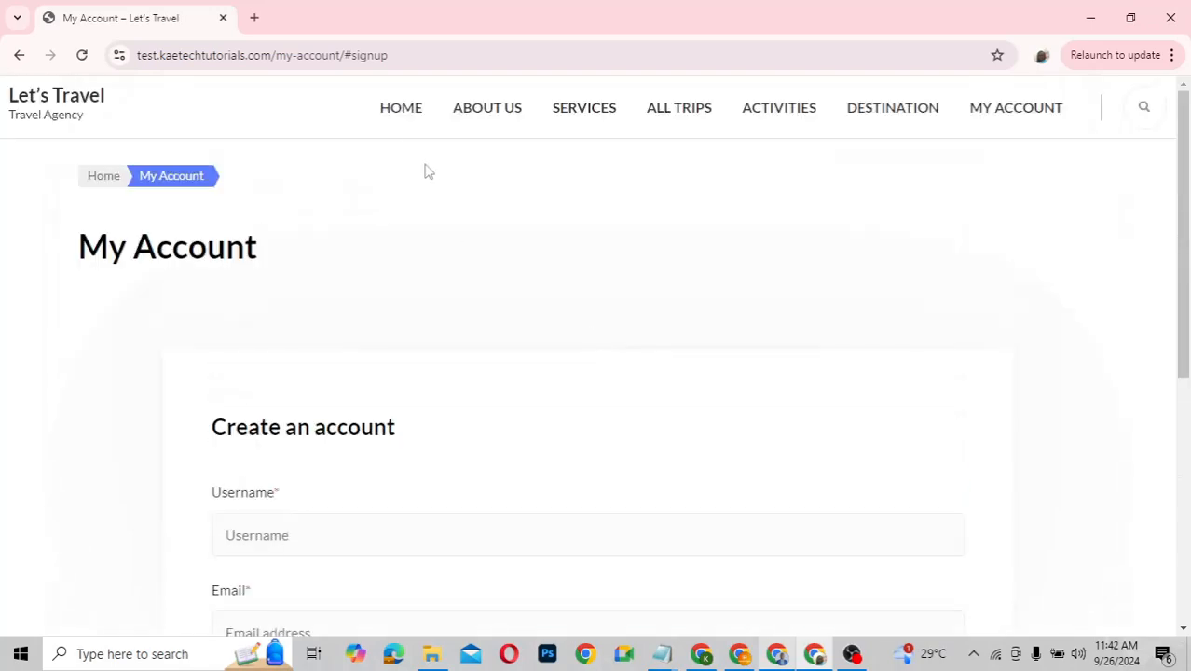
pyautogui.click(406, 121)
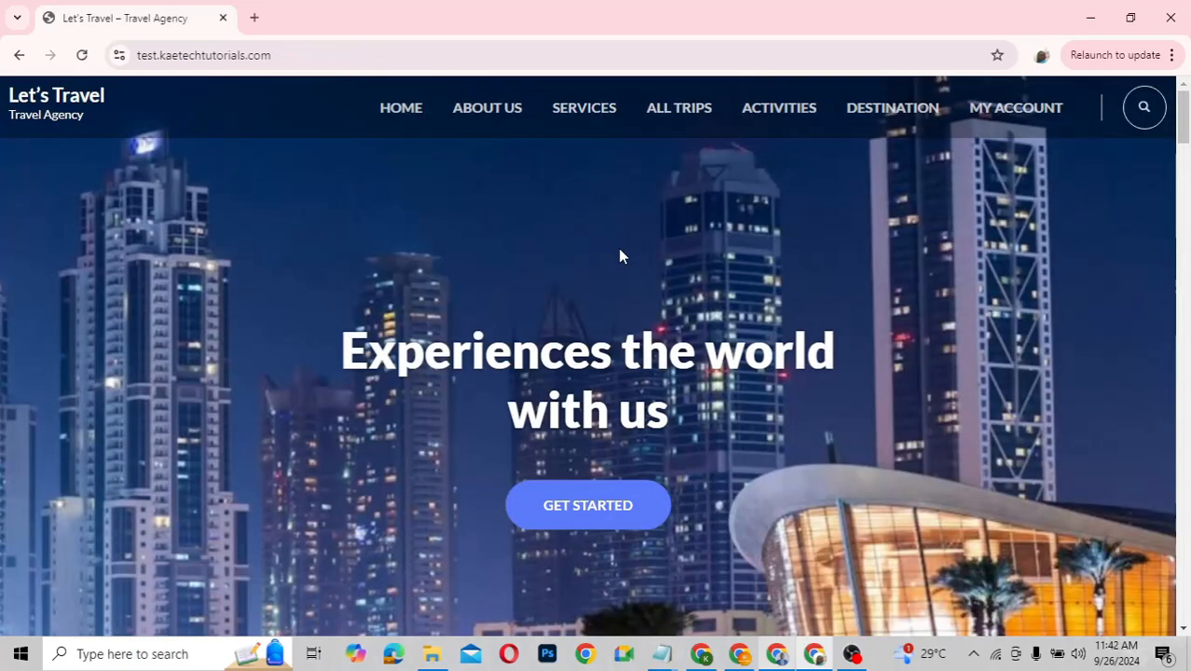
pyautogui.scroll(-5, 620, 255)
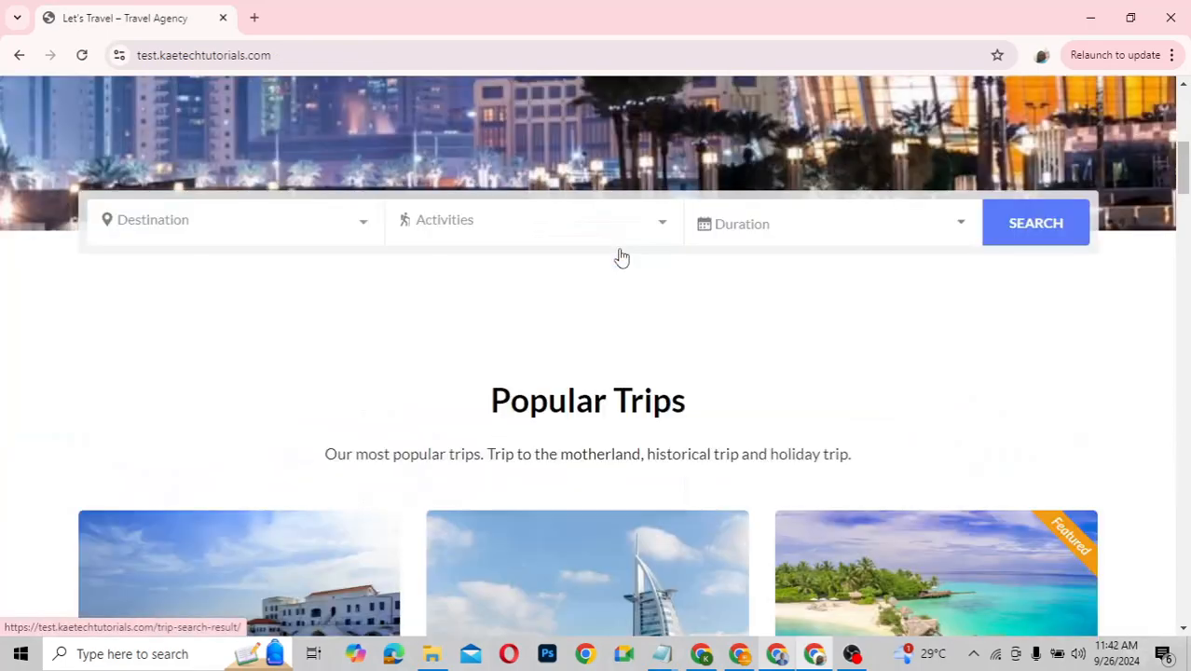
pyautogui.scroll(-5, 620, 257)
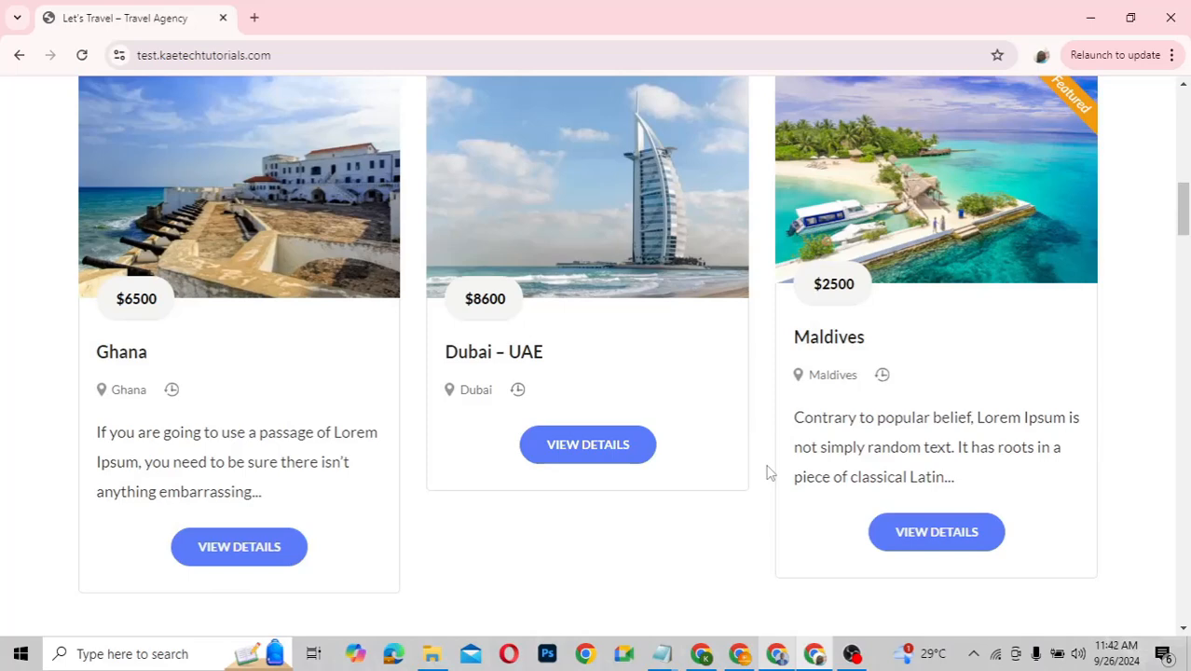
pyautogui.scroll(-8, 768, 473)
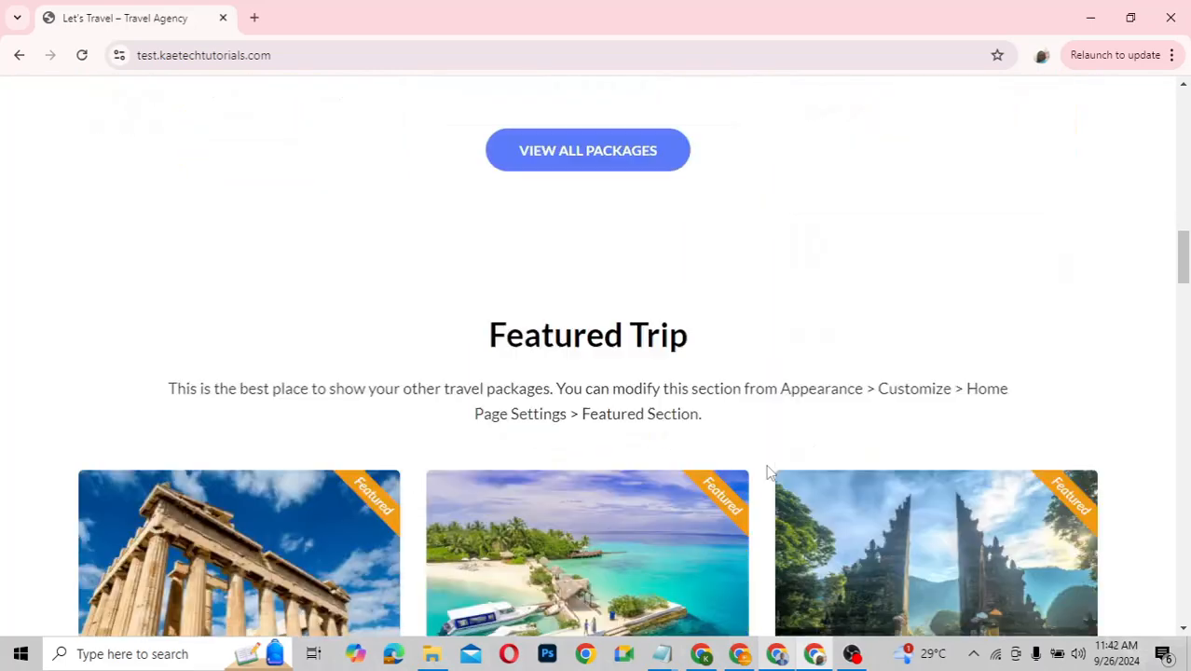
pyautogui.scroll(-2, 769, 473)
pyautogui.scroll(10, 768, 473)
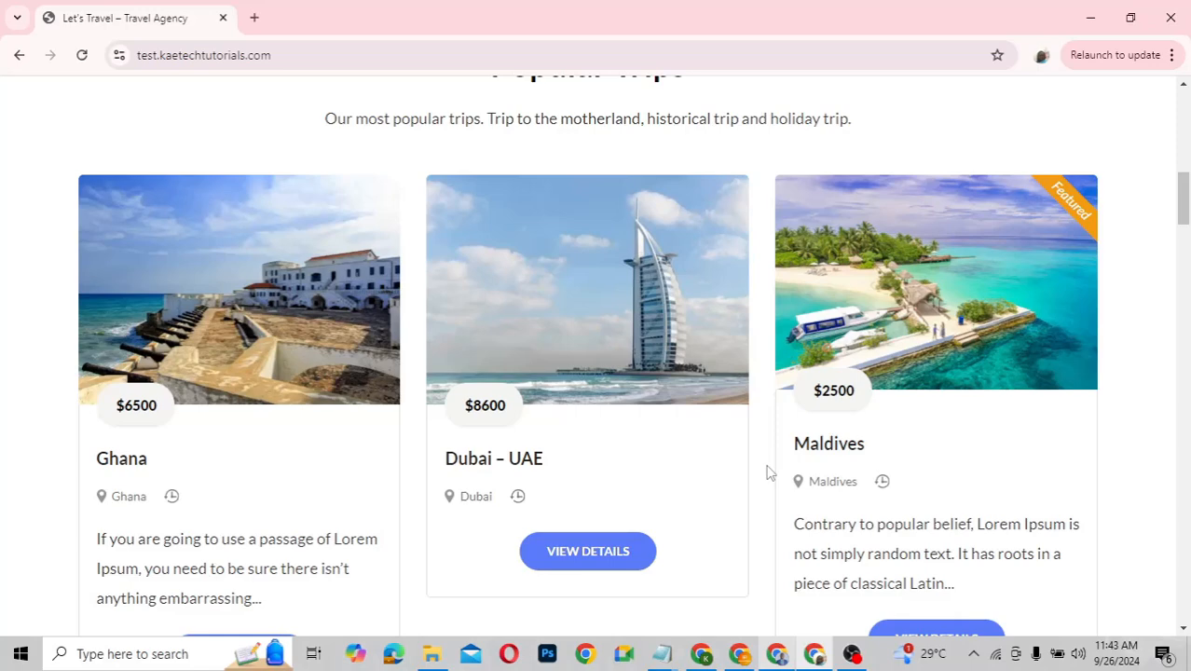
pyautogui.scroll(3, 767, 473)
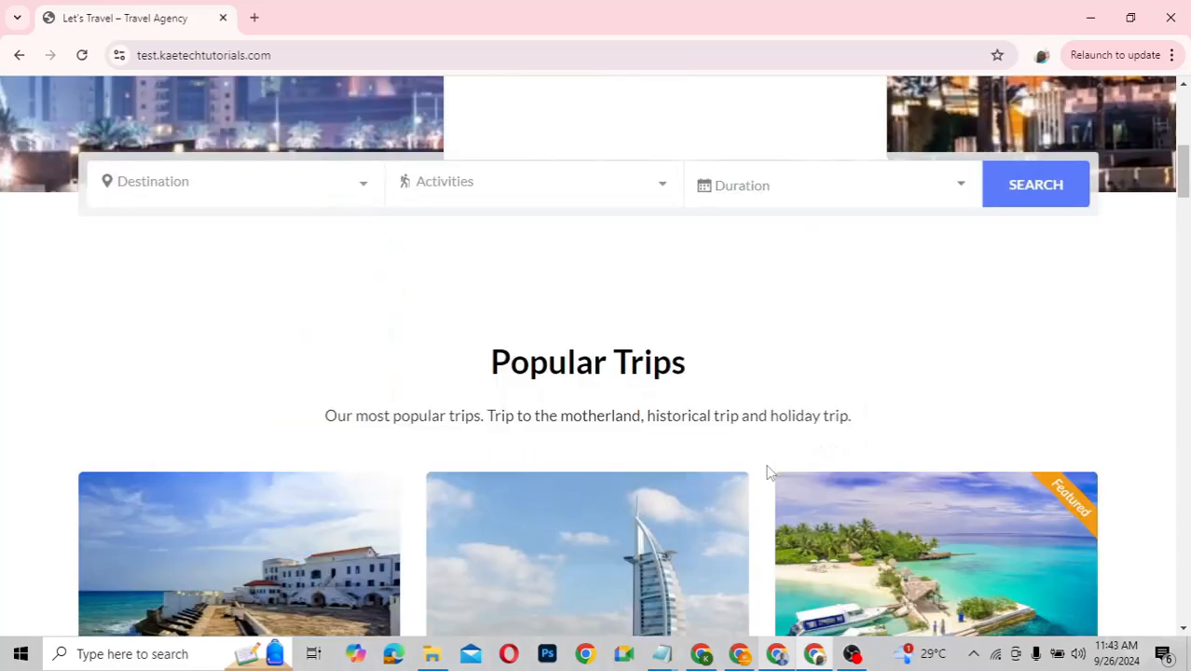
pyautogui.scroll(5, 766, 473)
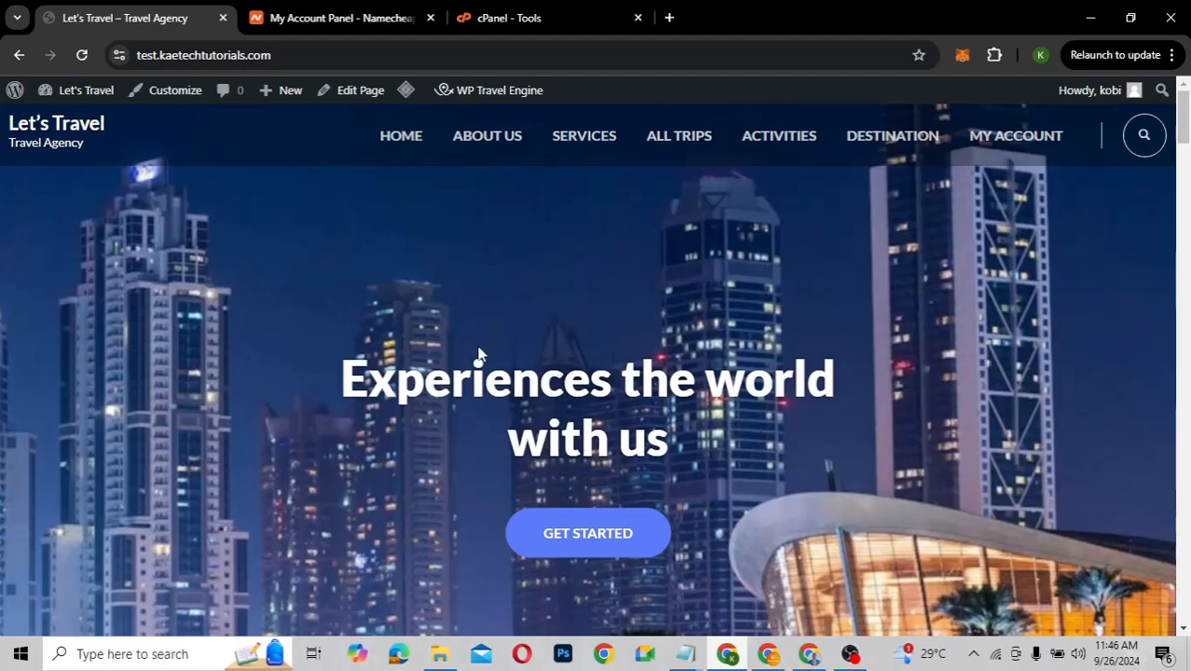
# Switch to the Namecheap account dashboard and go to the Namecheap domain registration home page
pyautogui.click(317, 21)
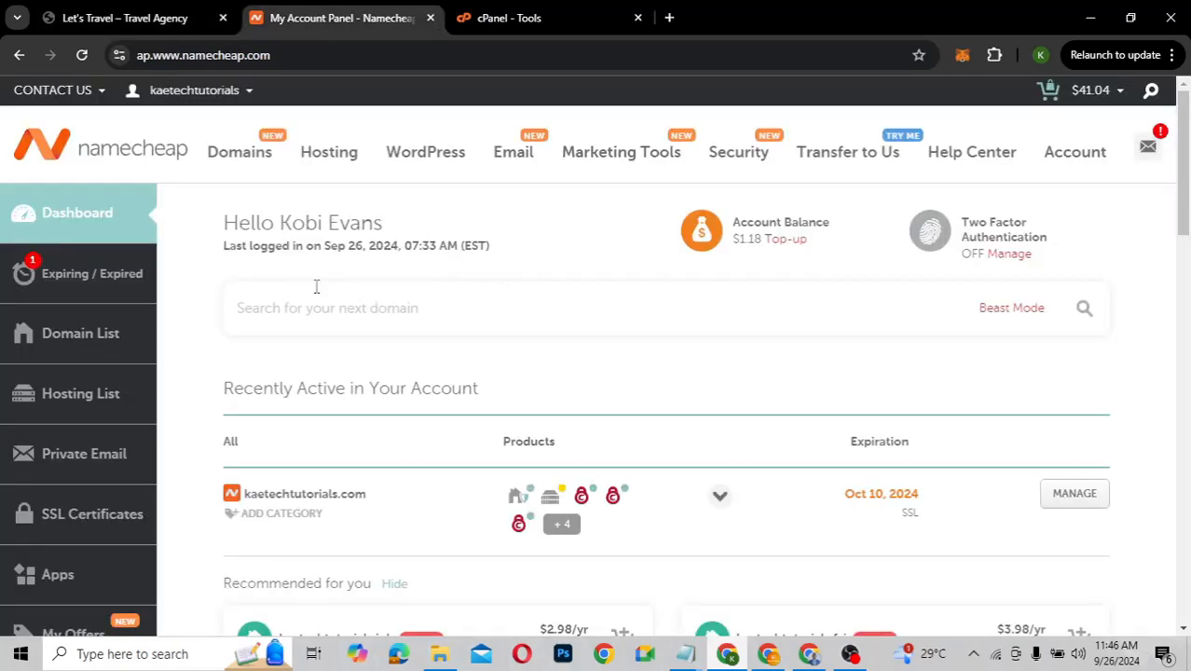
pyautogui.click(137, 160)
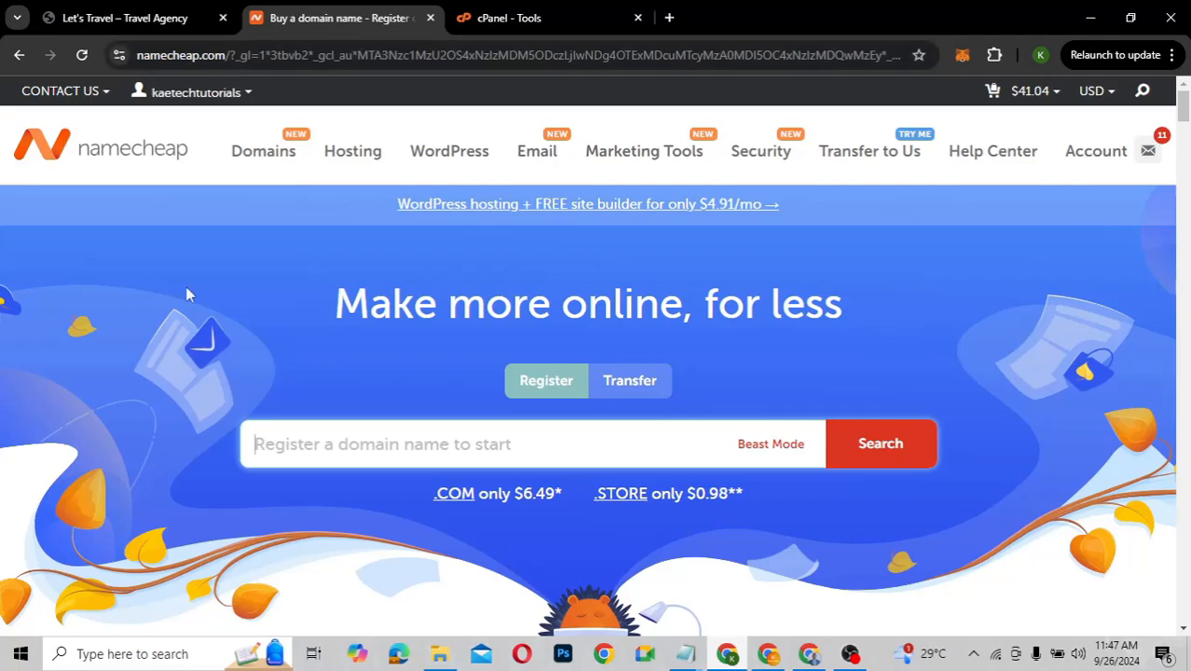
# Load the kaetechdigital.com/namecheap page using the browser's address suggestions
pyautogui.click(312, 56)
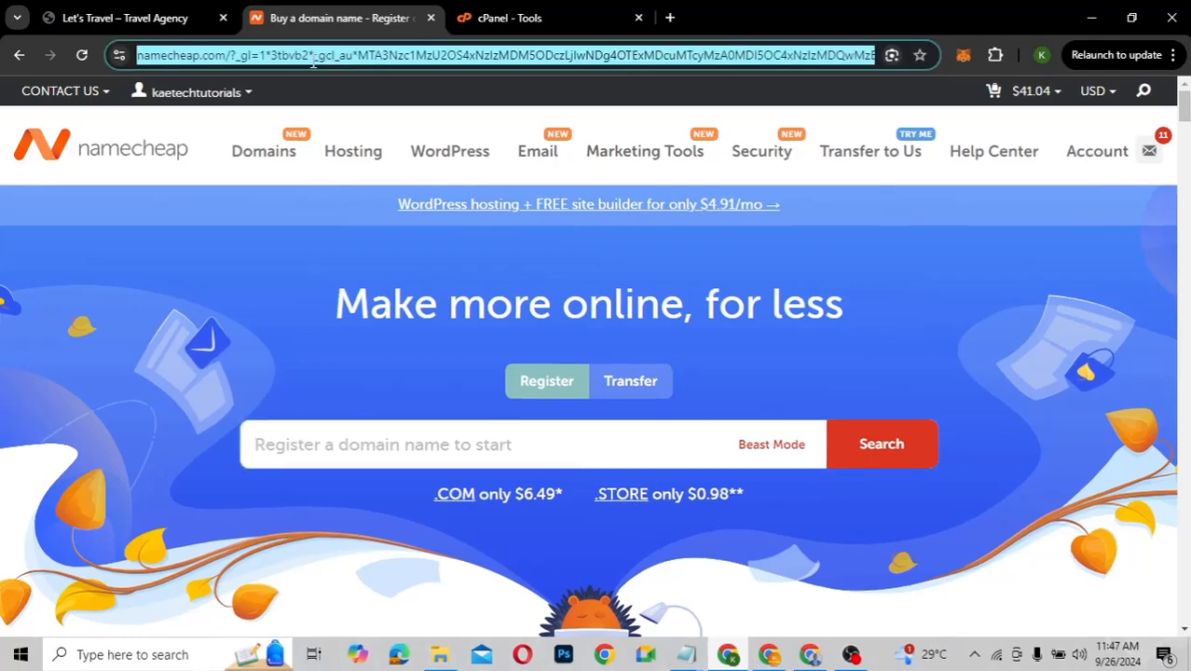
pyautogui.write('kaetech')
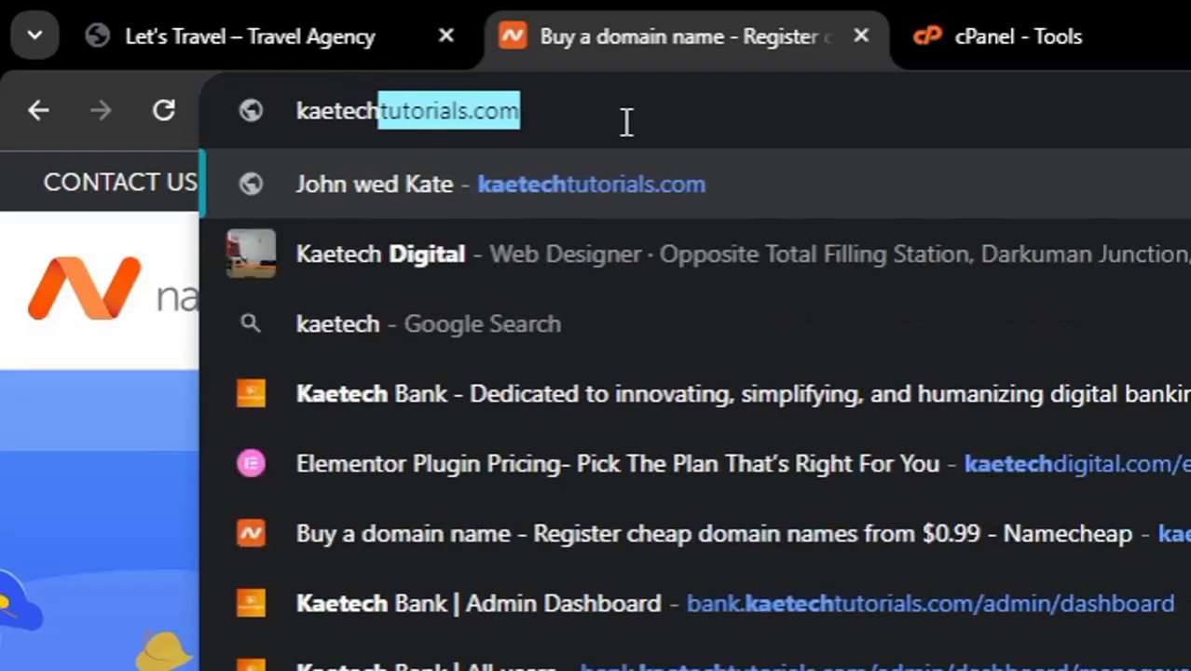
pyautogui.press('Right')
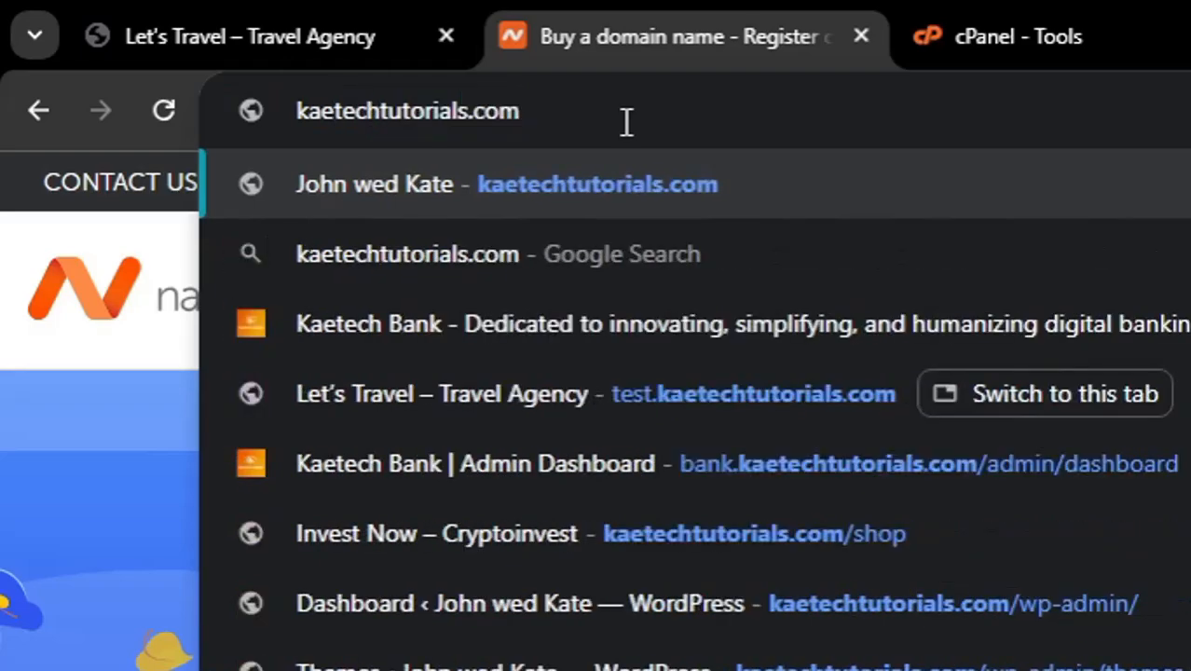
pyautogui.press('BackSpace')
pyautogui.press('BackSpace')
pyautogui.press('BackSpace')
pyautogui.press('BackSpace')
pyautogui.press('BackSpace')
pyautogui.press('BackSpace')
pyautogui.press('BackSpace')
pyautogui.press('BackSpace')
pyautogui.press('BackSpace')
pyautogui.press('BackSpace')
pyautogui.press('BackSpace')
pyautogui.press('BackSpace')
pyautogui.press('BackSpace')
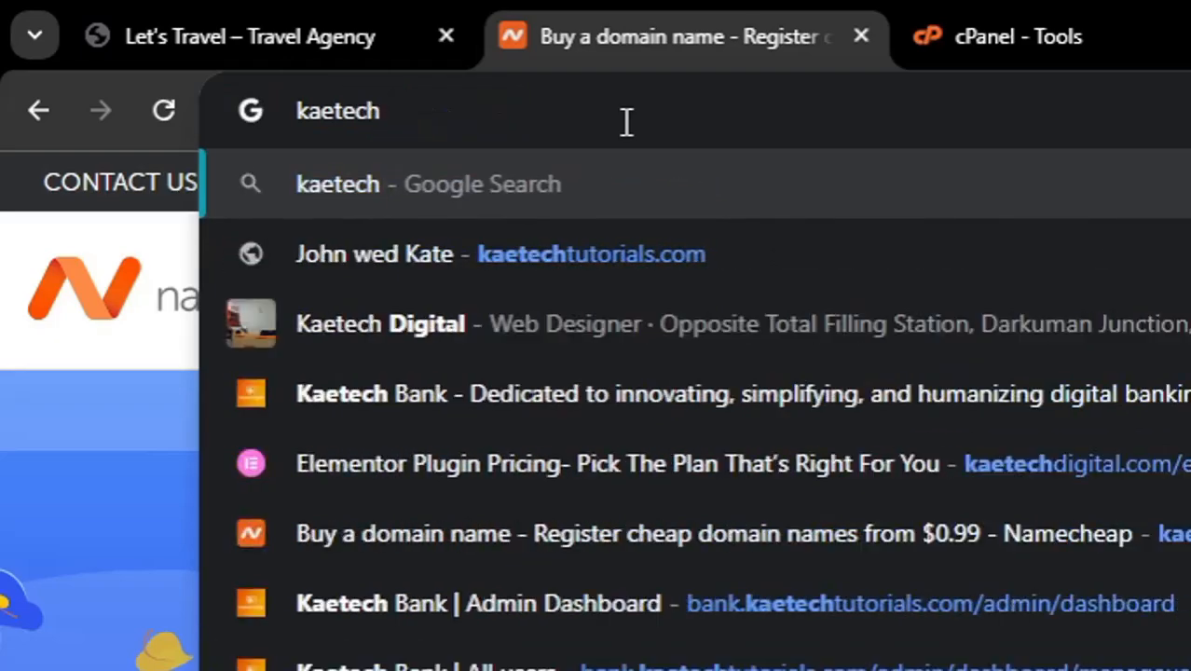
pyautogui.write('digital.com/elementor')
pyautogui.press('Right')
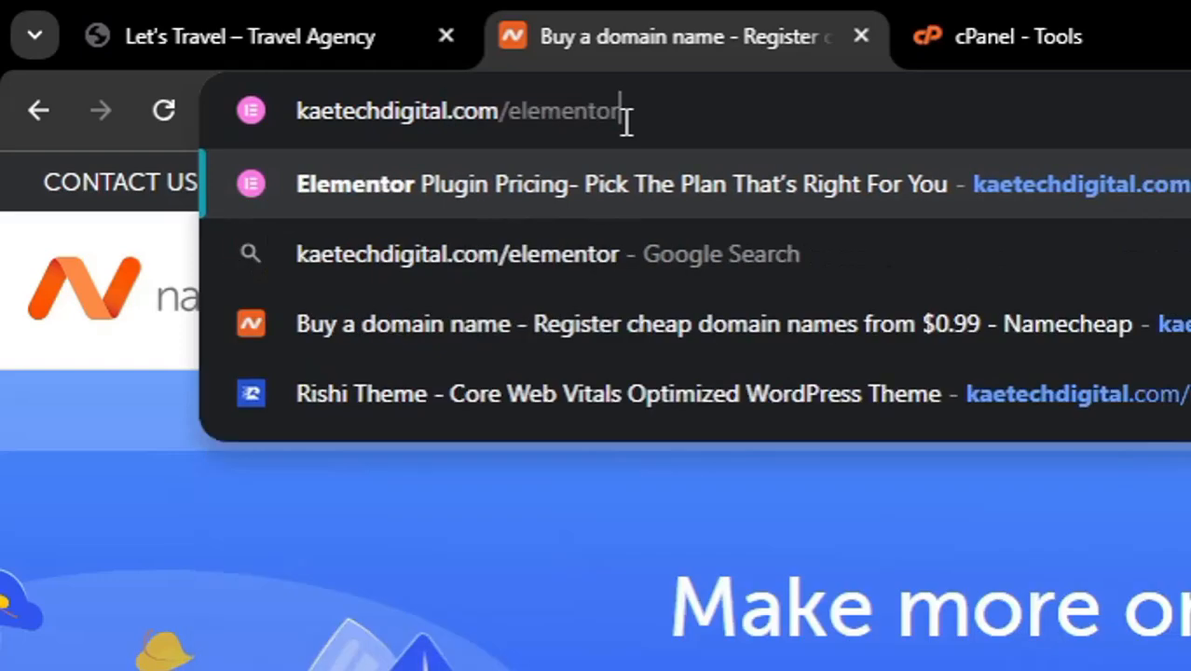
pyautogui.press('BackSpace')
pyautogui.press('BackSpace')
pyautogui.press('BackSpace')
pyautogui.press('BackSpace')
pyautogui.press('BackSpace')
pyautogui.press('BackSpace')
pyautogui.press('BackSpace')
pyautogui.press('BackSpace')
pyautogui.press('BackSpace')
pyautogui.write('n')
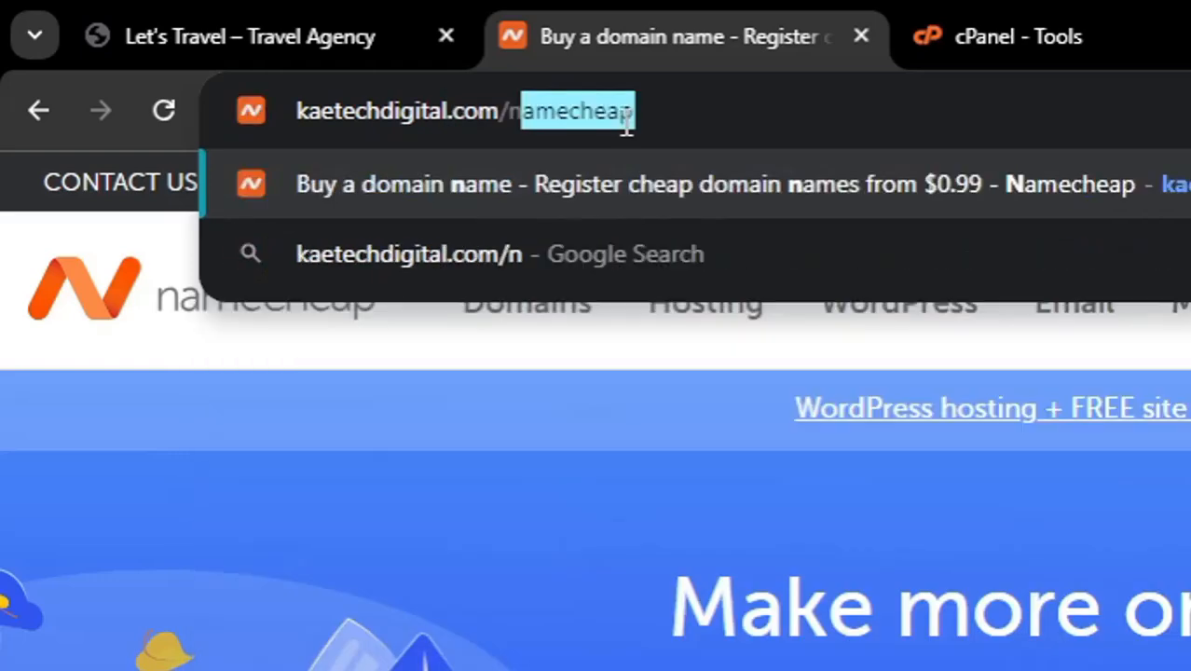
pyautogui.write('a')
pyautogui.press('Right')
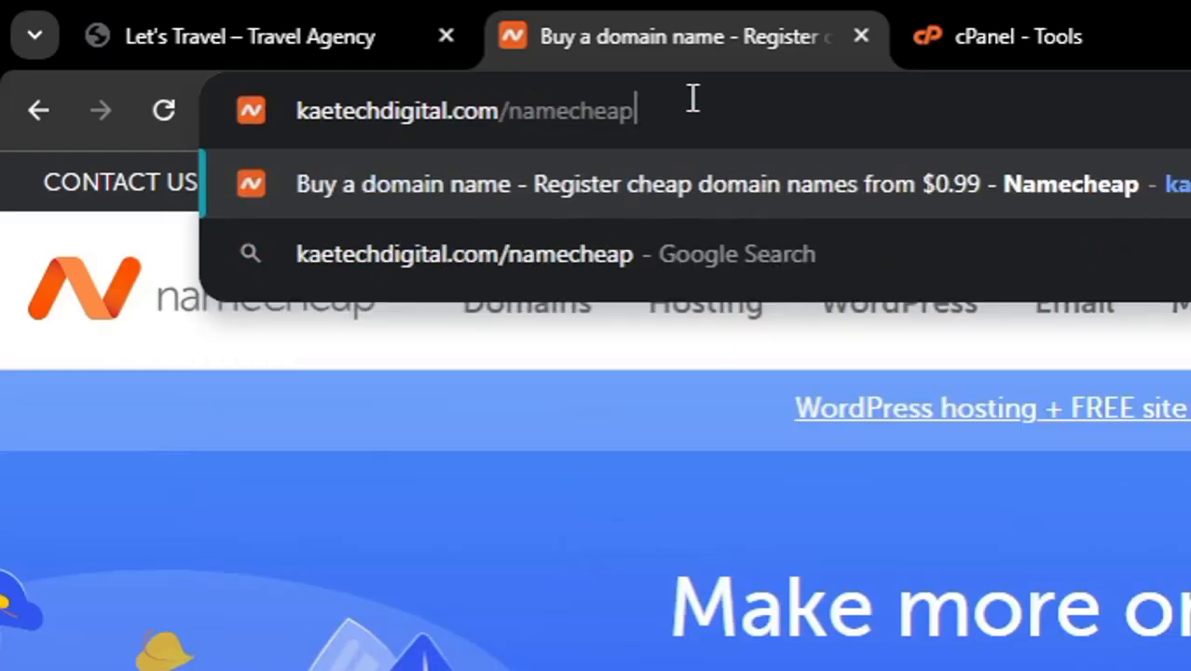
pyautogui.press('Return')
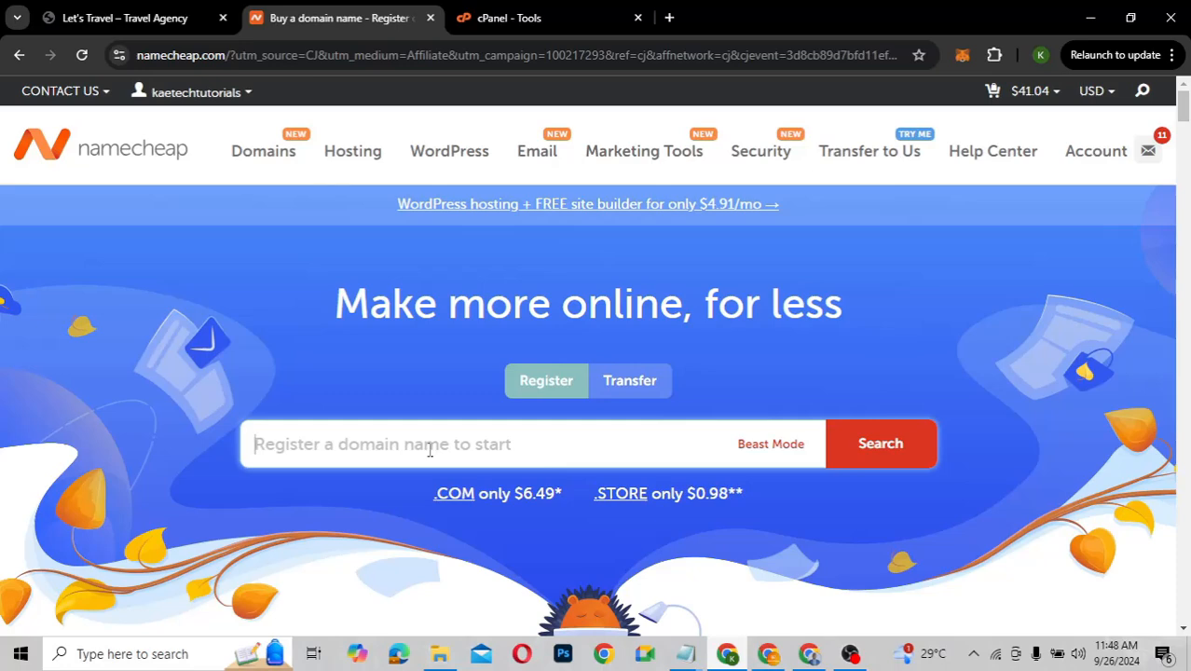
# Search for tripsaroundtheworld.com, which comes back as a $811.00 premium domain
pyautogui.write('trips')
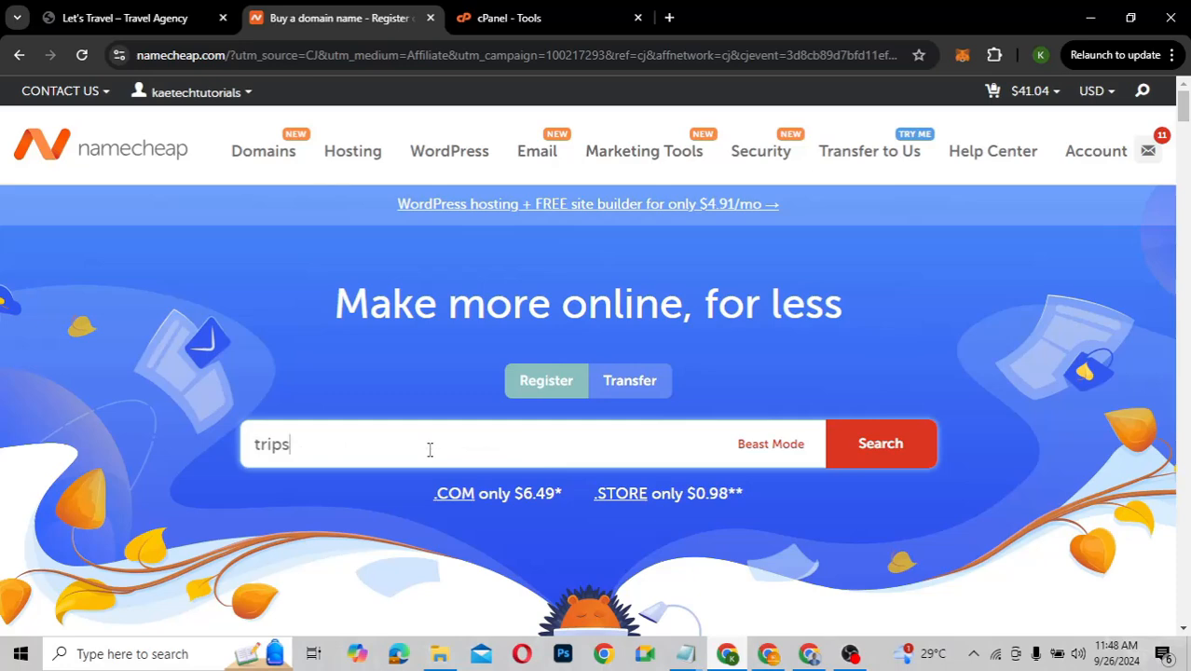
pyautogui.write('aroundtheworld.co')
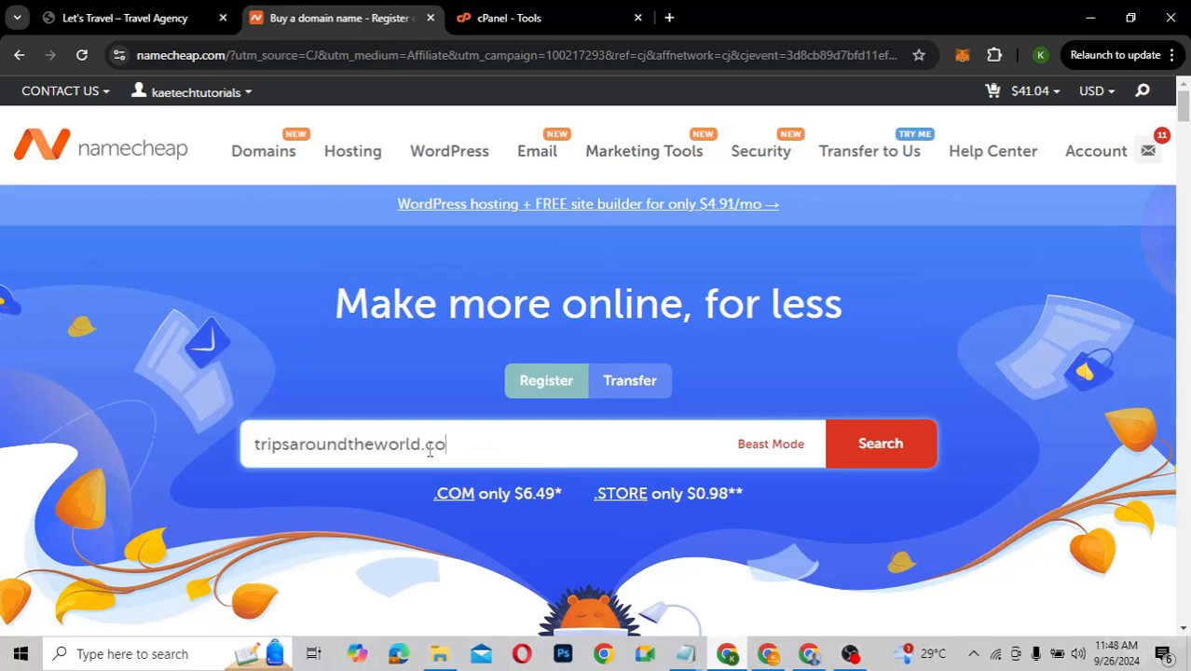
pyautogui.write('m')
pyautogui.press('Return')
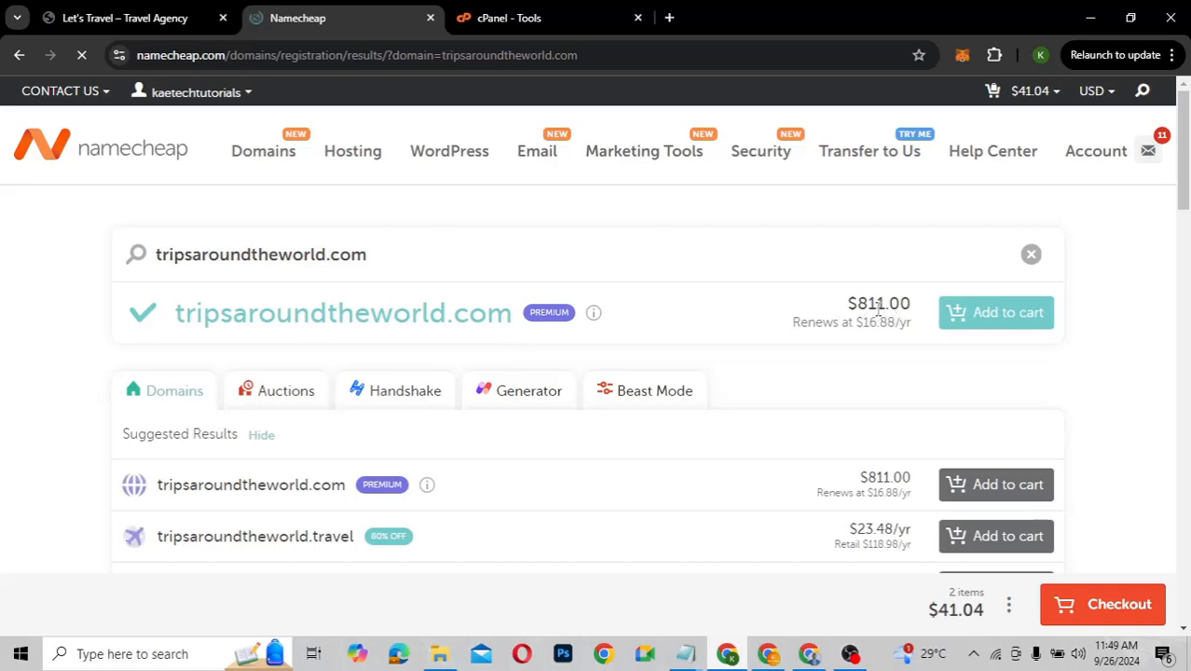
# Change the search to tripsaroundtheworldgh.com, found available at $11.28/yr
pyautogui.click(325, 256)
pyautogui.write('gh')
pyautogui.click(399, 258)
pyautogui.press('Return')
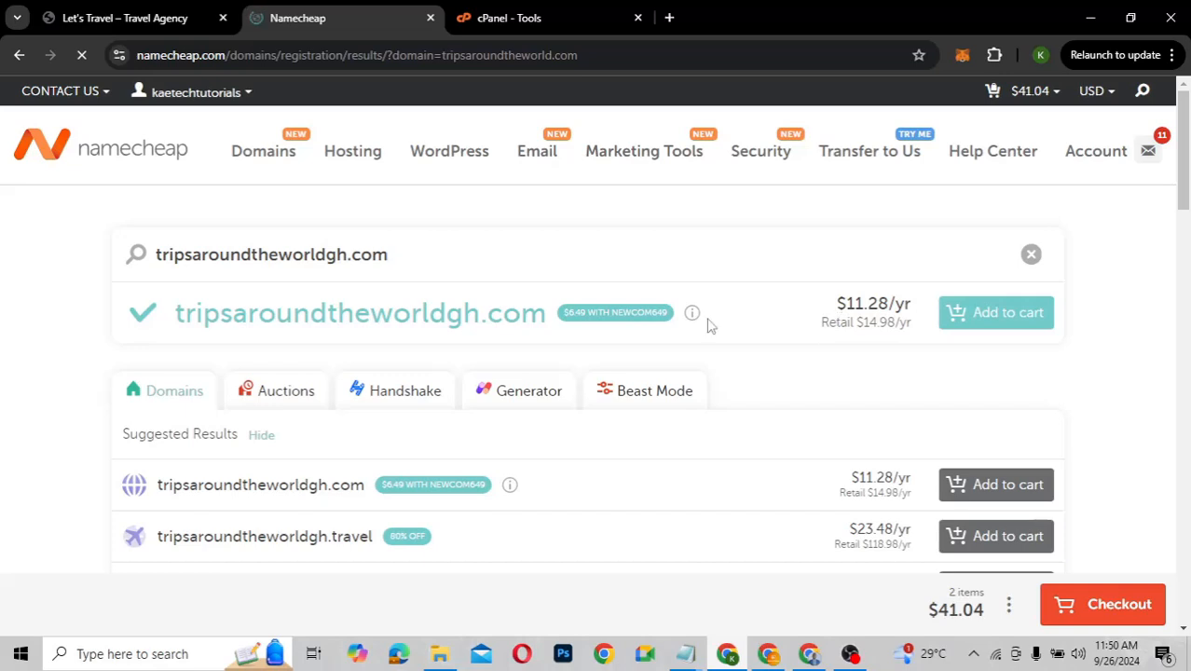
# Add tripsaroundtheworldgh.com to the cart, making 3 items totalling $52.50
pyautogui.click(981, 315)
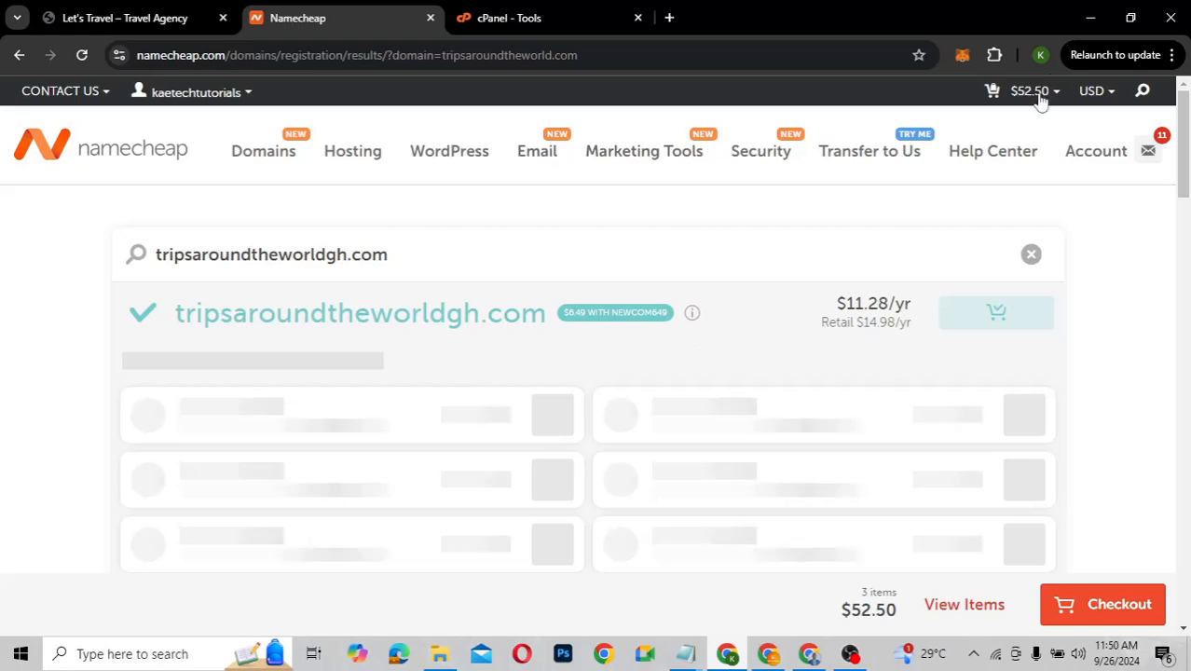
pyautogui.moveTo(1034, 93)
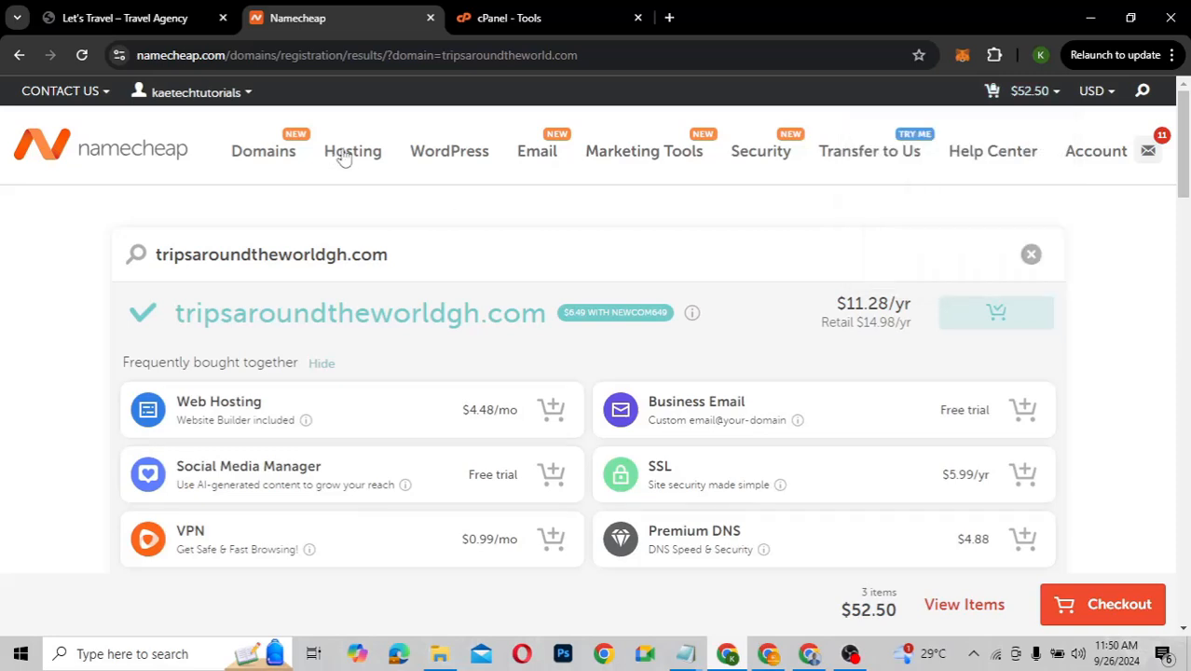
pyautogui.moveTo(333, 151)
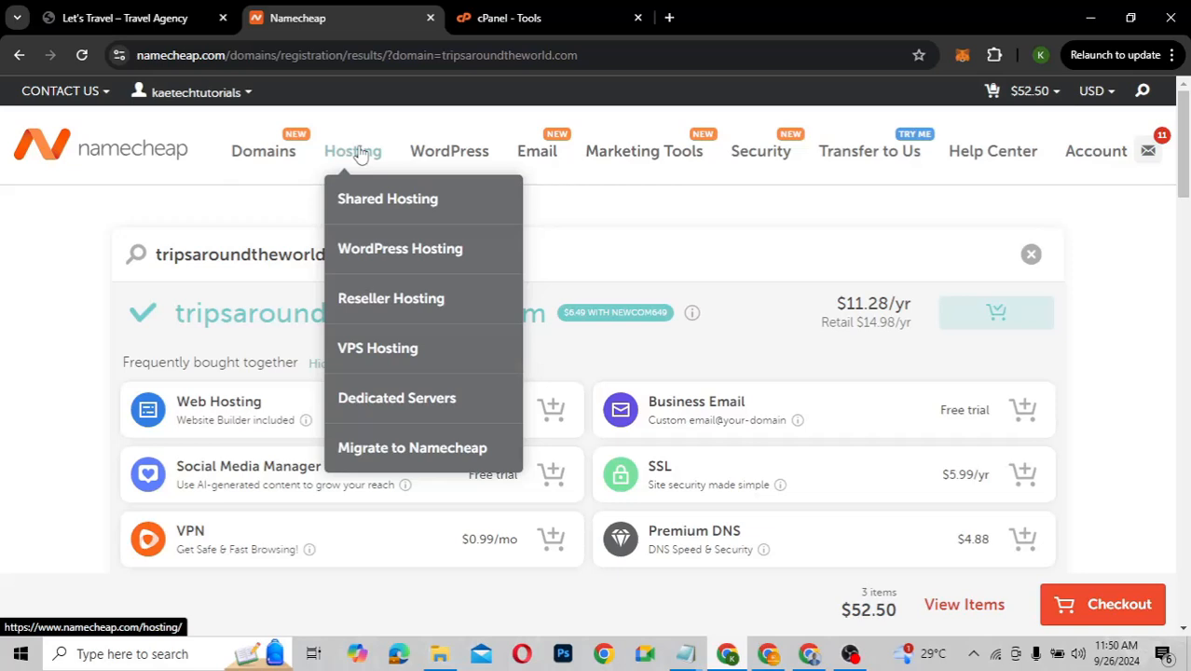
# Compare the Shared Hosting plan cards and choose Stellar at $1.98/mo
pyautogui.click(377, 211)
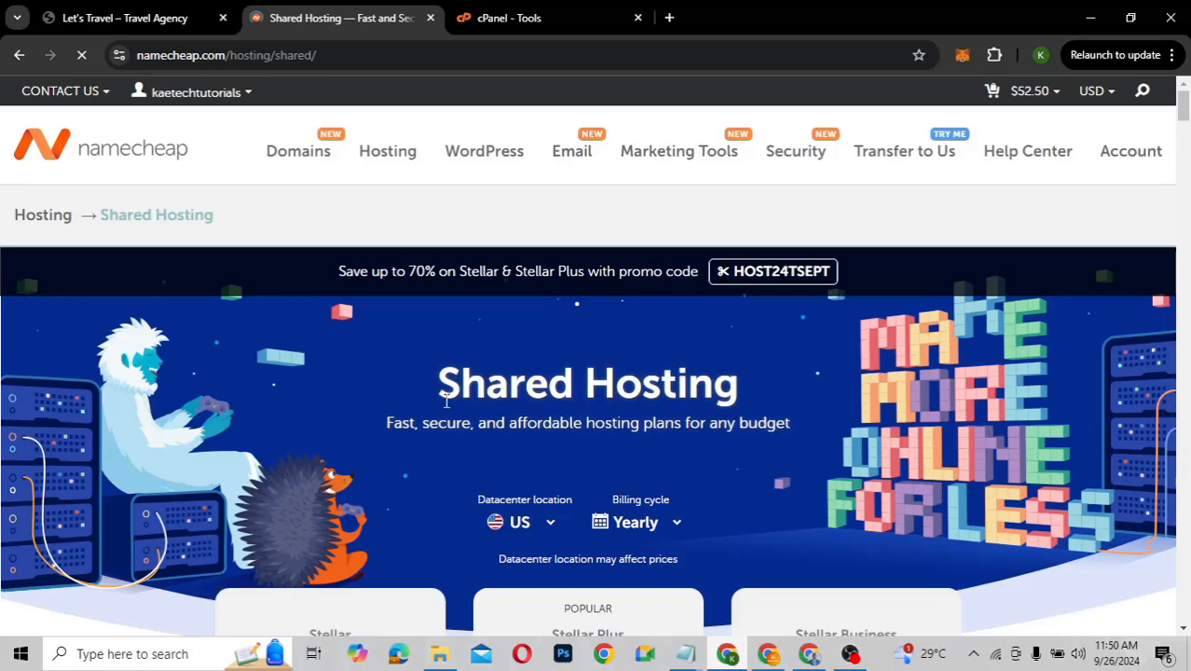
pyautogui.scroll(-4, 445, 401)
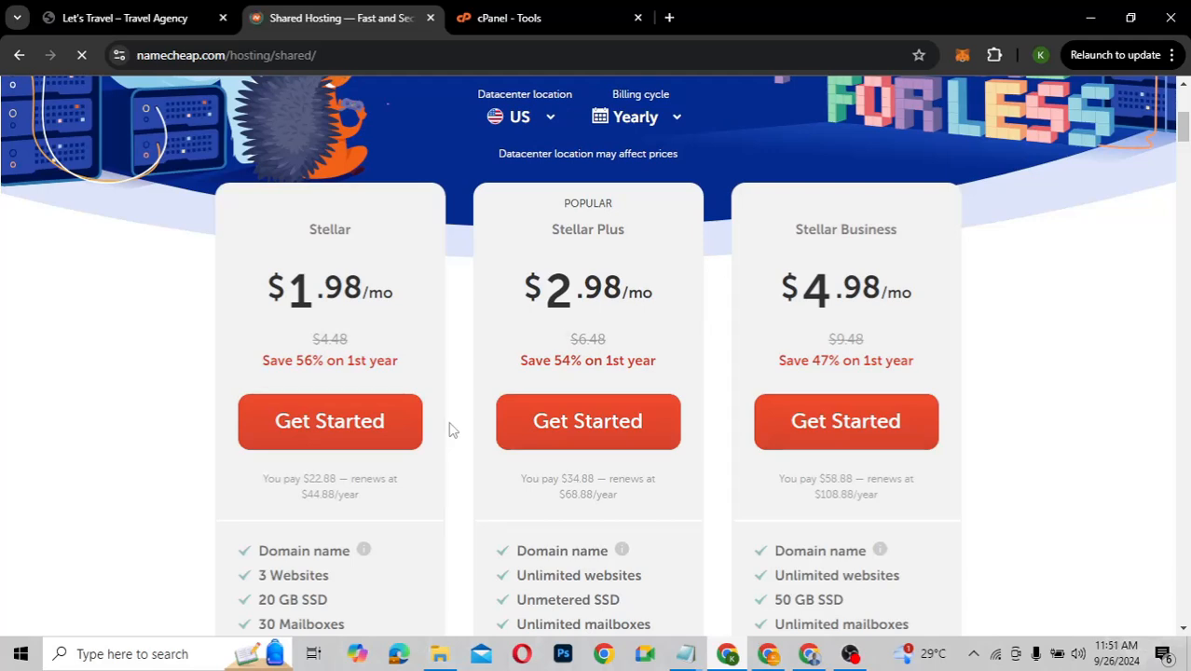
pyautogui.scroll(1, 452, 430)
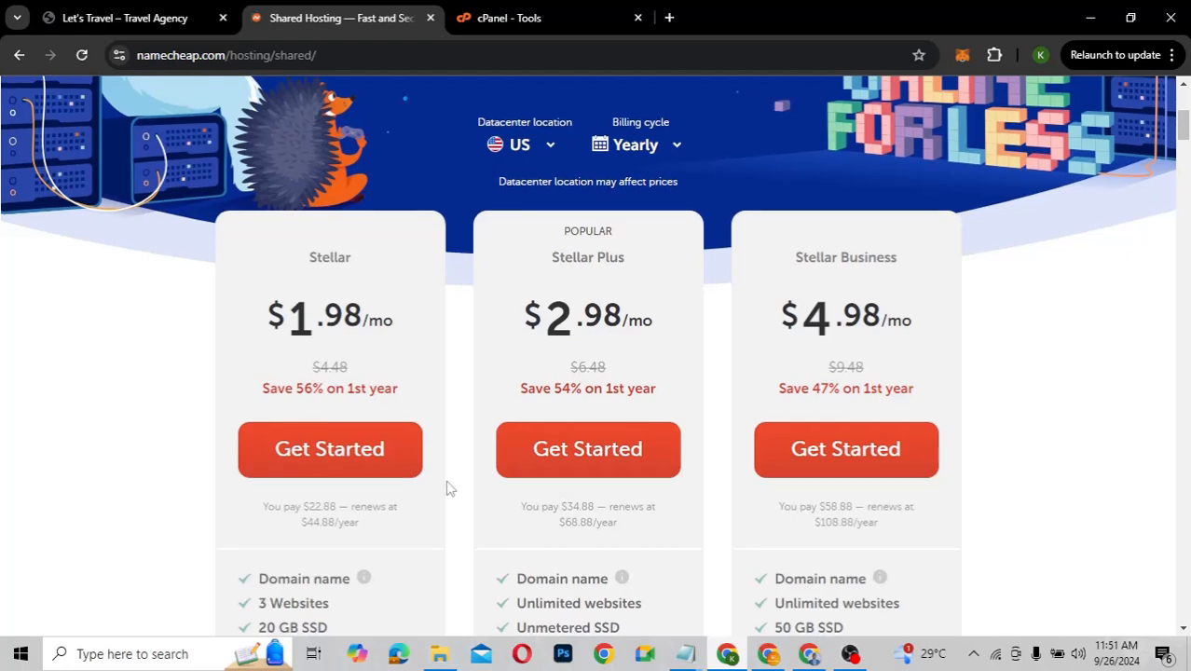
pyautogui.scroll(-3, 448, 489)
pyautogui.scroll(1, 447, 489)
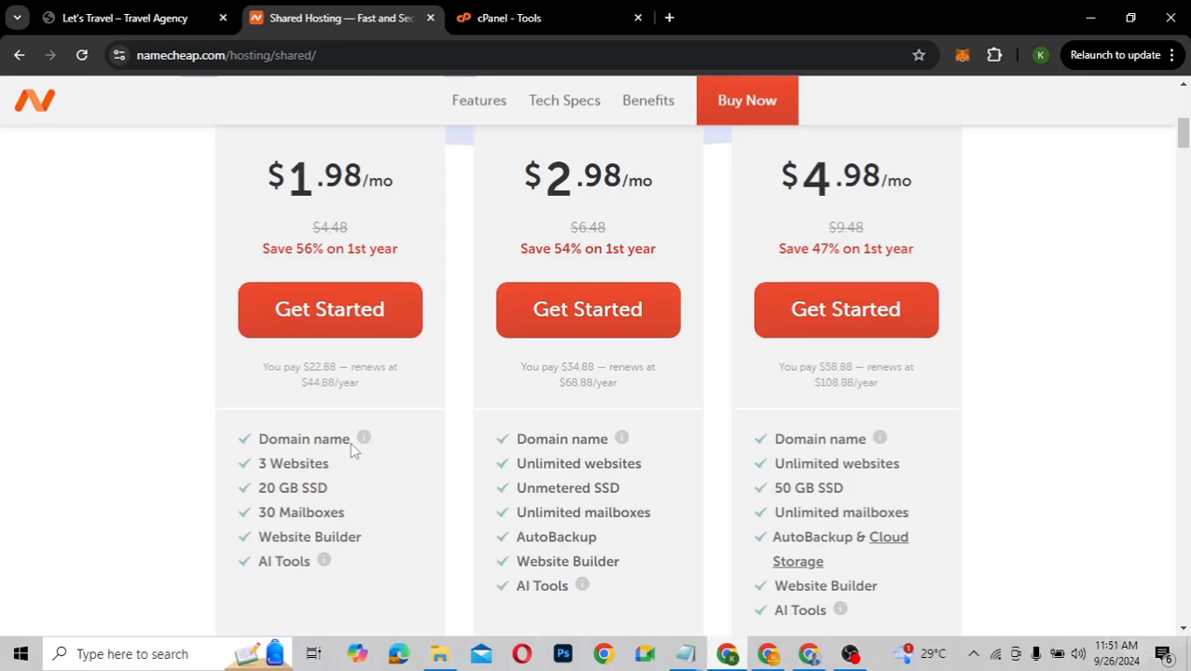
pyautogui.moveTo(365, 439)
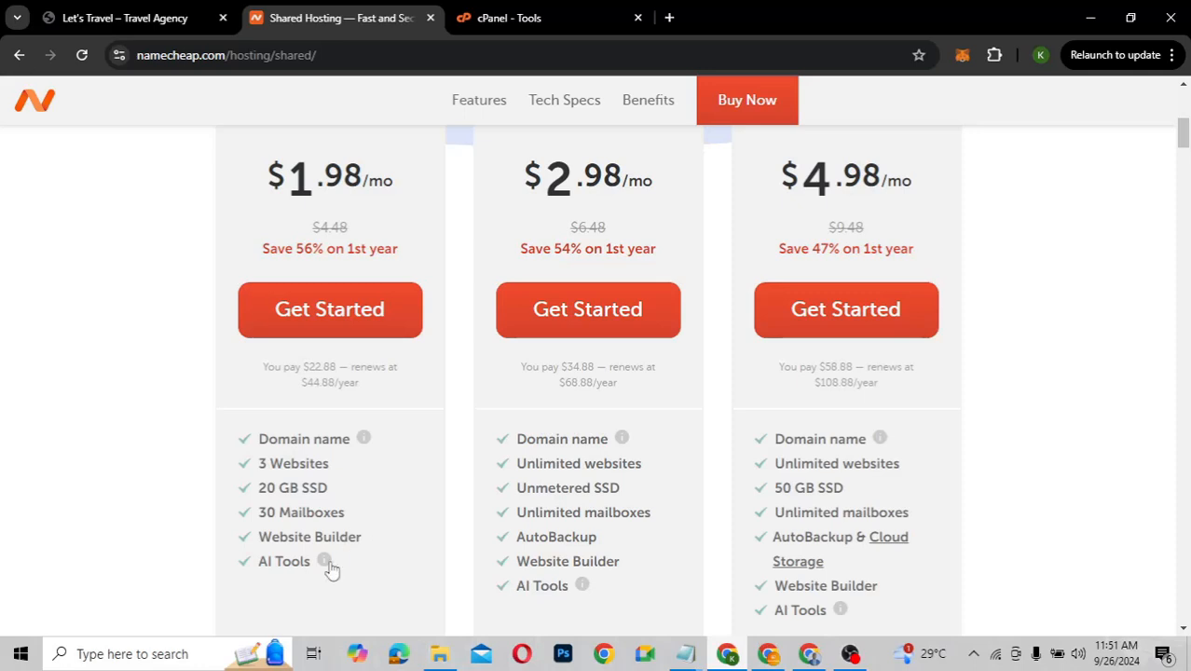
pyautogui.moveTo(328, 565)
pyautogui.scroll(-1, 433, 482)
pyautogui.scroll(1, 433, 482)
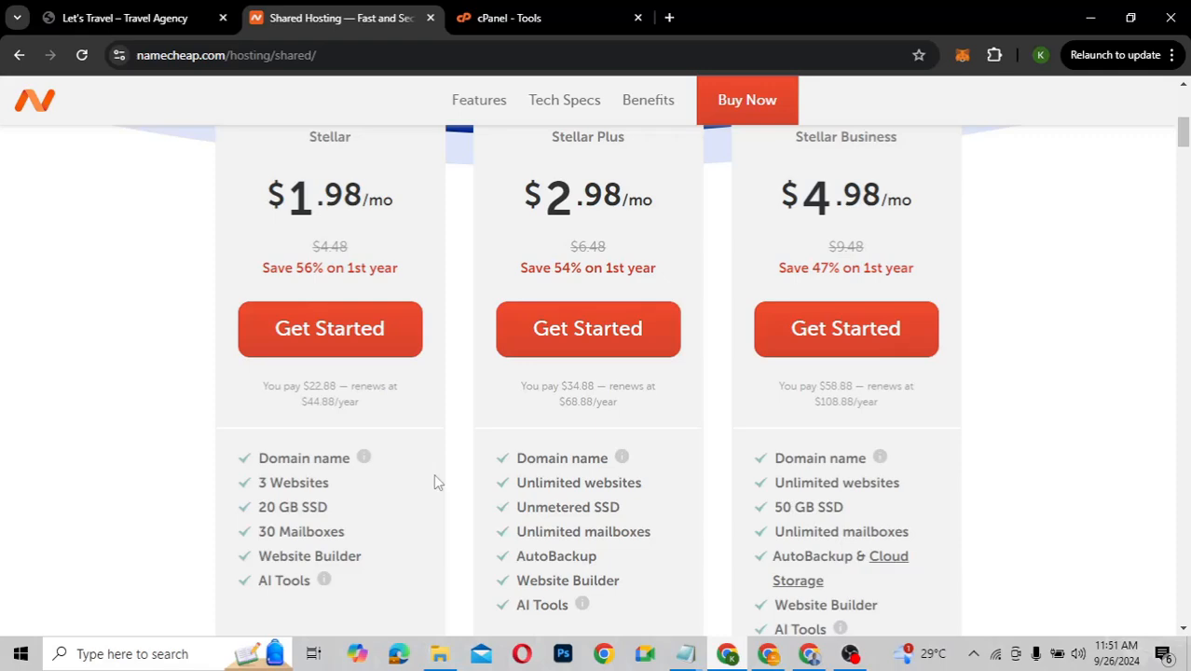
pyautogui.scroll(2, 433, 482)
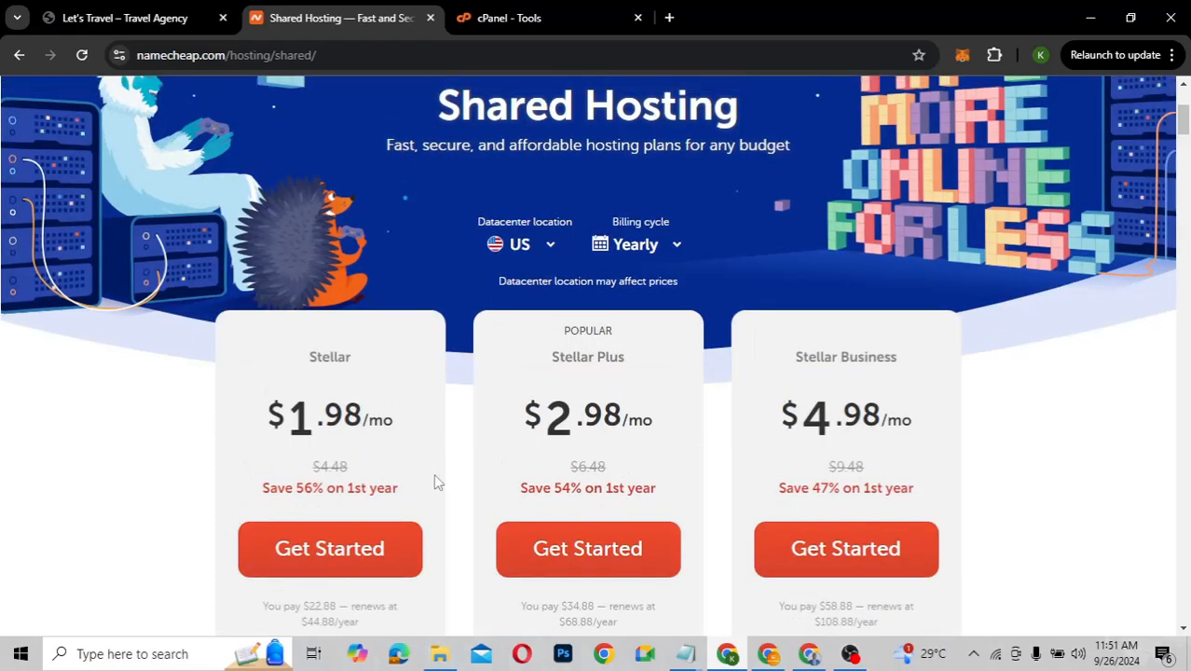
pyautogui.scroll(-1, 433, 482)
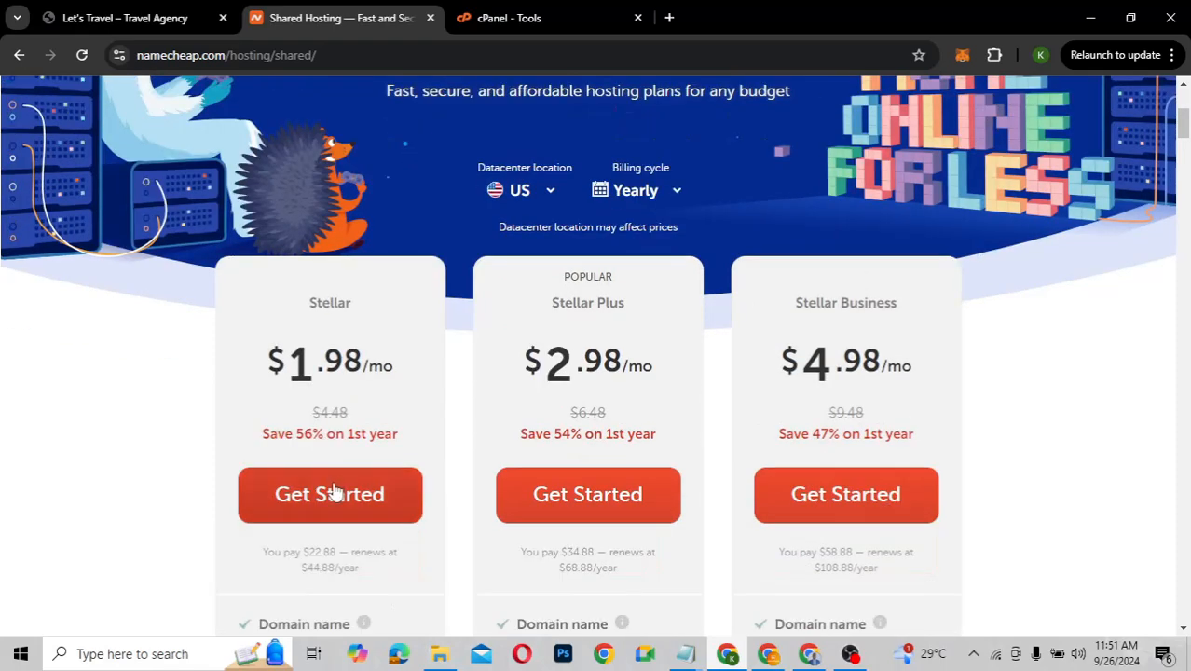
pyautogui.click(334, 492)
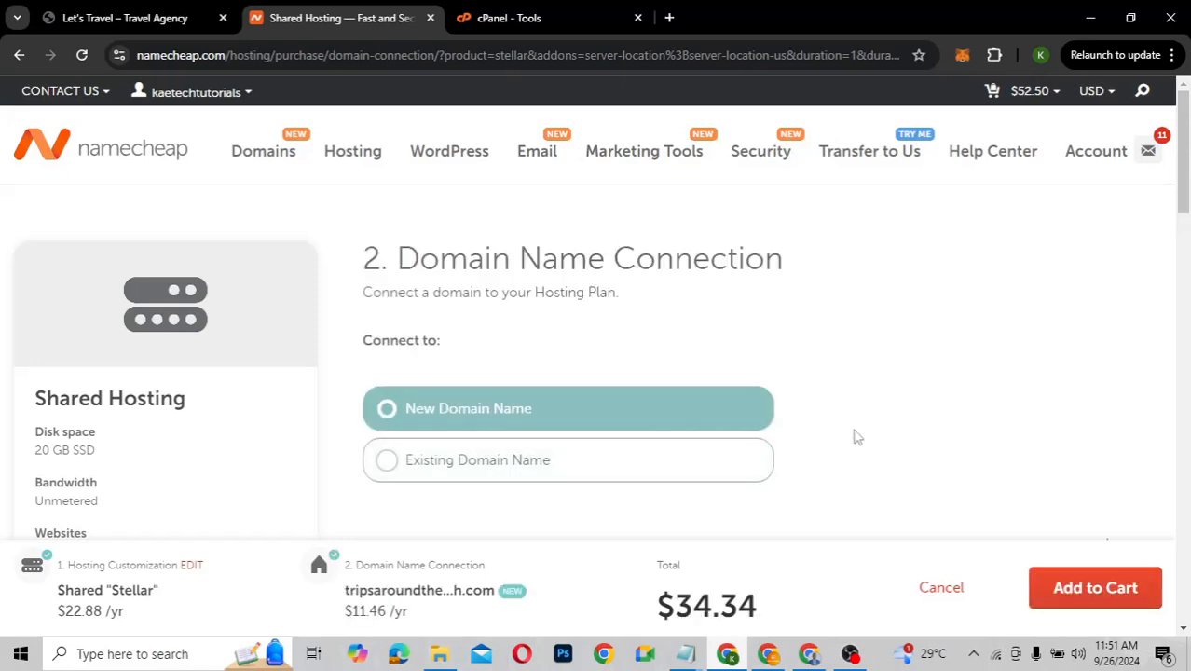
# Connect Stellar to the new domain already in the cart and add the $34.34 bundle
pyautogui.scroll(-2, 857, 436)
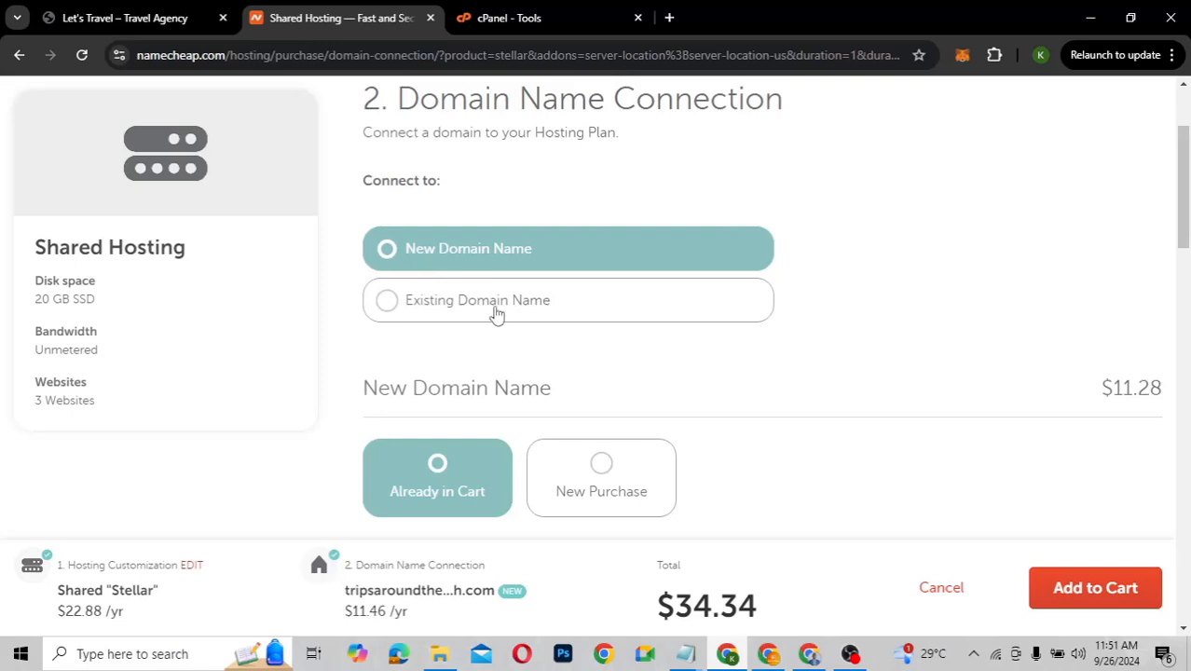
pyautogui.scroll(-3, 697, 373)
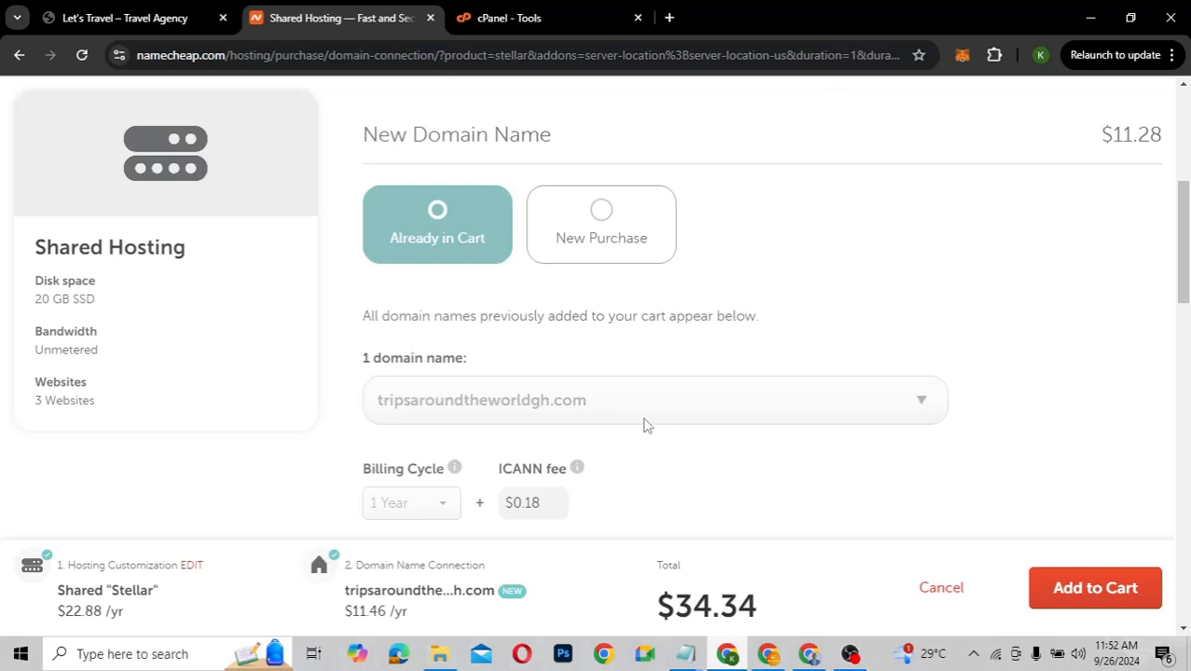
pyautogui.scroll(-2, 645, 459)
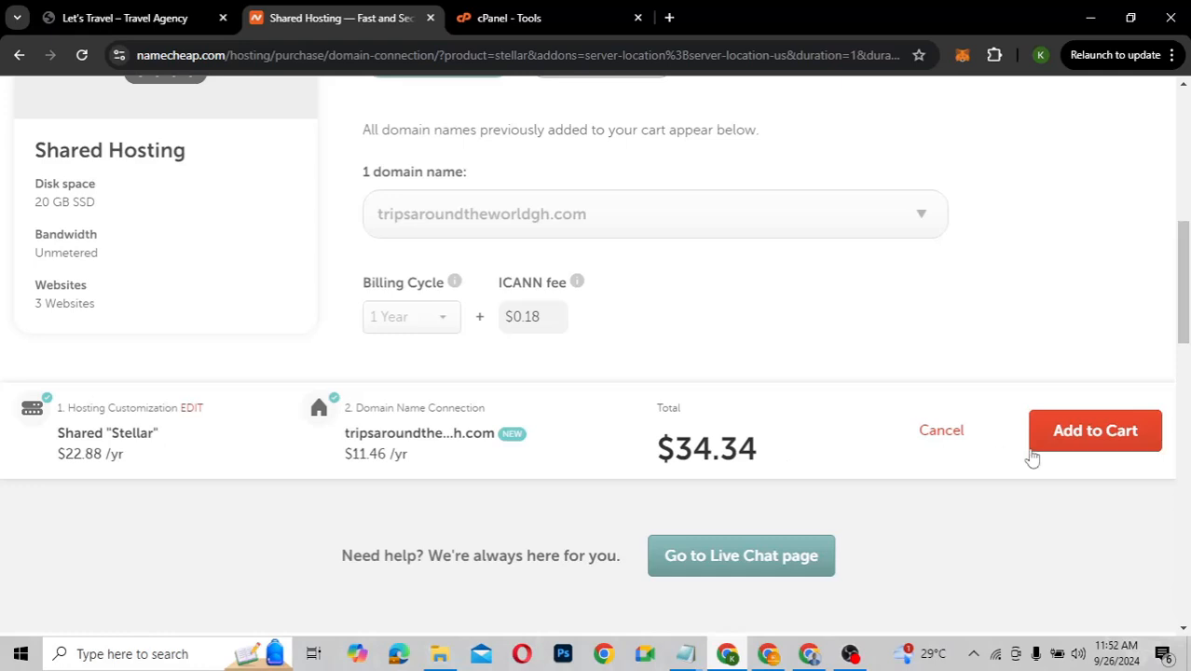
pyautogui.click(1064, 439)
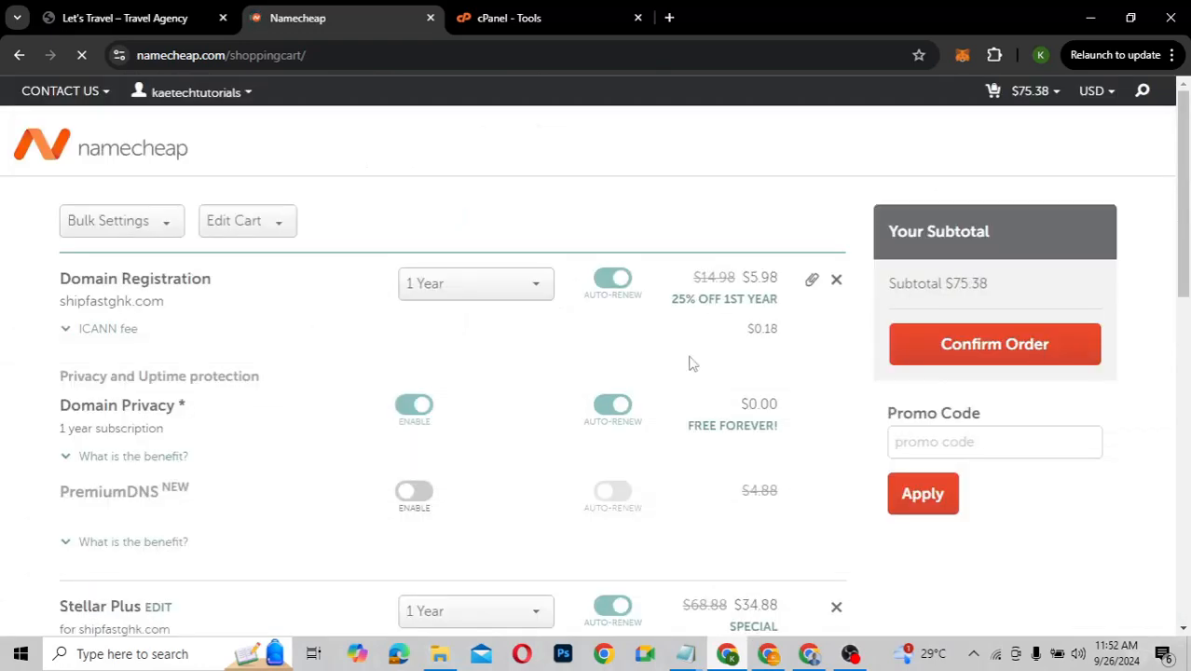
pyautogui.click(837, 282)
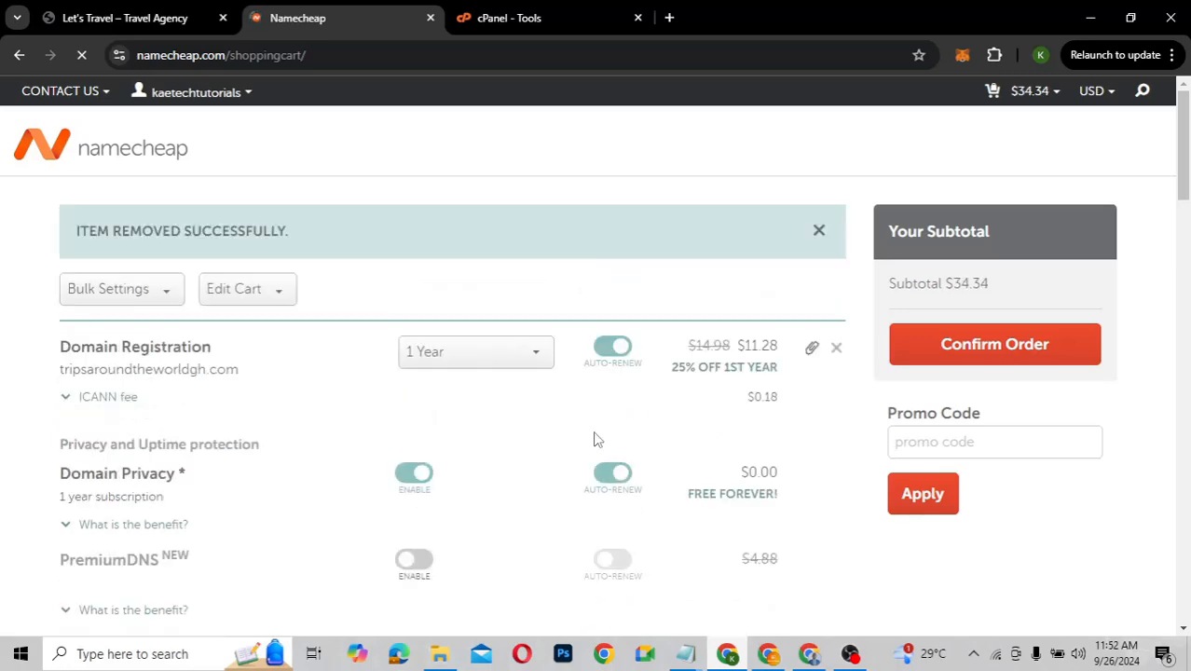
pyautogui.scroll(-3, 597, 439)
pyautogui.scroll(1, 596, 439)
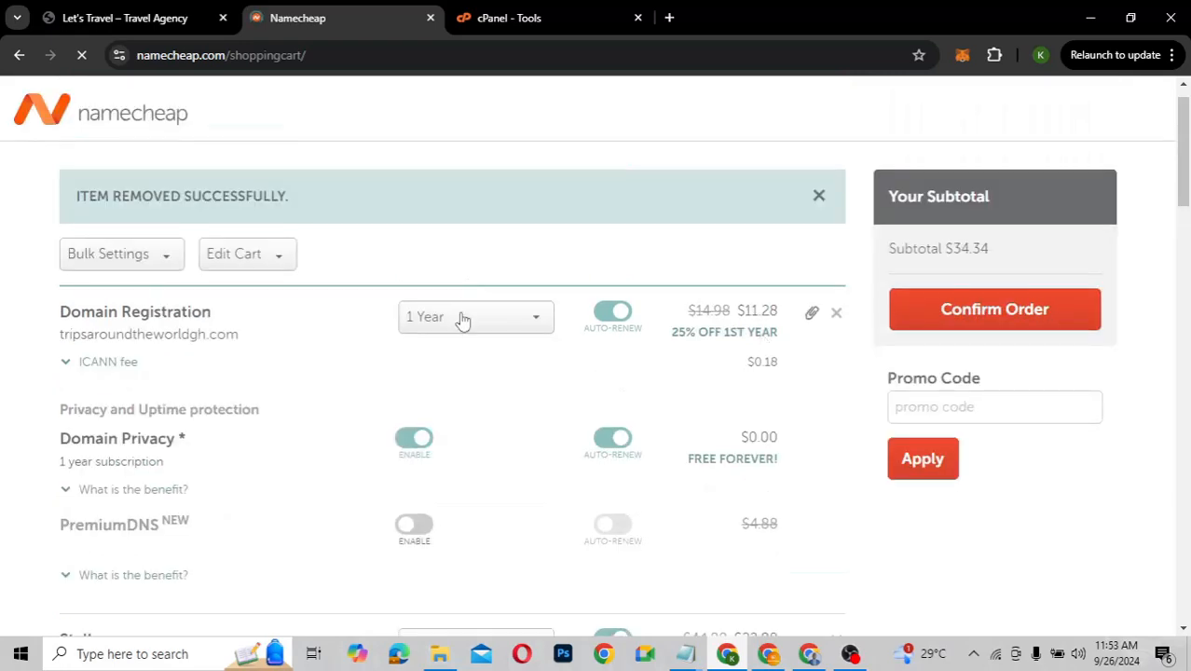
pyautogui.click(463, 320)
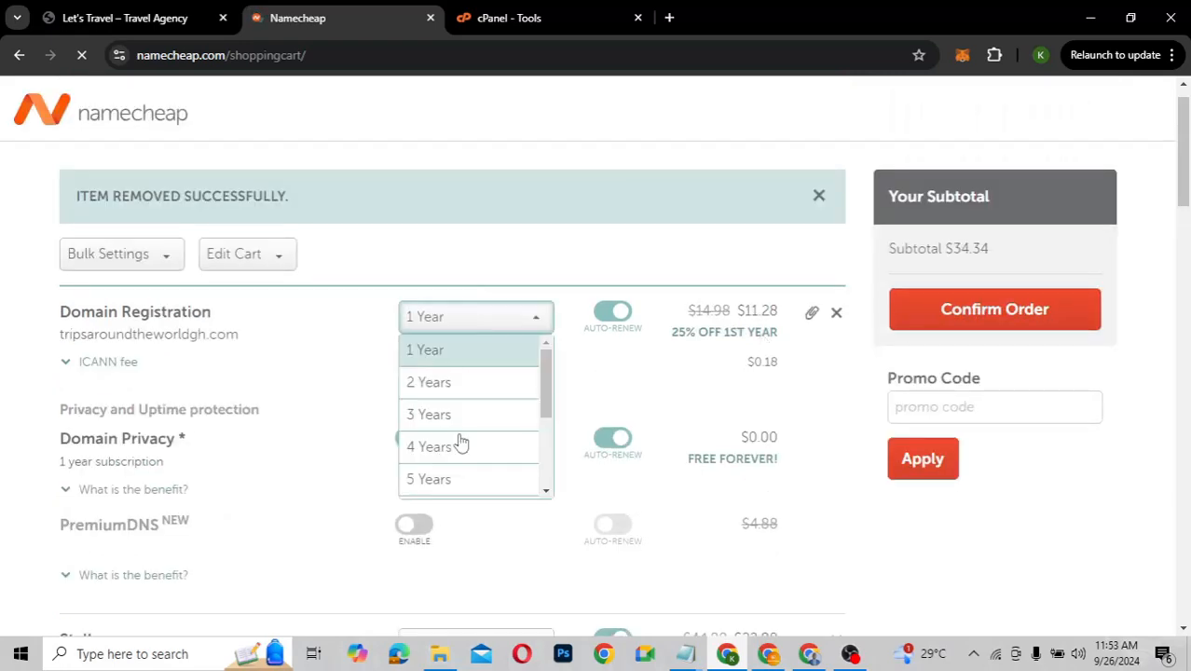
pyautogui.scroll(-3, 459, 457)
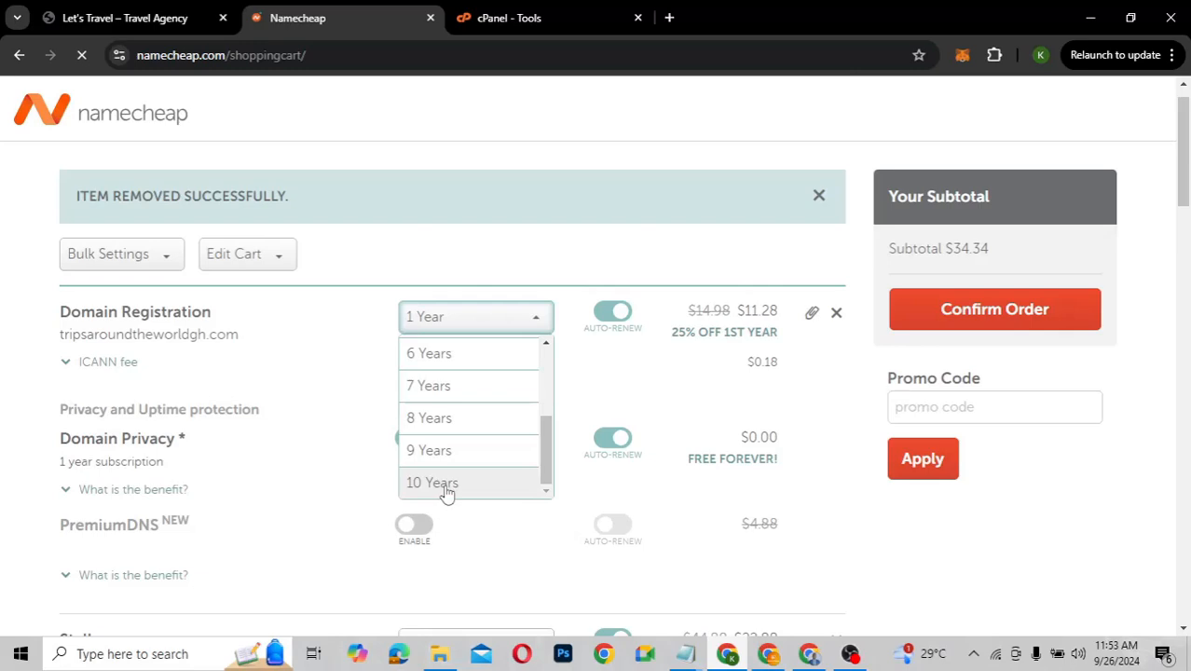
pyautogui.click(447, 494)
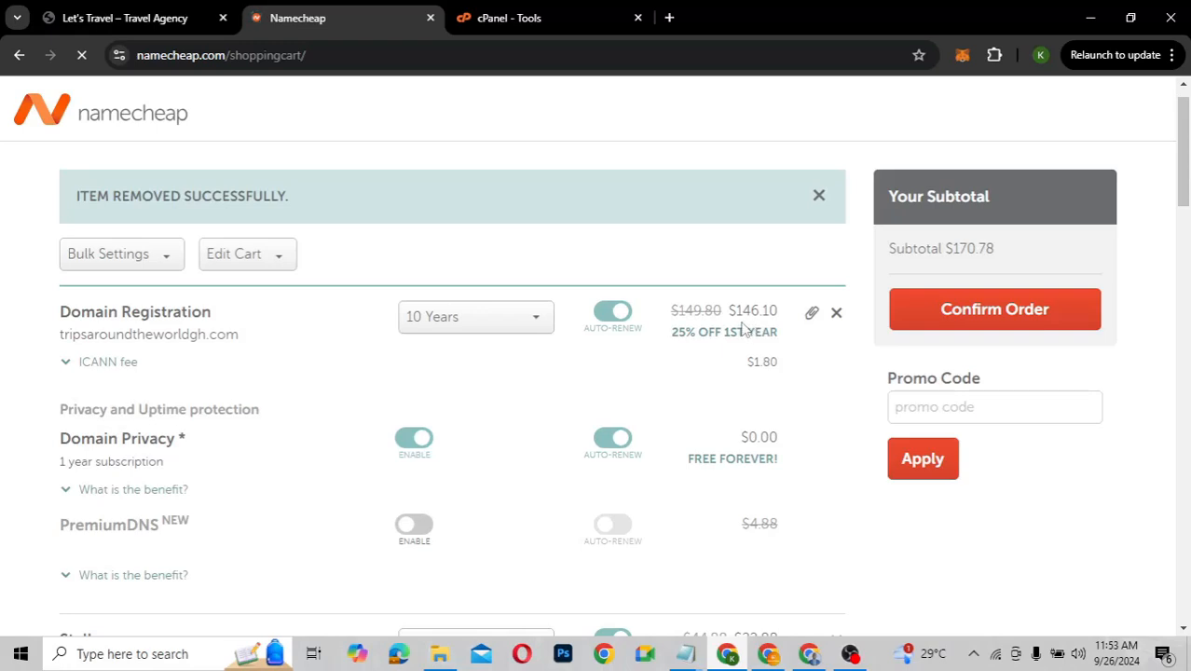
pyautogui.click(445, 325)
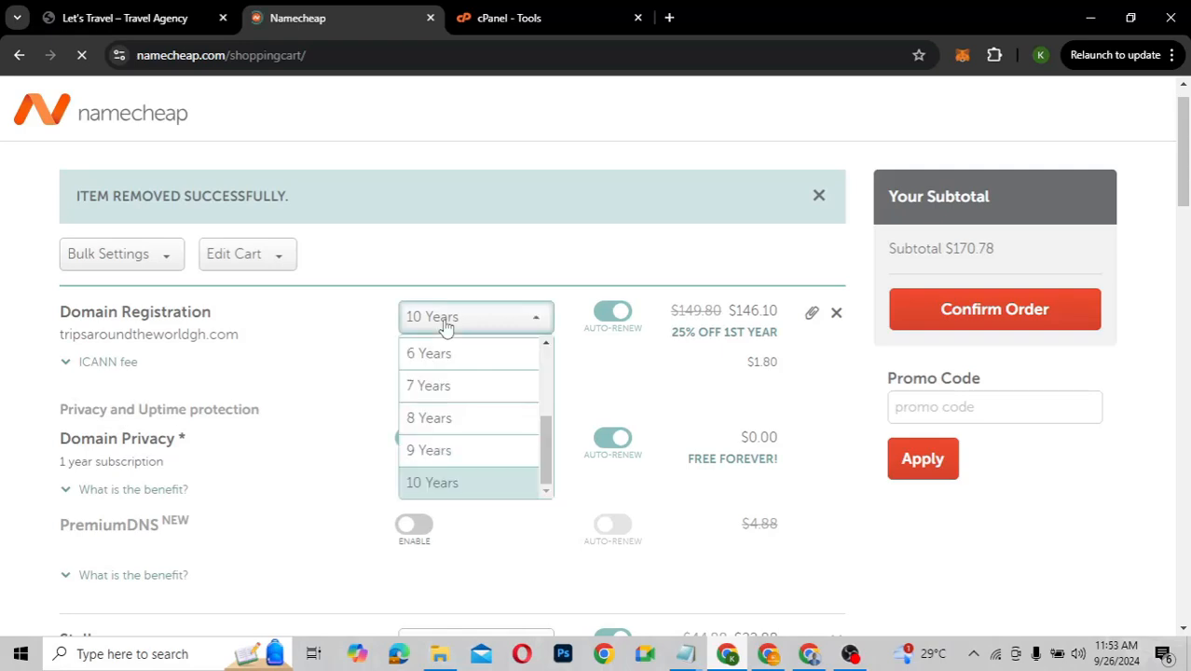
pyautogui.scroll(3, 454, 398)
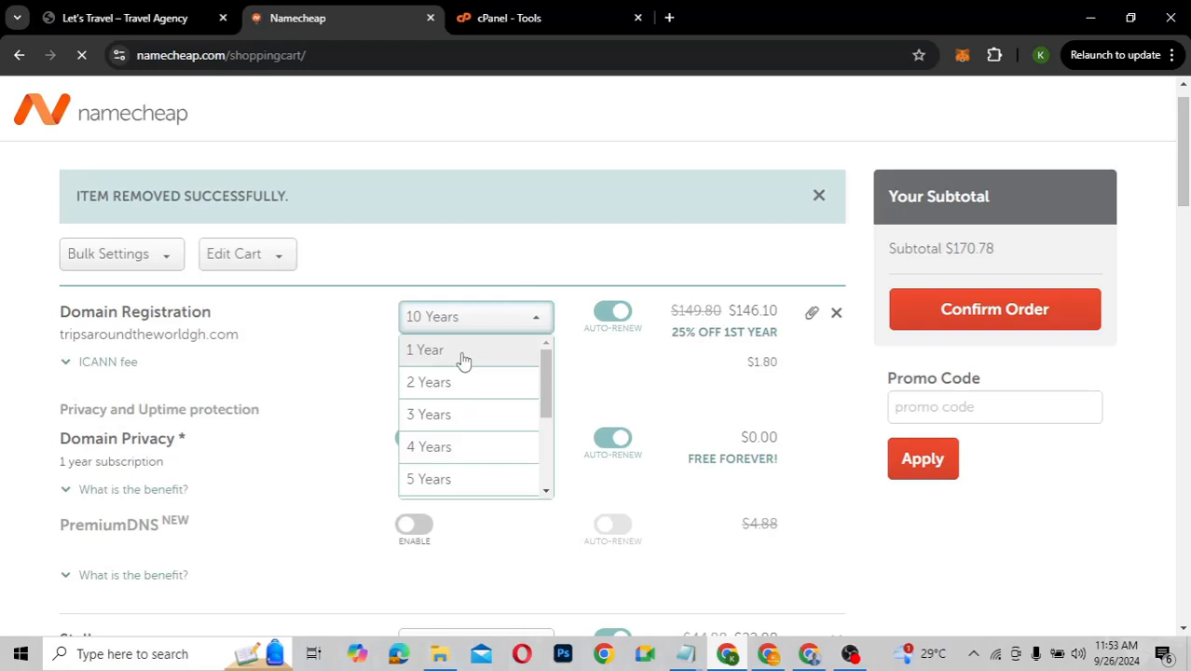
pyautogui.click(464, 359)
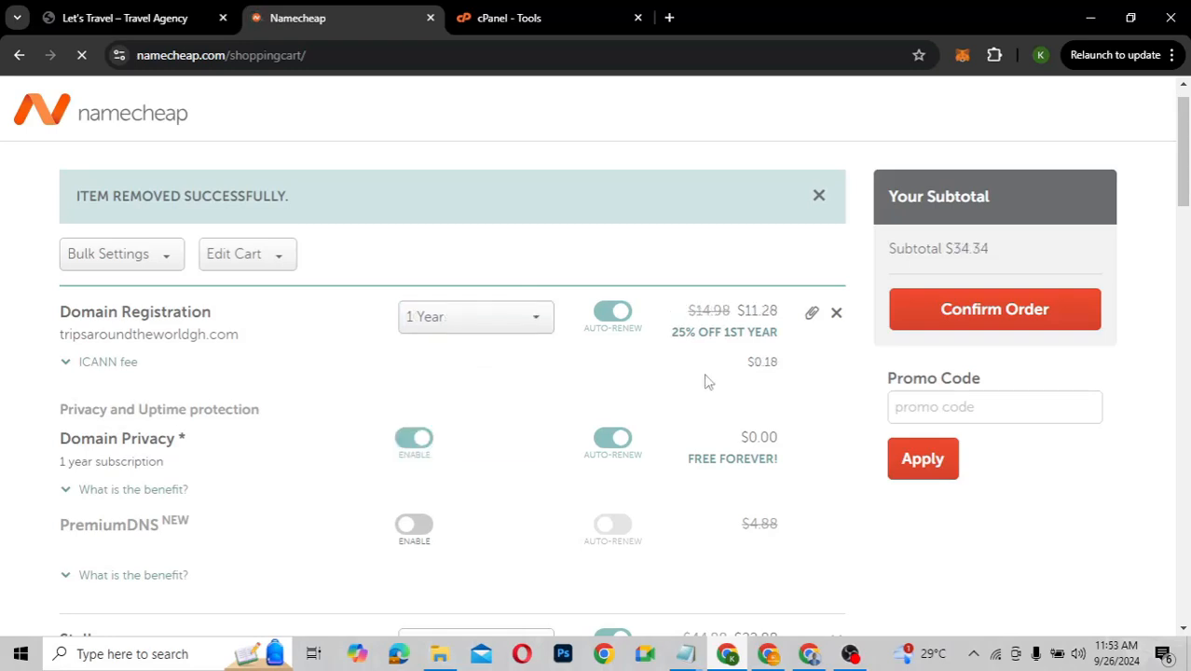
pyautogui.scroll(-3, 705, 381)
pyautogui.scroll(1, 705, 381)
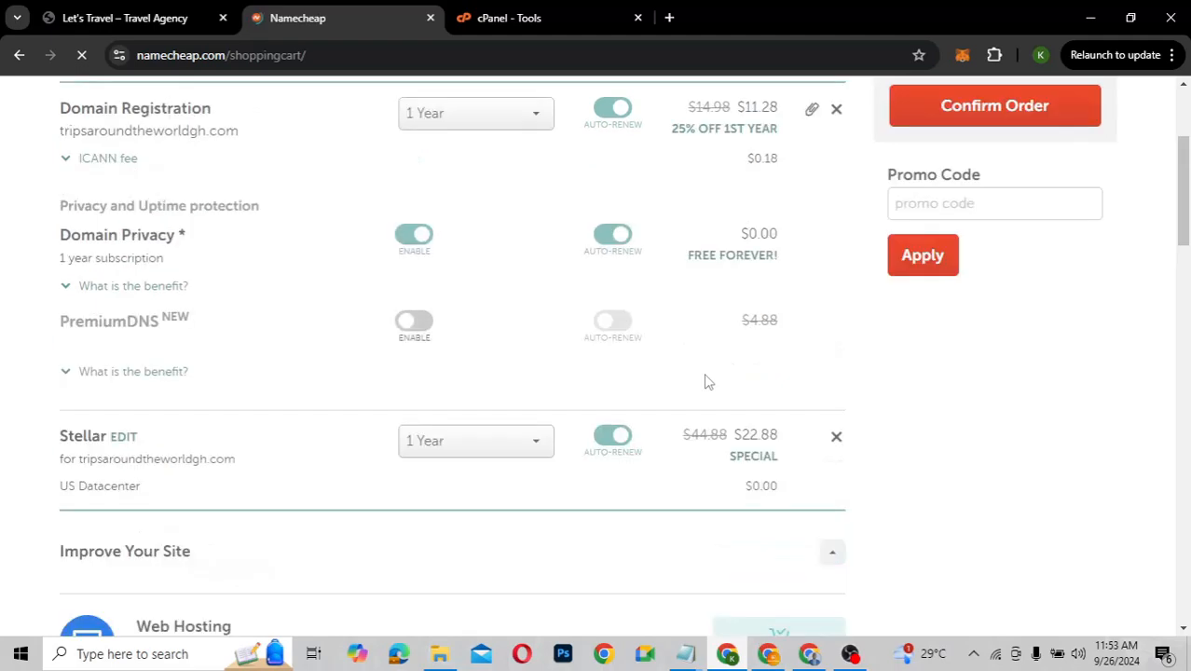
pyautogui.scroll(-3, 706, 381)
pyautogui.scroll(5, 706, 382)
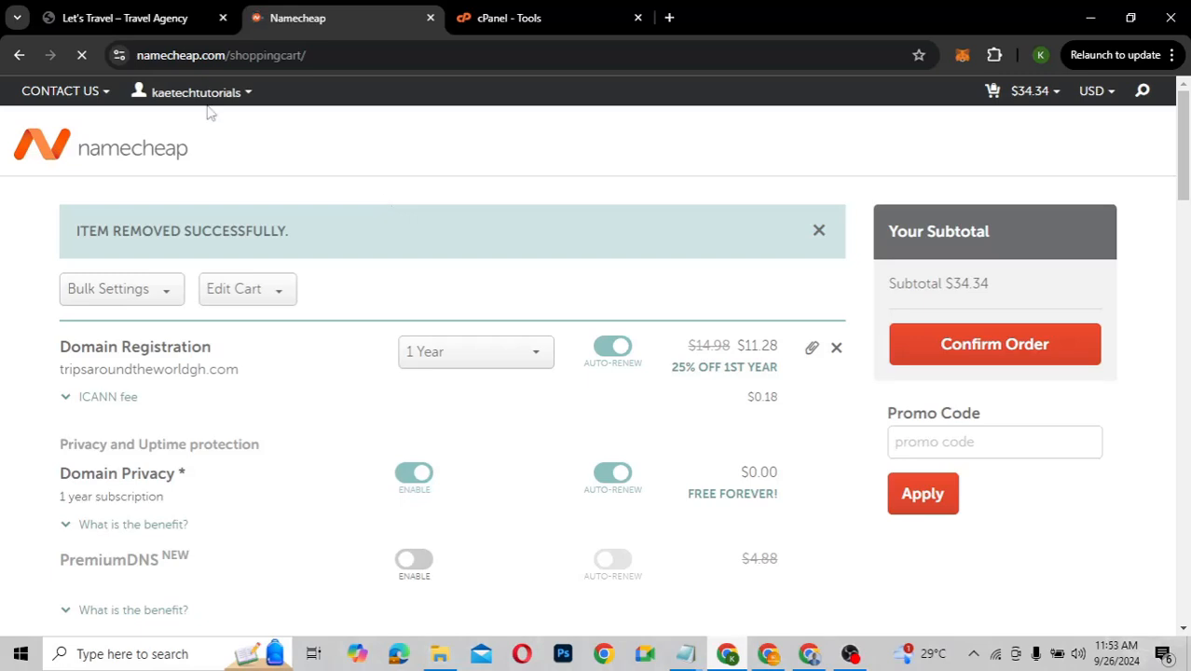
# Go to the account Dashboard from the Your Account dropdown
pyautogui.moveTo(210, 108)
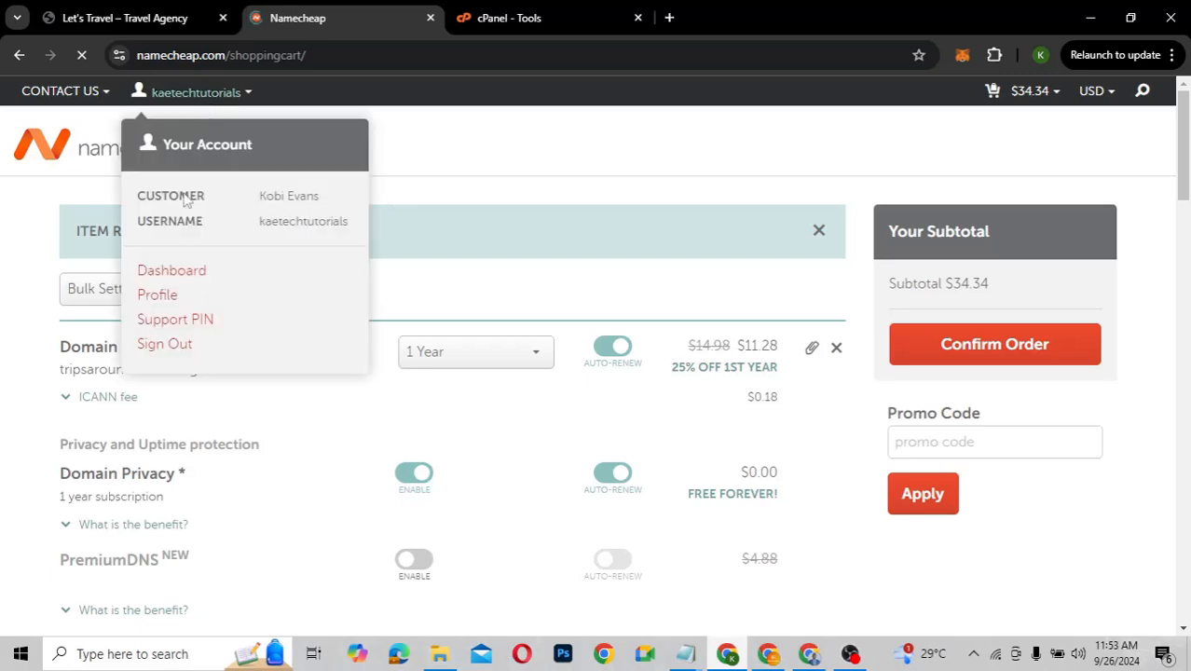
pyautogui.click(186, 279)
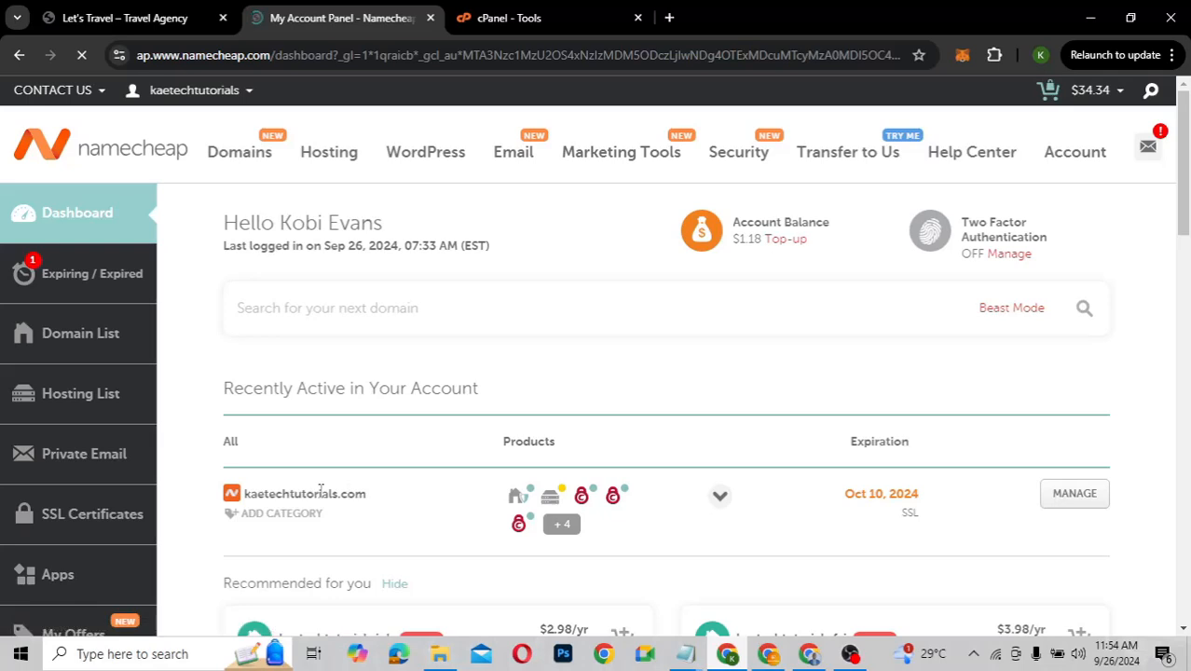
# Reveal the Stellar hosting card for kaetechtutorials.com: Alert status, expiring Oct 10, 2024
pyautogui.moveTo(553, 501)
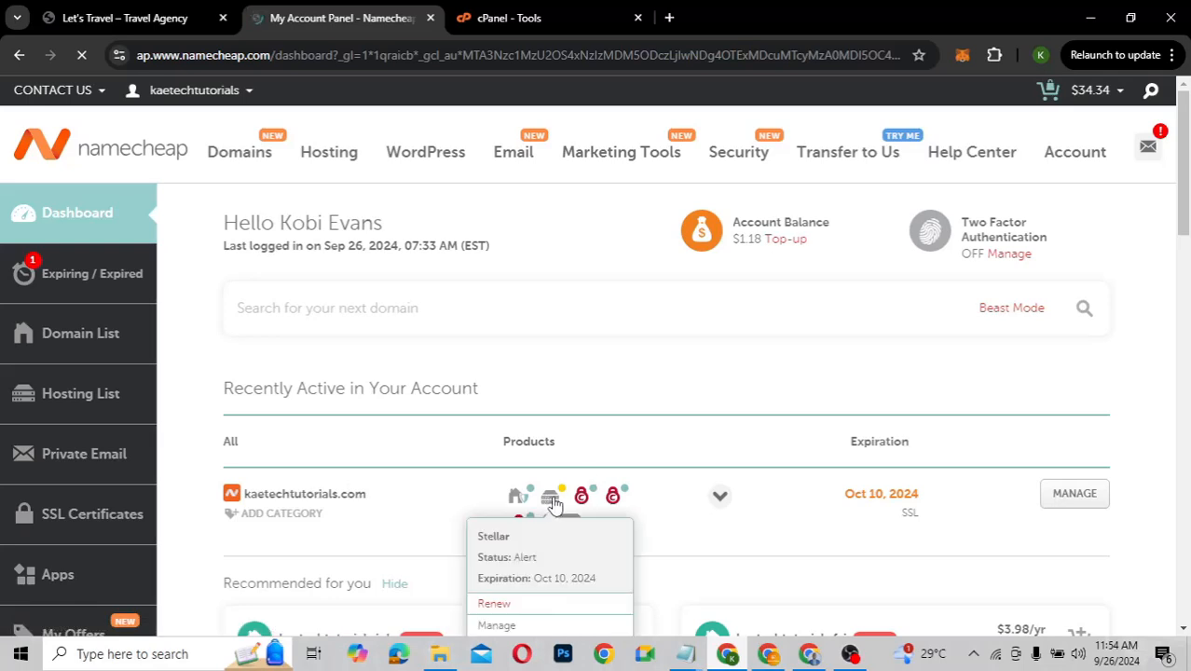
pyautogui.moveTo(516, 499)
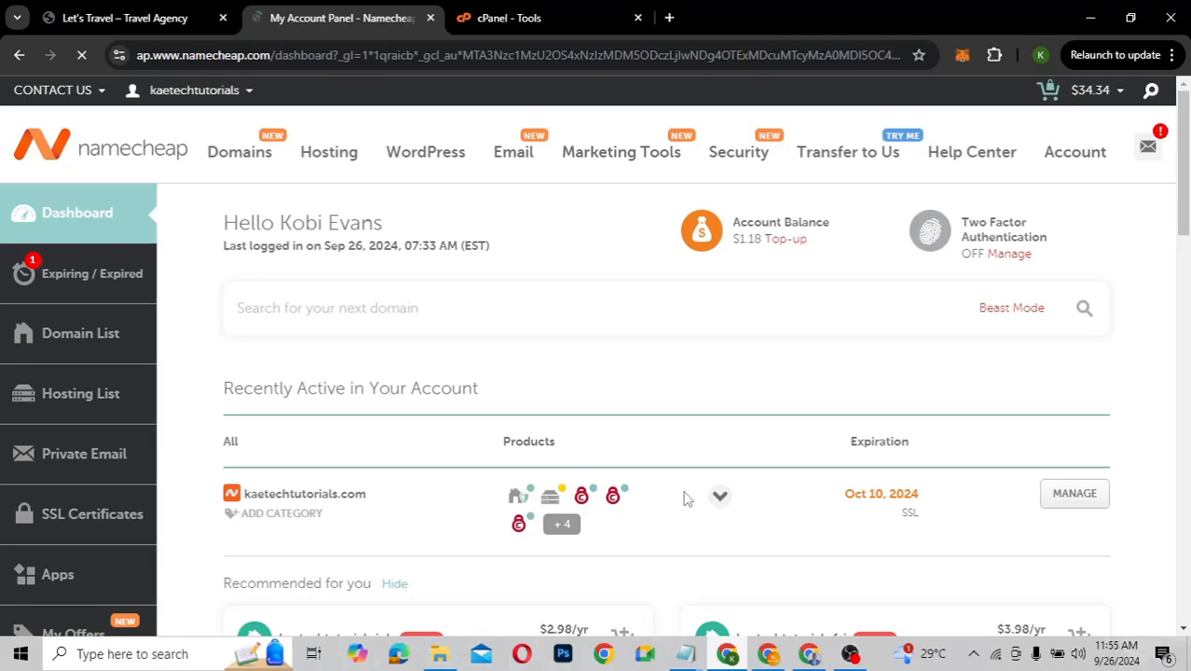
pyautogui.scroll(-2, 683, 499)
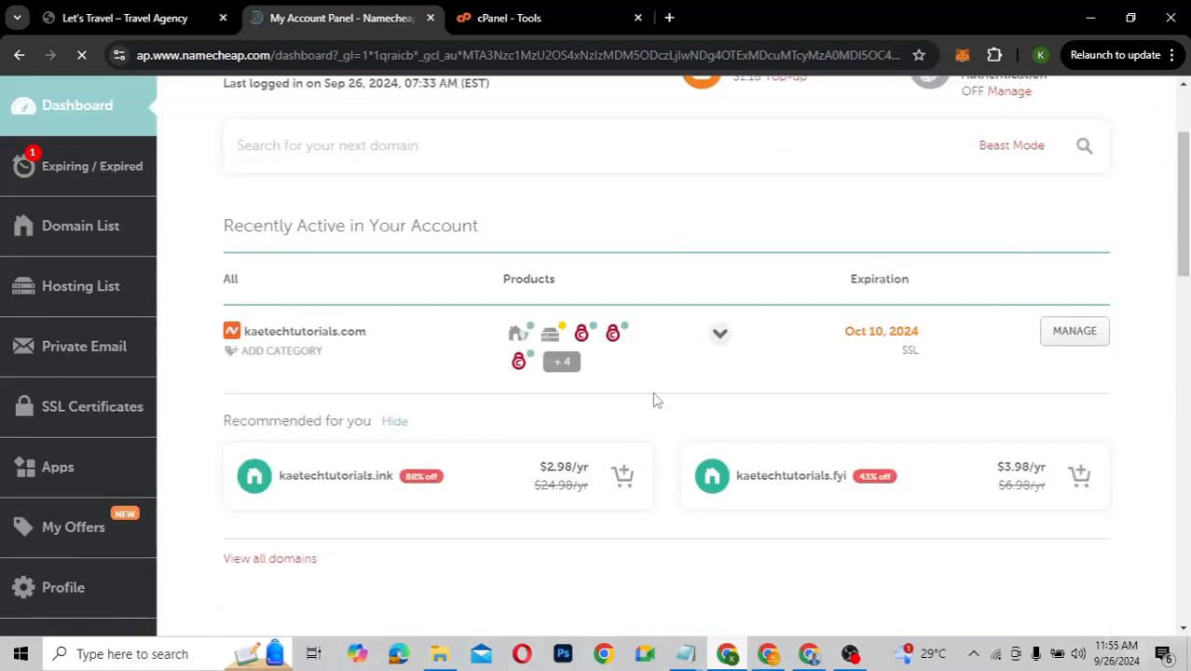
pyautogui.scroll(1, 653, 400)
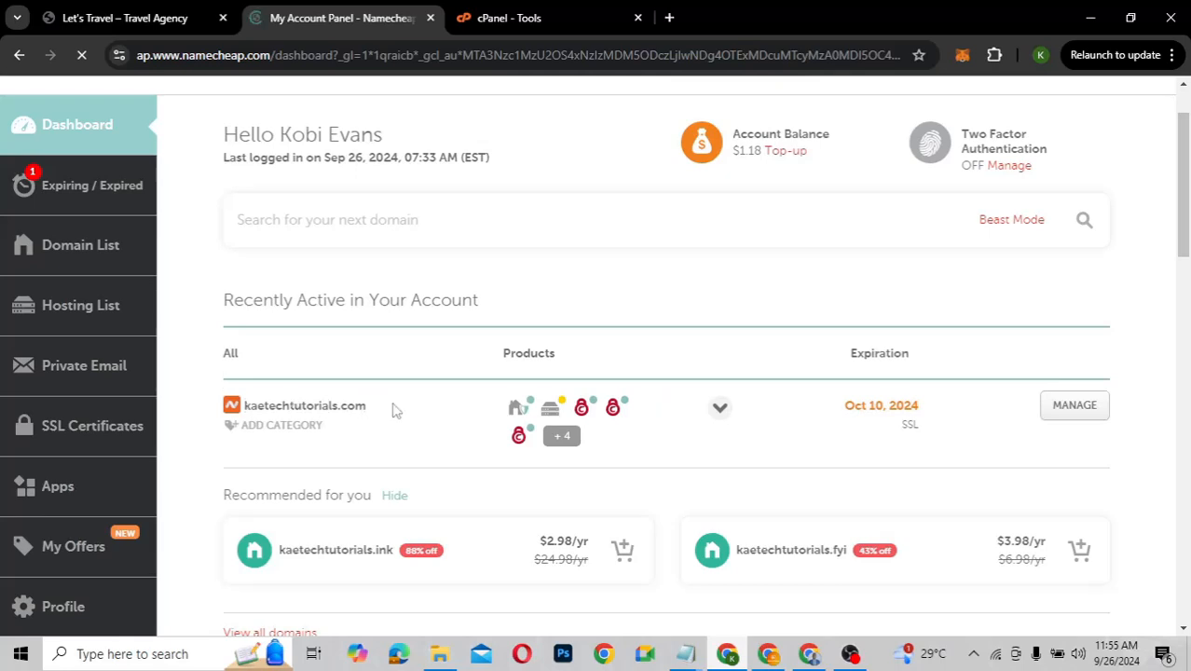
pyautogui.moveTo(552, 413)
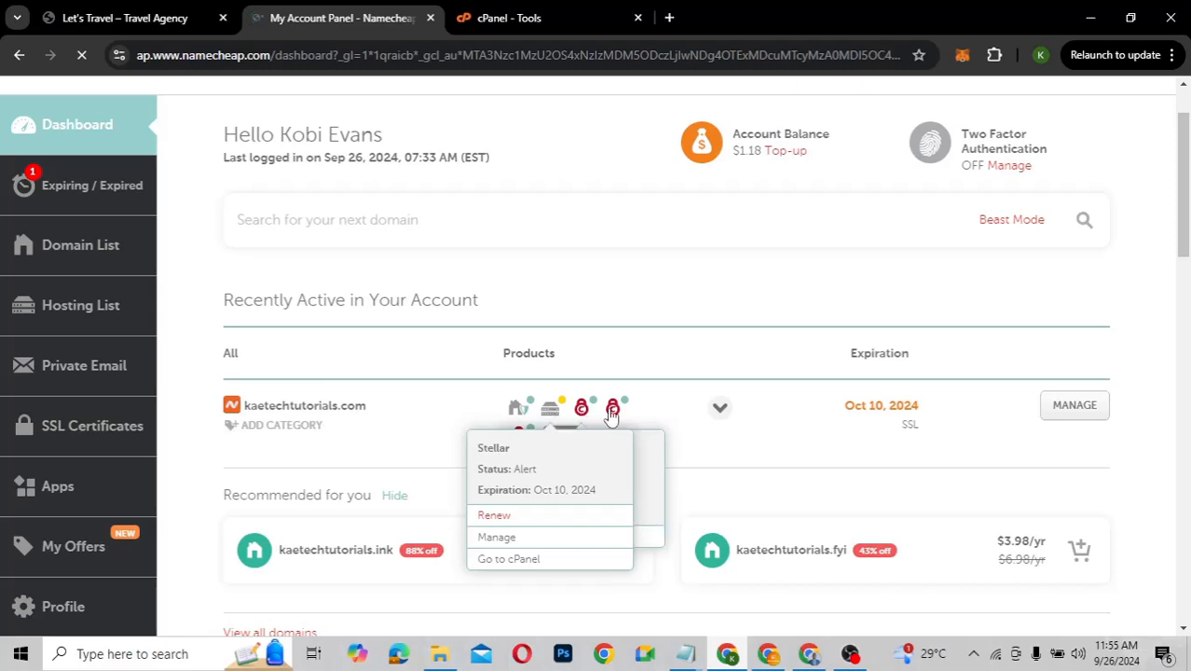
pyautogui.moveTo(608, 415)
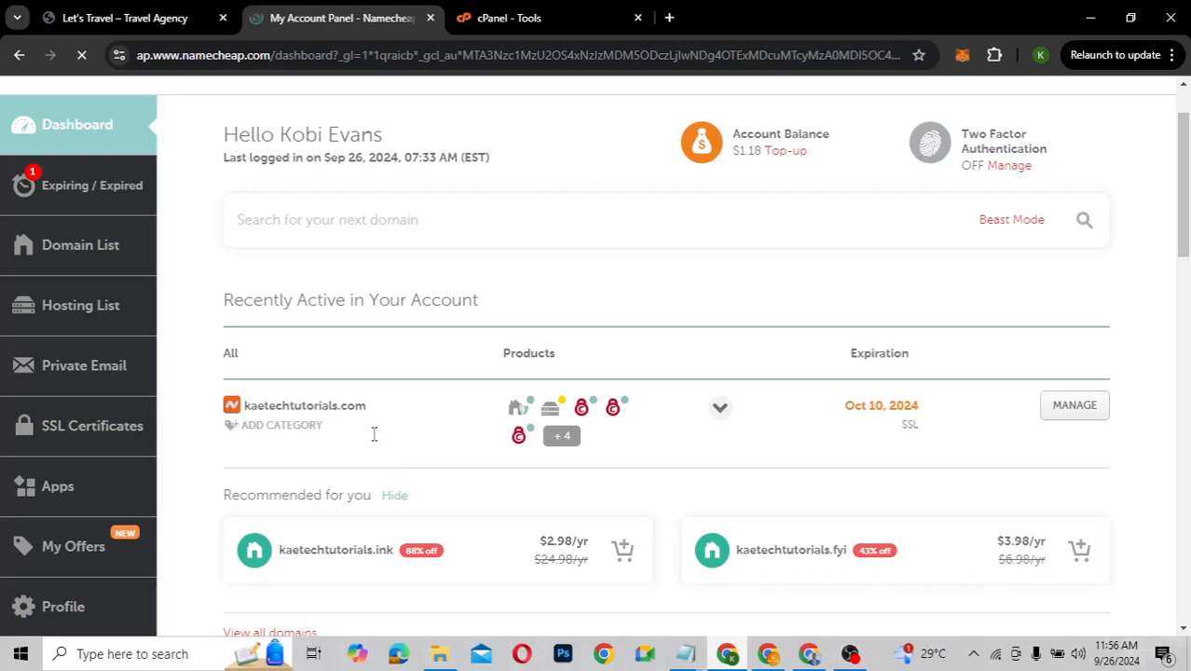
pyautogui.moveTo(563, 415)
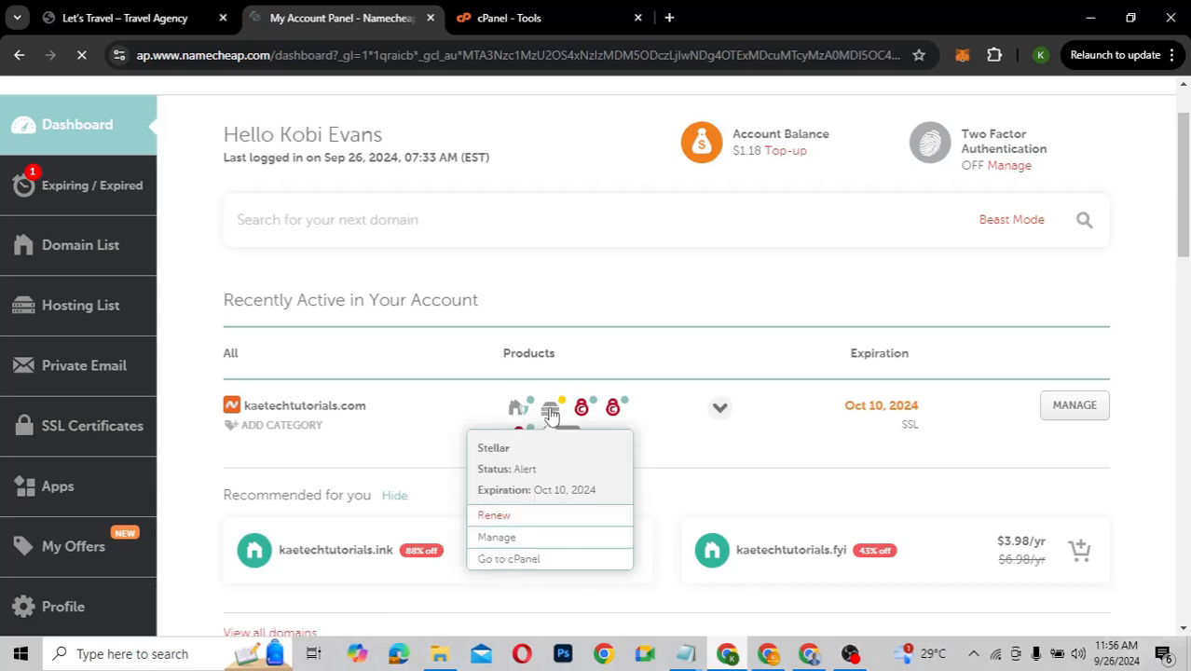
# Open cPanel for kaetechtutorials.com and browse its Tools, including Softaculous Apps Installer
pyautogui.click(516, 560)
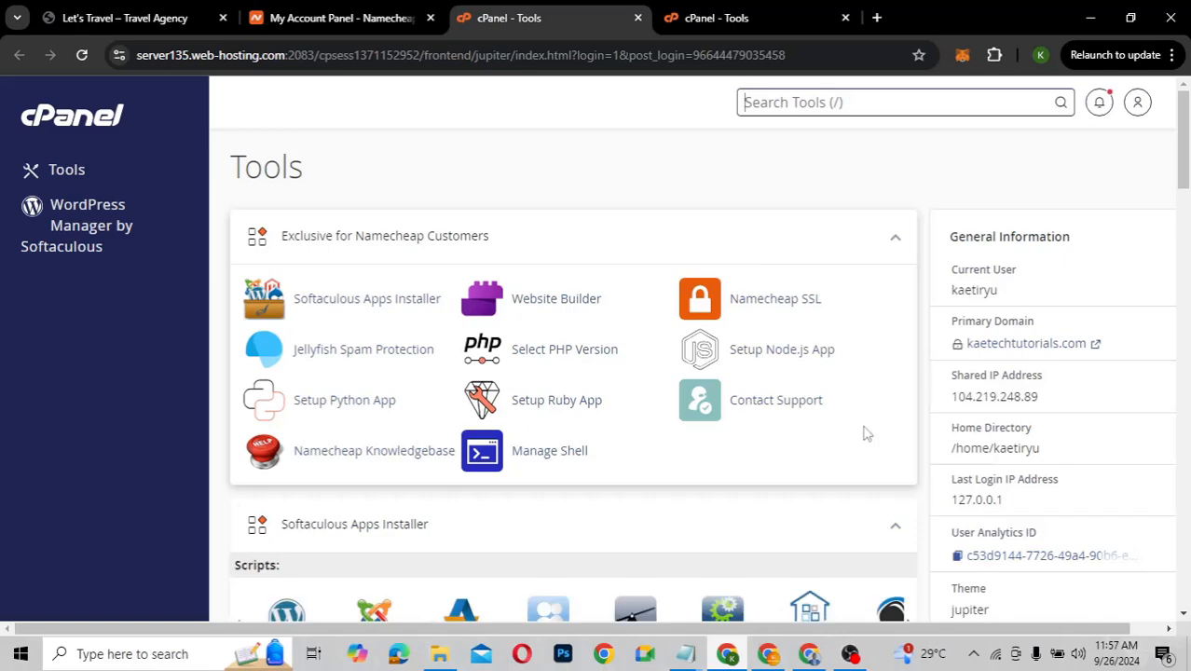
pyautogui.scroll(-7, 668, 513)
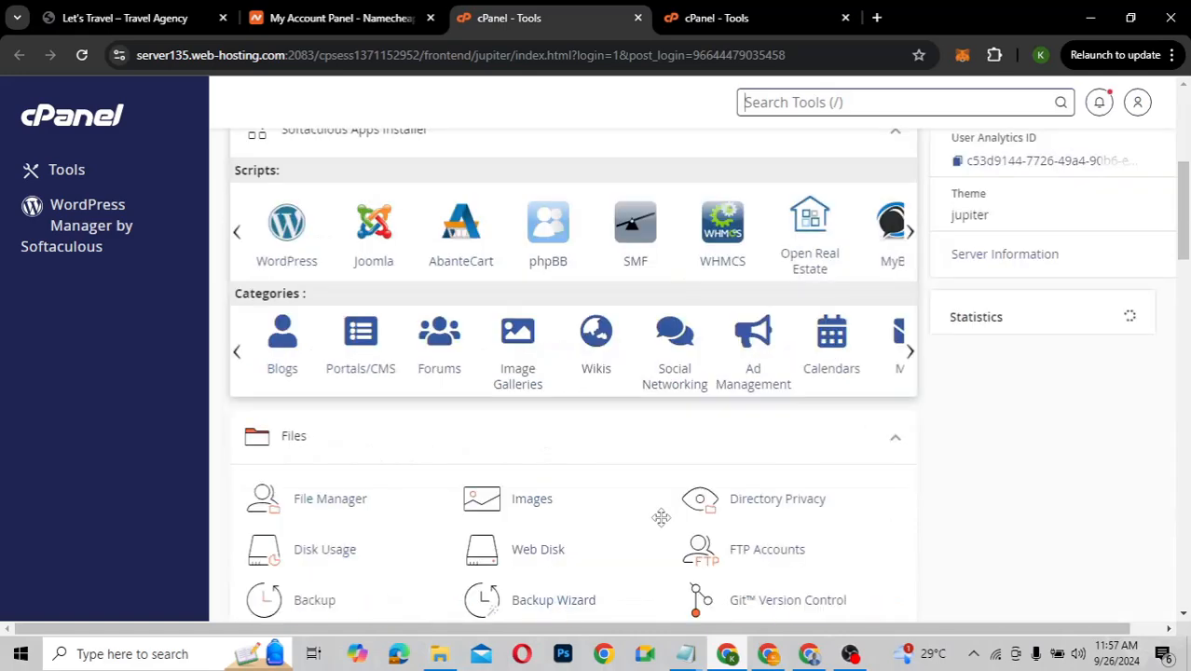
pyautogui.scroll(4, 661, 525)
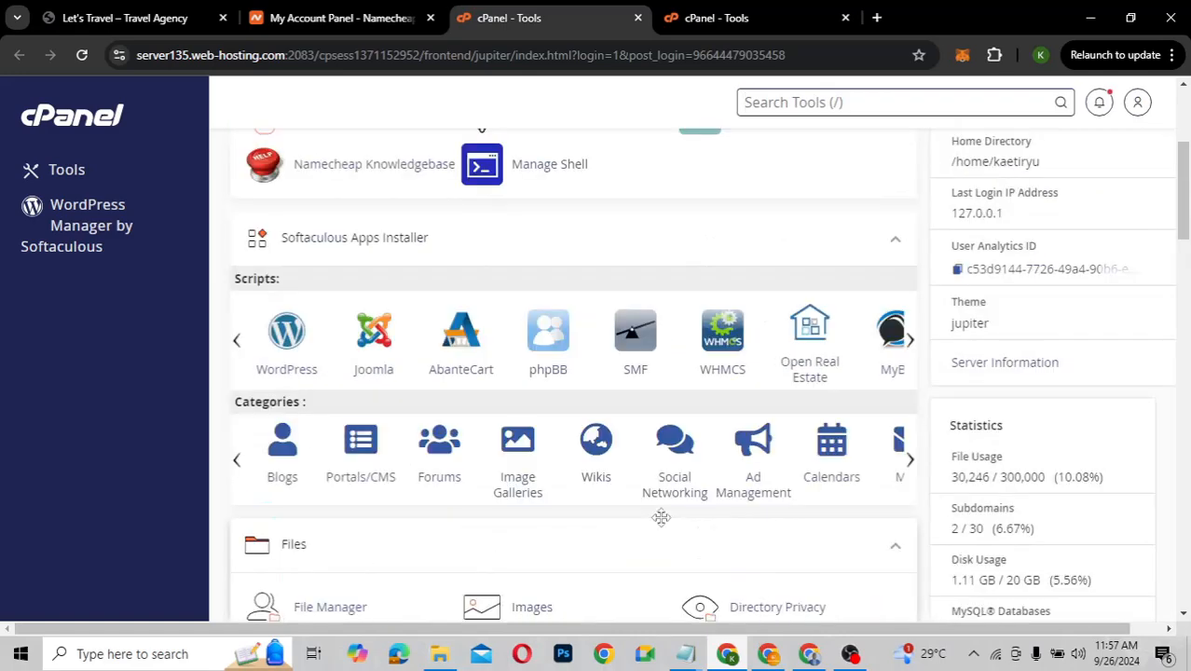
pyautogui.scroll(3, 661, 519)
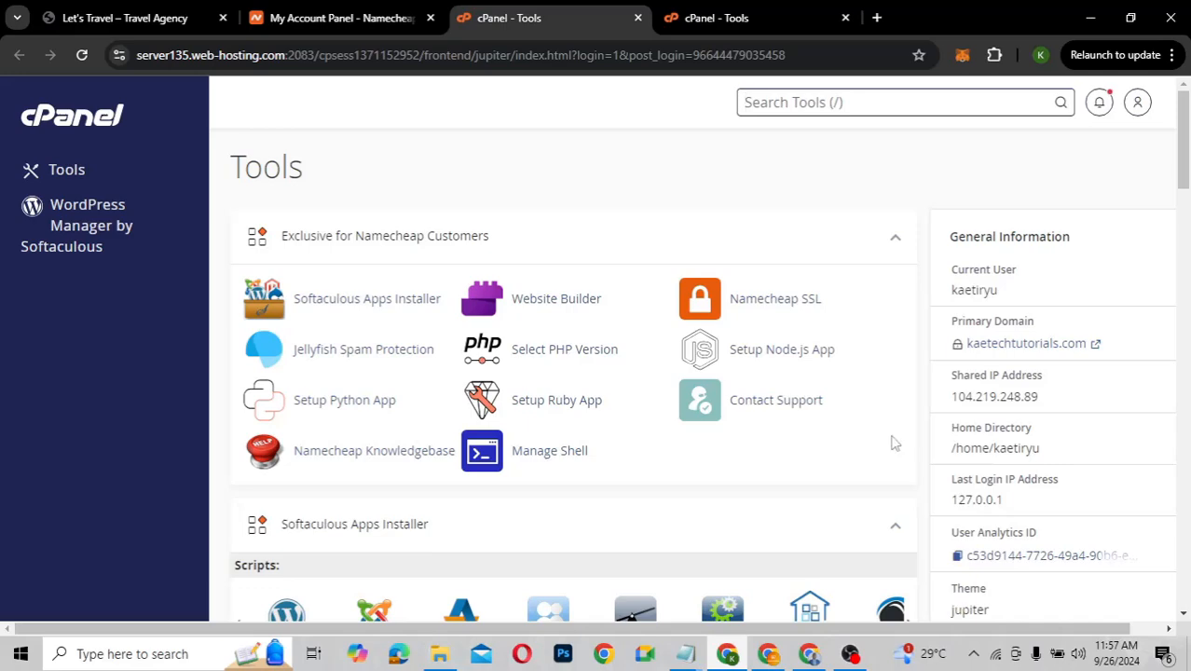
pyautogui.scroll(-3, 741, 465)
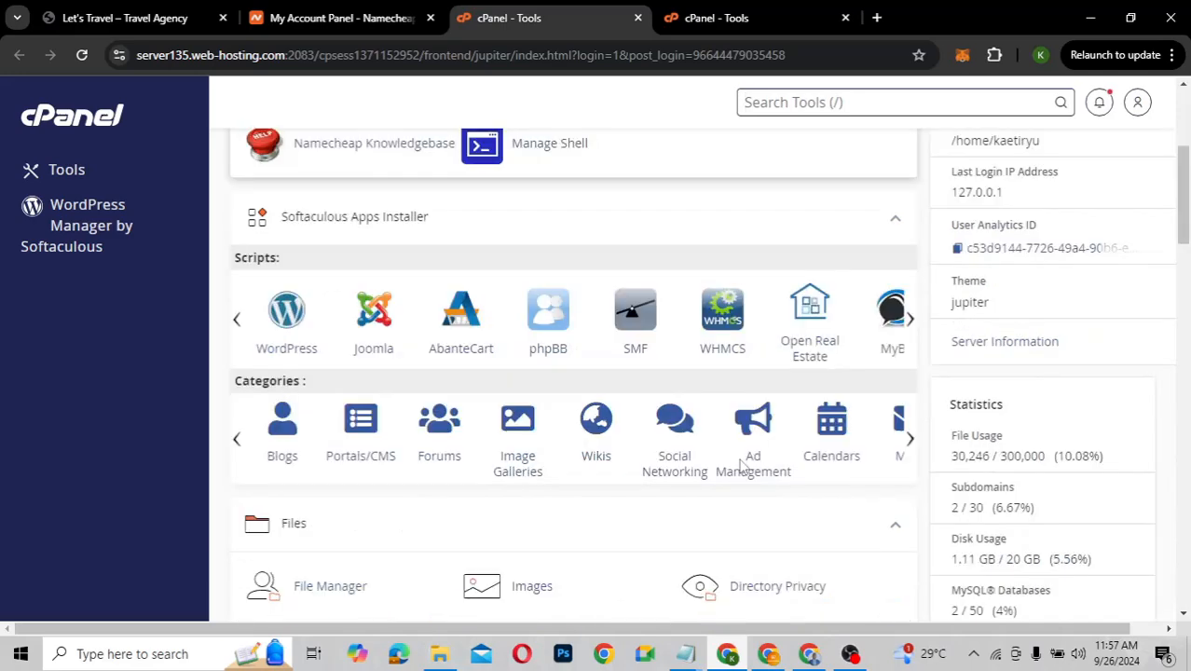
pyautogui.scroll(-2, 741, 464)
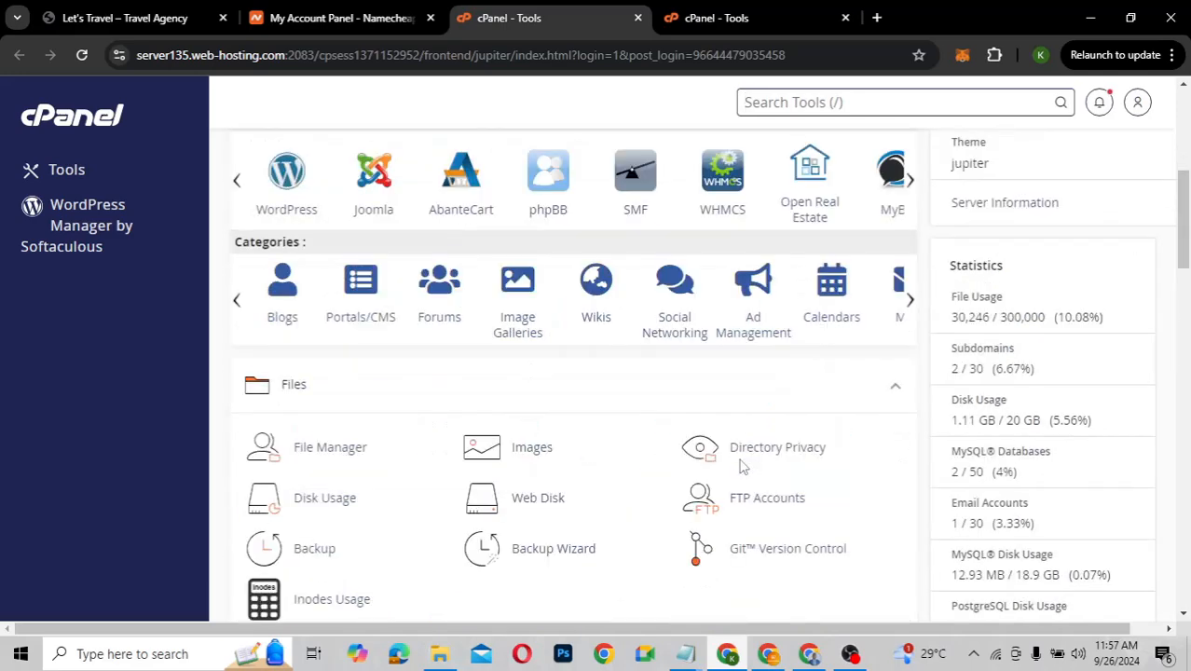
pyautogui.scroll(1, 743, 467)
pyautogui.scroll(-1, 741, 465)
pyautogui.scroll(1, 743, 461)
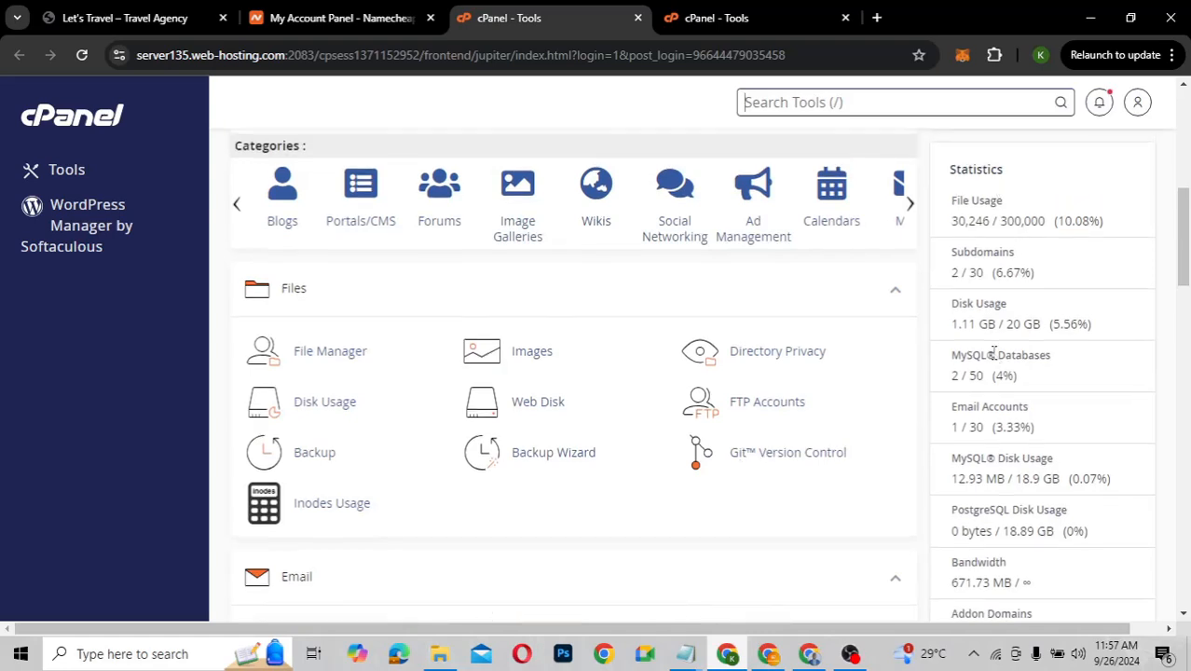
pyautogui.scroll(3, 631, 289)
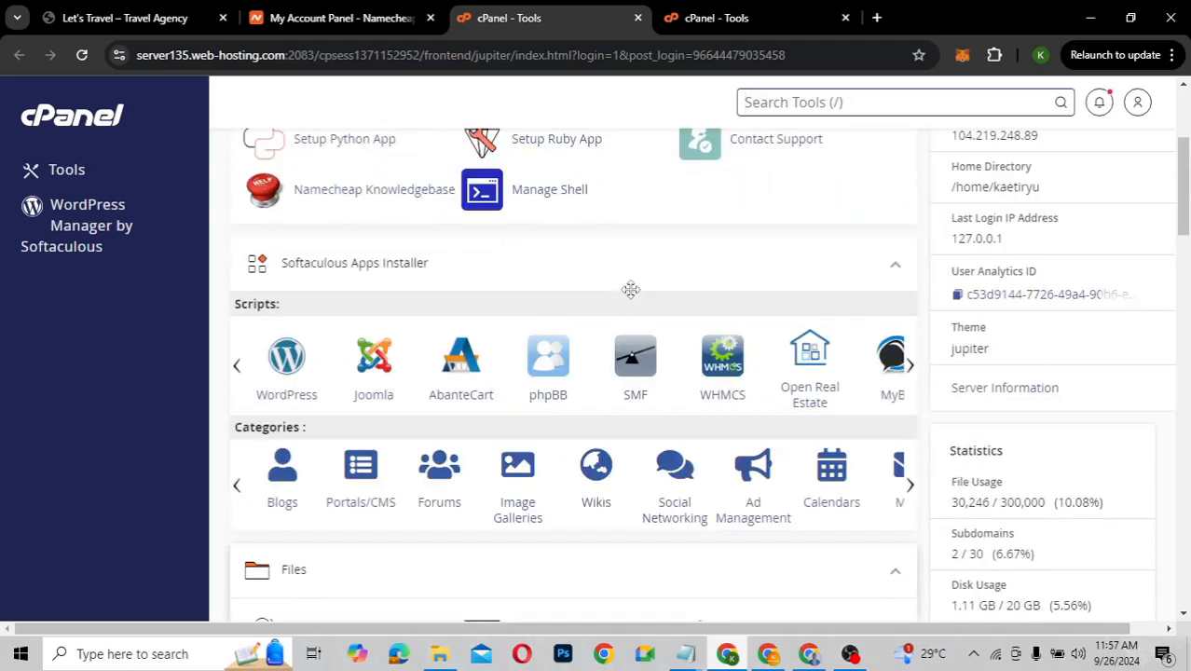
pyautogui.scroll(2, 631, 289)
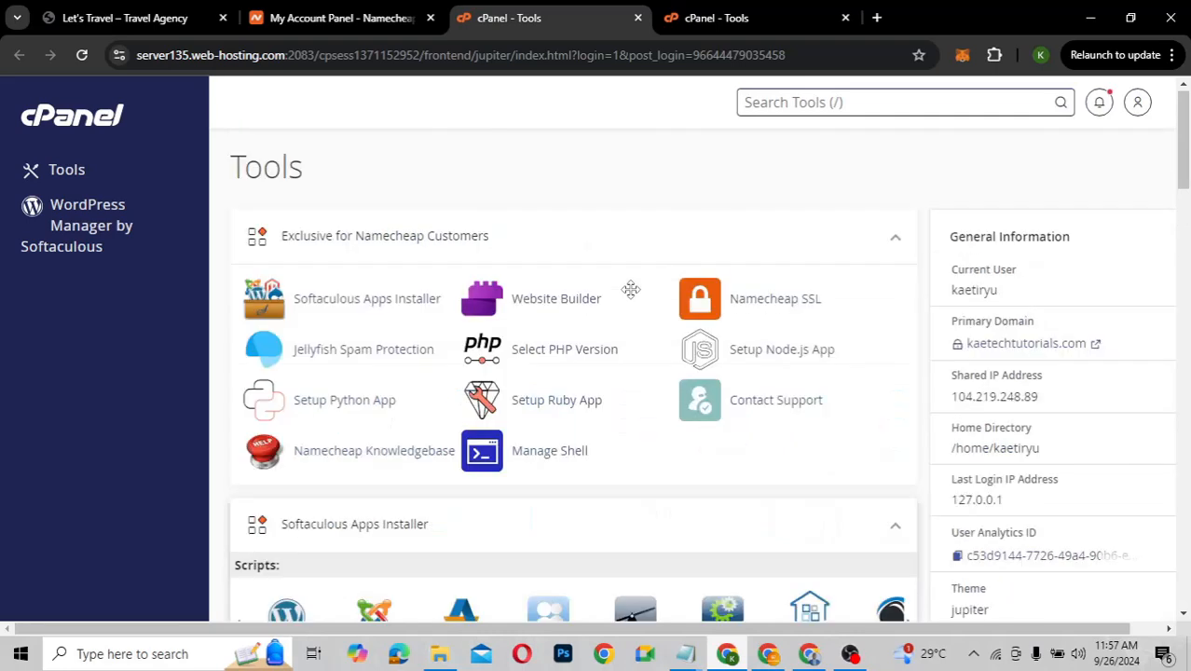
pyautogui.press('/')
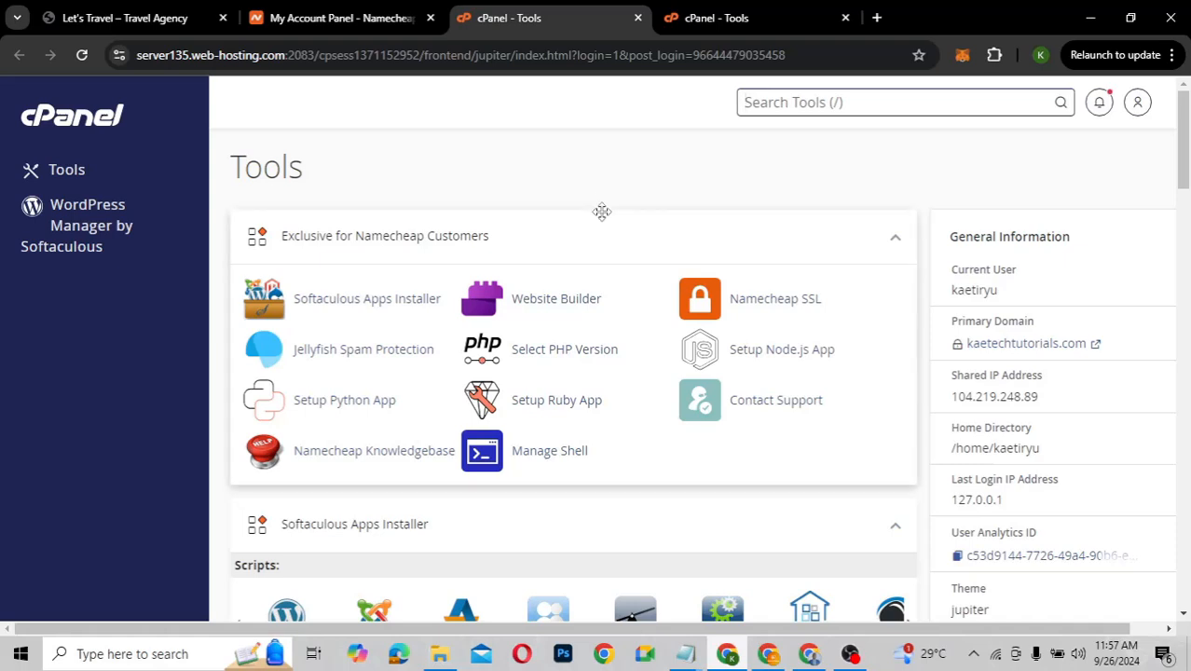
pyautogui.scroll(-3, 602, 215)
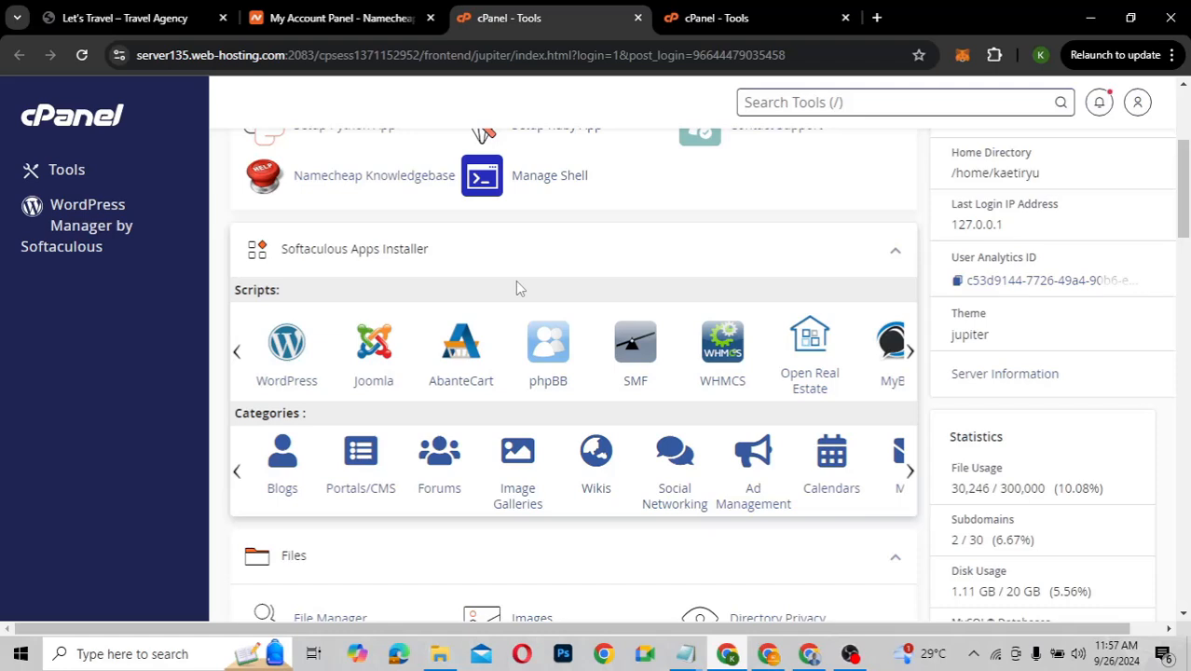
# Show kaetechtutorials.com's domain summary: Active with privacy, expiring Feb 11, 2025
pyautogui.click(346, 18)
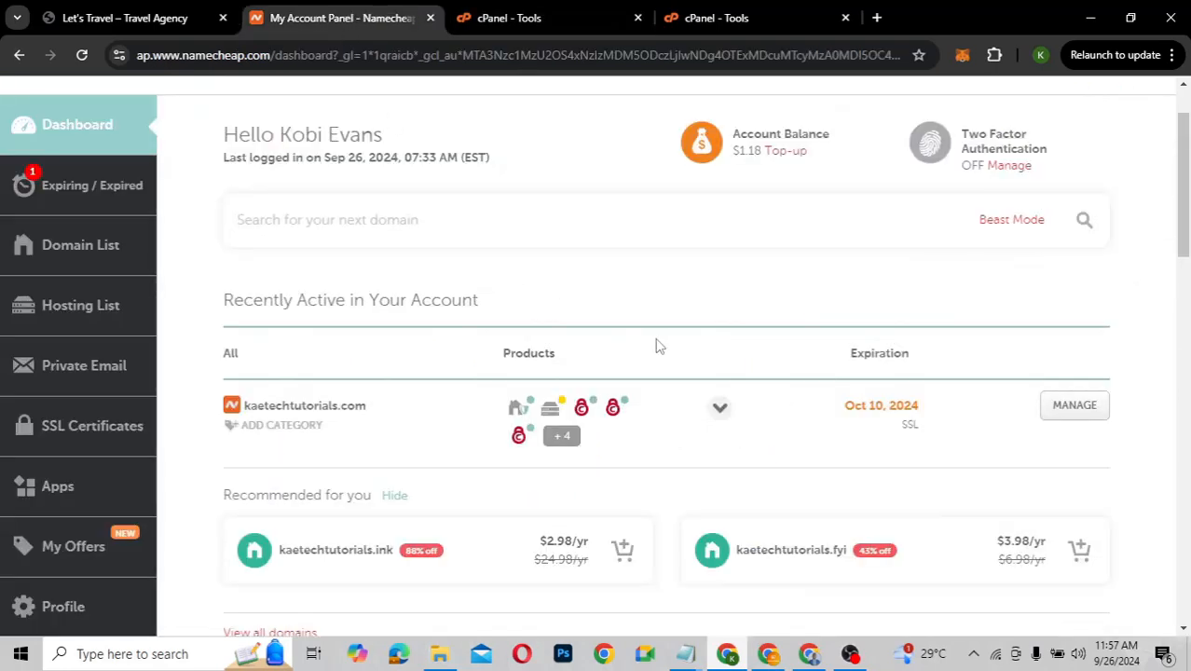
pyautogui.scroll(-2, 657, 343)
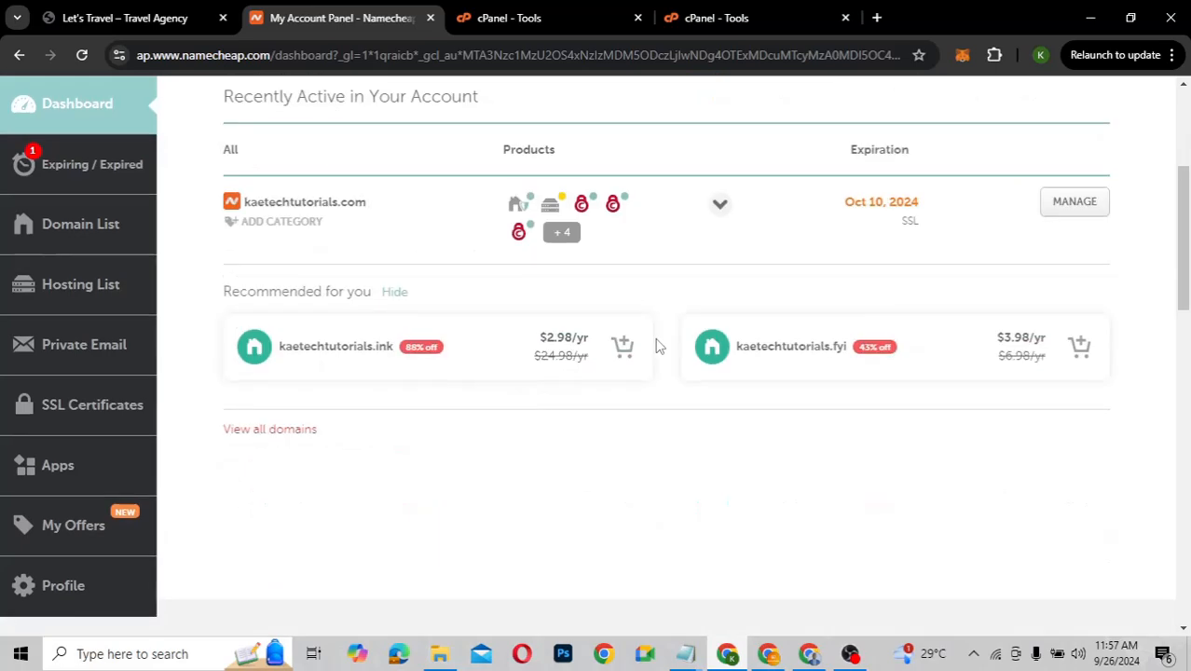
pyautogui.scroll(1, 656, 343)
pyautogui.scroll(-1, 656, 343)
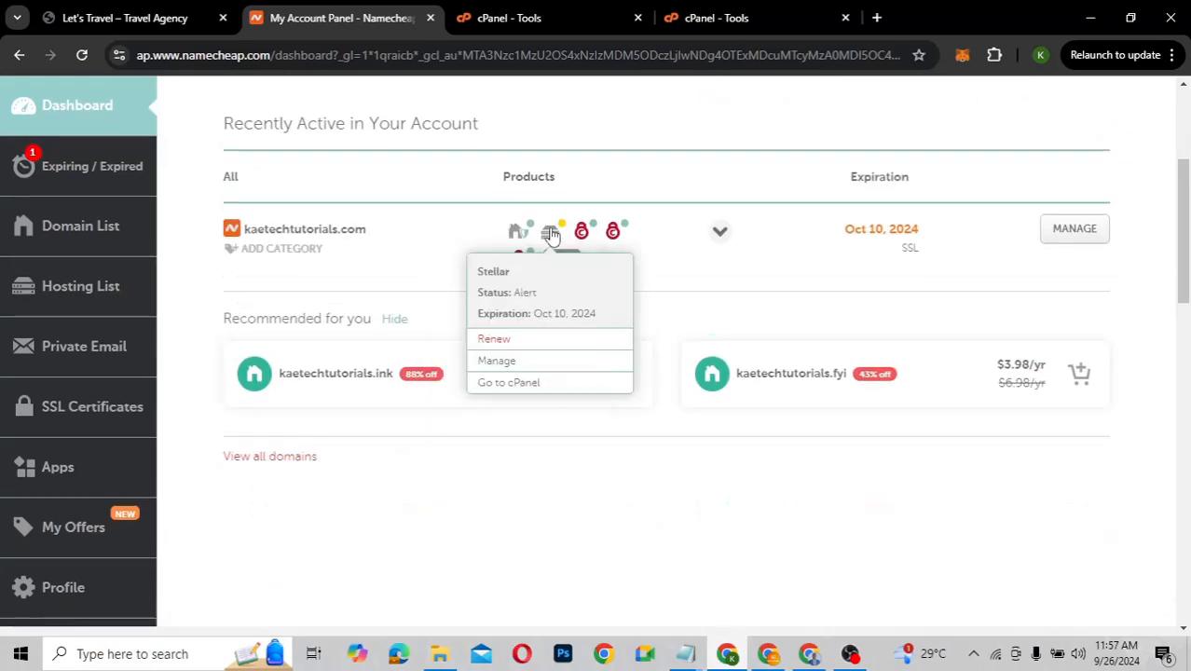
pyautogui.moveTo(518, 235)
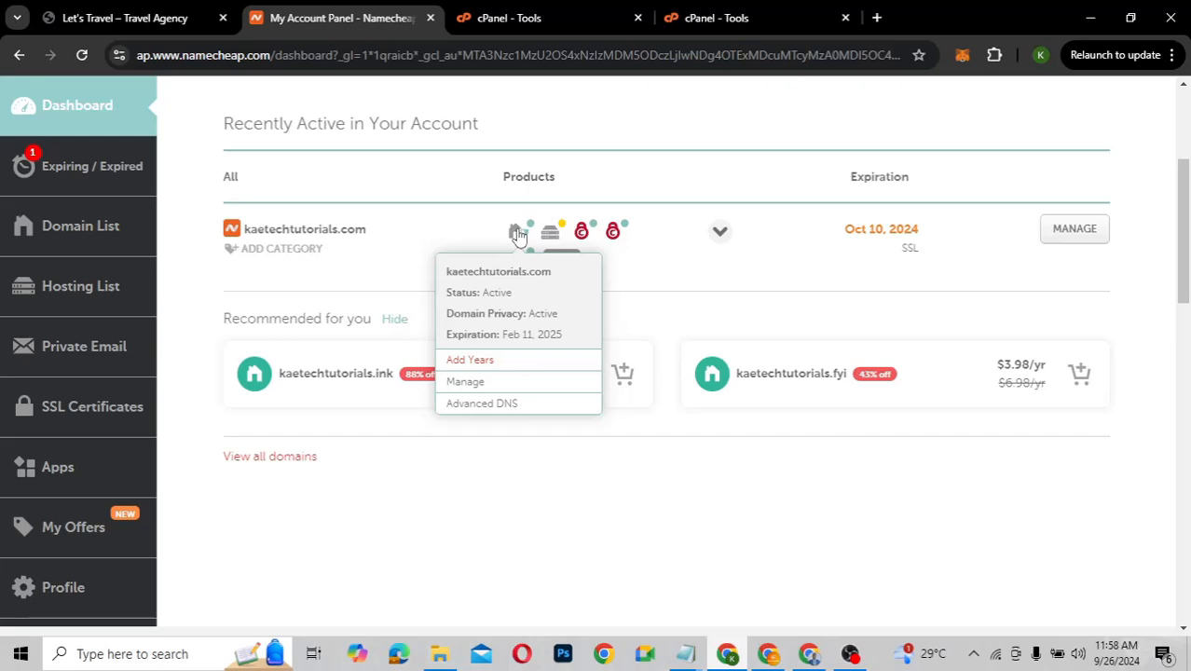
# Try Namecheap BasicDNS on kaetechtutorials.com, then keep its nameservers on Namecheap Web Hosting DNS
pyautogui.click(472, 389)
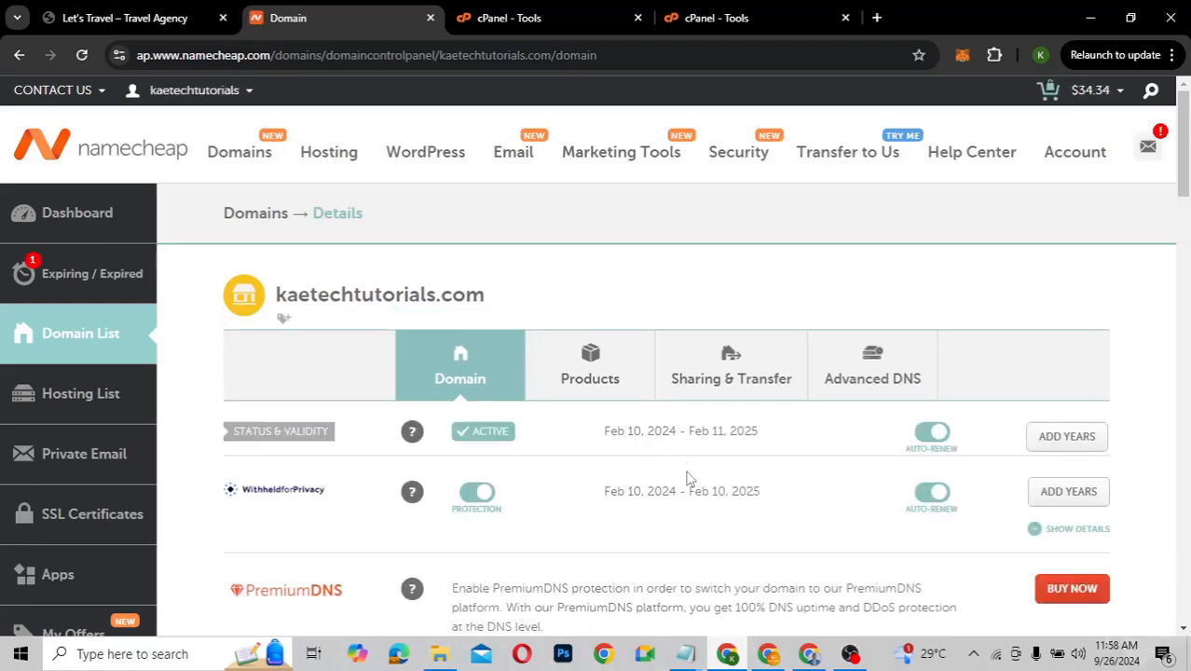
pyautogui.scroll(-3, 688, 478)
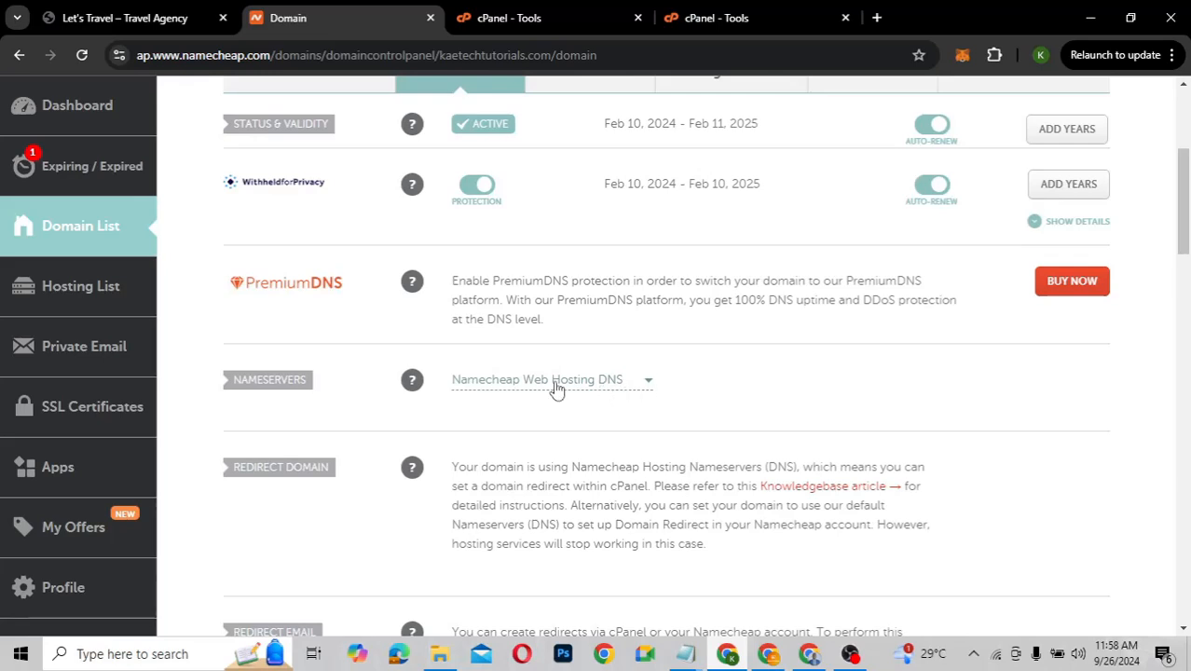
pyautogui.click(626, 382)
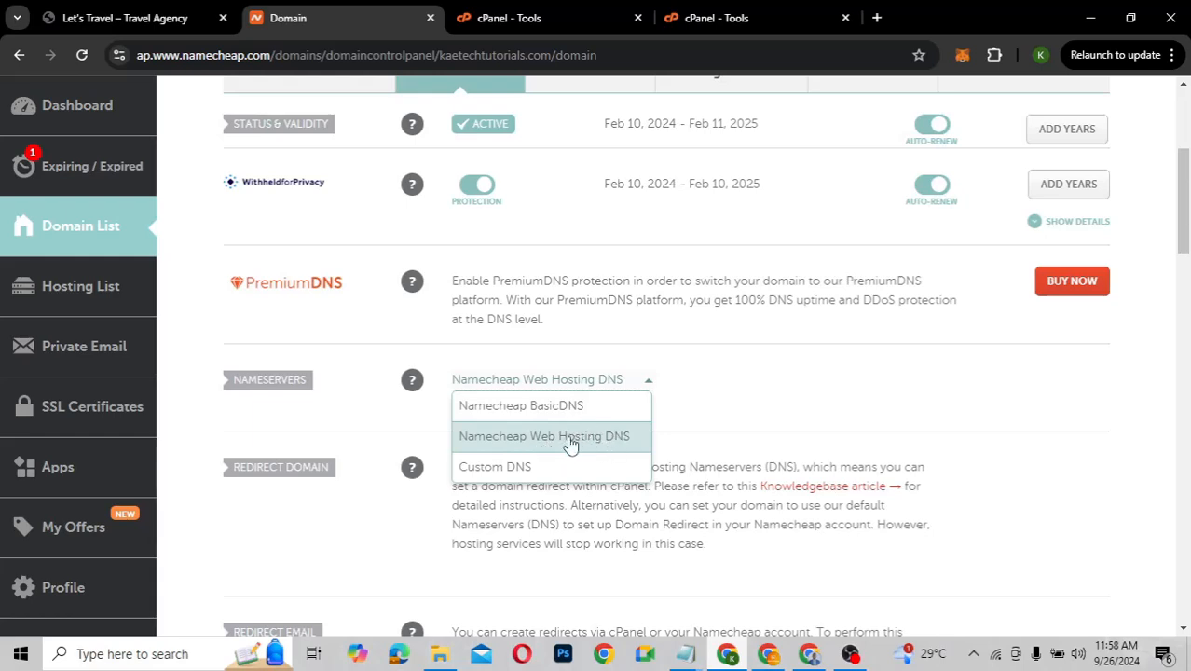
pyautogui.click(718, 393)
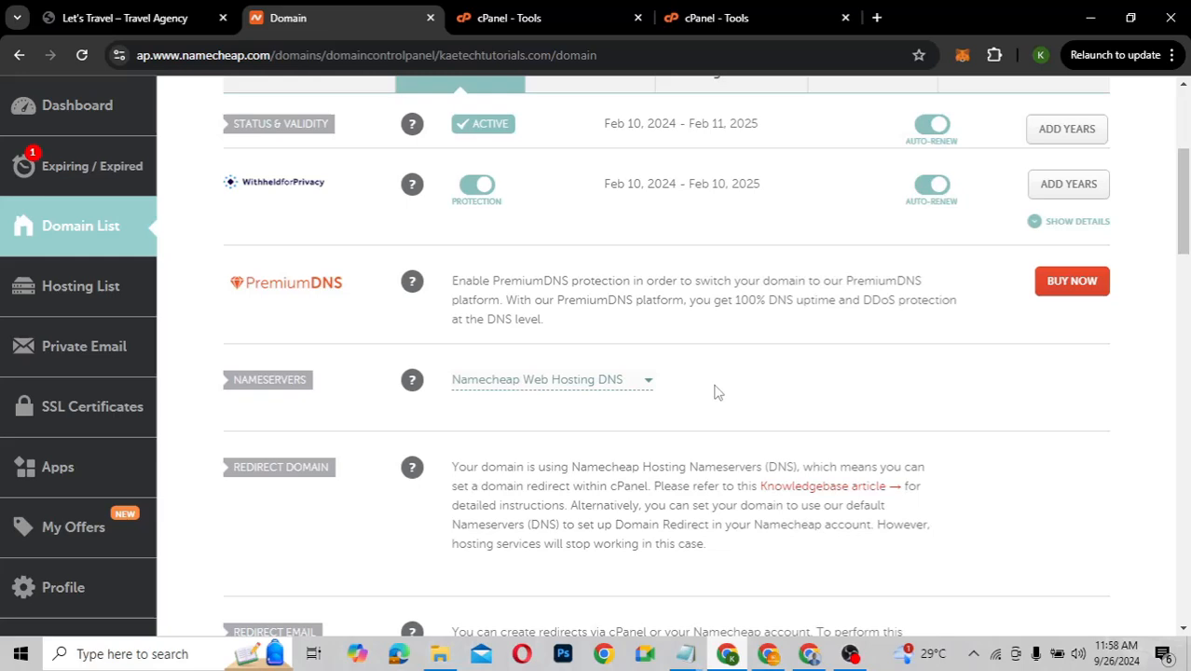
pyautogui.click(575, 381)
pyautogui.click(554, 407)
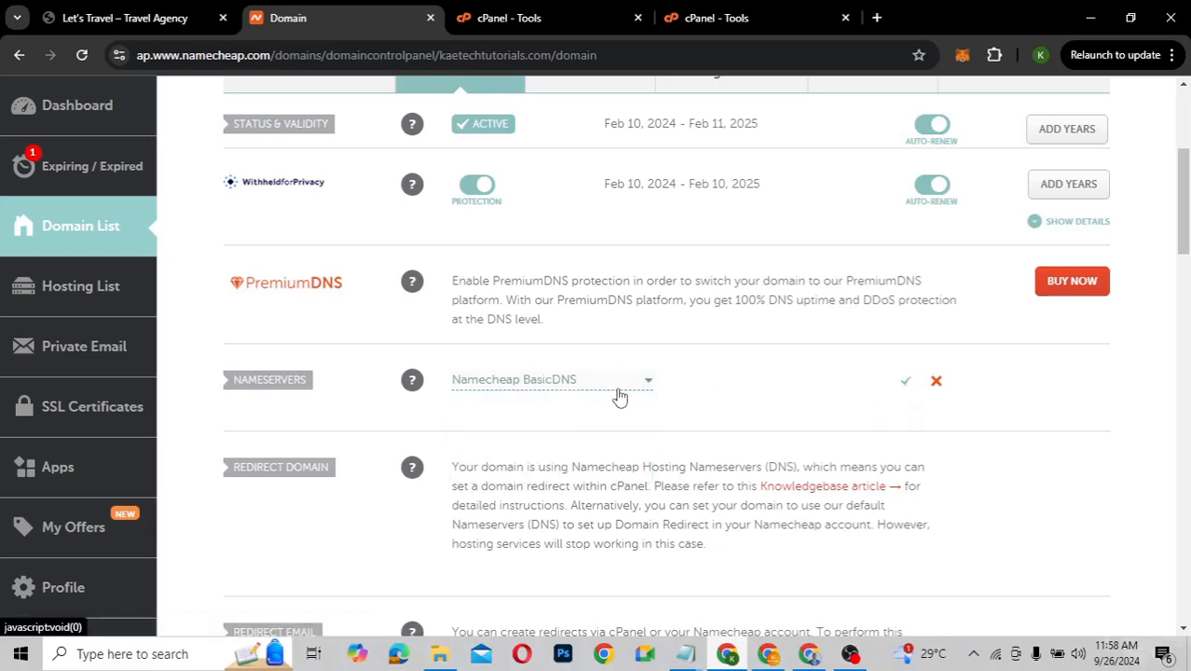
pyautogui.click(606, 383)
pyautogui.click(575, 440)
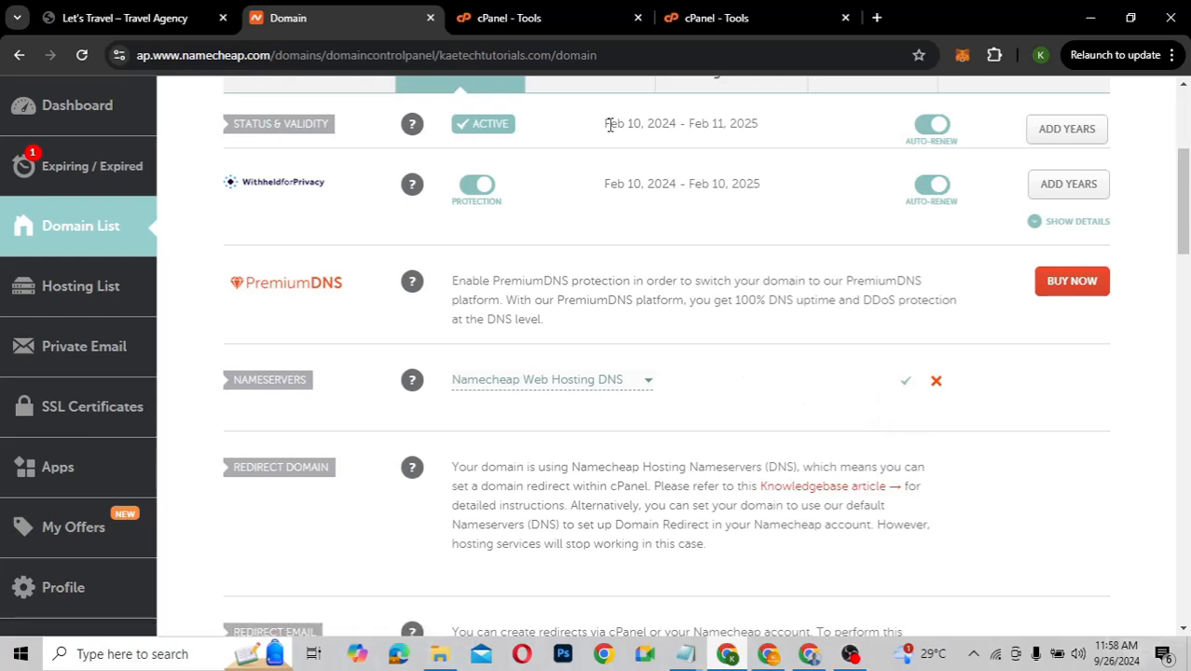
pyautogui.click(536, 19)
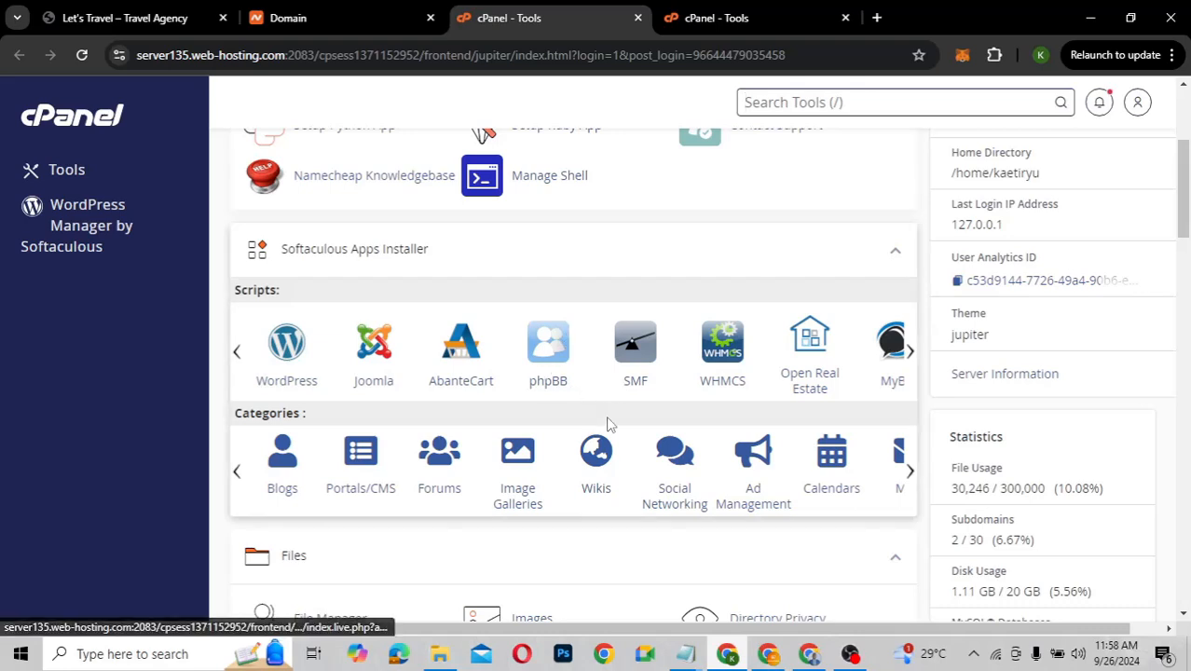
pyautogui.scroll(-2, 608, 424)
pyautogui.scroll(1, 608, 425)
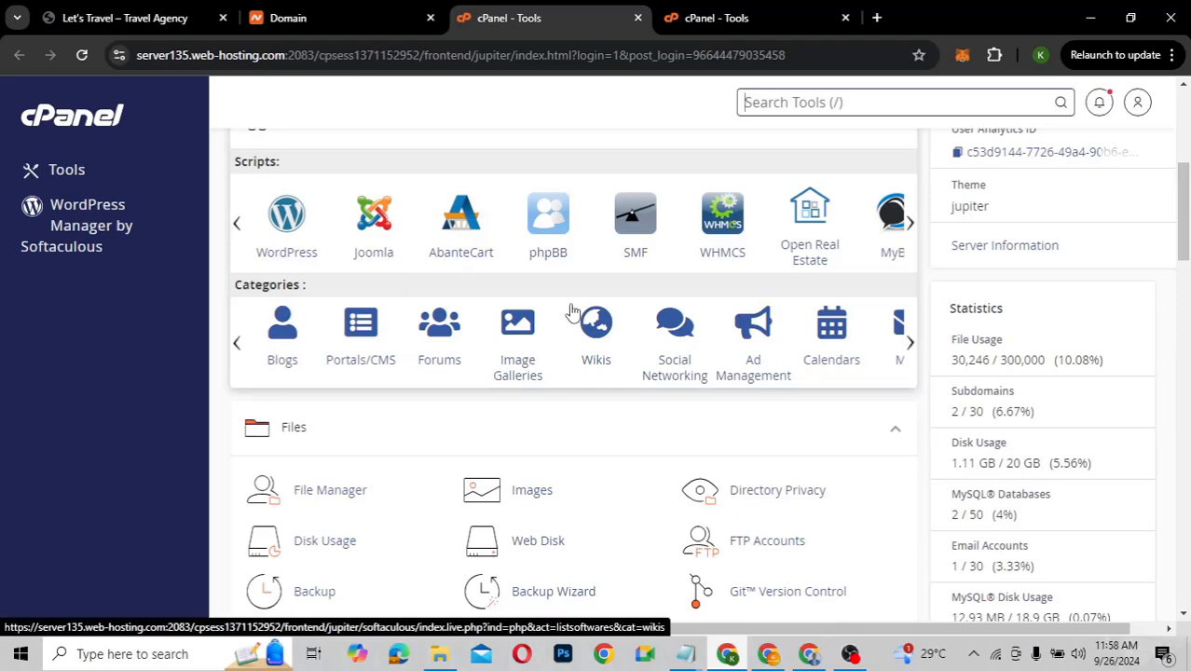
pyautogui.scroll(3, 572, 311)
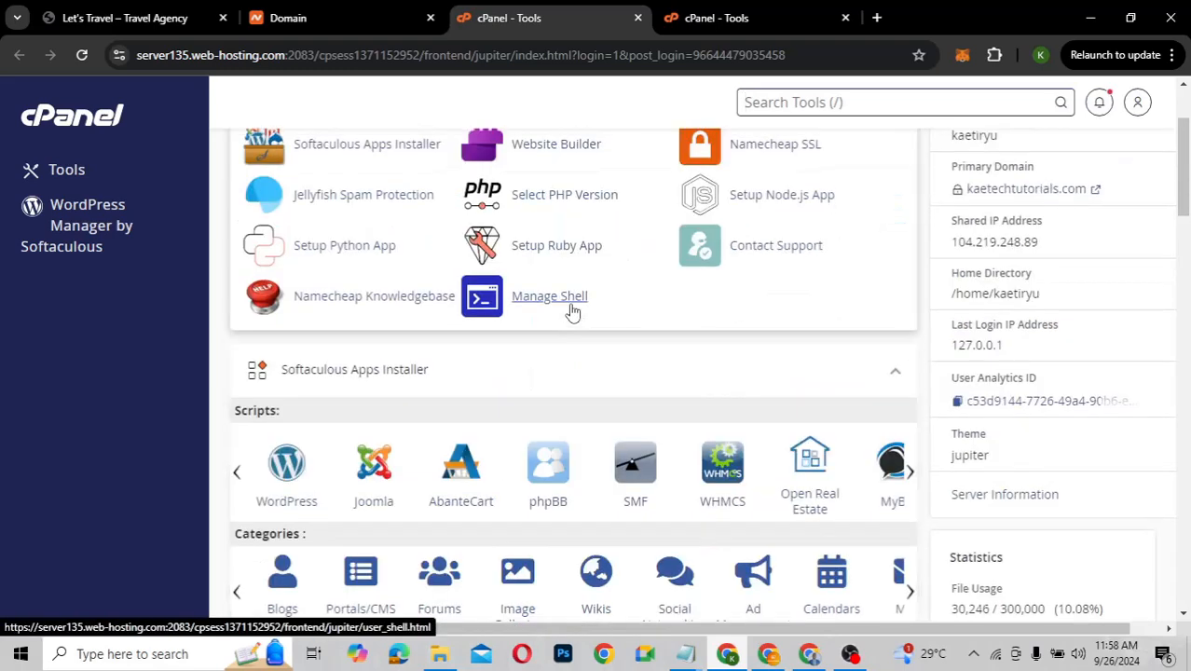
pyautogui.scroll(-1, 571, 311)
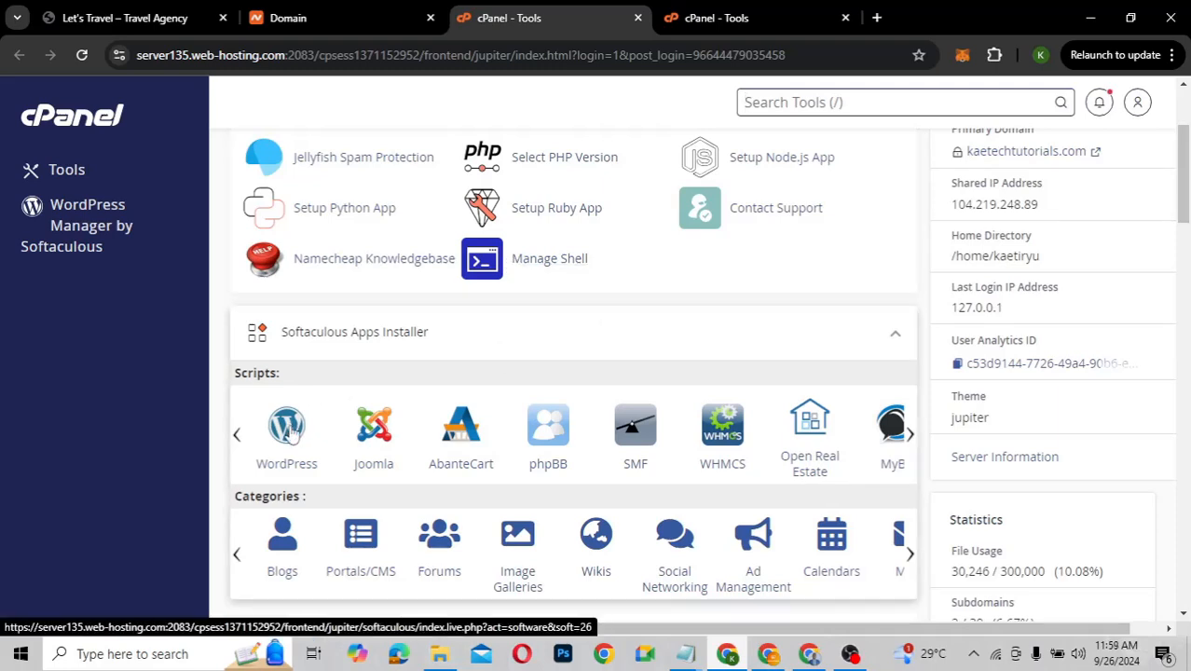
pyautogui.scroll(-3, 424, 357)
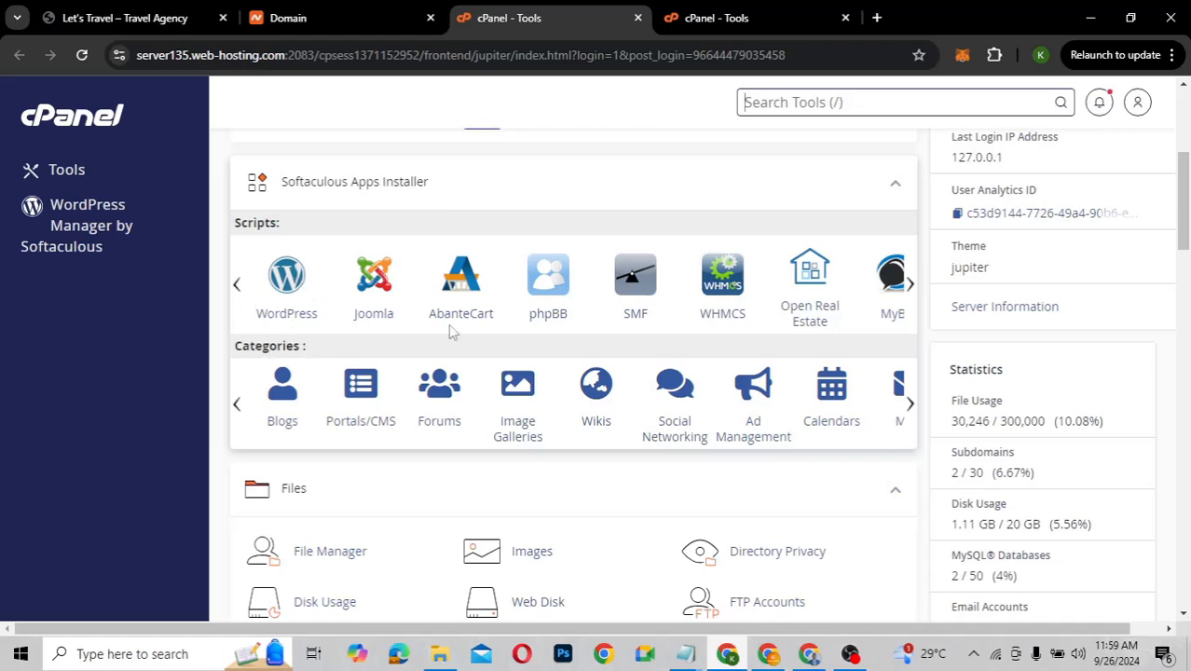
# Open Softaculous's WordPress page and review its version 6.6.2 details and 68.83 MB space requirement
pyautogui.click(288, 284)
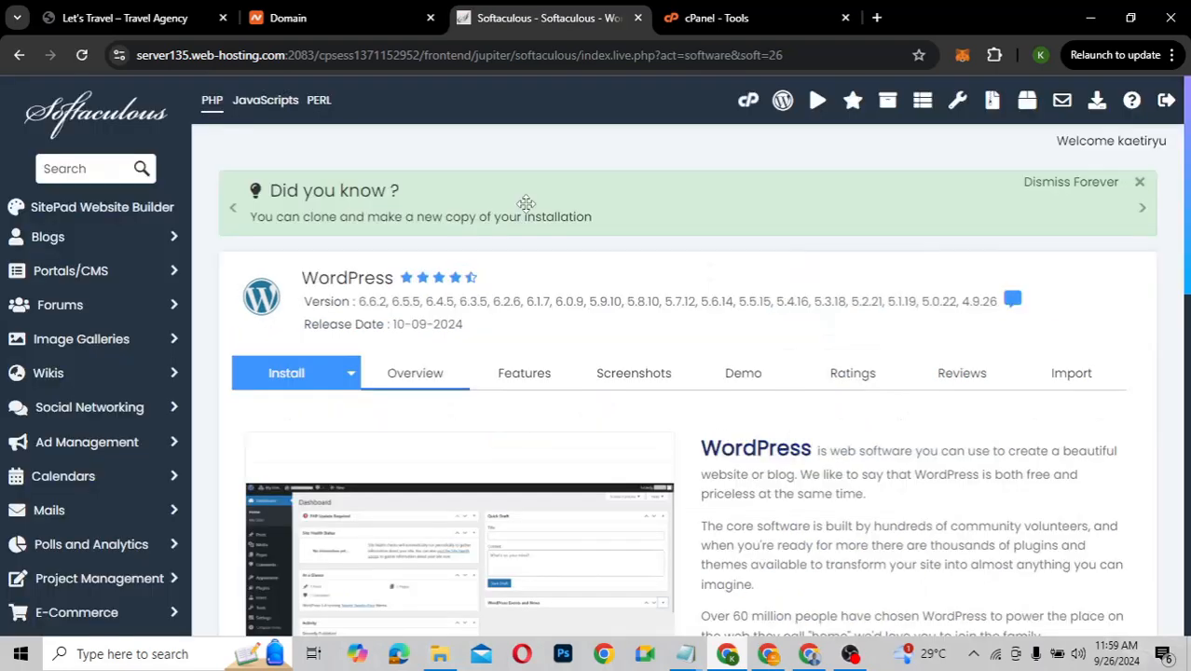
pyautogui.scroll(-3, 708, 282)
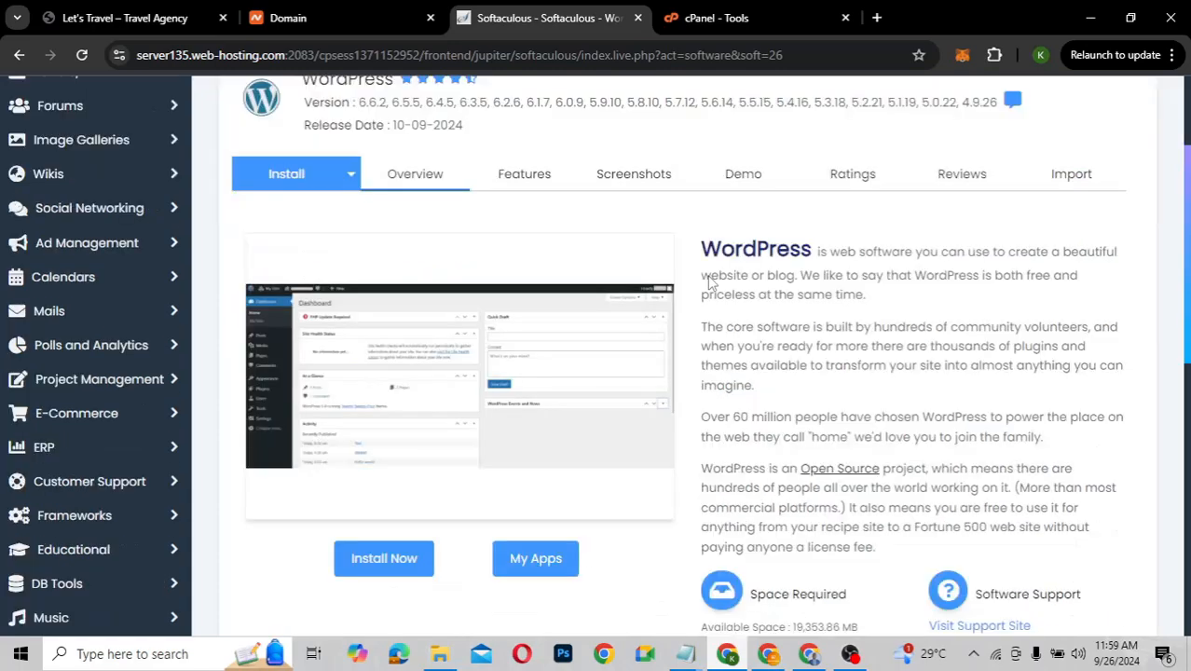
pyautogui.scroll(-2, 709, 282)
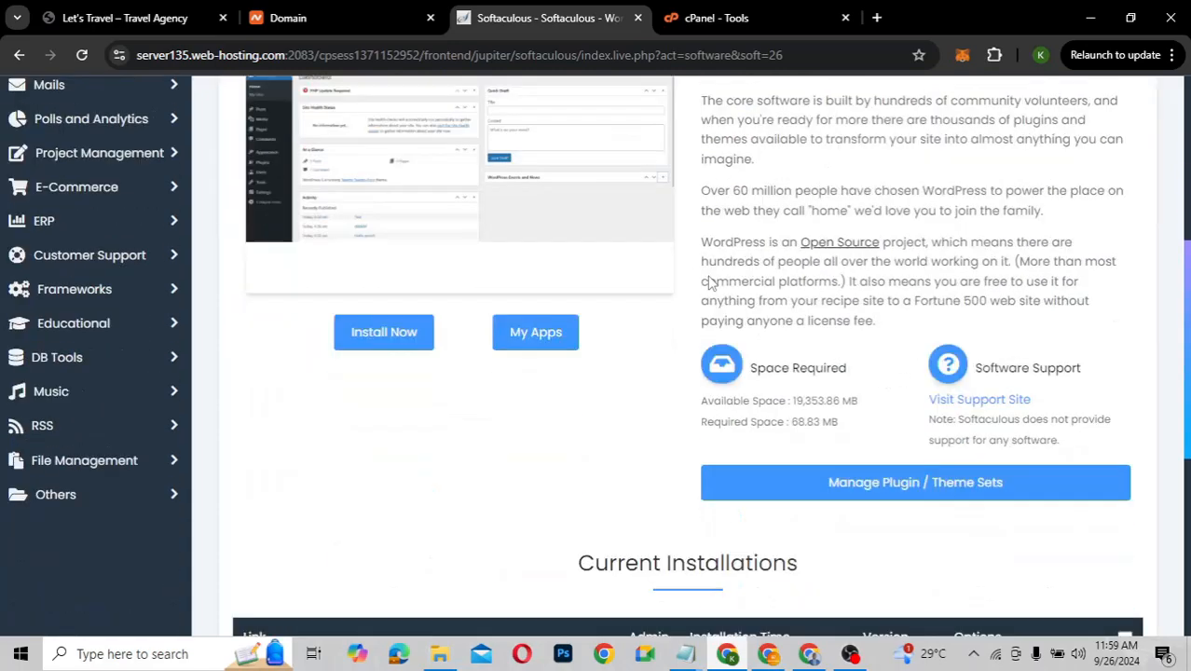
pyautogui.scroll(1, 709, 283)
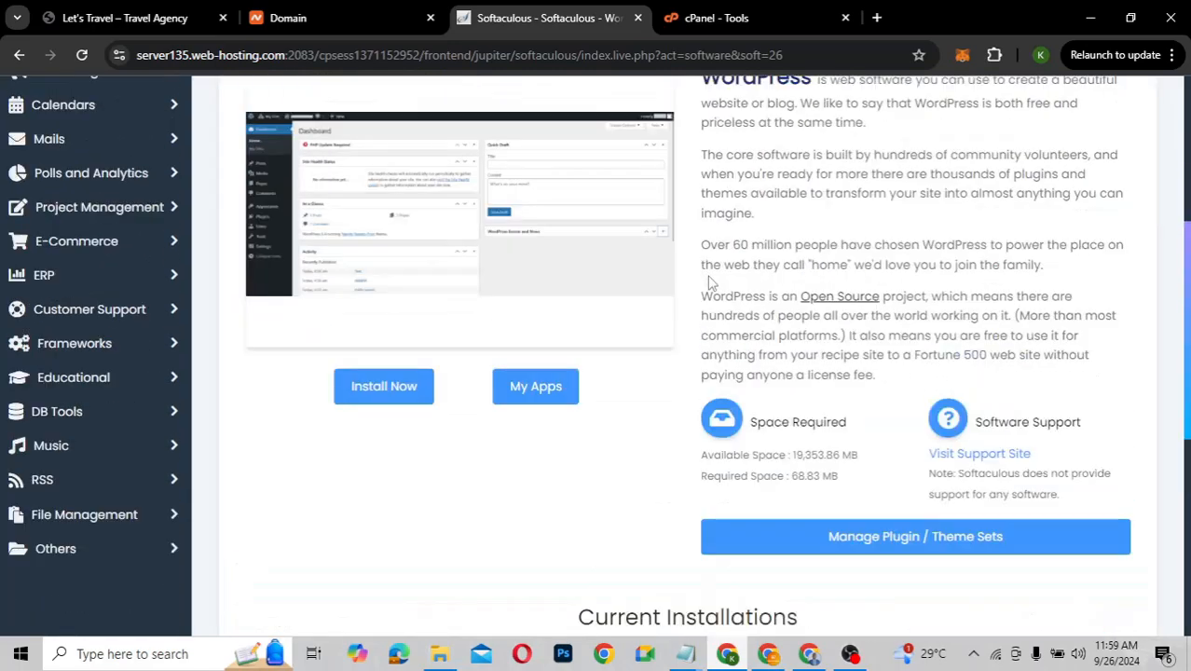
# Start a new WordPress install and keep kaetechtutorials.com as the install domain
pyautogui.click(386, 390)
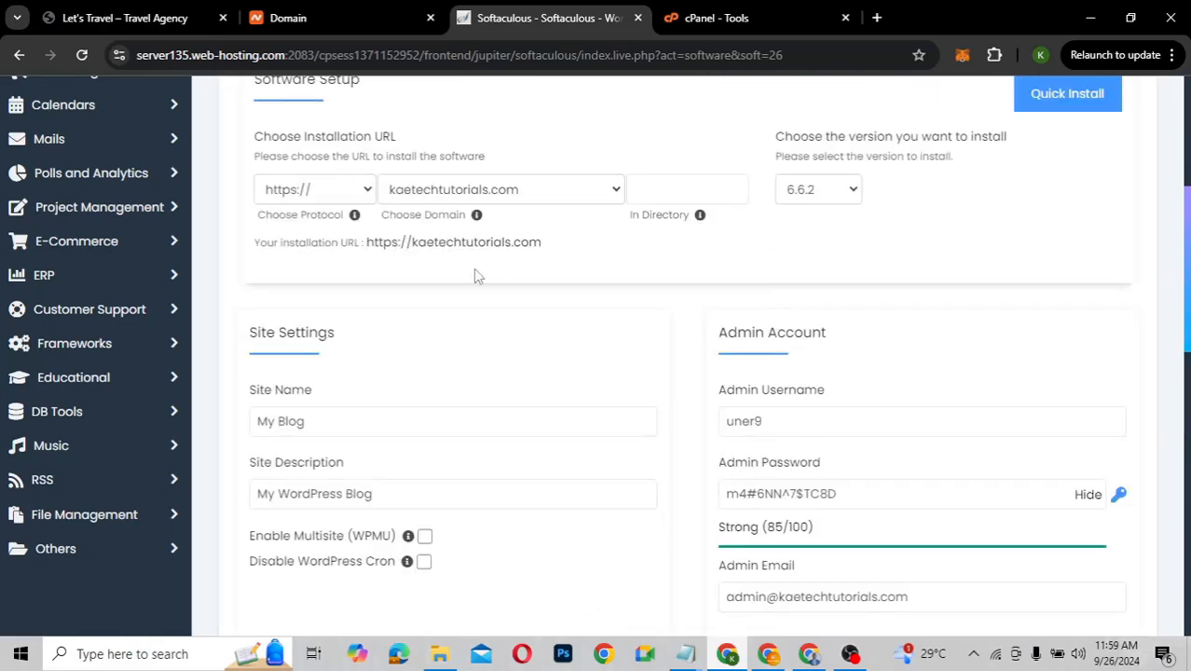
pyautogui.scroll(1, 474, 268)
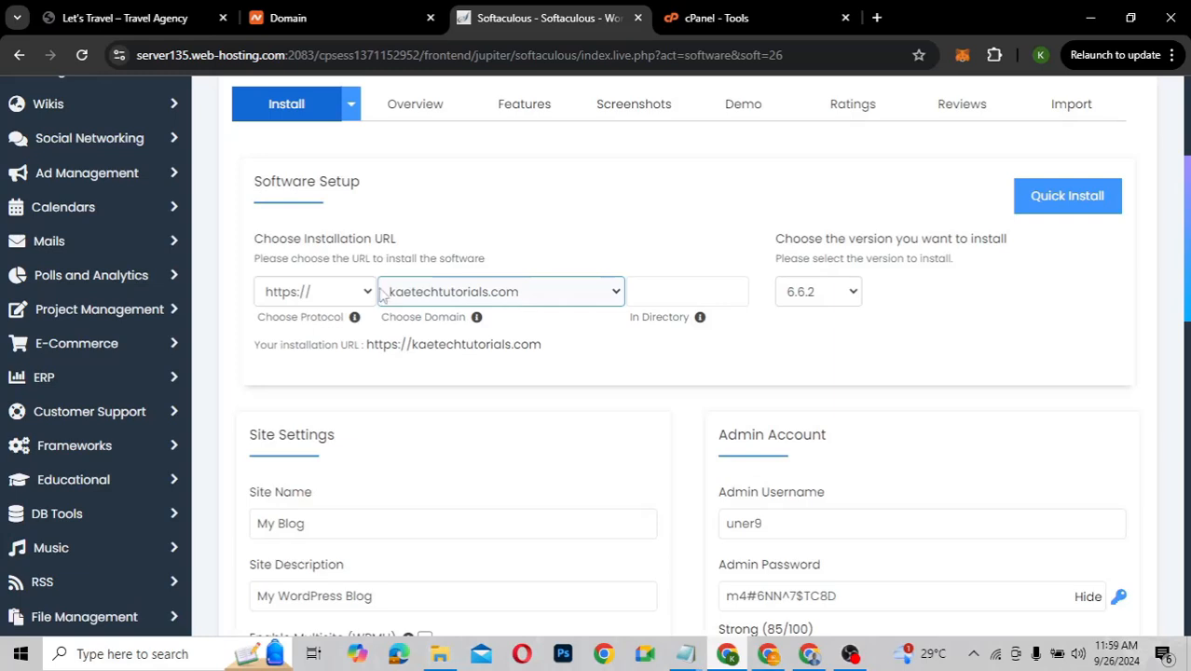
pyautogui.click(428, 296)
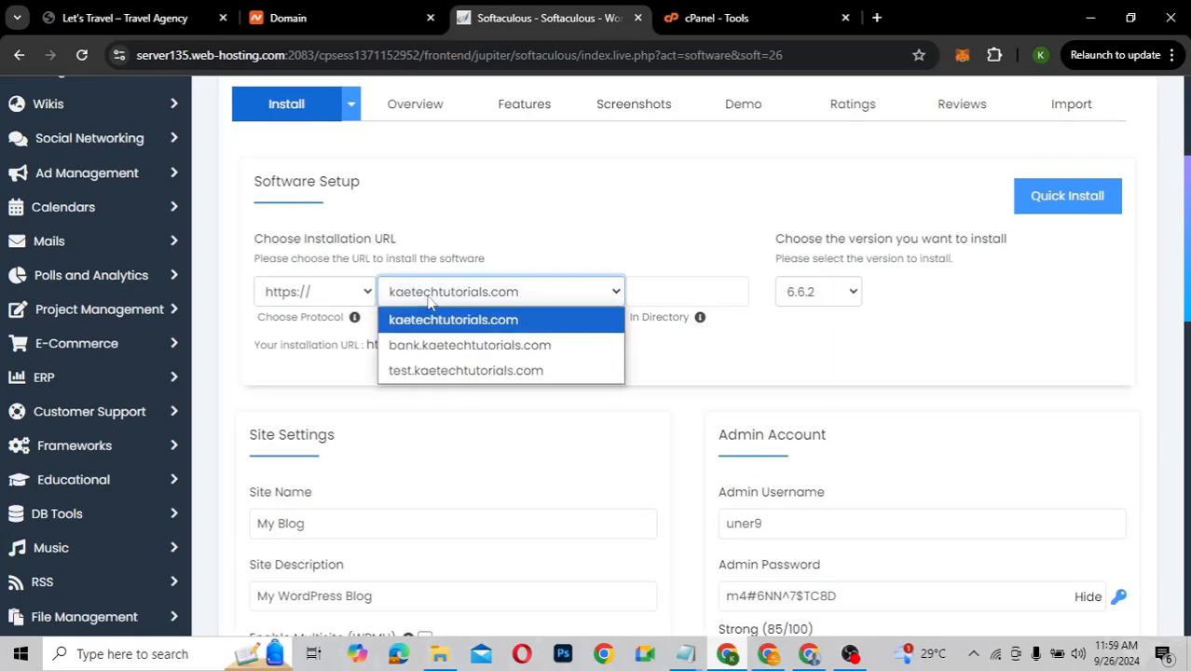
pyautogui.click(436, 324)
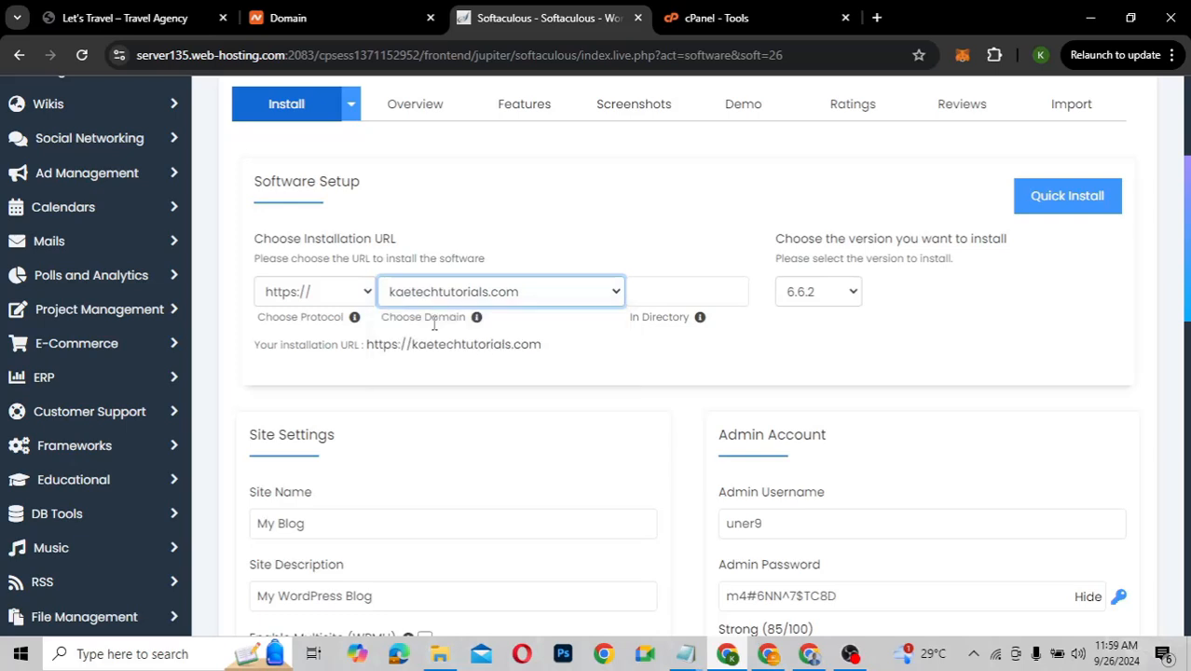
pyautogui.click(444, 298)
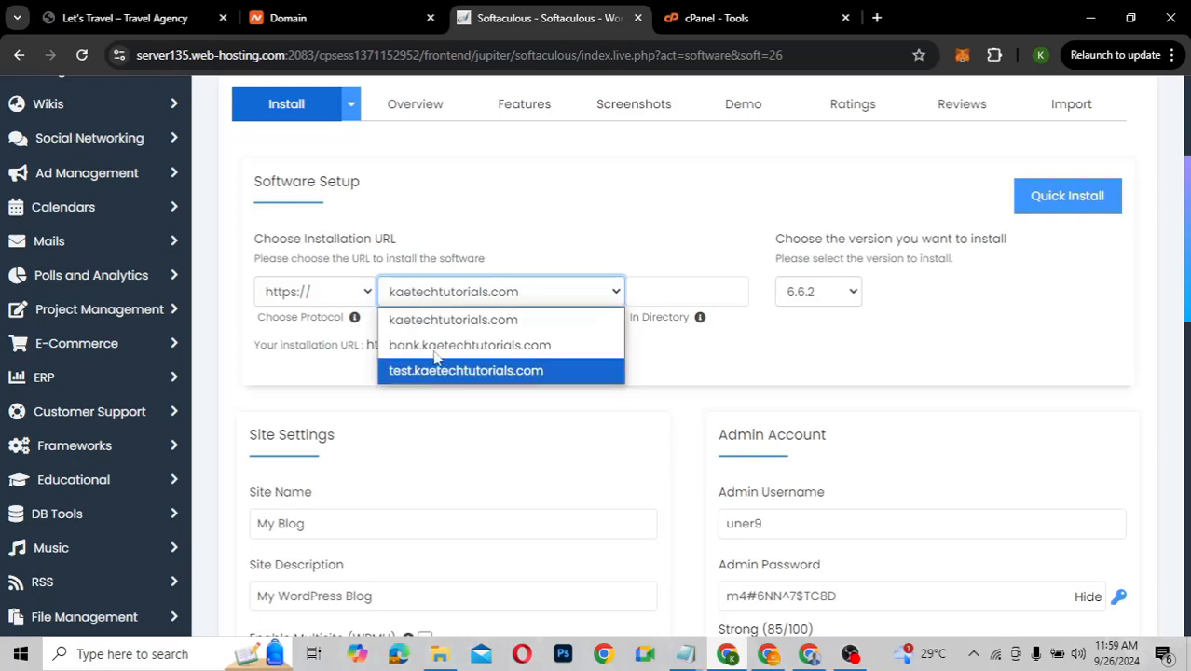
pyautogui.click(443, 327)
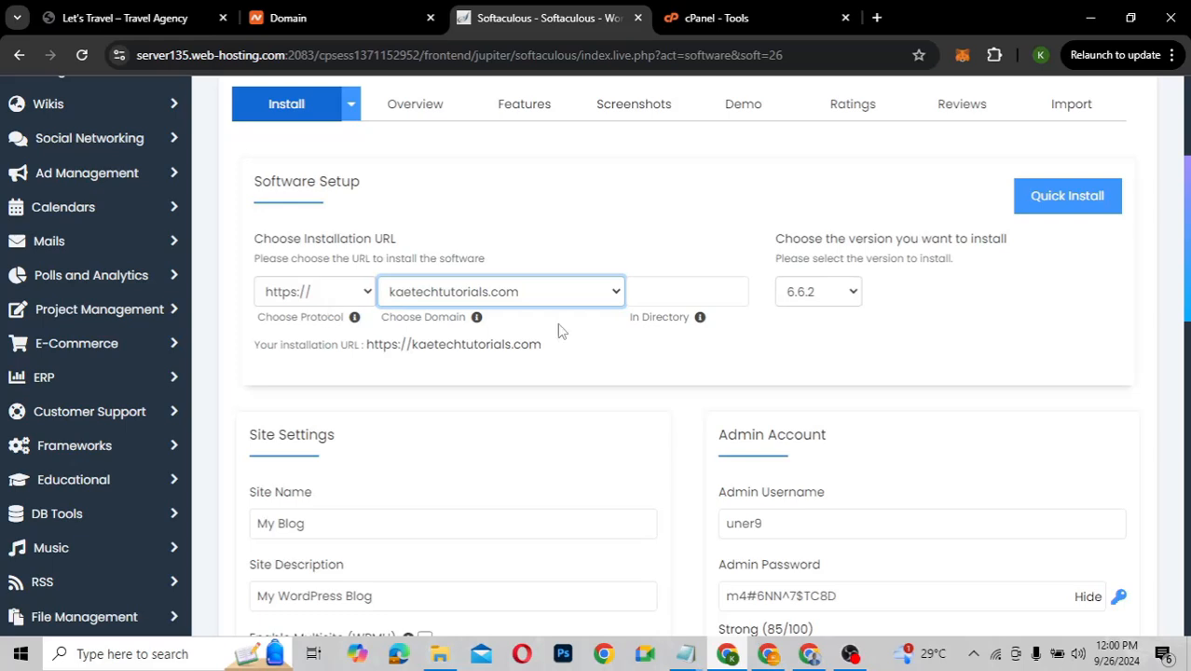
# Keep WordPress version 6.6.2 selected for the installation
pyautogui.scroll(-3, 562, 335)
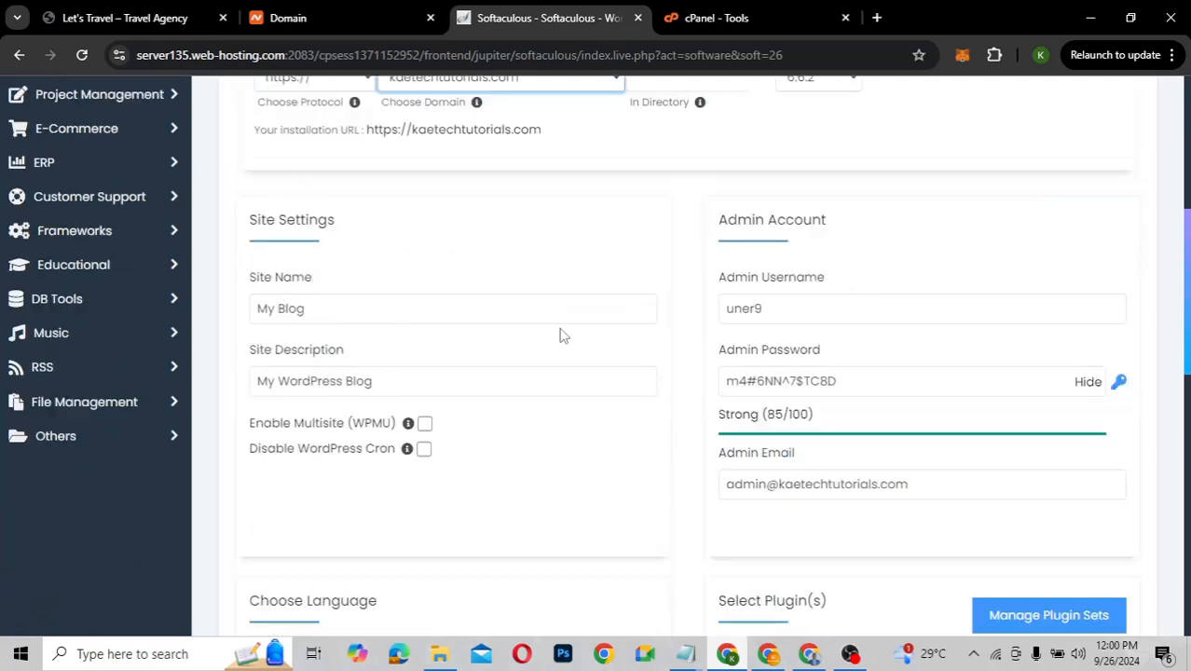
pyautogui.scroll(2, 561, 335)
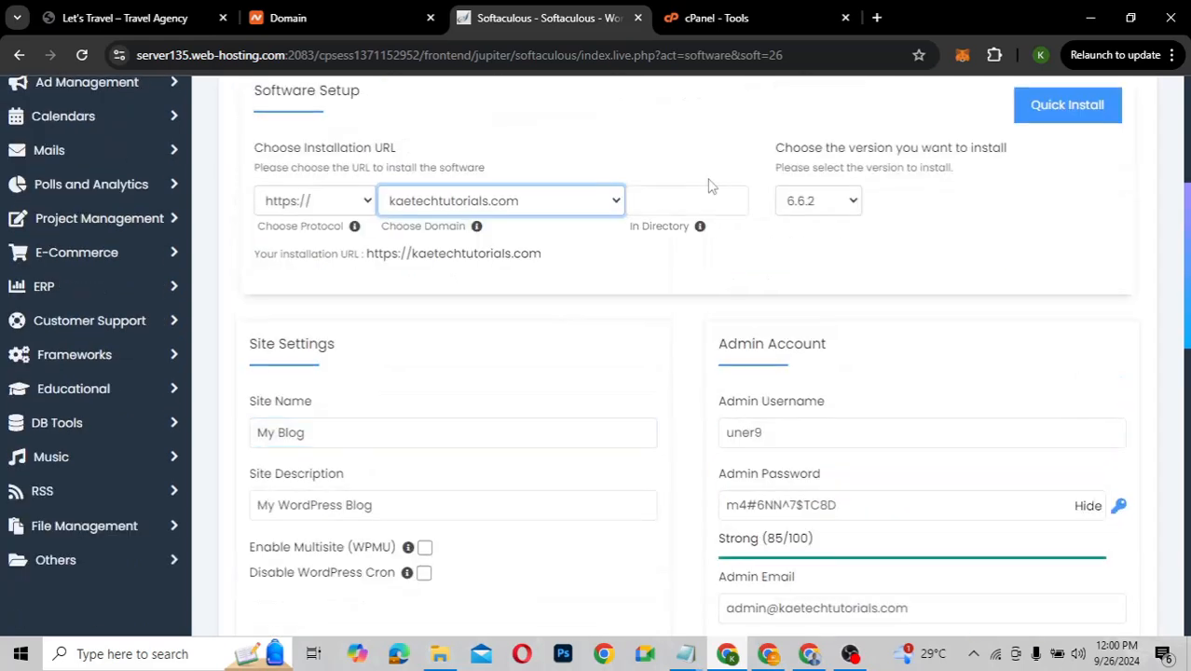
pyautogui.click(841, 207)
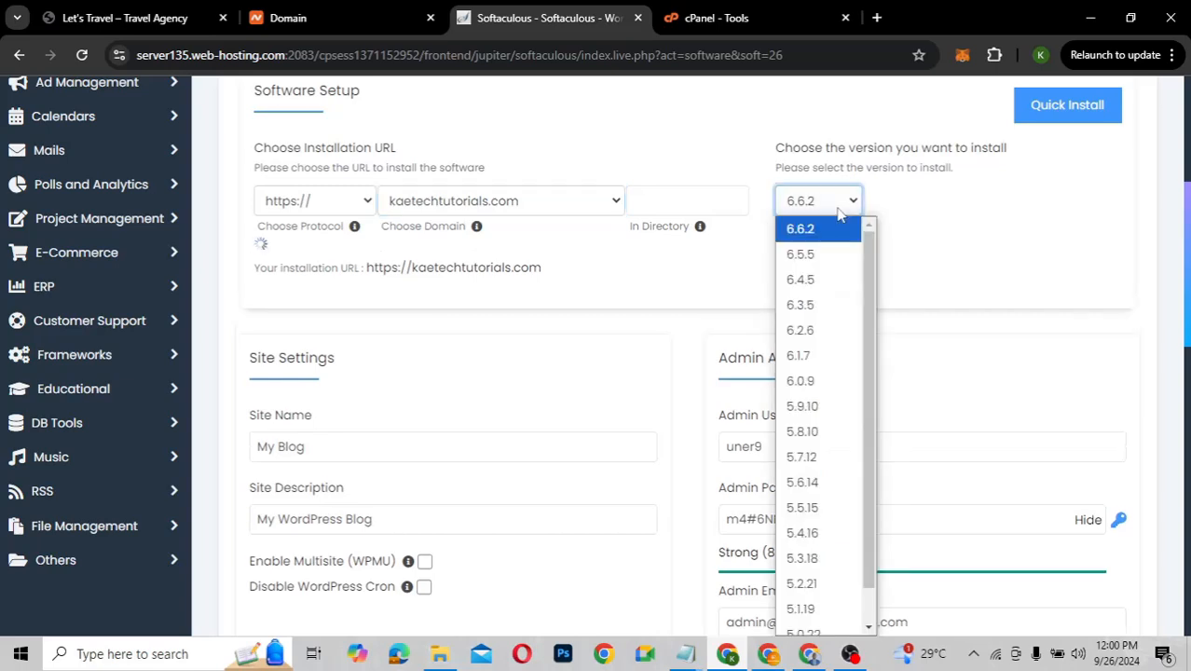
pyautogui.click(791, 227)
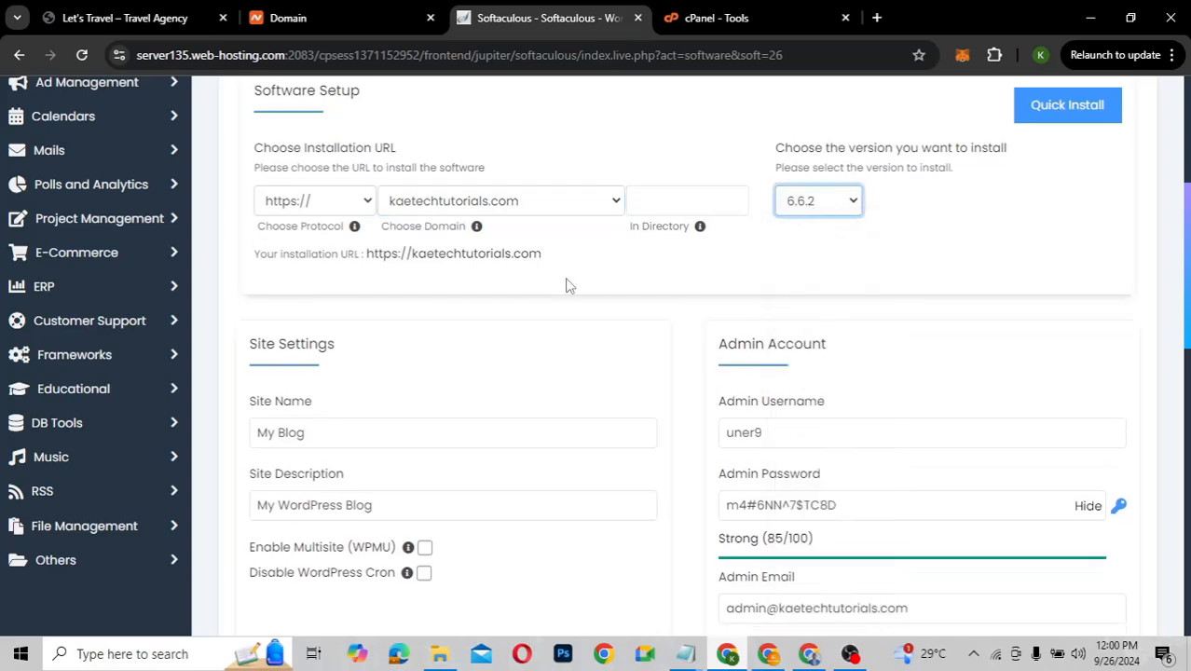
pyautogui.scroll(-1, 566, 287)
pyautogui.scroll(-2, 566, 287)
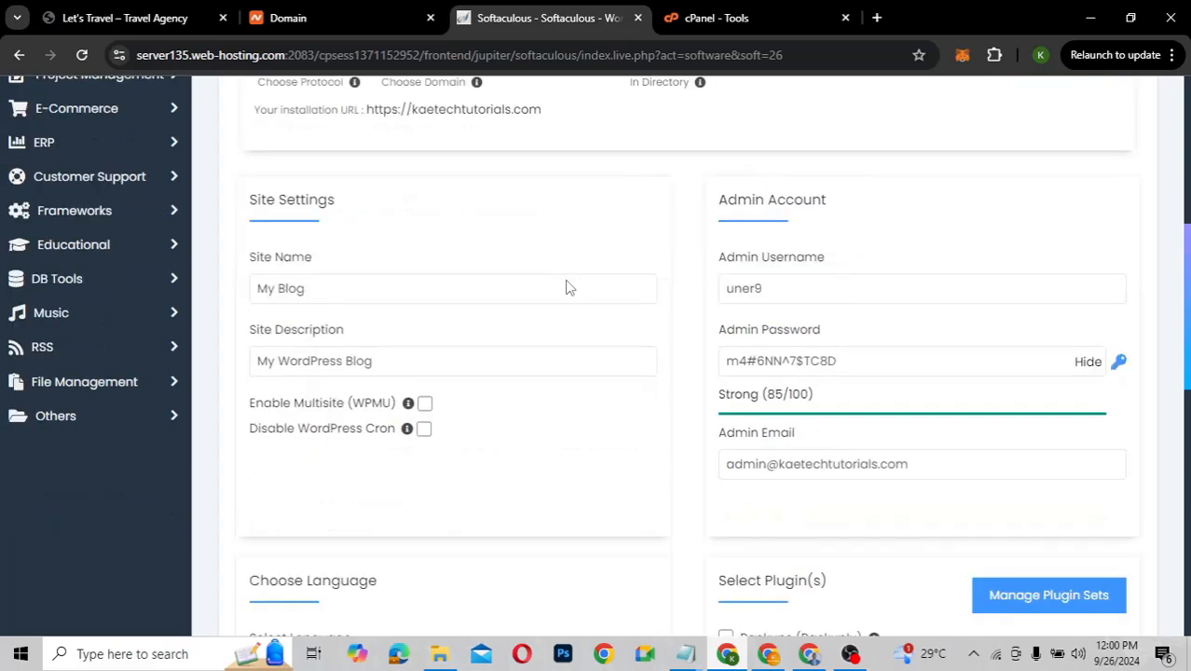
# Rename the site from 'My Blog' to 'Let's Travel' and enter a new admin username
pyautogui.click(321, 286)
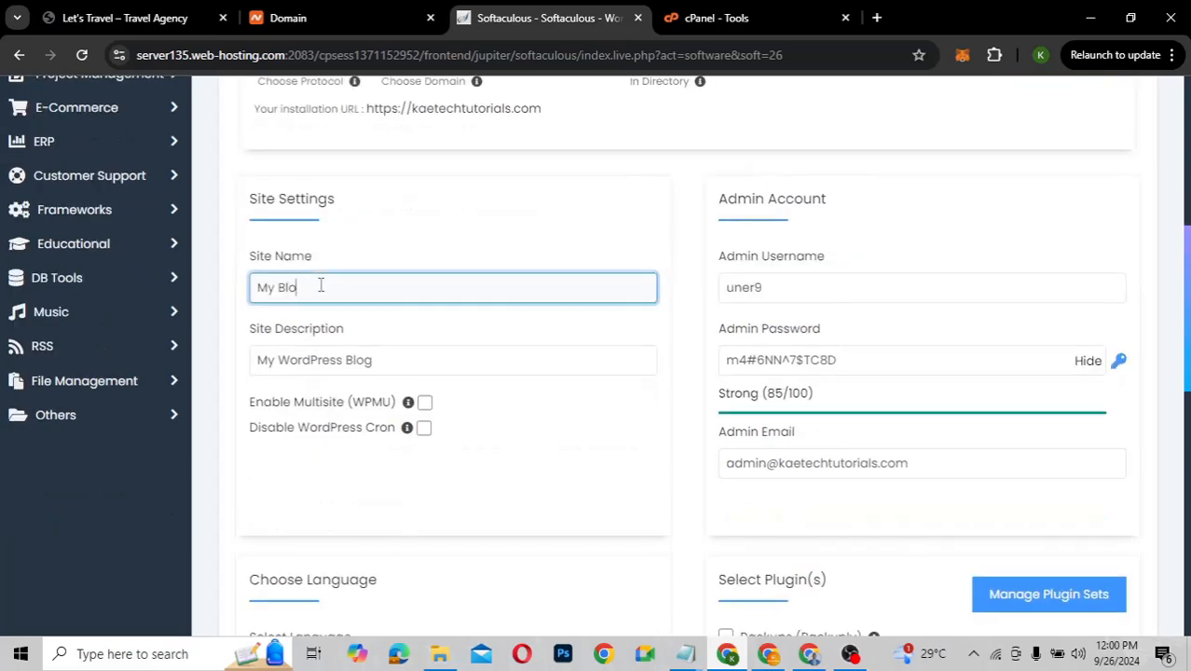
pyautogui.press('BackSpace')
pyautogui.press('BackSpace')
pyautogui.press('BackSpace')
pyautogui.press('BackSpace')
pyautogui.press('BackSpace')
pyautogui.press('BackSpace')
pyautogui.write('Le')
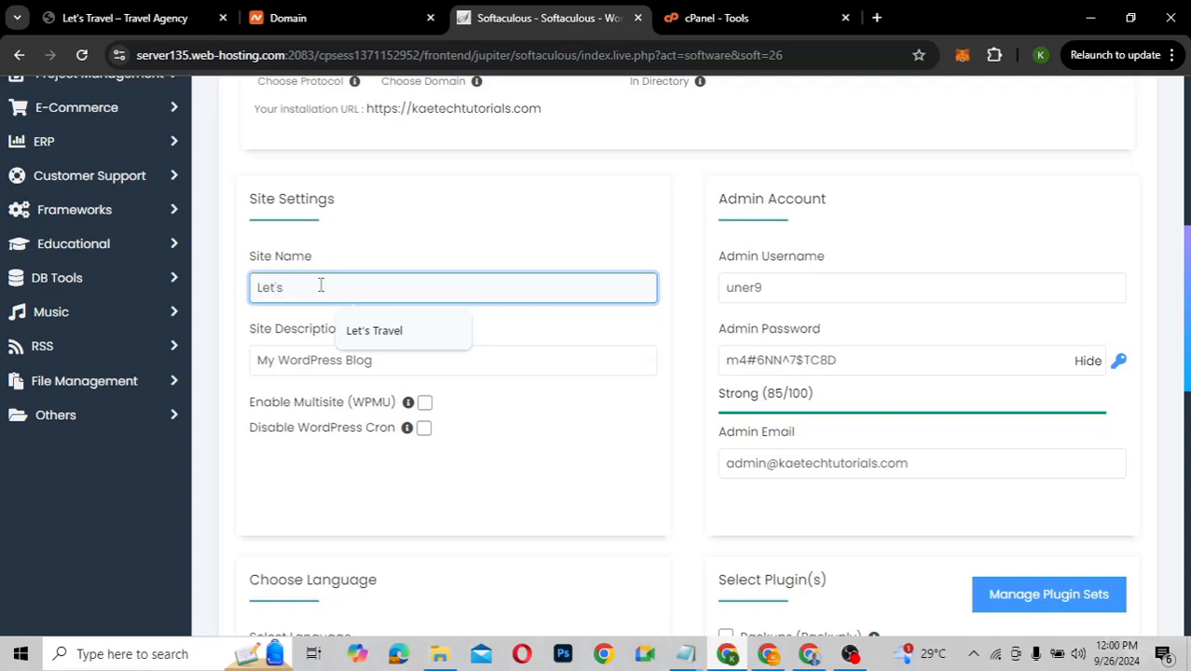
pyautogui.write("t's")
pyautogui.click(391, 331)
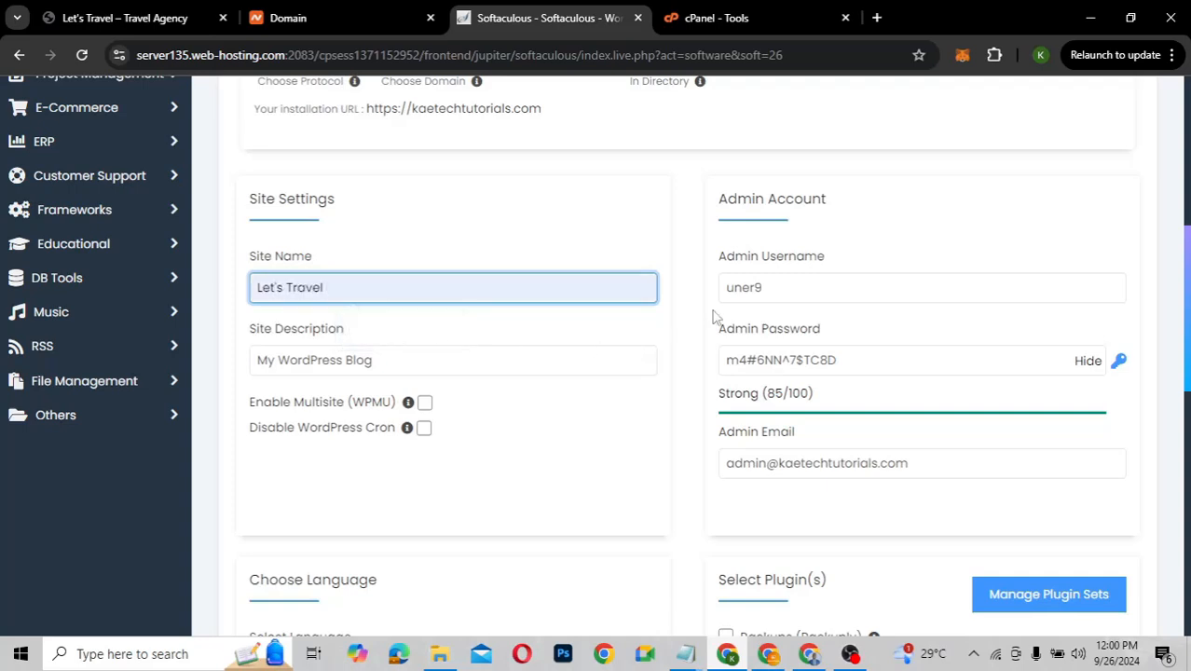
pyautogui.click(783, 293)
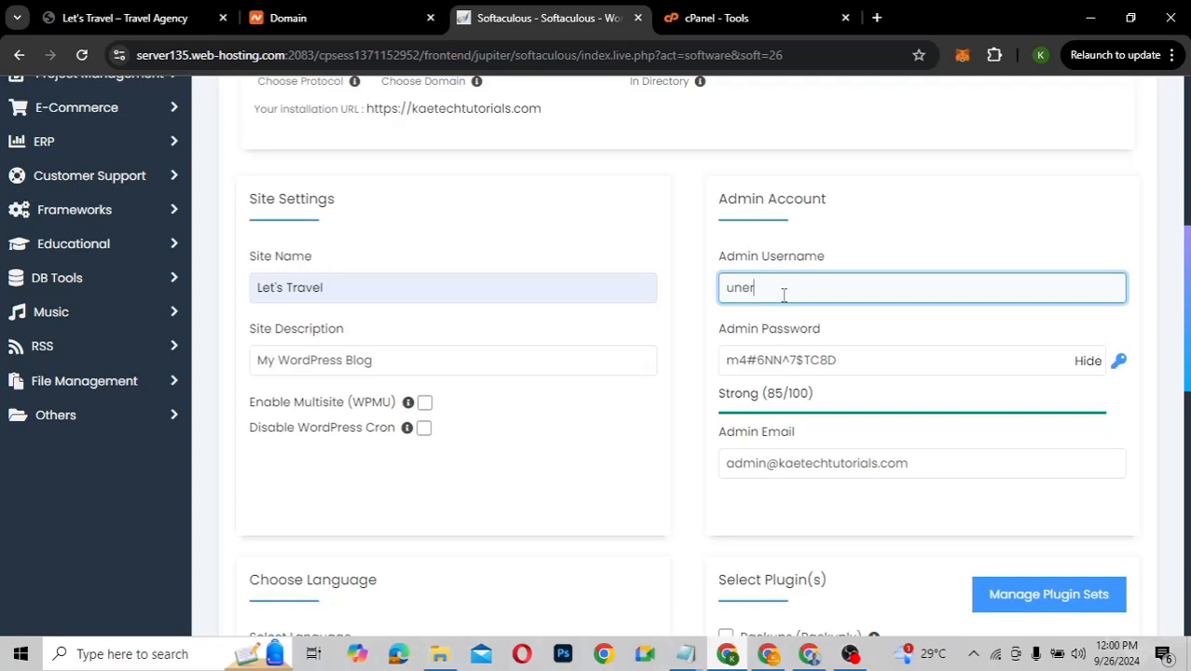
pyautogui.press('BackSpace')
pyautogui.press('BackSpace')
pyautogui.press('BackSpace')
pyautogui.press('BackSpace')
pyautogui.write('Kobi')
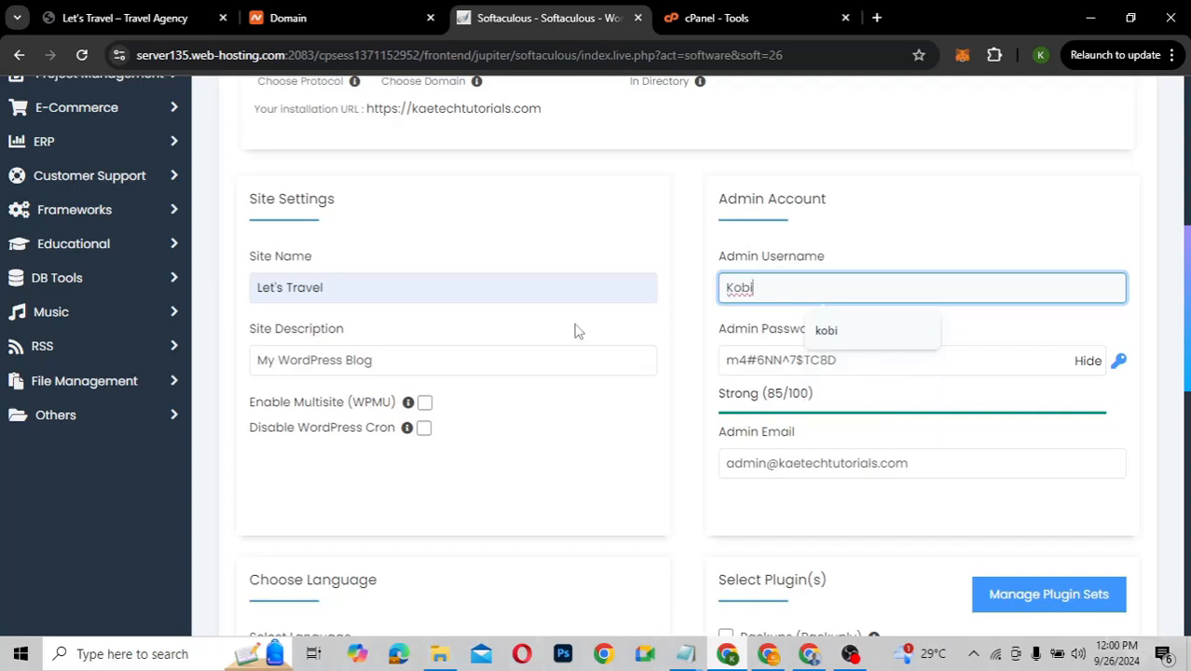
# Set the site description to 'Travel Agency' using the autofill suggestion
pyautogui.click(363, 360)
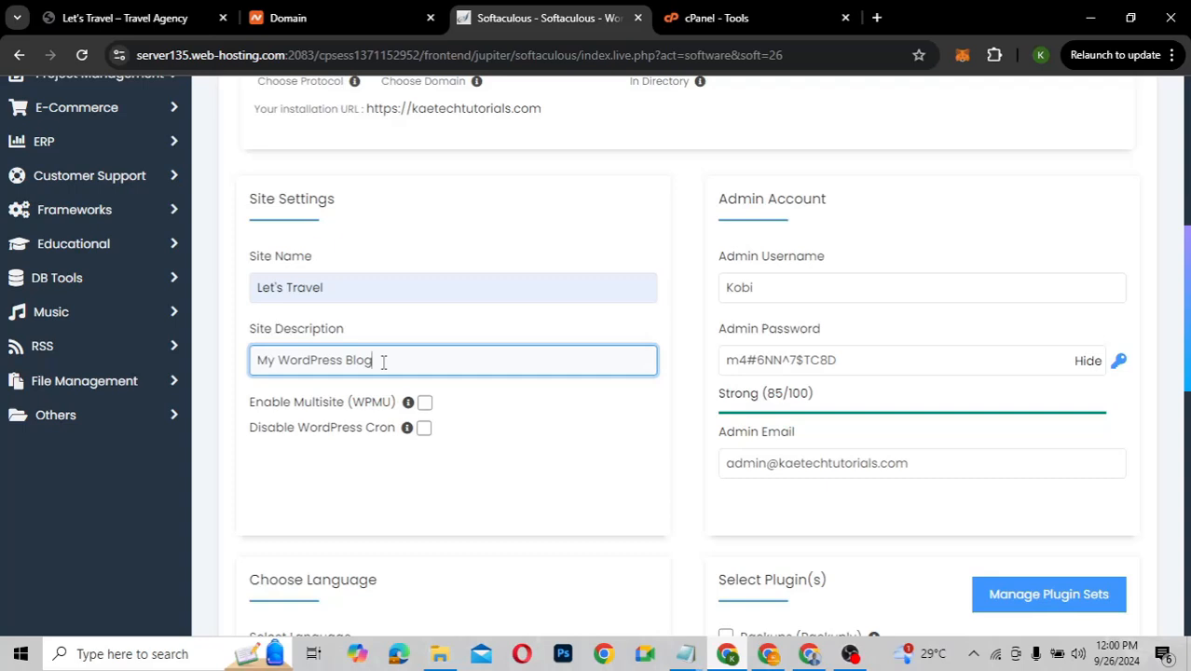
pyautogui.hotkey('ctrl', 'a')
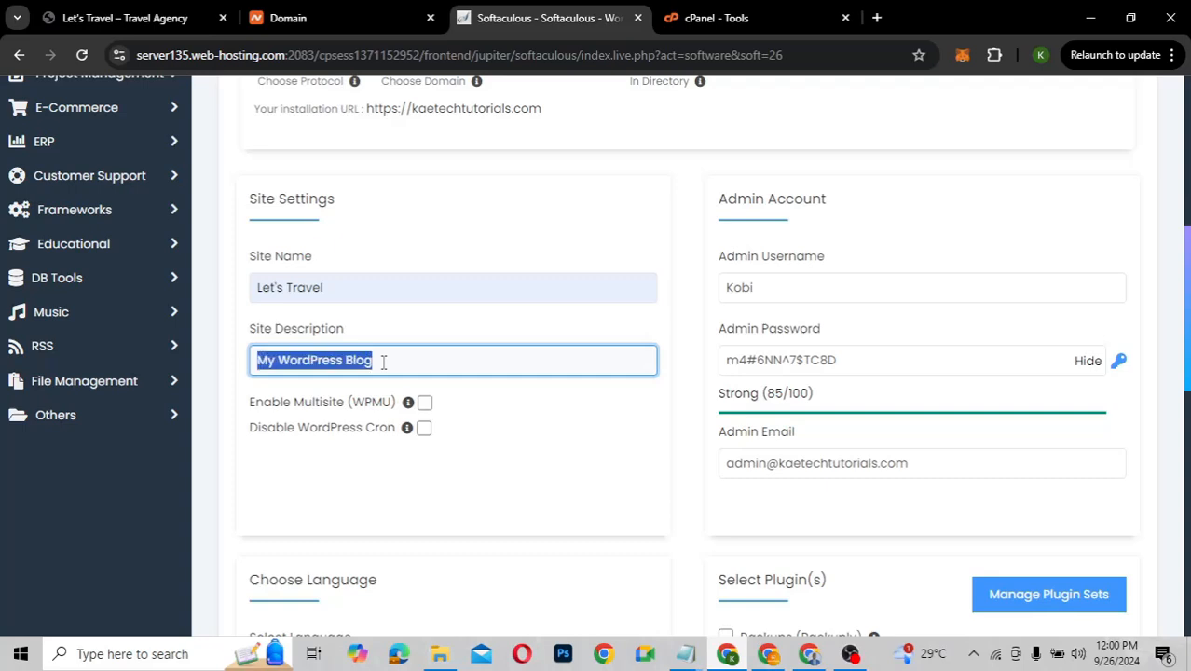
pyautogui.write('Travel Agency')
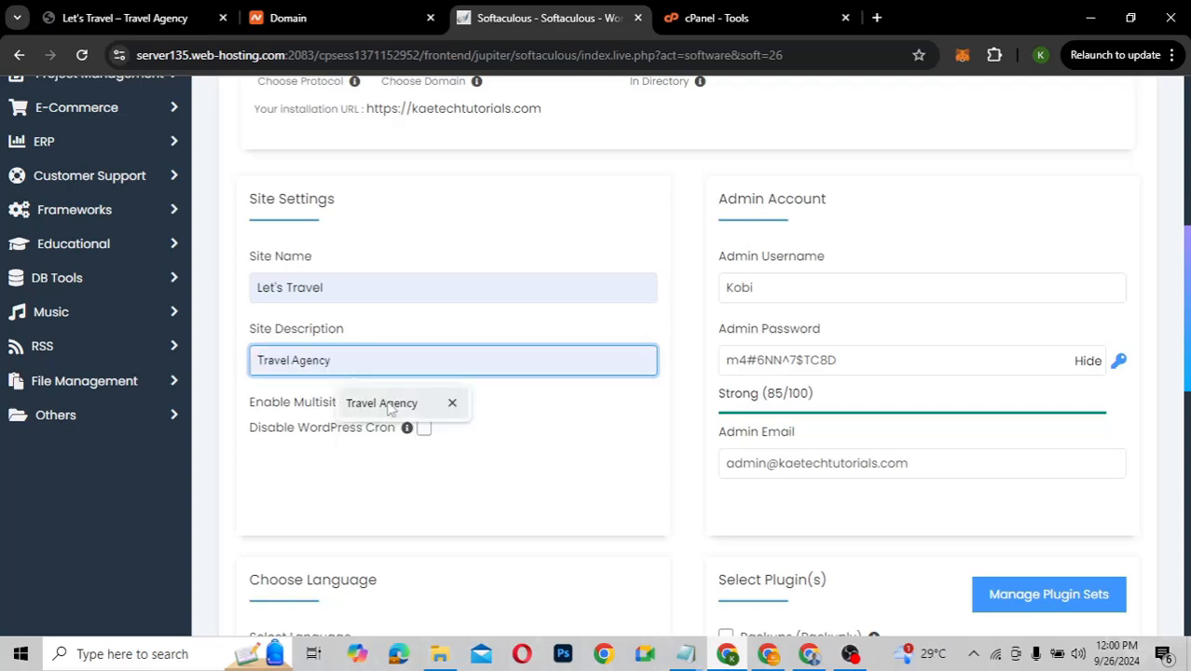
pyautogui.click(391, 411)
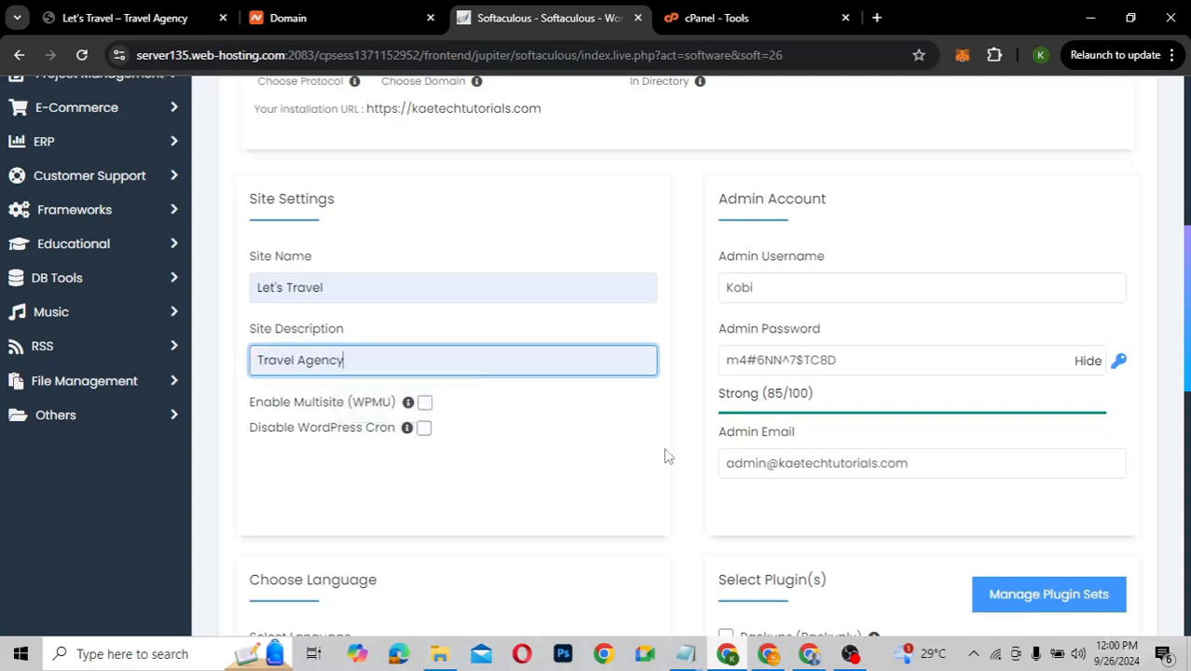
# Generate a new random admin password and select it for copying
pyautogui.click(854, 366)
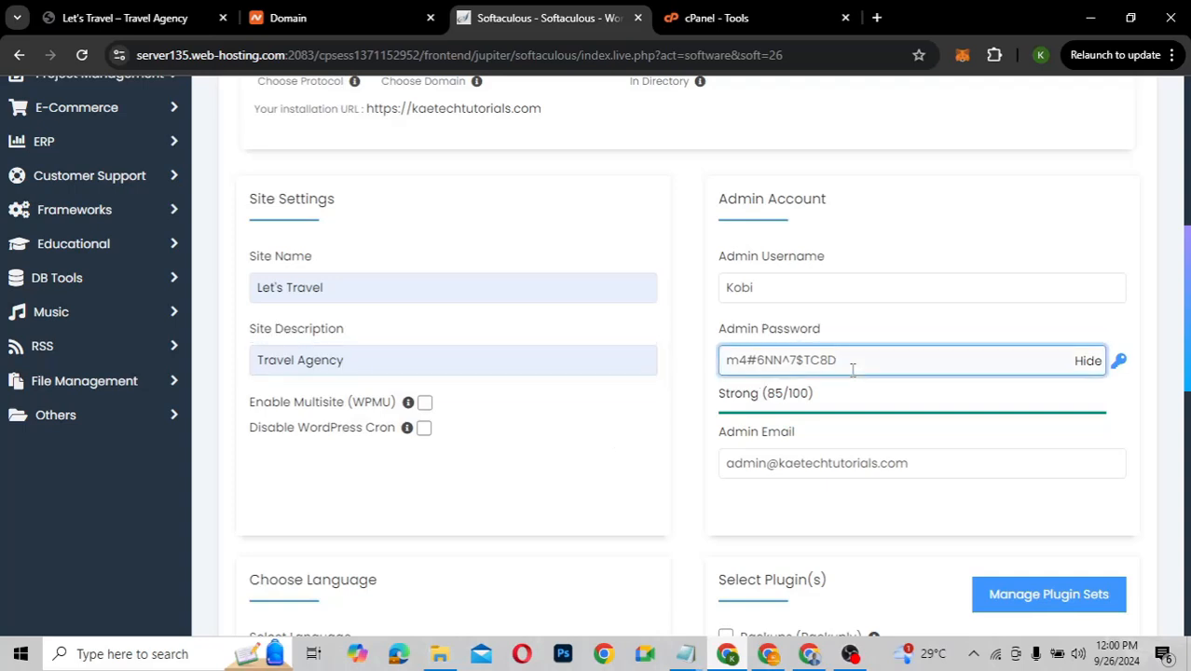
pyautogui.hotkey('ctrl', 'a')
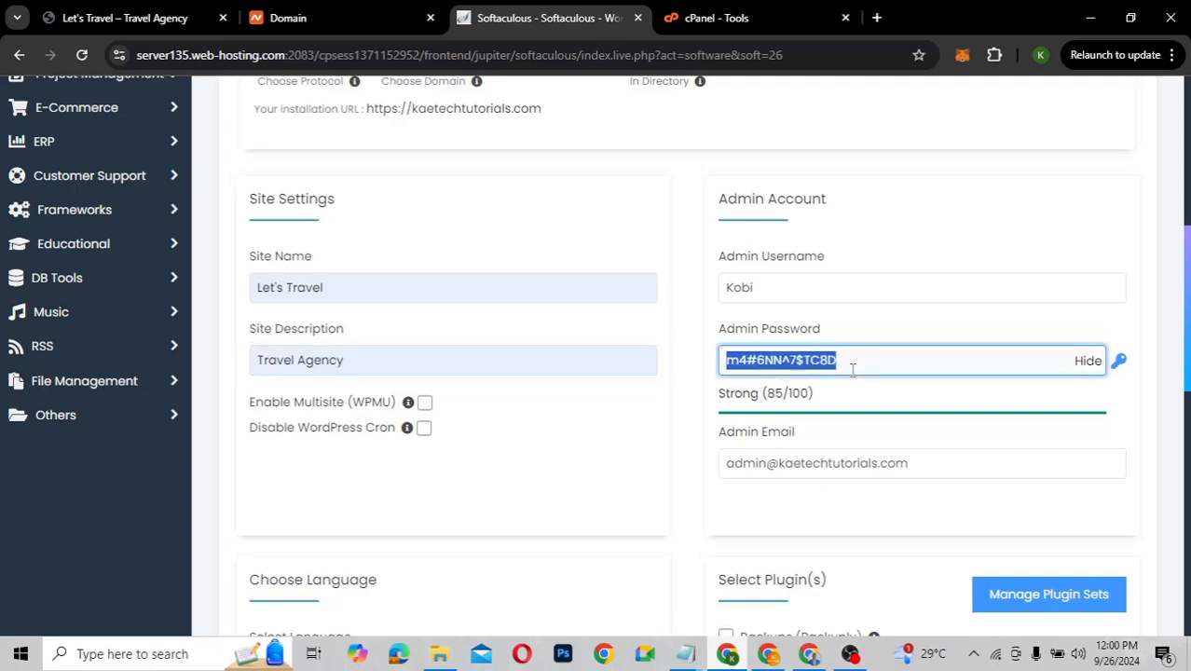
pyautogui.click(1119, 361)
pyautogui.click(1120, 362)
pyautogui.click(1119, 362)
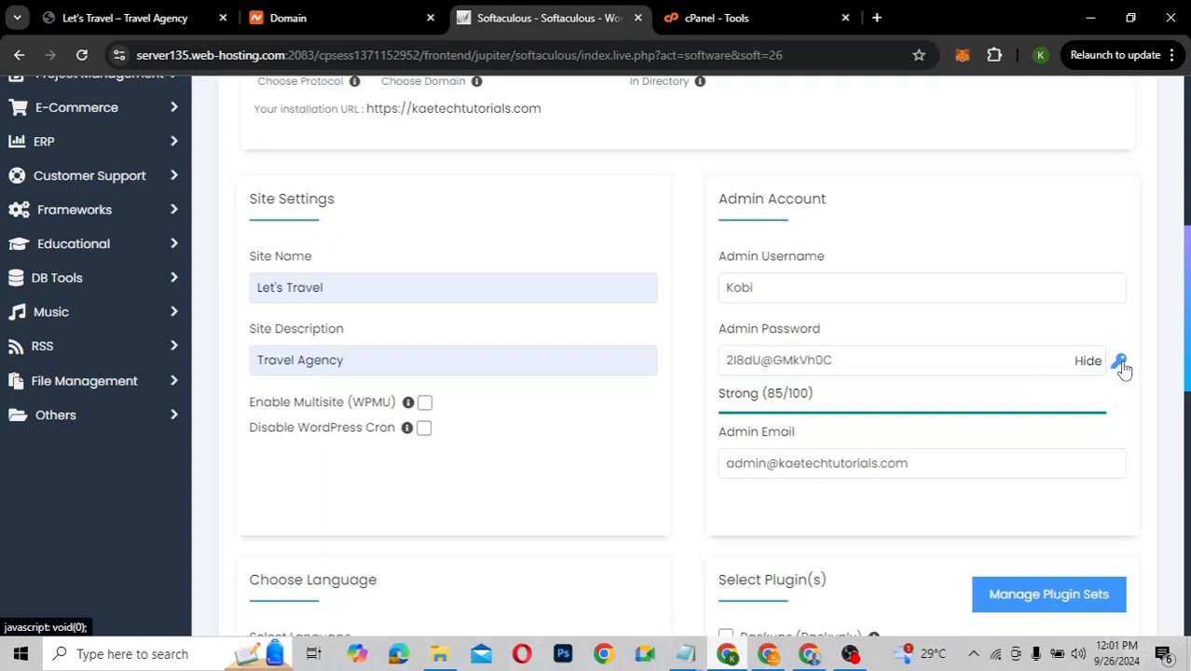
pyautogui.click(1120, 362)
pyautogui.click(1120, 361)
pyautogui.click(907, 362)
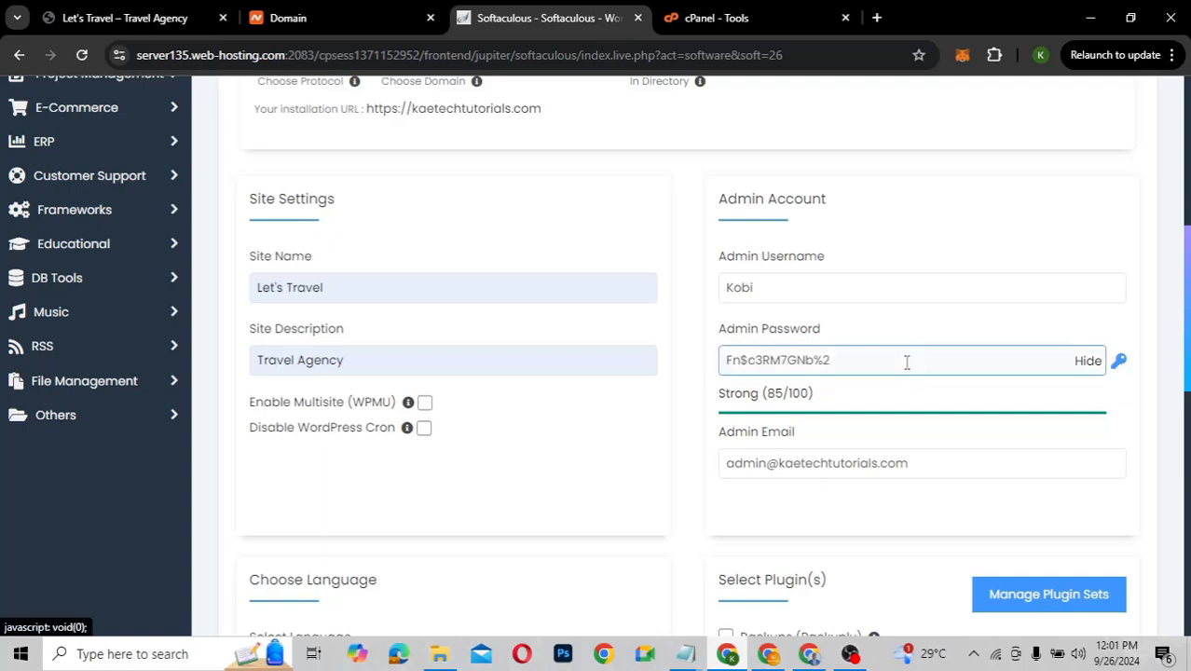
pyautogui.tripleClick(907, 362)
pyautogui.hotkey('ctrl', 'c')
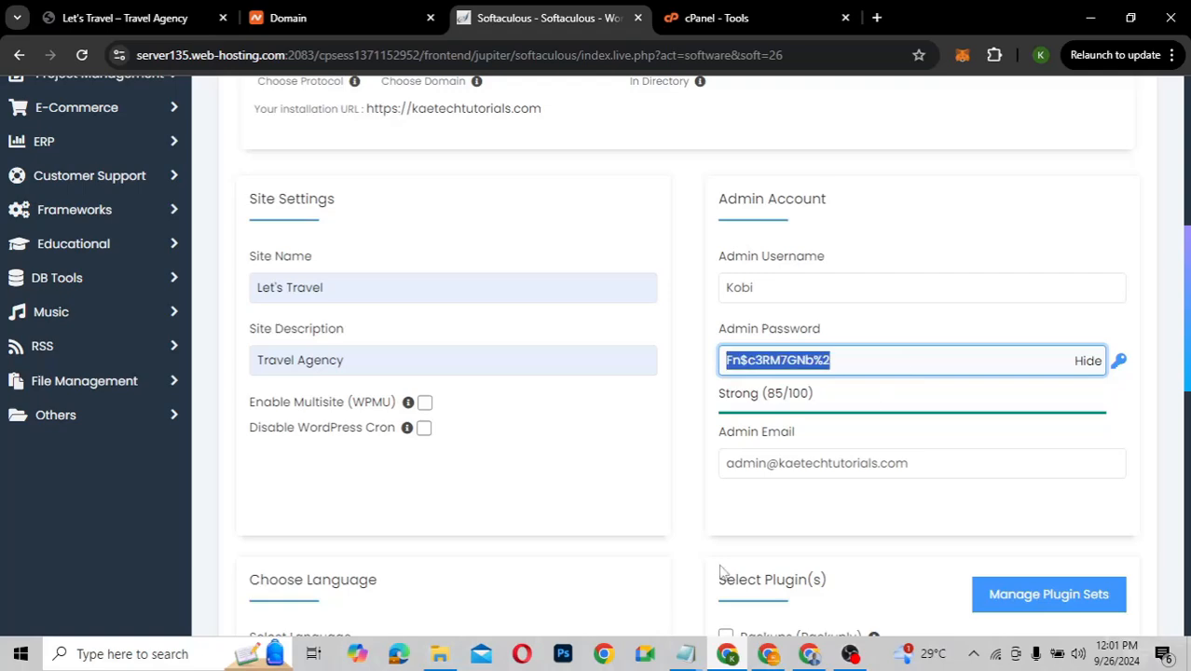
pyautogui.click(685, 654)
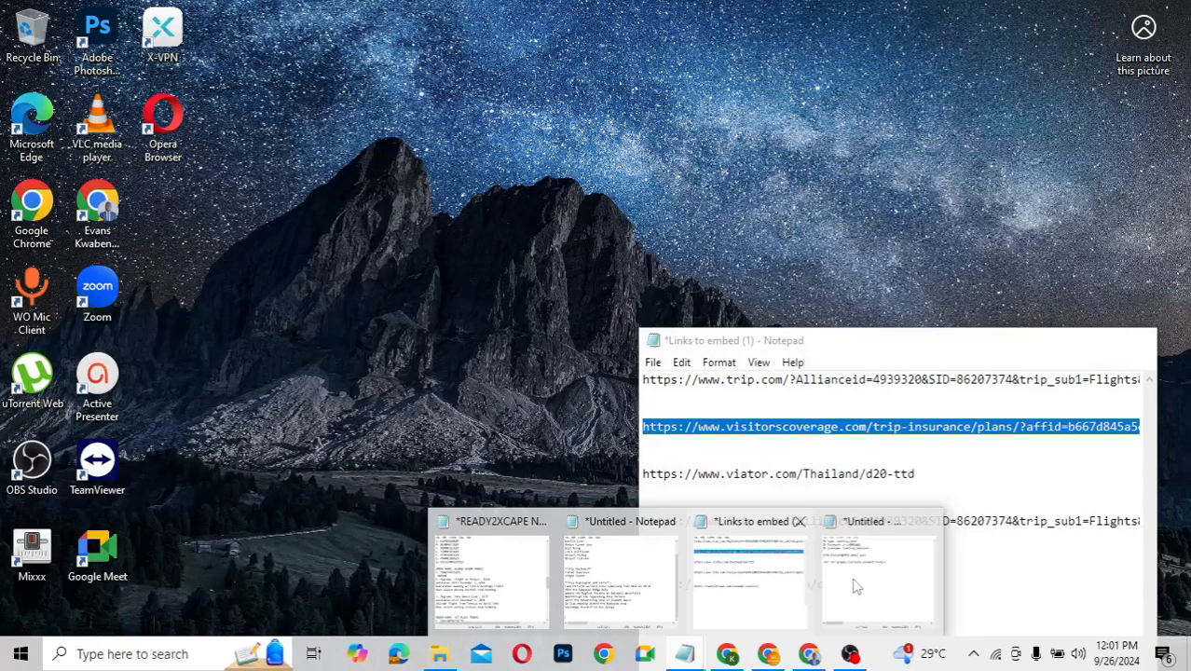
# Paste the admin password into a new Notepad note with the admin username beneath it
pyautogui.click(856, 586)
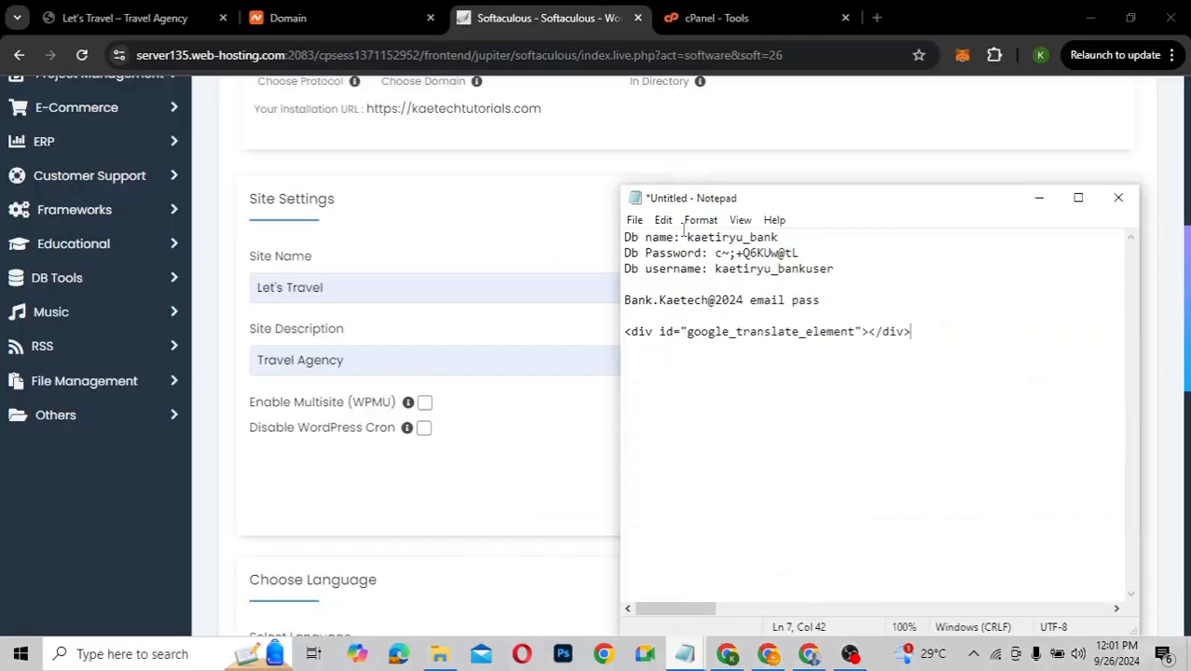
pyautogui.click(635, 220)
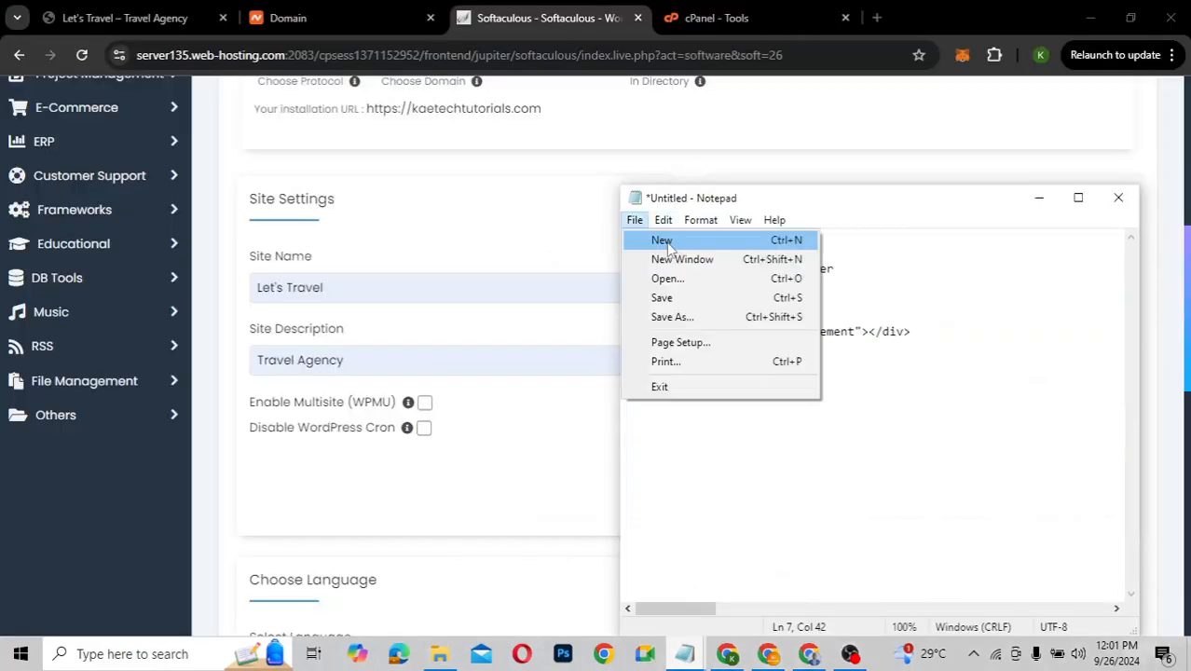
pyautogui.press('Escape')
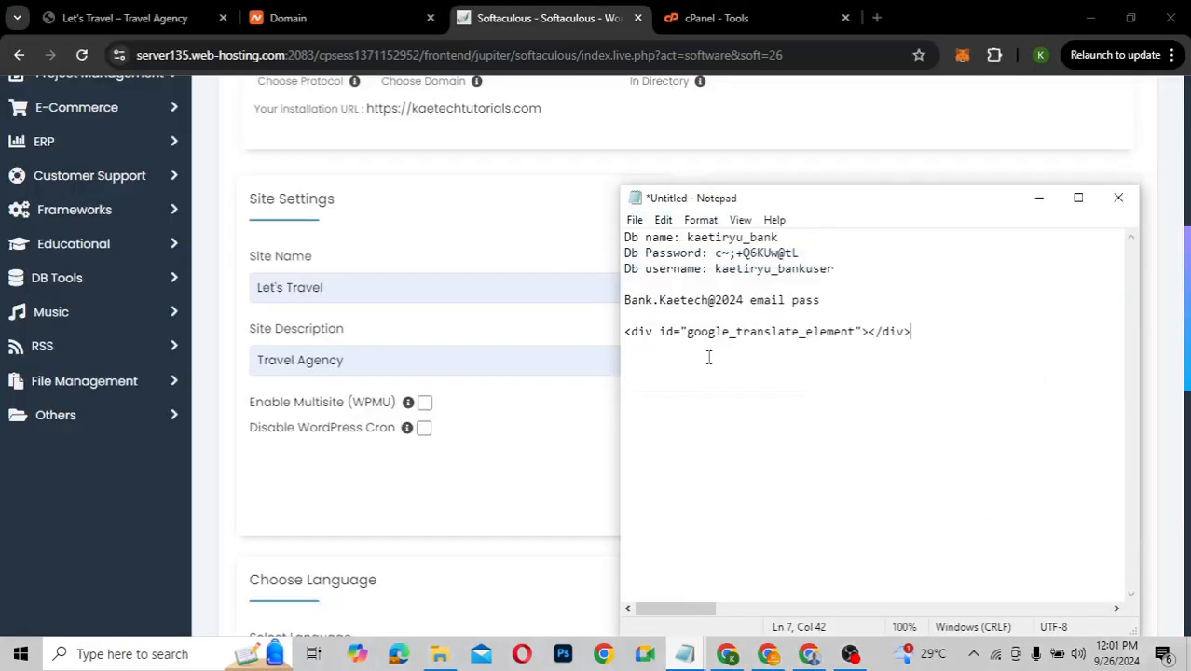
pyautogui.hotkey('ctrl', 'shift', 'n')
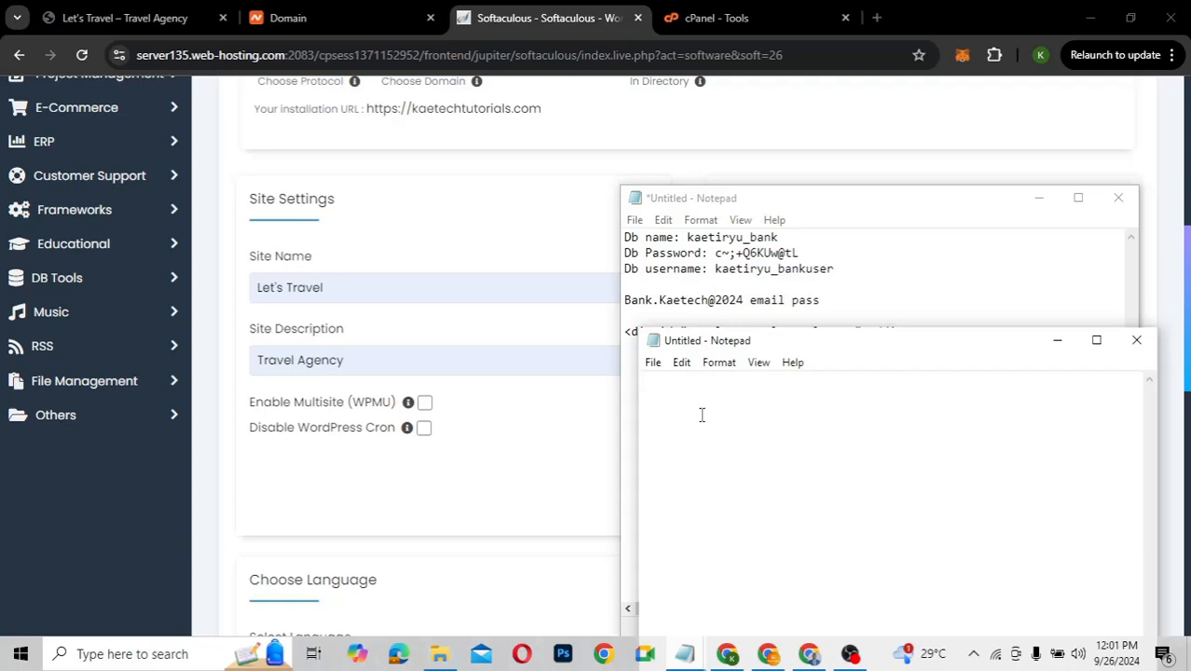
pyautogui.hotkey('ctrl', 'v')
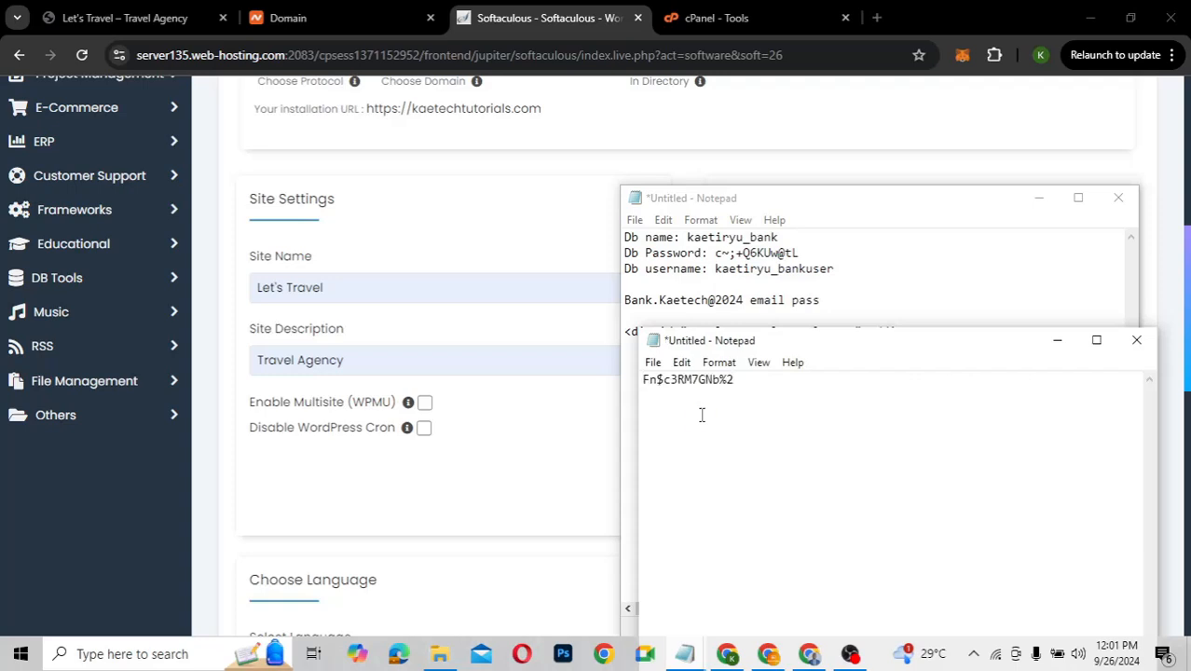
pyautogui.click(1038, 198)
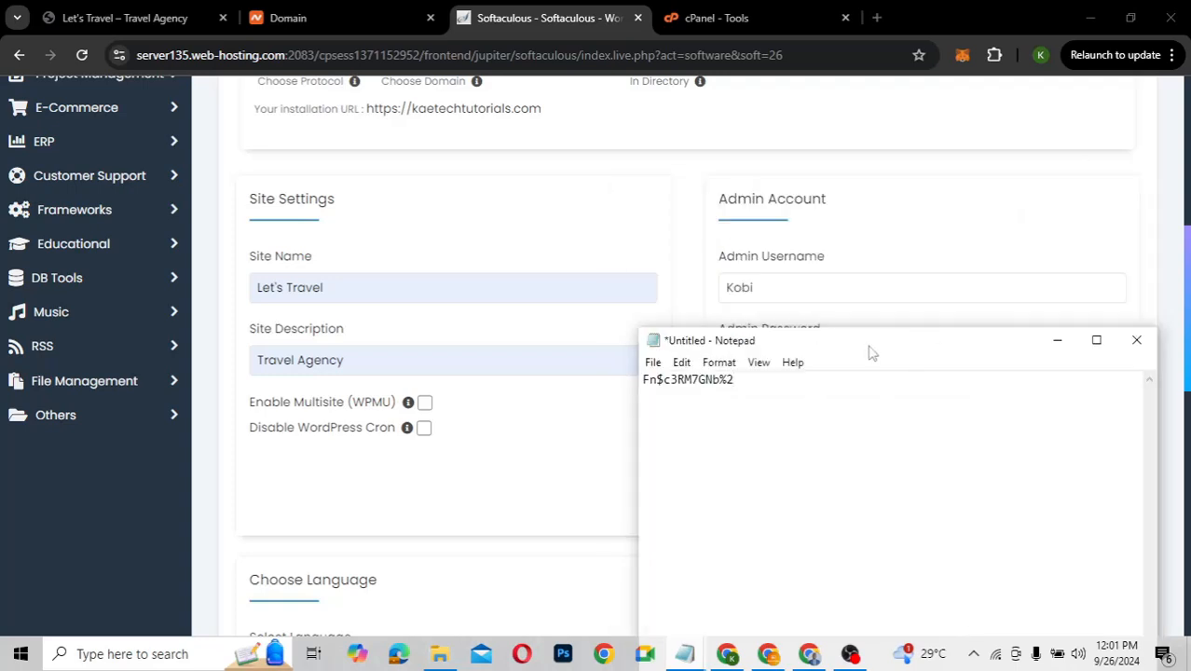
pyautogui.moveTo(871, 353); pyautogui.dragTo(880, 247)
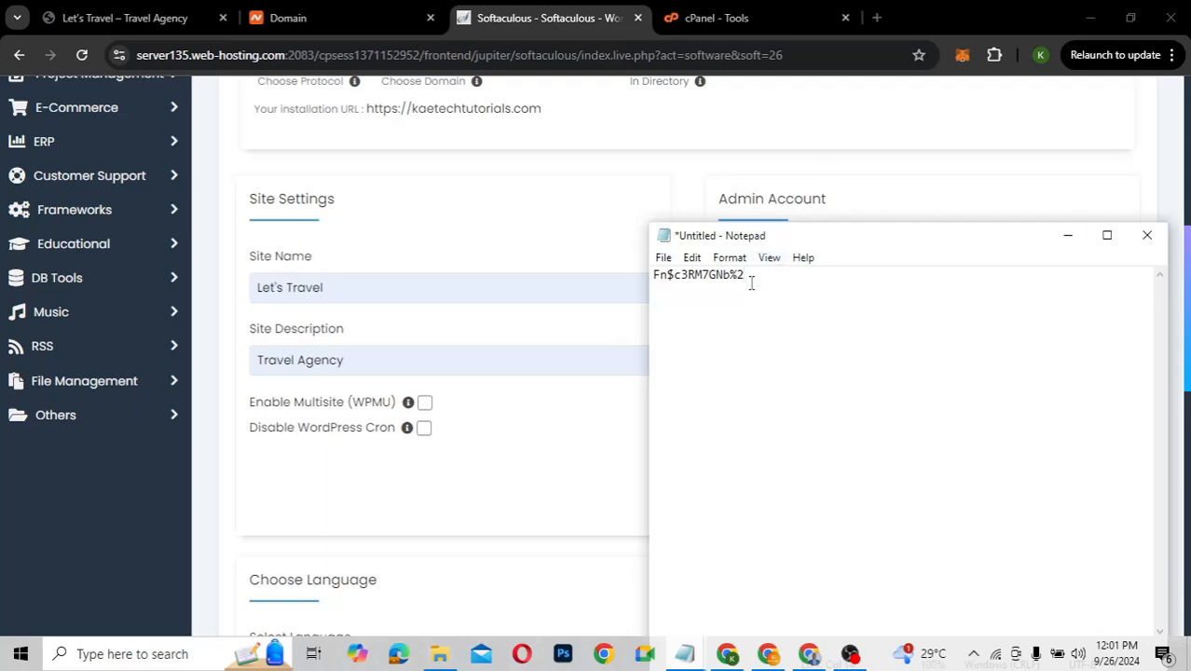
pyautogui.press('Return')
pyautogui.write('kobi')
# Review the Admin Email field on the install form, then switch to cPanel Tools
pyautogui.click(602, 239)
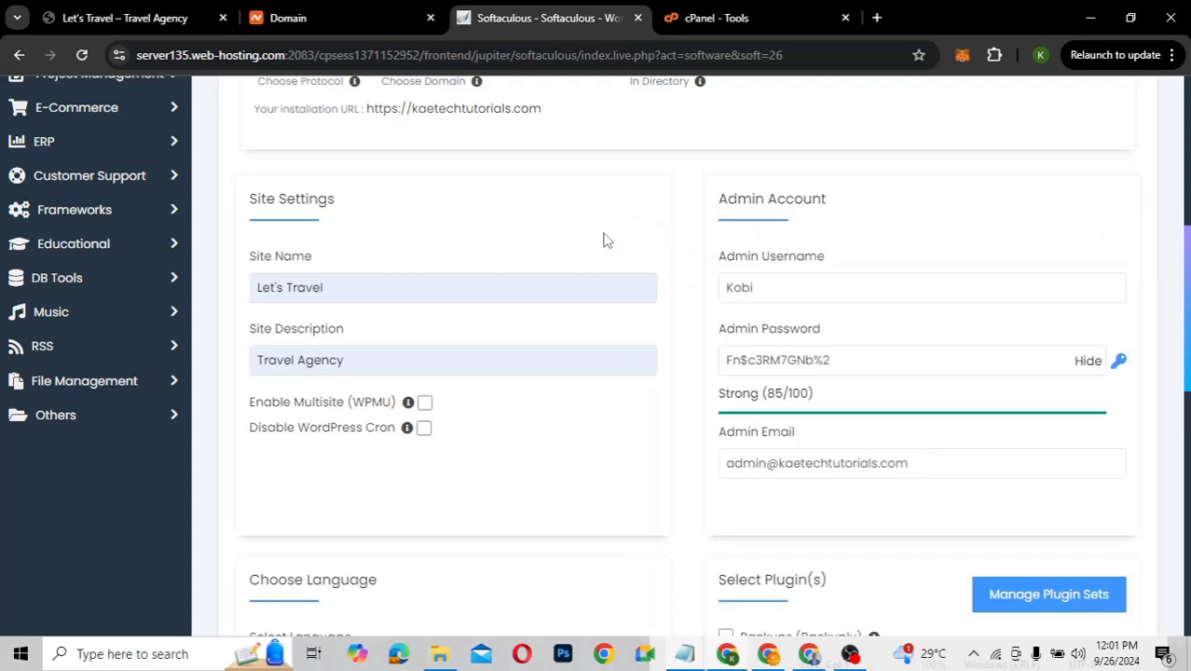
pyautogui.scroll(-3, 691, 370)
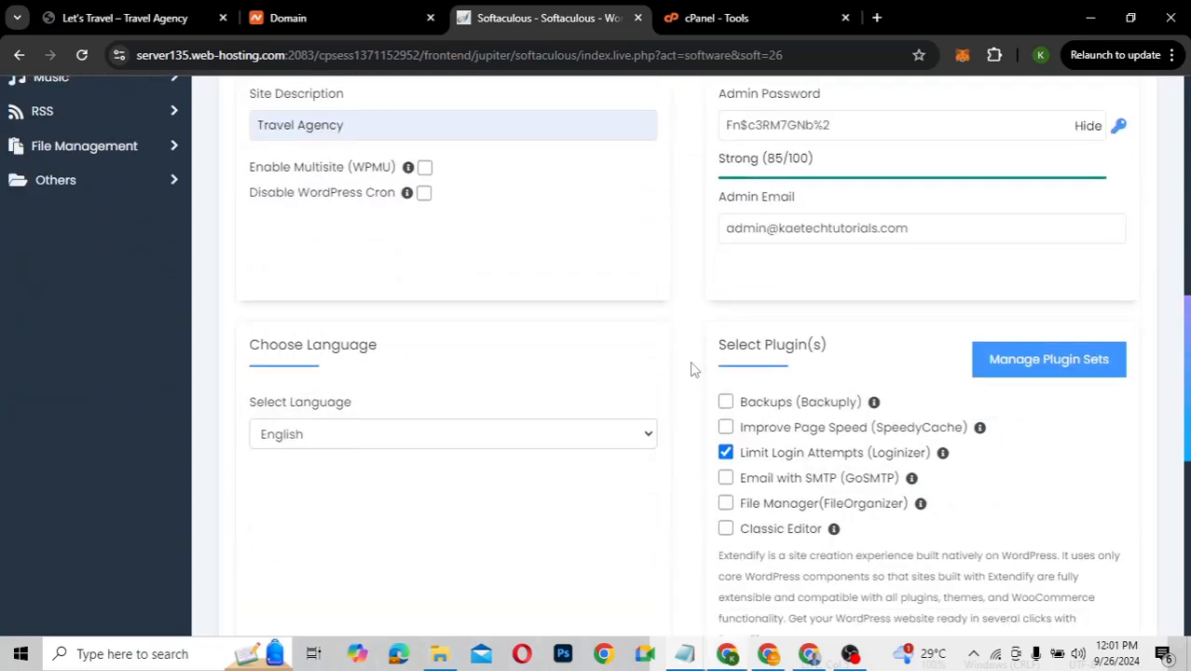
pyautogui.click(930, 230)
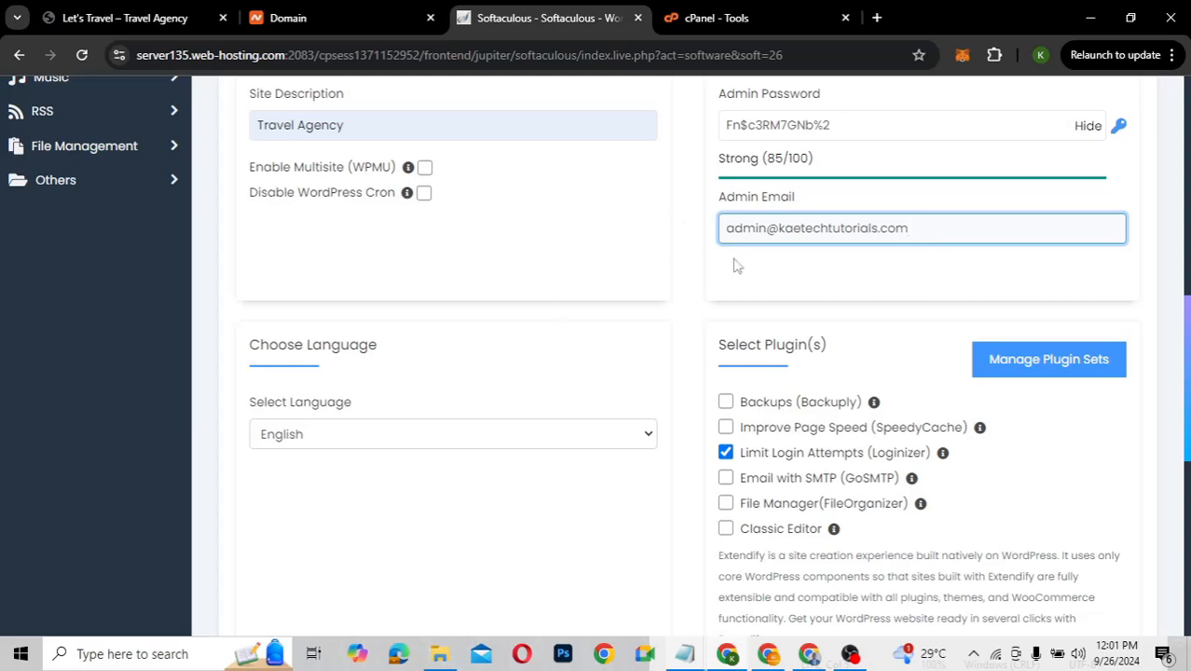
pyautogui.click(755, 14)
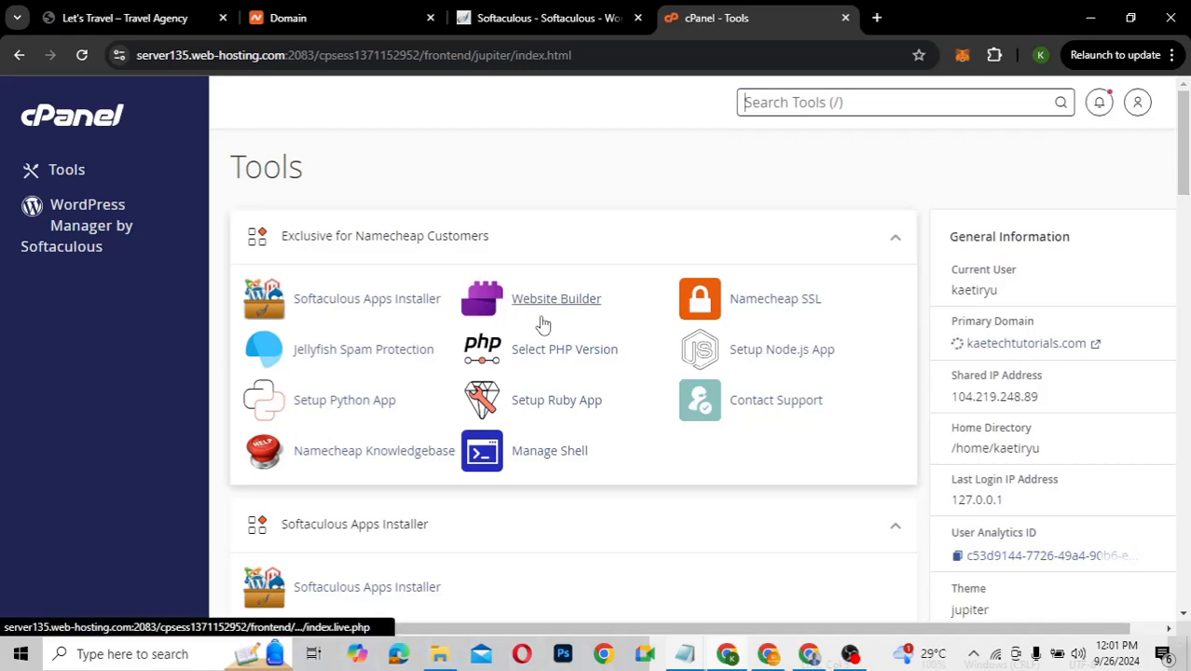
# Scroll to cPanel's Email section and open Email Accounts
pyautogui.scroll(-1, 627, 357)
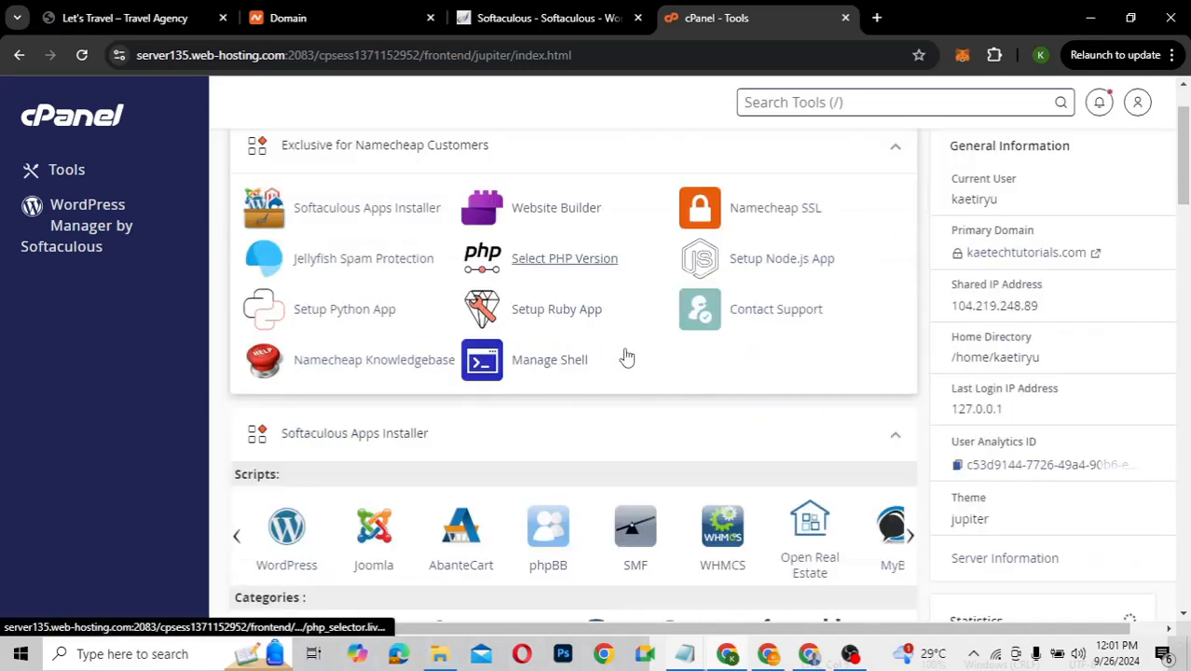
pyautogui.scroll(-5, 627, 357)
pyautogui.scroll(-2, 627, 357)
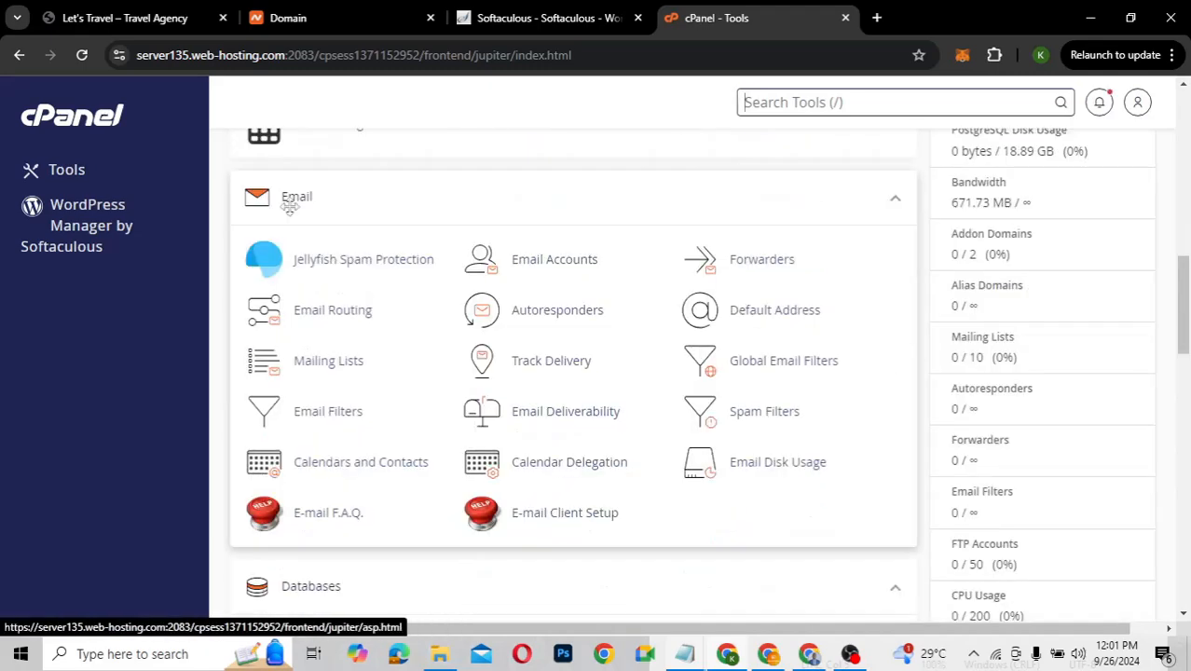
pyautogui.click(558, 268)
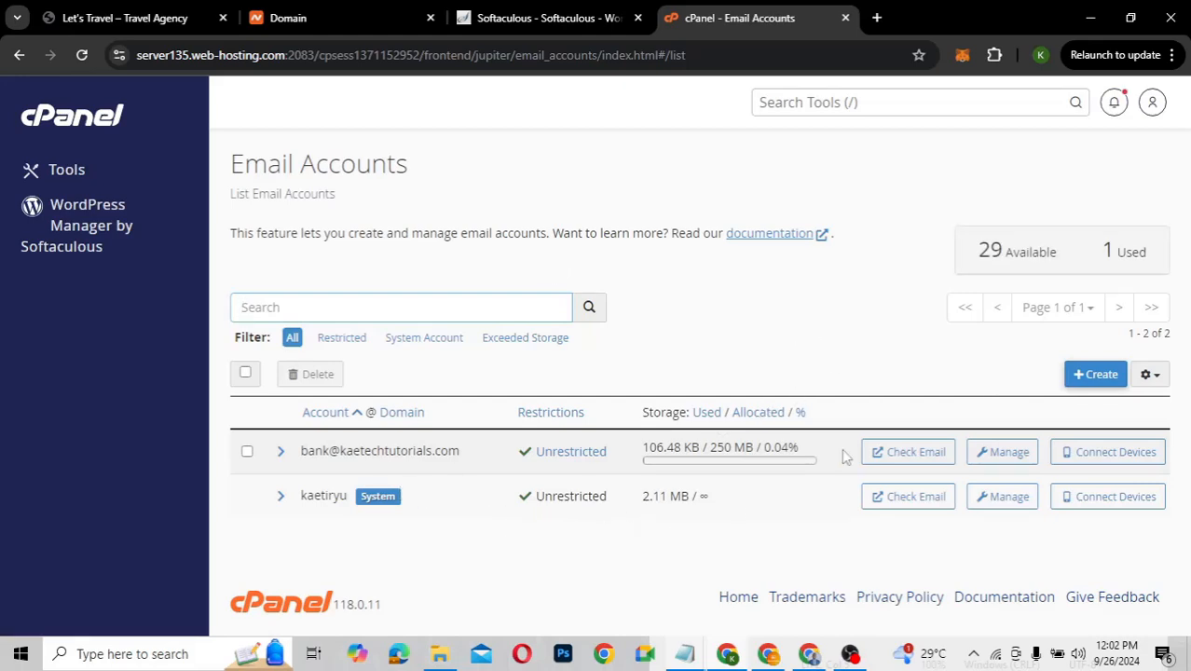
# Start a new mailbox named 'info' and generate and select a strength-100 password
pyautogui.click(1093, 374)
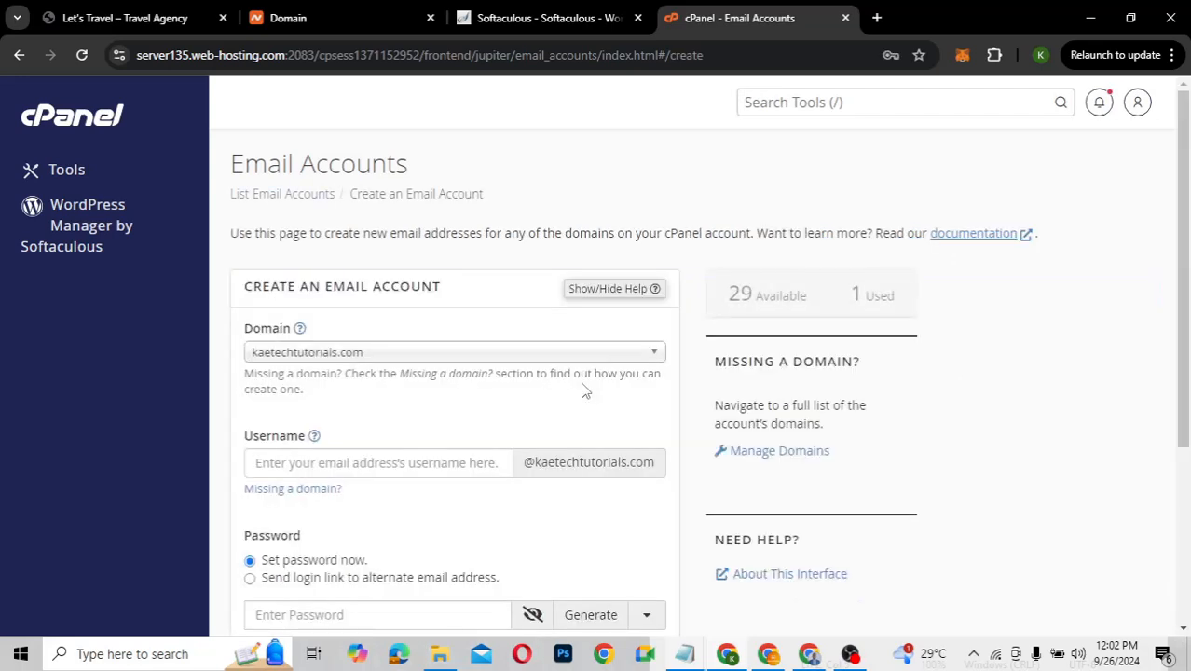
pyautogui.scroll(-1, 350, 401)
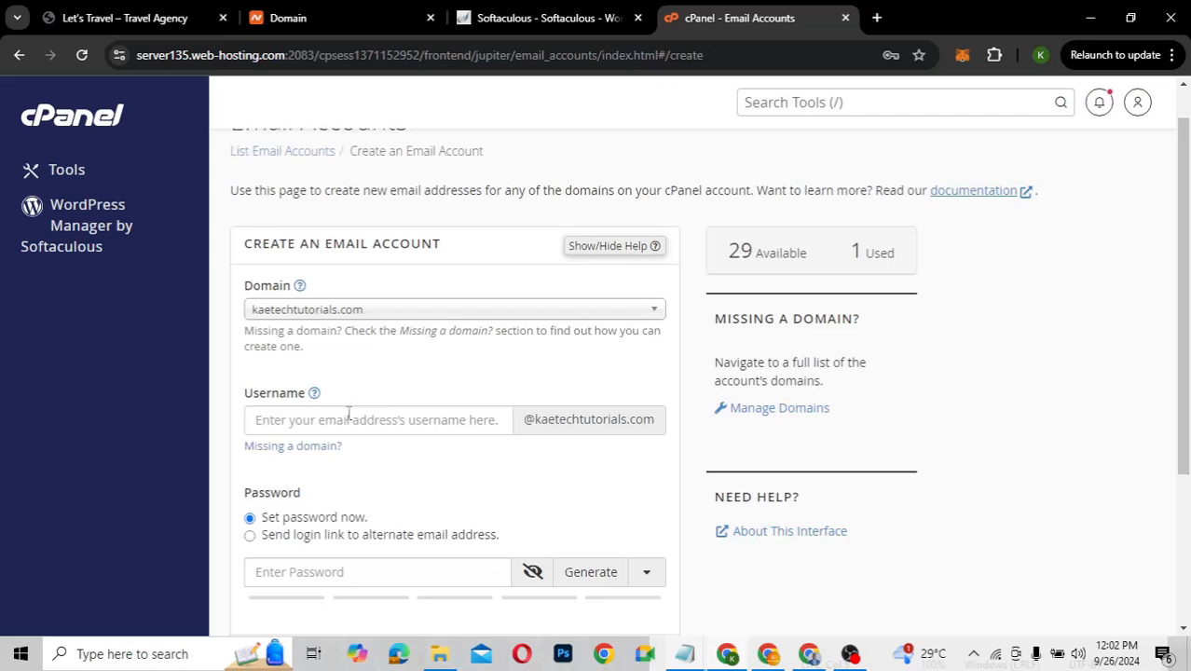
pyautogui.click(350, 413)
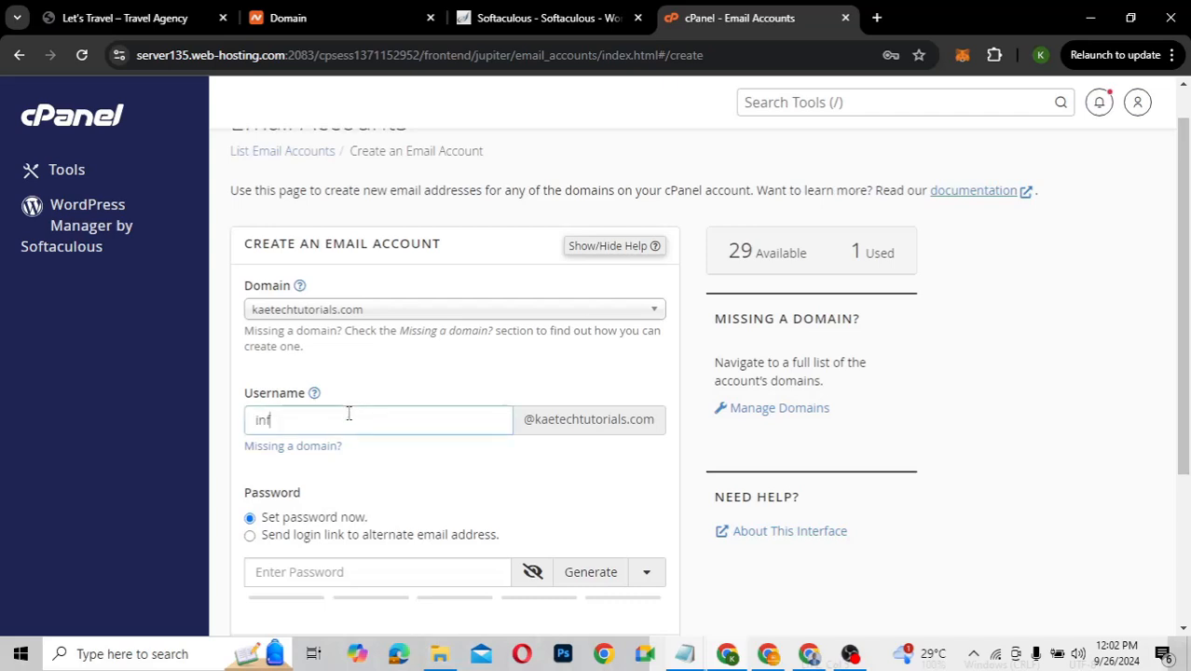
pyautogui.scroll(-2, 558, 477)
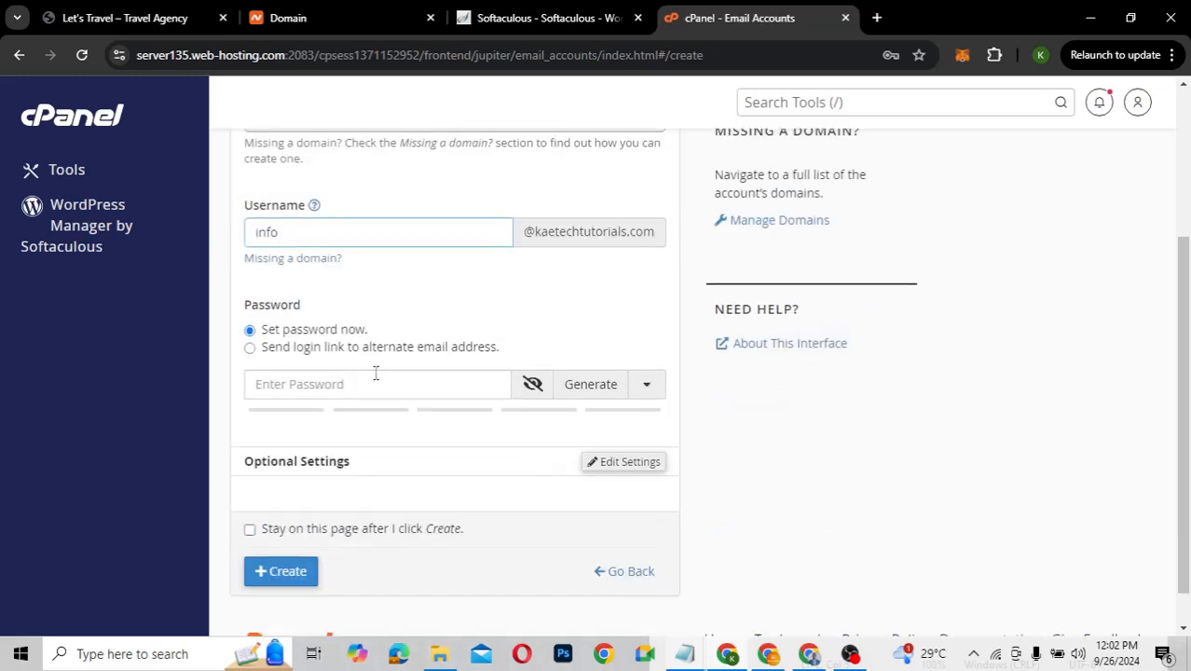
pyautogui.click(578, 385)
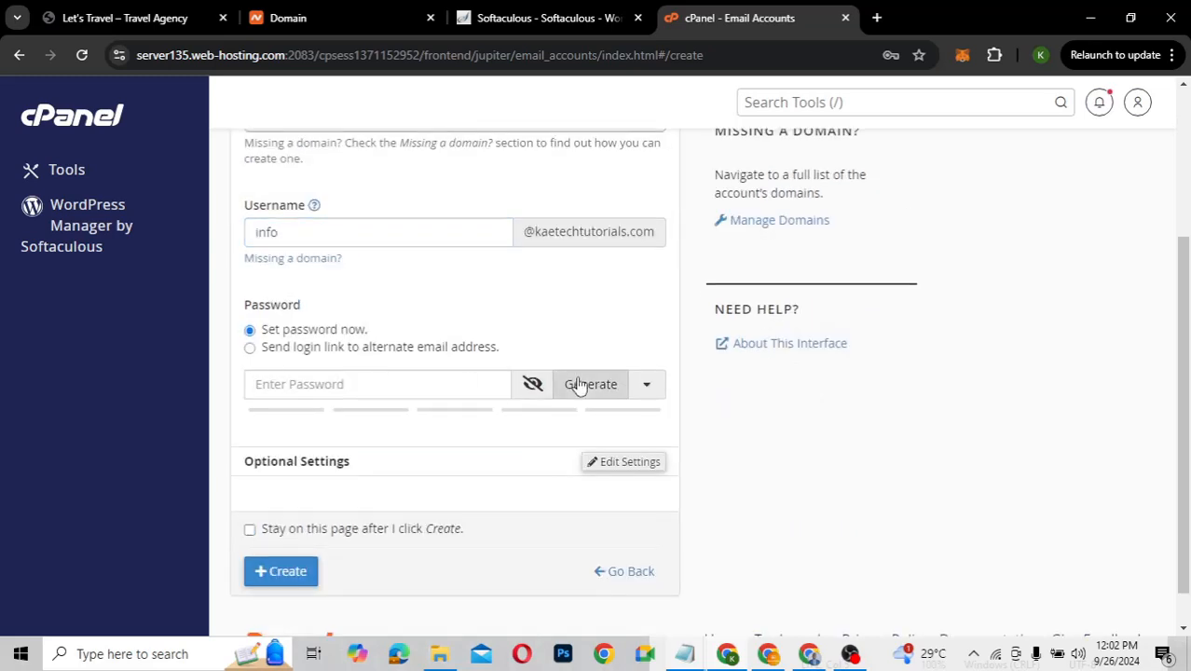
pyautogui.click(365, 385)
pyautogui.hotkey('ctrl', 'a')
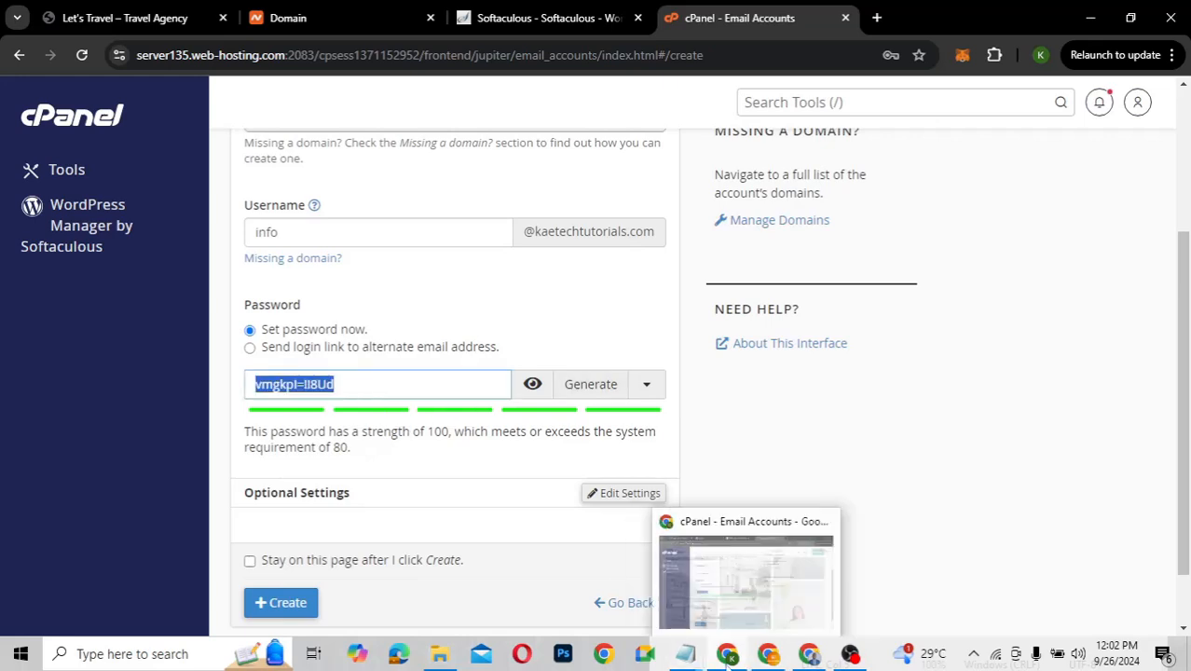
# Paste the mailbox password into the Notepad note labelled 'email', then return to cPanel
pyautogui.moveTo(699, 660)
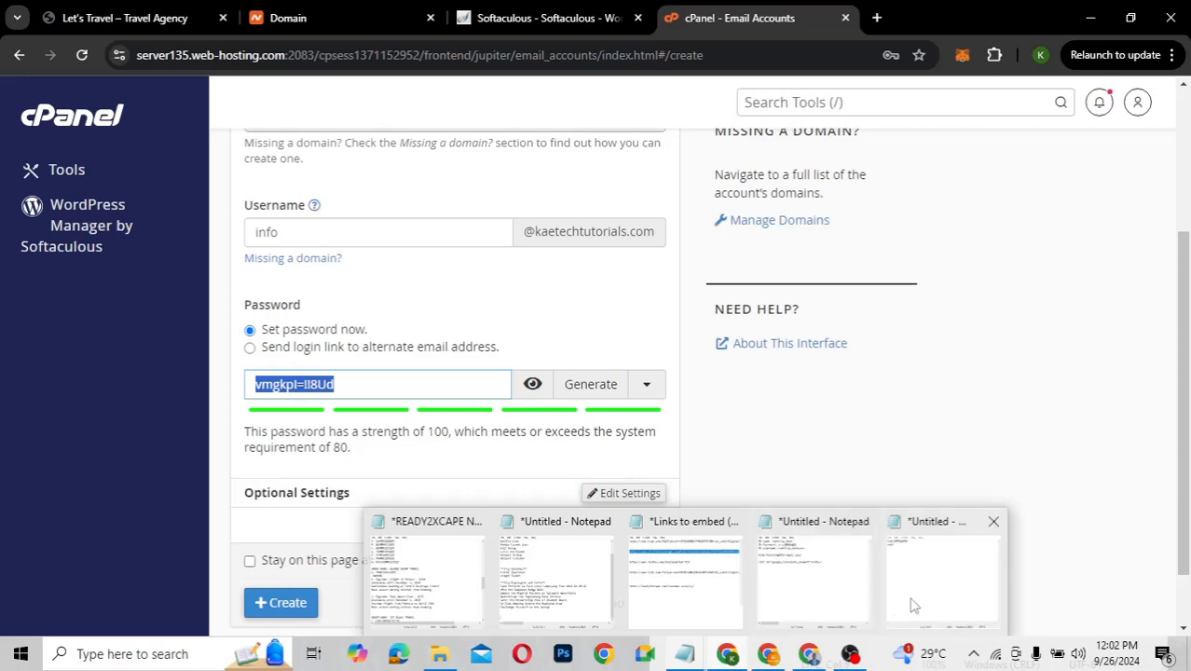
pyautogui.click(913, 604)
pyautogui.press('Return')
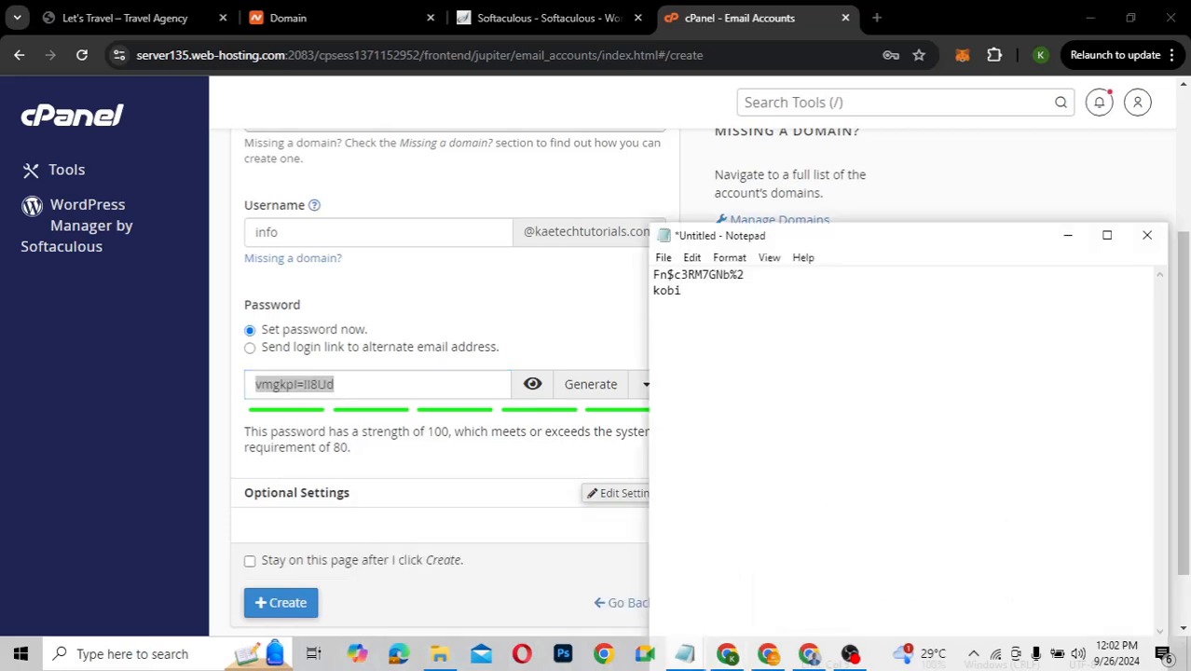
pyautogui.hotkey('ctrl', 'v')
pyautogui.write('email')
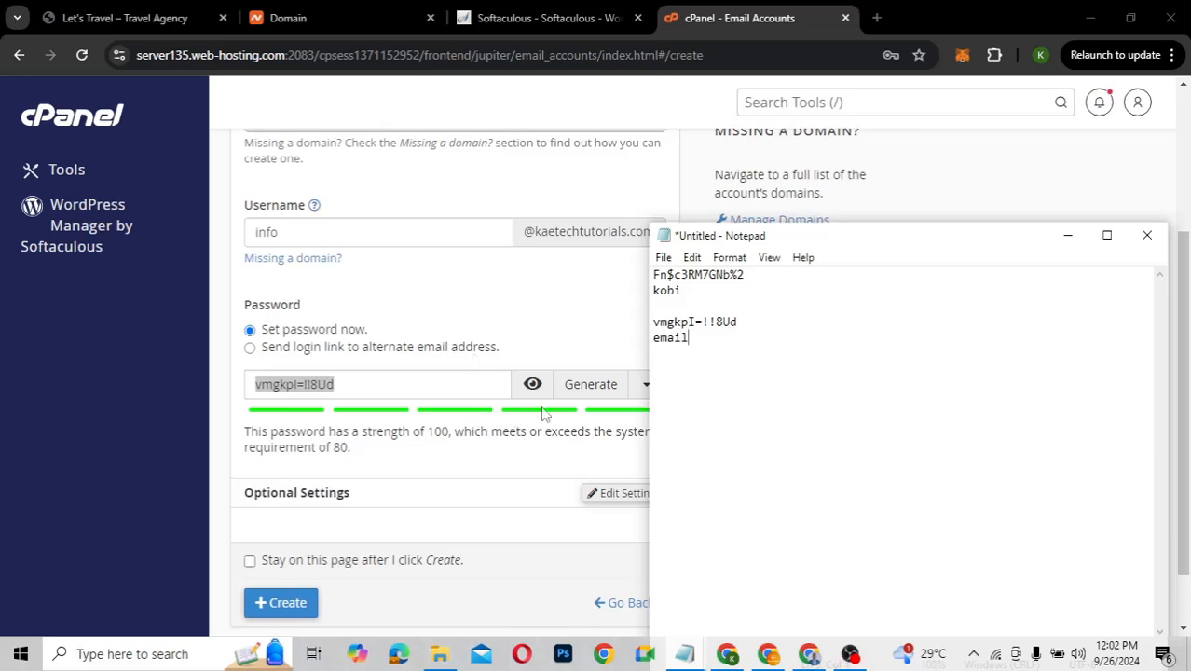
pyautogui.click(523, 493)
pyautogui.scroll(-2, 523, 492)
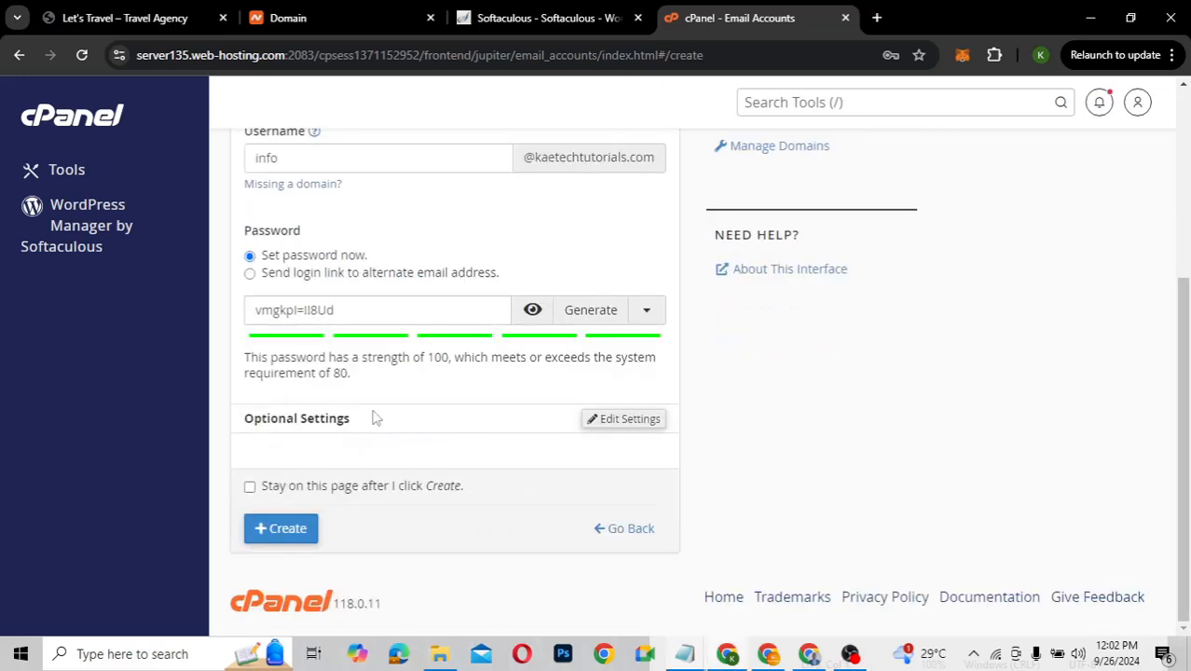
# Create the info mailbox with a 250 MB storage quota and dismiss Chrome's save-password prompt
pyautogui.click(607, 422)
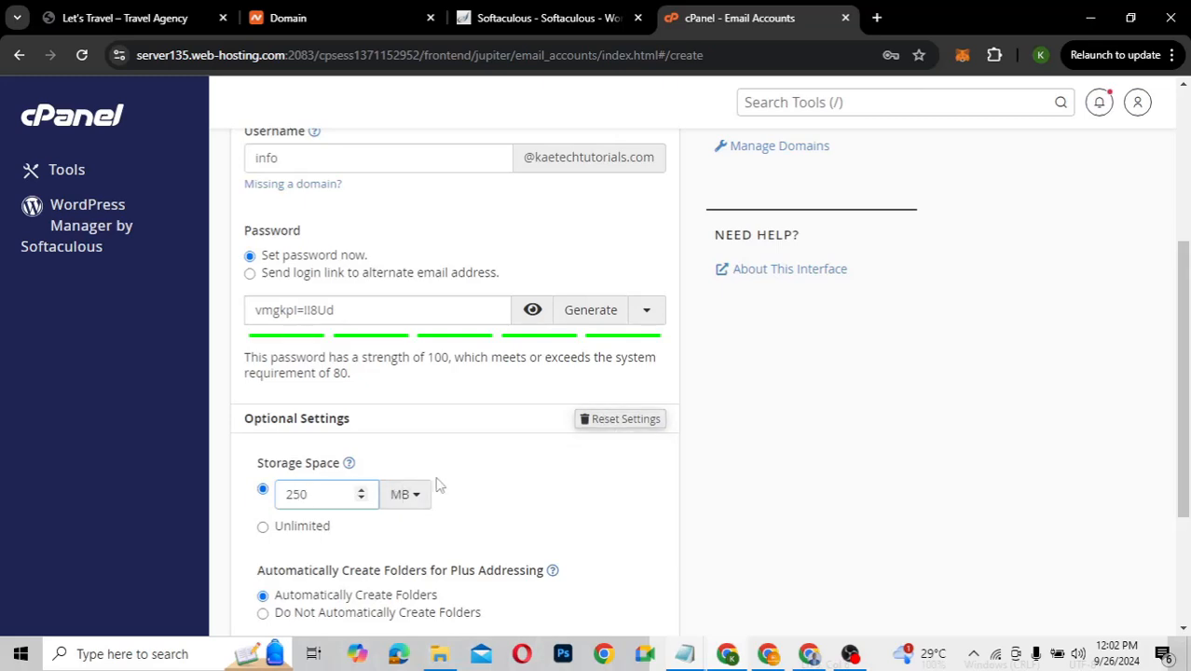
pyautogui.scroll(-3, 495, 486)
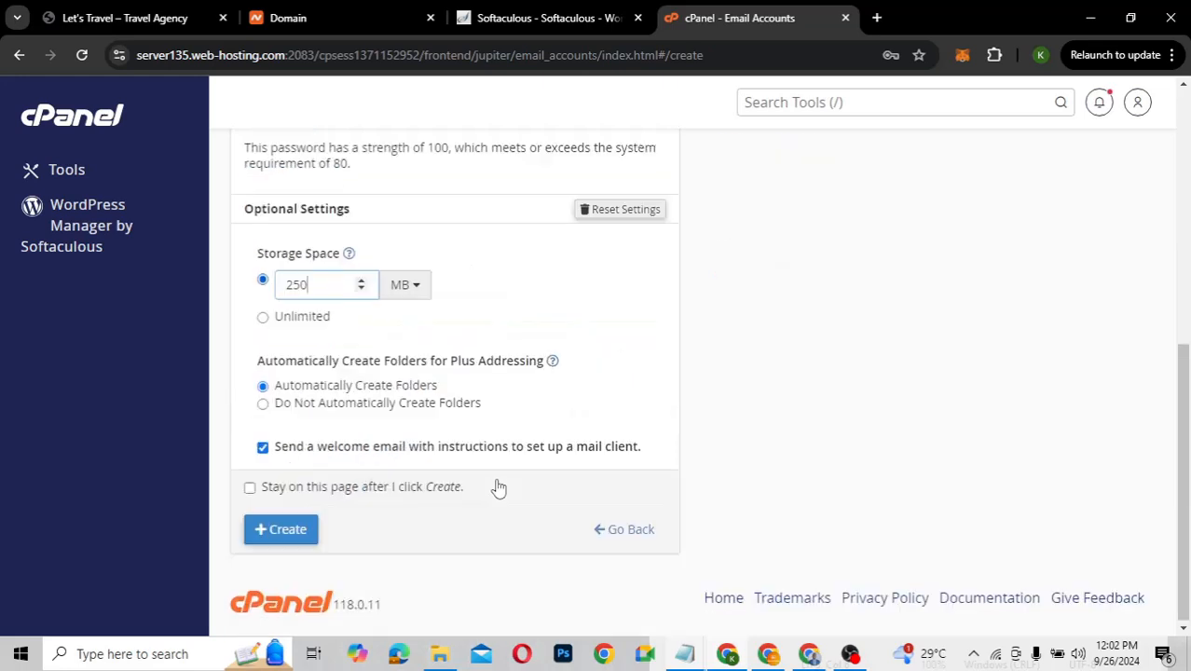
pyautogui.click(282, 540)
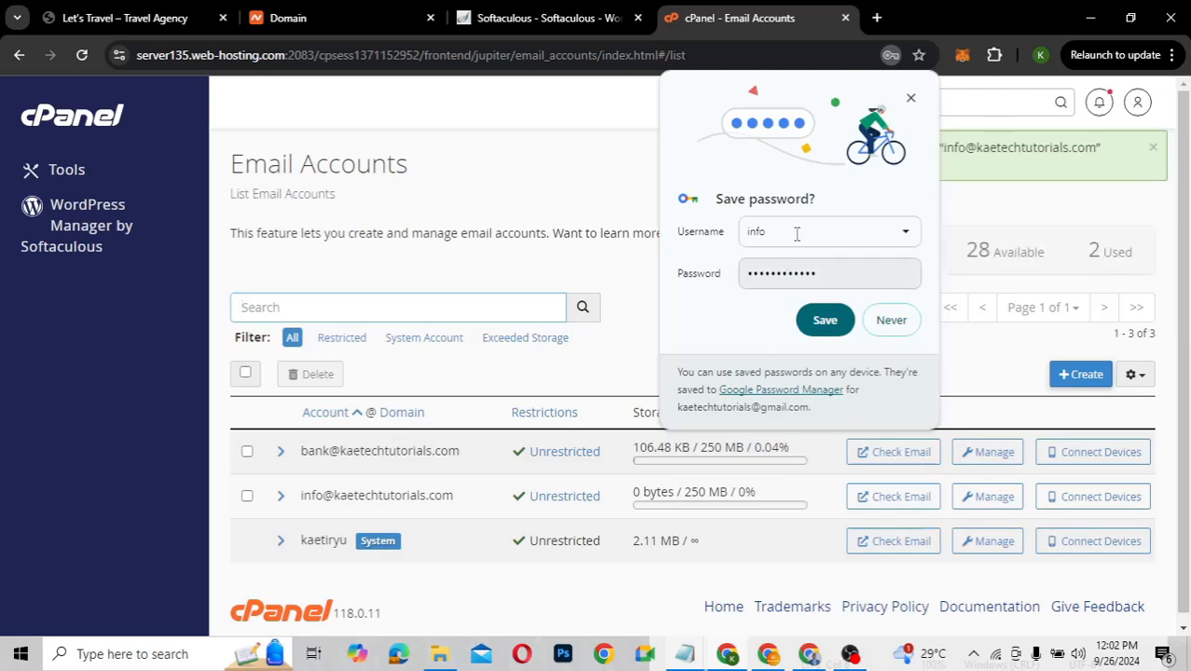
pyautogui.click(911, 99)
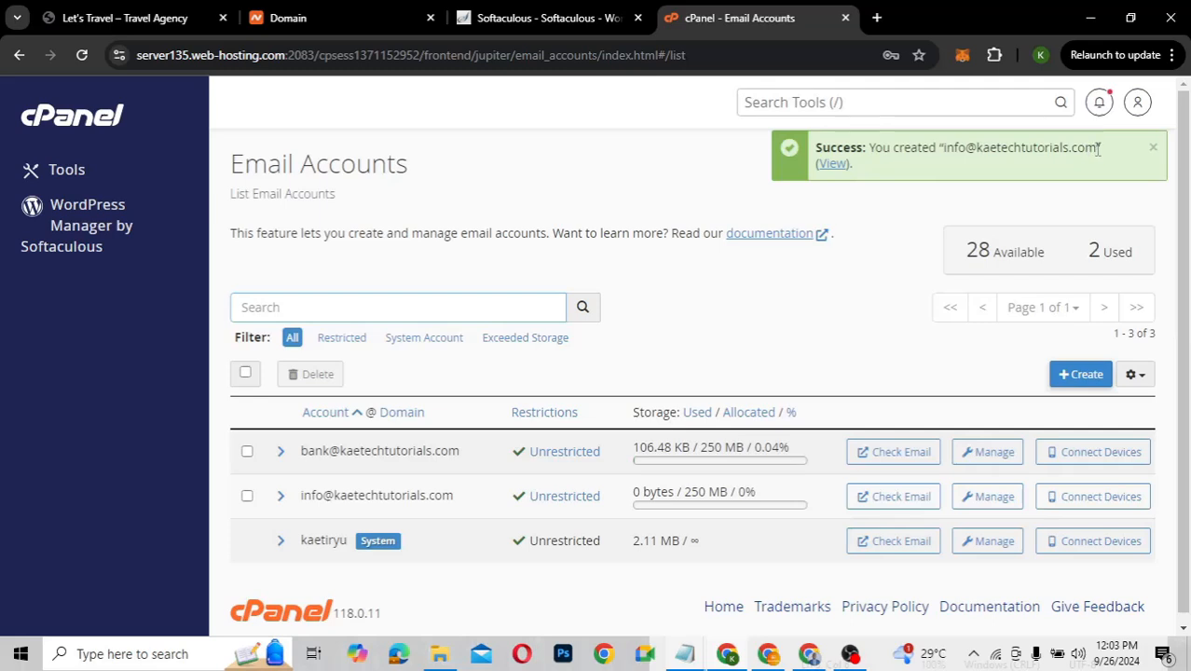
pyautogui.moveTo(1098, 150); pyautogui.dragTo(1083, 149)
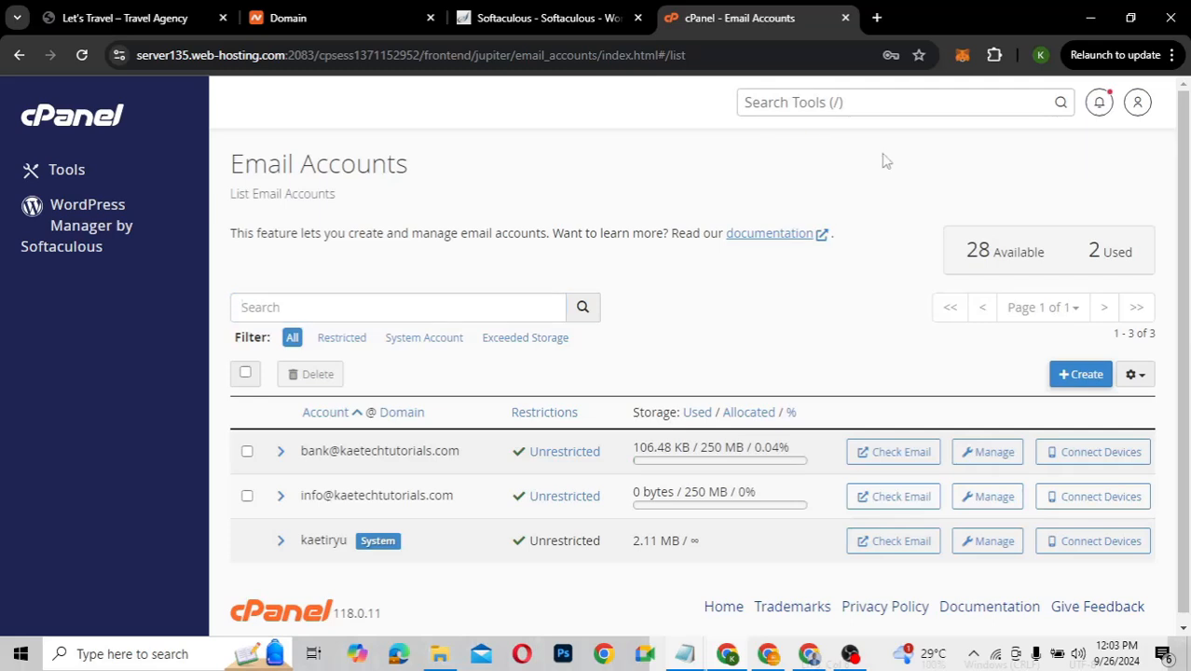
pyautogui.click(529, 23)
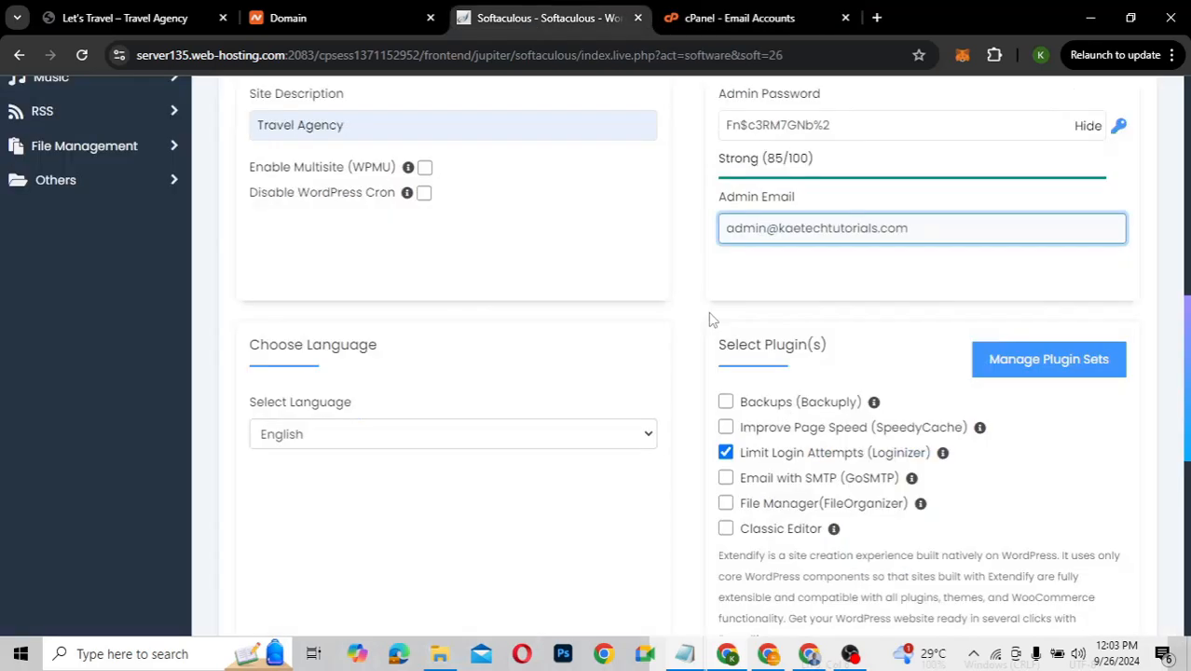
pyautogui.click(770, 227)
pyautogui.press('BackSpace')
pyautogui.press('BackSpace')
pyautogui.press('BackSpace')
pyautogui.press('BackSpace')
pyautogui.press('BackSpace')
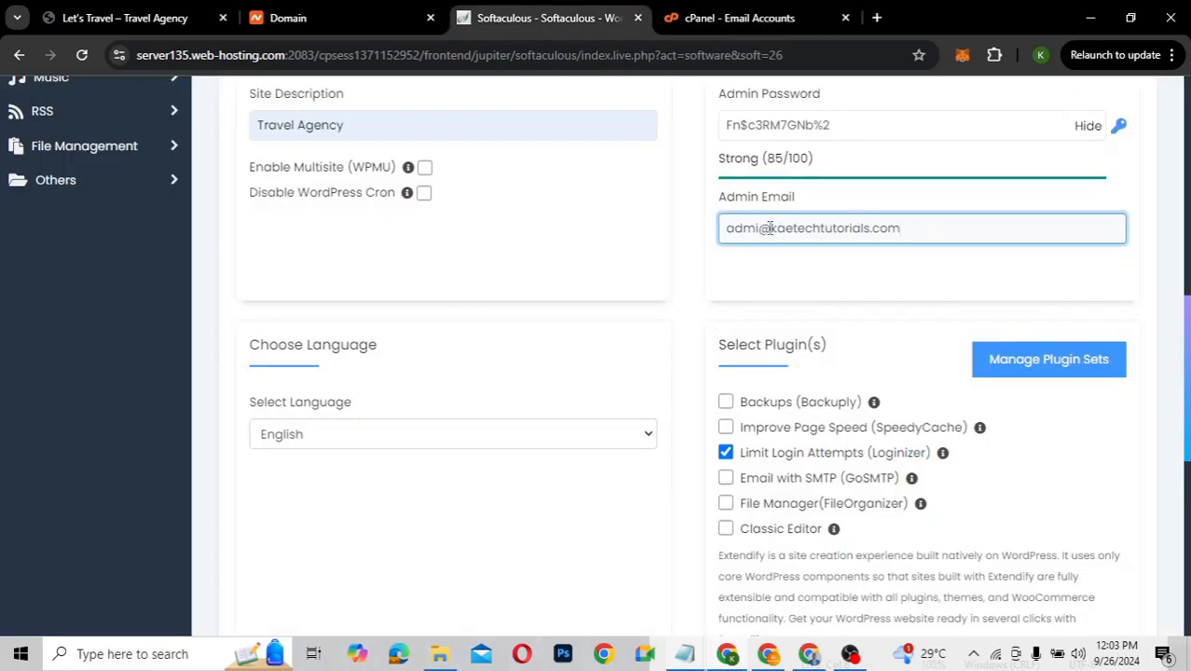
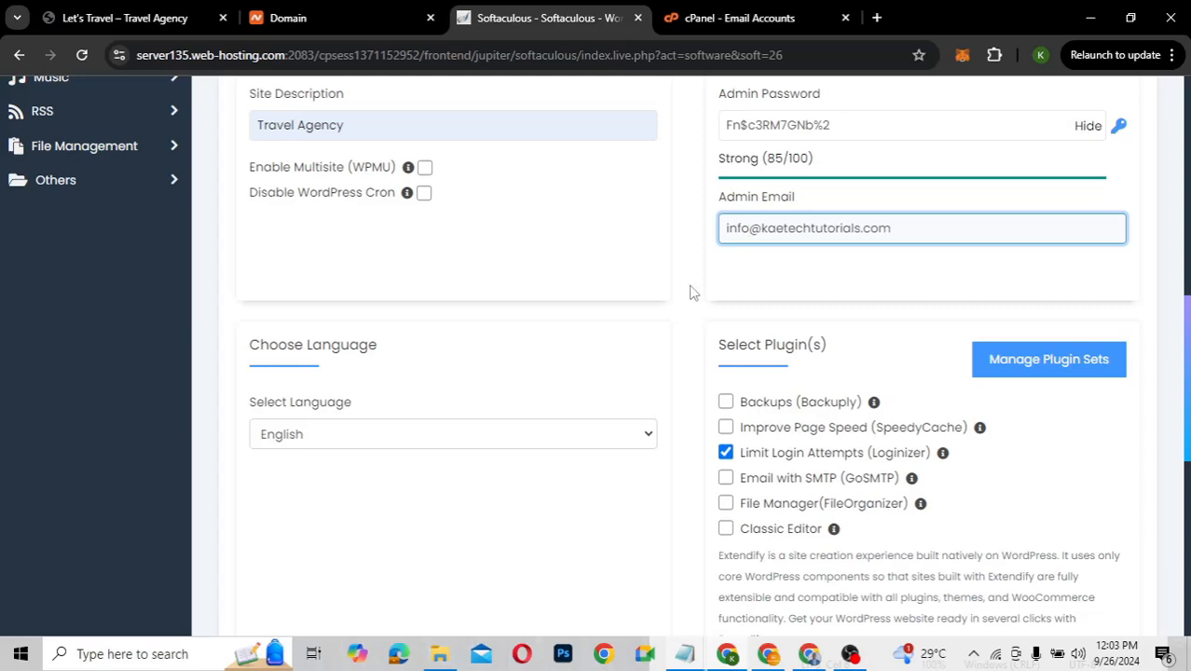
pyautogui.scroll(2, 692, 293)
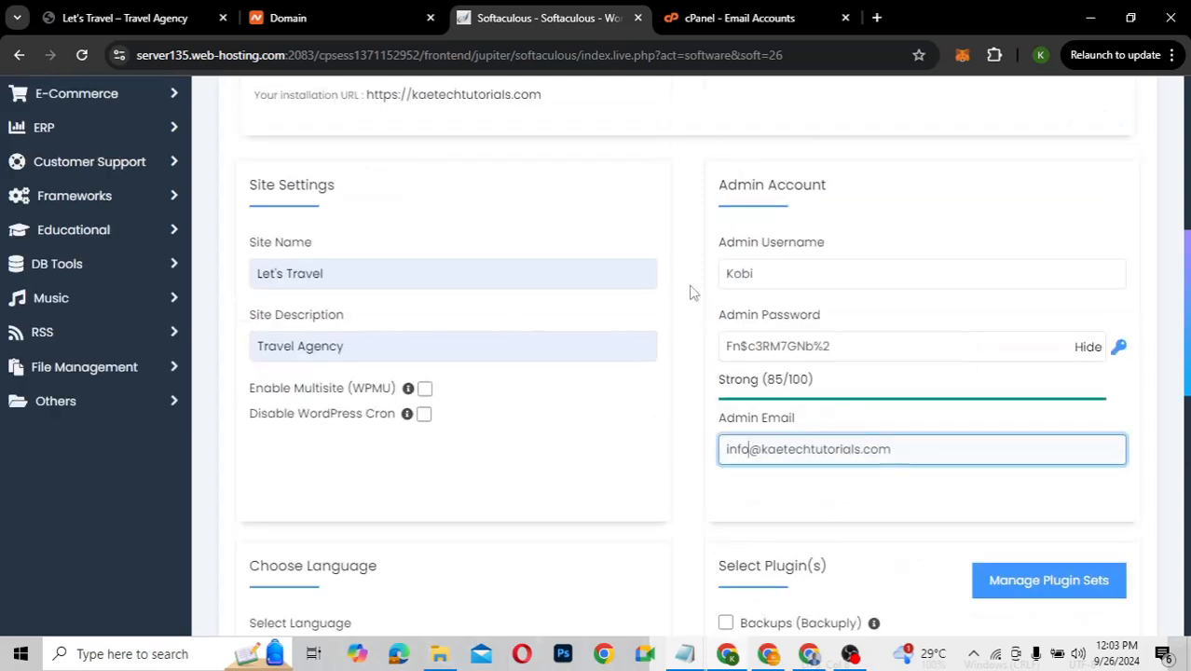
pyautogui.scroll(-3, 692, 293)
pyautogui.scroll(-2, 692, 293)
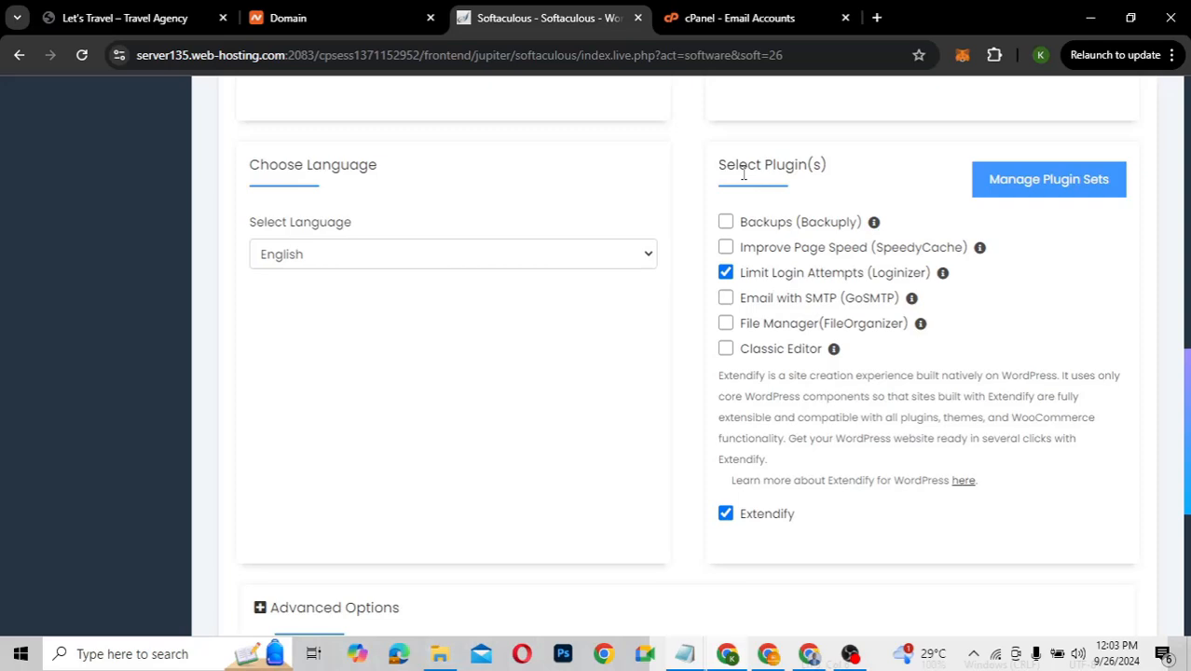
# Uncheck the Extendify plugin so it is not installed with WordPress
pyautogui.click(727, 516)
pyautogui.scroll(-3, 678, 483)
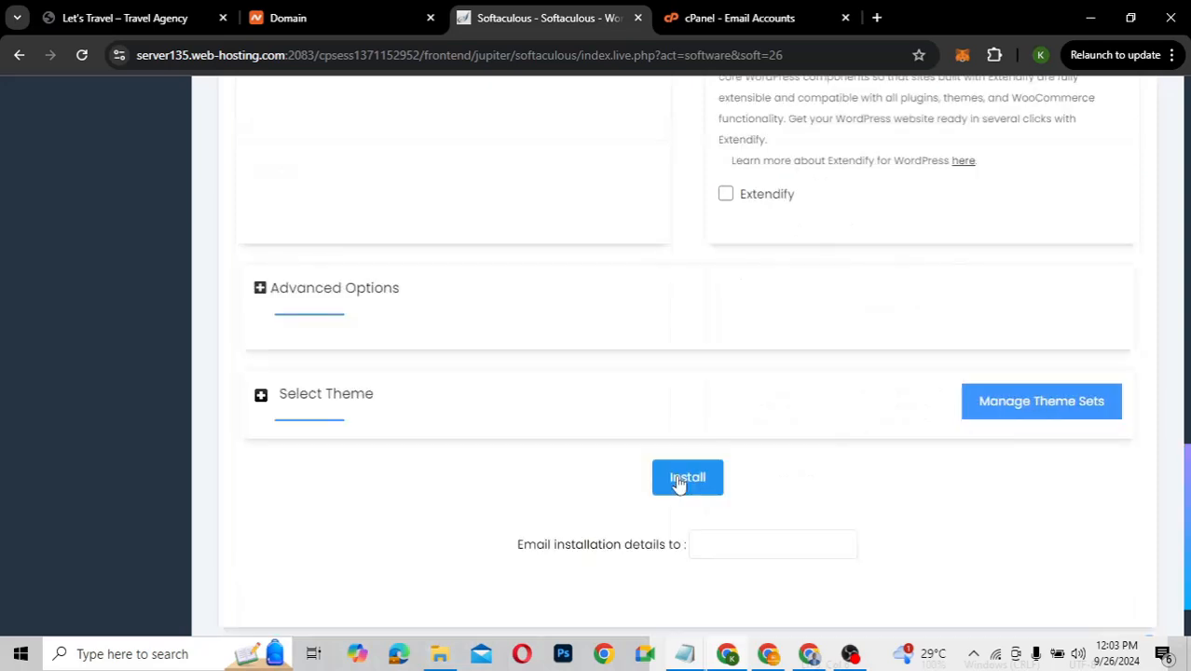
pyautogui.scroll(-1, 824, 492)
# Enter the site's info email address as the recipient for the installation details
pyautogui.click(745, 468)
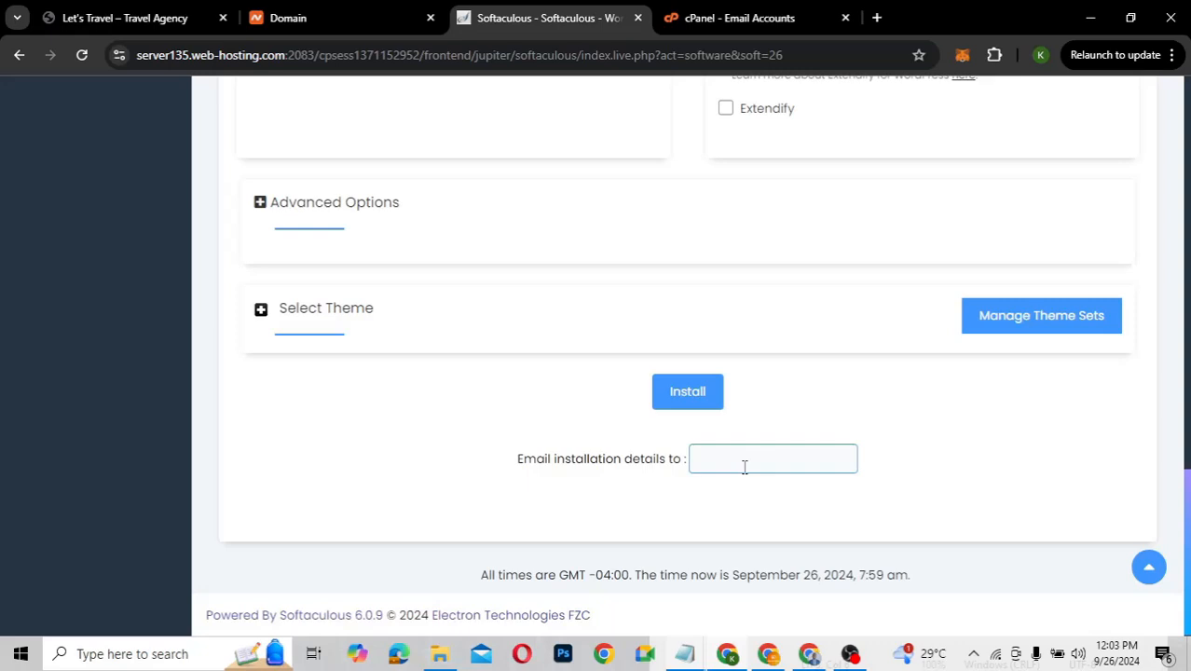
pyautogui.click(745, 468)
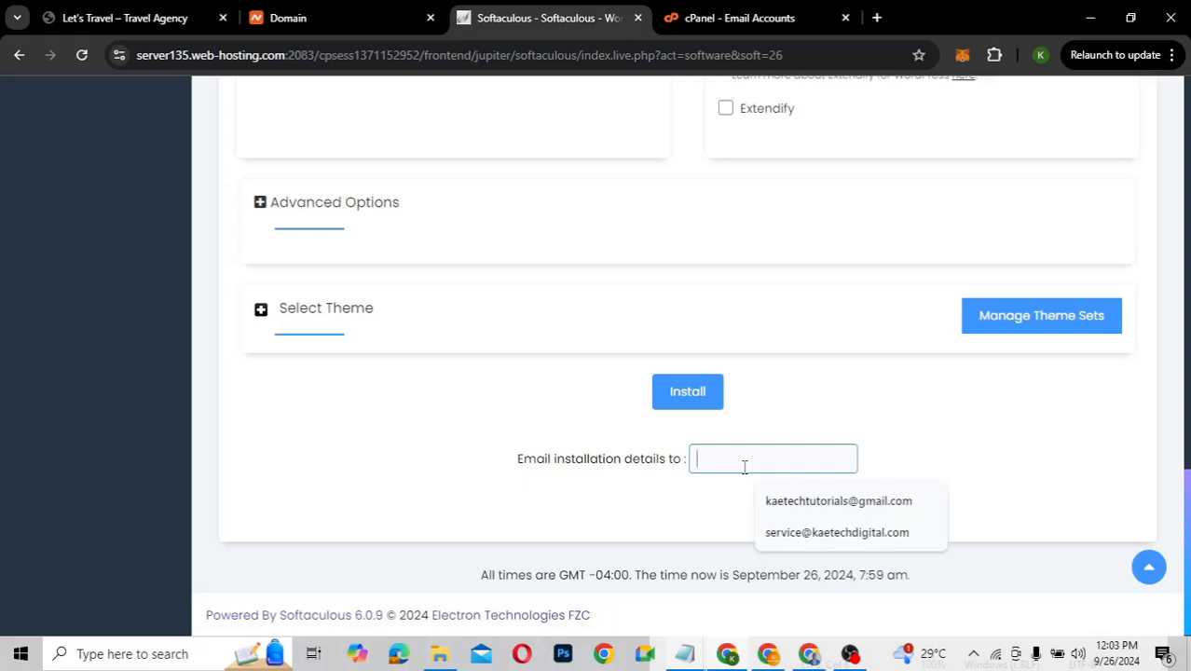
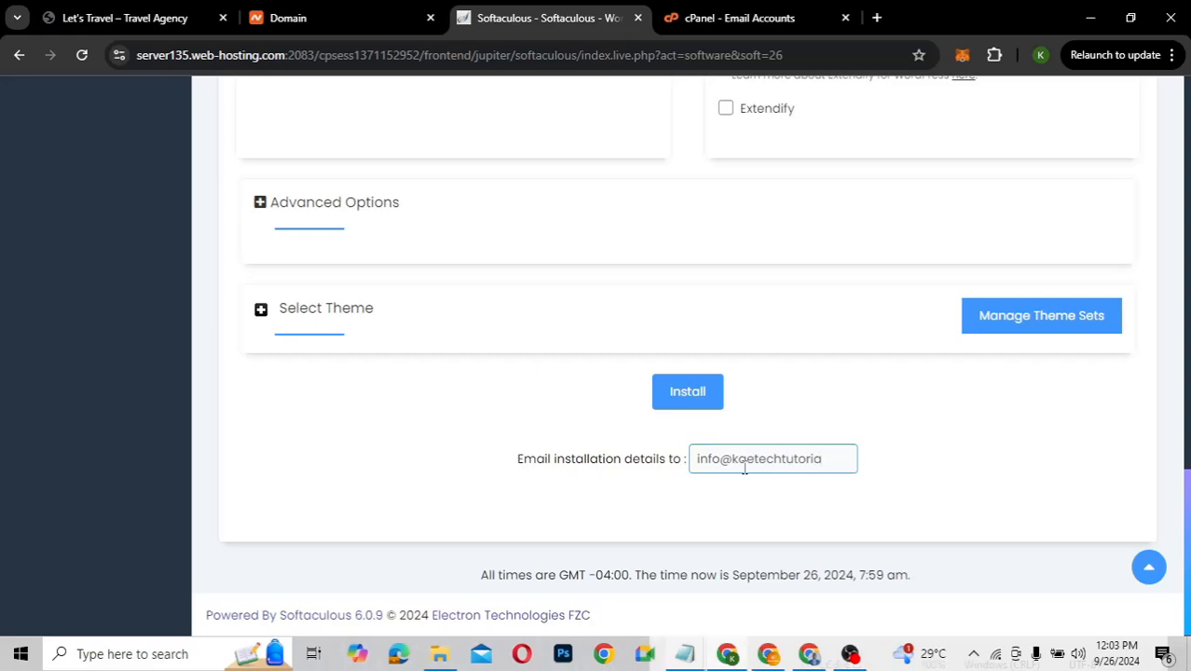
pyautogui.click(681, 393)
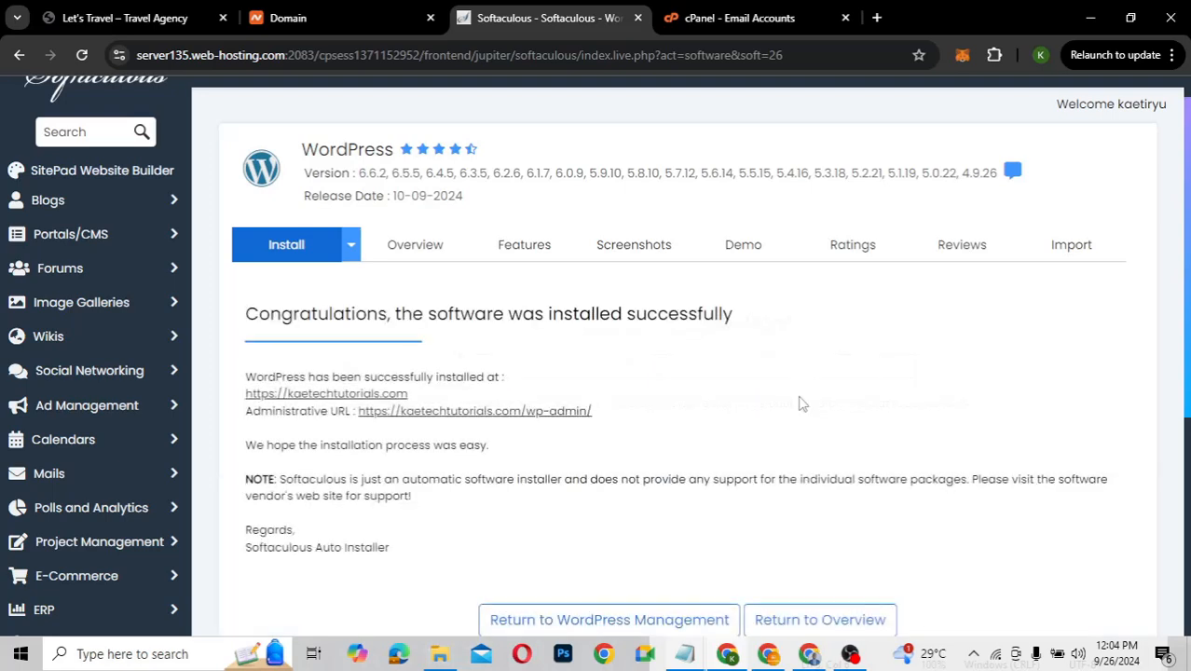
pyautogui.scroll(-2, 692, 431)
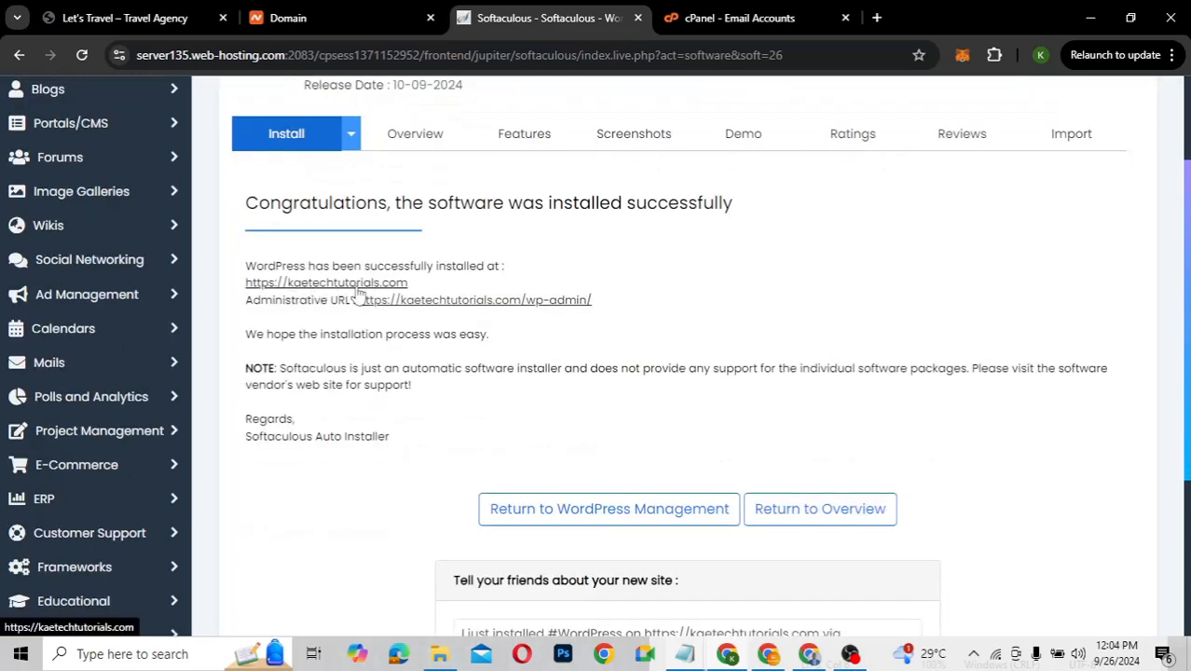
pyautogui.rightClick(358, 291)
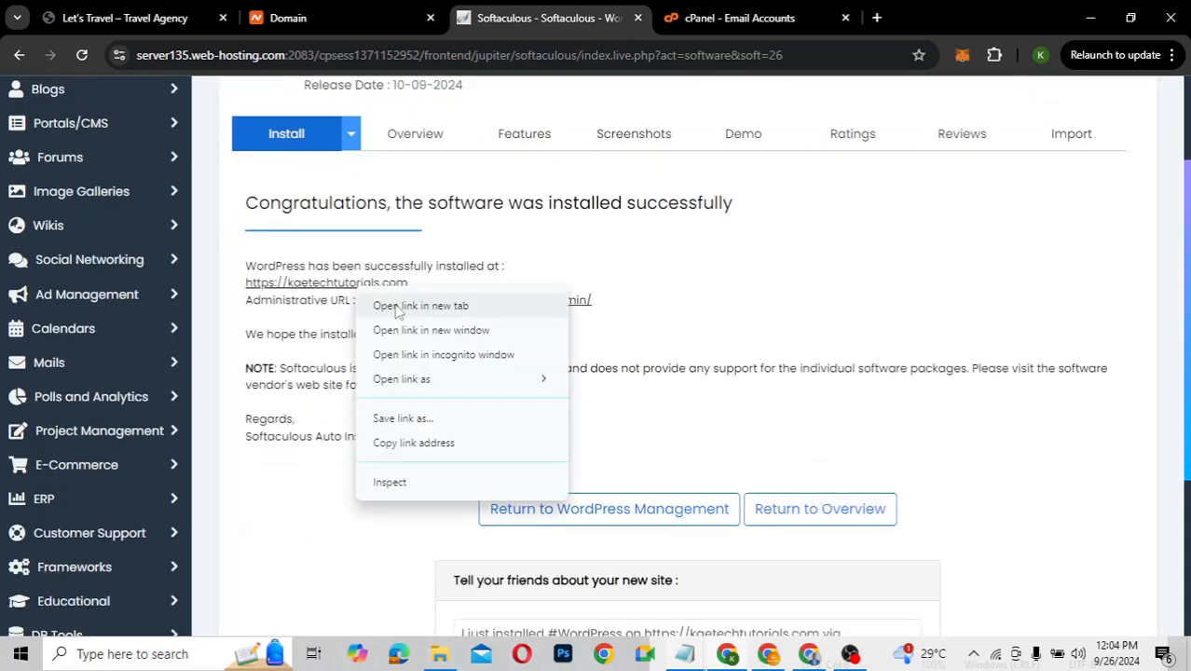
pyautogui.click(397, 307)
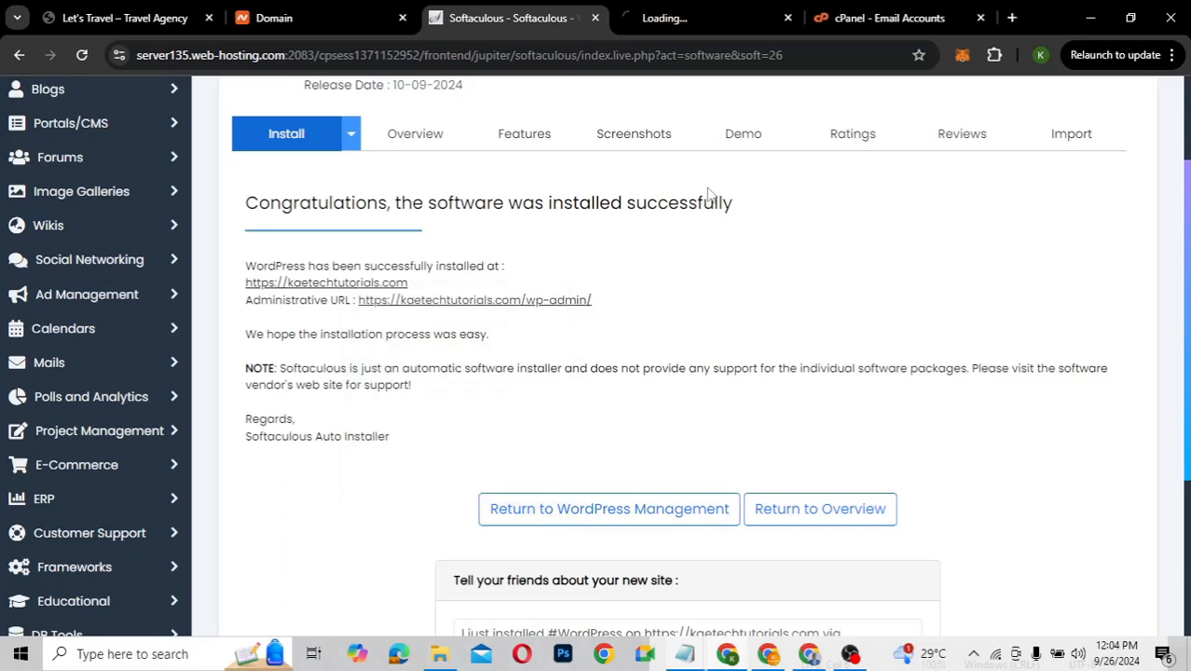
pyautogui.click(678, 18)
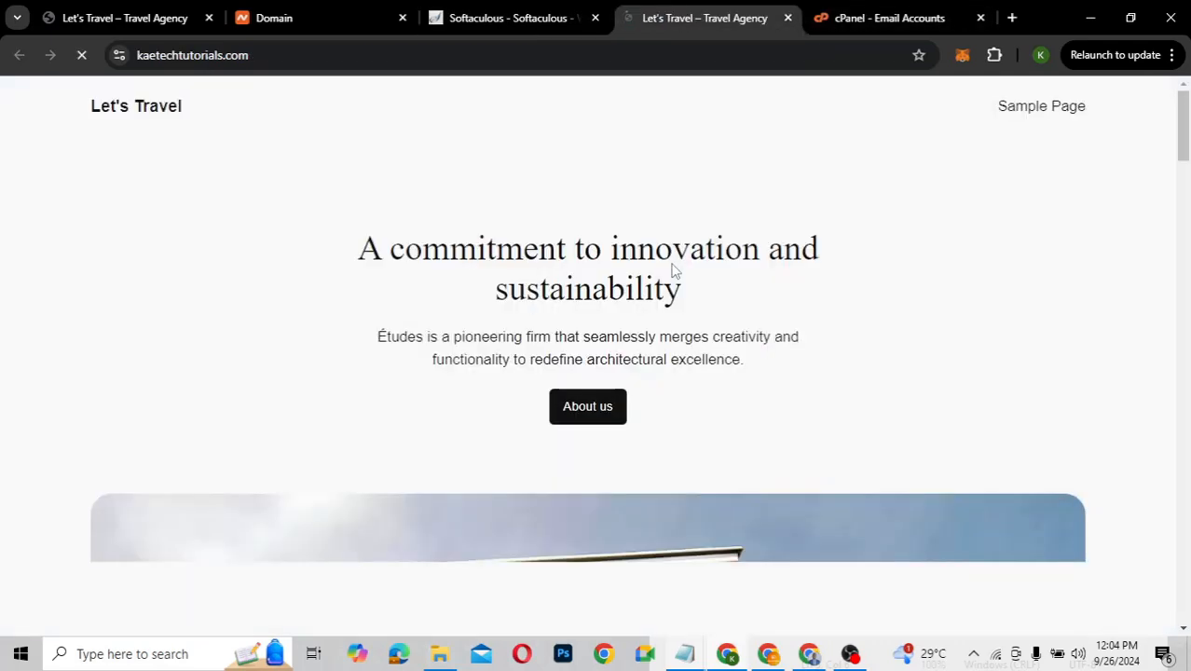
pyautogui.scroll(-12, 743, 359)
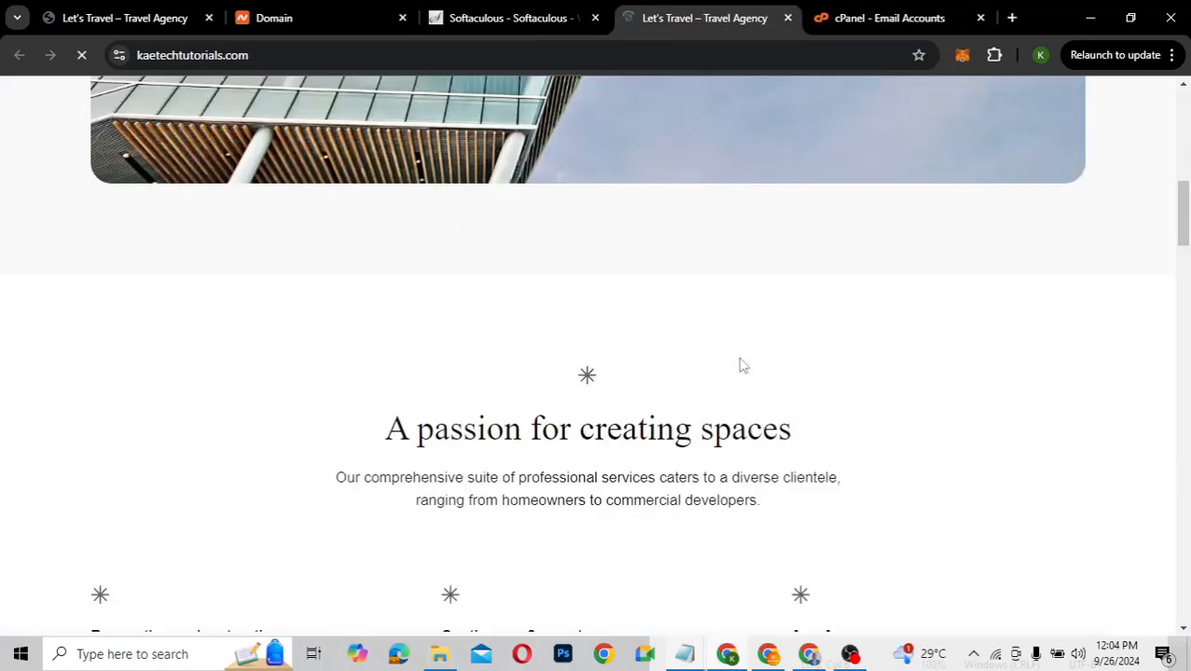
pyautogui.scroll(-13, 742, 359)
pyautogui.scroll(20, 742, 358)
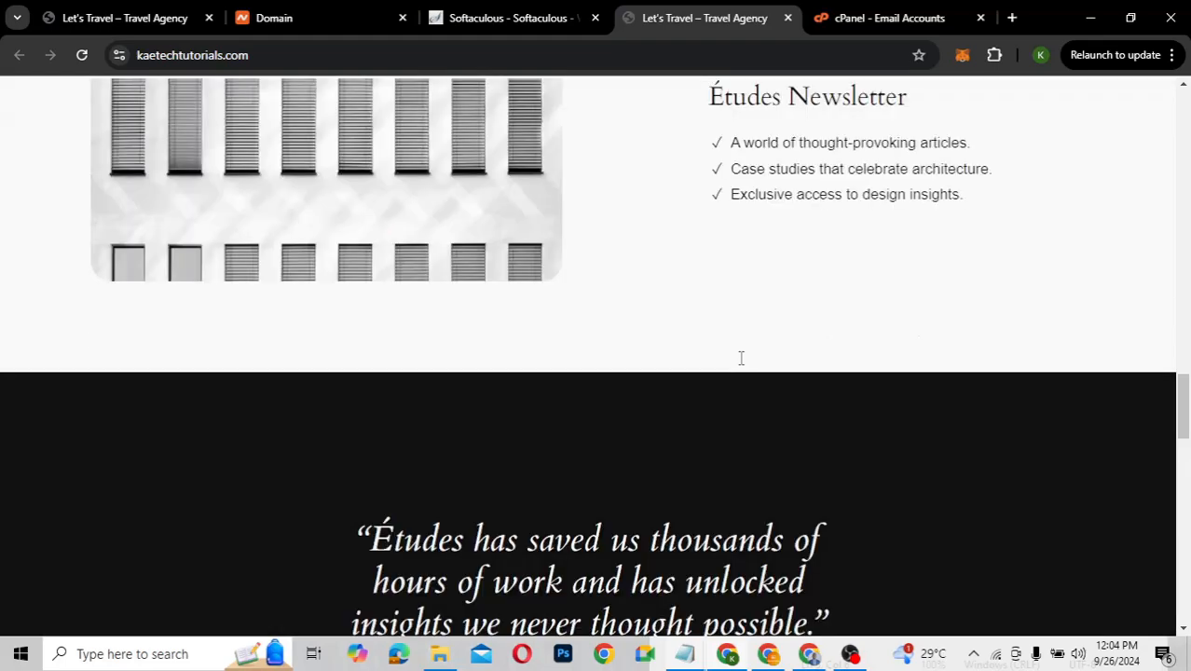
pyautogui.scroll(7, 740, 357)
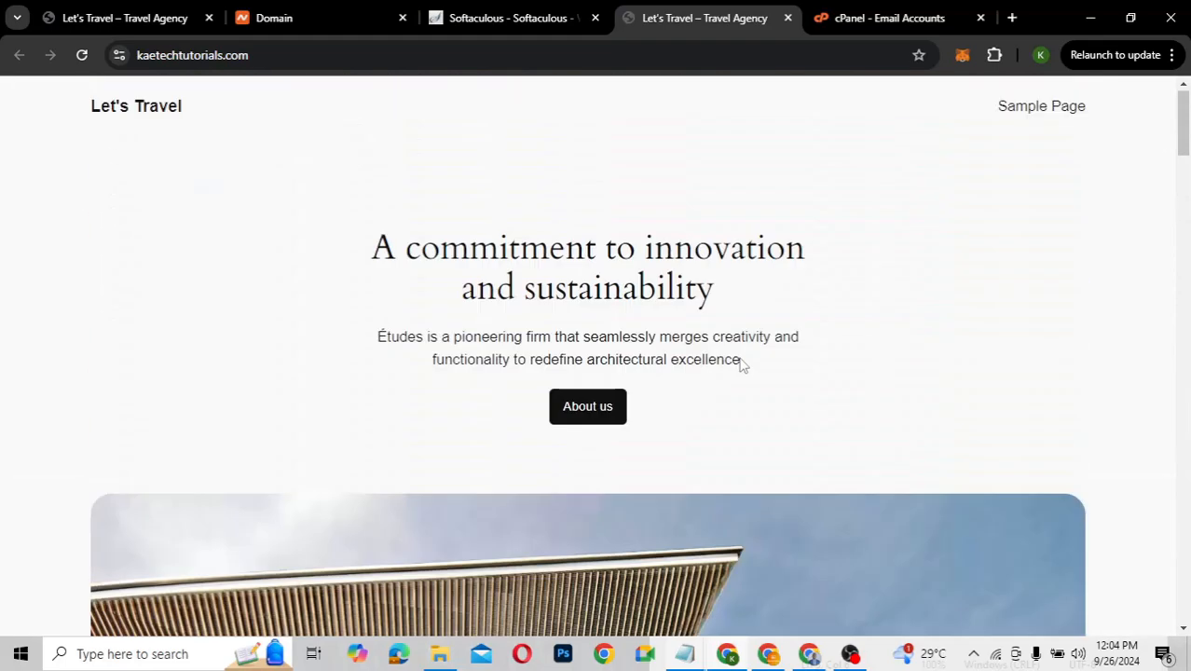
pyautogui.scroll(-16, 741, 358)
pyautogui.scroll(-15, 741, 358)
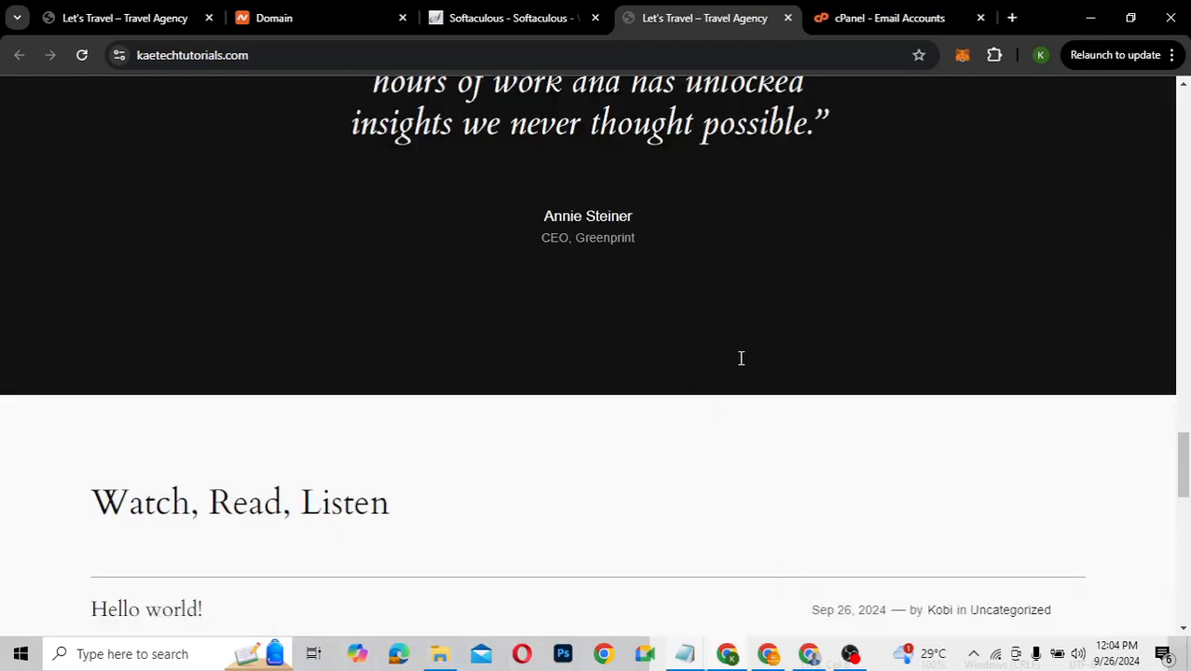
pyautogui.scroll(2, 742, 365)
pyautogui.scroll(-2, 742, 365)
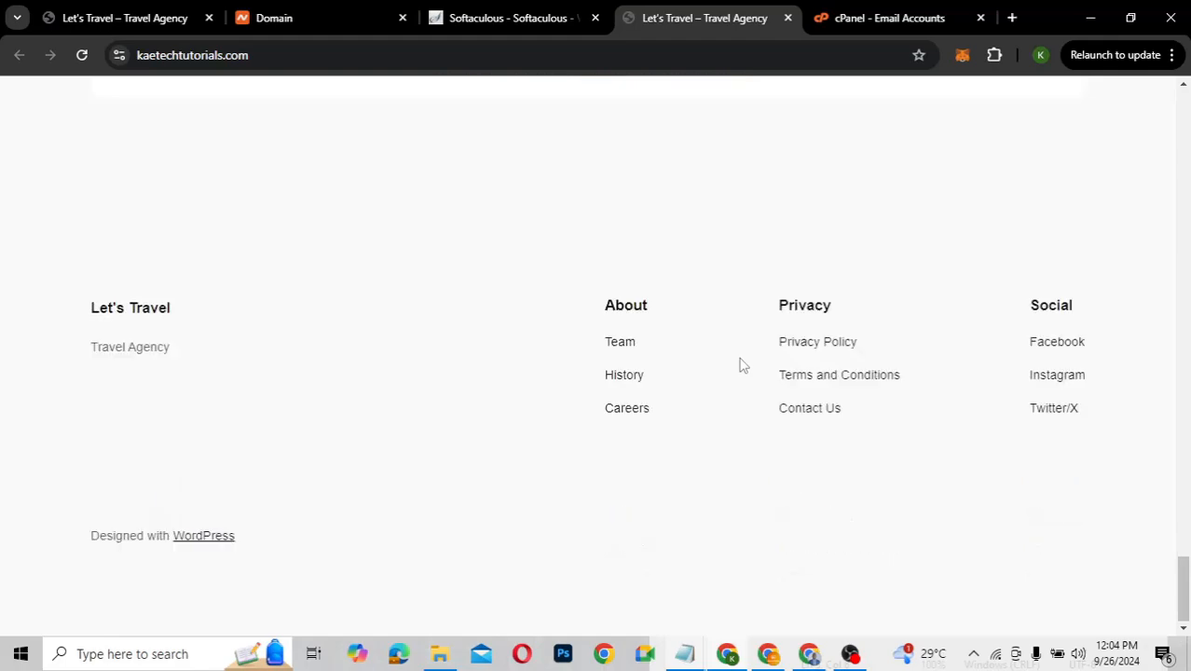
pyautogui.scroll(2, 743, 365)
pyautogui.scroll(15, 743, 364)
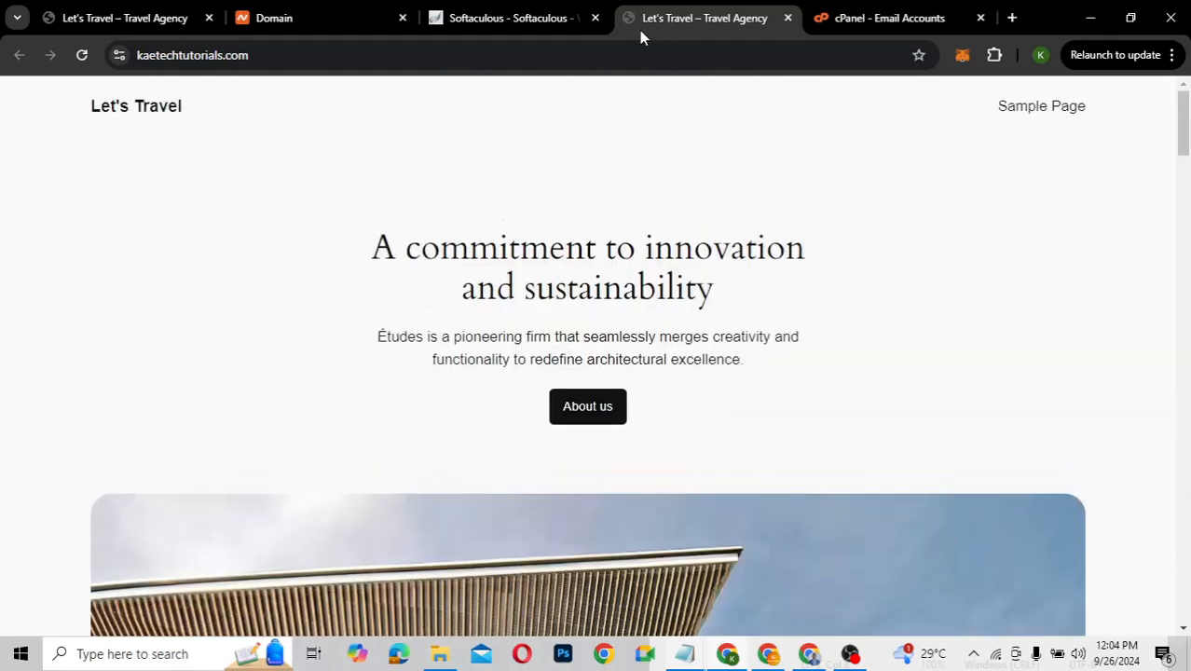
# Open the new Let's Travel site's wp-admin dashboard from the Softaculous success page
pyautogui.click(546, 18)
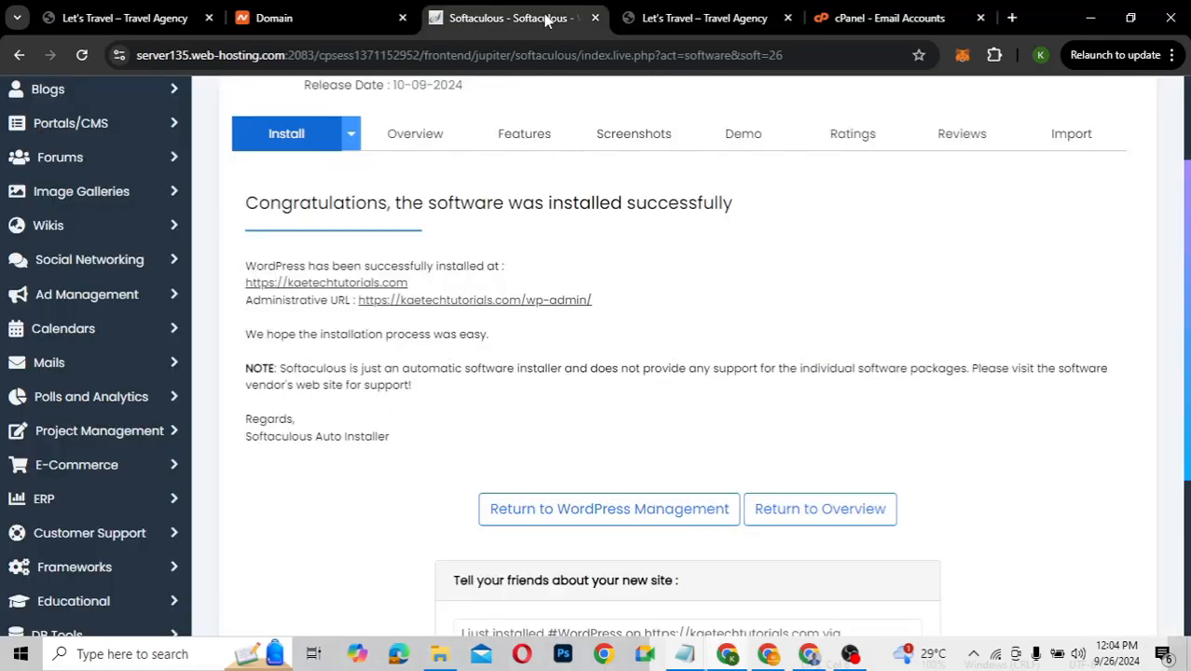
pyautogui.click(542, 302)
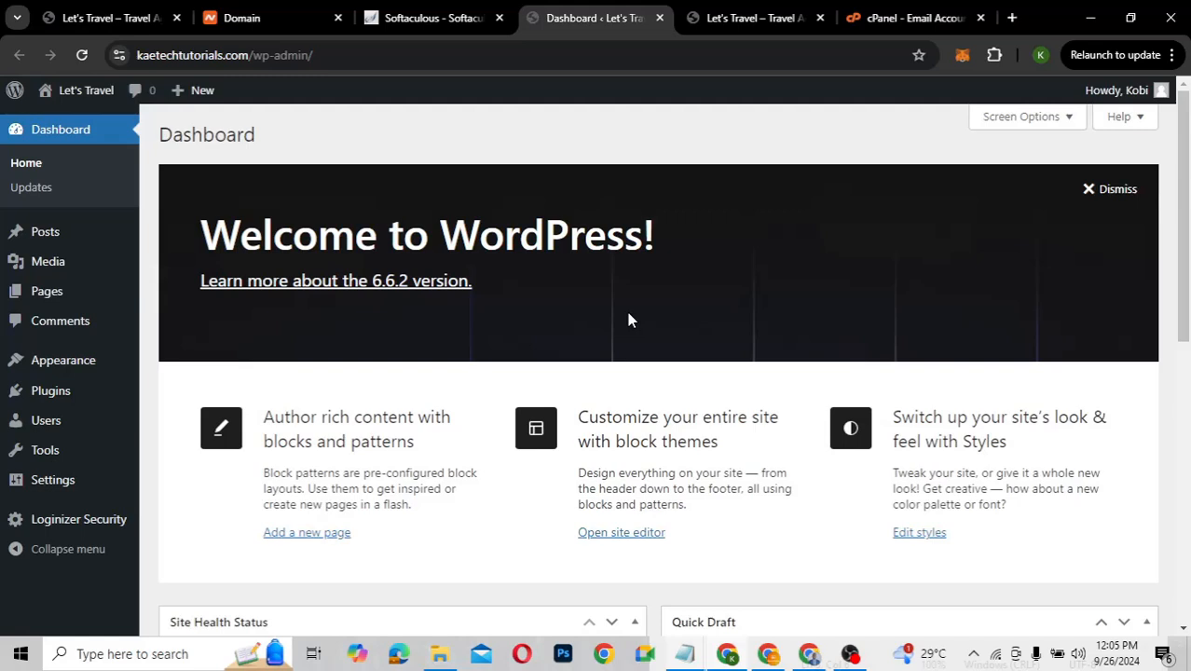
pyautogui.scroll(-5, 629, 319)
pyautogui.scroll(5, 630, 319)
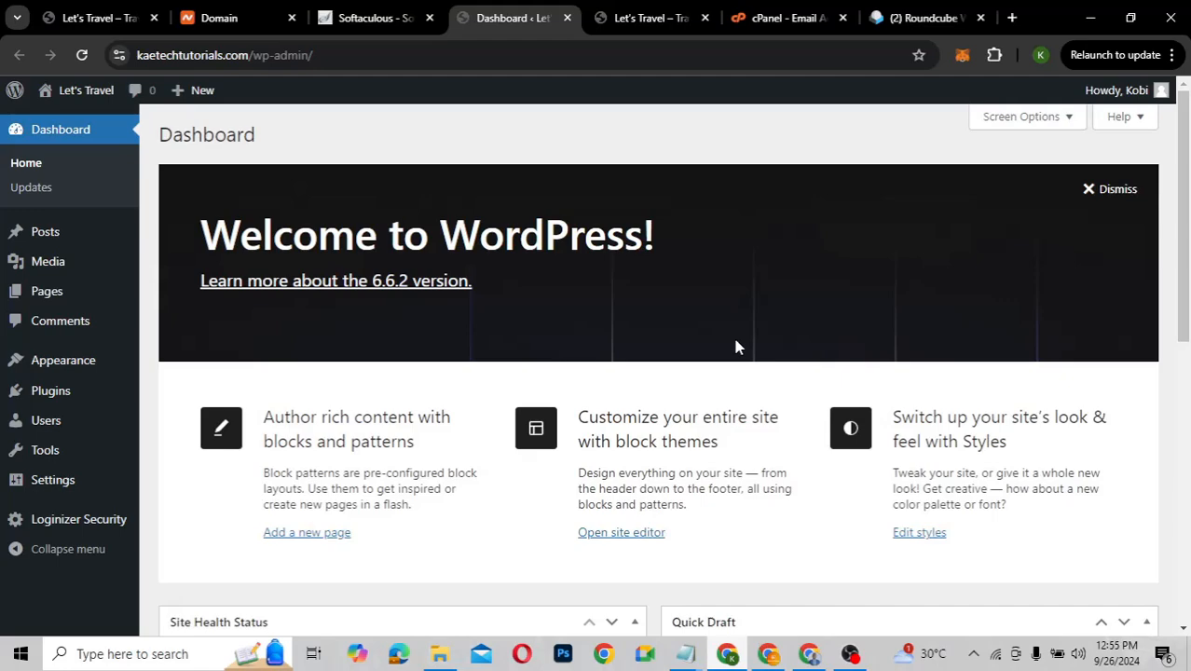
pyautogui.scroll(-4, 736, 345)
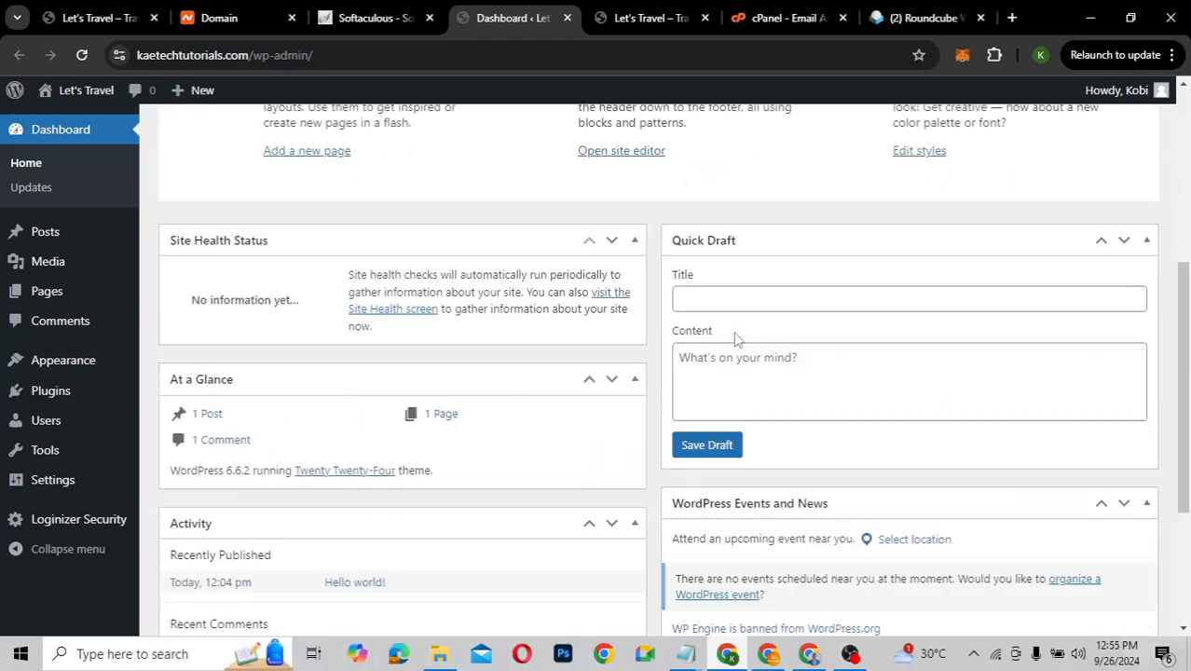
pyautogui.scroll(4, 736, 340)
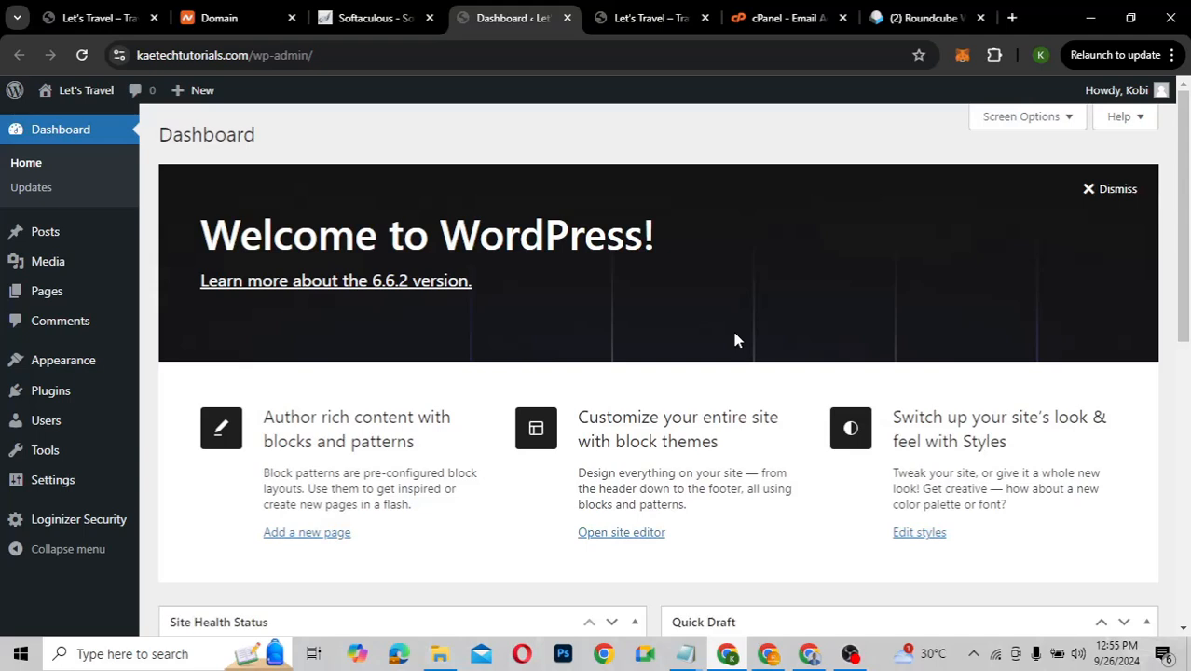
# Dismiss the Welcome to WordPress panel on the dashboard
pyautogui.click(1114, 191)
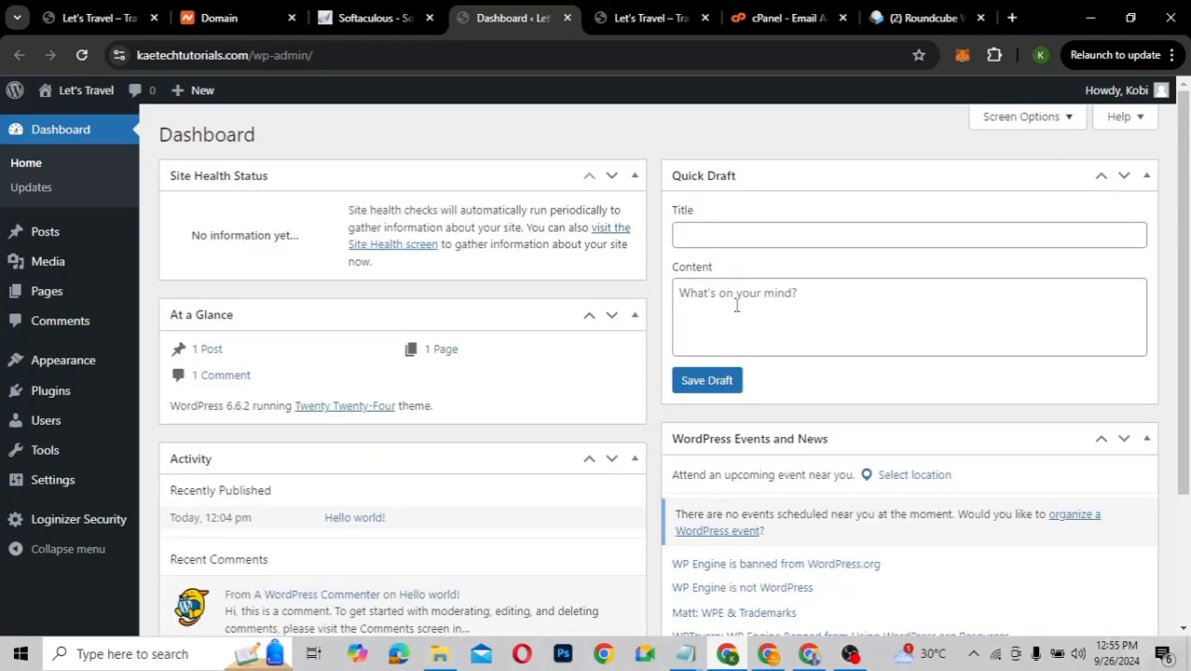
pyautogui.scroll(-2, 634, 456)
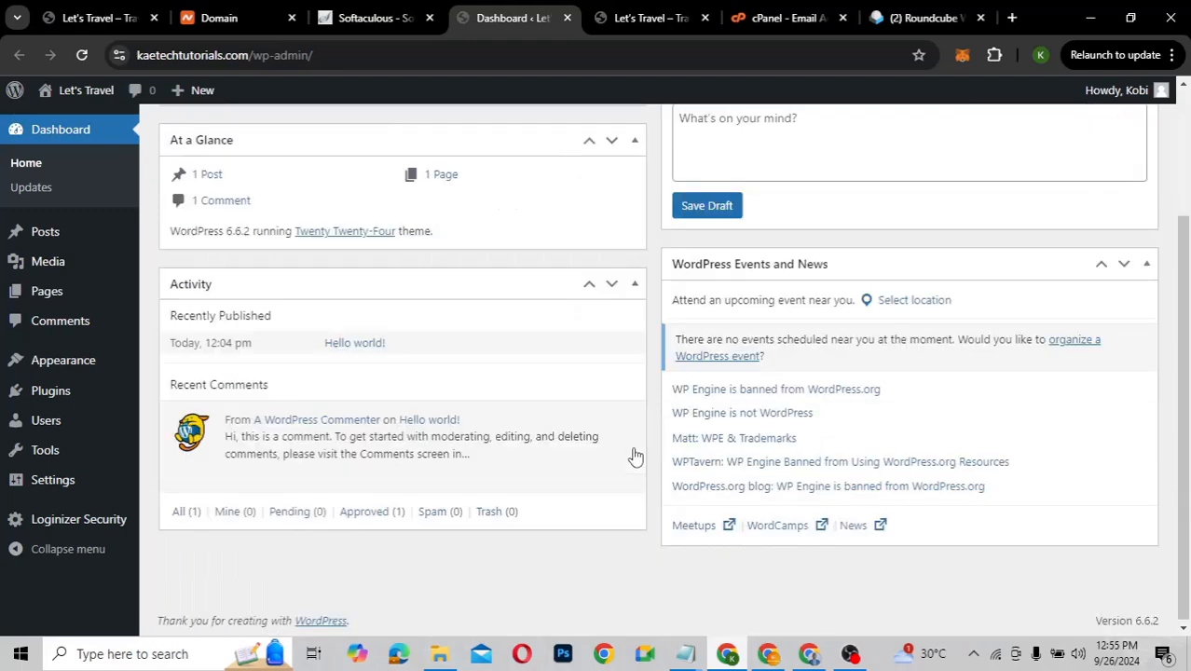
pyautogui.scroll(2, 634, 456)
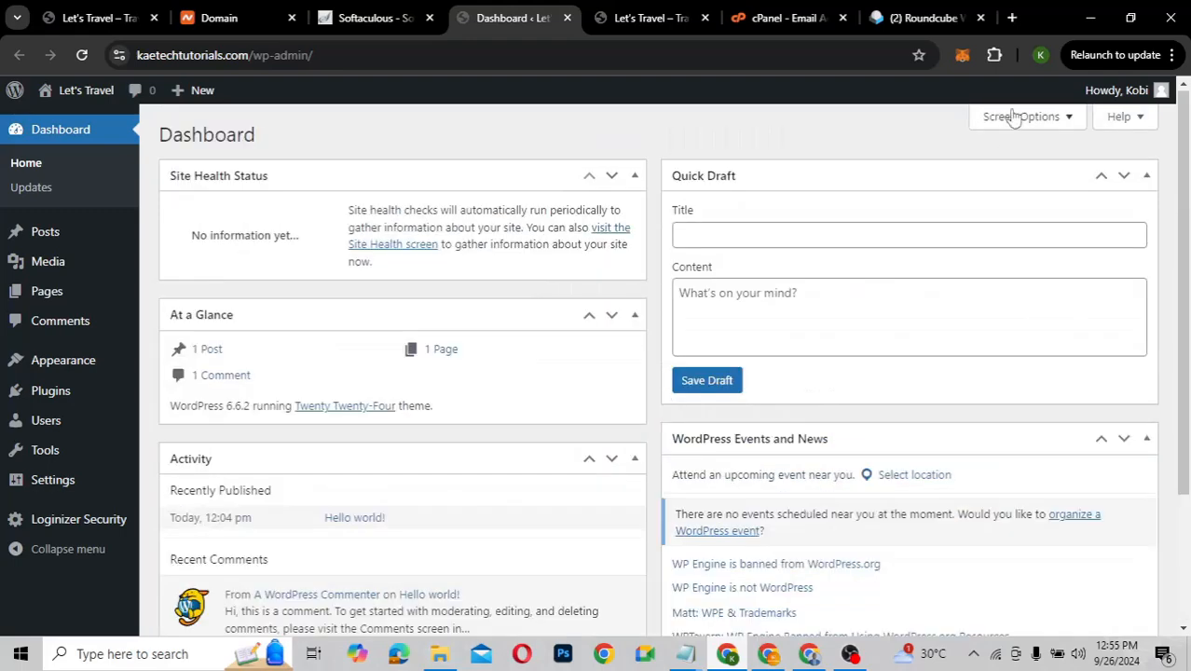
# In Screen Options, uncheck Site Health Status, At a Glance, Activity, Quick Draft and Events and News
pyautogui.click(1019, 117)
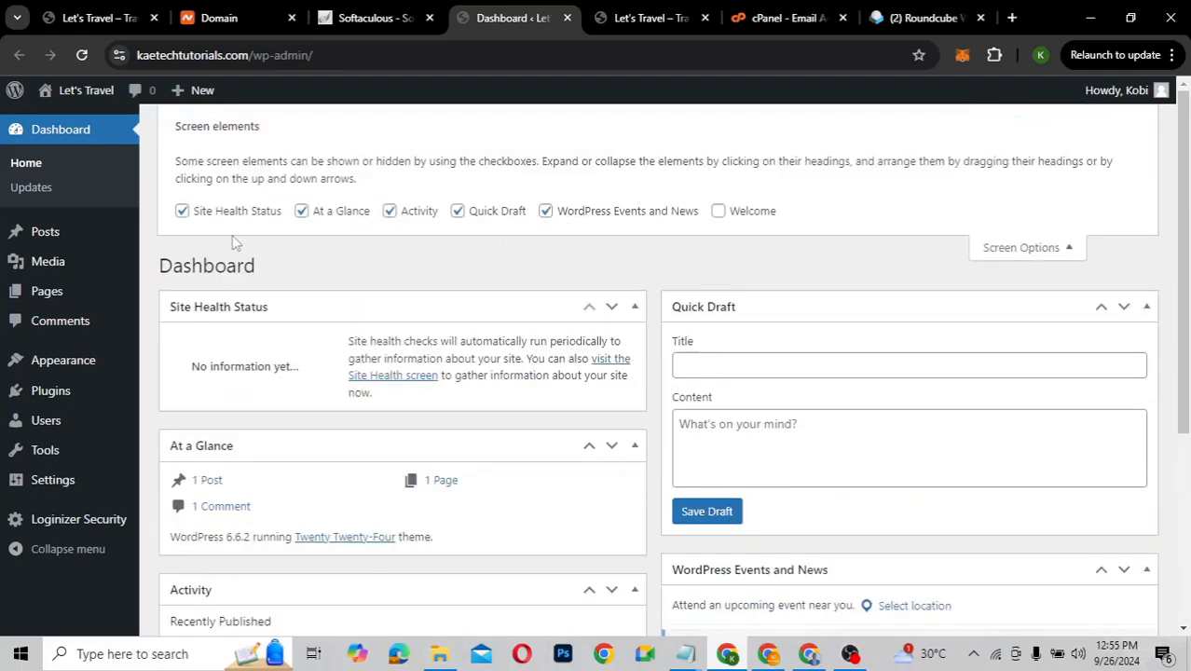
pyautogui.click(181, 211)
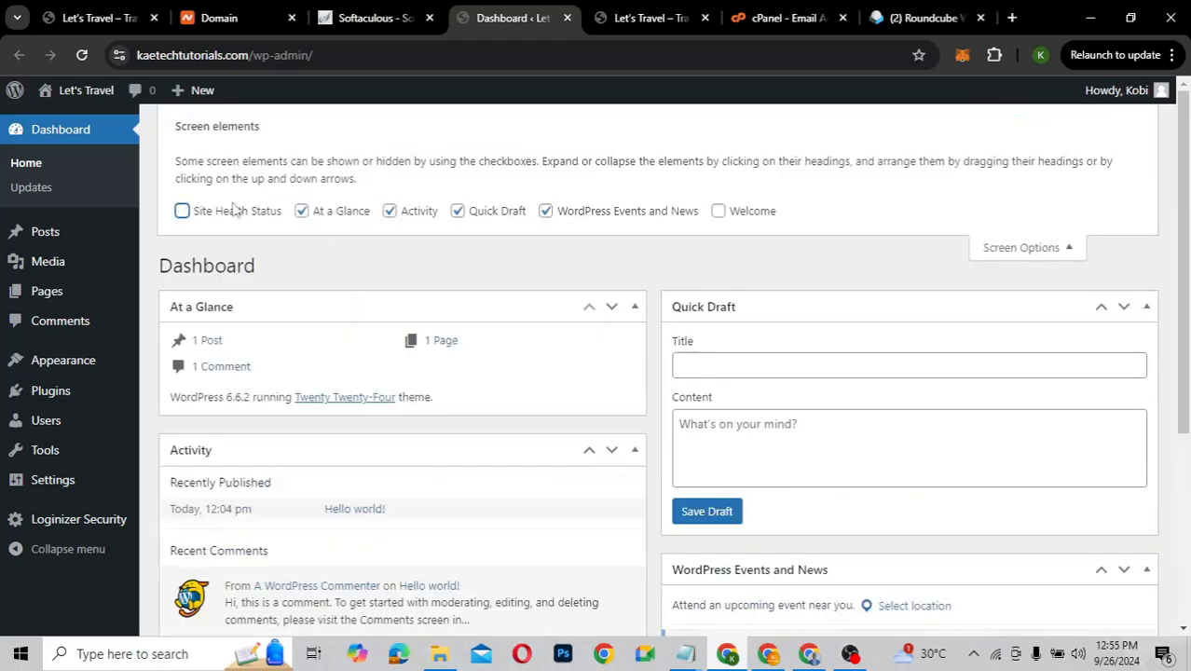
pyautogui.click(302, 211)
pyautogui.click(389, 210)
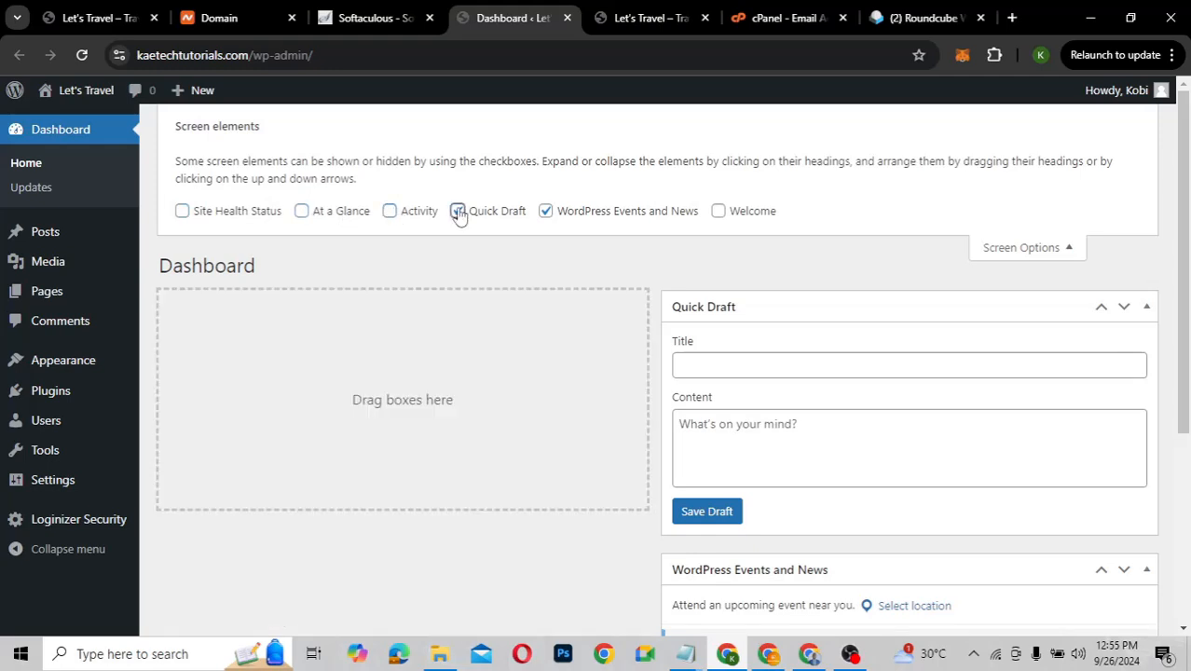
pyautogui.click(458, 210)
pyautogui.click(546, 211)
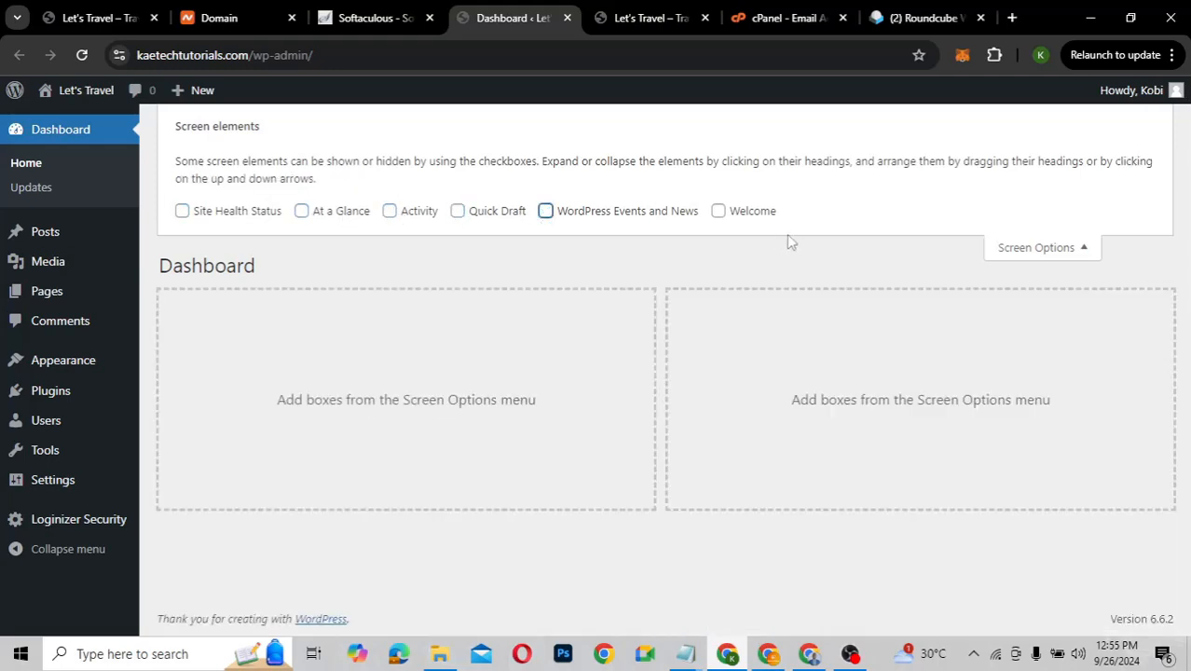
pyautogui.click(1026, 252)
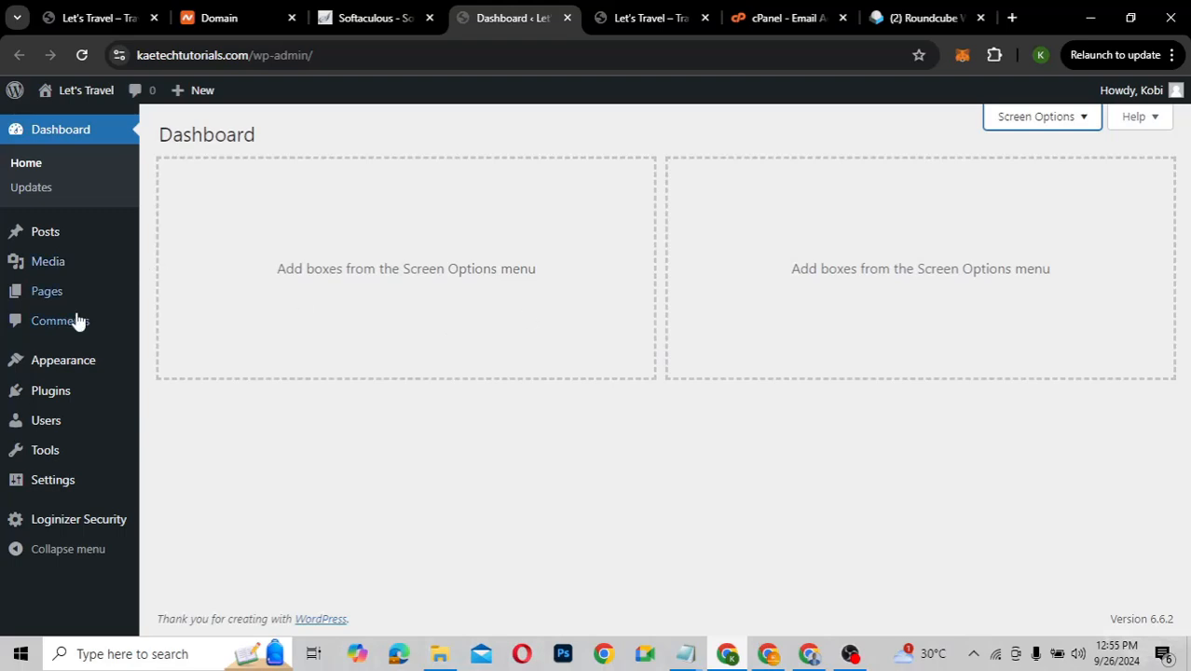
# Open Settings > General and look over the site's general fields
pyautogui.moveTo(42, 462)
pyautogui.moveTo(45, 482)
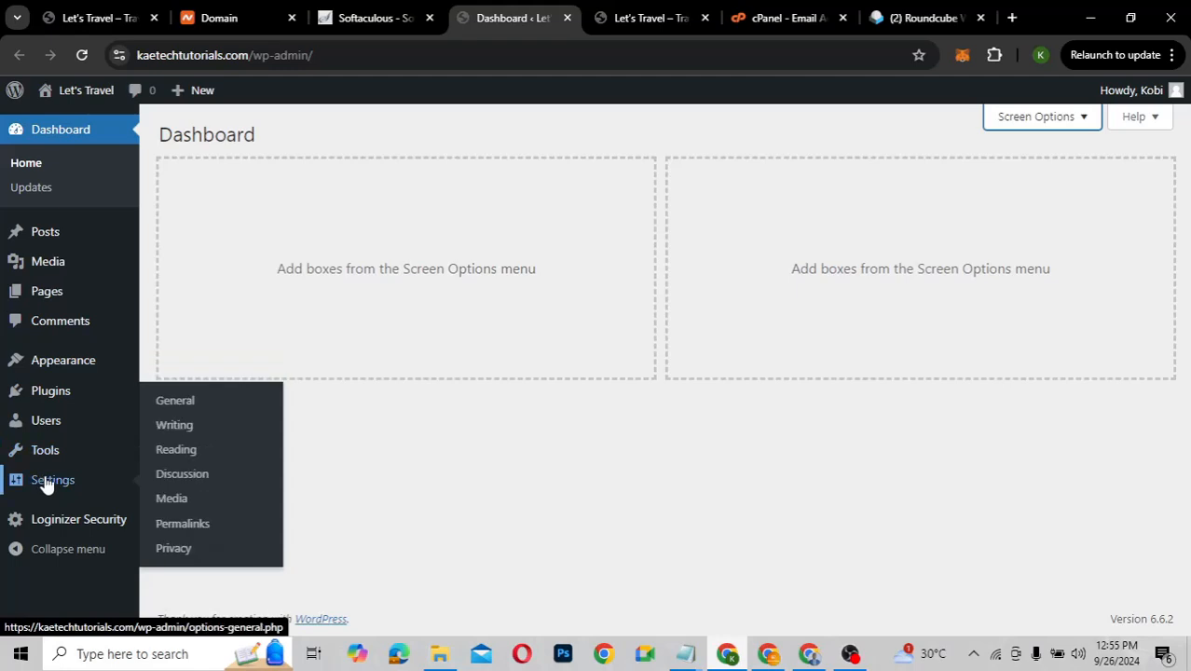
pyautogui.click(181, 407)
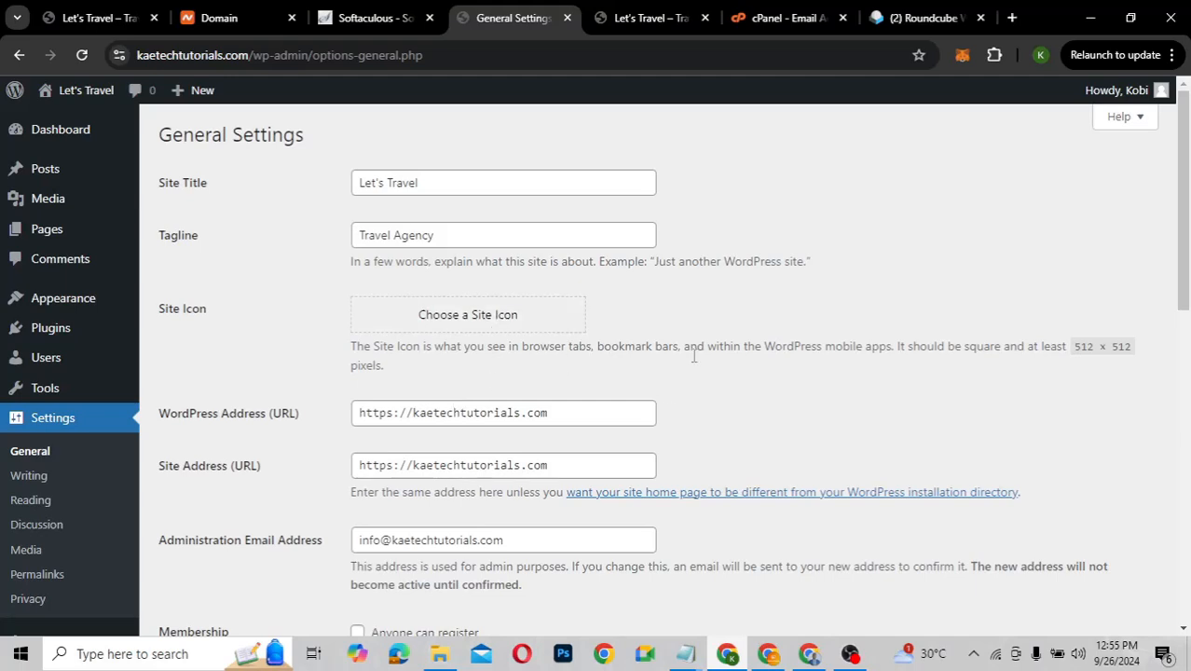
pyautogui.scroll(-2, 731, 405)
pyautogui.scroll(-2, 734, 412)
pyautogui.scroll(3, 734, 406)
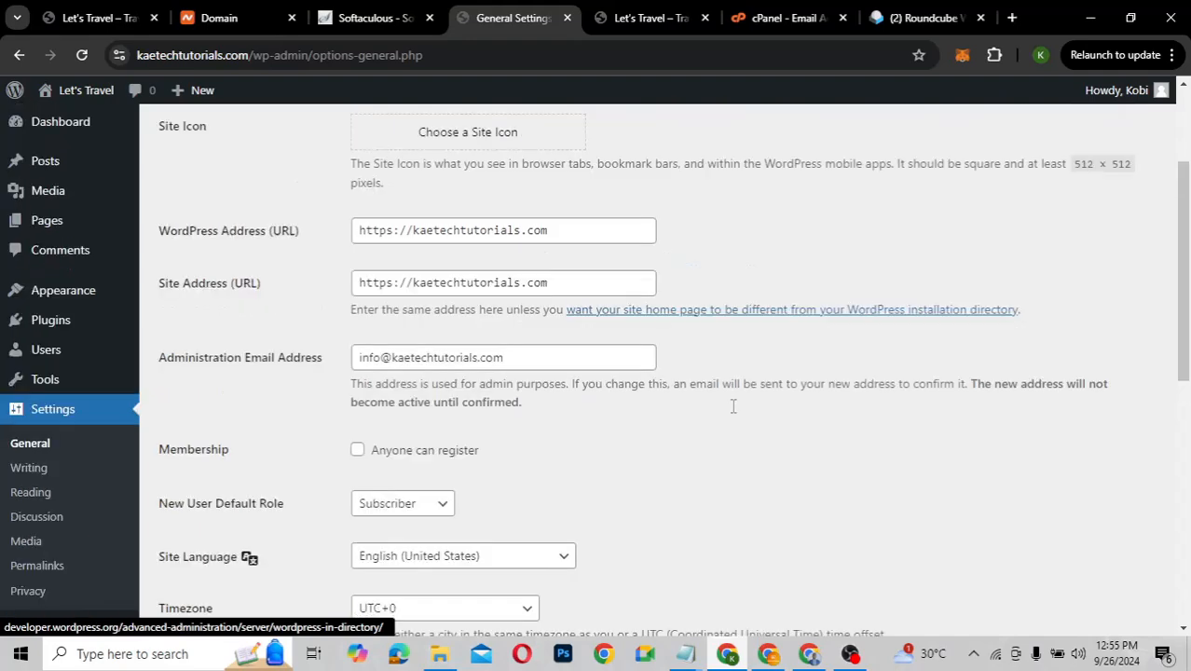
pyautogui.scroll(-3, 731, 474)
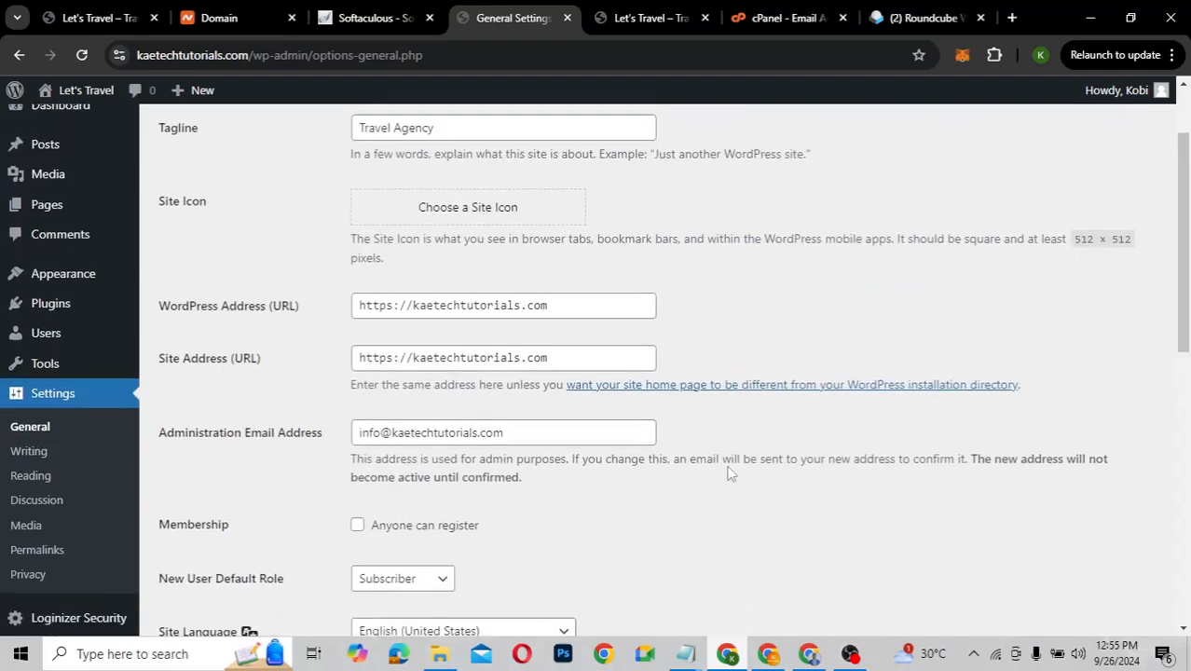
pyautogui.scroll(-2, 731, 474)
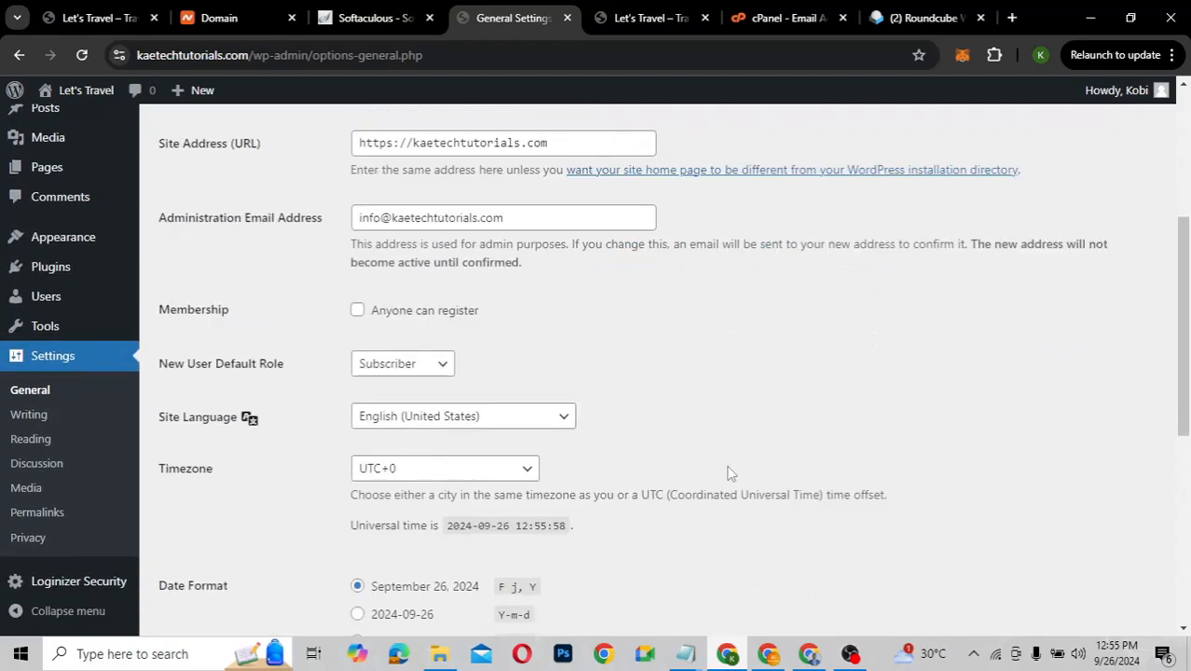
pyautogui.scroll(-1, 730, 474)
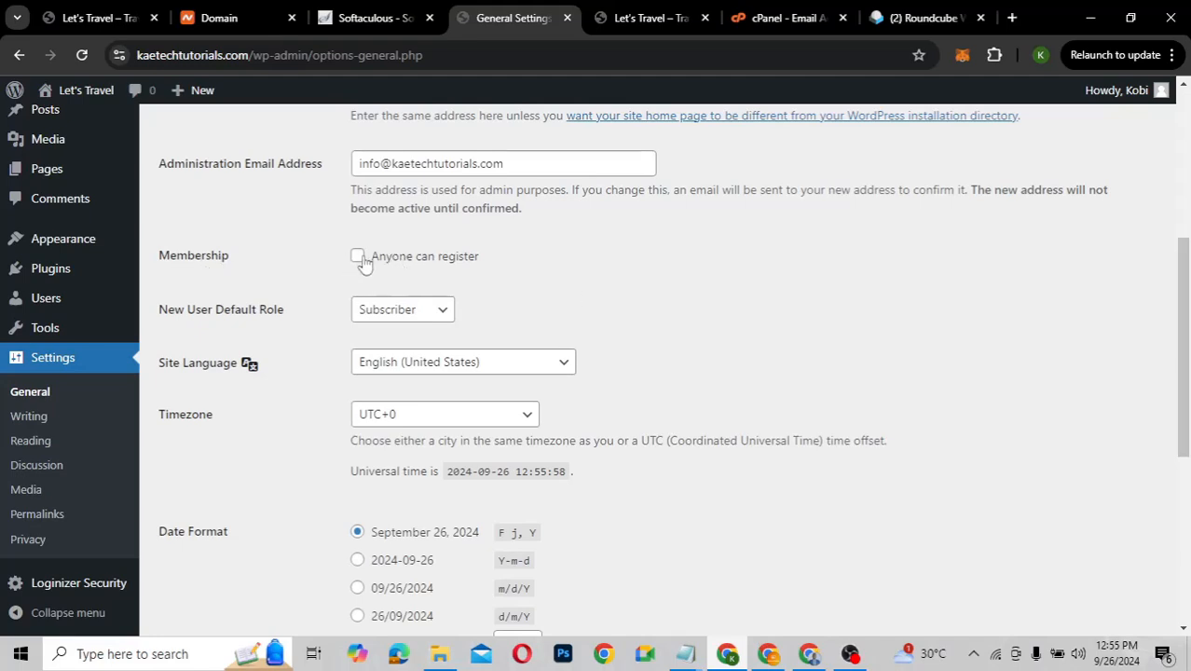
# Keep Subscriber as the New User Default Role and save the General Settings
pyautogui.click(388, 322)
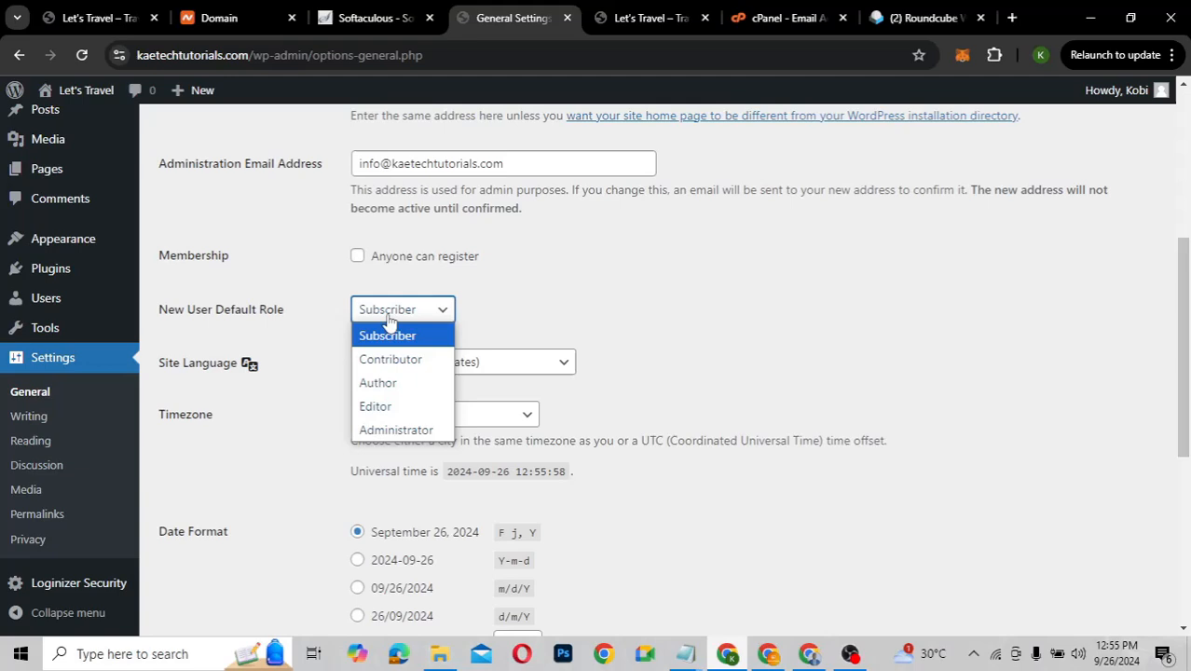
pyautogui.click(507, 309)
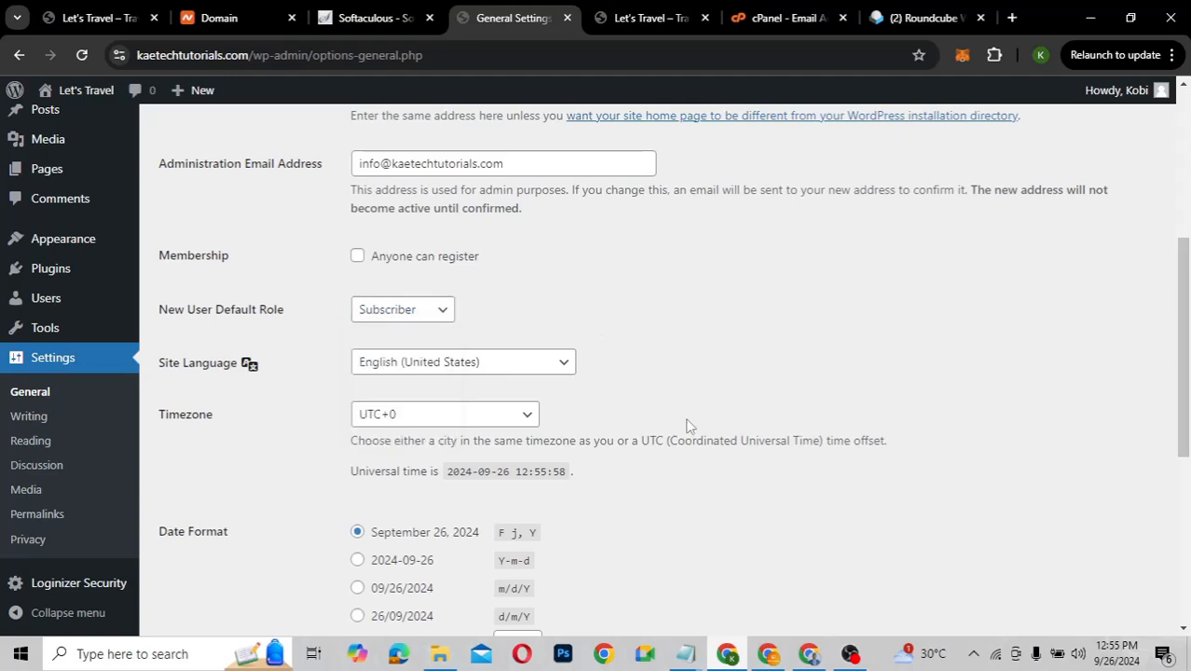
pyautogui.scroll(-3, 688, 419)
pyautogui.scroll(-2, 688, 421)
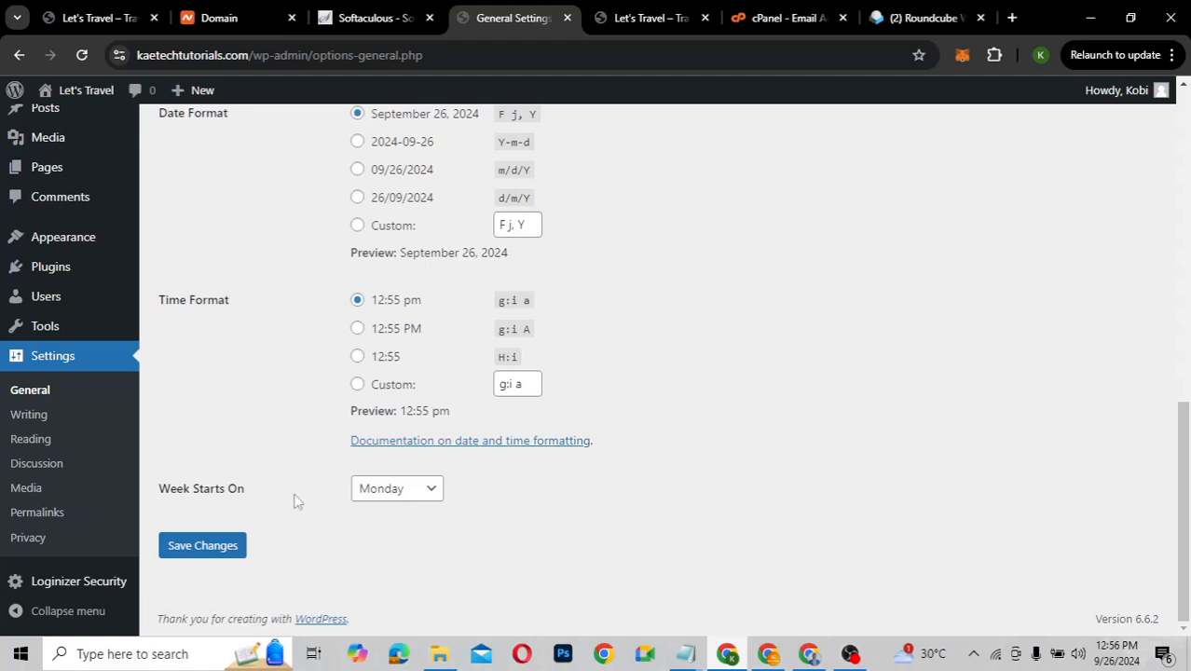
pyautogui.click(202, 548)
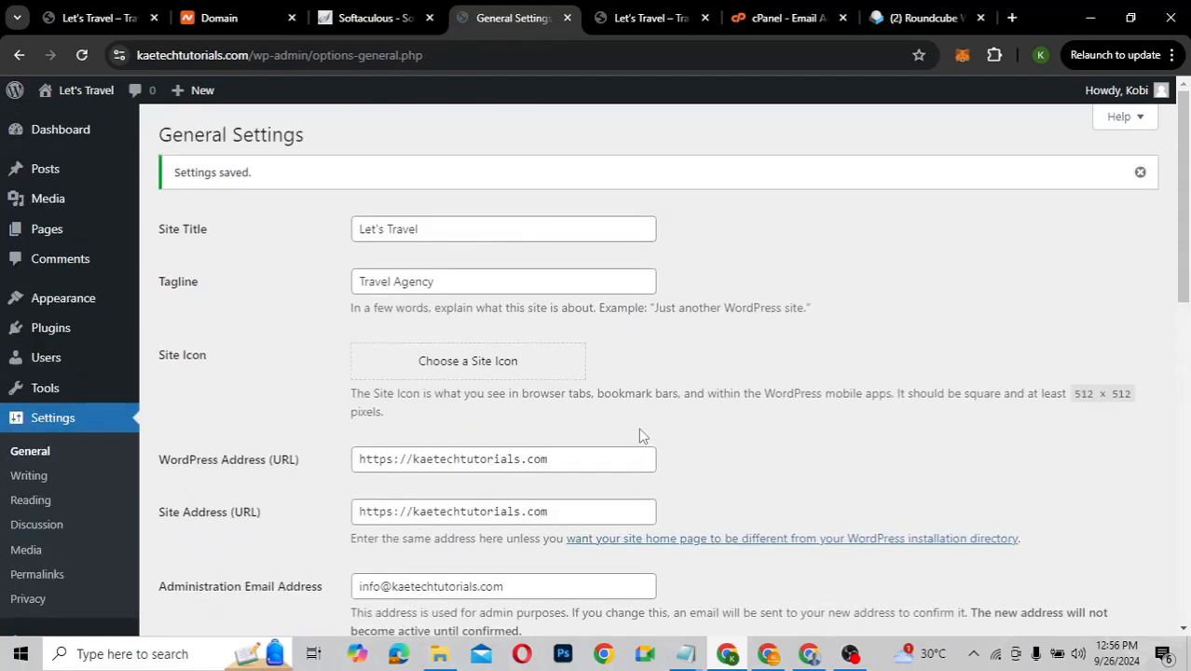
pyautogui.scroll(-3, 638, 434)
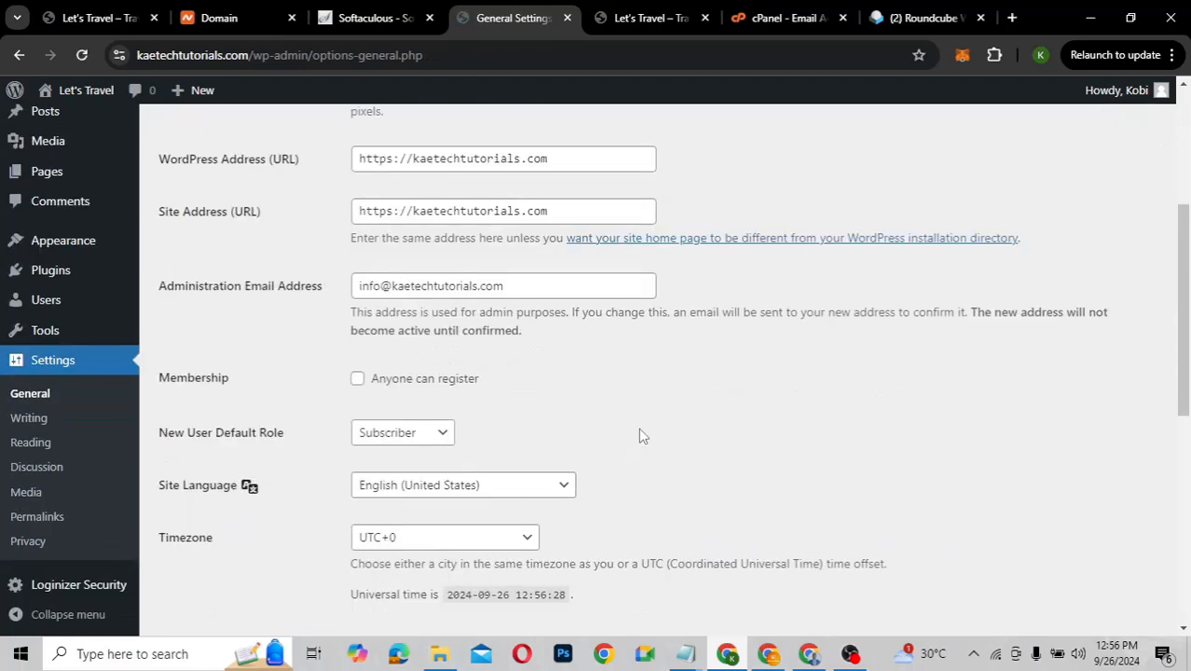
# Review the Reading Settings (latest posts homepage, 10 posts per page), then go to Permalinks
pyautogui.click(31, 444)
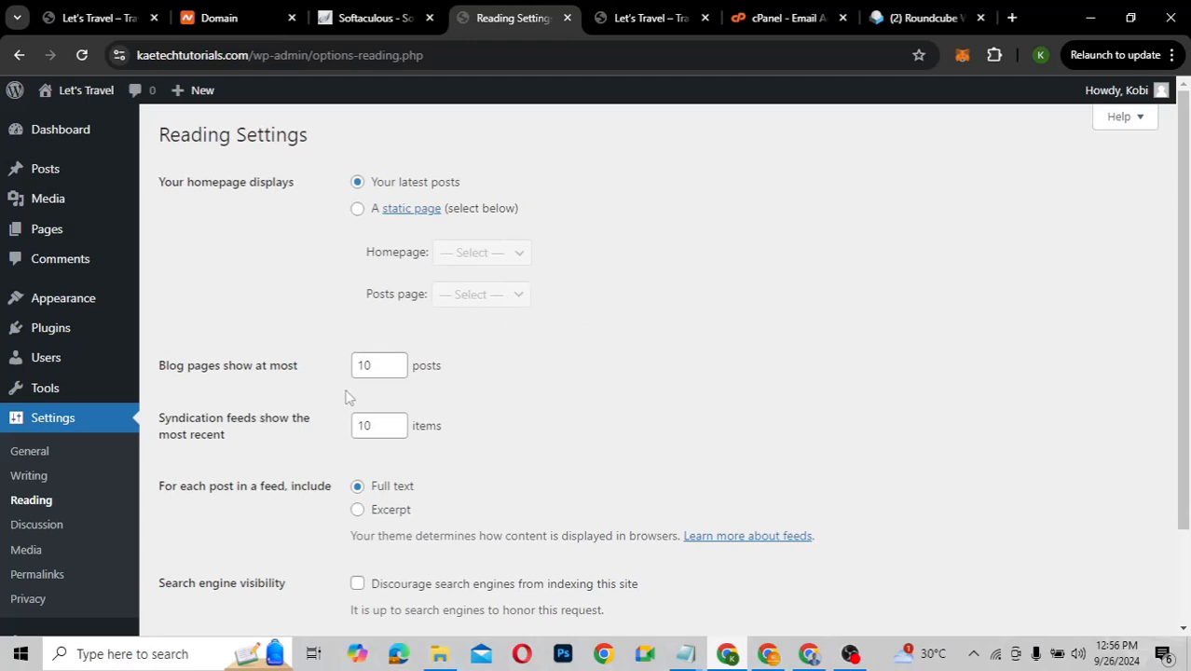
pyautogui.scroll(-3, 265, 463)
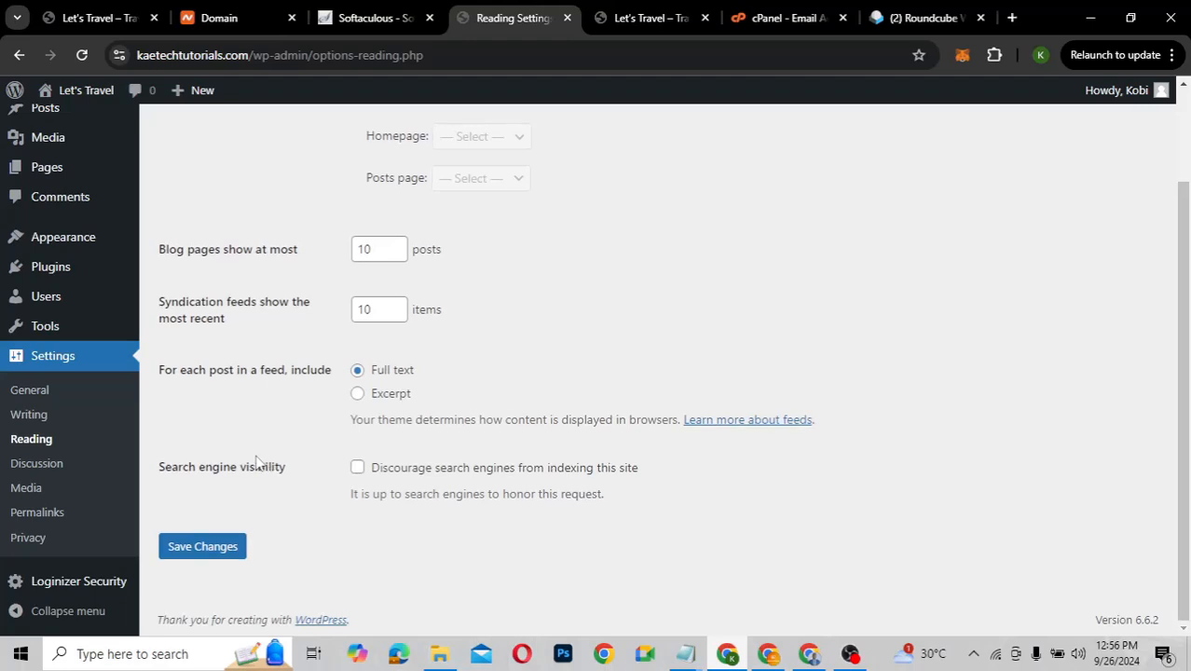
pyautogui.click(35, 514)
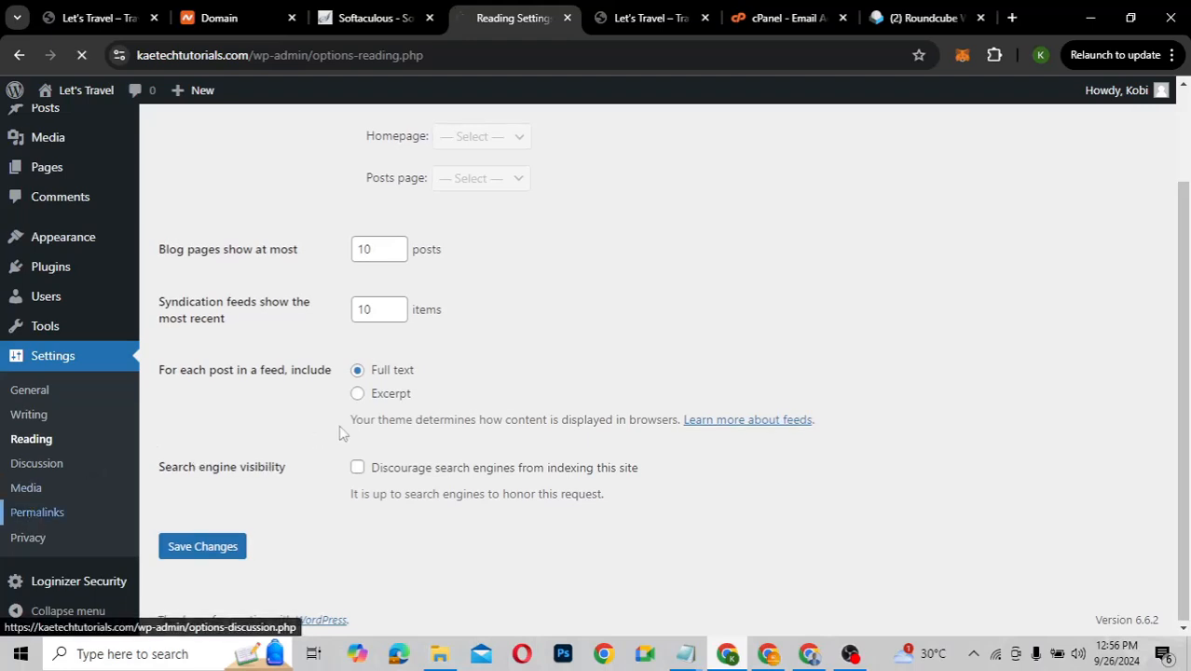
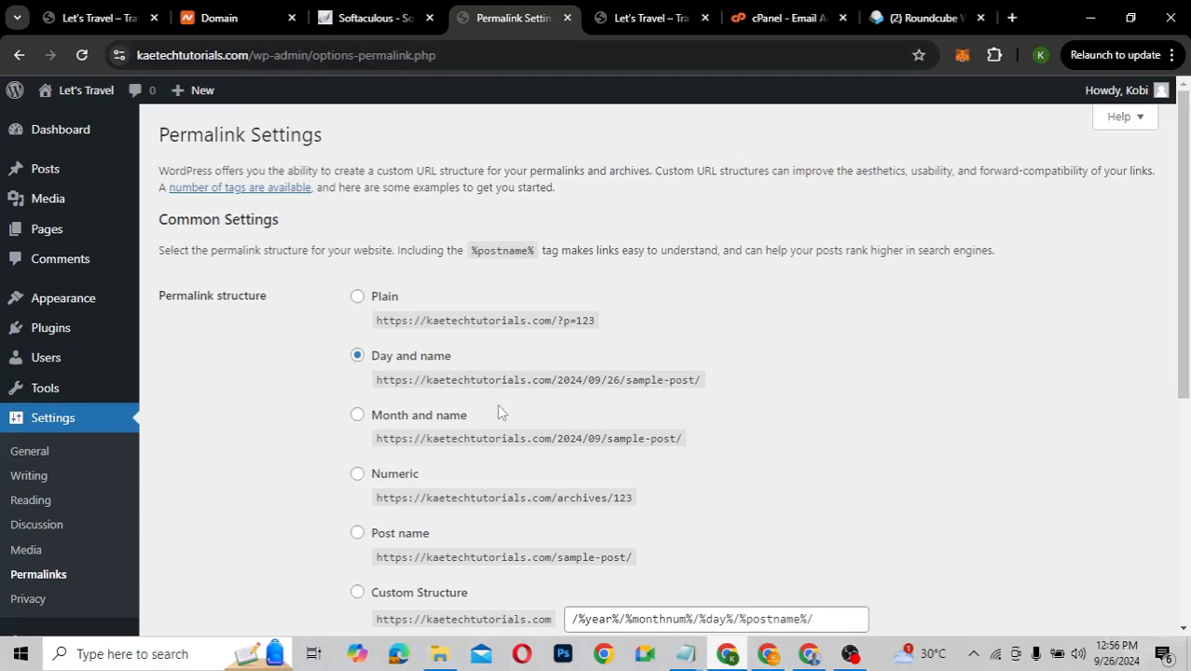
# Select the Post name permalink structure and save the change
pyautogui.scroll(-3, 500, 412)
pyautogui.scroll(1, 500, 412)
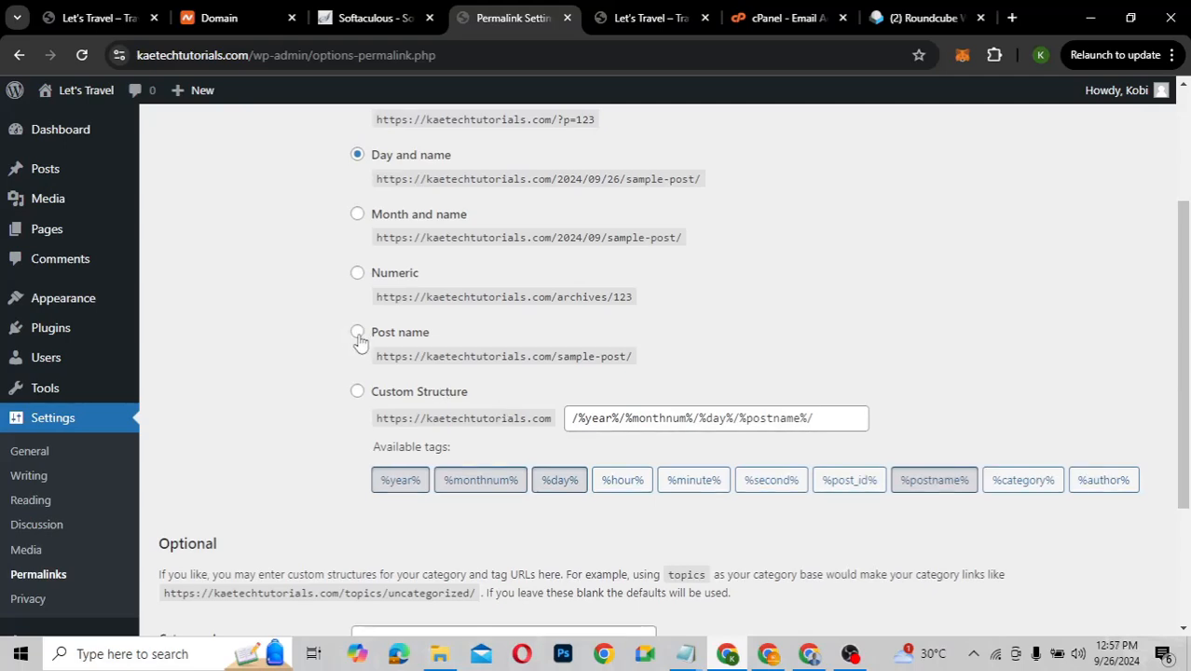
pyautogui.click(358, 333)
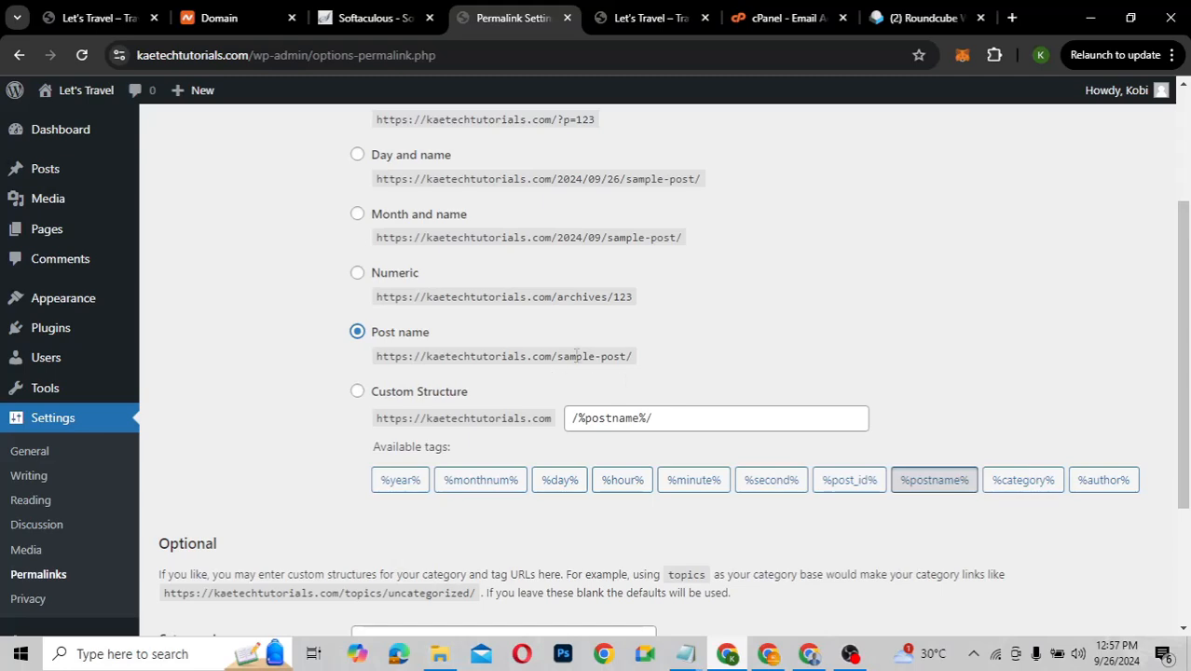
pyautogui.scroll(-3, 388, 539)
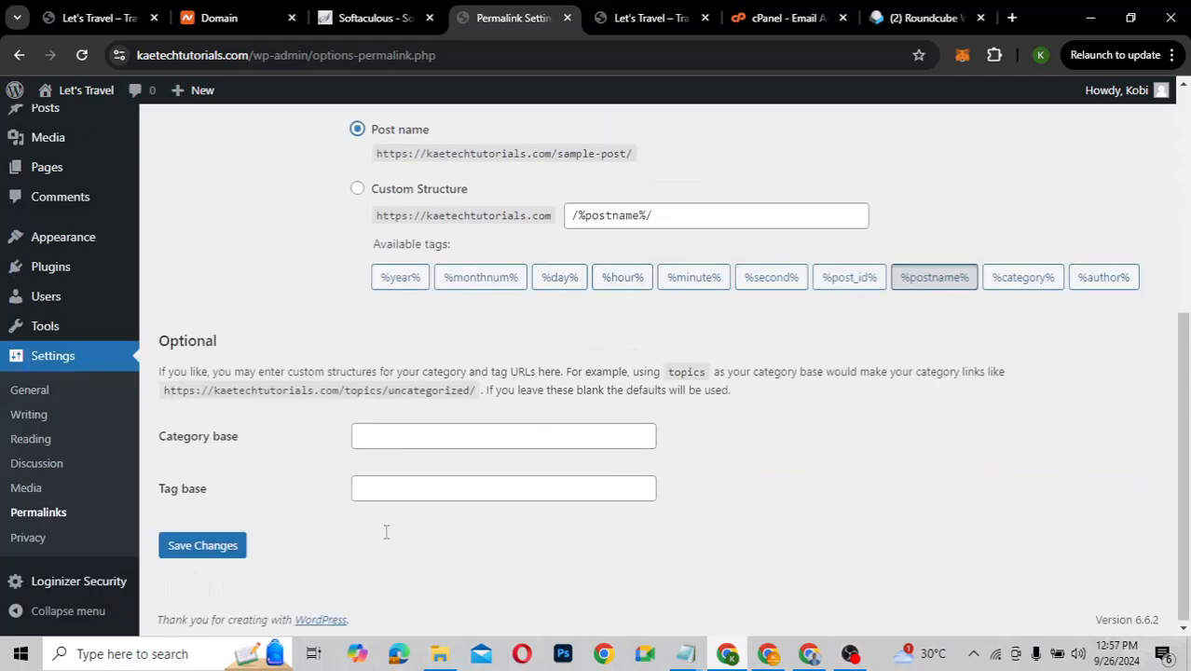
pyautogui.click(213, 551)
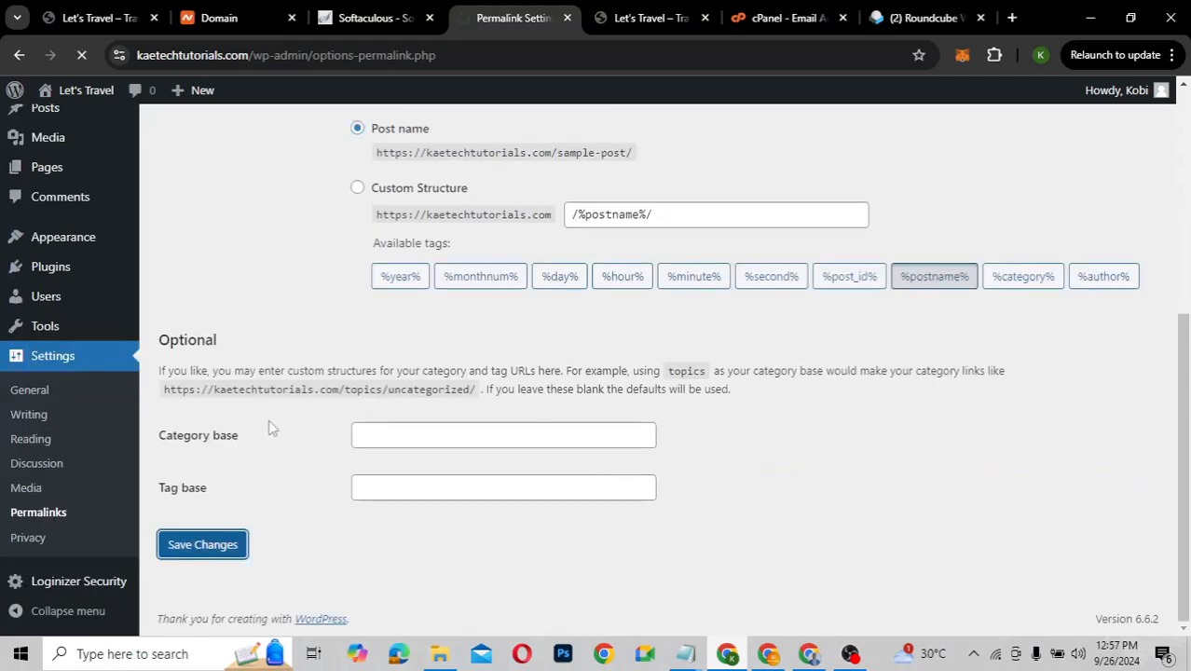
pyautogui.scroll(-3, 270, 427)
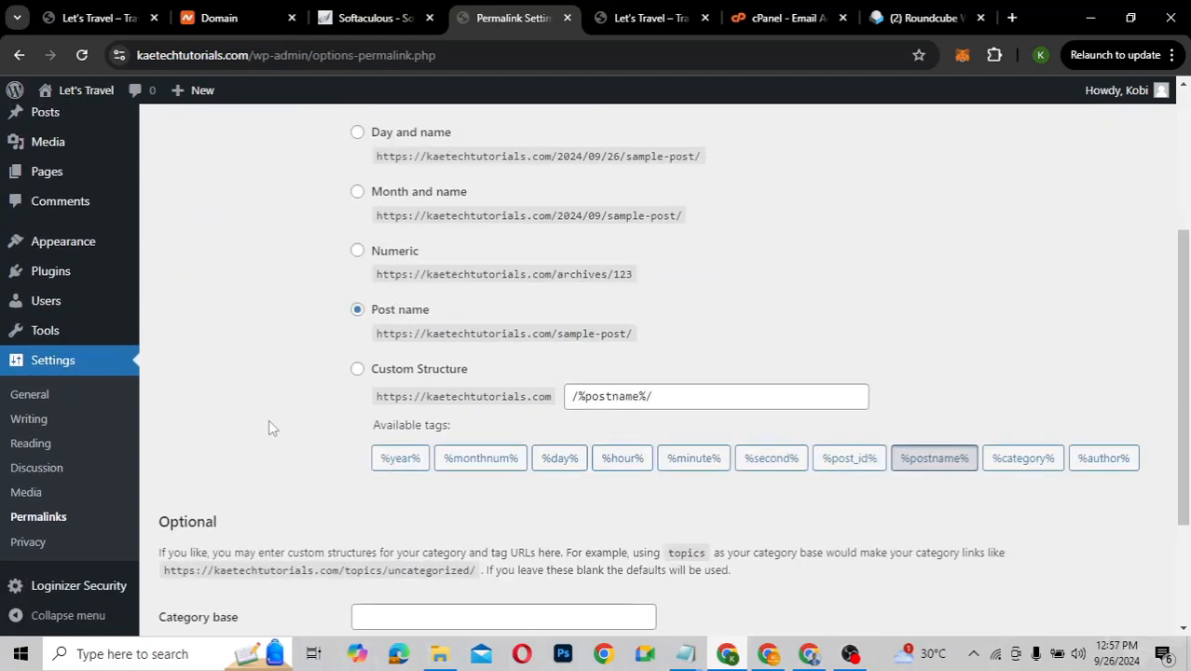
pyautogui.scroll(2, 270, 427)
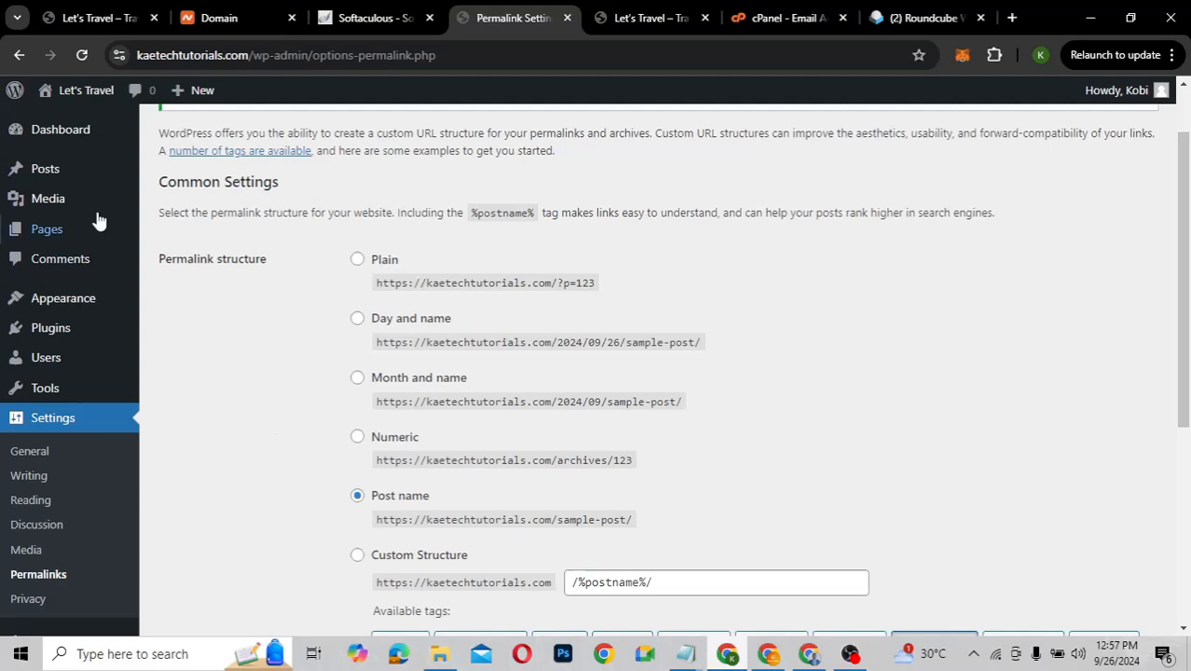
# Move the Privacy Policy and Sample Page pages to the Trash
pyautogui.moveTo(56, 242)
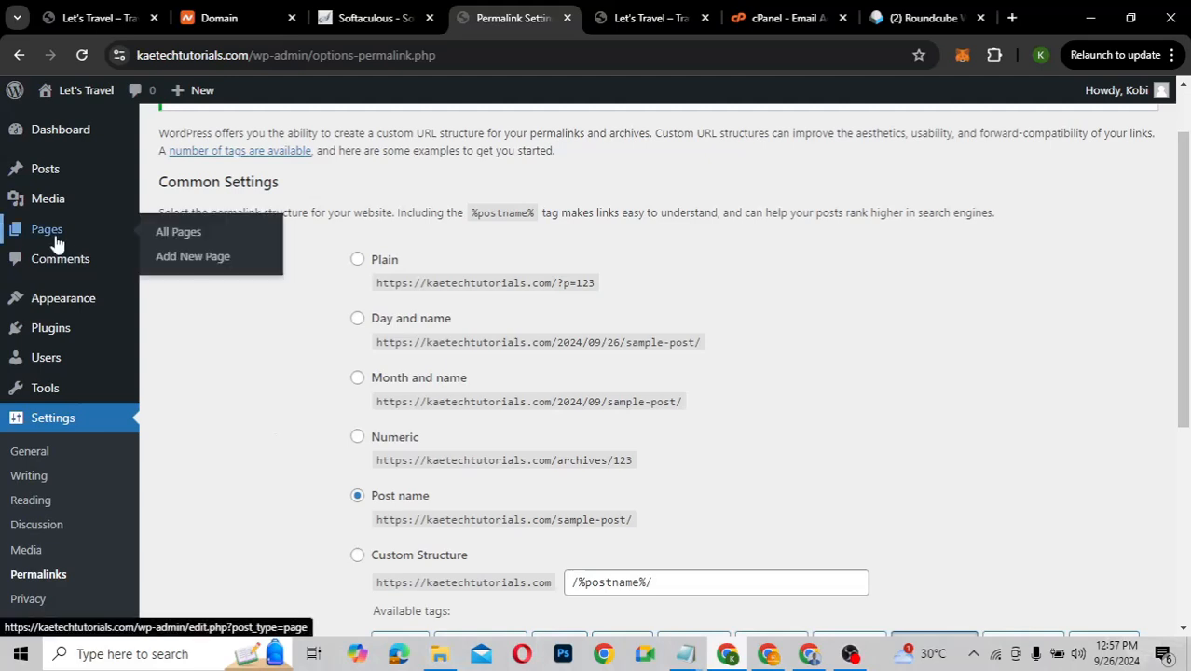
pyautogui.click(188, 239)
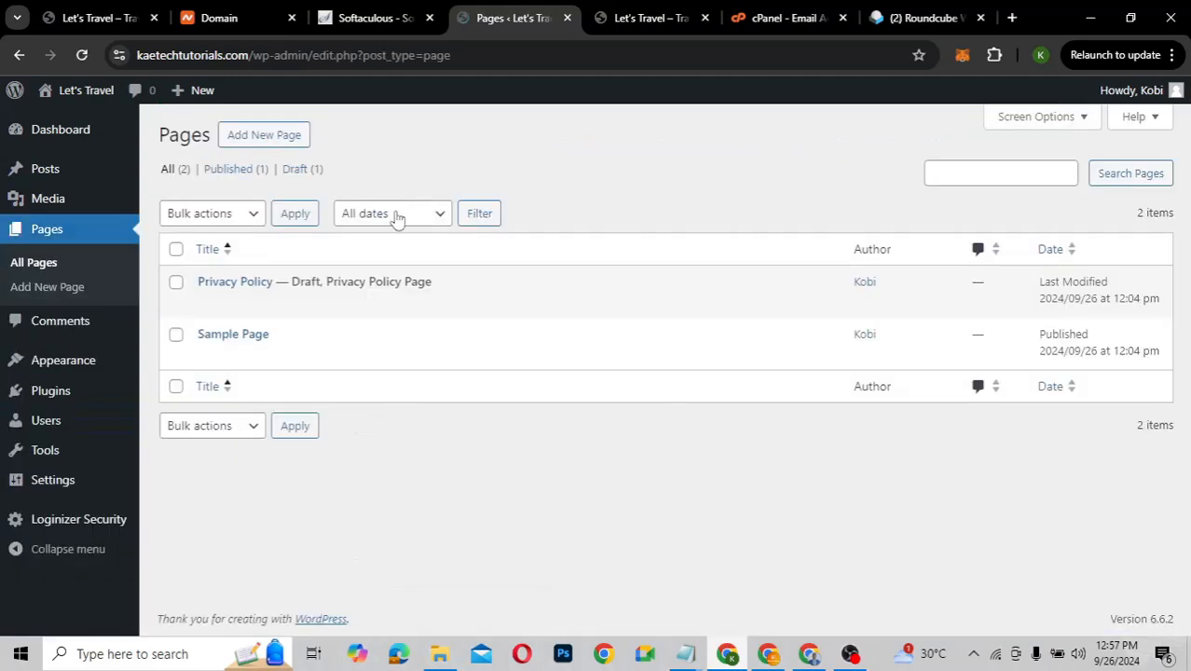
pyautogui.click(175, 249)
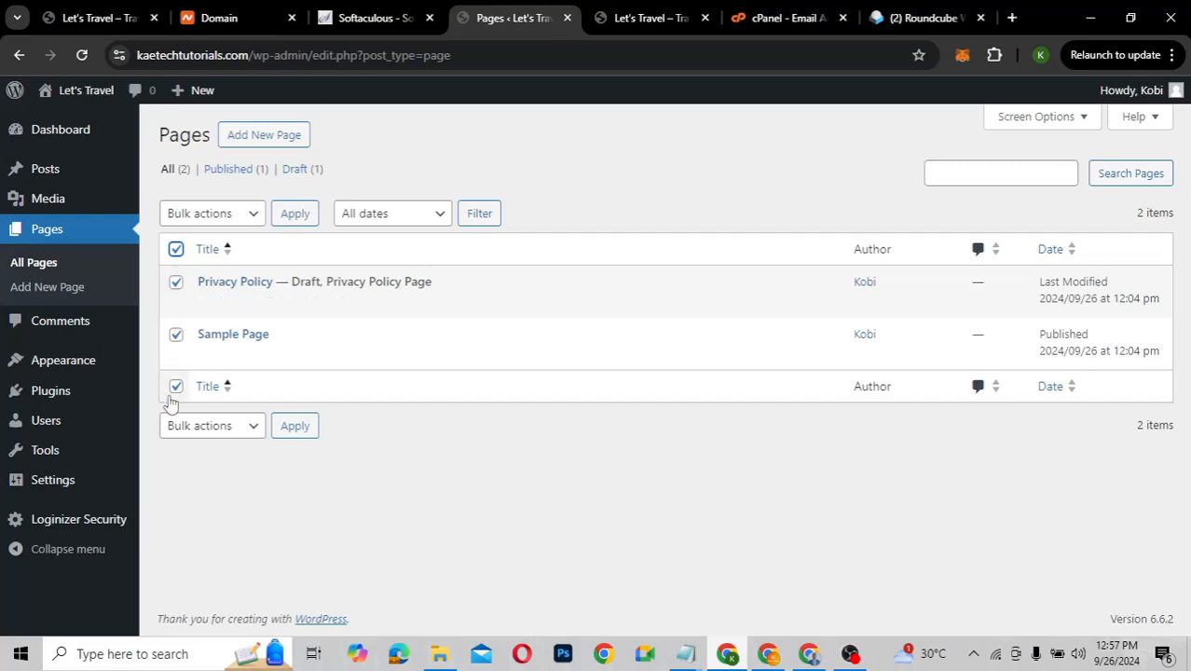
pyautogui.click(225, 214)
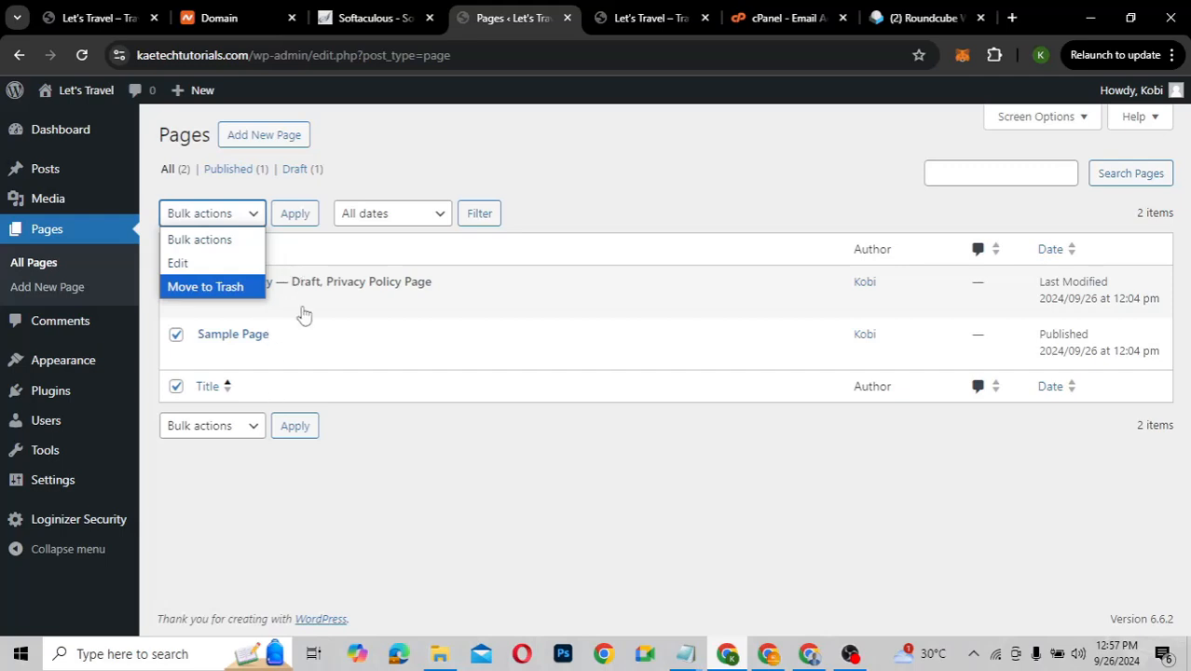
pyautogui.press('Return')
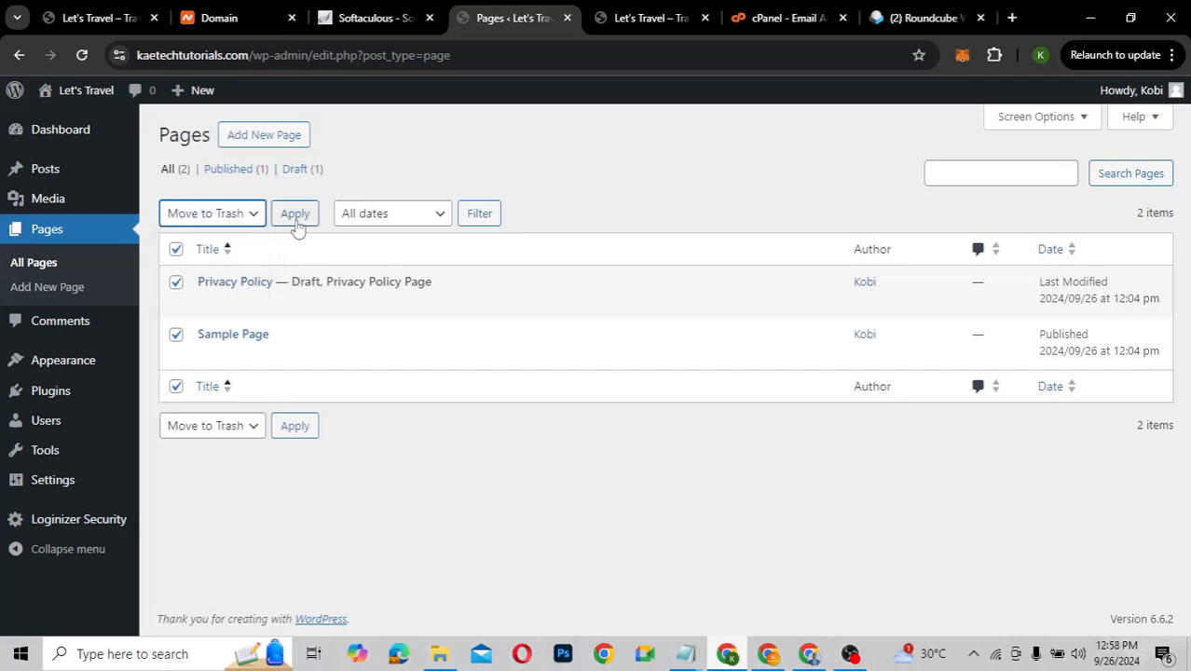
pyautogui.click(294, 215)
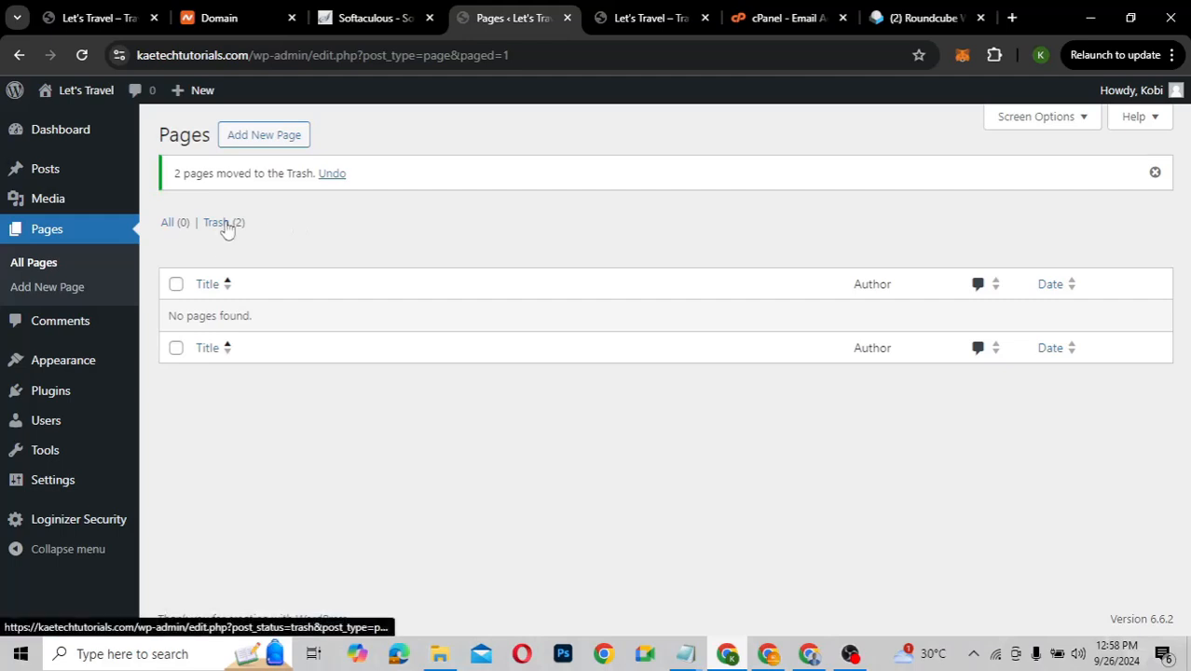
# Permanently delete both trashed pages and return to the empty All Pages list
pyautogui.click(224, 224)
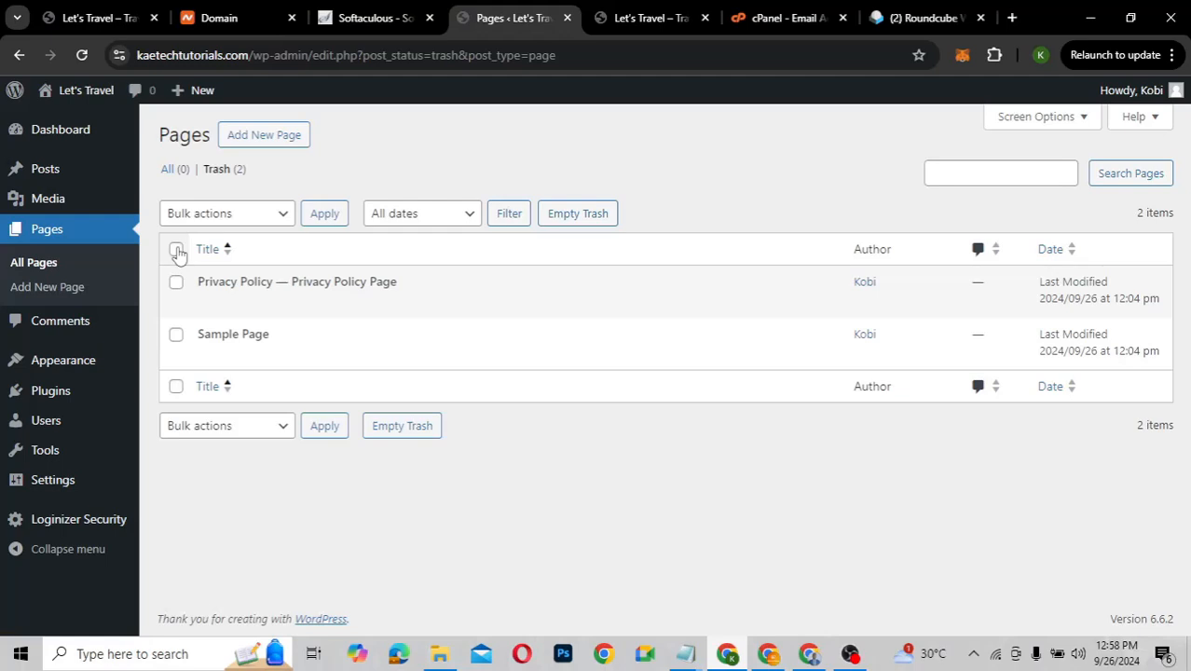
pyautogui.click(176, 250)
pyautogui.click(265, 217)
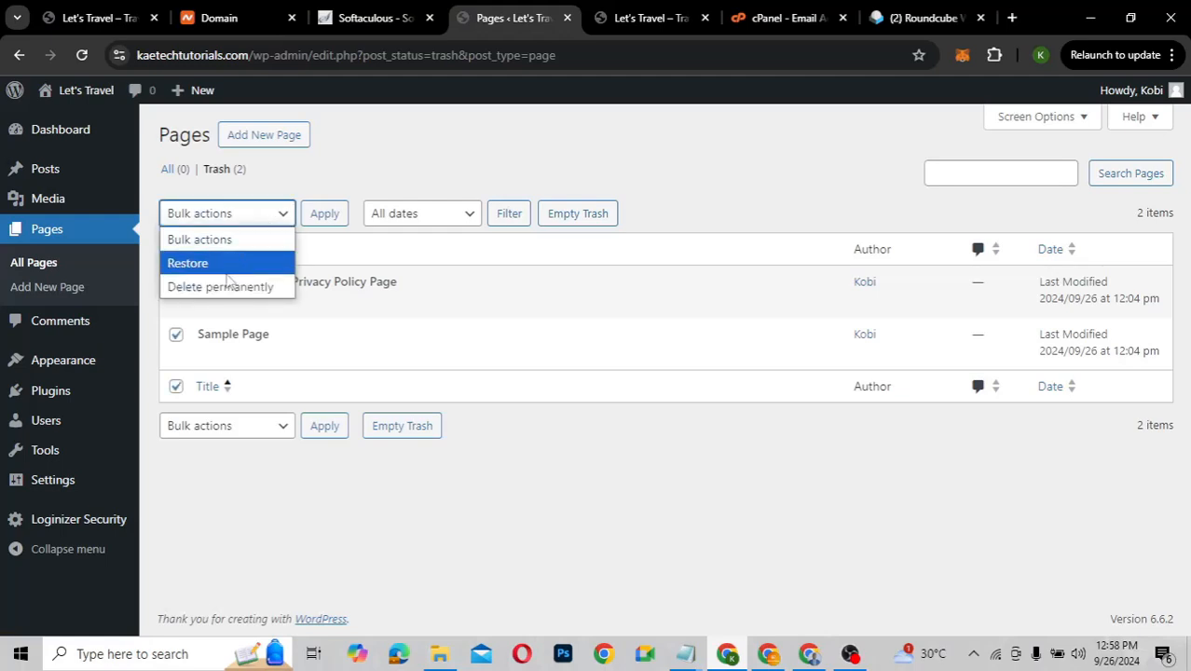
pyautogui.click(223, 286)
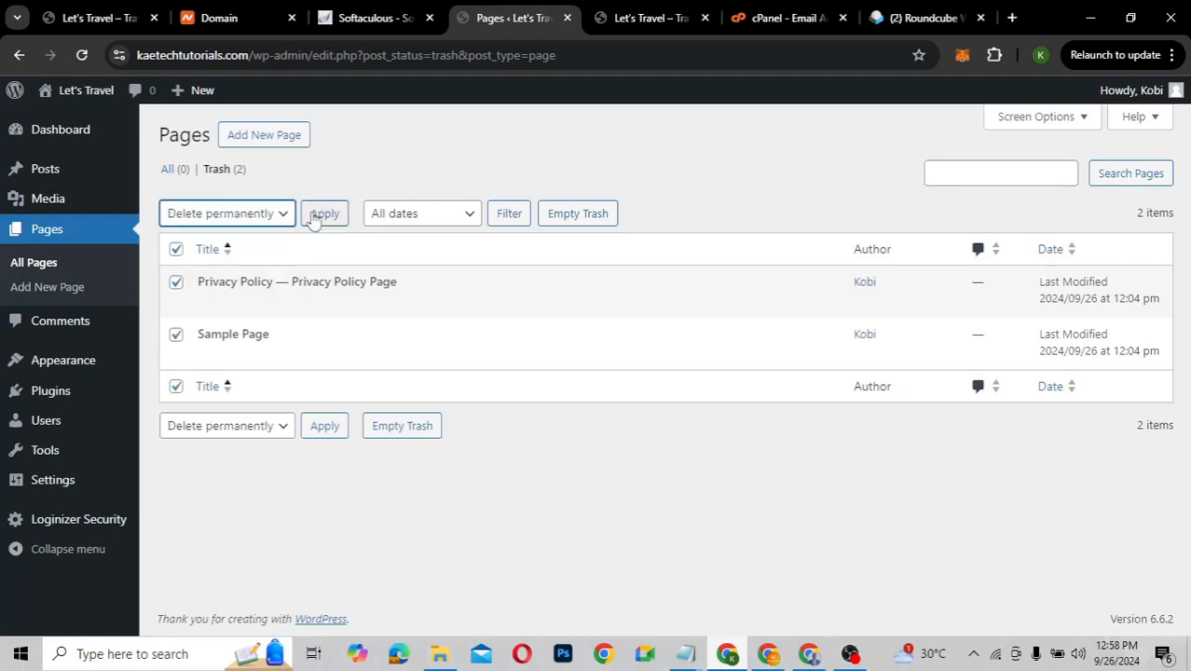
pyautogui.click(324, 214)
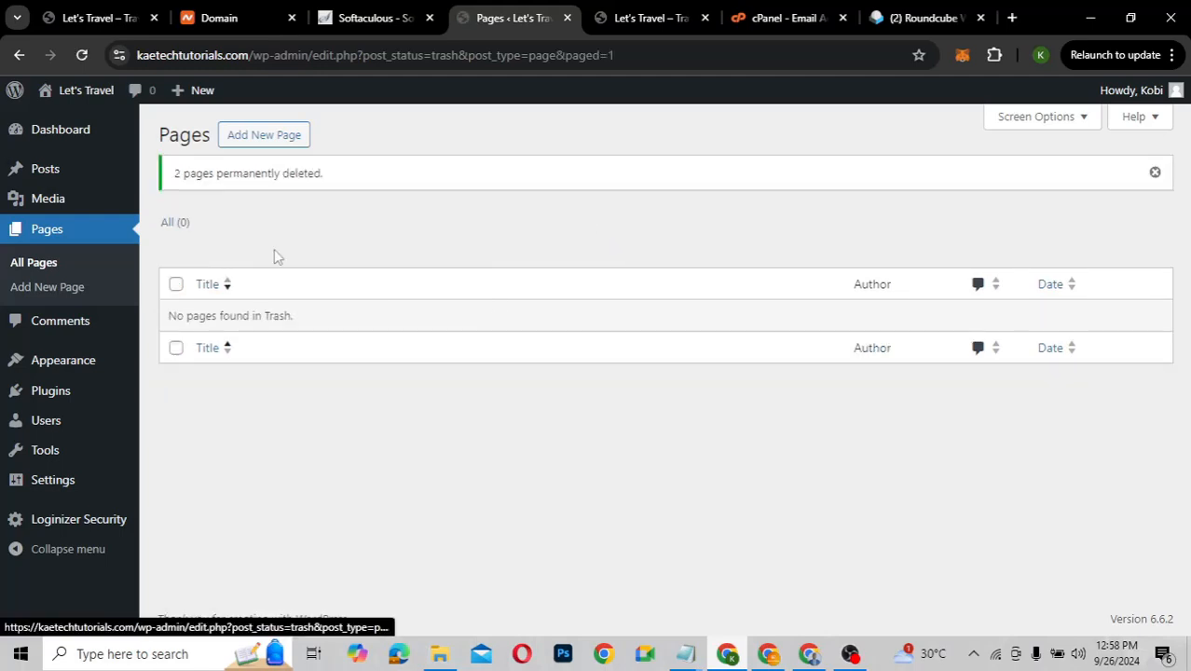
pyautogui.click(172, 228)
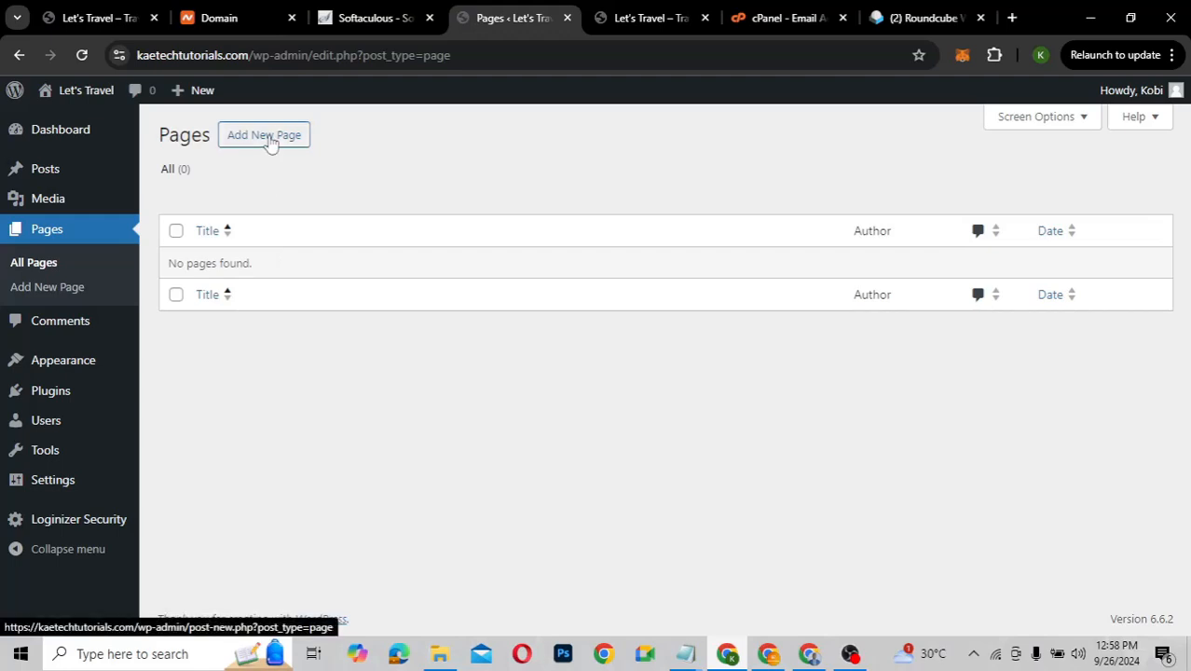
# Start a new blank page, then abandon it without saving
pyautogui.click(268, 138)
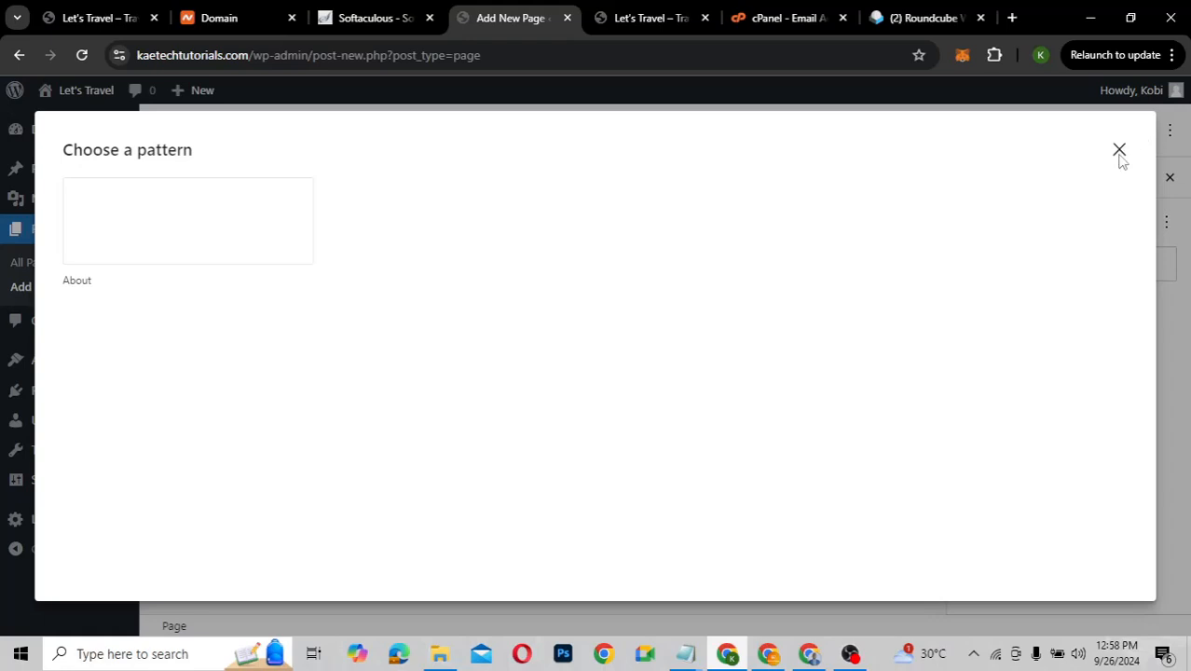
pyautogui.click(1119, 151)
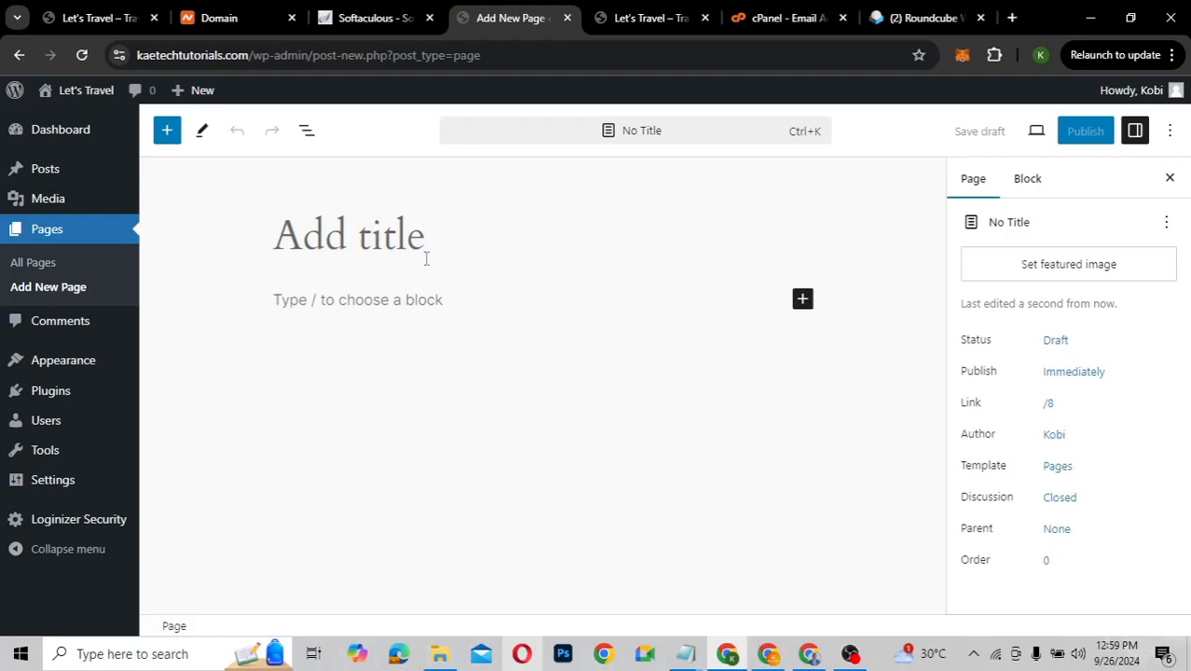
pyautogui.press('Return')
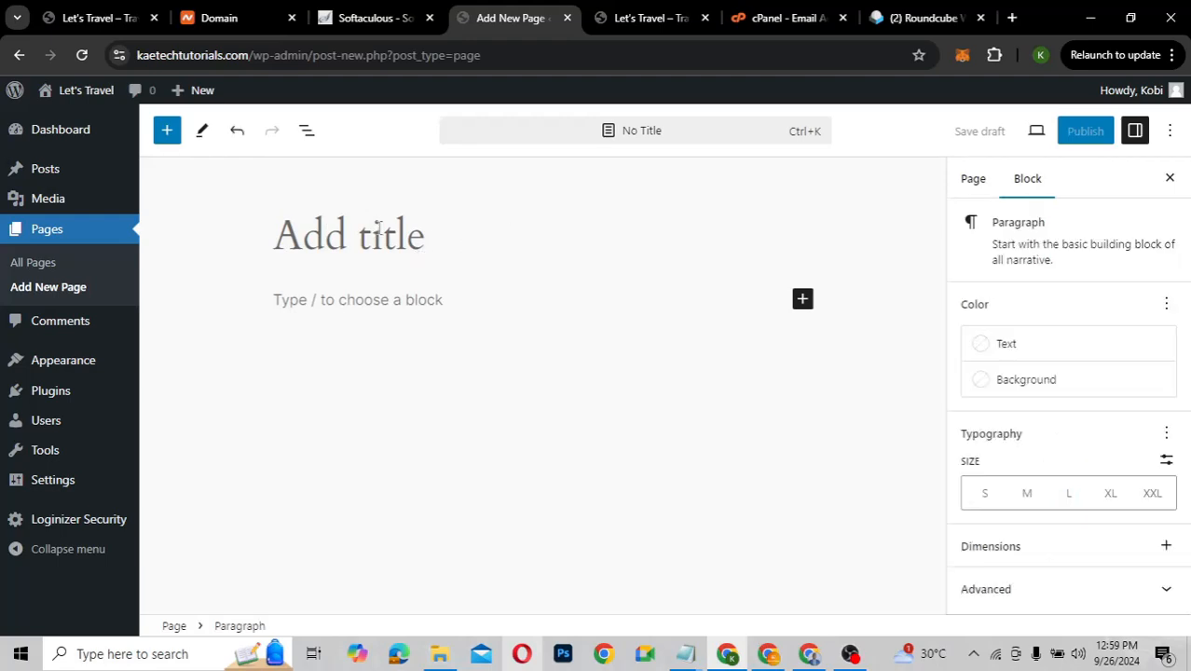
pyautogui.click(33, 264)
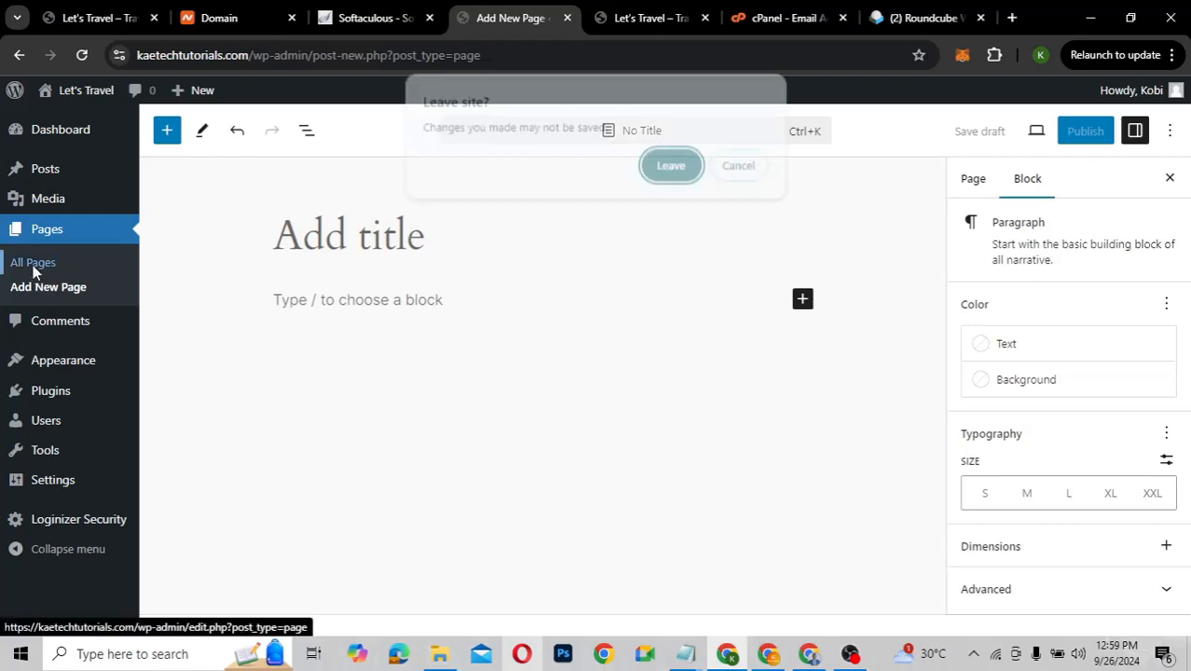
pyautogui.click(673, 166)
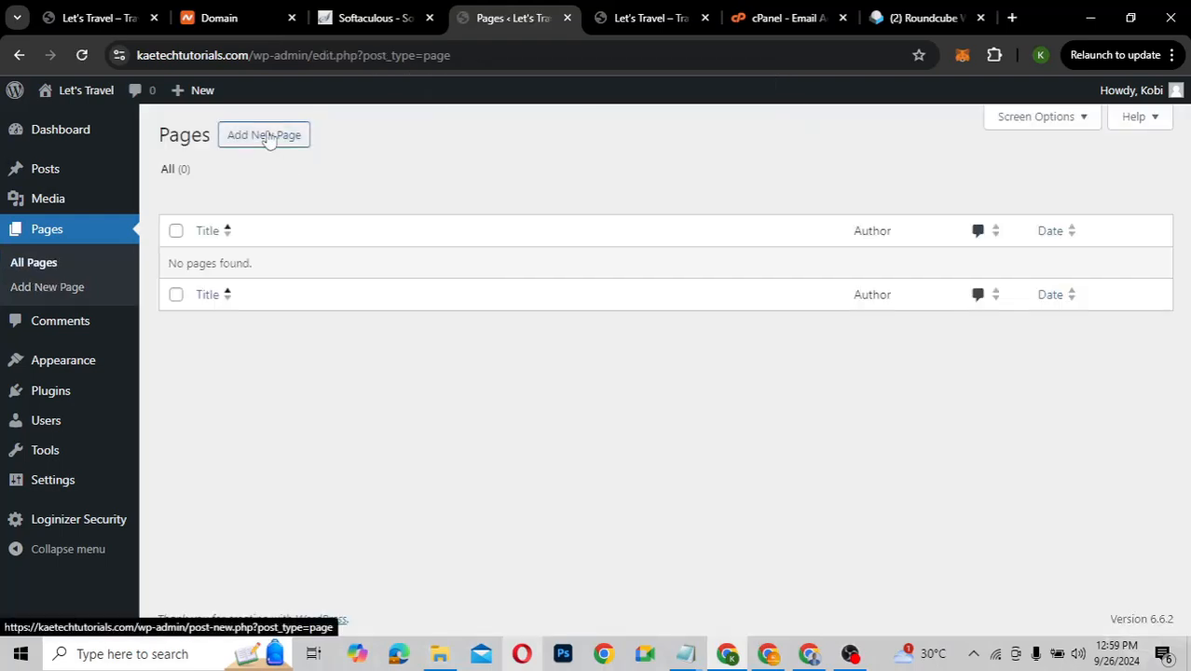
# Create a blank page titled 'Home', publish it, and return to All Pages
pyautogui.click(266, 136)
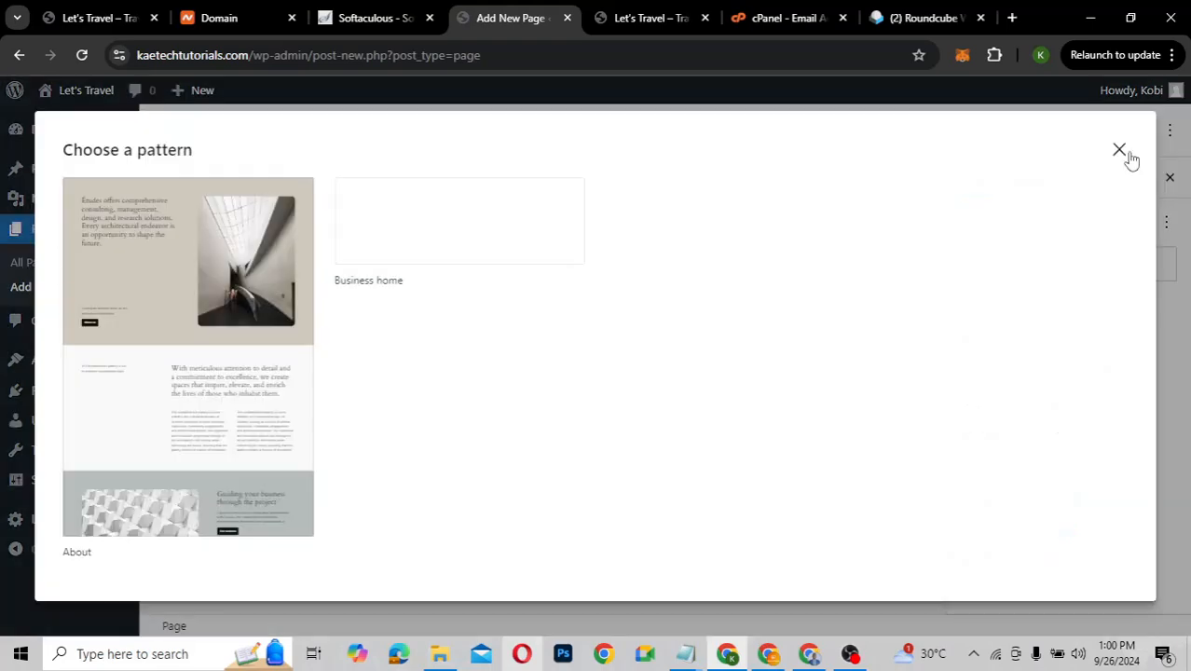
pyautogui.click(1119, 152)
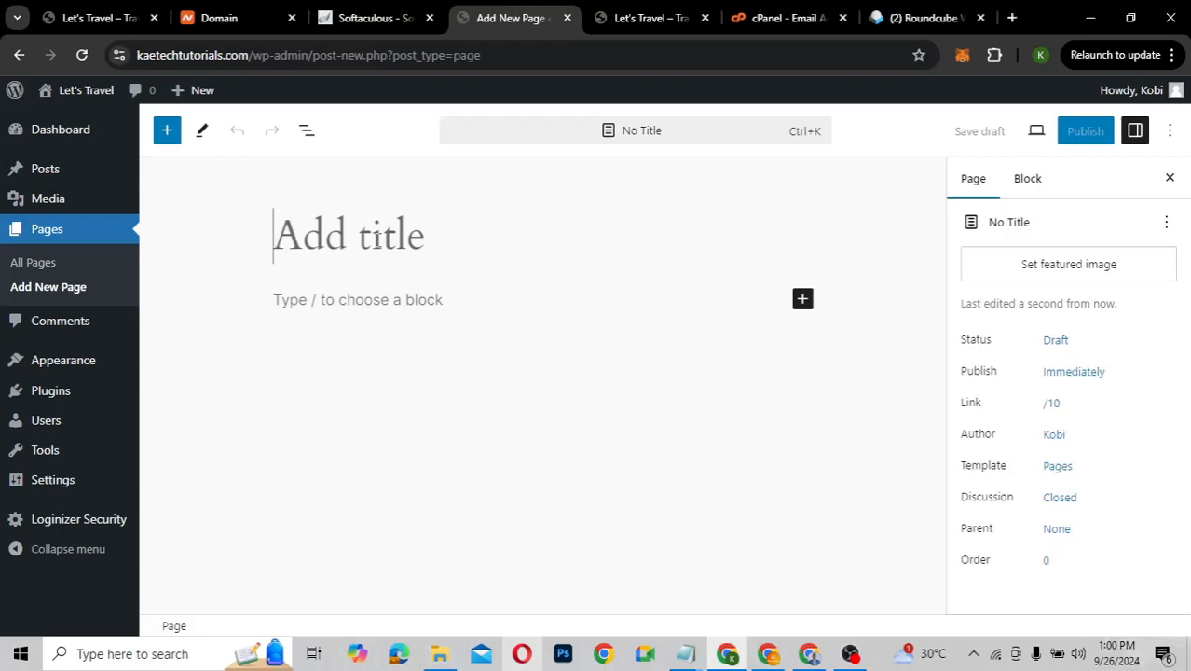
pyautogui.write('Home')
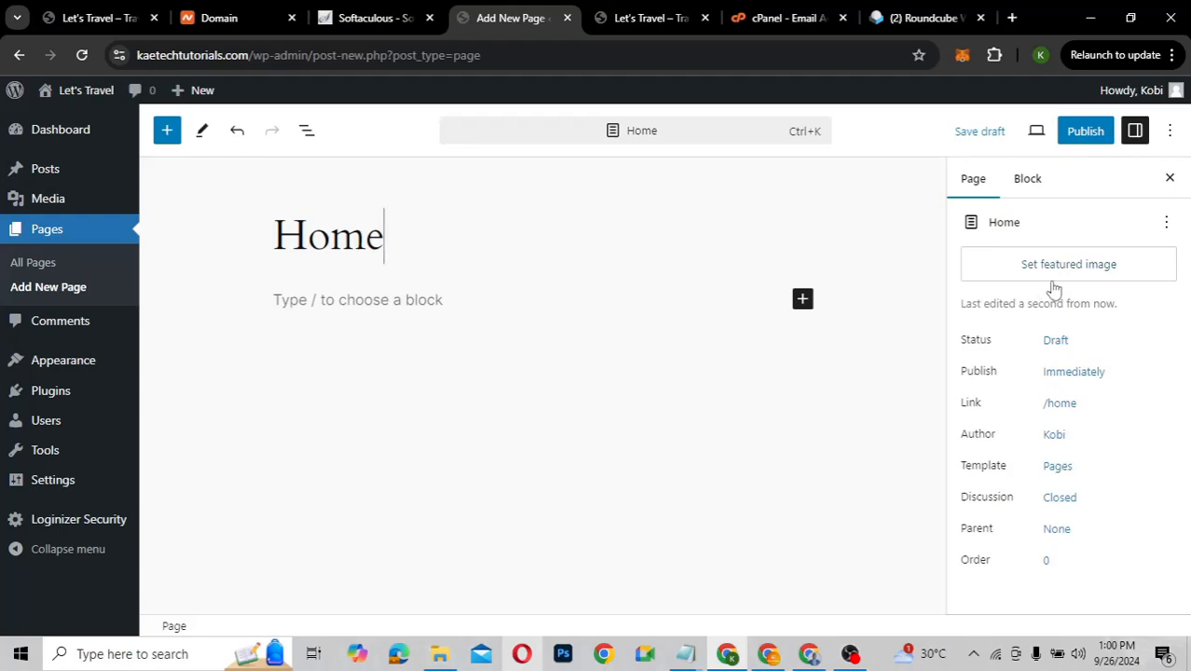
pyautogui.click(1084, 131)
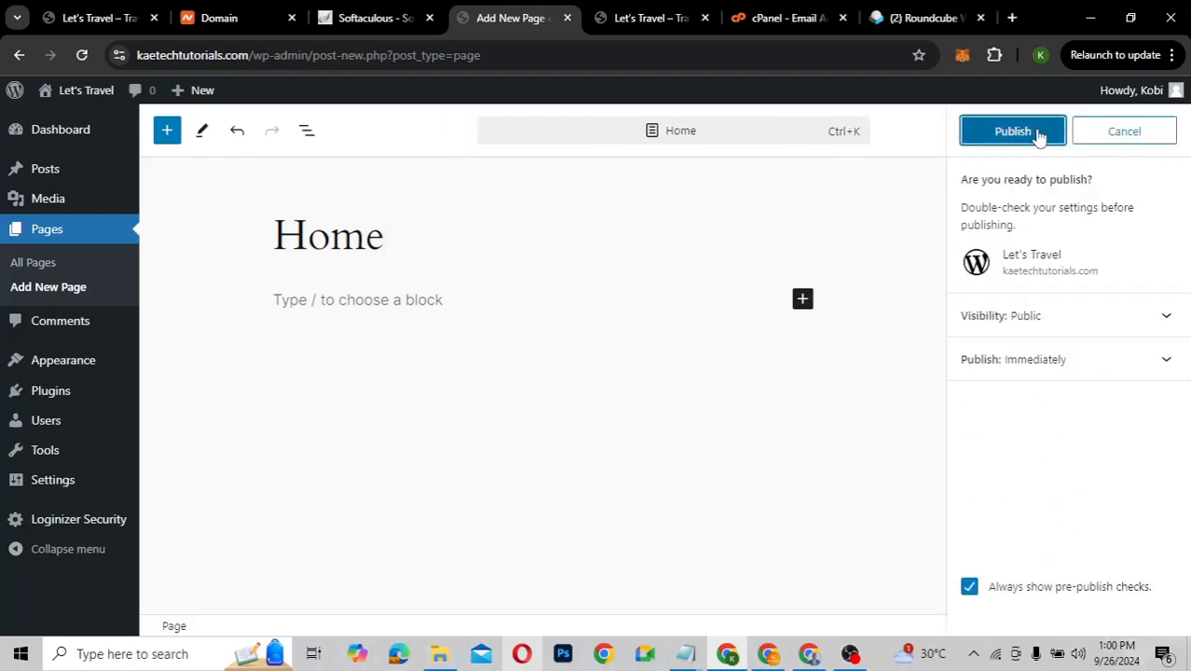
pyautogui.click(1046, 128)
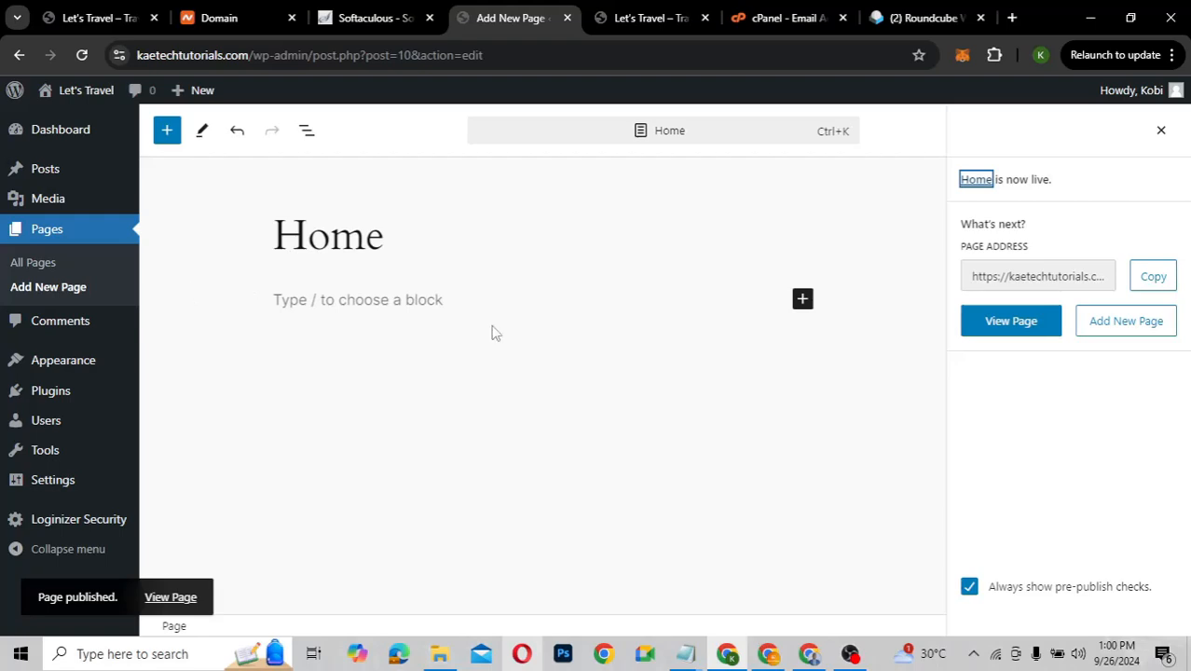
pyautogui.click(25, 261)
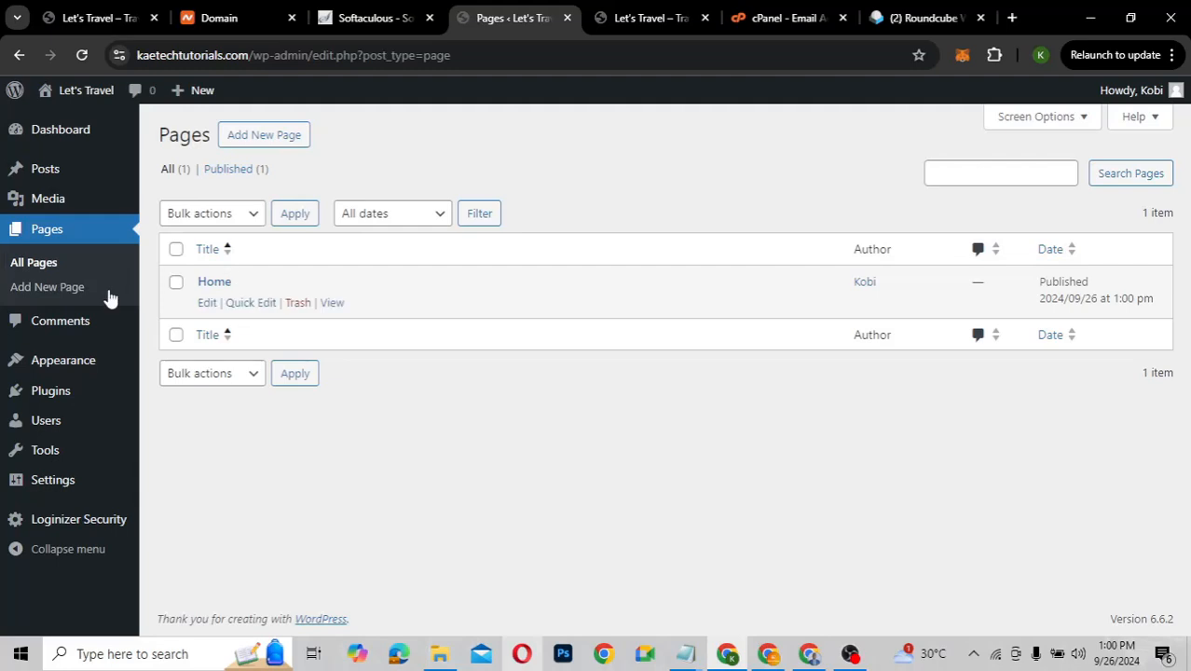
# Set 'Home' as the static homepage in Reading Settings, save, and go to Installed Plugins
pyautogui.moveTo(38, 486)
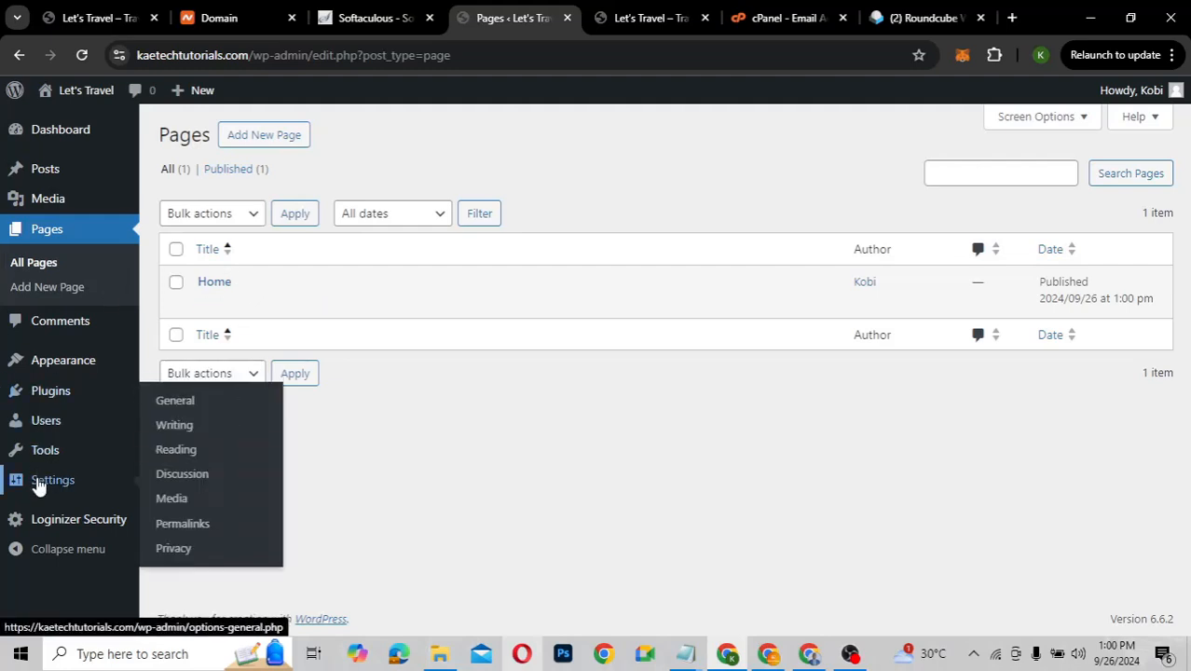
pyautogui.click(181, 455)
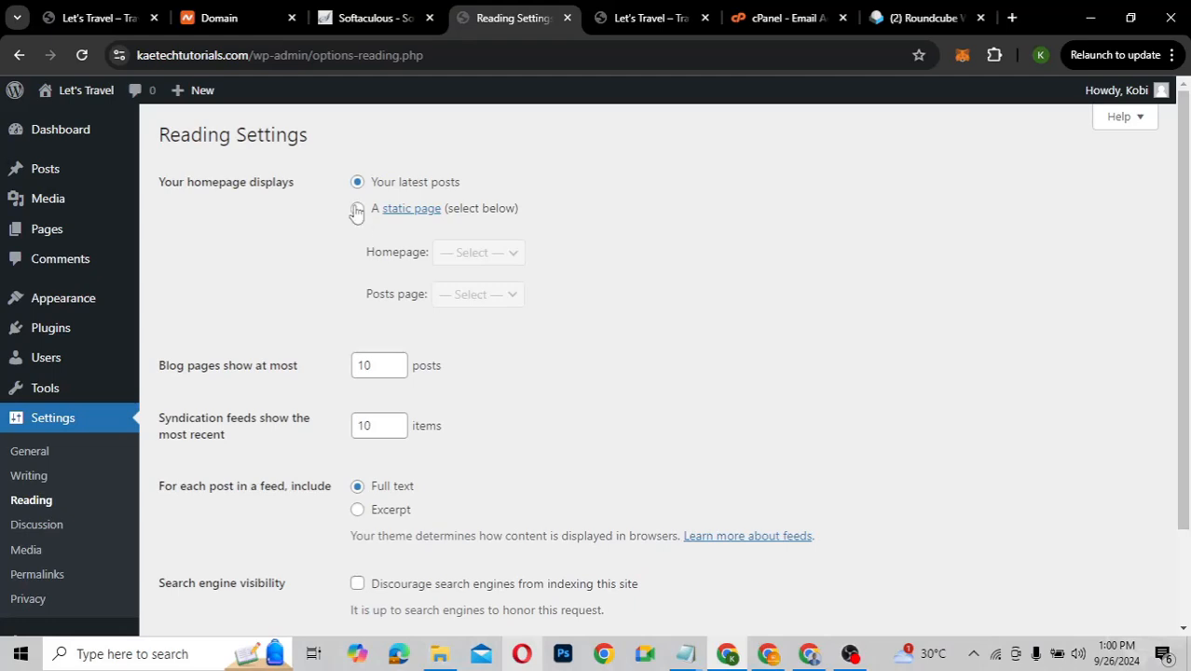
pyautogui.click(357, 209)
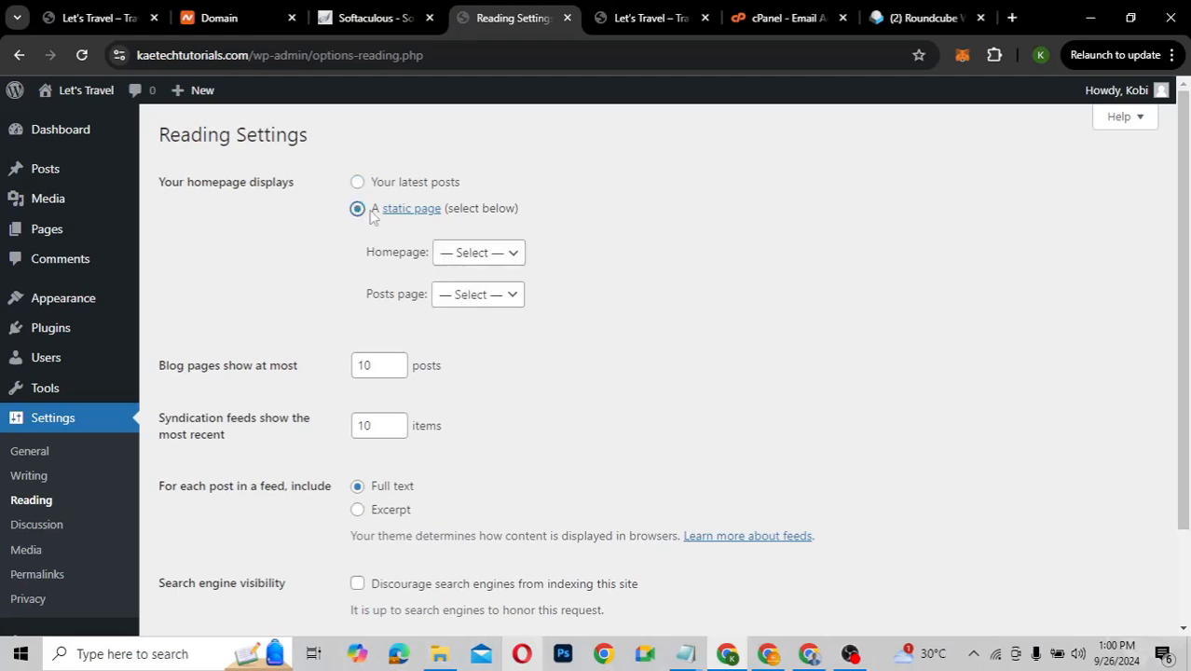
pyautogui.click(473, 254)
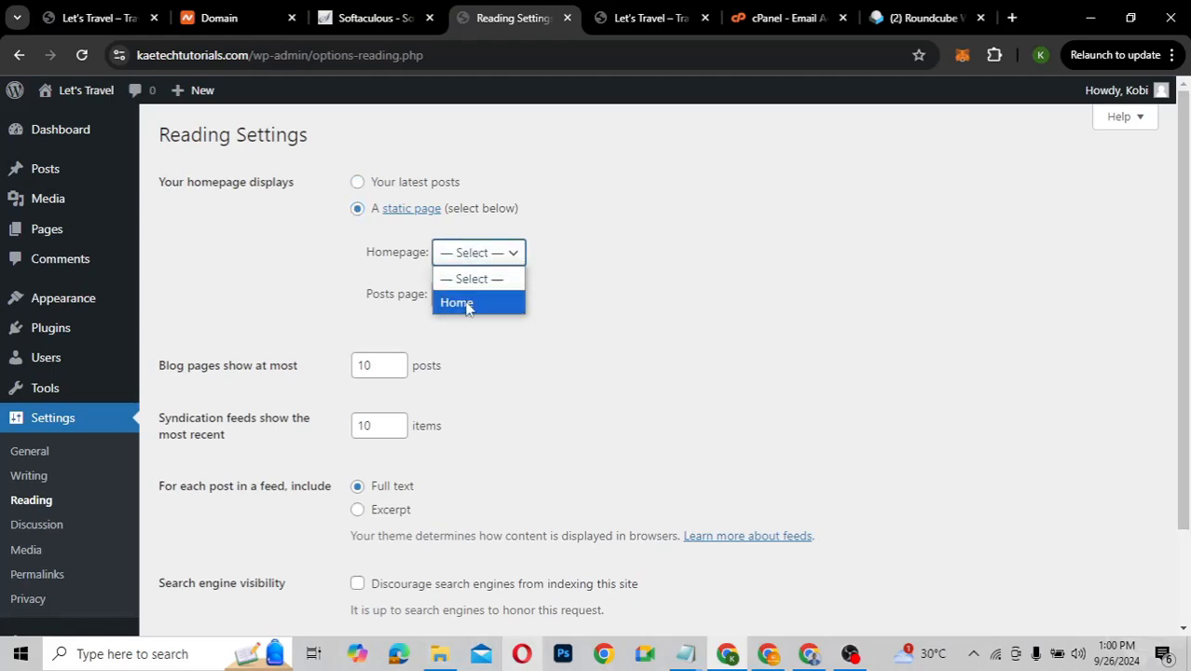
pyautogui.click(455, 302)
pyautogui.scroll(-2, 469, 359)
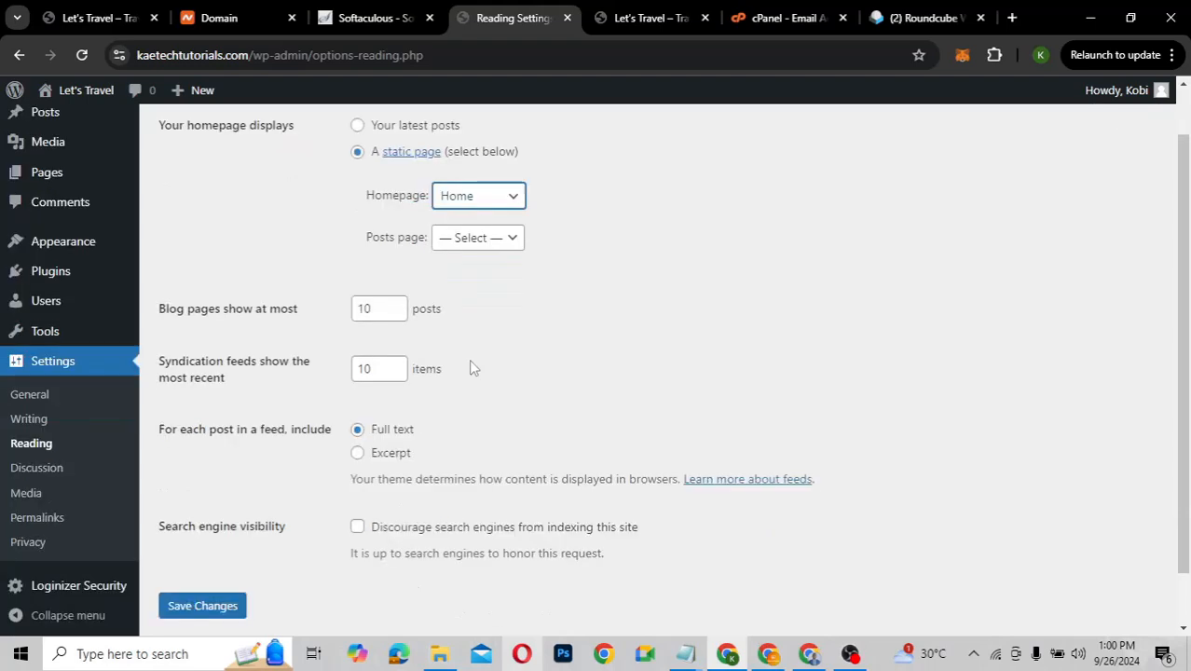
pyautogui.click(187, 546)
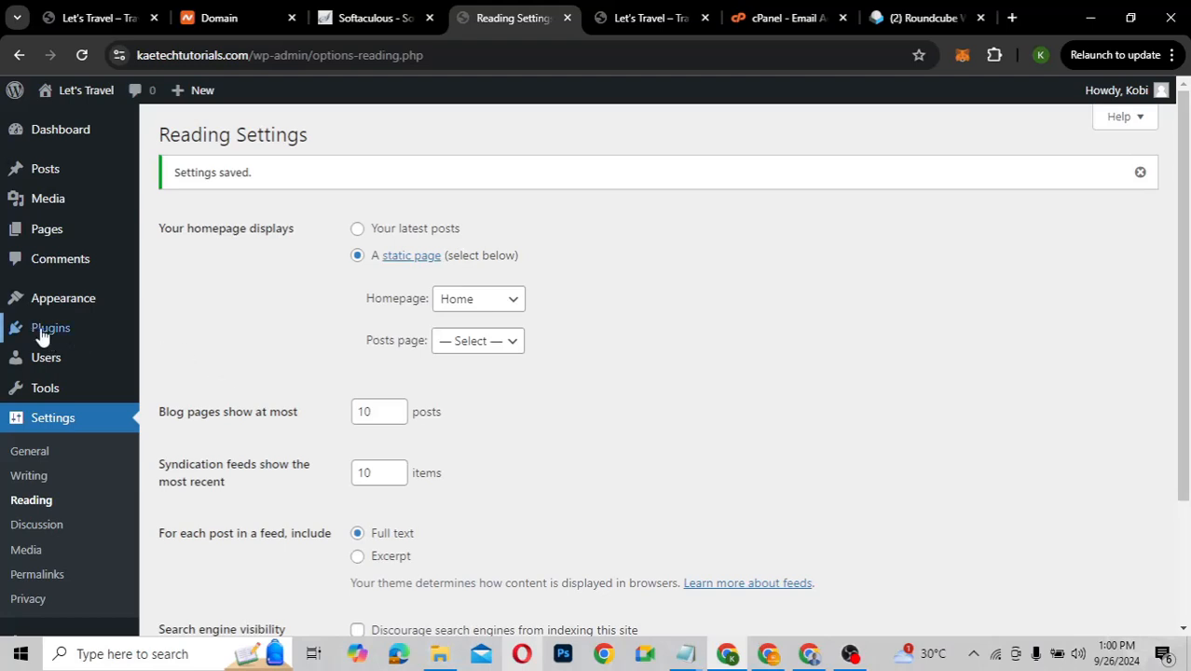
pyautogui.moveTo(41, 336)
pyautogui.click(207, 333)
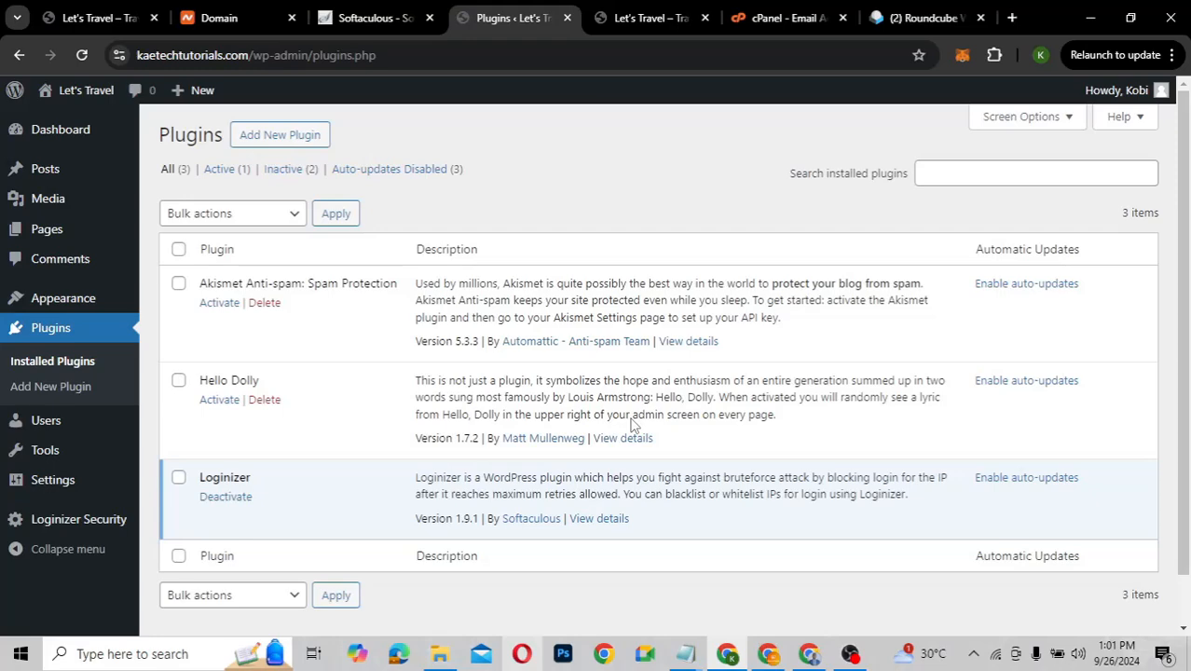
# Bulk-delete the Akismet Anti-spam and Hello Dolly plugins, leaving only Loginizer
pyautogui.scroll(-1, 634, 424)
pyautogui.scroll(1, 636, 421)
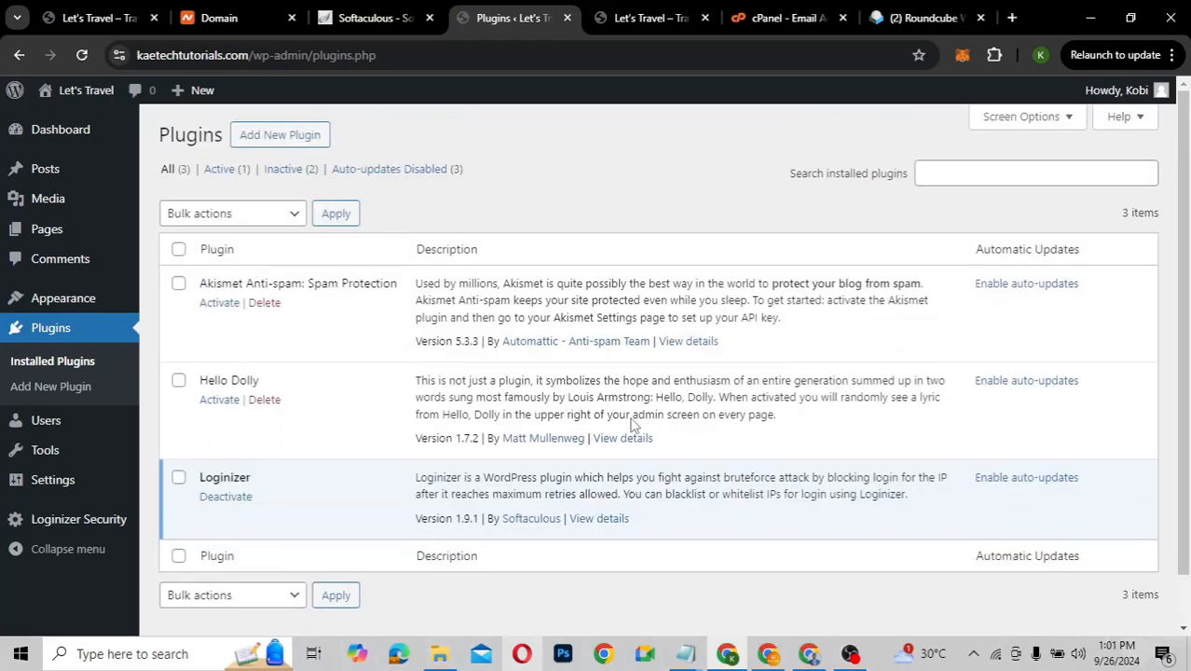
pyautogui.click(178, 283)
pyautogui.click(178, 383)
pyautogui.click(266, 214)
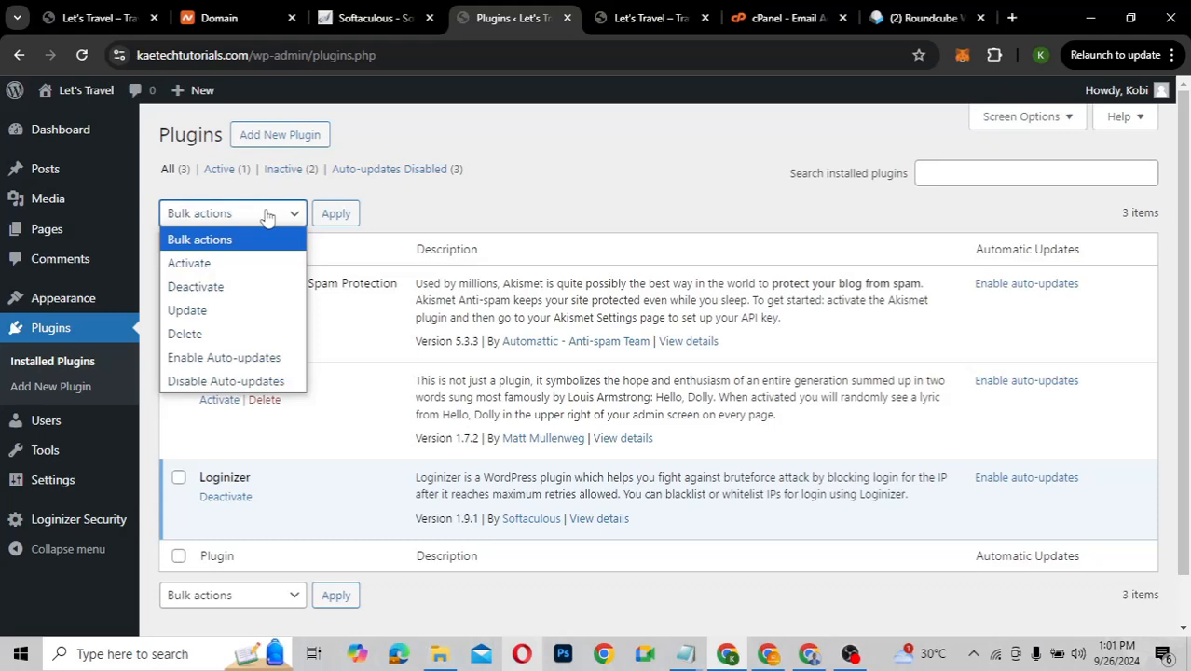
pyautogui.click(211, 333)
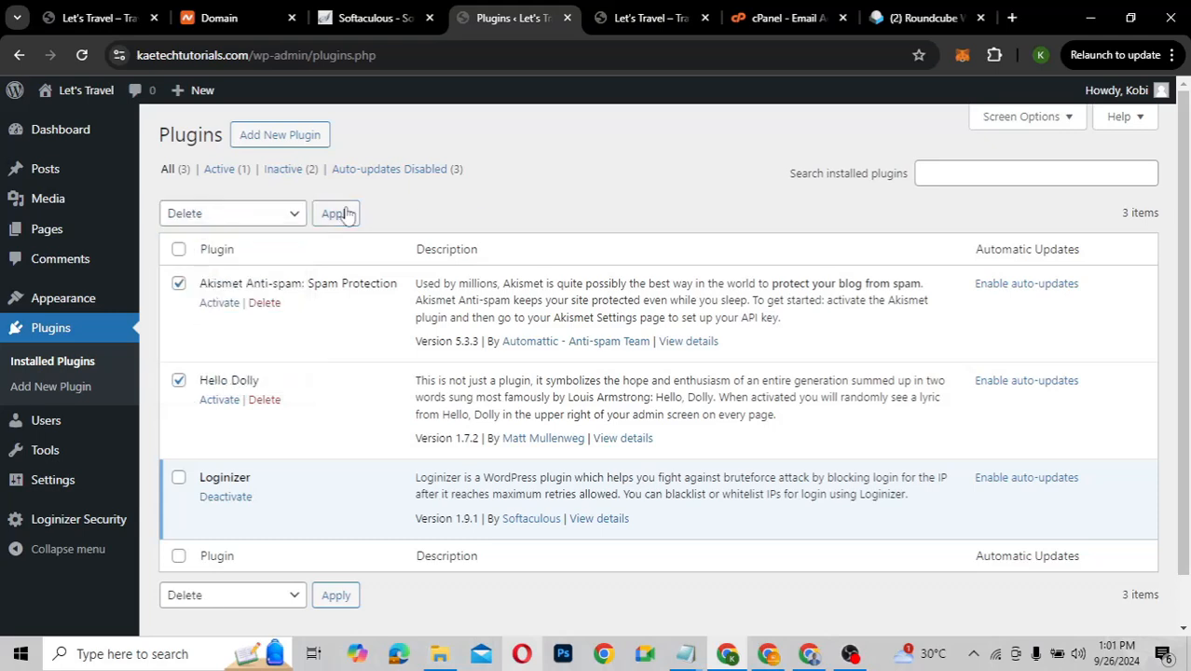
pyautogui.click(338, 215)
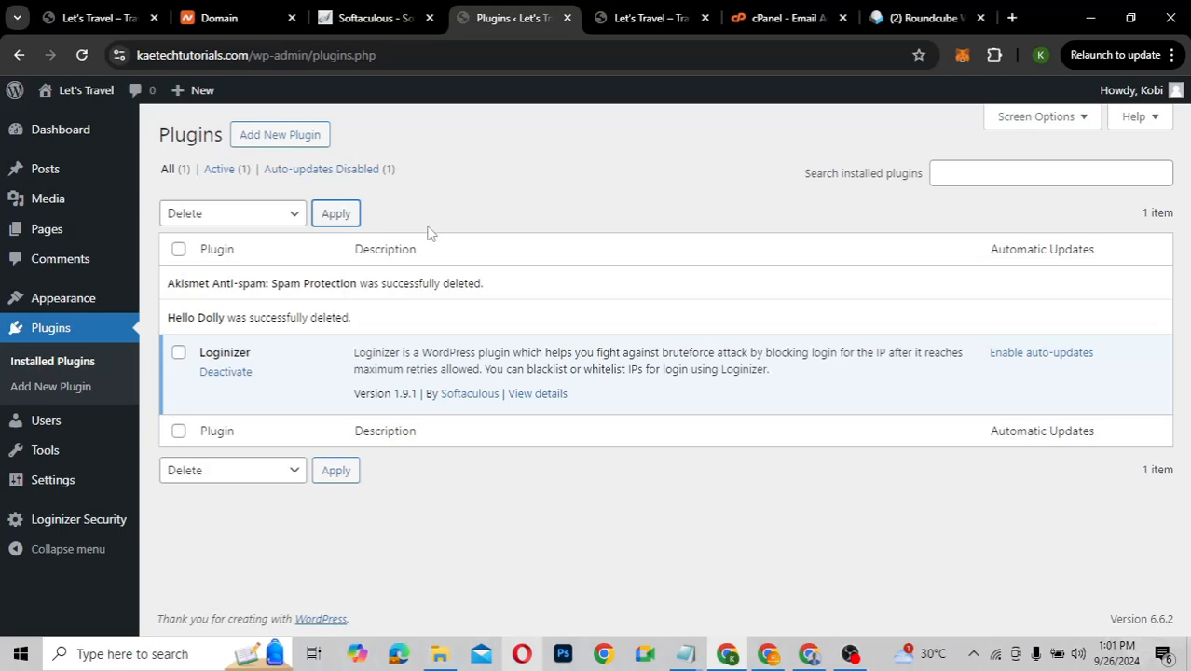
# Search the plugin directory for 'wp travel' and install WP Travel Engine
pyautogui.click(282, 137)
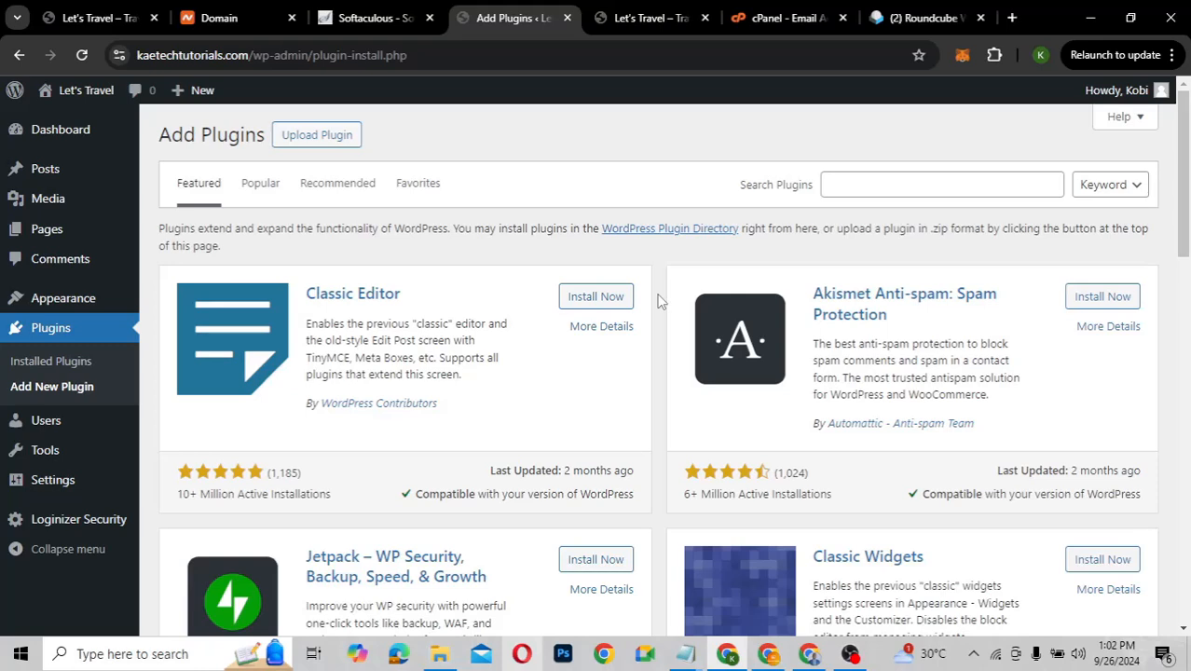
pyautogui.click(870, 186)
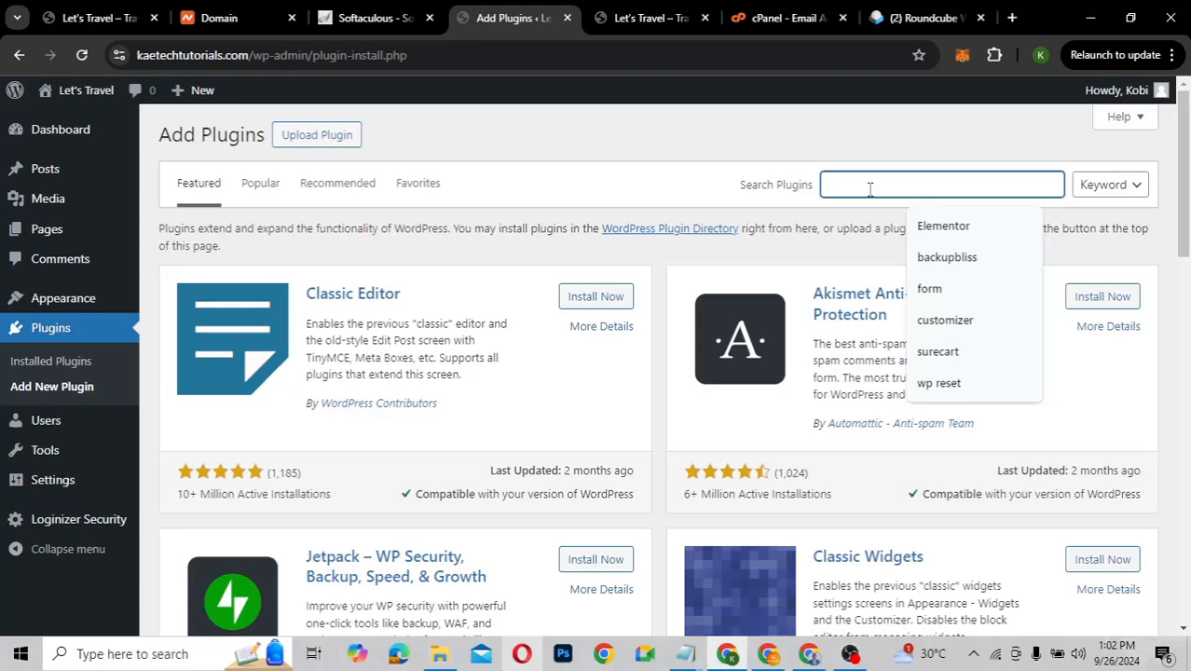
pyautogui.write('wp travel')
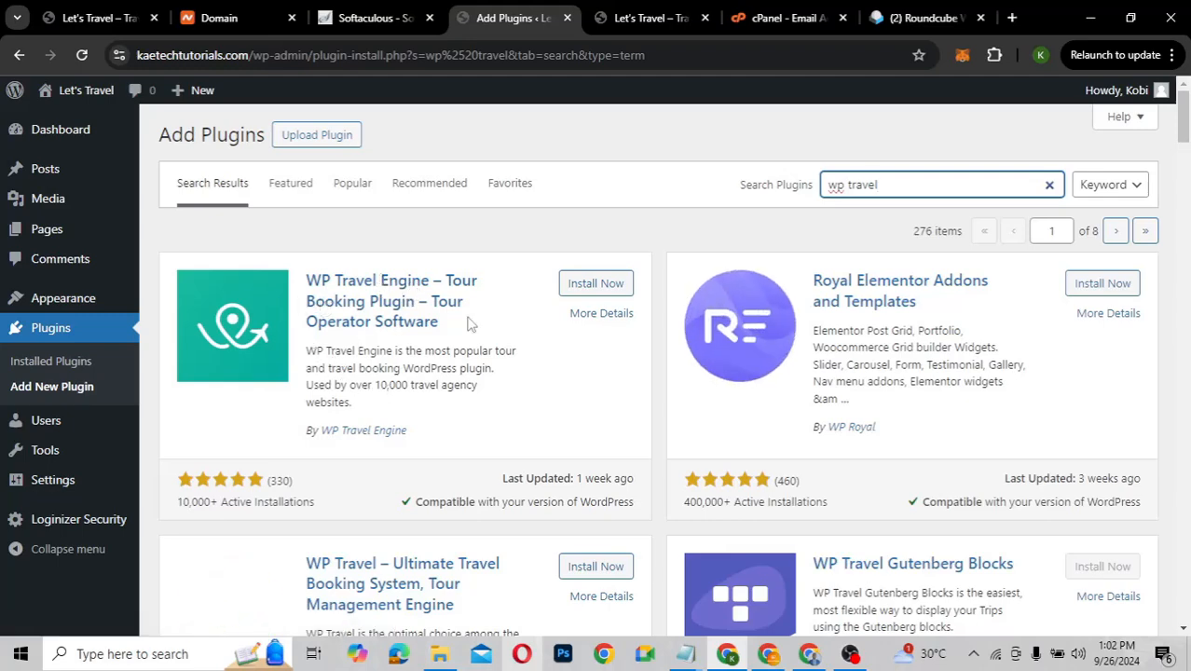
pyautogui.scroll(-2, 439, 418)
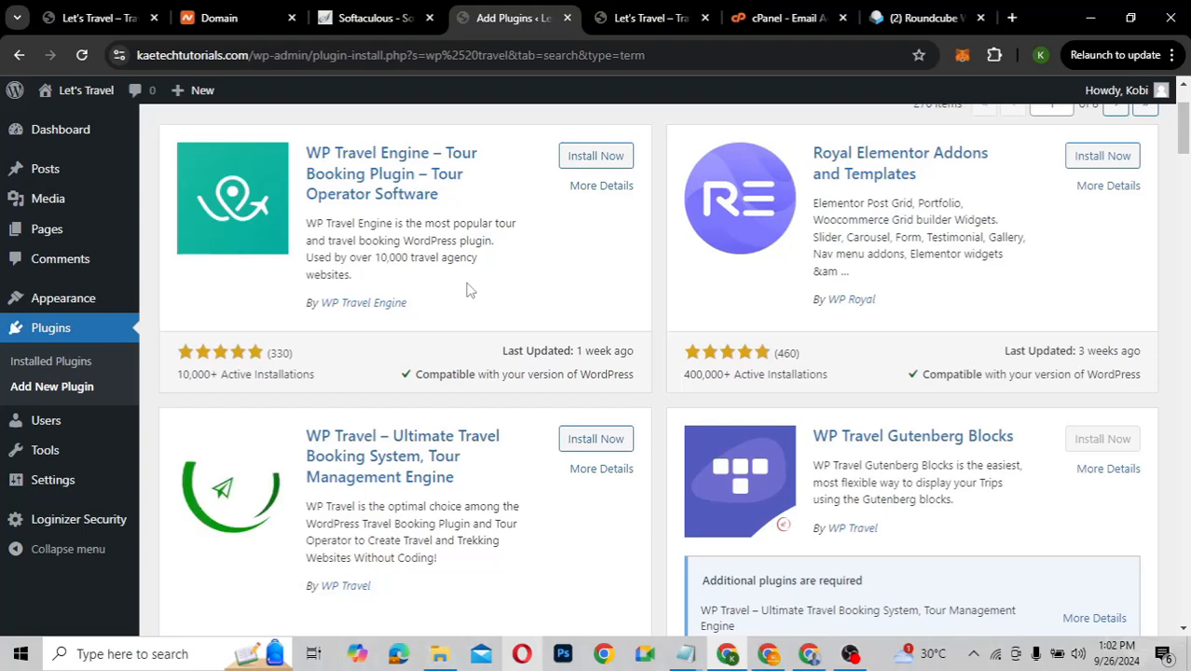
pyautogui.scroll(1, 469, 290)
pyautogui.scroll(1, 469, 290)
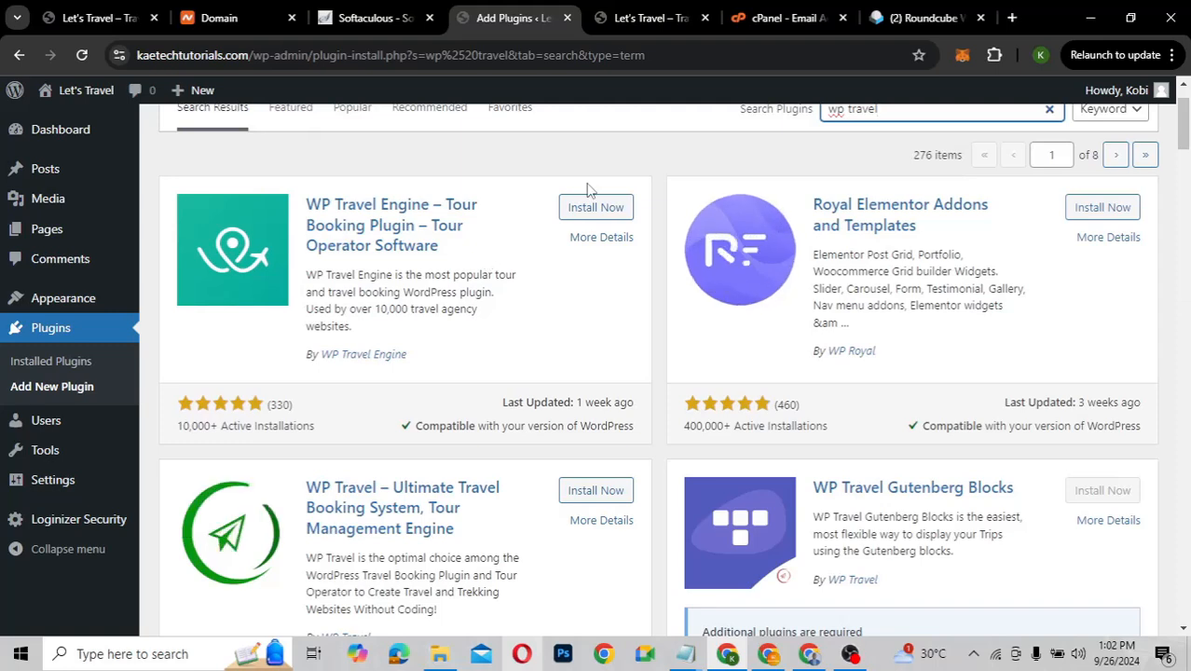
pyautogui.click(589, 210)
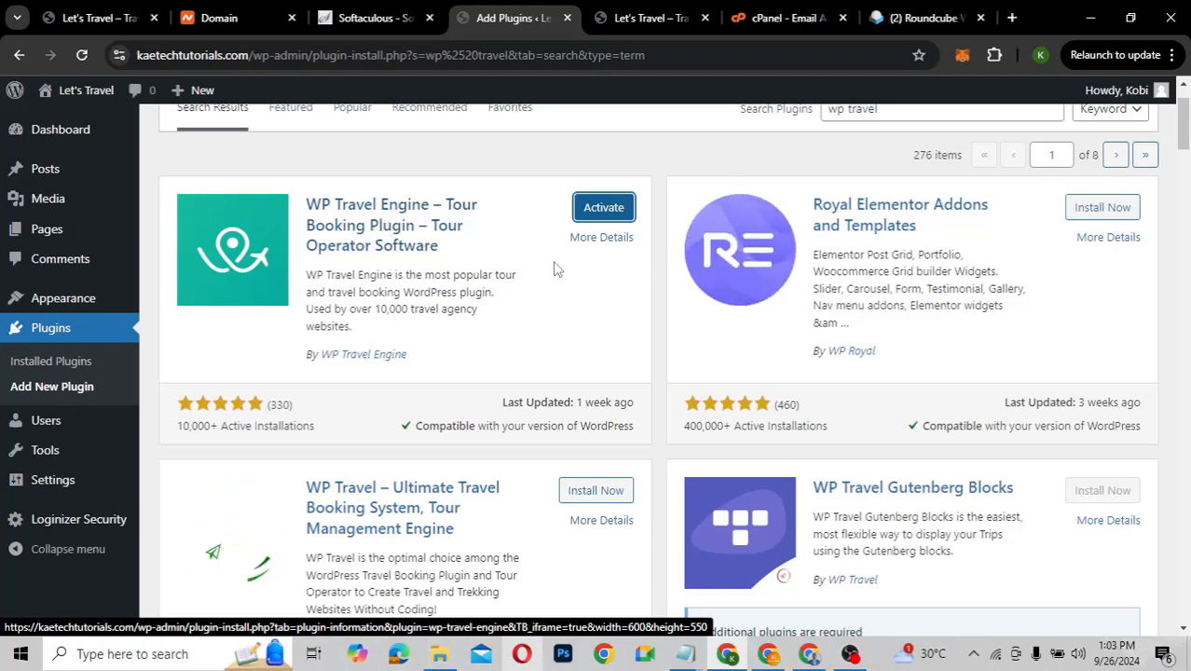
# Refine the search to 'wp travel engine' and activate WP Travel Engine
pyautogui.scroll(1, 555, 269)
pyautogui.click(928, 157)
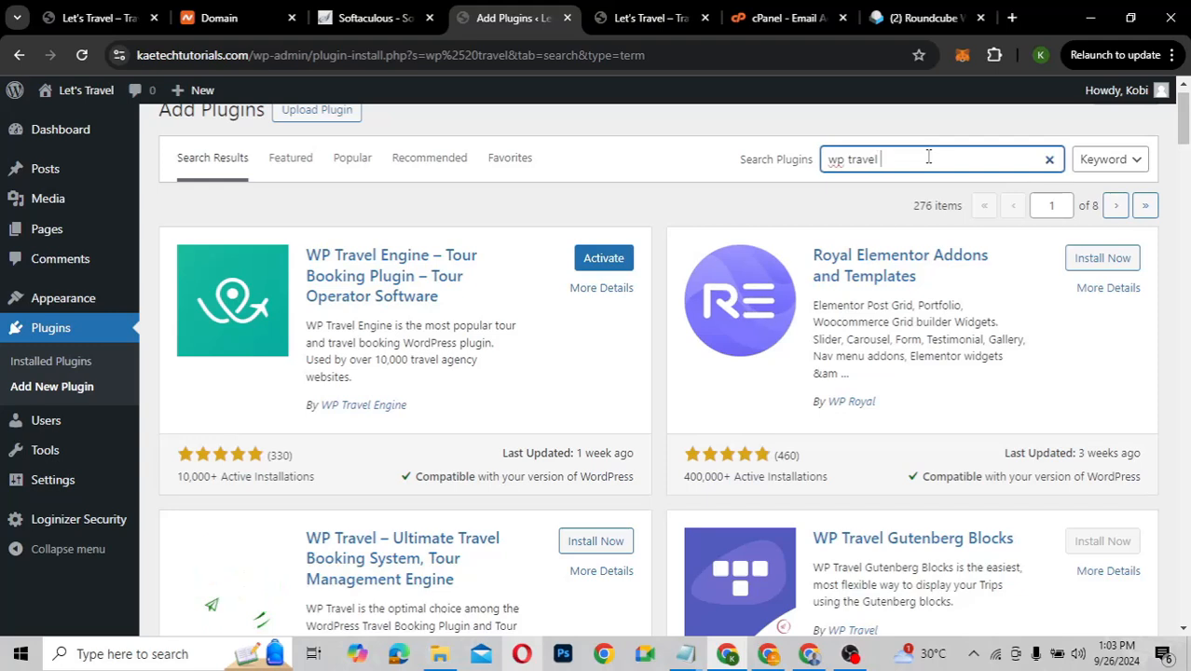
pyautogui.write('engine')
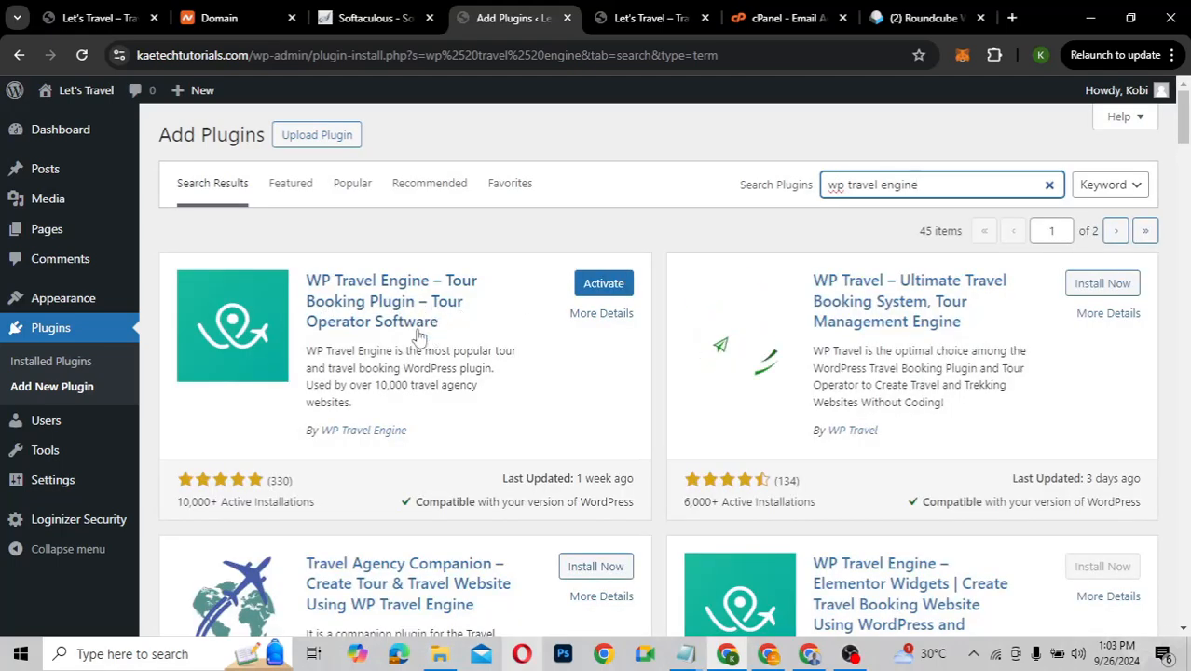
pyautogui.click(616, 284)
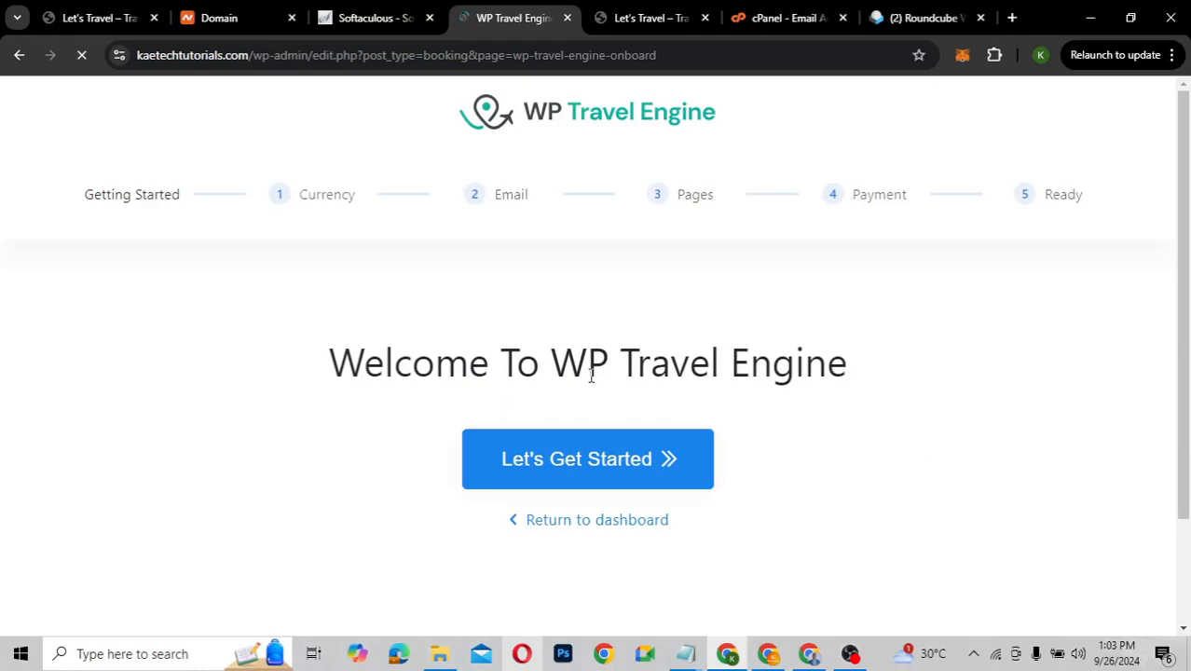
# Launch the setup wizard, keep USD with Currency Symbol display, and enter a thousands separator
pyautogui.click(587, 471)
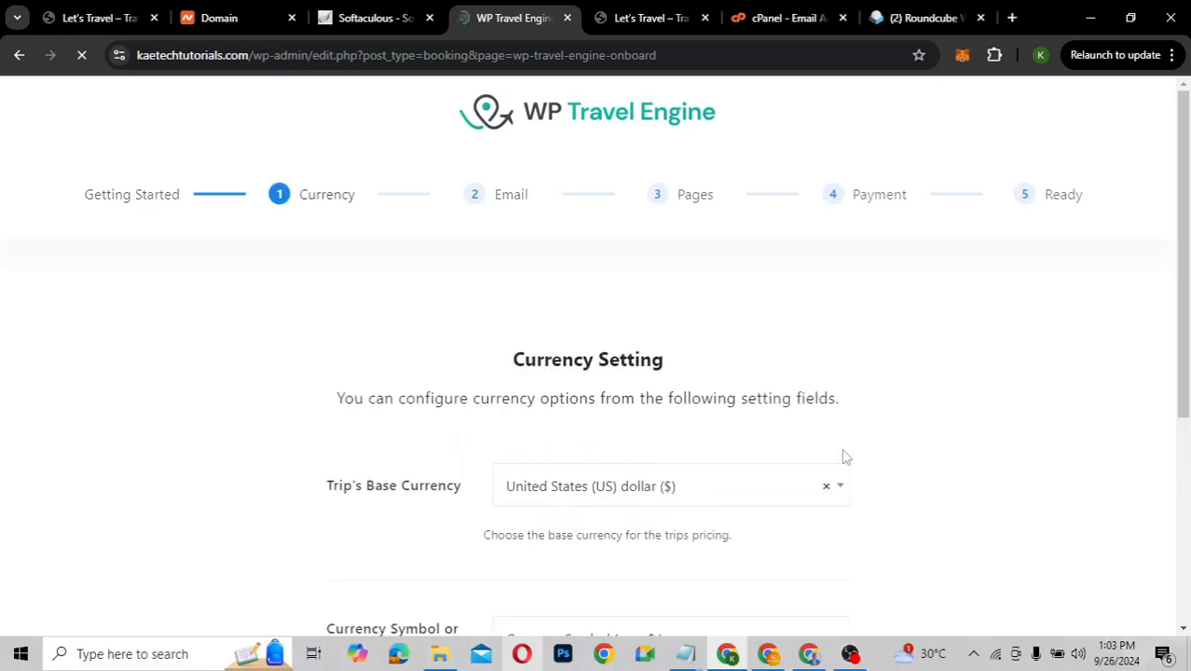
pyautogui.scroll(-2, 851, 426)
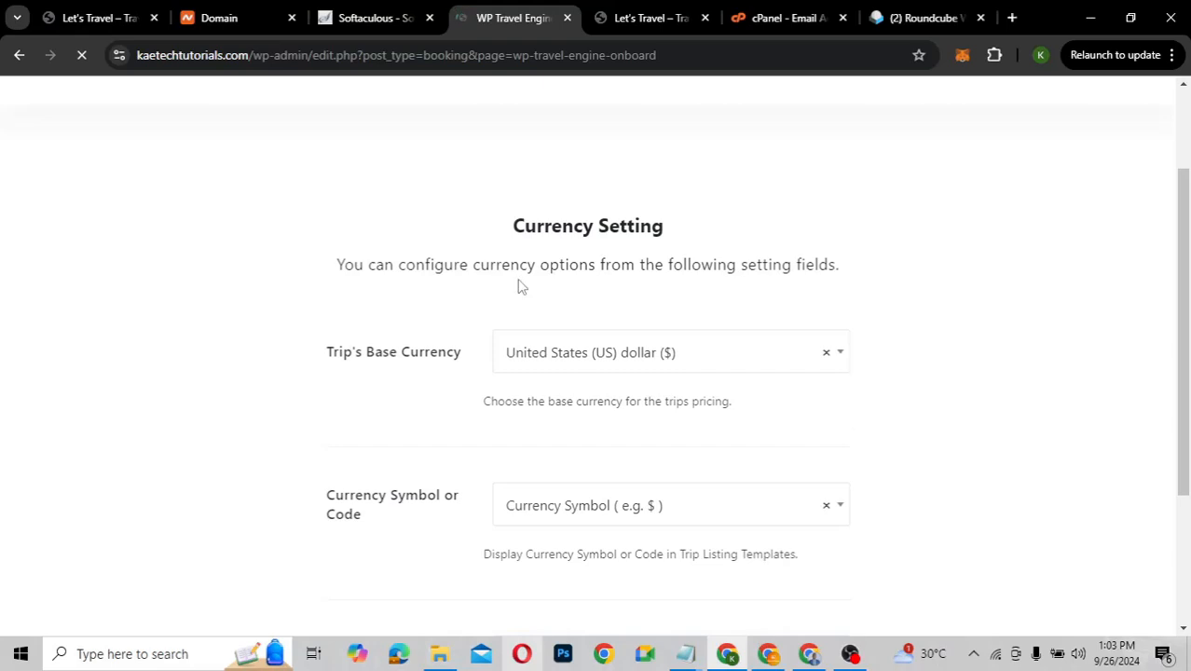
pyautogui.click(743, 359)
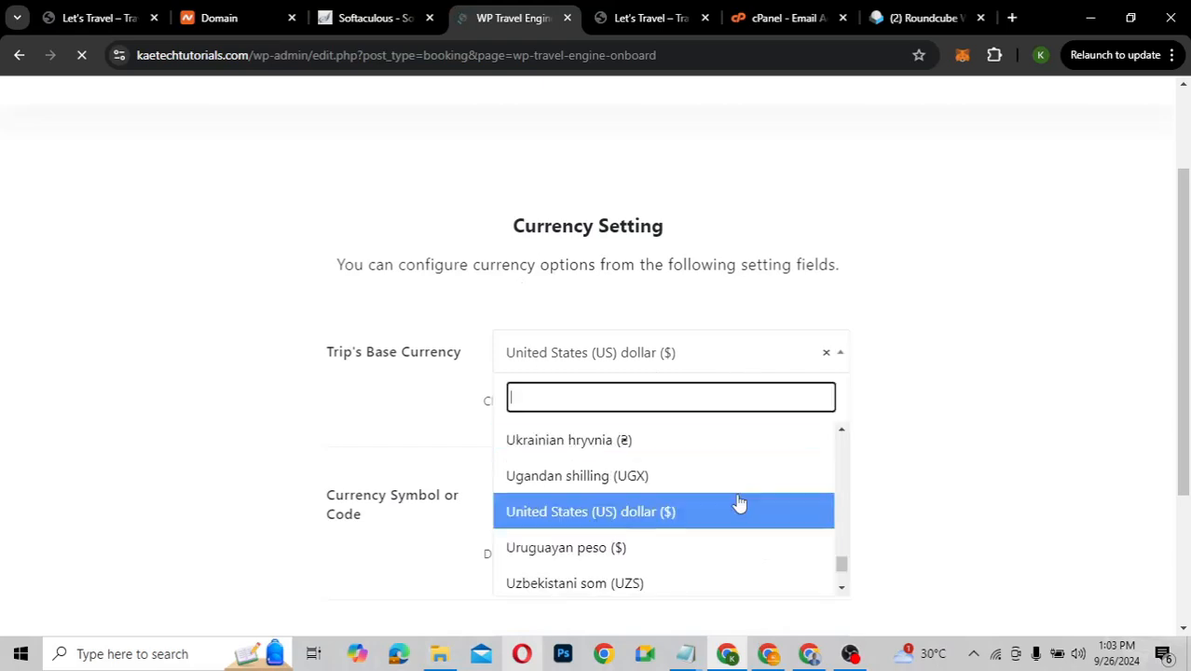
pyautogui.click(914, 463)
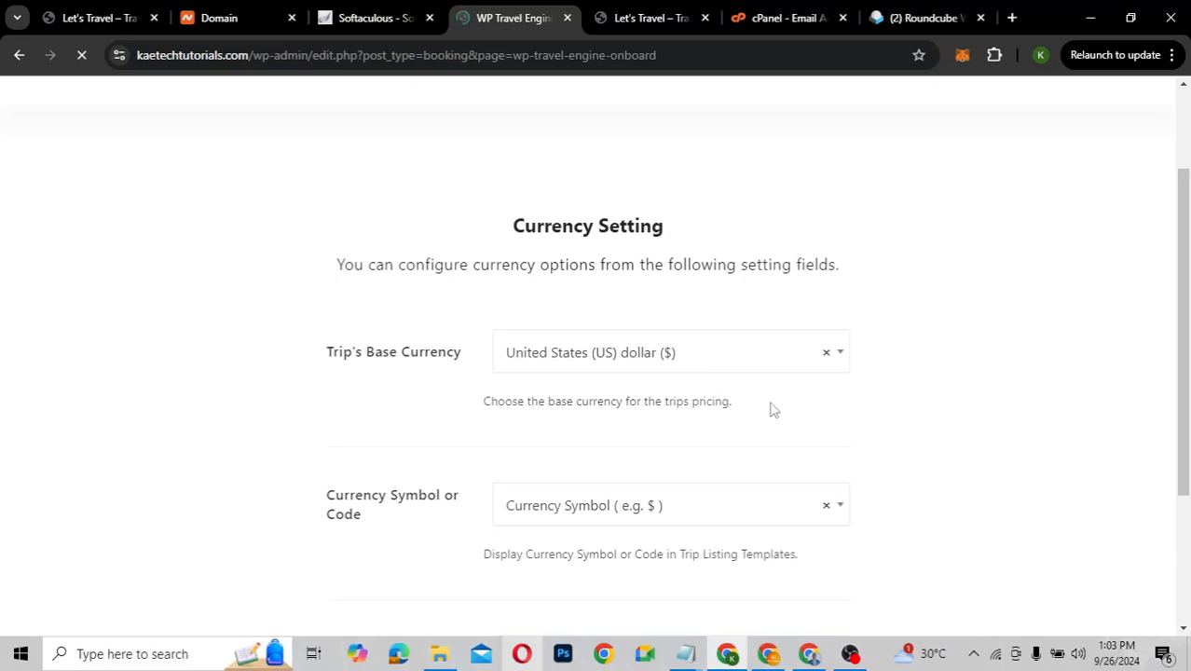
pyautogui.scroll(-1, 772, 410)
pyautogui.scroll(-1, 772, 411)
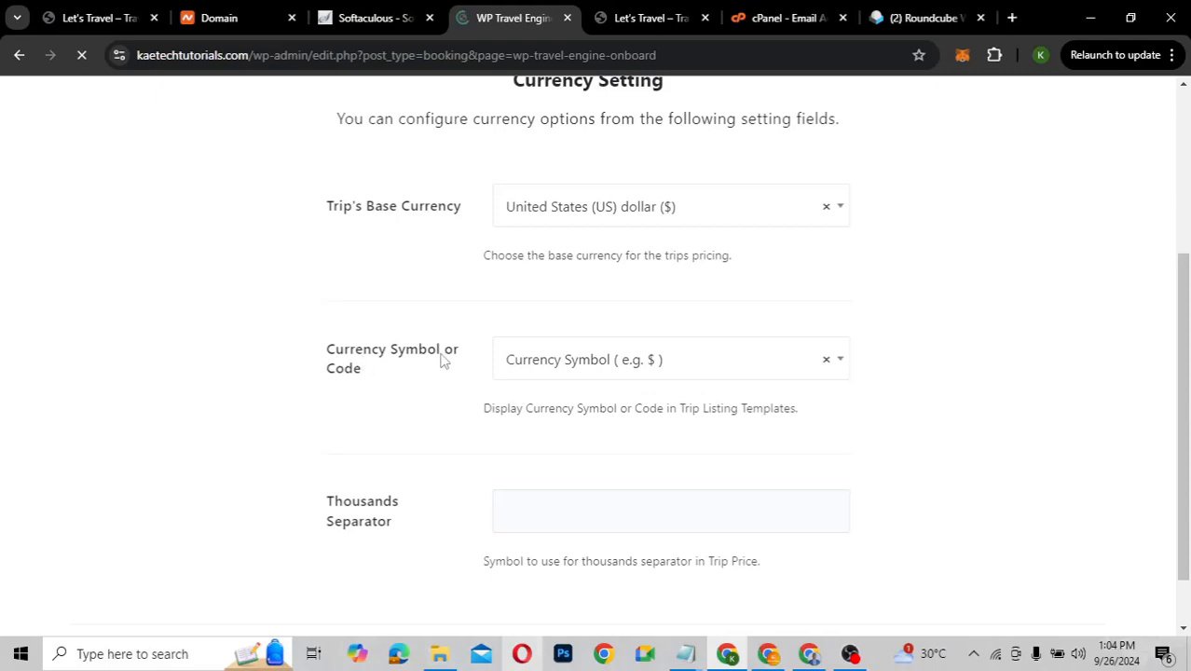
pyautogui.click(598, 374)
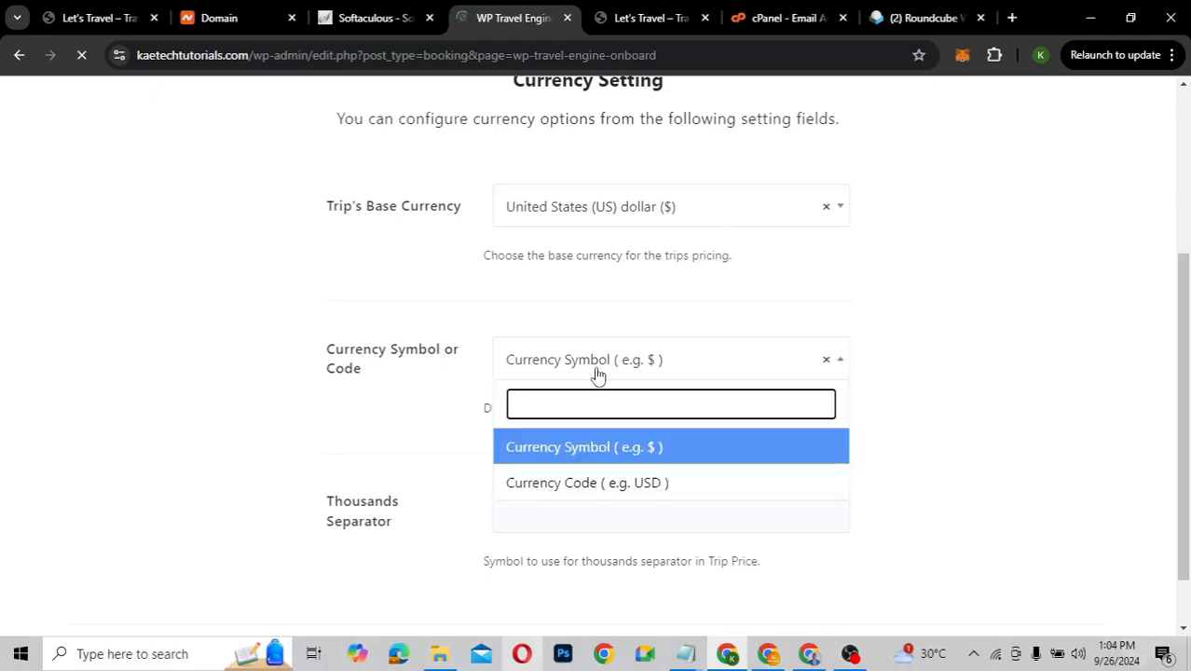
pyautogui.click(956, 389)
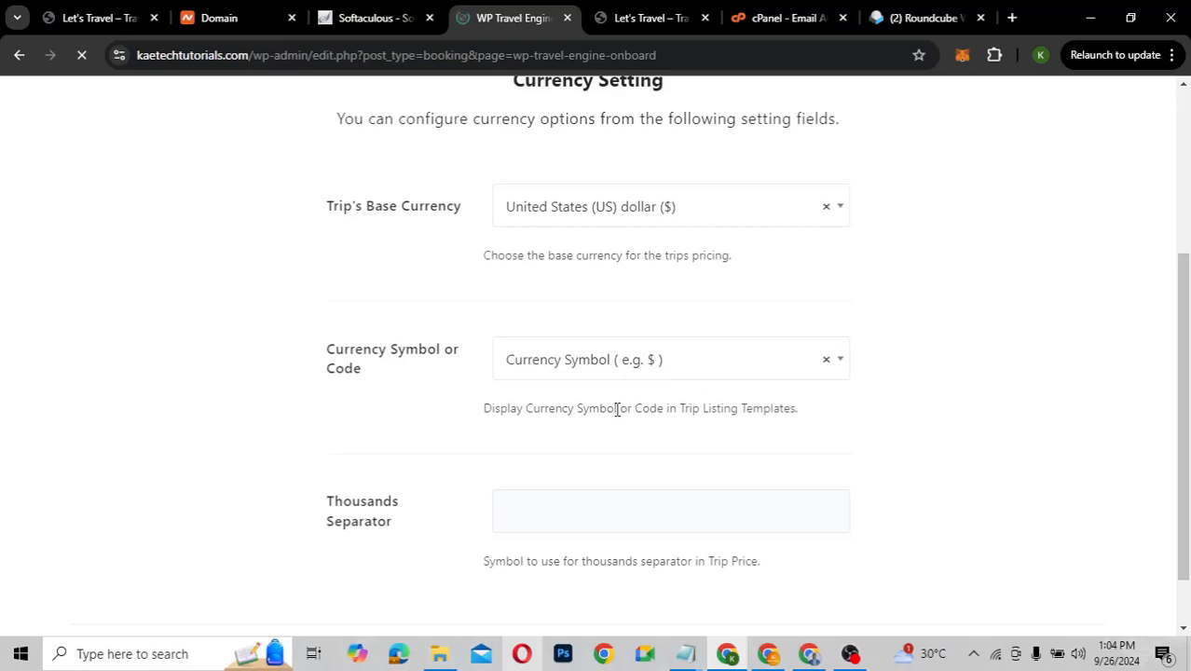
pyautogui.scroll(-2, 617, 409)
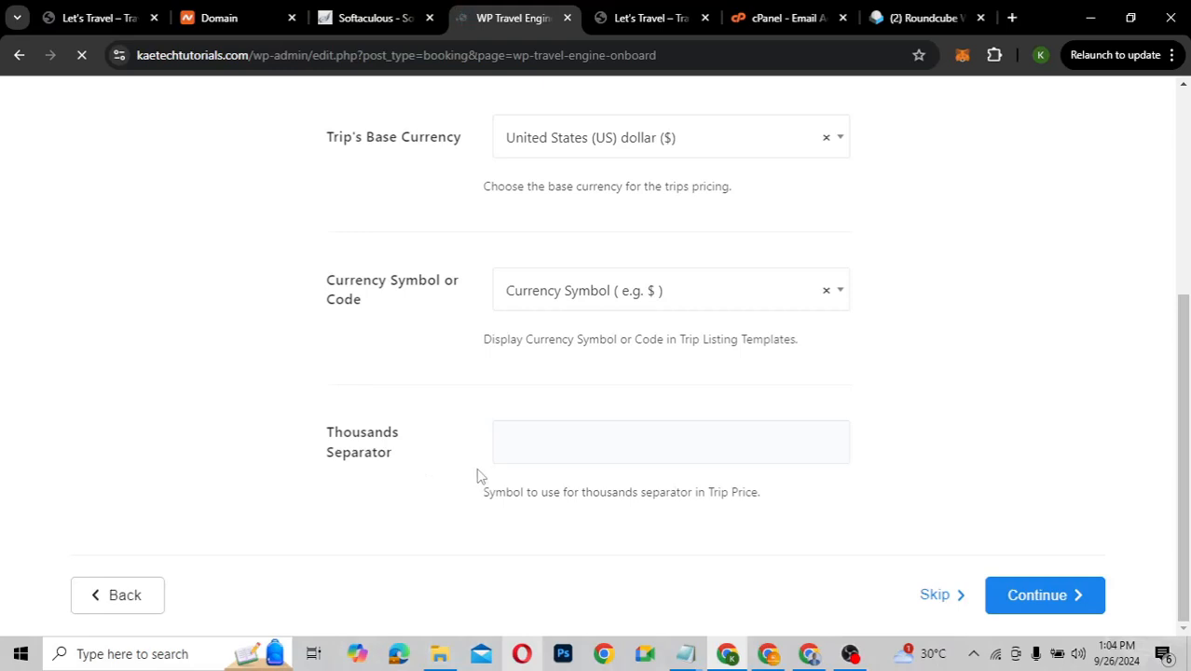
pyautogui.click(519, 440)
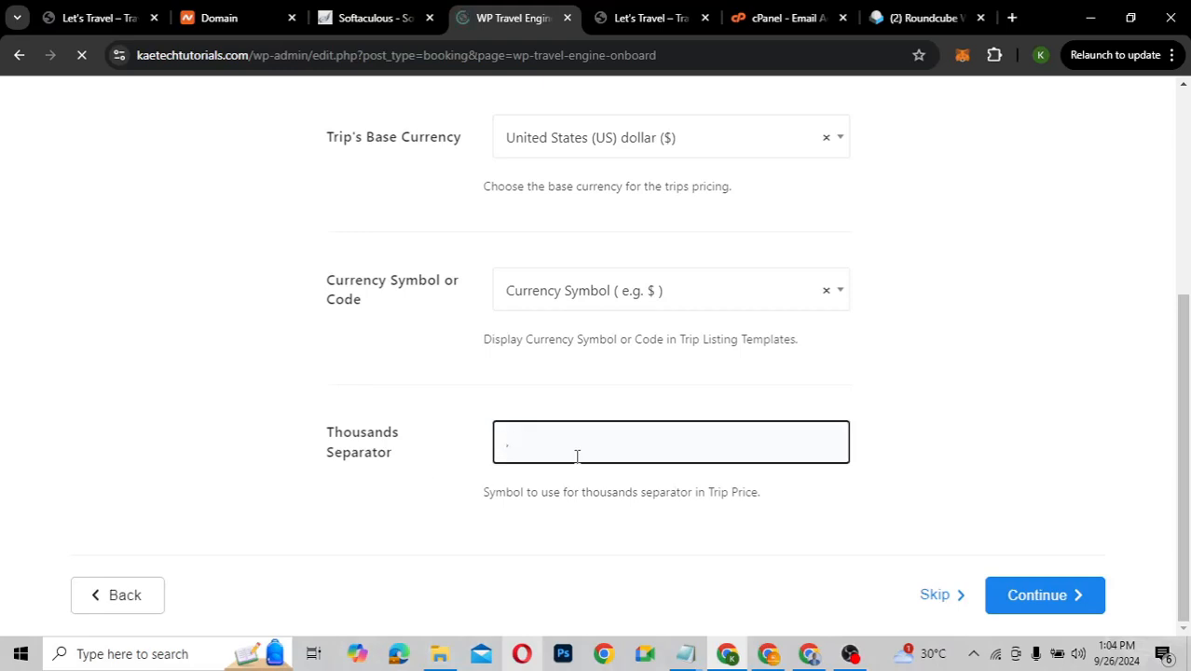
pyautogui.click(883, 481)
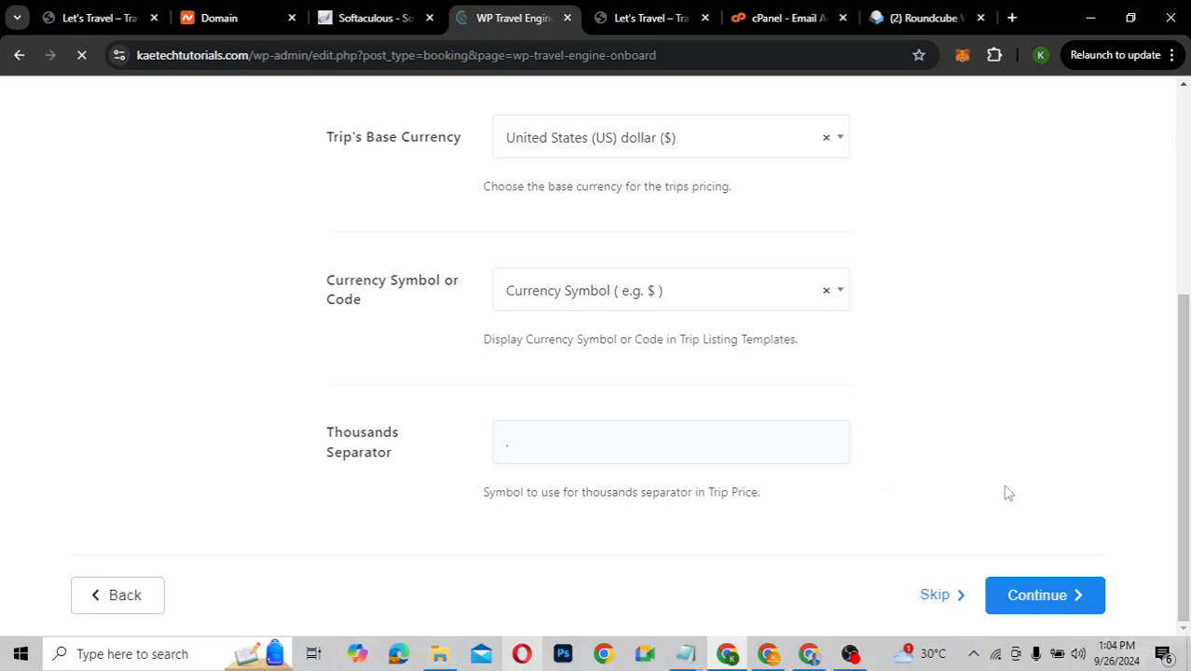
# Continue to the Email step and review its notification settings
pyautogui.click(1031, 601)
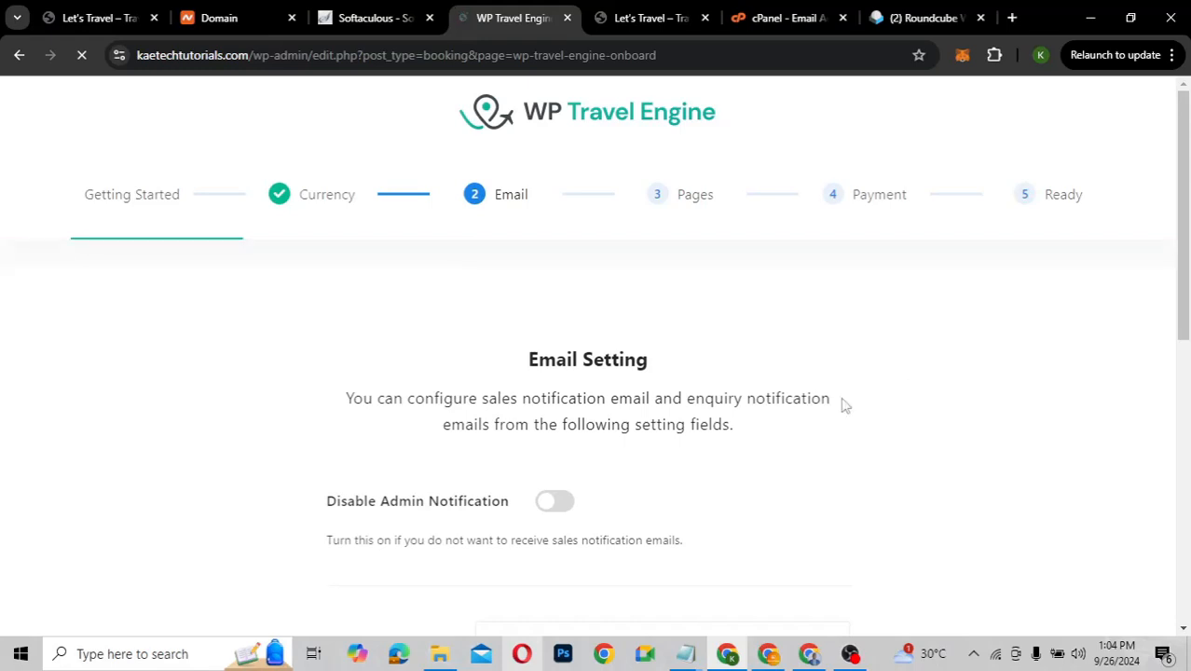
pyautogui.scroll(-2, 836, 410)
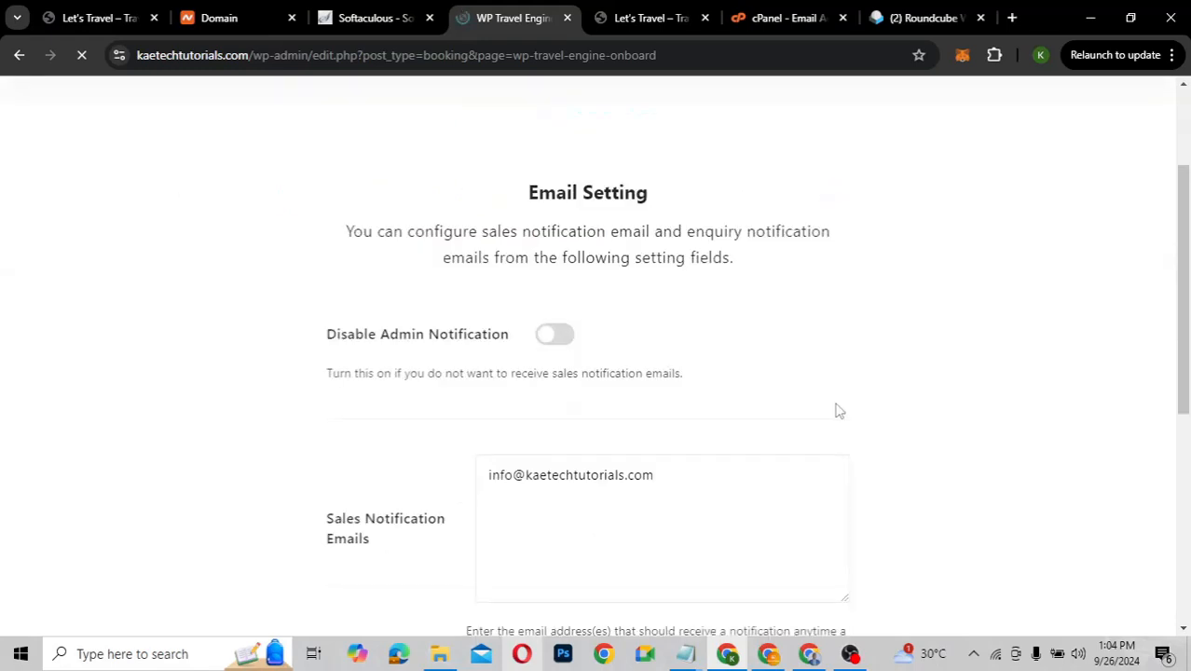
pyautogui.scroll(-2, 836, 410)
pyautogui.scroll(1, 836, 410)
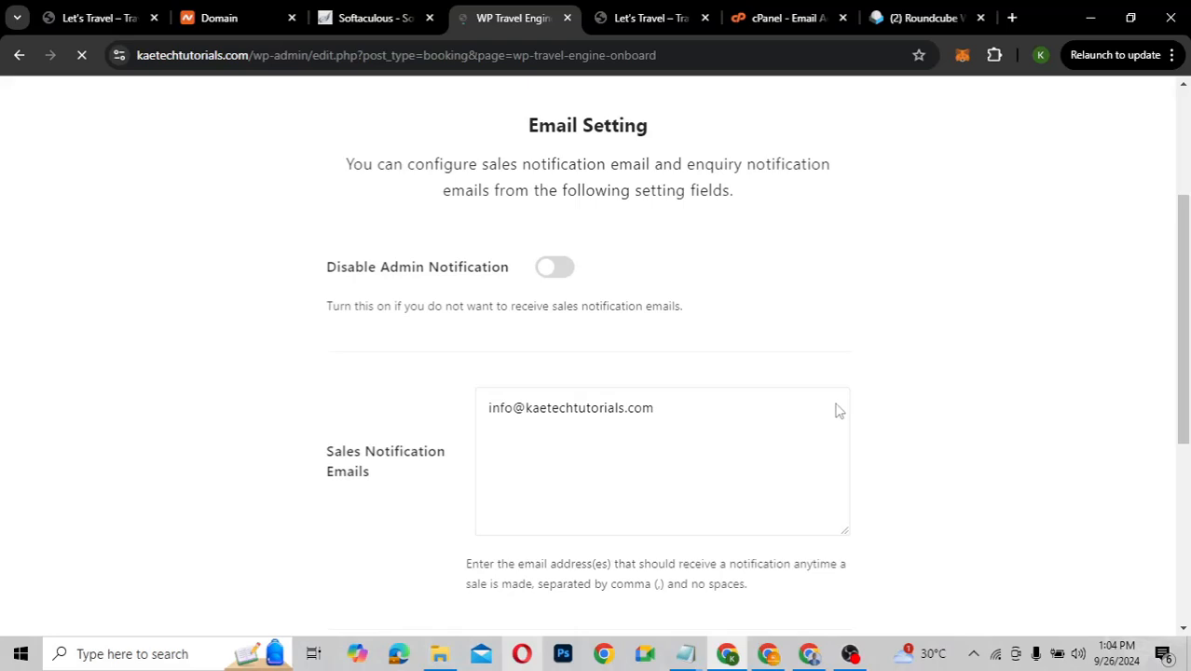
pyautogui.scroll(1, 836, 410)
pyautogui.scroll(-4, 837, 410)
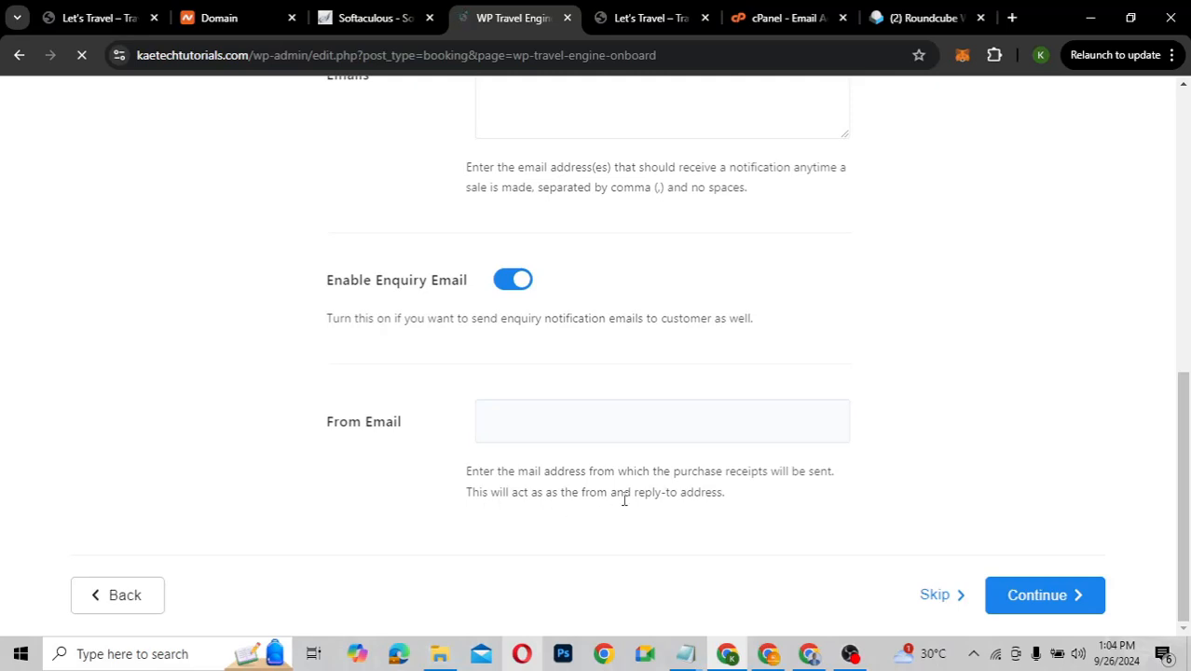
pyautogui.scroll(2, 809, 340)
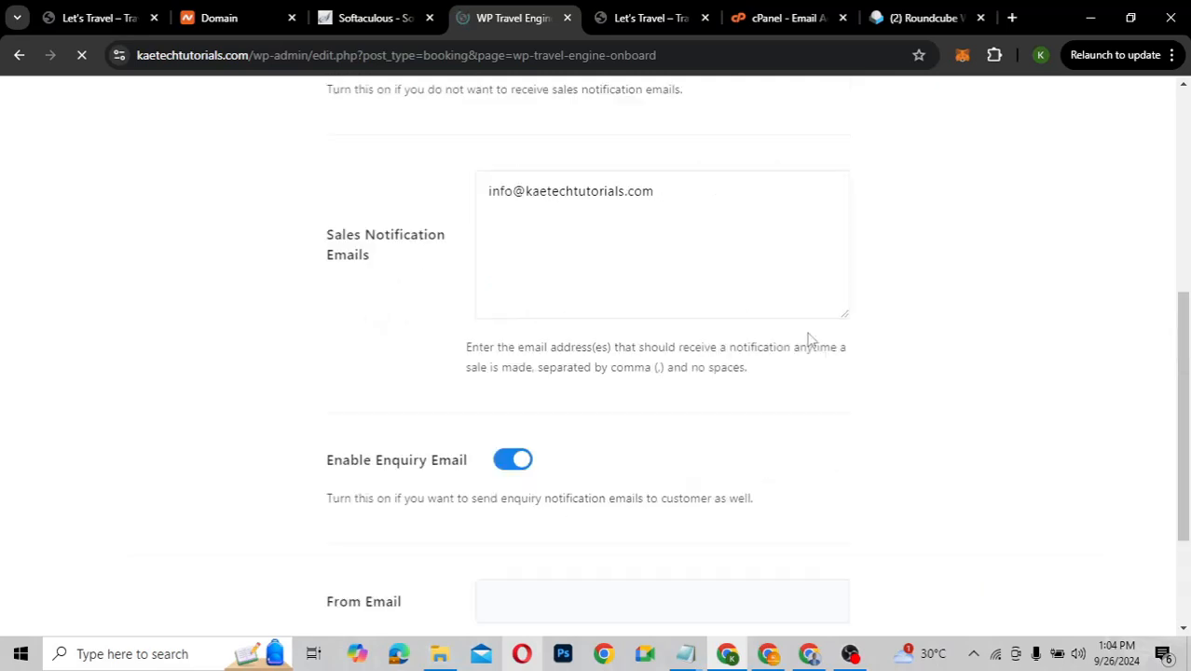
# Copy the sales notification address into the empty From Email field
pyautogui.click(679, 191)
pyautogui.hotkey('ctrl', 'a')
pyautogui.hotkey('ctrl', 'c')
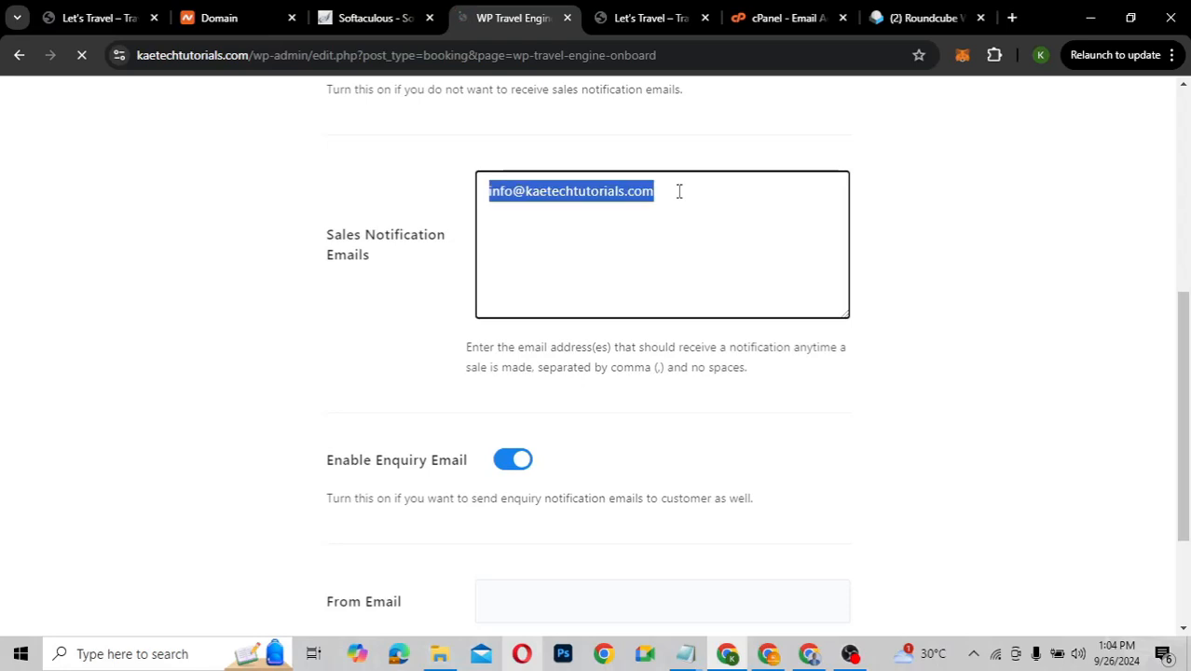
pyautogui.scroll(-2, 679, 191)
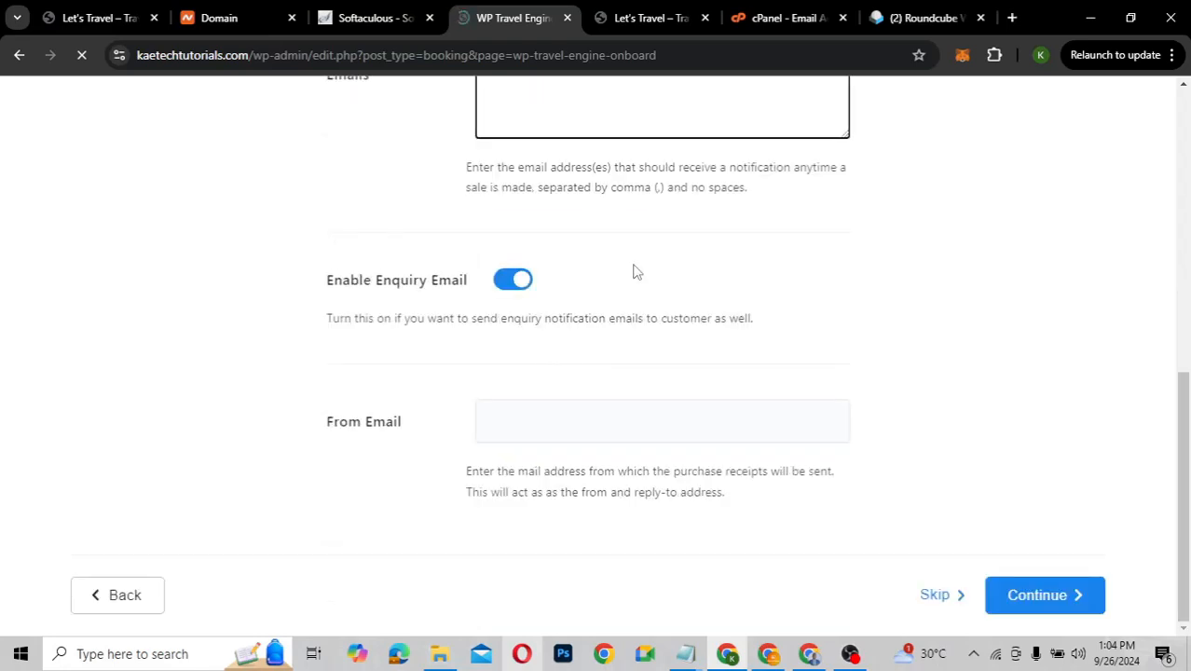
pyautogui.click(562, 421)
pyautogui.hotkey('ctrl', 'v')
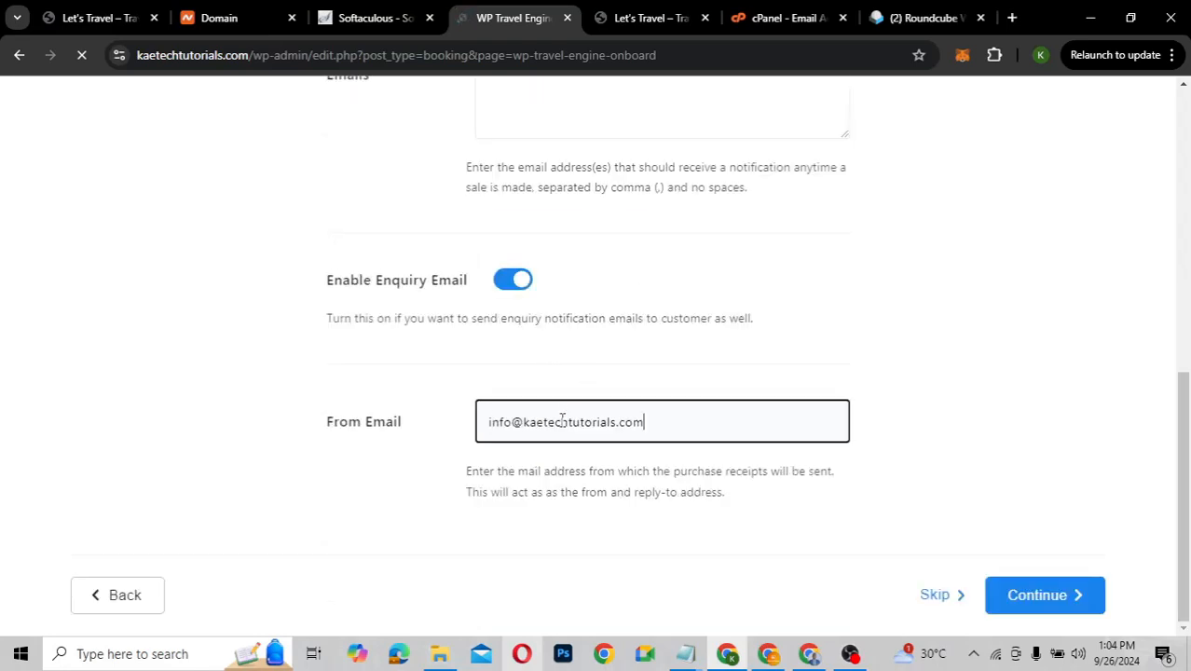
pyautogui.scroll(3, 929, 276)
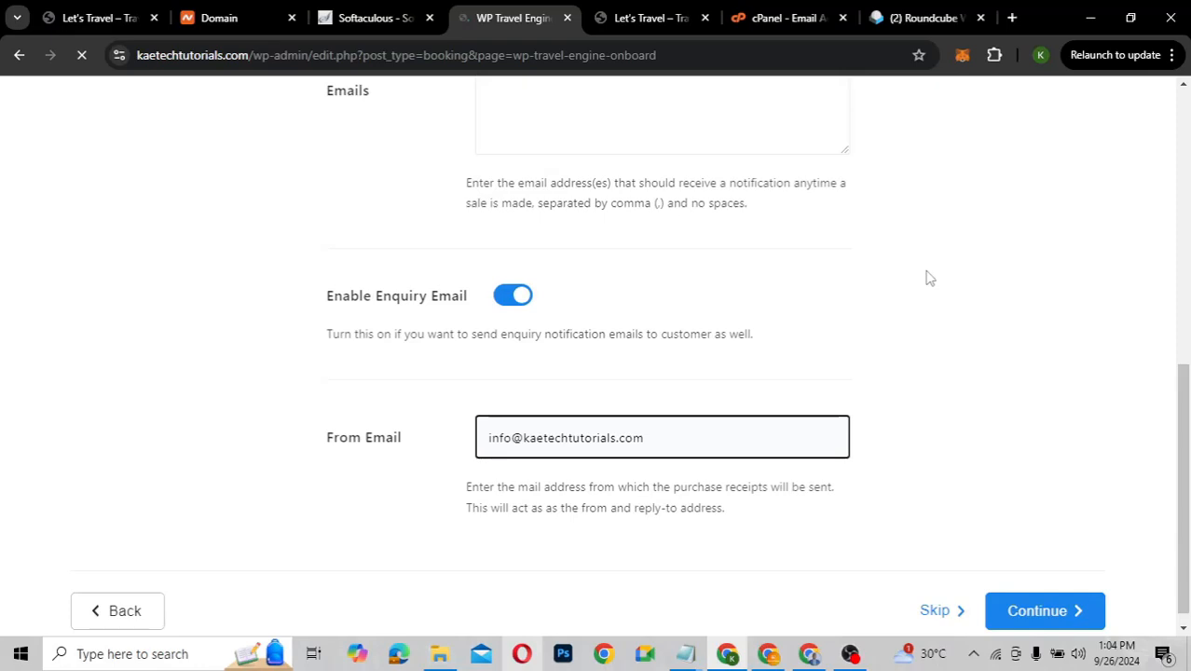
pyautogui.scroll(-3, 928, 277)
# Continue to Page Setting and check each default page assignment, from Checkout to Wishlist
pyautogui.click(1029, 596)
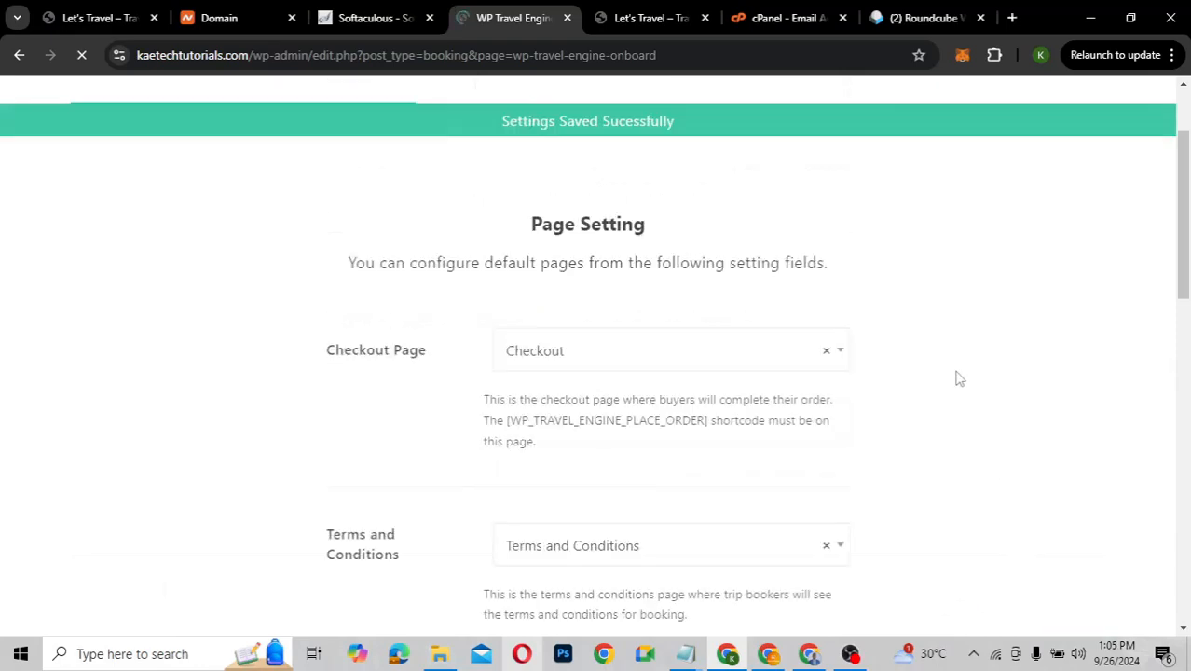
pyautogui.scroll(-3, 960, 377)
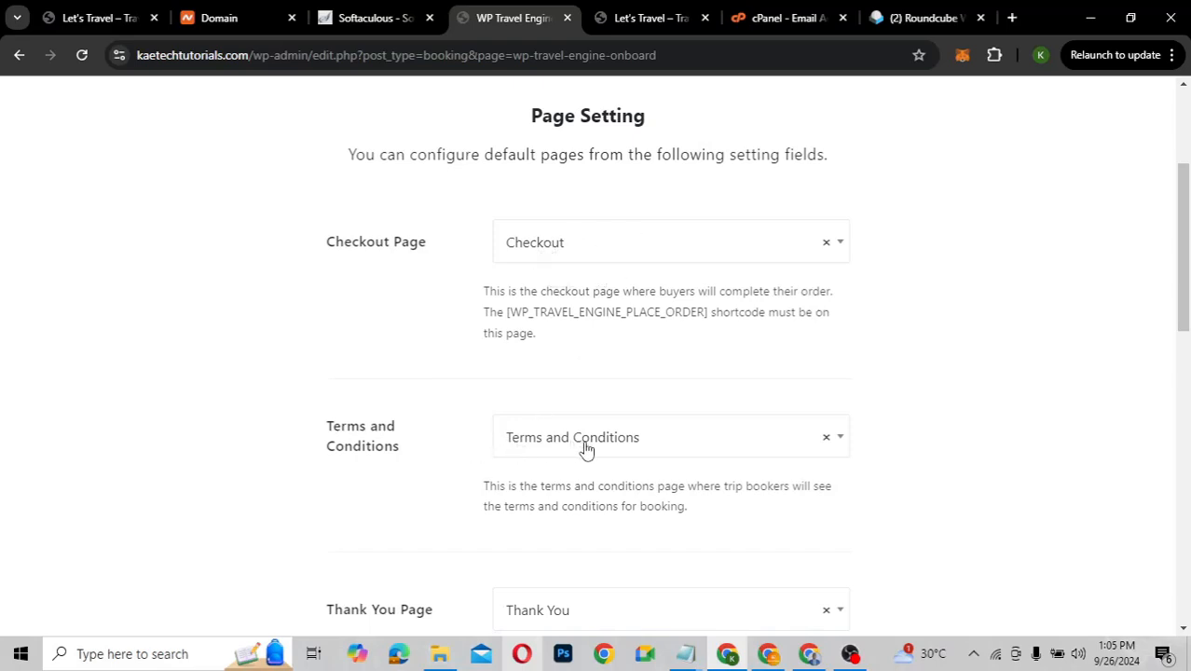
pyautogui.scroll(-3, 898, 440)
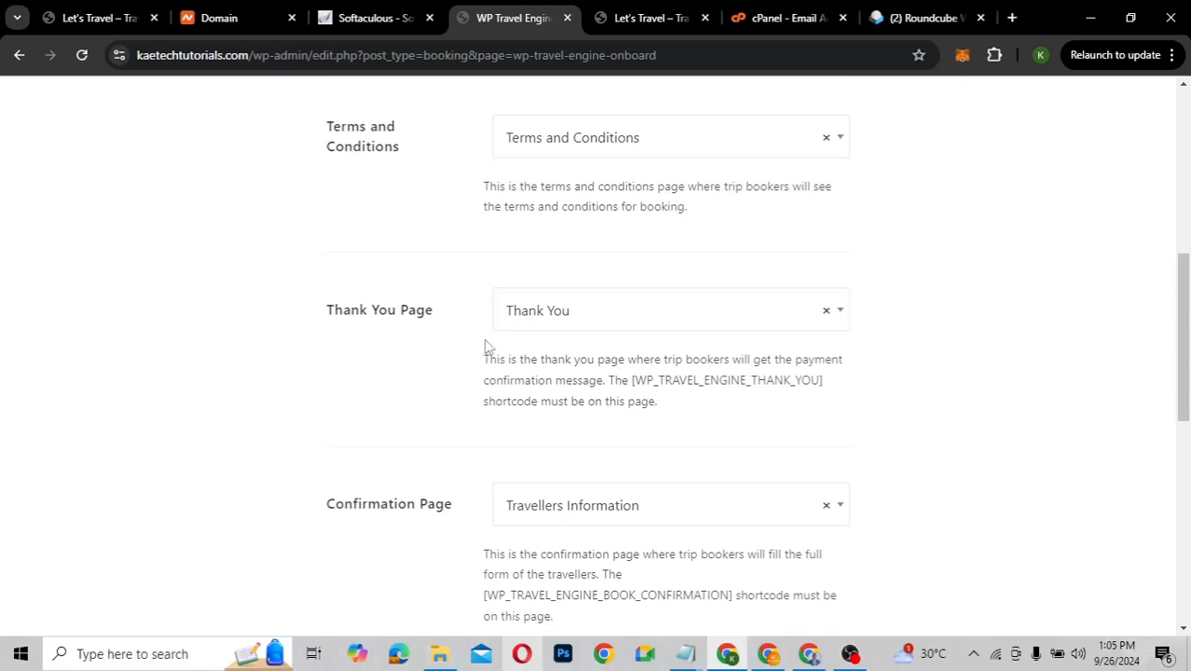
pyautogui.scroll(-1, 667, 408)
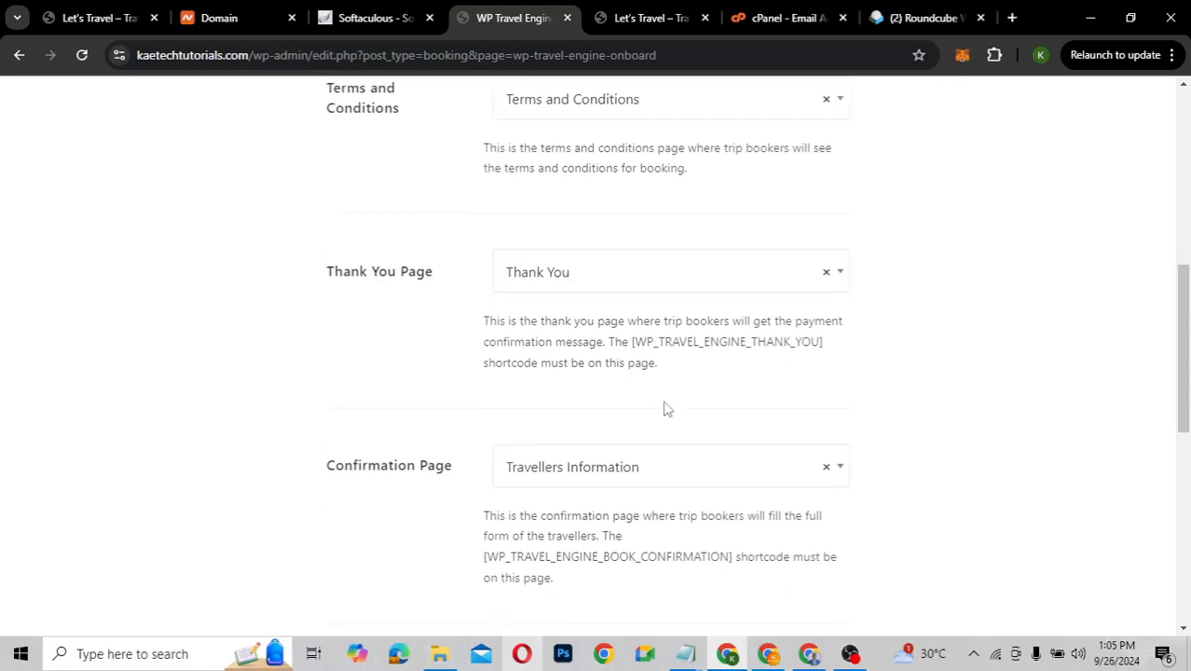
pyautogui.scroll(-2, 664, 408)
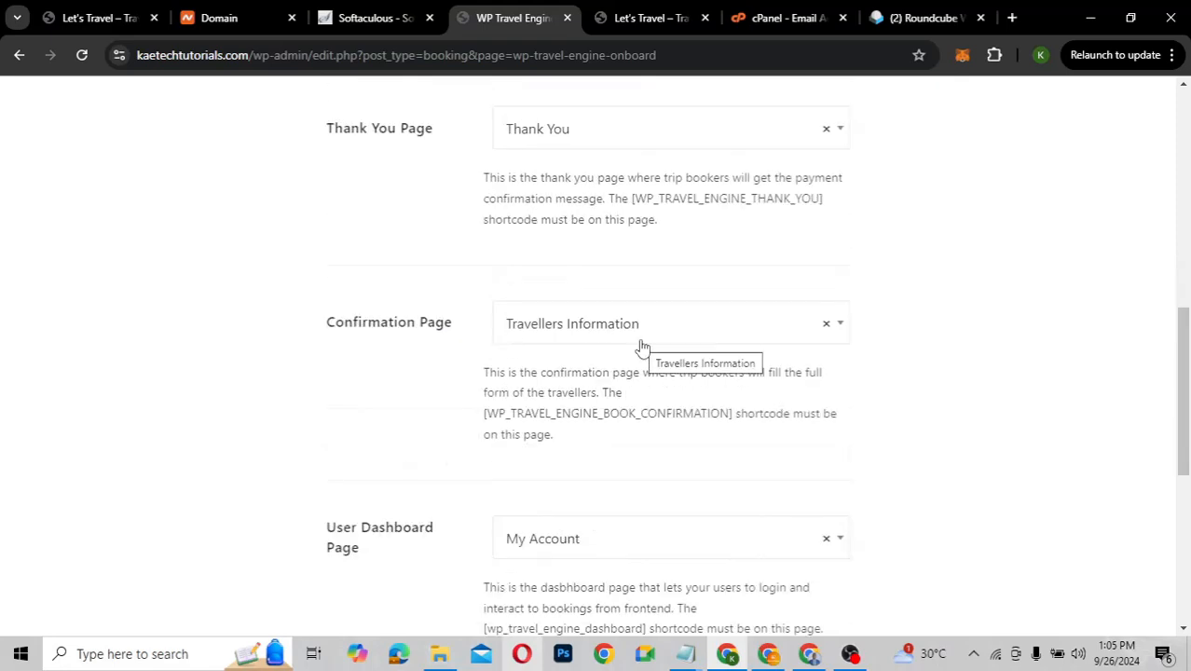
pyautogui.scroll(-2, 641, 347)
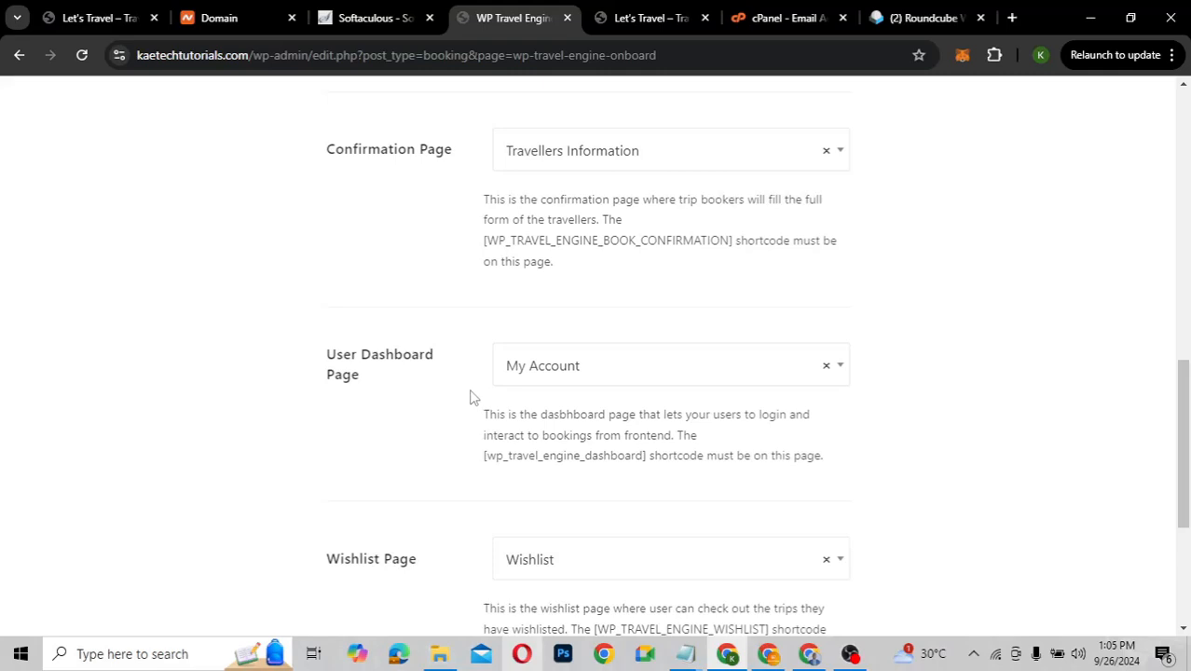
pyautogui.scroll(-2, 582, 406)
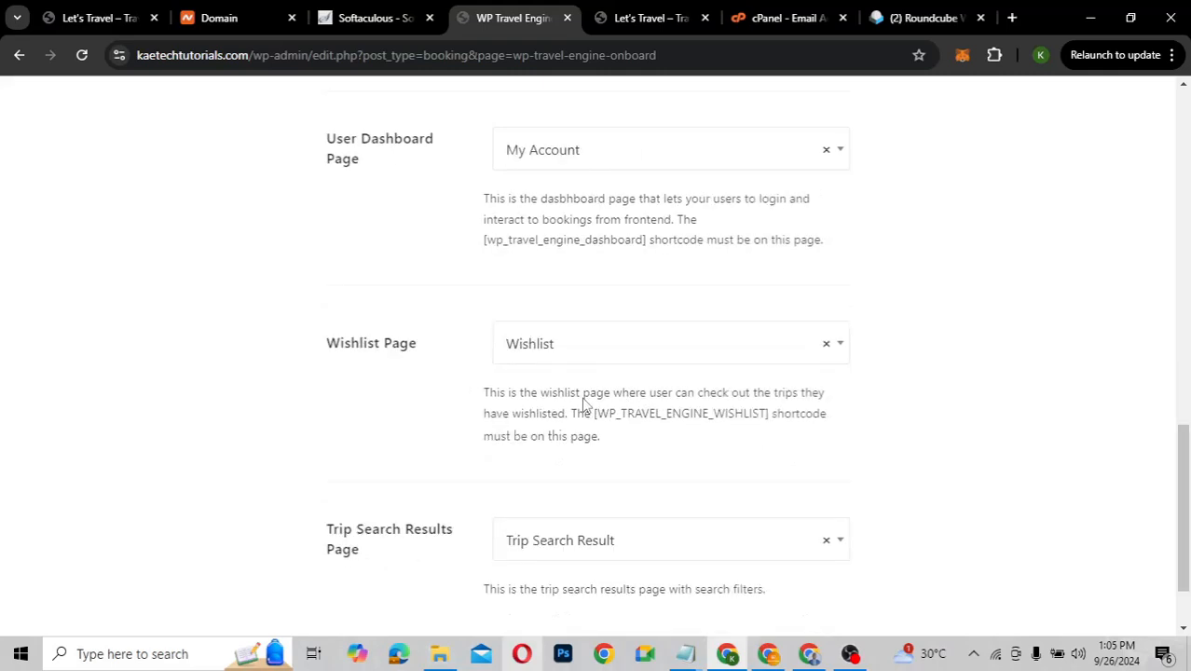
pyautogui.scroll(-1, 581, 381)
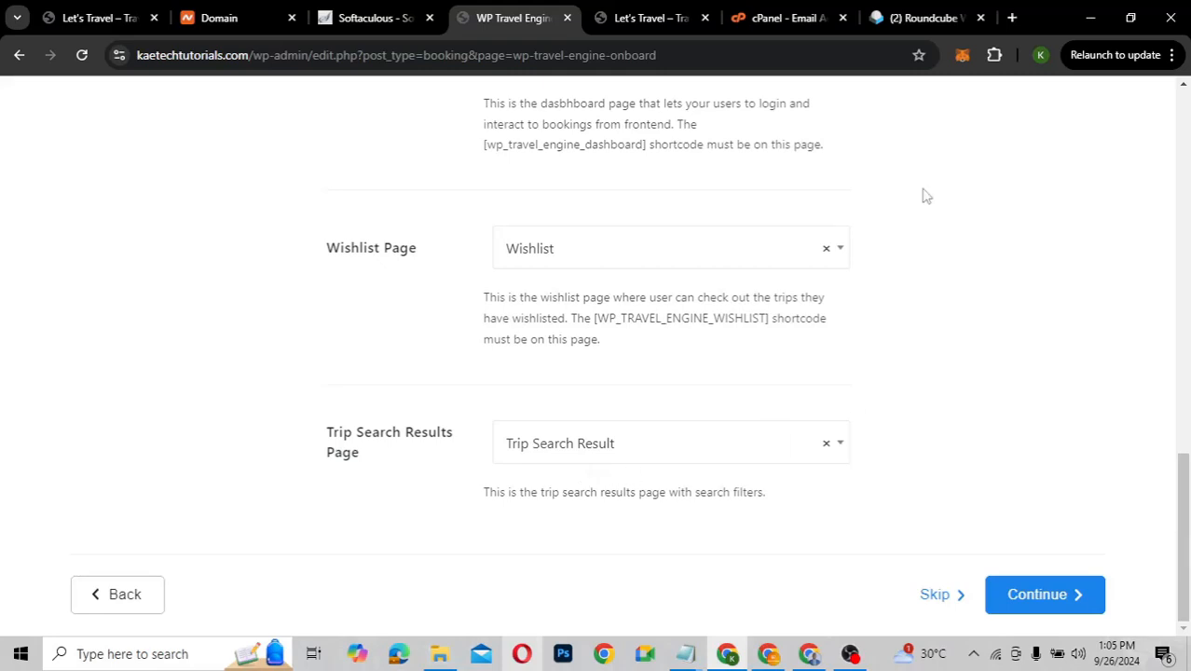
pyautogui.scroll(2, 926, 195)
pyautogui.scroll(1, 925, 196)
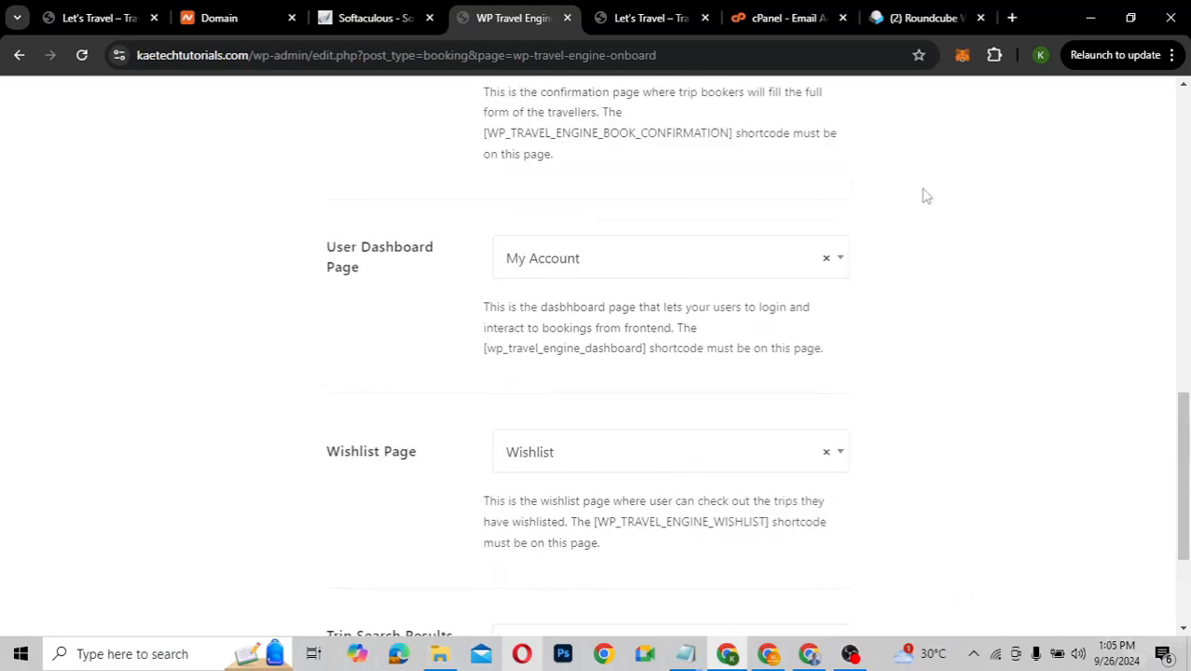
pyautogui.scroll(1, 926, 196)
pyautogui.scroll(1, 926, 196)
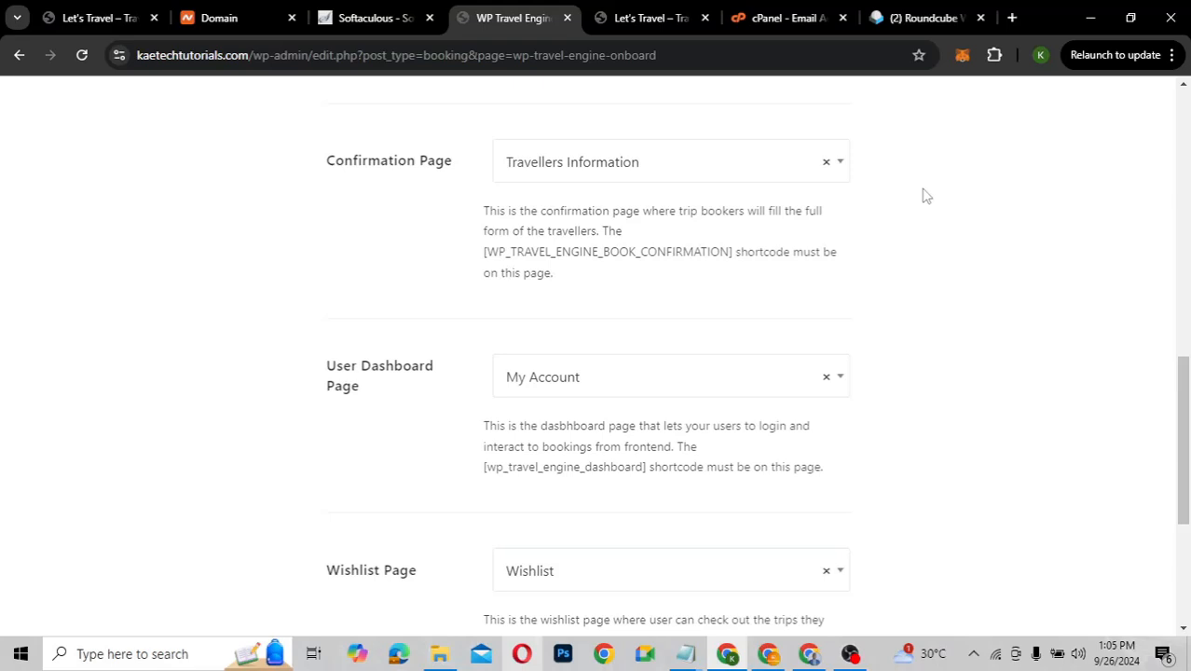
pyautogui.scroll(2, 926, 195)
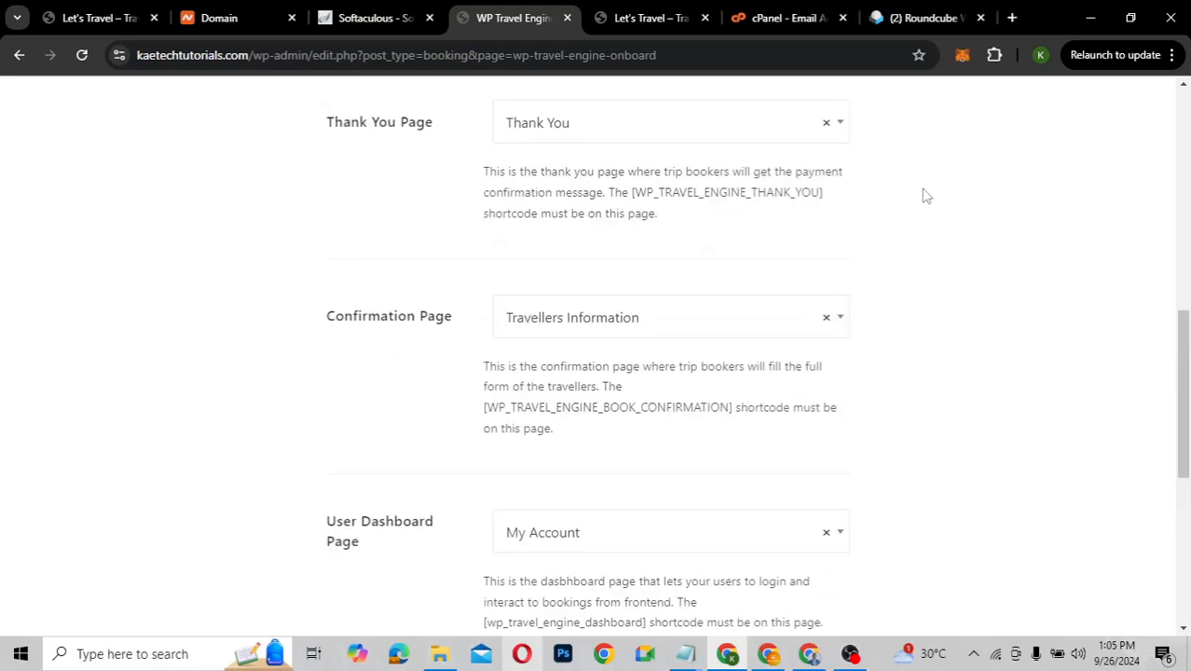
pyautogui.scroll(-5, 925, 195)
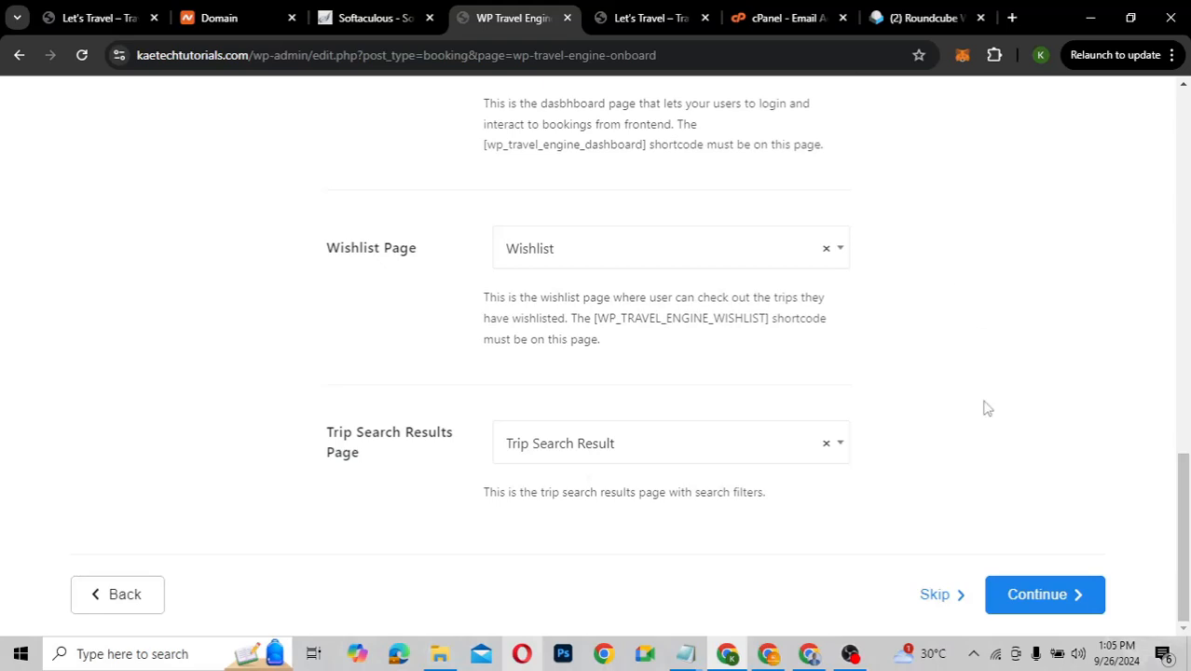
# Continue to the Payment Gateway step and look over the available gateways
pyautogui.click(1038, 611)
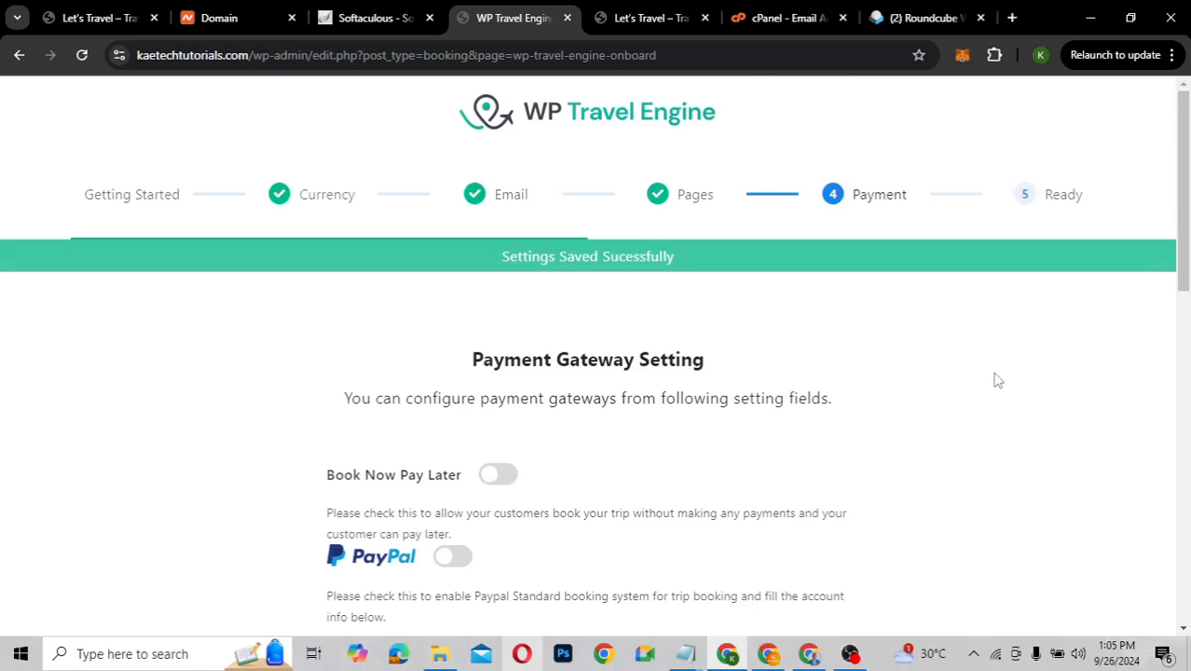
pyautogui.scroll(-2, 996, 378)
pyautogui.scroll(-3, 917, 335)
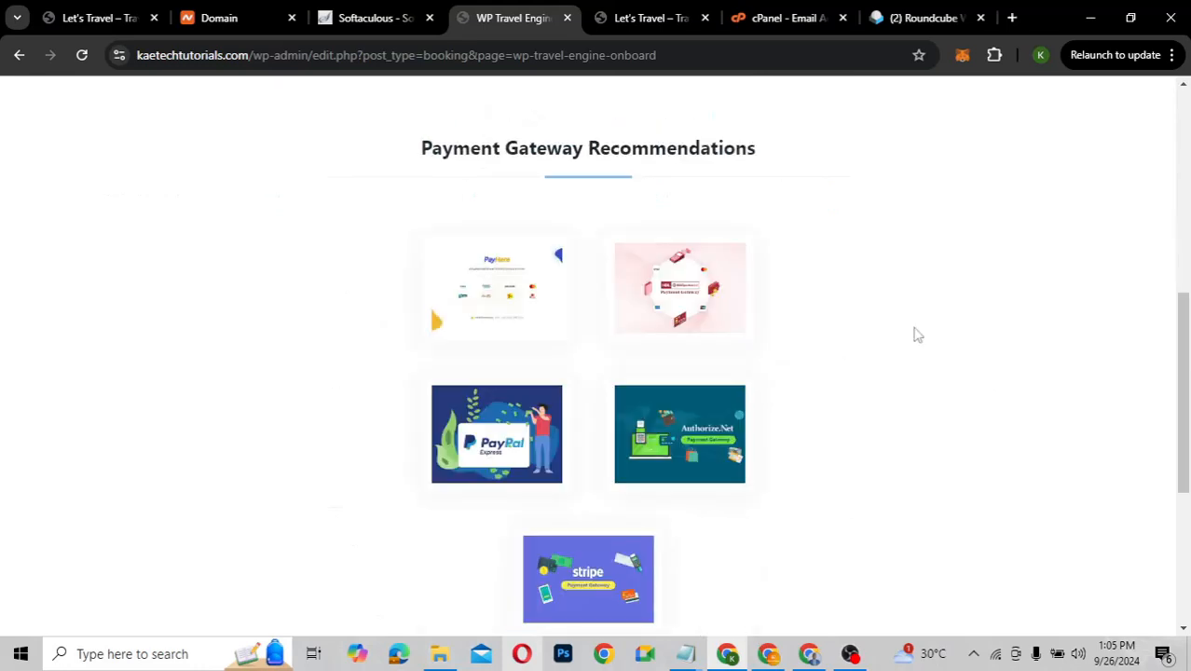
pyautogui.scroll(1, 917, 334)
pyautogui.scroll(-1, 917, 334)
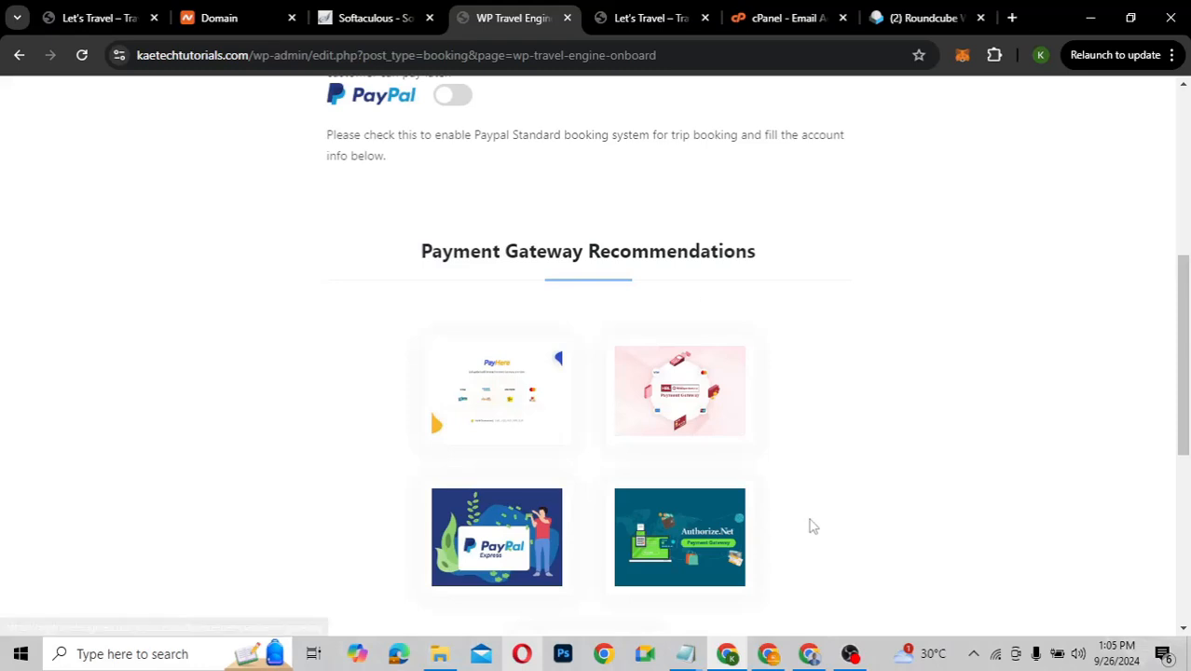
pyautogui.scroll(-1, 888, 460)
pyautogui.scroll(-1, 888, 460)
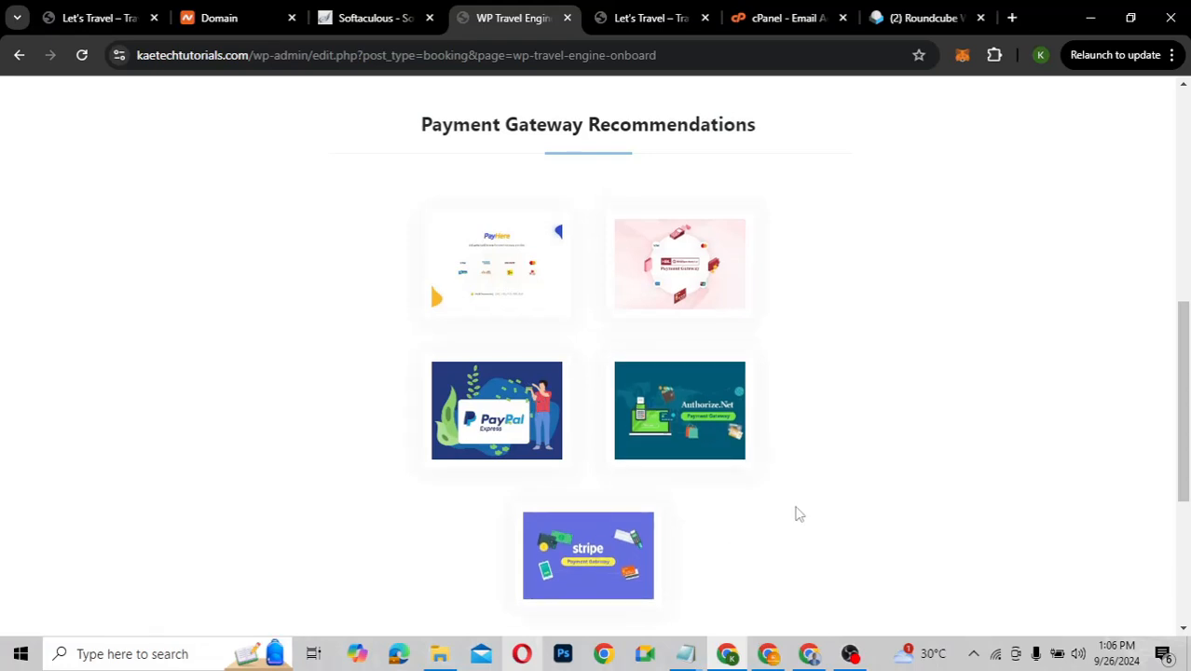
pyautogui.scroll(-2, 798, 513)
pyautogui.scroll(4, 798, 514)
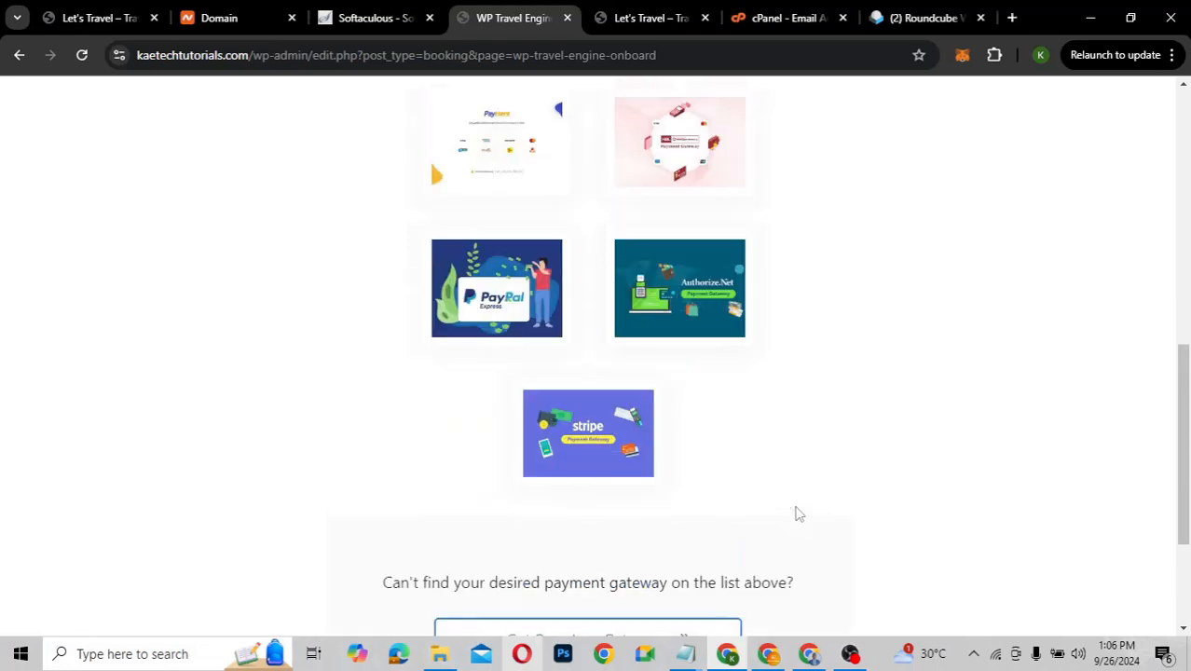
pyautogui.scroll(2, 798, 514)
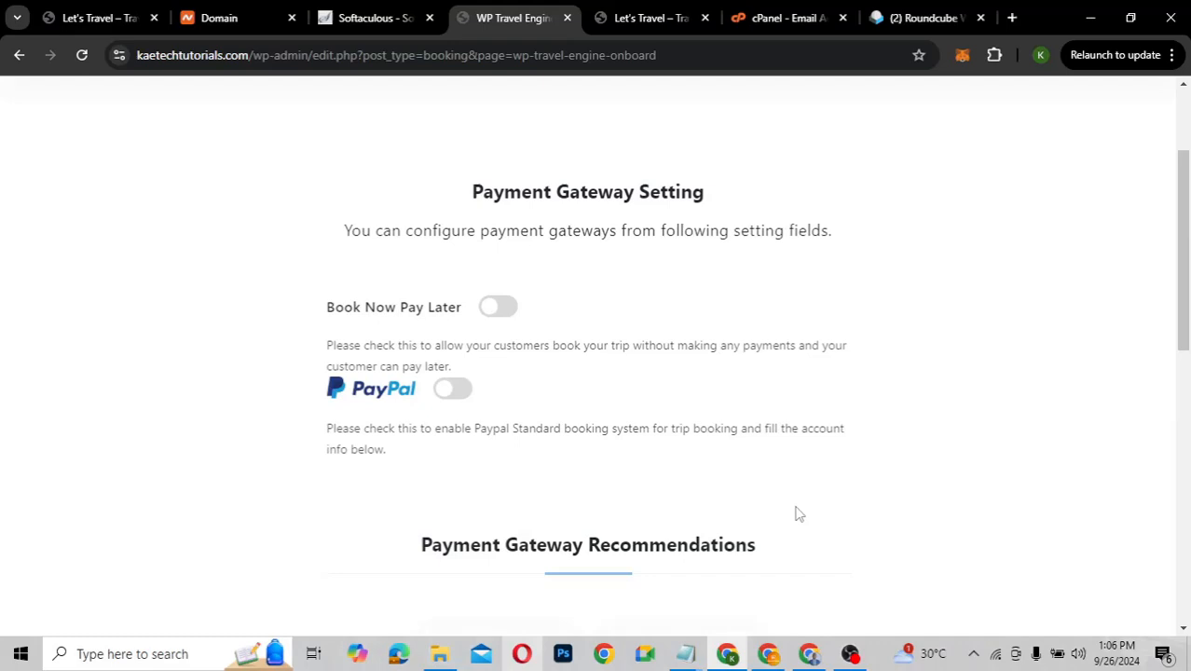
# Enable Book Now Pay Later and PayPal, filling PayPal Email/ID with the suggested account email
pyautogui.click(500, 311)
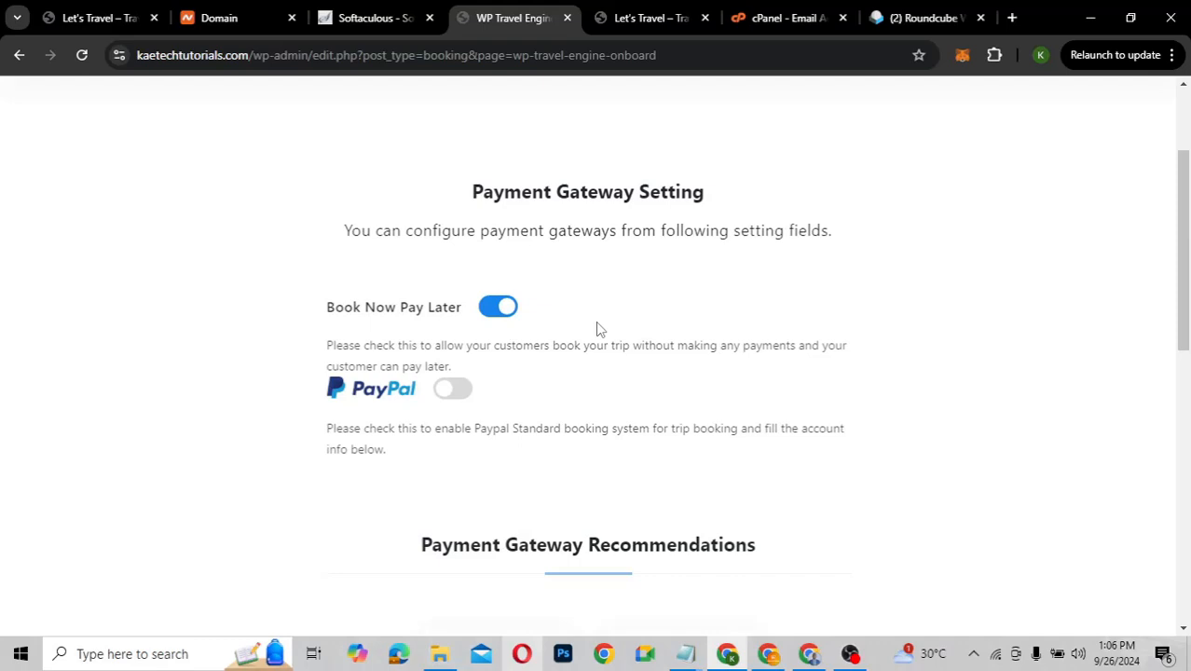
pyautogui.click(454, 389)
pyautogui.click(523, 561)
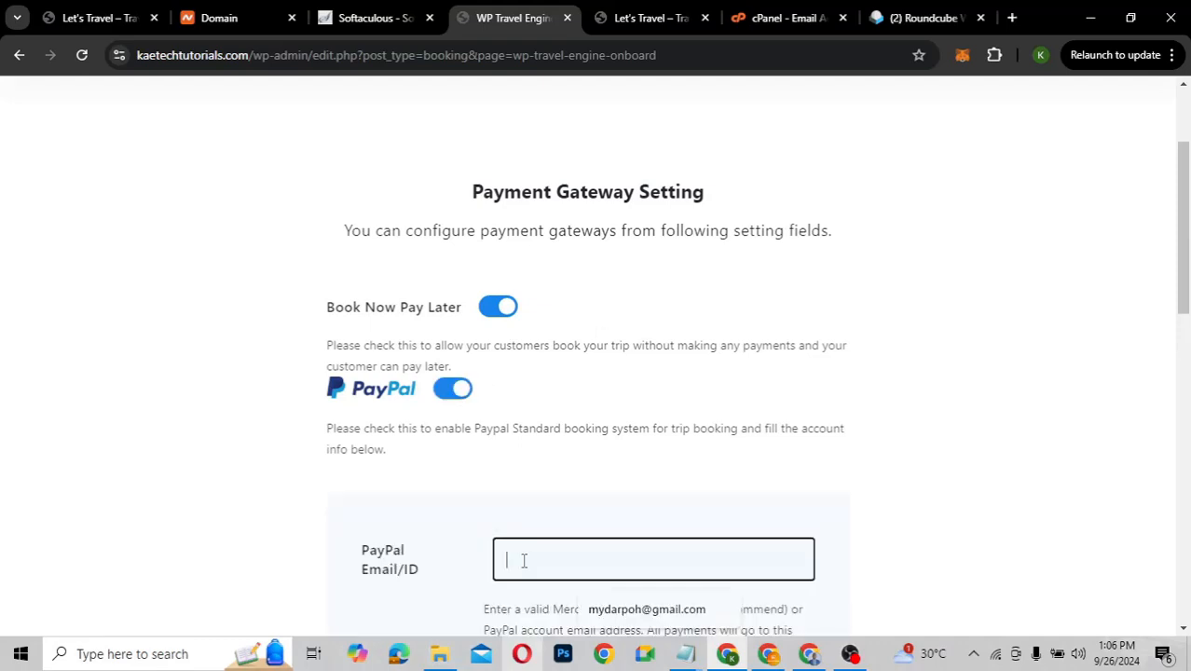
pyautogui.click(601, 609)
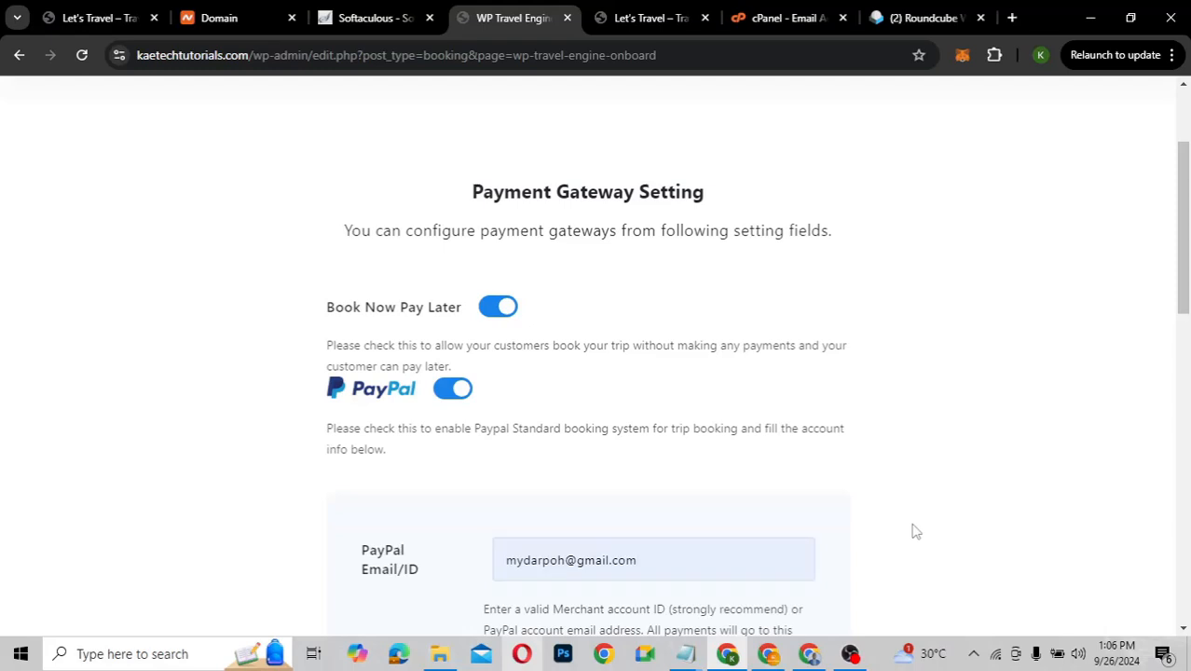
pyautogui.scroll(-3, 915, 532)
pyautogui.scroll(-5, 914, 531)
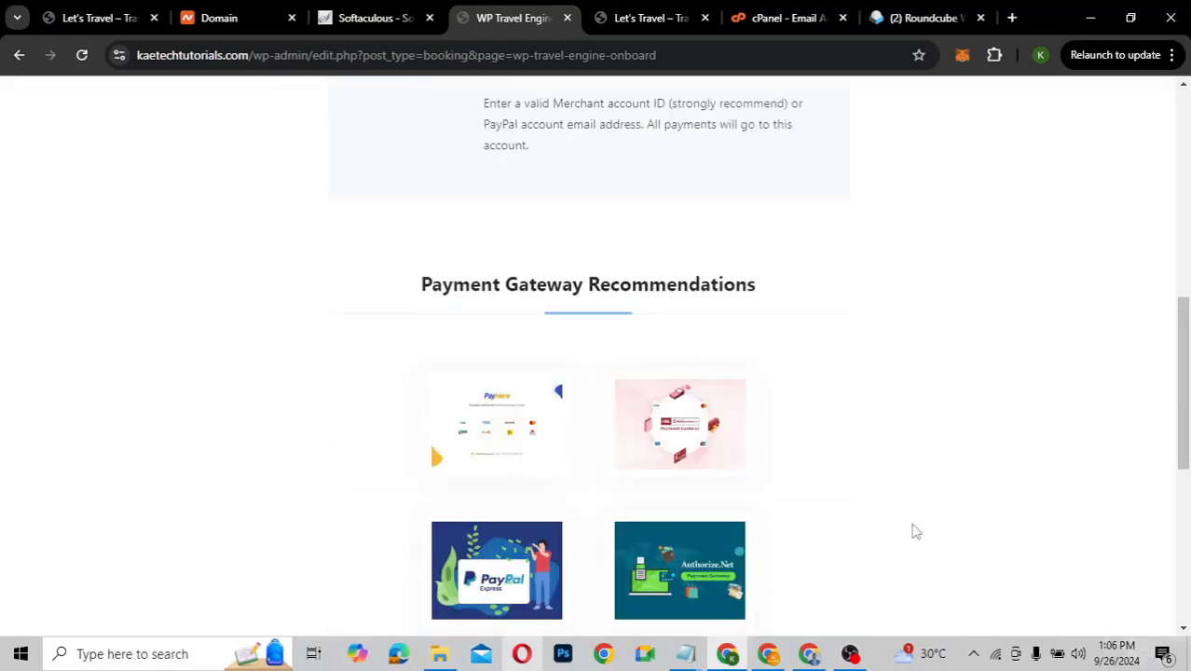
pyautogui.scroll(-2, 914, 531)
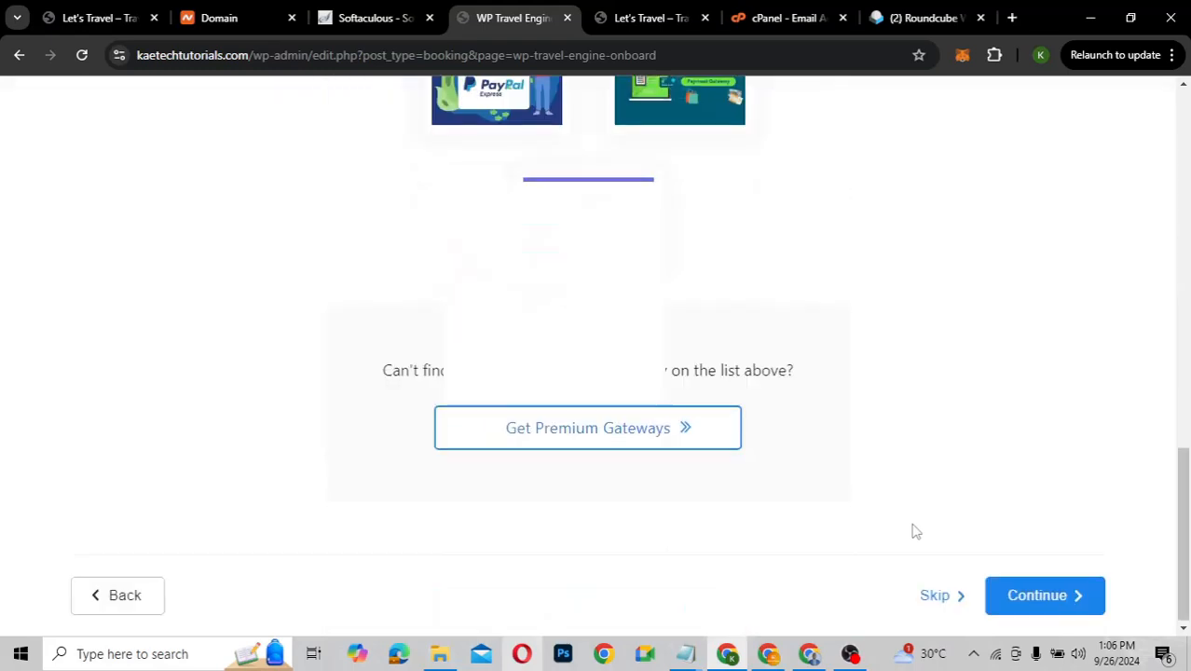
pyautogui.click(1052, 597)
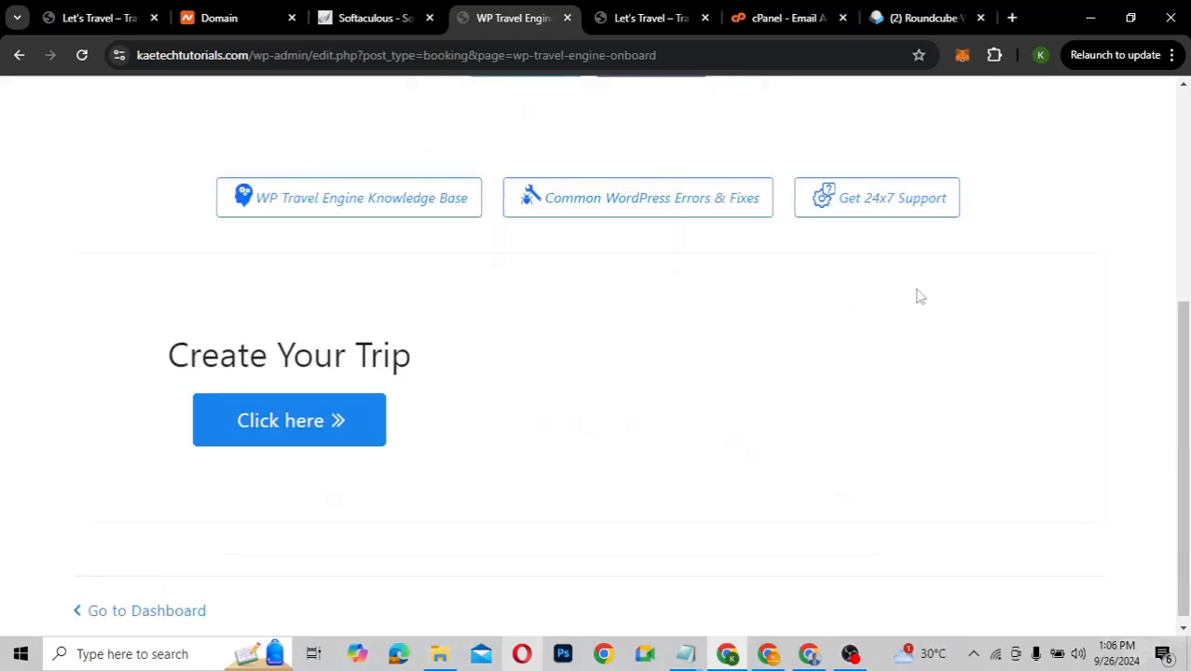
pyautogui.scroll(-2, 919, 296)
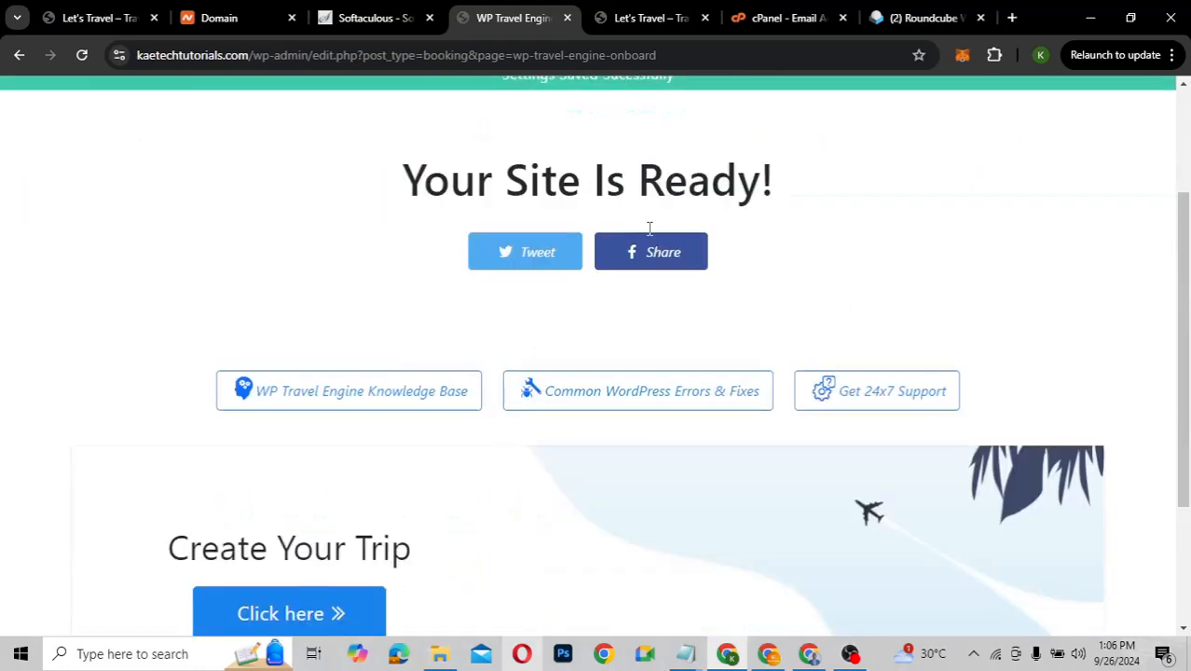
pyautogui.scroll(-2, 843, 300)
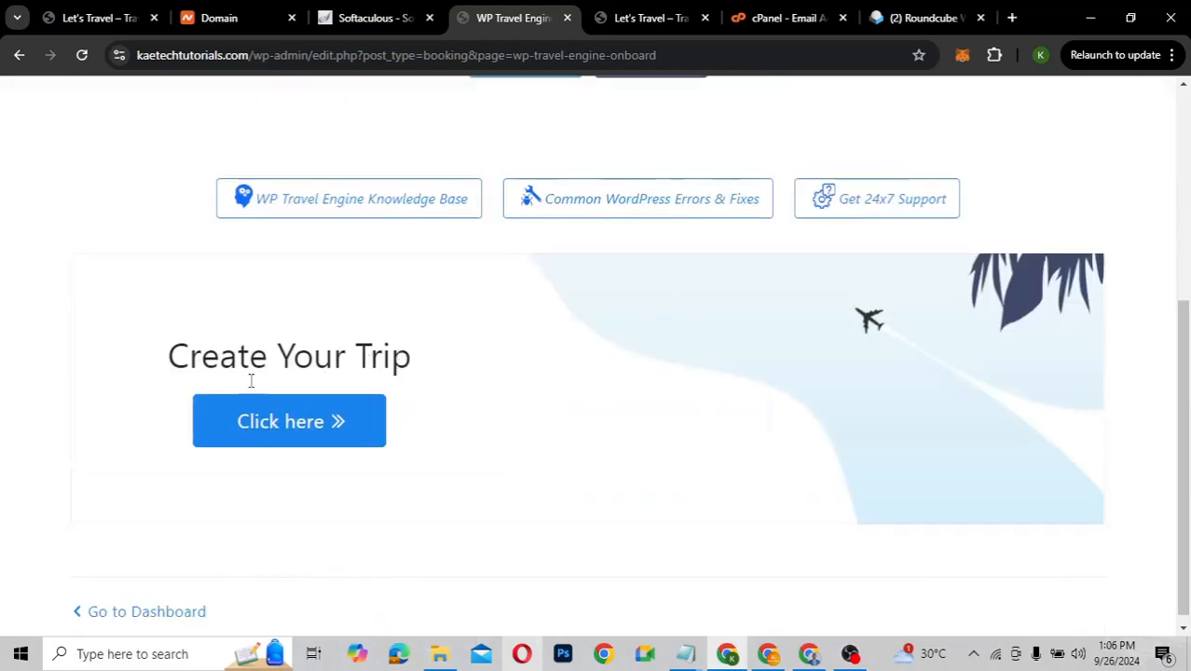
# Exit the setup wizard to the dashboard, allow update emails, and dismiss the Thanks notice
pyautogui.click(146, 612)
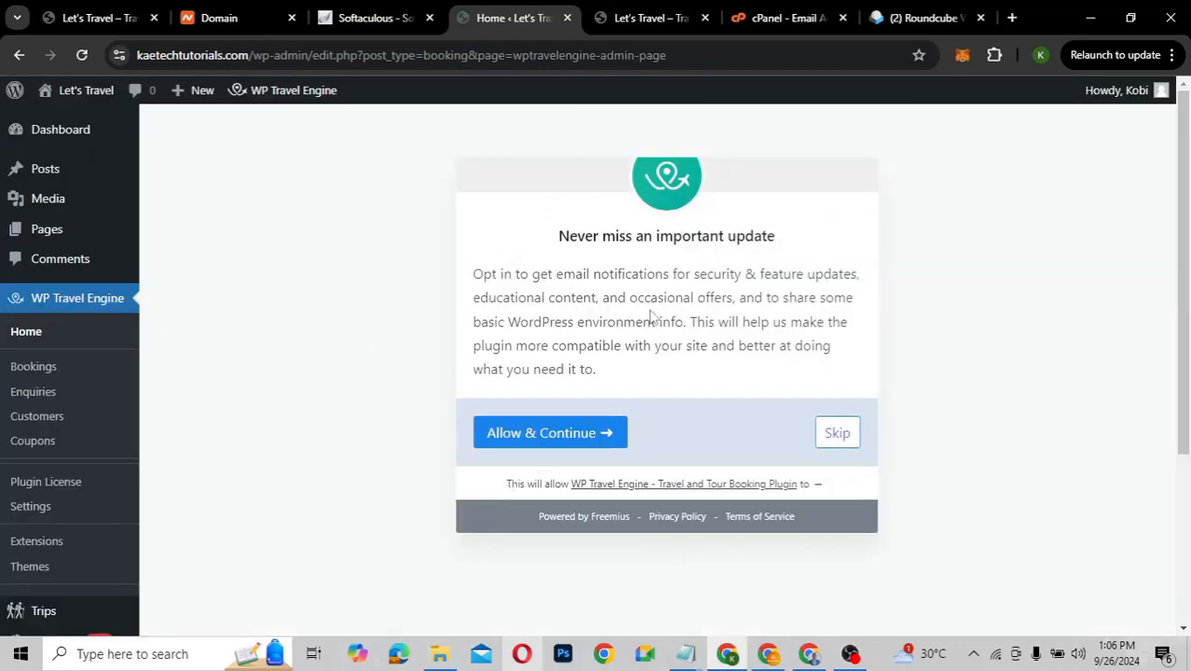
pyautogui.click(556, 444)
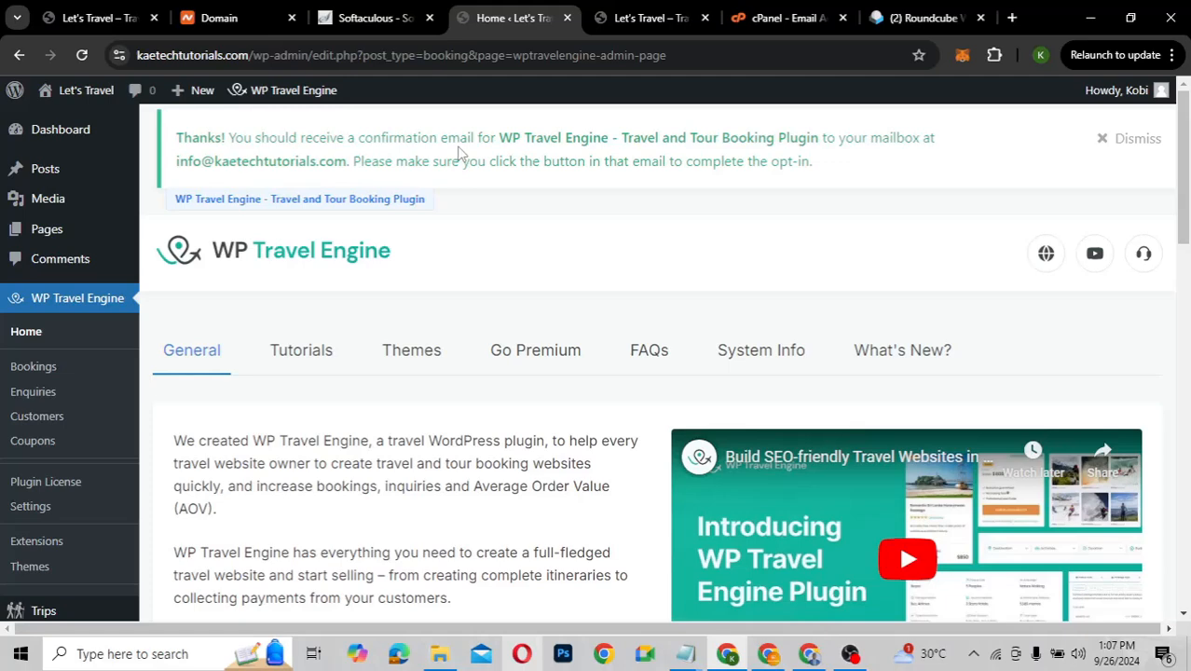
pyautogui.click(1138, 147)
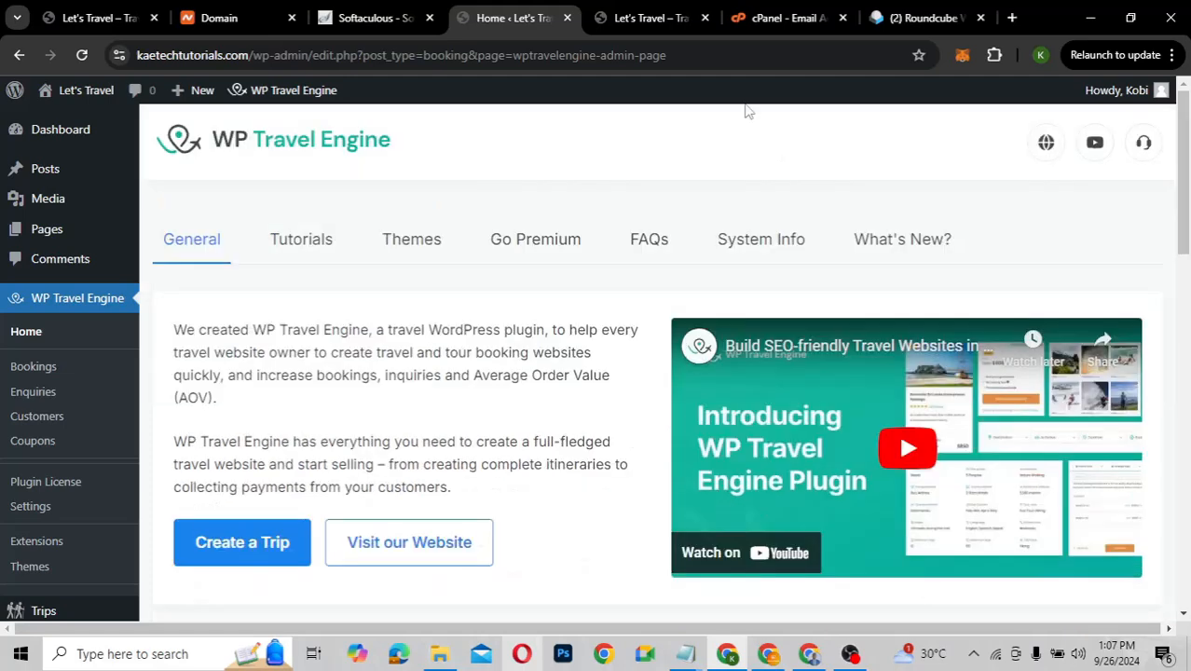
# Reload the Roundcube inbox and read the 'Thanks, your confirmation link from WP Travel Engine' email
pyautogui.click(932, 20)
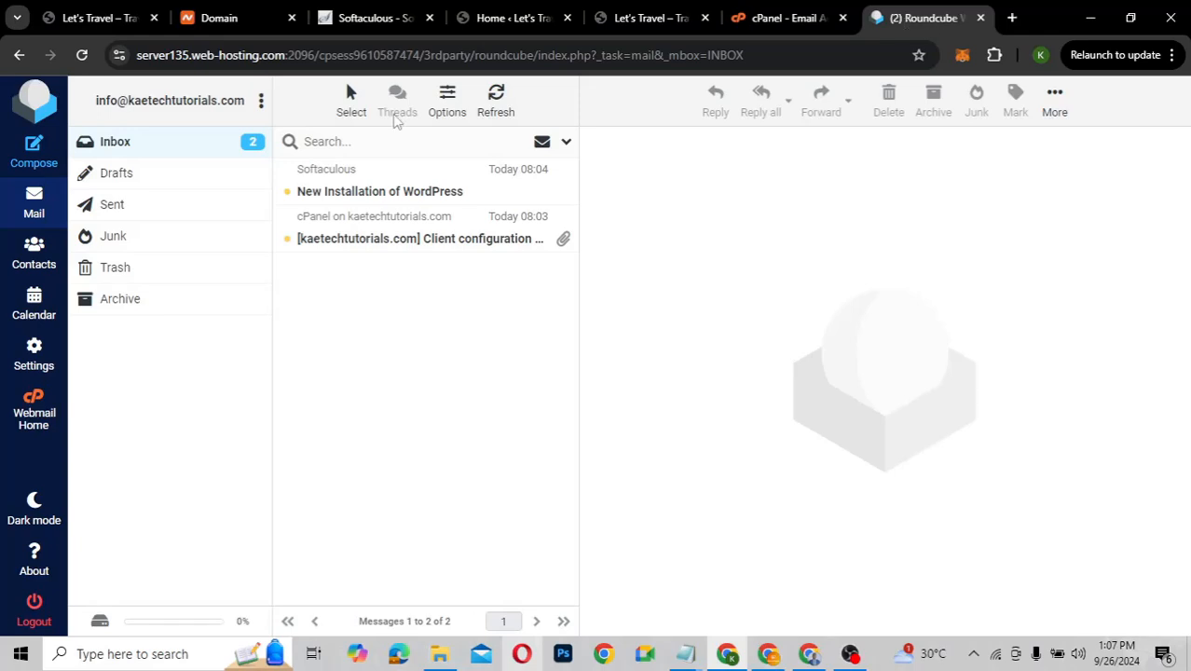
pyautogui.click(81, 59)
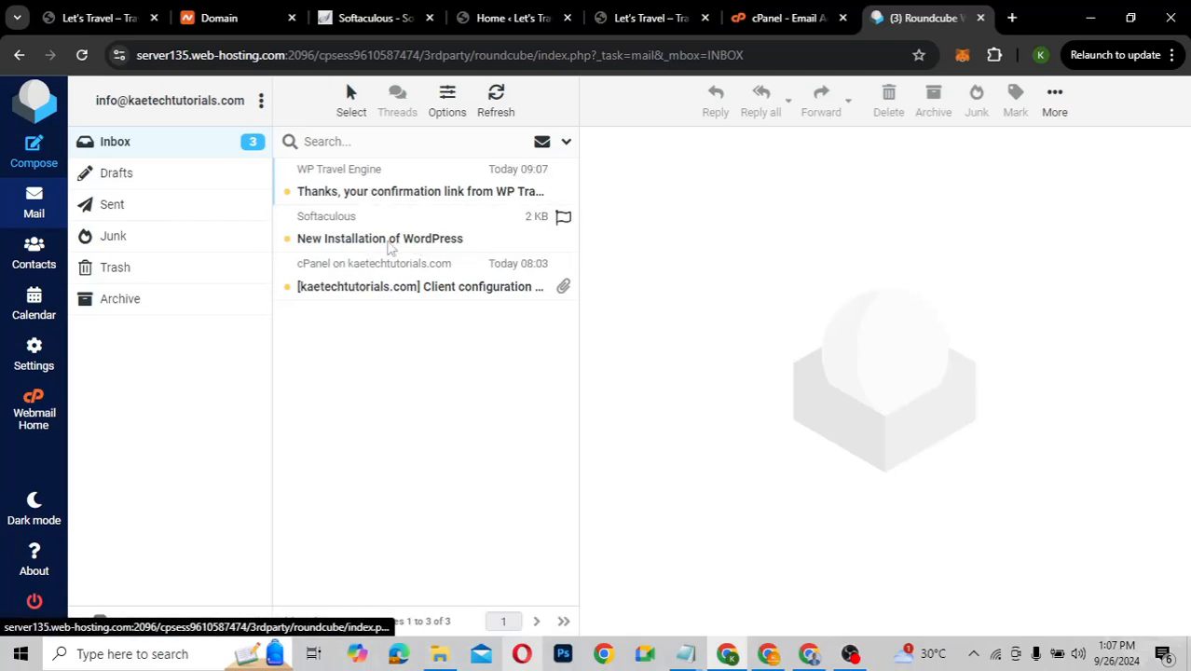
pyautogui.click(392, 192)
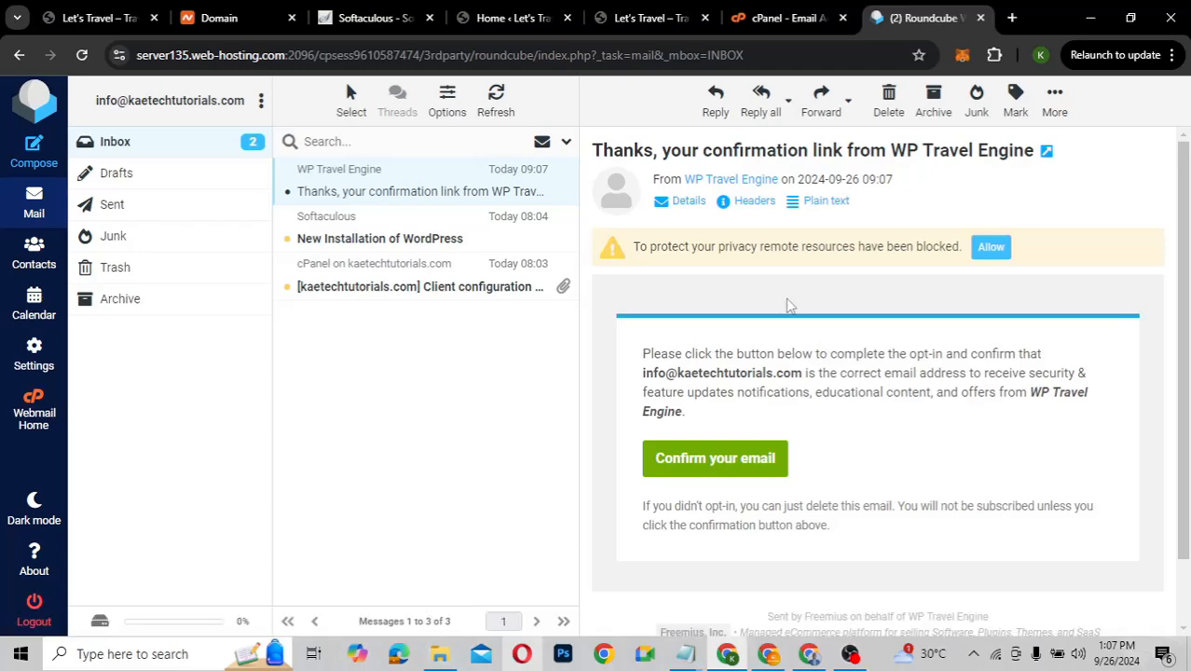
pyautogui.click(629, 19)
# Go back to the Home < Let's Travel tab and scroll through the WP Travel Engine home page
pyautogui.click(515, 18)
pyautogui.scroll(-3, 473, 358)
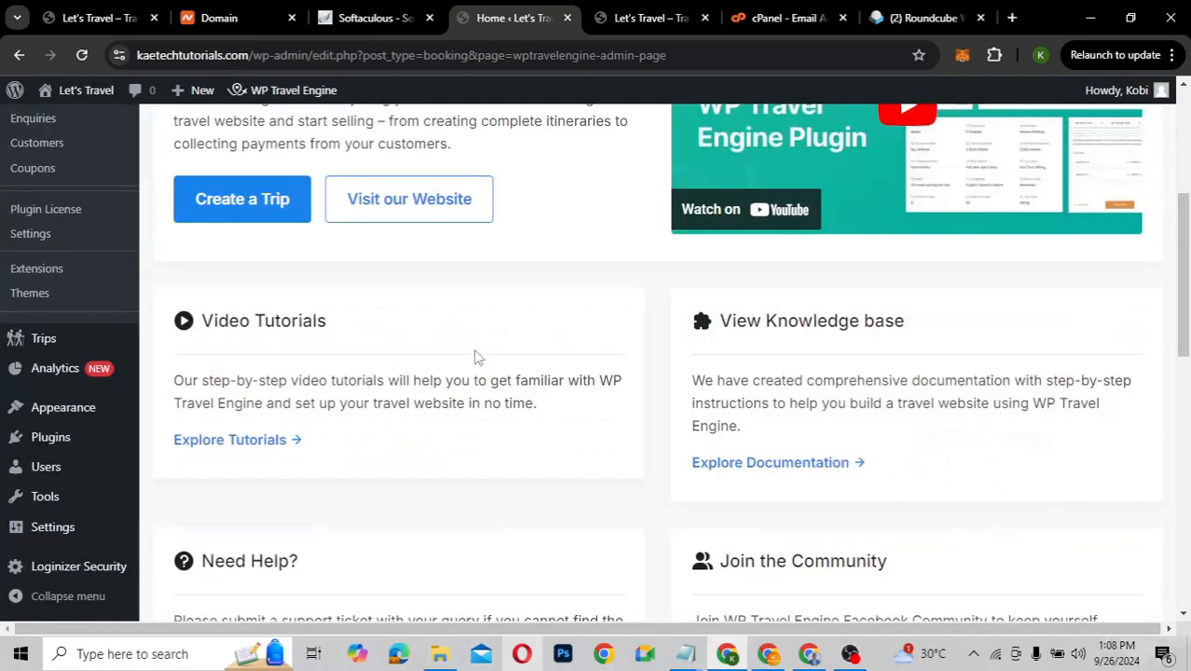
pyautogui.scroll(3, 475, 357)
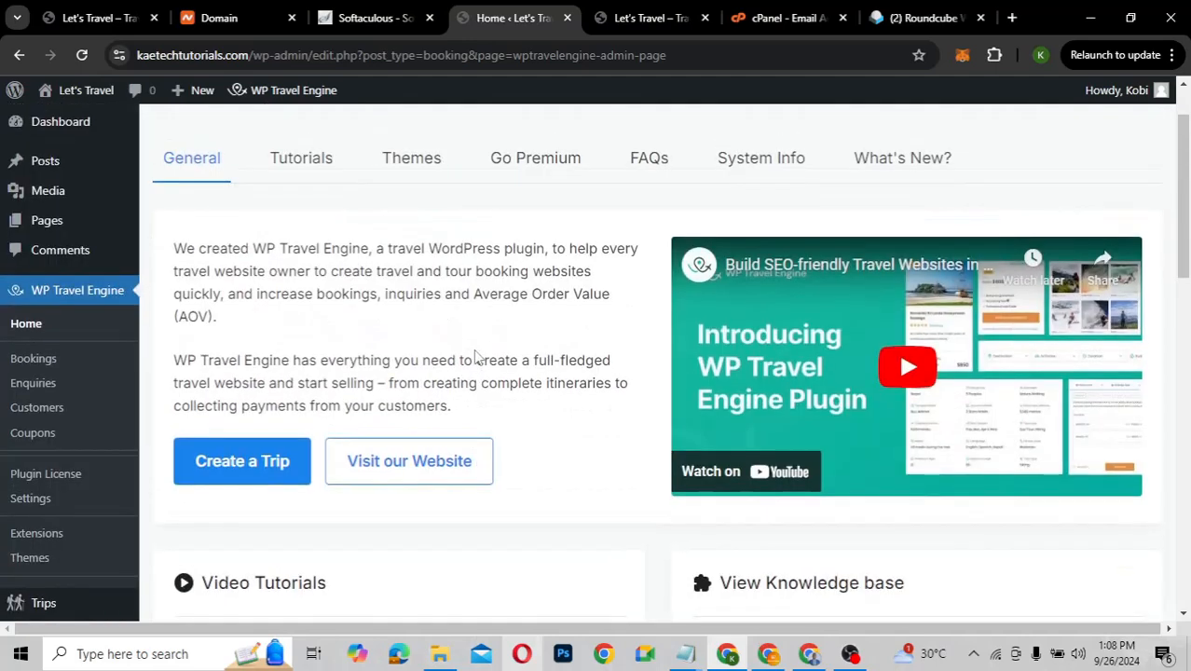
pyautogui.scroll(1, 476, 357)
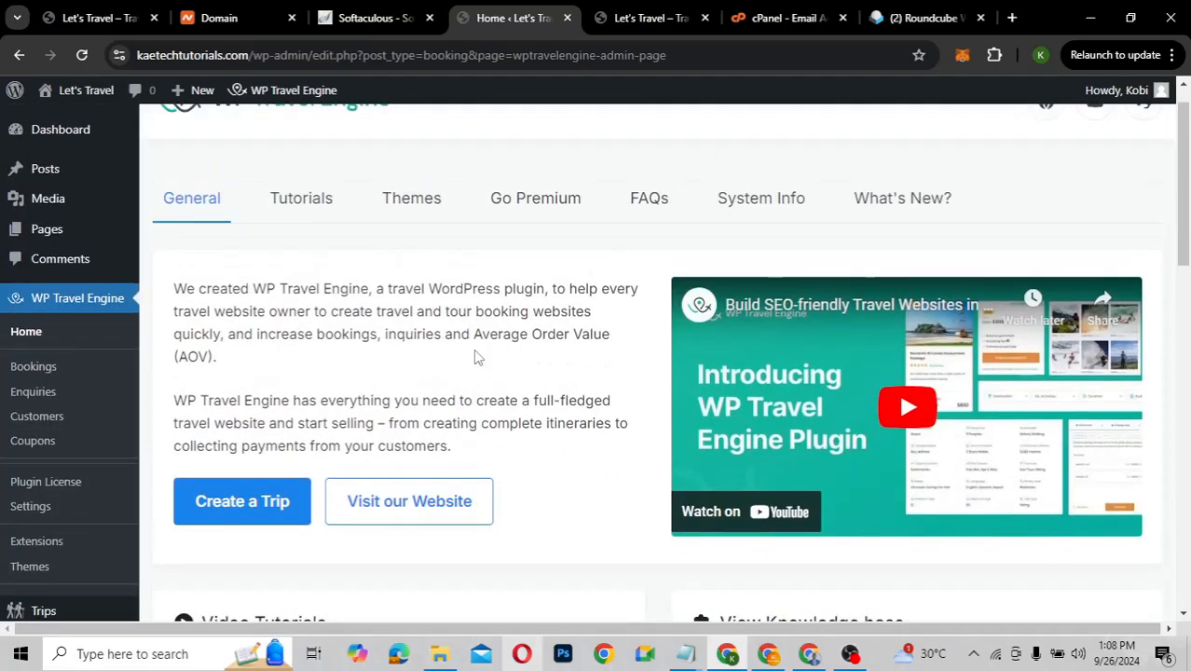
pyautogui.scroll(-3, 475, 357)
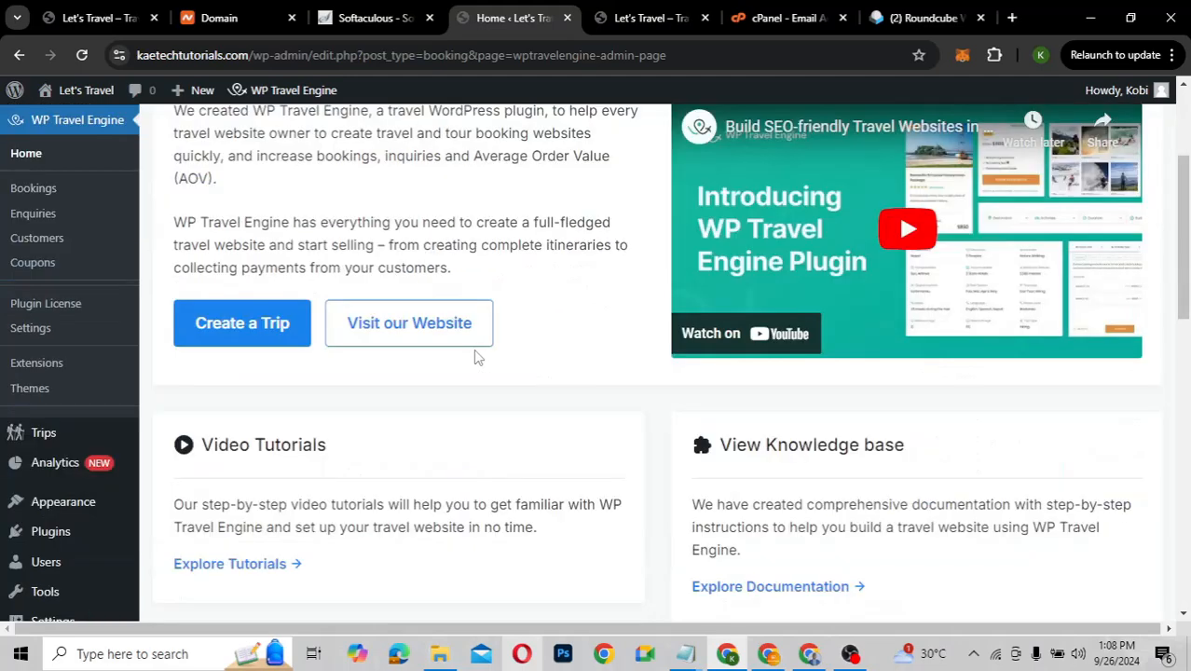
pyautogui.scroll(-1, 477, 357)
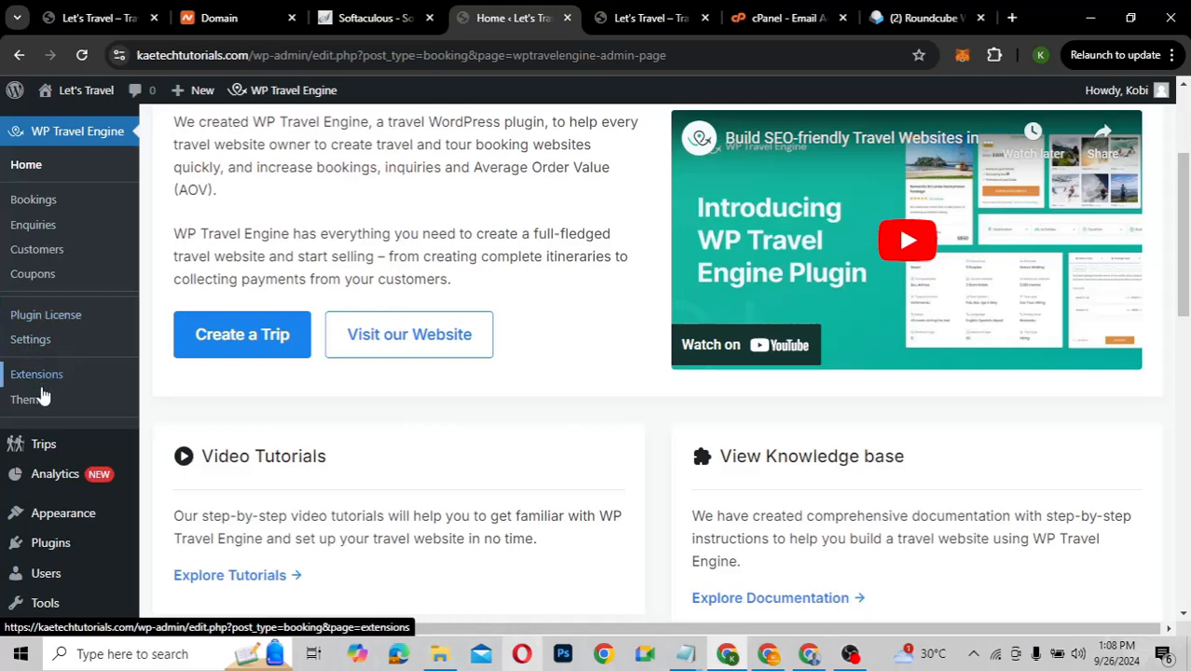
pyautogui.moveTo(39, 445)
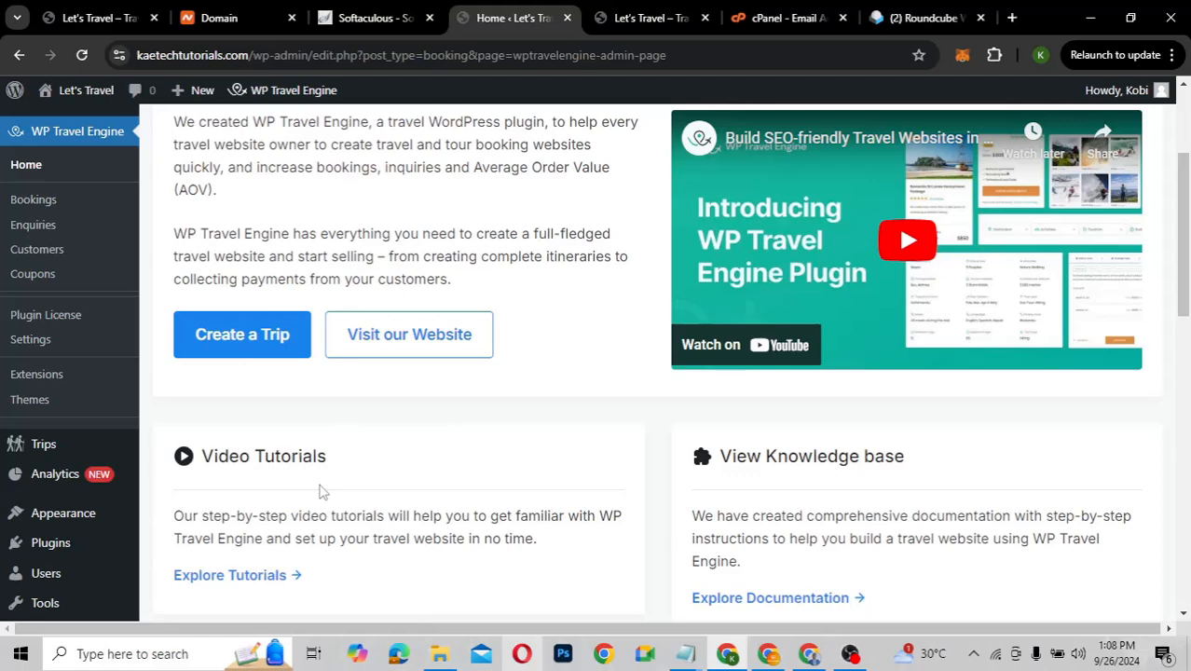
# Check the empty Bookings and Enquiries lists, then bring up the public Let's Travel homepage
pyautogui.click(43, 209)
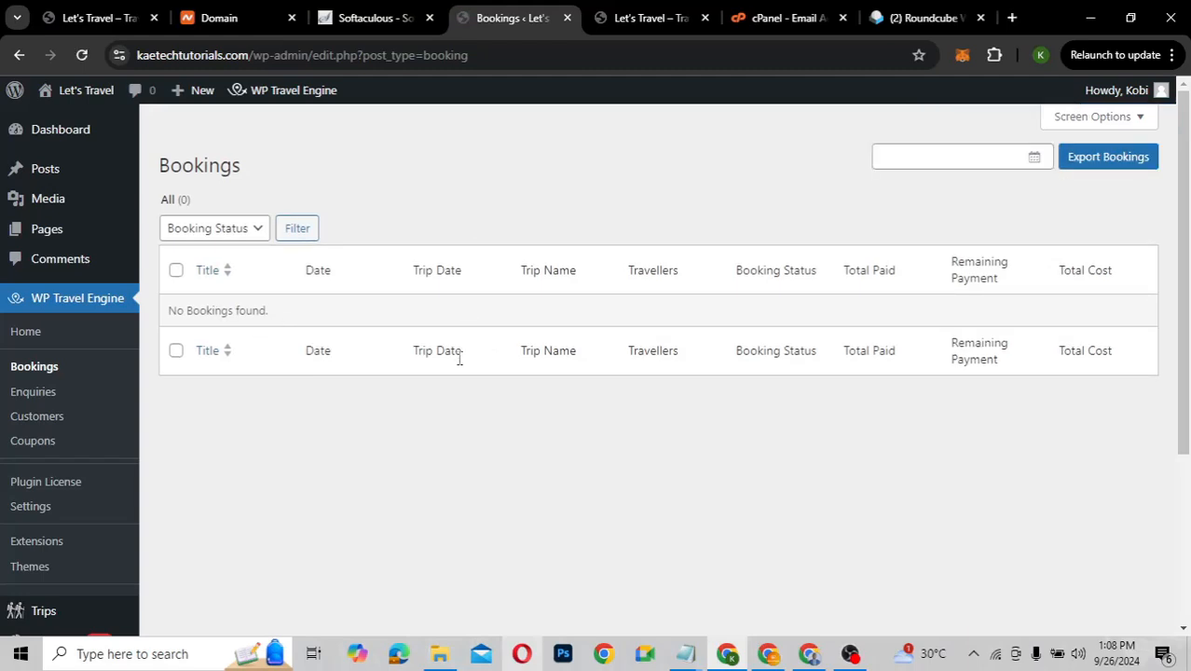
pyautogui.click(43, 393)
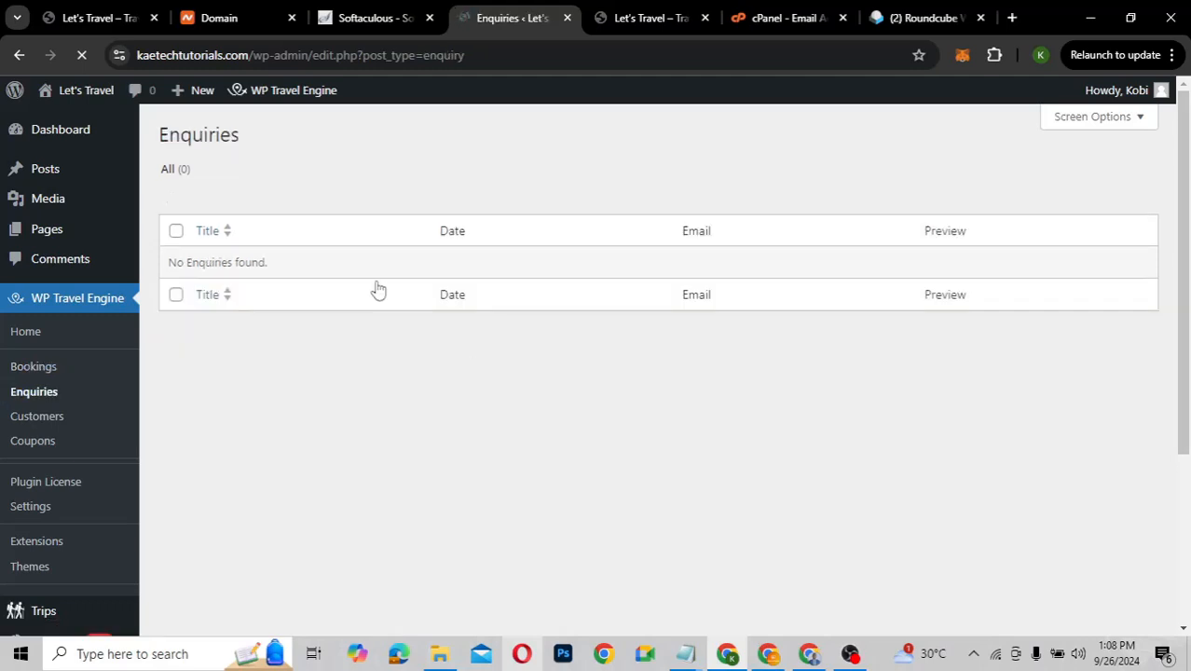
pyautogui.click(70, 11)
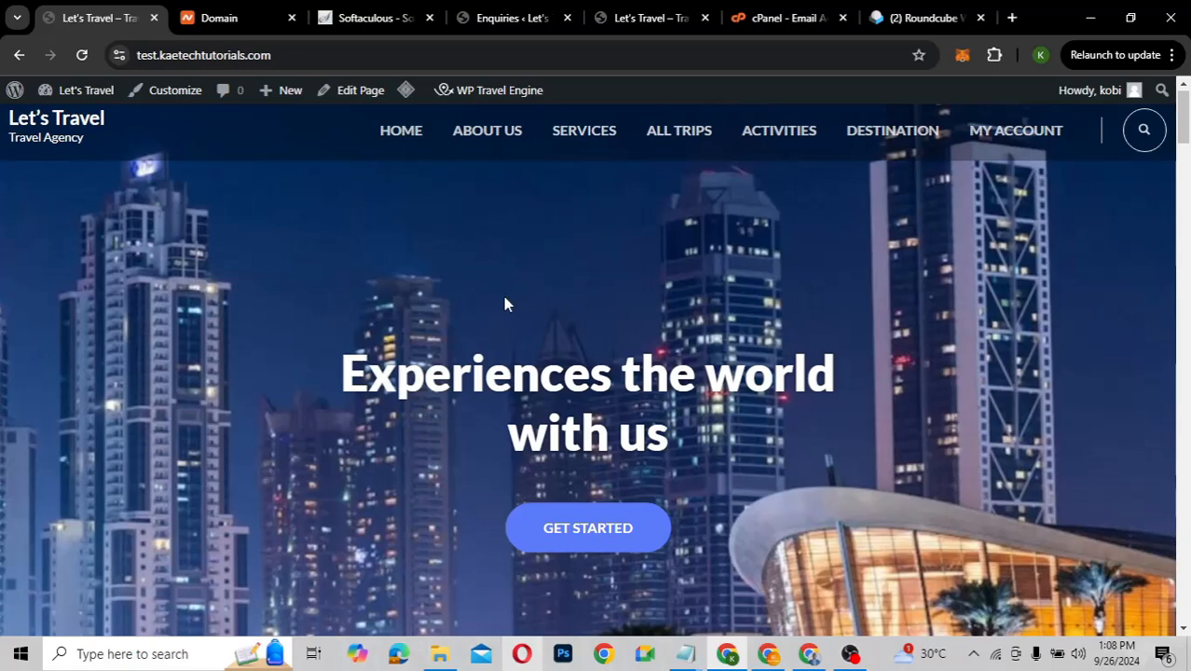
# Open the Ghana trip's details and scroll to its enquiry form, then return to Enquiries
pyautogui.scroll(-10, 504, 299)
pyautogui.scroll(-2, 378, 484)
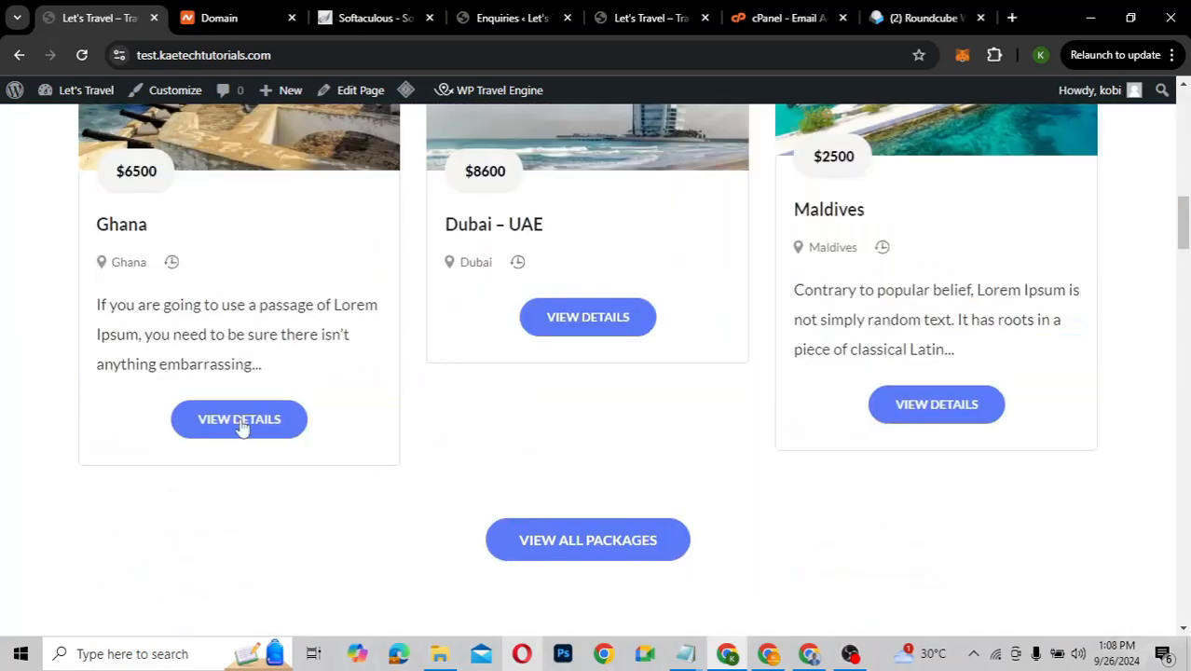
pyautogui.click(239, 420)
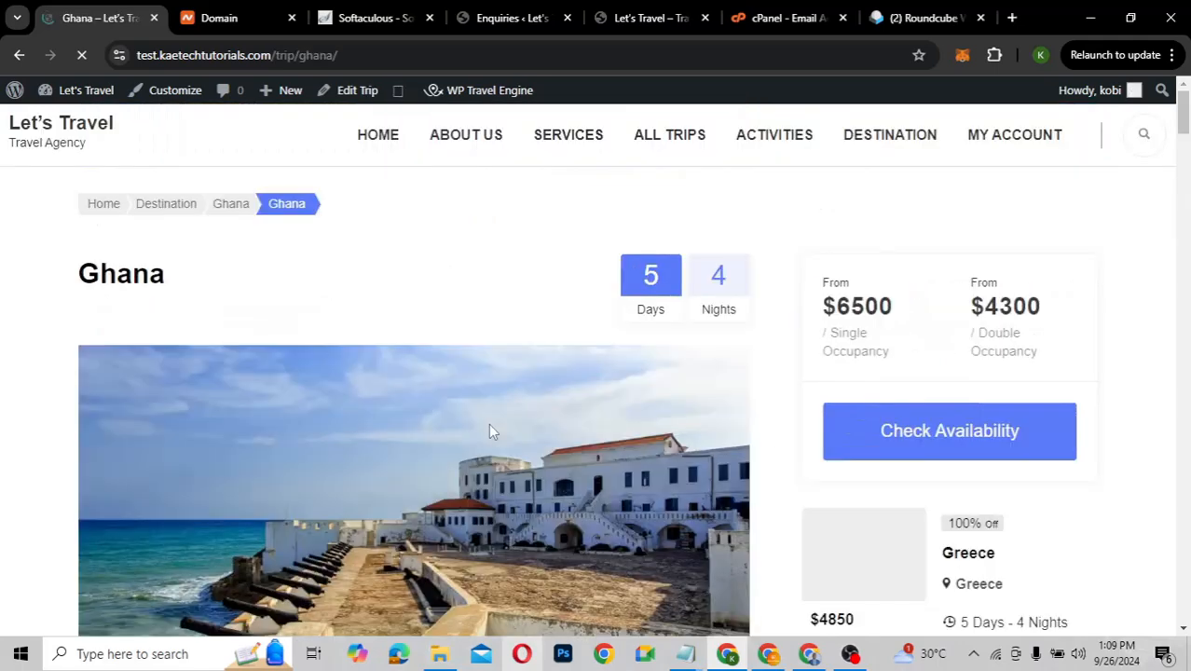
pyautogui.scroll(-10, 492, 432)
pyautogui.scroll(-10, 493, 432)
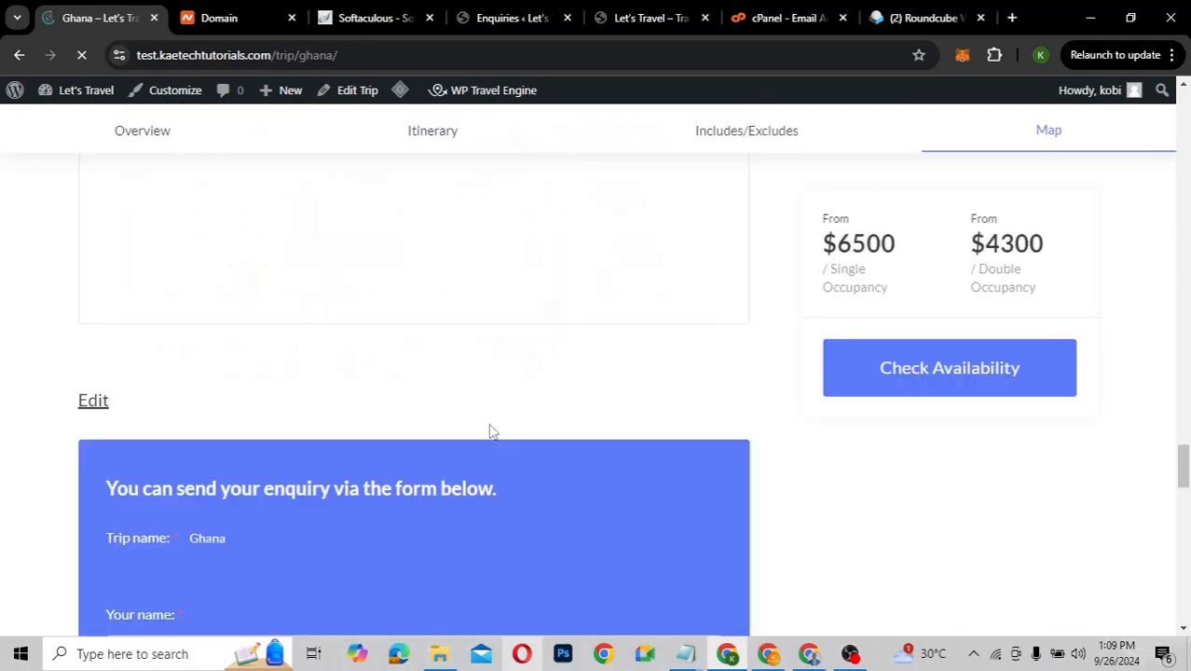
pyautogui.scroll(-4, 429, 432)
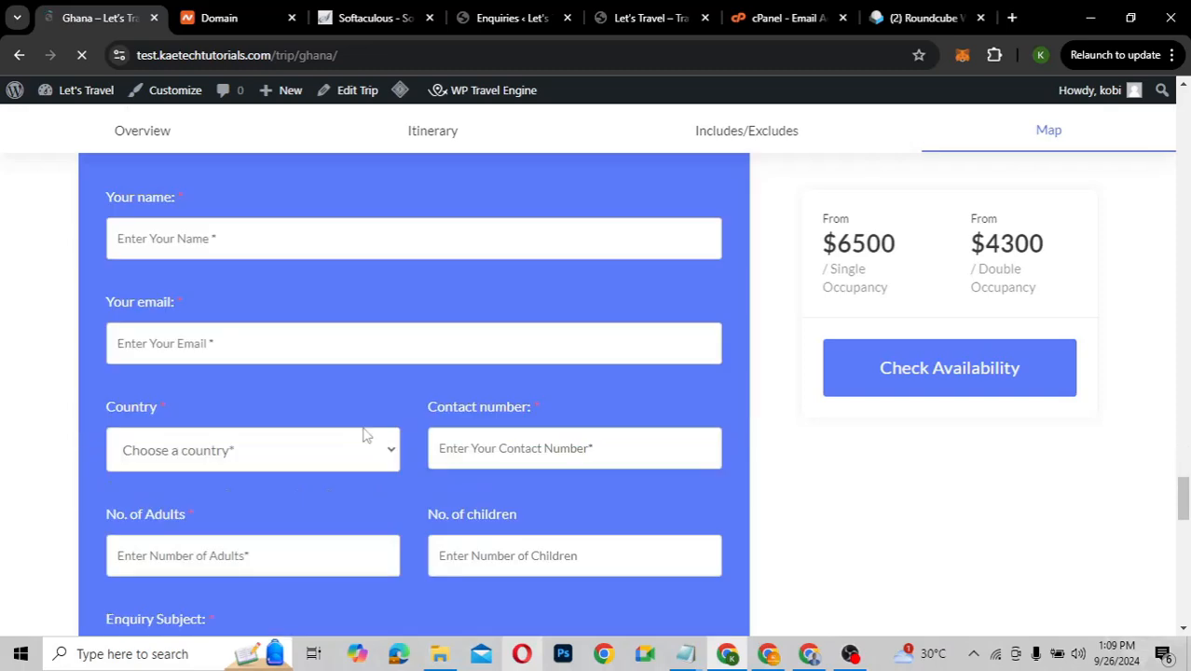
pyautogui.click(516, 18)
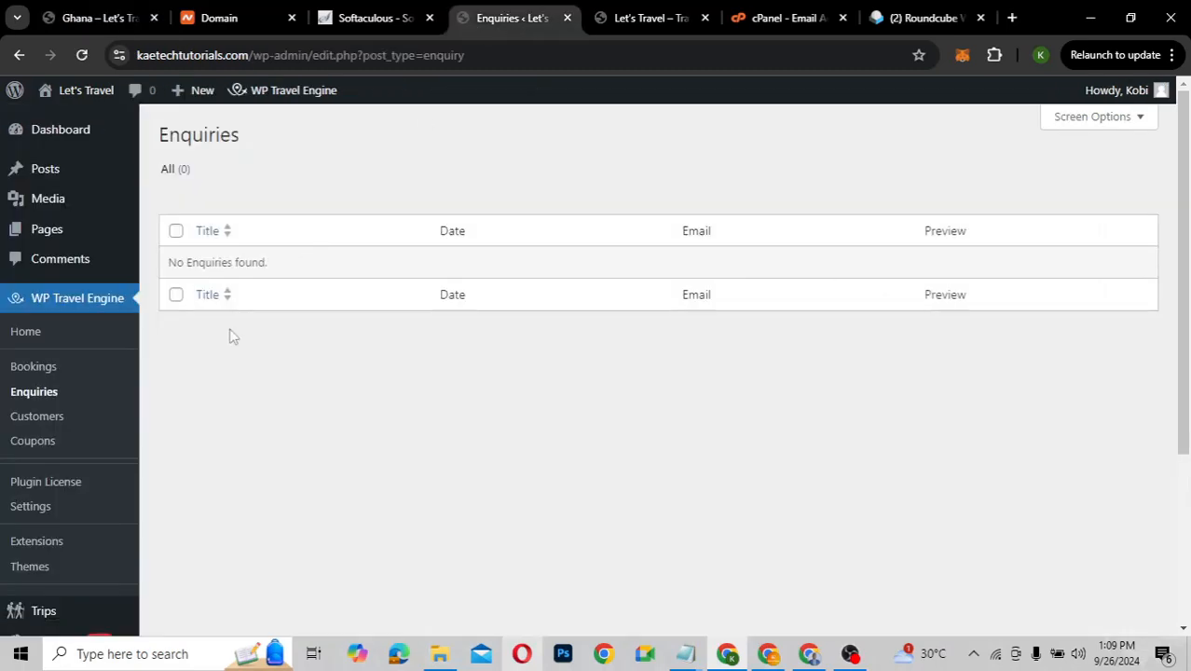
# View the empty Customers and Coupons lists, then open the Plugin License page
pyautogui.click(41, 425)
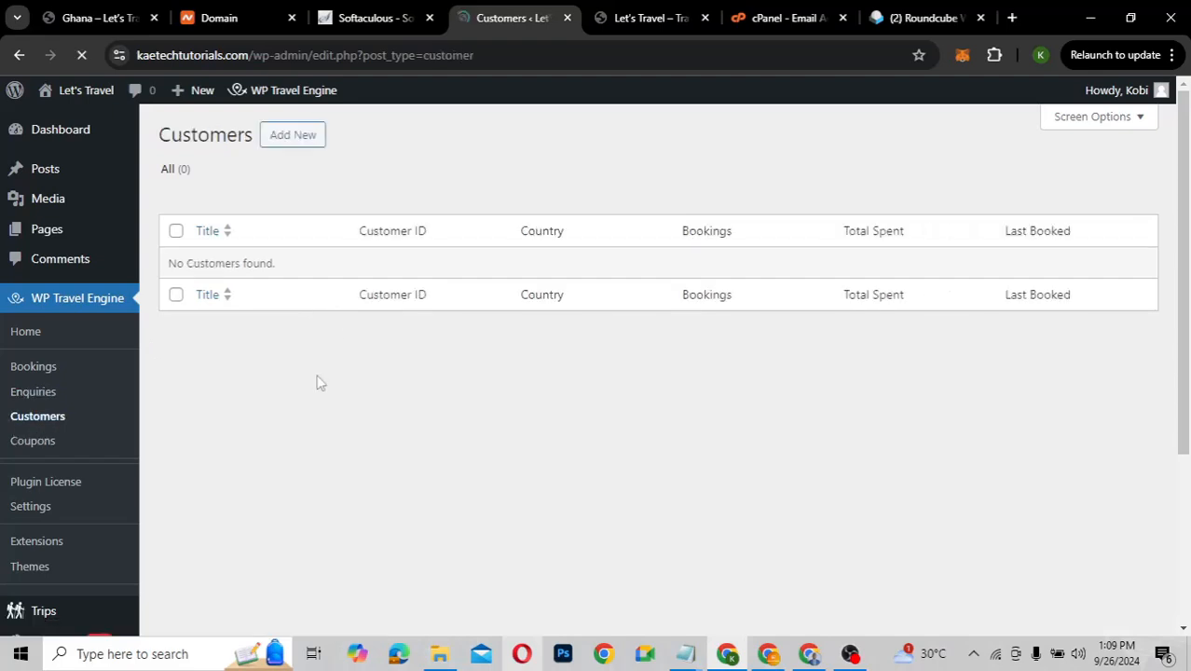
pyautogui.click(33, 444)
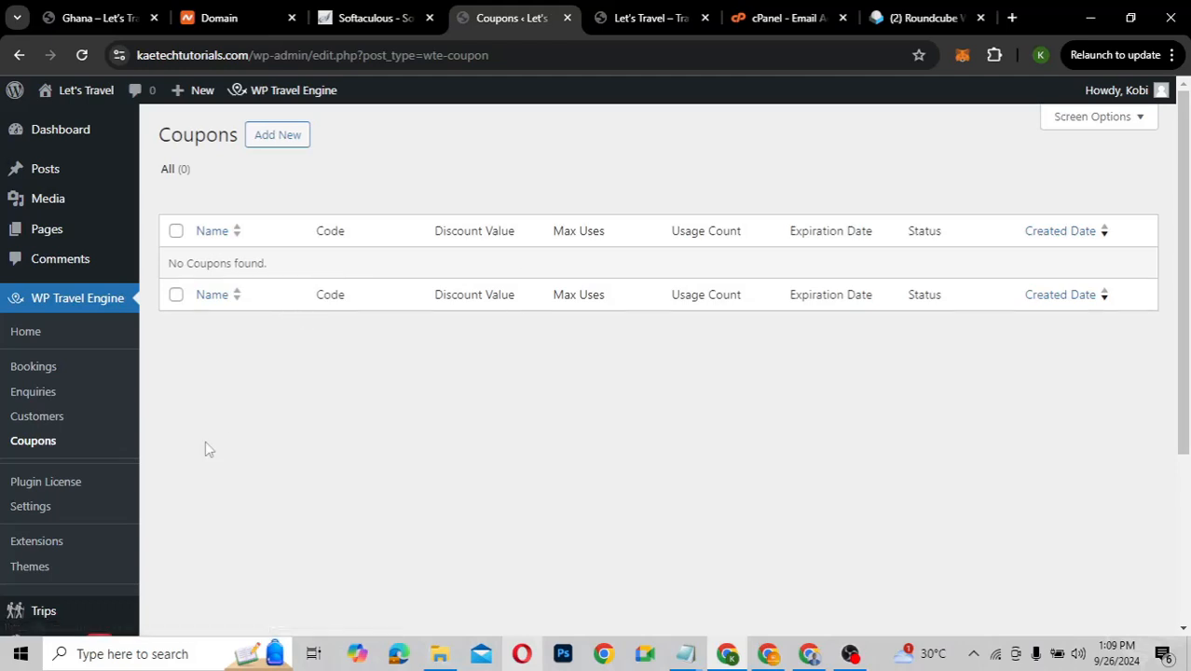
pyautogui.scroll(-1, 30, 401)
pyautogui.click(36, 402)
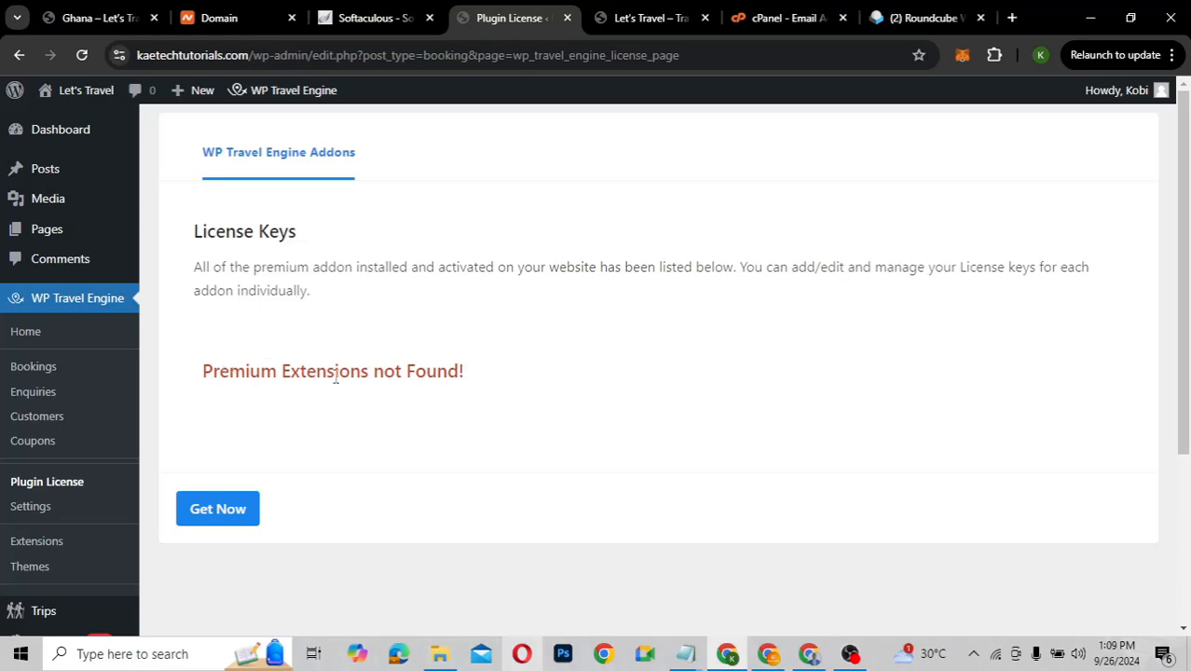
pyautogui.scroll(-1, 336, 376)
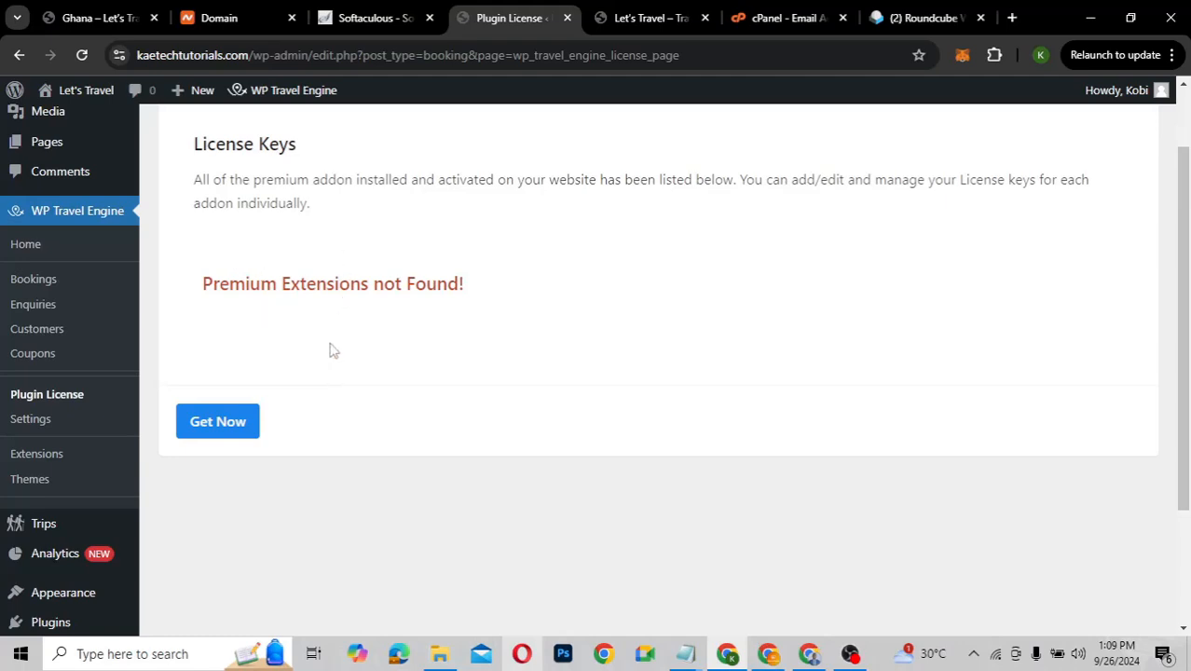
pyautogui.click(31, 421)
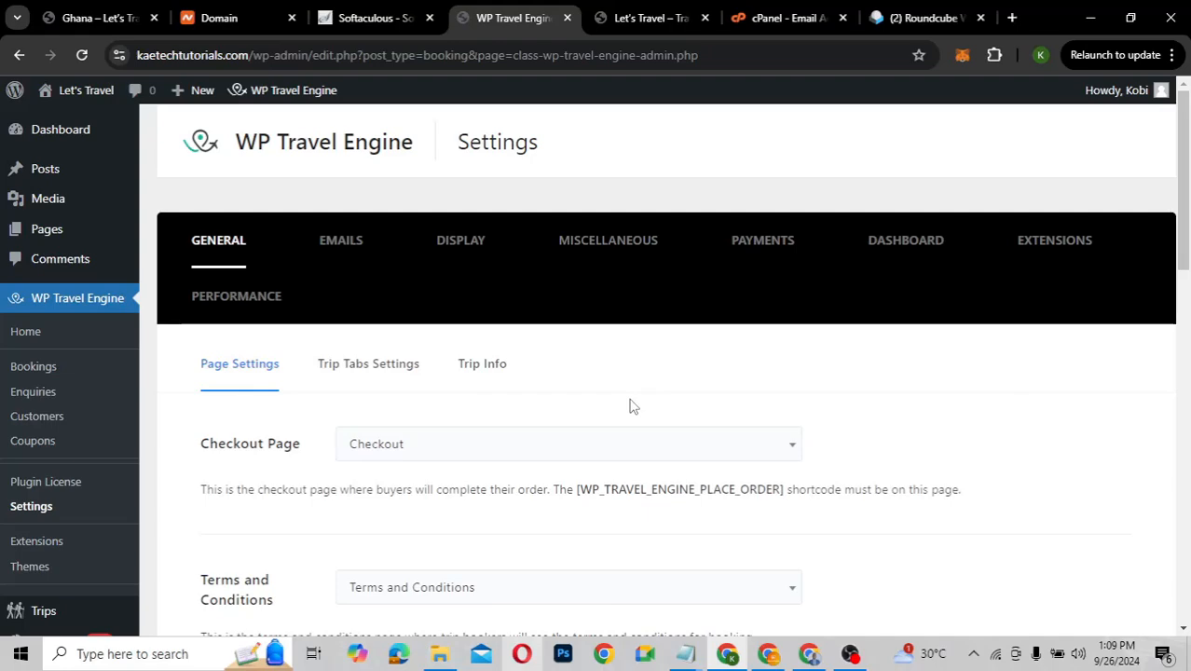
pyautogui.scroll(-2, 630, 407)
pyautogui.scroll(-3, 630, 406)
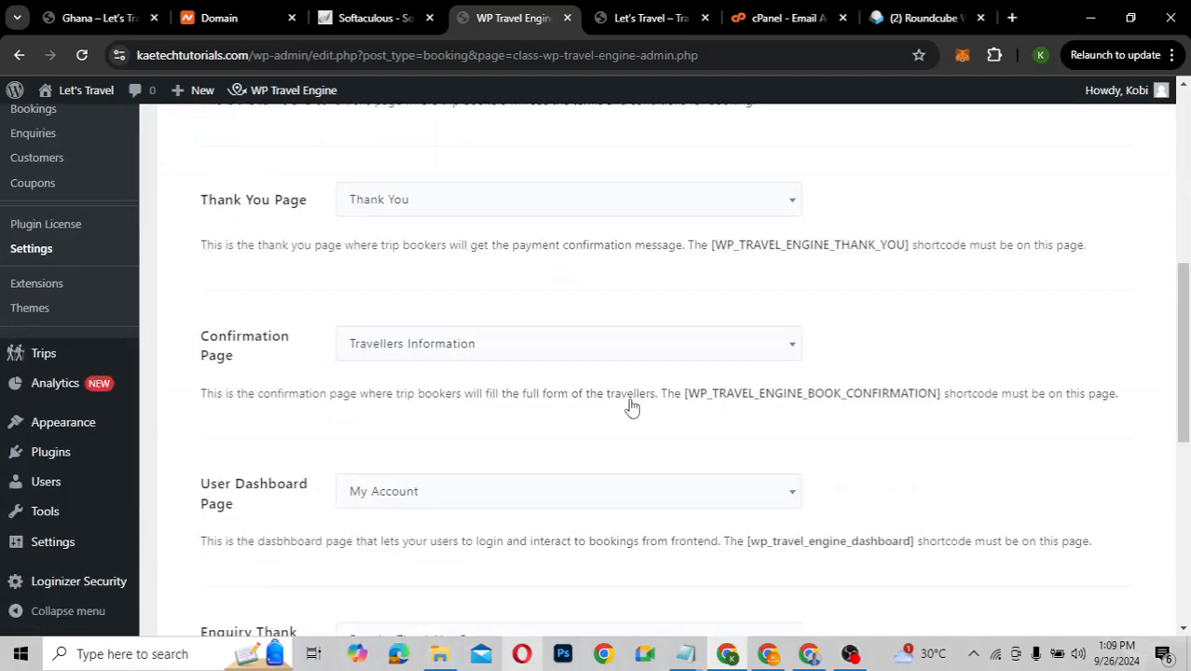
pyautogui.scroll(-5, 631, 407)
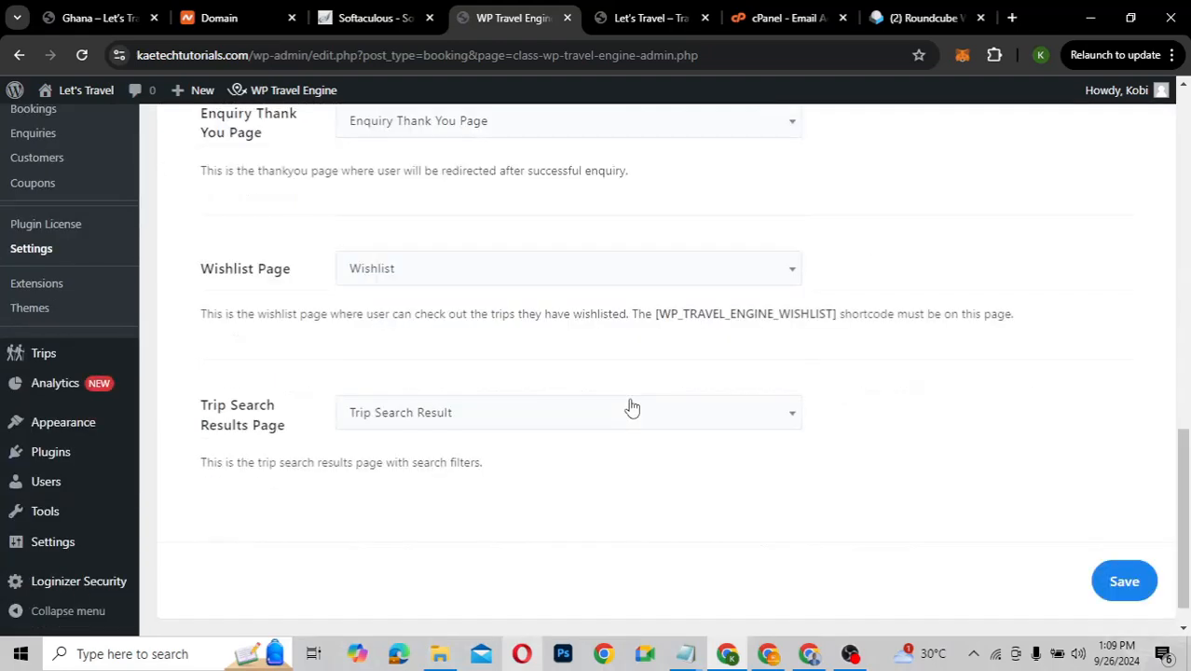
pyautogui.scroll(6, 630, 407)
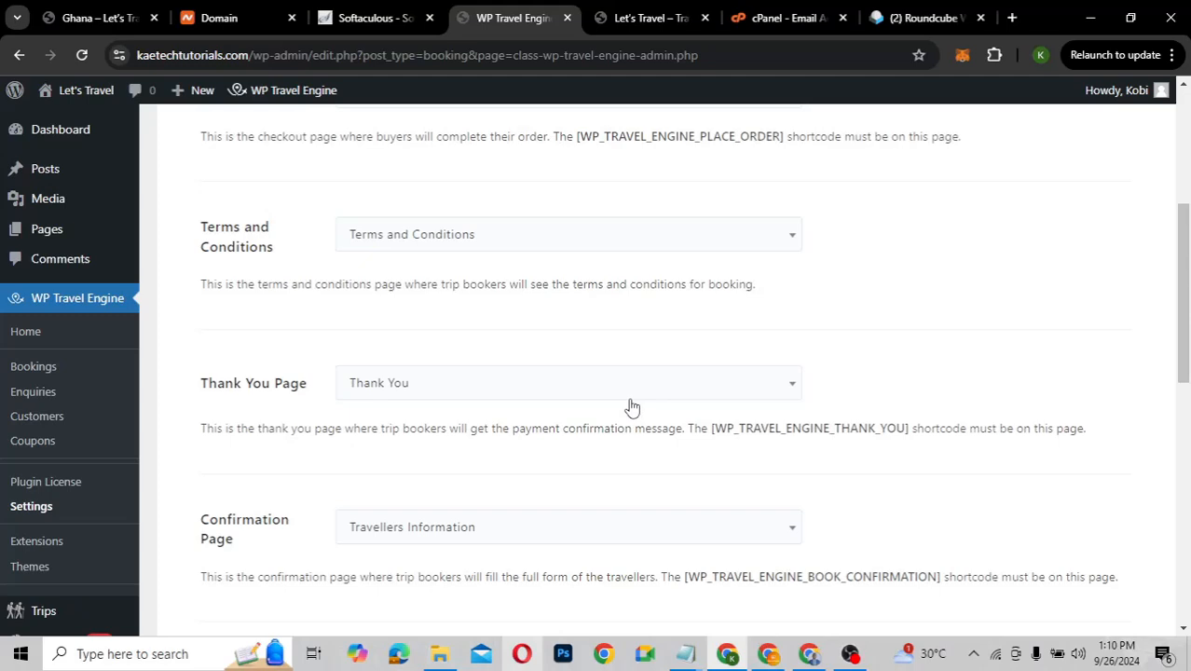
pyautogui.scroll(3, 631, 407)
pyautogui.scroll(-1, 630, 406)
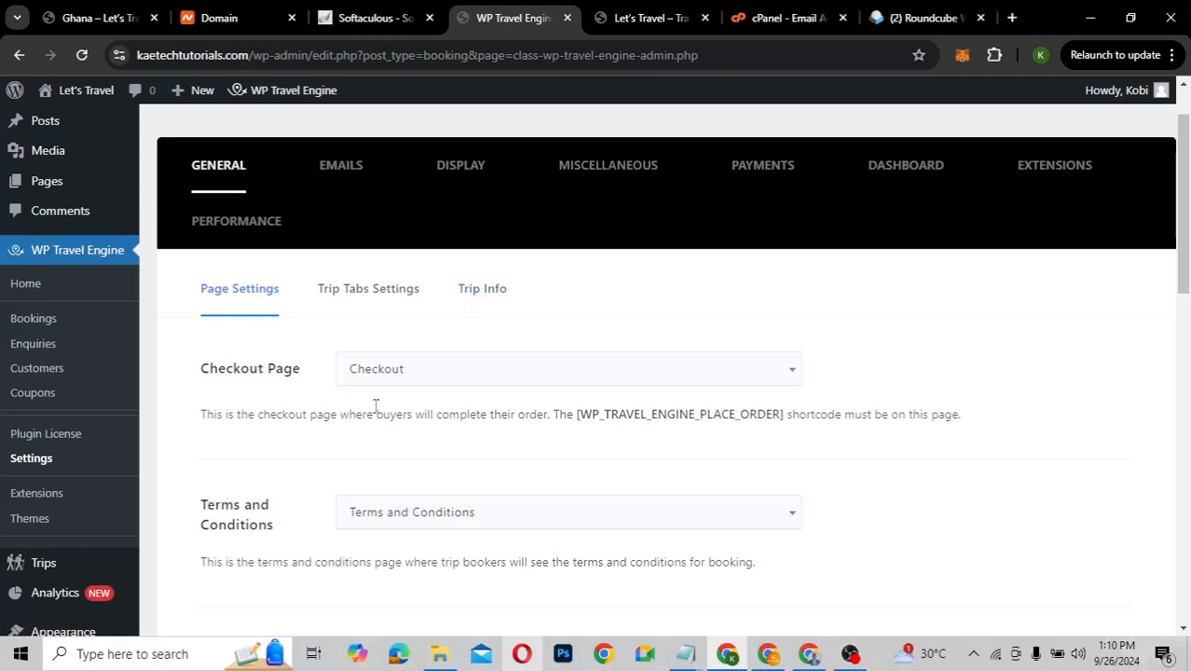
pyautogui.scroll(-2, 376, 405)
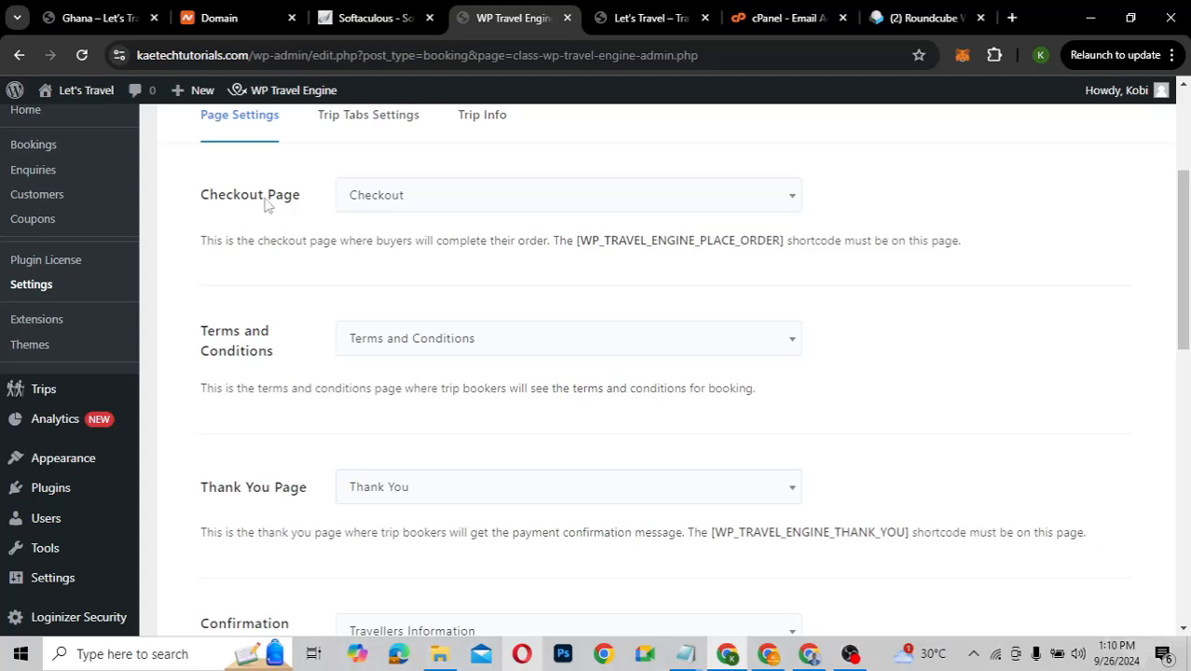
pyautogui.click(428, 198)
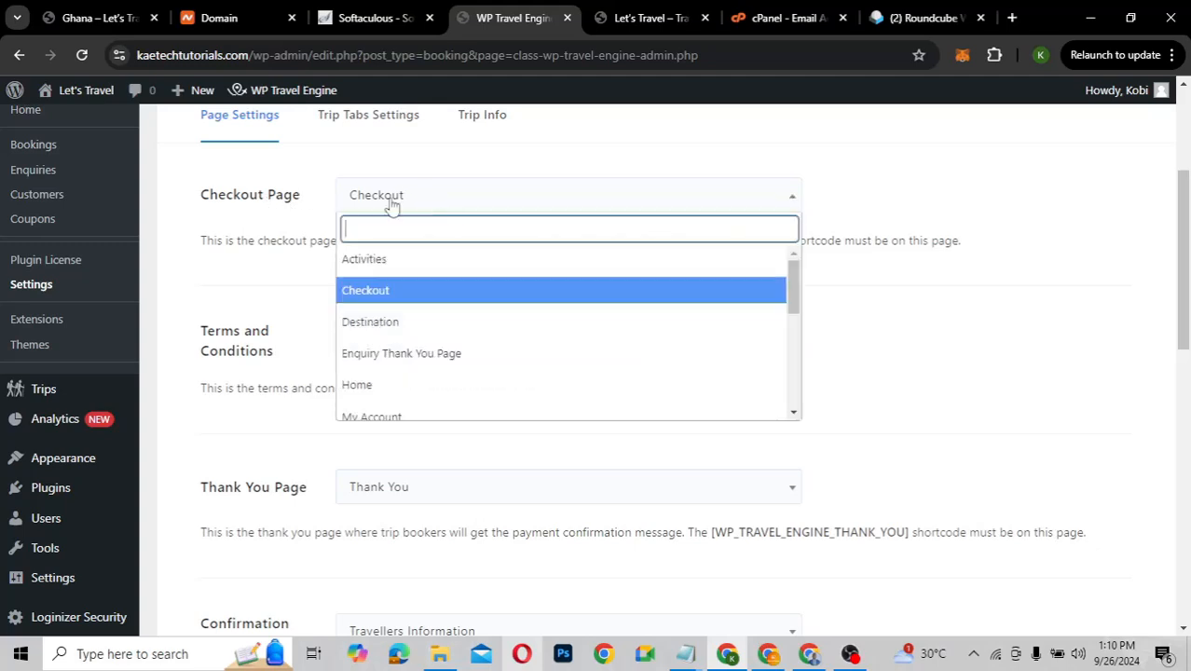
pyautogui.click(250, 237)
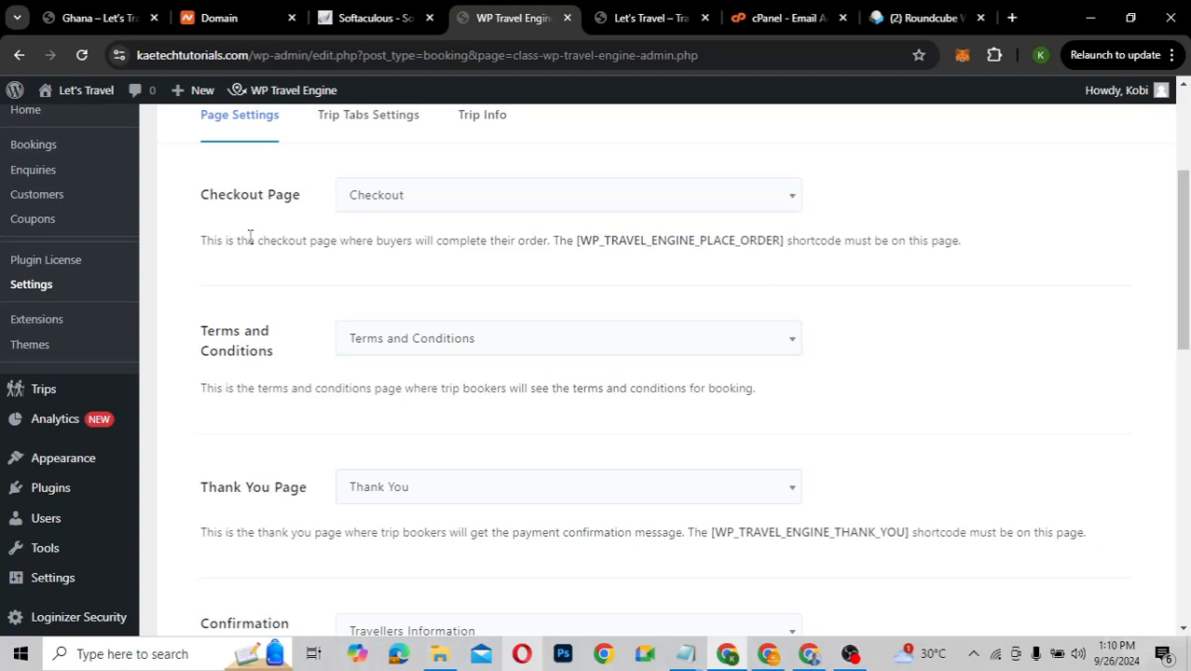
pyautogui.scroll(-2, 310, 358)
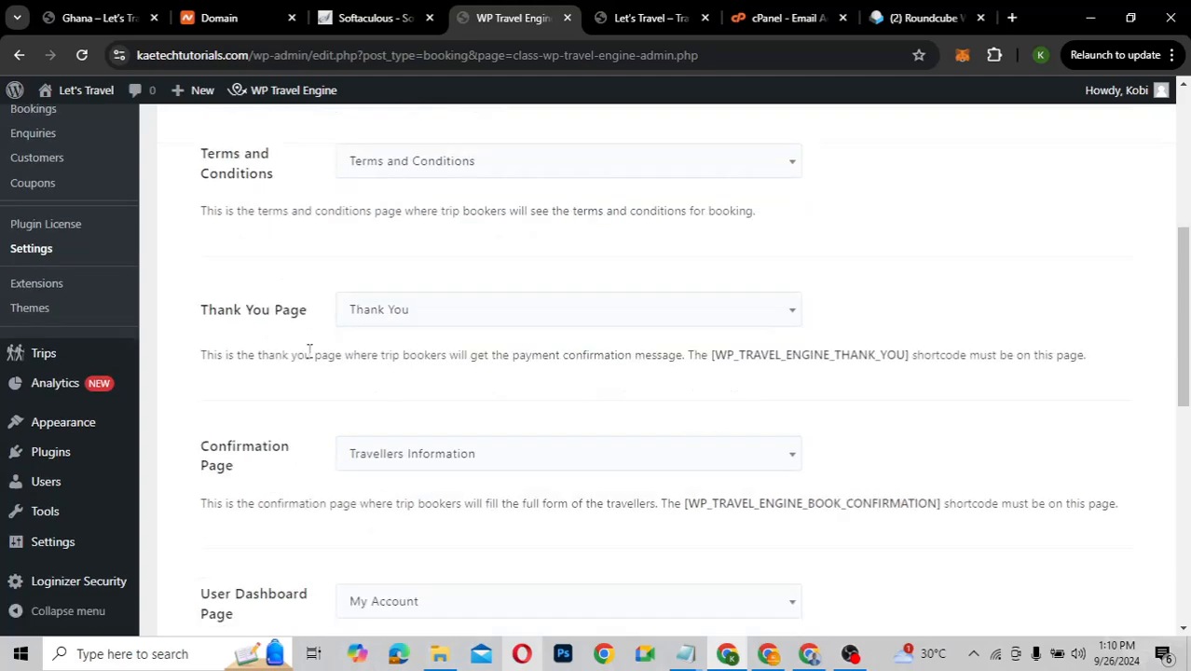
pyautogui.scroll(-2, 310, 350)
pyautogui.scroll(-3, 311, 358)
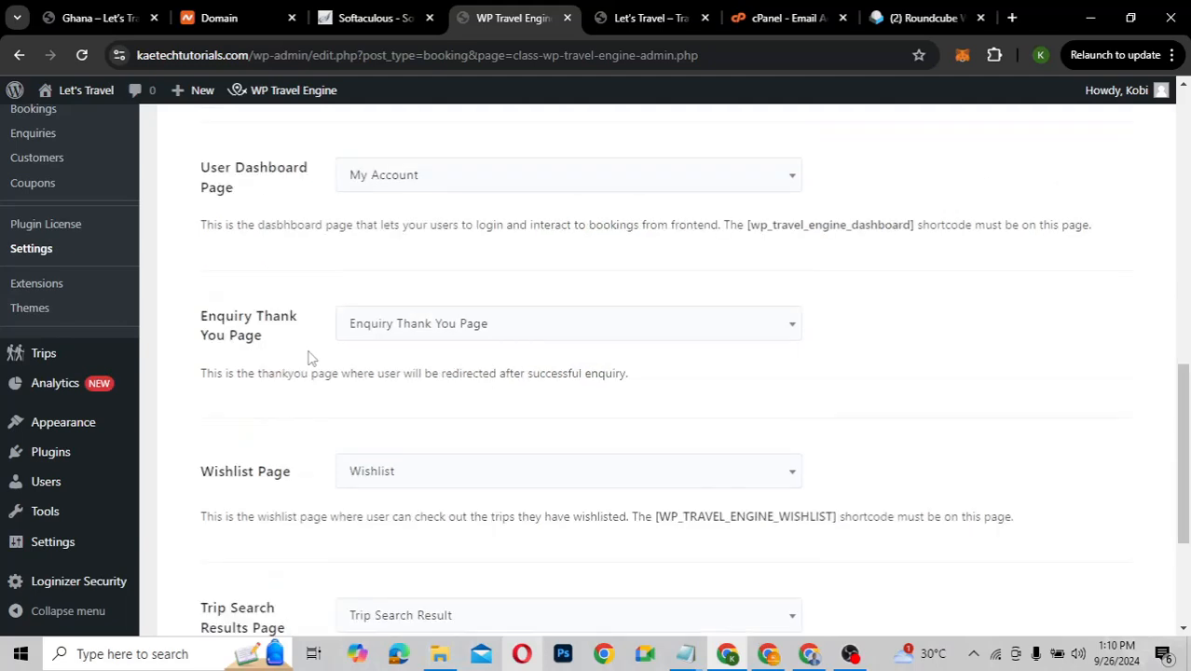
pyautogui.scroll(-2, 310, 358)
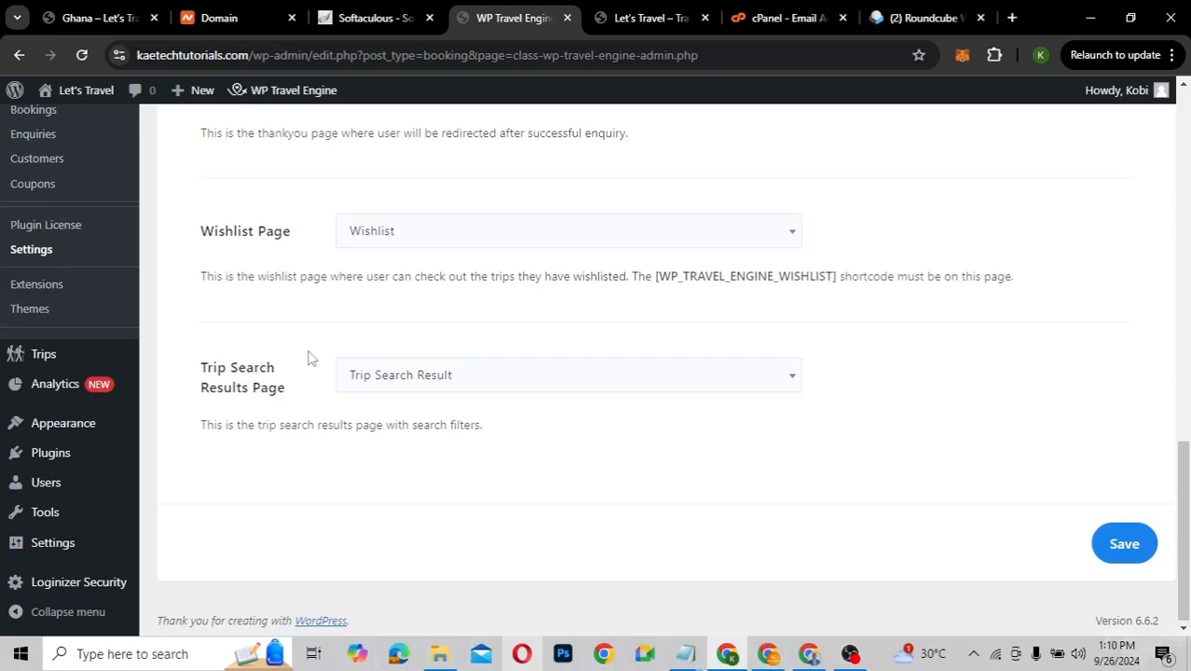
pyautogui.scroll(3, 310, 358)
pyautogui.scroll(2, 311, 358)
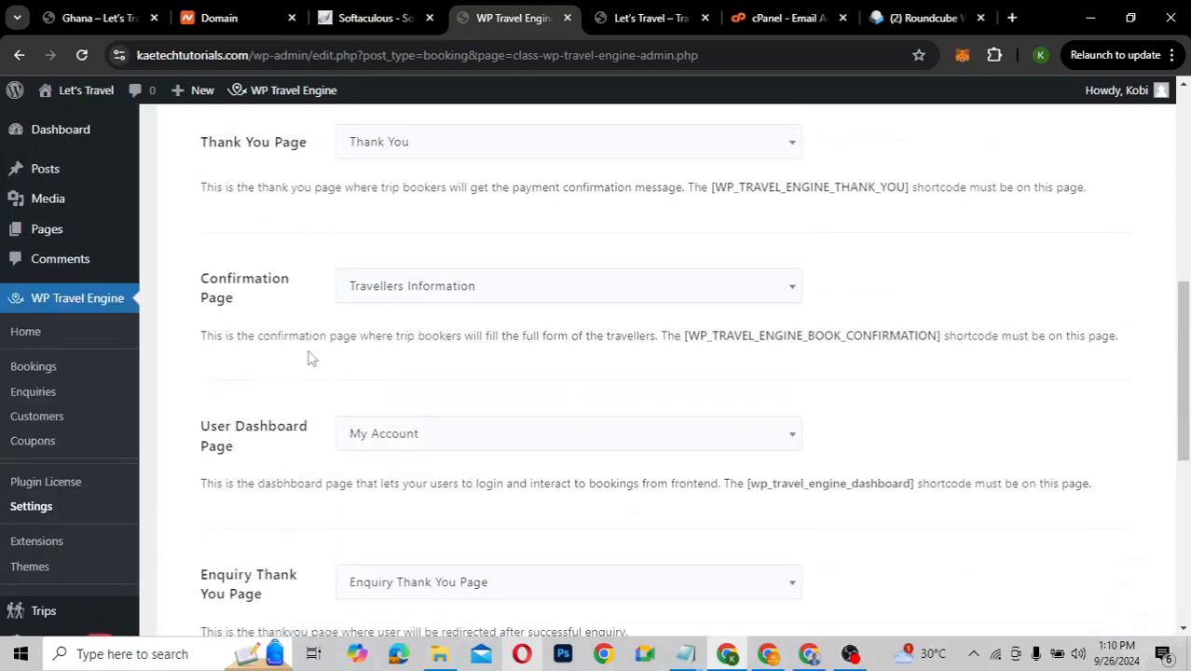
pyautogui.scroll(3, 310, 358)
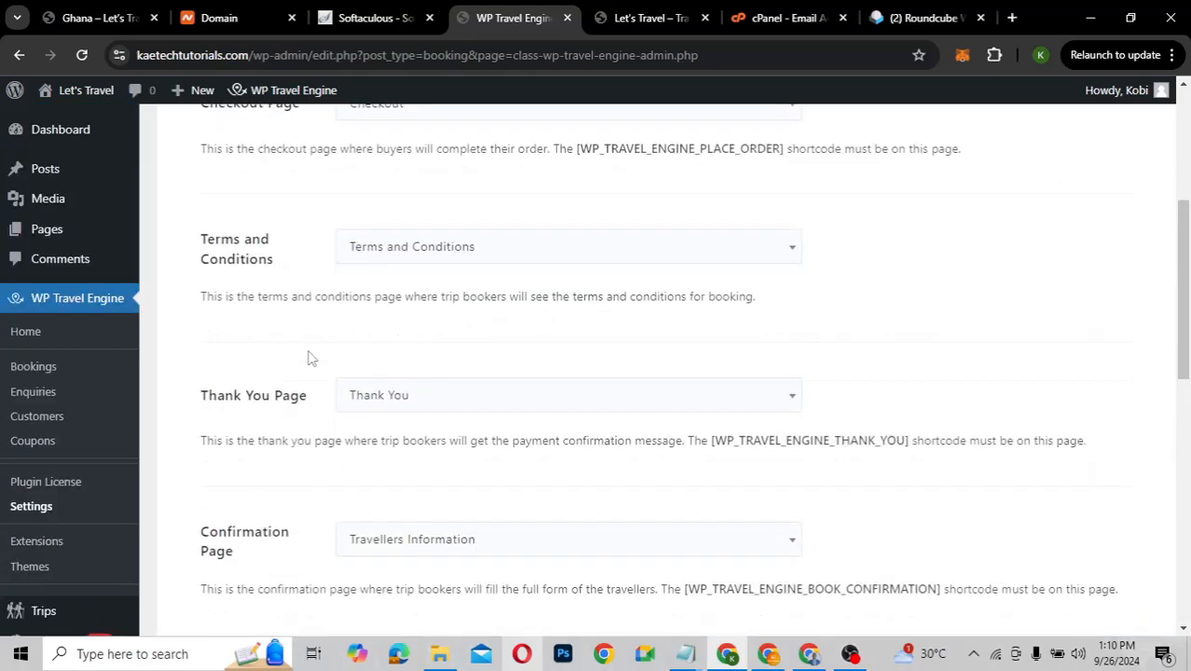
pyautogui.scroll(3, 310, 358)
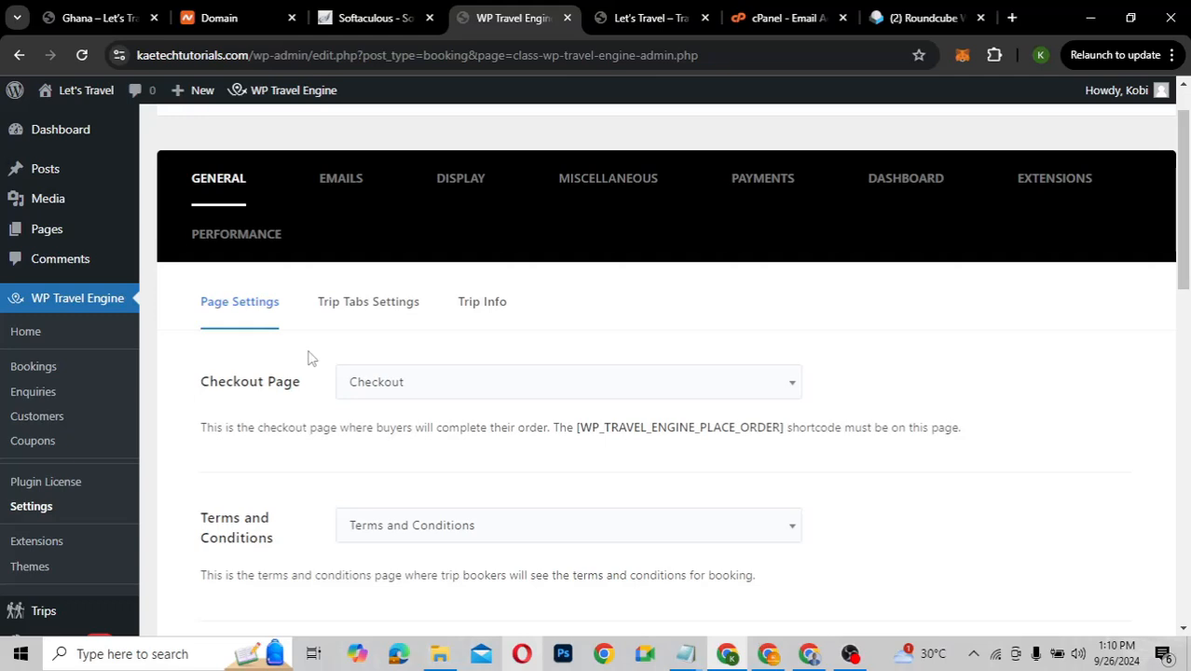
# Scroll through the Trip Tabs Settings list, then bring up the Trip Info fields like Accomodation
pyautogui.click(365, 311)
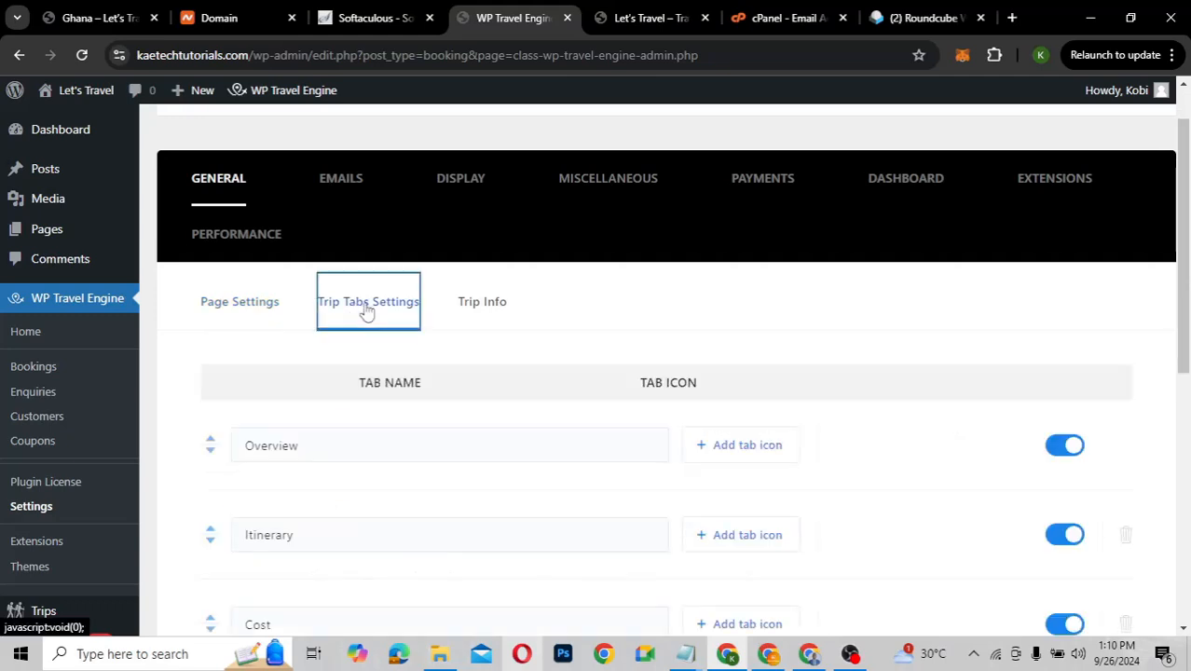
pyautogui.scroll(-3, 346, 488)
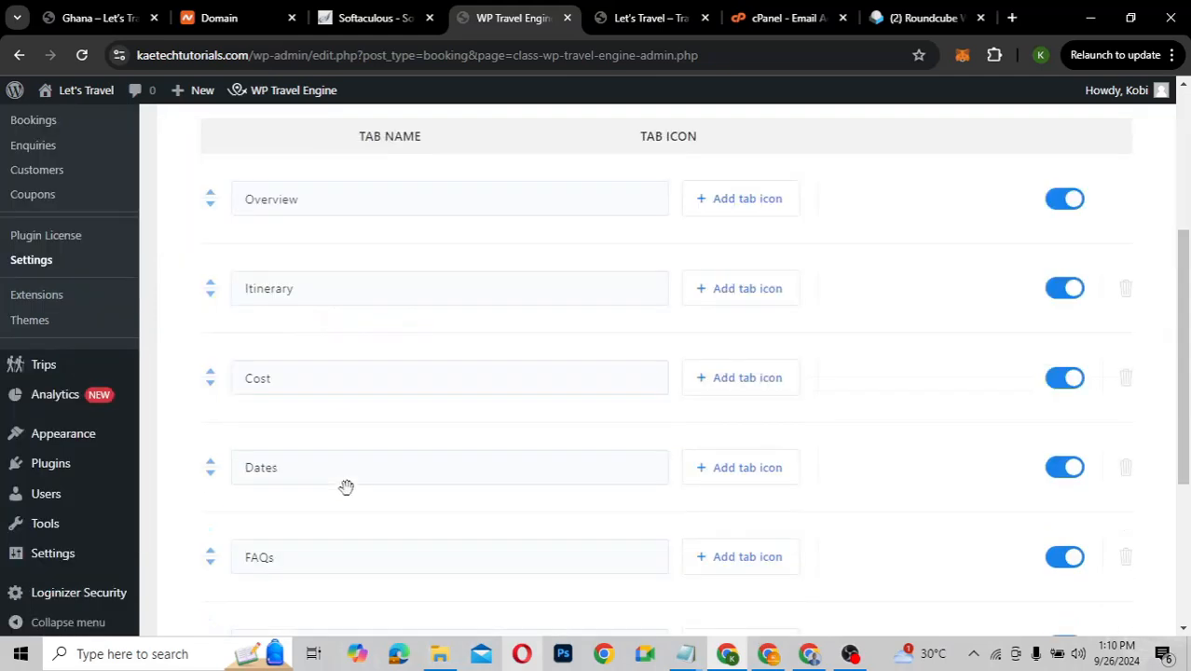
pyautogui.scroll(-2, 346, 487)
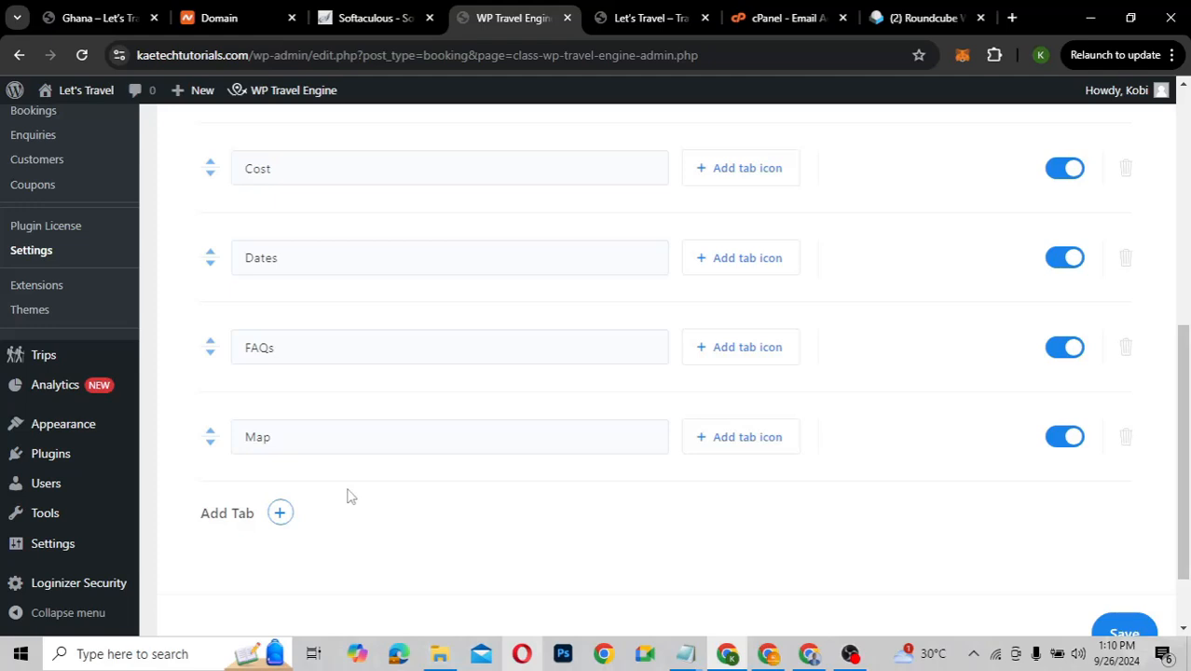
pyautogui.scroll(2, 348, 495)
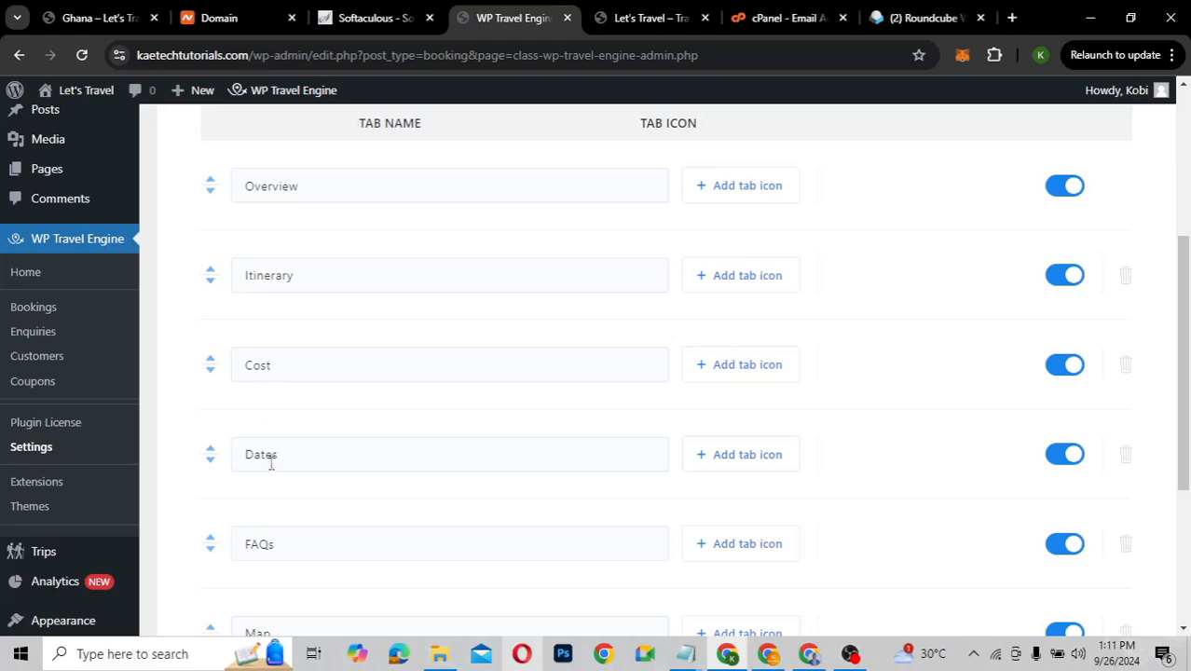
pyautogui.scroll(-2, 275, 469)
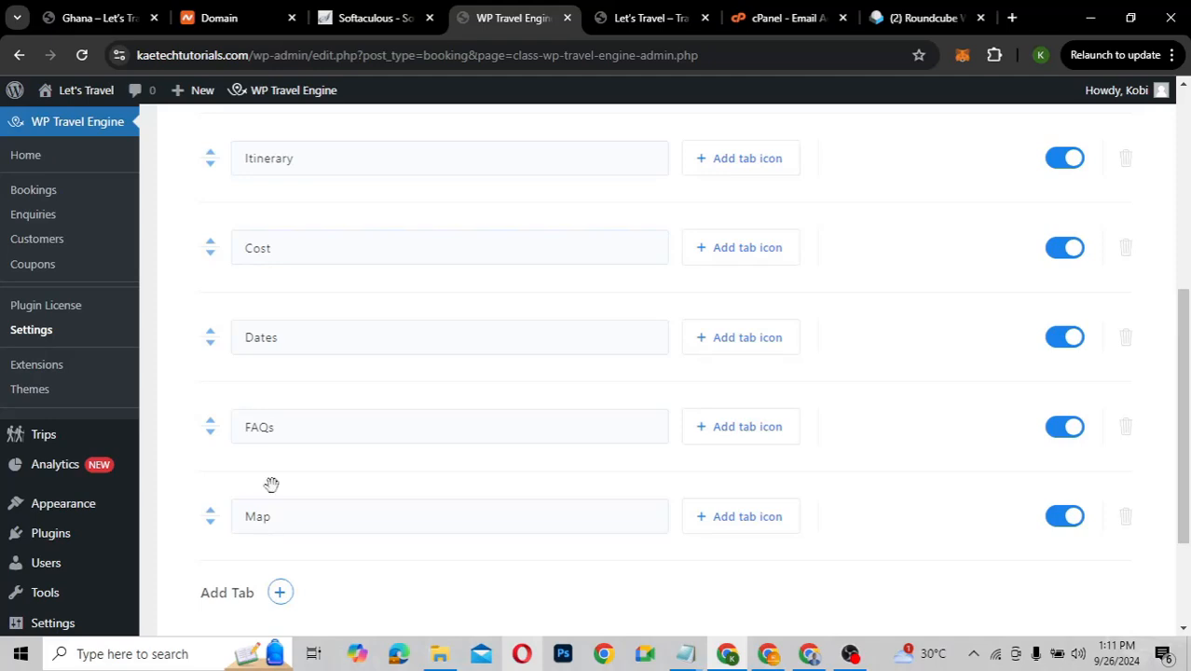
pyautogui.scroll(3, 291, 343)
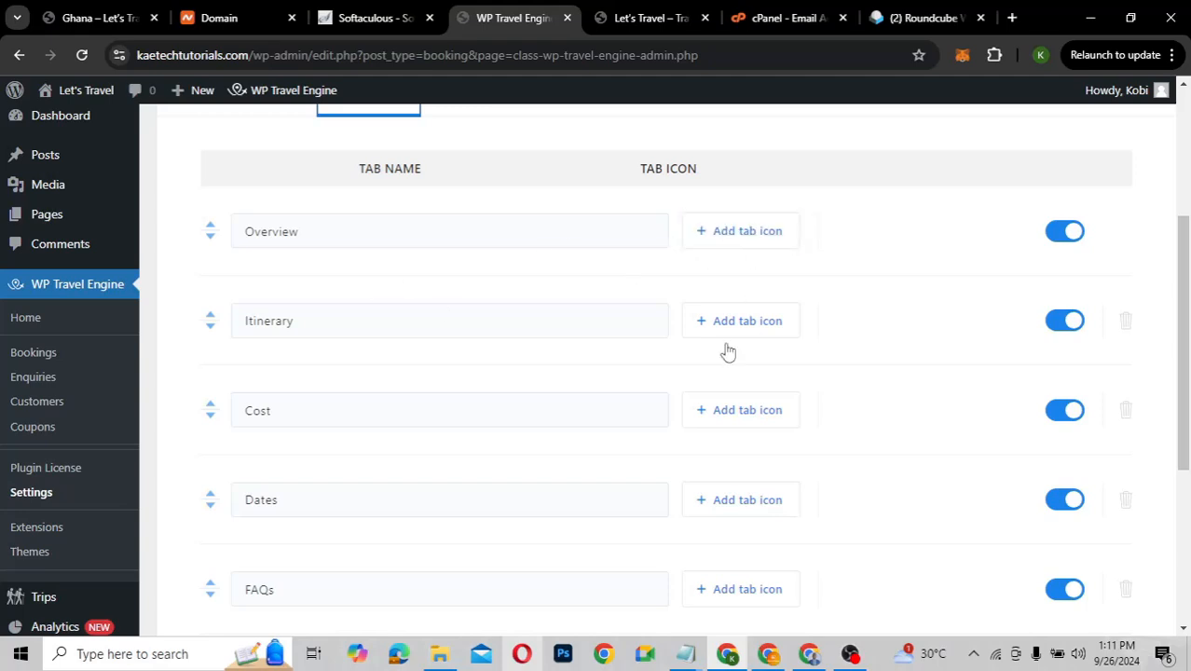
pyautogui.scroll(-2, 465, 266)
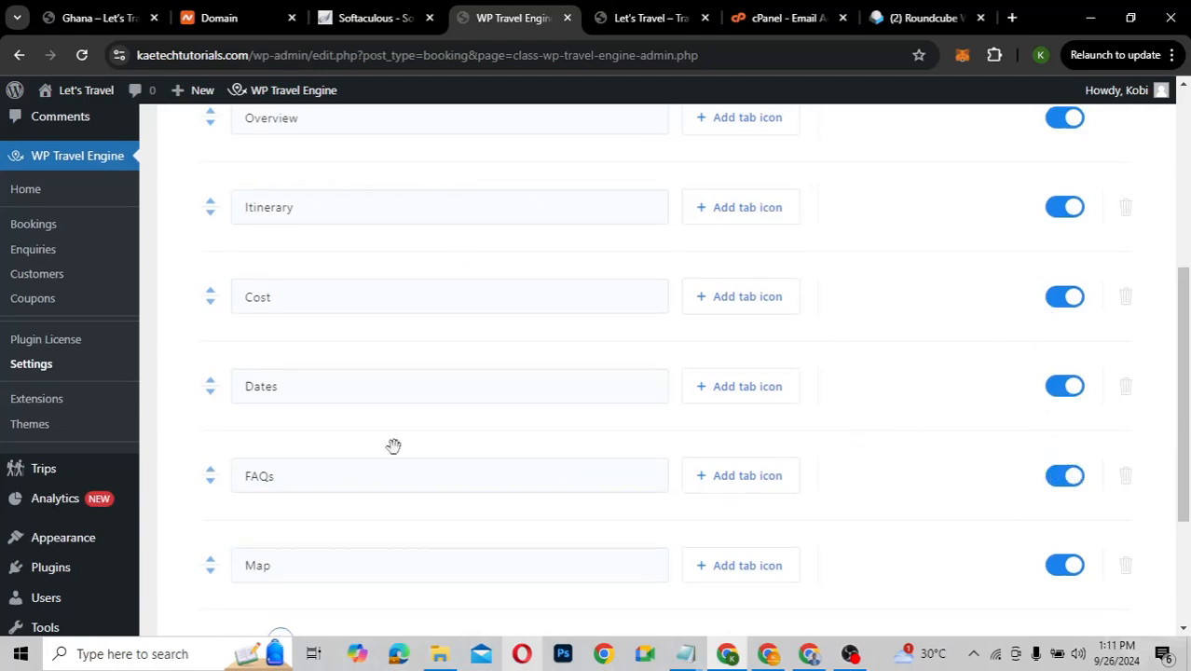
pyautogui.scroll(3, 394, 445)
pyautogui.scroll(2, 395, 449)
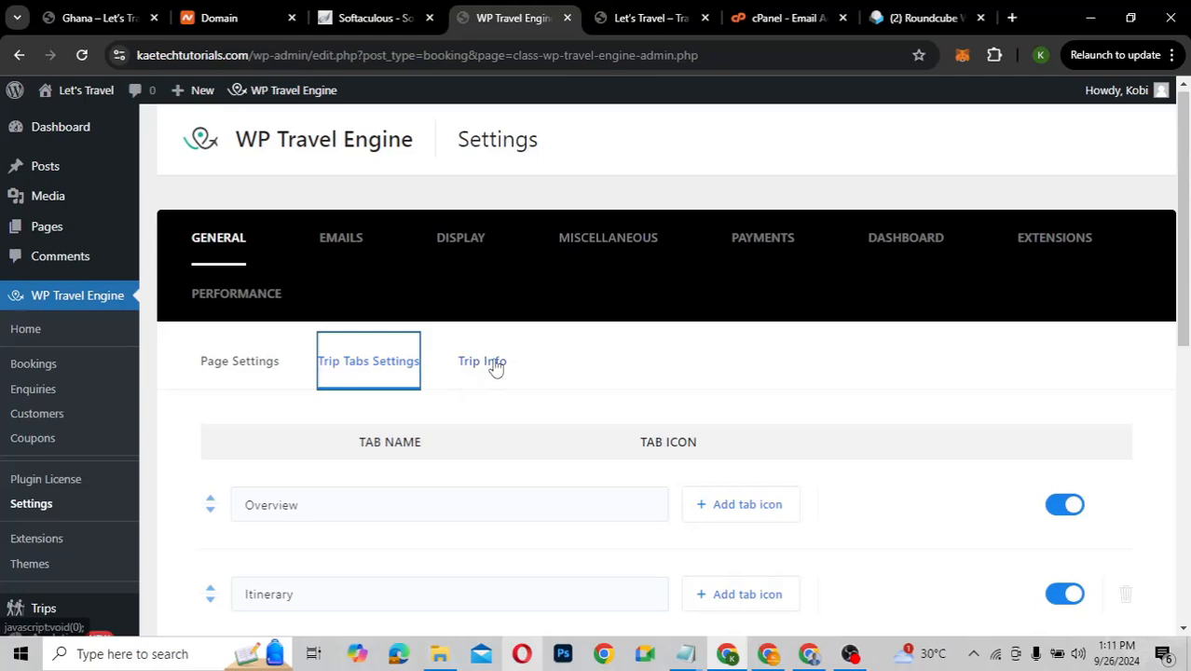
pyautogui.click(494, 366)
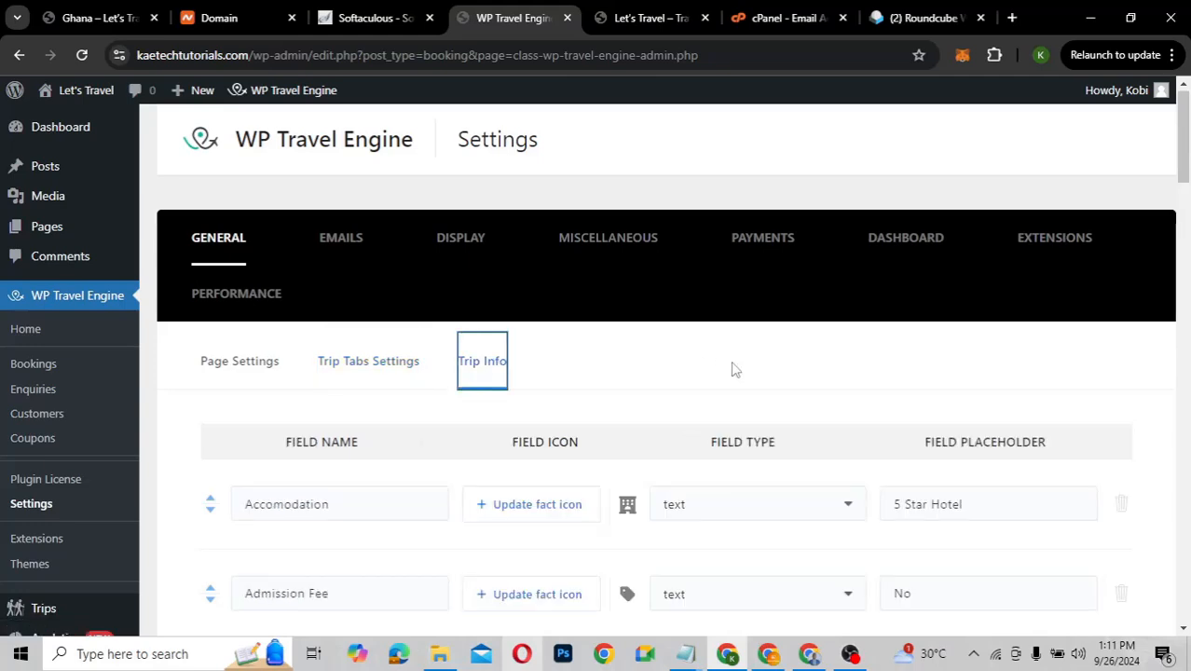
pyautogui.scroll(-3, 732, 370)
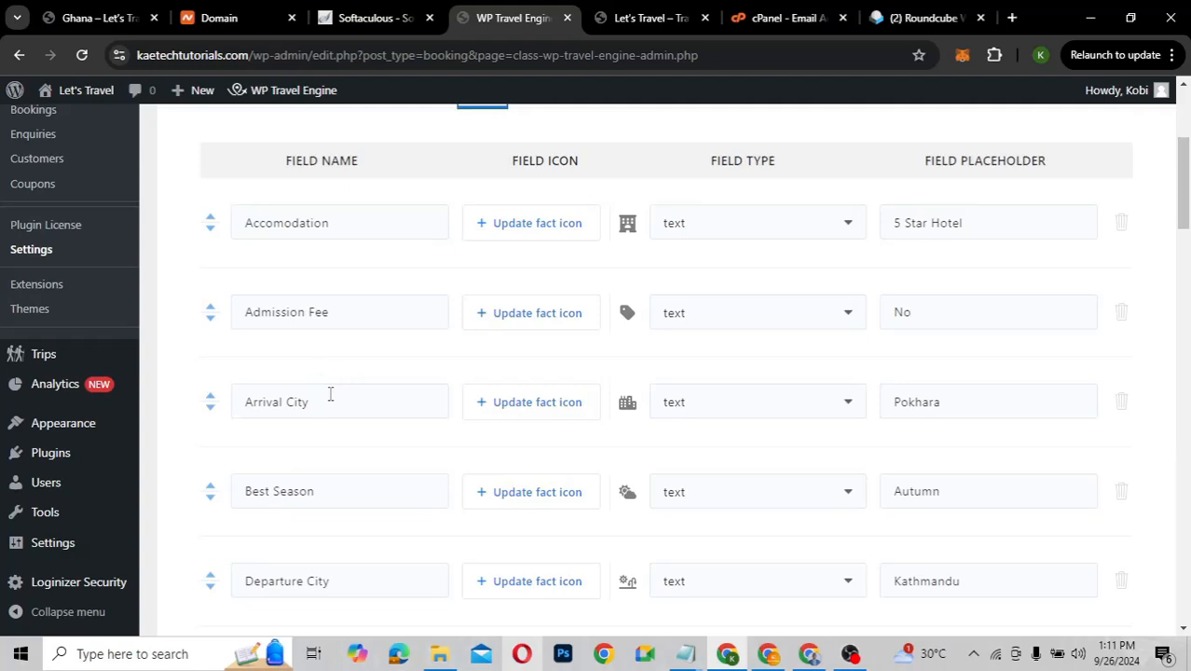
pyautogui.scroll(-4, 330, 394)
pyautogui.scroll(-7, 328, 391)
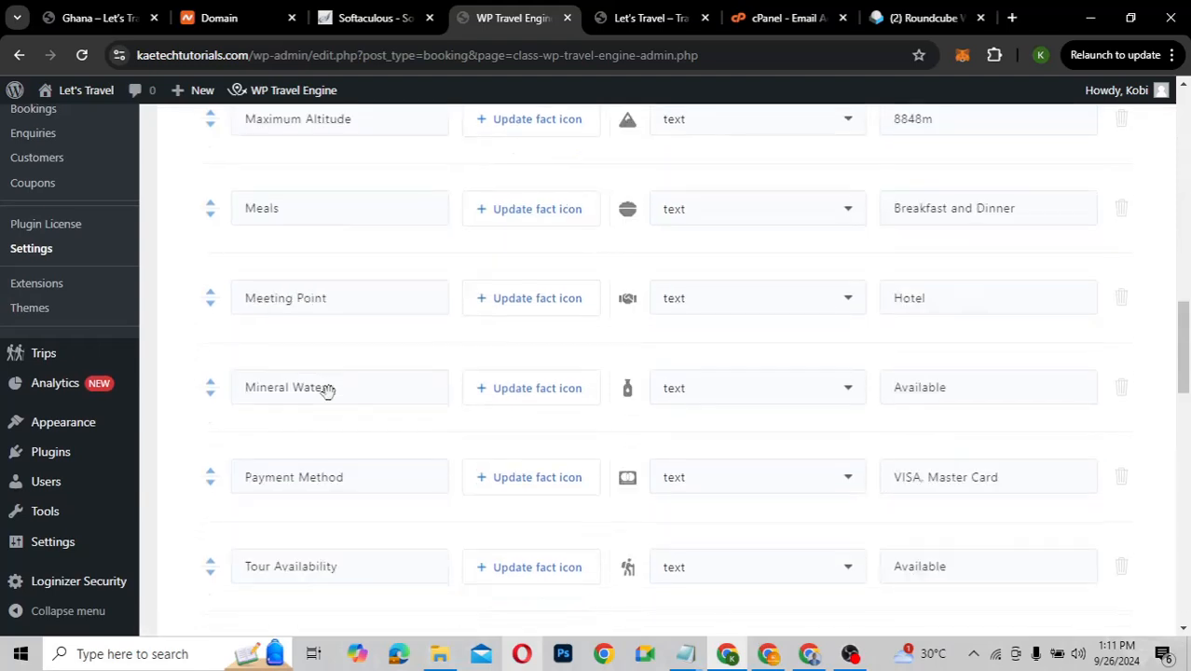
pyautogui.scroll(-6, 328, 391)
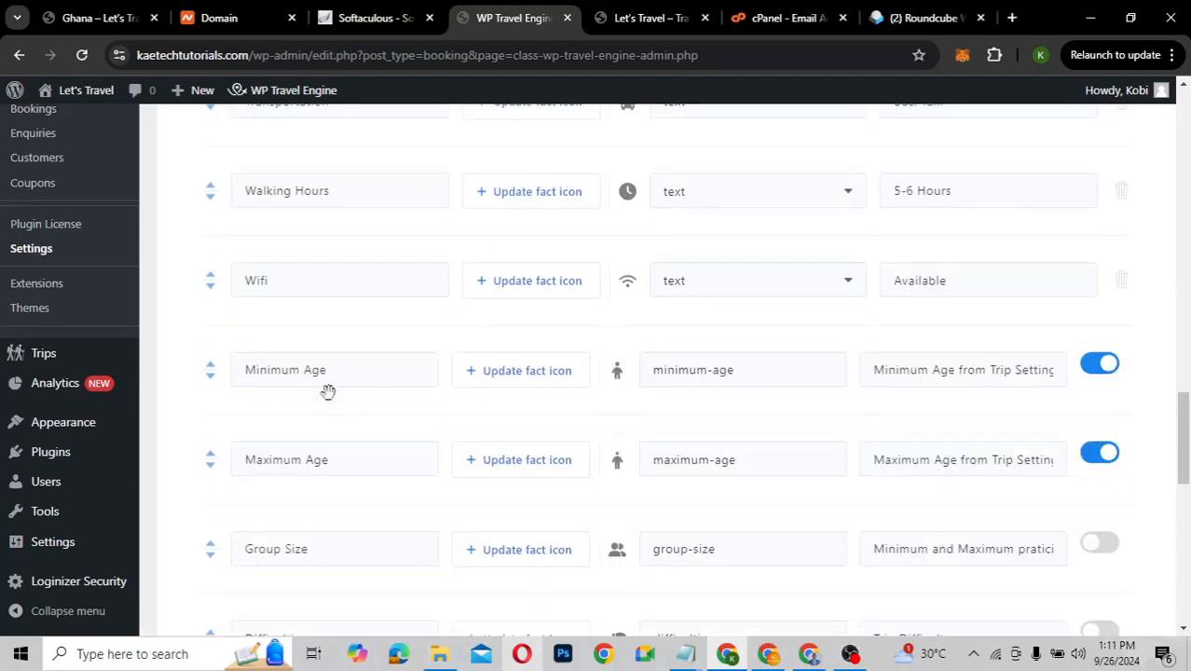
pyautogui.scroll(-5, 328, 392)
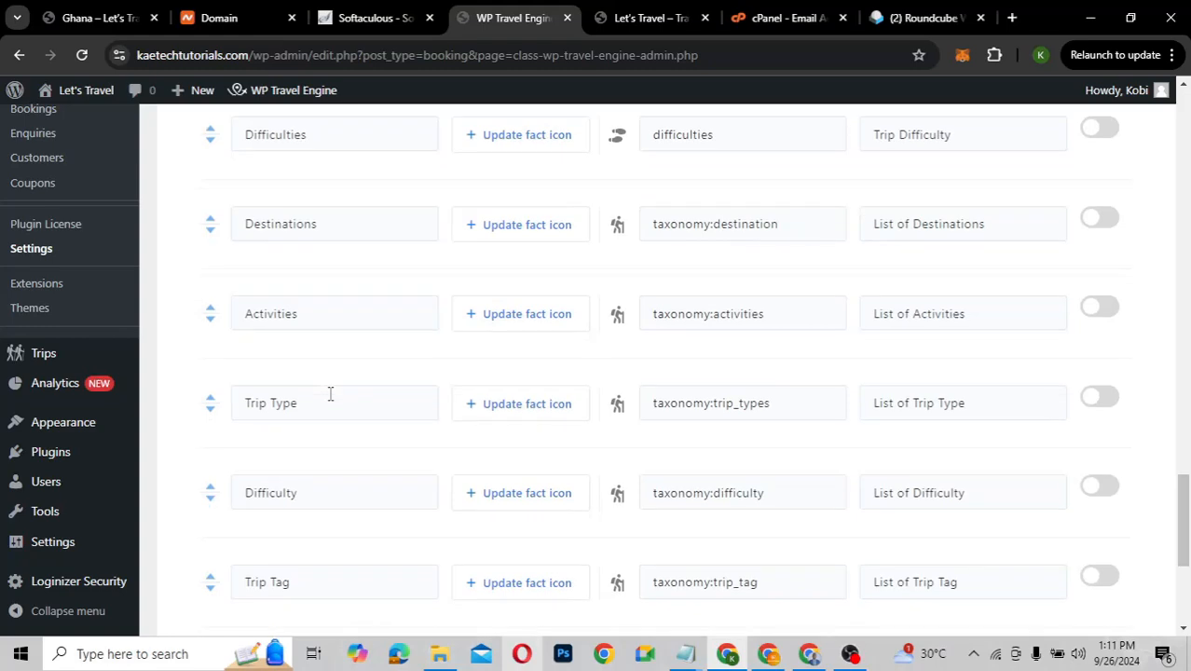
pyautogui.scroll(-3, 330, 392)
pyautogui.scroll(5, 328, 391)
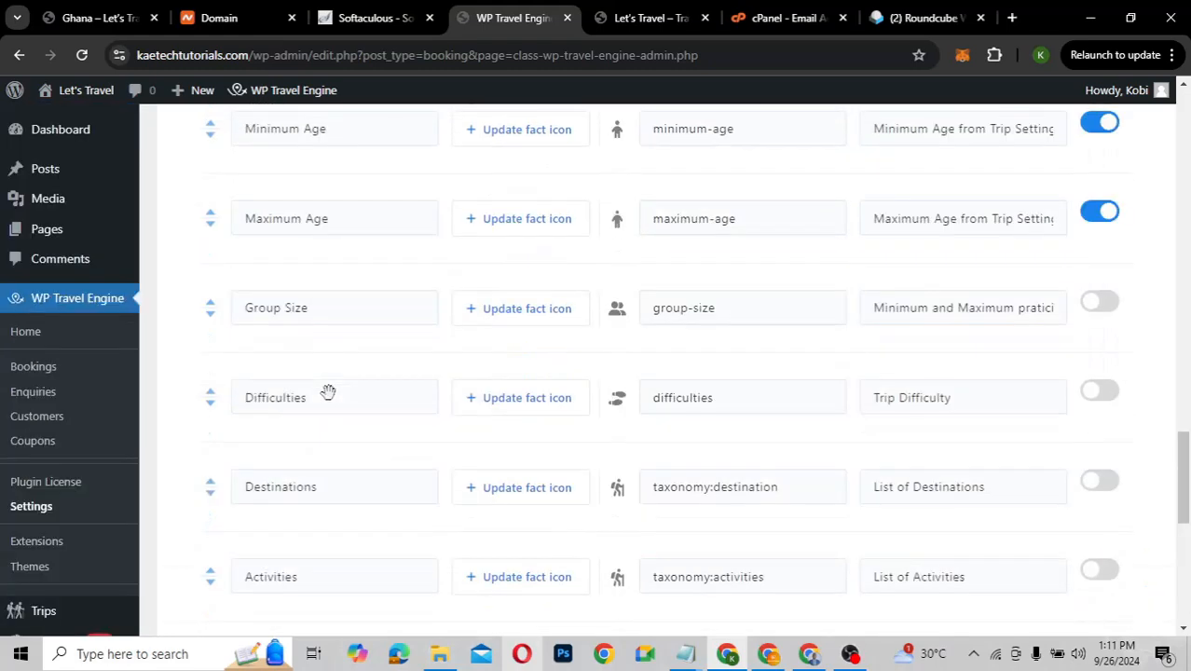
pyautogui.scroll(1, 328, 391)
pyautogui.scroll(-1, 328, 391)
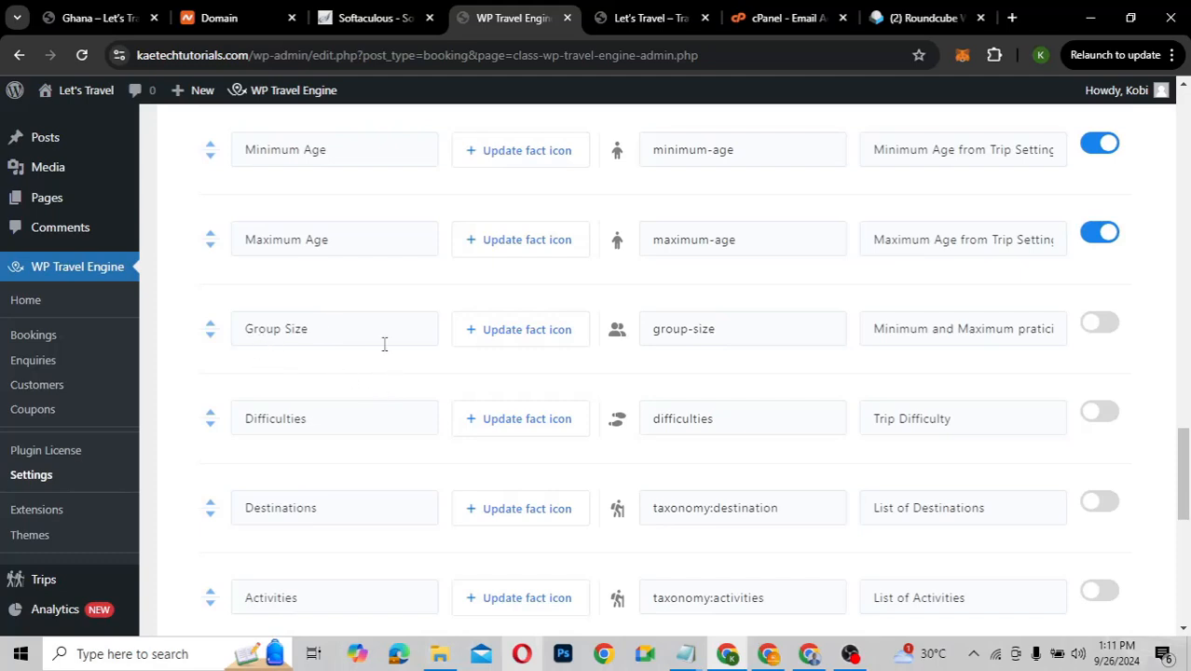
pyautogui.click(1107, 330)
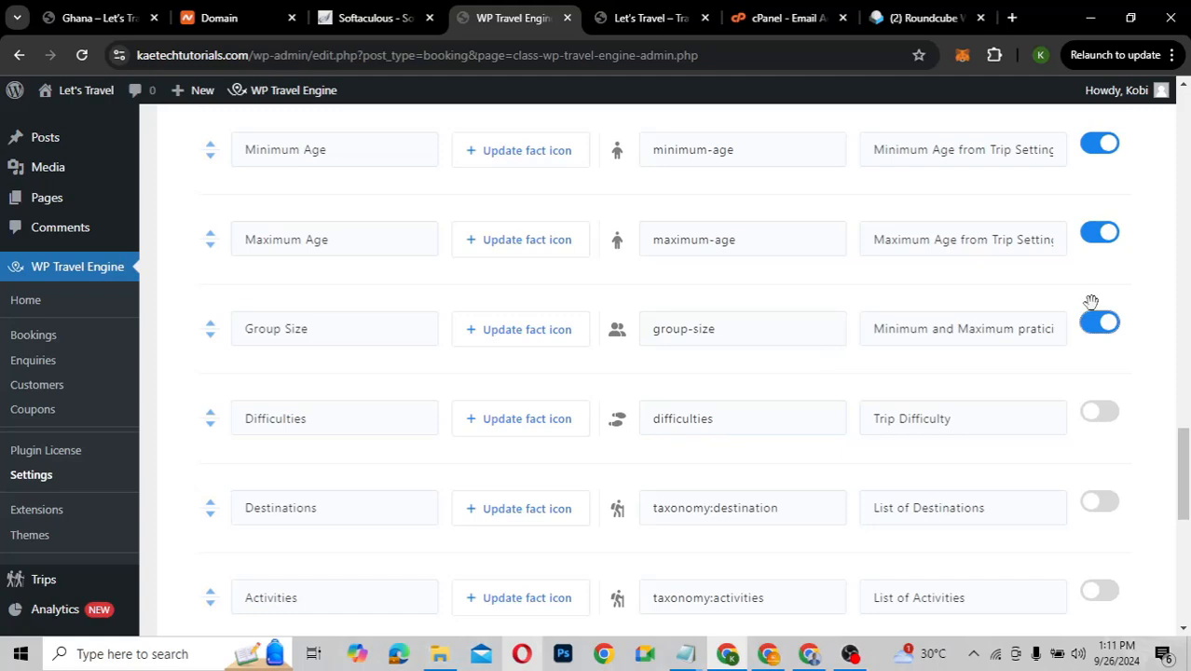
pyautogui.click(1102, 323)
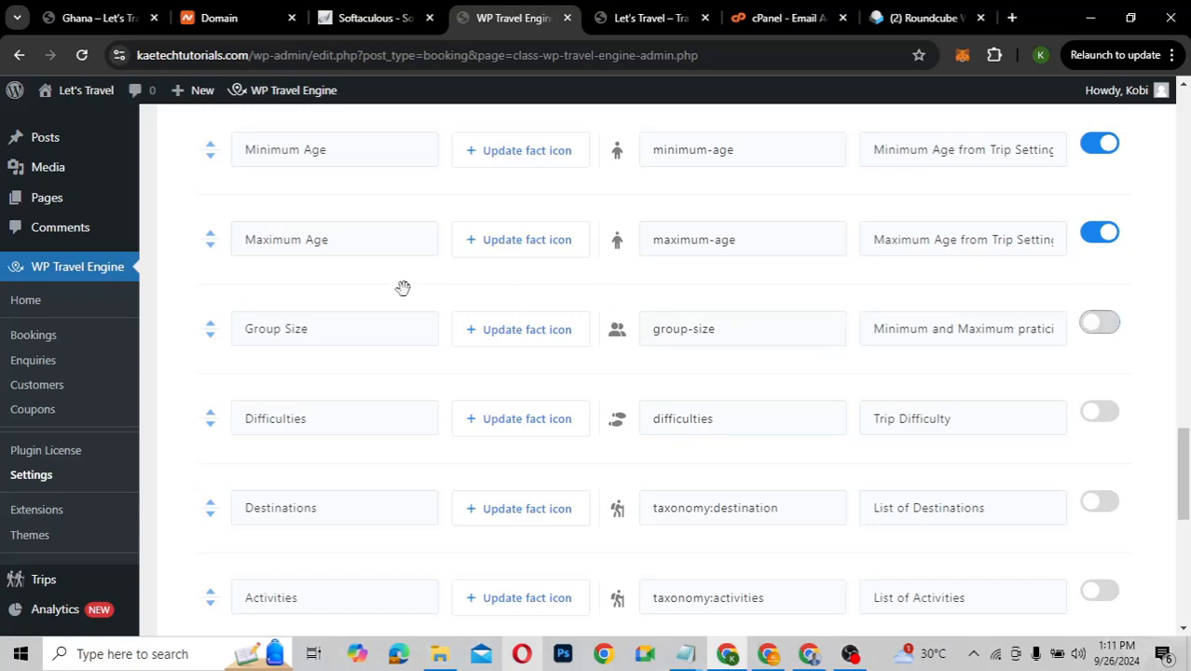
pyautogui.scroll(1, 331, 283)
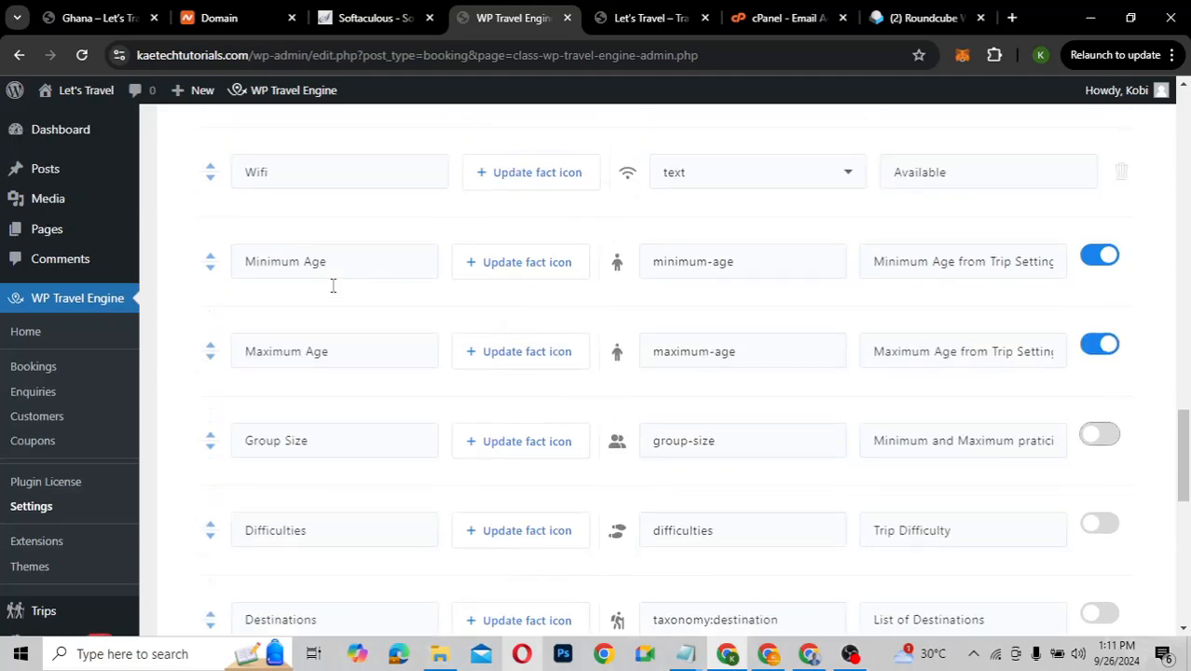
pyautogui.scroll(2, 331, 285)
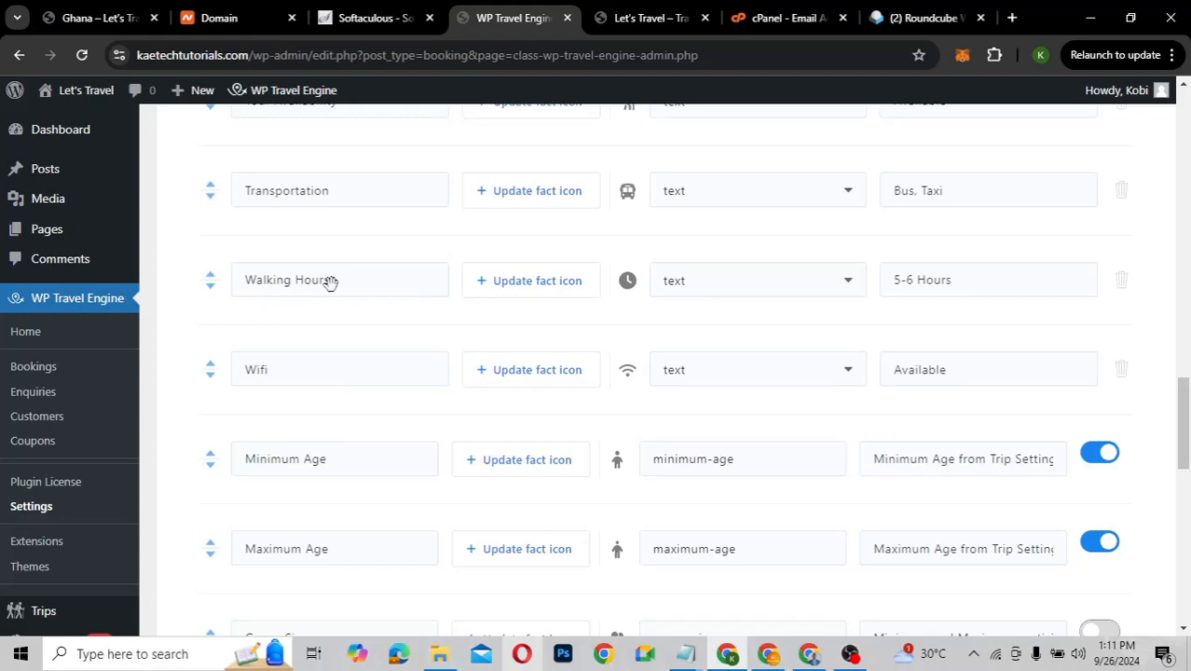
pyautogui.scroll(2, 331, 282)
pyautogui.scroll(3, 331, 284)
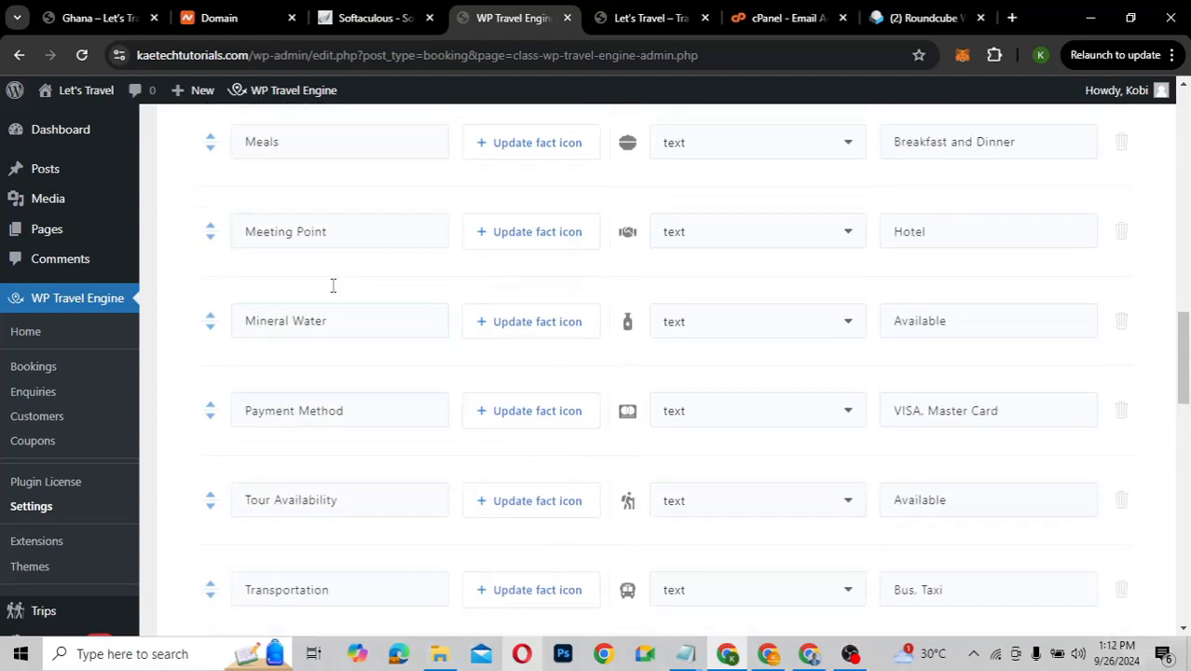
pyautogui.scroll(2, 333, 285)
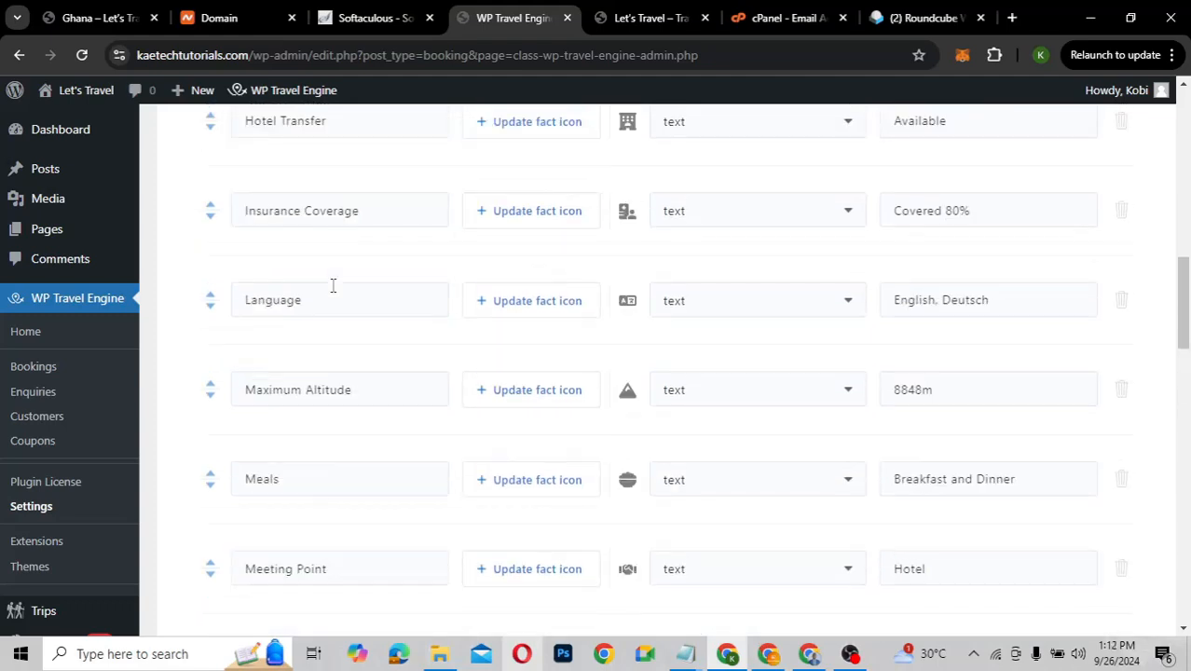
pyautogui.scroll(5, 333, 285)
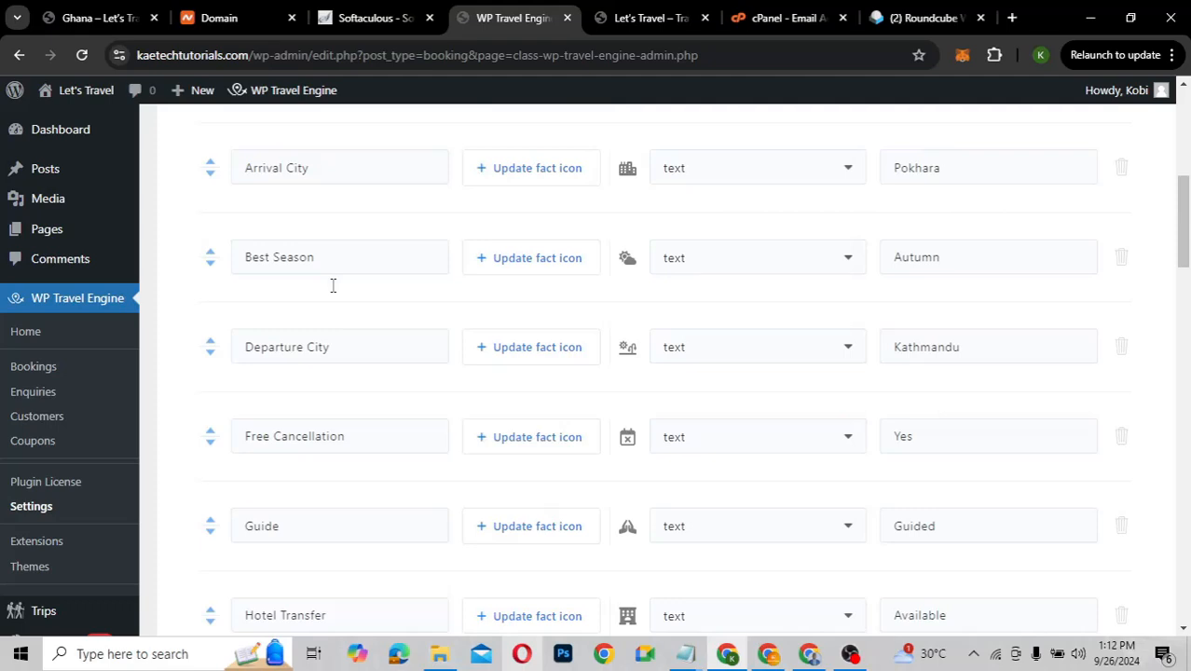
pyautogui.scroll(4, 333, 286)
pyautogui.scroll(-4, 333, 286)
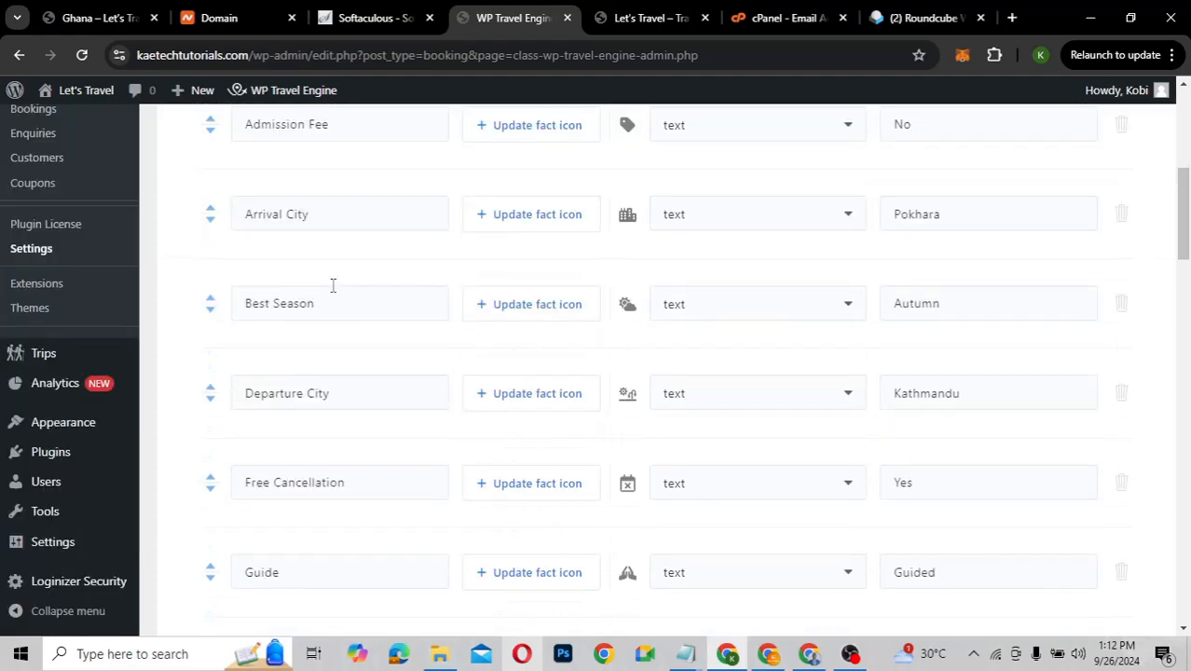
pyautogui.scroll(-10, 333, 285)
pyautogui.scroll(-10, 332, 285)
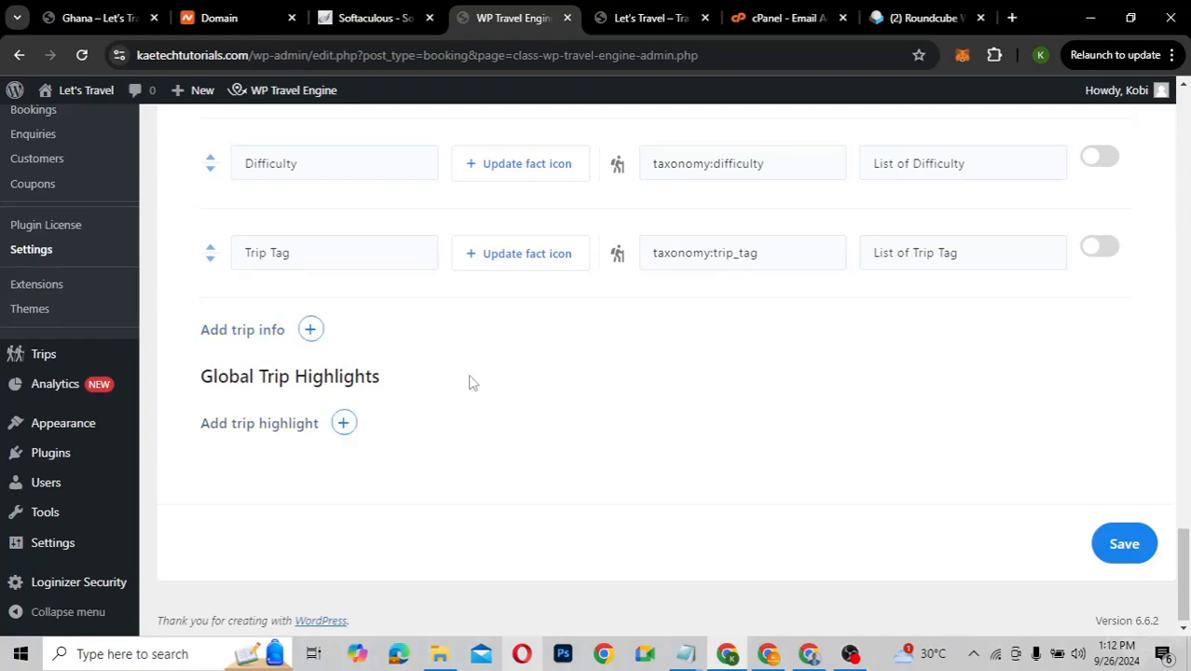
pyautogui.scroll(3, 471, 382)
pyautogui.scroll(20, 470, 382)
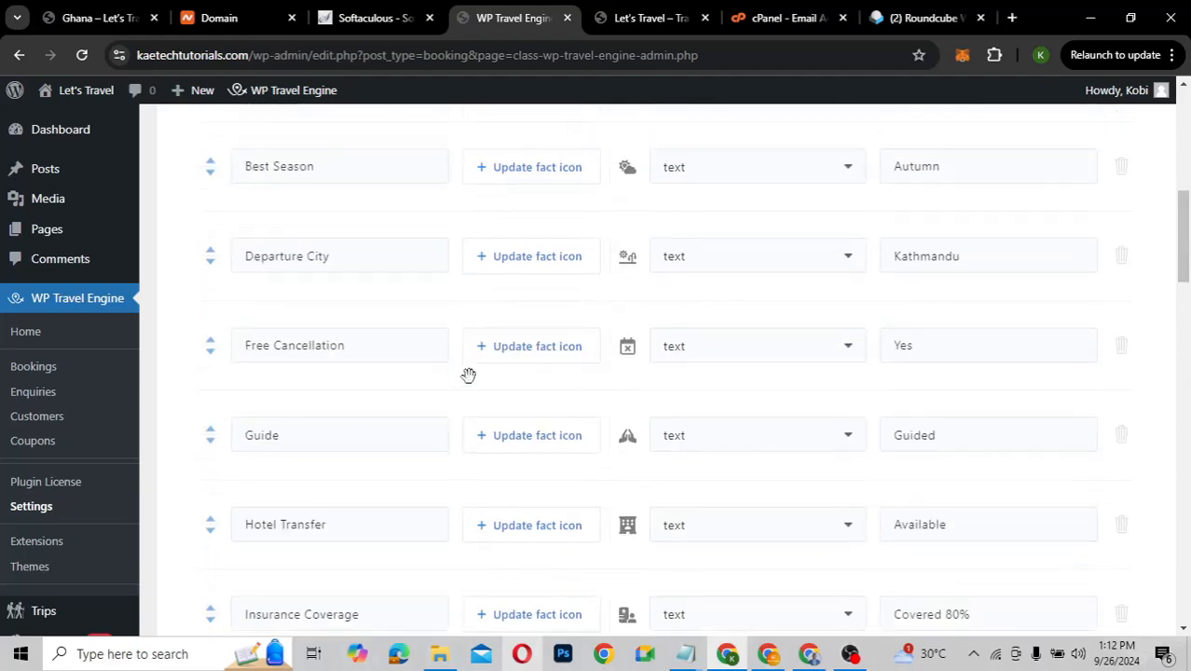
pyautogui.scroll(6, 468, 374)
pyautogui.rightClick(471, 382)
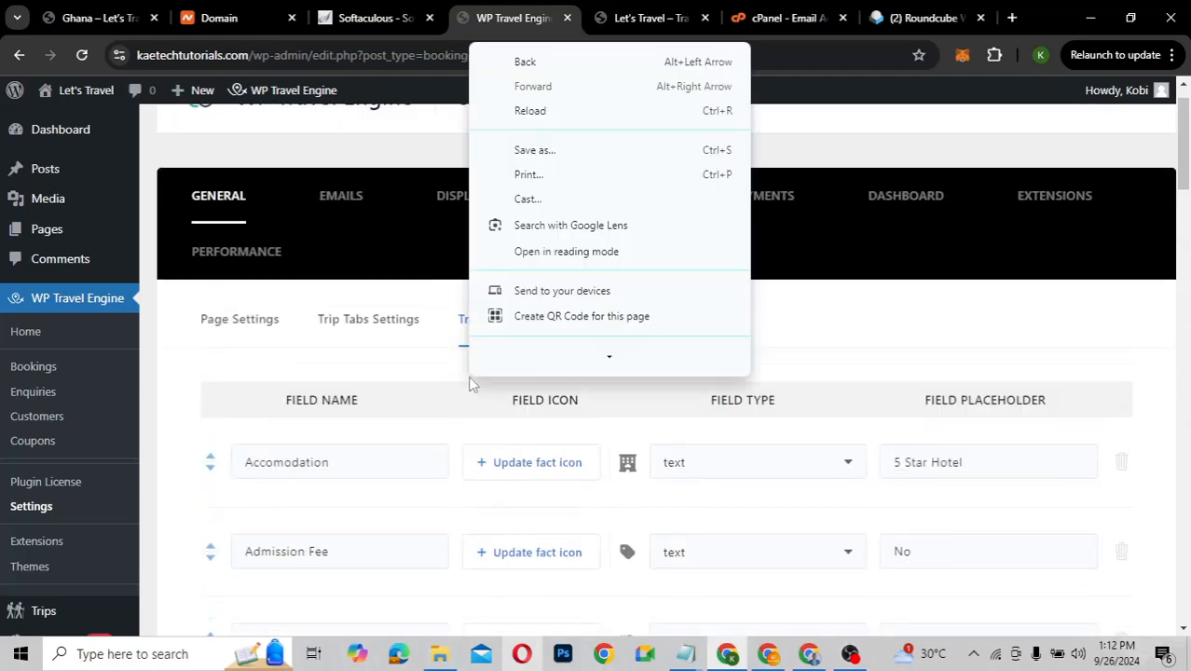
pyautogui.click(301, 362)
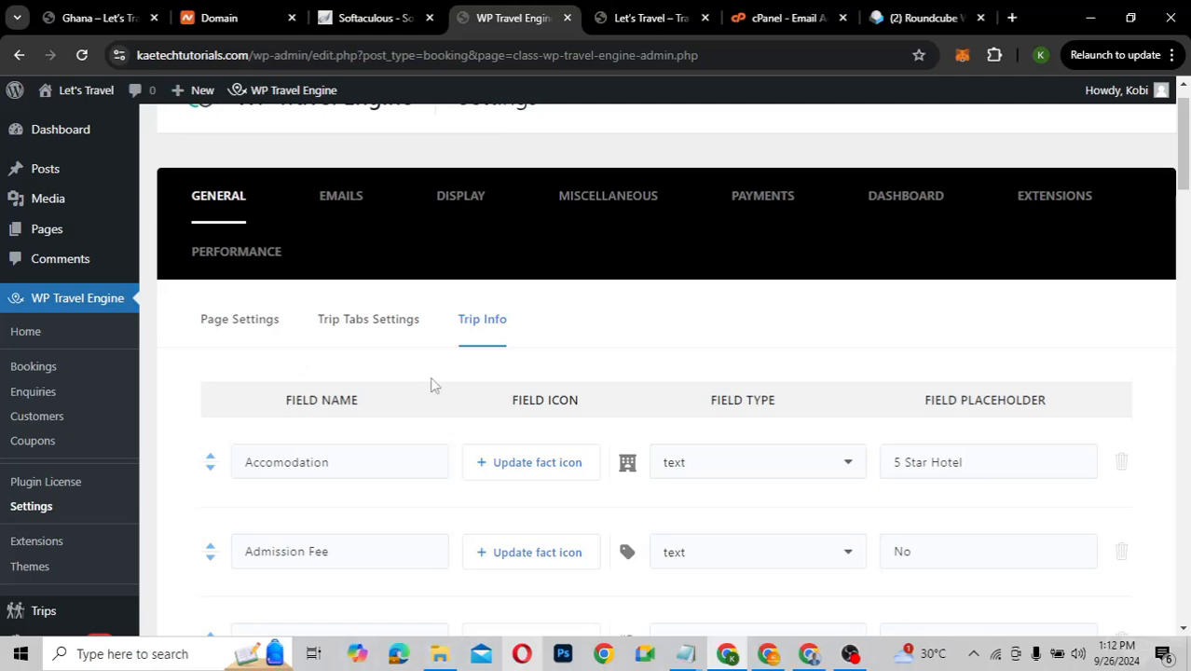
# On the Emails tab, scroll through the admin Booking and Payment Notification template editors
pyautogui.click(338, 201)
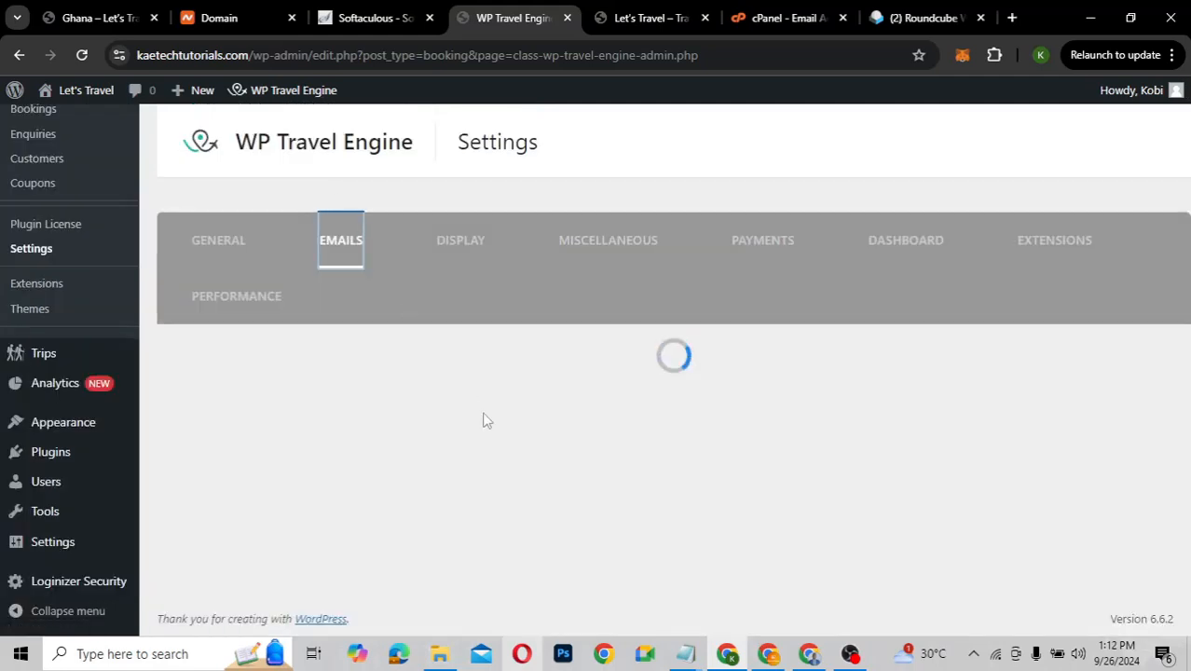
pyautogui.scroll(-5, 483, 420)
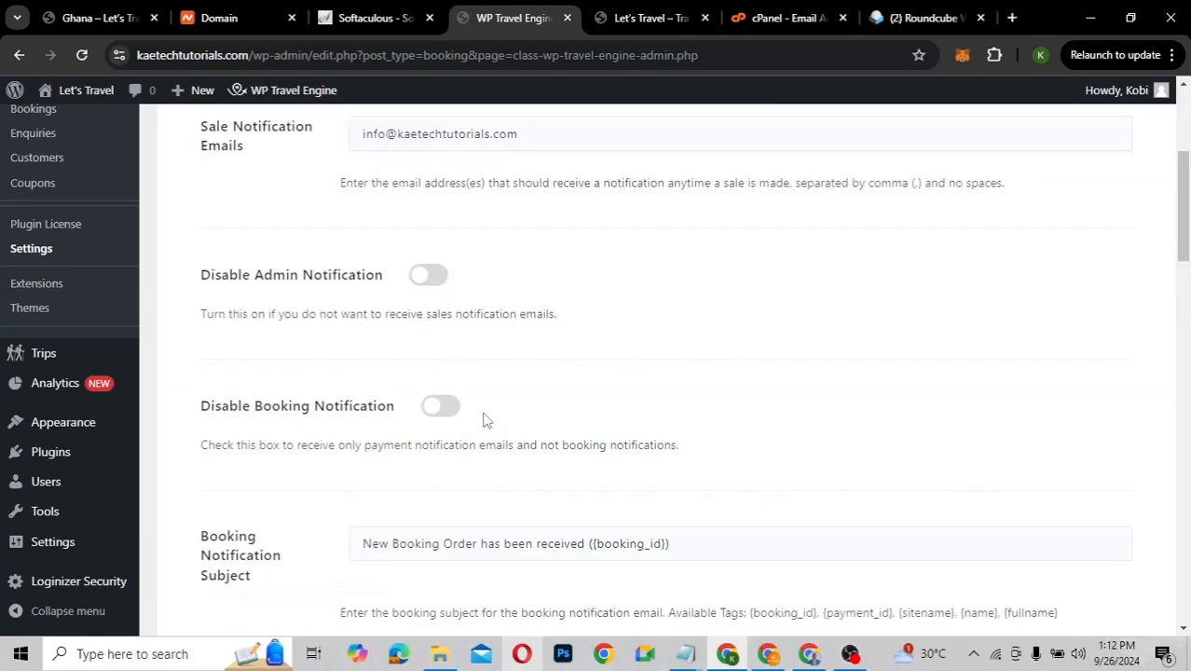
pyautogui.scroll(-2, 483, 421)
pyautogui.scroll(1, 483, 420)
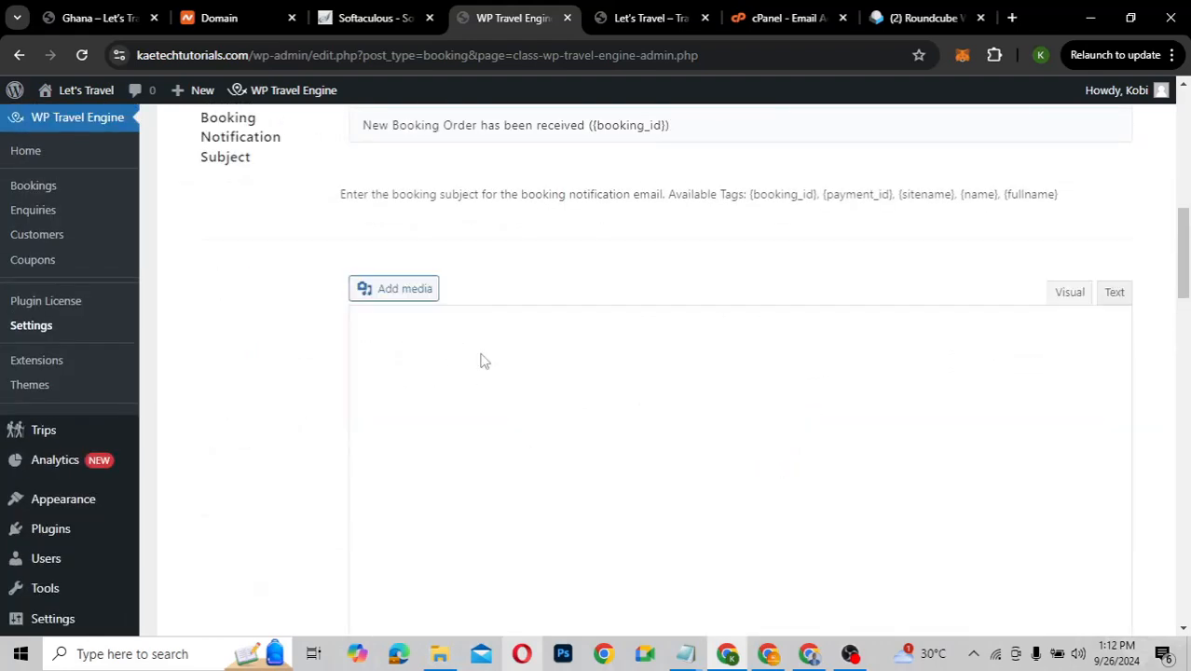
pyautogui.scroll(-2, 514, 265)
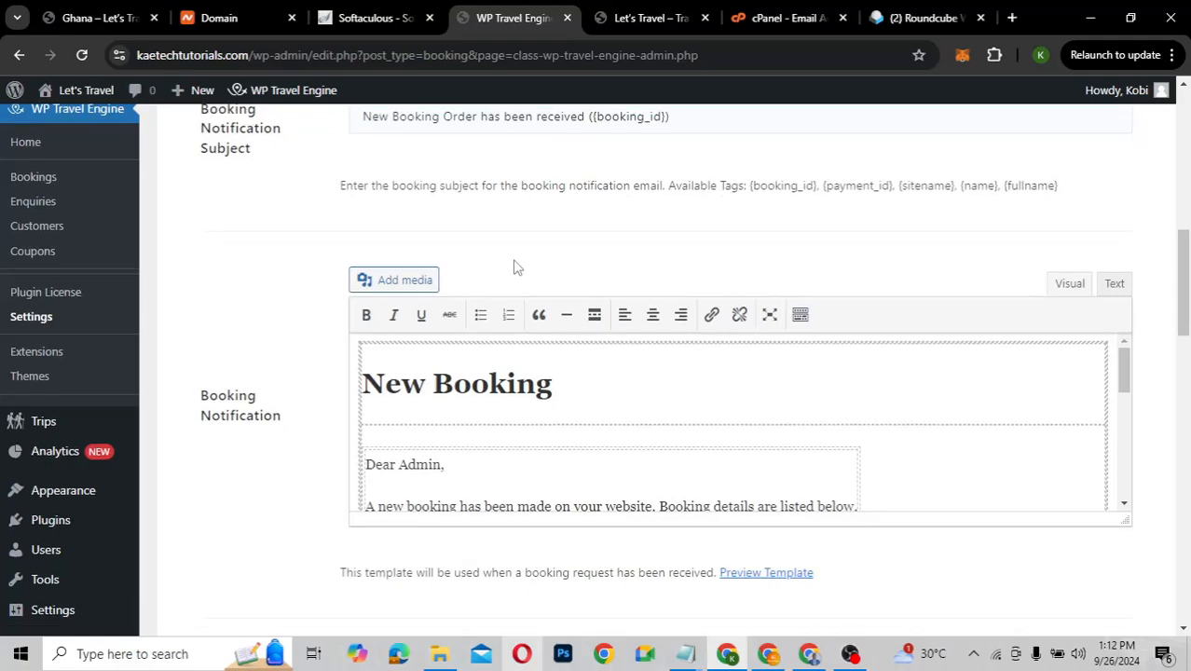
pyautogui.scroll(6, 515, 260)
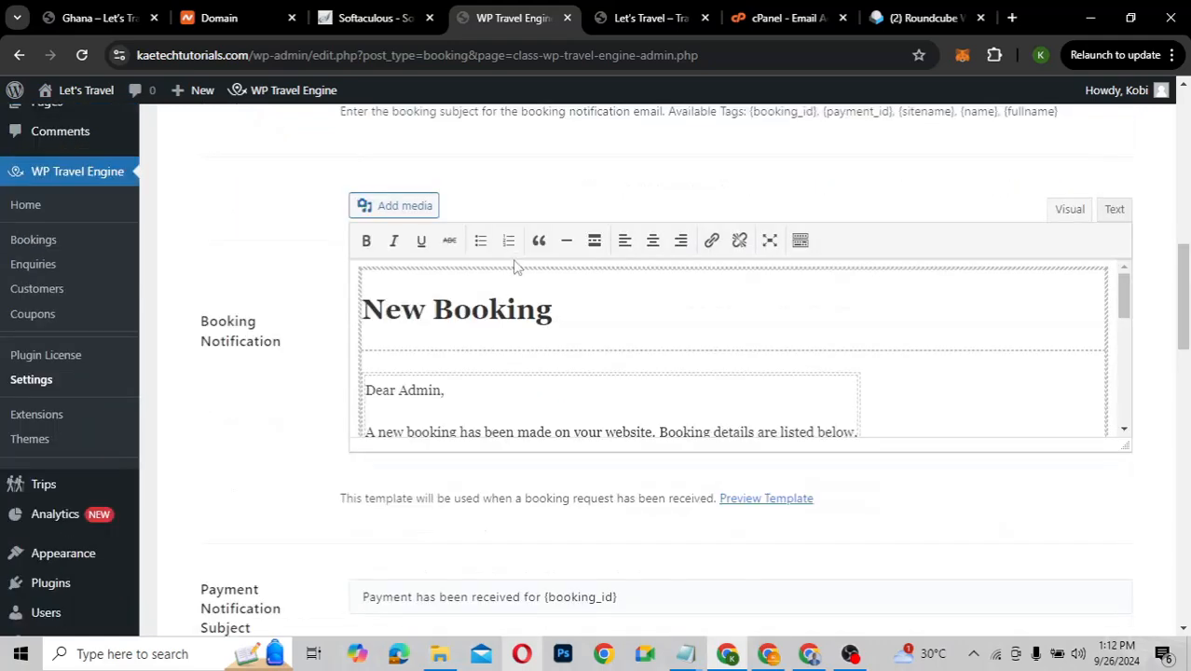
pyautogui.scroll(-4, 514, 260)
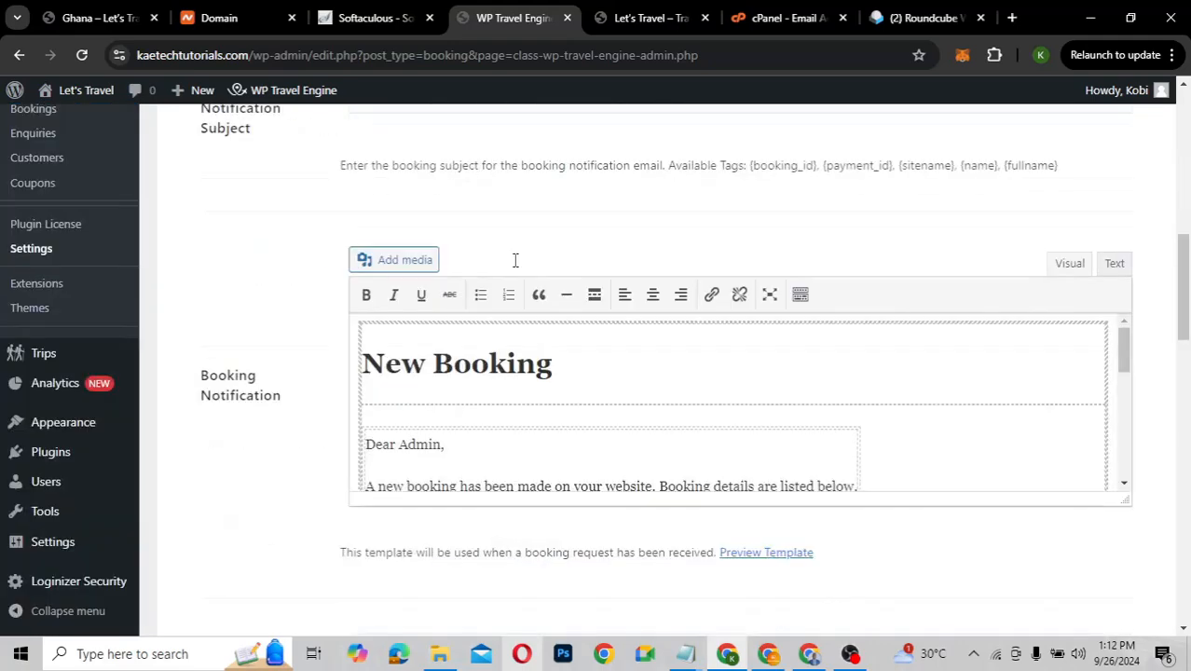
pyautogui.scroll(-5, 515, 260)
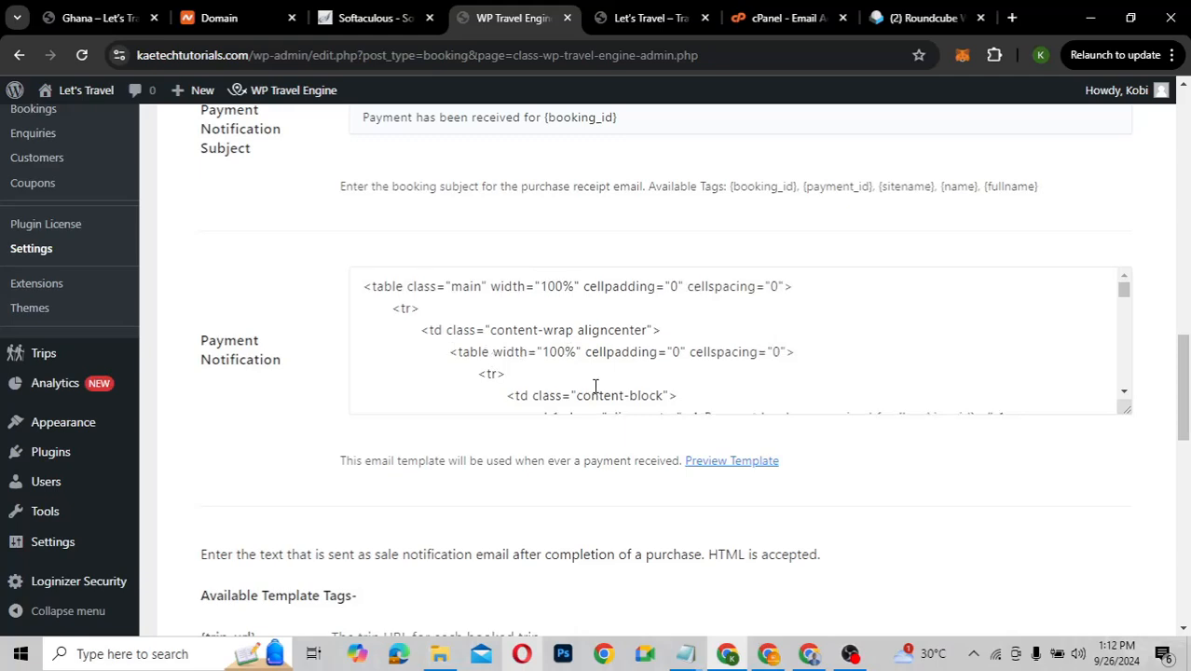
pyautogui.scroll(-3, 594, 385)
pyautogui.scroll(3, 595, 385)
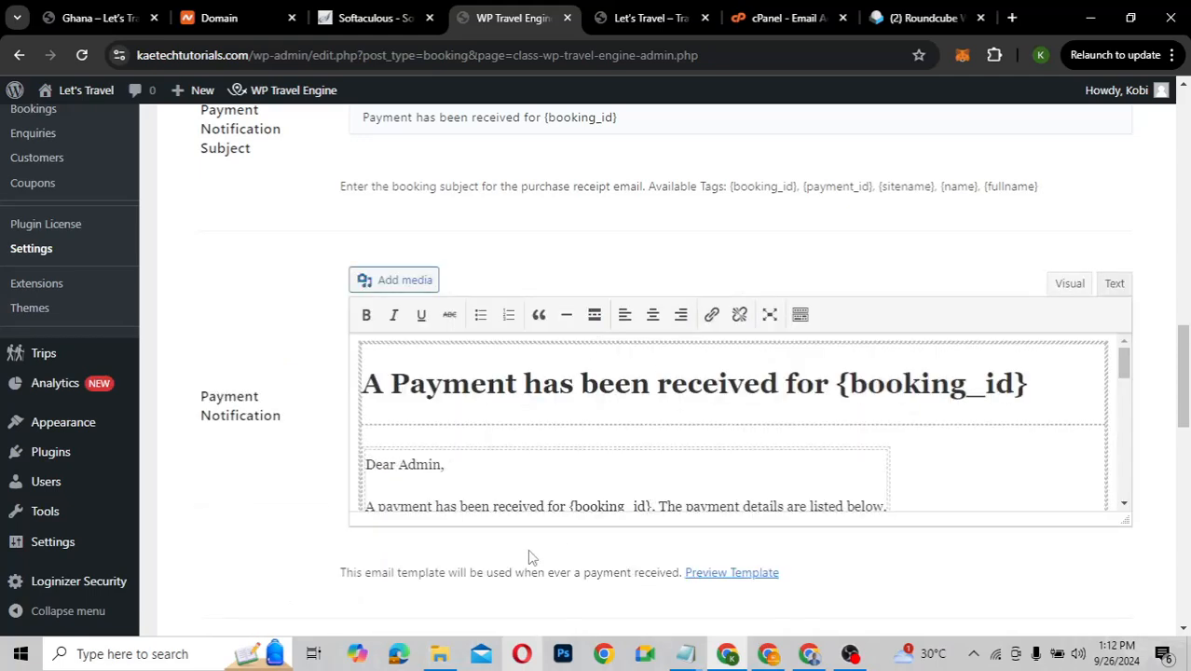
pyautogui.scroll(-5, 532, 428)
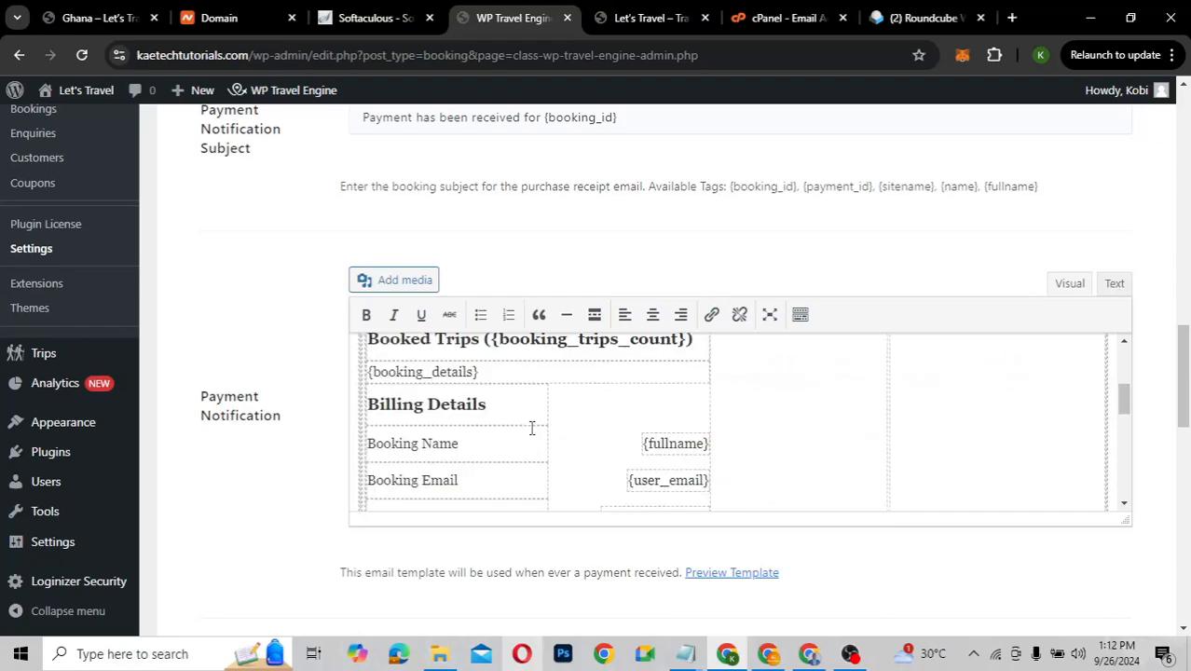
pyautogui.scroll(6, 532, 428)
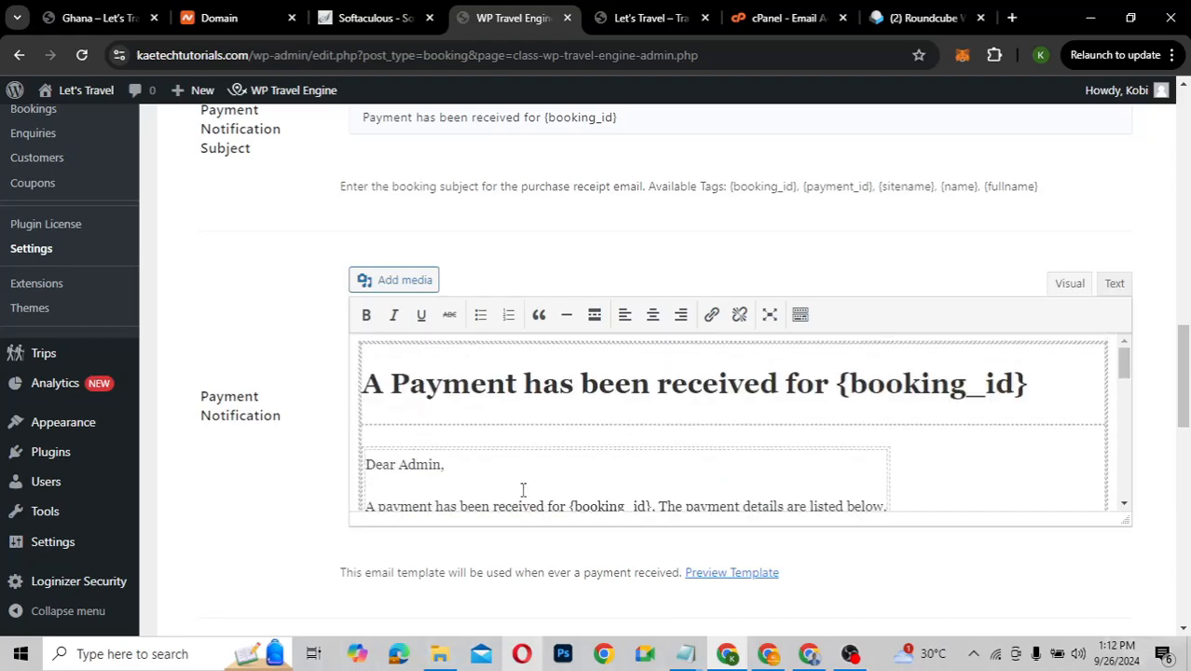
pyautogui.scroll(-5, 523, 489)
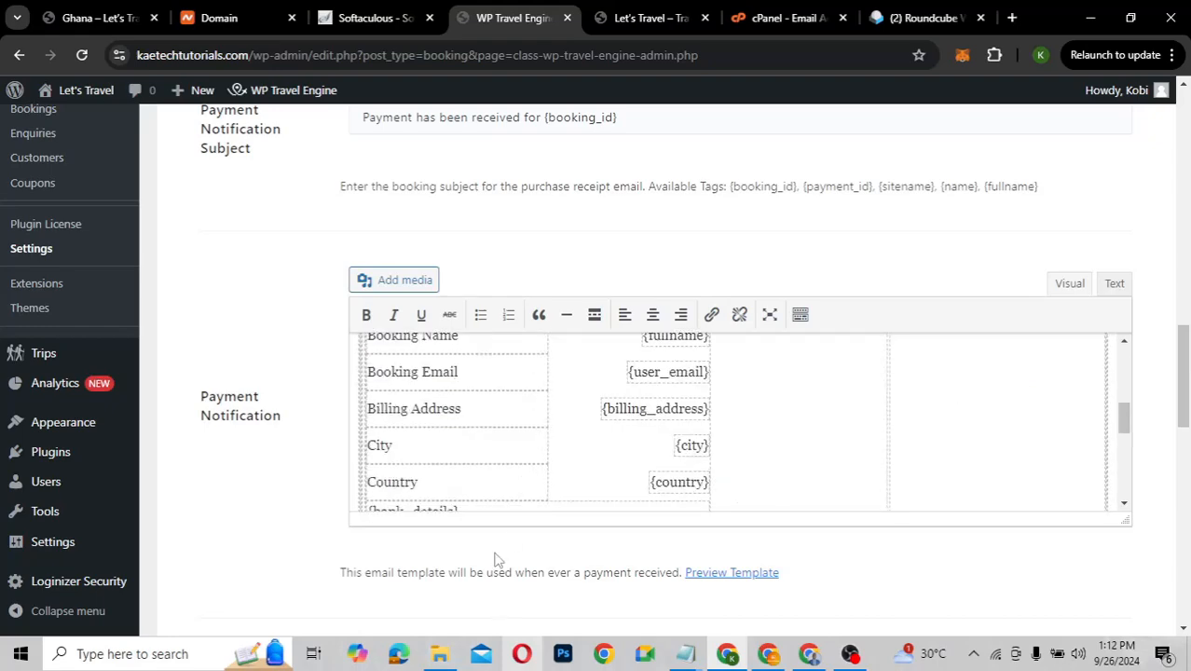
pyautogui.scroll(-2, 497, 559)
pyautogui.scroll(-3, 497, 559)
pyautogui.scroll(15, 497, 559)
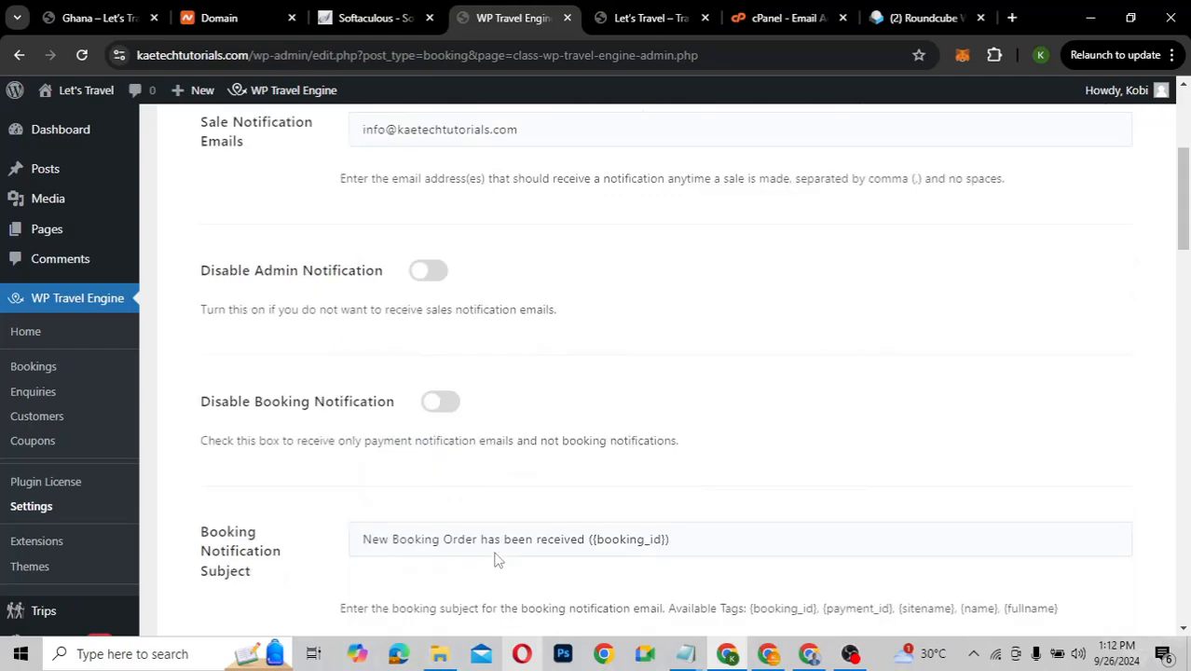
pyautogui.scroll(1, 497, 560)
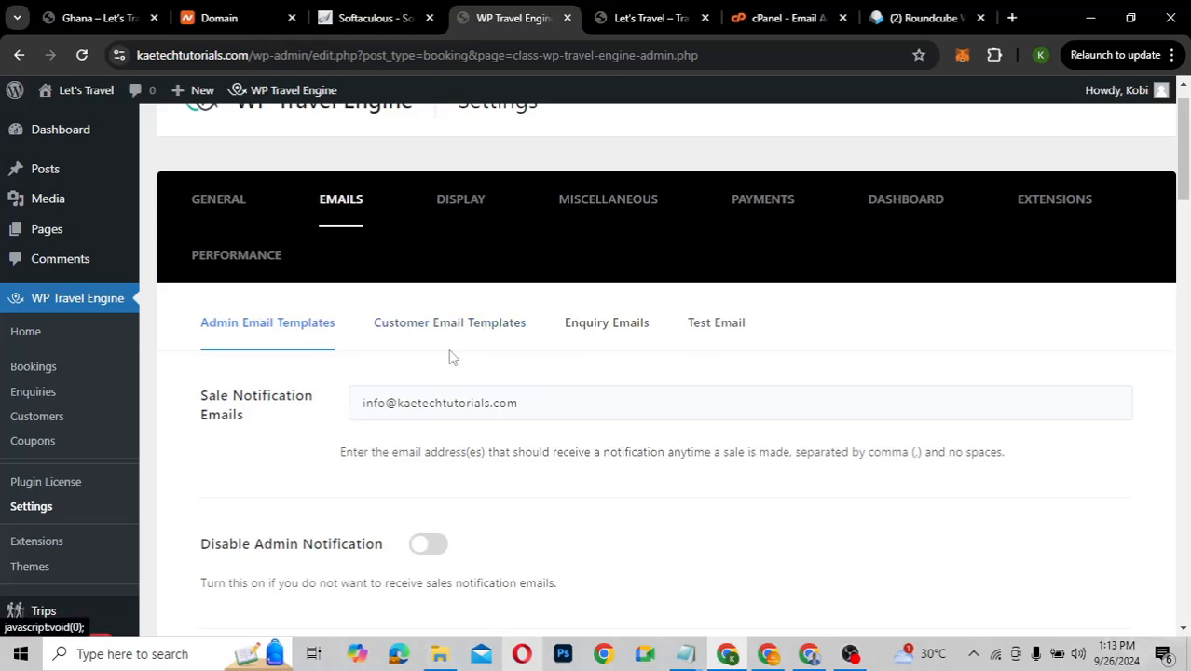
# Review the Display tab's Trip Card/Listing options down to Show Trip Duration as Days
pyautogui.click(444, 203)
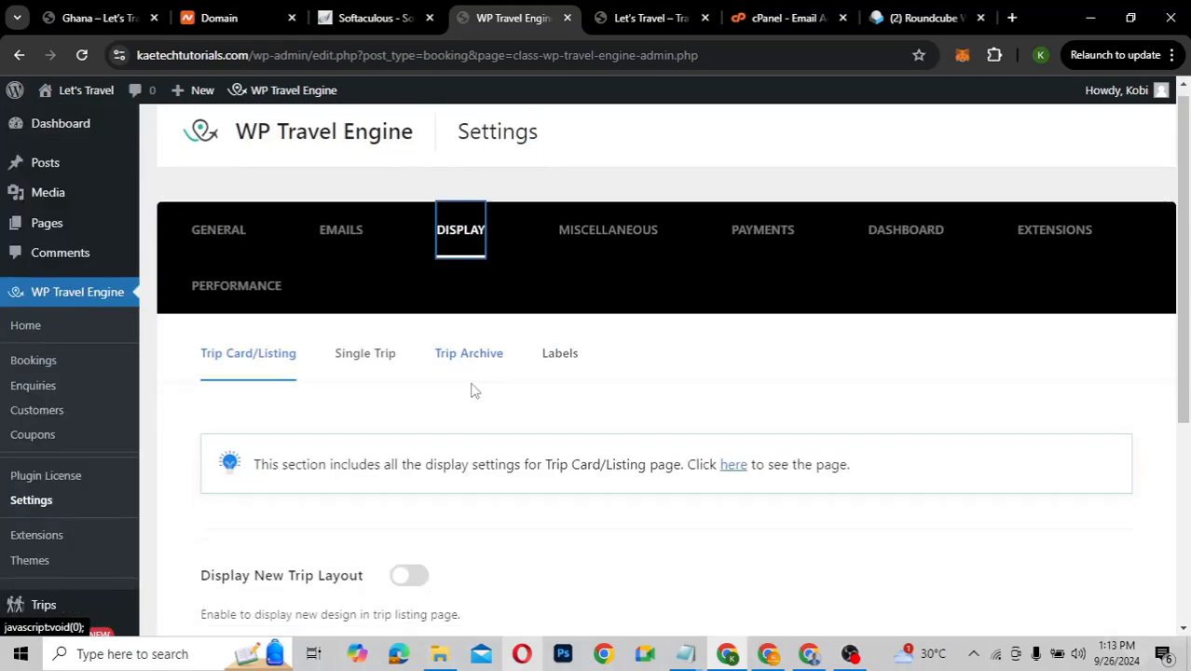
pyautogui.scroll(-2, 472, 390)
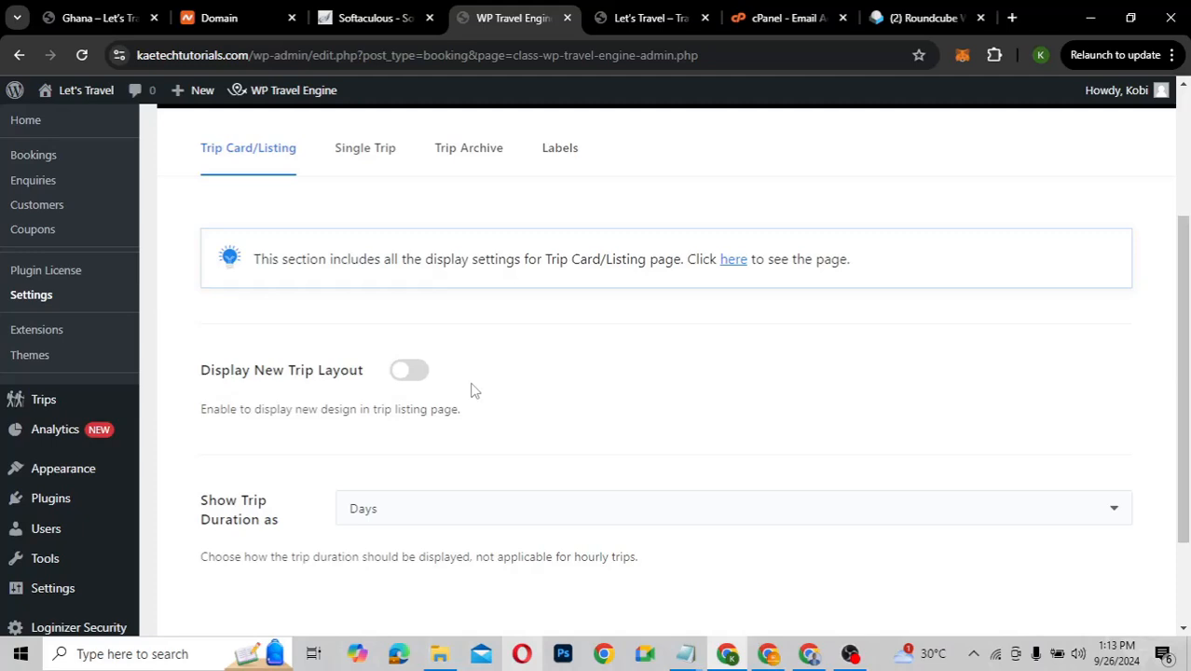
pyautogui.scroll(-1, 470, 389)
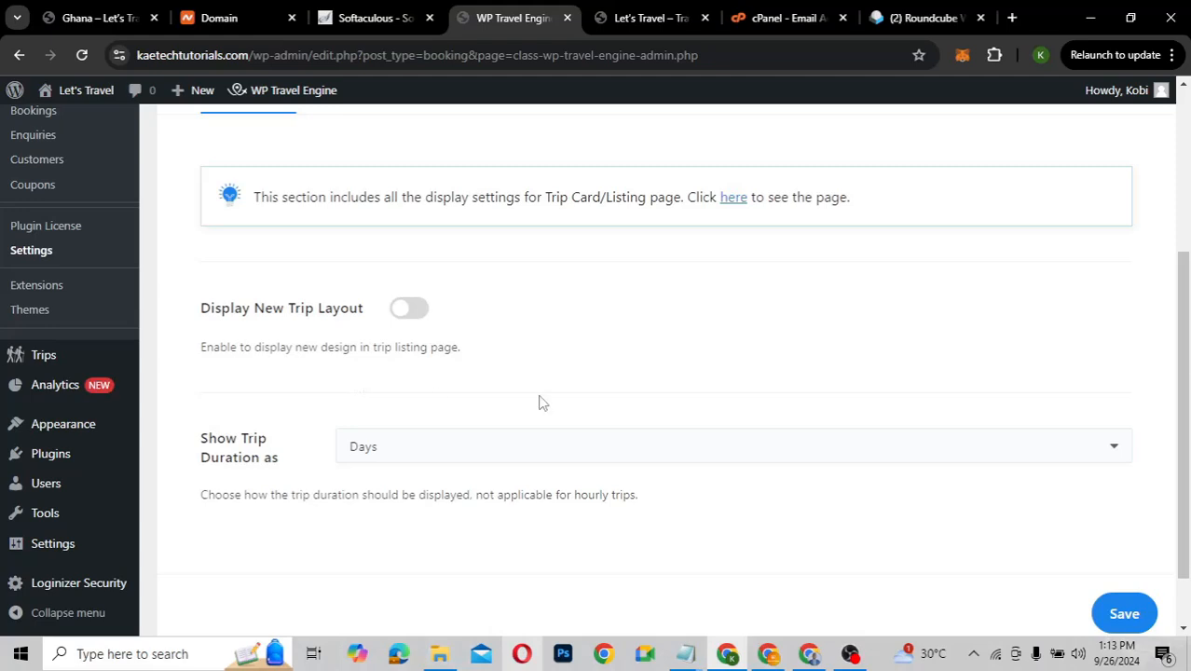
pyautogui.scroll(-1, 540, 402)
pyautogui.scroll(2, 539, 402)
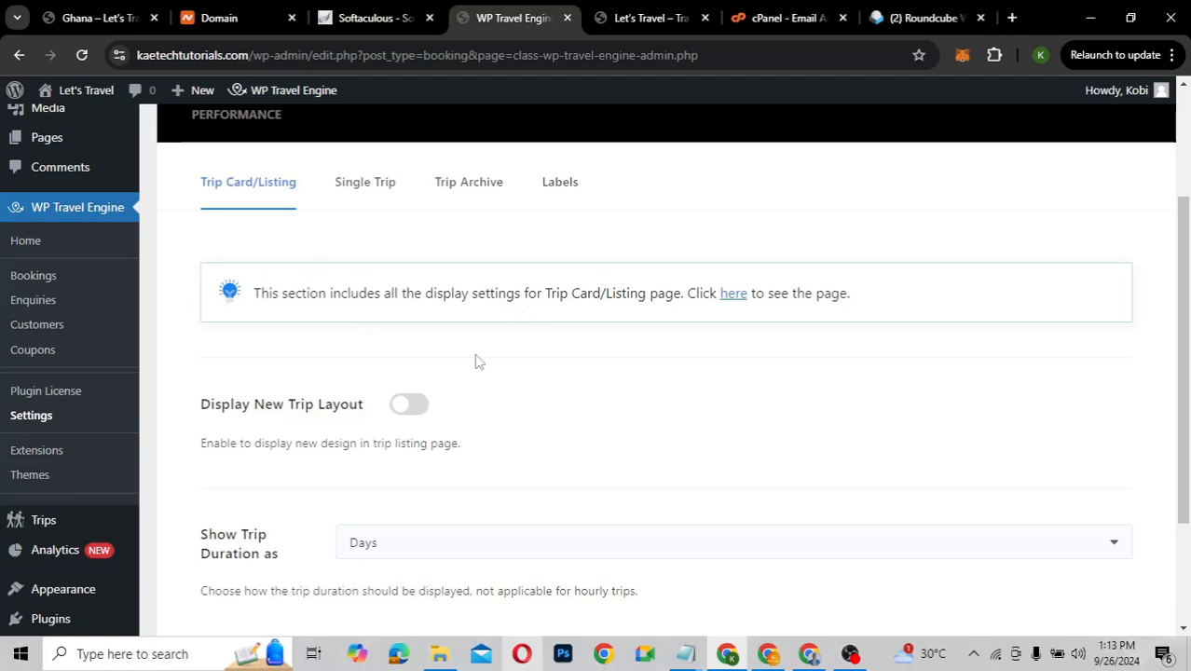
# Open the Single Trip display settings and scroll through their options
pyautogui.click(369, 186)
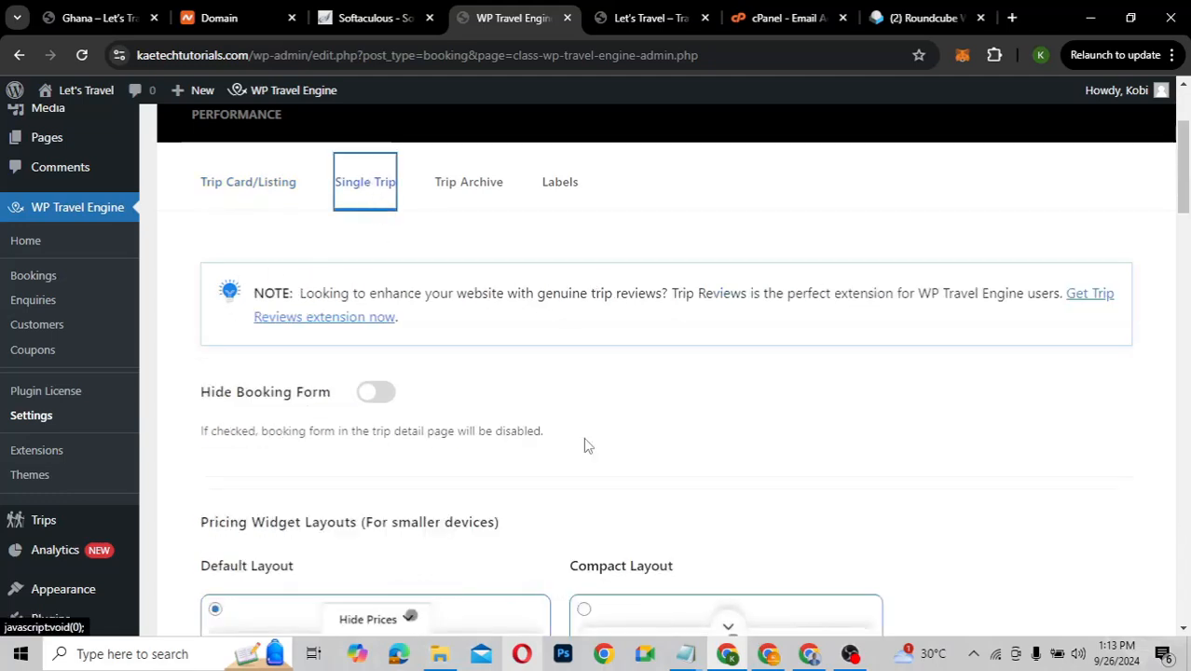
pyautogui.scroll(-3, 585, 446)
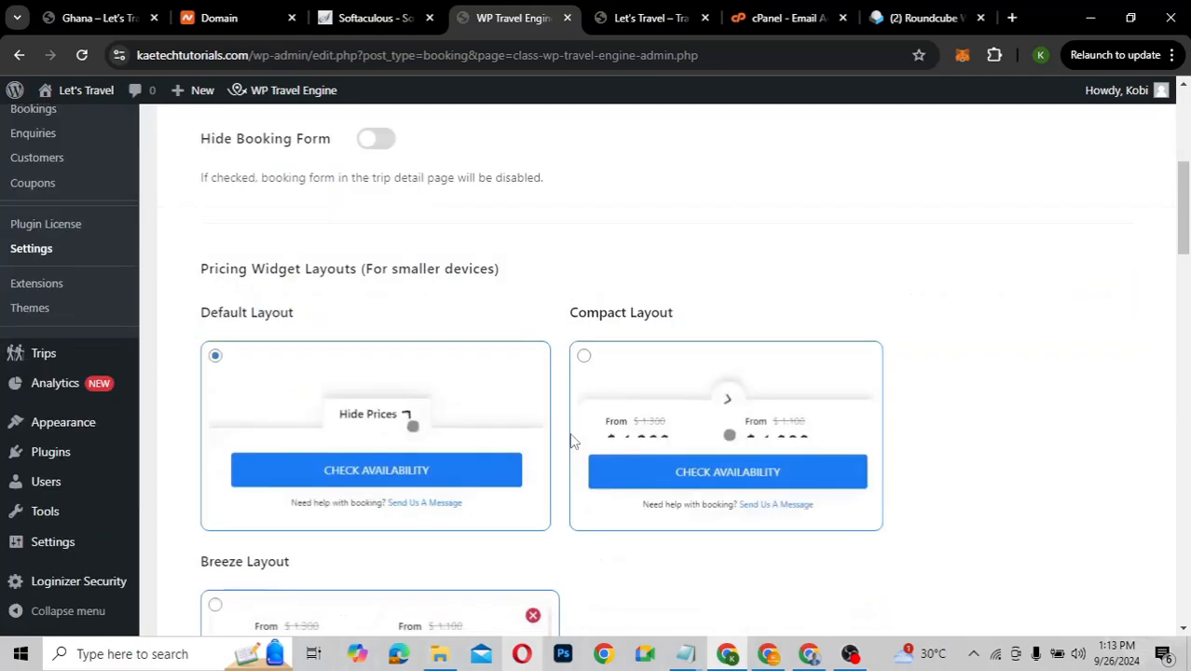
pyautogui.scroll(-4, 617, 433)
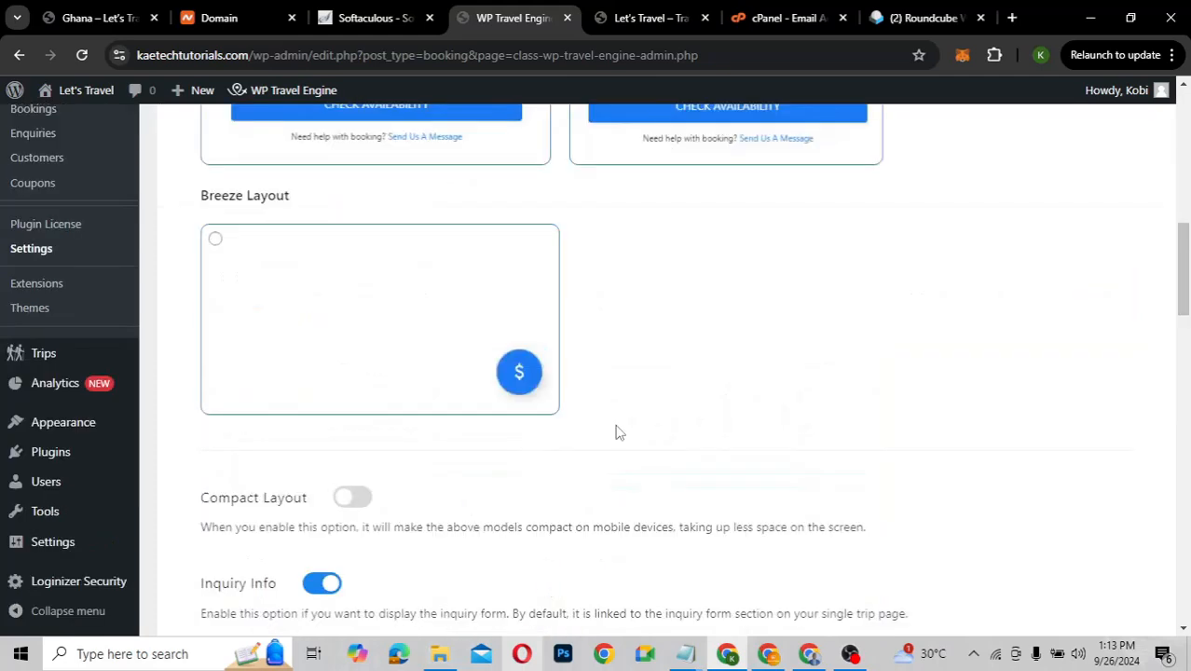
pyautogui.scroll(-7, 617, 432)
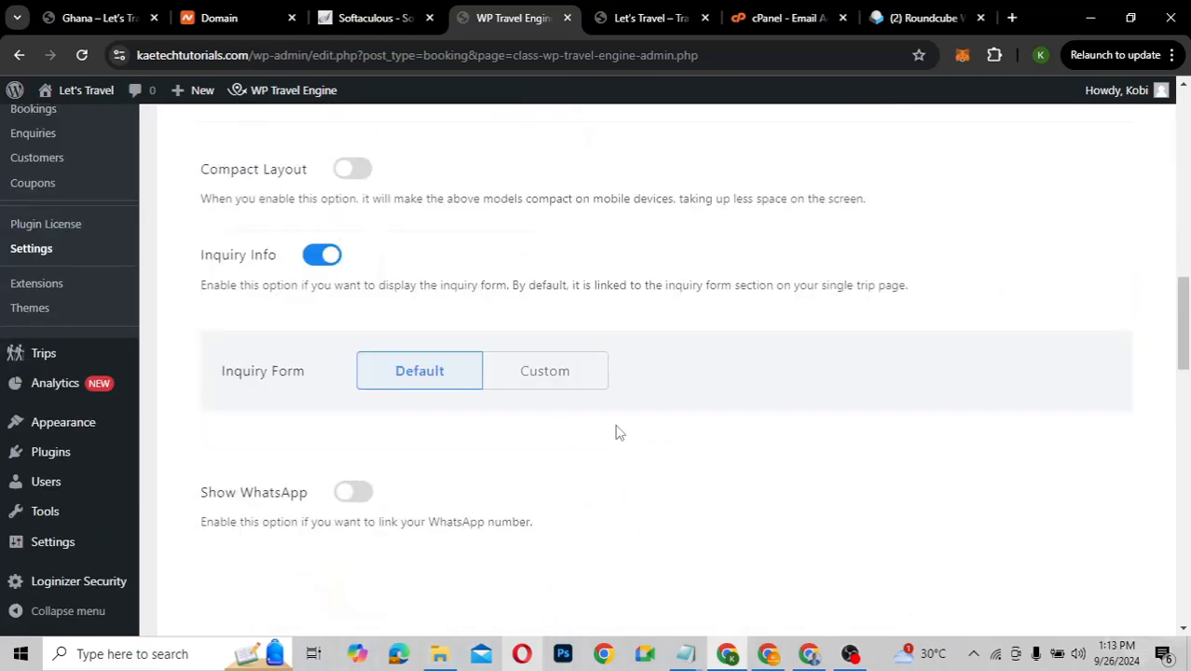
pyautogui.scroll(-3, 617, 427)
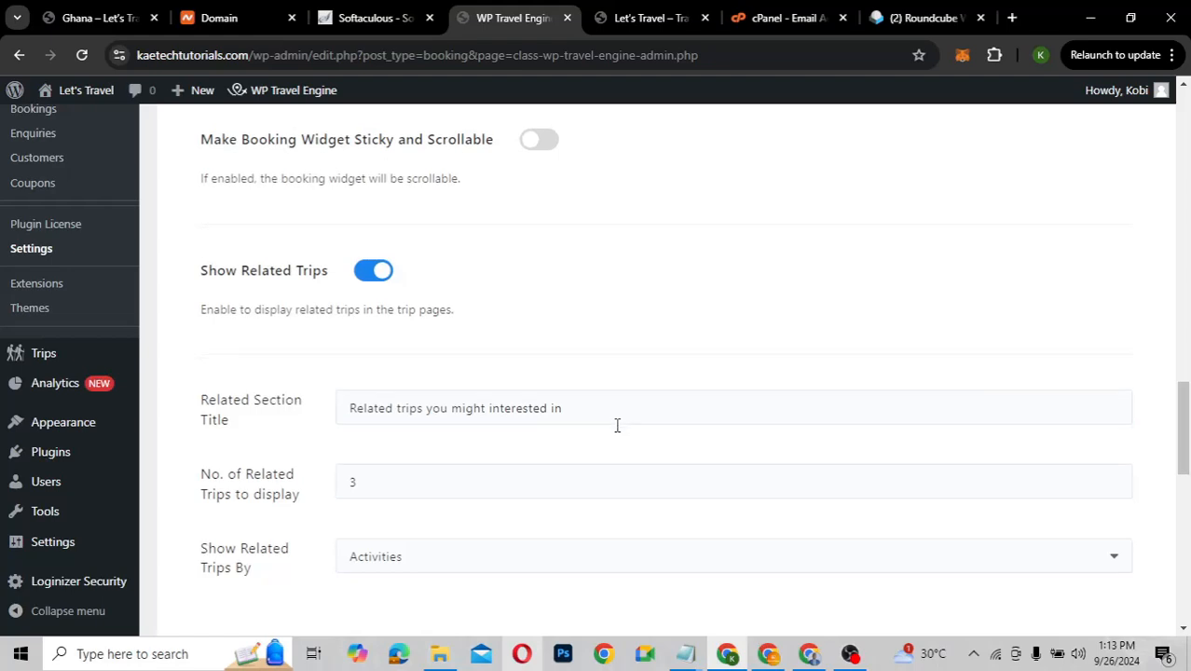
pyautogui.scroll(-3, 617, 428)
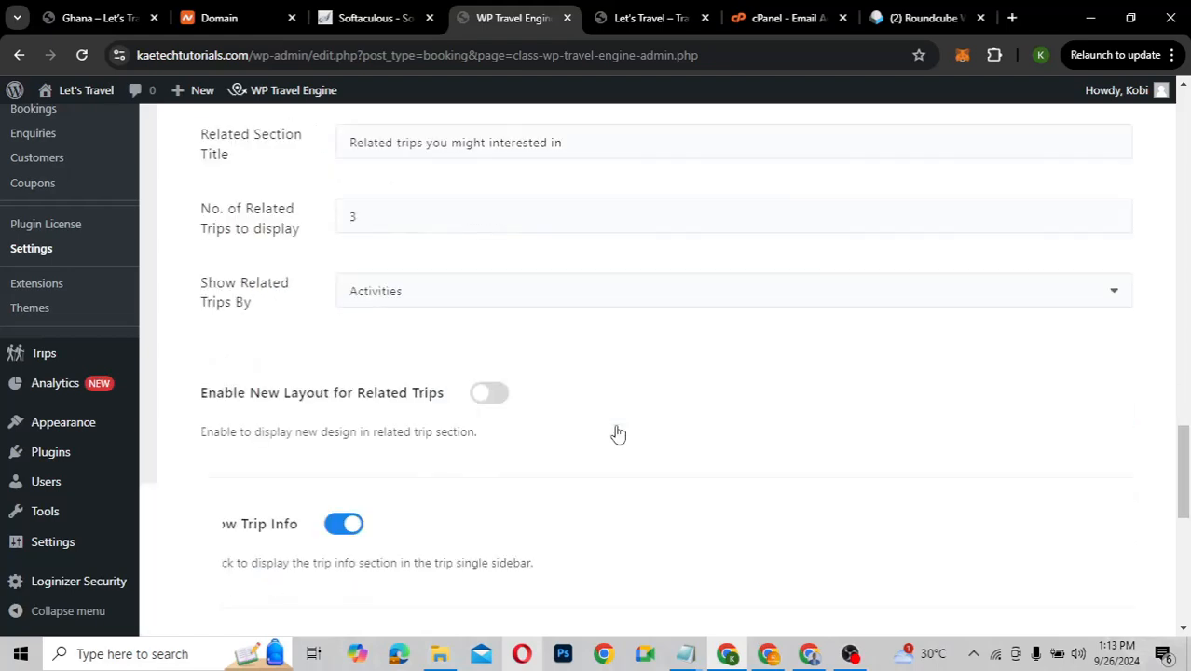
pyautogui.scroll(-3, 617, 432)
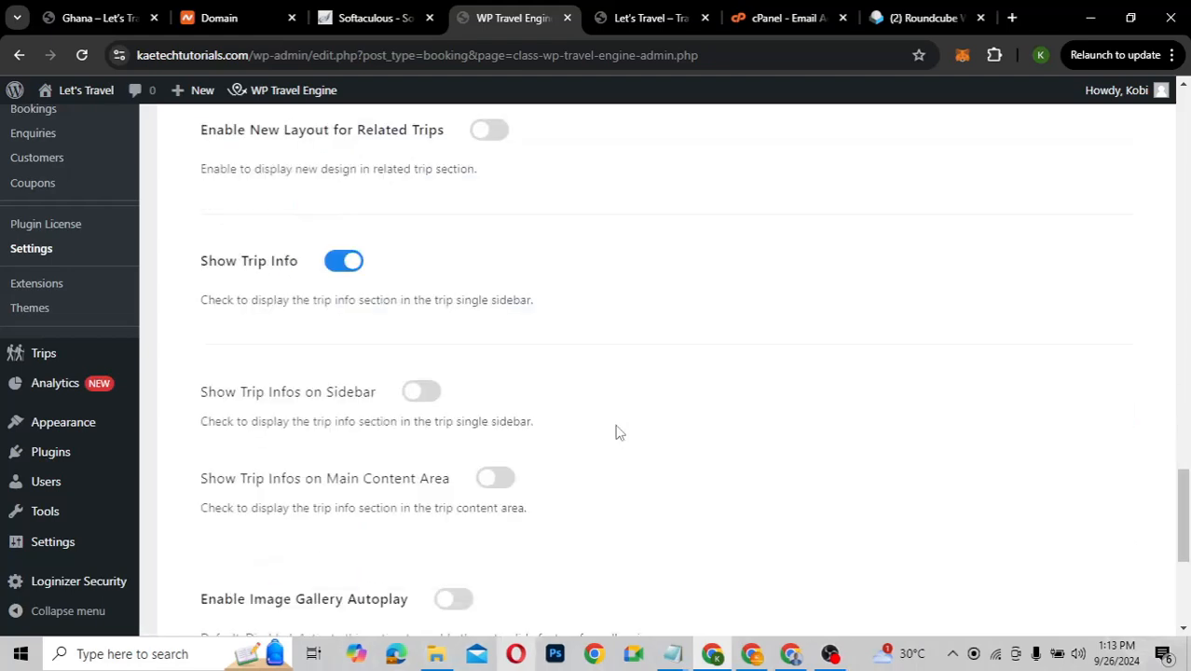
pyautogui.scroll(-4, 615, 432)
pyautogui.scroll(8, 617, 433)
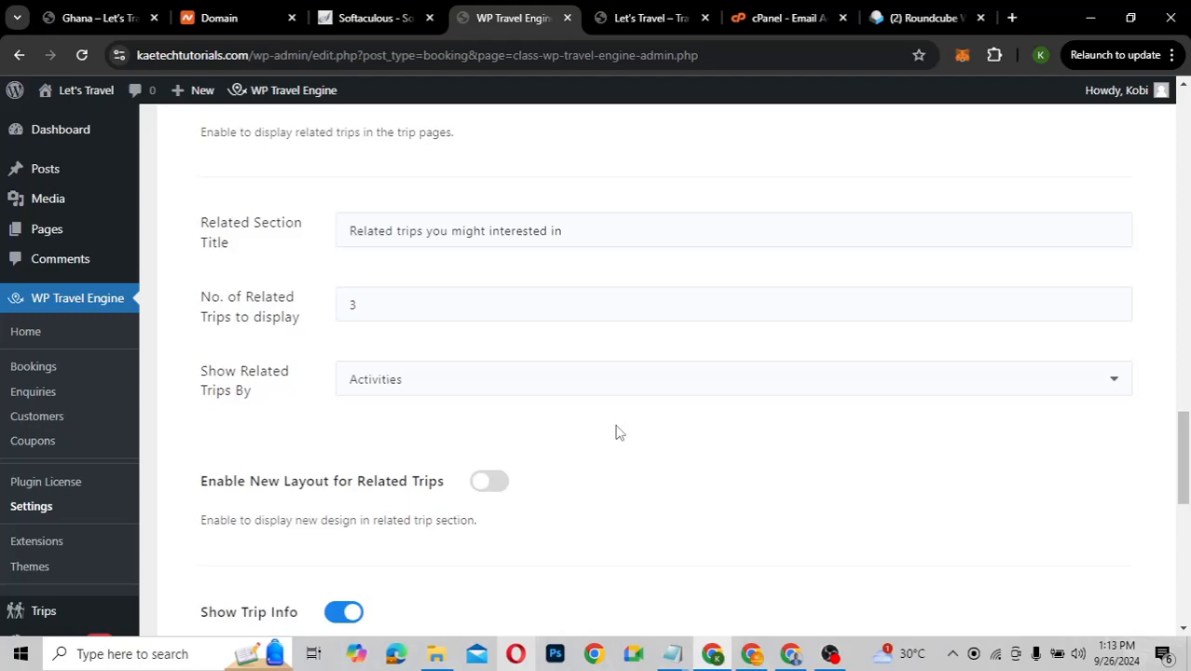
pyautogui.scroll(4, 615, 432)
pyautogui.scroll(-10, 615, 432)
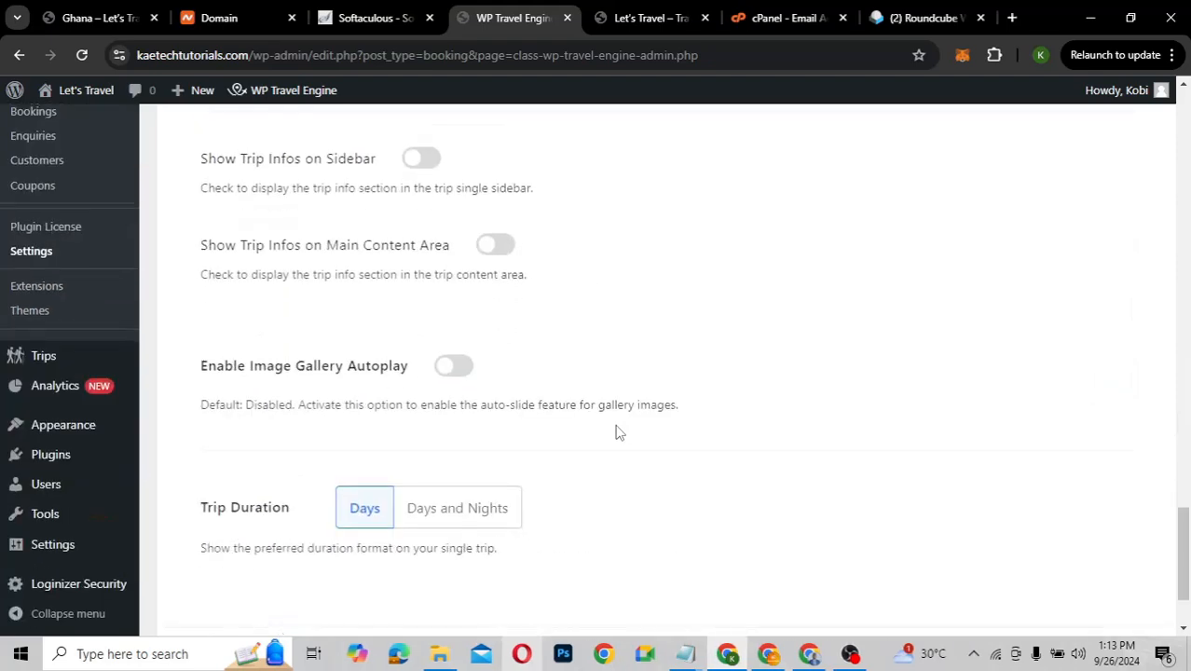
# Set trip duration to show as Days and Nights and save the Single Trip settings
pyautogui.click(454, 515)
pyautogui.scroll(-2, 593, 503)
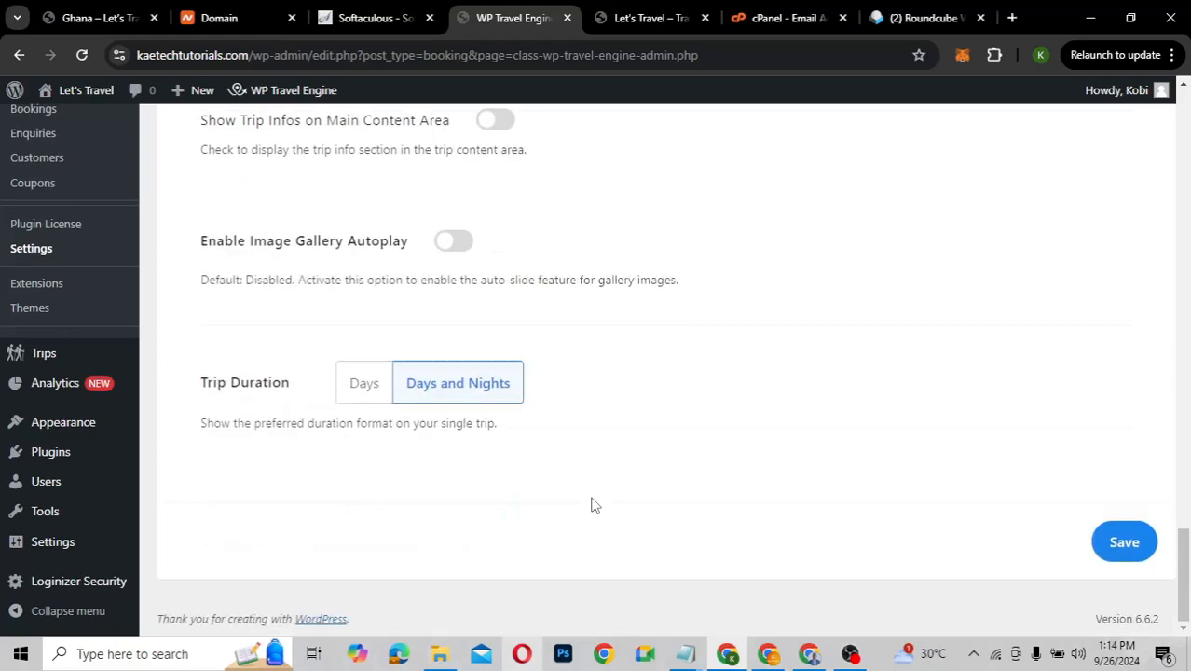
pyautogui.click(1131, 550)
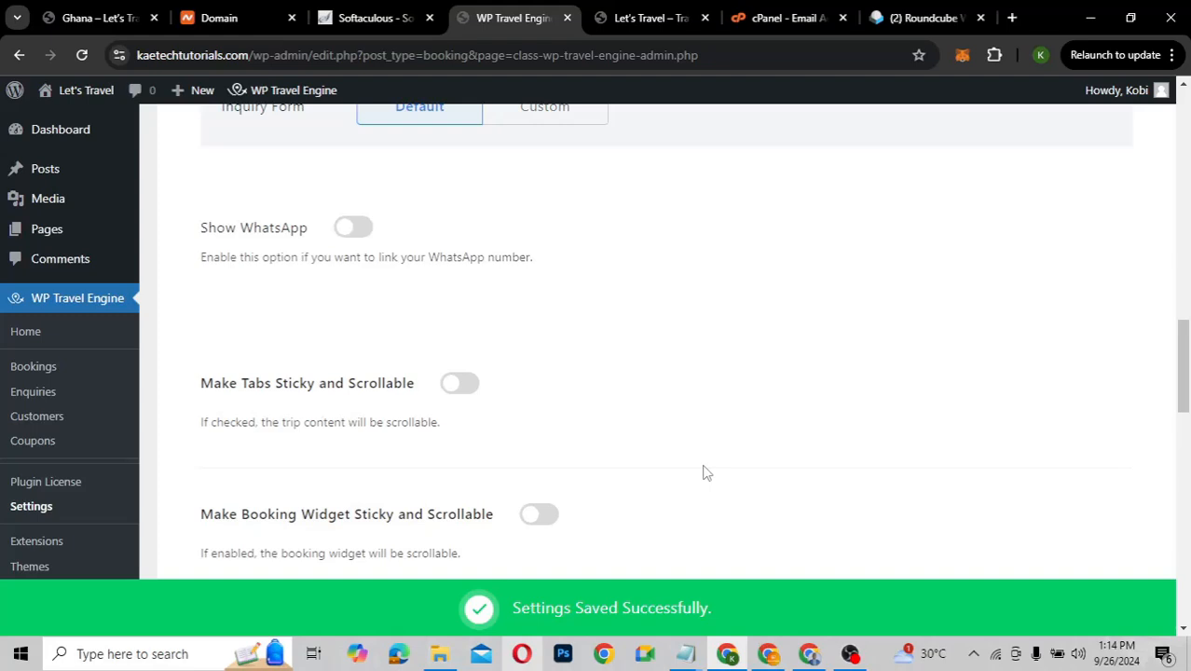
pyautogui.scroll(4, 705, 473)
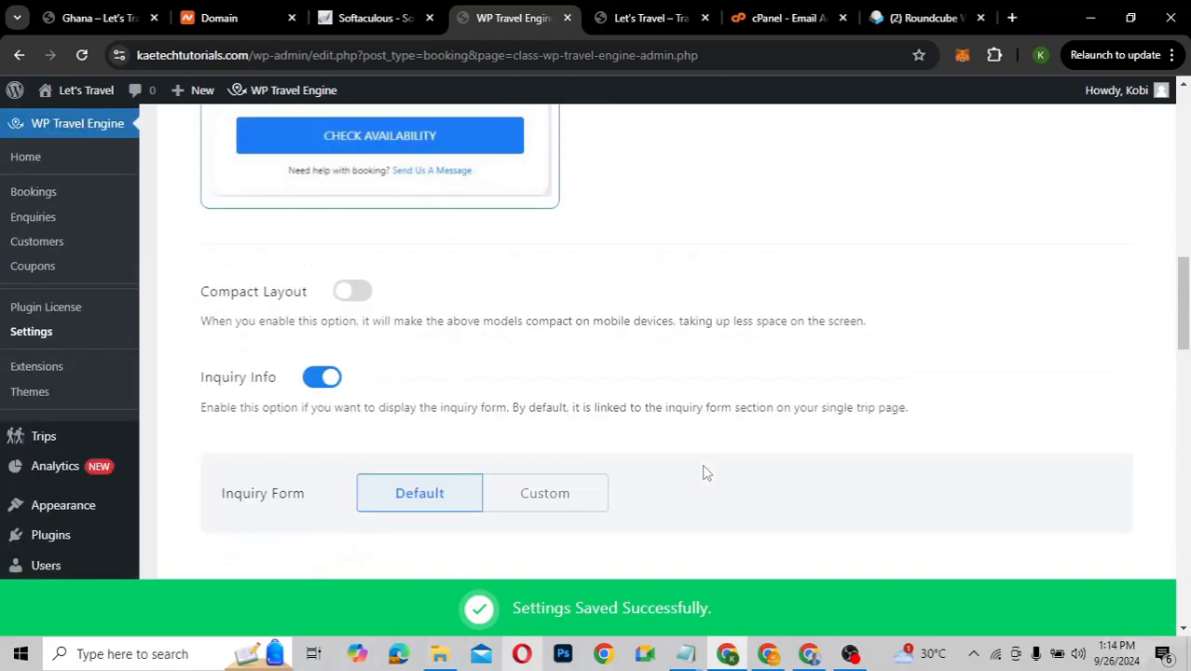
pyautogui.scroll(1, 706, 472)
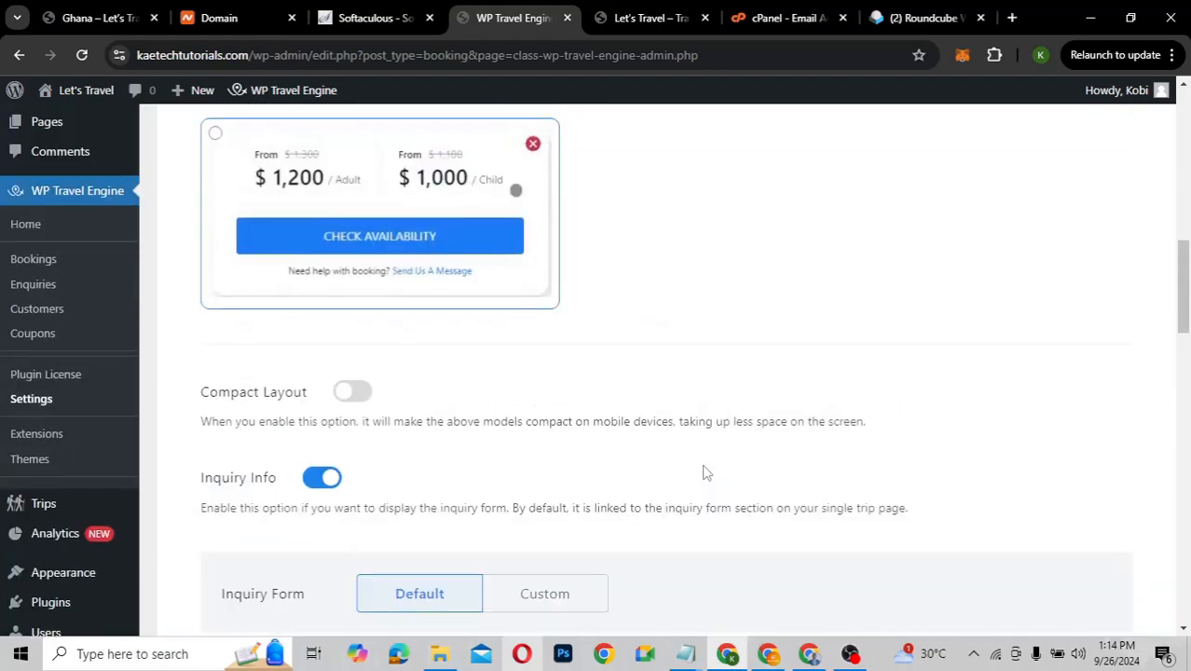
pyautogui.scroll(-1, 706, 472)
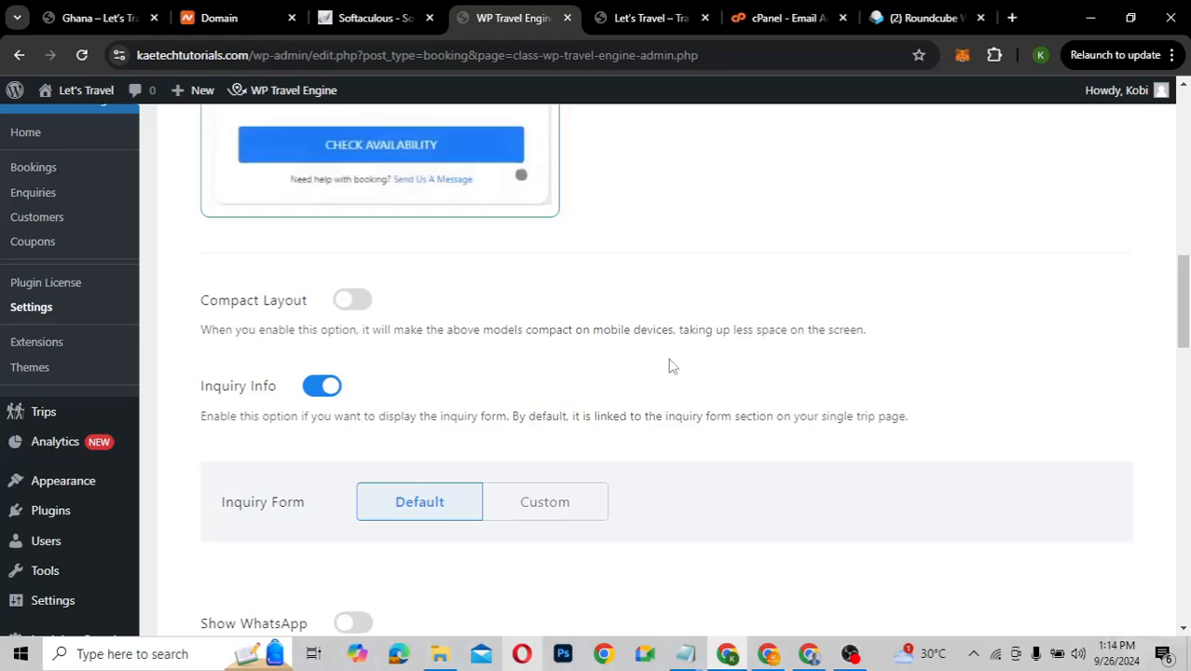
pyautogui.scroll(8, 678, 363)
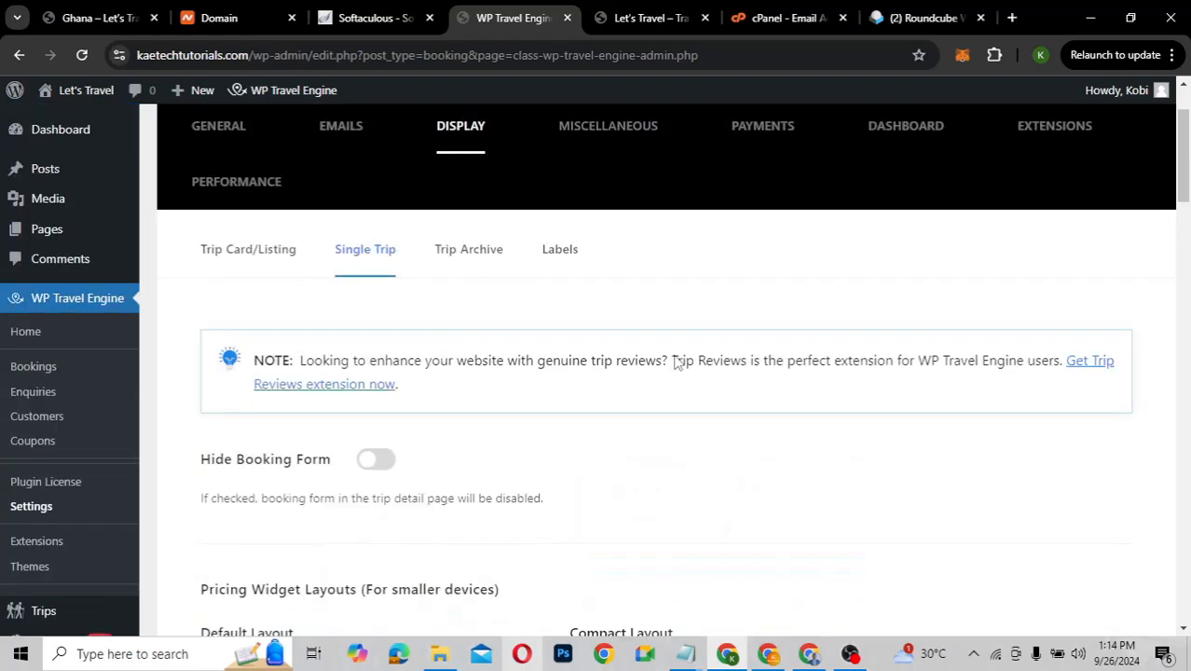
# Review the Trip Archive options (Latest sorting, List view) and save them
pyautogui.click(455, 260)
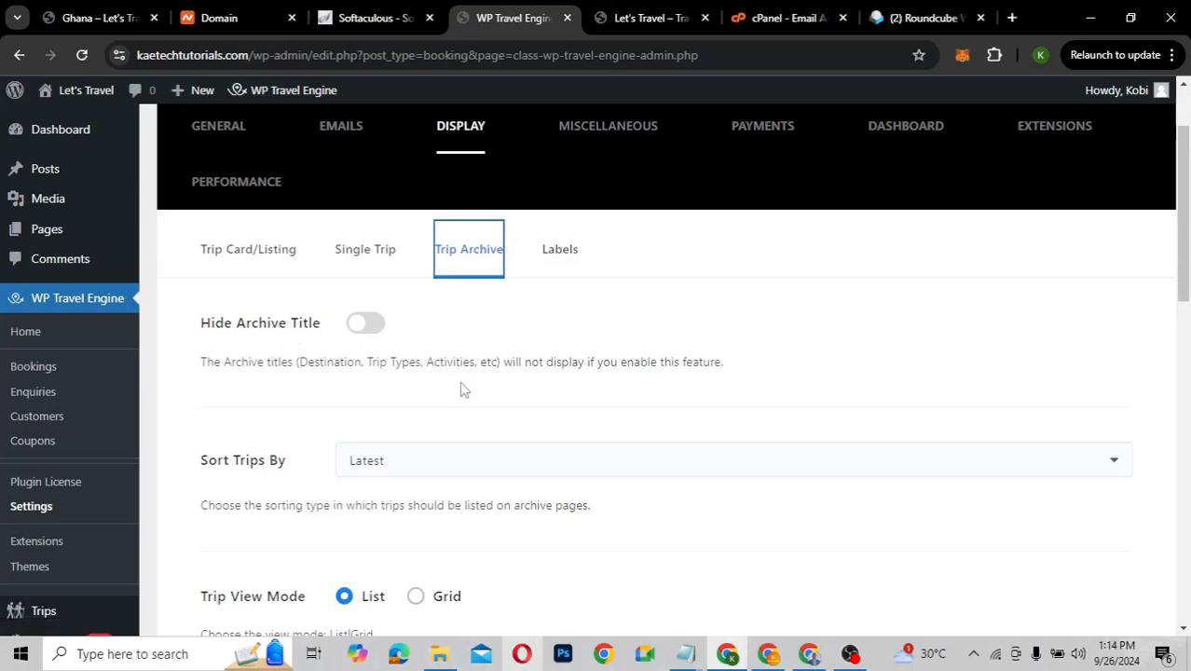
pyautogui.scroll(-3, 463, 389)
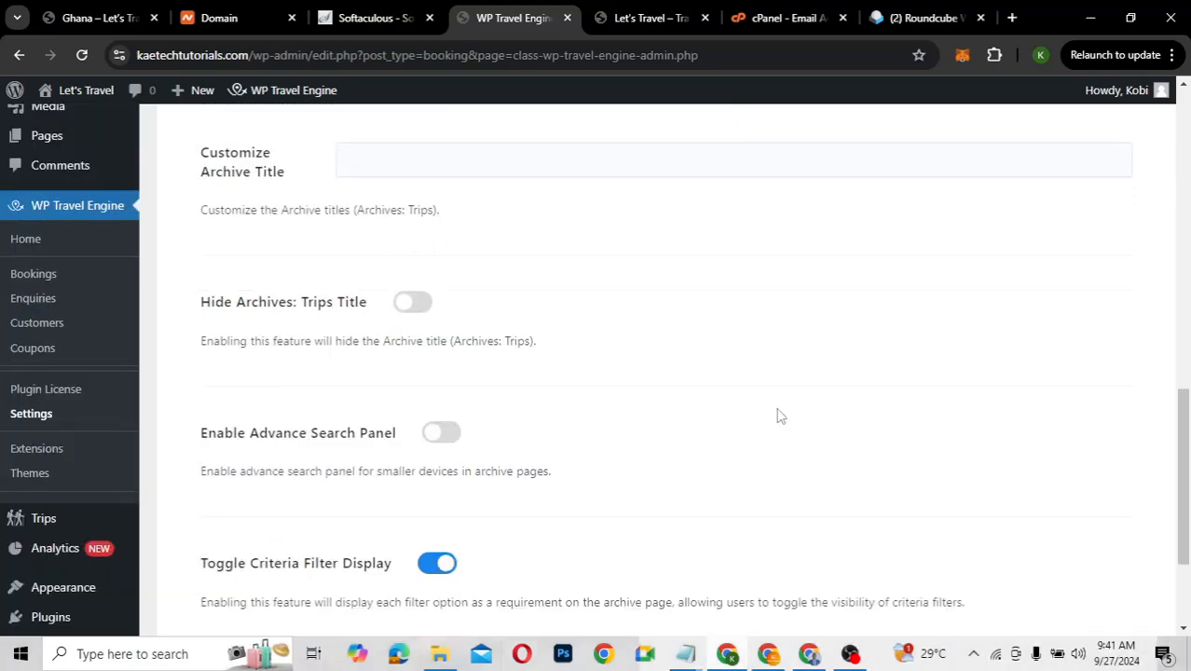
pyautogui.scroll(-1, 781, 417)
pyautogui.scroll(2, 782, 417)
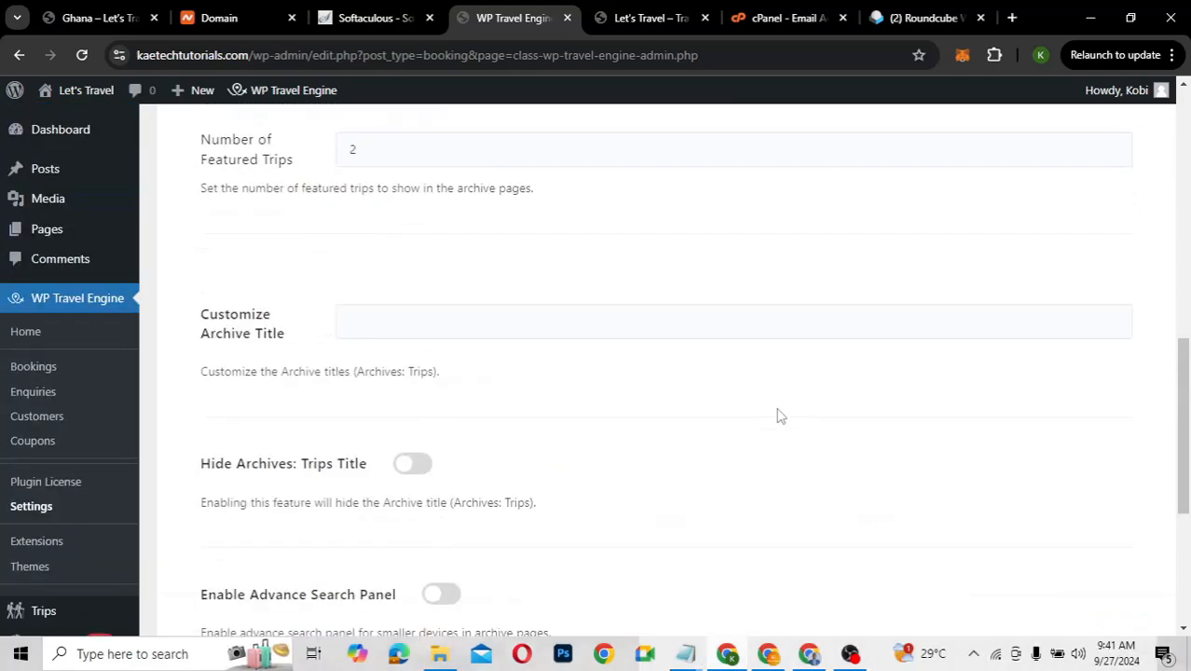
pyautogui.scroll(-1, 782, 417)
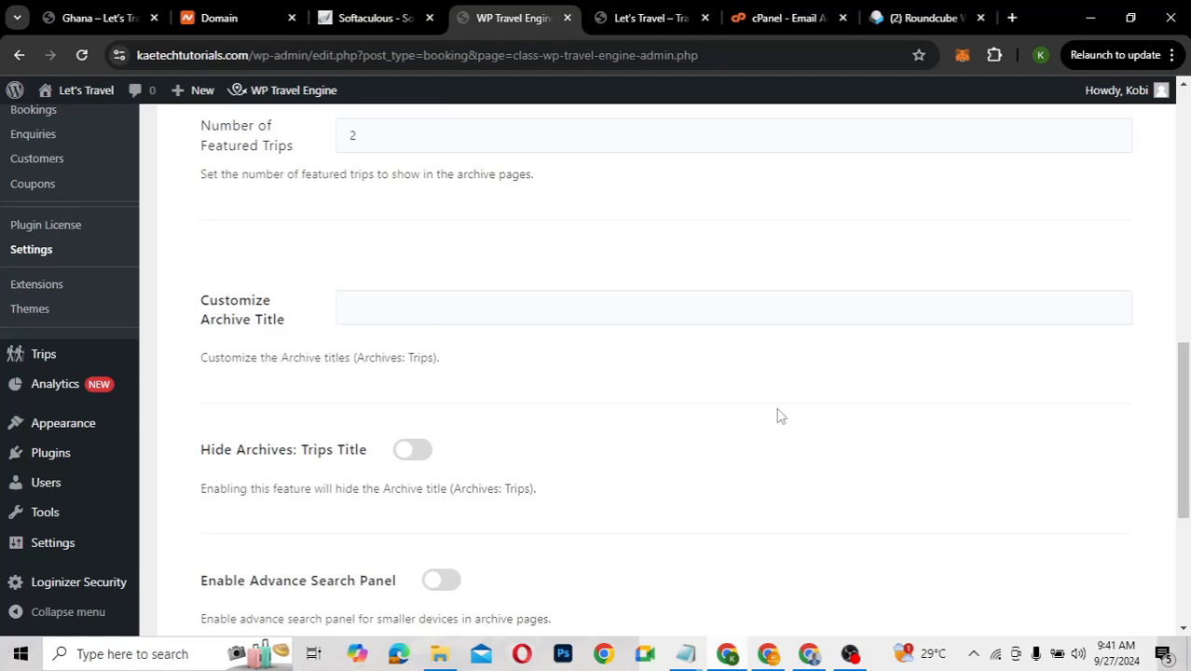
pyautogui.scroll(-3, 781, 416)
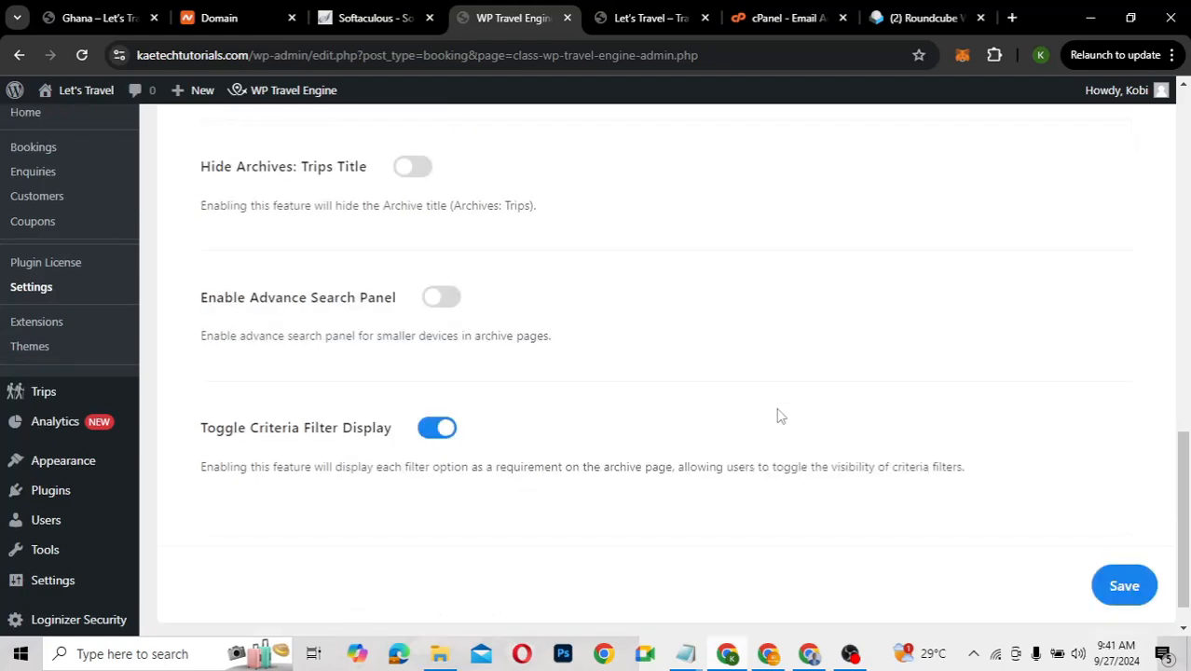
pyautogui.click(1125, 589)
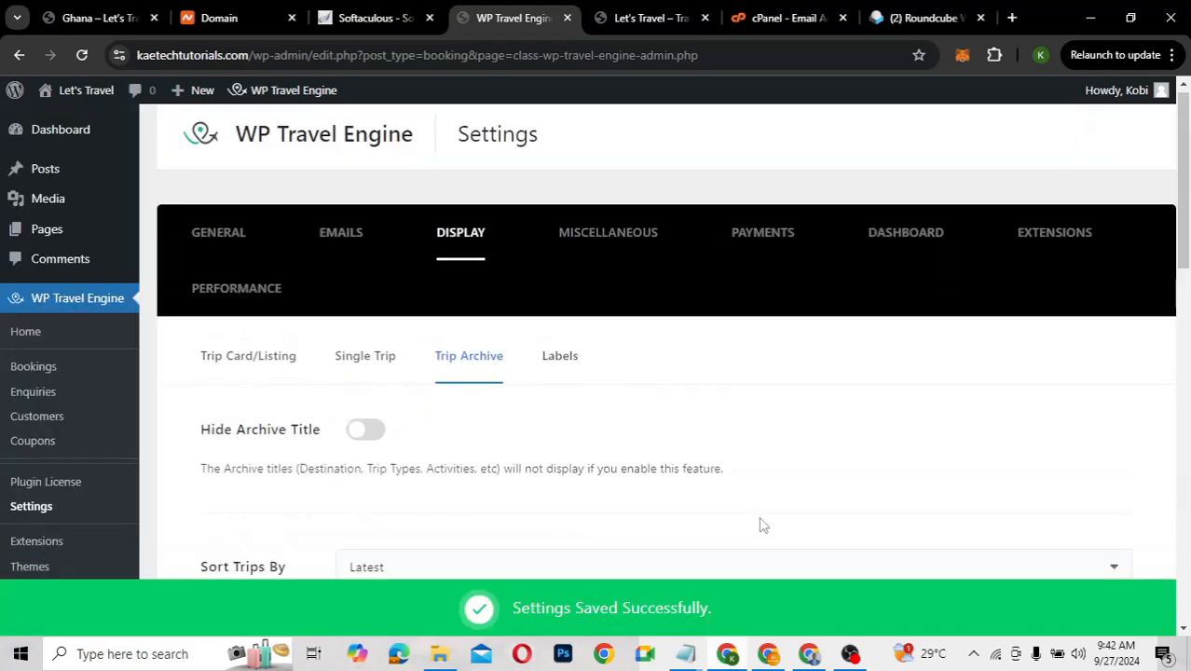
# Show the empty Initial Label / Modified Label table and dismiss the Facebook notification
pyautogui.click(562, 360)
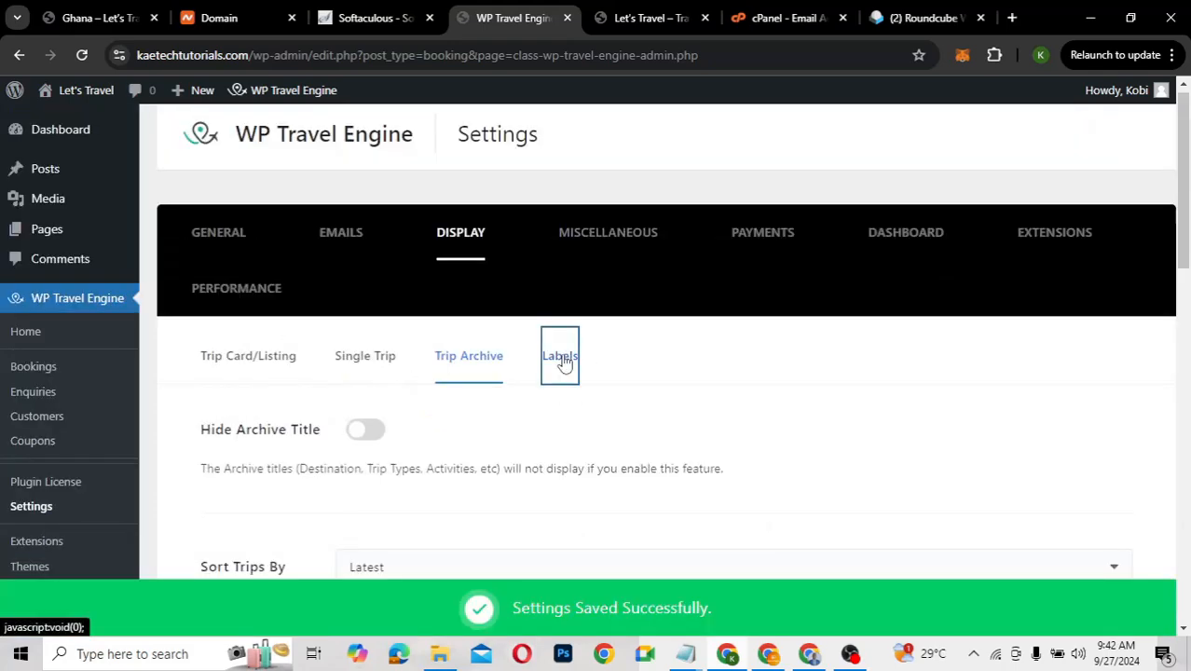
pyautogui.scroll(-2, 577, 498)
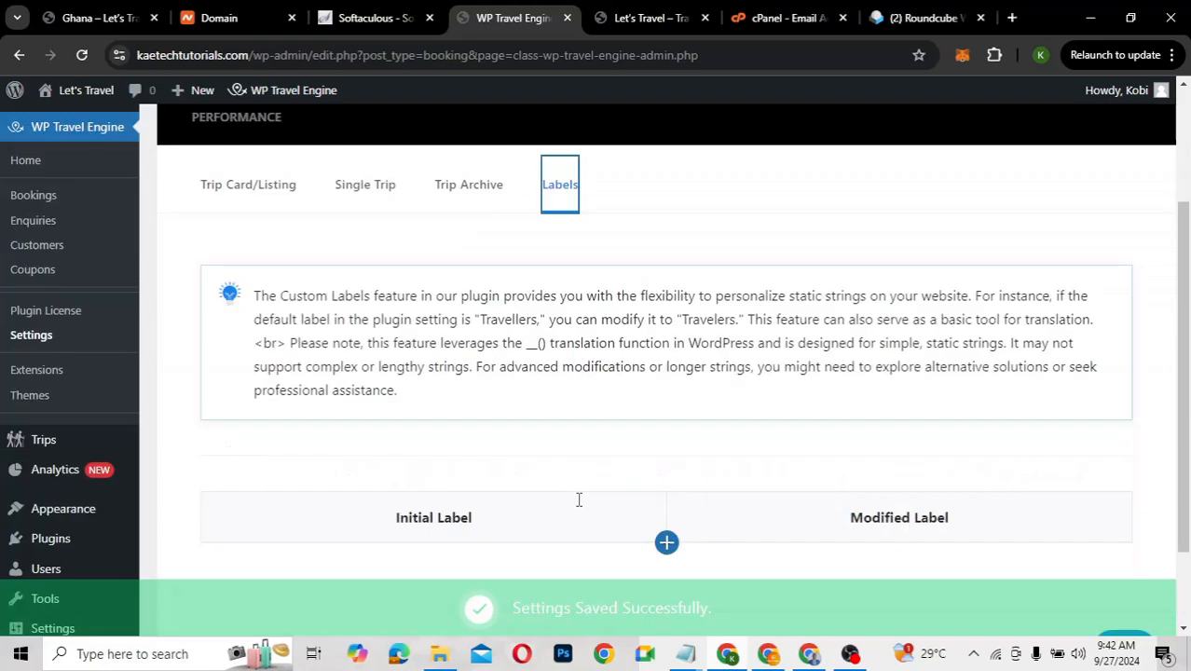
pyautogui.scroll(-1, 581, 508)
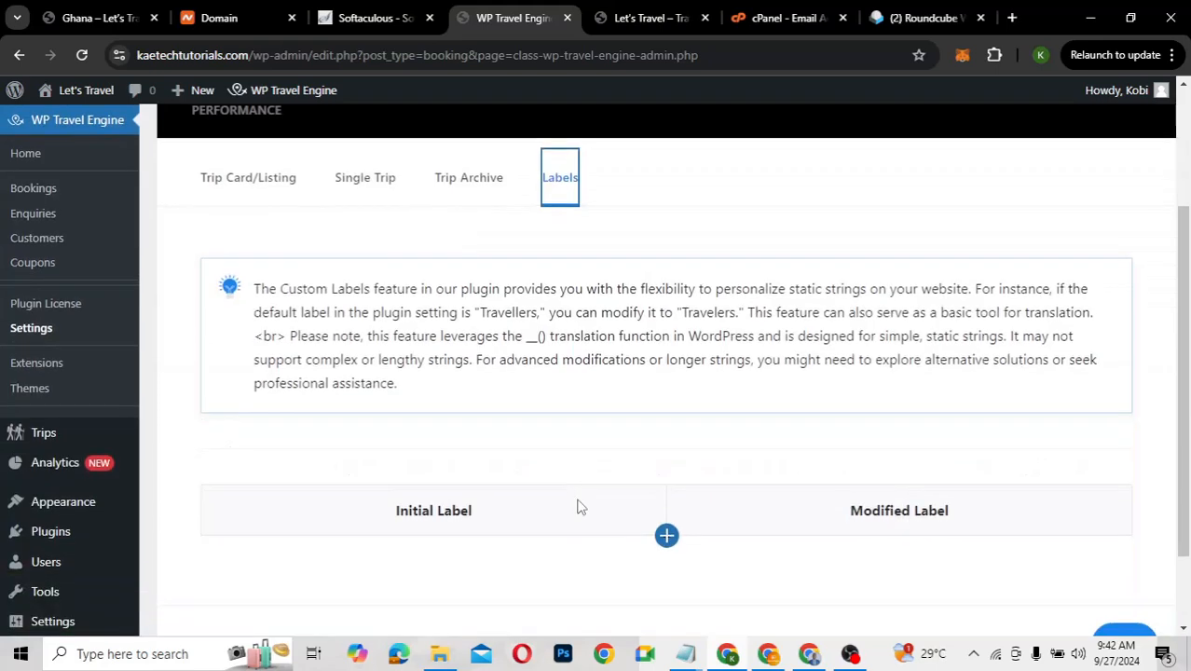
pyautogui.scroll(-1, 581, 508)
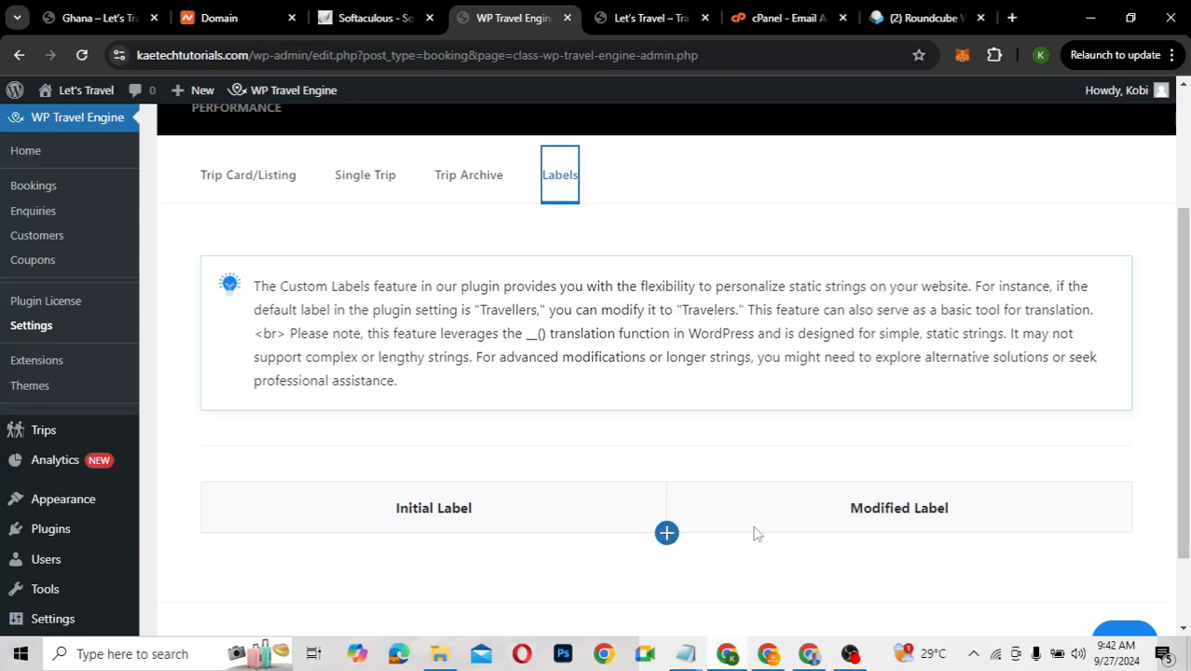
pyautogui.scroll(1, 643, 461)
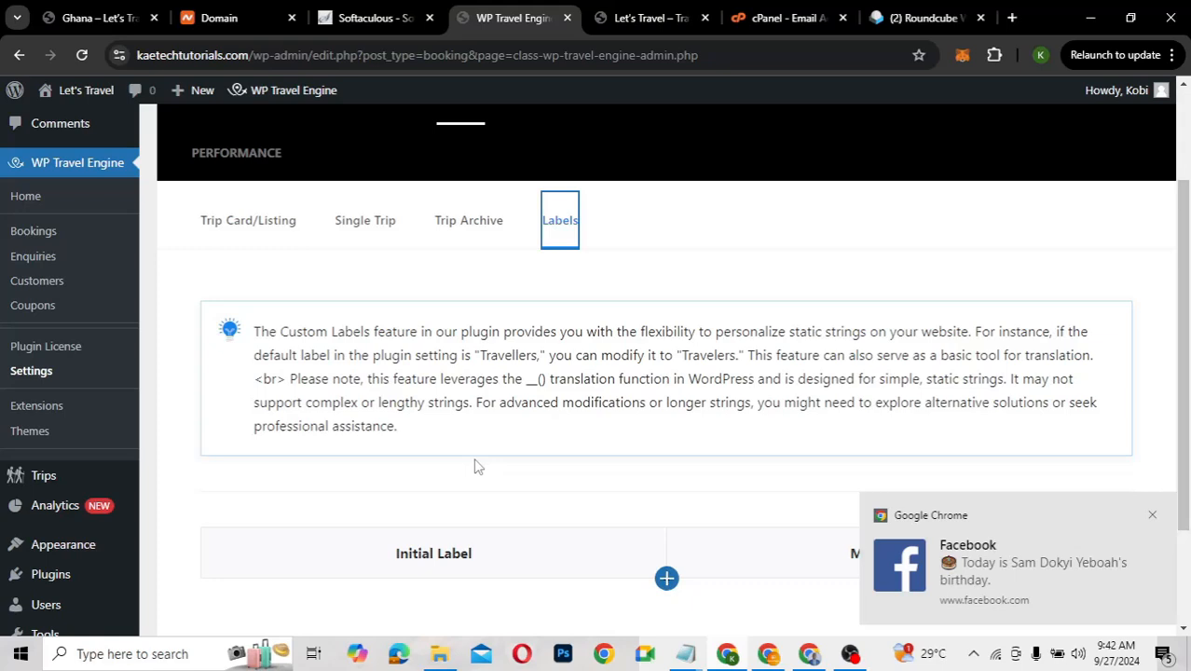
pyautogui.click(1152, 515)
pyautogui.scroll(2, 699, 401)
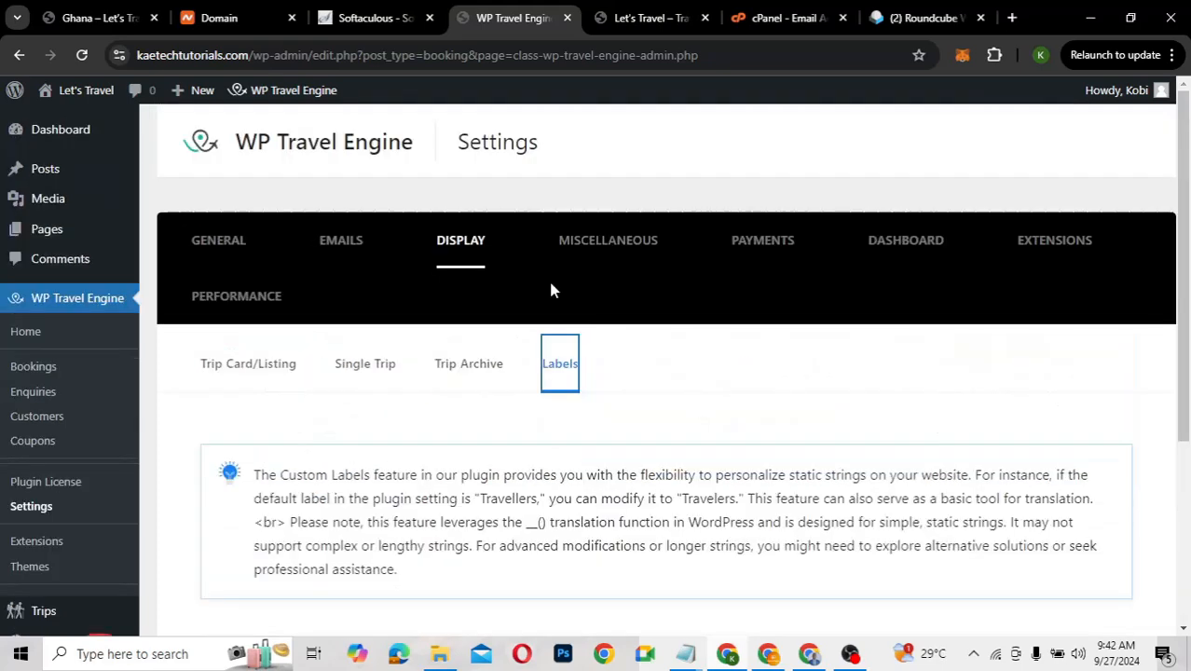
# Open the Miscellaneous currency settings and keep US dollar as the payment currency
pyautogui.click(595, 239)
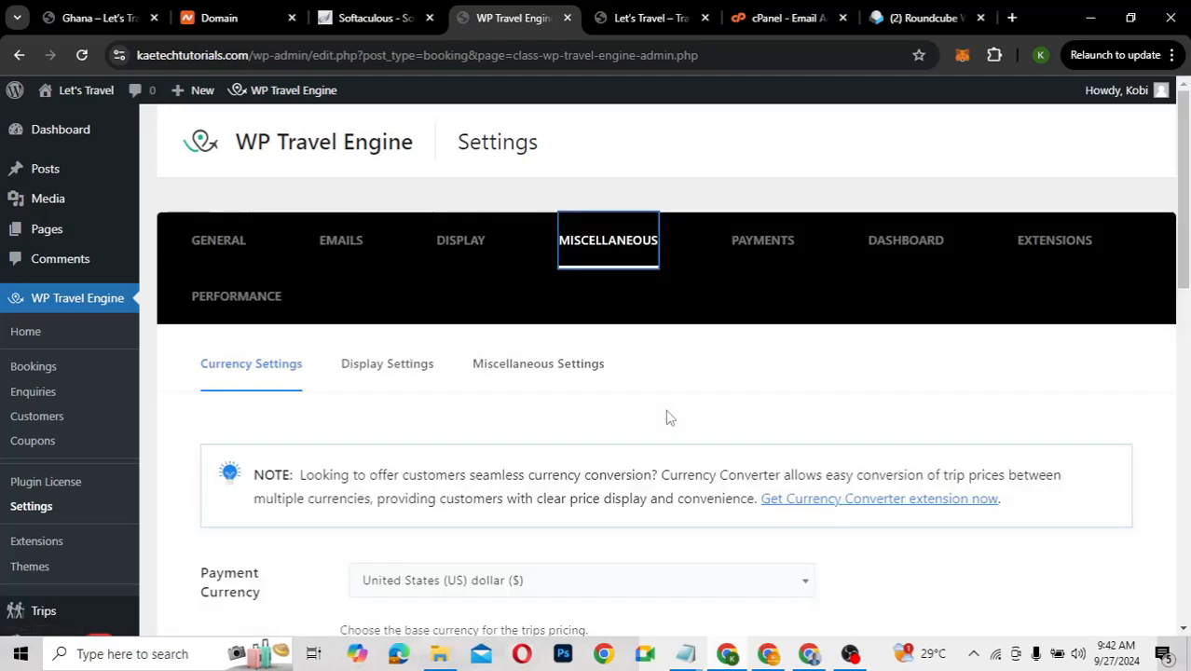
pyautogui.scroll(-2, 667, 416)
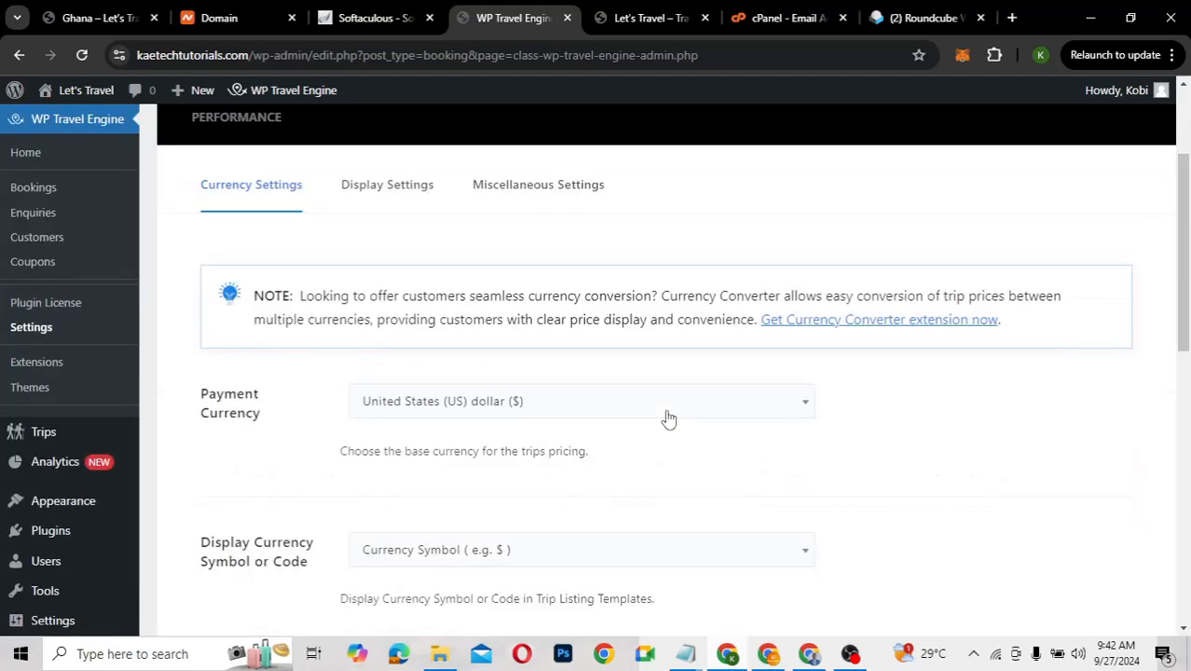
pyautogui.scroll(-1, 668, 418)
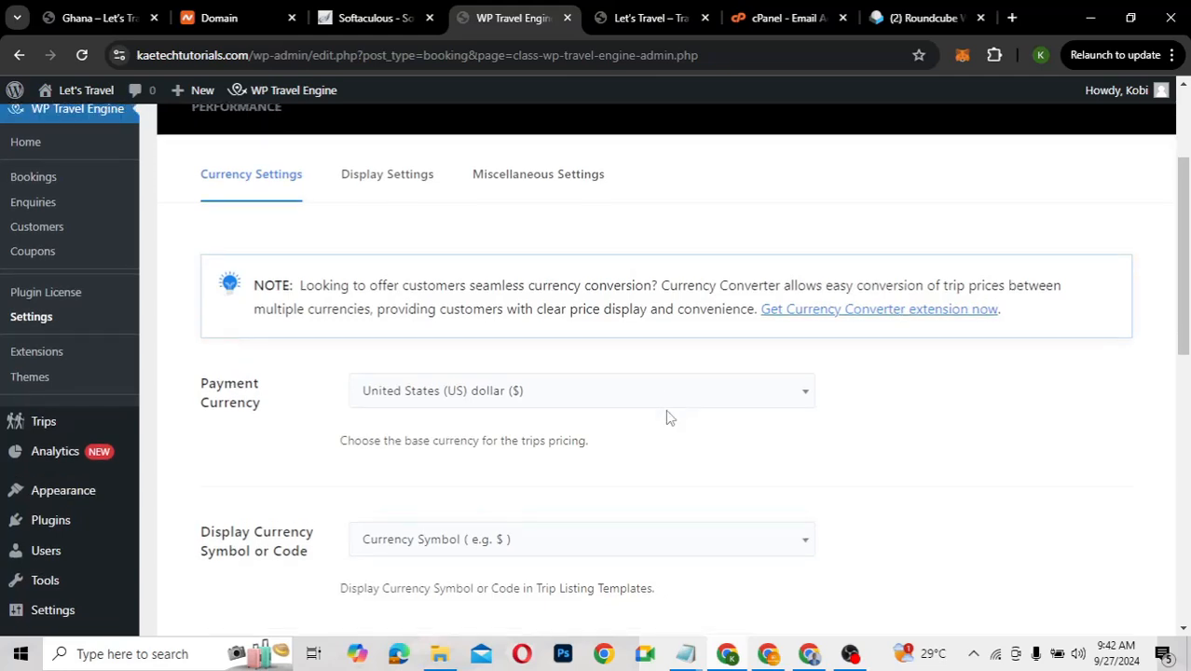
pyautogui.scroll(-1, 666, 417)
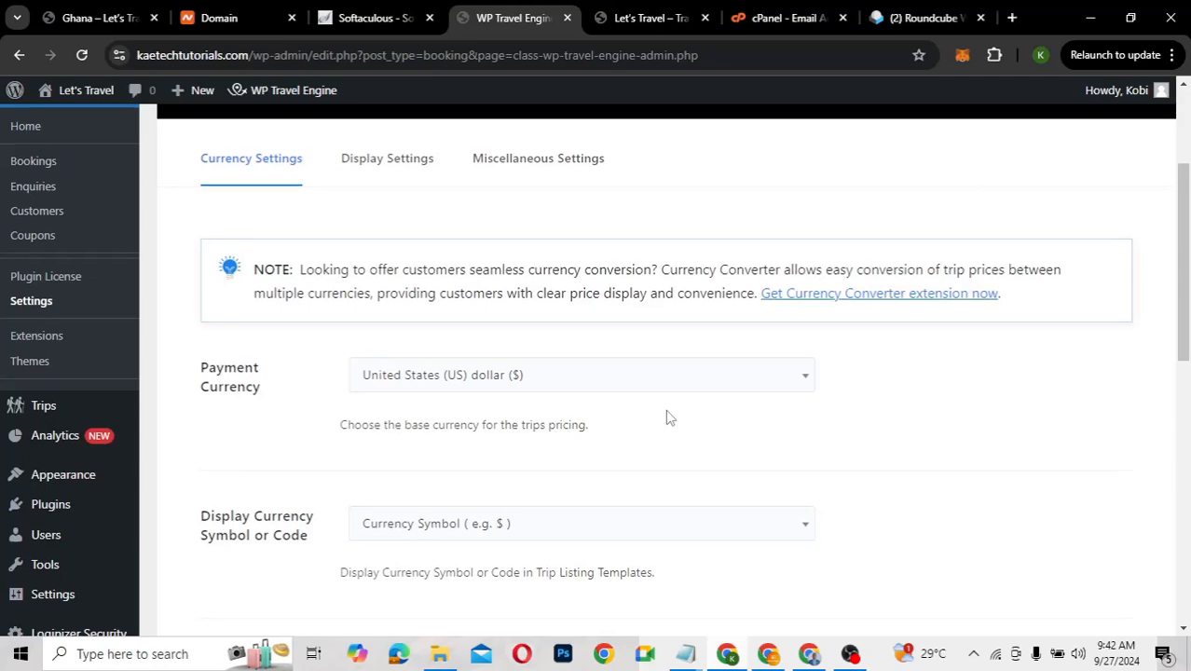
pyautogui.scroll(-1, 668, 418)
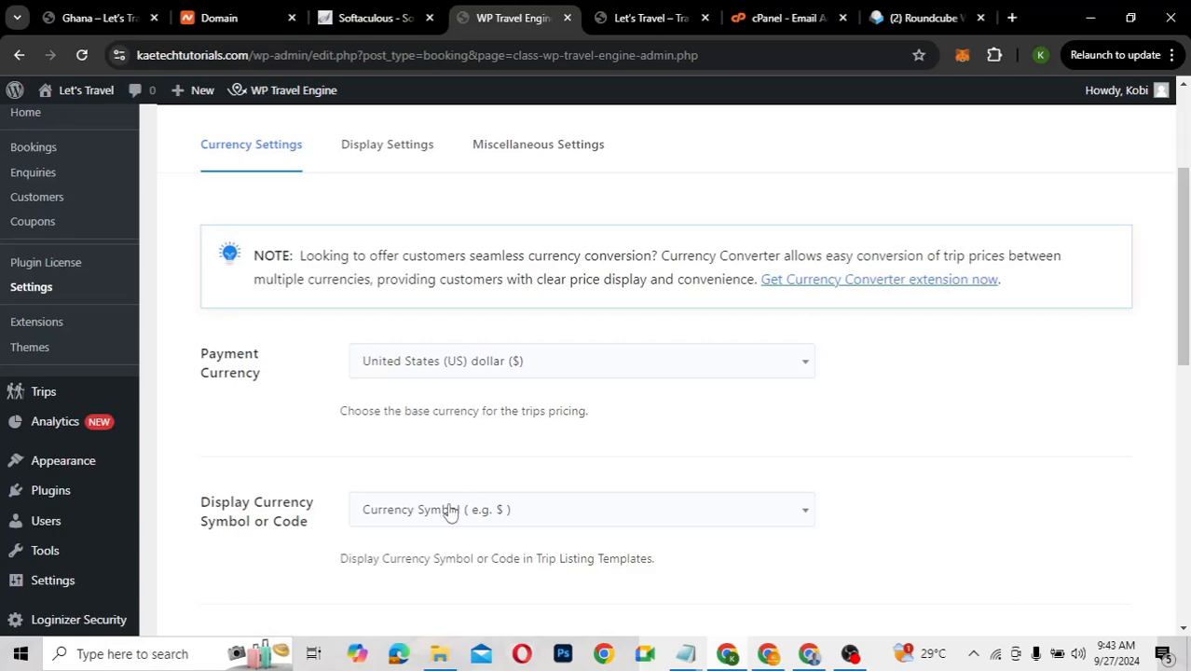
pyautogui.scroll(-2, 450, 513)
pyautogui.scroll(1, 451, 511)
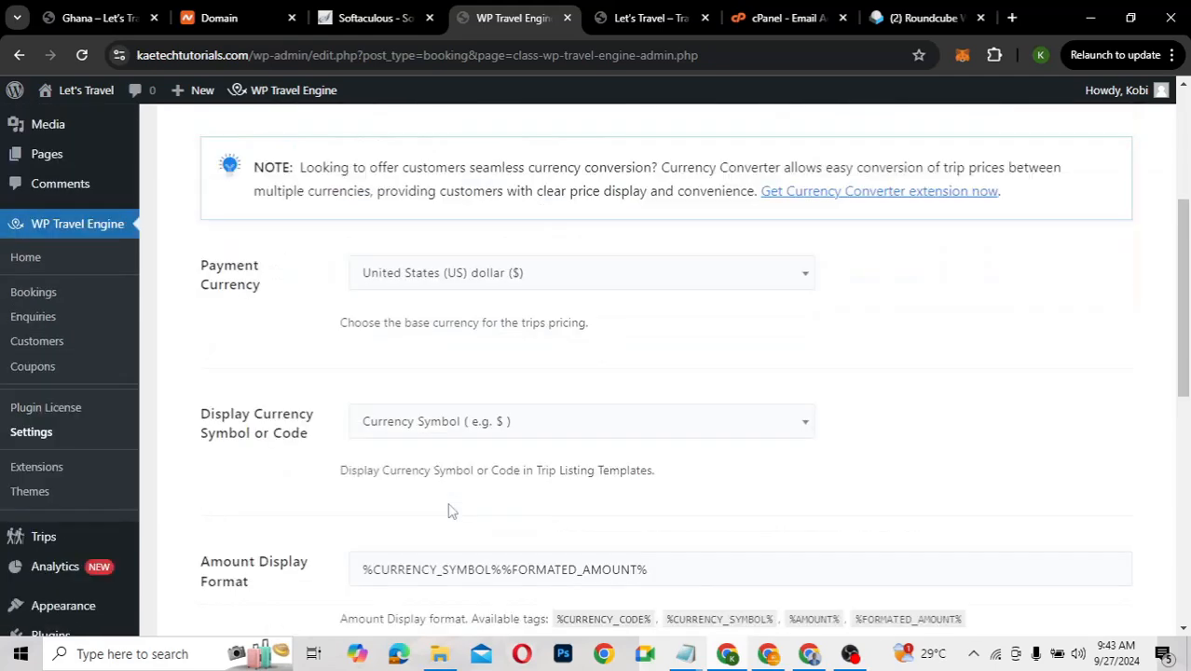
pyautogui.click(483, 285)
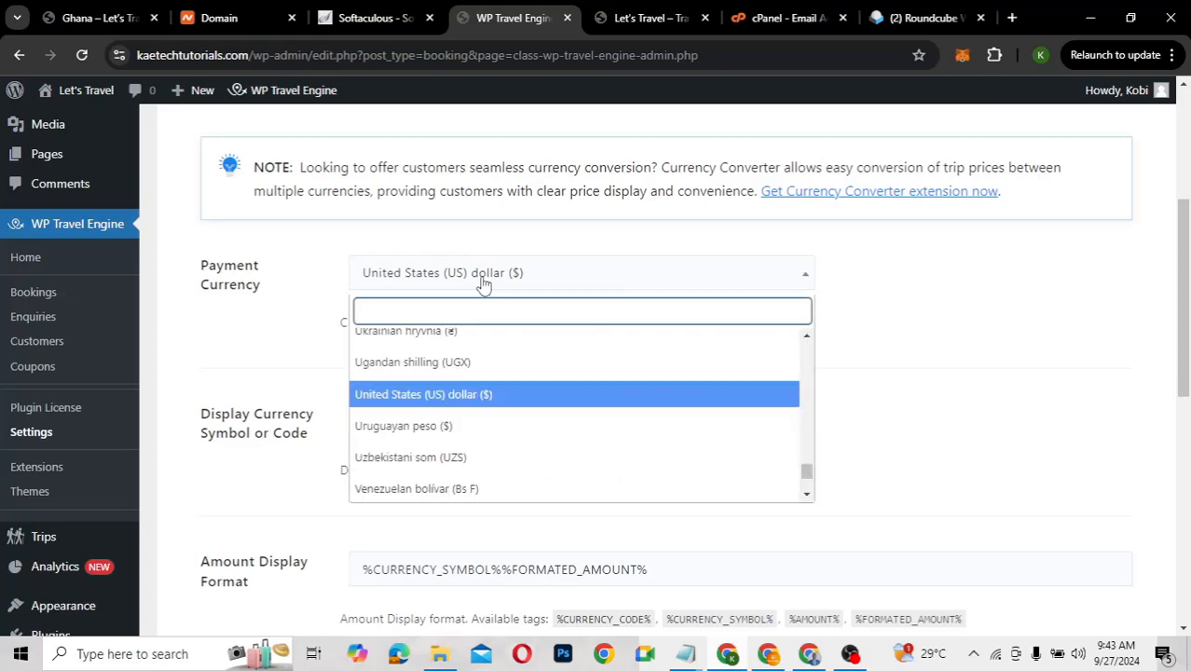
pyautogui.click(483, 284)
# Keep the currency symbol display and save the currency settings
pyautogui.scroll(-1, 403, 452)
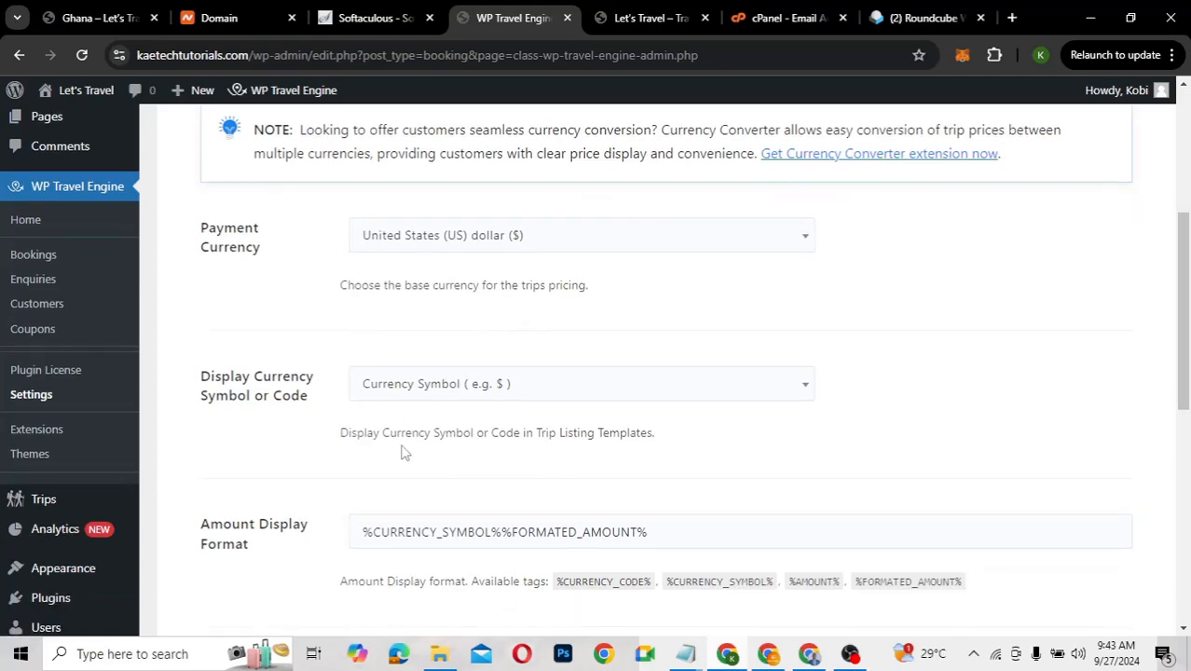
pyautogui.scroll(-1, 402, 452)
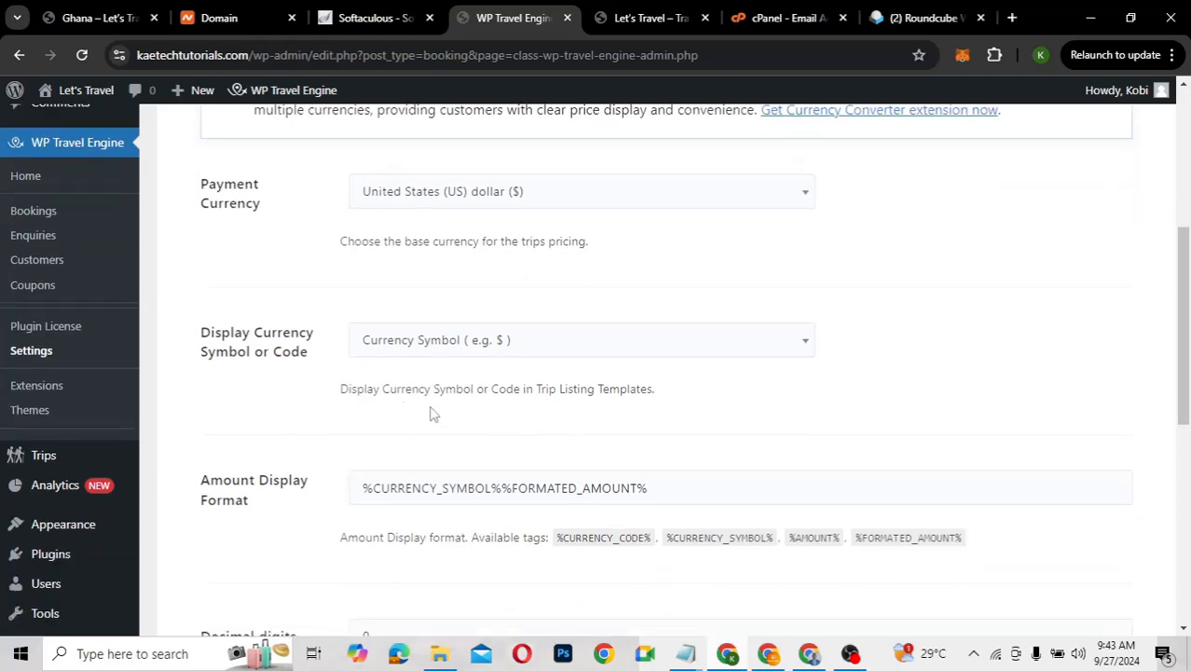
pyautogui.click(482, 359)
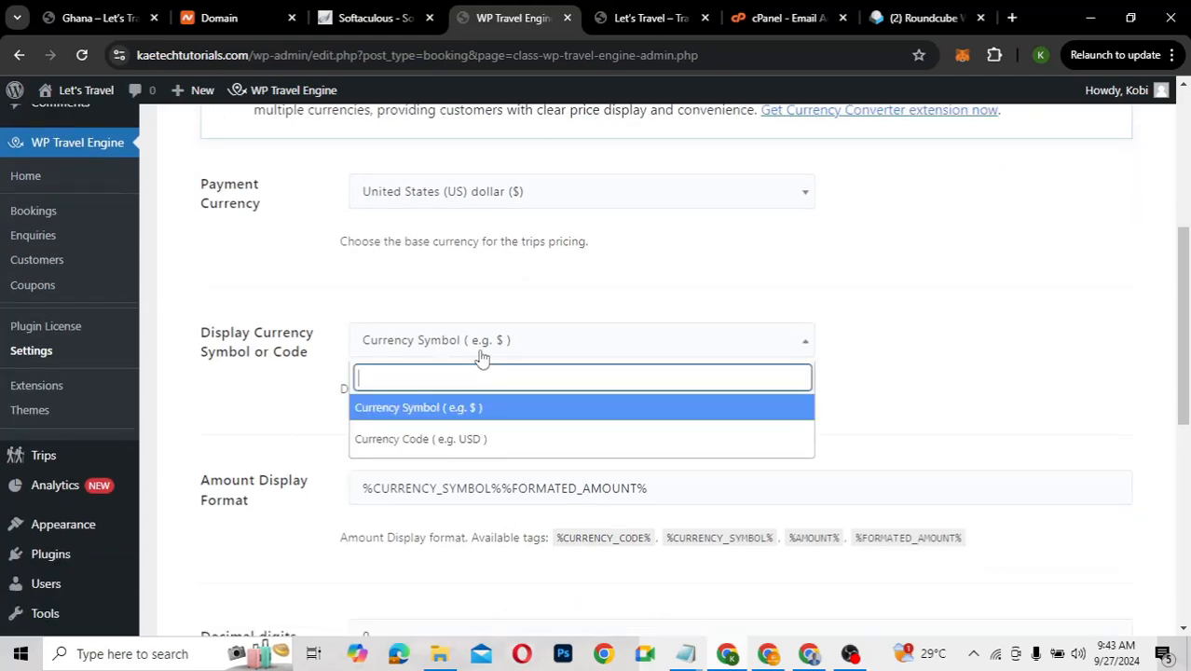
pyautogui.click(482, 359)
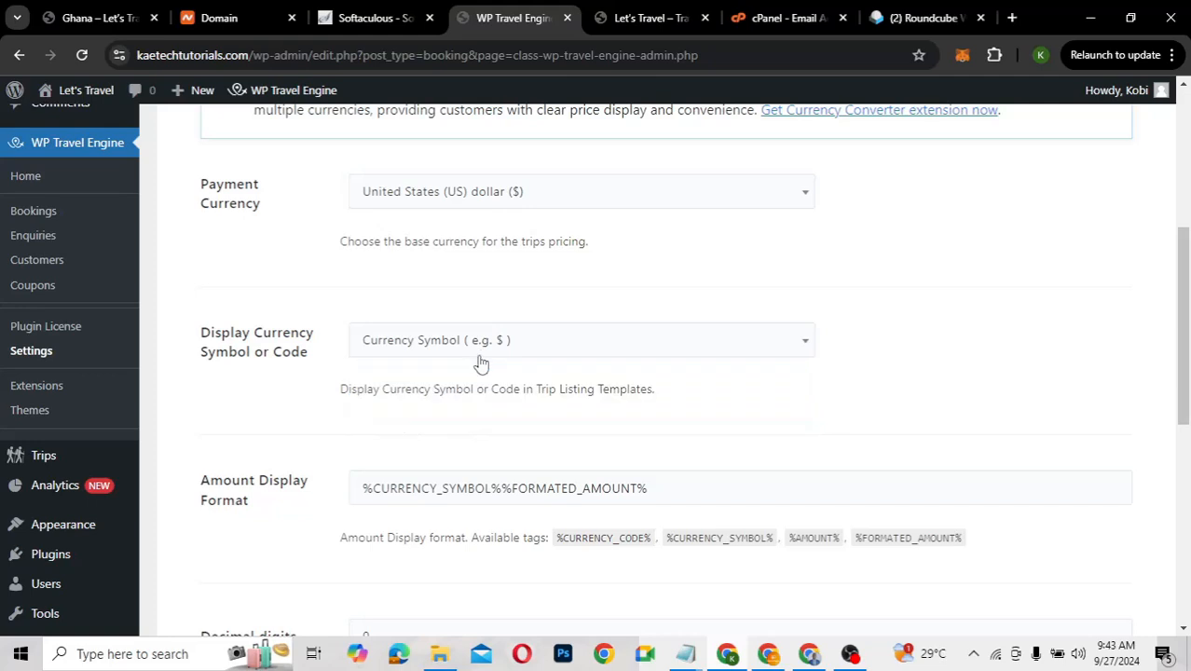
pyautogui.scroll(-1, 442, 454)
pyautogui.scroll(-2, 442, 454)
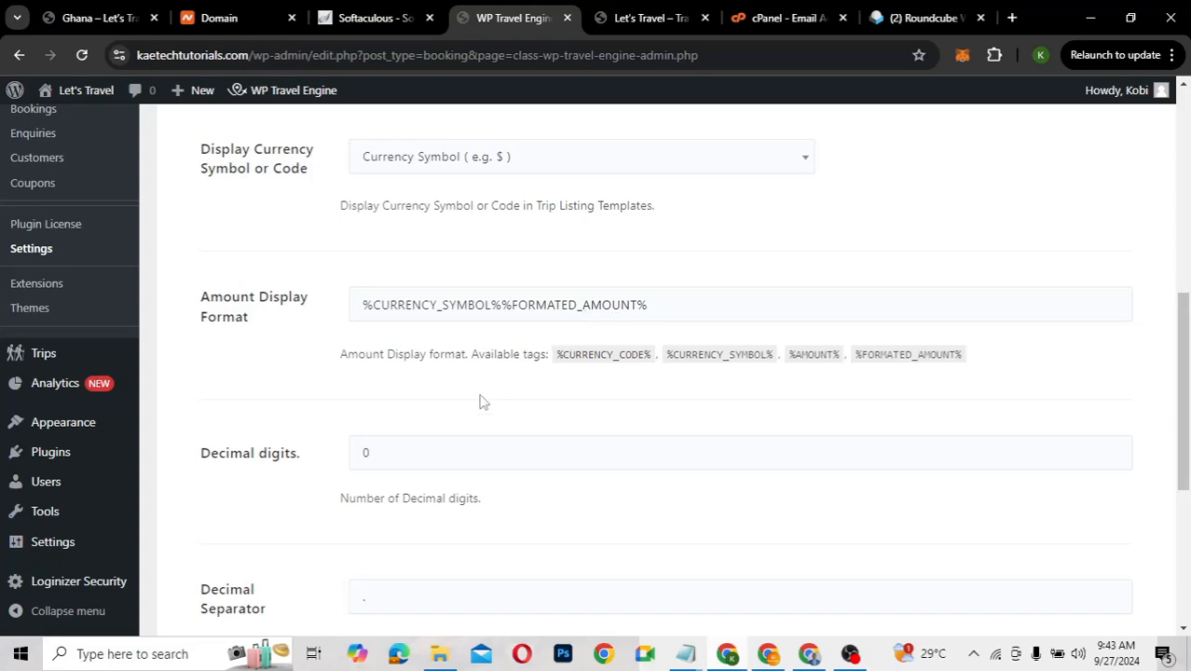
pyautogui.scroll(-1, 455, 412)
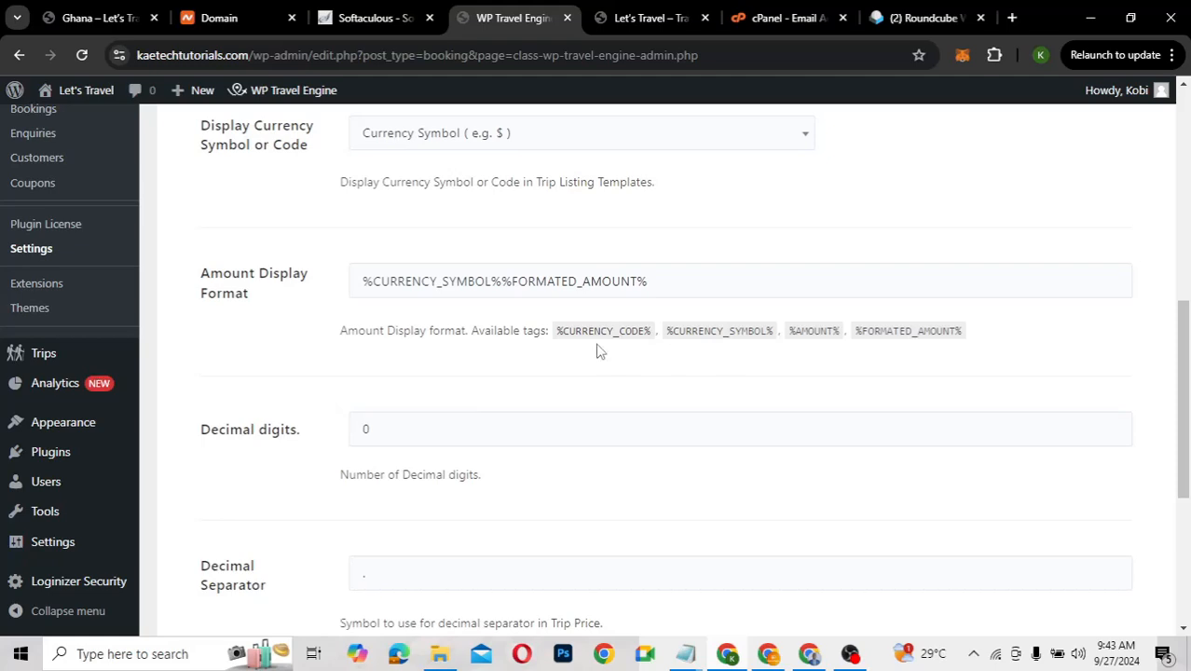
pyautogui.scroll(-2, 597, 351)
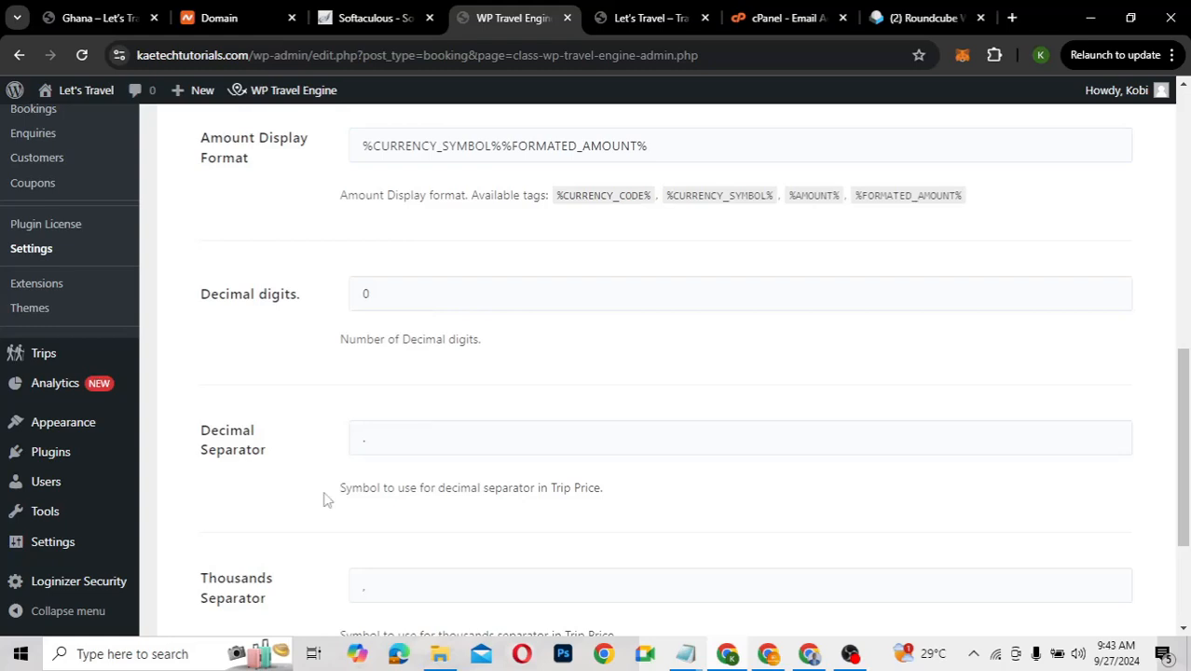
pyautogui.scroll(-3, 406, 486)
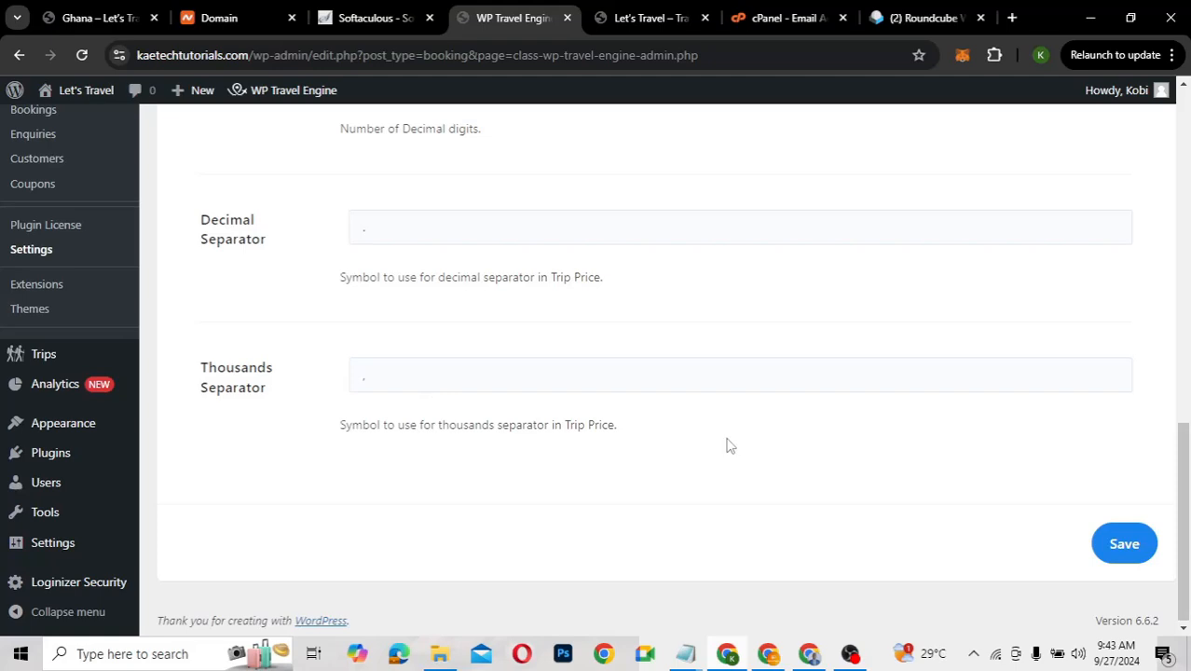
pyautogui.click(1124, 543)
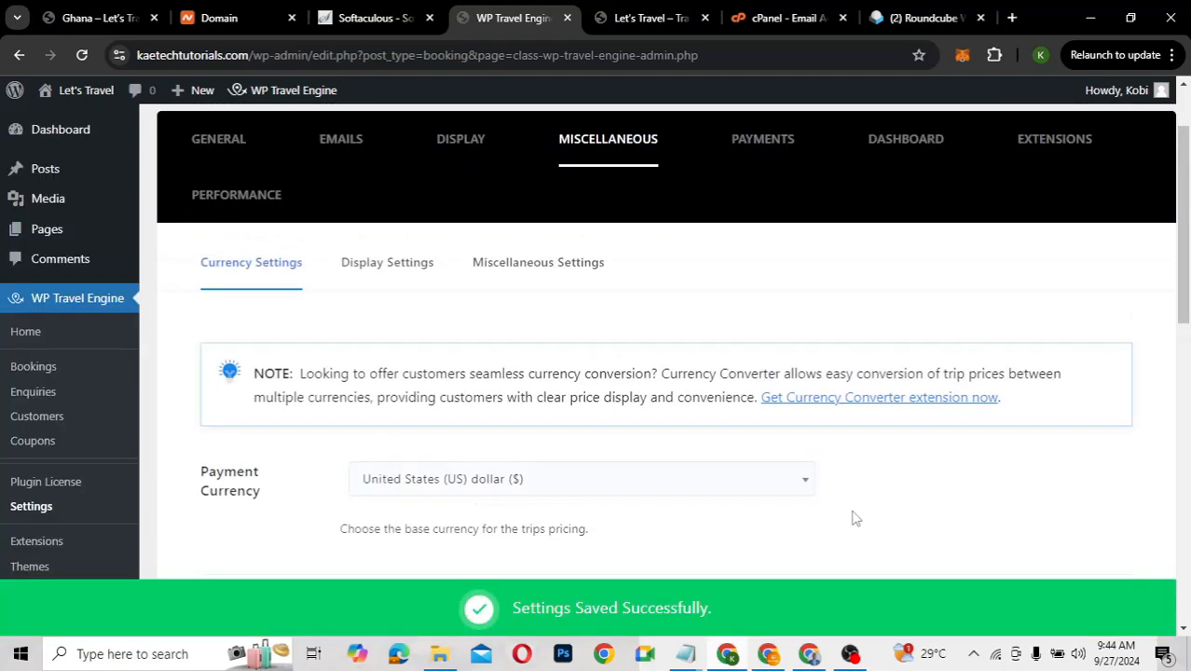
# Look through the Display Settings toggles from Hide Emergency Contact Details to Enable FSE Template
pyautogui.click(418, 262)
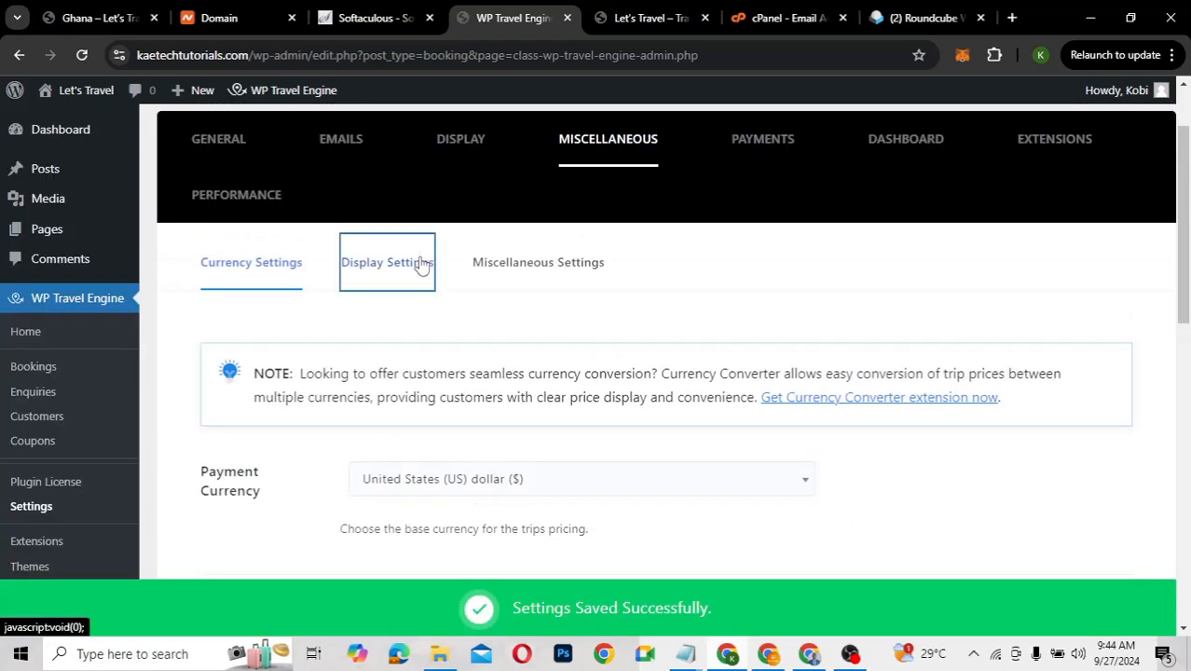
pyautogui.scroll(-3, 687, 479)
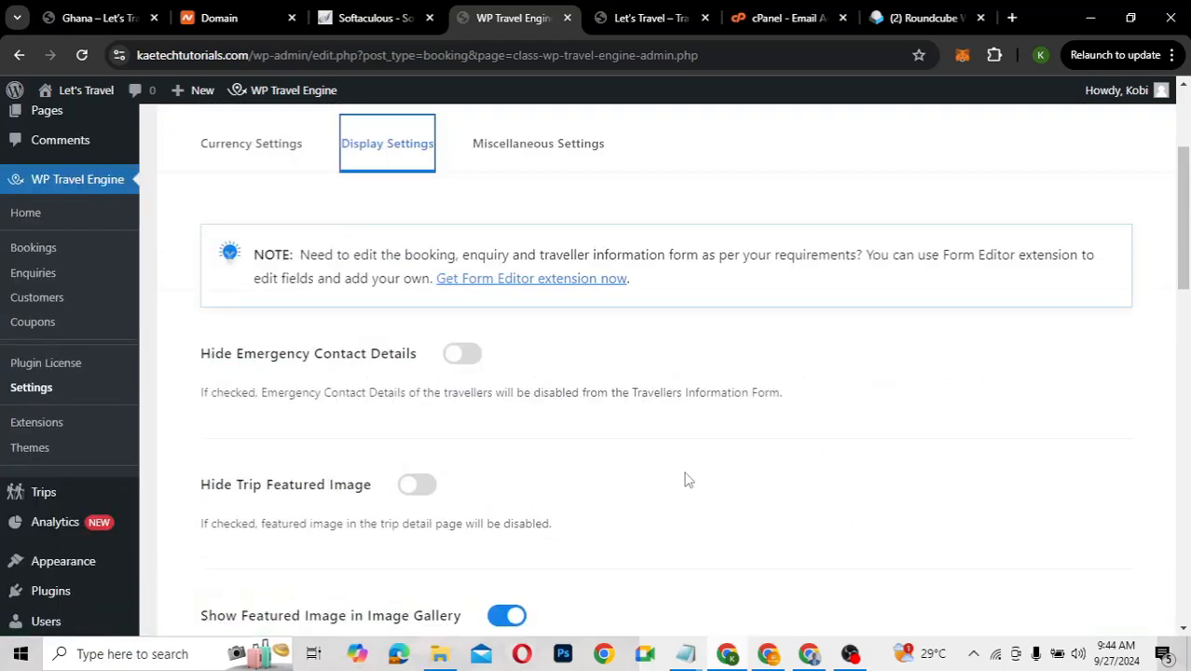
pyautogui.scroll(-1, 687, 480)
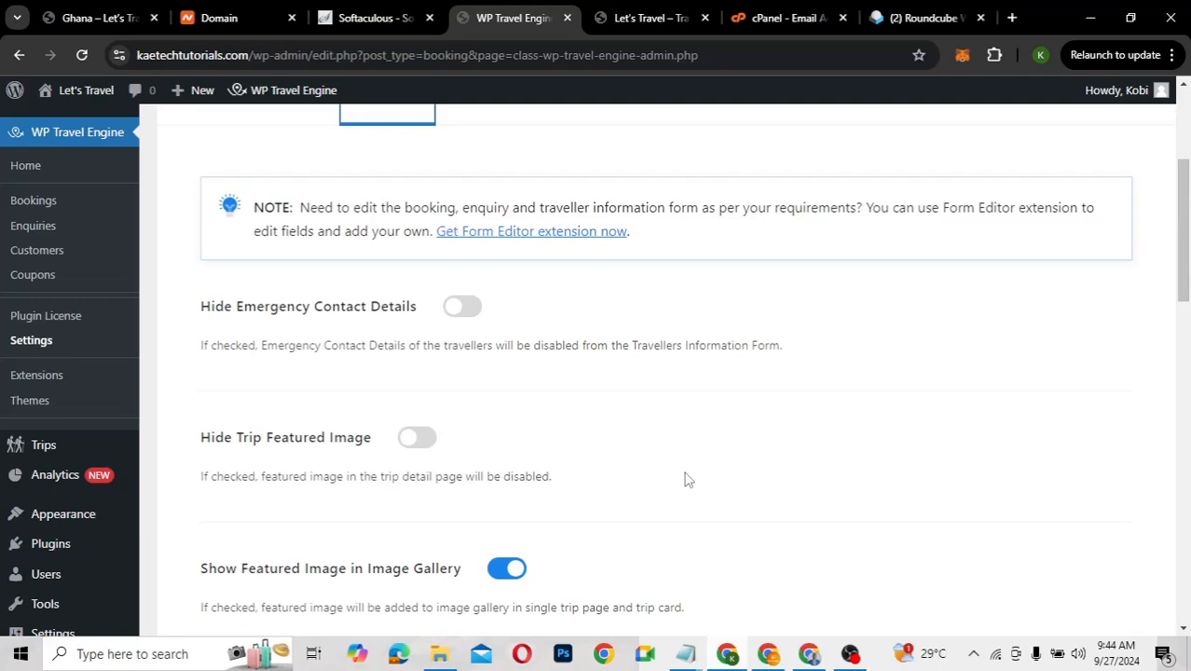
pyautogui.scroll(-2, 687, 479)
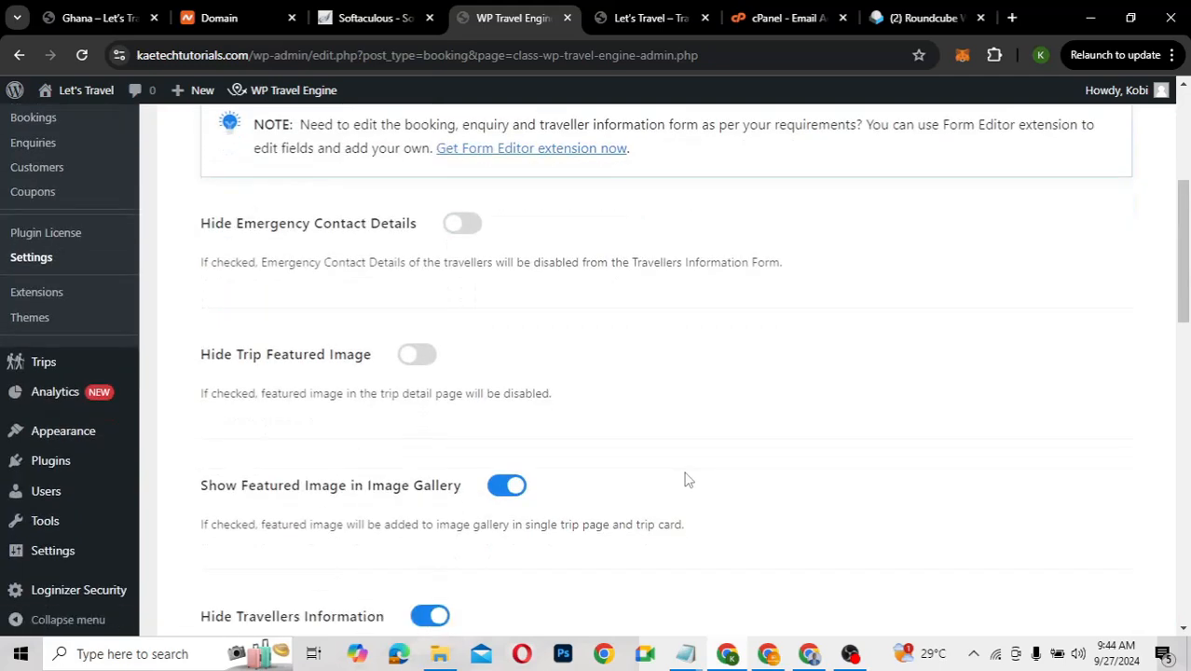
pyautogui.scroll(-2, 687, 479)
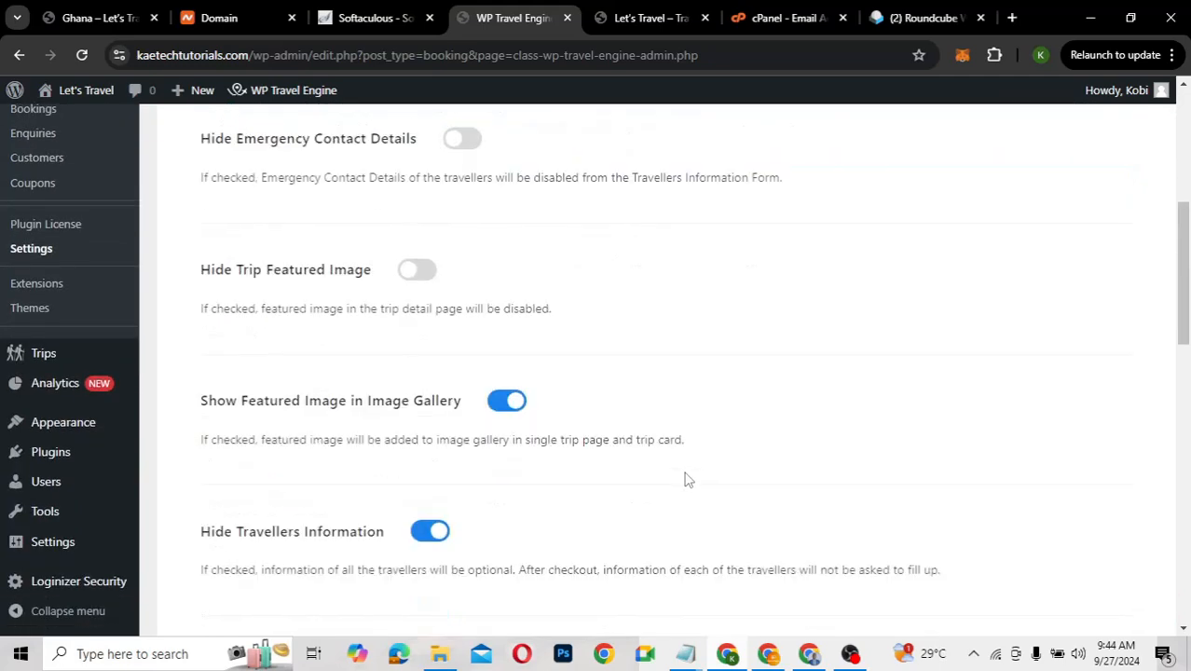
pyautogui.scroll(-1, 687, 479)
pyautogui.scroll(-1, 687, 480)
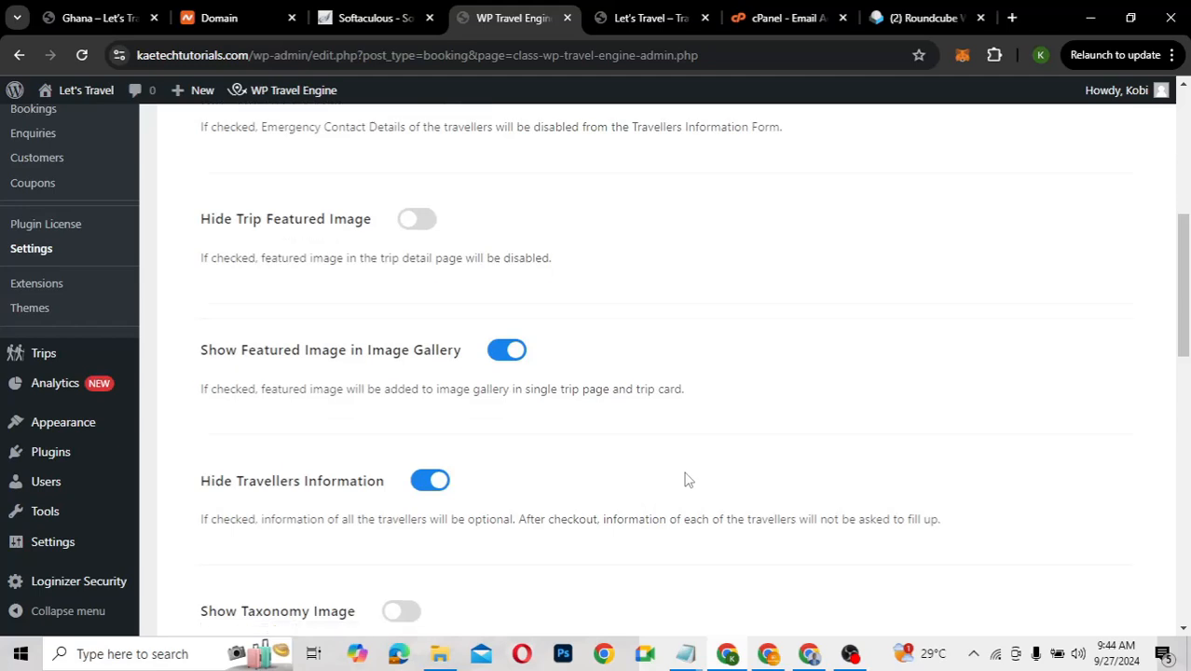
pyautogui.scroll(-1, 687, 479)
pyautogui.scroll(-1, 687, 480)
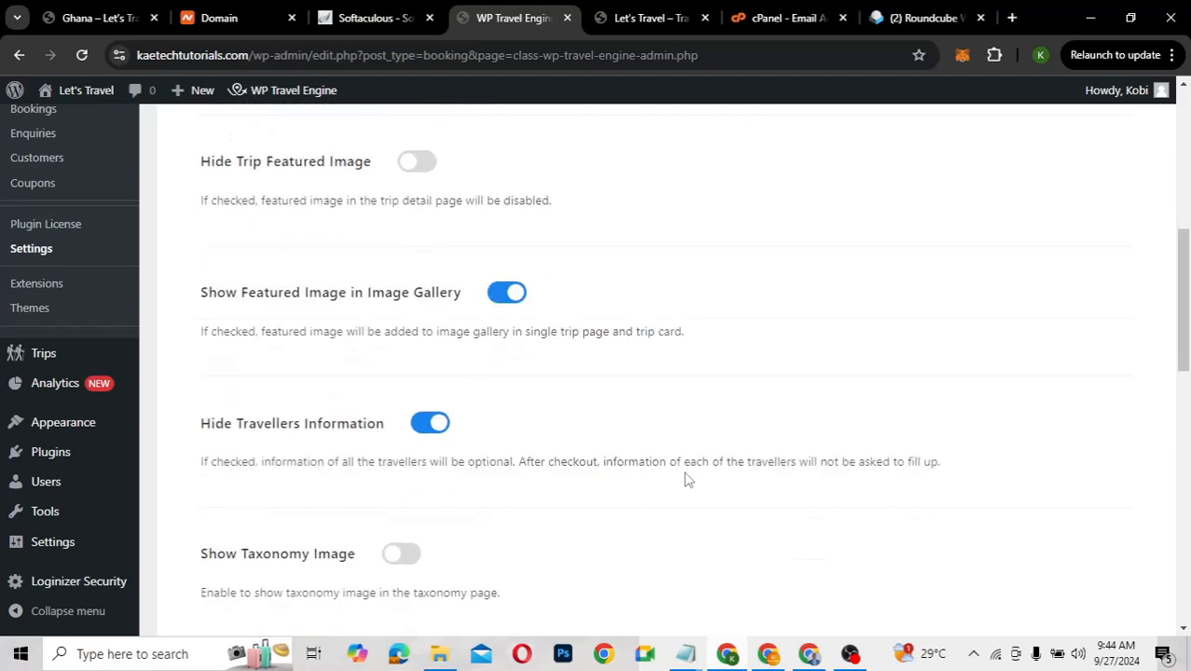
pyautogui.scroll(-1, 687, 479)
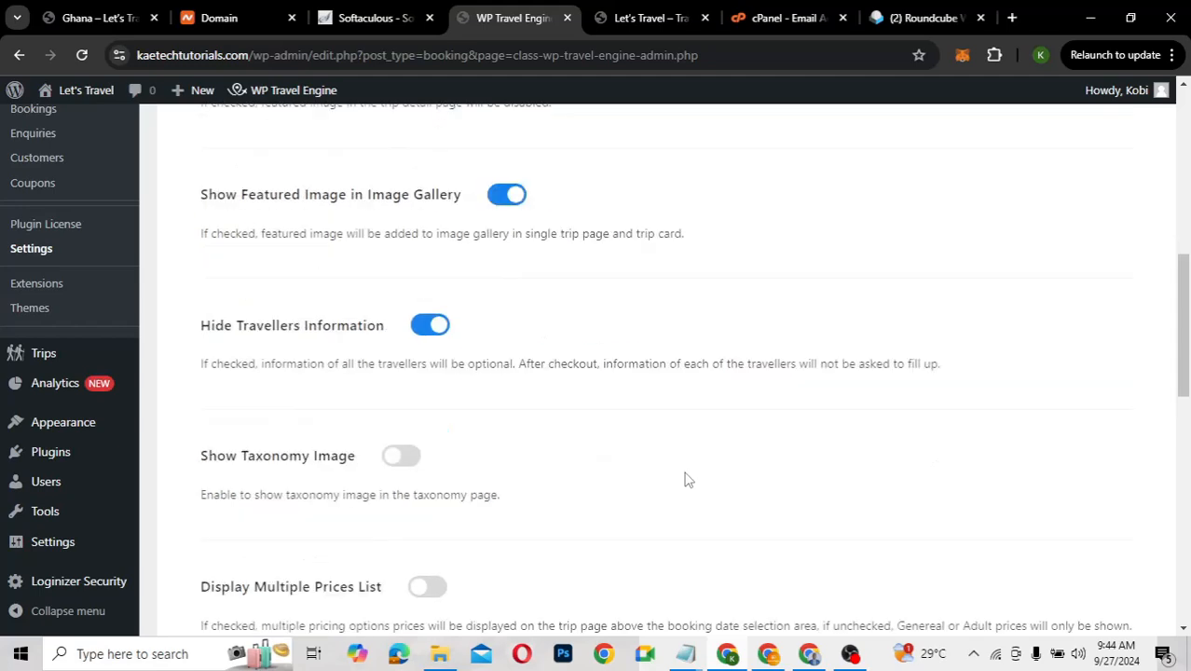
pyautogui.scroll(-1, 687, 479)
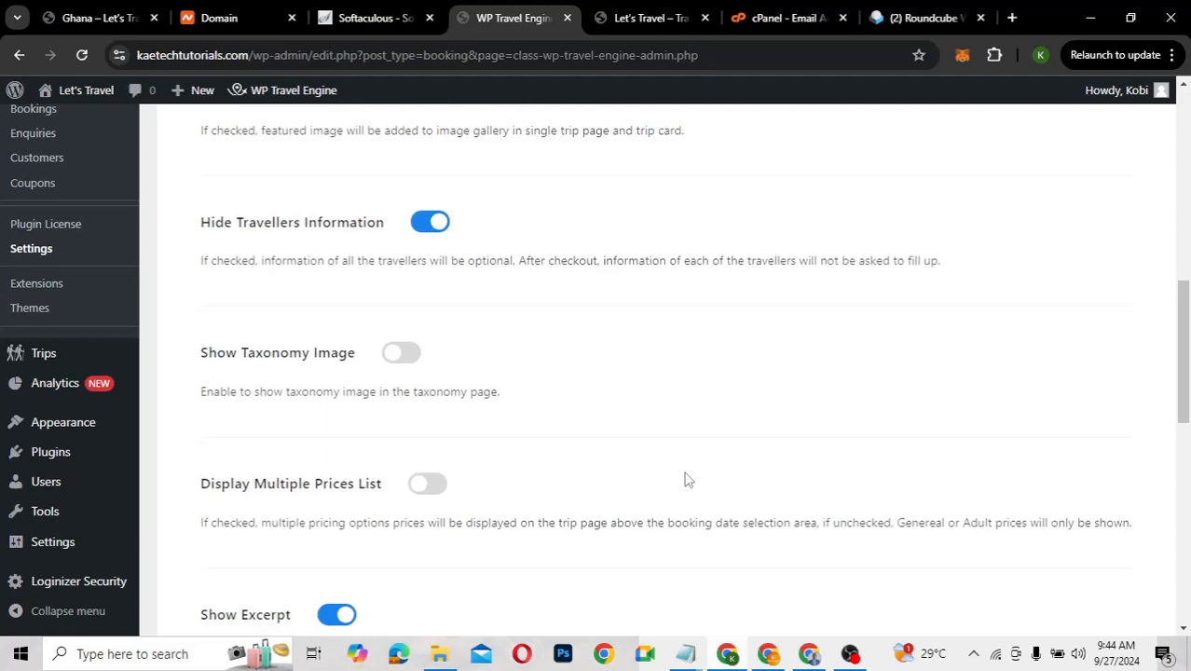
pyautogui.scroll(-1, 687, 479)
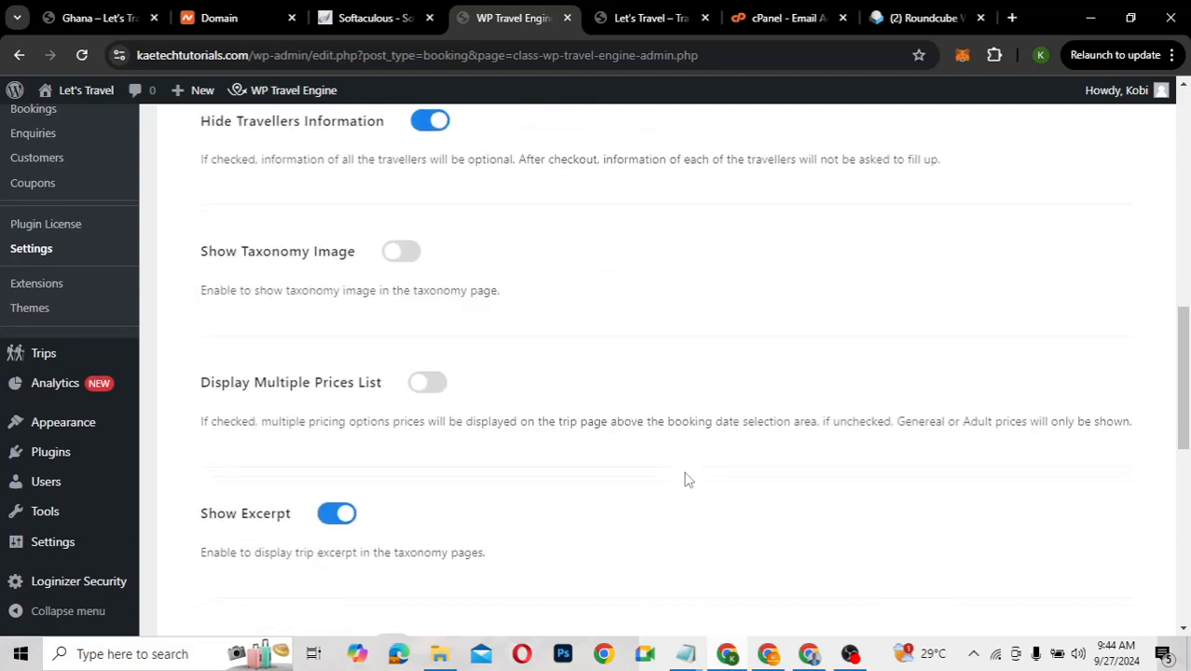
pyautogui.scroll(-1, 687, 479)
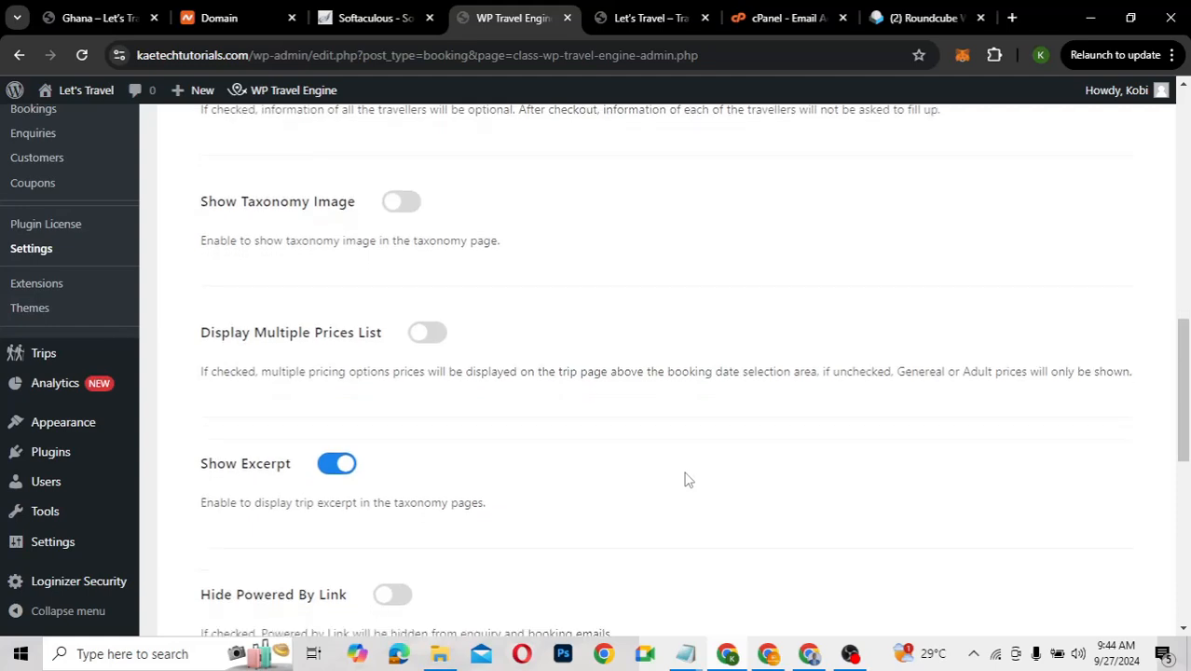
pyautogui.scroll(-2, 687, 479)
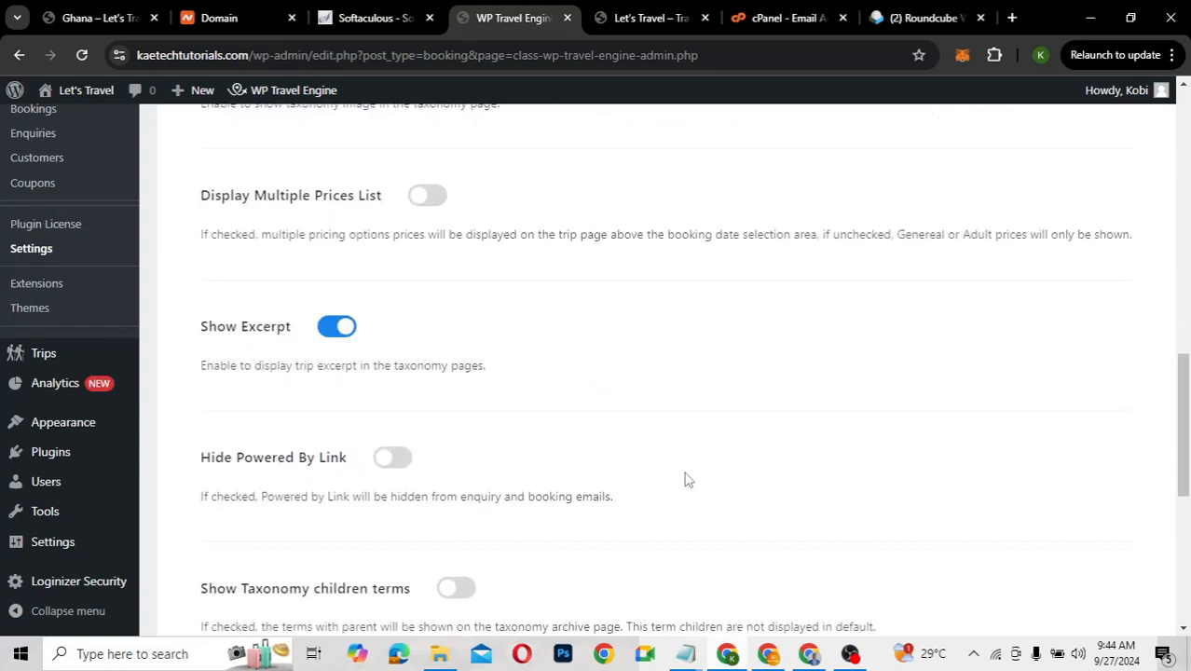
pyautogui.scroll(-2, 687, 479)
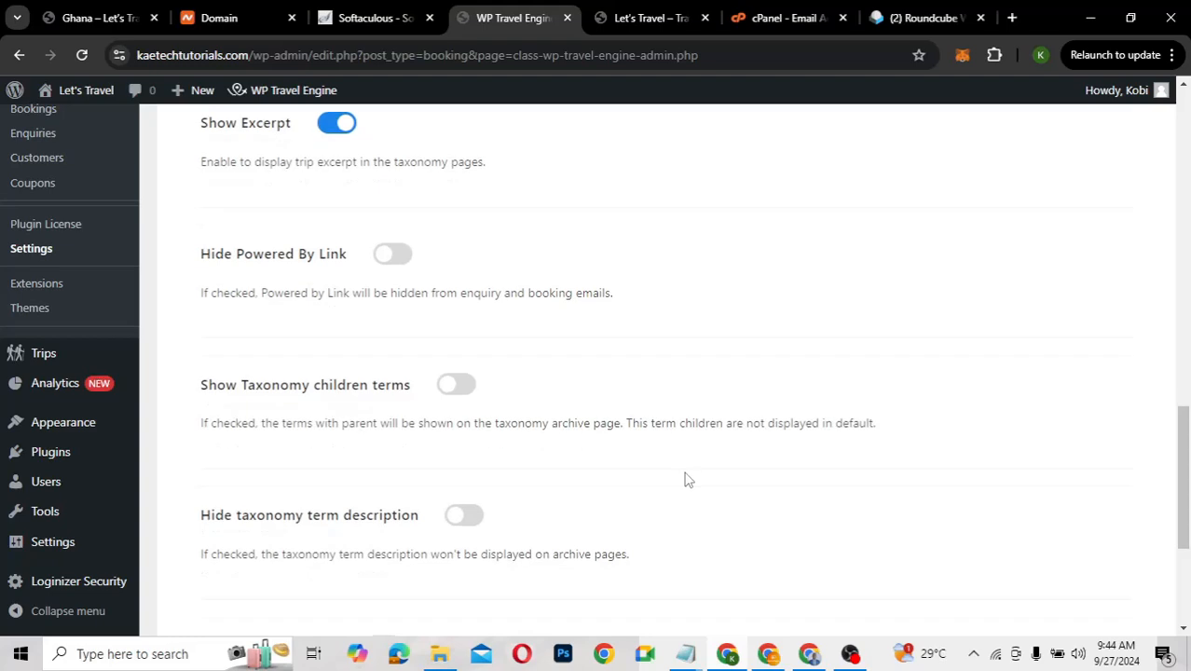
pyautogui.scroll(-2, 687, 479)
pyautogui.scroll(-1, 687, 479)
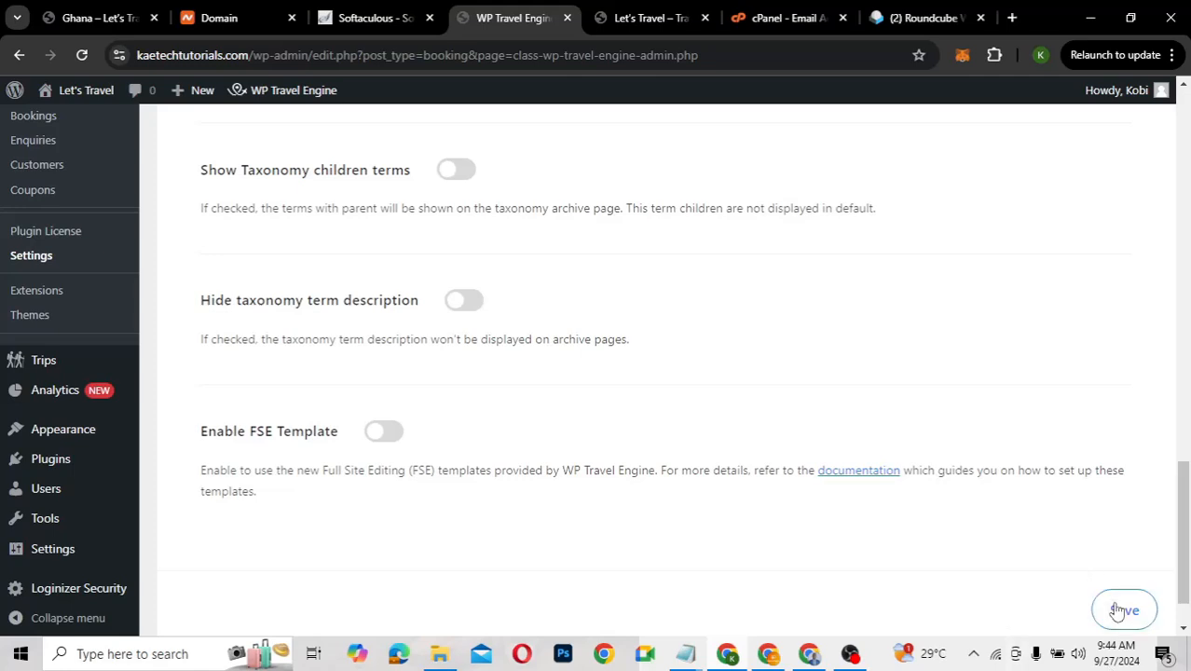
pyautogui.scroll(5, 663, 346)
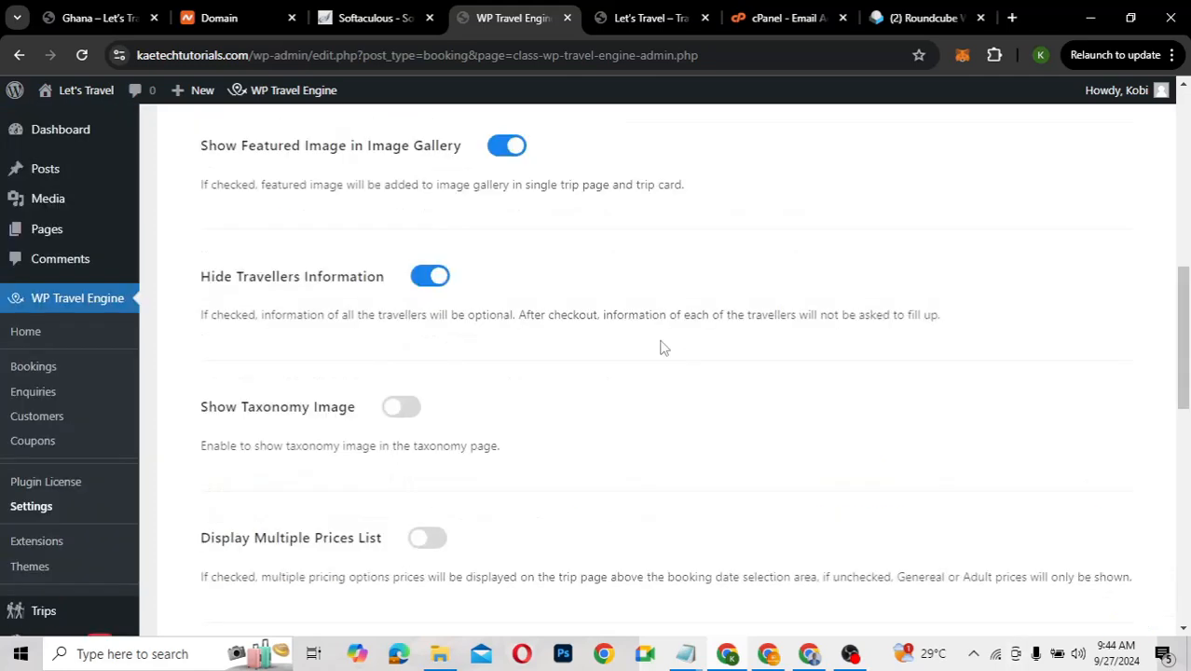
pyautogui.scroll(6, 663, 346)
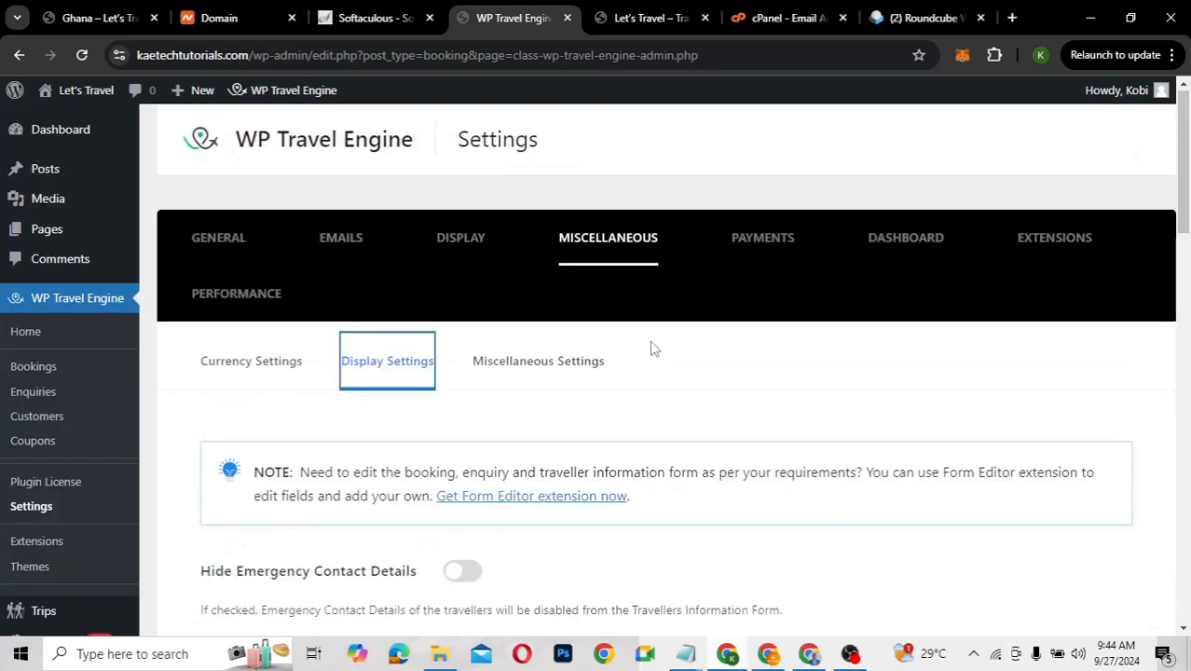
# Show the Miscellaneous Settings fields with 'Book Now' button text and 'Enquiry received' subject
pyautogui.click(519, 370)
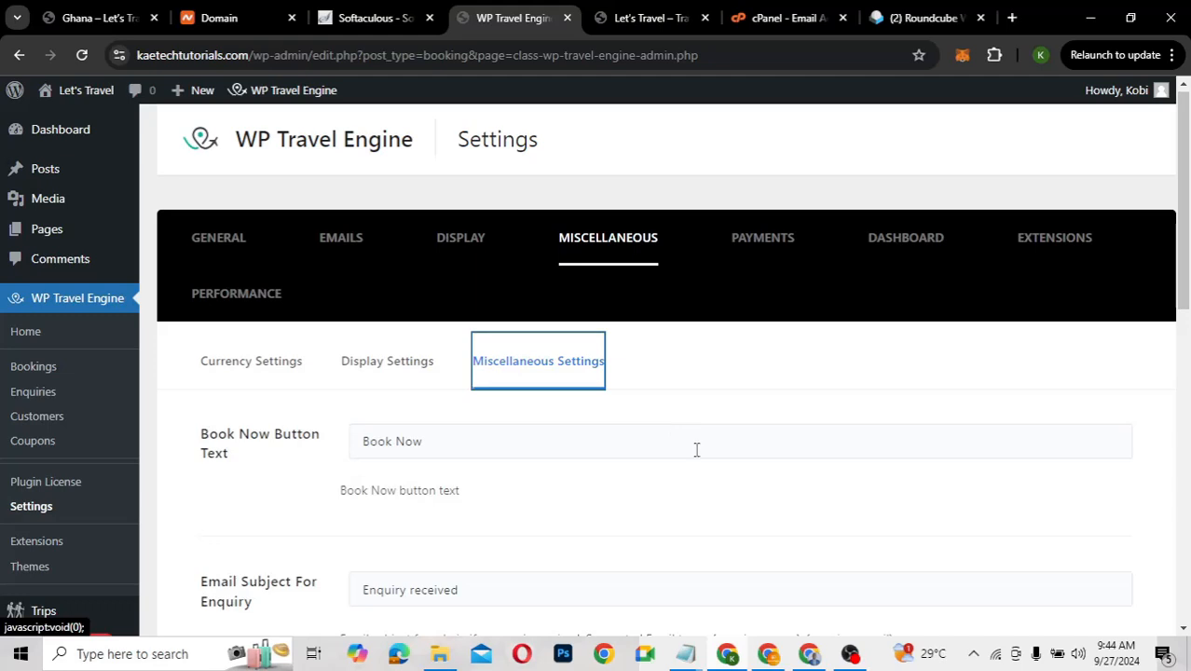
pyautogui.scroll(-2, 697, 450)
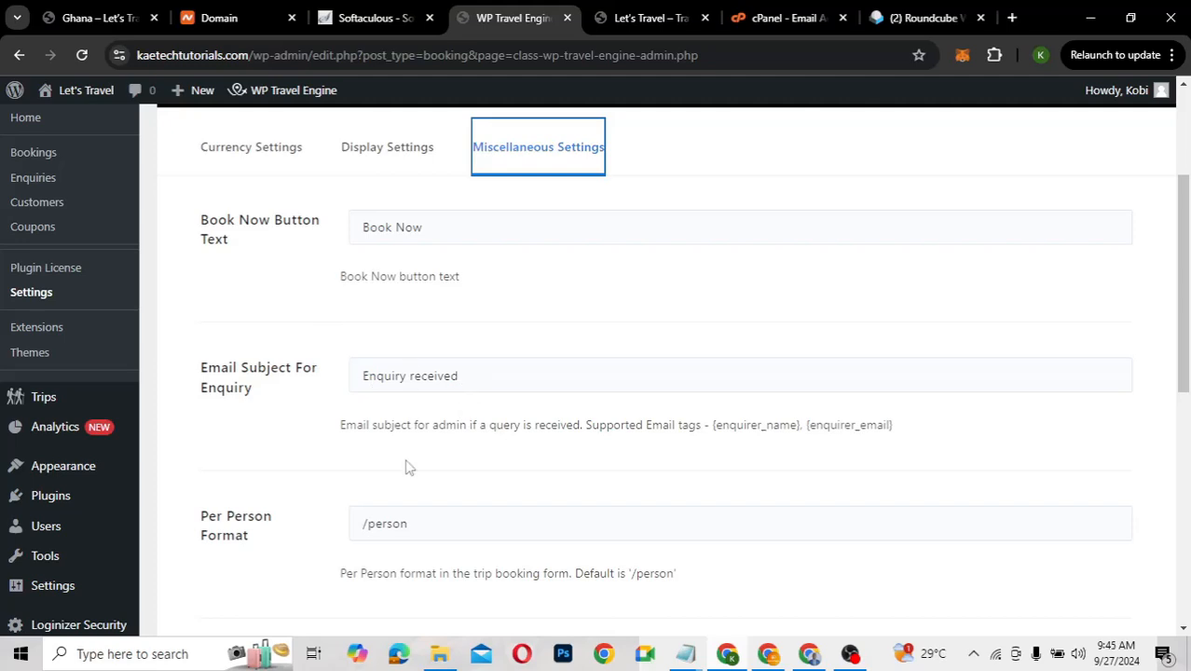
pyautogui.scroll(-1, 408, 467)
pyautogui.scroll(-1, 406, 461)
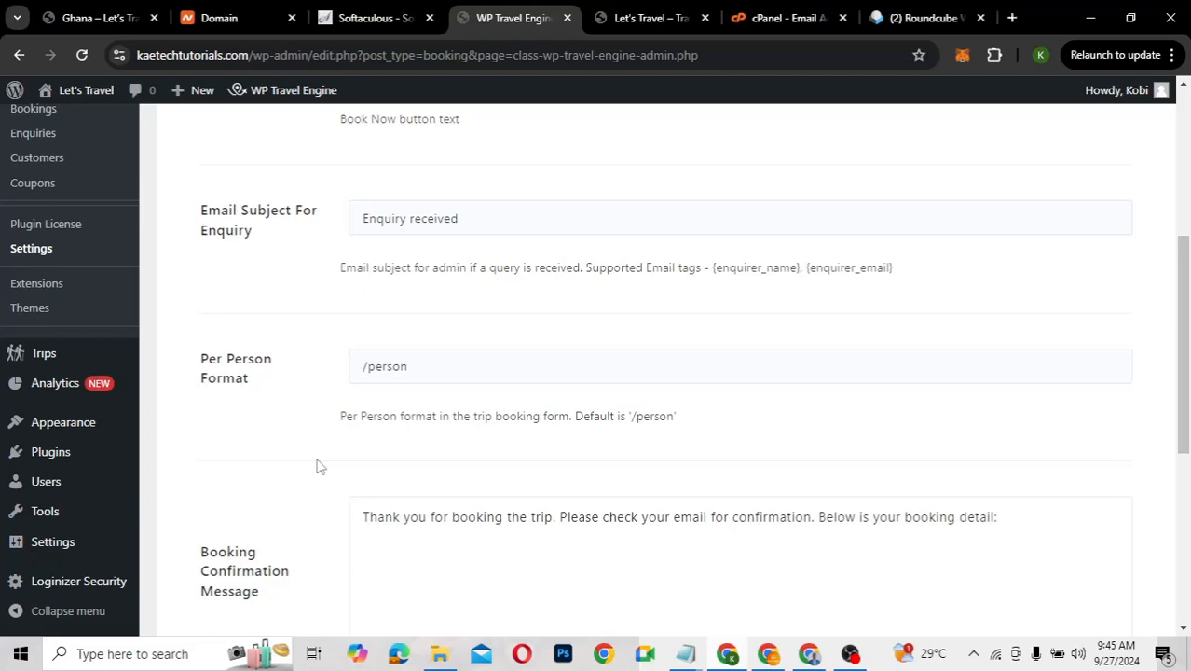
pyautogui.scroll(-1, 317, 466)
pyautogui.scroll(-1, 410, 364)
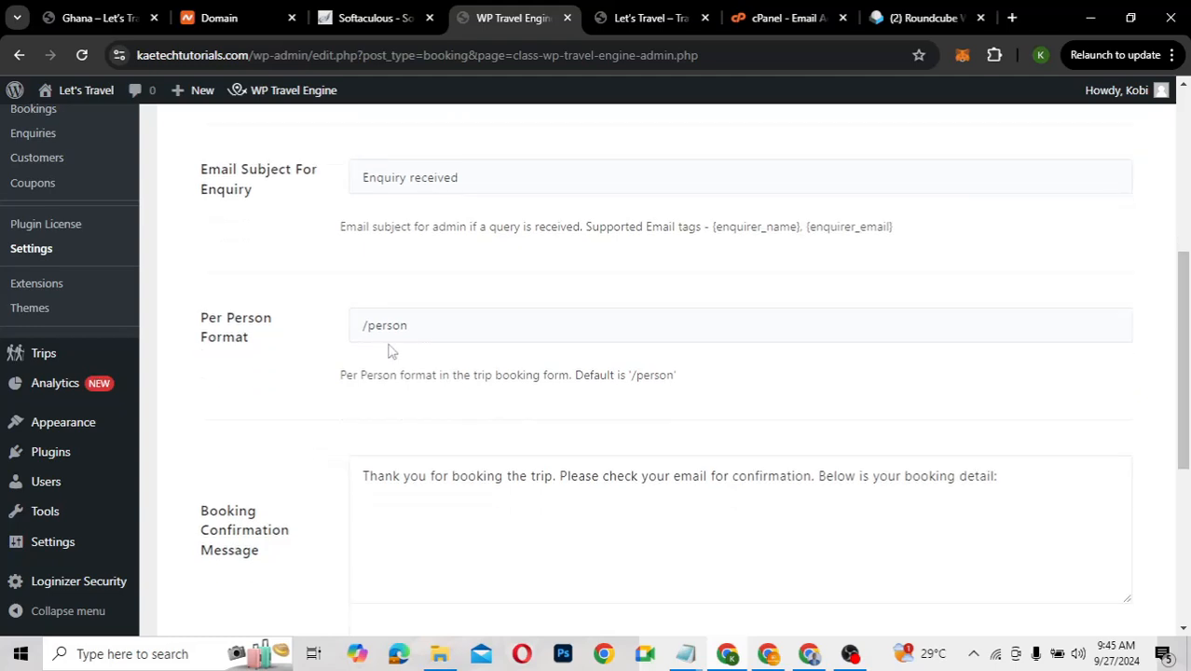
pyautogui.scroll(-2, 308, 473)
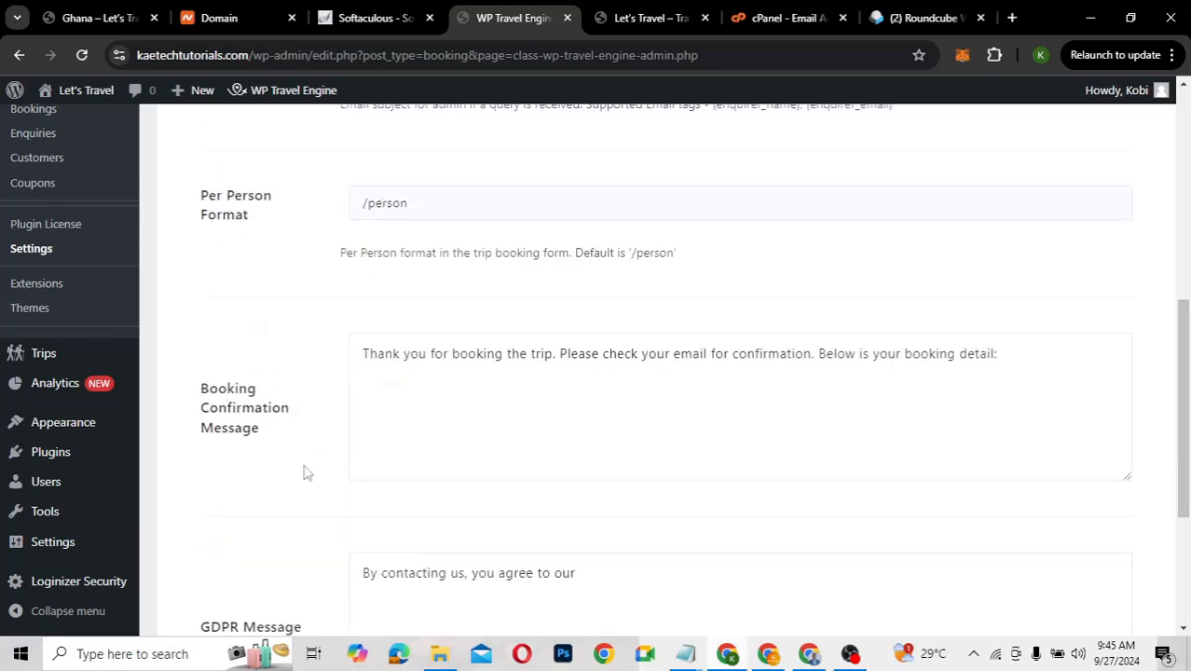
pyautogui.scroll(-1, 307, 472)
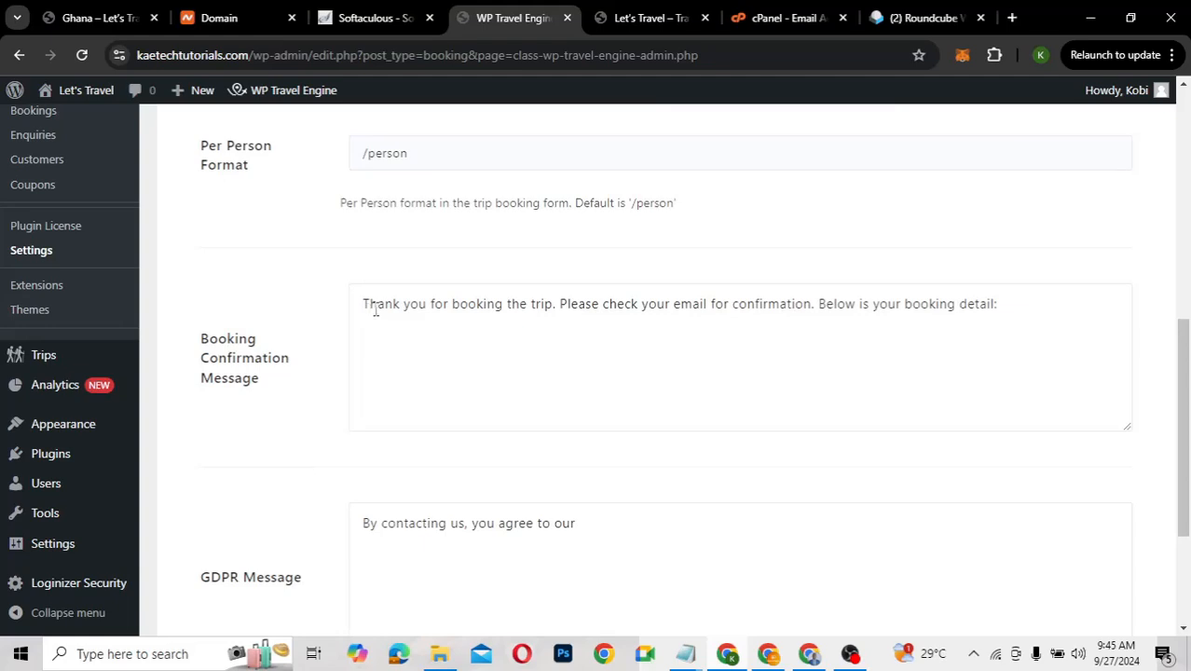
# Place the cursor in the Booking Confirmation Message box and review the booking messages
pyautogui.click(506, 346)
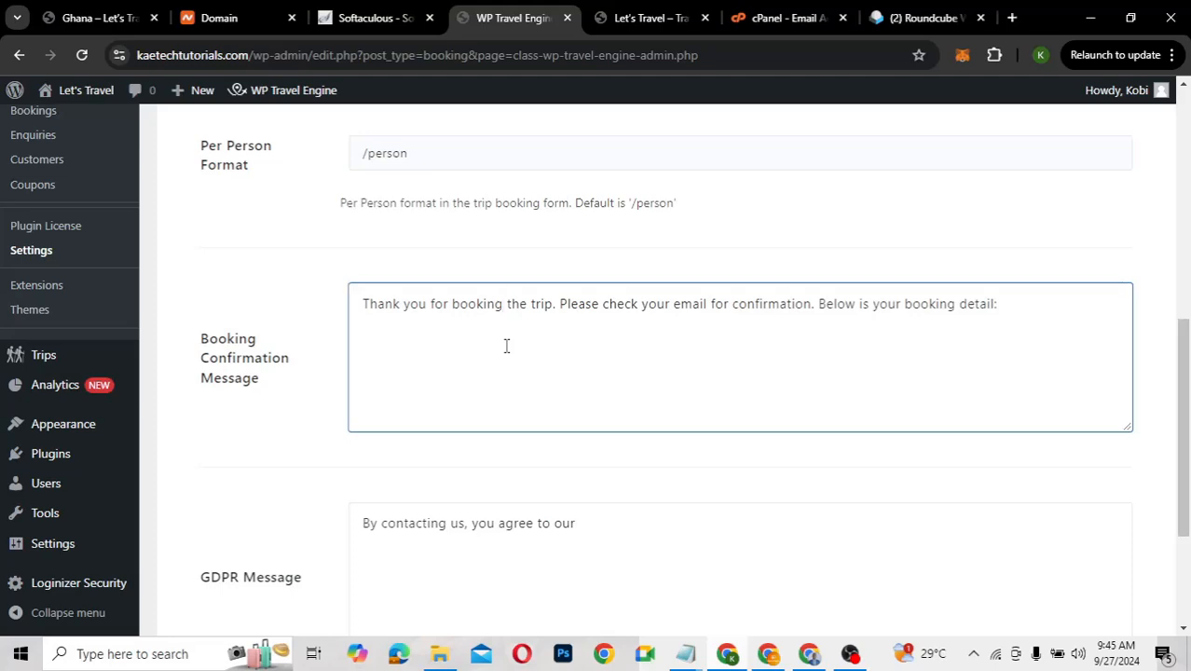
pyautogui.scroll(-3, 506, 346)
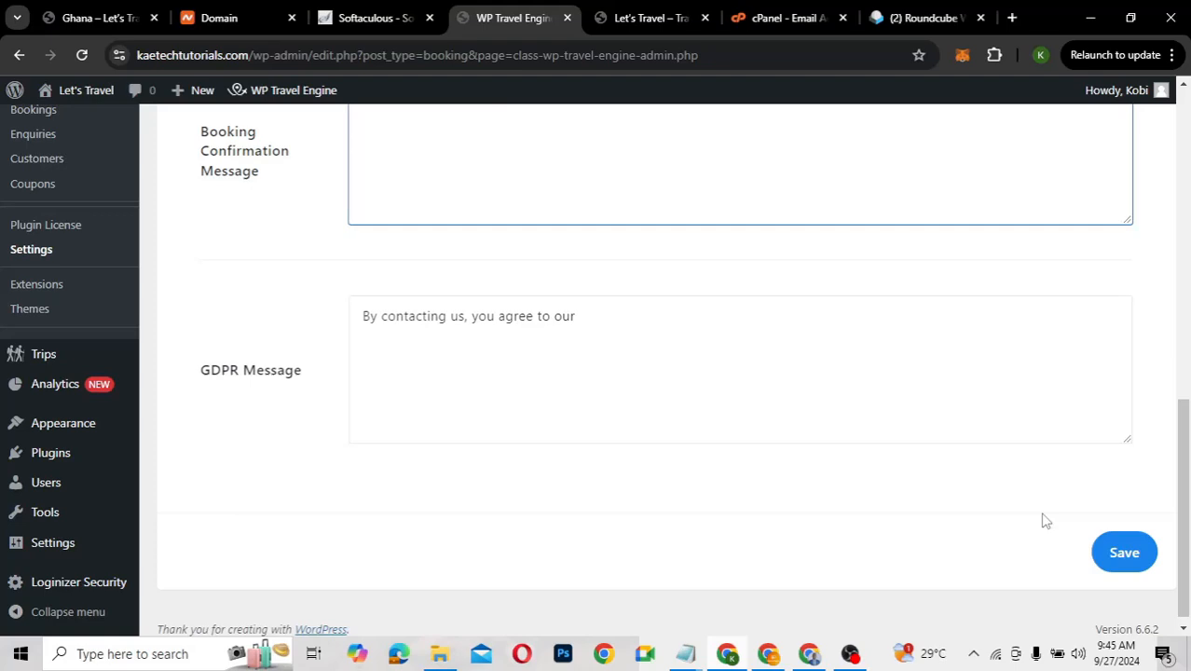
pyautogui.scroll(7, 1044, 517)
pyautogui.scroll(2, 1044, 538)
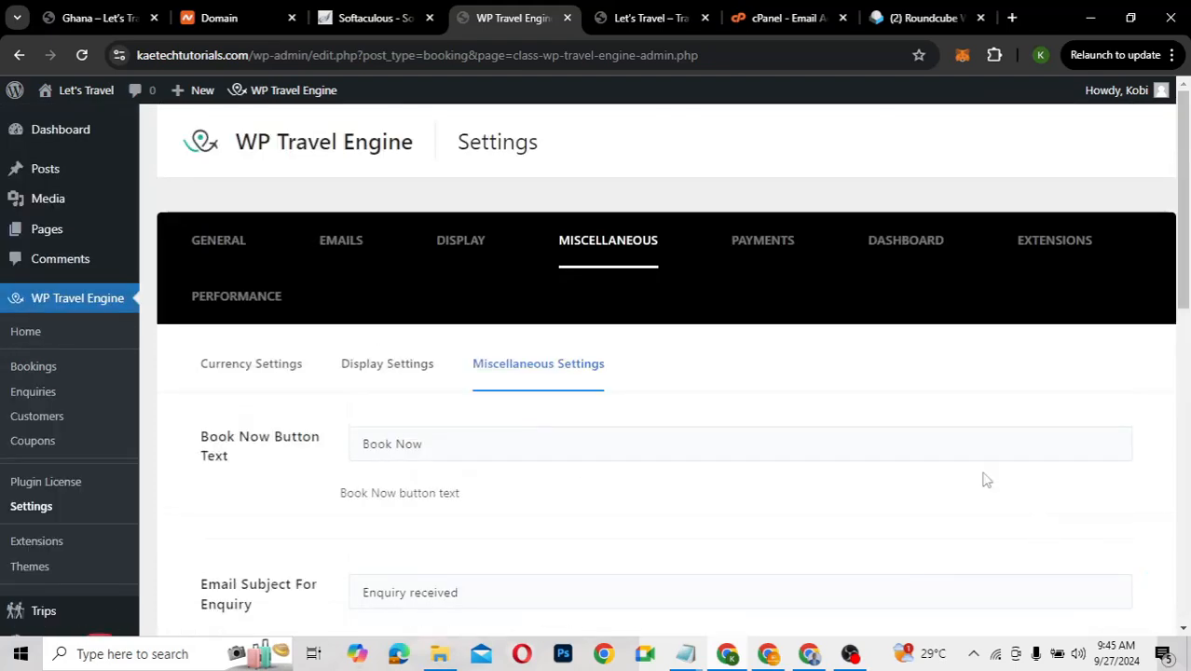
# Bring up the Payment General Settings under Payments
pyautogui.click(771, 246)
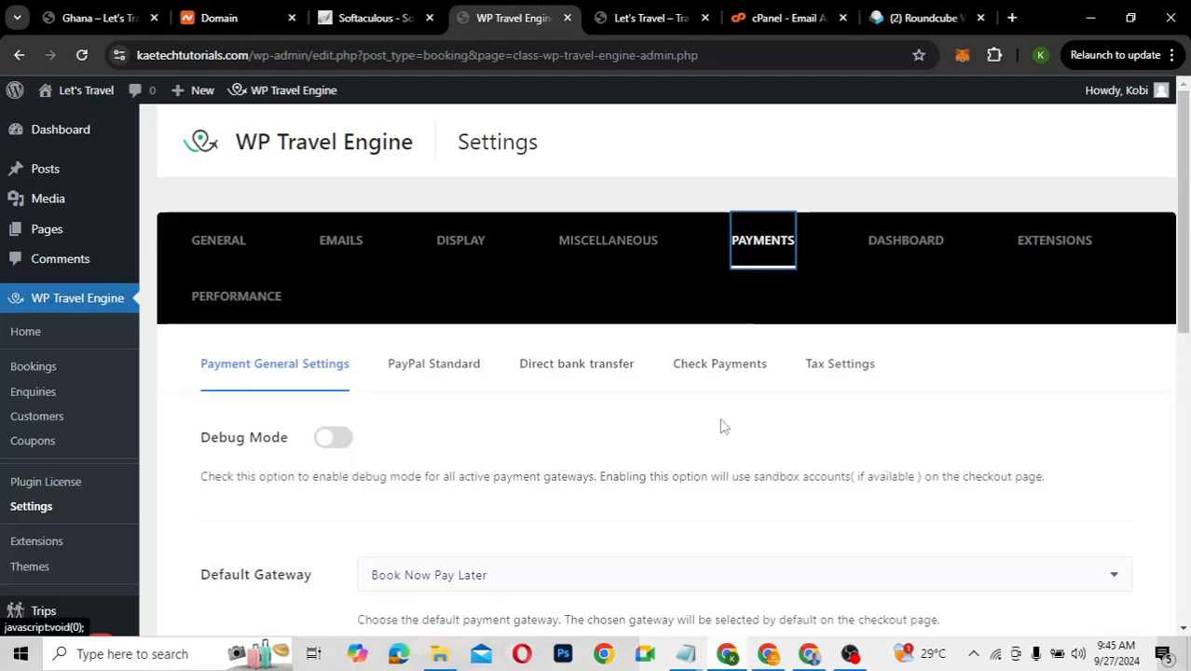
pyautogui.scroll(-2, 675, 470)
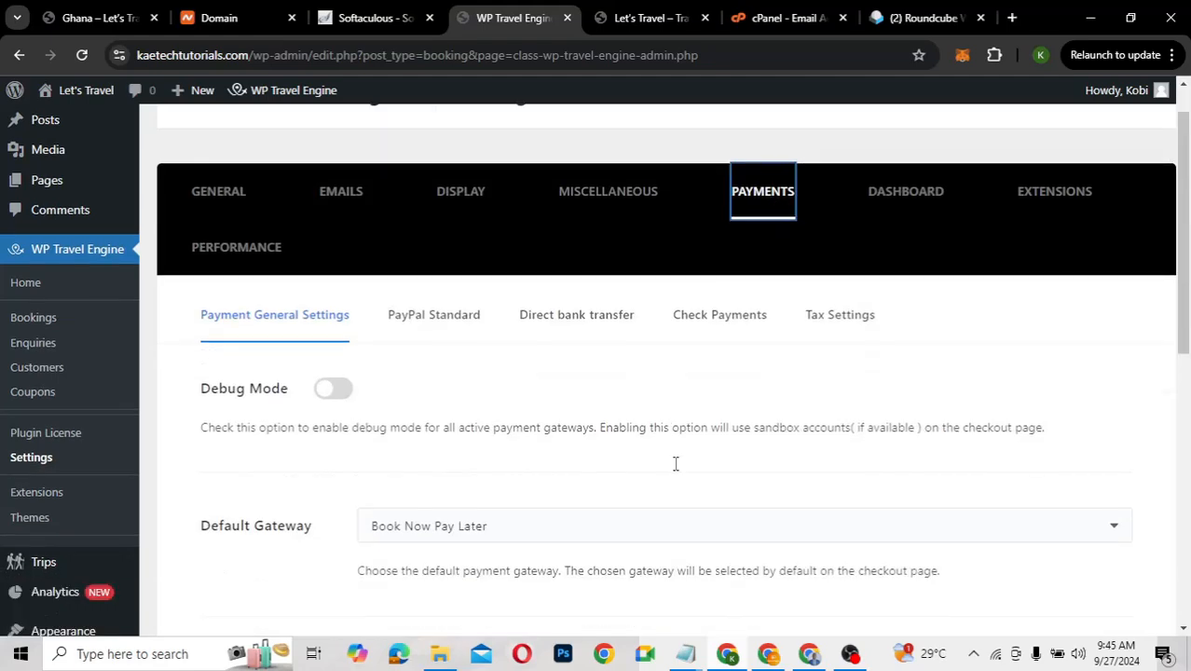
pyautogui.scroll(-1, 676, 466)
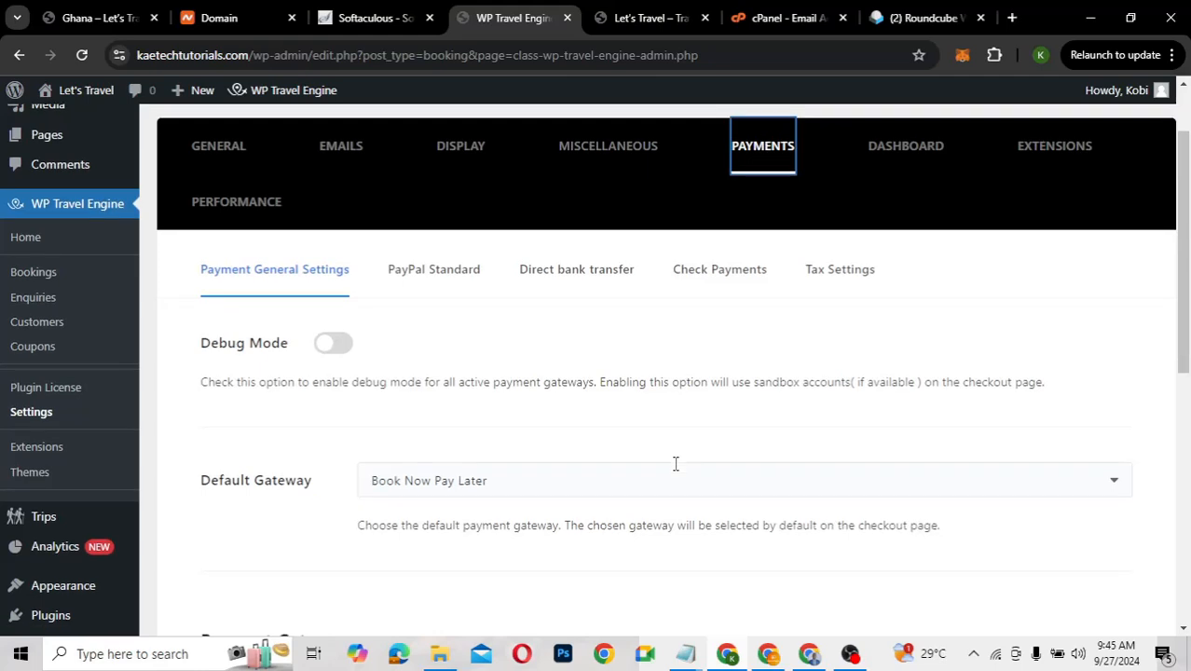
pyautogui.scroll(1, 676, 473)
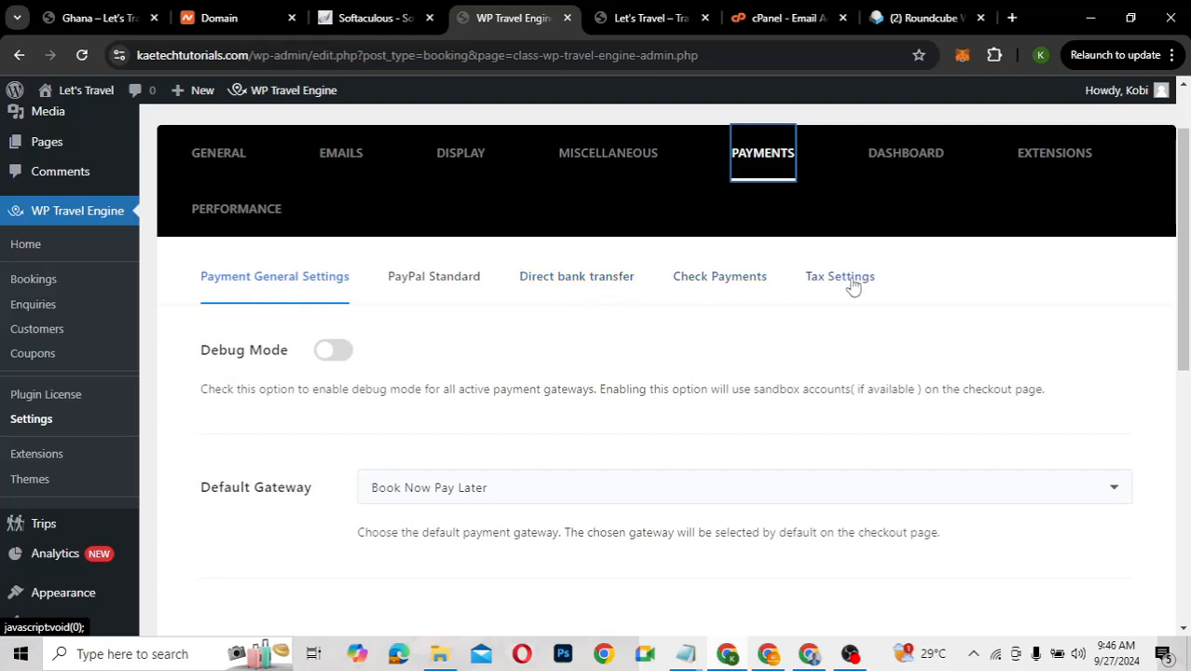
pyautogui.scroll(-1, 627, 362)
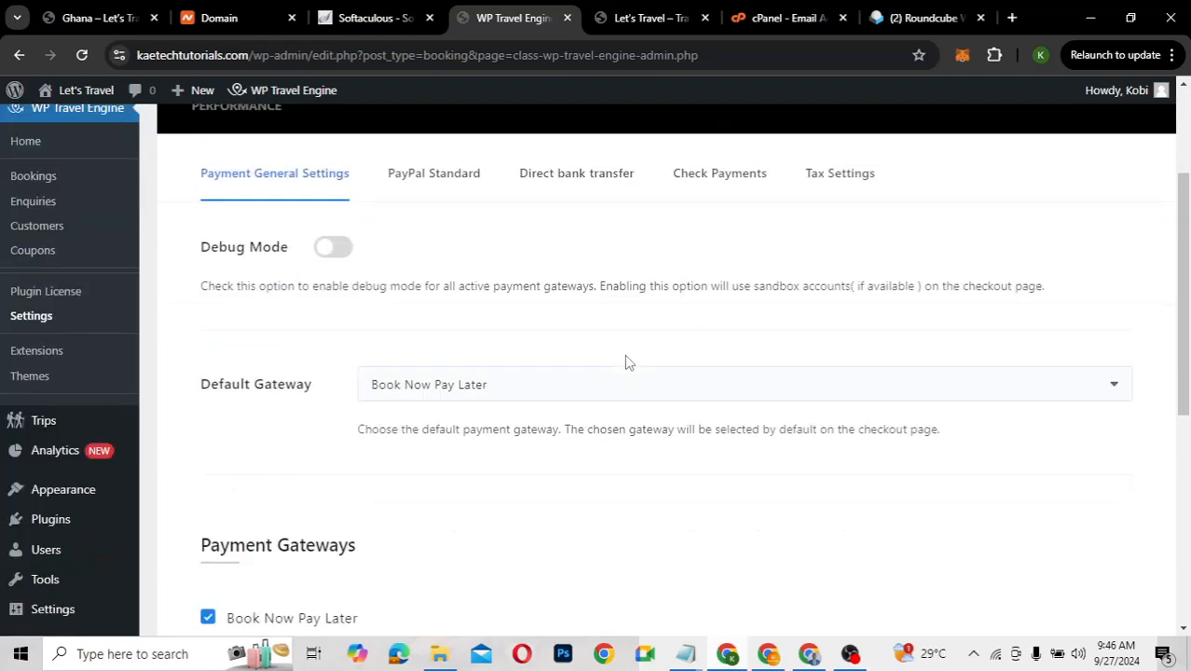
pyautogui.scroll(-1, 627, 361)
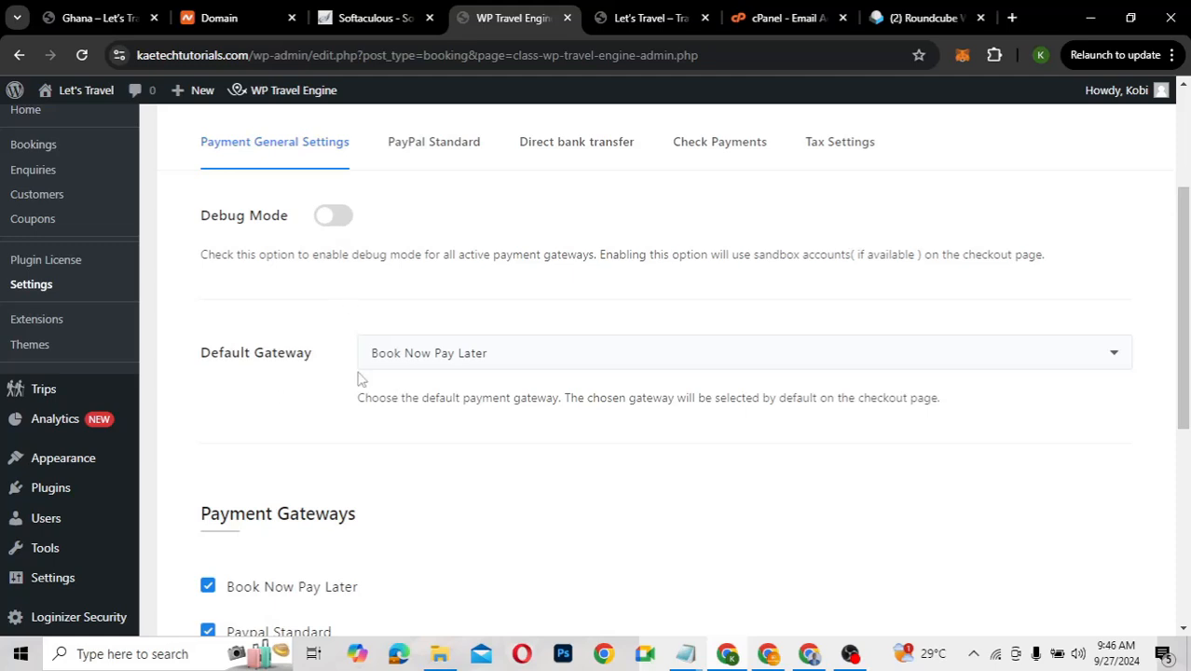
# Keep Book Now Pay Later as the default gateway and review the gateway list
pyautogui.click(445, 368)
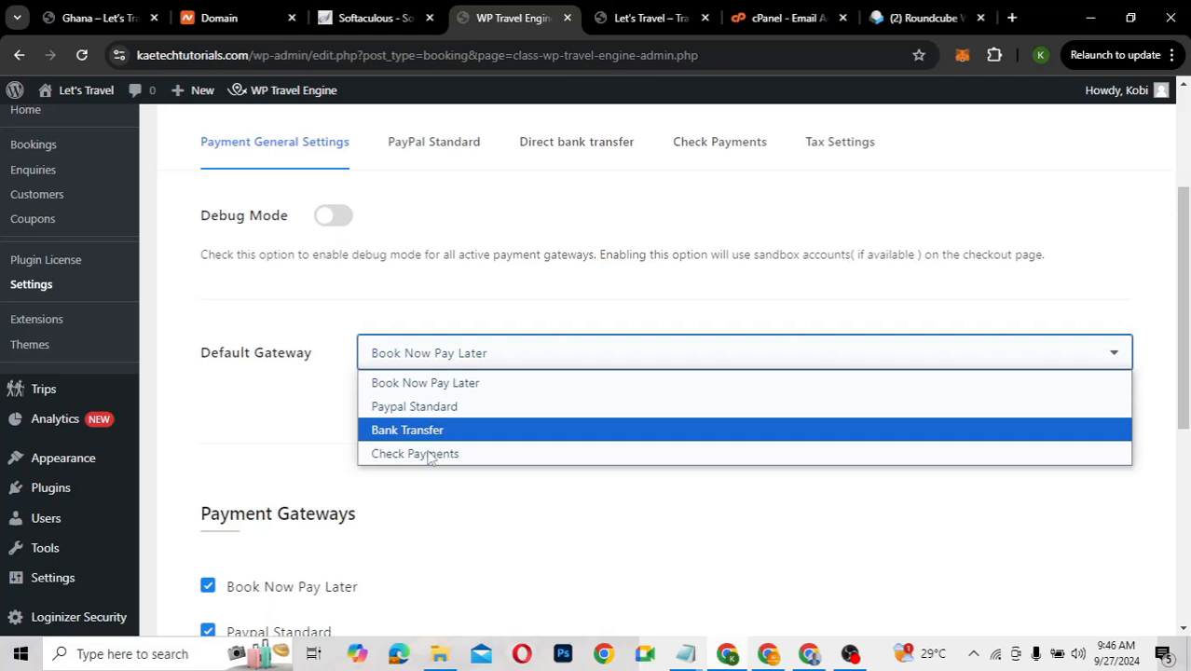
pyautogui.click(439, 366)
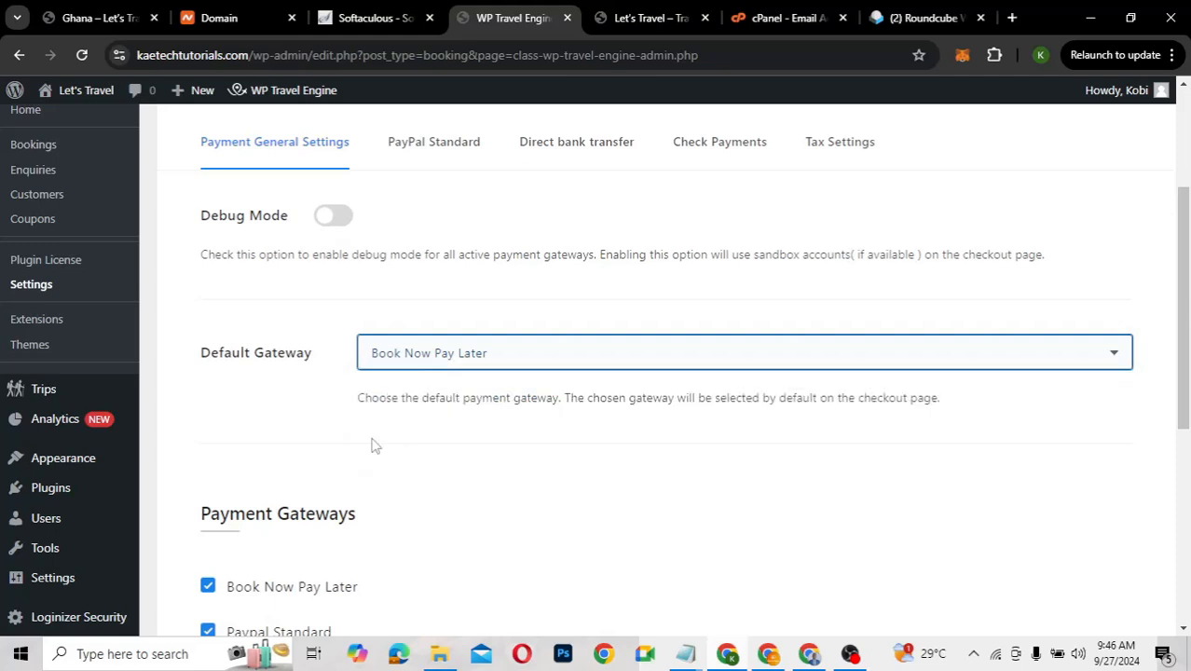
pyautogui.scroll(-3, 371, 446)
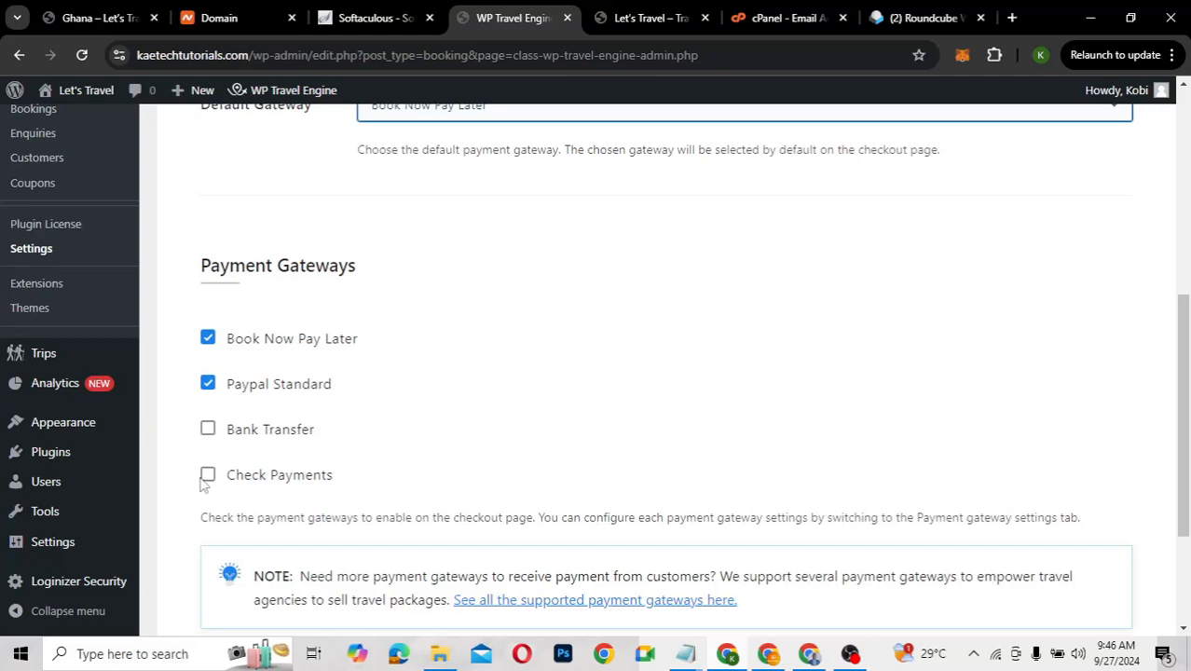
pyautogui.scroll(-3, 453, 483)
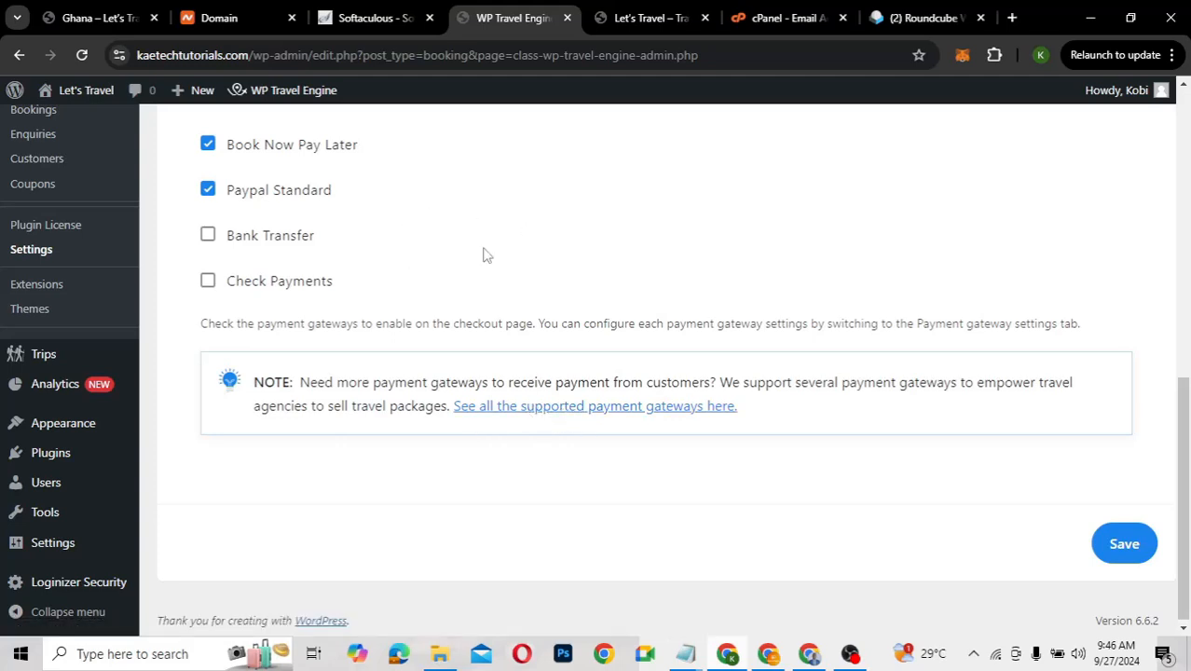
pyautogui.scroll(6, 482, 254)
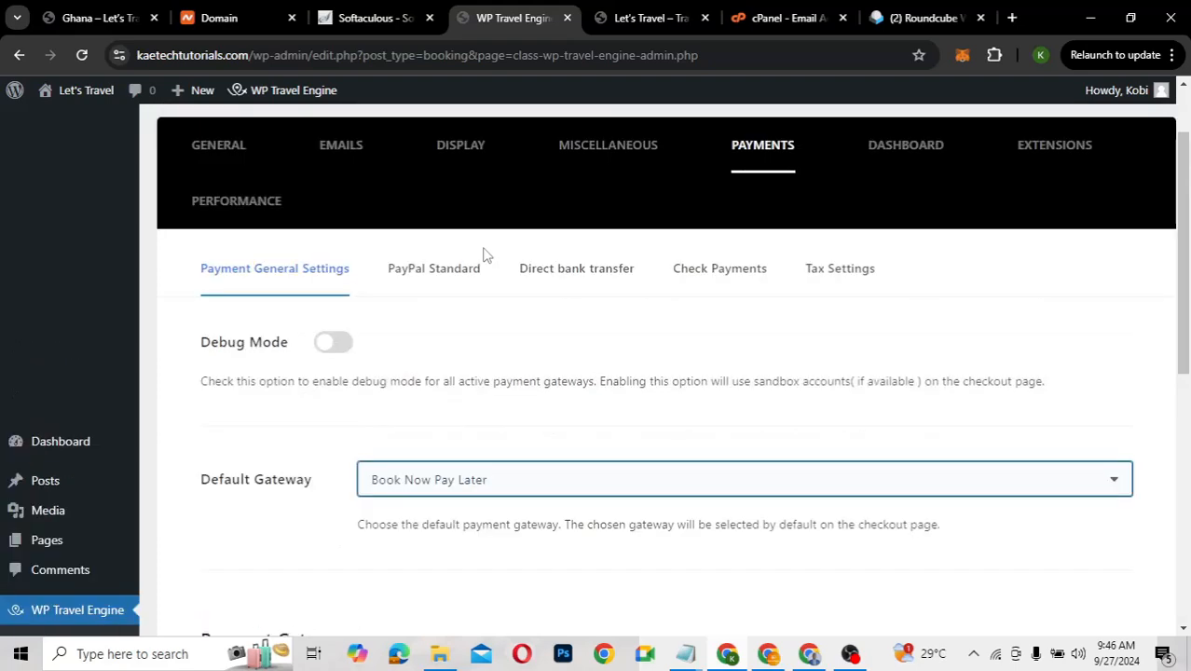
pyautogui.scroll(-3, 484, 256)
pyautogui.scroll(2, 481, 255)
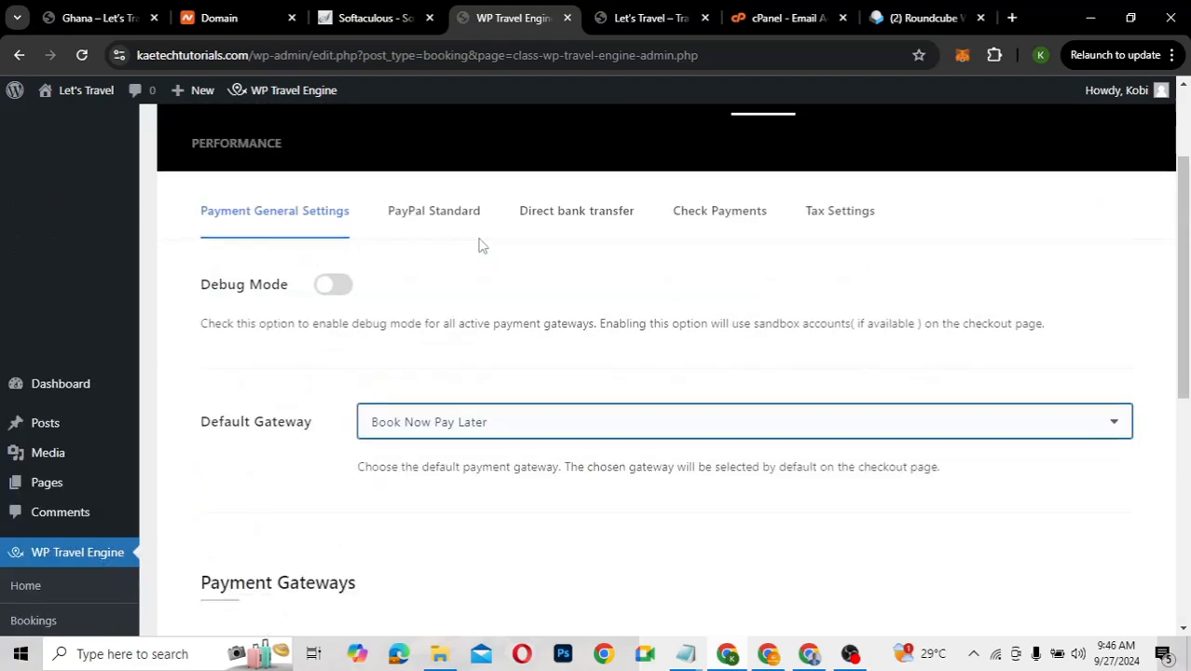
# View the PayPal Standard and Direct bank transfer payment settings
pyautogui.click(446, 220)
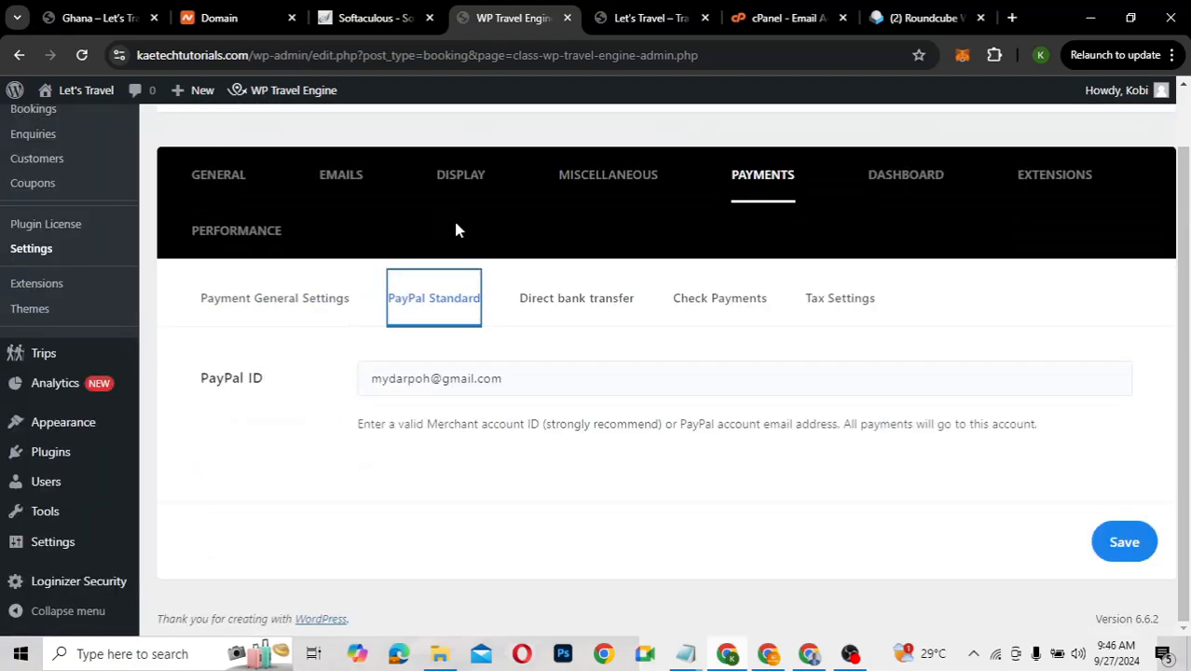
pyautogui.click(532, 311)
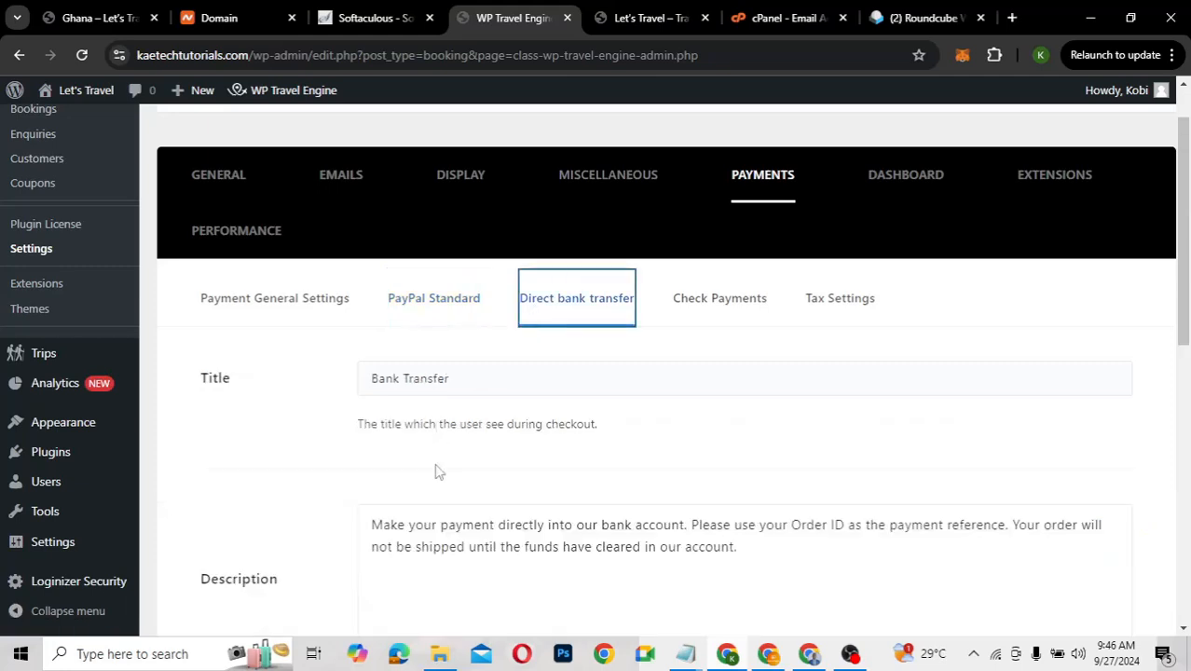
pyautogui.scroll(-4, 438, 501)
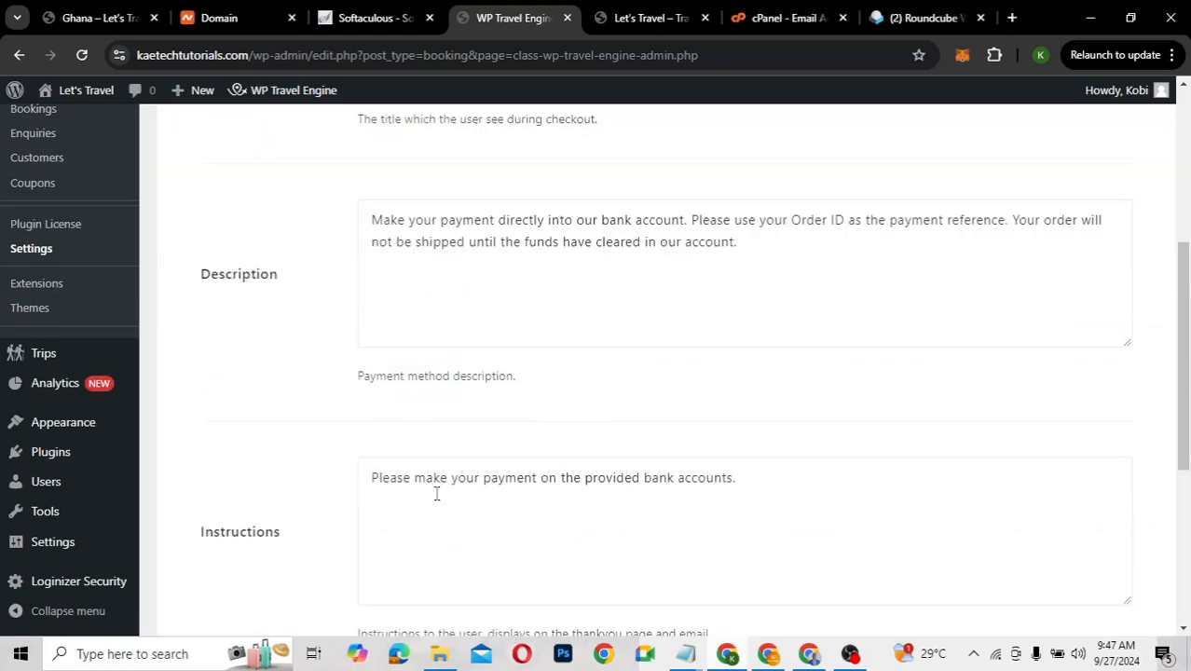
pyautogui.scroll(4, 436, 493)
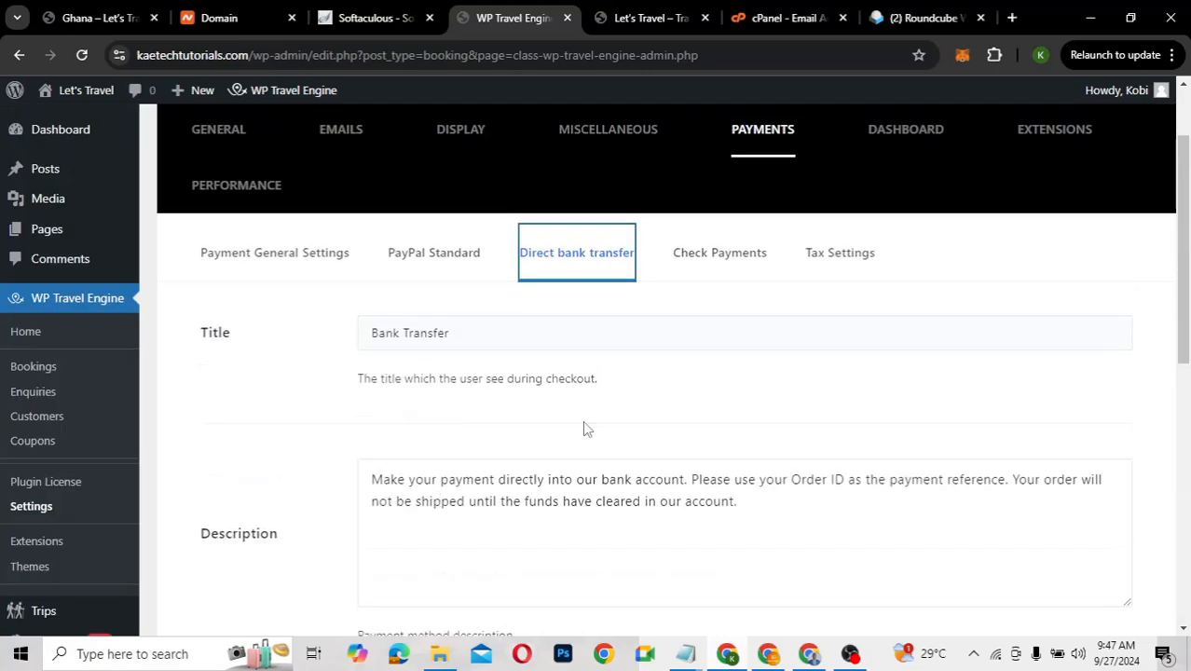
# Review the Check Payments settings and bring up Tax Settings
pyautogui.click(706, 271)
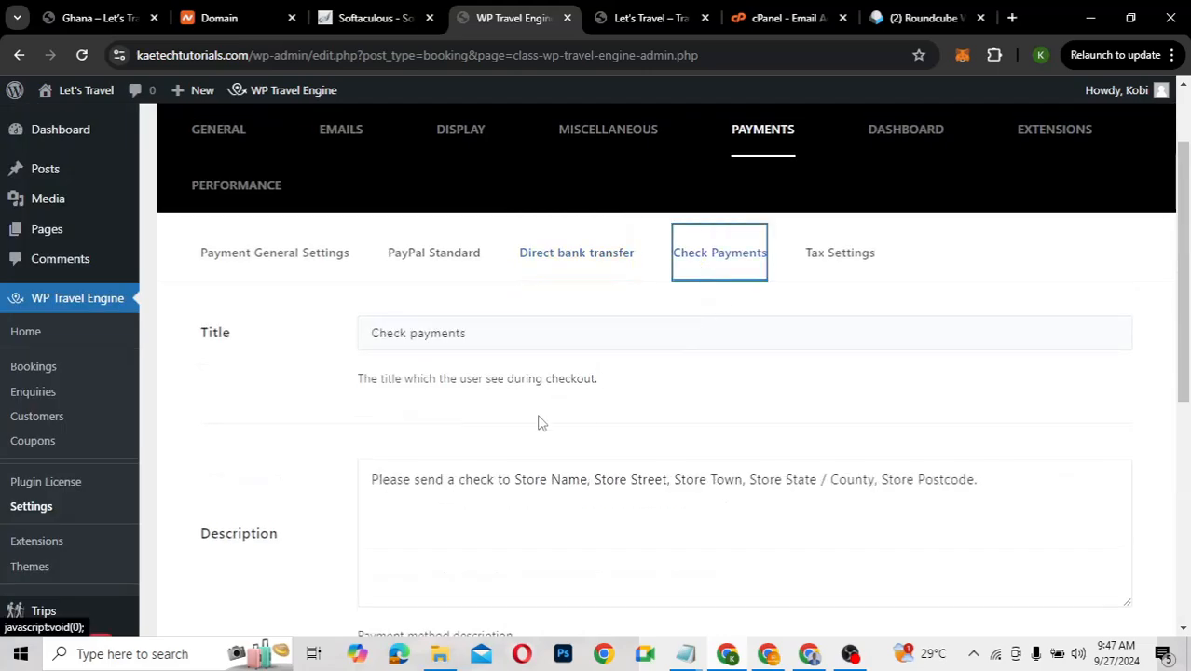
pyautogui.scroll(-3, 541, 425)
pyautogui.scroll(3, 538, 422)
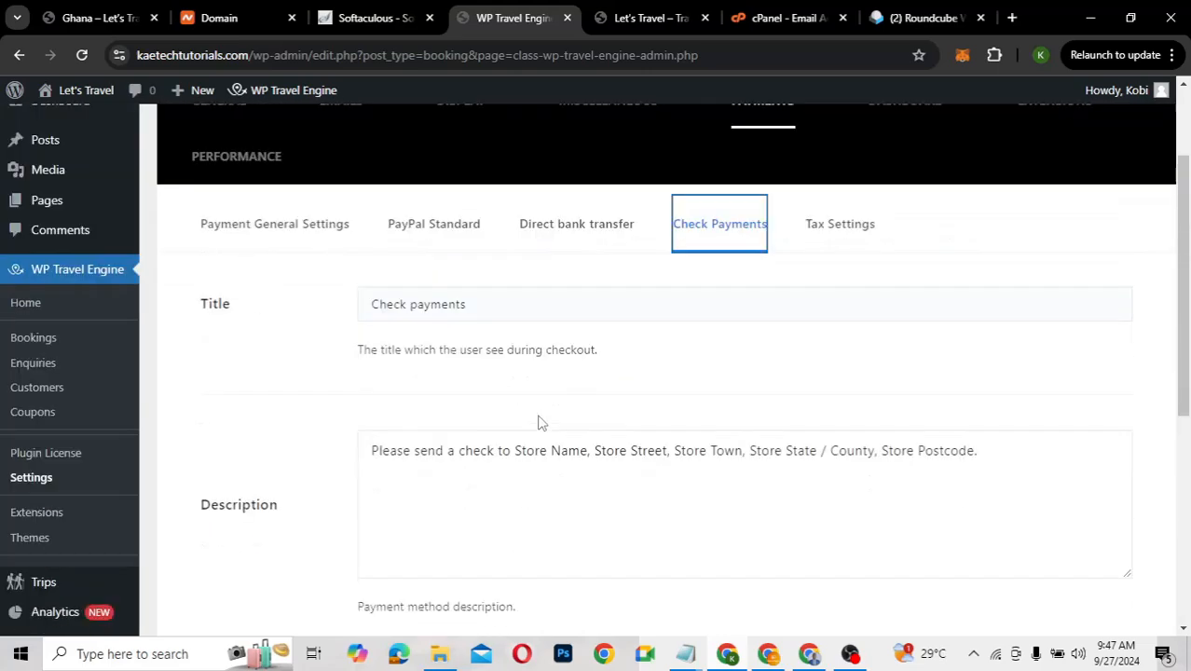
pyautogui.scroll(1, 817, 243)
pyautogui.click(816, 241)
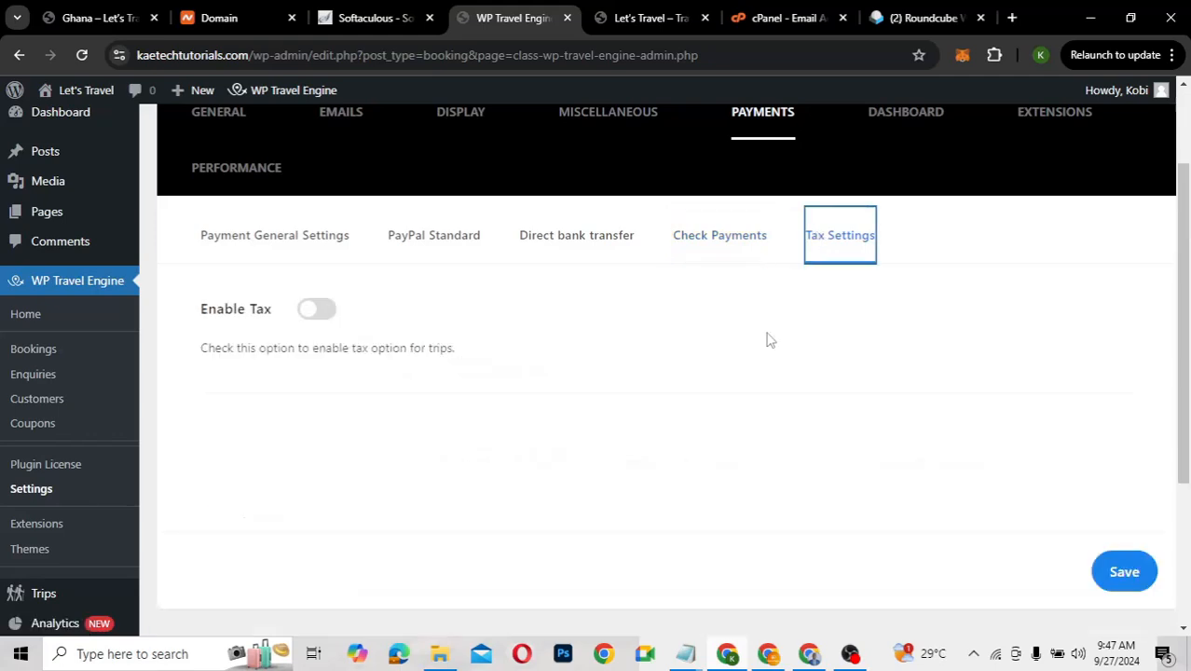
# Reveal the trip tax options showing the 13 percent tax rate
pyautogui.click(323, 309)
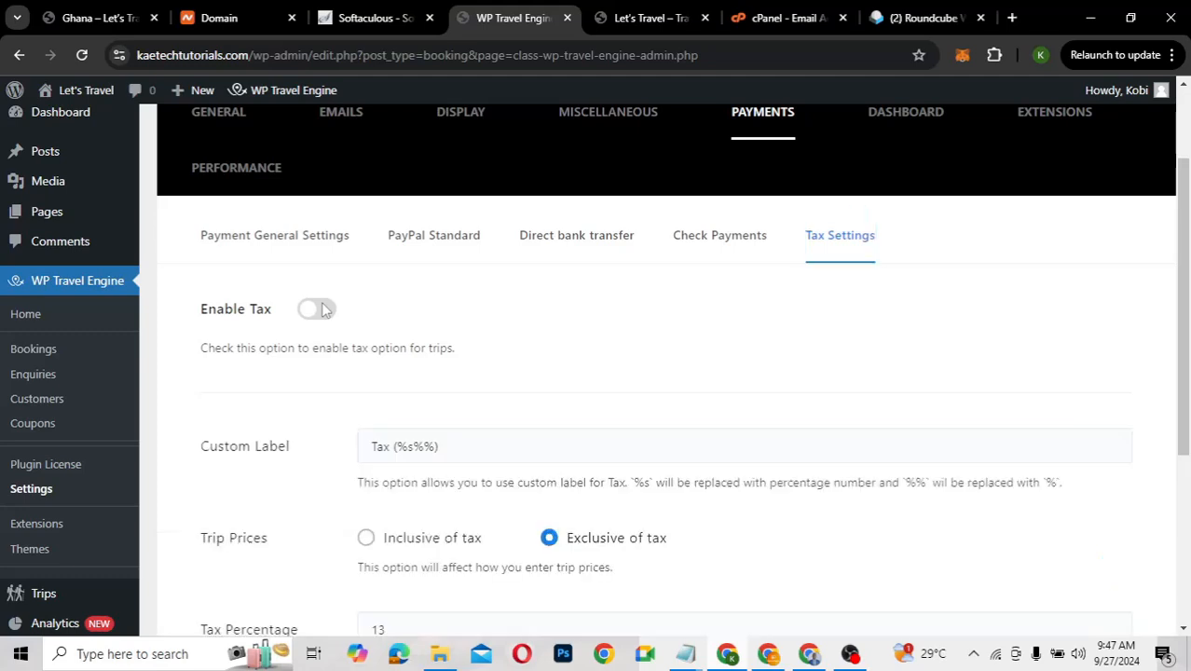
pyautogui.scroll(-3, 364, 535)
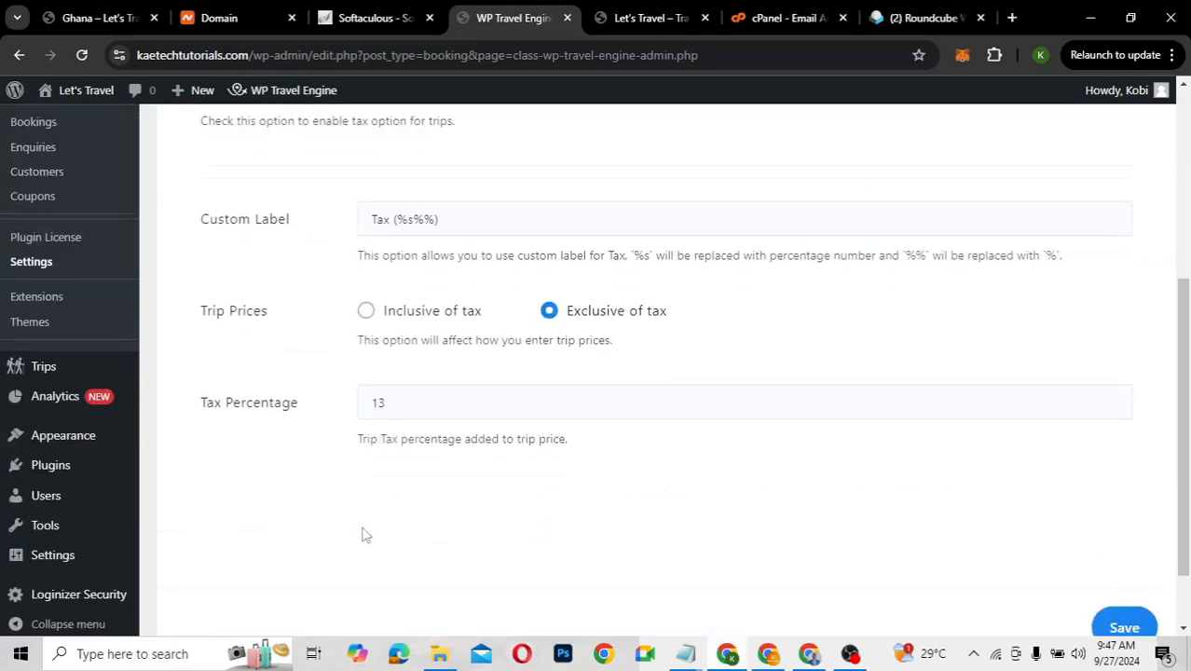
pyautogui.scroll(1, 364, 535)
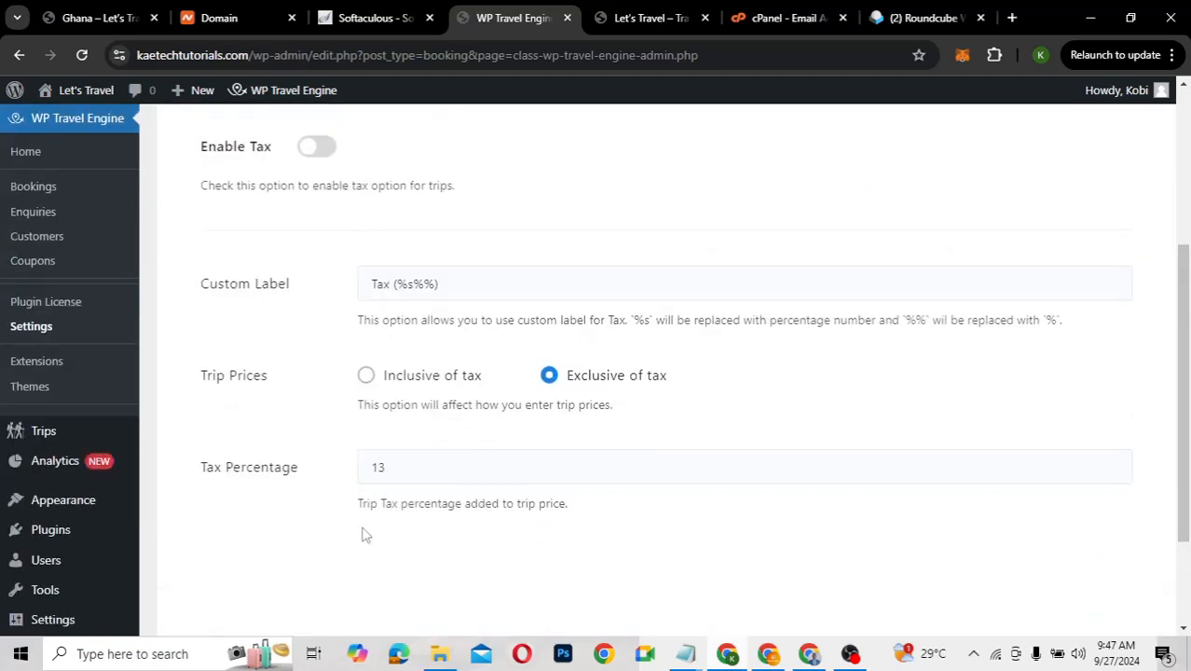
pyautogui.scroll(1, 363, 533)
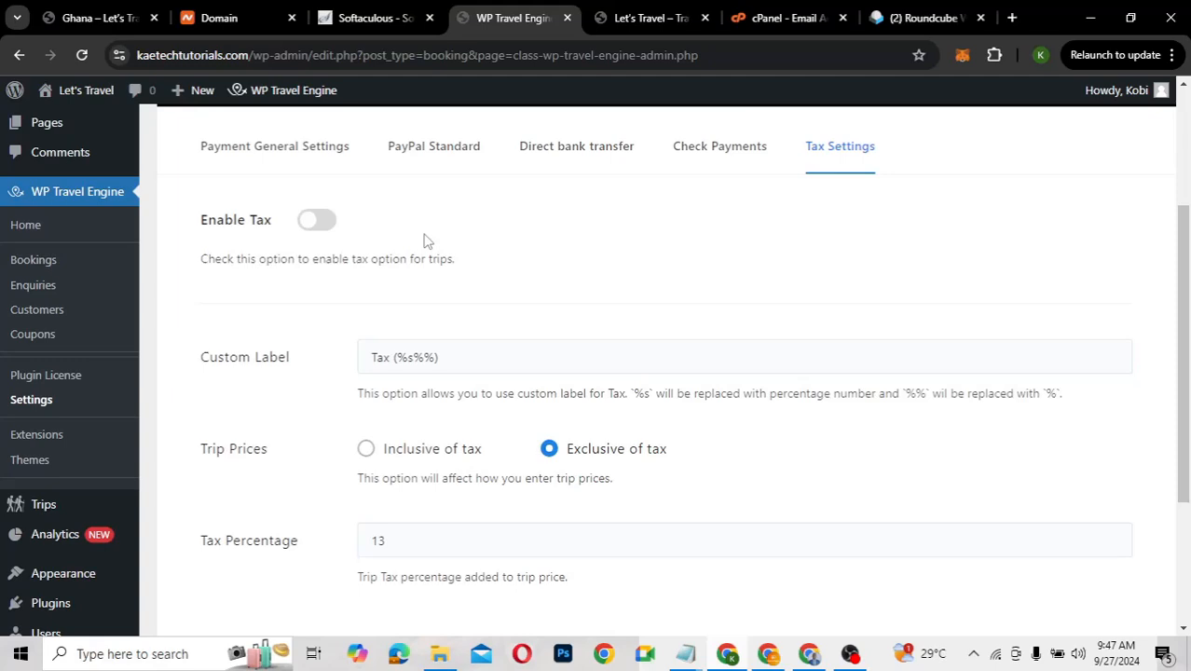
pyautogui.scroll(-3, 424, 241)
pyautogui.scroll(5, 424, 240)
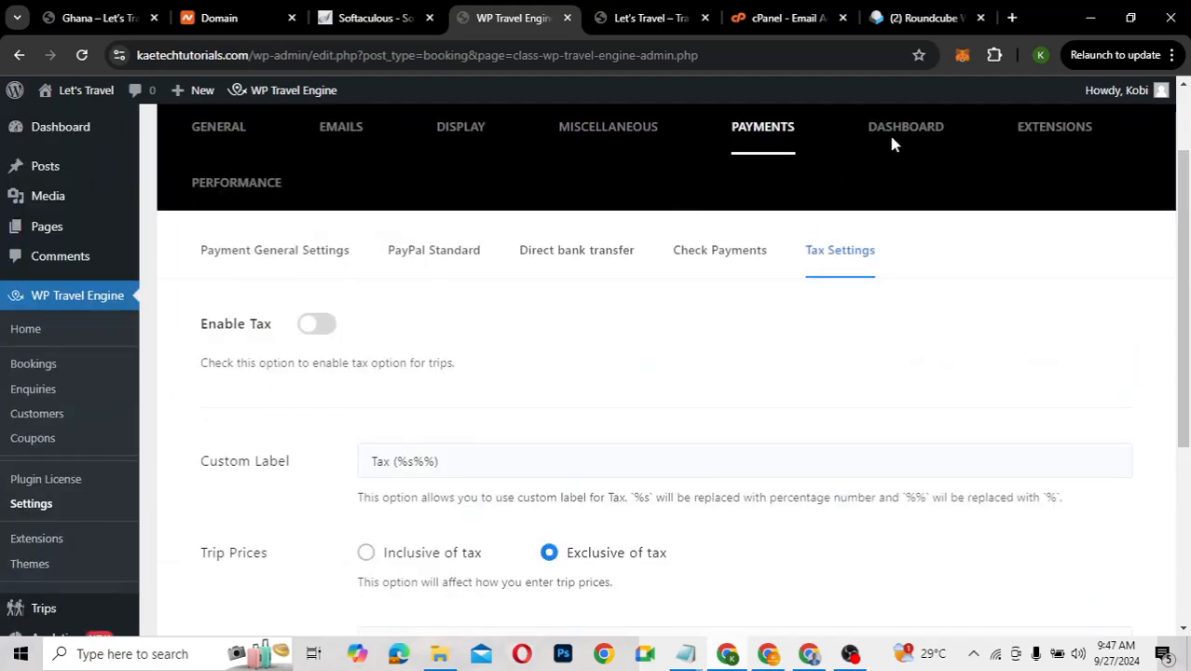
# Leave Enable Tax switched off, save the payment settings, and switch to the Dashboard tab
pyautogui.press('space')
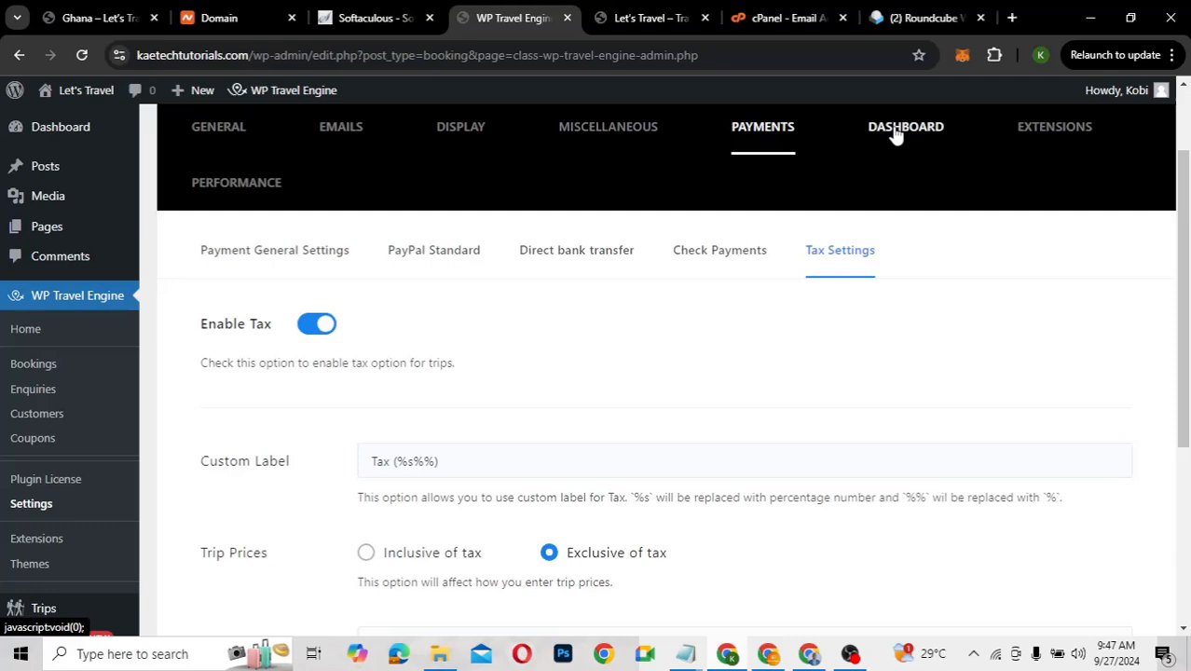
pyautogui.click(313, 324)
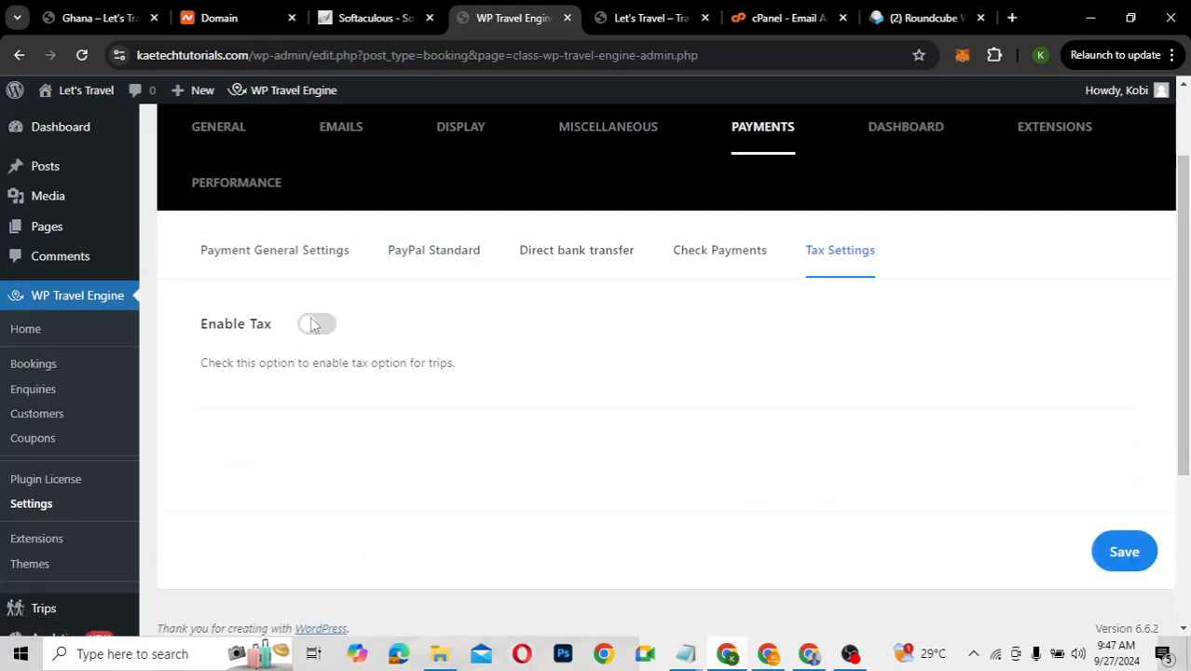
pyautogui.click(1122, 548)
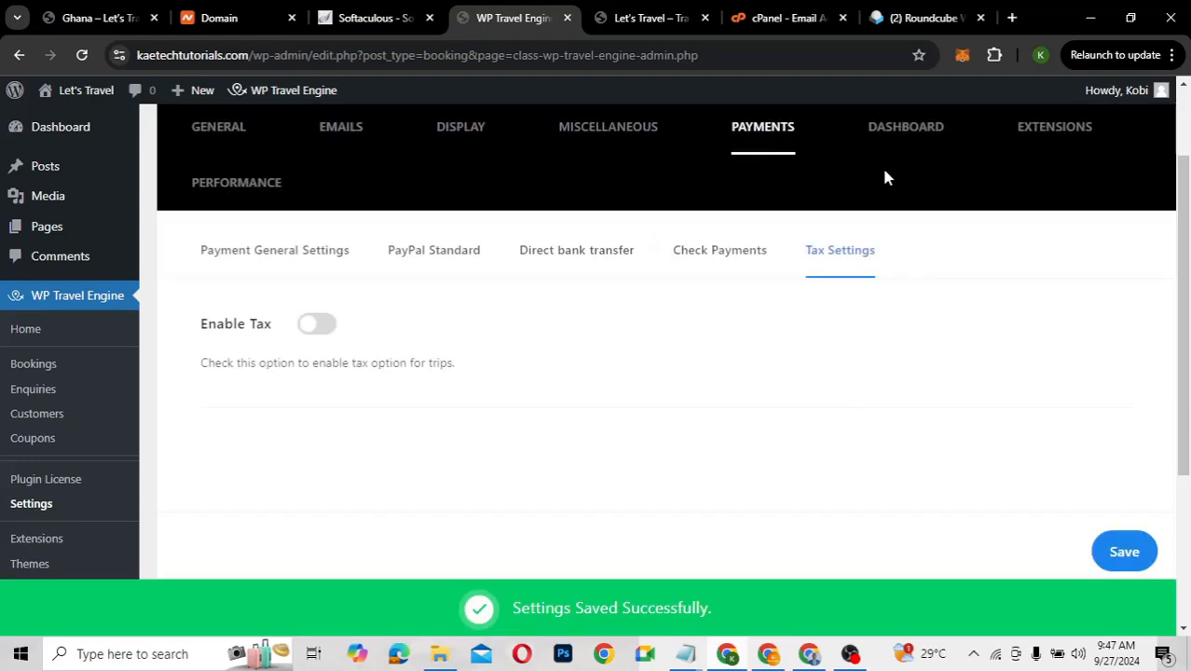
pyautogui.click(882, 130)
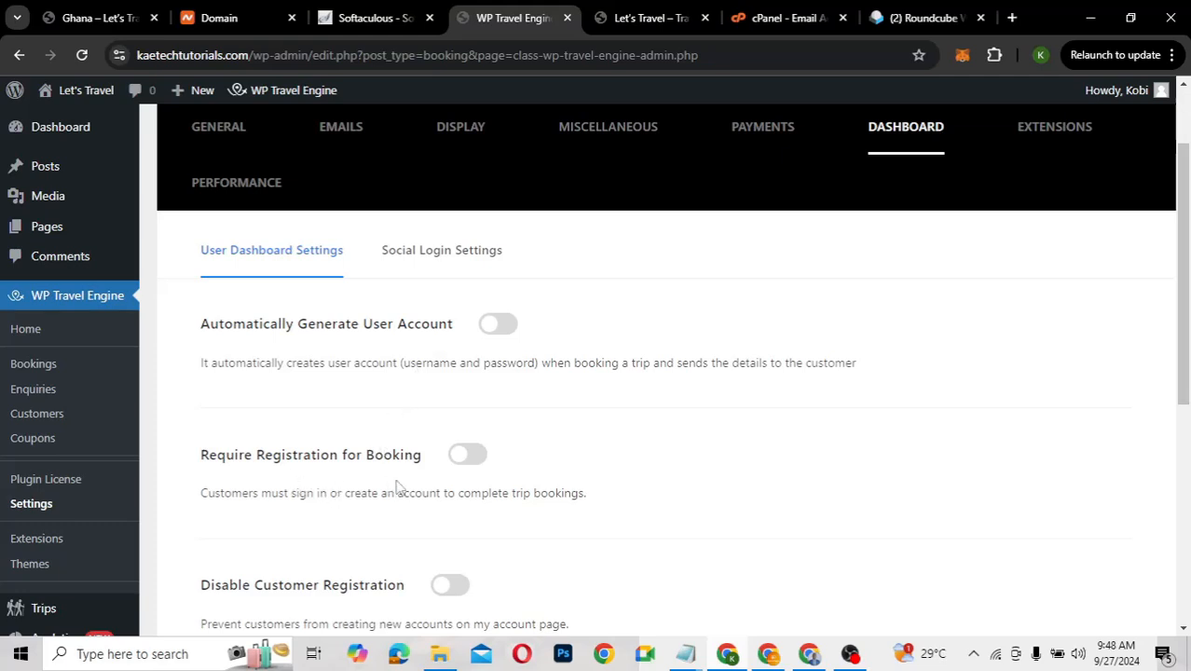
# Check the User Dashboard toggles, Require Registration for Booking through Generate Secure Passwords, are all off
pyautogui.scroll(-1, 398, 486)
pyautogui.scroll(-1, 398, 487)
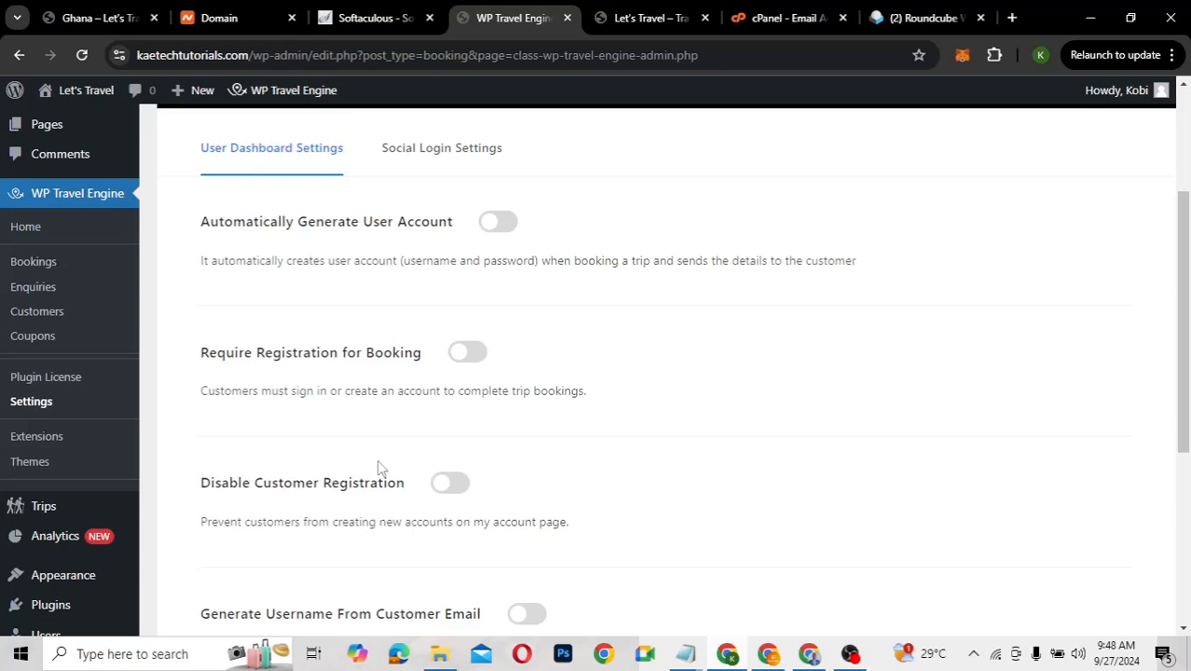
pyautogui.scroll(-1, 380, 468)
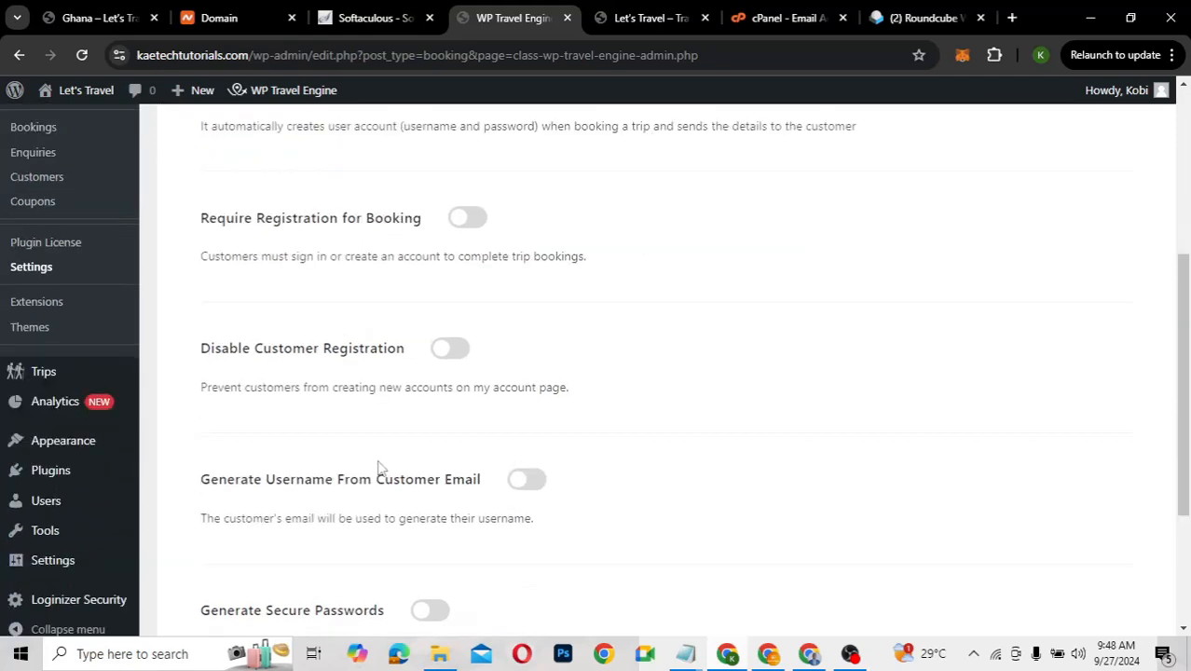
pyautogui.scroll(-1, 380, 468)
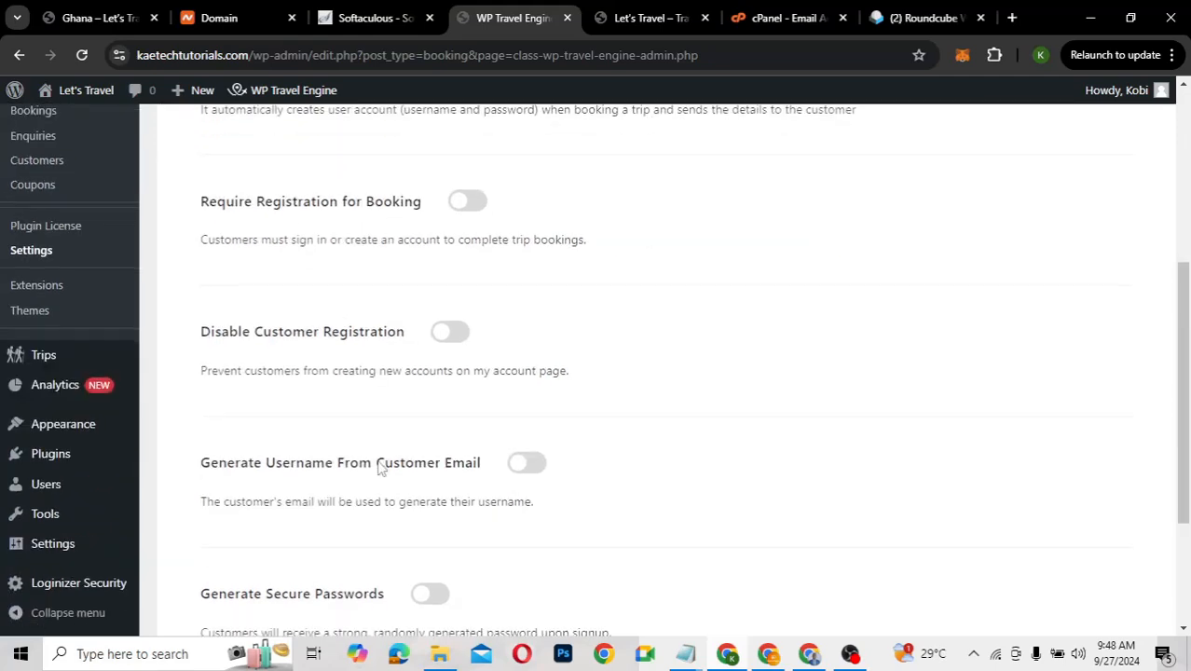
pyautogui.scroll(-1, 380, 468)
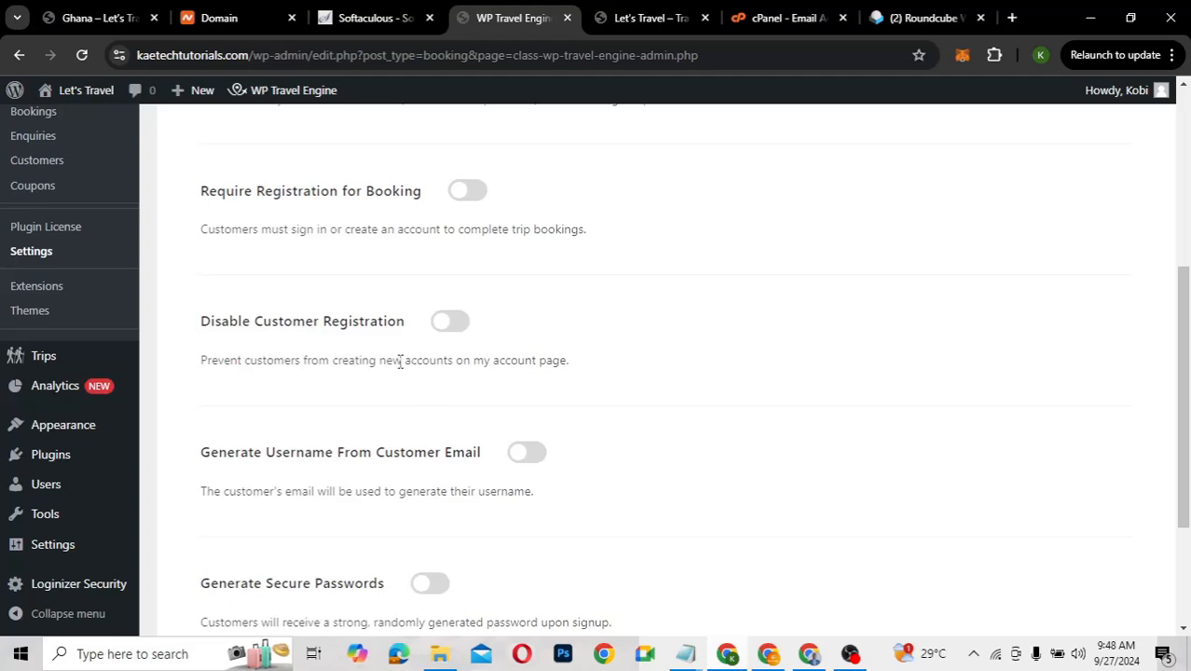
pyautogui.scroll(-1, 400, 361)
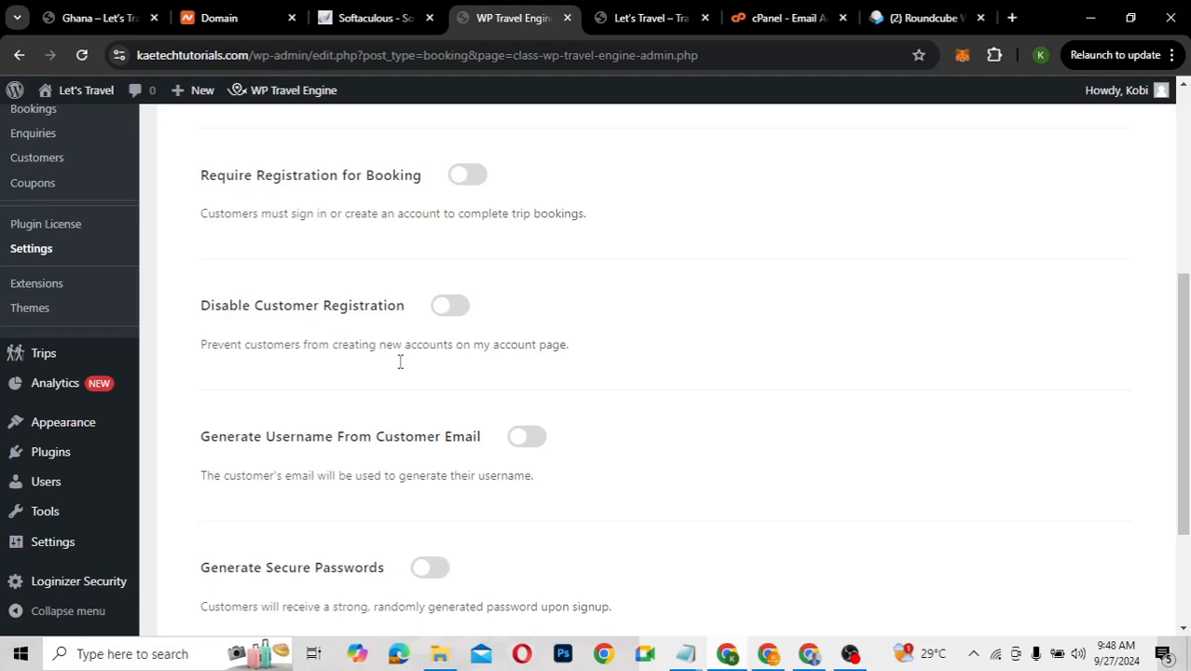
pyautogui.scroll(-2, 400, 362)
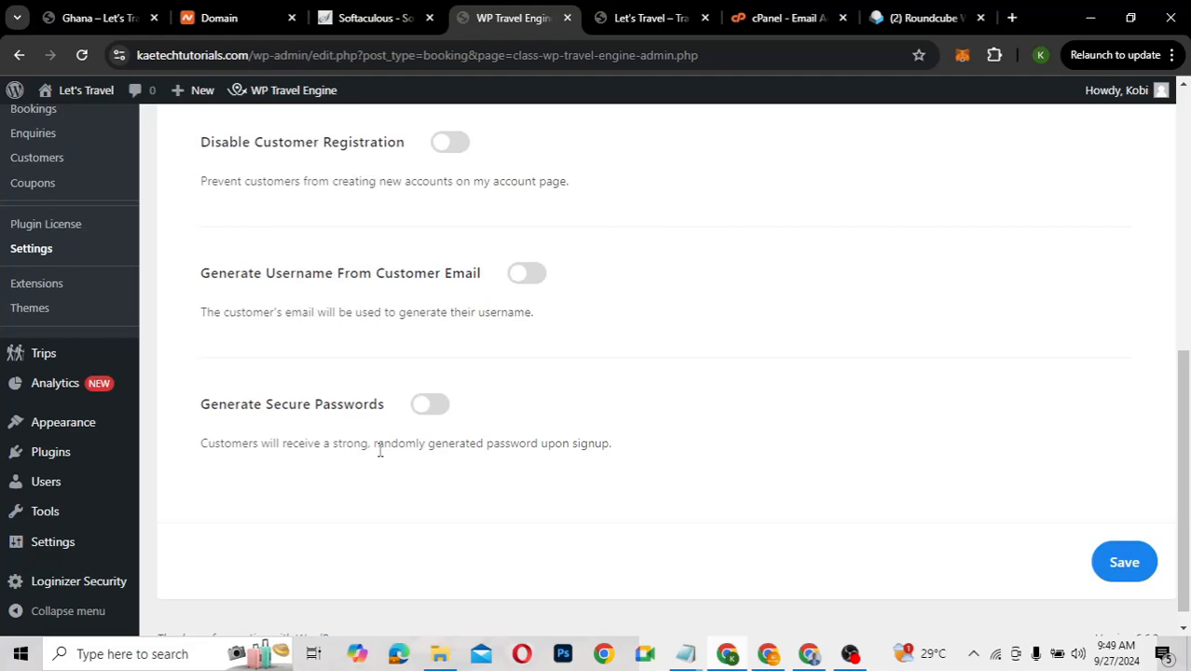
# Open Social Login Settings and switch on social login and Google sign-in
pyautogui.scroll(3, 753, 370)
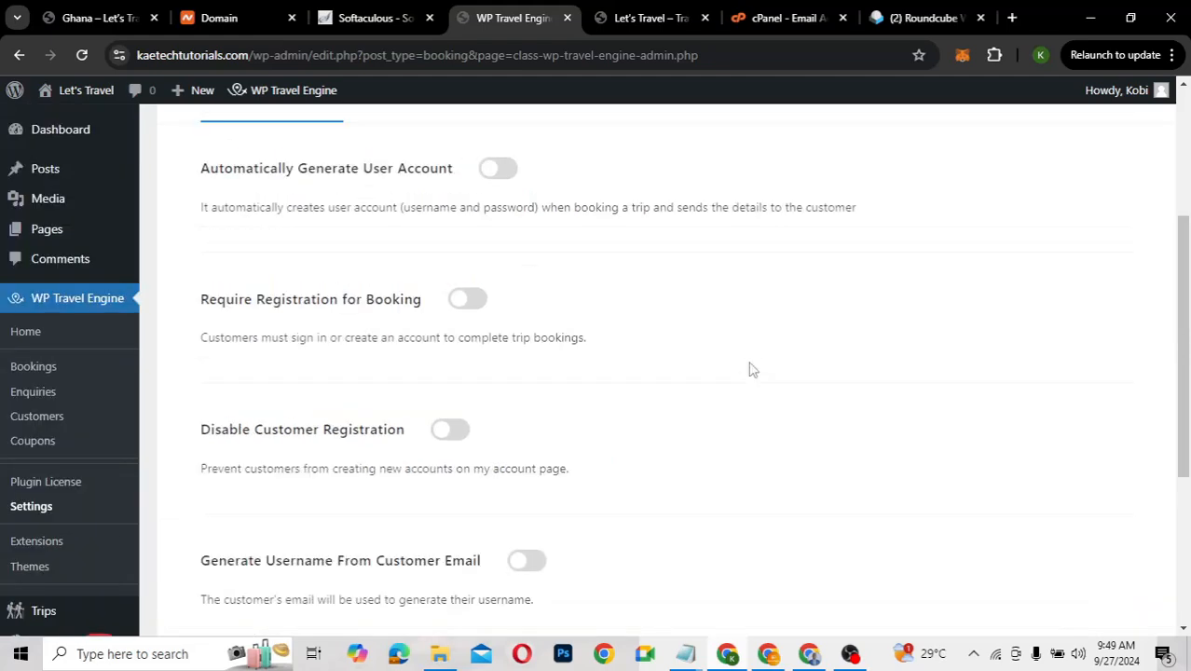
pyautogui.scroll(2, 753, 370)
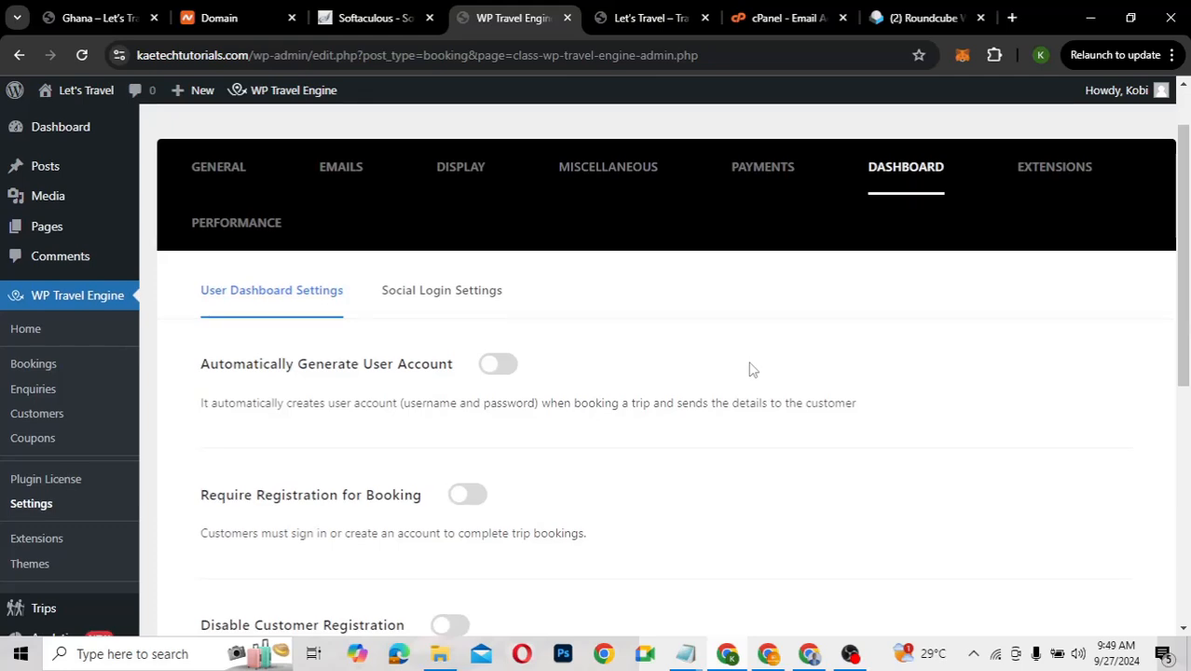
pyautogui.click(429, 293)
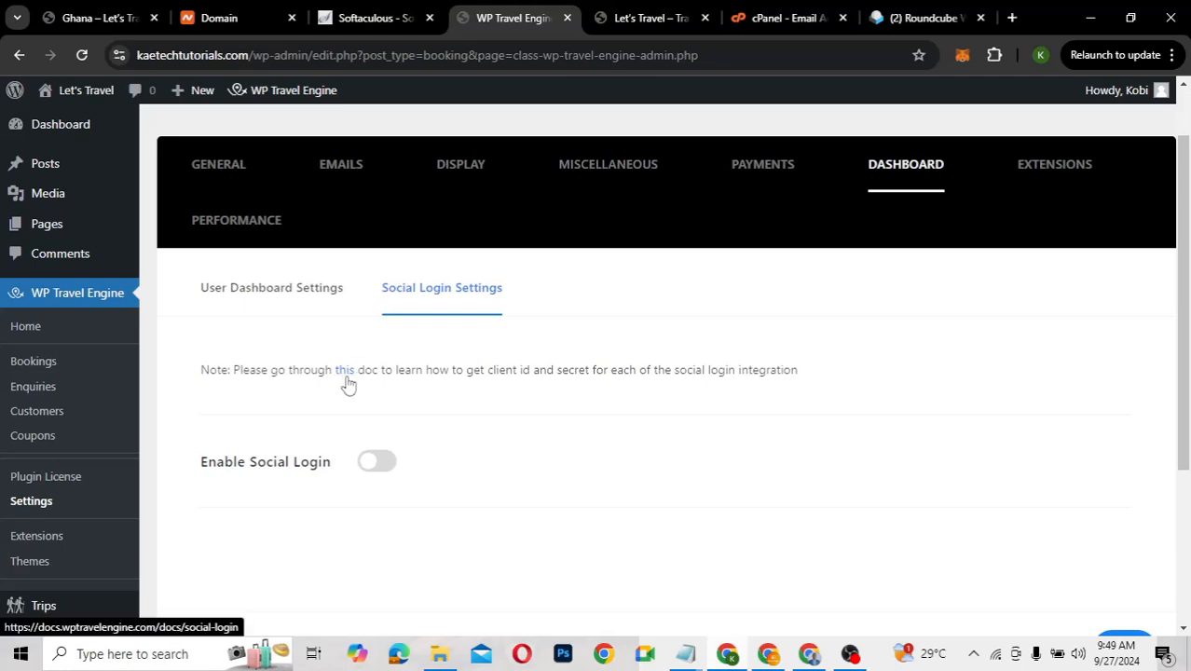
pyautogui.click(382, 465)
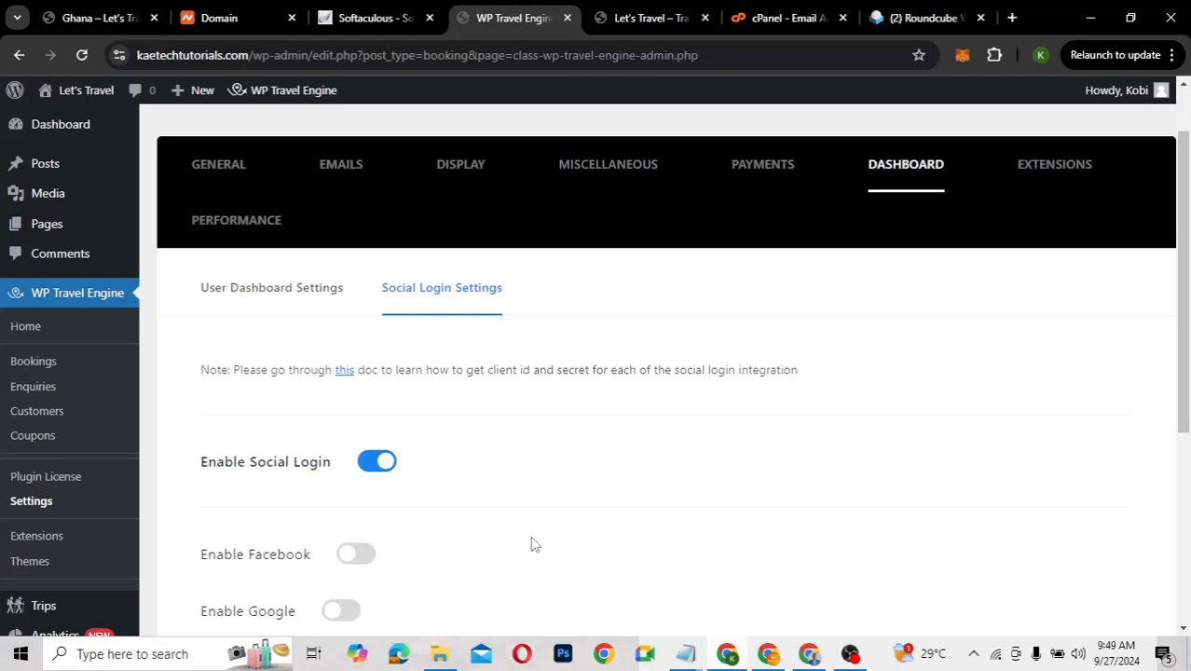
pyautogui.scroll(-3, 529, 543)
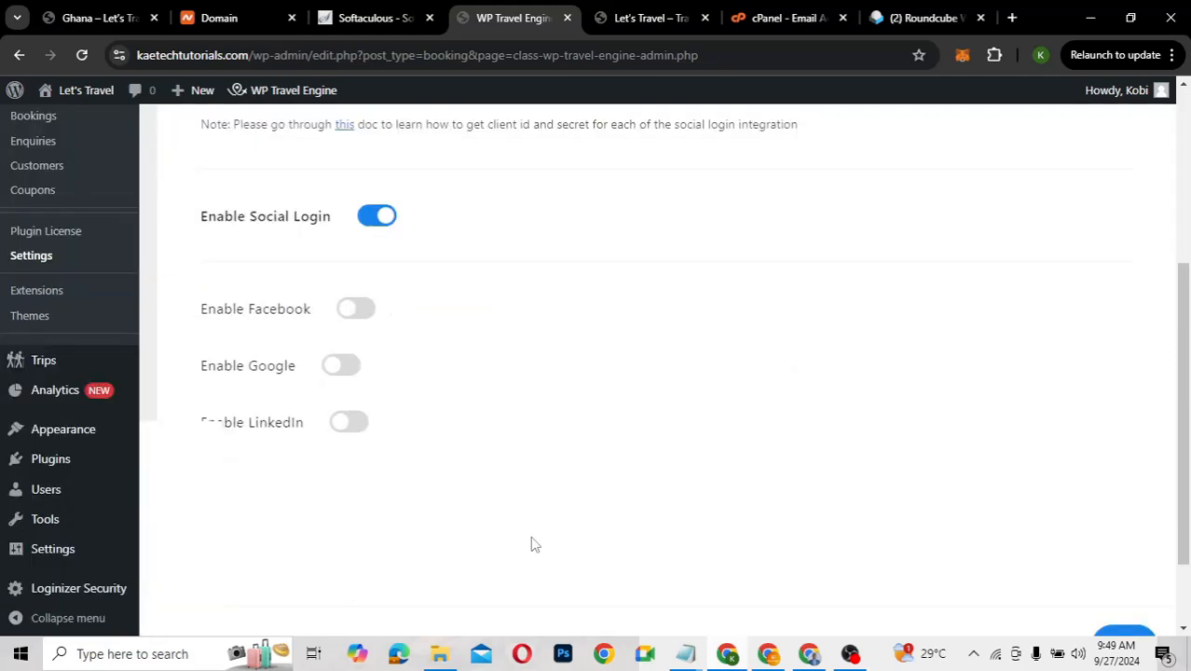
pyautogui.click(347, 358)
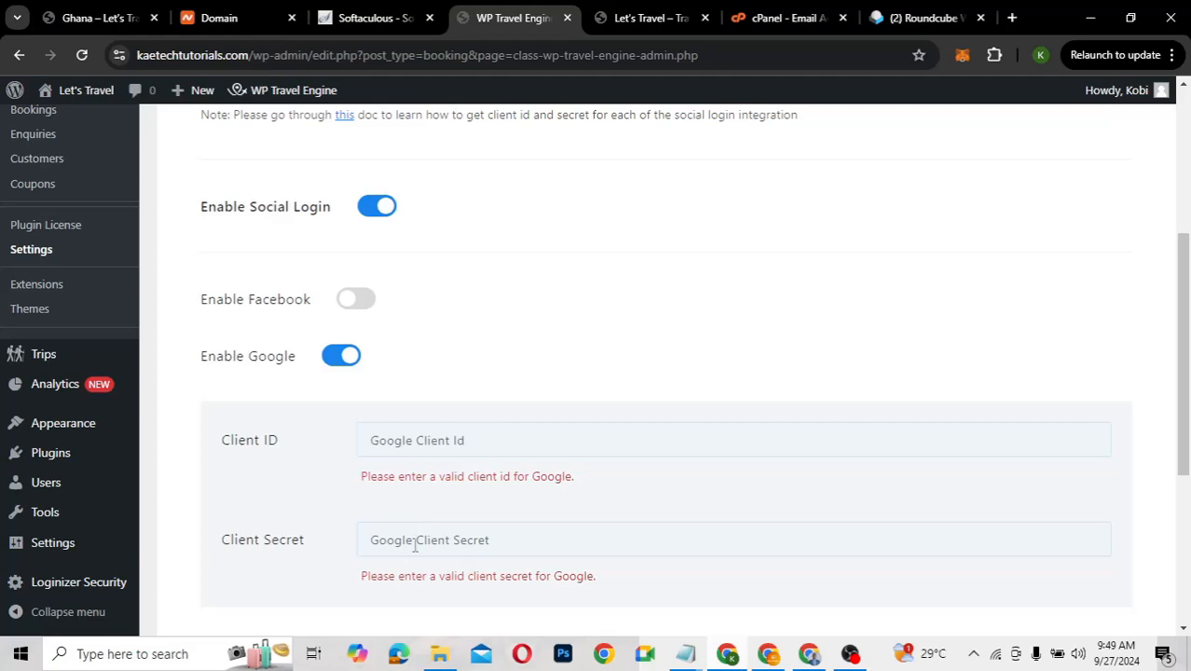
# Switch Google sign-in and social login back off and save the dashboard settings
pyautogui.scroll(-2, 415, 546)
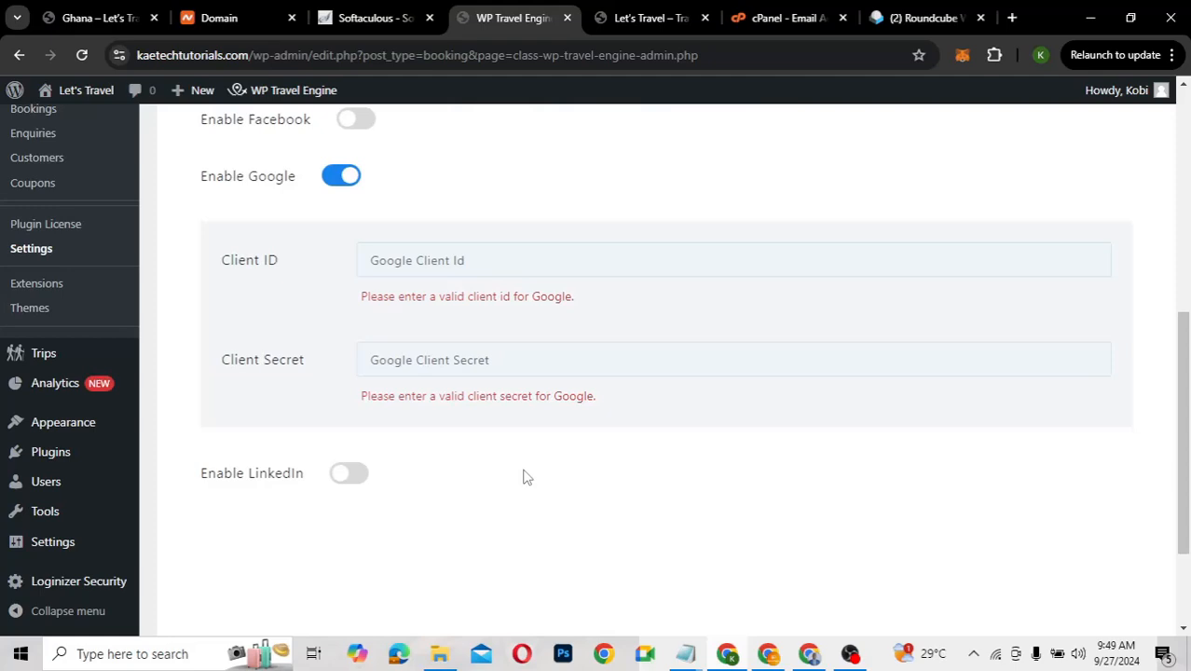
pyautogui.click(337, 177)
pyautogui.scroll(5, 611, 219)
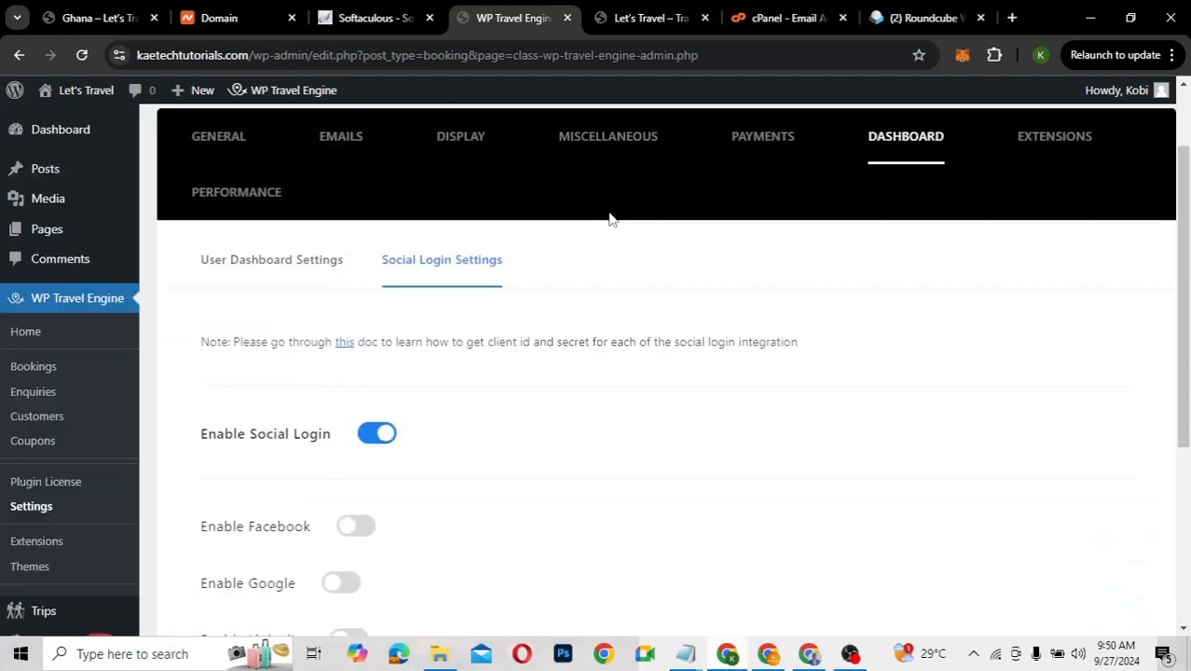
pyautogui.click(377, 436)
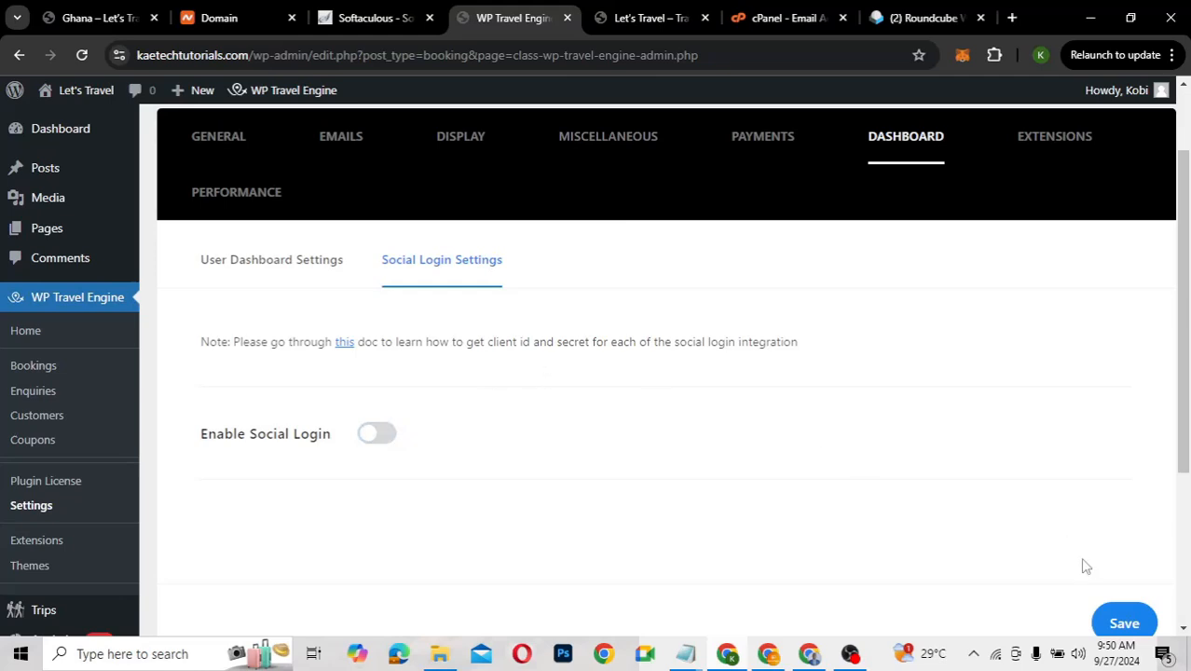
pyautogui.click(1119, 622)
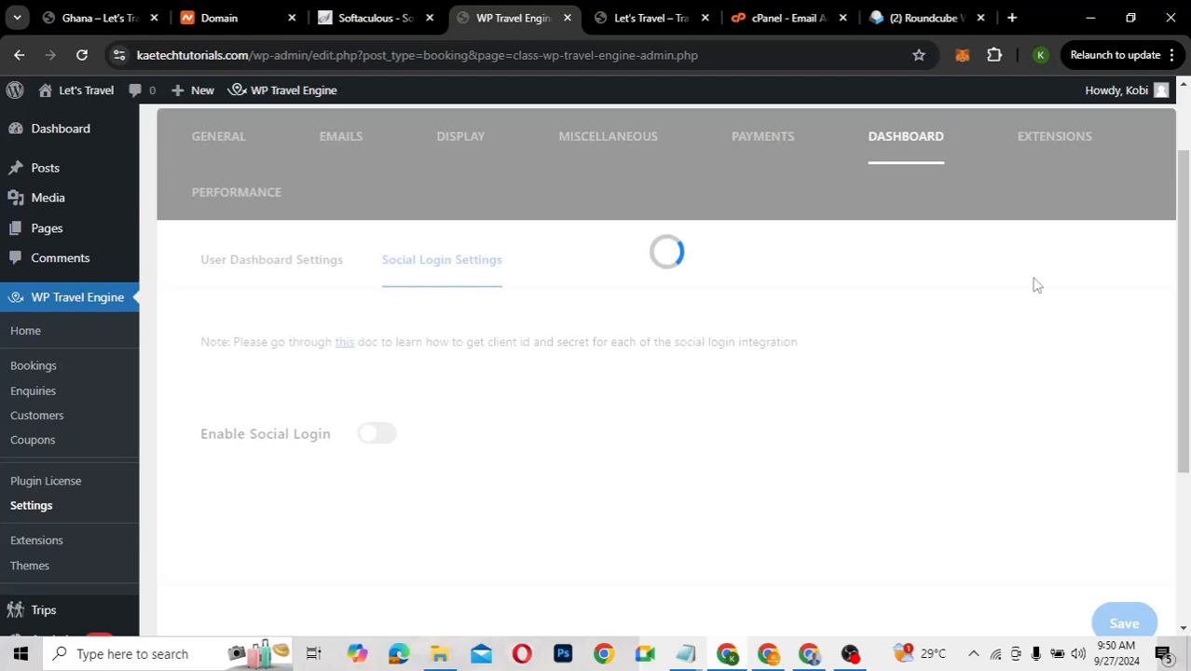
# In the Extensions settings, switch on Hide Difficulties for trip search
pyautogui.click(1038, 137)
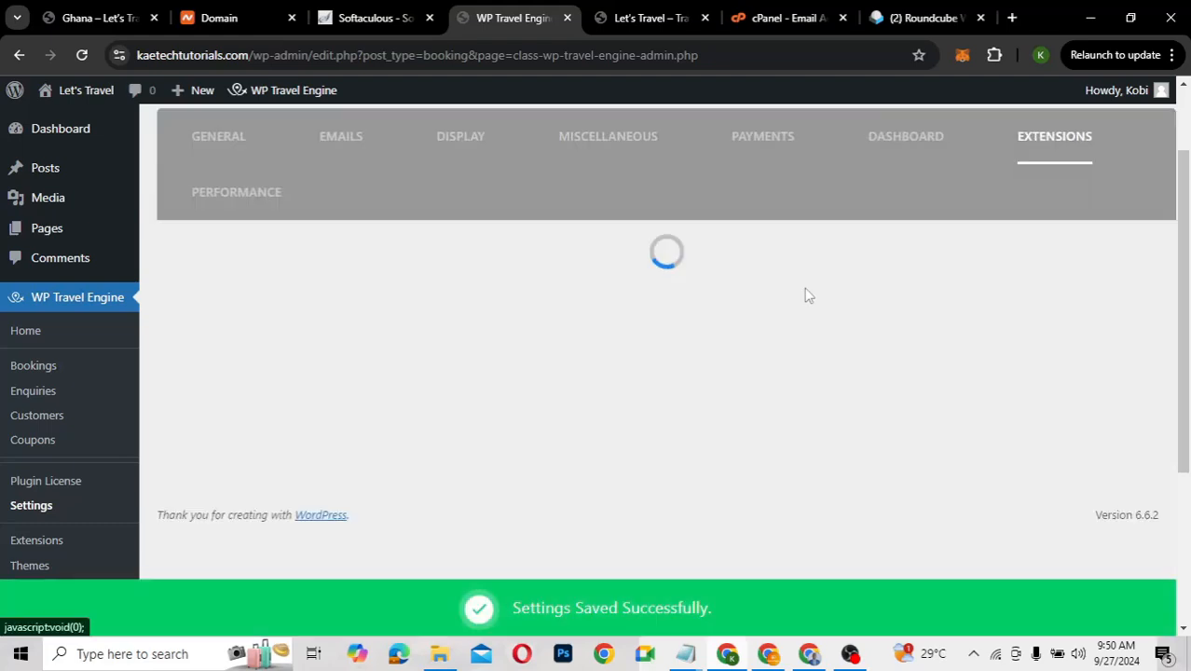
pyautogui.scroll(-1, 693, 377)
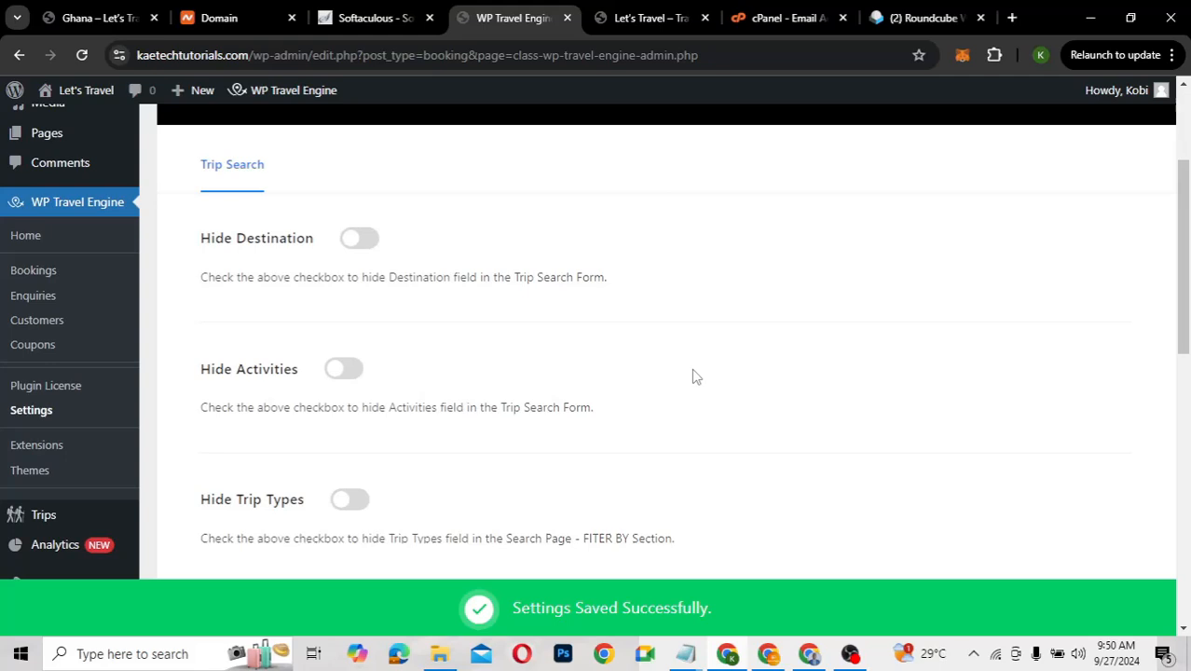
pyautogui.scroll(1, 693, 377)
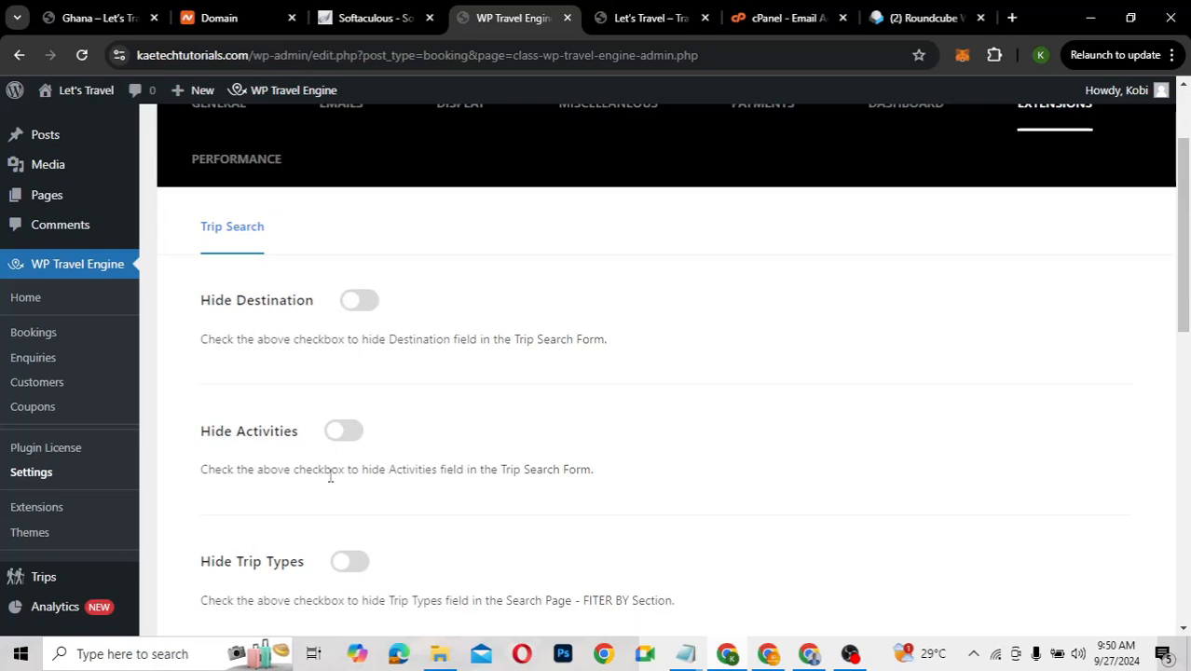
pyautogui.scroll(-3, 269, 545)
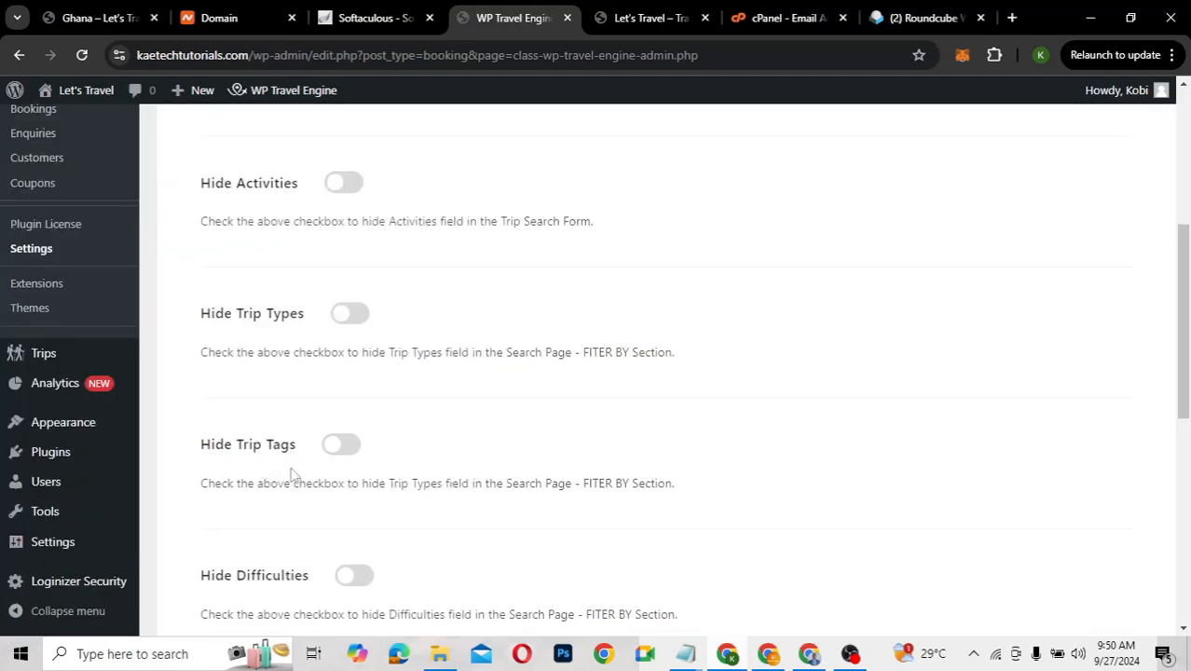
pyautogui.scroll(-2, 315, 500)
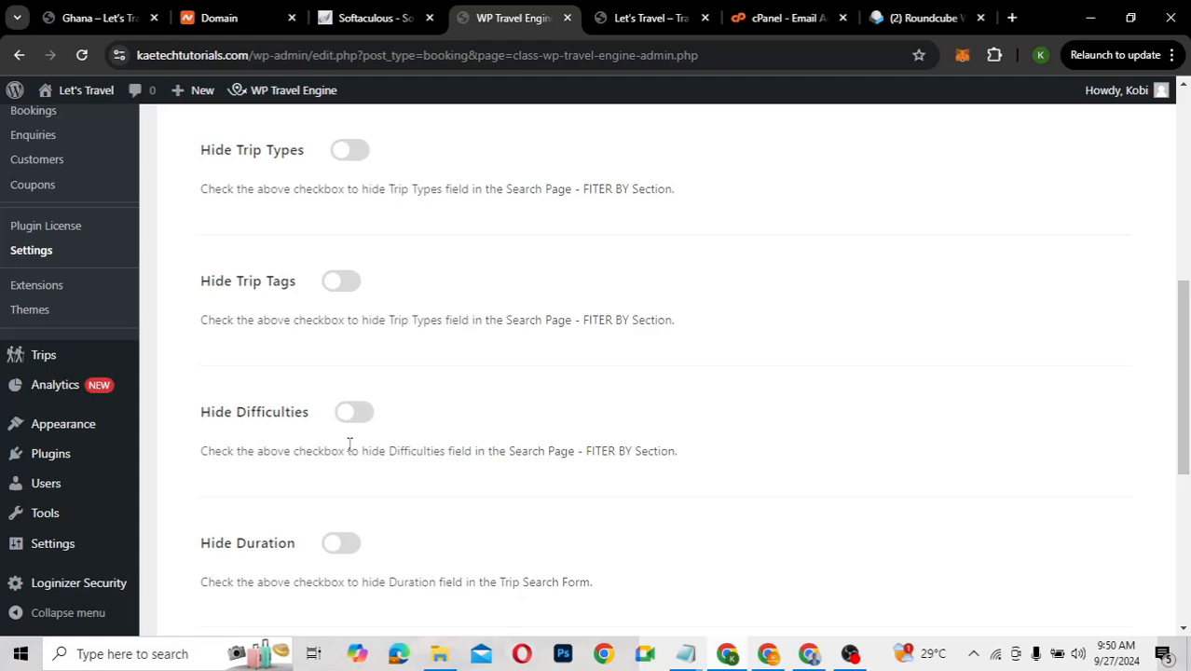
pyautogui.click(363, 411)
# Save the Trip Search settings with only Hide Difficulties enabled
pyautogui.scroll(-2, 343, 476)
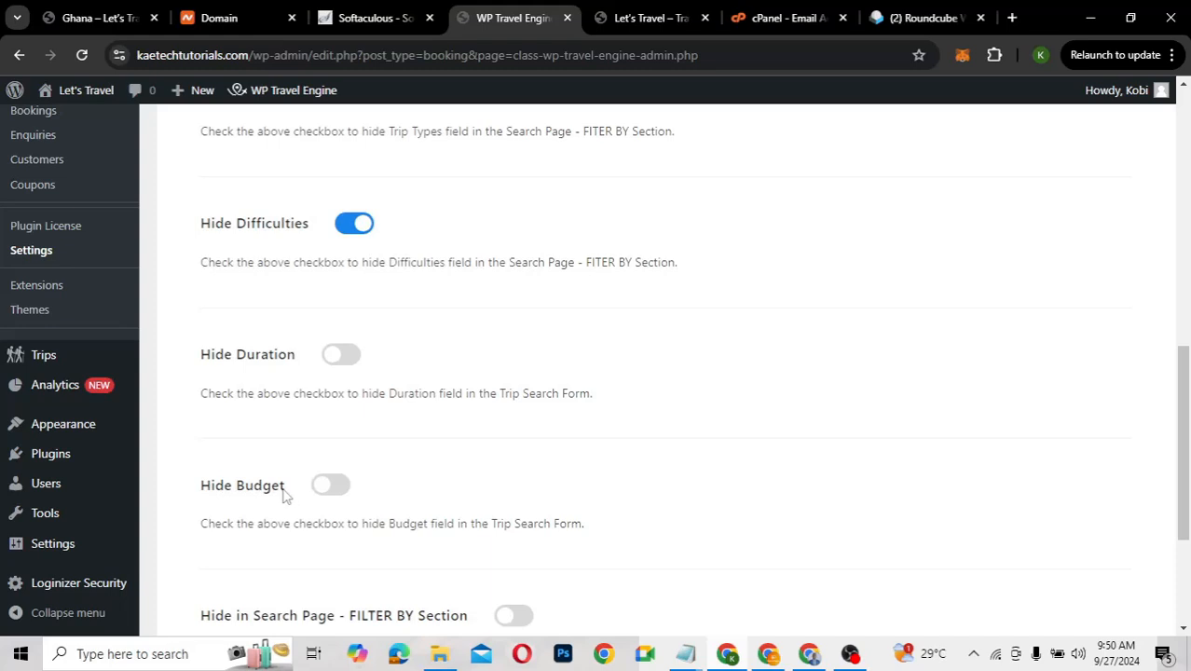
pyautogui.scroll(-2, 285, 494)
pyautogui.scroll(-1, 285, 496)
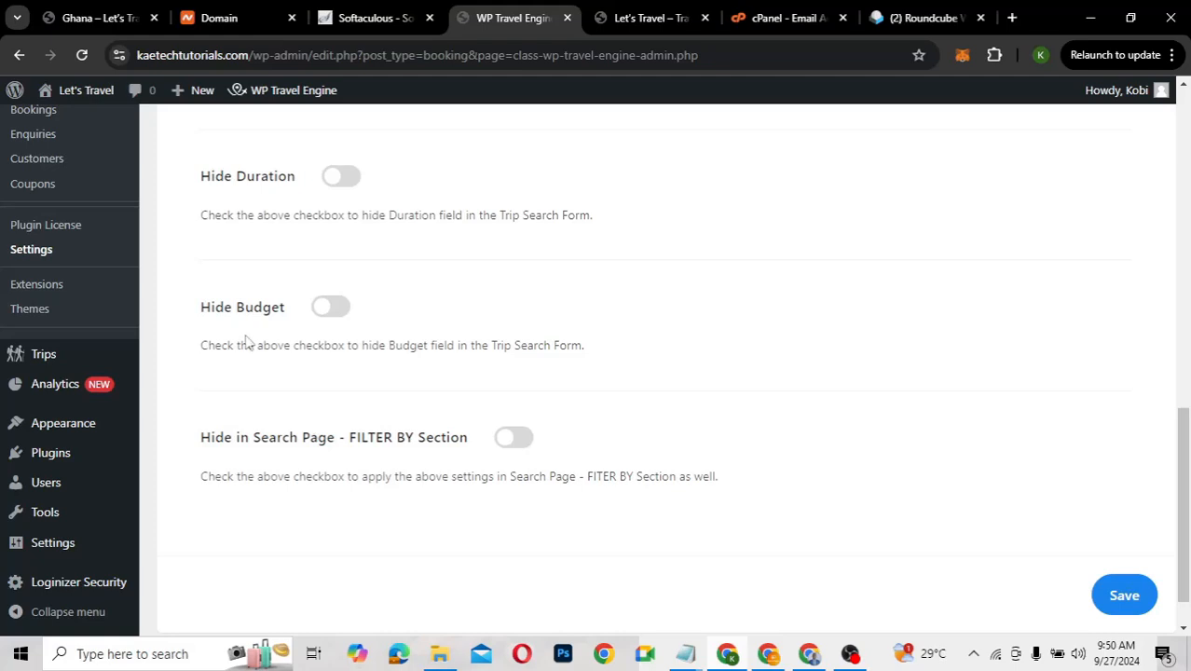
pyautogui.scroll(6, 247, 342)
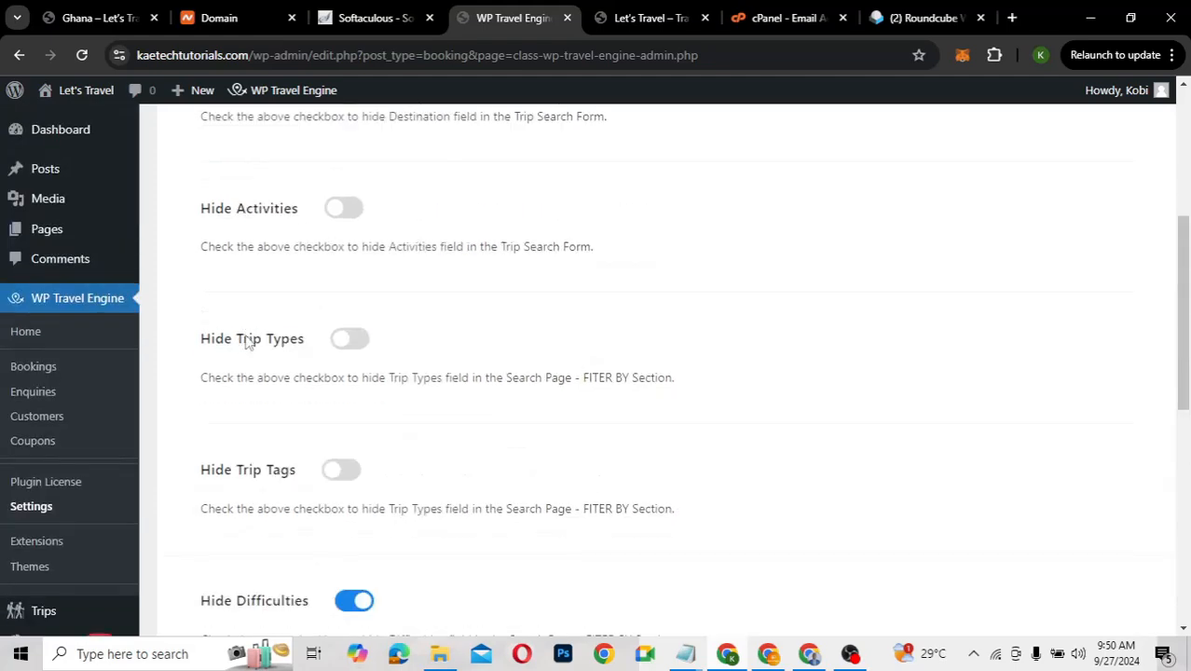
pyautogui.scroll(1, 247, 342)
pyautogui.scroll(-3, 247, 342)
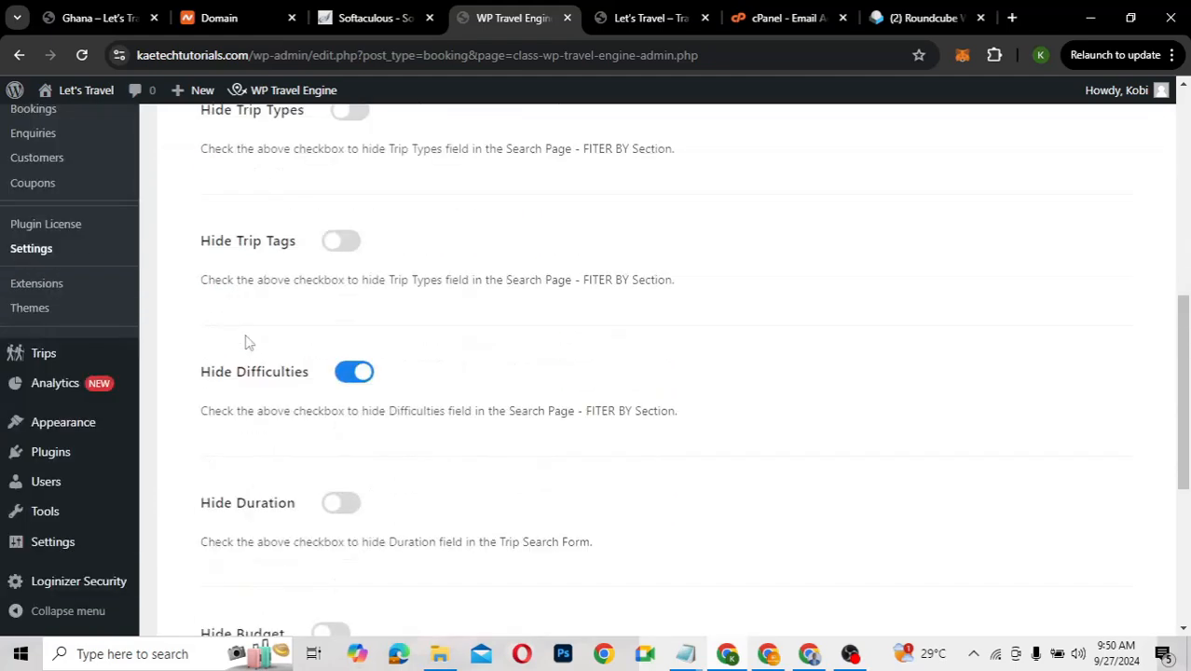
pyautogui.scroll(-2, 247, 342)
pyautogui.scroll(-2, 247, 342)
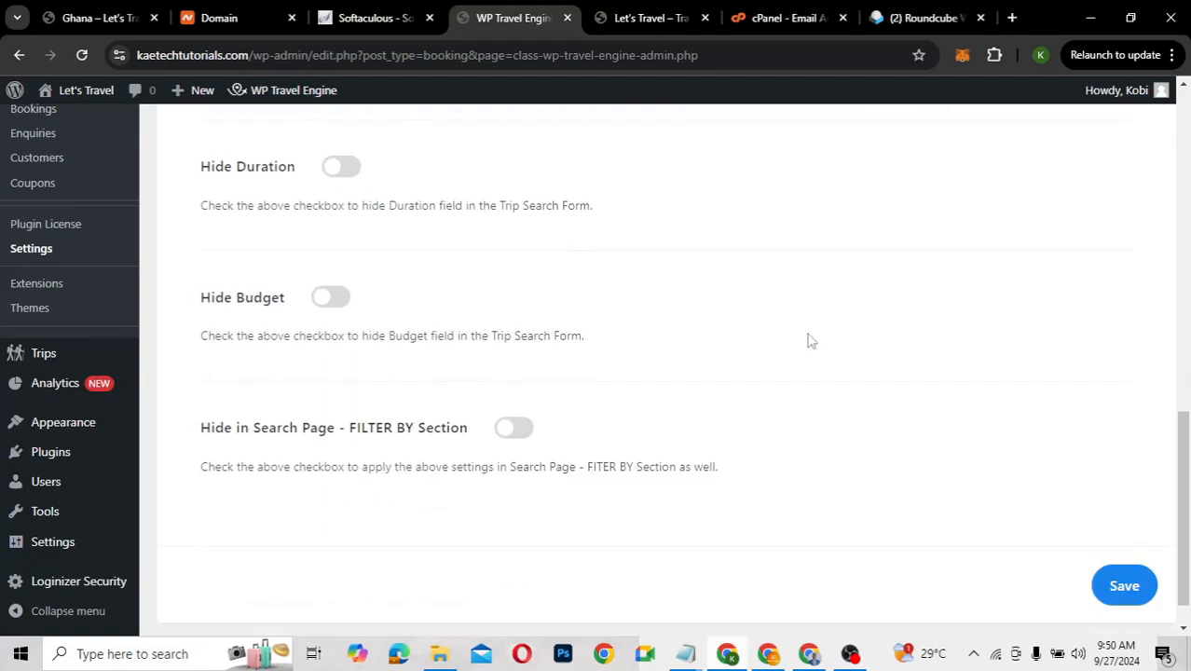
pyautogui.click(1119, 580)
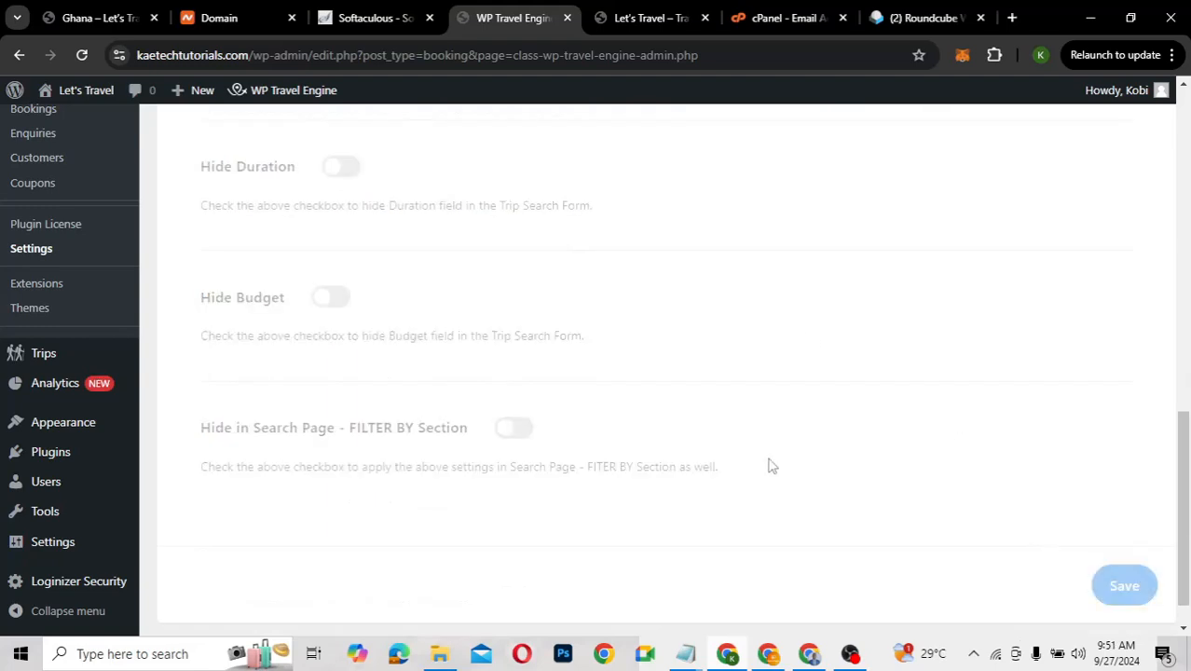
pyautogui.scroll(8, 471, 341)
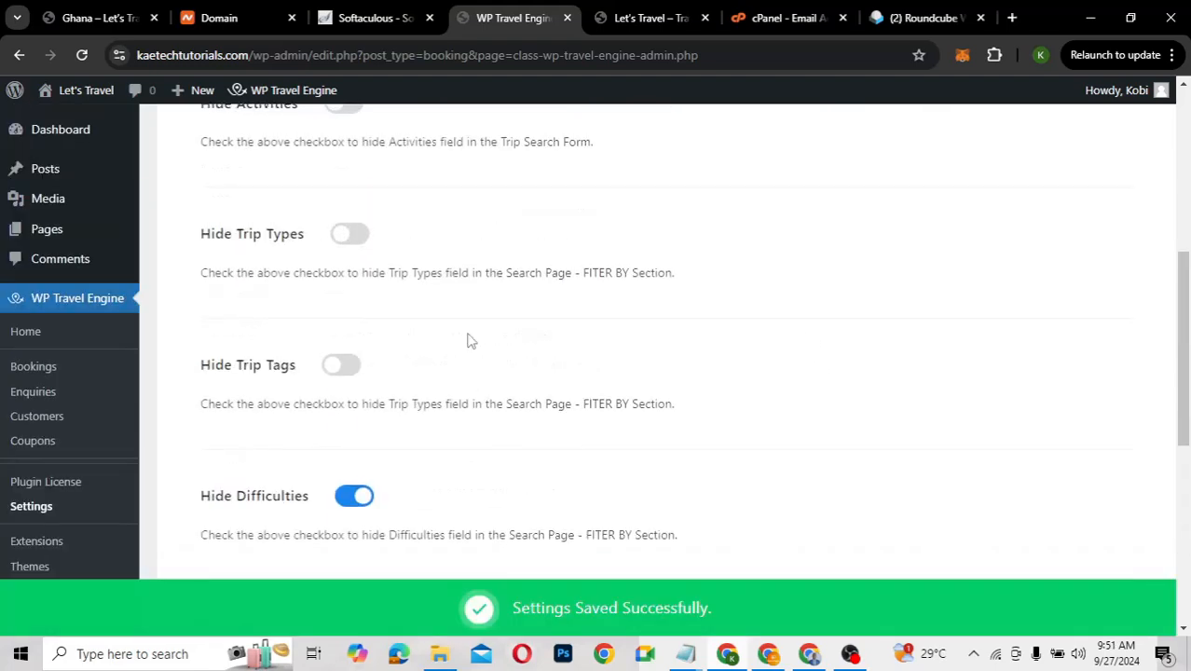
pyautogui.scroll(2, 471, 341)
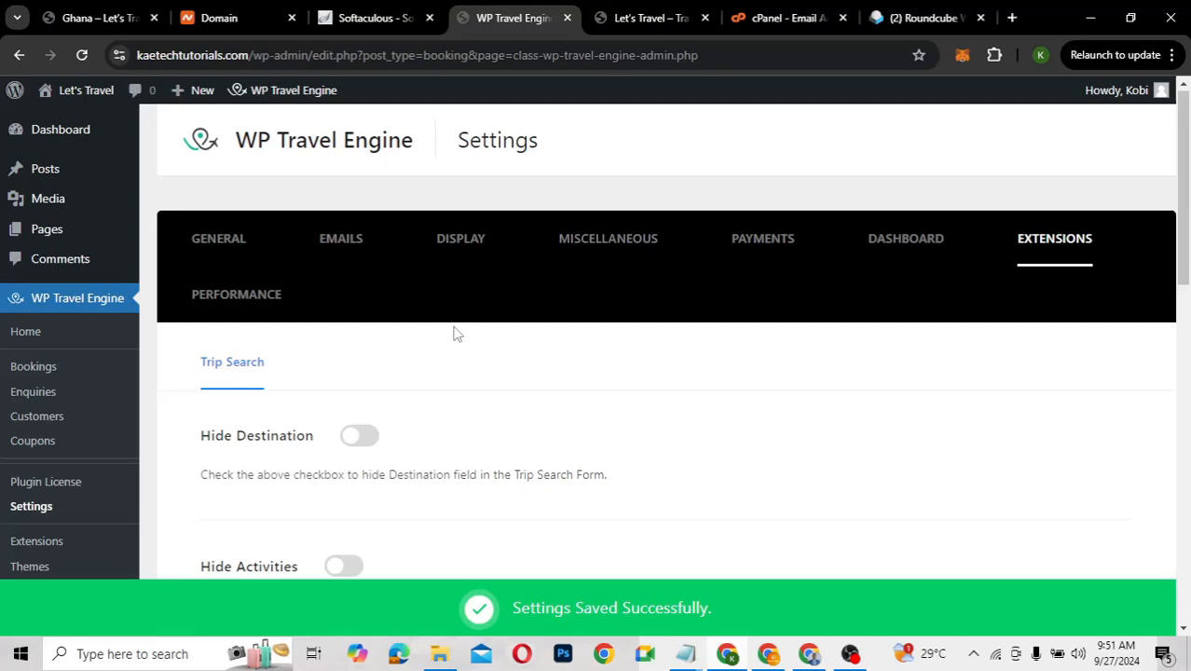
pyautogui.click(221, 302)
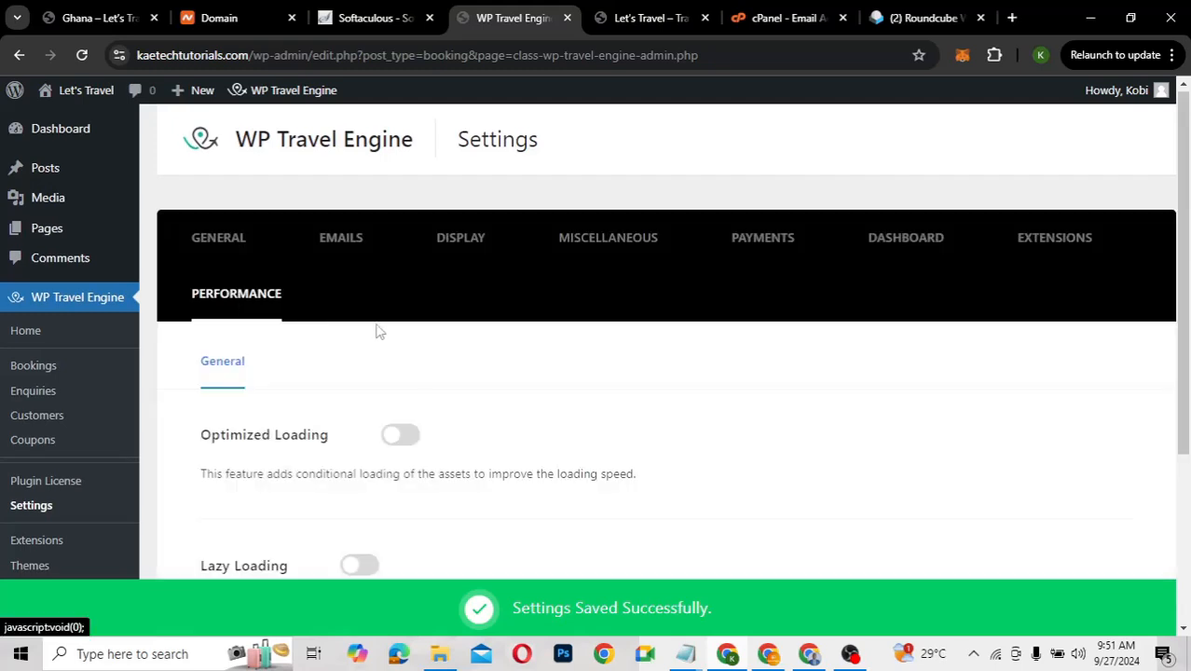
pyautogui.scroll(-3, 442, 448)
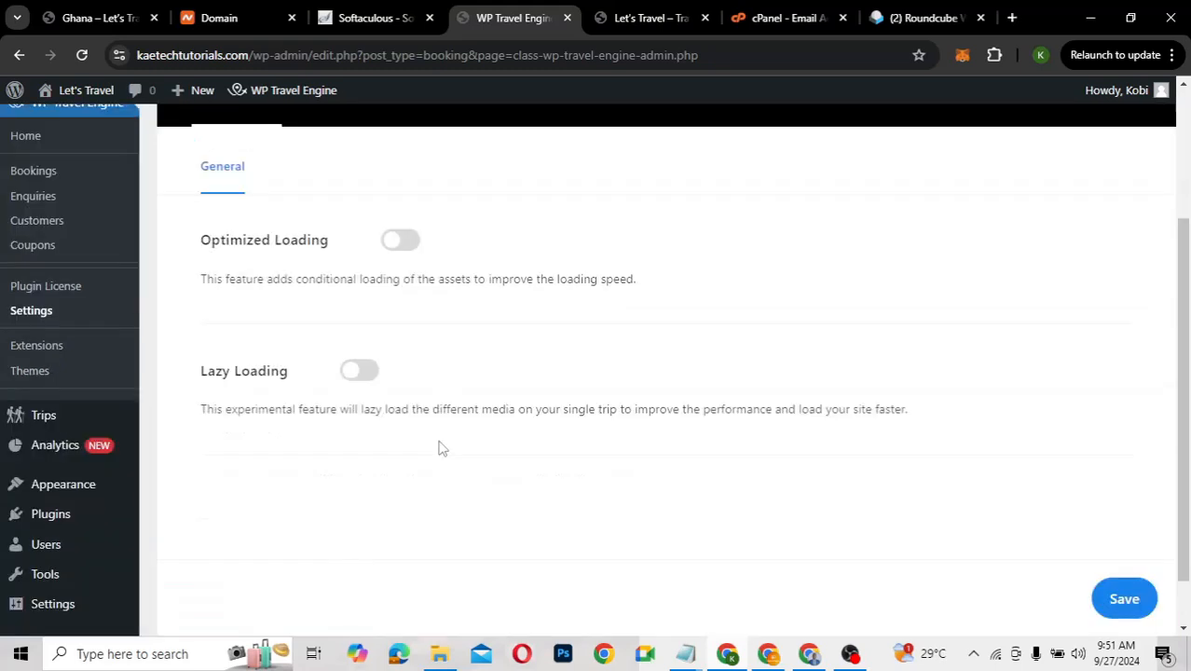
pyautogui.scroll(1, 441, 449)
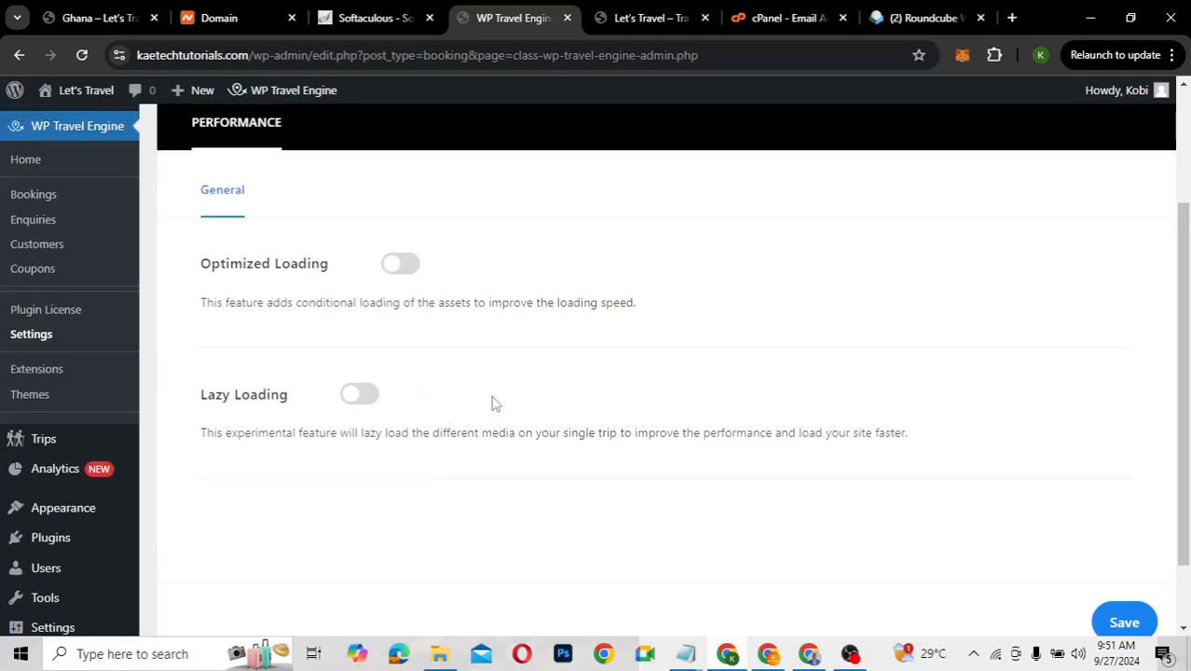
pyautogui.scroll(-1, 652, 469)
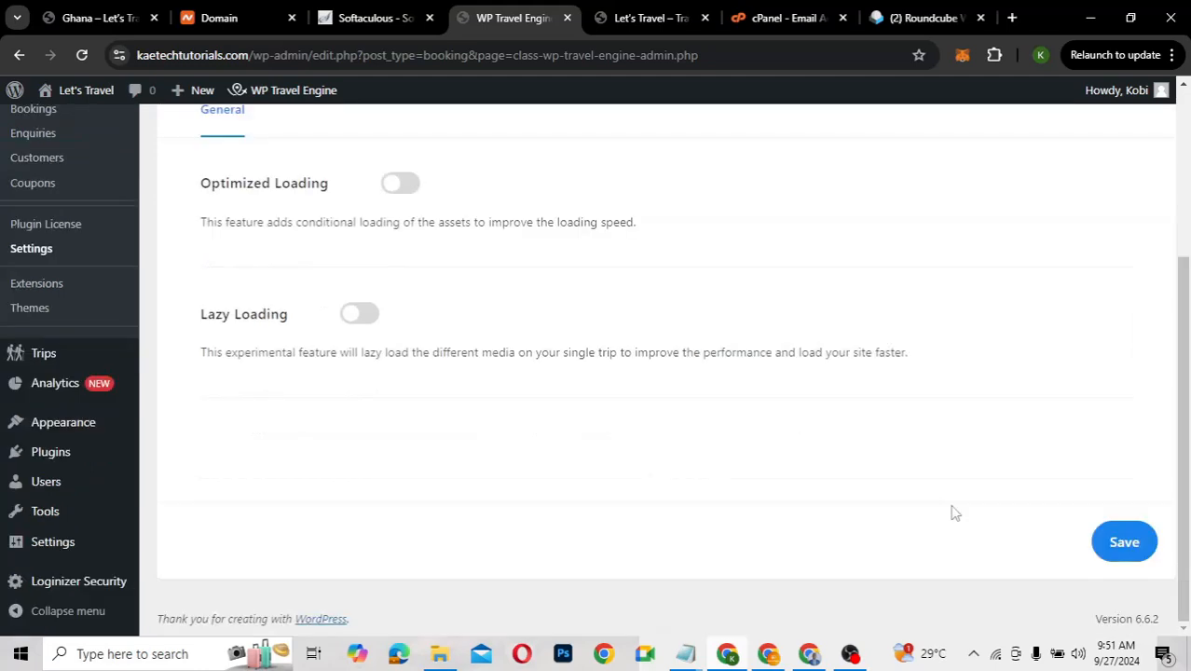
pyautogui.click(1104, 540)
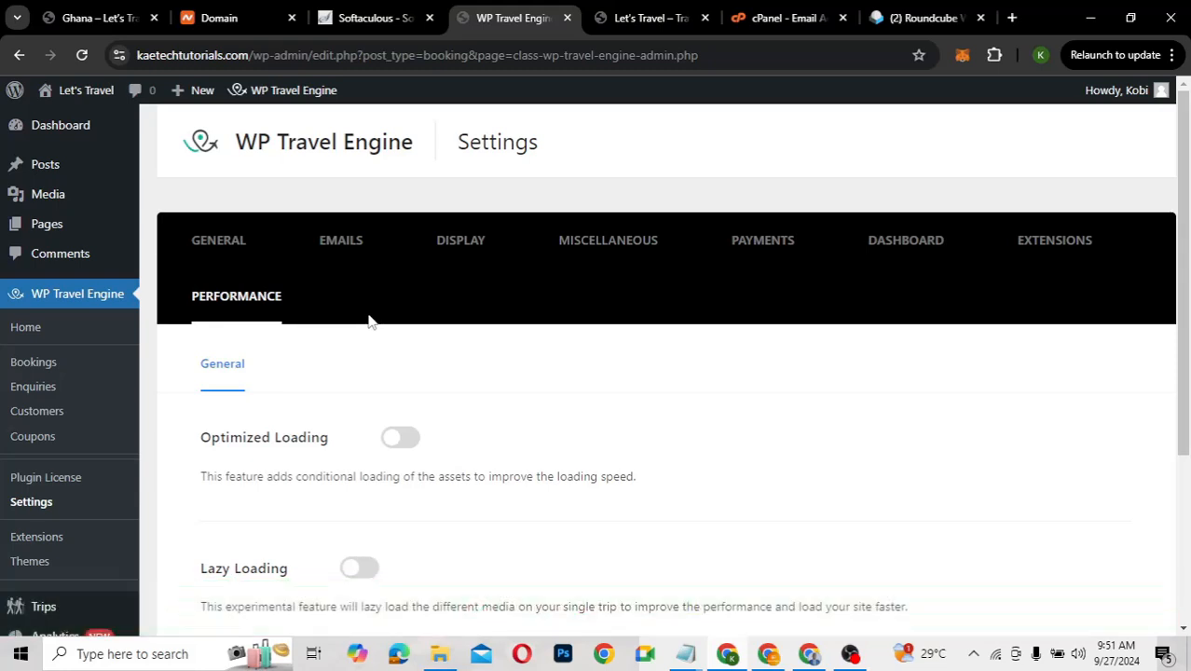
pyautogui.scroll(-1, 369, 322)
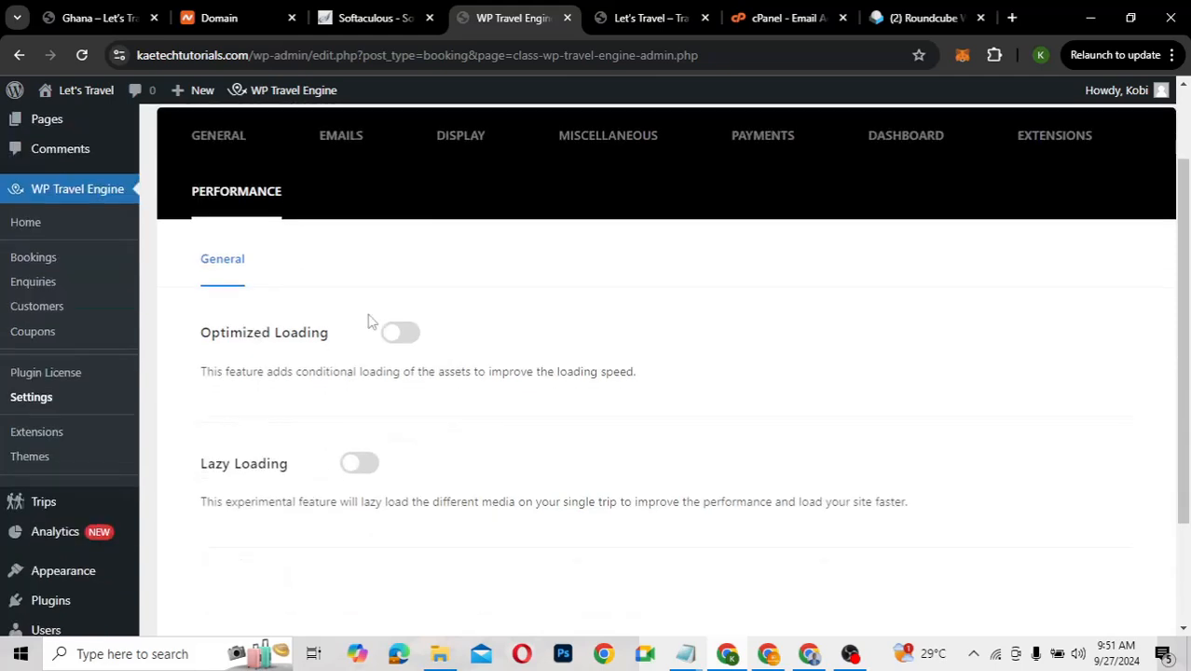
pyautogui.scroll(-1, 370, 322)
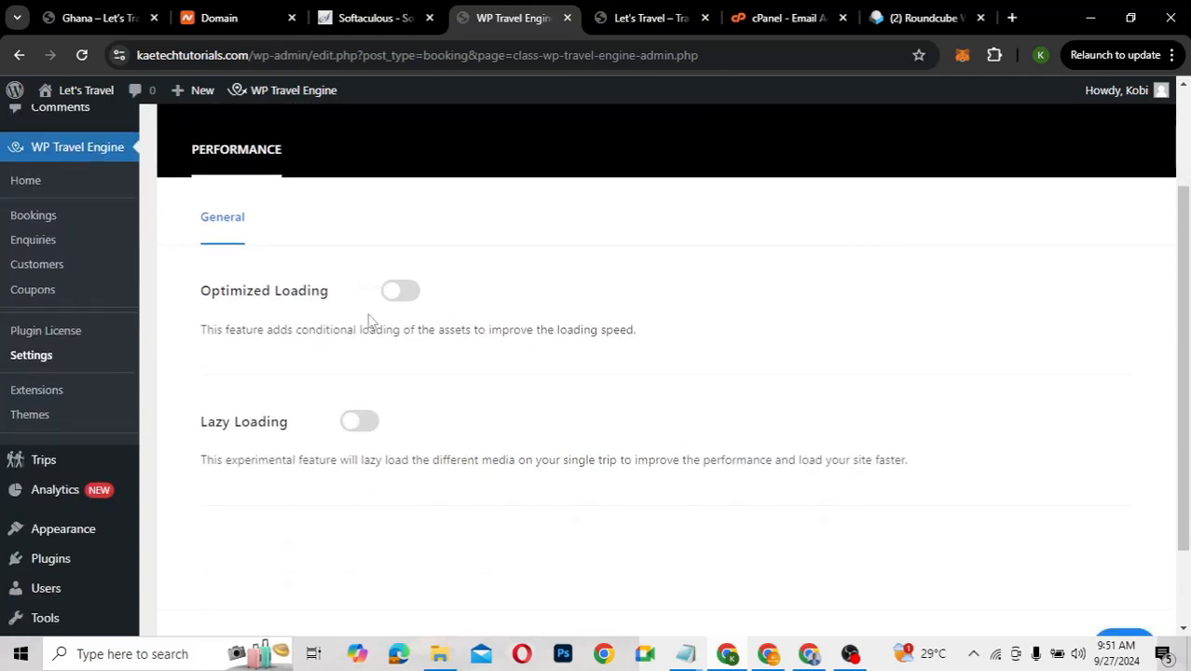
pyautogui.scroll(-1, 369, 322)
pyautogui.scroll(-1, 369, 322)
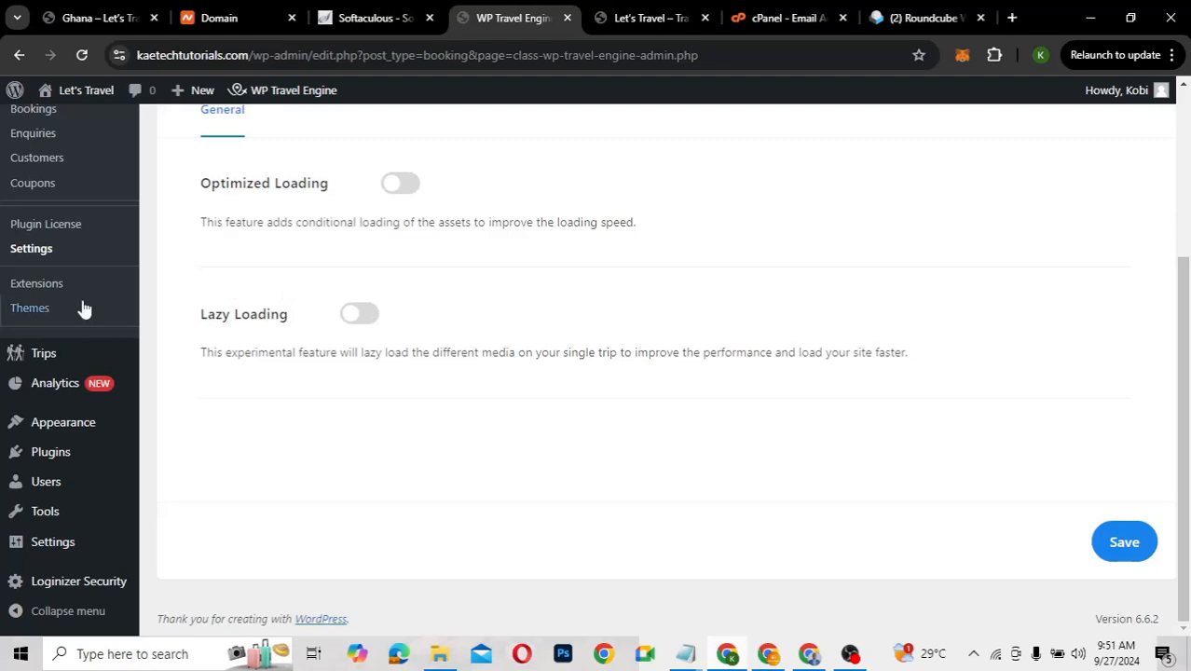
pyautogui.moveTo(48, 359)
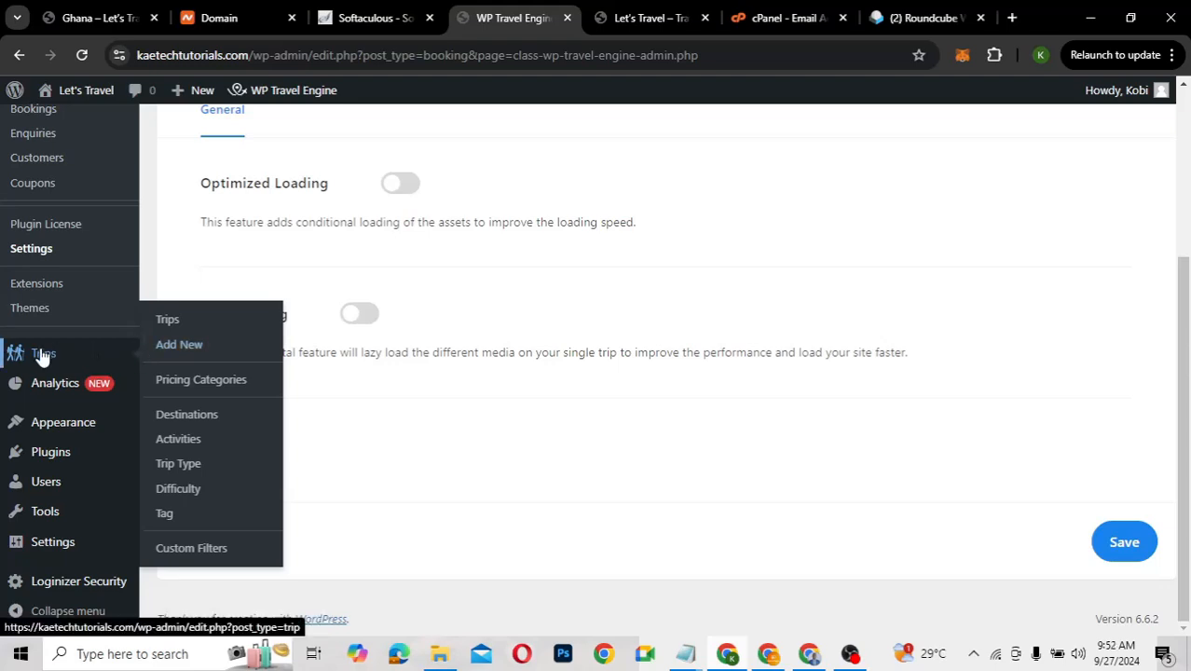
# Check the empty Trips list, then view the empty Pricing Categories page
pyautogui.click(169, 322)
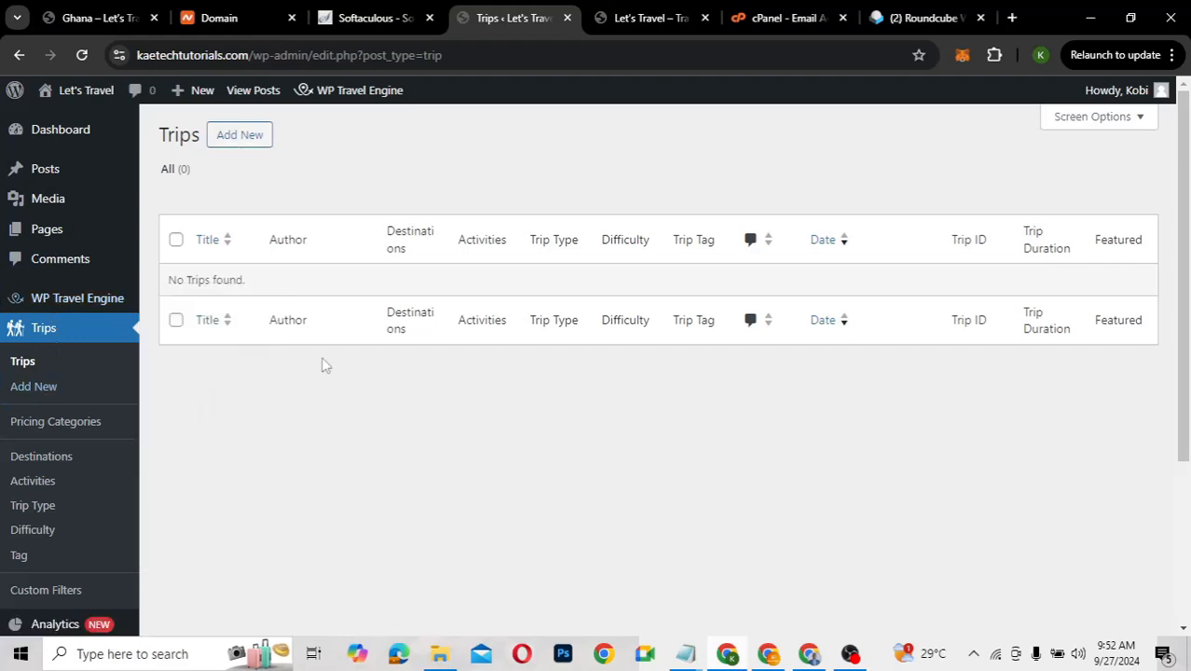
pyautogui.click(63, 430)
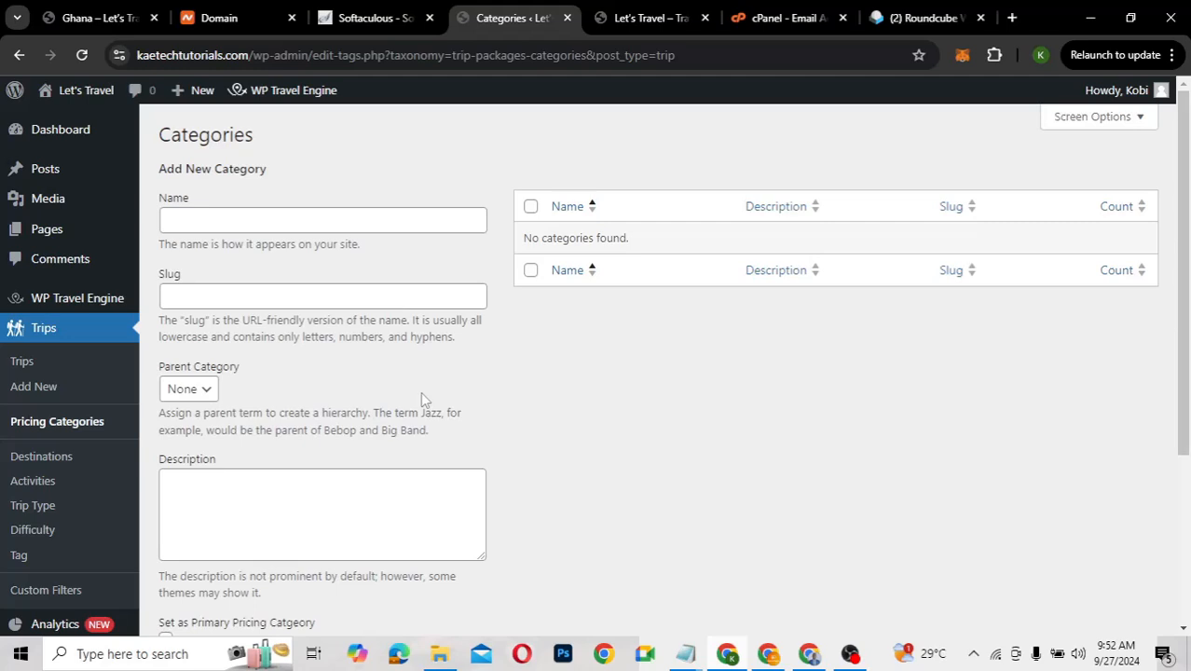
pyautogui.scroll(-4, 421, 399)
pyautogui.scroll(4, 422, 397)
# Look over the empty Destinations, Pricing Categories and Activities pages, then go to Trip Type
pyautogui.click(42, 457)
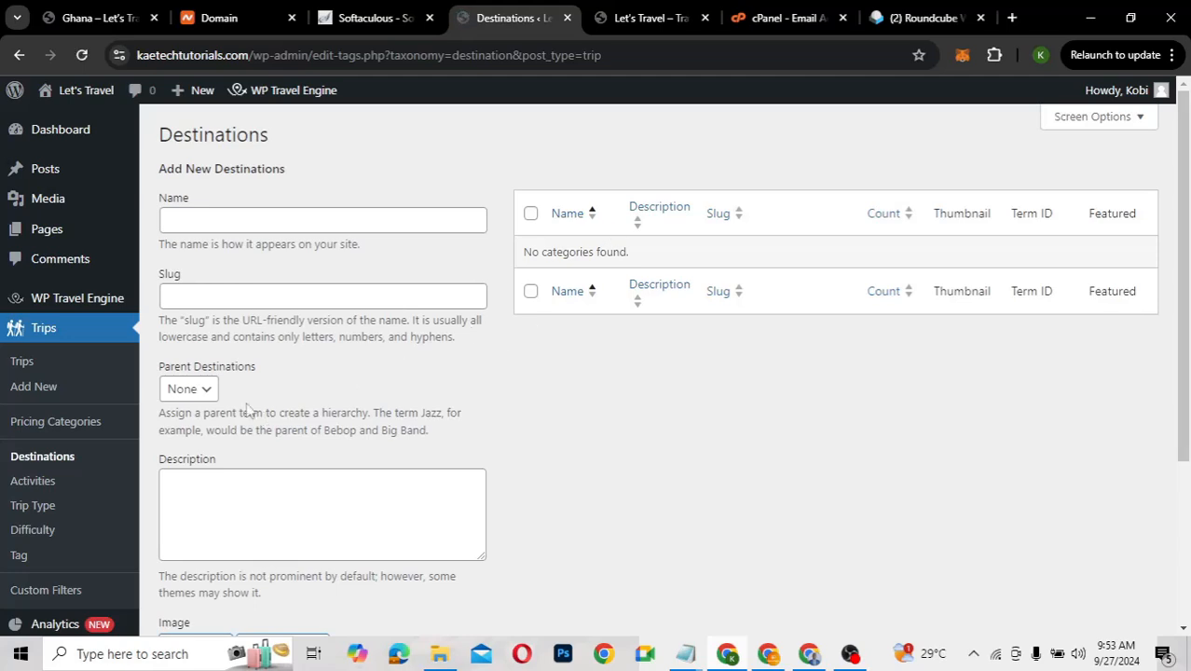
pyautogui.click(69, 425)
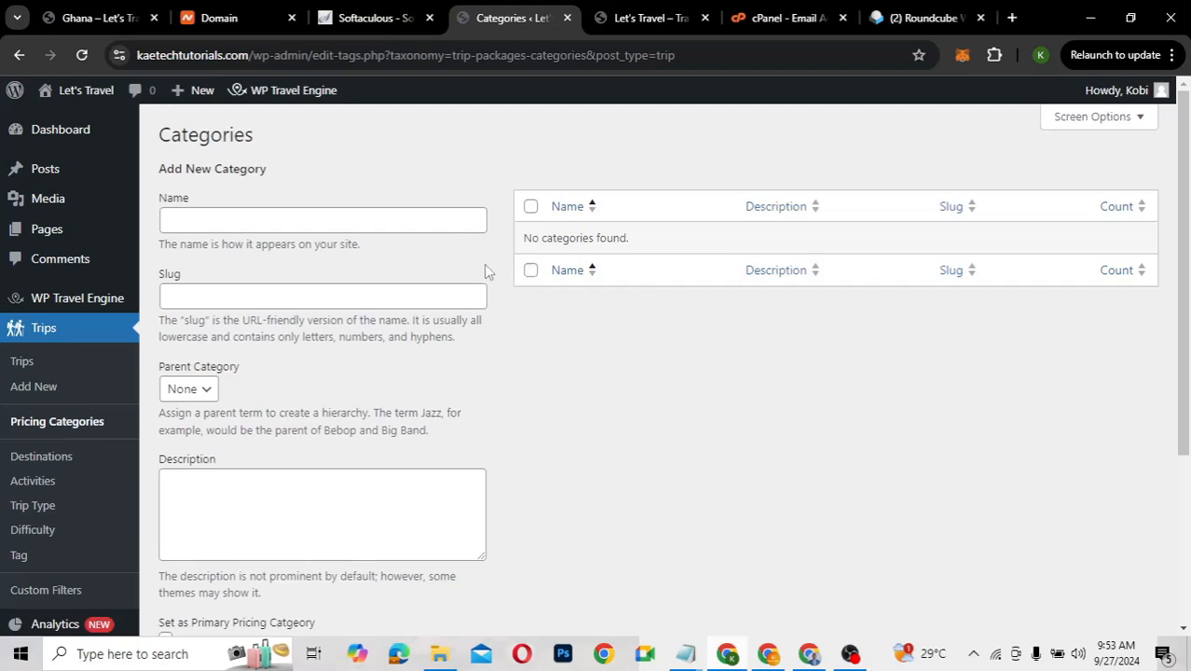
pyautogui.click(31, 457)
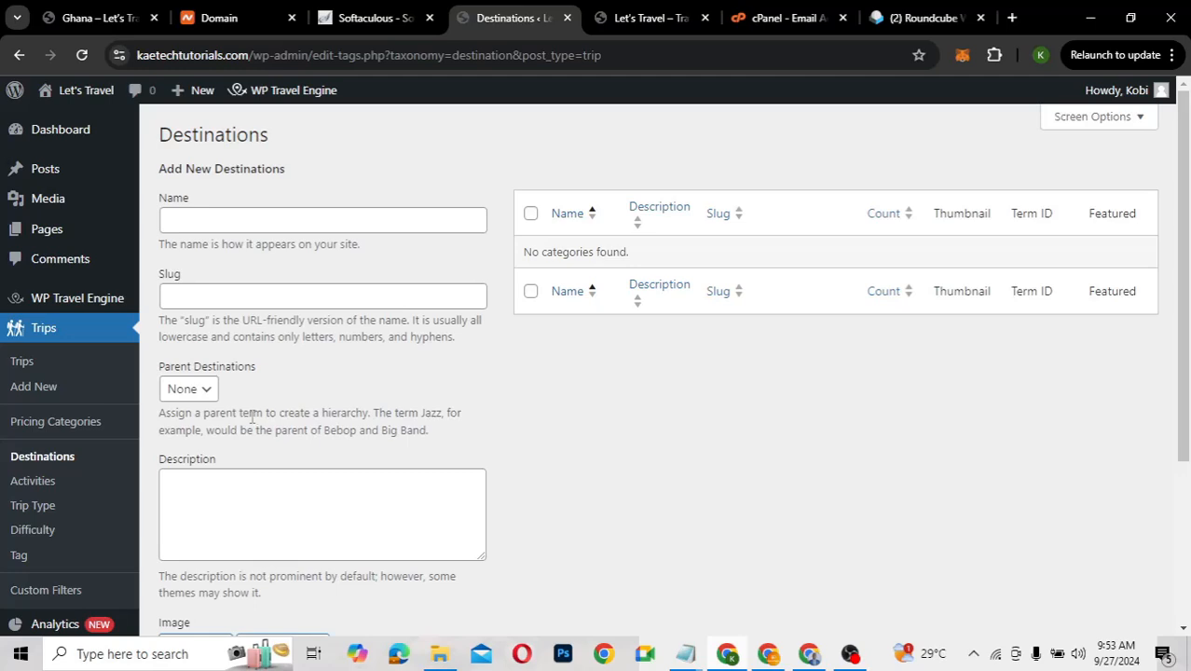
pyautogui.click(34, 481)
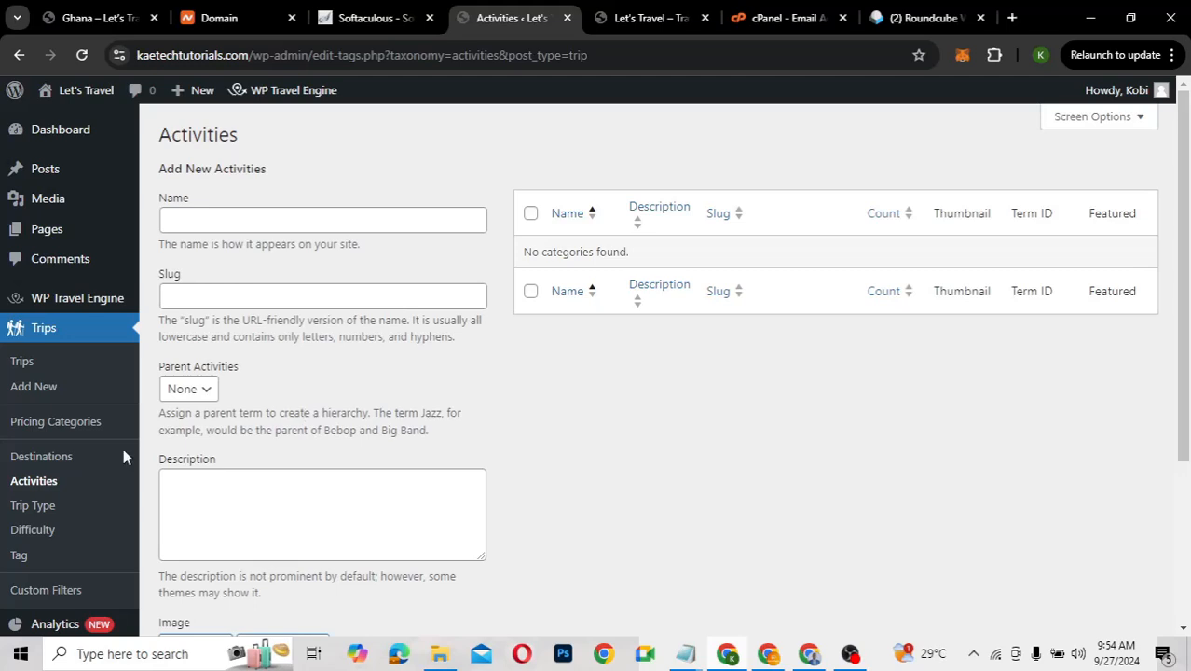
pyautogui.click(32, 511)
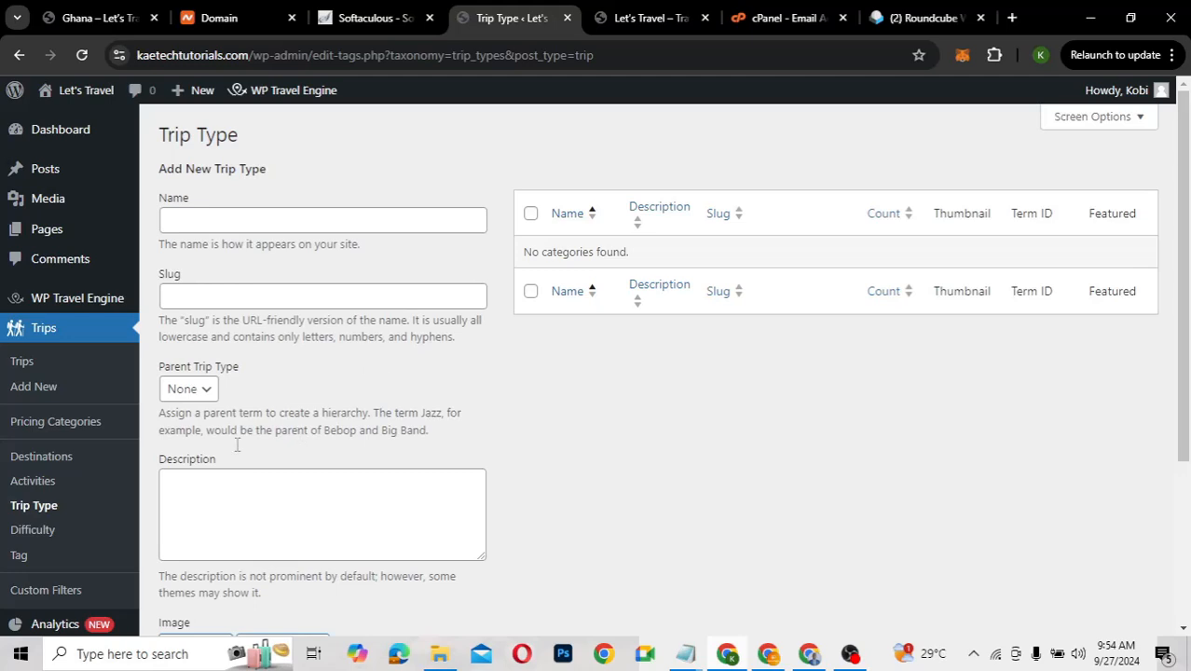
# Review the preset Difficulty levels and three Trip Tags, then go to WP Travel Engine Themes
pyautogui.click(36, 531)
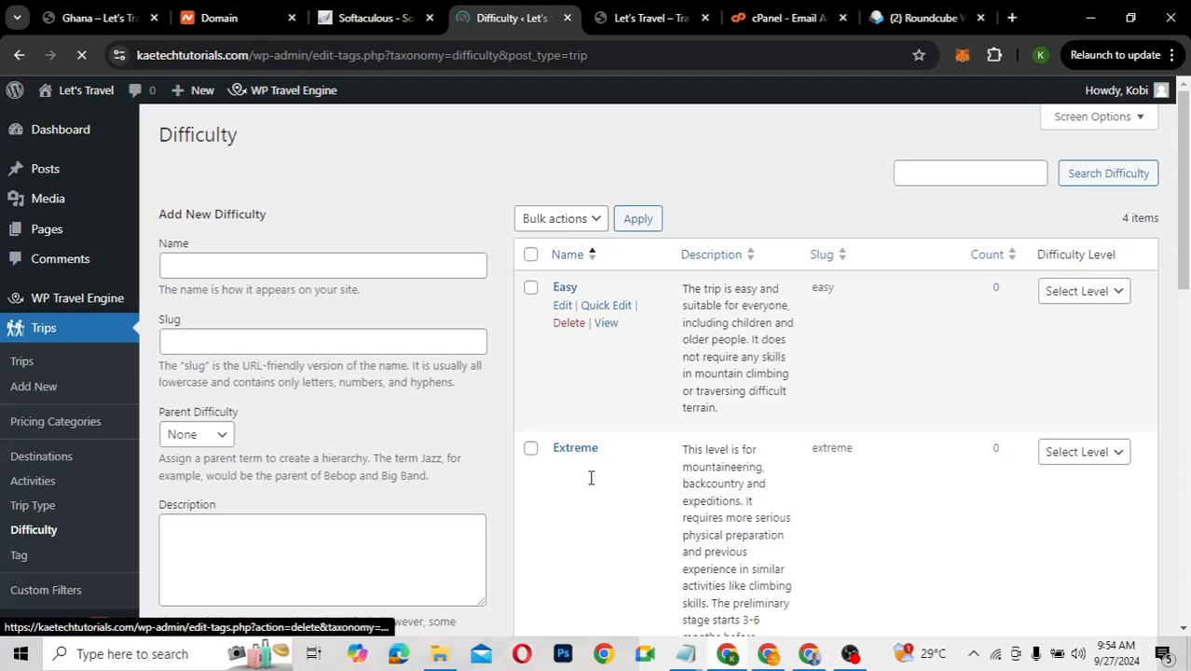
pyautogui.scroll(-5, 590, 478)
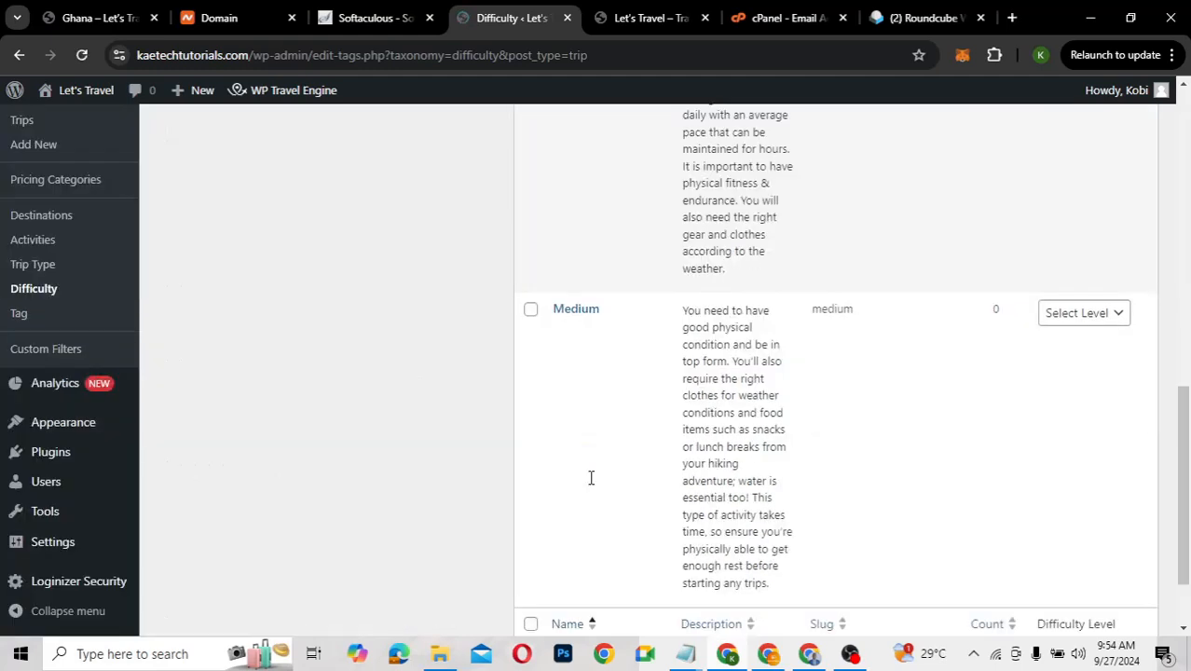
pyautogui.scroll(1, 590, 478)
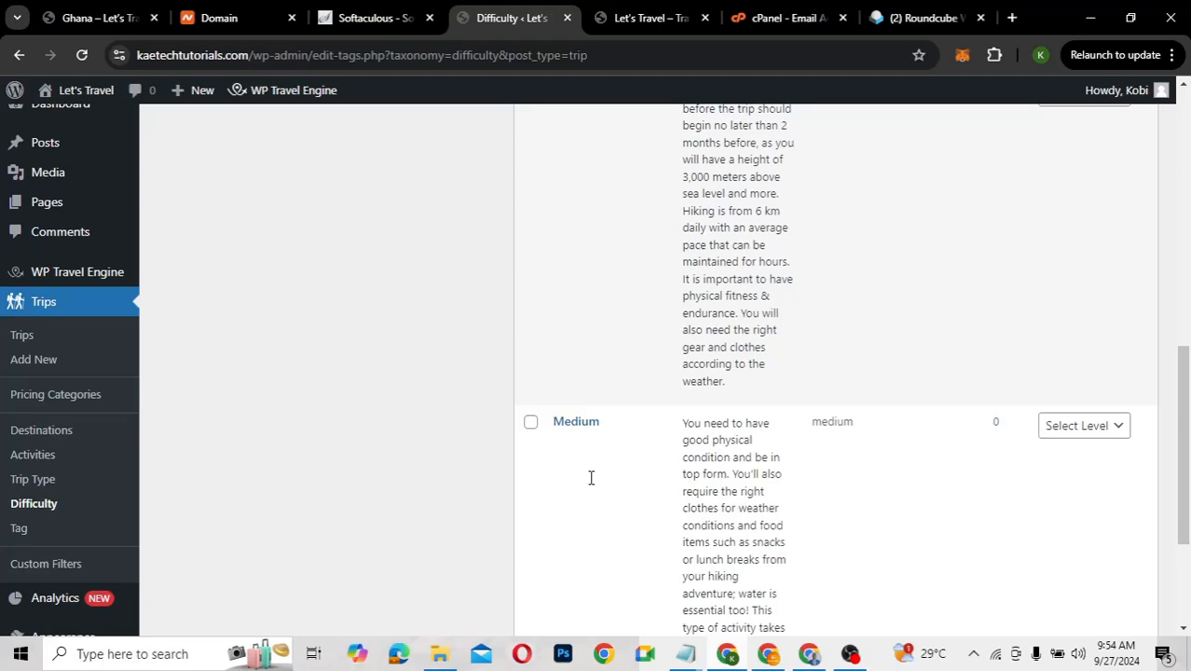
pyautogui.scroll(10, 590, 479)
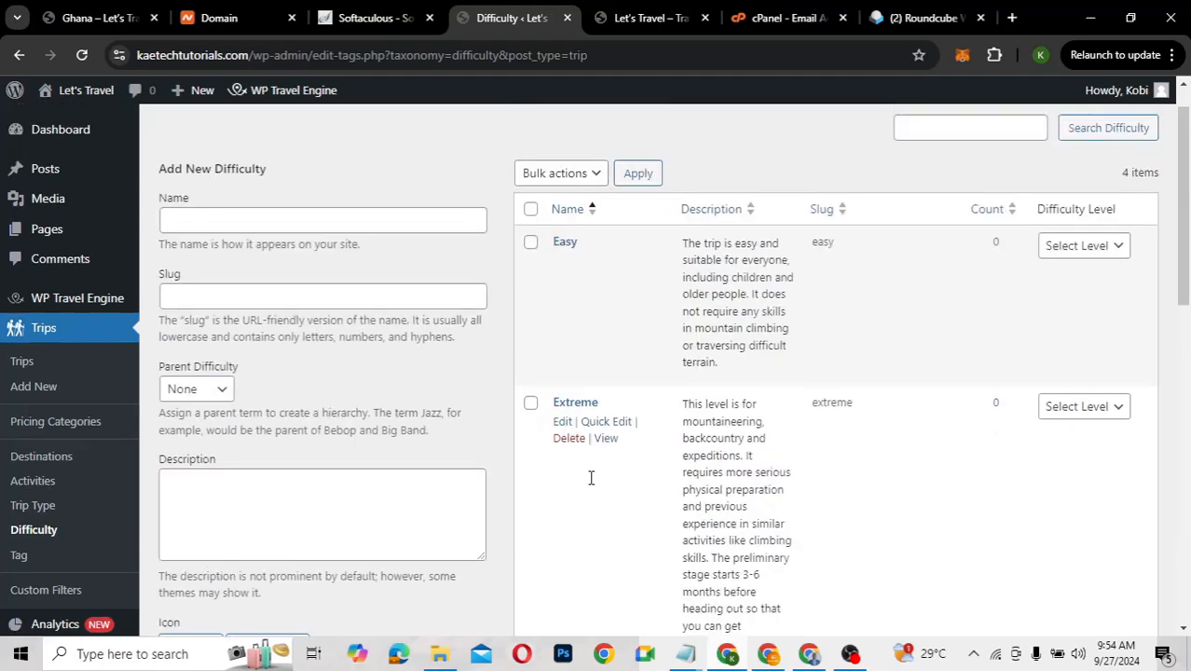
pyautogui.click(4, 556)
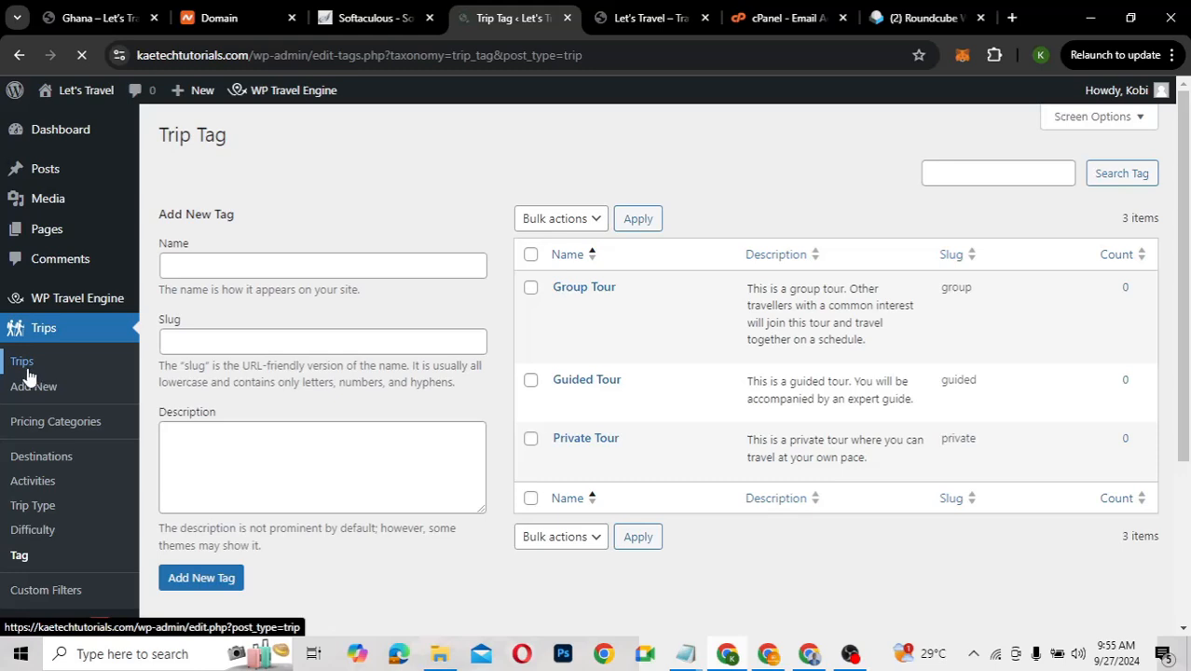
pyautogui.moveTo(79, 301)
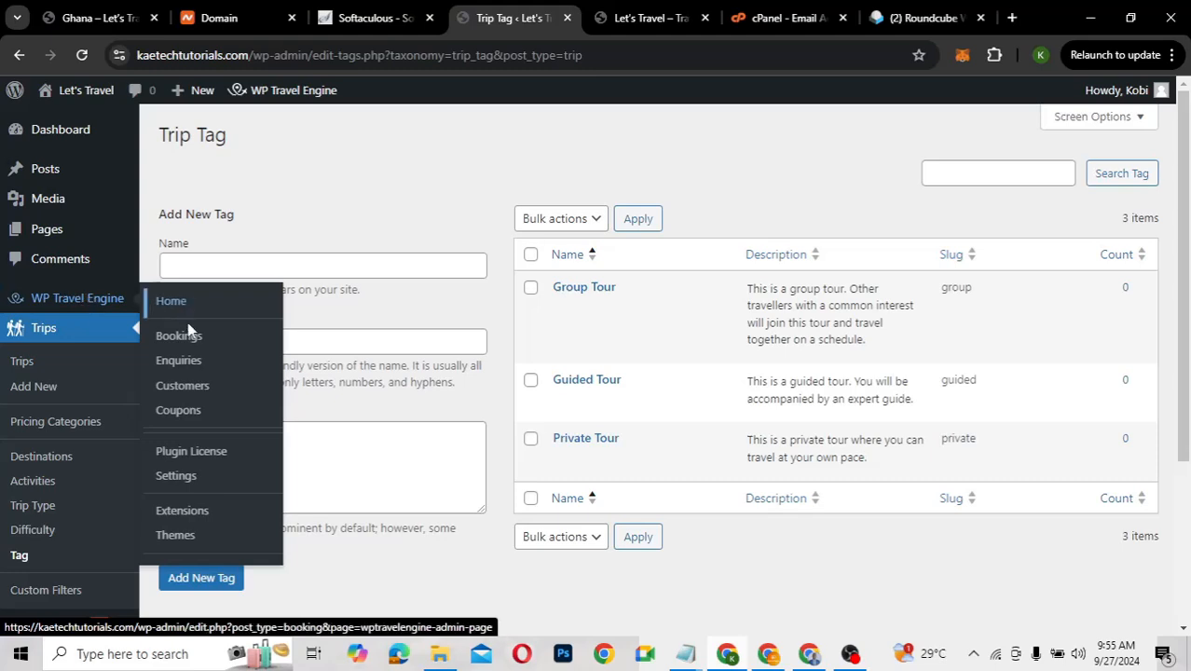
pyautogui.click(183, 537)
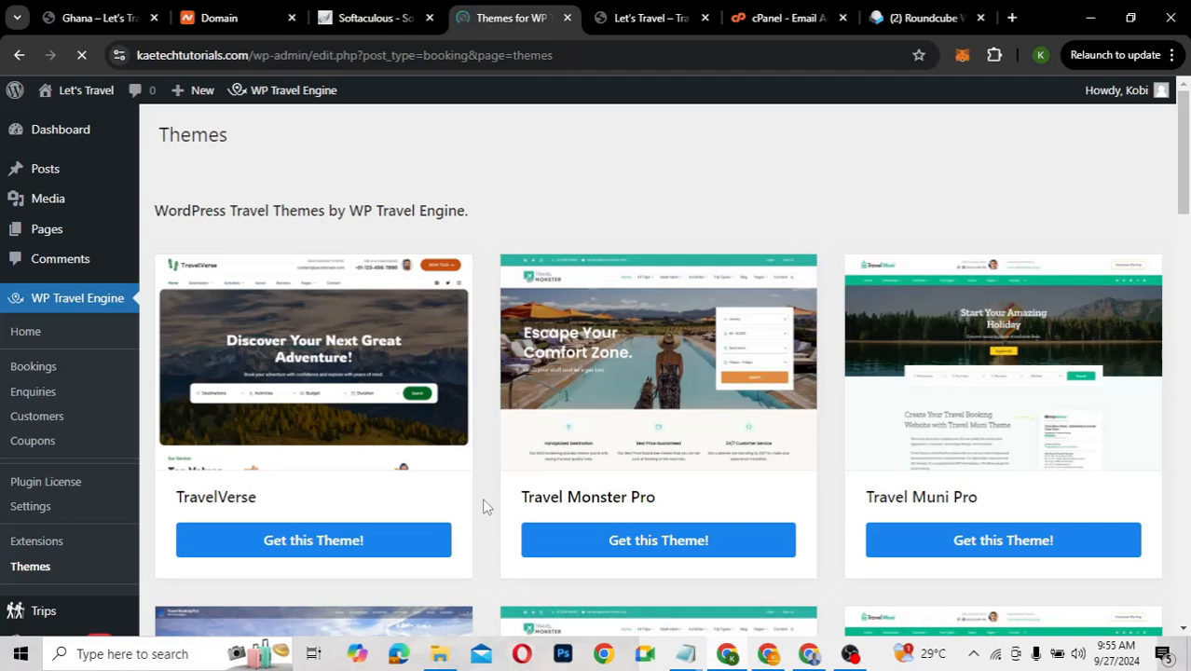
# Zoom out and scroll the Themes list down to the free Travel Booking theme
pyautogui.scroll(-2, 484, 501)
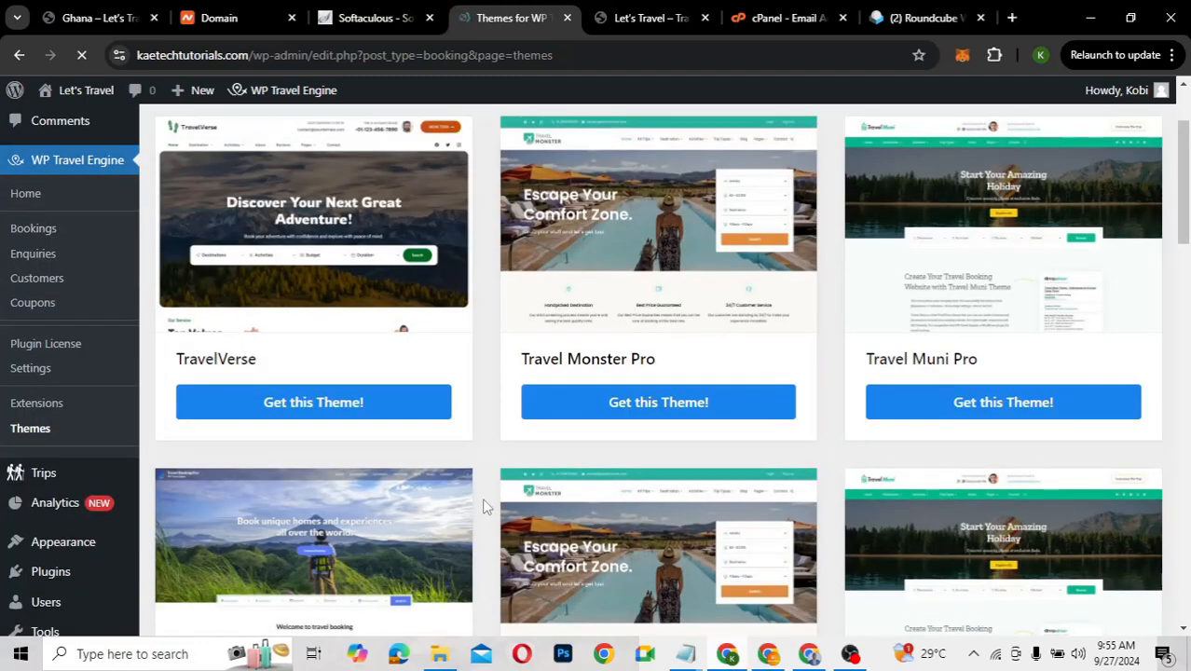
pyautogui.scroll(-2, 483, 502)
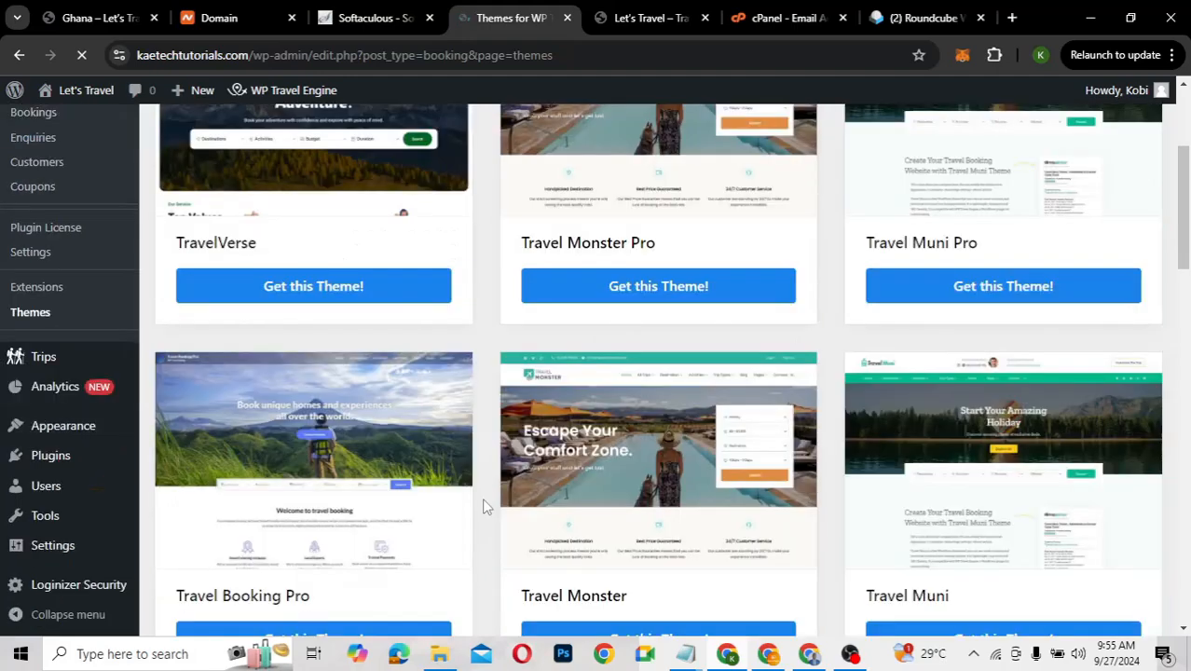
pyautogui.scroll(-5, 482, 506)
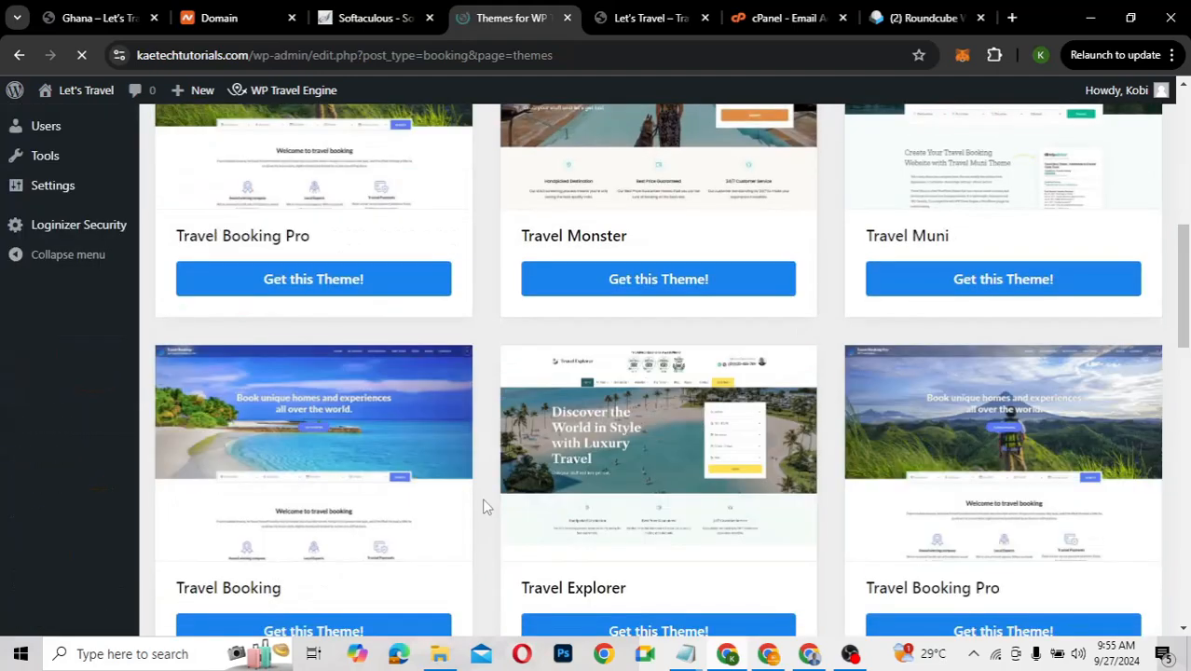
pyautogui.scroll(-4, 483, 506)
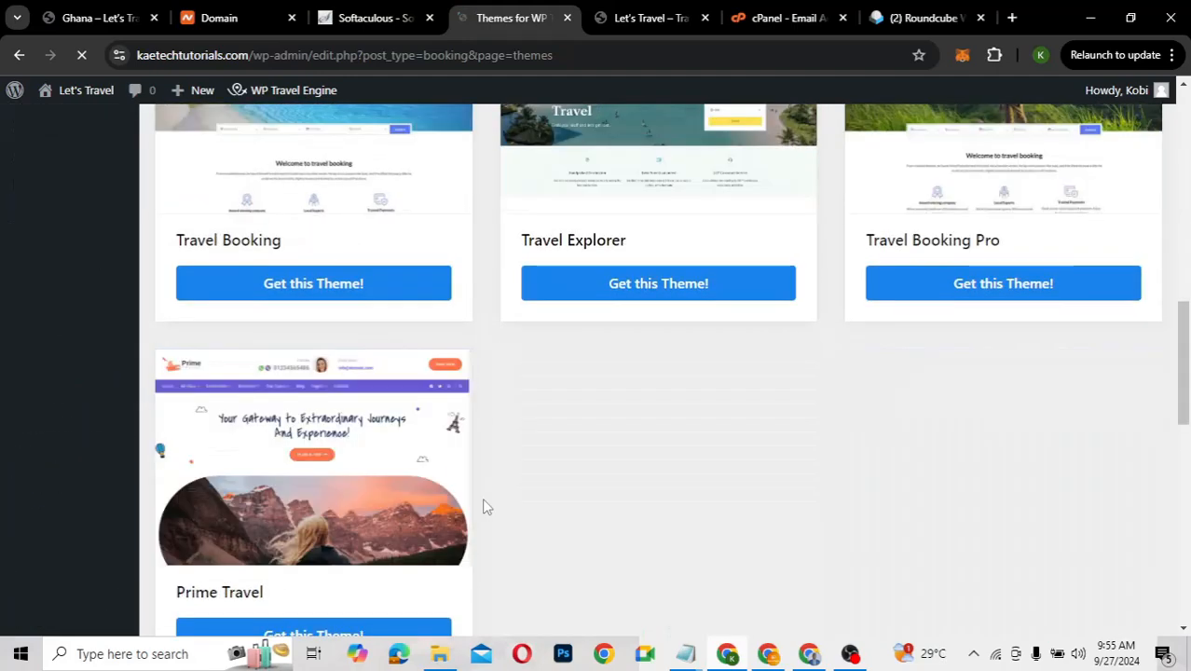
pyautogui.scroll(3, 482, 506)
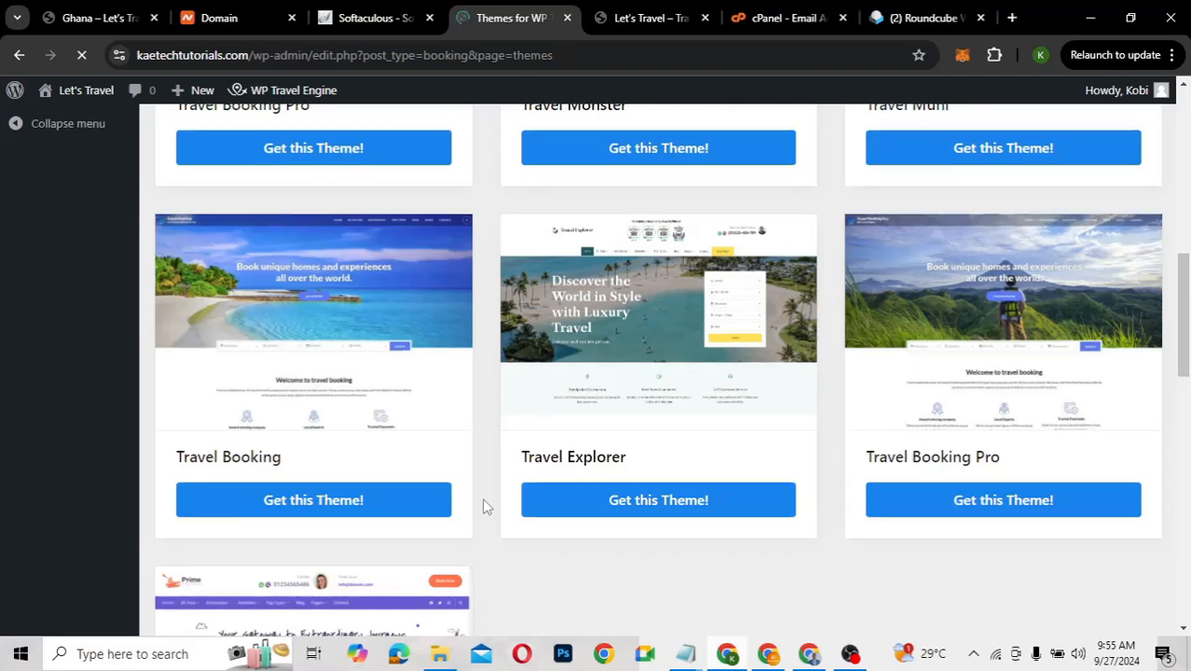
pyautogui.scroll(8, 483, 506)
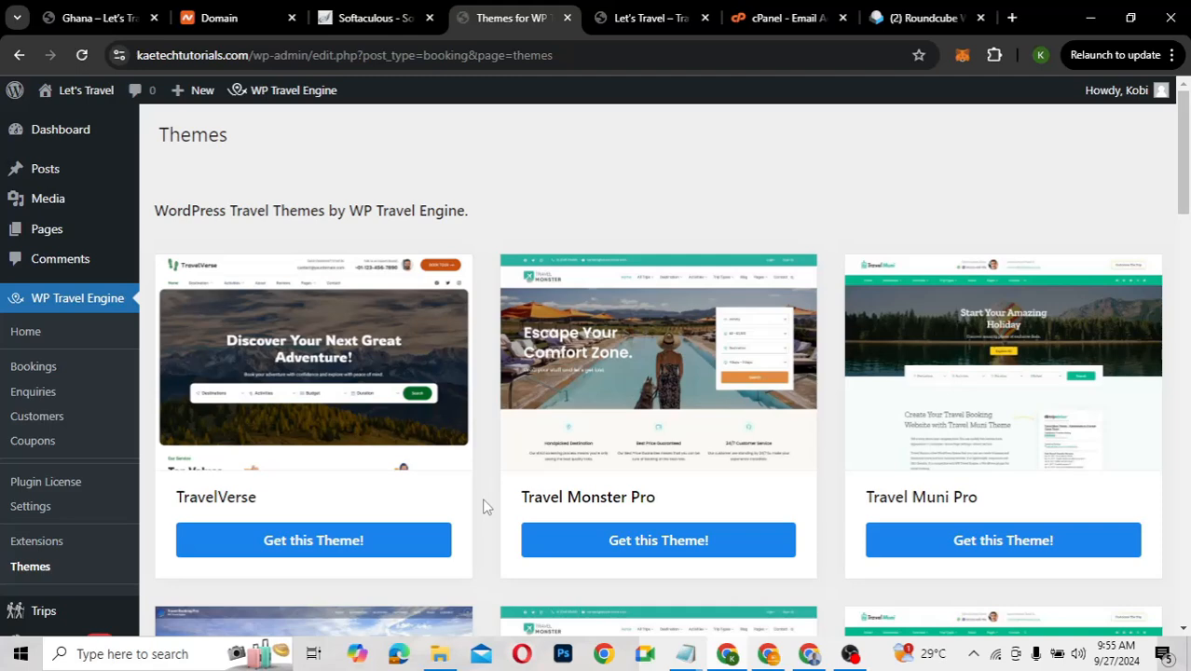
pyautogui.scroll(-2, 735, 391)
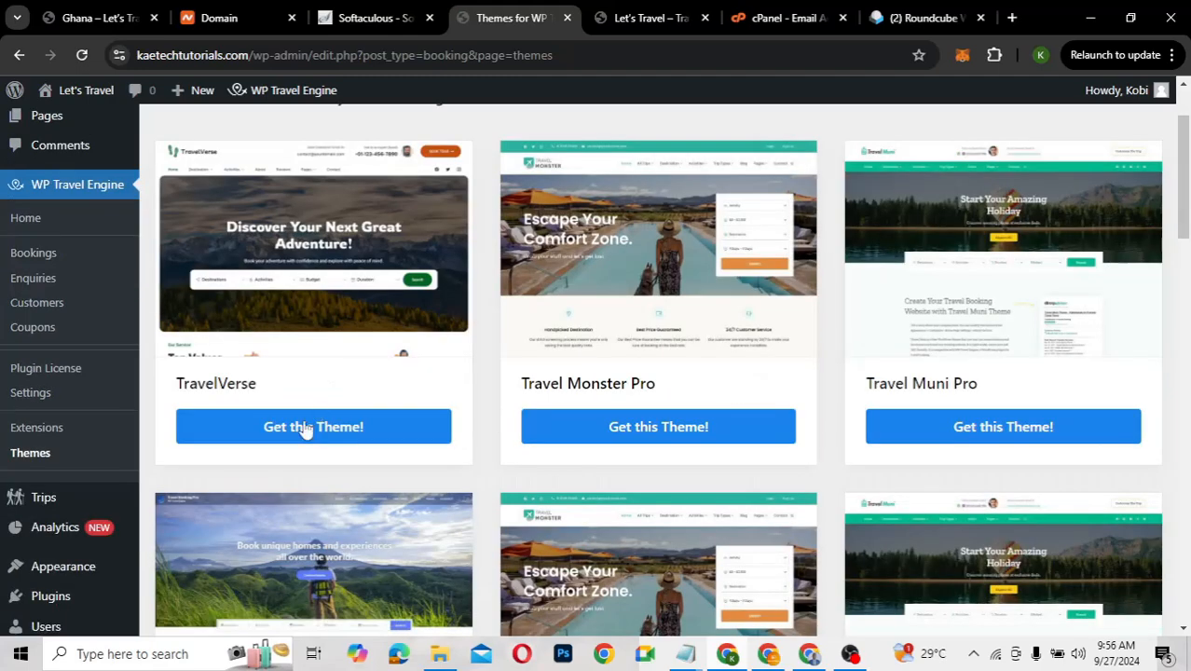
pyautogui.scroll(-3, 305, 429)
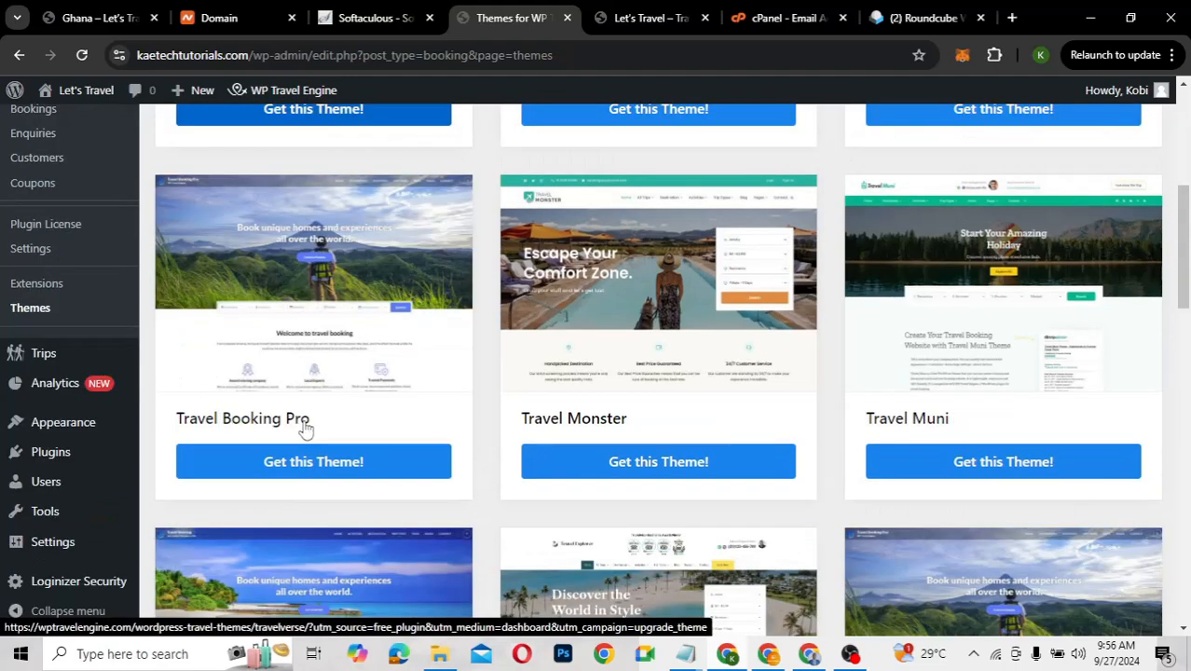
pyautogui.scroll(-1, 305, 429)
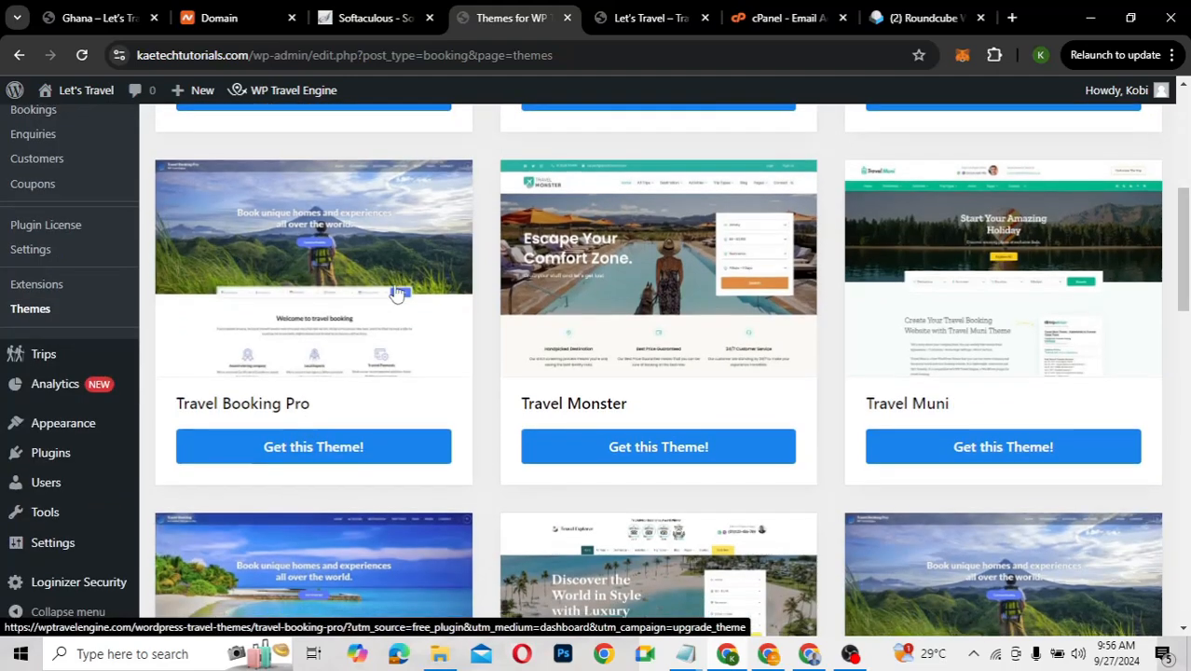
pyautogui.scroll(2, 468, 375)
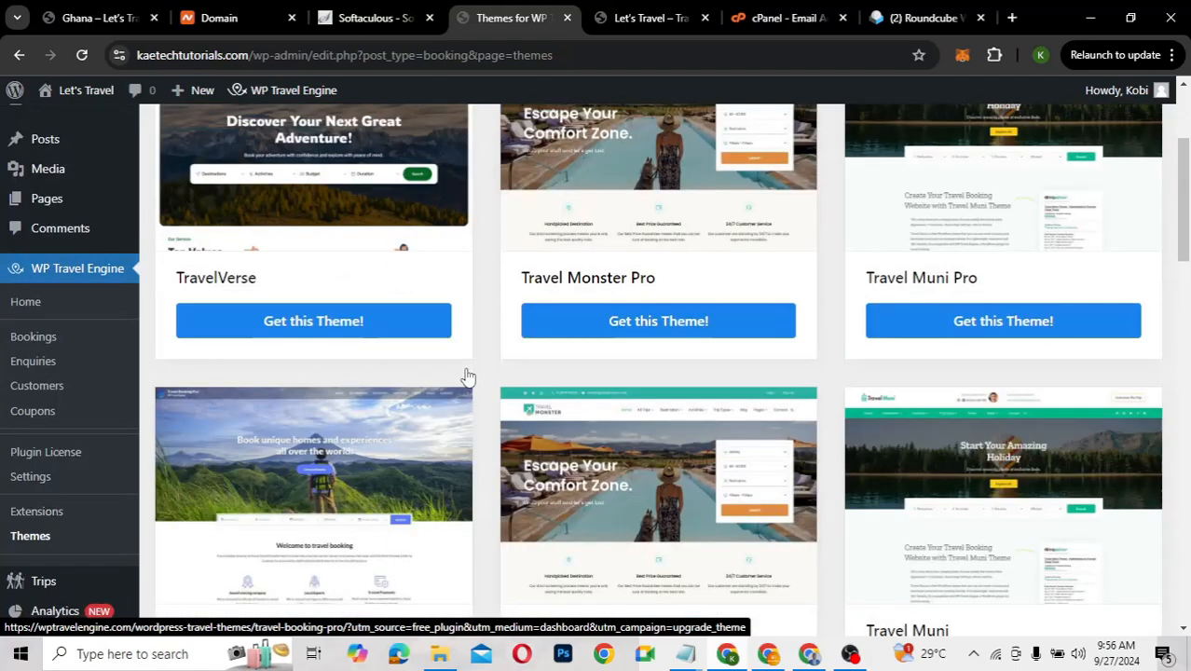
pyautogui.scroll(-2, 462, 377)
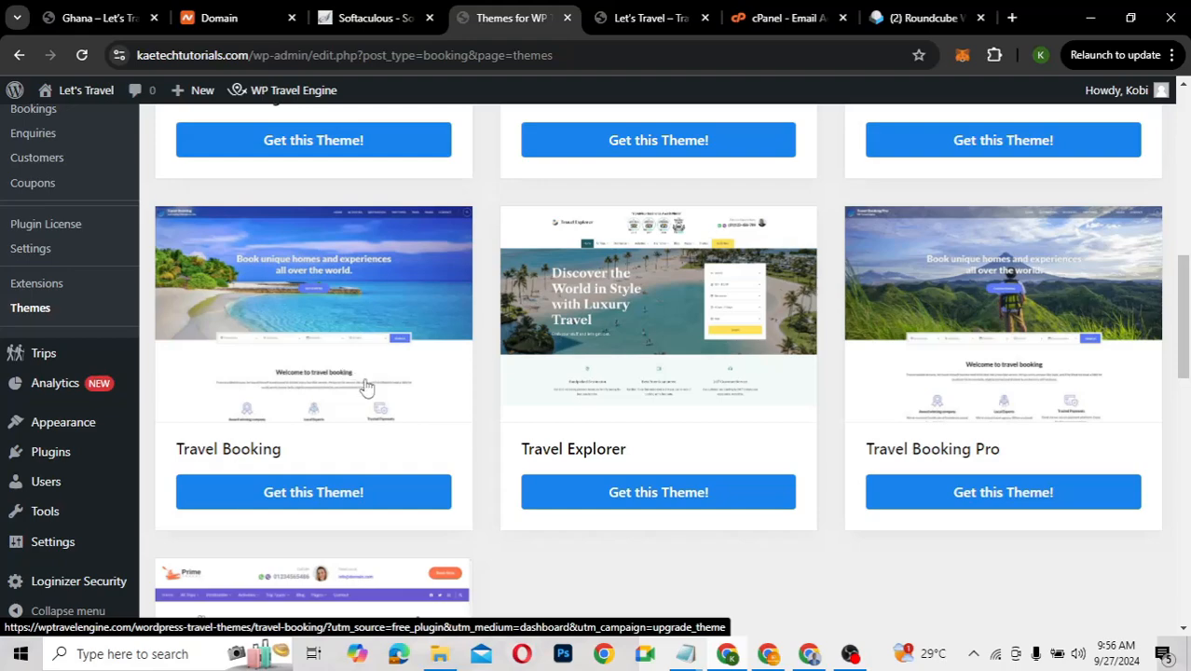
pyautogui.hotkey('ctrl', '-')
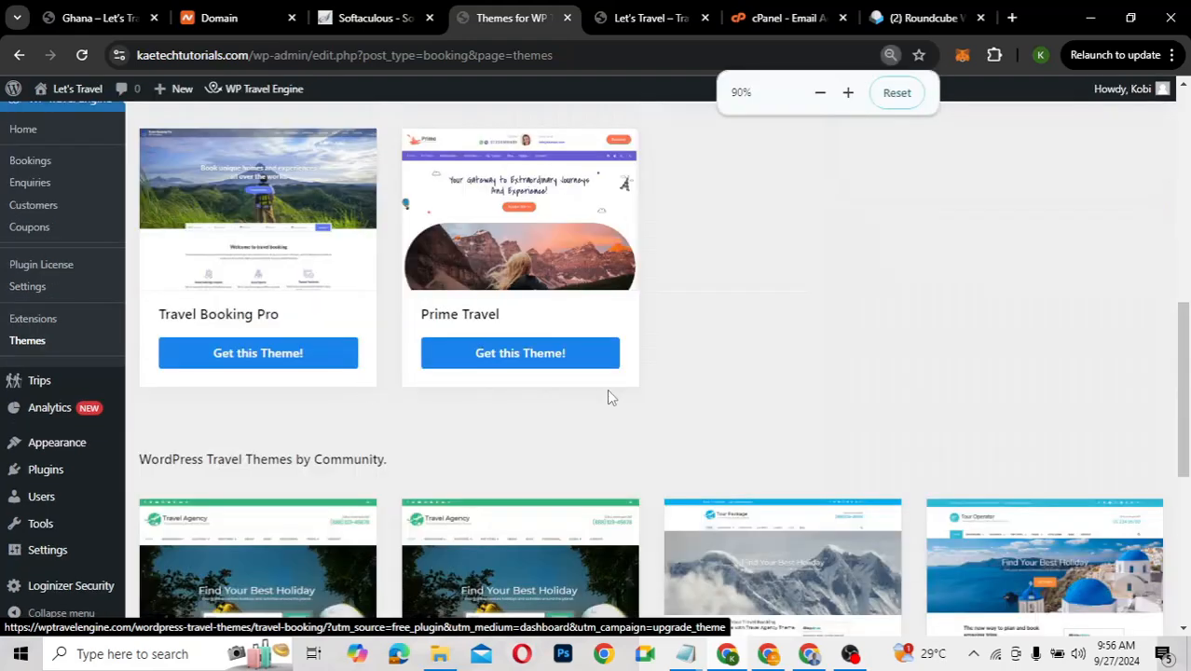
pyautogui.scroll(-1, 602, 447)
pyautogui.scroll(-3, 601, 448)
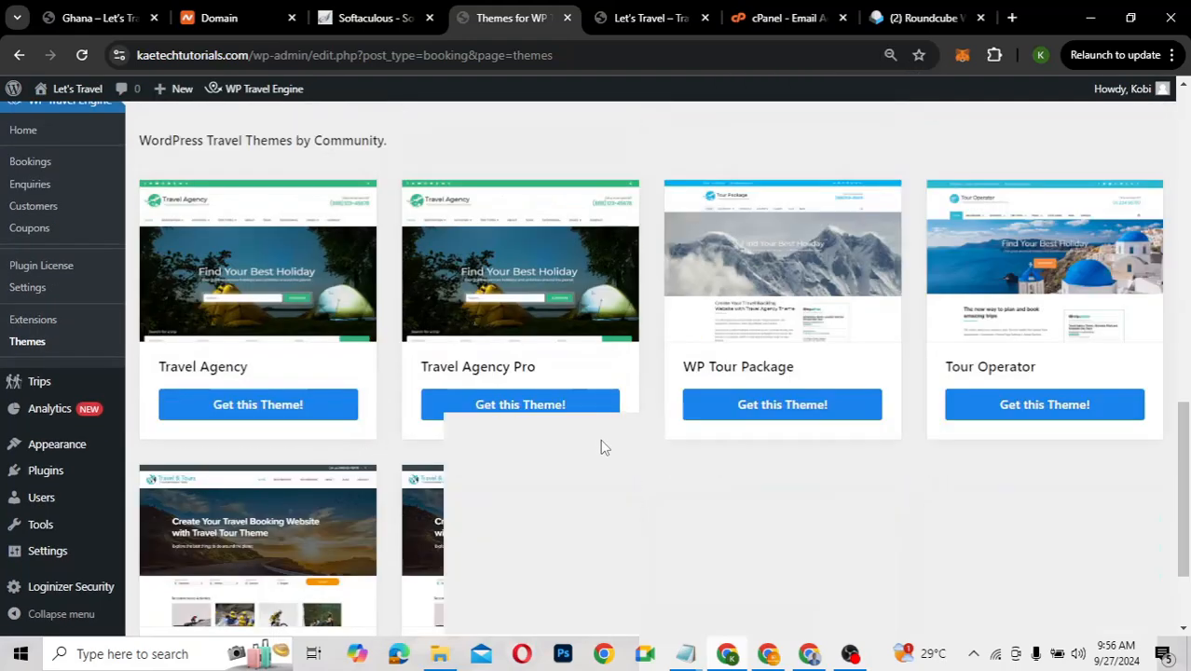
pyautogui.scroll(-1, 601, 447)
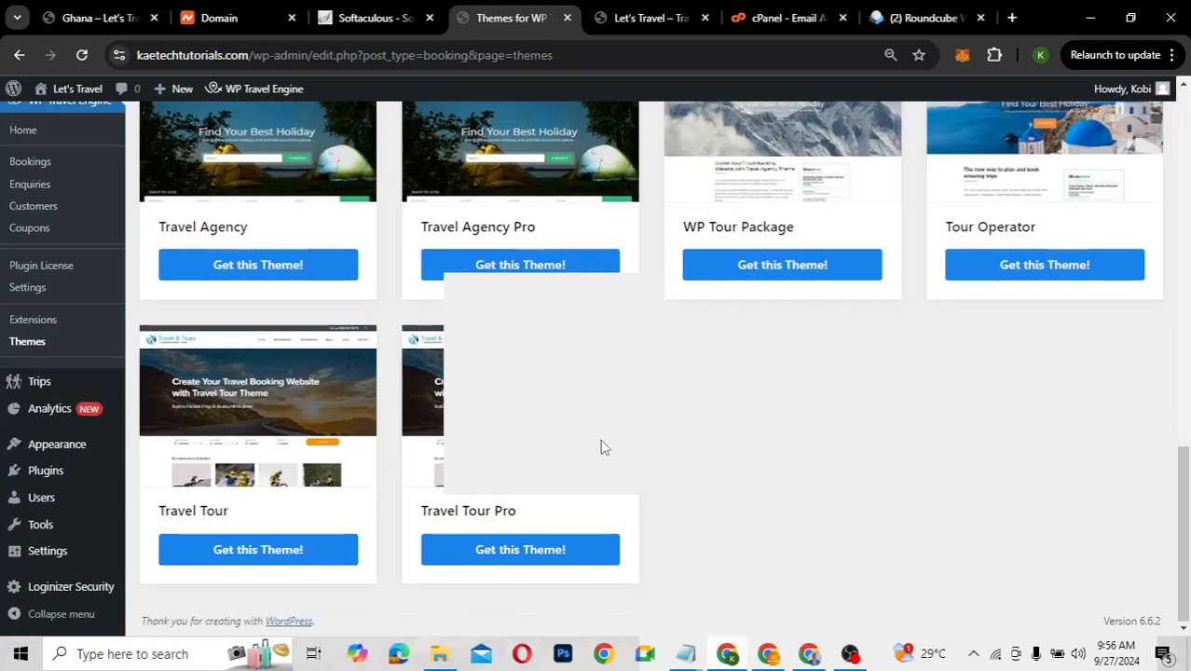
pyautogui.scroll(-1, 601, 448)
pyautogui.scroll(1, 601, 444)
pyautogui.scroll(3, 600, 440)
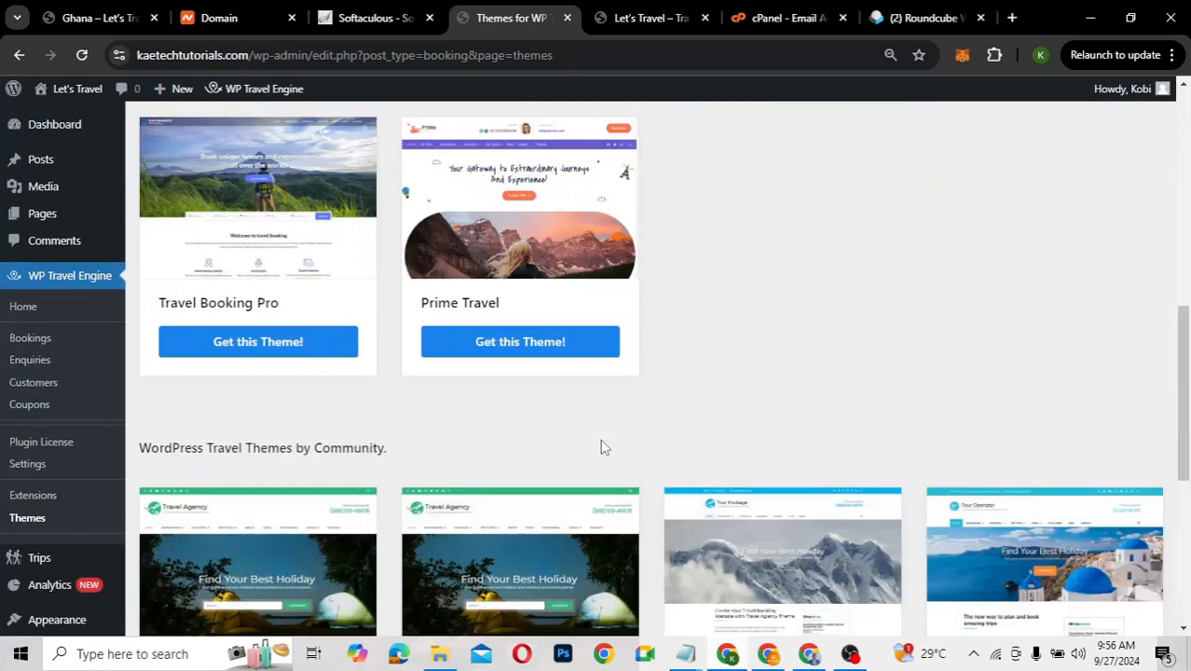
pyautogui.scroll(1, 601, 439)
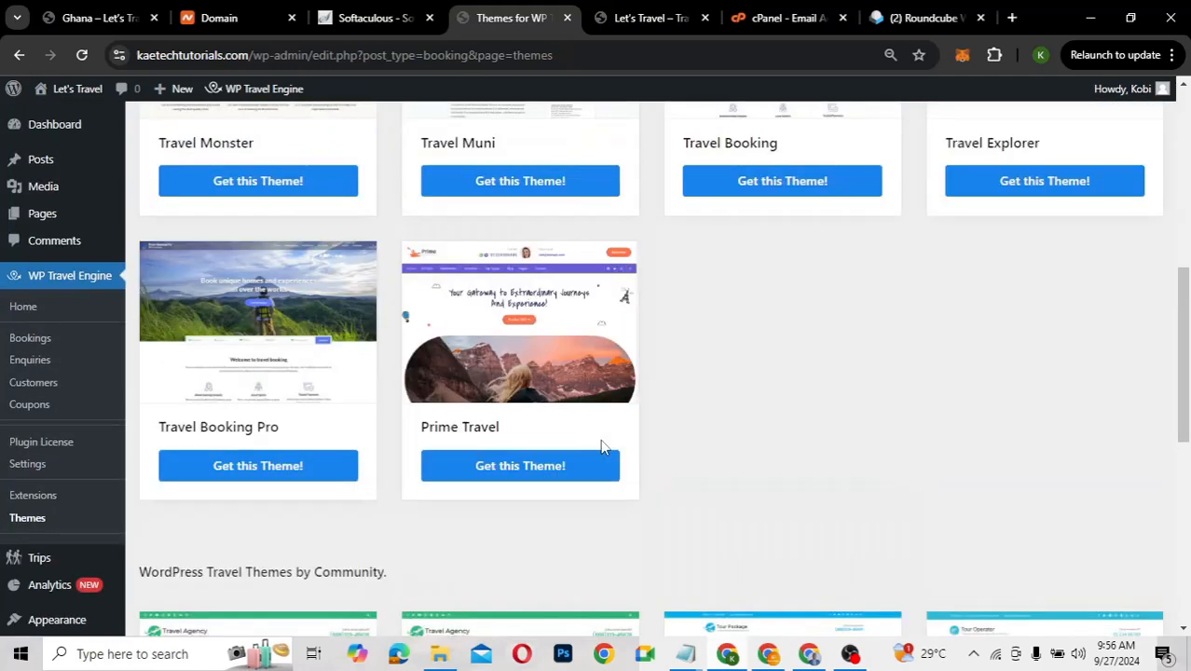
pyautogui.keyDown('ctrl'); pyautogui.scroll(1, 600, 439); pyautogui.keyUp('ctrl')
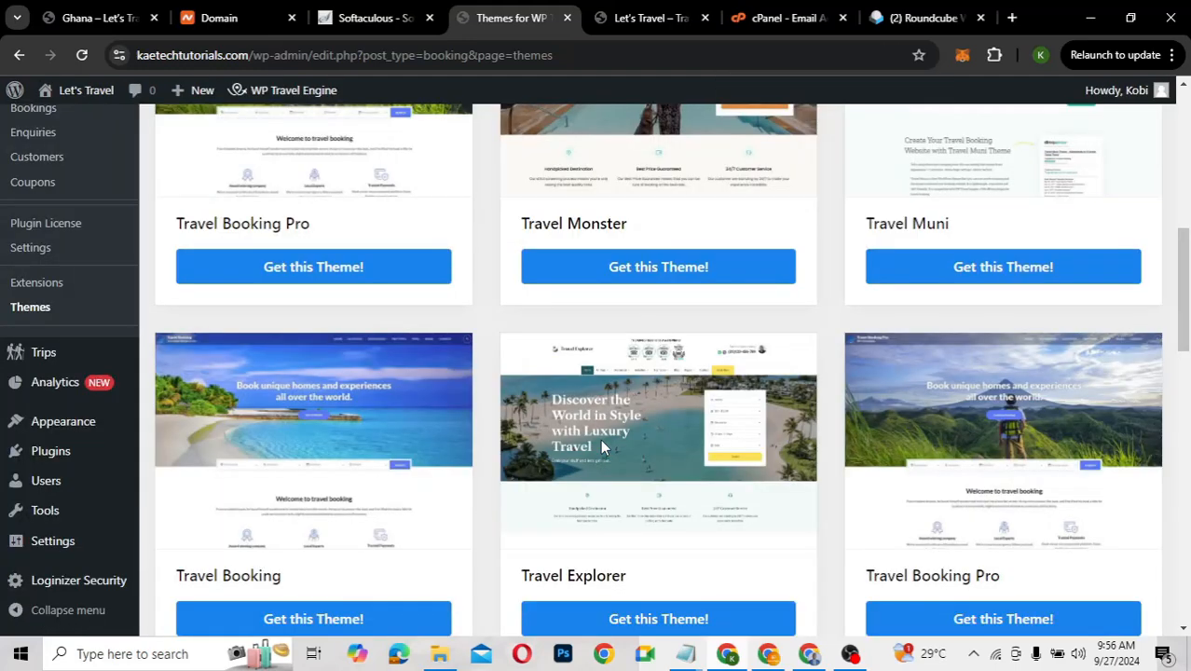
pyautogui.scroll(-2, 602, 444)
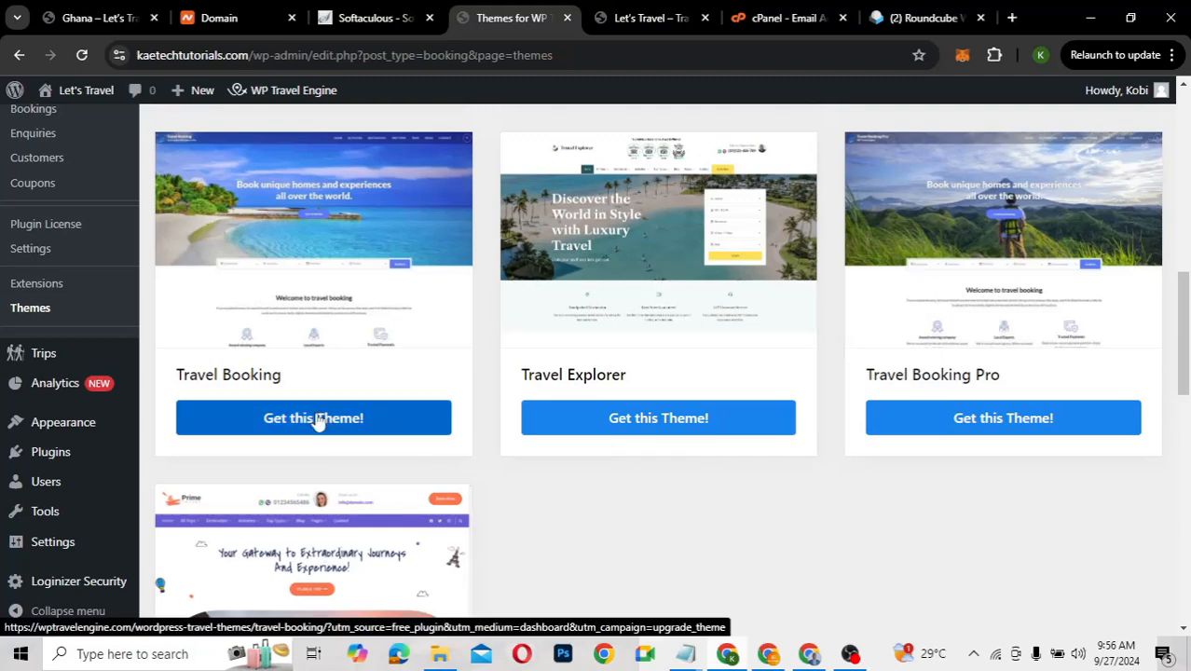
# Go to the Travel Booking theme's product page and scroll to View Live Demo
pyautogui.click(317, 421)
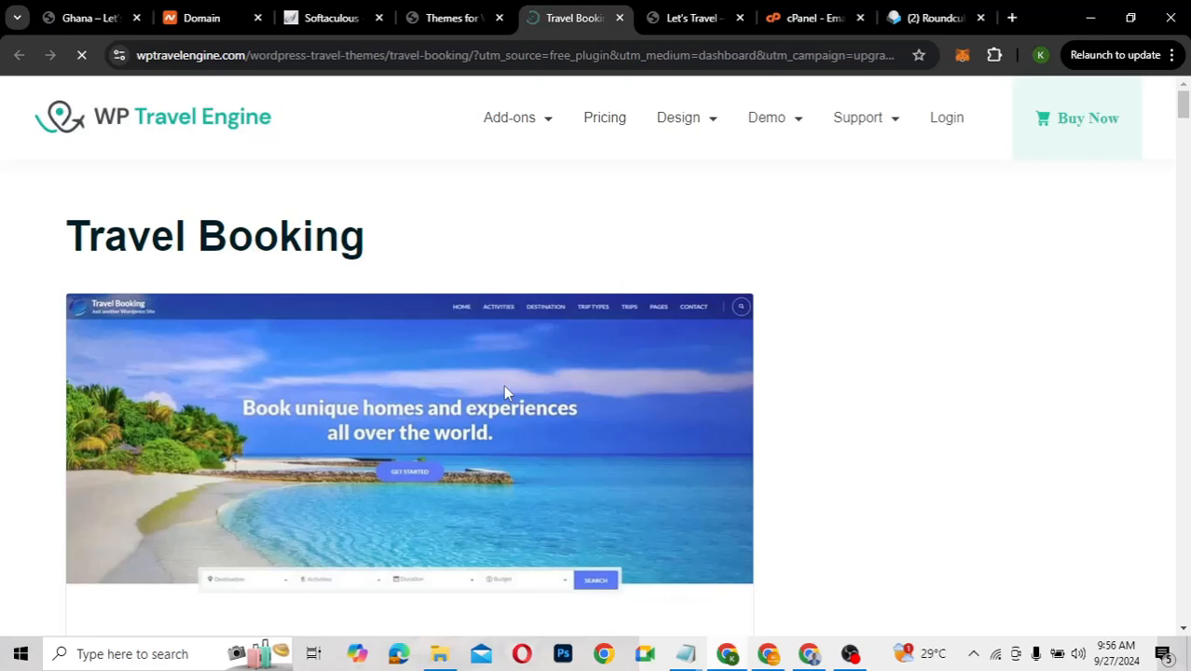
pyautogui.scroll(-2, 504, 391)
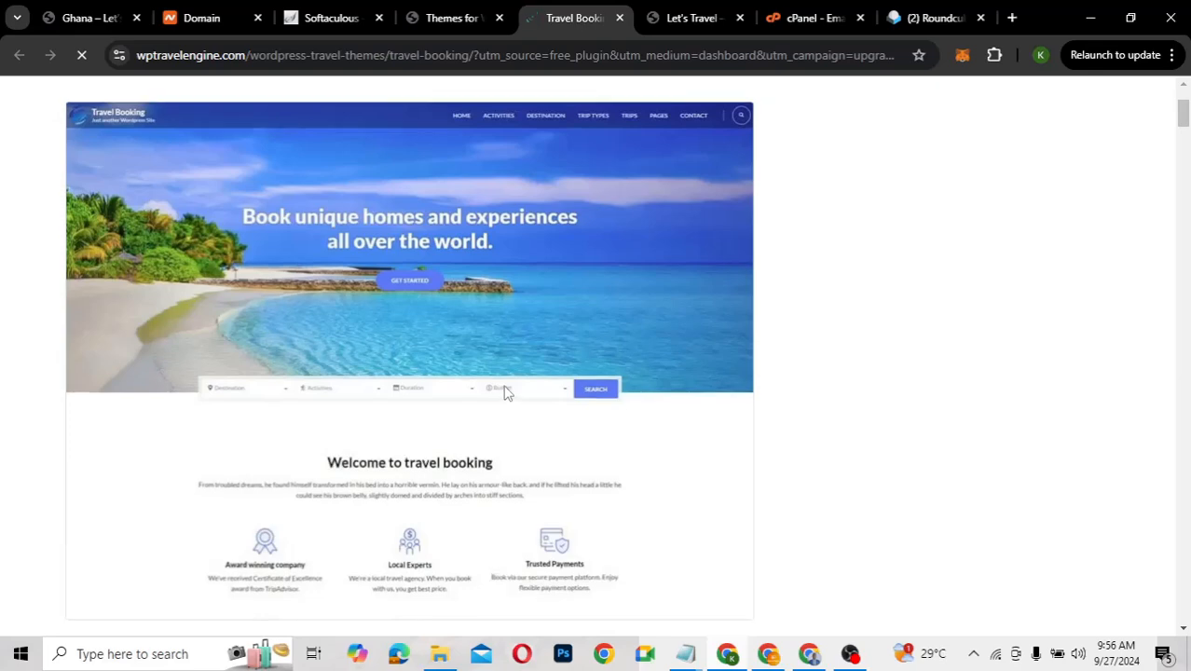
pyautogui.scroll(-4, 504, 391)
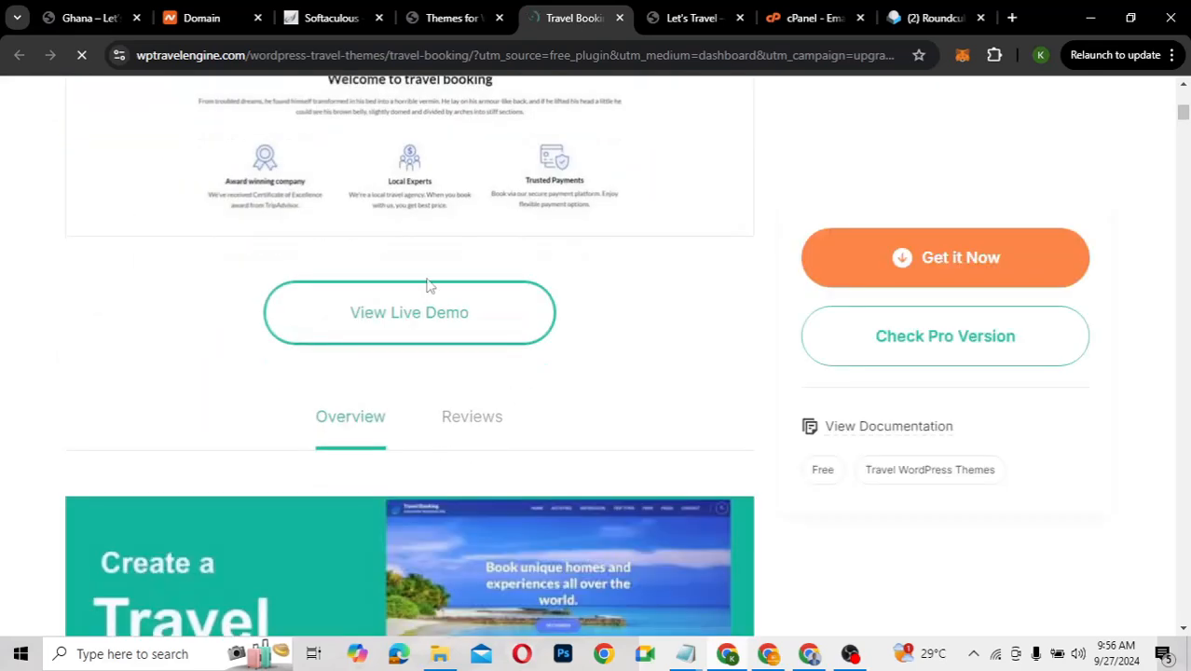
pyautogui.scroll(-1, 560, 308)
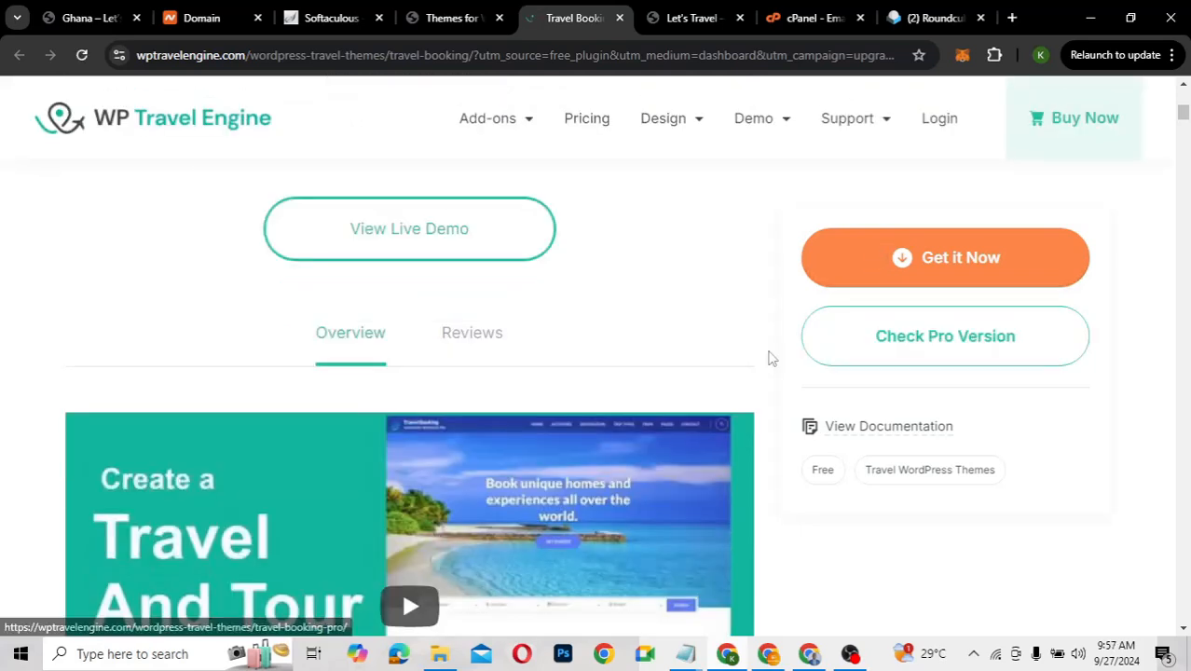
# Browse the Travel Booking live demo homepage, then return to the product page and Themes list
pyautogui.click(409, 233)
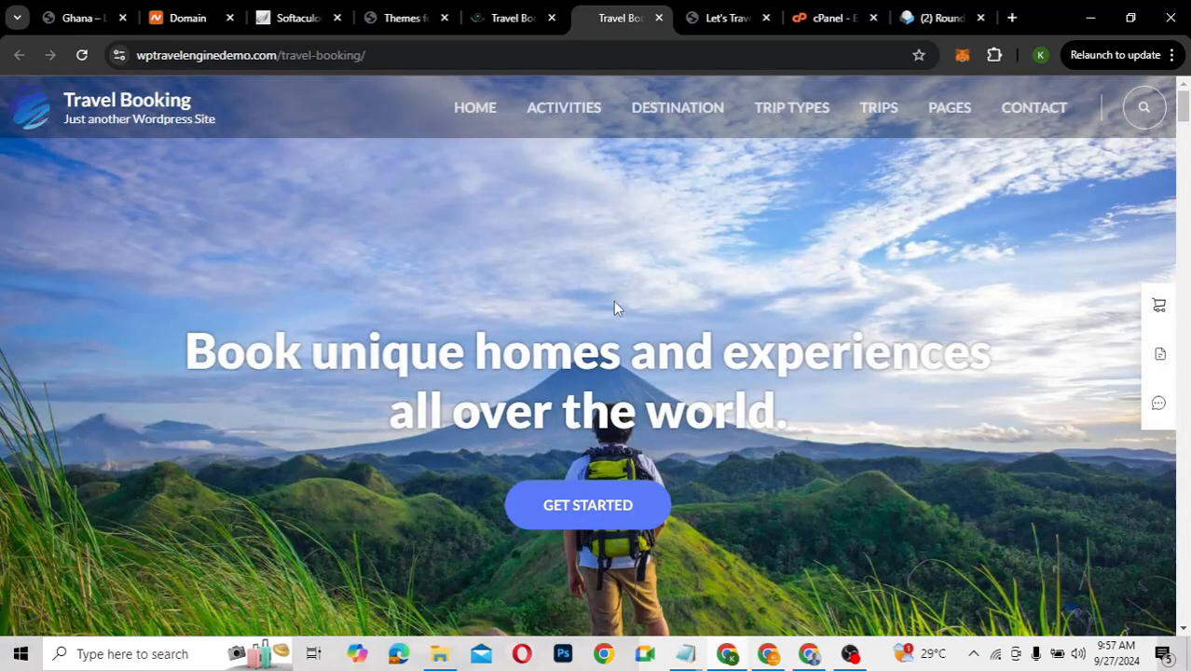
pyautogui.scroll(-2, 832, 426)
pyautogui.scroll(-3, 836, 426)
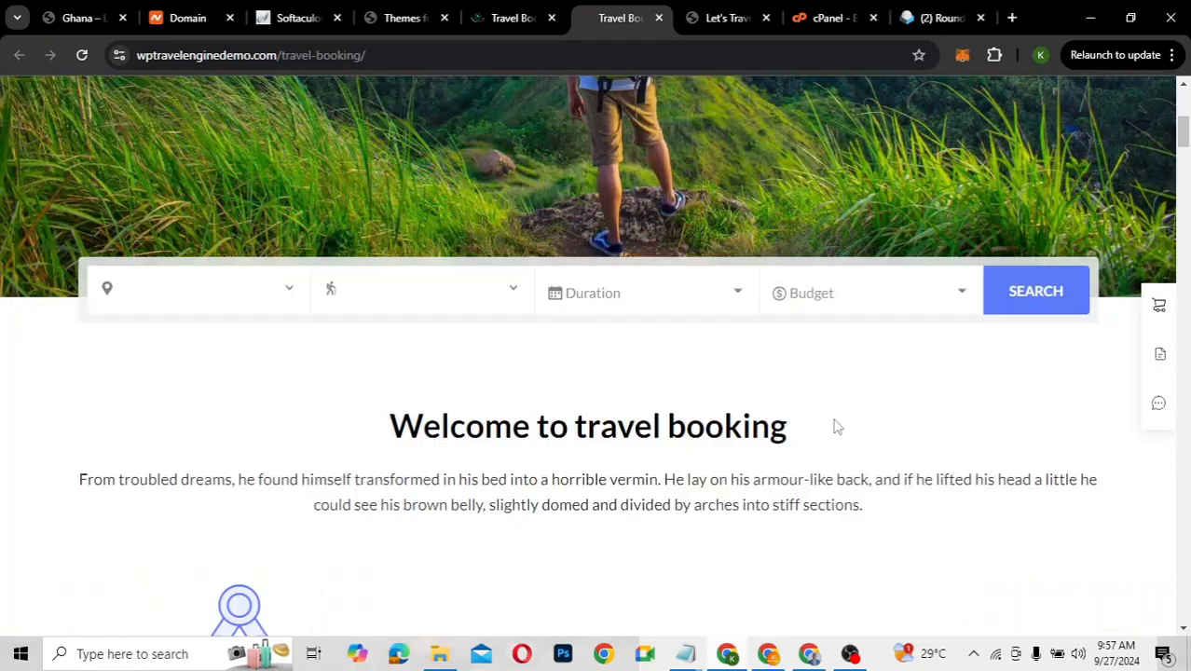
pyautogui.scroll(-5, 836, 426)
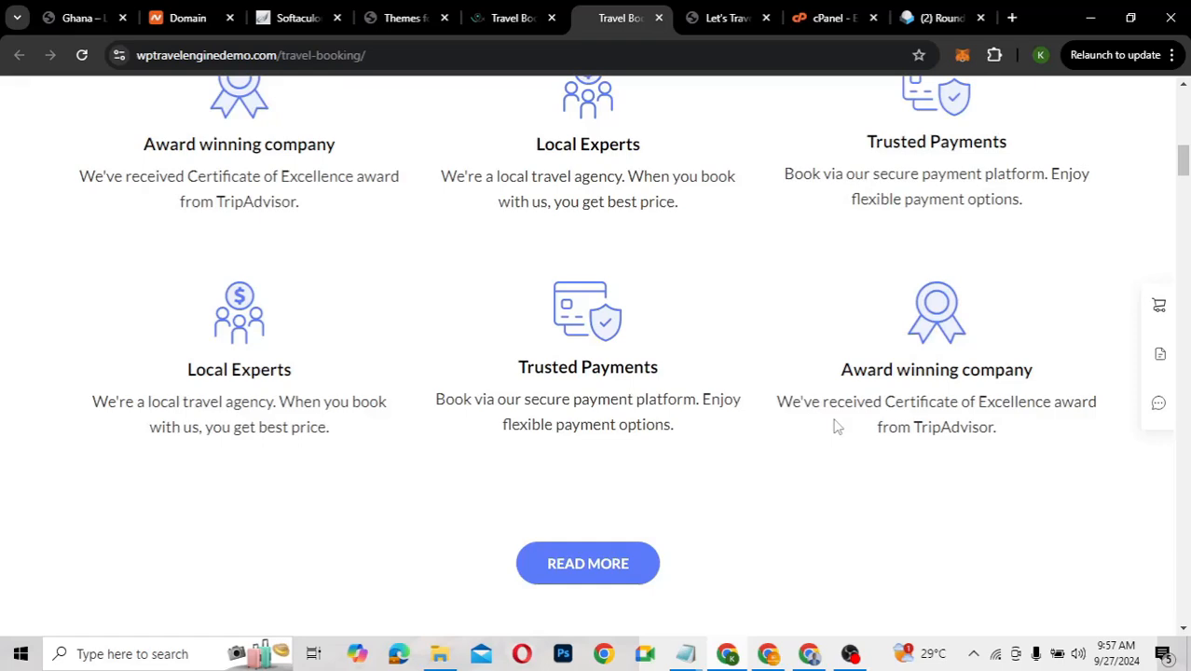
pyautogui.scroll(-5, 836, 426)
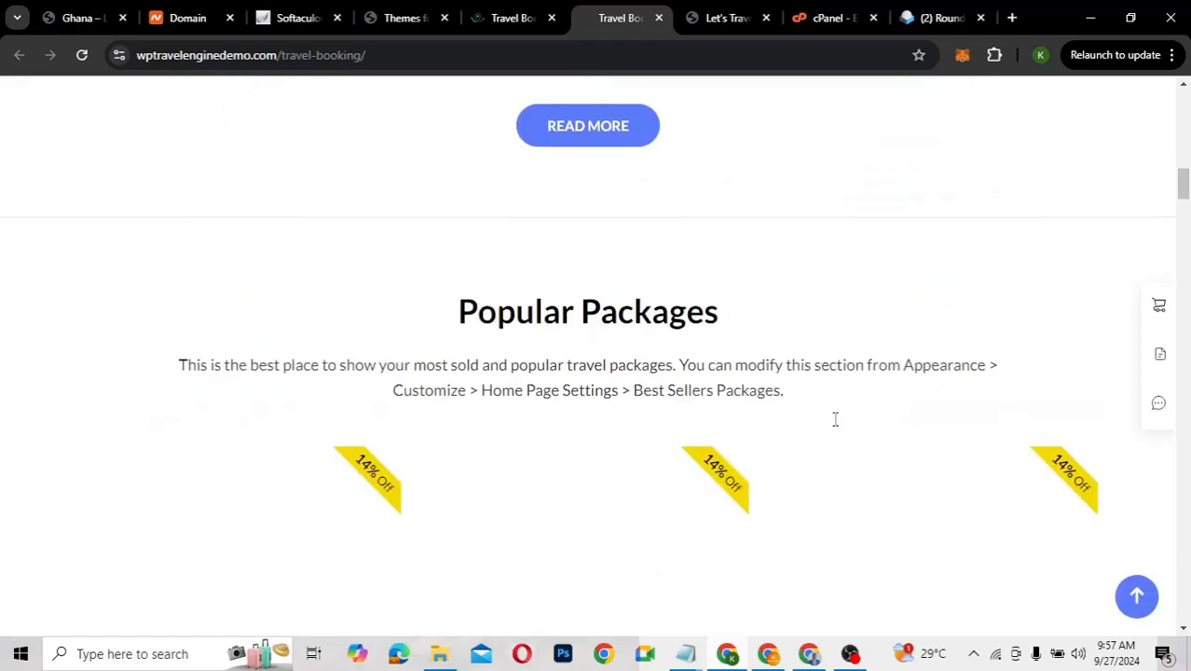
pyautogui.scroll(10, 835, 422)
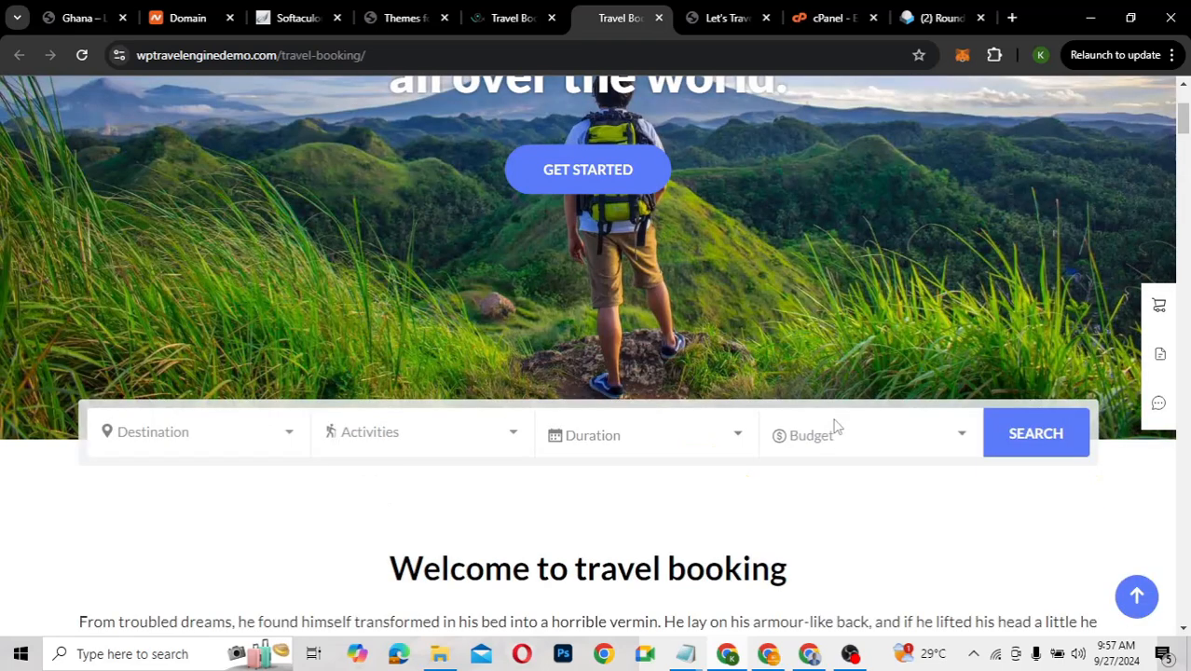
pyautogui.scroll(-2, 836, 426)
pyautogui.scroll(-3, 836, 426)
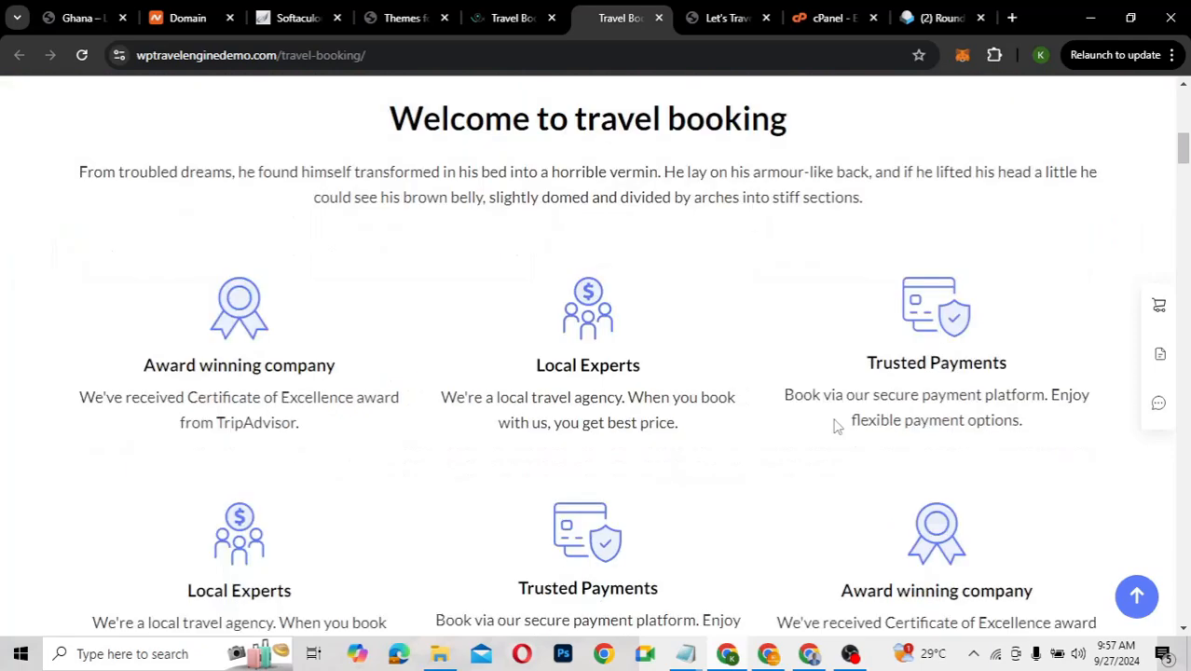
pyautogui.scroll(6, 836, 426)
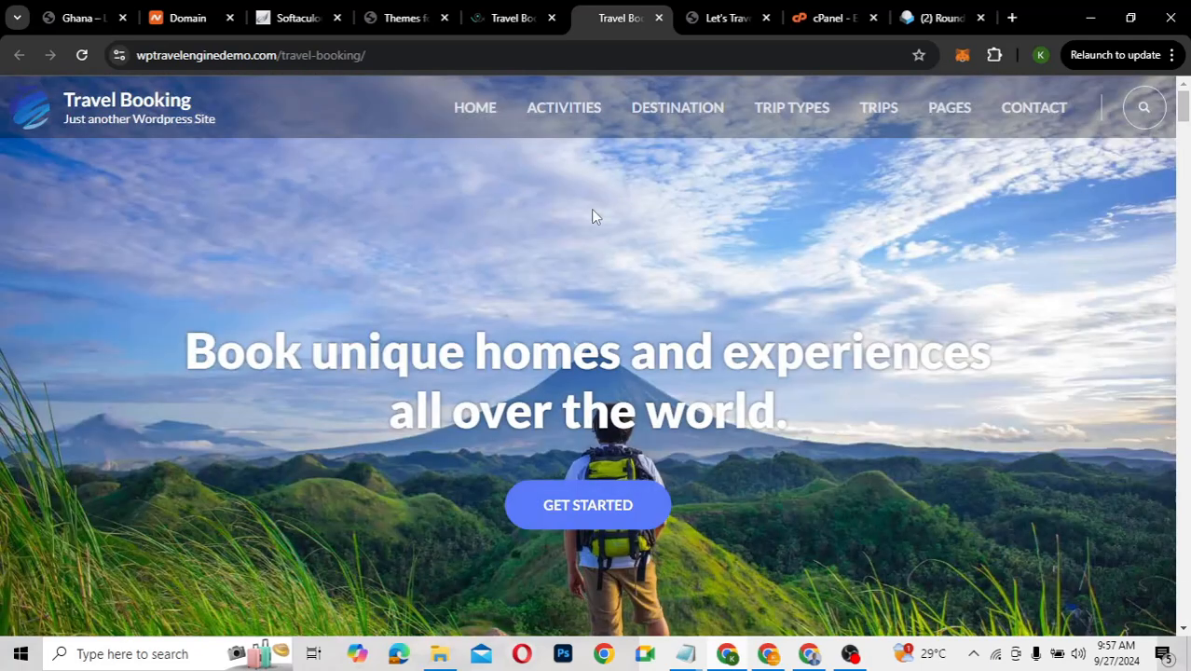
pyautogui.click(506, 19)
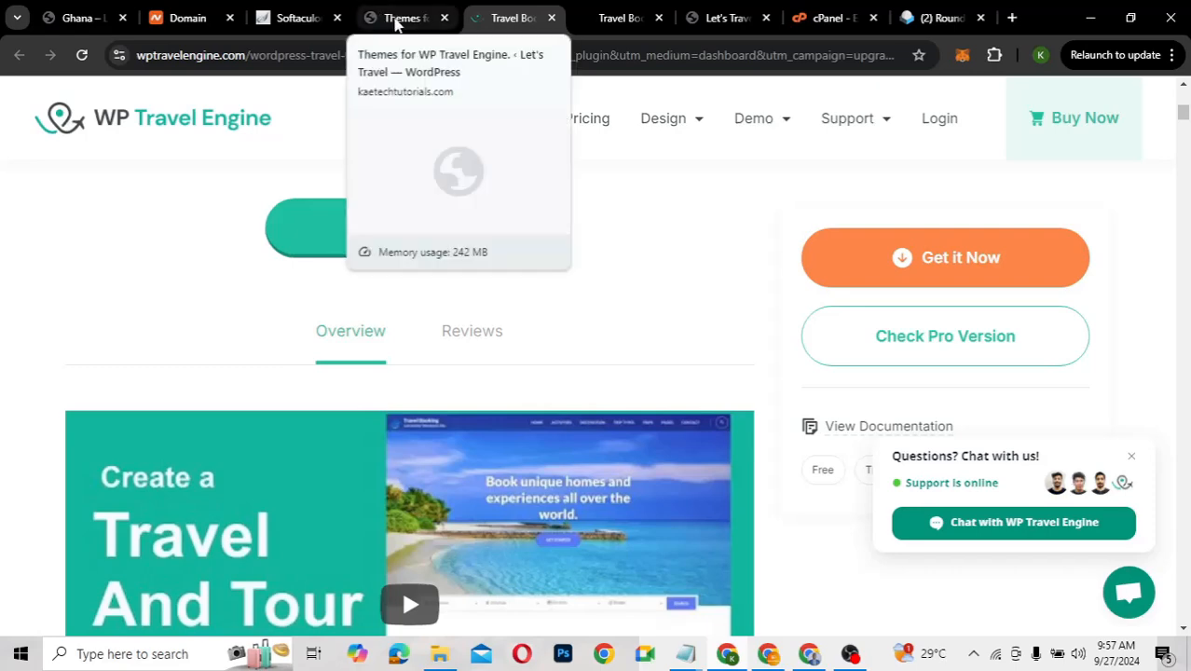
pyautogui.click(396, 20)
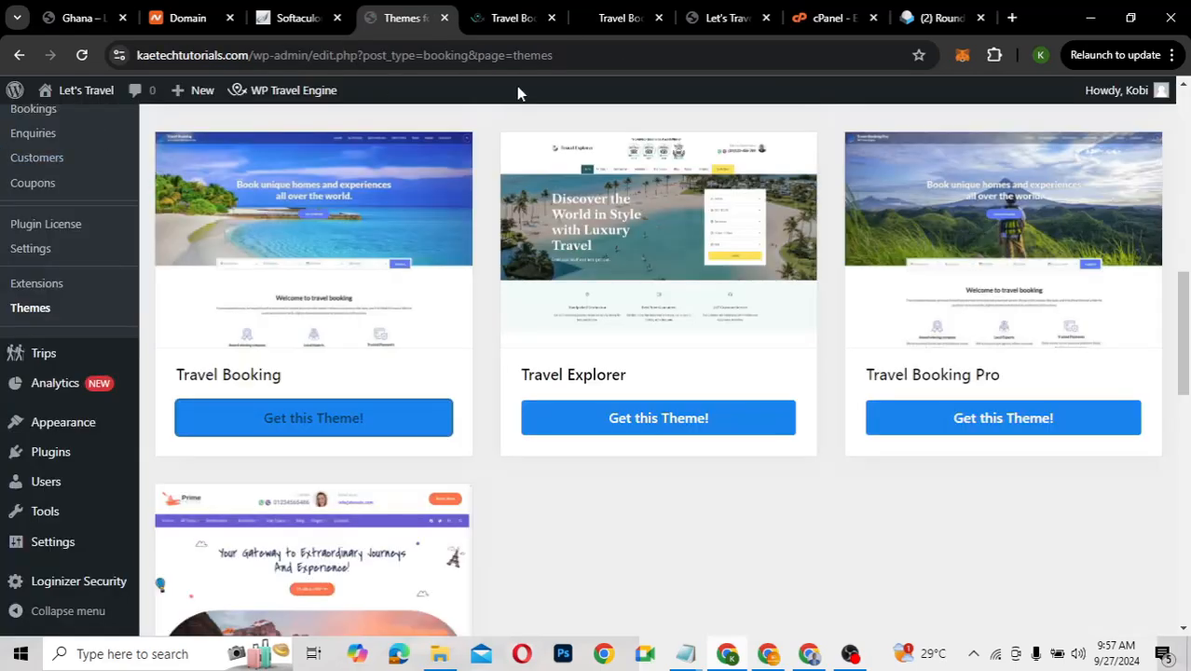
# Reload the Let's Travel home page so its menu shows Activities, Checkout, Destination and Wishlist
pyautogui.click(711, 19)
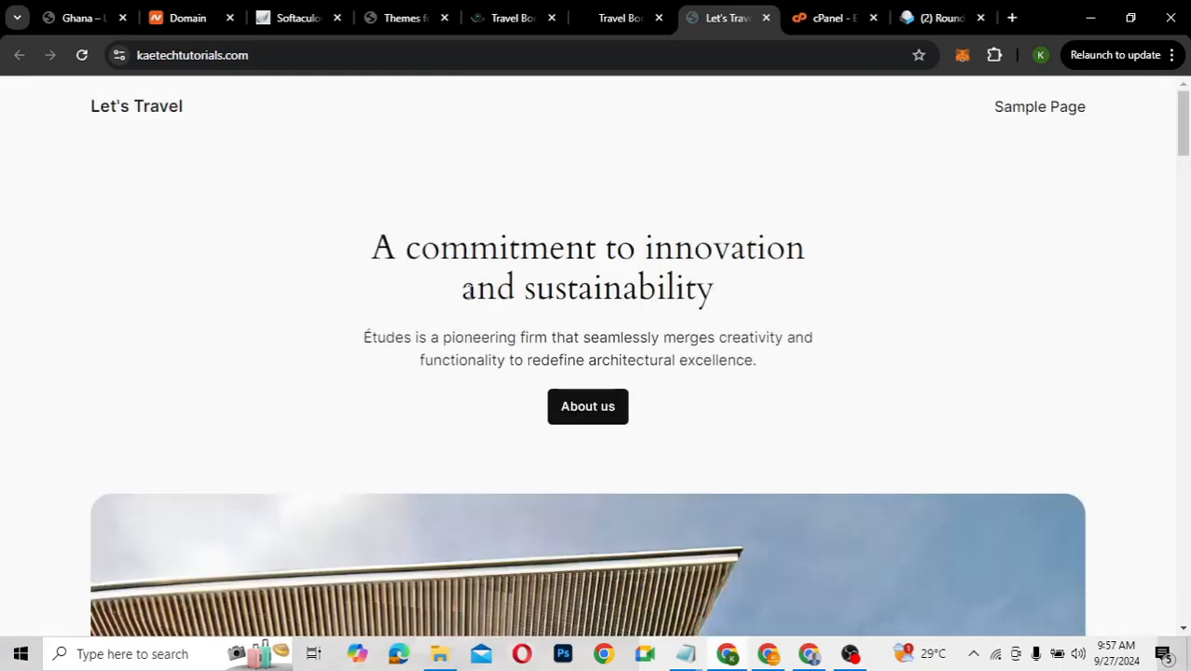
pyautogui.scroll(-4, 470, 293)
pyautogui.scroll(4, 470, 293)
pyautogui.click(82, 55)
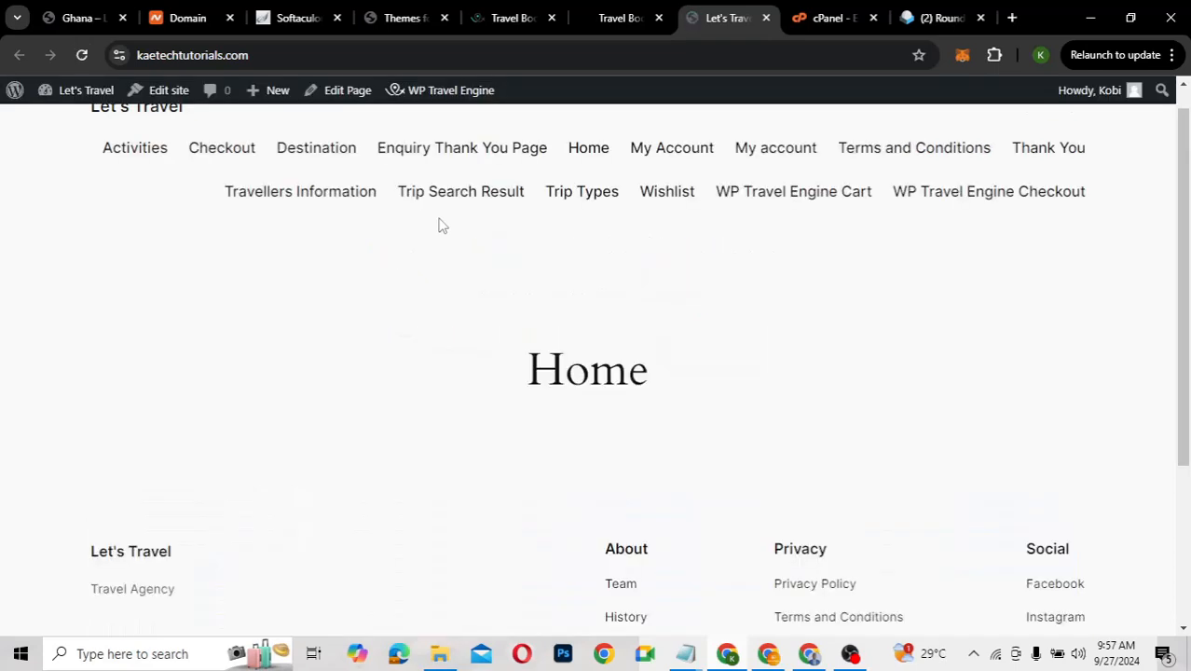
pyautogui.scroll(-3, 439, 224)
pyautogui.scroll(3, 439, 223)
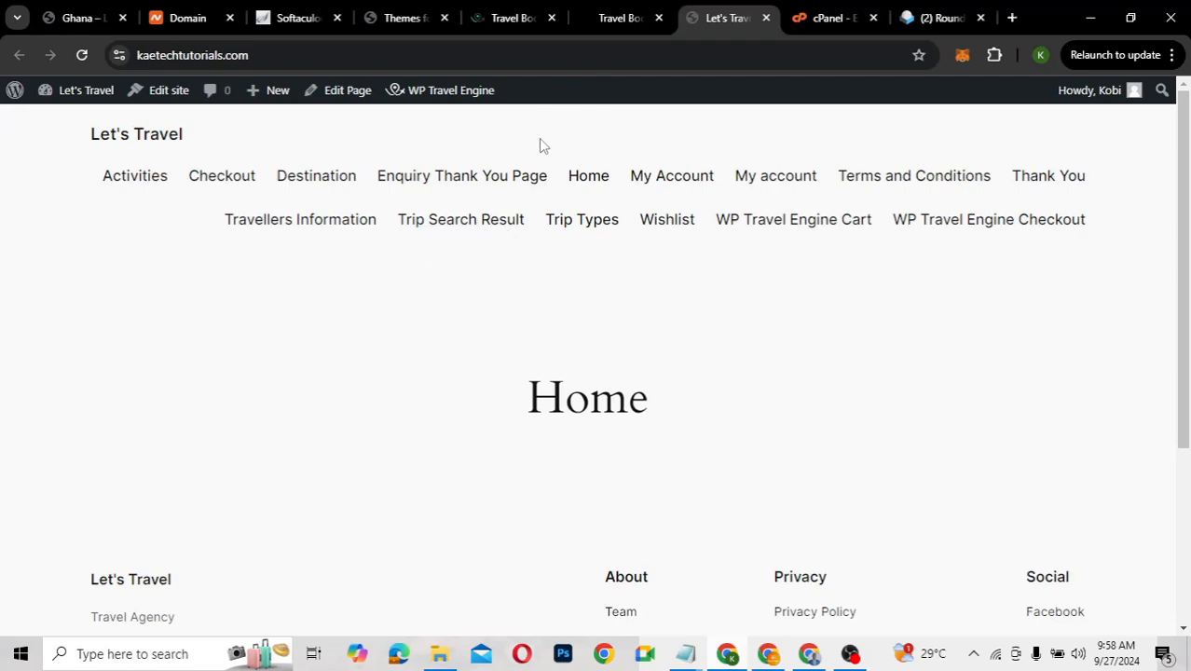
# Return to the Travel Booking product page and bring up the free download form
pyautogui.click(586, 20)
pyautogui.click(501, 21)
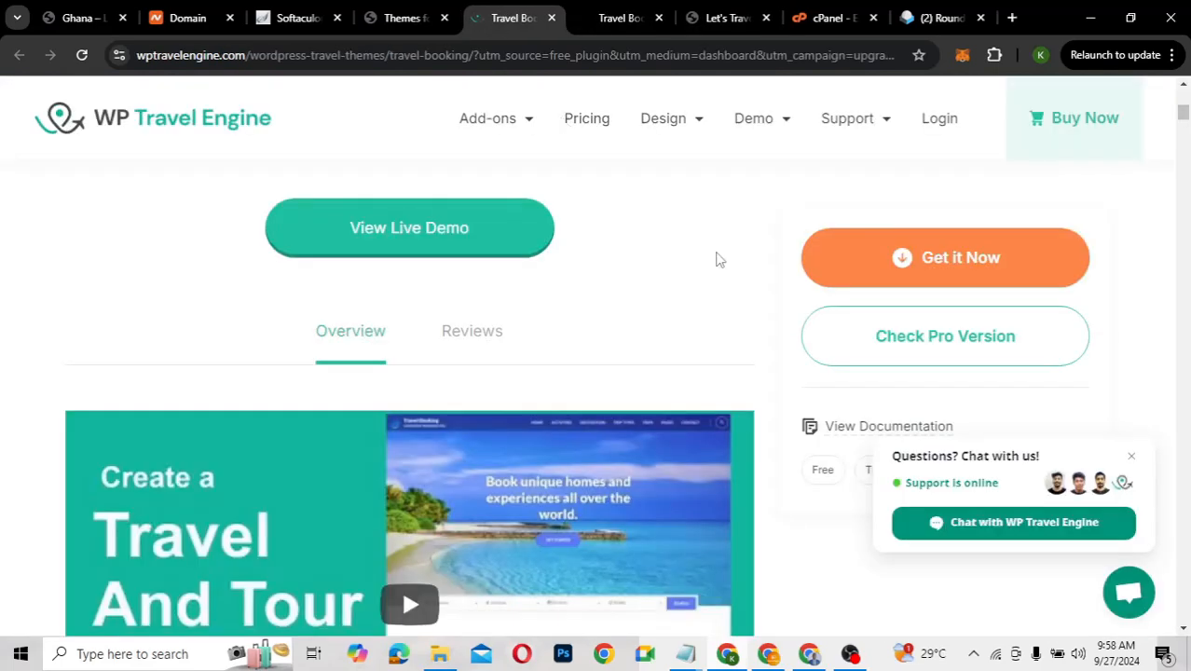
pyautogui.click(911, 255)
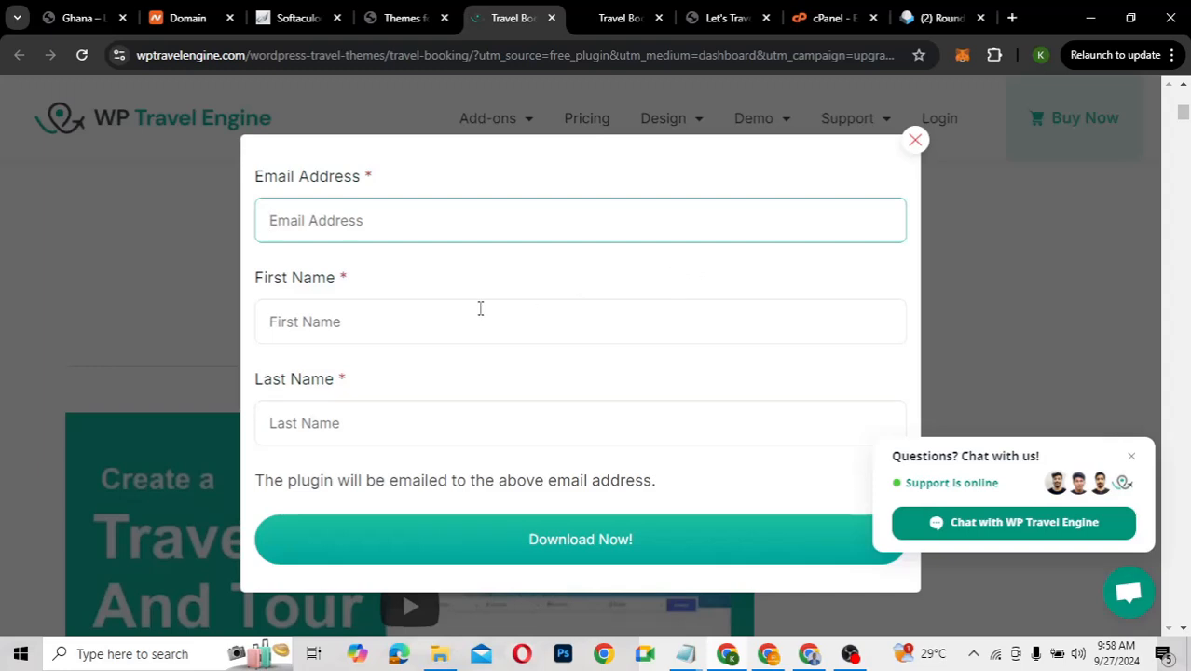
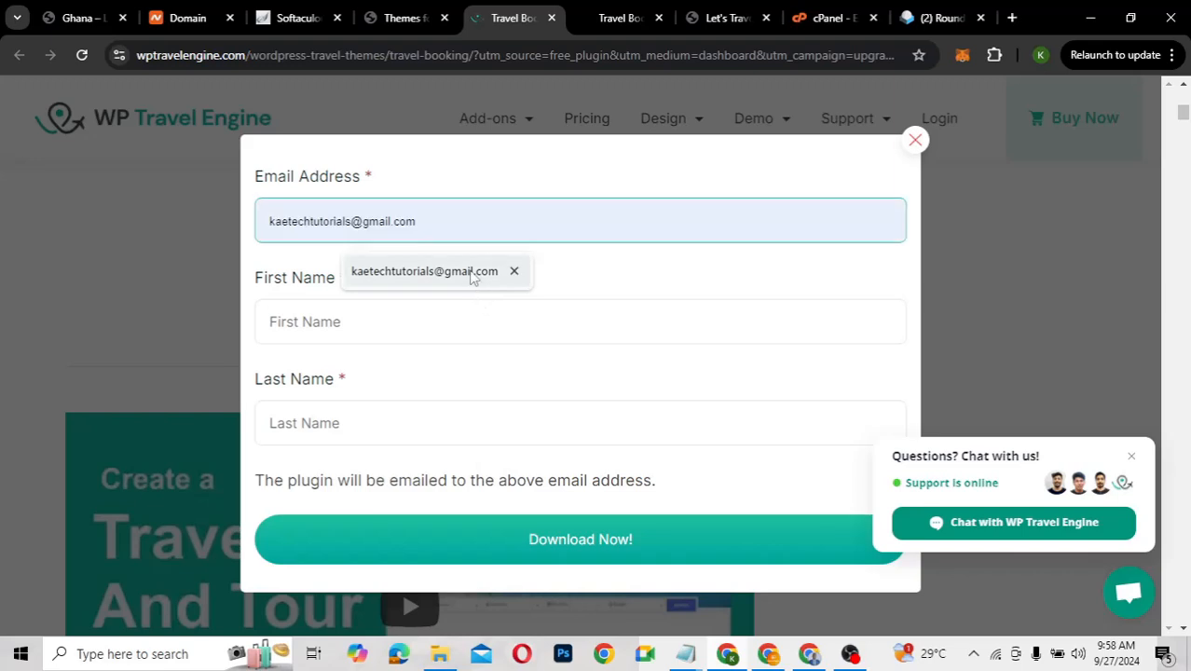
# Fill the form's e-mail, first and last name from saved suggestions and submit it
pyautogui.click(471, 271)
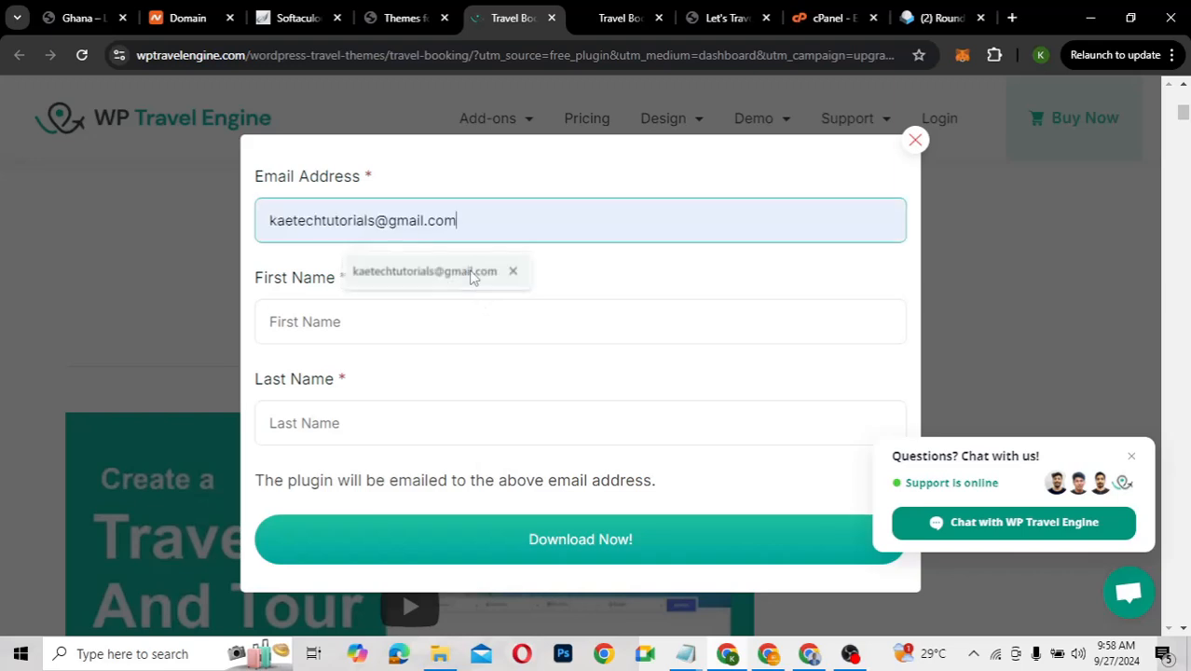
pyautogui.click(445, 327)
pyautogui.click(429, 366)
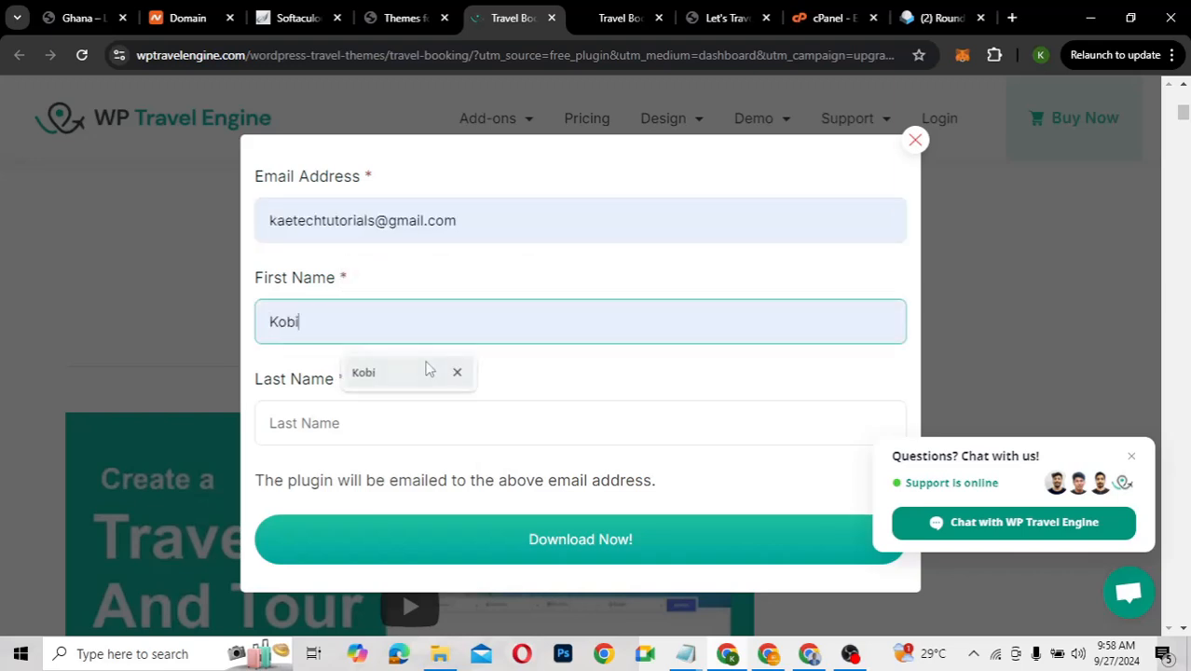
pyautogui.click(411, 426)
pyautogui.click(412, 471)
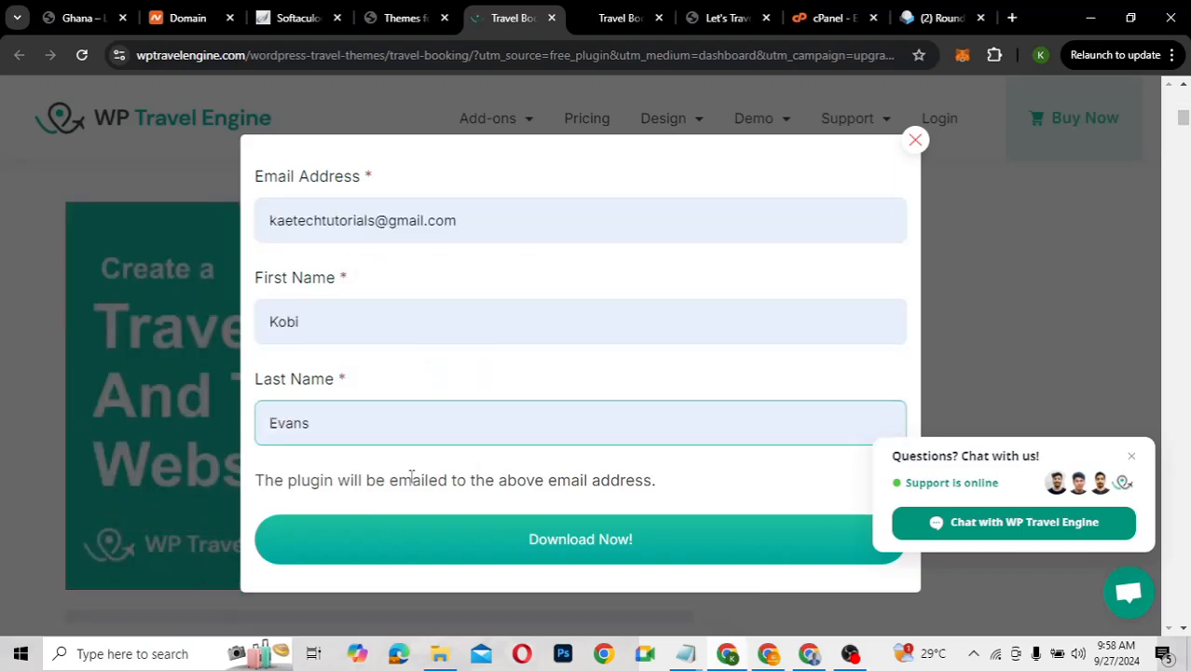
pyautogui.click(595, 540)
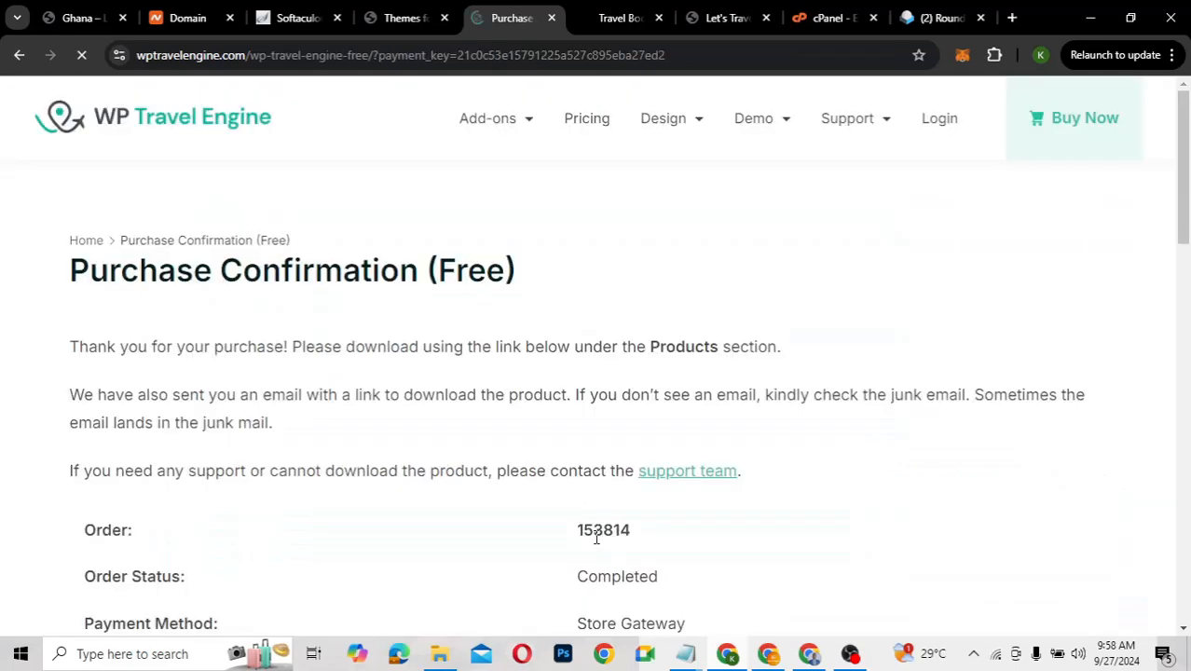
# Download the free travel-booking theme zip from the Purchase Confirmation page
pyautogui.scroll(-2, 597, 538)
pyautogui.scroll(-2, 597, 538)
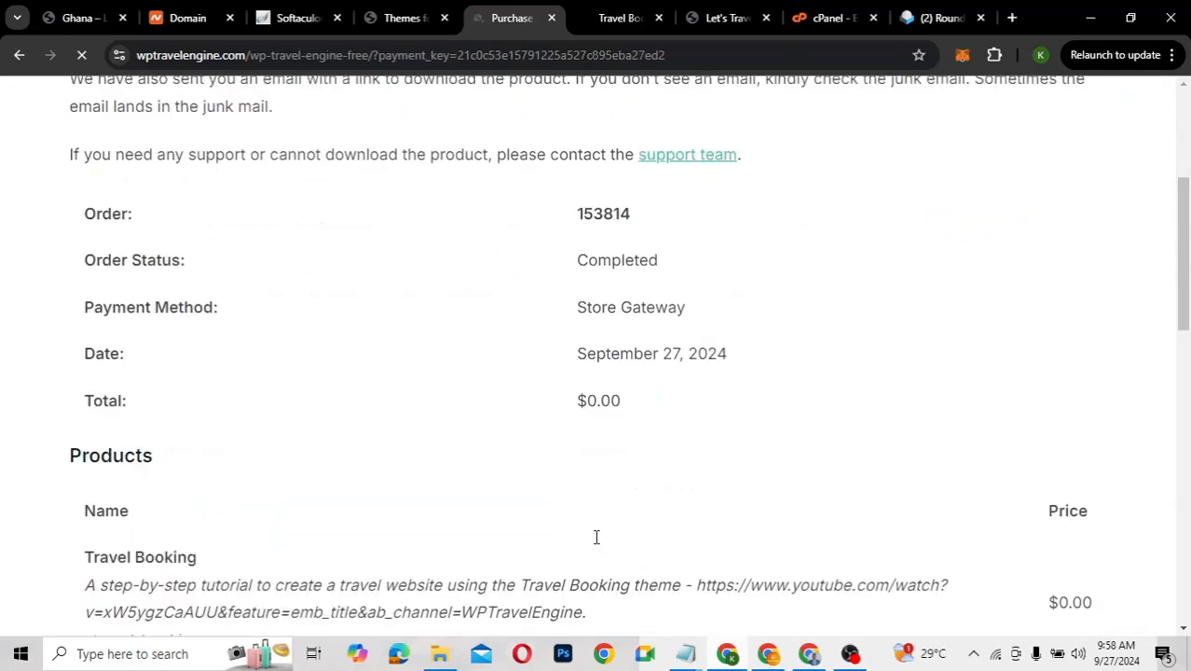
pyautogui.scroll(-2, 597, 538)
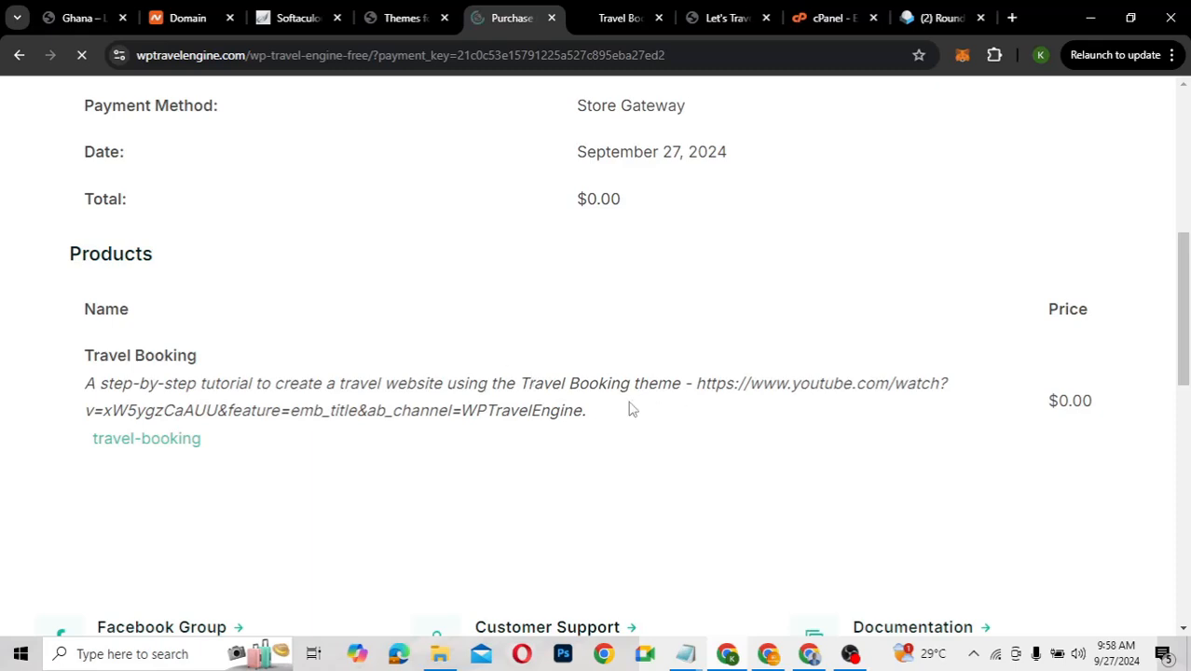
pyautogui.scroll(-1, 625, 406)
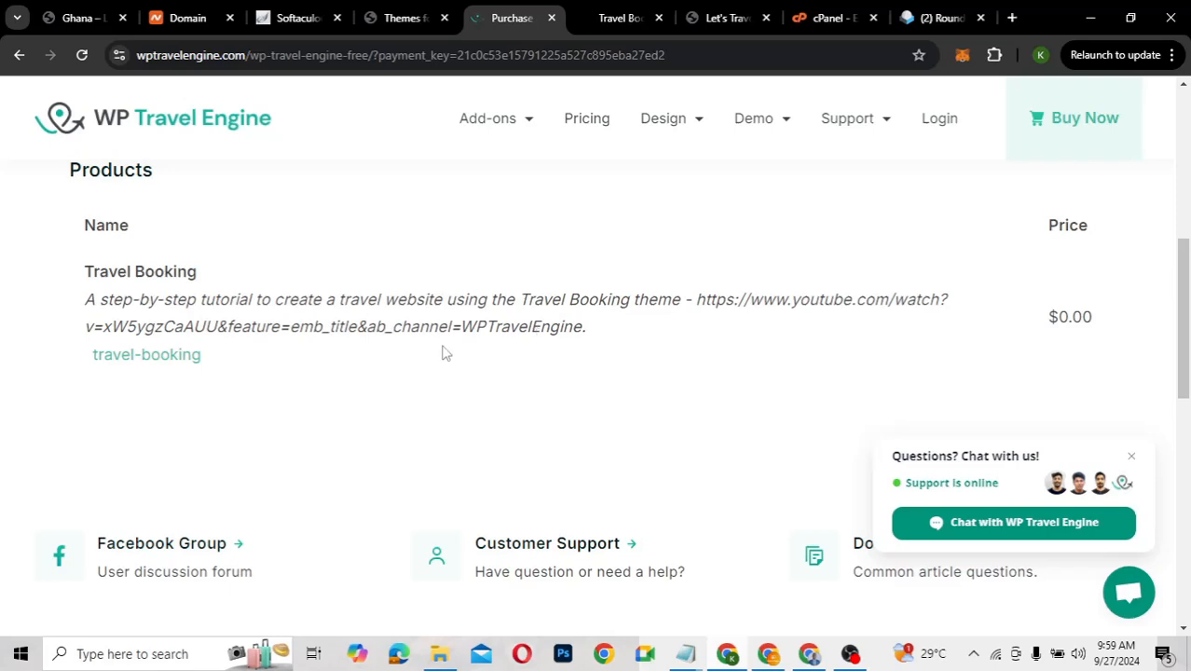
pyautogui.click(122, 366)
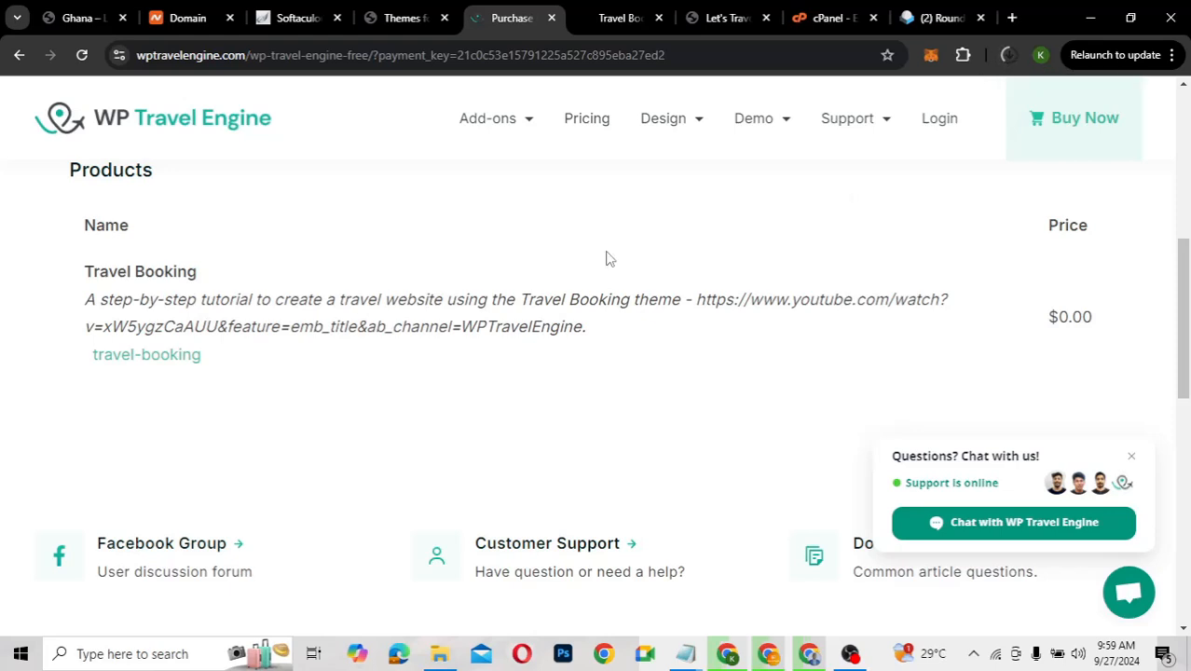
pyautogui.scroll(3, 606, 258)
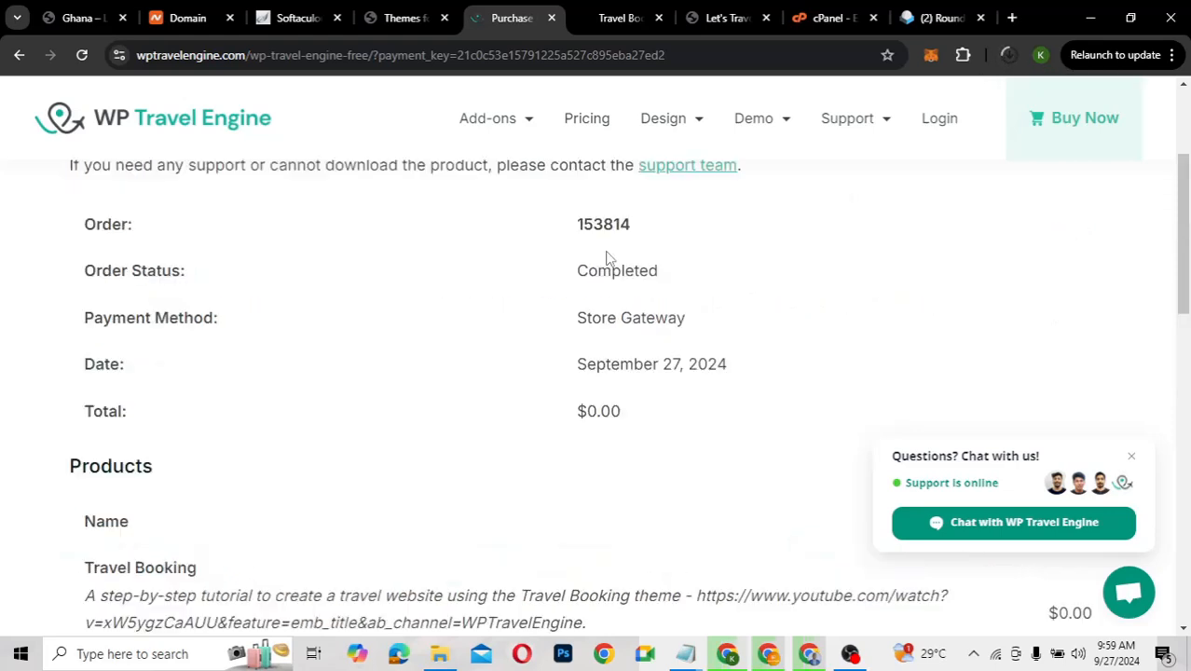
pyautogui.scroll(2, 606, 258)
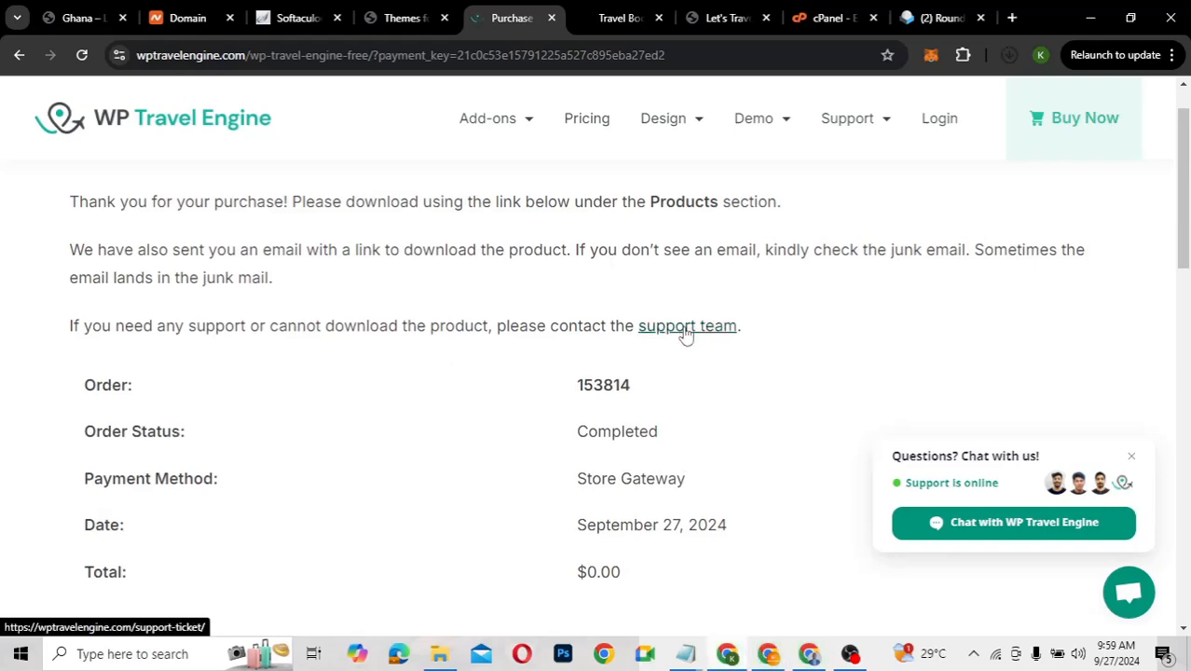
pyautogui.scroll(2, 496, 270)
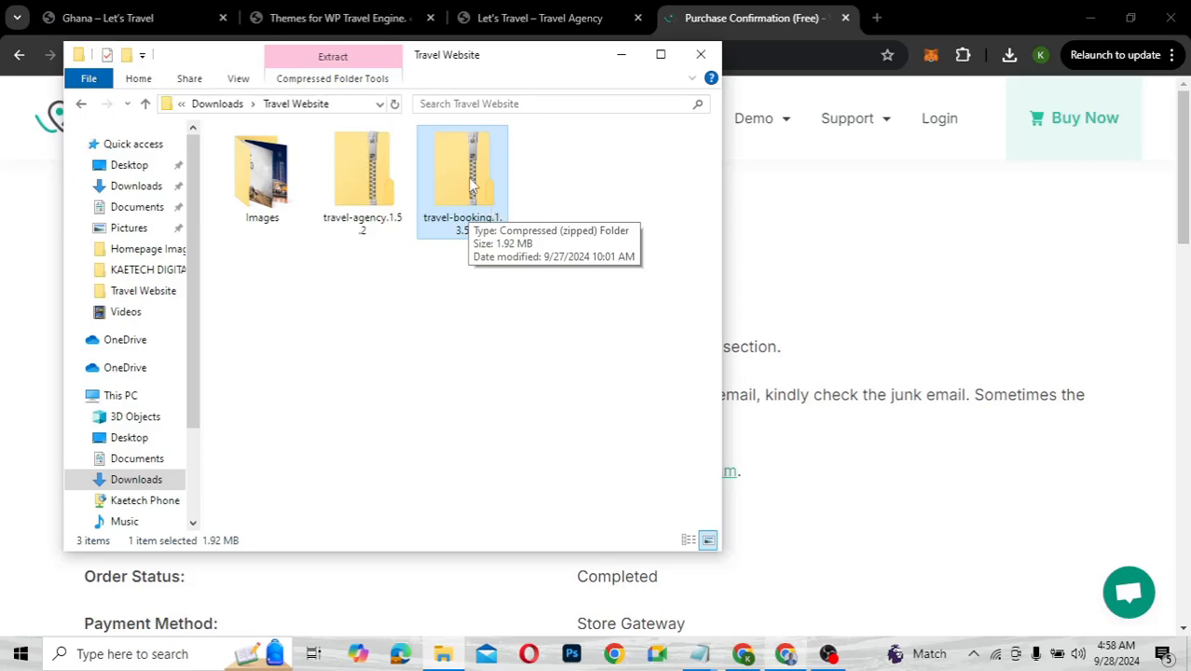
# Return to Chrome's 'Themes for WP Travel Engine' admin page and scroll its themes list
pyautogui.click(478, 16)
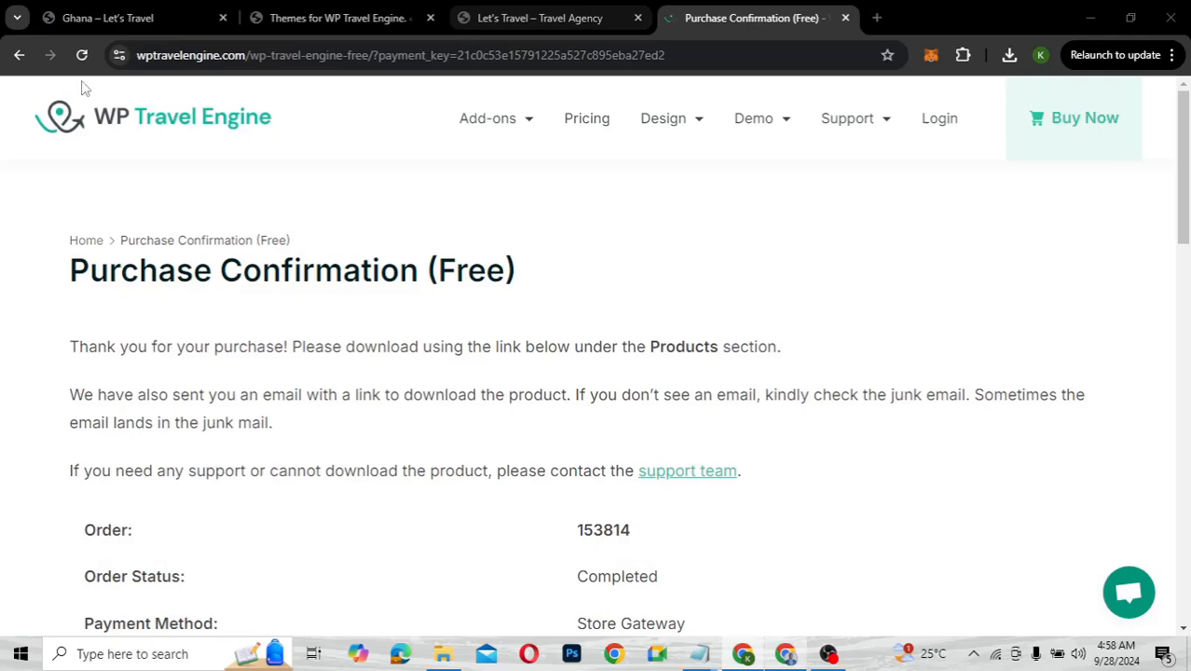
pyautogui.click(326, 13)
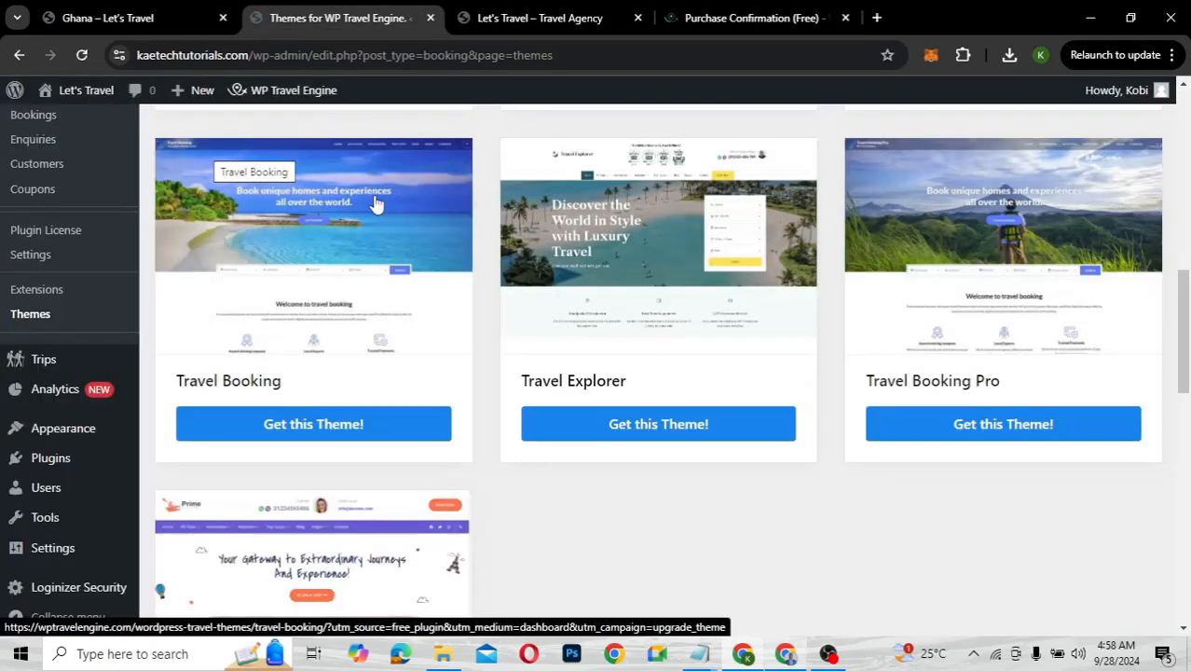
pyautogui.scroll(2, 376, 204)
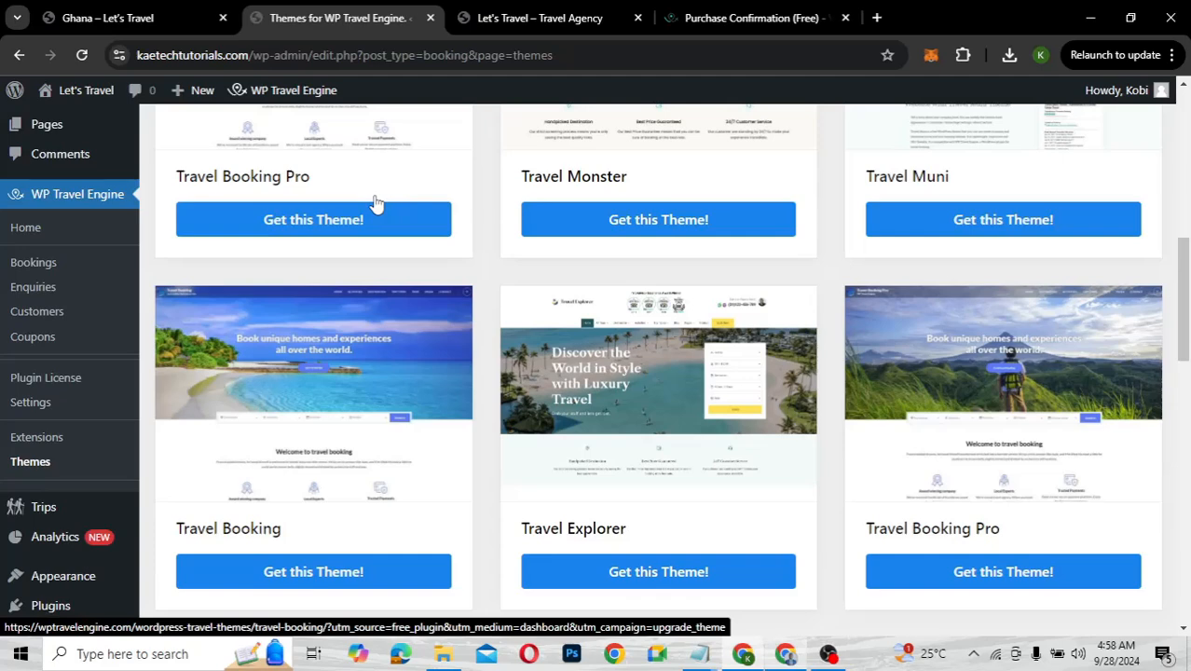
pyautogui.scroll(1, 375, 204)
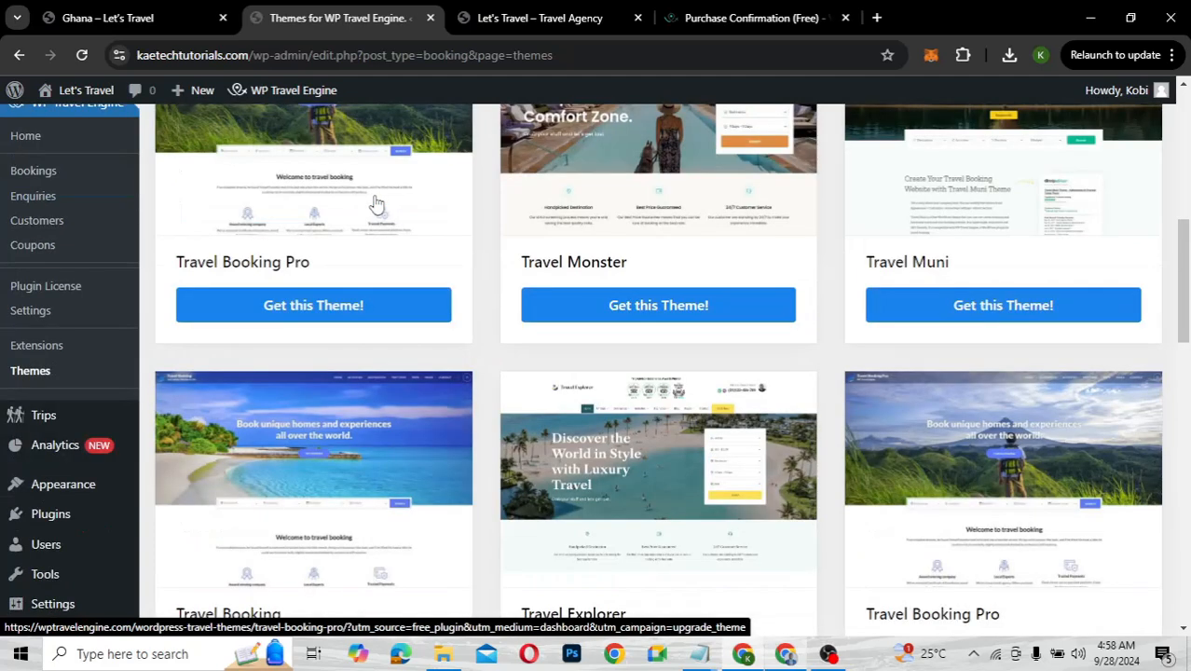
pyautogui.scroll(-6, 74, 420)
pyautogui.moveTo(58, 427)
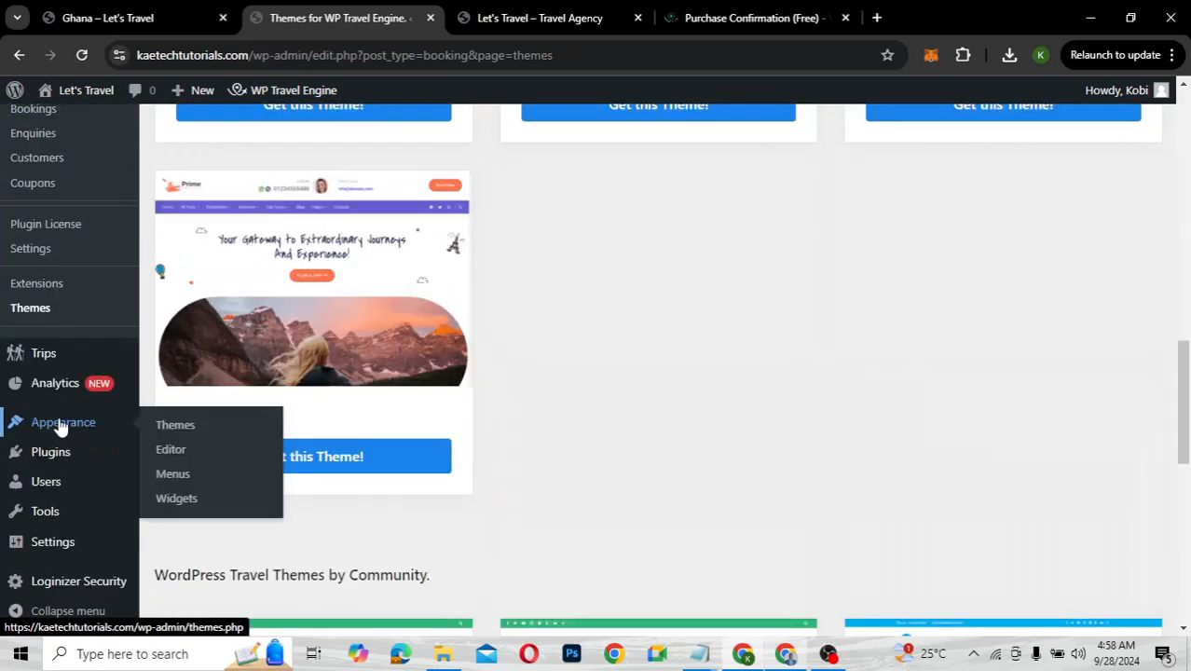
# Upload travel-booking.1.3.5.zip from Downloads > Travel Website through Add New Theme
pyautogui.click(177, 426)
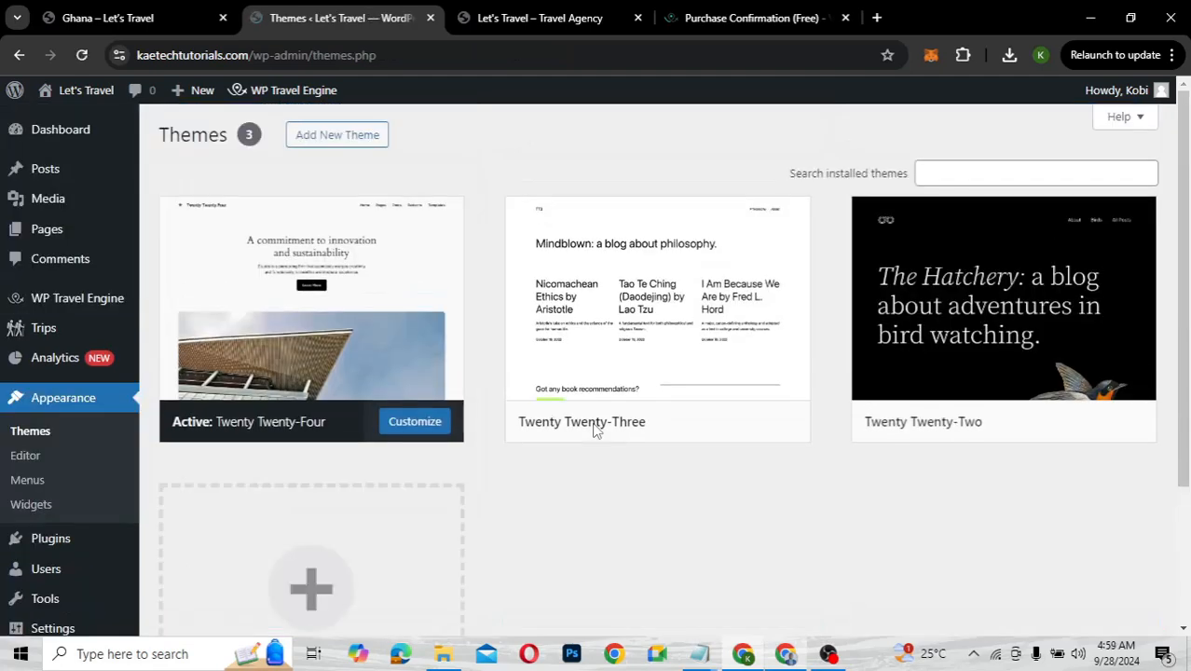
pyautogui.click(346, 141)
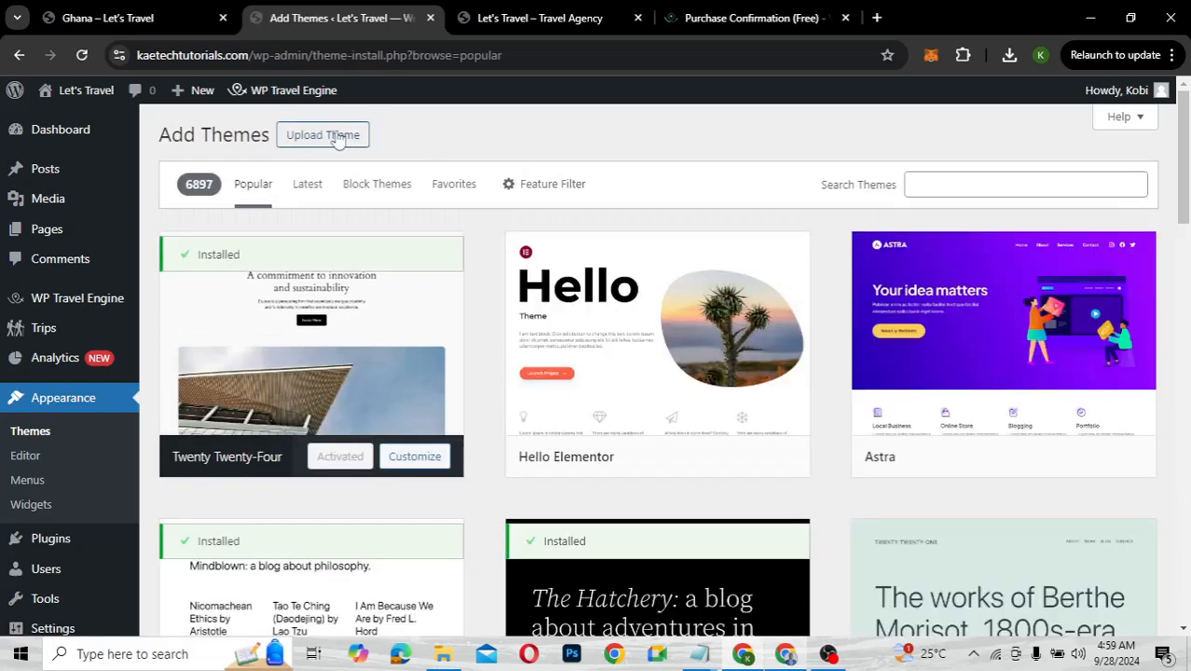
pyautogui.click(339, 136)
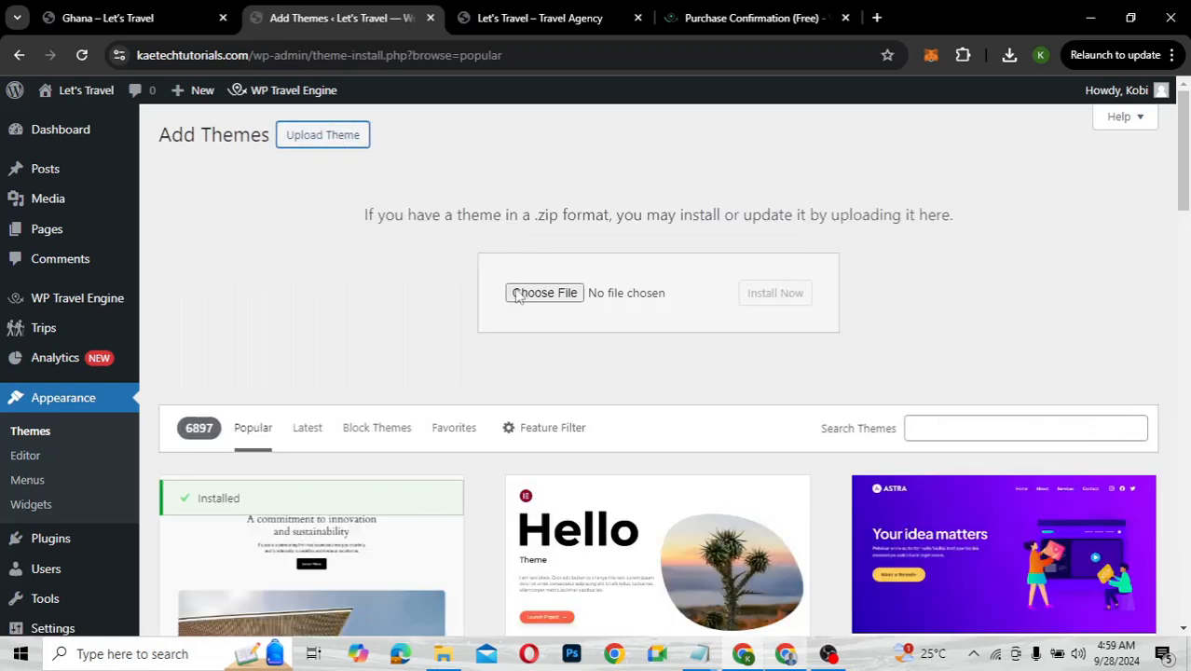
pyautogui.click(548, 295)
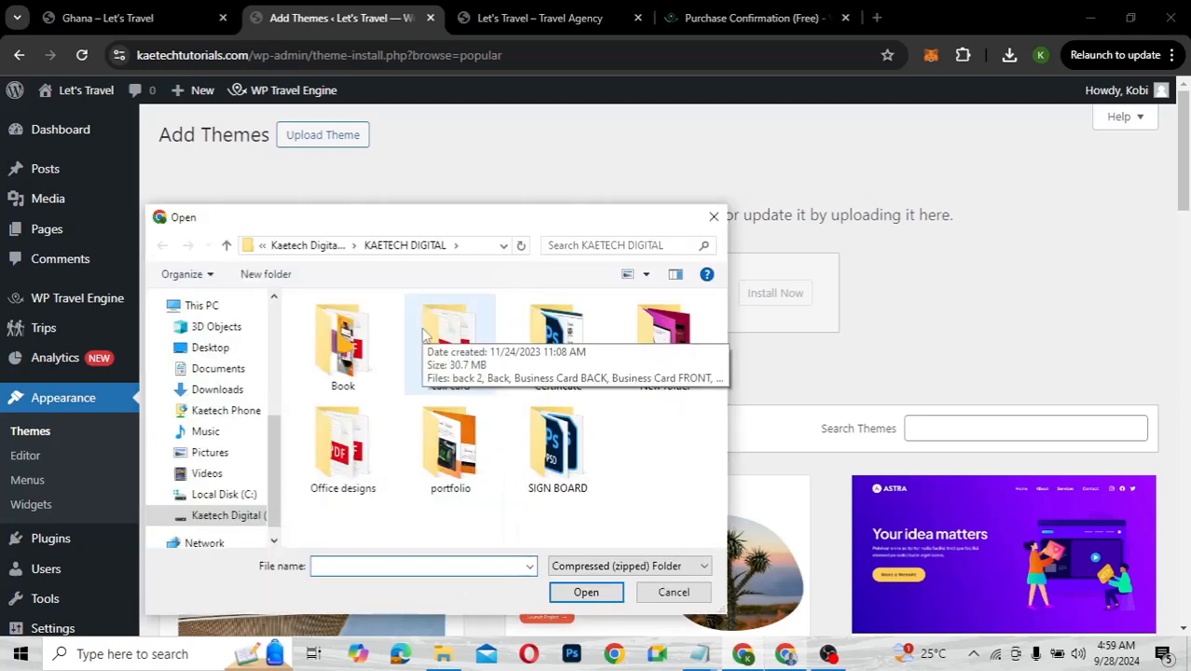
pyautogui.click(217, 390)
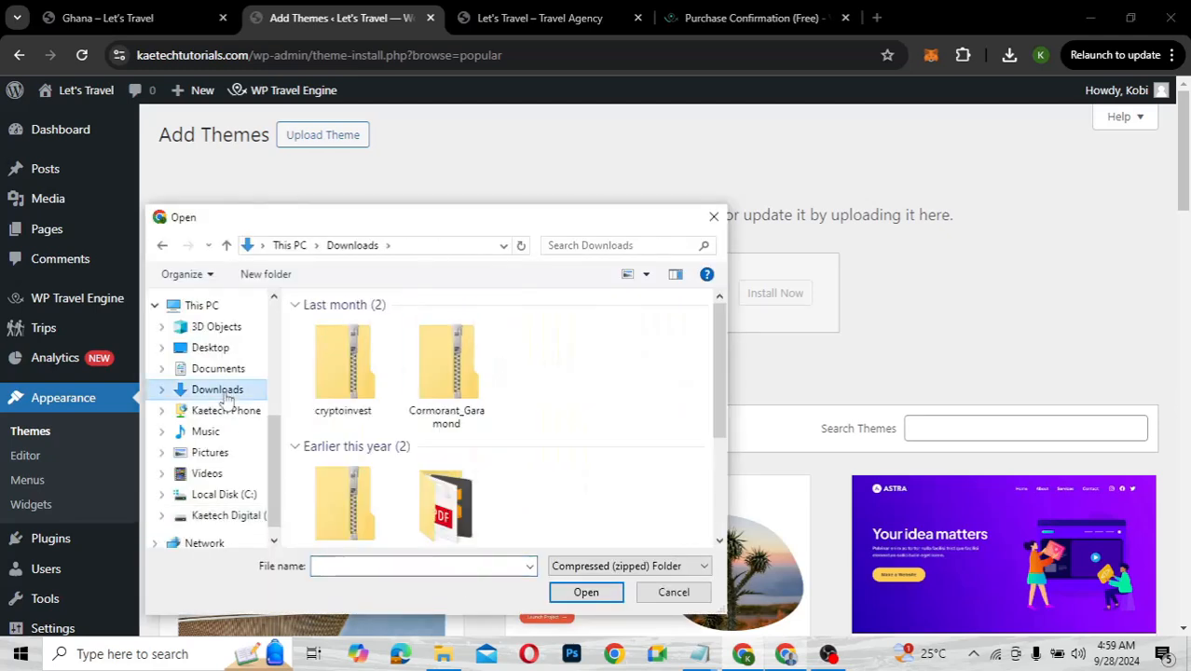
pyautogui.doubleClick(443, 392)
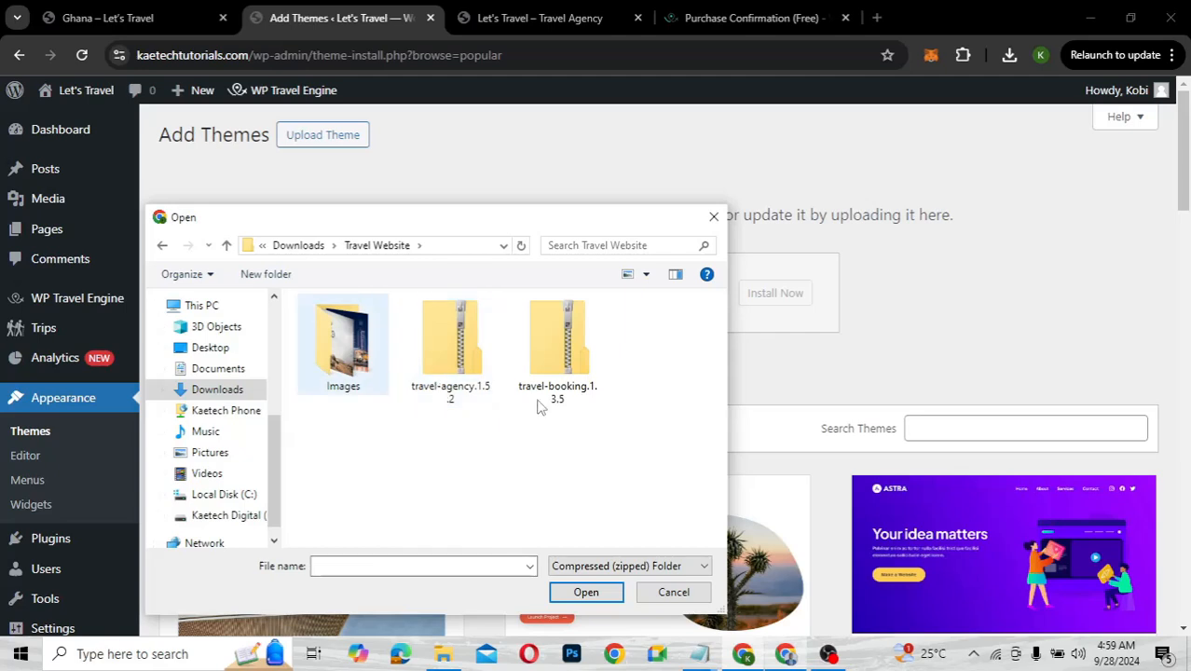
pyautogui.click(560, 349)
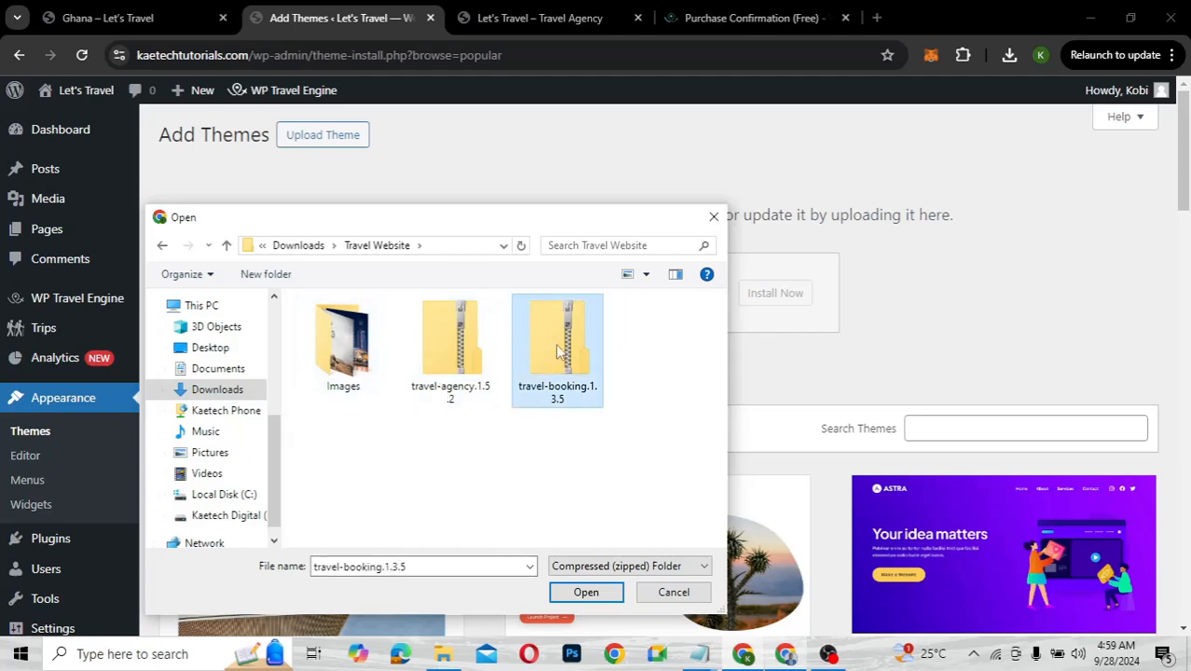
pyautogui.click(574, 599)
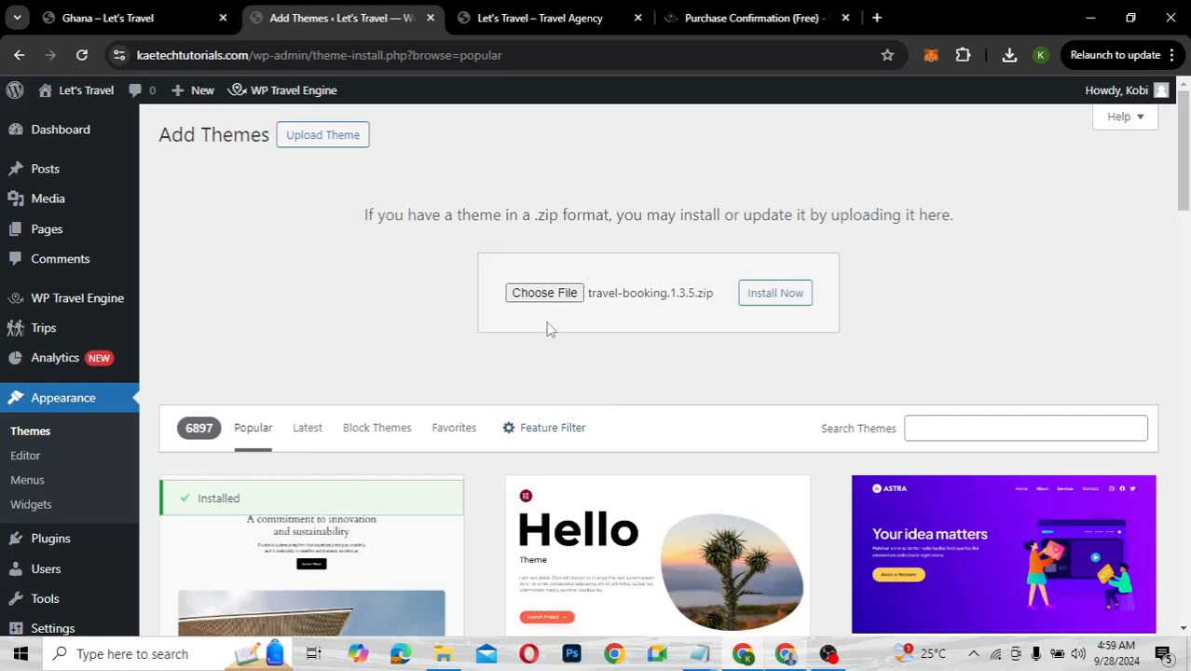
# Install and activate the Travel Booking theme, then go to the site's Home page tab
pyautogui.click(783, 296)
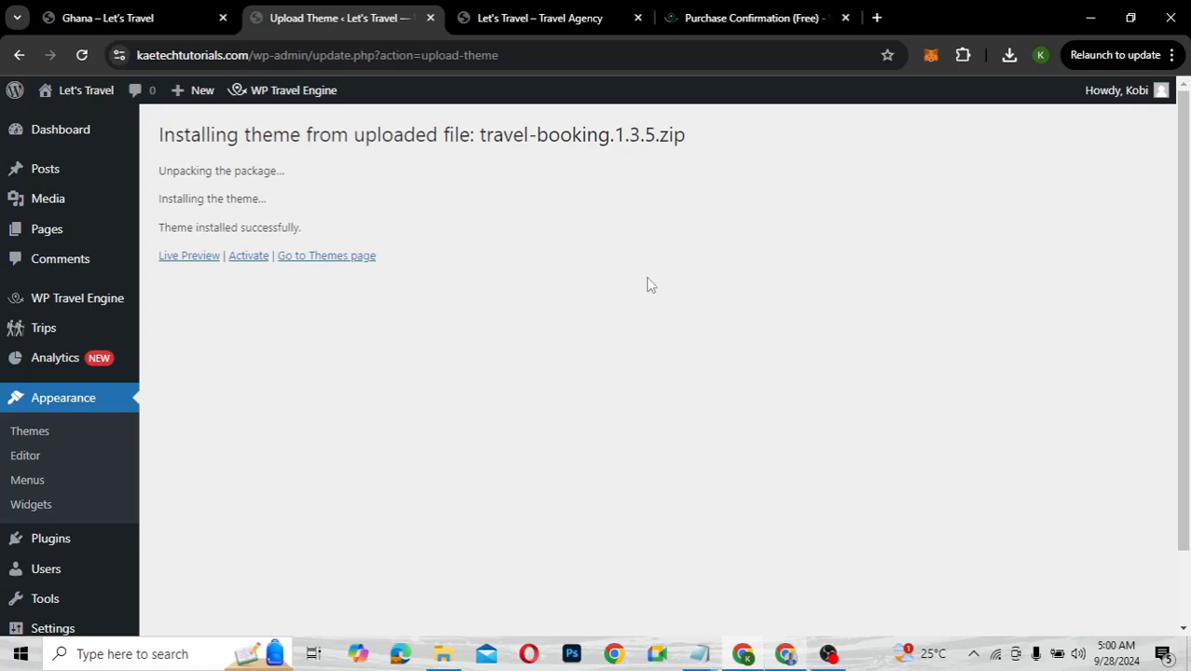
pyautogui.click(248, 256)
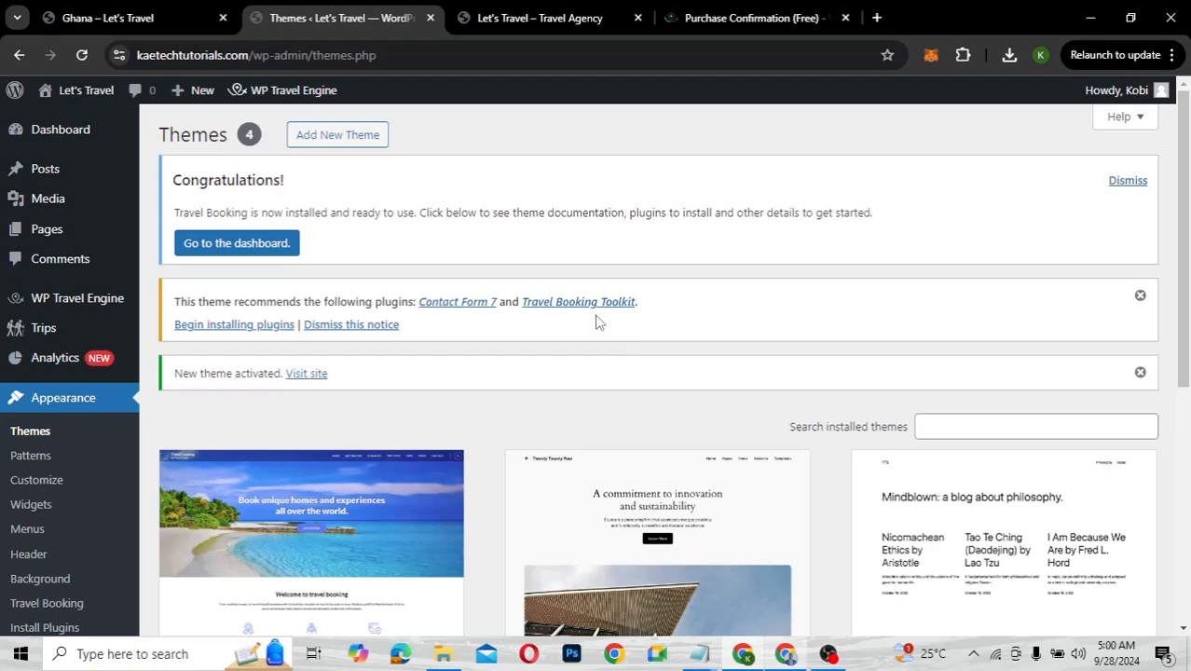
pyautogui.click(548, 18)
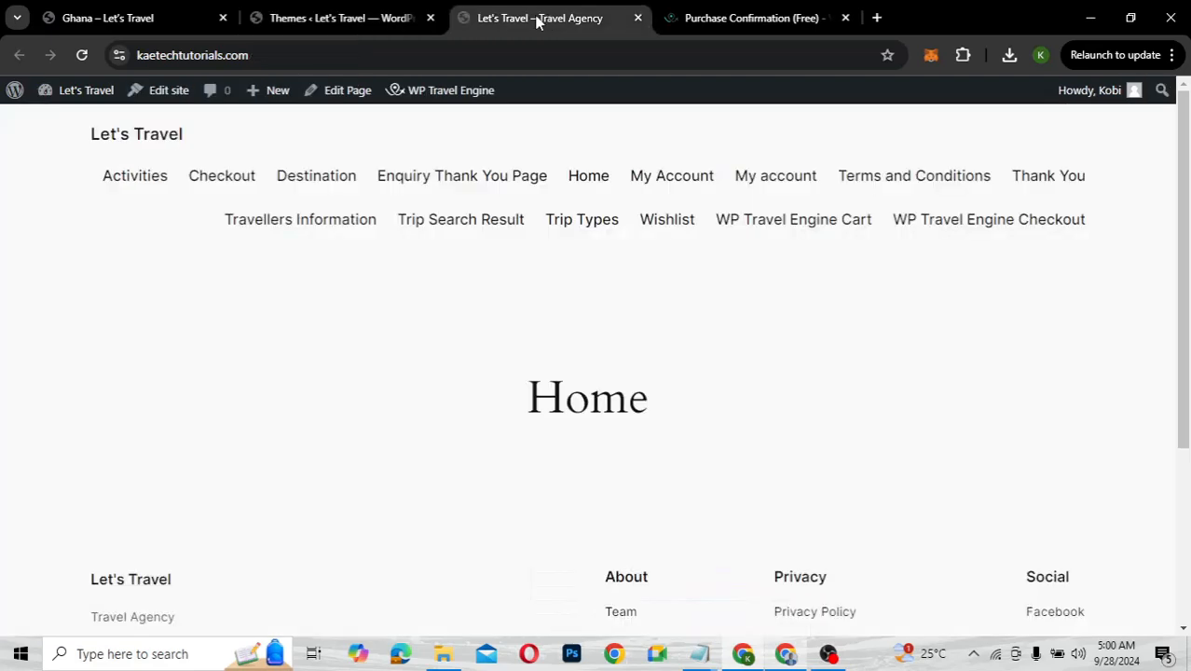
pyautogui.click(83, 55)
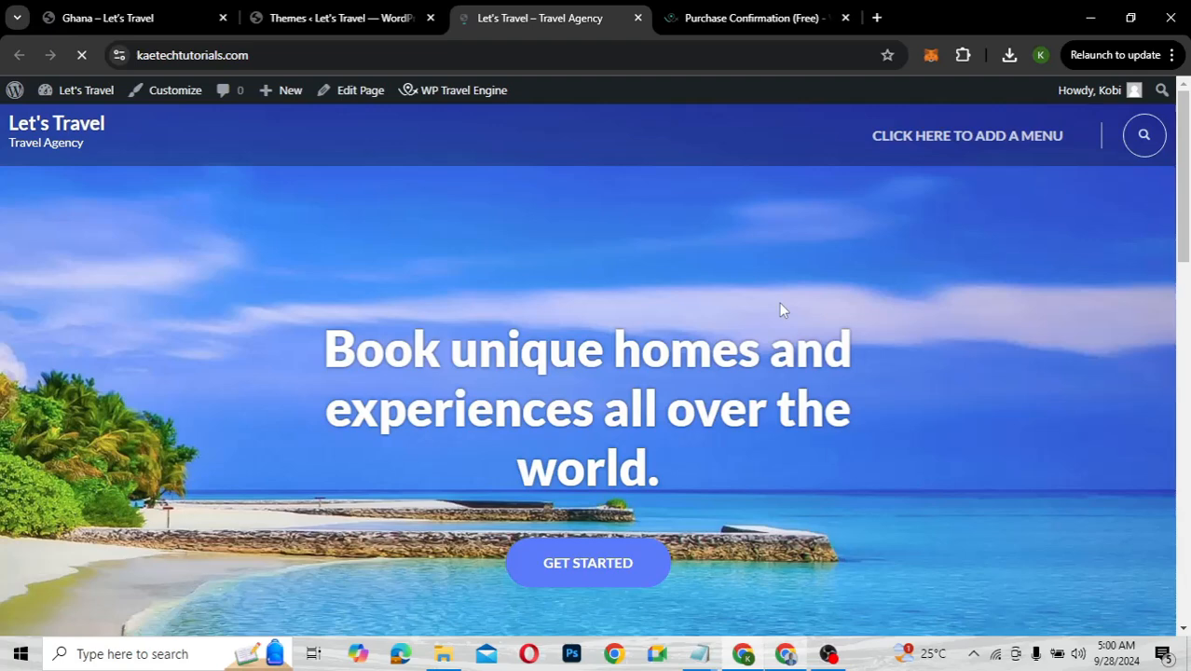
pyautogui.scroll(-8, 986, 423)
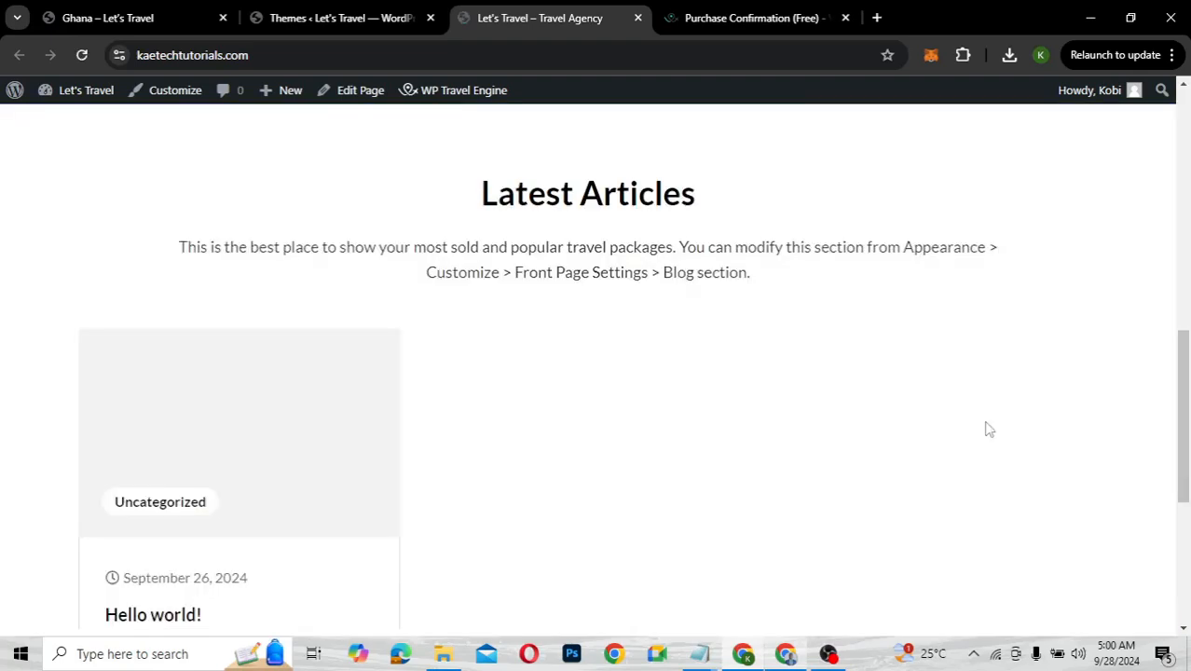
pyautogui.scroll(-4, 989, 429)
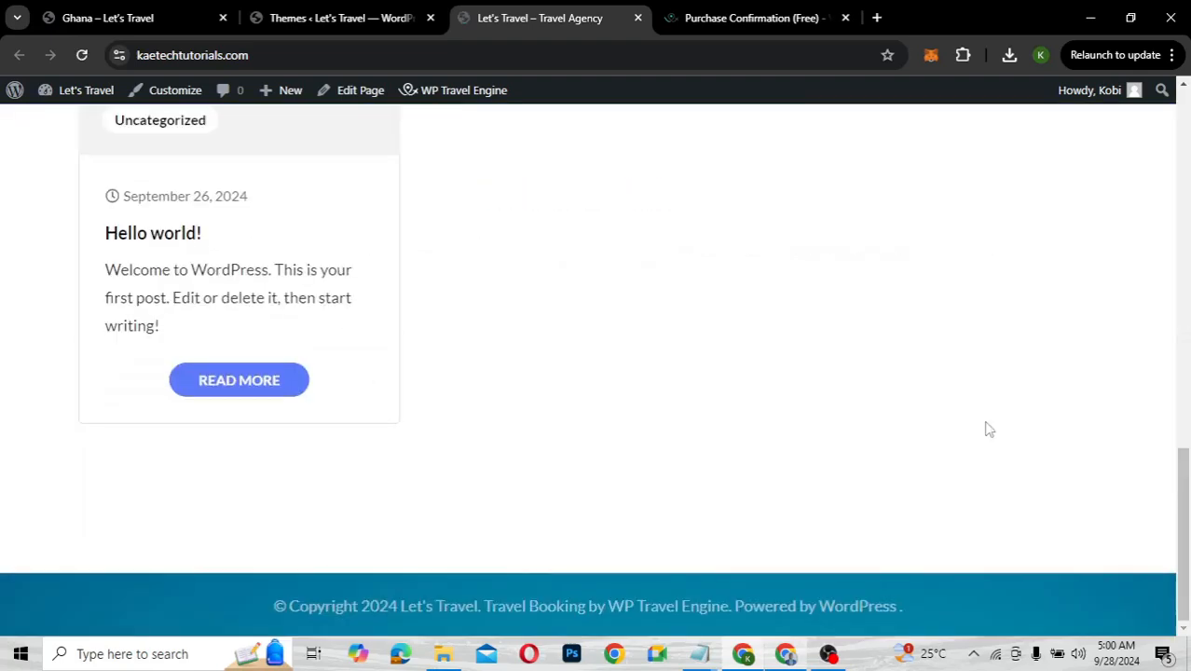
pyautogui.scroll(6, 989, 429)
pyautogui.scroll(8, 988, 428)
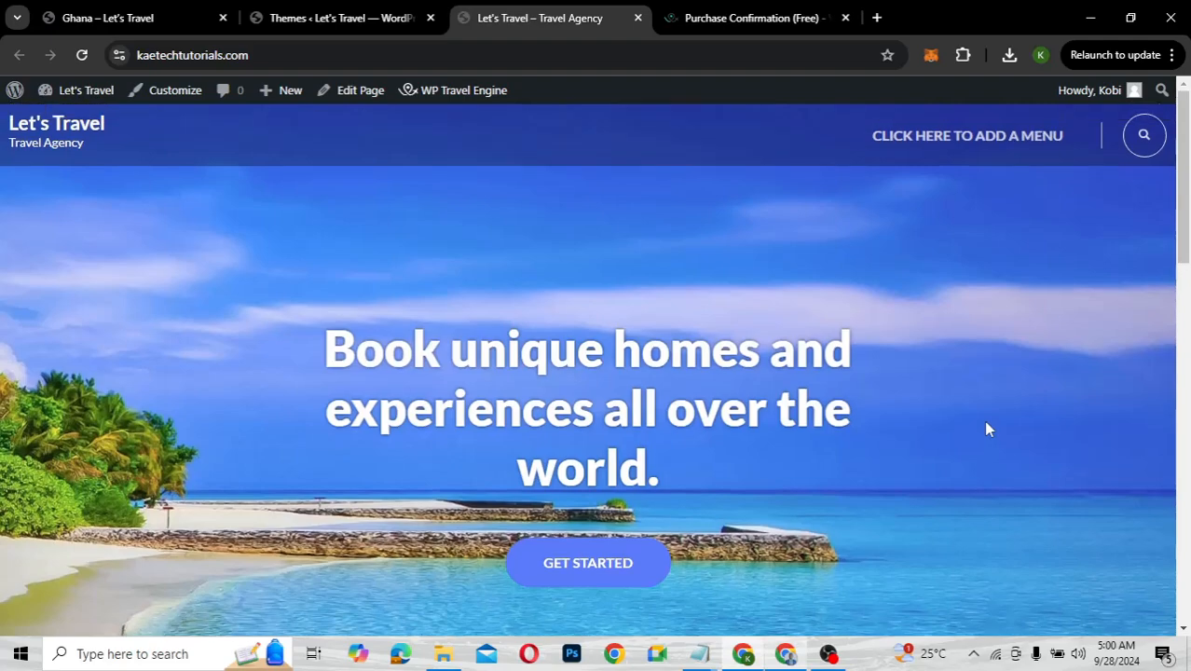
pyautogui.scroll(-2, 988, 428)
pyautogui.scroll(-10, 988, 428)
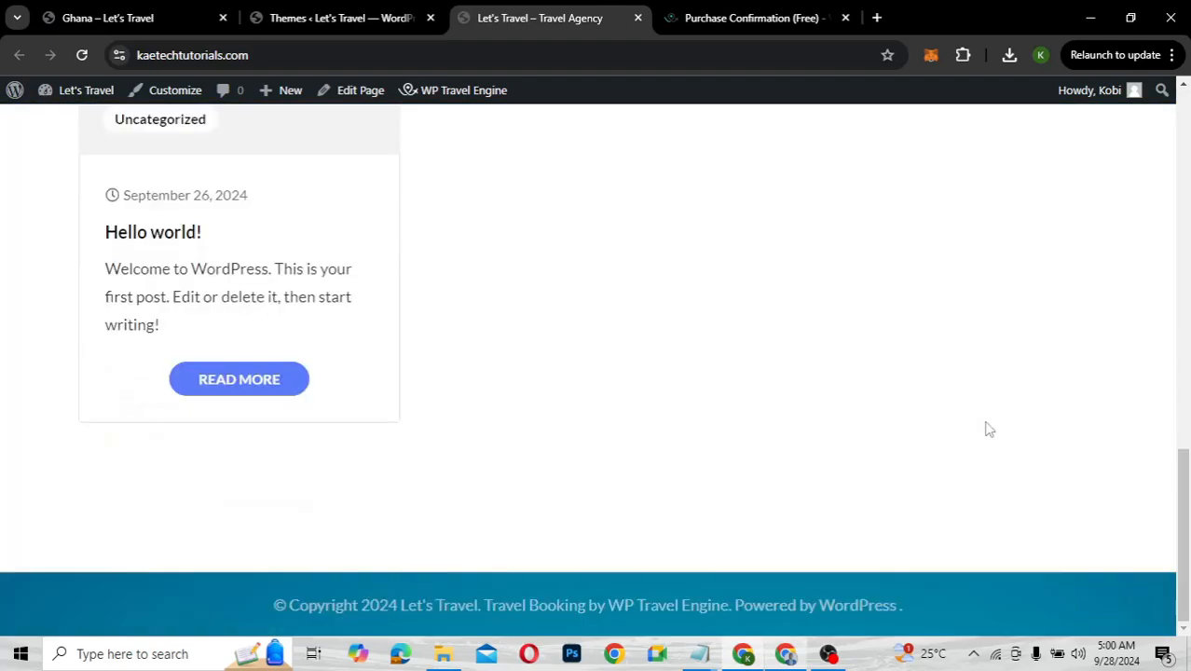
pyautogui.scroll(6, 988, 428)
pyautogui.scroll(5, 990, 428)
pyautogui.scroll(-5, 989, 429)
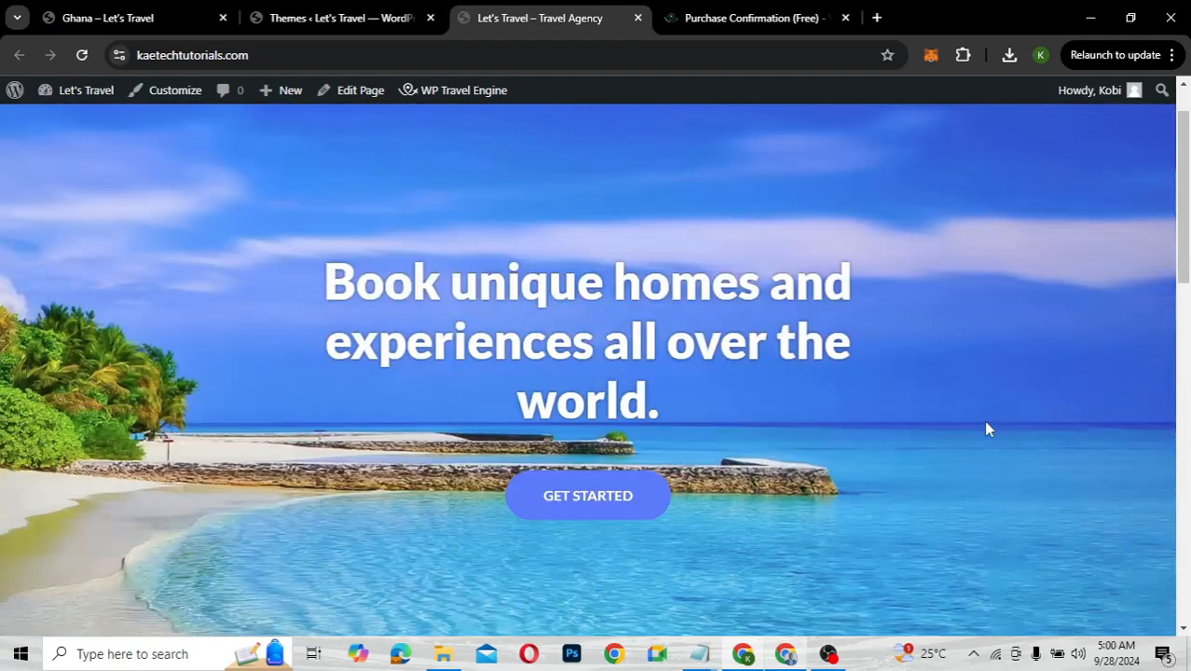
pyautogui.scroll(6, 989, 429)
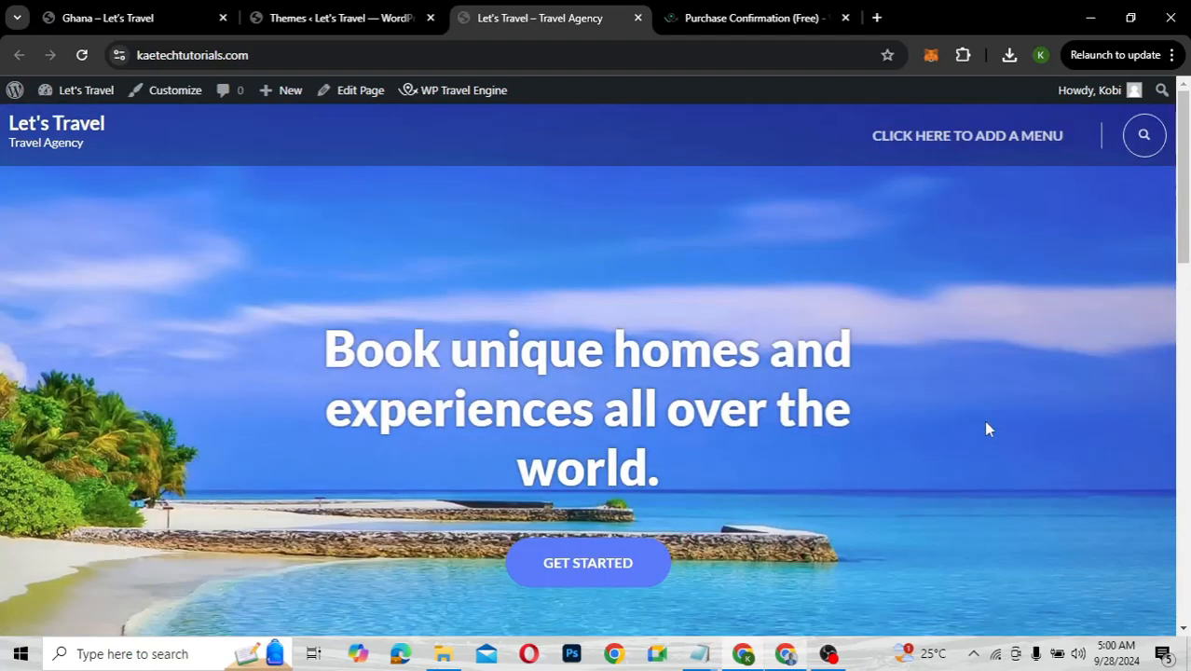
pyautogui.scroll(-6, 989, 429)
pyautogui.scroll(-3, 989, 430)
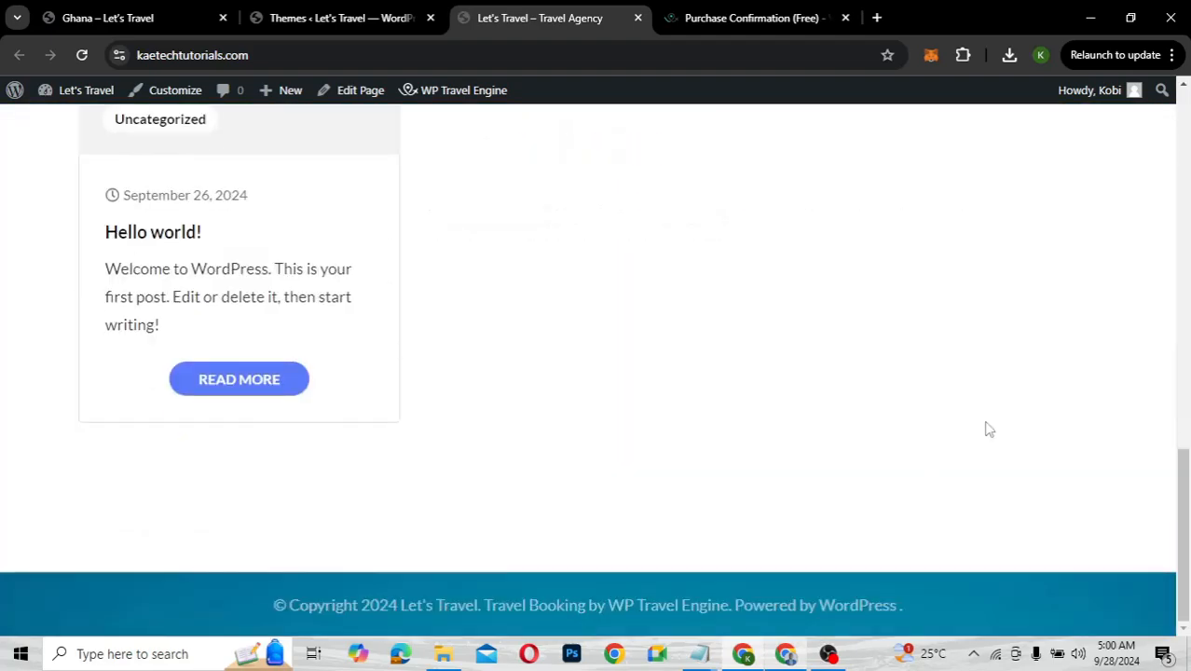
pyautogui.scroll(6, 990, 429)
pyautogui.scroll(5, 989, 429)
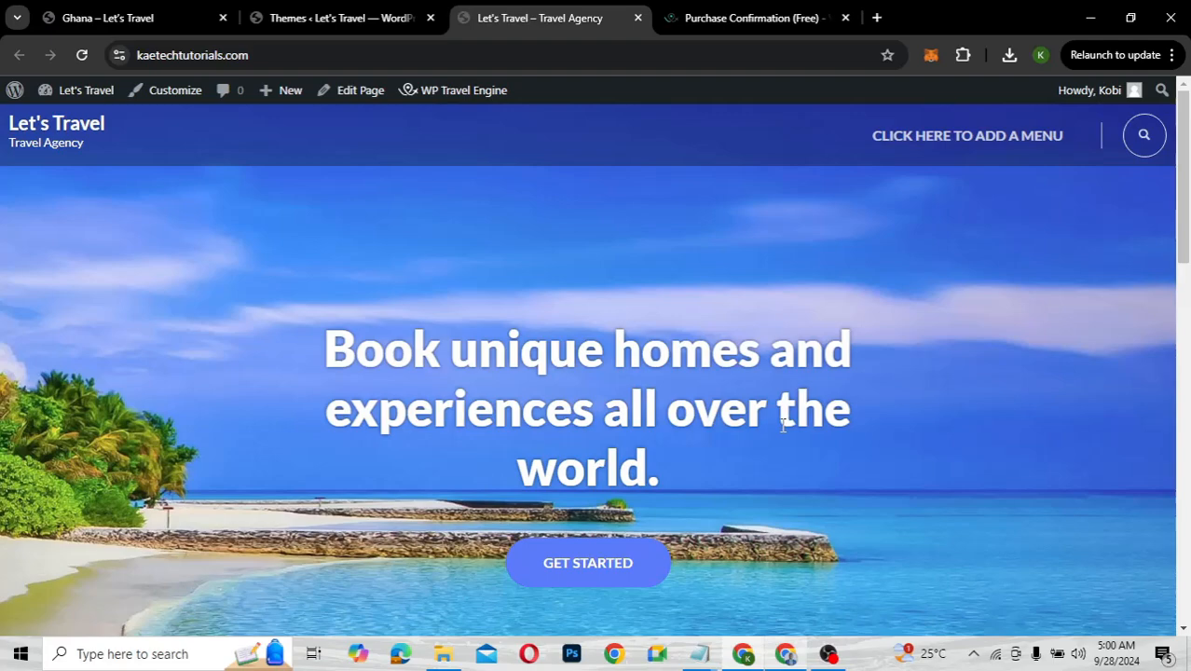
pyautogui.scroll(-5, 783, 425)
pyautogui.scroll(-6, 783, 432)
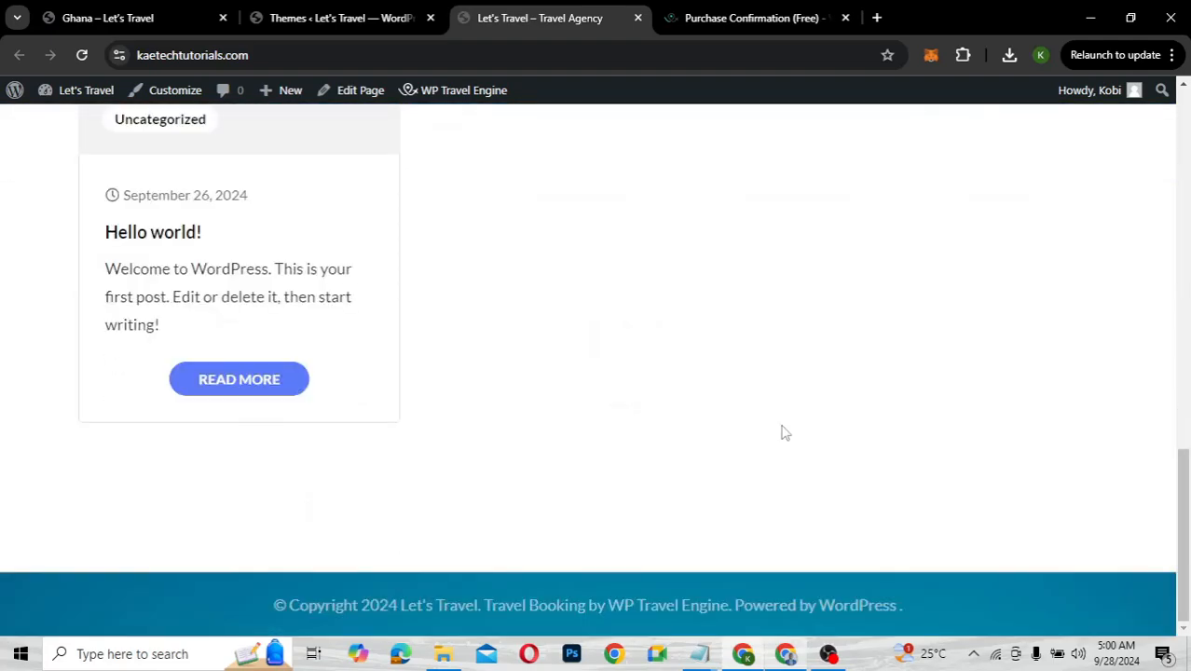
pyautogui.scroll(6, 783, 432)
pyautogui.scroll(5, 783, 432)
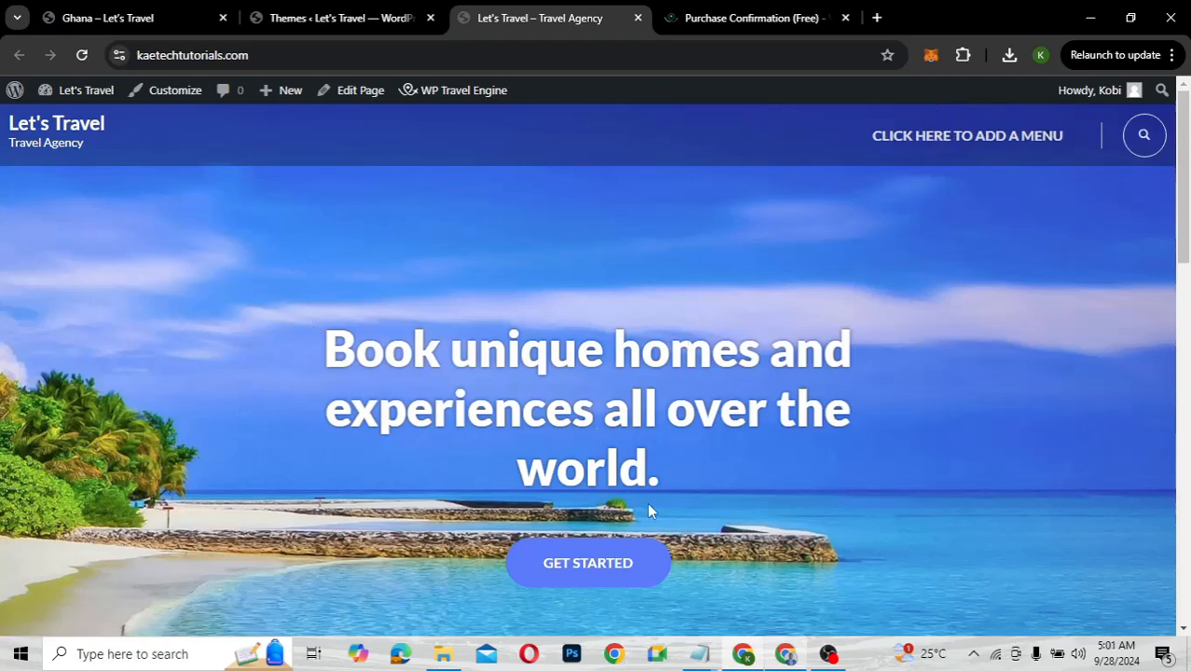
pyautogui.scroll(-10, 876, 543)
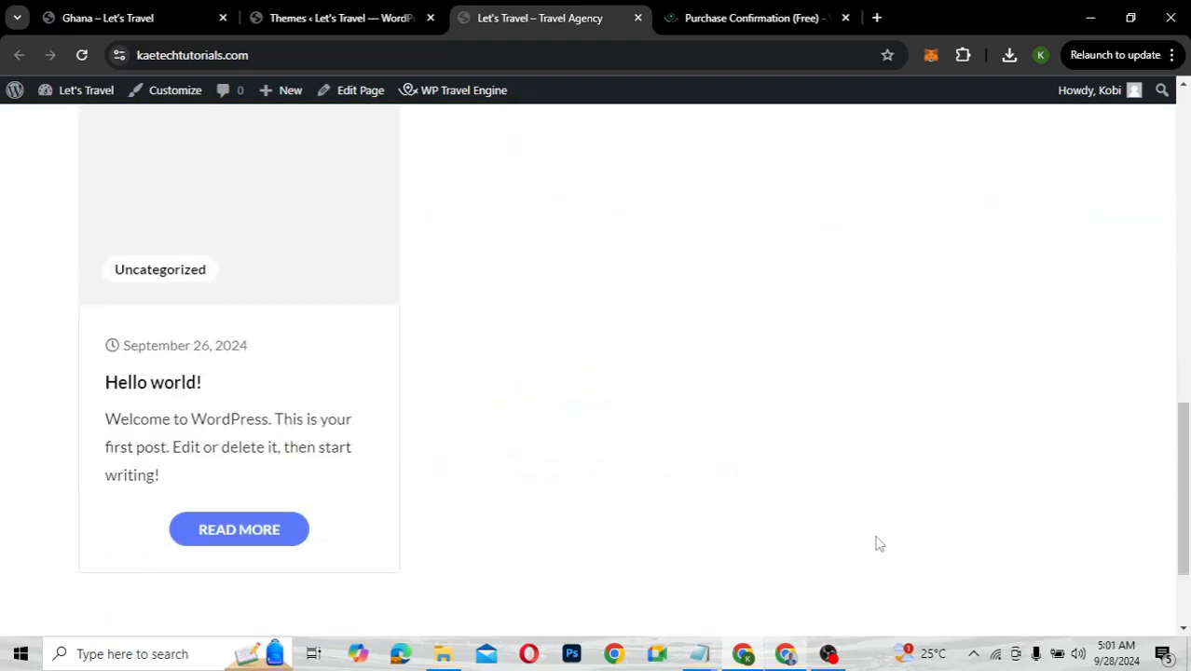
pyautogui.scroll(3, 877, 544)
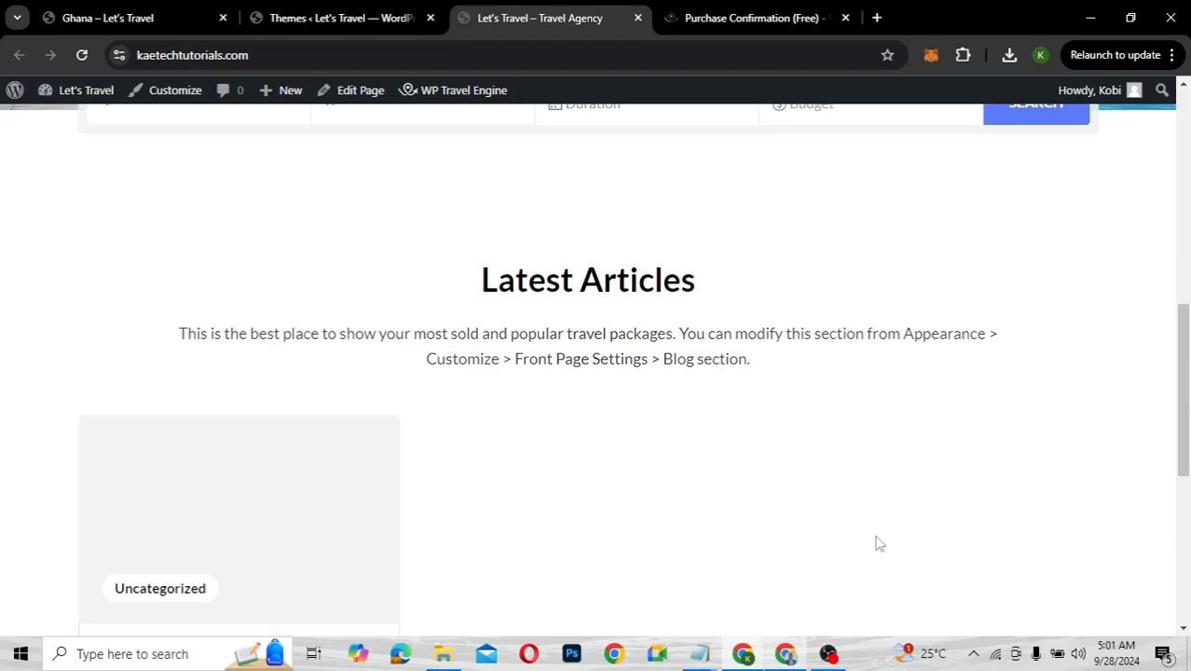
pyautogui.scroll(1, 876, 544)
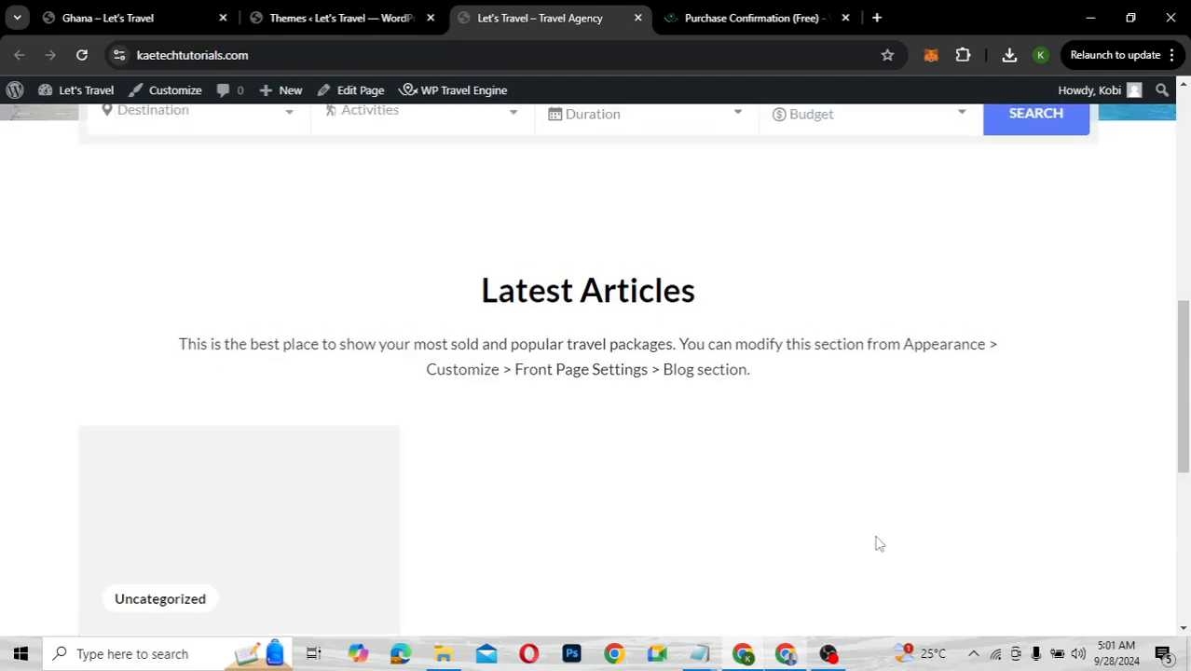
pyautogui.scroll(6, 876, 541)
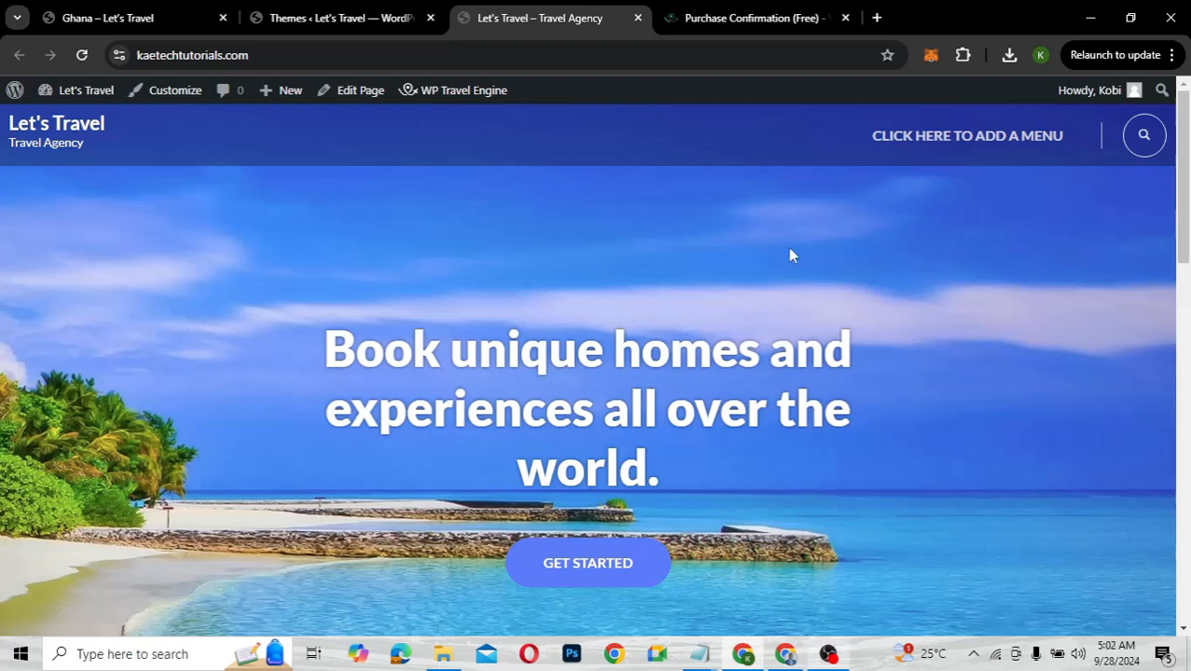
pyautogui.scroll(-3, 428, 220)
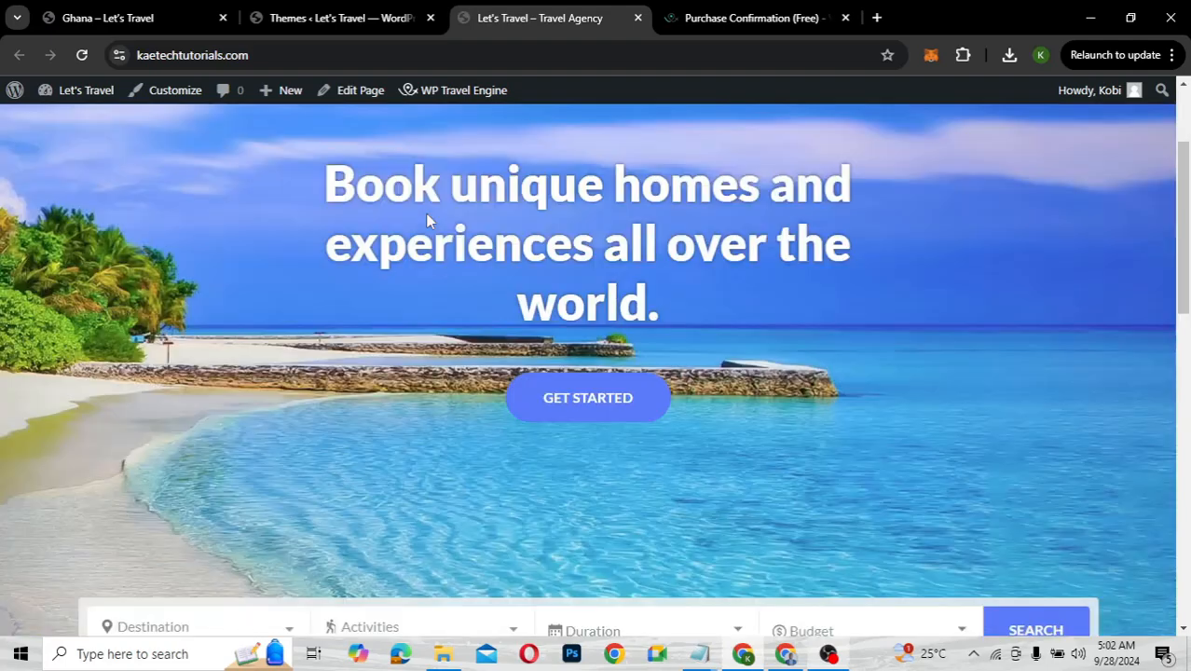
pyautogui.scroll(3, 427, 220)
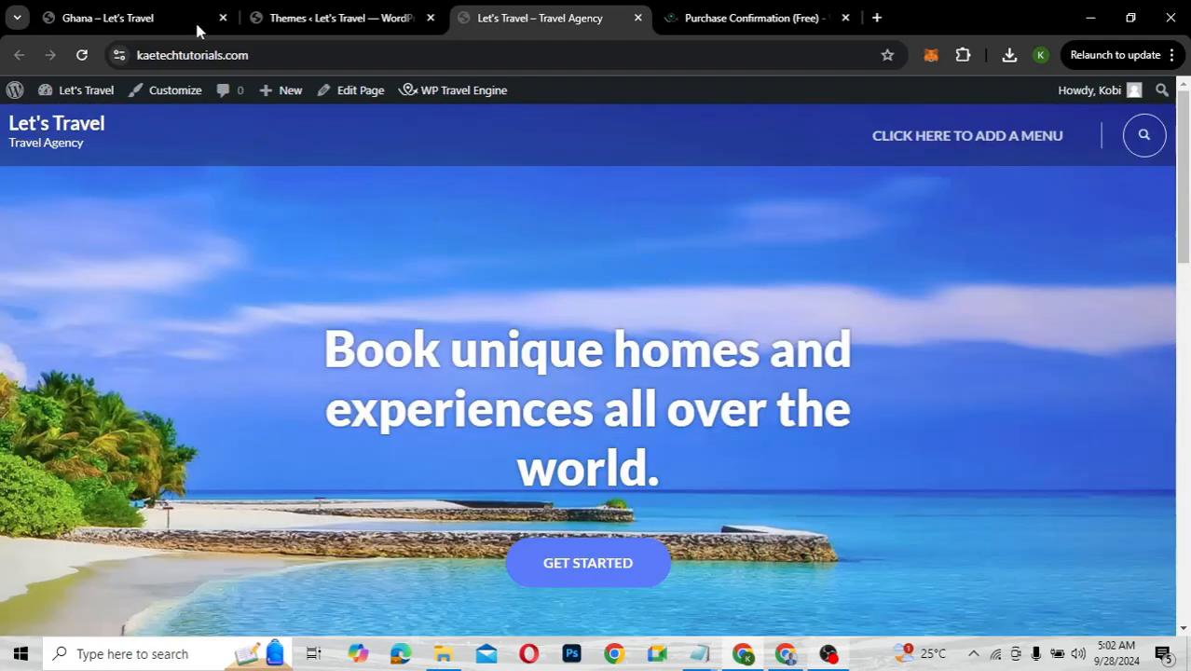
# Preview the Travel Booking Toolkit details, then begin installing the theme's recommended plugins
pyautogui.click(310, 19)
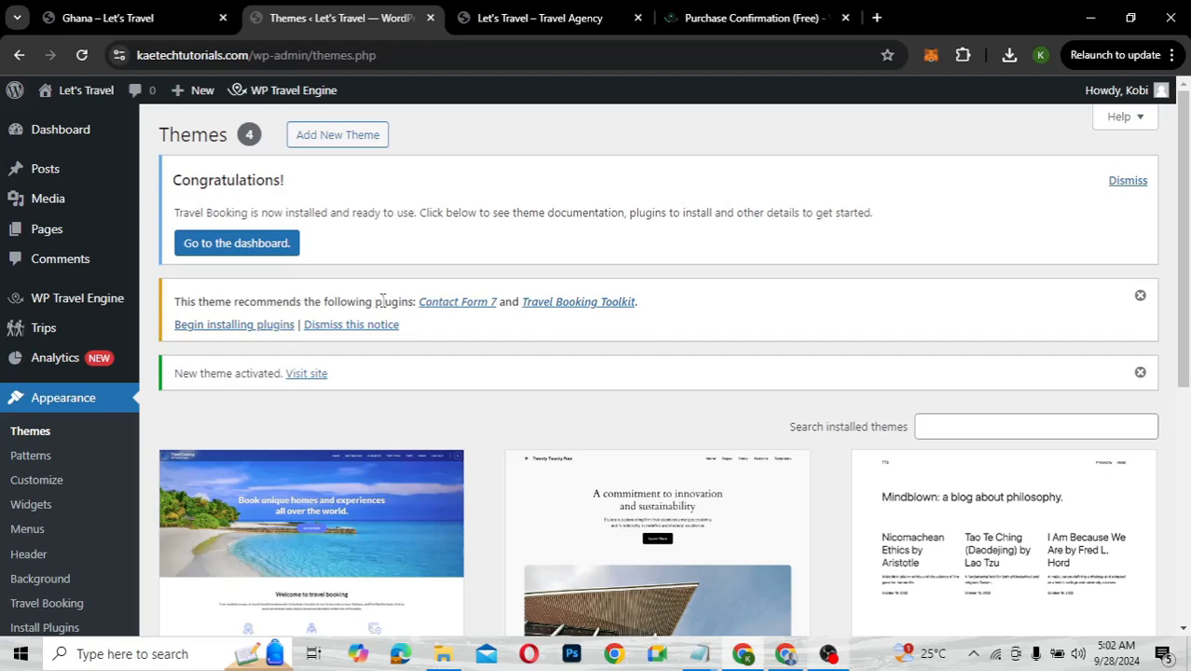
pyautogui.click(564, 303)
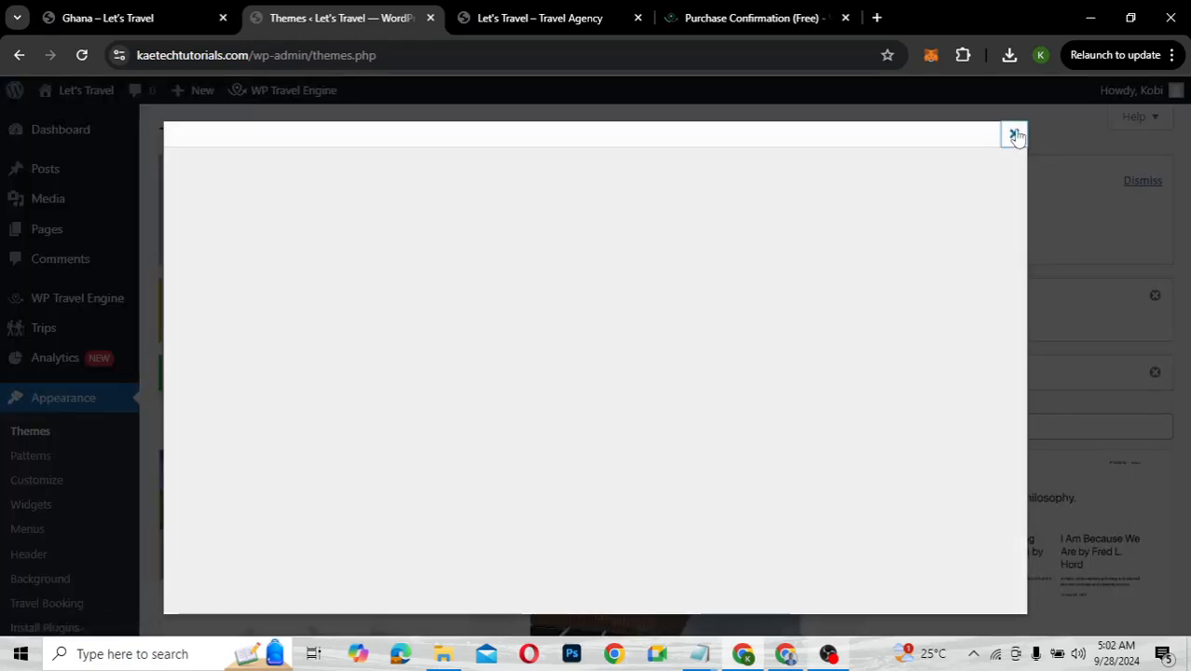
pyautogui.click(1012, 135)
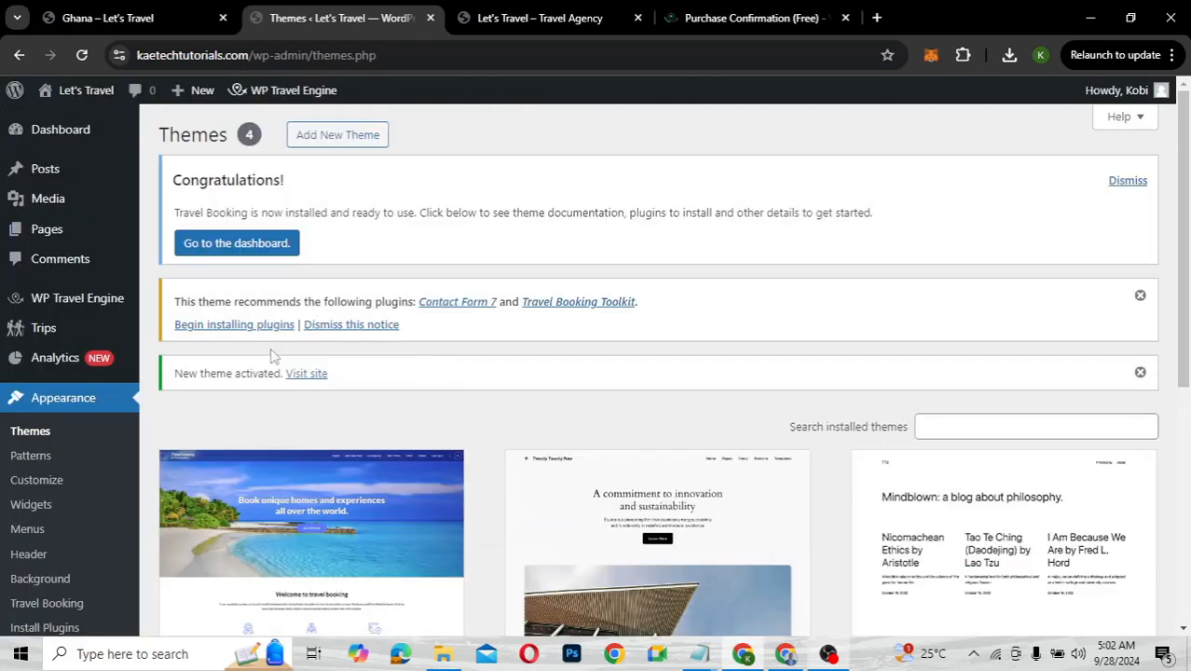
pyautogui.click(241, 326)
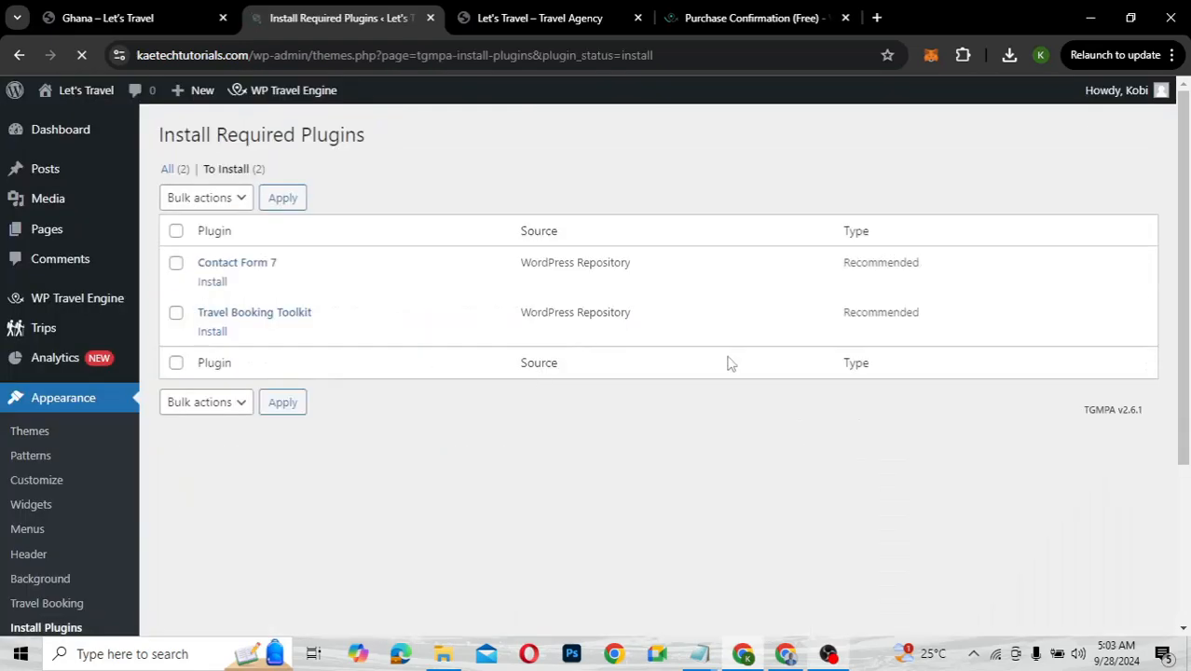
# Bulk-install Contact Form 7 and Travel Booking Toolkit, then open the Travel Booking theme dashboard
pyautogui.click(176, 231)
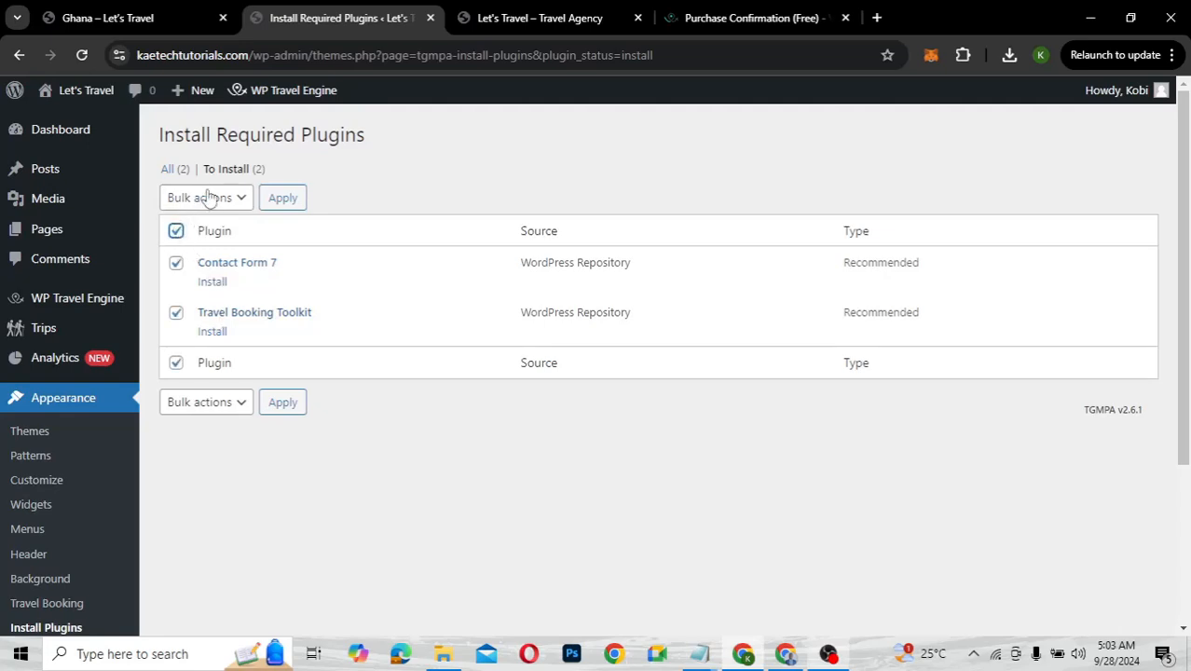
pyautogui.click(204, 198)
pyautogui.click(186, 247)
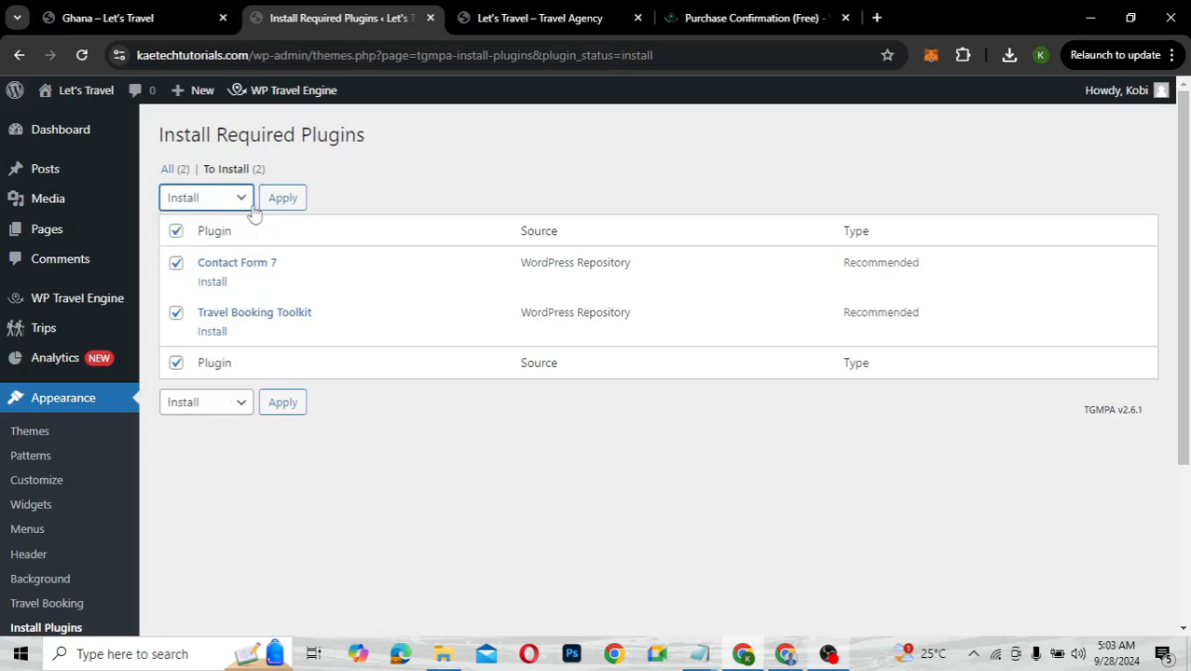
pyautogui.click(280, 200)
pyautogui.press('Tab')
pyautogui.press('Return')
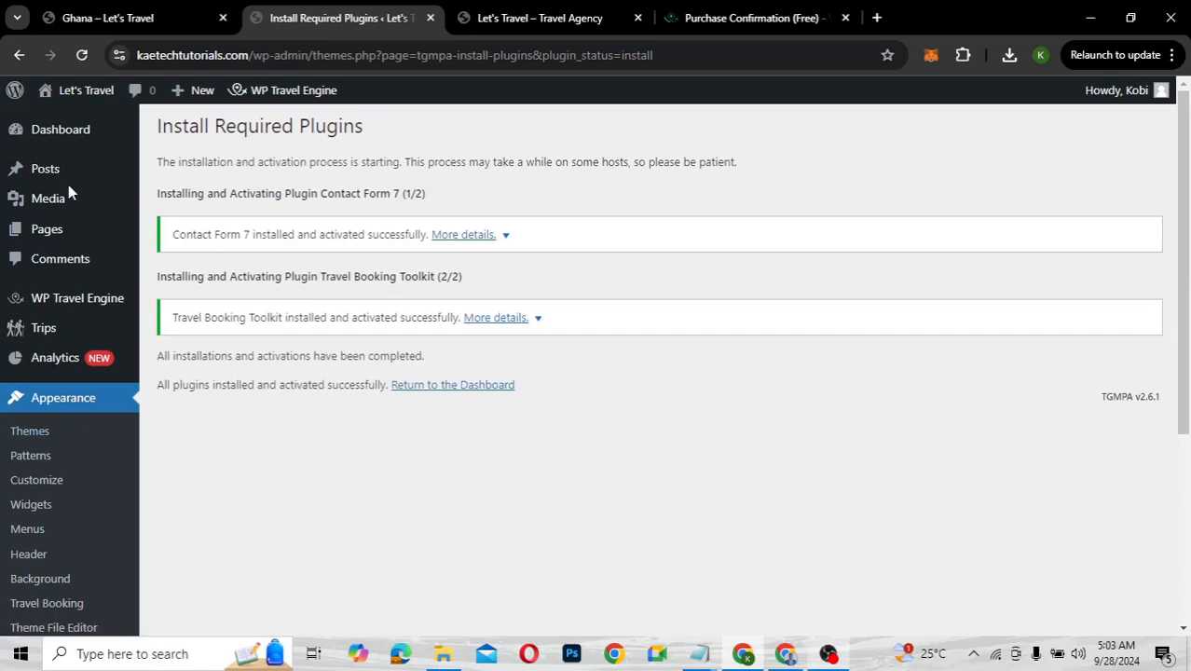
pyautogui.click(33, 435)
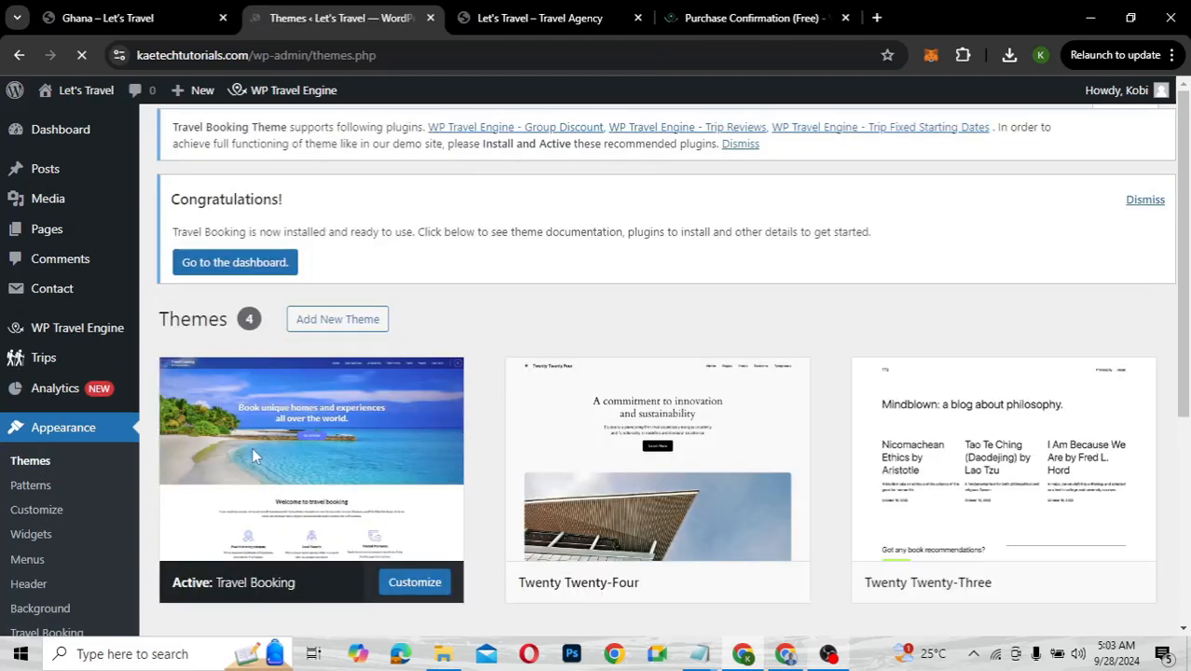
pyautogui.click(280, 264)
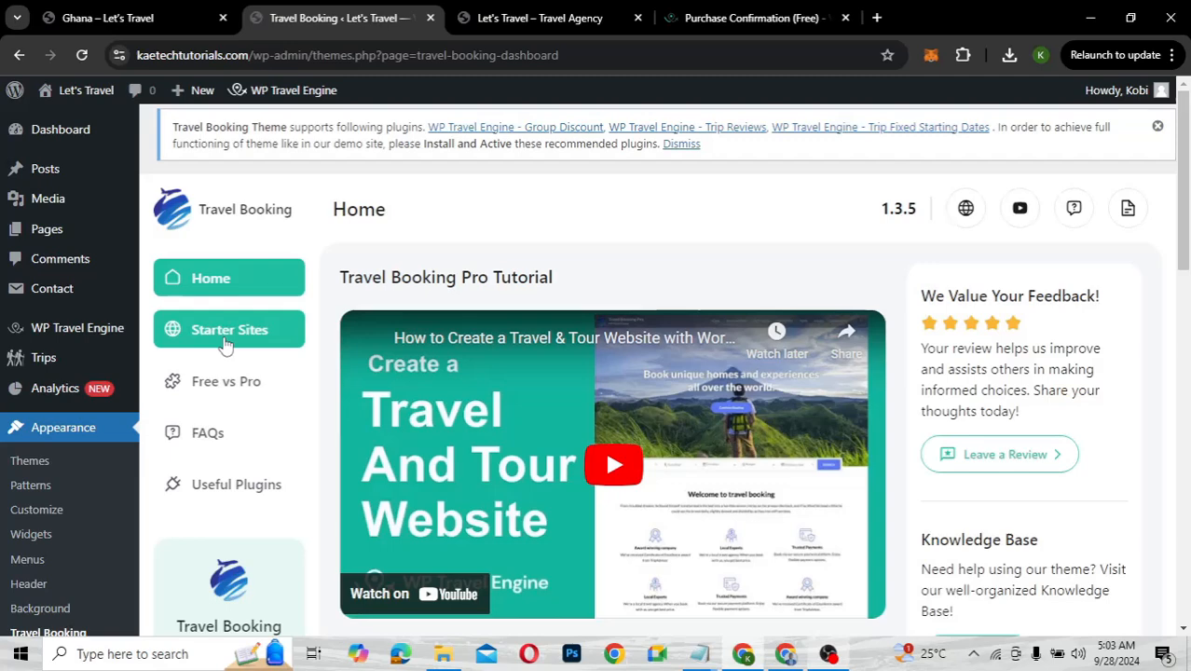
# Browse the theme dashboard's starter site demos and free versus pro comparison
pyautogui.click(224, 341)
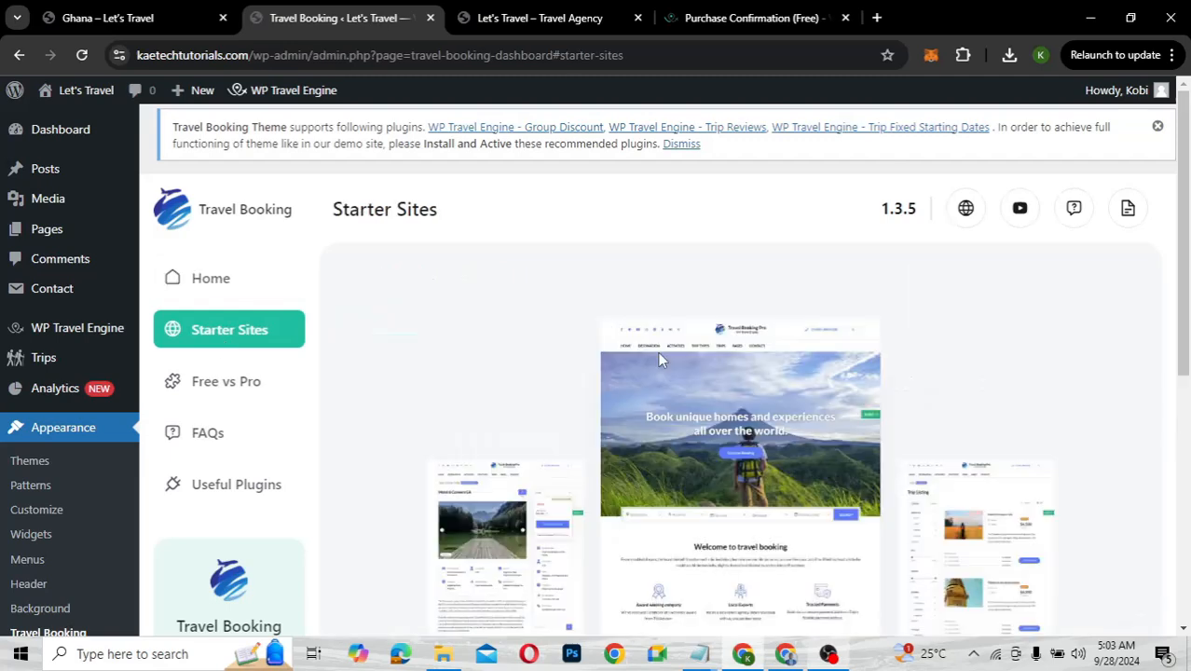
pyautogui.scroll(-2, 792, 448)
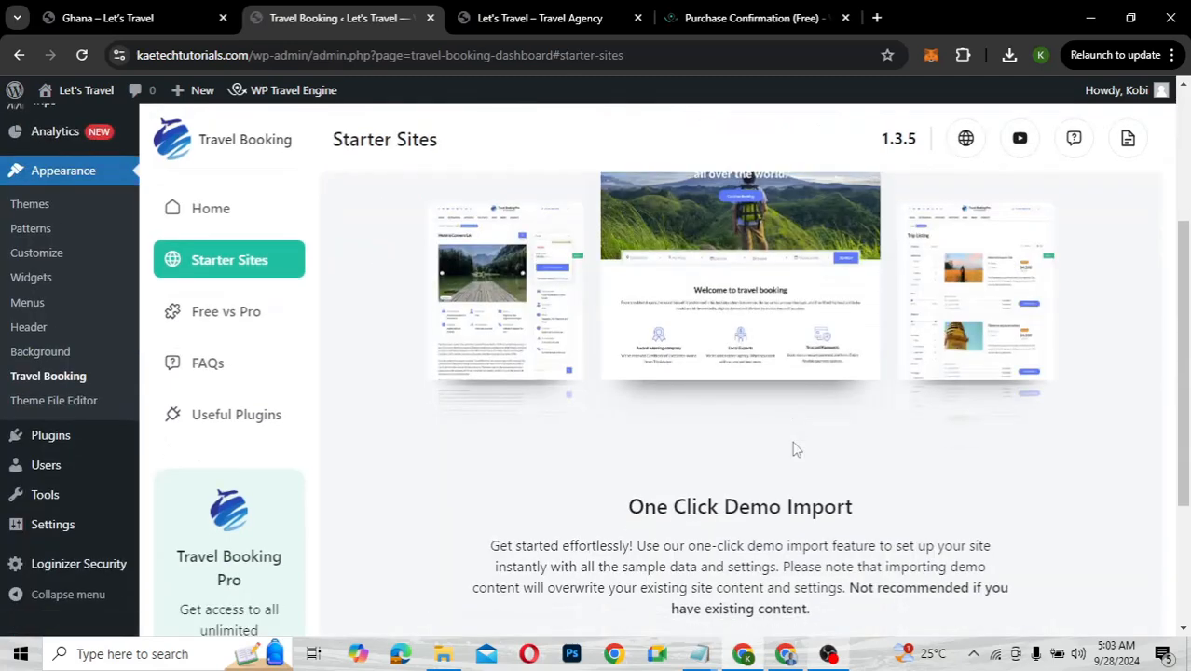
pyautogui.scroll(1, 794, 448)
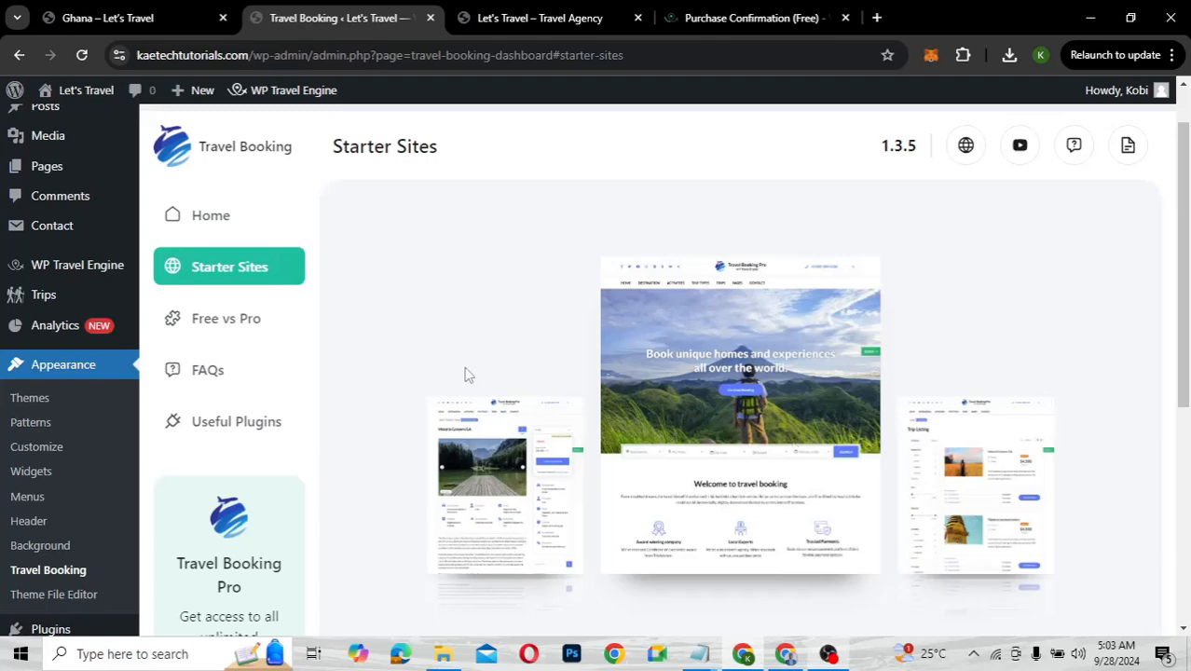
pyautogui.click(245, 328)
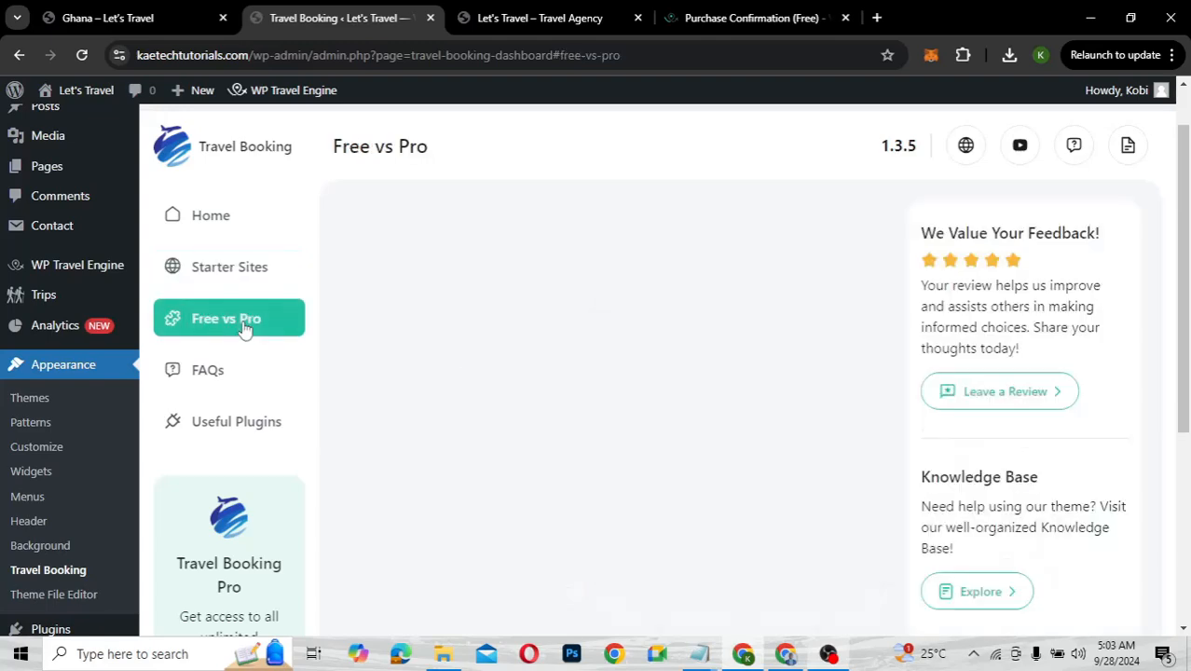
pyautogui.scroll(-3, 528, 378)
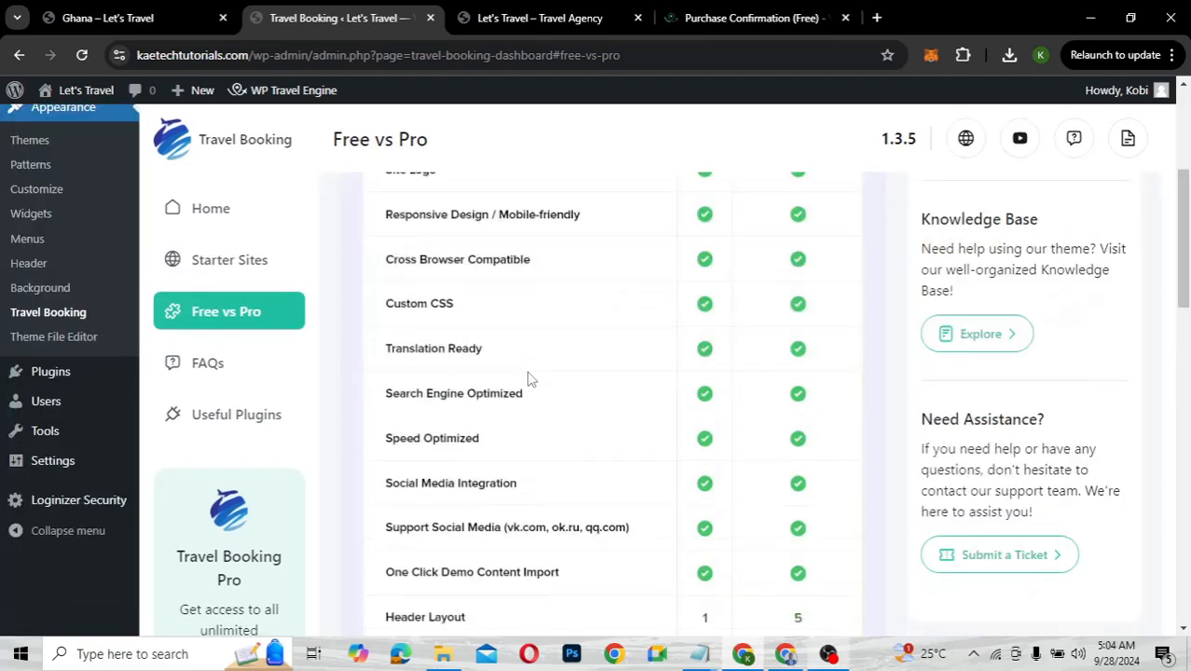
pyautogui.scroll(3, 528, 378)
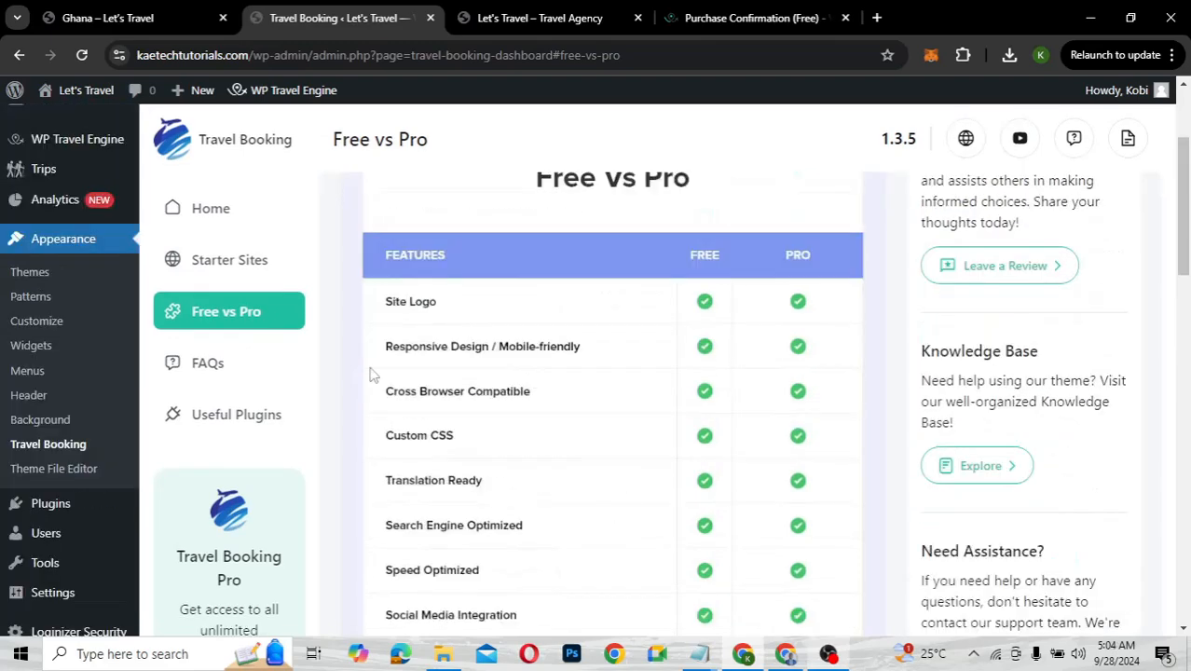
# Look through the theme's Useful Plugins section
pyautogui.rightClick(261, 425)
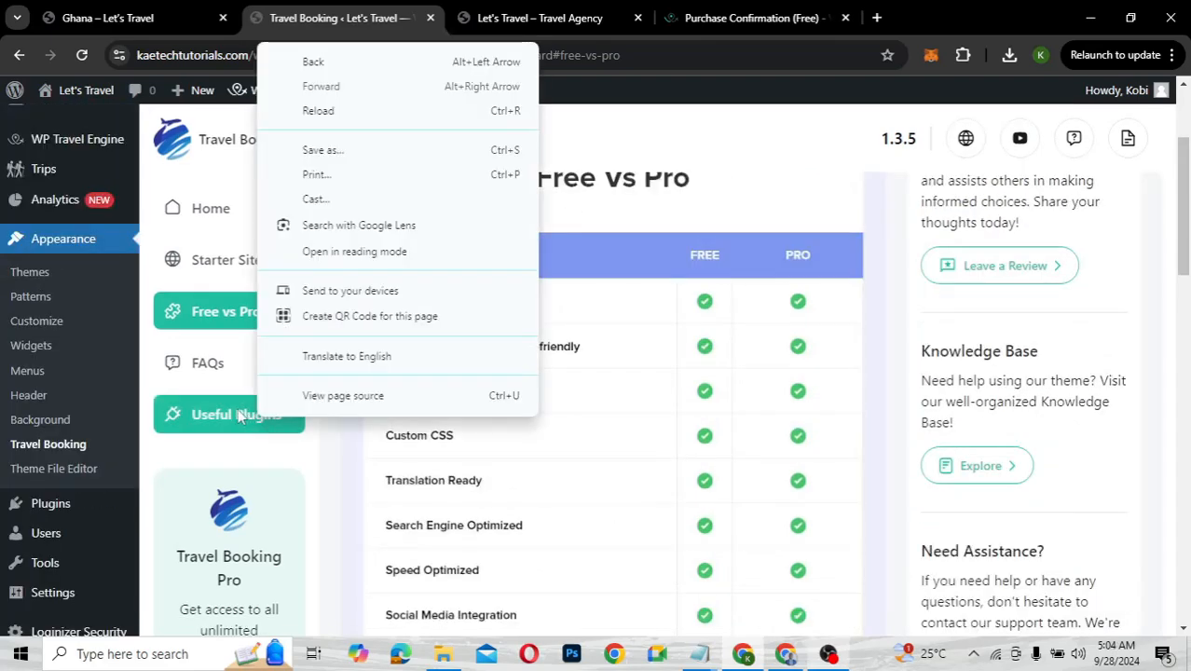
pyautogui.click(232, 412)
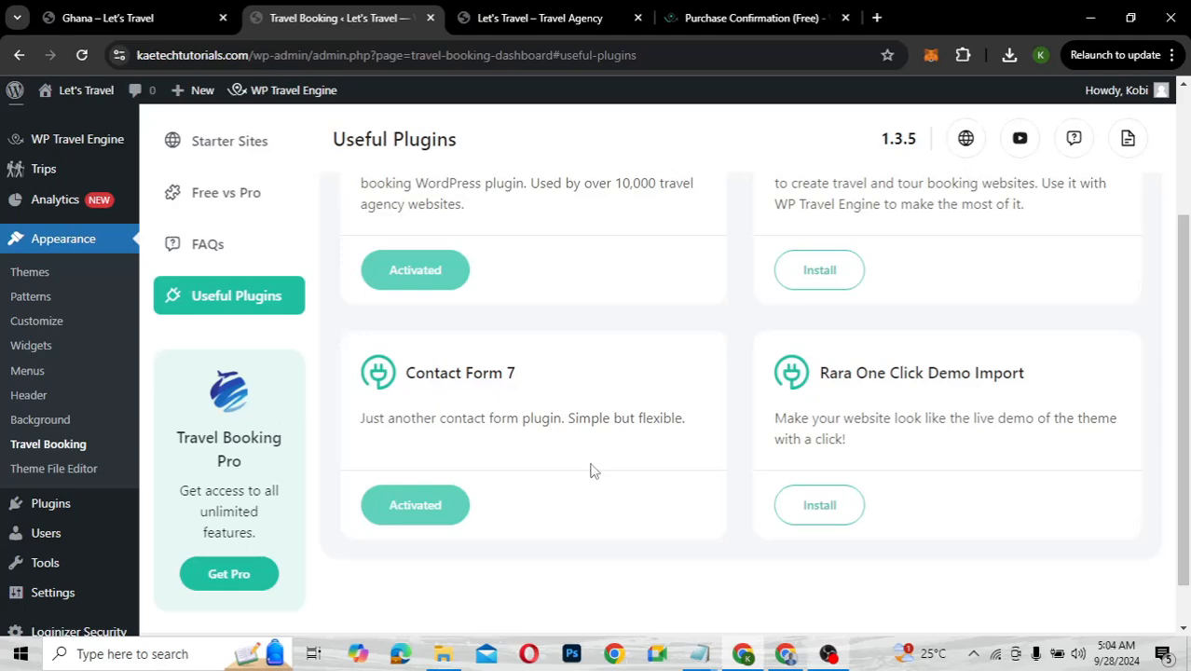
pyautogui.scroll(2, 590, 471)
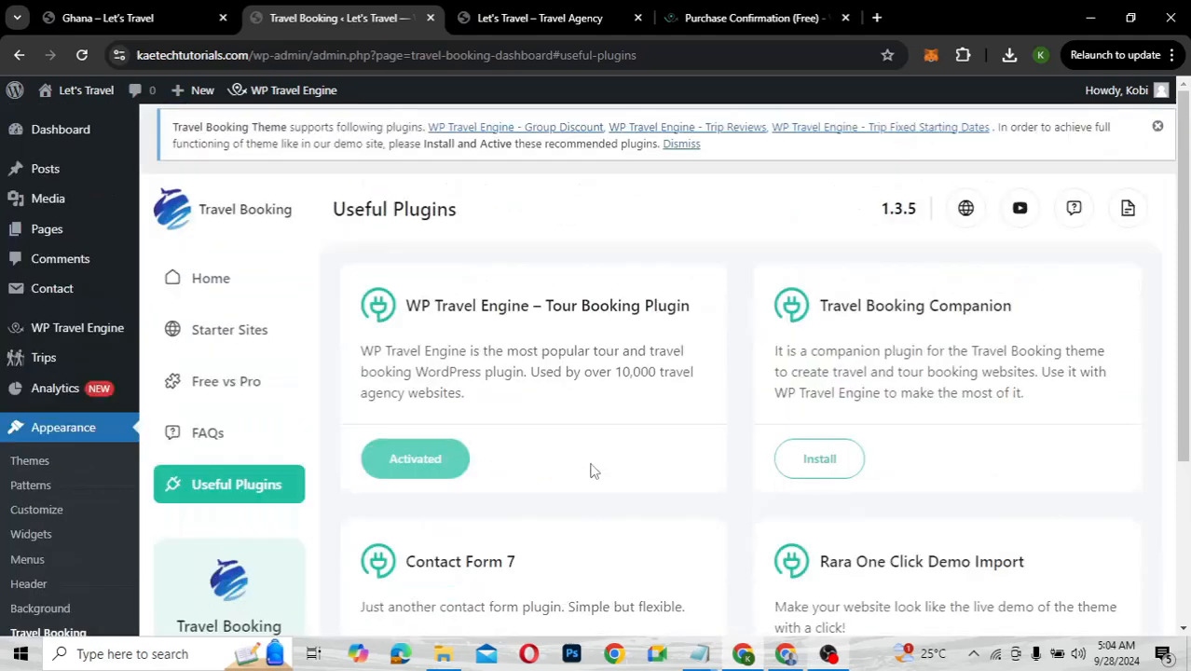
pyautogui.scroll(-1, 590, 471)
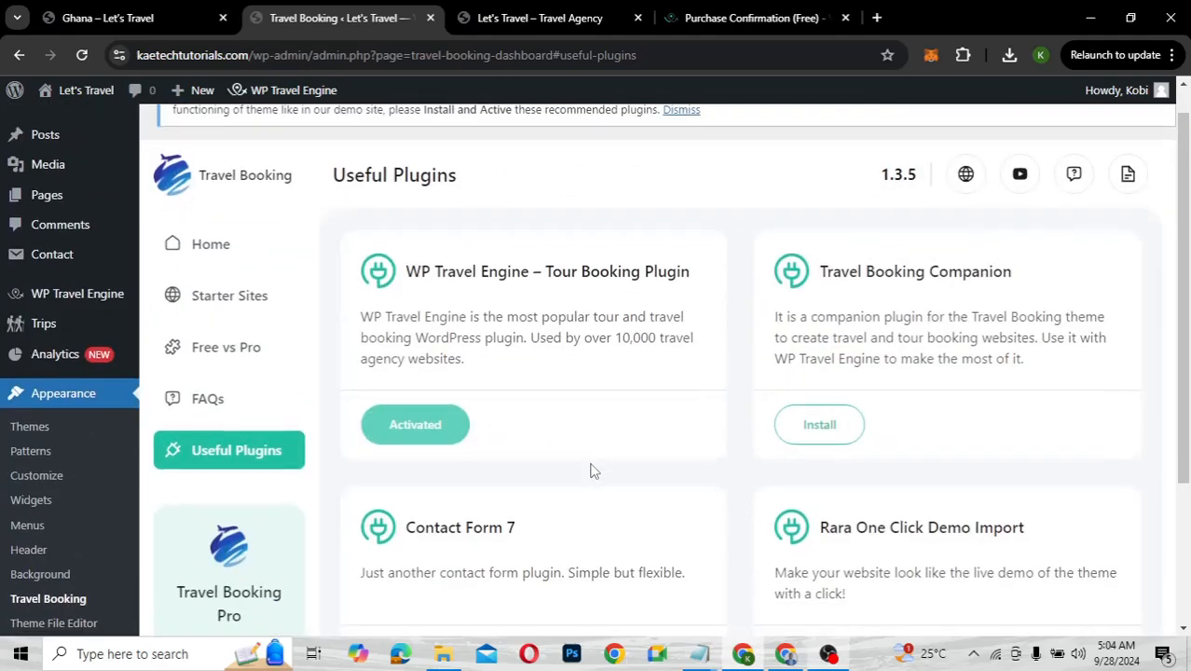
pyautogui.scroll(-2, 590, 471)
pyautogui.scroll(2, 590, 471)
pyautogui.scroll(-2, 590, 471)
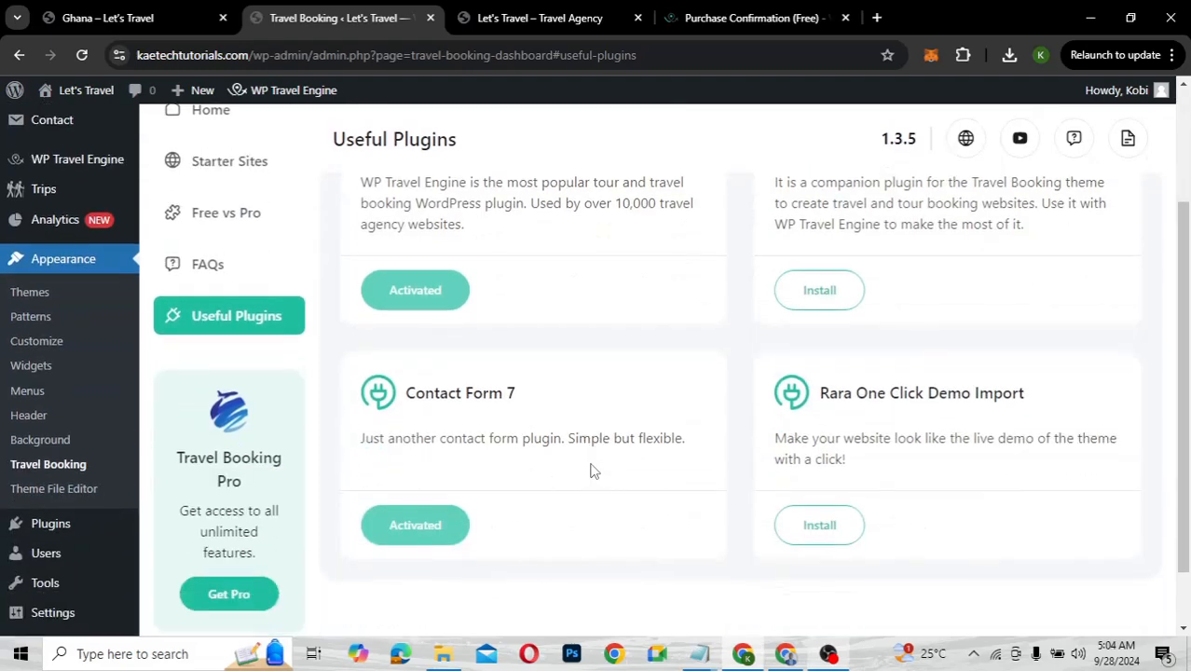
pyautogui.scroll(1, 590, 471)
pyautogui.scroll(1, 617, 453)
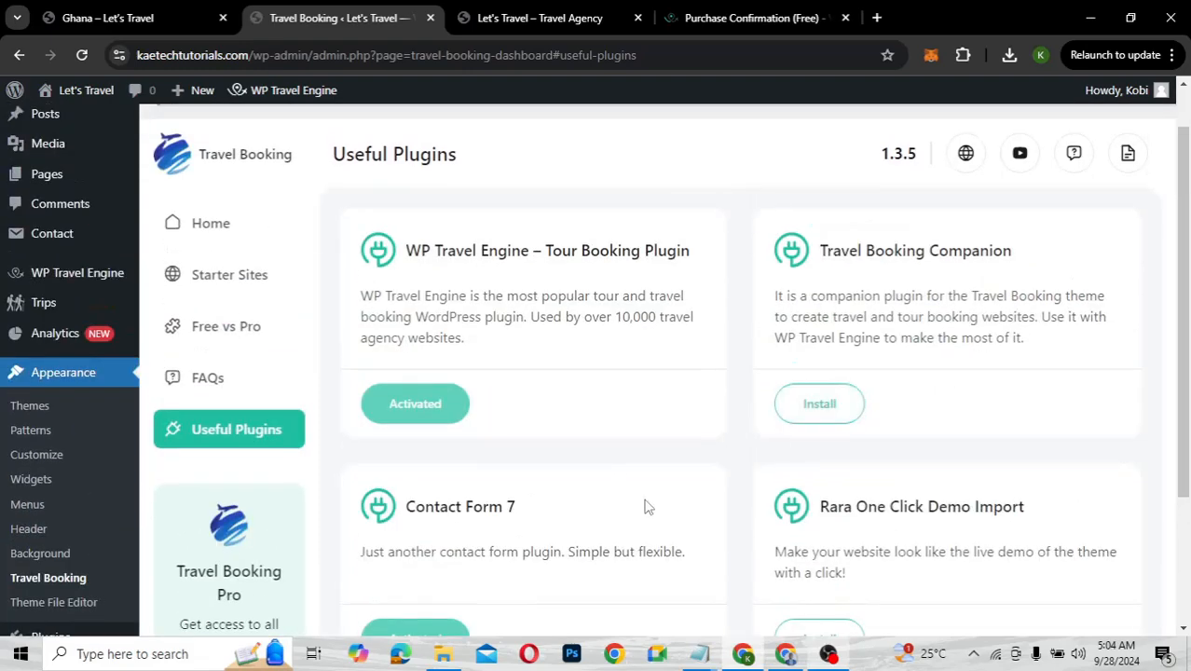
pyautogui.scroll(-1, 648, 506)
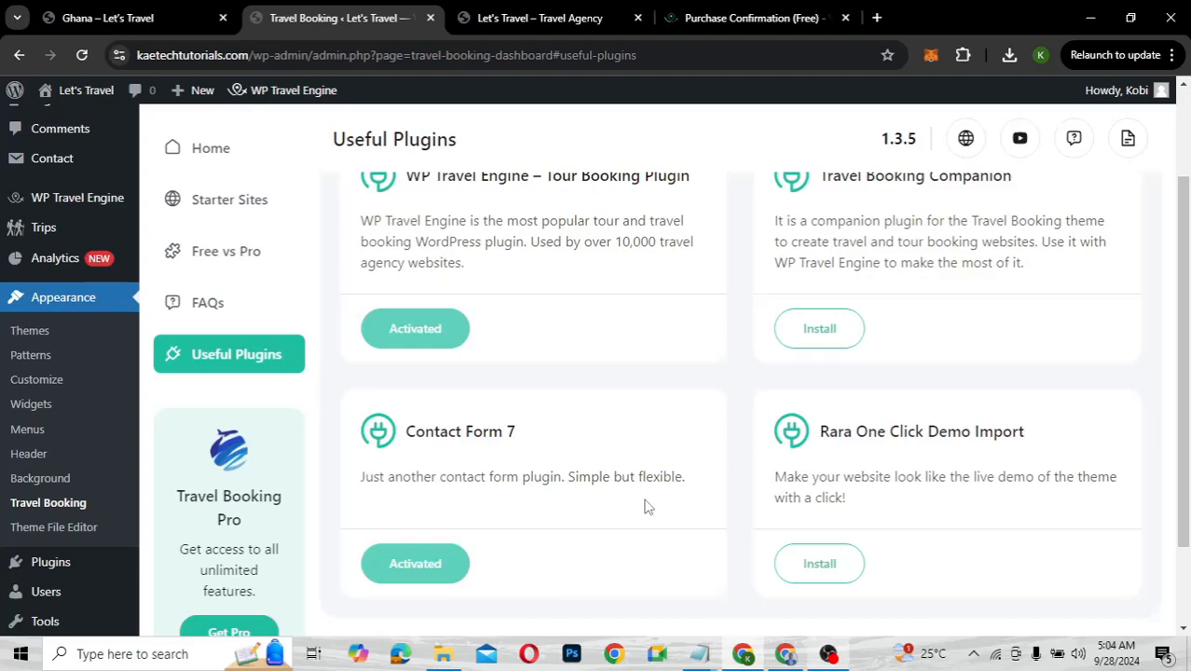
pyautogui.scroll(-1, 647, 506)
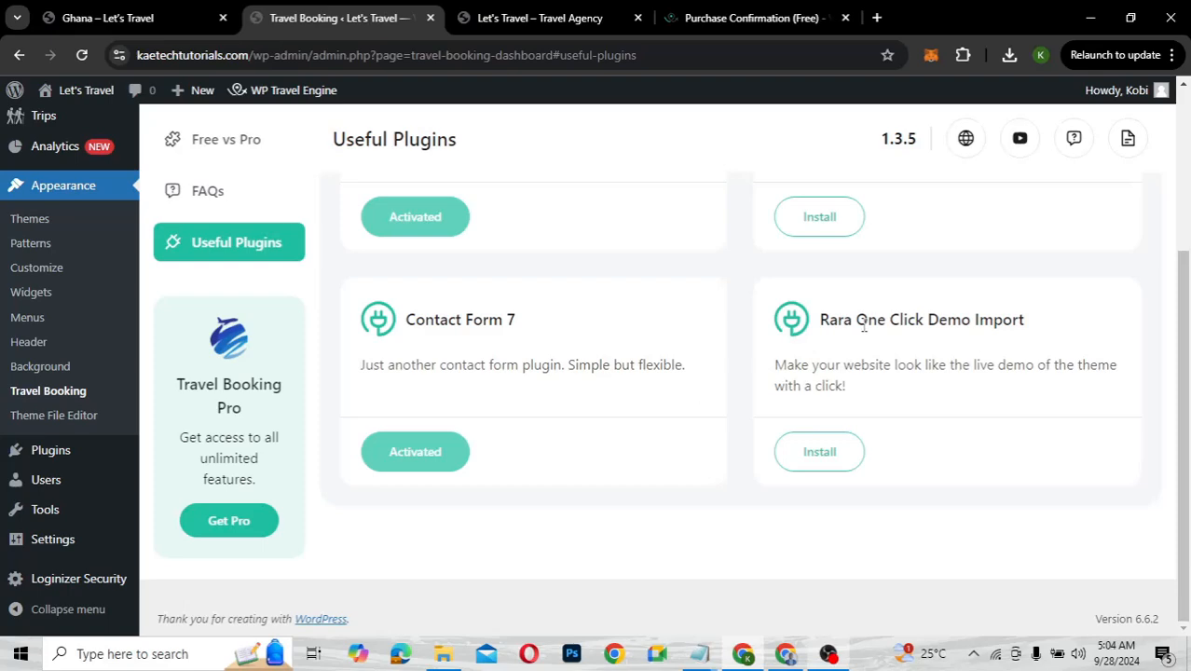
pyautogui.scroll(3, 658, 415)
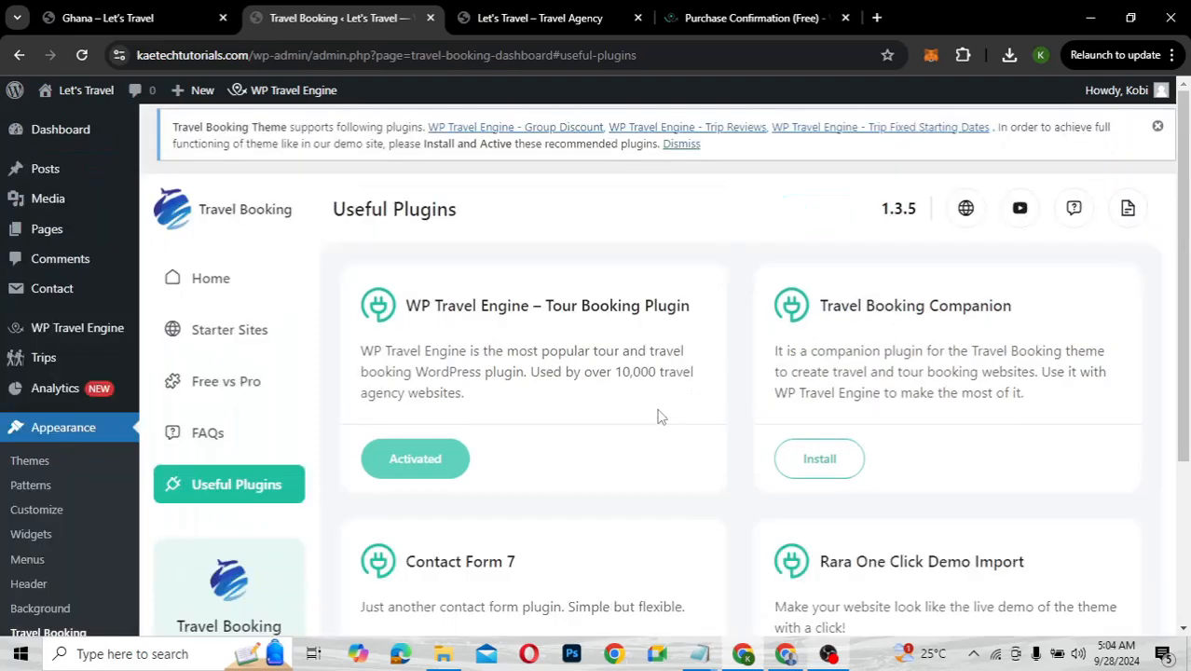
# Check the FAQs, then open Get Starter Sites from the starter site demos section
pyautogui.click(207, 434)
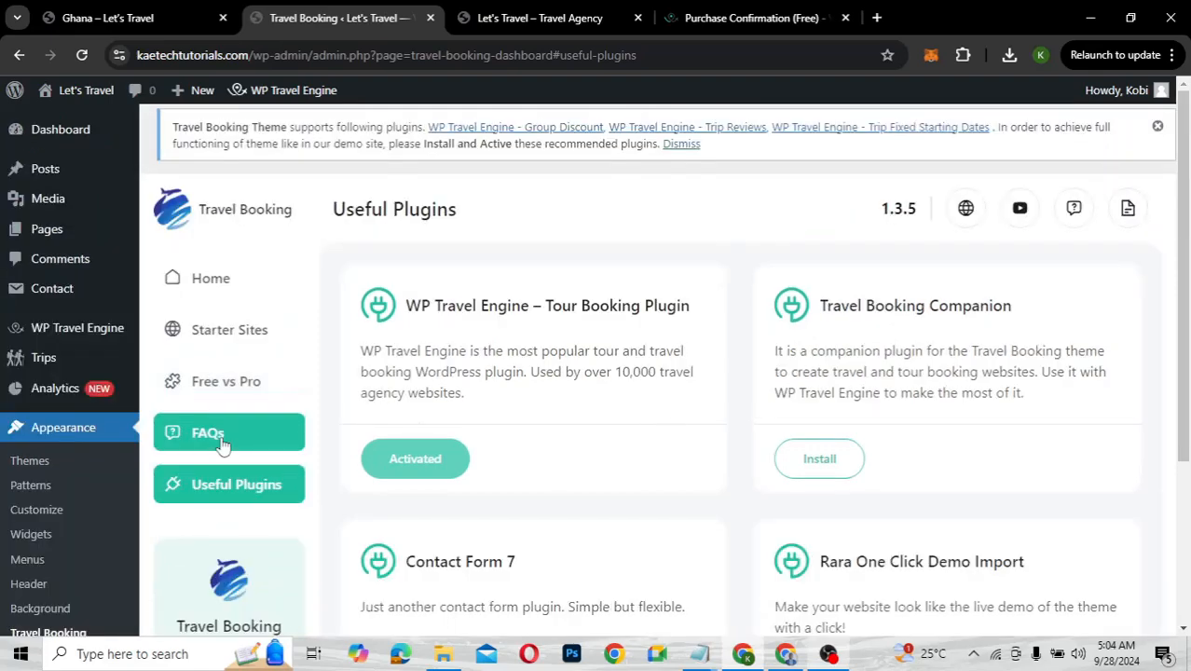
pyautogui.scroll(-3, 222, 445)
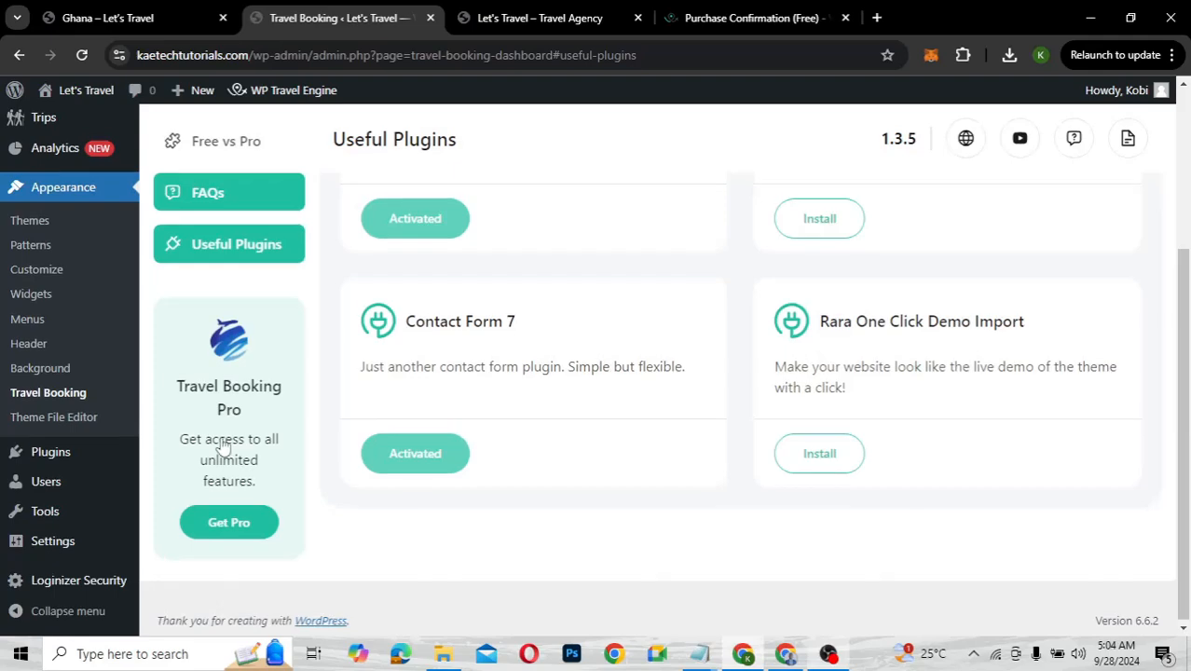
pyautogui.scroll(1, 222, 446)
pyautogui.scroll(3, 222, 445)
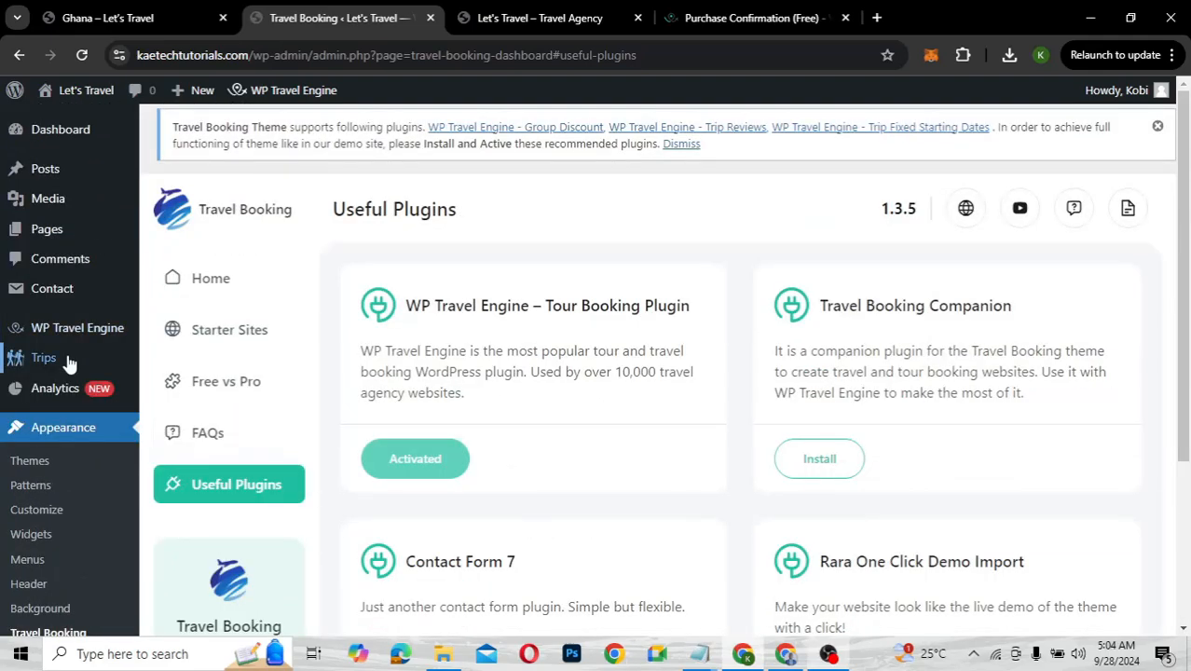
pyautogui.moveTo(68, 361)
pyautogui.click(224, 331)
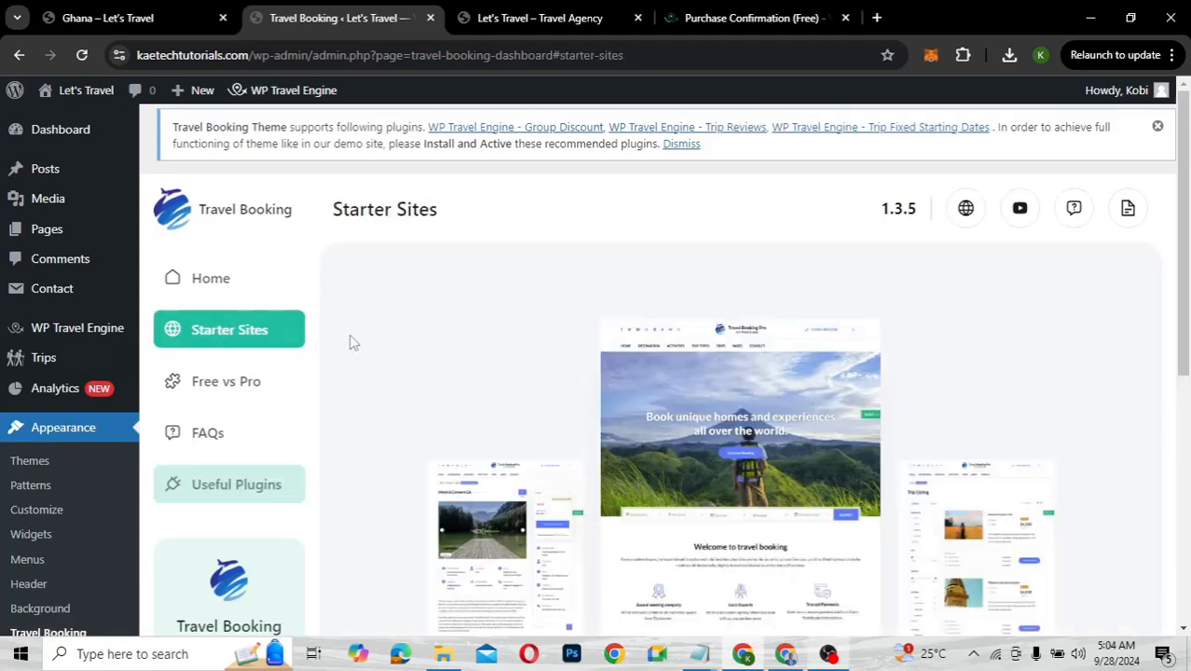
pyautogui.scroll(-1, 554, 405)
pyautogui.scroll(-3, 550, 405)
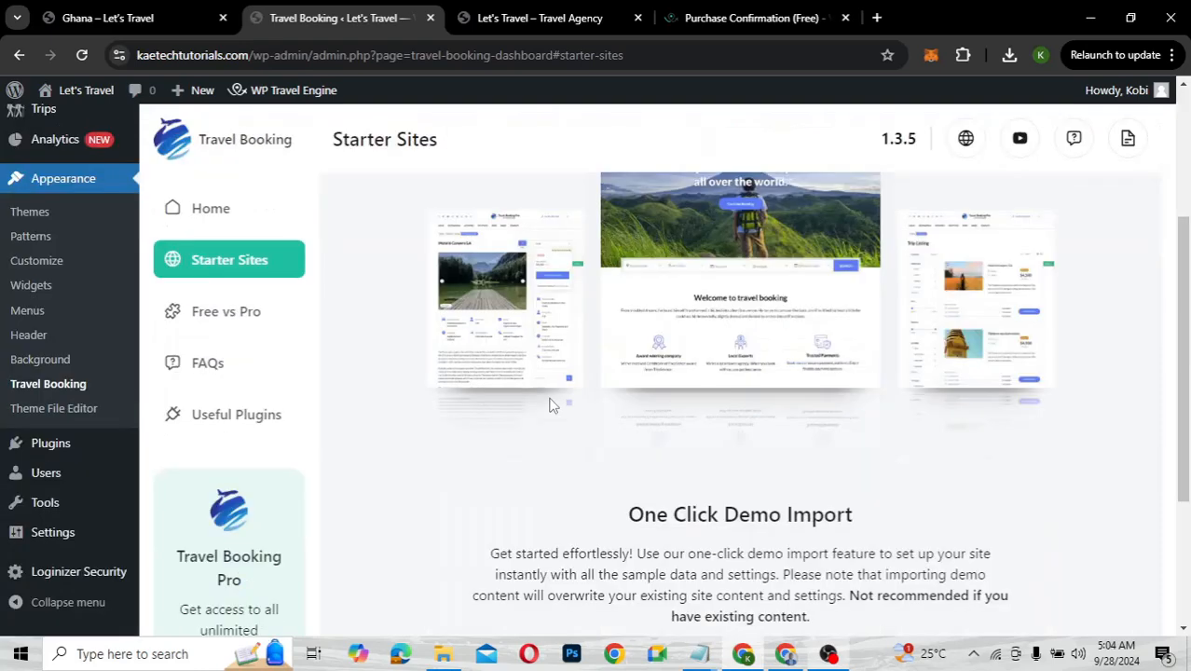
pyautogui.scroll(-1, 550, 405)
pyautogui.scroll(-3, 550, 406)
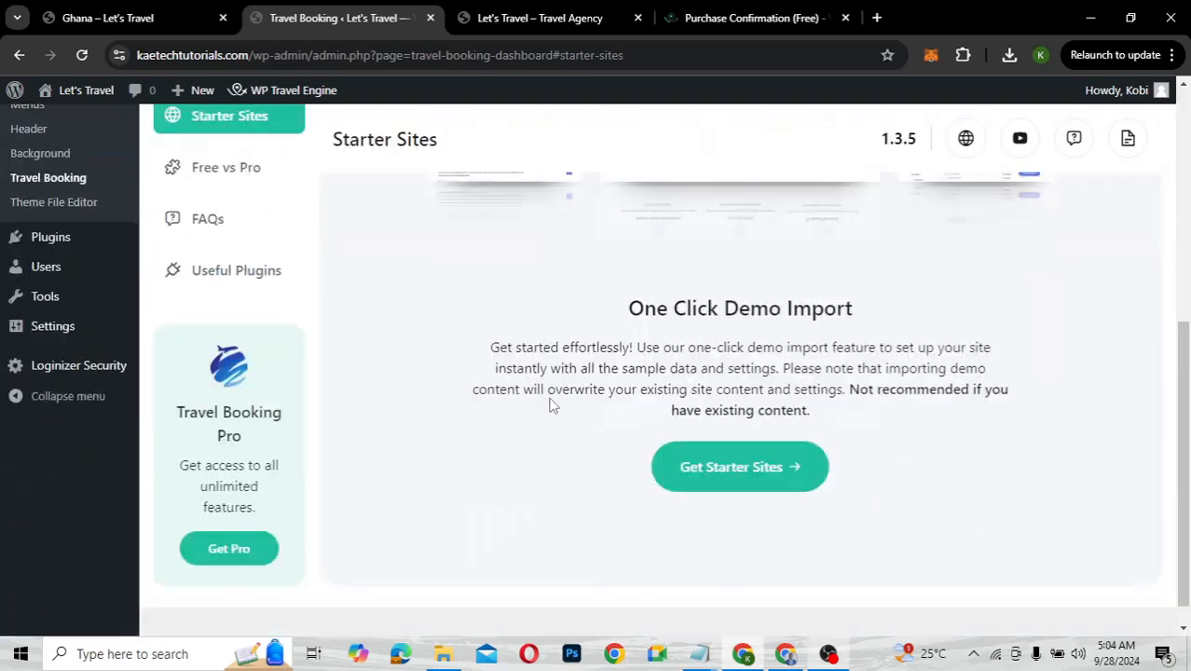
pyautogui.click(751, 442)
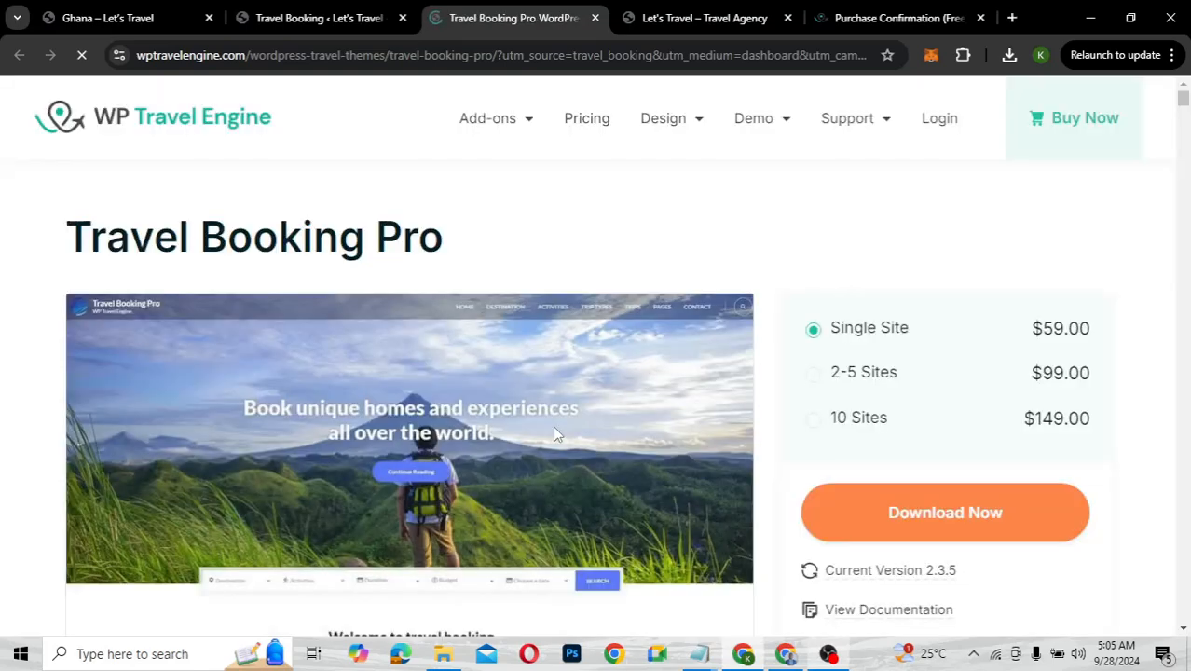
# Scroll through the Travel Booking Pro product page and close its tab
pyautogui.scroll(-3, 555, 433)
pyautogui.scroll(-2, 555, 433)
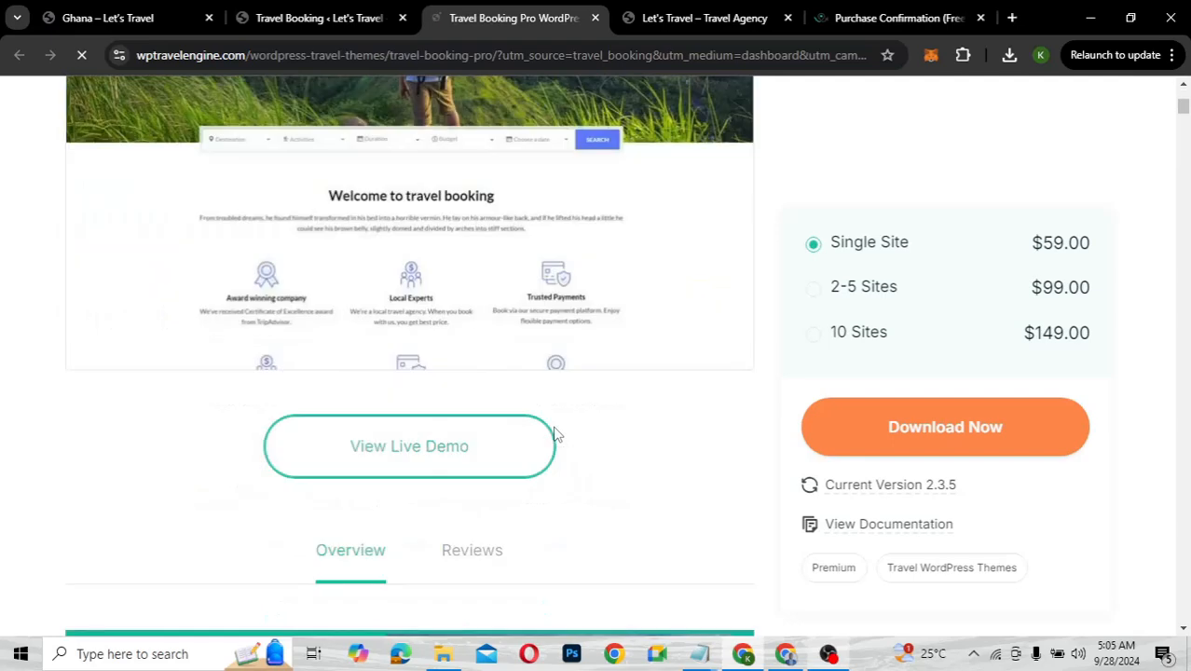
pyautogui.scroll(-2, 555, 434)
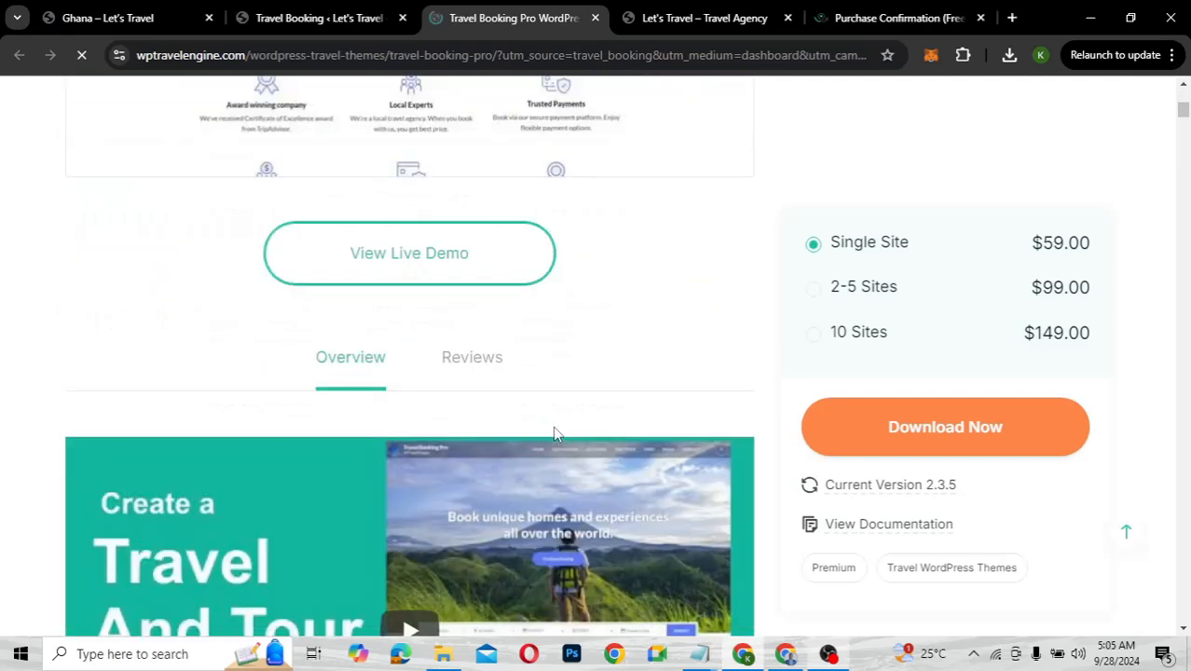
pyautogui.scroll(-3, 555, 434)
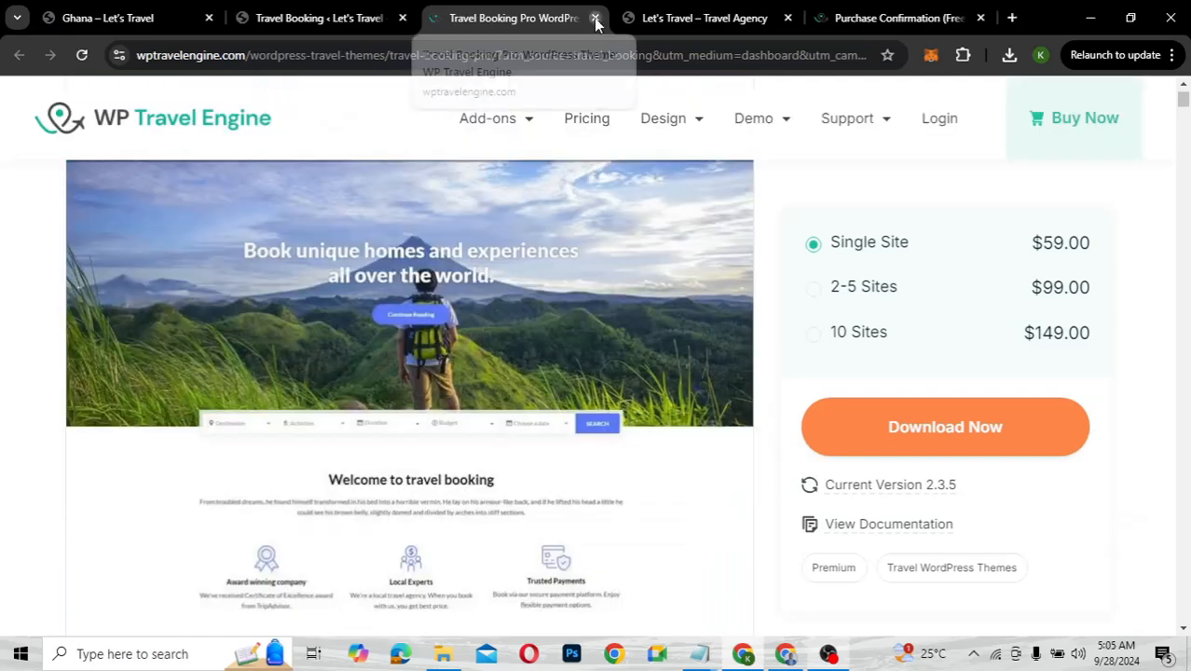
pyautogui.click(595, 18)
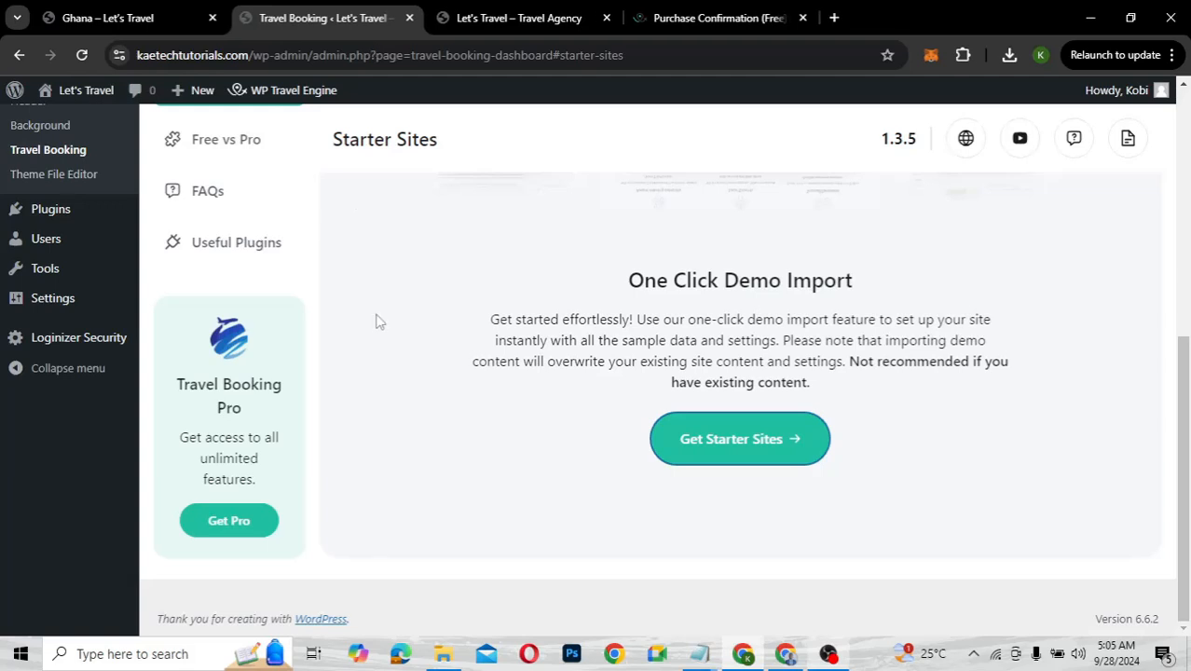
# Switch from the admin page to the live site's 'Ghana – Let's Travel' tab
pyautogui.scroll(2, 287, 356)
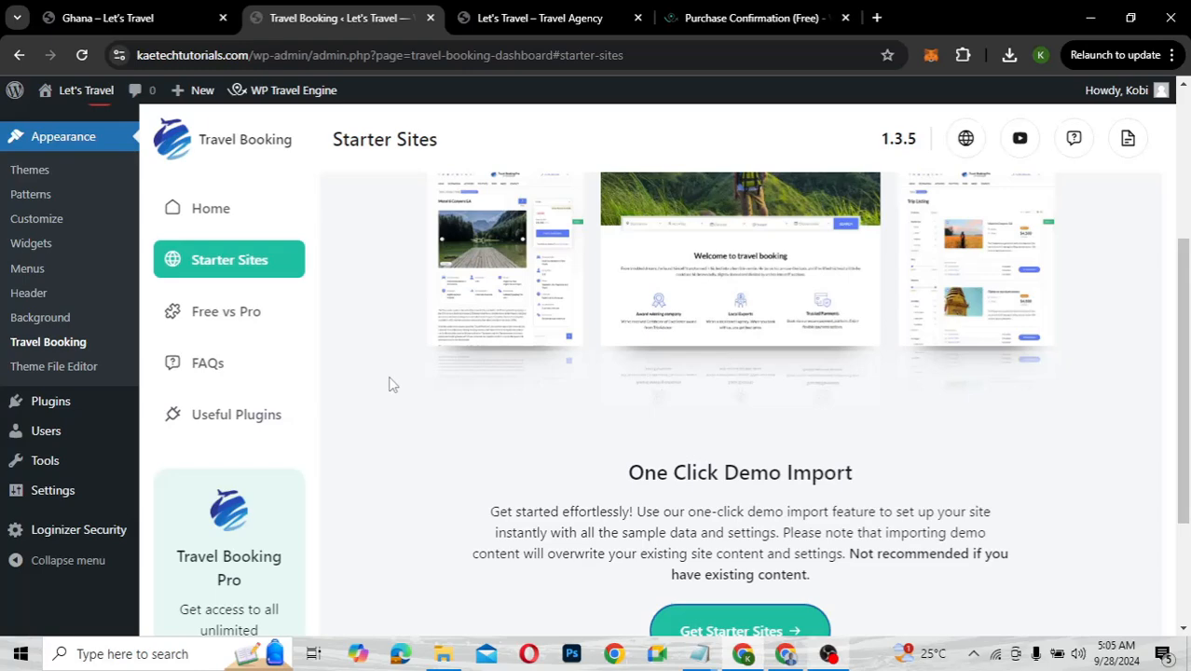
pyautogui.scroll(3, 392, 384)
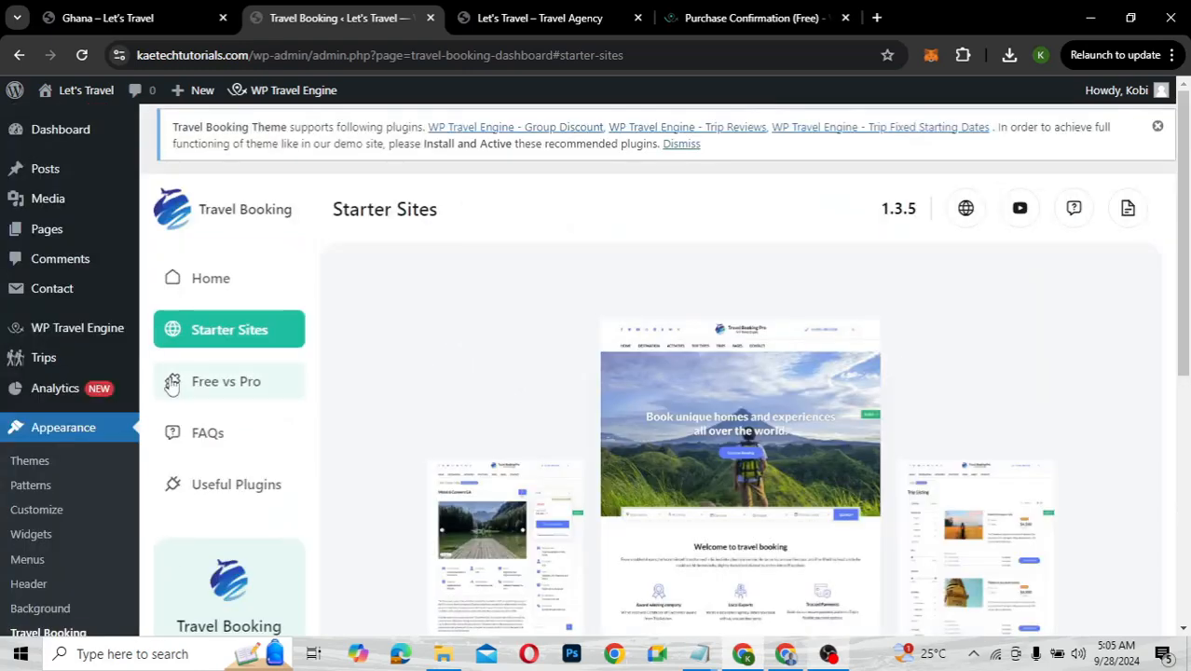
pyautogui.moveTo(58, 338)
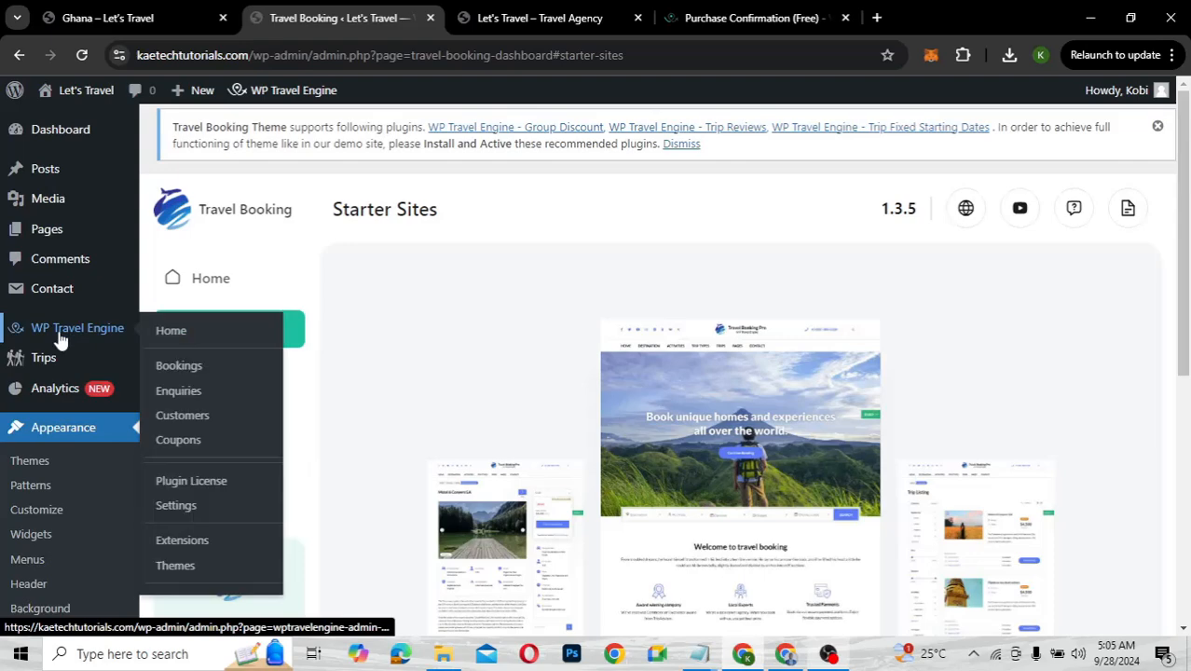
pyautogui.moveTo(40, 359)
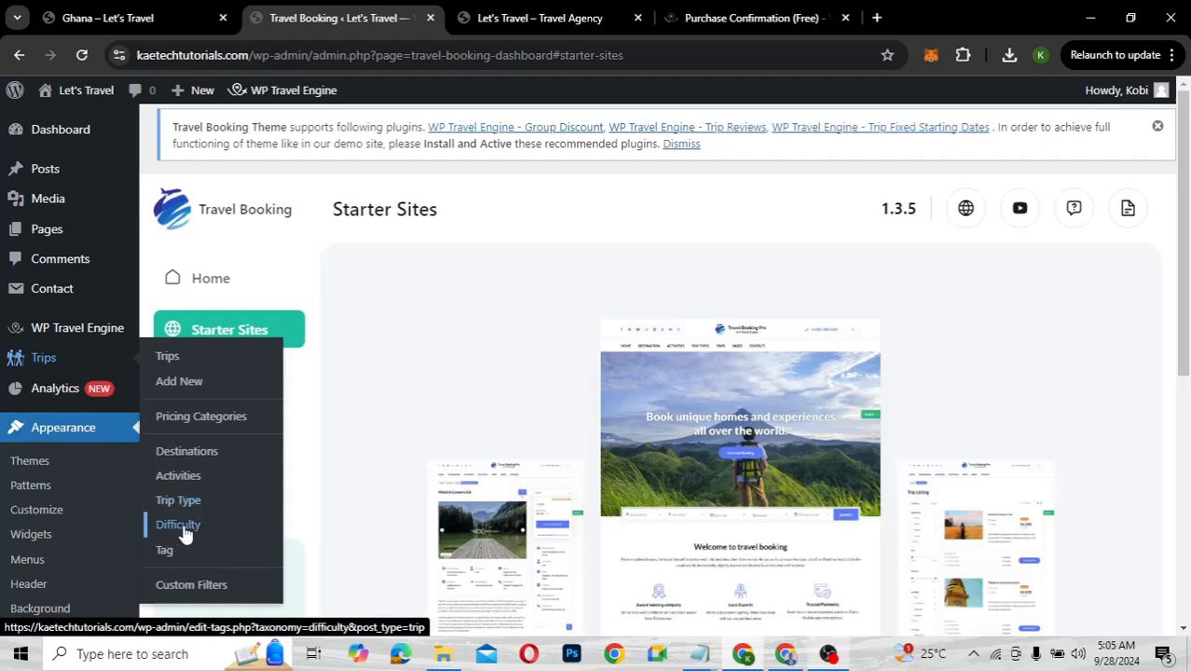
pyautogui.click(139, 23)
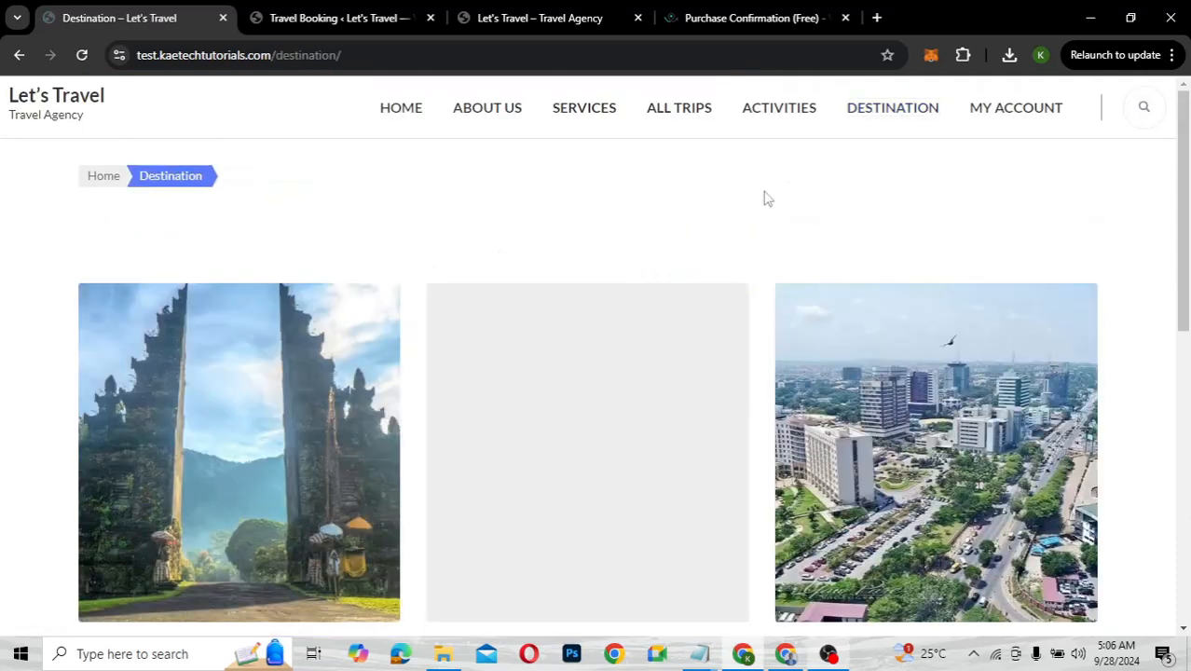
# Scroll through the Bali, Dubai, Ghana, Greece and Maldives cards, then return to the admin tab
pyautogui.scroll(-3, 742, 269)
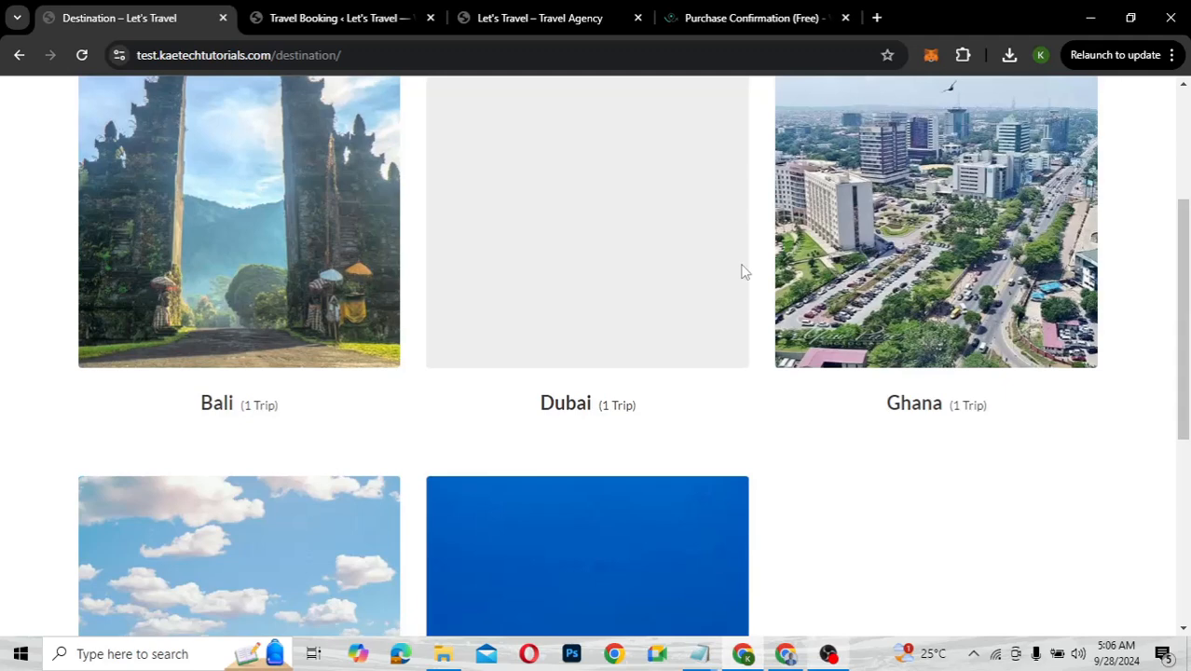
pyautogui.scroll(-2, 743, 271)
pyautogui.scroll(-2, 743, 270)
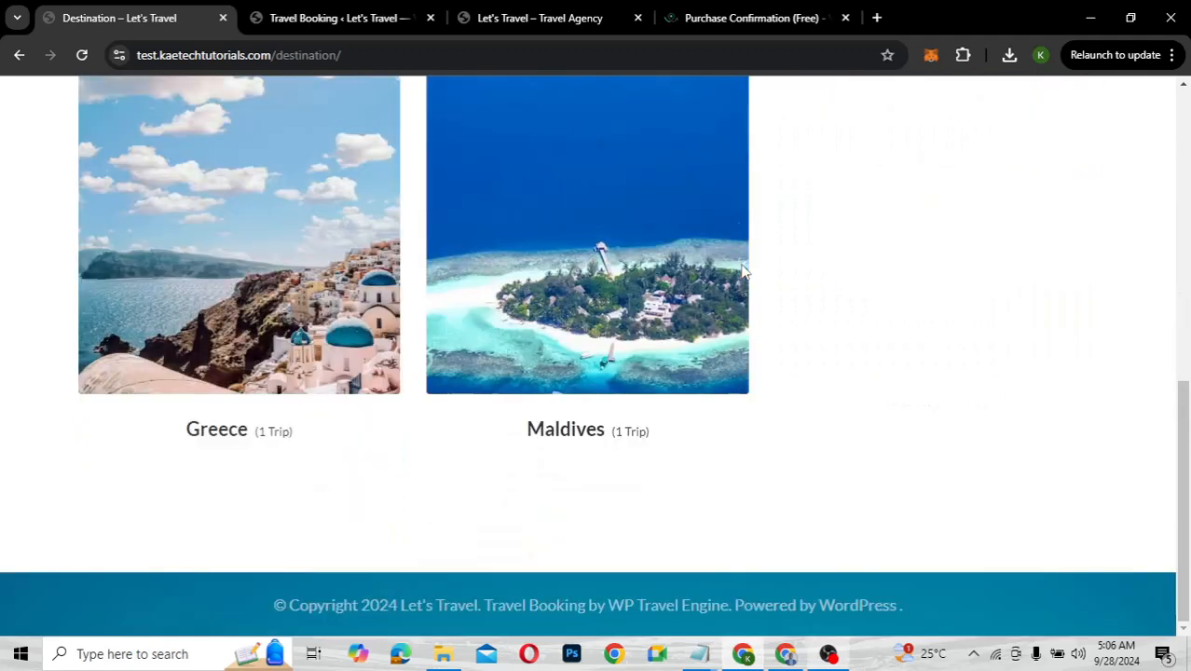
pyautogui.scroll(2, 743, 270)
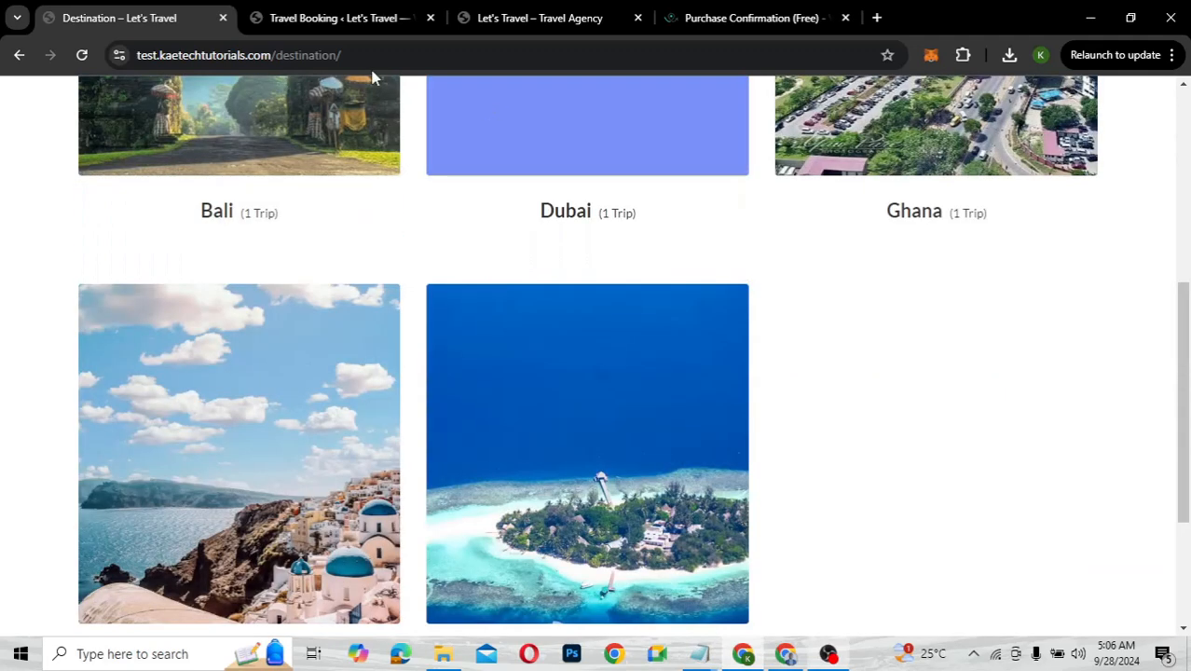
pyautogui.click(355, 20)
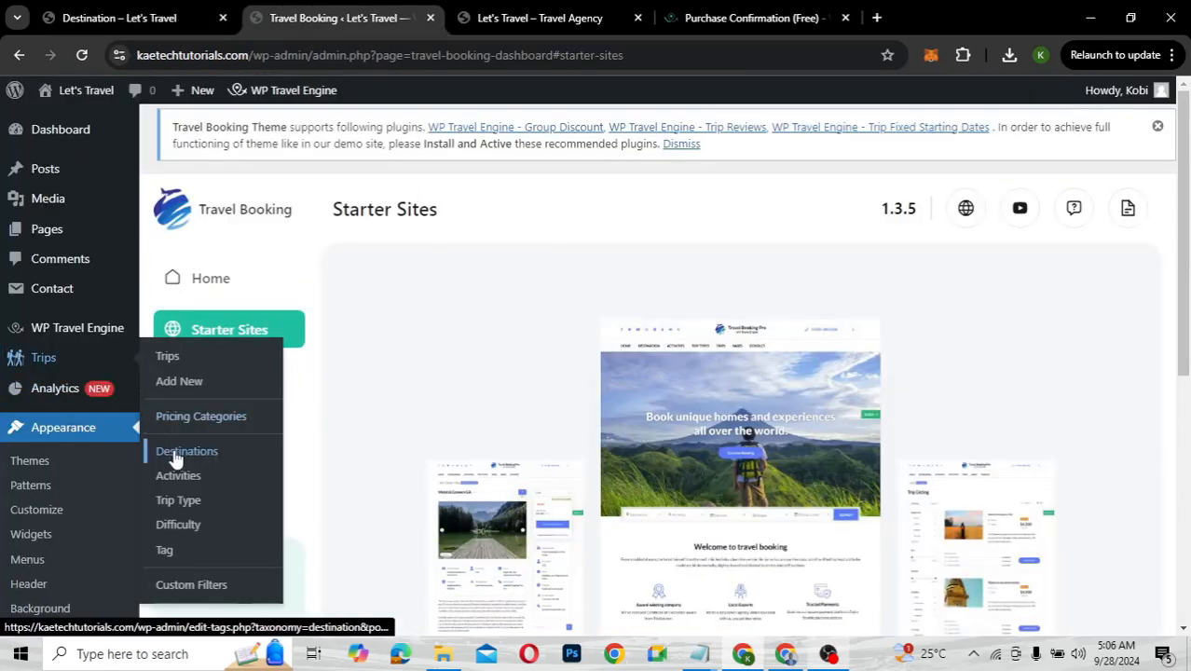
# Enter 'Bali' as a new destination name under Trips > Destinations and open Add Image
pyautogui.click(177, 453)
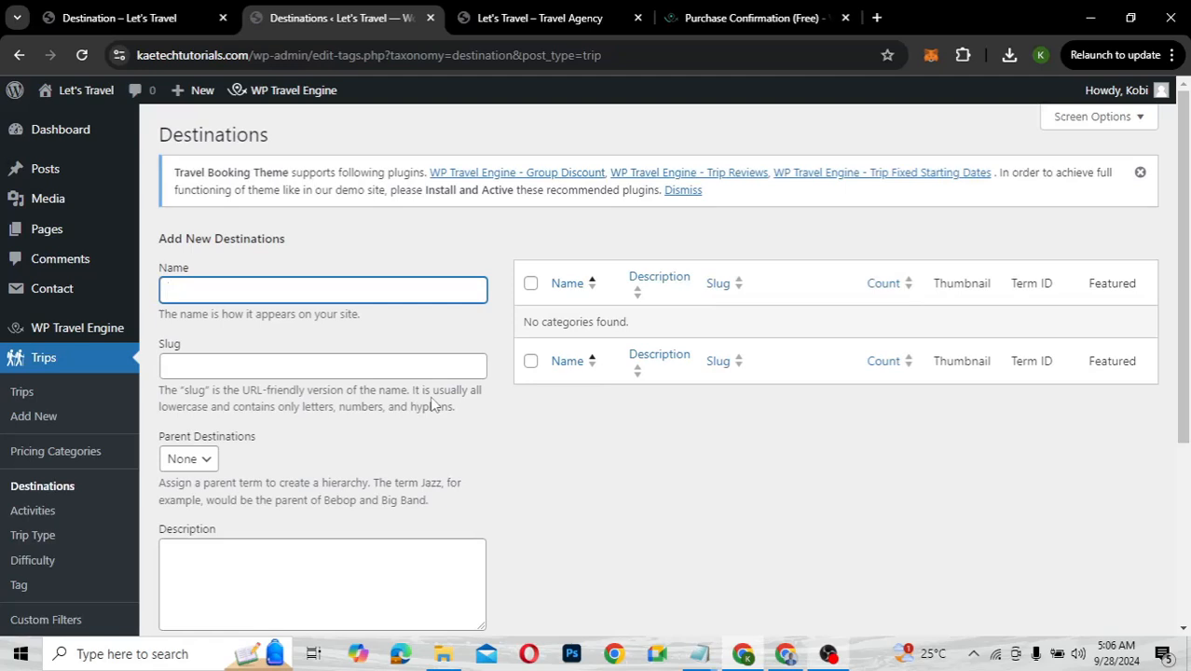
pyautogui.write('Bali')
pyautogui.scroll(-3, 380, 473)
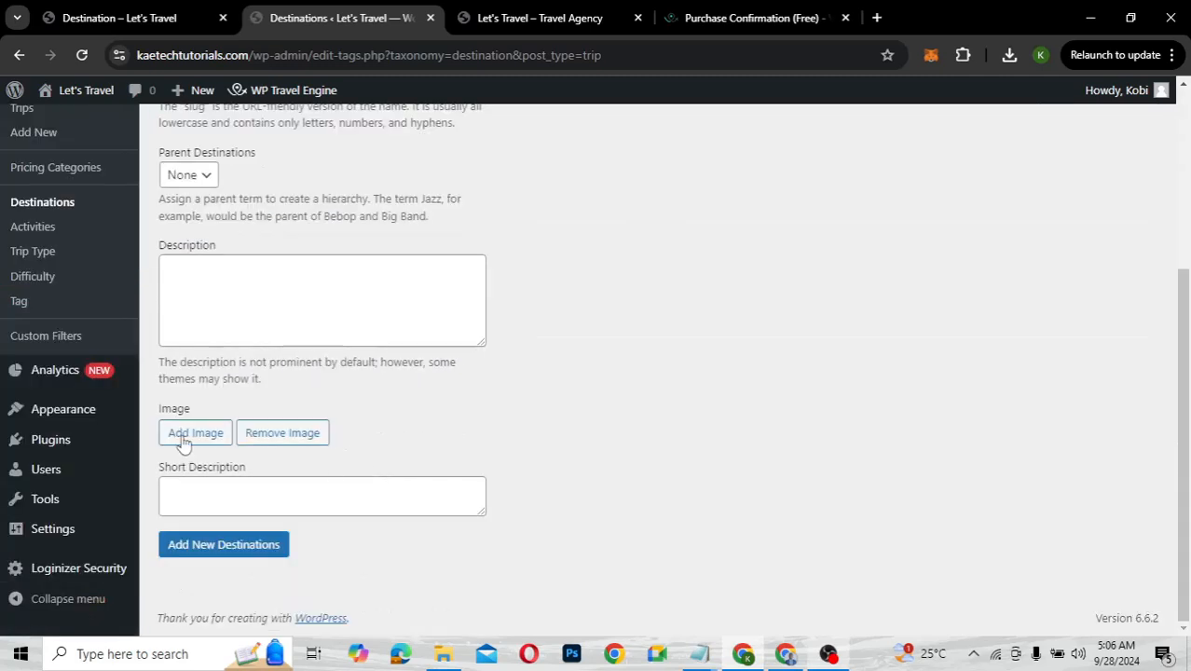
pyautogui.click(185, 440)
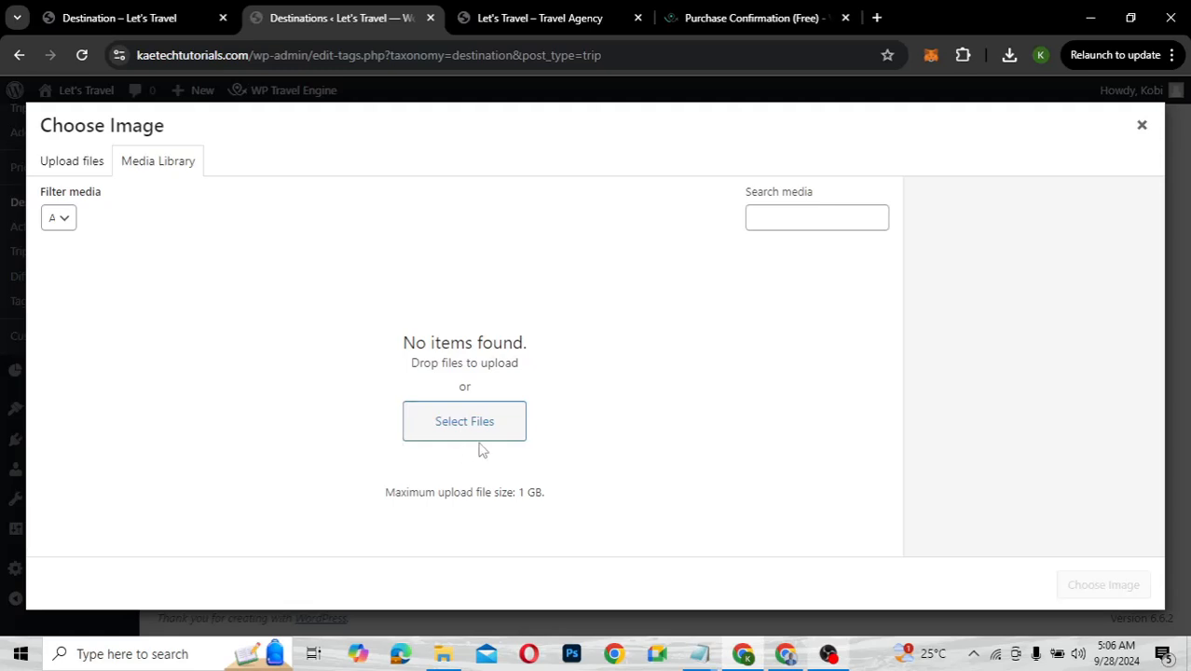
# Upload all 57 photos from the Travel Website Images folder into the media library
pyautogui.click(429, 653)
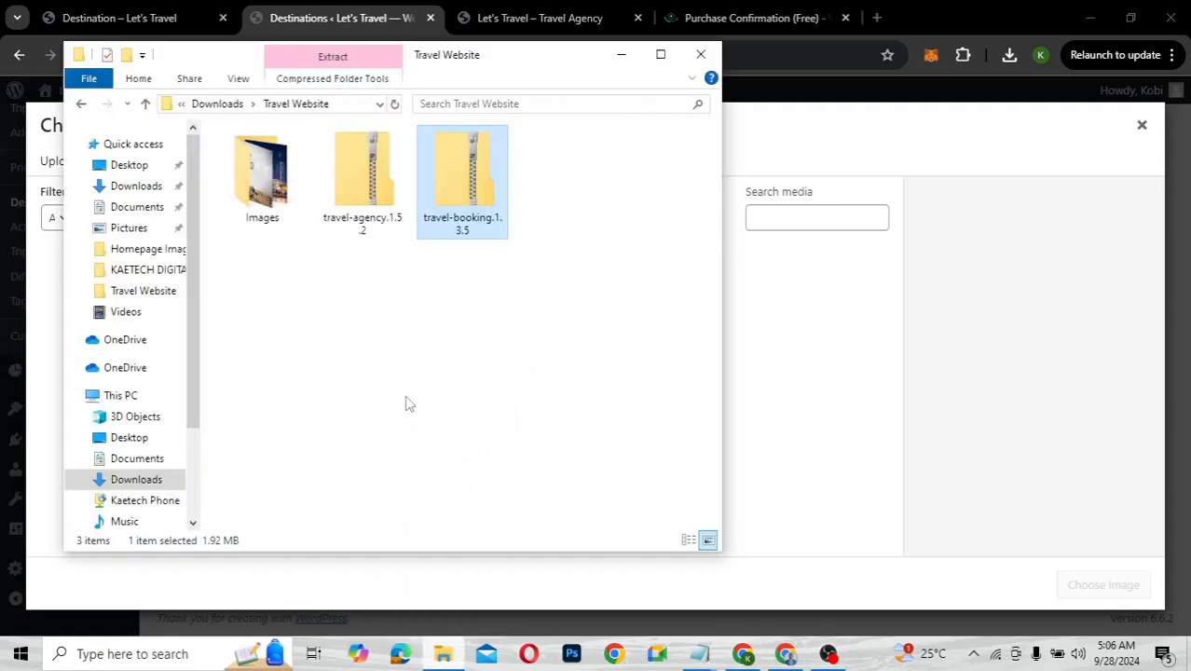
pyautogui.click(270, 193)
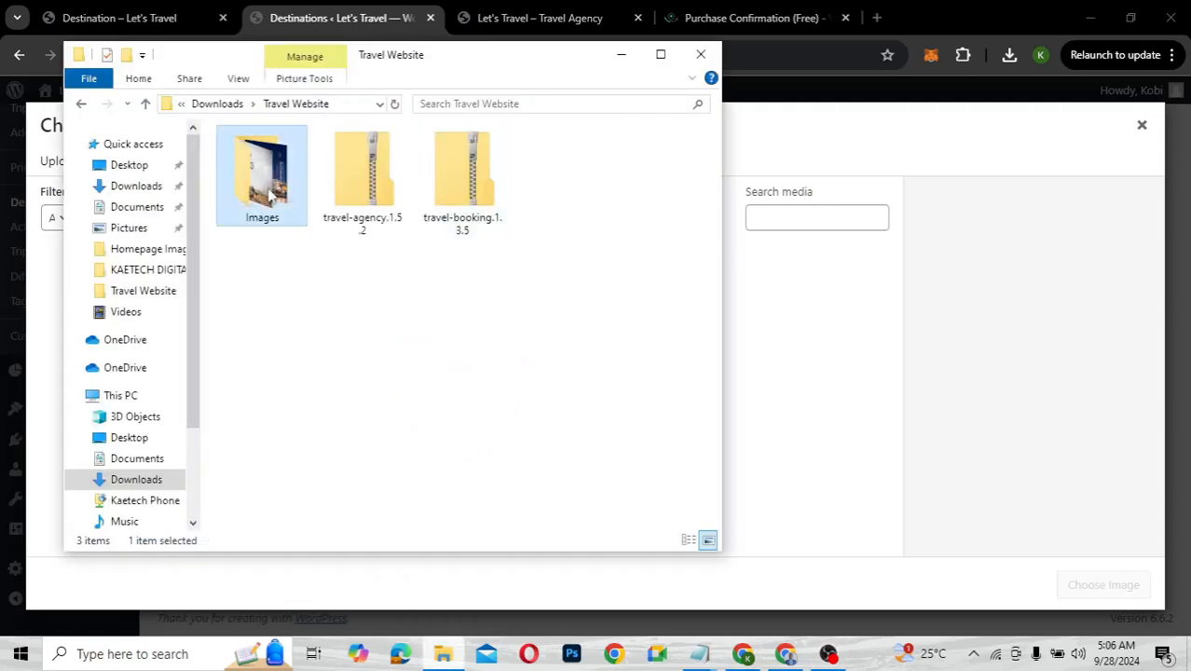
pyautogui.doubleClick(270, 193)
pyautogui.hotkey('ctrl', 'a')
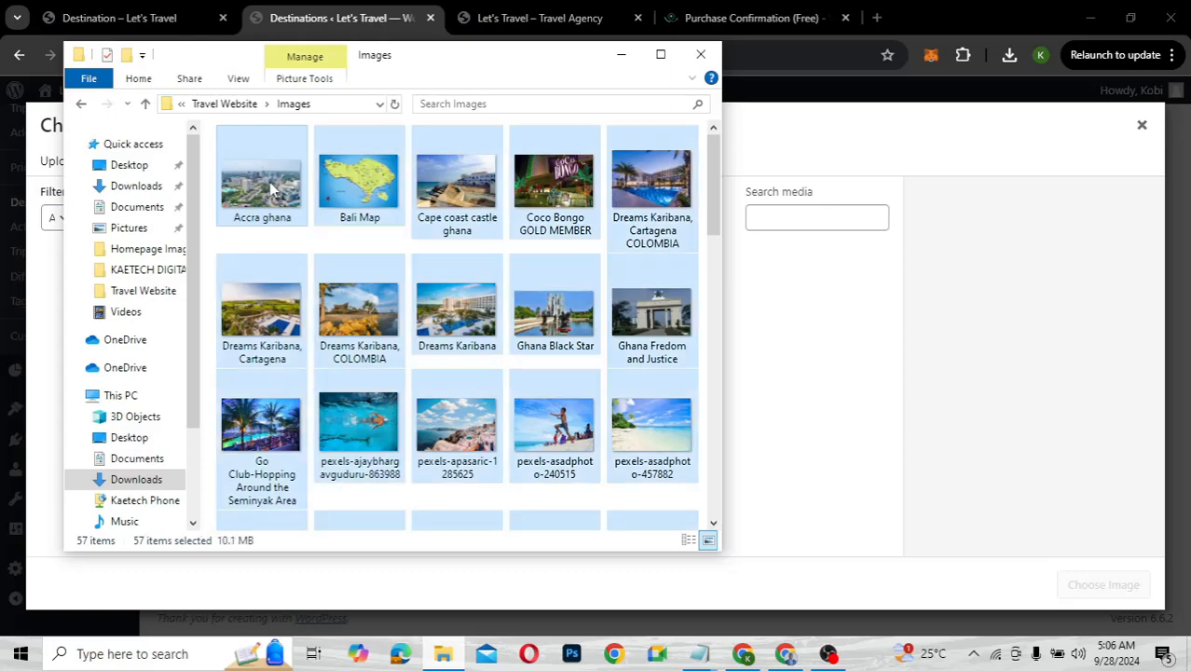
pyautogui.moveTo(270, 190); pyautogui.dragTo(823, 394)
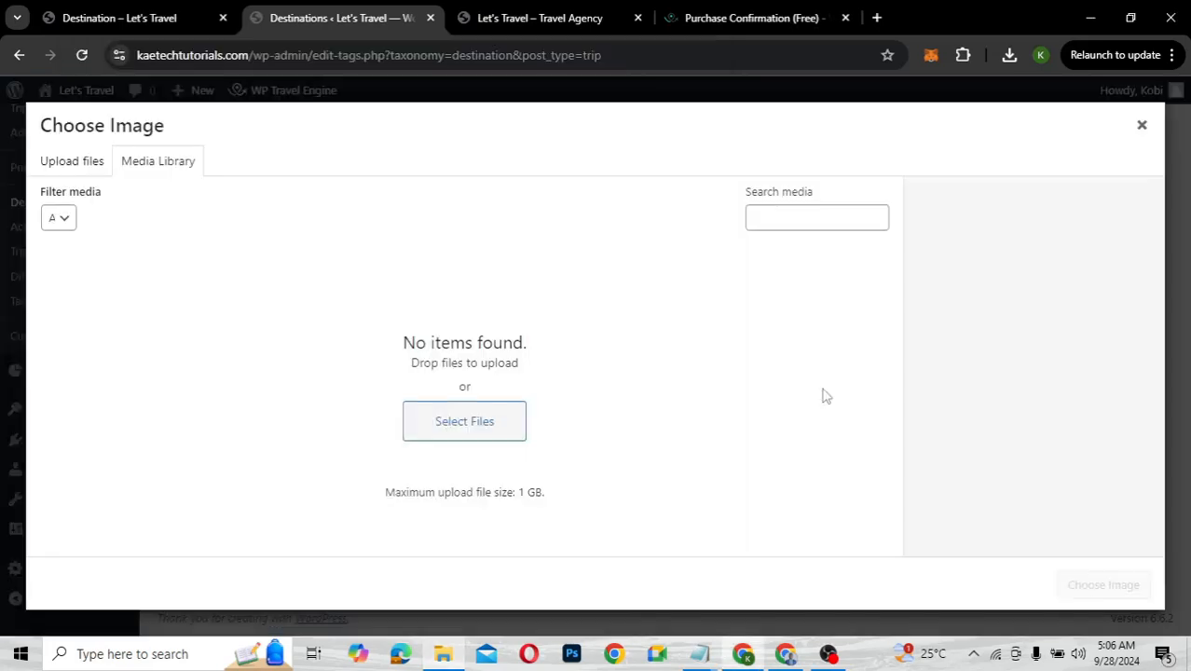
# Choose the stone-gate photo as Bali's destination image
pyautogui.scroll(-1, 583, 415)
pyautogui.scroll(-3, 584, 415)
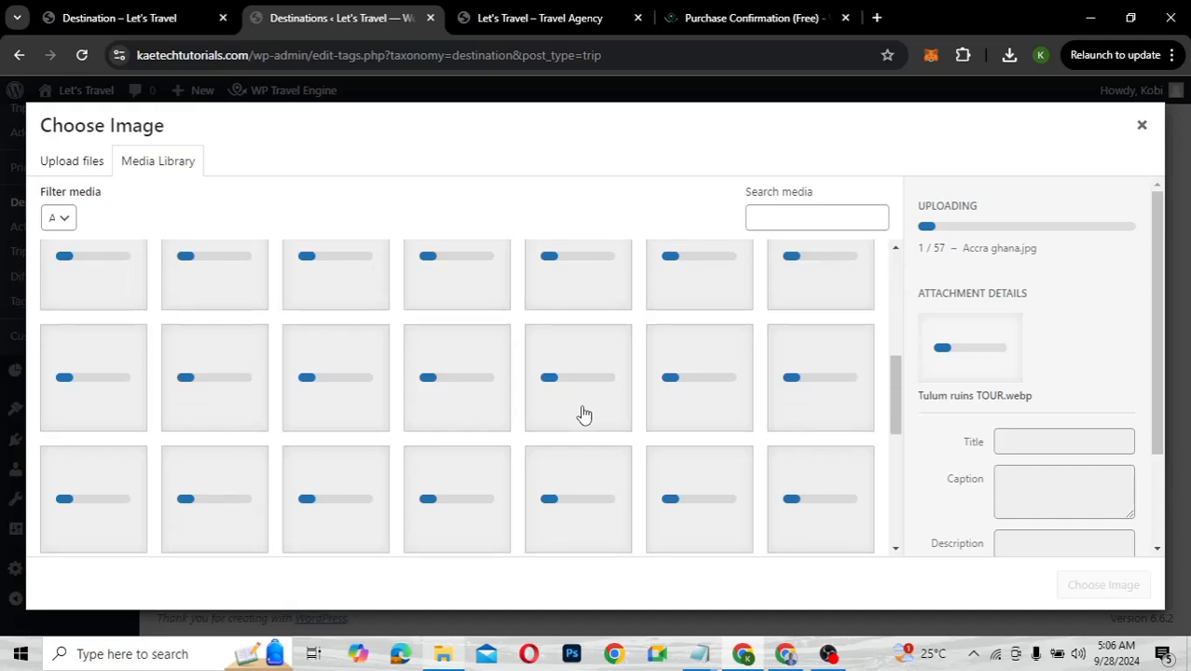
pyautogui.scroll(2, 583, 413)
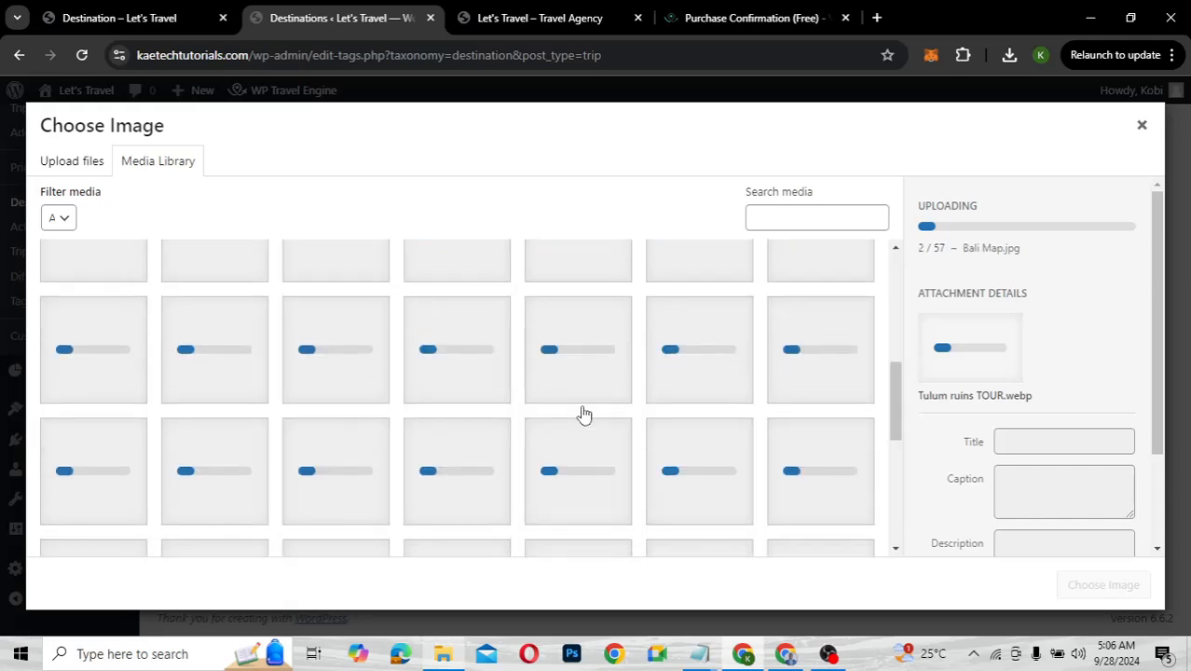
pyautogui.scroll(1, 583, 415)
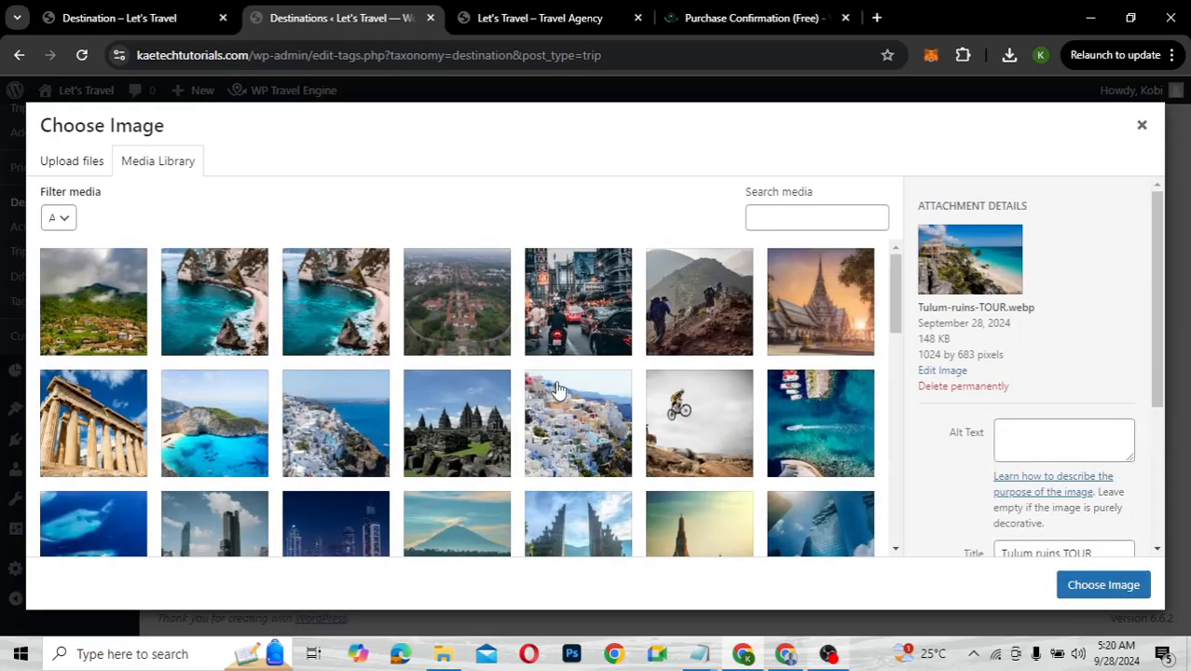
pyautogui.scroll(-3, 558, 390)
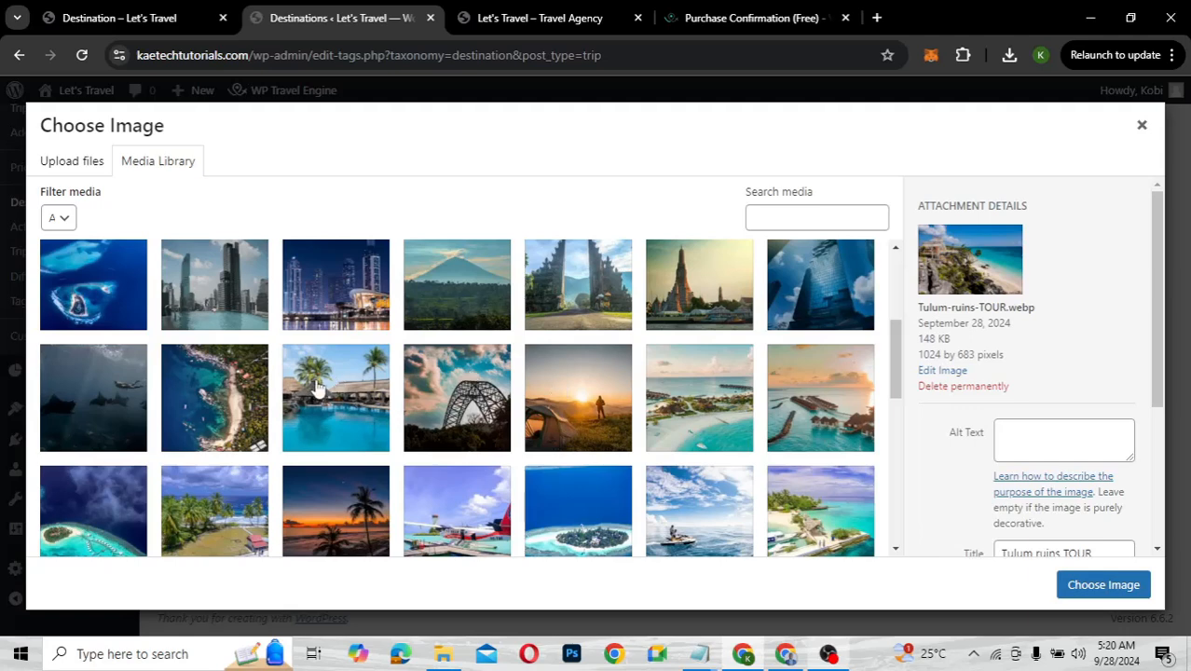
pyautogui.click(588, 297)
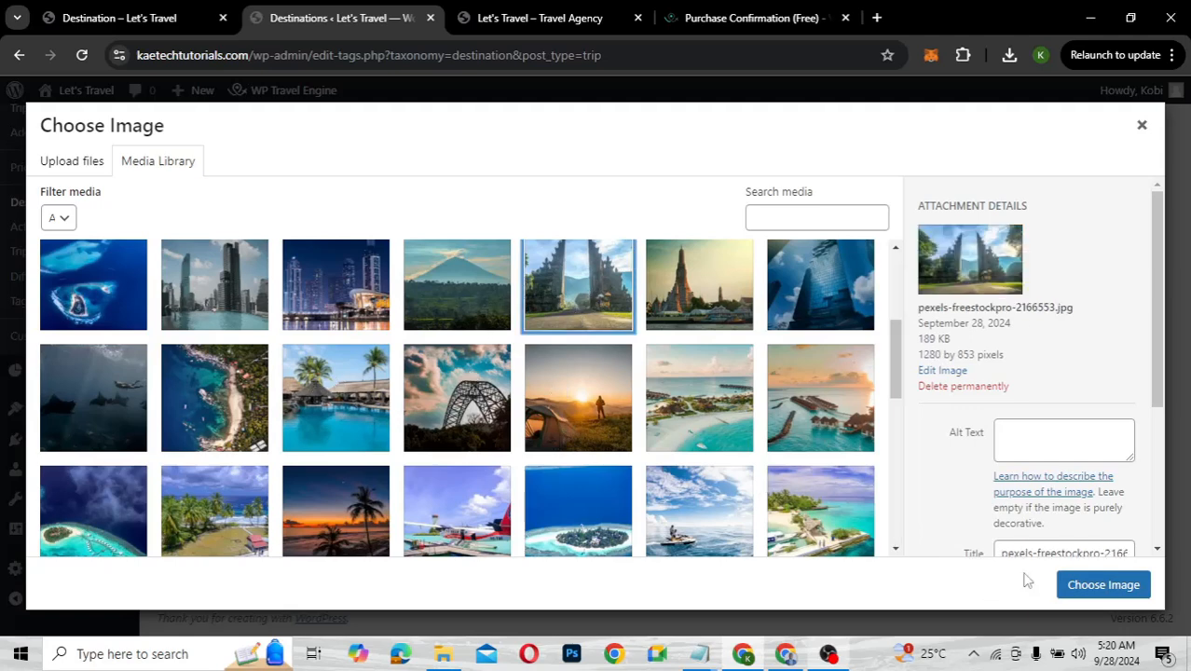
pyautogui.click(1088, 587)
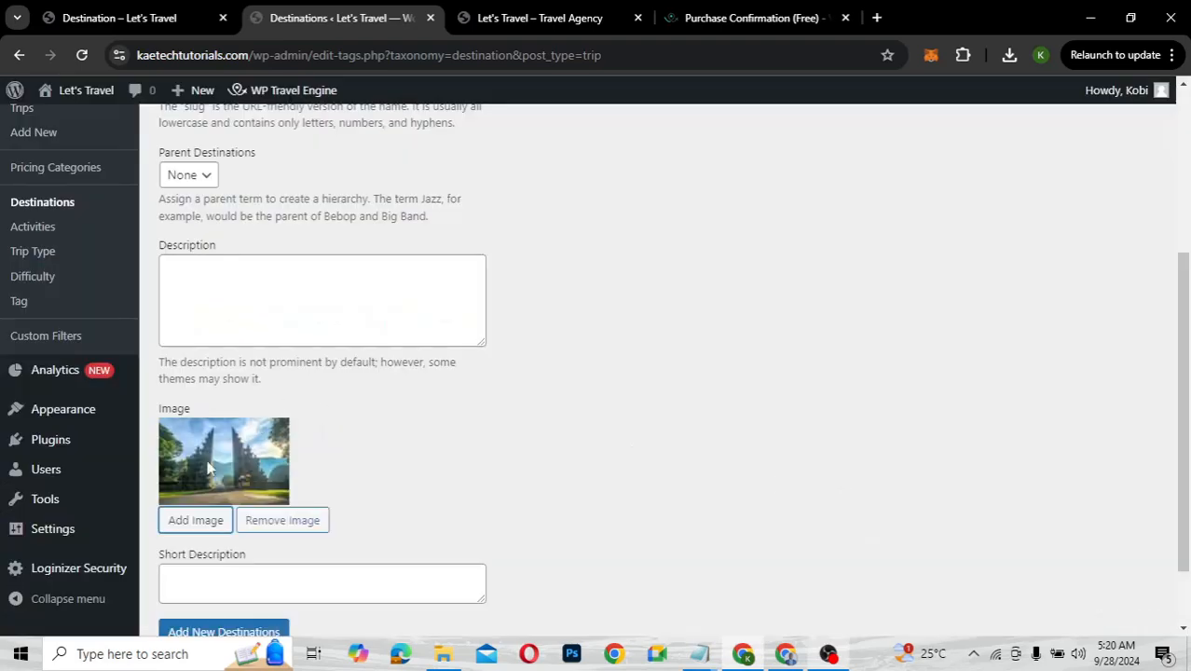
# Save the Bali destination and check the Item added notice and the new row
pyautogui.scroll(-2, 449, 509)
pyautogui.scroll(5, 451, 510)
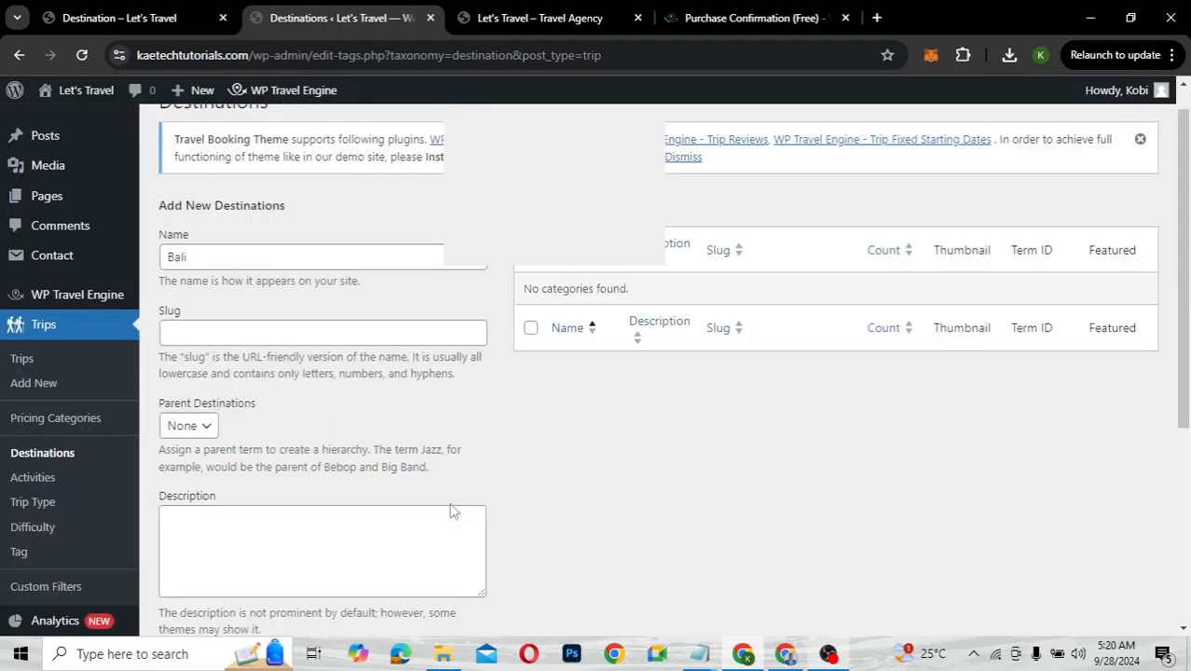
pyautogui.scroll(-4, 449, 503)
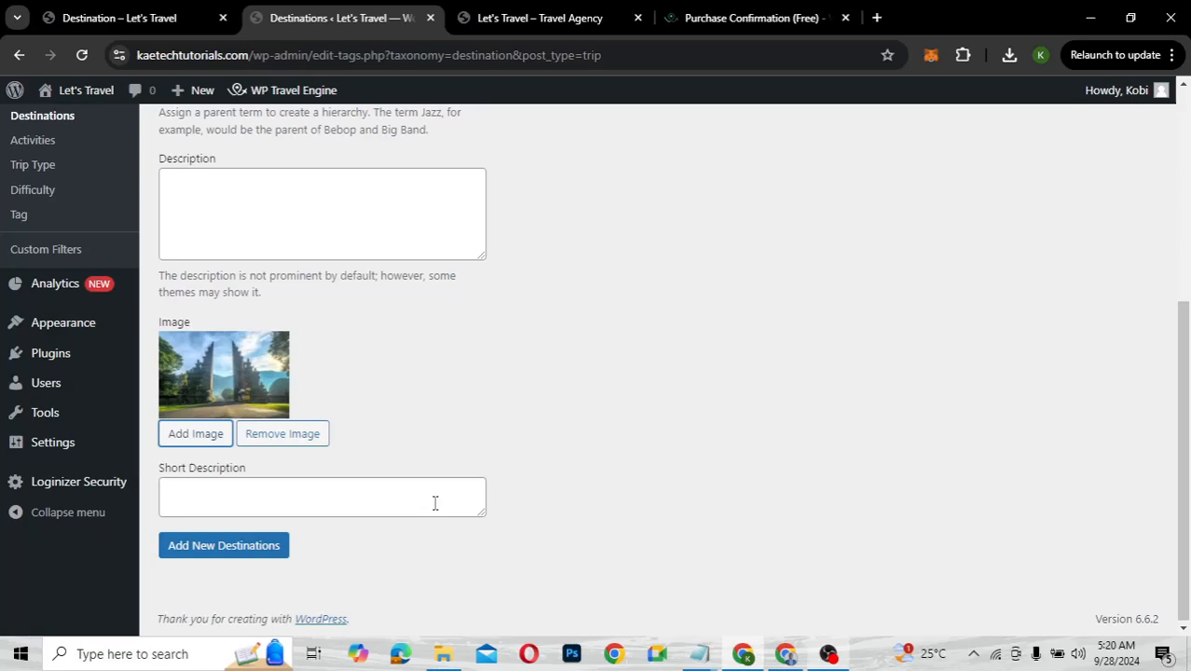
pyautogui.click(228, 554)
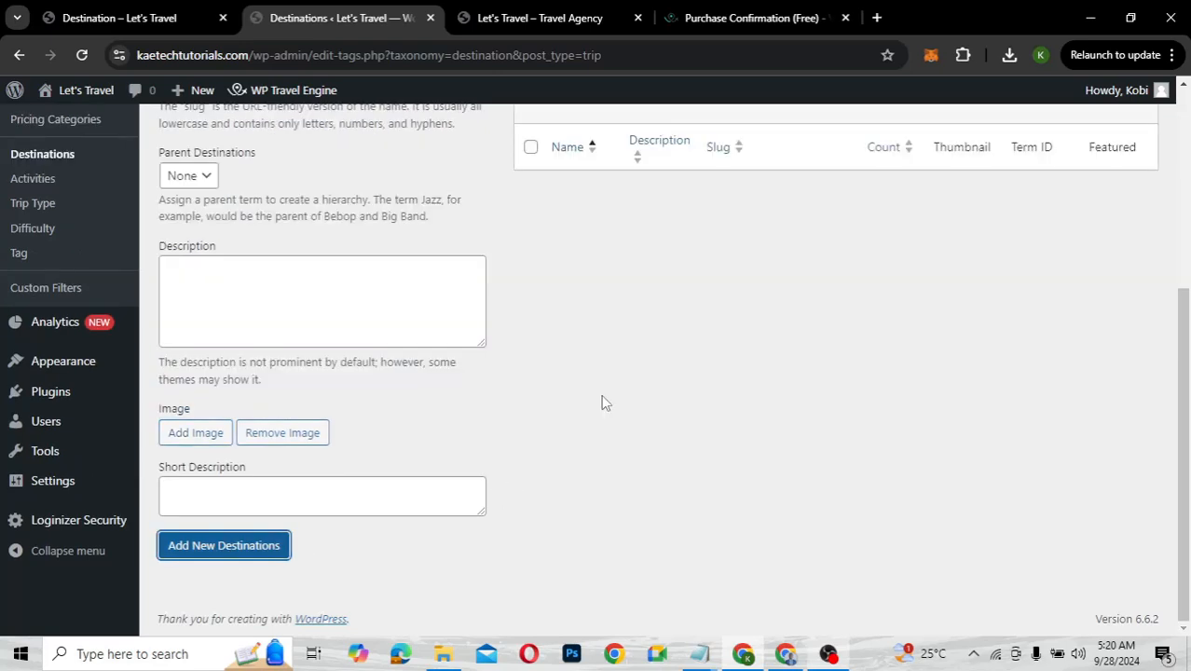
pyautogui.scroll(2, 602, 403)
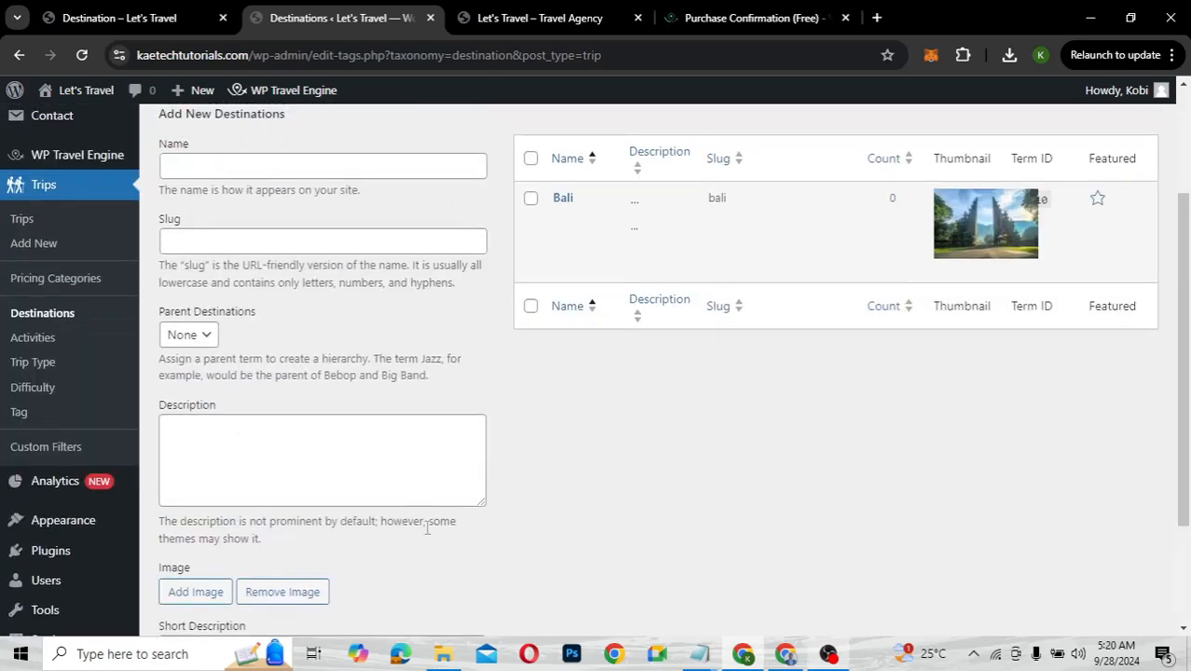
pyautogui.scroll(-2, 427, 528)
pyautogui.scroll(4, 511, 420)
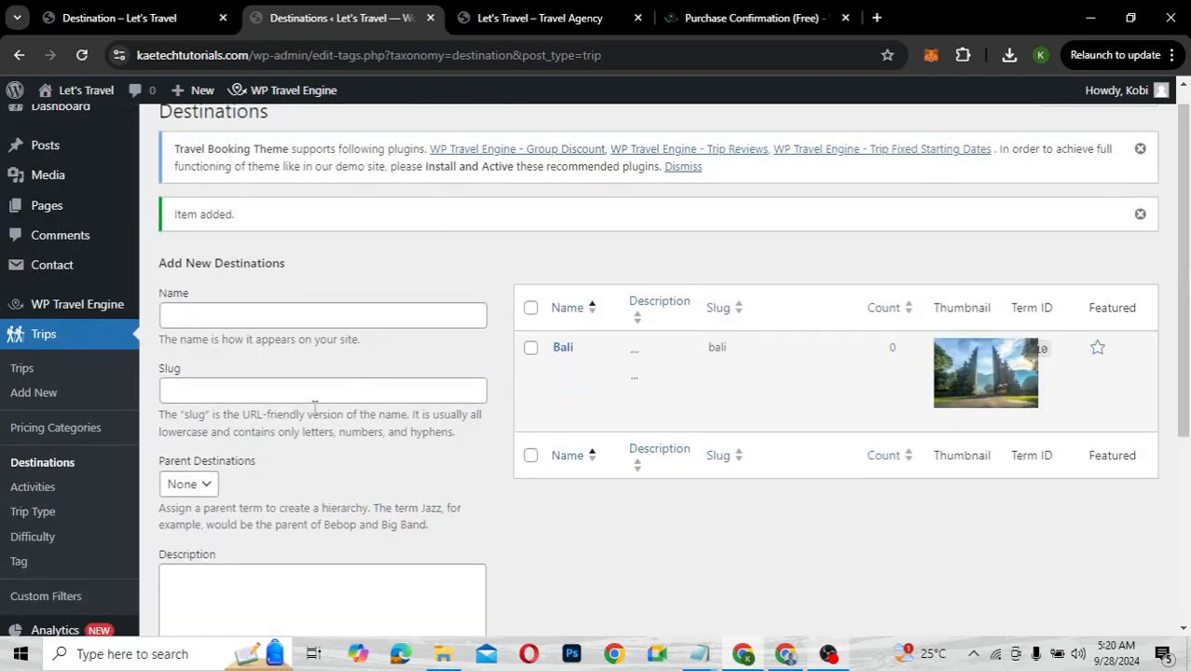
# Enter Accra as the new destination's name, fixing the 'Accro' typo
pyautogui.click(225, 324)
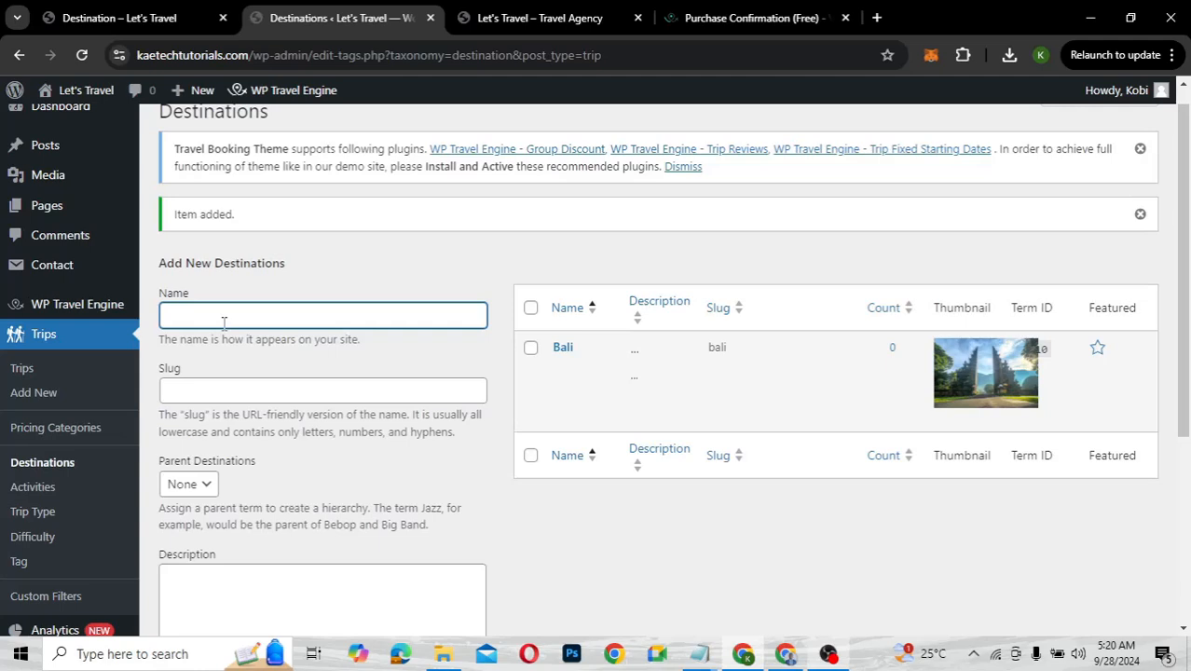
pyautogui.write('Accro')
pyautogui.press('BackSpace')
pyautogui.write('a')
# Set the Ghana gate photo as Accra's image and save the destination
pyautogui.scroll(-3, 224, 323)
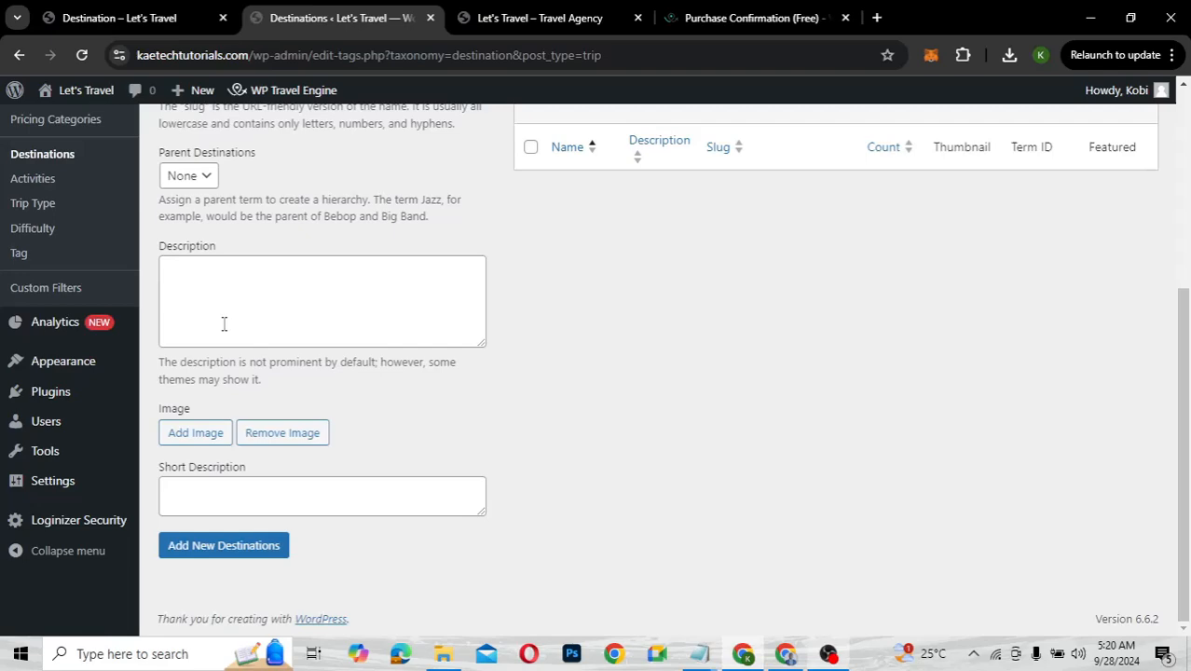
pyautogui.click(195, 436)
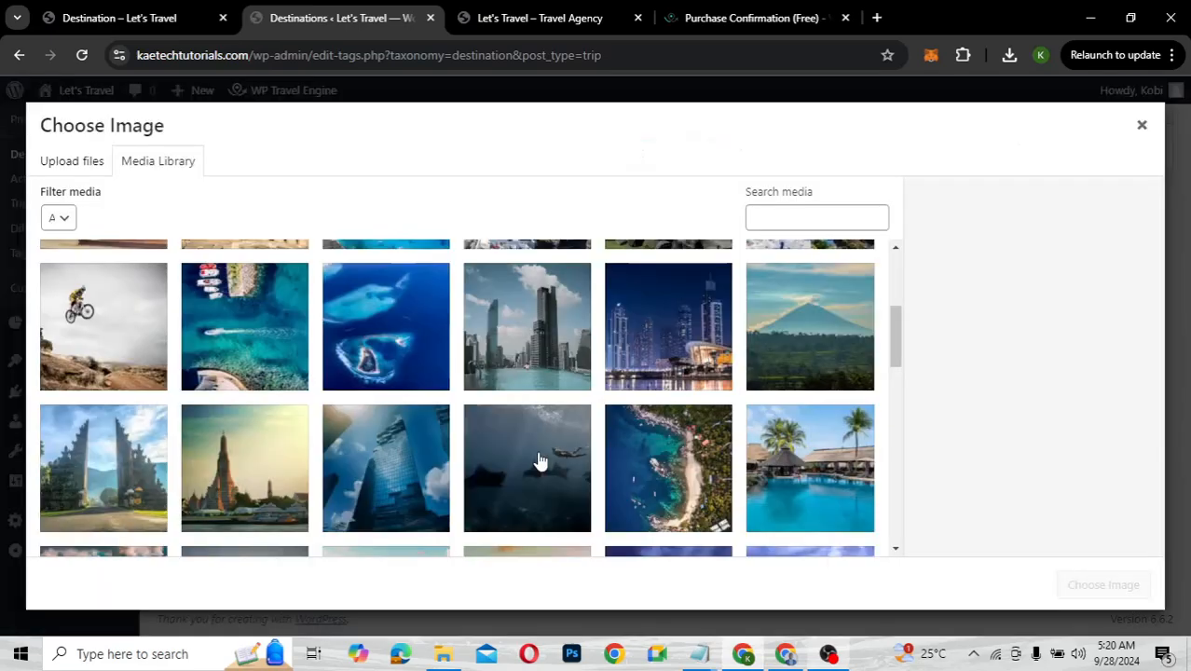
pyautogui.scroll(3, 539, 460)
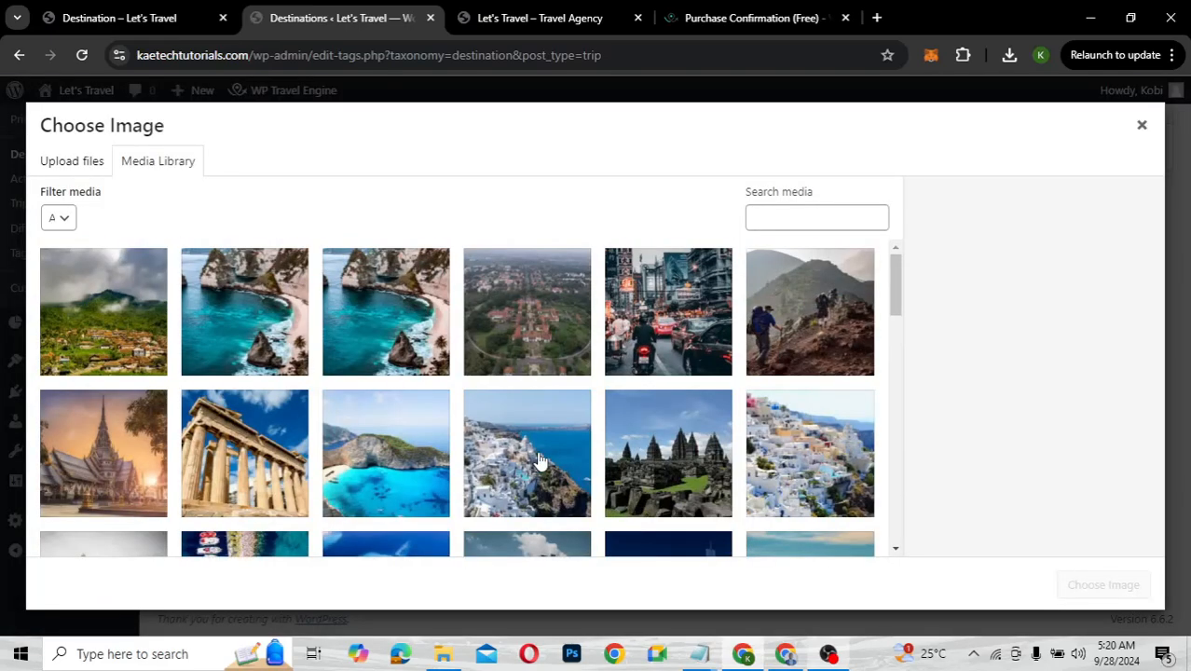
pyautogui.scroll(-3, 539, 461)
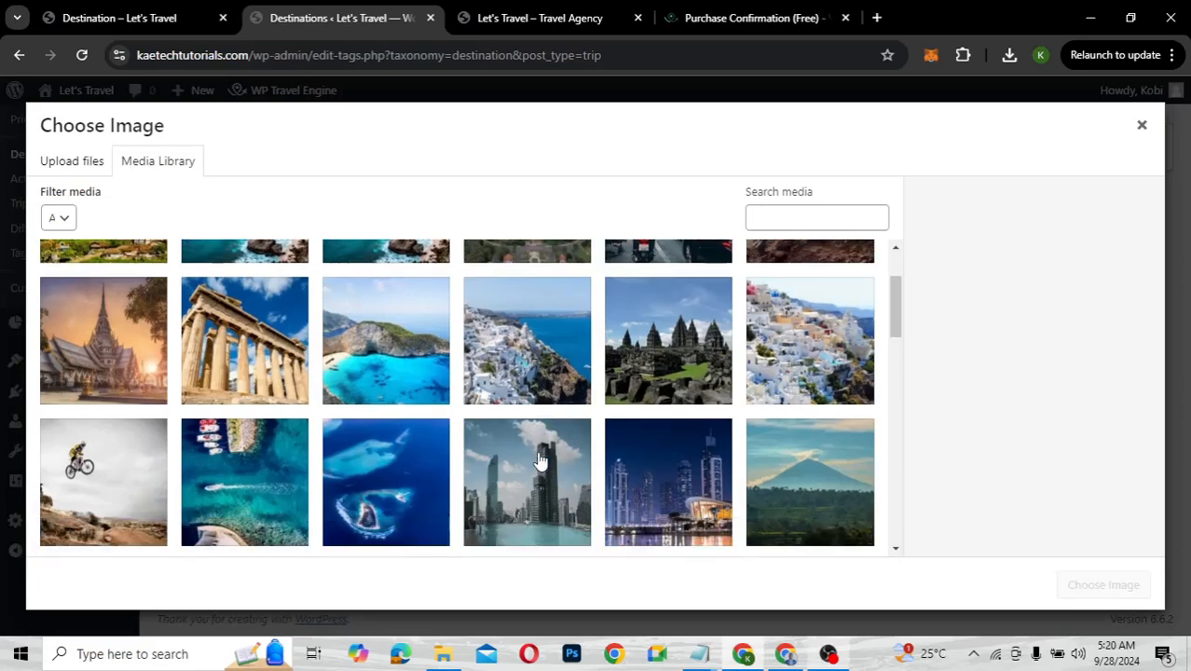
pyautogui.scroll(-5, 538, 460)
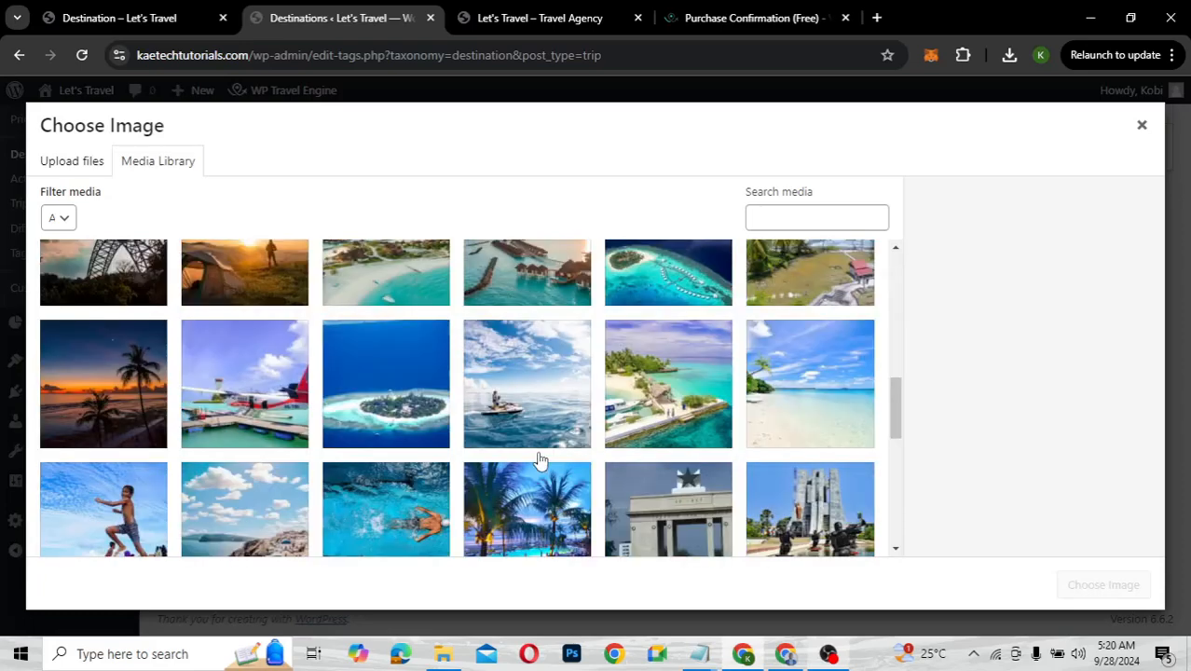
pyautogui.scroll(-2, 539, 460)
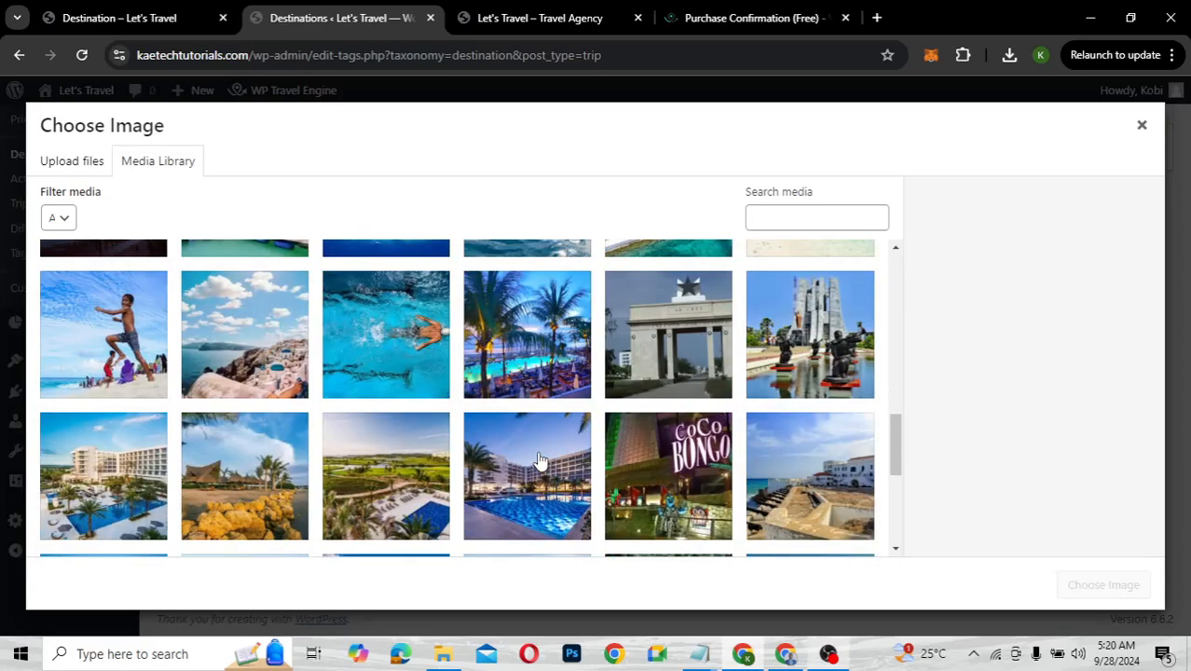
pyautogui.scroll(-1, 539, 460)
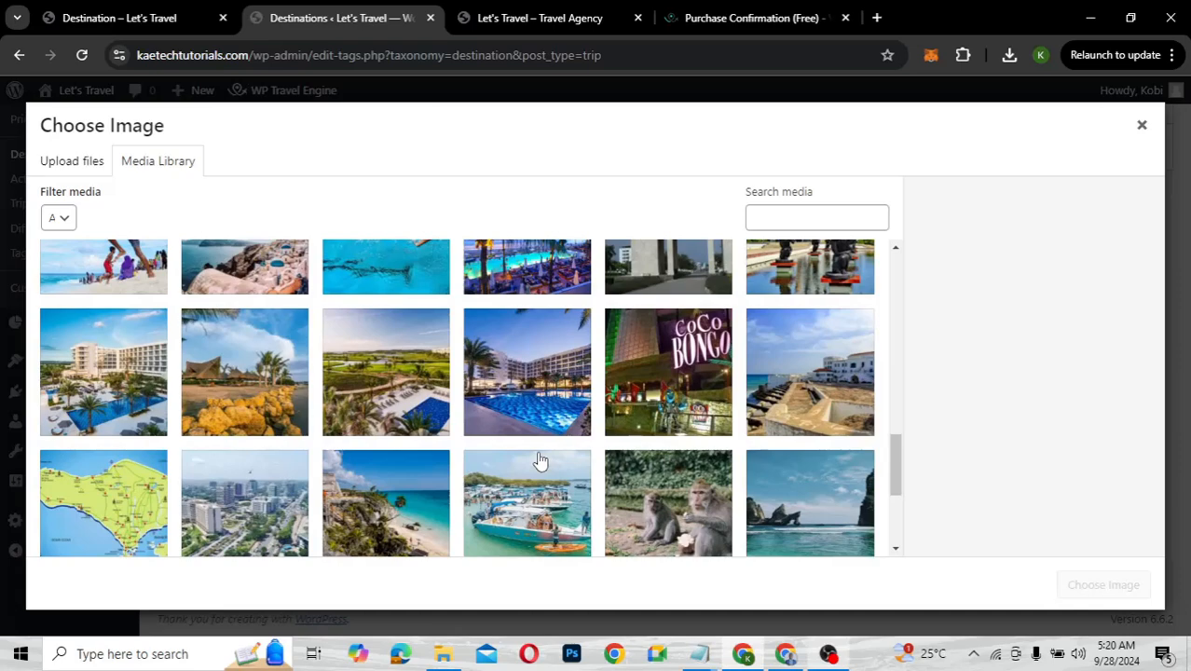
pyautogui.scroll(-2, 539, 460)
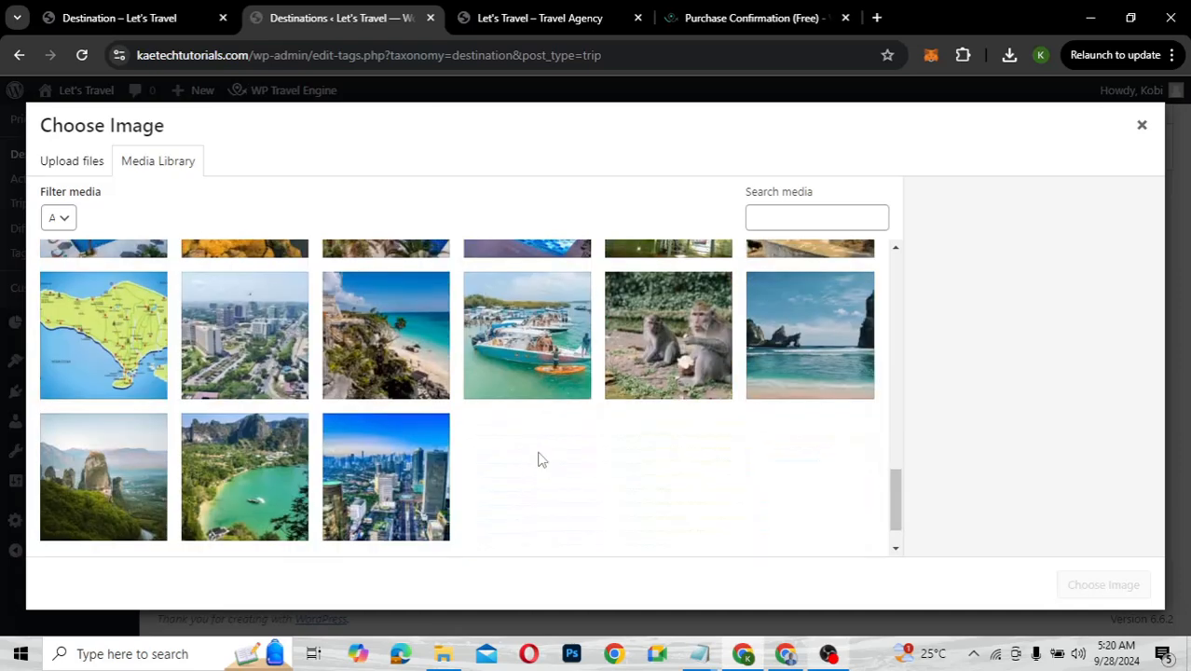
pyautogui.scroll(3, 538, 461)
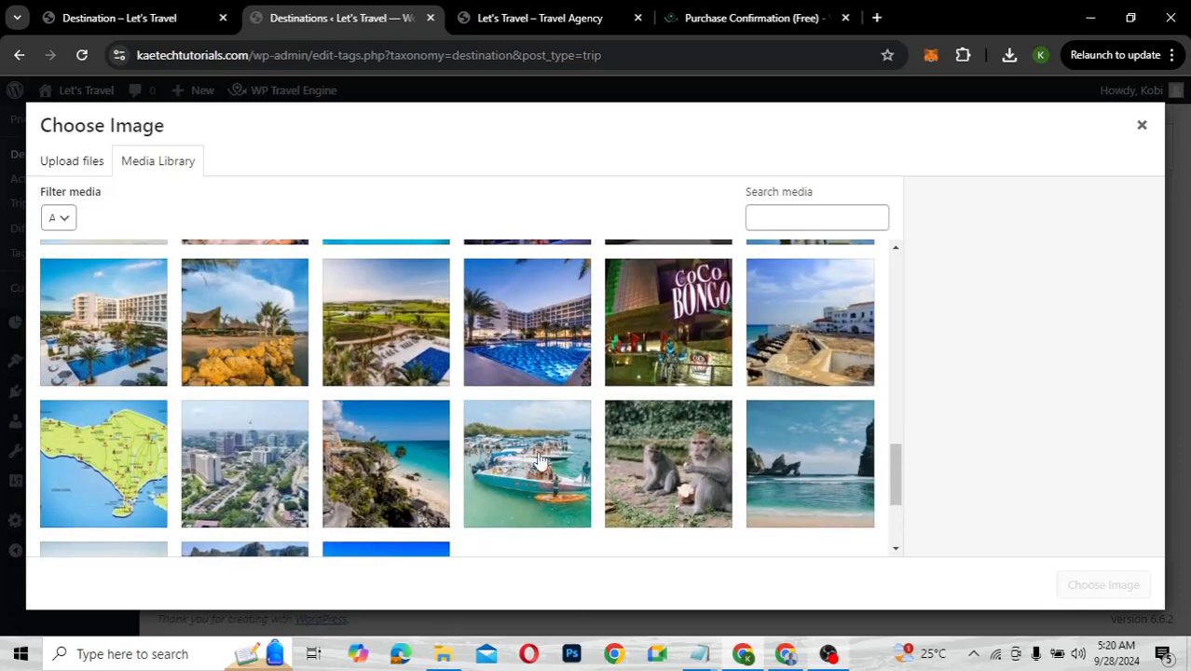
pyautogui.scroll(1, 539, 460)
pyautogui.scroll(-2, 538, 461)
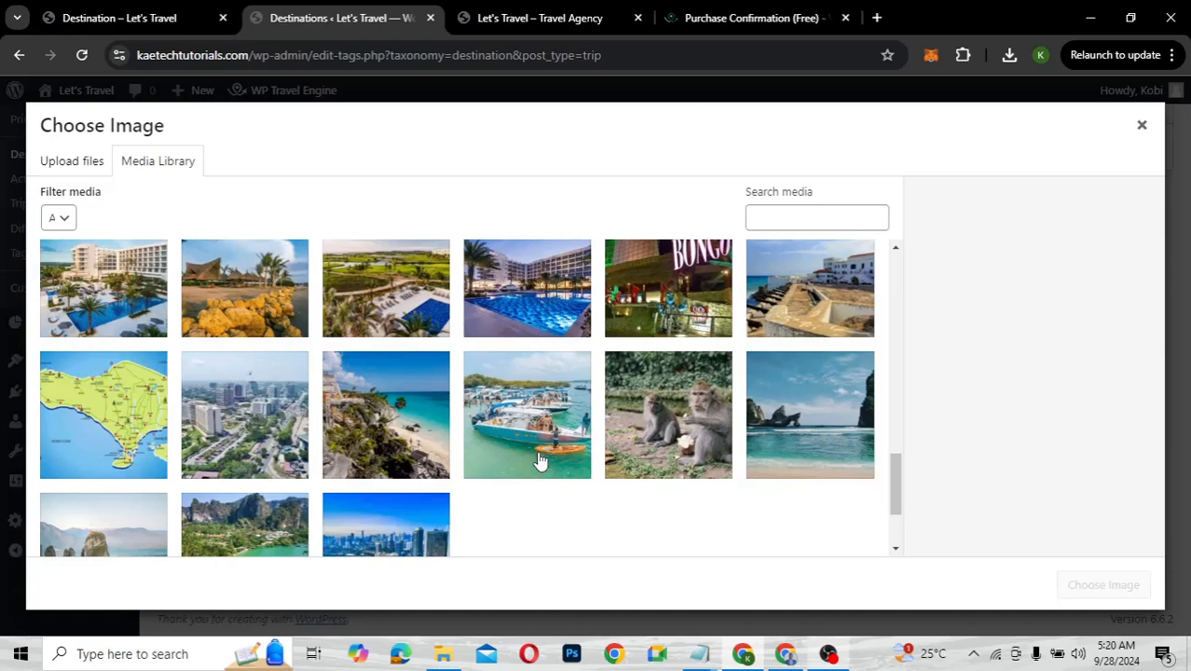
pyautogui.scroll(3, 539, 460)
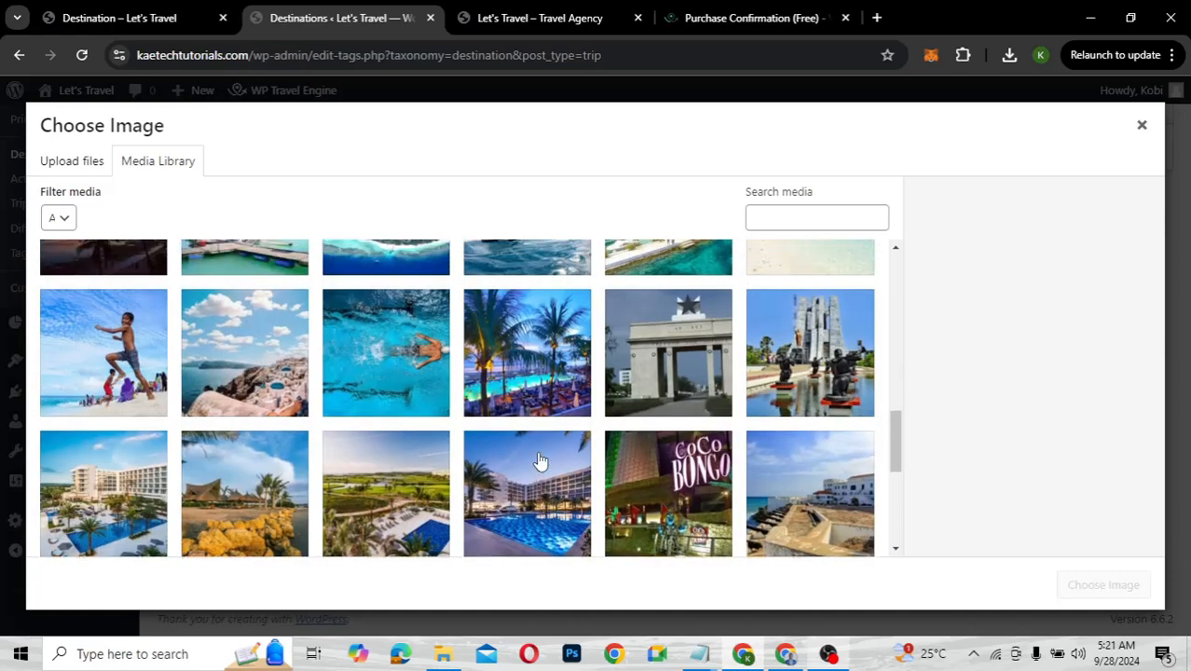
pyautogui.click(664, 356)
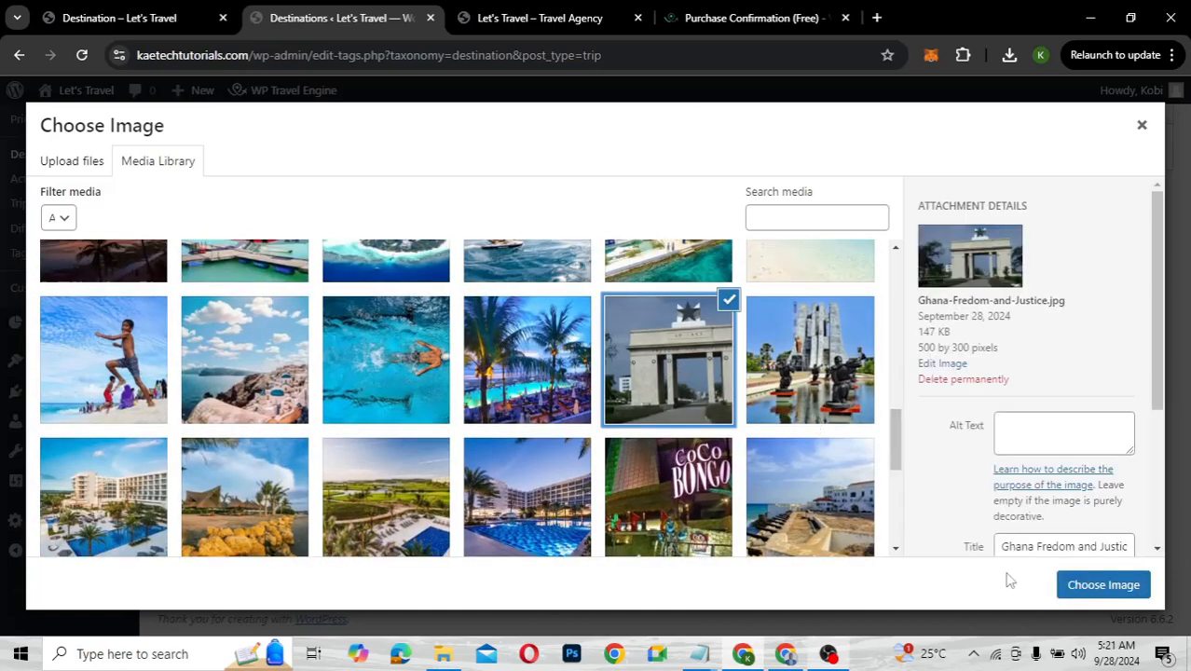
pyautogui.click(1093, 587)
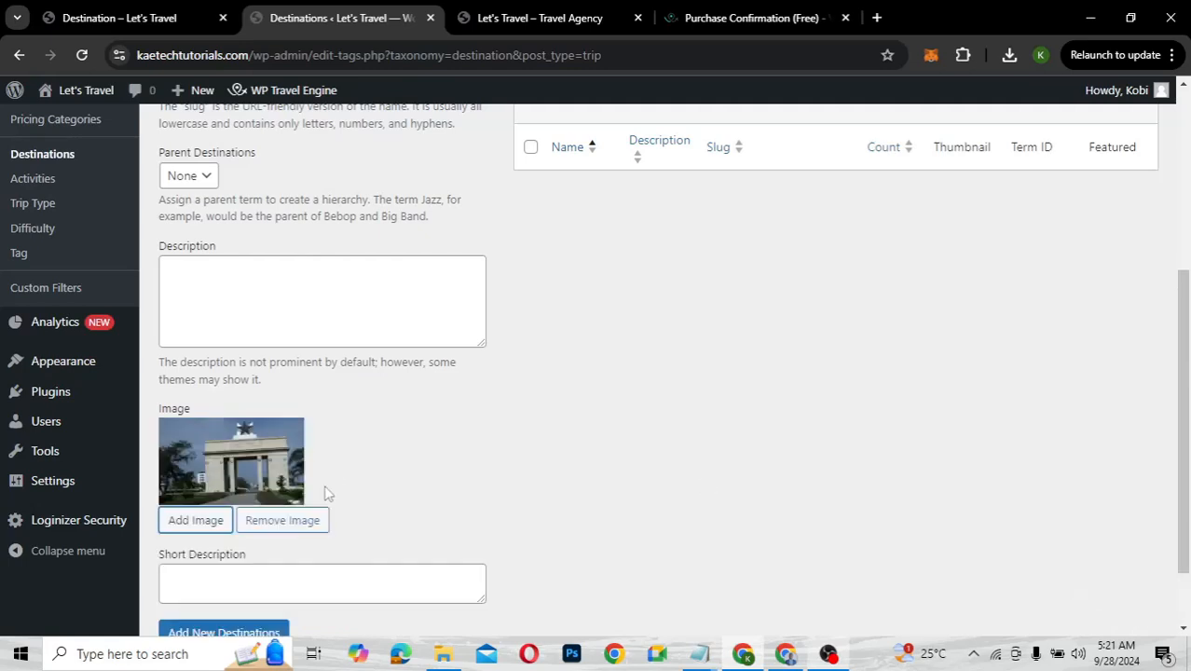
pyautogui.scroll(-2, 328, 494)
pyautogui.click(228, 548)
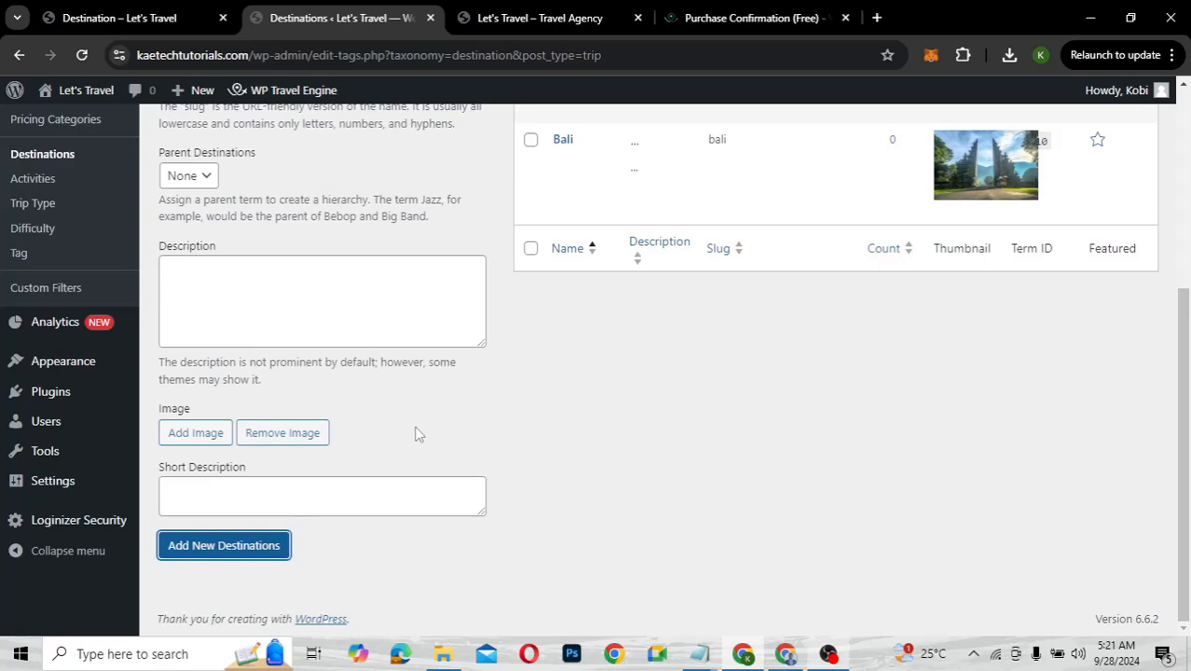
# Review the Destinations table: Dubai, Maldives, Thailand, Greece, Accra and Bali, each with its thumbnail
pyautogui.scroll(3, 417, 434)
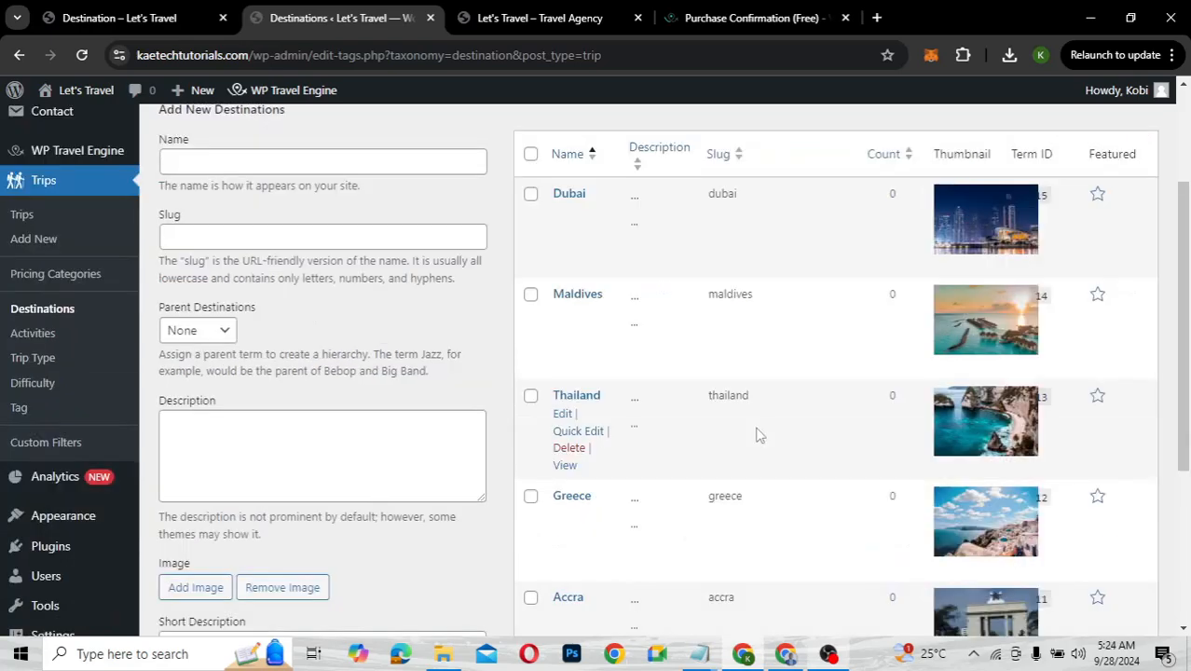
pyautogui.scroll(-3, 759, 435)
pyautogui.scroll(-1, 760, 435)
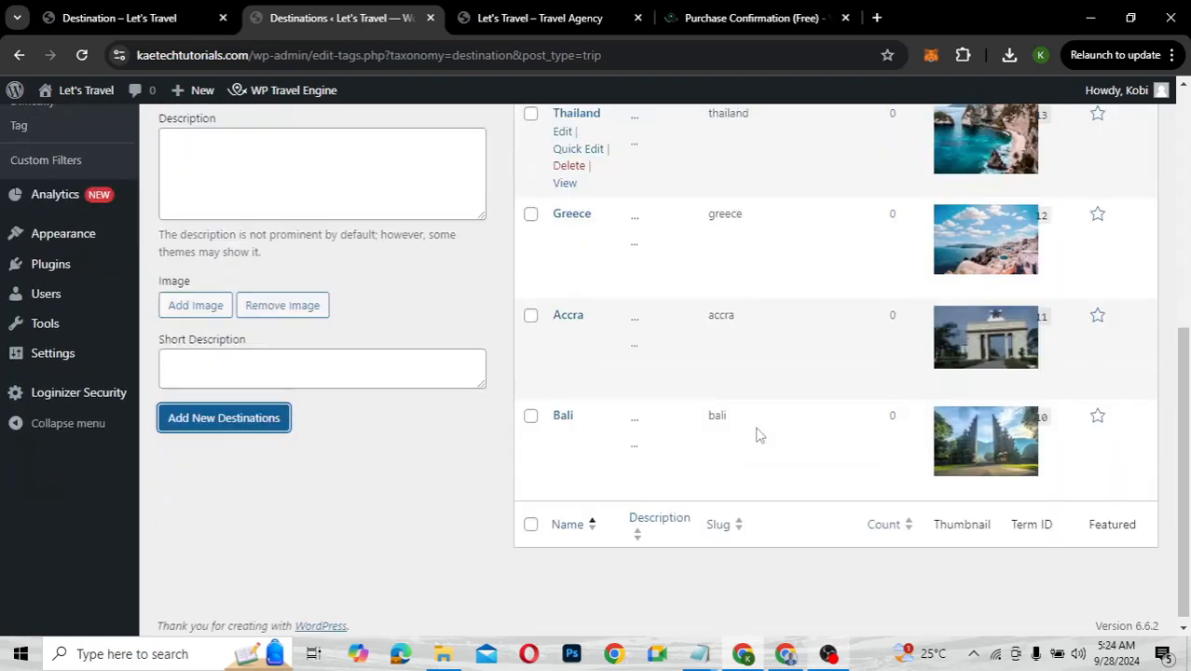
pyautogui.scroll(1, 759, 435)
pyautogui.scroll(2, 760, 435)
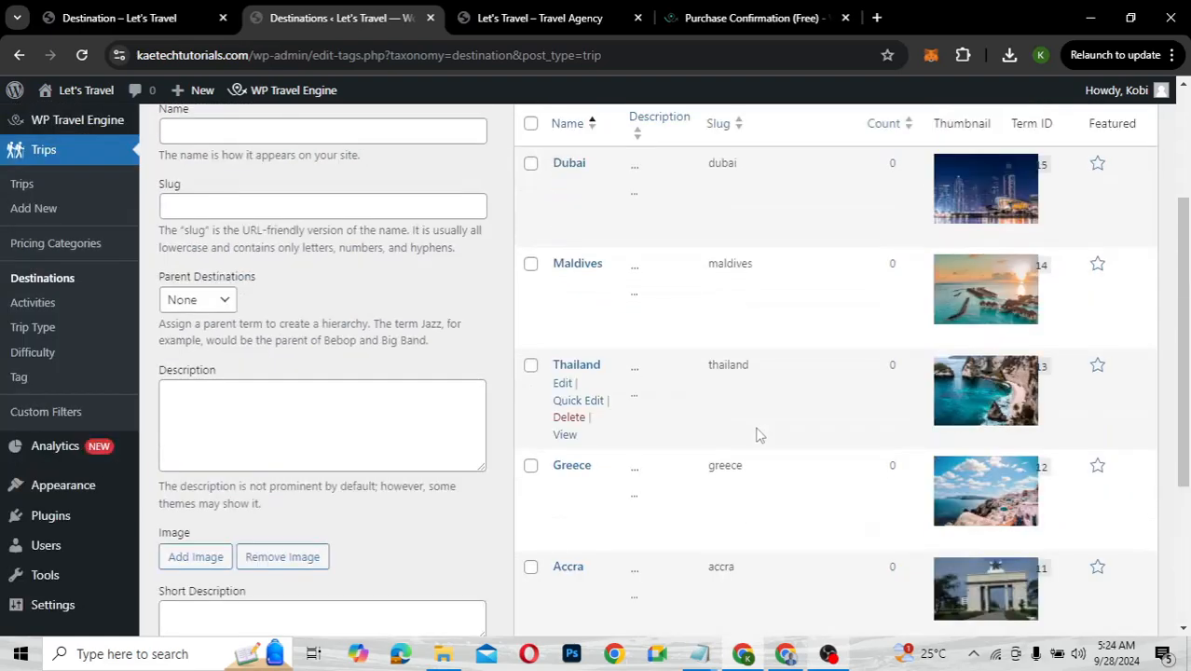
pyautogui.scroll(1, 759, 435)
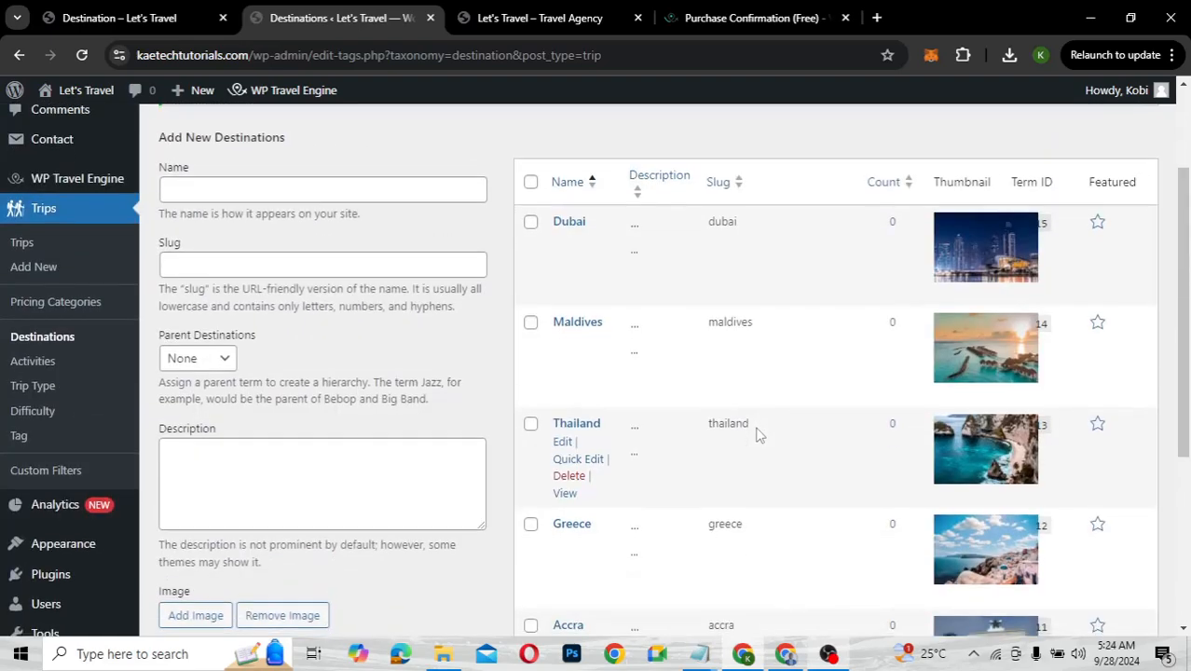
pyautogui.scroll(-2, 760, 436)
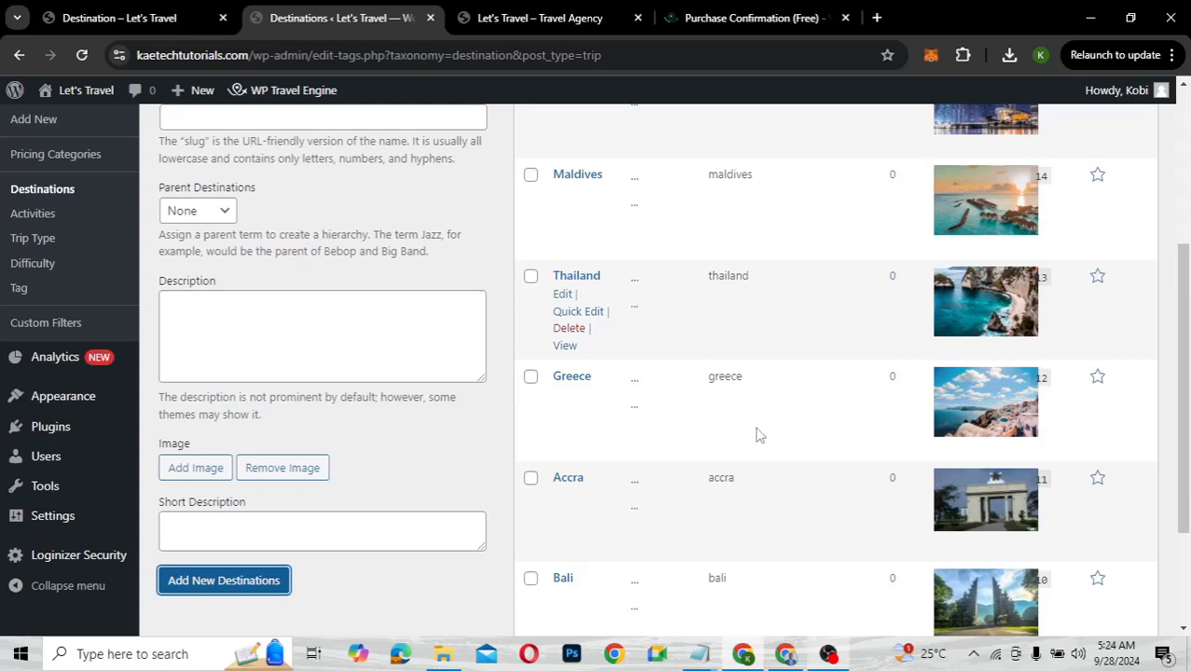
pyautogui.scroll(-2, 760, 436)
pyautogui.scroll(2, 760, 435)
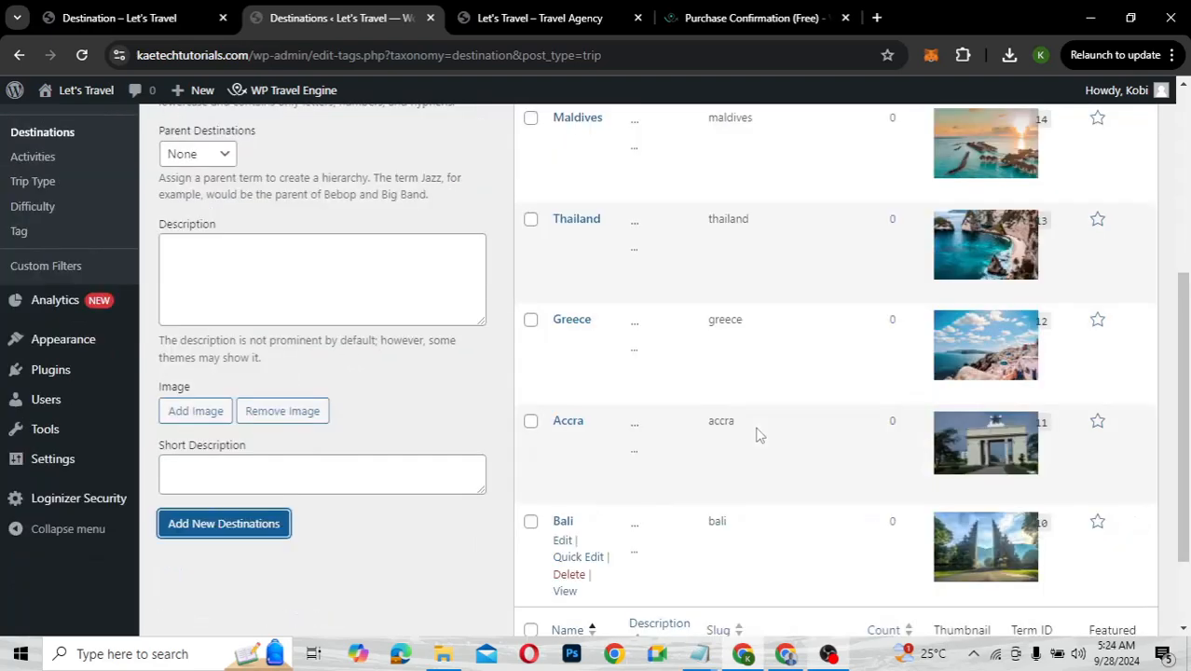
pyautogui.scroll(3, 759, 436)
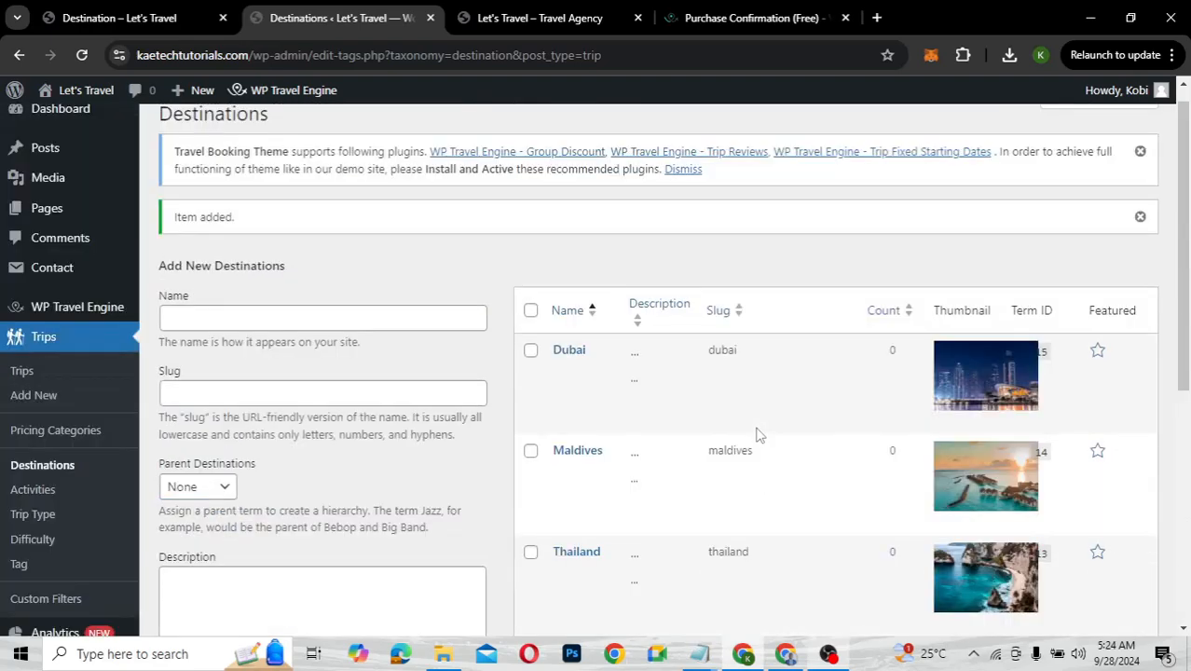
pyautogui.scroll(-2, 759, 436)
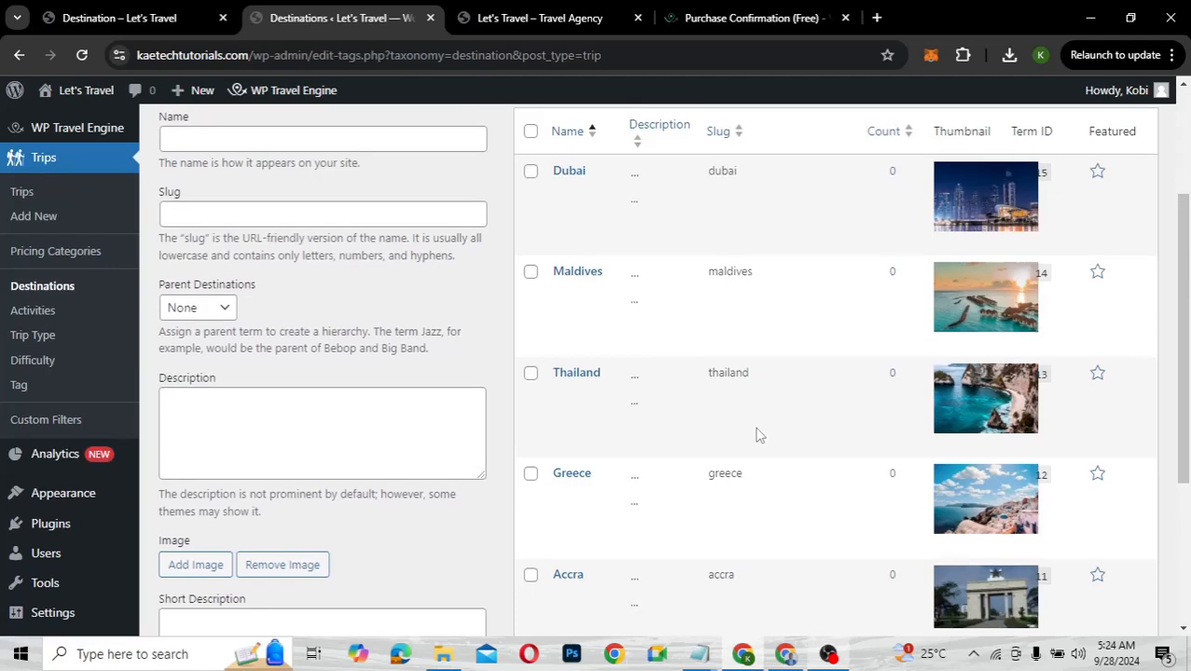
pyautogui.scroll(-1, 760, 435)
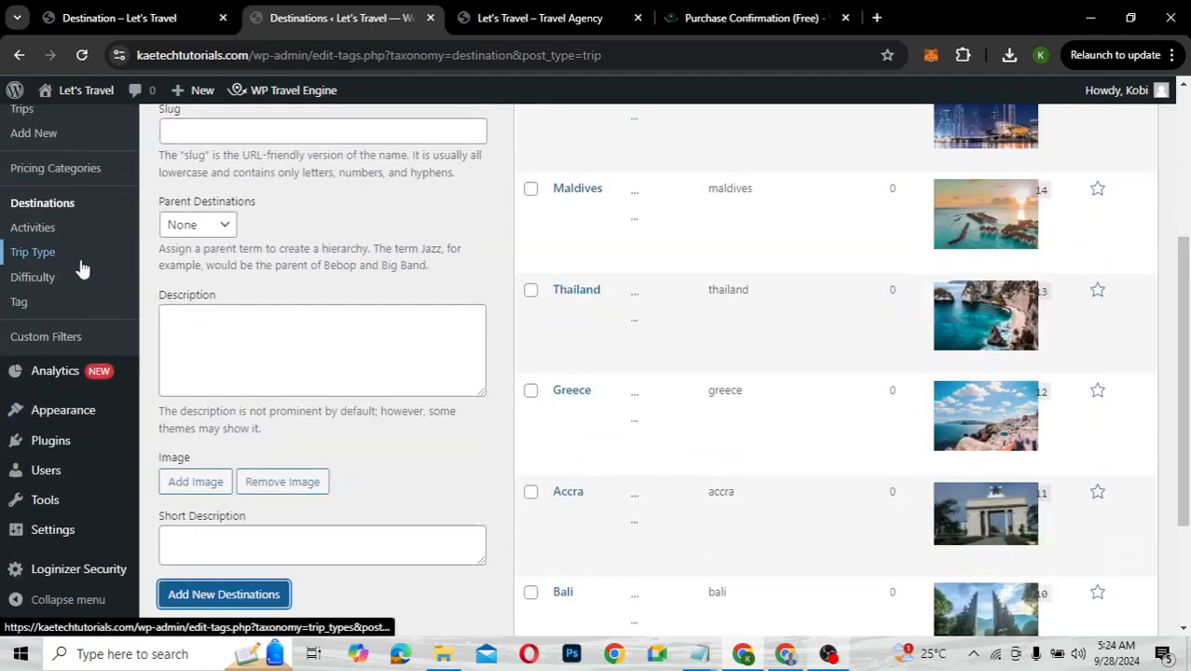
# On Trips > Activities, enter 'Swimming' as the new activity name and open Add Image
pyautogui.click(42, 234)
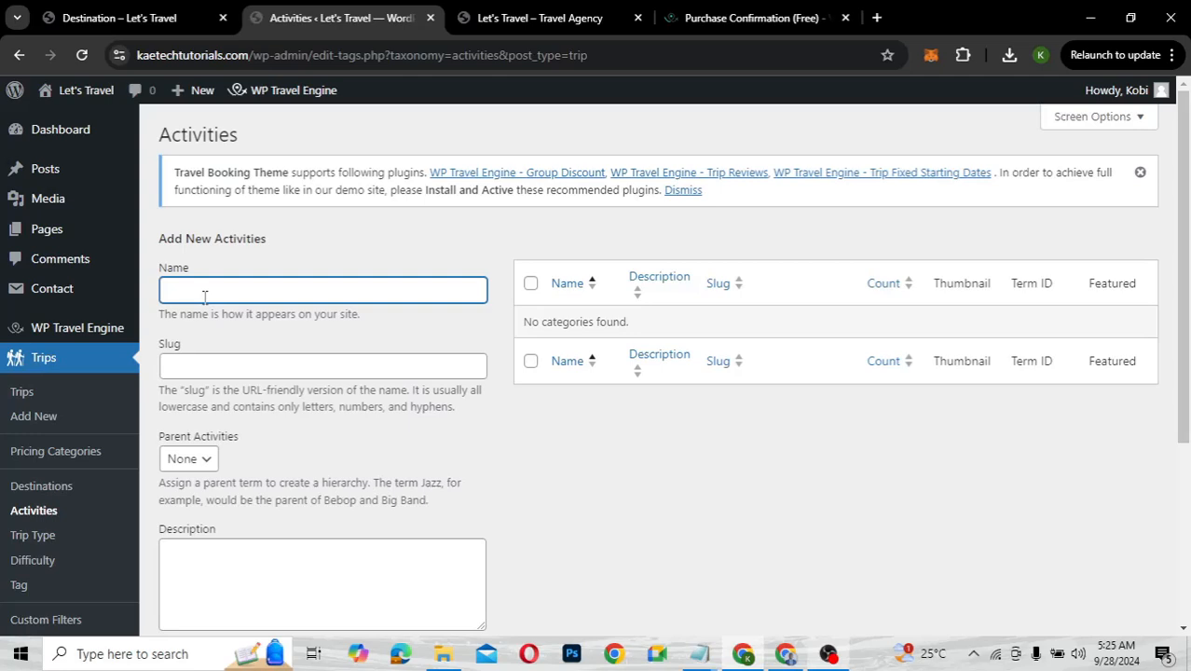
pyautogui.write('Tour')
pyautogui.press('BackSpace')
pyautogui.press('BackSpace')
pyautogui.press('BackSpace')
pyautogui.press('BackSpace')
pyautogui.write('Swimming')
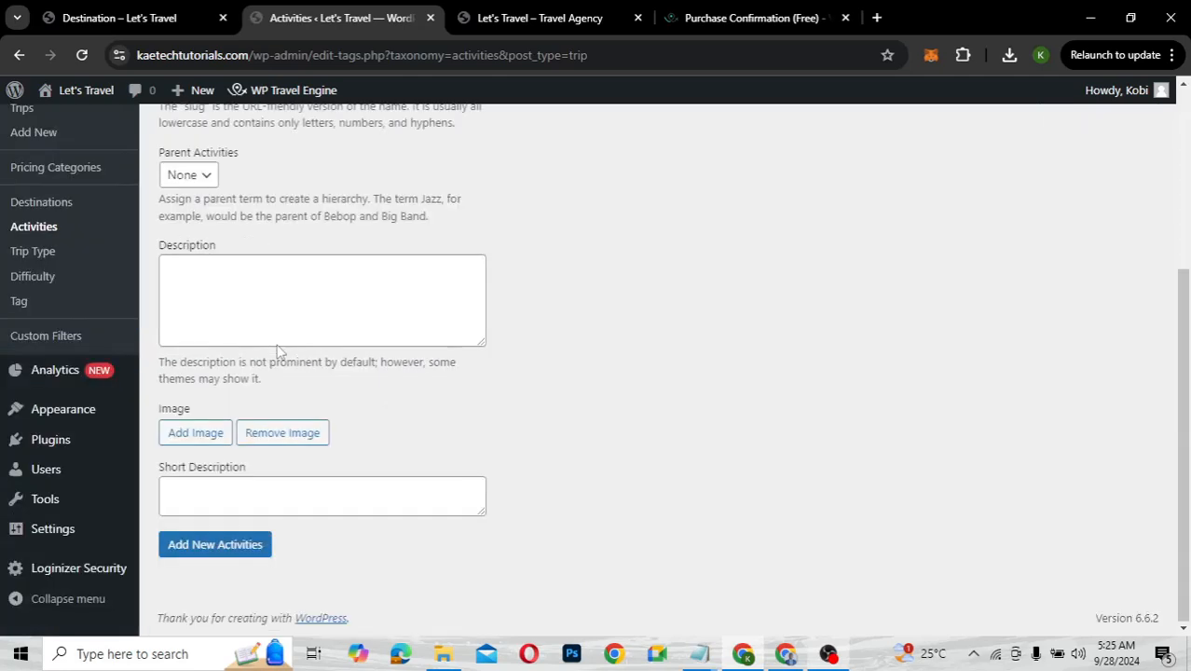
pyautogui.scroll(-3, 280, 353)
pyautogui.click(197, 435)
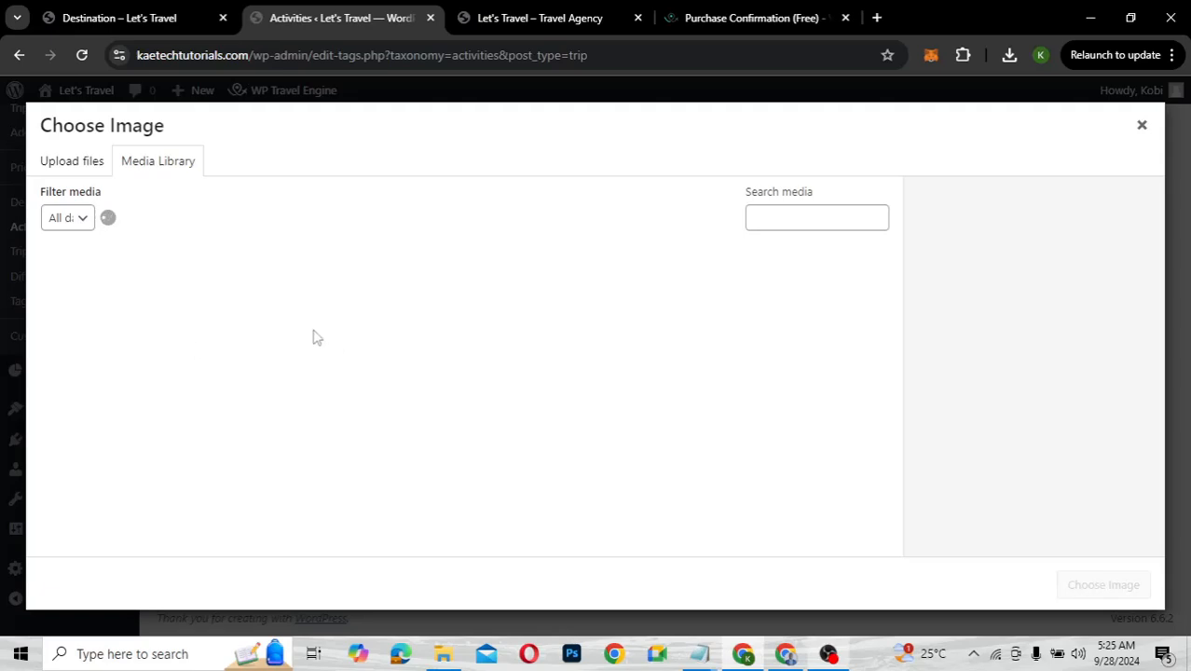
# View the live site's Activities page with Beach, Hiking, Snorkeling, Swimming, Tour and Walking cards
pyautogui.click(149, 19)
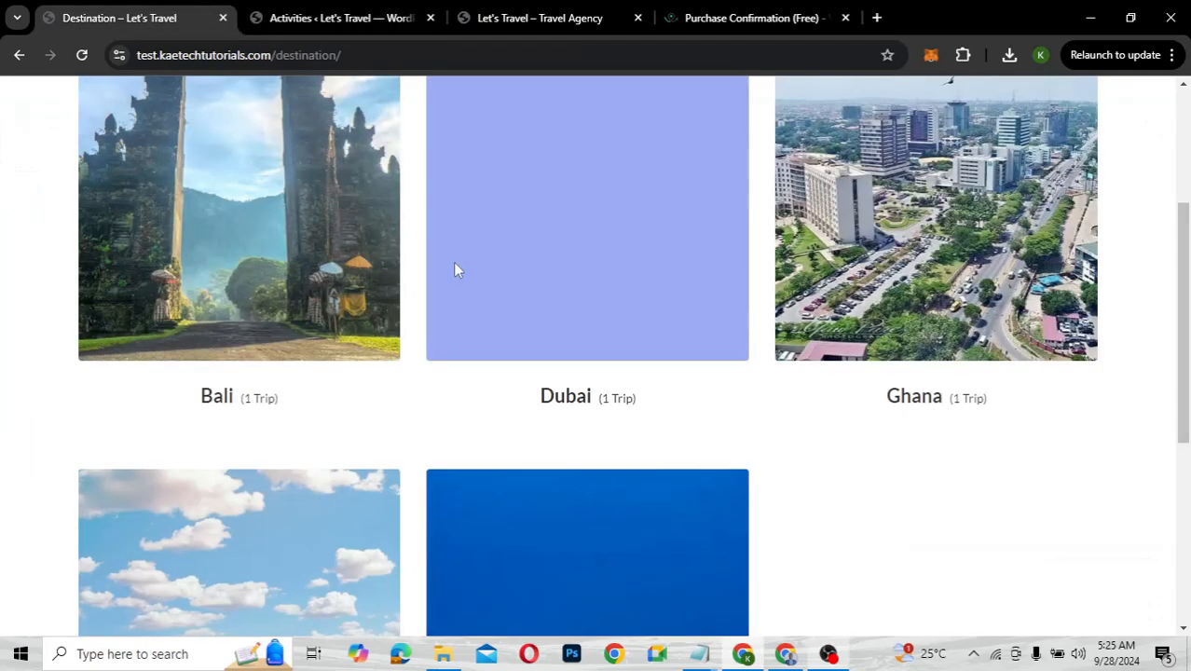
pyautogui.scroll(3, 455, 270)
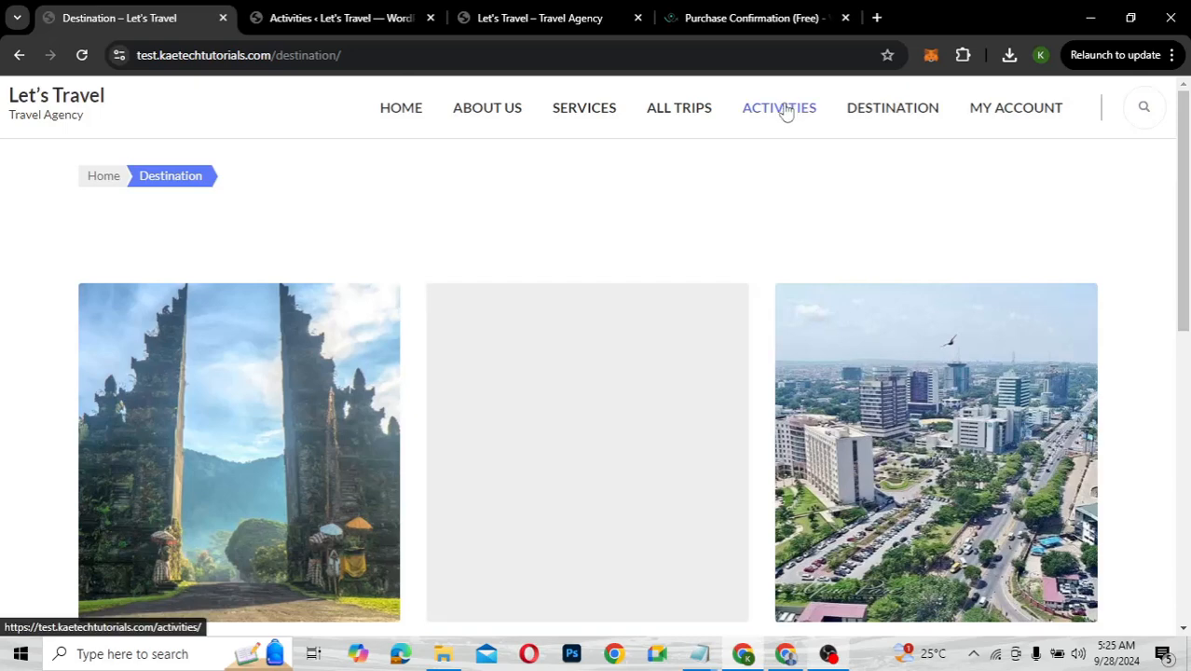
pyautogui.click(786, 110)
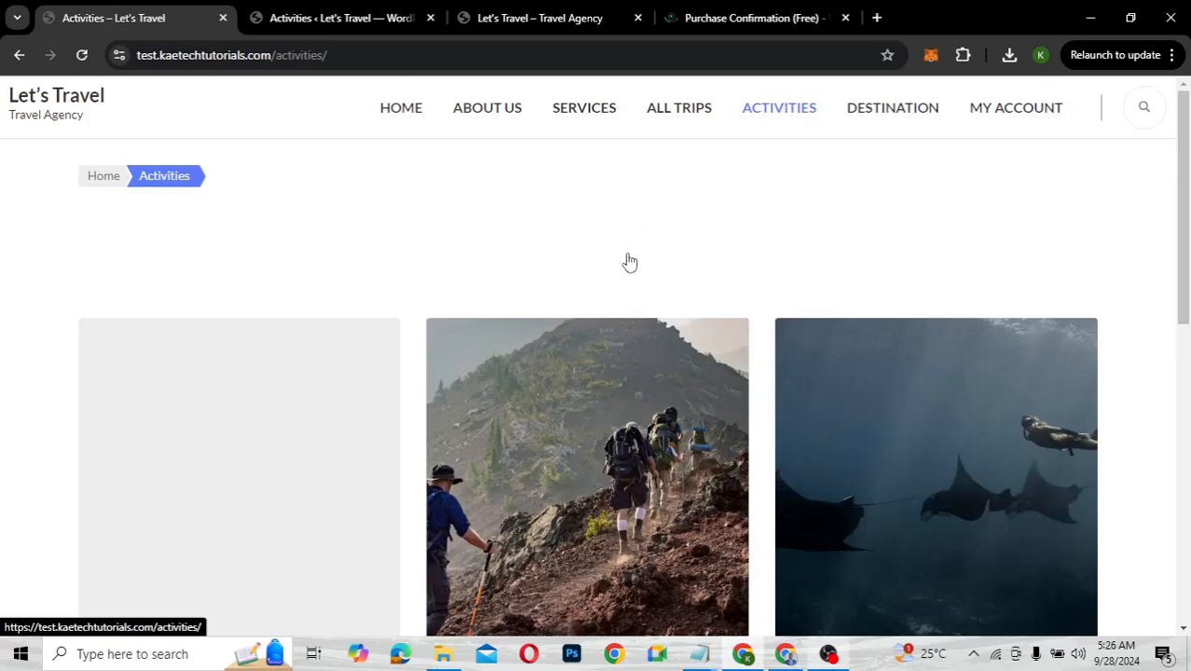
pyautogui.scroll(-6, 558, 522)
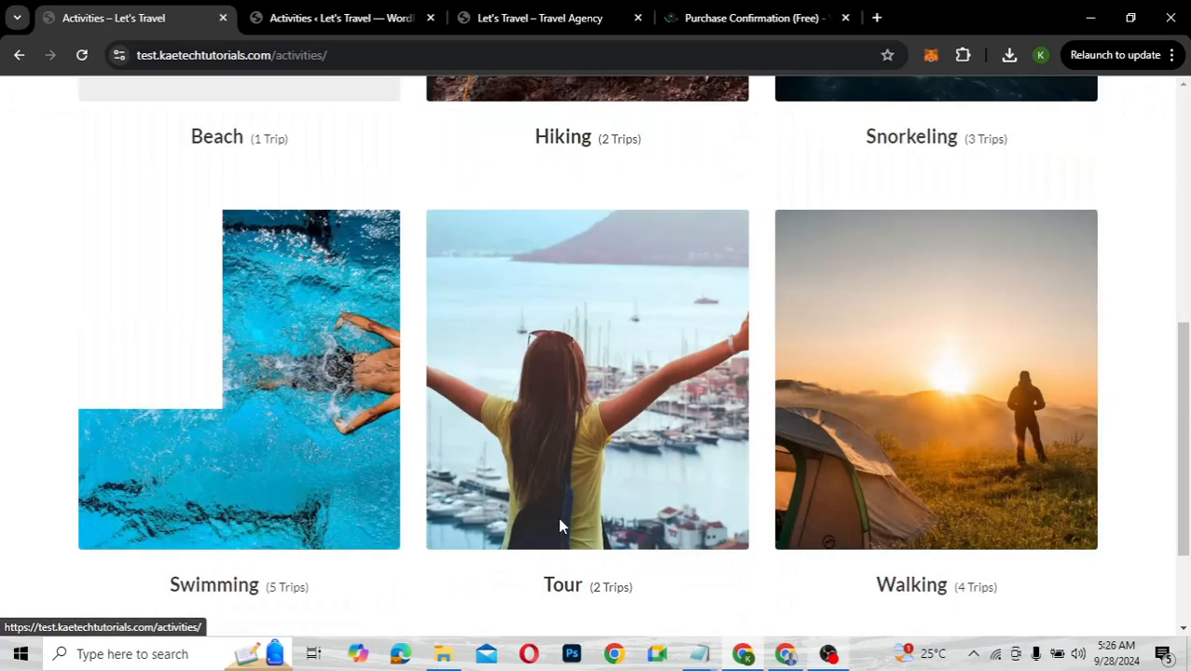
pyautogui.scroll(2, 560, 527)
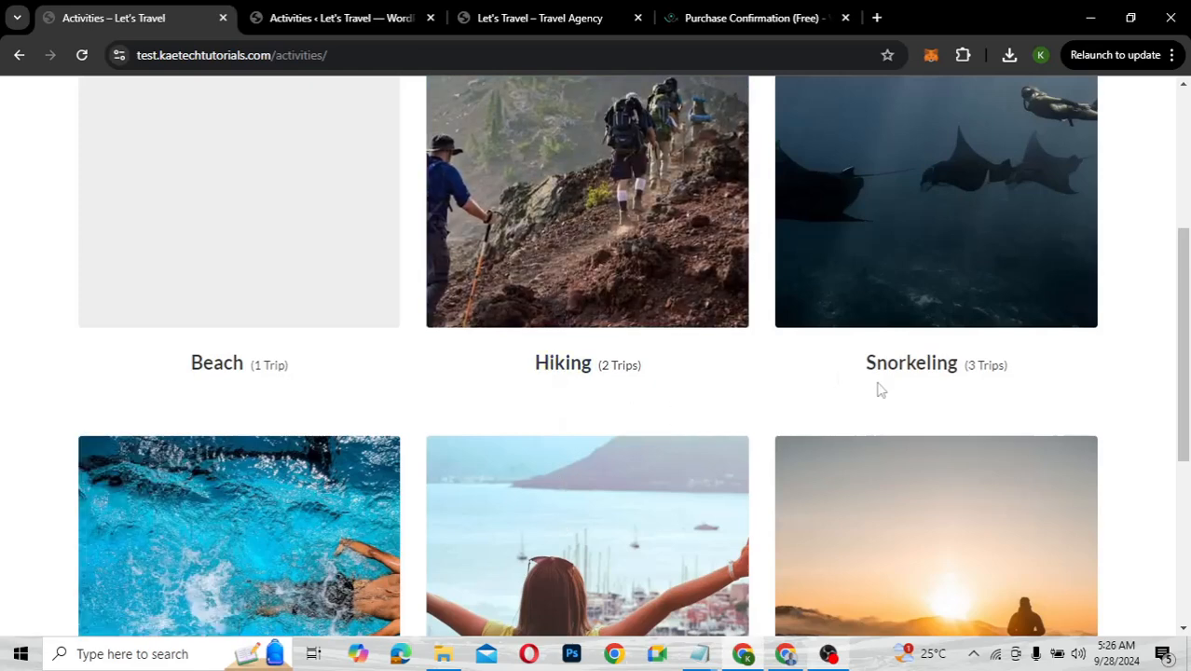
pyautogui.scroll(-4, 454, 468)
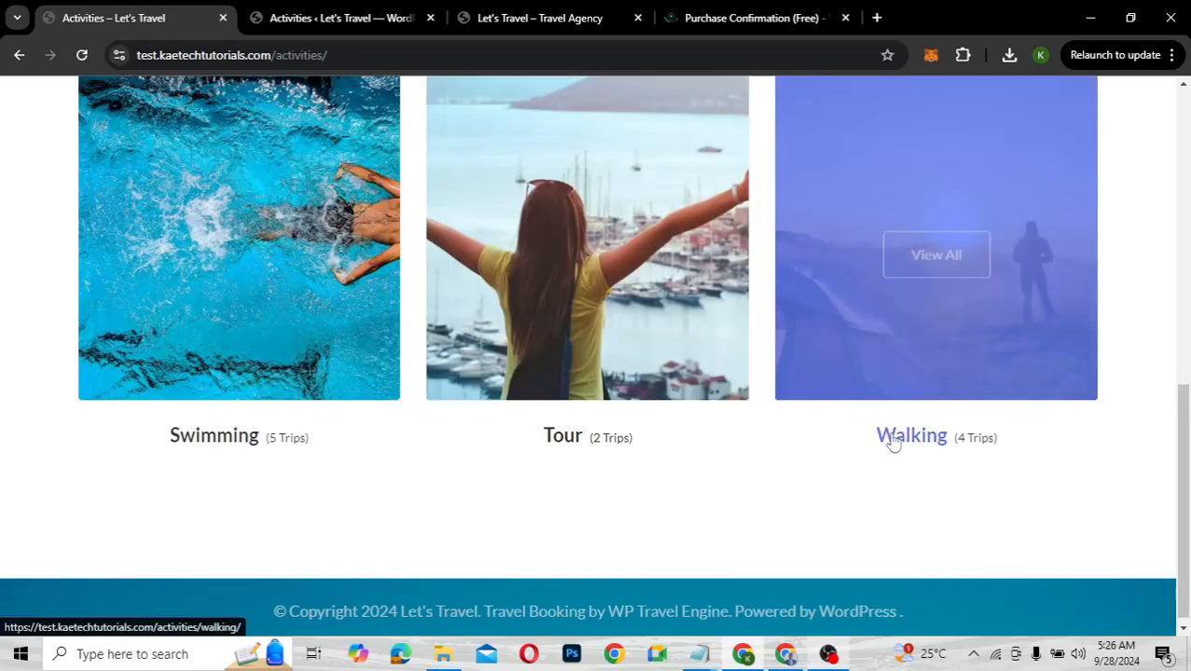
# Set the swimmer photo as the Swimming activity's image and save the term
pyautogui.click(315, 18)
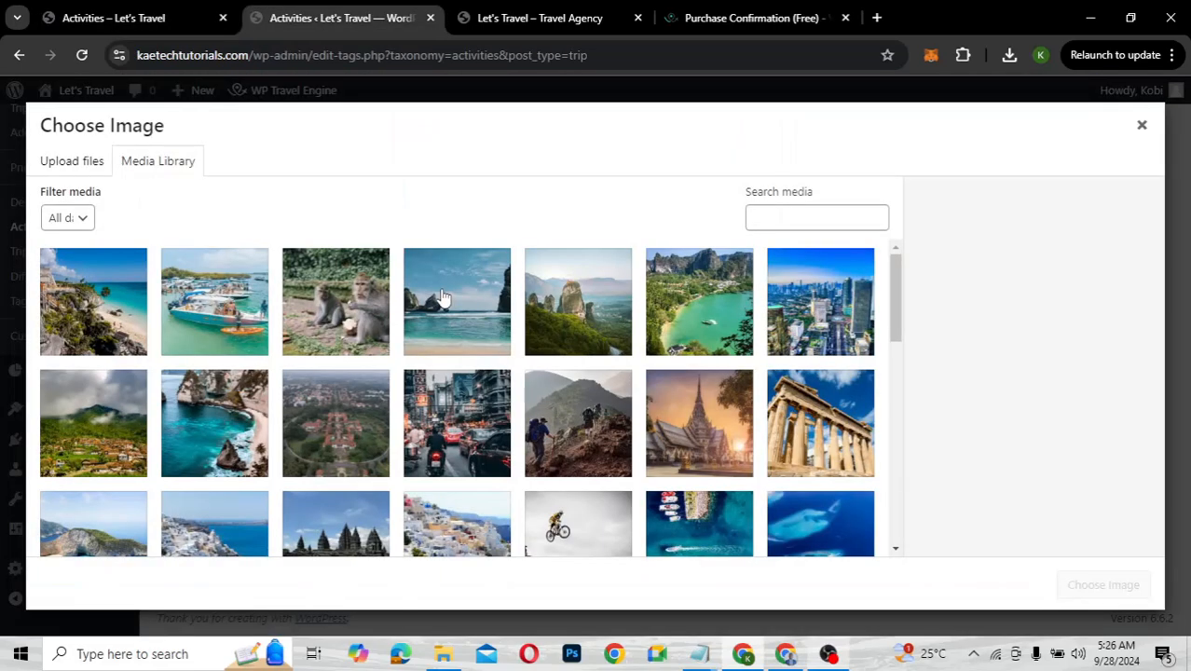
pyautogui.scroll(-3, 386, 452)
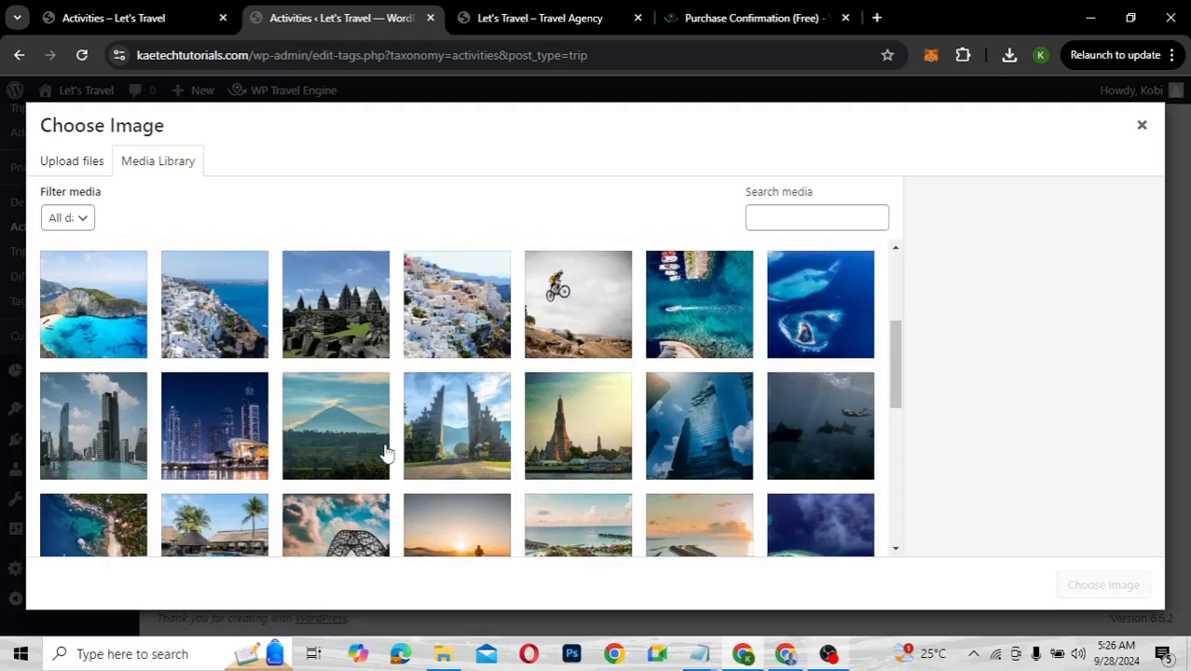
pyautogui.scroll(-1, 386, 452)
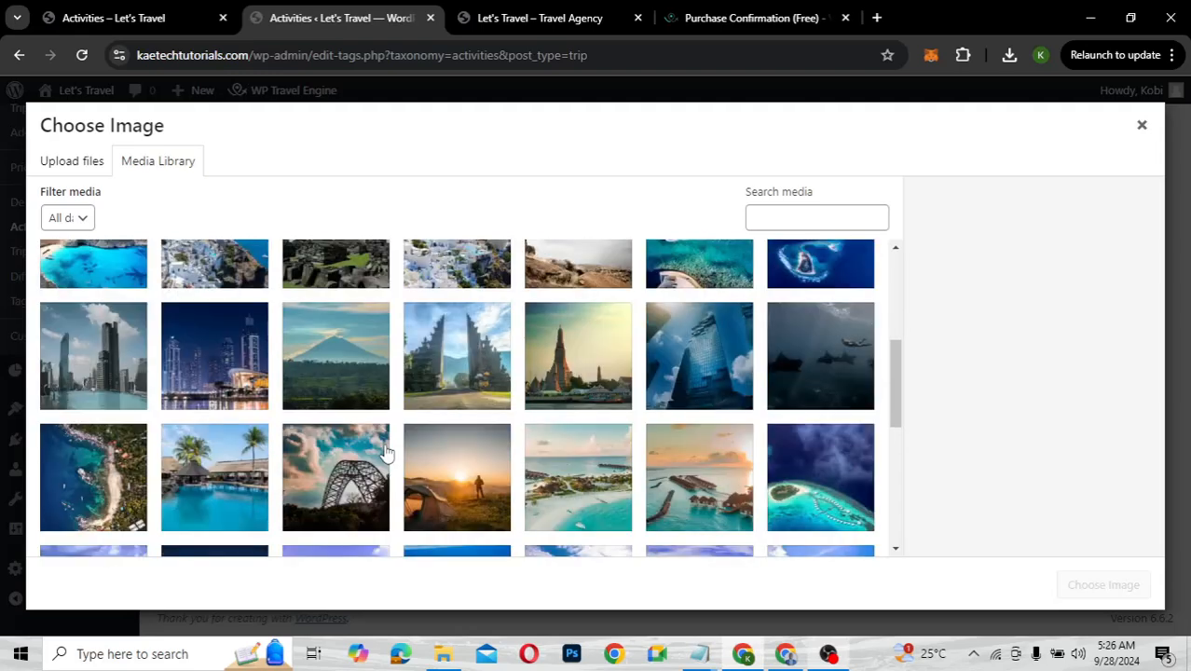
pyautogui.scroll(-10, 386, 452)
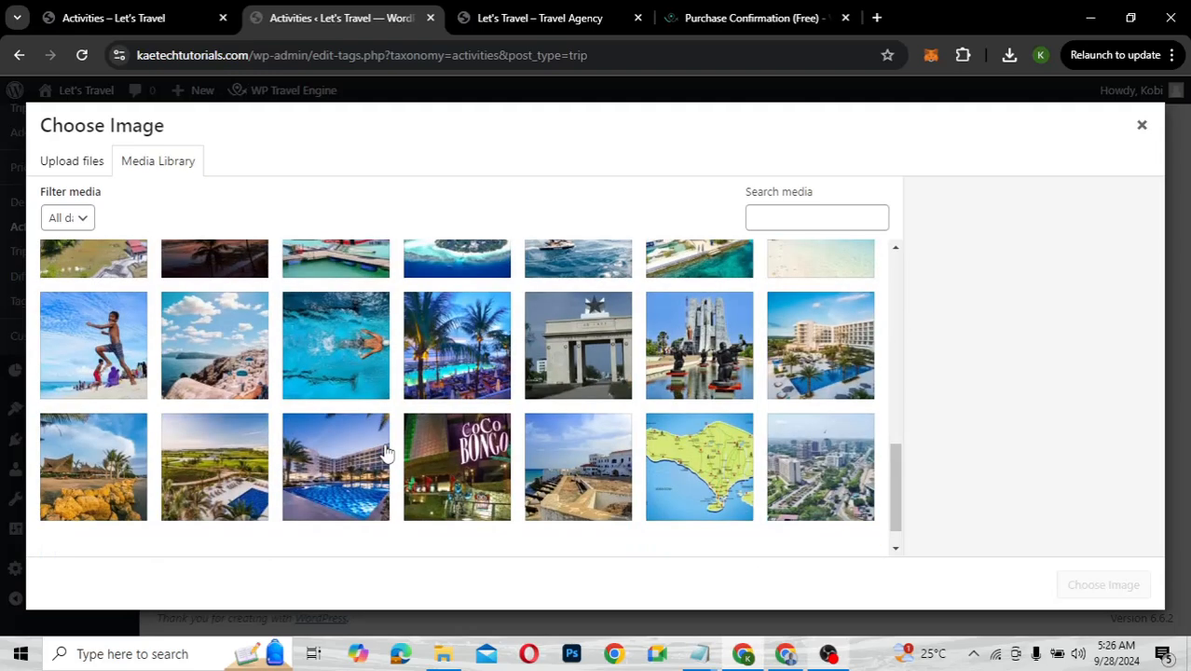
pyautogui.click(337, 330)
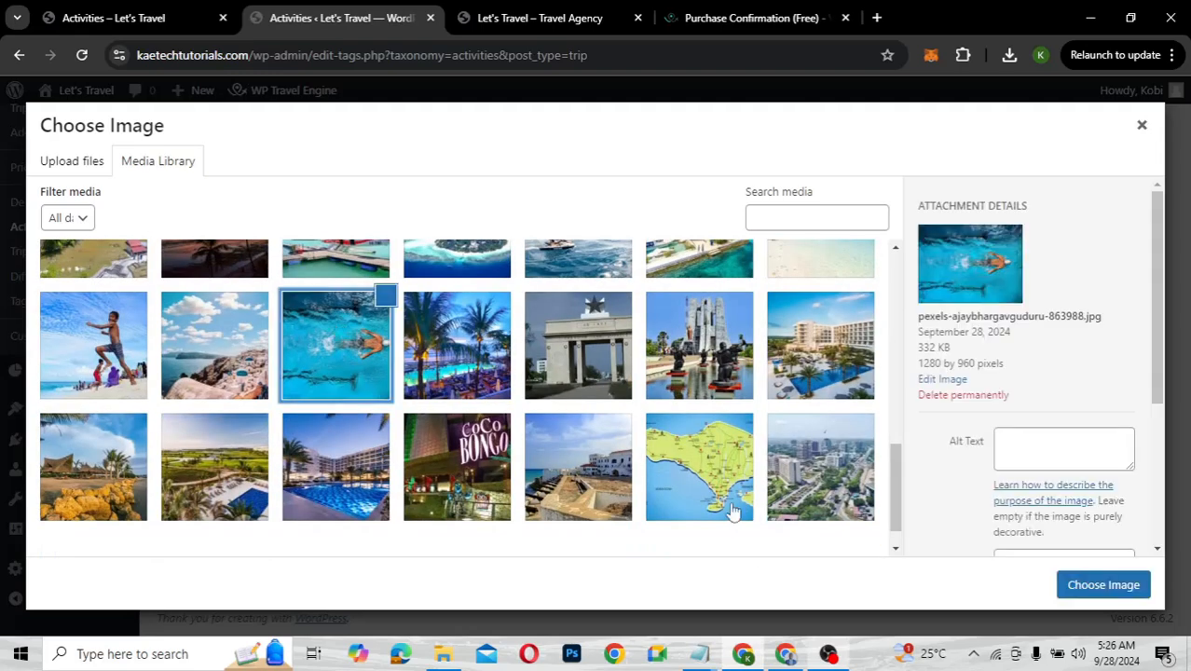
pyautogui.click(1100, 586)
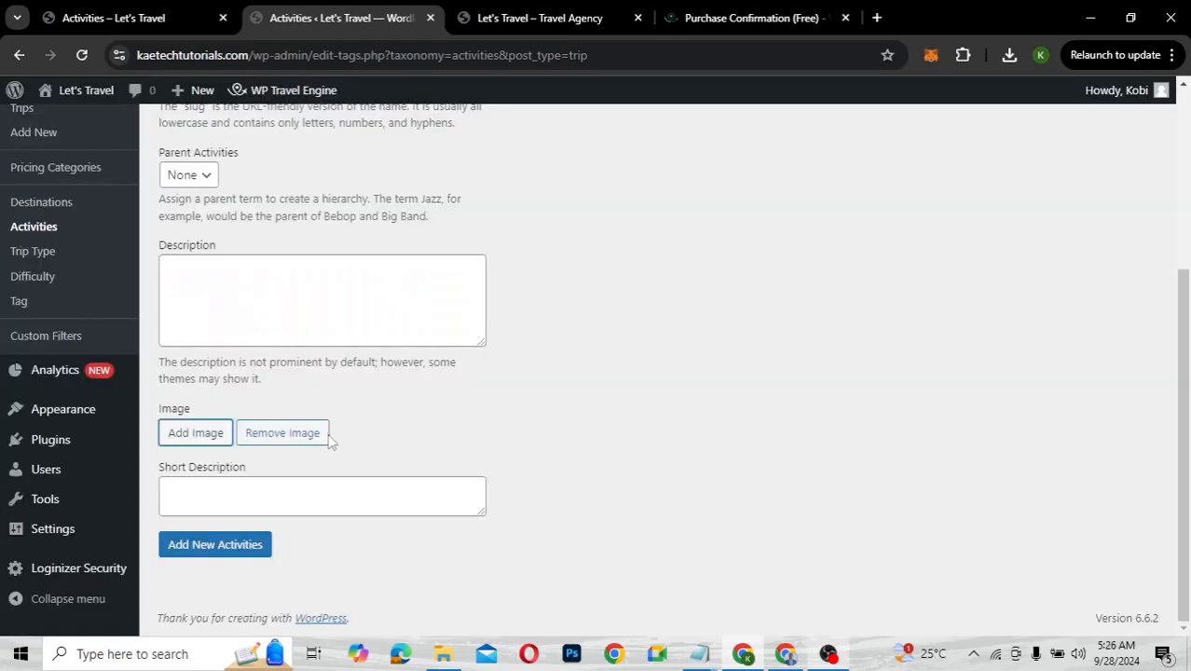
pyautogui.scroll(-1, 327, 442)
pyautogui.click(206, 545)
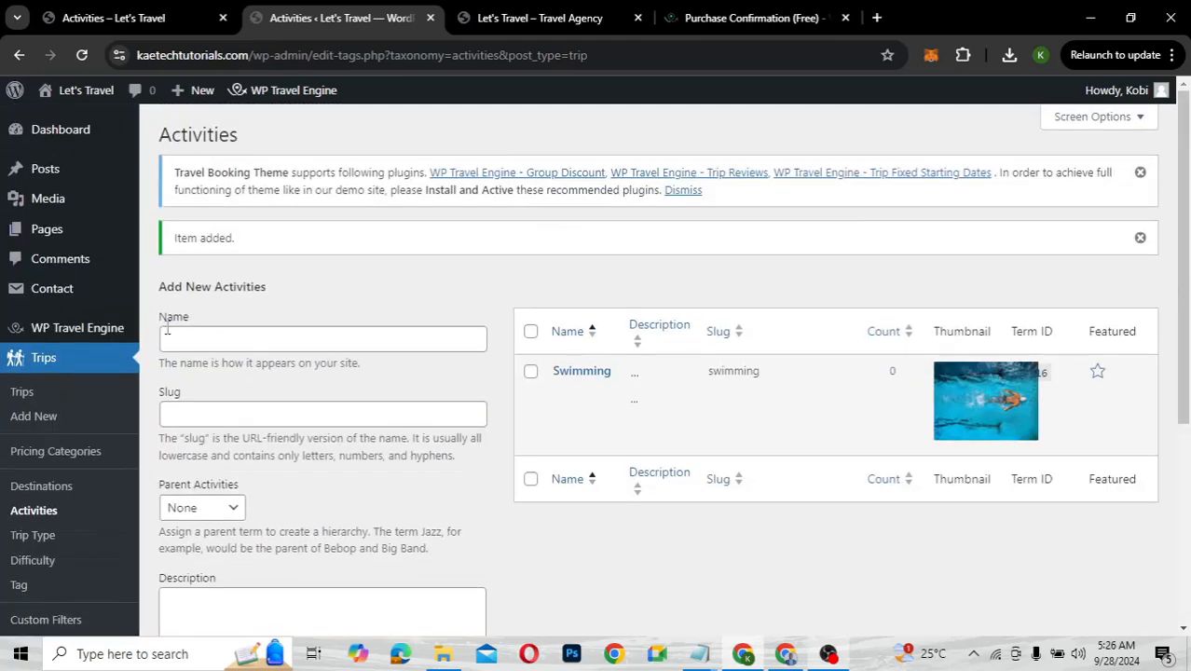
# Enter Walking as the next activity name and bring up the image library
pyautogui.click(174, 340)
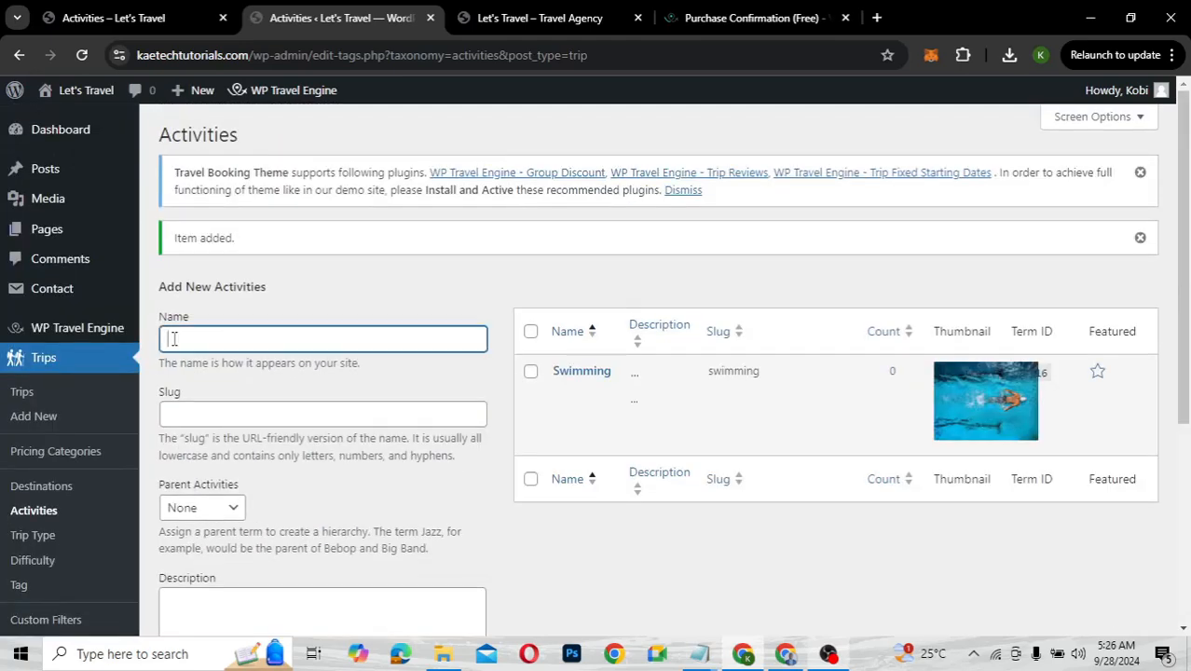
pyautogui.write('Walking')
pyautogui.scroll(-5, 173, 339)
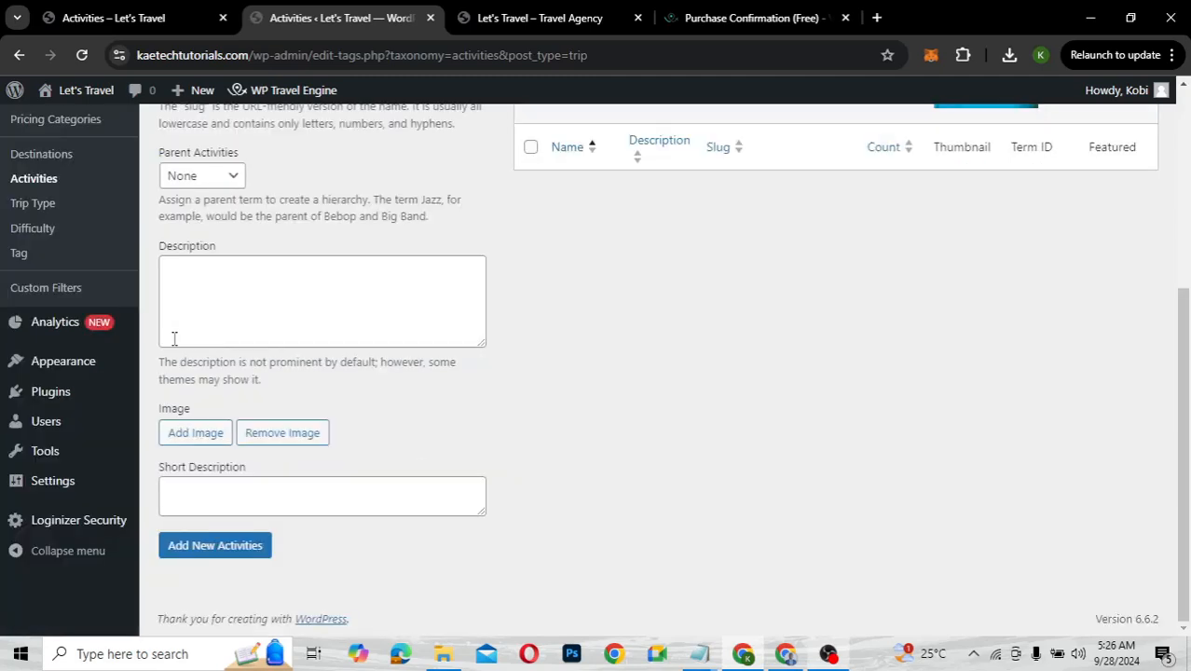
pyautogui.click(197, 438)
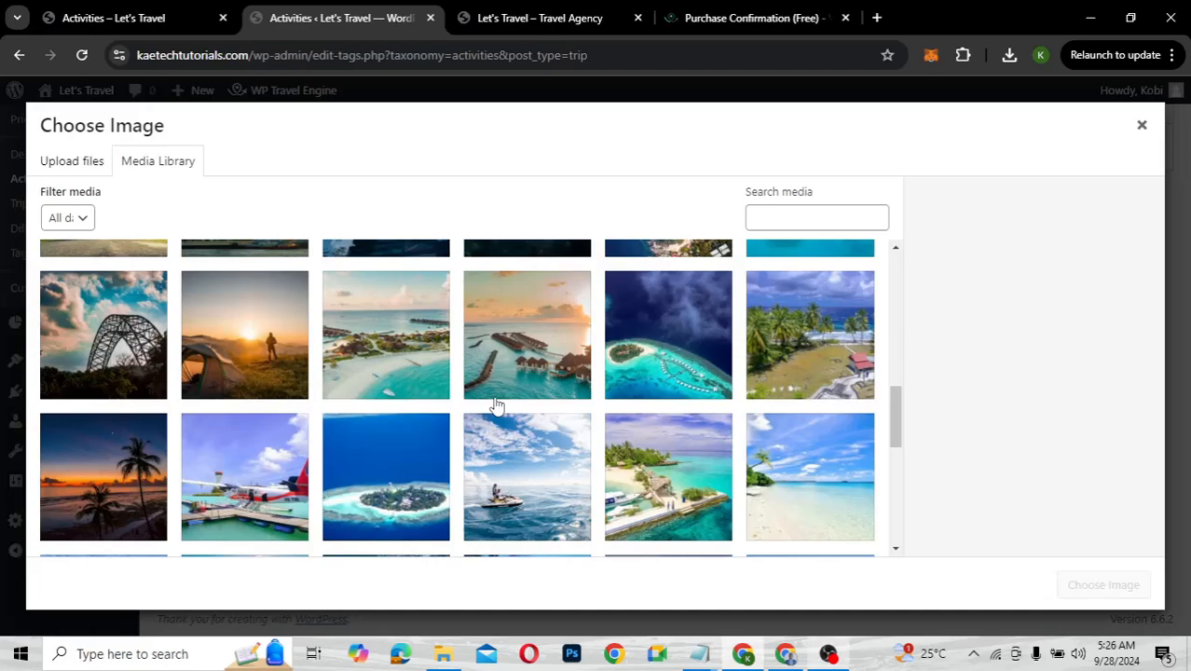
# Choose the aerial town photo as Walking's thumbnail and save the term
pyautogui.scroll(3, 497, 405)
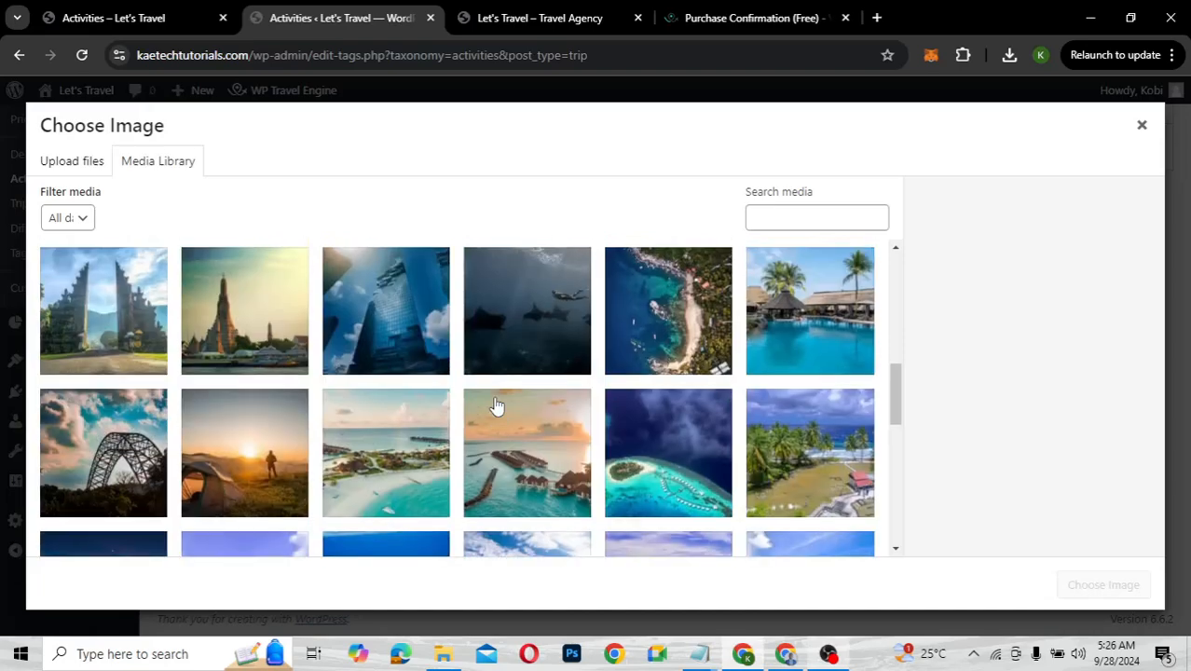
pyautogui.scroll(2, 497, 405)
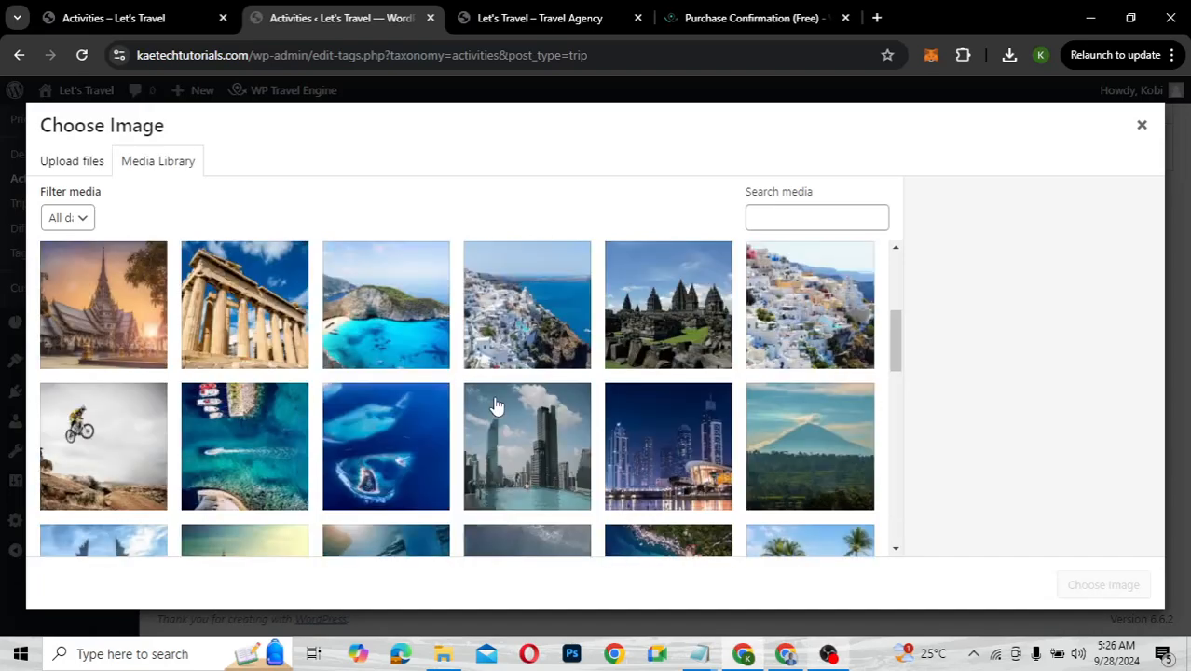
pyautogui.scroll(3, 497, 405)
pyautogui.scroll(1, 497, 406)
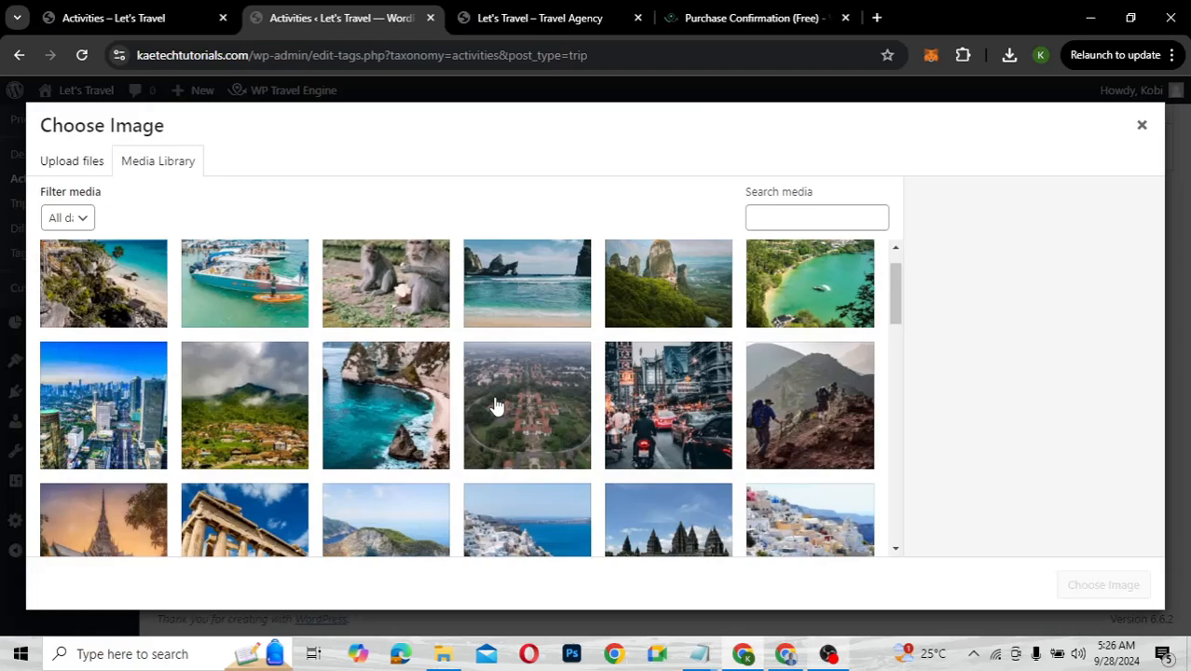
pyautogui.scroll(1, 497, 405)
pyautogui.scroll(-2, 497, 406)
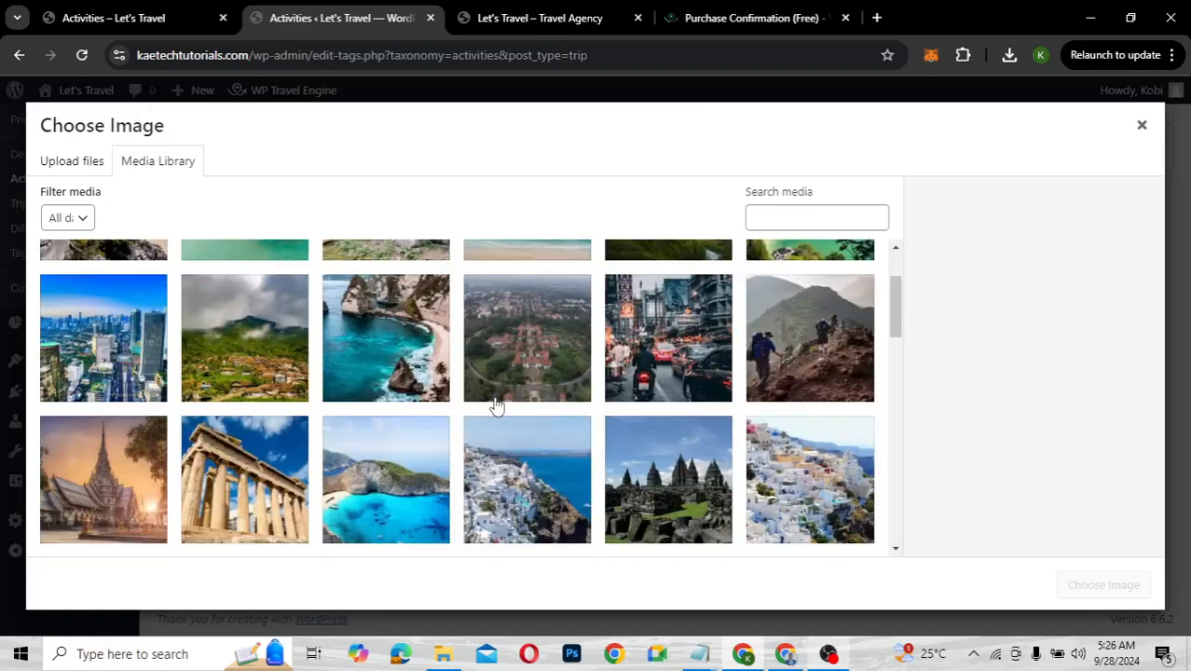
pyautogui.scroll(-4, 497, 405)
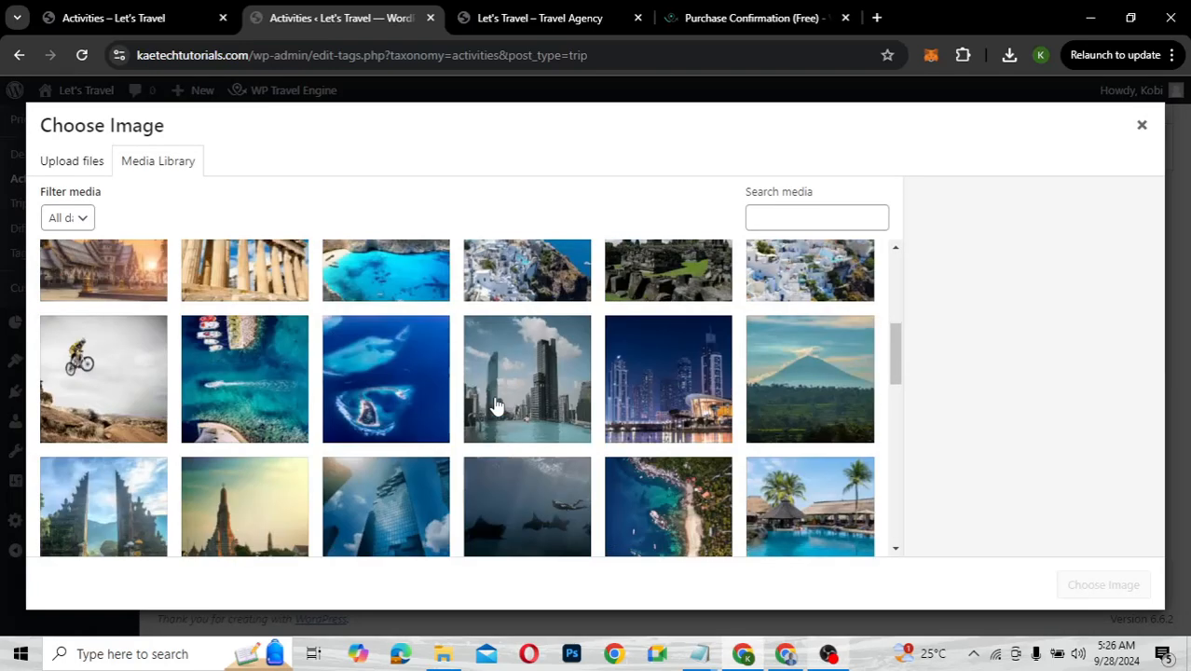
pyautogui.scroll(-13, 496, 406)
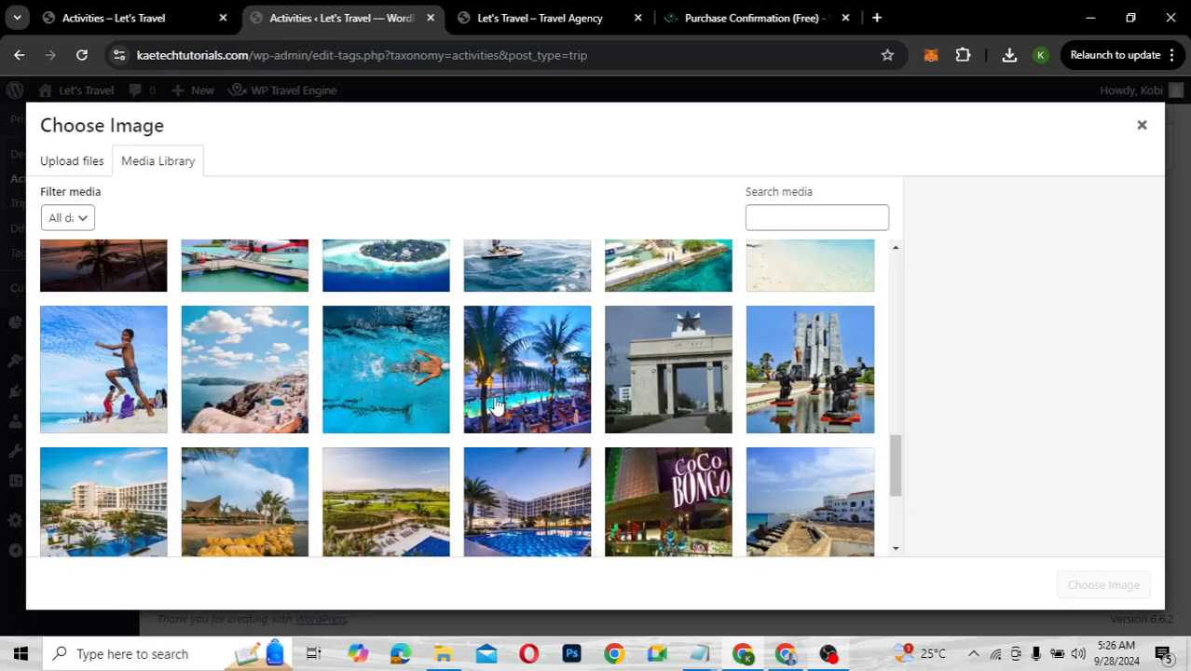
pyautogui.scroll(-2, 497, 405)
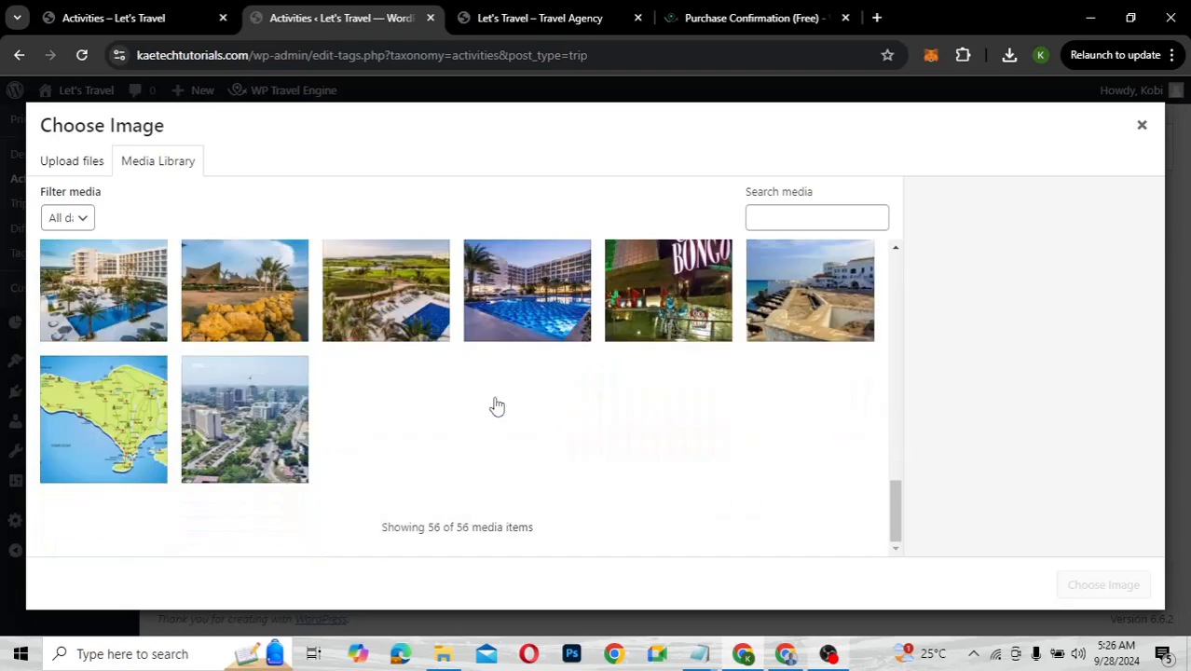
pyautogui.scroll(2, 497, 406)
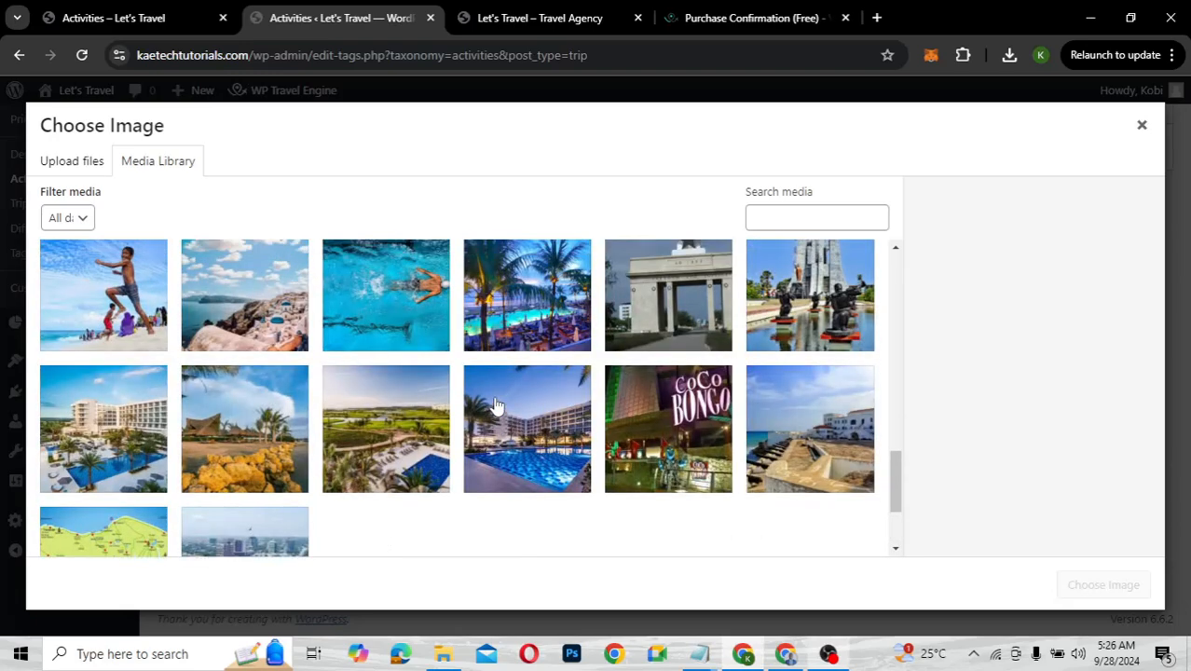
pyautogui.scroll(4, 497, 406)
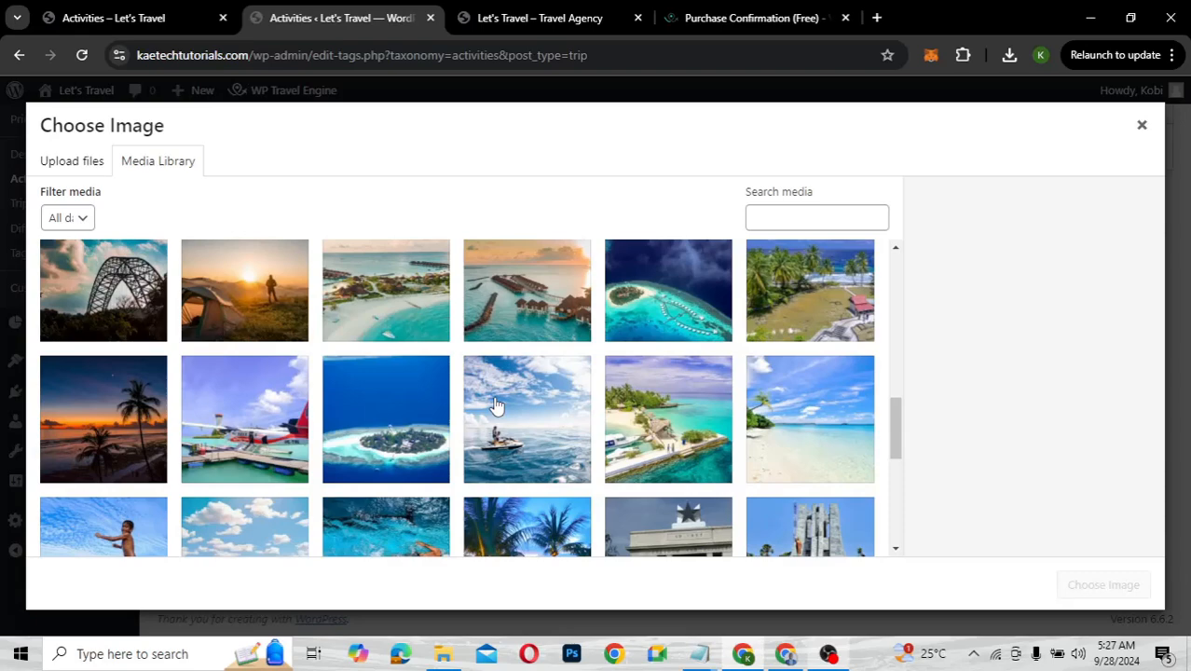
pyautogui.scroll(1, 497, 406)
pyautogui.scroll(3, 497, 405)
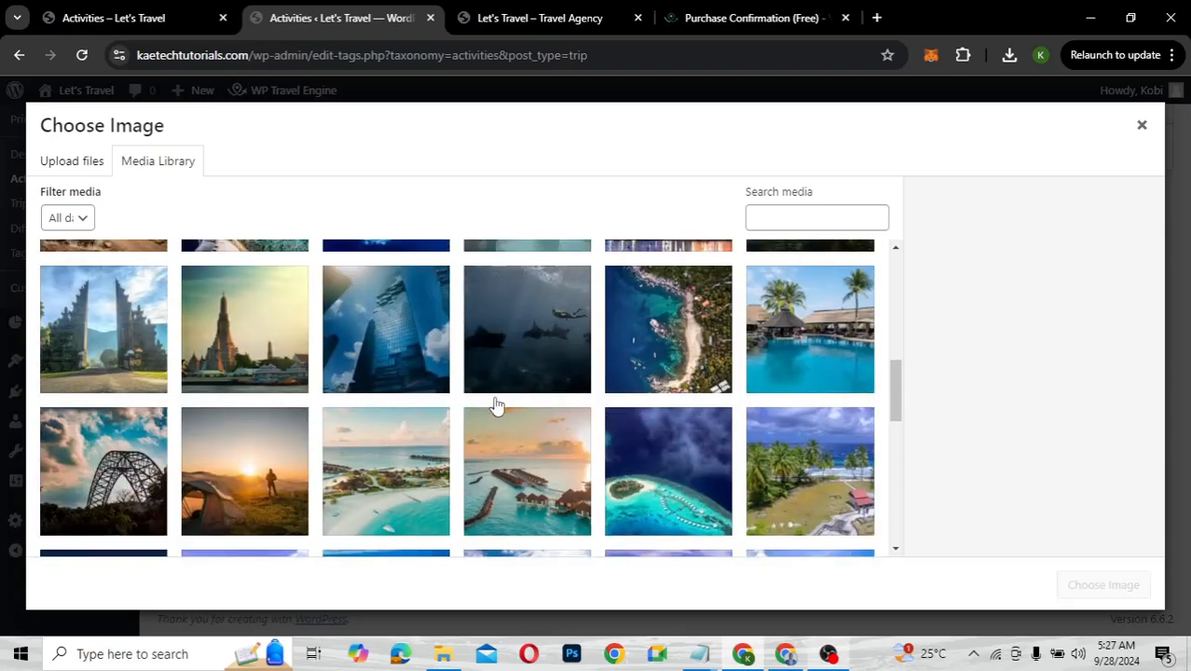
pyautogui.scroll(2, 496, 405)
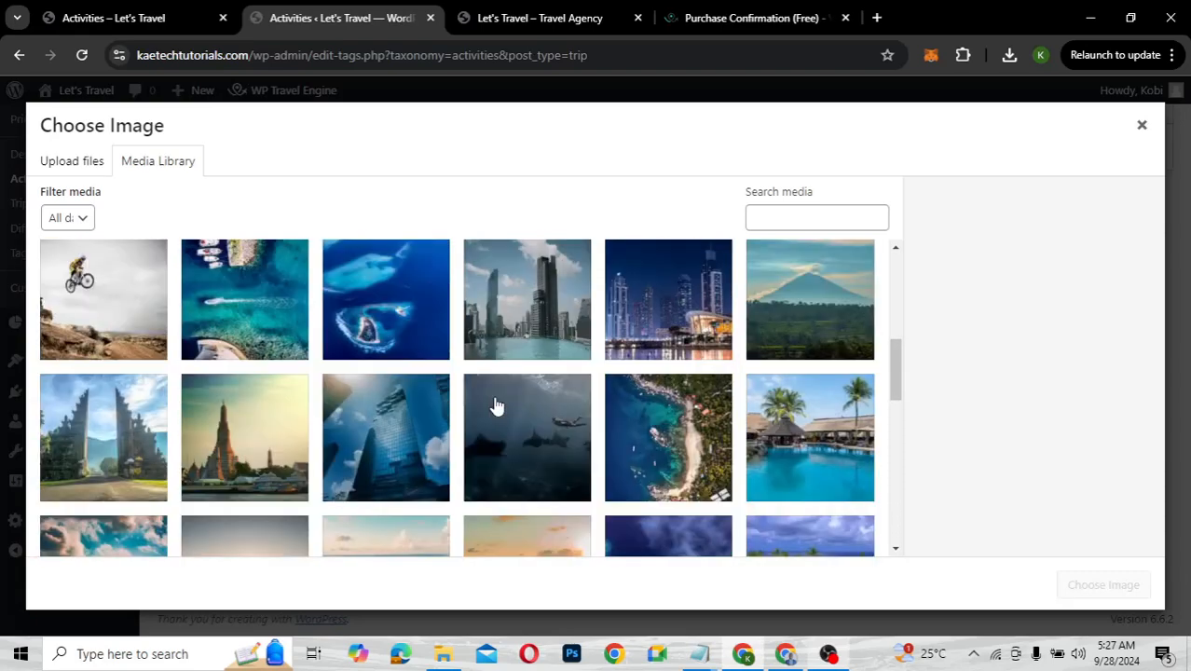
pyautogui.scroll(5, 496, 406)
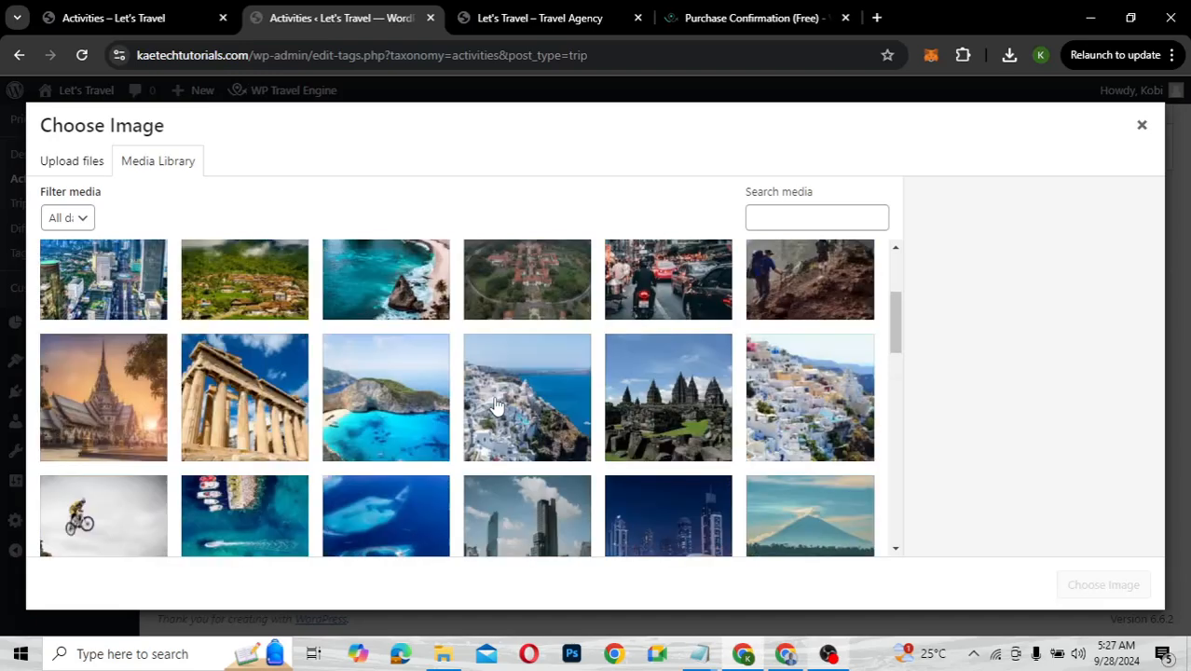
pyautogui.scroll(1, 497, 405)
pyautogui.scroll(4, 497, 405)
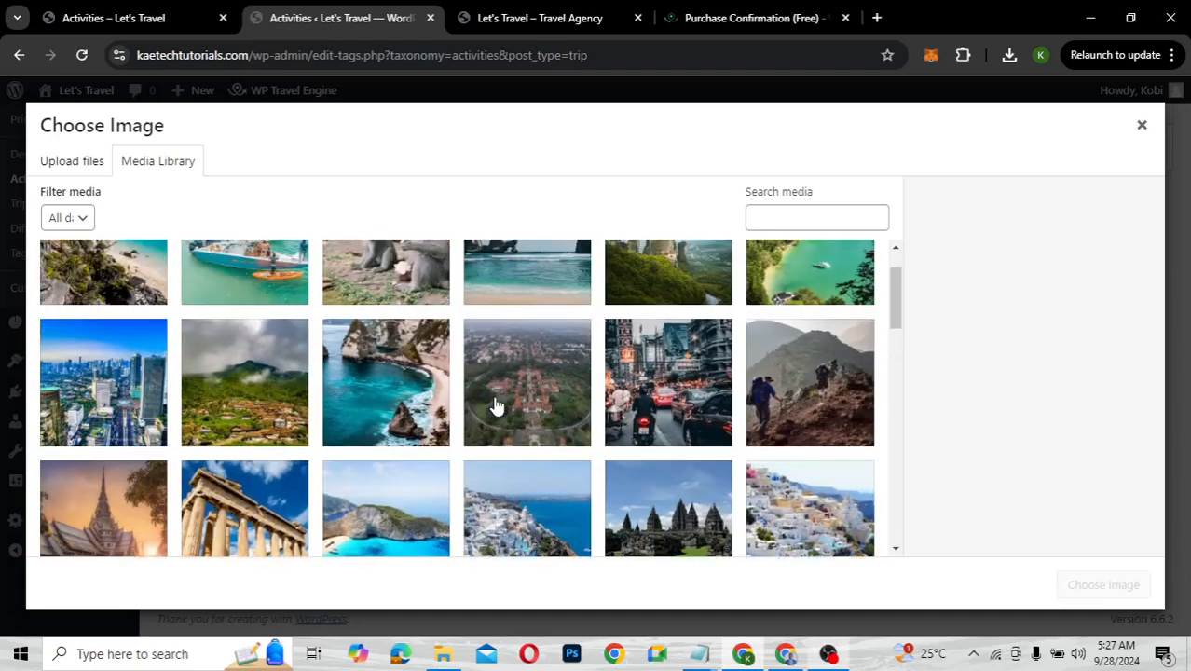
pyautogui.scroll(1, 497, 405)
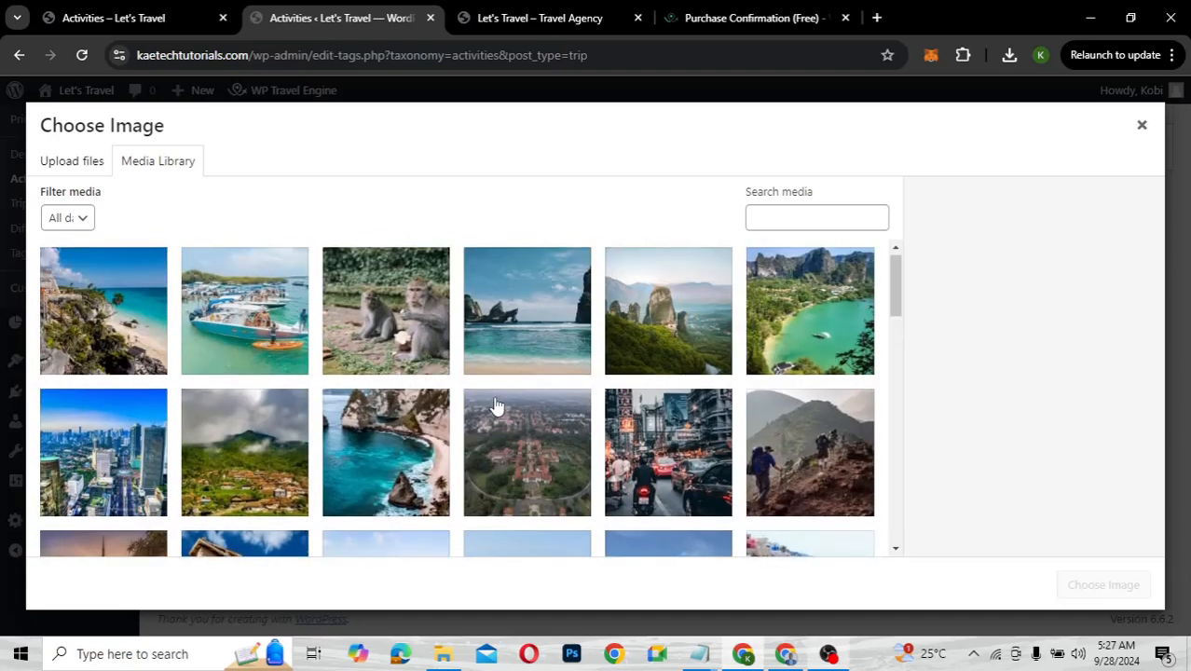
pyautogui.scroll(-3, 497, 406)
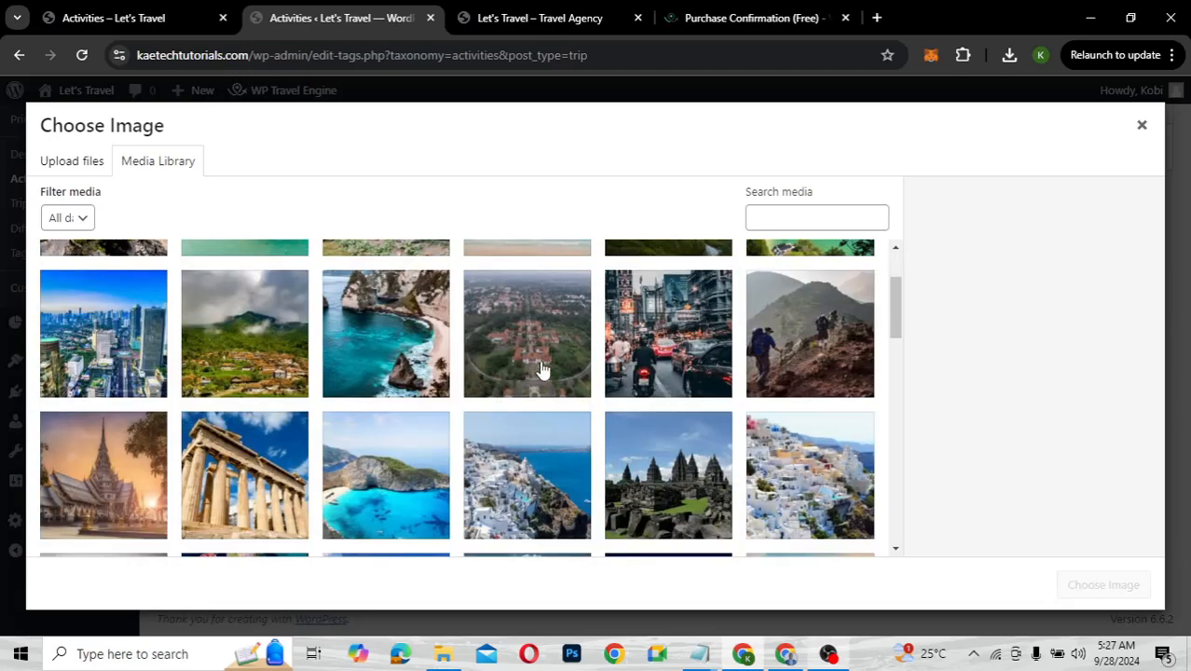
pyautogui.click(540, 370)
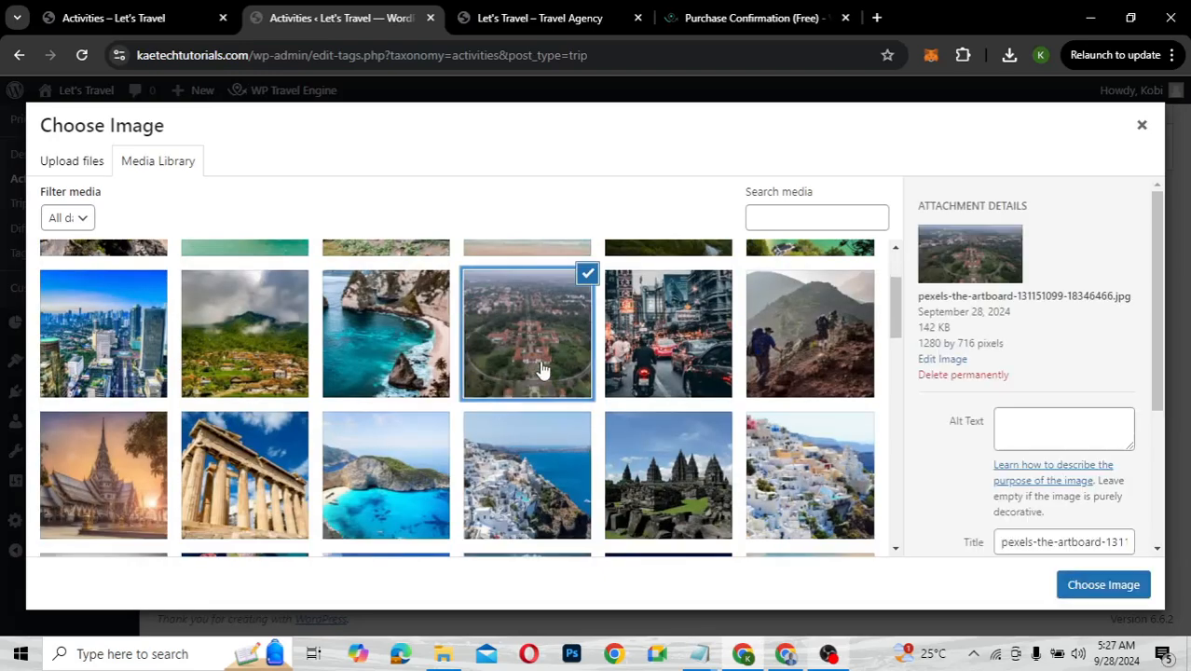
pyautogui.click(1103, 585)
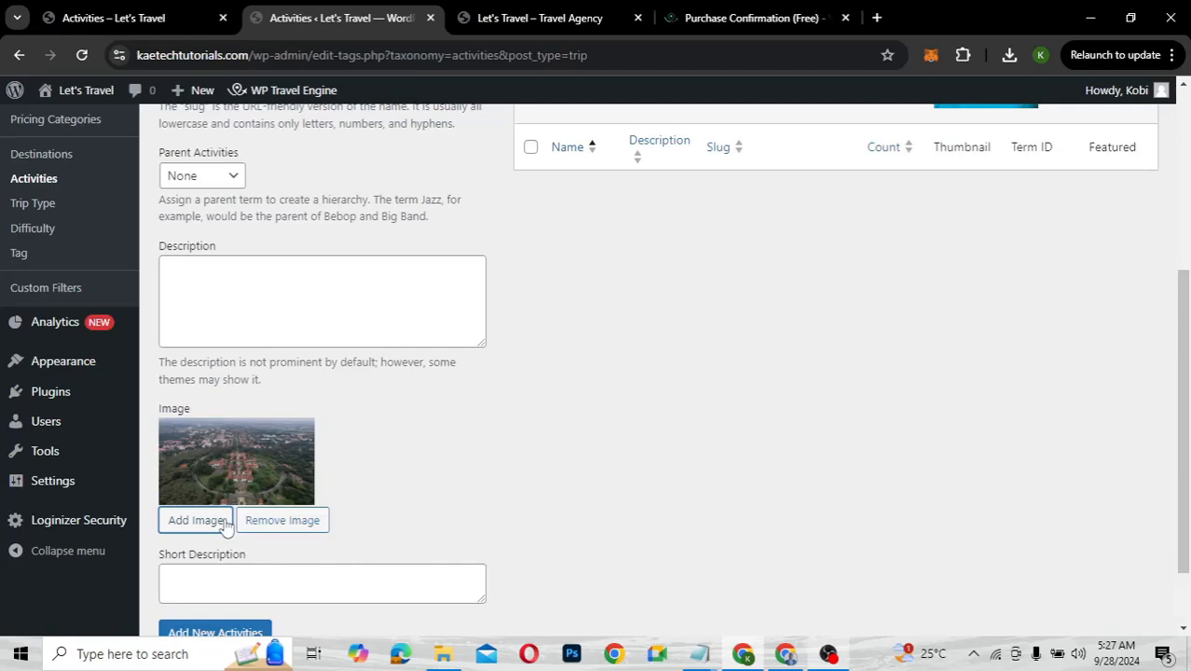
pyautogui.scroll(-1, 225, 526)
pyautogui.click(205, 543)
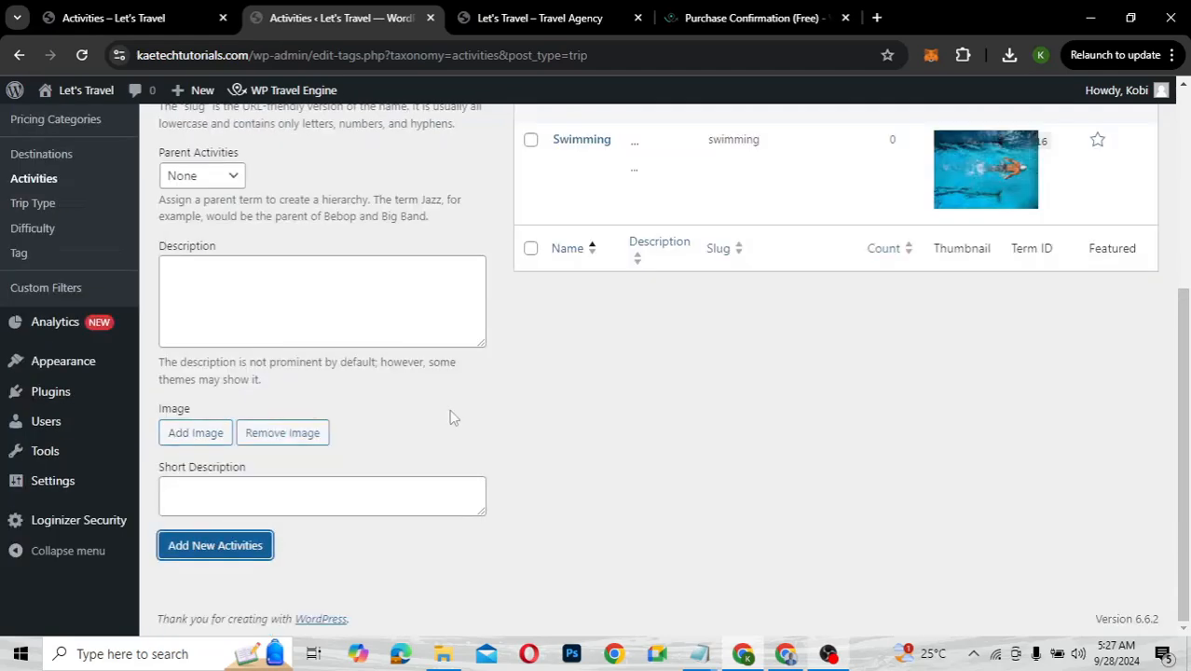
# Add the Hiking activity with the hiker photo as its thumbnail
pyautogui.scroll(3, 449, 409)
pyautogui.click(266, 261)
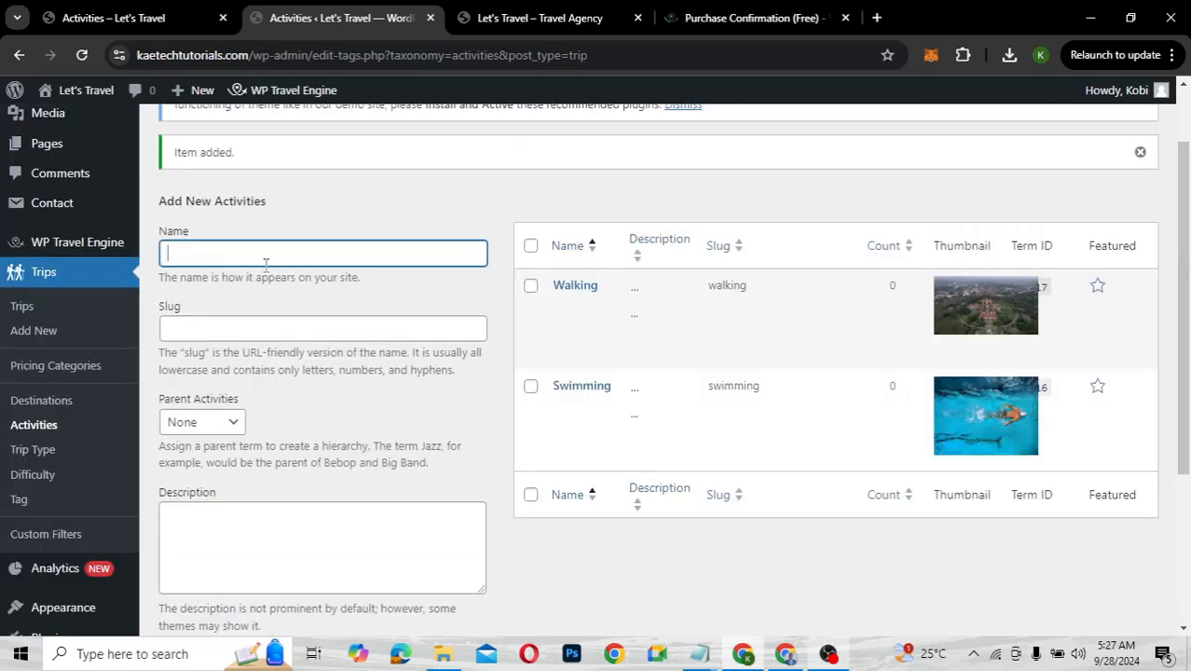
pyautogui.write('Hikin')
pyautogui.scroll(-3, 265, 265)
pyautogui.click(193, 434)
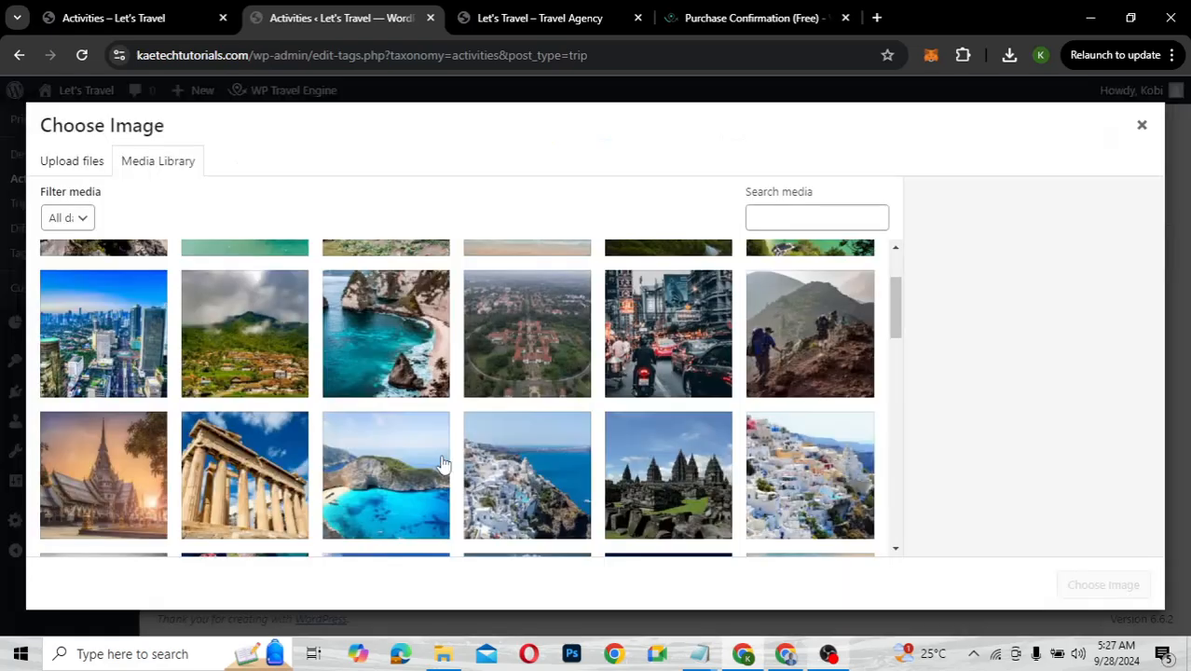
pyautogui.scroll(1, 443, 464)
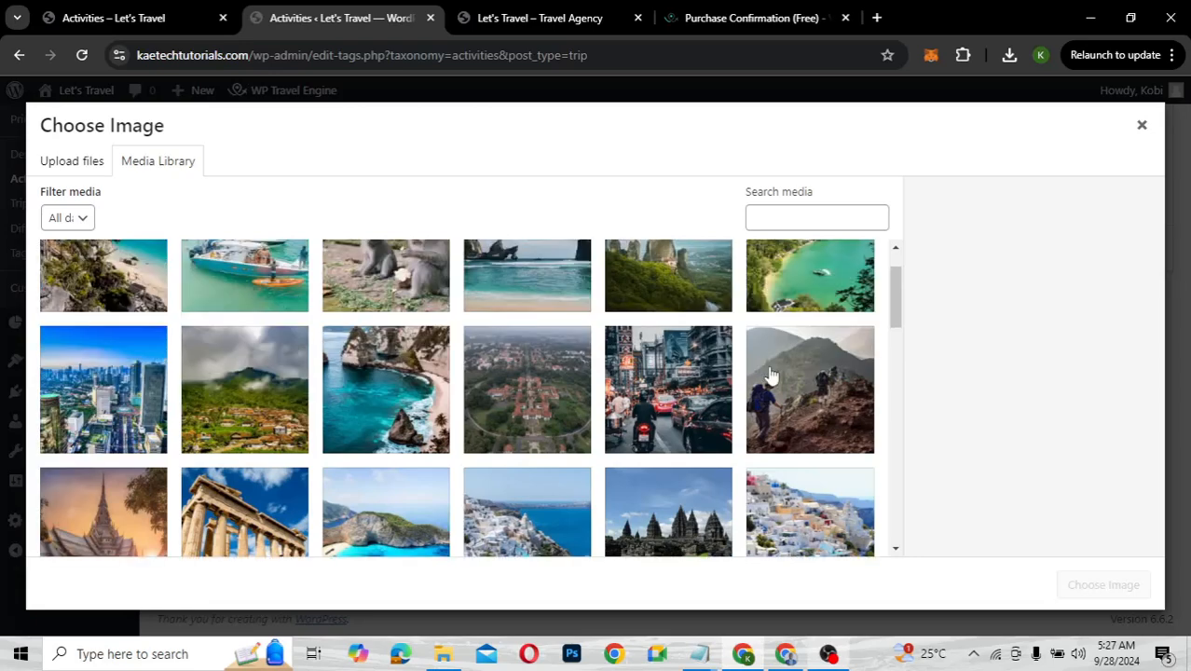
pyautogui.click(772, 381)
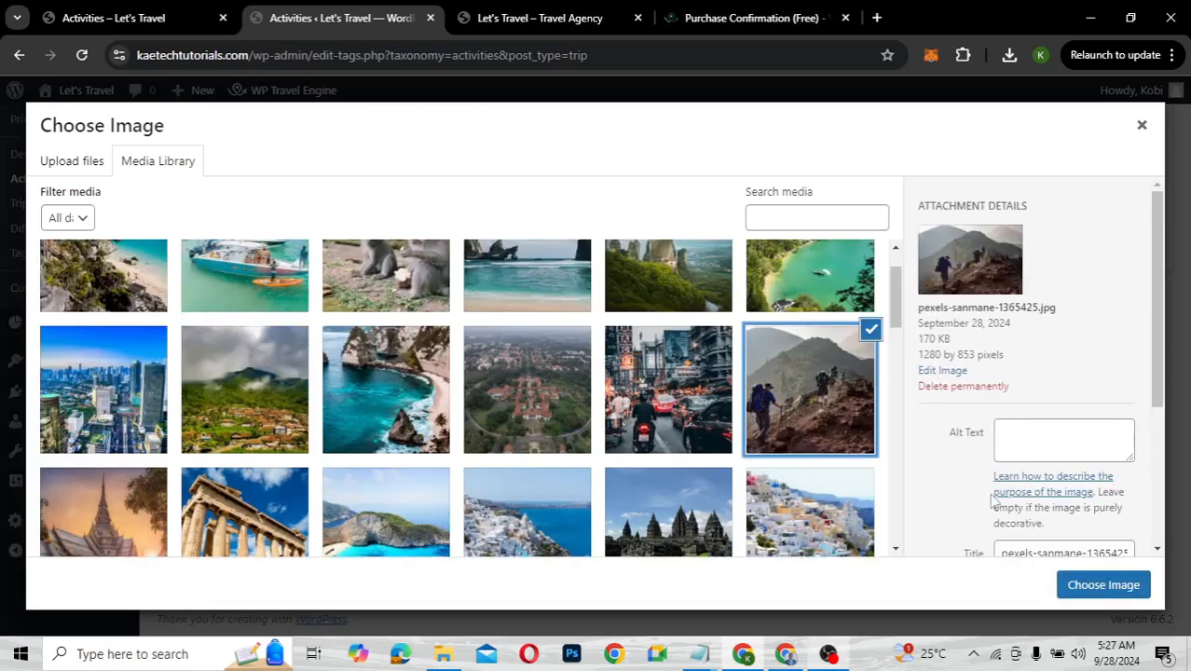
pyautogui.click(1074, 581)
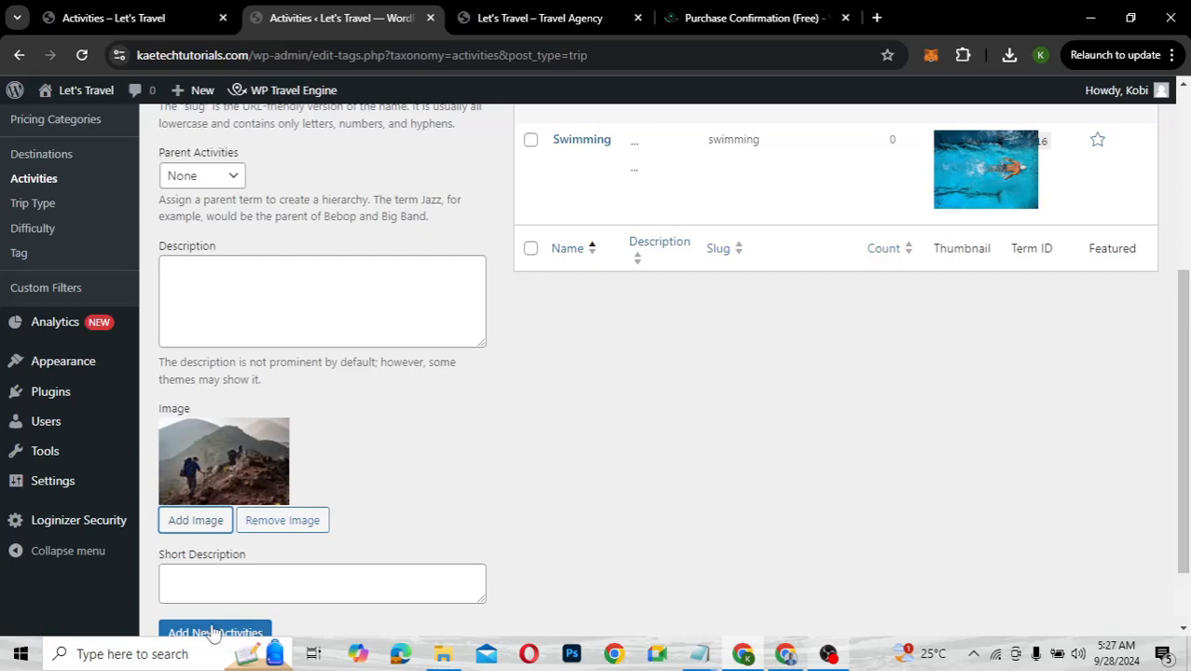
pyautogui.click(213, 633)
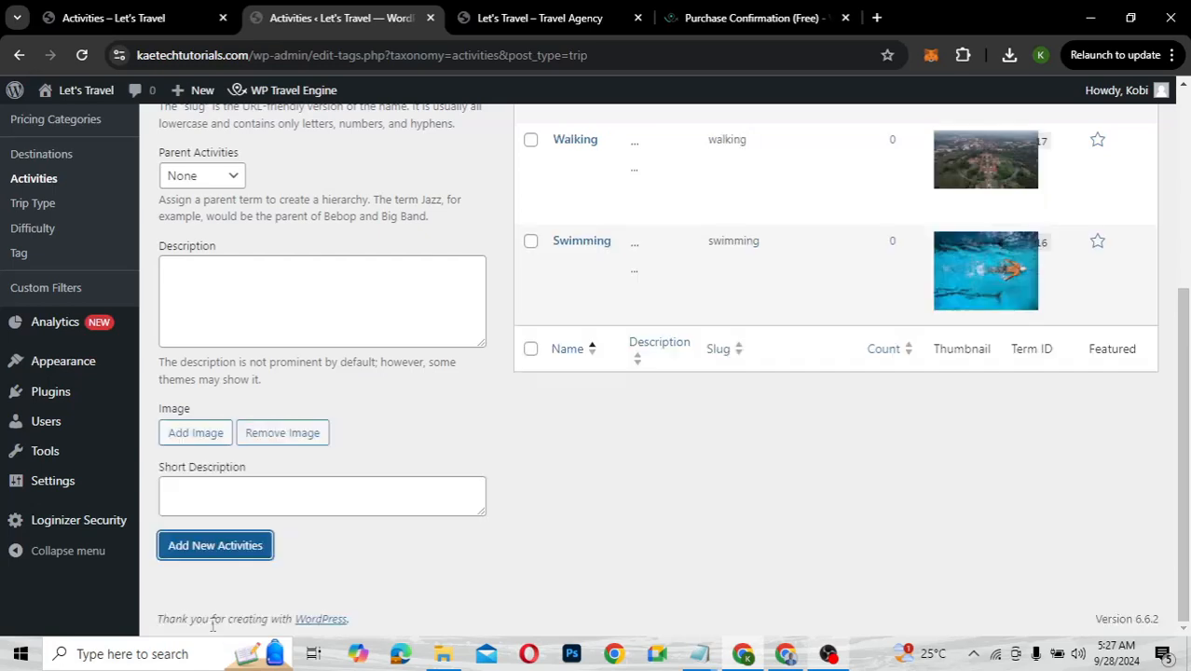
# Add the Biking activity with the mountain biker photo as its thumbnail
pyautogui.scroll(3, 322, 362)
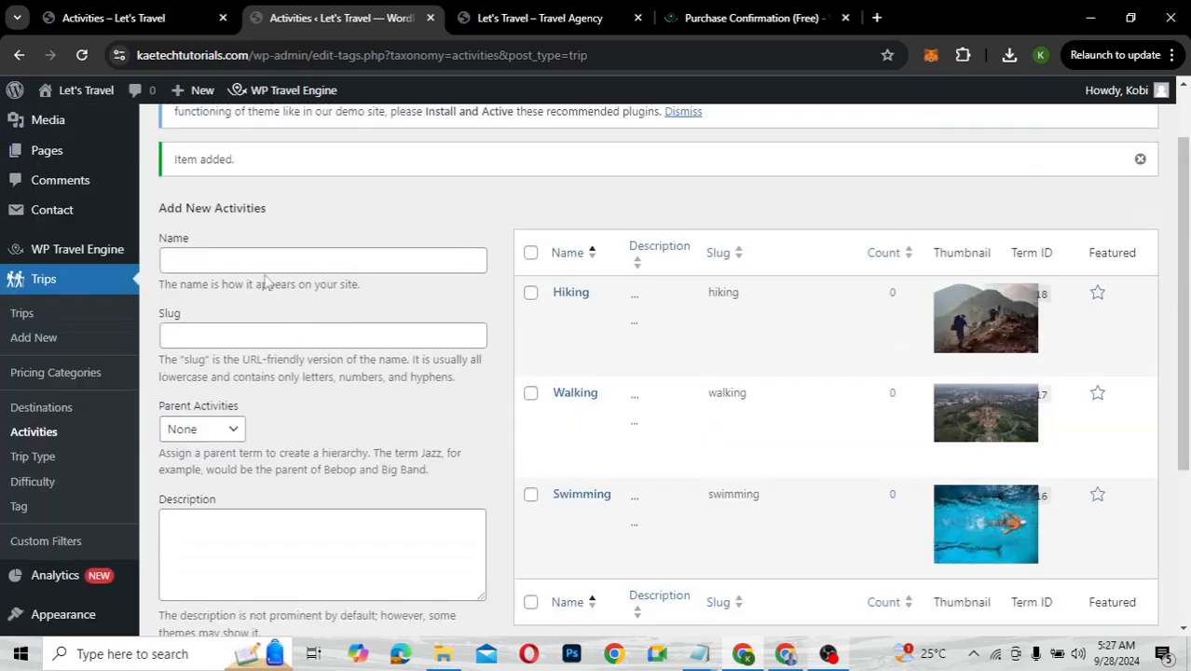
pyautogui.click(265, 271)
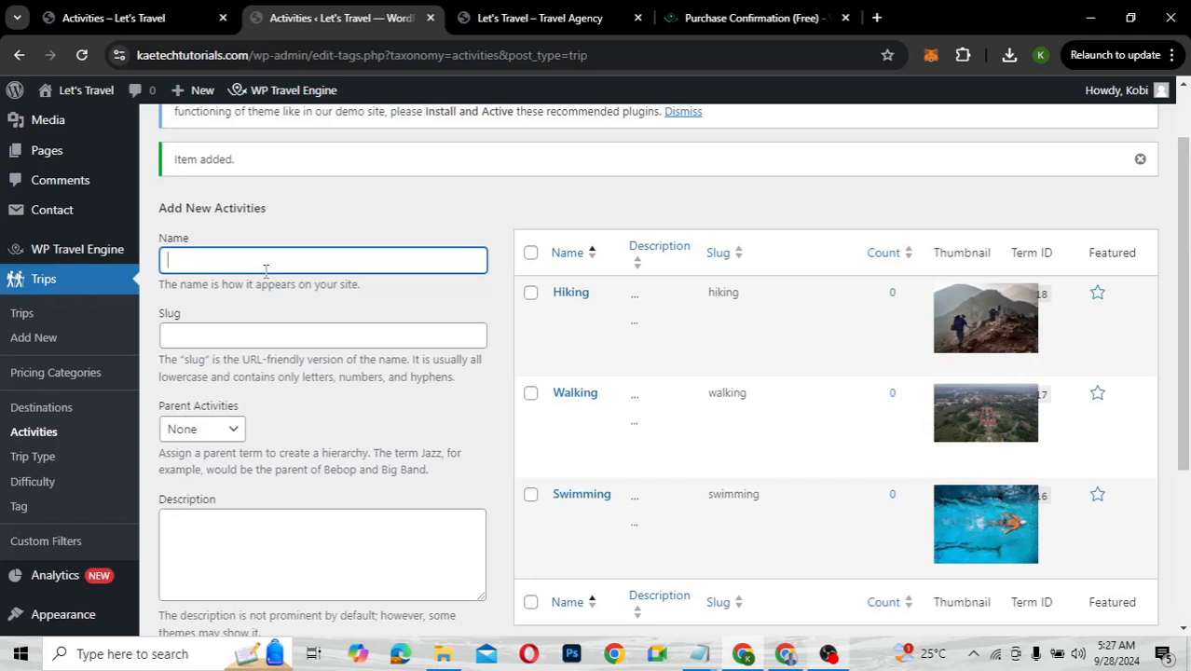
pyautogui.write('Biking')
pyautogui.scroll(-3, 266, 270)
pyautogui.click(184, 431)
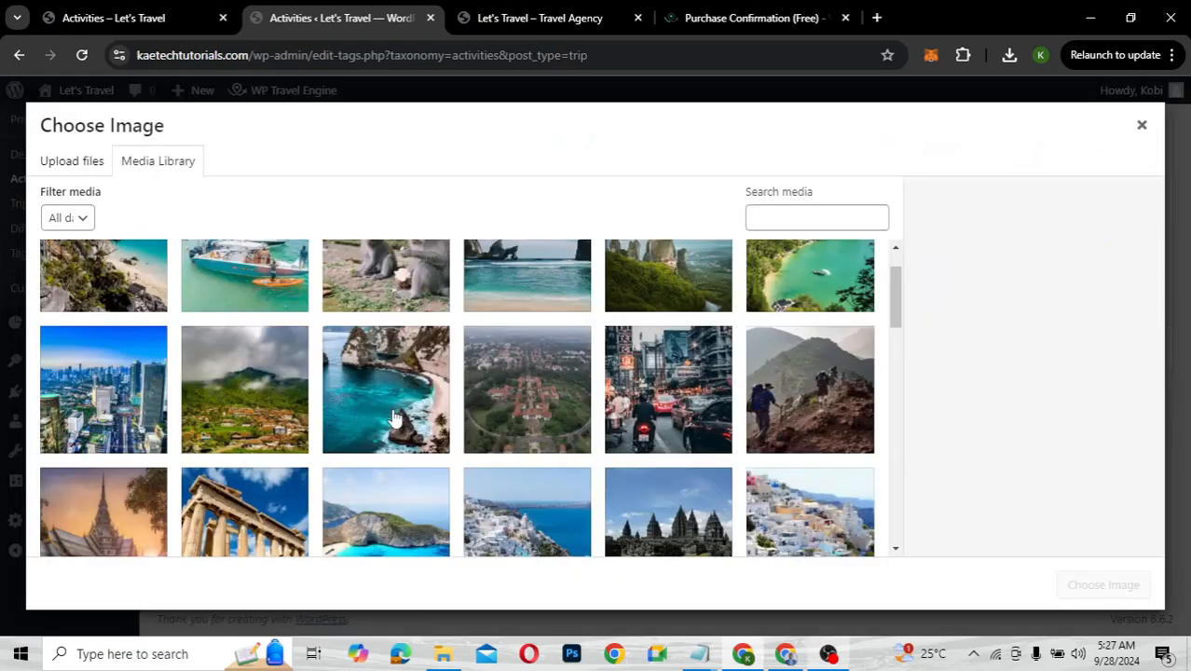
pyautogui.scroll(-1, 396, 419)
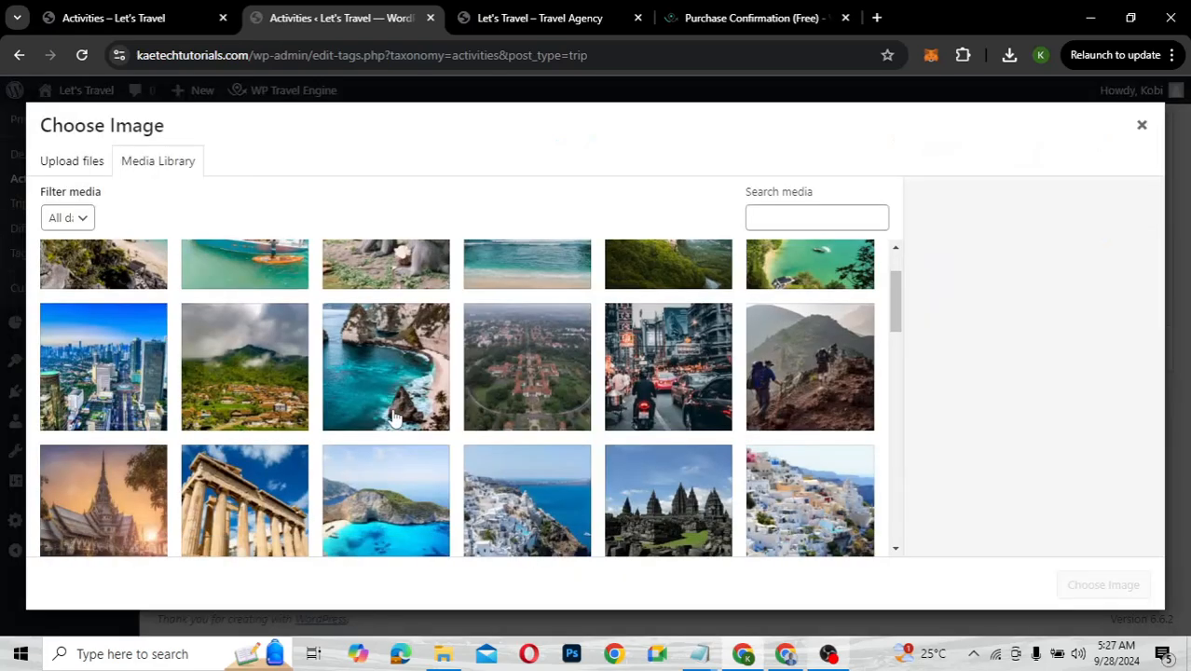
pyautogui.scroll(-3, 393, 419)
pyautogui.click(88, 334)
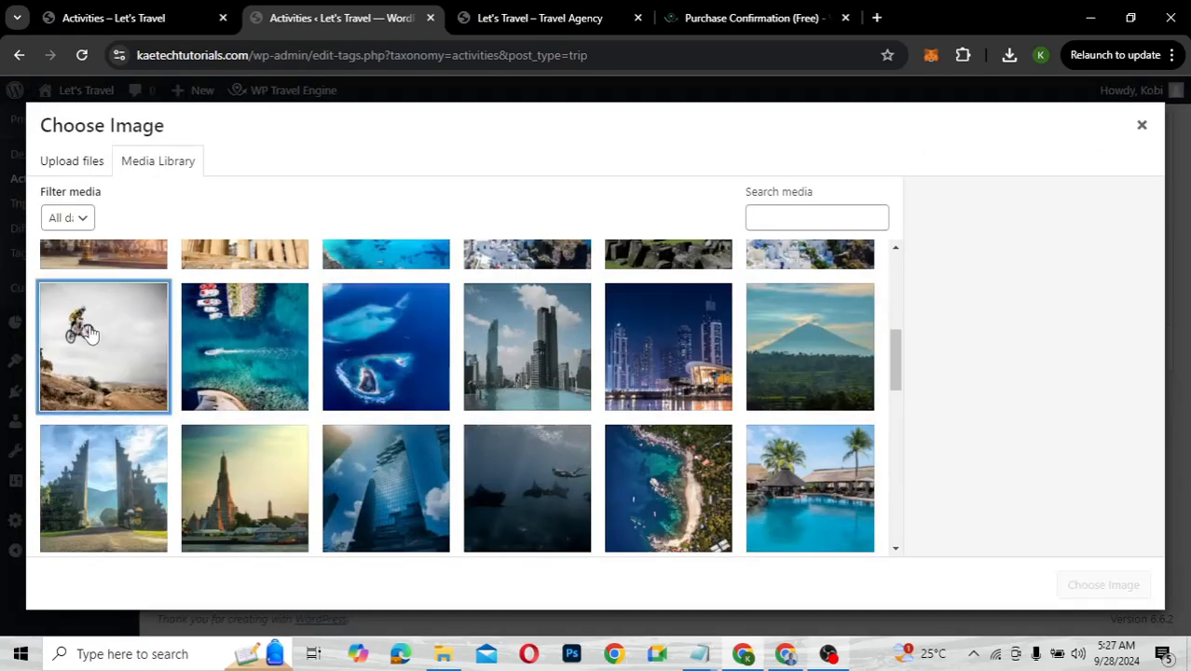
pyautogui.click(1100, 585)
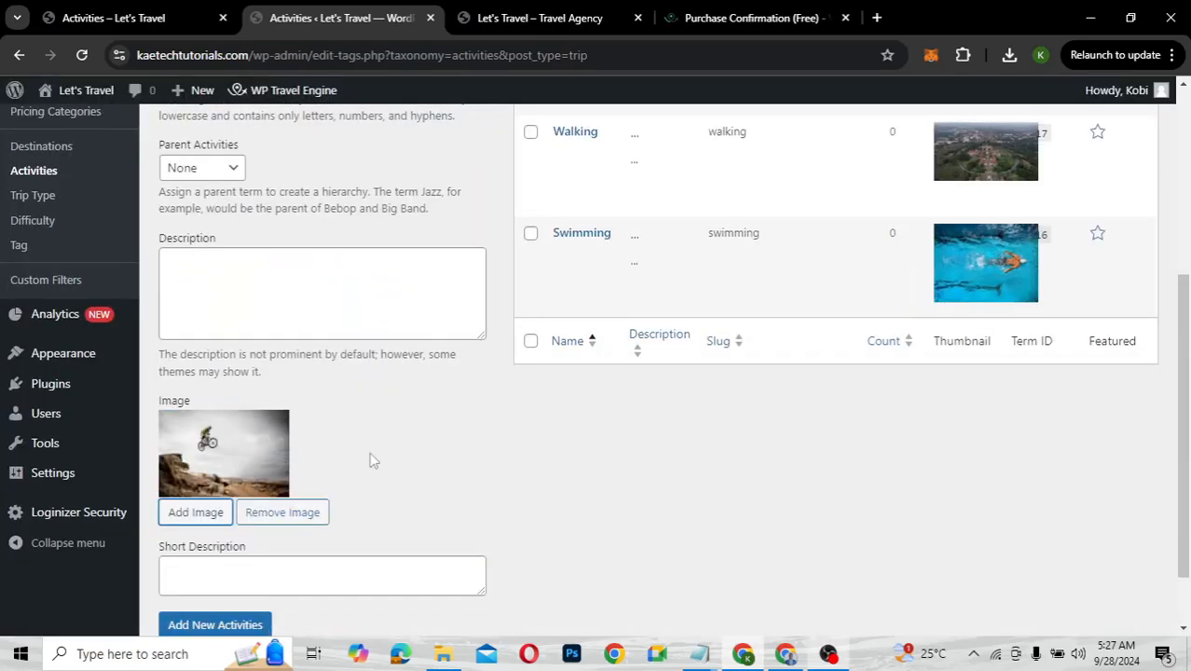
pyautogui.click(238, 622)
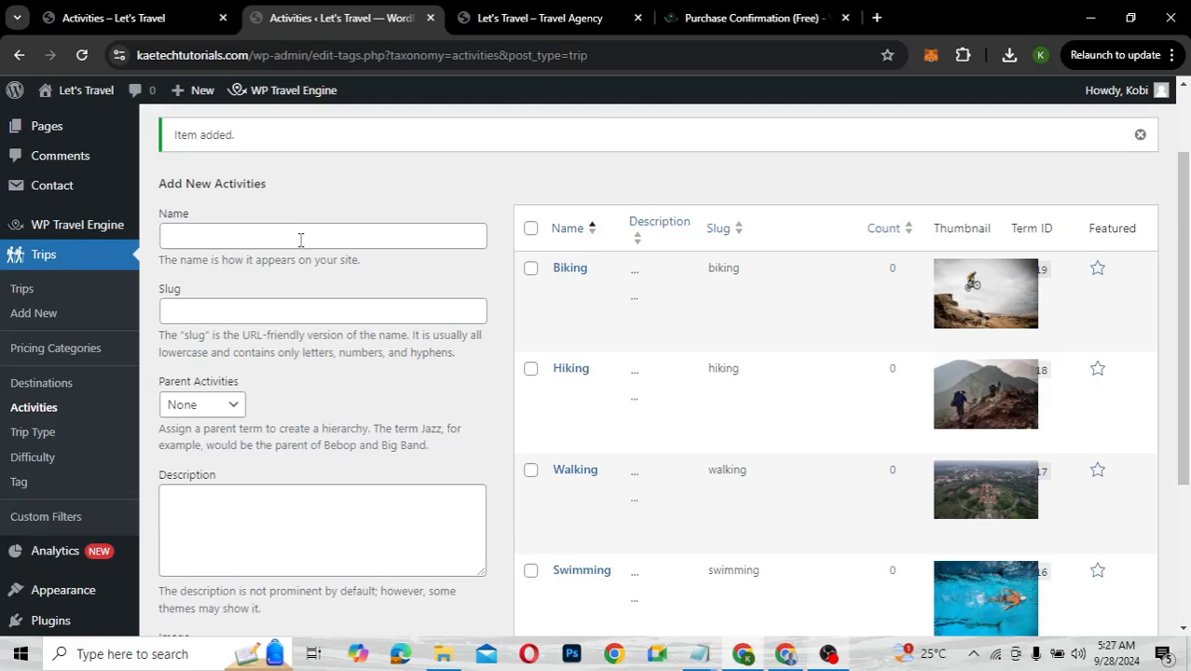
# Name the activity Snorkelling, attach the underwater sharks photo, and save the term
pyautogui.click(300, 240)
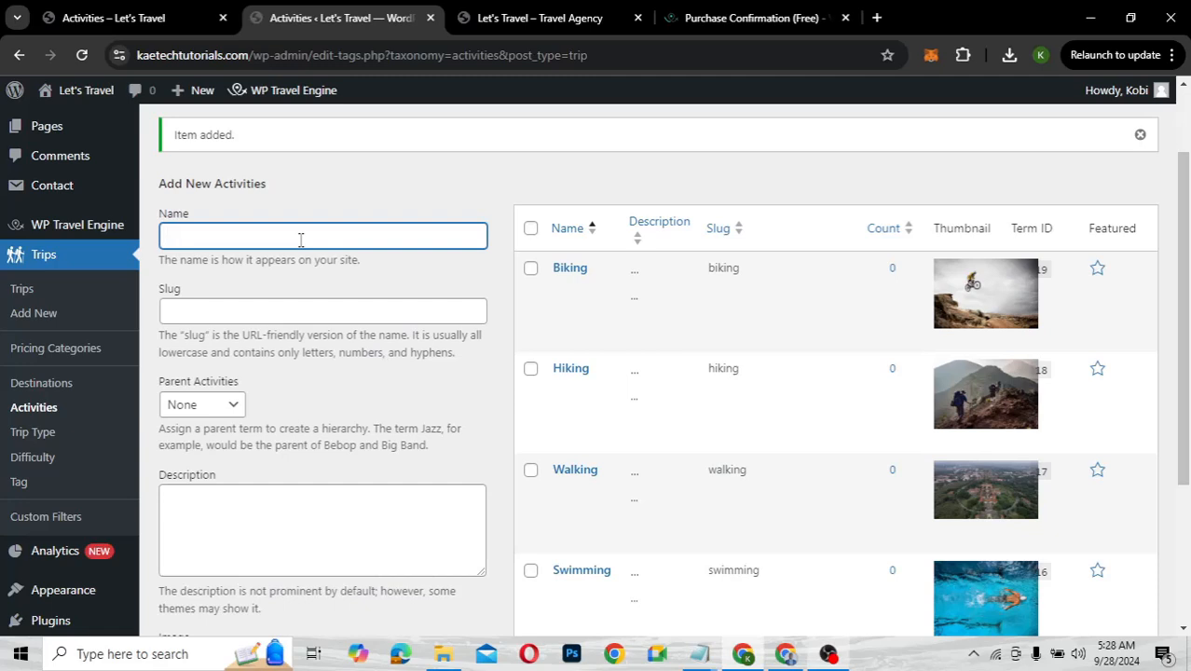
pyautogui.write('Snorkelling')
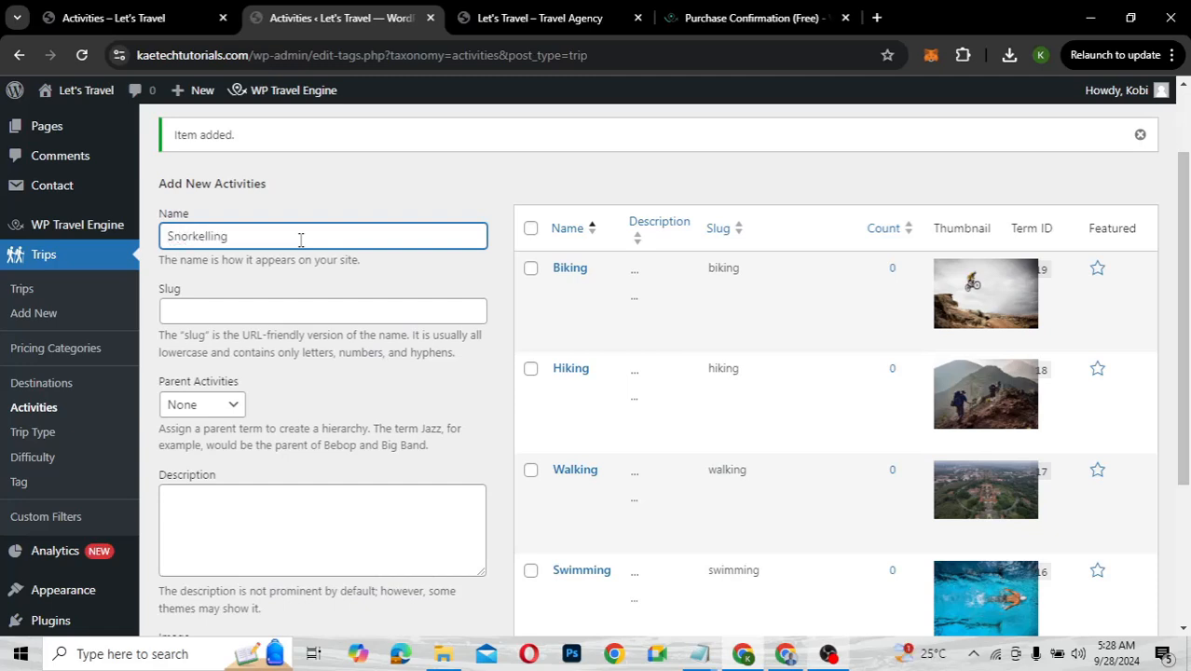
pyautogui.scroll(-3, 300, 239)
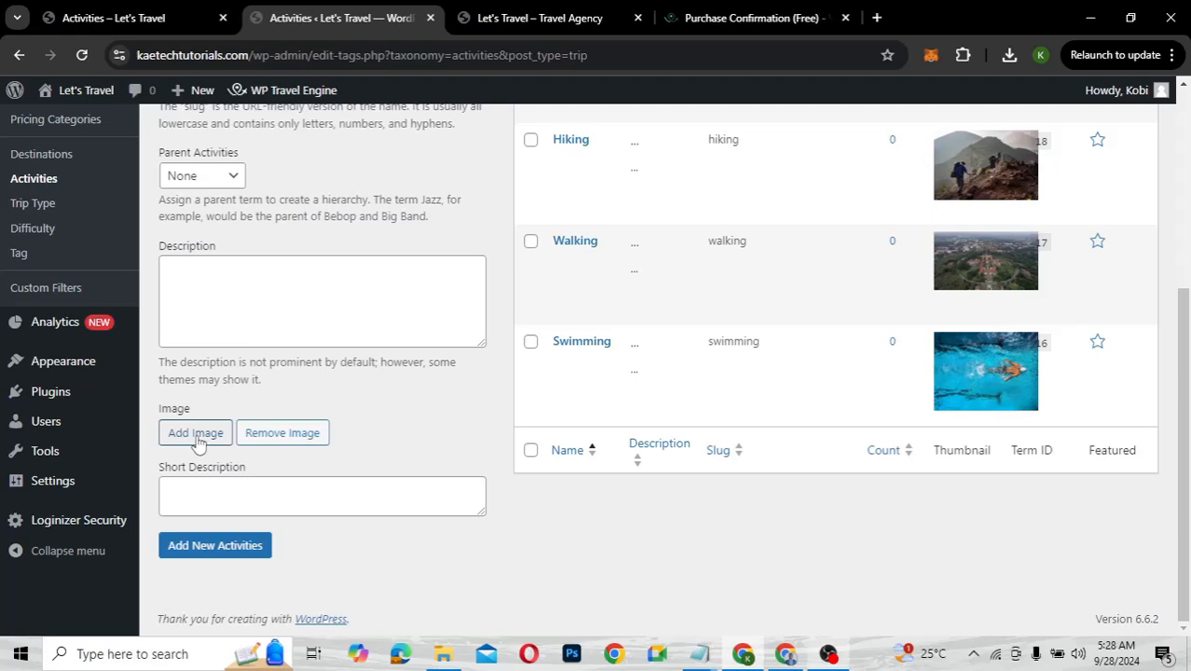
pyautogui.click(196, 435)
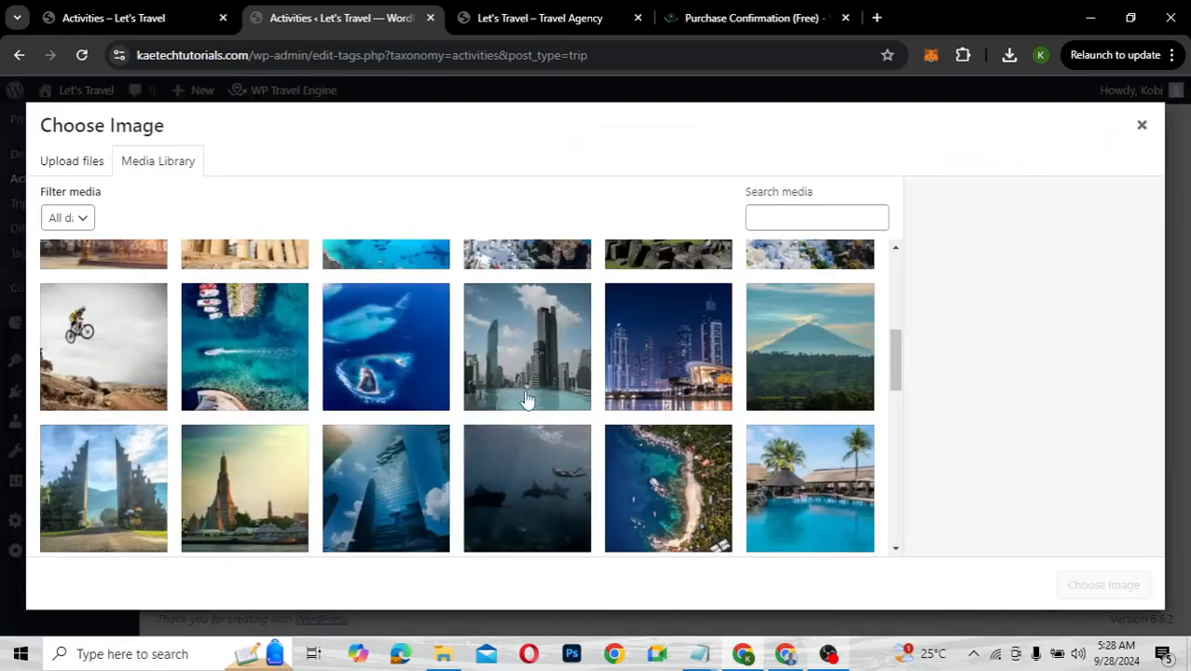
pyautogui.scroll(-3, 526, 399)
pyautogui.click(526, 307)
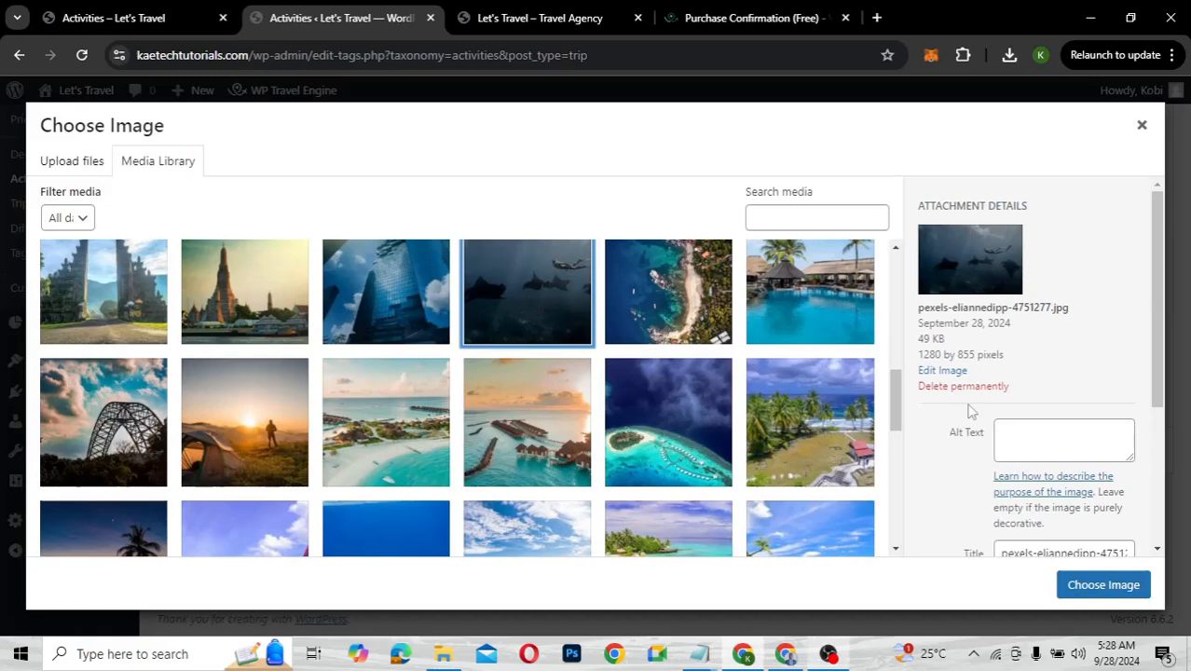
pyautogui.click(1104, 585)
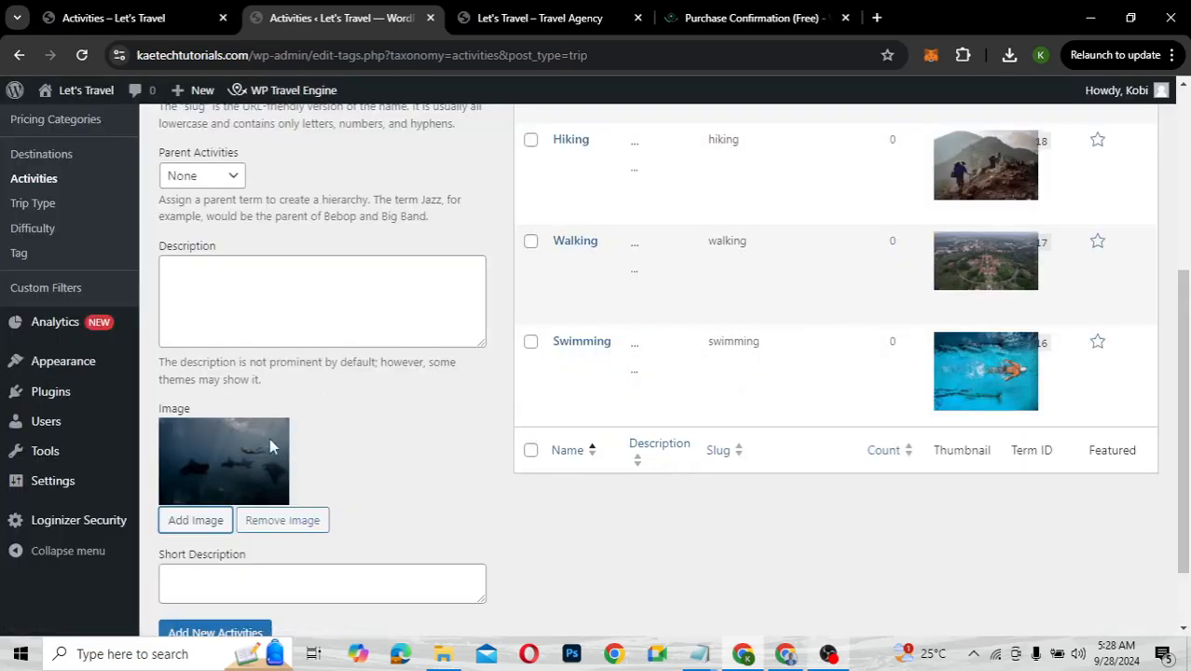
pyautogui.click(191, 631)
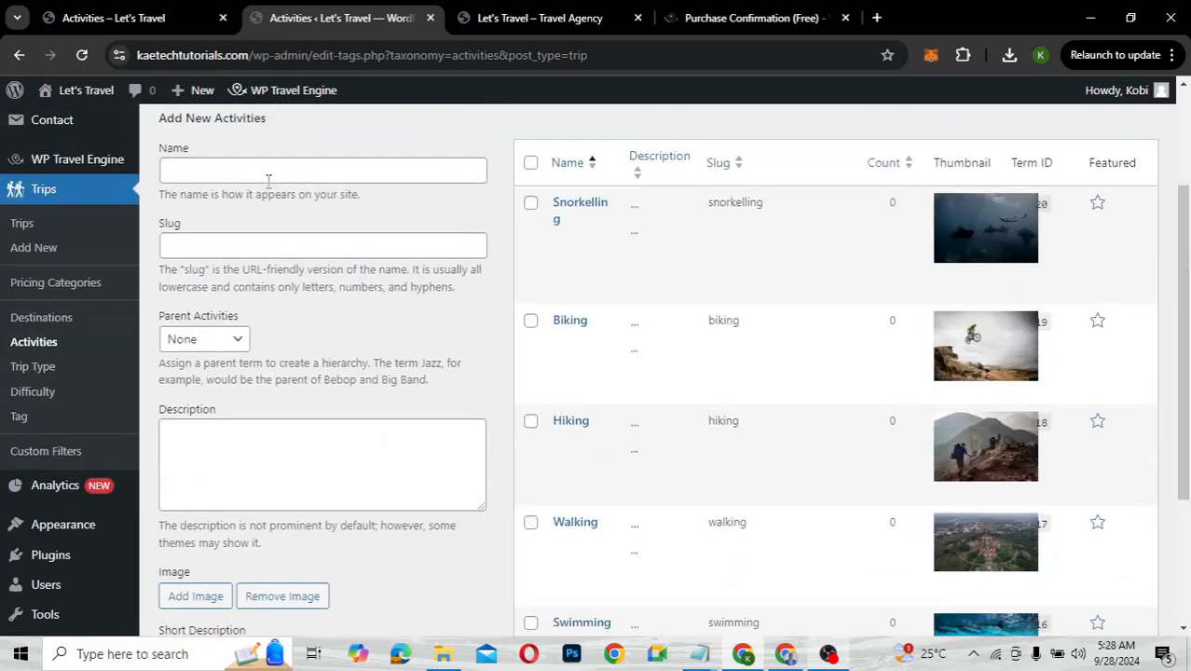
# Name the activity Camping, attach the sunset tent photo, save it and check the list
pyautogui.click(267, 174)
pyautogui.write('C')
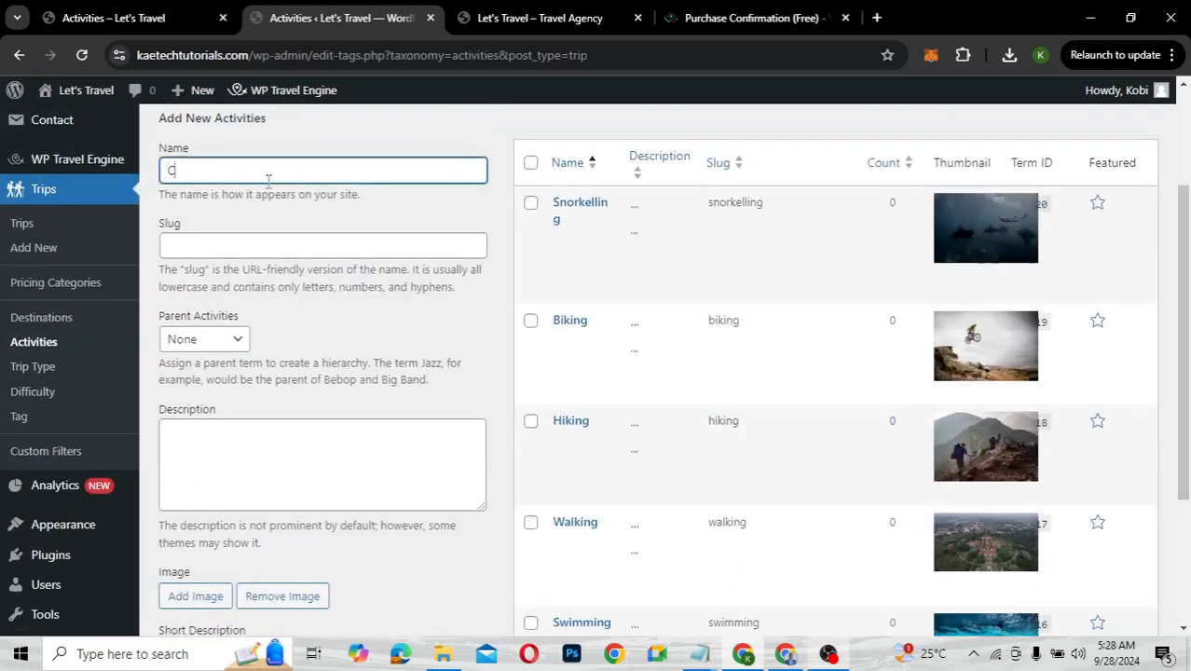
pyautogui.write('amping')
pyautogui.scroll(-3, 268, 183)
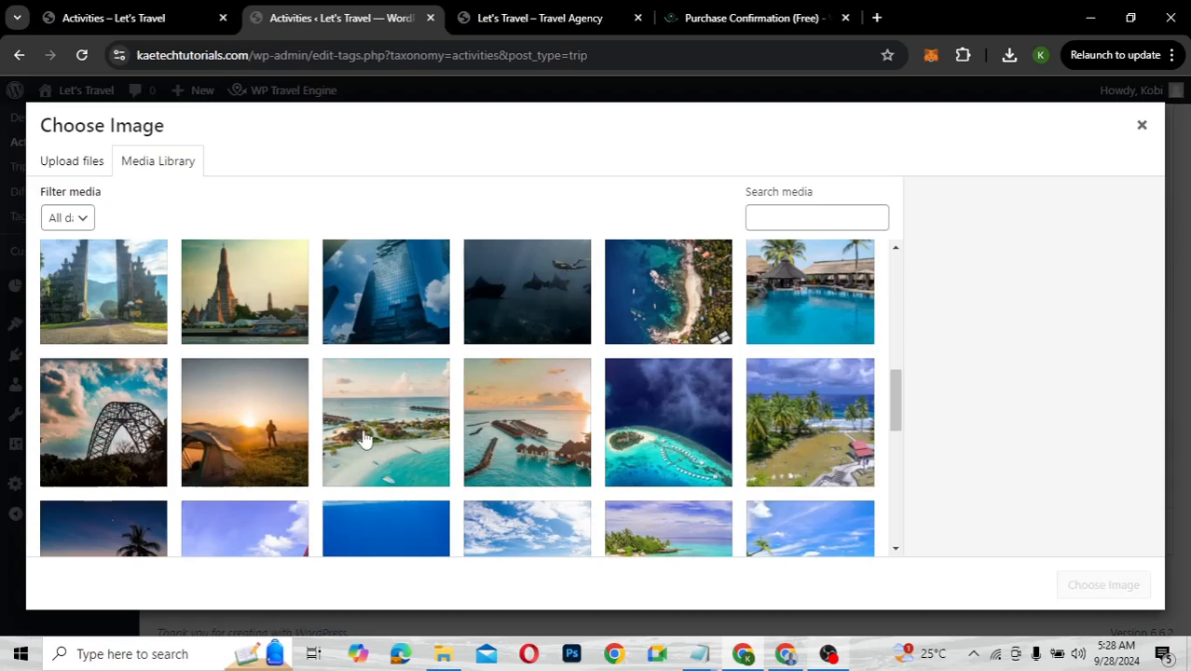
pyautogui.click(270, 430)
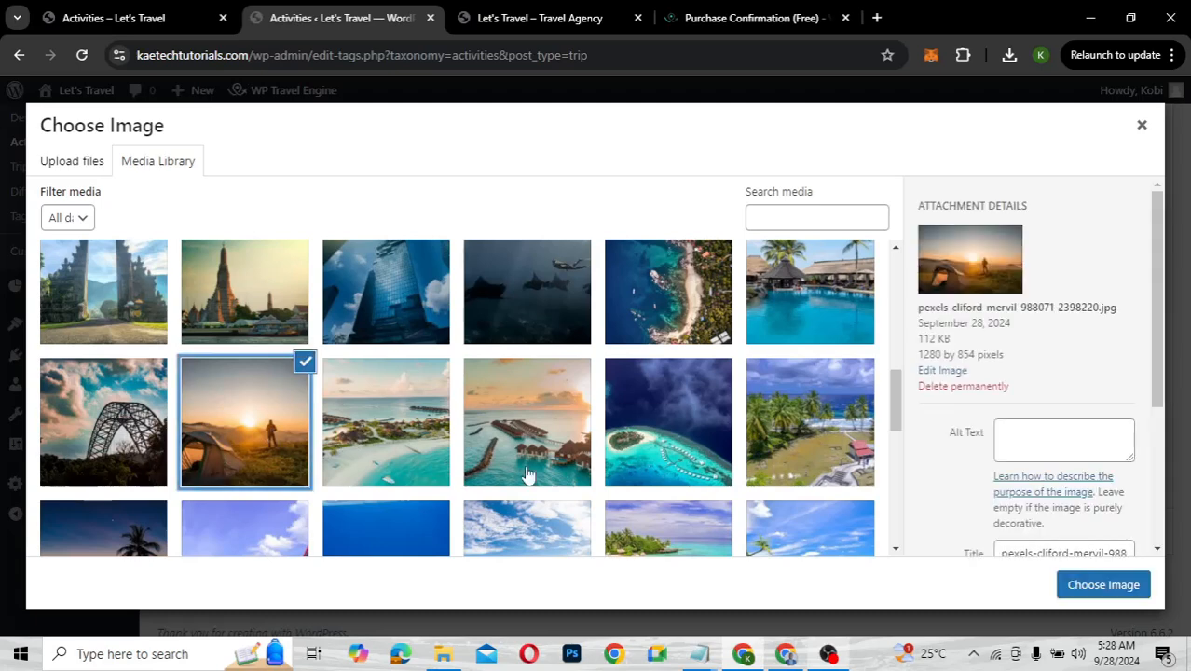
pyautogui.click(1089, 583)
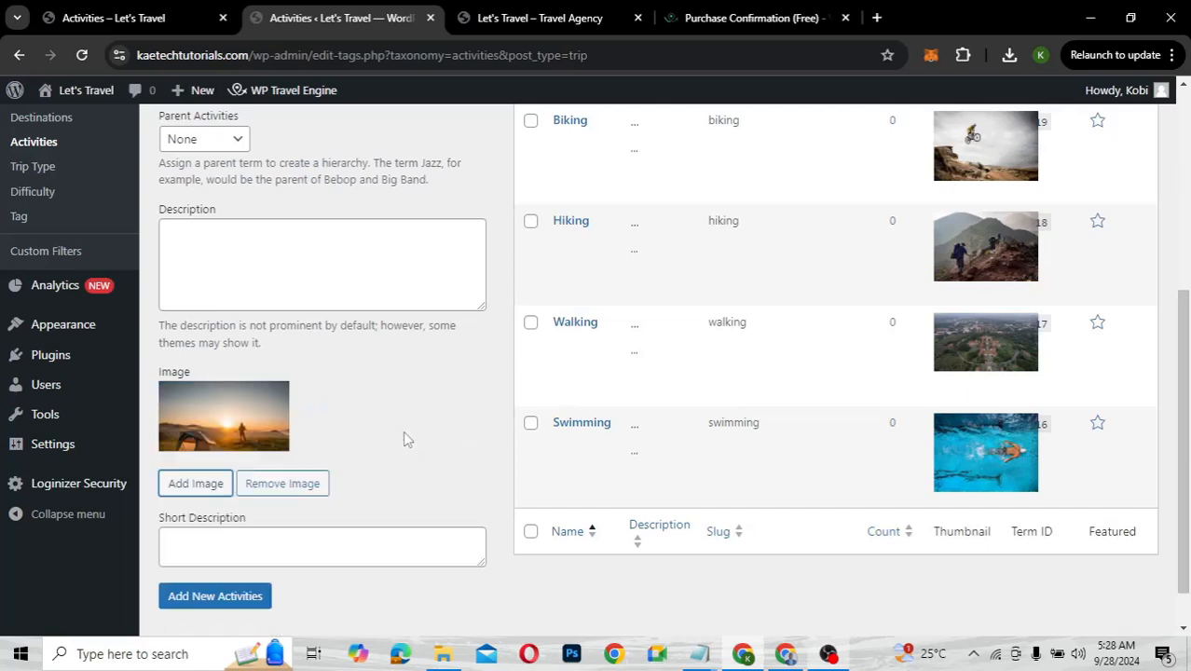
pyautogui.scroll(-1, 403, 431)
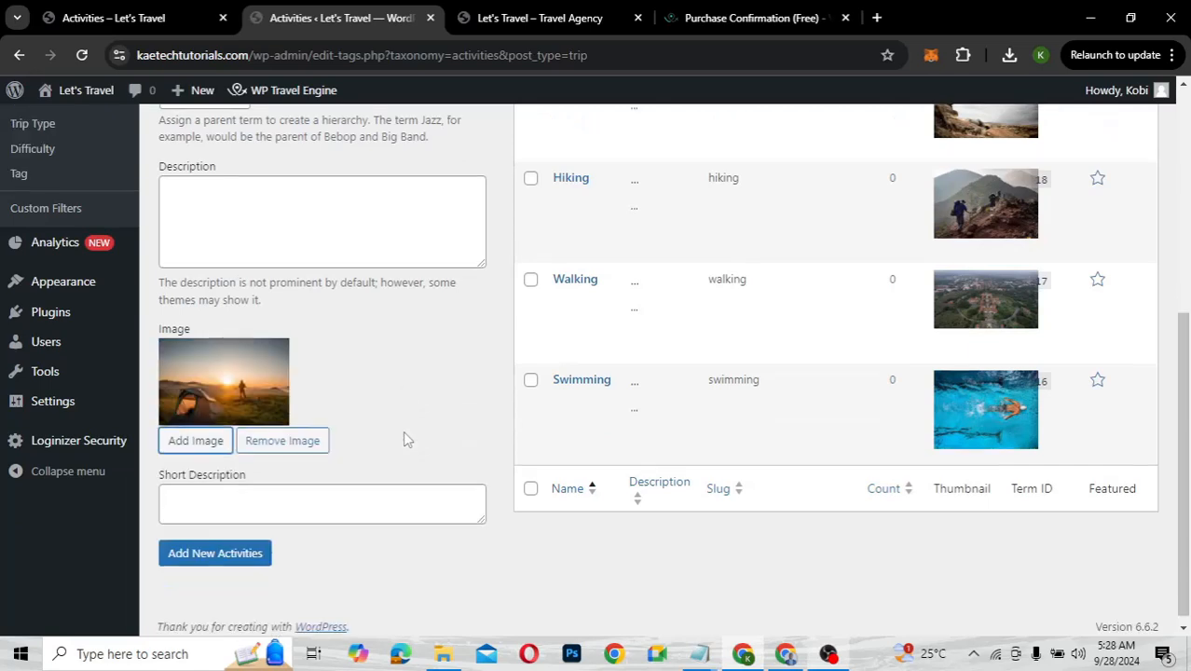
pyautogui.click(224, 545)
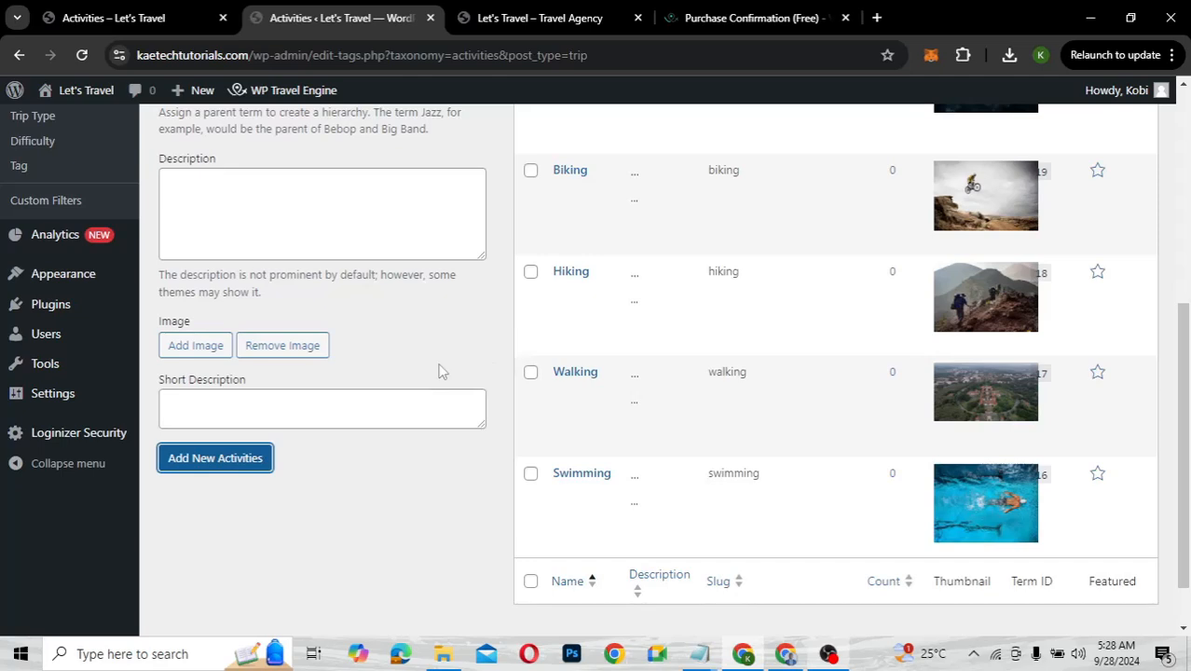
pyautogui.scroll(2, 428, 361)
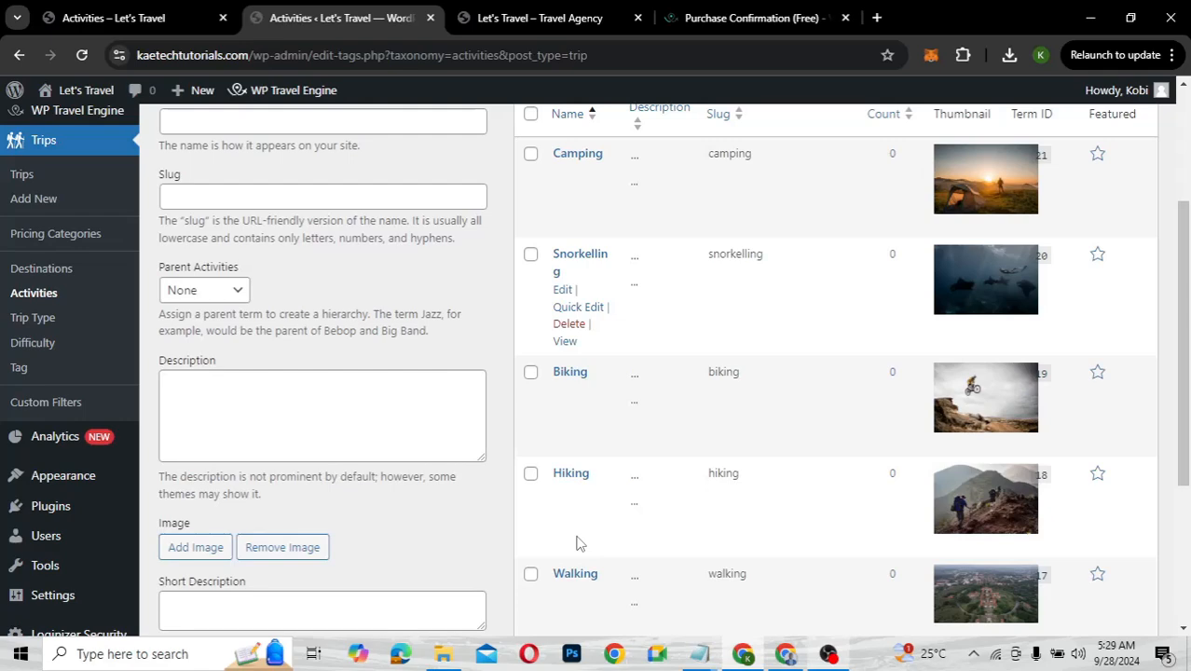
pyautogui.scroll(-3, 576, 544)
pyautogui.scroll(2, 576, 544)
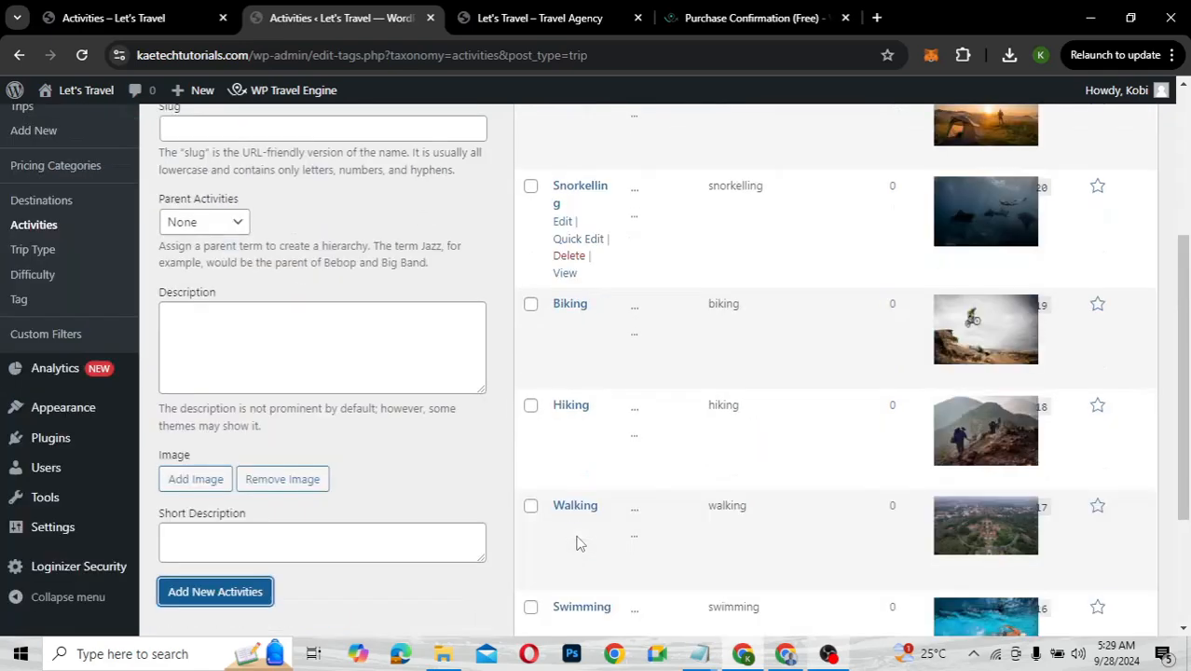
pyautogui.scroll(3, 576, 543)
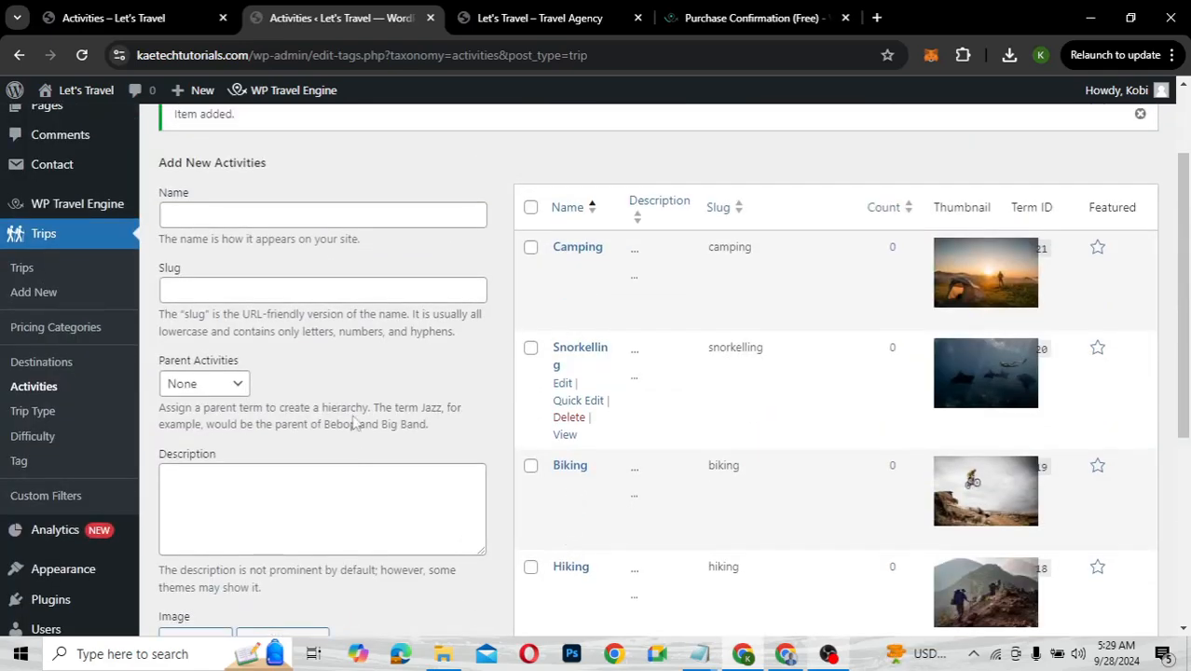
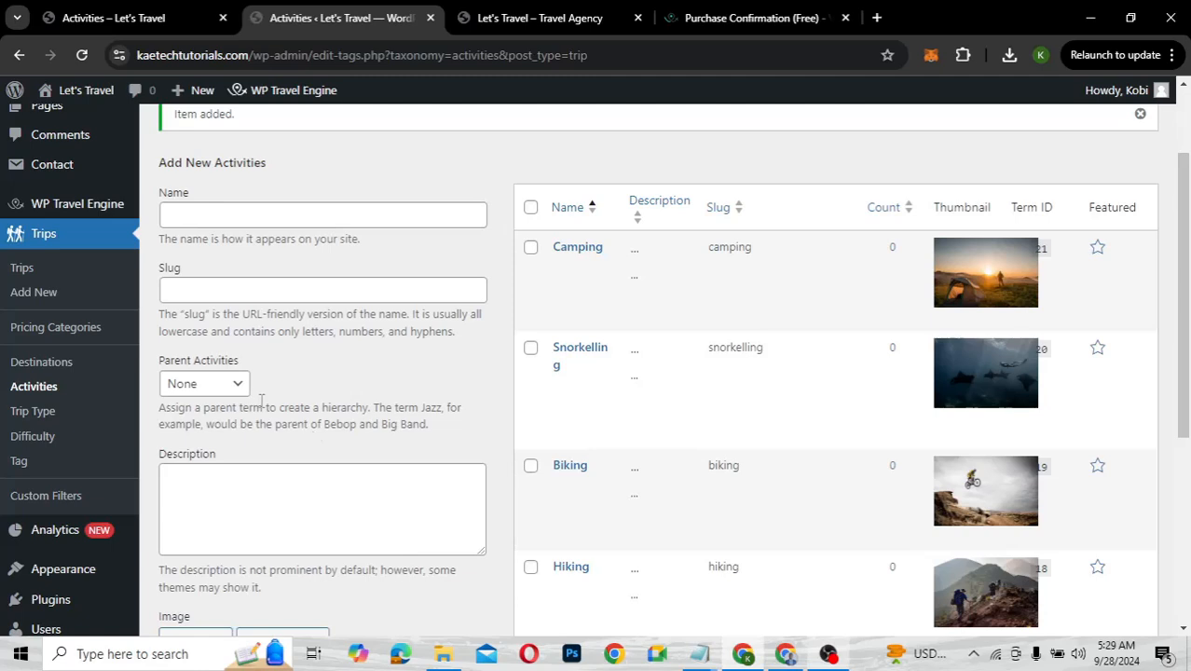
# Open Trip Type and enter Group Trip as the new trip type name
pyautogui.click(40, 416)
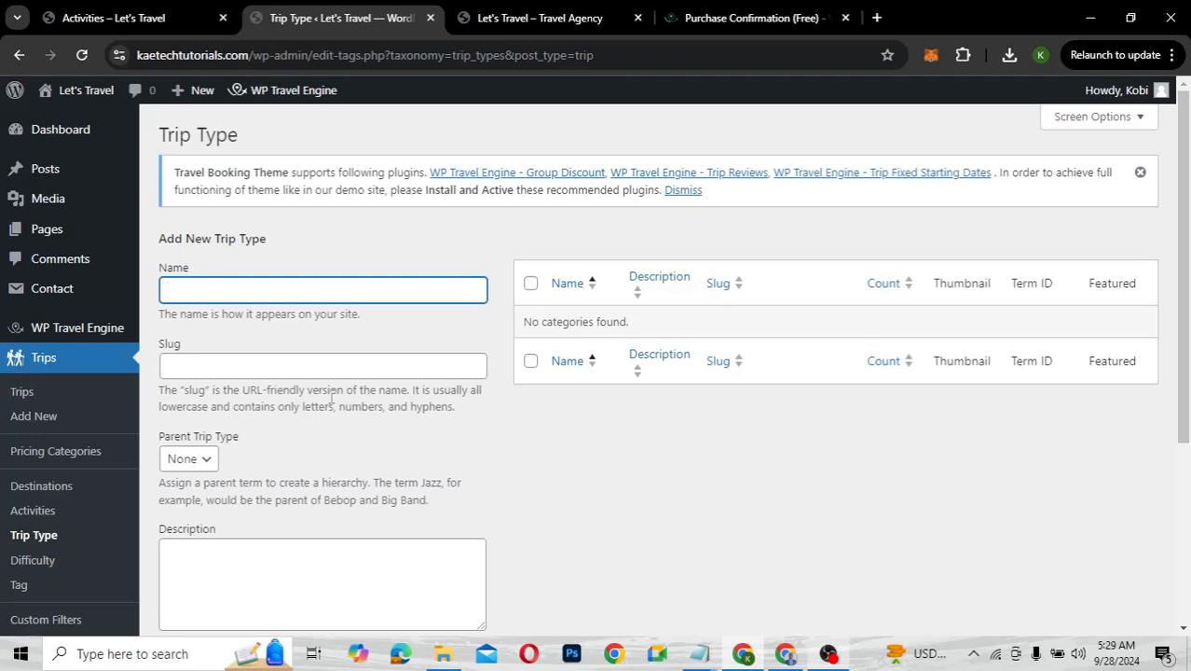
pyautogui.write('Group Trip')
pyautogui.scroll(-3, 354, 401)
# Attach the busy city-traffic photo as its image and save the Group Trip trip type
pyautogui.click(204, 435)
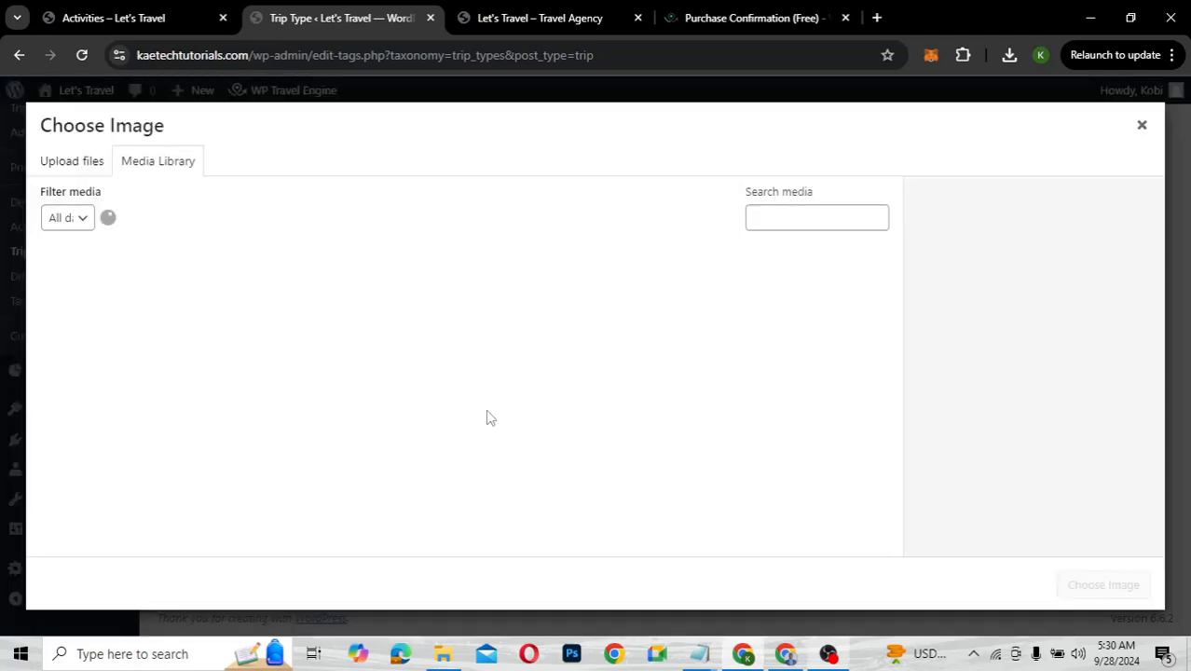
pyautogui.scroll(-5, 488, 418)
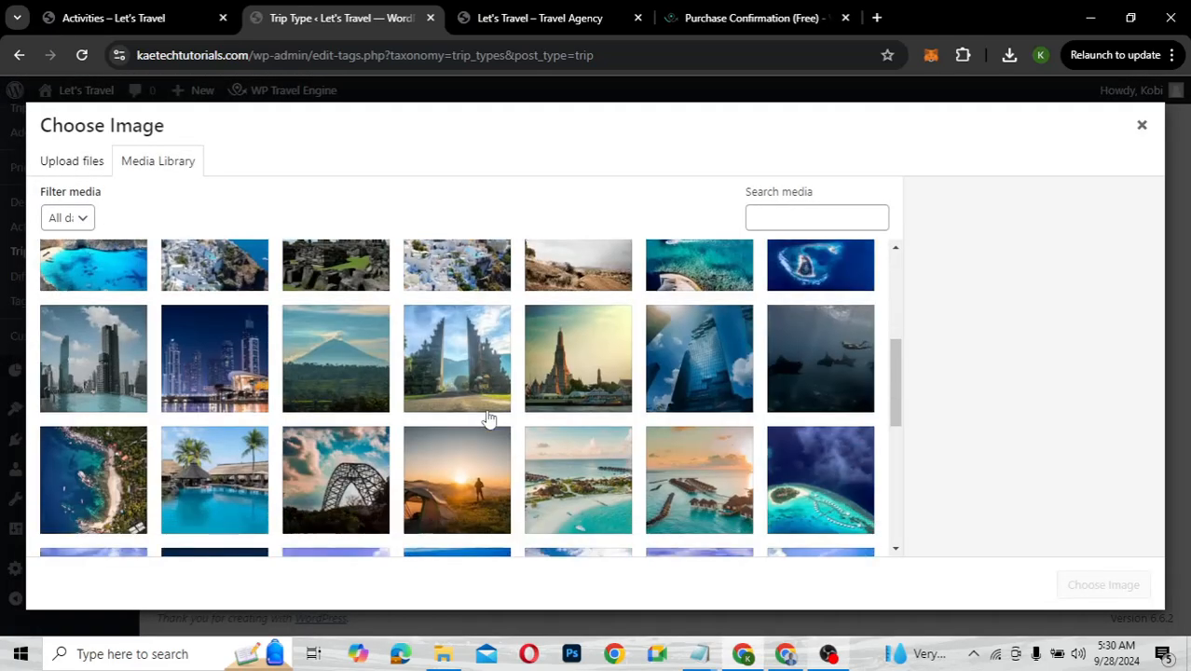
pyautogui.scroll(-3, 489, 418)
pyautogui.scroll(-3, 488, 419)
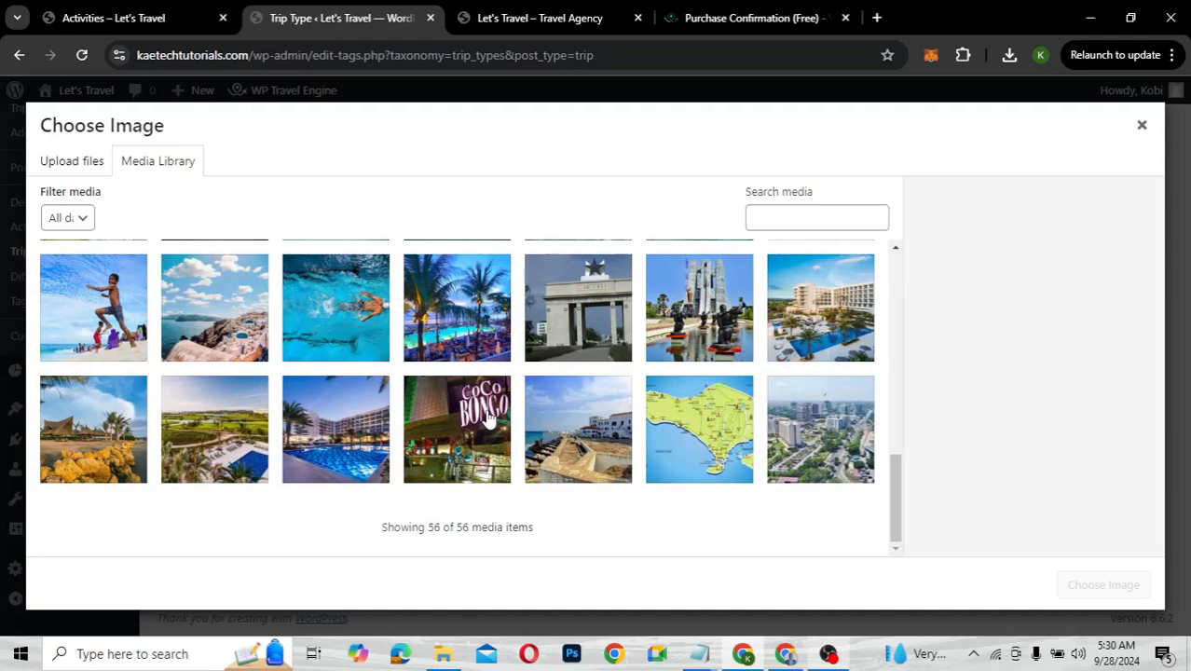
pyautogui.scroll(5, 488, 418)
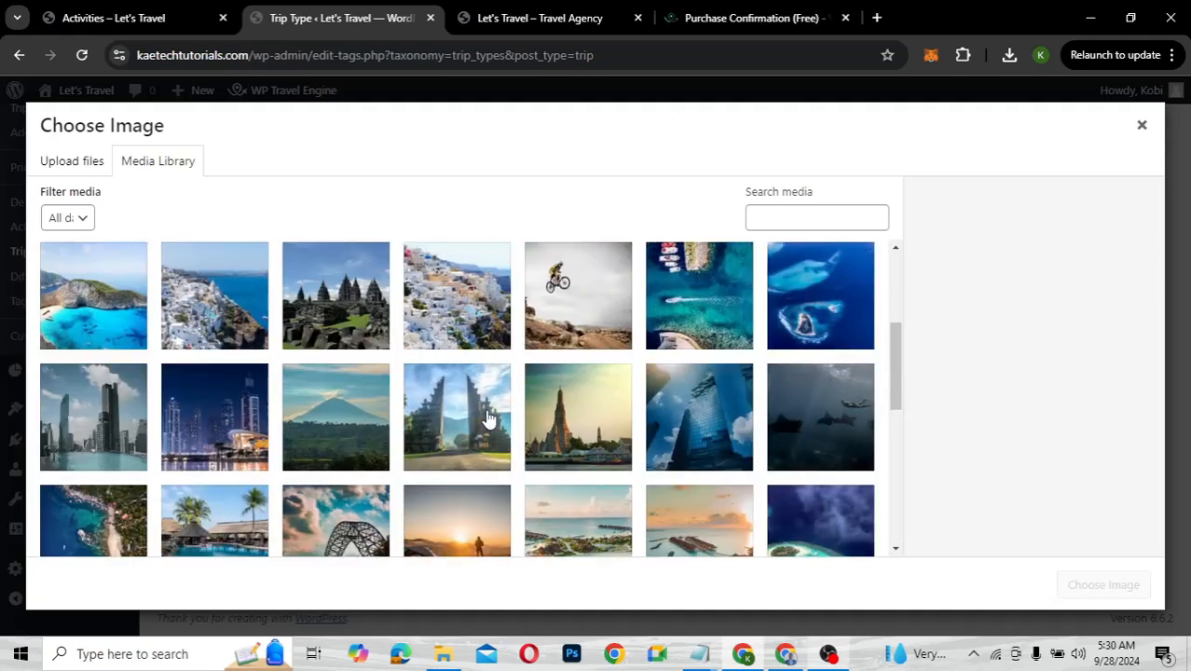
pyautogui.scroll(2, 489, 419)
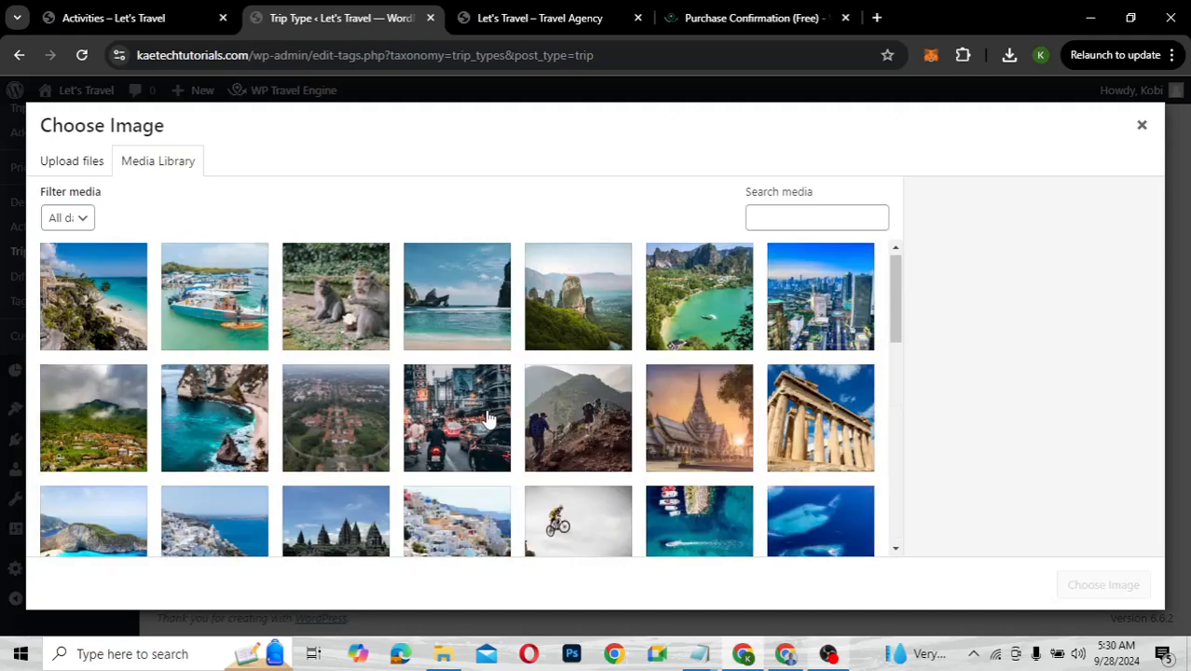
pyautogui.scroll(-7, 488, 419)
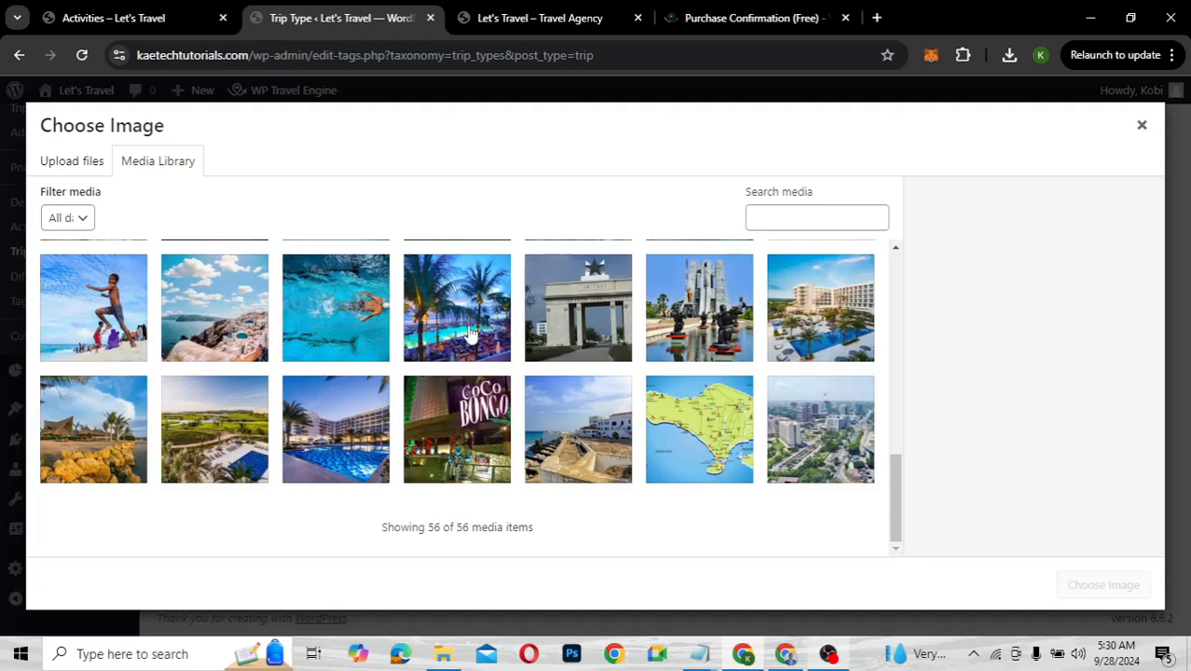
pyautogui.scroll(1, 470, 336)
pyautogui.scroll(1, 471, 334)
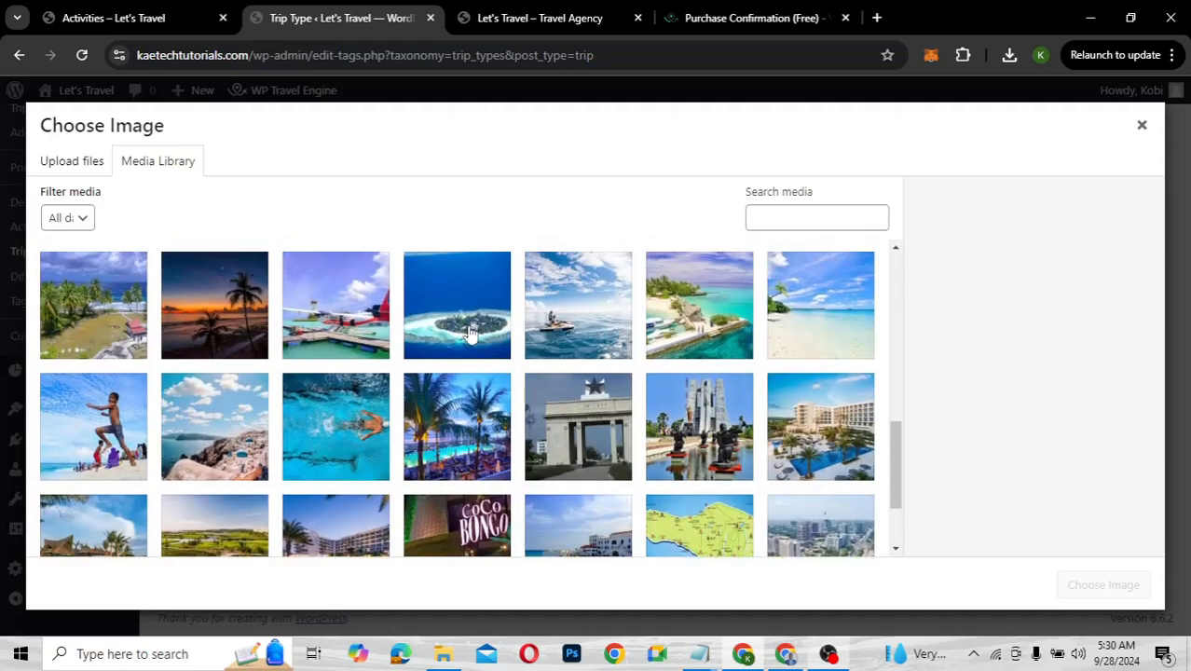
pyautogui.scroll(3, 471, 335)
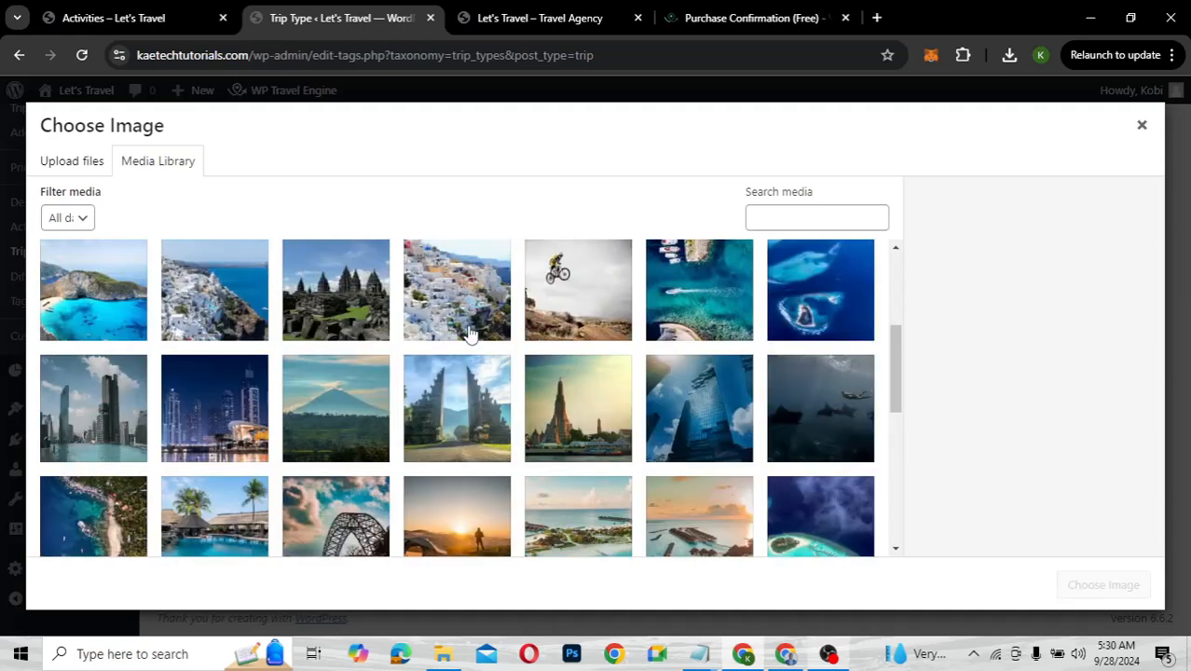
pyautogui.scroll(2, 470, 336)
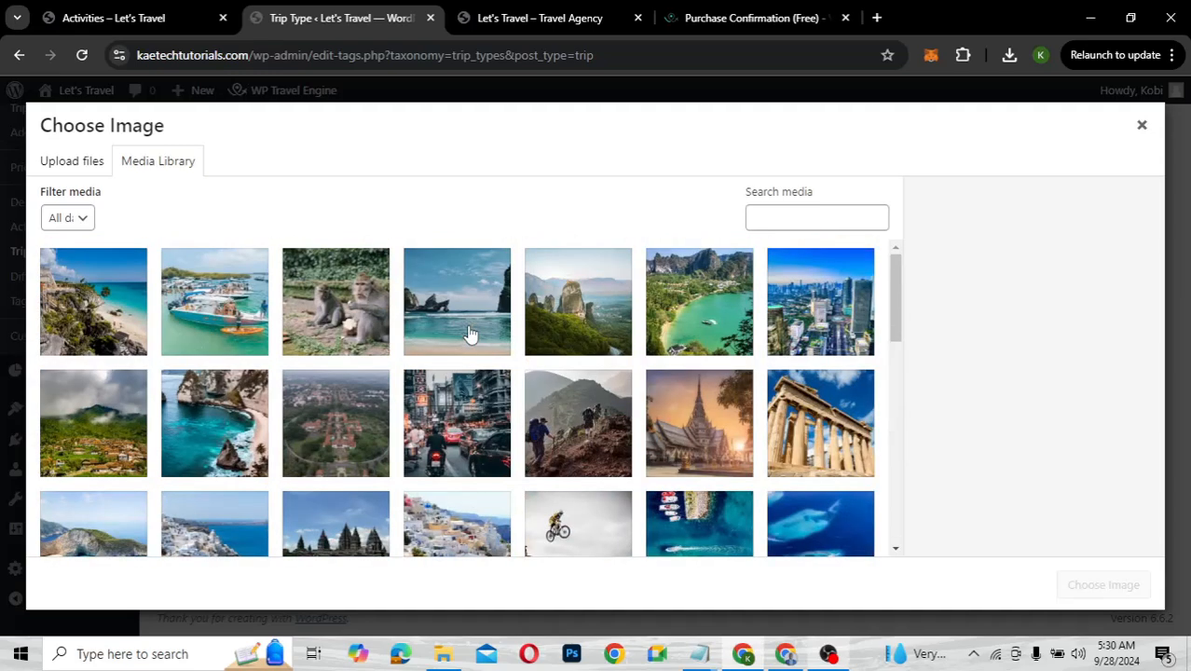
pyautogui.click(455, 416)
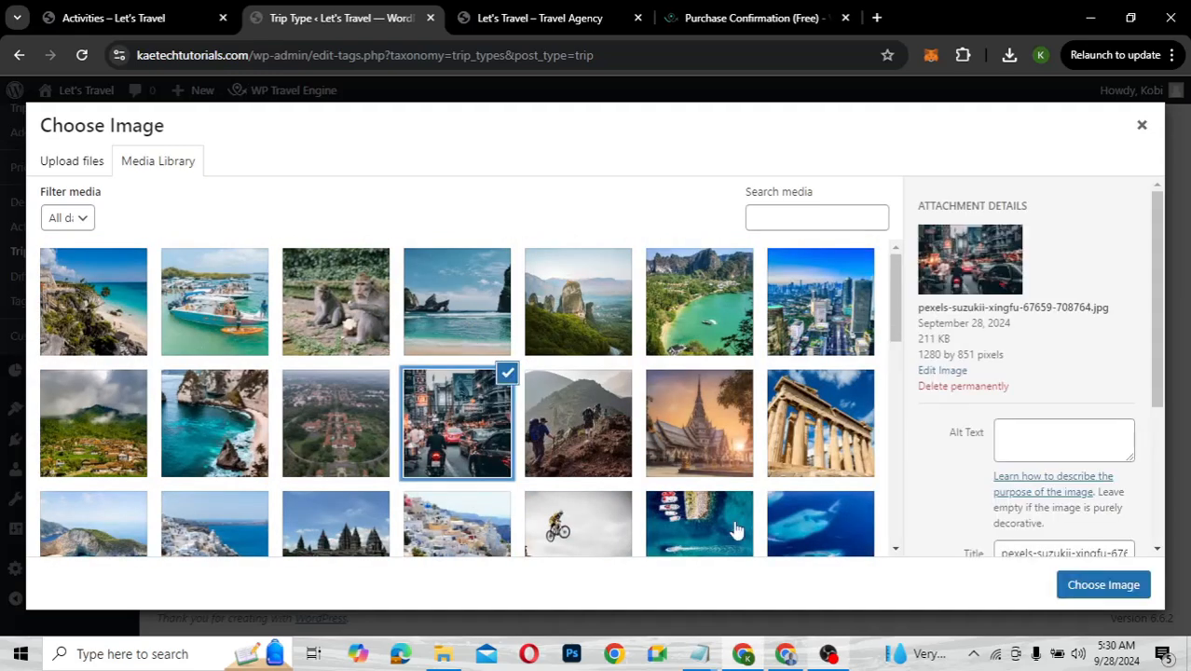
pyautogui.click(1083, 587)
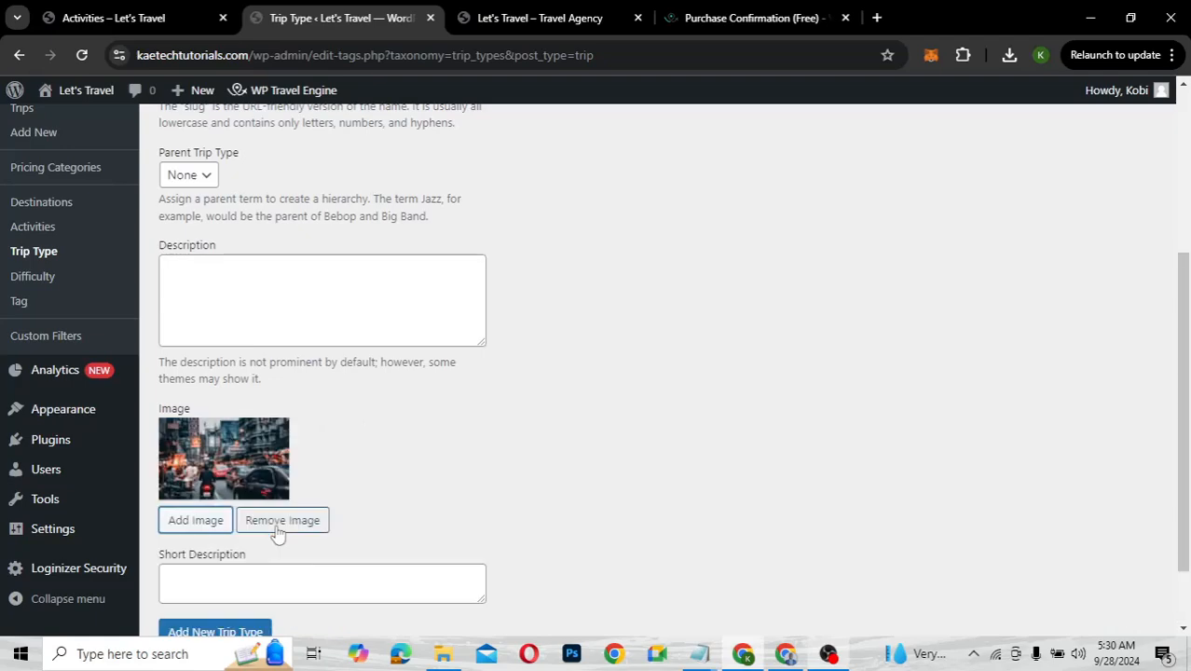
pyautogui.scroll(-1, 277, 532)
pyautogui.click(231, 546)
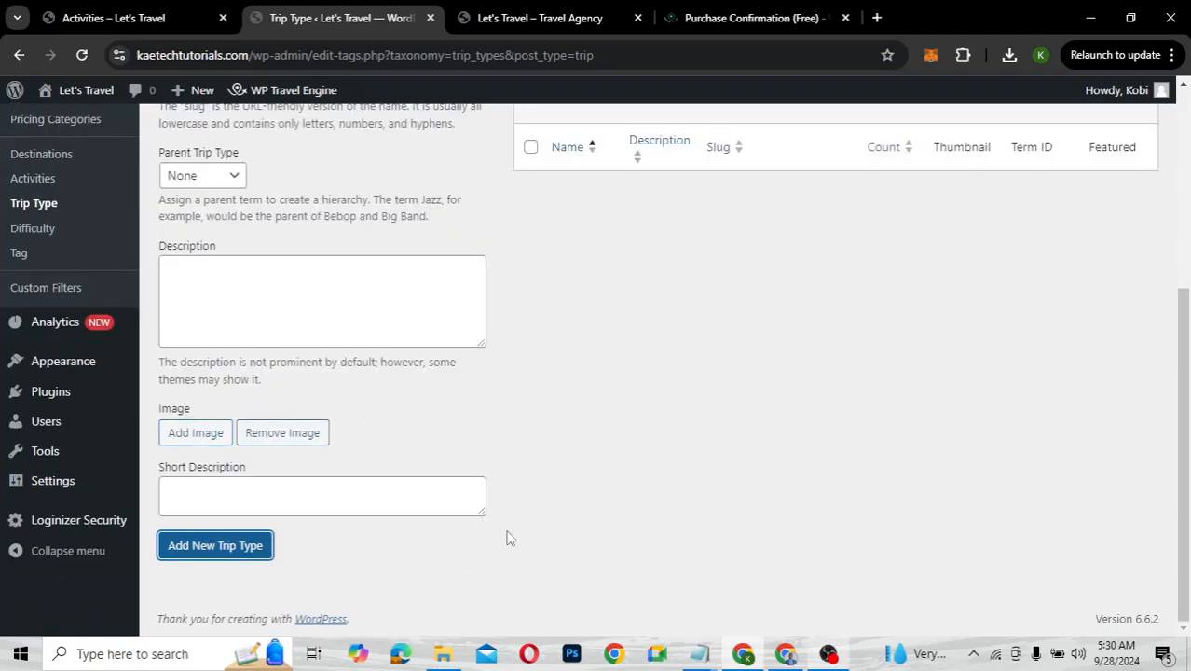
pyautogui.scroll(3, 224, 333)
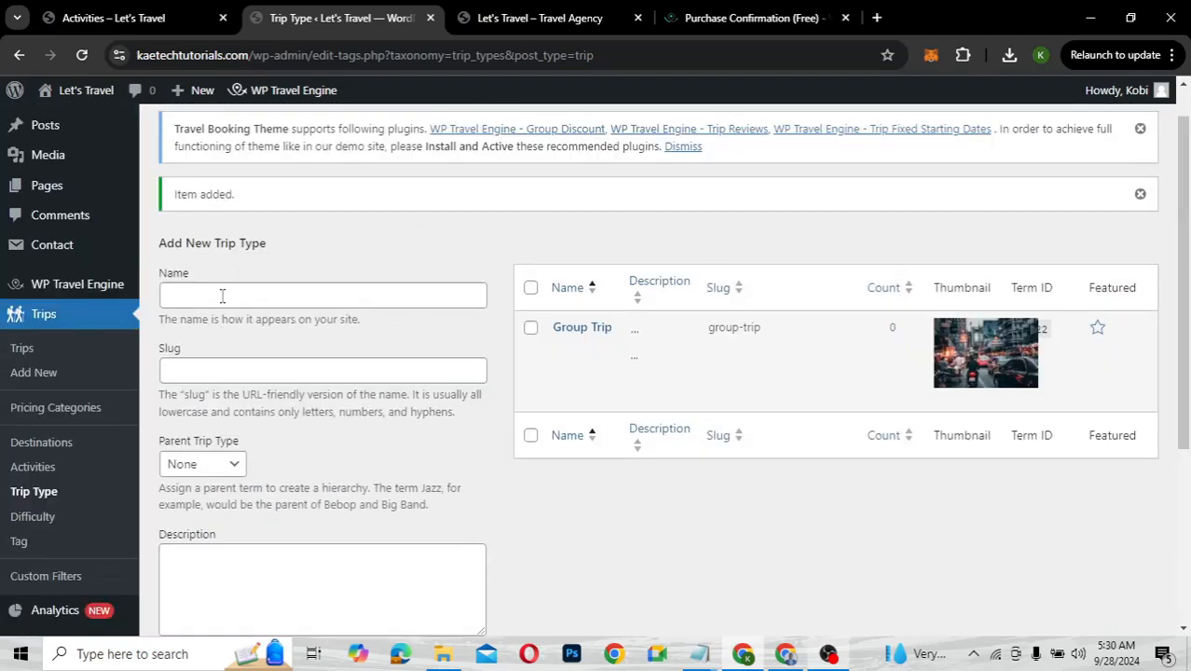
# Add the Family trip type with the palm trees and pool photo as its image
pyautogui.click(221, 295)
pyautogui.write('F')
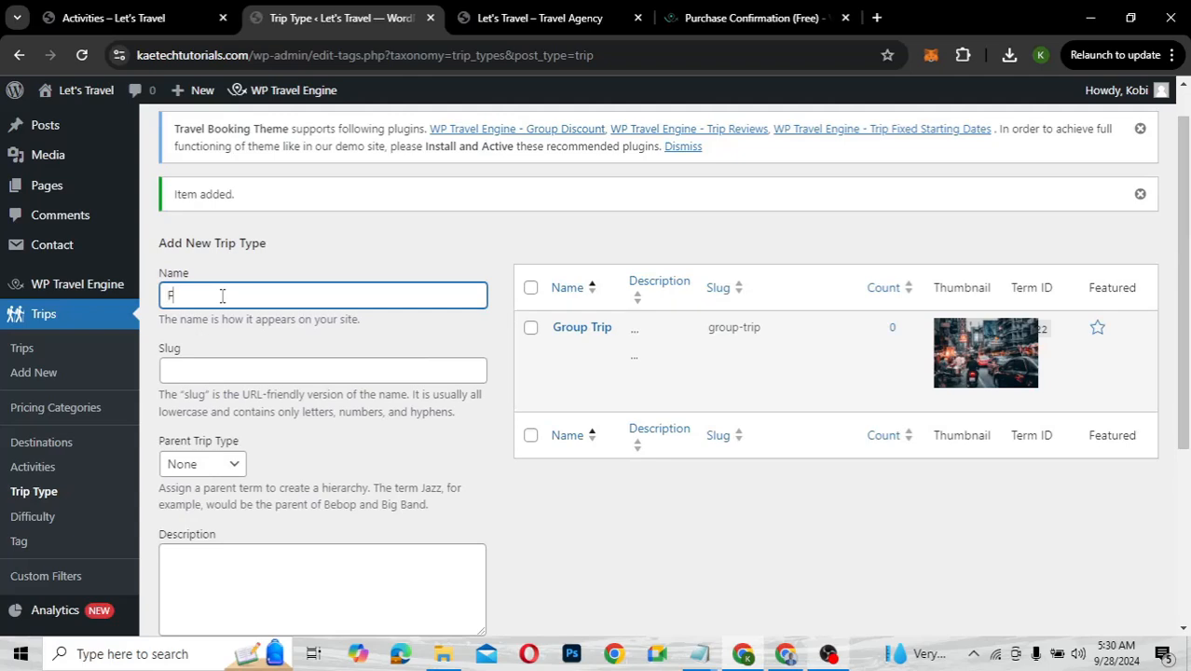
pyautogui.write('amily')
pyautogui.scroll(-3, 222, 296)
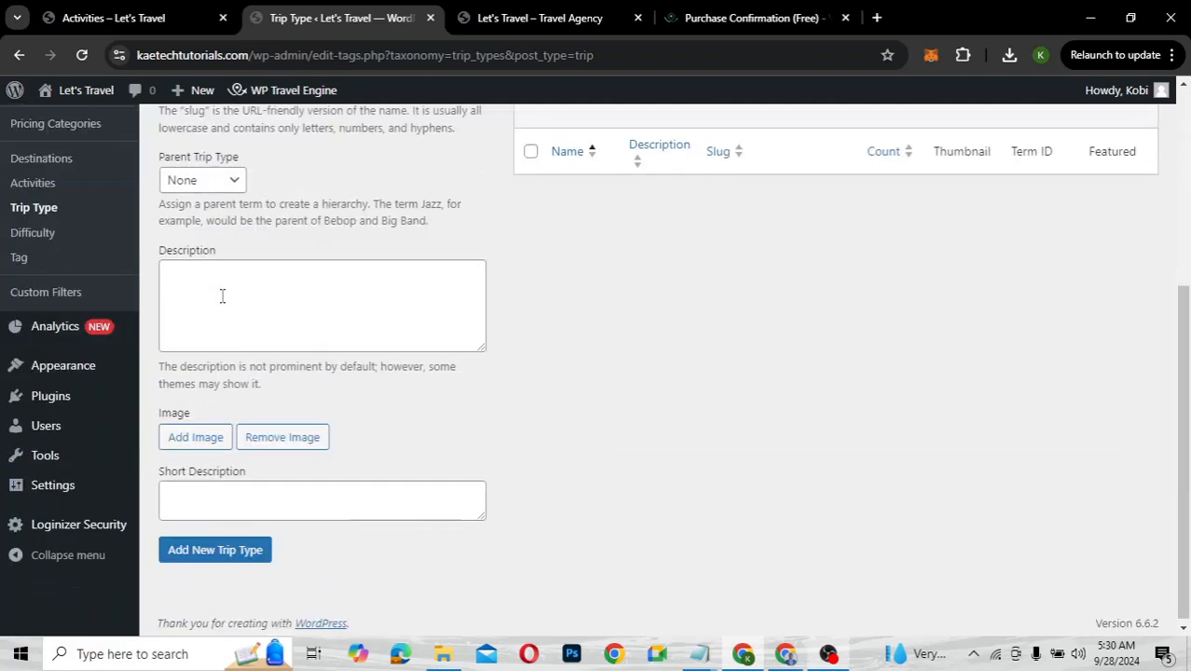
pyautogui.click(198, 444)
pyautogui.scroll(-3, 457, 421)
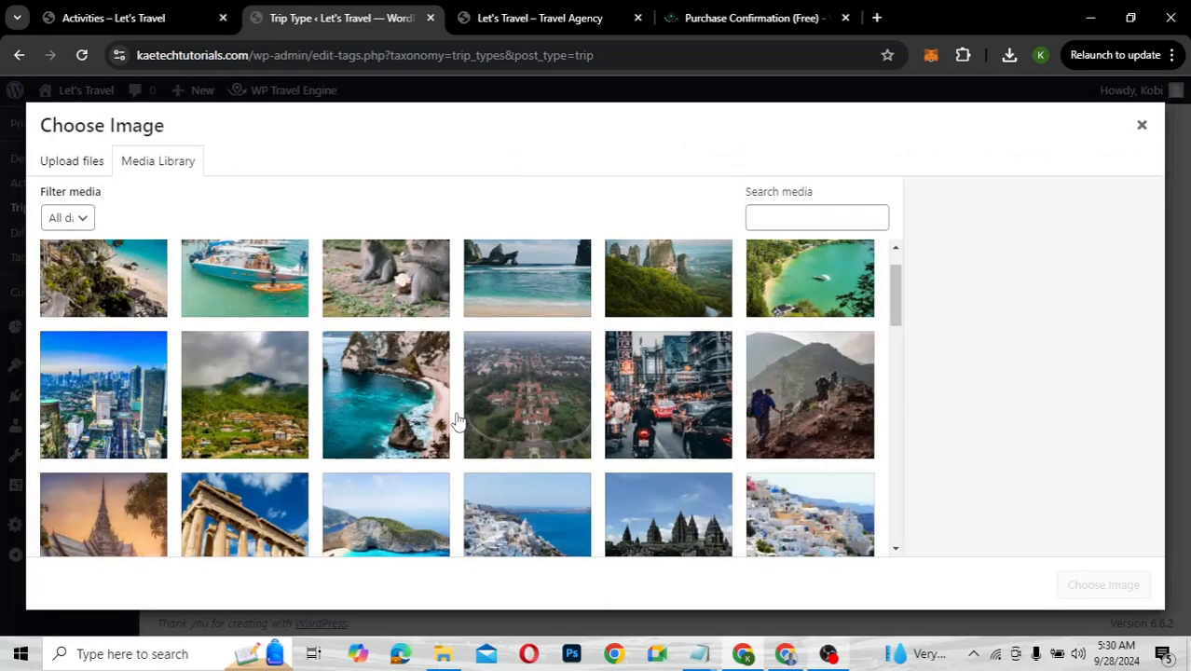
pyautogui.scroll(-2, 457, 421)
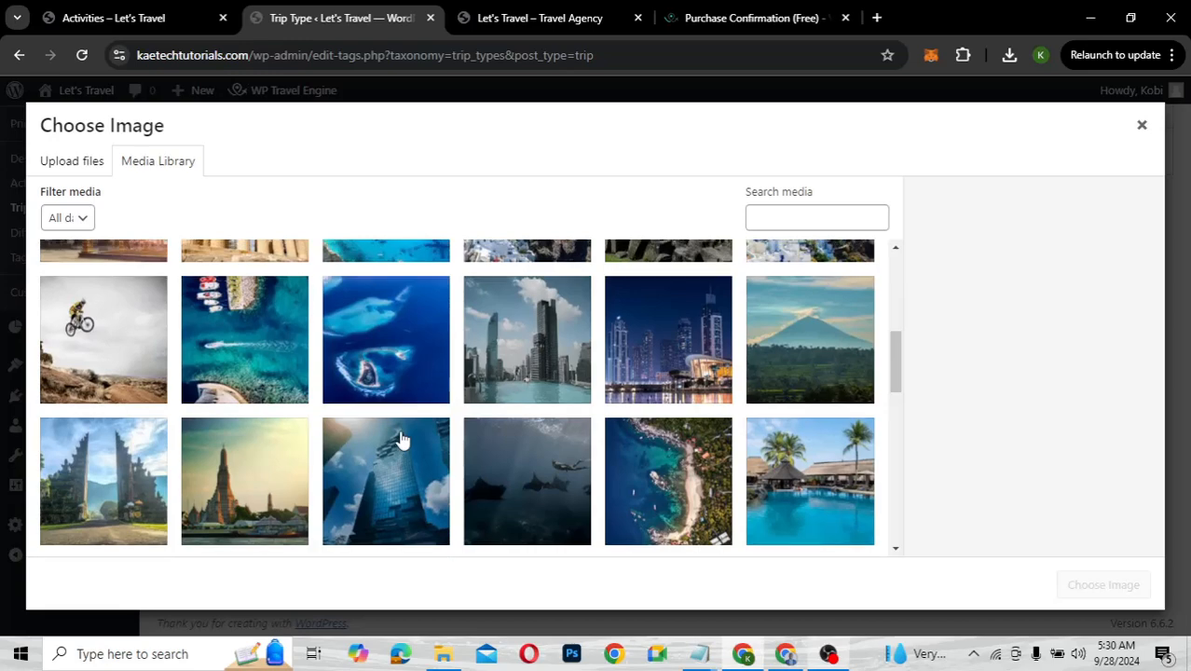
pyautogui.scroll(-5, 401, 440)
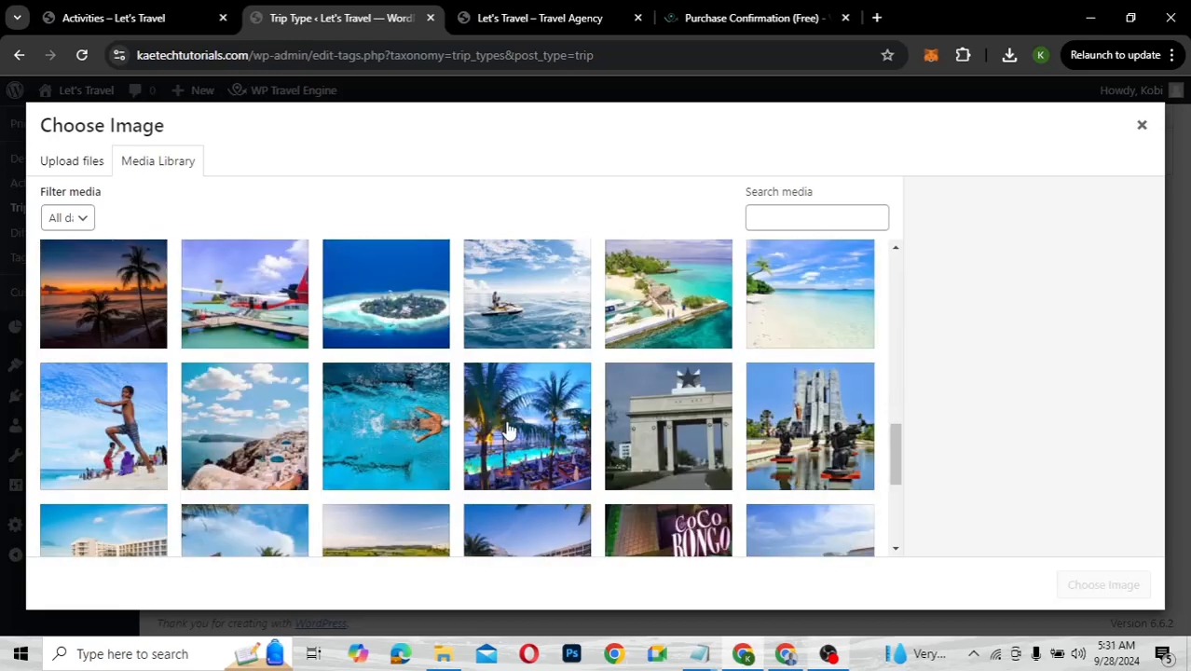
pyautogui.scroll(-1, 509, 430)
pyautogui.scroll(-1, 509, 431)
pyautogui.click(508, 357)
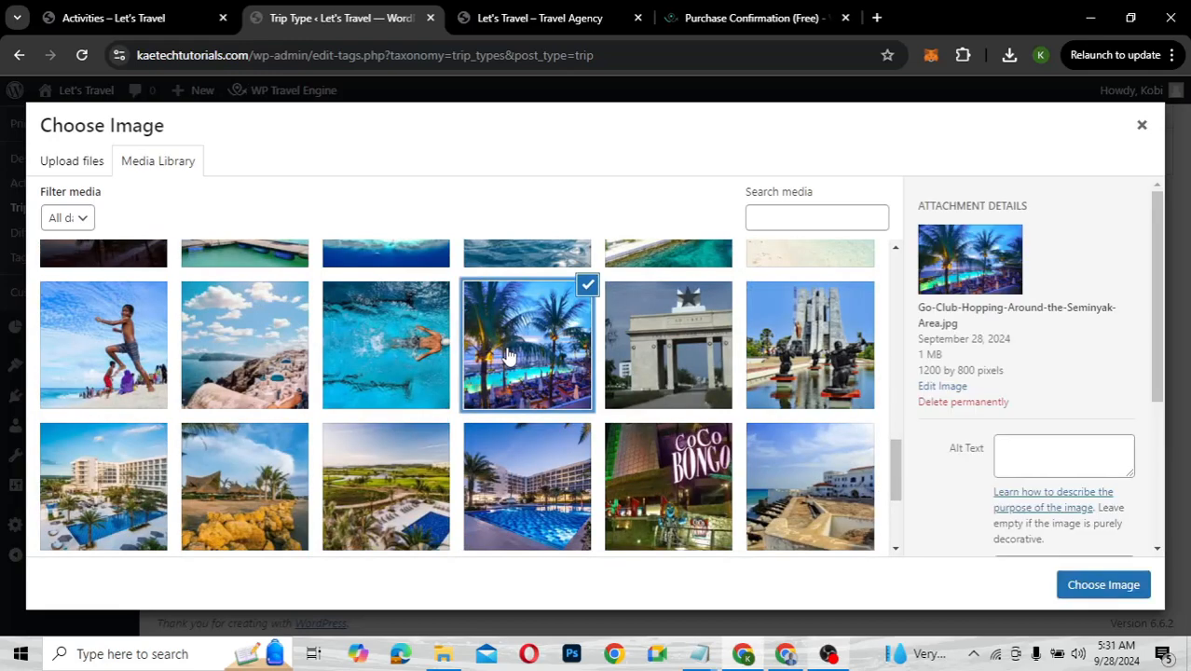
pyautogui.click(1074, 584)
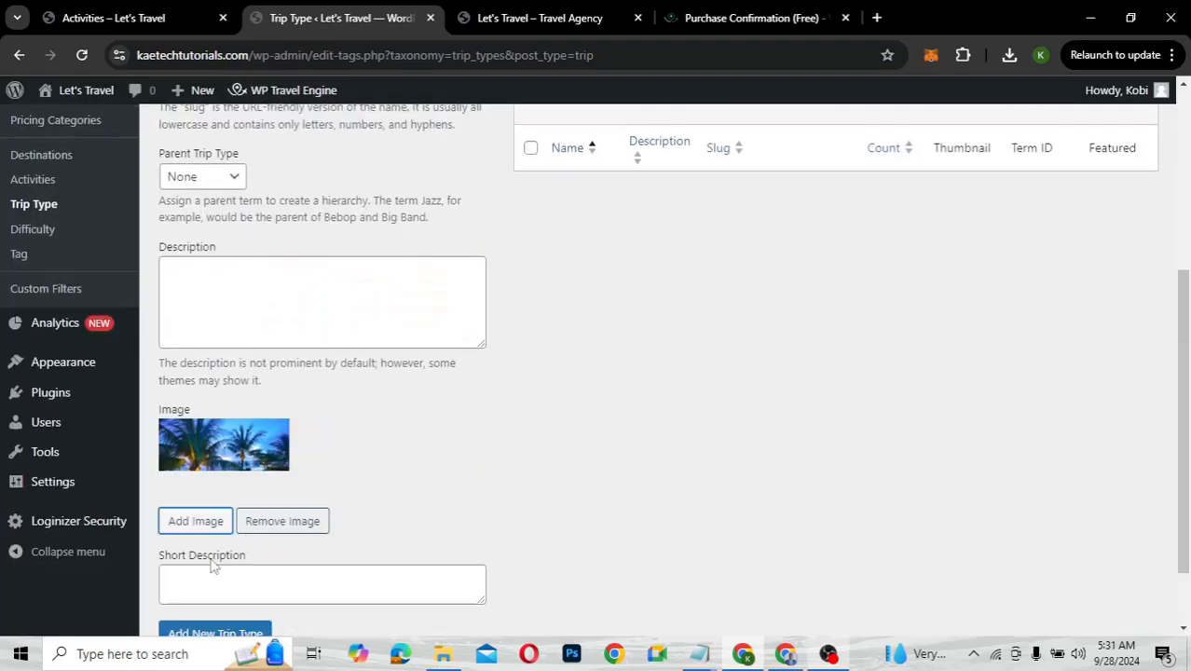
pyautogui.scroll(-1, 203, 581)
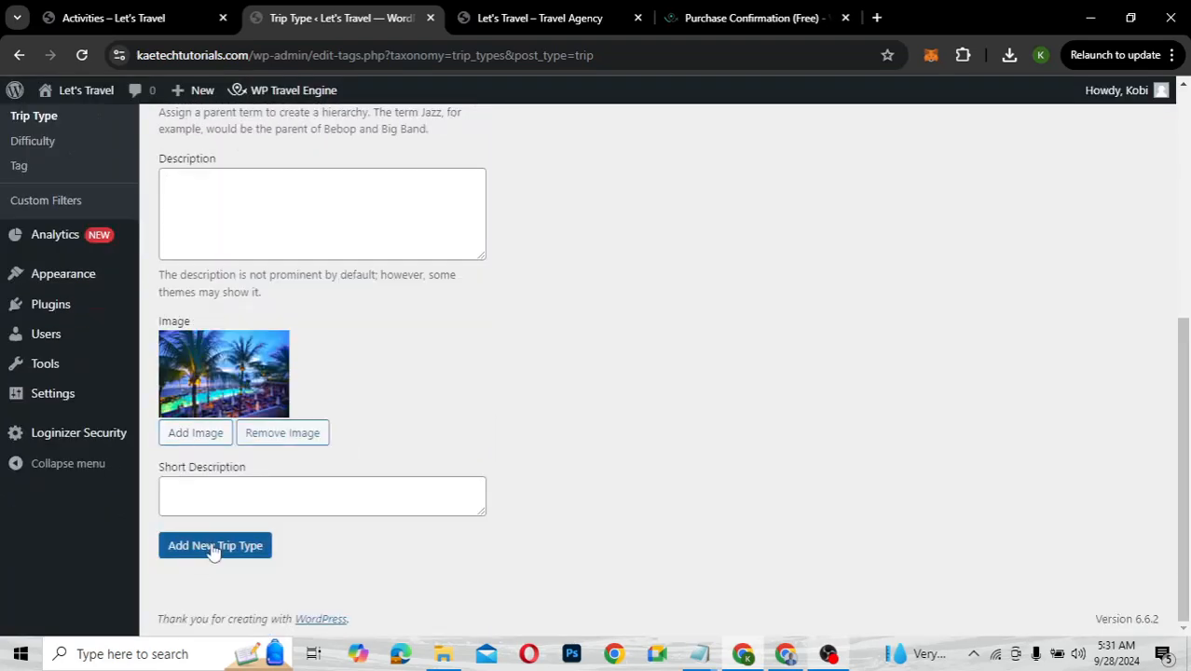
pyautogui.click(212, 548)
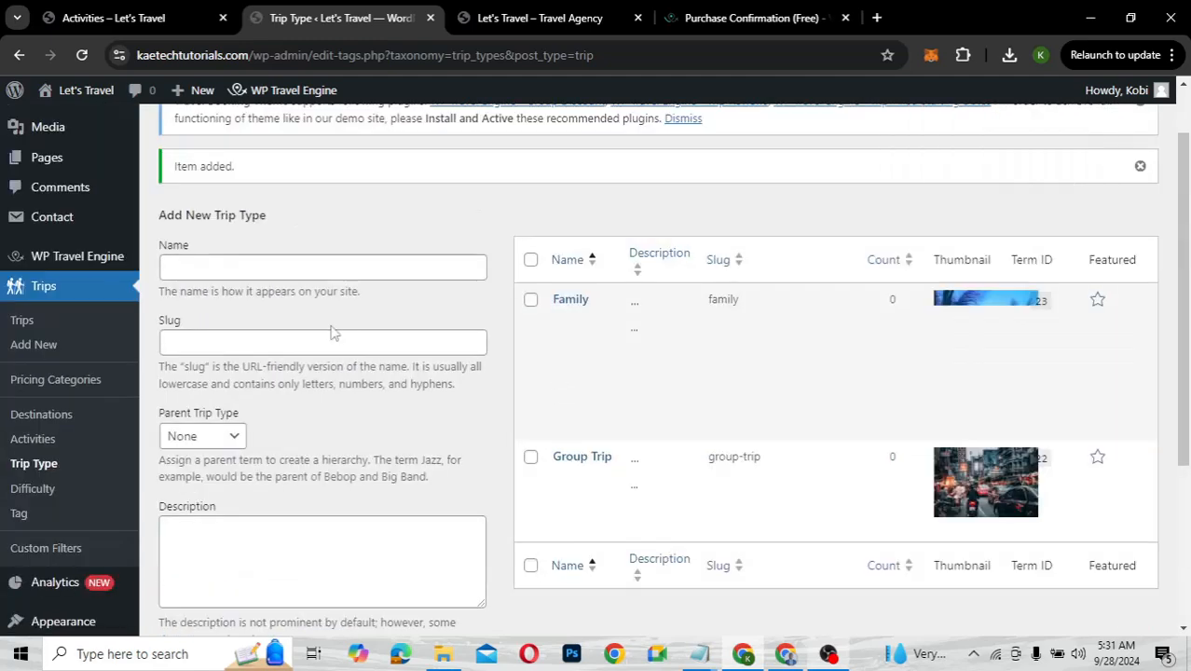
# Add the Couple trip type with the jet-ski on the ocean photo as its image
pyautogui.click(244, 267)
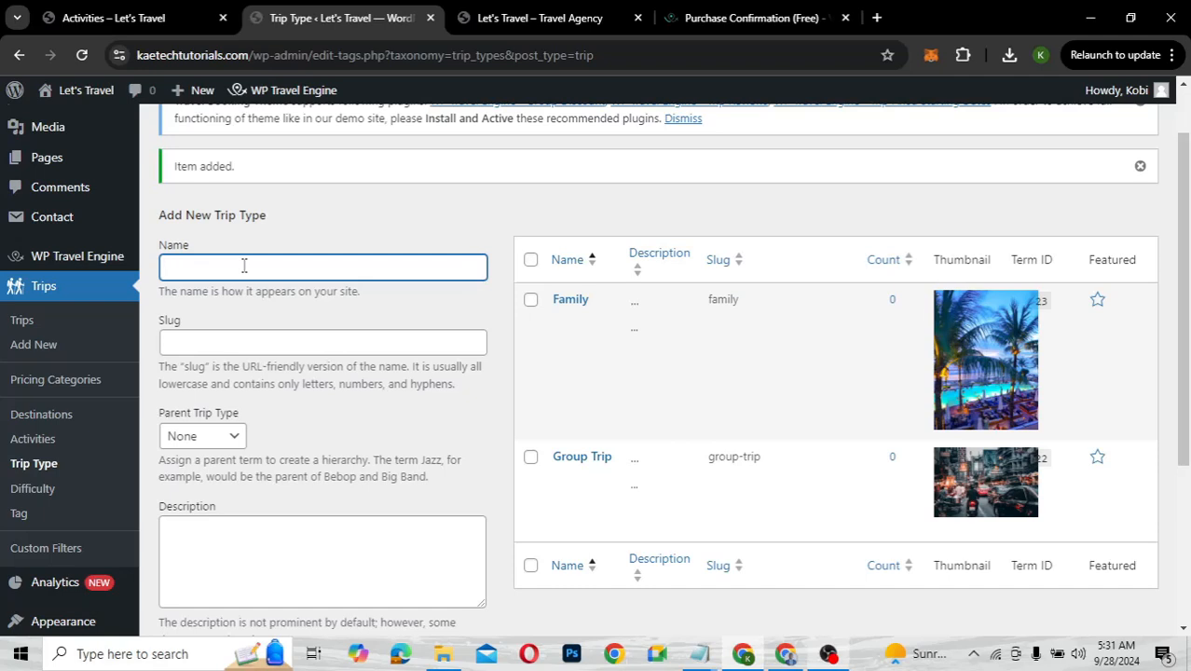
pyautogui.write('Couple')
pyautogui.scroll(-3, 244, 267)
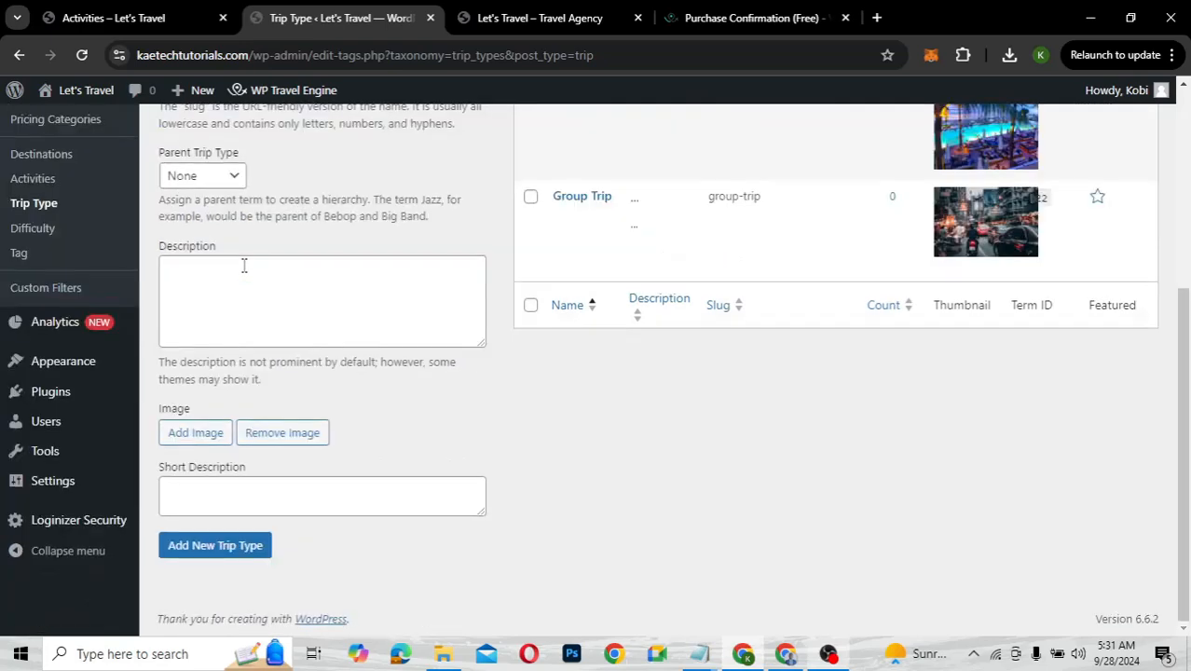
pyautogui.click(187, 440)
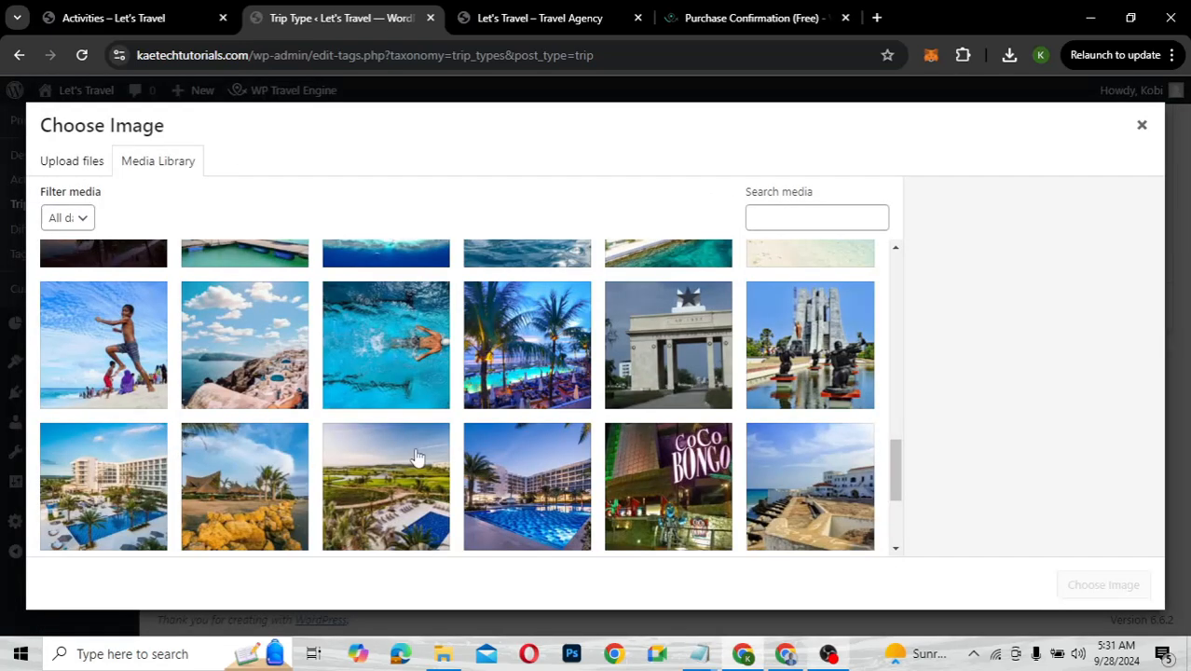
pyautogui.scroll(-2, 418, 457)
pyautogui.scroll(5, 418, 458)
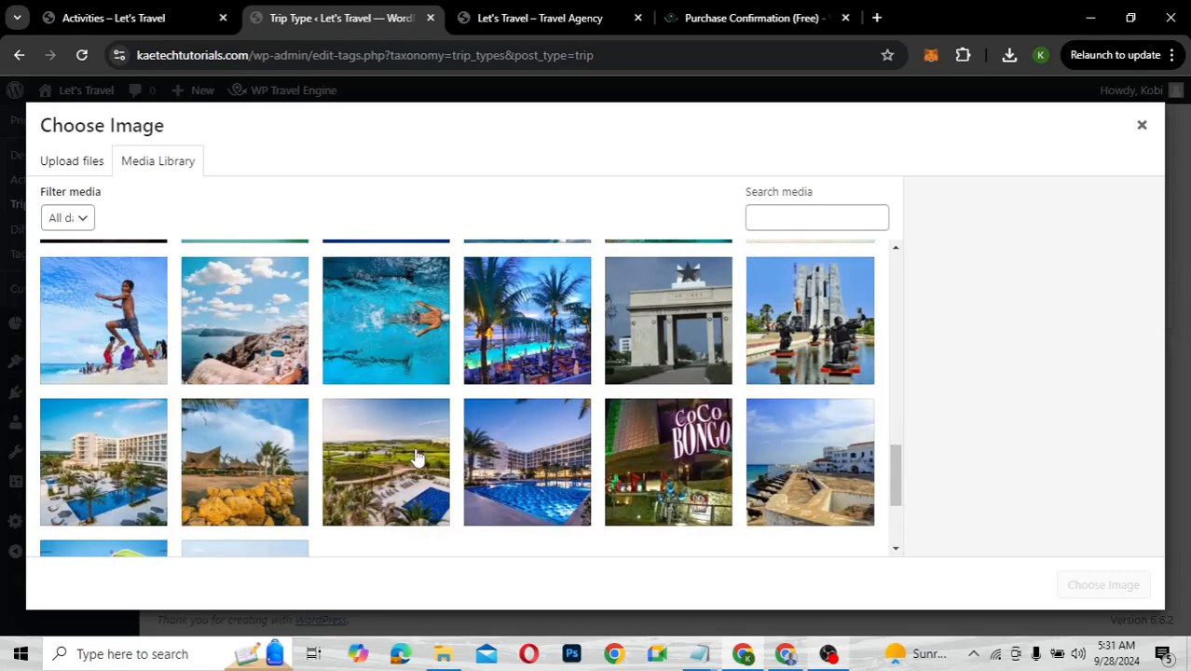
pyautogui.scroll(1, 418, 458)
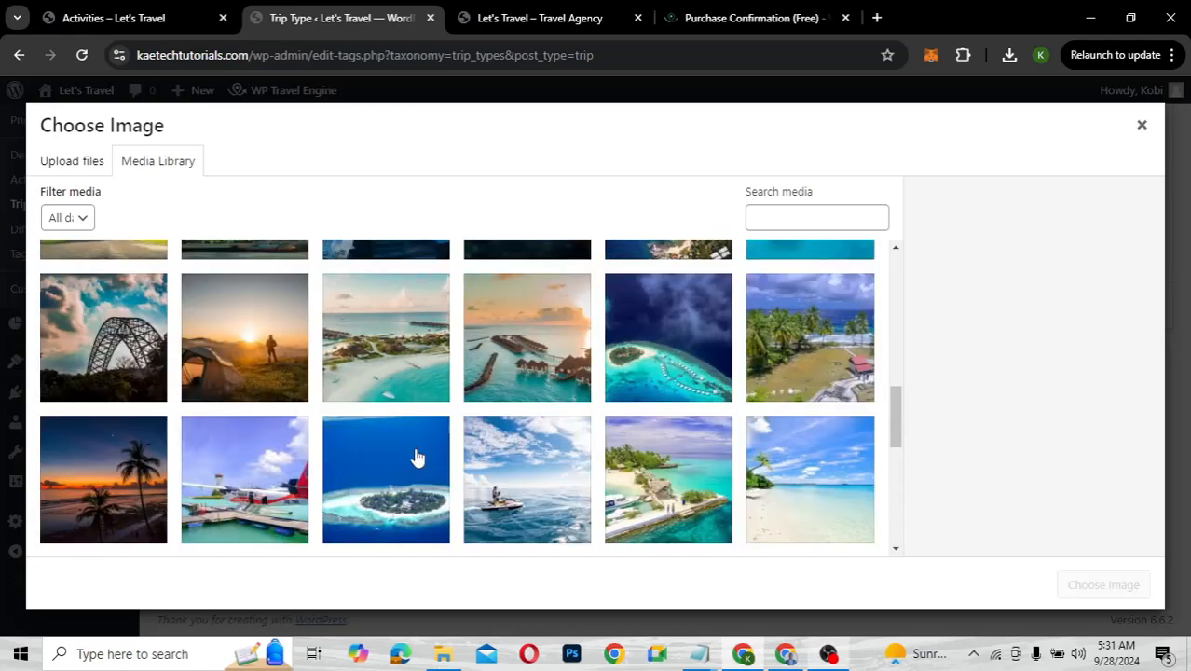
pyautogui.click(491, 466)
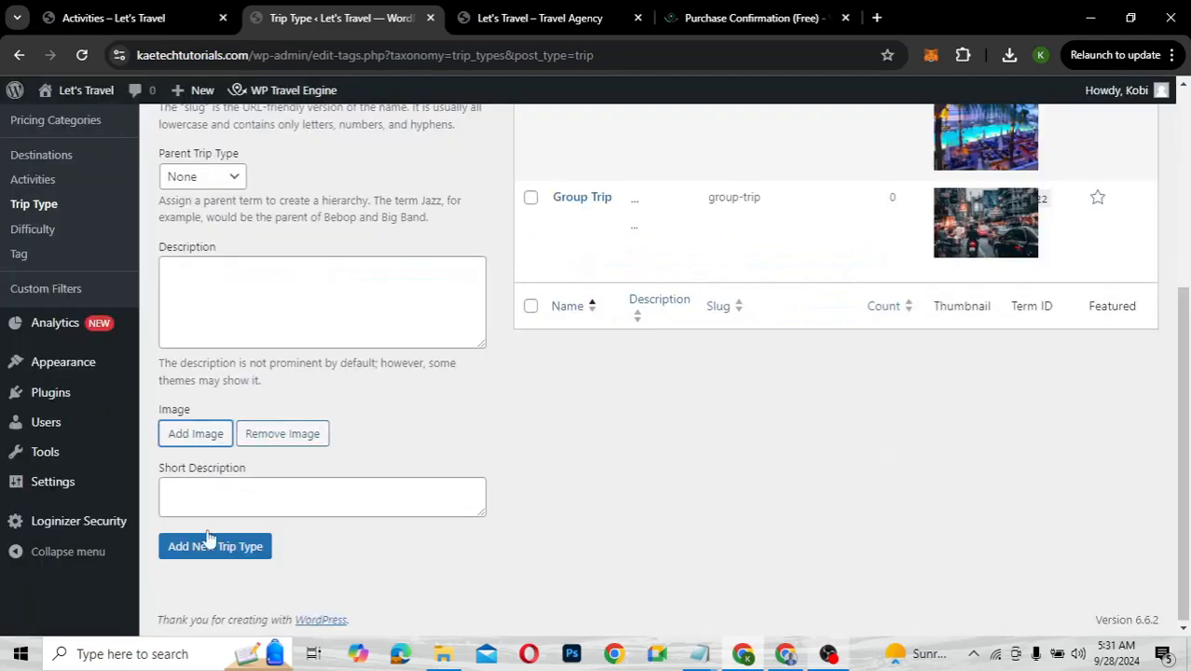
pyautogui.click(197, 638)
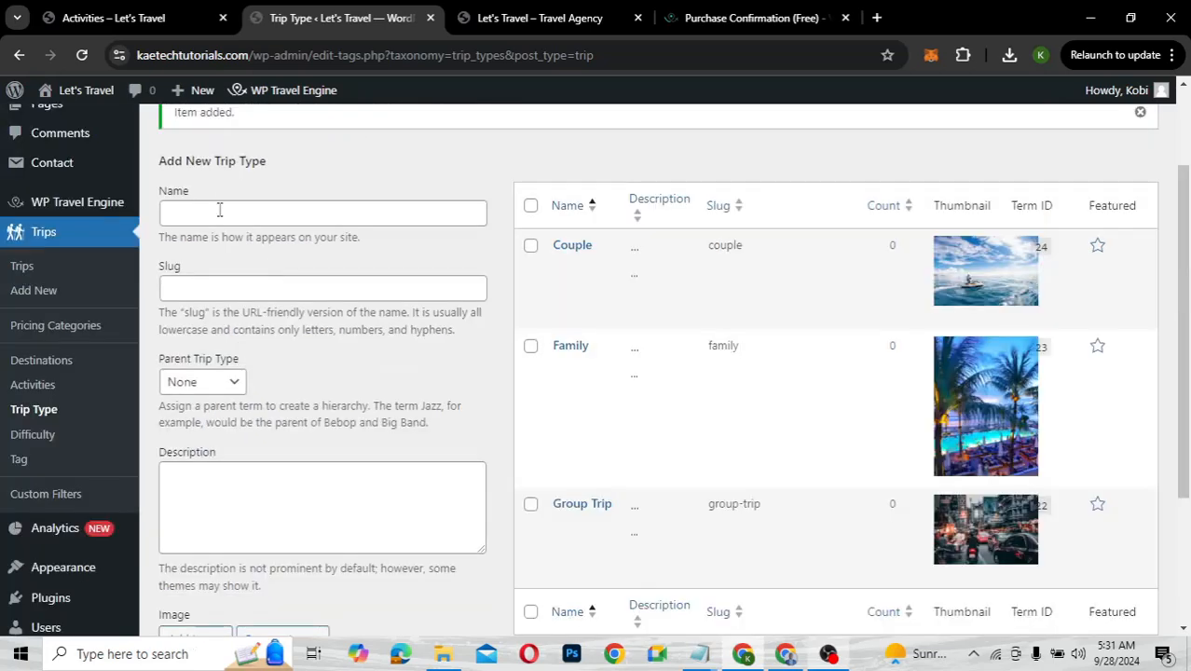
pyautogui.click(219, 211)
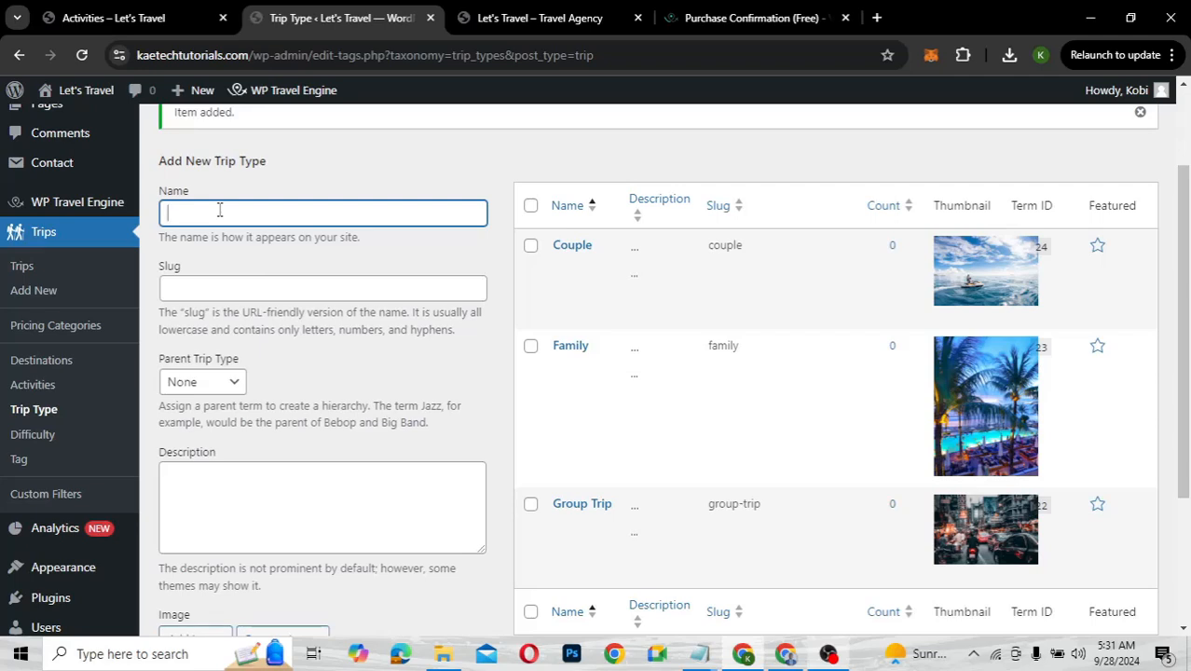
# Add the Women Only trip type with the whitewashed clifftop village photo
pyautogui.write('Women Only')
pyautogui.scroll(-3, 220, 208)
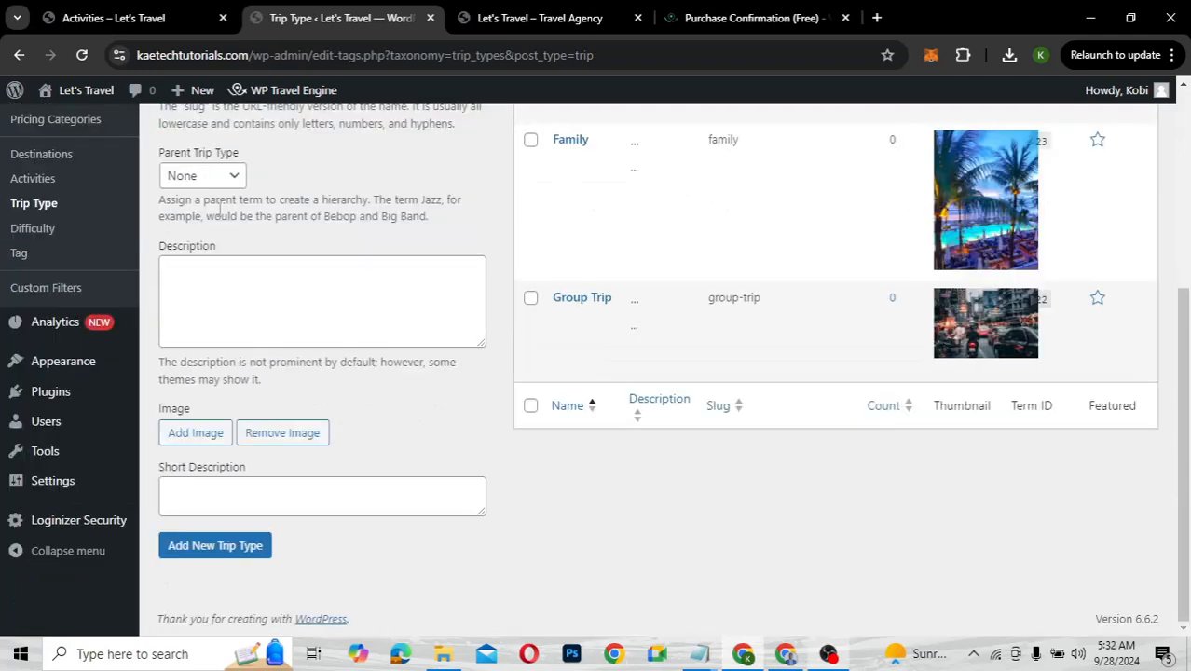
pyautogui.click(205, 438)
pyautogui.scroll(1, 380, 444)
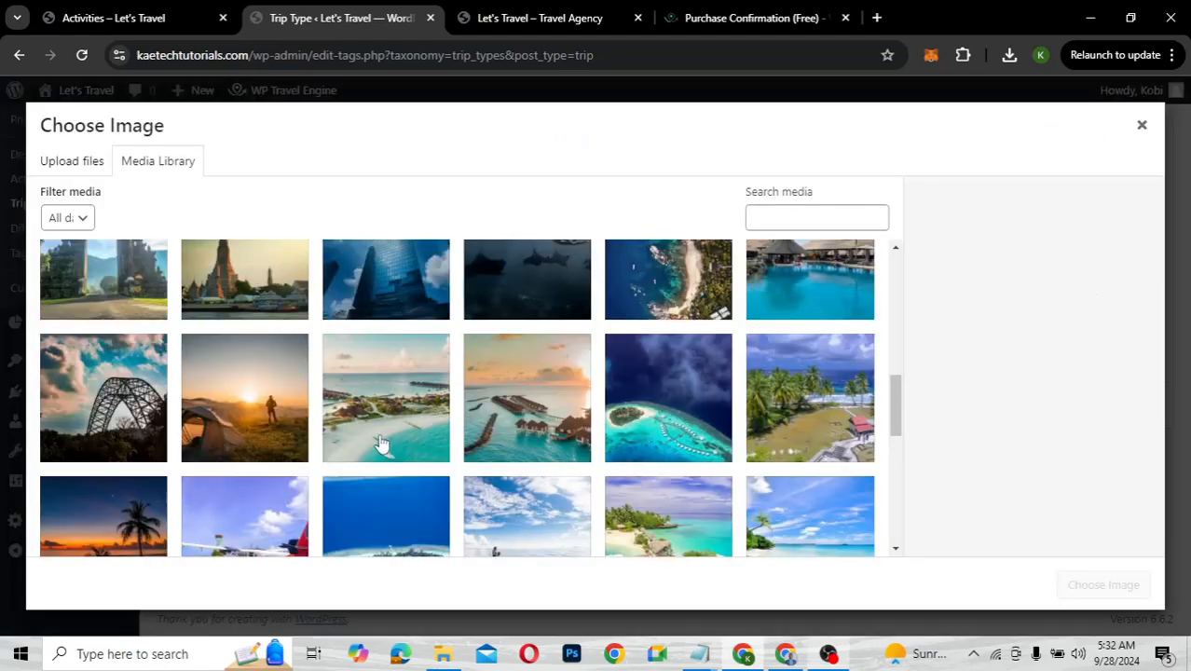
pyautogui.scroll(5, 381, 444)
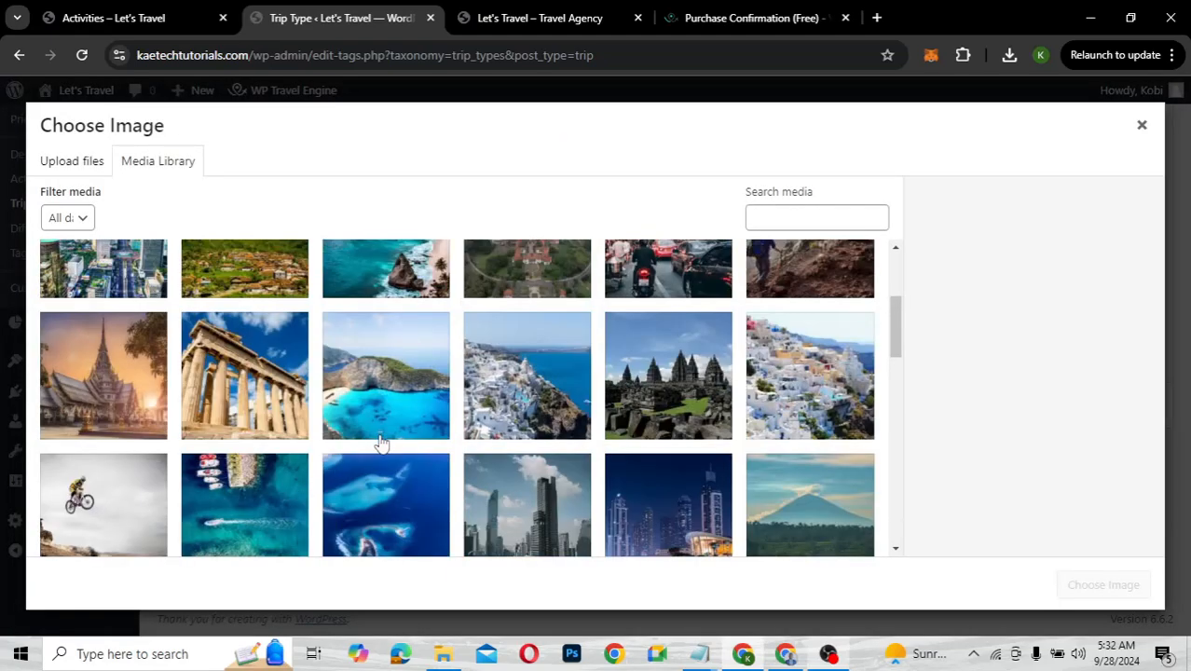
pyautogui.scroll(1, 381, 445)
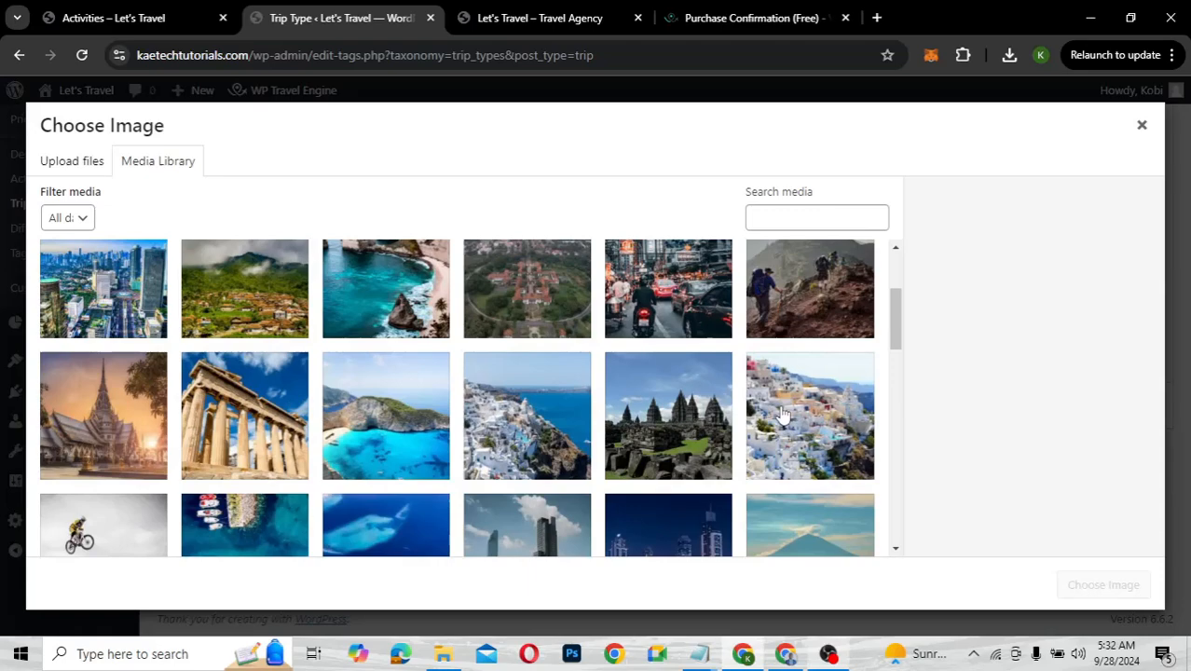
pyautogui.click(783, 415)
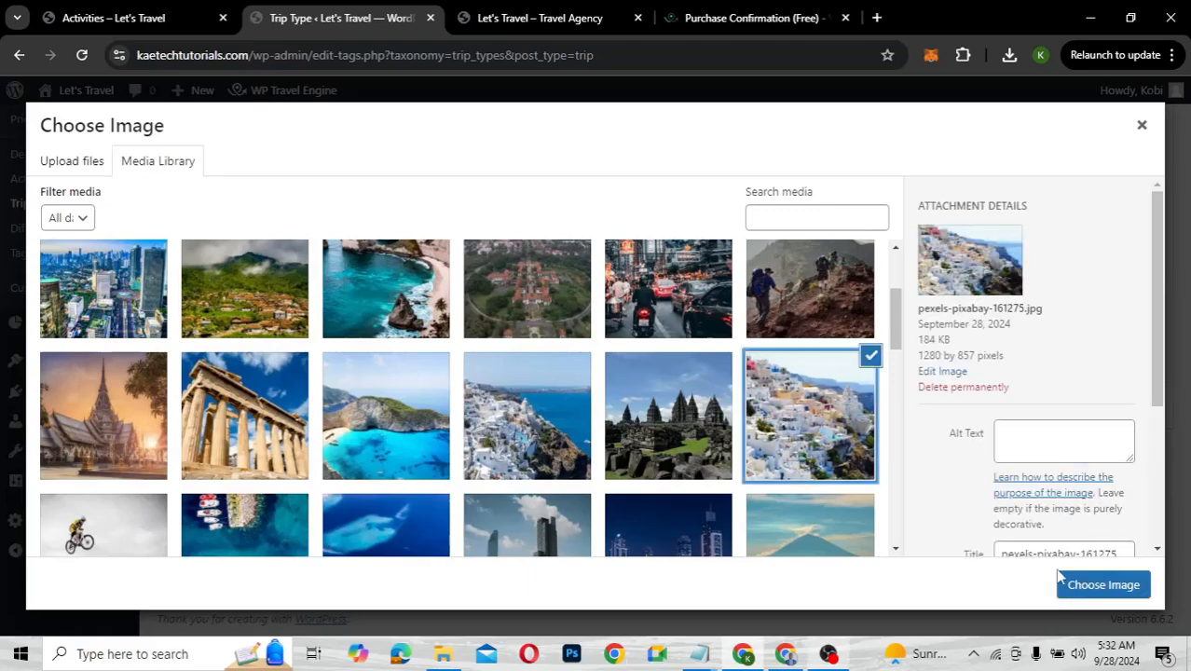
pyautogui.click(1103, 585)
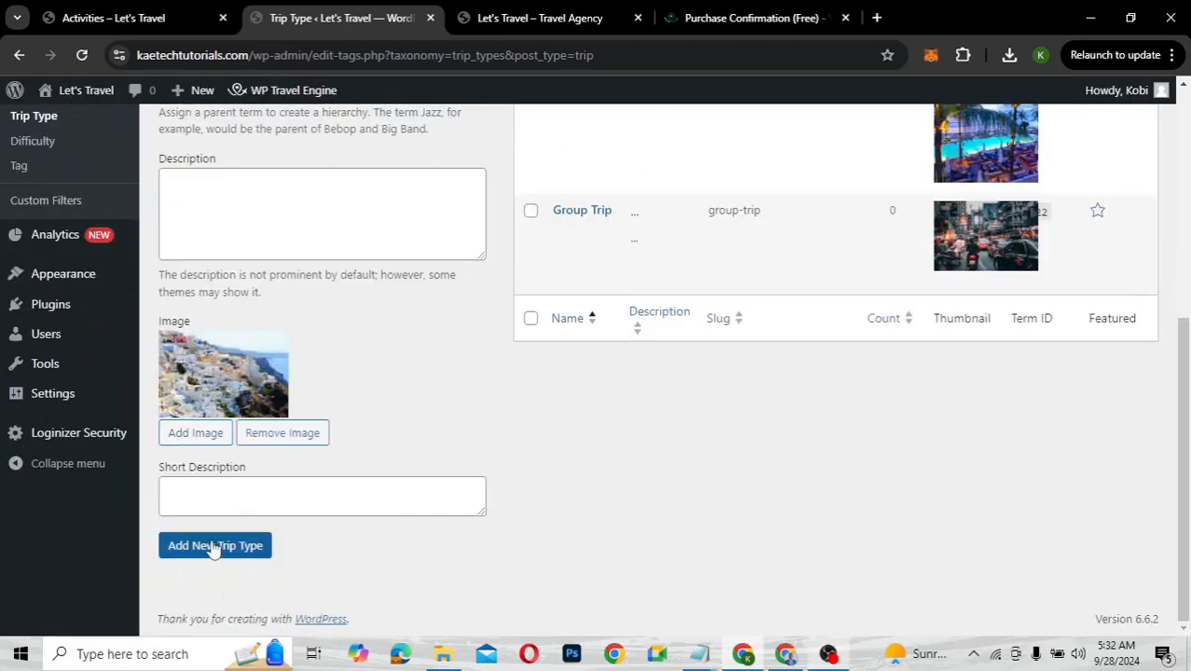
pyautogui.click(215, 548)
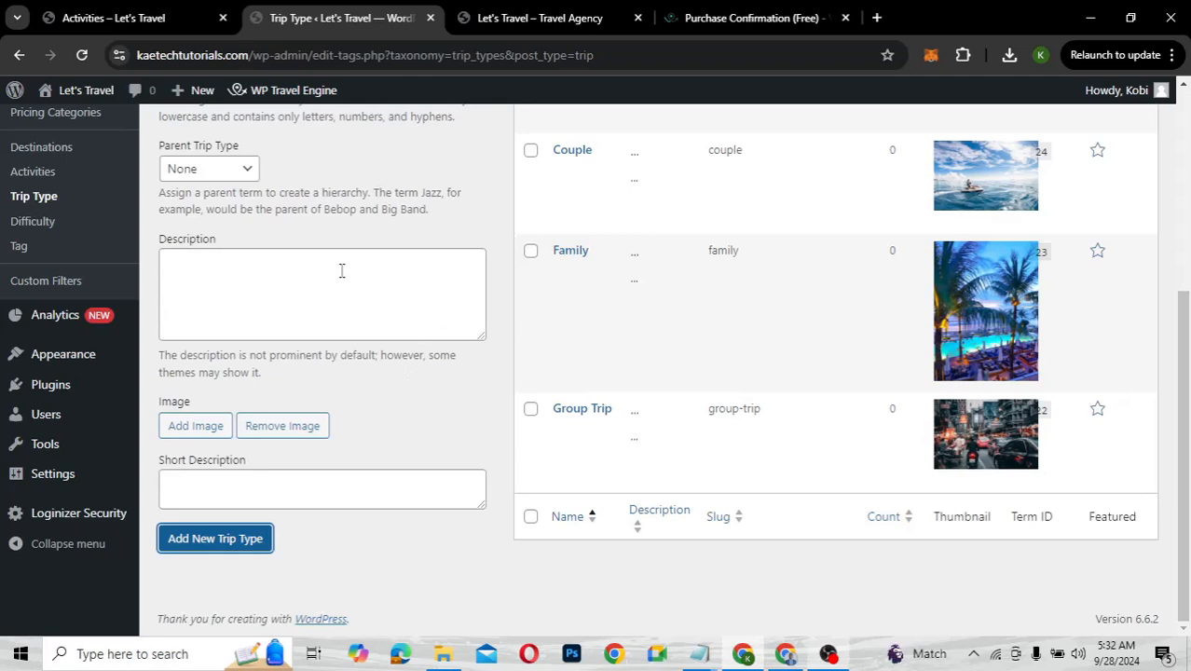
# Add the Event trip type with the night city skyline photo
pyautogui.scroll(2, 345, 228)
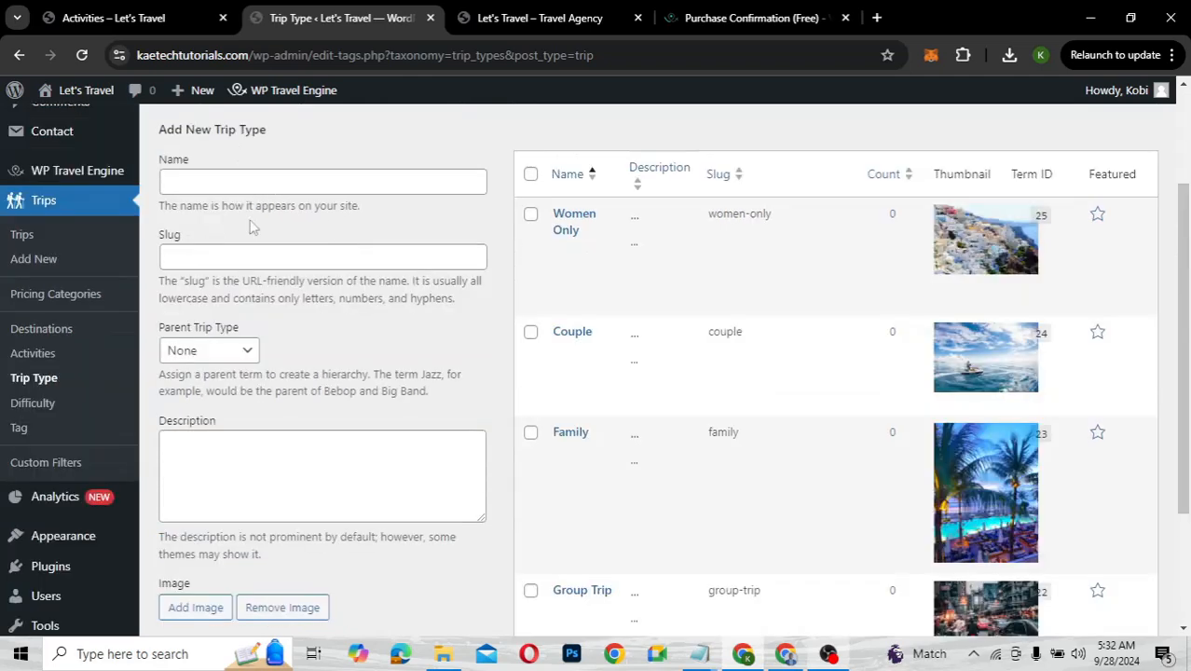
pyautogui.click(207, 187)
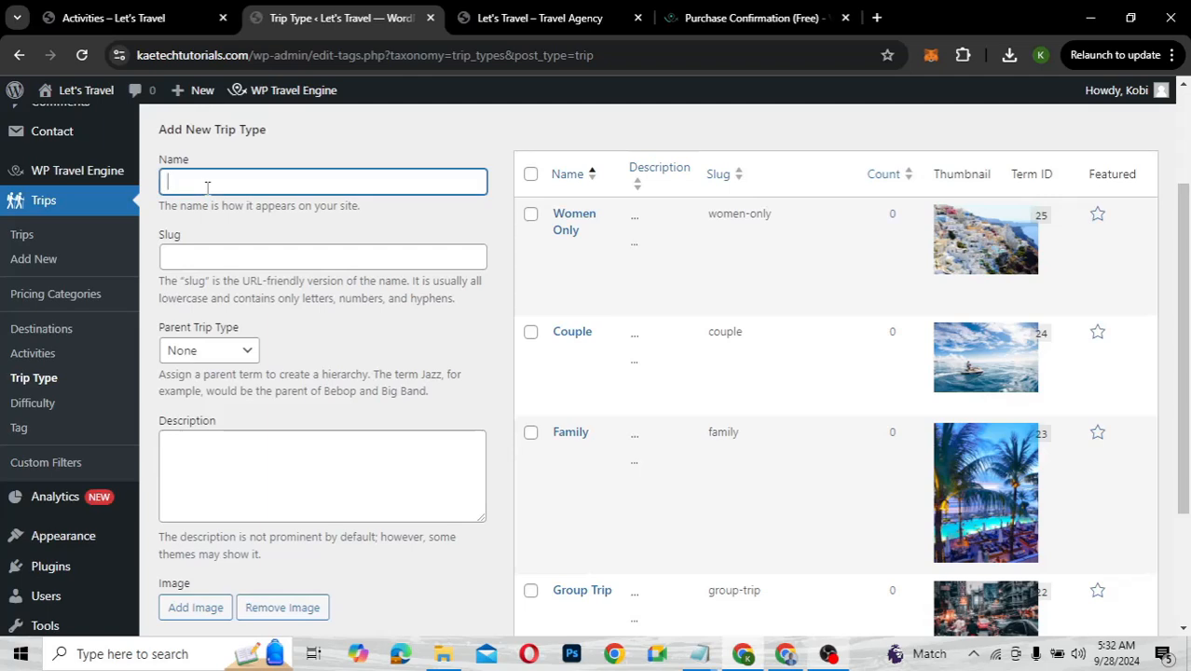
pyautogui.write('Event')
pyautogui.scroll(-2, 207, 187)
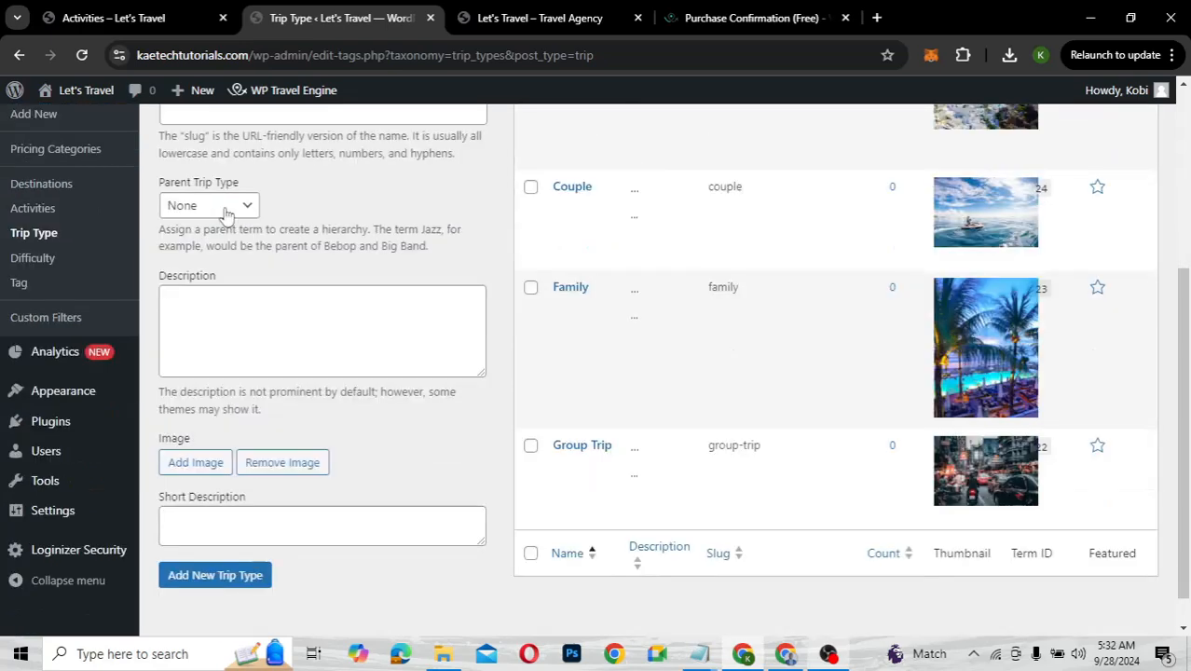
pyautogui.click(196, 463)
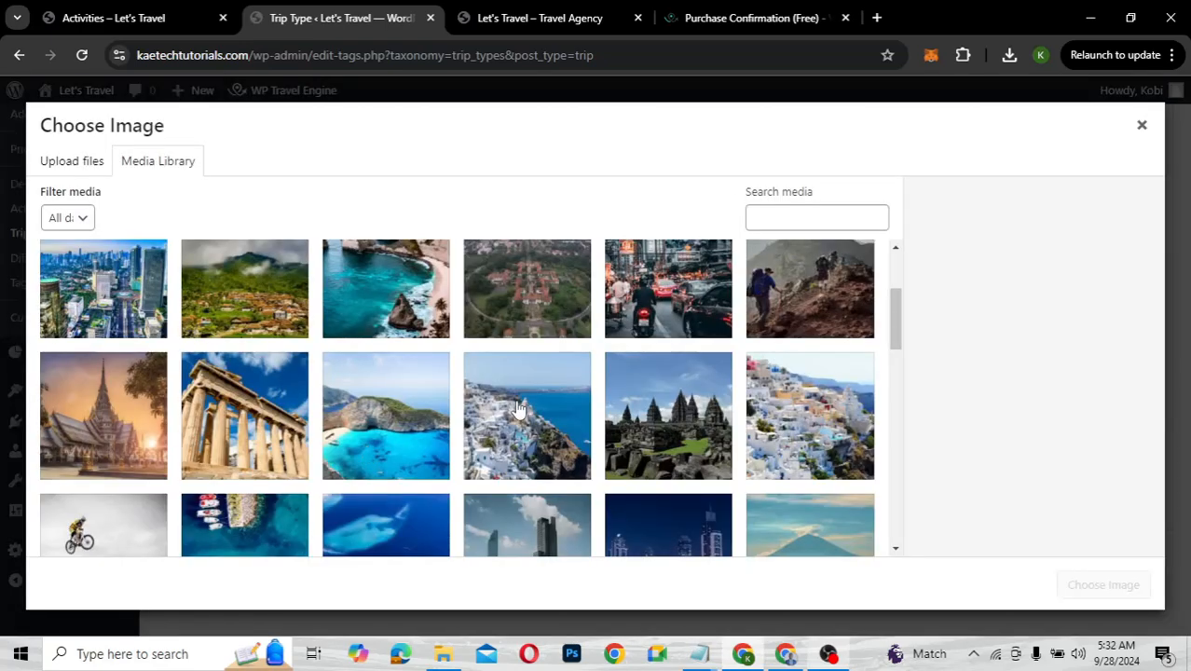
pyautogui.scroll(1, 518, 408)
pyautogui.scroll(-3, 518, 410)
pyautogui.scroll(-3, 519, 410)
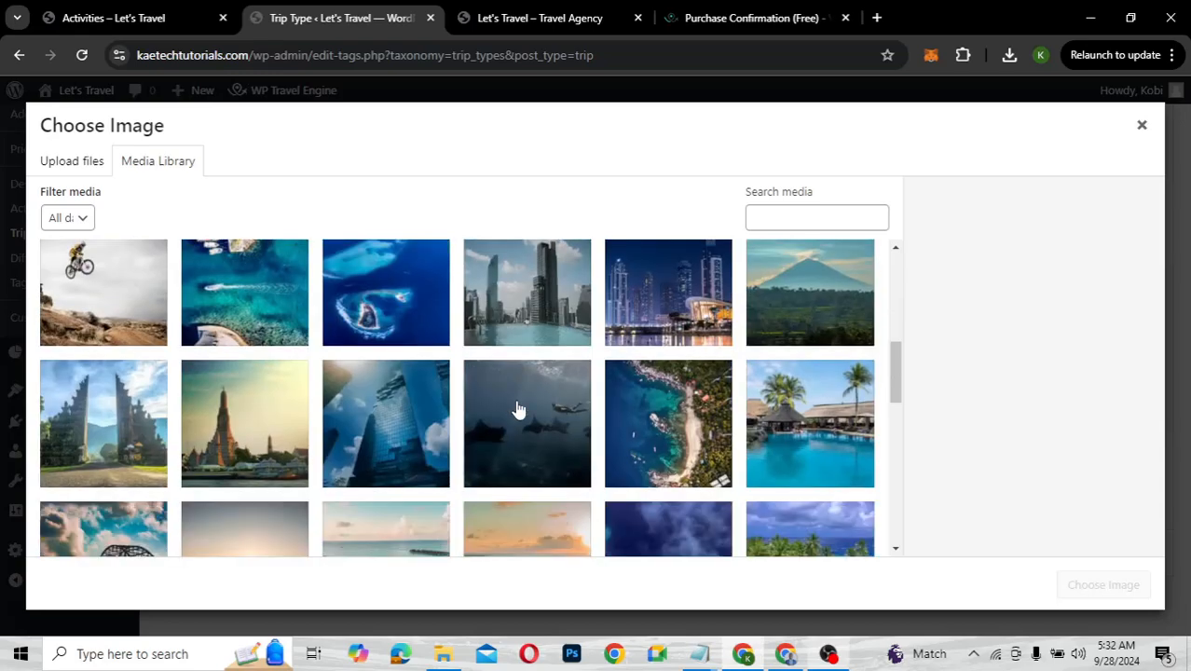
pyautogui.click(653, 299)
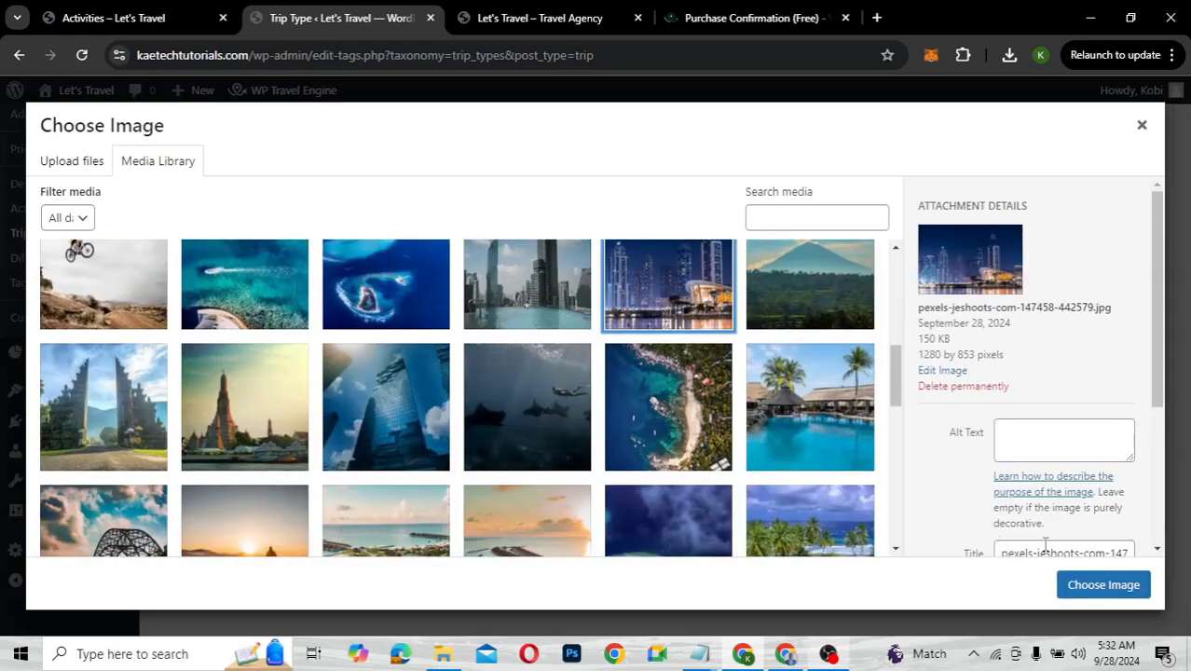
pyautogui.click(1087, 588)
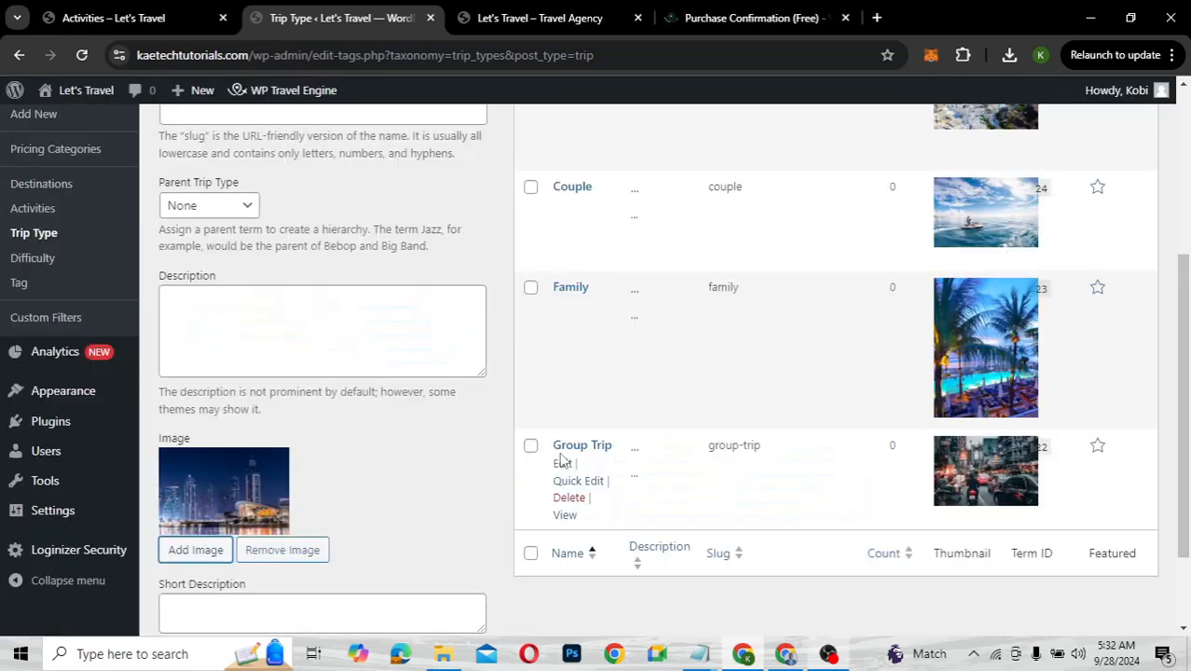
pyautogui.scroll(-1, 388, 487)
pyautogui.scroll(-1, 239, 510)
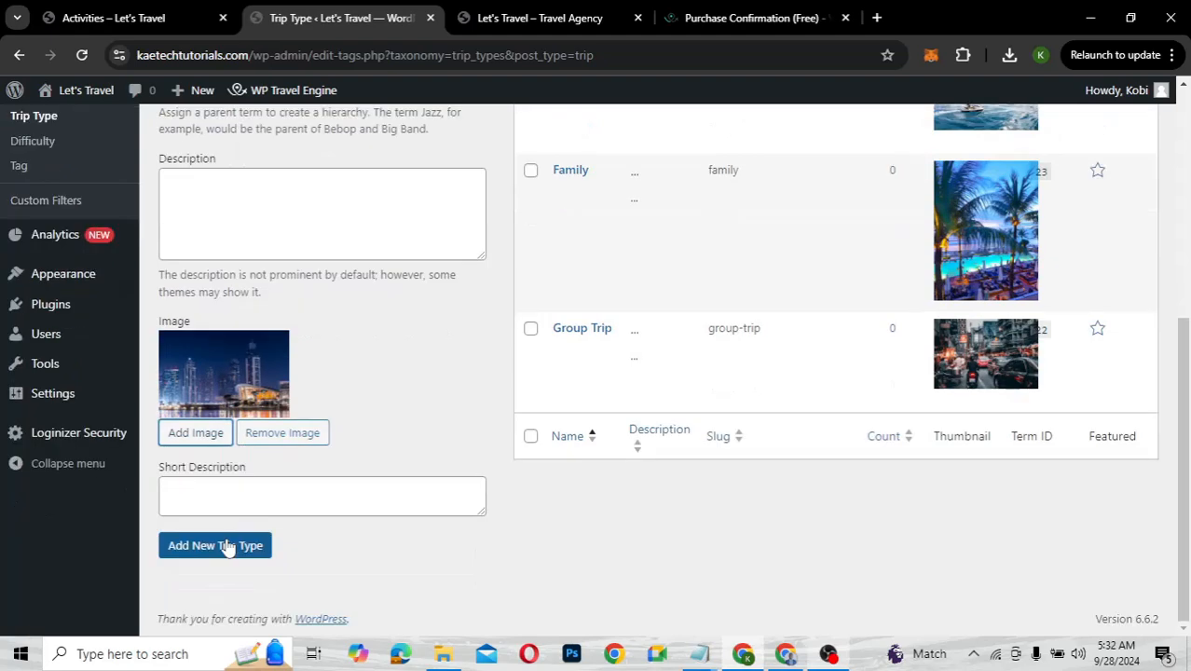
pyautogui.click(226, 545)
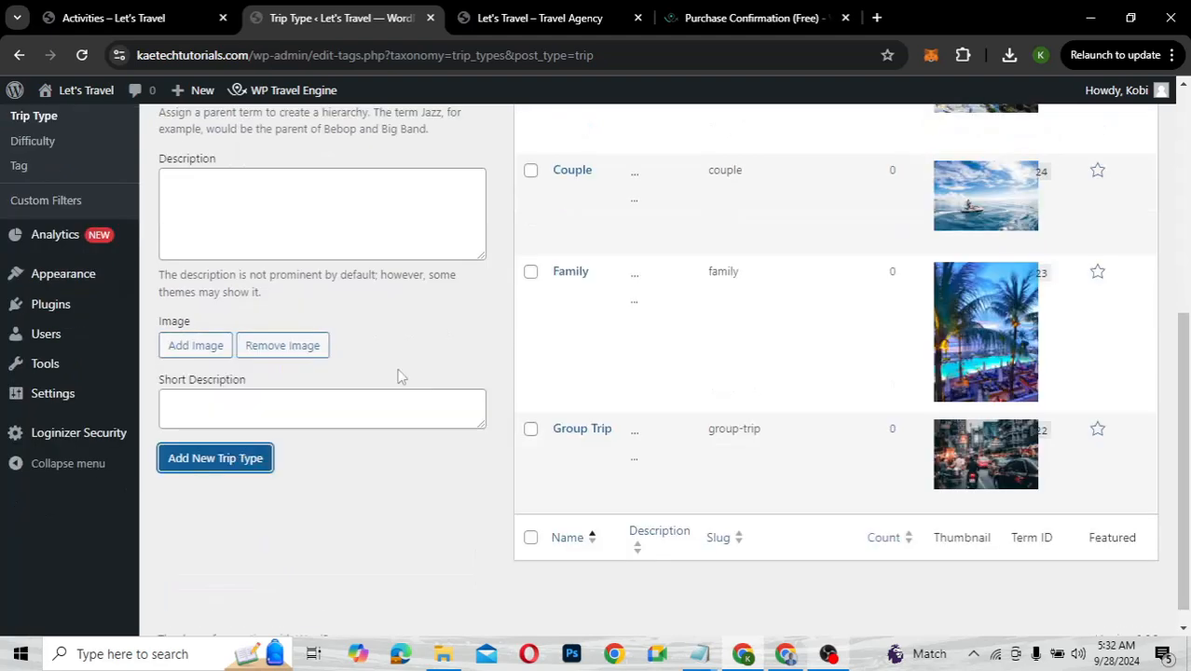
# Go to the Pricing Categories page for trips
pyautogui.scroll(3, 561, 365)
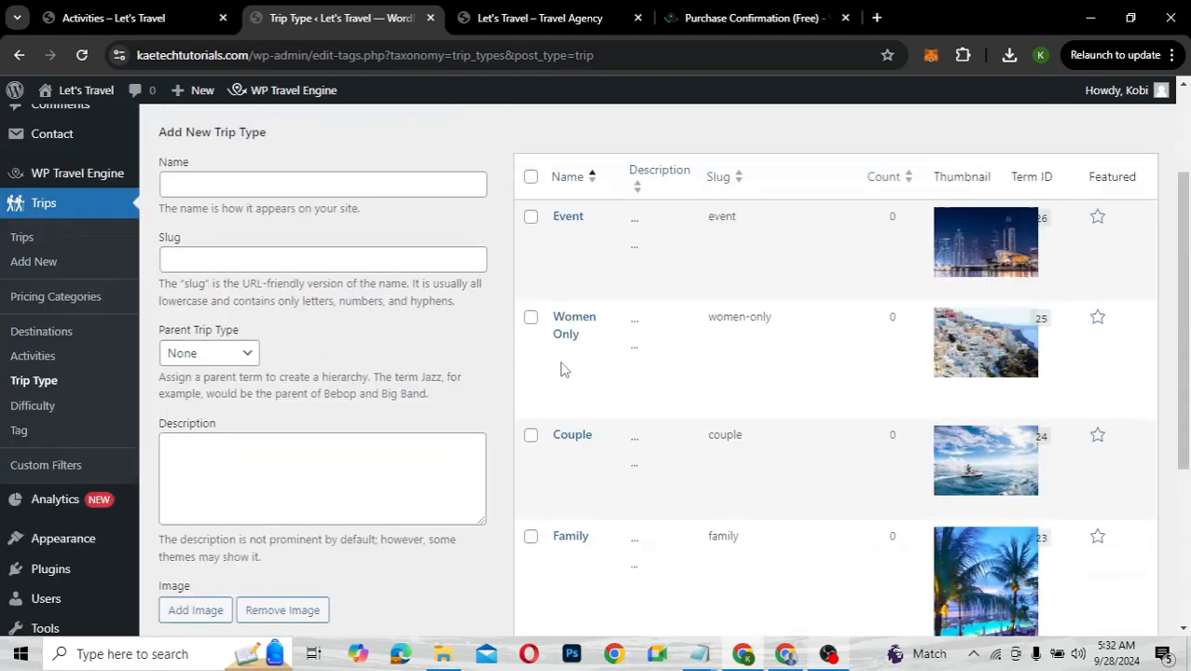
pyautogui.scroll(-3, 499, 569)
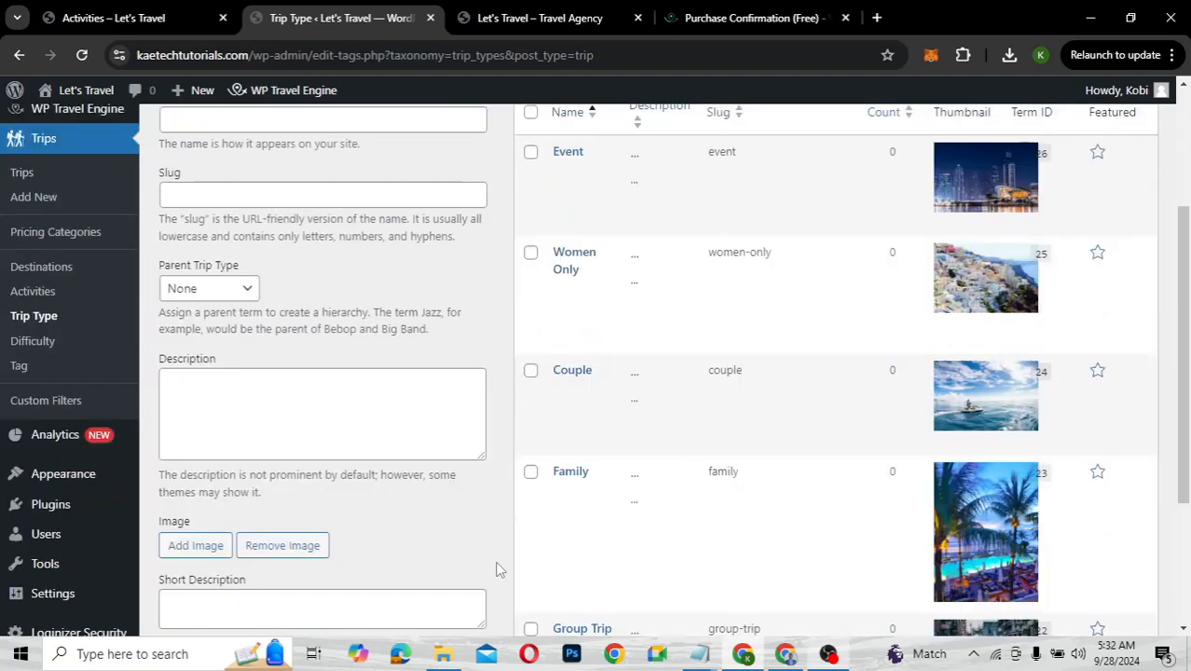
pyautogui.scroll(3, 499, 570)
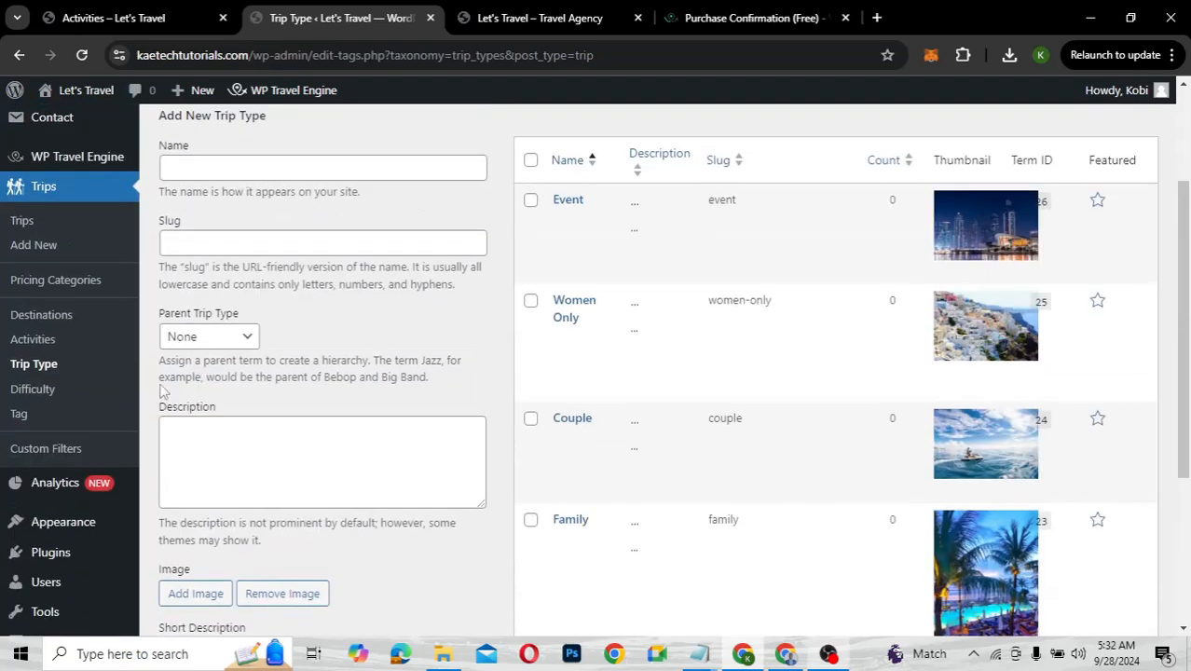
pyautogui.click(67, 281)
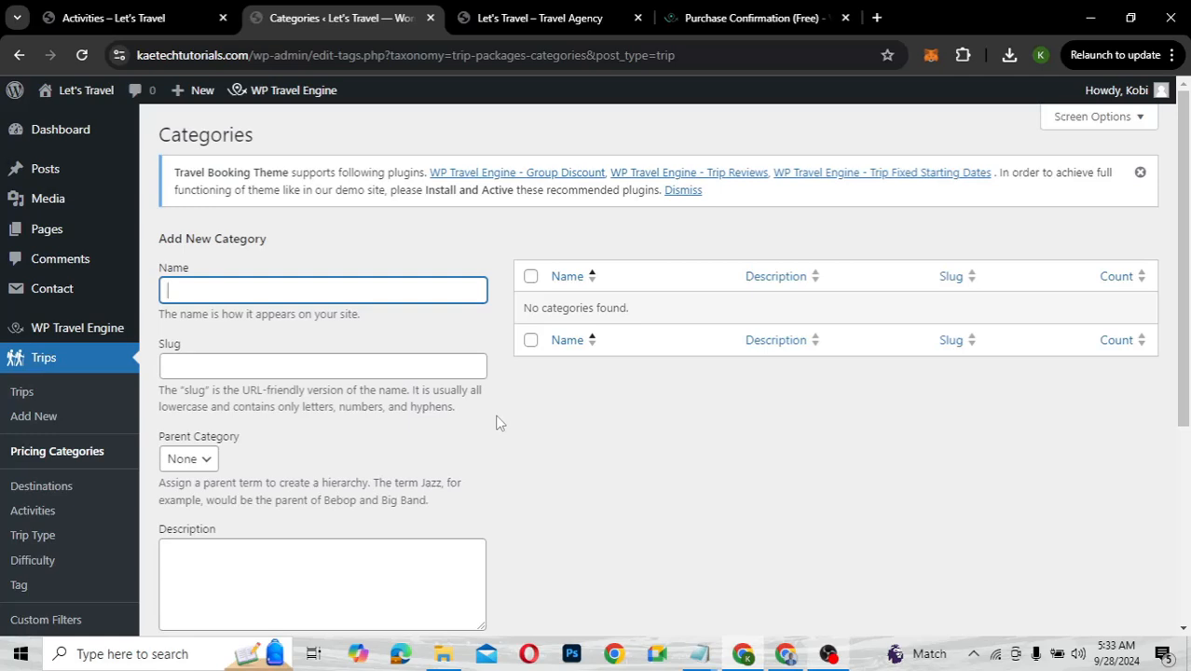
# Name the category Double Occupancy, leave parent as None, and mark it primary
pyautogui.write('Double Occupancy')
pyautogui.scroll(-4, 497, 423)
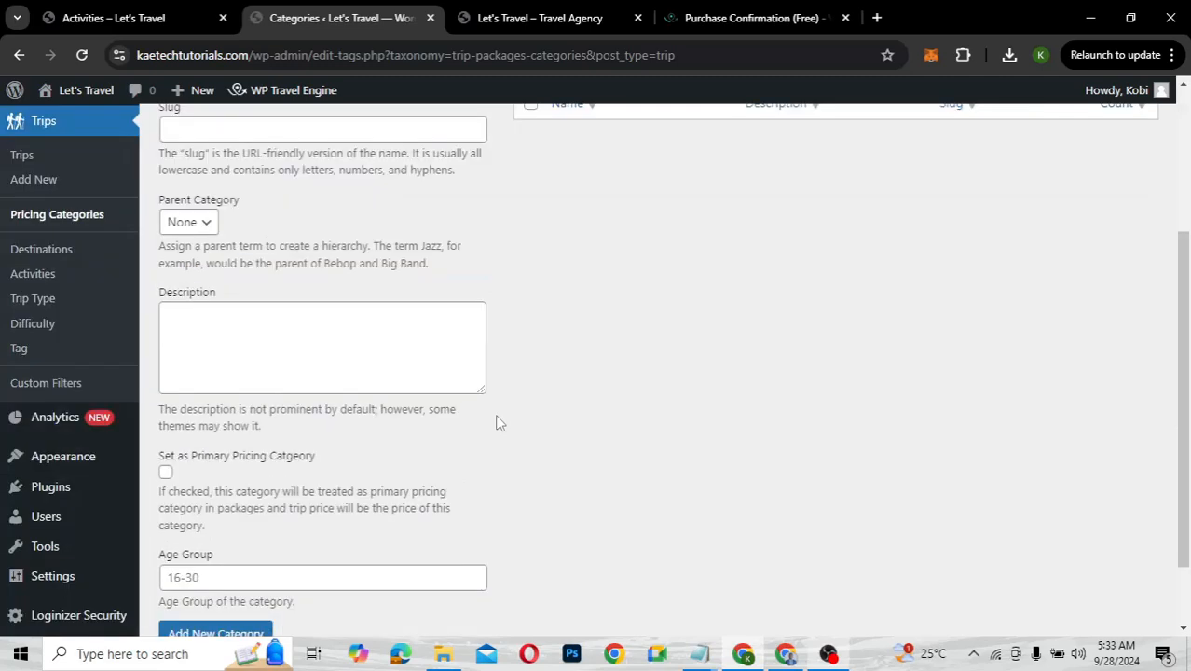
pyautogui.scroll(1, 497, 422)
pyautogui.click(212, 278)
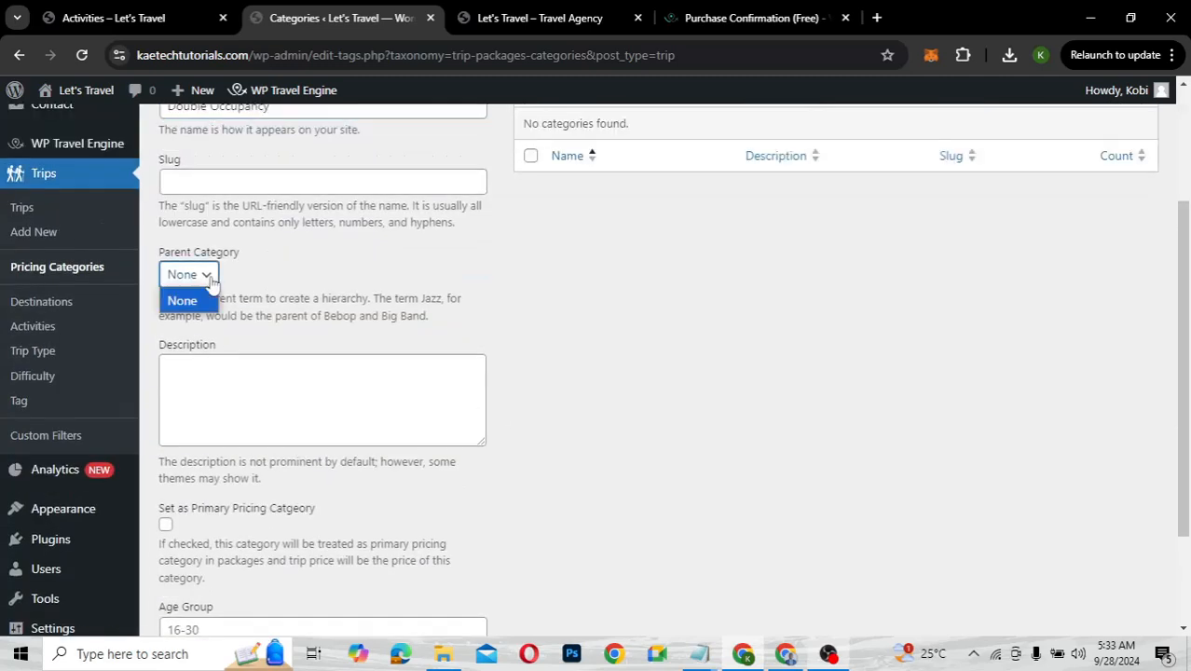
pyautogui.click(176, 283)
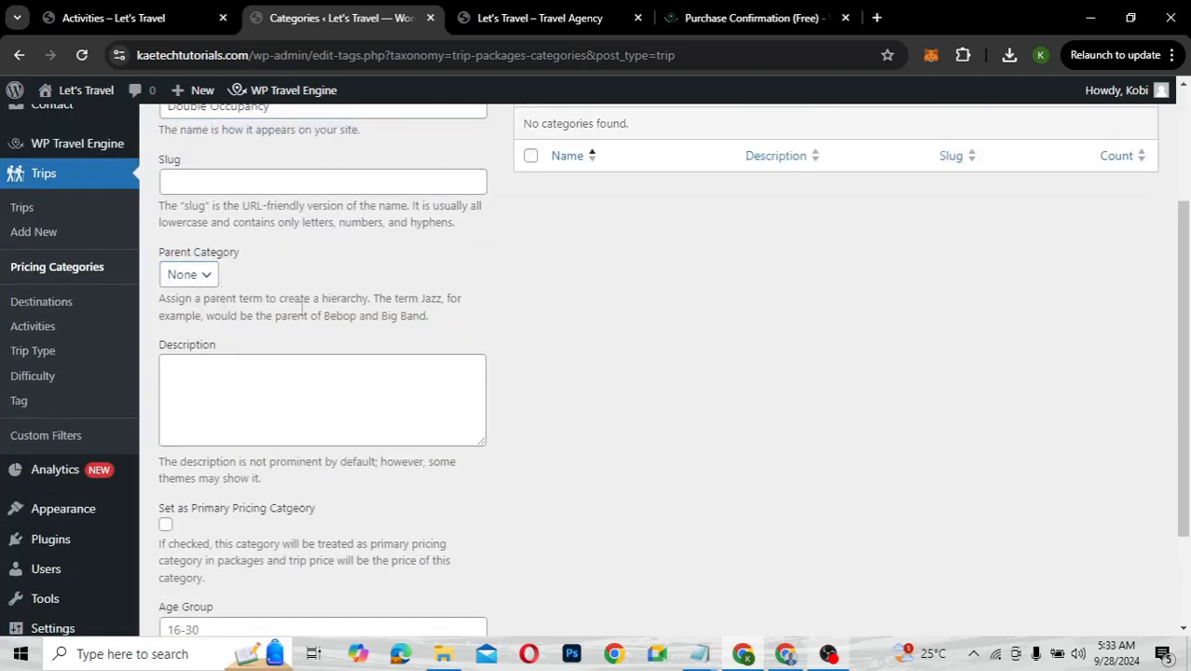
pyautogui.scroll(3, 301, 308)
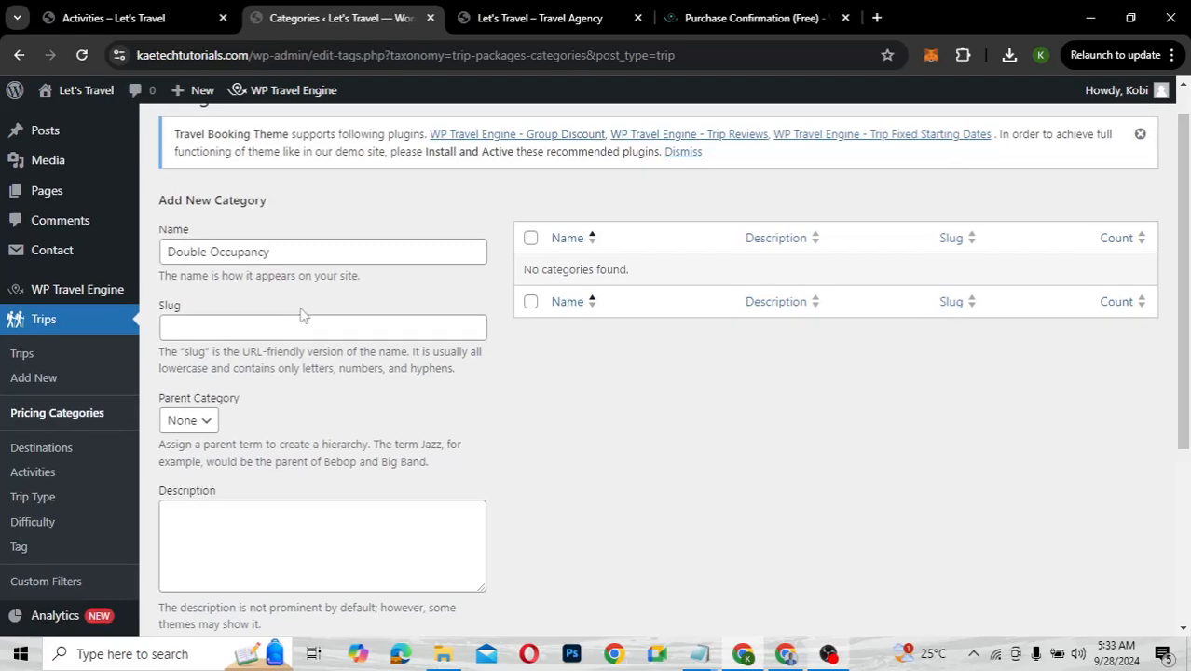
pyautogui.scroll(-3, 301, 315)
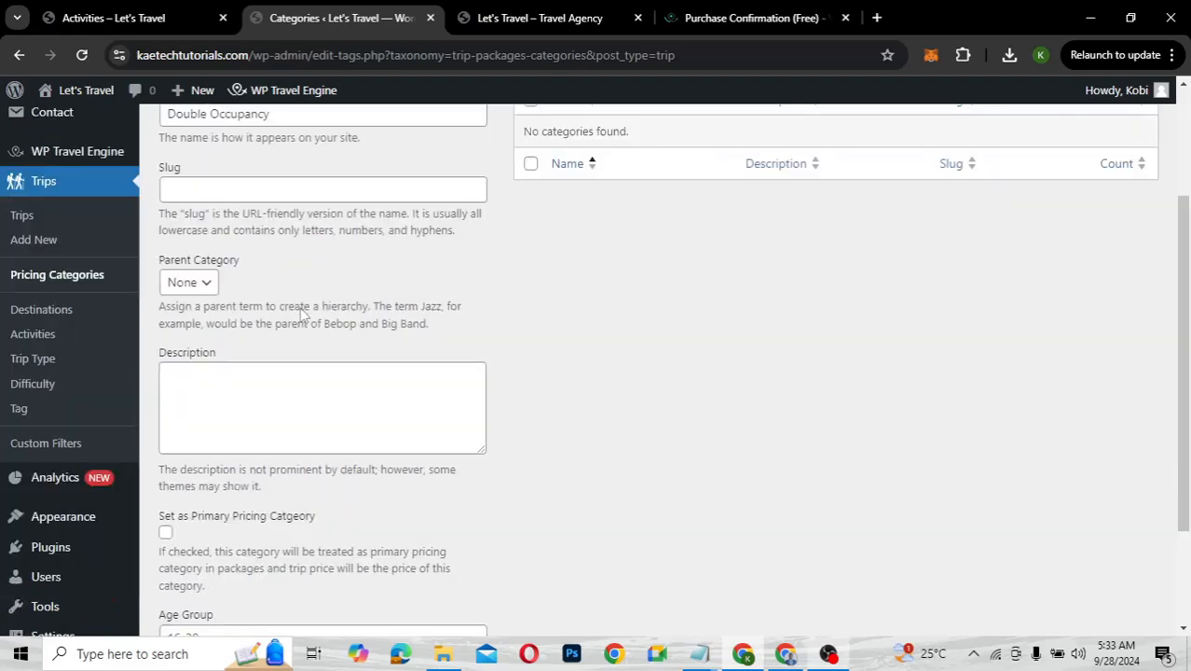
pyautogui.scroll(1, 376, 217)
pyautogui.scroll(1, 376, 217)
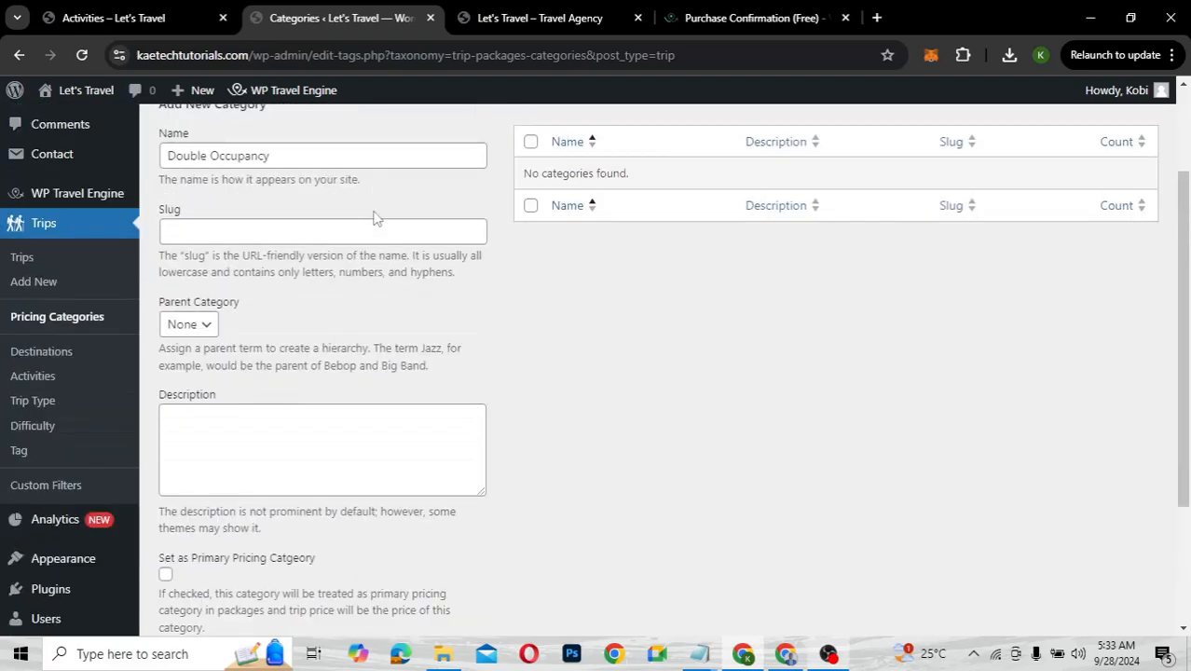
pyautogui.scroll(-2, 376, 218)
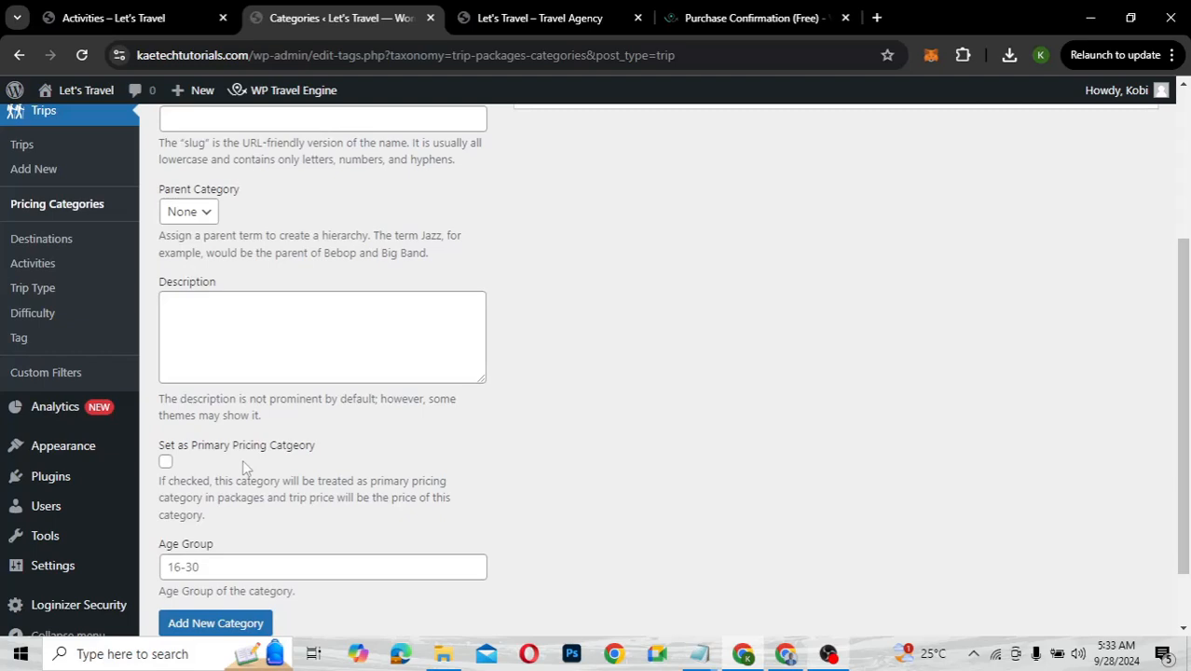
pyautogui.click(165, 463)
# Set the age group to 18-60 and save the Double Occupancy category
pyautogui.scroll(-1, 325, 478)
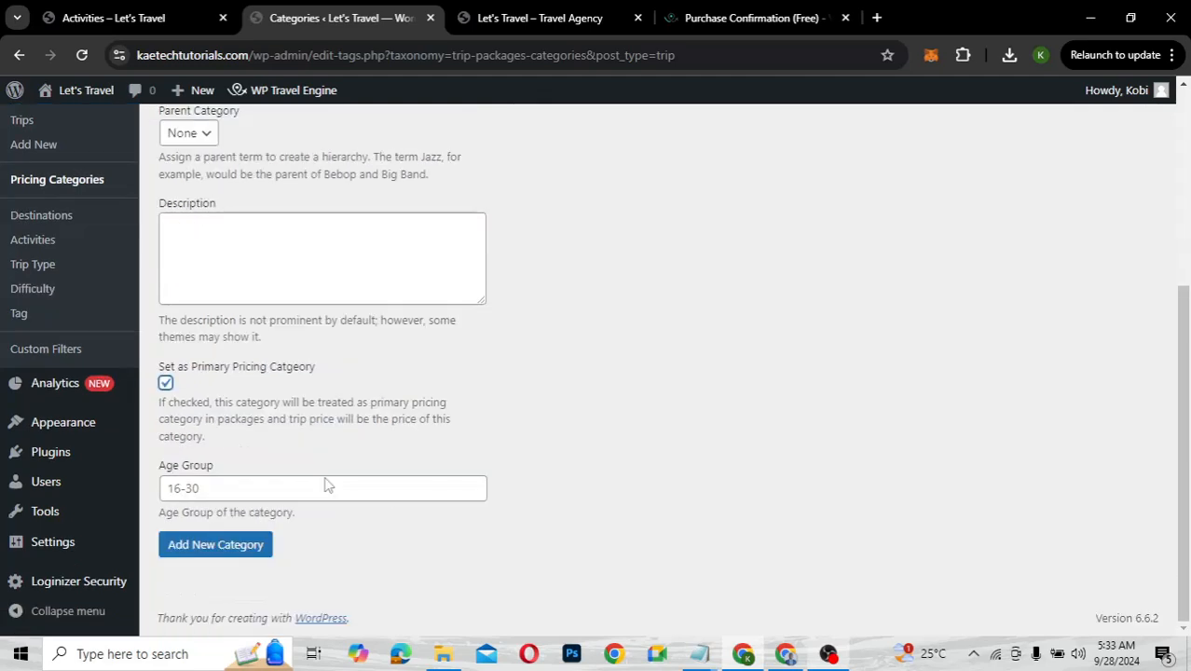
pyautogui.click(211, 489)
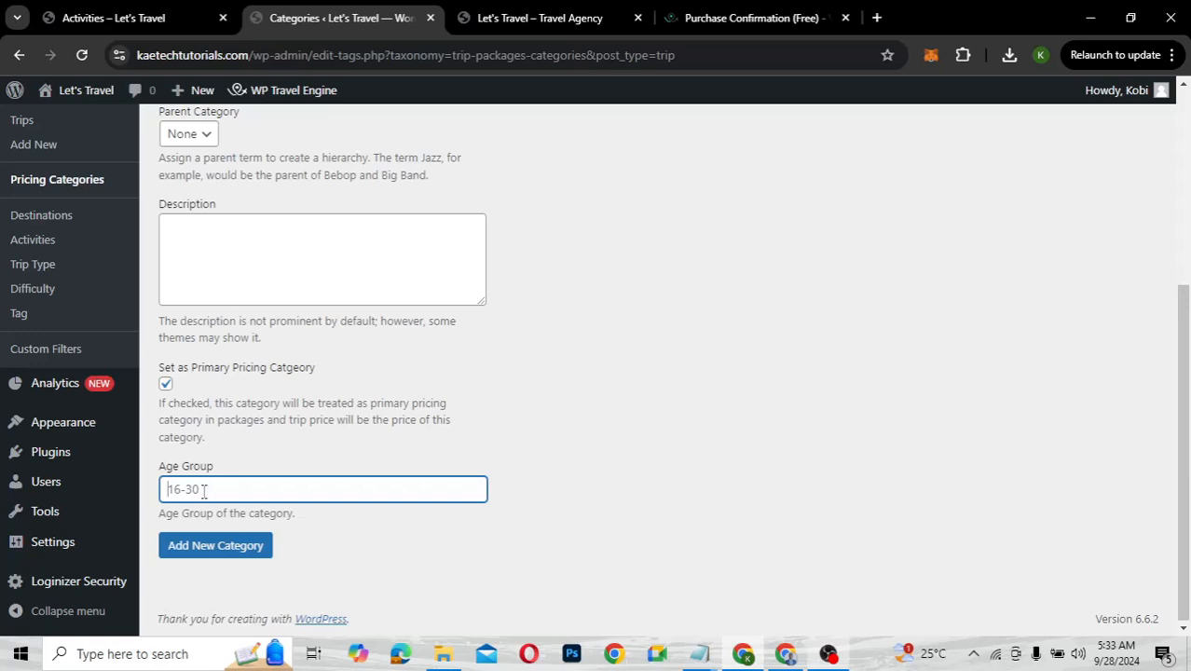
pyautogui.write('18-60')
pyautogui.click(240, 544)
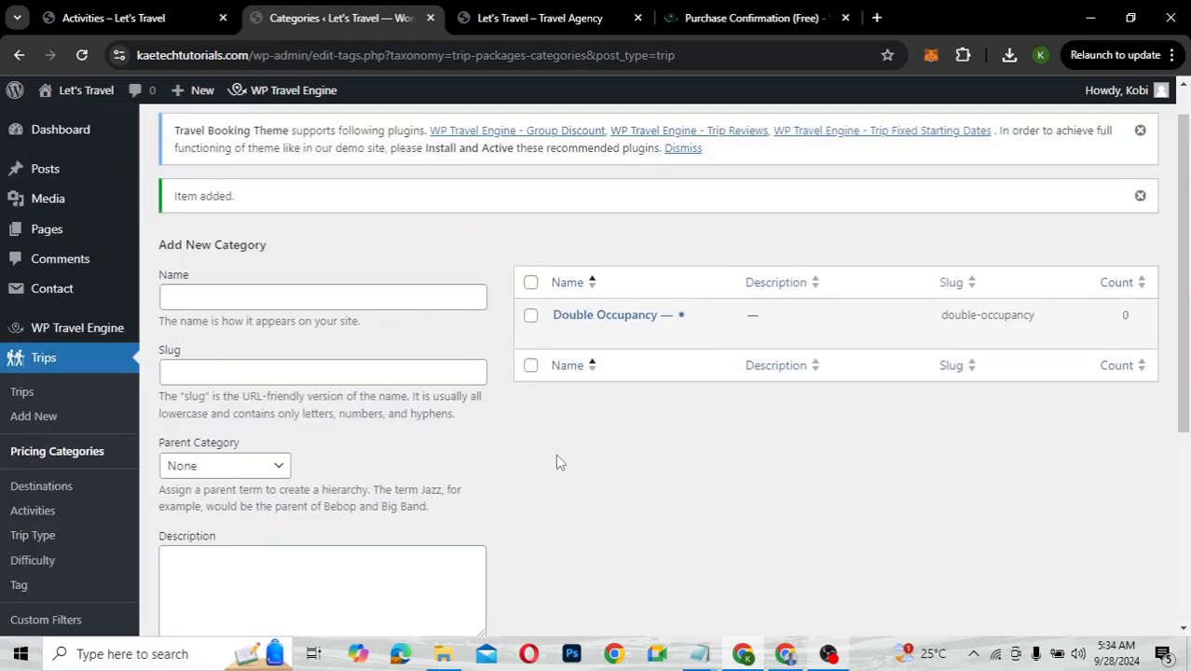
# Add the primary Single Occupancy pricing category with age group 18-60
pyautogui.click(344, 302)
pyautogui.write('S')
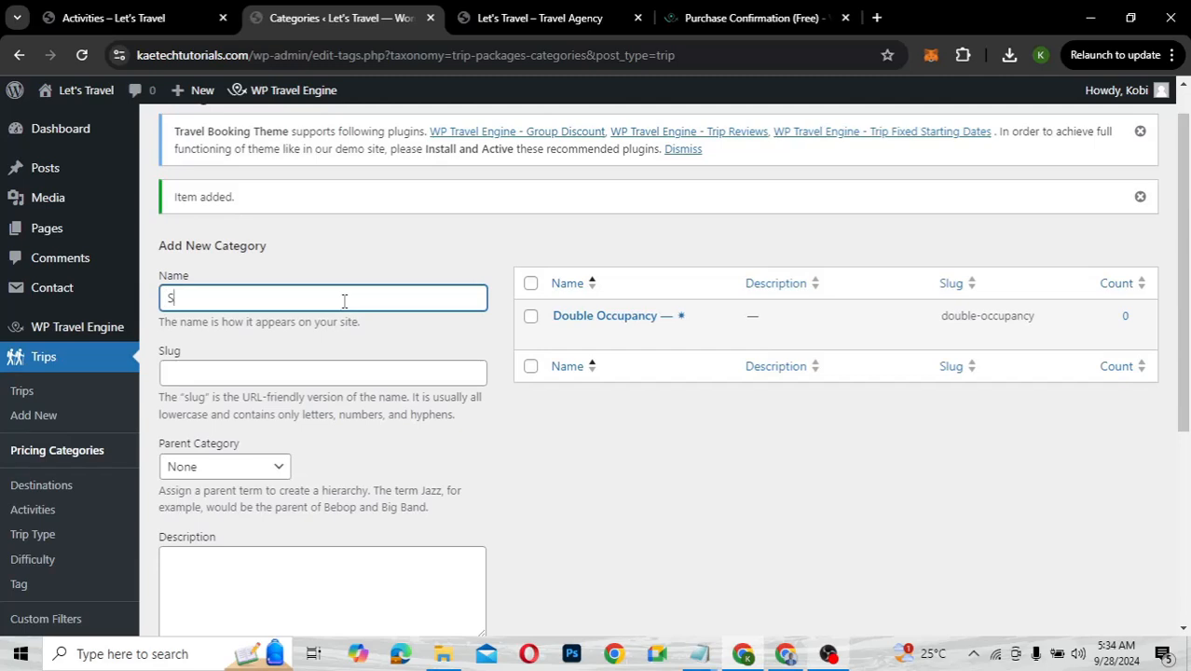
pyautogui.write('ingle')
pyautogui.scroll(-3, 239, 232)
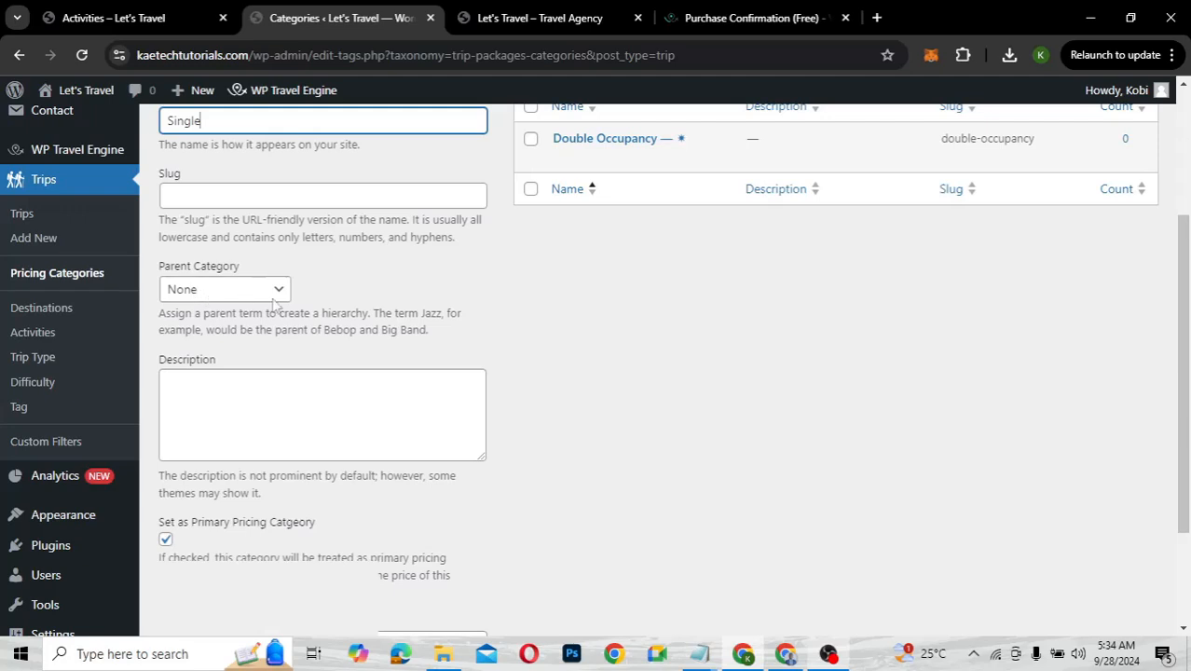
pyautogui.scroll(-3, 312, 313)
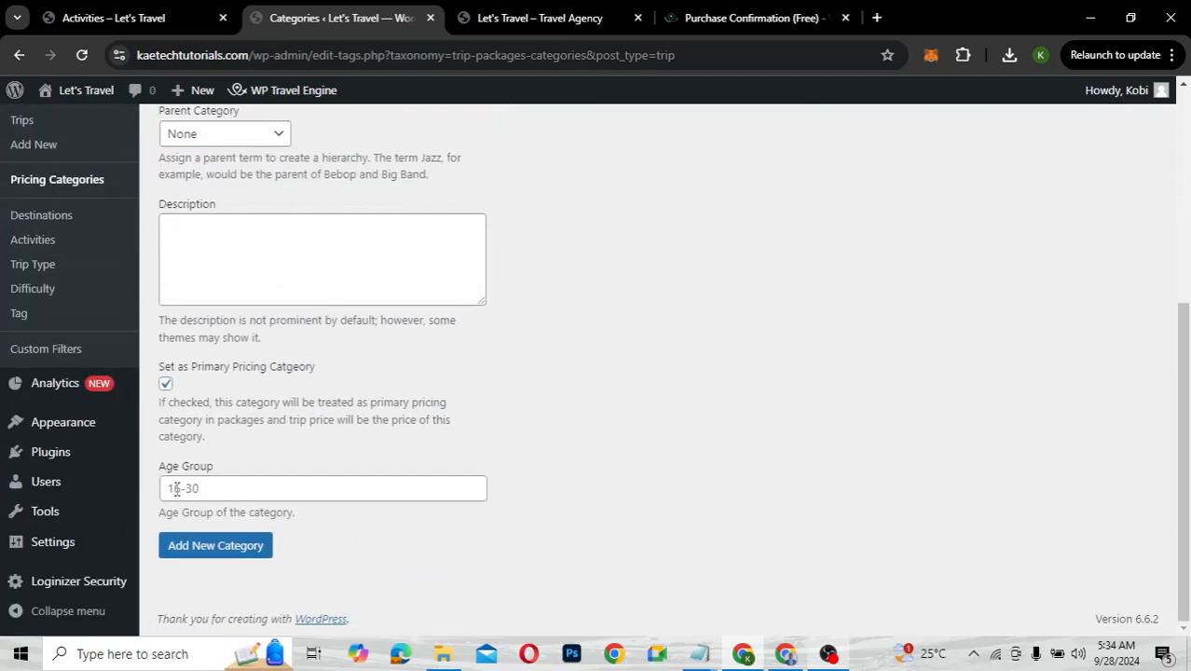
pyautogui.scroll(5, 276, 399)
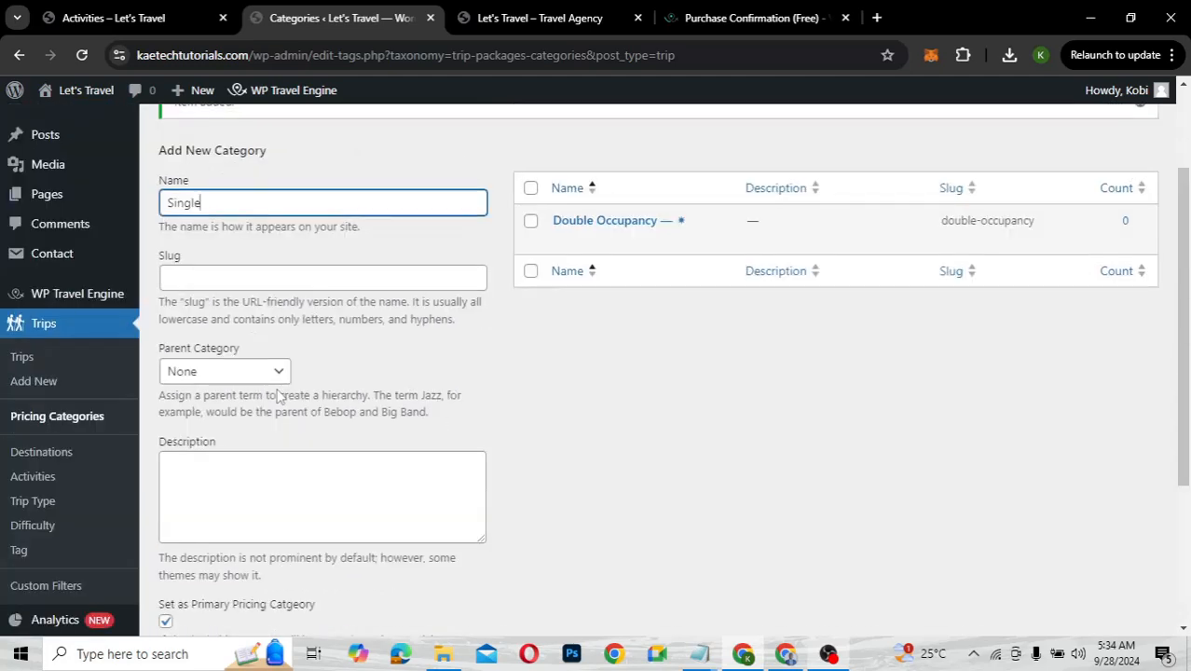
pyautogui.scroll(-5, 280, 396)
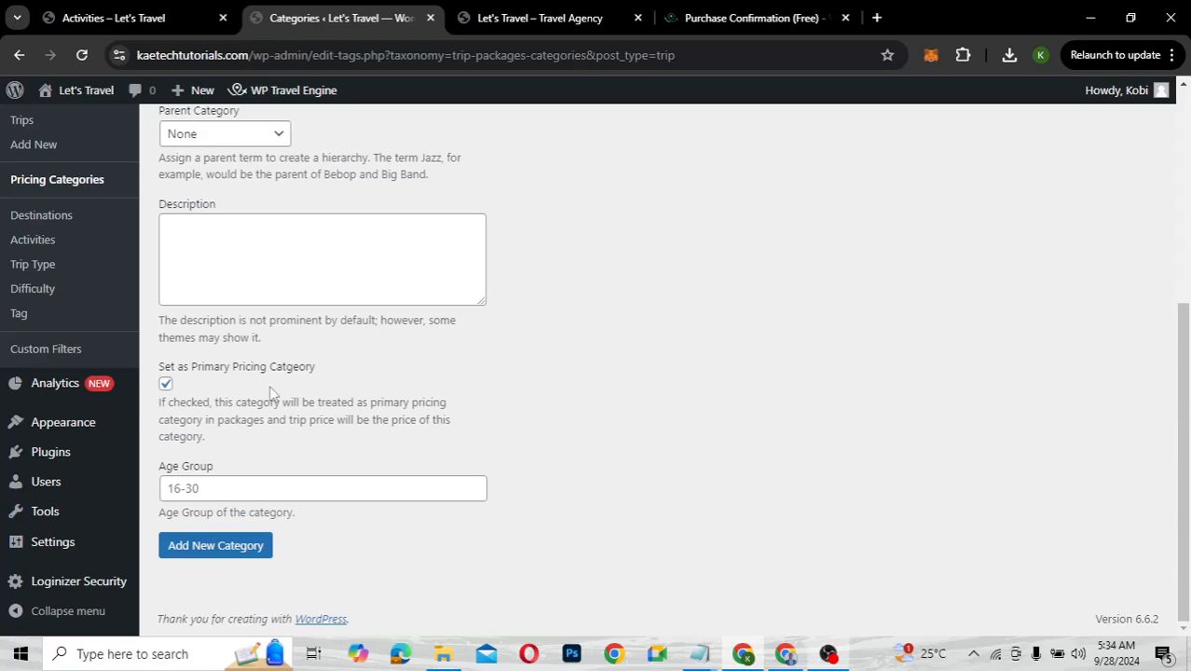
pyautogui.press('Return')
pyautogui.write('Occupancy')
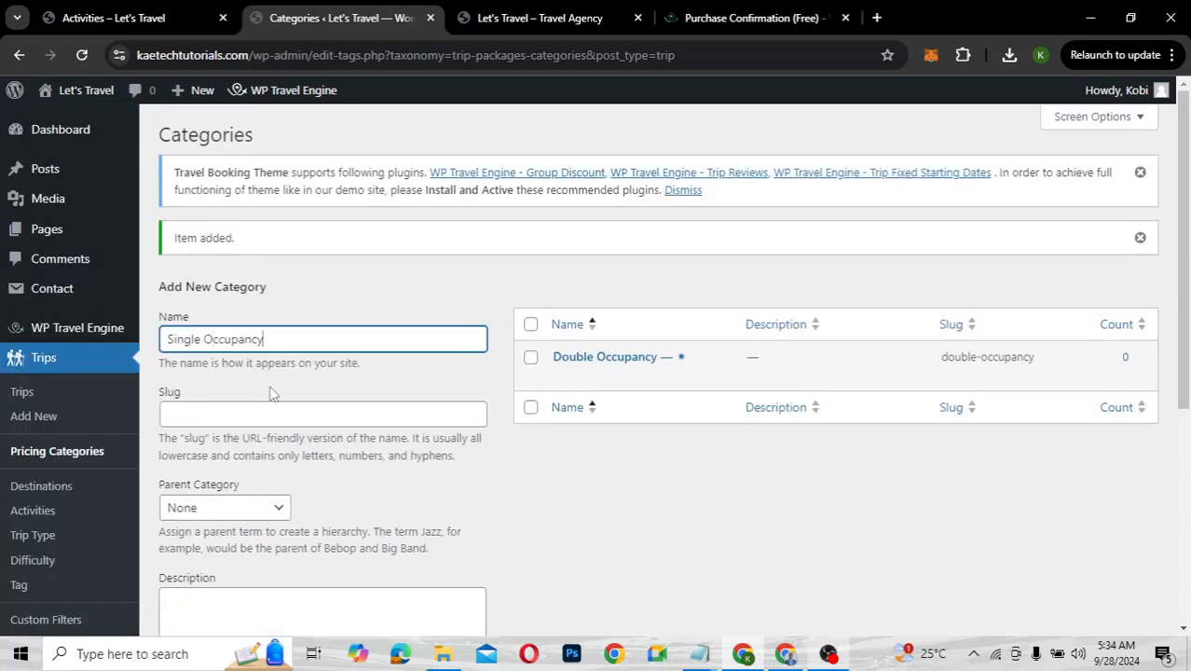
pyautogui.scroll(-3, 271, 395)
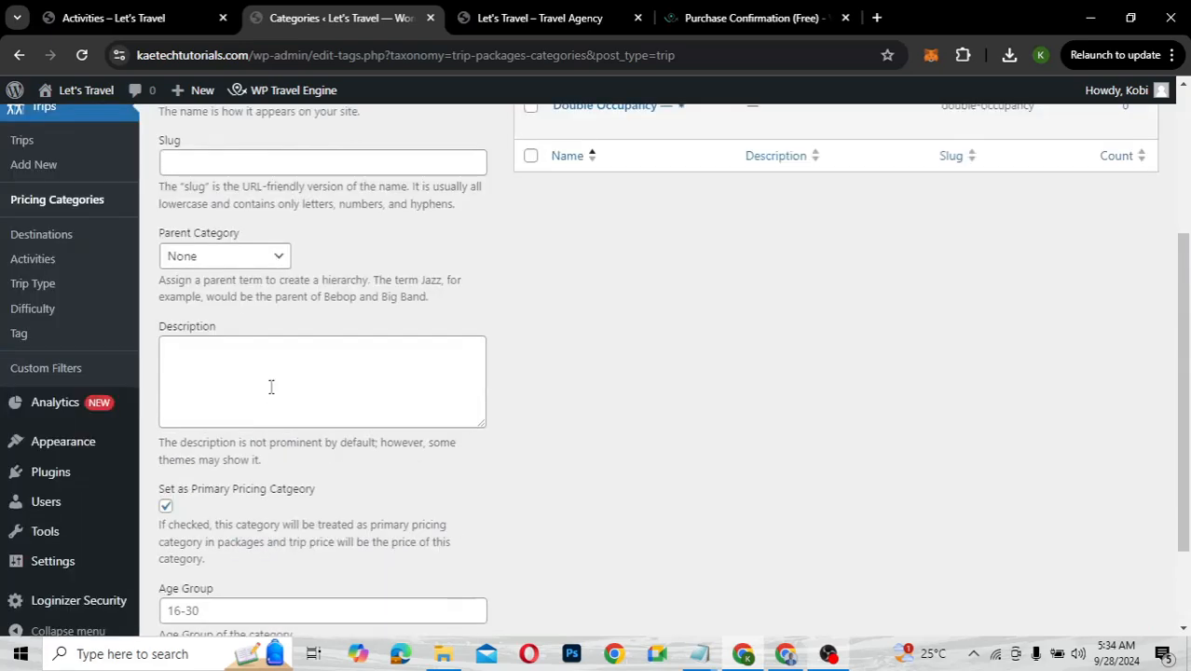
pyautogui.scroll(-2, 270, 387)
pyautogui.click(193, 489)
pyautogui.write('18')
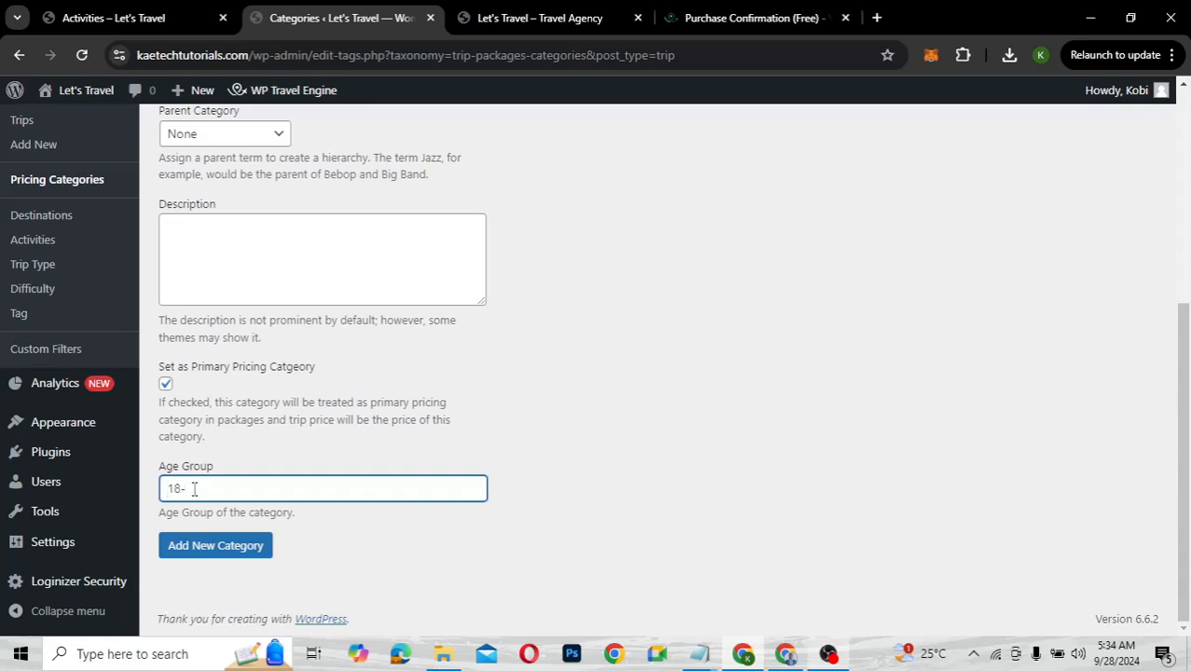
pyautogui.write('-60')
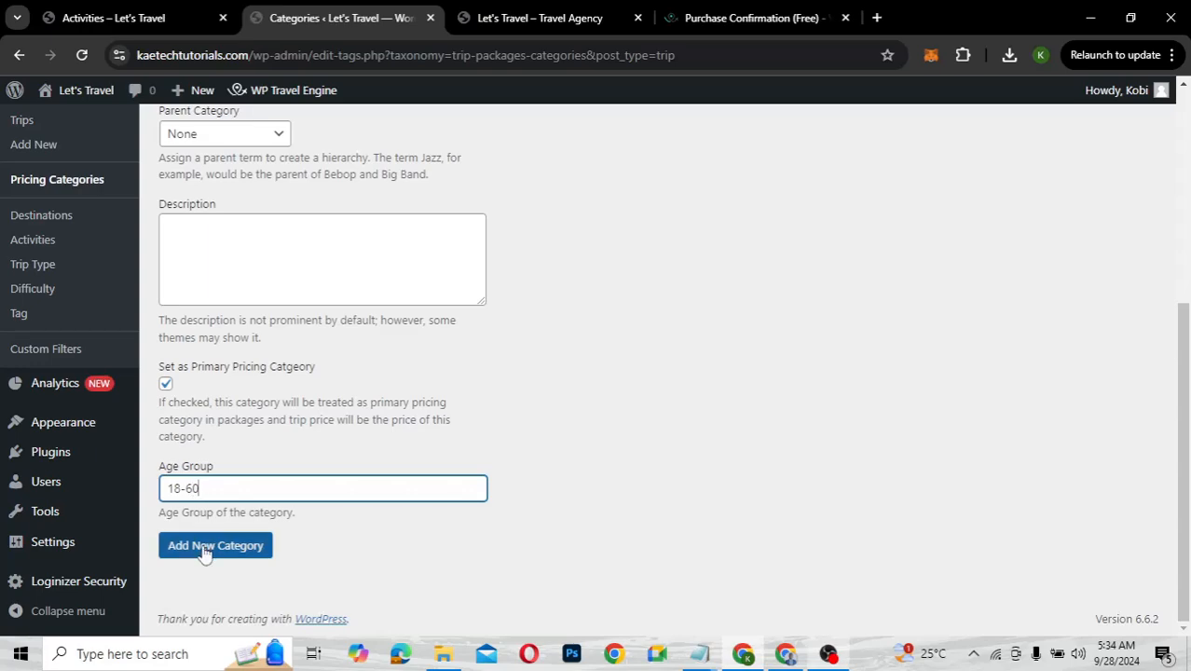
pyautogui.click(205, 550)
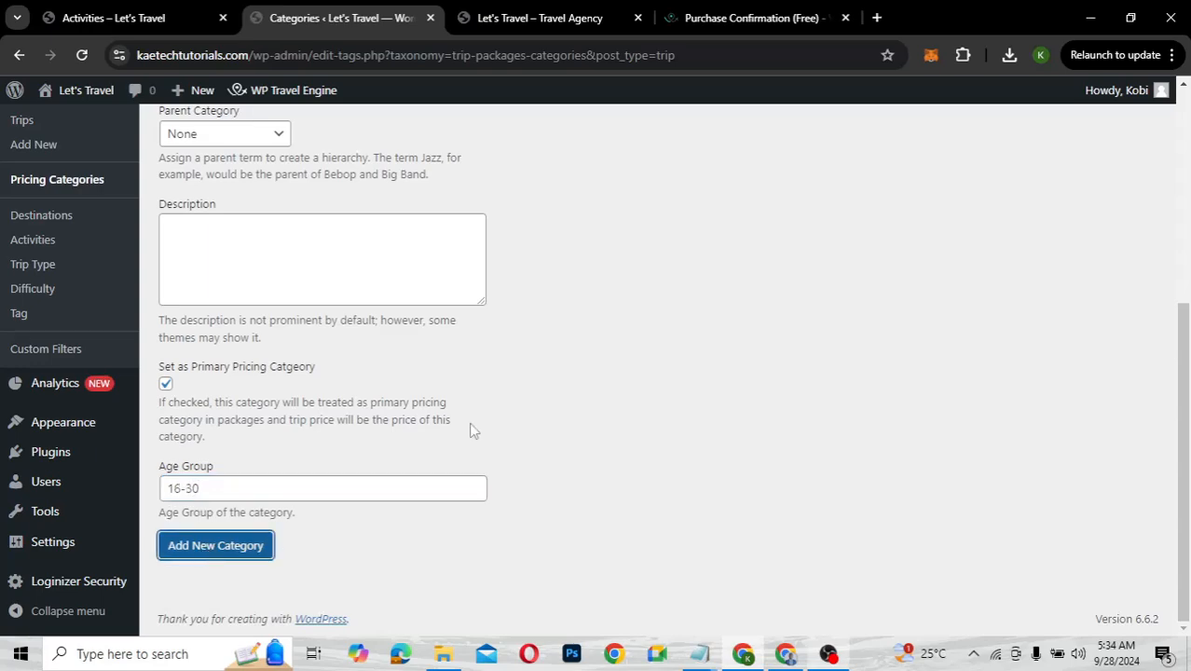
pyautogui.scroll(4, 475, 432)
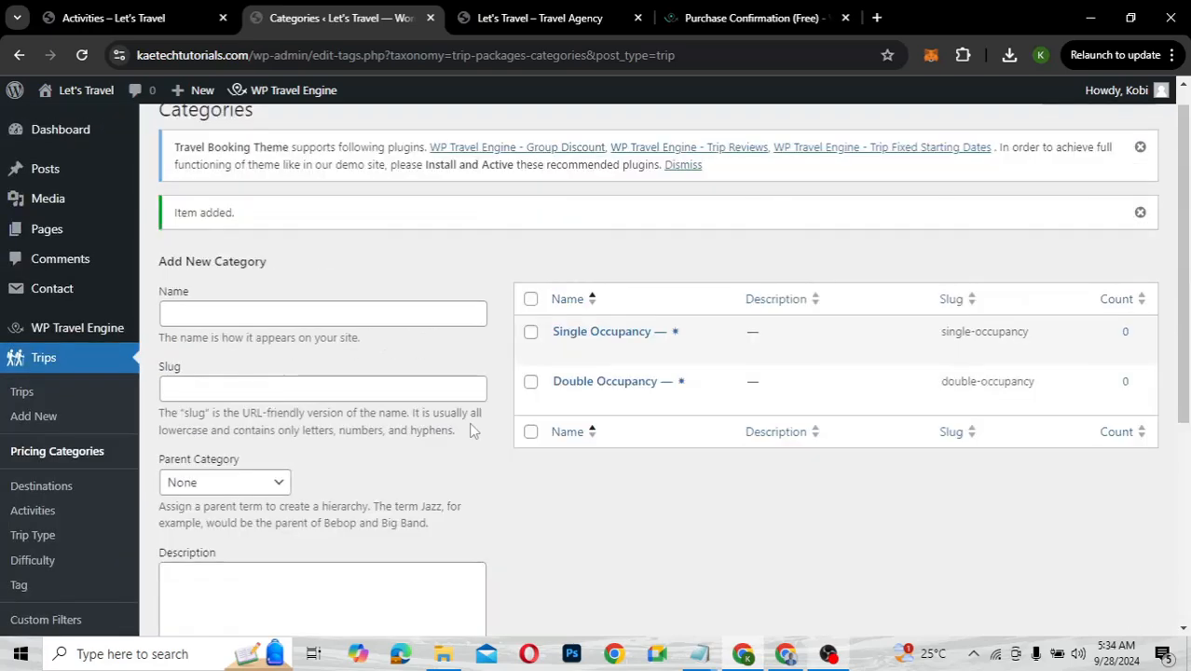
# Untick Set as Primary Pricing Category for the next category
pyautogui.scroll(-3, 474, 431)
pyautogui.scroll(1, 471, 430)
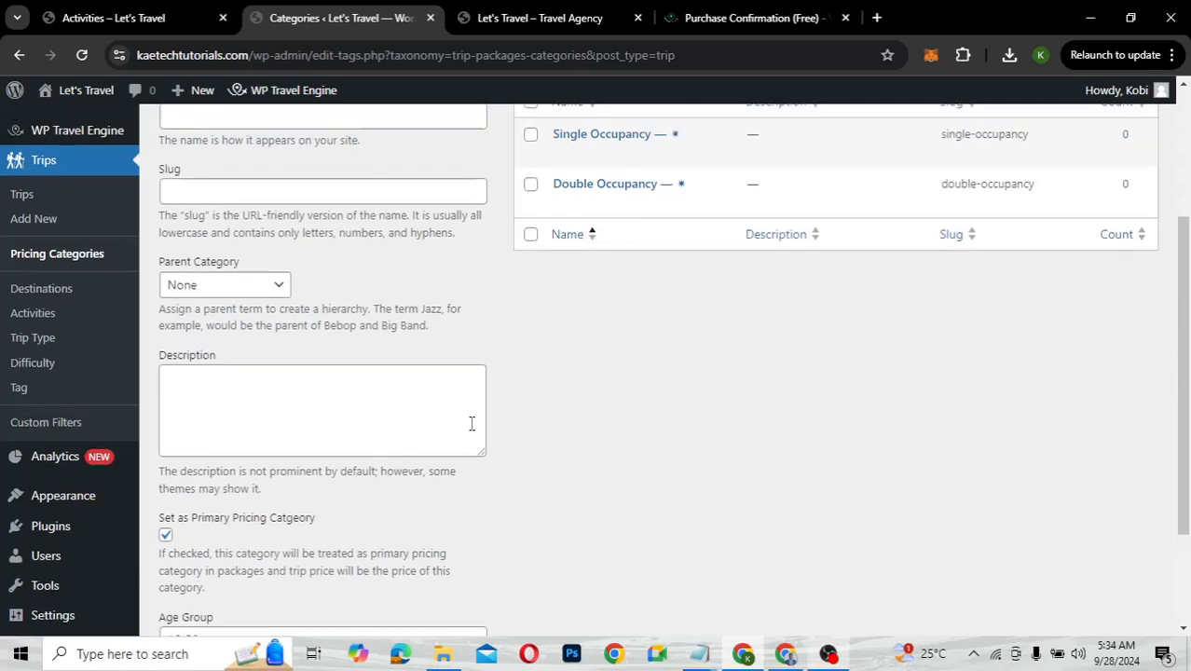
pyautogui.scroll(-1, 471, 424)
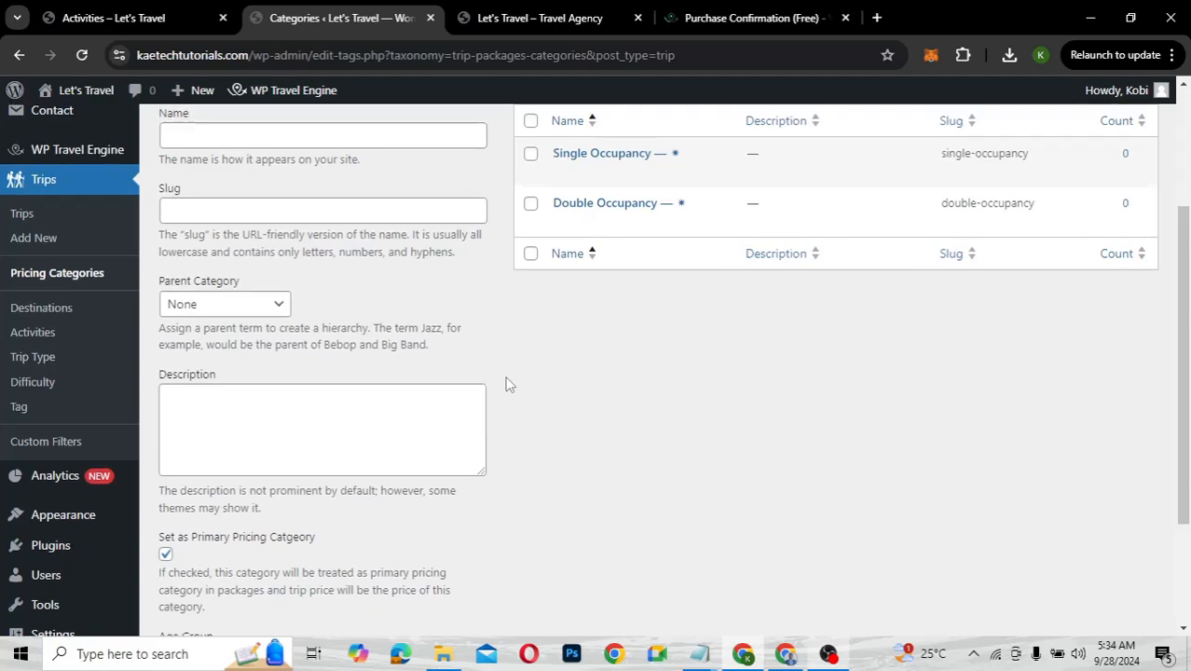
pyautogui.scroll(1, 505, 380)
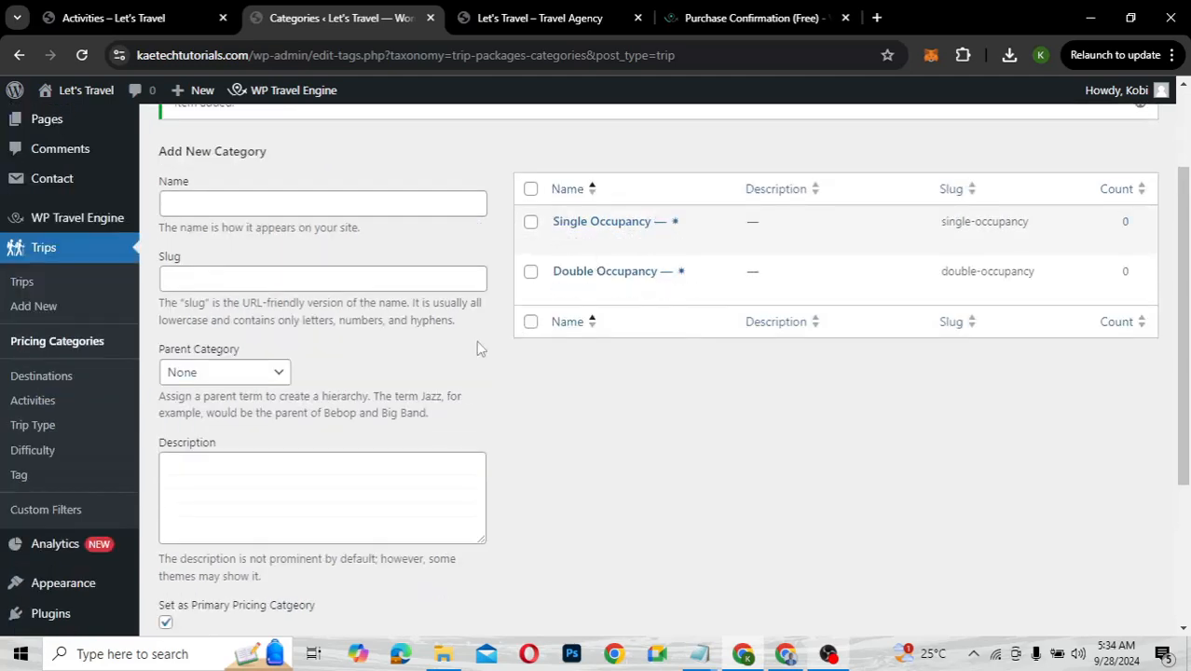
pyautogui.scroll(-1, 276, 431)
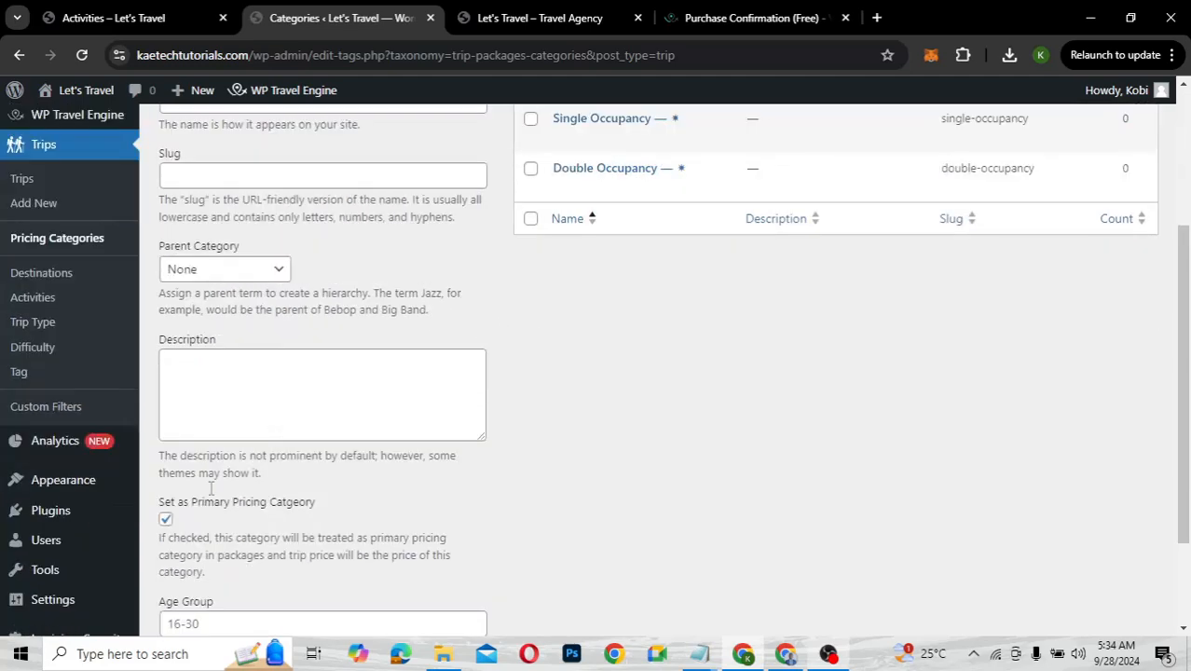
pyautogui.click(166, 520)
pyautogui.scroll(1, 387, 276)
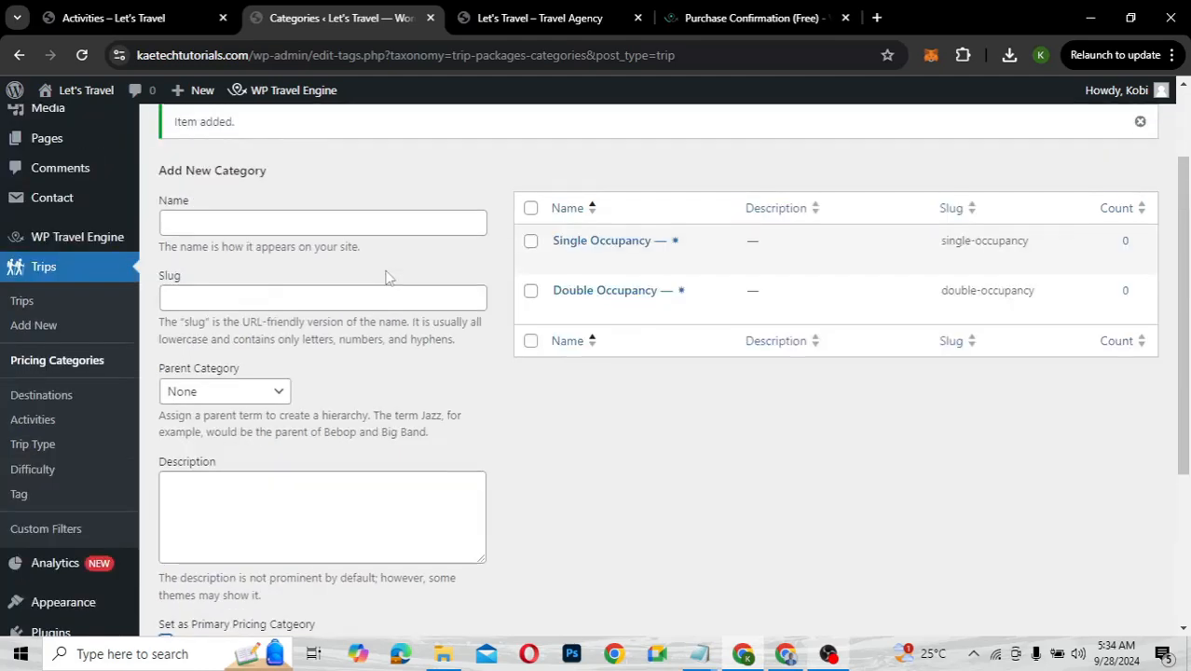
# Add the Adult pricing category with age group 18-60
pyautogui.rightClick(241, 230)
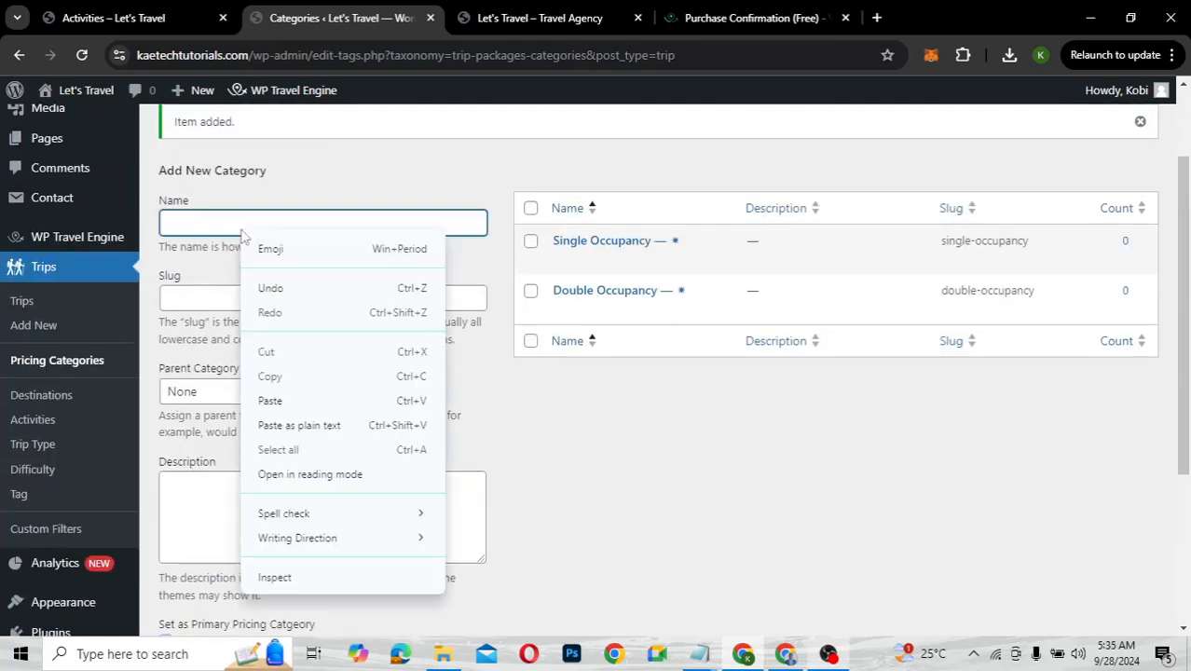
pyautogui.click(196, 221)
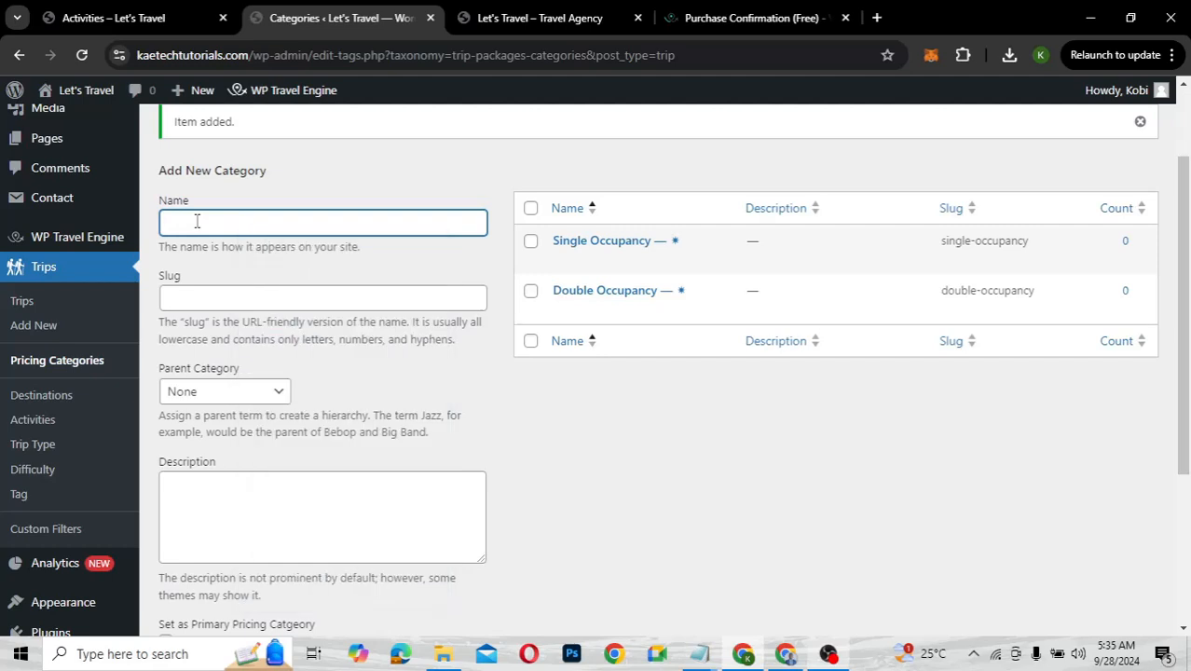
pyautogui.write('Adult')
pyautogui.scroll(-3, 252, 367)
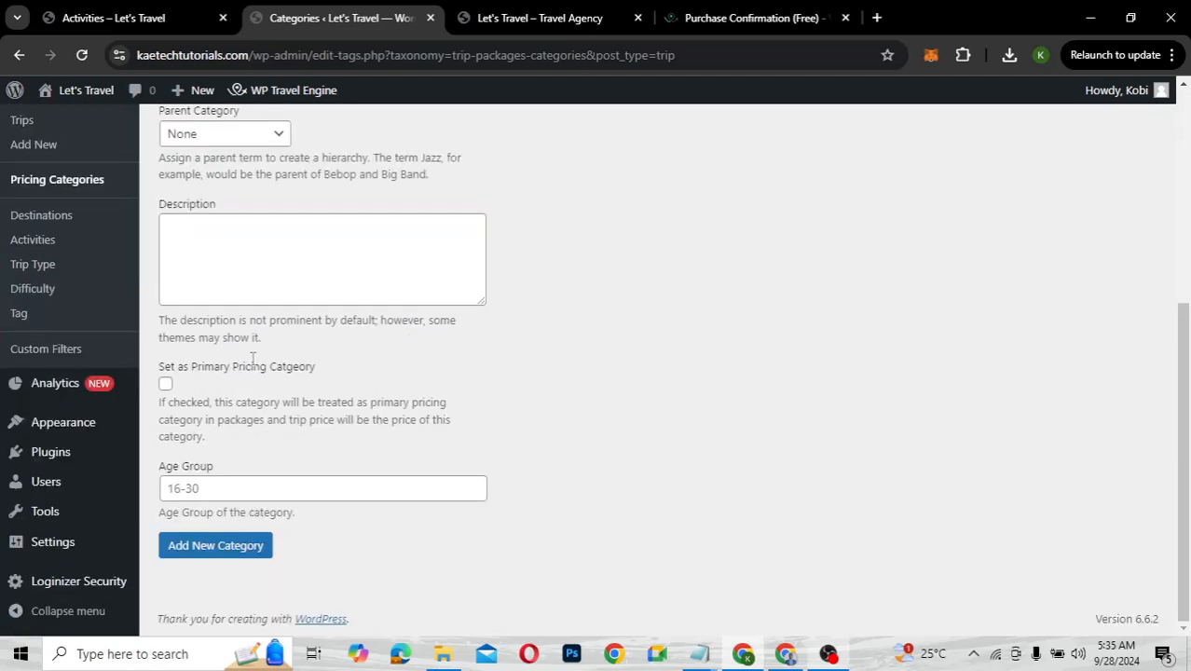
pyautogui.click(191, 492)
pyautogui.write('18+')
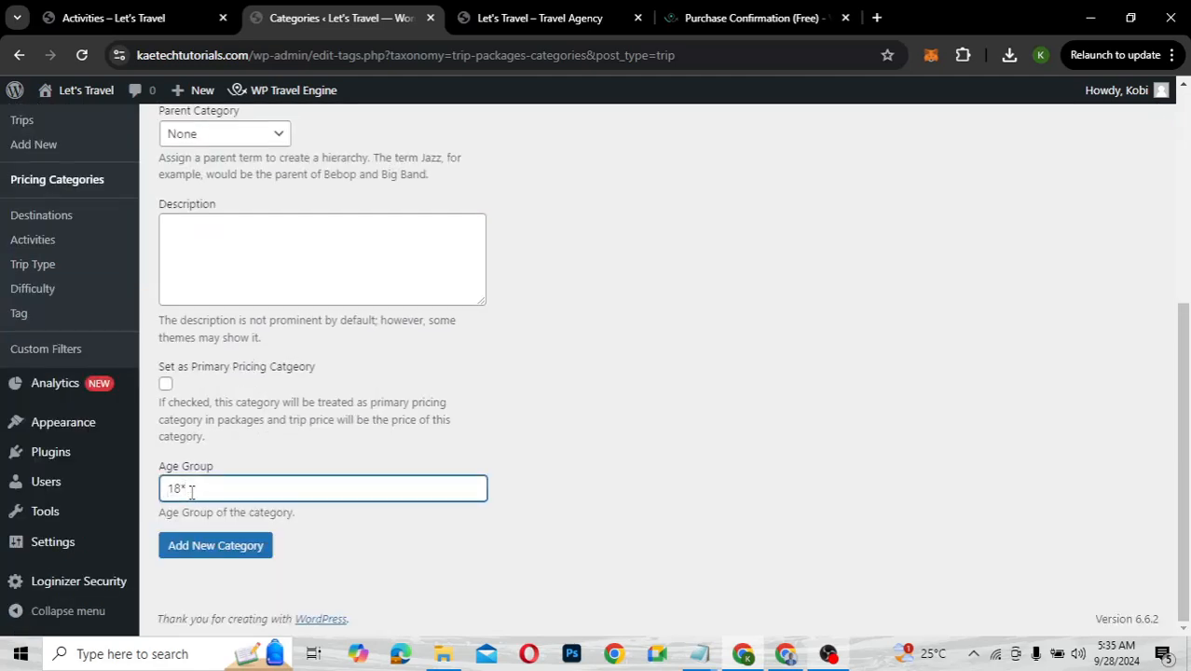
pyautogui.press('BackSpace')
pyautogui.write('-60')
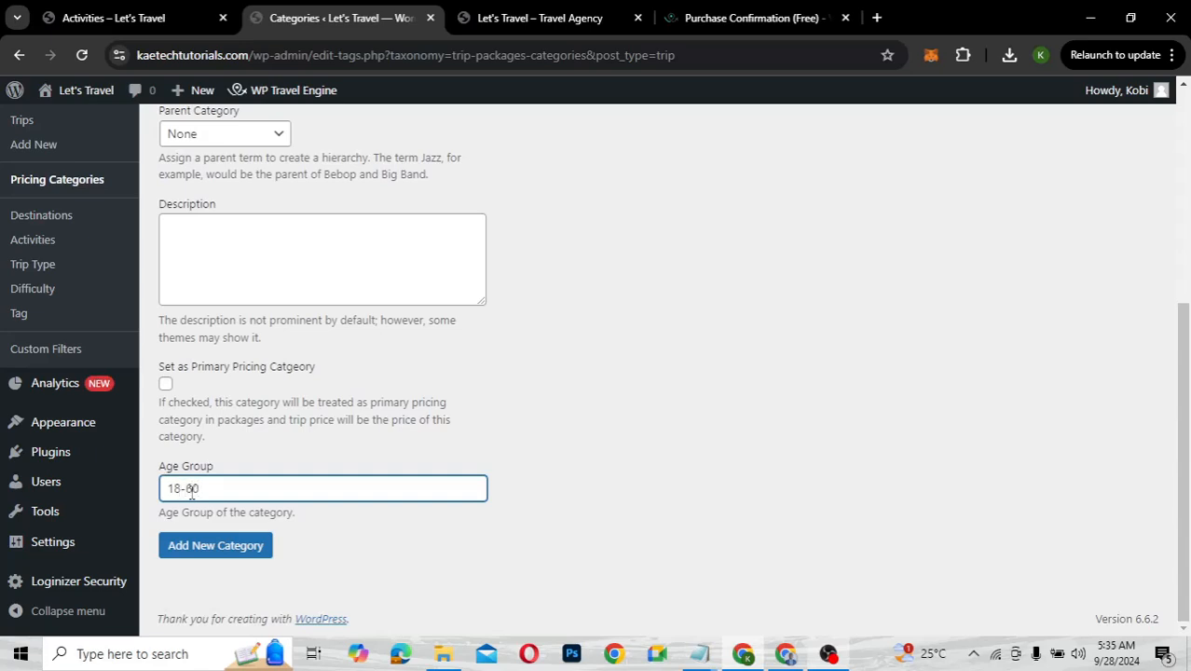
pyautogui.click(214, 550)
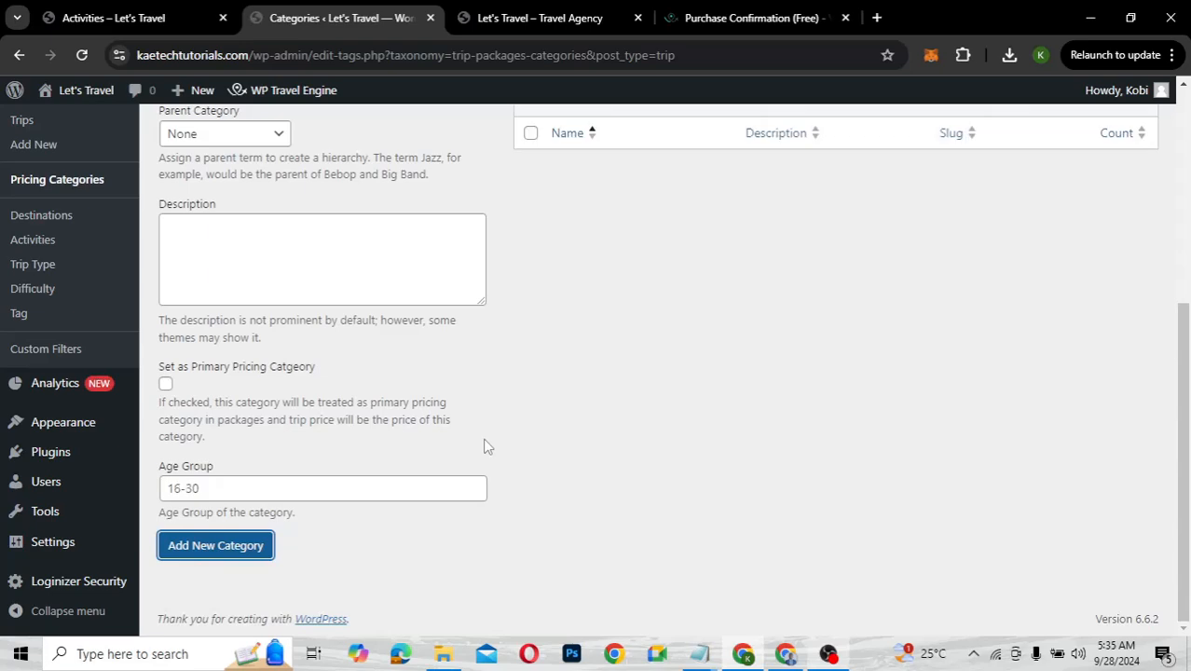
pyautogui.scroll(3, 484, 447)
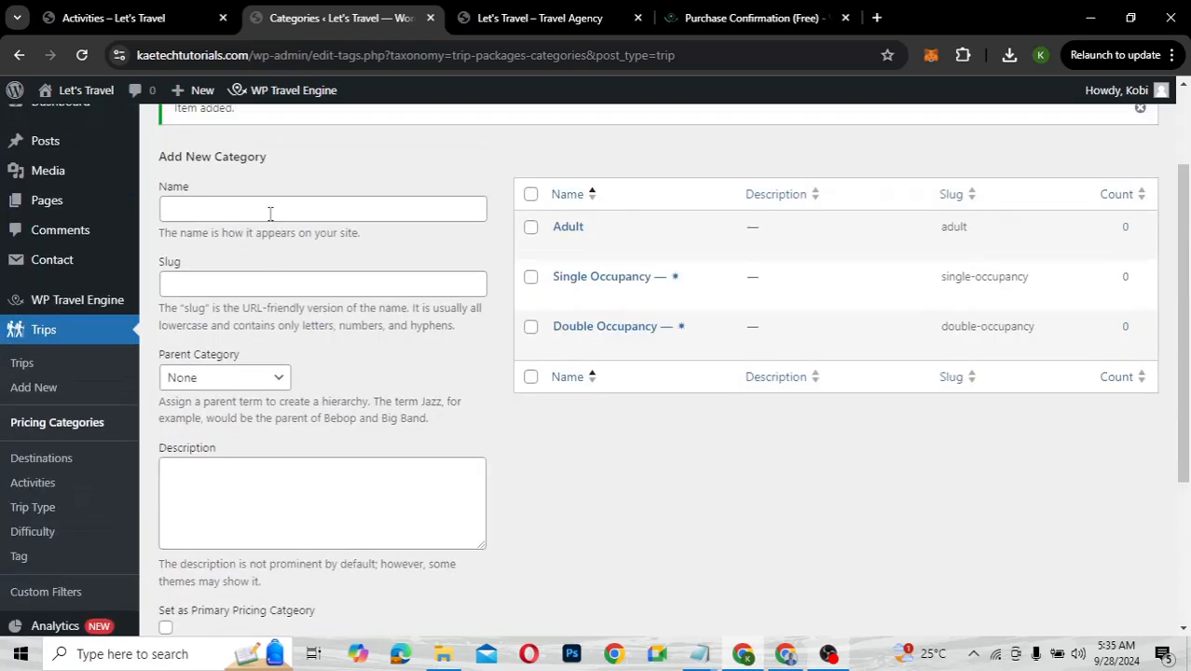
pyautogui.click(270, 212)
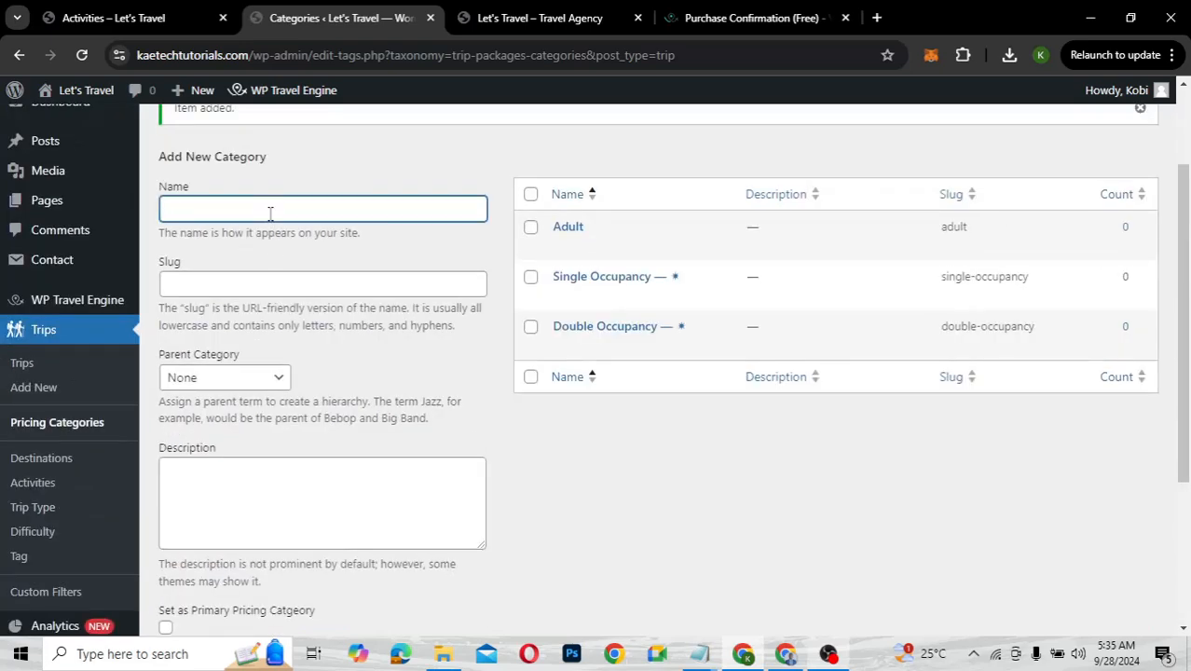
# Add the Child pricing category with age group 6-17
pyautogui.write('Child')
pyautogui.scroll(-3, 299, 350)
pyautogui.click(213, 490)
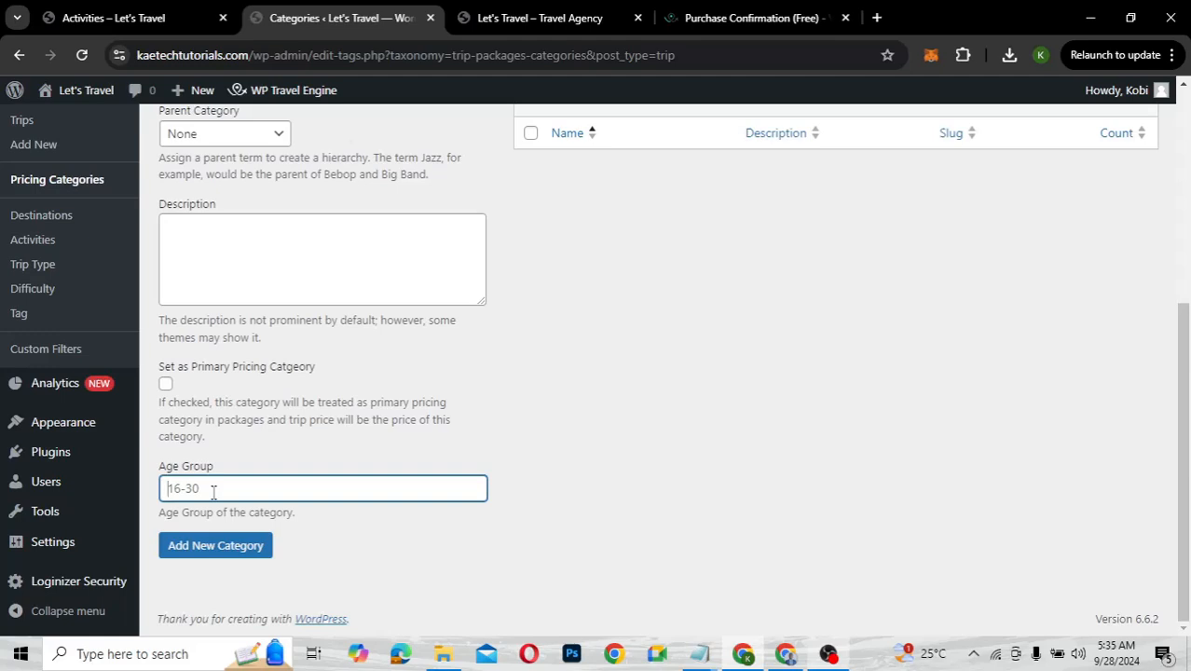
pyautogui.write('5')
pyautogui.press('BackSpace')
pyautogui.write('6-17')
pyautogui.click(229, 558)
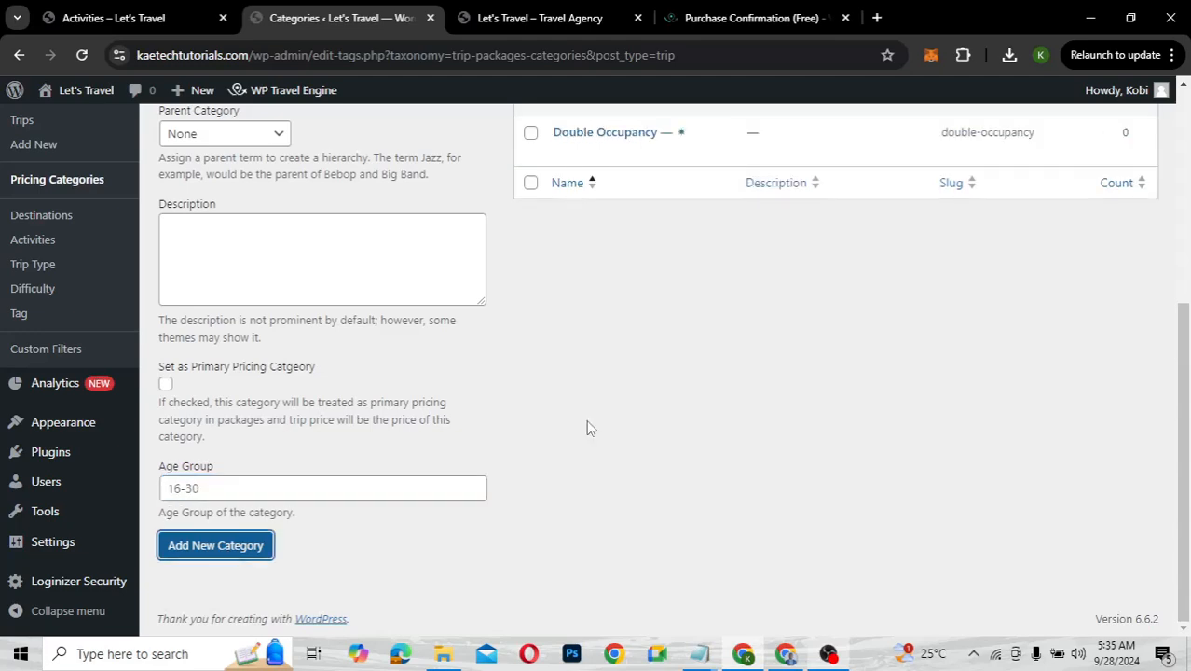
pyautogui.scroll(3, 586, 424)
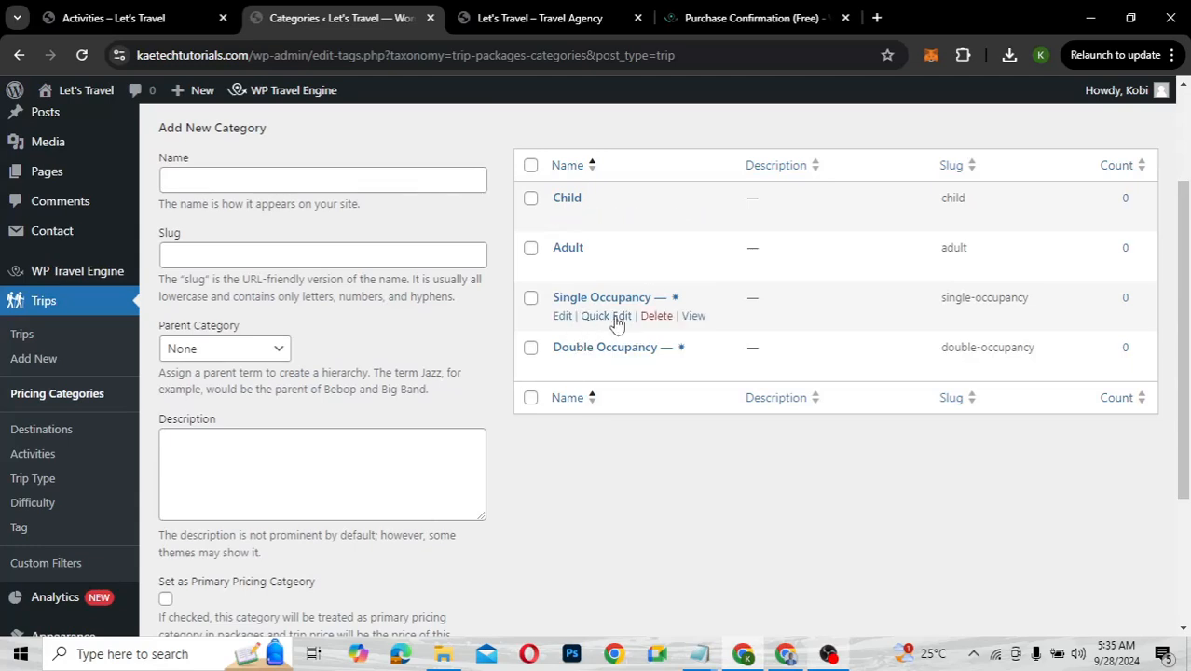
# Remove primary status from Single Occupancy and return to the categories list
pyautogui.click(563, 317)
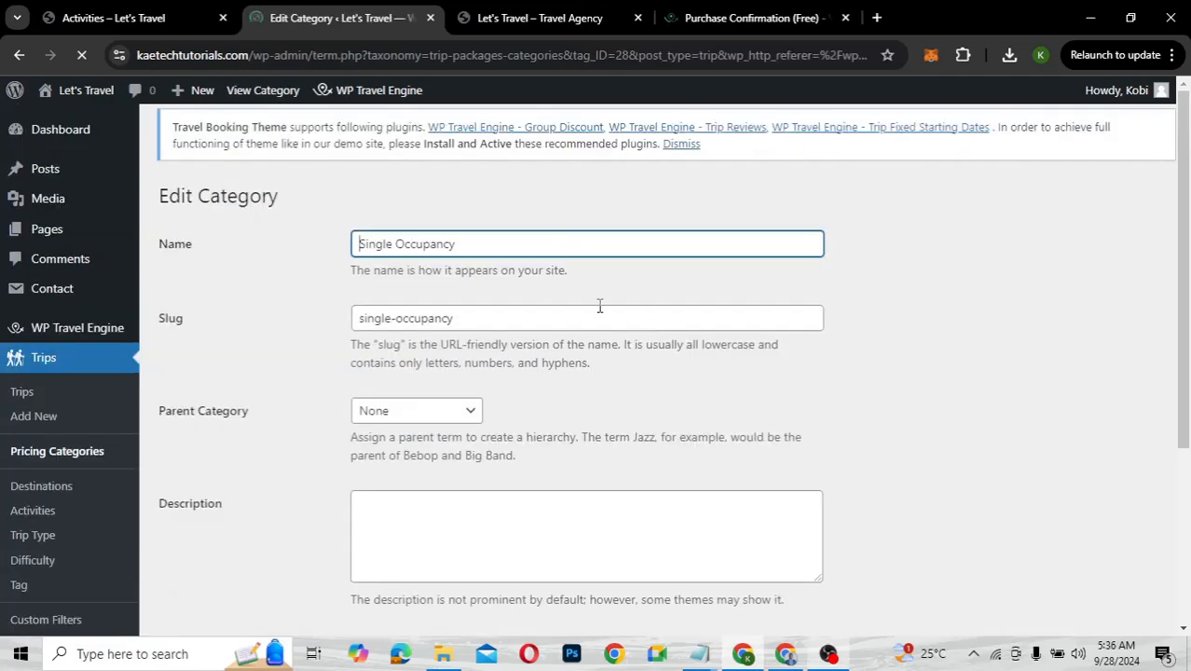
pyautogui.scroll(-3, 388, 359)
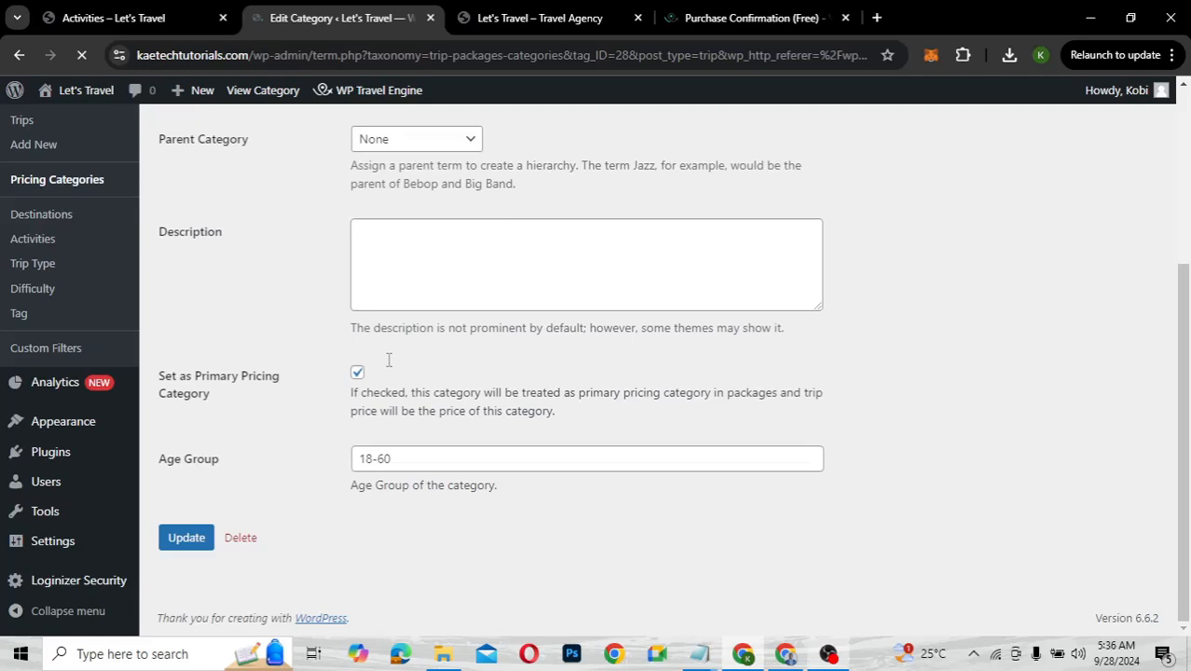
pyautogui.click(357, 372)
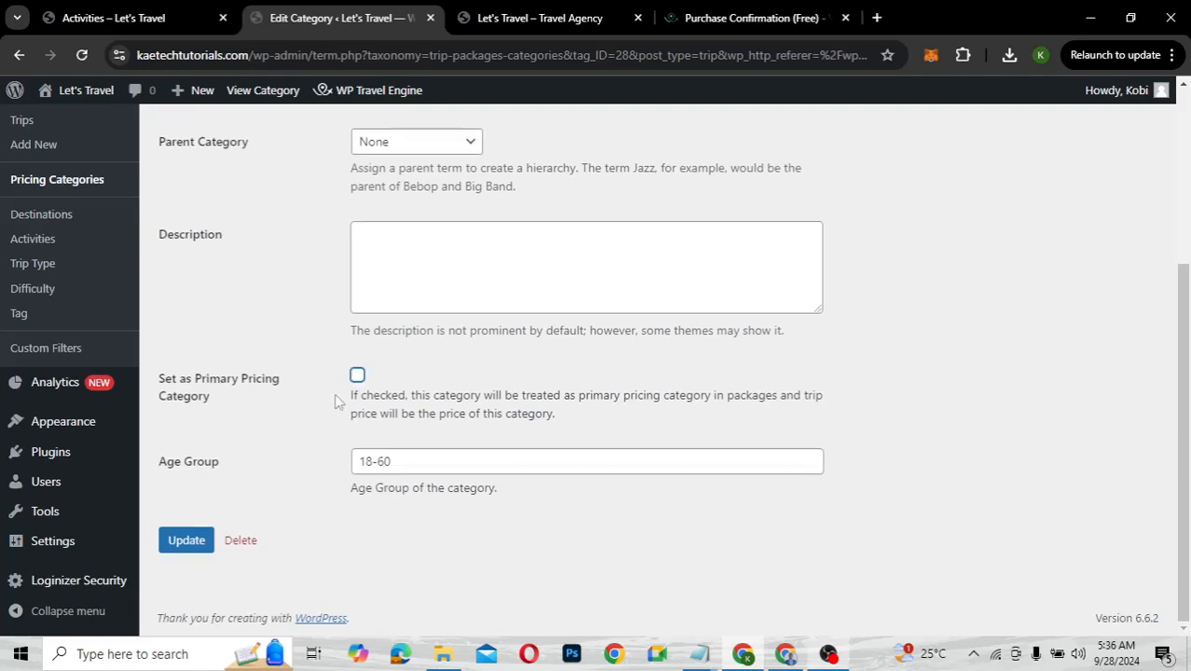
pyautogui.click(186, 538)
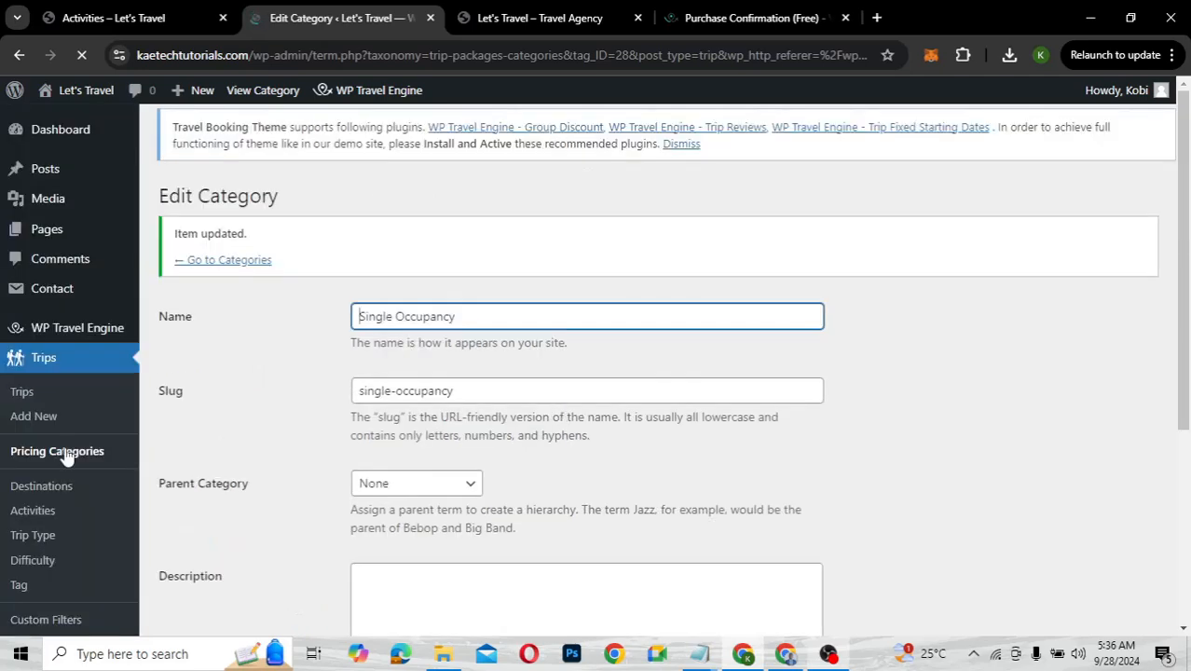
pyautogui.click(68, 454)
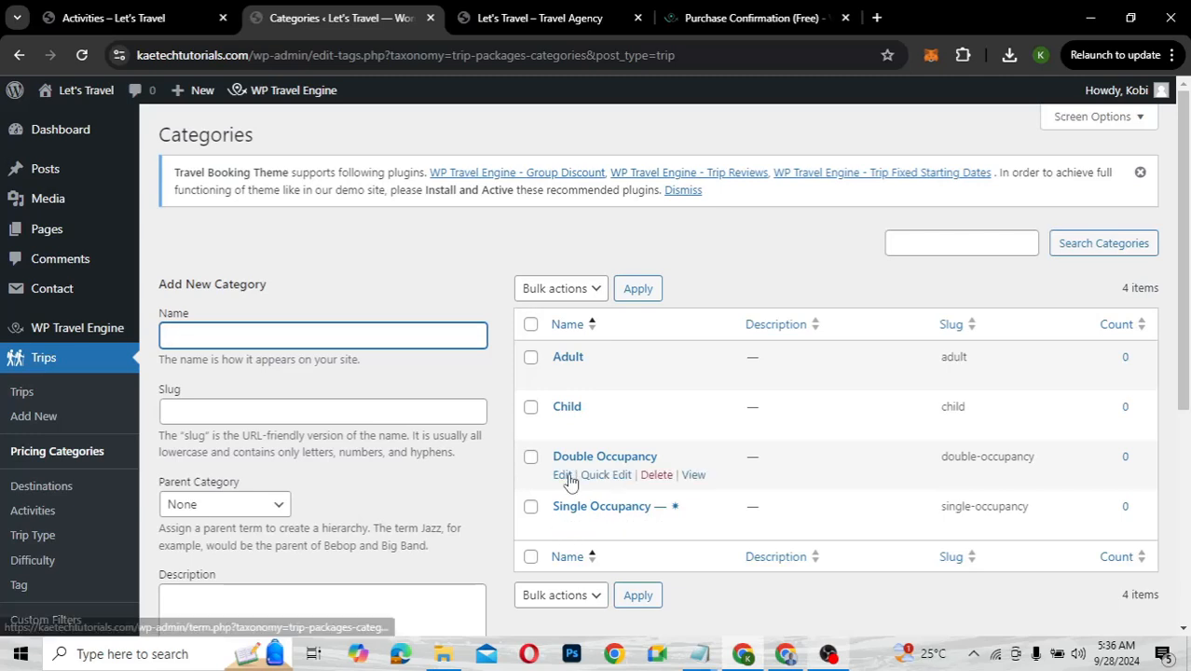
# Mark Double Occupancy as the primary pricing category and update it
pyautogui.click(564, 475)
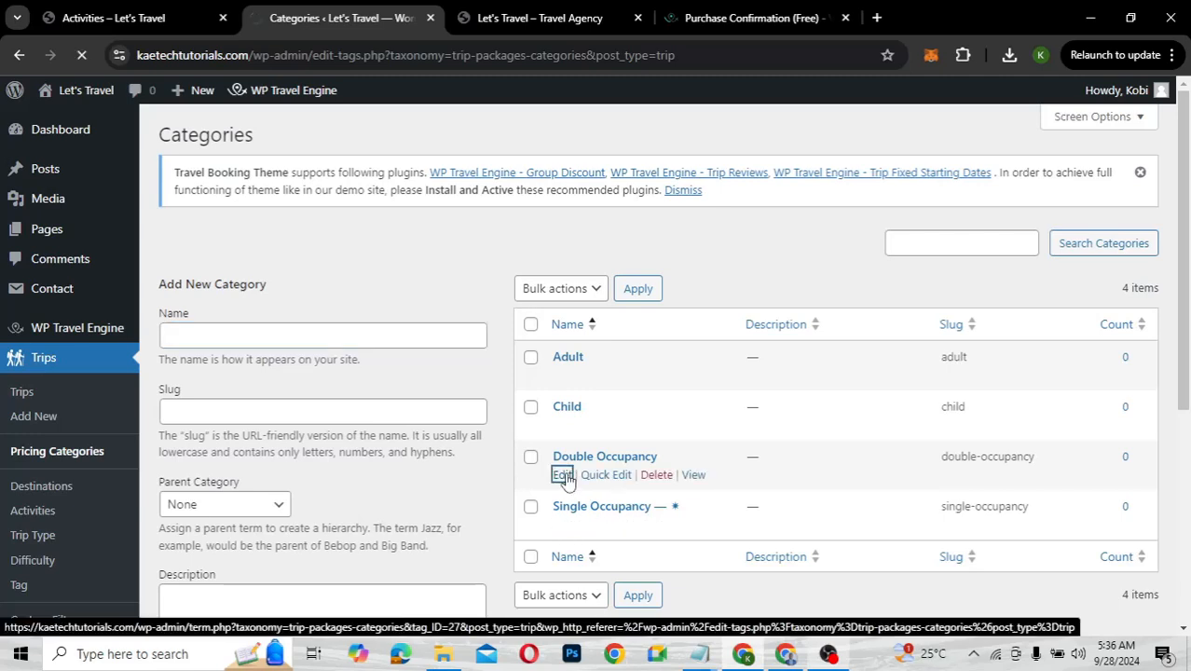
pyautogui.scroll(-5, 564, 479)
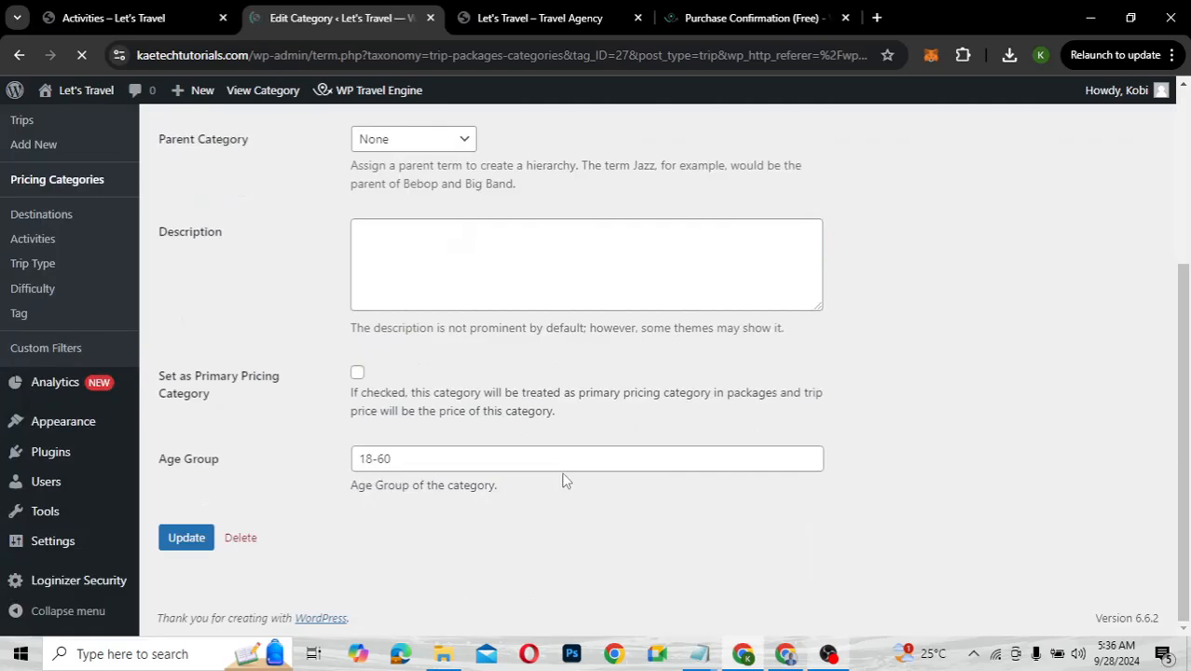
pyautogui.click(358, 374)
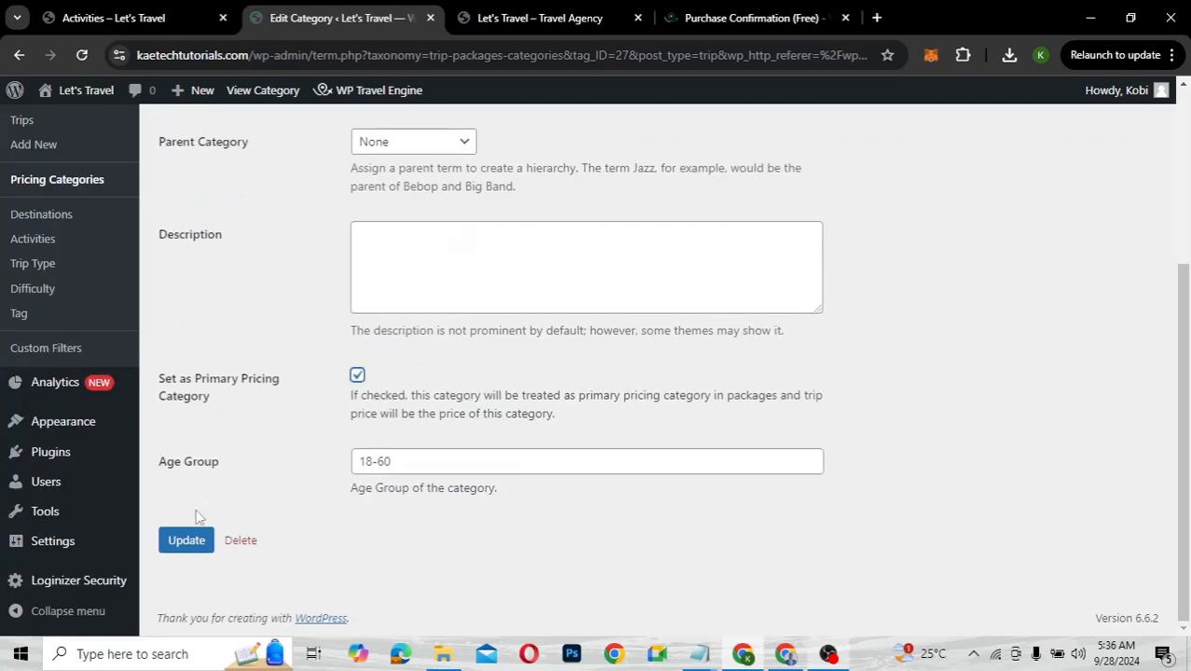
pyautogui.click(187, 548)
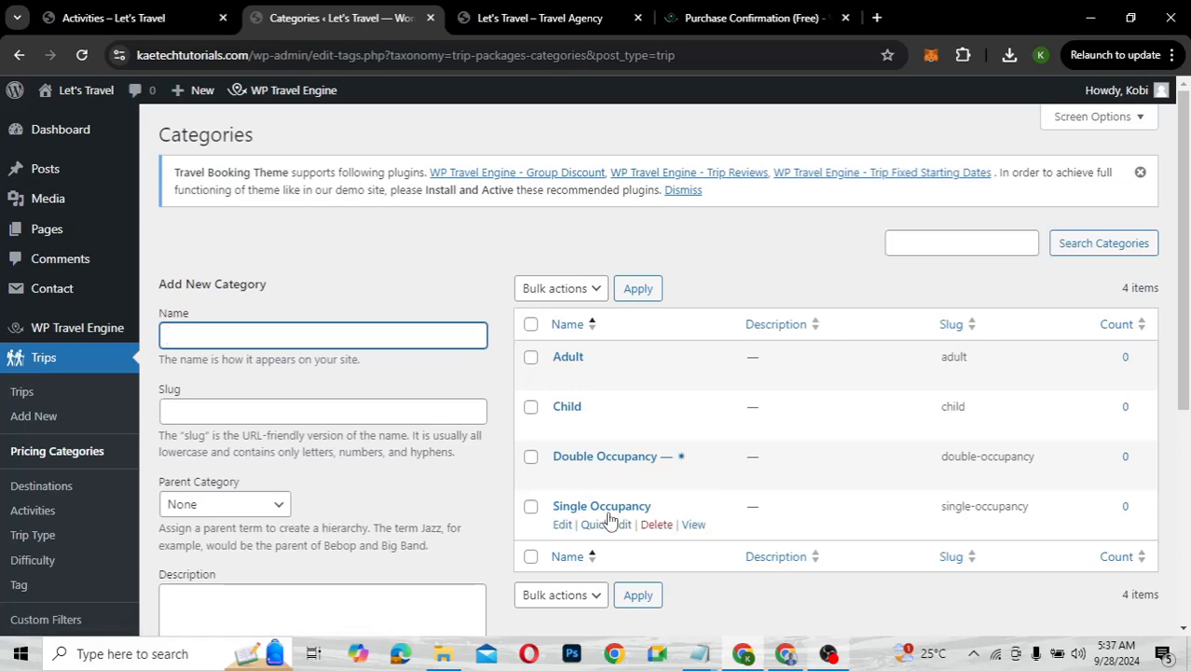
pyautogui.scroll(-2, 298, 504)
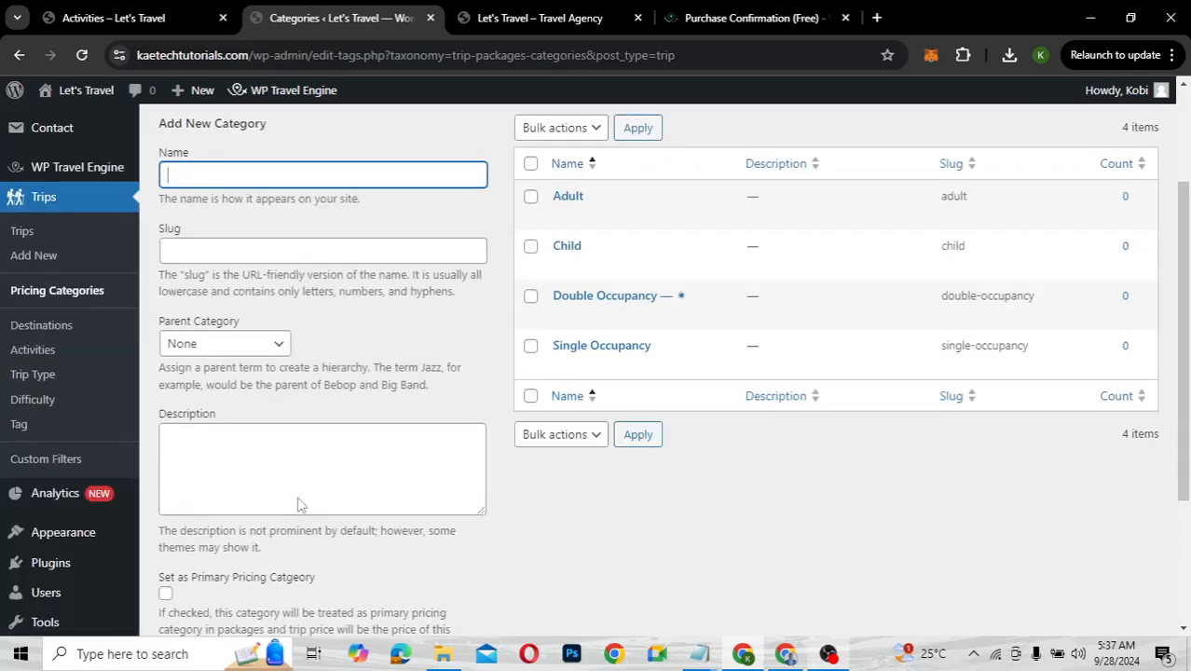
pyautogui.scroll(1, 298, 505)
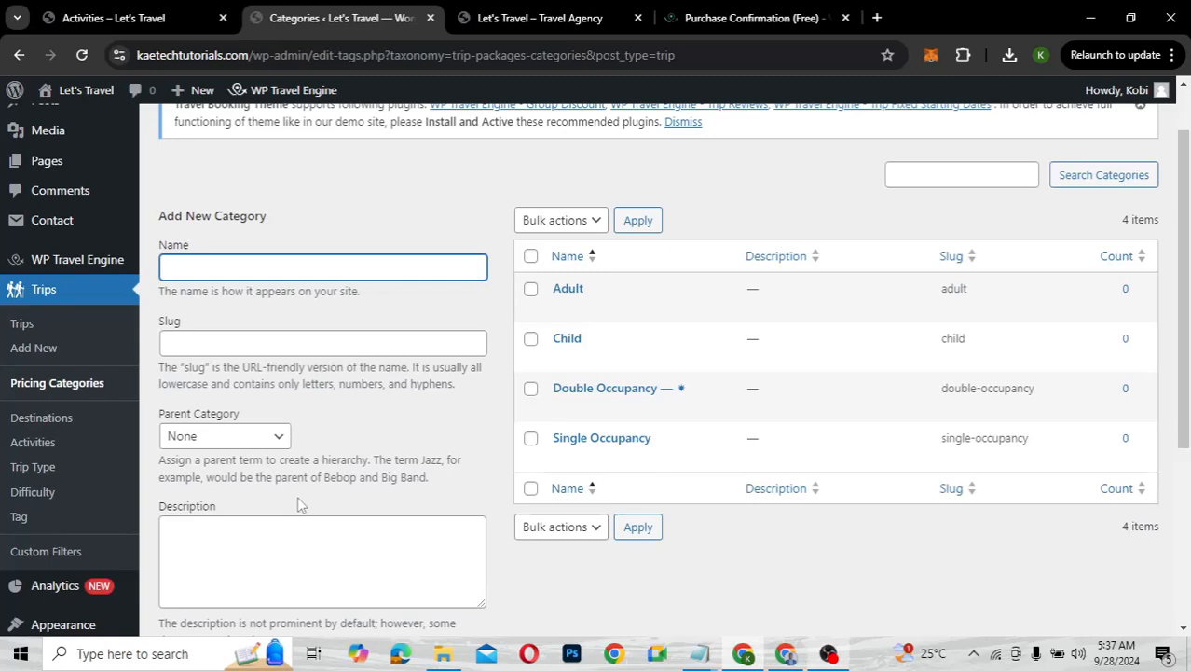
# Open the Trips list, glance at Add New, and return to the empty list
pyautogui.click(22, 326)
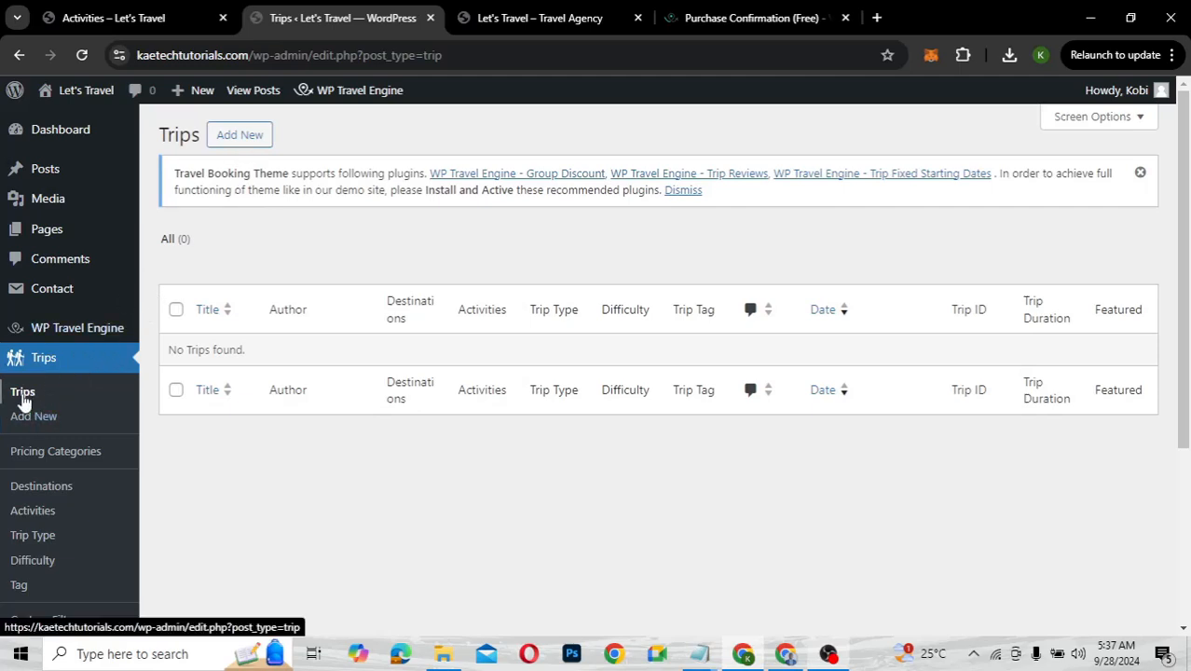
pyautogui.click(29, 417)
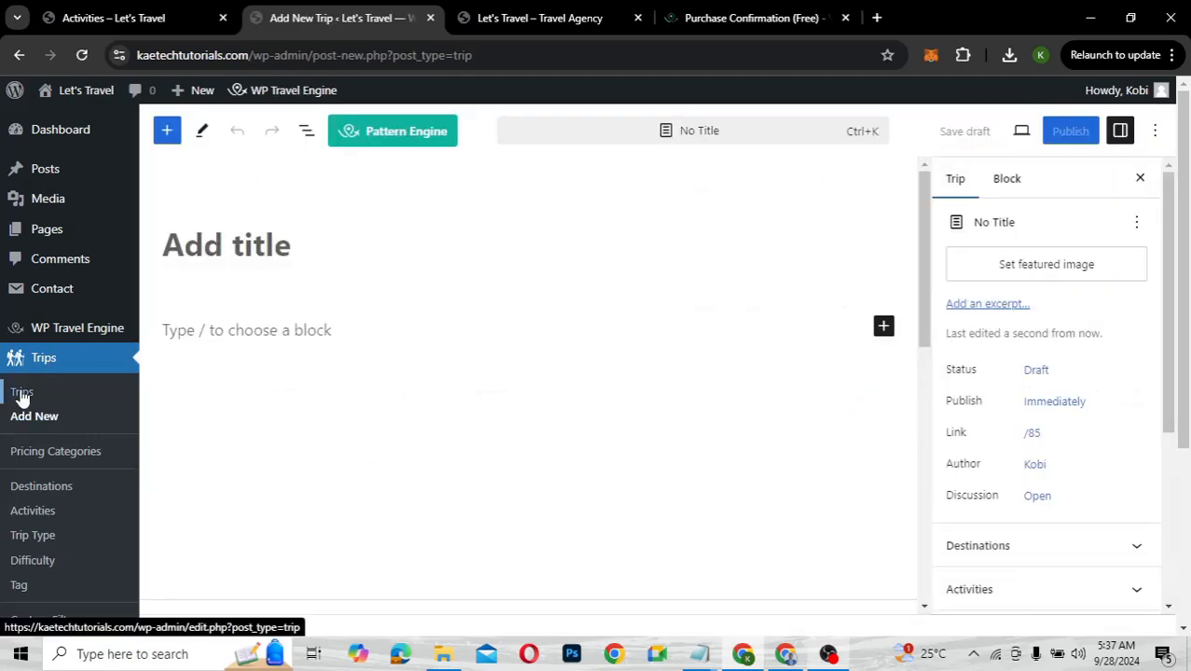
pyautogui.click(22, 396)
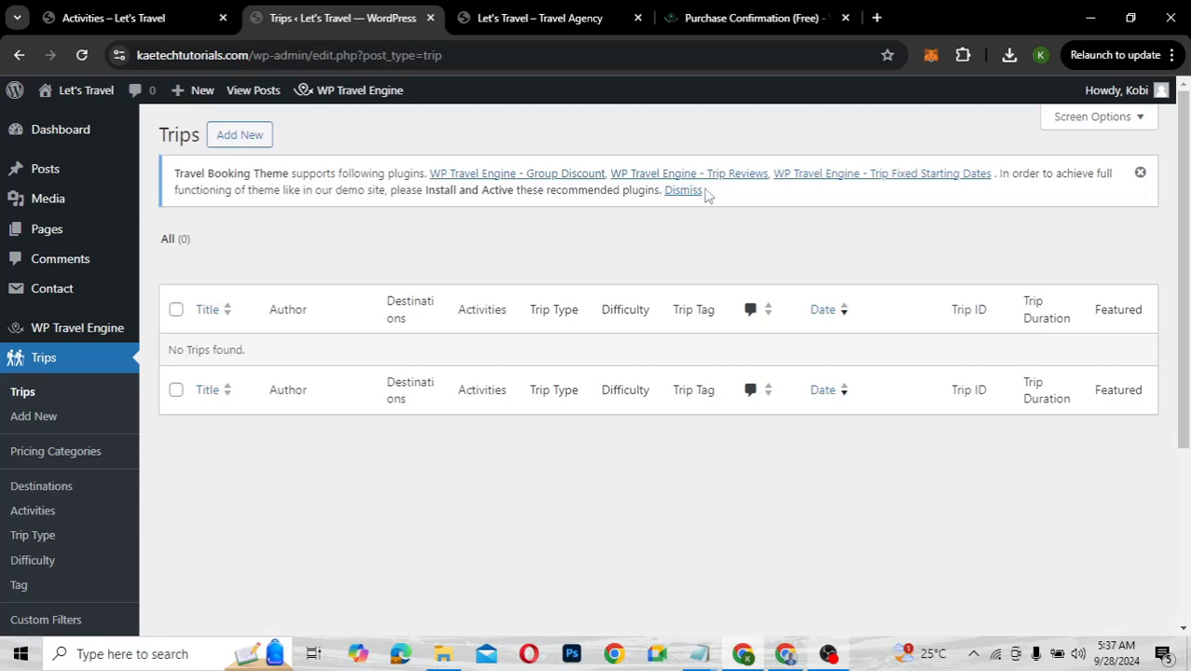
pyautogui.click(830, 180)
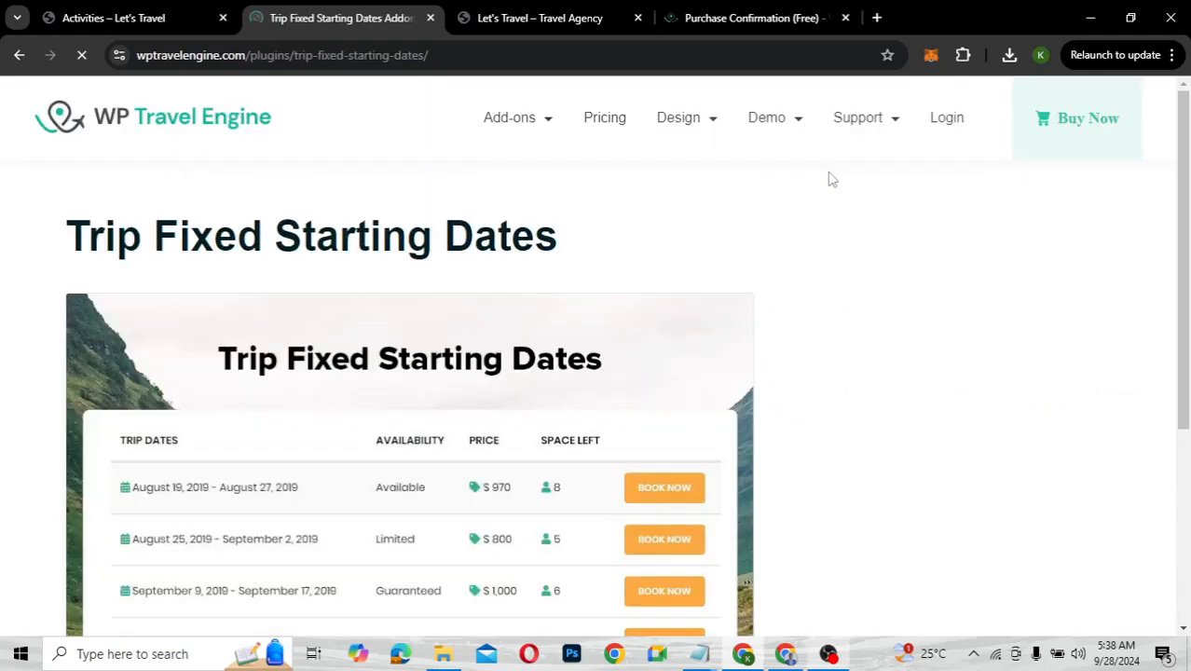
pyautogui.scroll(-4, 727, 321)
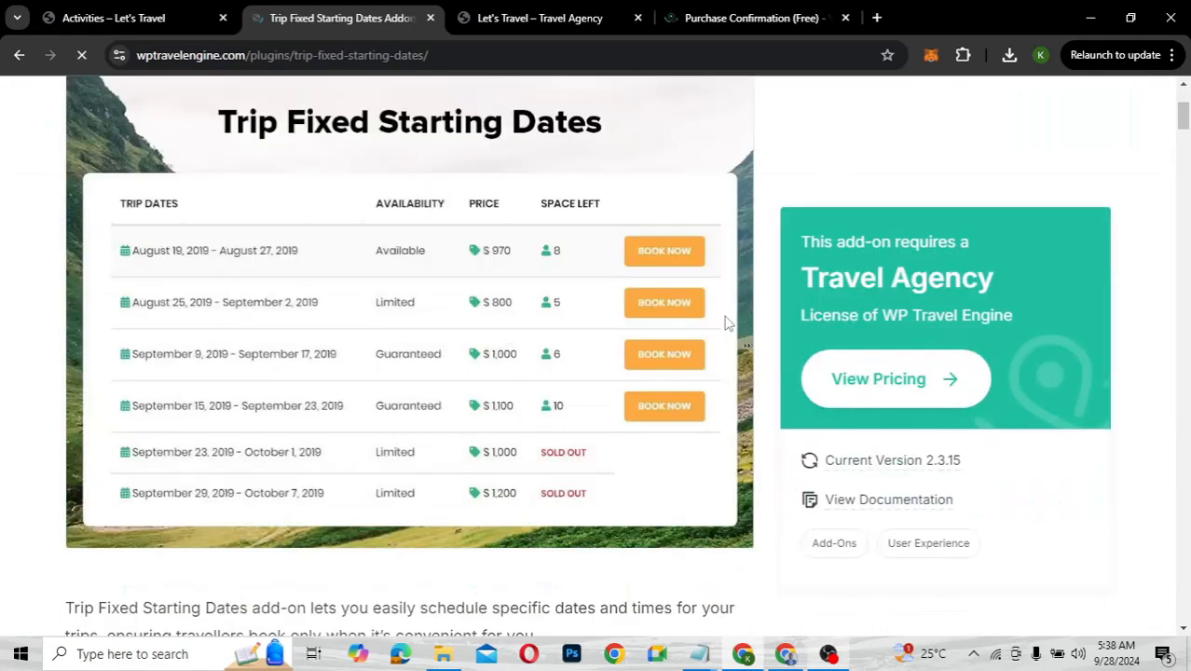
pyautogui.scroll(-3, 727, 322)
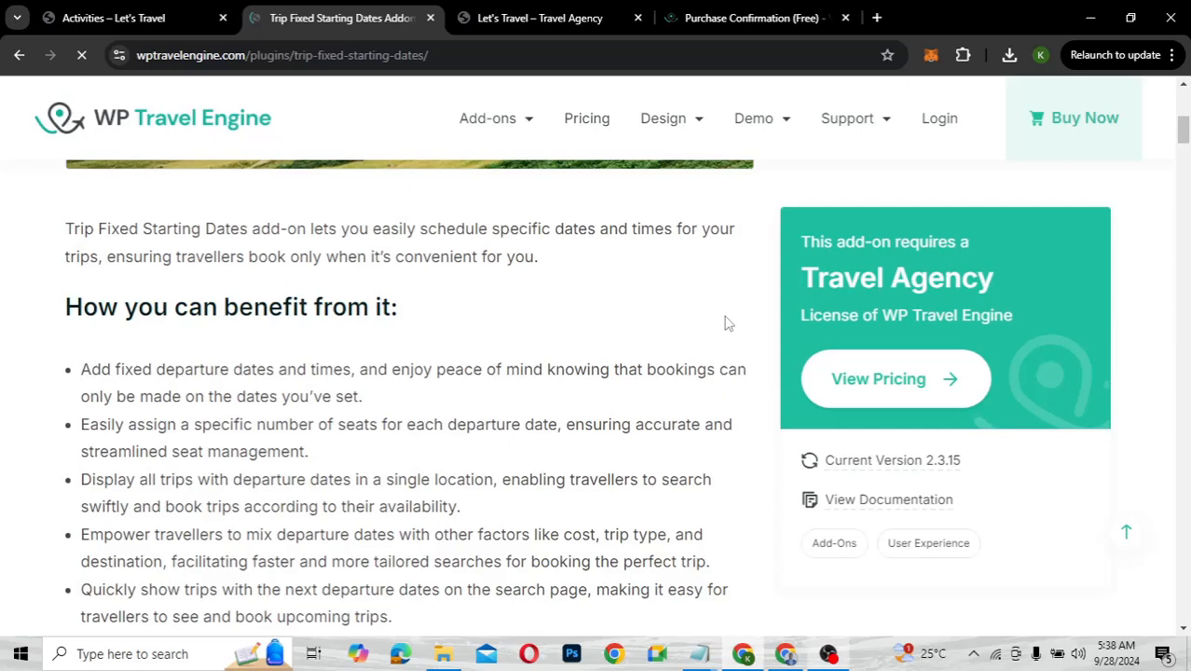
pyautogui.scroll(4, 727, 321)
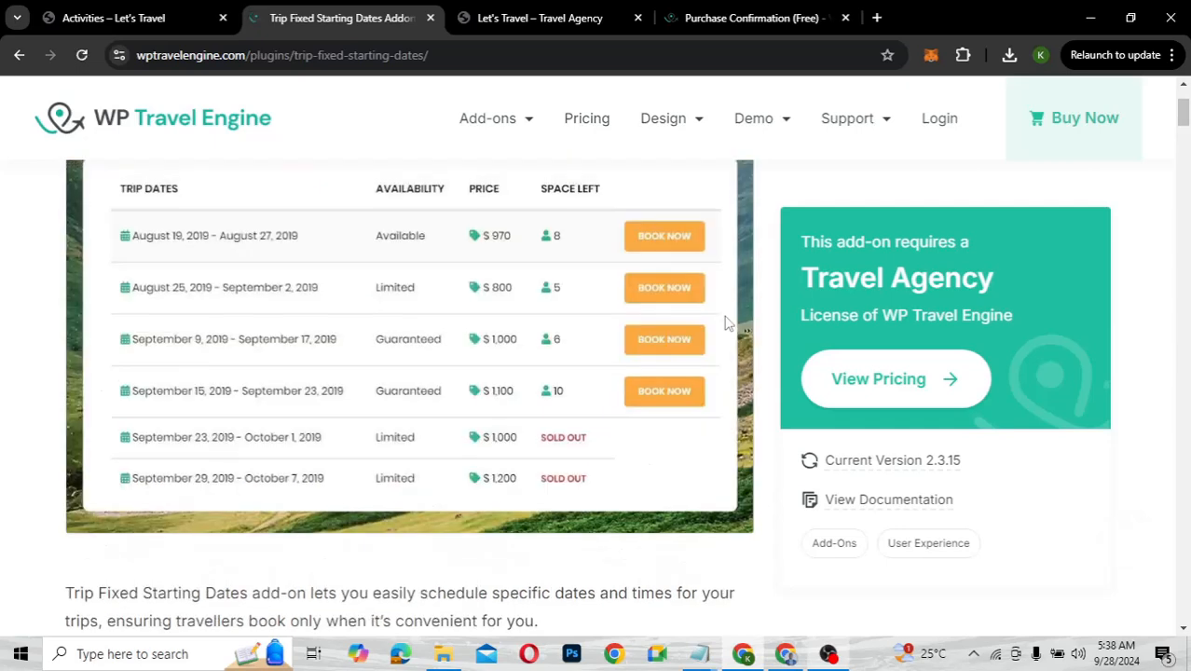
pyautogui.scroll(1, 728, 323)
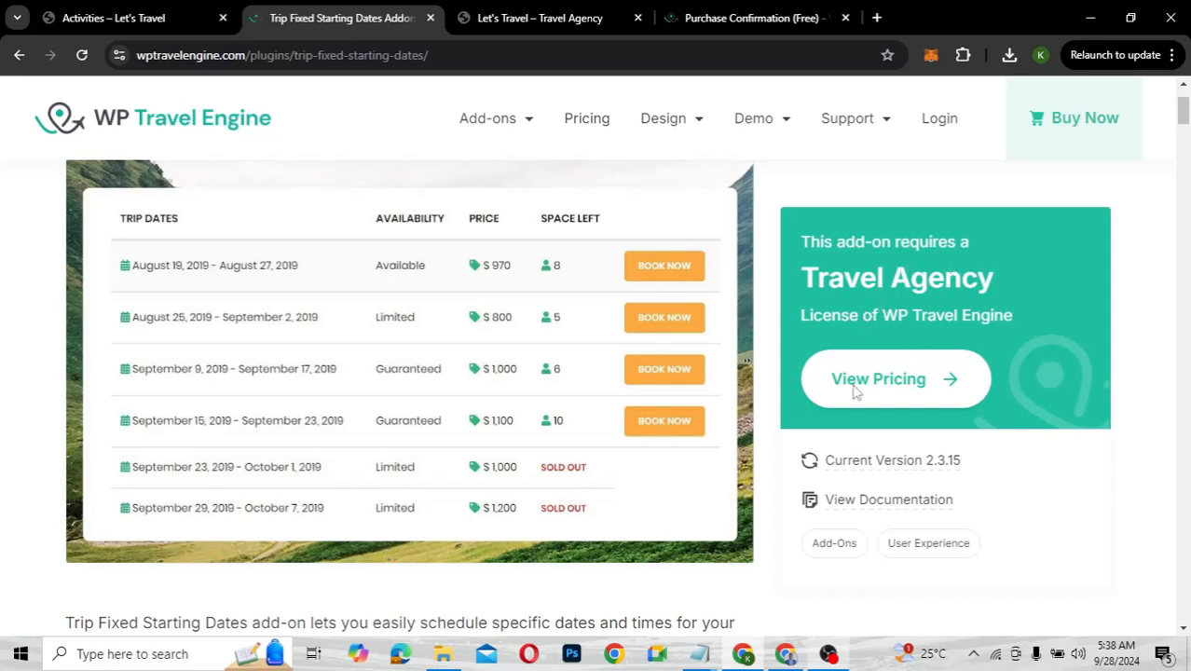
pyautogui.scroll(-2, 736, 492)
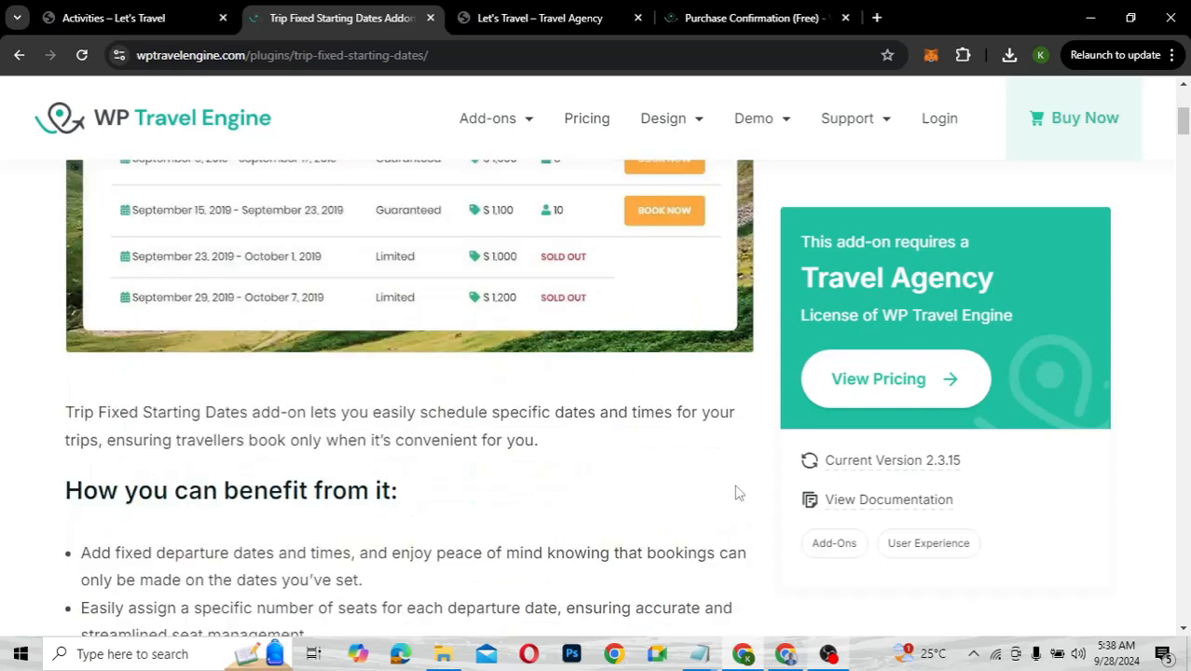
pyautogui.scroll(-5, 736, 492)
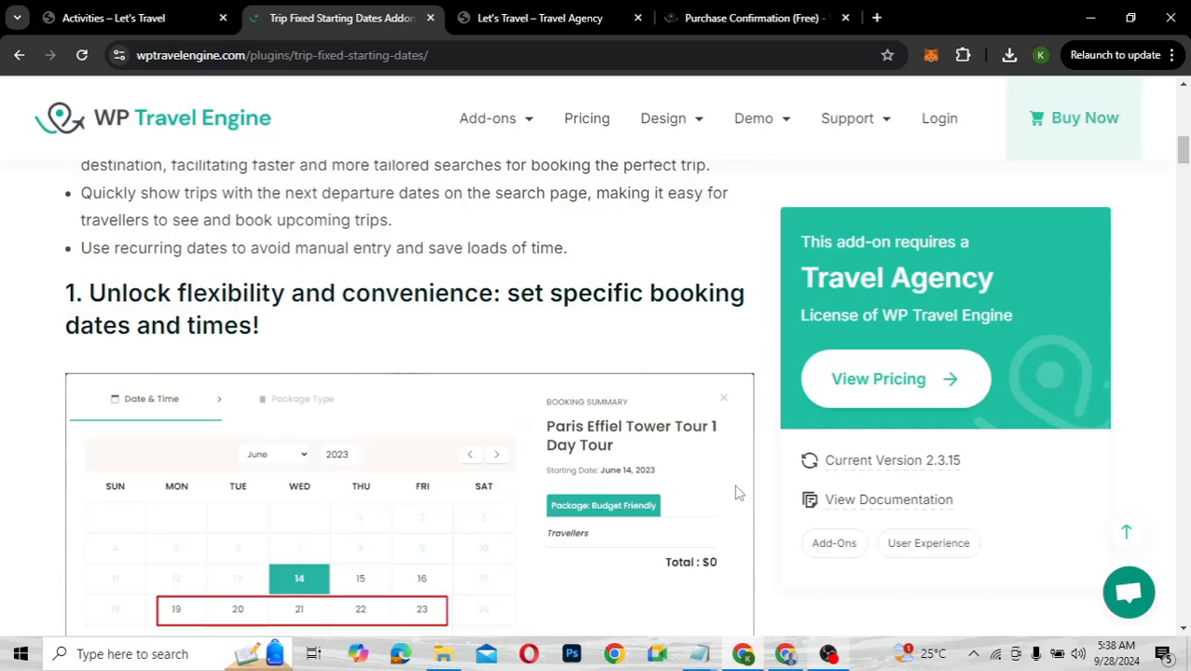
pyautogui.scroll(-1, 737, 492)
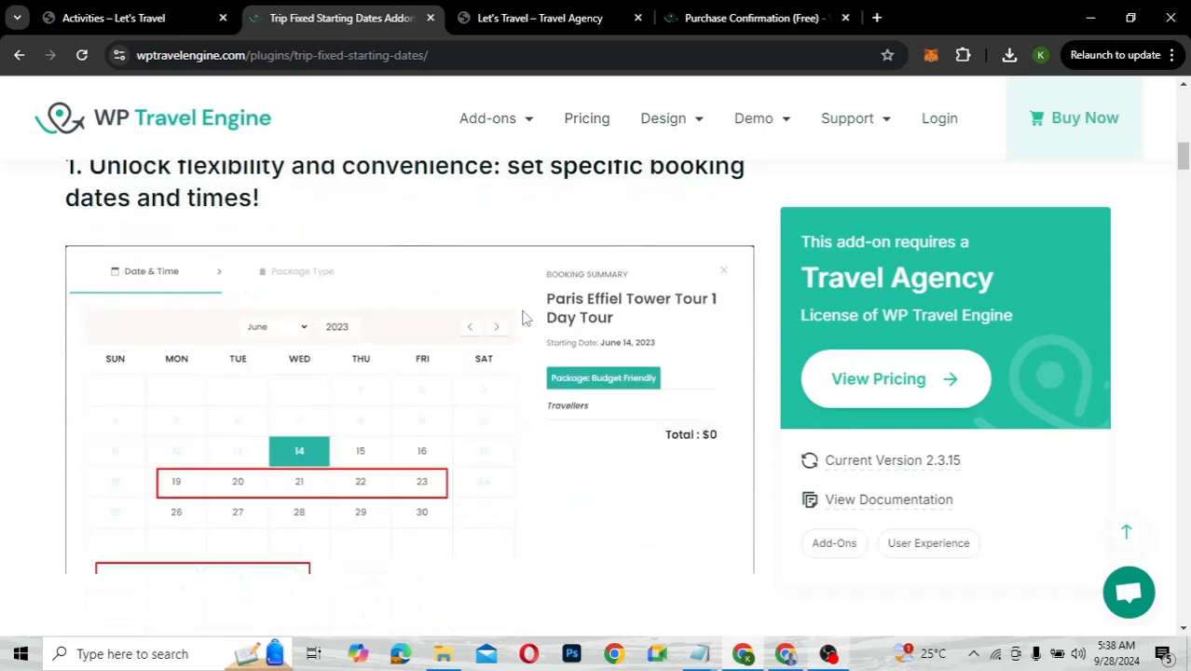
pyautogui.scroll(10, 524, 316)
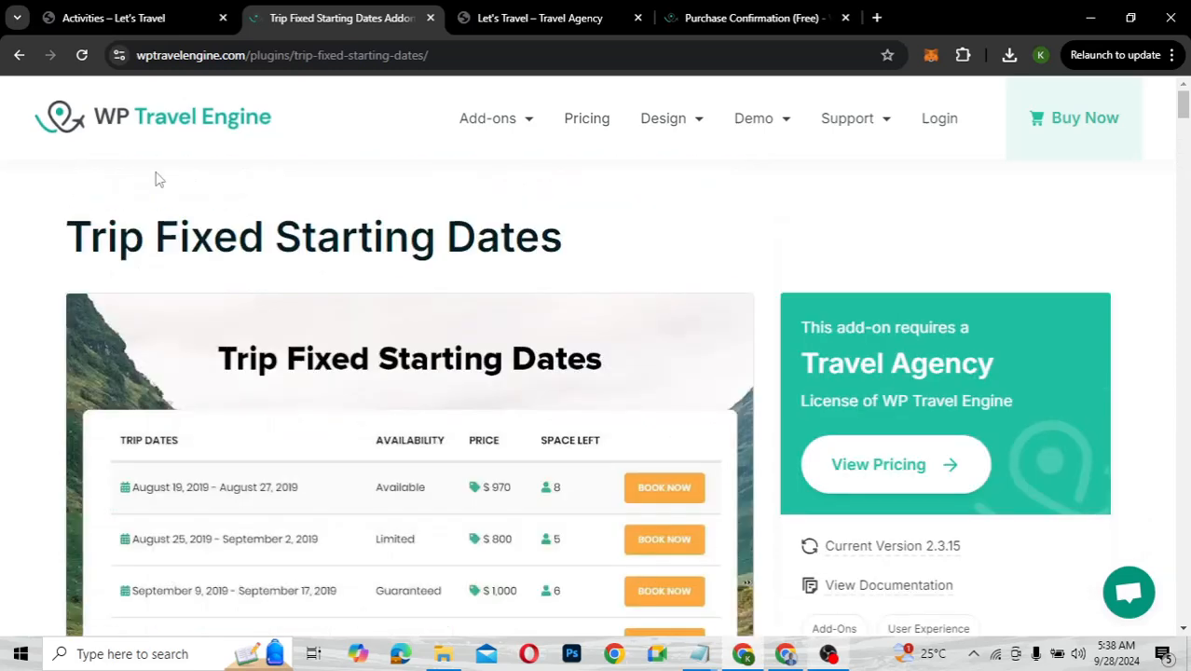
pyautogui.click(18, 56)
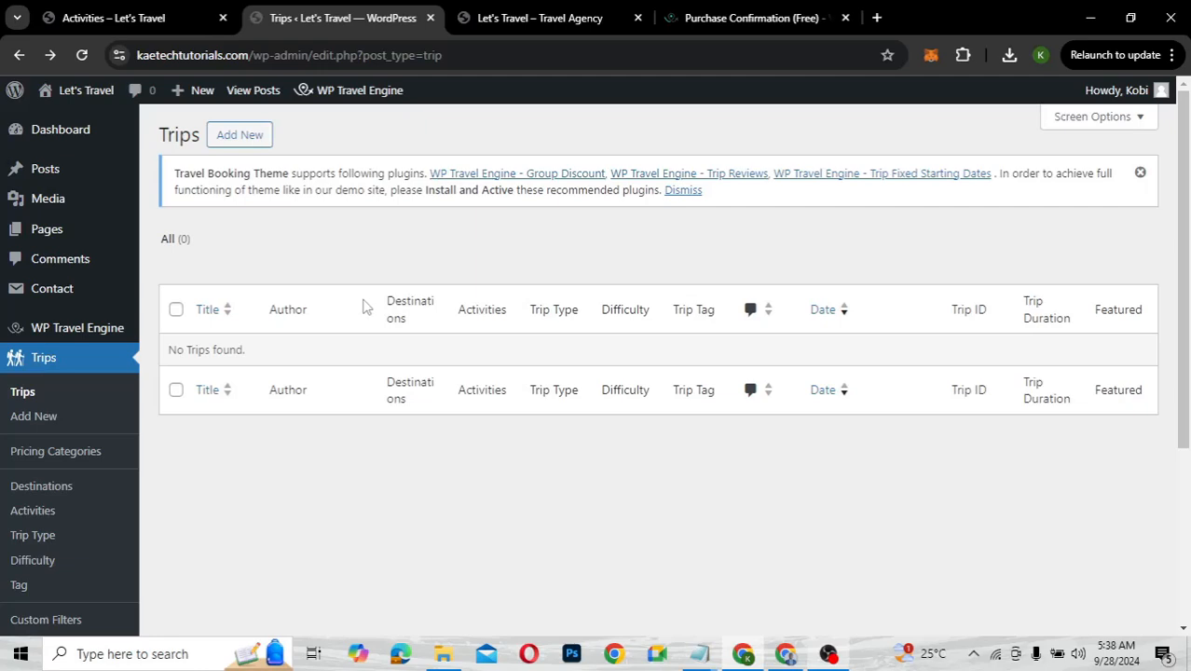
# Create a new trip and title it 'Bali'
pyautogui.click(240, 136)
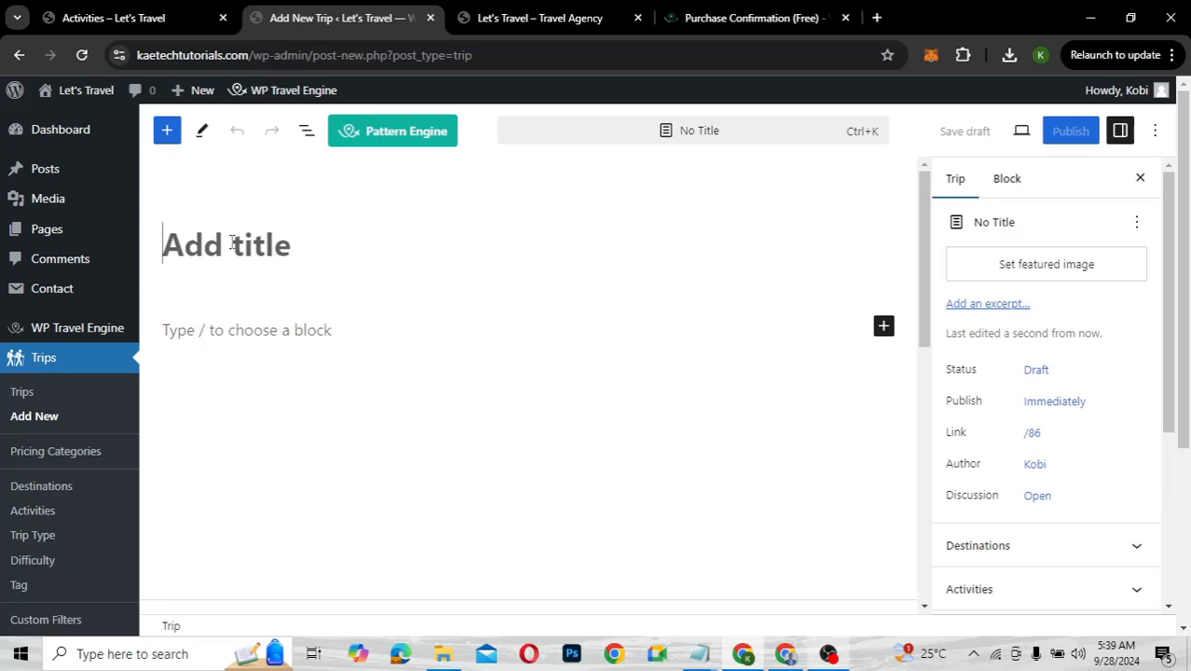
pyautogui.write('Bali')
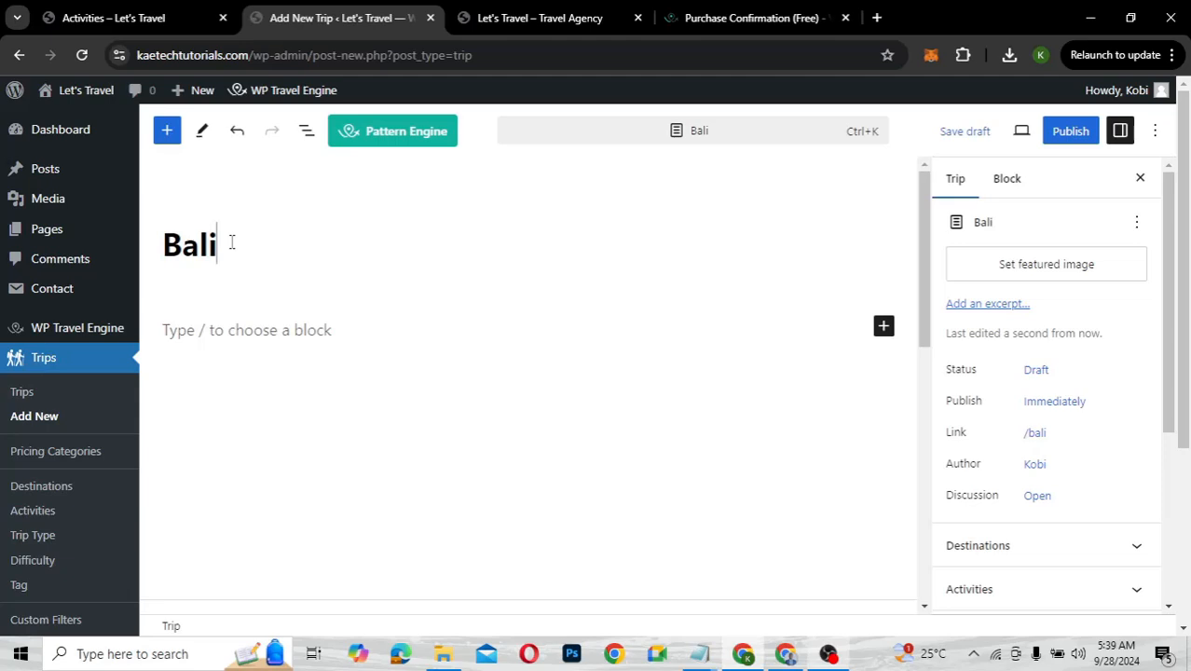
# Review the Bali trip's WP Travel Engine Trip Settings, then open a new browser tab
pyautogui.scroll(-2, 304, 318)
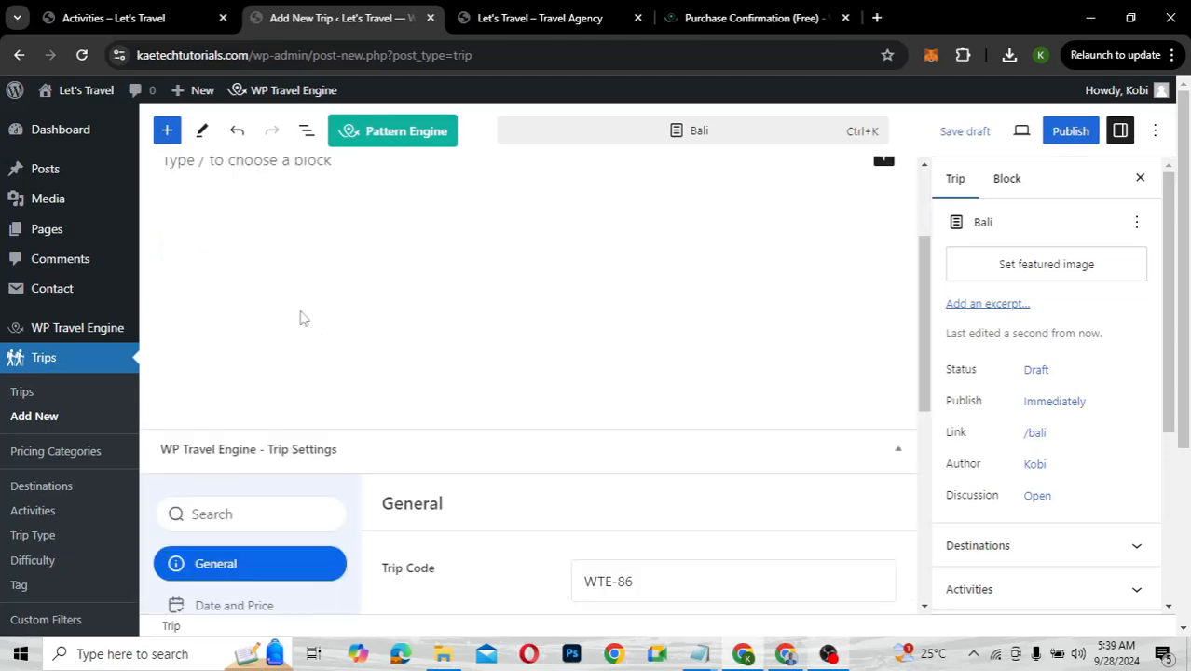
pyautogui.scroll(2, 266, 263)
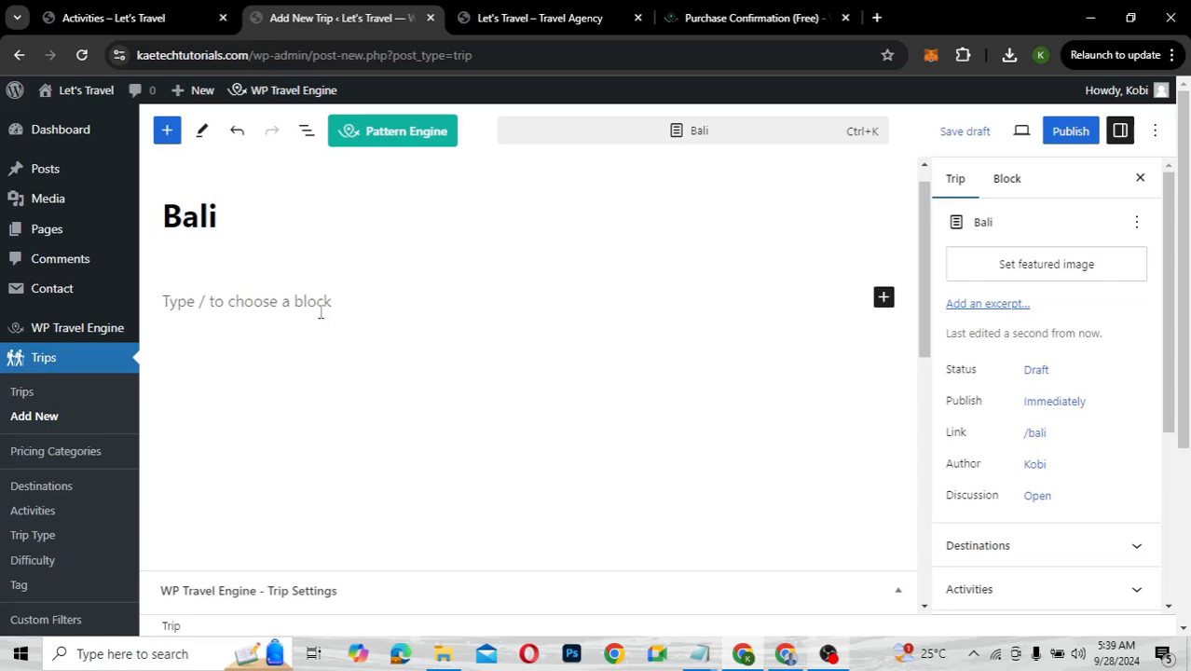
pyautogui.scroll(-2, 321, 313)
pyautogui.scroll(-2, 321, 311)
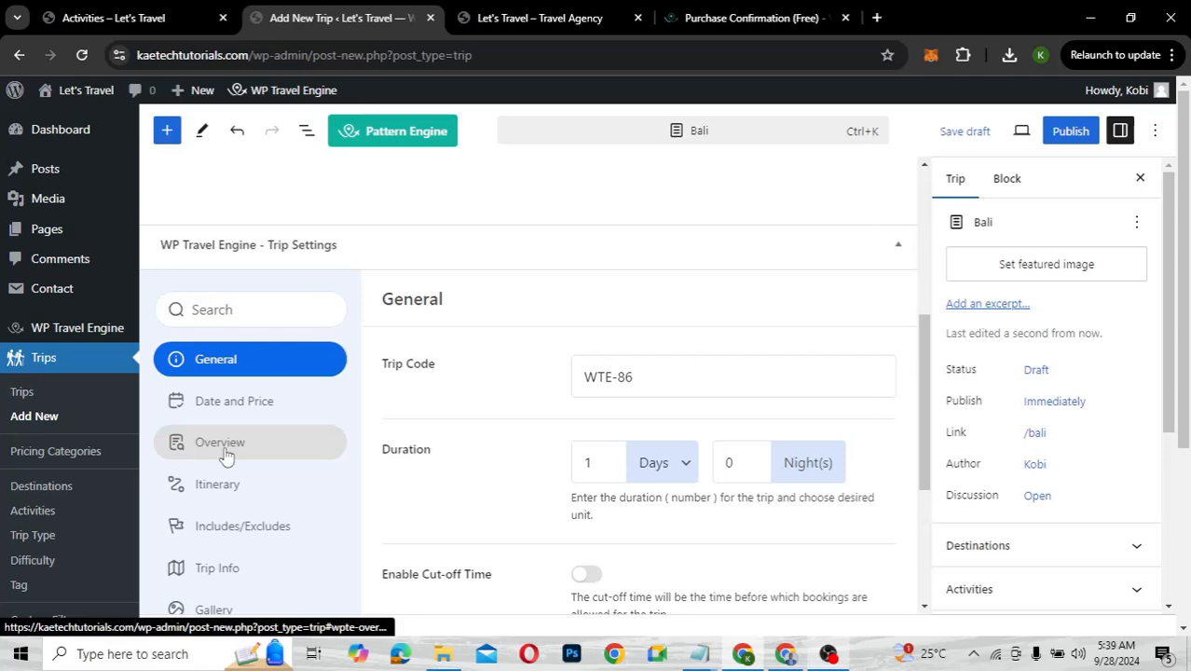
pyautogui.scroll(-1, 359, 416)
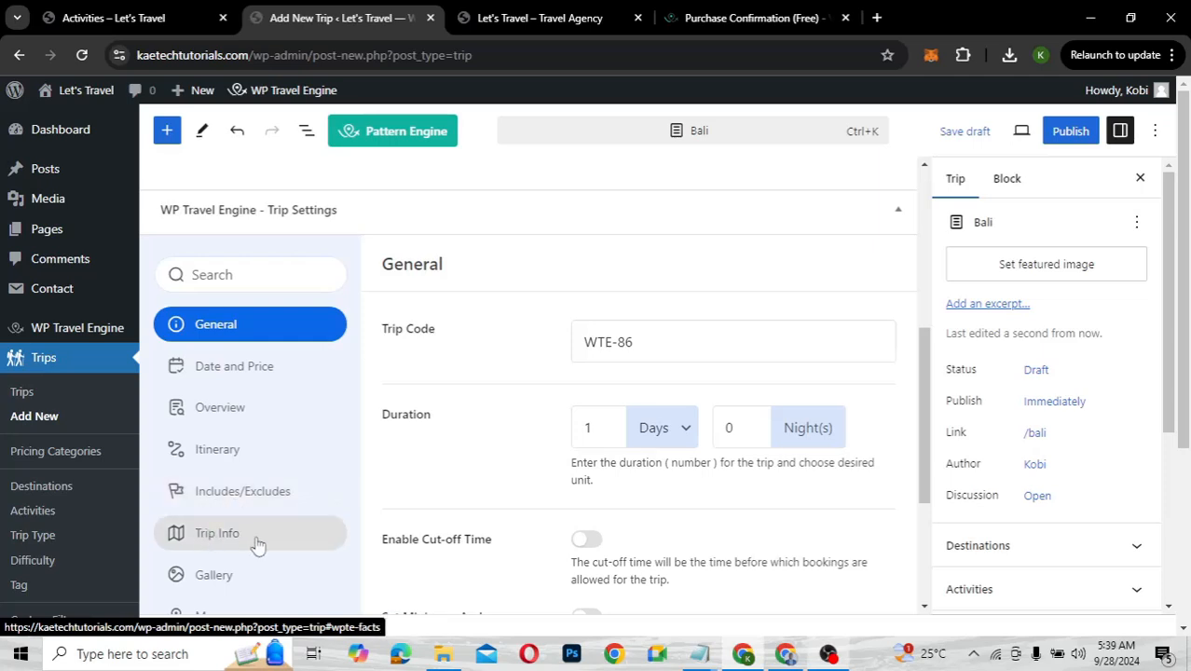
pyautogui.scroll(-1, 257, 546)
pyautogui.scroll(-1, 252, 531)
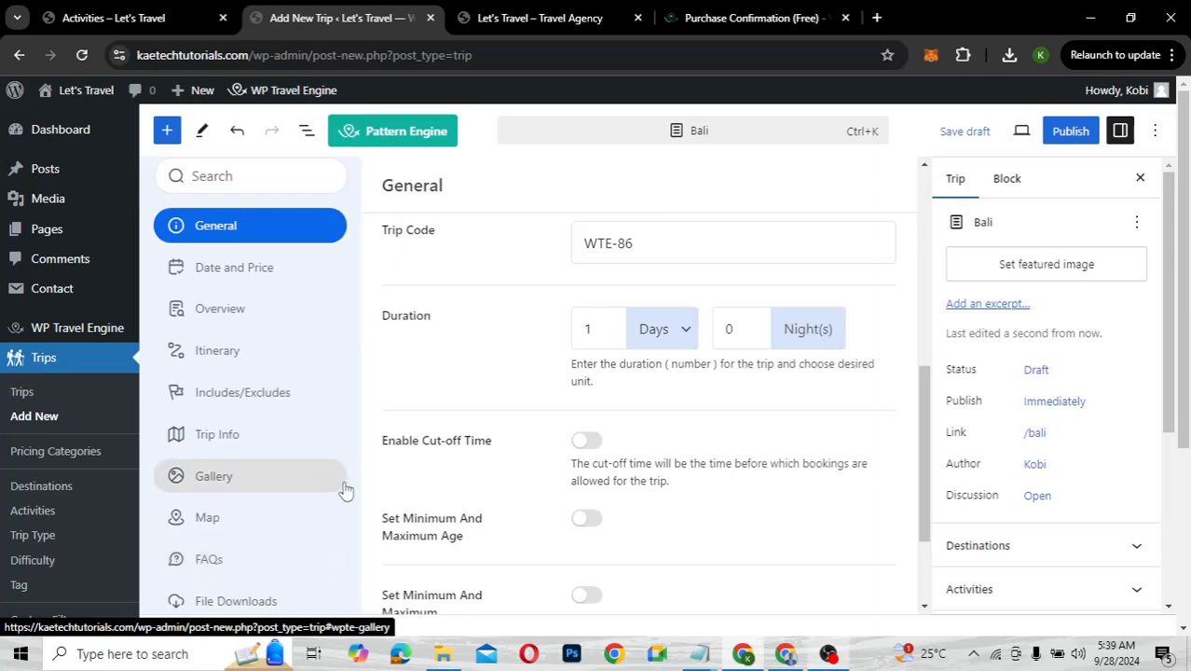
pyautogui.scroll(-2, 345, 492)
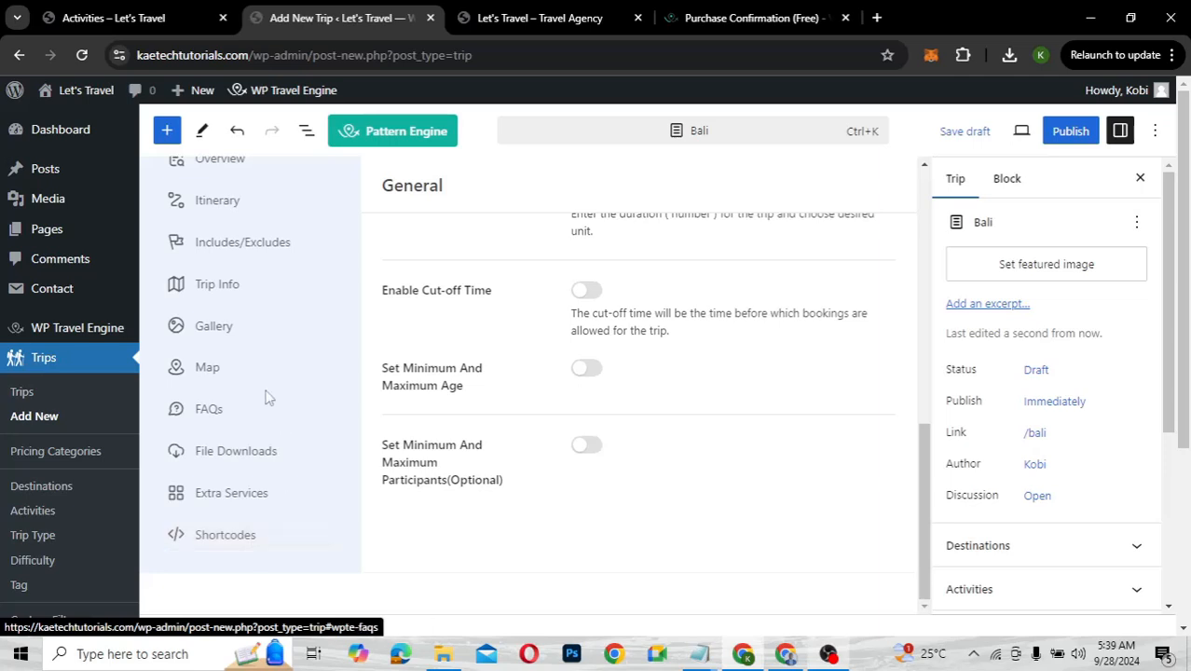
pyautogui.scroll(3, 266, 398)
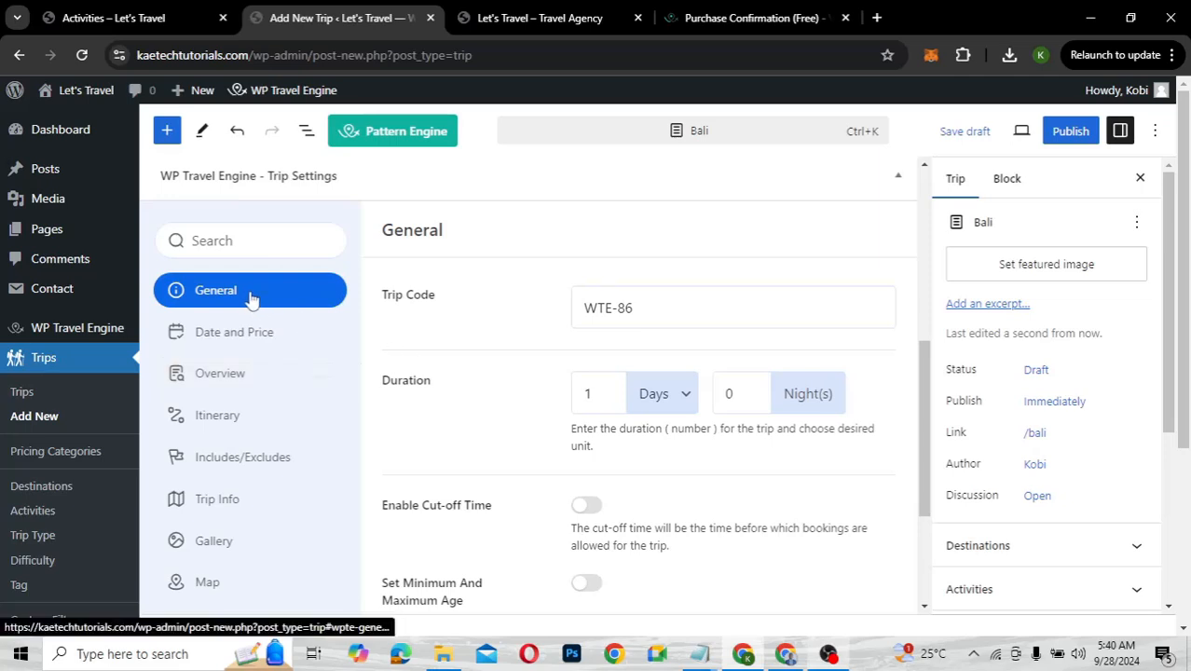
pyautogui.scroll(4, 365, 311)
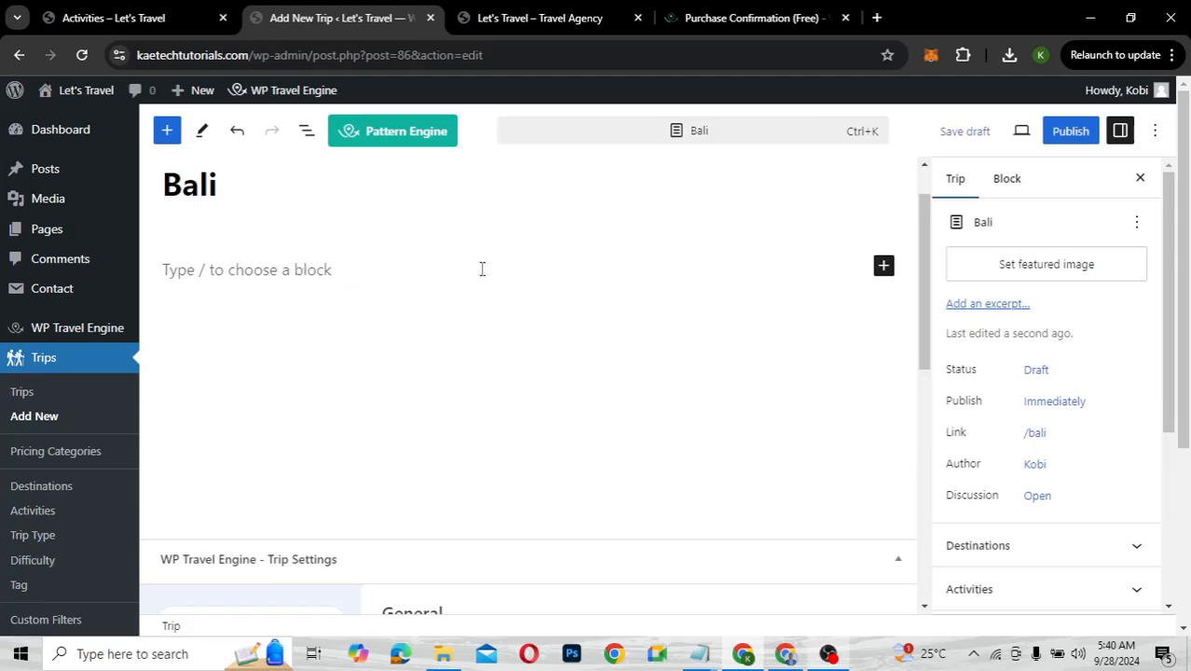
pyautogui.click(874, 20)
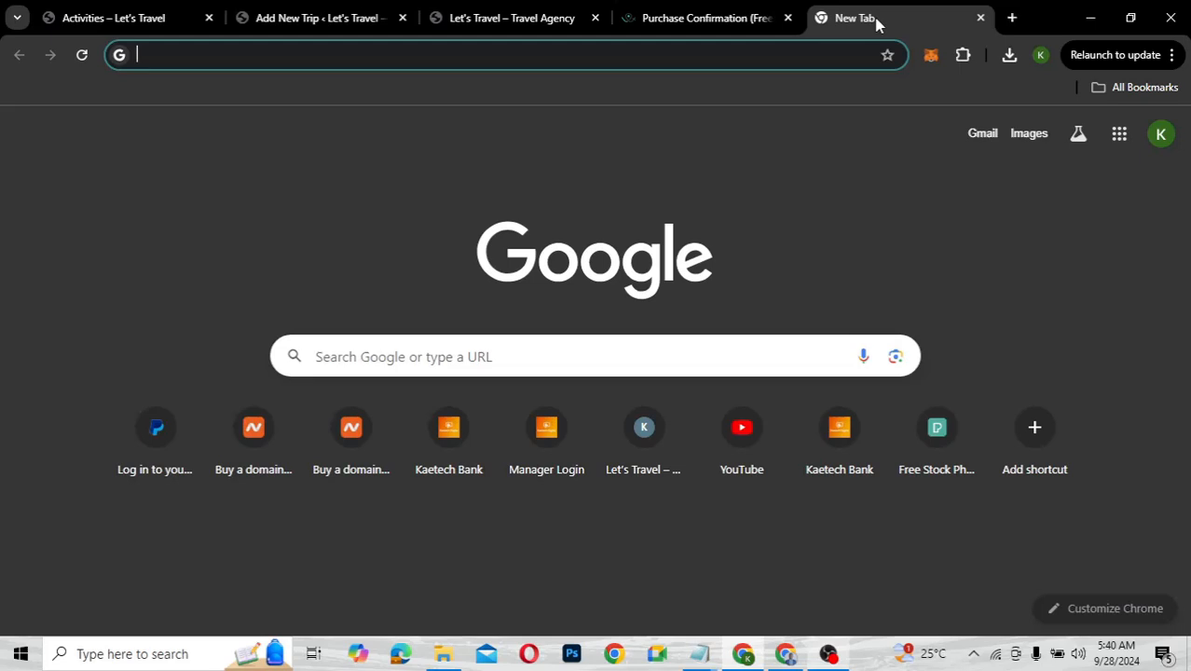
# Search Google for a lorem ipsum generator and open lipsum.com
pyautogui.write('l')
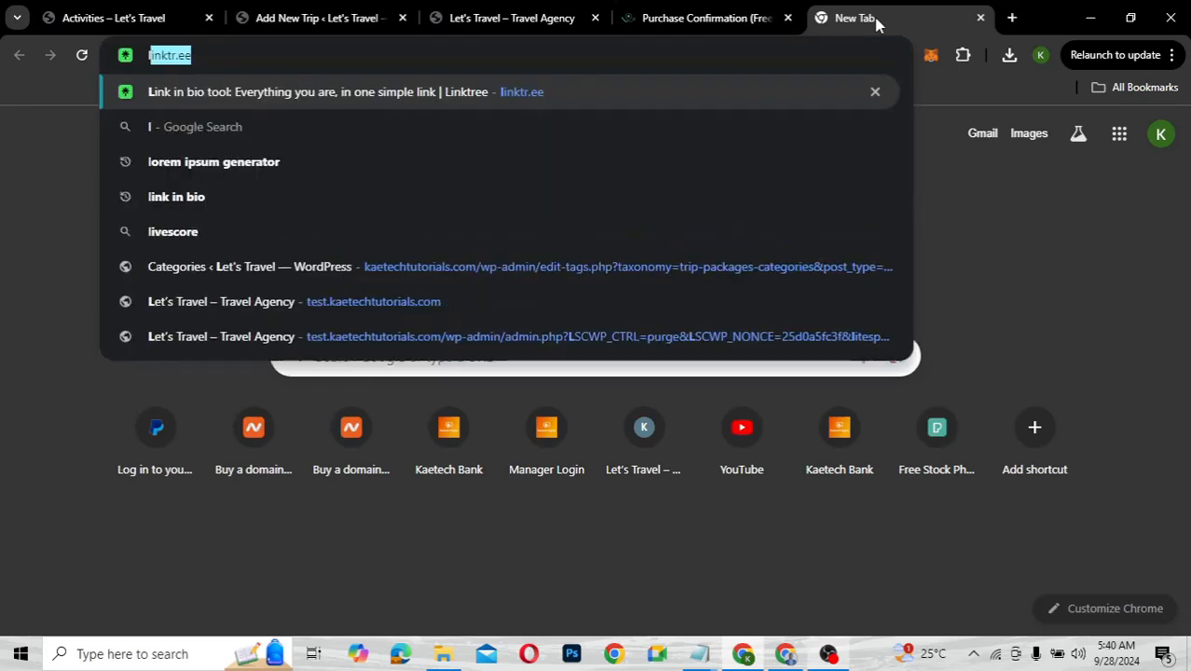
pyautogui.write('ore')
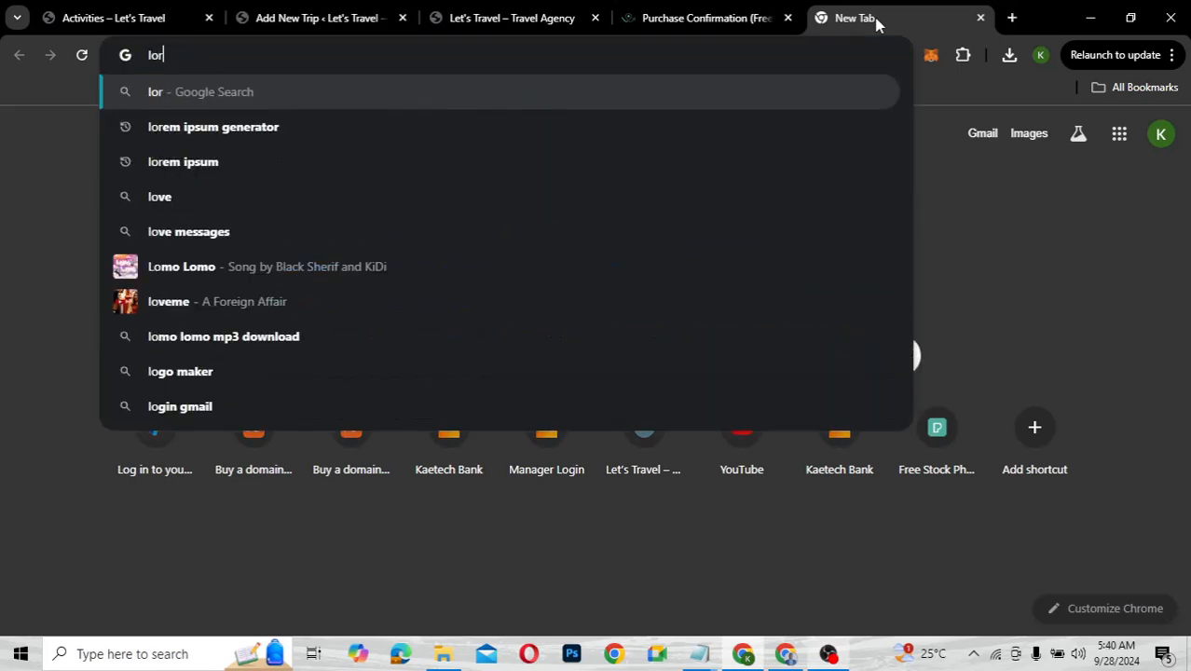
pyautogui.click(611, 136)
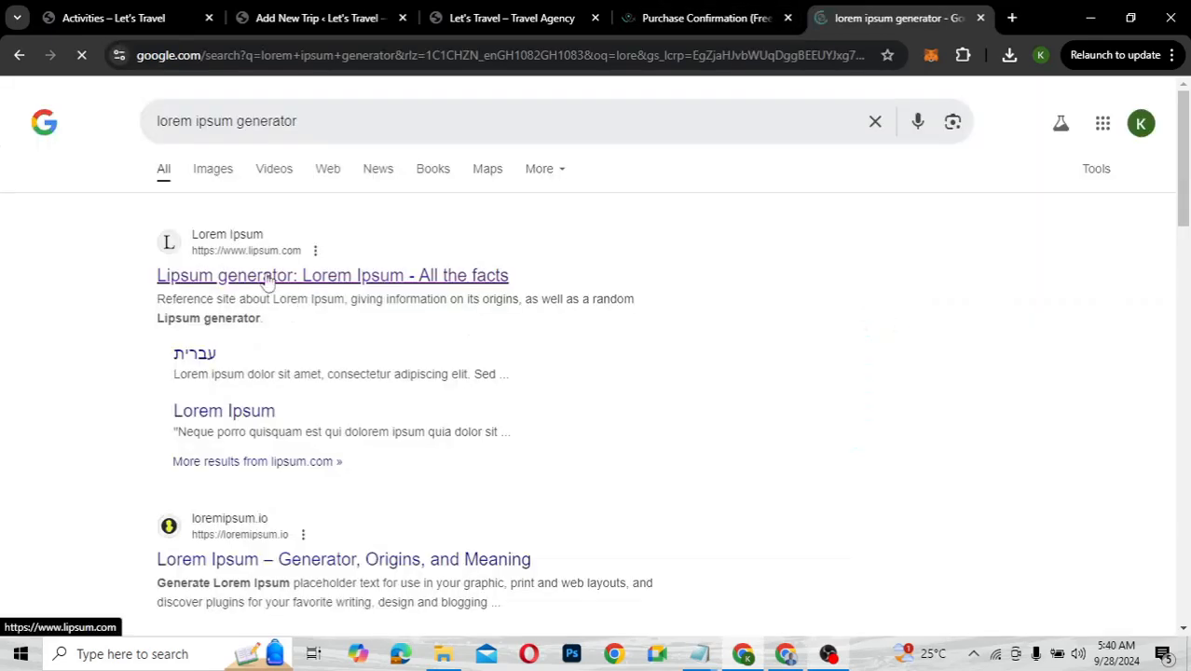
pyautogui.click(268, 276)
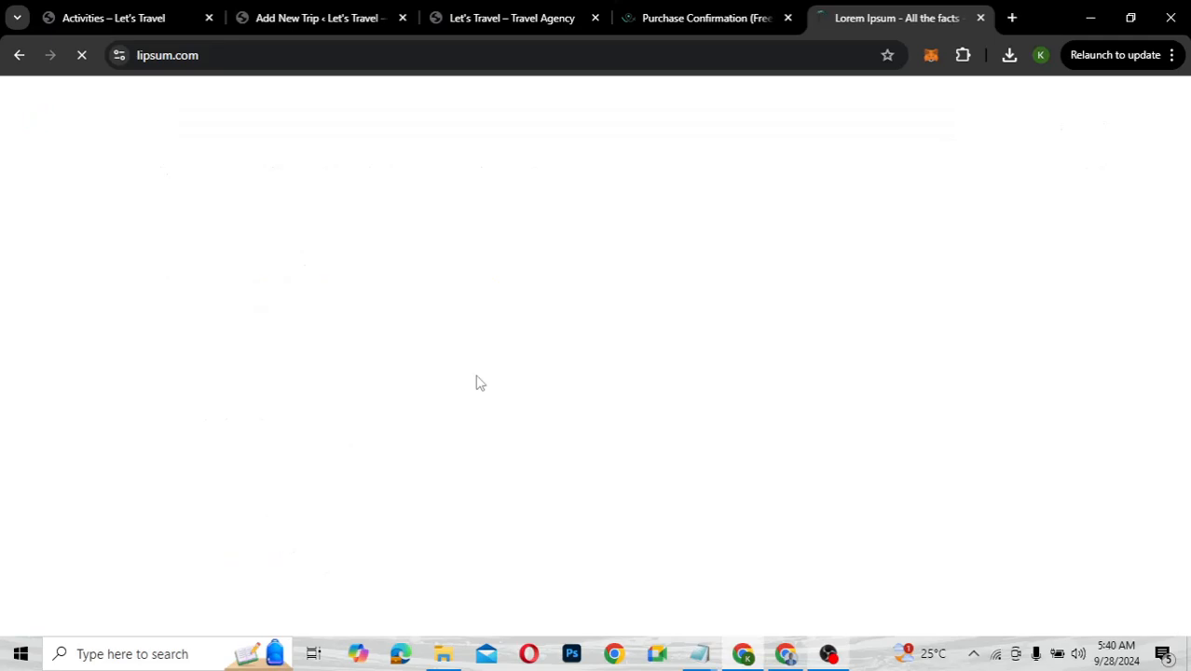
pyautogui.scroll(-2, 629, 461)
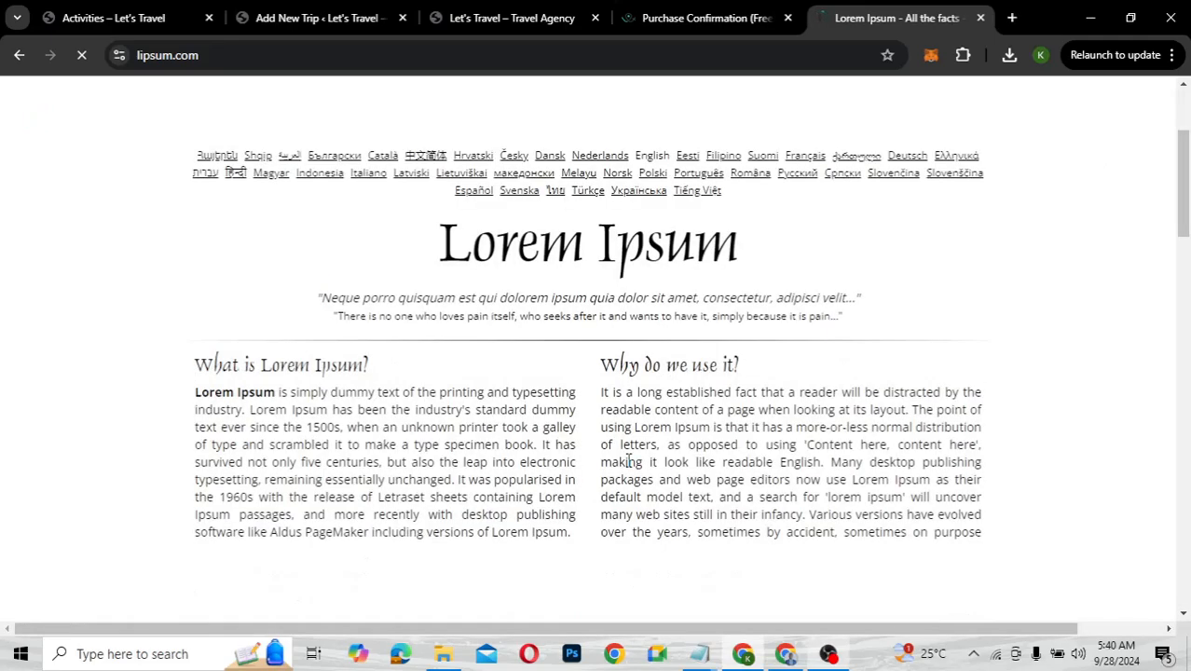
pyautogui.scroll(-6, 629, 460)
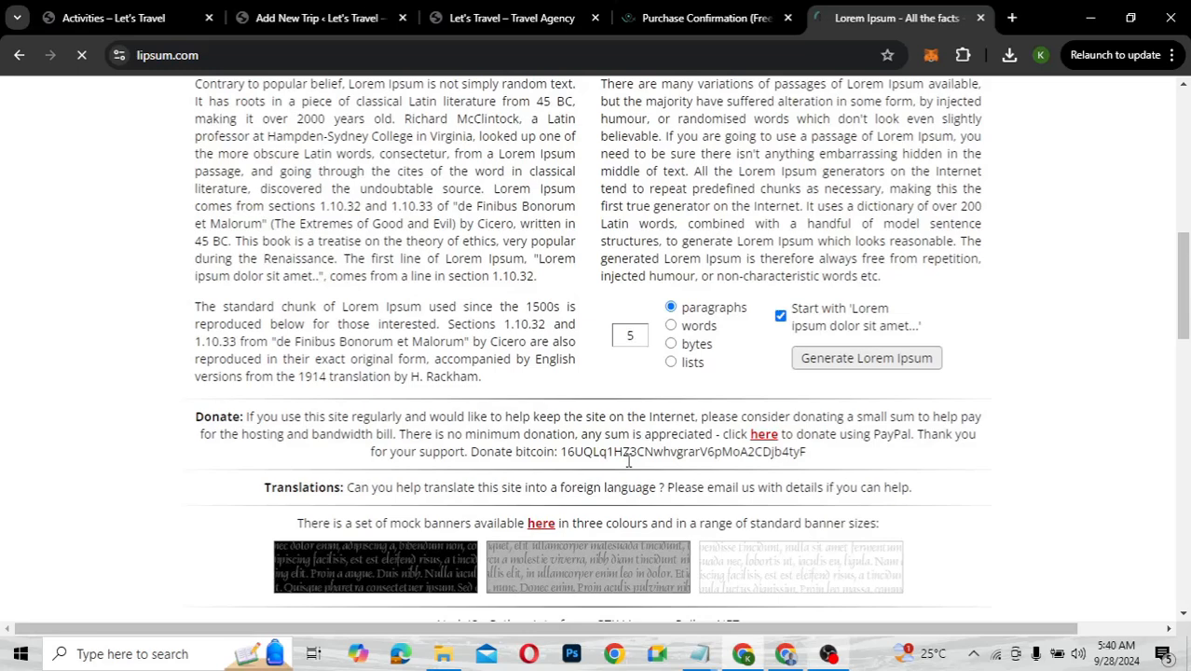
pyautogui.scroll(-1, 718, 380)
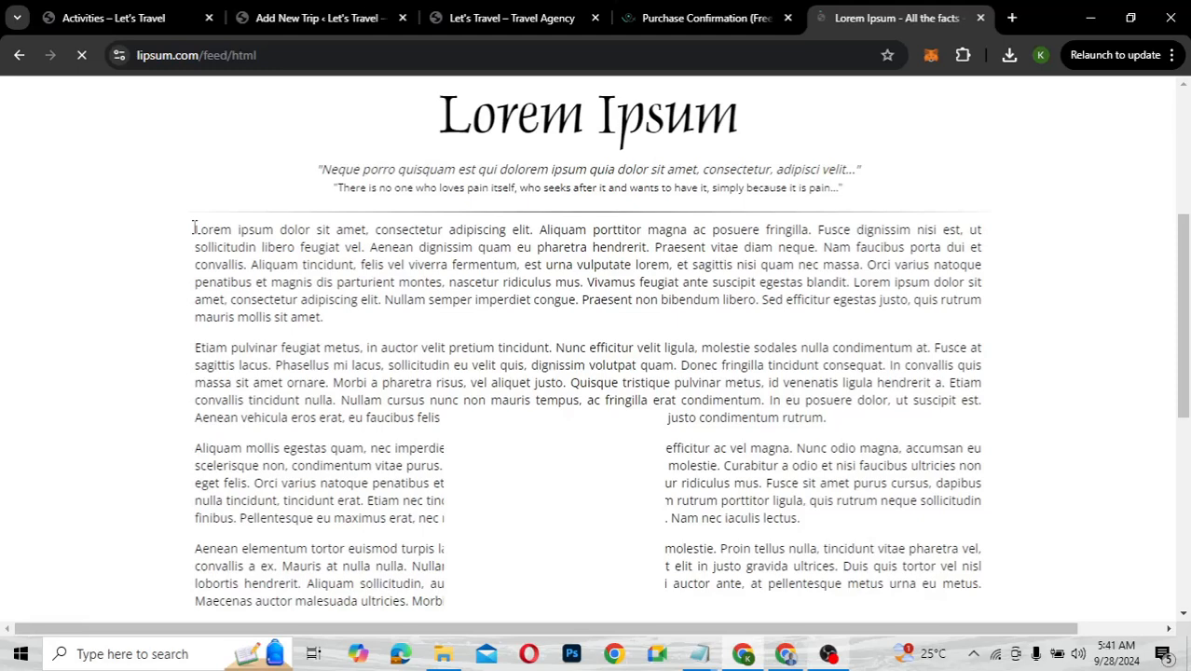
# Copy the first generated Lorem Ipsum paragraph and go back to the Bali trip editor
pyautogui.tripleClick(334, 325)
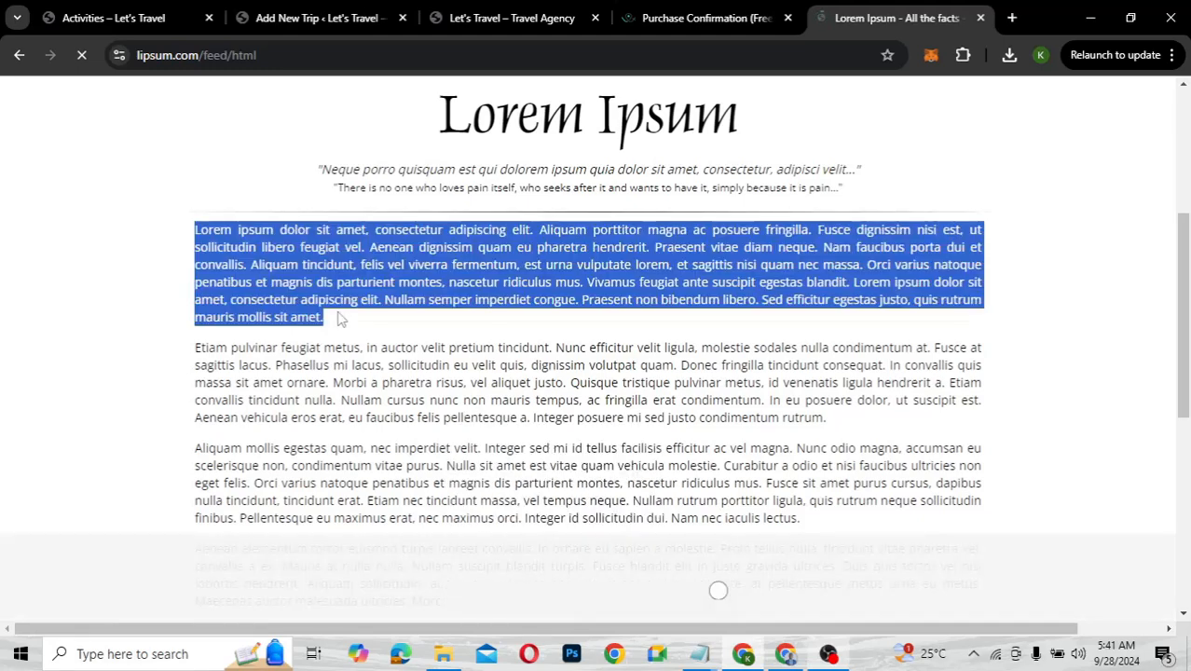
pyautogui.rightClick(473, 275)
pyautogui.click(499, 293)
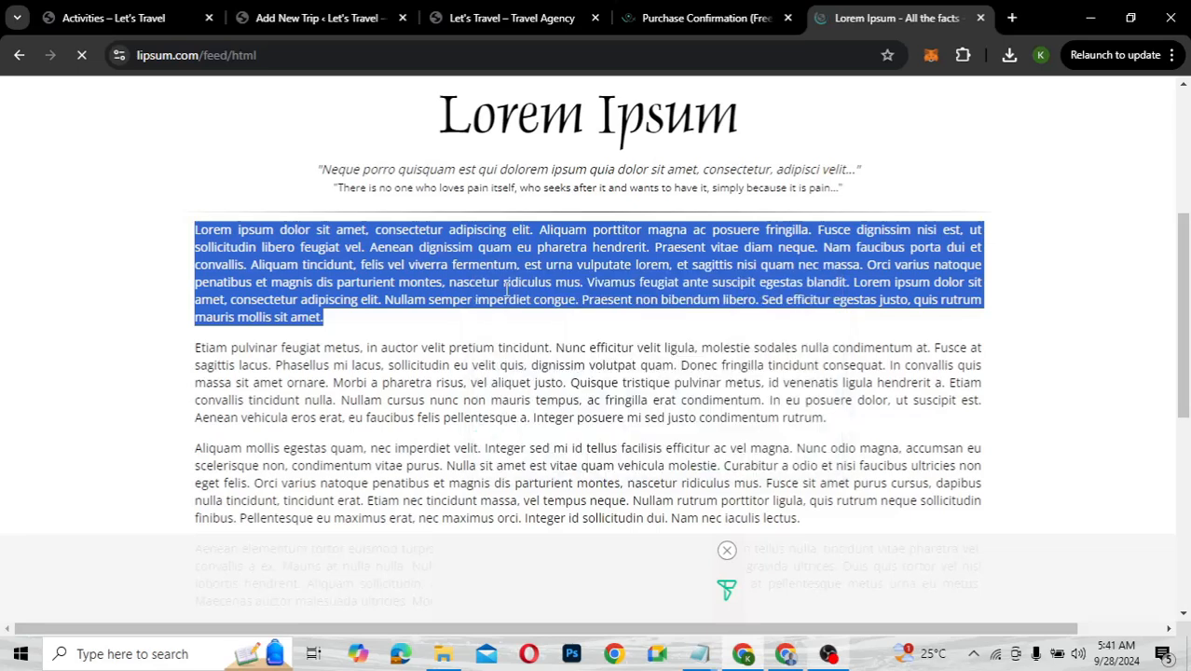
pyautogui.click(312, 17)
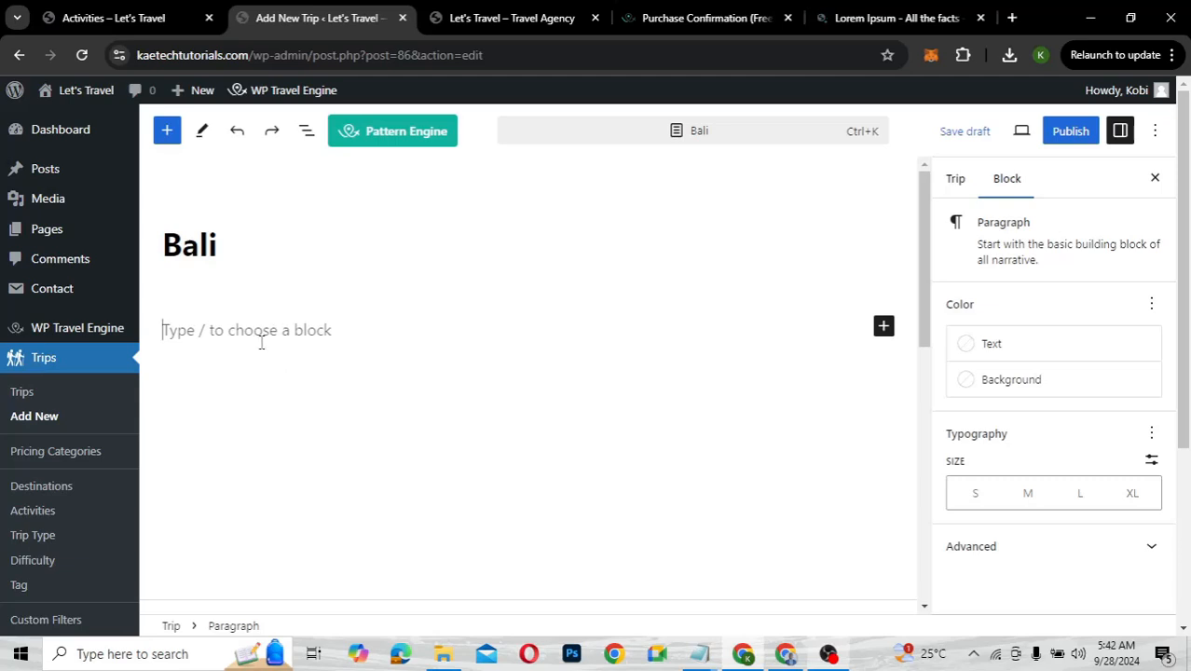
# Paste the Lorem ipsum paragraph as the body, trimming it to end at 'Praesent vitae diam neque.'
pyautogui.hotkey('ctrl', 'v')
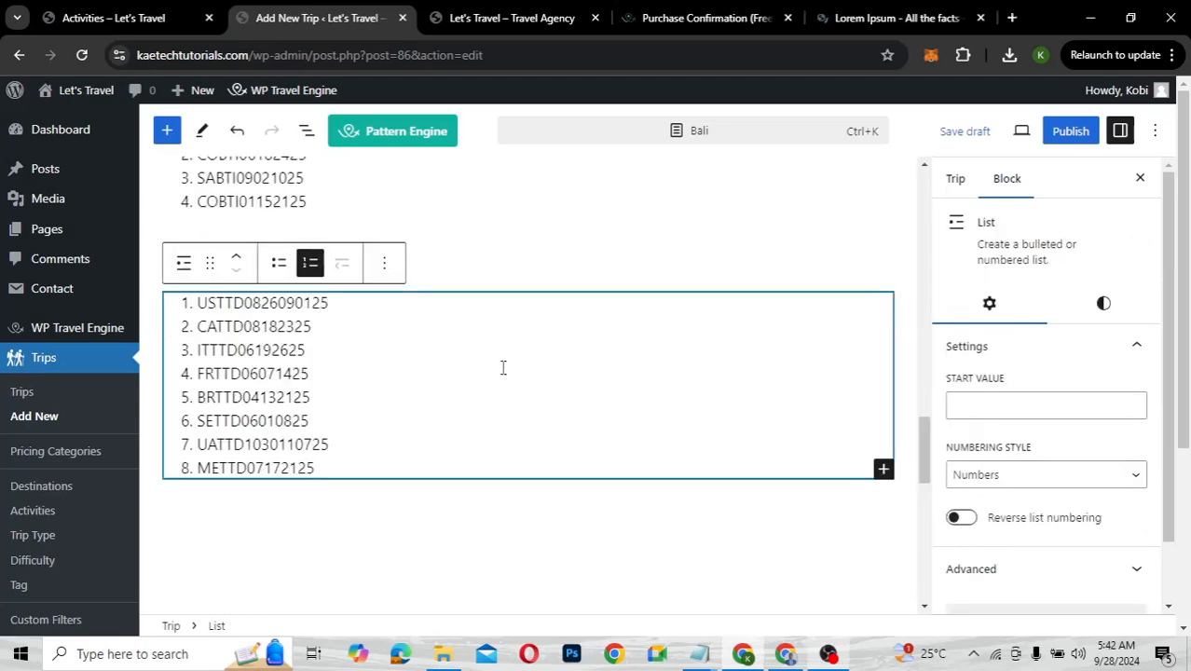
pyautogui.hotkey('ctrl', 'z')
pyautogui.hotkey('ctrl', 'v')
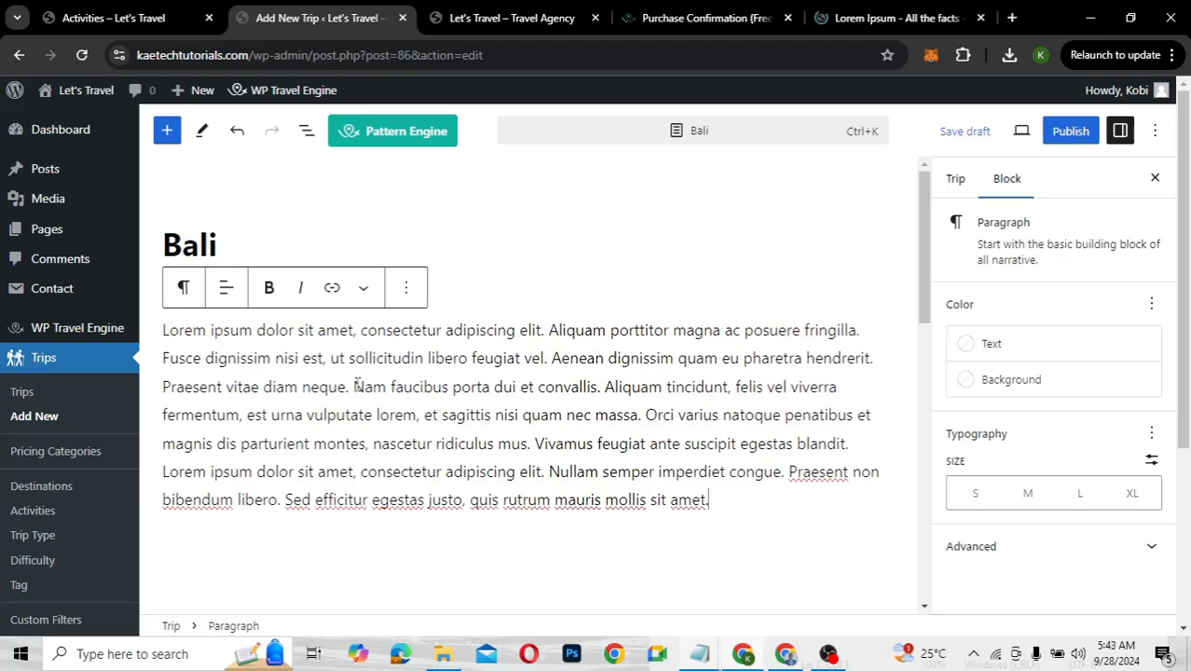
pyautogui.moveTo(353, 386); pyautogui.dragTo(725, 528)
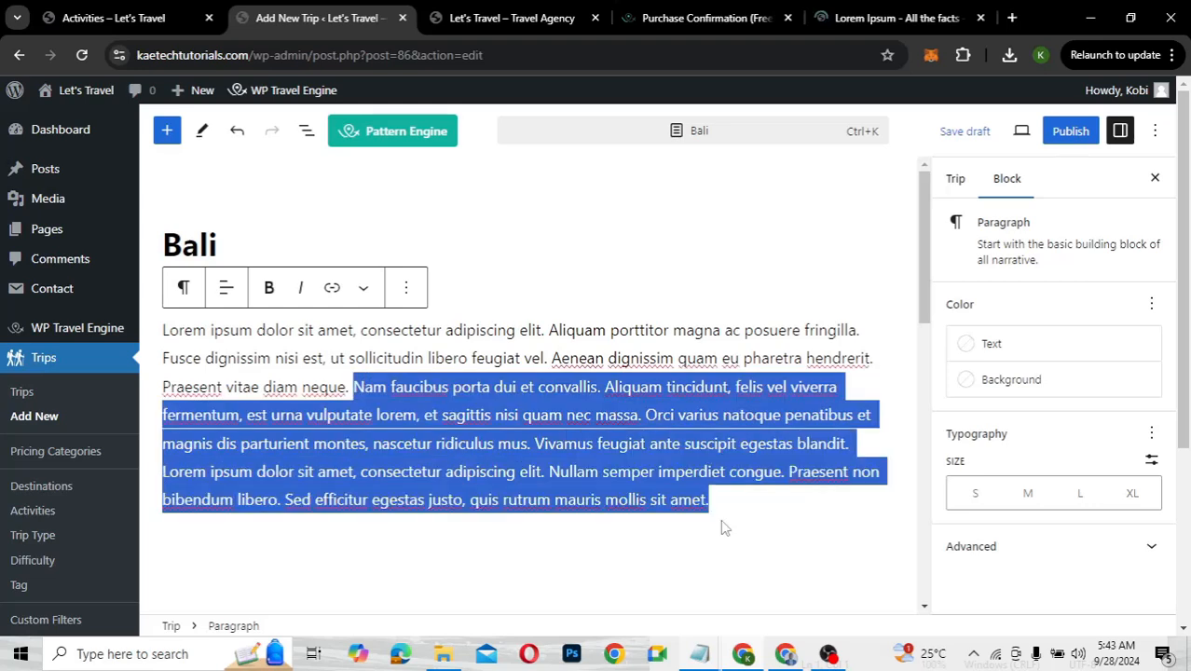
pyautogui.press('BackSpace')
# Change the trip code in General settings to LTBALI-001
pyautogui.scroll(-5, 417, 439)
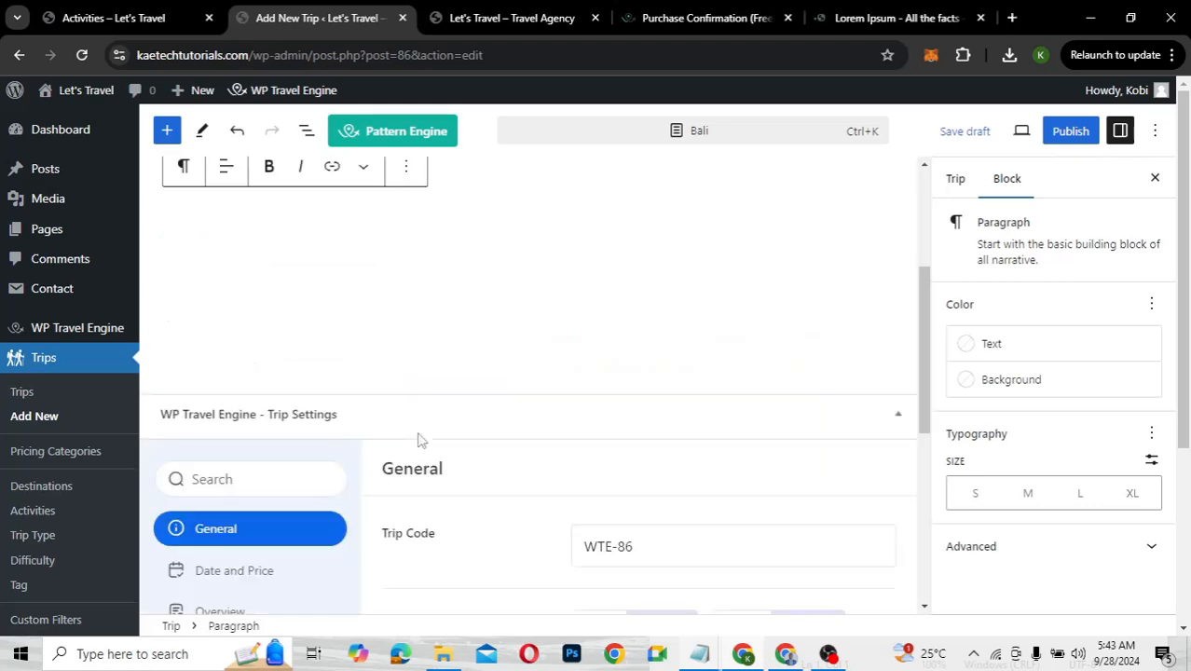
pyautogui.scroll(-3, 418, 439)
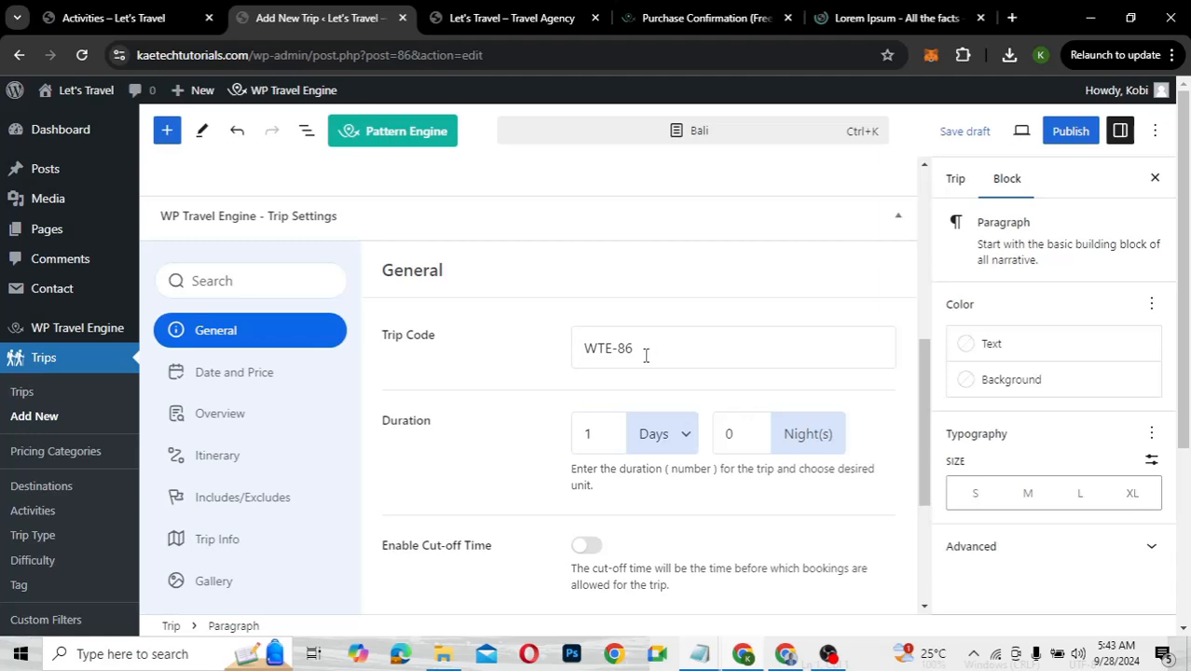
pyautogui.scroll(-1, 501, 396)
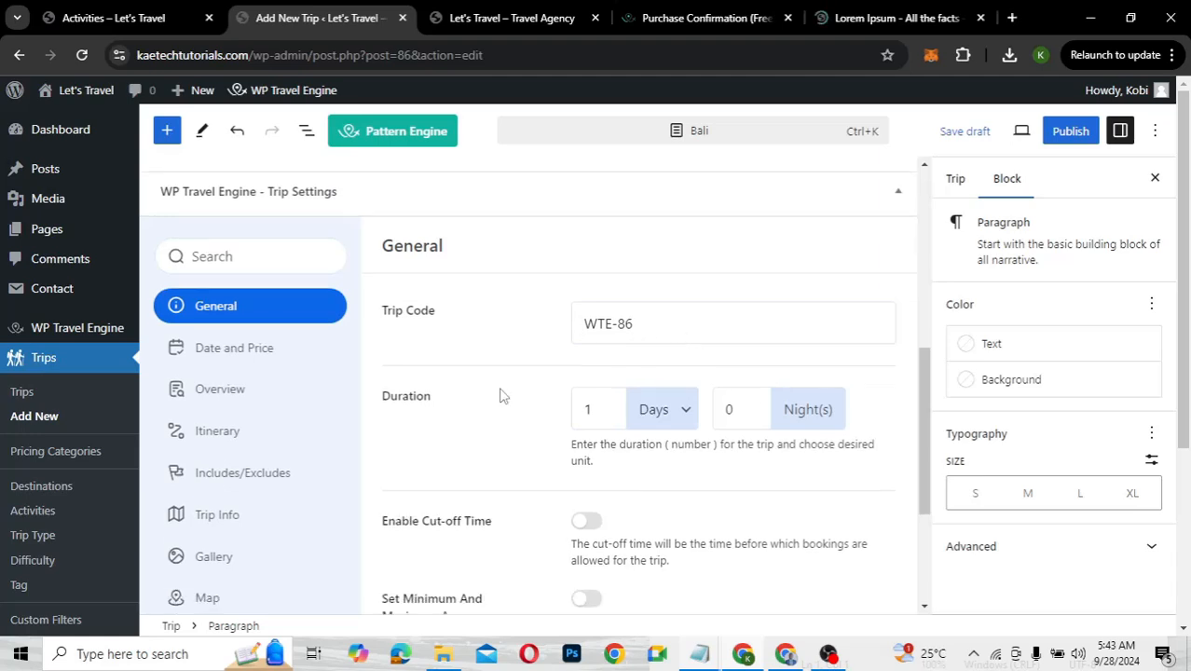
pyautogui.scroll(-2, 501, 396)
pyautogui.scroll(1, 501, 395)
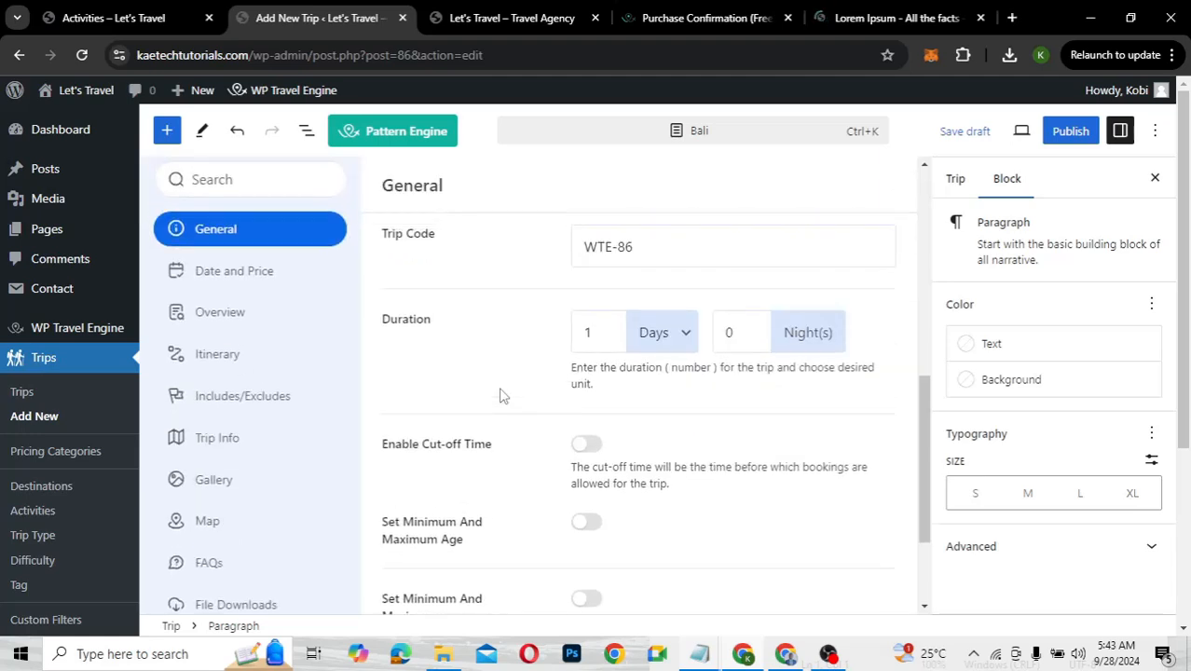
pyautogui.click(610, 260)
pyautogui.press('BackSpace')
pyautogui.press('BackSpace')
pyautogui.press('BackSpace')
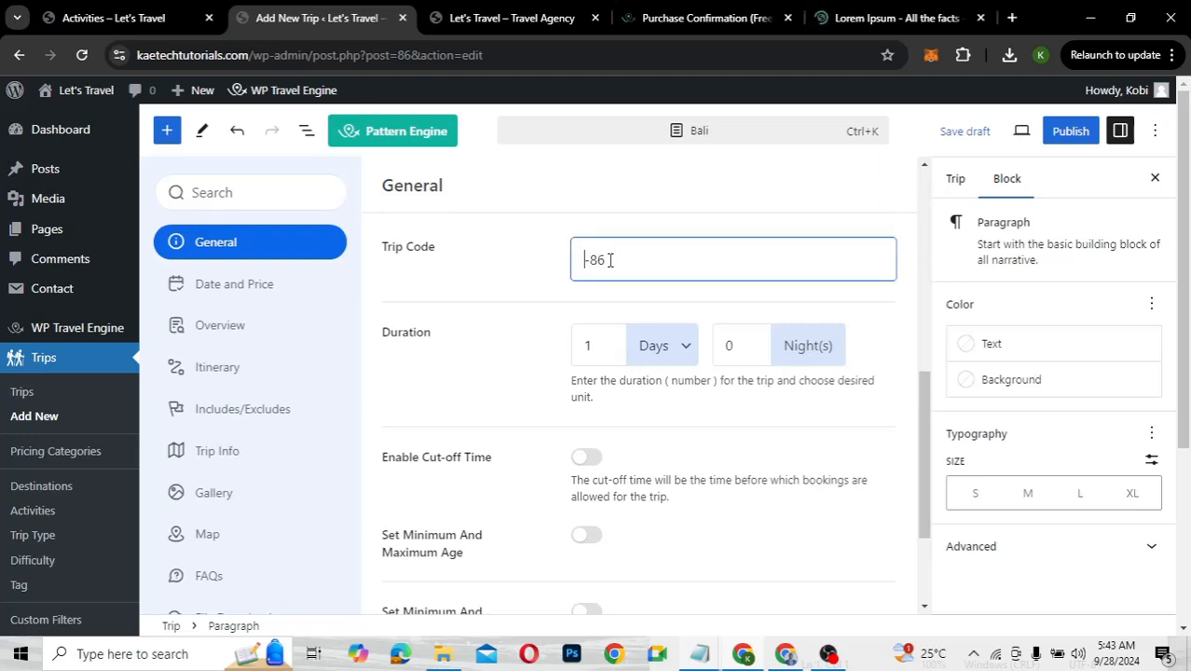
pyautogui.write('LT')
pyautogui.scroll(2, 508, 257)
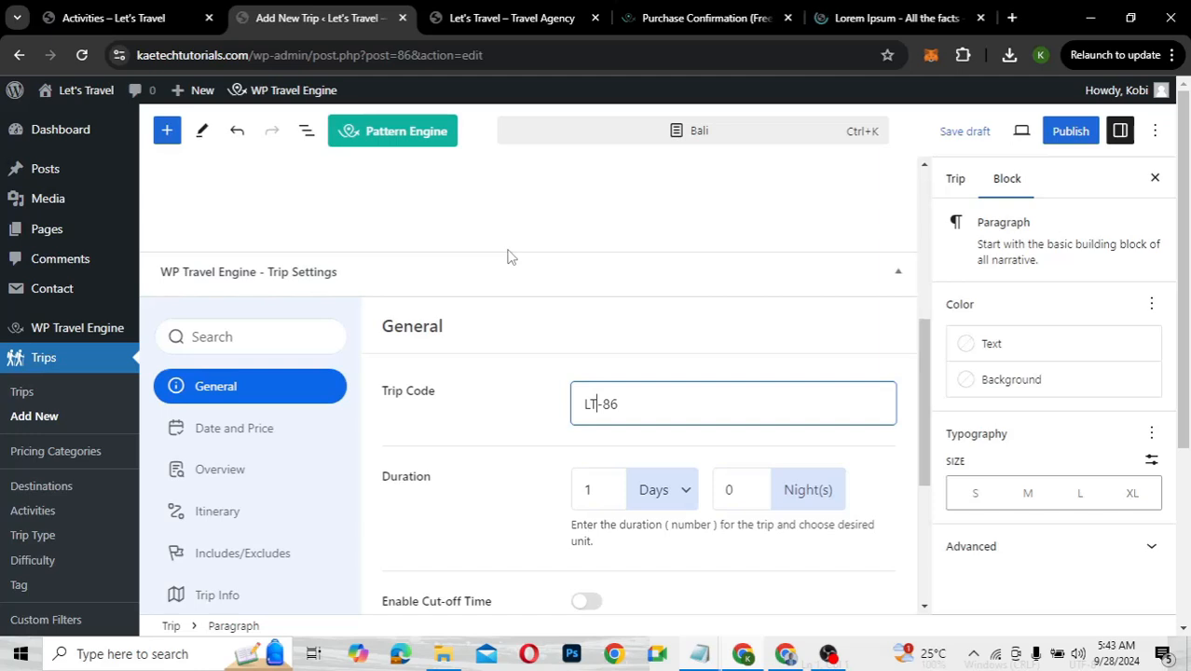
pyautogui.write('BA')
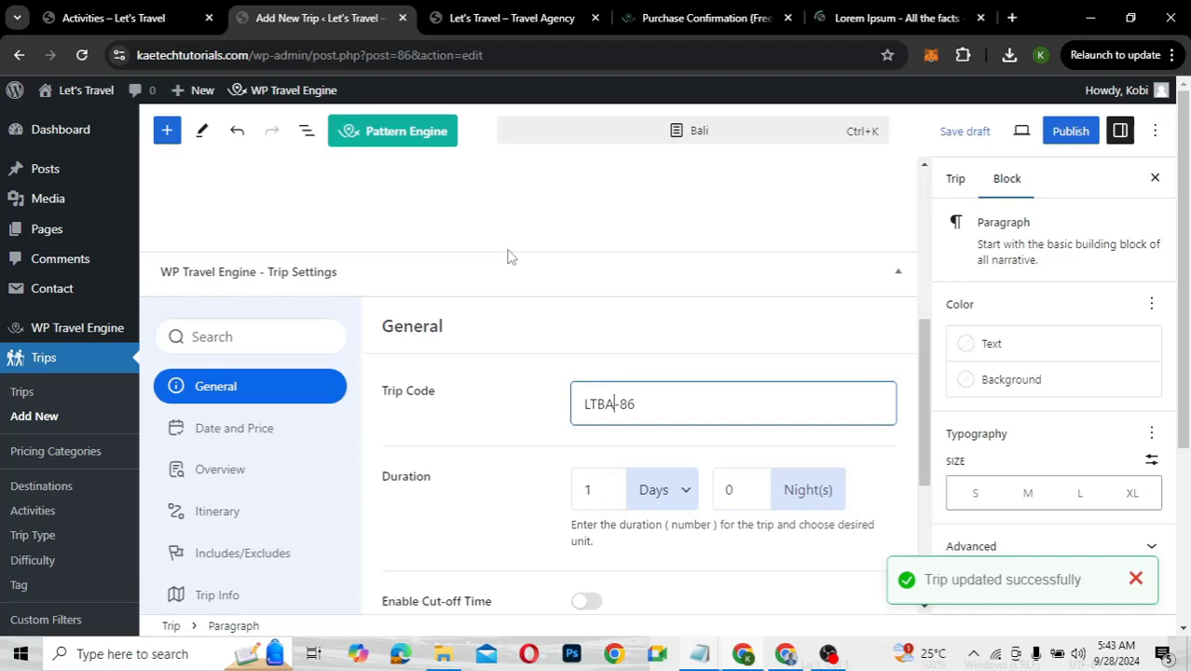
pyautogui.write('LI')
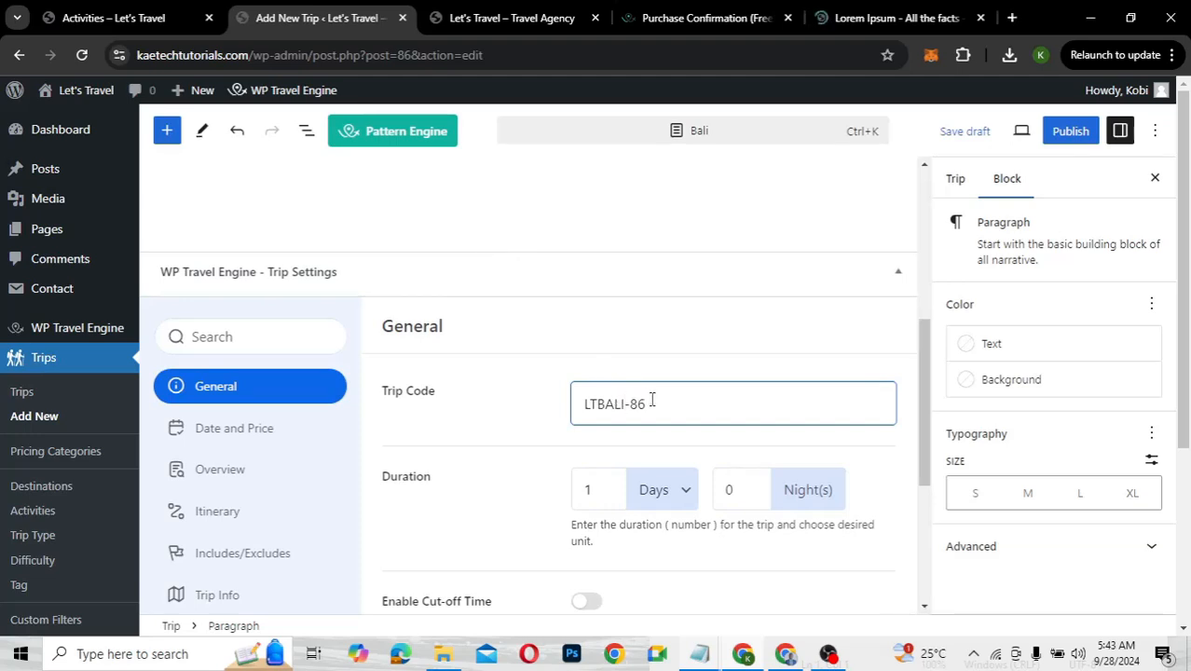
pyautogui.press('BackSpace')
pyautogui.press('BackSpace')
pyautogui.write('007')
pyautogui.press('BackSpace')
pyautogui.write('1')
# Set the trip duration to 5 days and 4 nights
pyautogui.scroll(-2, 425, 451)
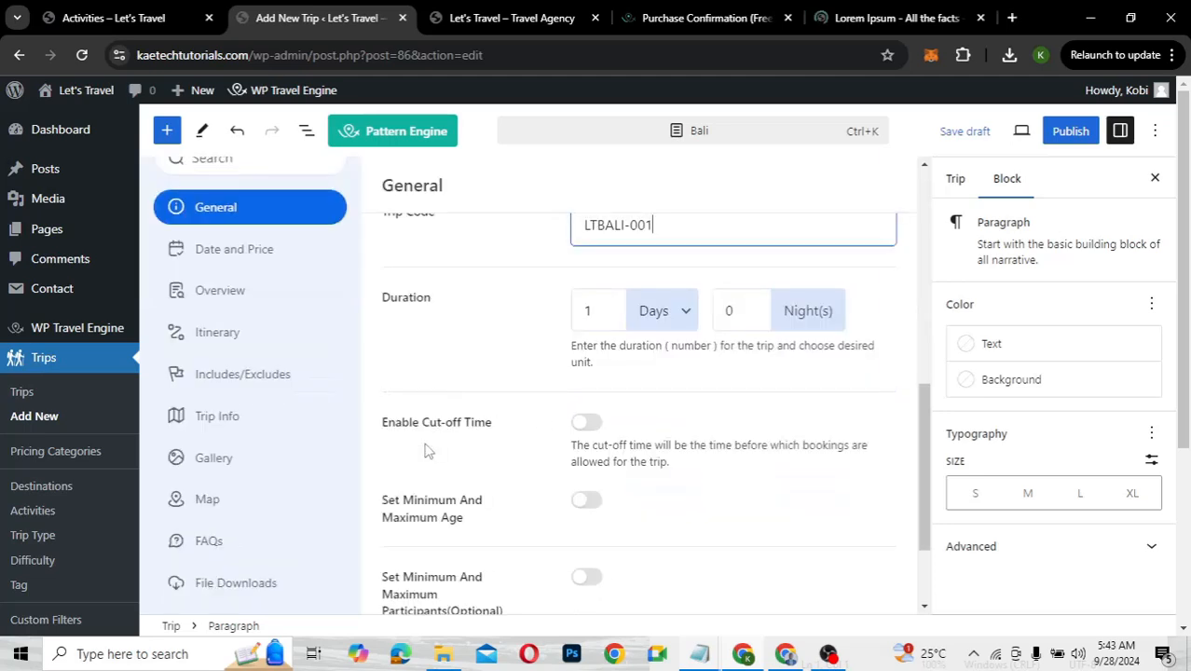
pyautogui.click(593, 312)
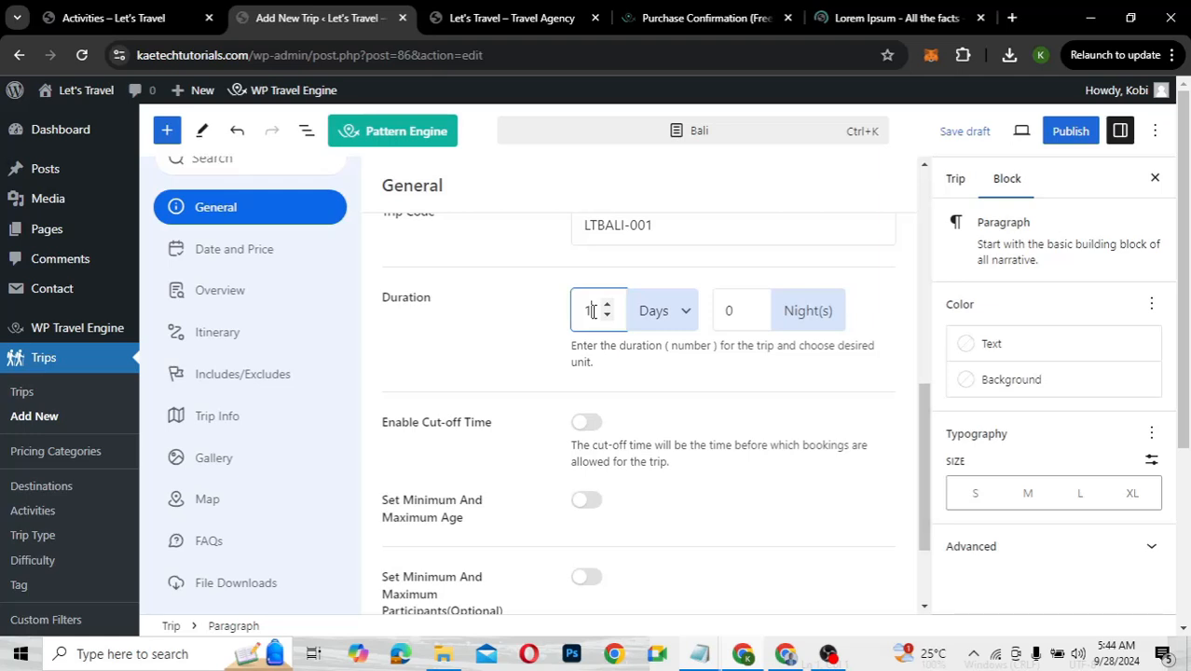
pyautogui.press('BackSpace')
pyautogui.write('5')
pyautogui.click(734, 310)
pyautogui.press('BackSpace')
pyautogui.write('4')
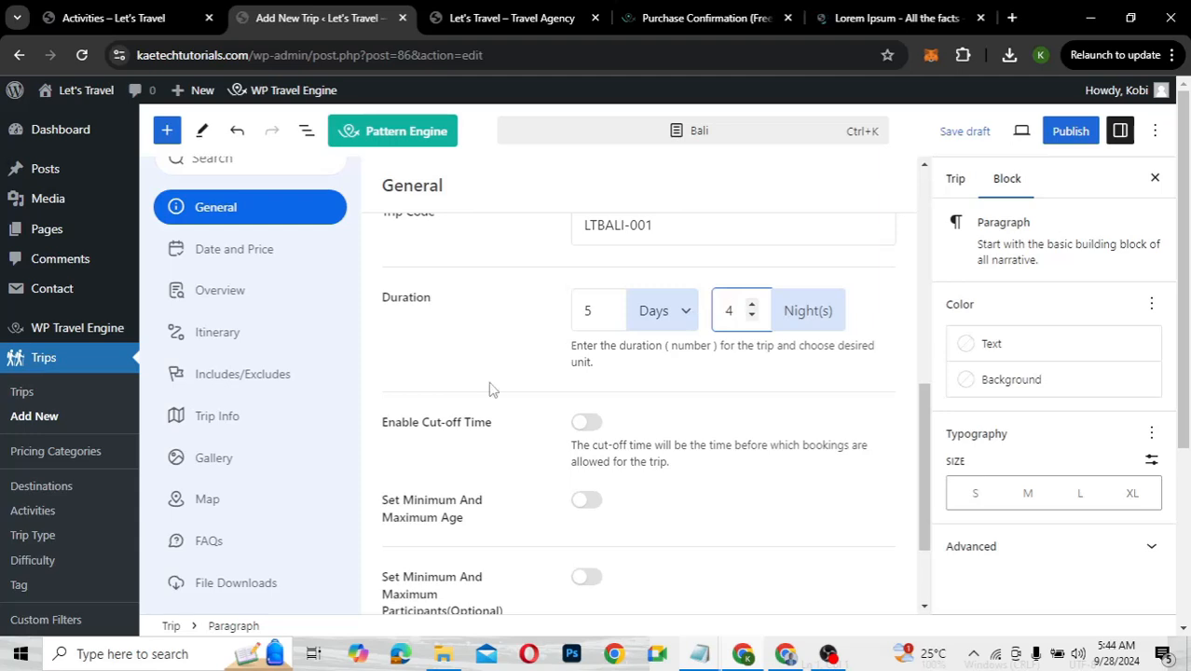
# Toggle the minimum and maximum age limit on and back off, leaving it disabled
pyautogui.scroll(-2, 492, 390)
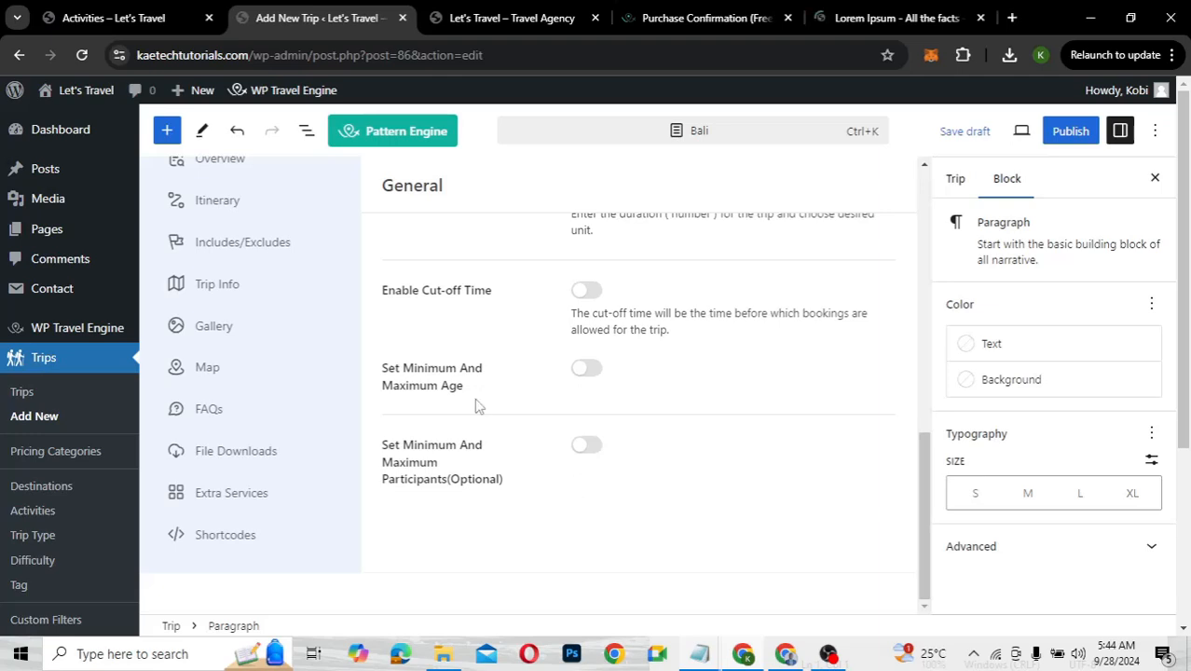
pyautogui.click(588, 370)
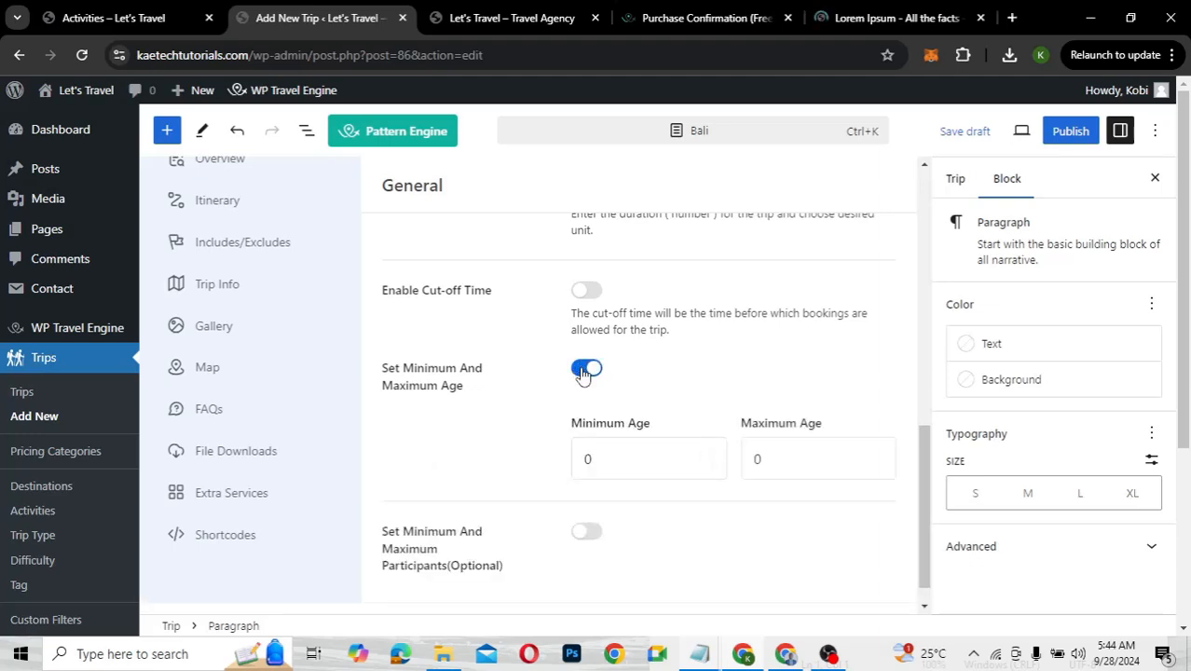
pyautogui.click(522, 379)
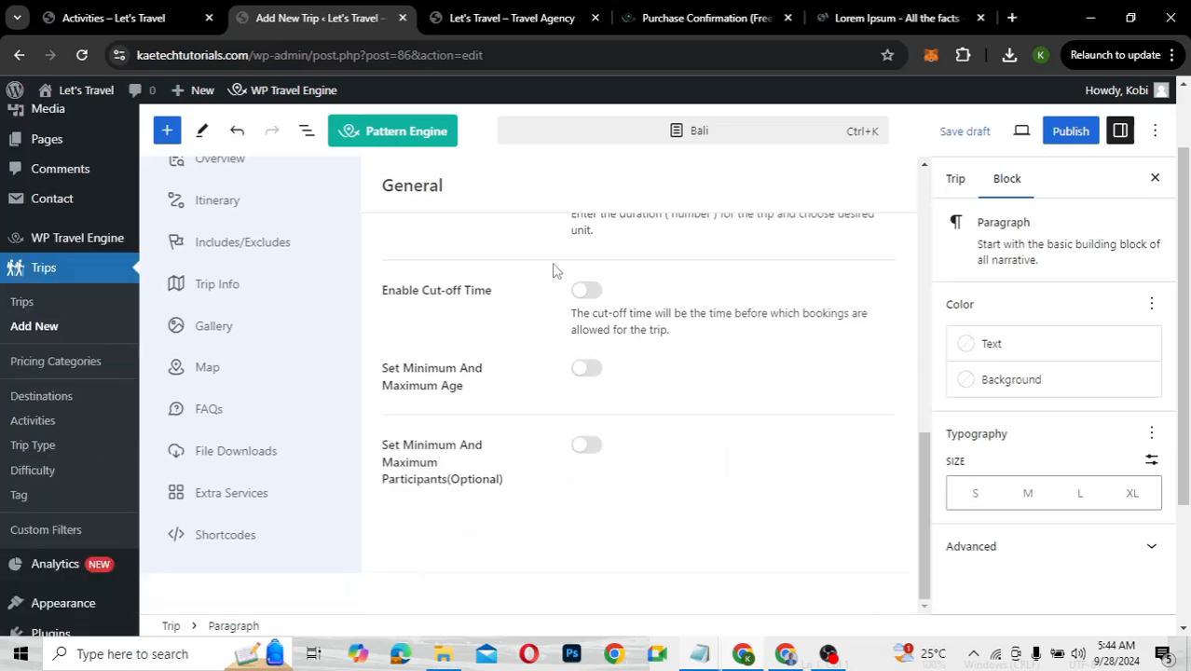
pyautogui.scroll(5, 553, 270)
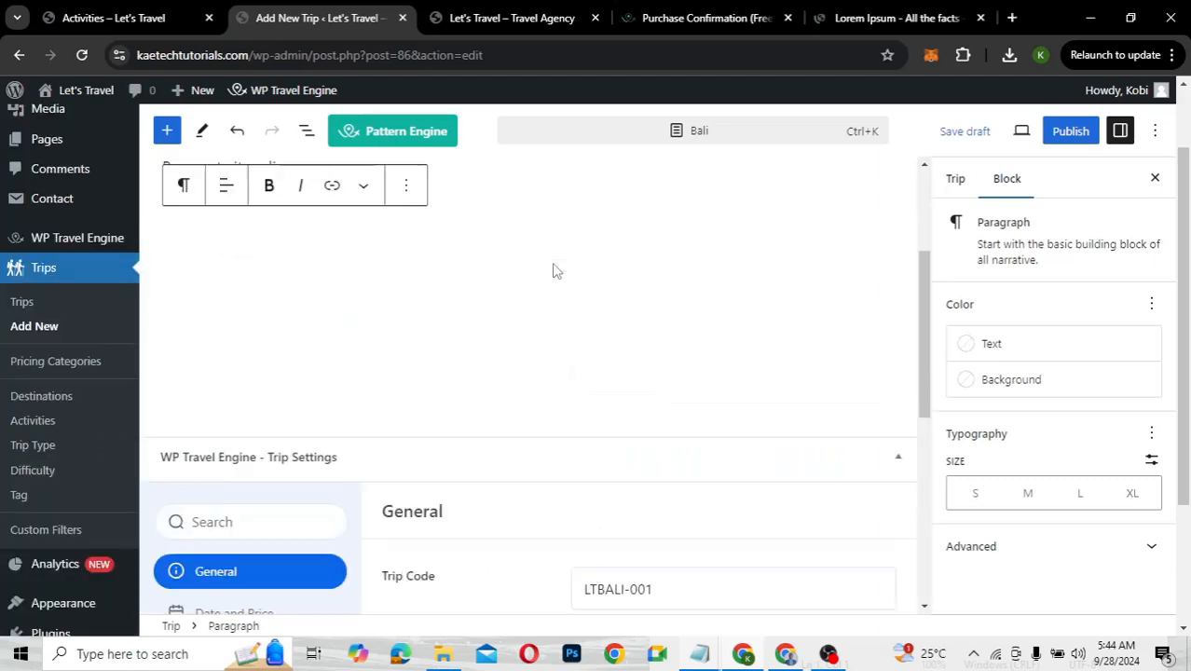
pyautogui.scroll(-3, 552, 271)
pyautogui.scroll(-1, 553, 271)
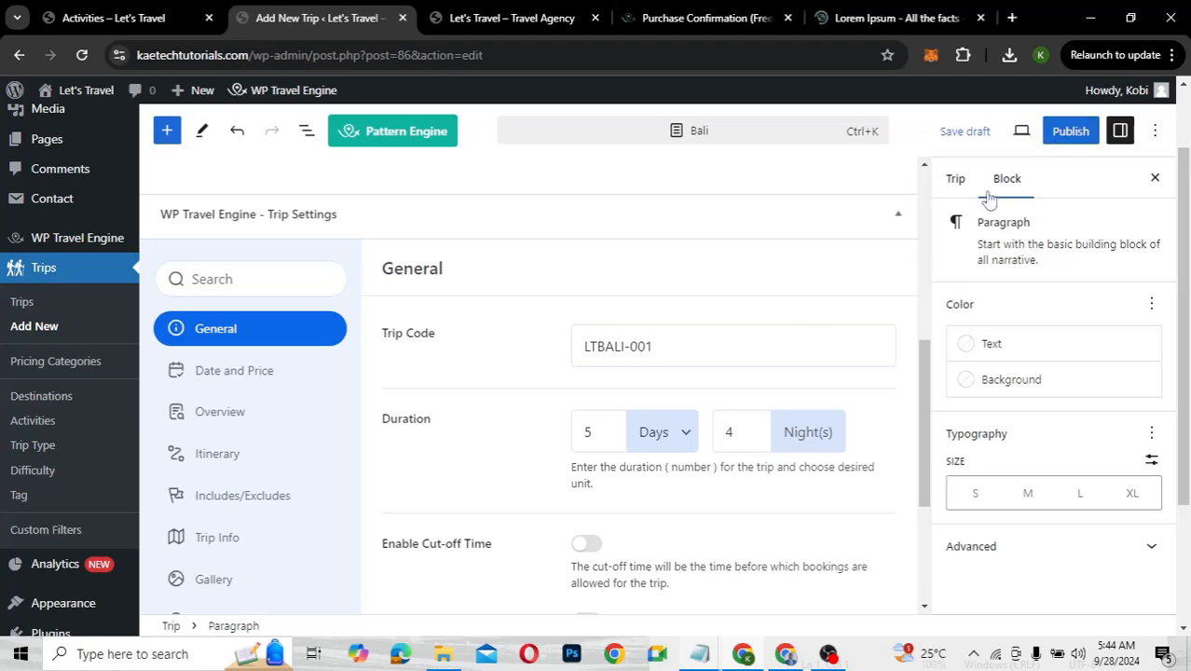
# Publish the Bali trip and close the publish confirmation panel
pyautogui.click(1072, 132)
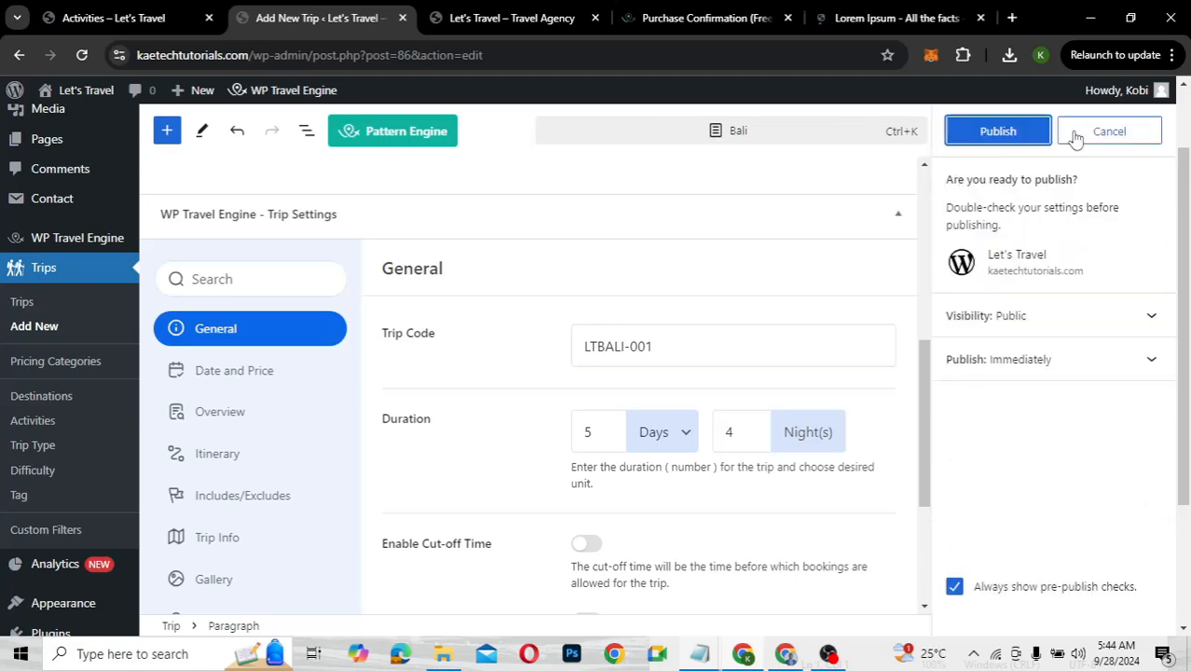
pyautogui.click(1014, 132)
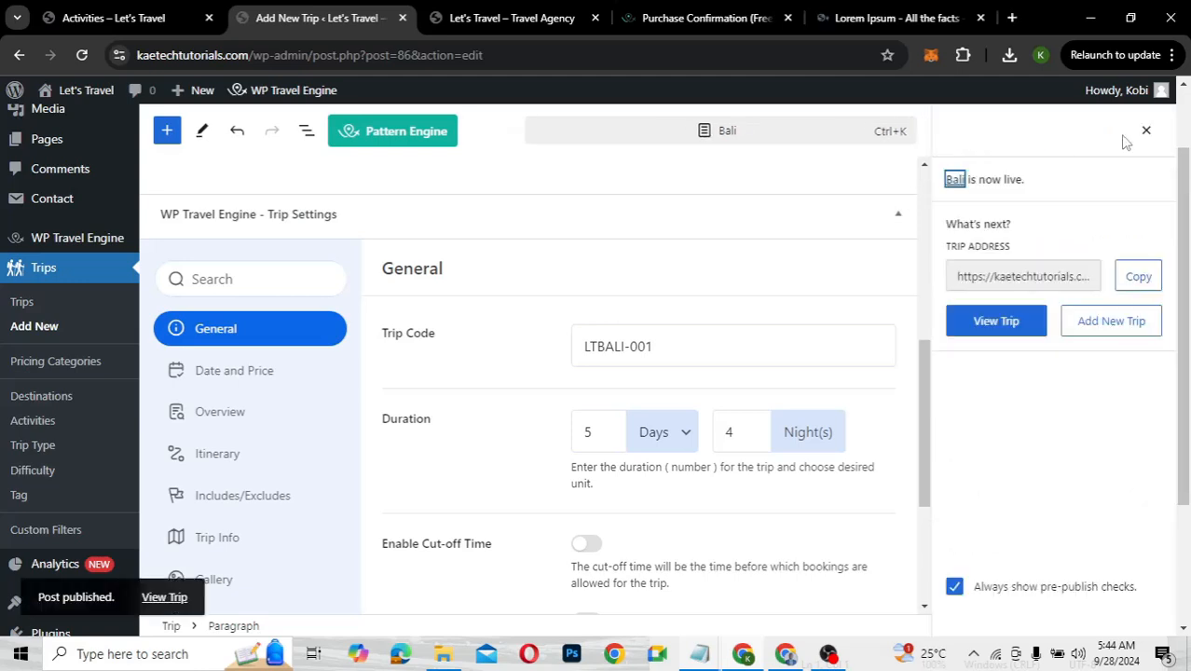
pyautogui.click(1147, 131)
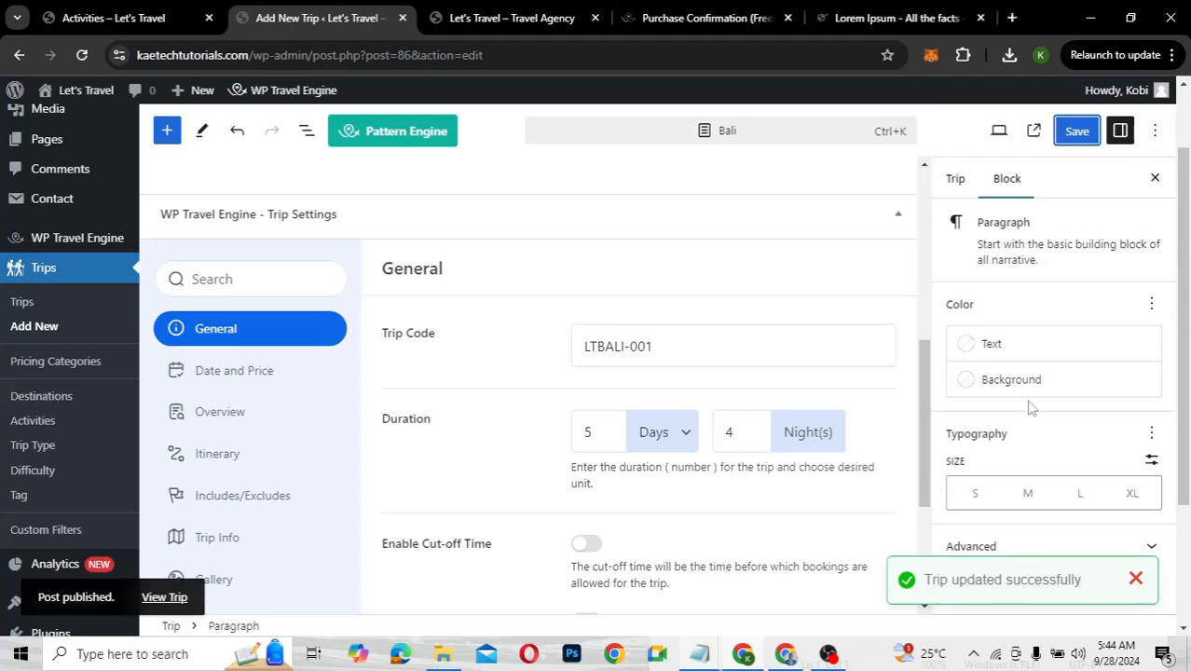
pyautogui.scroll(-2, 1031, 407)
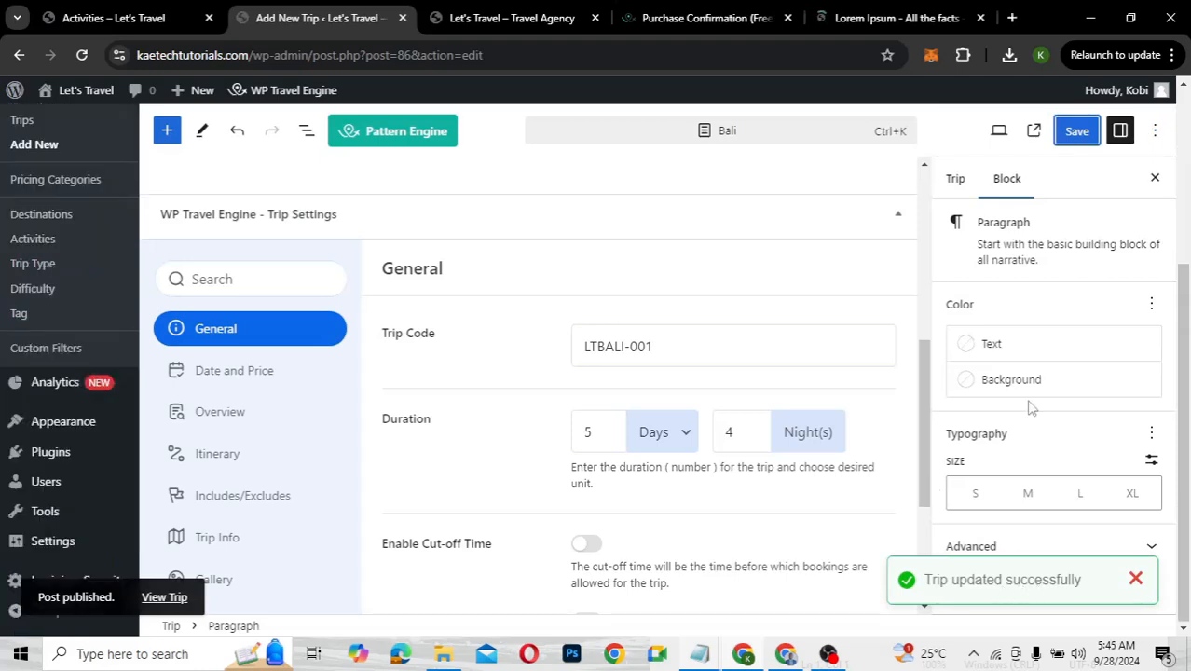
# In the Trip sidebar, assign Bali as the trip's destination
pyautogui.click(954, 180)
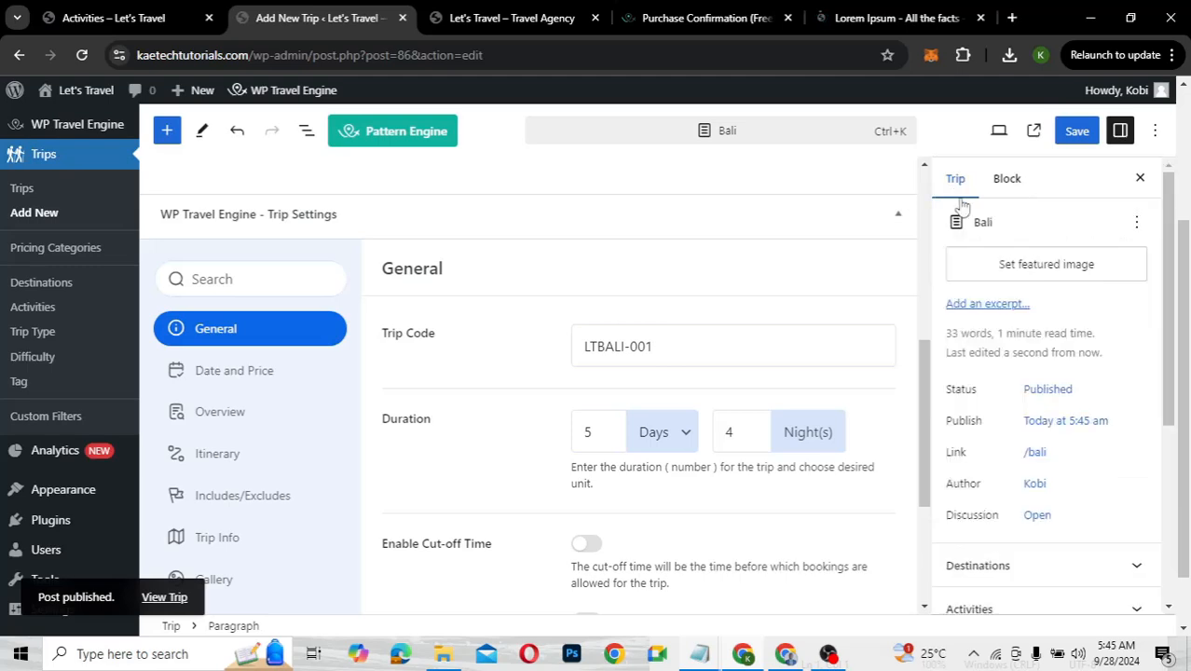
pyautogui.scroll(-3, 992, 466)
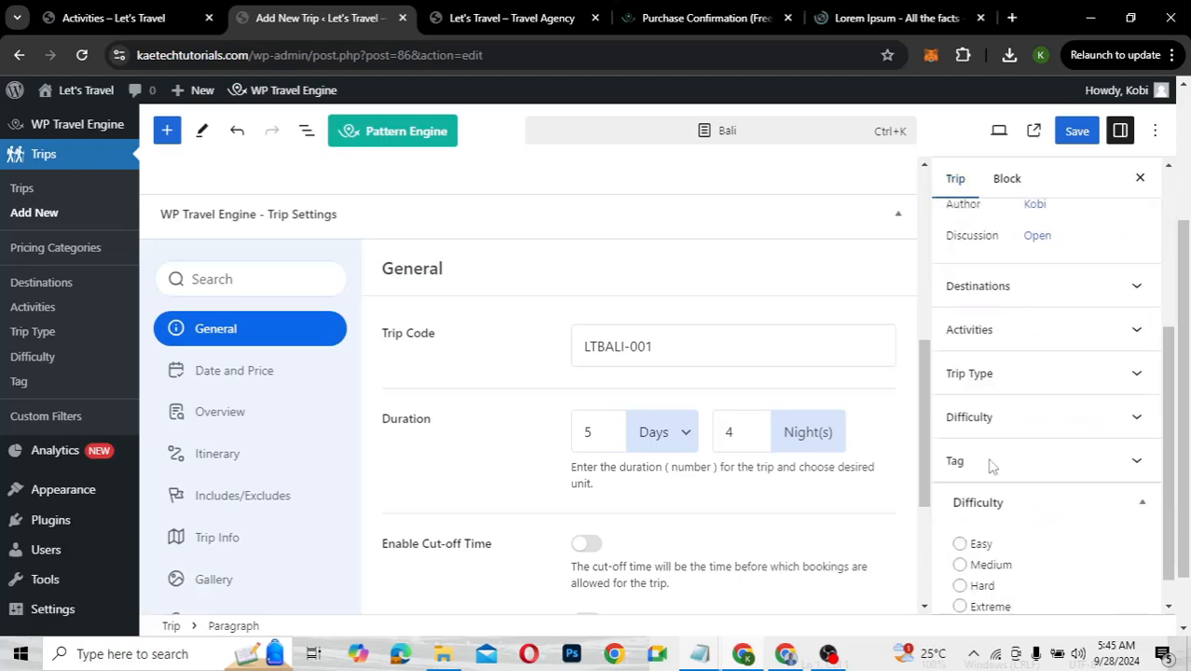
pyautogui.click(1019, 295)
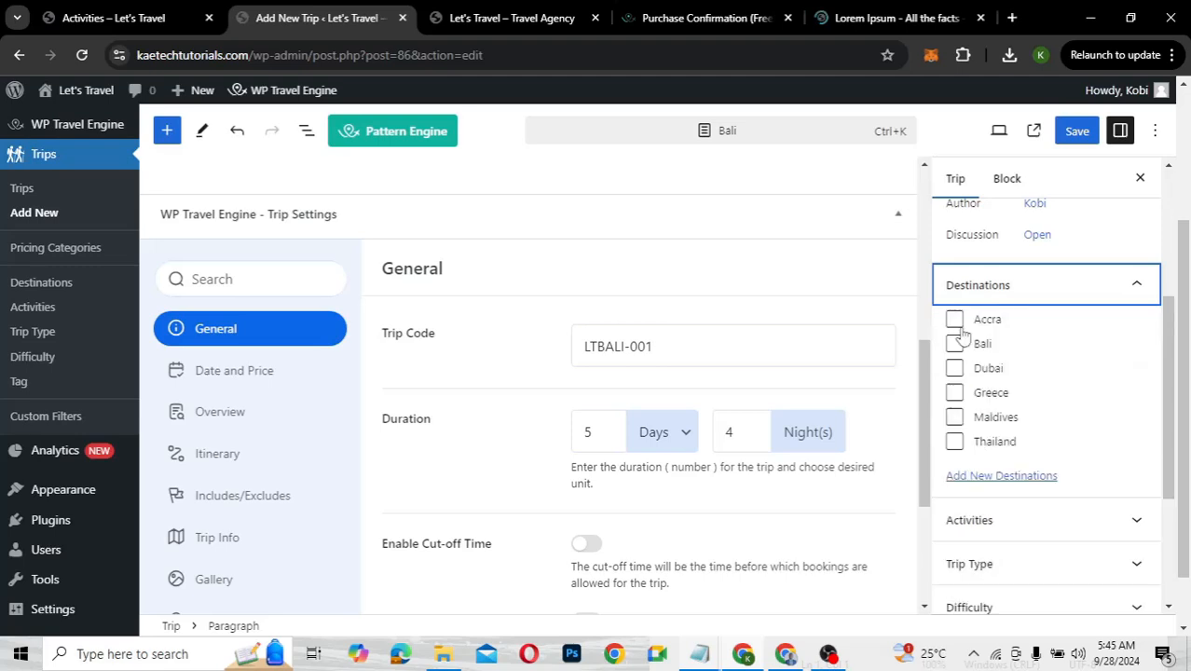
pyautogui.click(955, 344)
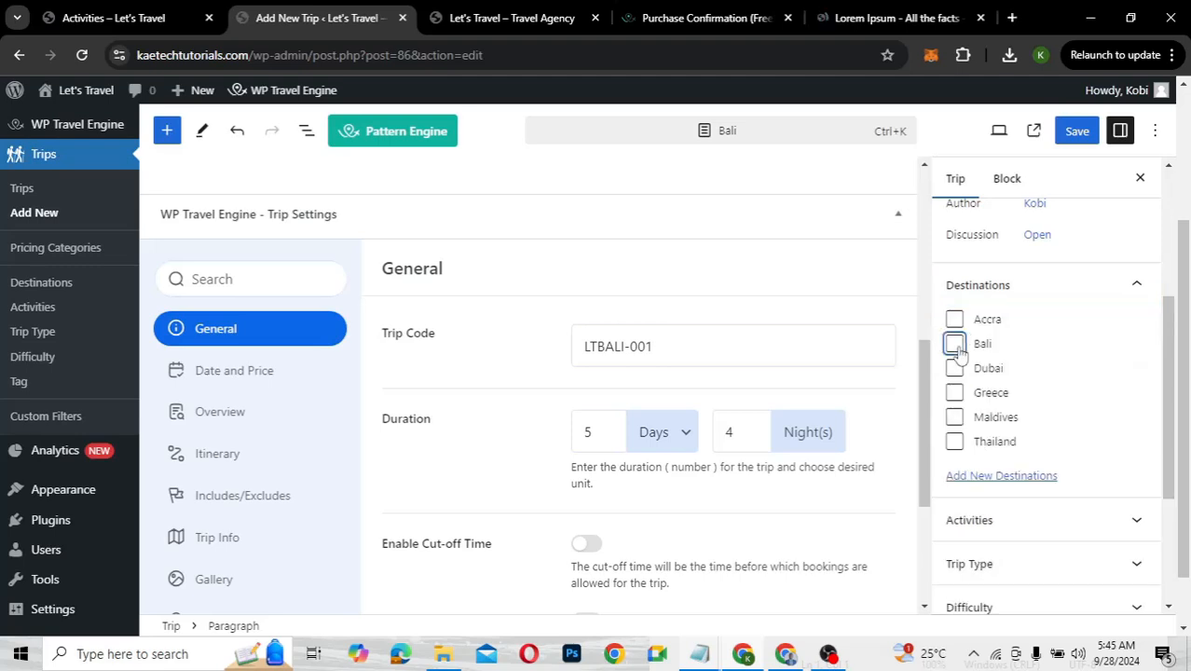
pyautogui.click(1032, 287)
# Add Swimming, Snorkelling, Hiking and Walking as the trip's activities
pyautogui.click(1015, 337)
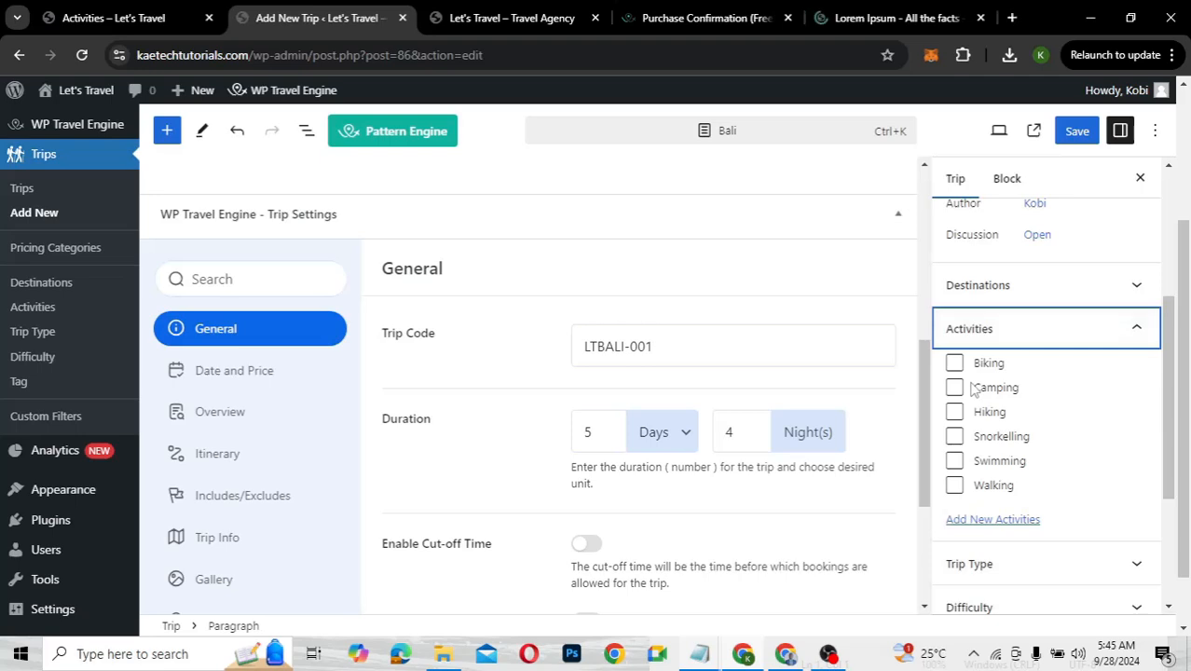
pyautogui.click(955, 461)
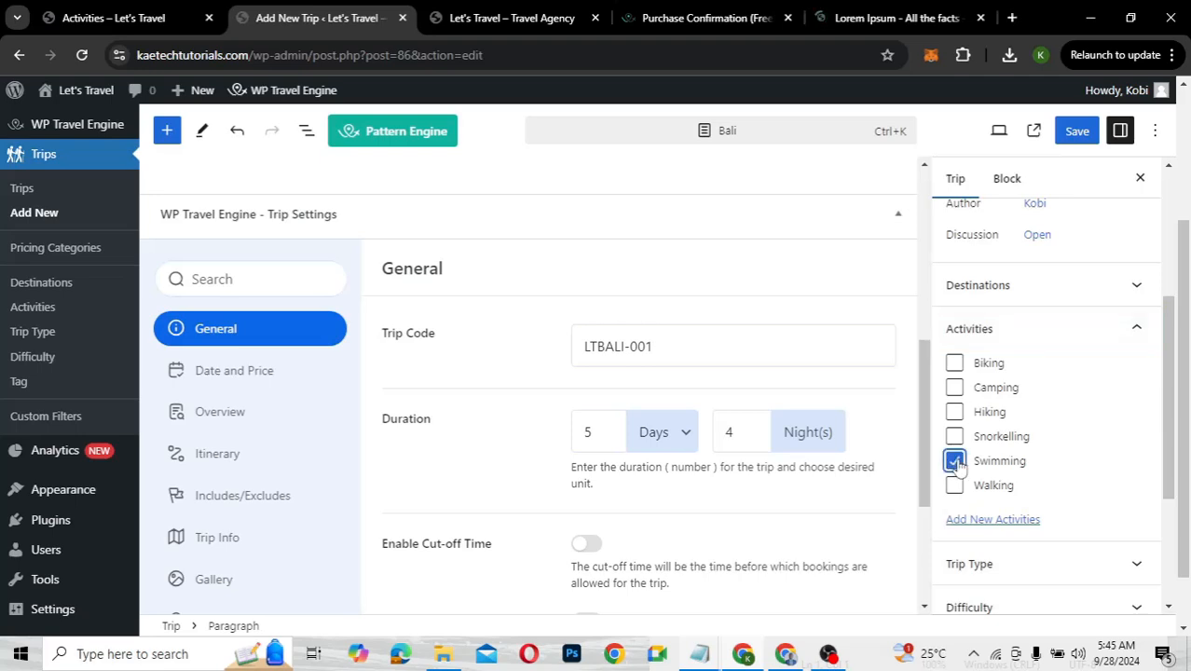
pyautogui.click(954, 436)
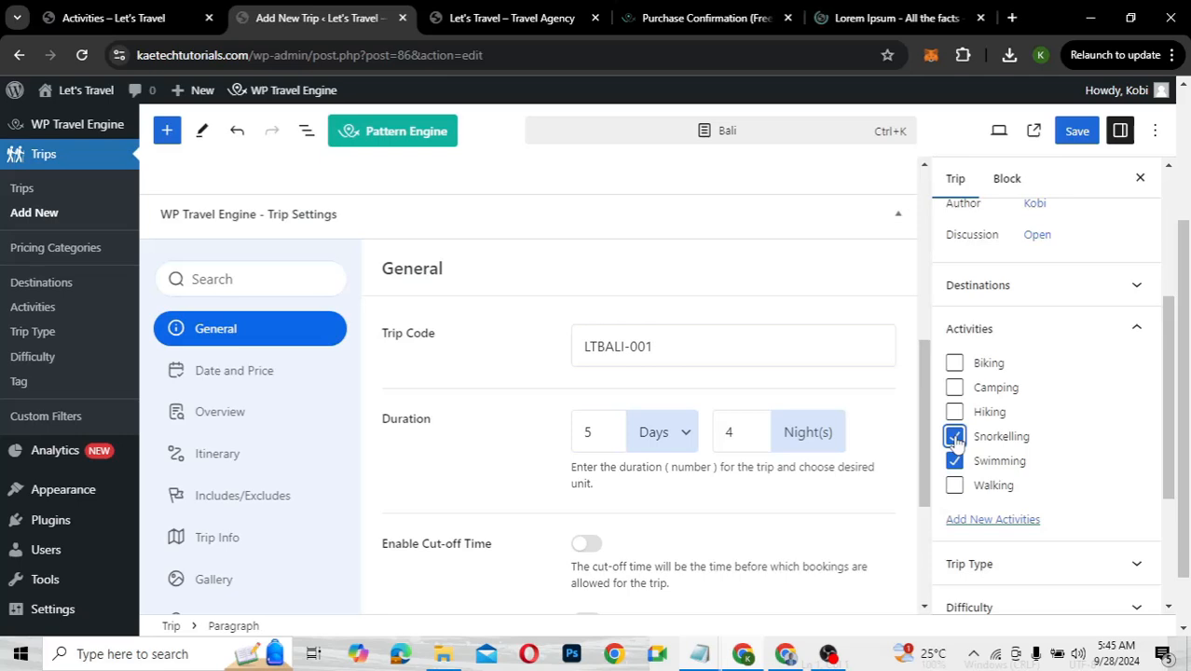
pyautogui.click(956, 414)
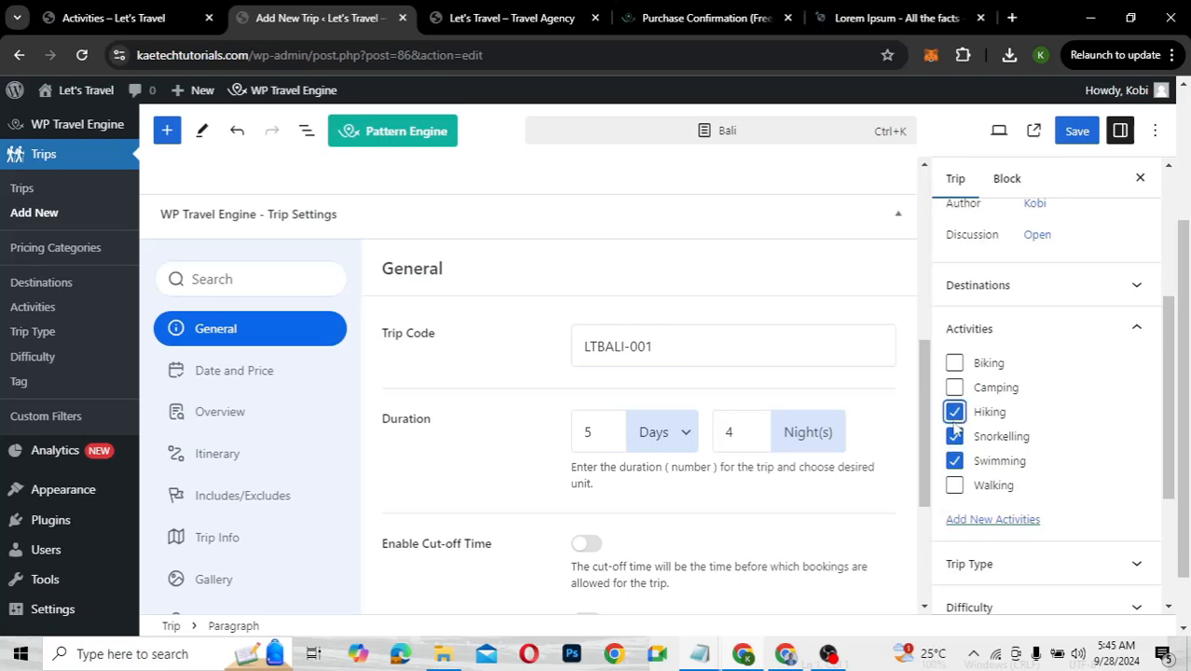
pyautogui.click(955, 484)
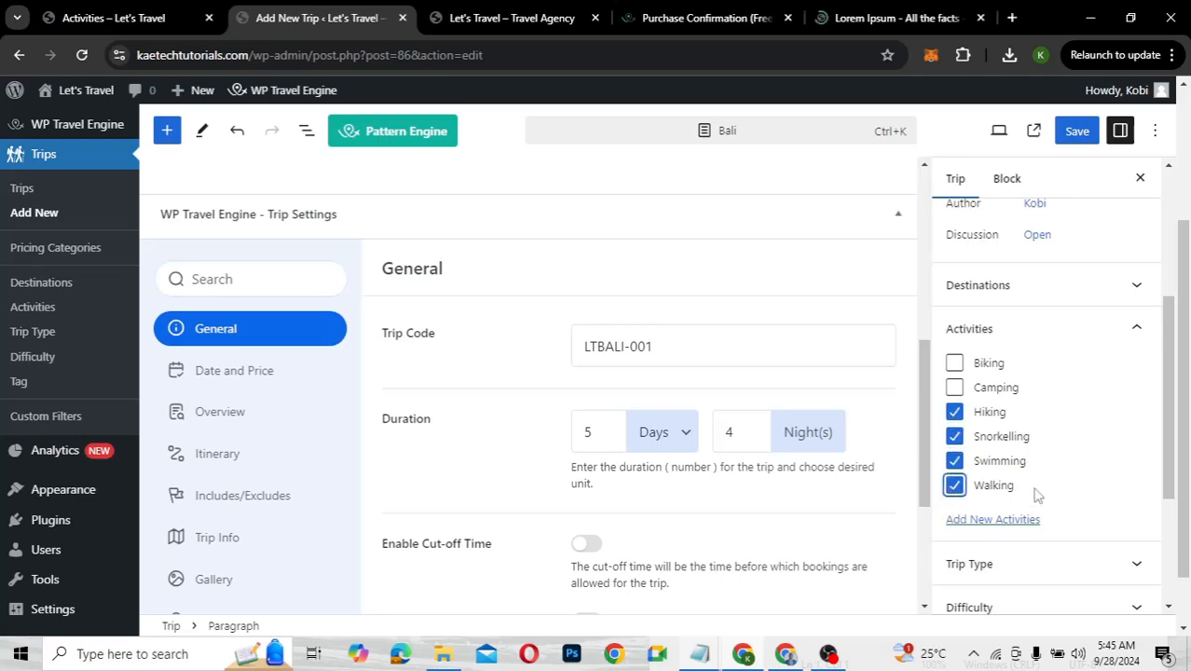
# Mark the trip as a Group Trip, leave difficulty unset, and save
pyautogui.scroll(-3, 1034, 494)
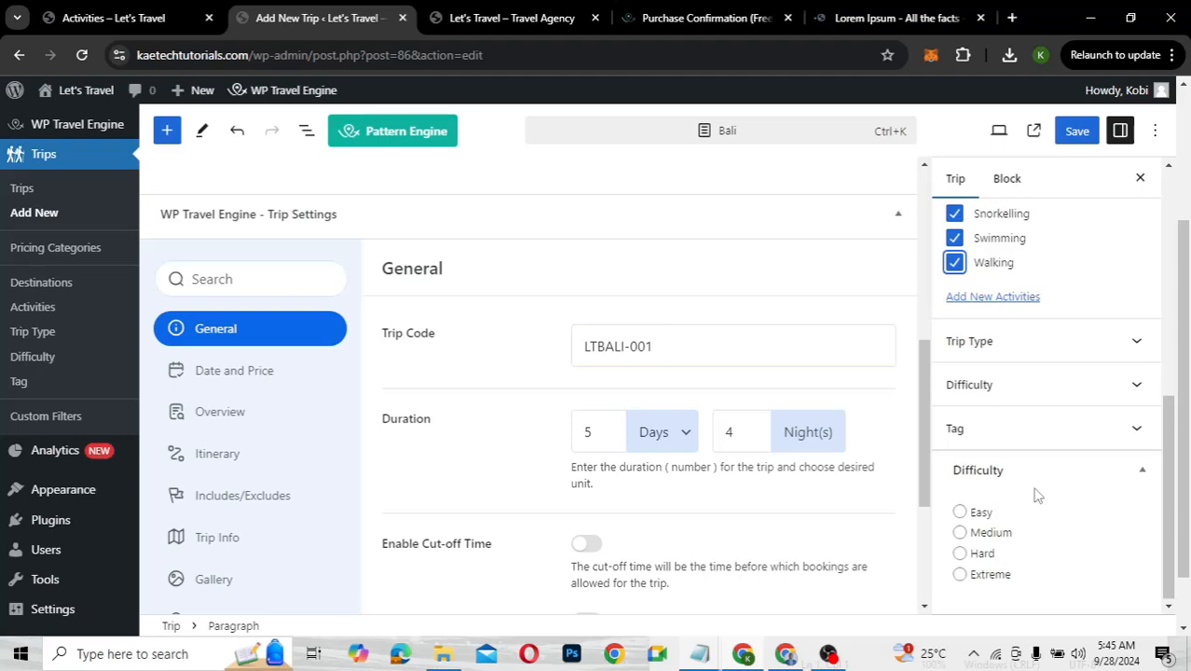
pyautogui.click(1032, 353)
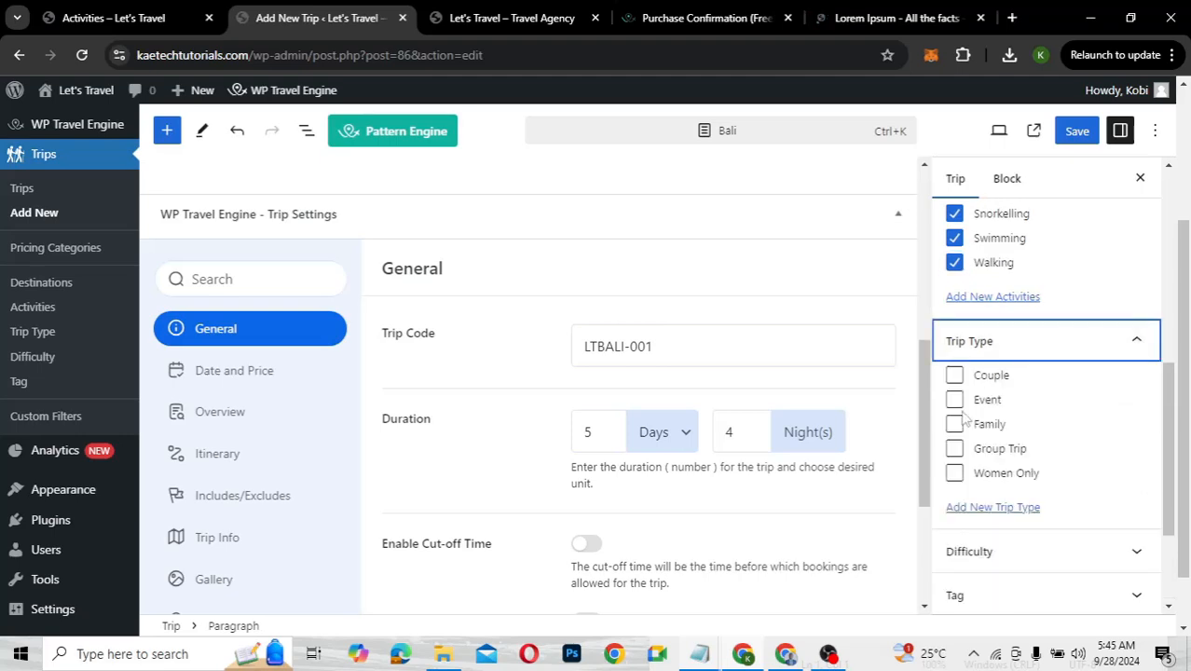
pyautogui.click(952, 449)
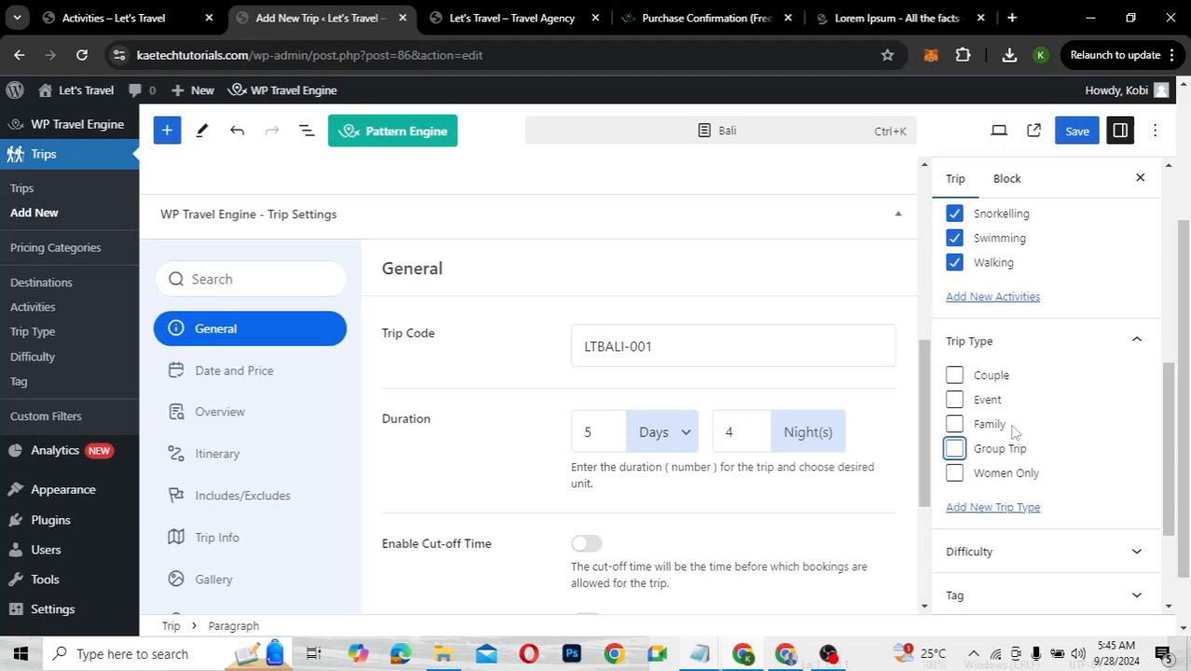
pyautogui.scroll(-1, 988, 429)
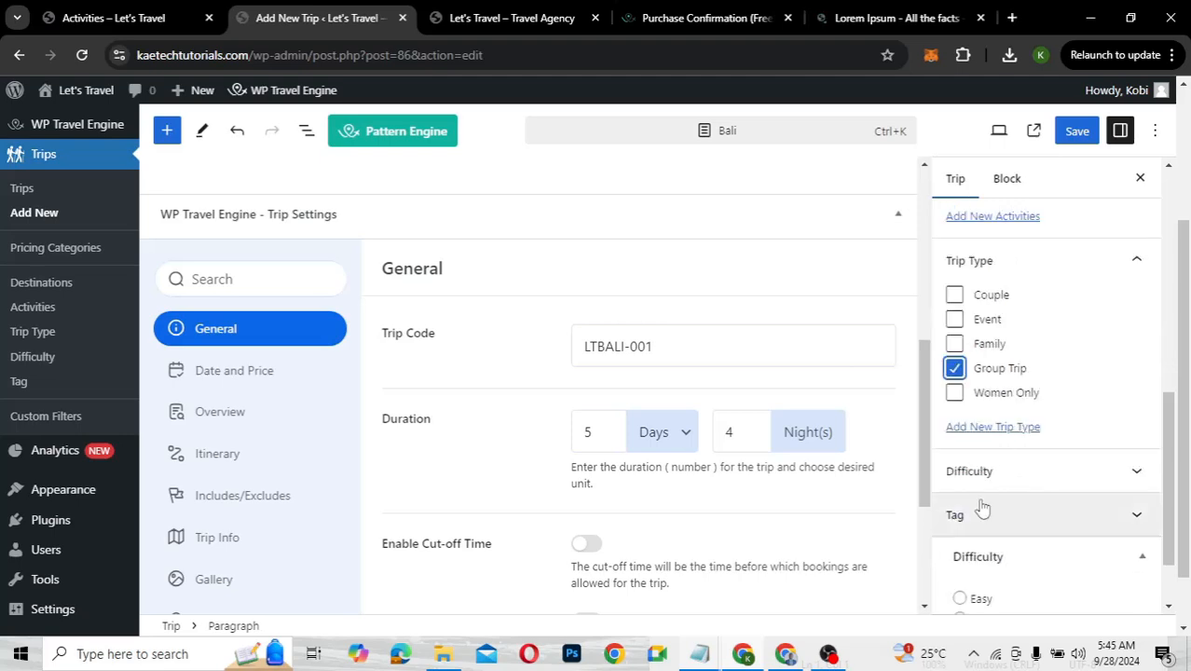
pyautogui.scroll(-2, 979, 506)
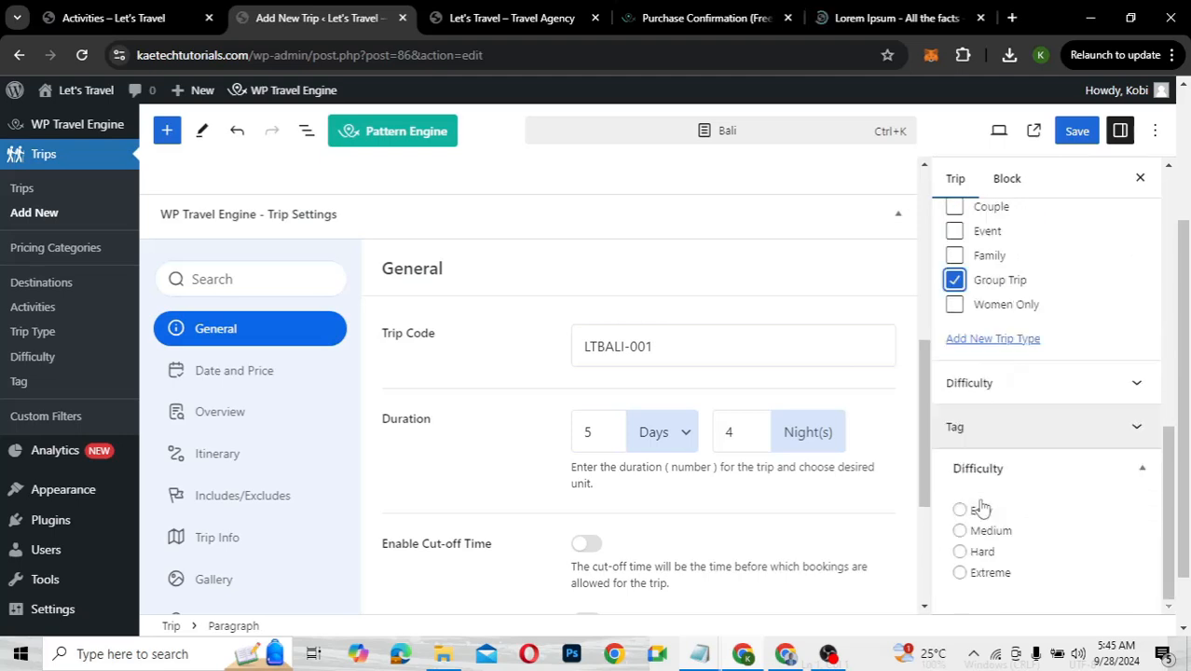
pyautogui.click(996, 391)
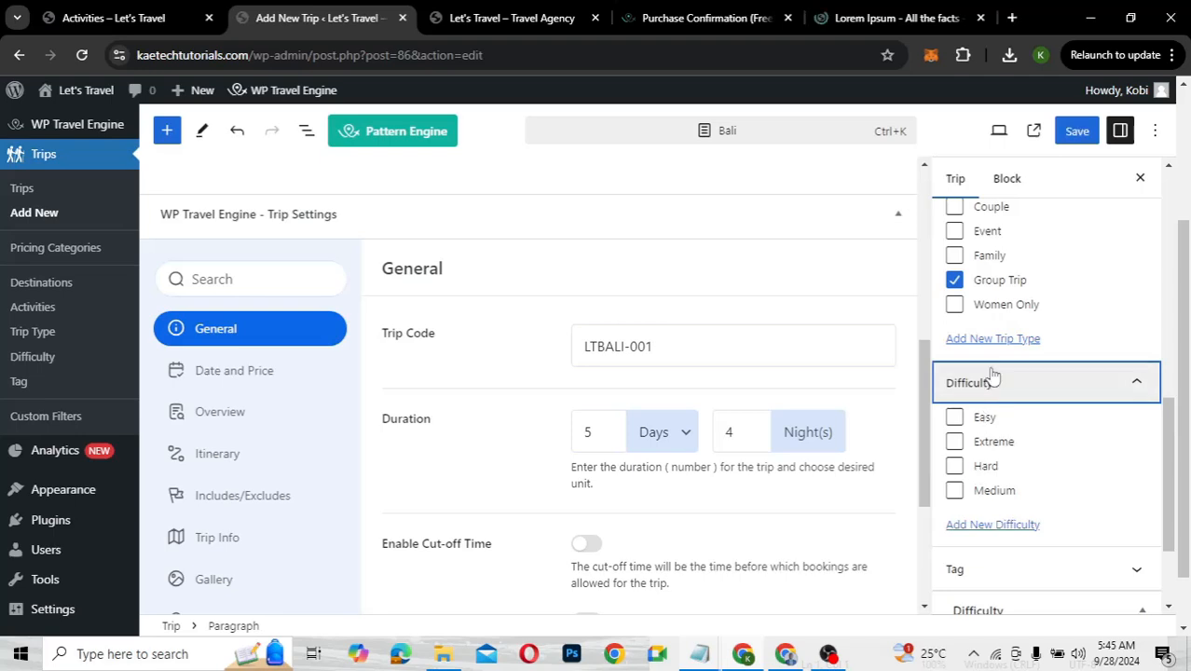
pyautogui.click(992, 384)
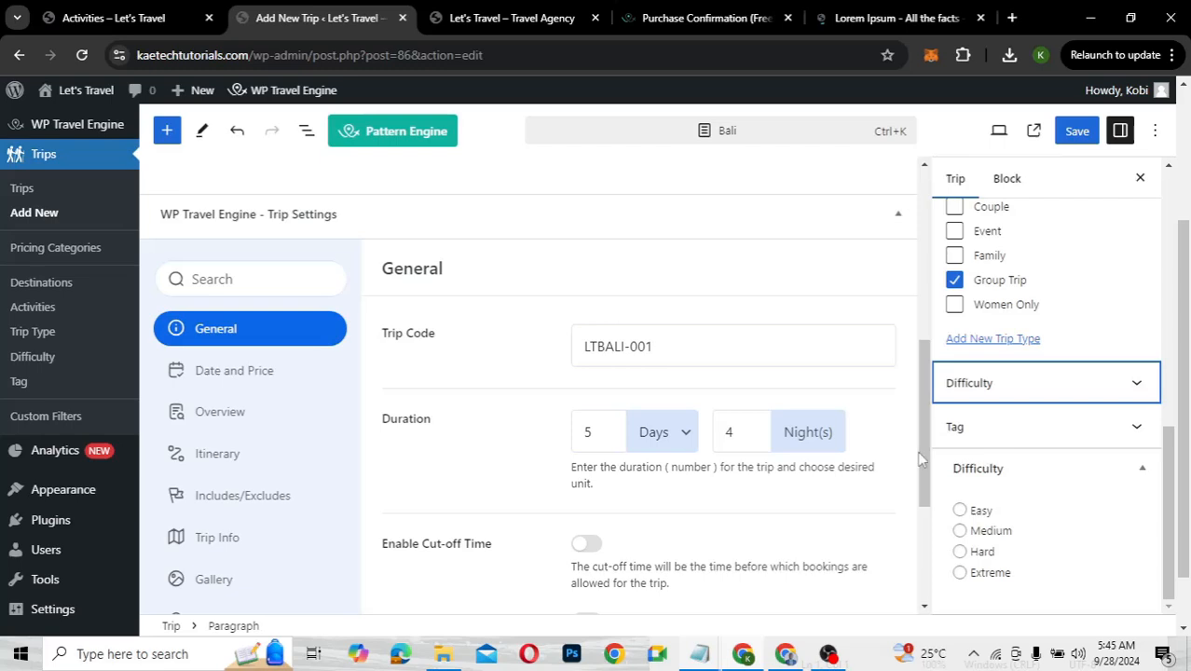
pyautogui.click(1064, 136)
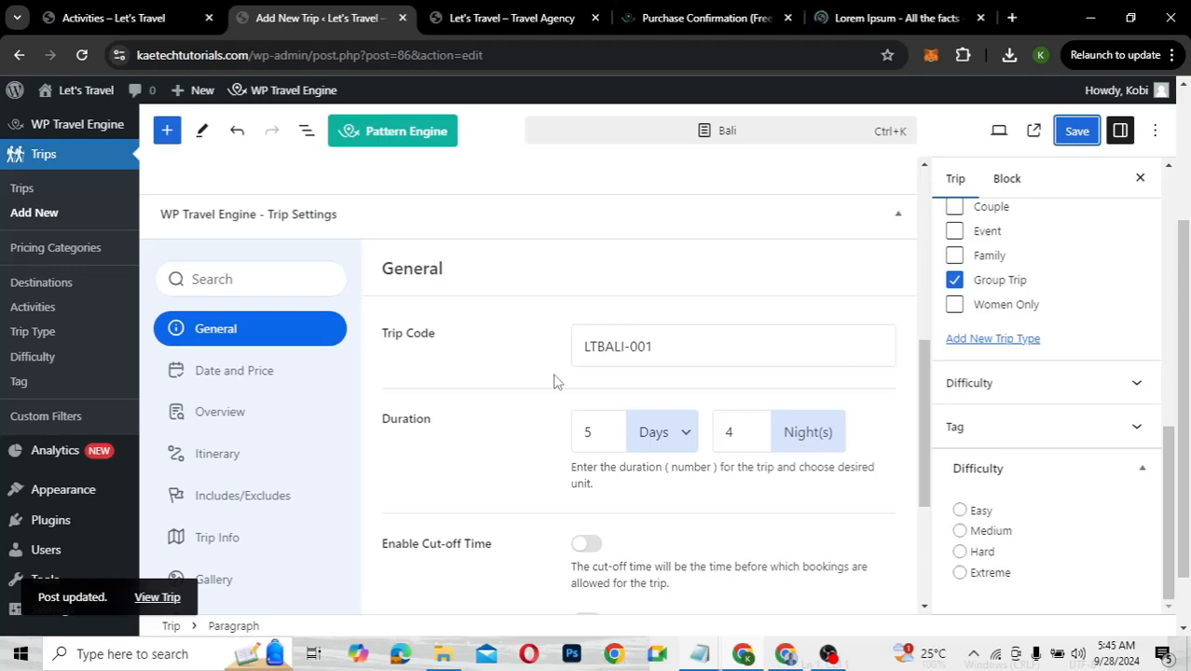
# Add a new pricing package under the trip's Date and Price settings
pyautogui.click(257, 377)
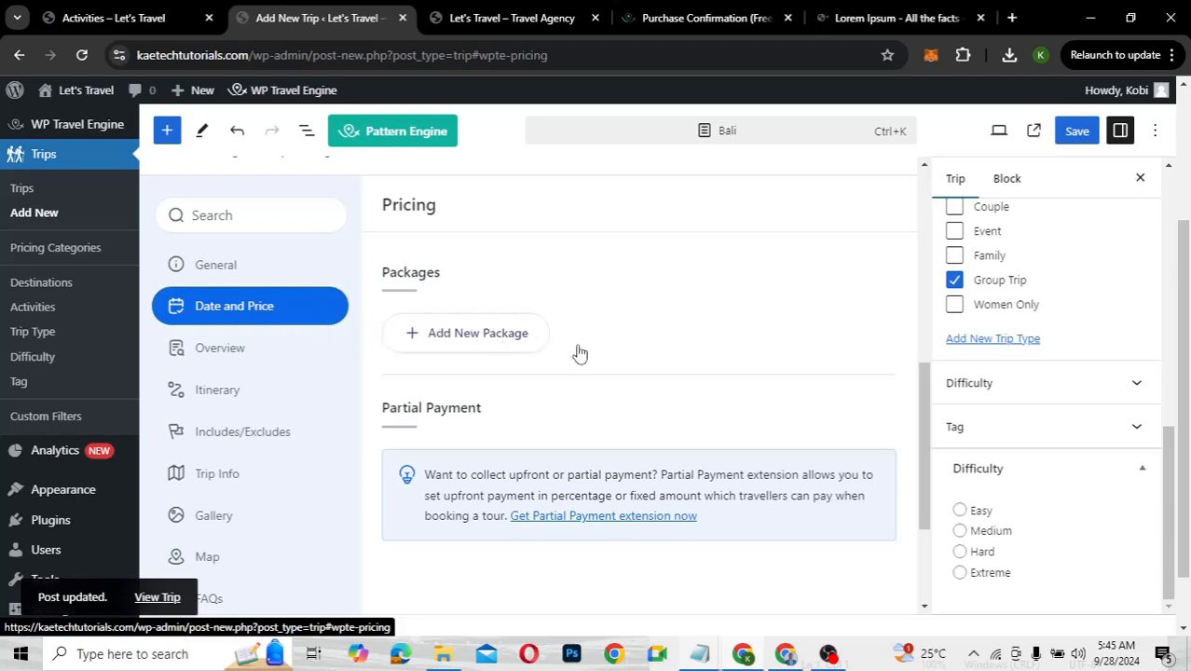
pyautogui.scroll(-1, 601, 359)
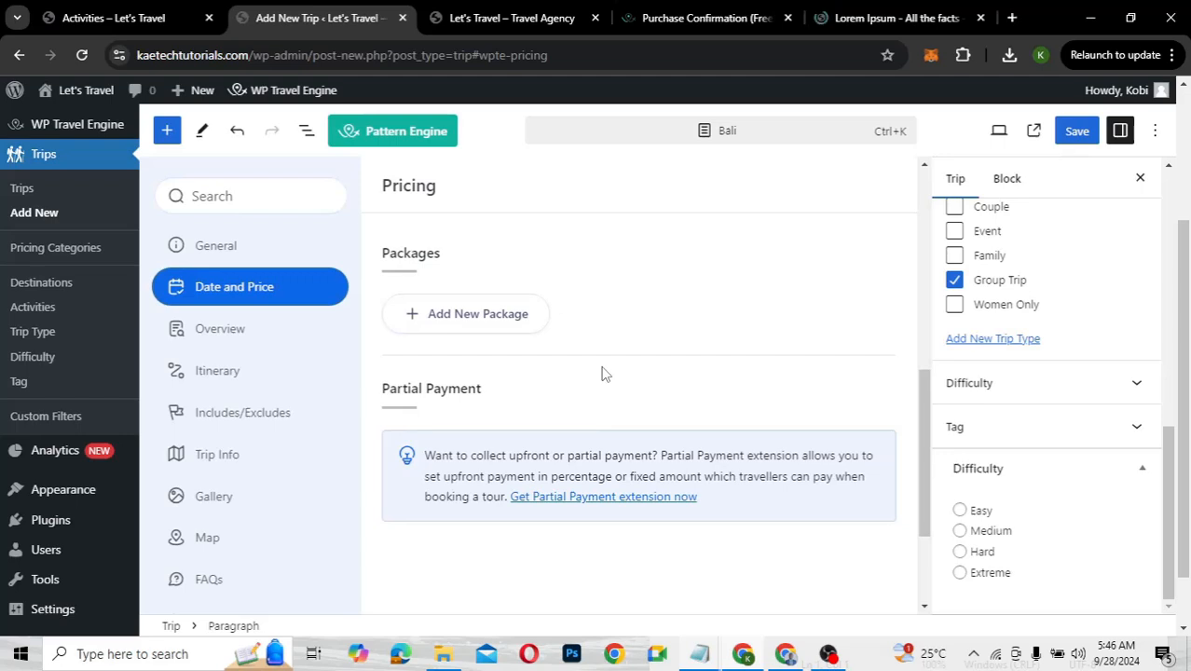
pyautogui.click(472, 319)
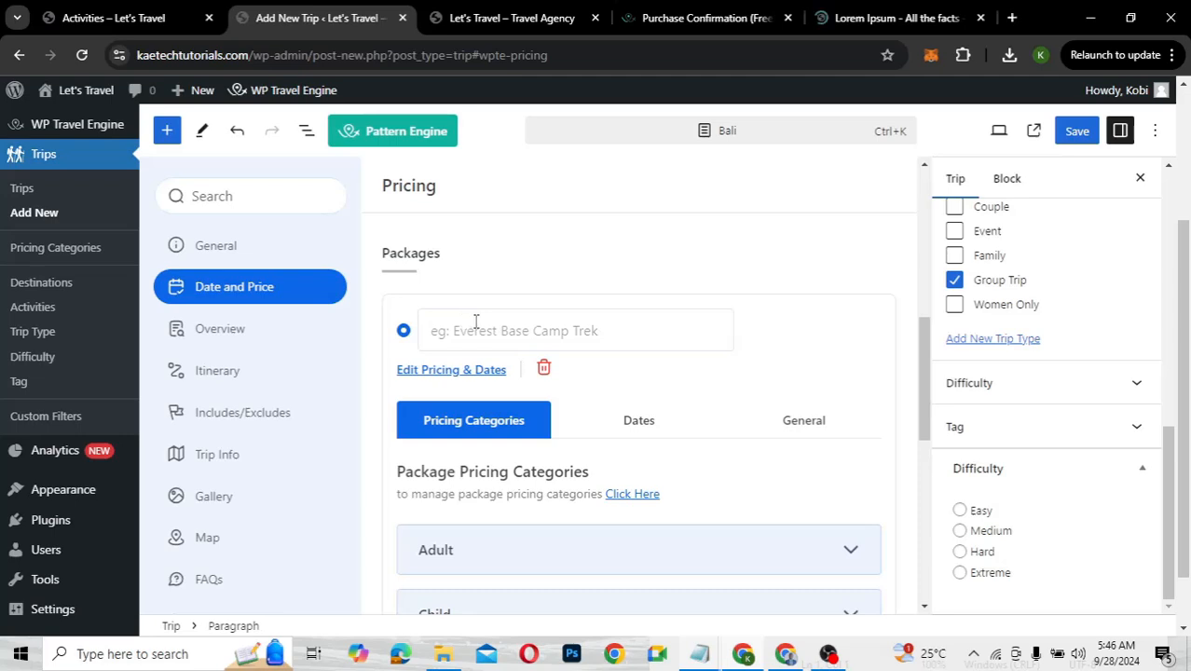
pyautogui.scroll(-3, 622, 371)
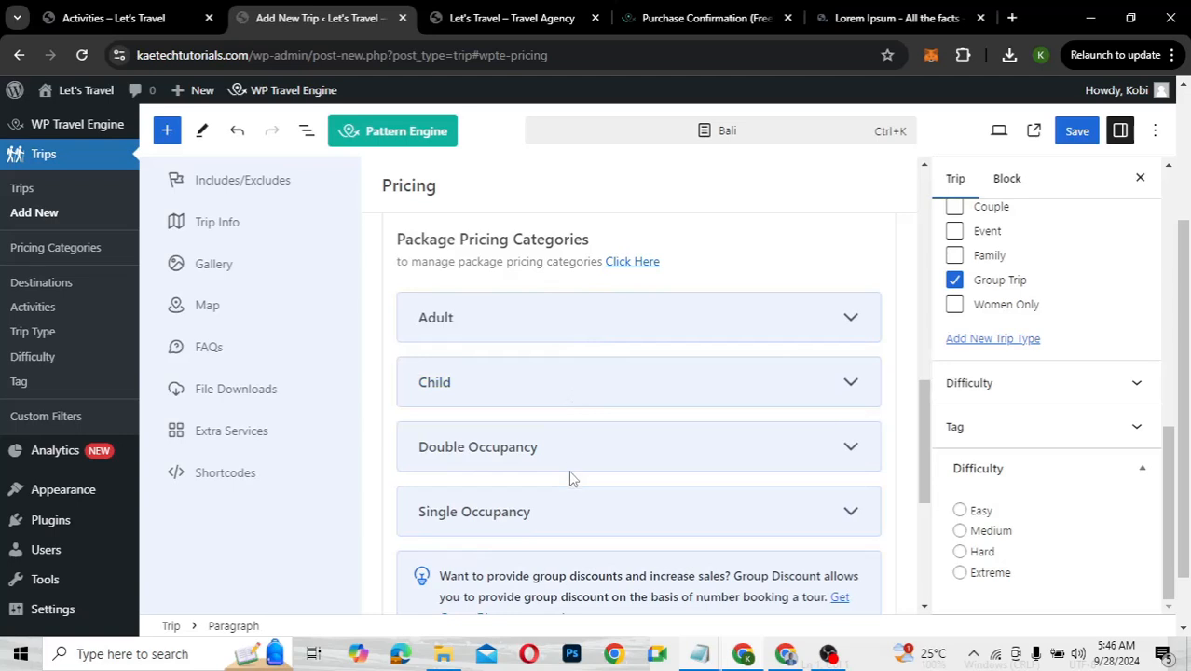
pyautogui.scroll(3, 569, 470)
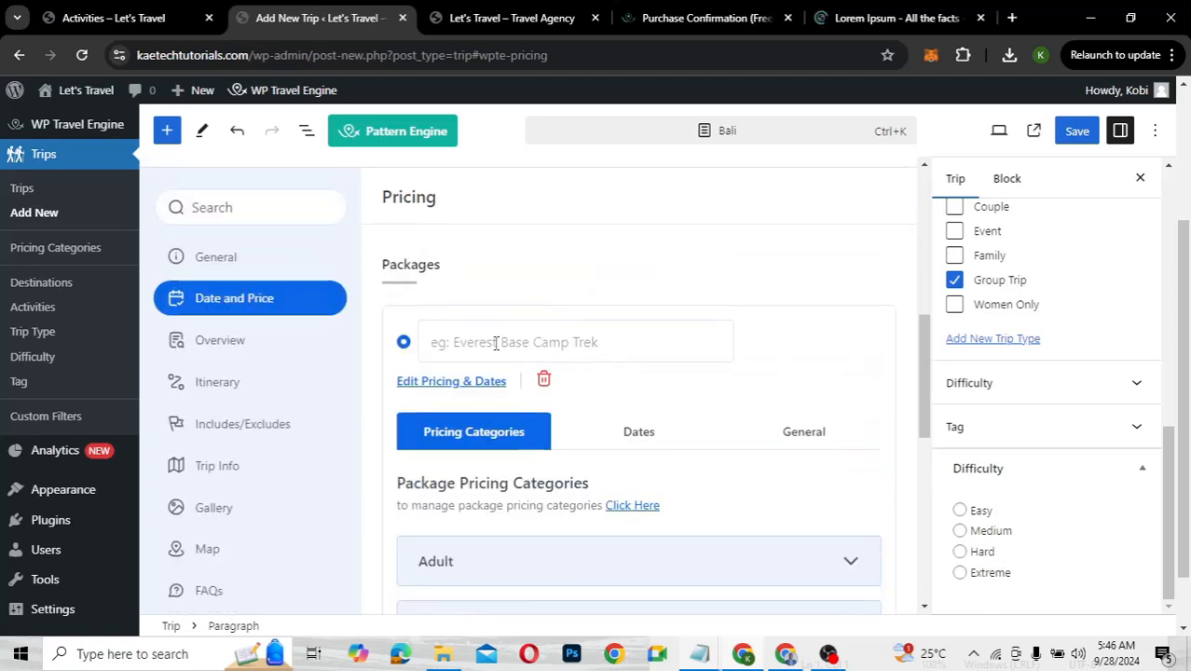
# Name the package 'Full Package - Includes Flight', replacing 'All Inclusive'
pyautogui.click(496, 343)
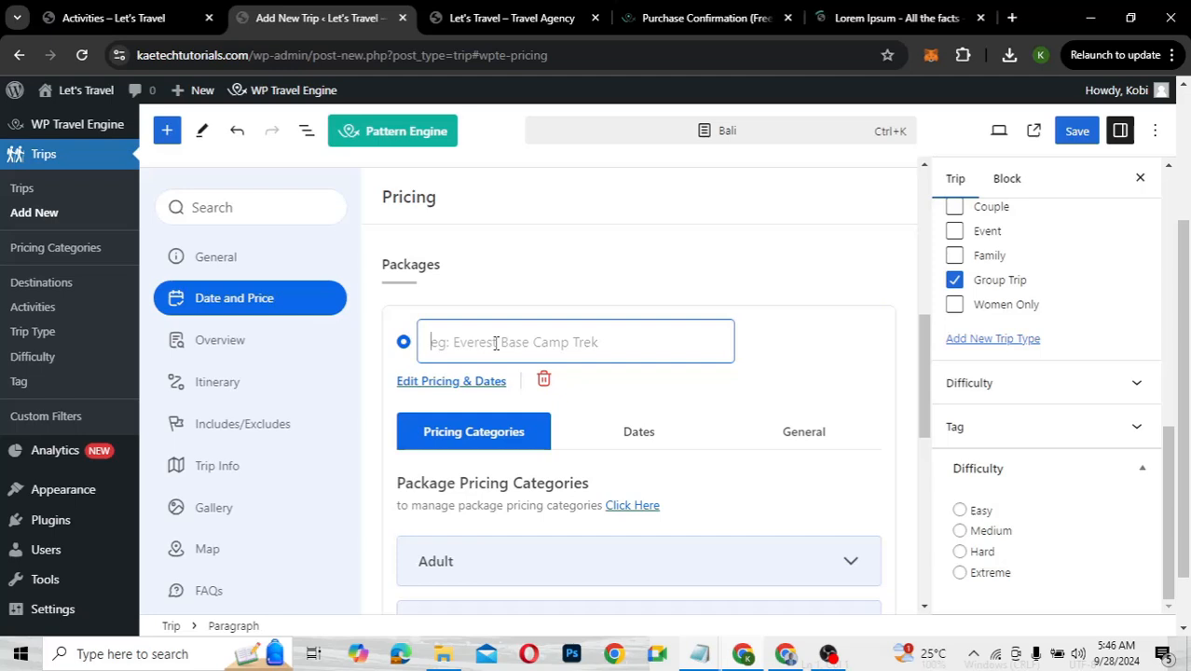
pyautogui.write('All')
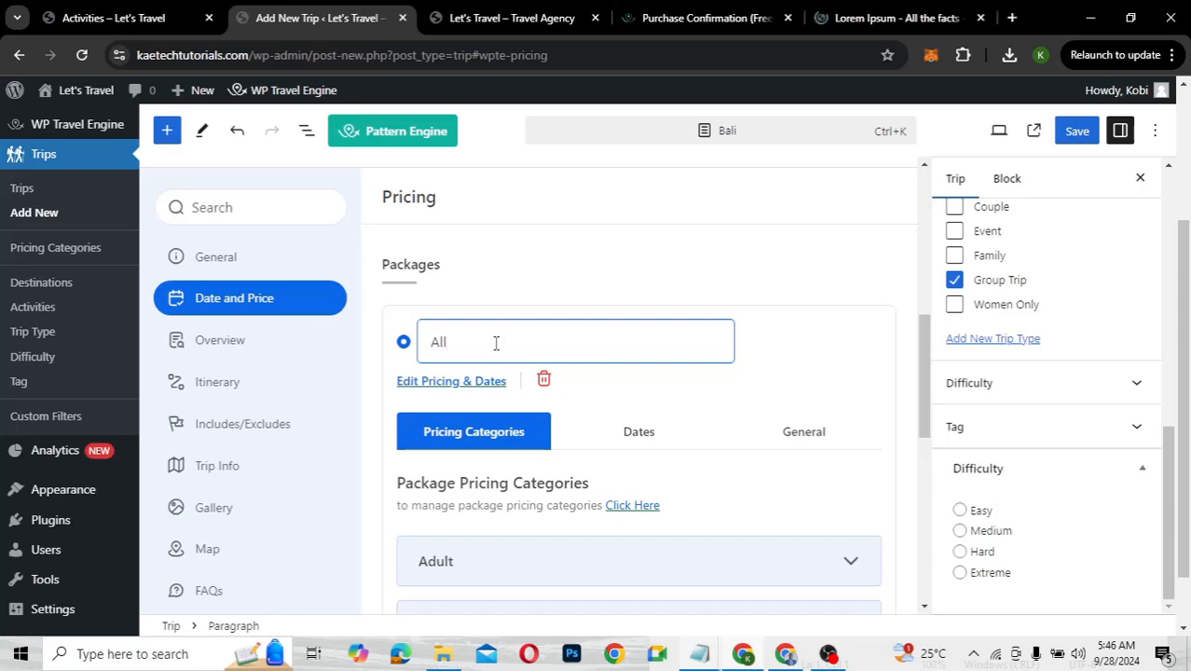
pyautogui.write(' Inclusive')
pyautogui.moveTo(515, 340); pyautogui.dragTo(428, 338)
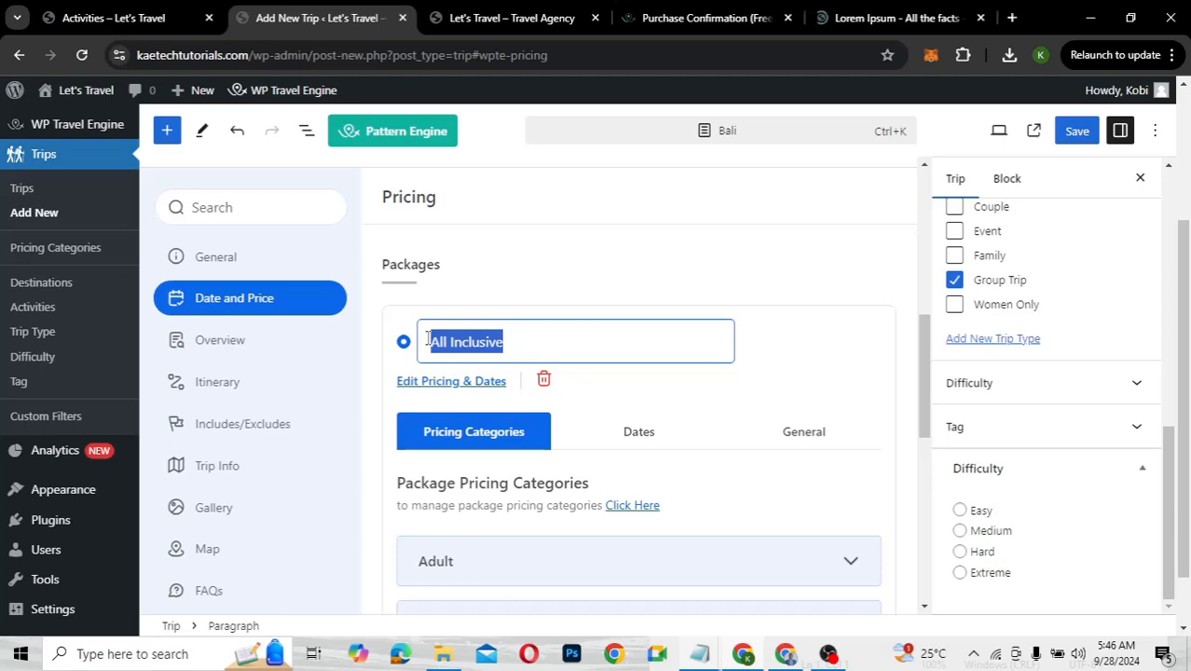
pyautogui.write('Full')
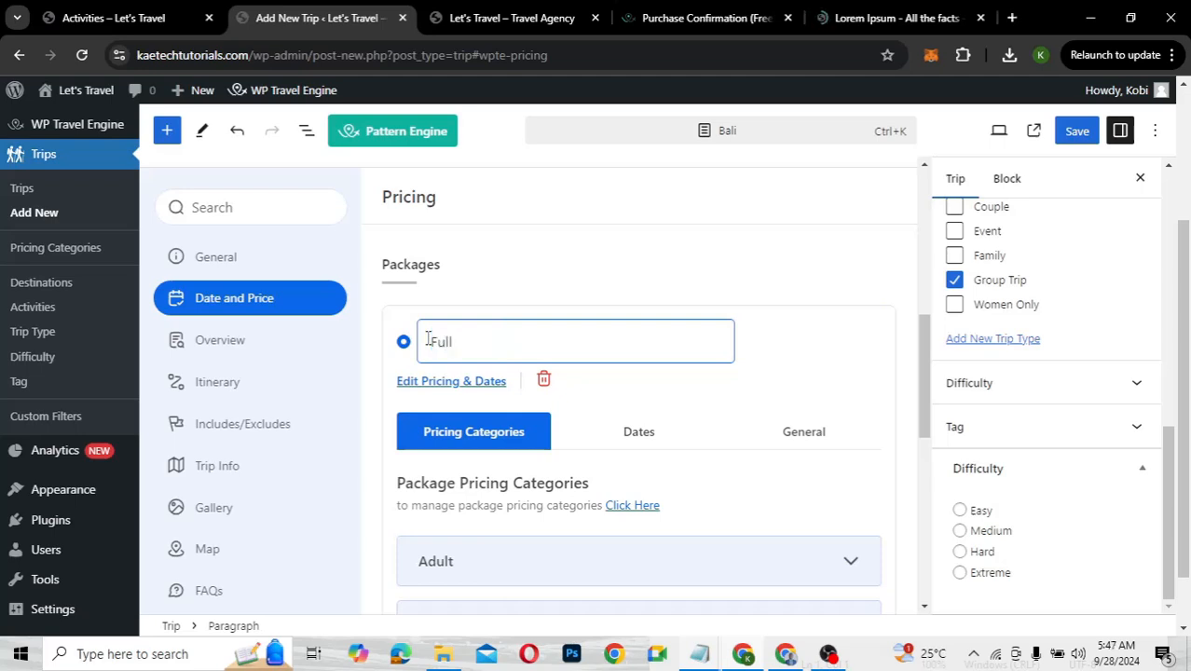
pyautogui.write(' Package - Includes Flight')
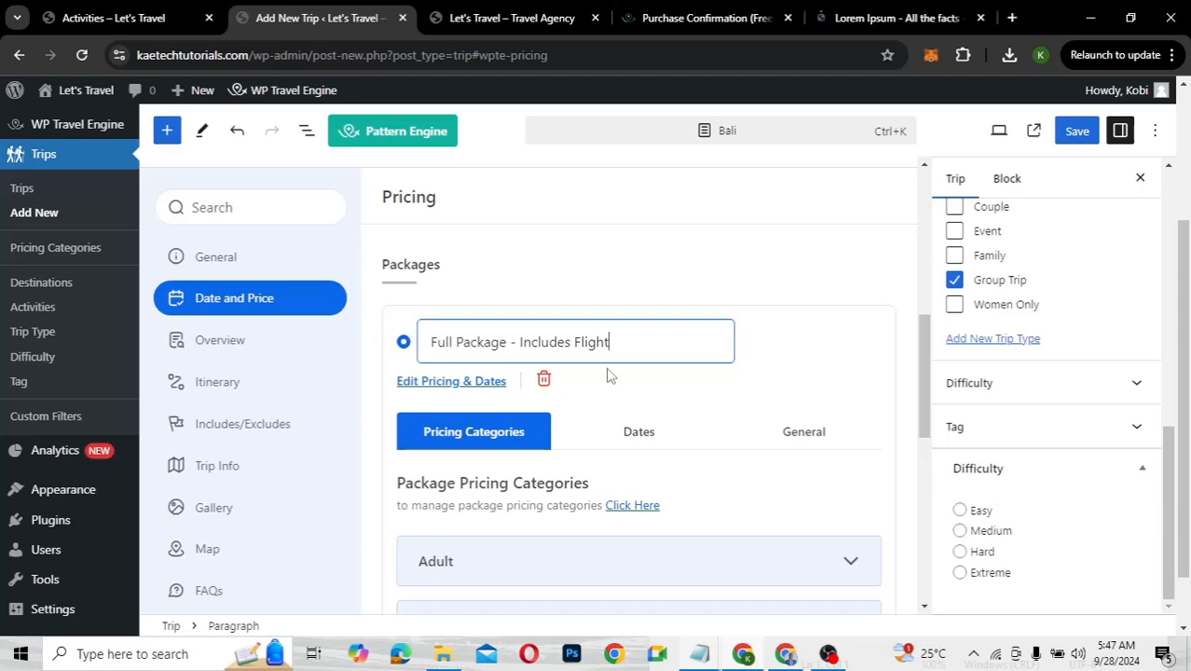
pyautogui.scroll(-3, 615, 404)
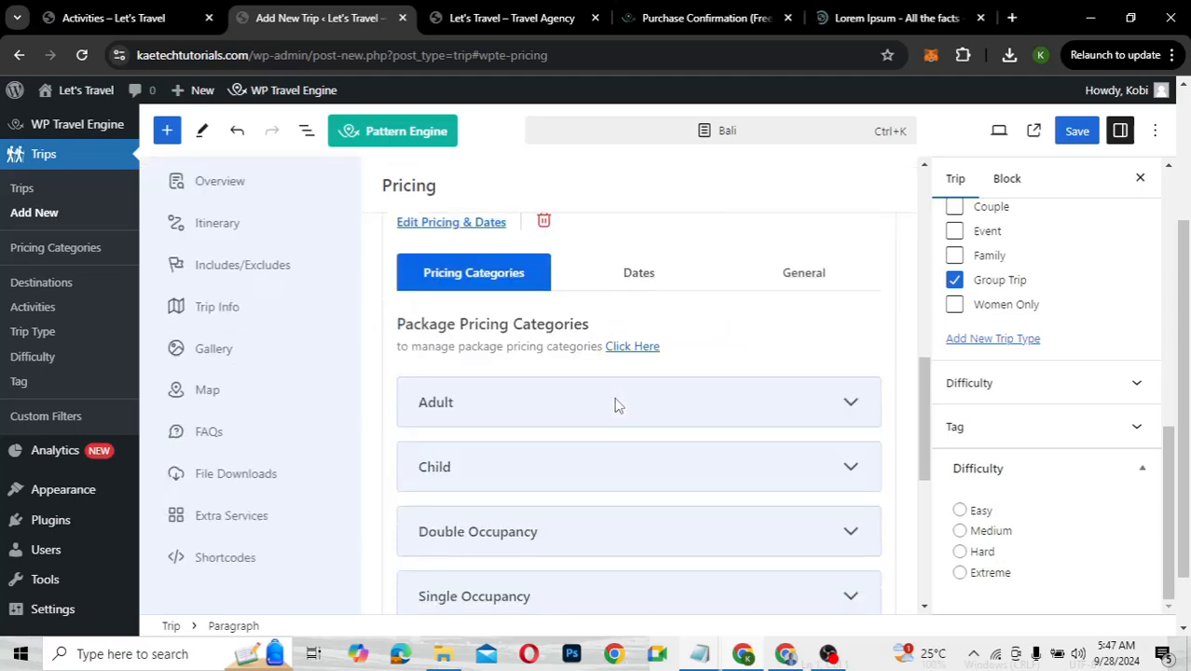
# Enter 8000 as the Double Occupancy regular price, keeping Per Person pricing
pyautogui.scroll(-3, 617, 405)
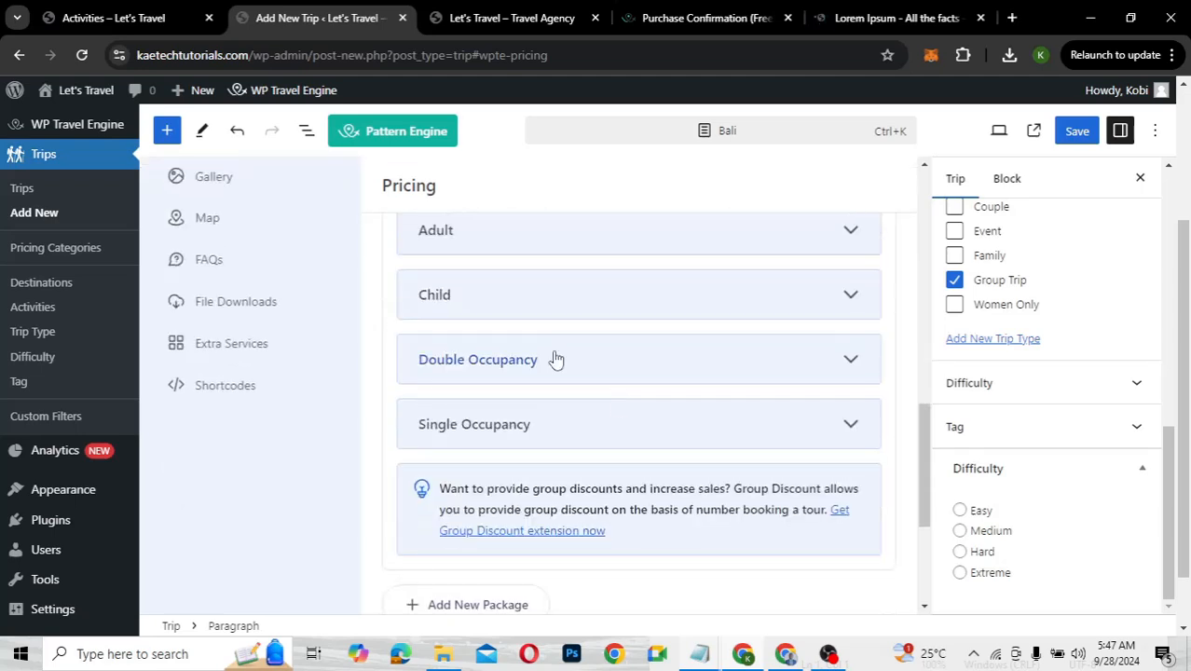
pyautogui.click(599, 373)
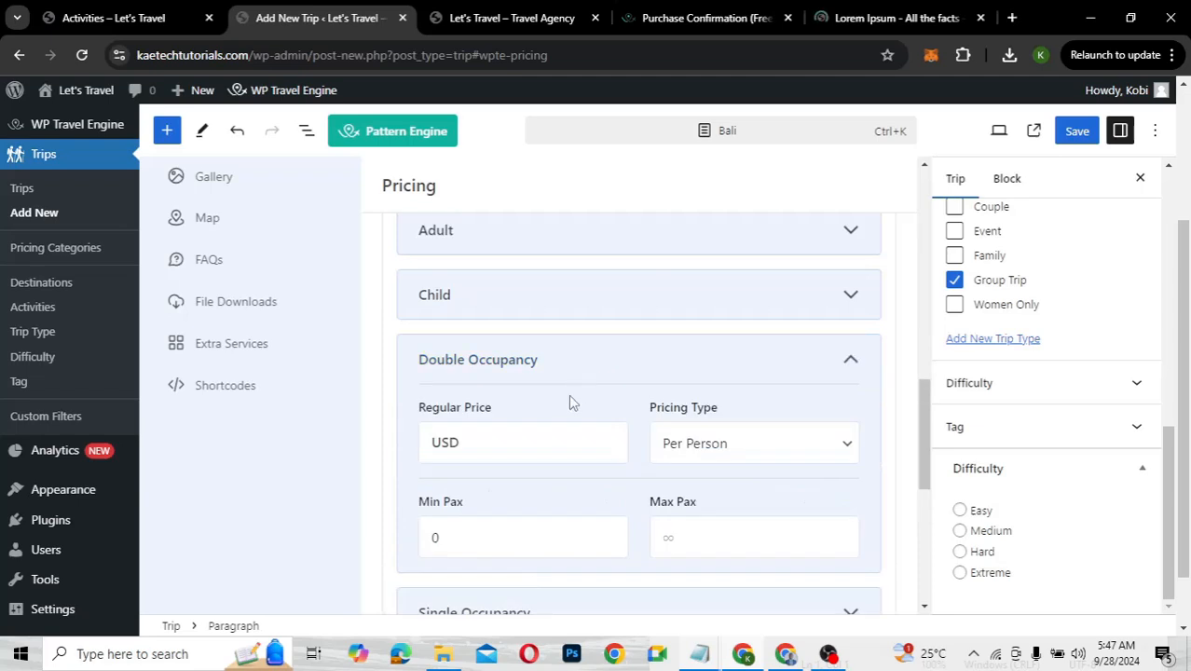
pyautogui.click(537, 443)
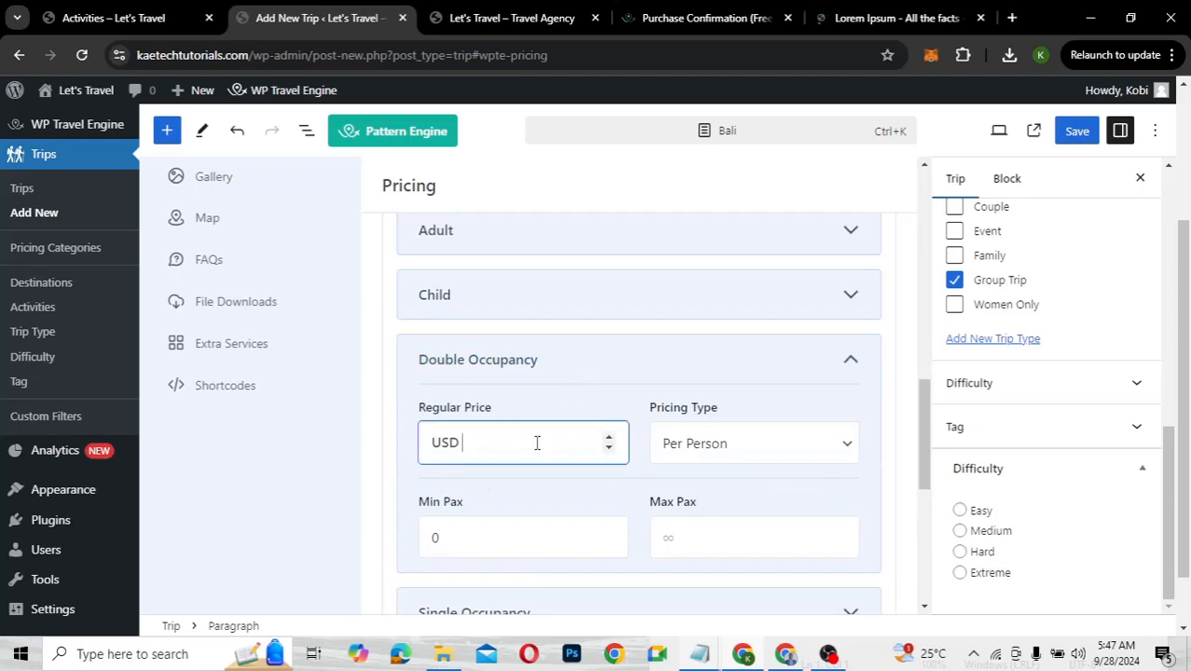
pyautogui.write('8')
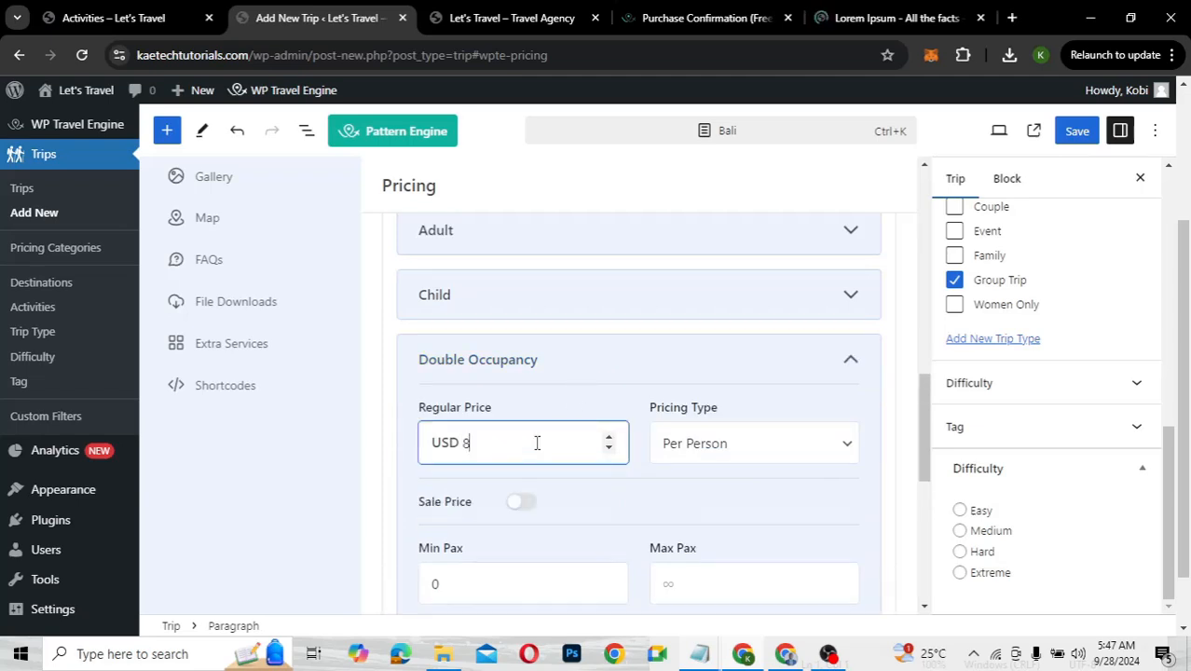
pyautogui.write('000')
pyautogui.click(700, 454)
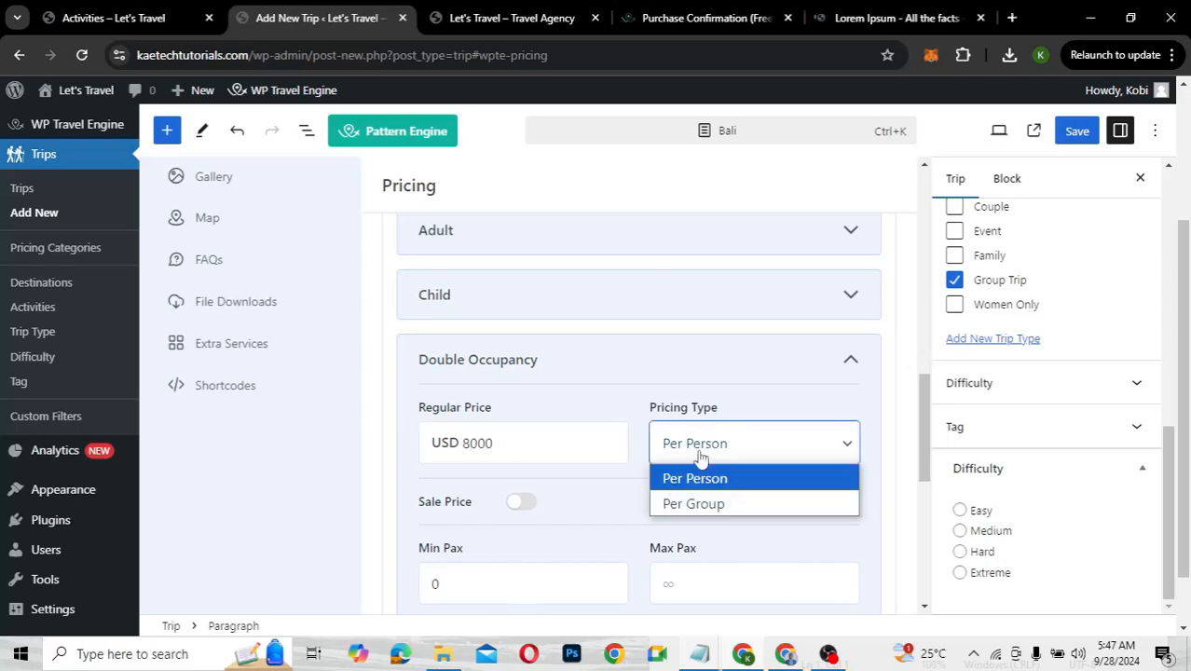
pyautogui.click(624, 508)
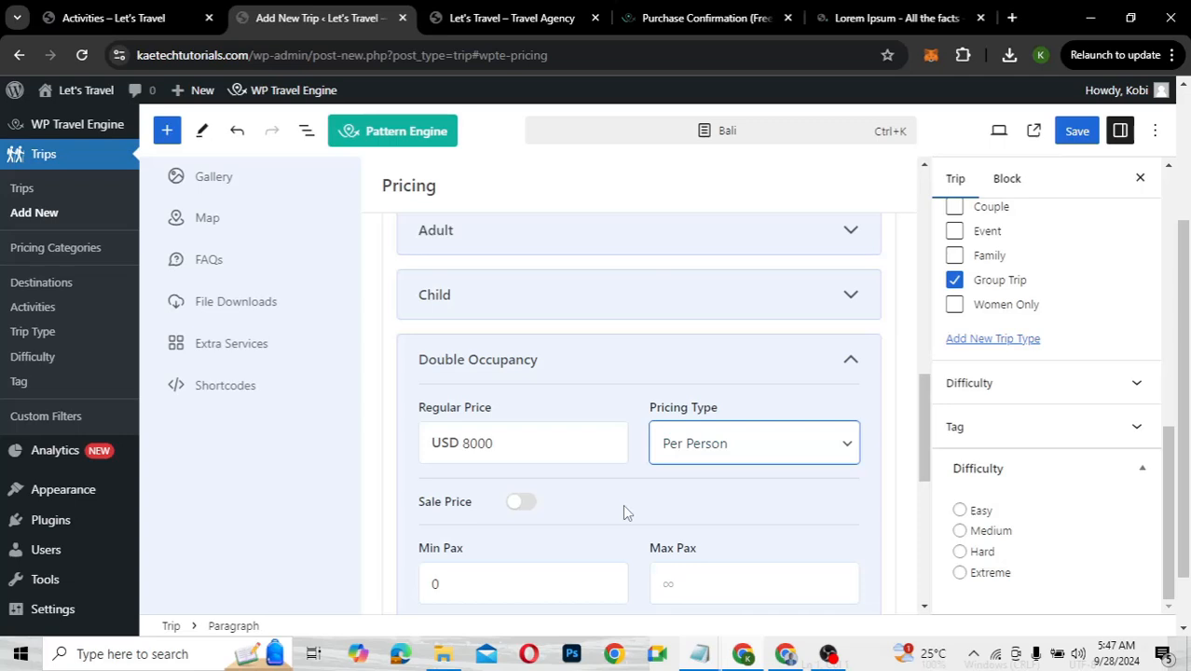
pyautogui.scroll(-1, 546, 492)
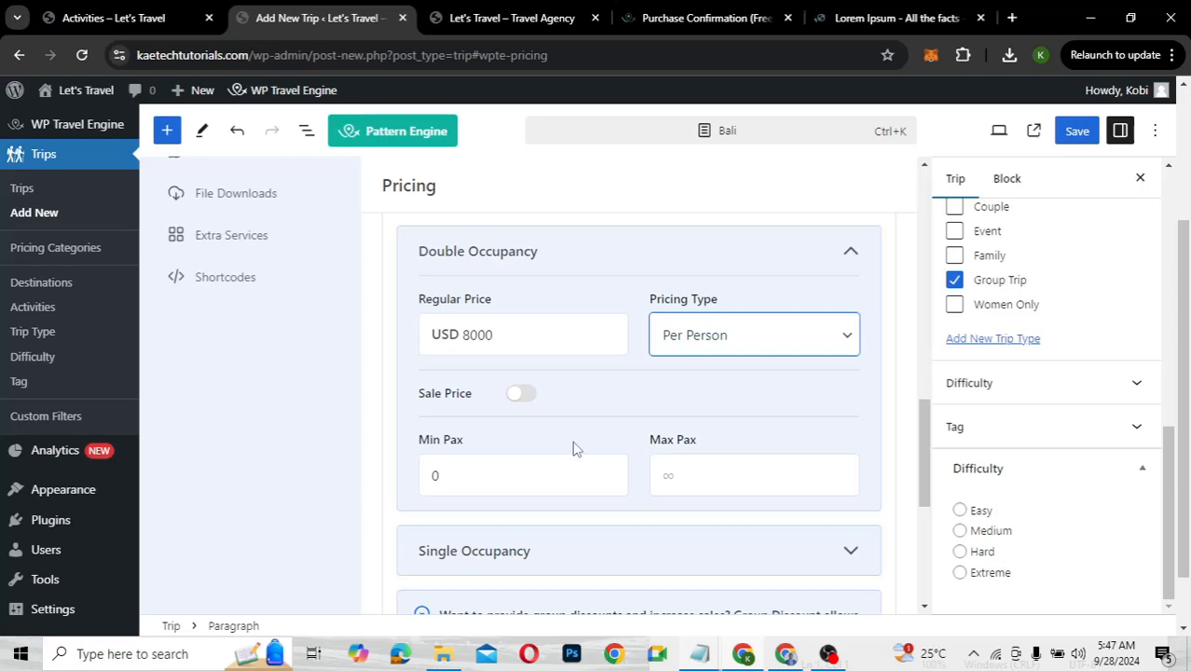
pyautogui.scroll(1, 577, 444)
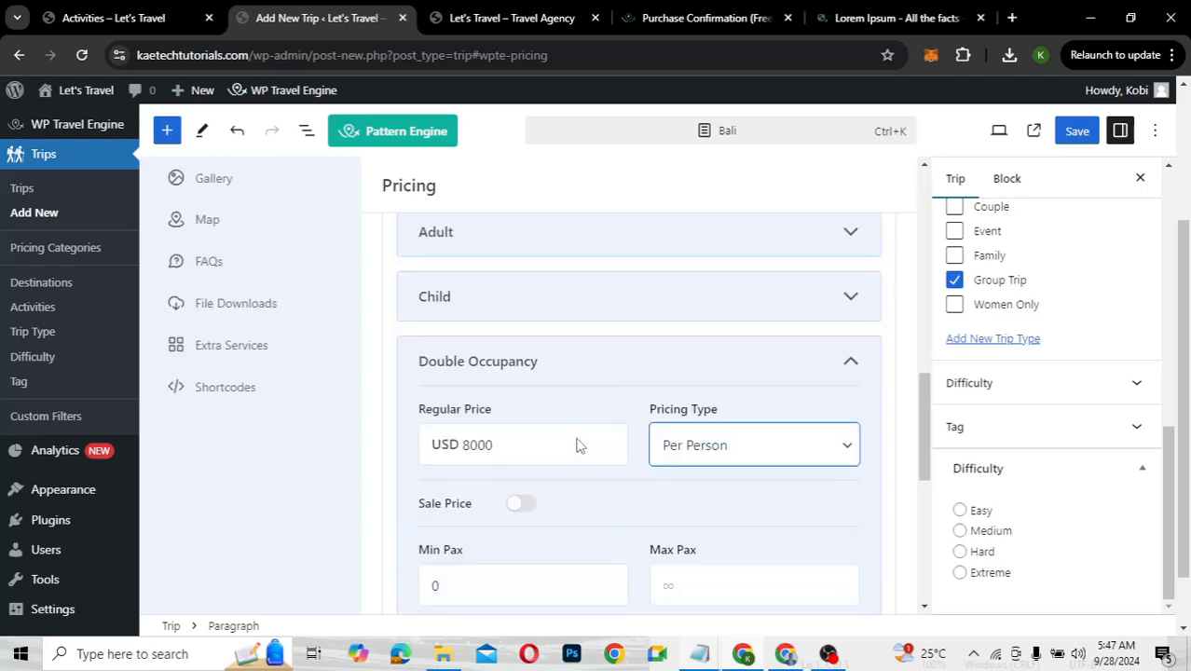
pyautogui.click(574, 375)
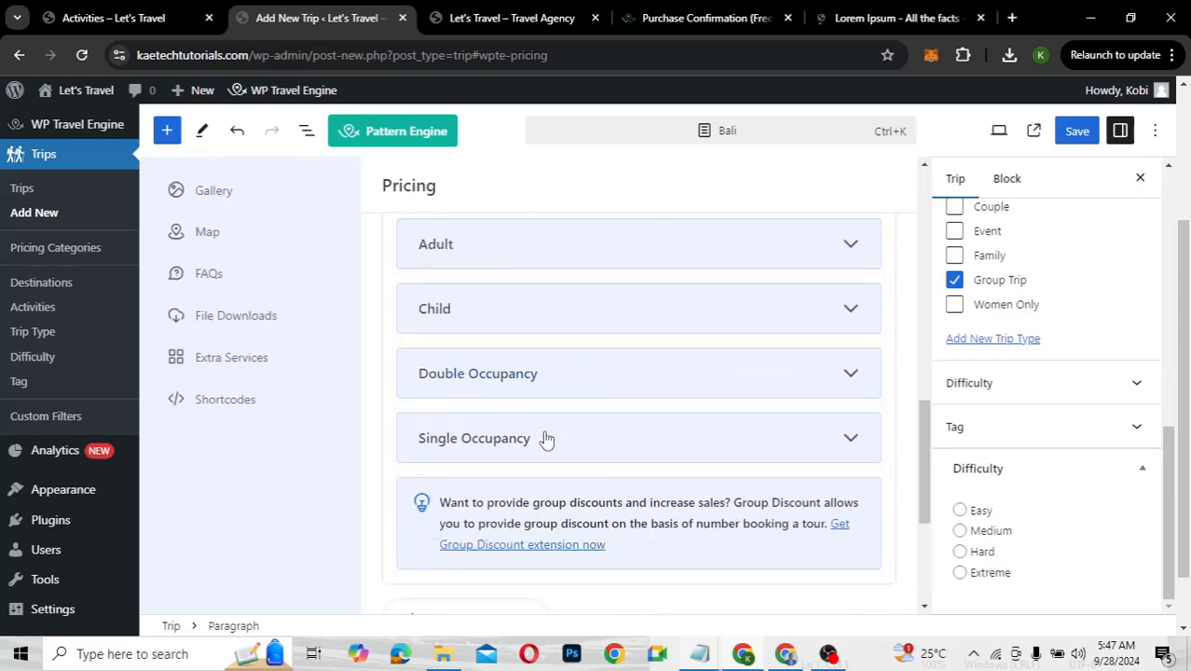
# Remove the leading 8 from the Double Occupancy price and give Single Occupancy 8000
pyautogui.click(548, 439)
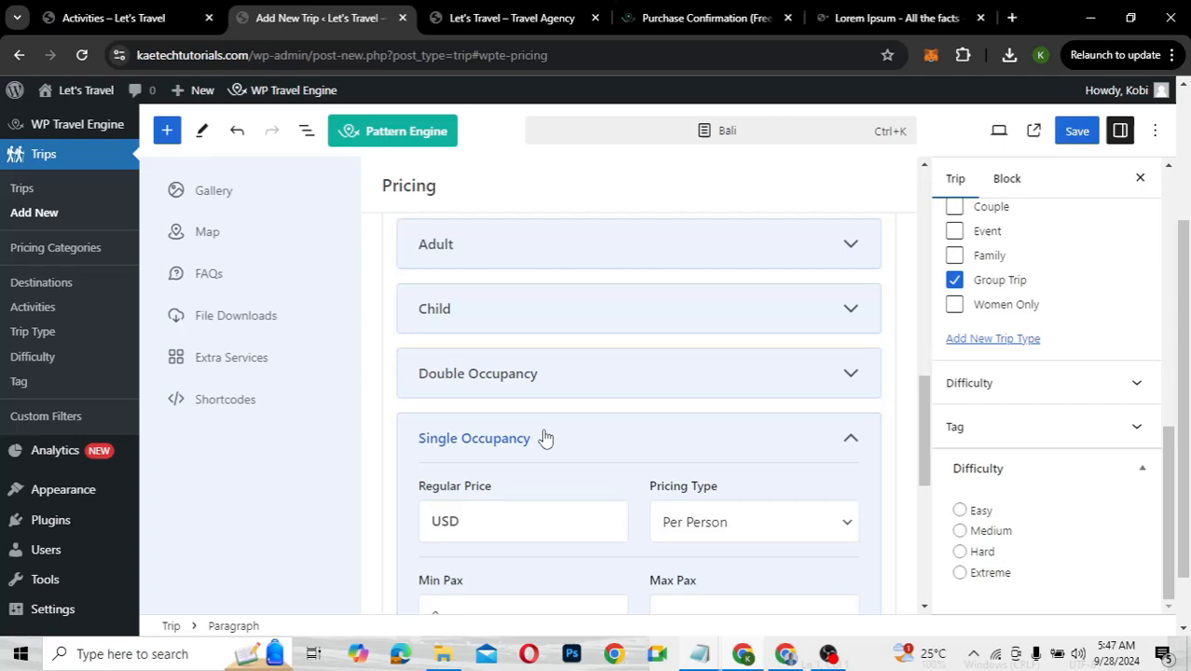
pyautogui.click(557, 376)
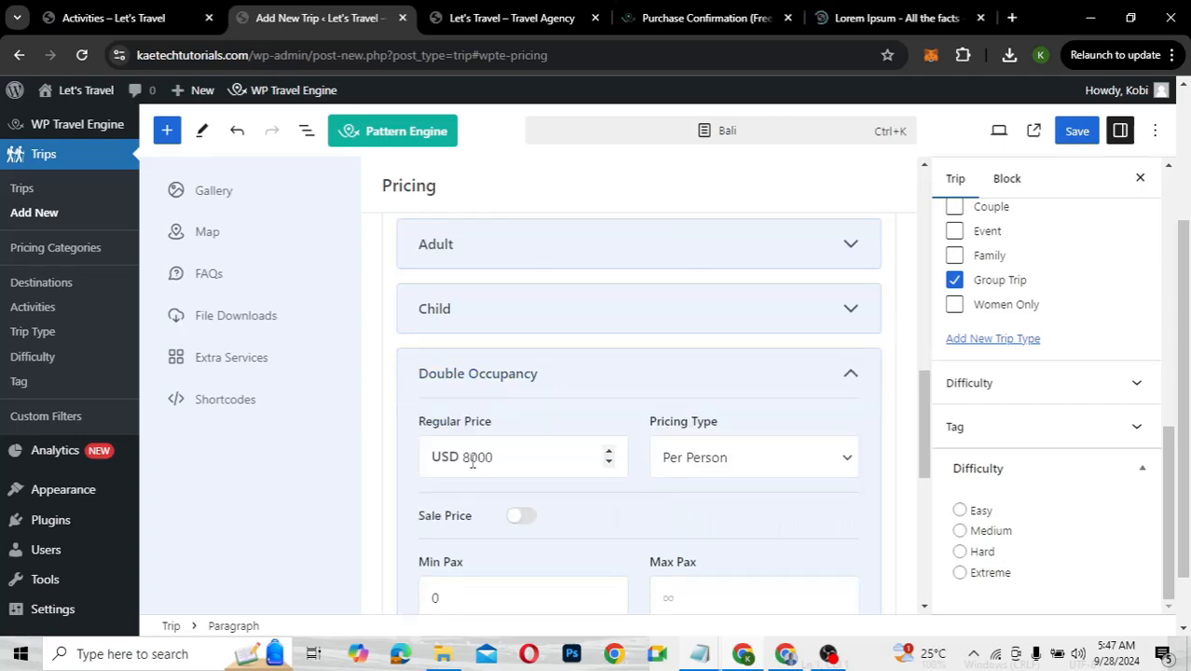
pyautogui.click(472, 462)
pyautogui.press('BackSpace')
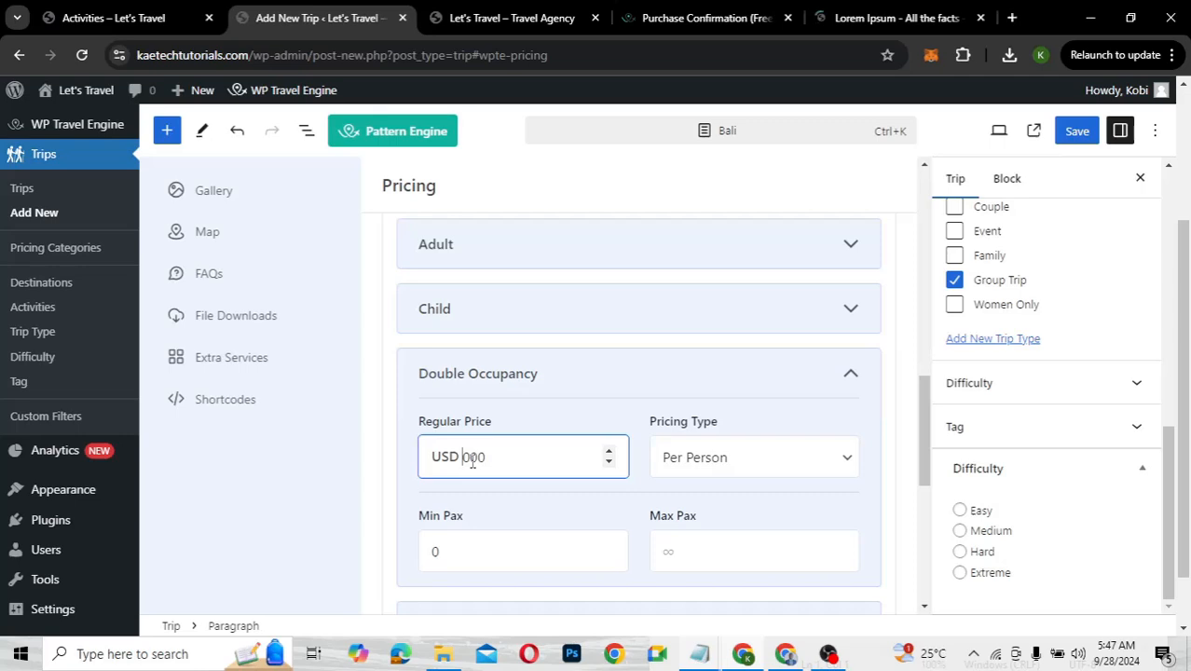
pyautogui.click(522, 378)
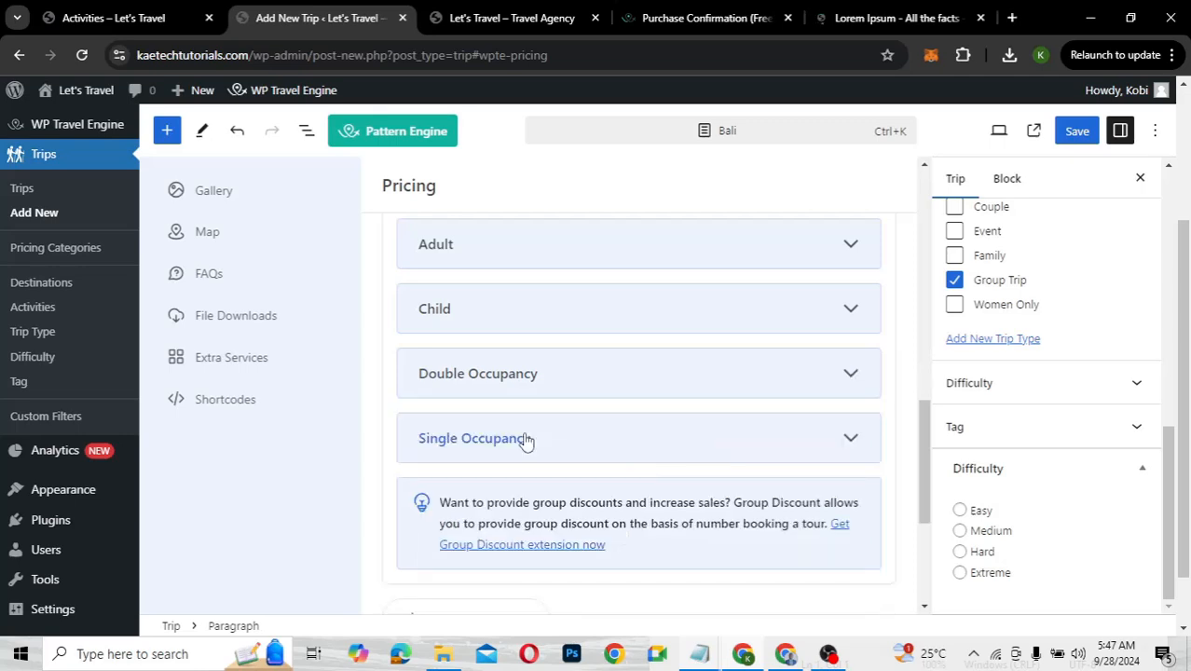
pyautogui.click(525, 440)
pyautogui.click(548, 504)
pyautogui.write('8000')
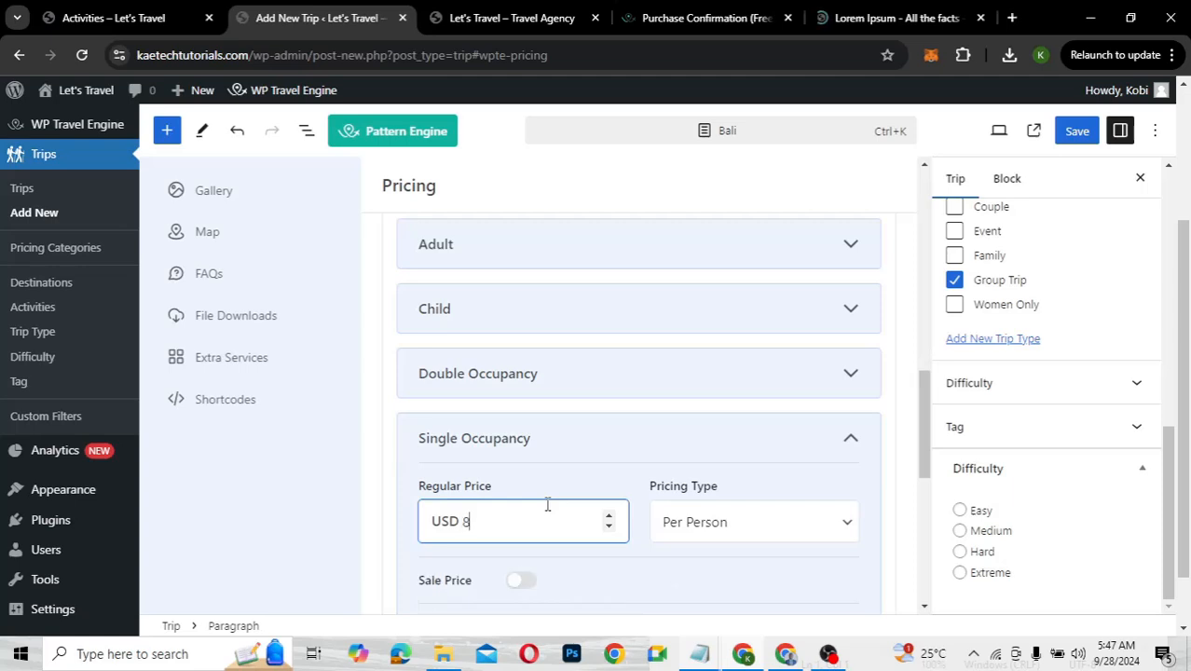
pyautogui.click(607, 446)
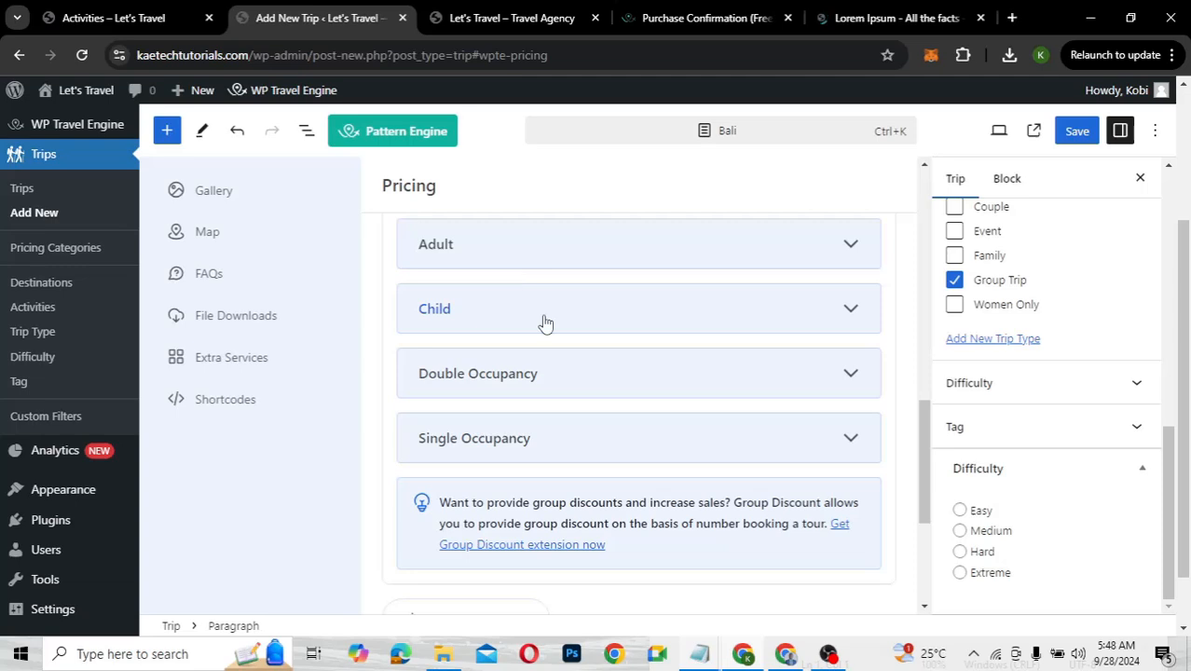
# Check the Adult pricing fields, leaving them unchanged
pyautogui.scroll(1, 543, 322)
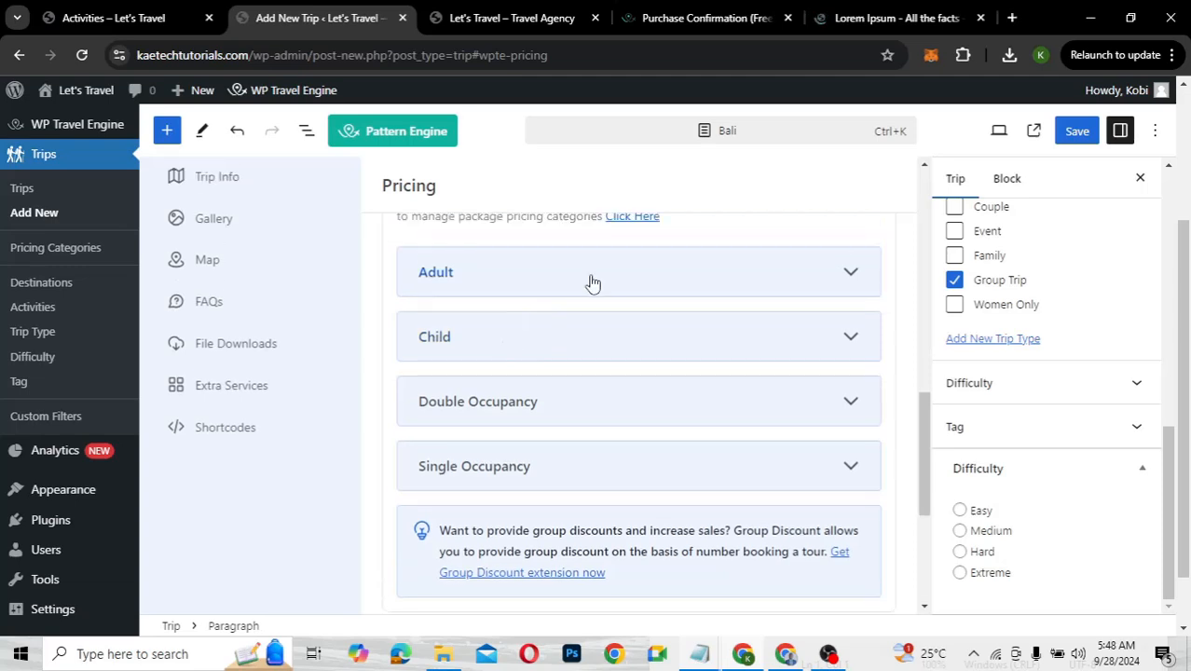
pyautogui.click(591, 283)
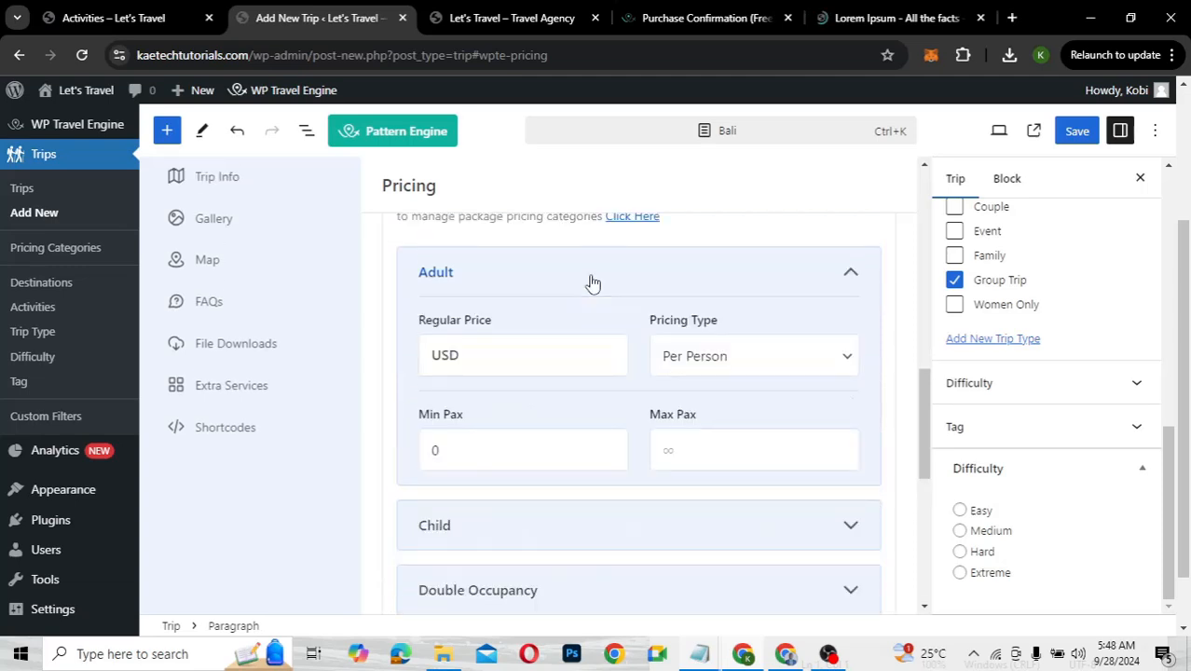
pyautogui.click(535, 357)
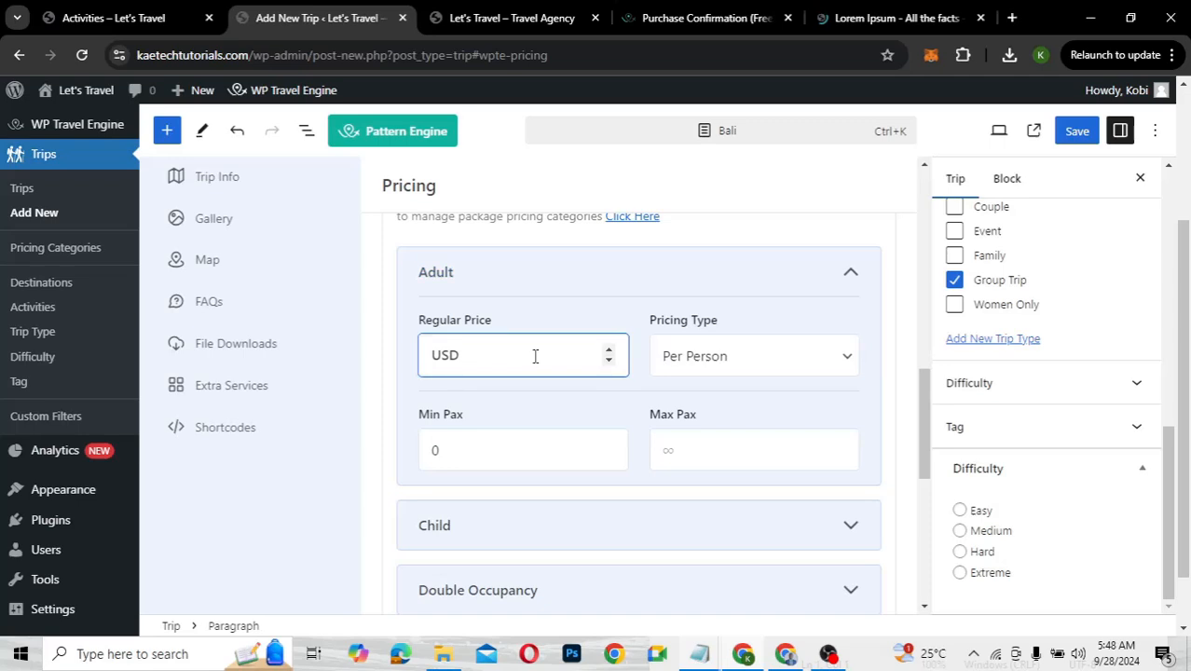
pyautogui.click(587, 282)
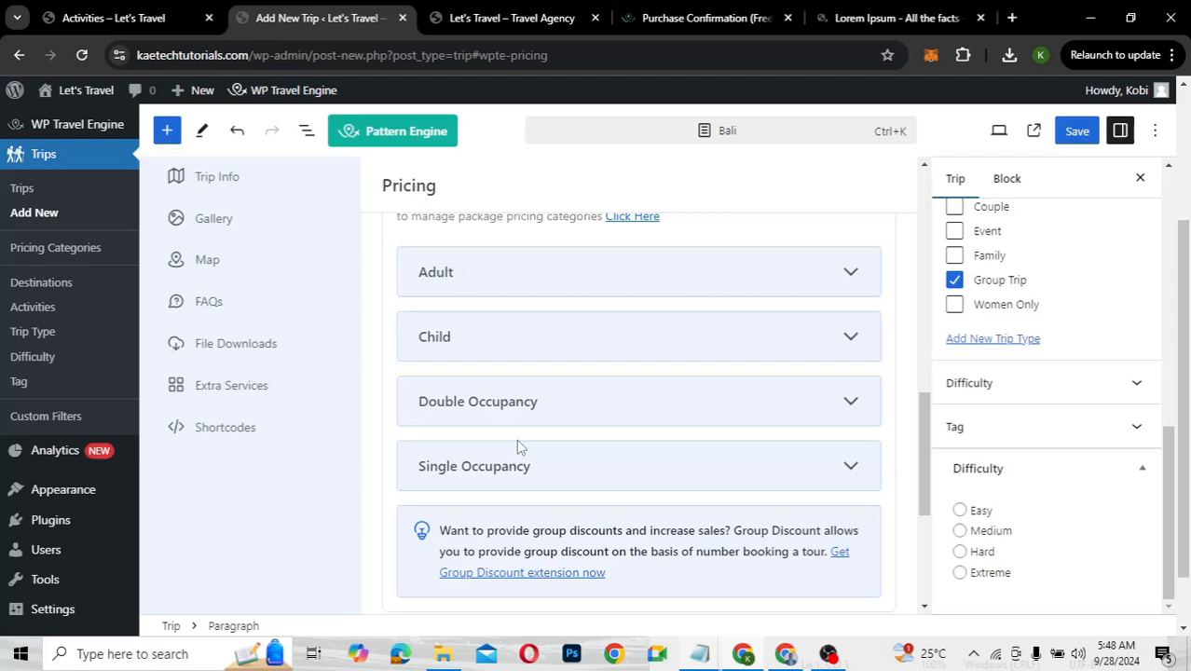
pyautogui.scroll(-1, 516, 439)
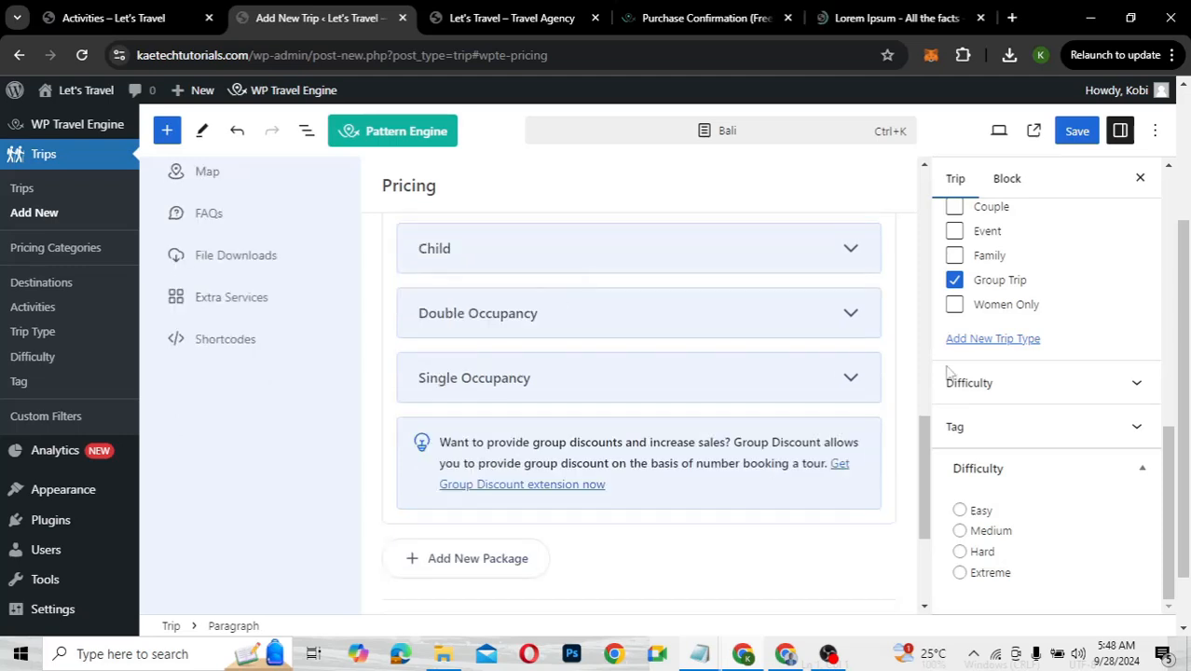
pyautogui.scroll(3, 926, 452)
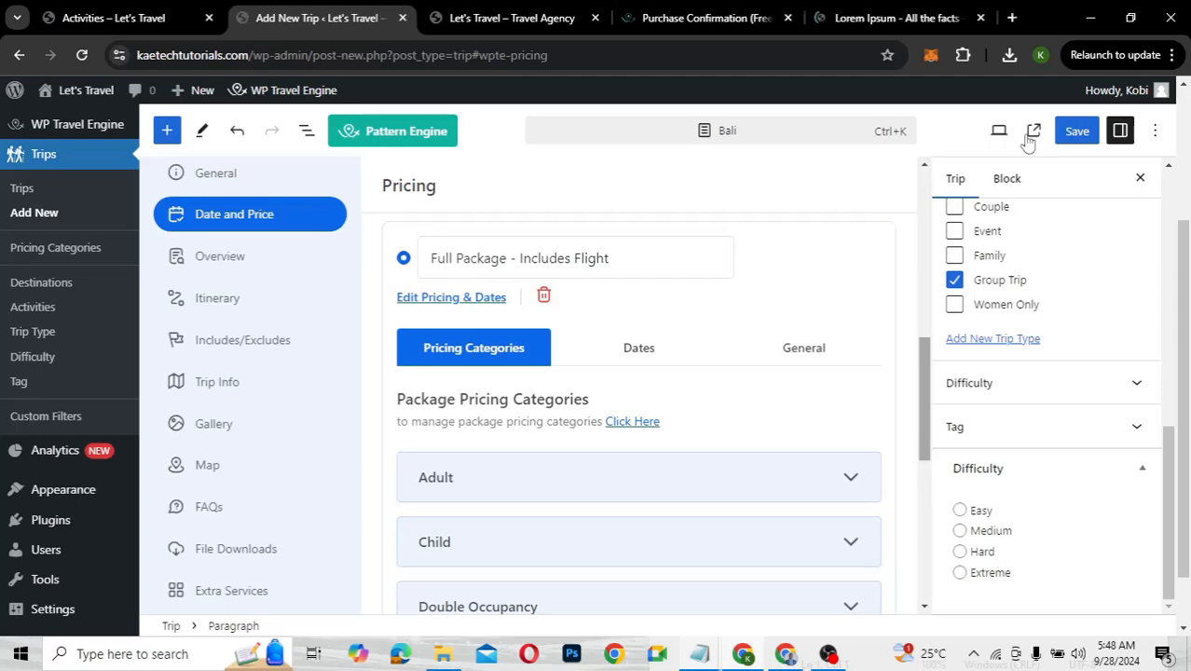
# Save the Bali trip, then replace '&#8211;' with a comma in 'Full Package, Includes Flight'
pyautogui.click(1076, 131)
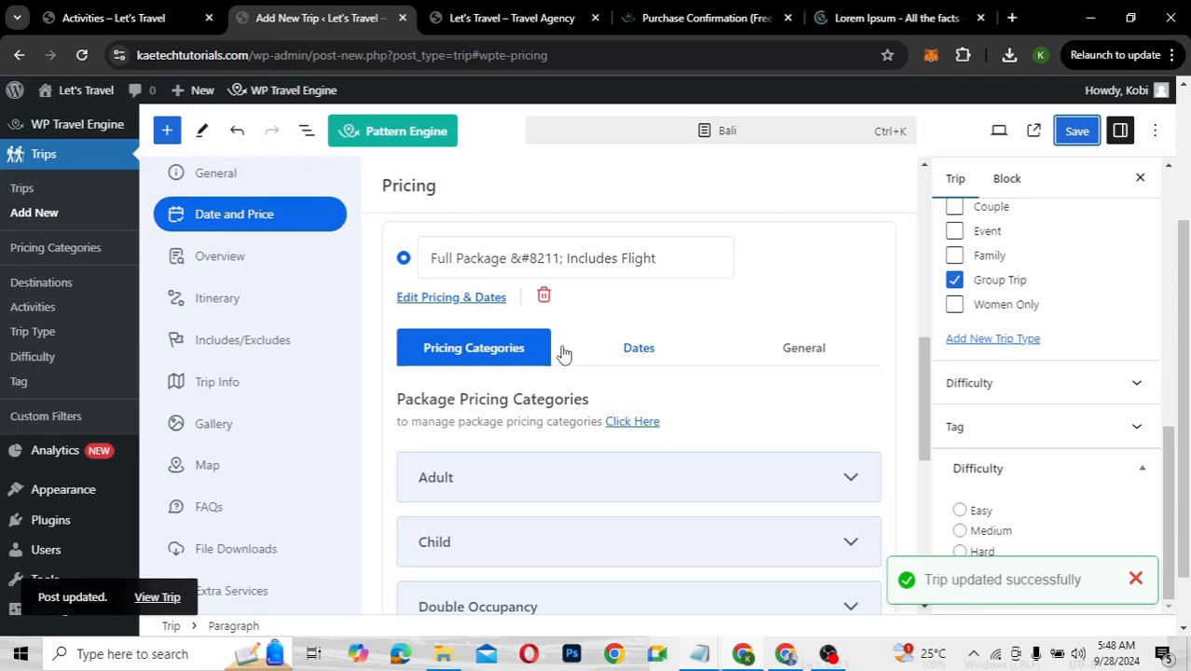
pyautogui.click(563, 258)
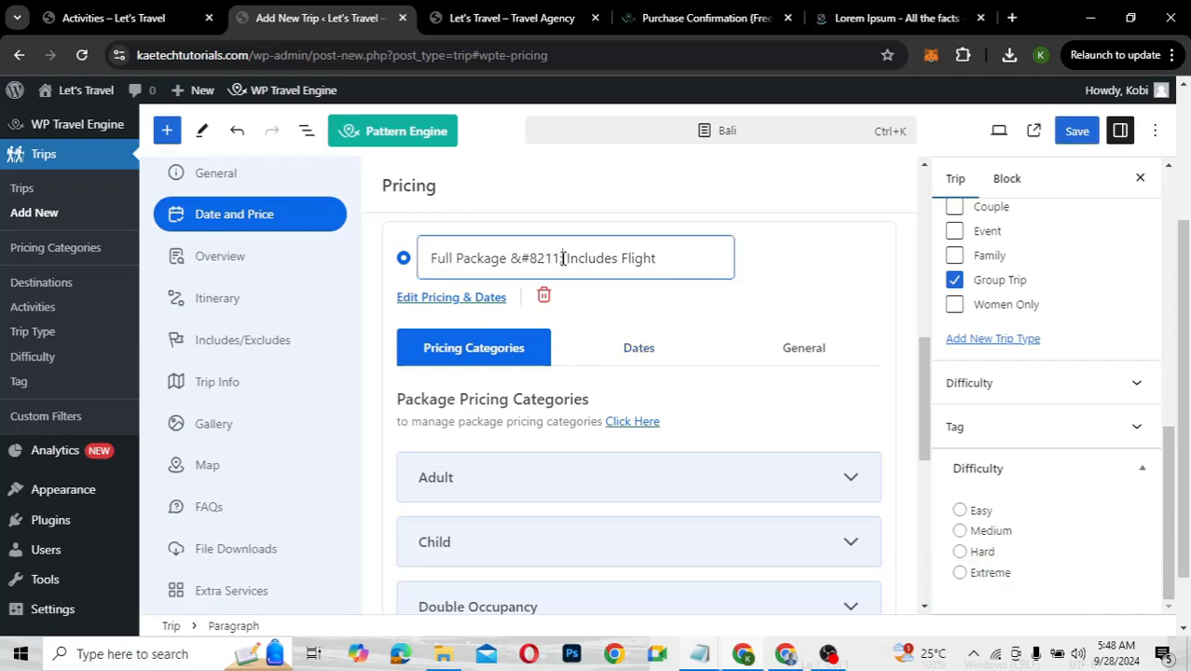
pyautogui.press('BackSpace')
pyautogui.press('BackSpace')
pyautogui.press('BackSpace')
pyautogui.press('BackSpace')
pyautogui.press('BackSpace')
pyautogui.press('BackSpace')
pyautogui.press('BackSpace')
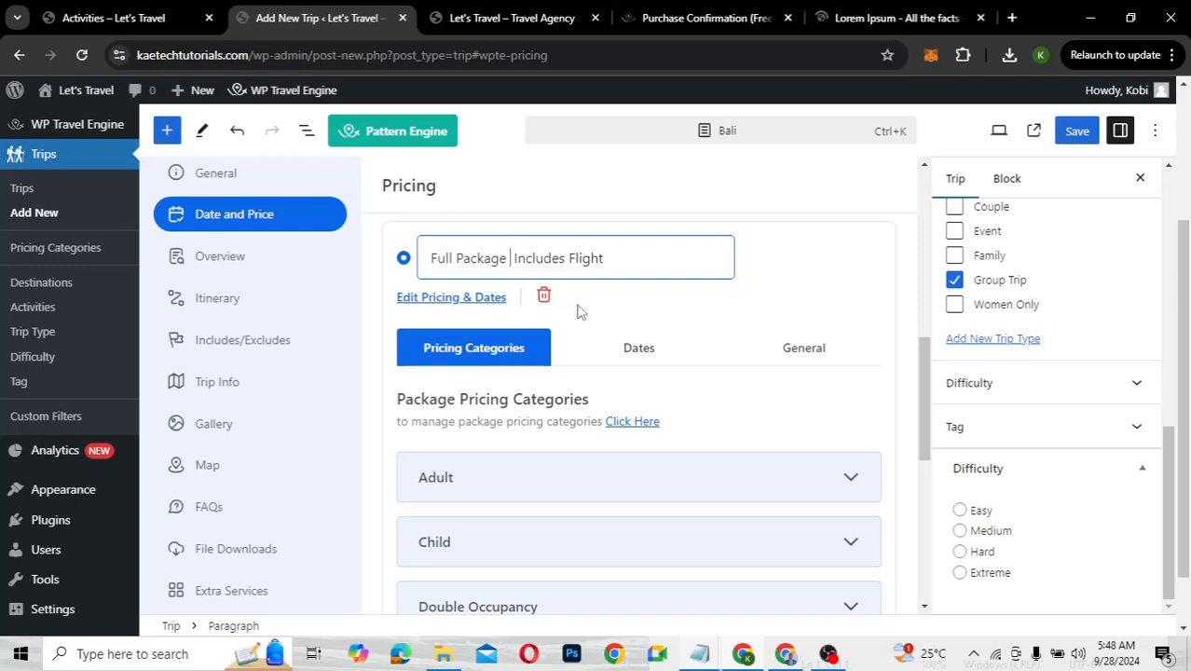
pyautogui.press('BackSpace')
pyautogui.write(',')
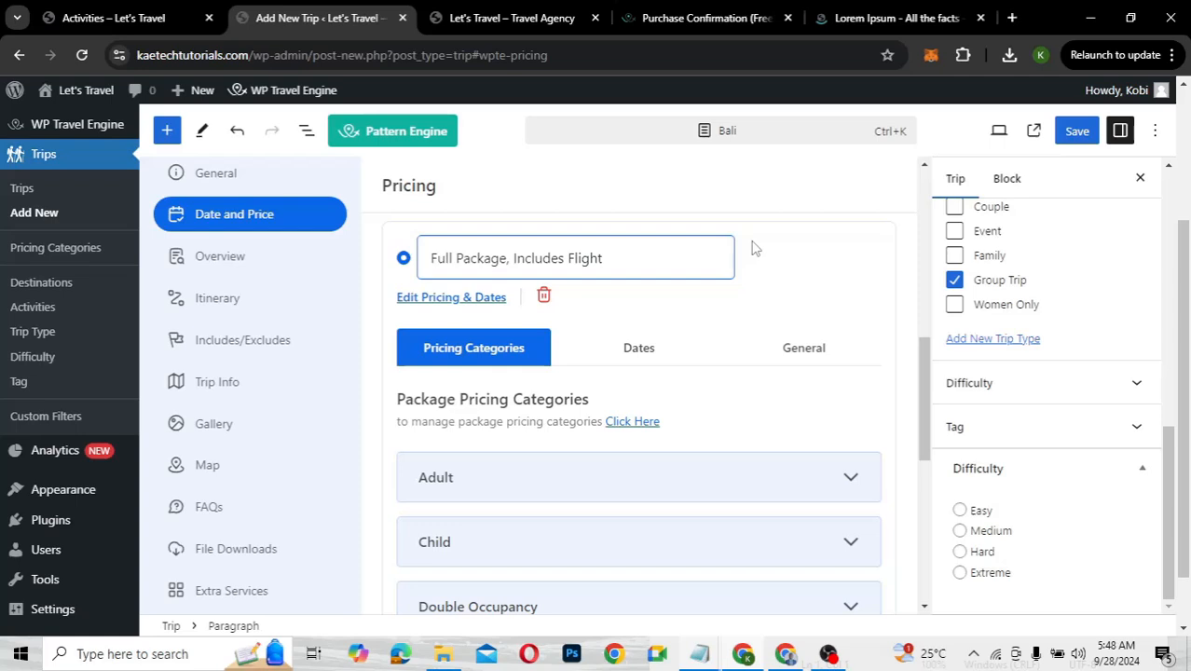
# Save the Bali trip with Ctrl+S and confirm the 'Trip updated successfully' notice
pyautogui.hotkey('ctrl', 's')
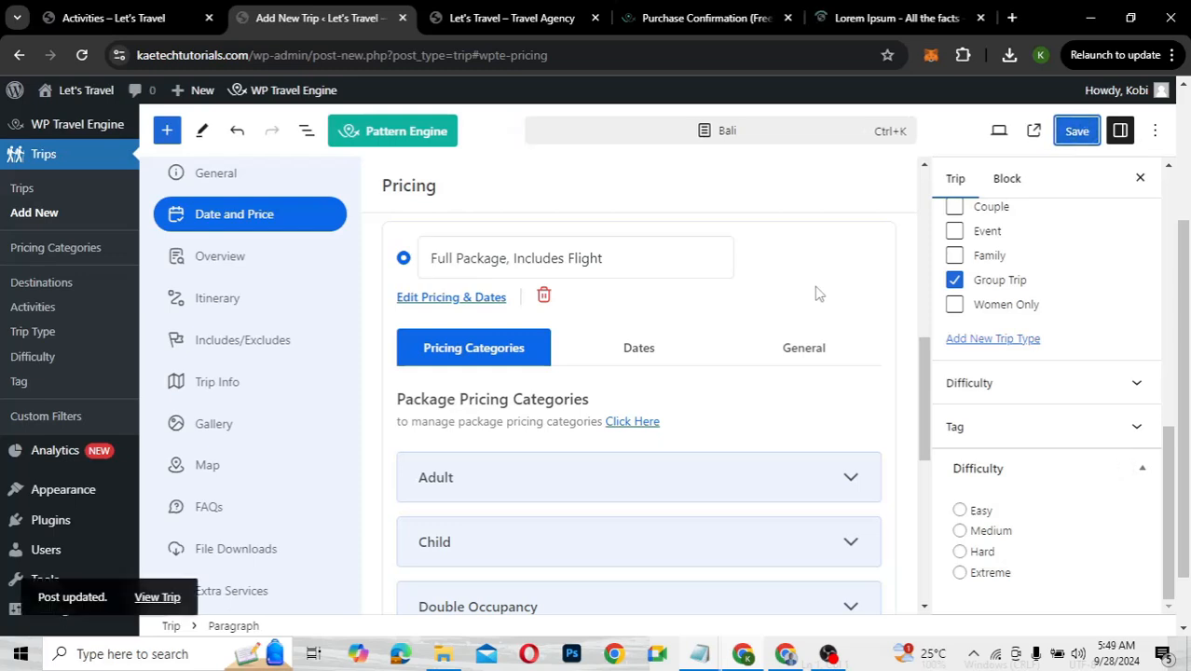
pyautogui.scroll(-4, 815, 294)
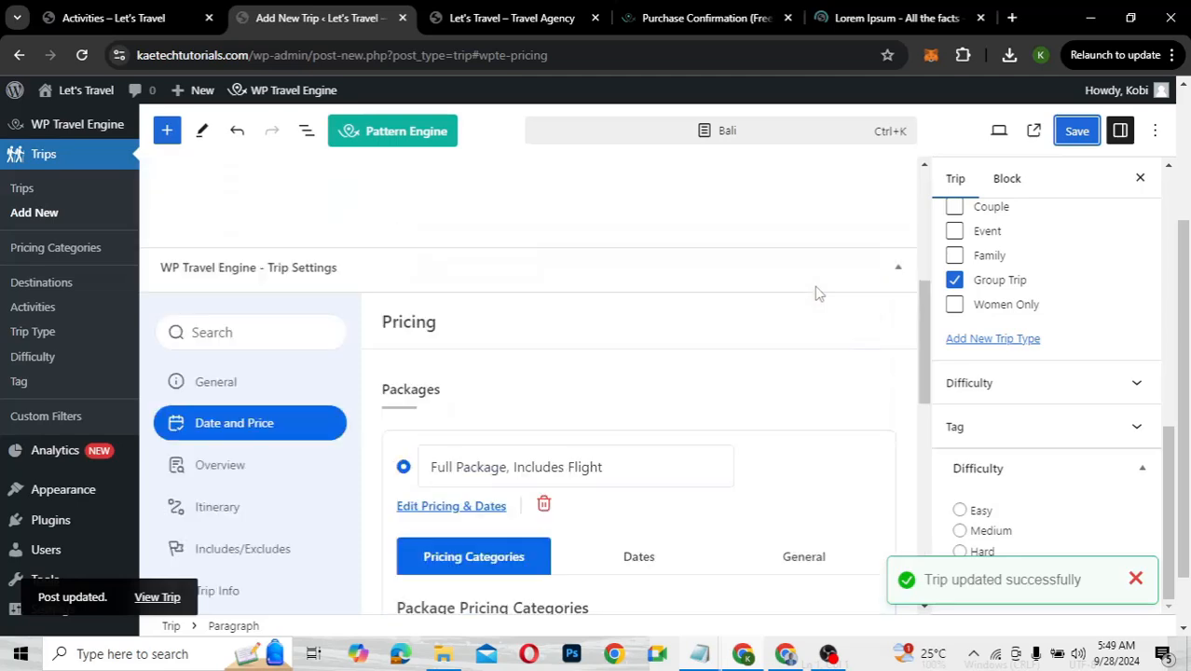
pyautogui.scroll(-6, 816, 293)
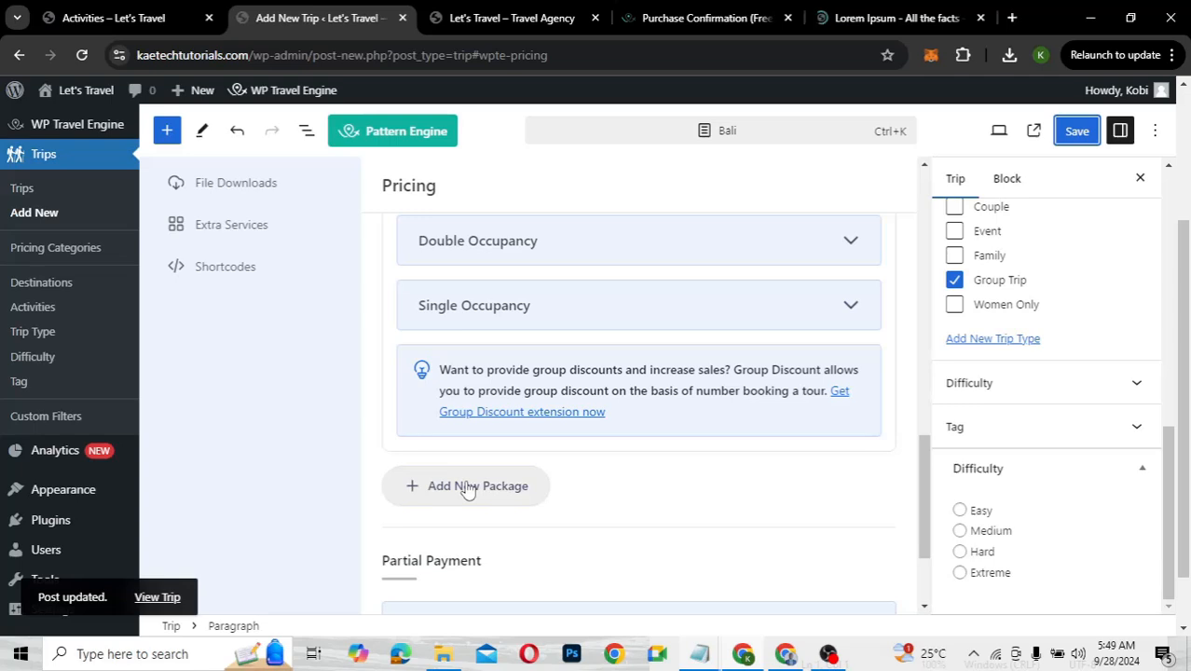
# Name the new empty second package 'Standard Package, No Flight'
pyautogui.scroll(1, 710, 485)
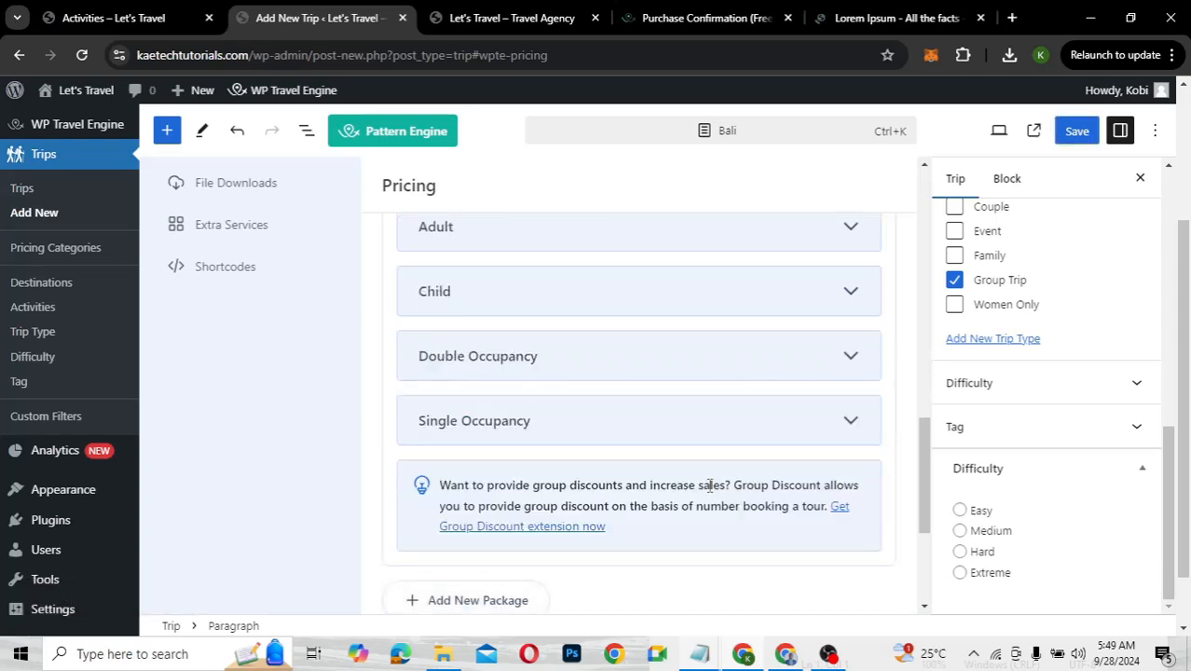
pyautogui.scroll(2, 607, 410)
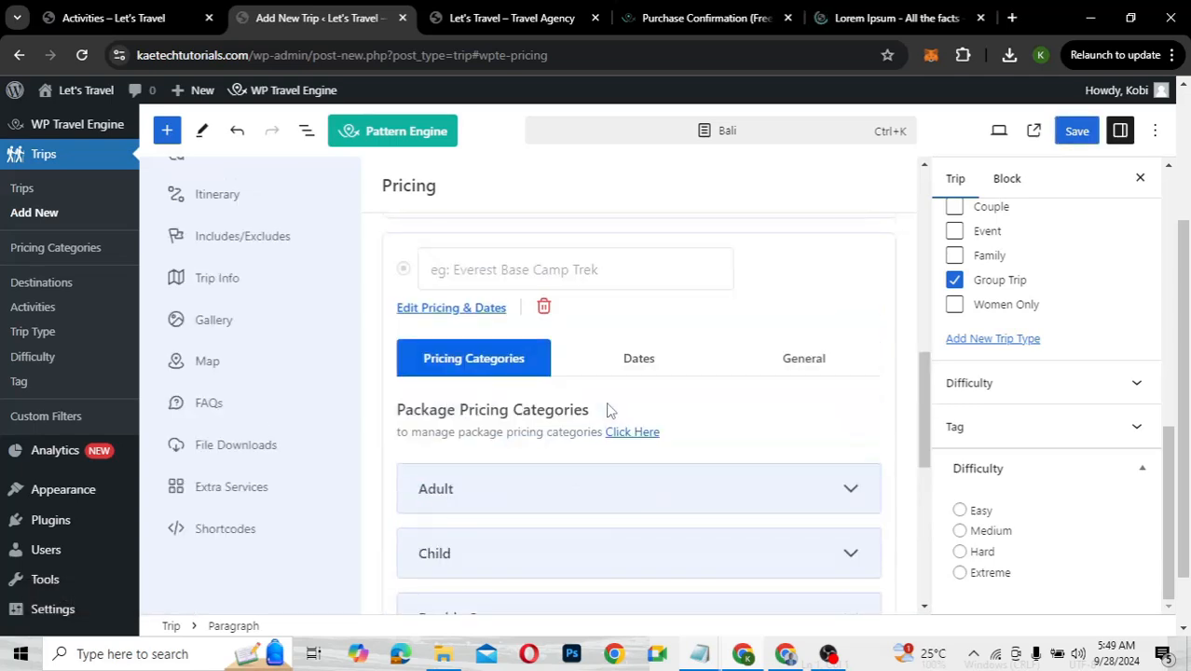
pyautogui.scroll(2, 606, 410)
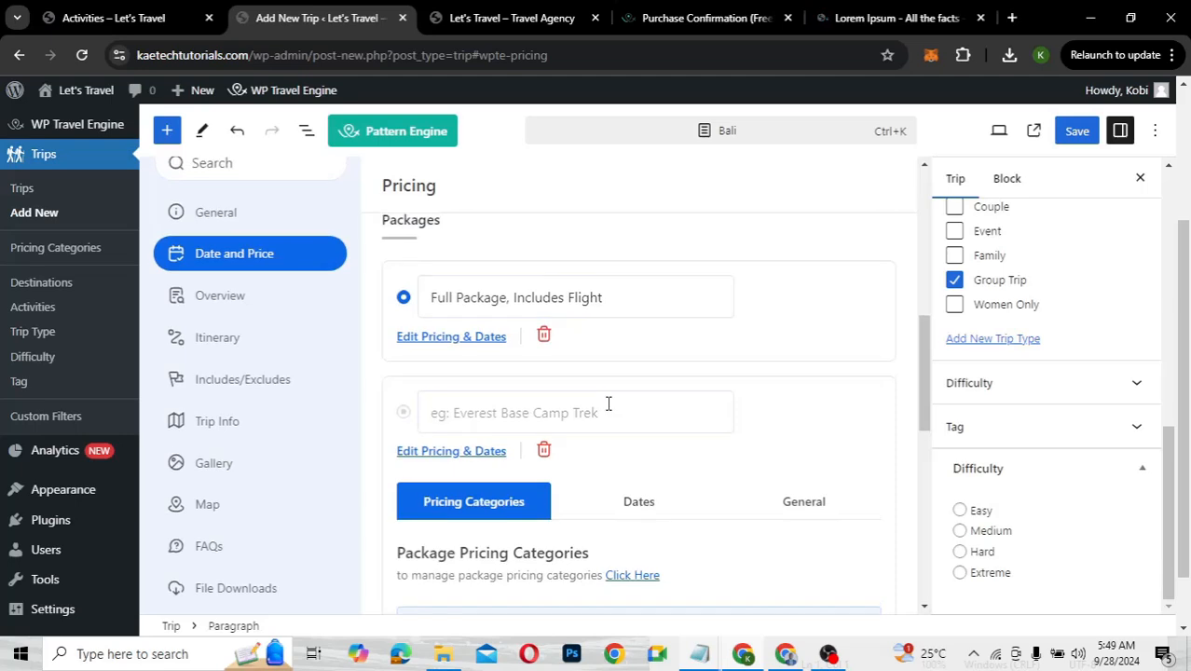
pyautogui.click(522, 414)
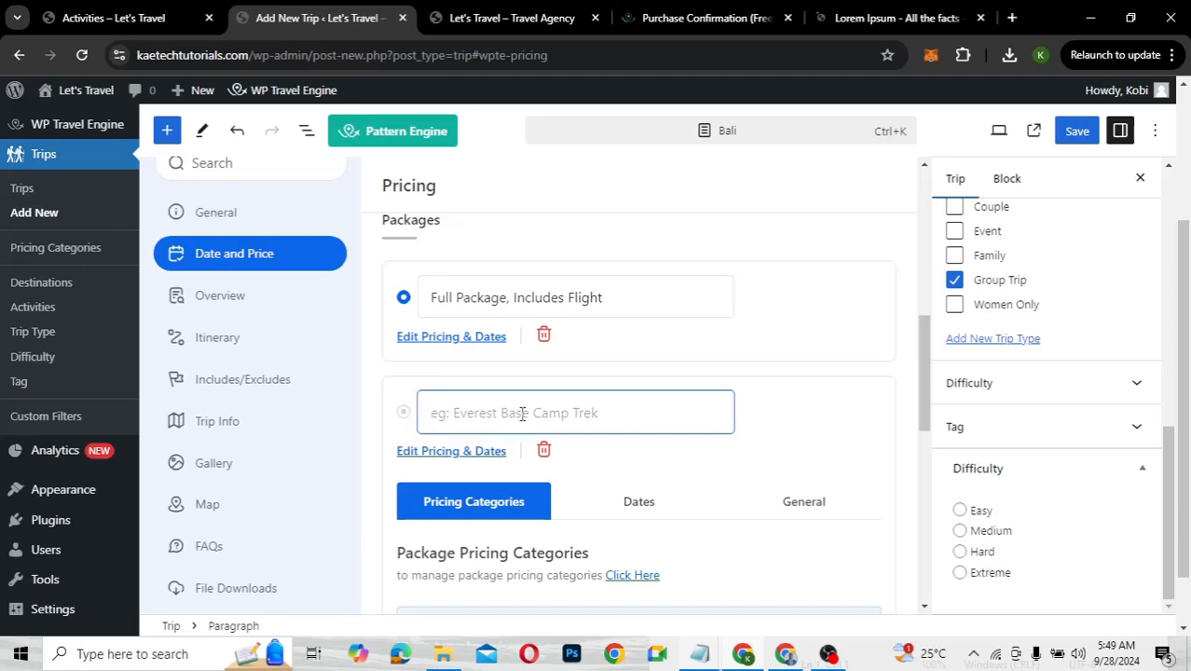
pyautogui.write('Stan')
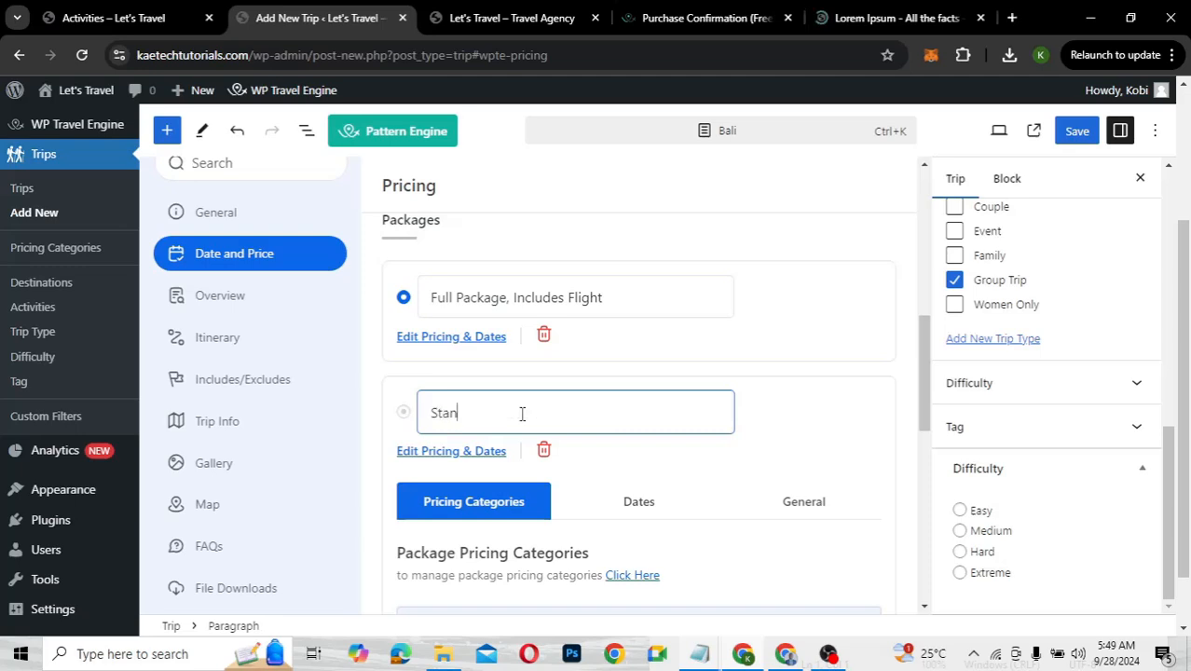
pyautogui.write('dard Package, No Flight')
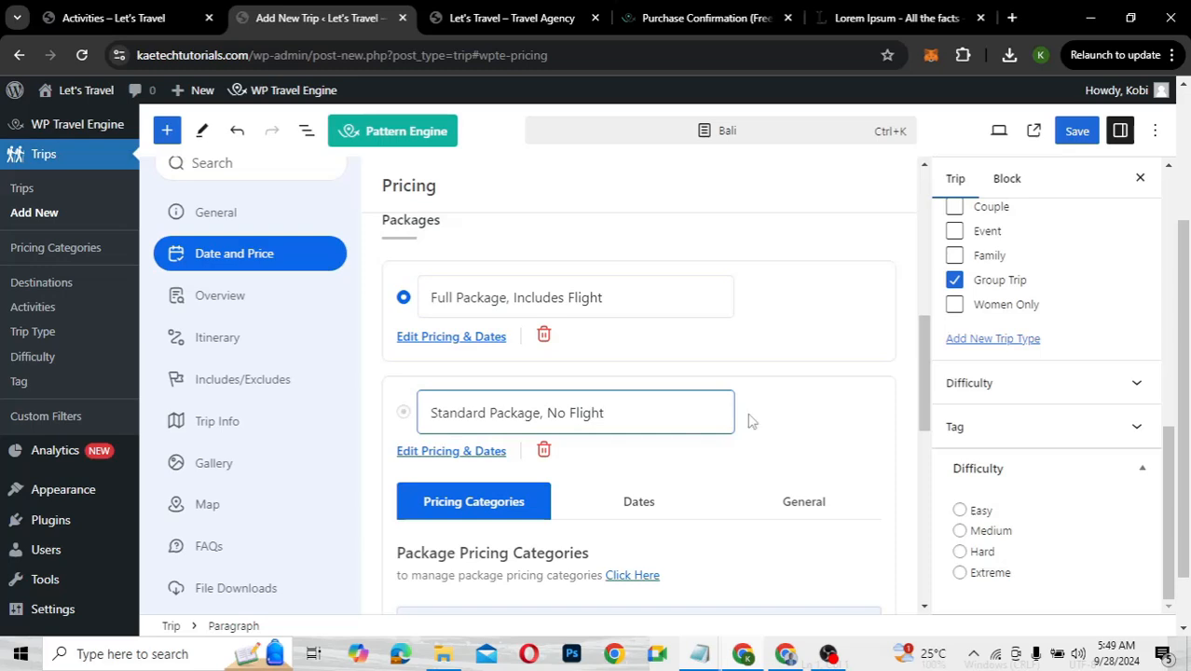
pyautogui.scroll(-2, 752, 421)
# Set the standard package's Double Occupancy regular price to USD 3500
pyautogui.scroll(-3, 751, 422)
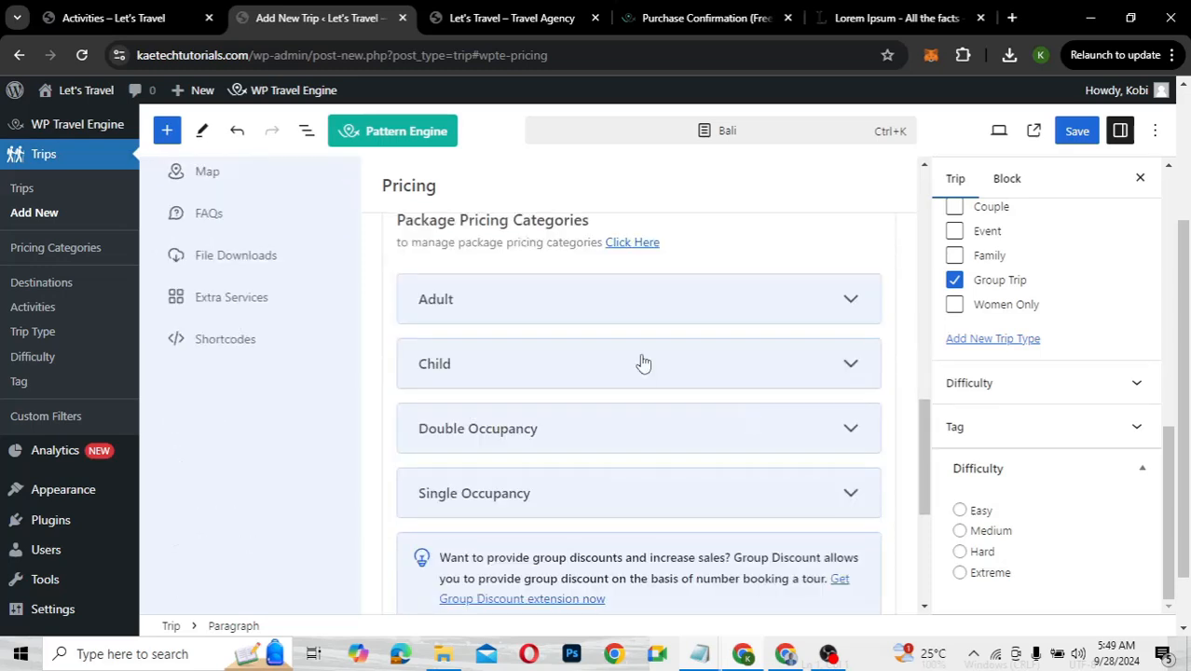
pyautogui.click(591, 433)
pyautogui.scroll(-3, 591, 433)
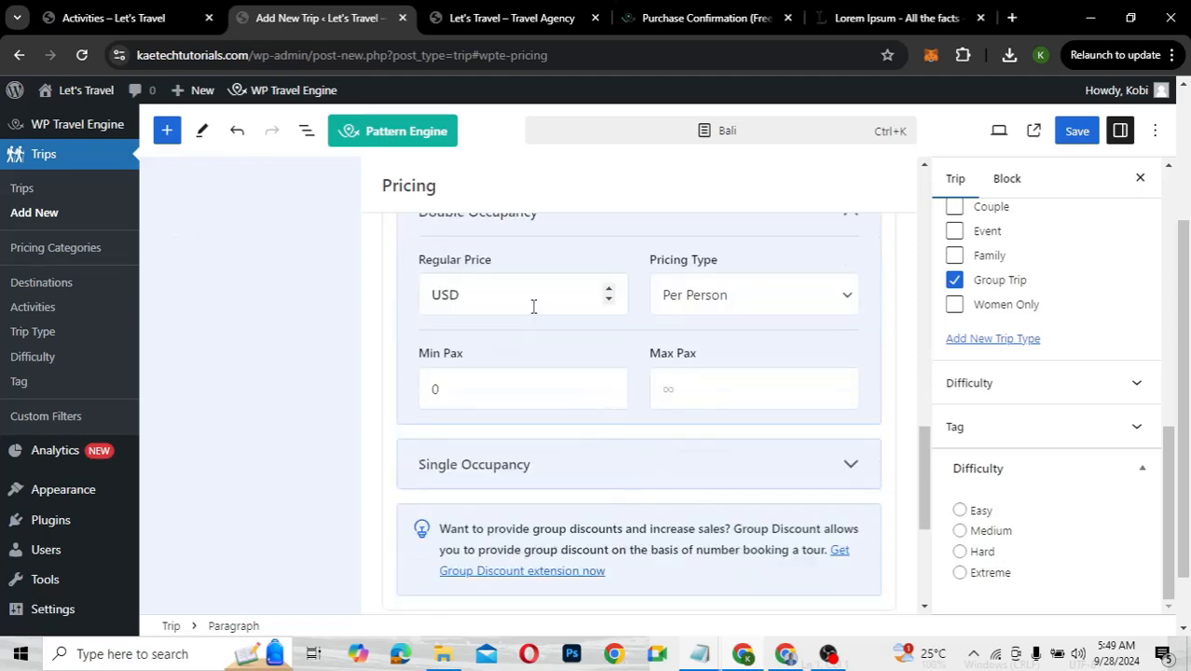
pyautogui.click(533, 306)
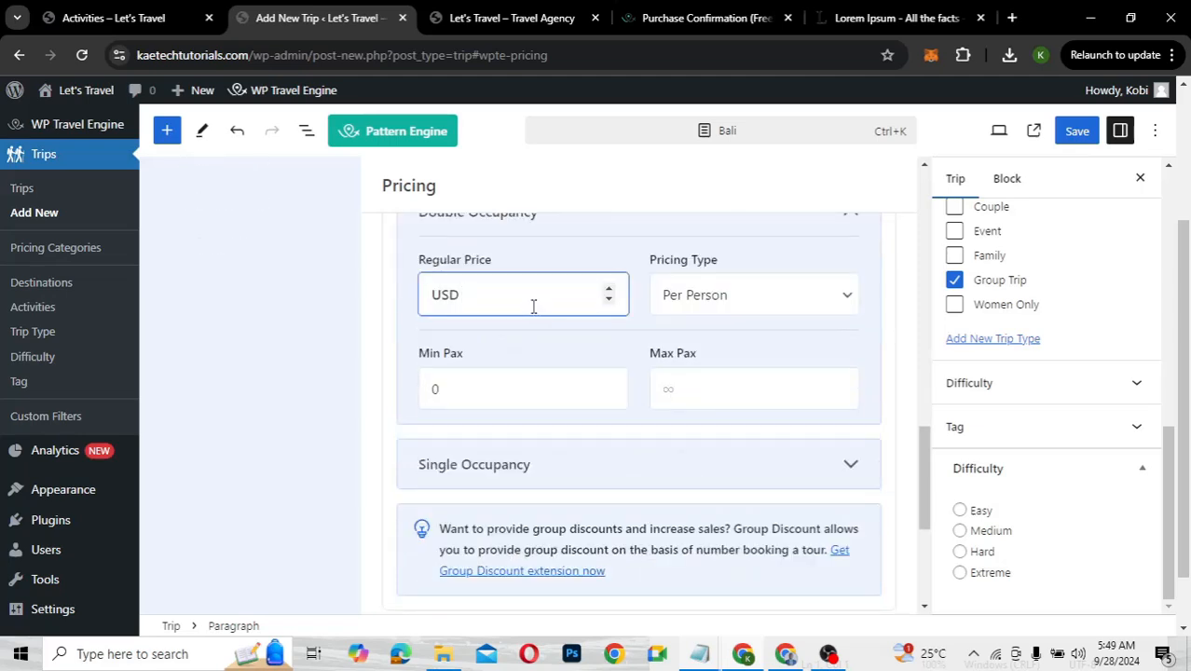
pyautogui.write('3500')
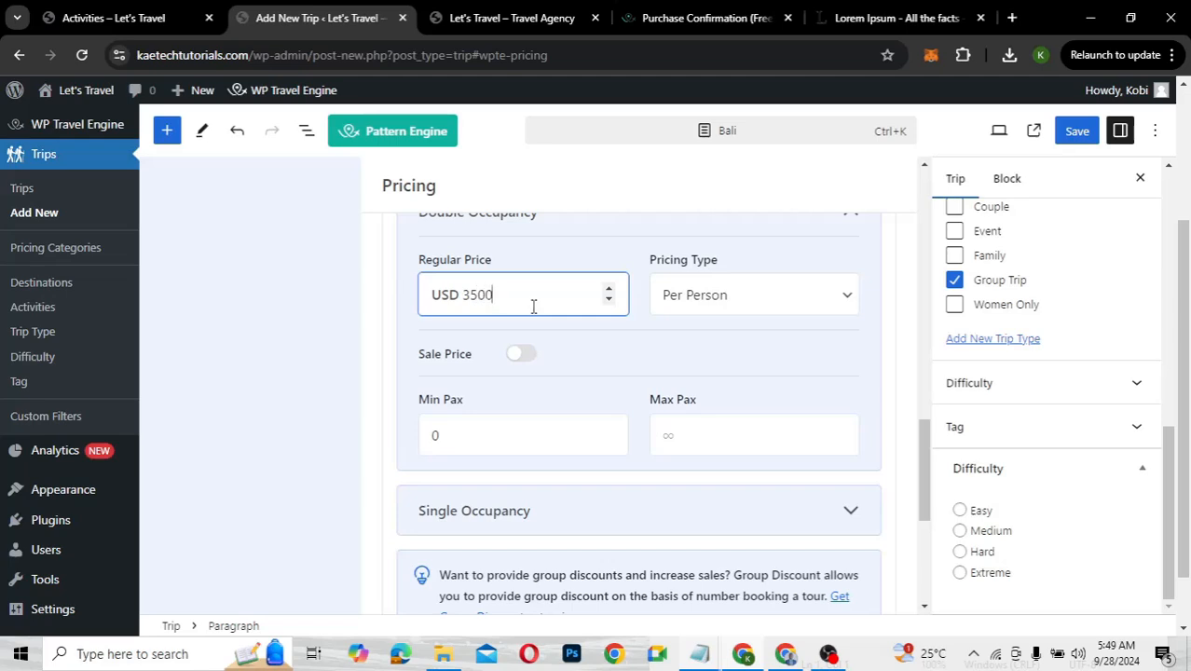
# Set the Single Occupancy regular price to 5500
pyautogui.scroll(-2, 633, 347)
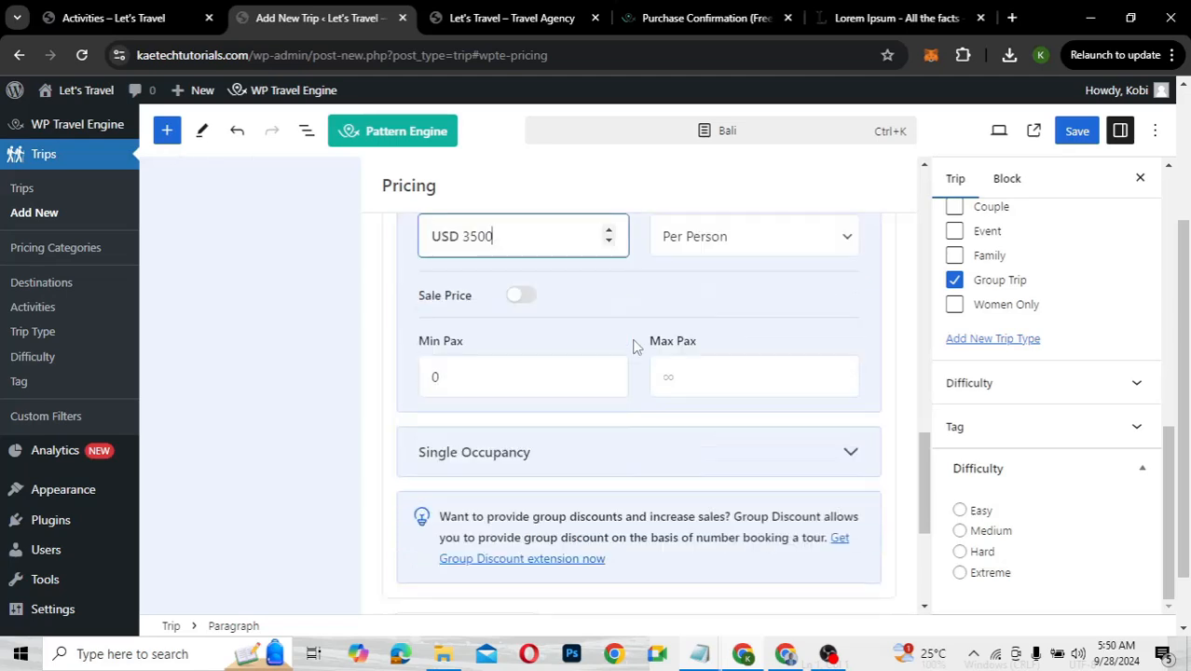
pyautogui.click(621, 378)
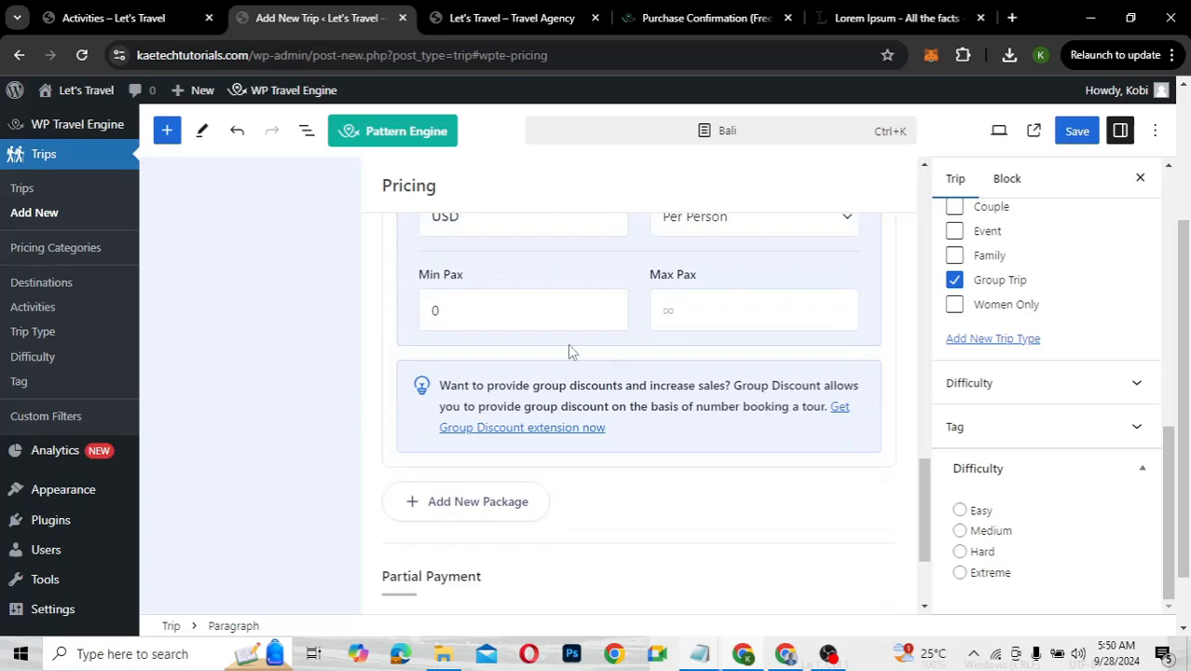
pyautogui.scroll(1, 558, 331)
pyautogui.scroll(1, 558, 331)
pyautogui.click(538, 292)
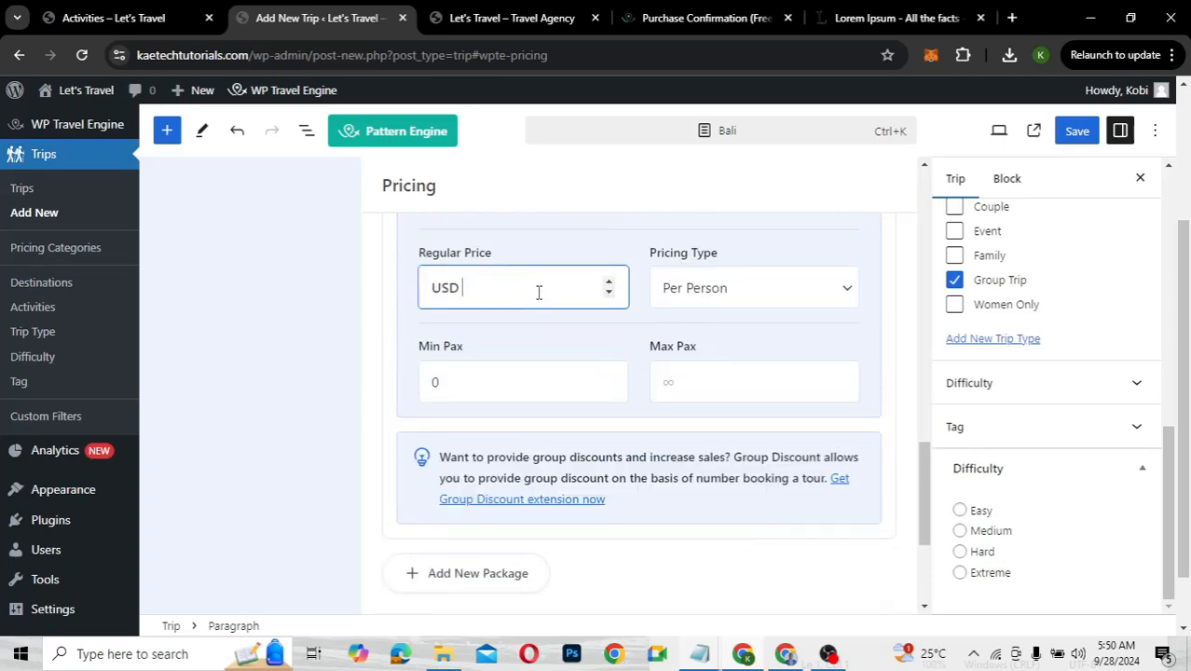
pyautogui.write('550')
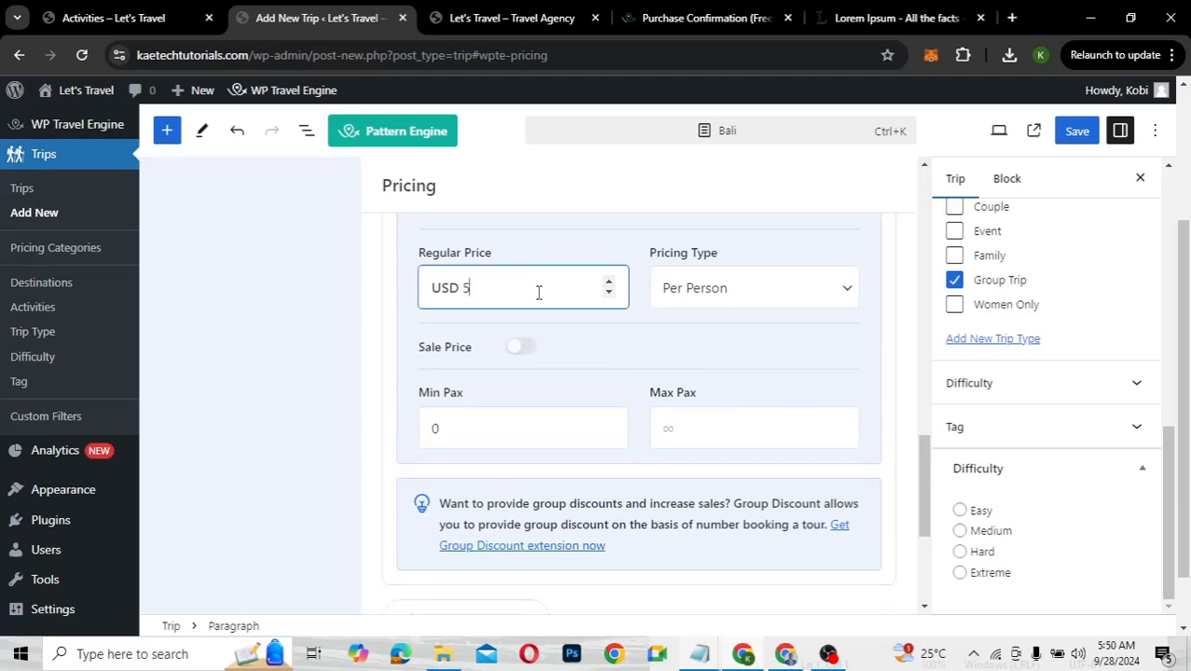
pyautogui.write('0')
pyautogui.scroll(2, 538, 291)
pyautogui.click(536, 332)
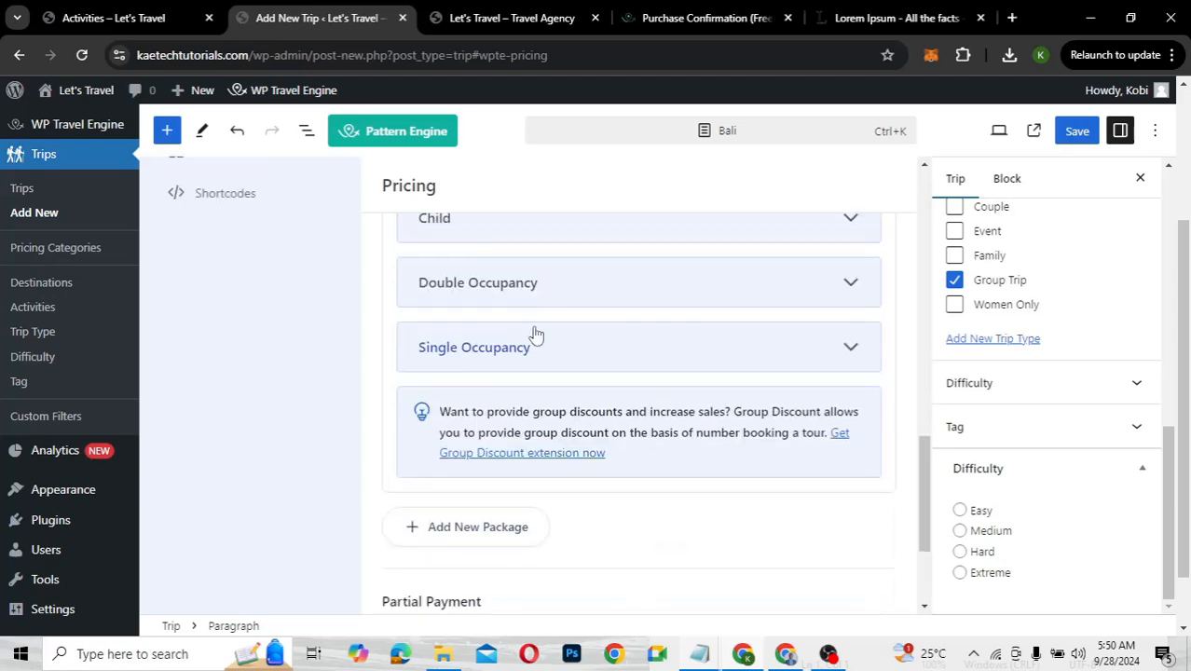
# Set the Adult regular price to 5500 and save the trip
pyautogui.scroll(2, 536, 334)
pyautogui.click(532, 341)
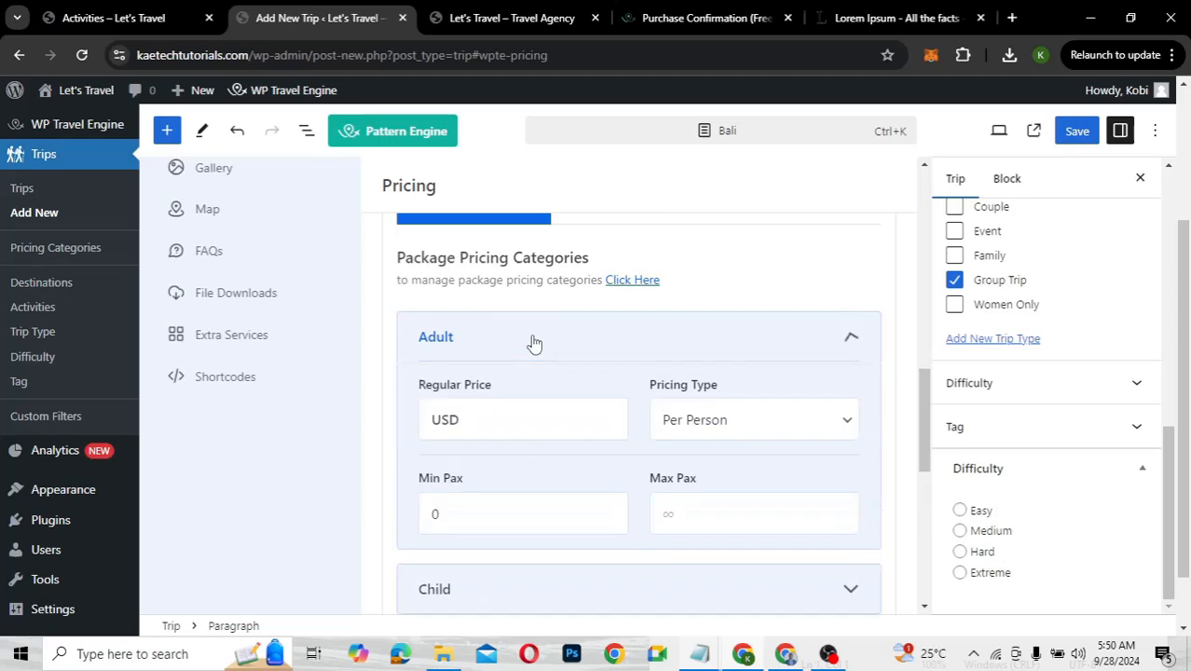
pyautogui.click(500, 422)
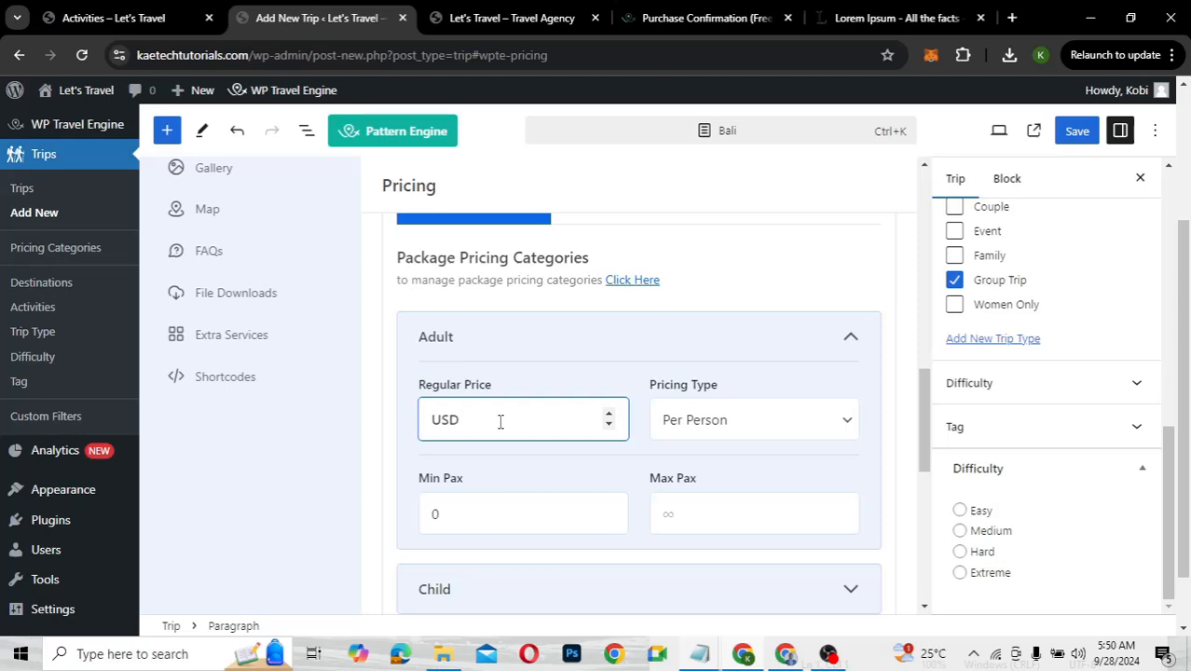
pyautogui.write('5500')
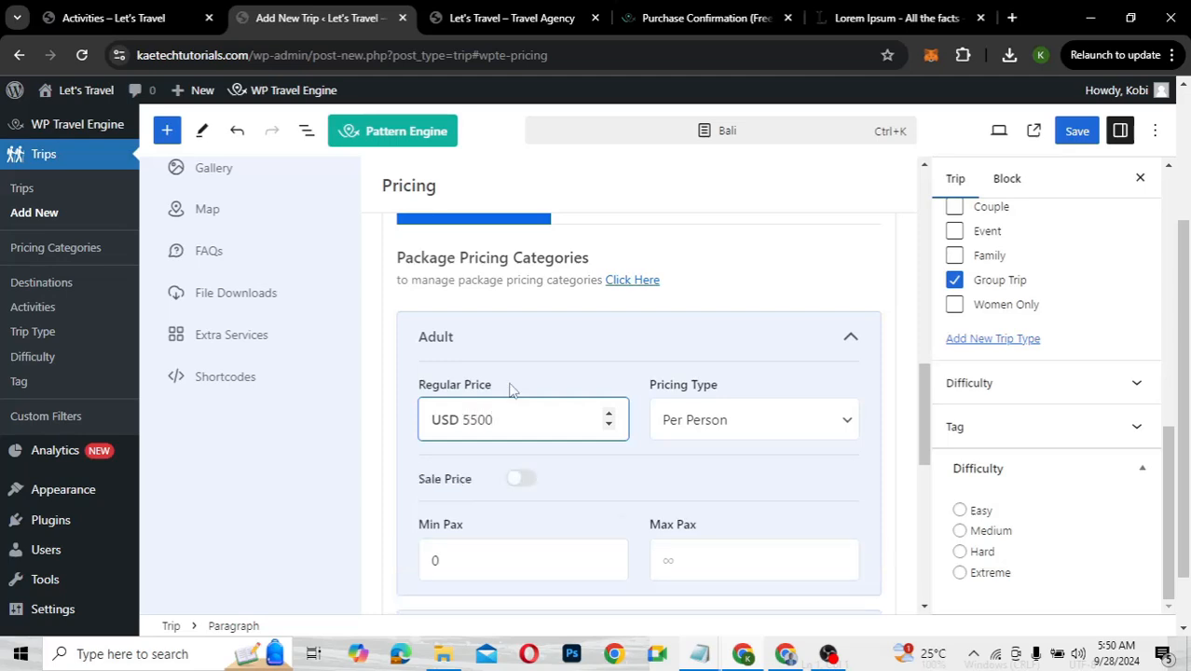
pyautogui.click(532, 345)
pyautogui.scroll(3, 770, 275)
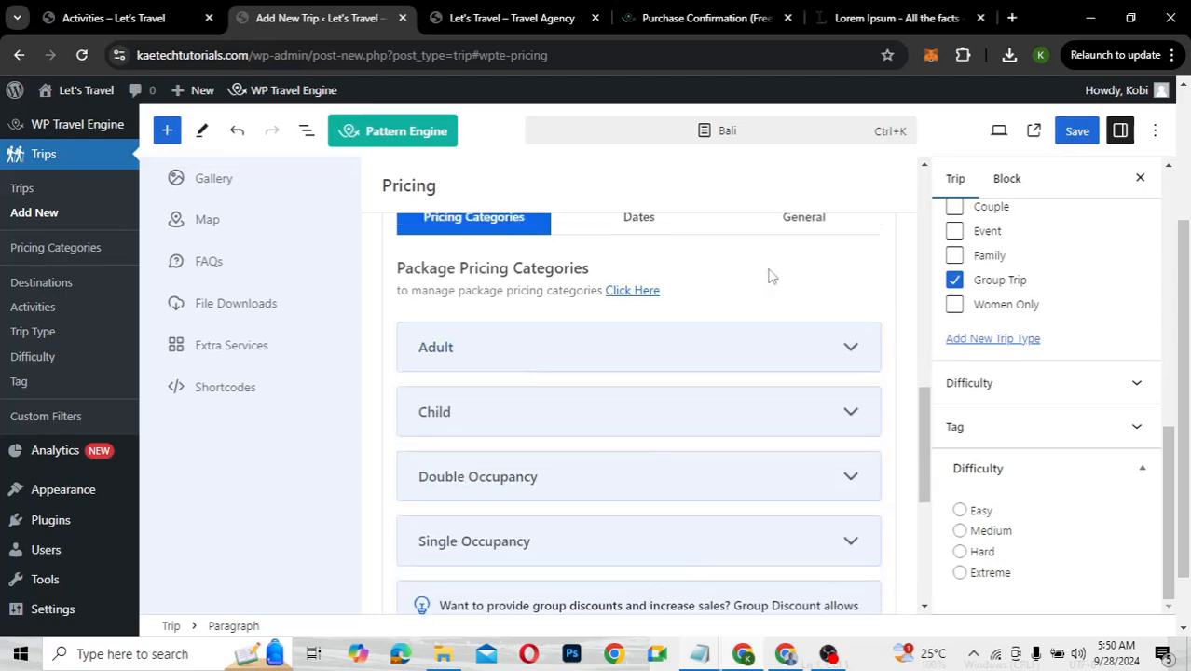
pyautogui.click(1072, 136)
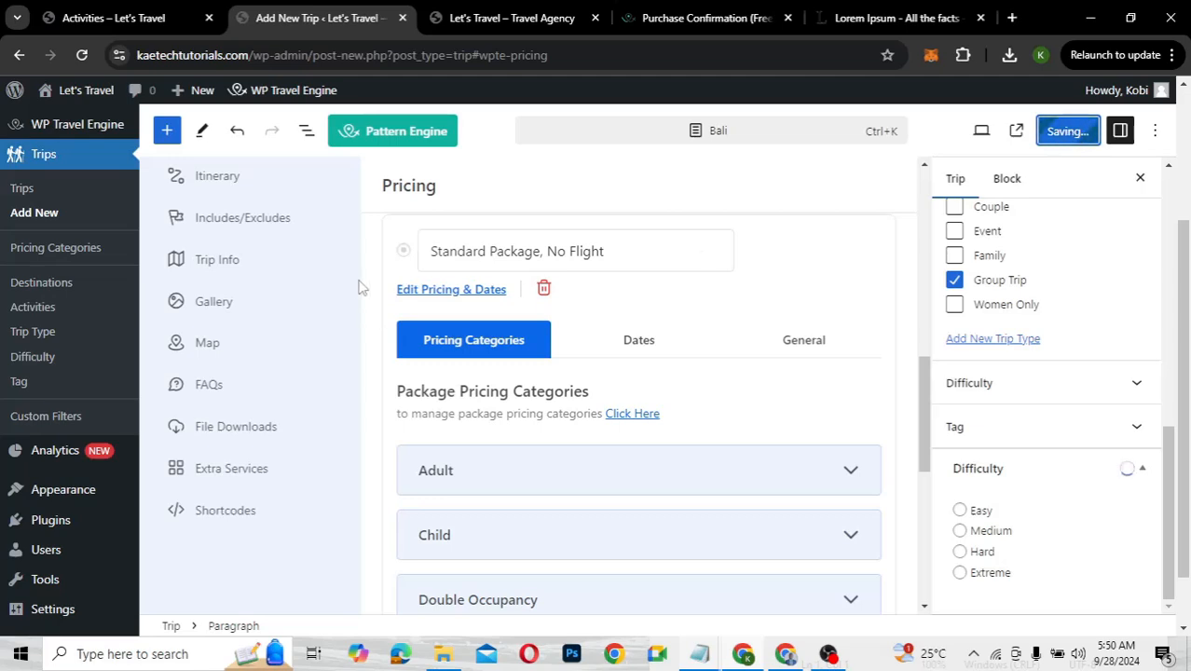
pyautogui.scroll(1, 397, 284)
pyautogui.scroll(1, 392, 284)
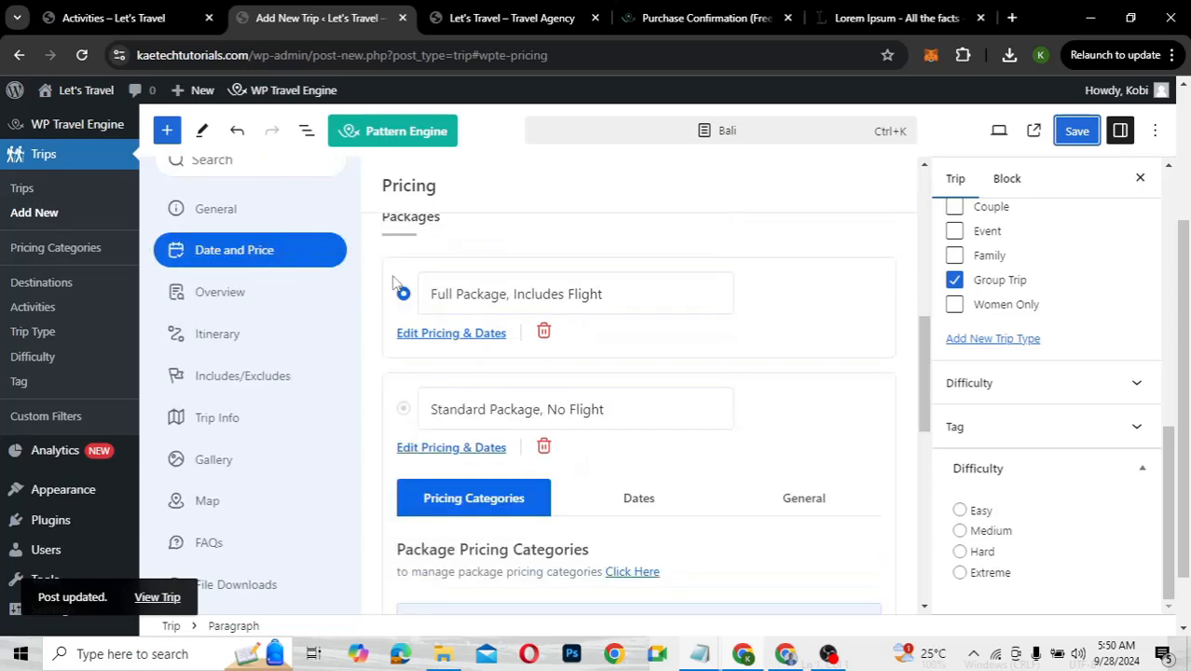
# Title the Overview section 'Overview' and paste the Lorem ipsum paragraph into Trip Description
pyautogui.click(245, 314)
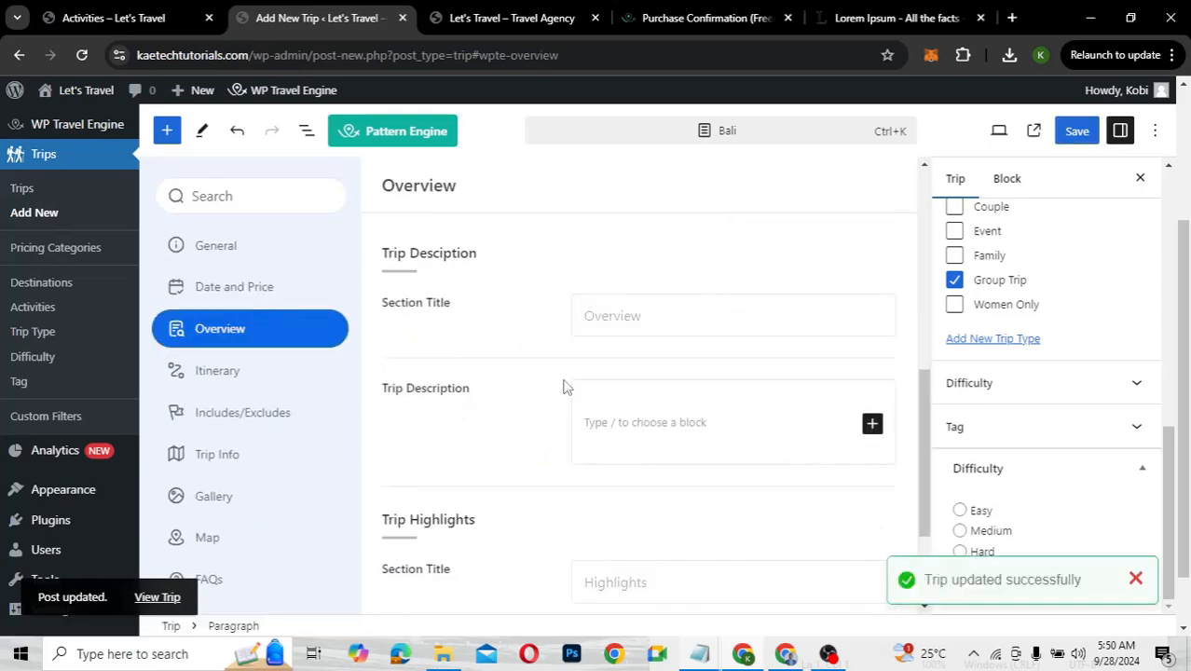
pyautogui.click(644, 321)
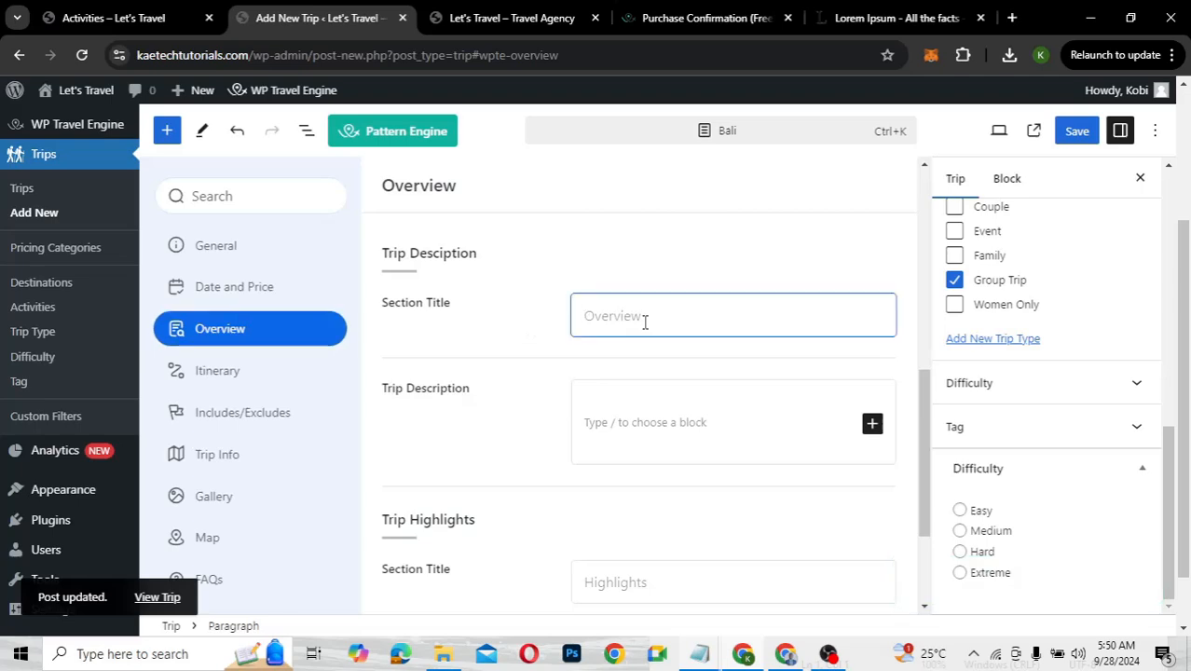
pyautogui.write('Ov')
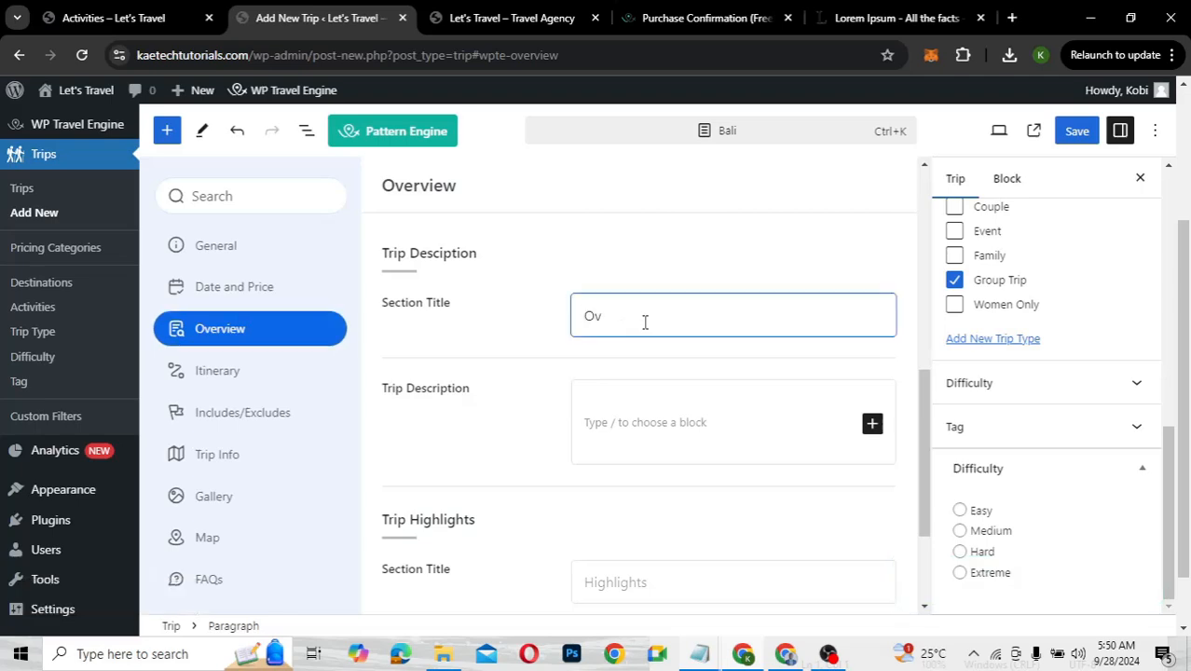
pyautogui.write('erview')
pyautogui.scroll(-2, 644, 321)
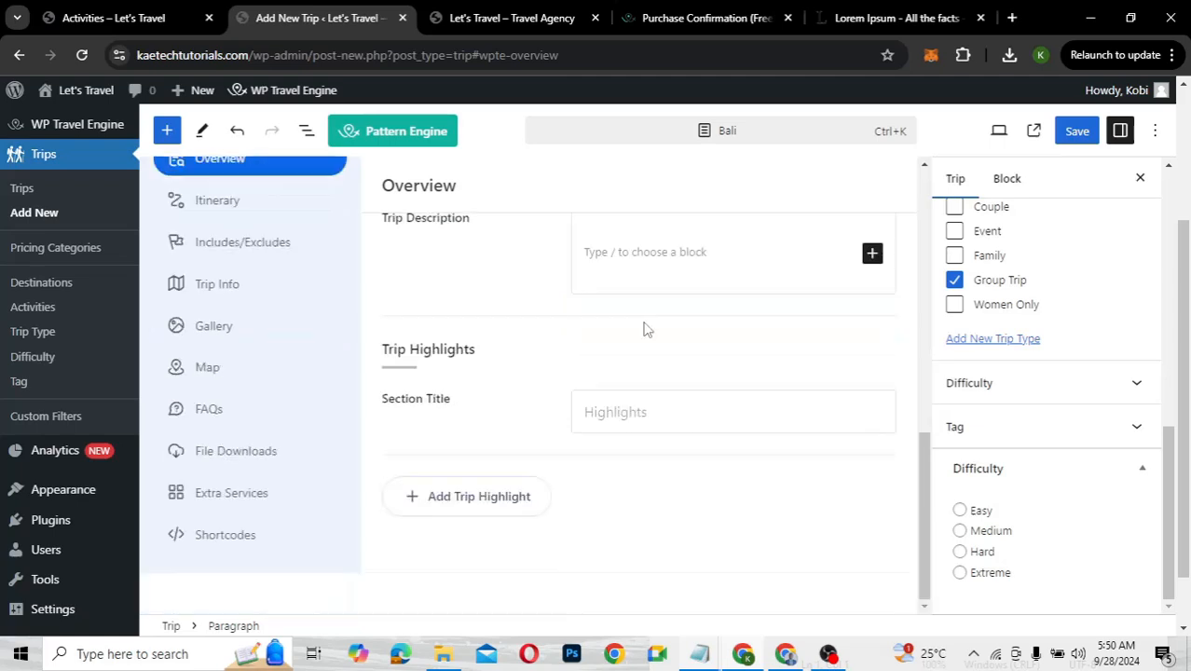
pyautogui.click(633, 256)
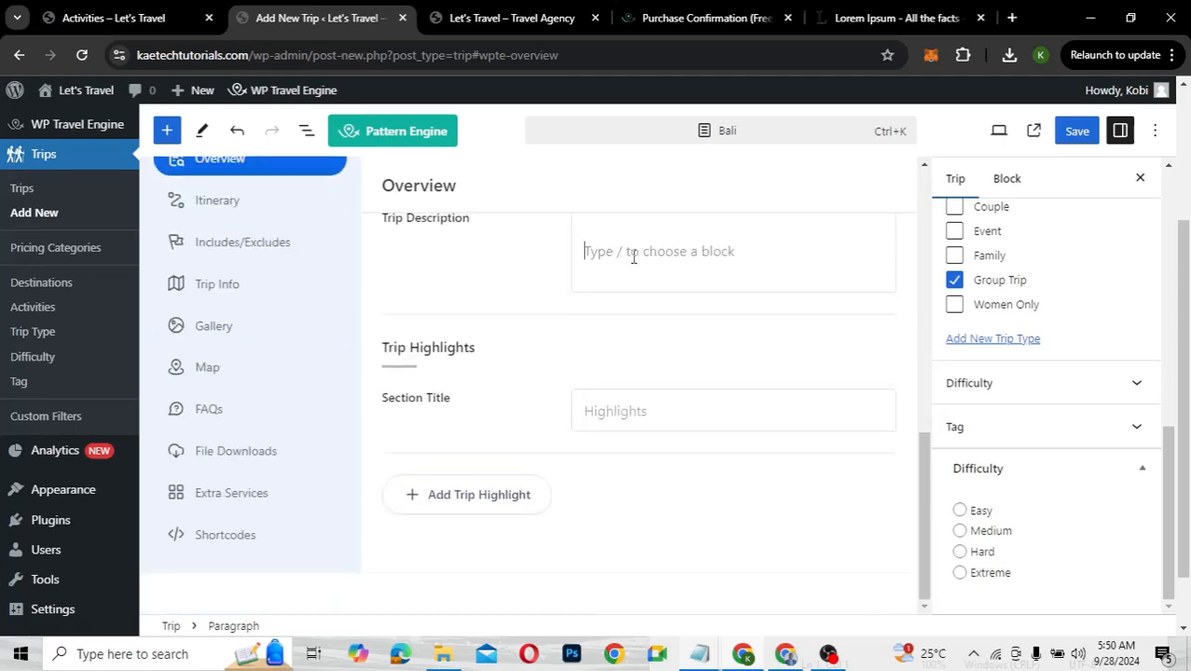
pyautogui.write('Lorem ipsum dolor sit amet, consectetur adipiscing elit. Aliquam porttitor magna ac posuere fringilla. Fusce dignissim nisi est, ut sollicitudin libero feugiat vel. Aenean dignissim quam eu pharetra hendrerit. Praesent vitae diam neque. Nam faucibus porta dui et convallis. Aliquam tincidunt, felis vel viverra fermentum, est urna vulputate lorem, et sagittis nisi quam nec massa. Orci varius natoque penatibus et magnis dis parturient montes, nascetur ridiculus mus. Vivamus feugiat ante suscipit egestas blandit. Lorem ipsum dolor sit amet, consectetur adipiscing elit. Nullam semper imperdiet congue. Praesent non bibendum libero. Sed efficitur egestas justo, quis rutrum mauris mollis sit amet.')
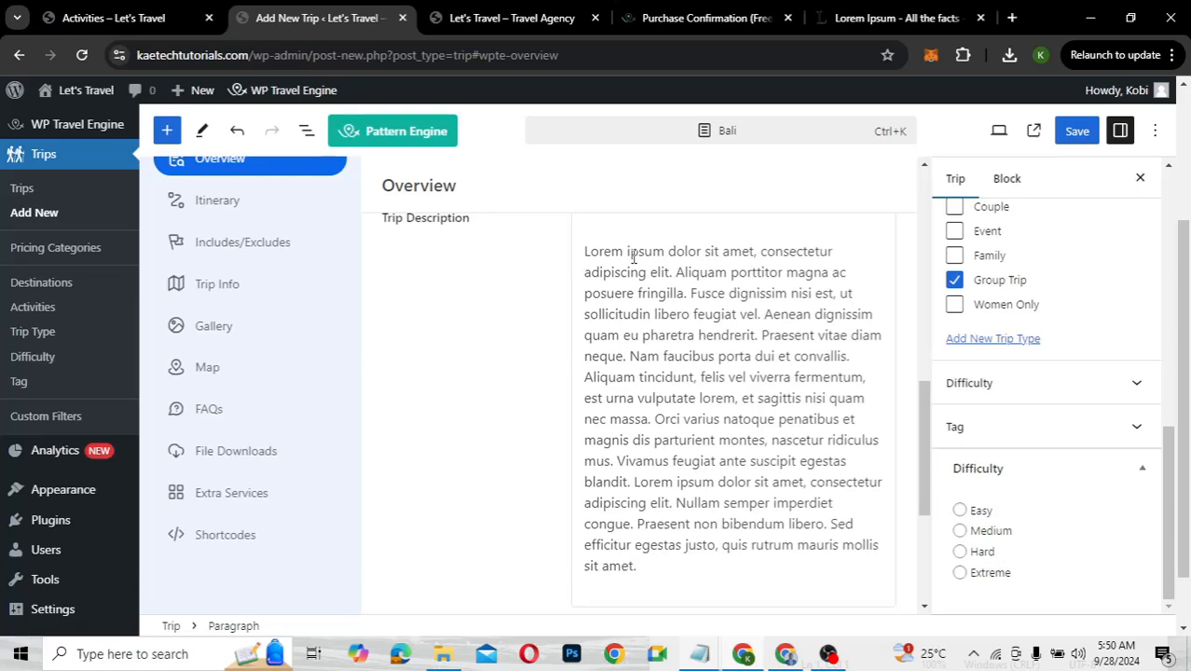
pyautogui.scroll(-3, 504, 382)
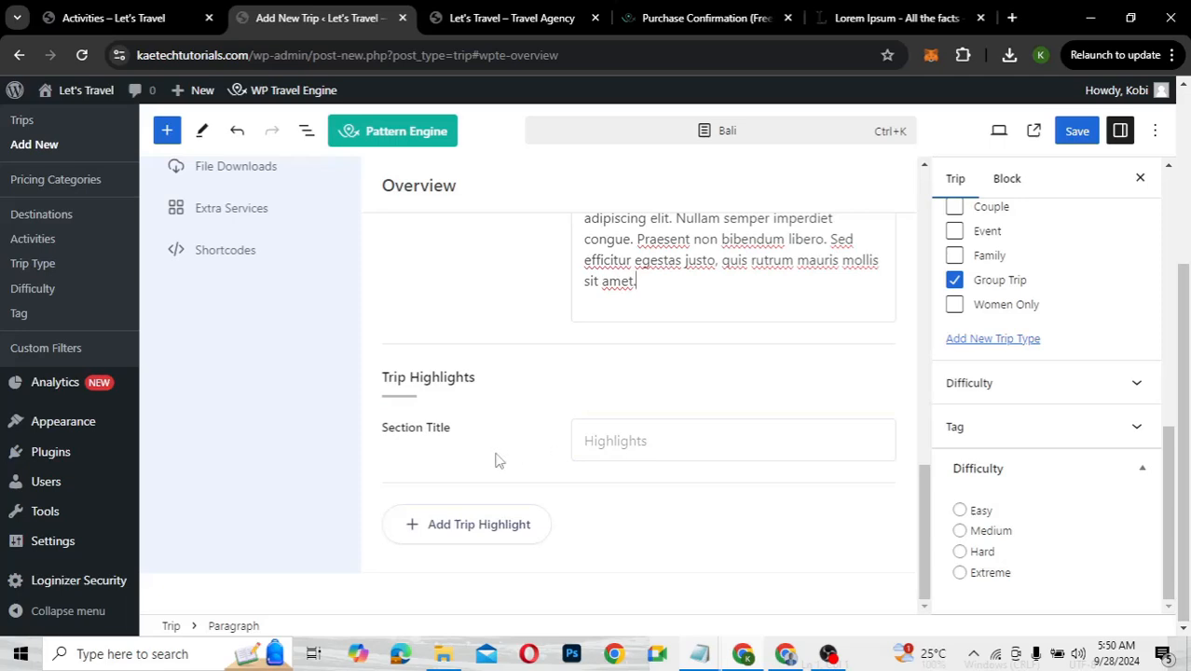
# Enter 'Trip Highlights' as the section title and add one blank highlight row
pyautogui.click(599, 441)
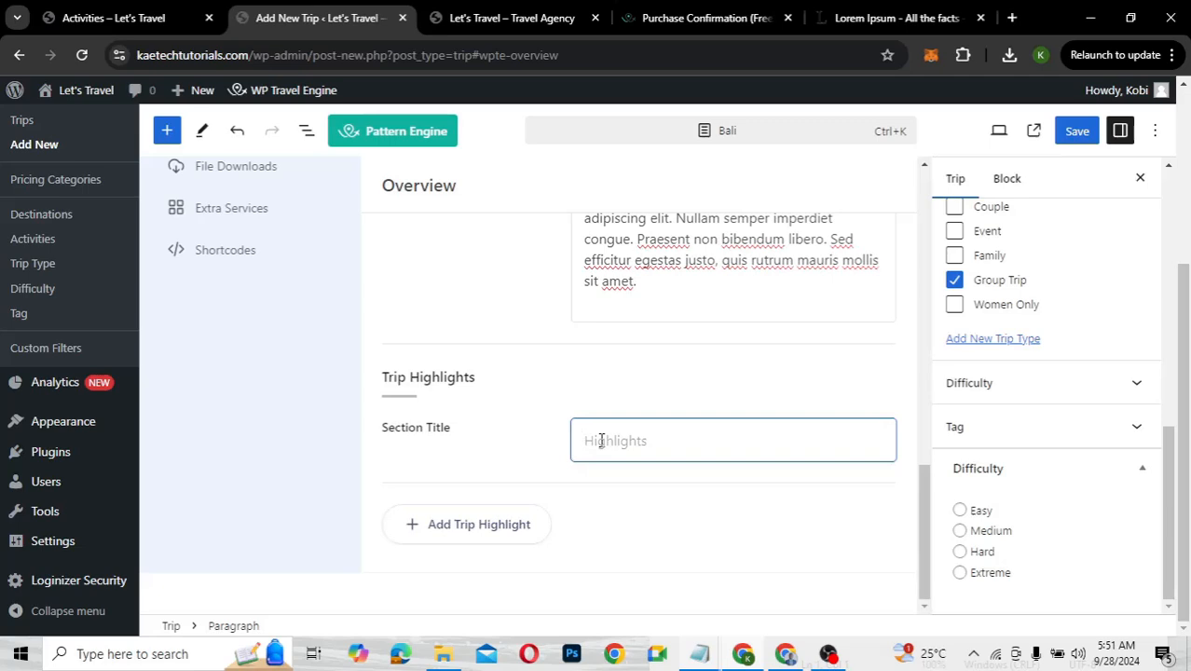
pyautogui.write('Trip Highlights')
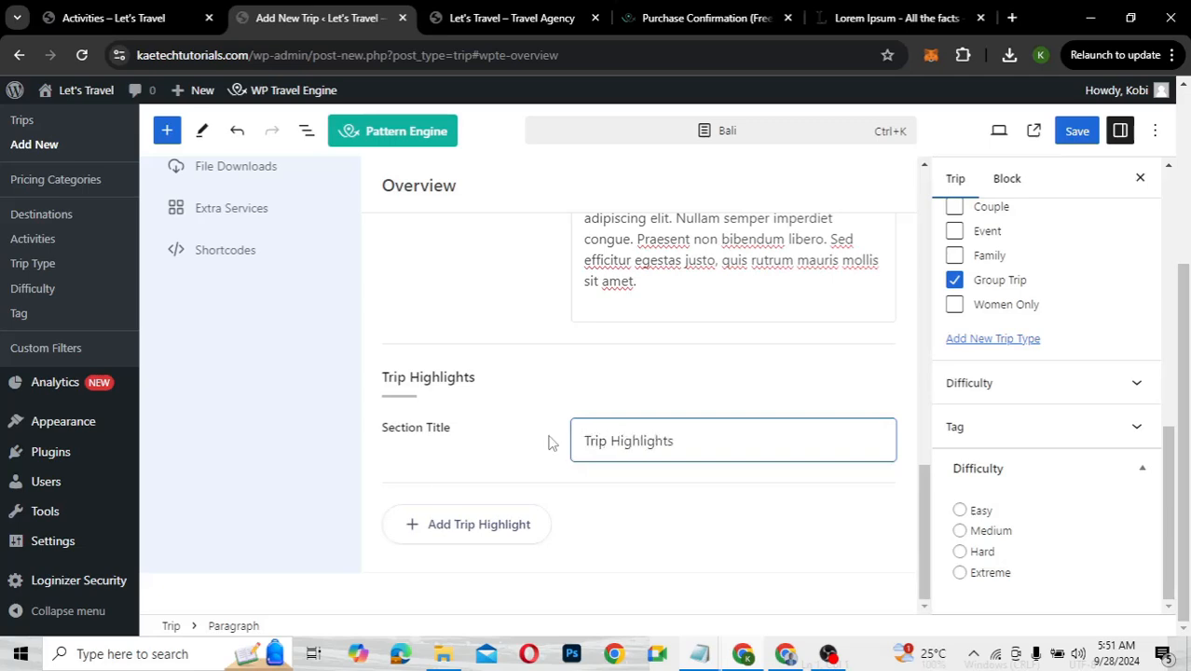
pyautogui.click(452, 528)
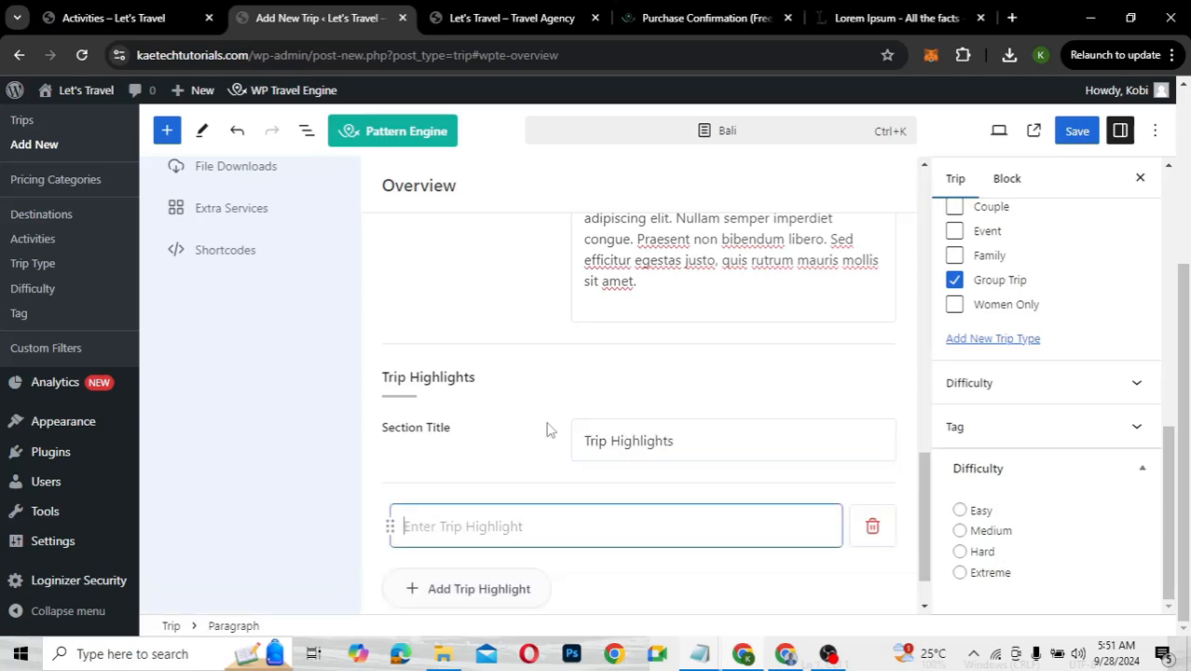
pyautogui.scroll(-1, 550, 429)
pyautogui.moveTo(706, 659)
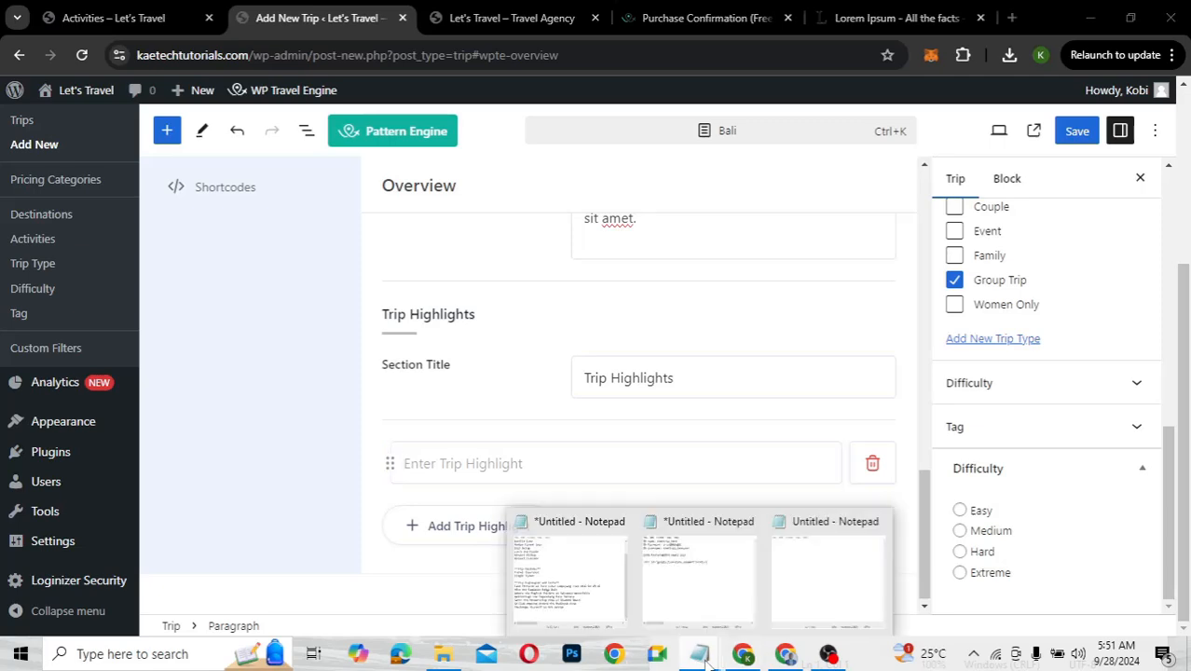
# In Notepad, select the seven lines listed under Trip Highlights and Facts
pyautogui.click(564, 582)
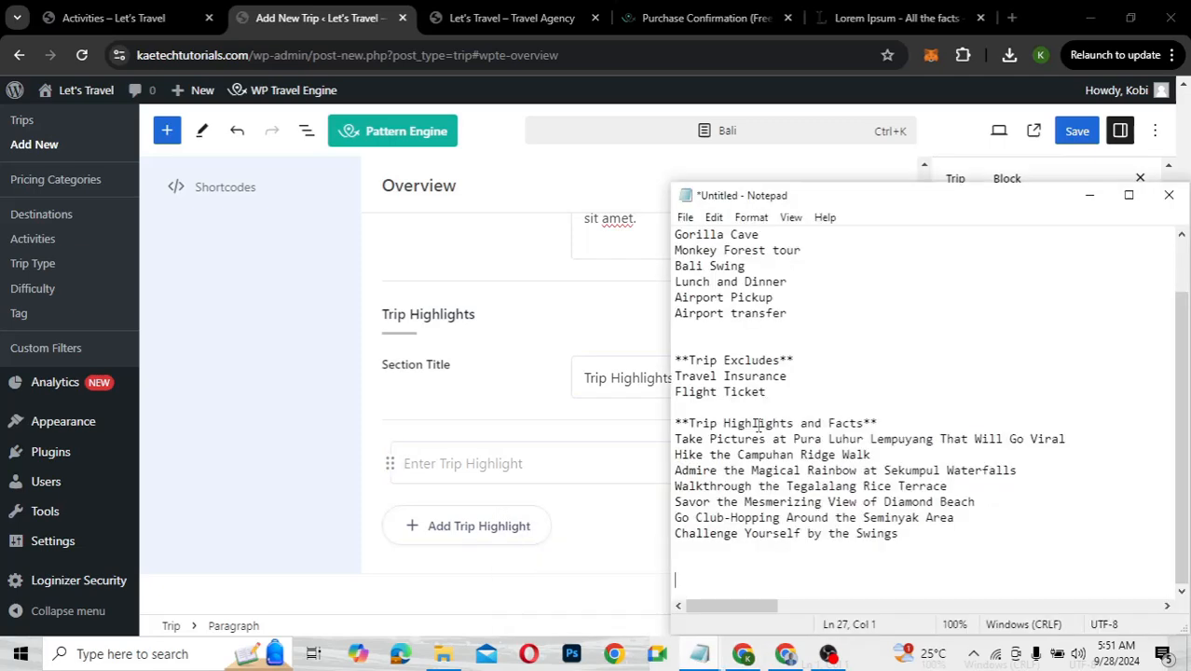
pyautogui.click(676, 438)
pyautogui.click(911, 544)
pyautogui.click(905, 539)
pyautogui.moveTo(677, 438); pyautogui.dragTo(926, 536)
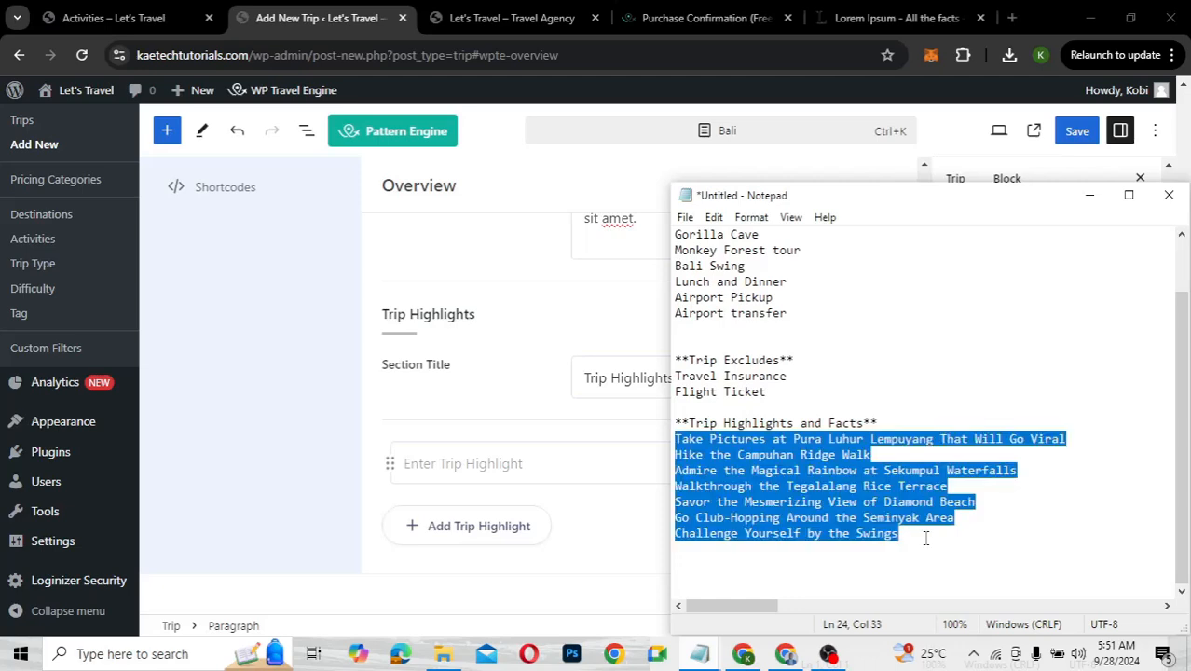
# Enter 'Take Pictures at Pura Luhur Lempuyang That Will Go Viral' as the first highlight, add another row, and save
pyautogui.click(597, 474)
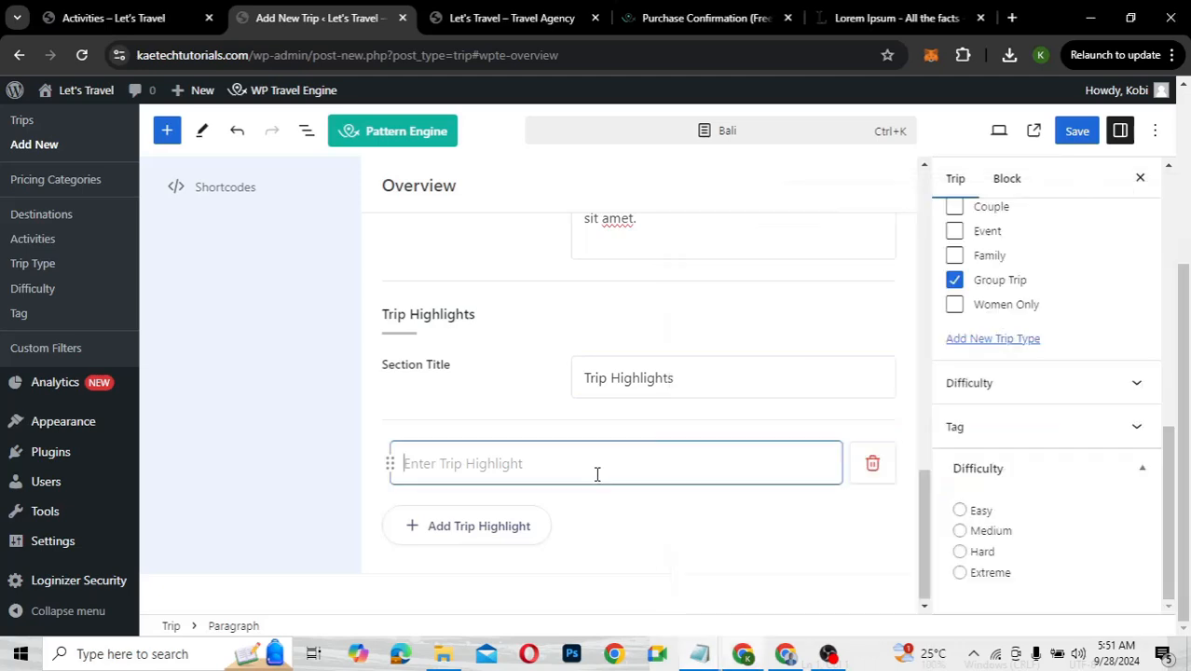
pyautogui.hotkey('ctrl', 'v')
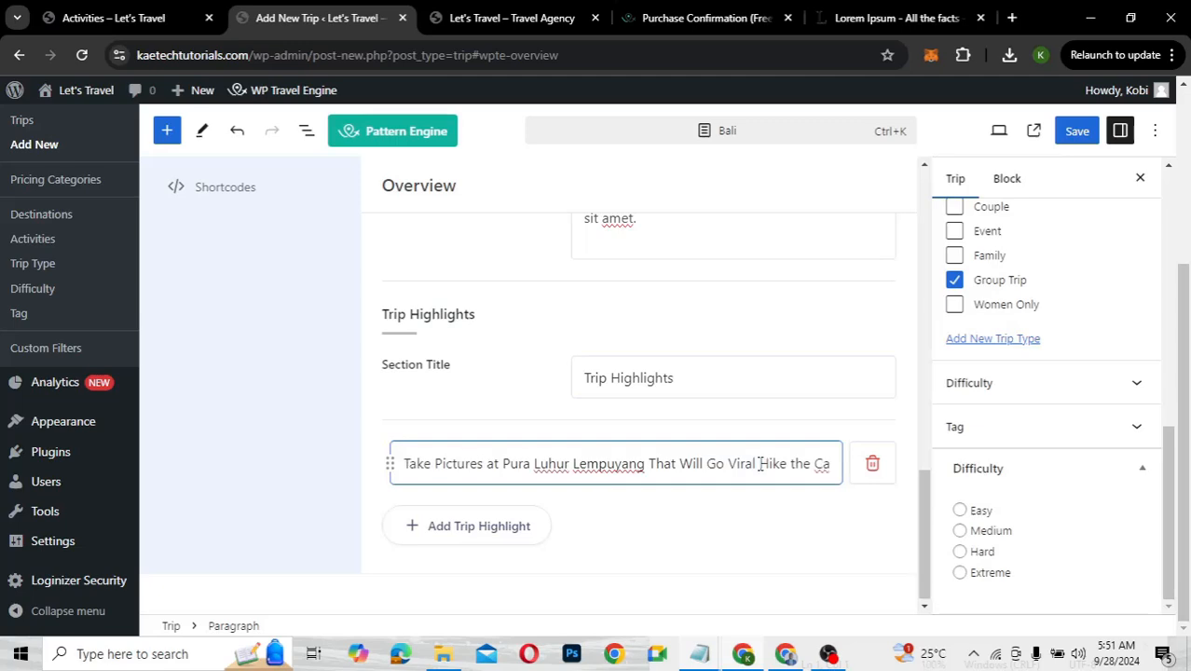
pyautogui.keyDown('shift'); pyautogui.click(761, 463); pyautogui.keyUp('shift')
pyautogui.press('BackSpace')
pyautogui.click(522, 527)
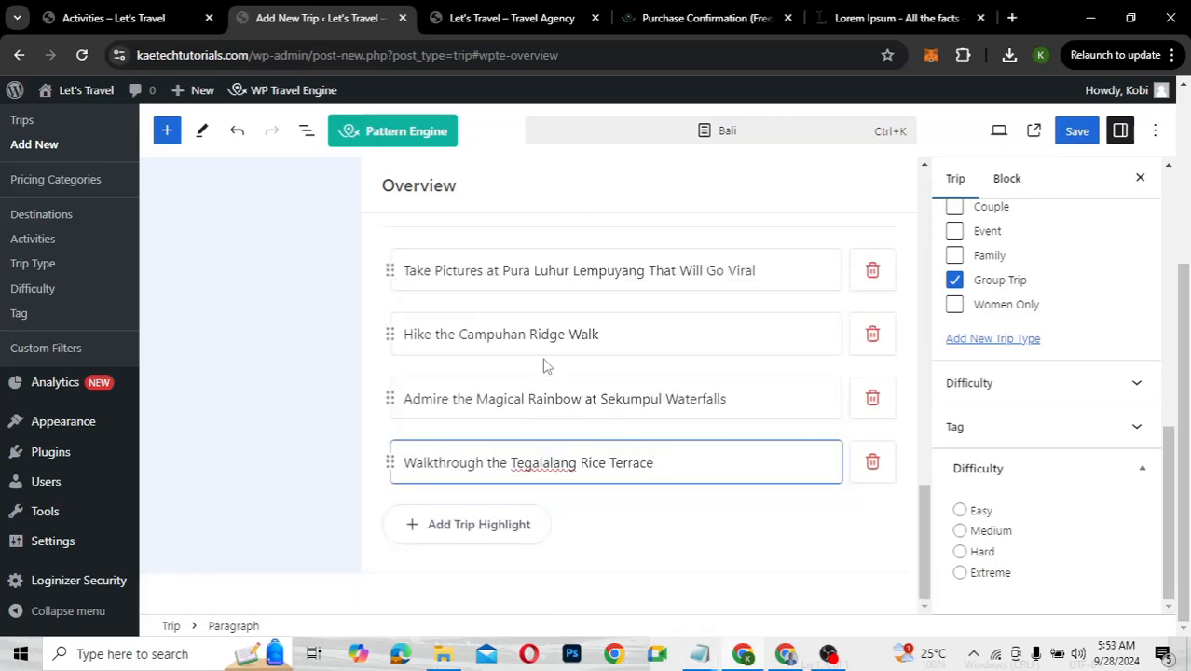
pyautogui.scroll(2, 545, 366)
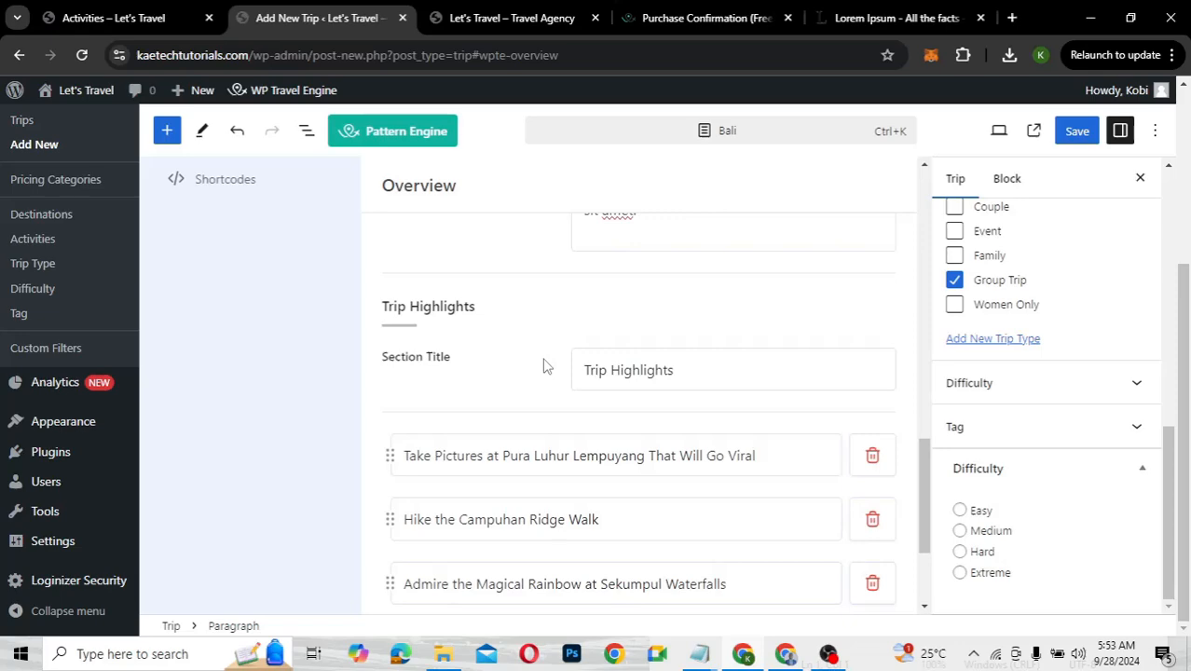
pyautogui.scroll(4, 545, 365)
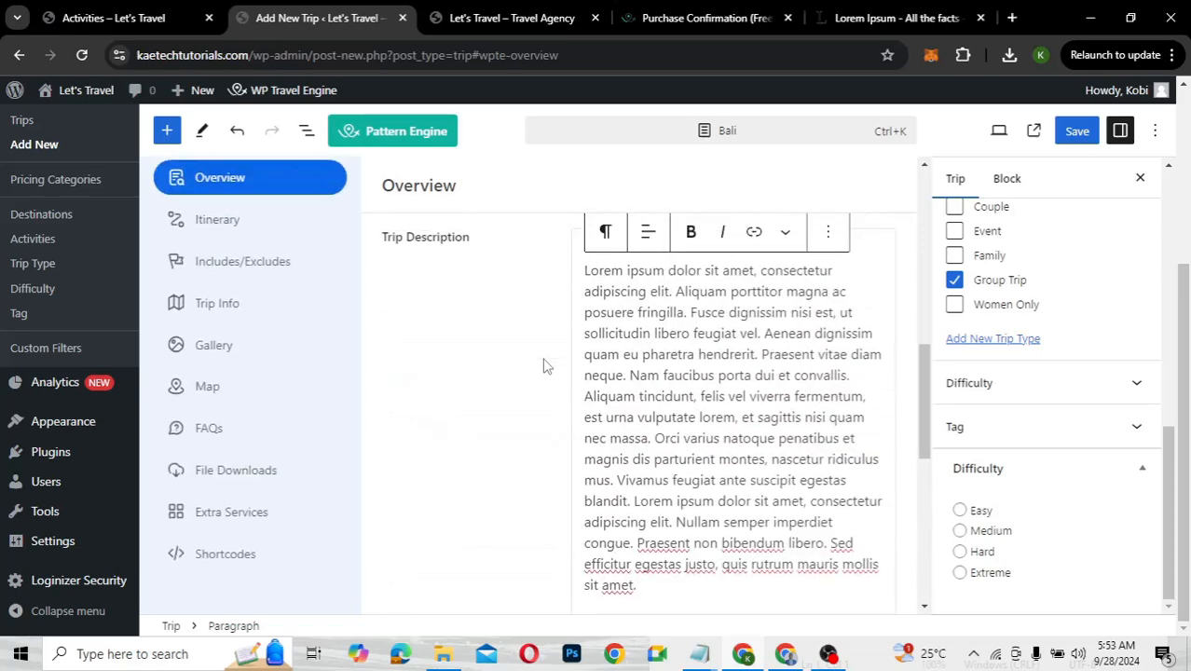
pyautogui.scroll(1, 545, 365)
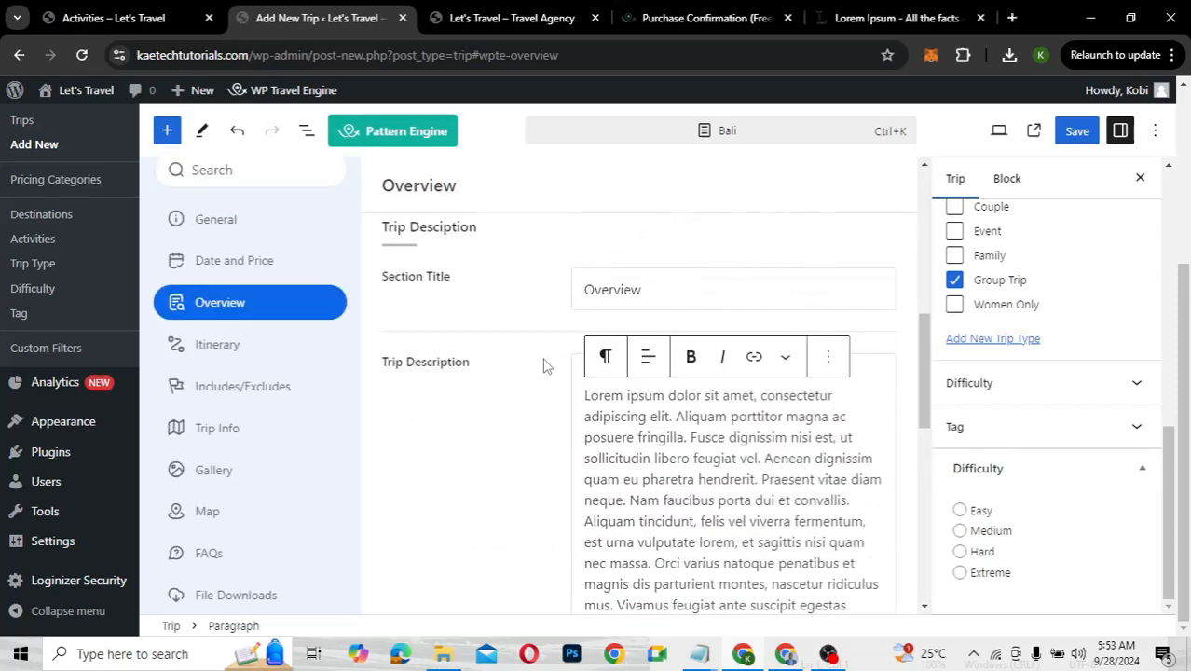
pyautogui.click(1078, 135)
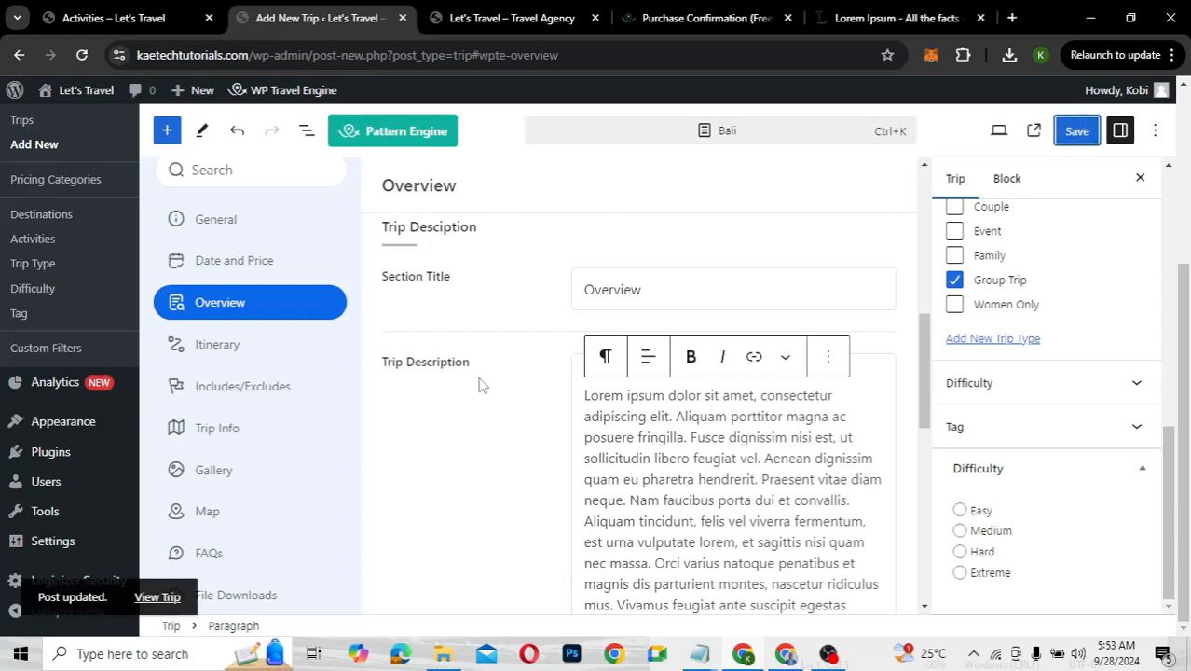
# Set the Itinerary section title to 'Itinerary'
pyautogui.click(203, 345)
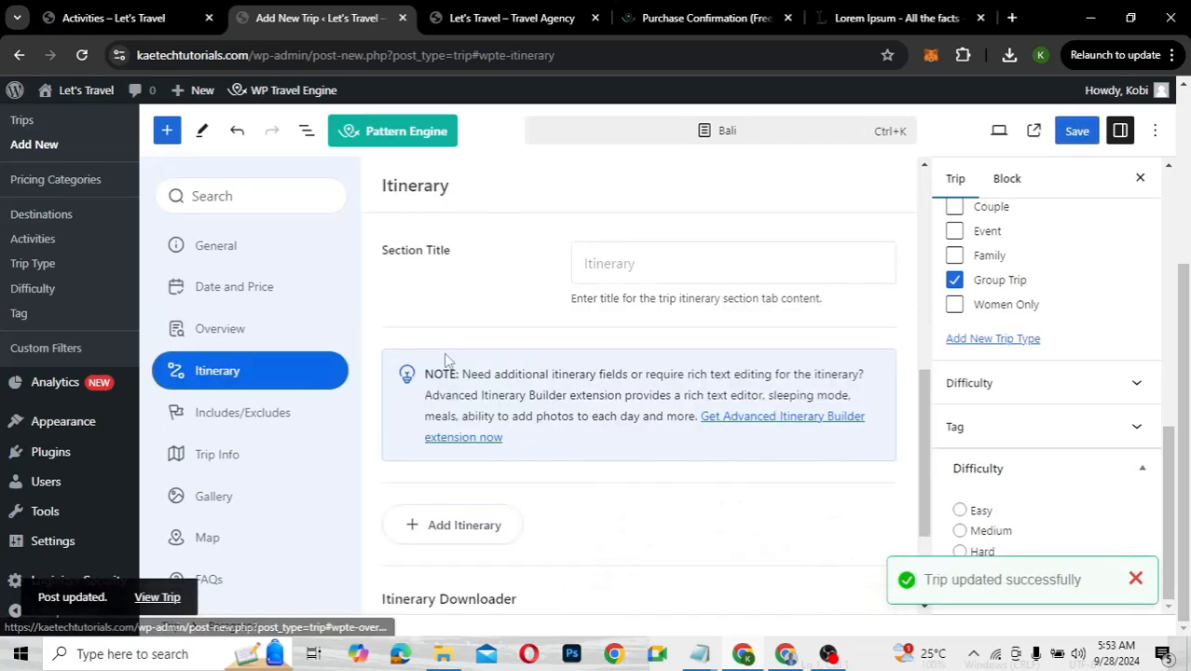
pyautogui.scroll(-2, 597, 387)
pyautogui.scroll(4, 596, 389)
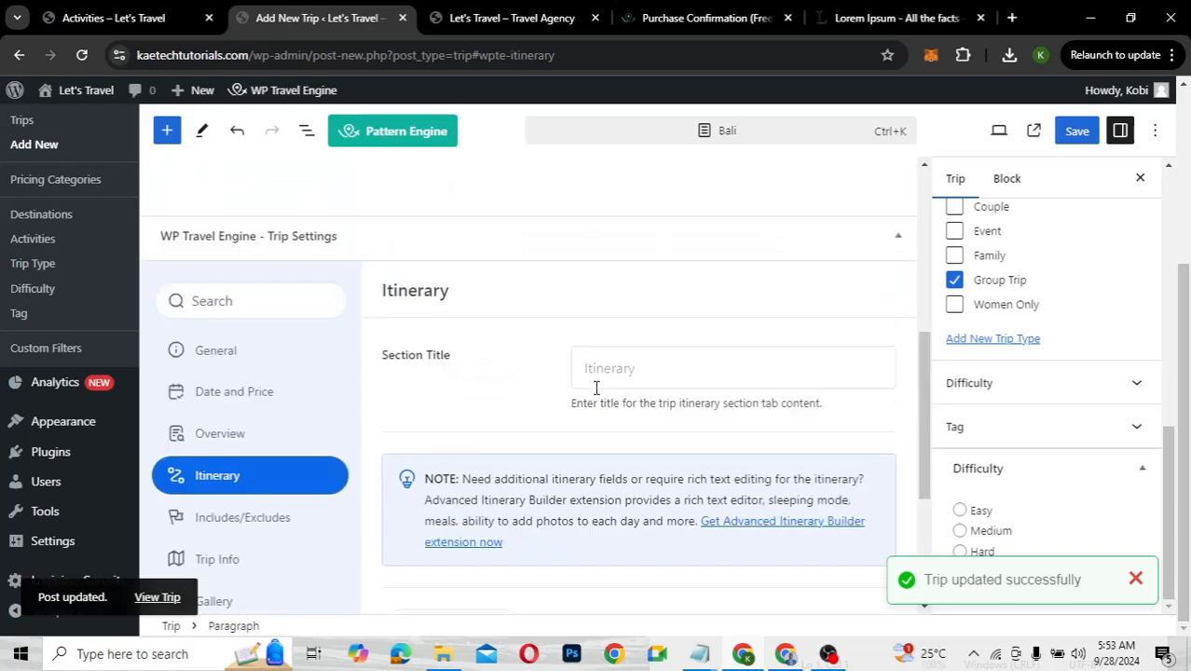
pyautogui.click(593, 410)
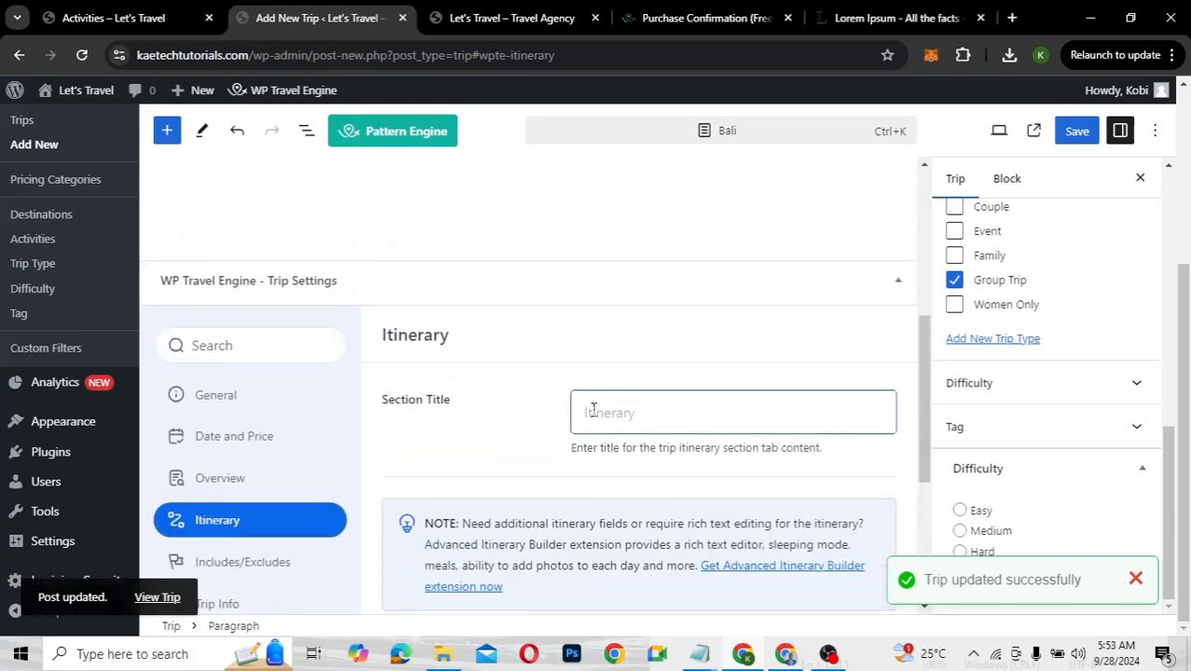
pyautogui.write('It')
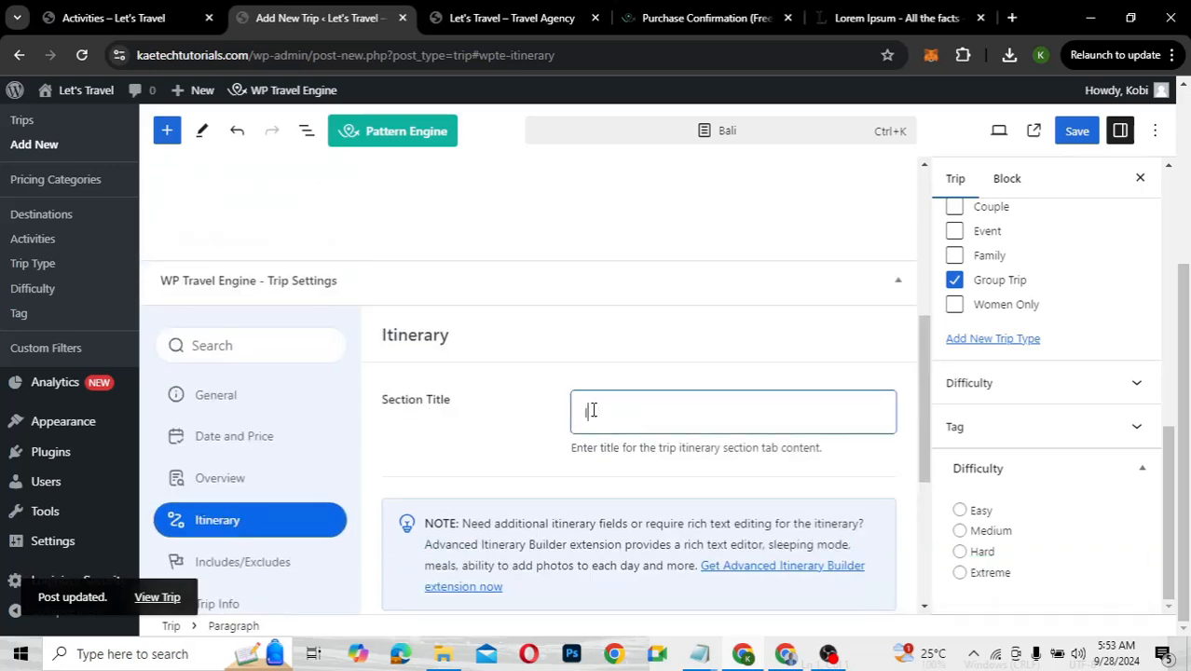
pyautogui.write('inerary')
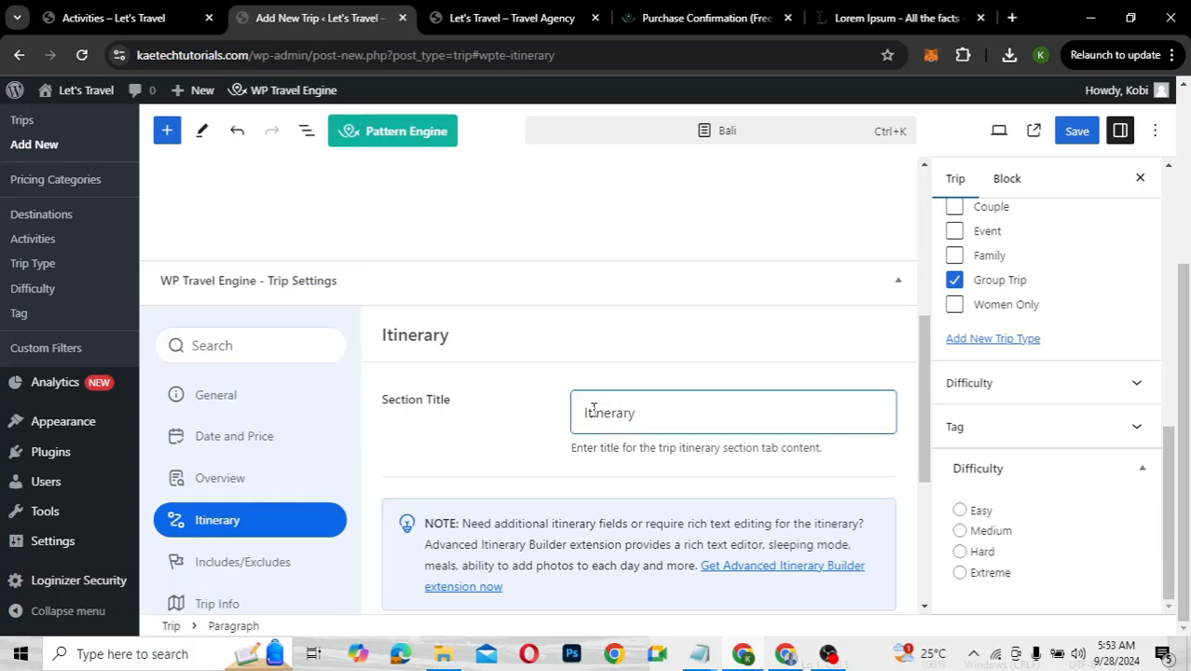
# Add five itinerary days, Day 01 through Day 05
pyautogui.scroll(-3, 593, 411)
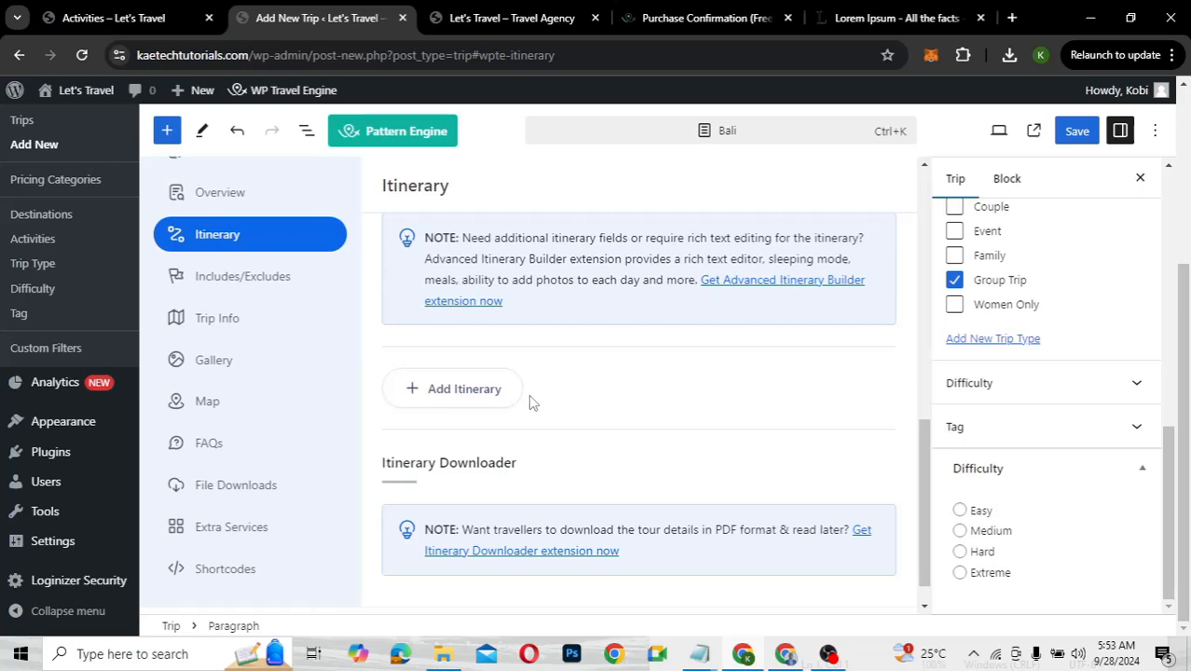
pyautogui.click(475, 399)
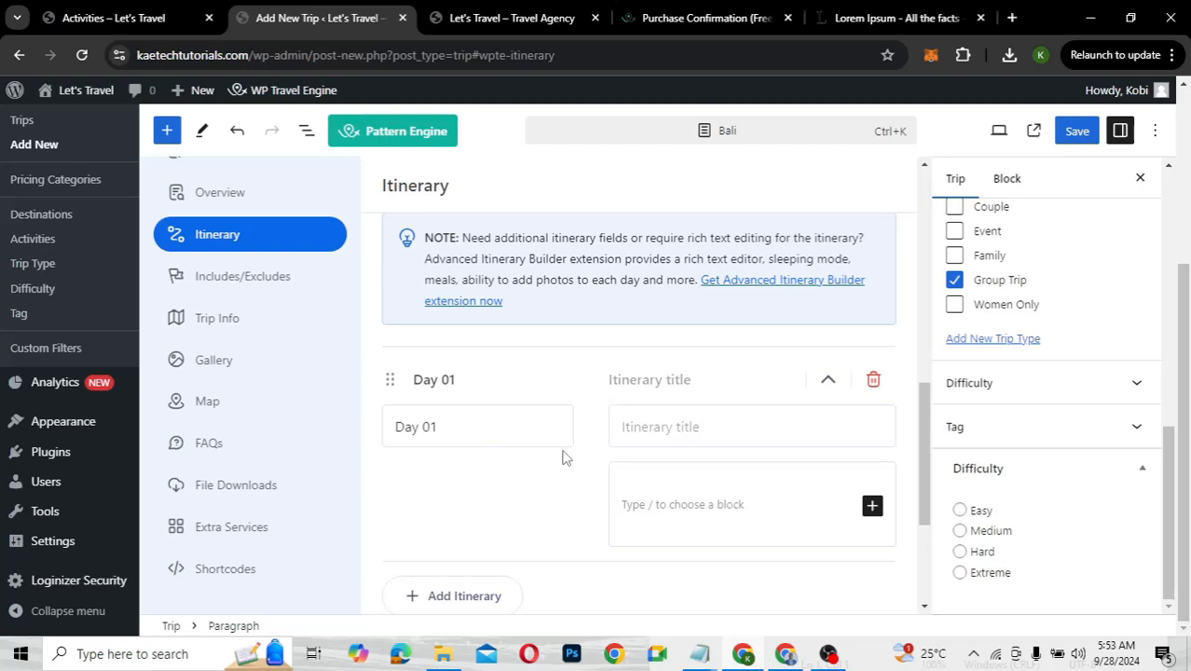
pyautogui.scroll(-2, 562, 457)
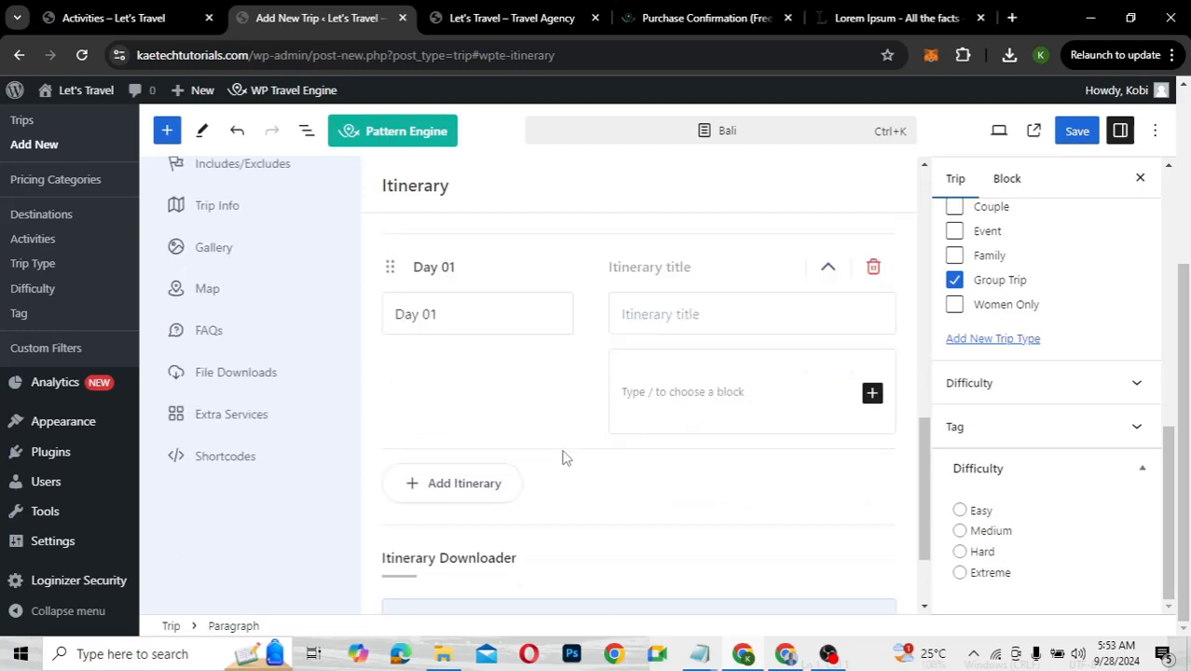
pyautogui.click(486, 482)
pyautogui.scroll(-2, 606, 519)
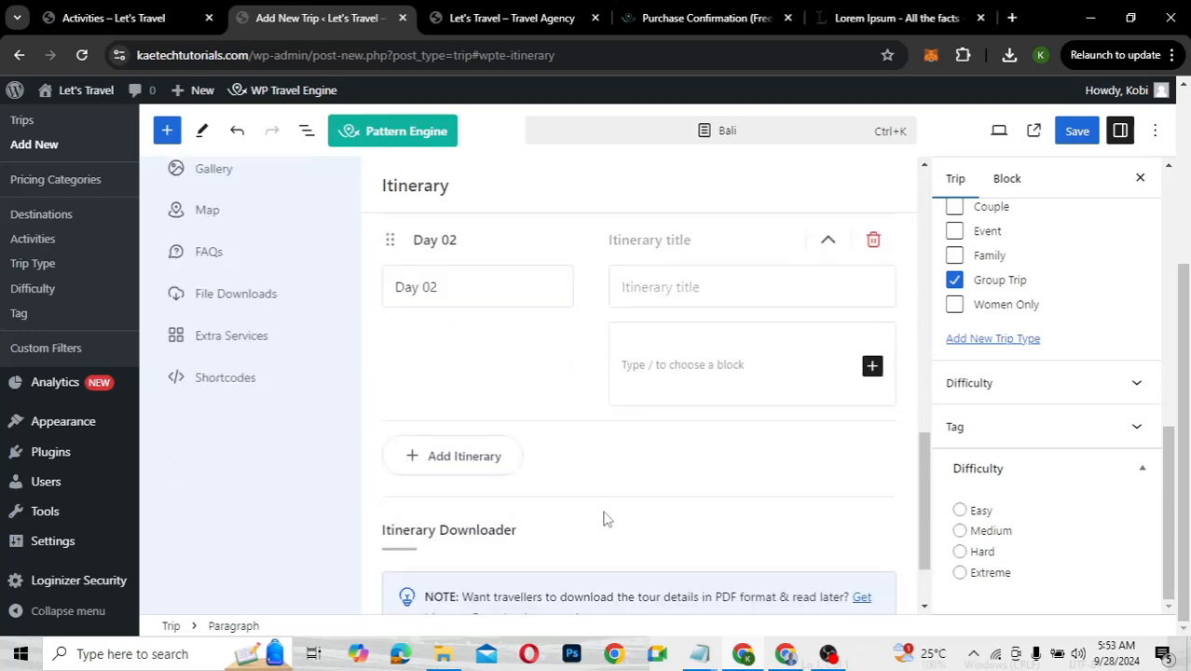
pyautogui.click(486, 433)
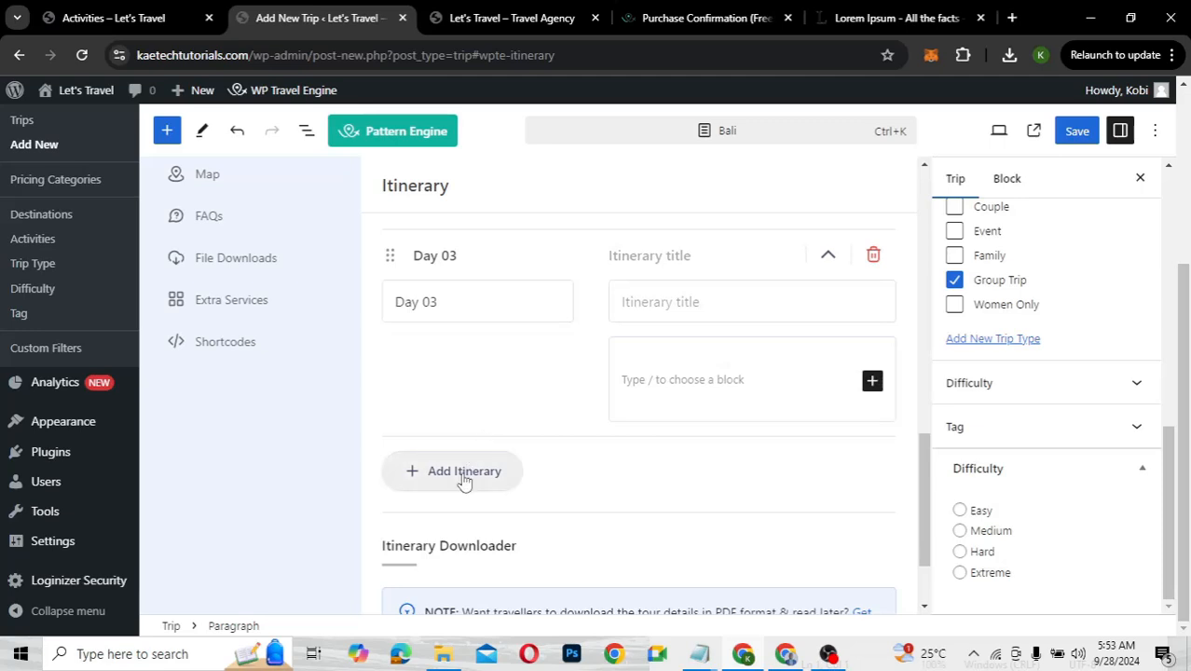
pyautogui.click(465, 471)
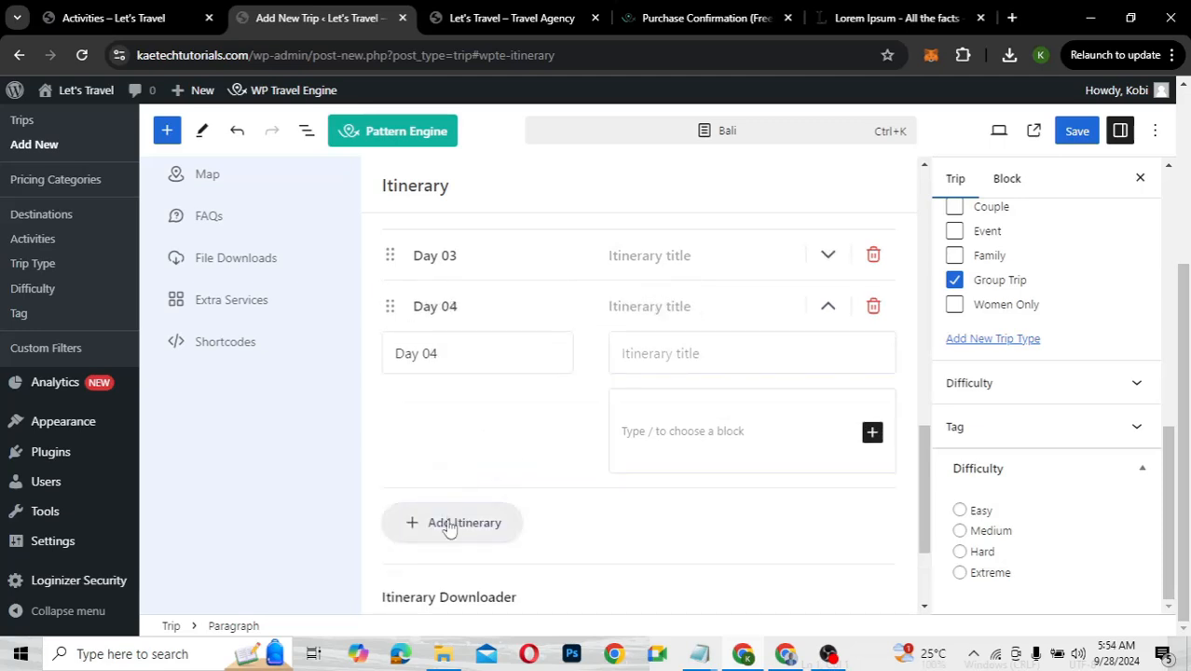
pyautogui.click(460, 520)
pyautogui.scroll(2, 590, 441)
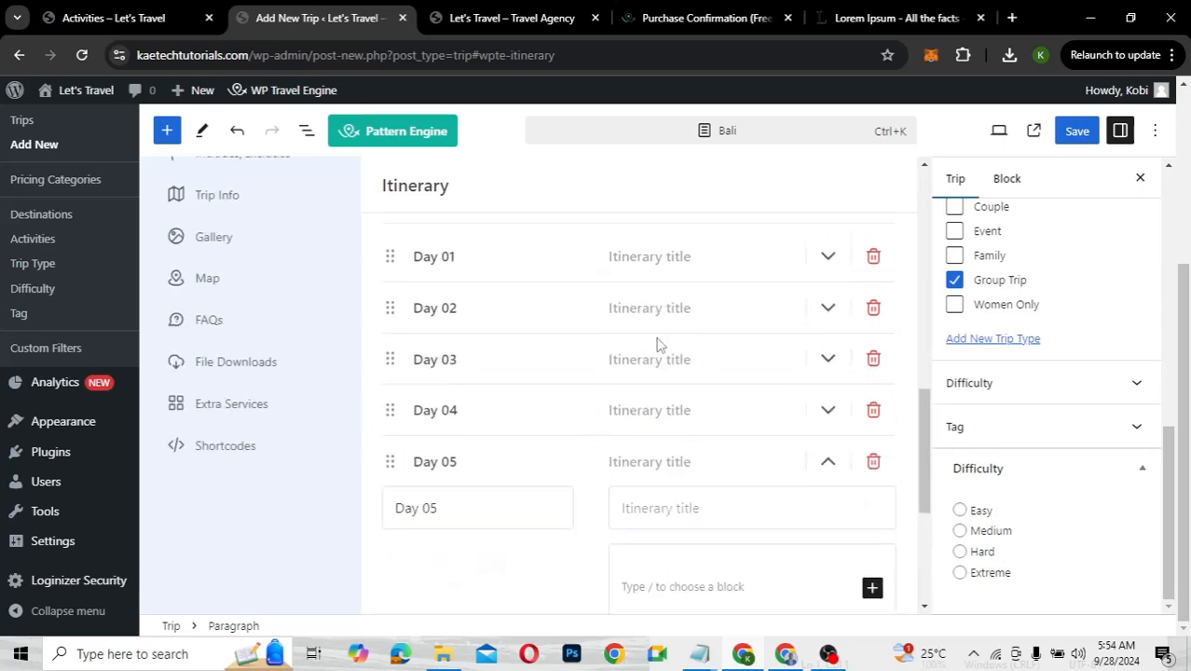
pyautogui.scroll(2, 657, 340)
# Title Day 01 'Arrival' and paste the activities description into it
pyautogui.click(630, 412)
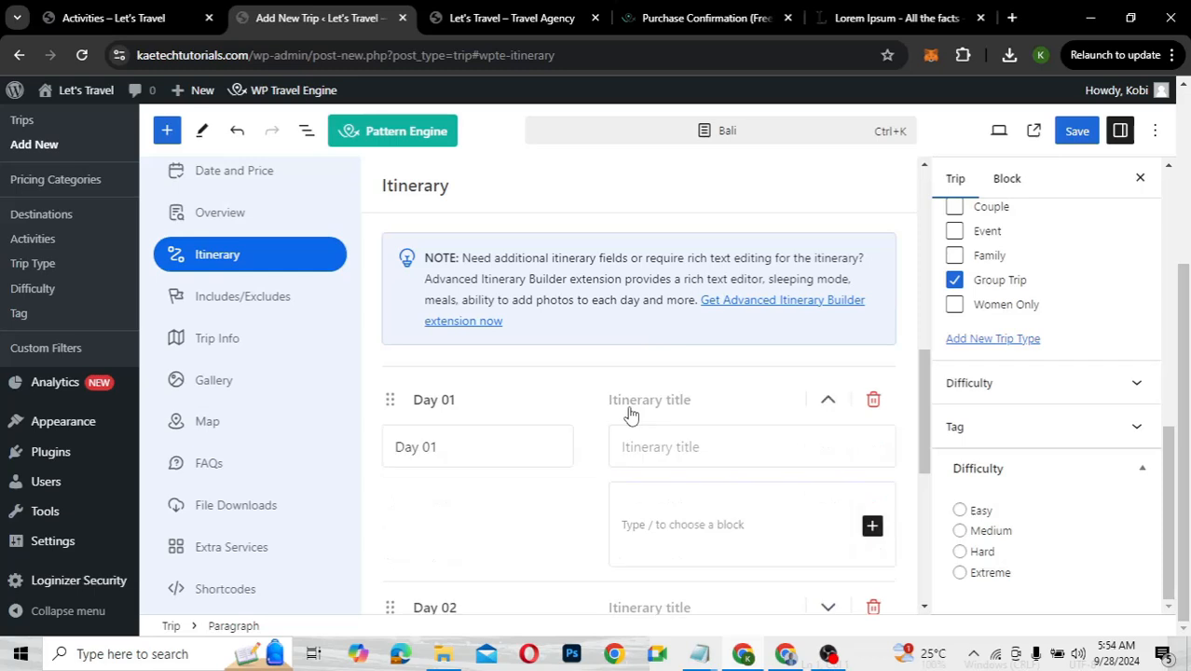
pyautogui.click(640, 444)
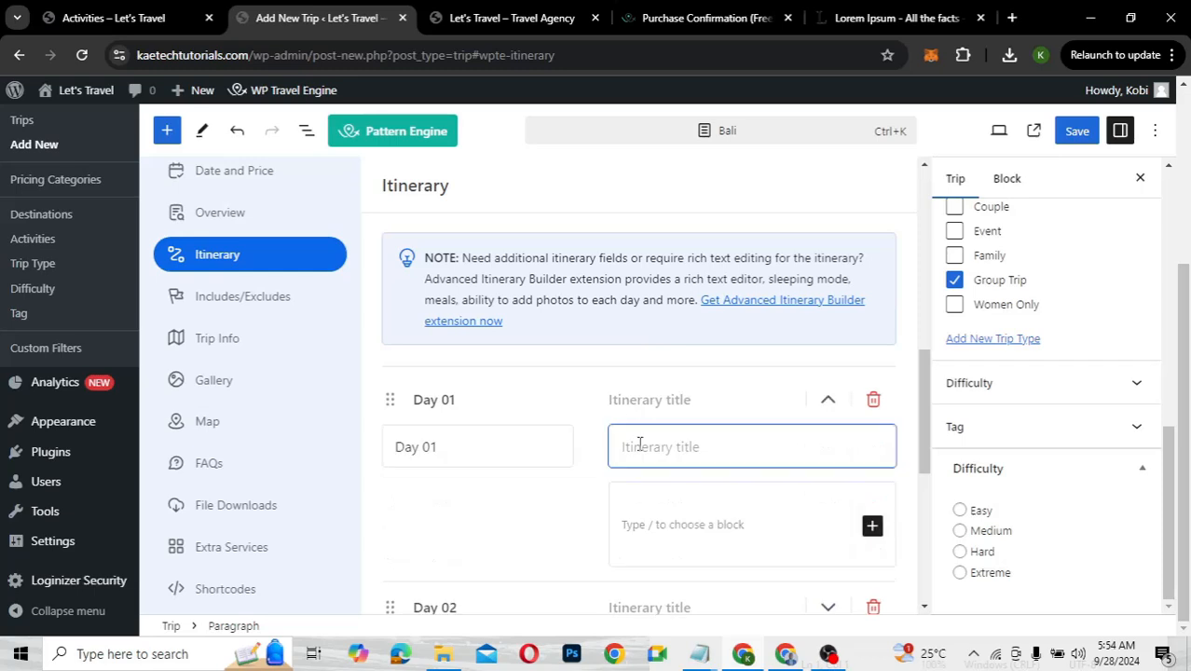
pyautogui.write('Arri')
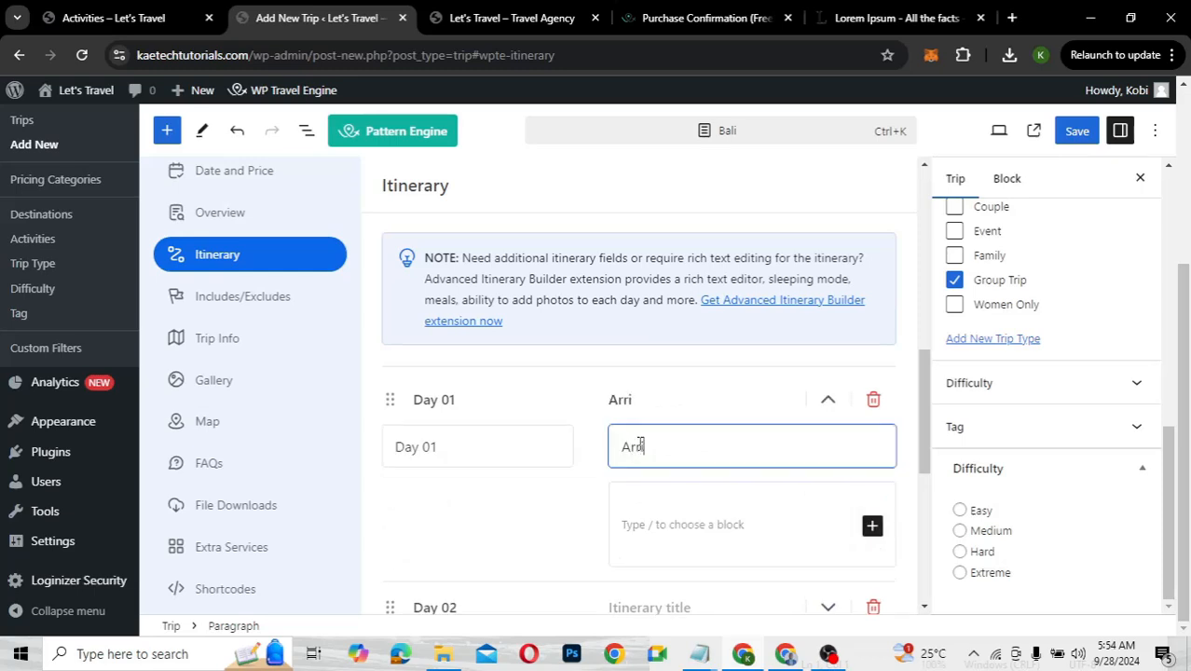
pyautogui.write('val')
pyautogui.scroll(-2, 639, 445)
pyautogui.click(708, 344)
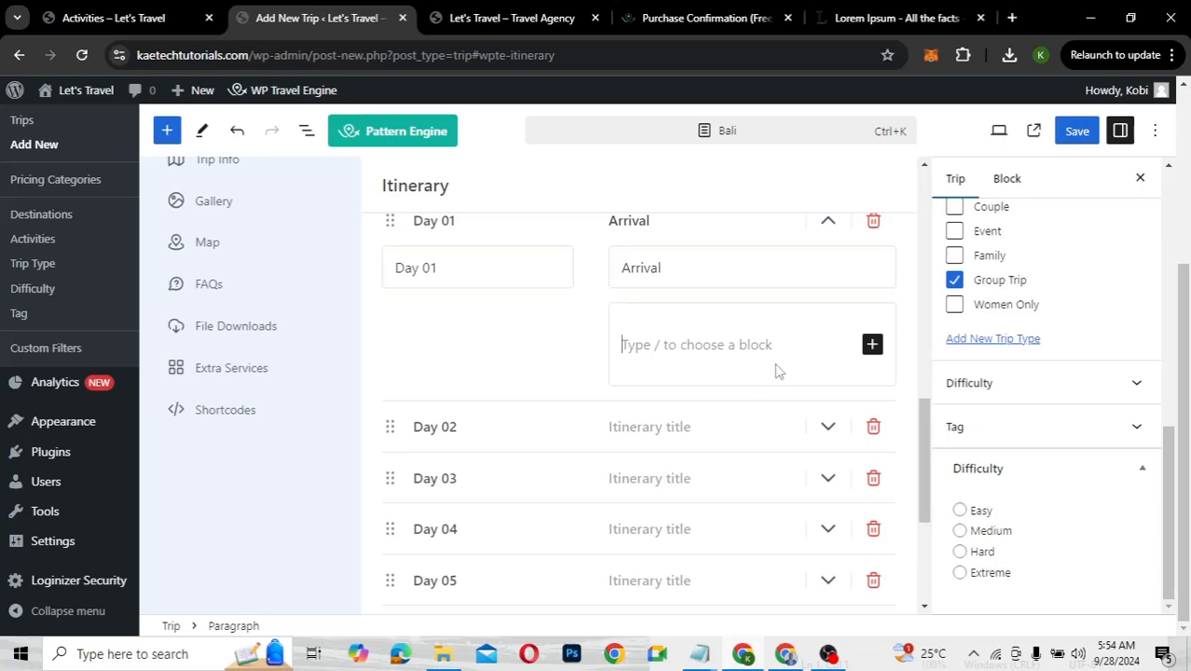
pyautogui.write('Walkthrough the Tegalalang Rice Terrace Savor the Mesmerizing View of Diamond Beach Go Club-Hopping Around the Seminyak Area Challenge Yourself by the Swings')
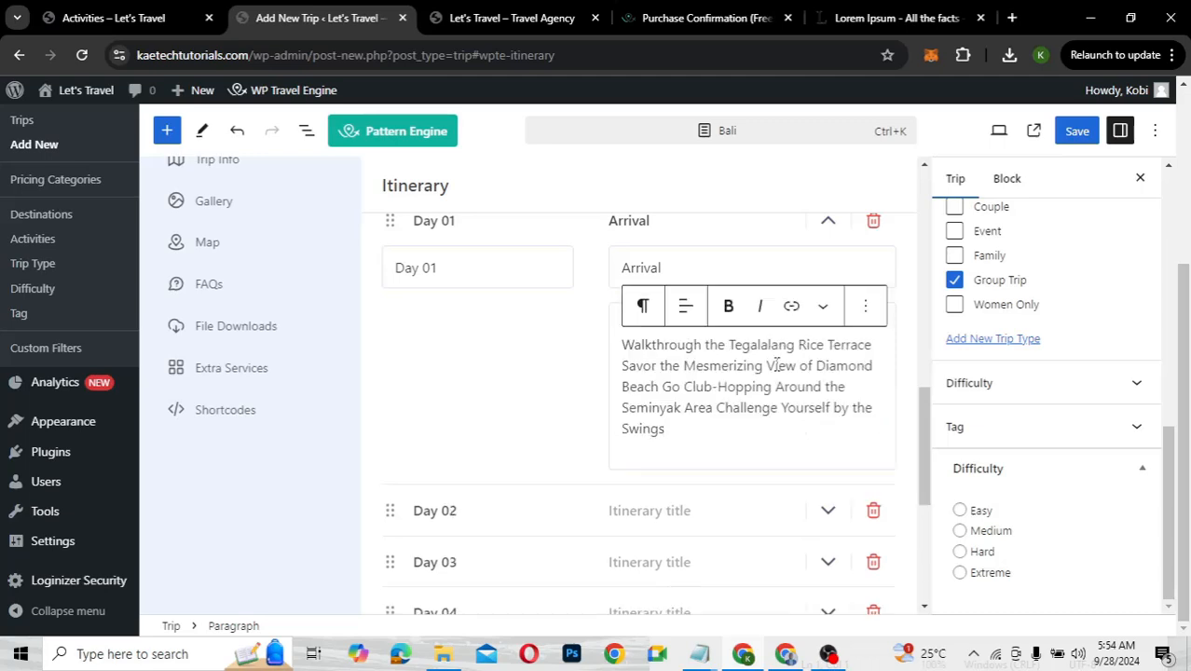
pyautogui.scroll(-2, 697, 468)
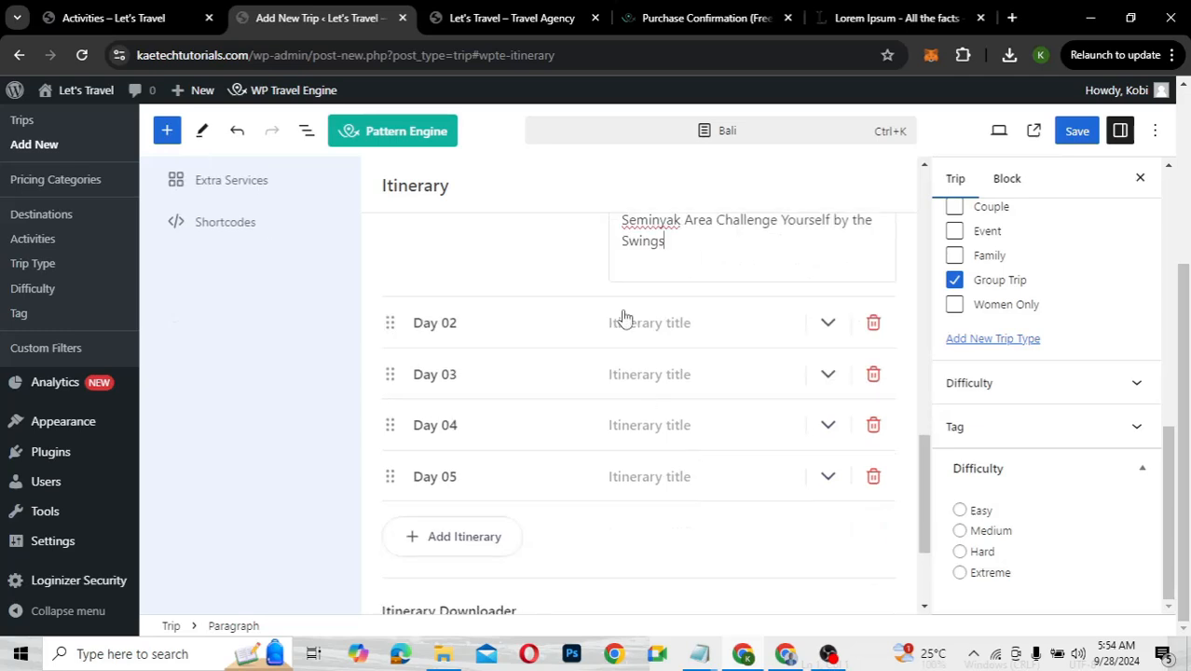
# Title Day 02 'Tour' and paste the activities description into it
pyautogui.click(658, 334)
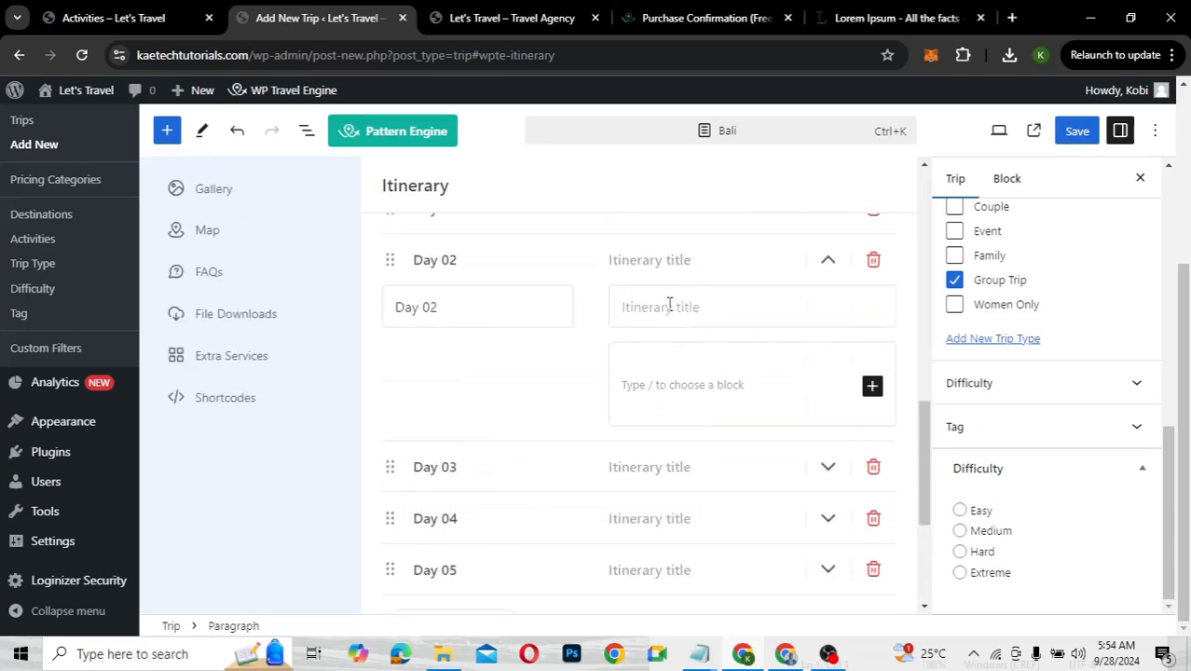
pyautogui.click(669, 304)
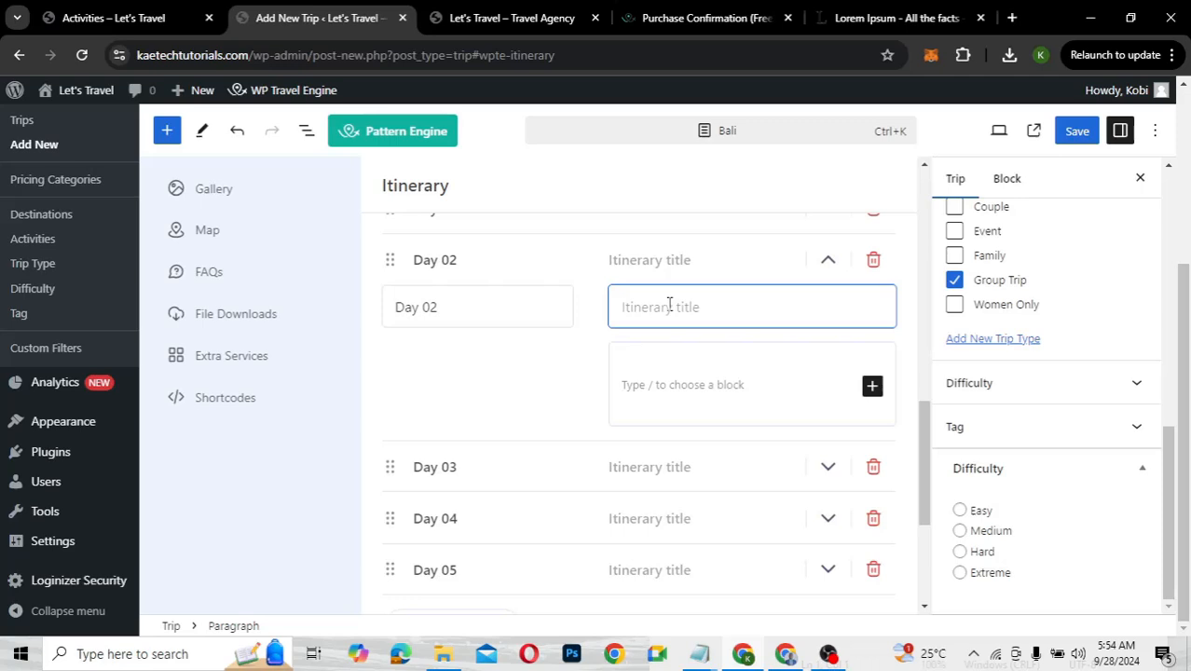
pyautogui.write('Tou')
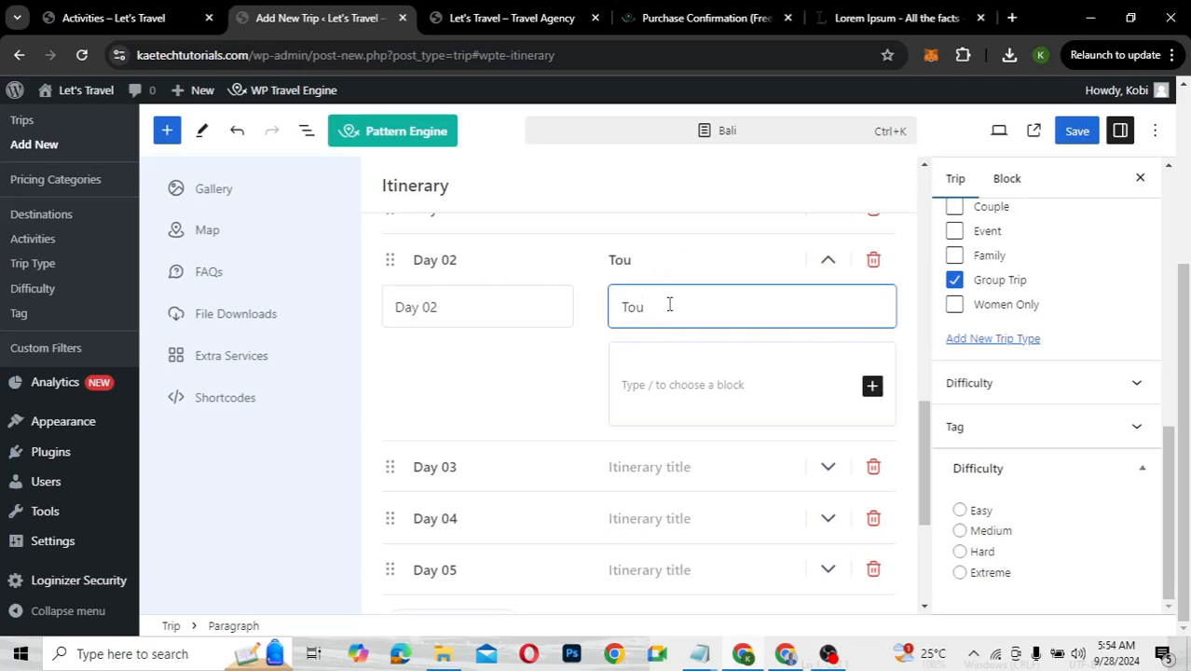
pyautogui.write('r')
pyautogui.scroll(-1, 669, 304)
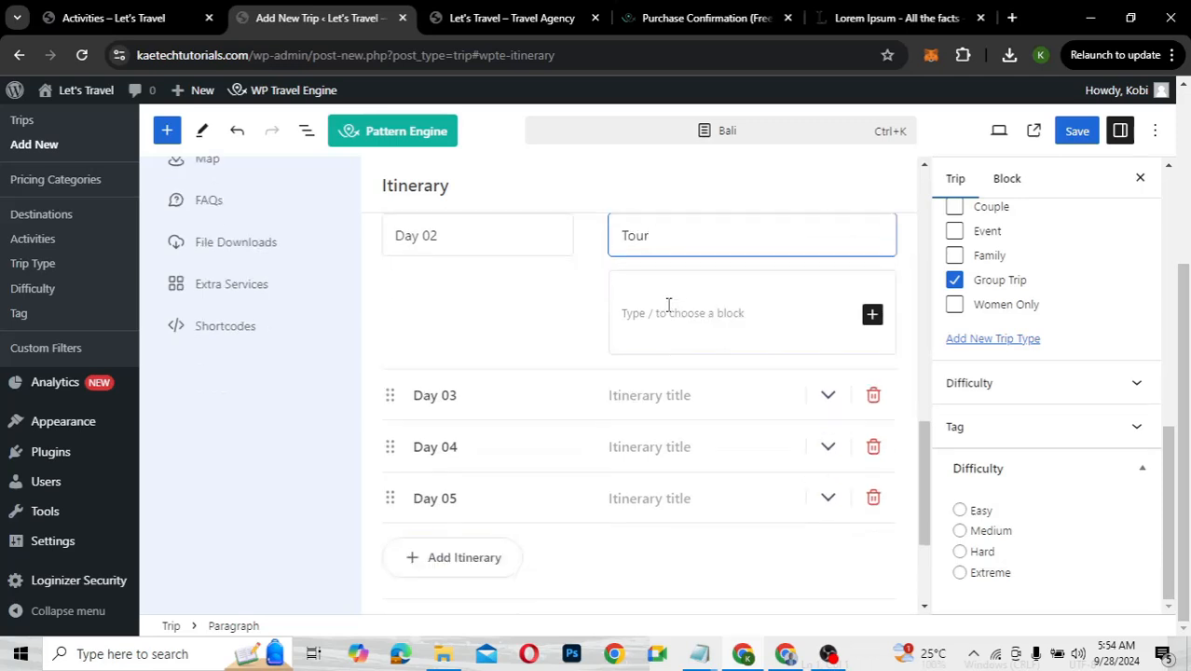
pyautogui.click(668, 306)
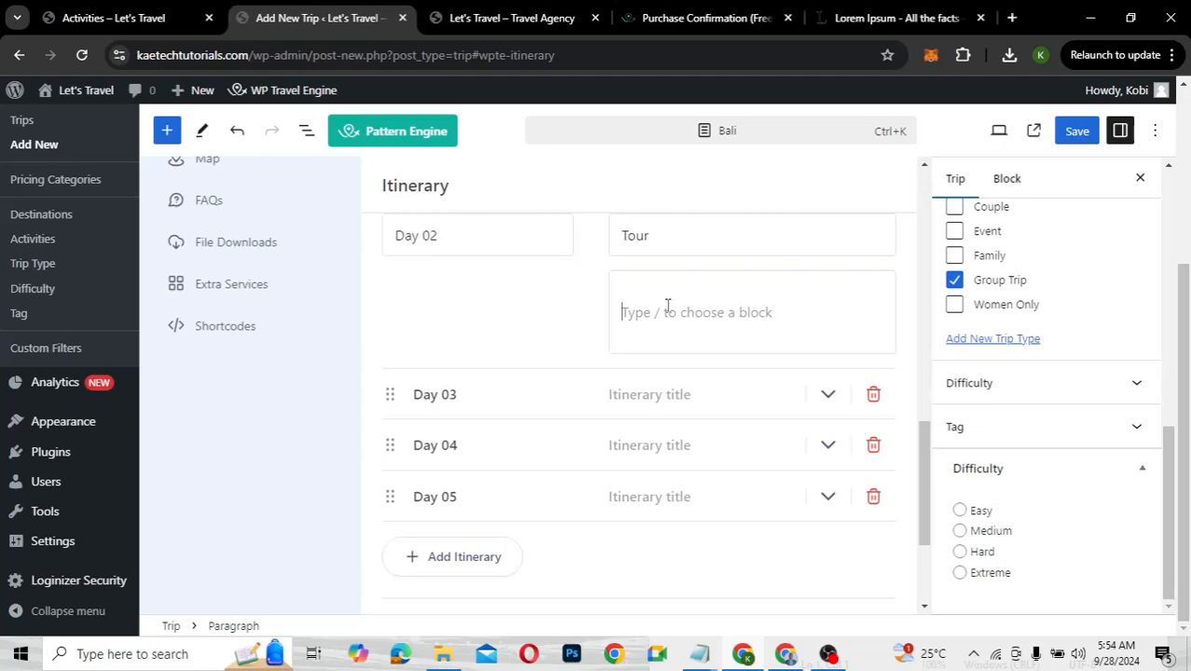
pyautogui.write('Walkthrough the Tegalalang Rice Terrace Savor the Mesmerizing View of Diamond Beach Go Club-Hopping Around the Seminyak Area Challenge Yourself by the Swings')
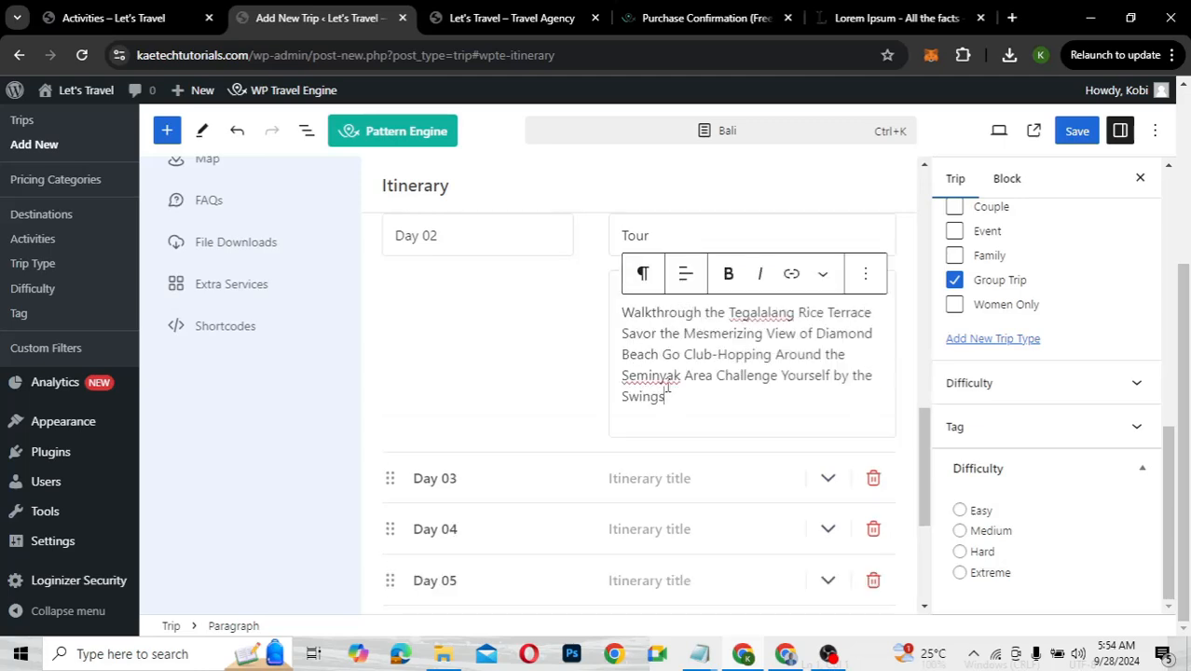
pyautogui.scroll(-3, 666, 387)
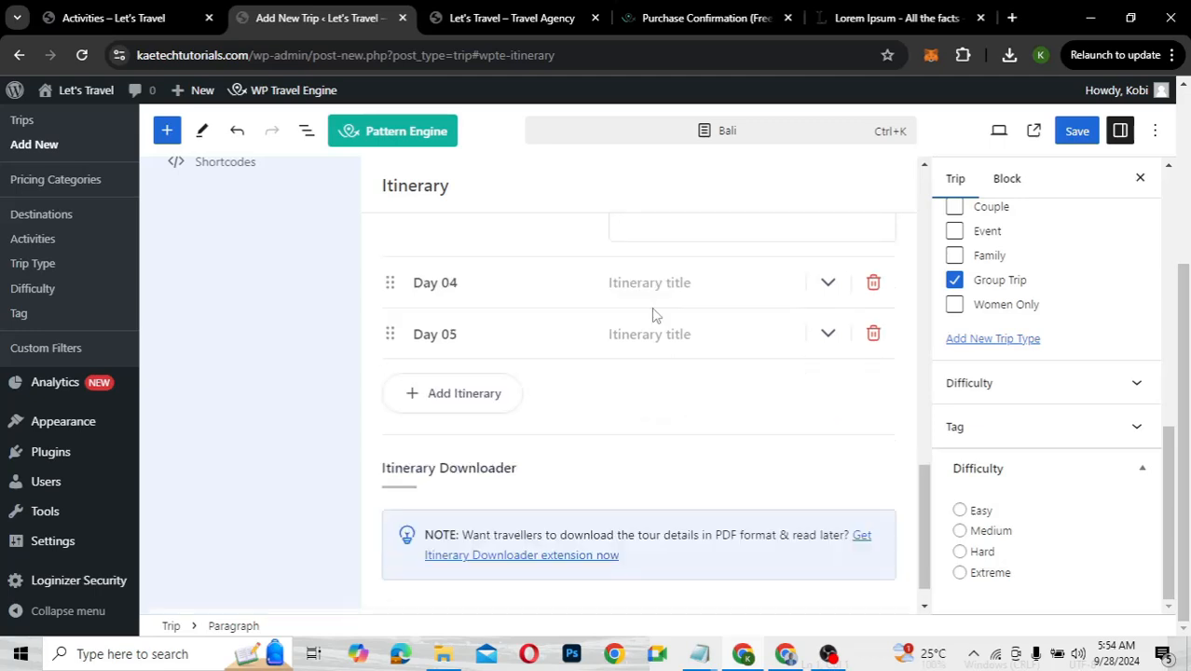
# Title Day 03 'Visit' and paste the activities description into it
pyautogui.scroll(1, 685, 293)
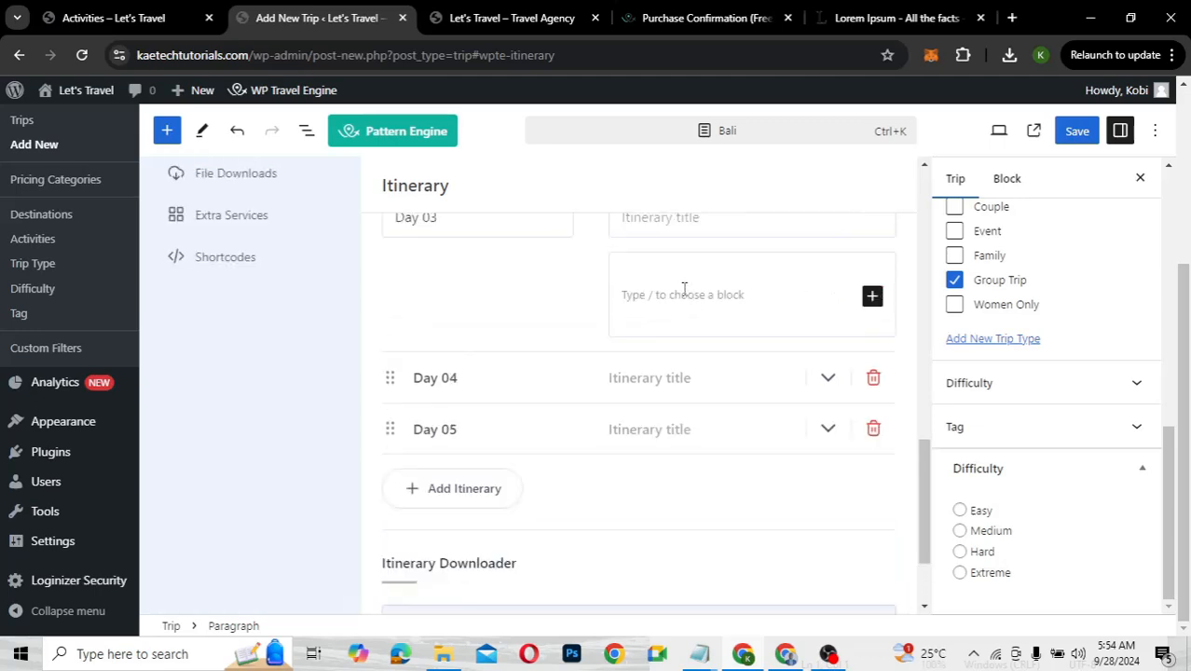
pyautogui.scroll(1, 690, 301)
pyautogui.click(690, 301)
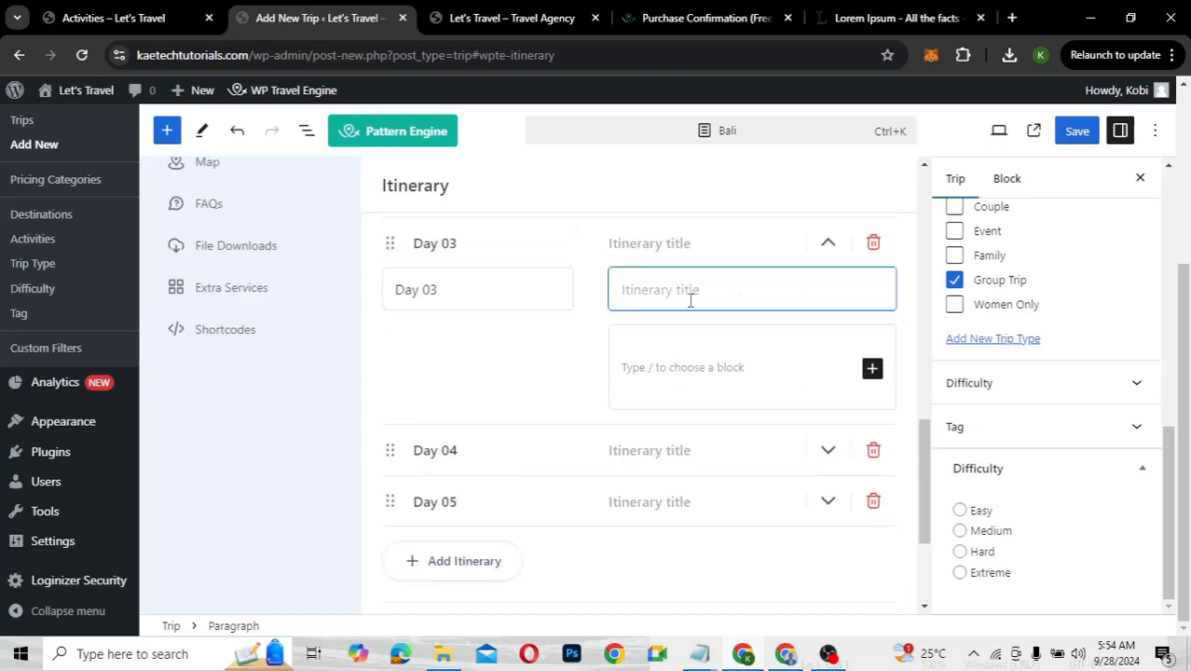
pyautogui.write('Visit')
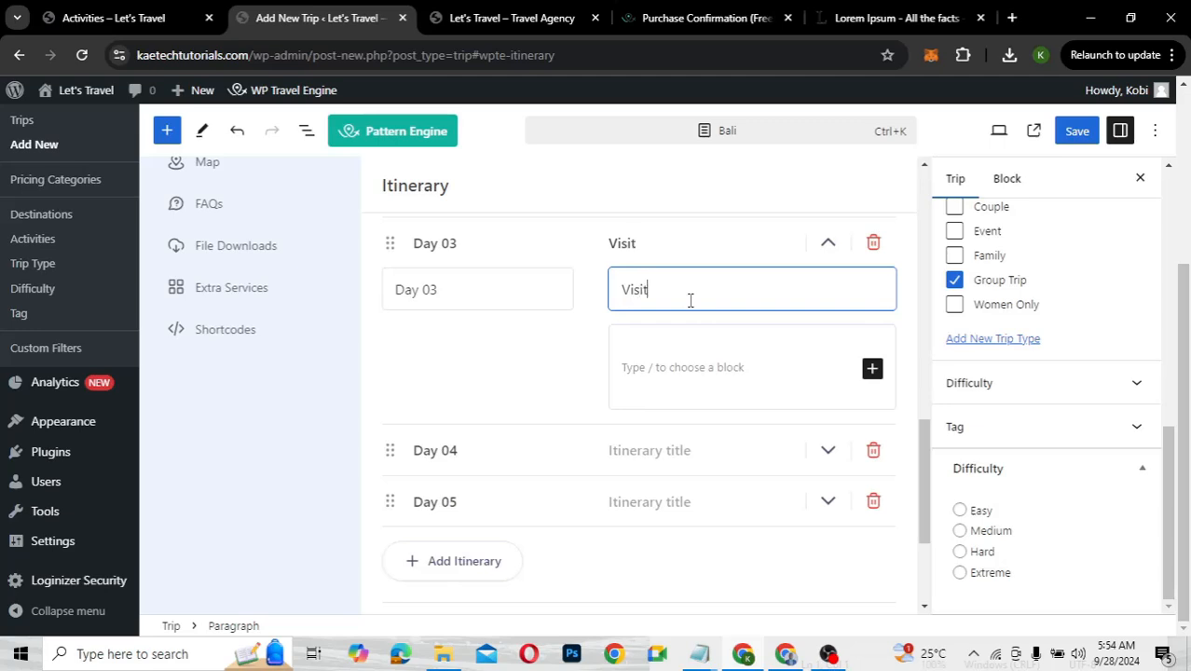
pyautogui.click(676, 364)
pyautogui.write('Walkthrough the Tegalalang Rice Terrace Savor the Mesmerizing View of Diamond Beach Go Club-Hopping Around the Seminyak Area Challenge Yourself by the Swings')
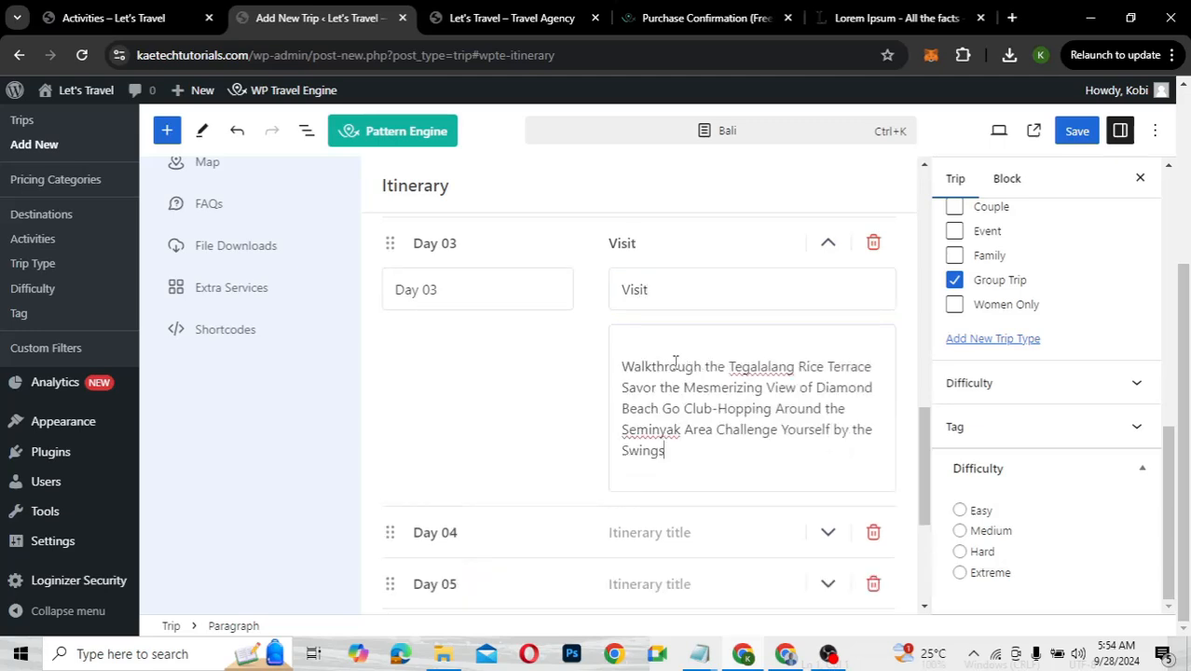
pyautogui.scroll(-3, 676, 364)
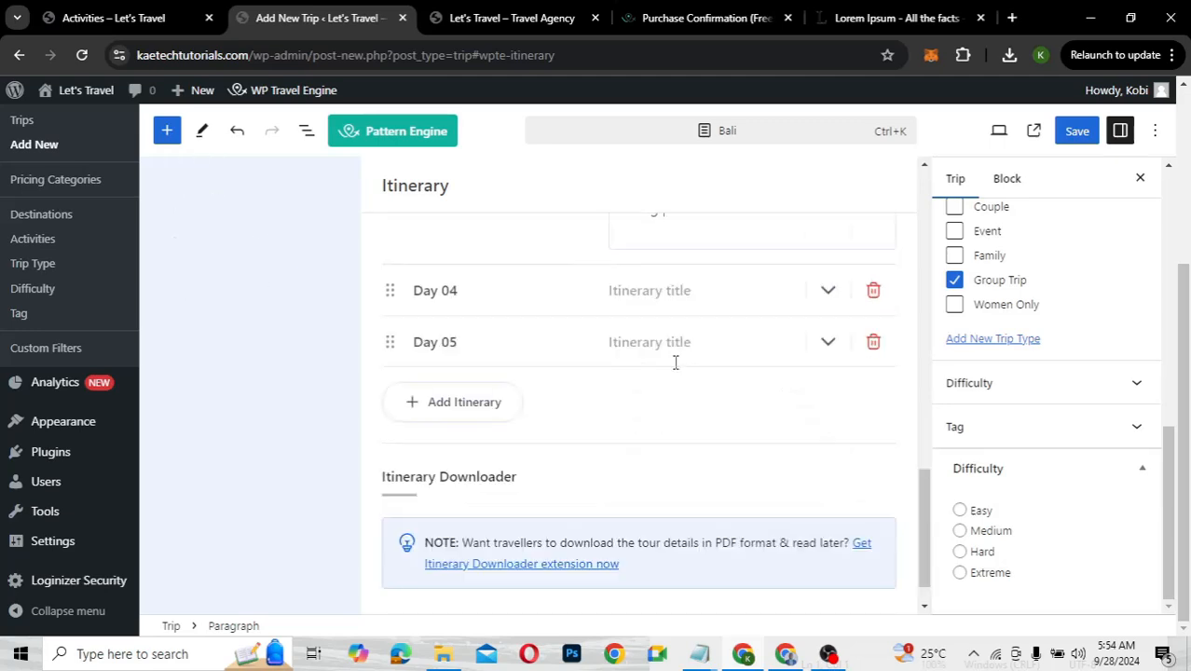
# Title Day 04 'Beach Party', paste the activities description, and start a new block below
pyautogui.click(650, 296)
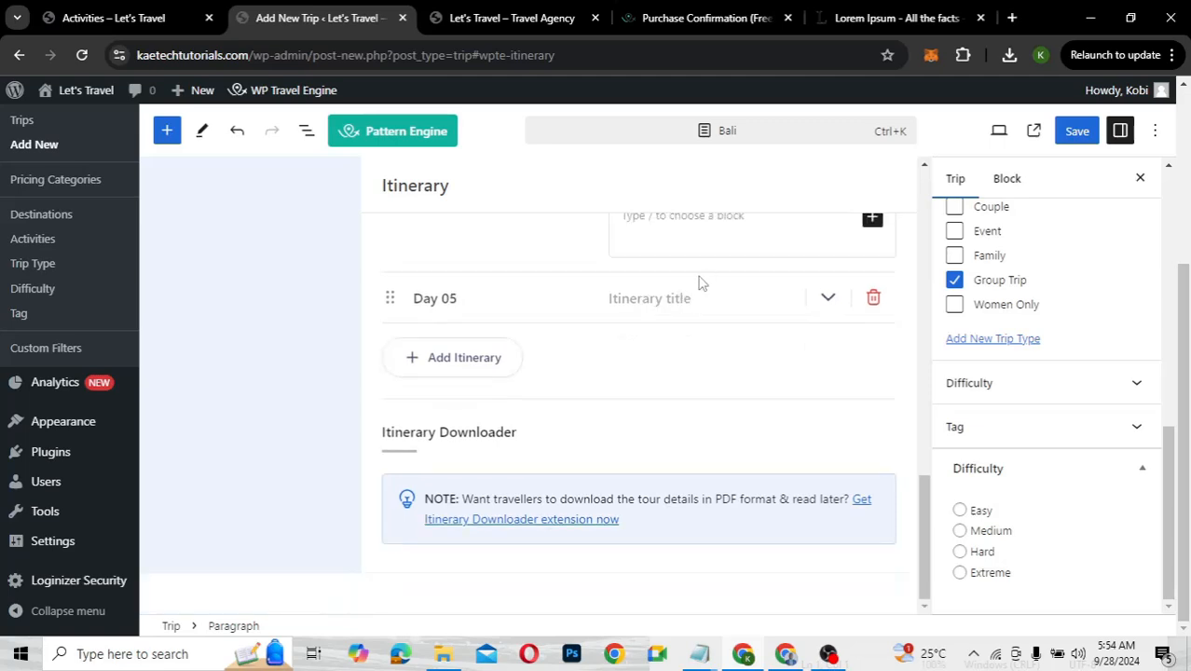
pyautogui.scroll(2, 702, 282)
pyautogui.scroll(1, 681, 308)
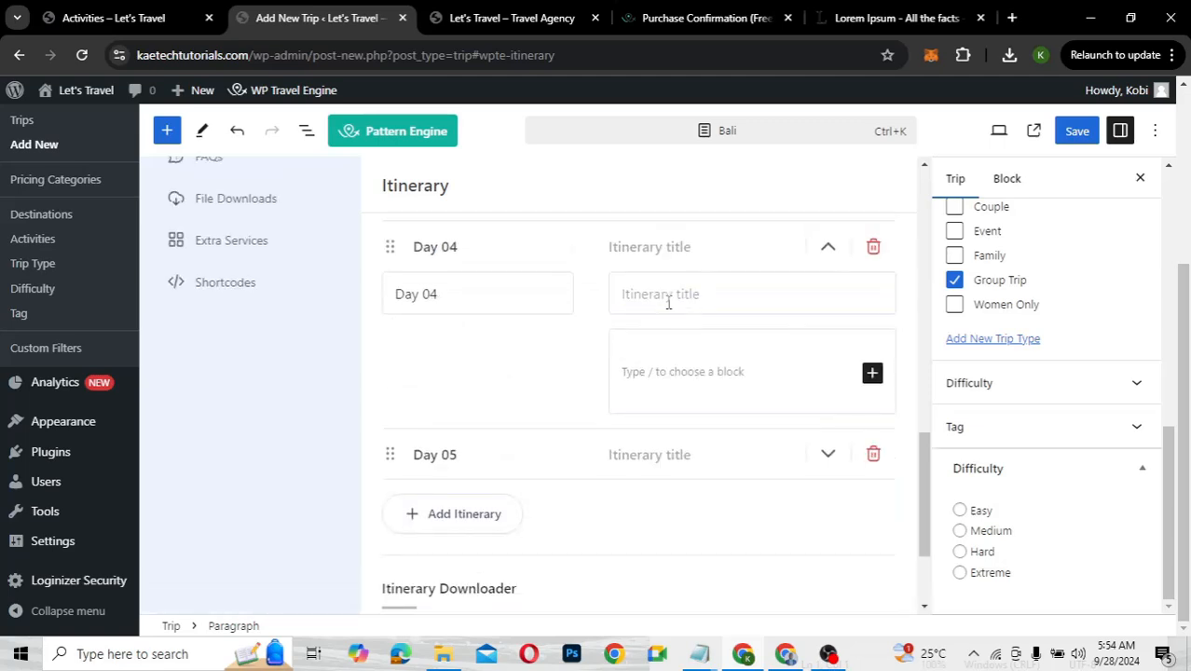
pyautogui.click(668, 303)
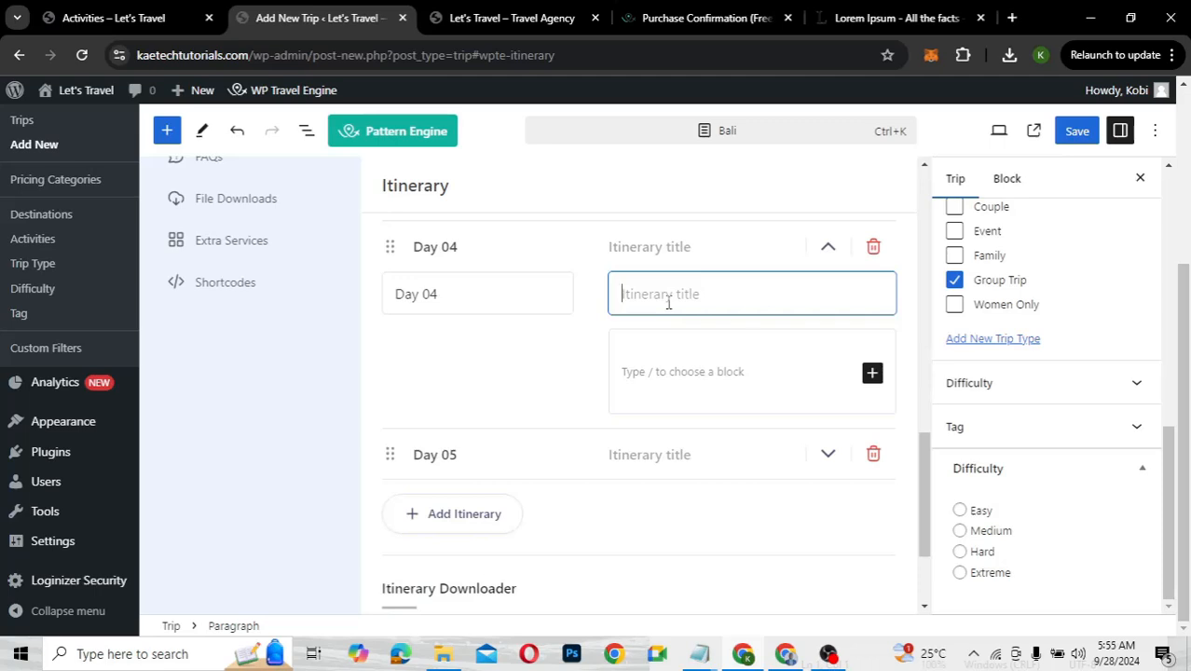
pyautogui.write('Beac')
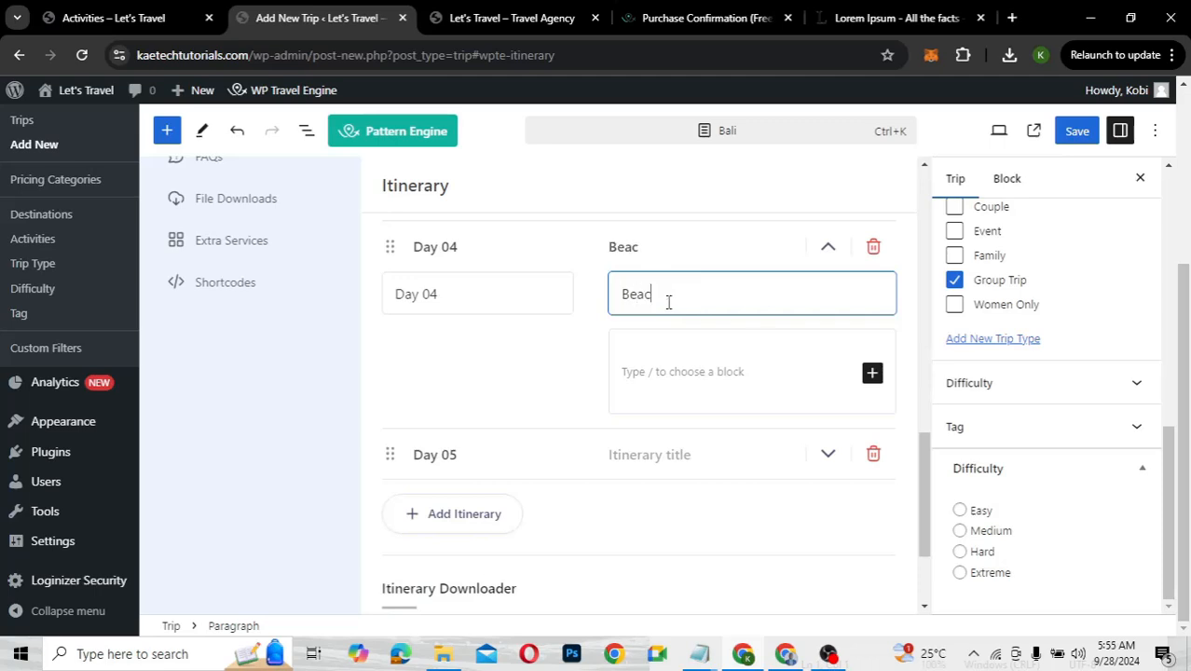
pyautogui.write('h Party')
pyautogui.click(661, 363)
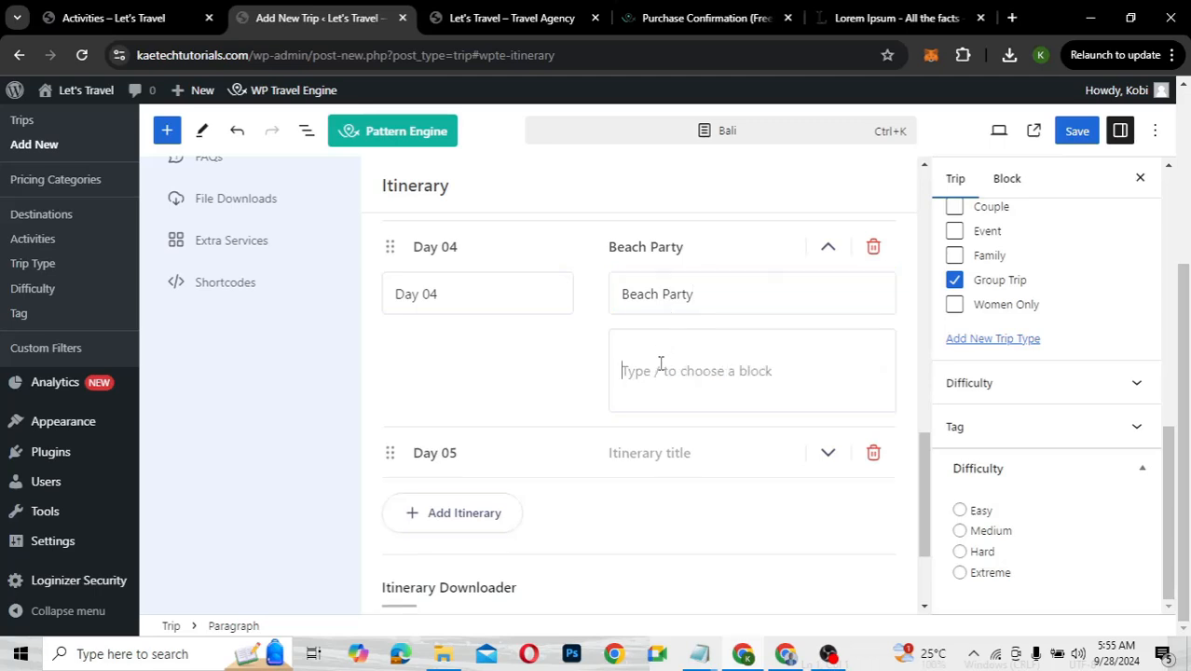
pyautogui.write('Walkthrough the Tegalalang Rice Terrace Savor the Mesmerizing View of Diamond Beach Go Club-Hopping Around the Seminyak Area Challenge Yourself by the Swings')
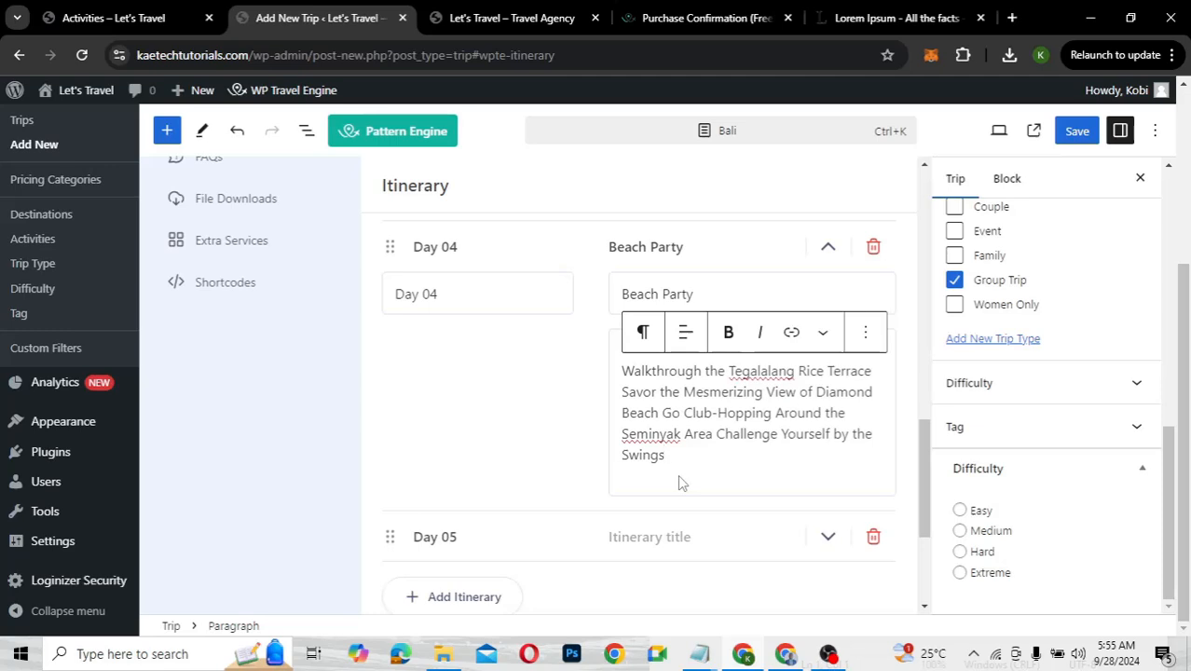
pyautogui.press('Return')
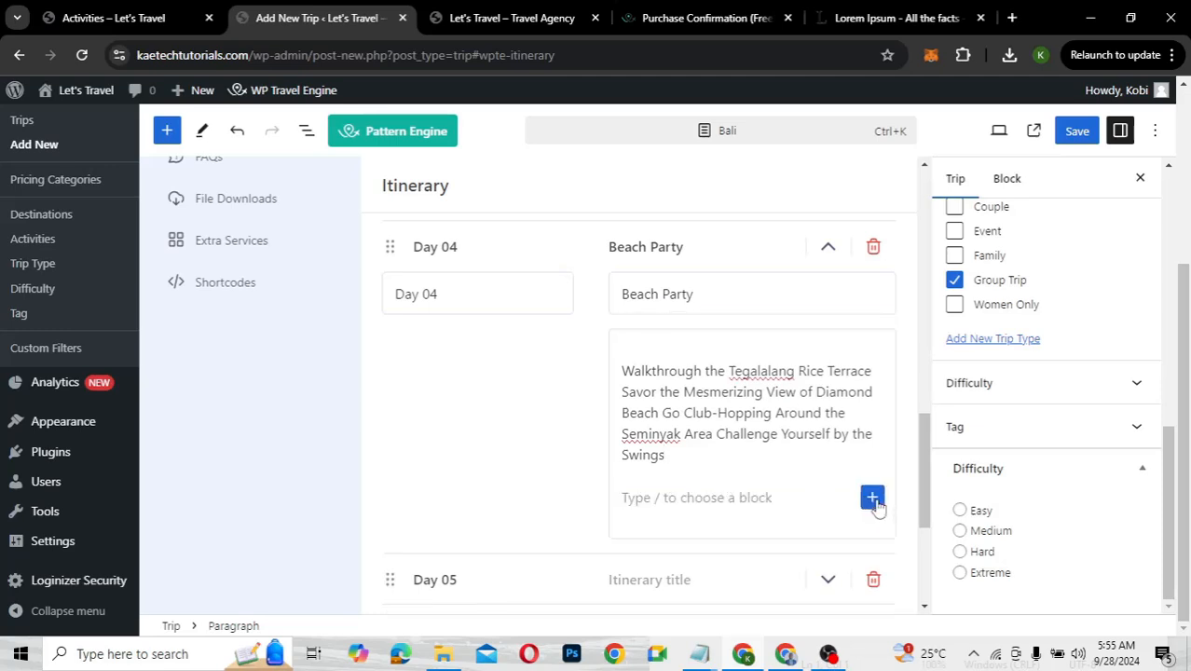
# Insert Rosario-Island-PARTY-BOAT.jpg from the Media Library into Day 04, then collapse Day 04
pyautogui.click(872, 499)
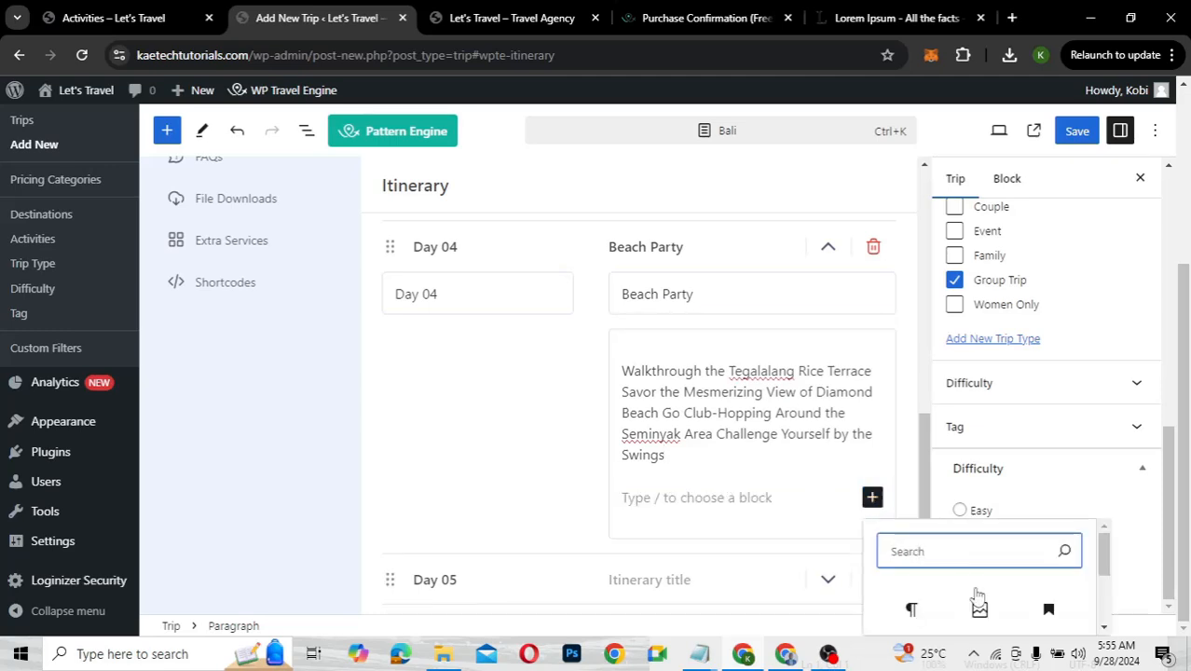
pyautogui.scroll(-1, 978, 604)
pyautogui.scroll(1, 978, 604)
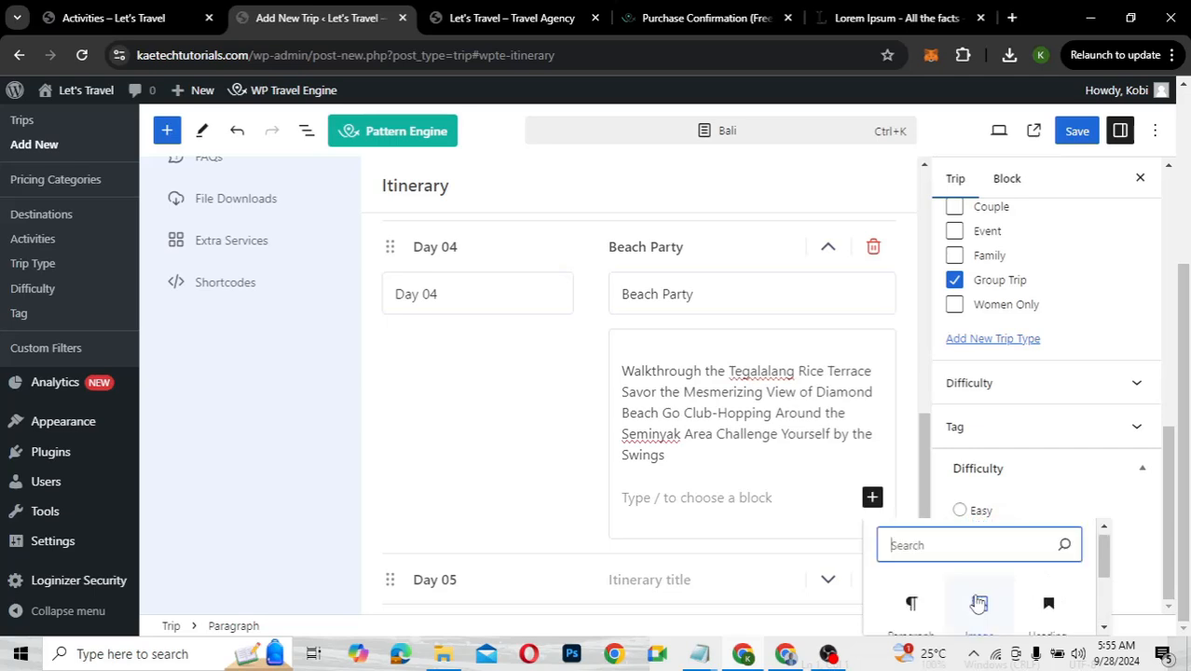
pyautogui.click(978, 604)
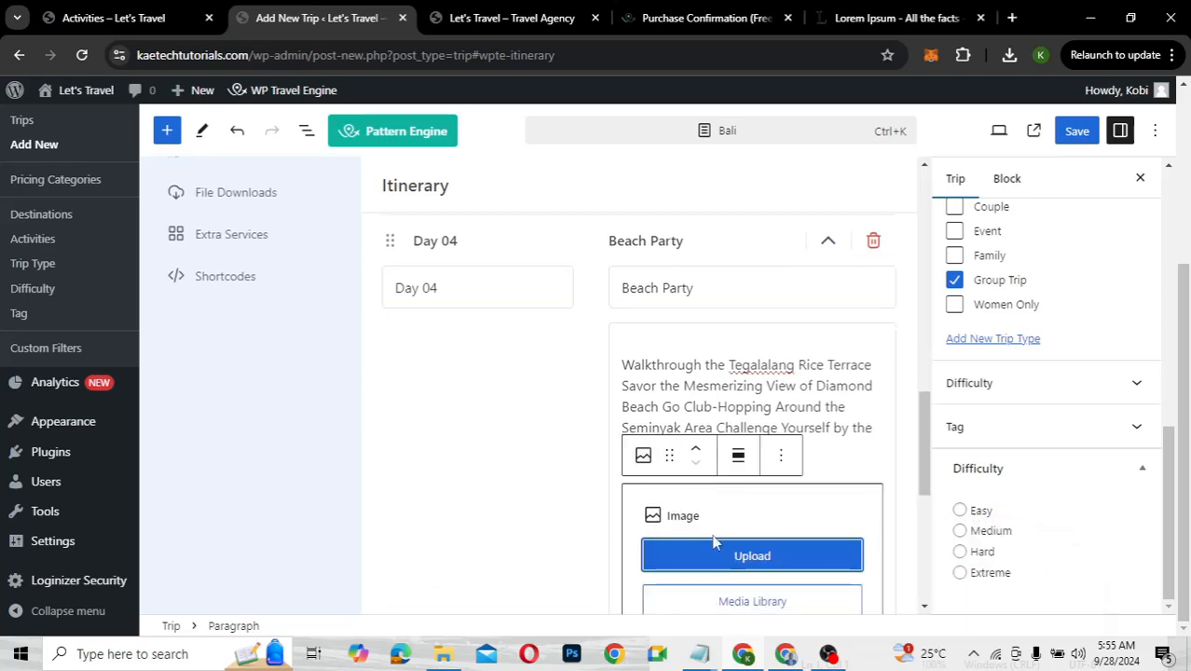
pyautogui.click(721, 604)
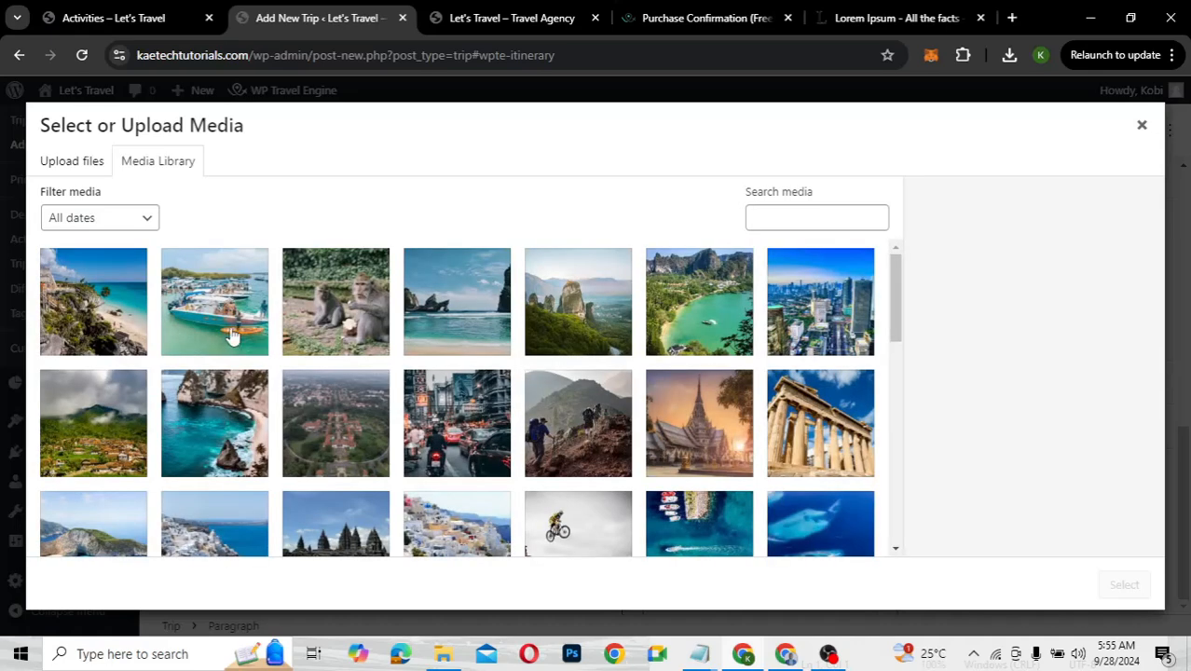
pyautogui.click(235, 335)
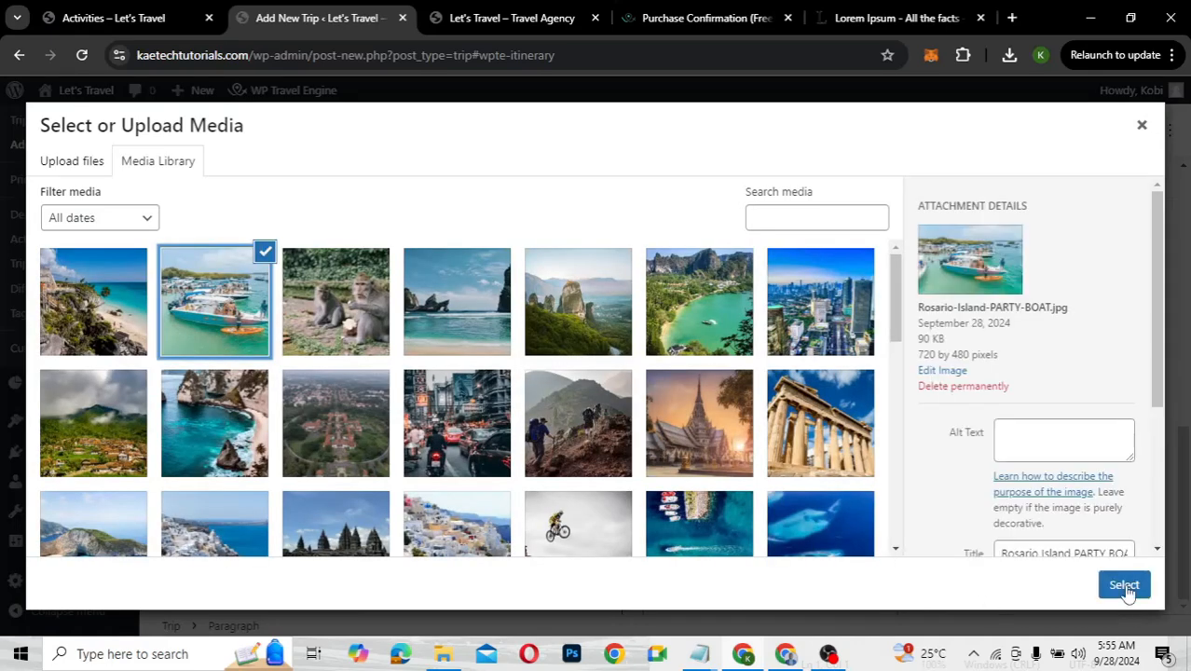
pyautogui.click(1126, 587)
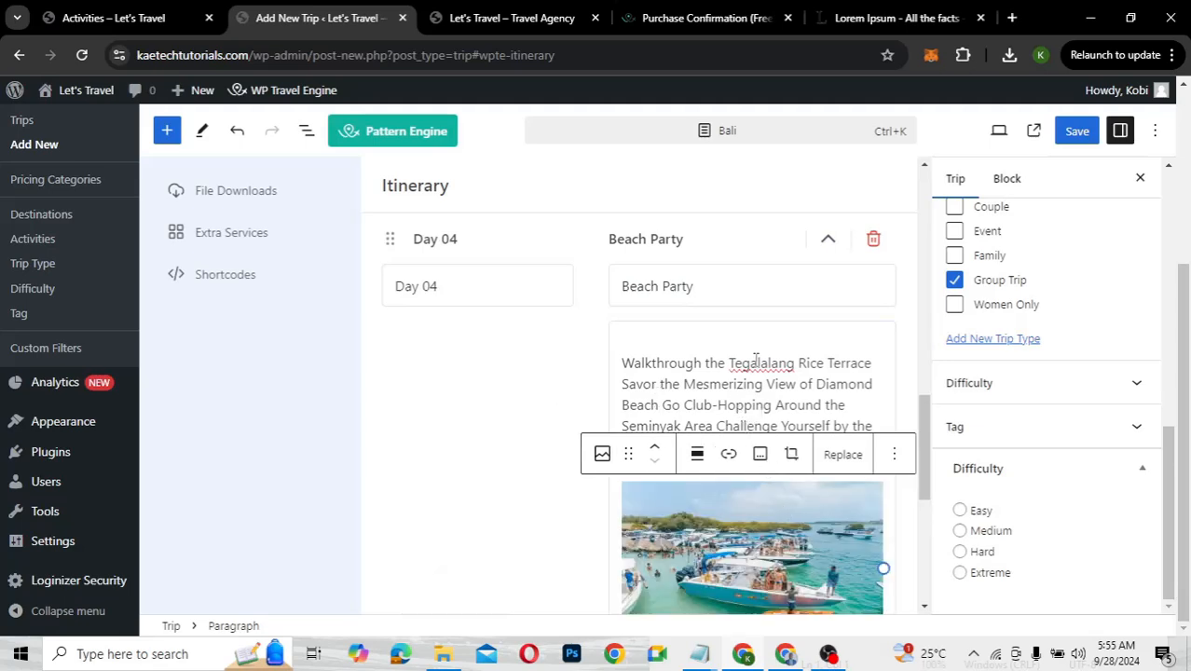
pyautogui.click(649, 242)
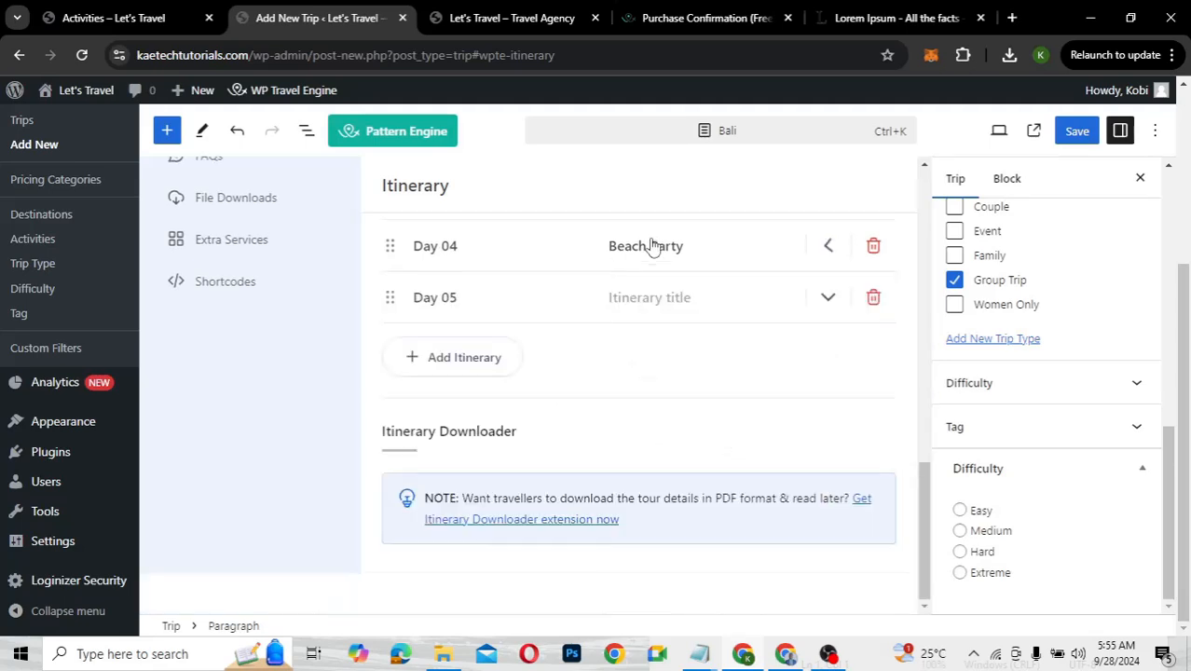
# Title the Day 05 itinerary 'Departure' and paste in the activities description
pyautogui.click(668, 306)
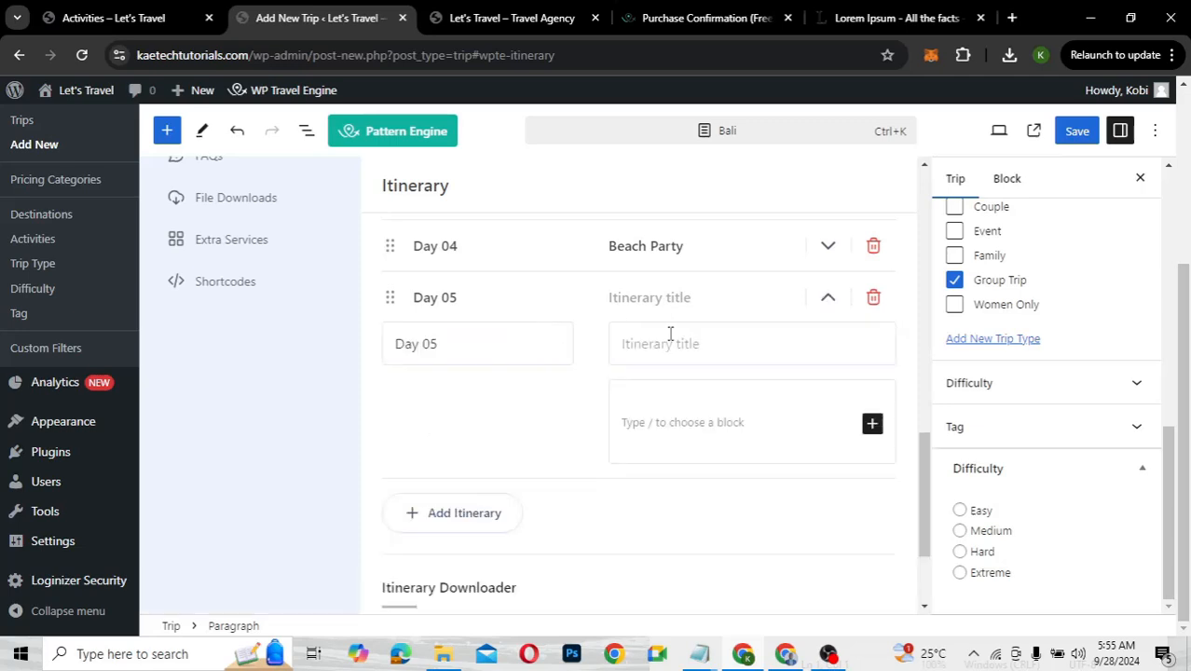
pyautogui.click(669, 351)
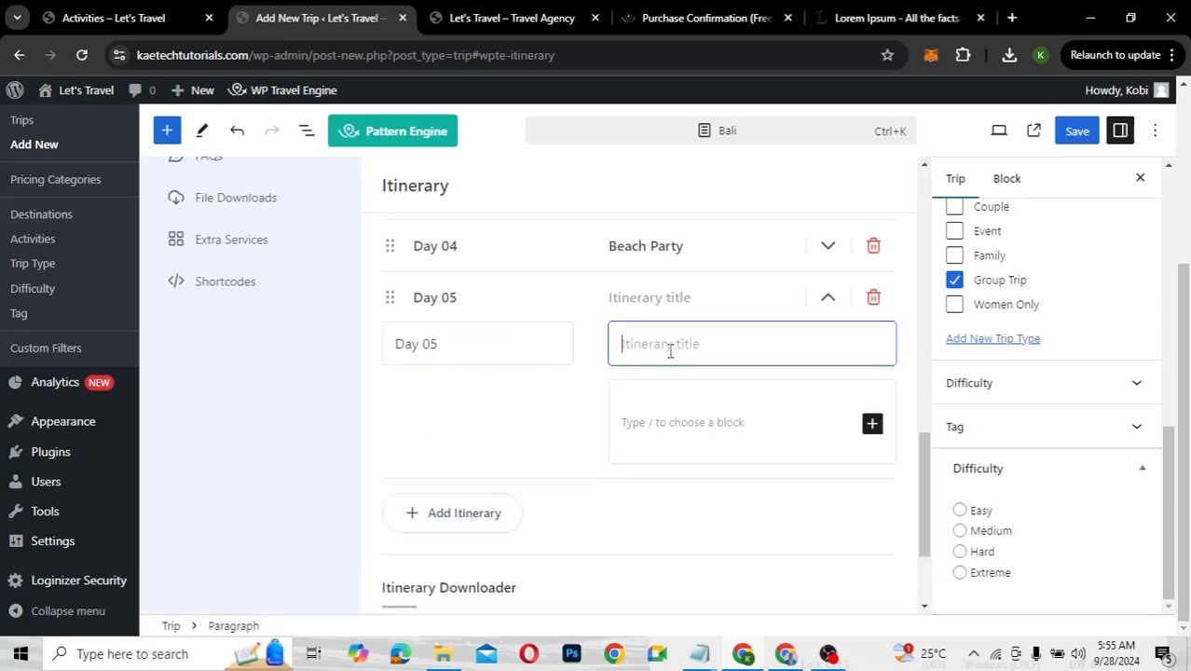
pyautogui.write('Dep')
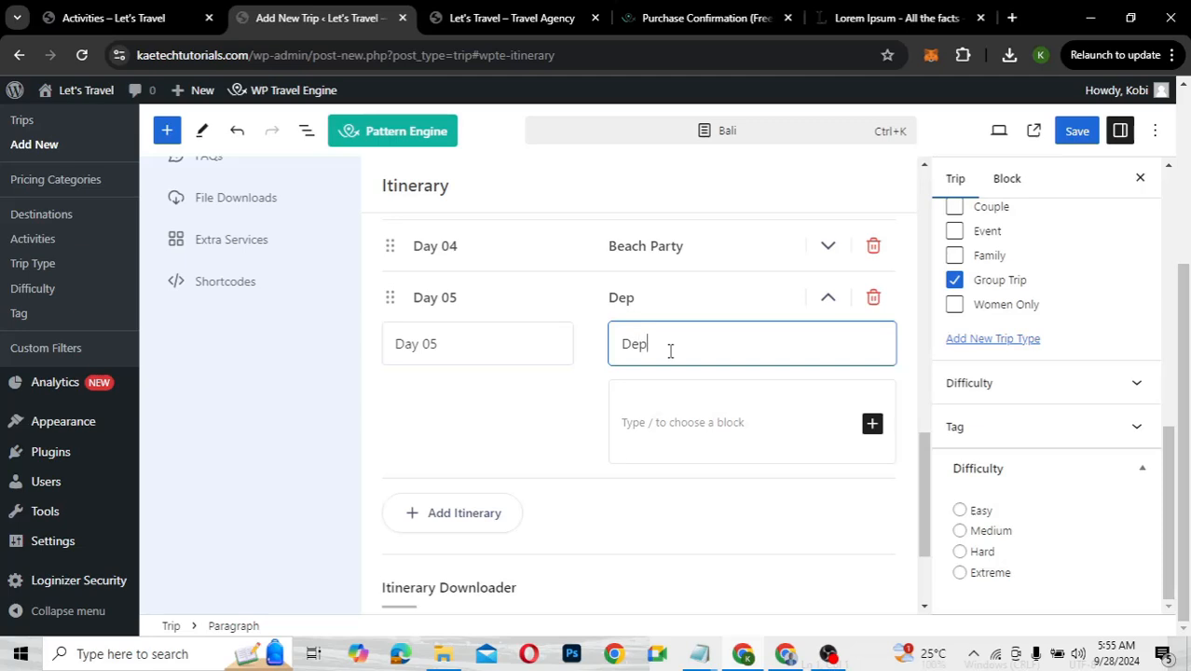
pyautogui.write('arture')
pyautogui.click(649, 425)
pyautogui.write('Walk through the Tegalalang Rice Terrace Savor the Mesmerizing View of Diamond Beach Go Club-Hopping Around the Seminyak Area Challenge Yourself by the Swings')
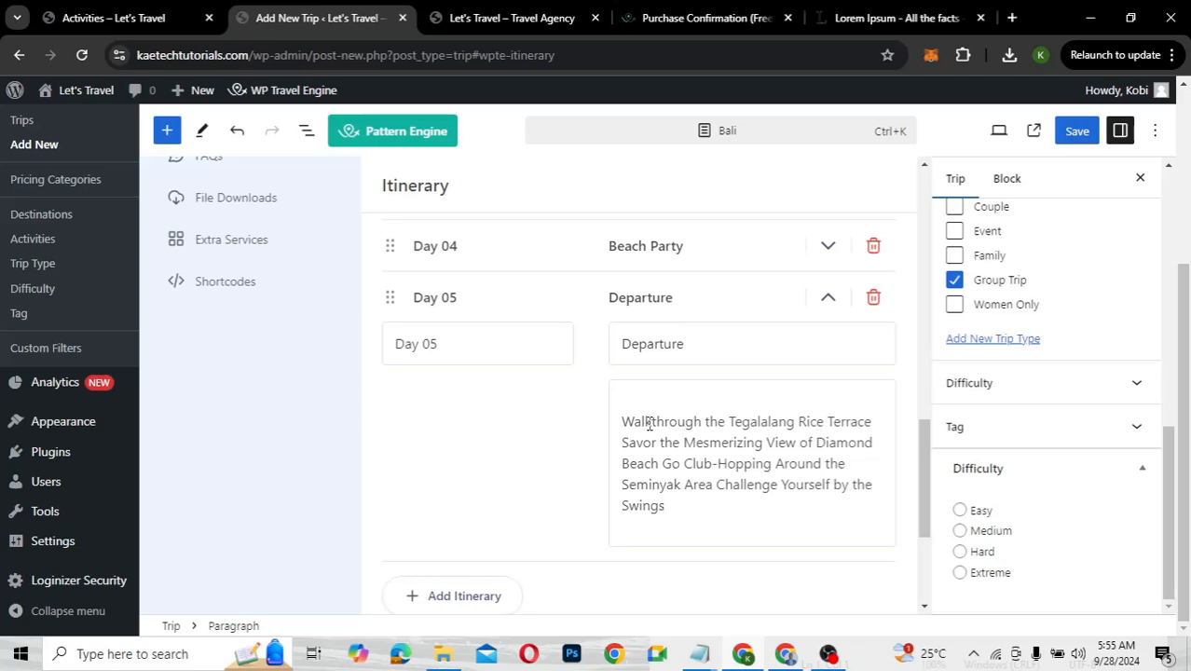
# Save the Bali trip with the updated itinerary
pyautogui.scroll(-3, 527, 473)
pyautogui.scroll(3, 527, 473)
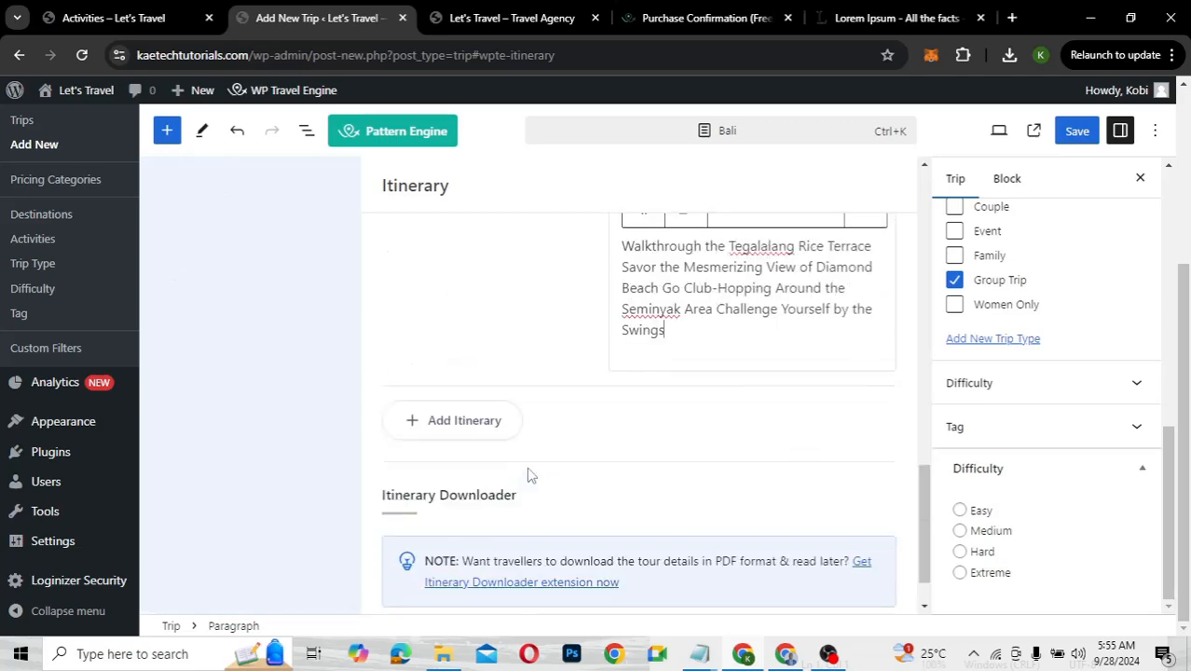
pyautogui.scroll(1, 528, 475)
pyautogui.scroll(1, 528, 476)
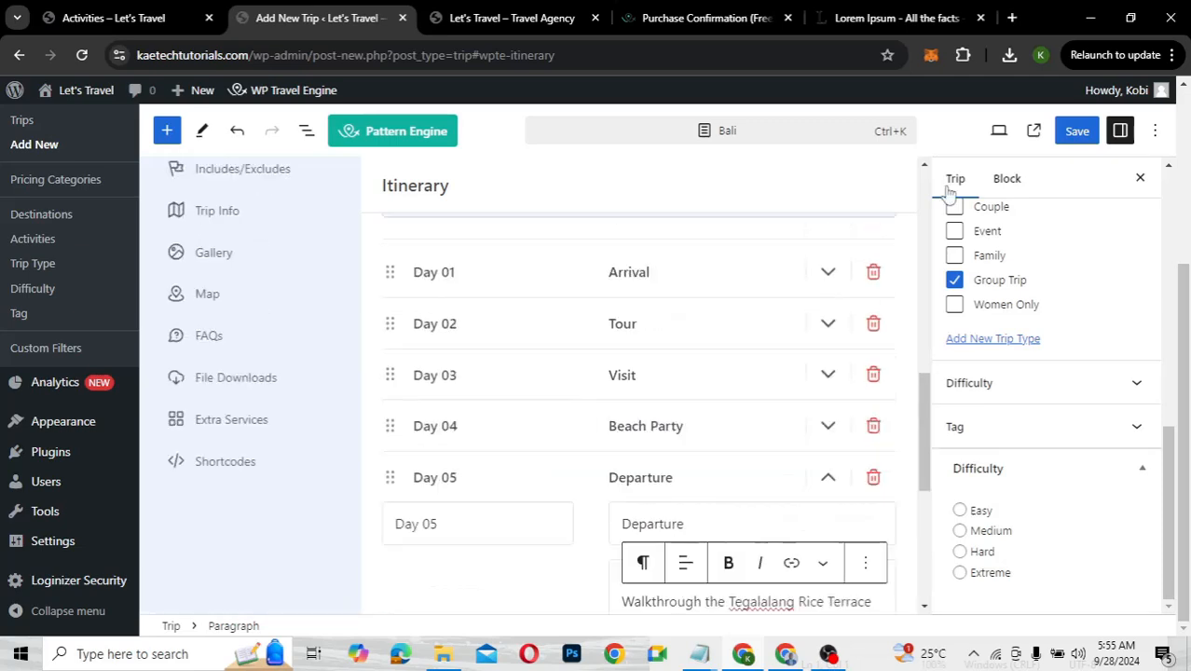
pyautogui.click(1074, 135)
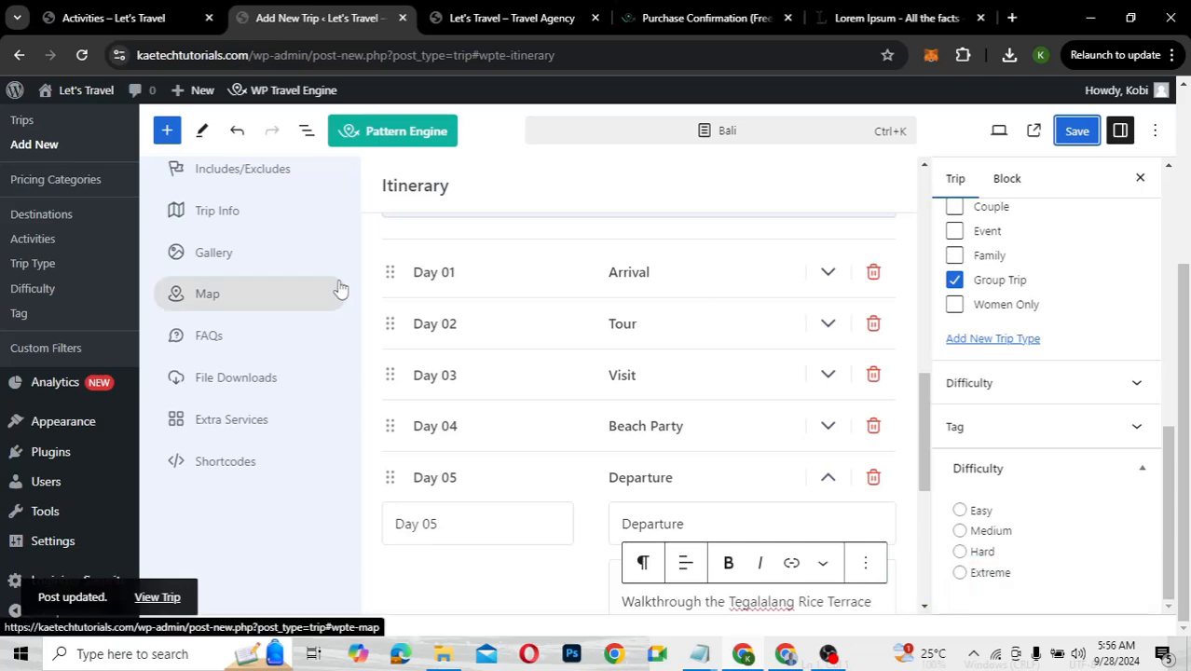
pyautogui.scroll(2, 337, 289)
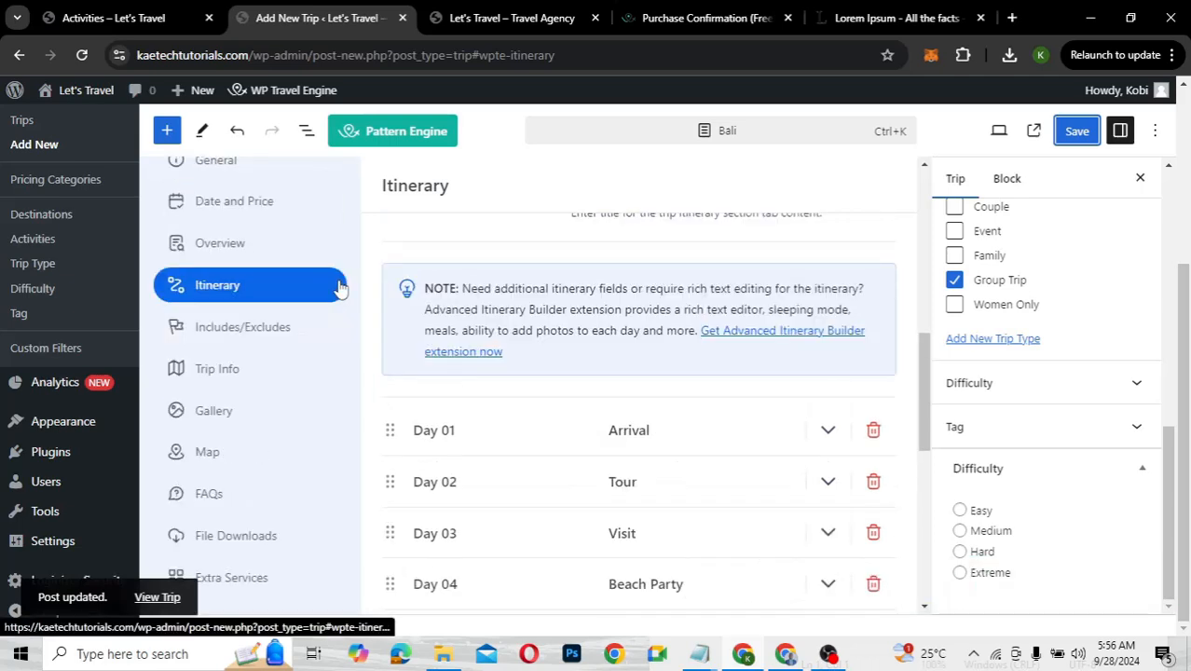
# Set the Cost Includes Title to 'Trip Includes' in the Includes/Excludes settings
pyautogui.click(243, 328)
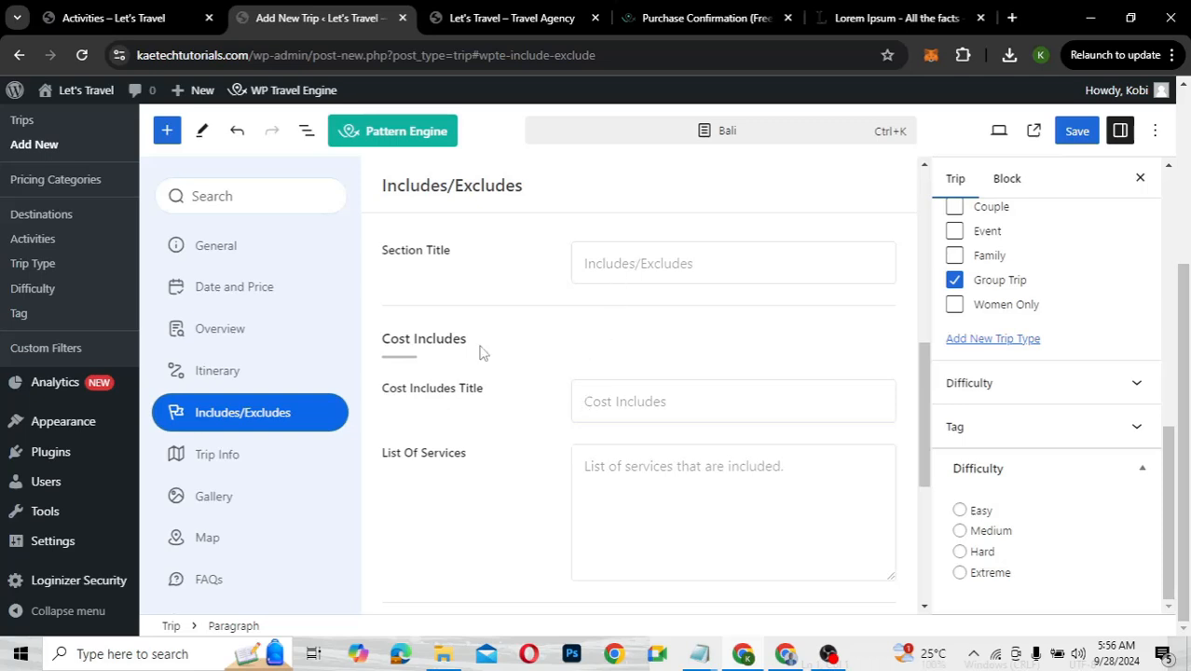
pyautogui.click(607, 404)
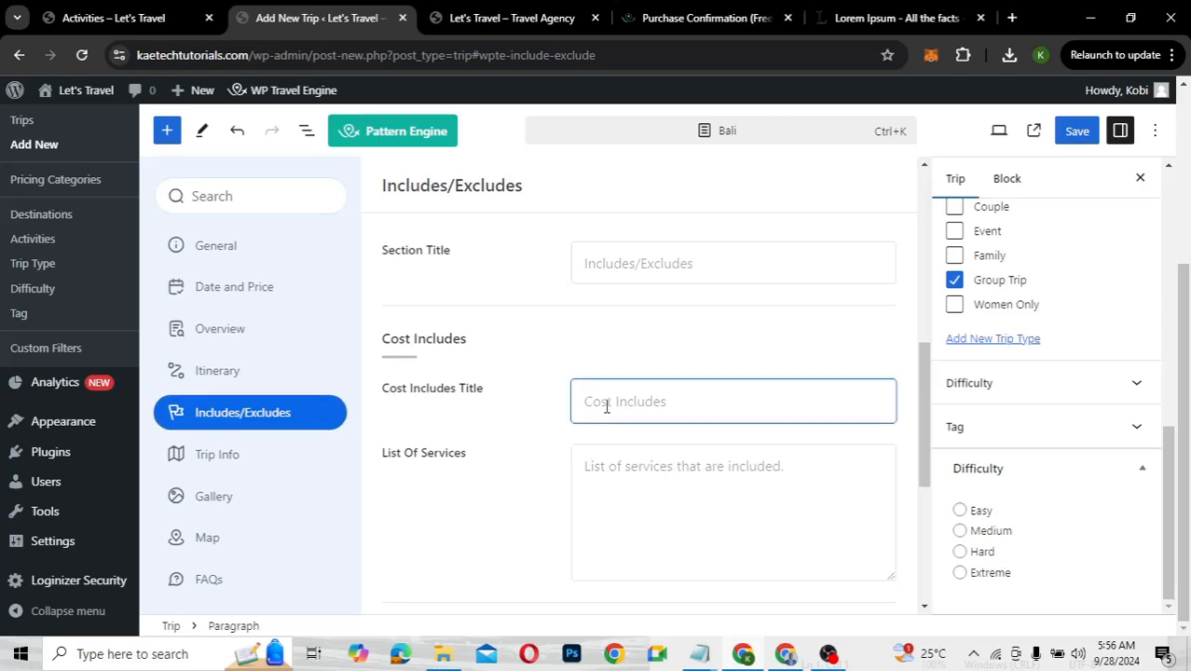
pyautogui.write('Trip Includes')
# Paste the Bali activities into List Of Services, with Savor on its own line
pyautogui.click(632, 501)
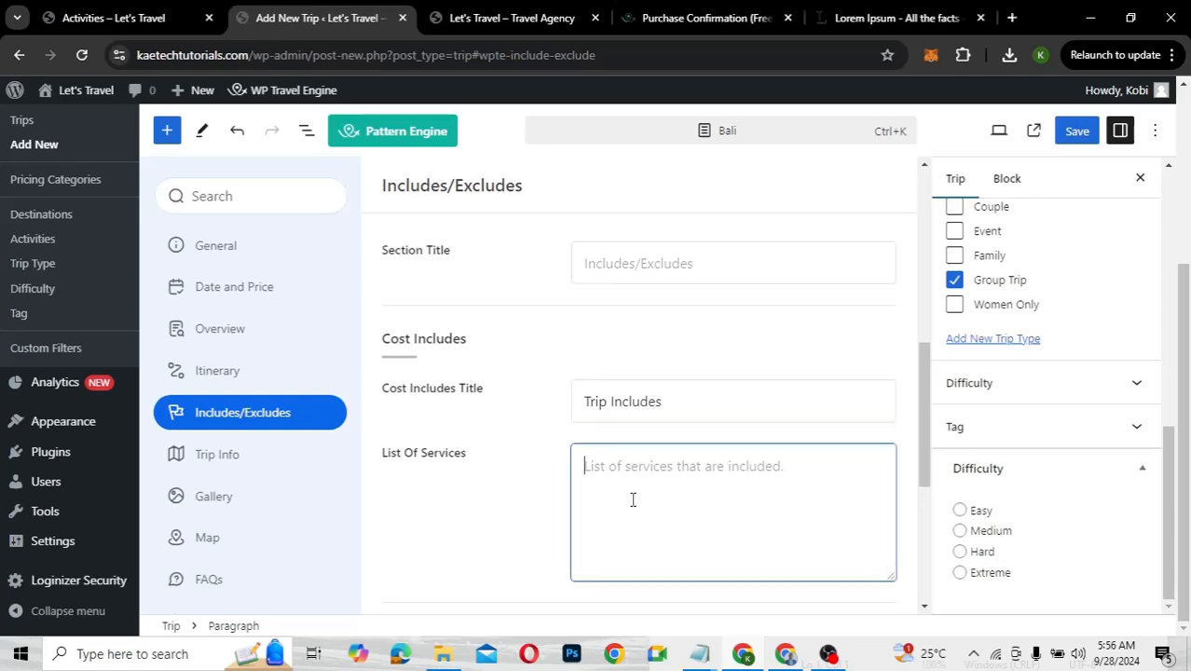
pyautogui.write('Walkthrough the Tegalalang Rice Terrace Savor the Mesmerizing View of Diamond Beach Go Club-Hopping Around the Seminyak Area Challenge Yourself by the Swings')
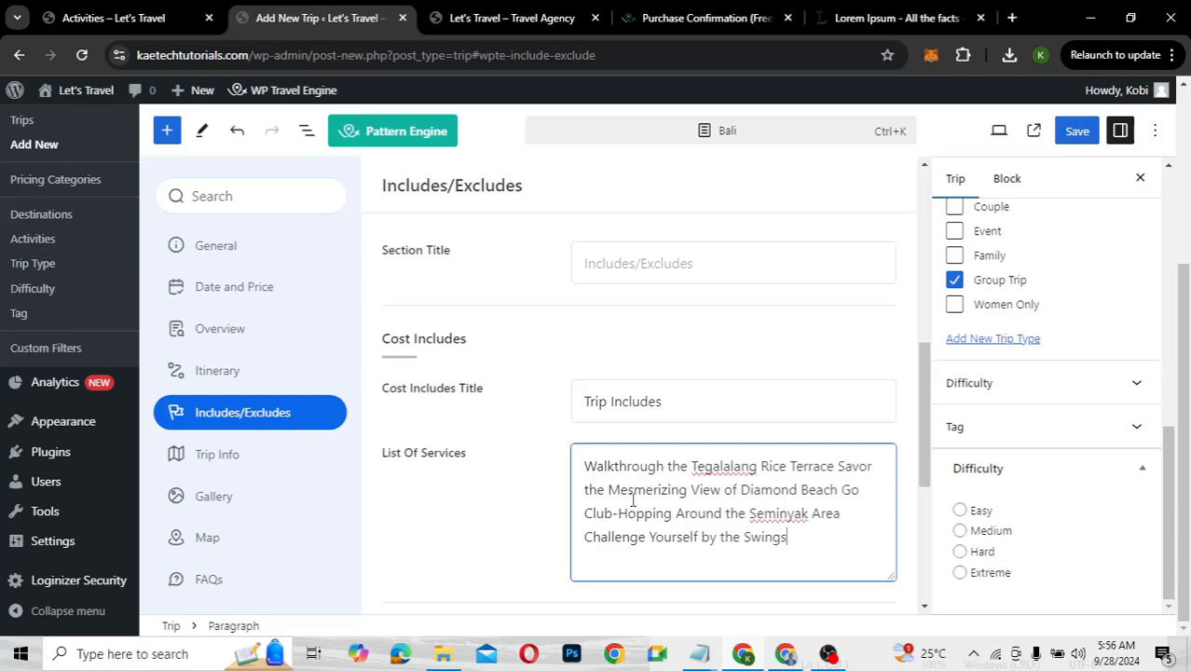
pyautogui.click(878, 466)
pyautogui.click(837, 465)
pyautogui.press('Return')
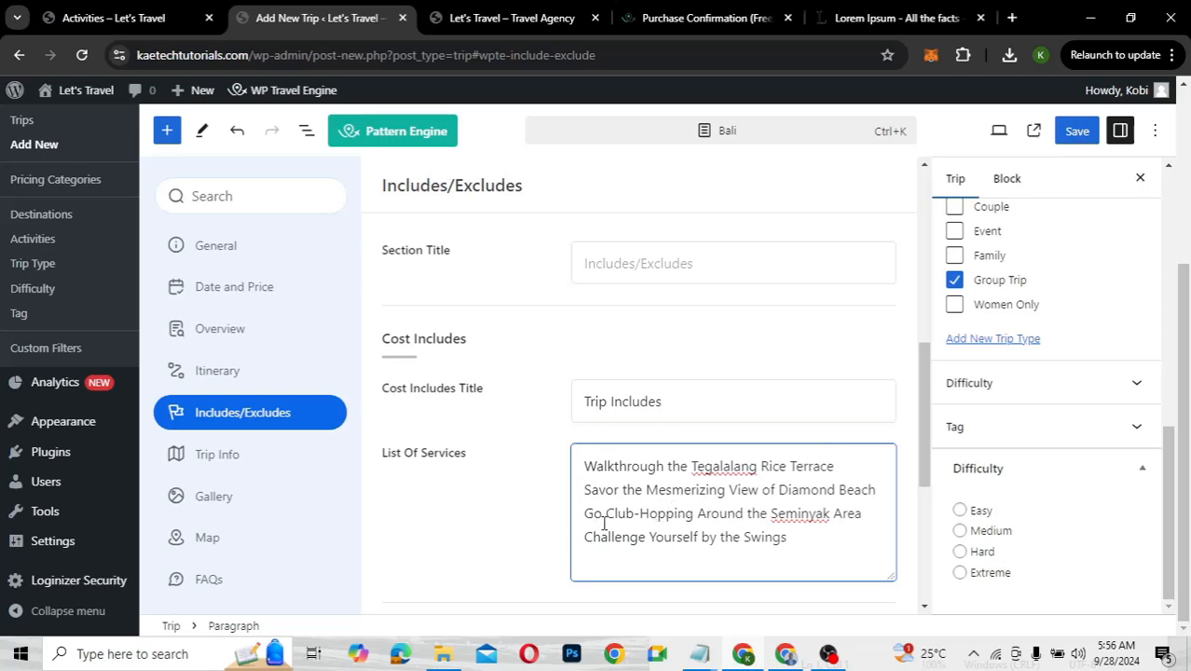
pyautogui.click(798, 540)
pyautogui.press('Return')
pyautogui.write('Walkthrough the Tegalalang Rice Terrace Savor the Mesmerizing View of Diamond Beach Go Club-Hopping Around the Seminyak Area Challenge Yourself by the Swings')
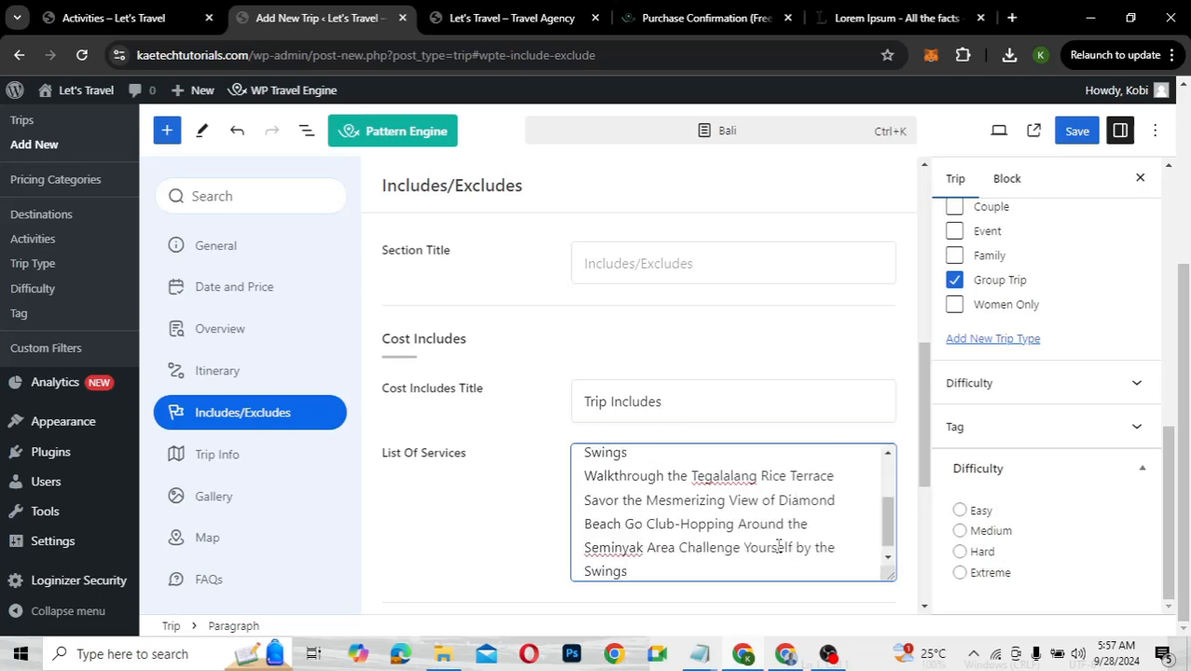
pyautogui.scroll(-1, 779, 547)
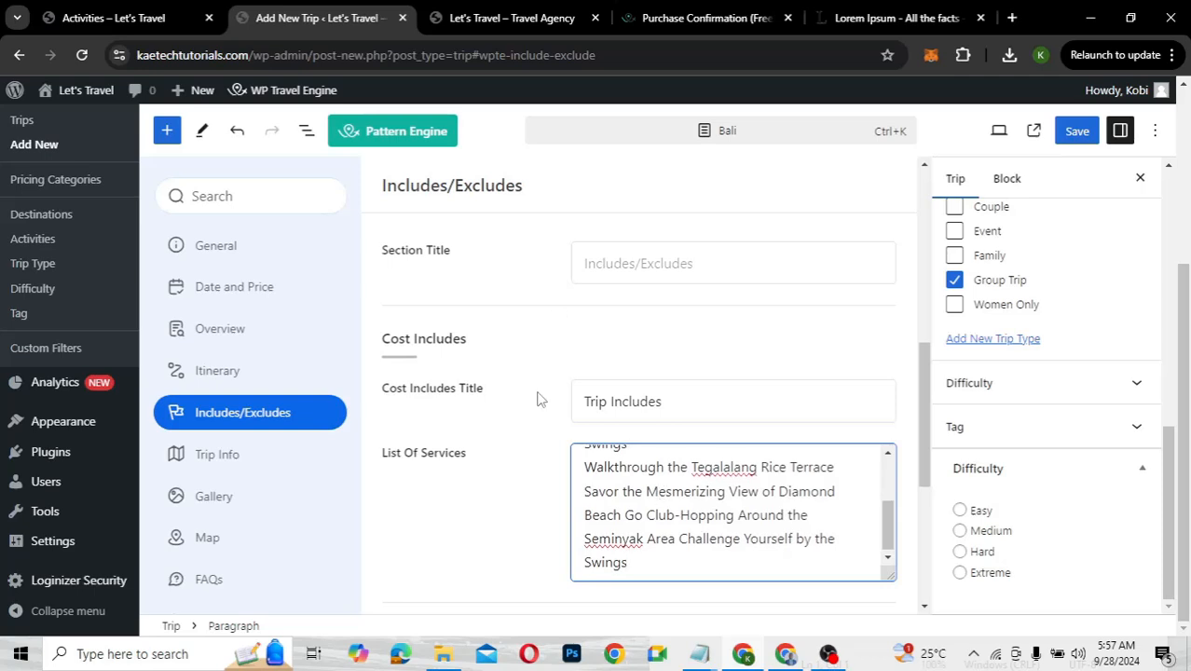
pyautogui.scroll(-5, 537, 399)
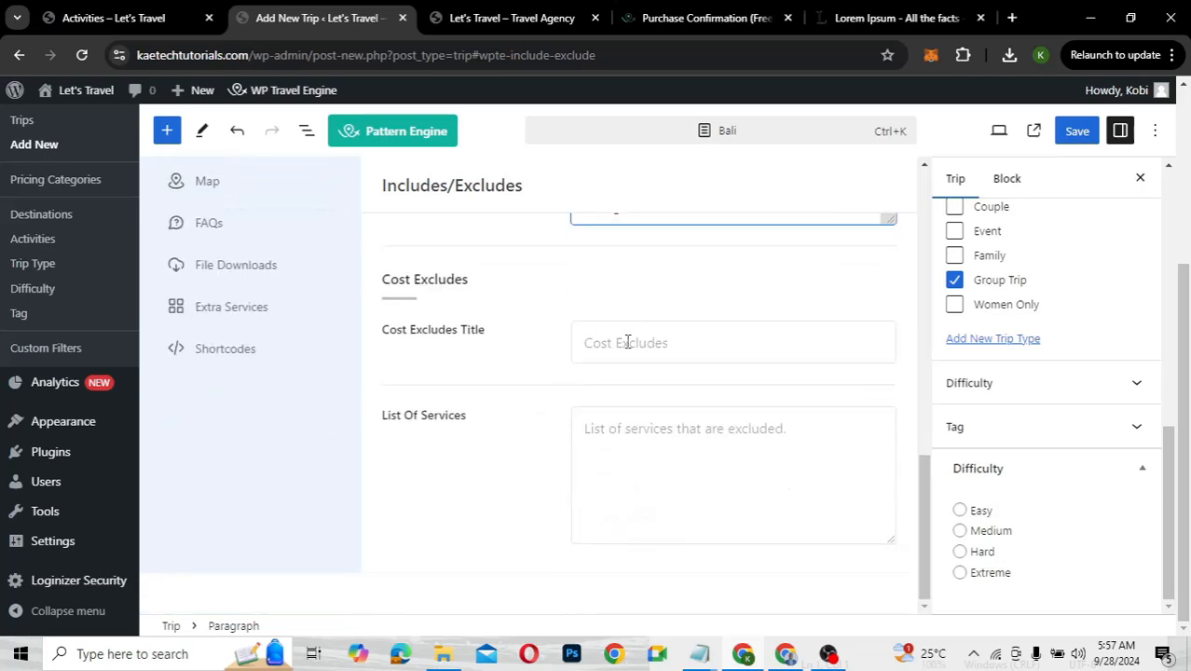
# Set the Cost Excludes Title to 'Trip Excludes'
pyautogui.click(627, 342)
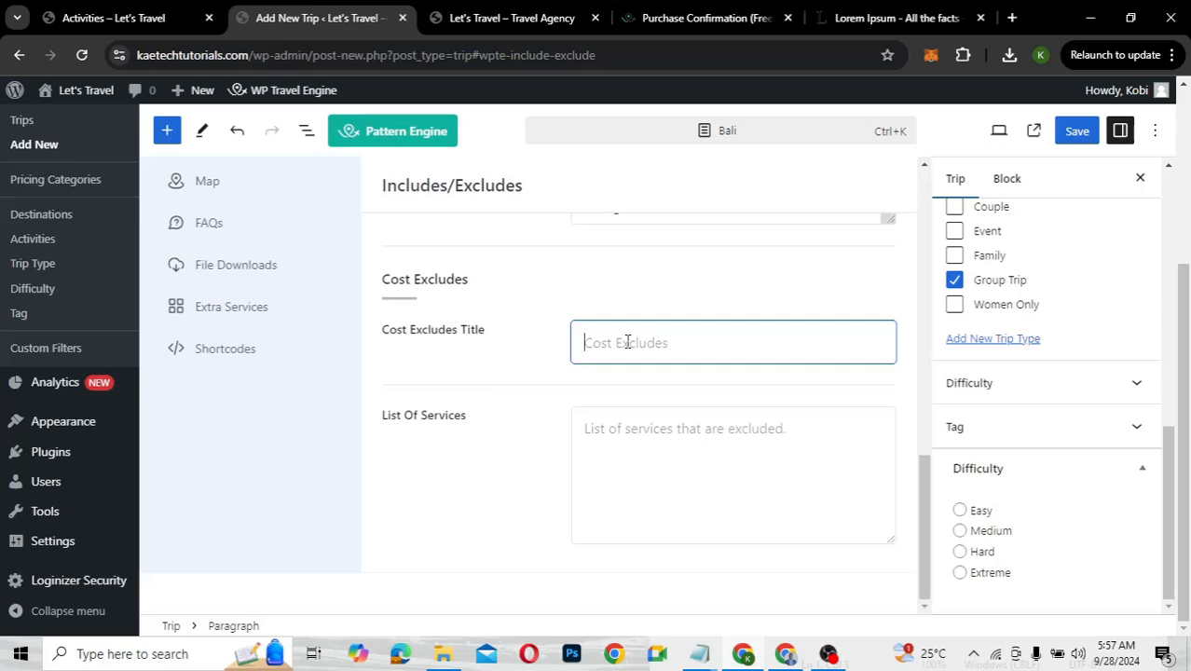
pyautogui.write('Trip')
pyautogui.write('Excludes')
# Paste the Bali activities as excluded services, with Savor on its own line, and save the trip
pyautogui.click(628, 431)
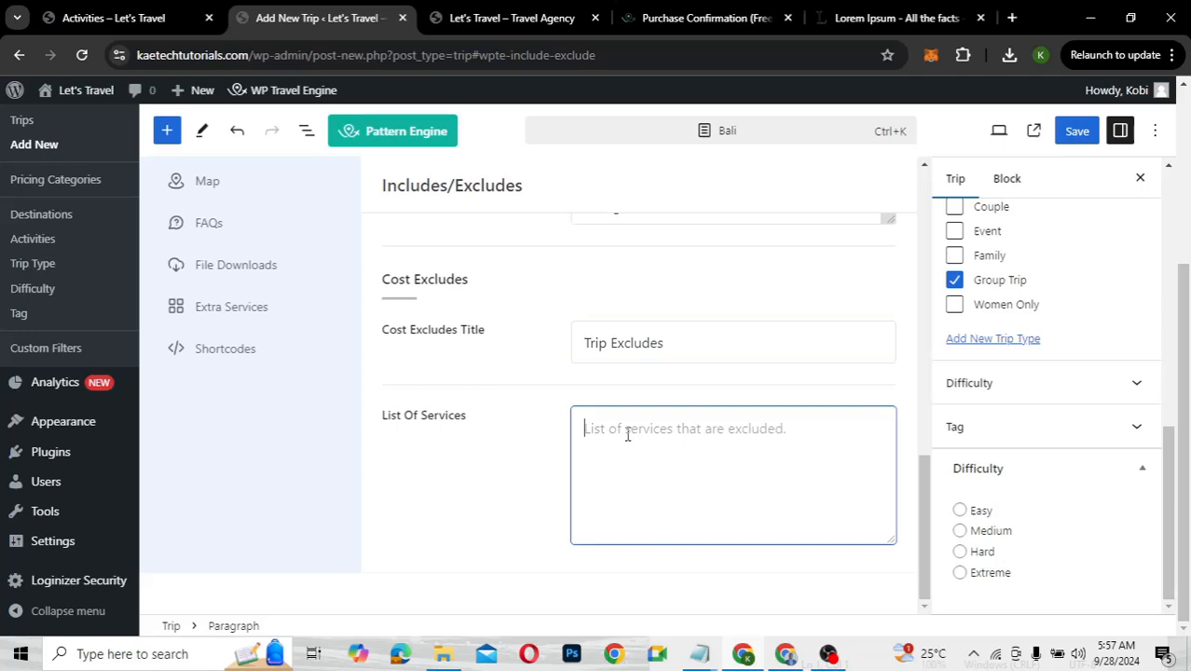
pyautogui.write('Walkthrough the Tegalalang Rice Terrace Savor the Mesmerizing View of Diamond Beach Go Club-Hopping Around the Seminyak Area Challenge Yourself by the Swings')
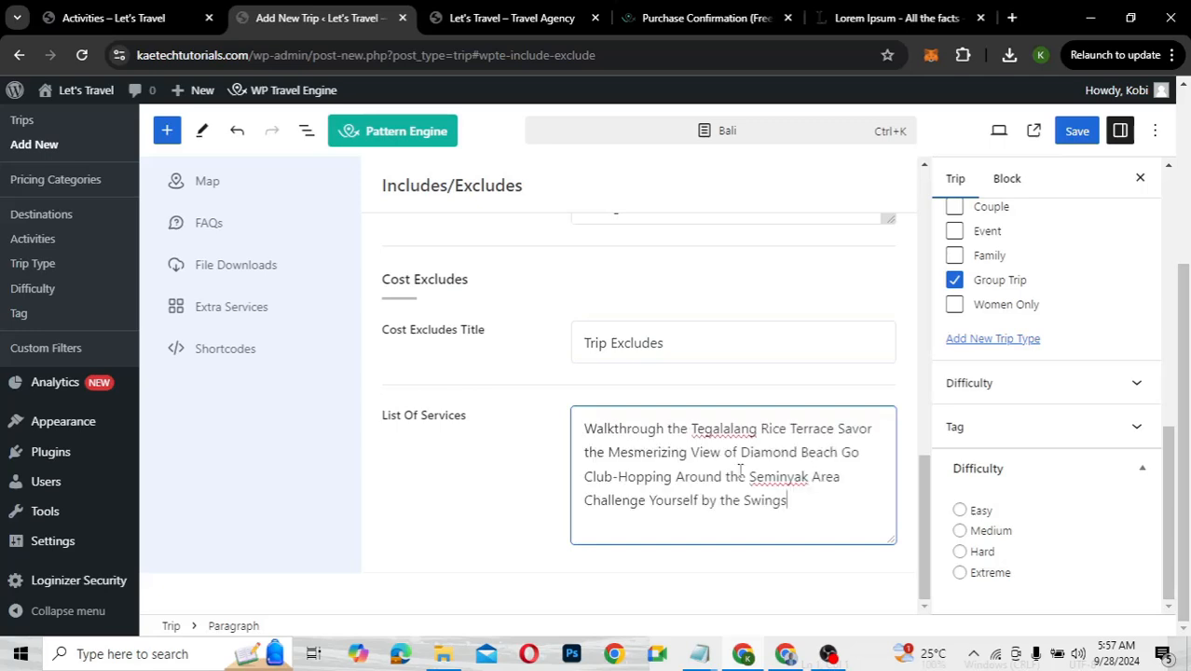
pyautogui.click(839, 428)
pyautogui.press('Return')
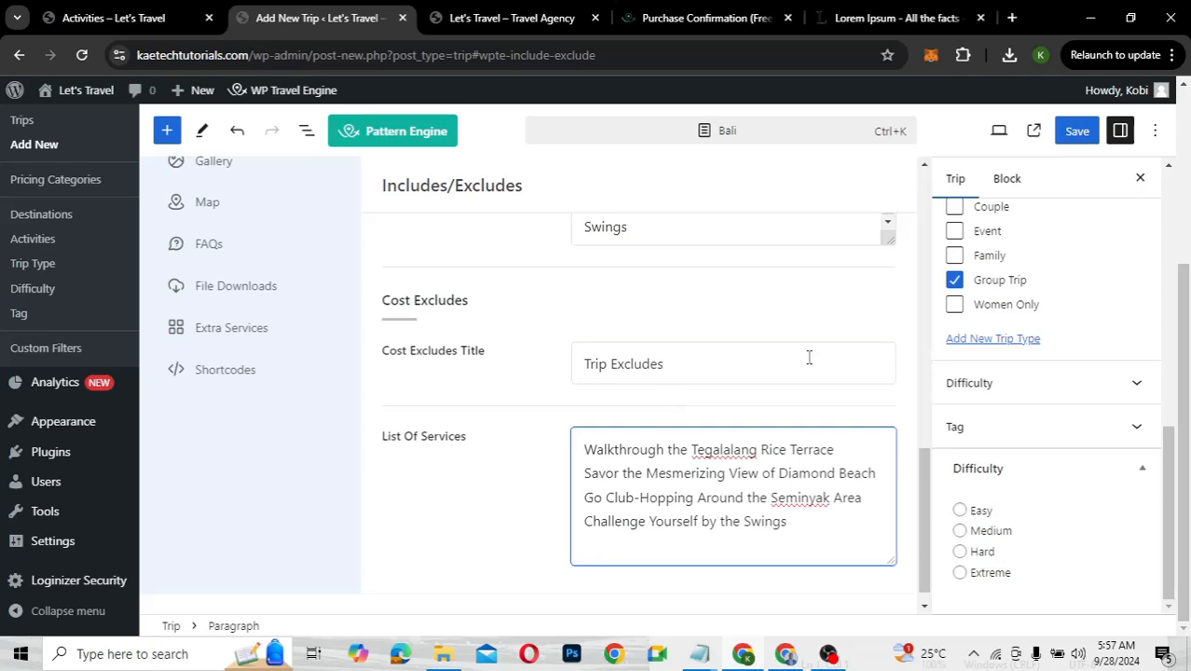
pyautogui.click(1082, 132)
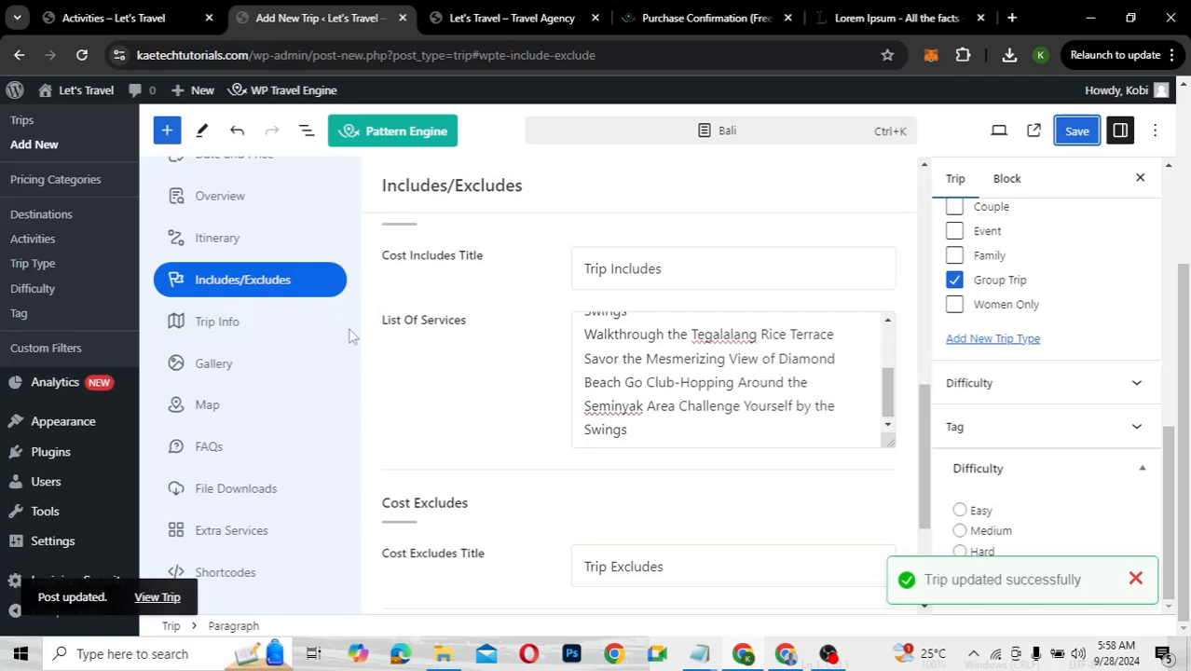
pyautogui.click(222, 324)
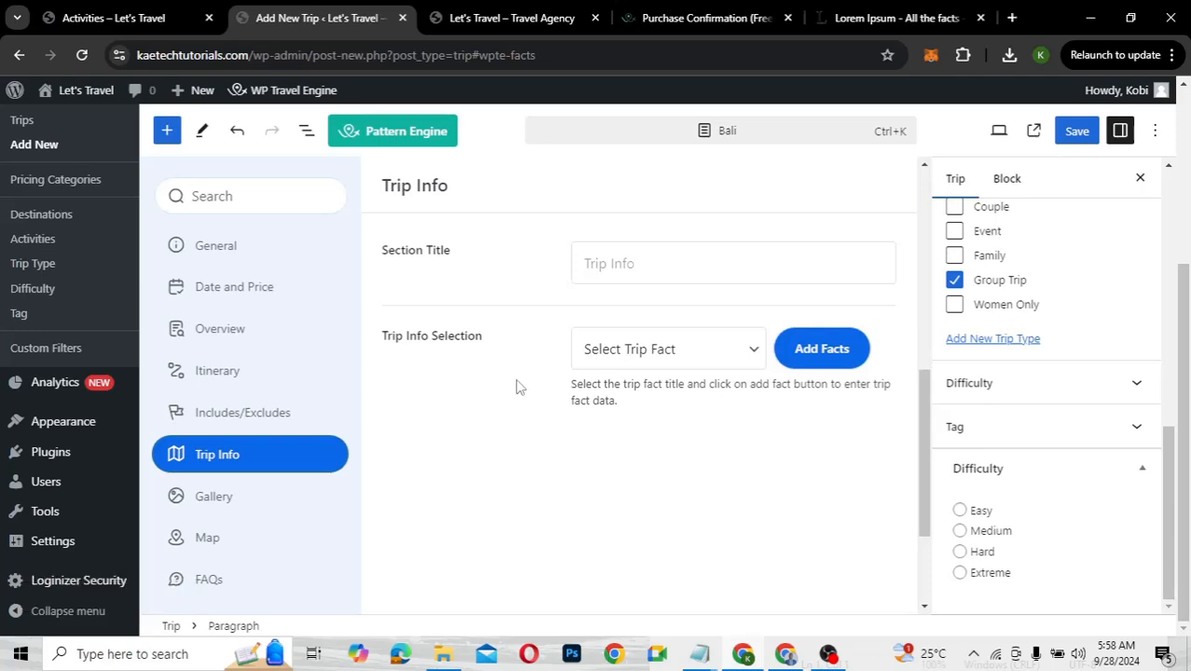
# Add an Accomodation trip fact with the value '5 Star Luxury Hotel'
pyautogui.click(641, 362)
pyautogui.scroll(-3, 655, 250)
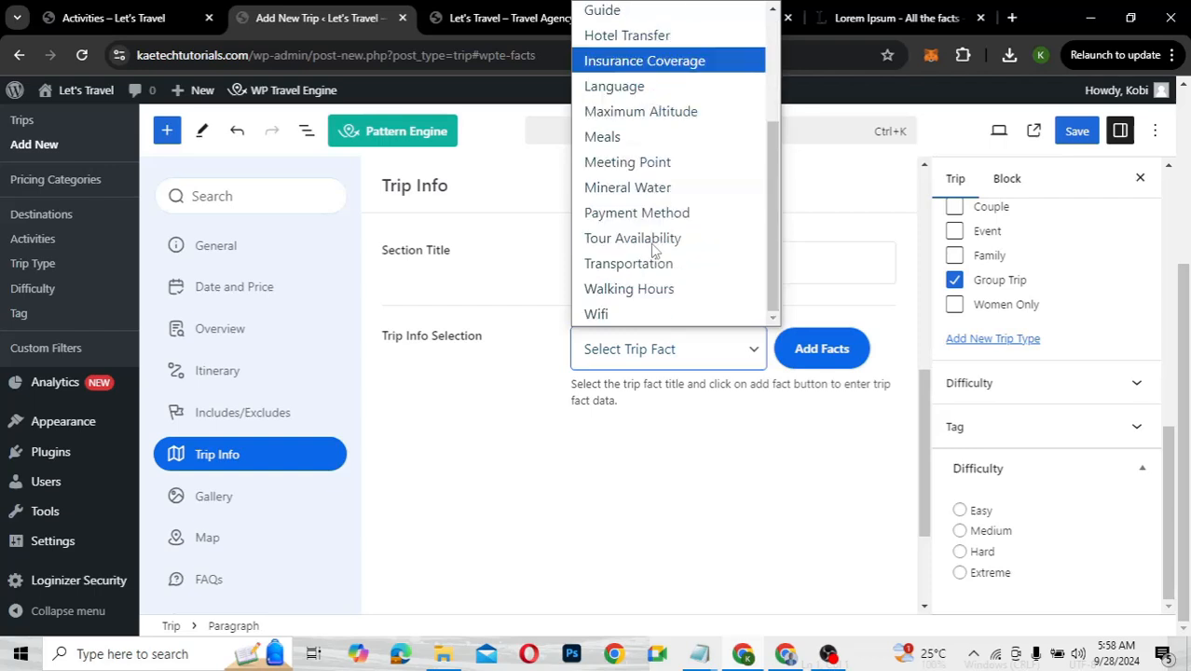
pyautogui.scroll(3, 655, 250)
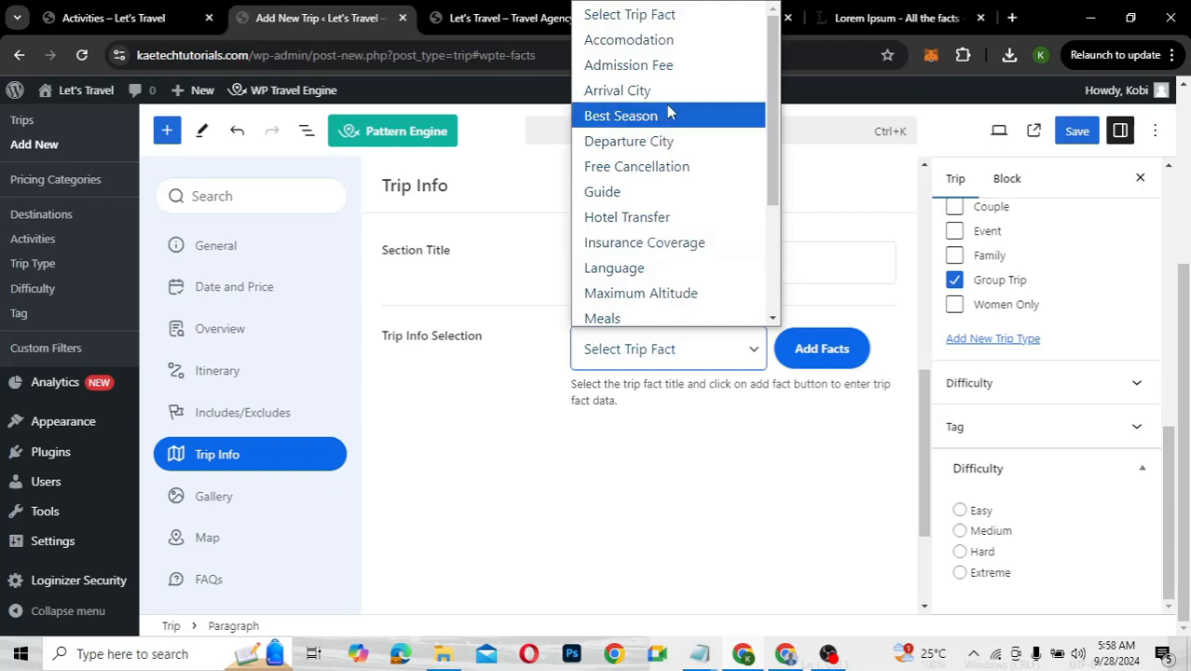
pyautogui.click(631, 40)
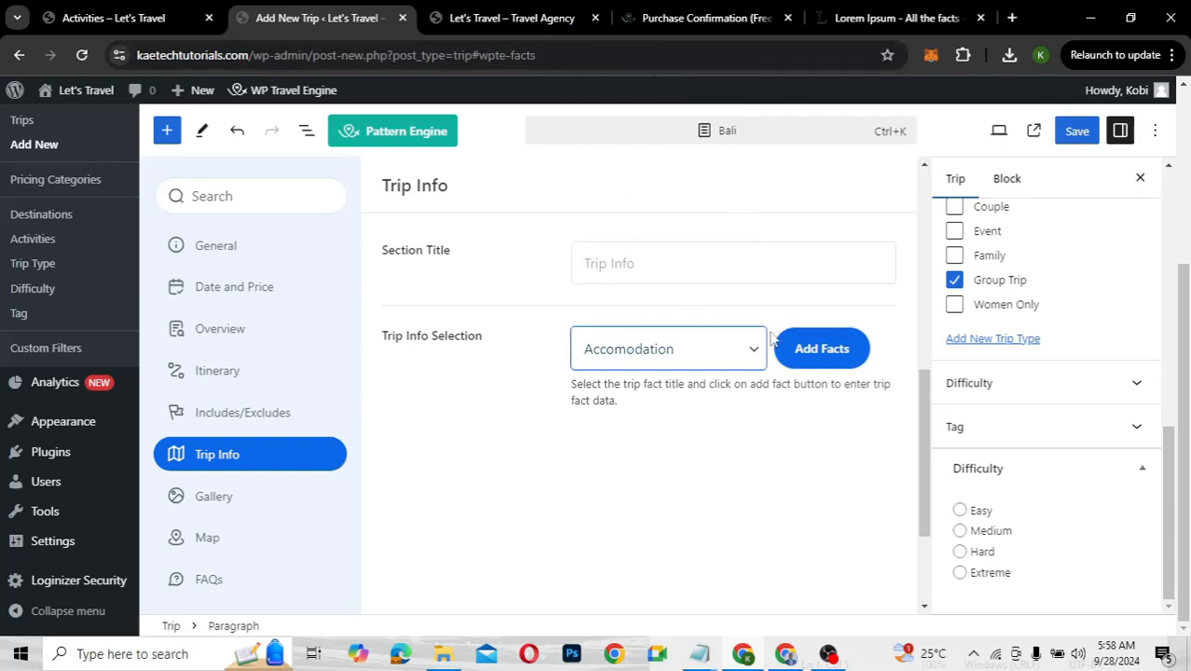
pyautogui.click(821, 359)
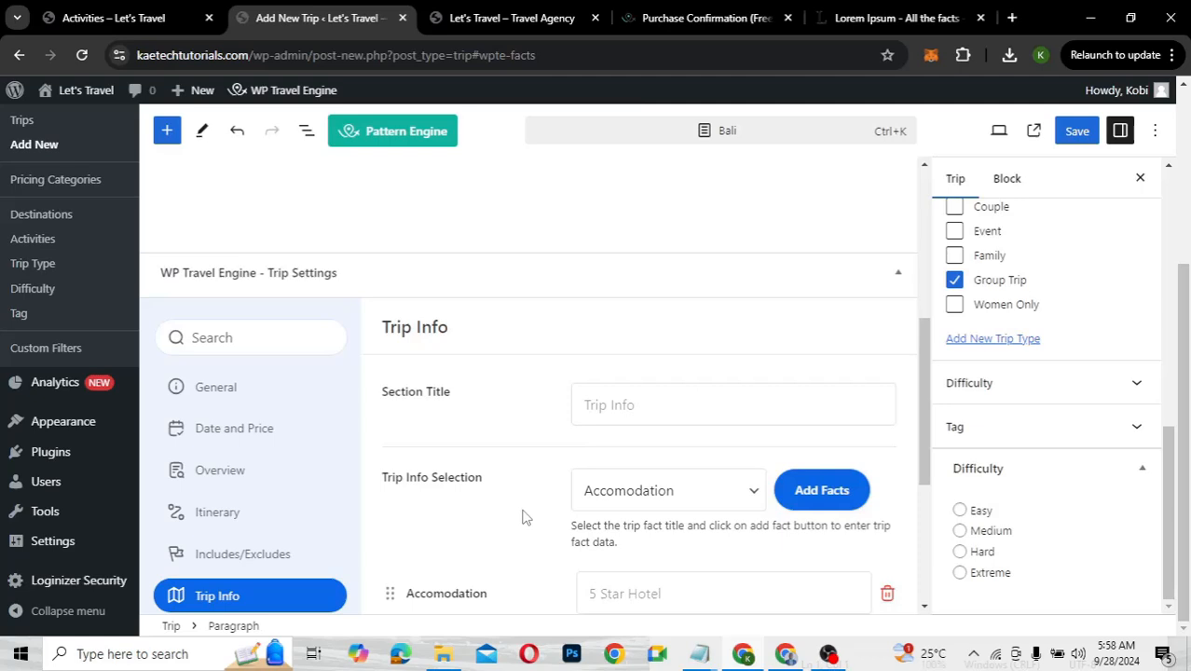
pyautogui.scroll(-2, 522, 517)
pyautogui.click(615, 443)
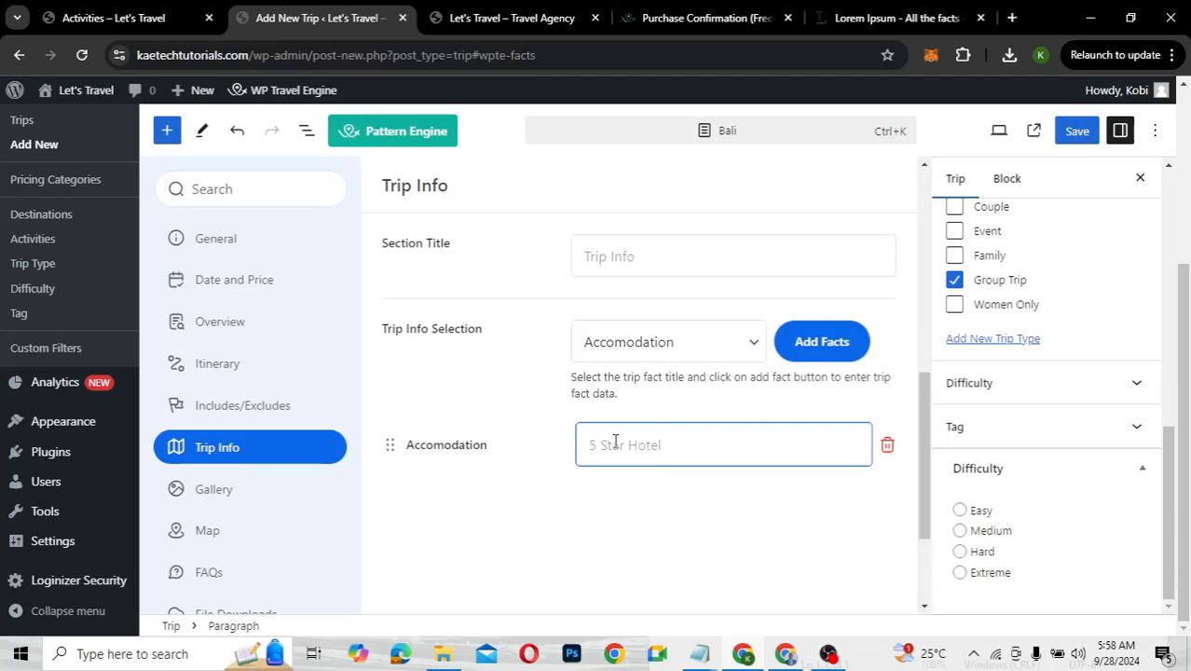
pyautogui.write('5 Star Luxury Hotel')
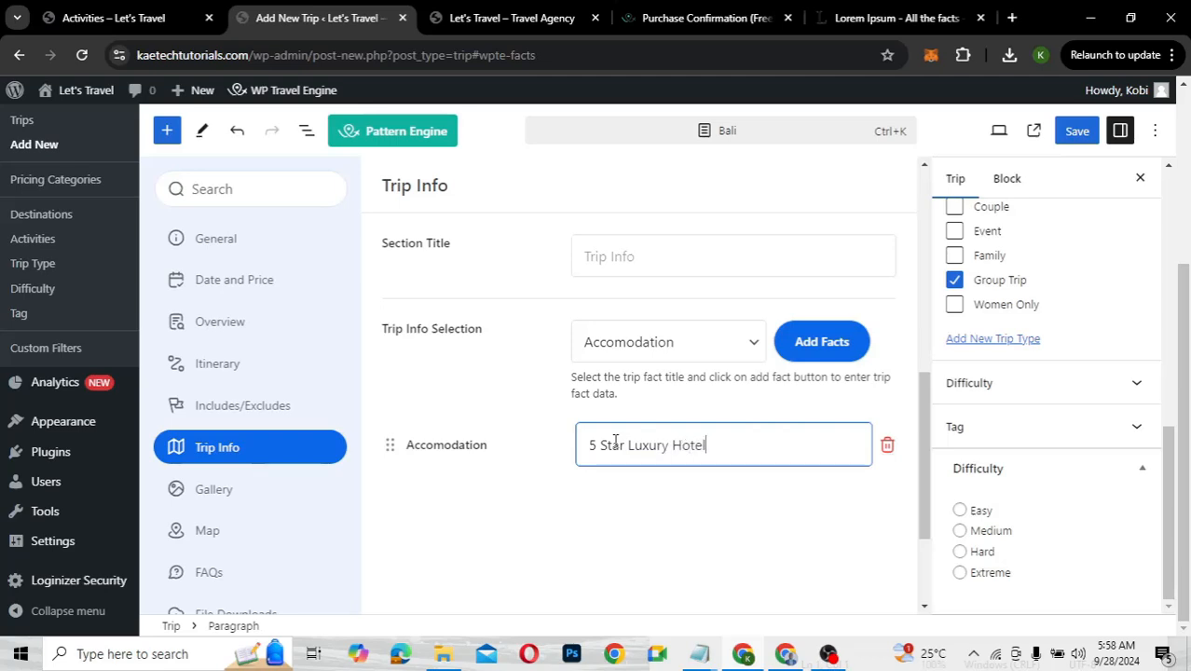
pyautogui.click(704, 351)
pyautogui.scroll(-2, 680, 191)
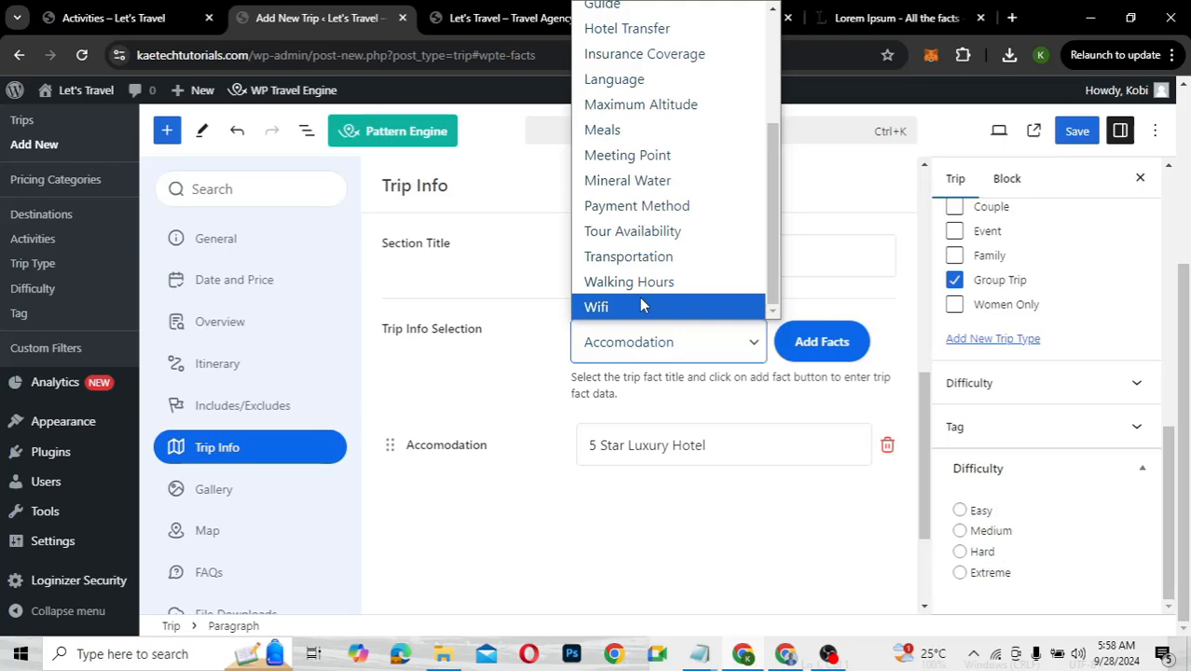
# Add a Wifi trip fact with the value 'Available'
pyautogui.click(641, 305)
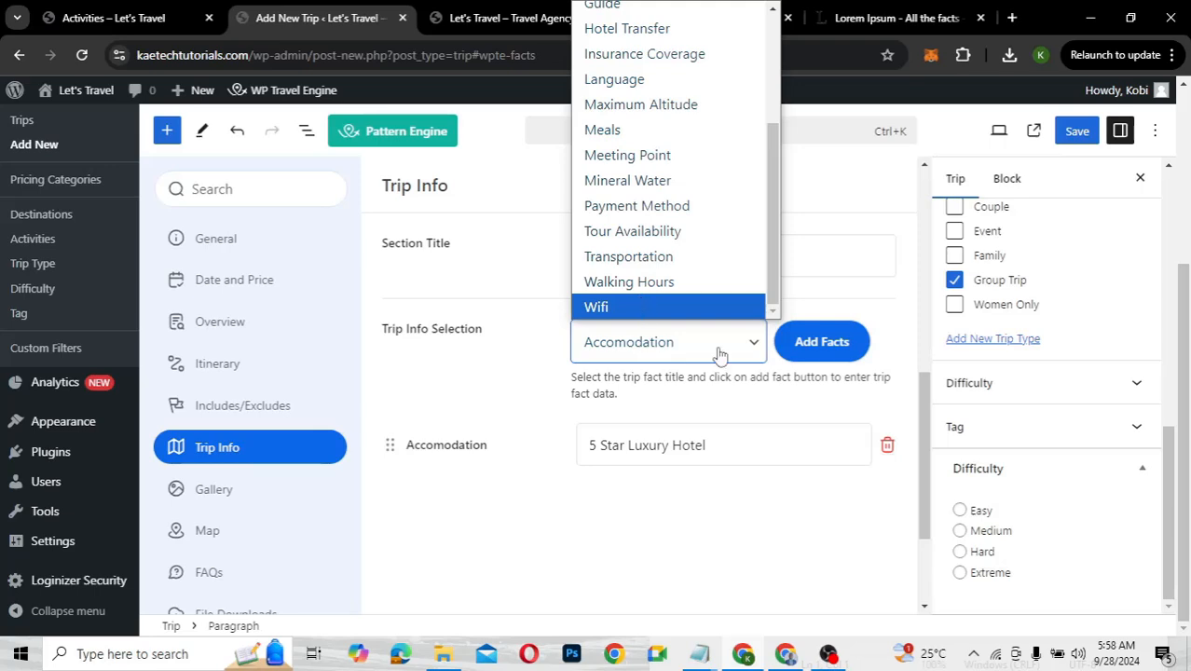
pyautogui.click(840, 345)
pyautogui.scroll(-1, 658, 565)
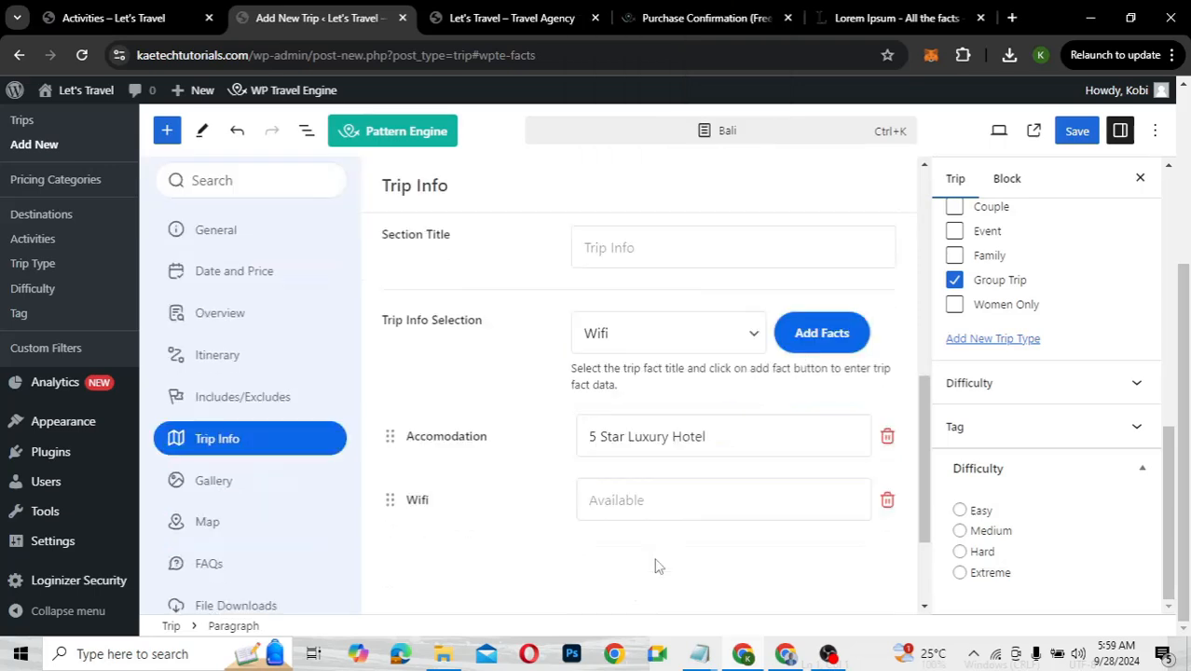
pyautogui.click(626, 487)
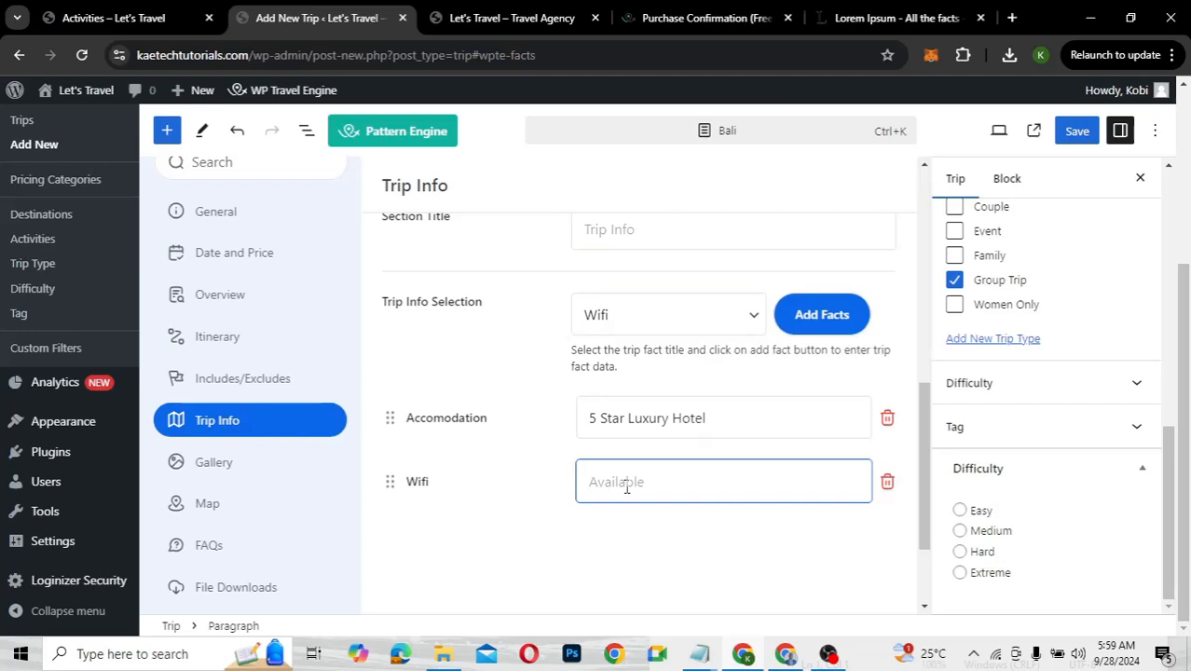
pyautogui.write('Available')
# Set the Trip Info section title to 'Trip Info' and save the trip
pyautogui.scroll(1, 545, 392)
pyautogui.click(597, 303)
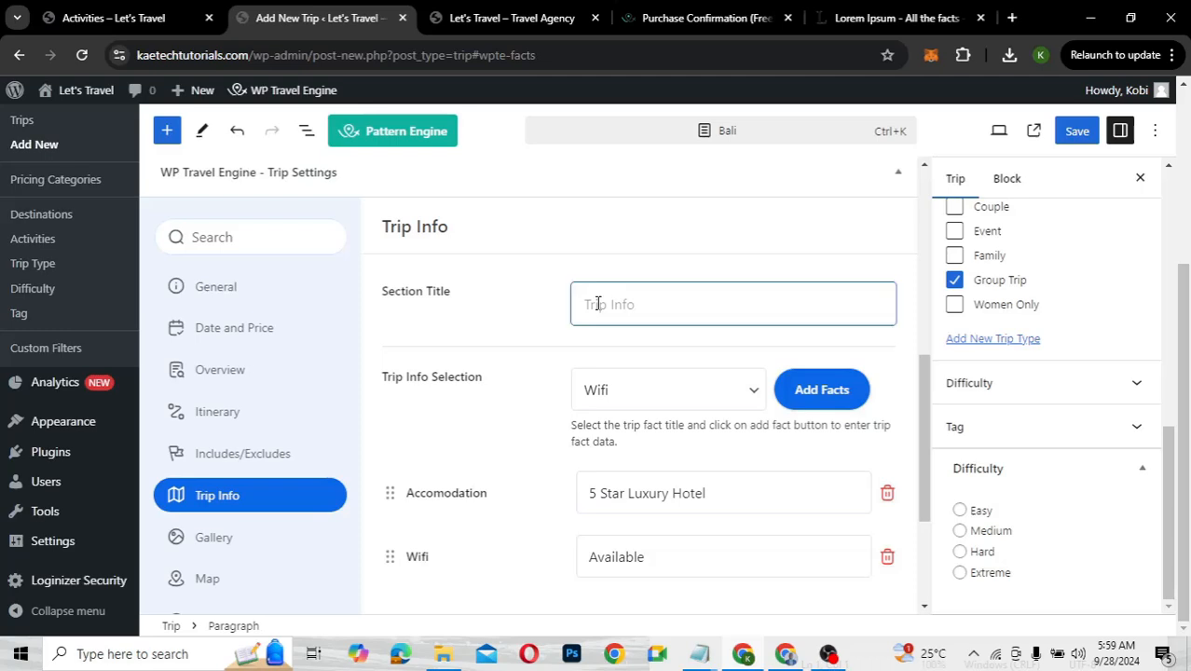
pyautogui.write('Trip Info')
pyautogui.scroll(-3, 457, 445)
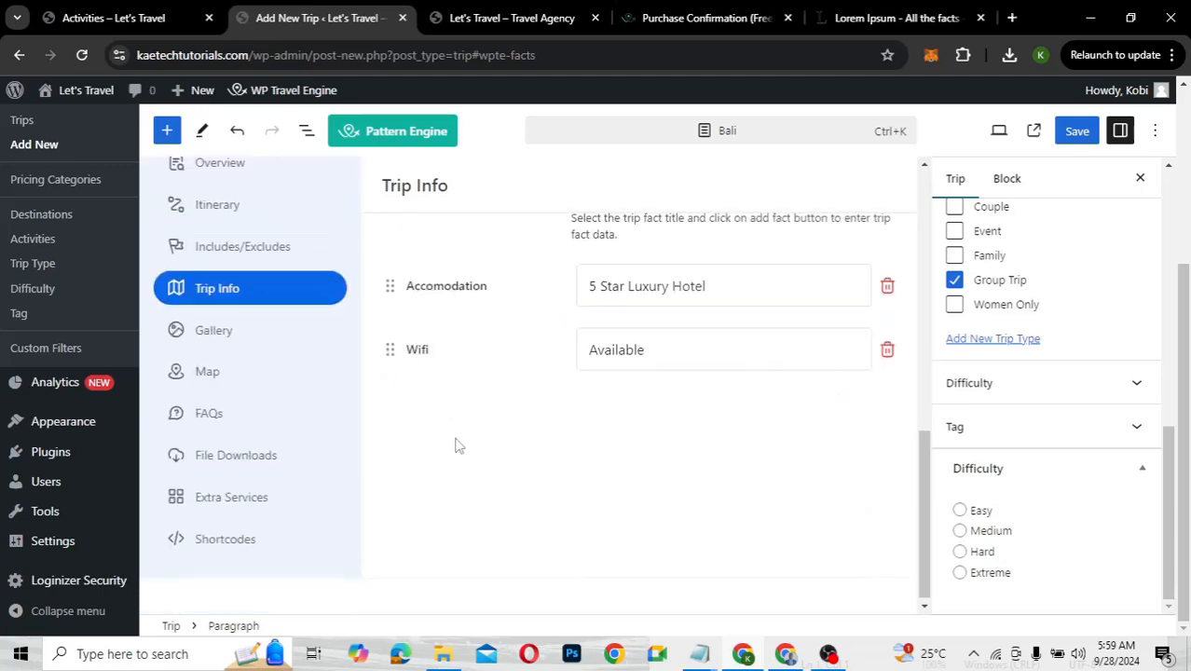
pyautogui.click(1075, 138)
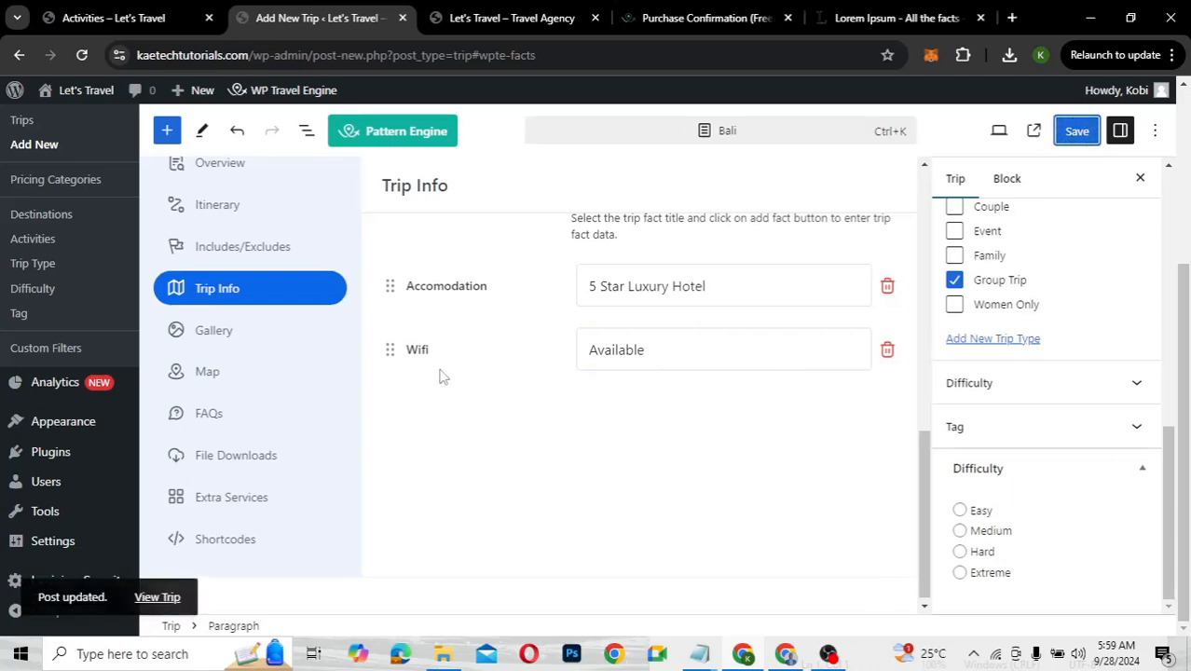
pyautogui.click(231, 341)
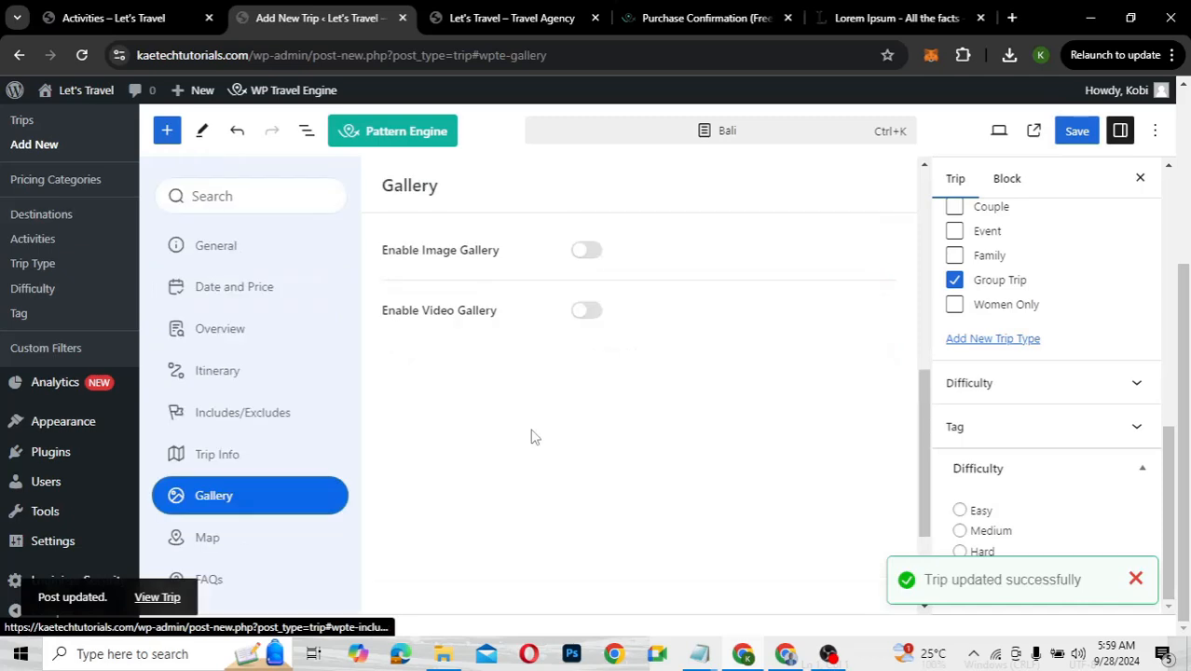
# Enable the trip's image gallery and bring up the media library
pyautogui.scroll(1, 508, 318)
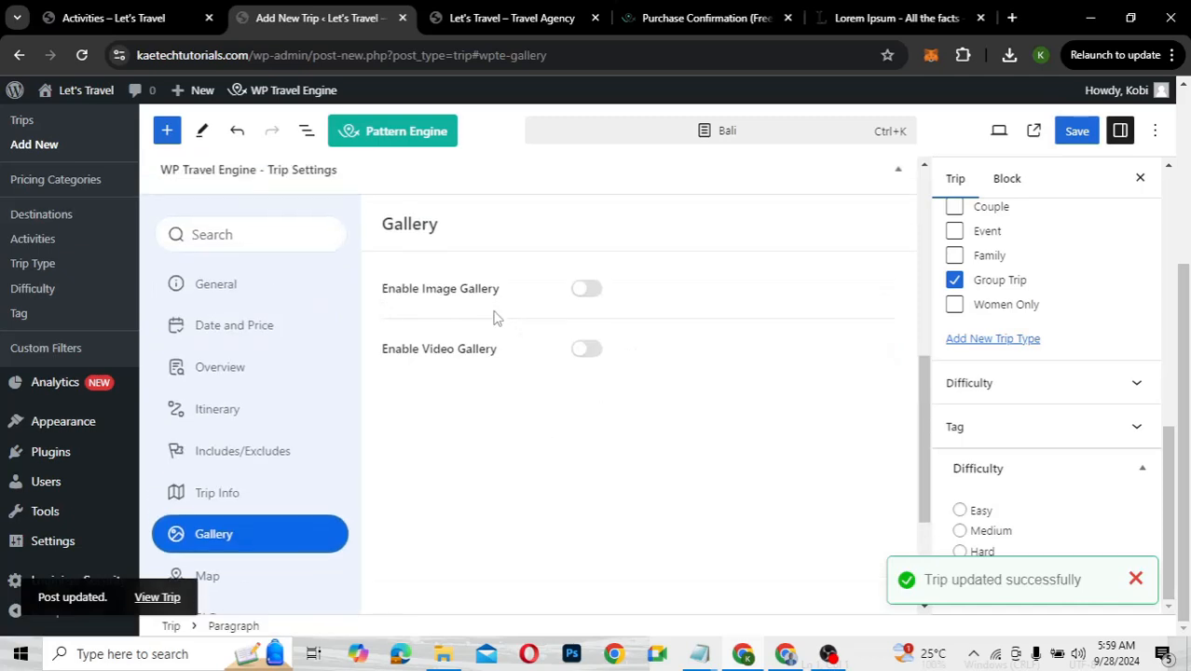
pyautogui.click(591, 295)
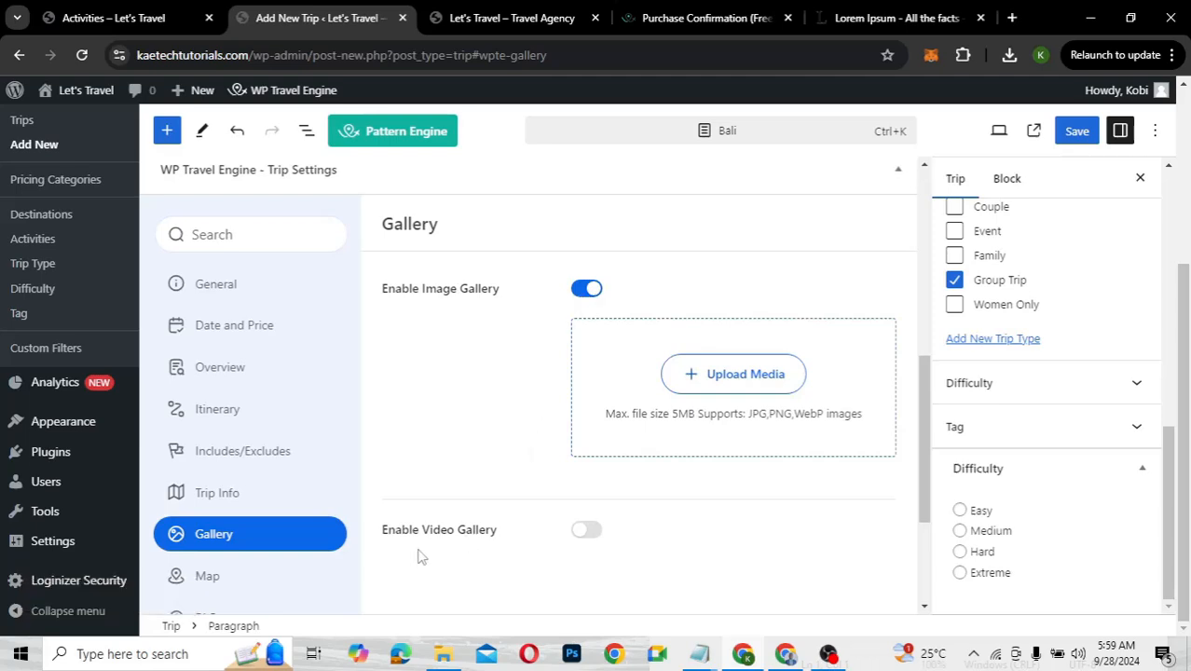
pyautogui.click(747, 388)
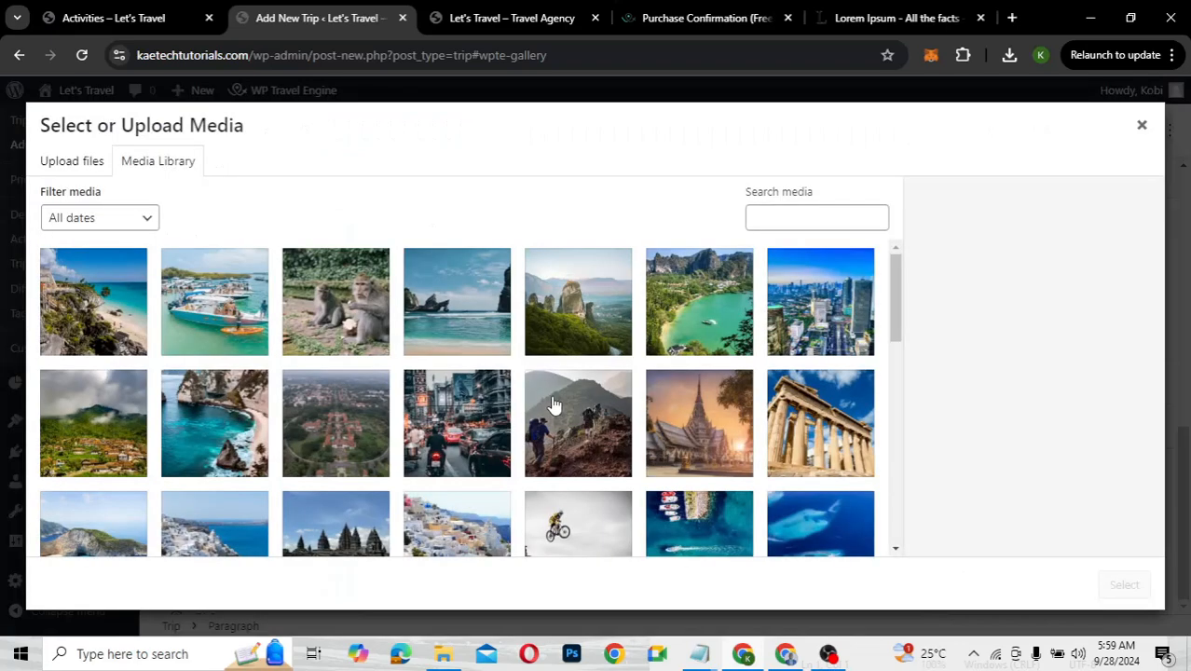
pyautogui.scroll(-5, 553, 404)
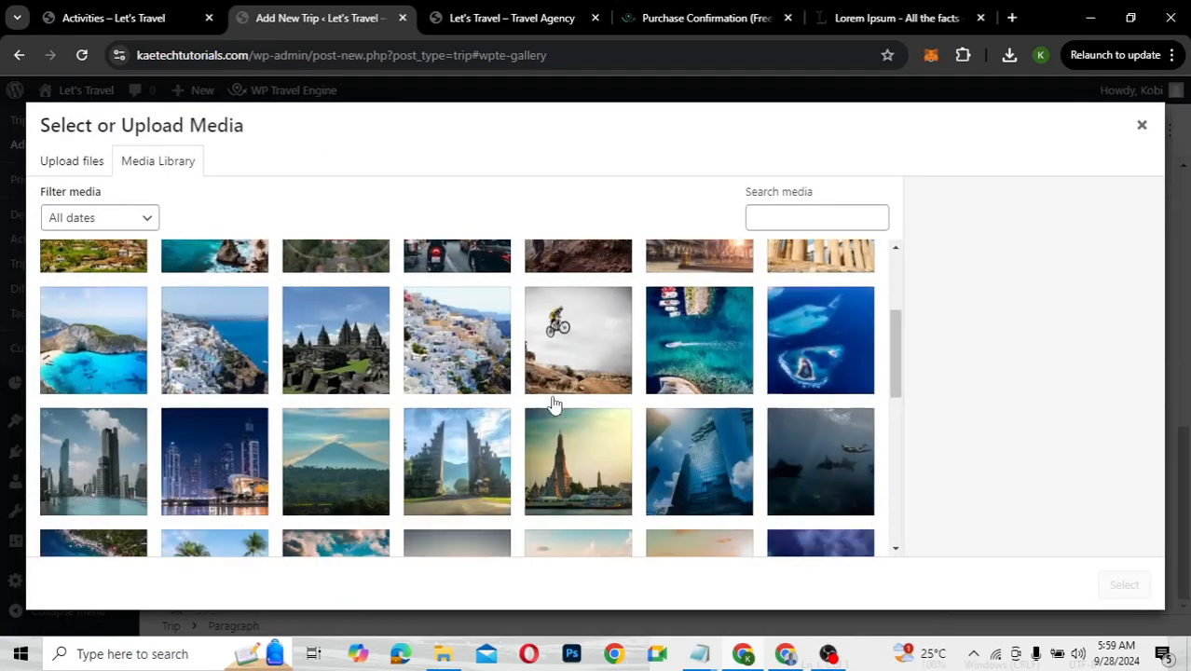
pyautogui.scroll(-5, 553, 404)
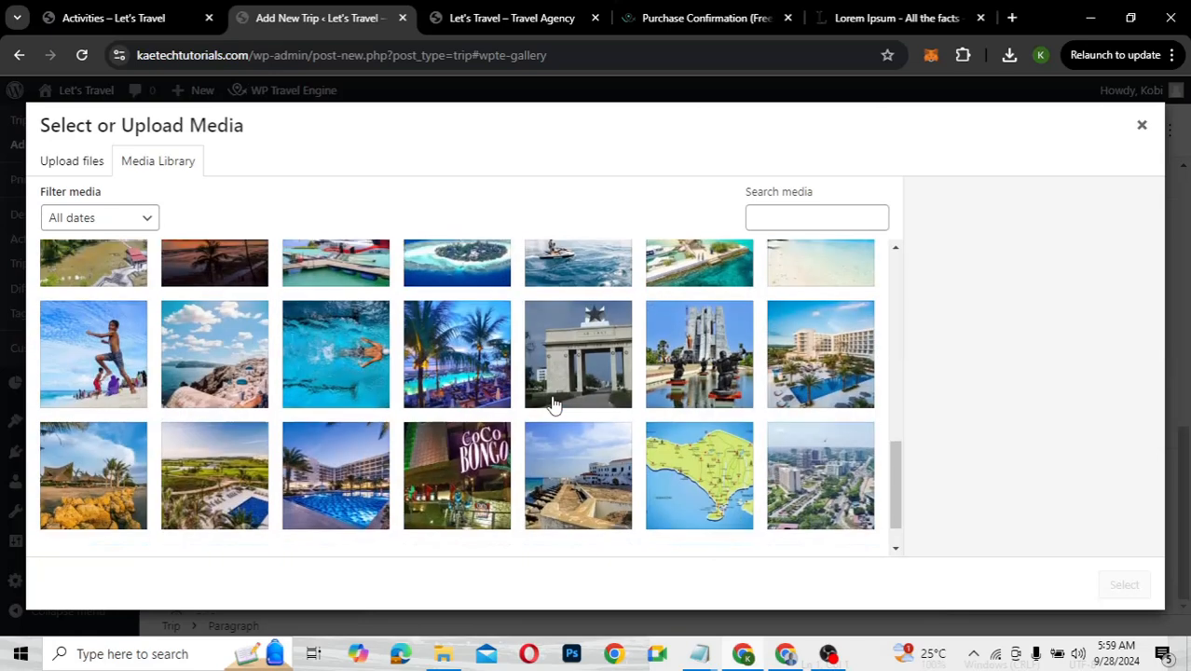
pyautogui.scroll(8, 553, 403)
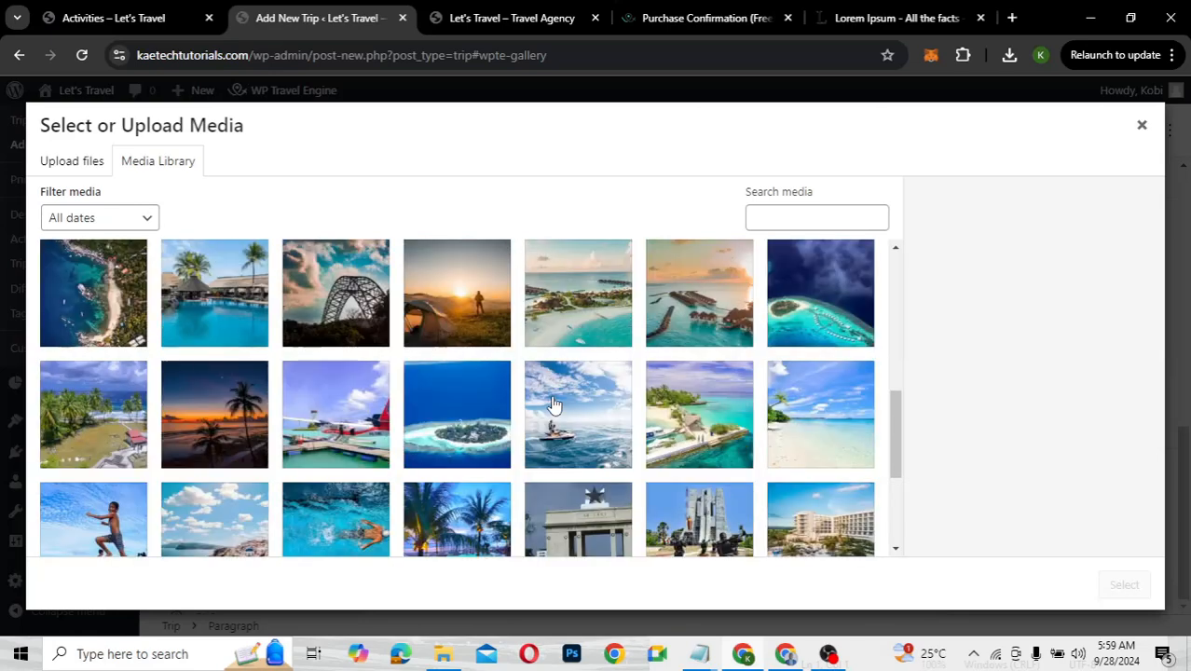
pyautogui.scroll(1, 553, 403)
pyautogui.scroll(-2, 553, 404)
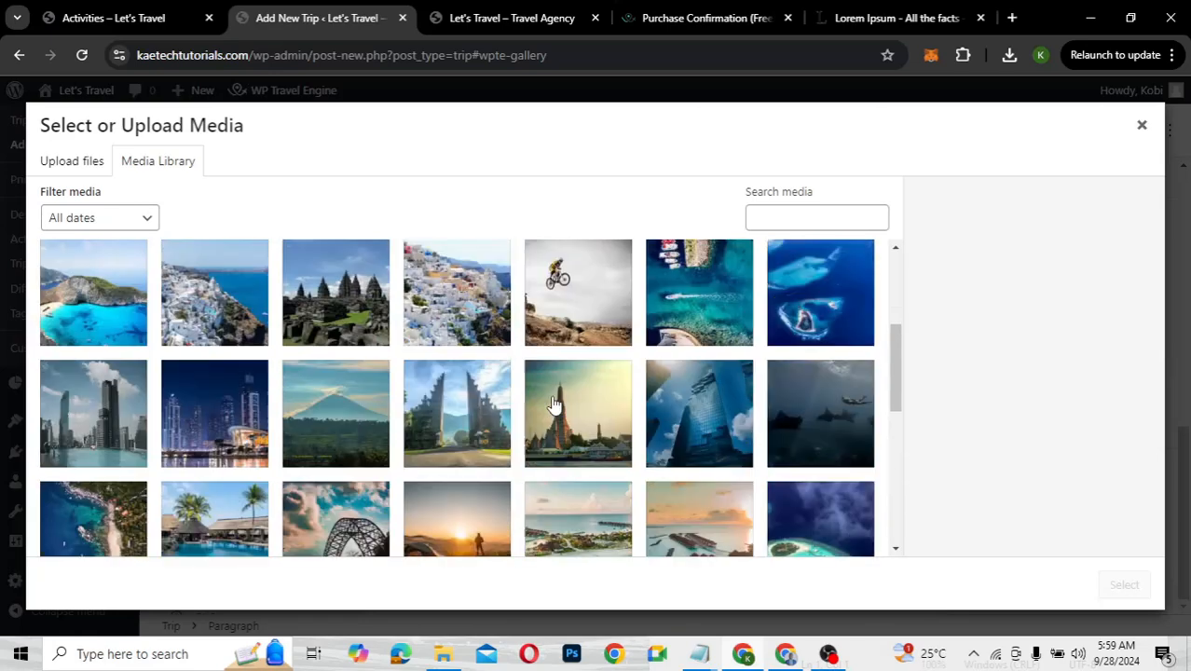
# Add the temple, temple gate, mountain, skyscraper and manta ray photos to the gallery
pyautogui.click(572, 405)
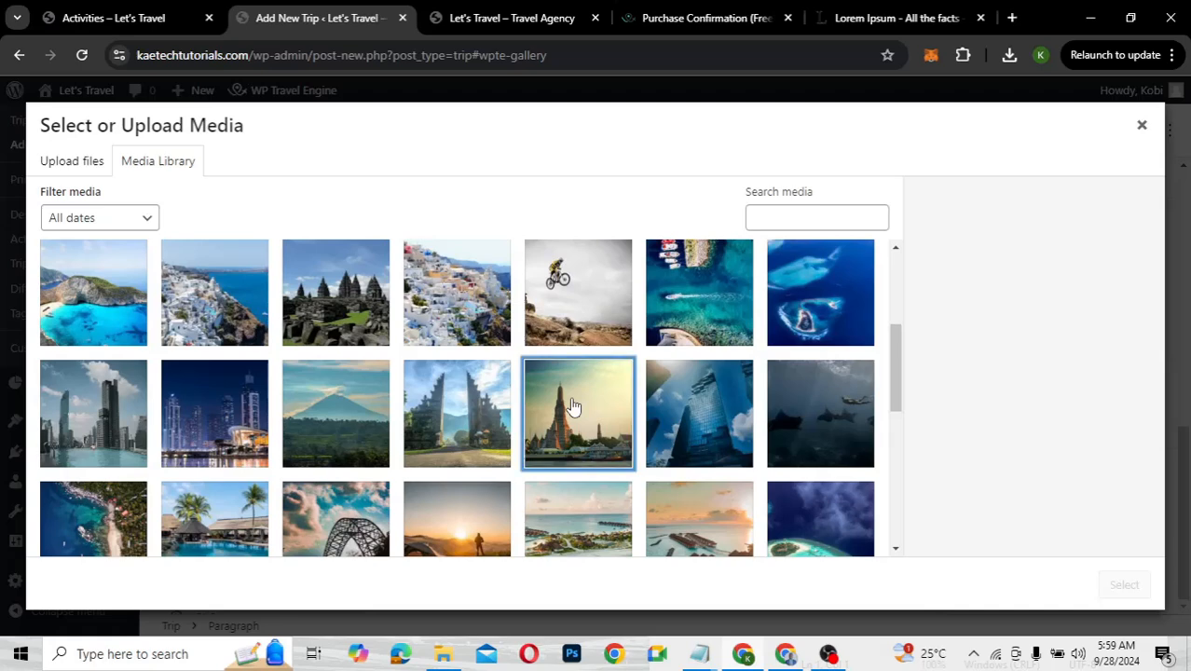
pyautogui.click(464, 410)
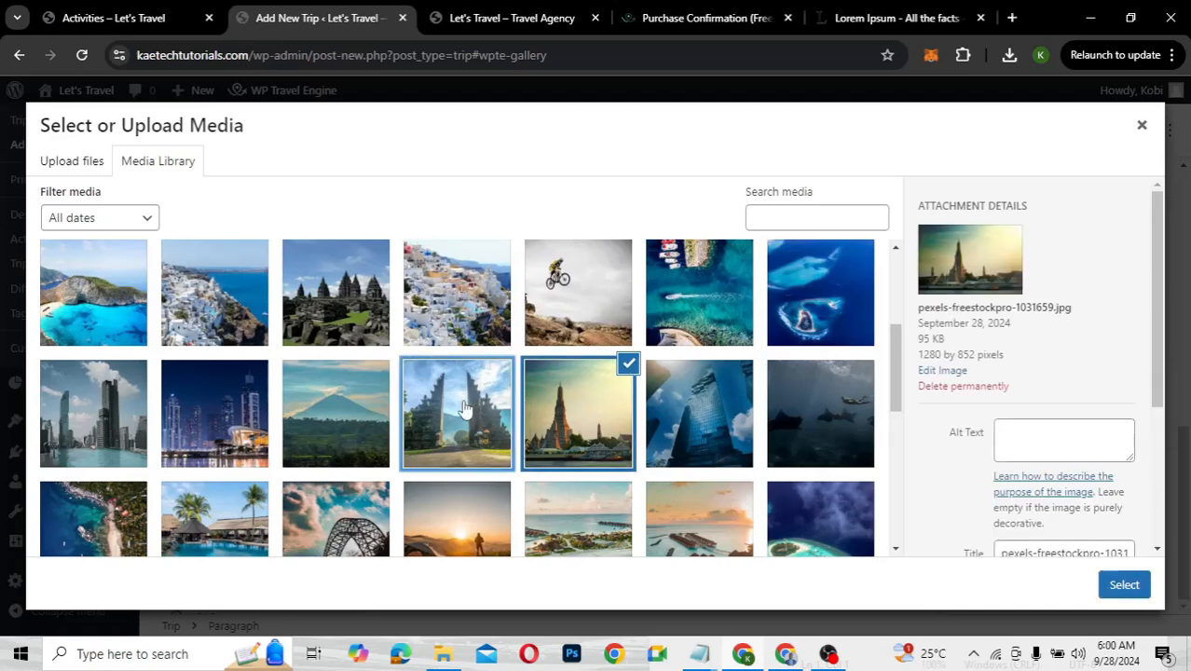
pyautogui.click(370, 413)
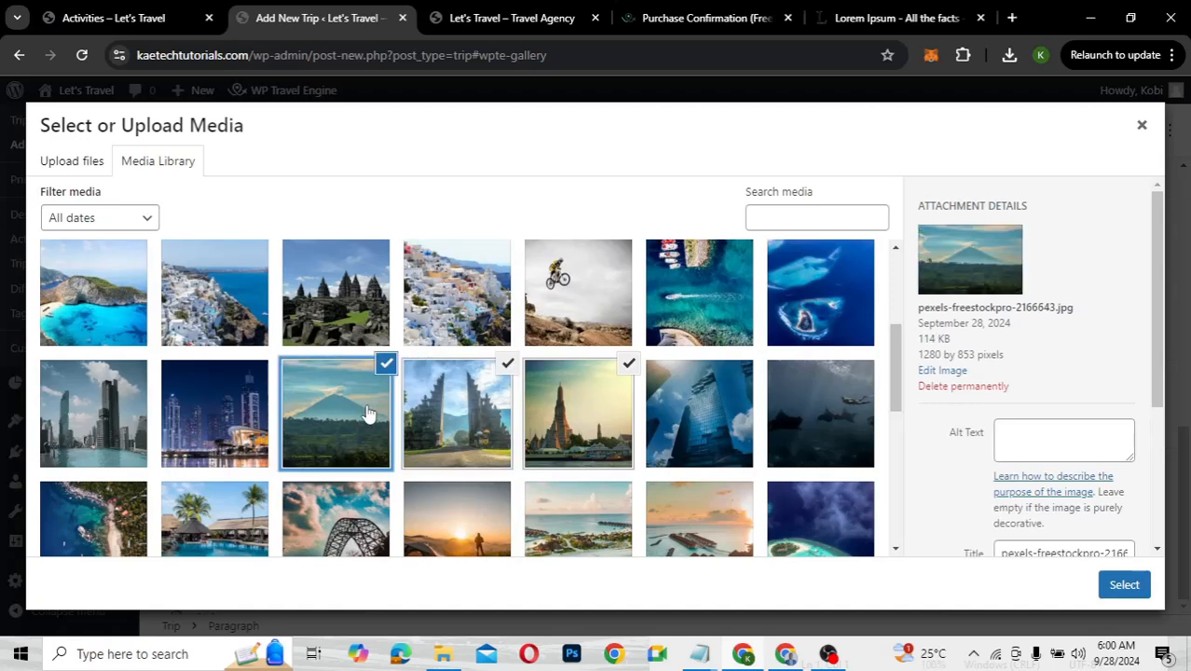
pyautogui.click(706, 436)
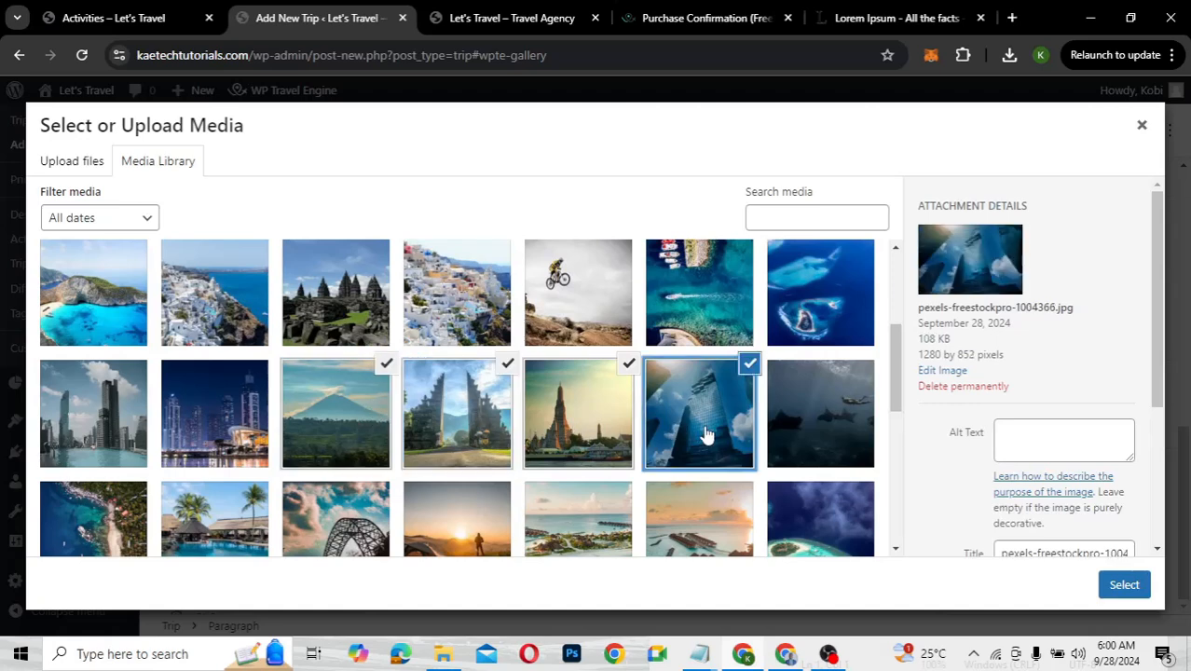
pyautogui.click(824, 420)
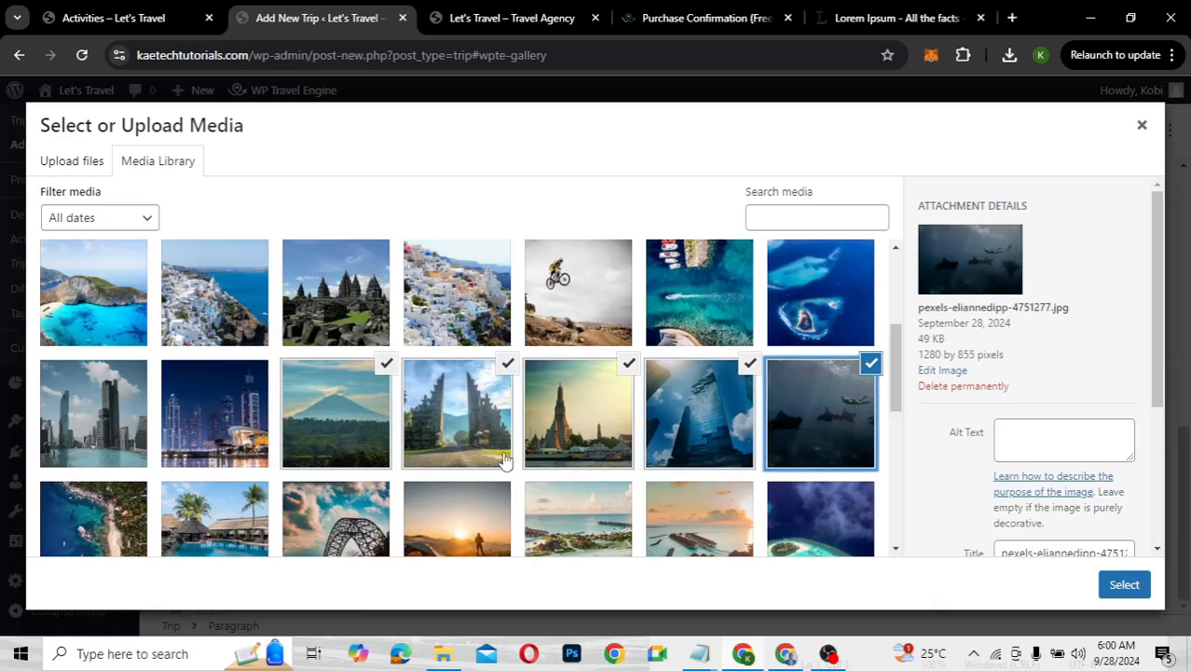
pyautogui.scroll(-1, 503, 460)
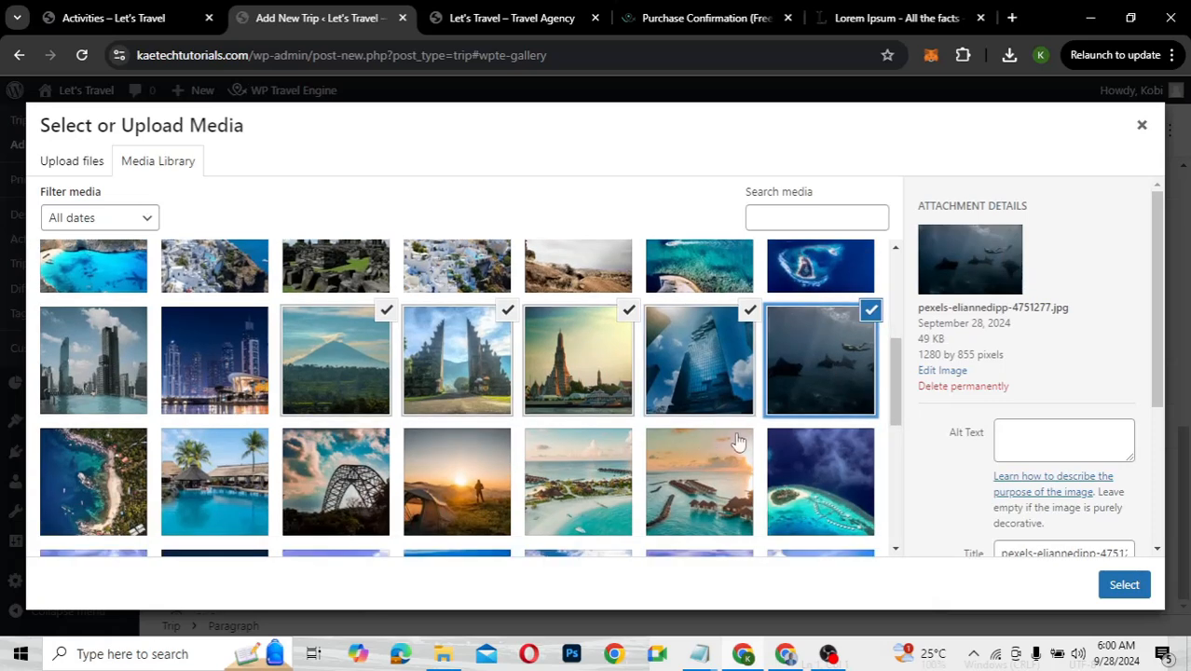
pyautogui.click(1131, 587)
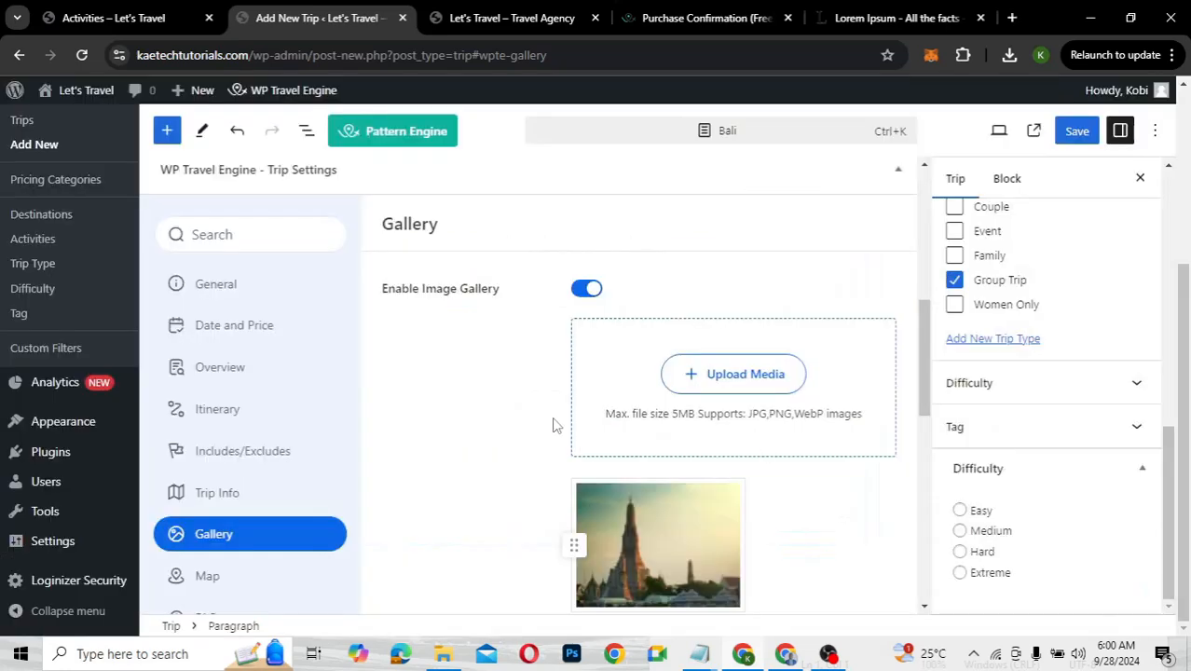
# Drag the temple gate photo above the temple photo in the gallery list
pyautogui.scroll(-3, 553, 425)
pyautogui.scroll(-2, 553, 425)
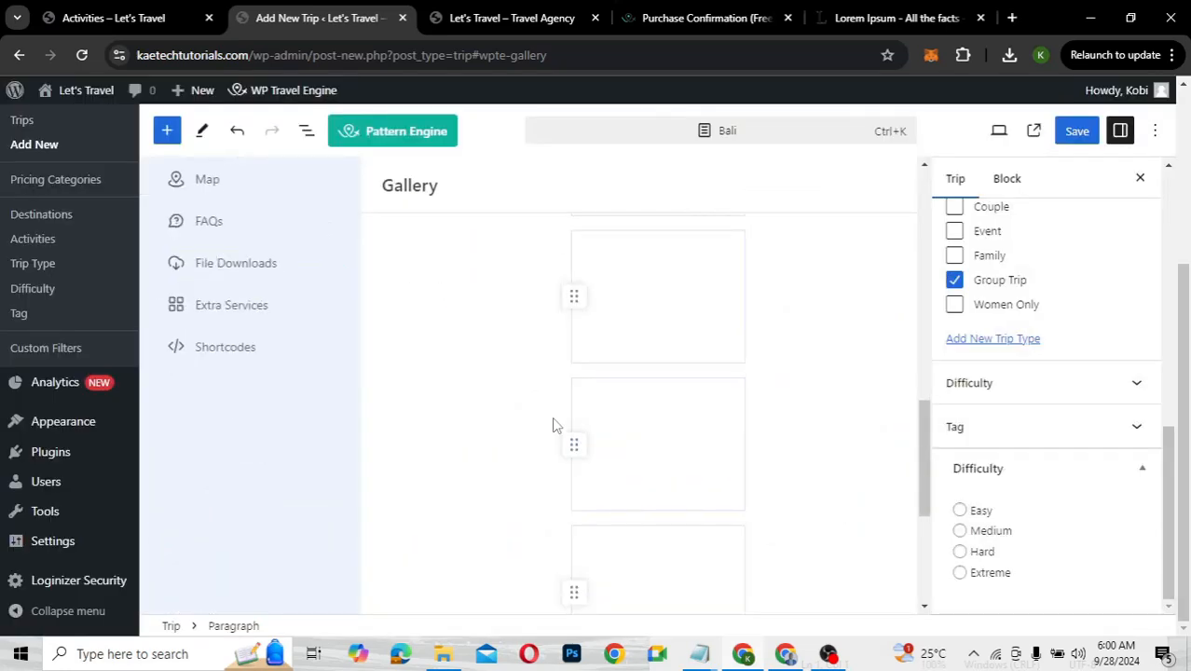
pyautogui.scroll(-2, 553, 425)
pyautogui.scroll(3, 554, 425)
pyautogui.scroll(3, 553, 425)
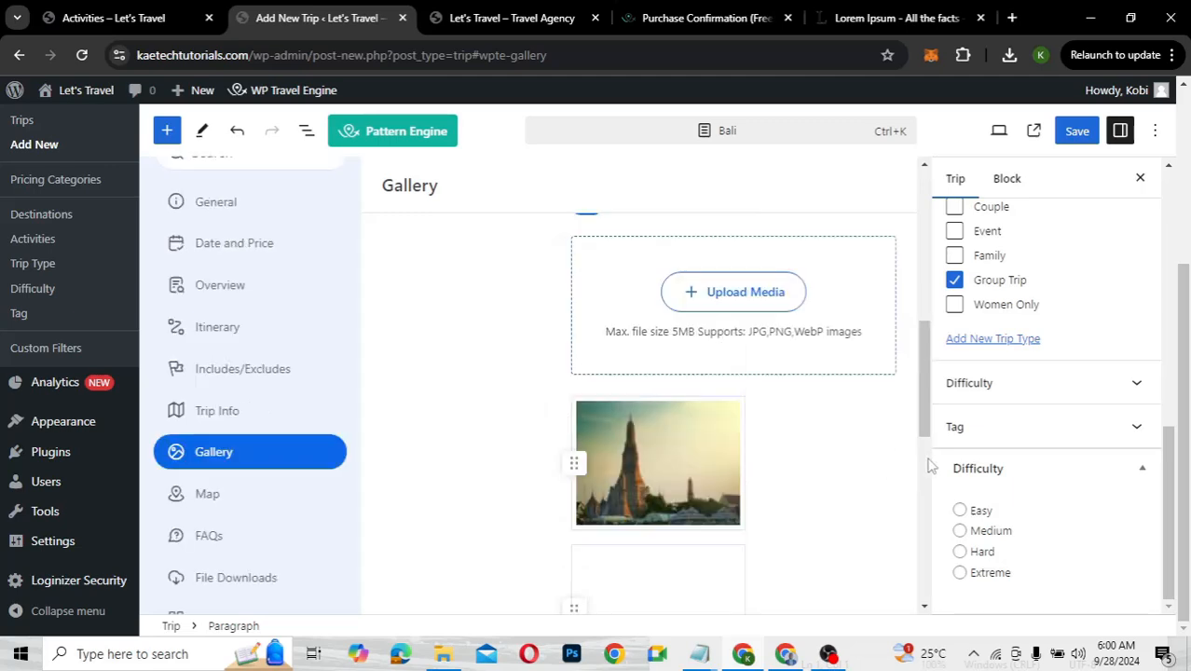
pyautogui.scroll(-2, 821, 458)
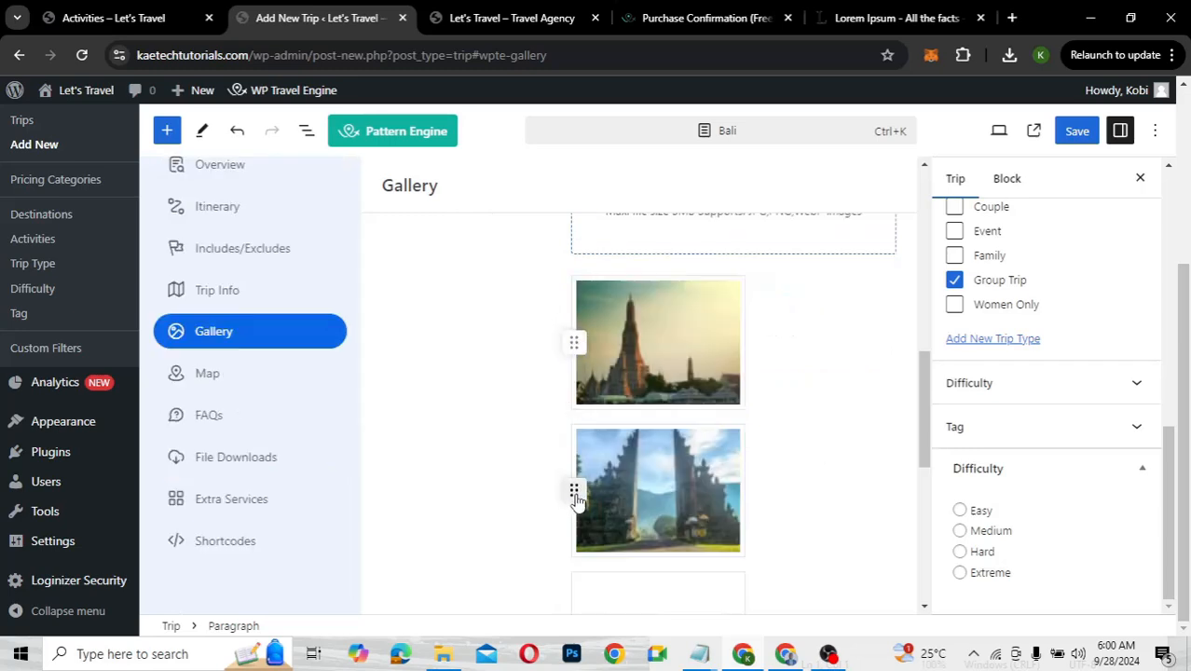
pyautogui.moveTo(576, 500); pyautogui.dragTo(576, 343)
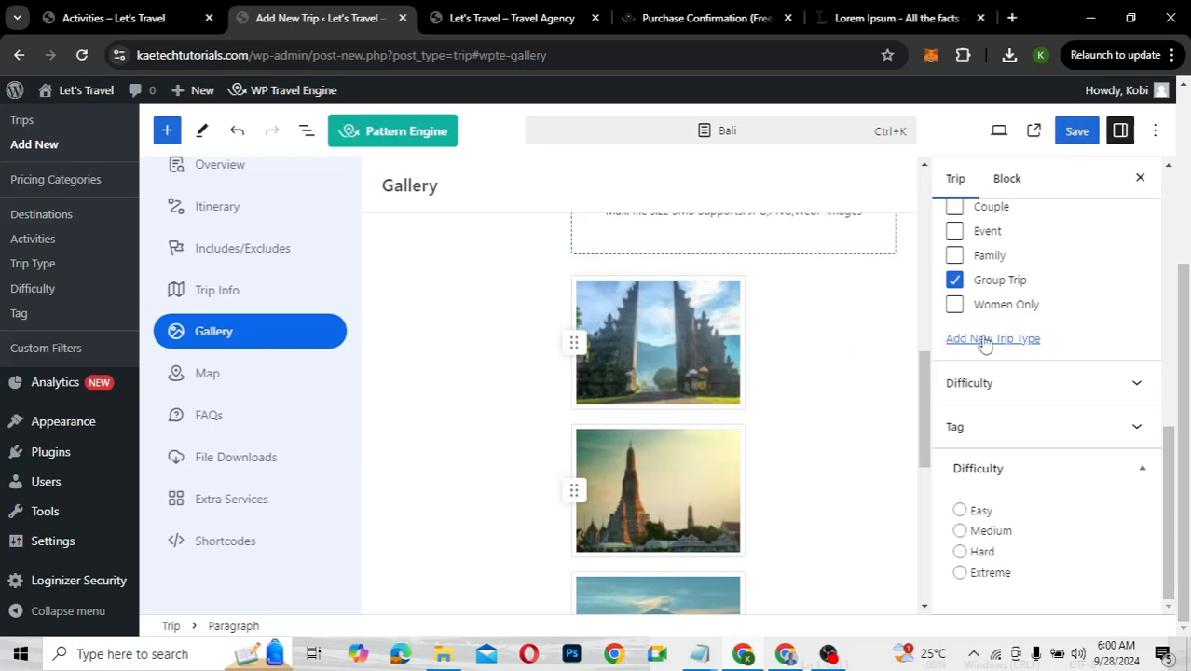
pyautogui.scroll(3, 985, 341)
pyautogui.scroll(5, 985, 342)
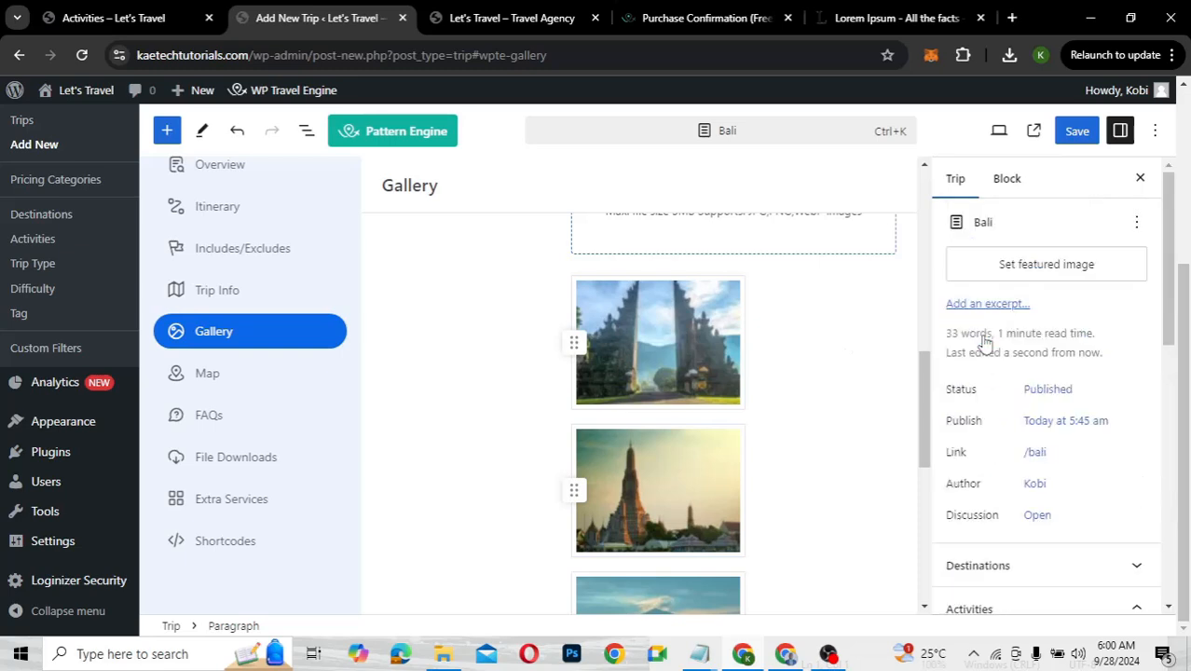
# Set the temple gate photo as the trip's featured image
pyautogui.click(1038, 266)
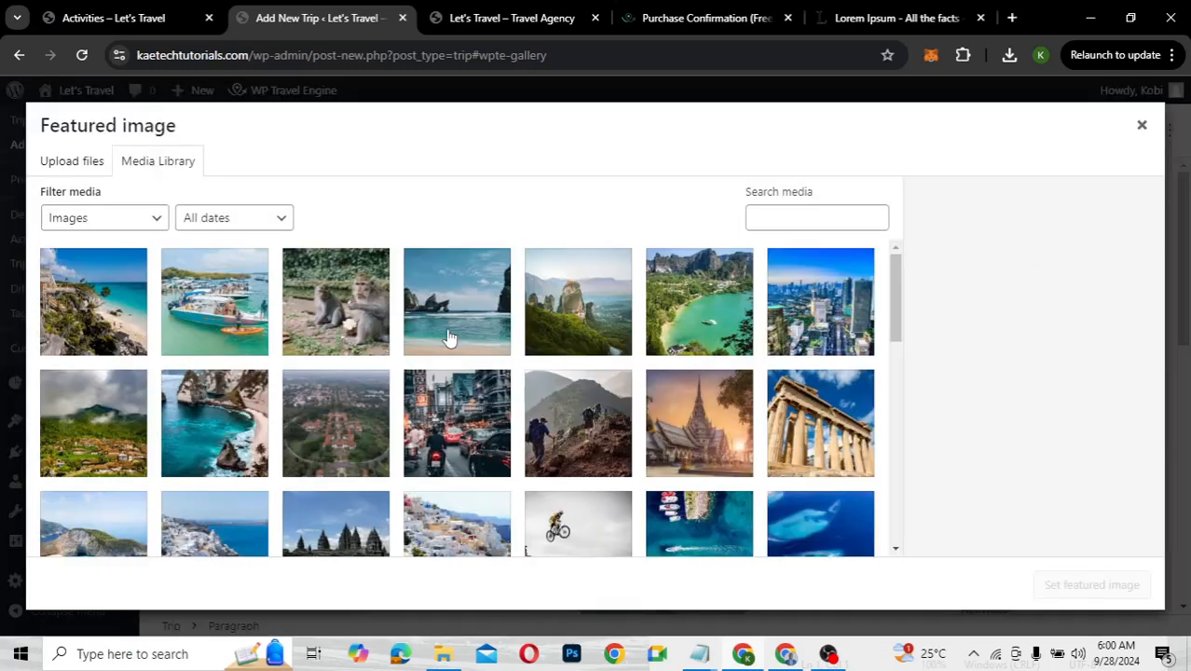
pyautogui.scroll(-10, 456, 424)
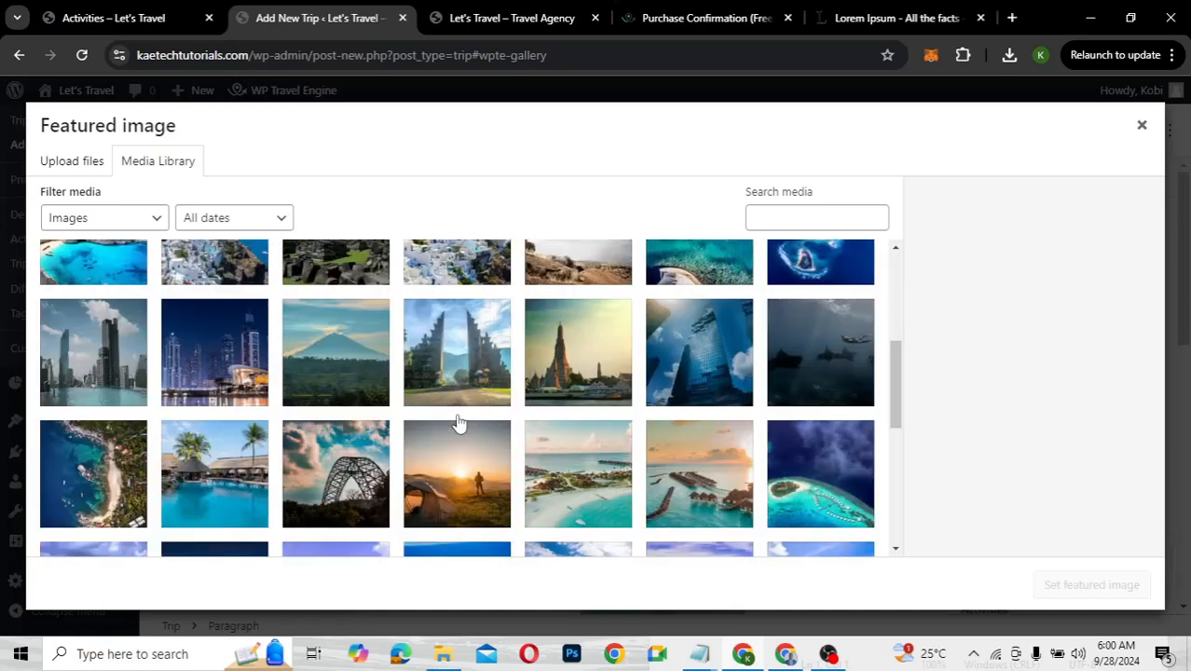
pyautogui.click(450, 309)
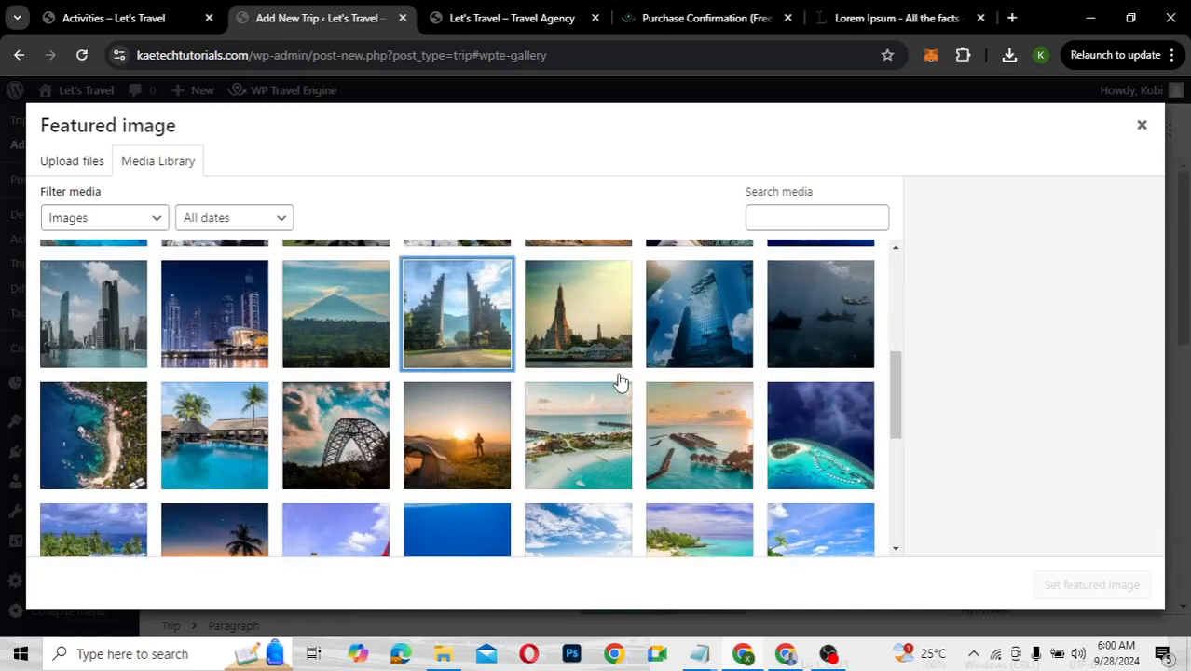
pyautogui.click(1087, 585)
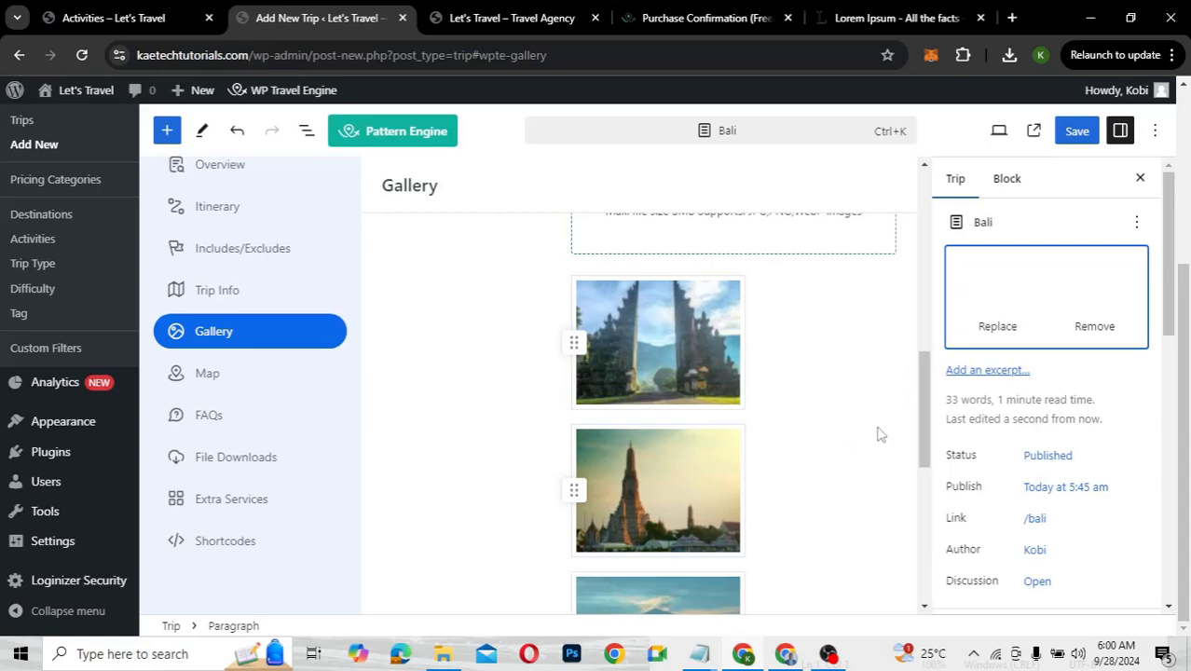
# Save the Bali trip with the gallery and featured image changes
pyautogui.scroll(-4, 878, 434)
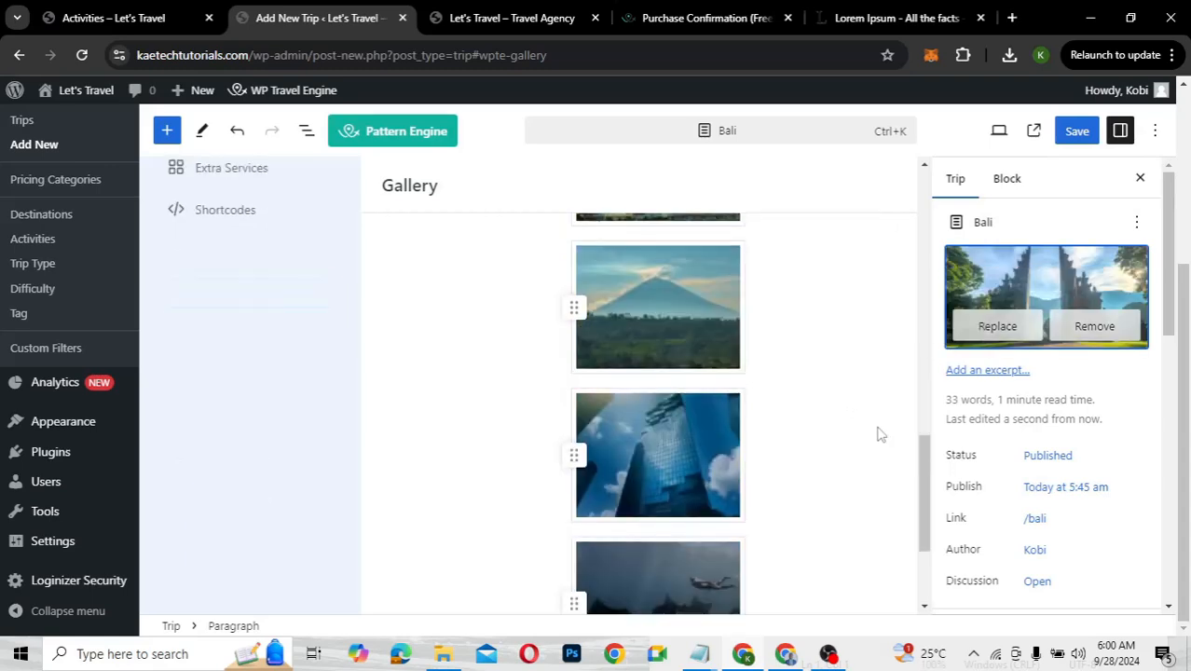
pyautogui.scroll(-2, 878, 433)
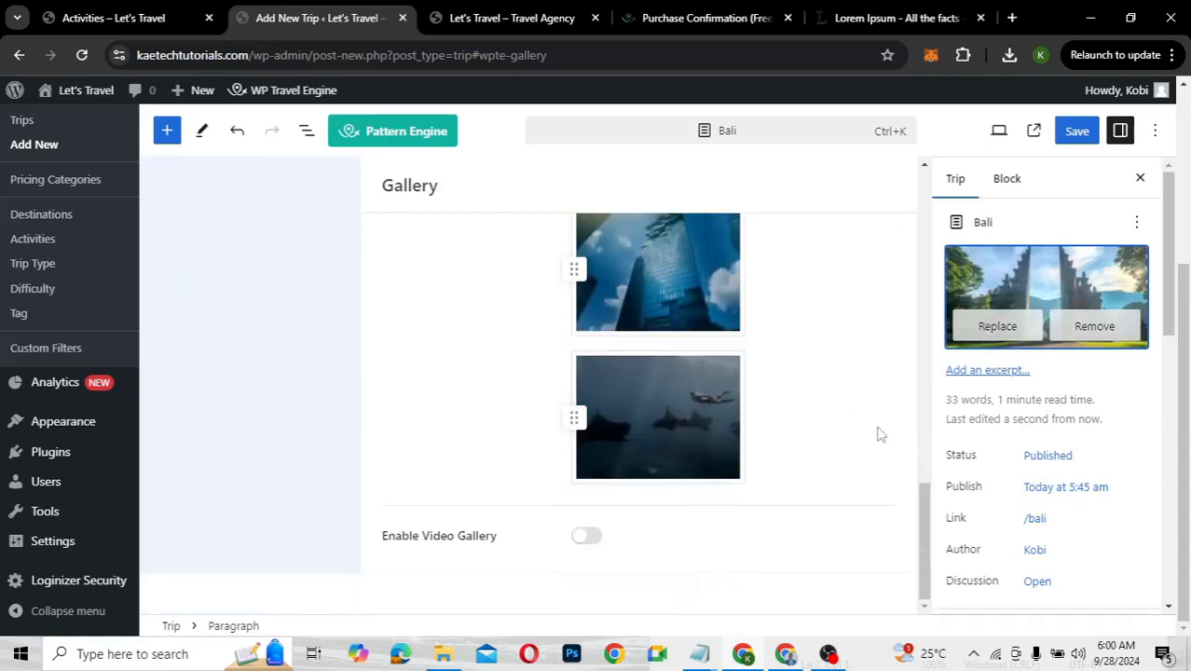
pyautogui.scroll(6, 878, 433)
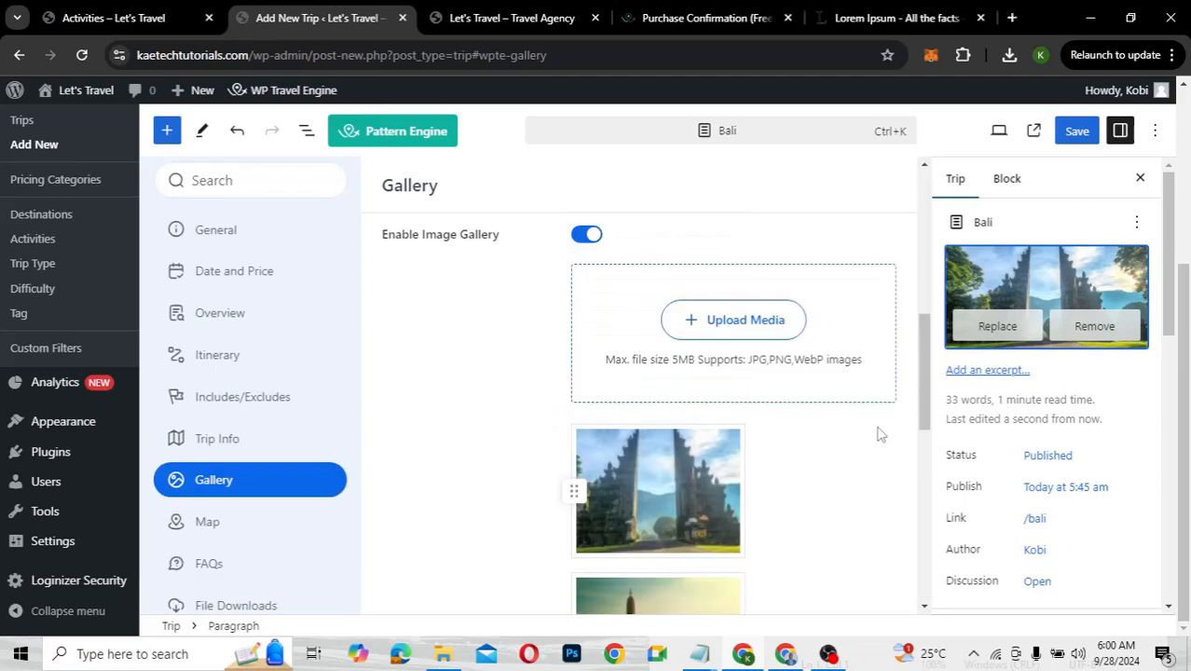
pyautogui.click(1079, 133)
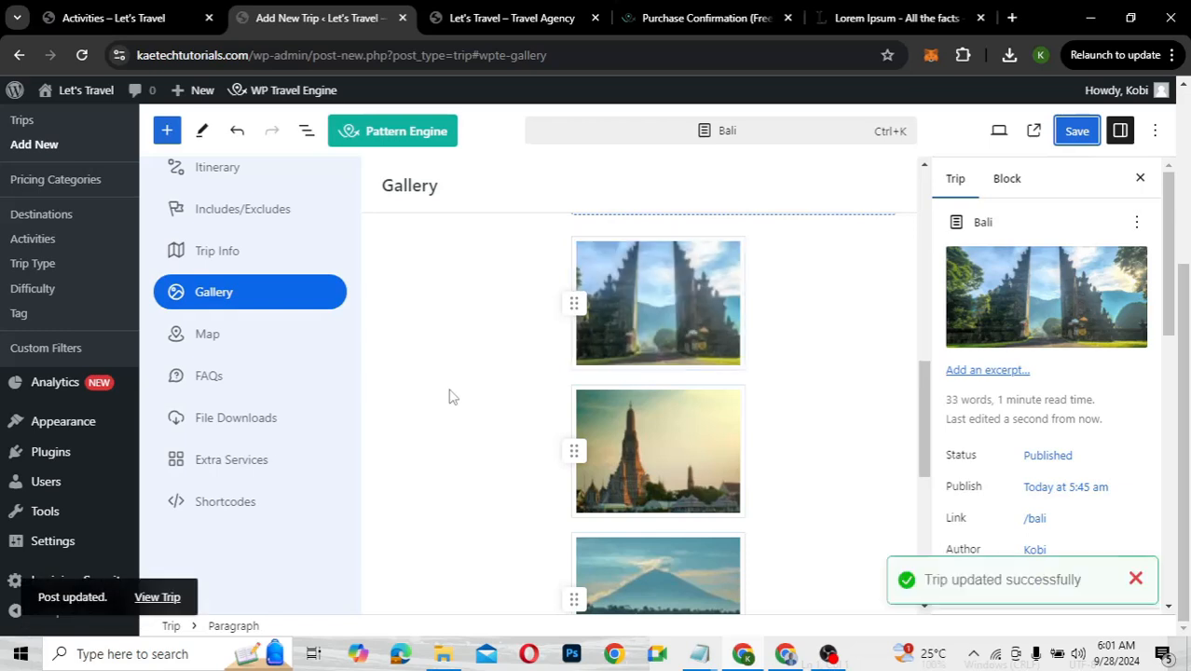
# Enter 'Map' as the Section Title in the trip's Map settings
pyautogui.click(224, 335)
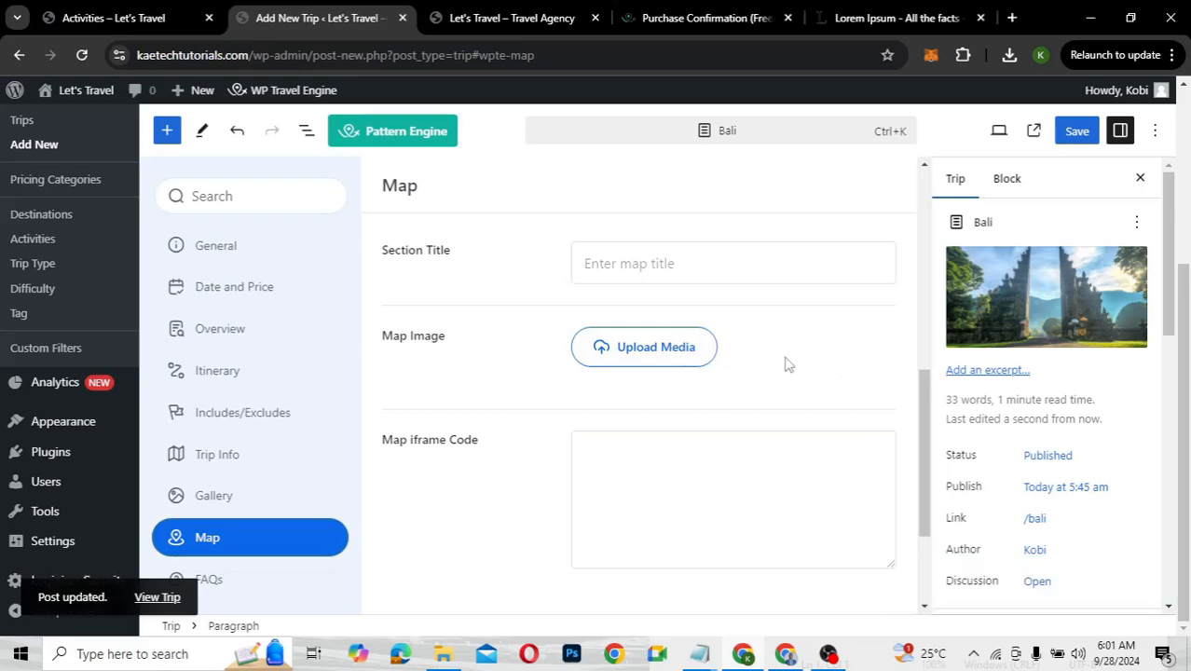
pyautogui.click(643, 264)
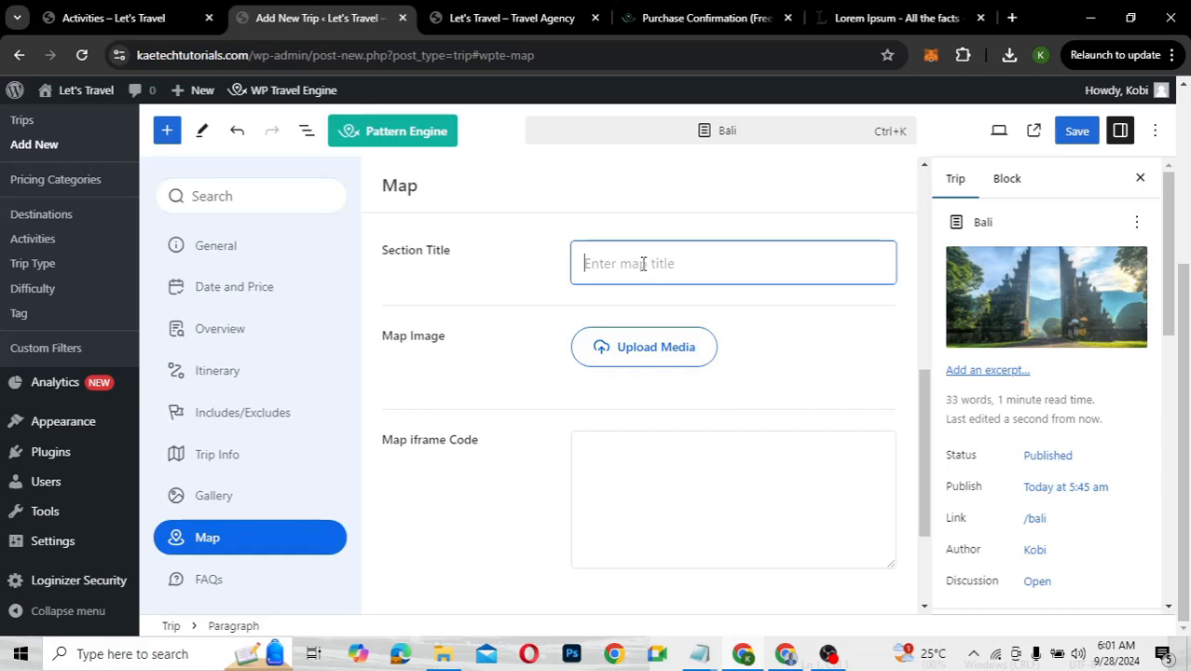
pyautogui.write('Map')
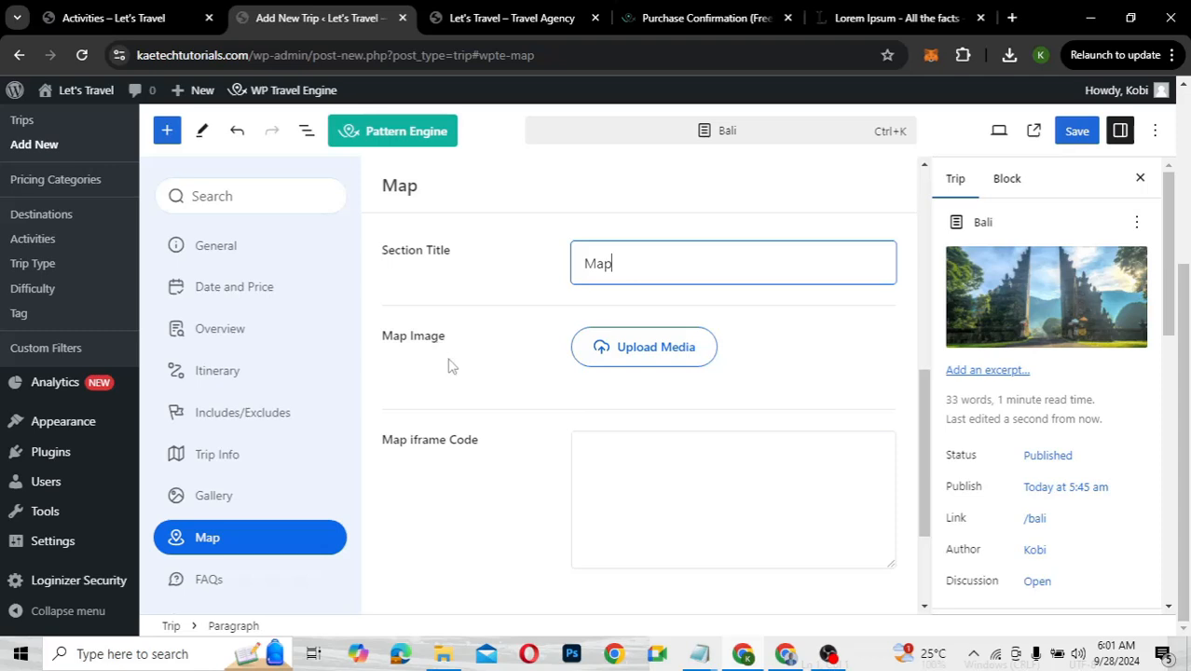
# Choose Bali-Map.jpg from the media library as the trip's Map Image
pyautogui.click(630, 360)
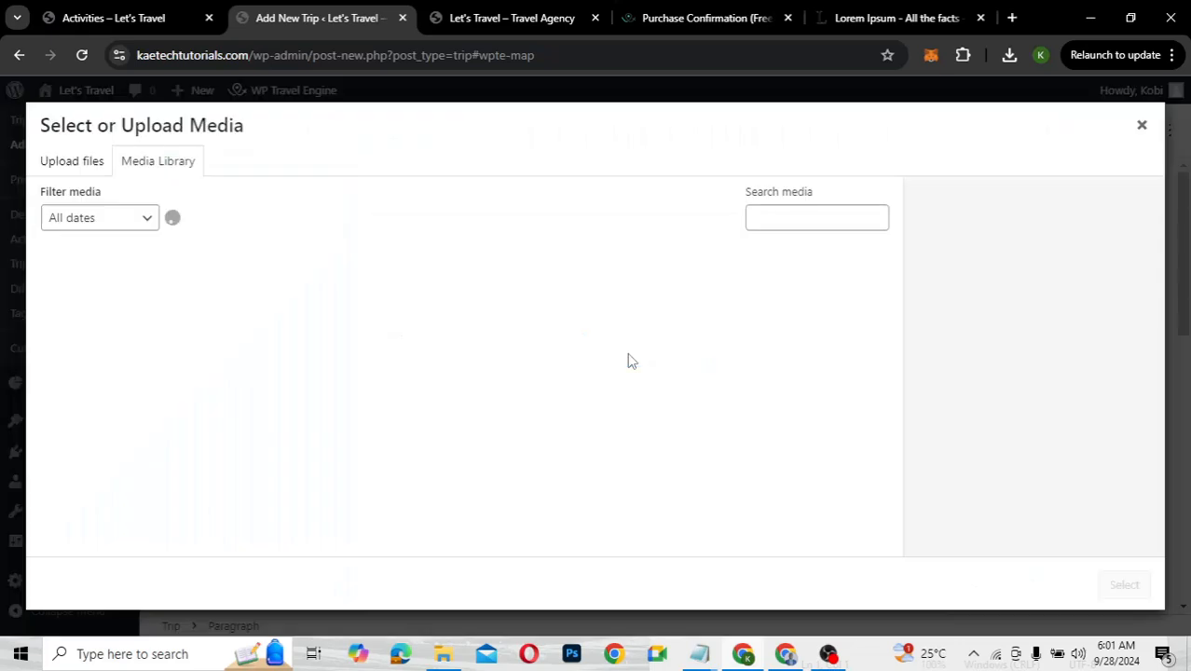
pyautogui.scroll(-10, 612, 364)
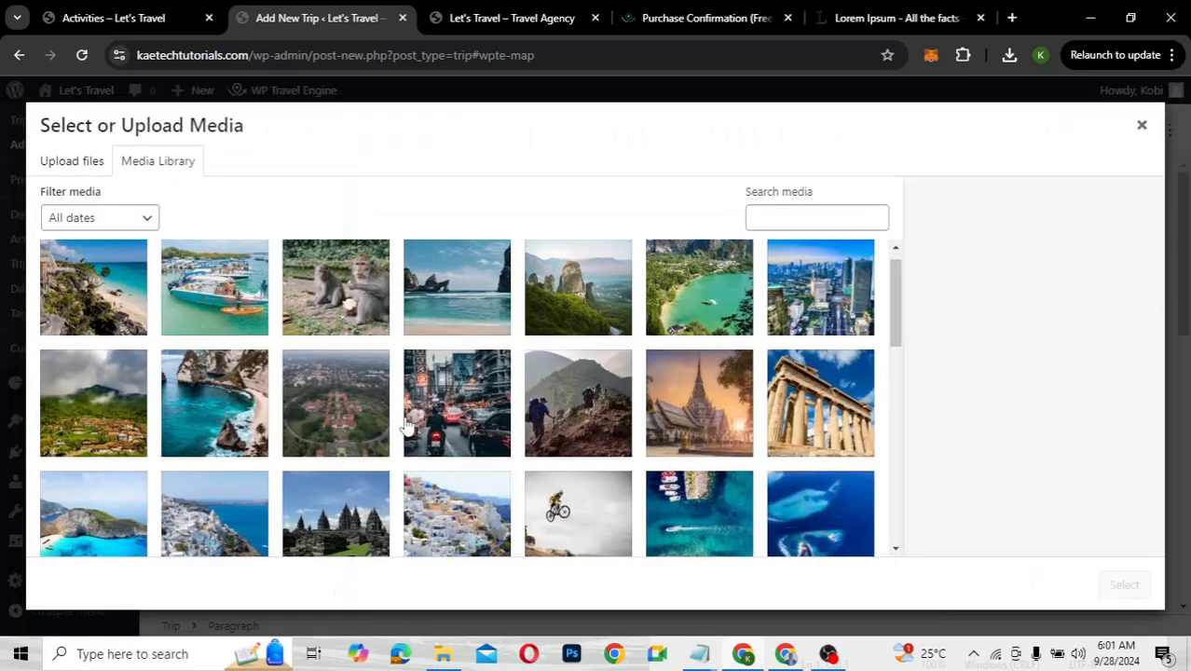
pyautogui.scroll(-1, 407, 425)
pyautogui.scroll(-5, 408, 425)
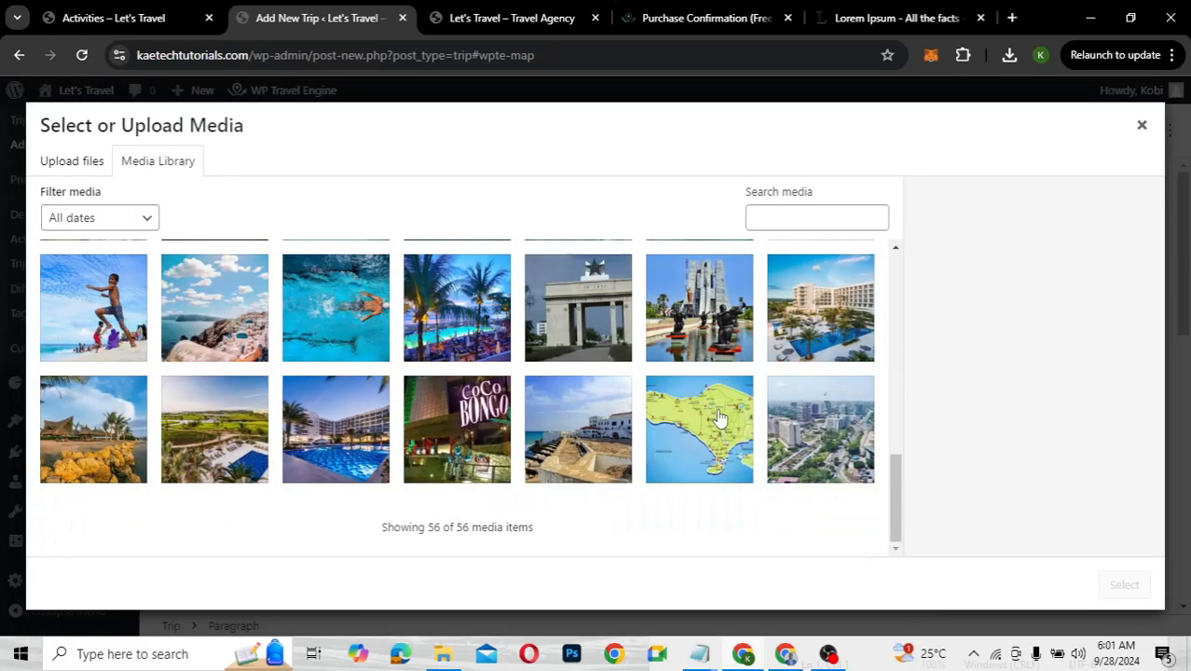
pyautogui.click(719, 419)
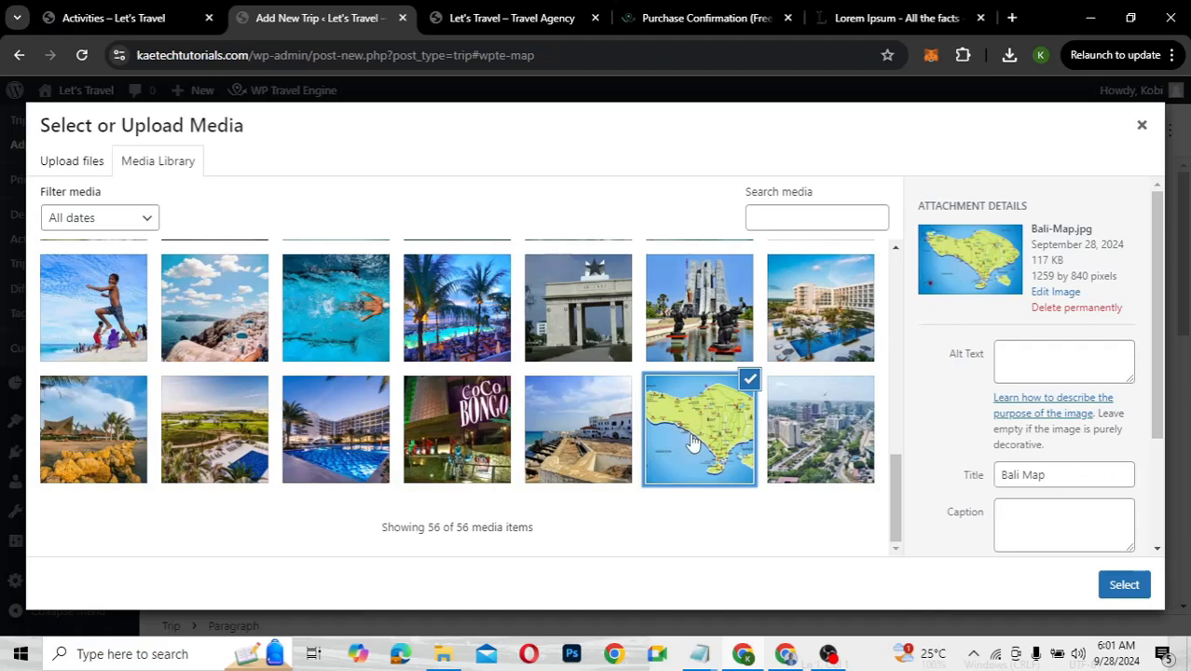
pyautogui.click(1118, 586)
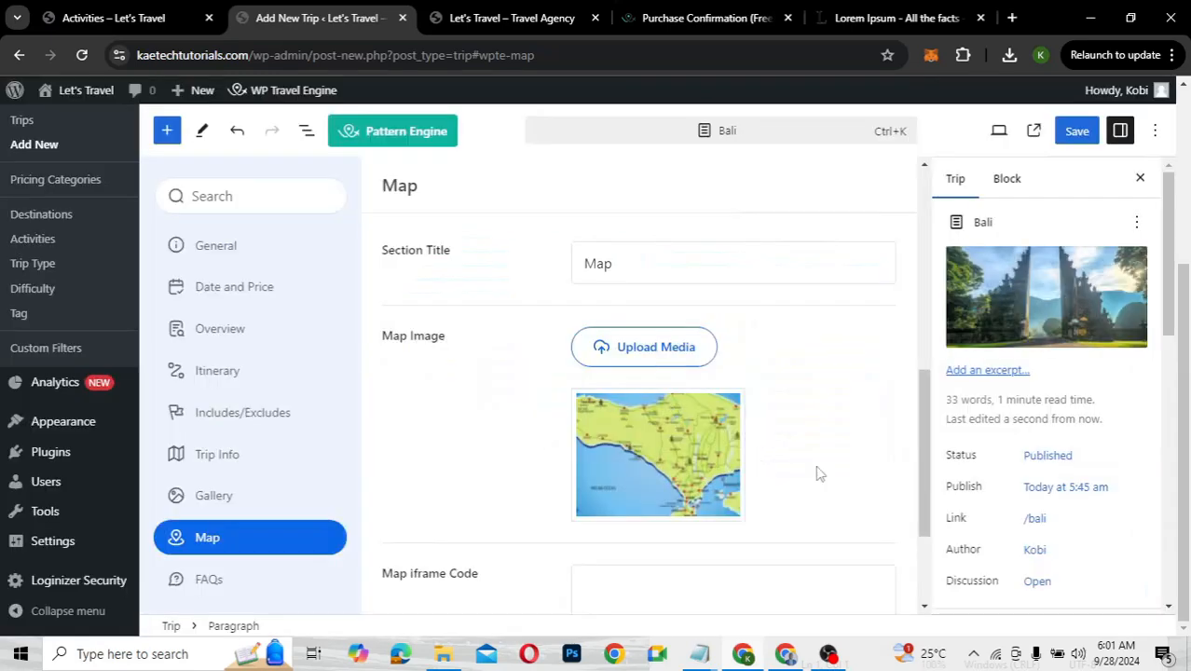
pyautogui.scroll(-2, 816, 473)
pyautogui.click(670, 419)
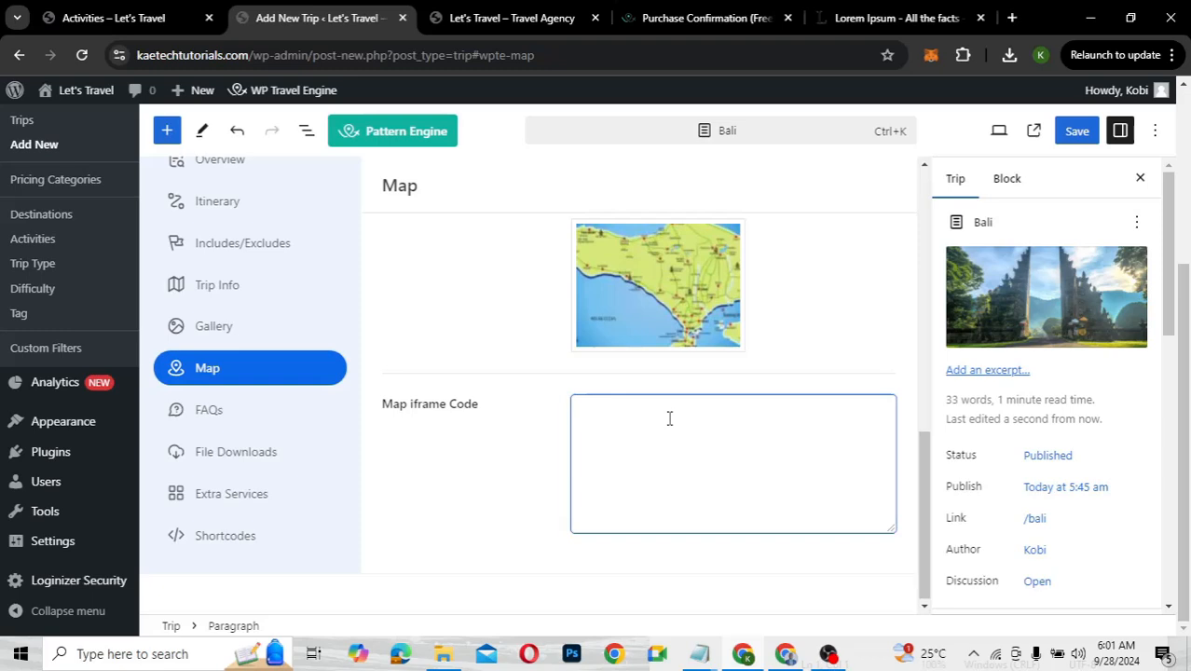
# Search 'bali map' in a new Chrome tab to bring up Bali on Google Maps
pyautogui.click(1013, 18)
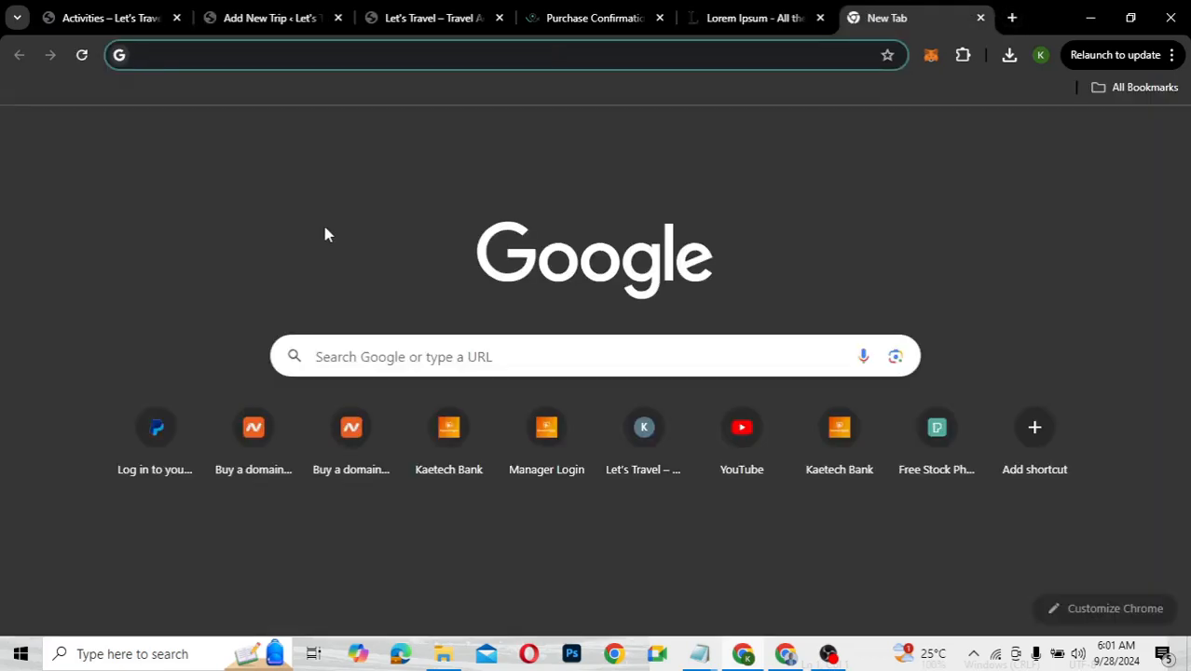
pyautogui.write('goog')
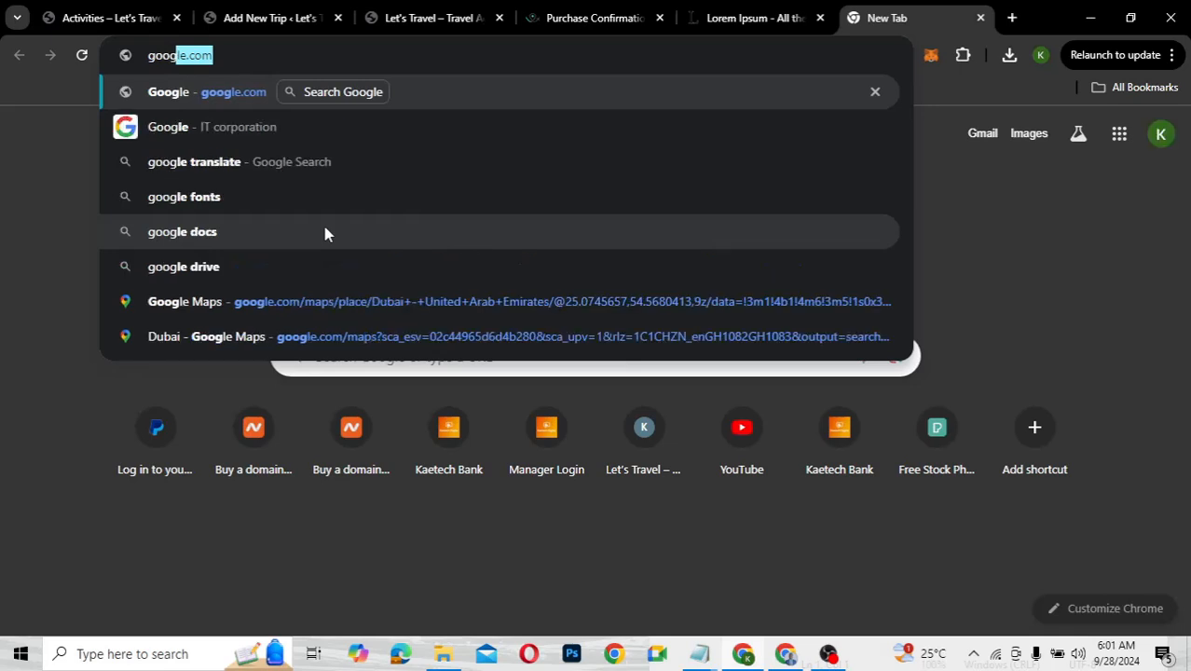
pyautogui.press('BackSpace')
pyautogui.press('BackSpace')
pyautogui.press('BackSpace')
pyautogui.press('BackSpace')
pyautogui.press('BackSpace')
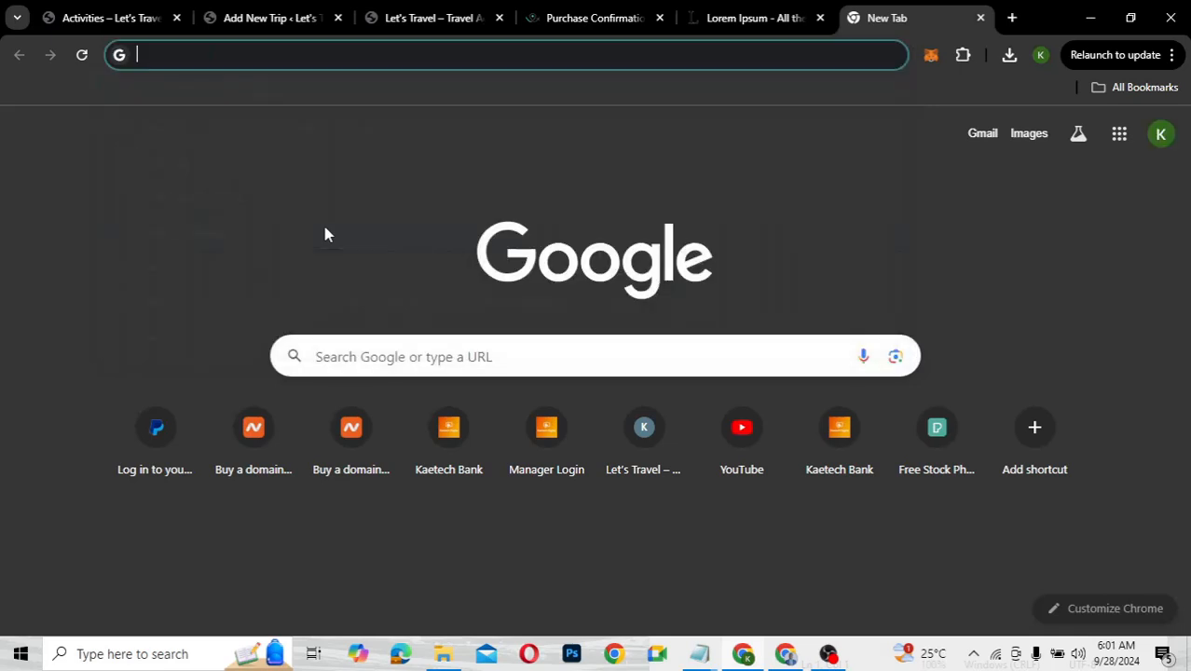
pyautogui.write('bali')
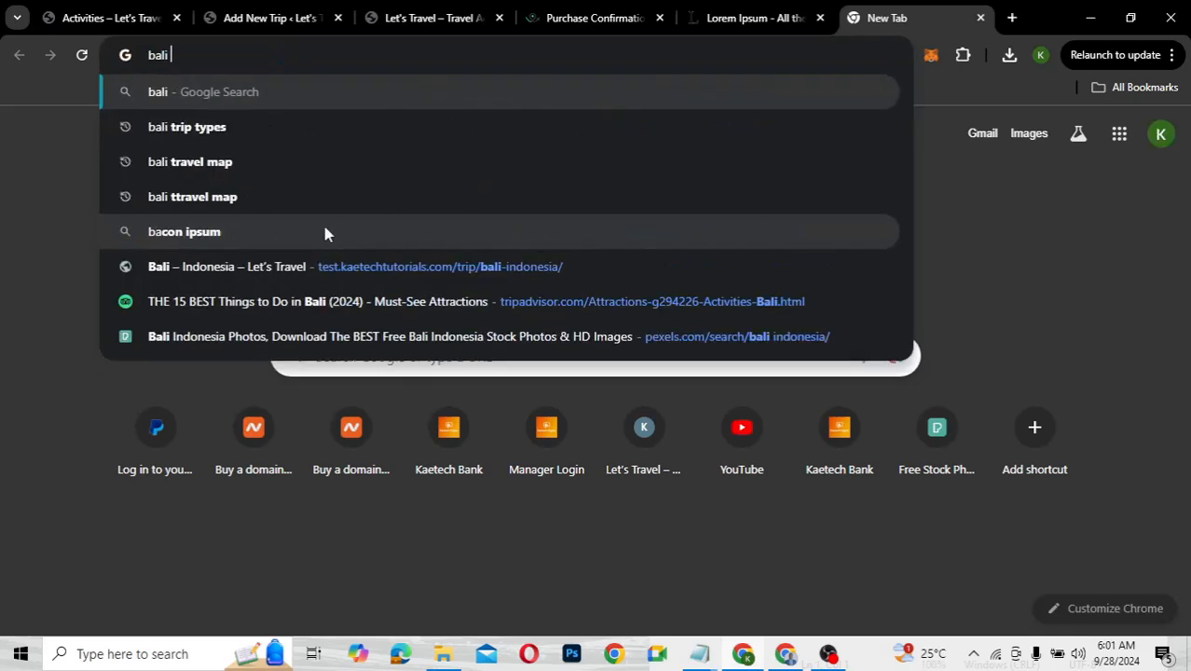
pyautogui.write(' map')
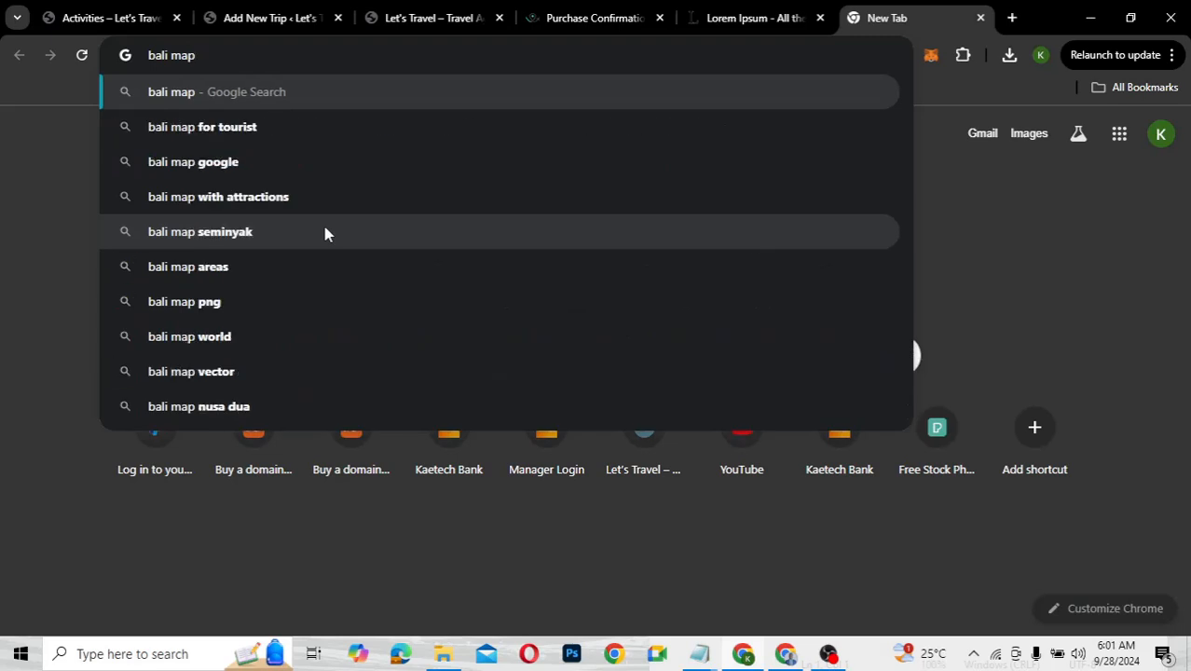
pyautogui.press('Return')
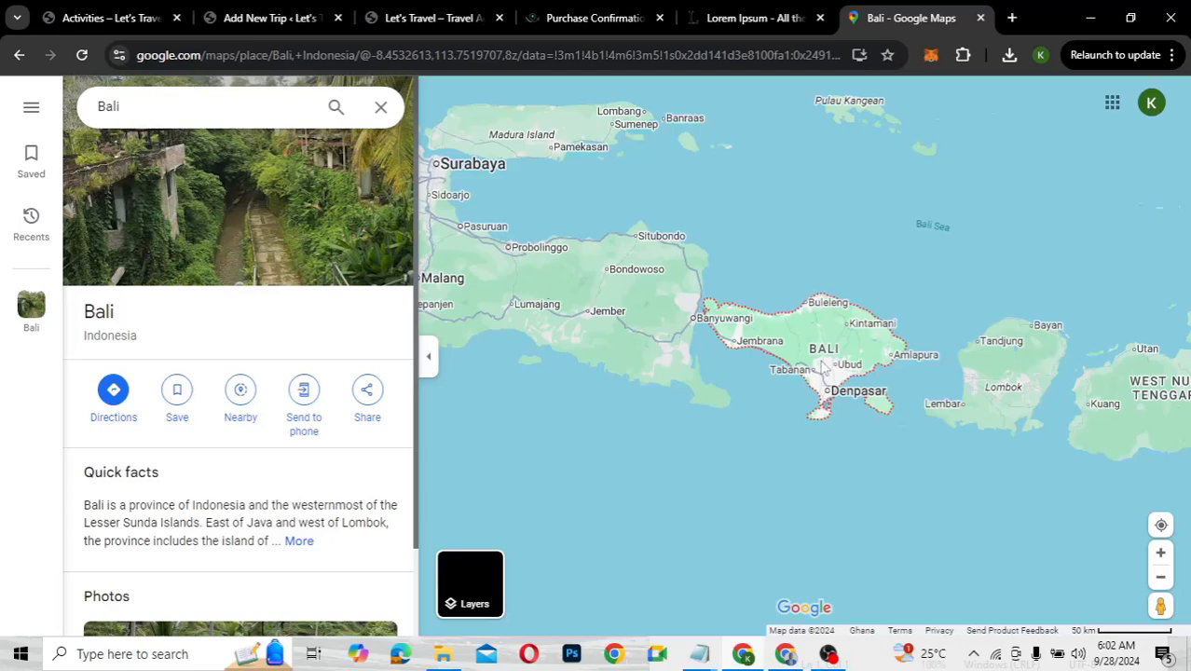
# Zoom in two levels on Bali, copy its Embed a map HTML, and return to the trip editor
pyautogui.click(1161, 555)
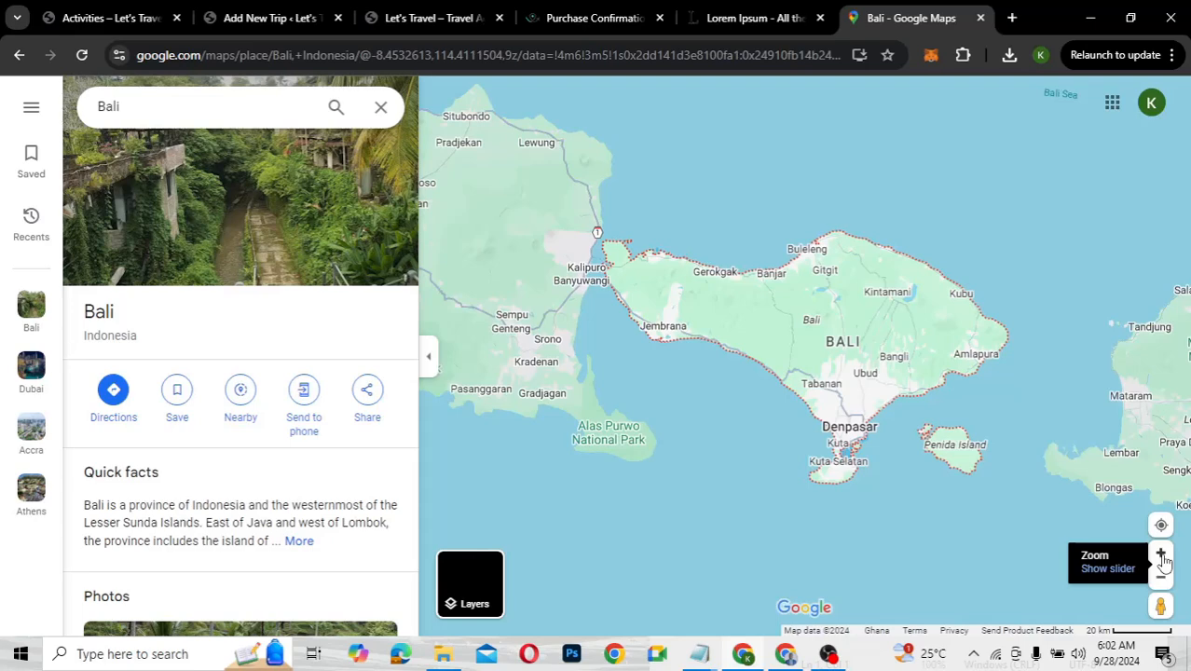
pyautogui.click(1162, 555)
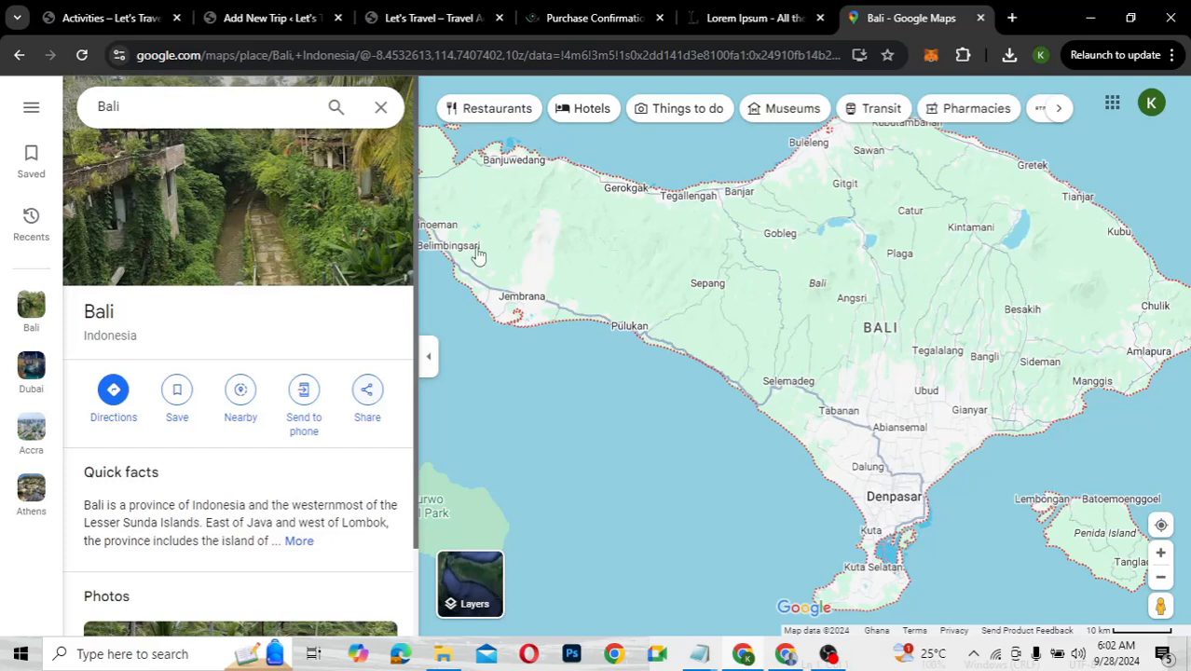
pyautogui.click(369, 399)
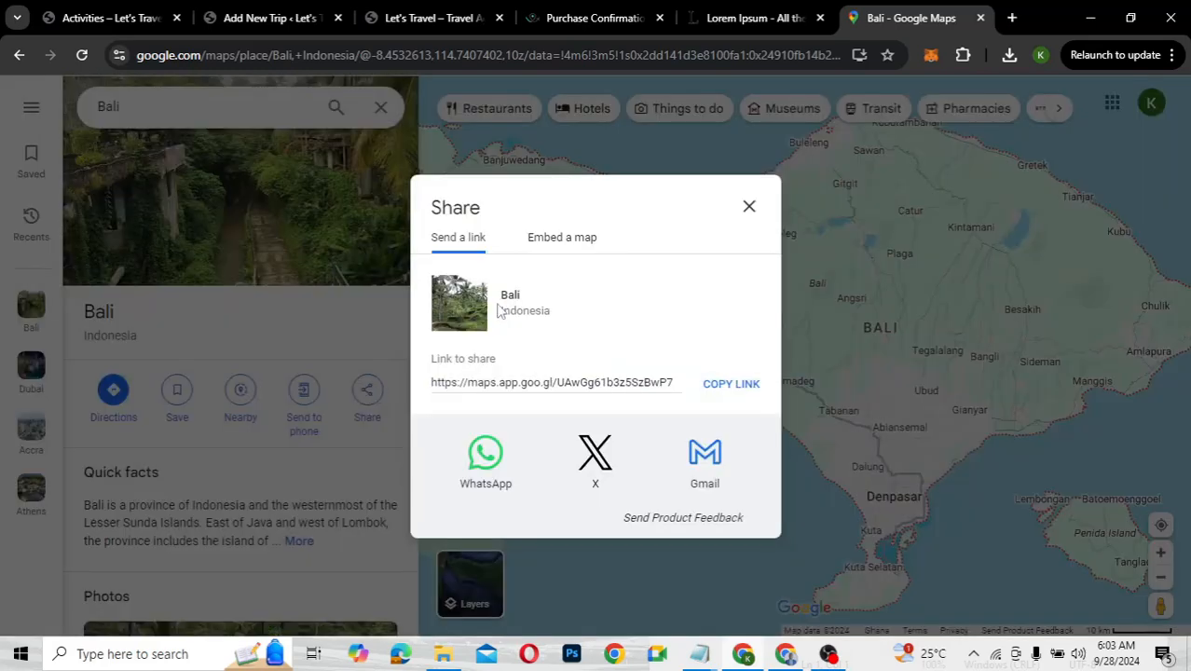
pyautogui.click(565, 241)
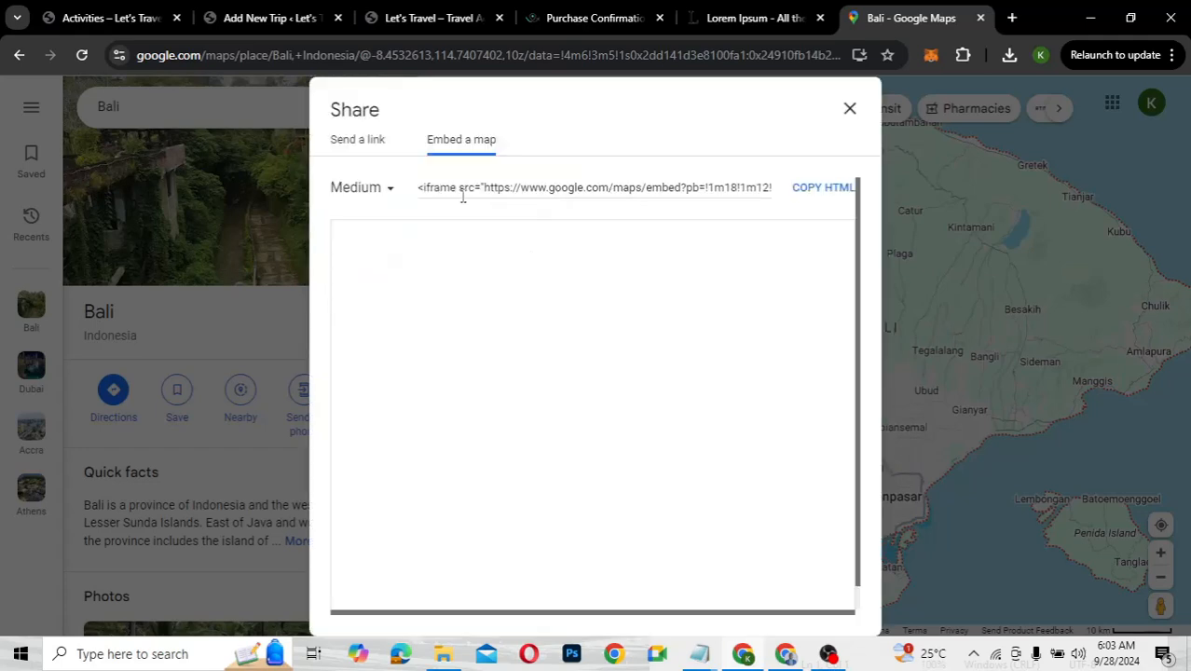
pyautogui.click(824, 188)
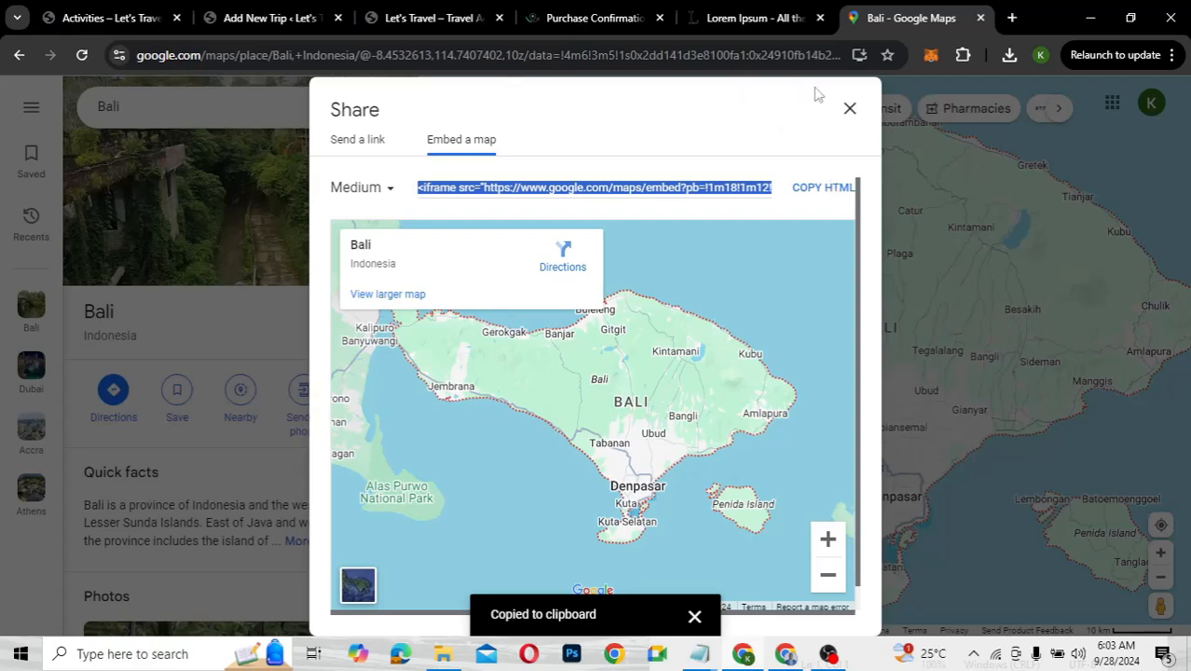
pyautogui.click(850, 112)
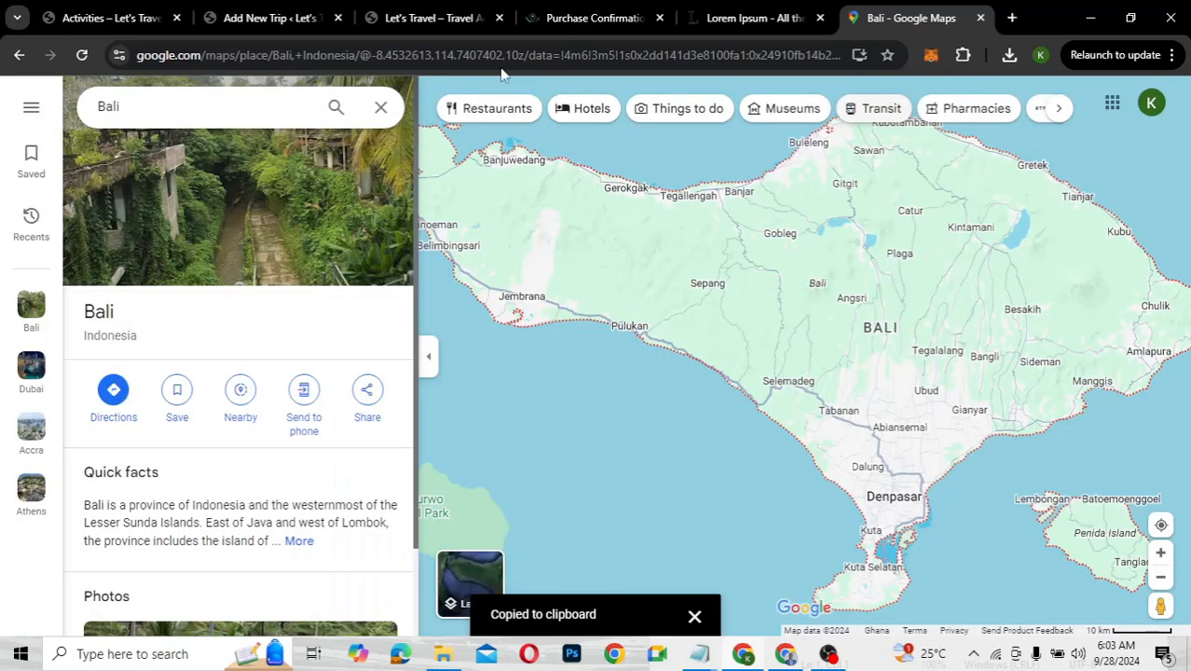
pyautogui.click(260, 24)
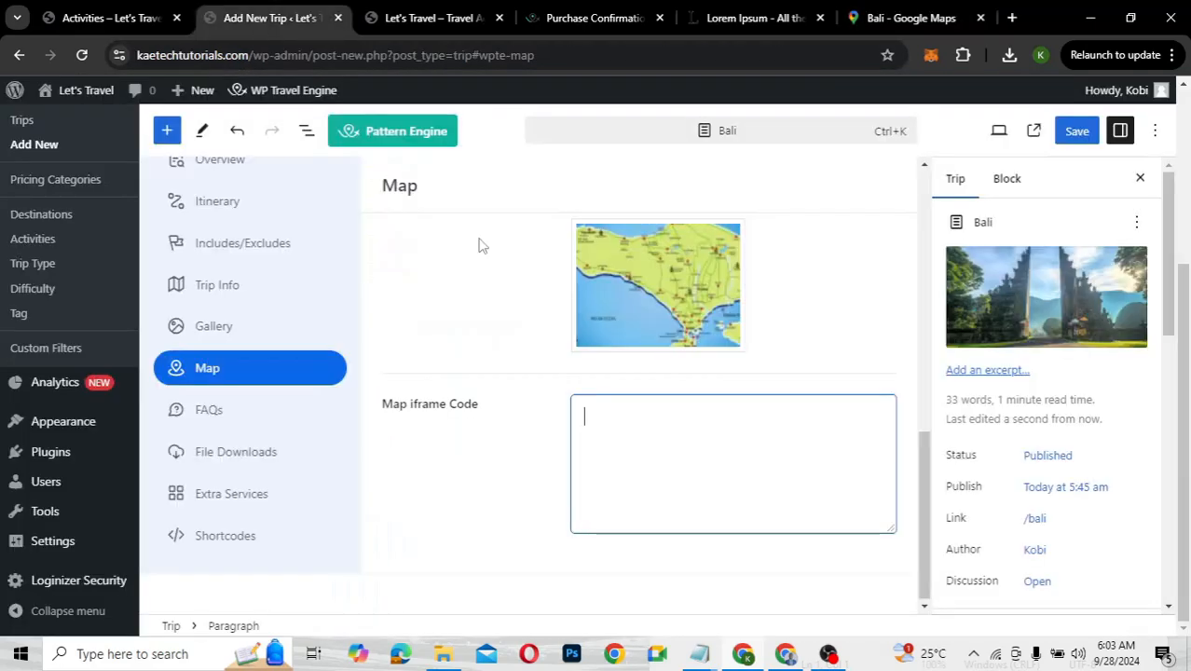
# Paste the Bali map embed code into Map iframe Code, save the trip, and open FAQs
pyautogui.hotkey('ctrl', 'v')
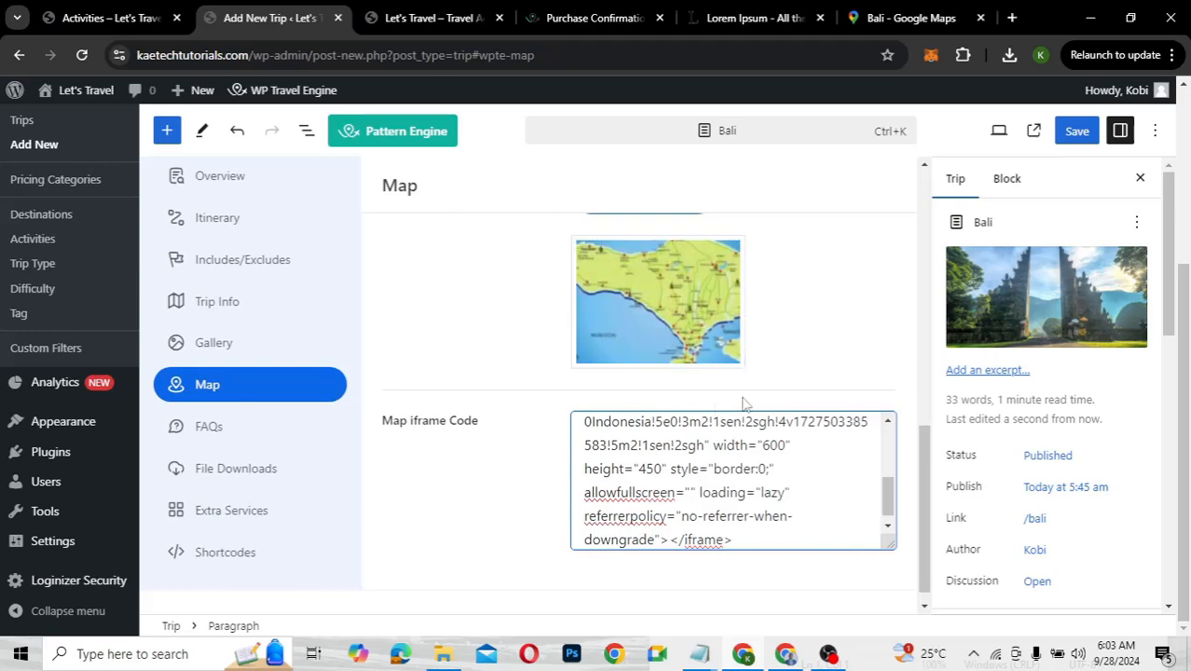
pyautogui.moveTo(620, 299)
pyautogui.click(1077, 131)
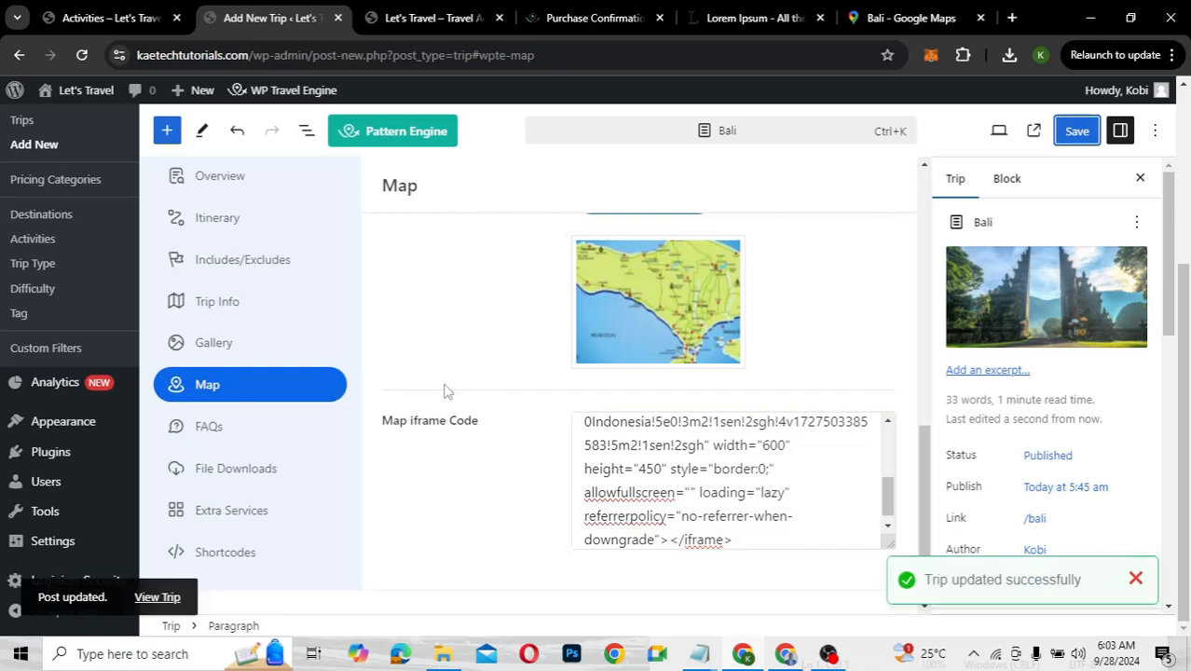
pyautogui.click(217, 430)
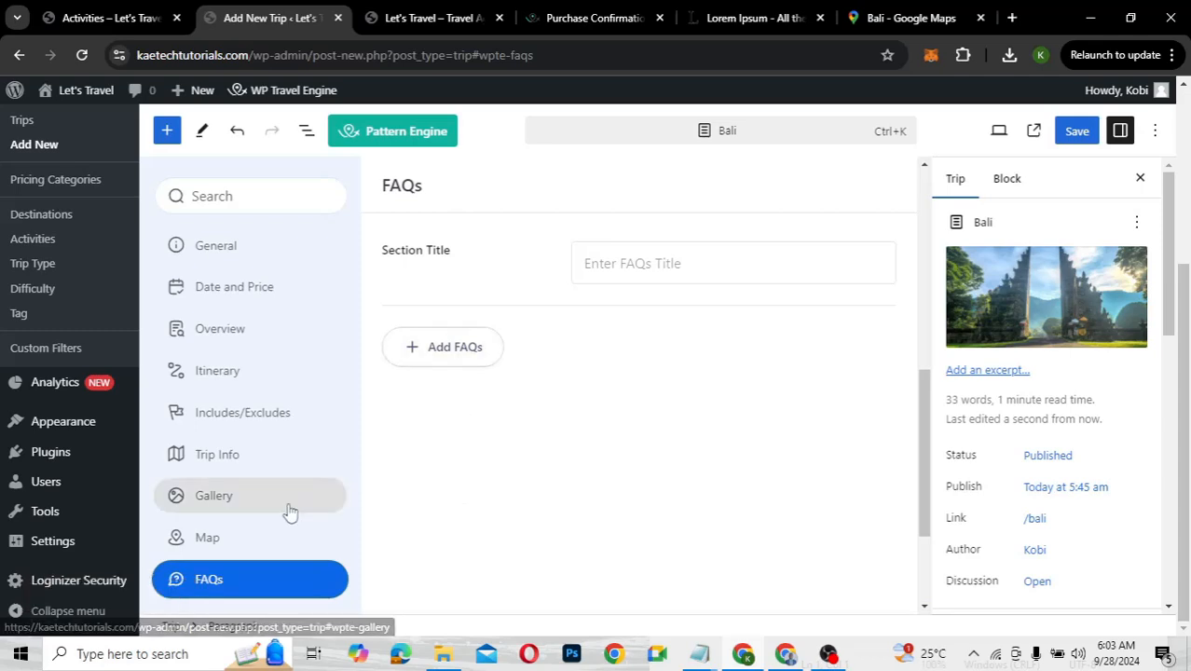
# Look through File Downloads and Extra Services, then view the Shortcodes tab's Trip Info shortcode for trip 86
pyautogui.scroll(-2, 291, 512)
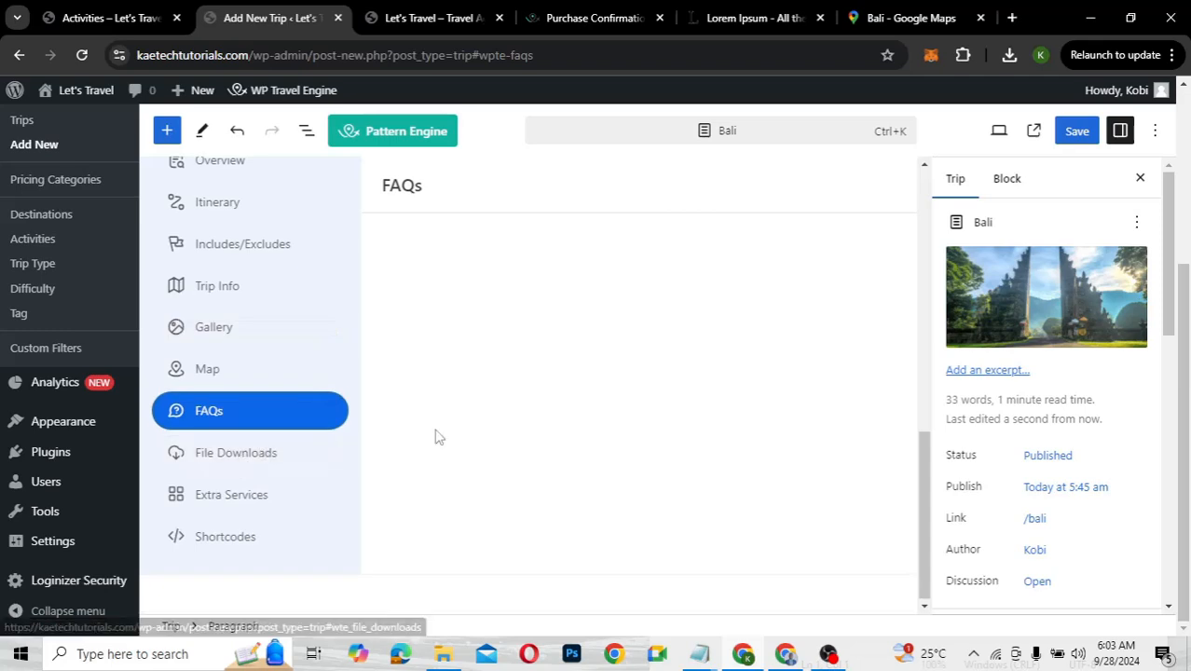
pyautogui.click(224, 460)
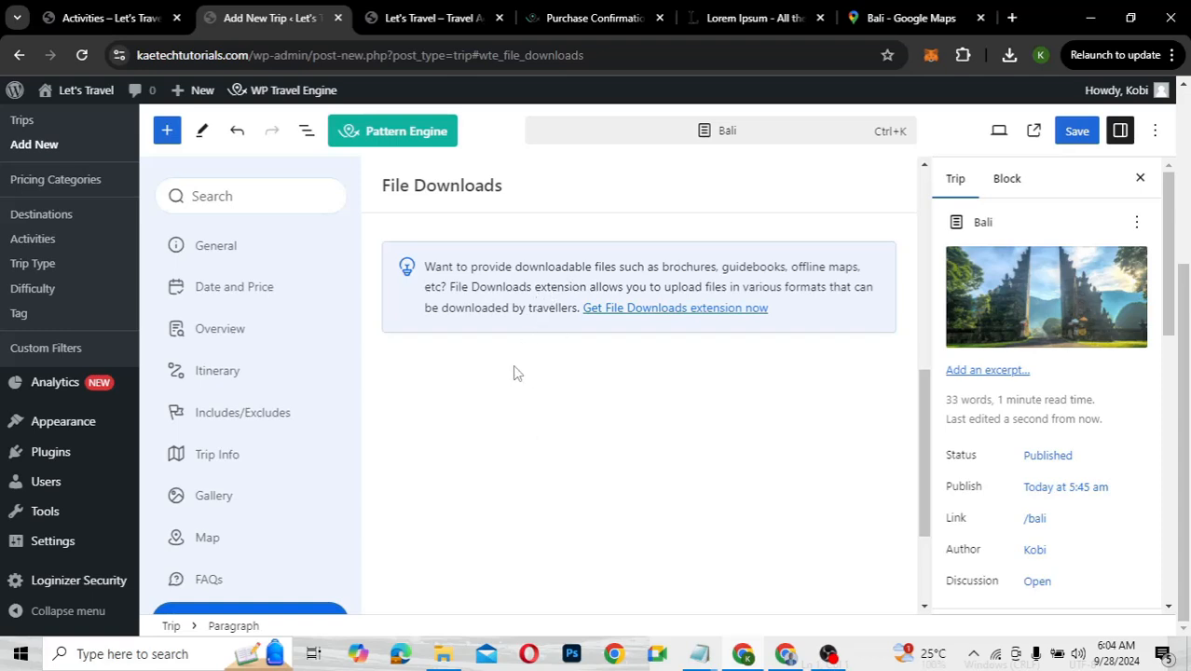
pyautogui.scroll(-2, 381, 515)
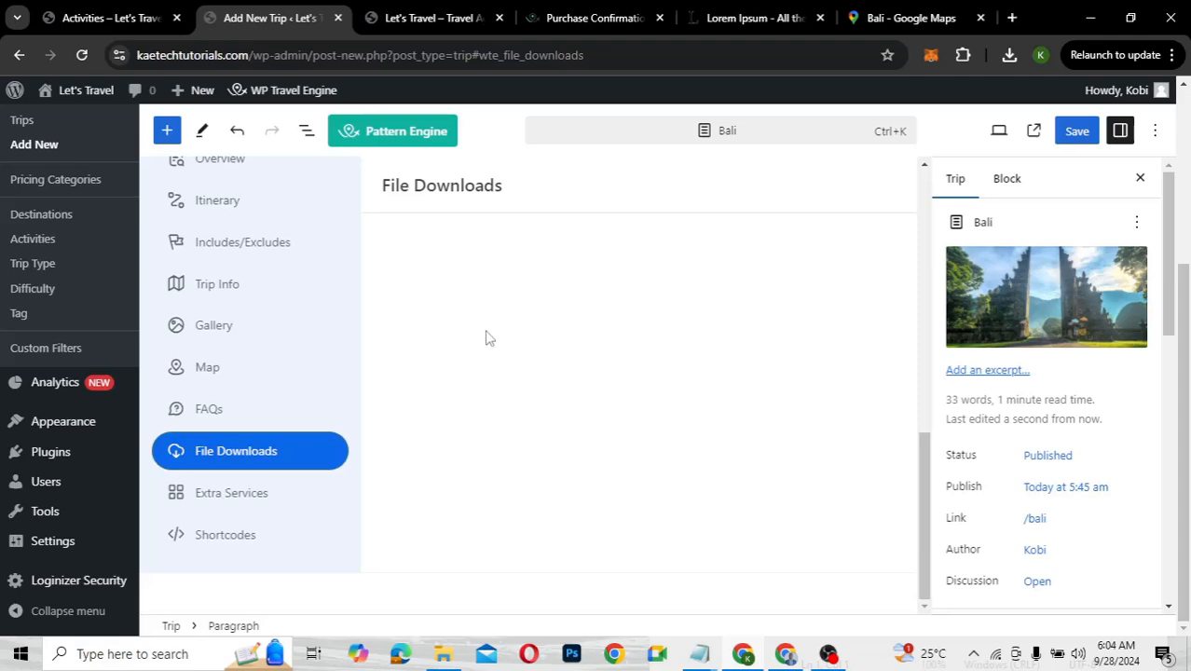
pyautogui.click(275, 495)
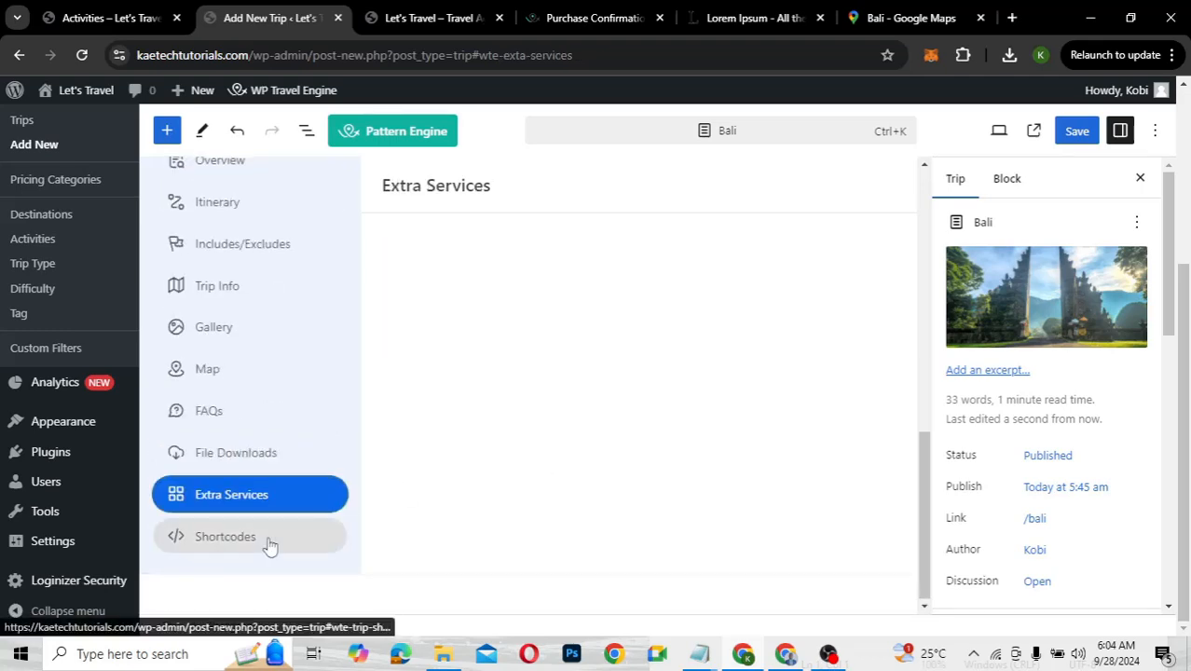
pyautogui.click(270, 541)
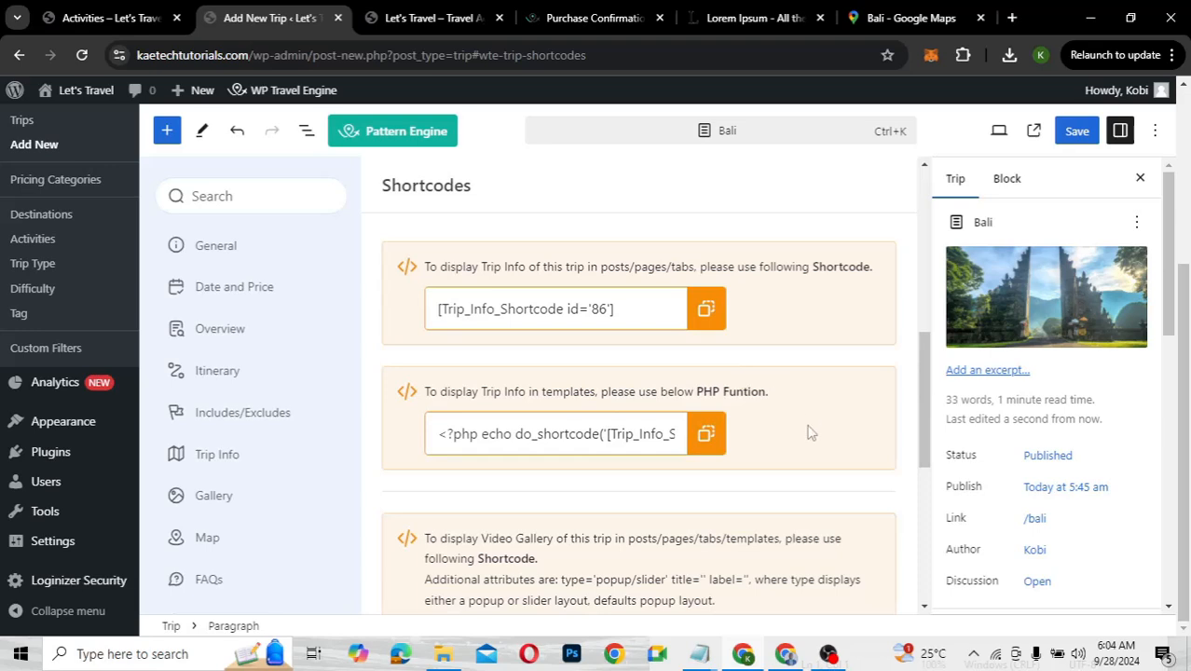
pyautogui.scroll(1, 809, 432)
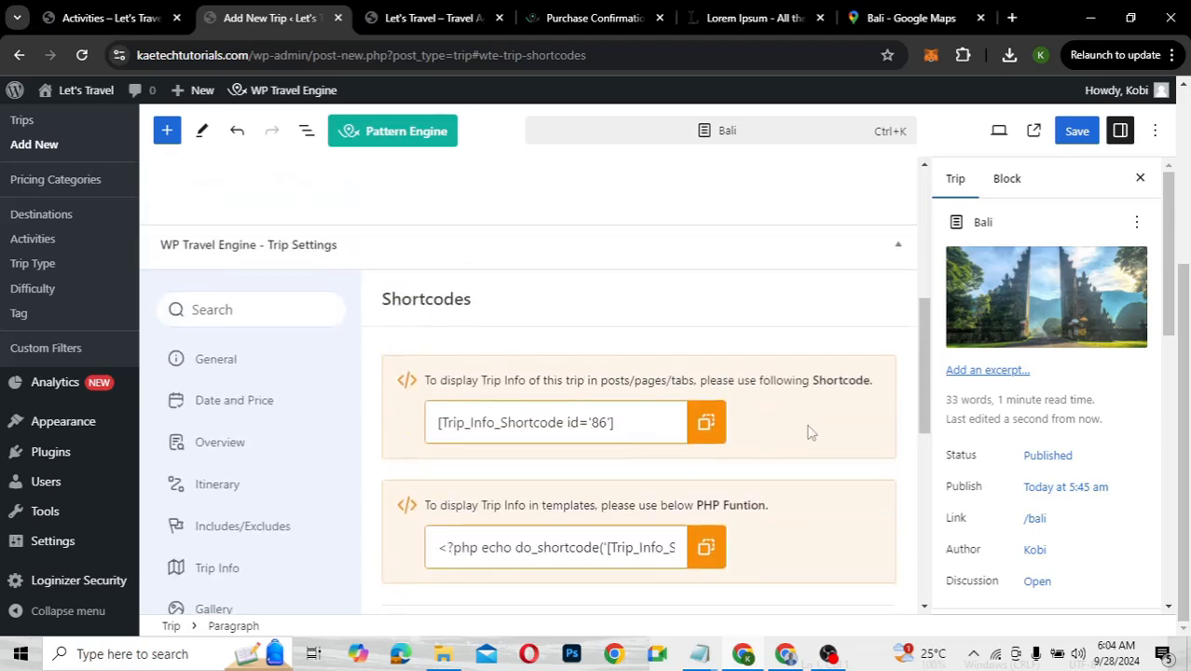
pyautogui.scroll(-2, 809, 432)
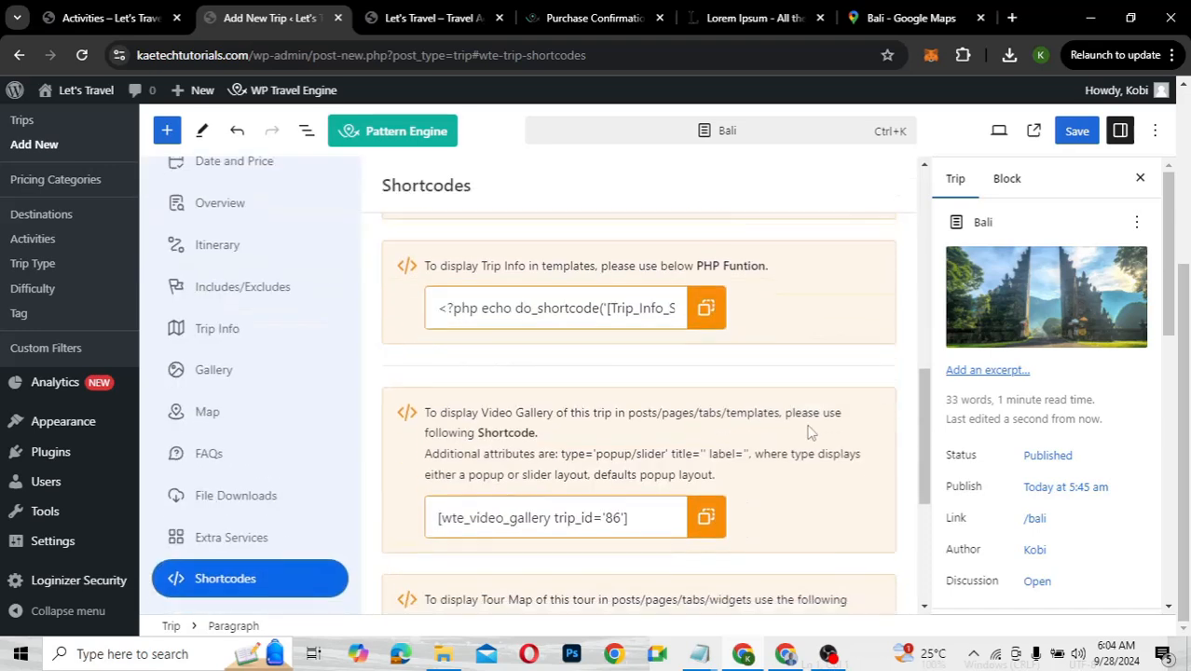
pyautogui.scroll(6, 809, 431)
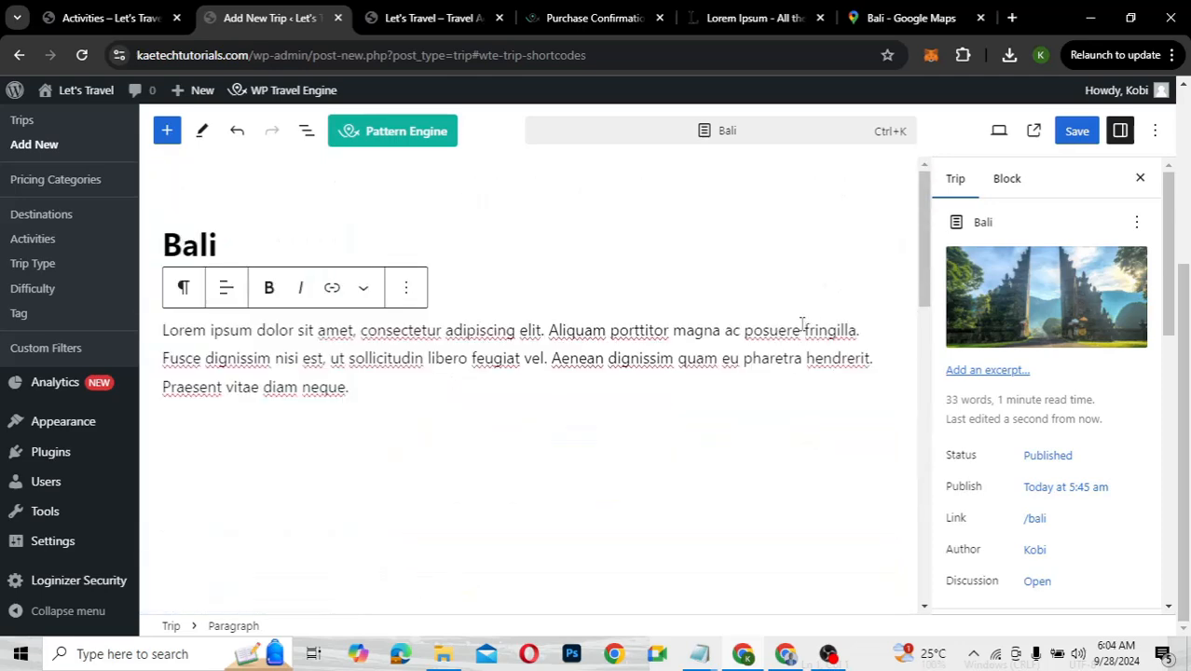
# Save the Bali trip and open its View Trip page in a new tab
pyautogui.click(1077, 132)
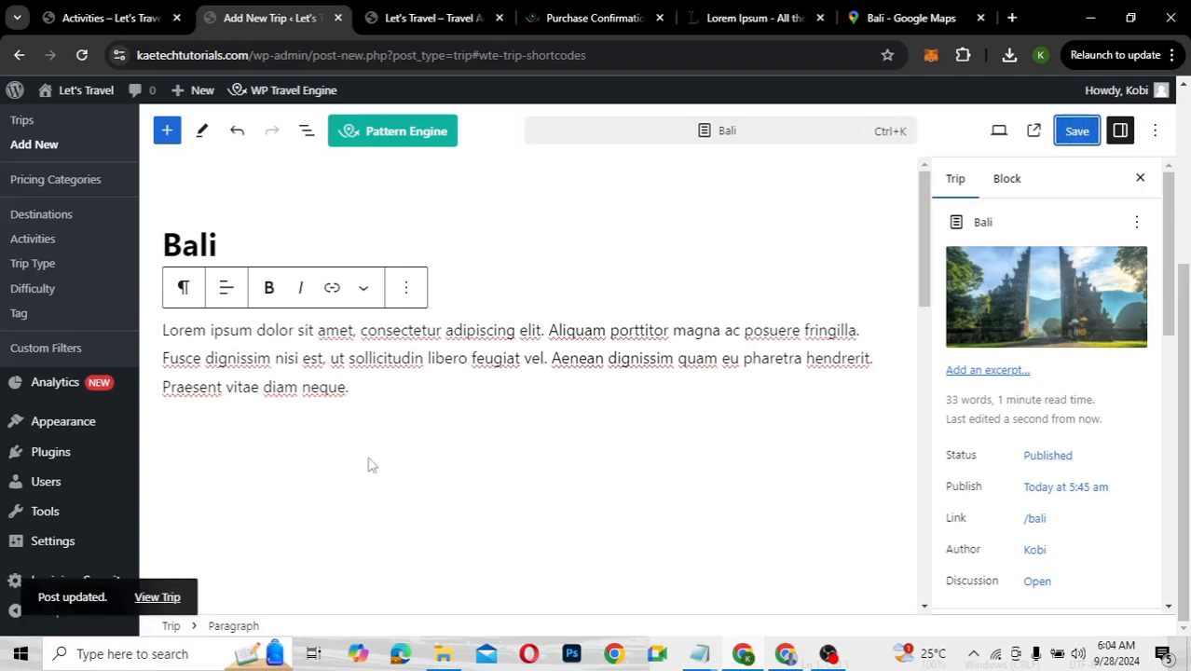
pyautogui.scroll(3, 369, 465)
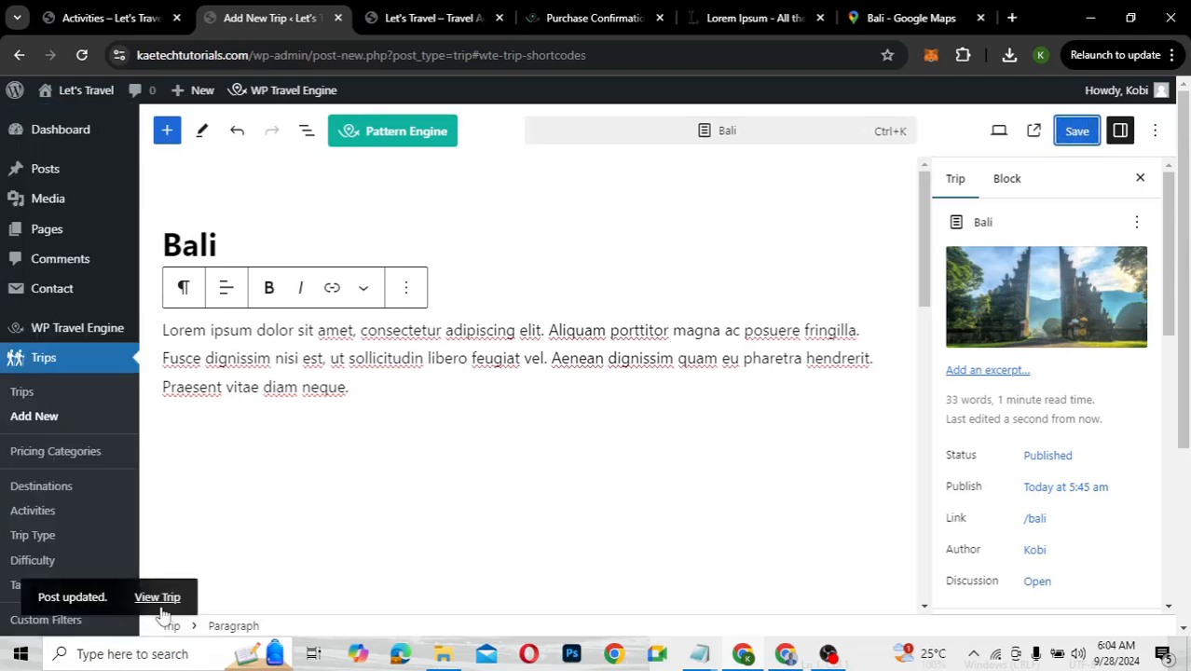
pyautogui.rightClick(160, 600)
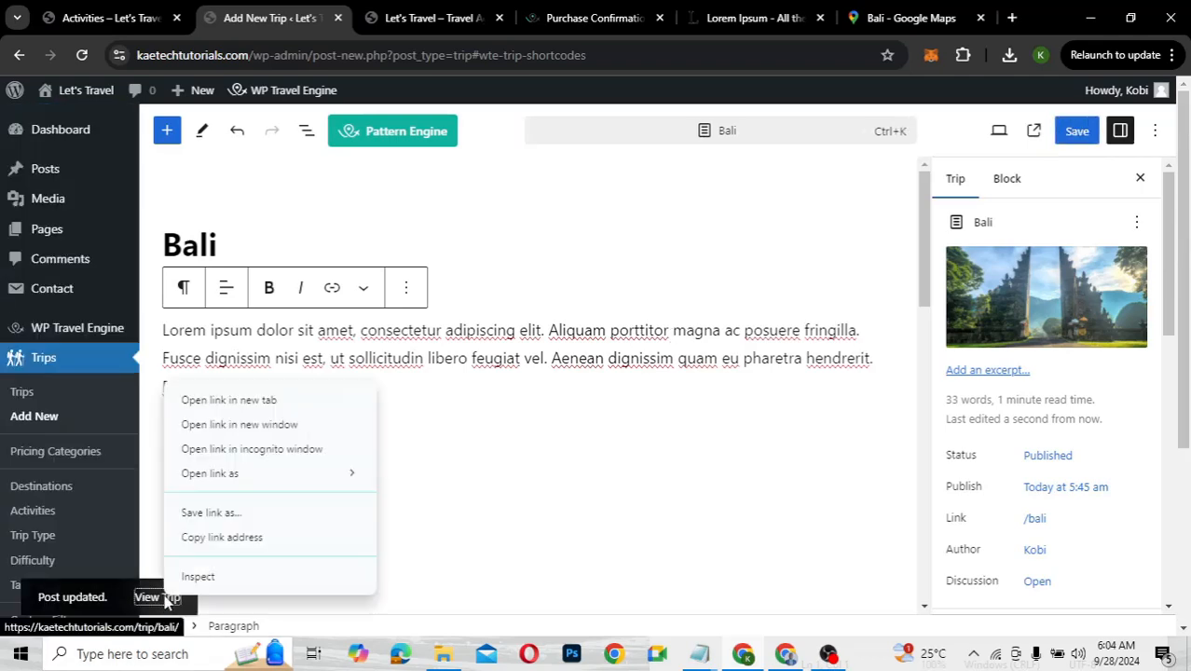
pyautogui.click(220, 399)
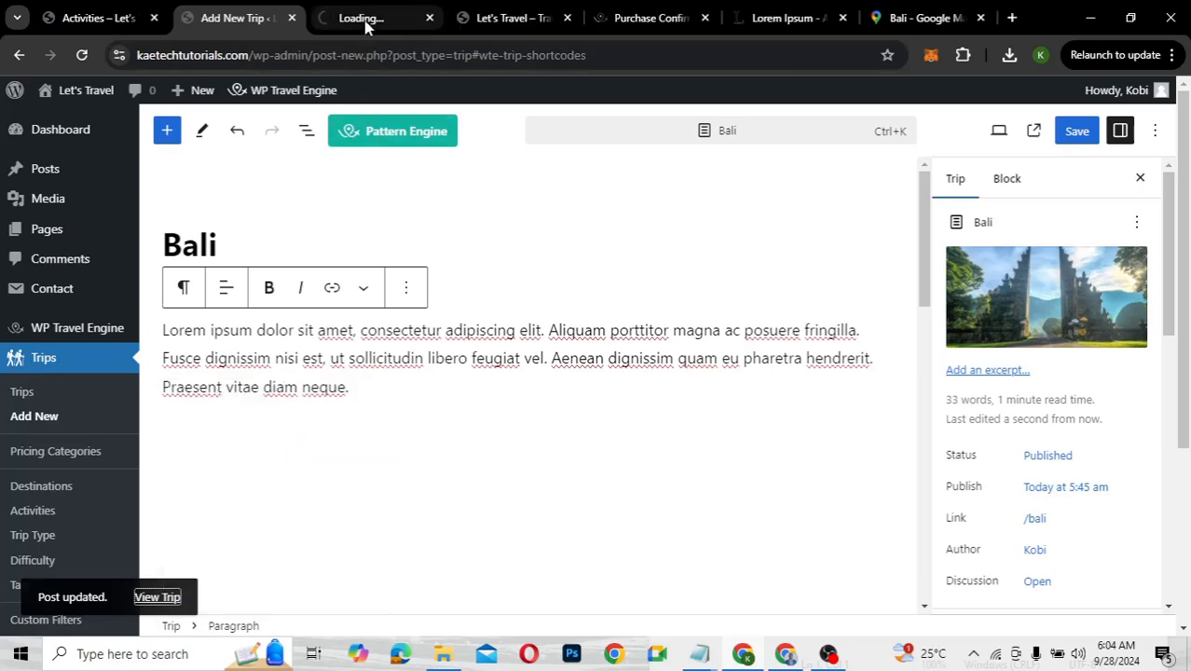
pyautogui.click(366, 26)
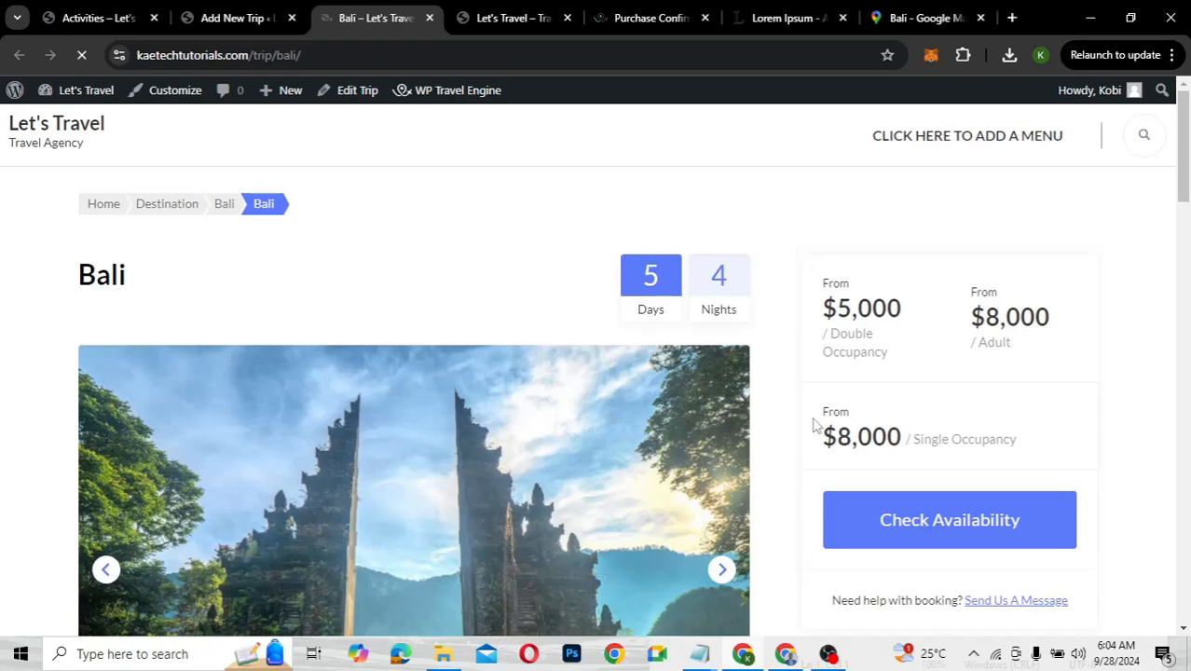
pyautogui.scroll(-1, 812, 425)
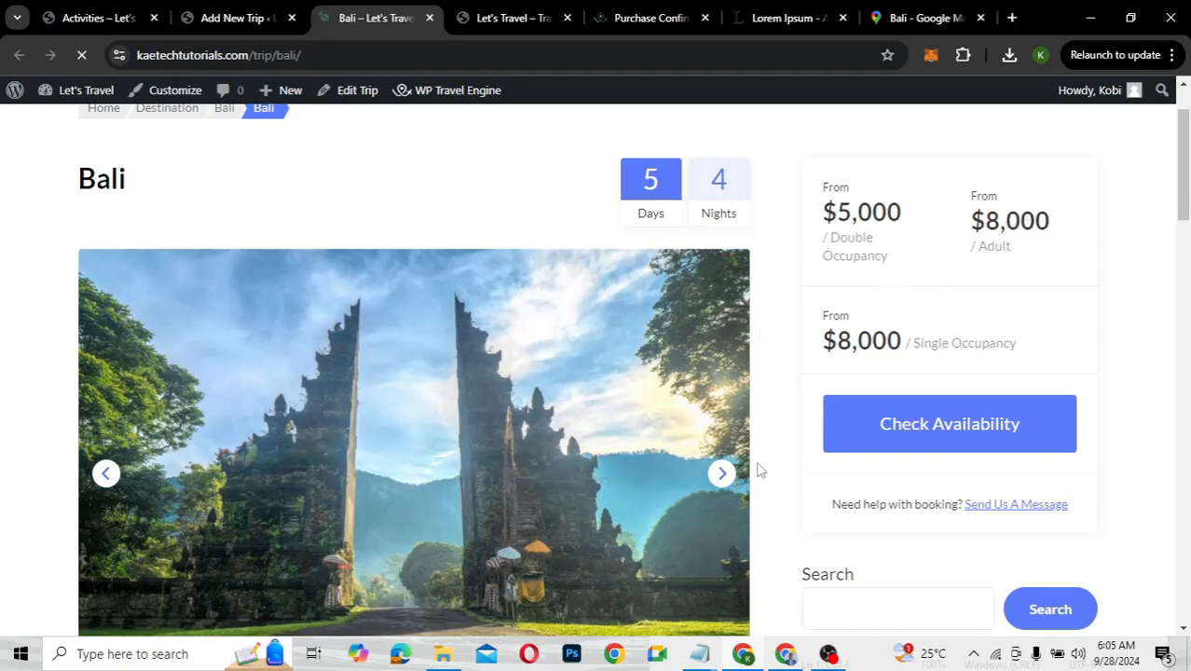
pyautogui.scroll(-4, 760, 471)
pyautogui.scroll(-1, 759, 470)
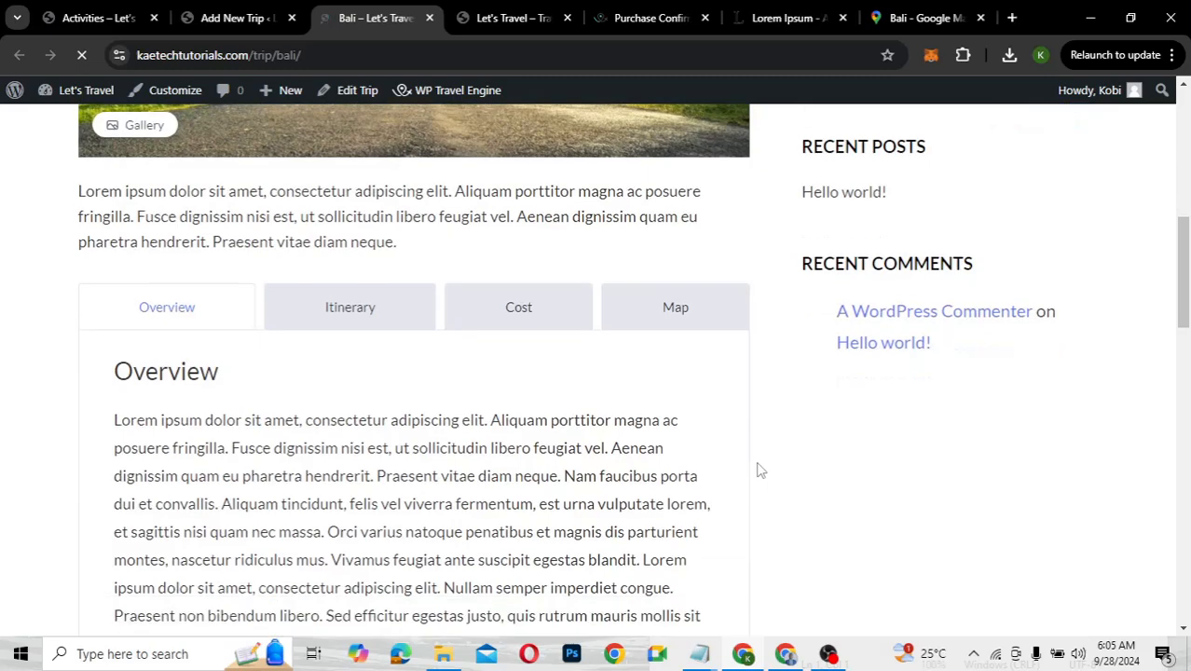
pyautogui.scroll(1, 759, 470)
pyautogui.scroll(-5, 760, 470)
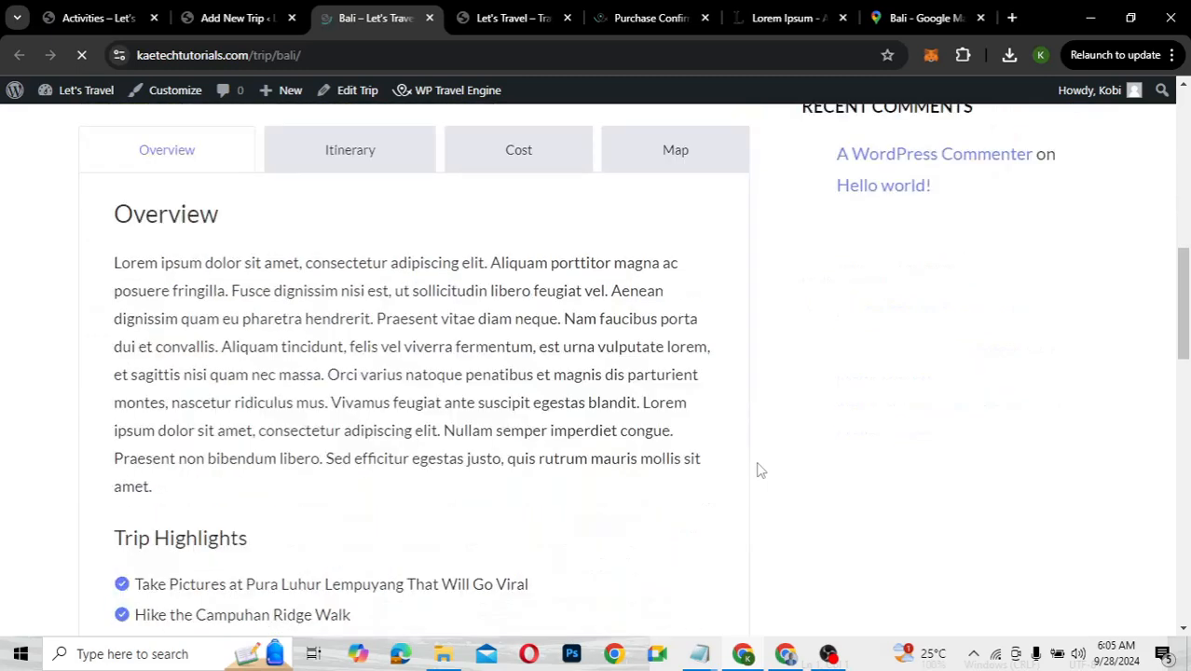
pyautogui.scroll(-10, 760, 471)
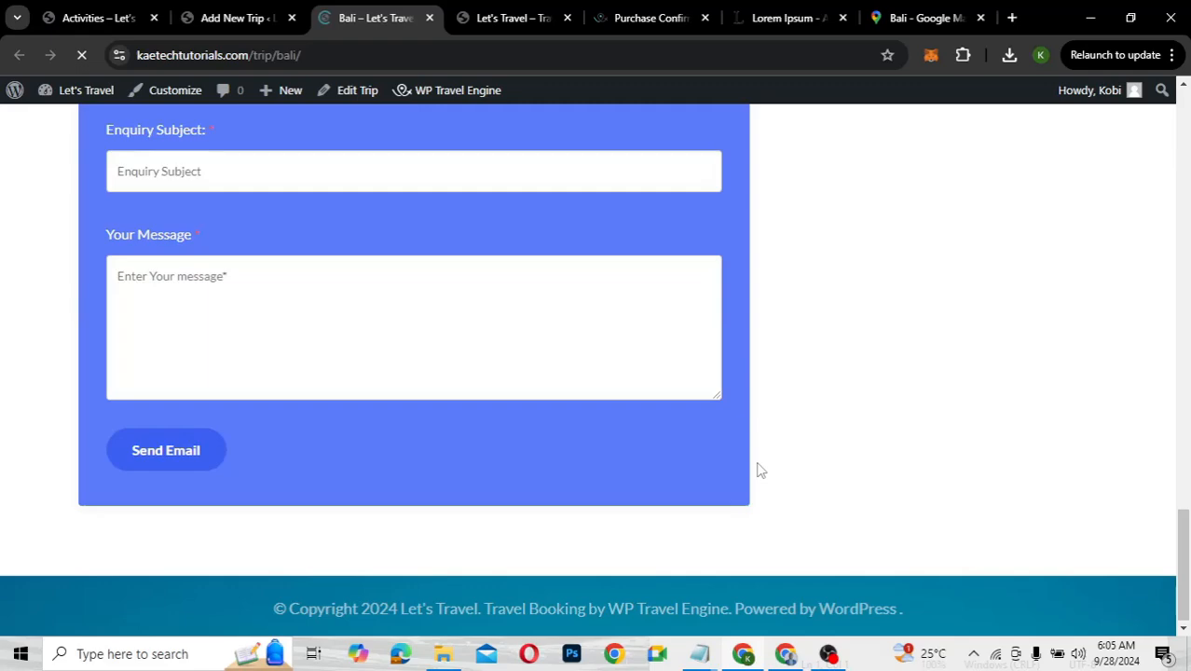
pyautogui.scroll(12, 759, 470)
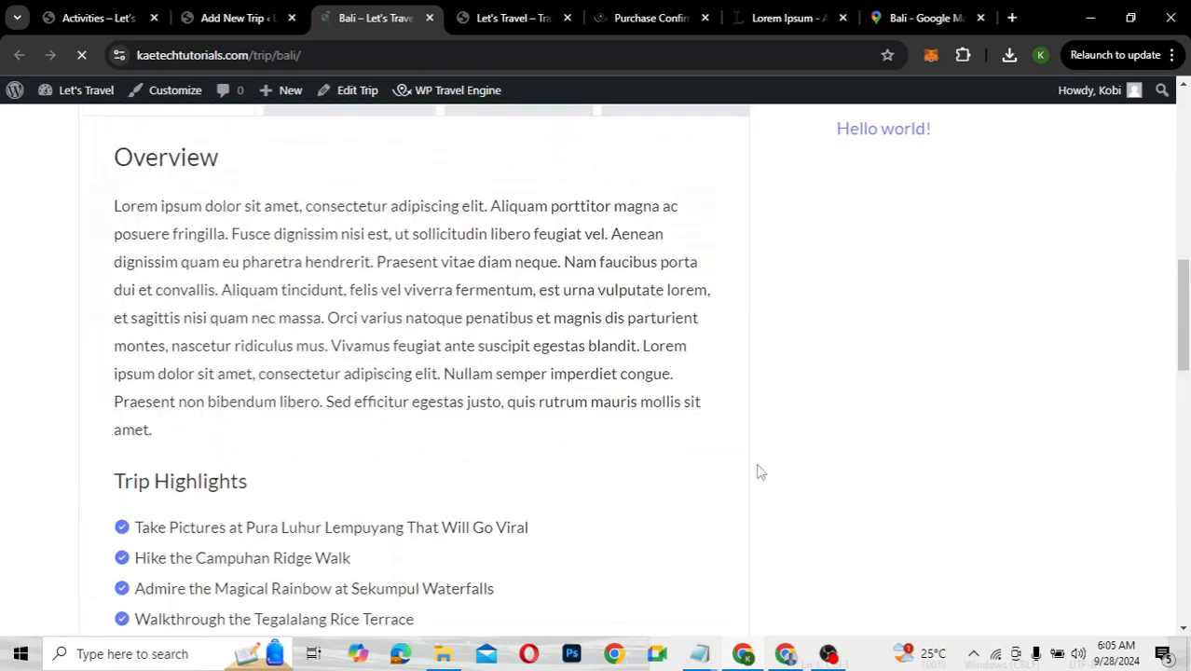
pyautogui.scroll(4, 760, 473)
pyautogui.scroll(-1, 760, 471)
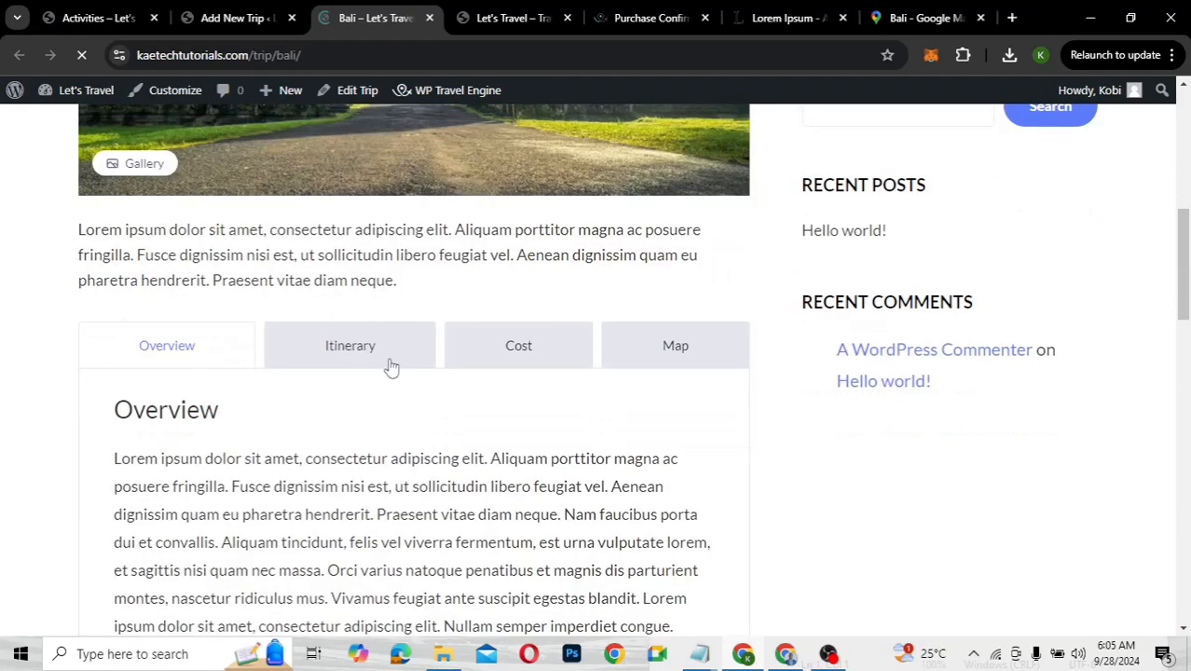
# Browse the Bali trip page's day-by-day Itinerary
pyautogui.click(369, 355)
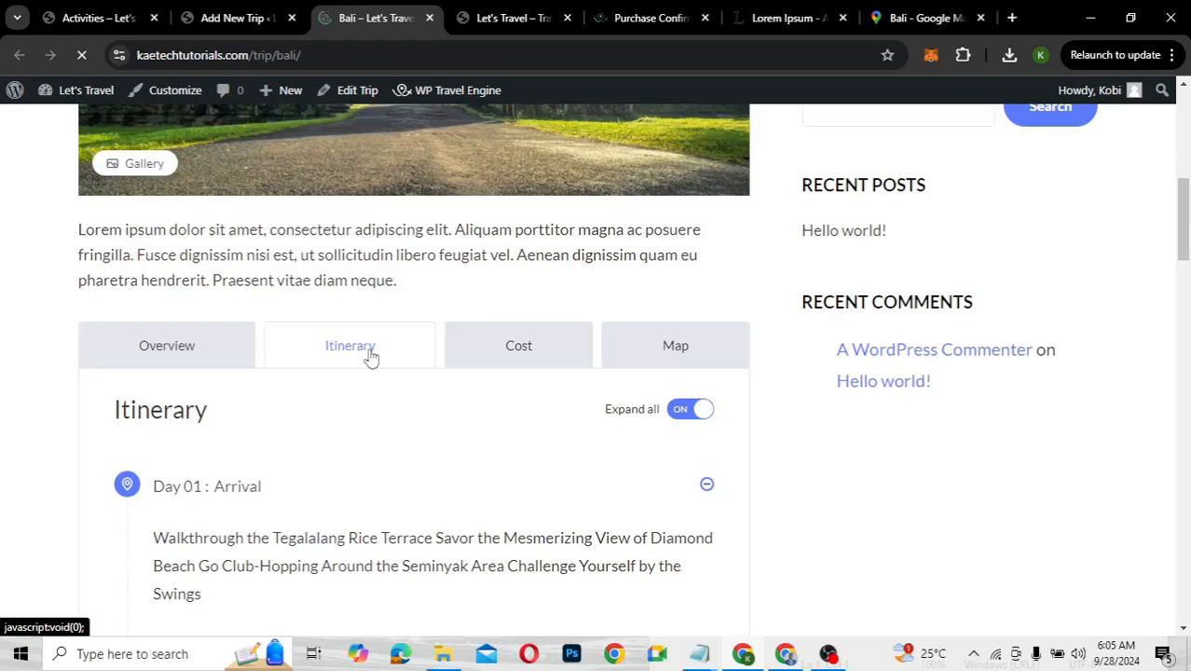
pyautogui.scroll(-3, 380, 438)
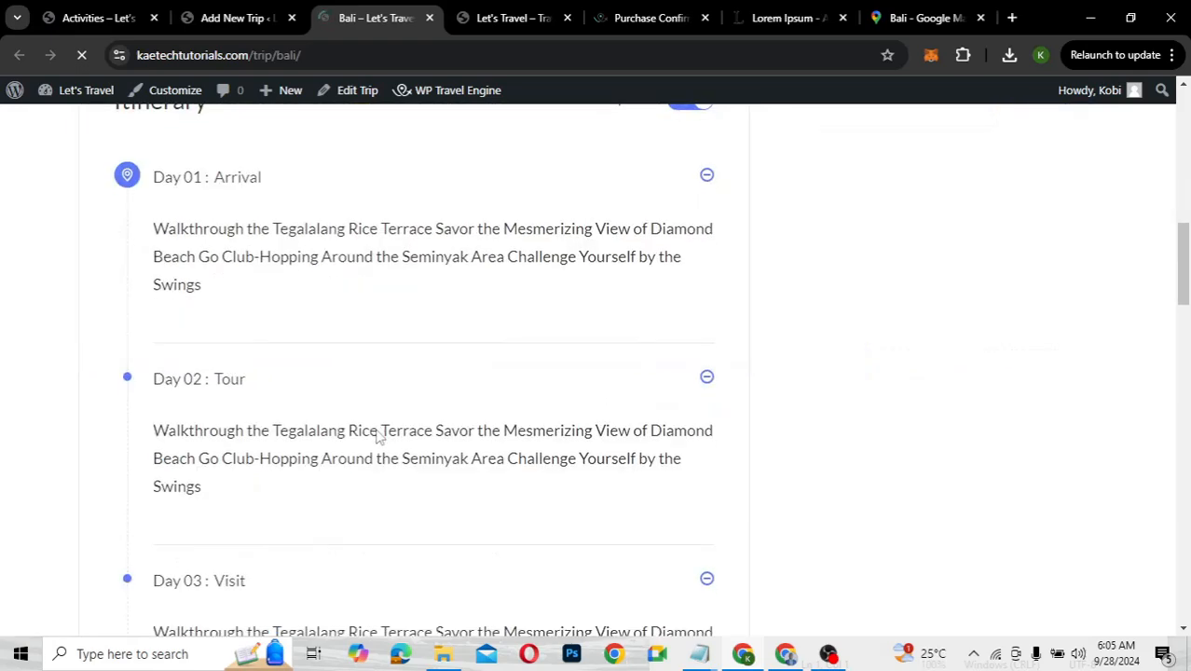
pyautogui.scroll(-4, 380, 437)
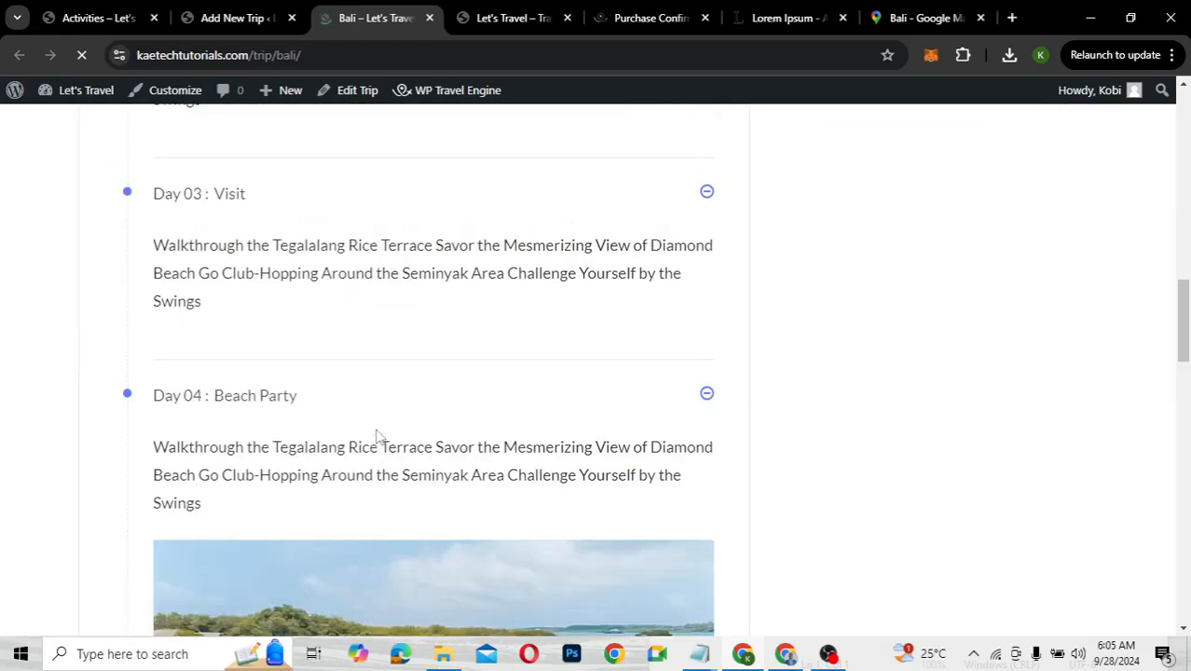
pyautogui.scroll(1, 379, 437)
pyautogui.scroll(4, 380, 438)
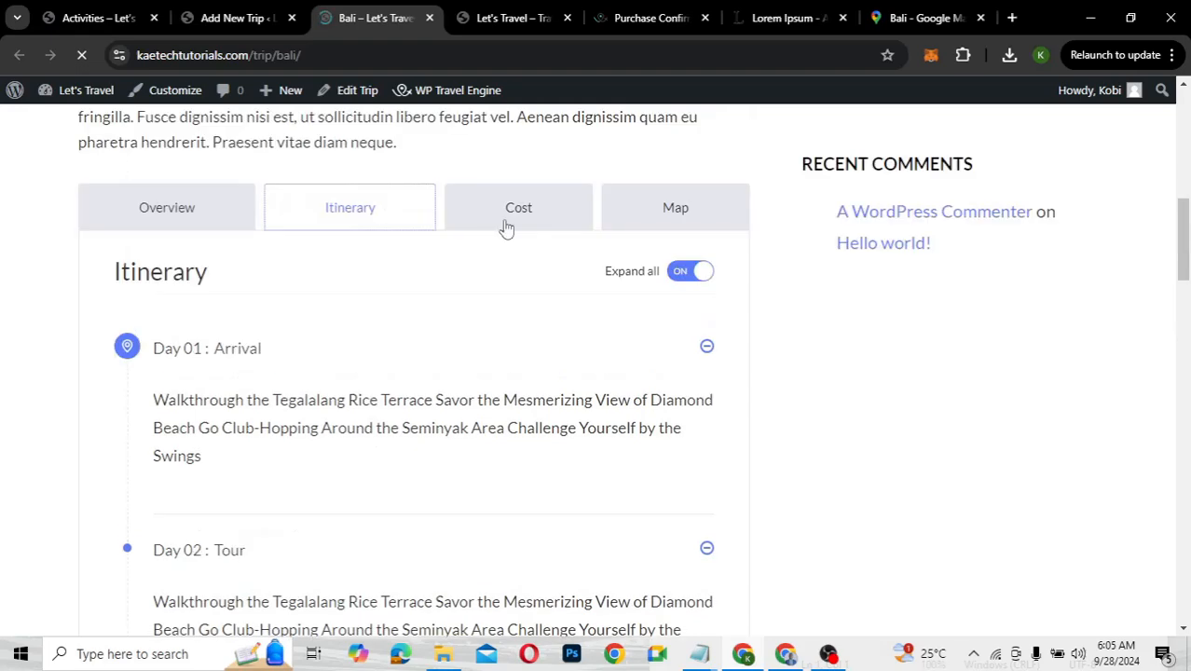
# Show the Cost section with its Trip Includes and Trip Excludes lists
pyautogui.click(509, 226)
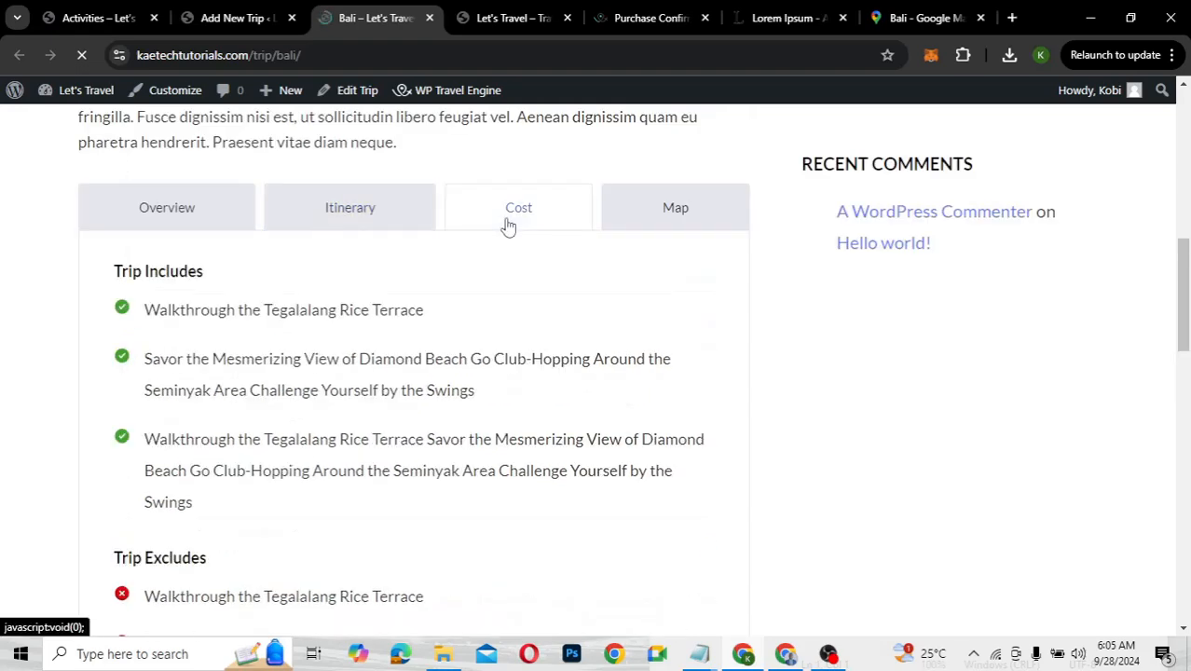
pyautogui.scroll(-1, 284, 495)
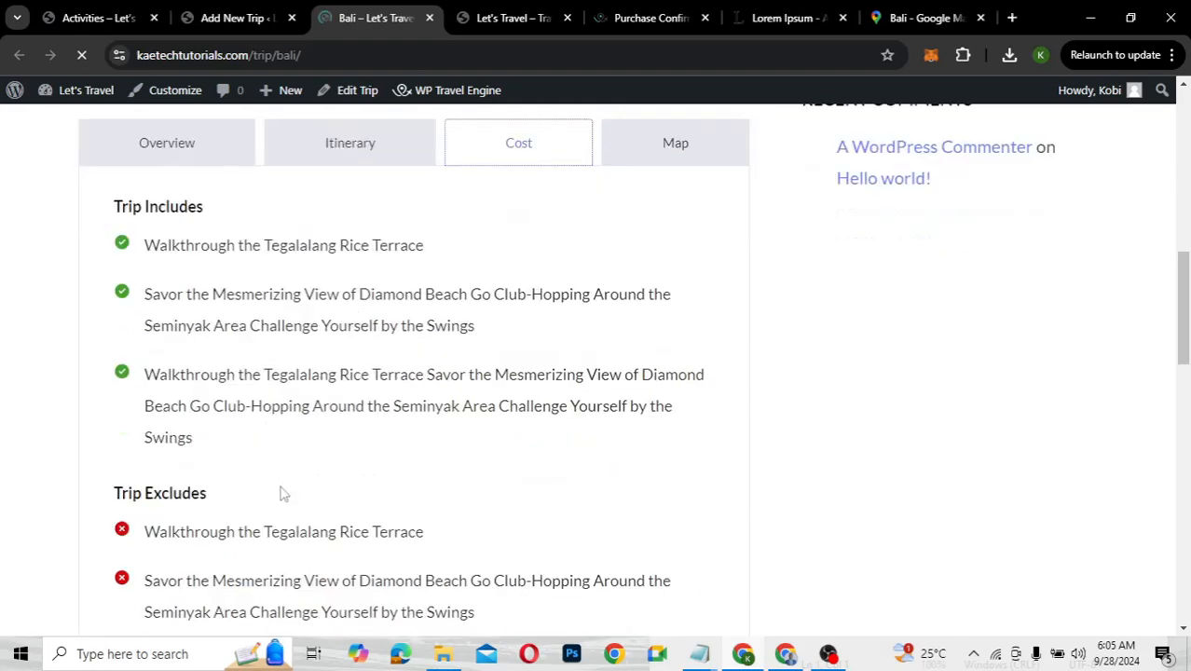
pyautogui.scroll(-3, 285, 495)
pyautogui.scroll(3, 285, 494)
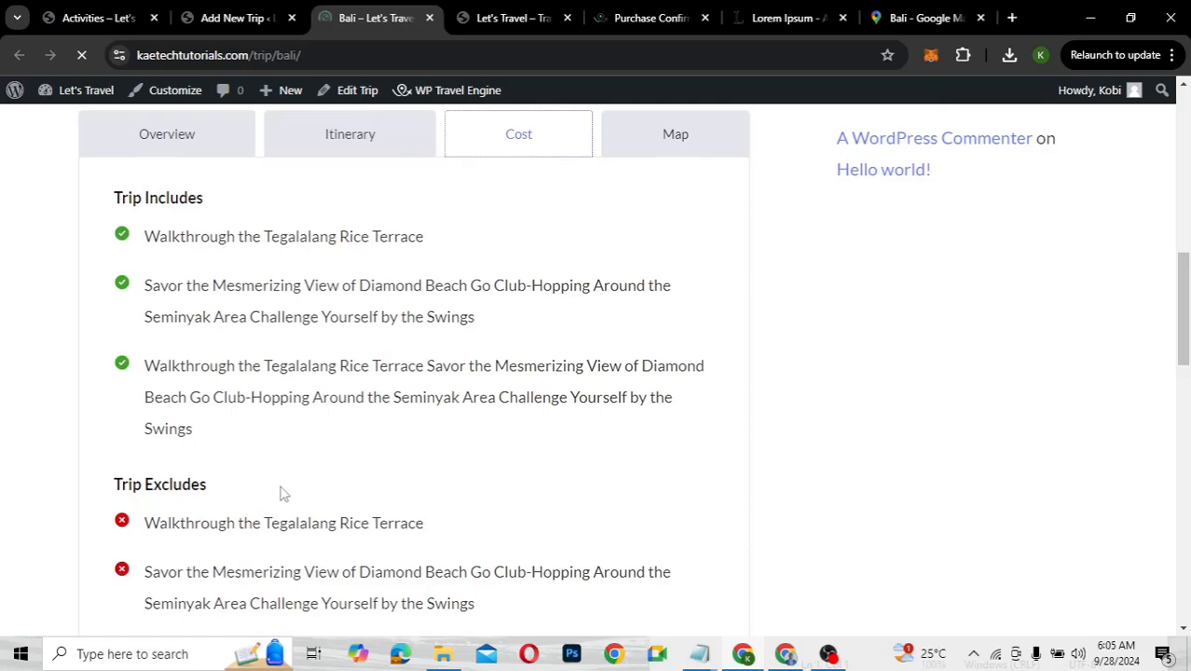
pyautogui.scroll(1, 408, 440)
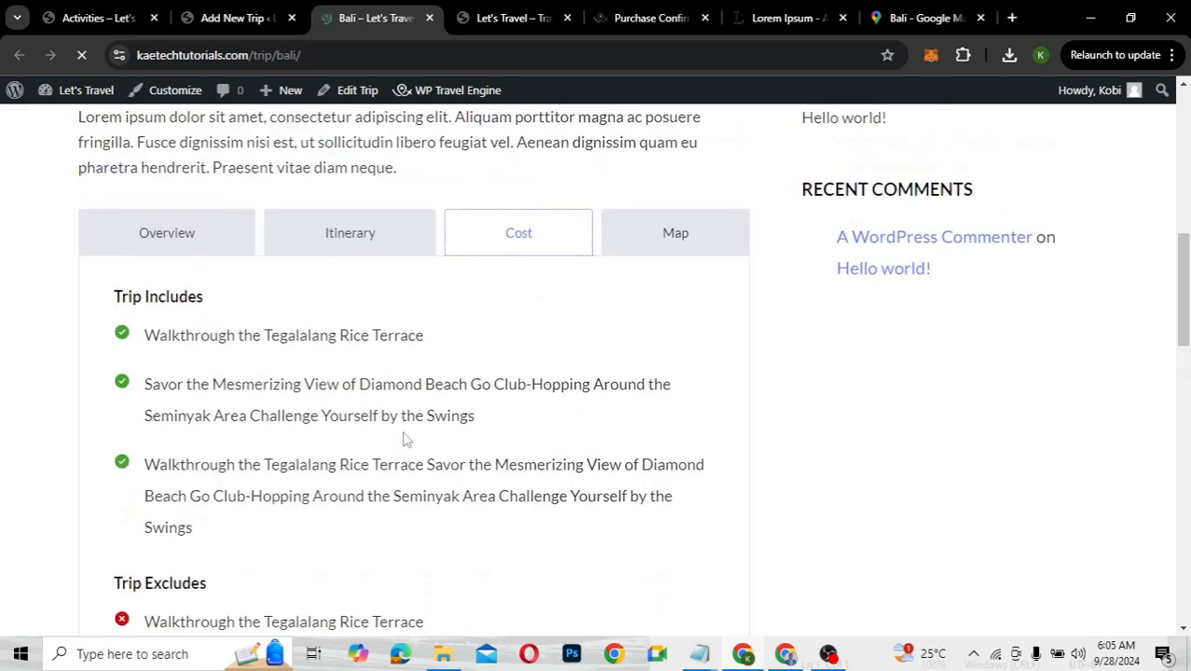
# Show the Bali trip page's Map section and look it over
pyautogui.click(663, 243)
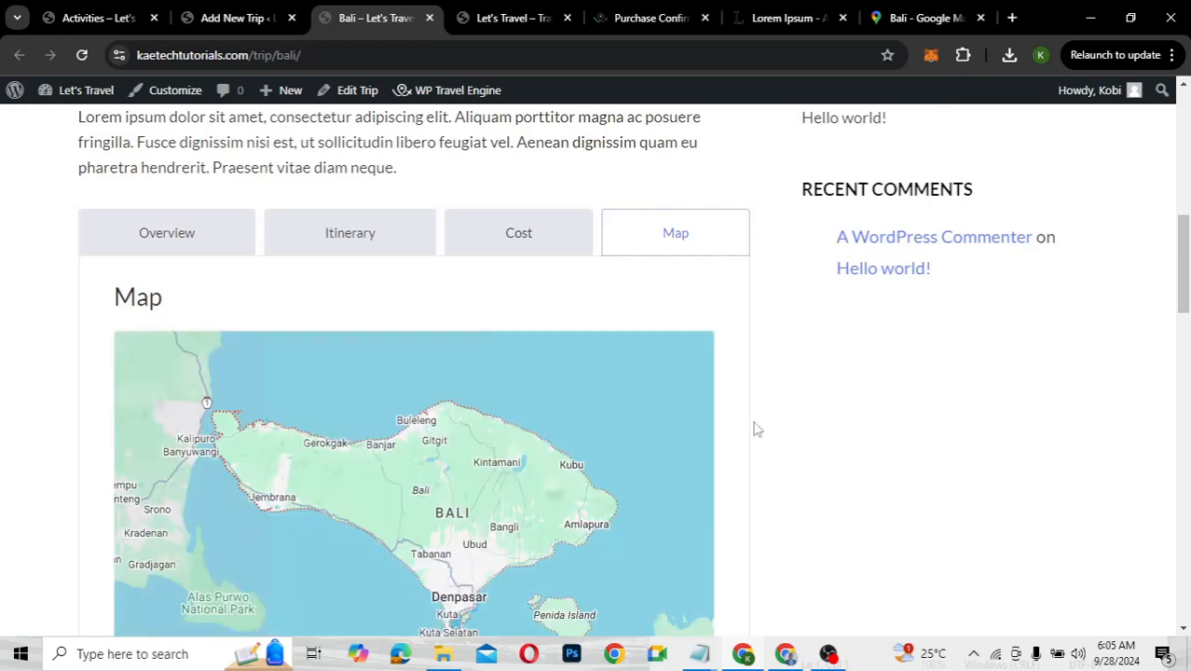
pyautogui.scroll(-4, 756, 429)
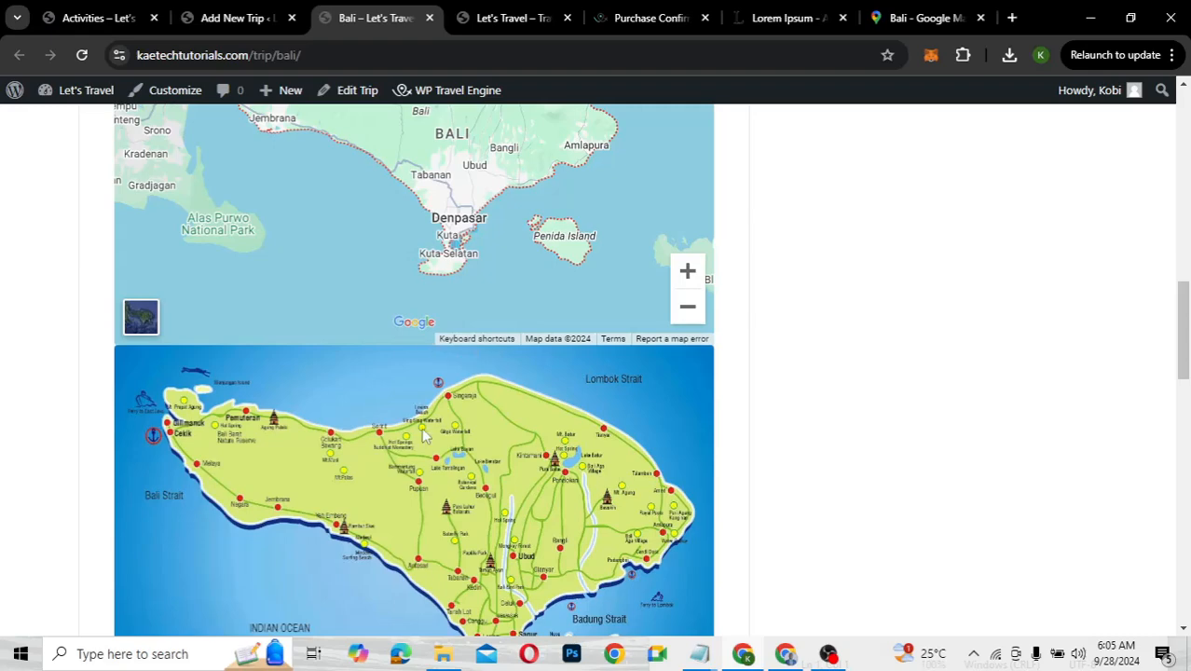
pyautogui.scroll(-2, 426, 434)
pyautogui.scroll(5, 426, 434)
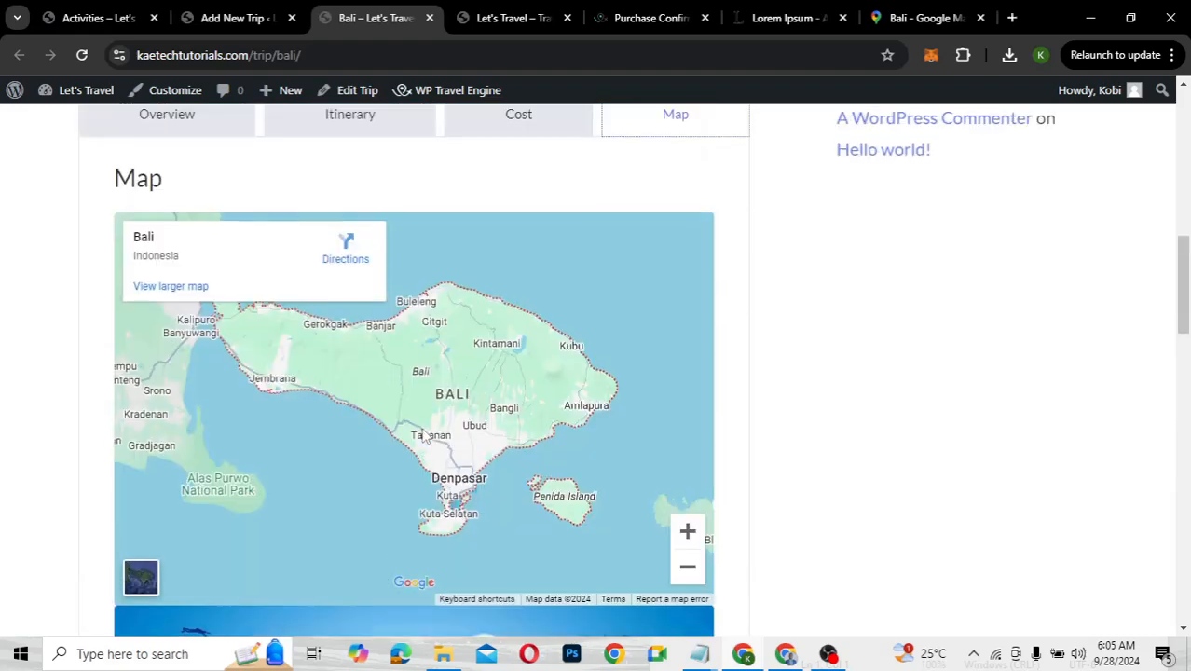
pyautogui.scroll(4, 426, 435)
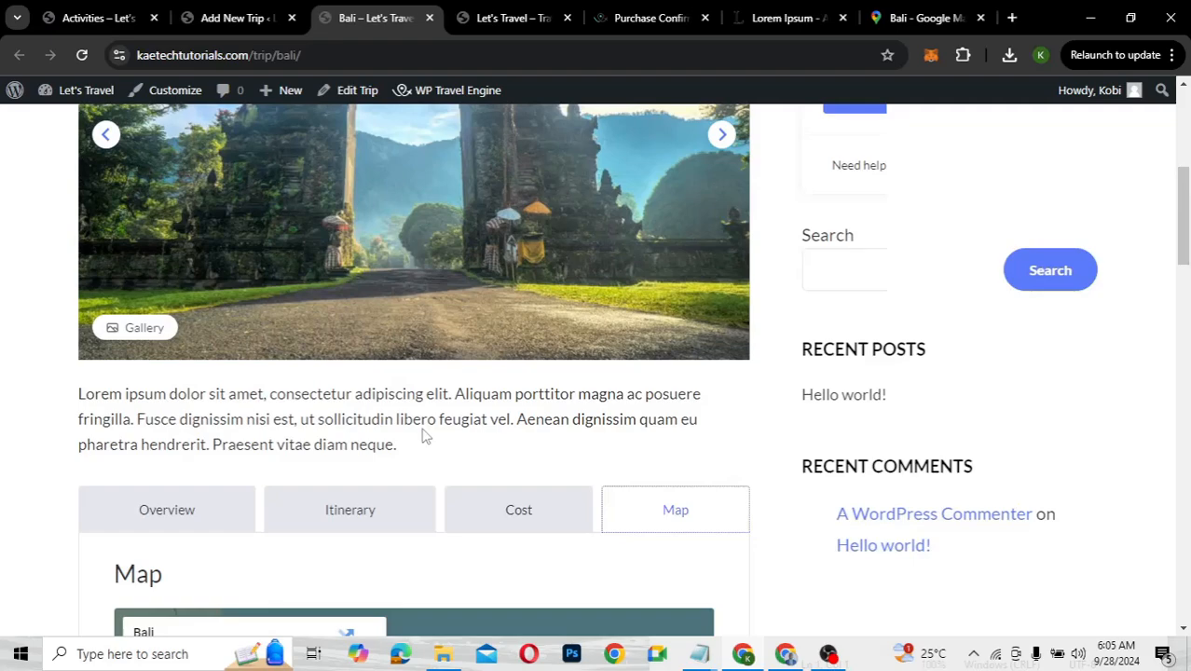
pyautogui.scroll(4, 425, 436)
pyautogui.scroll(-1, 425, 437)
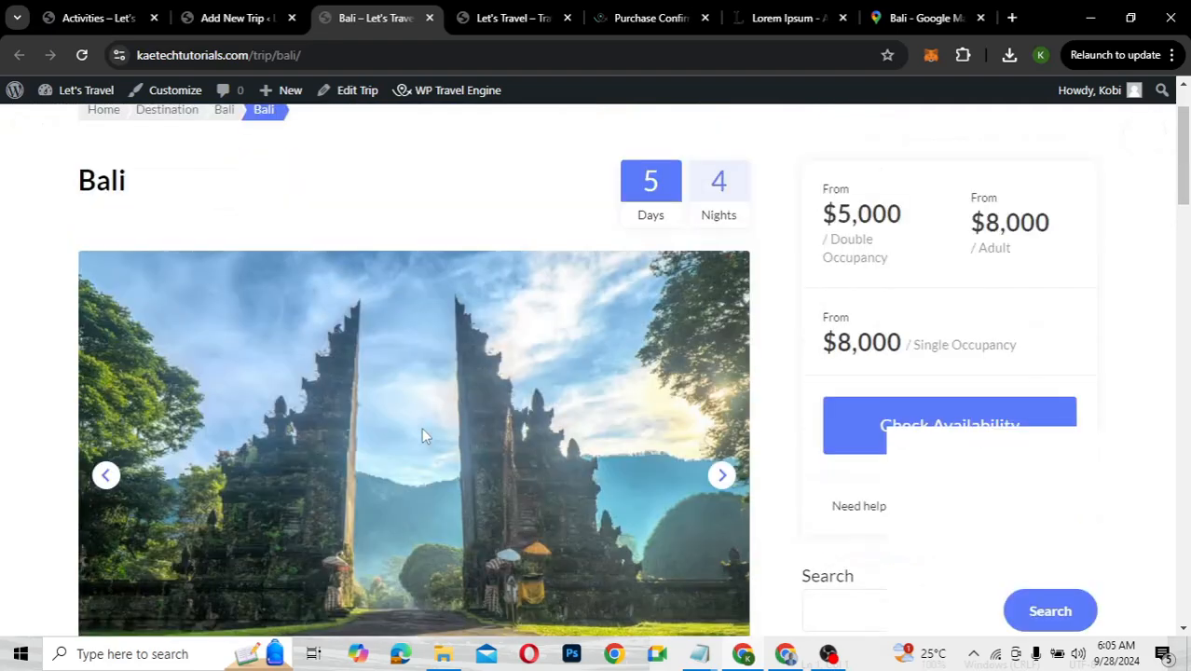
pyautogui.scroll(-2, 424, 436)
pyautogui.scroll(-3, 424, 435)
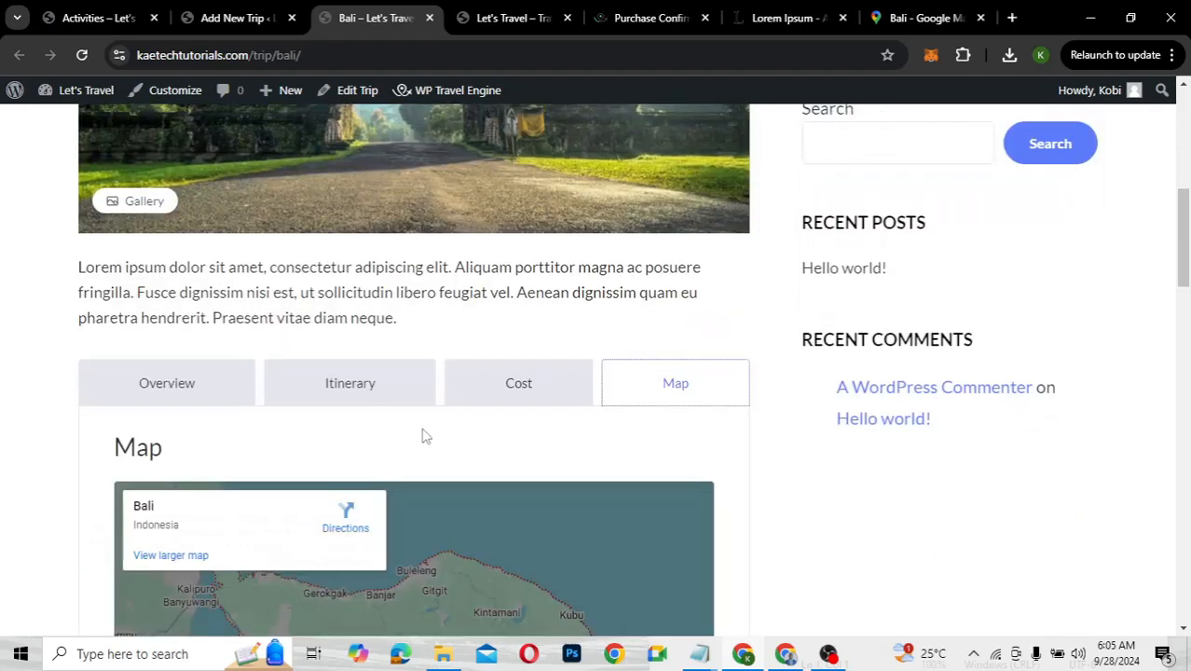
pyautogui.scroll(5, 425, 435)
pyautogui.scroll(-6, 424, 435)
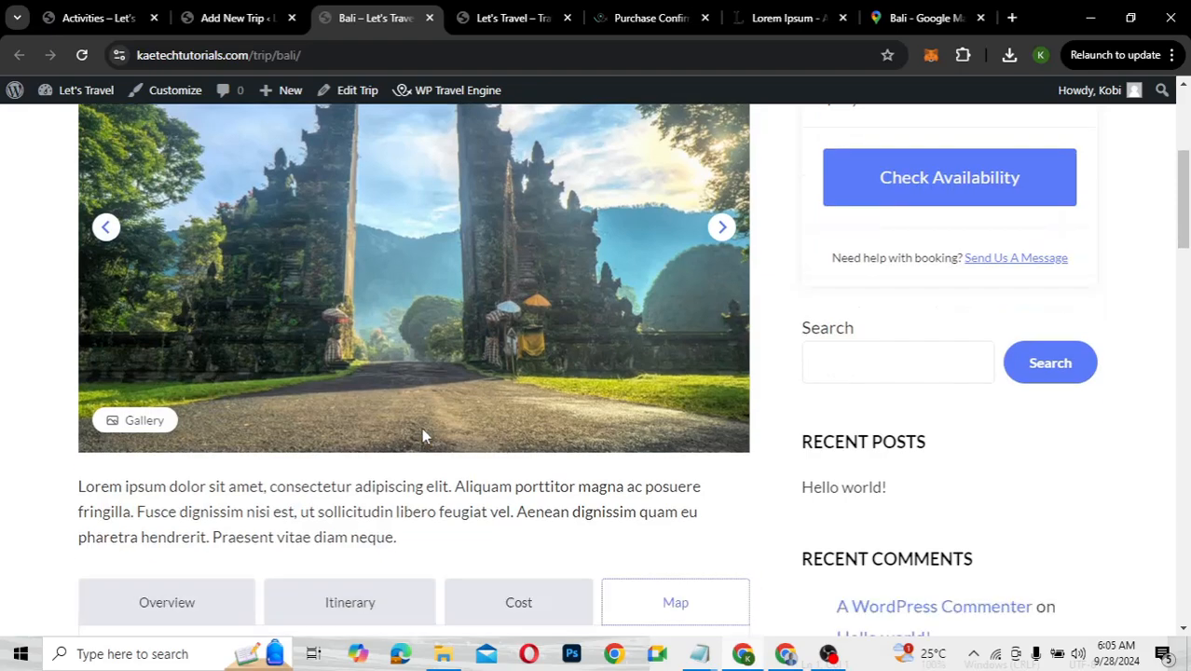
pyautogui.scroll(-3, 424, 435)
pyautogui.scroll(3, 421, 435)
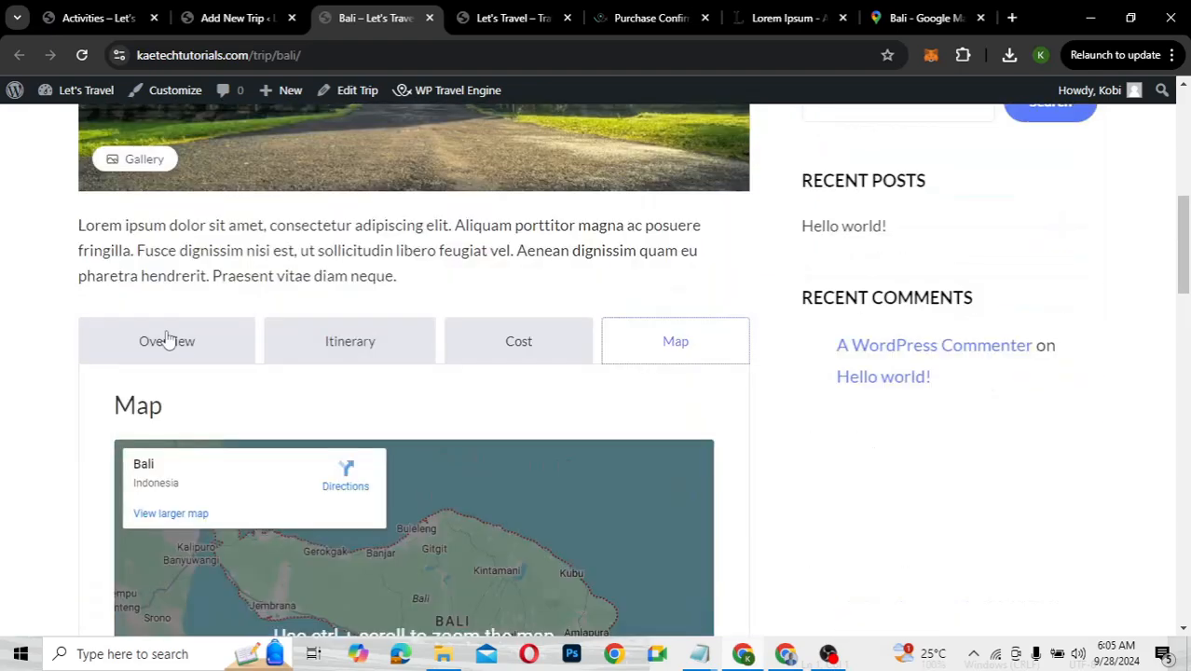
# Review the Overview section, then go back to the Bali trip editor tab
pyautogui.click(168, 339)
pyautogui.scroll(-4, 415, 460)
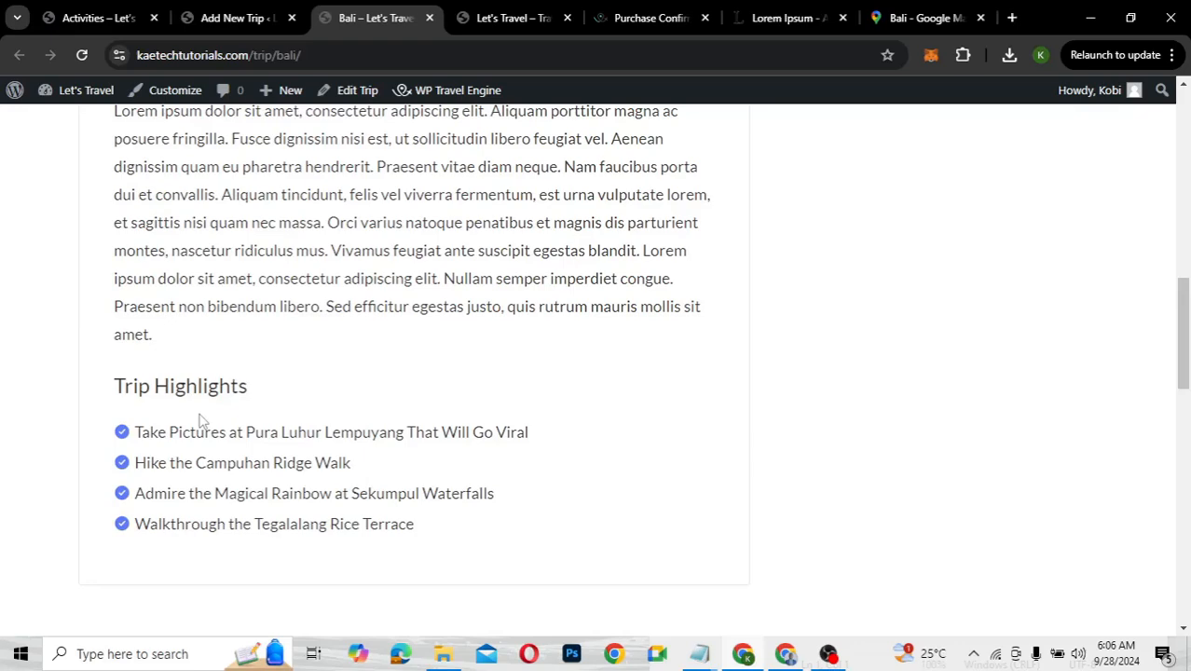
pyautogui.scroll(-3, 200, 421)
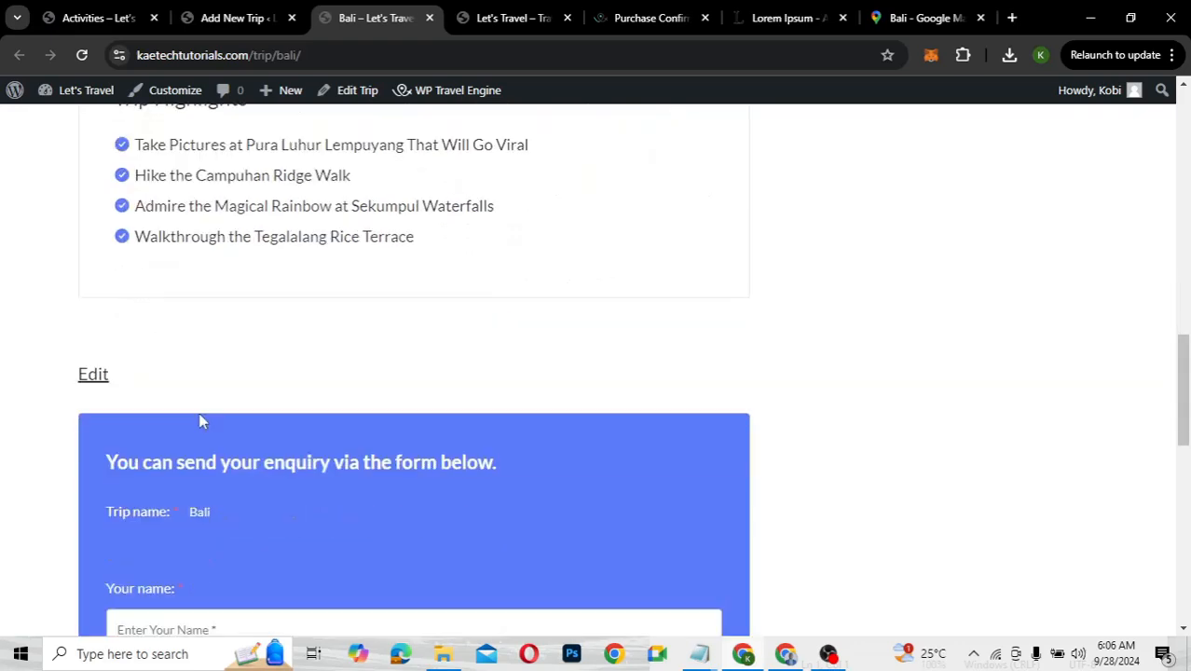
pyautogui.scroll(4, 200, 419)
pyautogui.scroll(7, 200, 422)
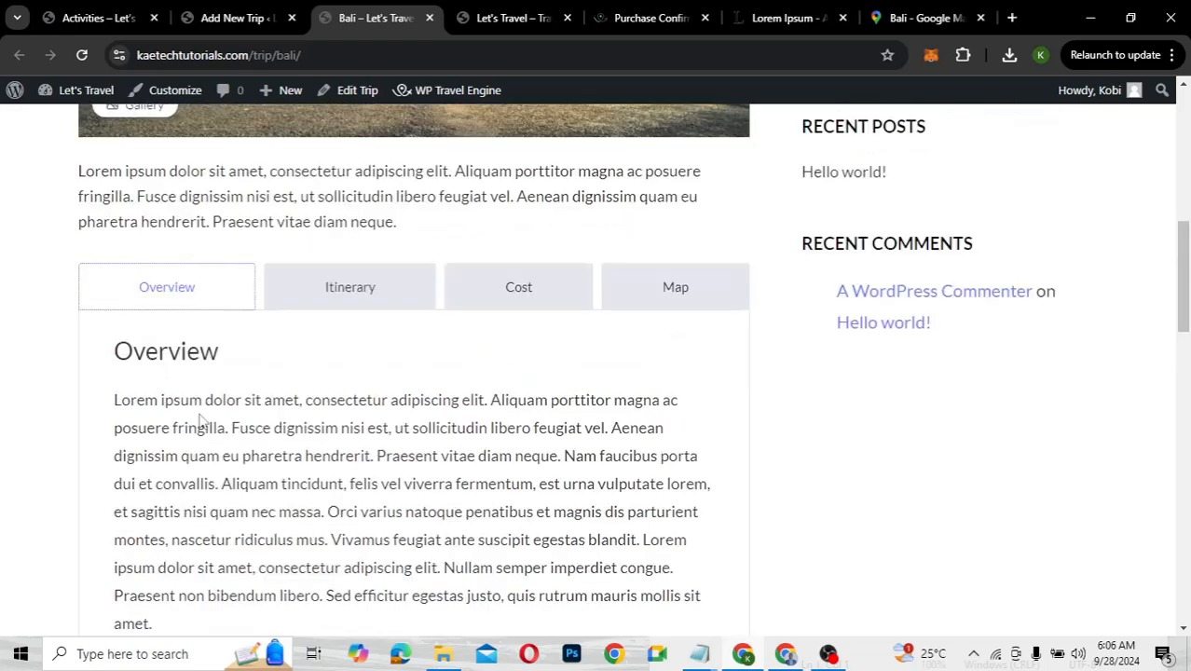
pyautogui.scroll(2, 200, 421)
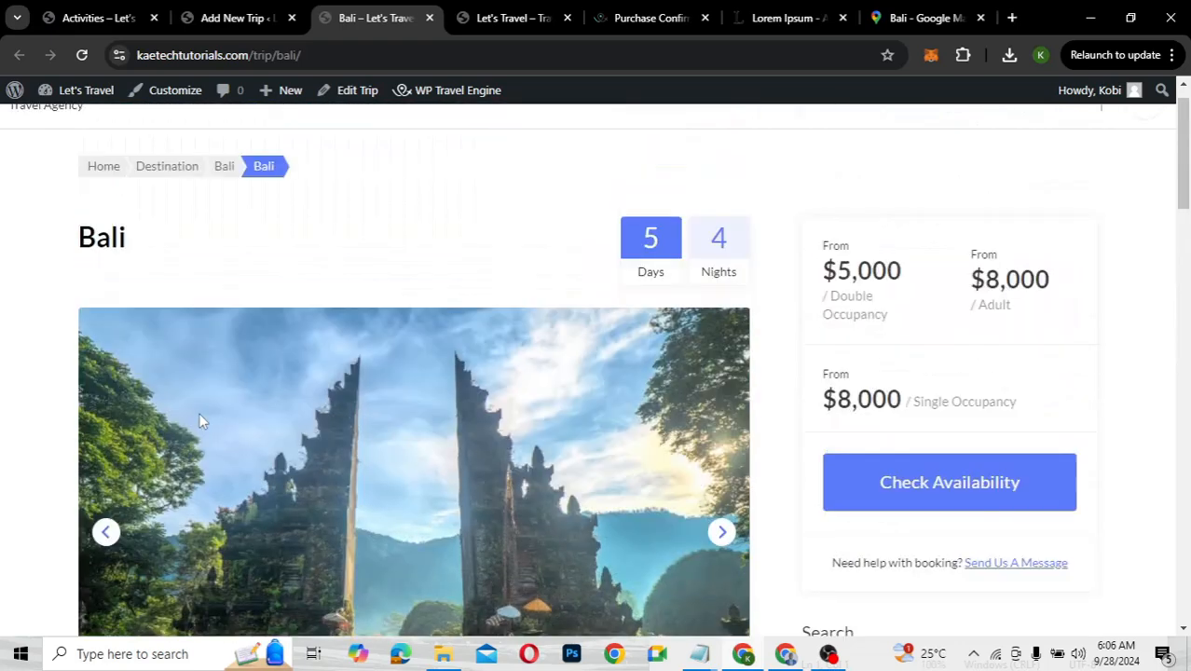
pyautogui.scroll(-3, 199, 421)
pyautogui.scroll(-3, 200, 421)
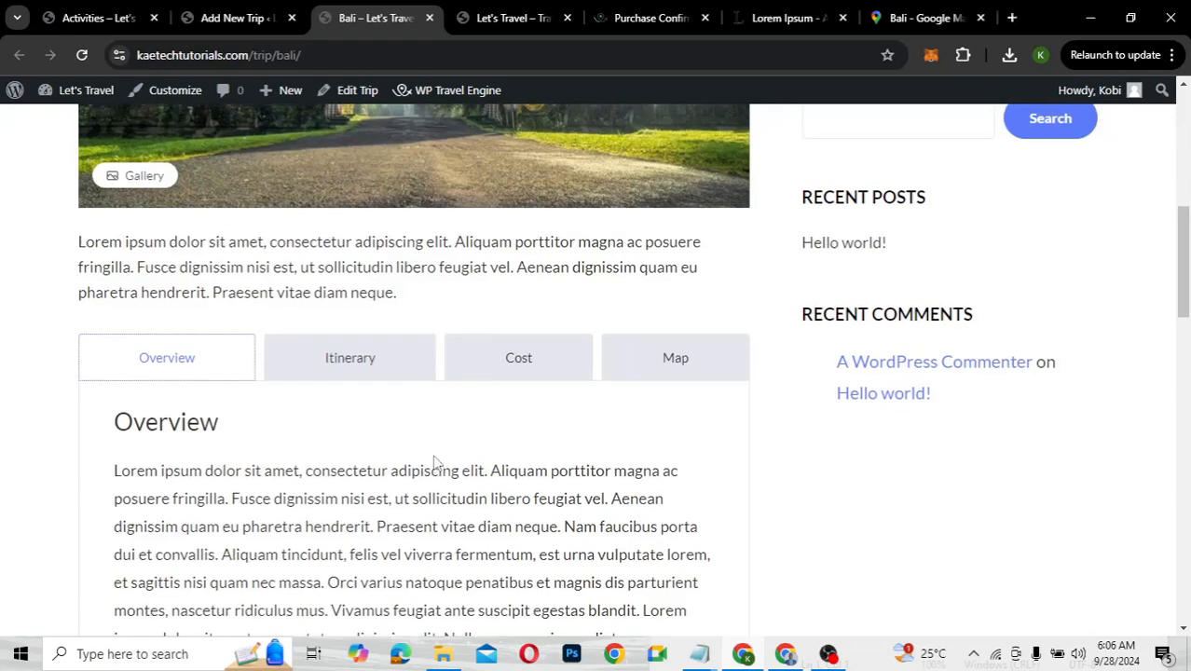
pyautogui.scroll(2, 436, 464)
pyautogui.scroll(-2, 437, 463)
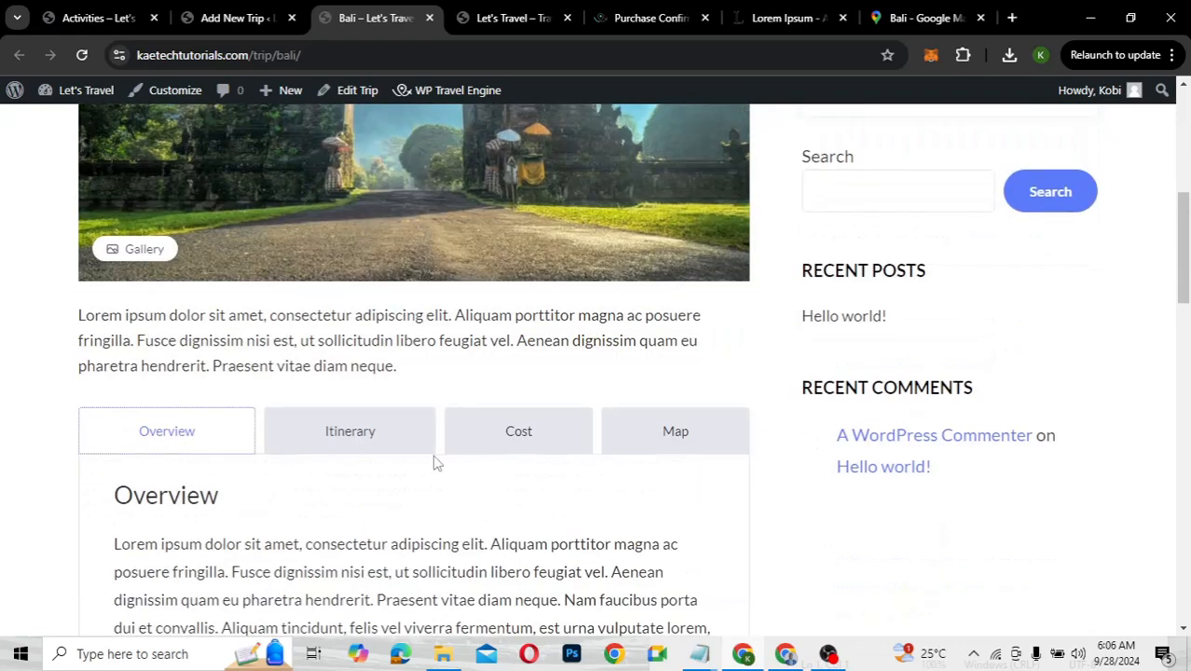
pyautogui.scroll(-4, 437, 463)
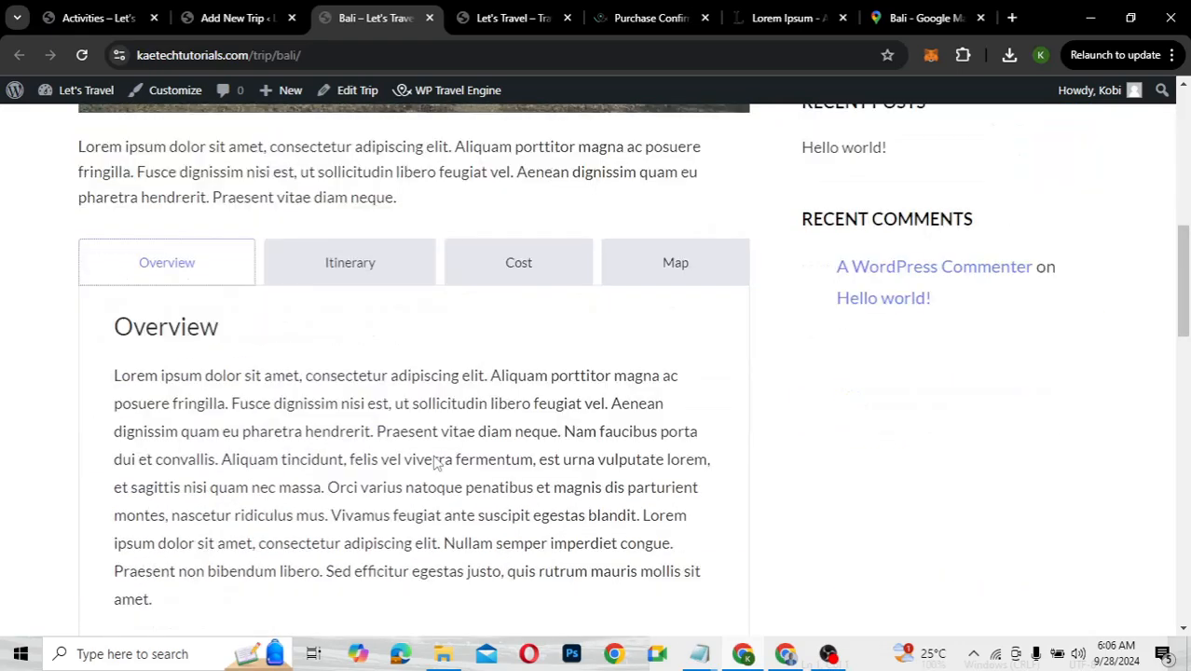
pyautogui.scroll(6, 436, 463)
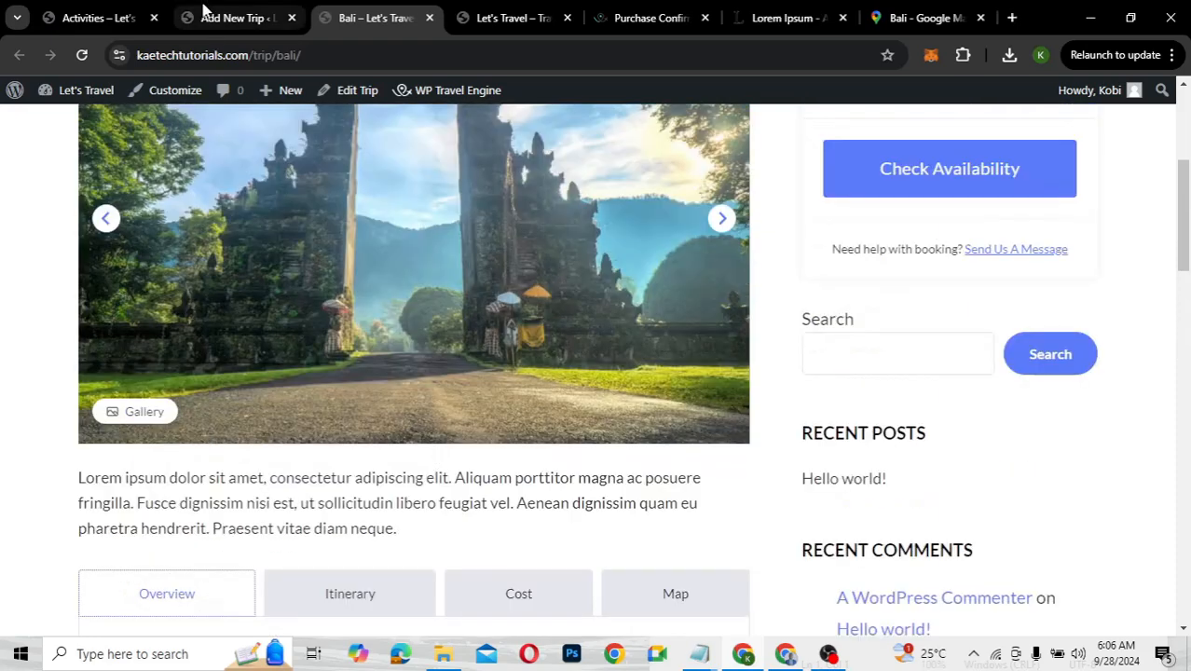
pyautogui.click(207, 13)
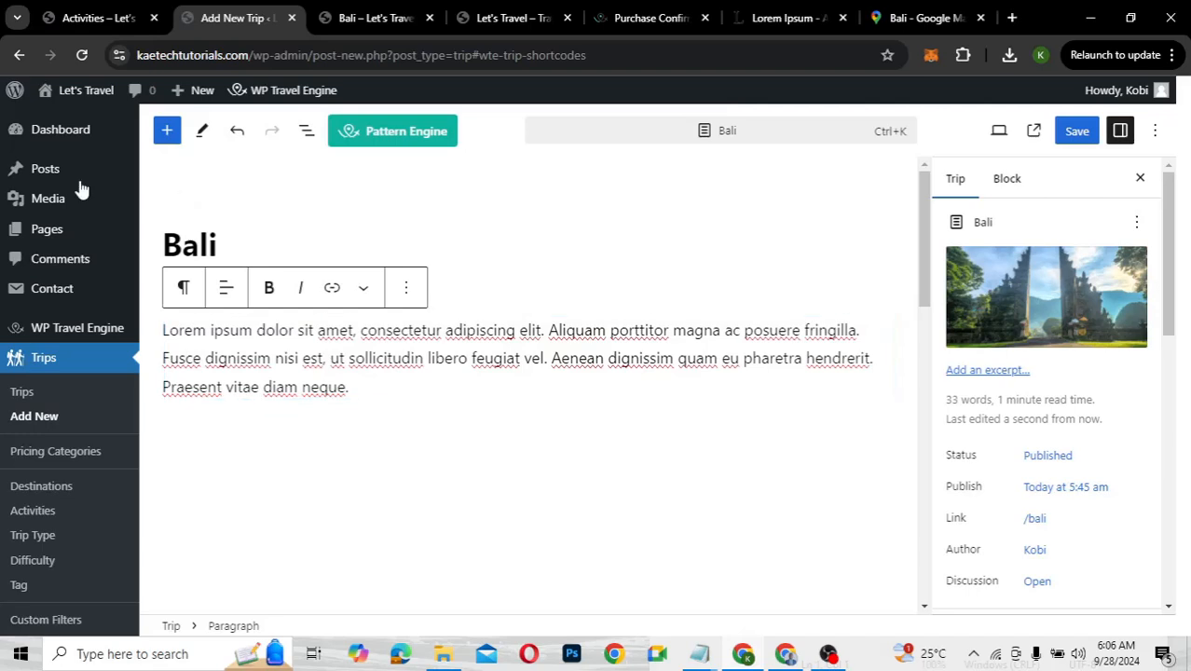
# Open WP Travel Engine Settings from the admin menu
pyautogui.moveTo(54, 325)
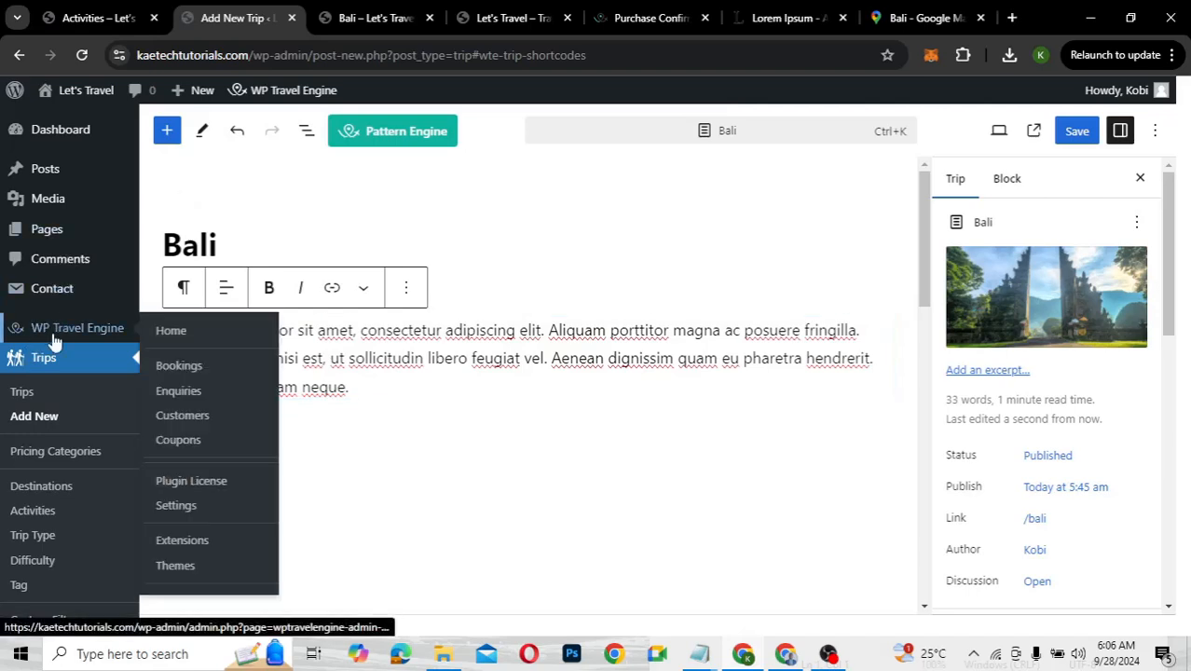
pyautogui.click(165, 508)
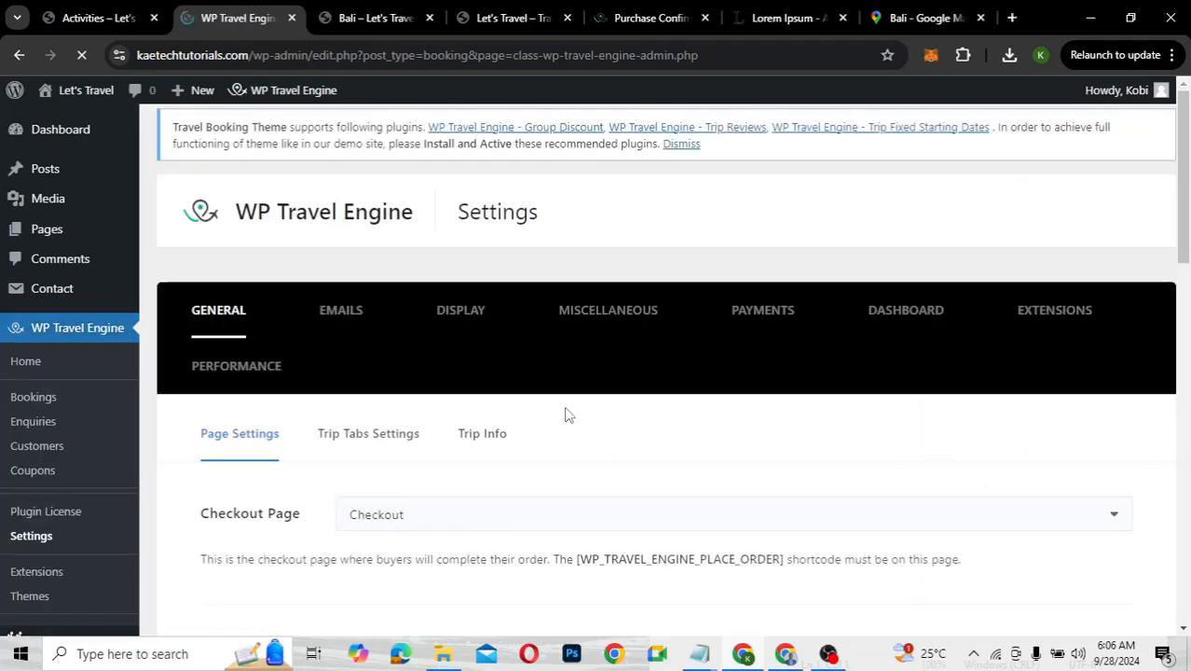
pyautogui.scroll(-2, 569, 415)
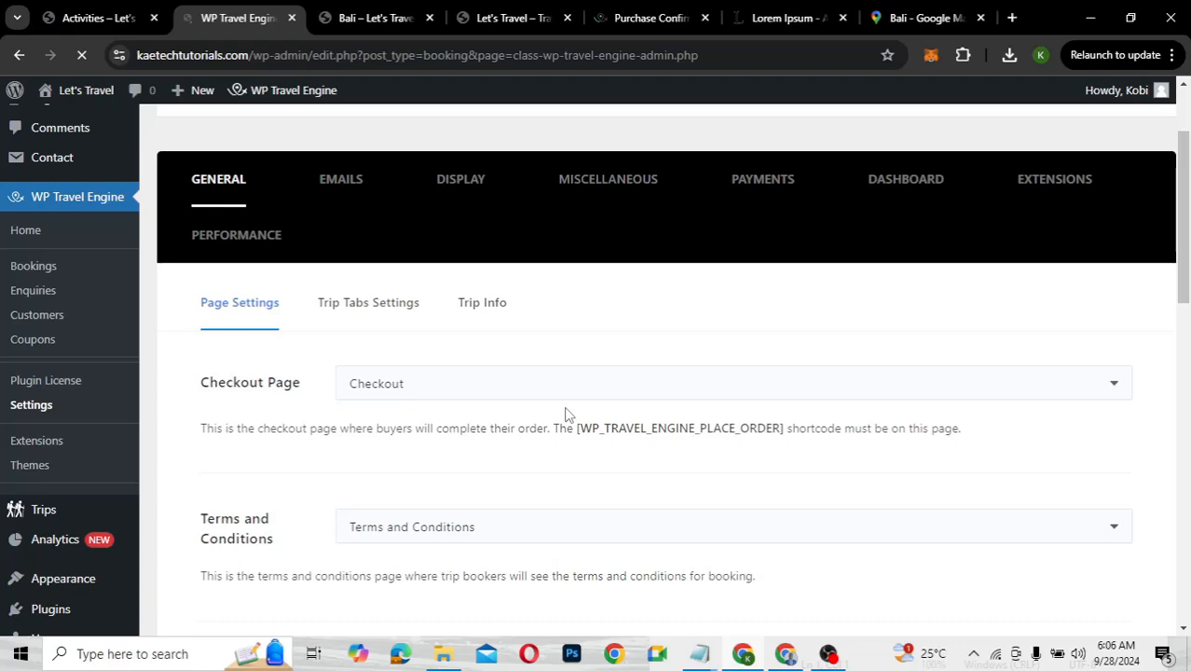
pyautogui.scroll(-6, 568, 415)
pyautogui.scroll(-5, 569, 415)
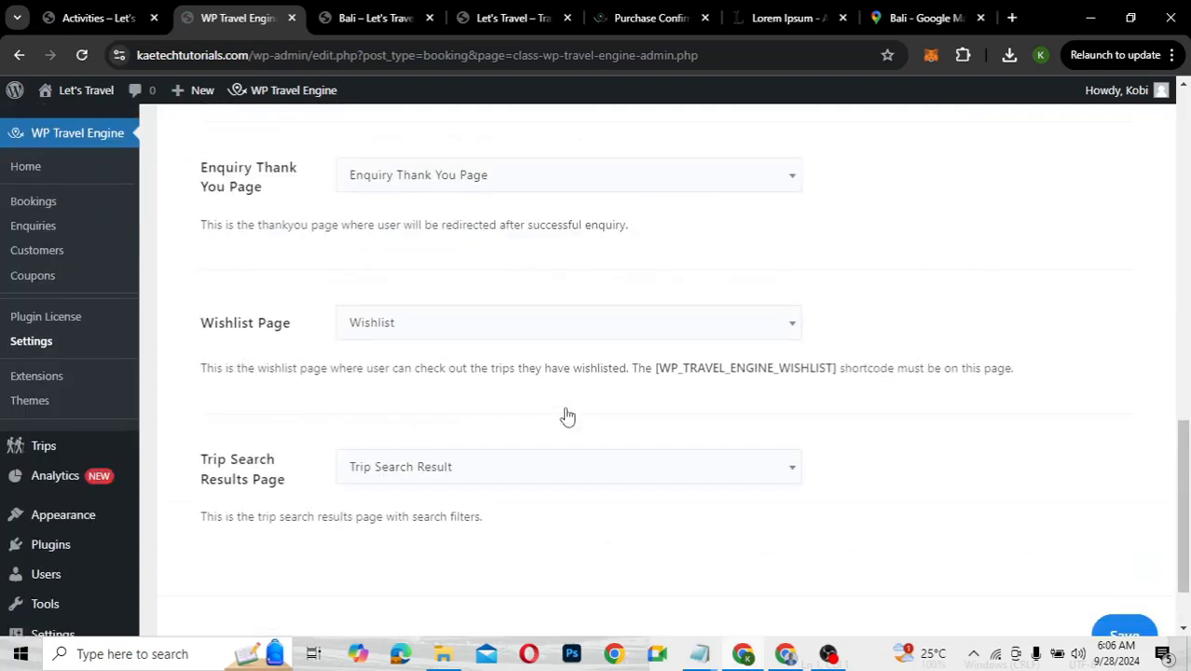
pyautogui.scroll(9, 568, 415)
pyautogui.scroll(2, 568, 415)
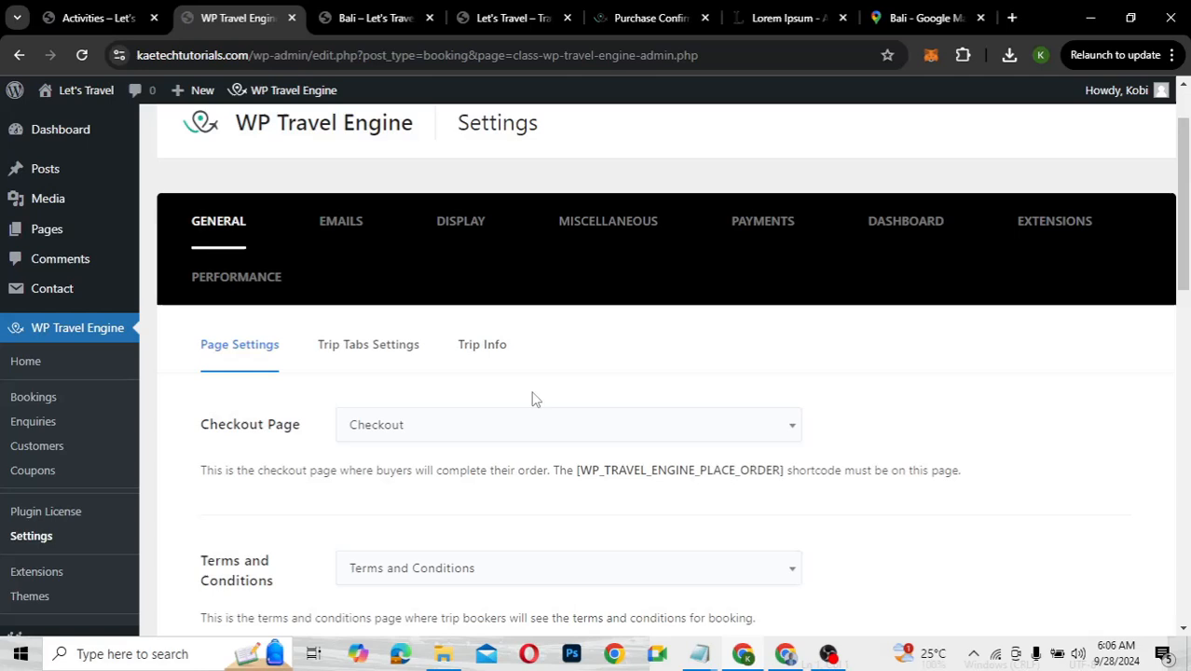
# Review Trip Tabs Settings, then list the Trip Info fields such as Accomodation
pyautogui.click(390, 357)
pyautogui.scroll(-2, 503, 466)
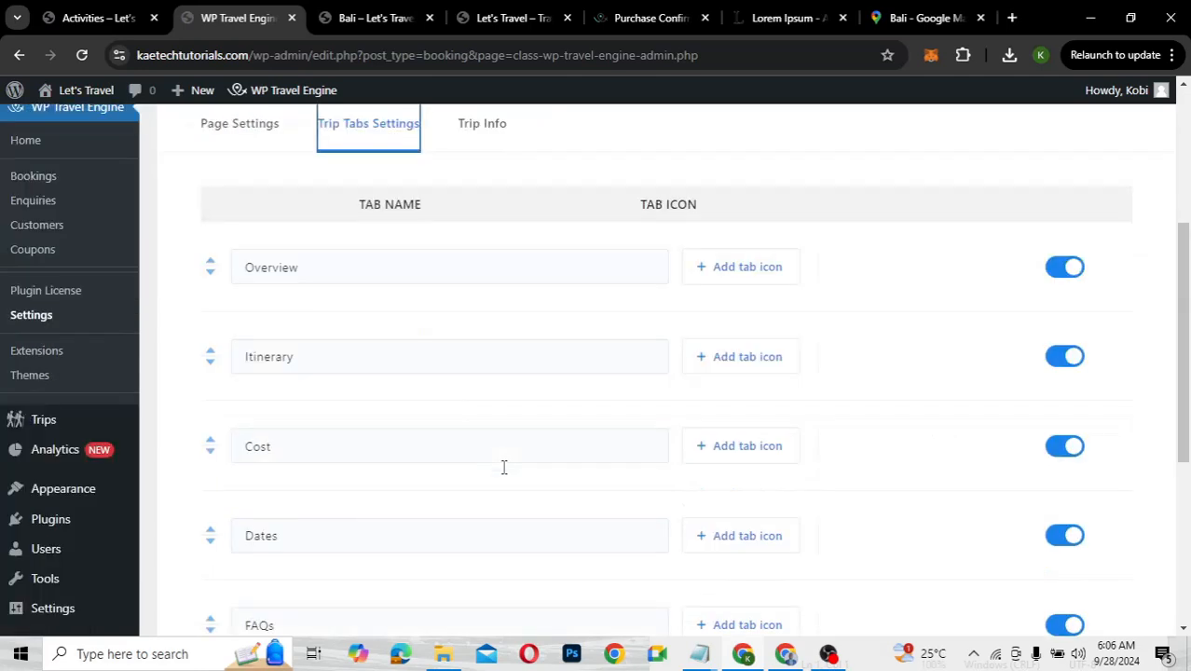
pyautogui.scroll(-3, 503, 467)
pyautogui.scroll(1, 502, 470)
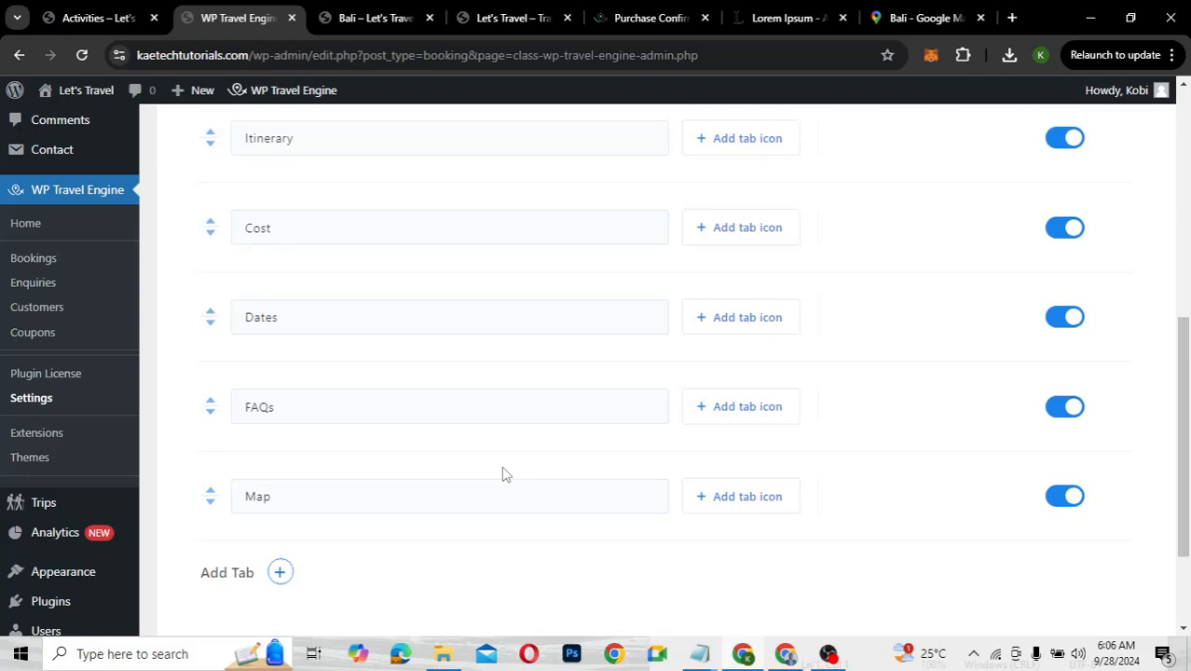
pyautogui.scroll(5, 503, 470)
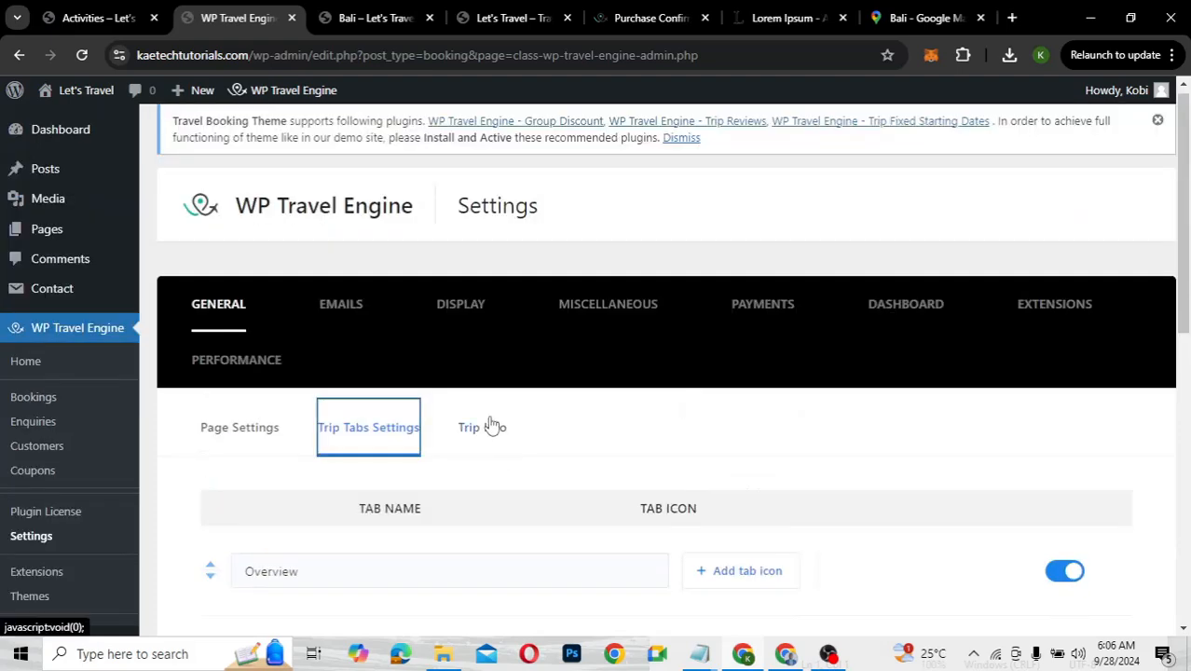
pyautogui.click(492, 426)
pyautogui.scroll(-1, 497, 484)
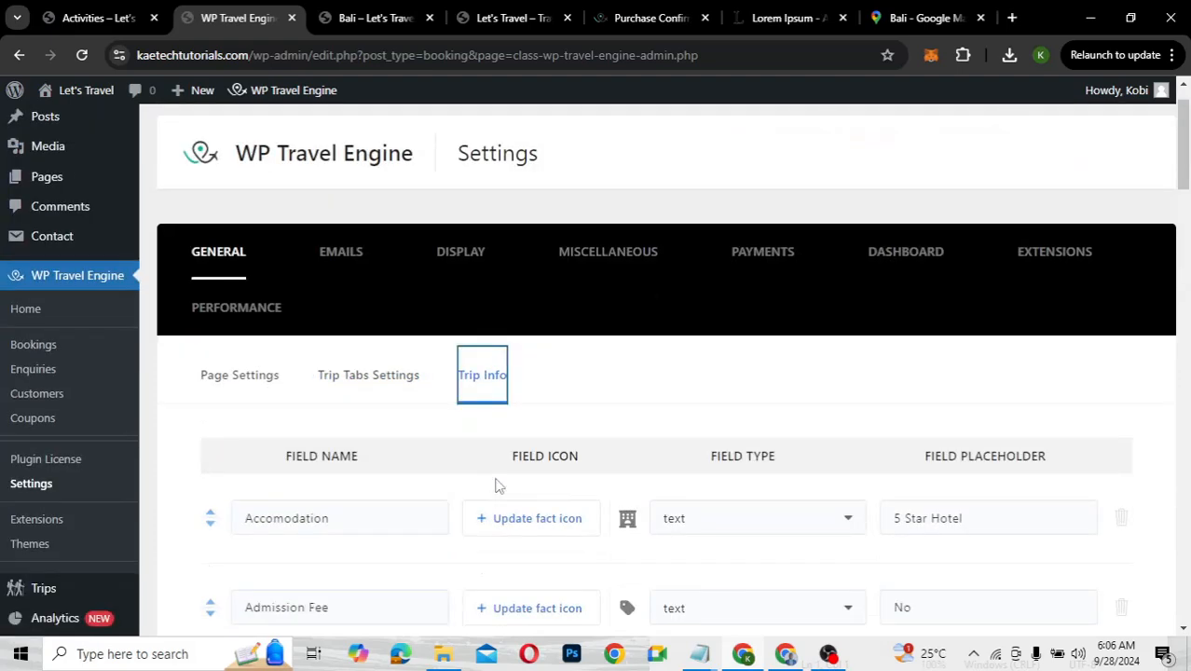
pyautogui.scroll(-6, 497, 485)
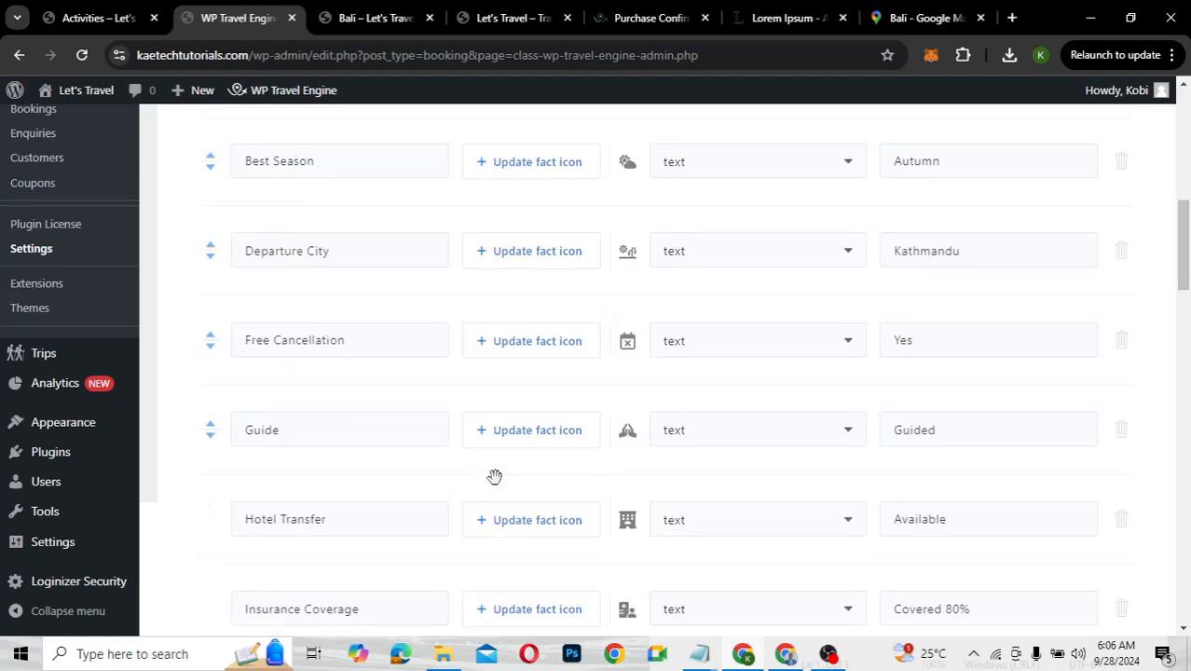
pyautogui.scroll(7, 495, 476)
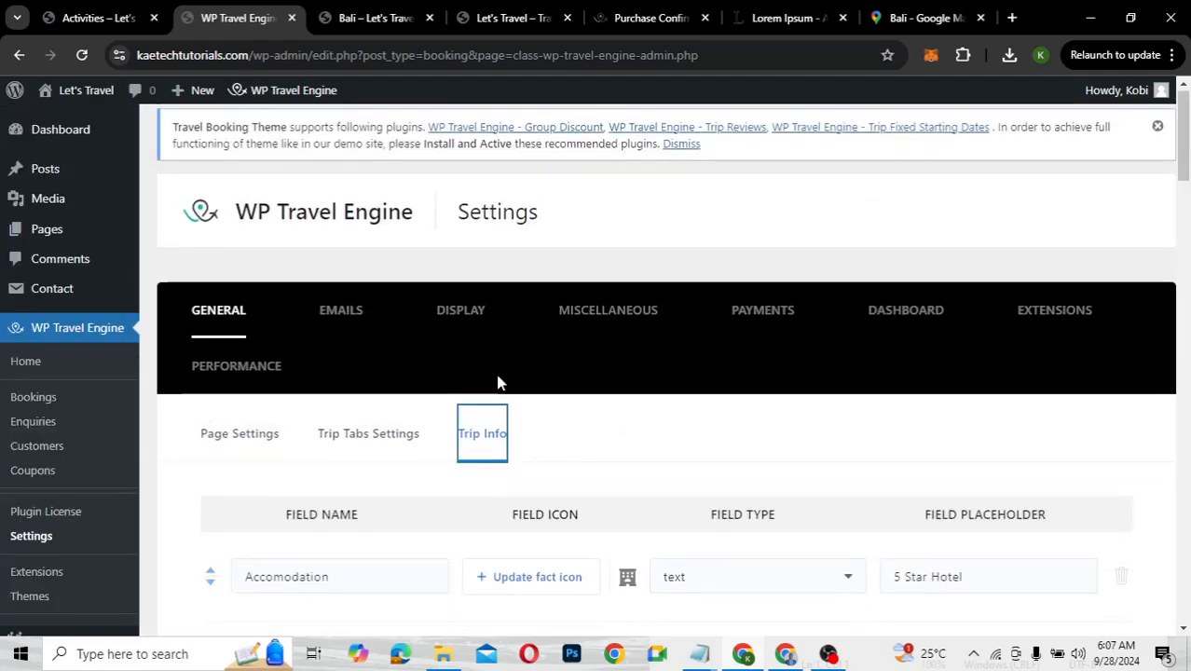
# Open the WP Travel Engine Display settings and look through them
pyautogui.click(454, 322)
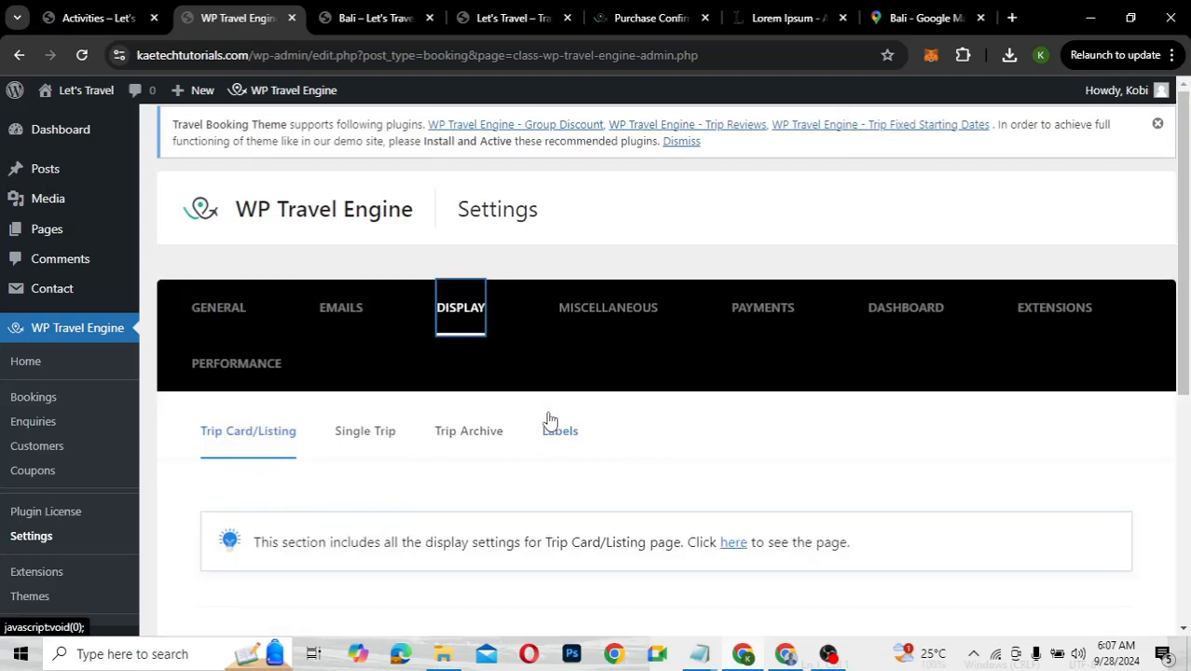
pyautogui.scroll(-2, 550, 421)
pyautogui.scroll(-1, 550, 422)
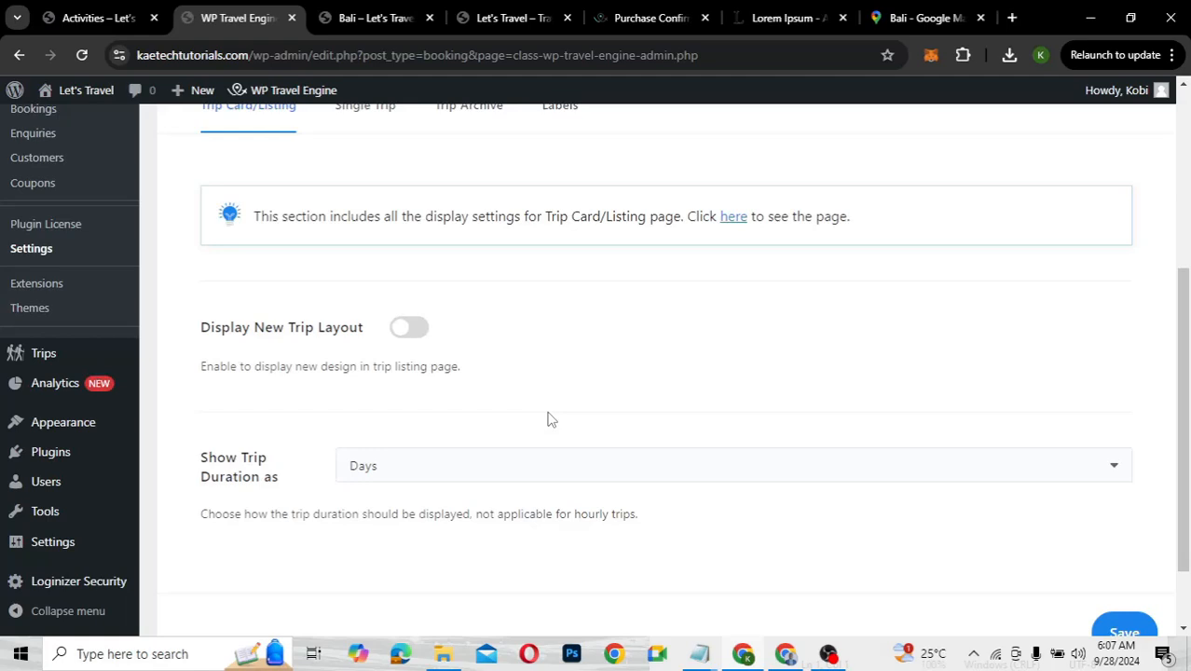
pyautogui.scroll(-1, 550, 420)
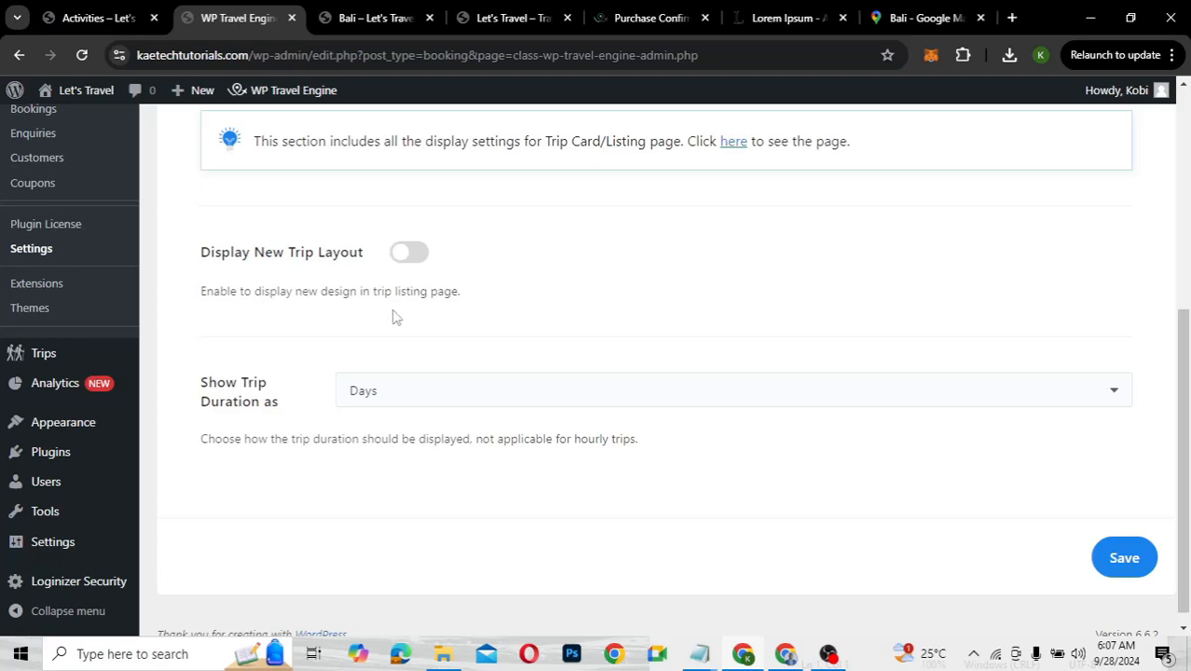
pyautogui.scroll(-1, 395, 317)
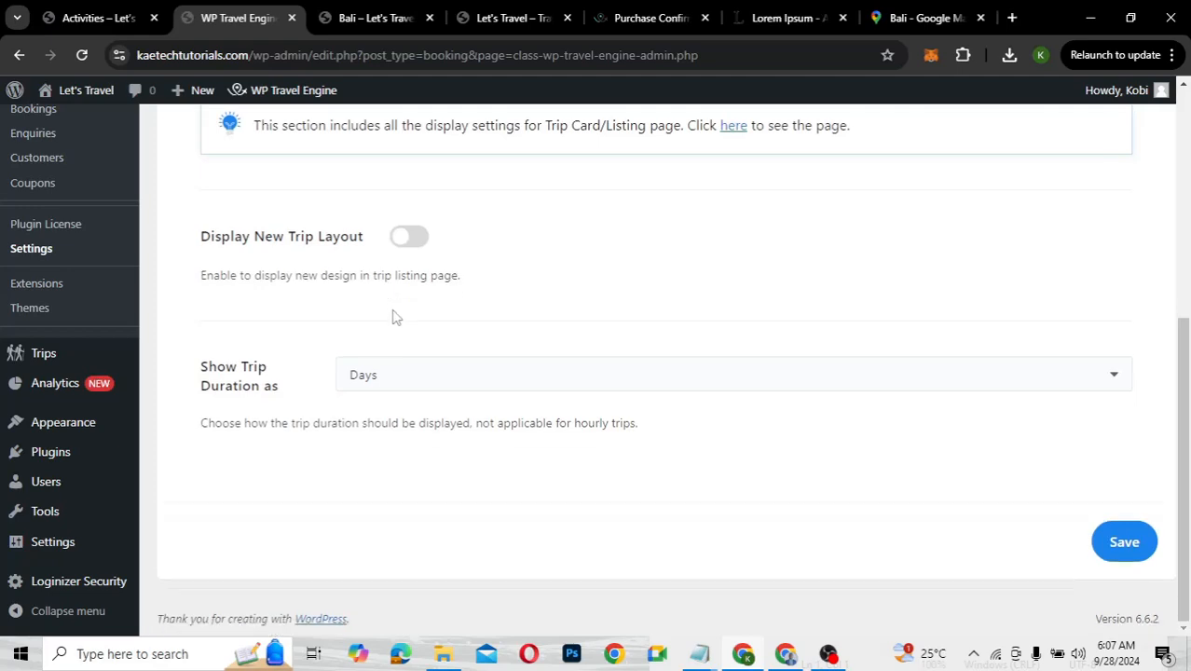
pyautogui.scroll(1, 395, 317)
pyautogui.scroll(1, 395, 317)
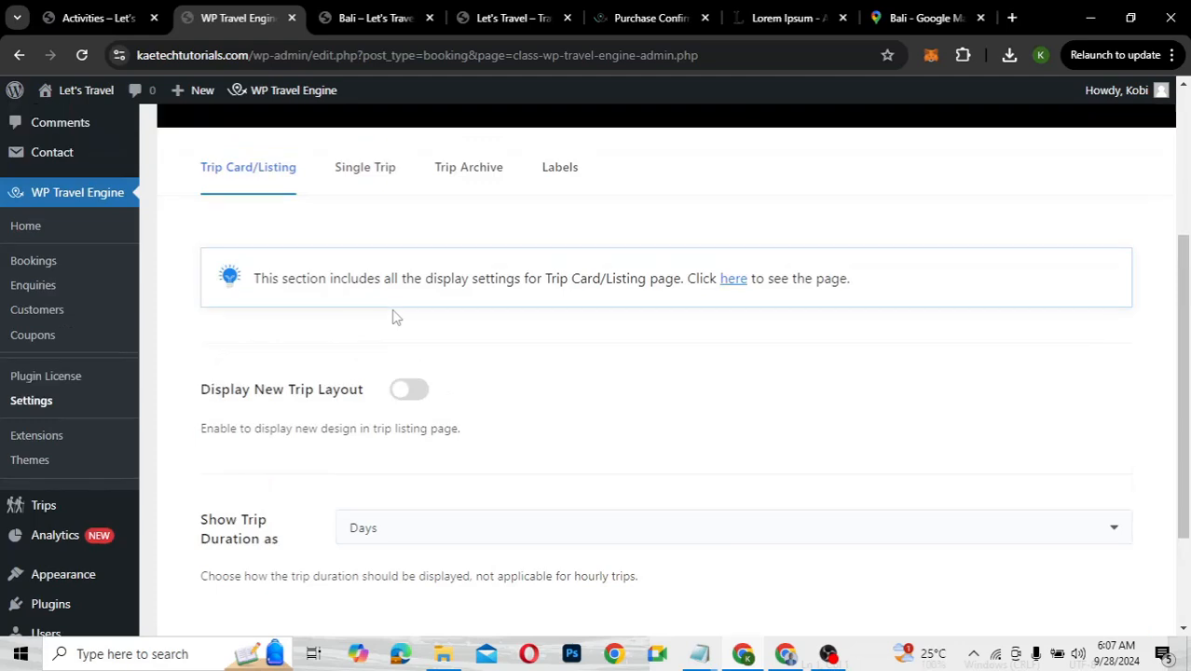
pyautogui.scroll(-1, 405, 356)
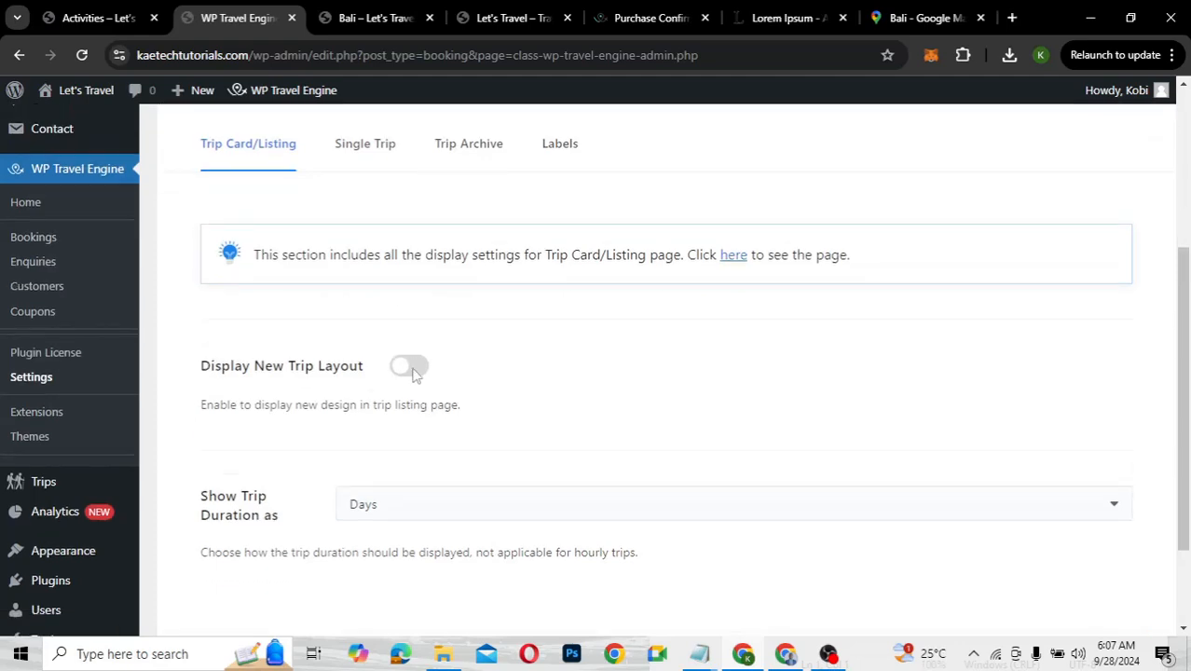
# Switch off Show Trip Info in the Single Trip display settings and save
pyautogui.click(363, 149)
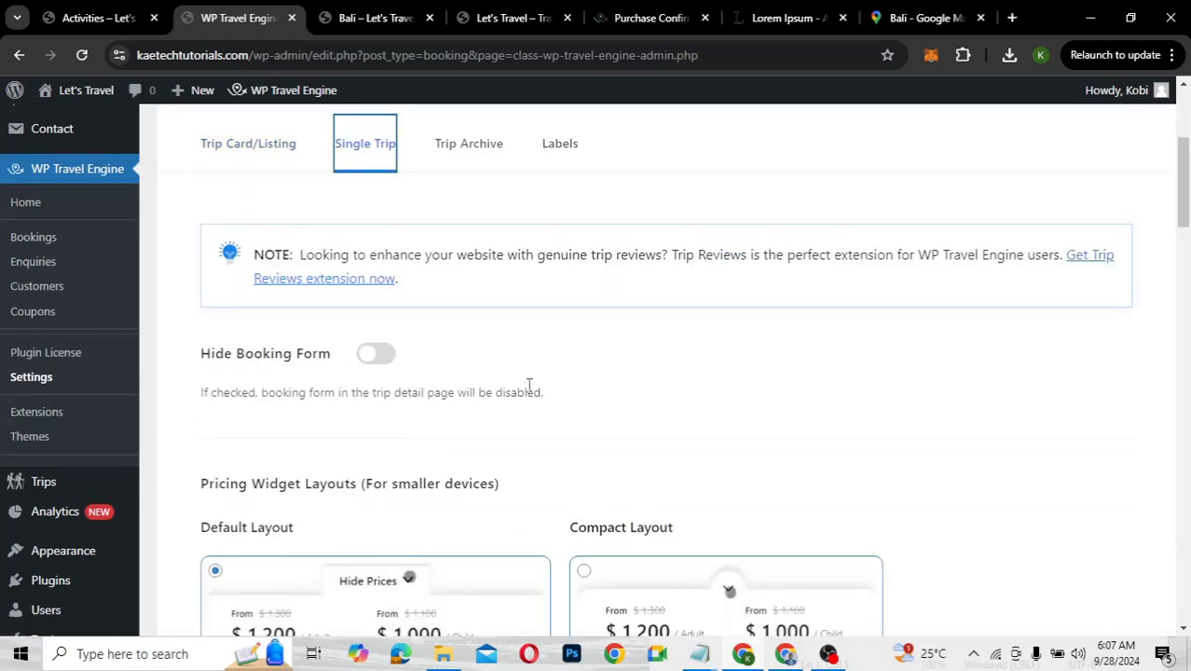
pyautogui.scroll(-7, 547, 424)
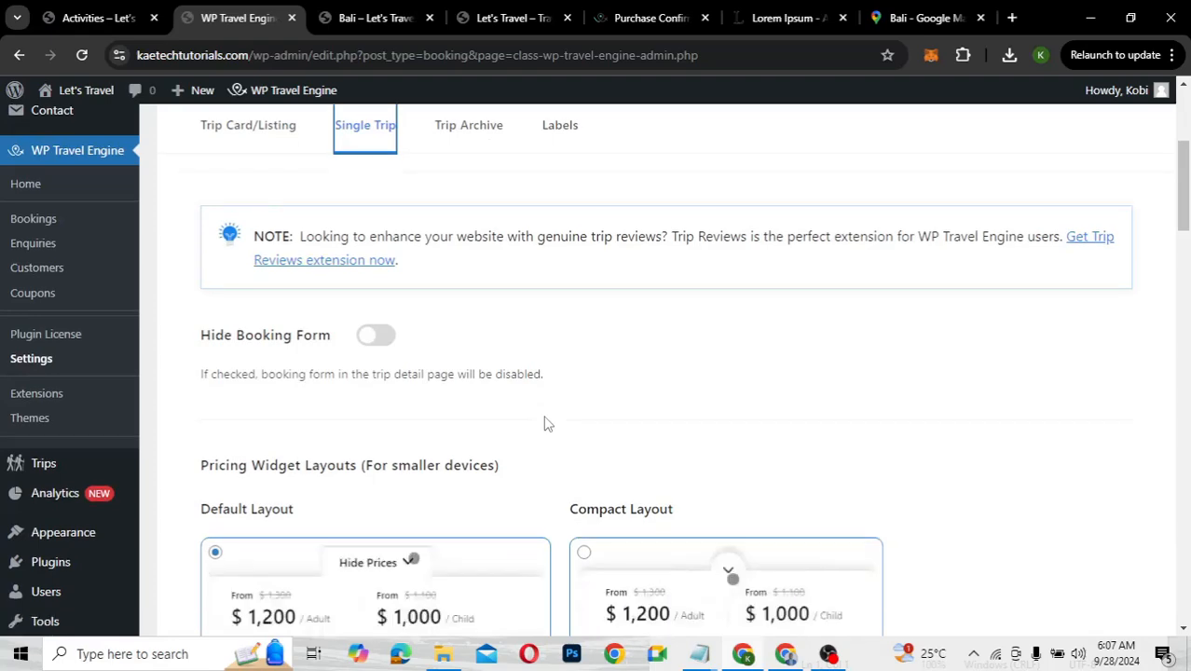
pyautogui.scroll(-2, 545, 420)
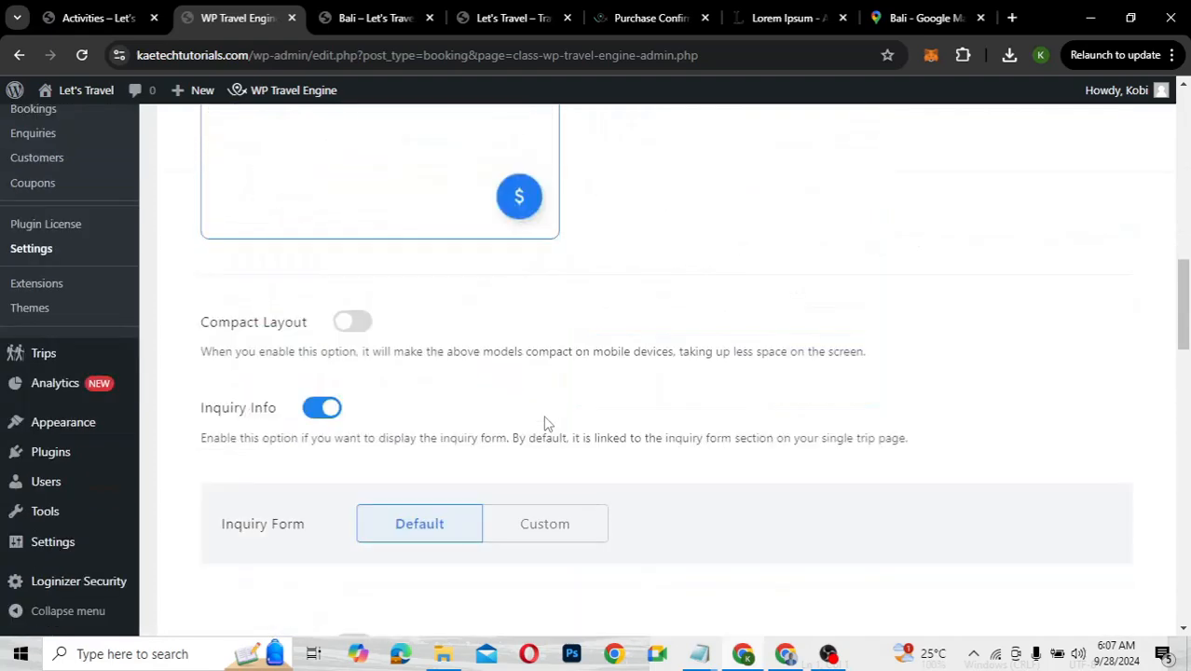
pyautogui.scroll(-2, 391, 240)
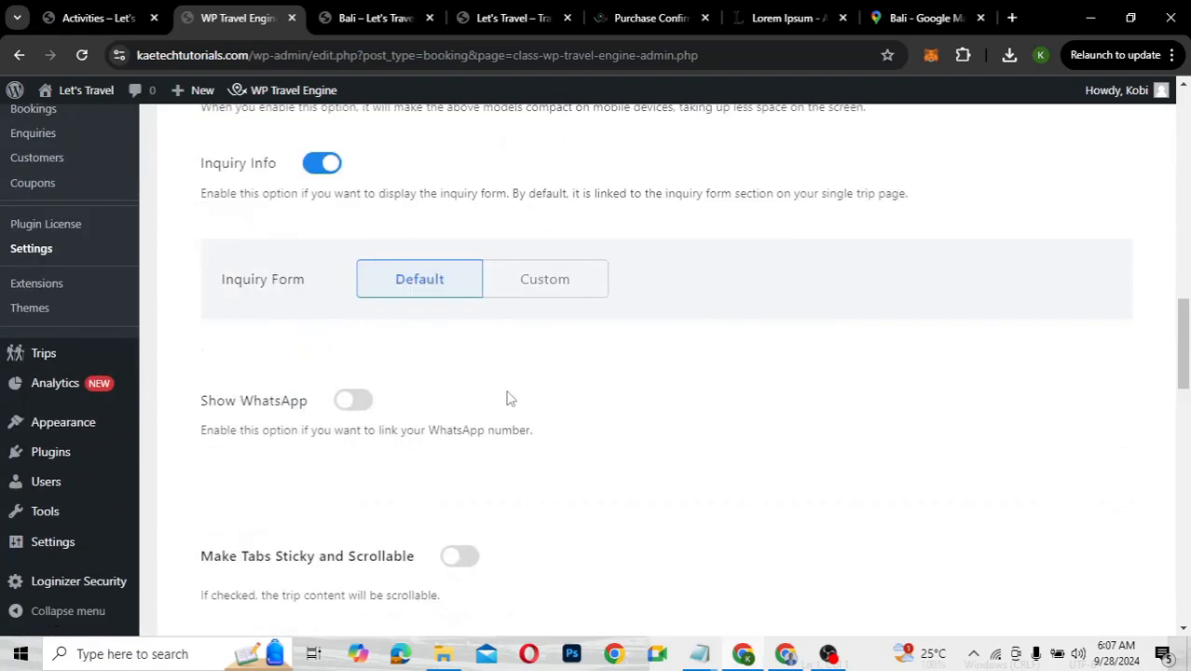
pyautogui.scroll(-3, 510, 399)
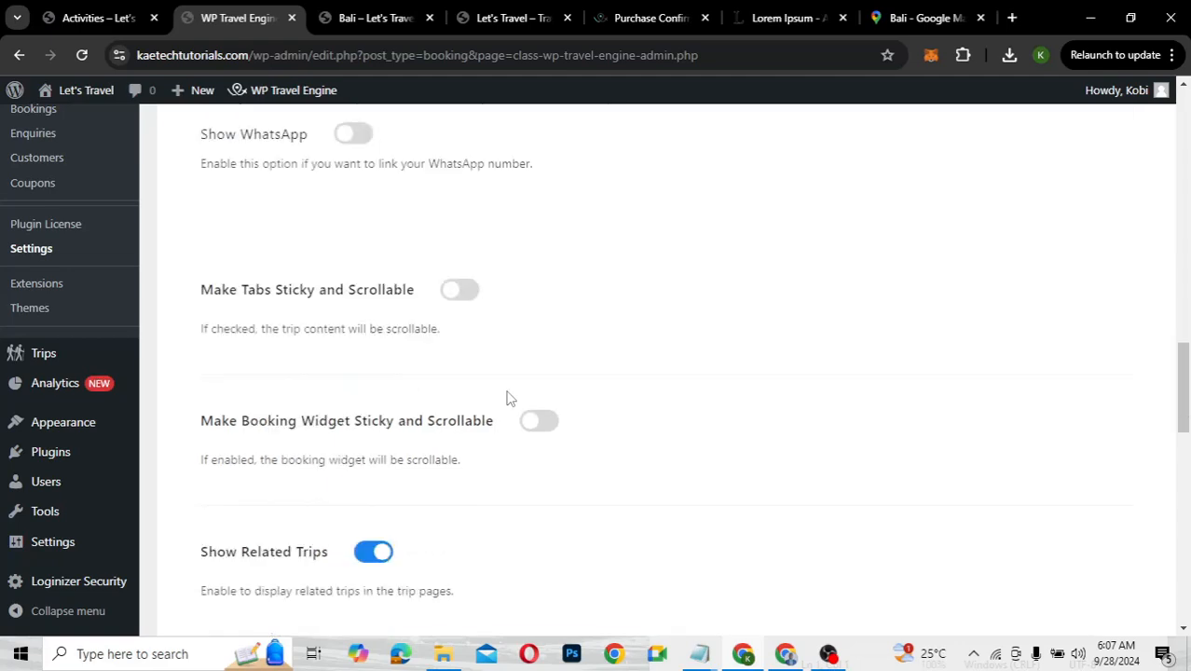
pyautogui.scroll(-1, 510, 399)
pyautogui.scroll(-6, 510, 399)
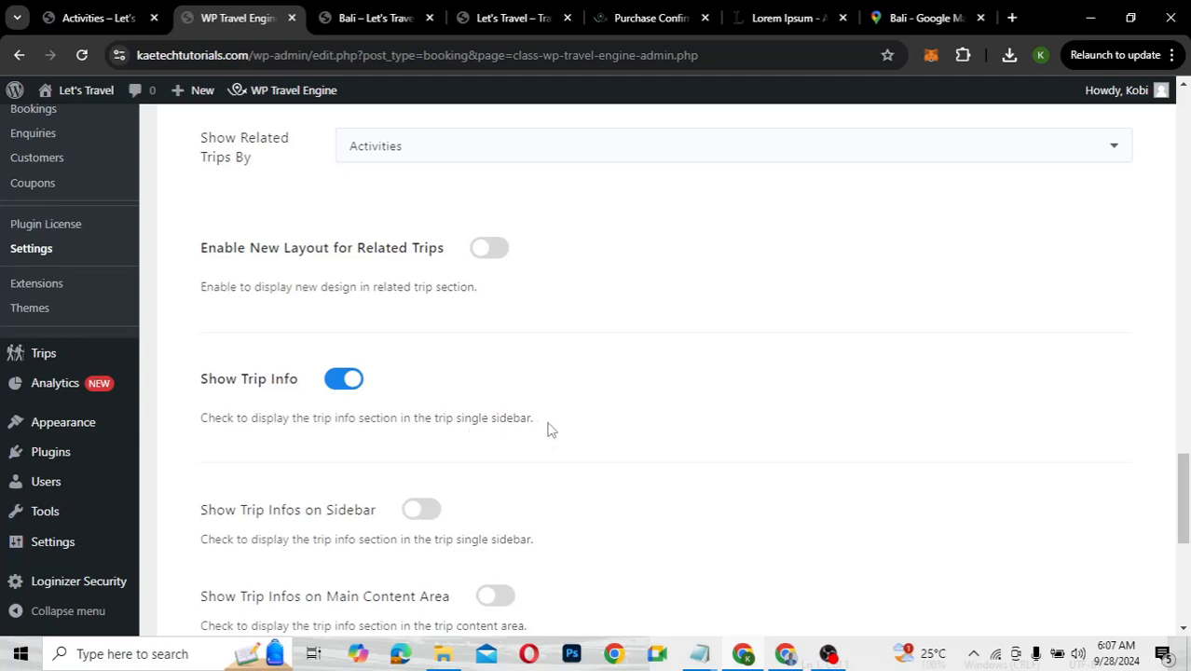
pyautogui.scroll(-2, 406, 431)
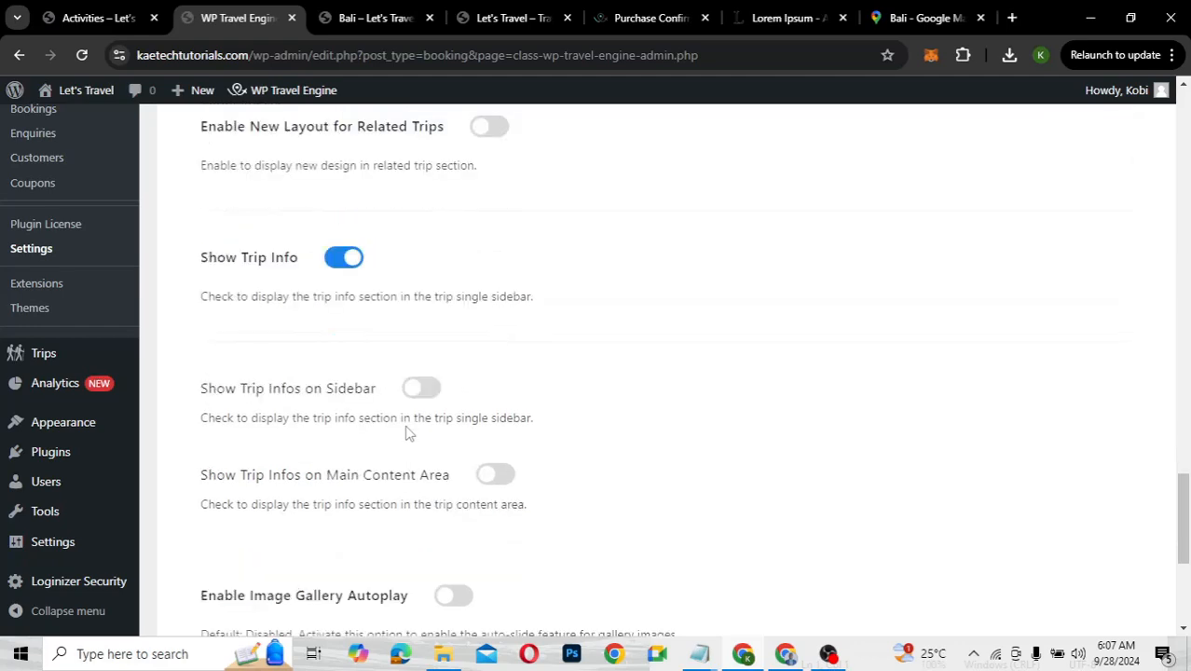
pyautogui.click(342, 260)
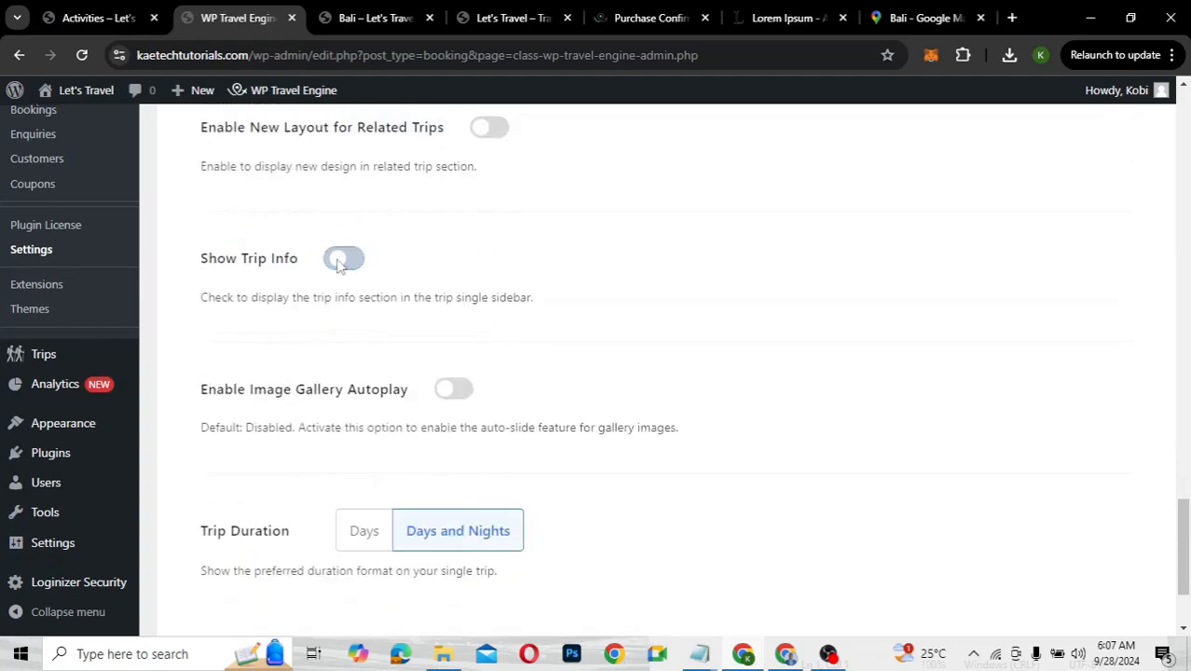
pyautogui.scroll(-2, 575, 361)
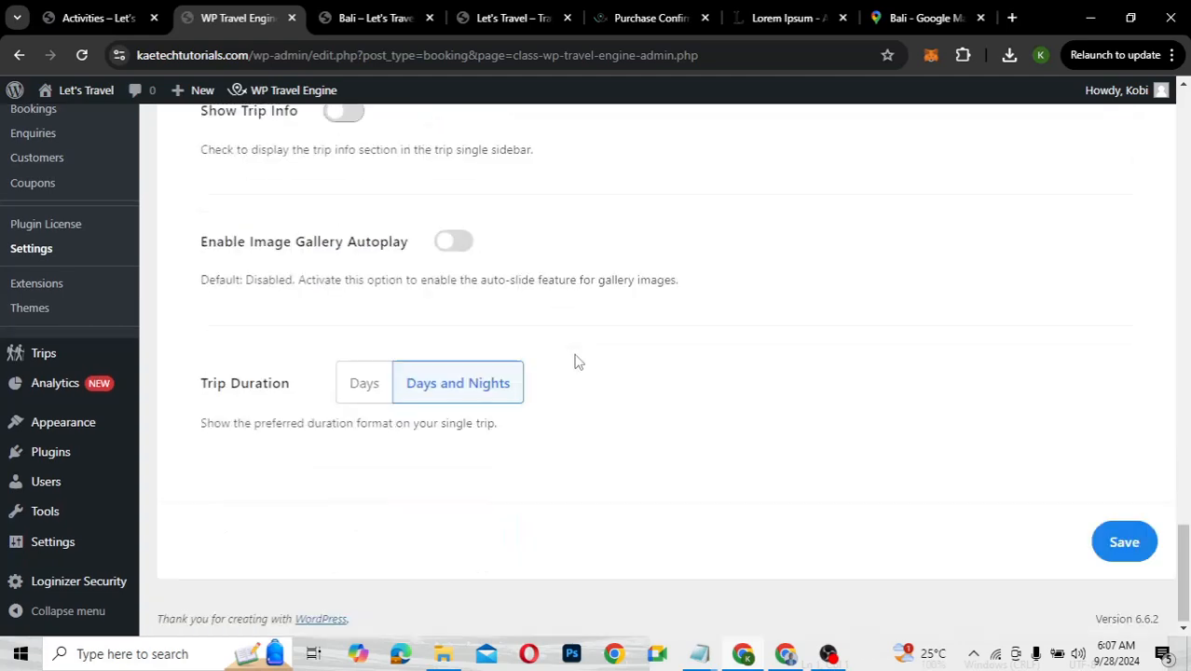
pyautogui.click(1139, 545)
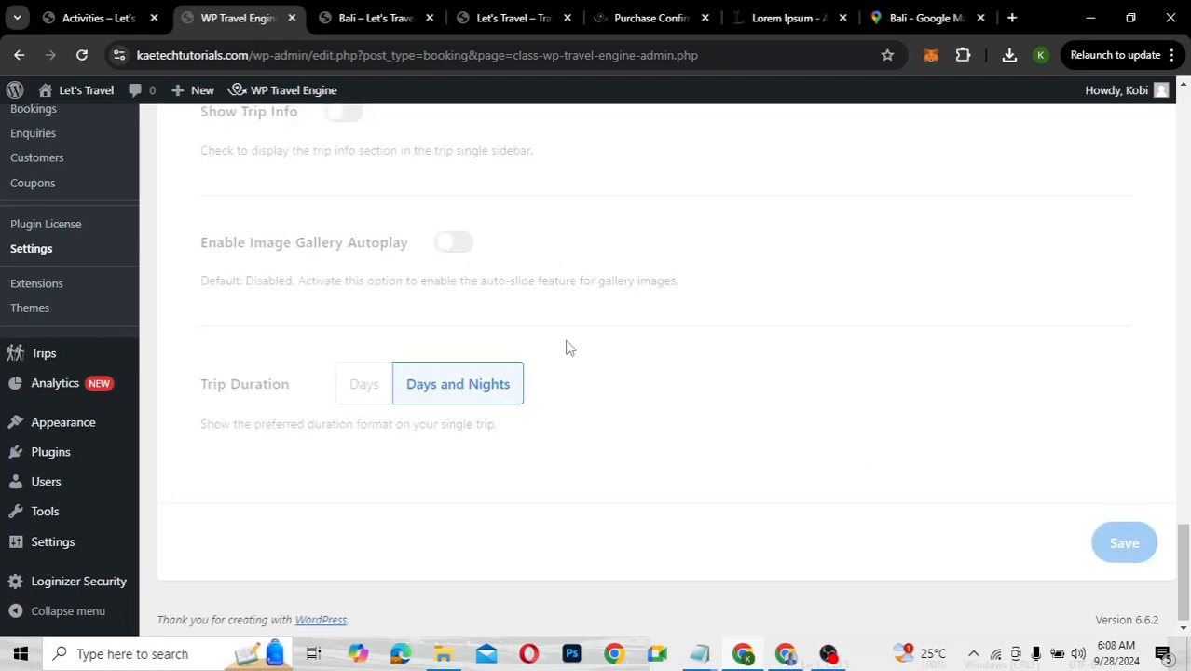
# Reload the Bali trip page to check that trip info is hidden
pyautogui.click(364, 18)
pyautogui.click(83, 56)
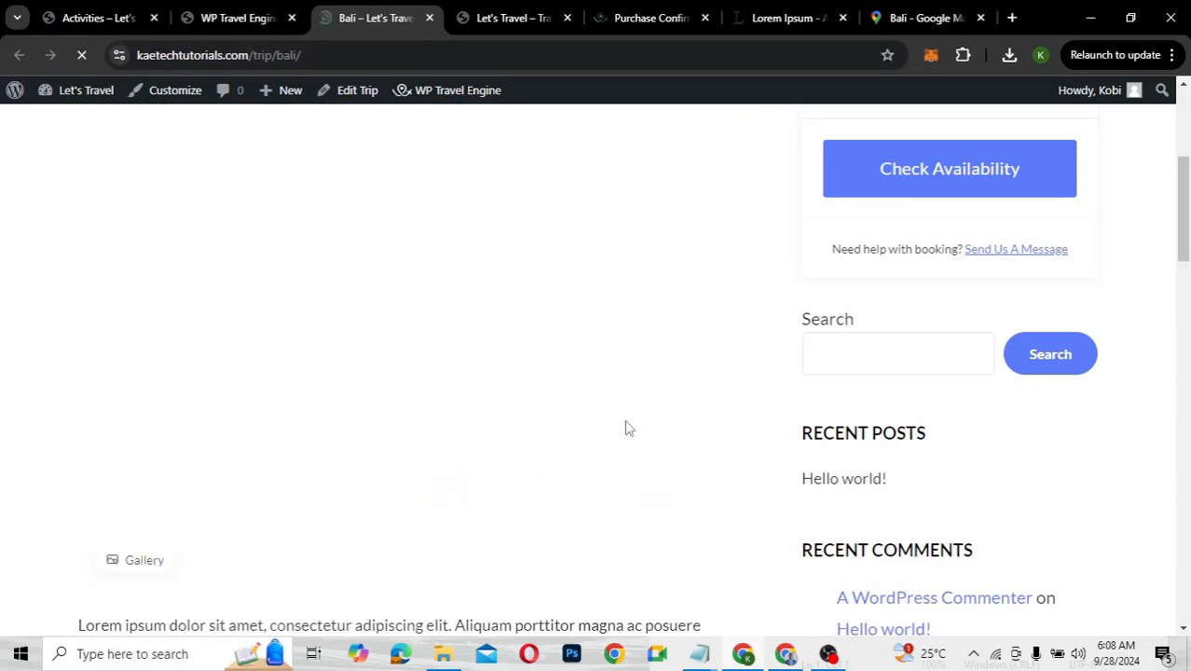
pyautogui.scroll(13, 577, 432)
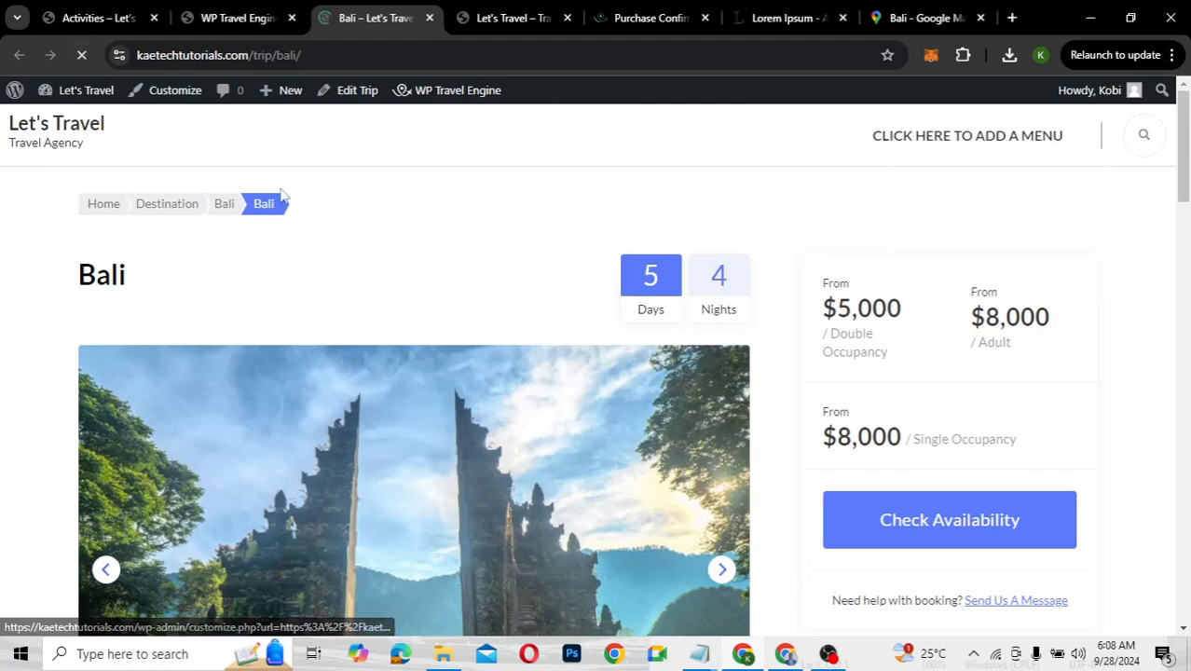
pyautogui.scroll(-7, 516, 307)
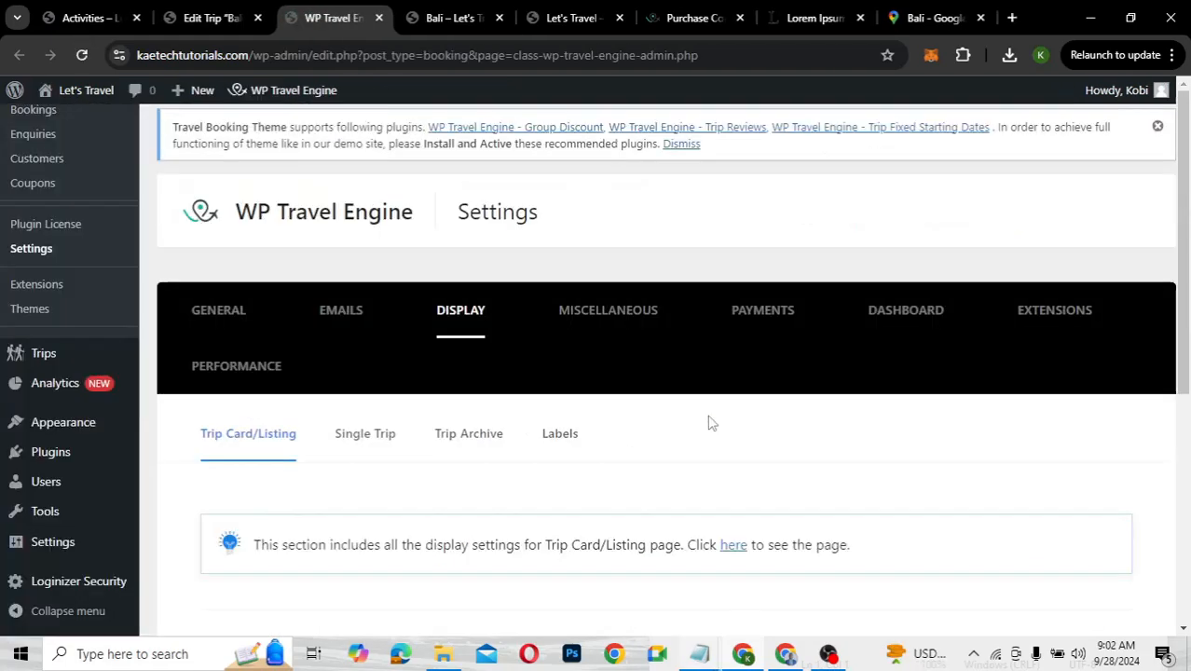
# Turn Show Trip Info back on in the Single Trip display settings
pyautogui.scroll(-5, 709, 422)
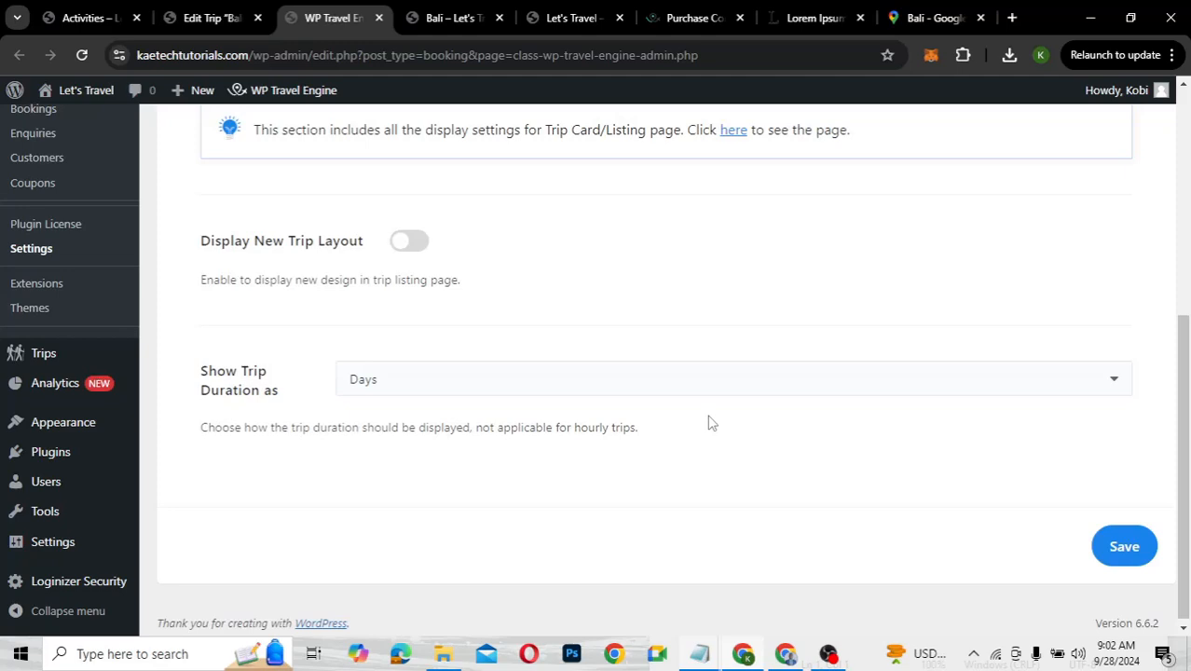
pyautogui.scroll(3, 708, 422)
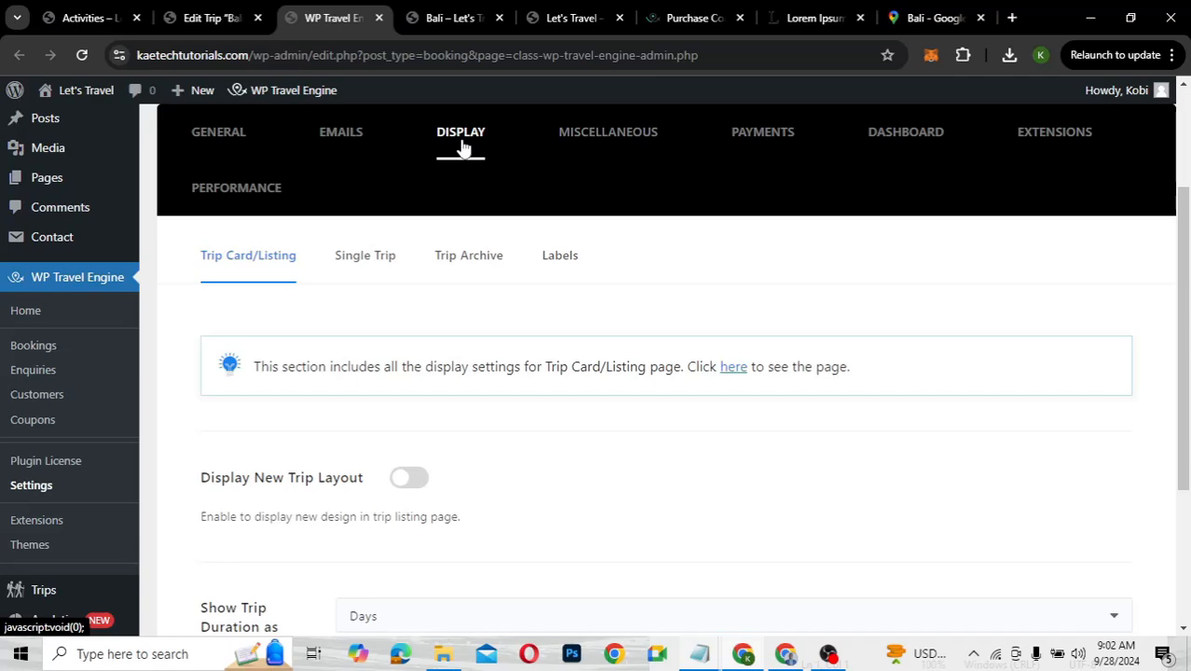
pyautogui.click(382, 257)
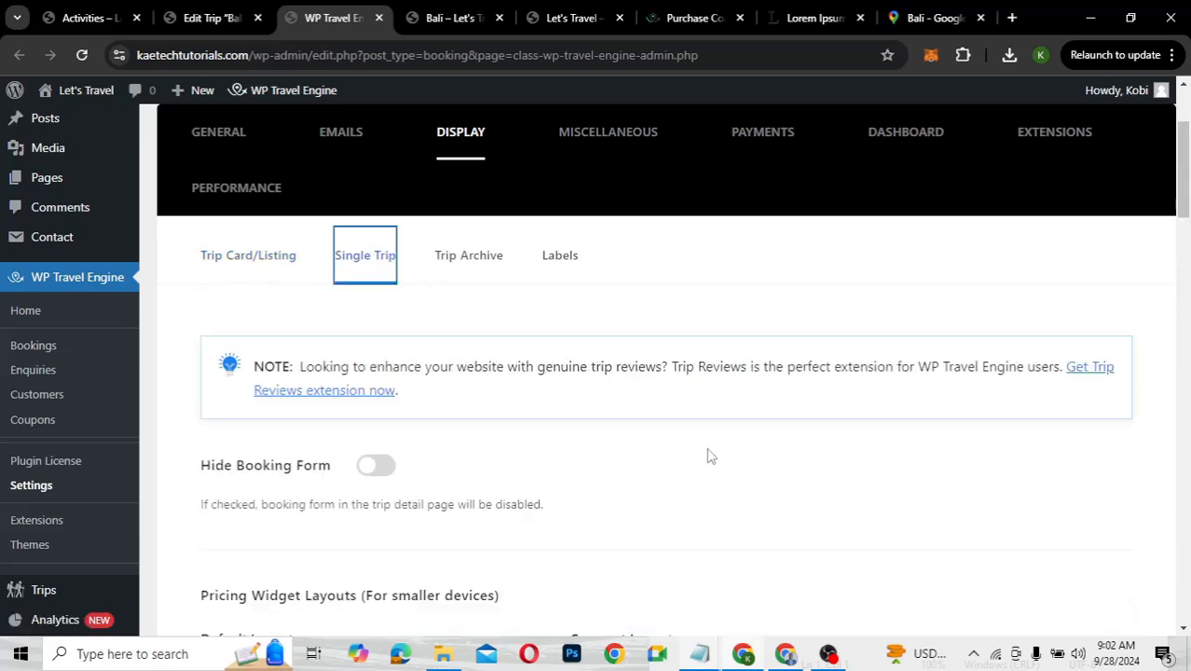
pyautogui.scroll(-10, 709, 456)
pyautogui.scroll(-5, 708, 456)
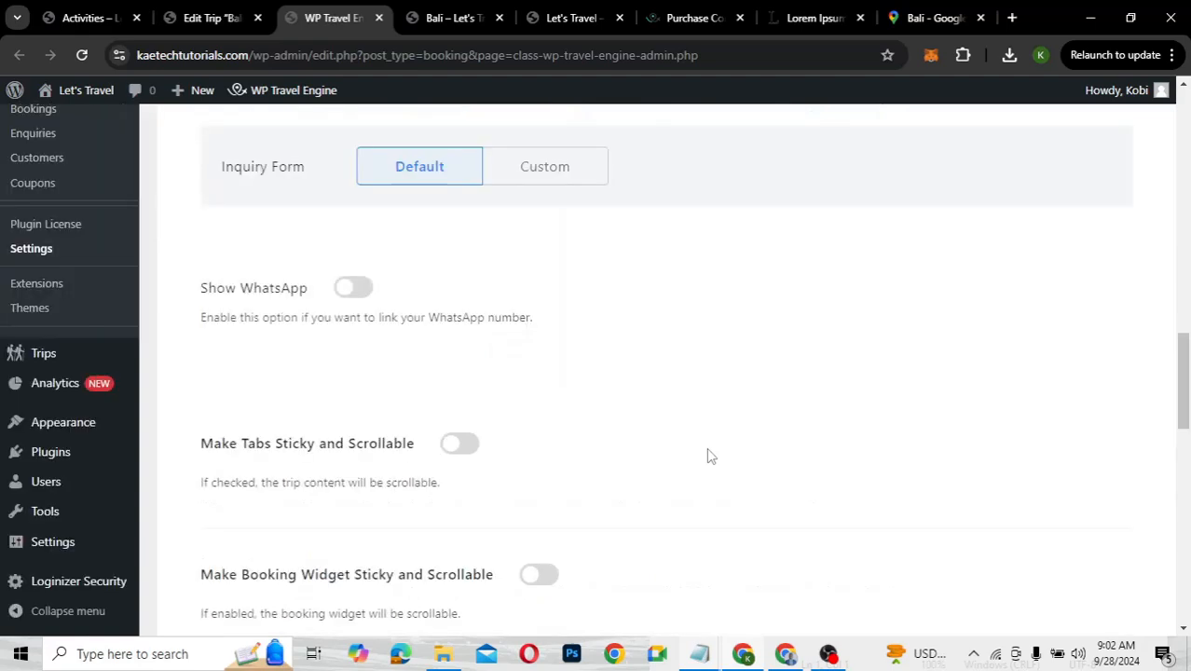
pyautogui.scroll(-5, 708, 456)
pyautogui.scroll(-4, 708, 456)
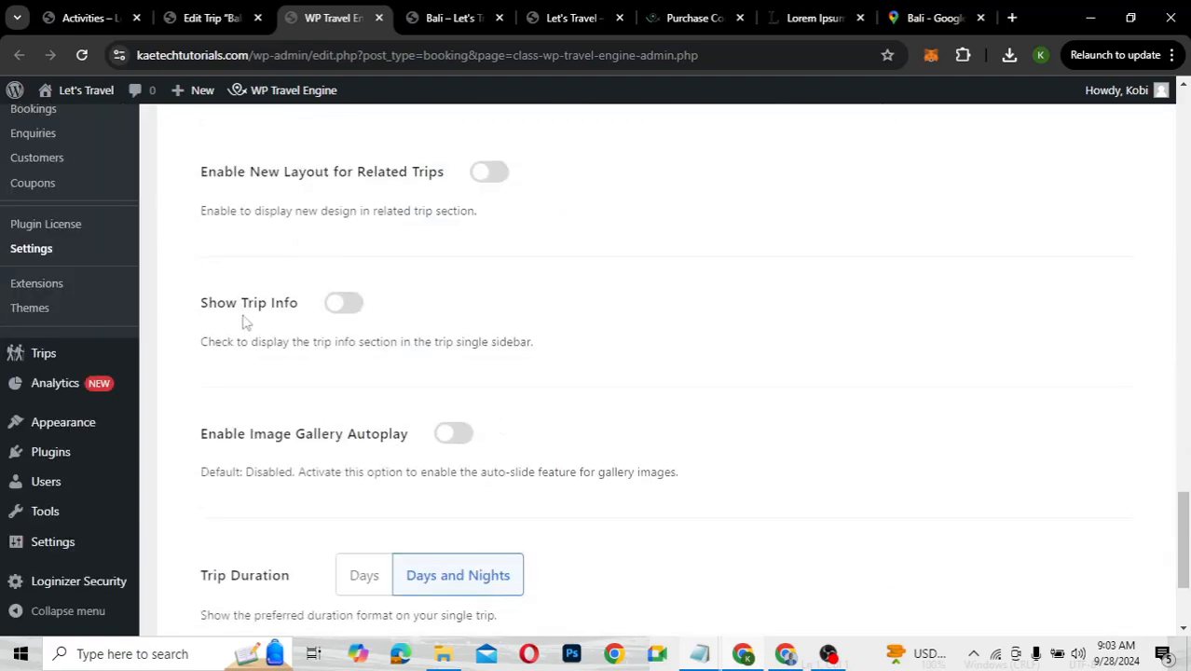
pyautogui.click(345, 304)
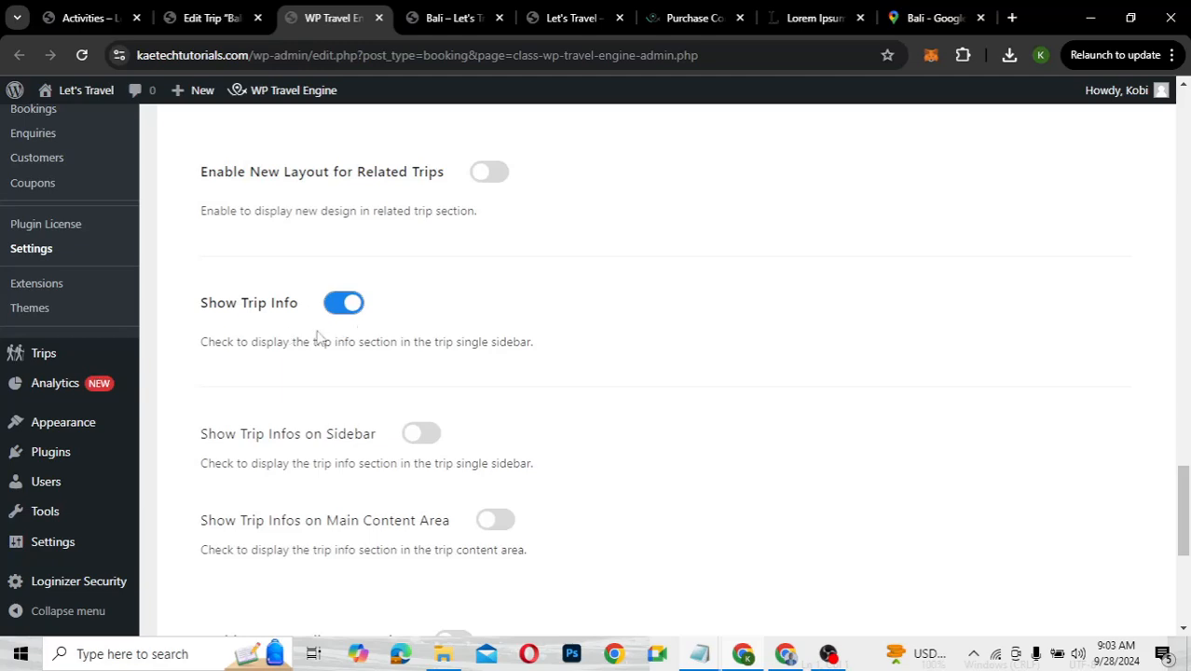
# Enable Trip Infos on Sidebar and on Main Content Area, then save
pyautogui.scroll(-3, 552, 413)
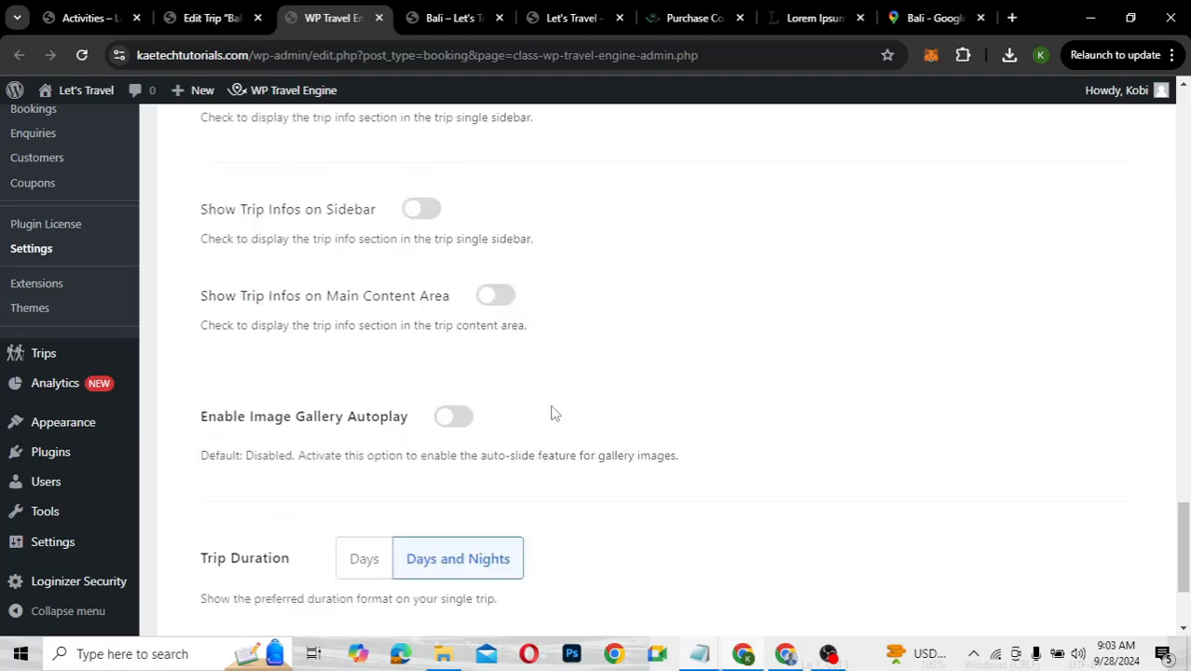
pyautogui.scroll(1, 552, 413)
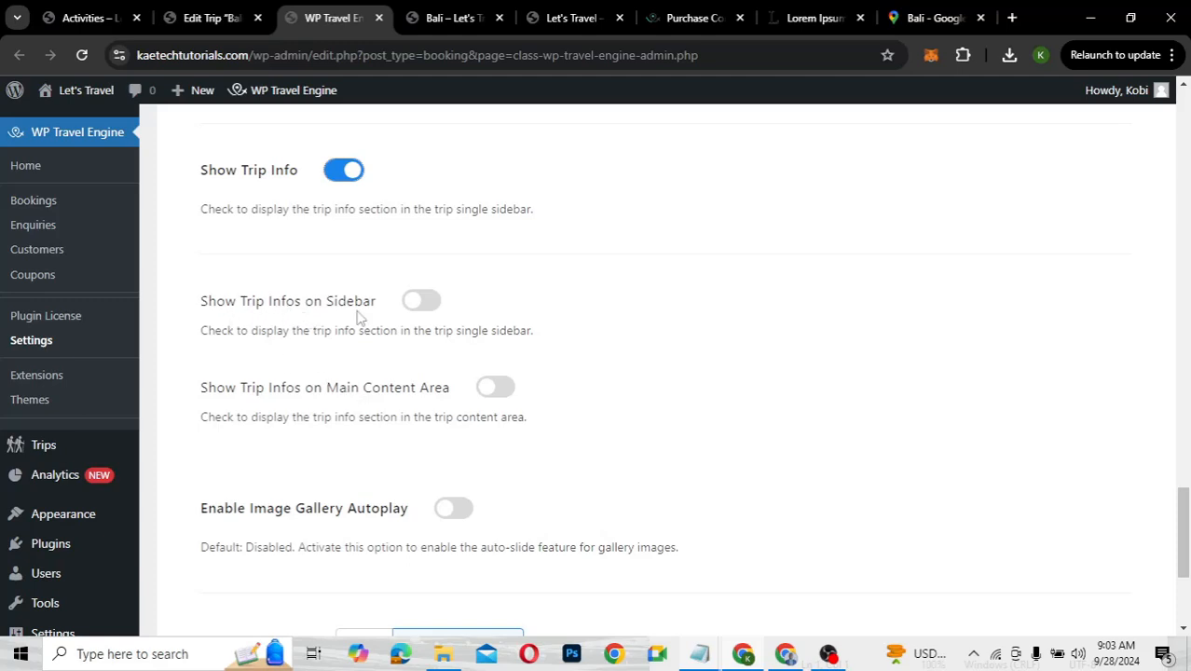
pyautogui.click(424, 303)
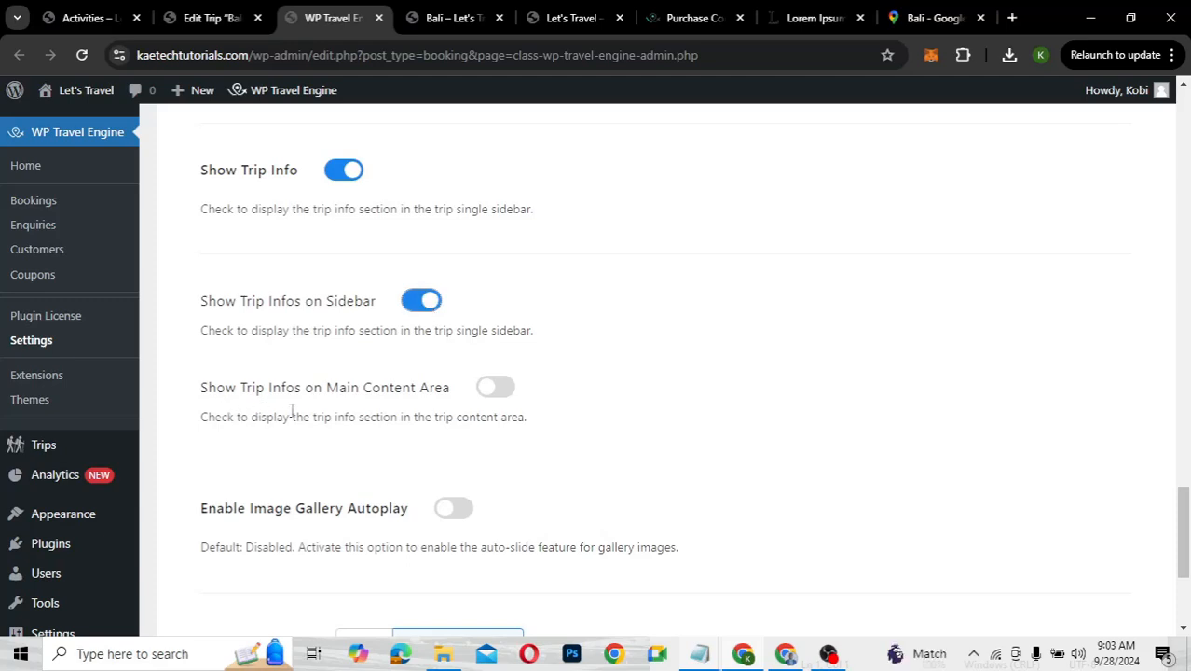
pyautogui.click(503, 389)
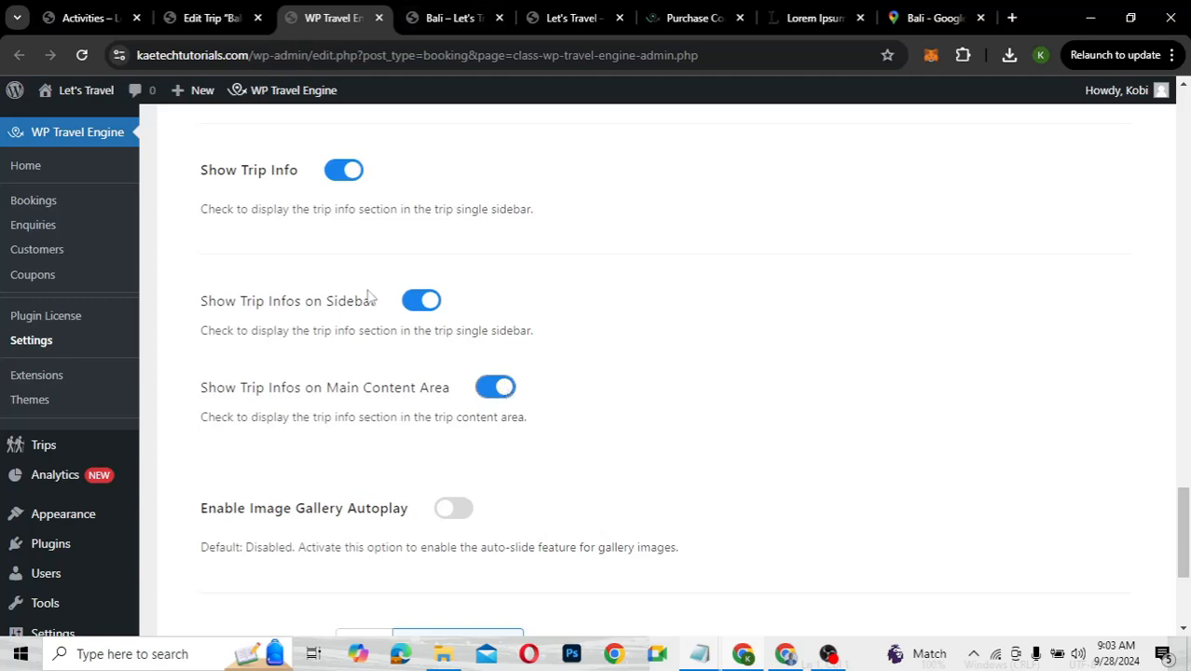
pyautogui.scroll(-3, 454, 365)
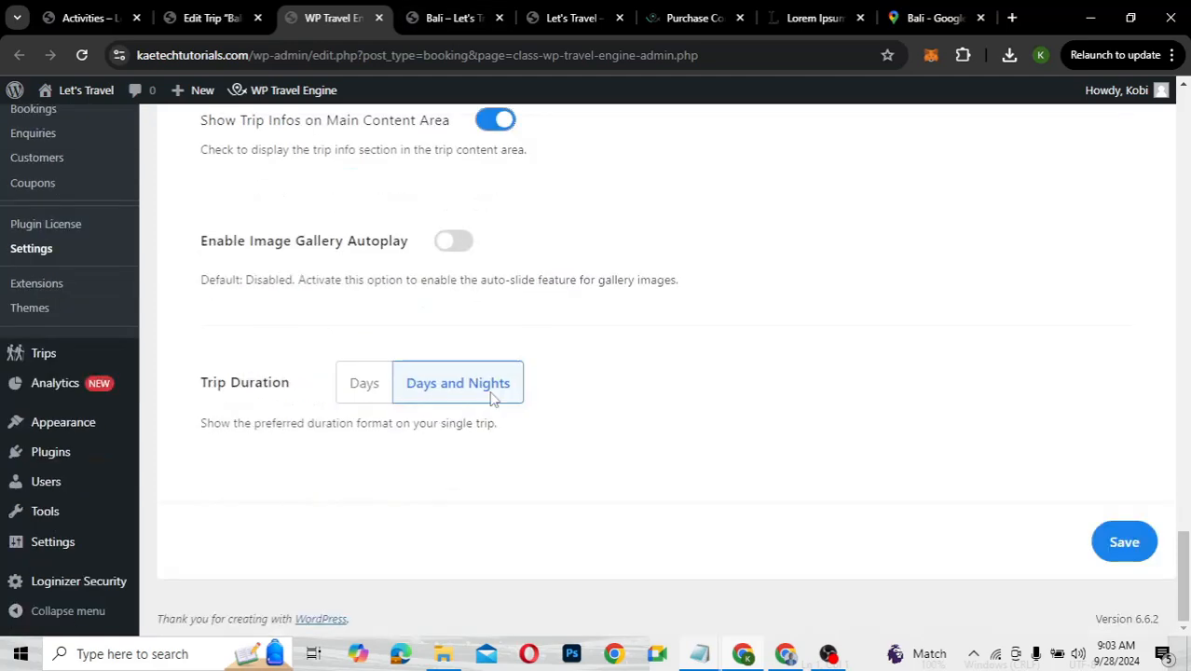
pyautogui.click(1135, 543)
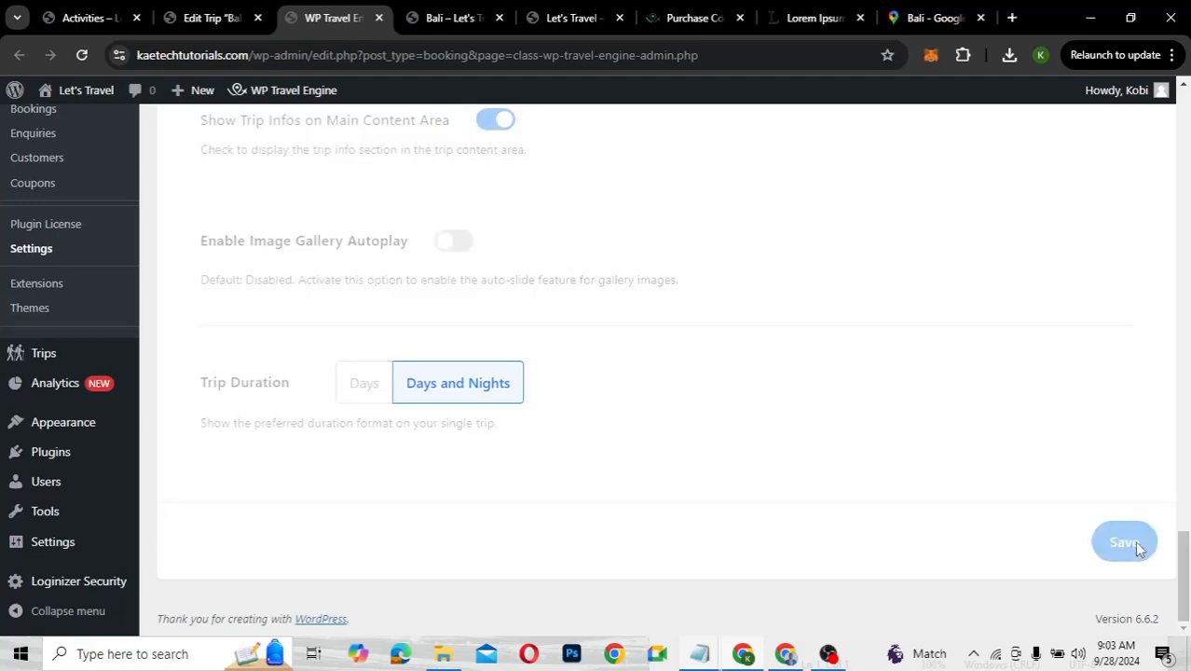
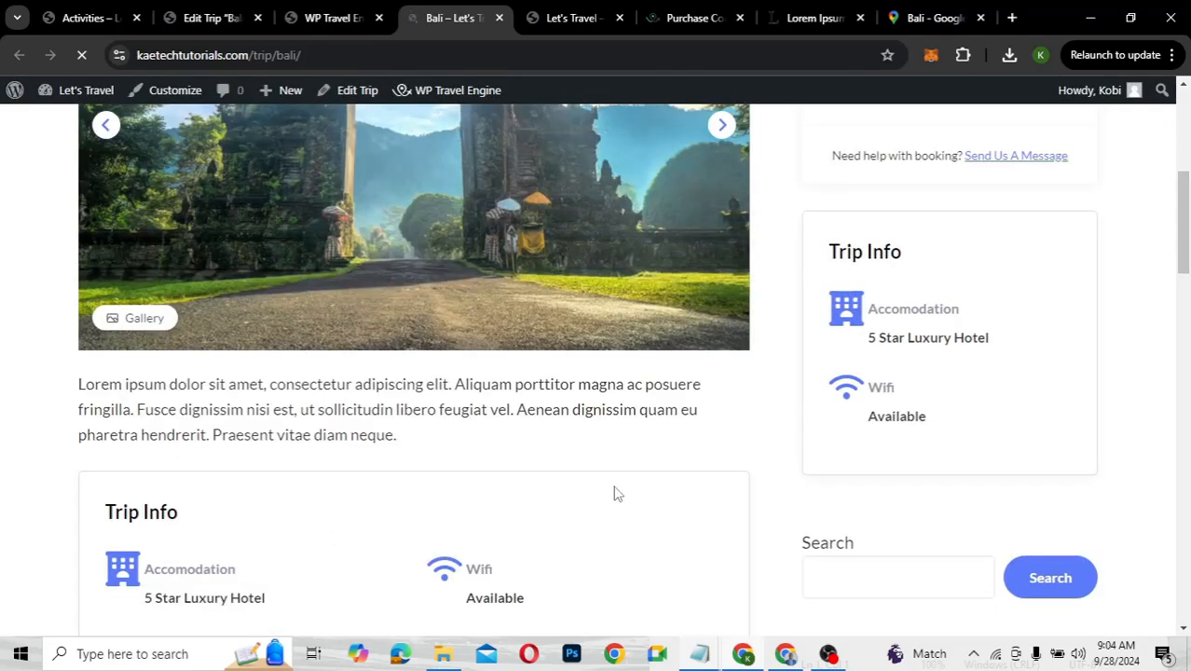
# Scroll through the Bali trip page to inspect the trip info shown in it
pyautogui.scroll(-2, 614, 493)
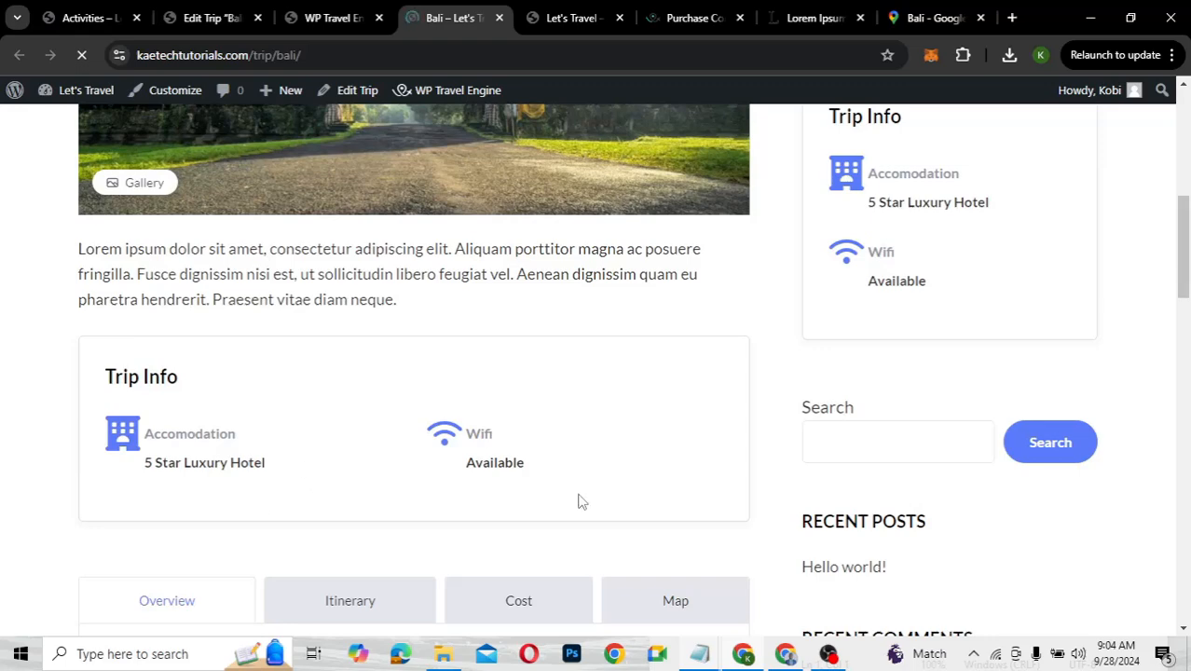
pyautogui.scroll(-1, 902, 574)
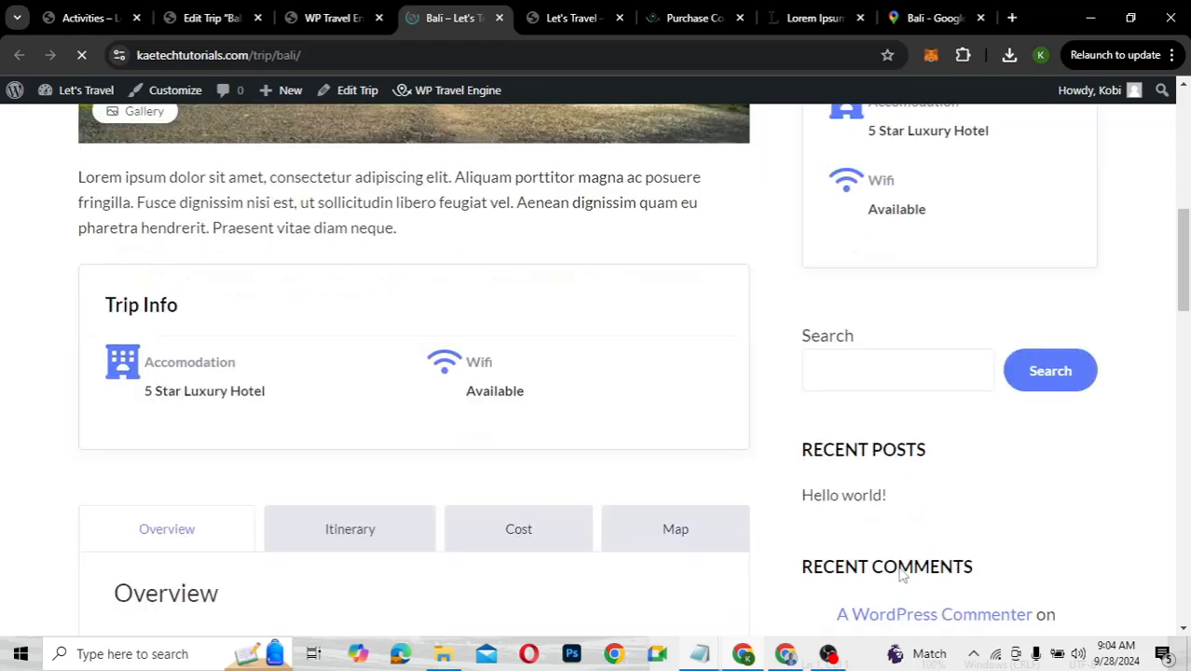
pyautogui.scroll(-3, 902, 575)
pyautogui.scroll(3, 899, 319)
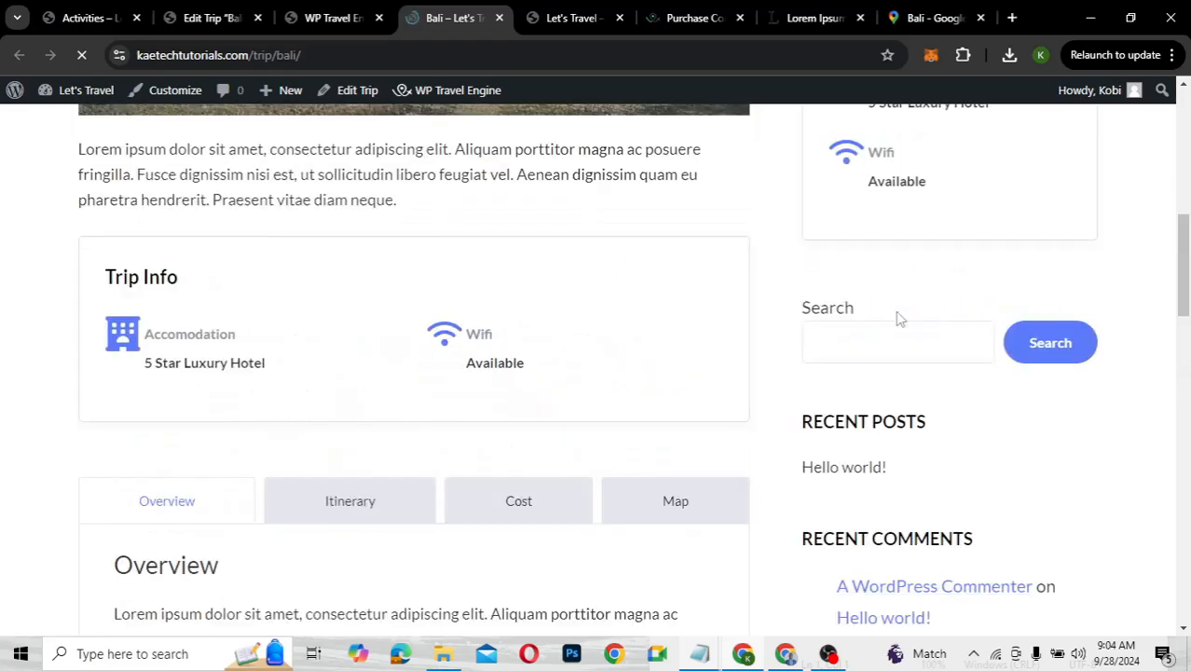
pyautogui.scroll(2, 899, 319)
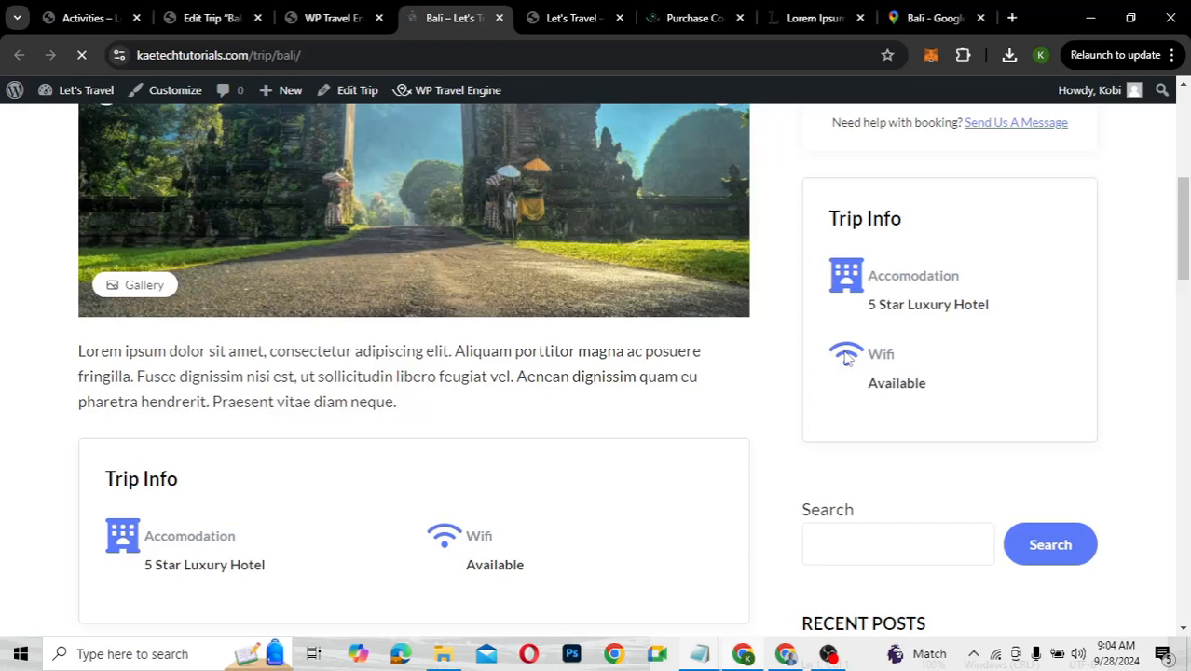
pyautogui.scroll(3, 846, 359)
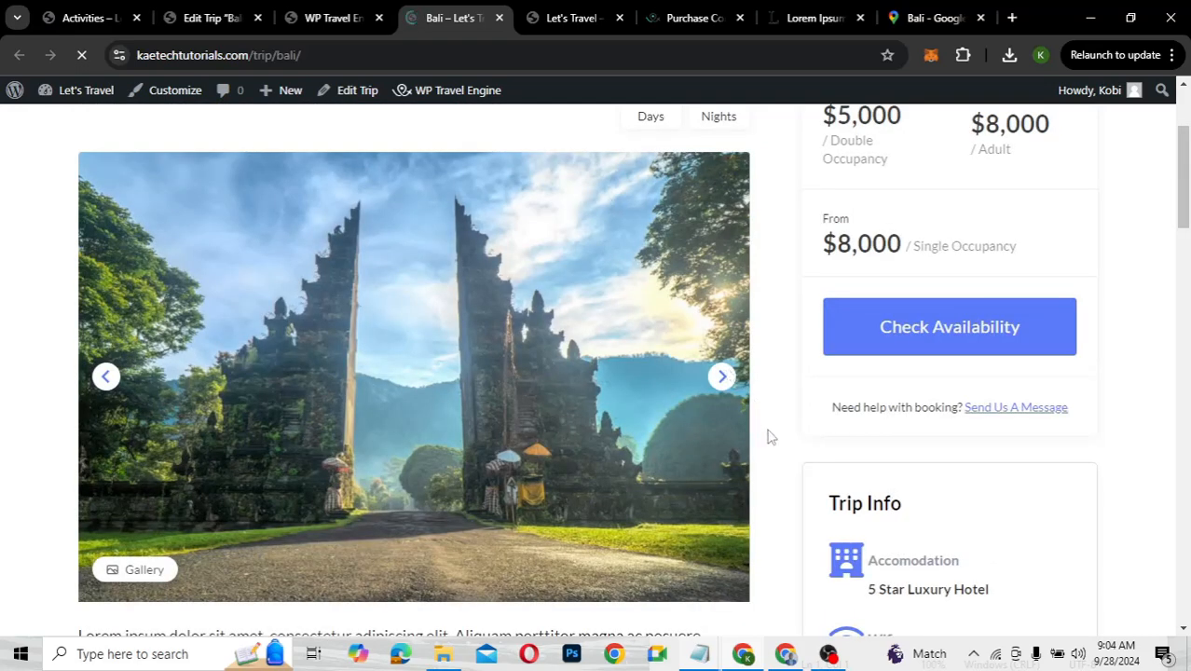
pyautogui.scroll(-3, 770, 436)
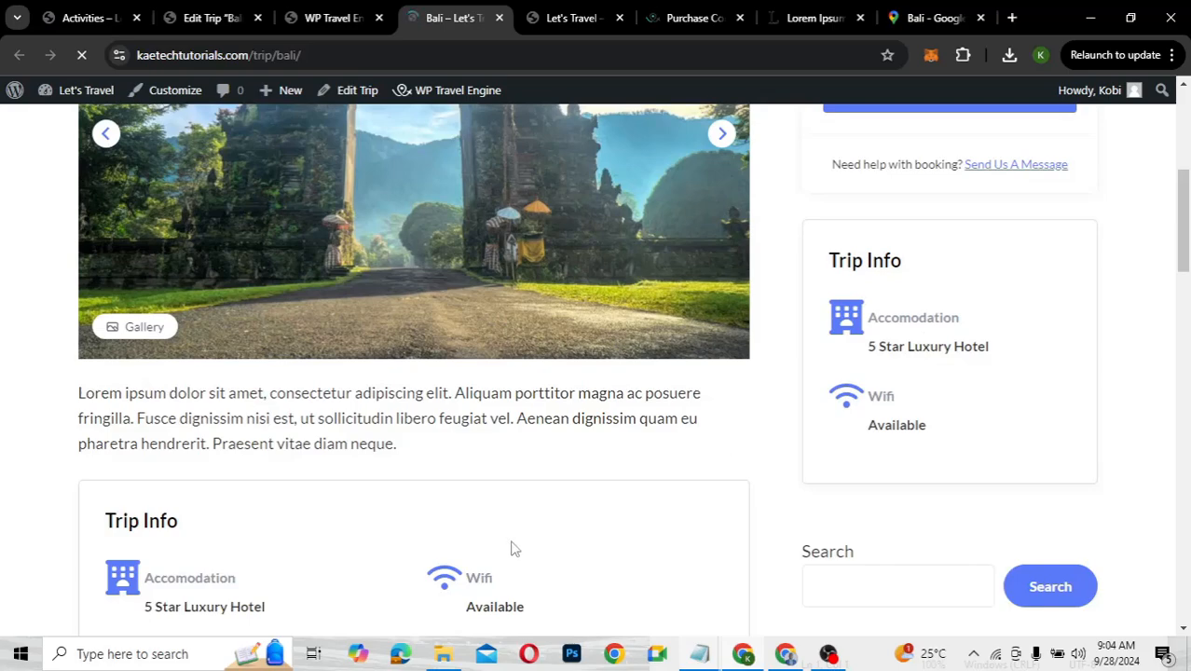
pyautogui.scroll(-3, 790, 420)
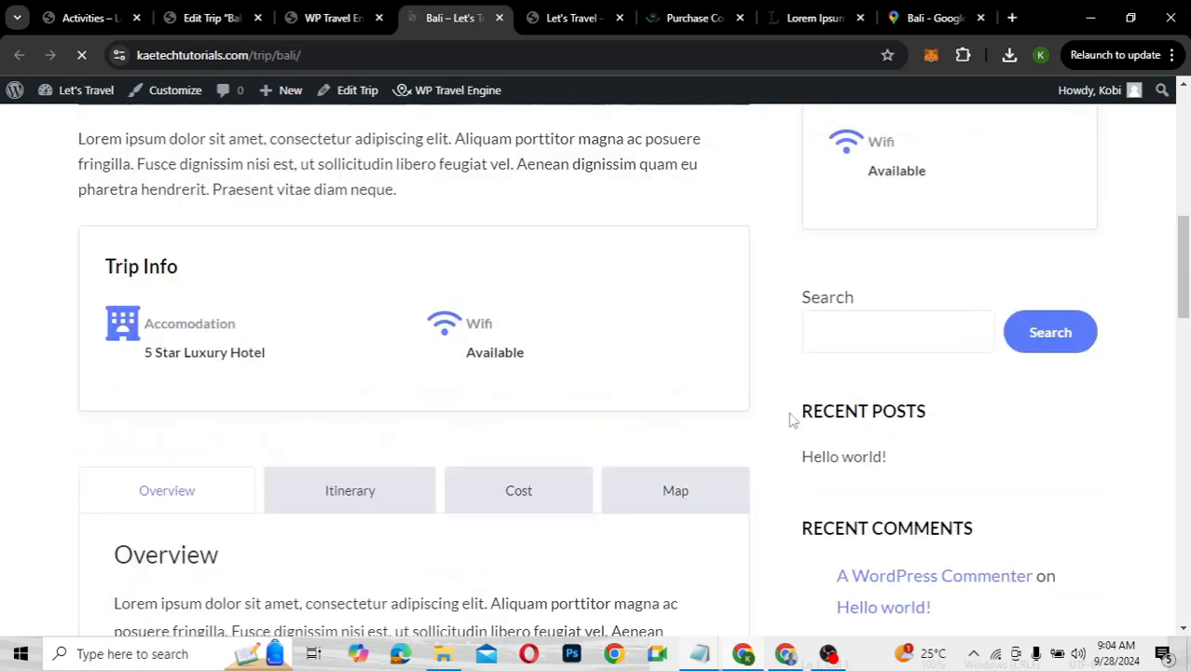
pyautogui.scroll(3, 790, 420)
pyautogui.scroll(2, 789, 417)
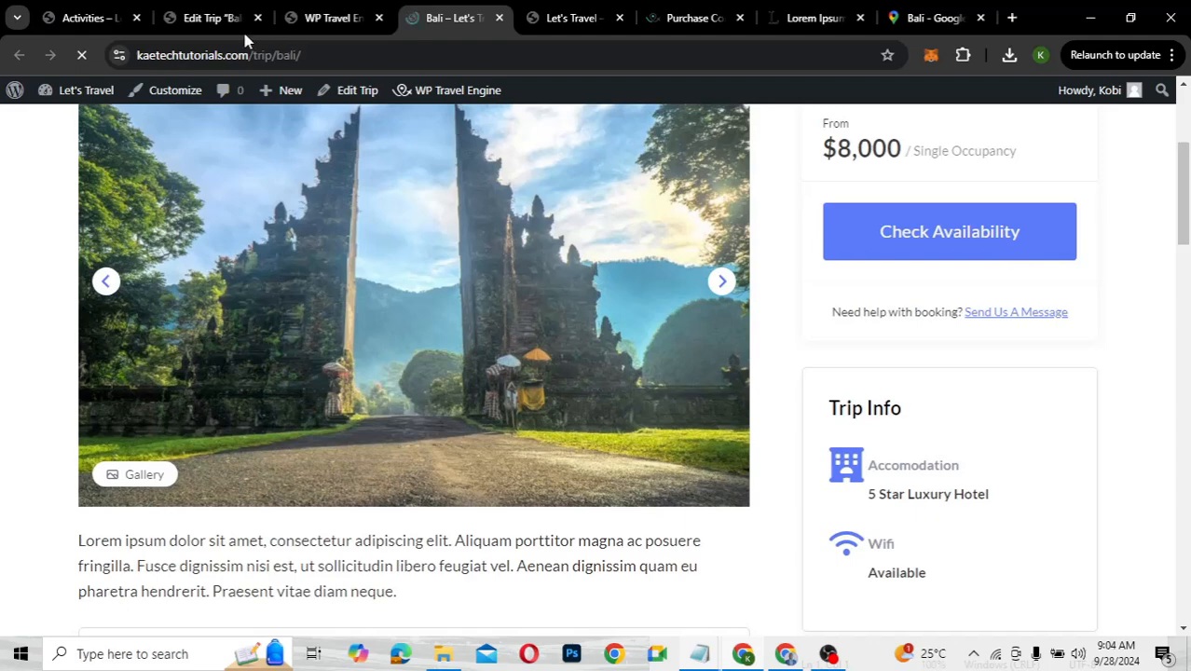
# Turn off Show Trip Infos on Sidebar in the WP Travel Engine settings and save
pyautogui.click(343, 22)
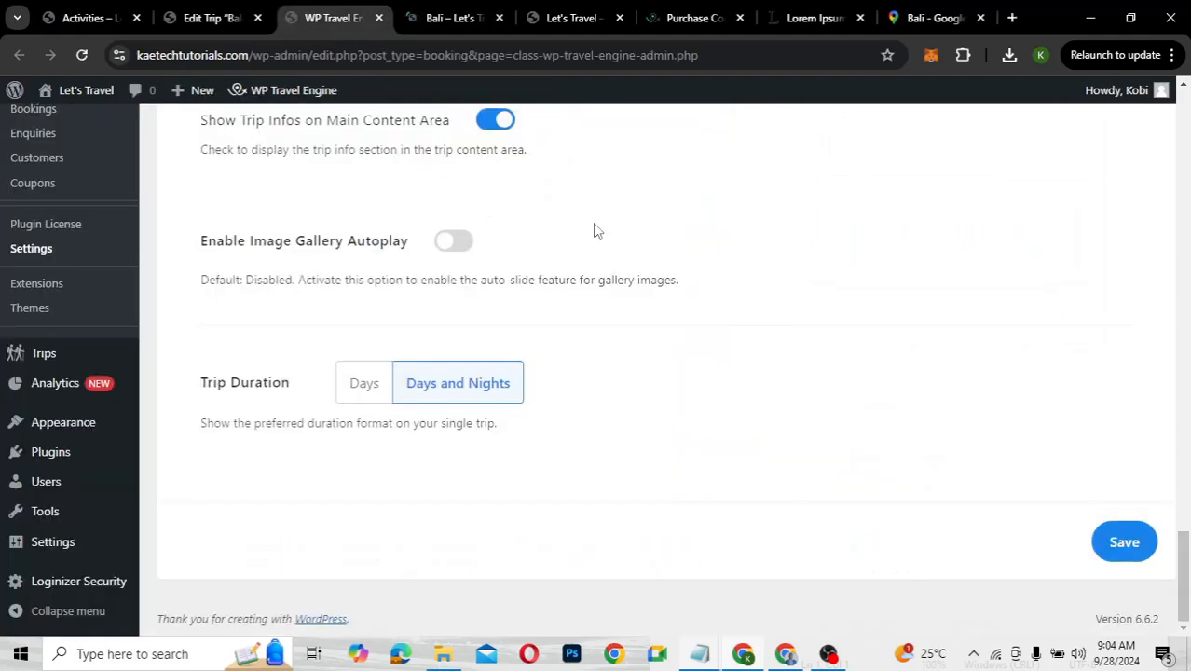
pyautogui.scroll(2, 601, 234)
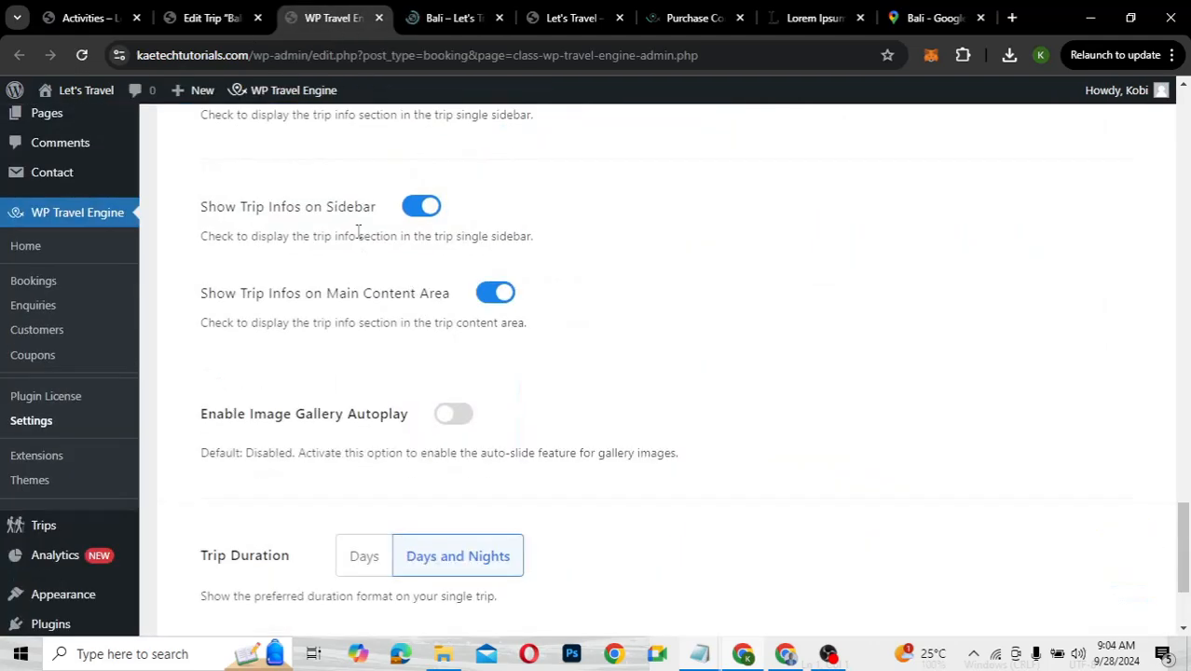
pyautogui.click(421, 206)
pyautogui.scroll(-1, 646, 328)
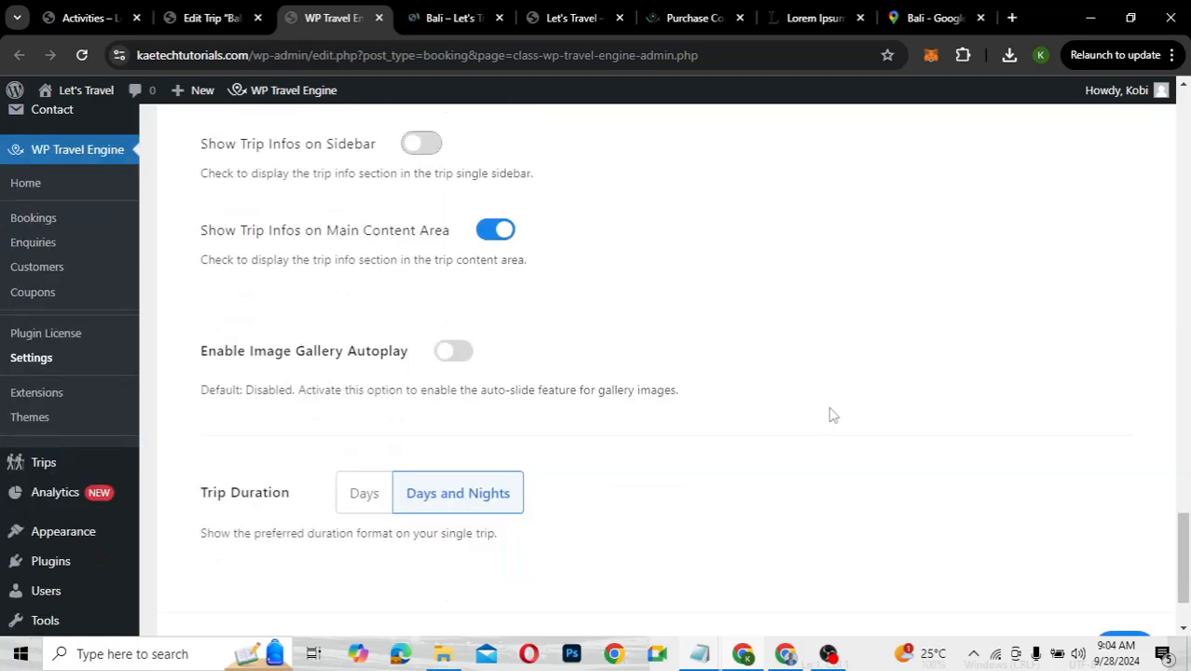
pyautogui.scroll(-2, 933, 456)
pyautogui.click(1112, 535)
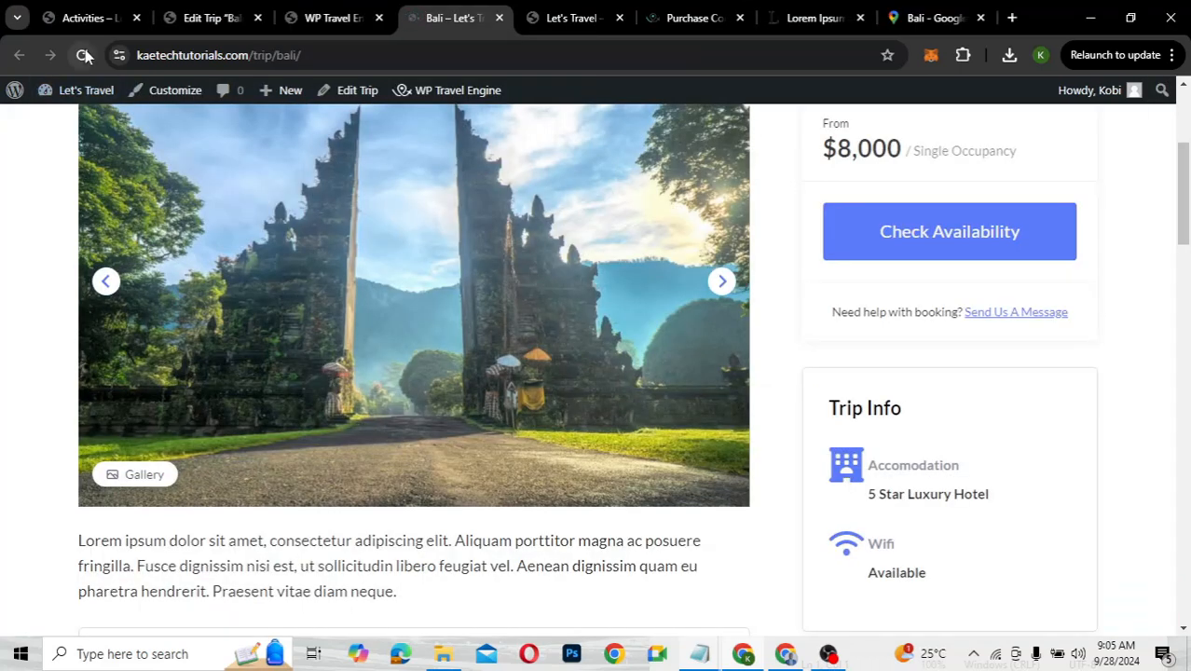
# Reload the Bali trip page and scroll to confirm the sidebar's Trip Info box is gone
pyautogui.click(83, 56)
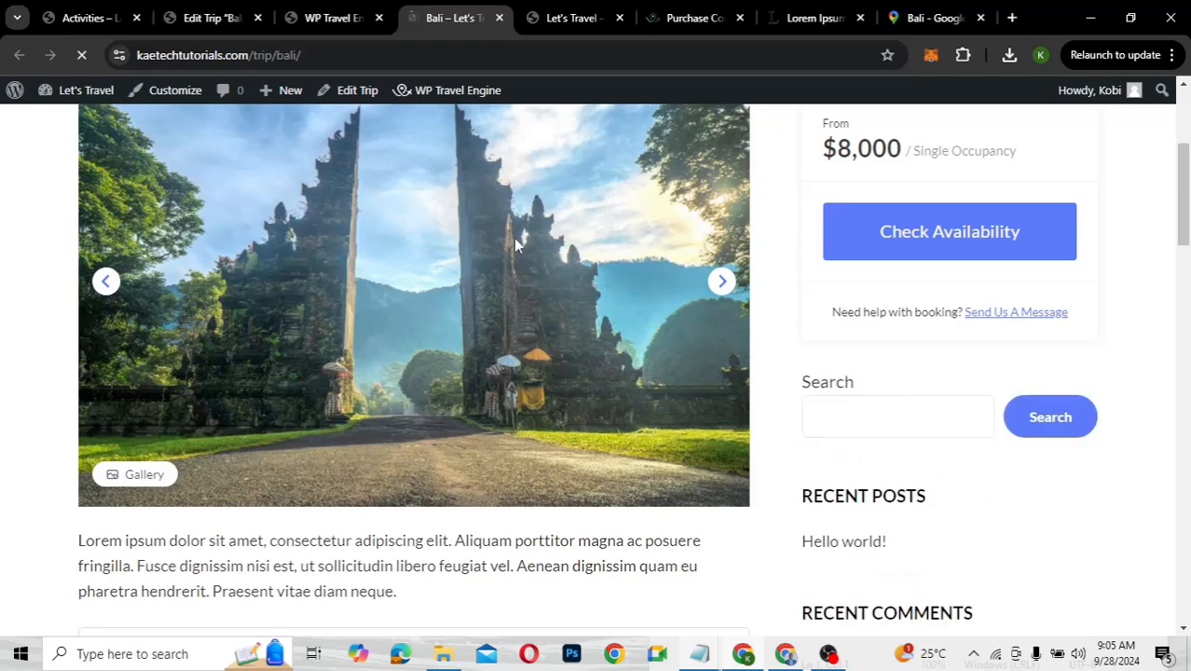
pyautogui.scroll(2, 851, 349)
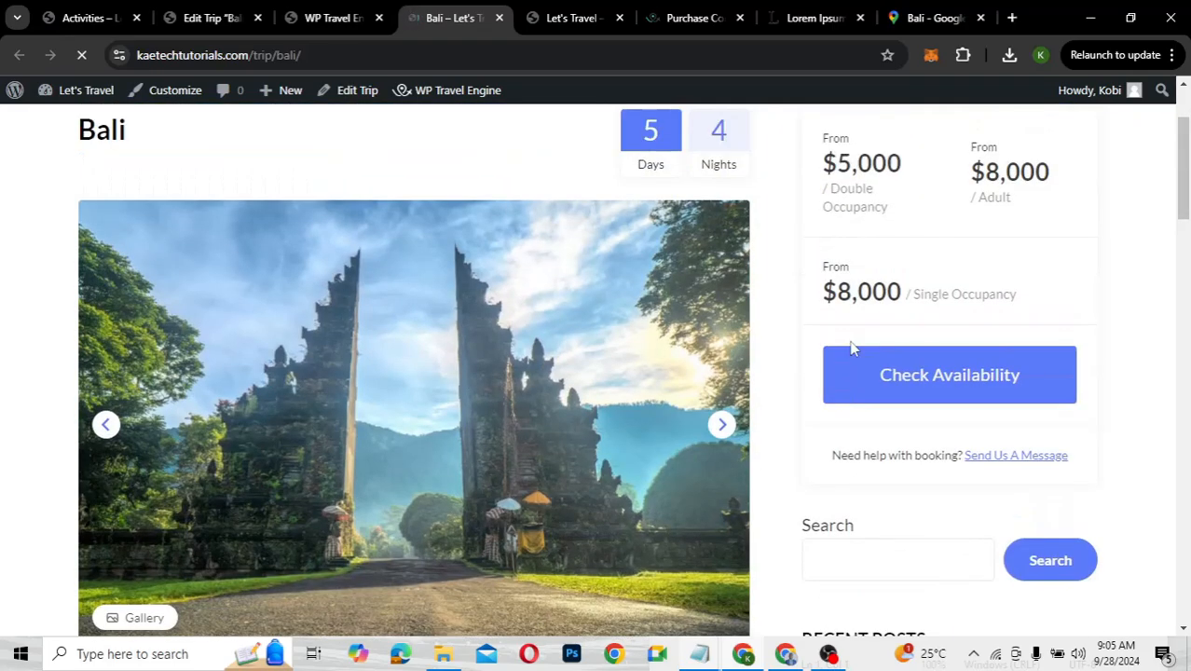
pyautogui.scroll(-5, 851, 349)
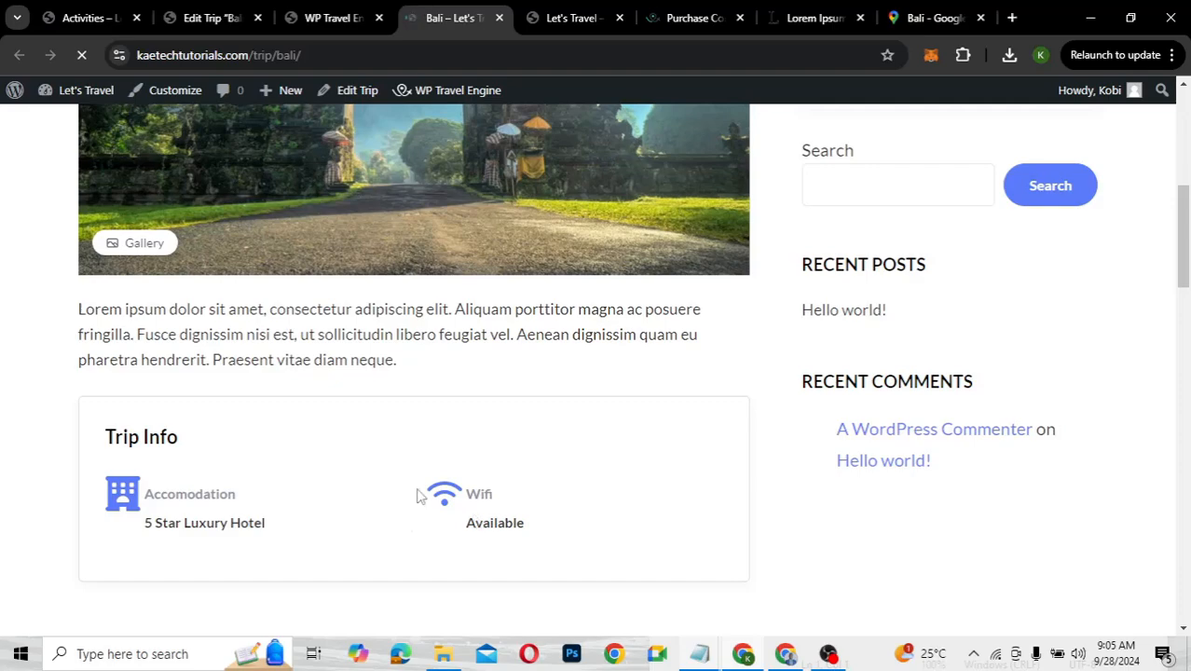
pyautogui.scroll(-4, 546, 527)
pyautogui.scroll(3, 545, 529)
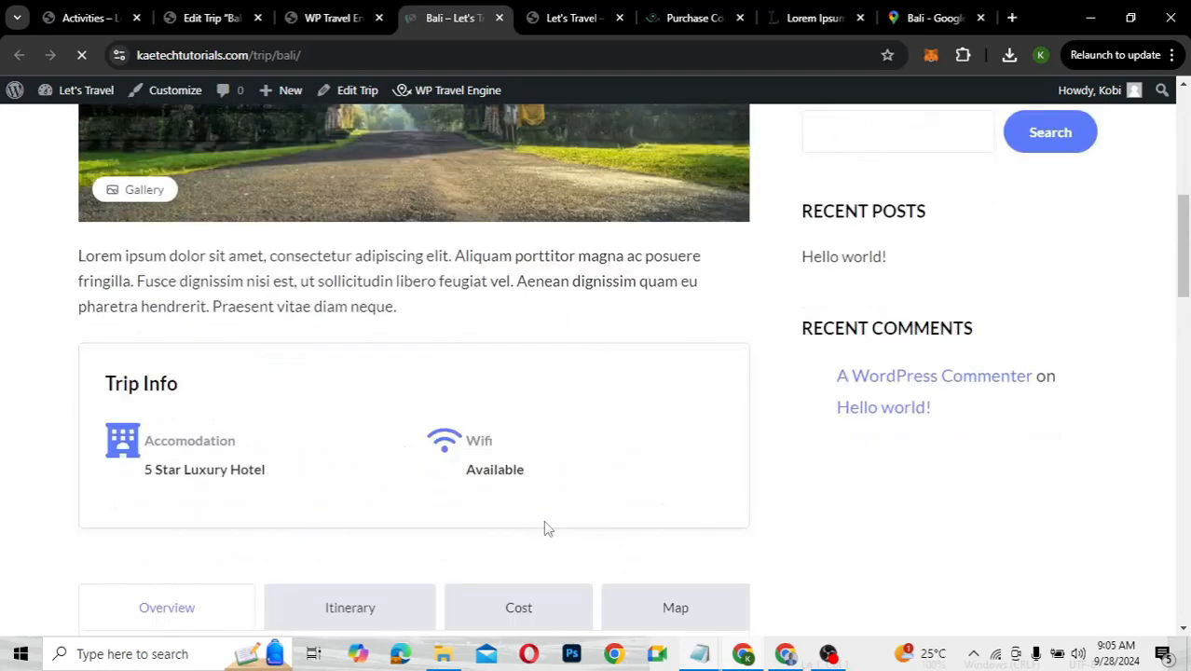
pyautogui.scroll(6, 545, 528)
pyautogui.scroll(-2, 545, 529)
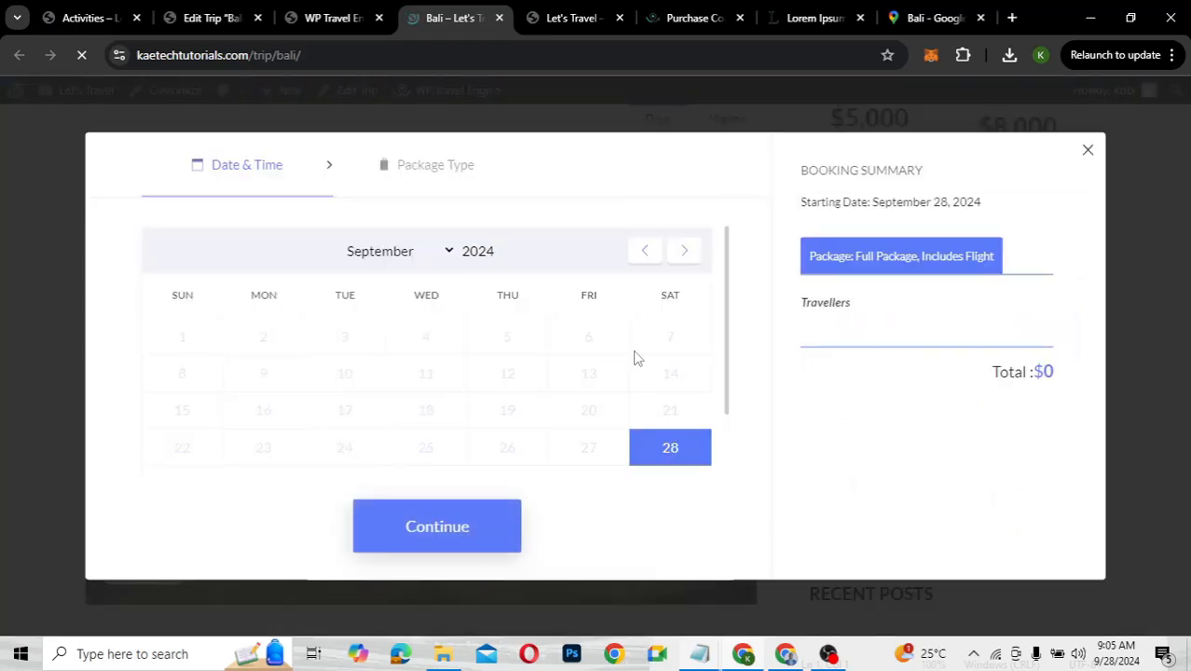
# Book Bali for October 15, 2024, Standard Package No Flight, one Double Occupancy traveller, and reach checkout
pyautogui.click(686, 252)
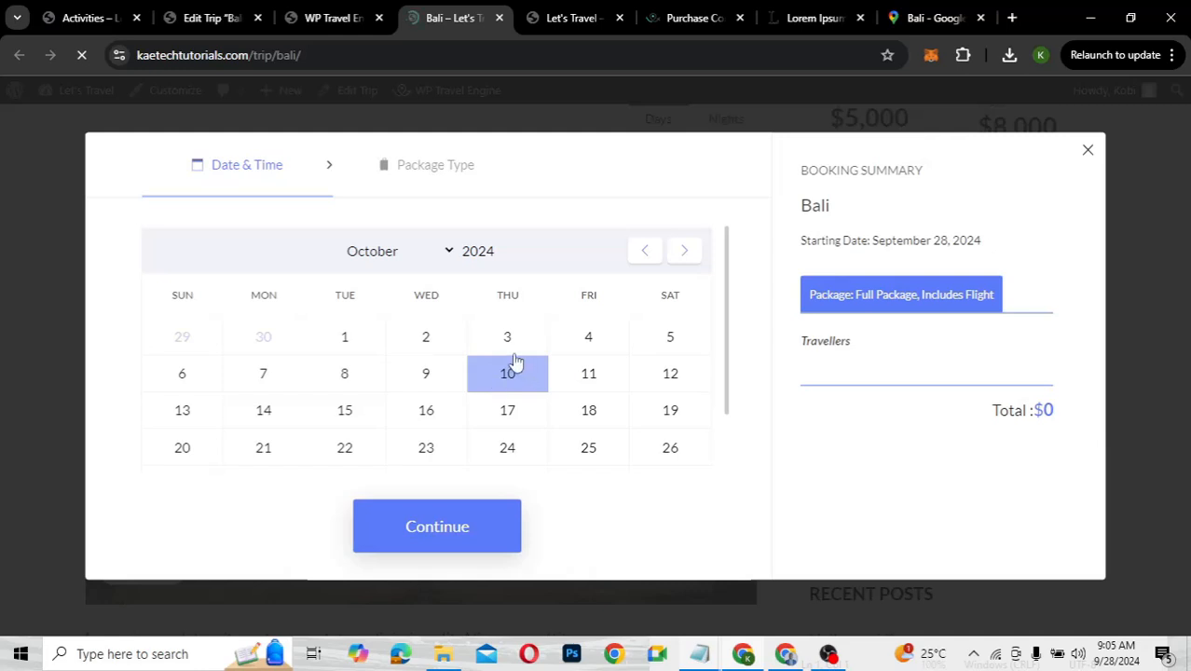
pyautogui.click(362, 417)
pyautogui.click(421, 530)
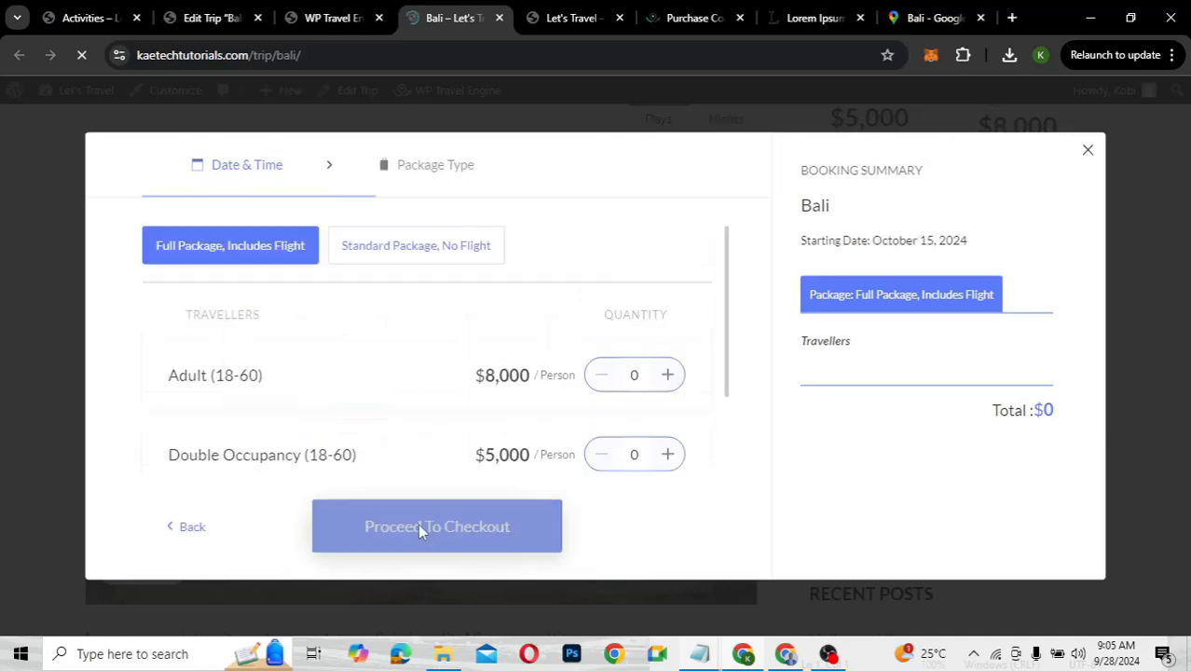
pyautogui.click(419, 257)
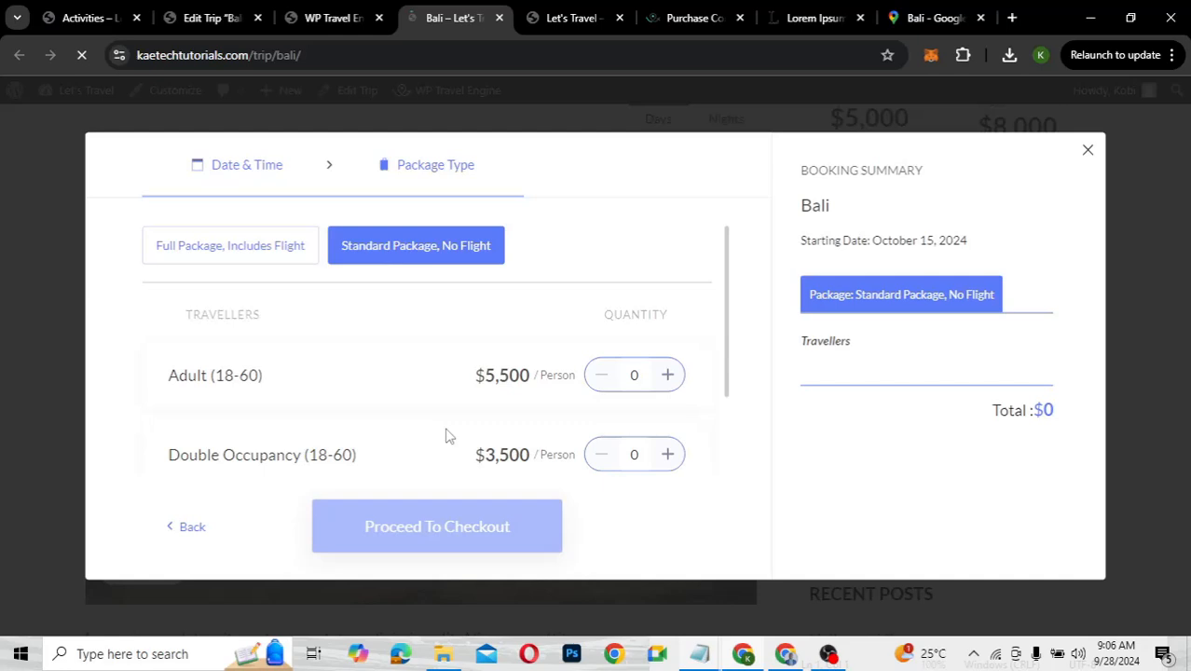
pyautogui.click(668, 457)
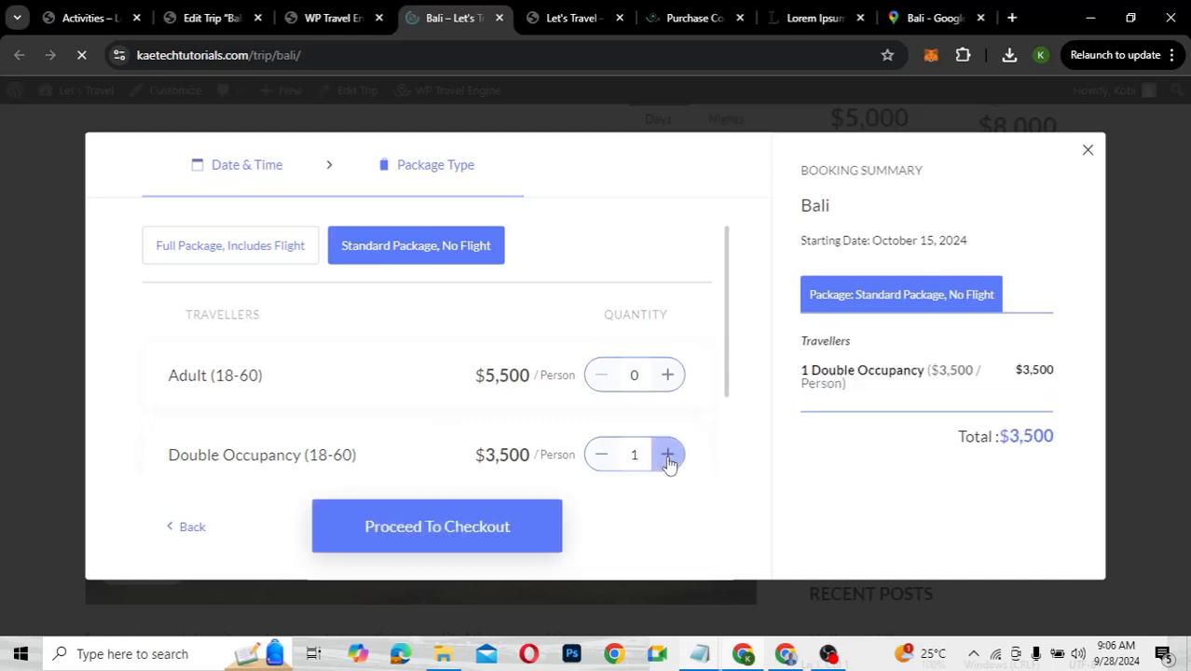
pyautogui.click(430, 538)
pyautogui.click(488, 549)
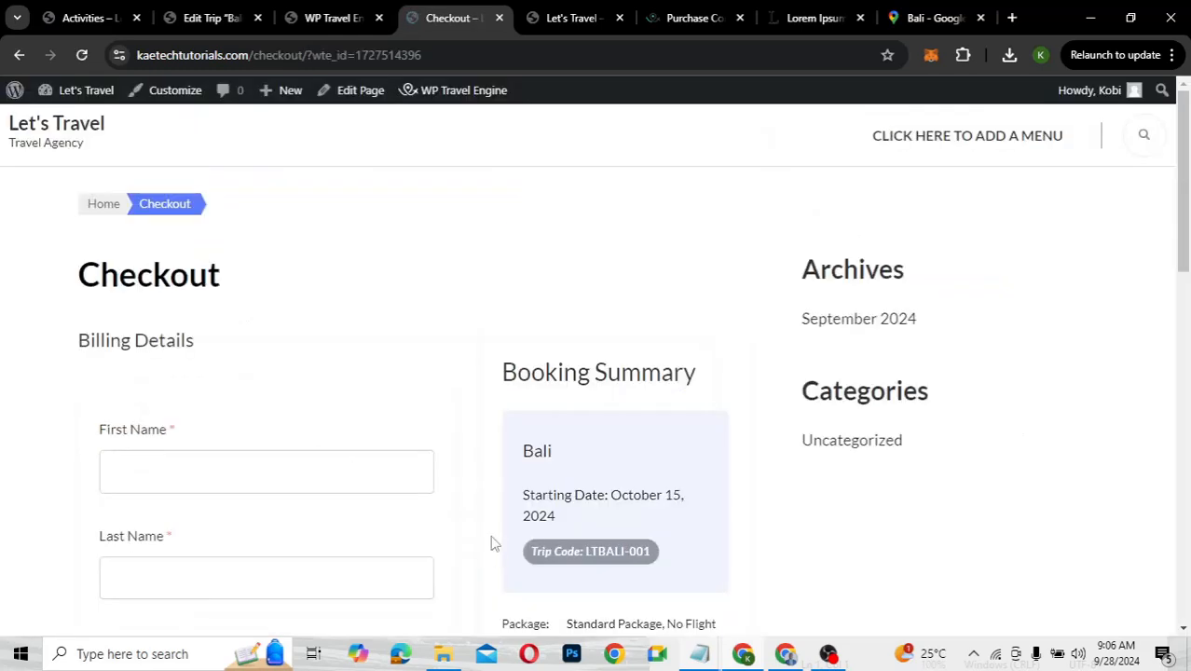
# Look over the Checkout page, then go to the Let's Travel home page via the site title
pyautogui.scroll(-4, 589, 531)
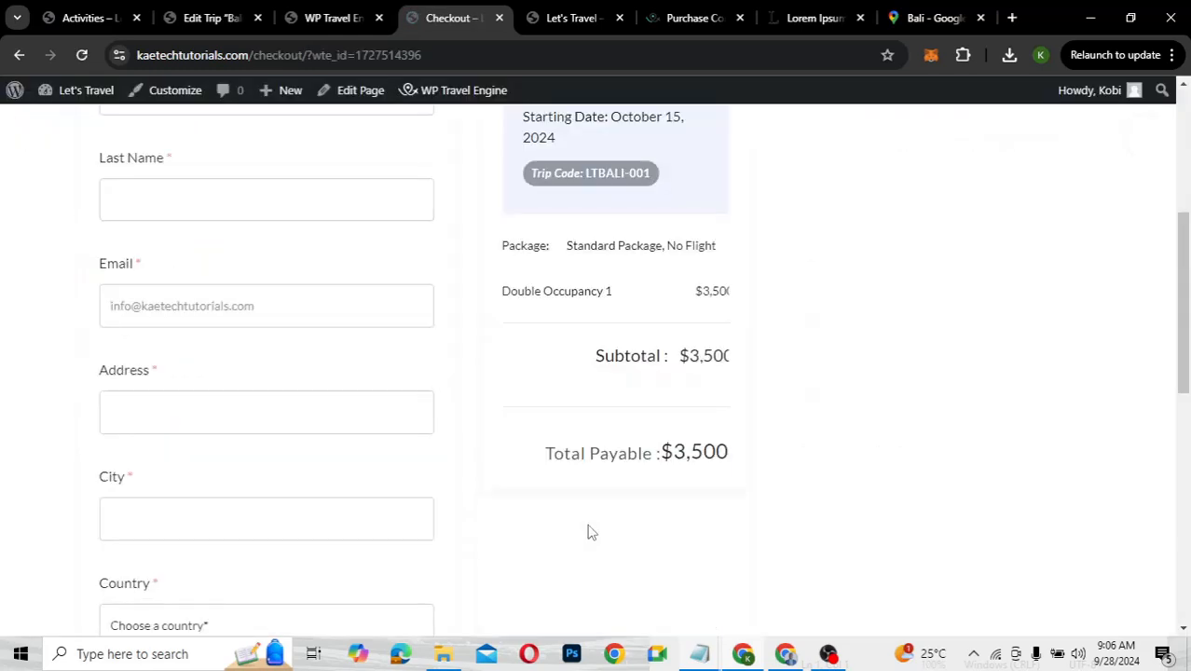
pyautogui.scroll(-2, 590, 532)
pyautogui.scroll(4, 589, 531)
pyautogui.scroll(2, 589, 531)
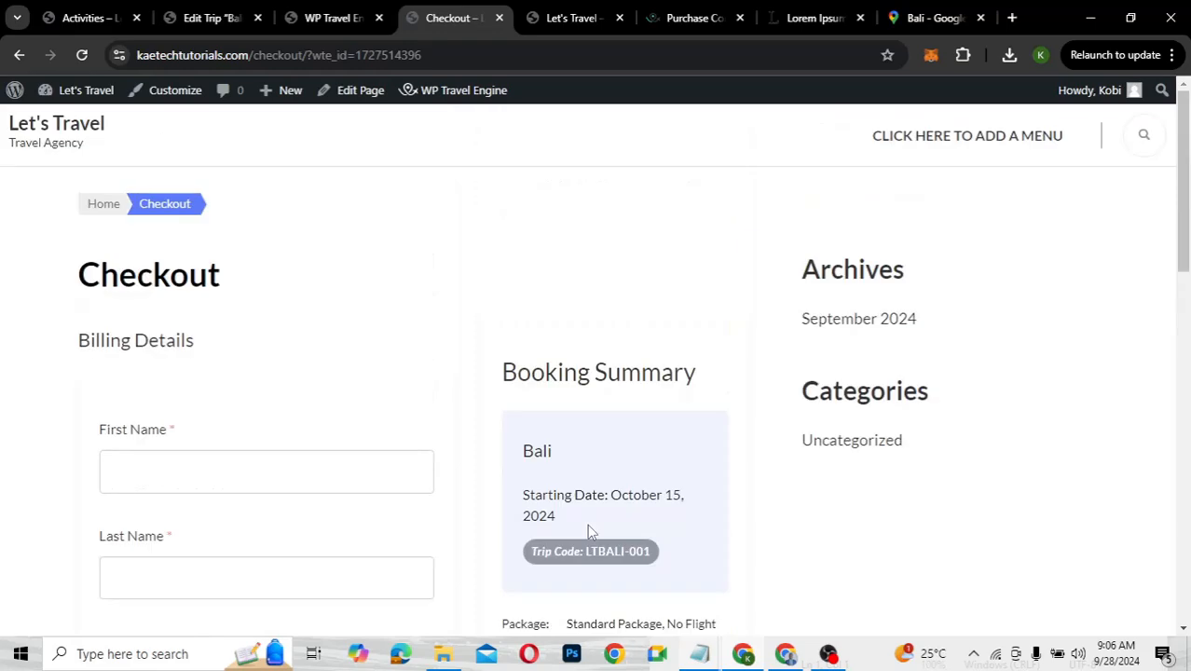
pyautogui.scroll(-4, 588, 531)
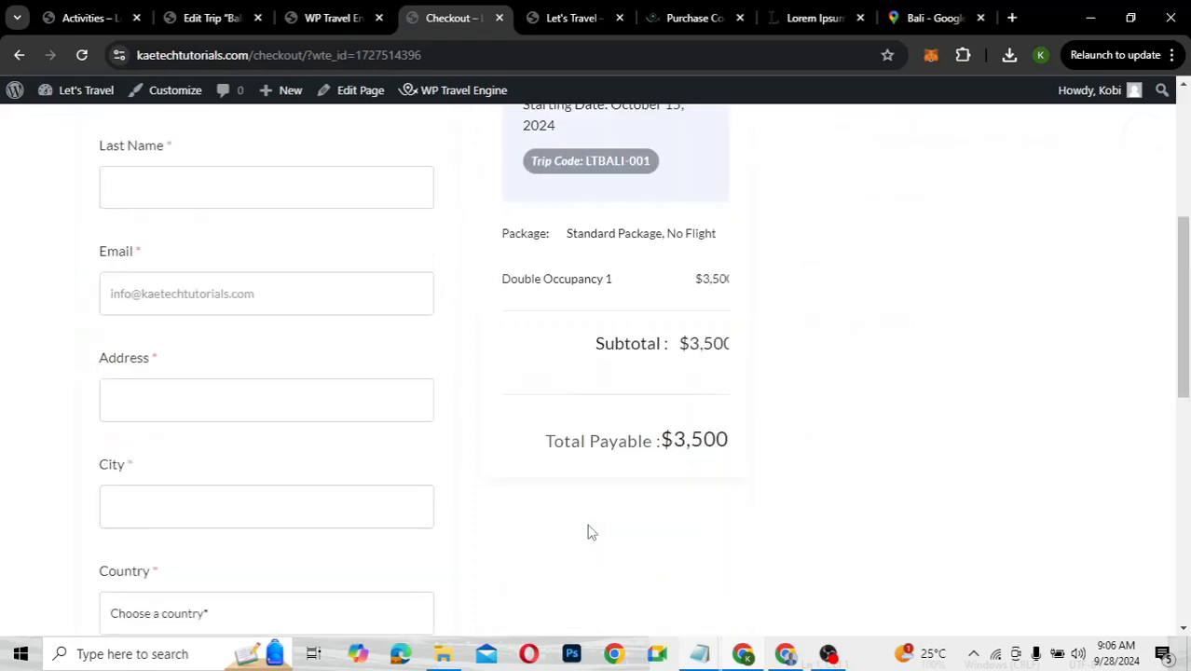
pyautogui.scroll(-4, 588, 532)
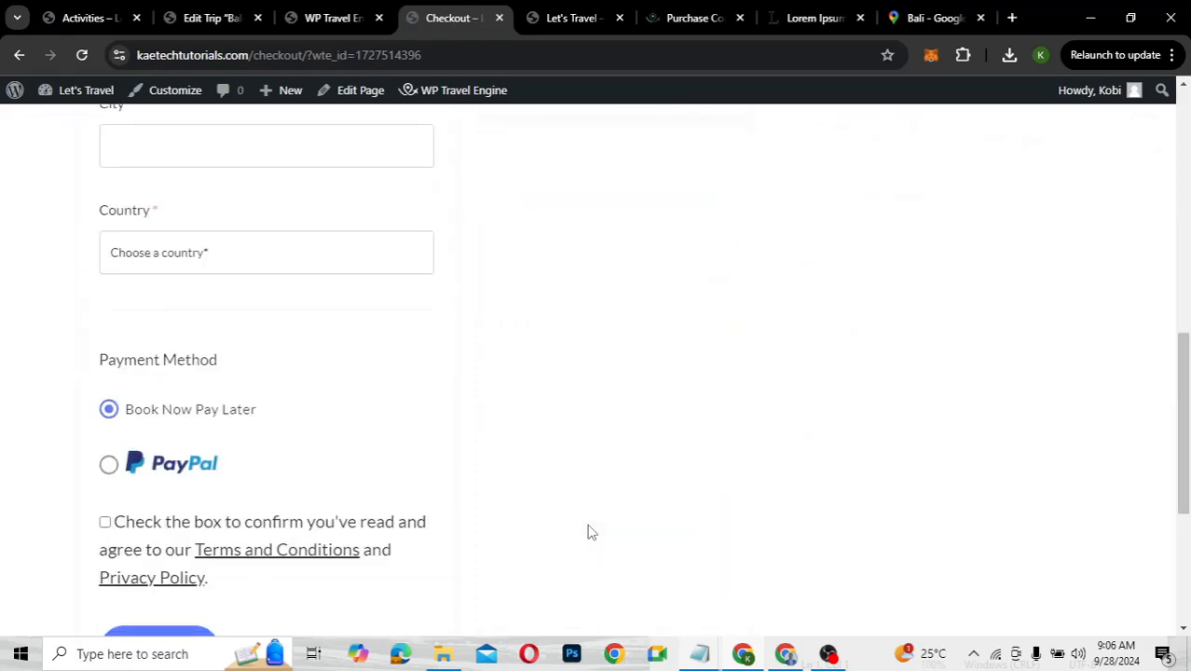
pyautogui.scroll(1, 588, 531)
pyautogui.scroll(-4, 588, 532)
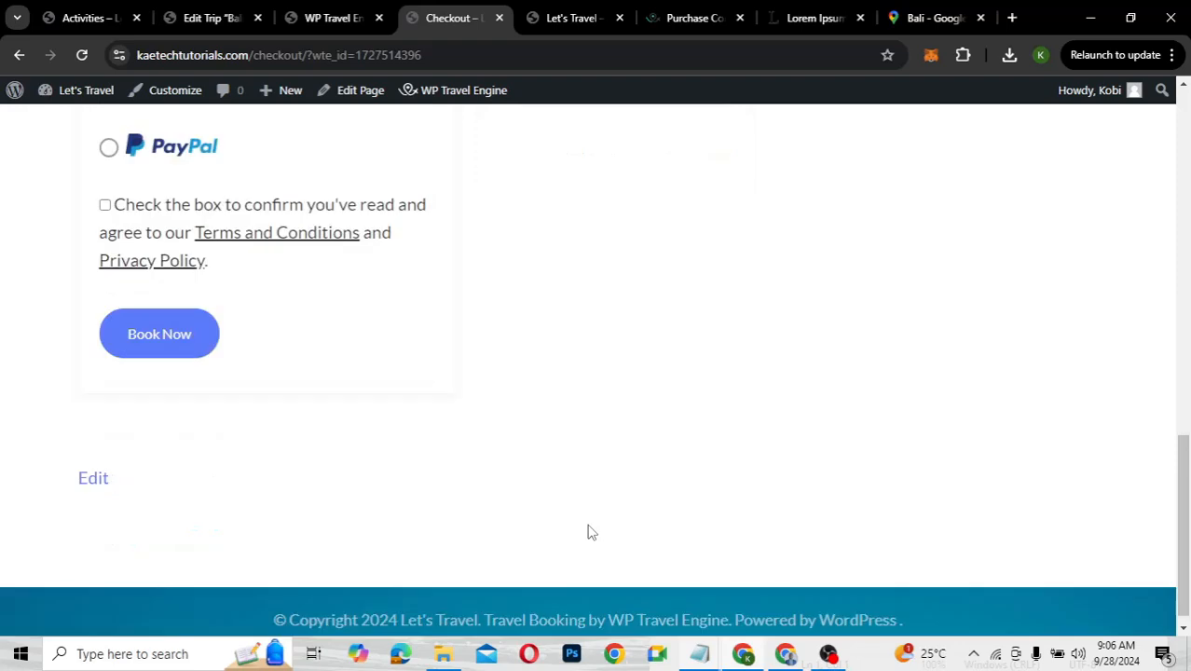
pyautogui.scroll(9, 588, 531)
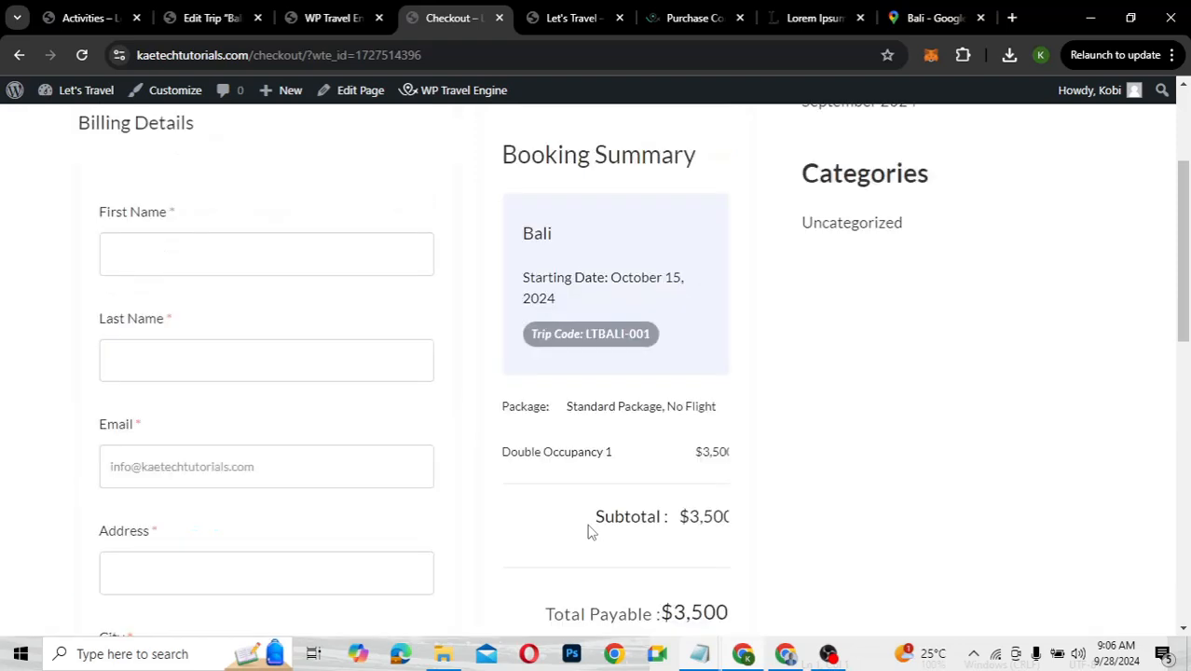
pyautogui.scroll(3, 589, 532)
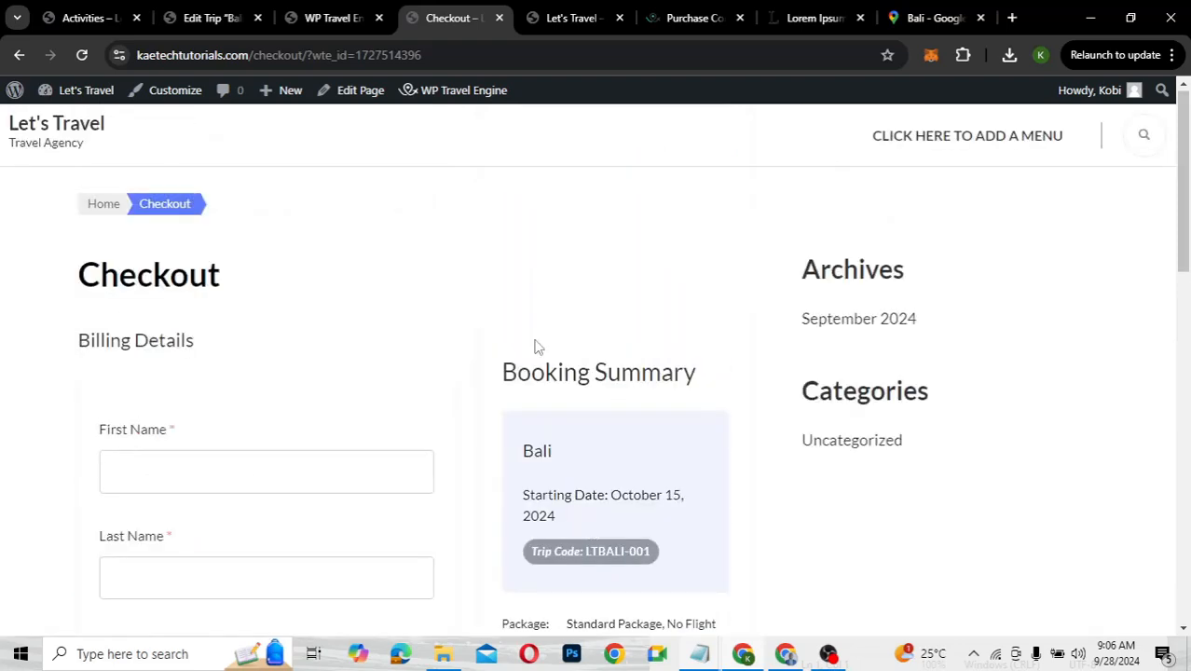
pyautogui.click(79, 138)
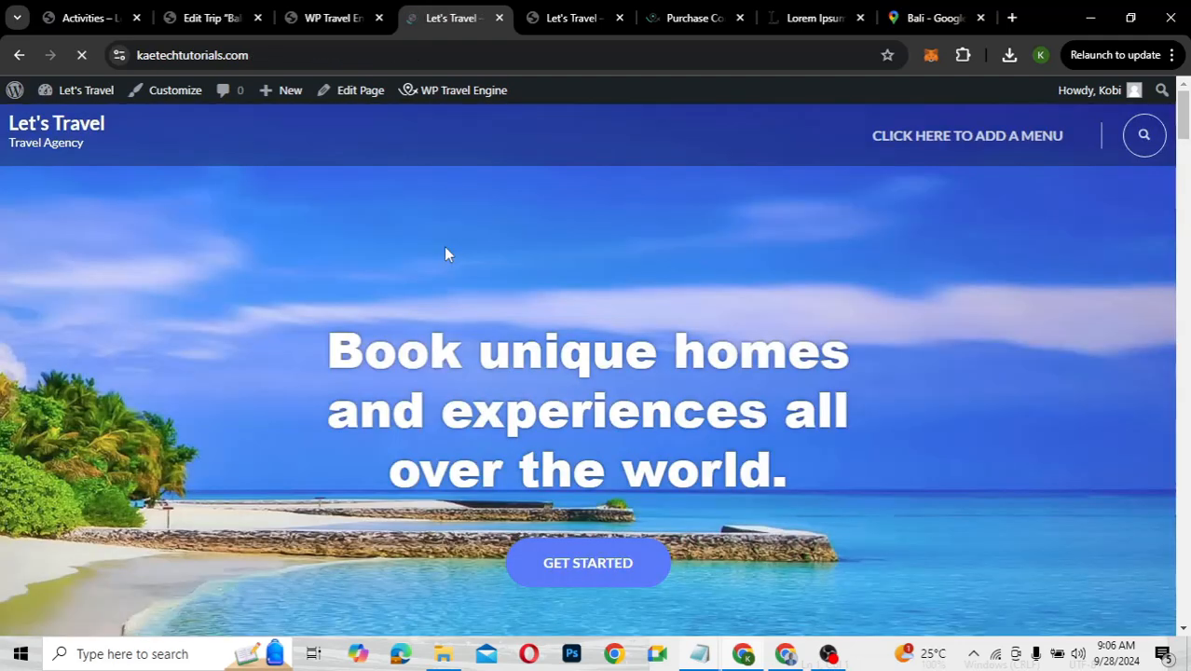
pyautogui.scroll(-10, 444, 247)
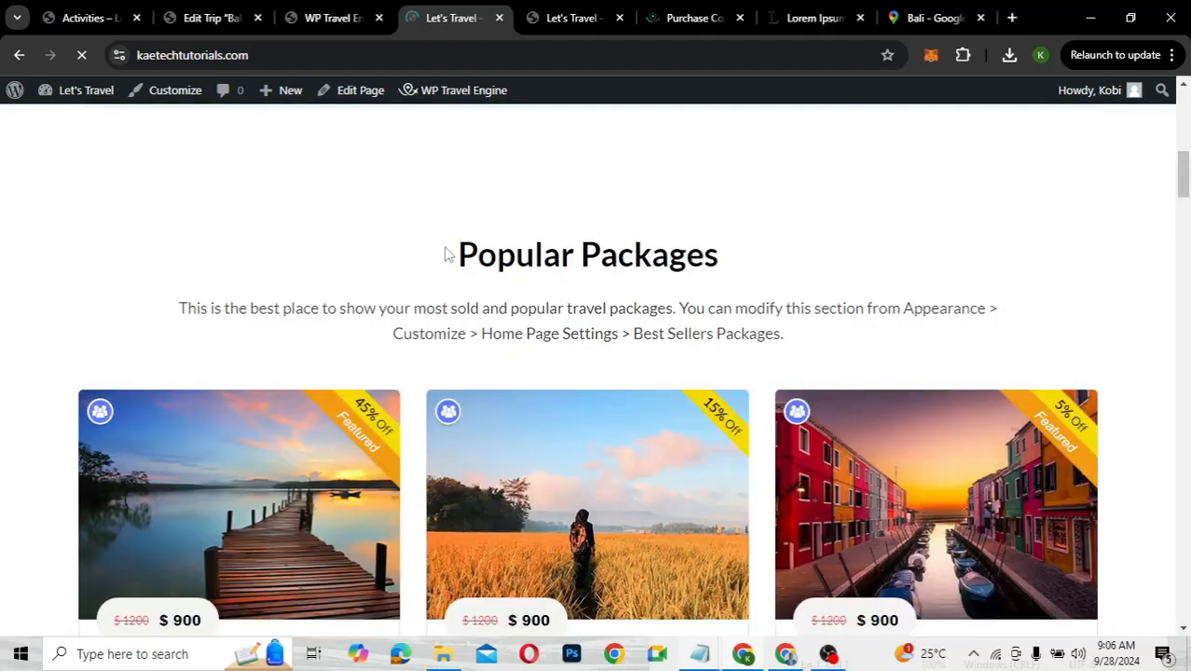
pyautogui.scroll(-5, 446, 254)
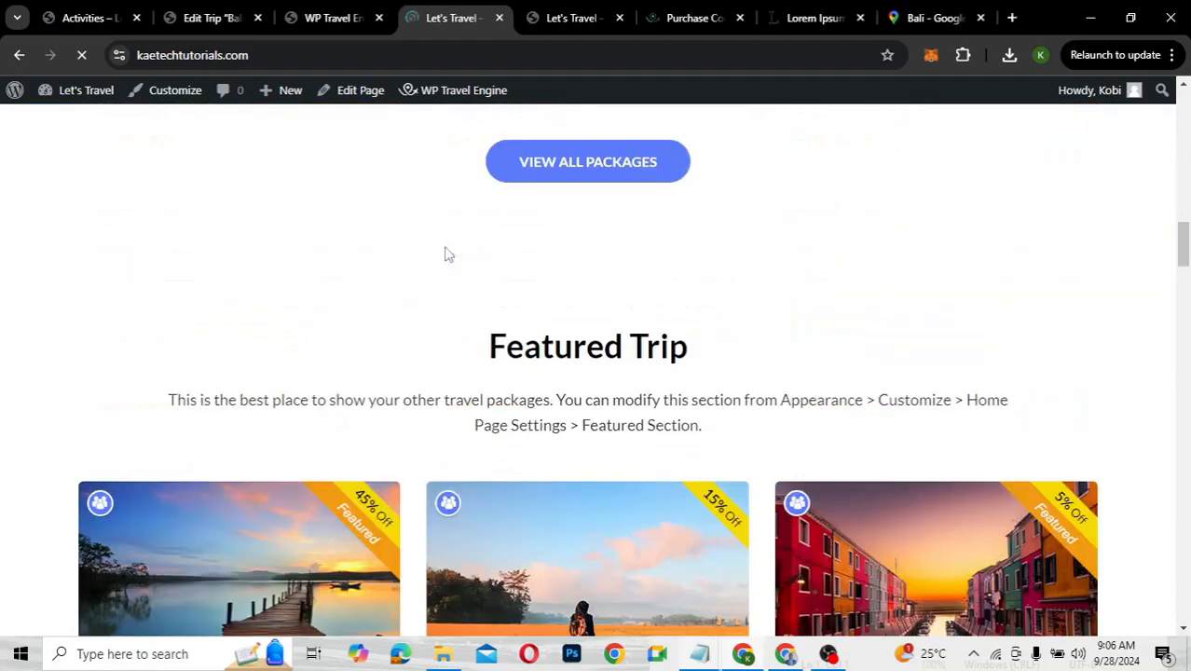
pyautogui.scroll(-3, 445, 253)
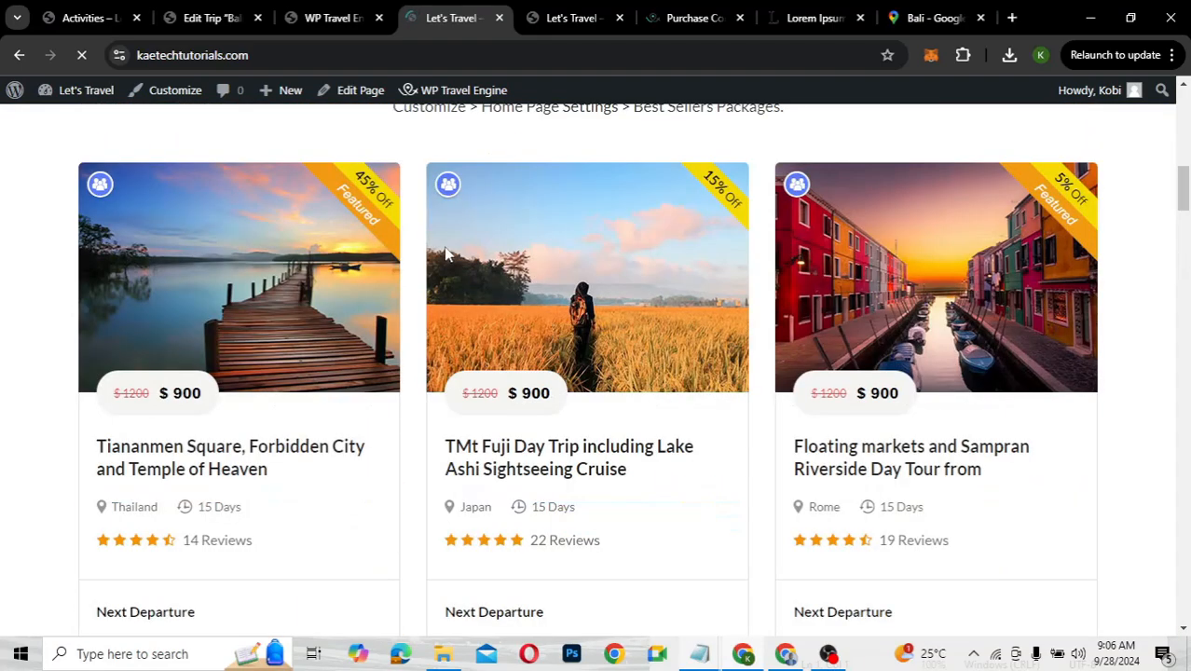
pyautogui.scroll(3, 445, 253)
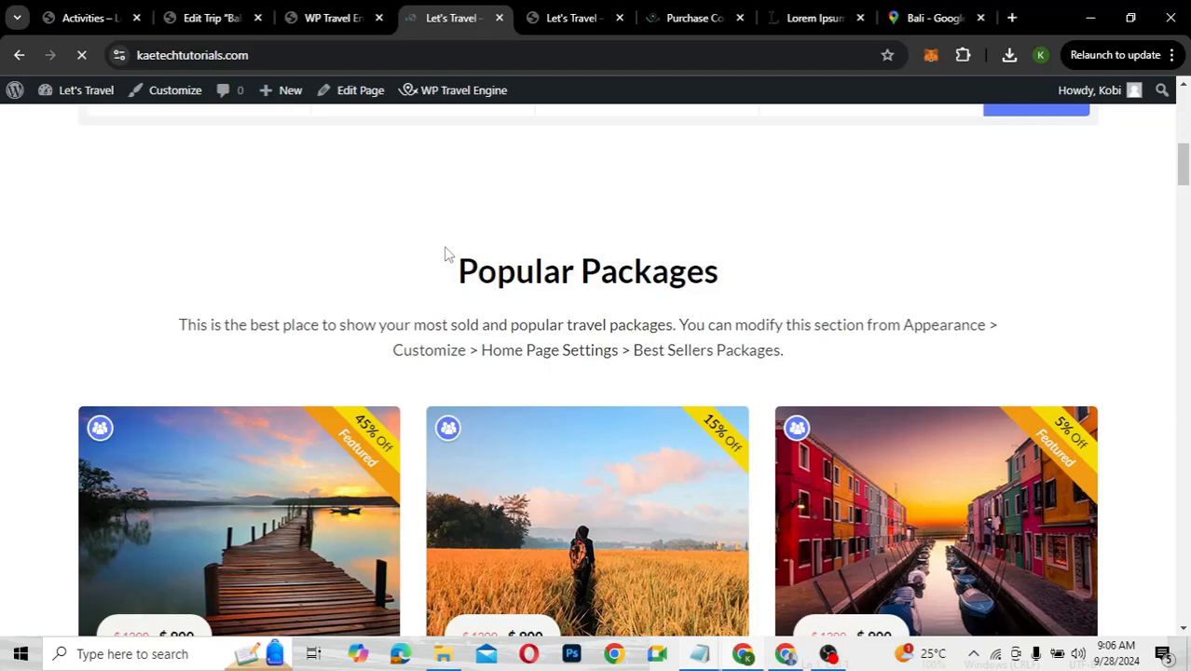
pyautogui.scroll(-1, 446, 254)
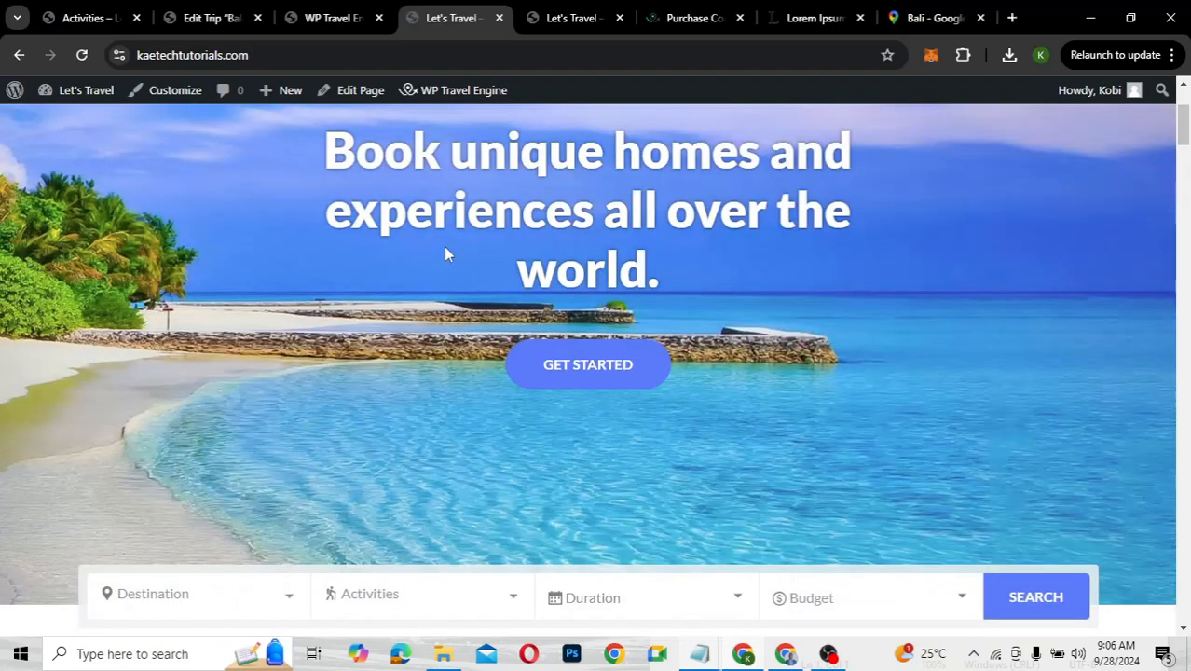
pyautogui.scroll(2, 444, 246)
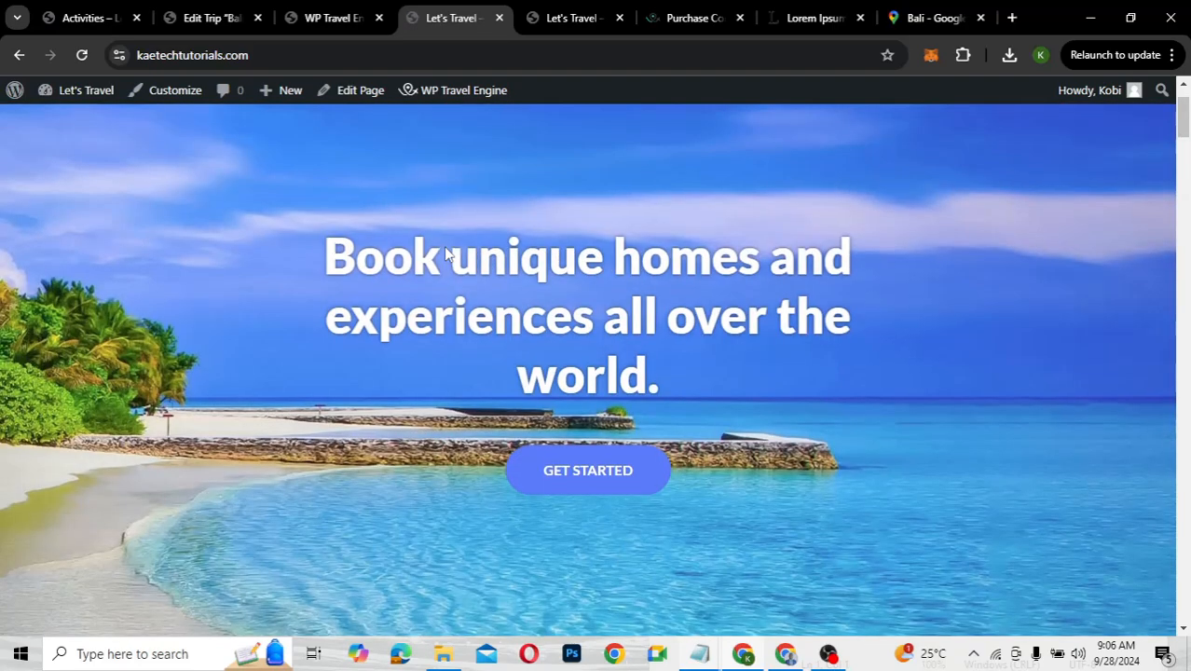
pyautogui.scroll(-10, 444, 246)
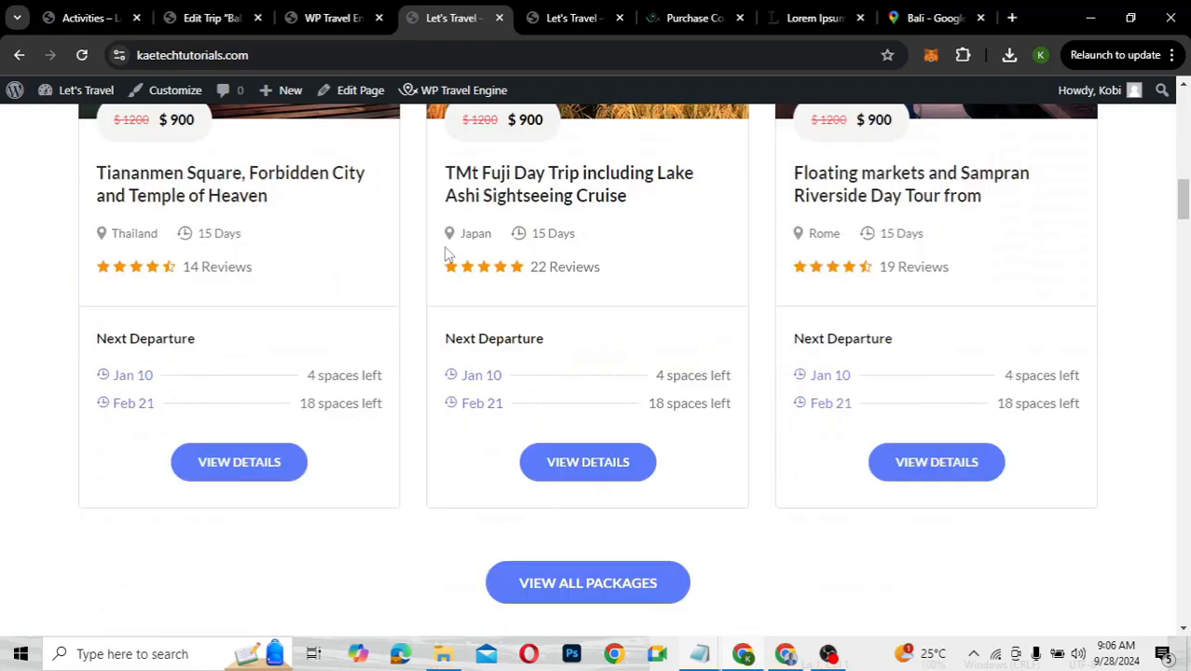
pyautogui.scroll(3, 444, 248)
pyautogui.scroll(-5, 444, 248)
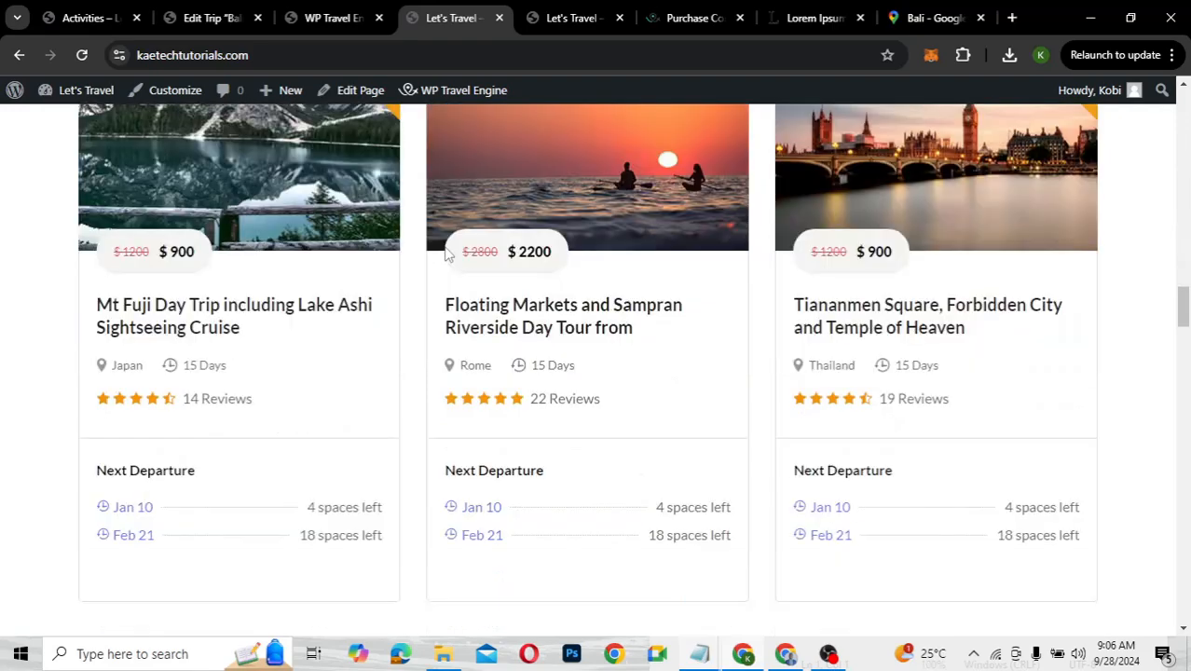
pyautogui.scroll(-3, 445, 252)
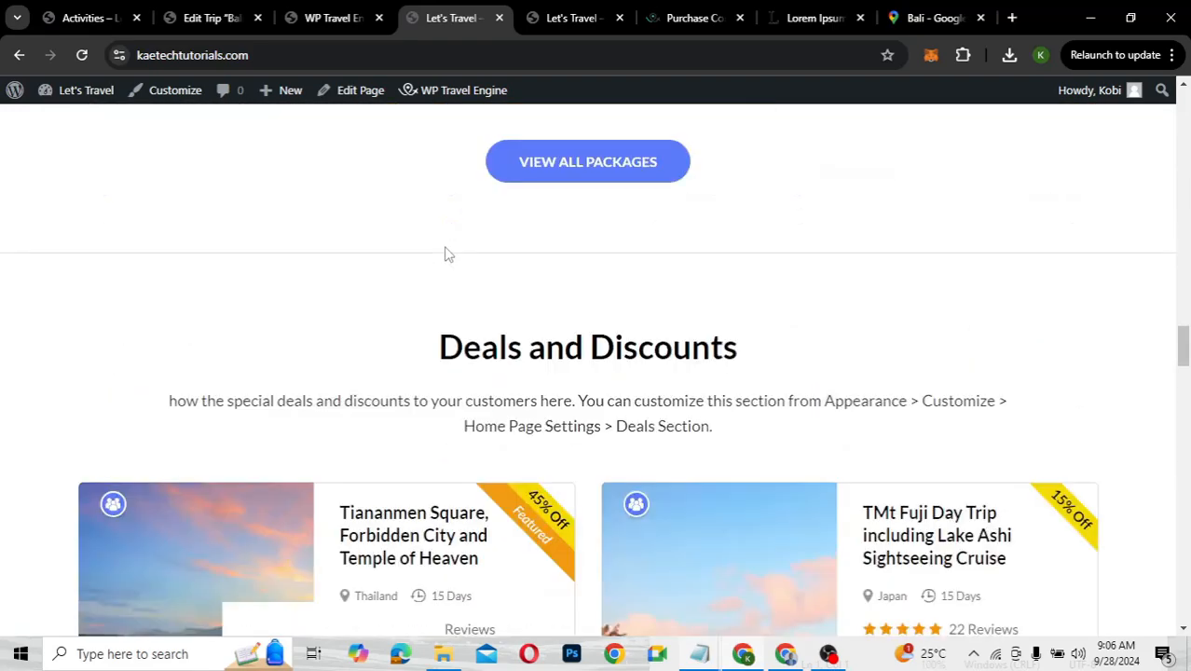
pyautogui.scroll(8, 444, 252)
pyautogui.scroll(4, 445, 252)
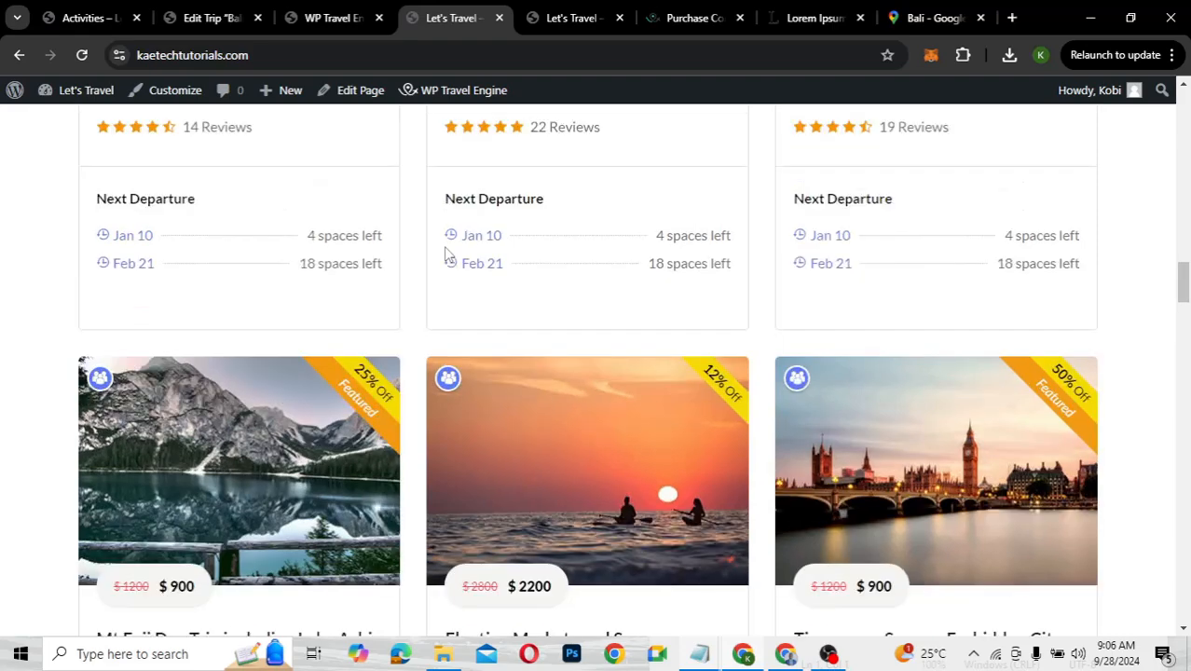
pyautogui.scroll(-4, 444, 252)
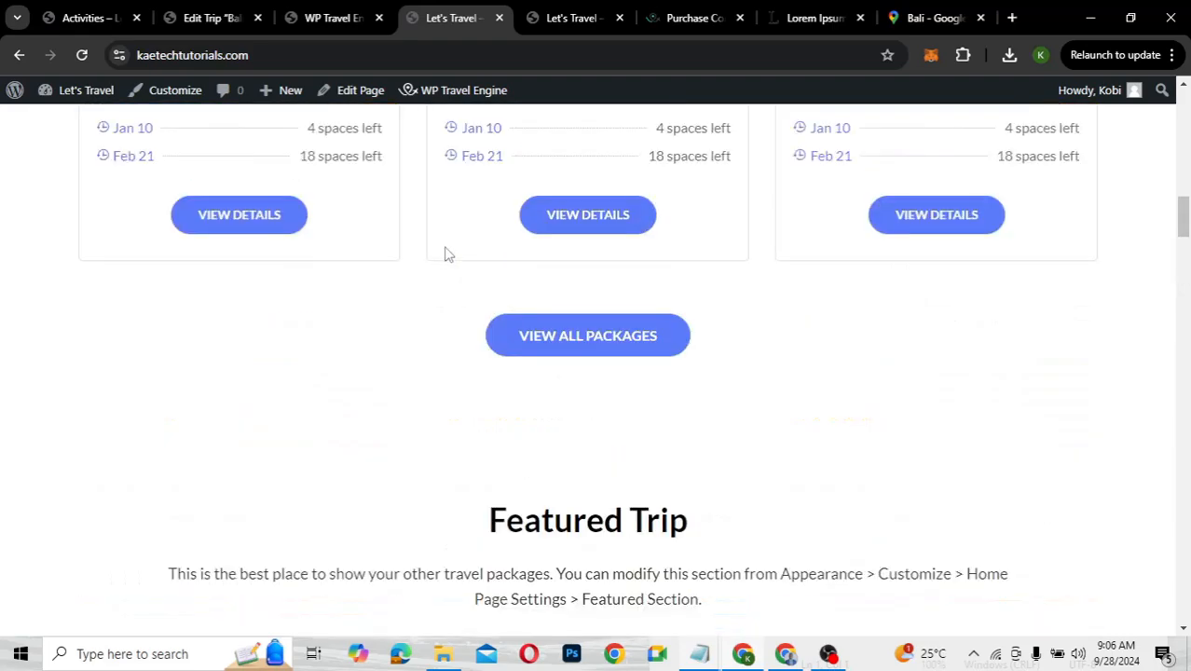
pyautogui.scroll(4, 445, 253)
pyautogui.scroll(5, 447, 254)
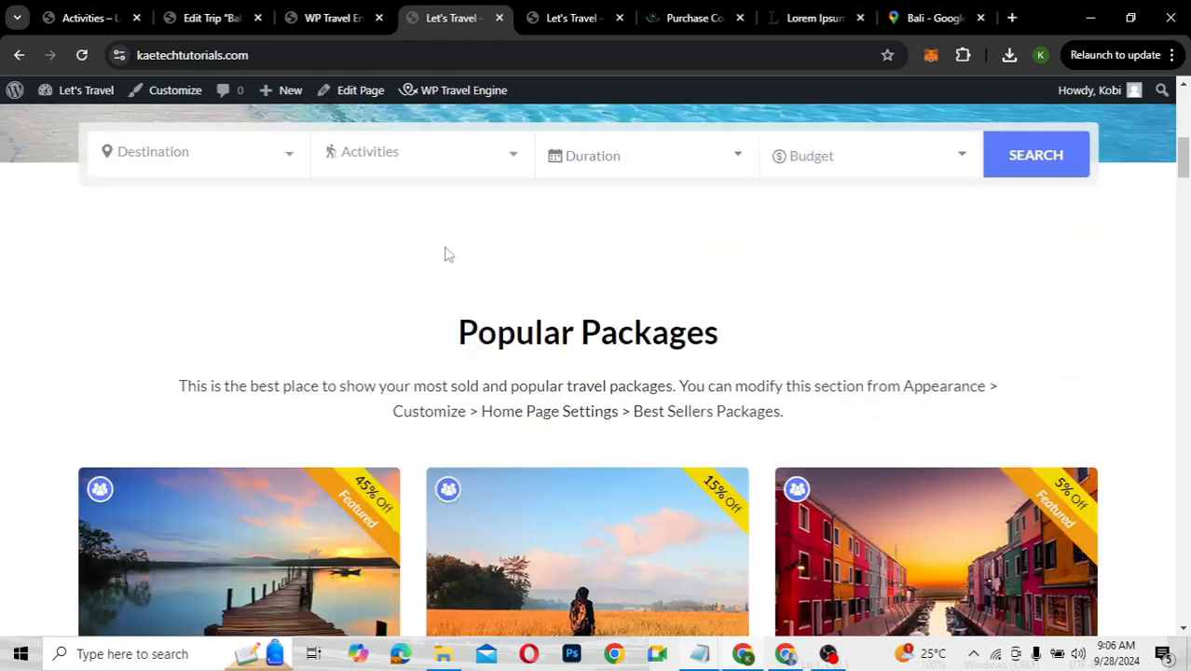
pyautogui.scroll(2, 445, 252)
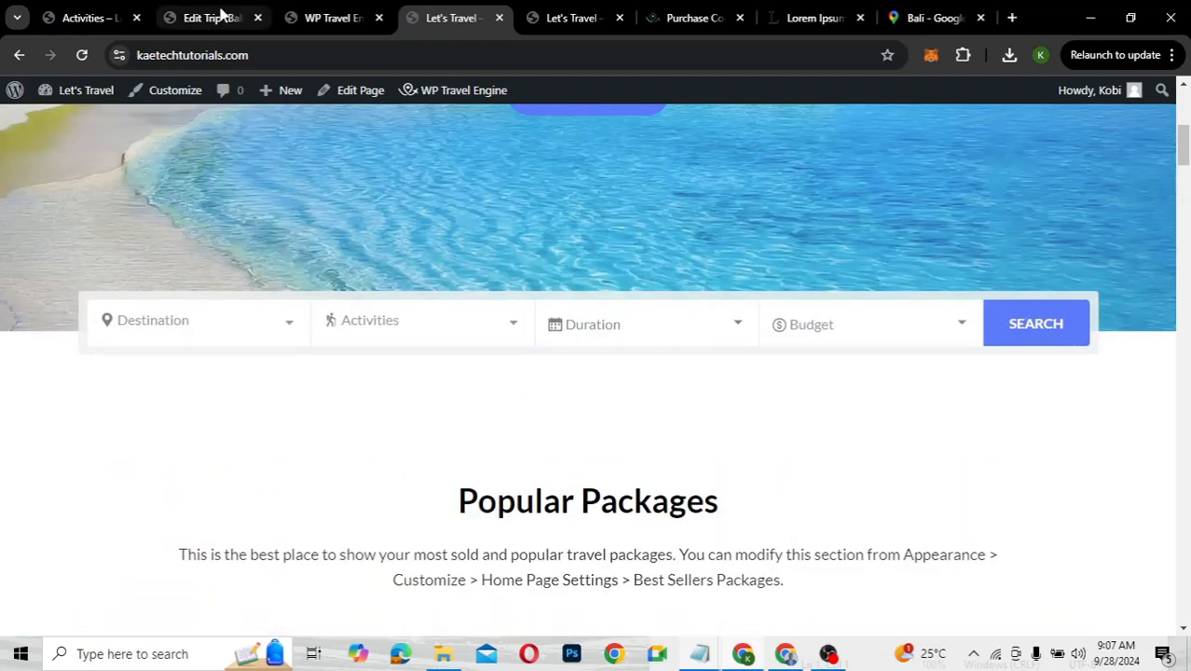
# Visit the Bali trip editor and the admin Trips list, then scroll the homepage to the package cards
pyautogui.click(216, 17)
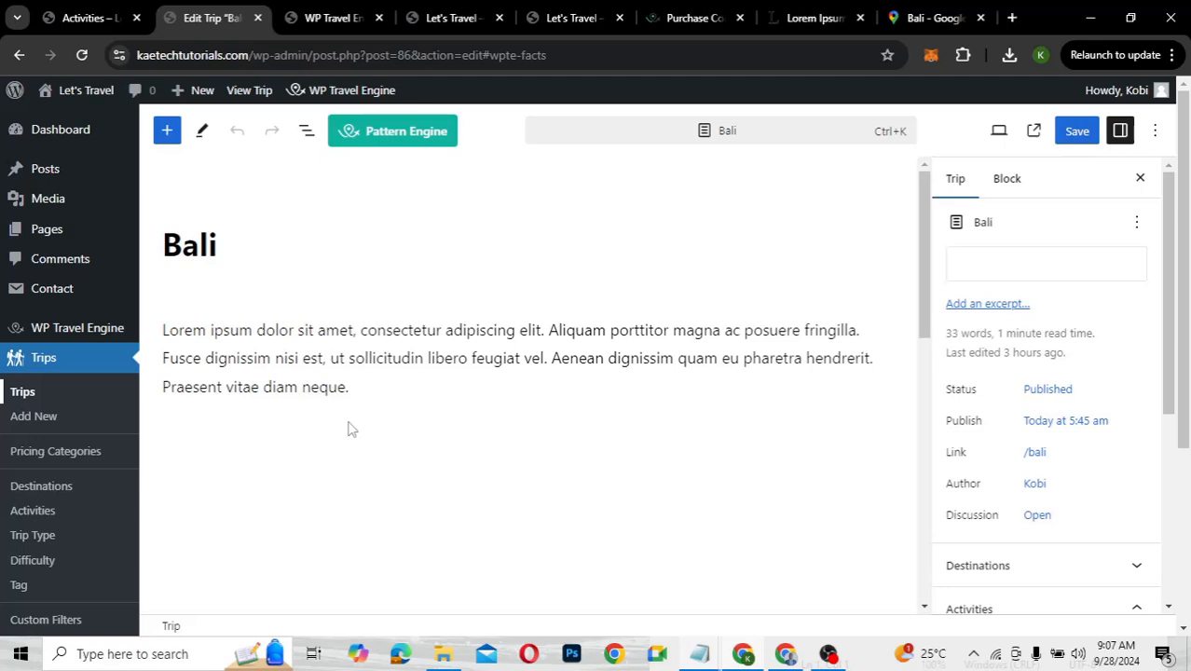
pyautogui.hotkey('alt', 'Left')
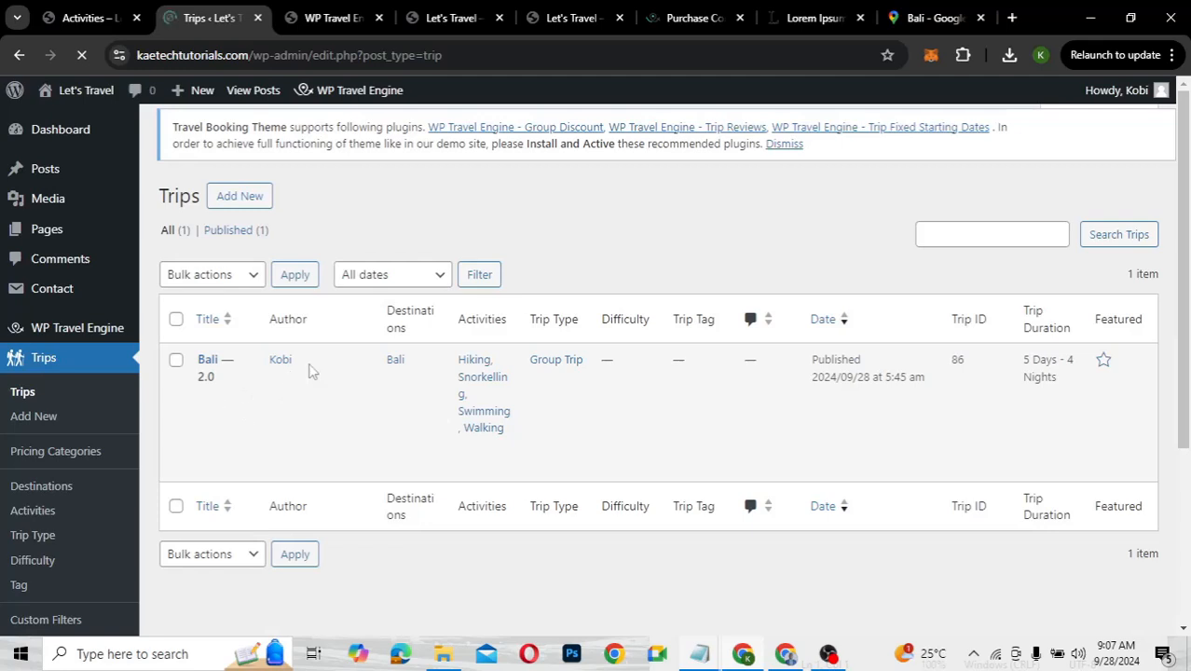
pyautogui.click(443, 18)
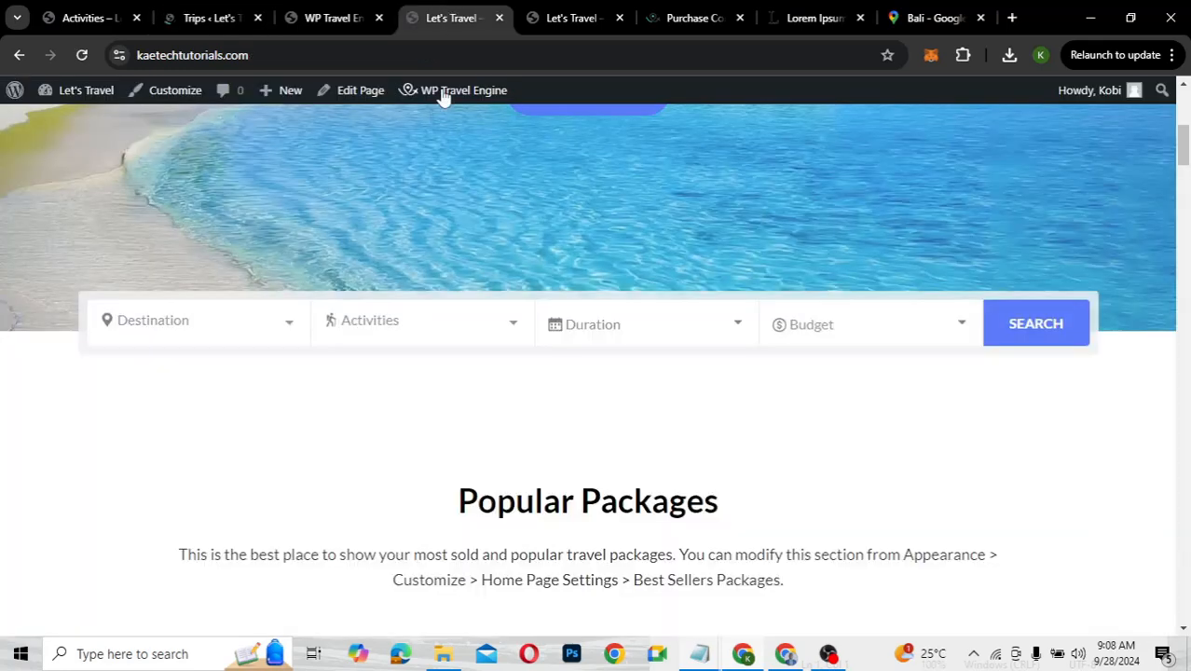
pyautogui.scroll(-7, 513, 179)
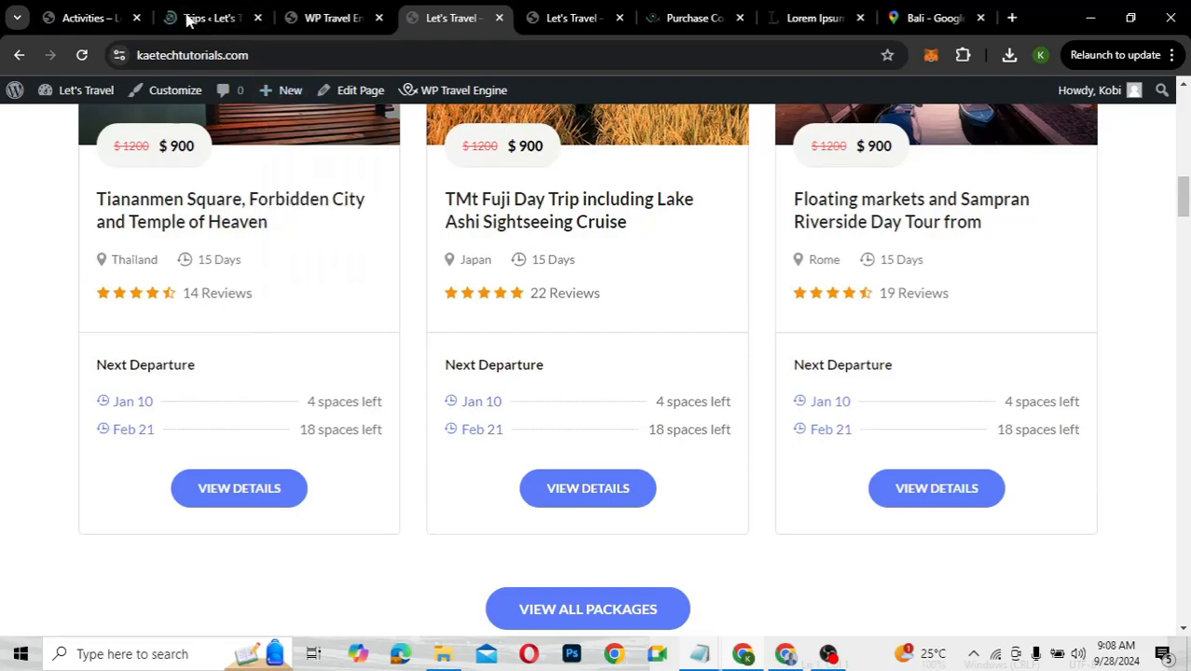
# Review the admin Trips list of six trips: Thailand, Maldives, Dubai, Greece, Accra and Bali
pyautogui.click(190, 18)
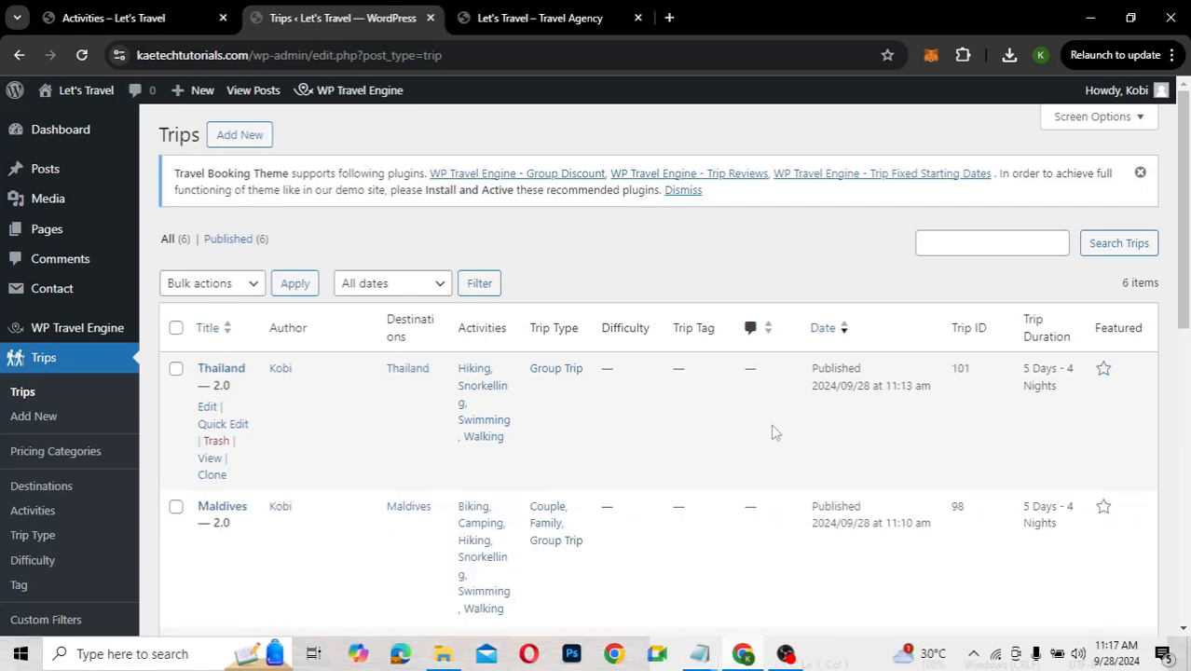
pyautogui.scroll(-6, 772, 432)
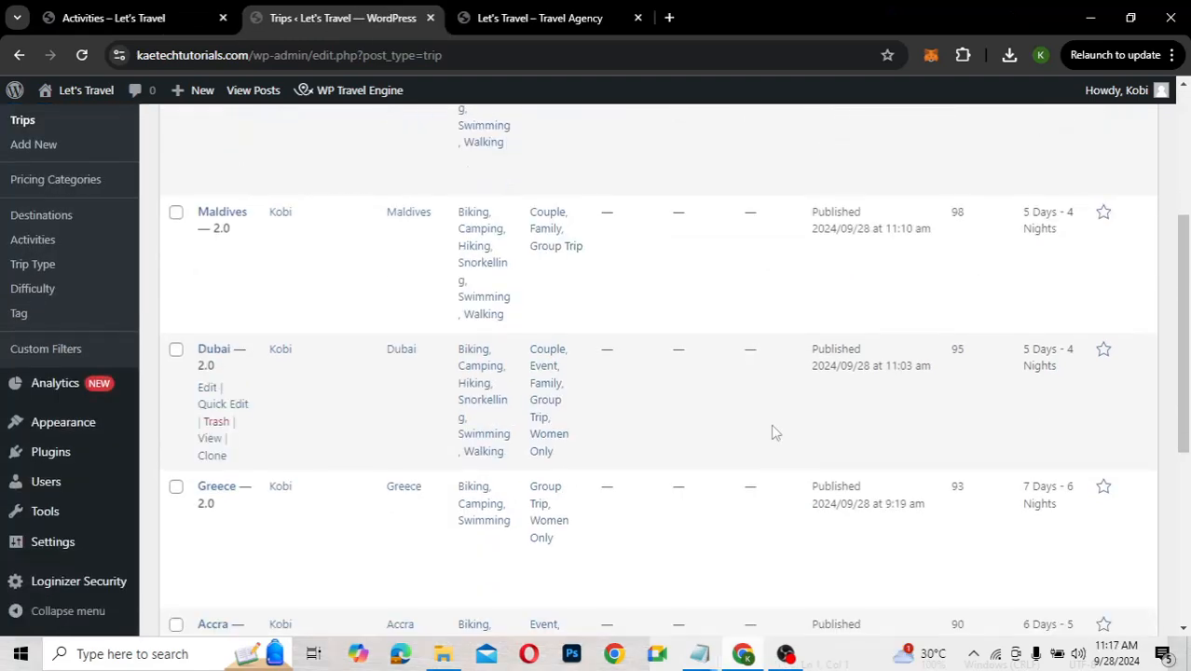
pyautogui.scroll(6, 772, 433)
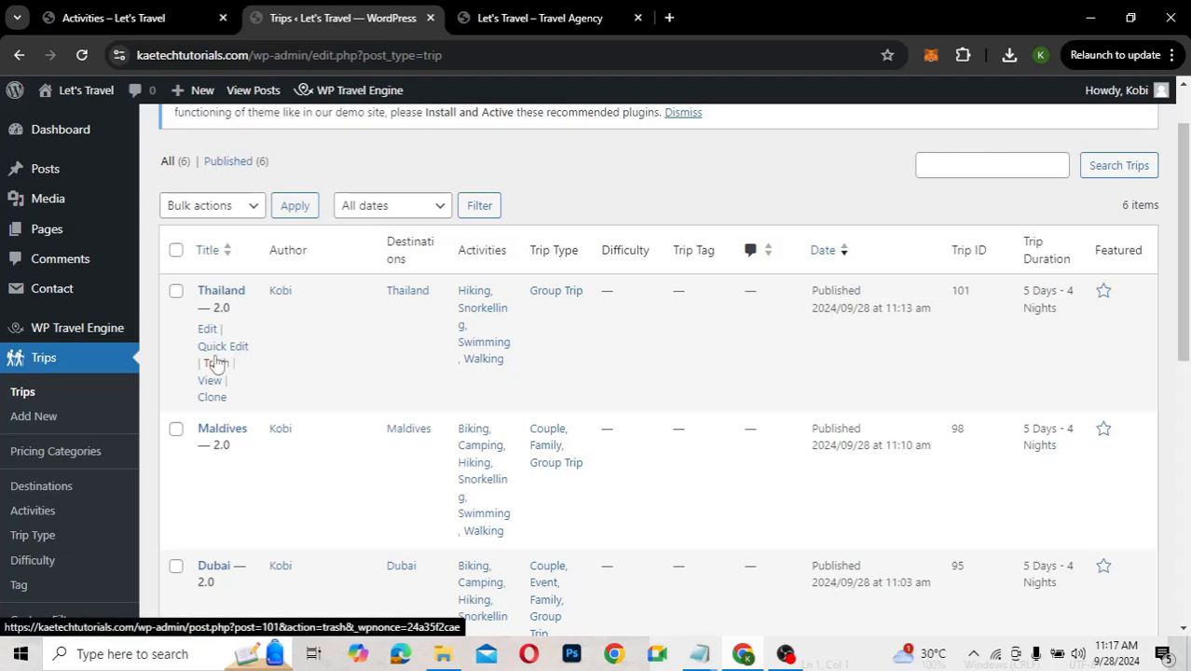
pyautogui.scroll(-2, 216, 364)
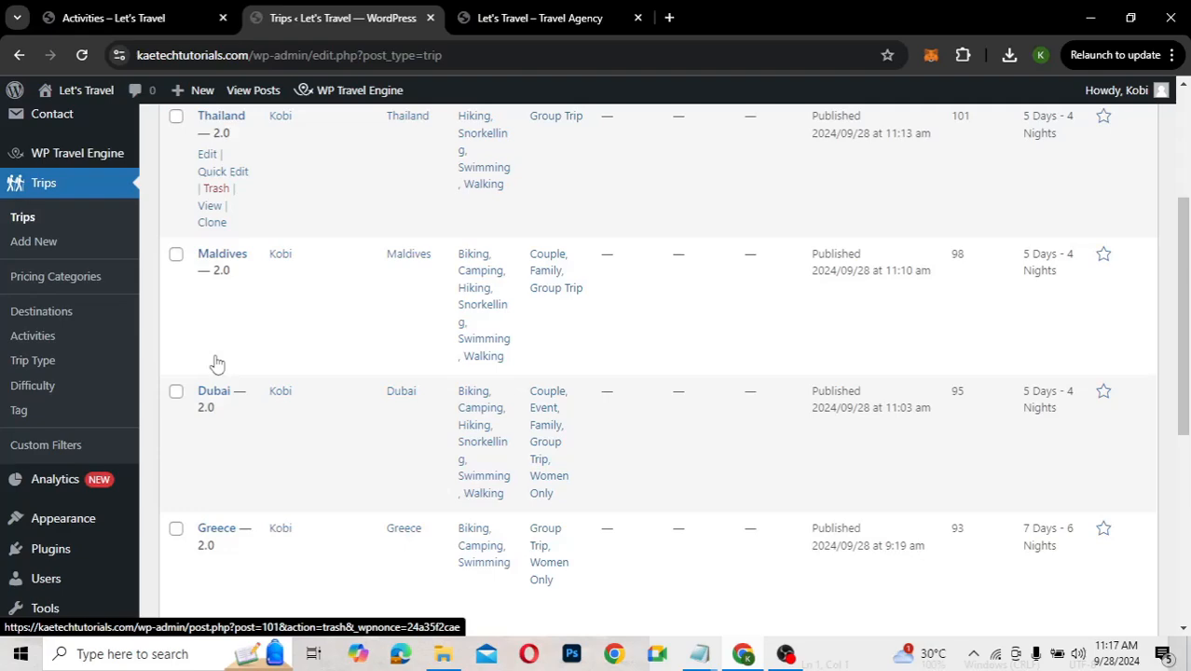
pyautogui.scroll(-2, 216, 364)
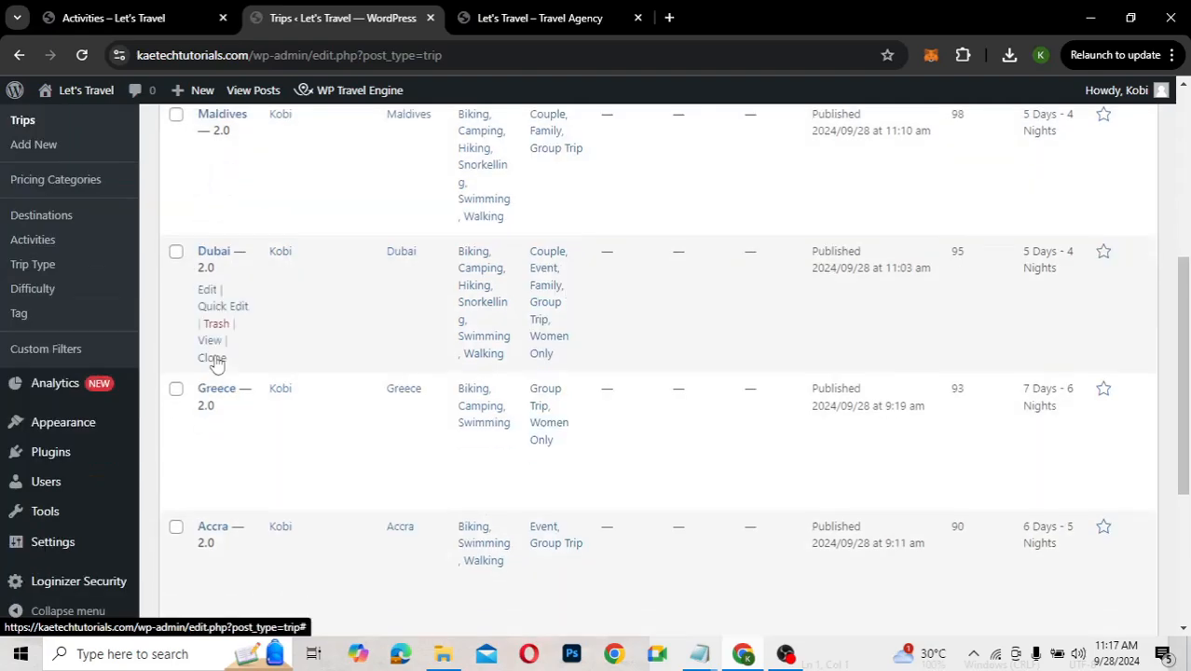
pyautogui.scroll(-3, 216, 364)
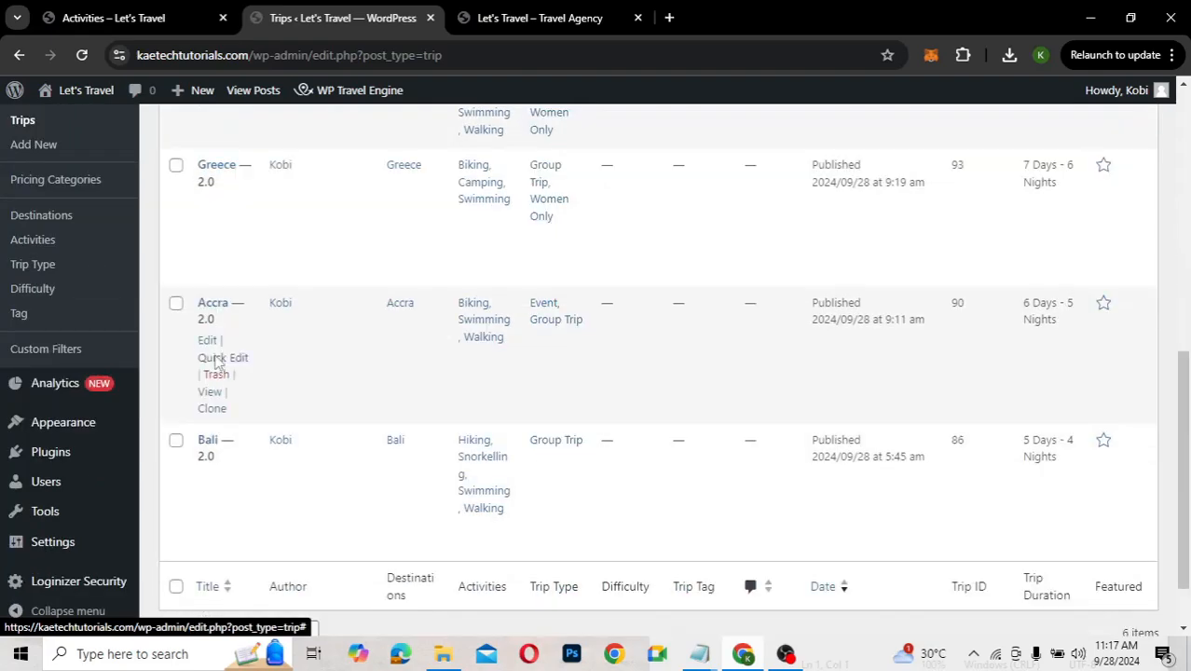
pyautogui.scroll(6, 215, 362)
pyautogui.scroll(-3, 215, 358)
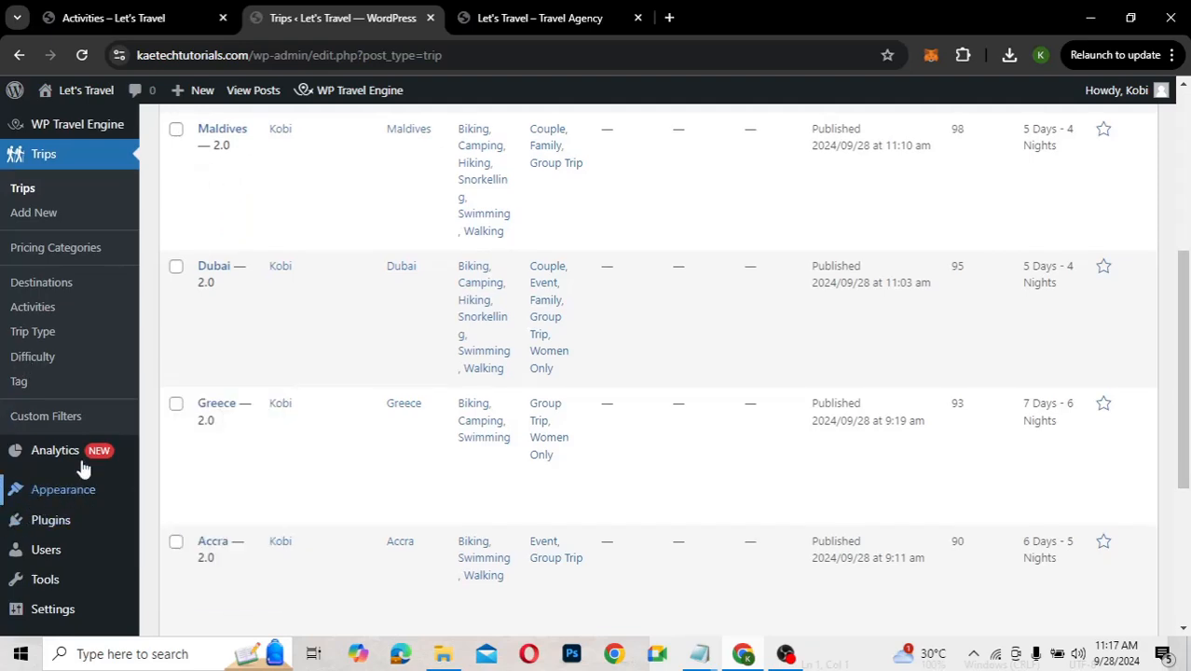
pyautogui.moveTo(54, 501)
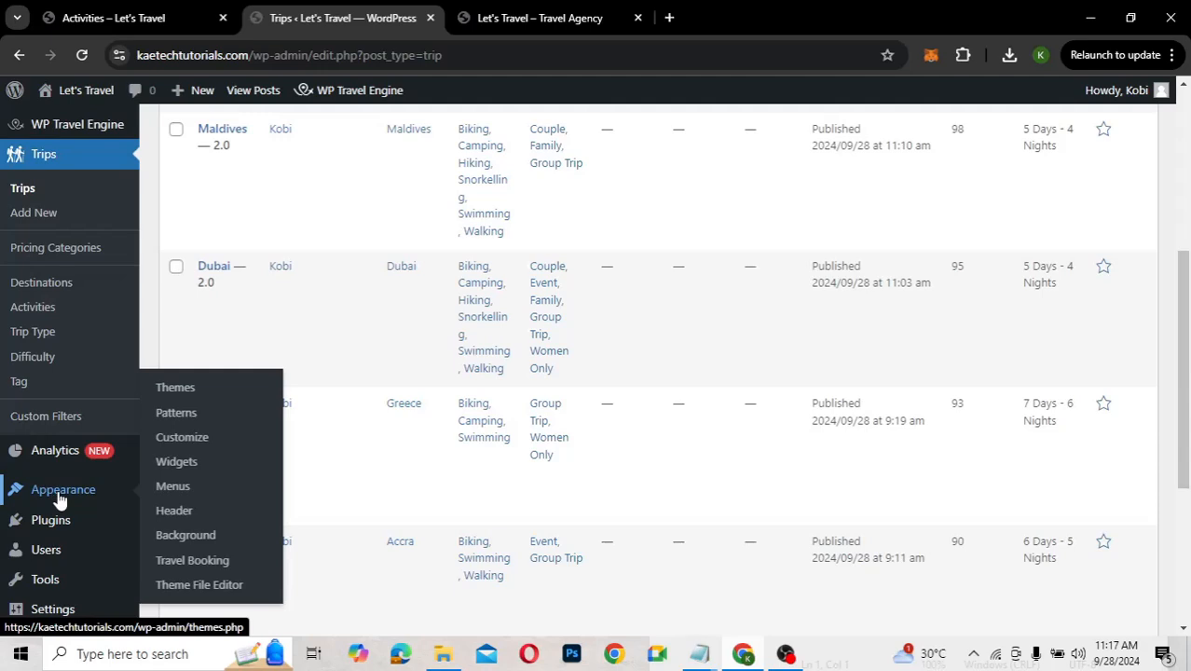
# In Appearance > Menus, replace the menu name's trailing number with 'Primary'
pyautogui.click(172, 489)
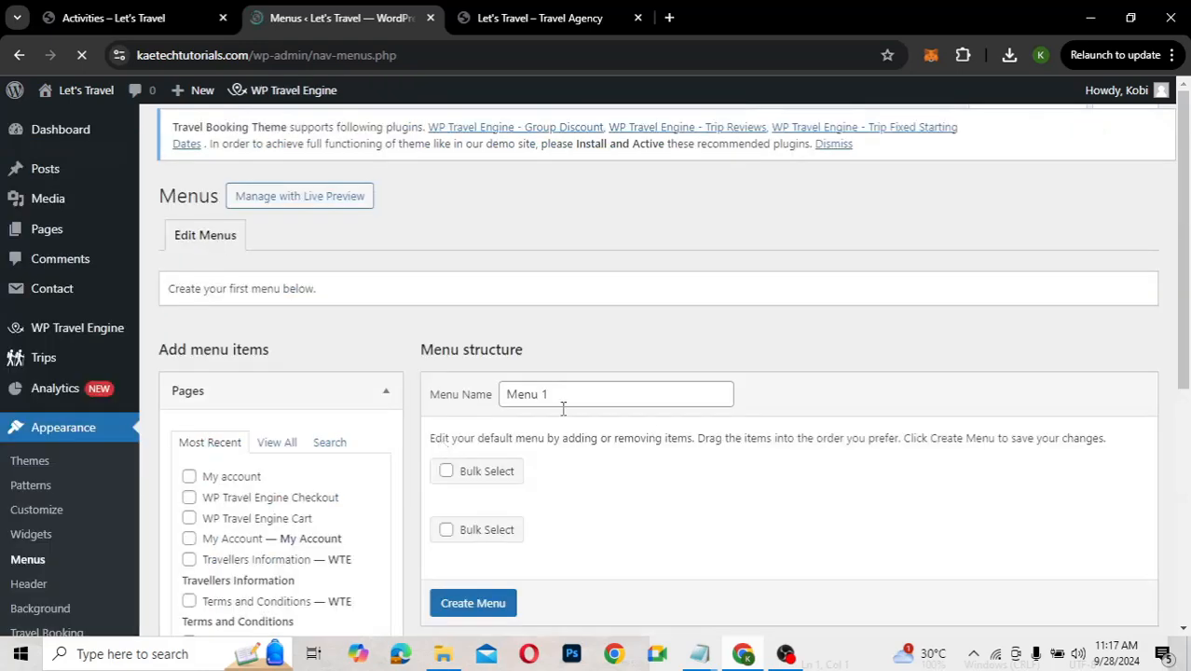
pyautogui.scroll(-1, 569, 443)
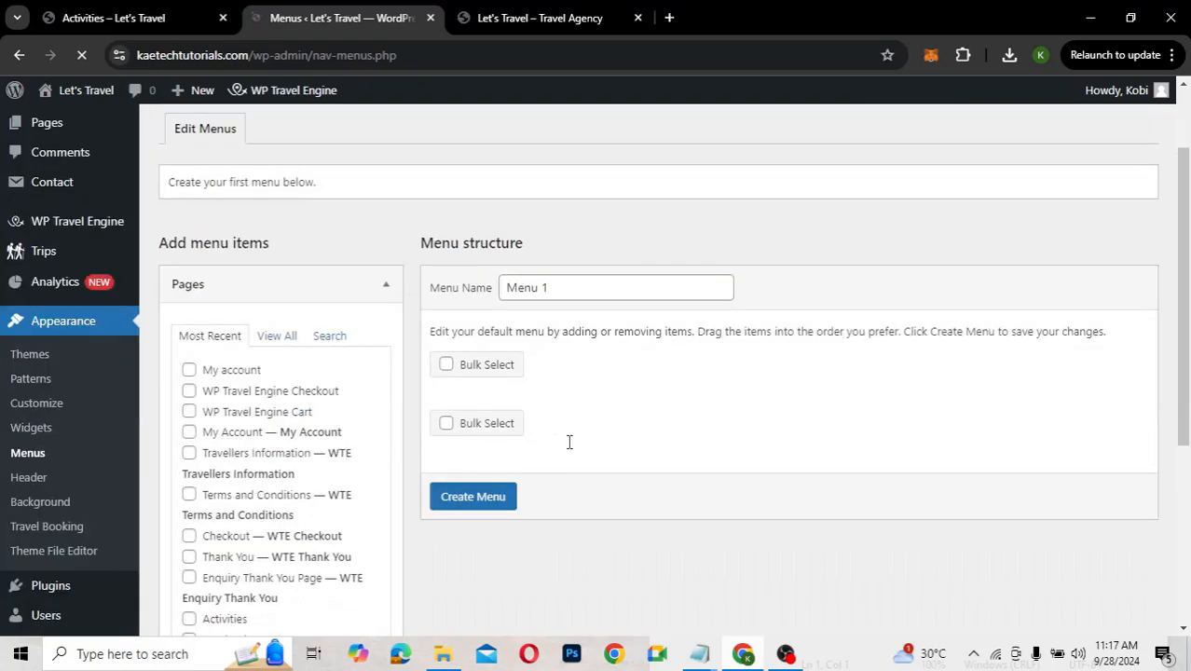
pyautogui.click(555, 294)
pyautogui.press('BackSpace')
pyautogui.press('BackSpace')
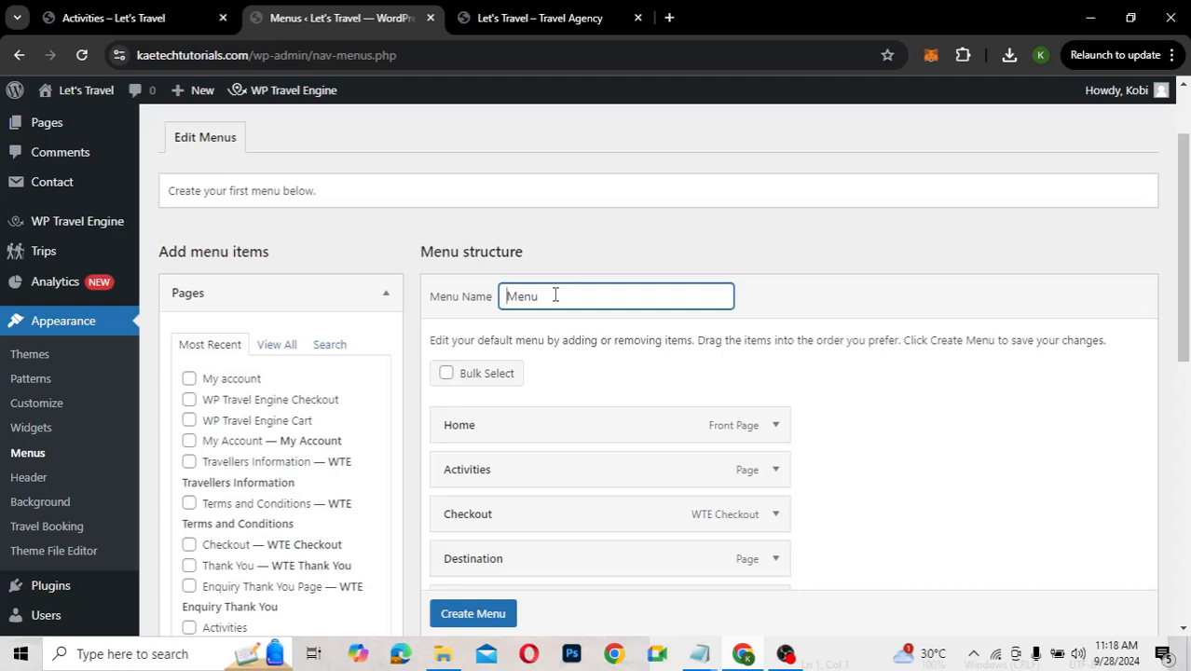
pyautogui.write('Primary')
# Scroll through the menu's items, then view the navigation on the live Activities page
pyautogui.scroll(-2, 843, 453)
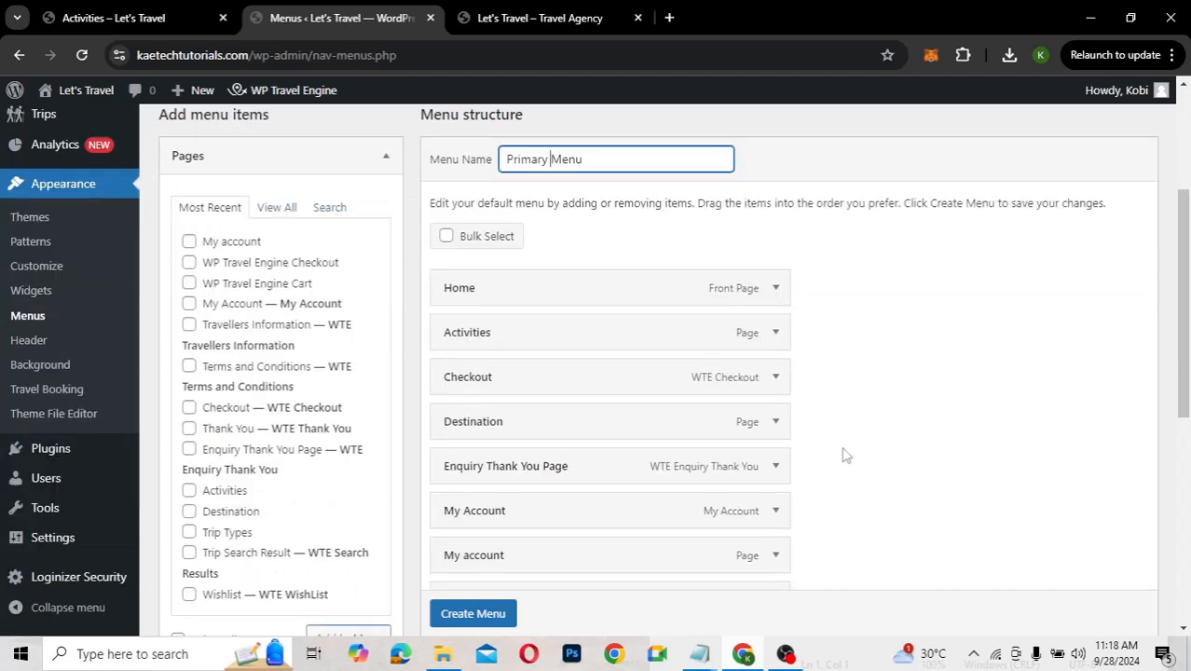
pyautogui.scroll(-1, 843, 454)
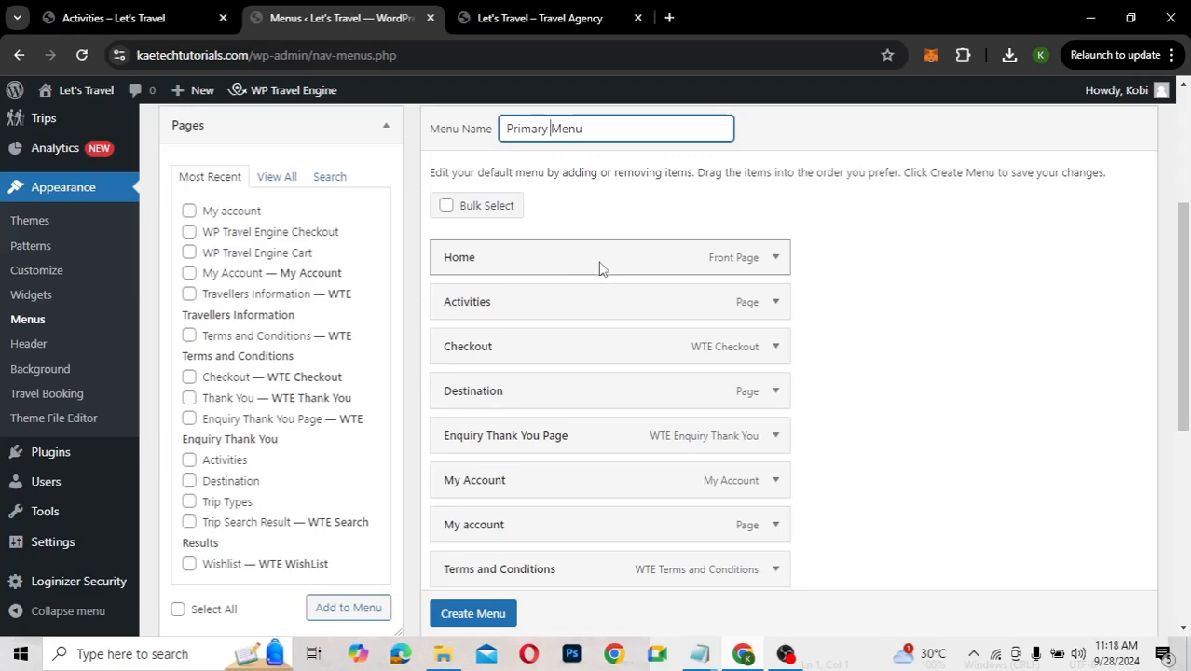
pyautogui.scroll(-1, 550, 444)
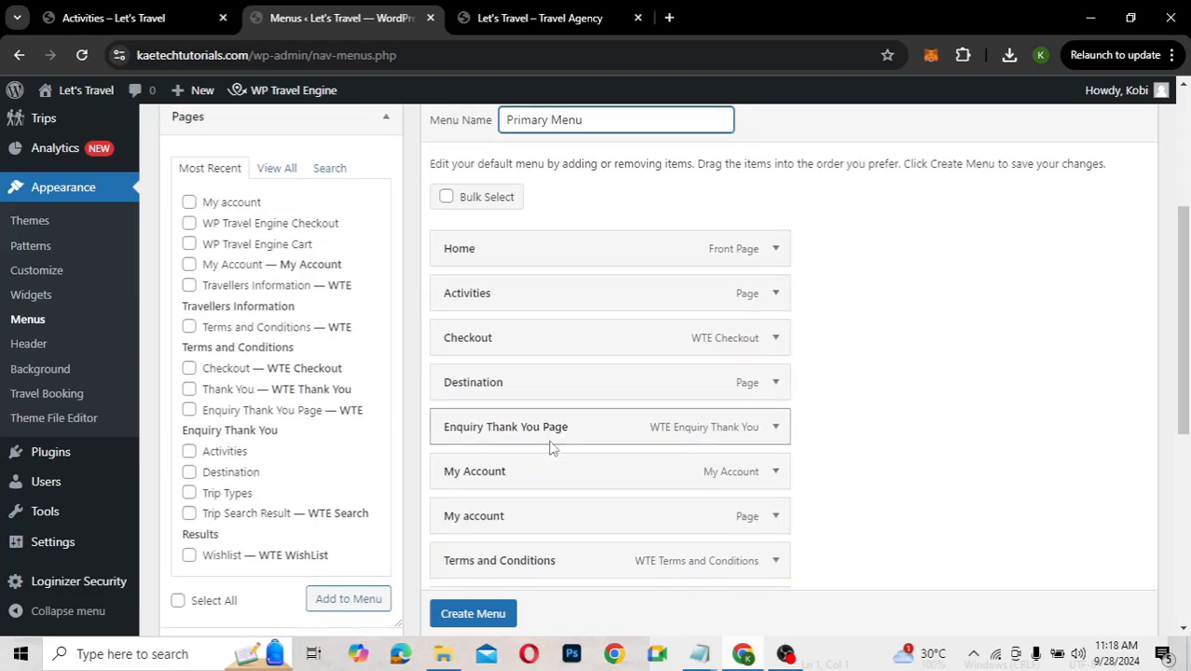
pyautogui.scroll(-5, 550, 447)
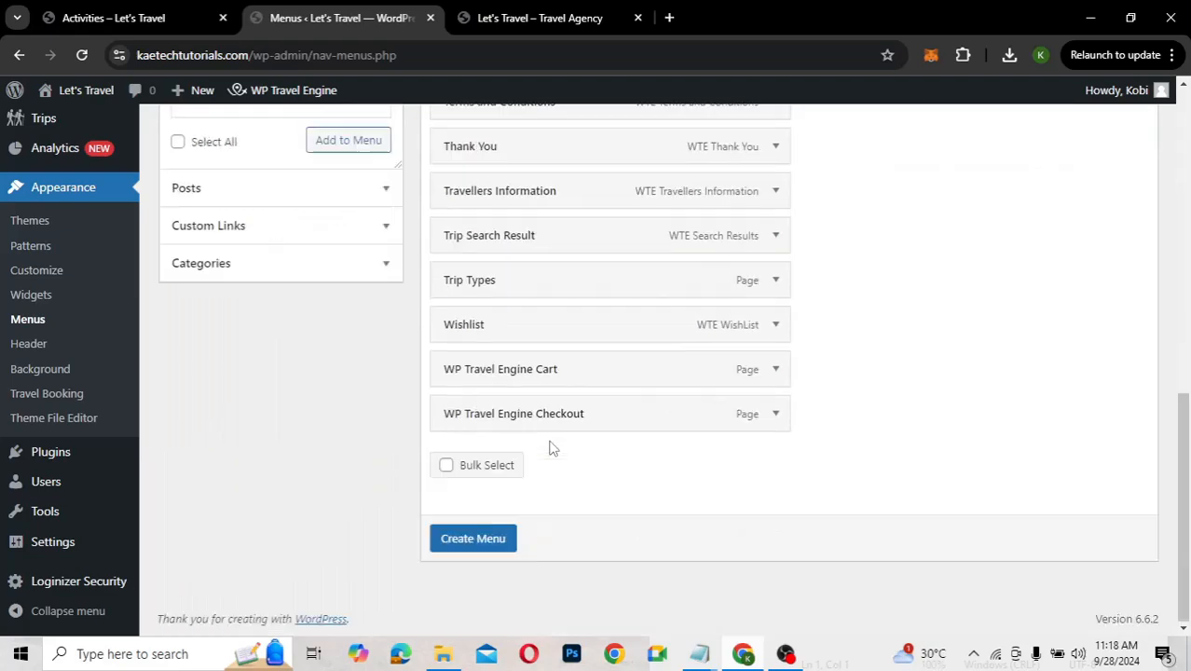
pyautogui.scroll(3, 550, 449)
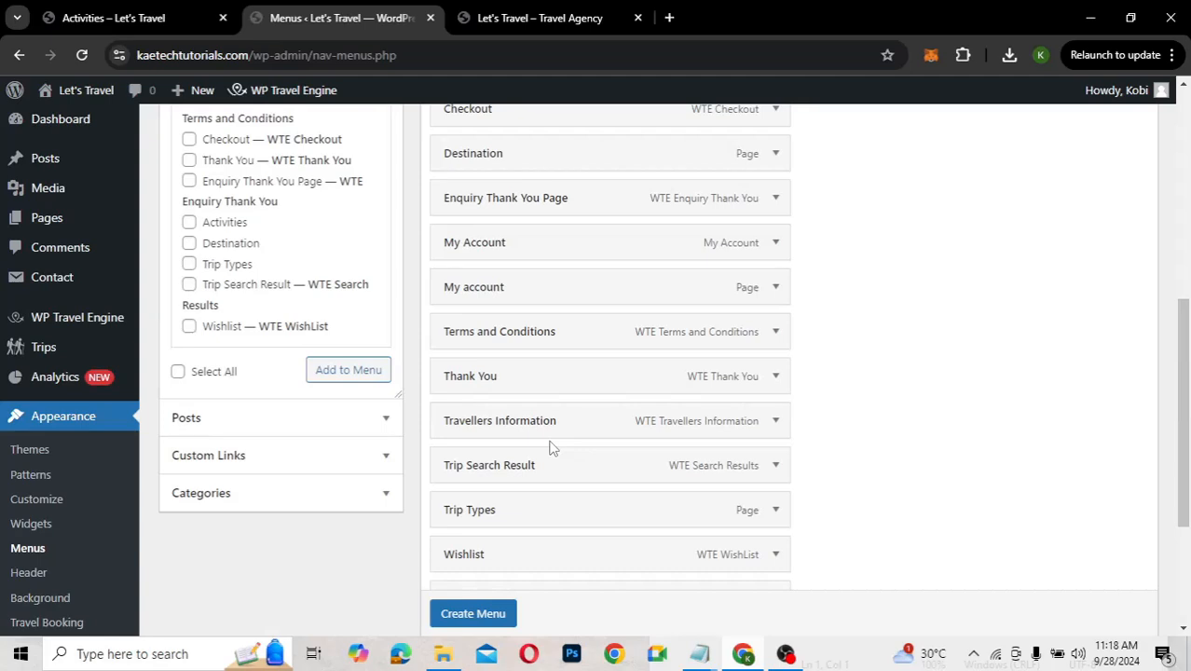
pyautogui.scroll(3, 550, 446)
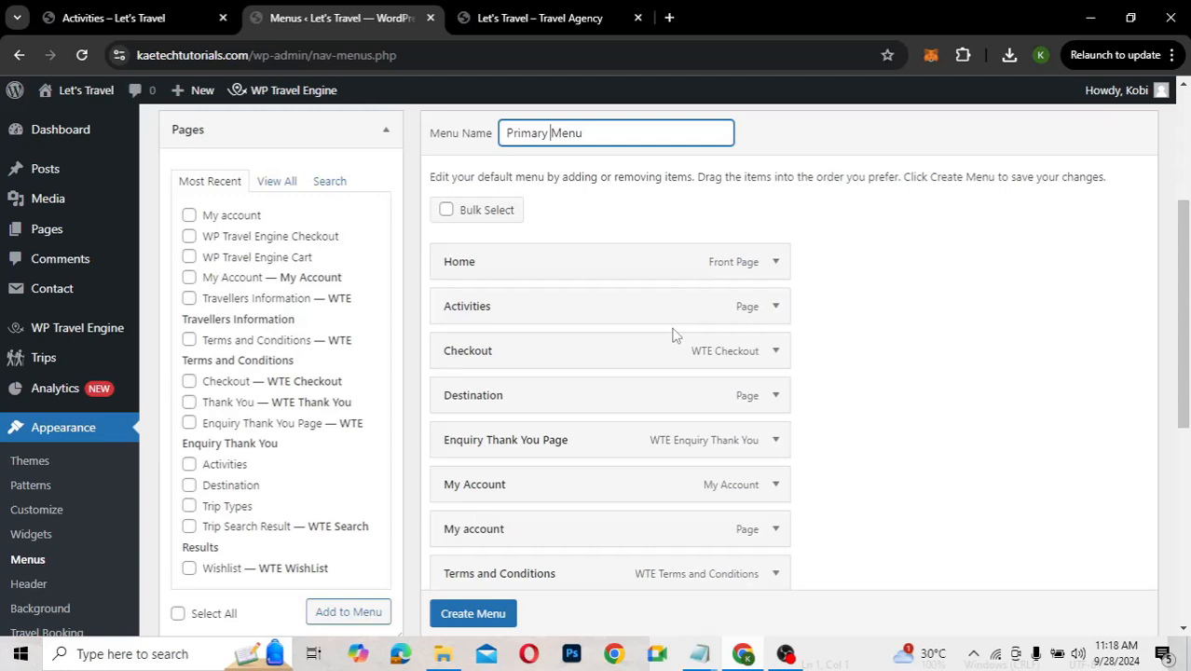
pyautogui.click(152, 12)
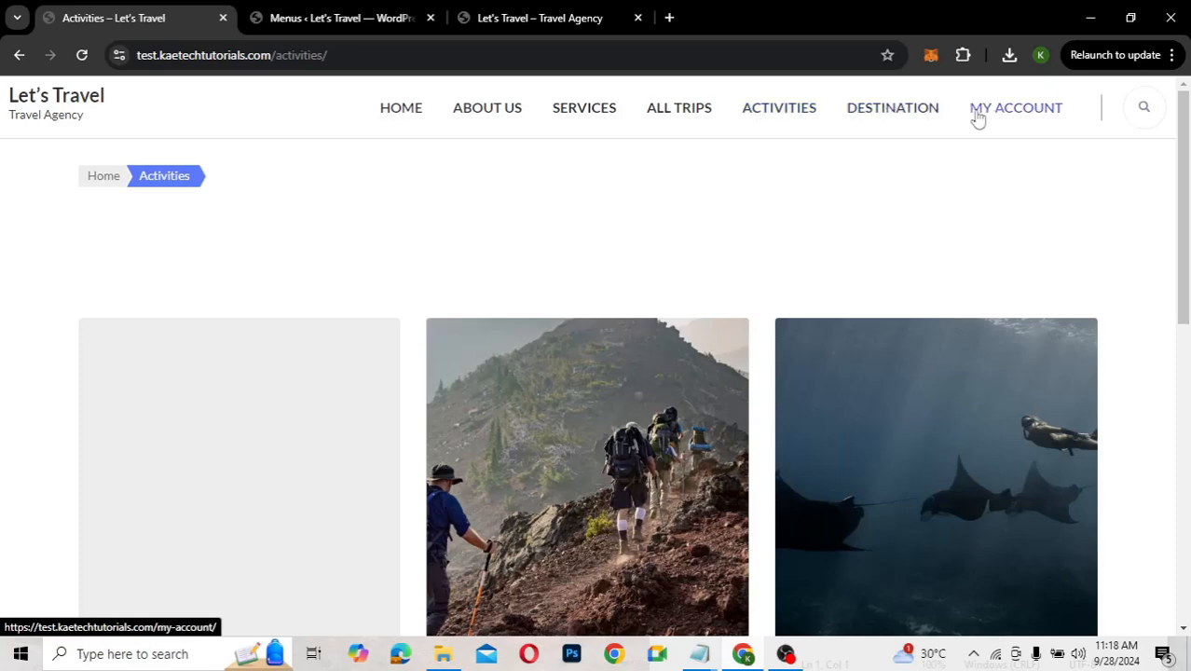
# Remove Checkout, Enquiry Thank You Page, duplicate My account, Terms and Conditions, Thank You and Travellers Information
pyautogui.click(359, 18)
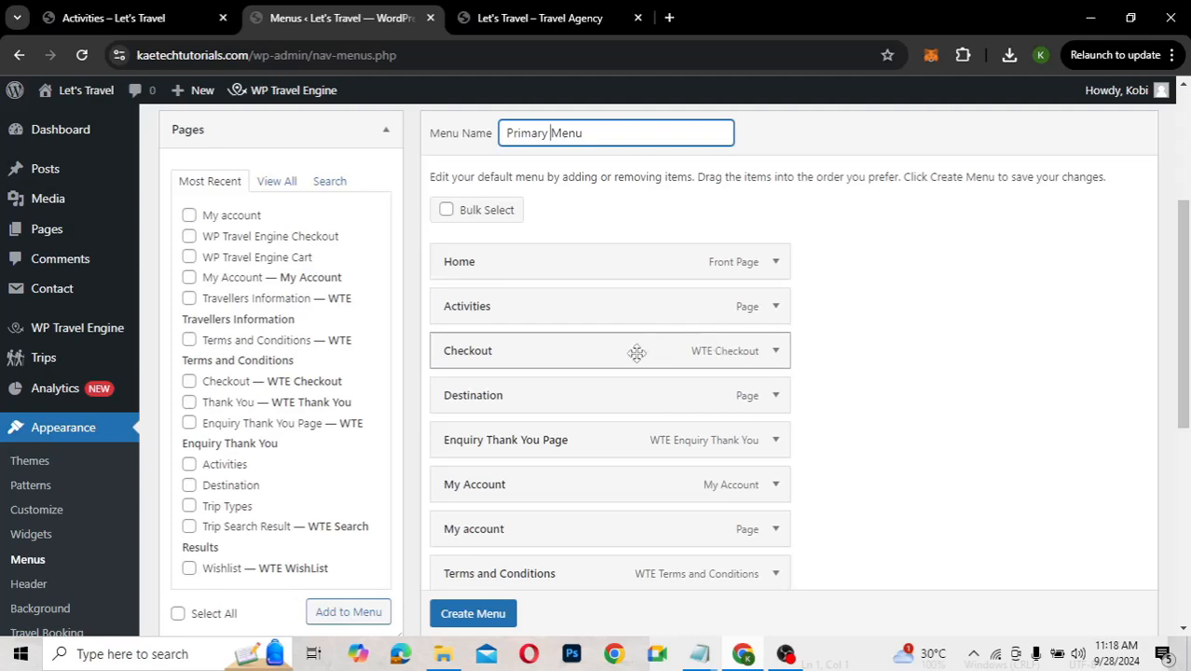
pyautogui.click(775, 354)
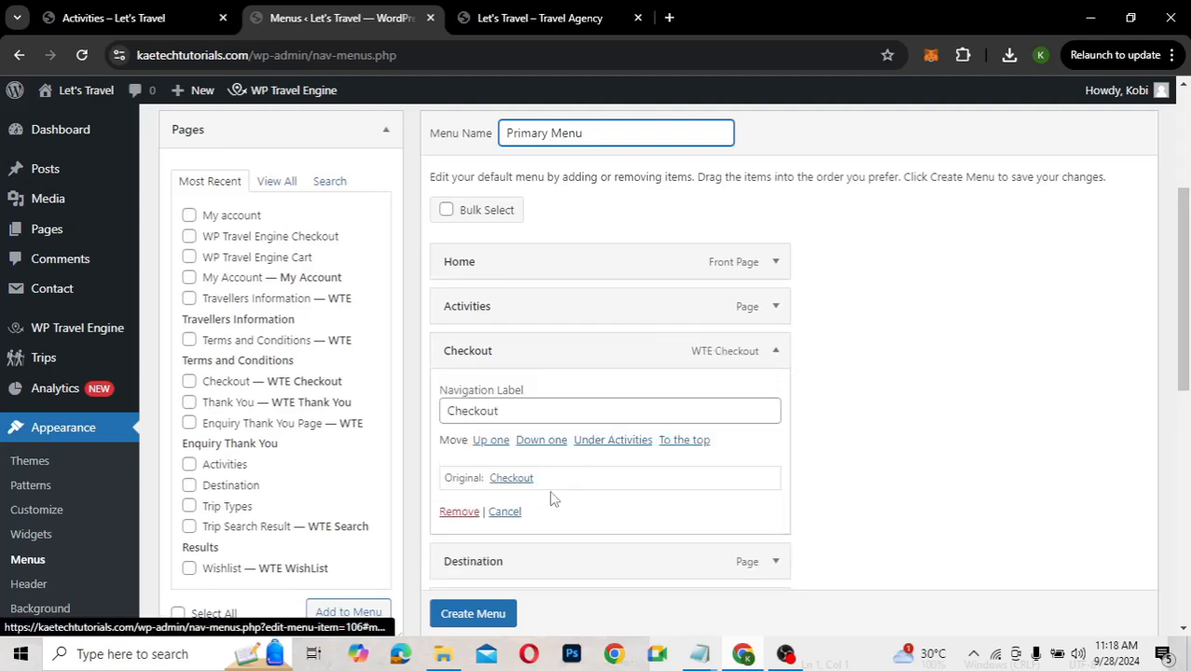
pyautogui.scroll(-1, 552, 500)
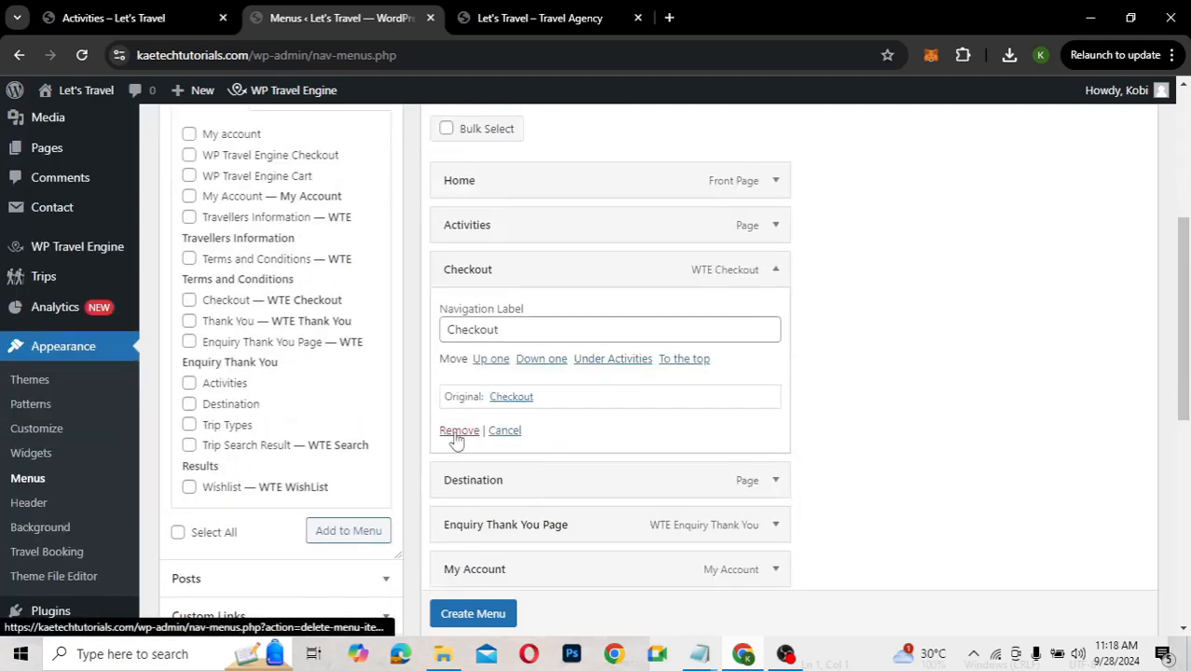
pyautogui.click(455, 431)
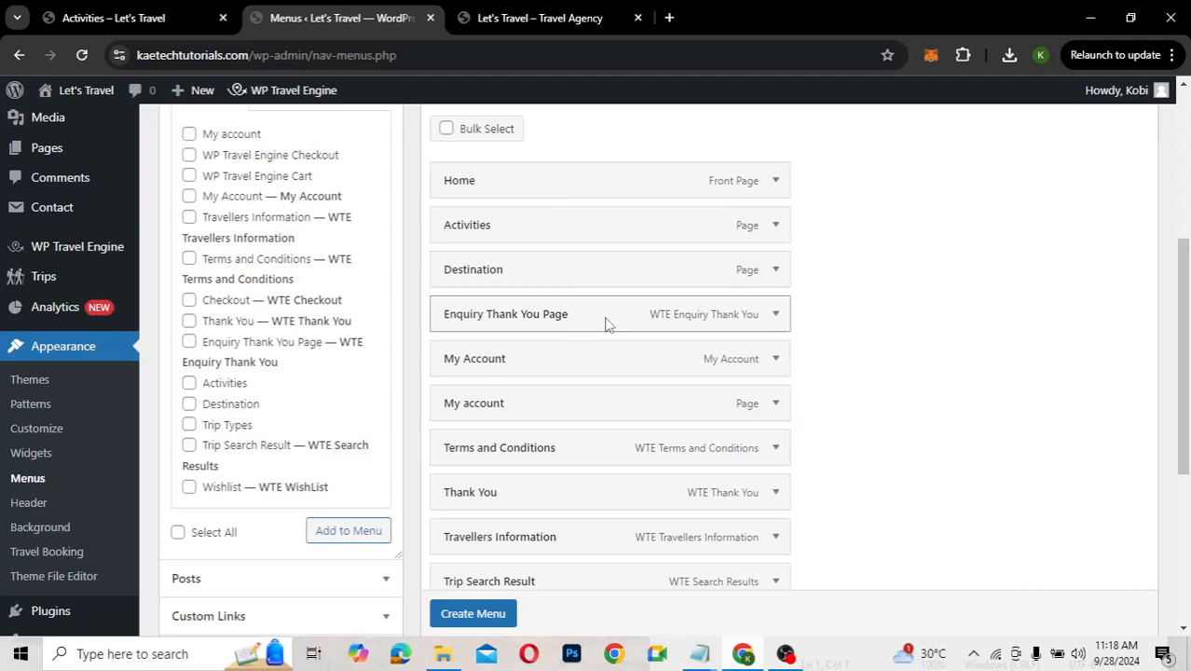
pyautogui.click(775, 315)
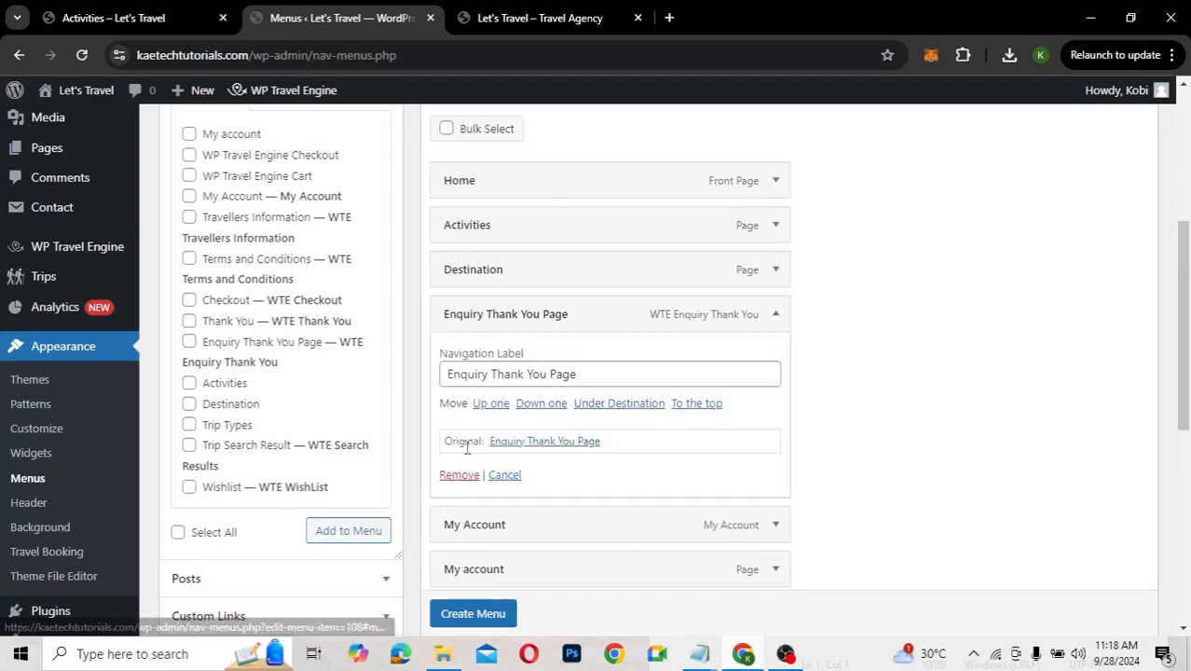
pyautogui.click(459, 476)
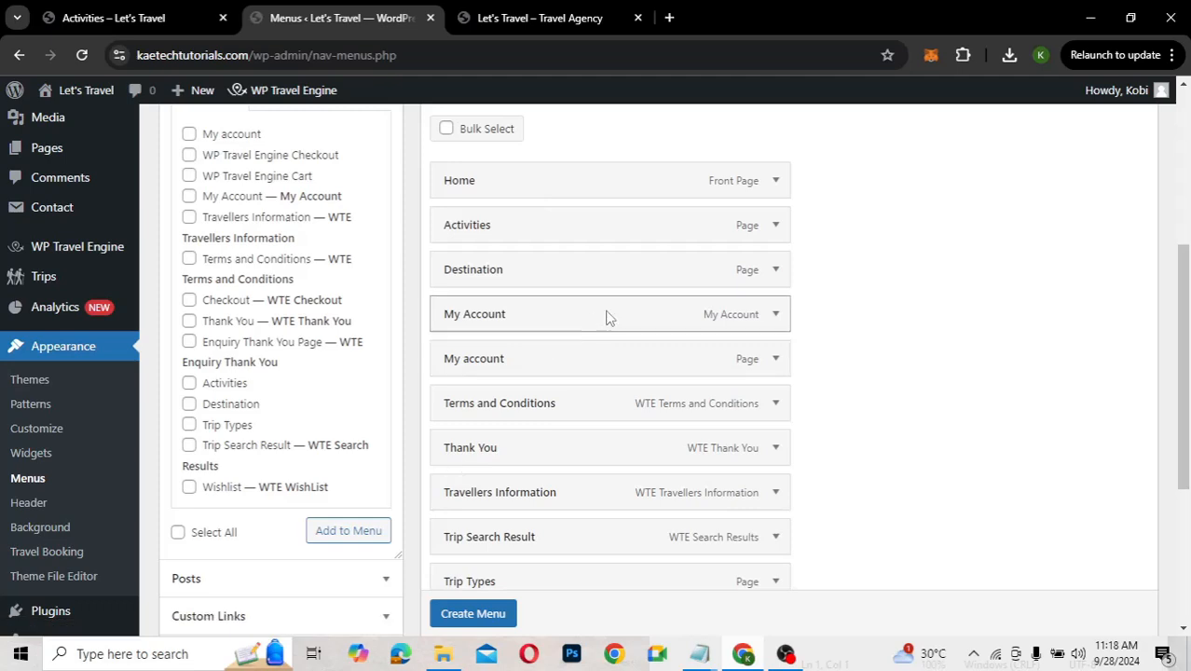
pyautogui.click(779, 365)
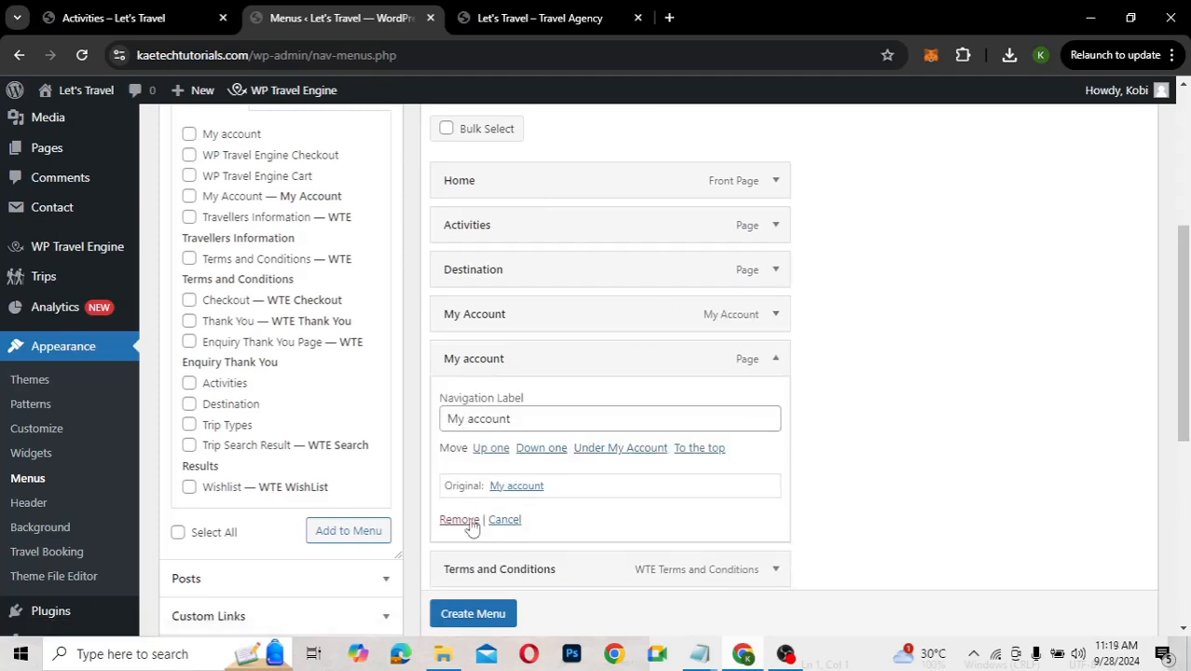
pyautogui.click(471, 525)
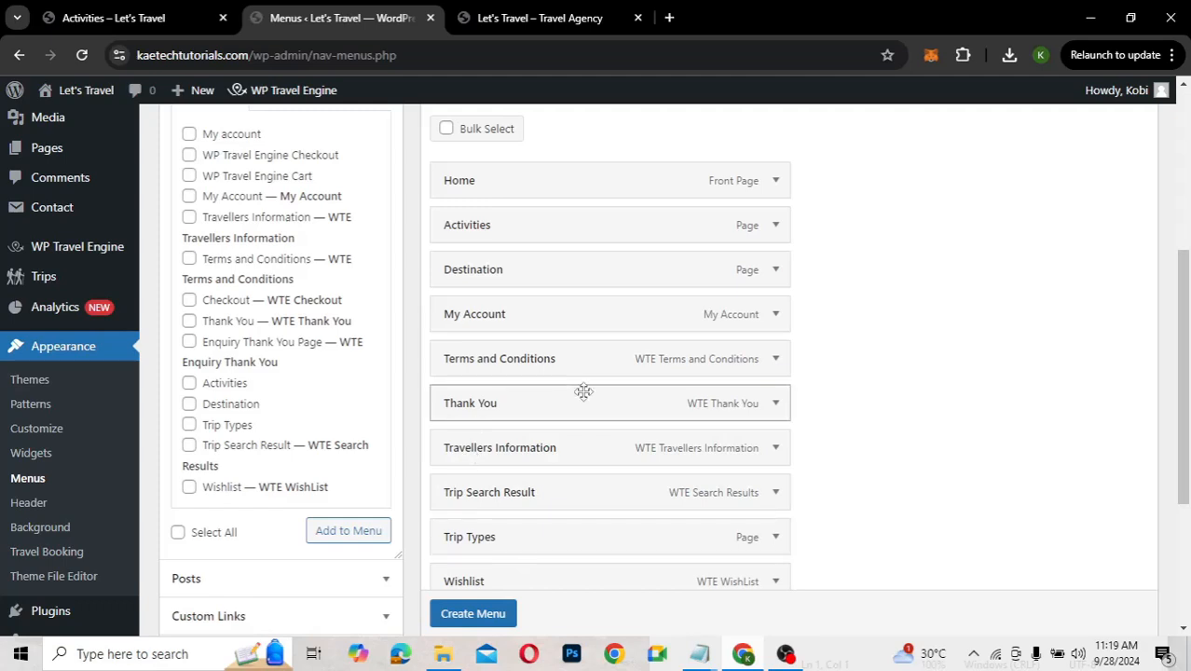
pyautogui.click(777, 361)
pyautogui.click(469, 526)
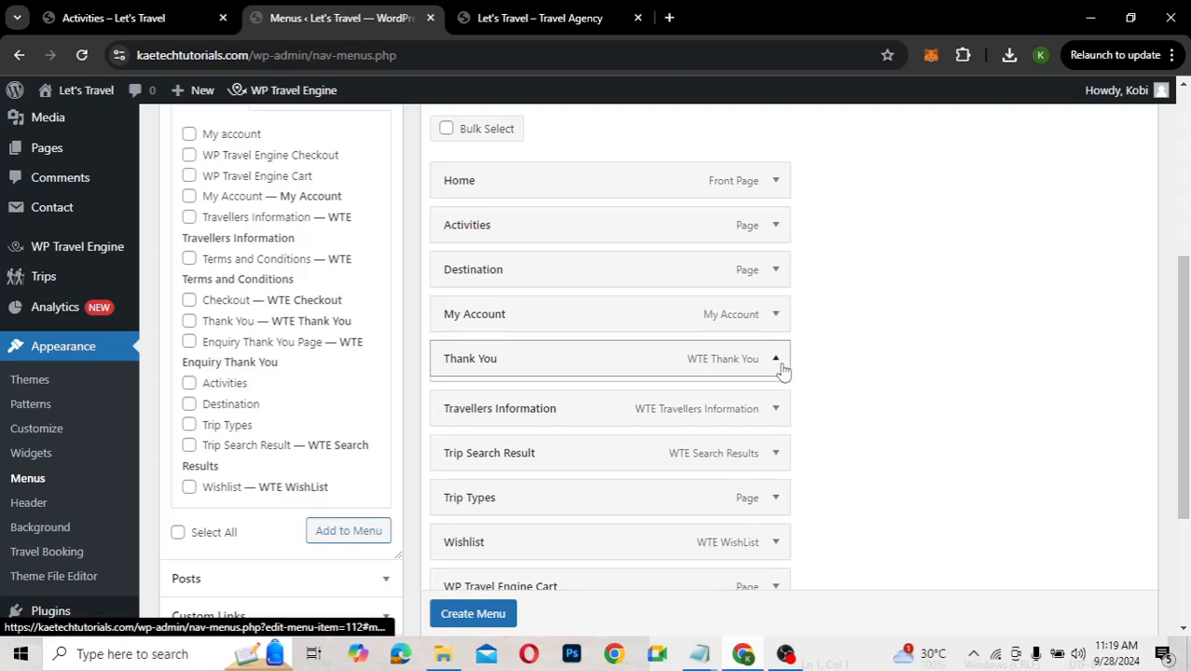
pyautogui.click(778, 363)
pyautogui.click(463, 525)
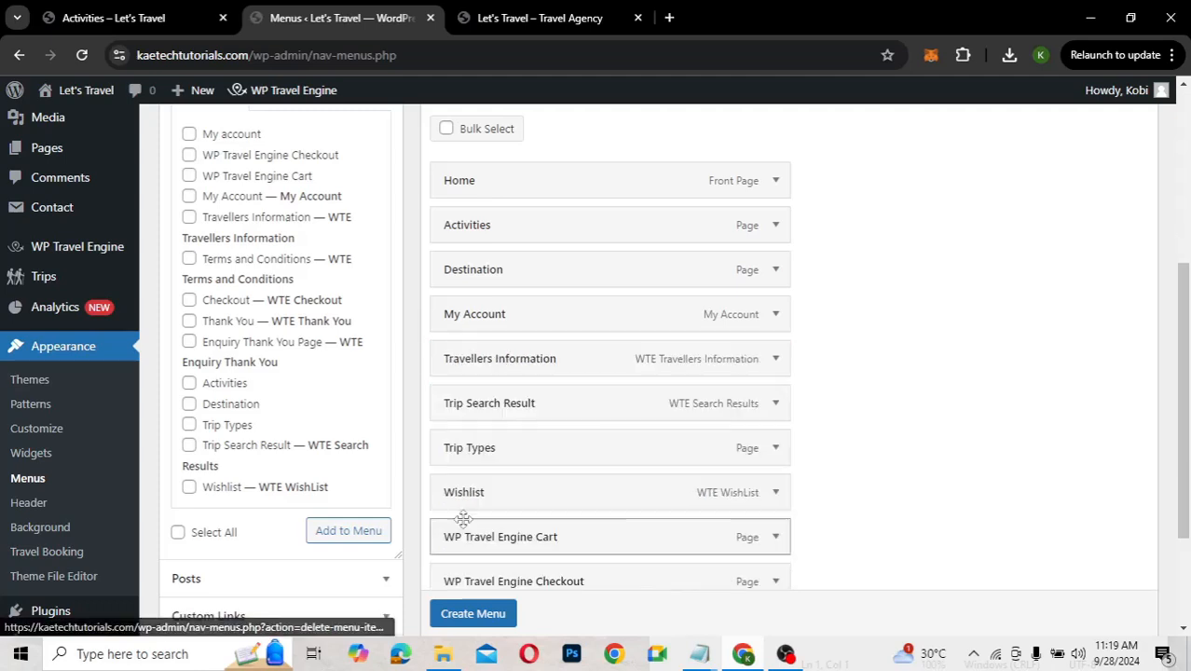
pyautogui.click(776, 359)
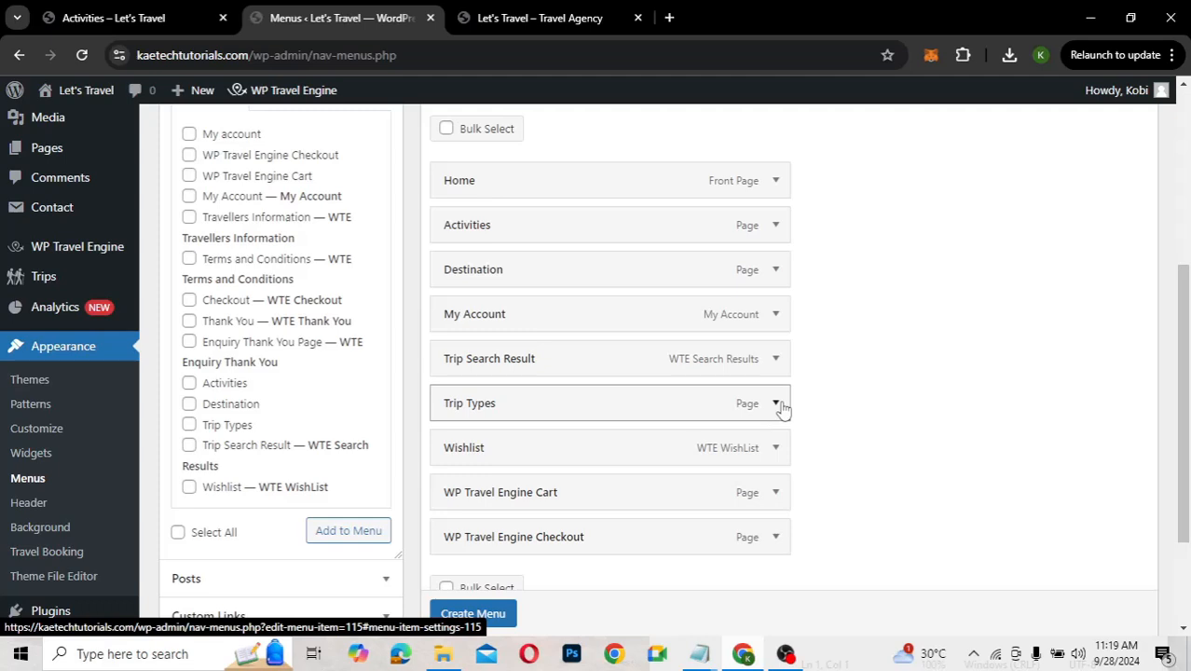
# Remove Trip Types, Wishlist, WP Travel Engine Cart and WP Travel Engine Checkout, checking the live Activities page
pyautogui.click(141, 12)
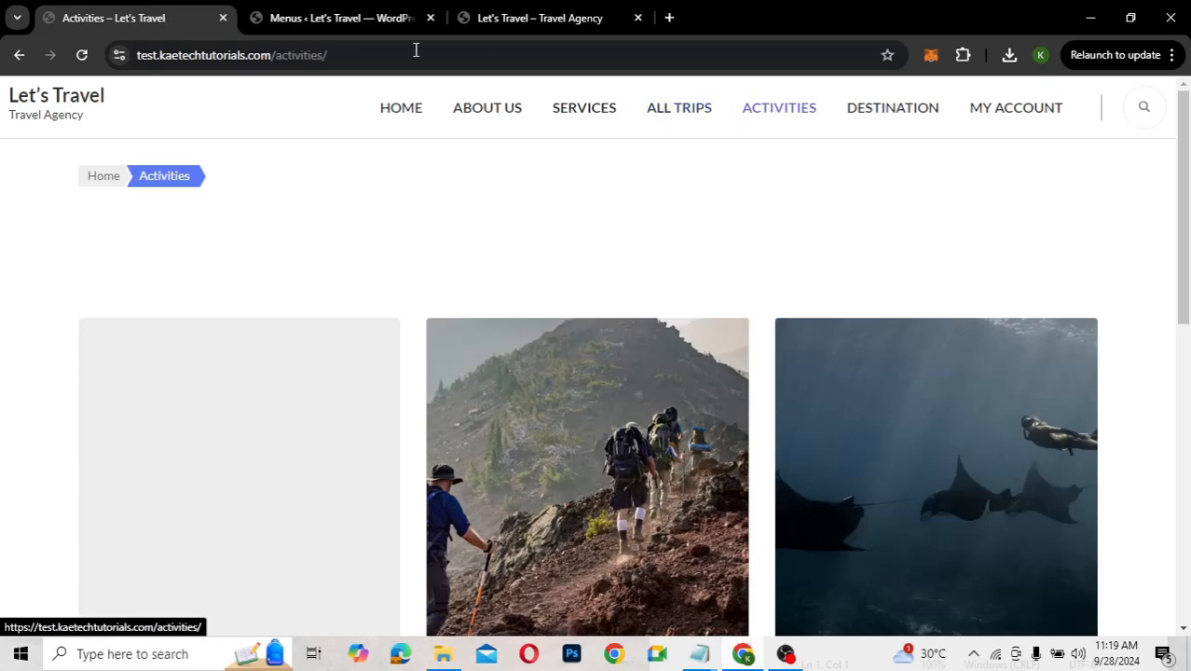
pyautogui.click(353, 19)
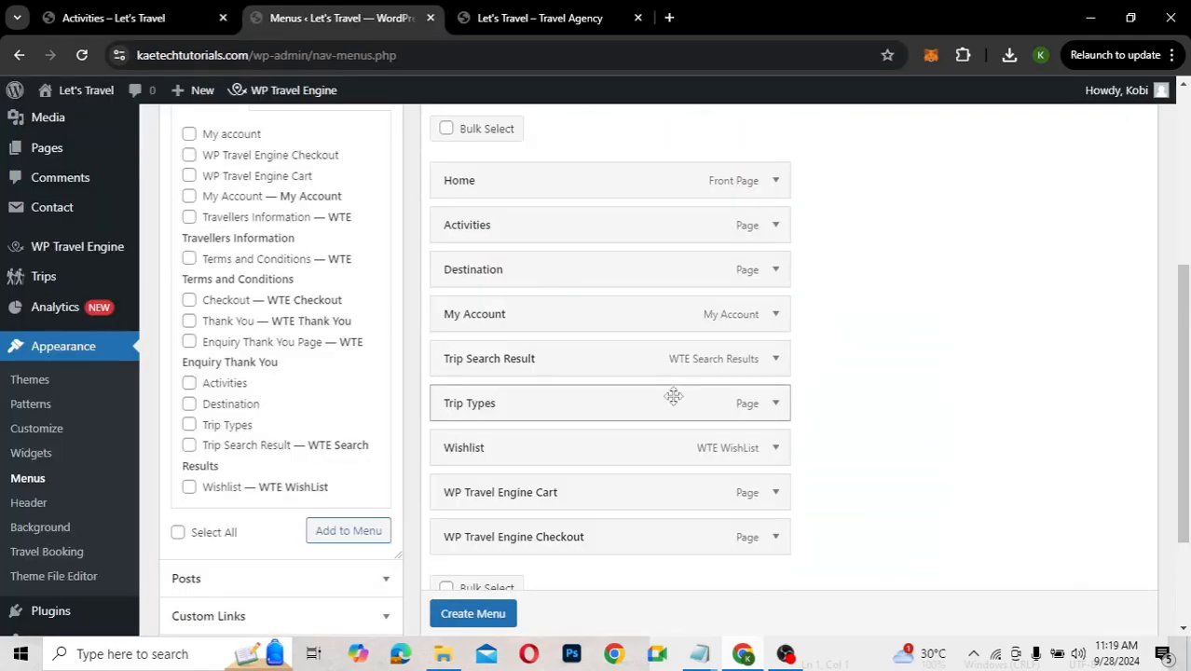
pyautogui.click(775, 412)
pyautogui.click(568, 429)
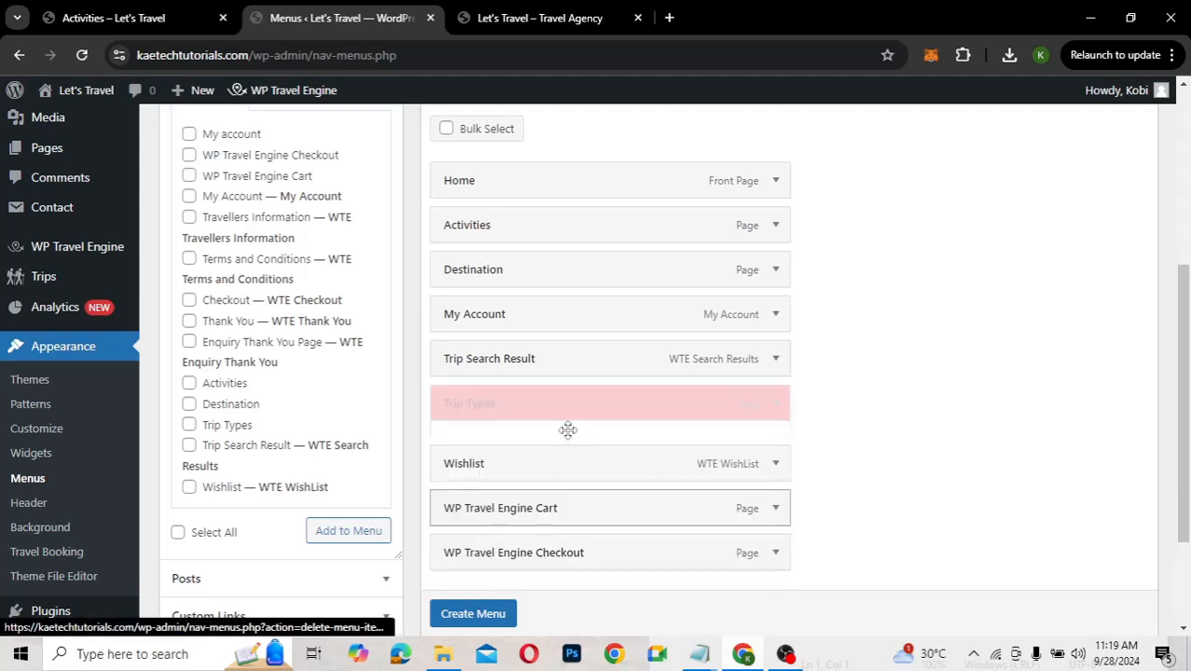
pyautogui.click(776, 406)
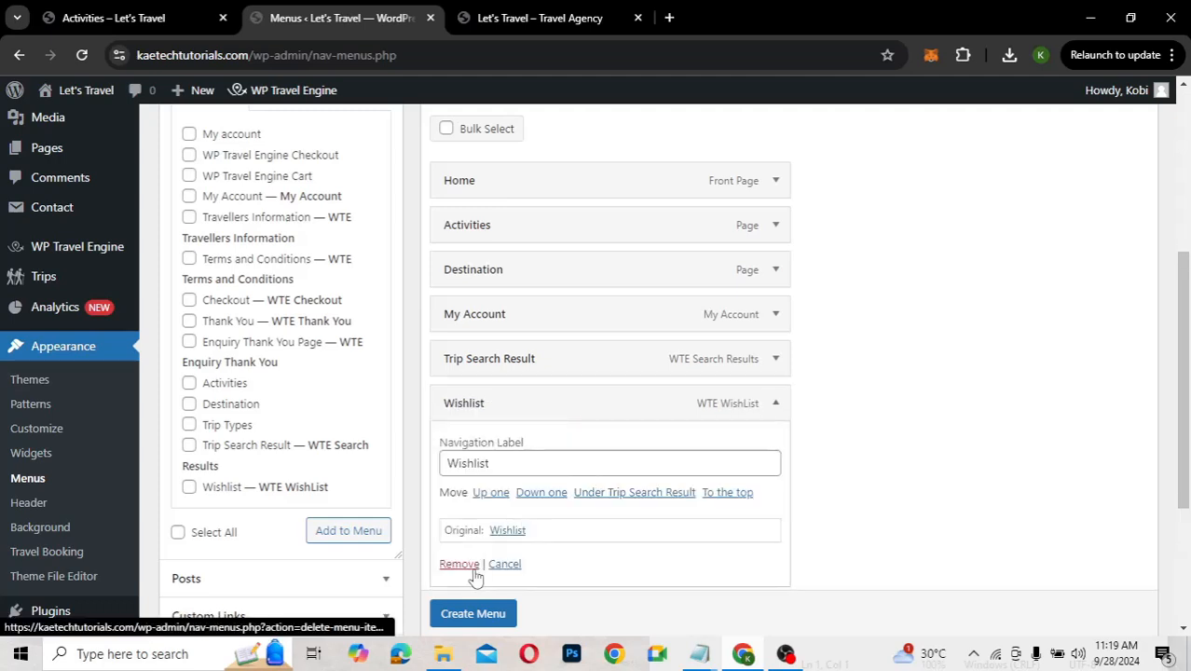
pyautogui.click(459, 565)
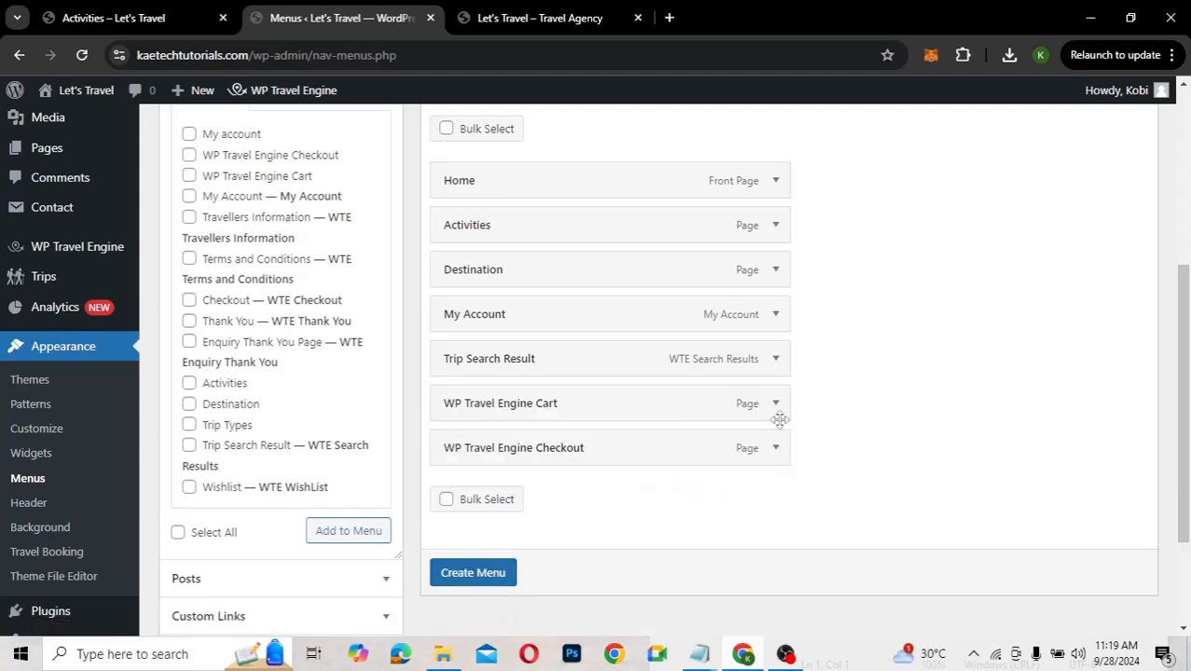
pyautogui.click(778, 408)
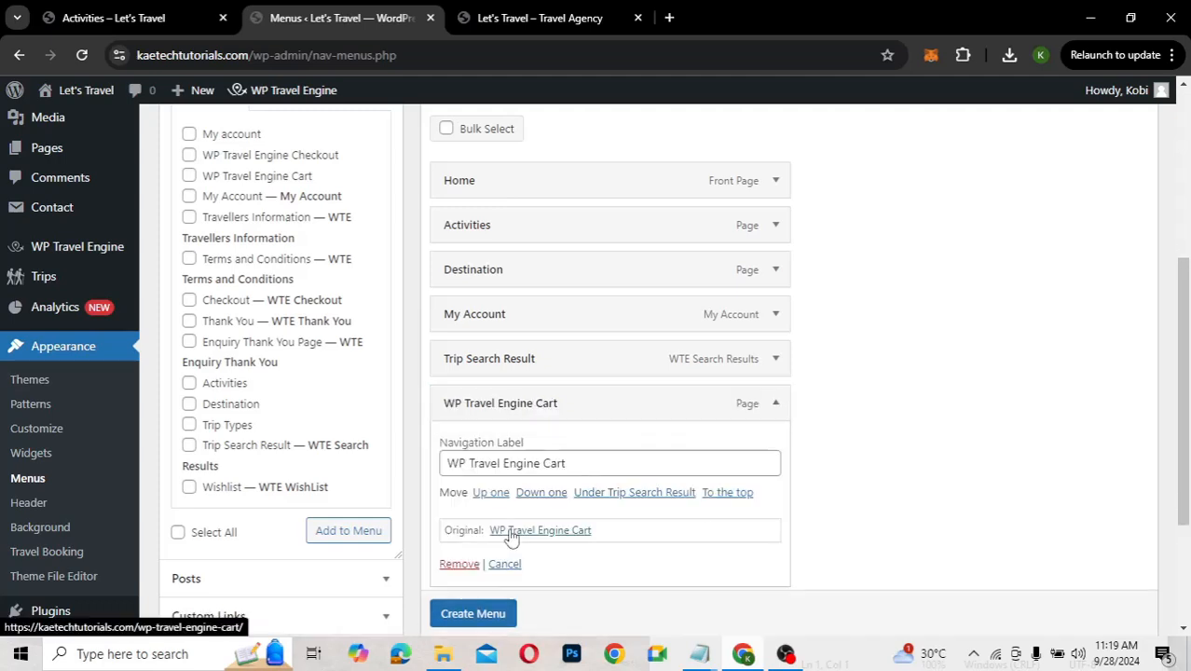
pyautogui.click(461, 565)
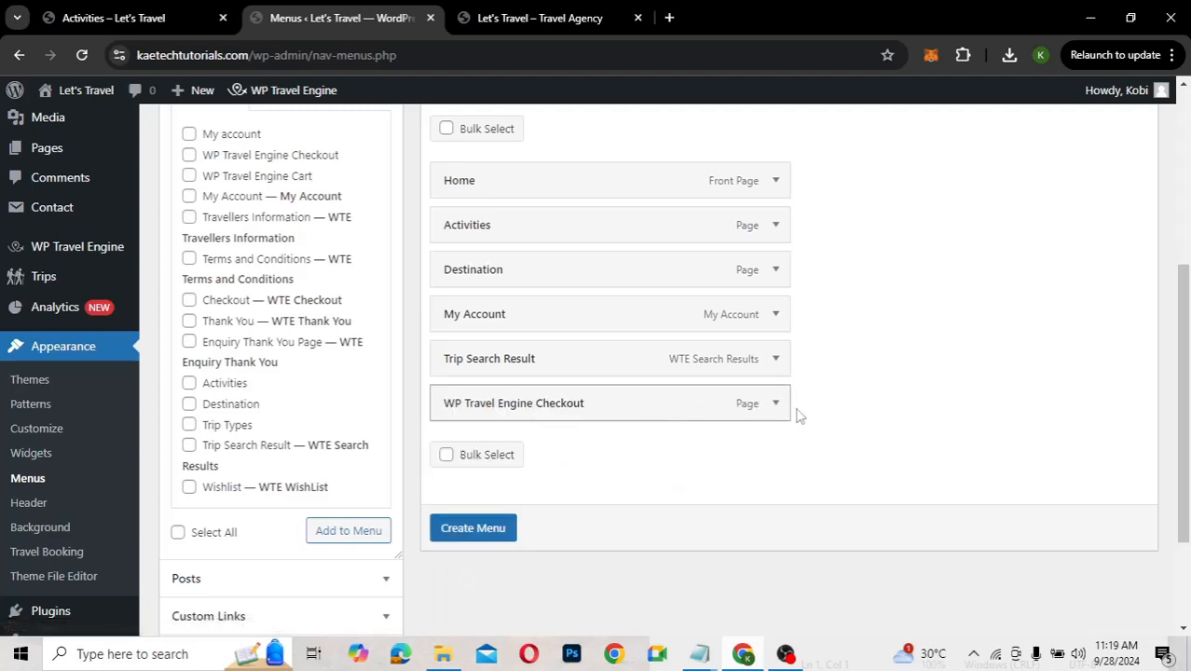
pyautogui.click(779, 406)
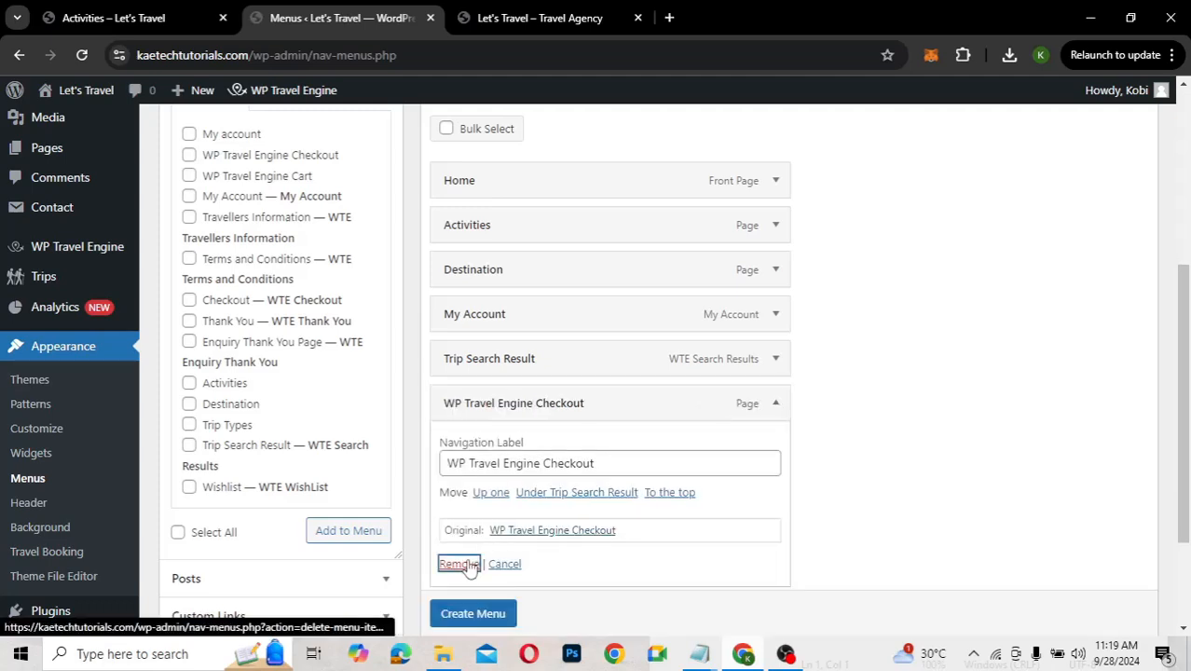
pyautogui.click(460, 565)
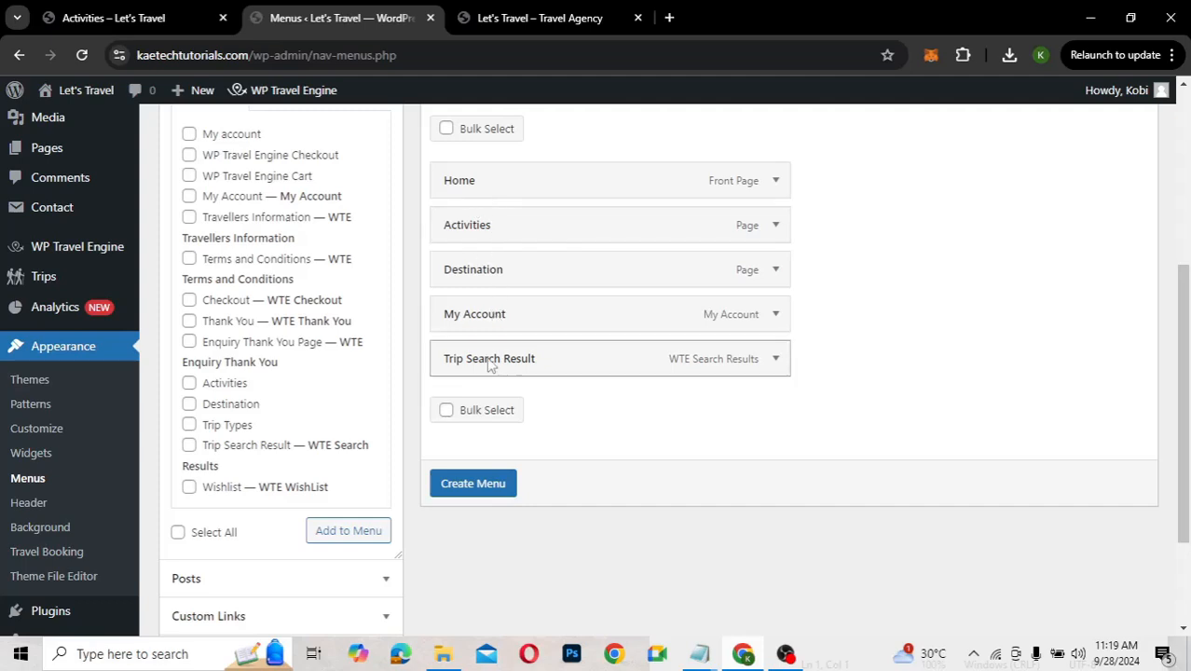
pyautogui.click(131, 28)
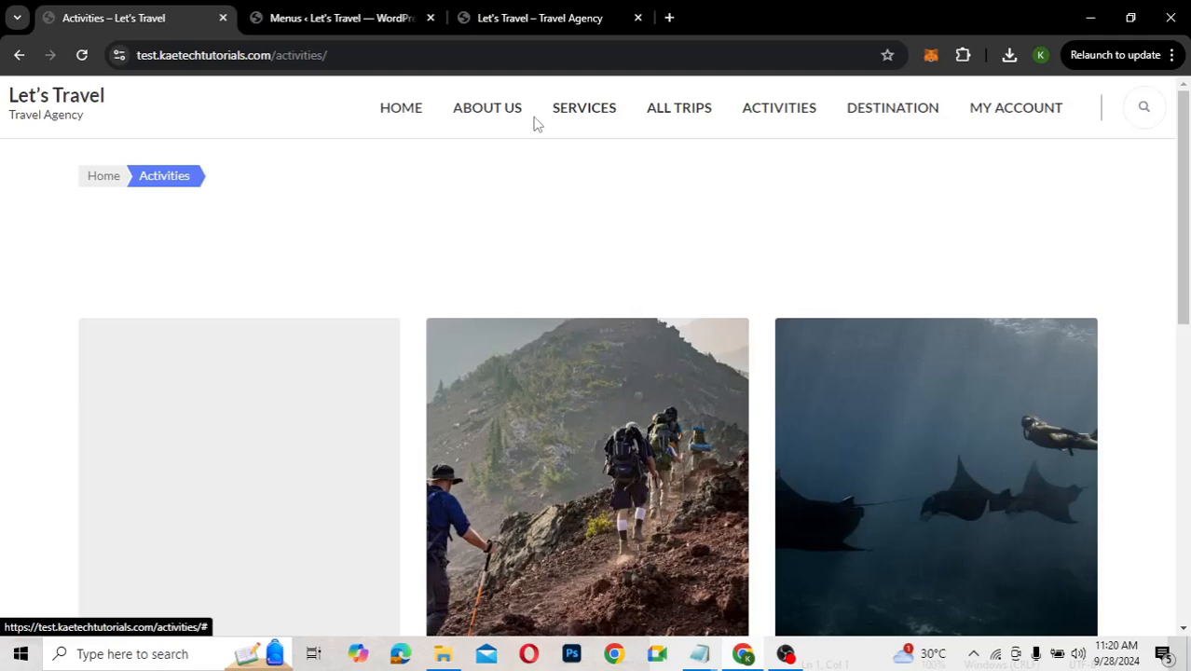
pyautogui.click(303, 28)
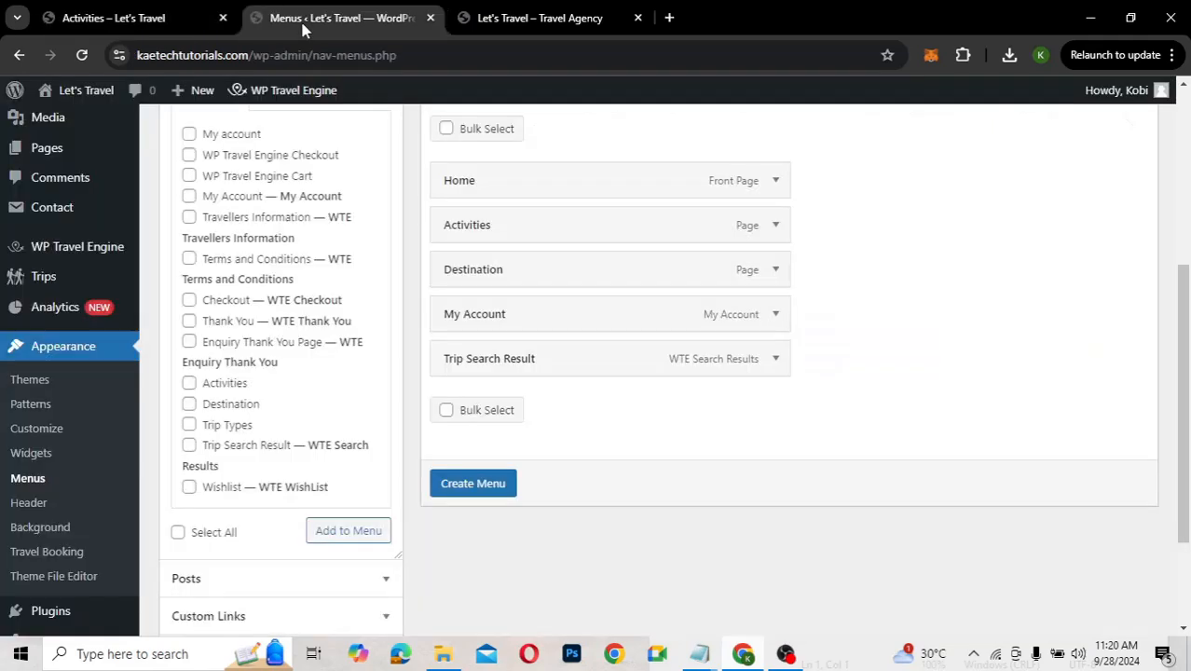
# Add About and Services custom links, both with URL #, to the menu
pyautogui.scroll(-2, 244, 587)
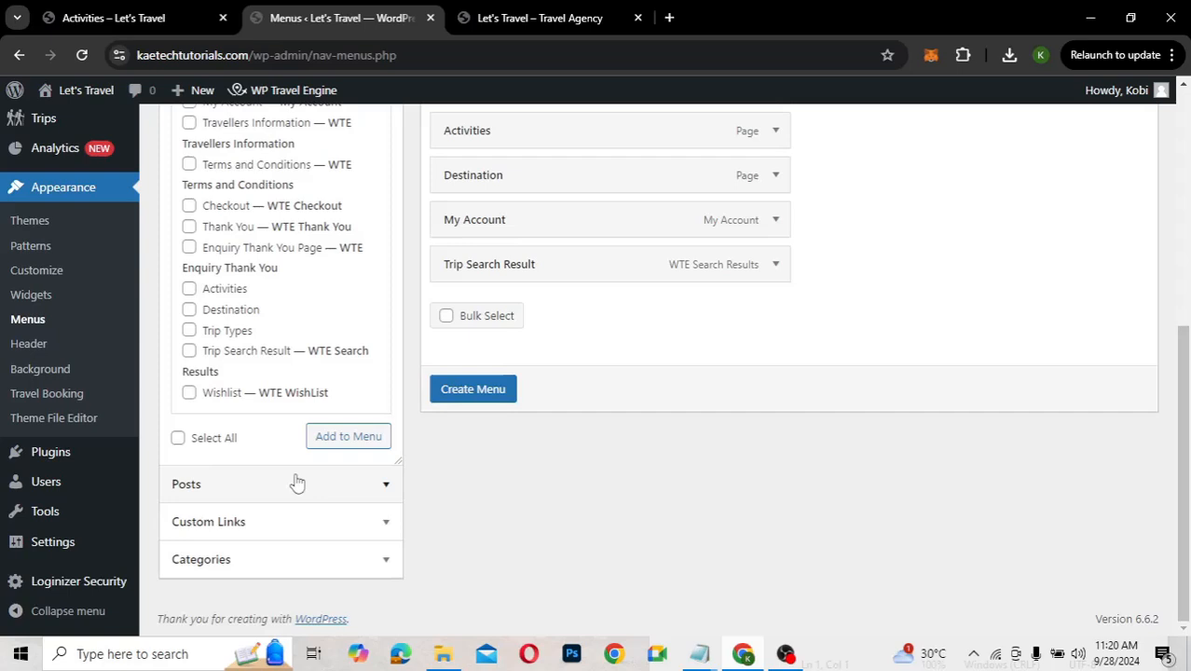
pyautogui.scroll(1, 297, 481)
pyautogui.scroll(-1, 297, 481)
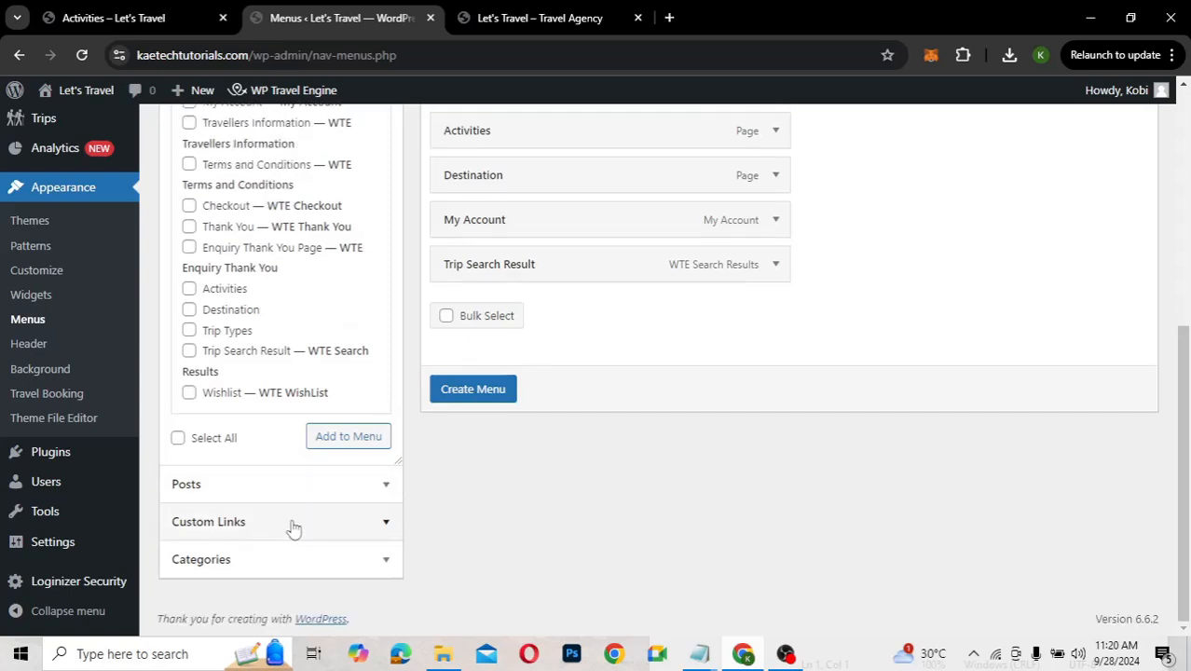
pyautogui.click(292, 524)
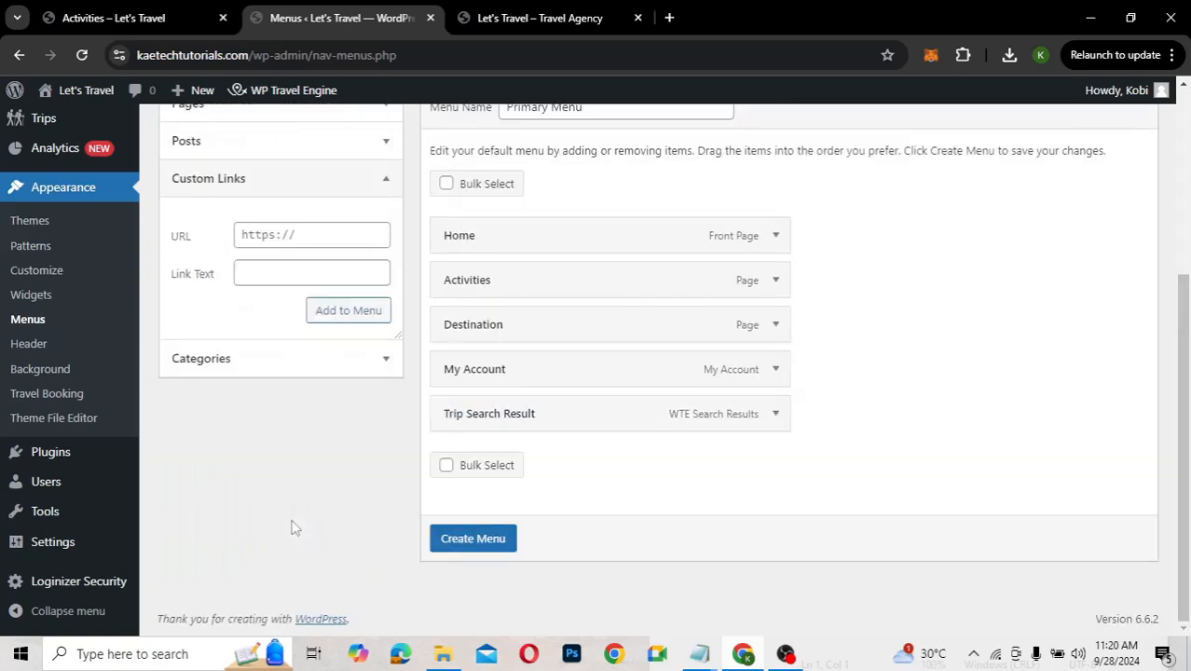
pyautogui.click(279, 235)
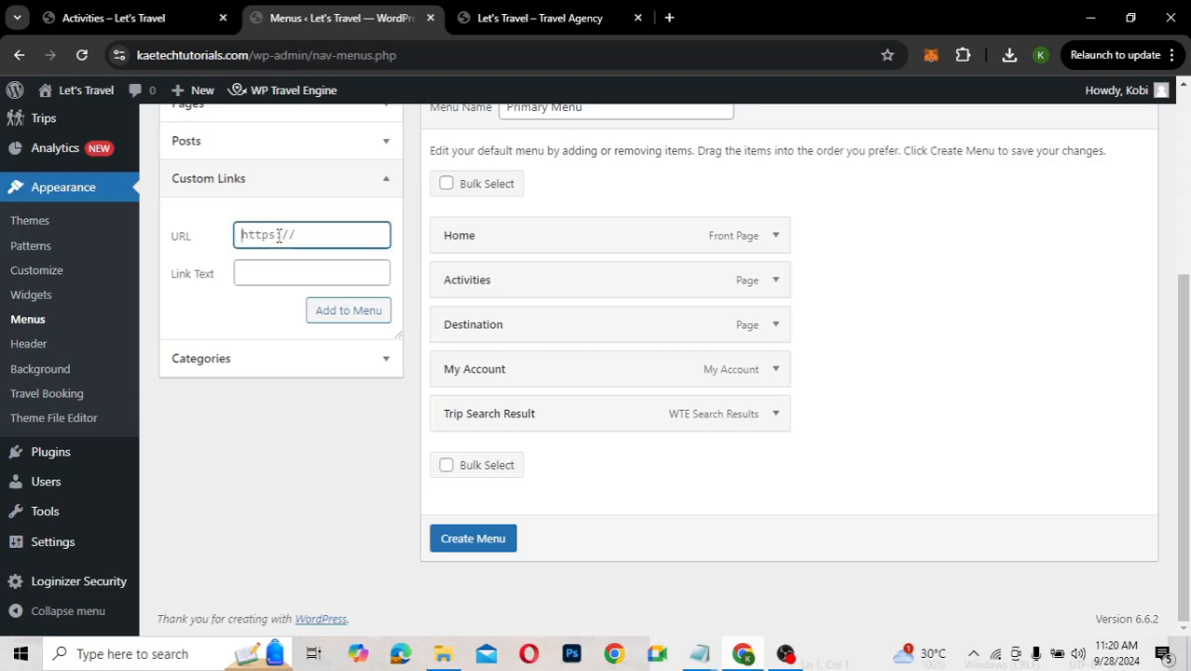
pyautogui.write('#')
pyautogui.click(265, 272)
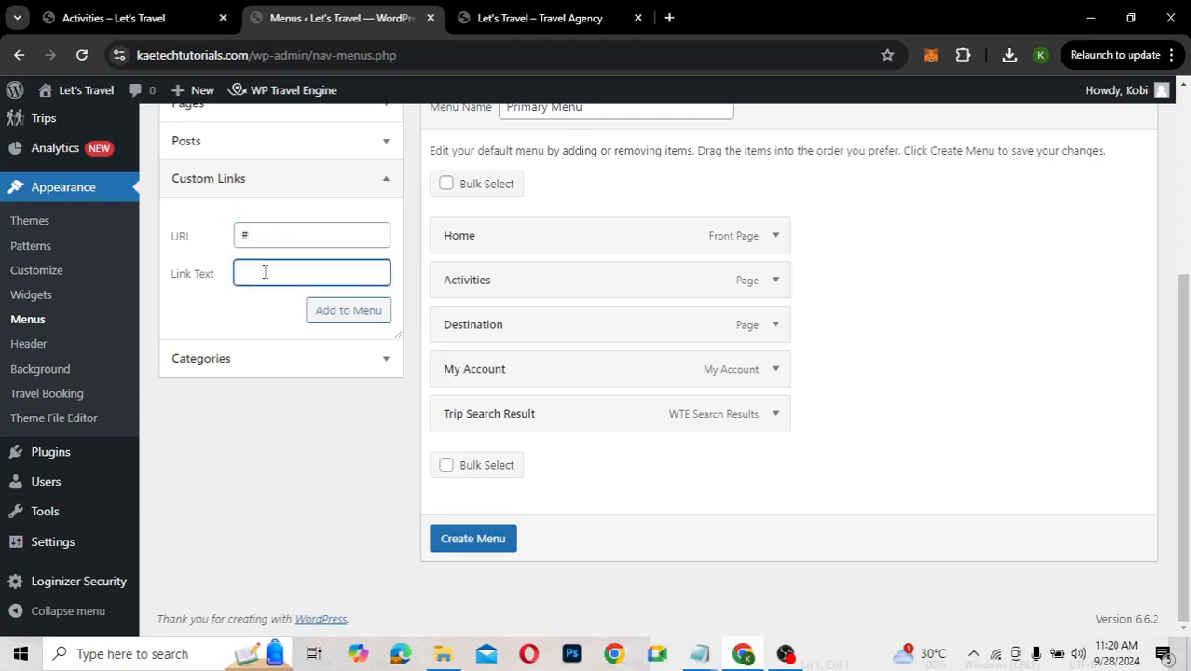
pyautogui.write('About')
pyautogui.click(338, 311)
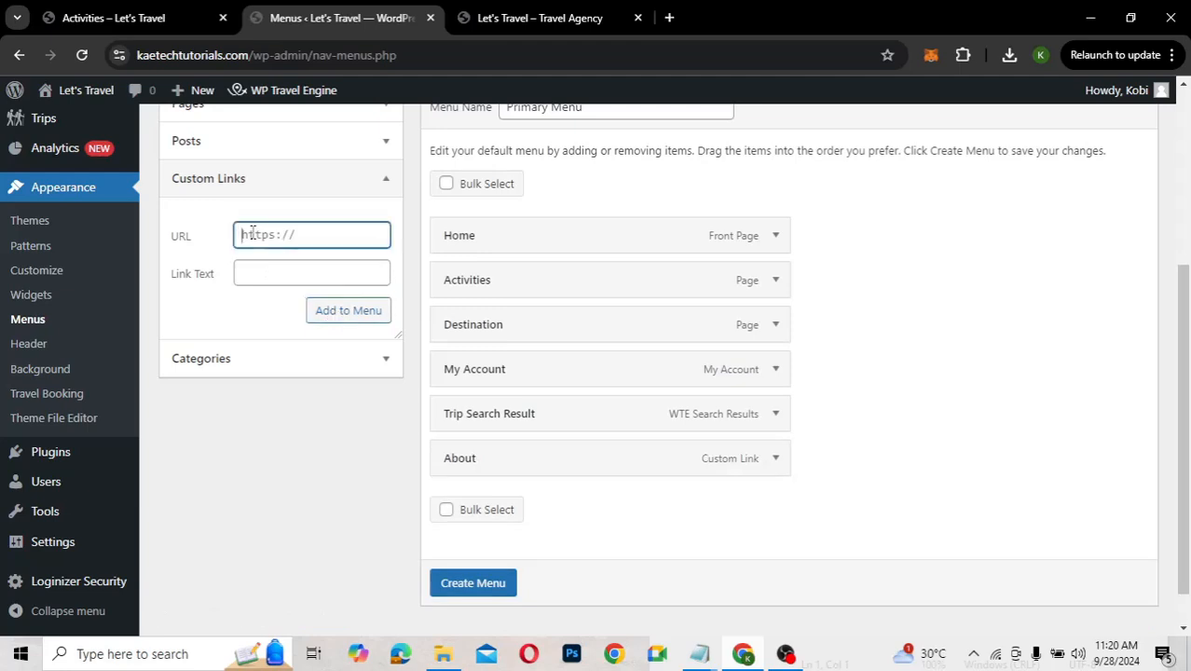
pyautogui.write('#')
pyautogui.click(261, 274)
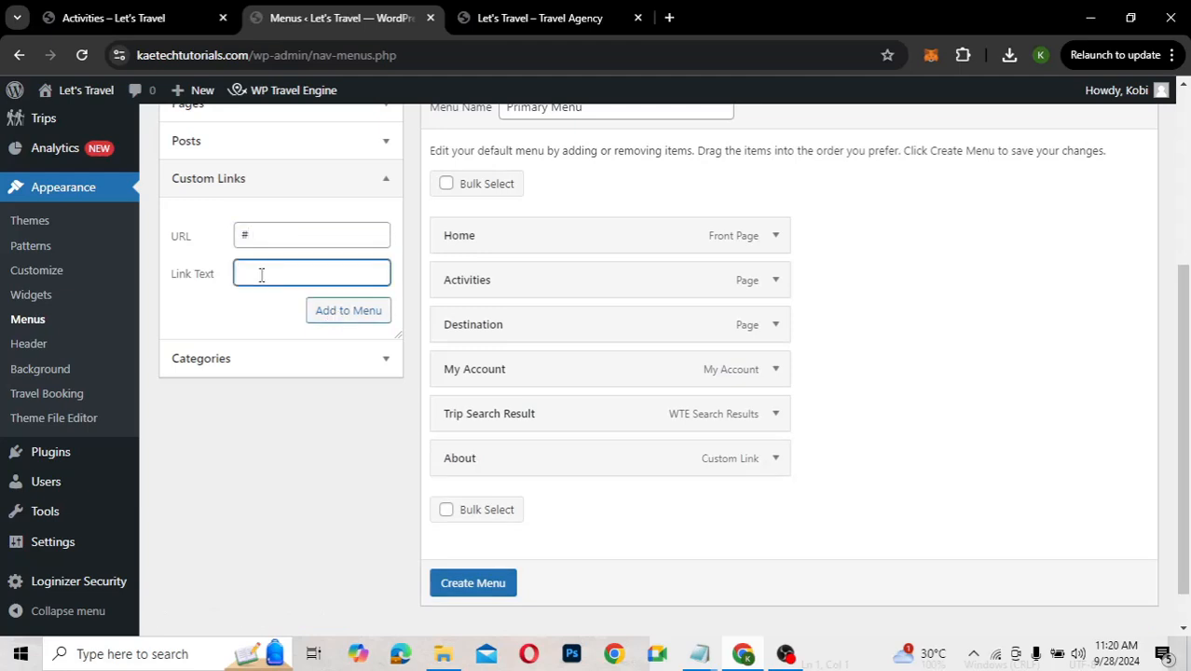
pyautogui.write('Services')
pyautogui.click(329, 314)
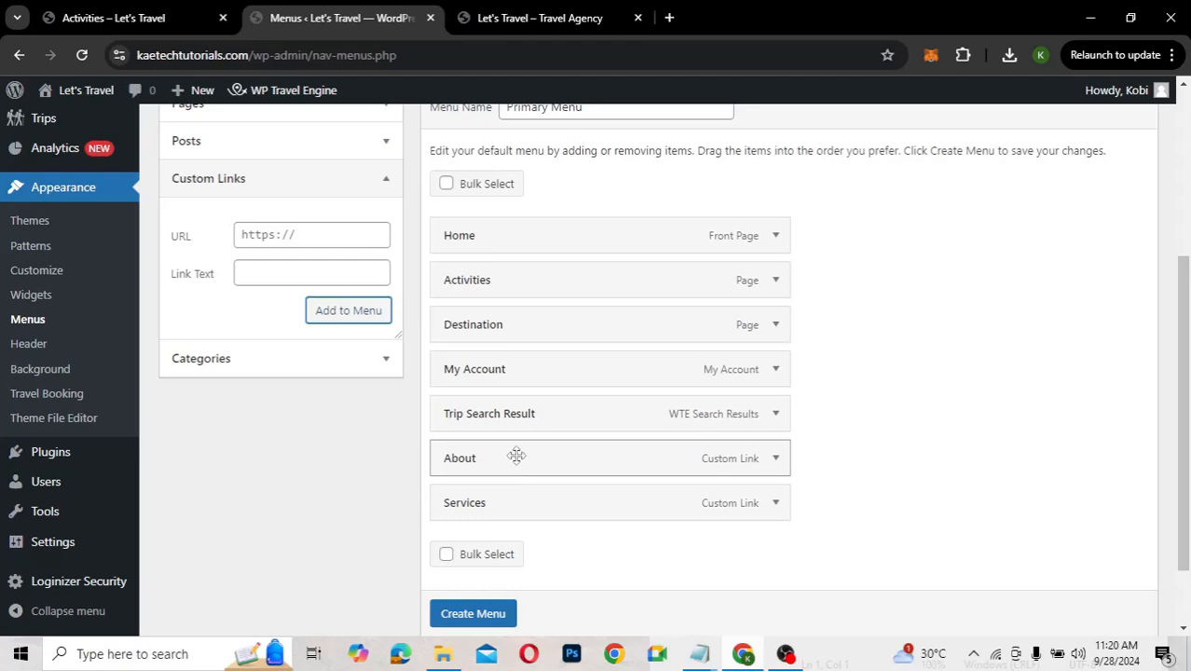
# Reorder the menu so About, Services and Trip Search Result sit directly under Home
pyautogui.moveTo(522, 468); pyautogui.dragTo(528, 285)
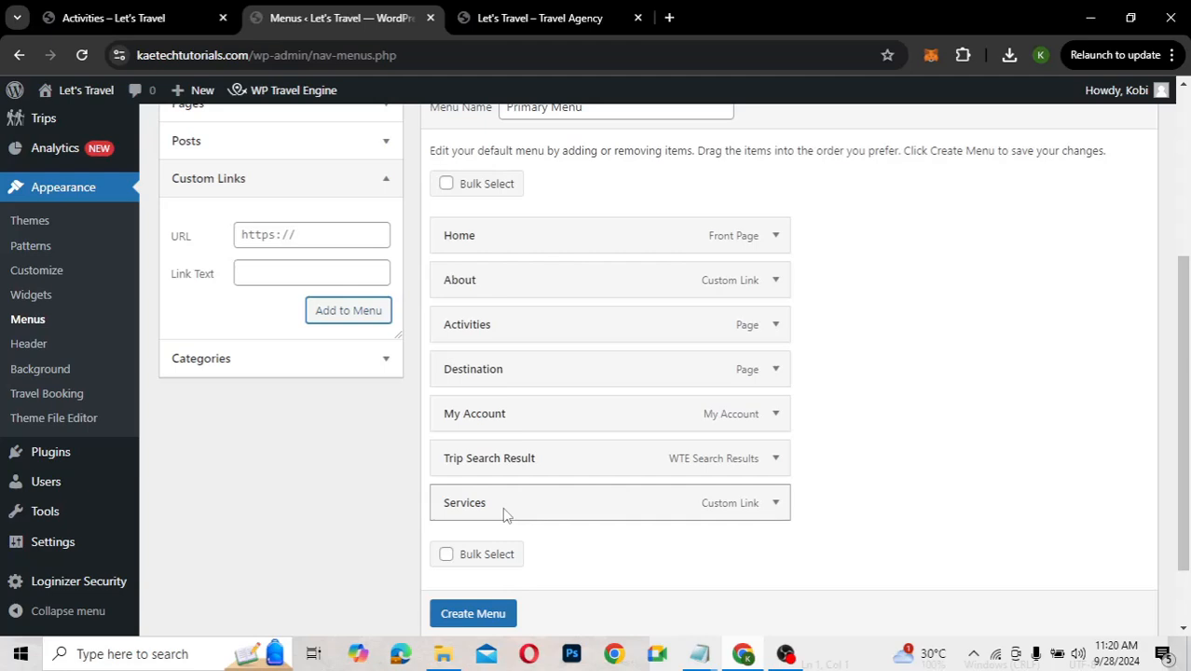
pyautogui.moveTo(505, 514); pyautogui.dragTo(512, 333)
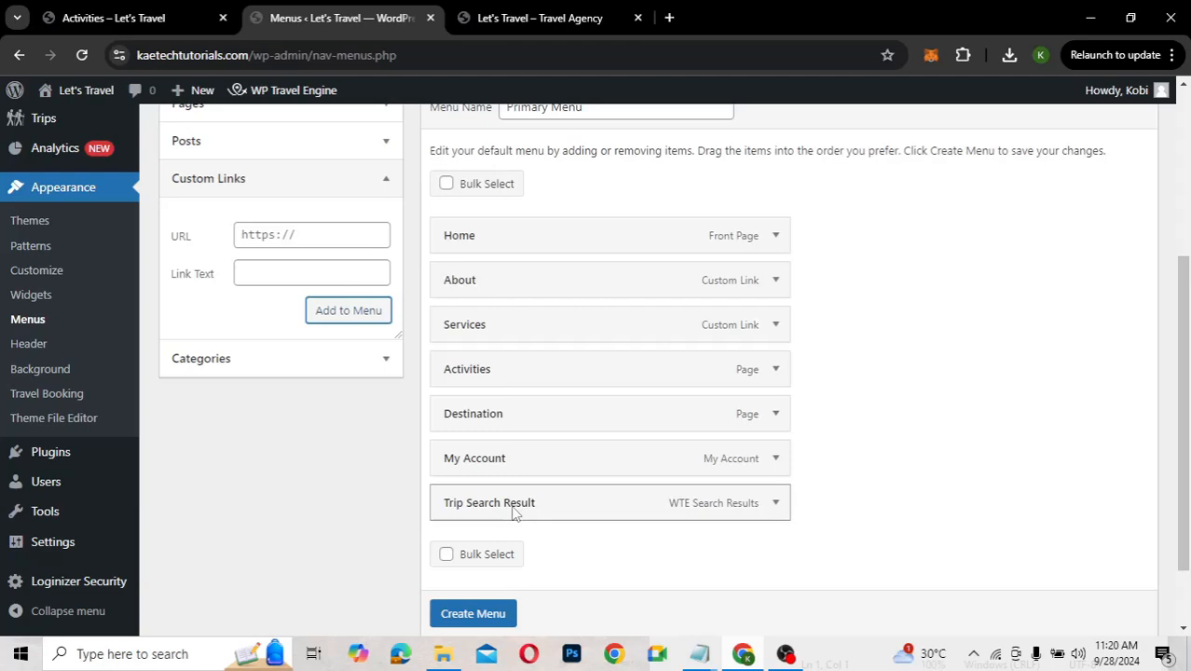
pyautogui.moveTo(513, 511); pyautogui.dragTo(513, 376)
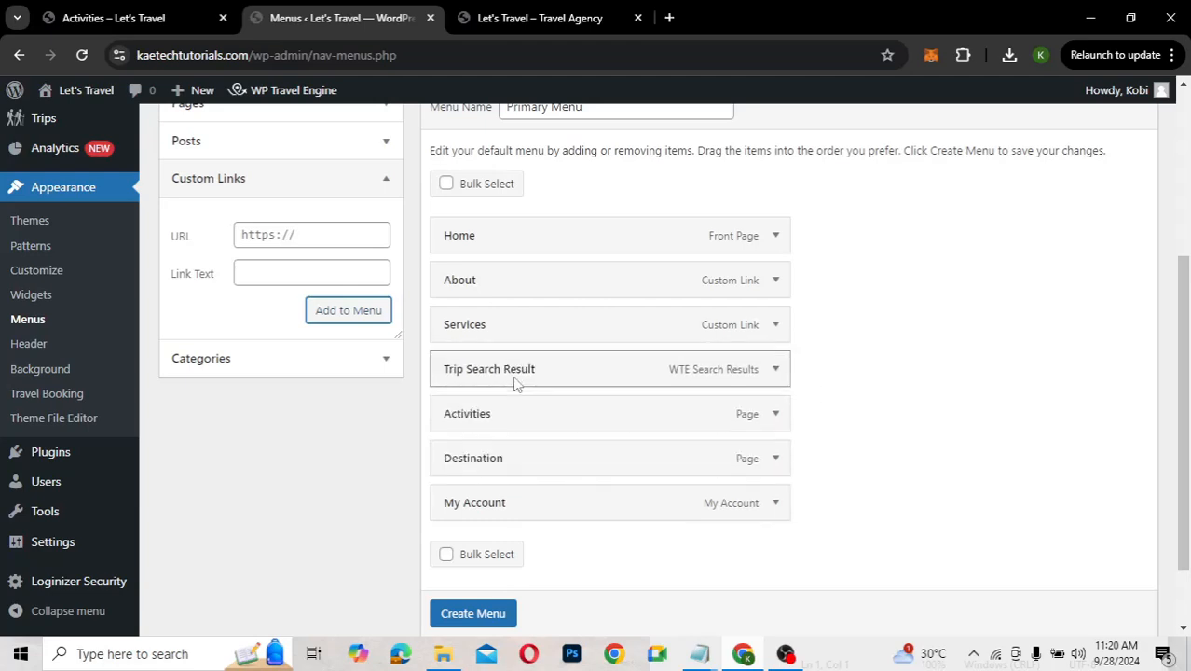
# Change the Trip Search Result item's navigation label to 'All Trips'
pyautogui.click(766, 382)
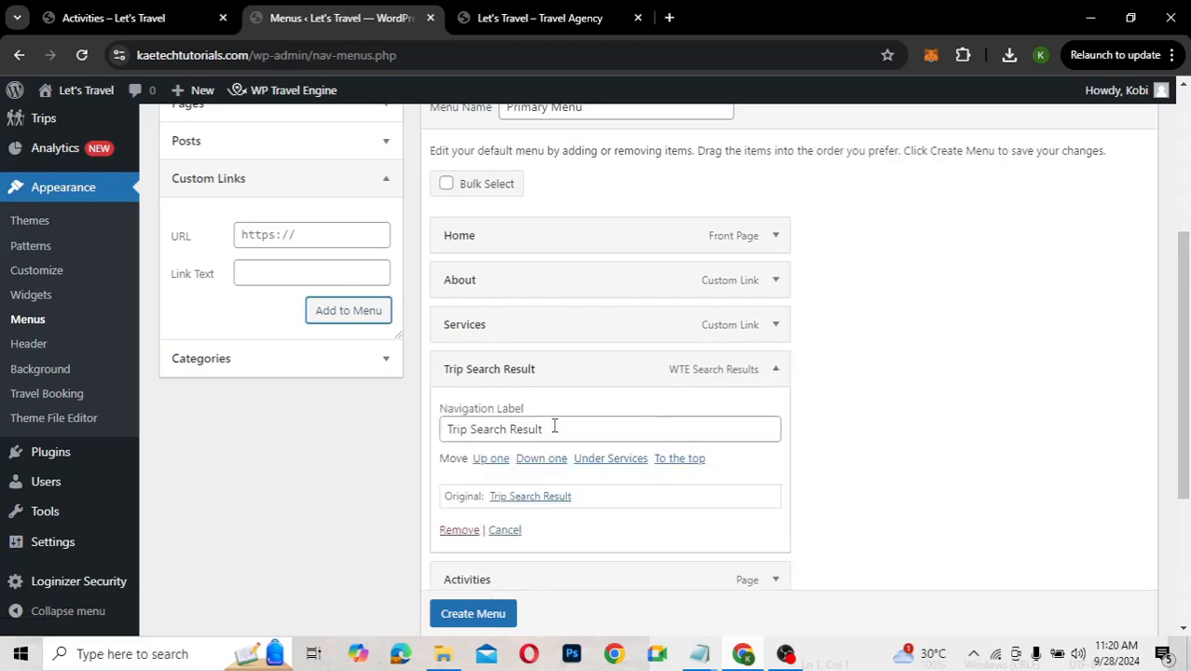
pyautogui.click(554, 426)
pyautogui.hotkey('ctrl', 'a')
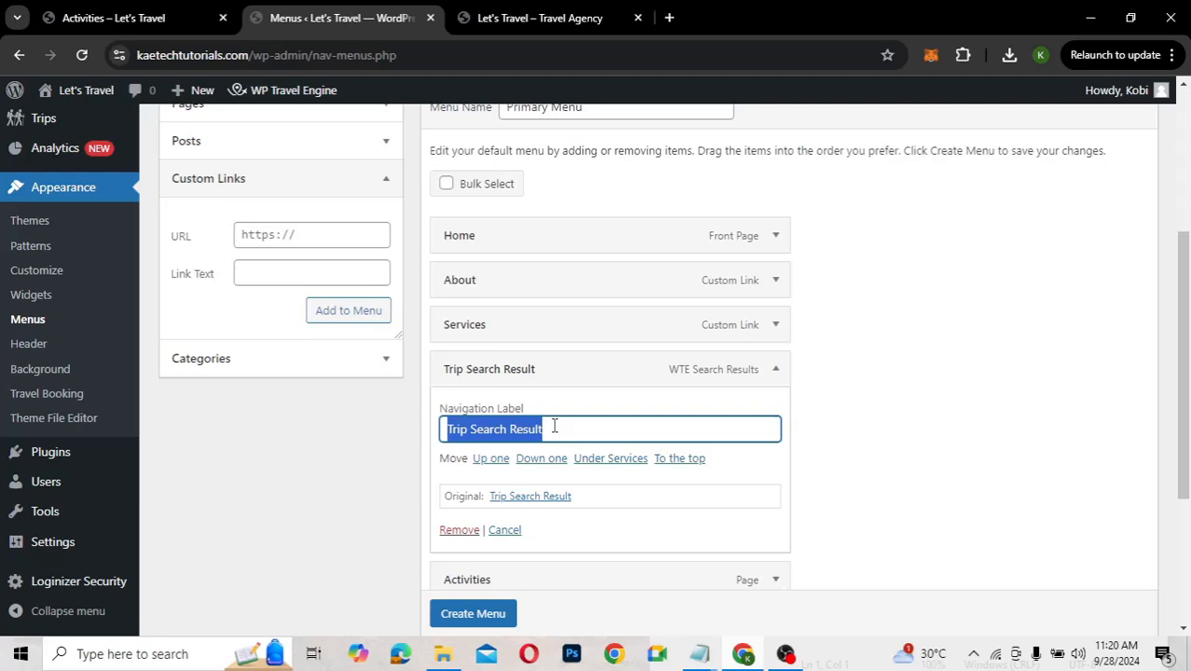
pyautogui.write('All')
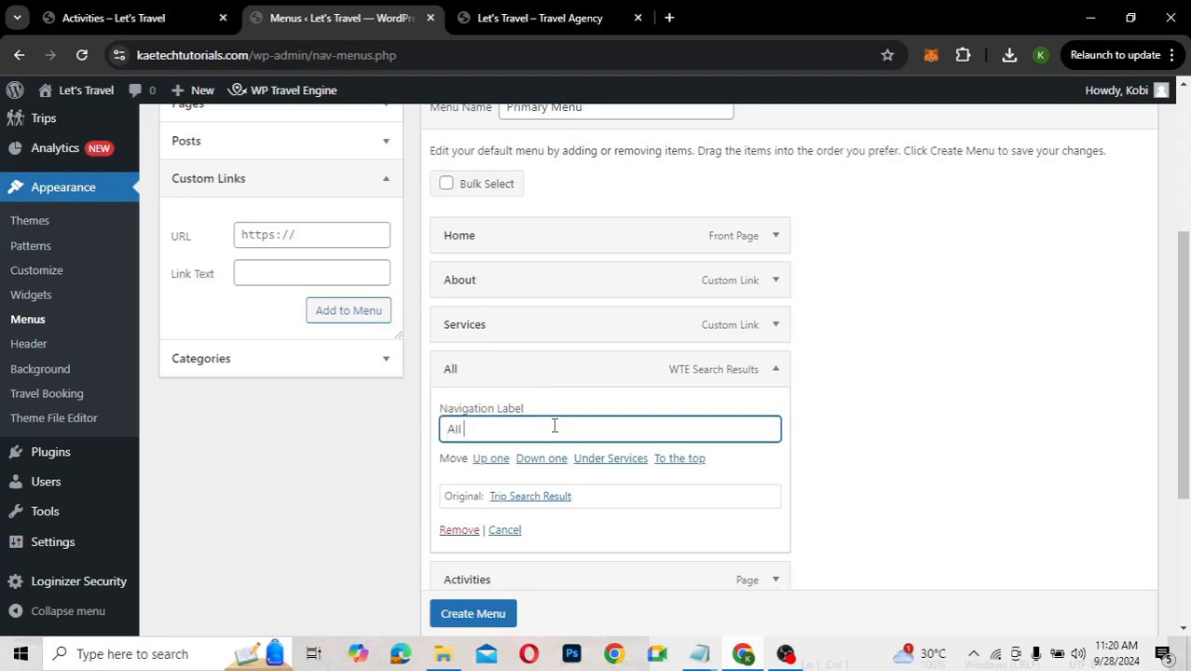
pyautogui.write(' Trips')
pyautogui.click(777, 373)
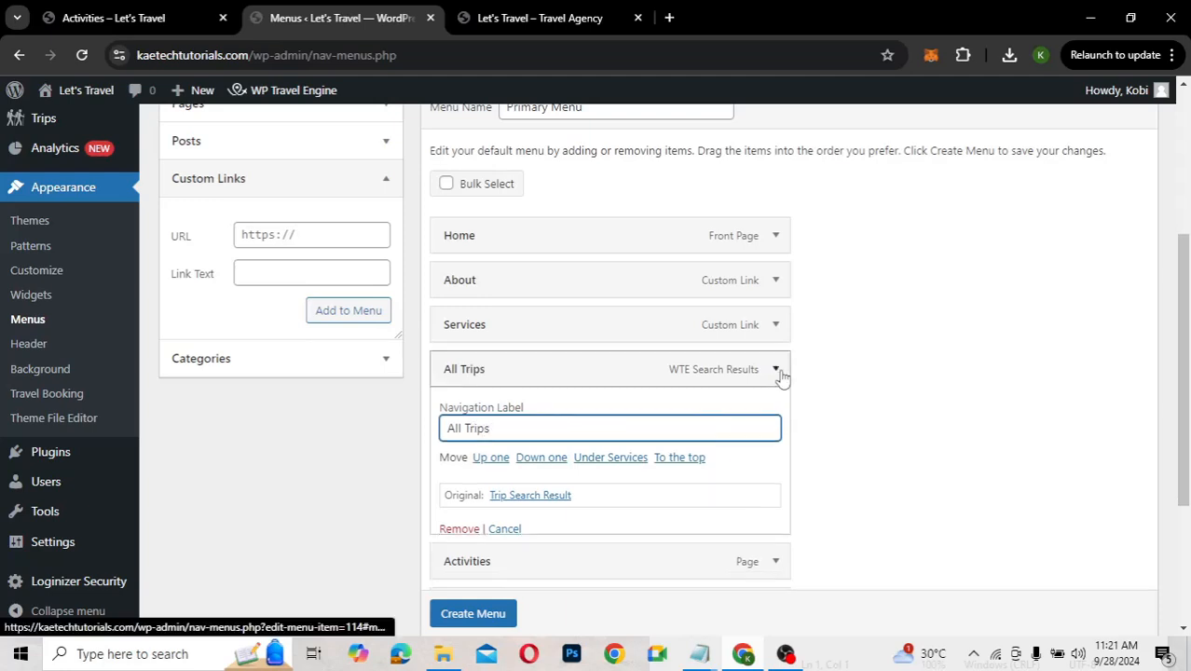
# Create the menu, assign it to the Primary display location, and save it
pyautogui.scroll(-2, 615, 466)
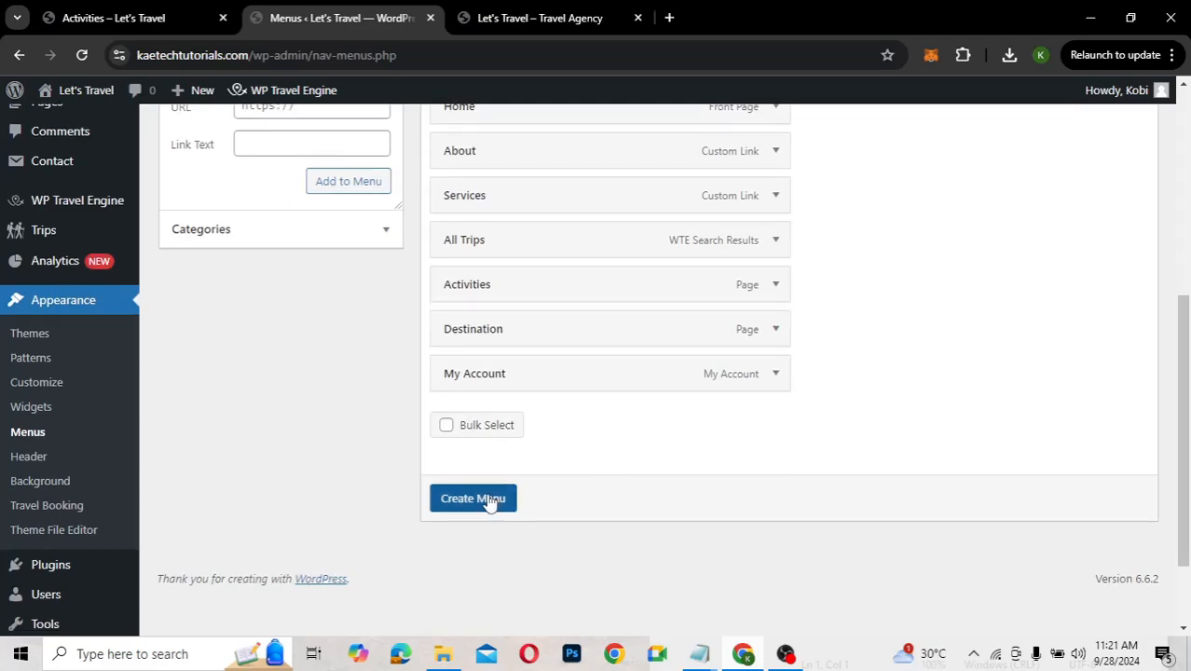
pyautogui.click(489, 497)
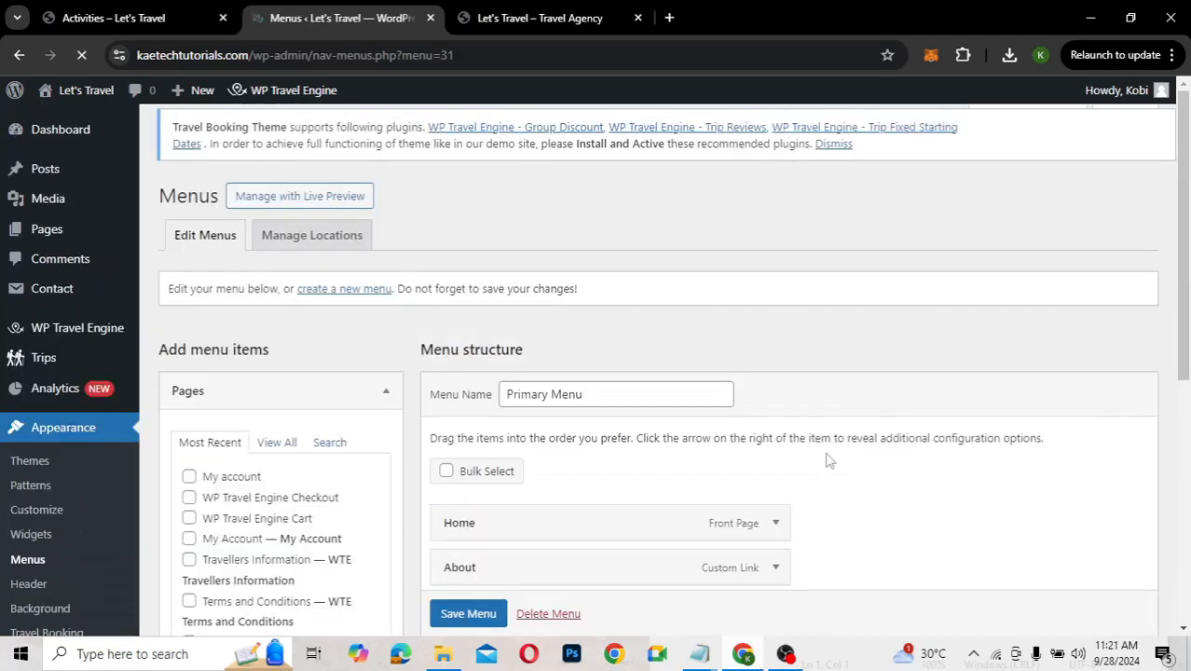
pyautogui.scroll(-4, 736, 459)
pyautogui.scroll(-3, 737, 459)
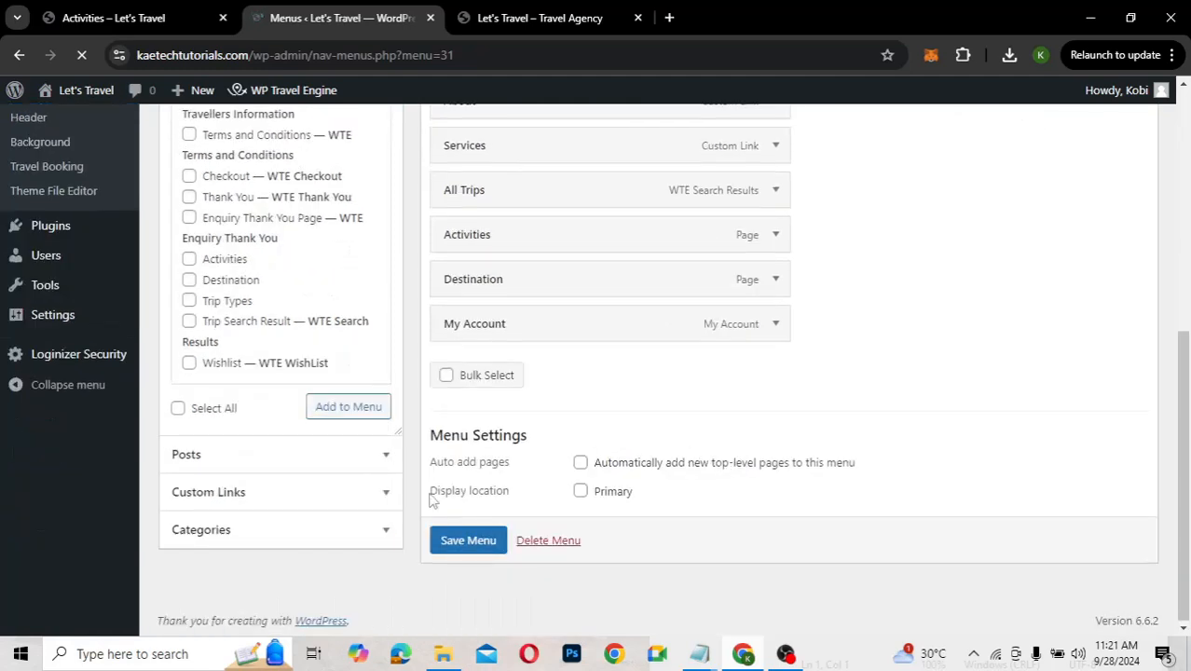
pyautogui.click(580, 492)
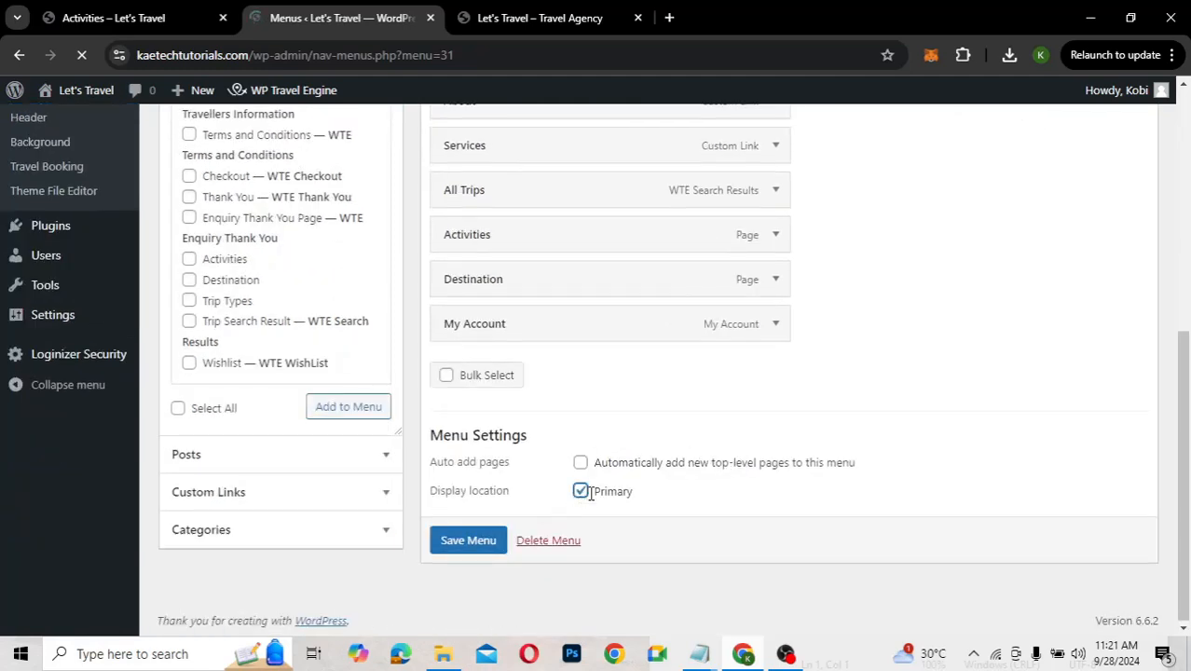
pyautogui.click(483, 550)
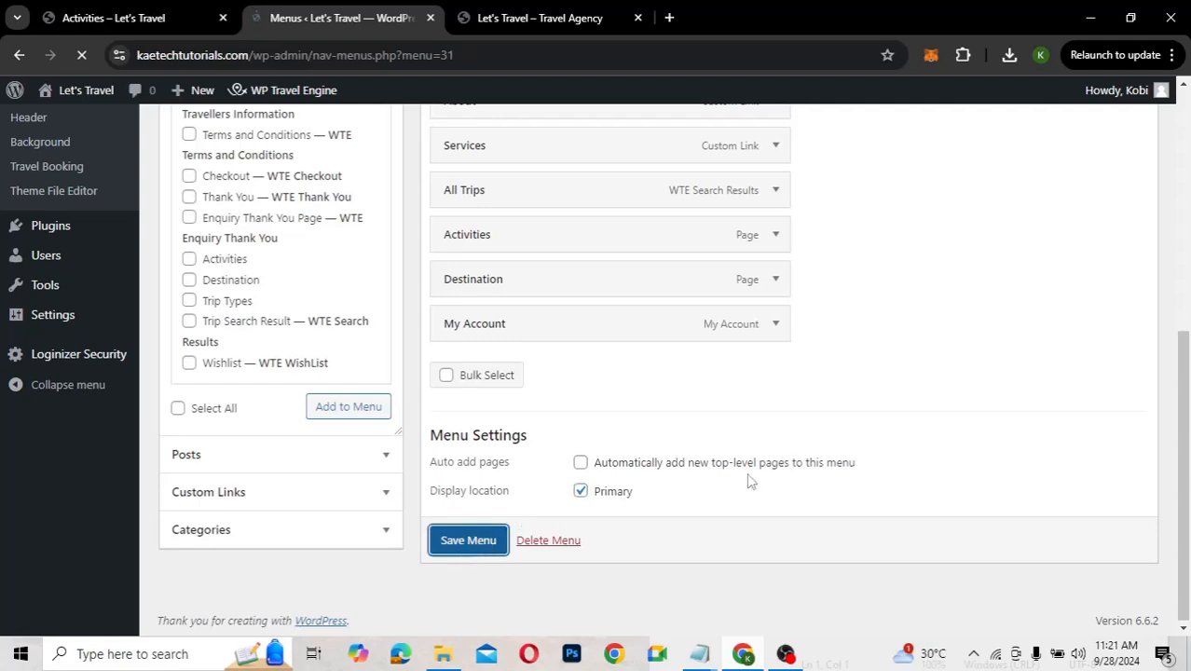
pyautogui.scroll(-3, 734, 461)
pyautogui.scroll(-2, 734, 462)
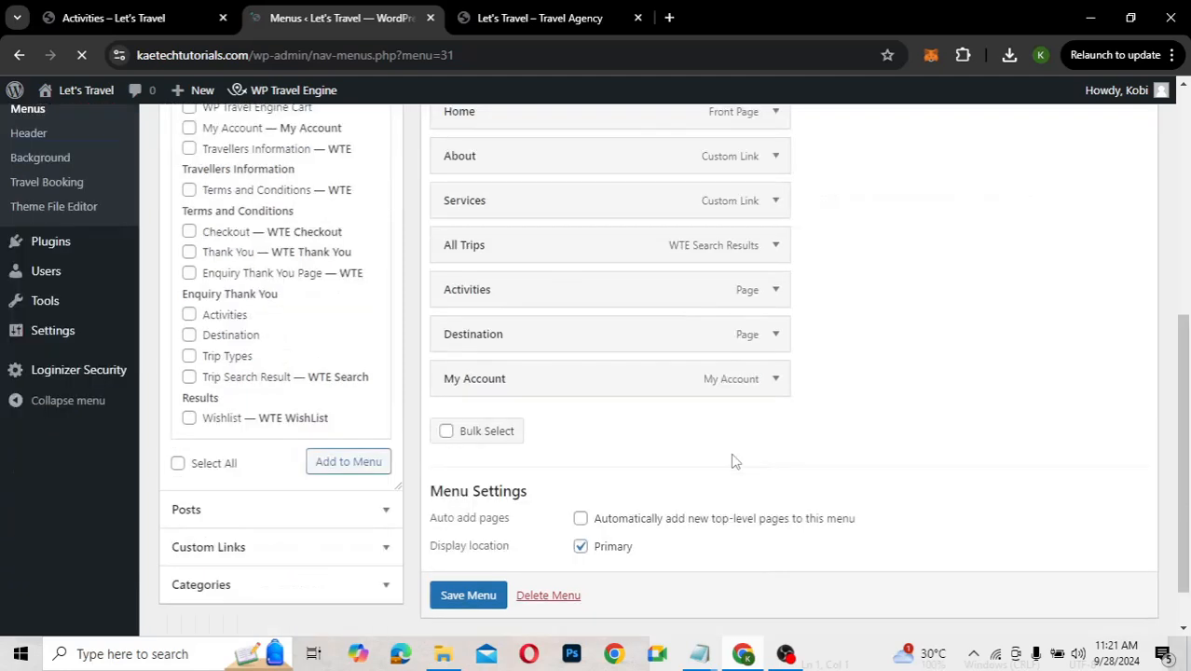
pyautogui.scroll(2, 735, 461)
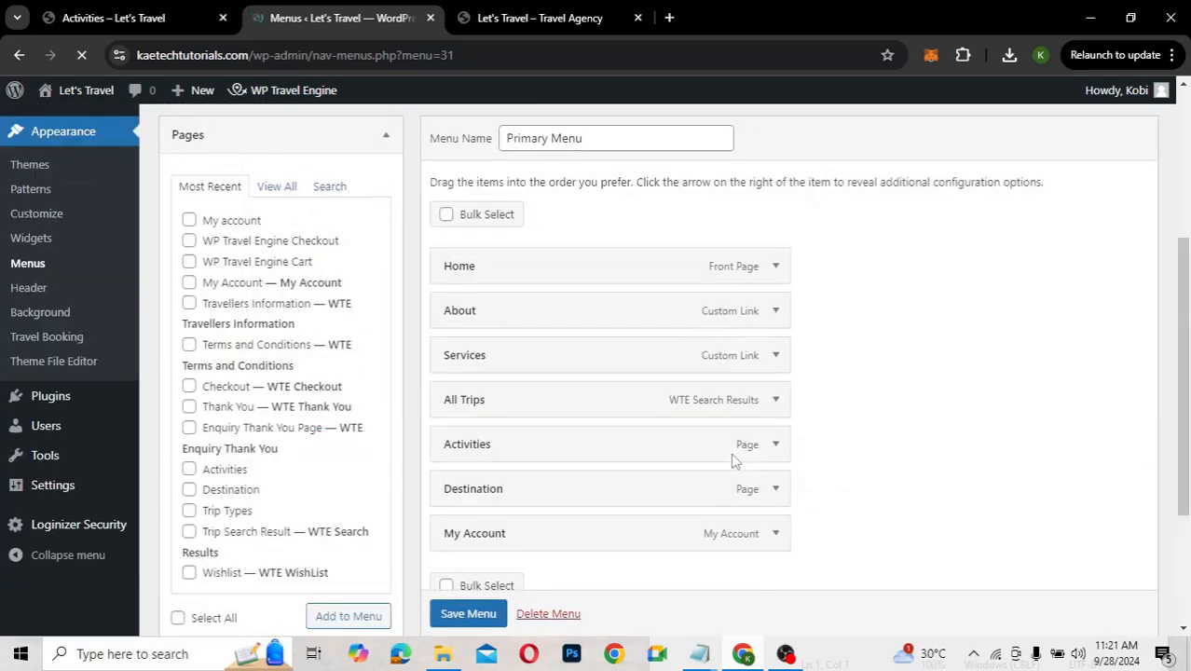
# On the live site, open ALL TRIPS and browse the trips, such as Thailand, Maldives, Dubai, Greece and Bali
pyautogui.click(486, 21)
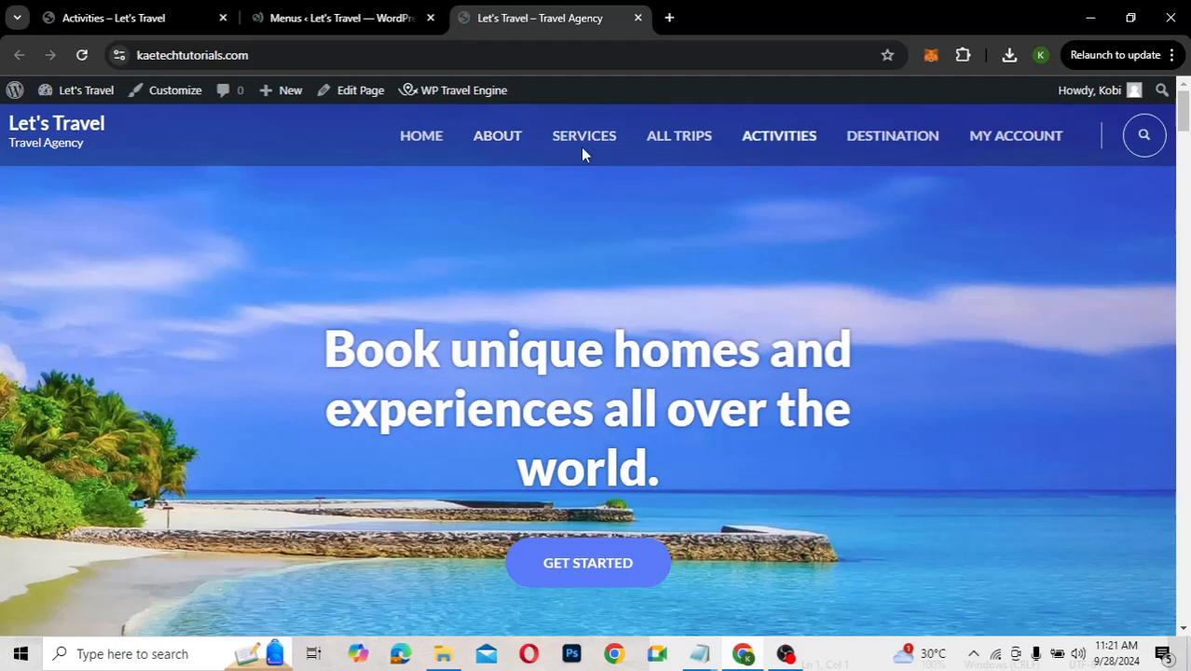
pyautogui.click(690, 138)
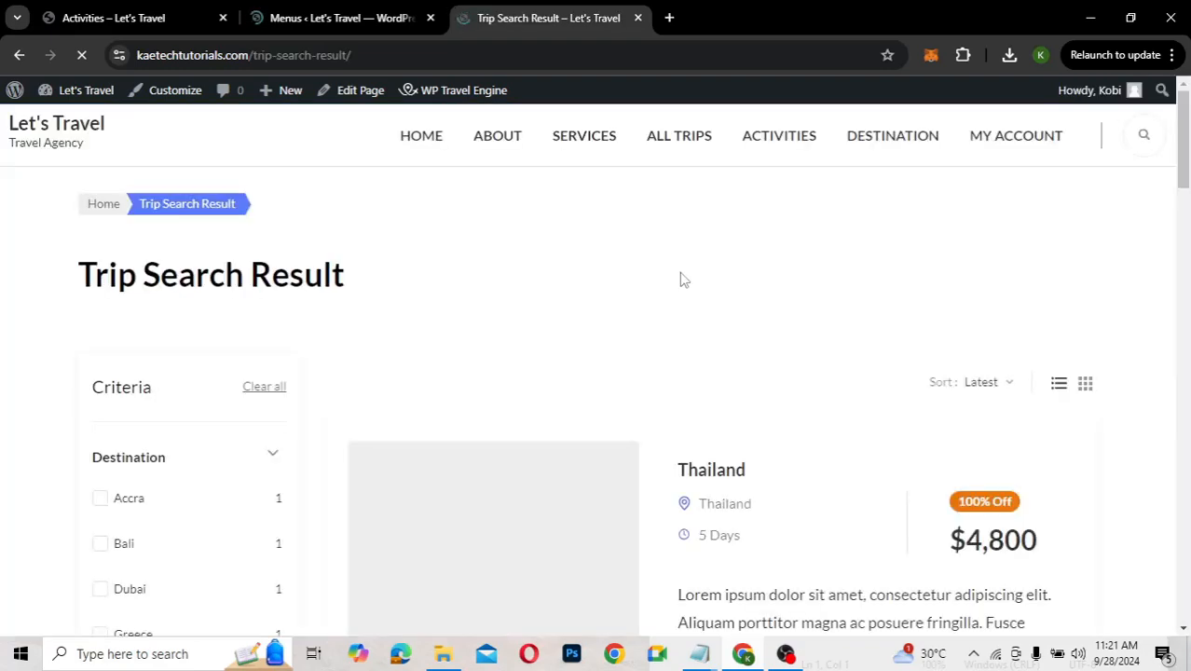
pyautogui.scroll(-3, 826, 382)
pyautogui.scroll(-2, 826, 385)
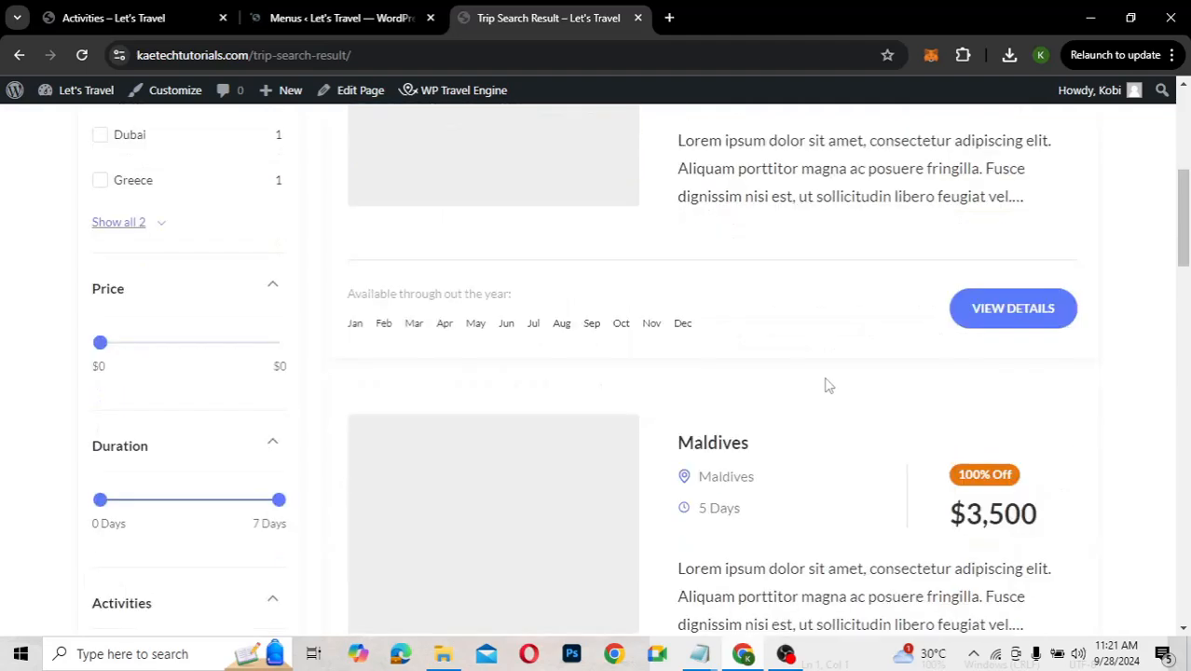
pyautogui.scroll(-5, 826, 385)
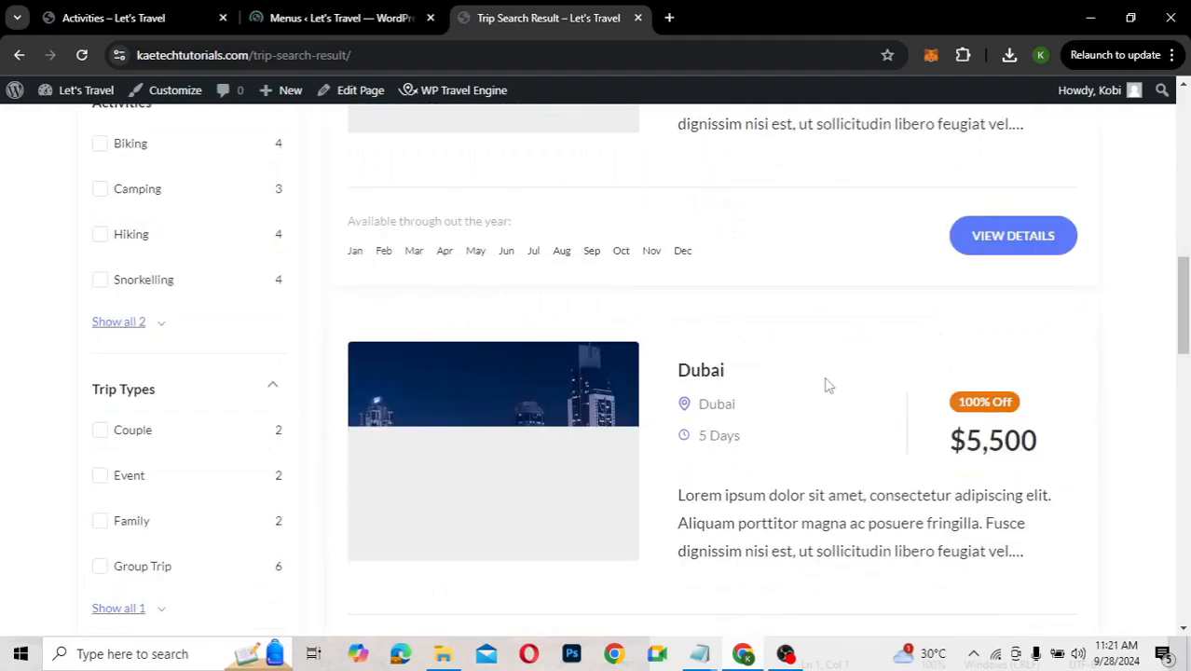
pyautogui.scroll(-5, 826, 385)
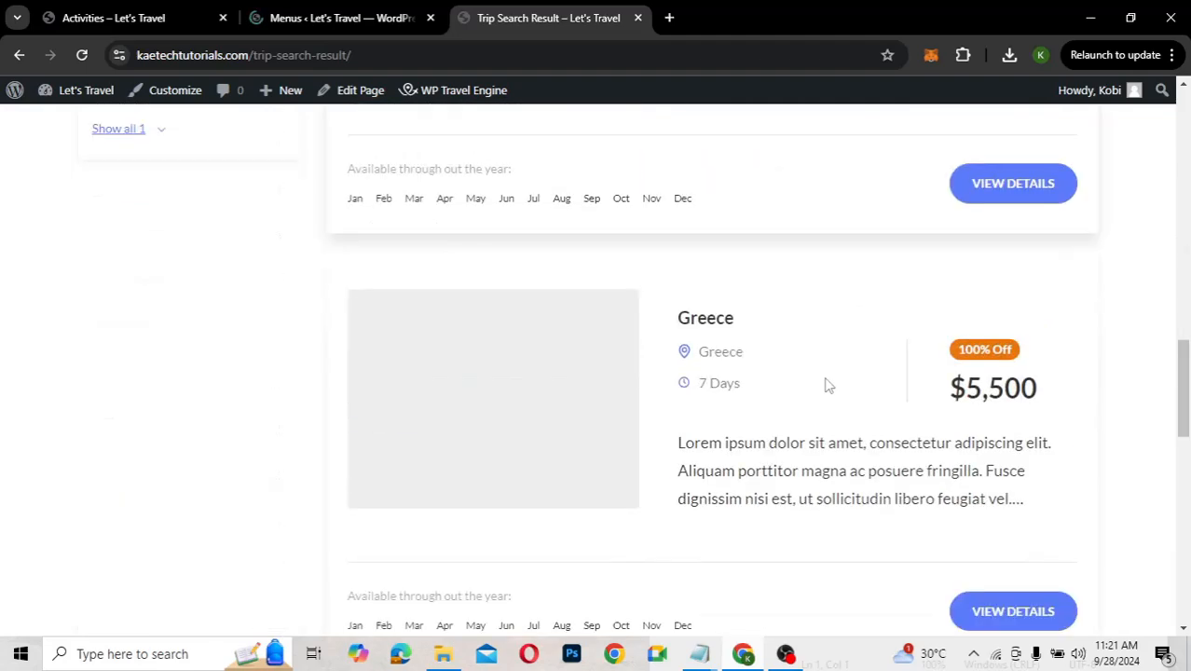
pyautogui.scroll(10, 826, 385)
pyautogui.scroll(2, 826, 385)
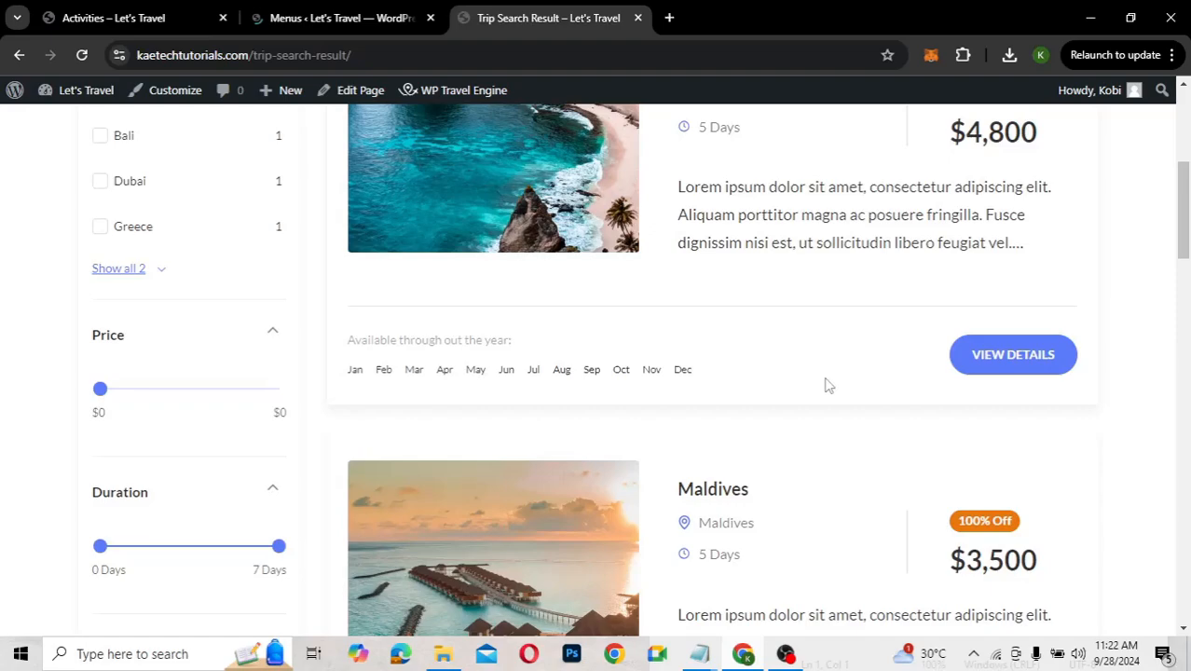
pyautogui.scroll(3, 826, 385)
pyautogui.scroll(-2, 826, 385)
pyautogui.scroll(-6, 826, 385)
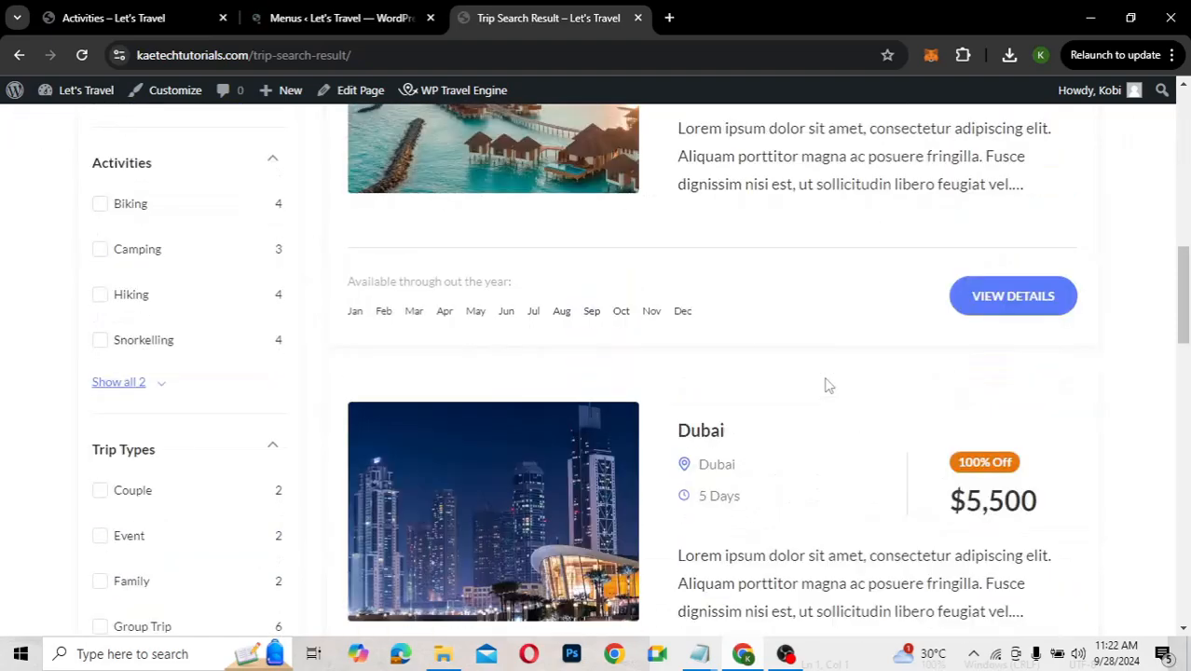
pyautogui.scroll(-10, 826, 385)
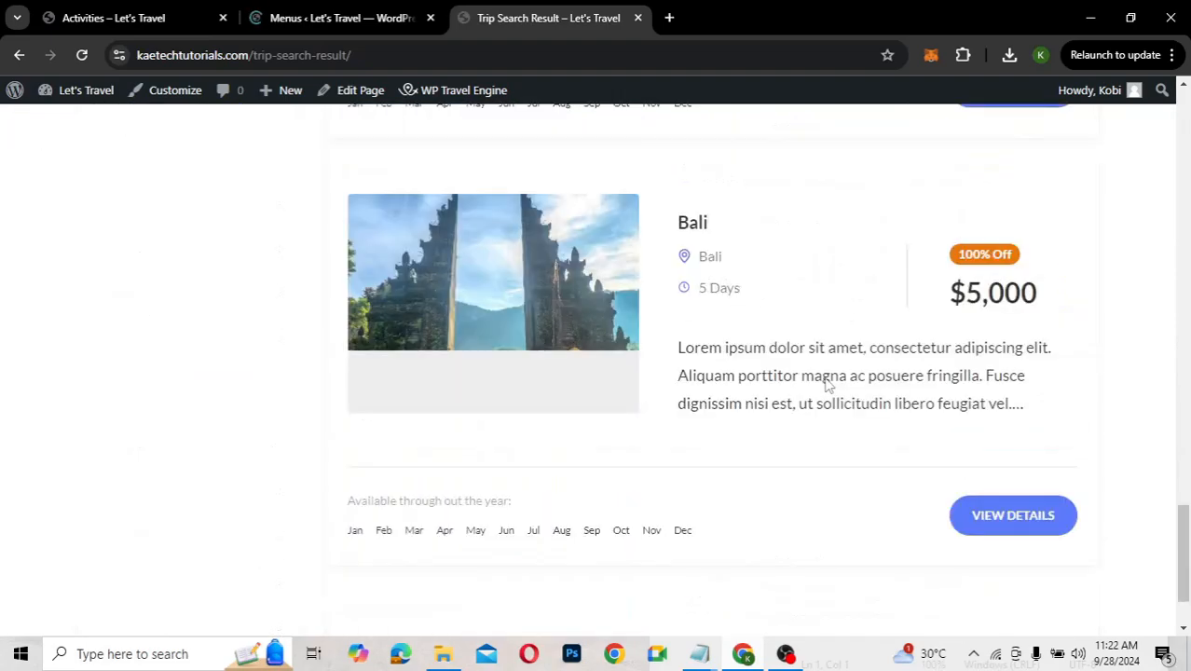
pyautogui.scroll(12, 826, 385)
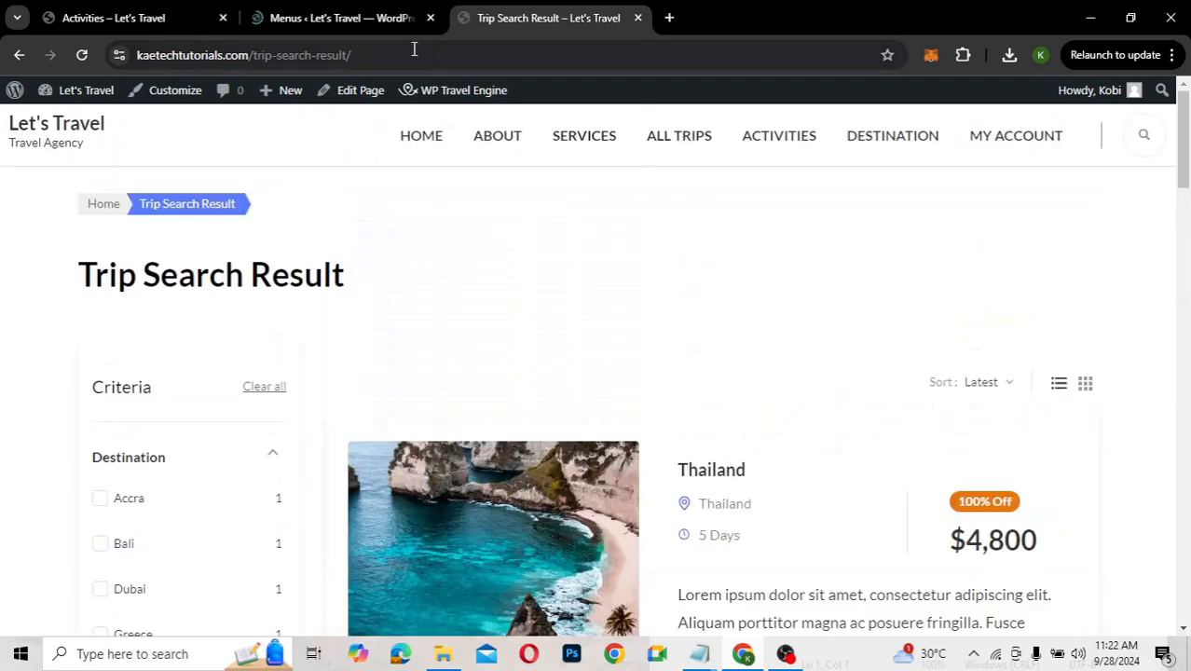
pyautogui.click(422, 143)
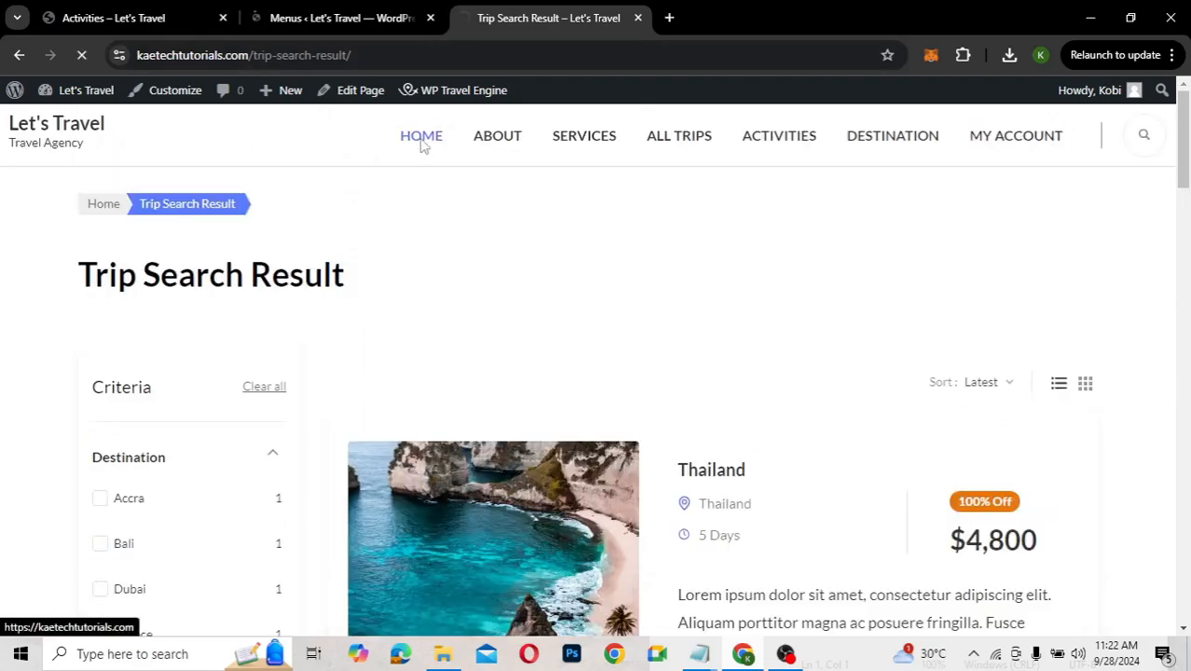
pyautogui.click(347, 15)
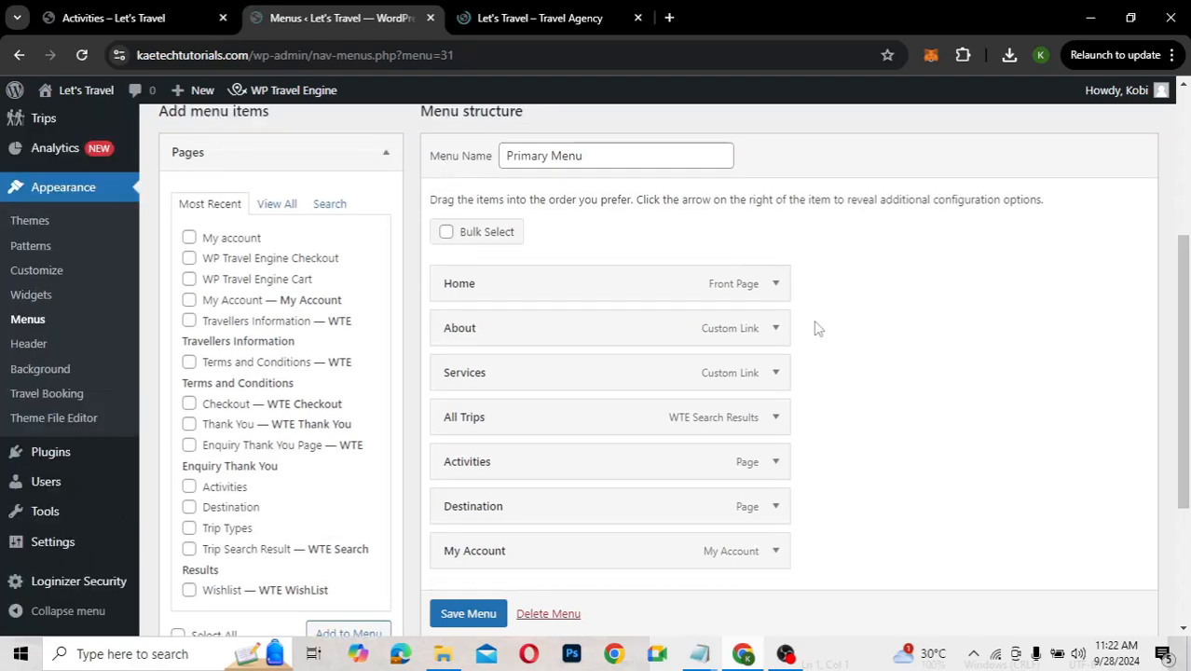
pyautogui.scroll(-3, 818, 328)
pyautogui.scroll(2, 818, 328)
pyautogui.scroll(1, 818, 328)
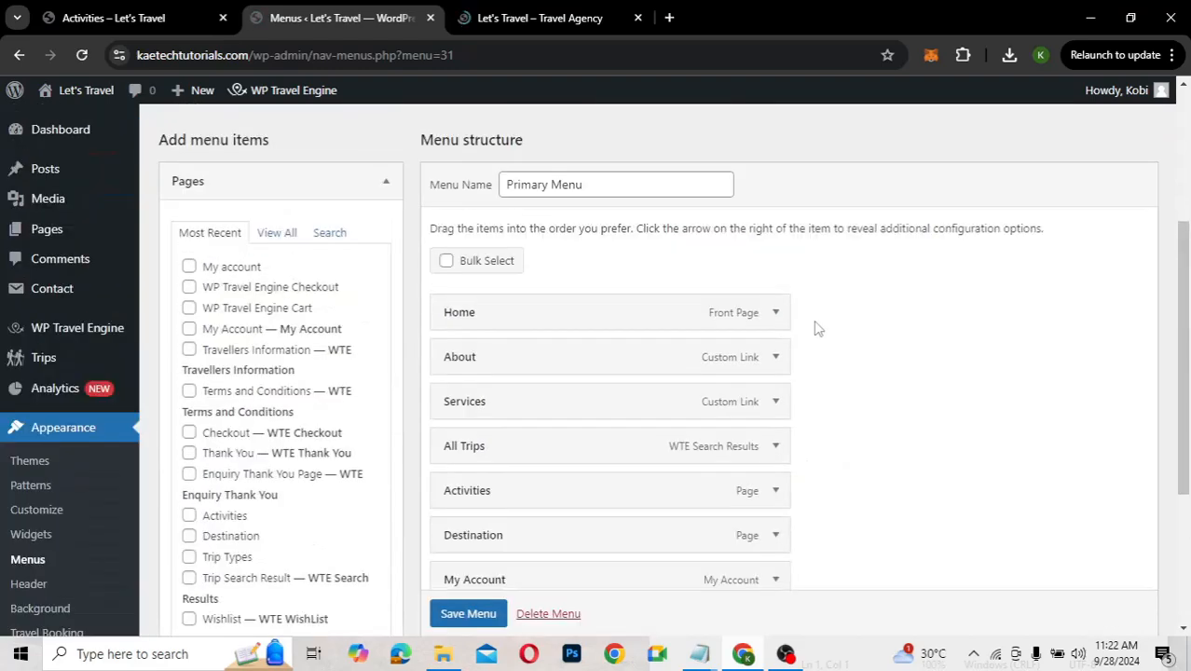
pyautogui.click(515, 20)
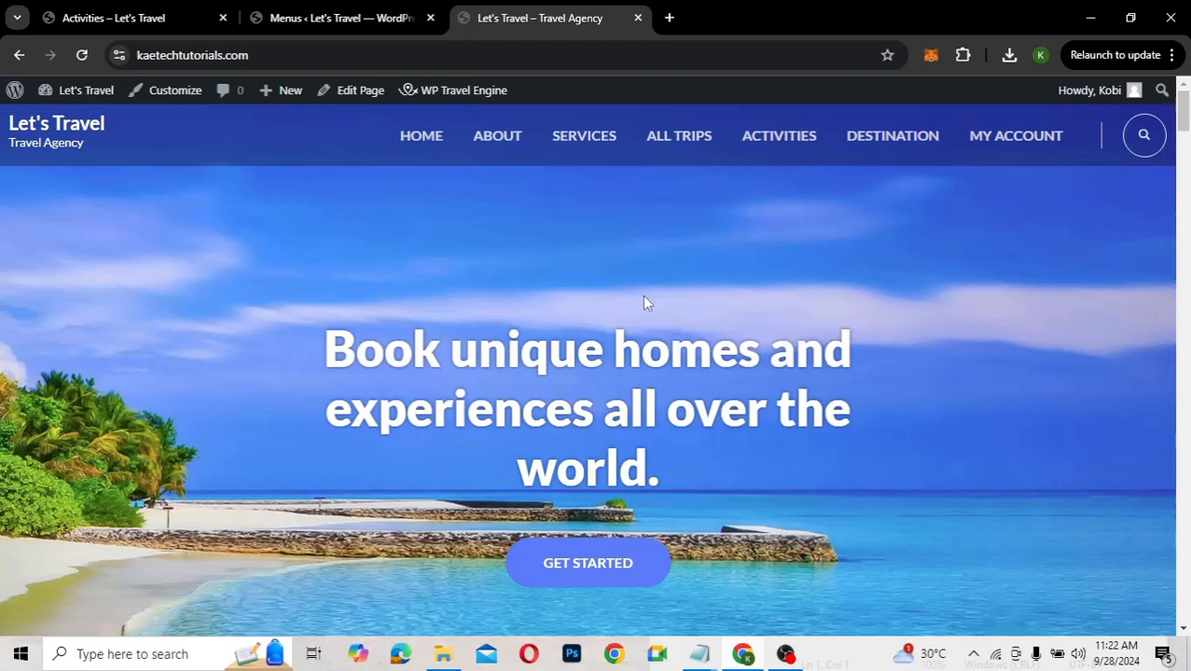
pyautogui.scroll(-4, 647, 302)
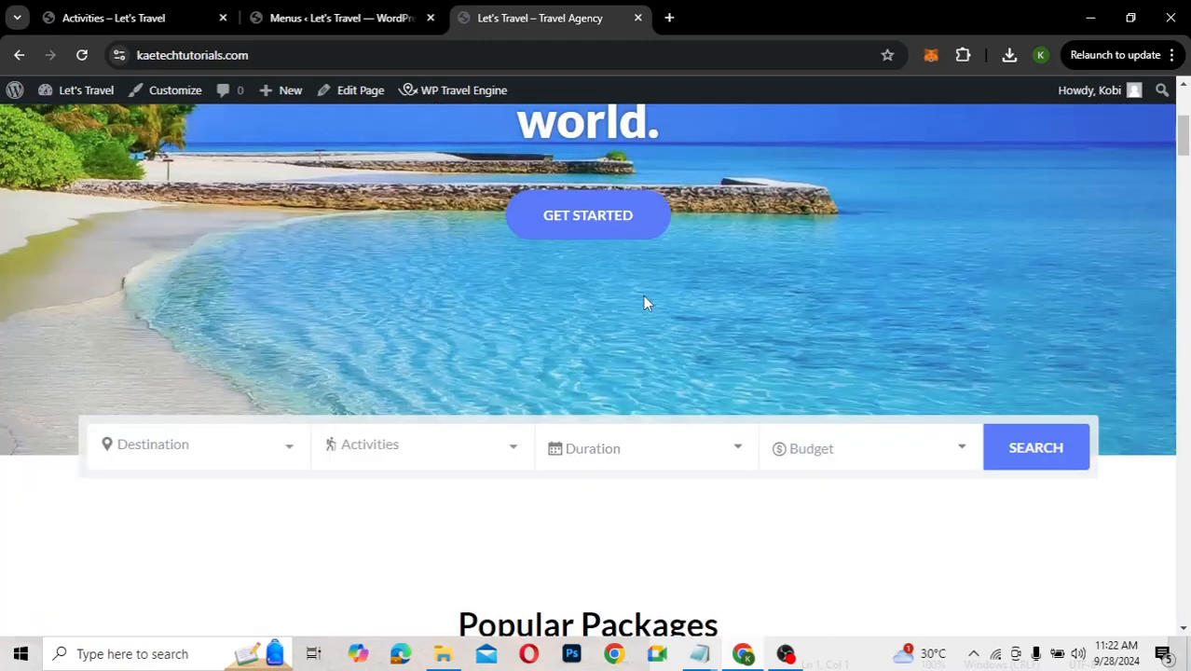
pyautogui.scroll(-1, 647, 303)
pyautogui.scroll(4, 647, 303)
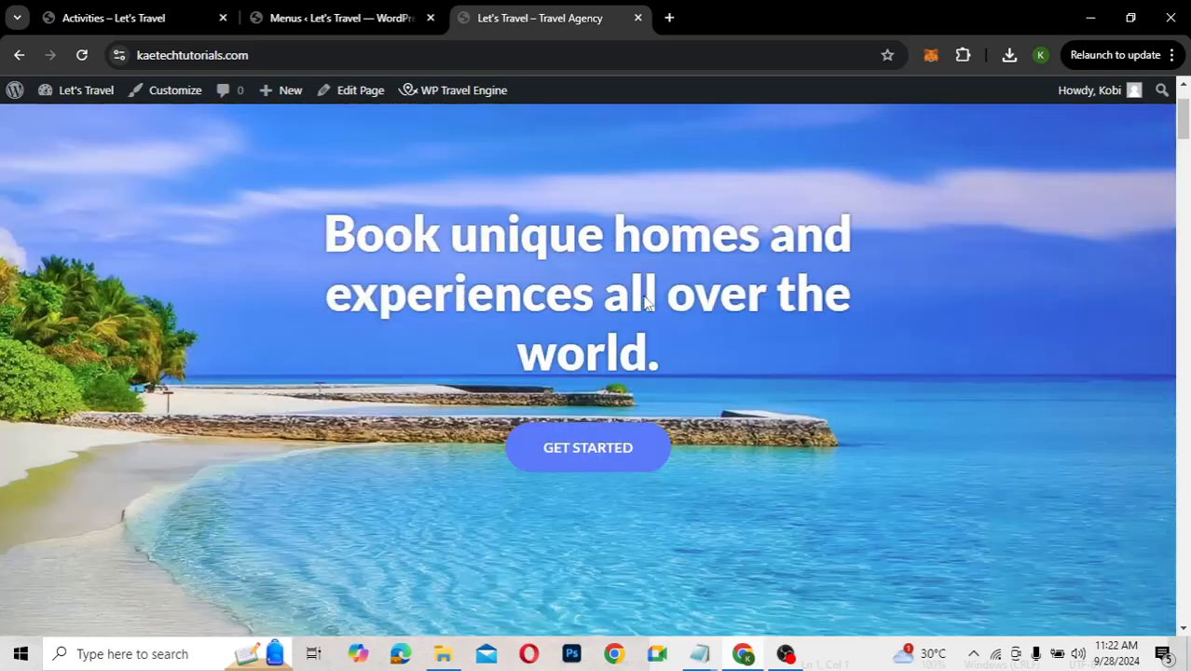
pyautogui.scroll(1, 645, 301)
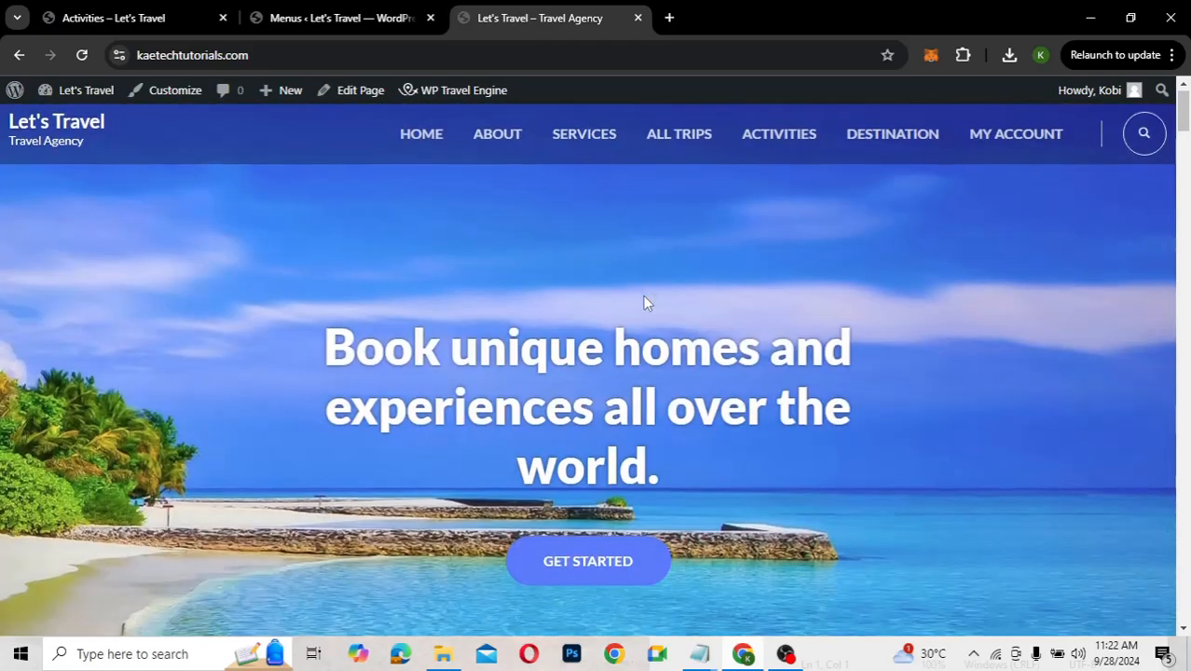
pyautogui.scroll(-5, 647, 303)
pyautogui.scroll(-7, 645, 302)
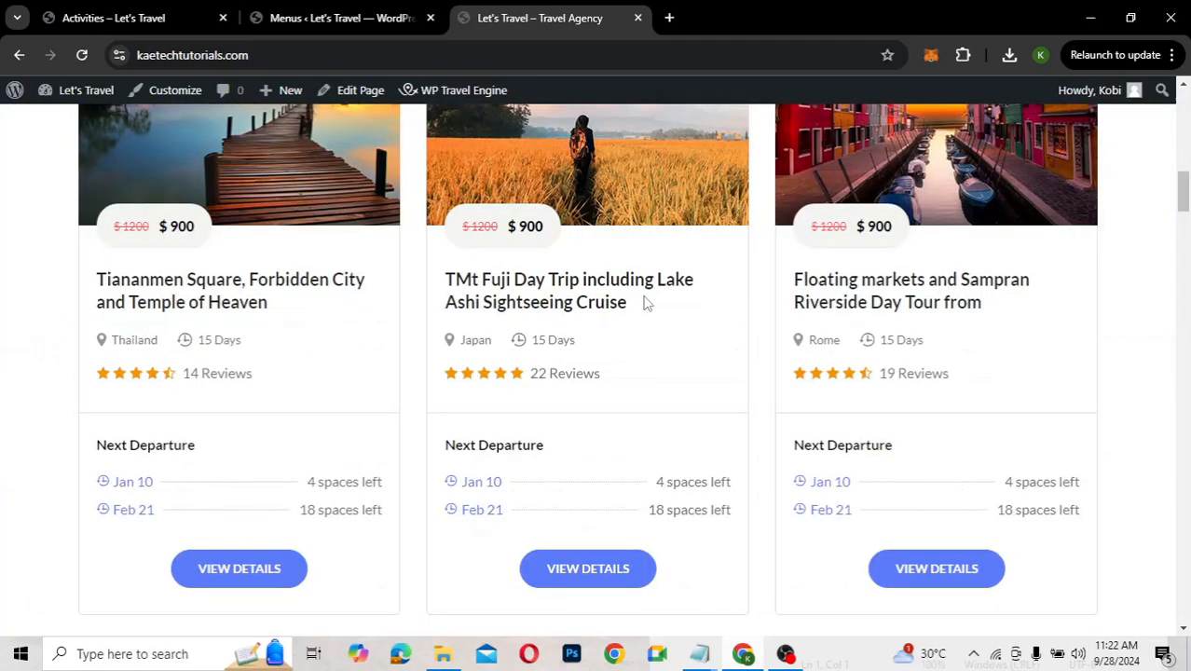
pyautogui.scroll(3, 646, 303)
pyautogui.scroll(-2, 645, 301)
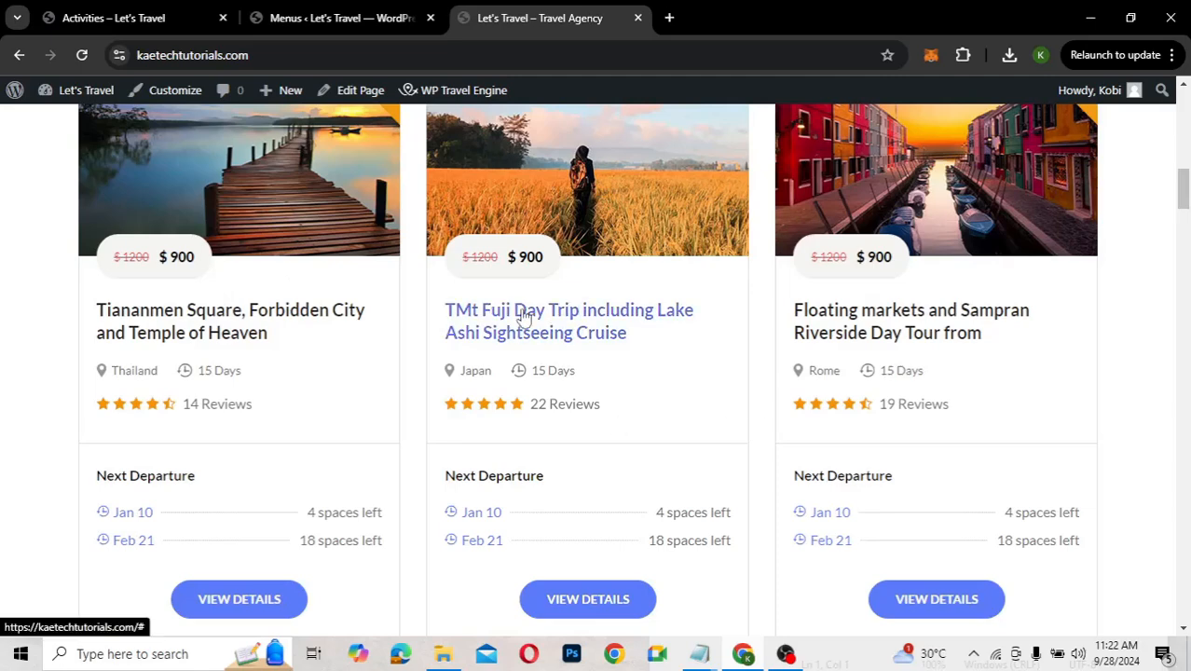
pyautogui.click(244, 327)
pyautogui.scroll(-5, 524, 379)
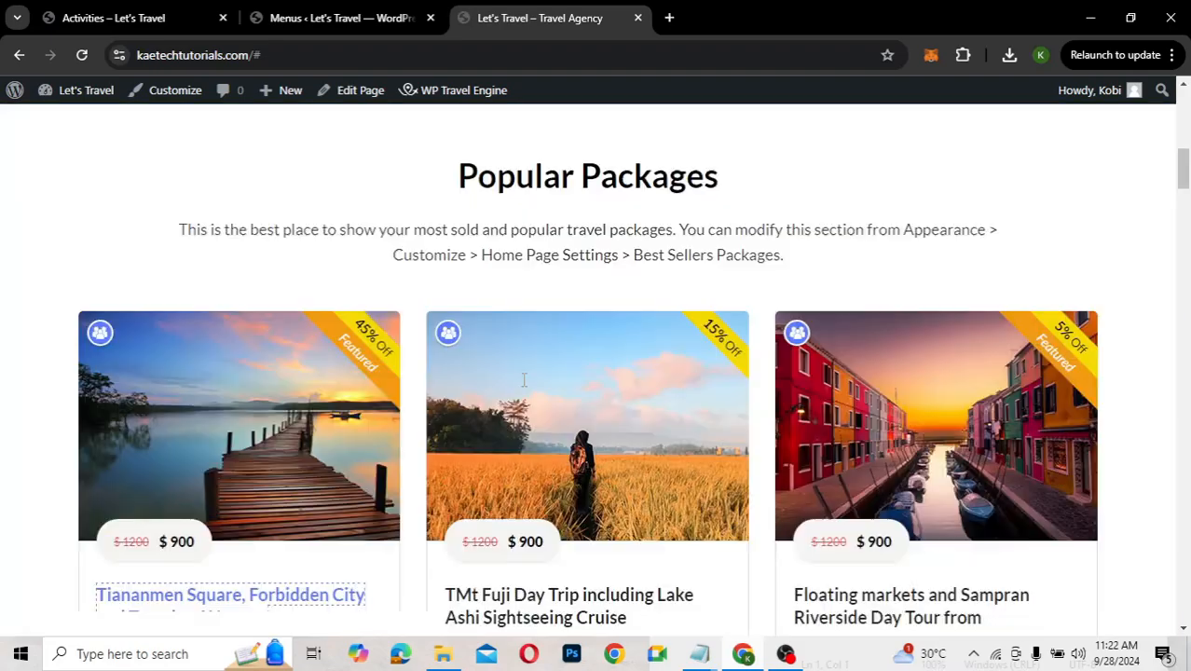
pyautogui.scroll(-5, 524, 380)
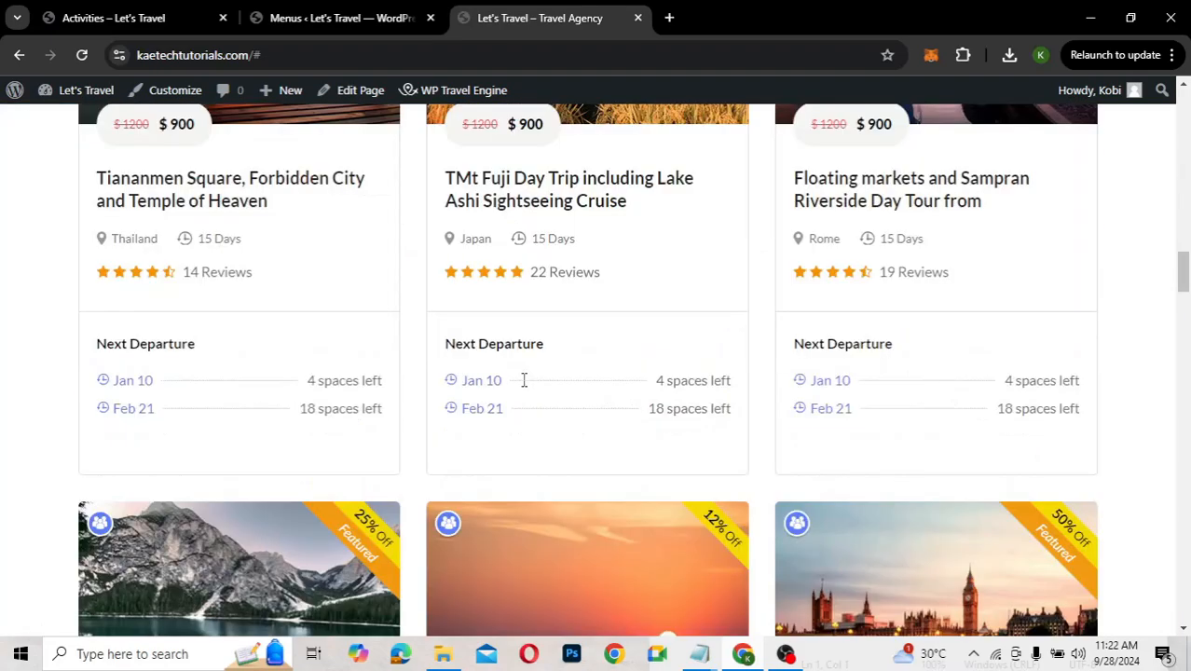
pyautogui.scroll(-5, 524, 379)
pyautogui.scroll(-5, 524, 379)
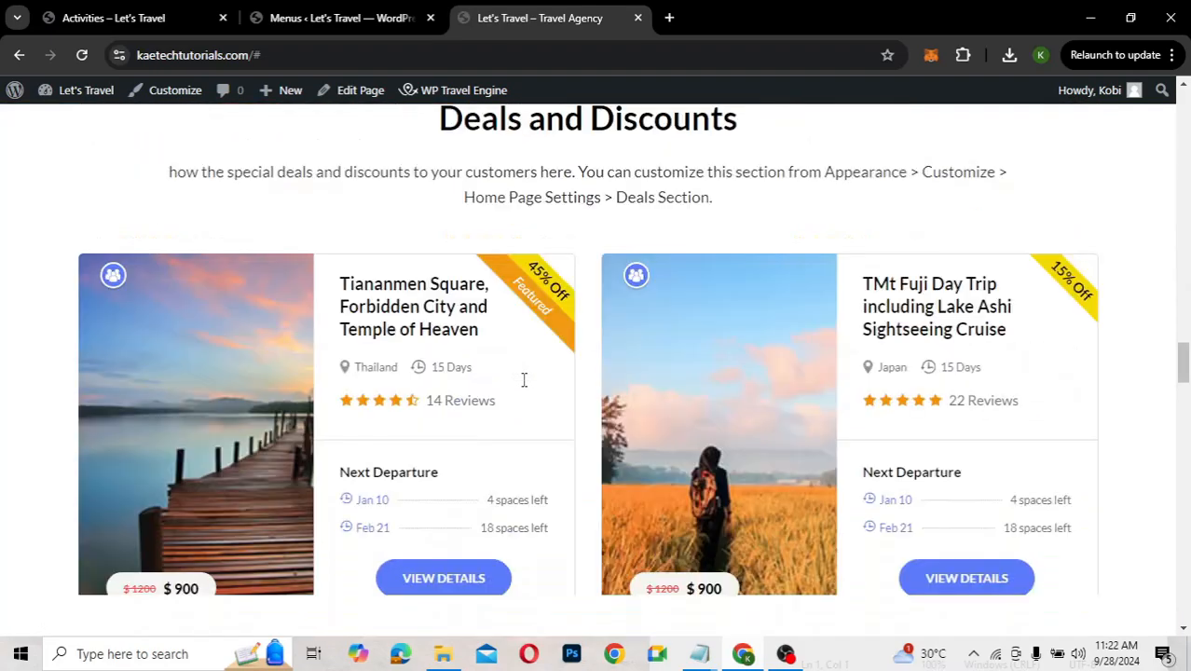
pyautogui.scroll(-5, 524, 379)
pyautogui.scroll(-10, 523, 379)
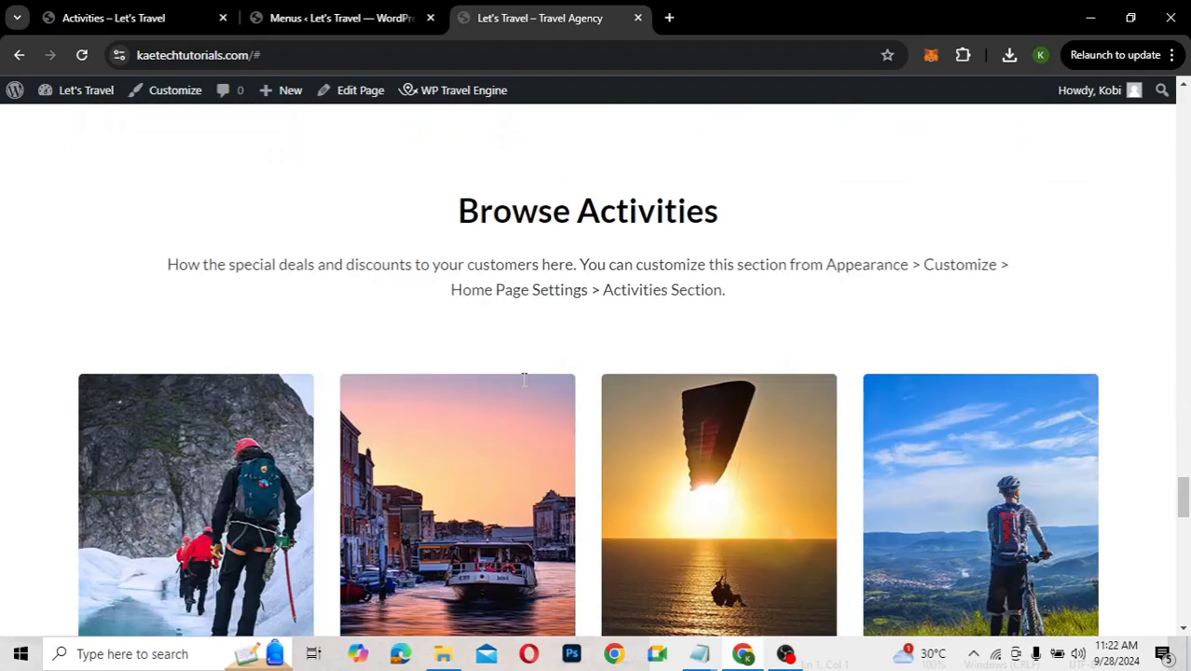
pyautogui.scroll(-2, 524, 379)
pyautogui.scroll(-3, 524, 379)
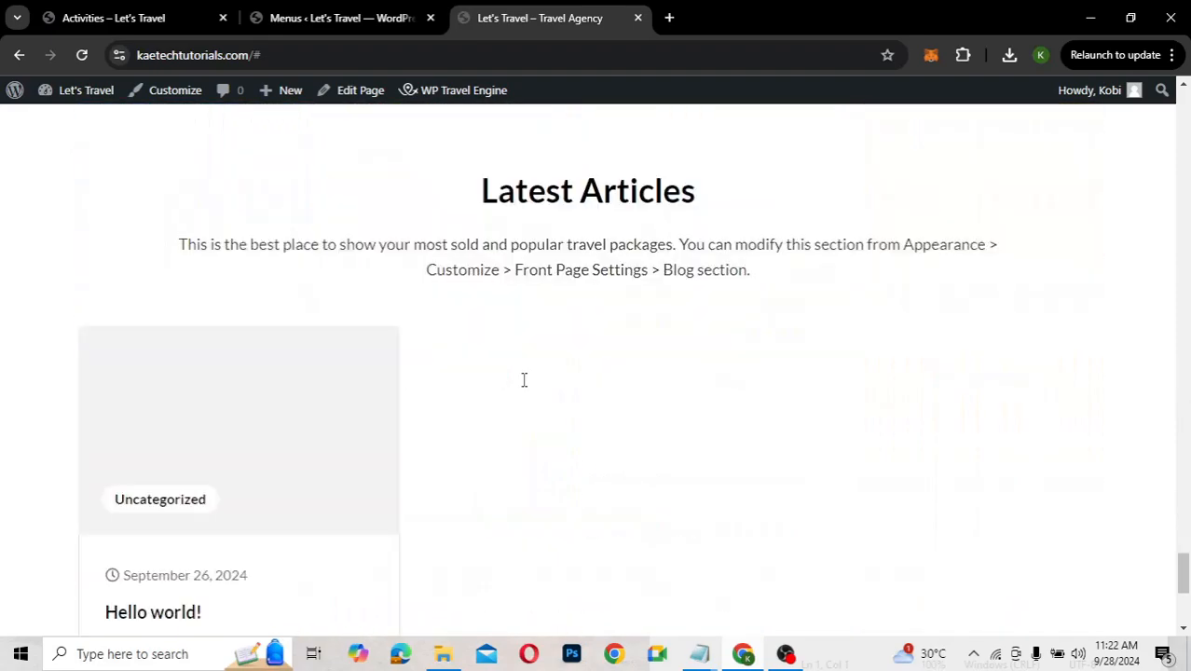
pyautogui.scroll(7, 524, 379)
pyautogui.scroll(12, 524, 379)
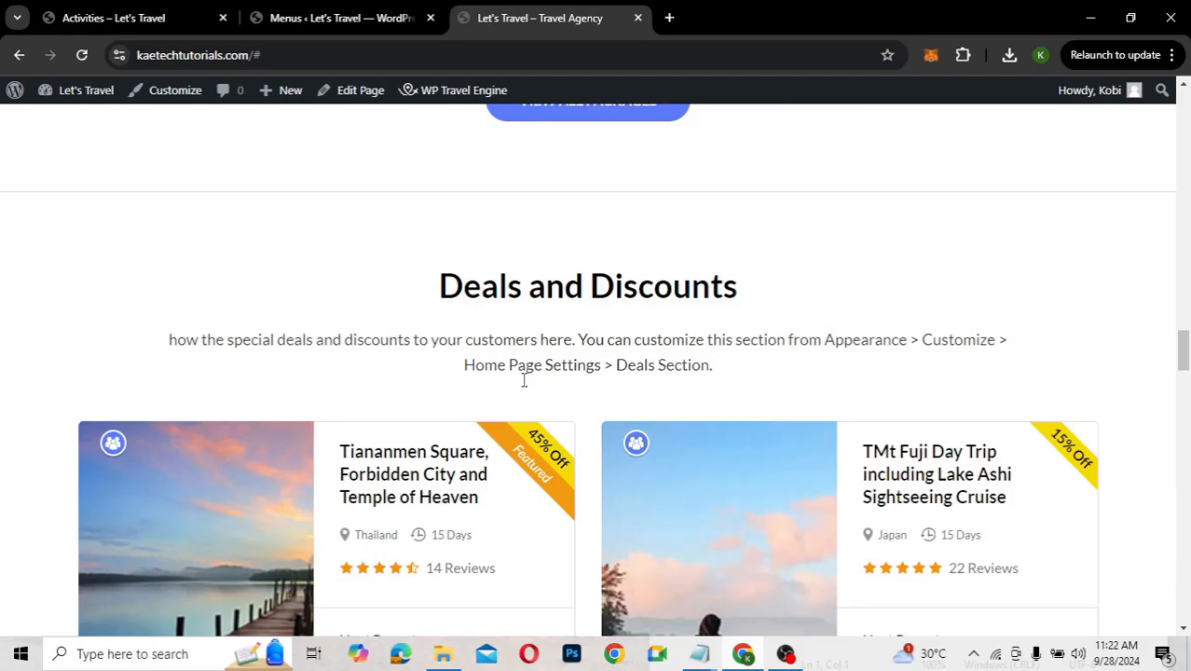
pyautogui.scroll(10, 523, 379)
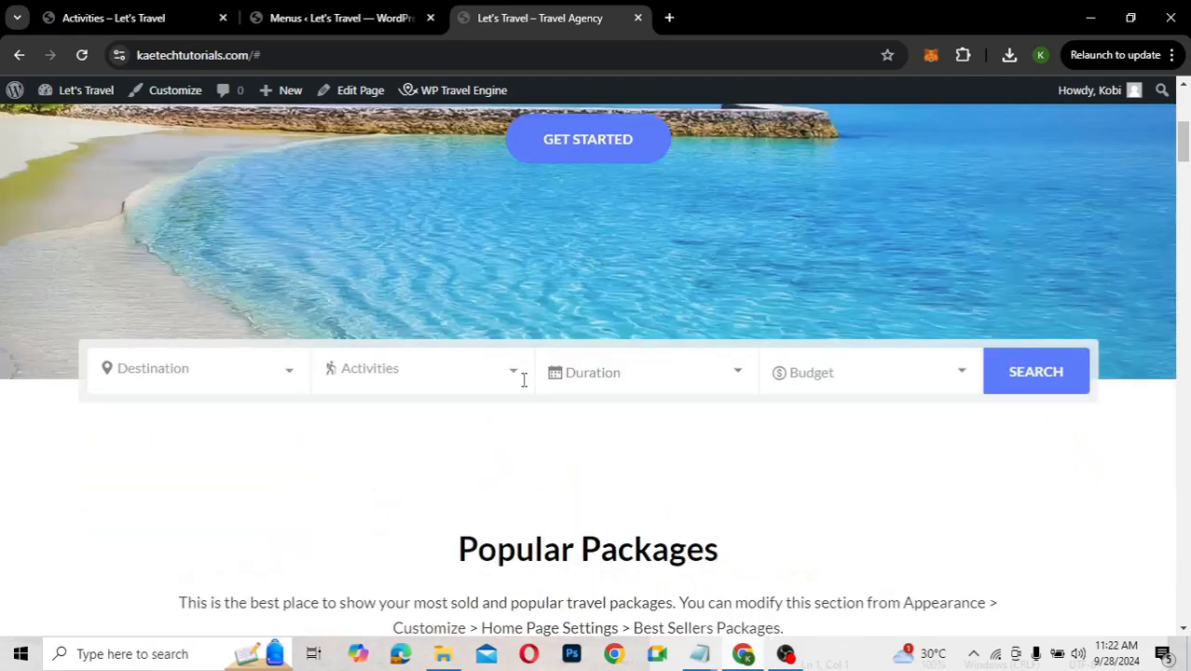
pyautogui.scroll(4, 524, 380)
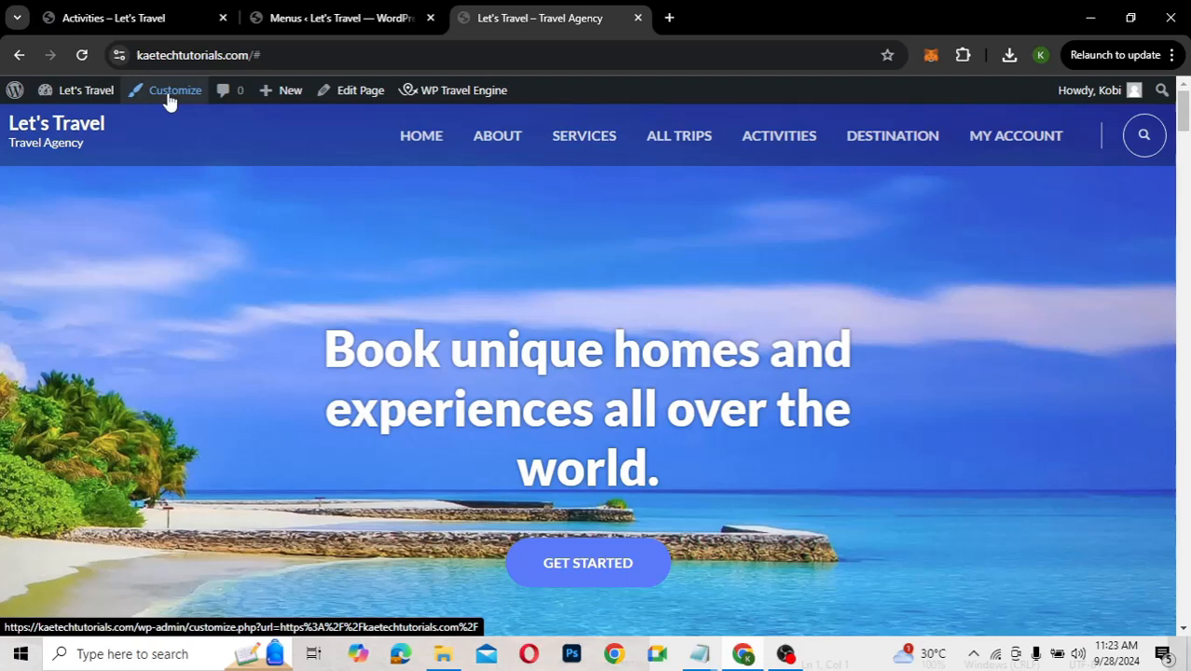
# Open the Customizer from the admin bar, look at Site Identity, then return to the main sections
pyautogui.click(169, 97)
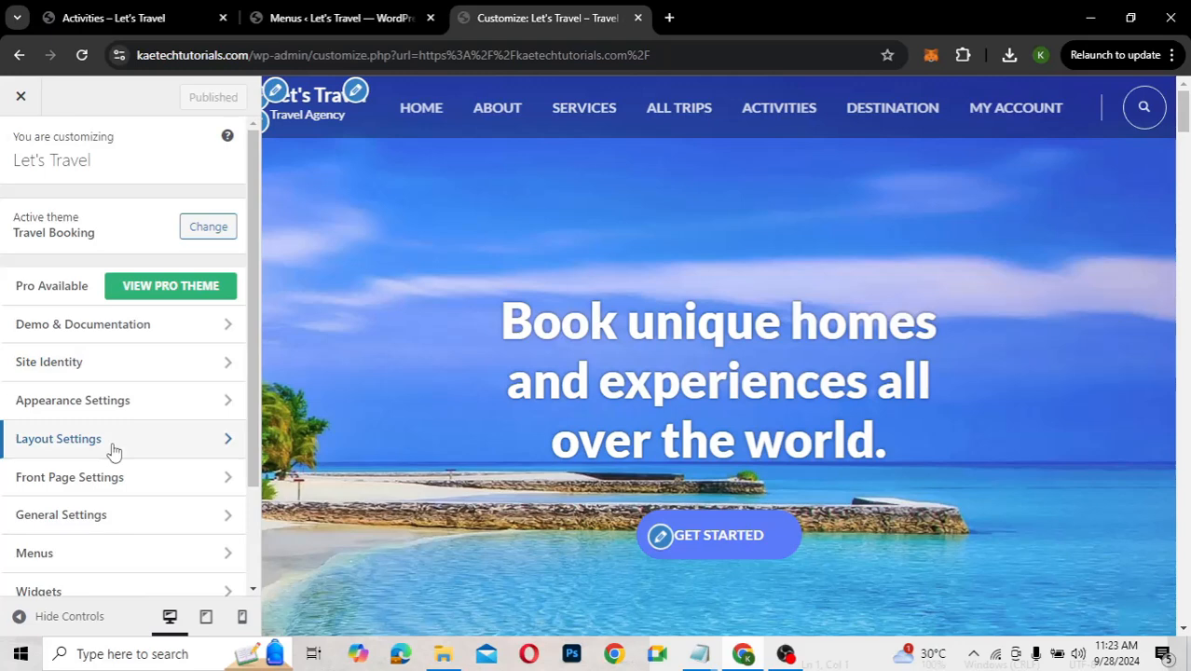
pyautogui.scroll(-2, 112, 451)
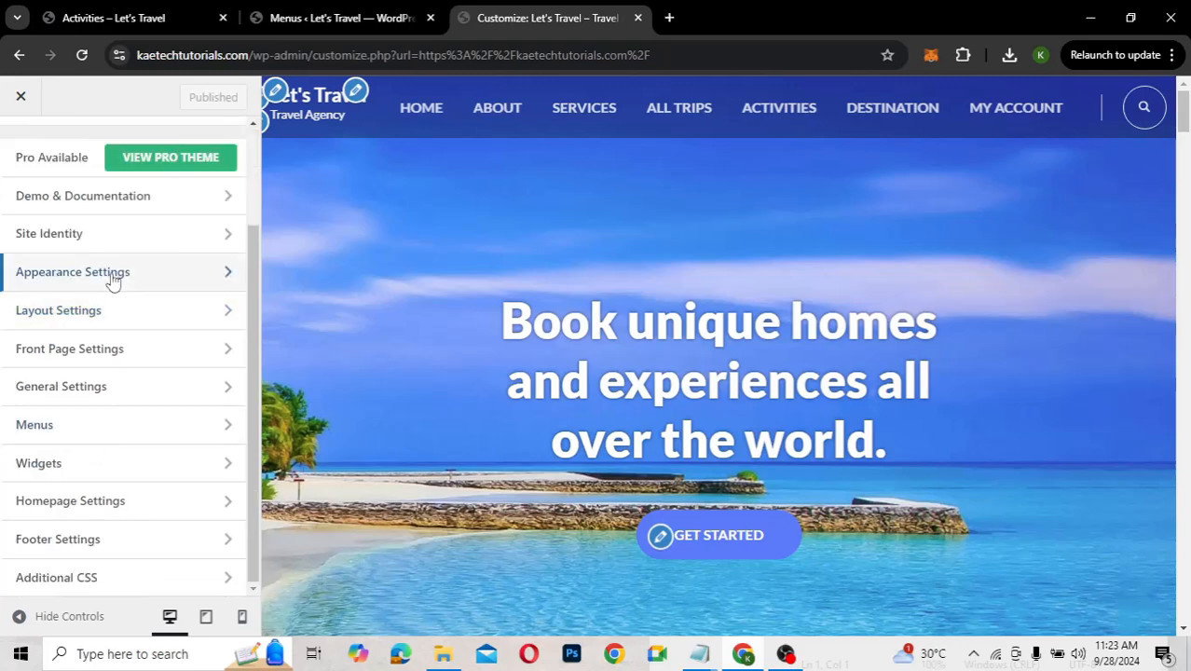
pyautogui.scroll(2, 112, 279)
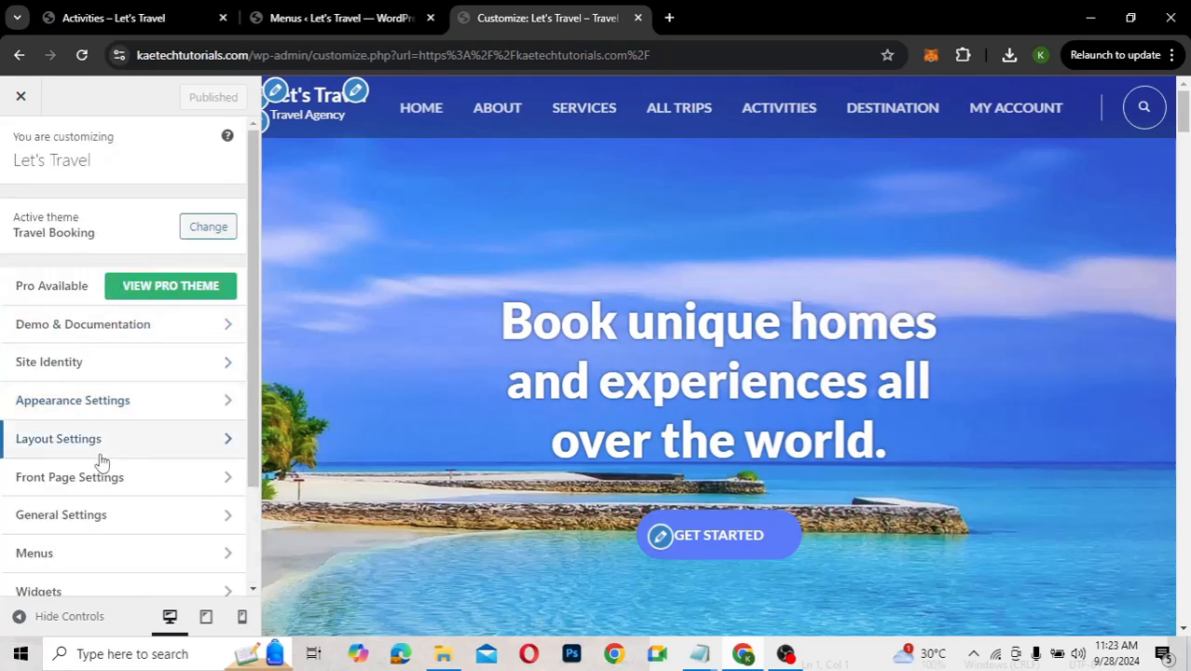
pyautogui.scroll(-1, 101, 461)
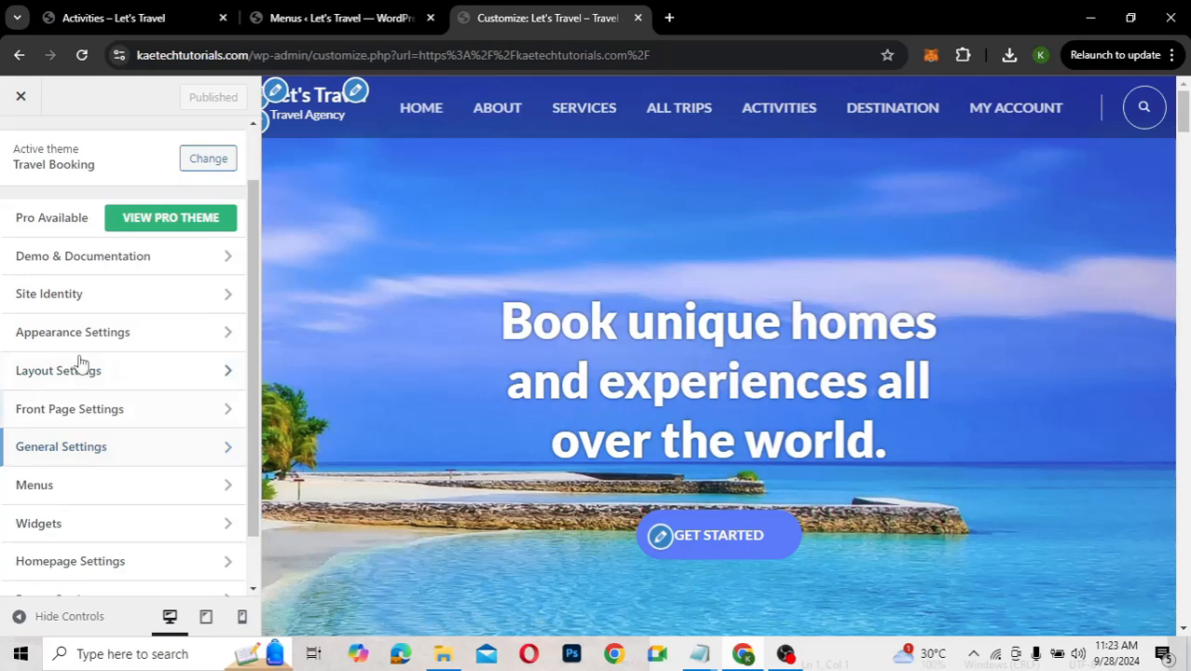
pyautogui.click(122, 295)
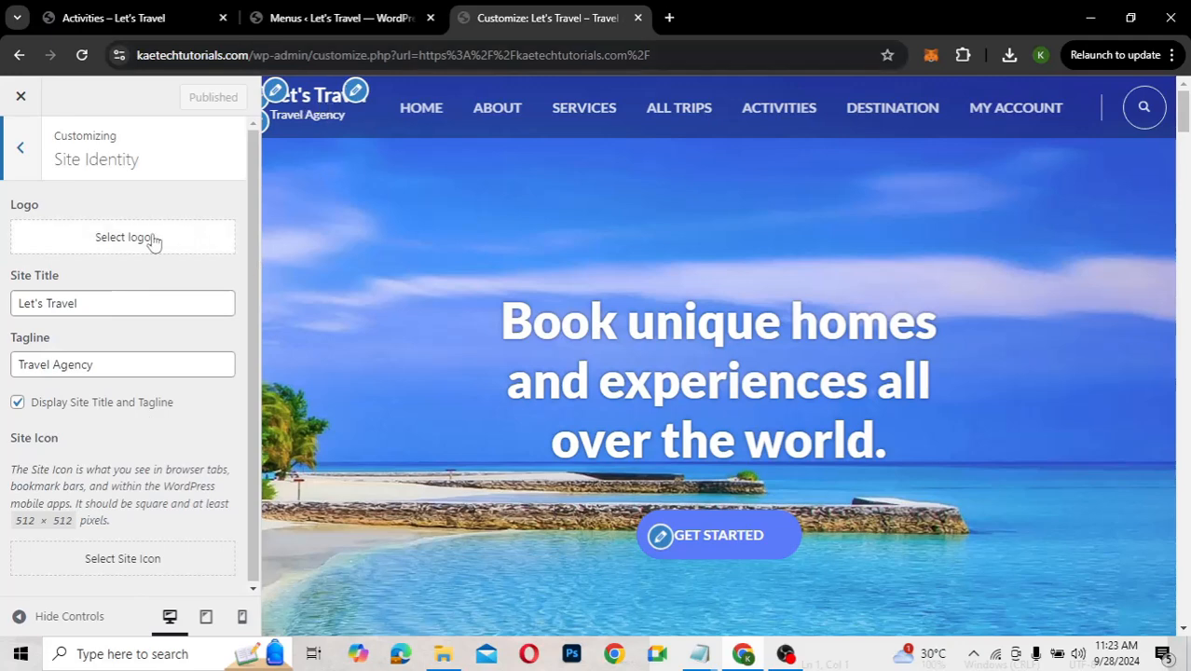
pyautogui.click(23, 153)
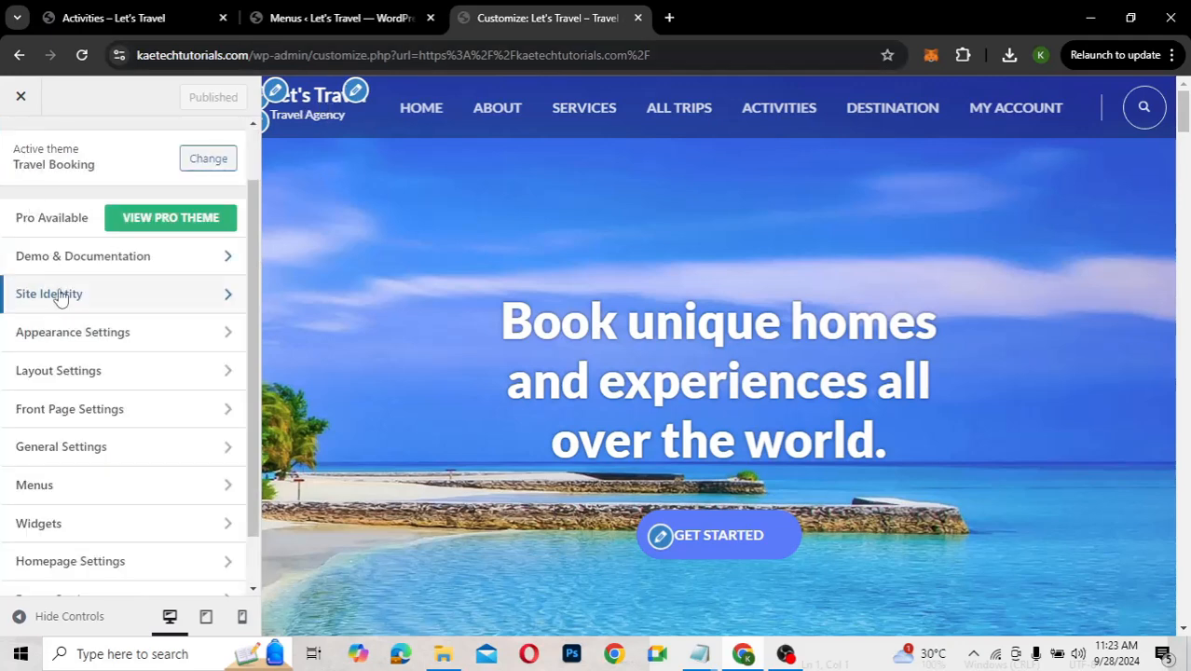
pyautogui.click(109, 338)
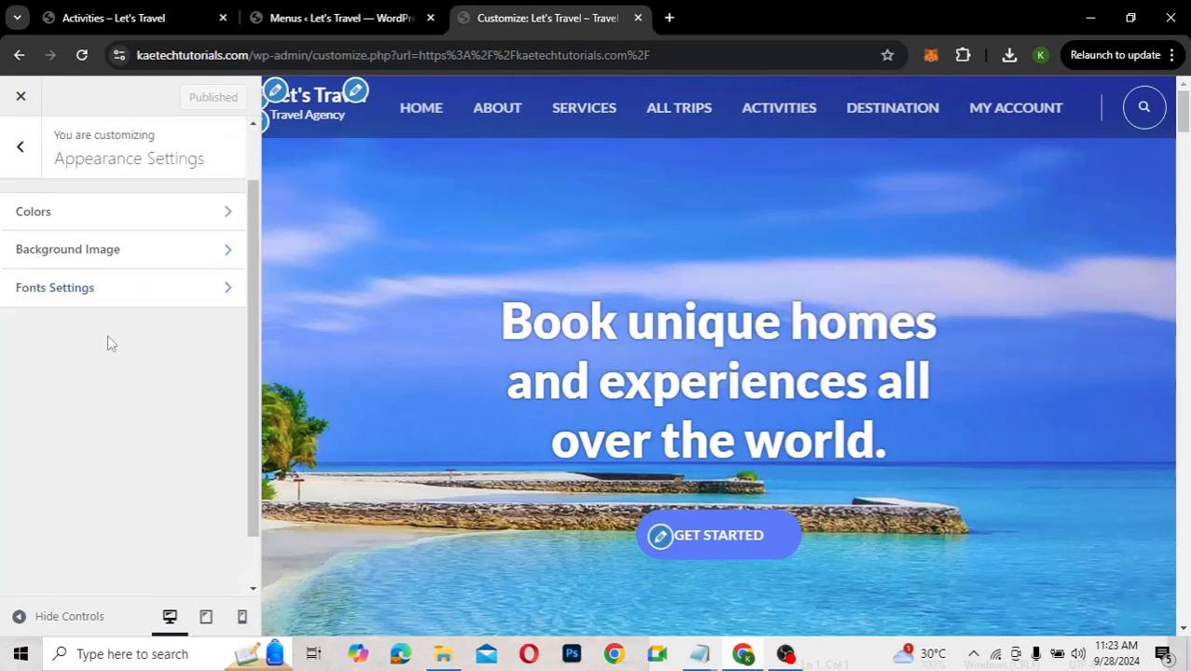
pyautogui.click(101, 214)
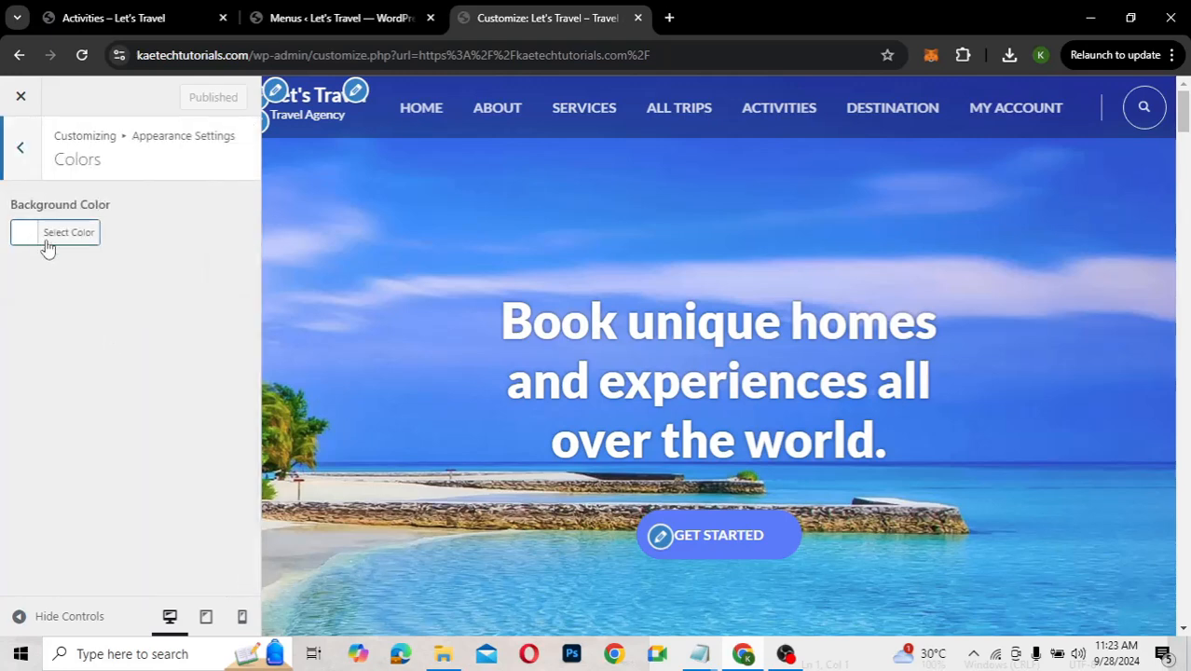
pyautogui.click(22, 149)
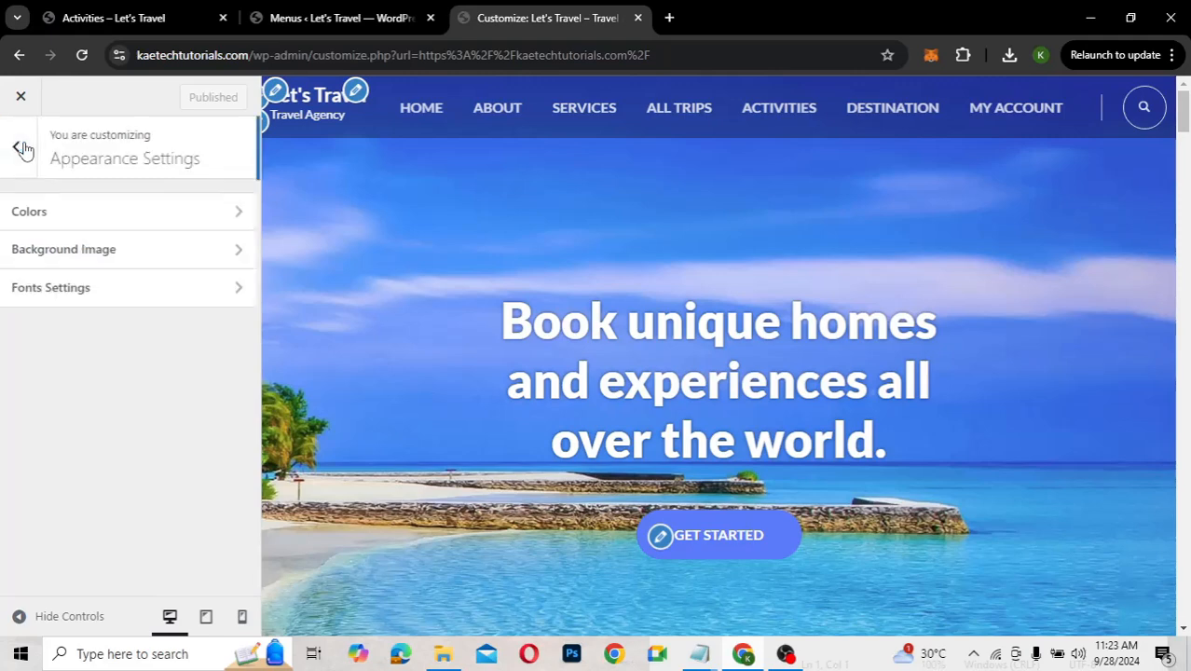
pyautogui.click(59, 265)
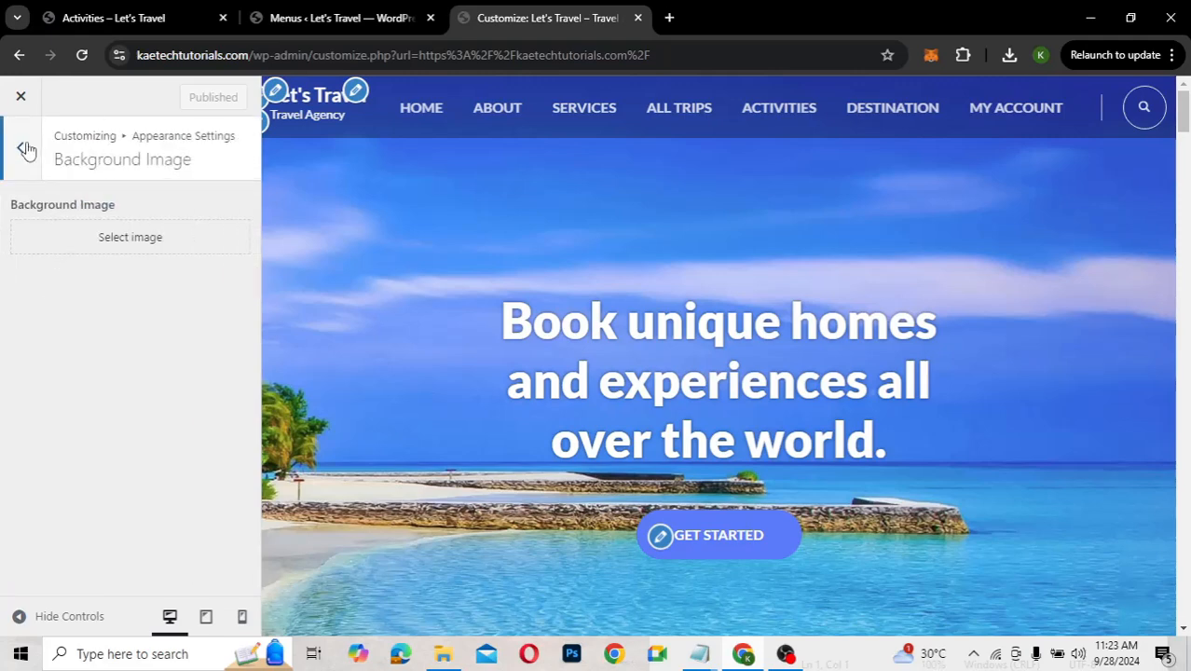
pyautogui.click(26, 151)
pyautogui.click(65, 300)
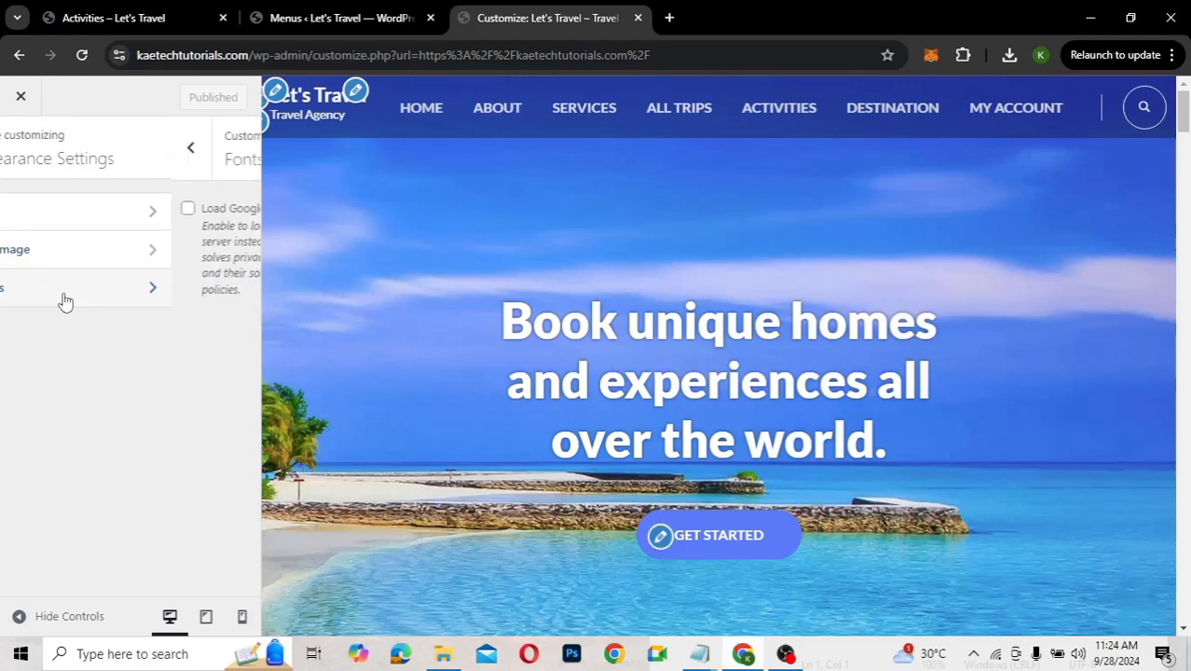
pyautogui.click(15, 149)
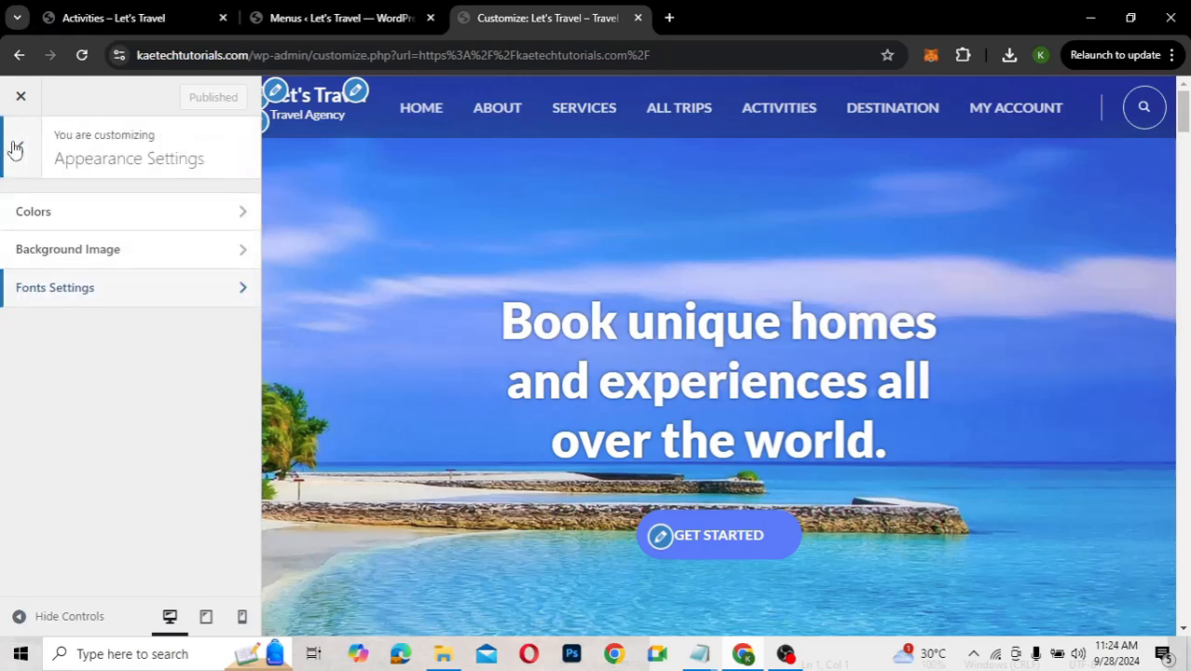
pyautogui.click(14, 148)
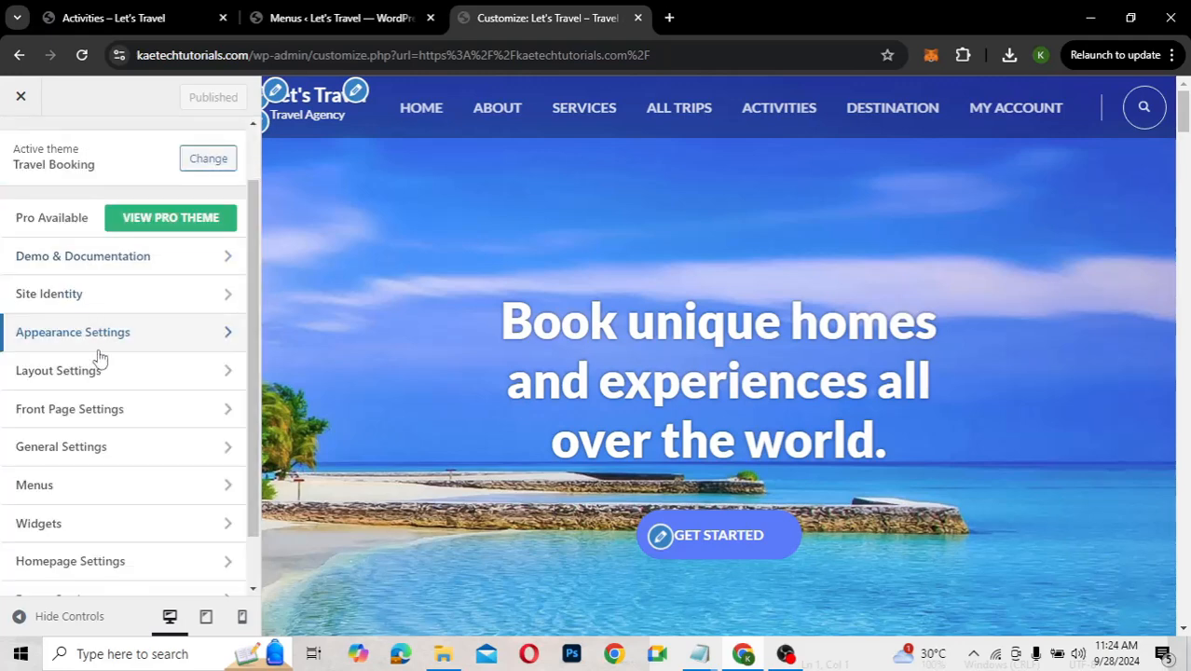
pyautogui.scroll(-2, 458, 422)
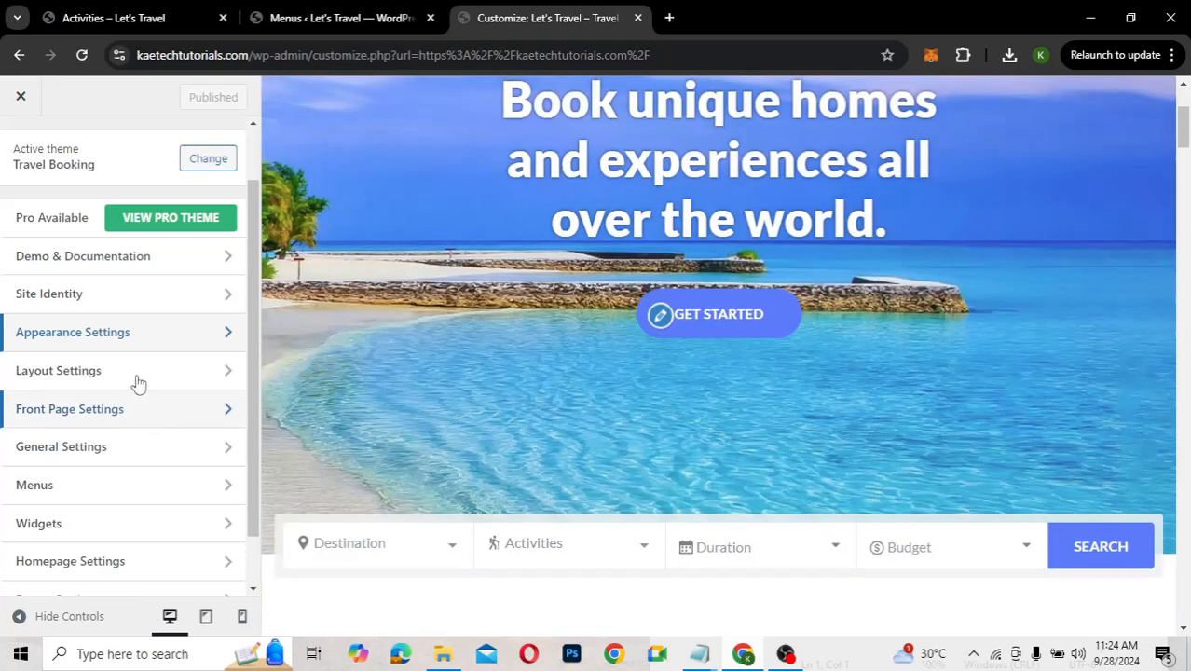
# Review the sidebar Layout Settings panel, then go back to the Customizer's main sections list
pyautogui.click(137, 377)
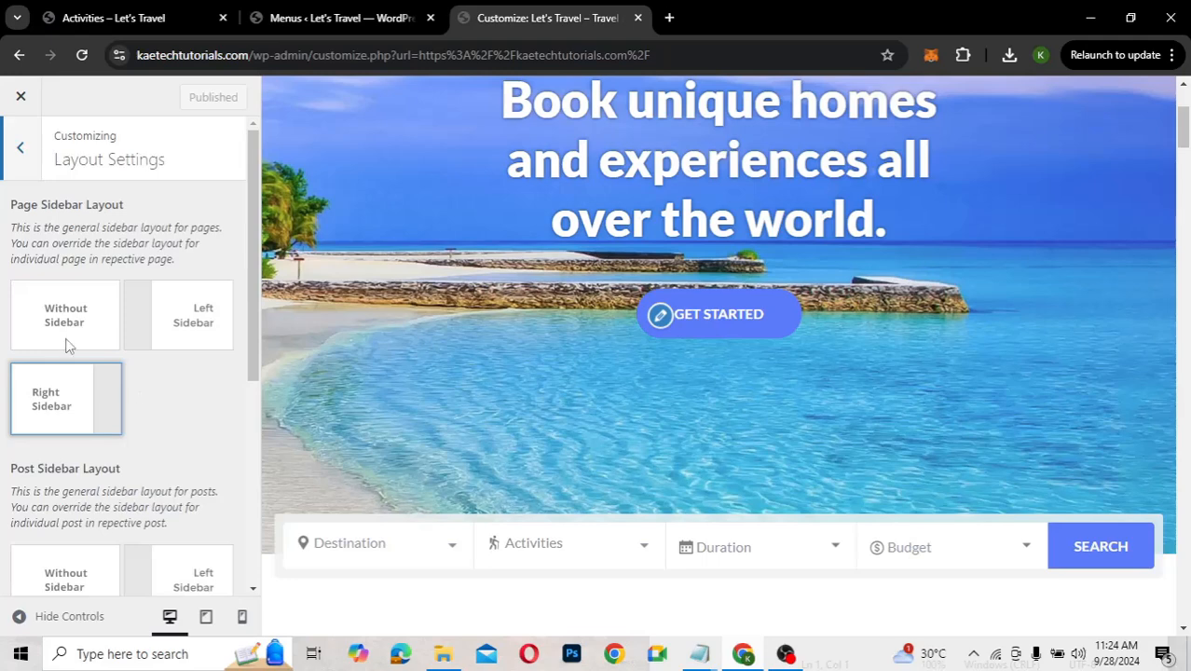
pyautogui.scroll(-3, 159, 412)
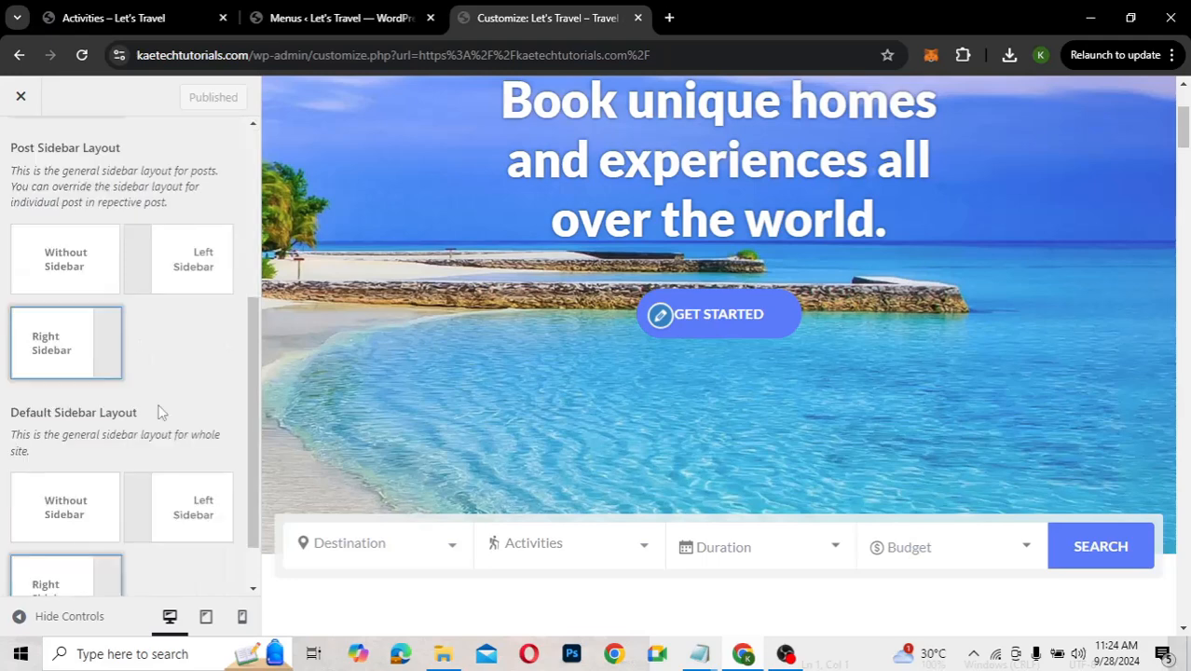
pyautogui.scroll(3, 159, 412)
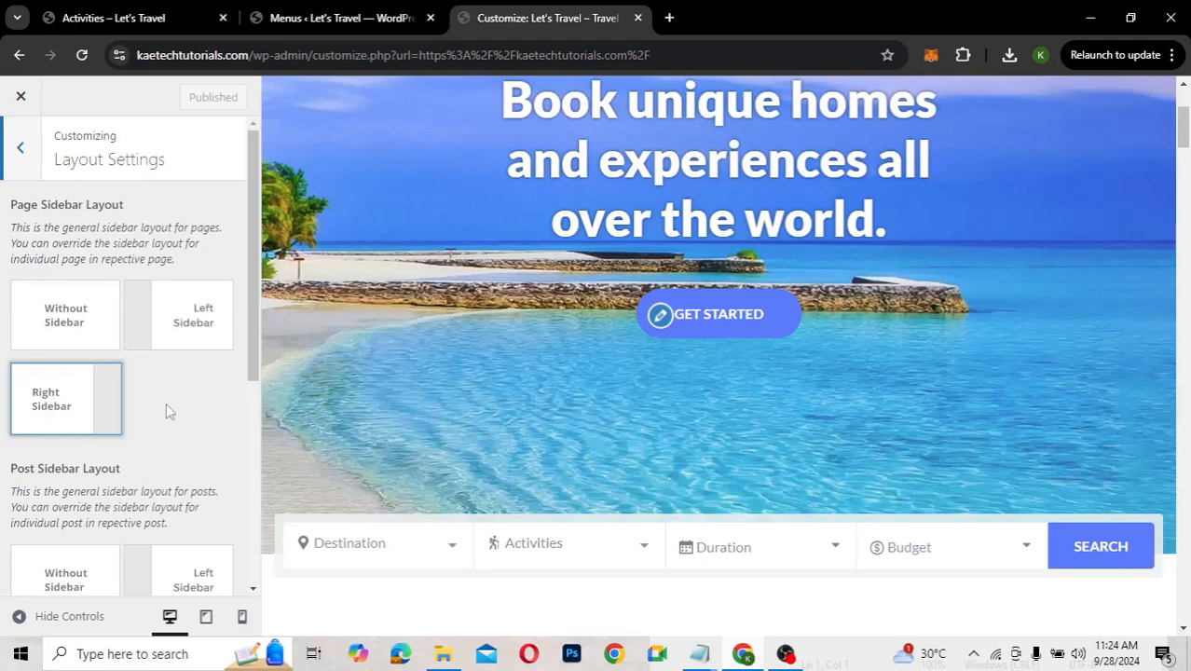
pyautogui.scroll(-4, 166, 402)
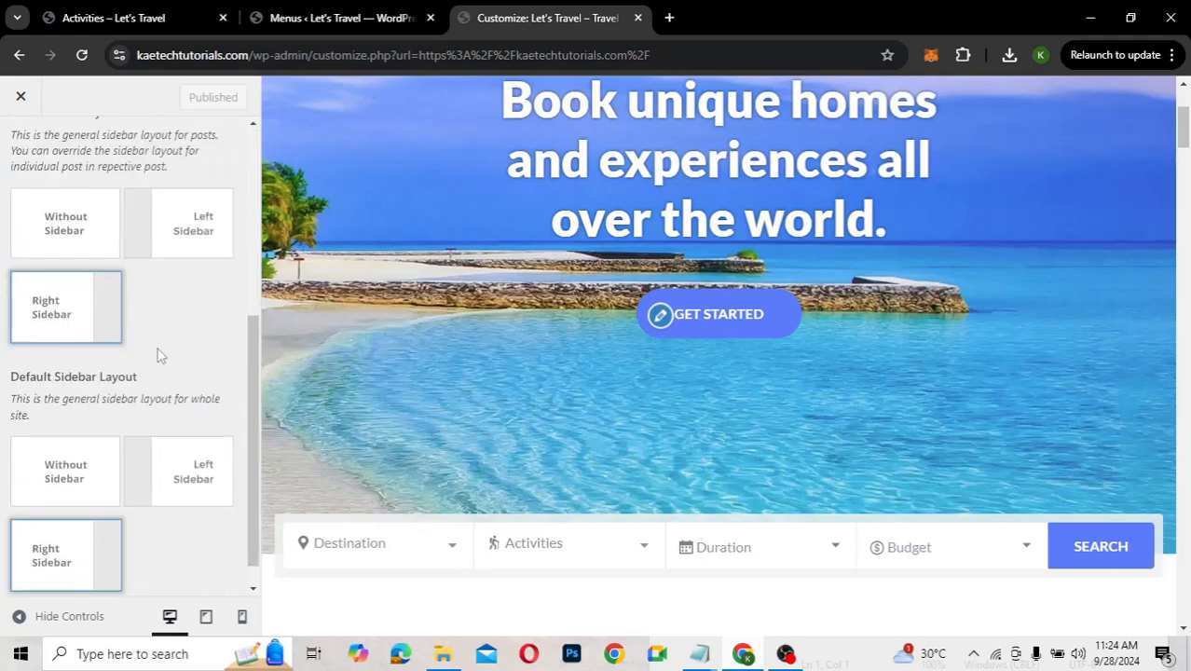
pyautogui.scroll(3, 158, 354)
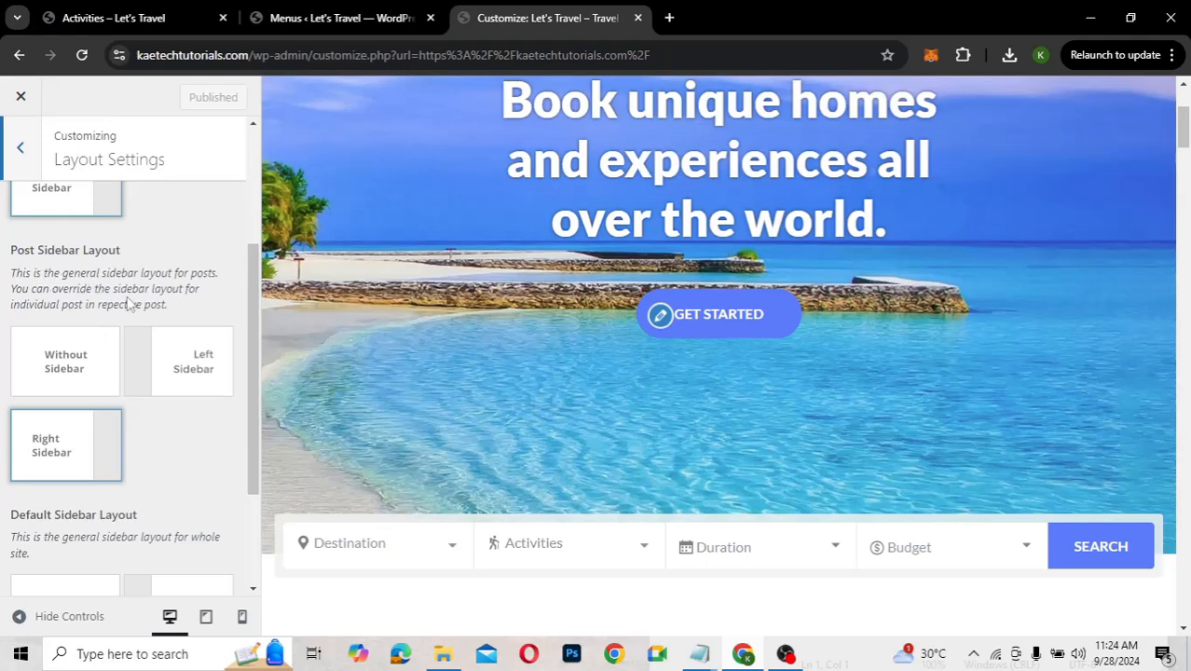
pyautogui.scroll(-3, 196, 466)
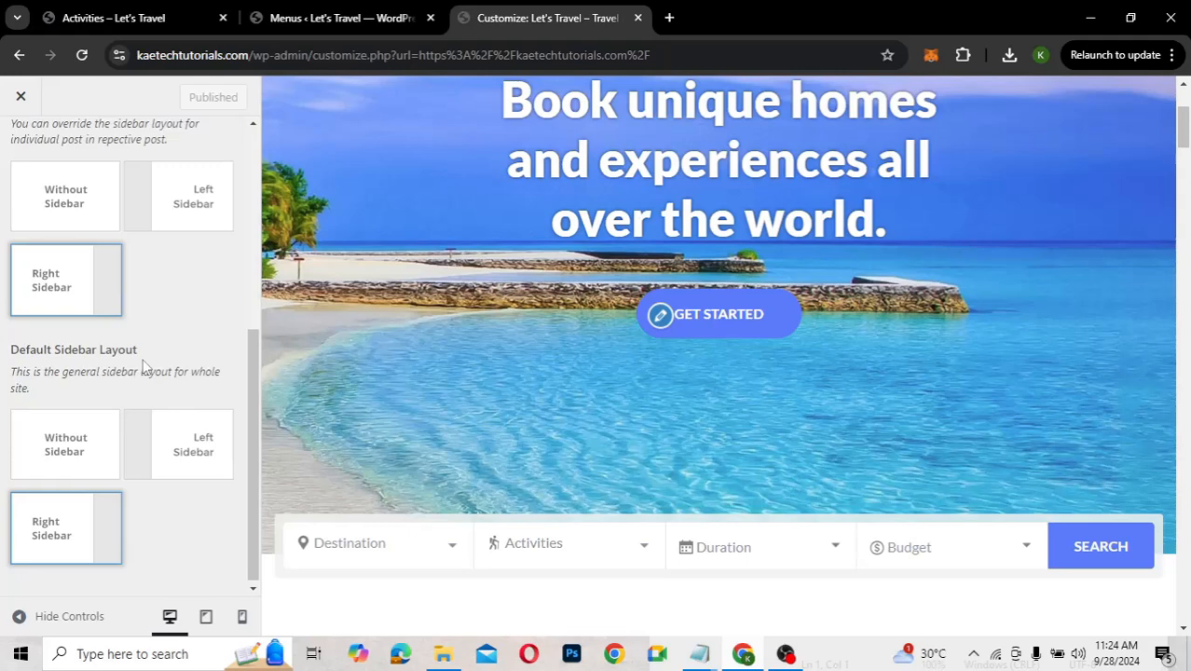
pyautogui.scroll(3, 142, 366)
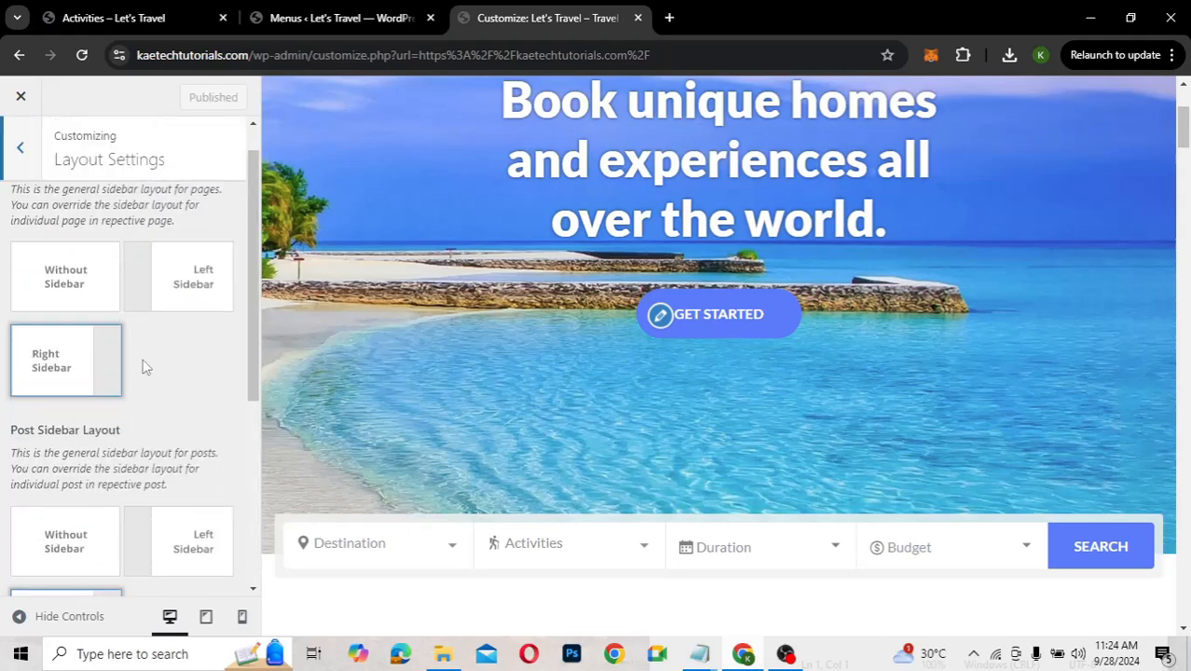
pyautogui.scroll(-3, 144, 367)
pyautogui.scroll(3, 145, 368)
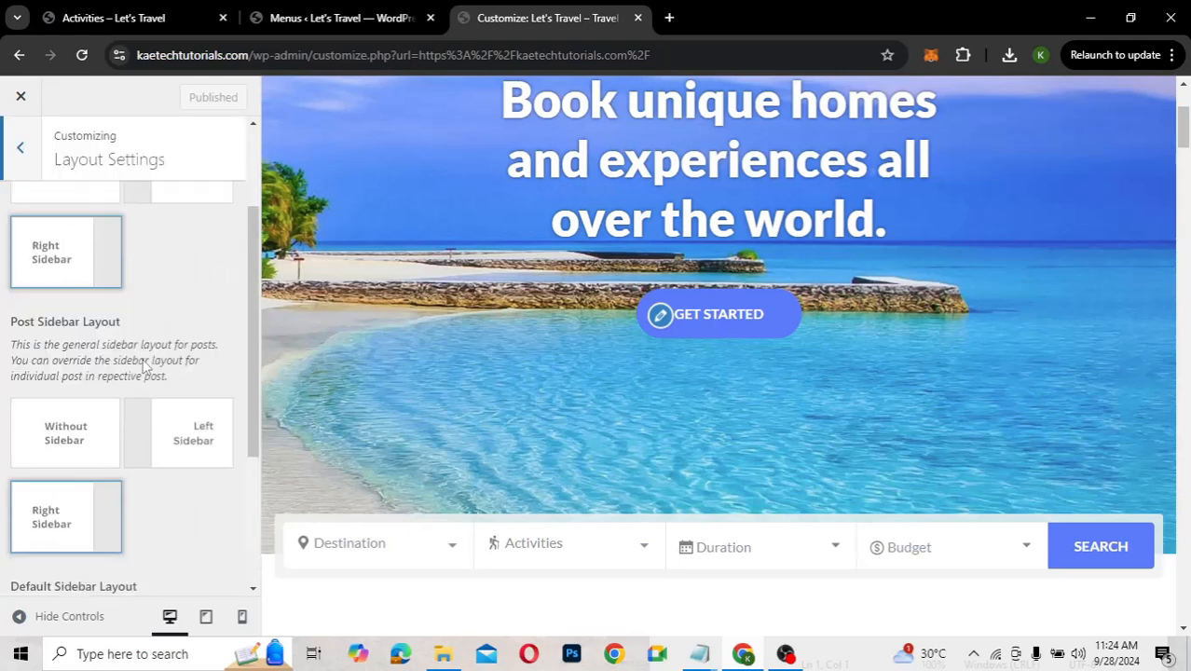
pyautogui.click(23, 151)
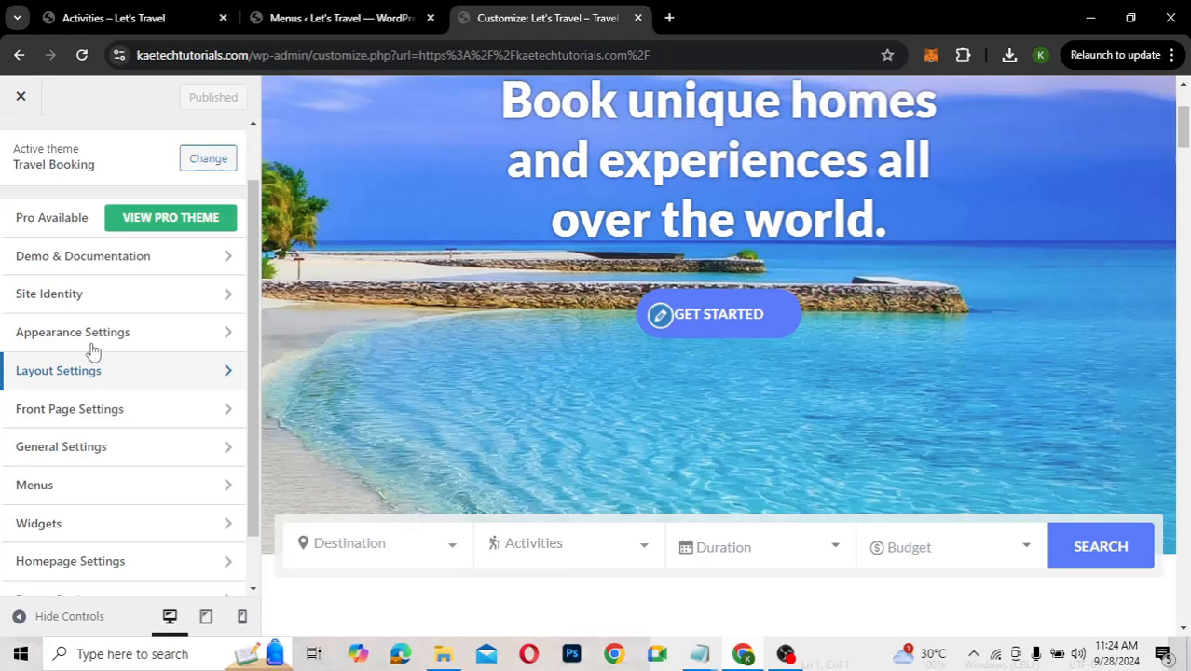
# Open Front Page Settings to see the Banner, Search, About, Popular Packages and other homepage sections
pyautogui.click(96, 415)
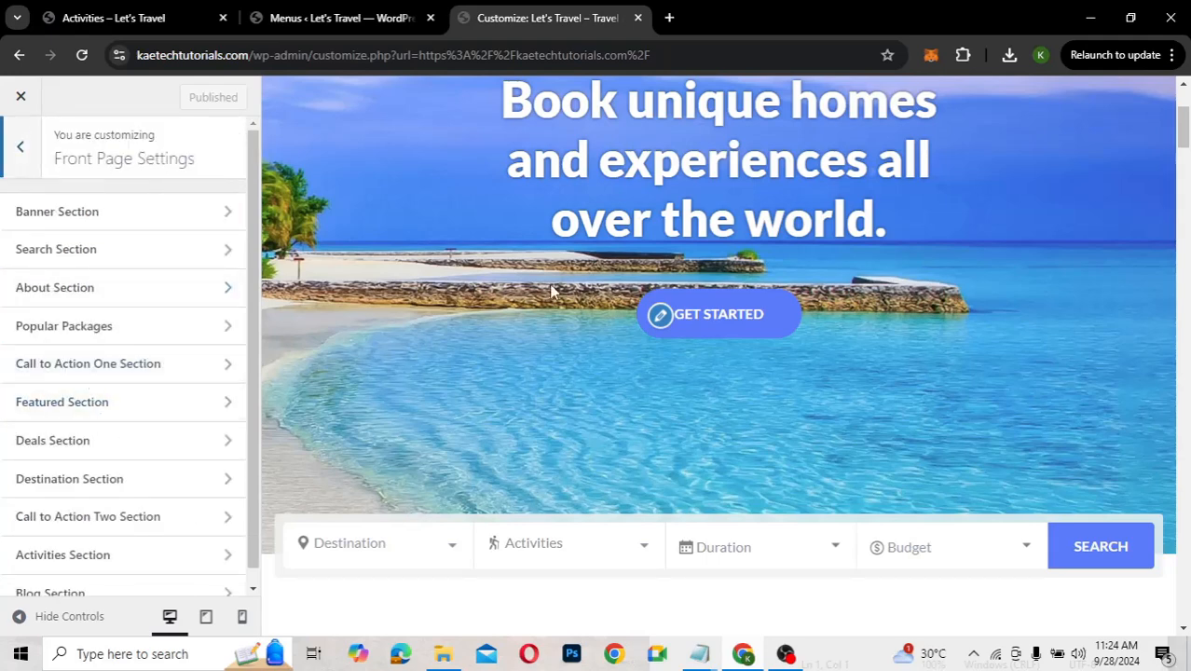
pyautogui.scroll(-10, 551, 292)
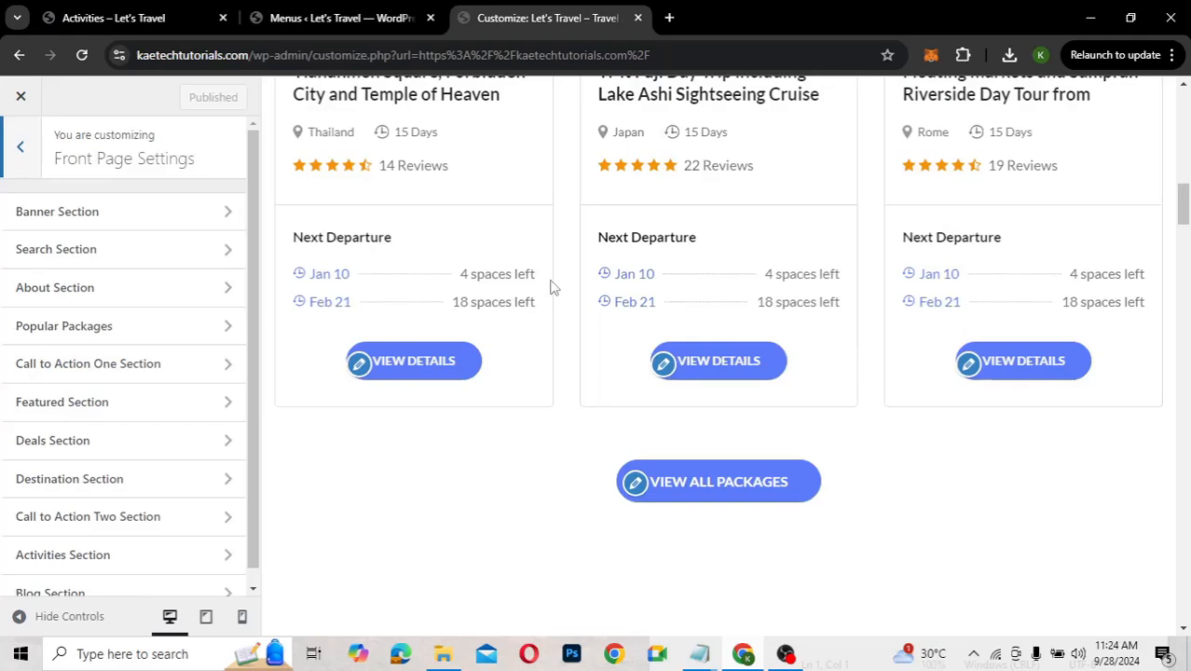
pyautogui.scroll(3, 551, 289)
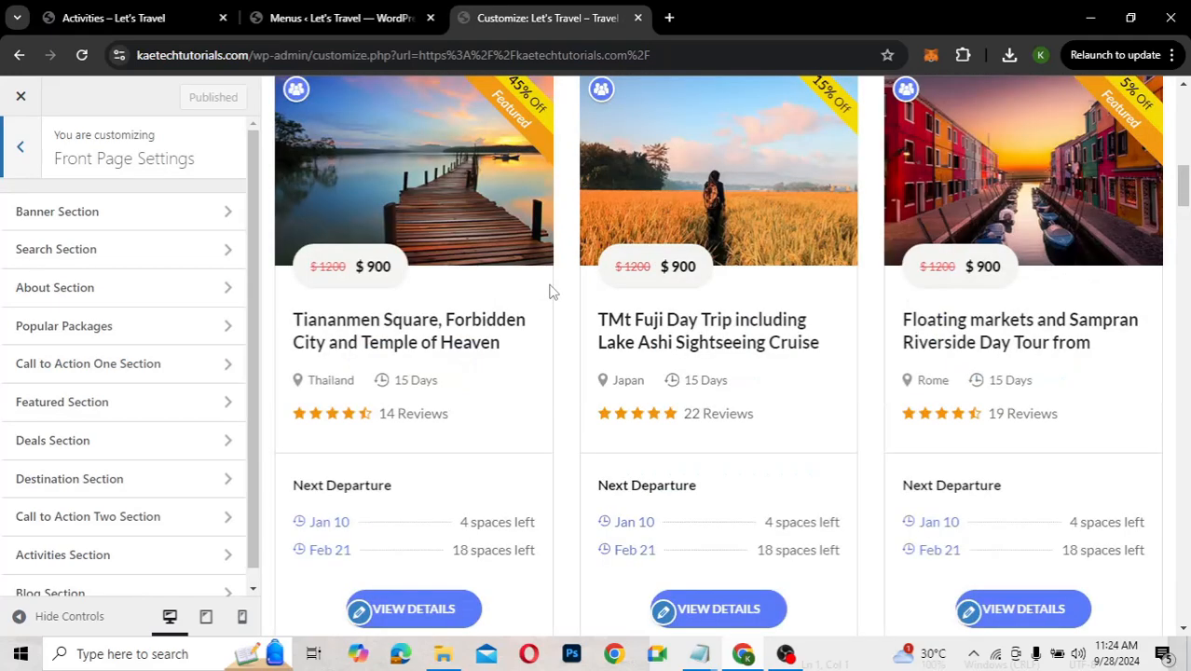
pyautogui.scroll(7, 410, 279)
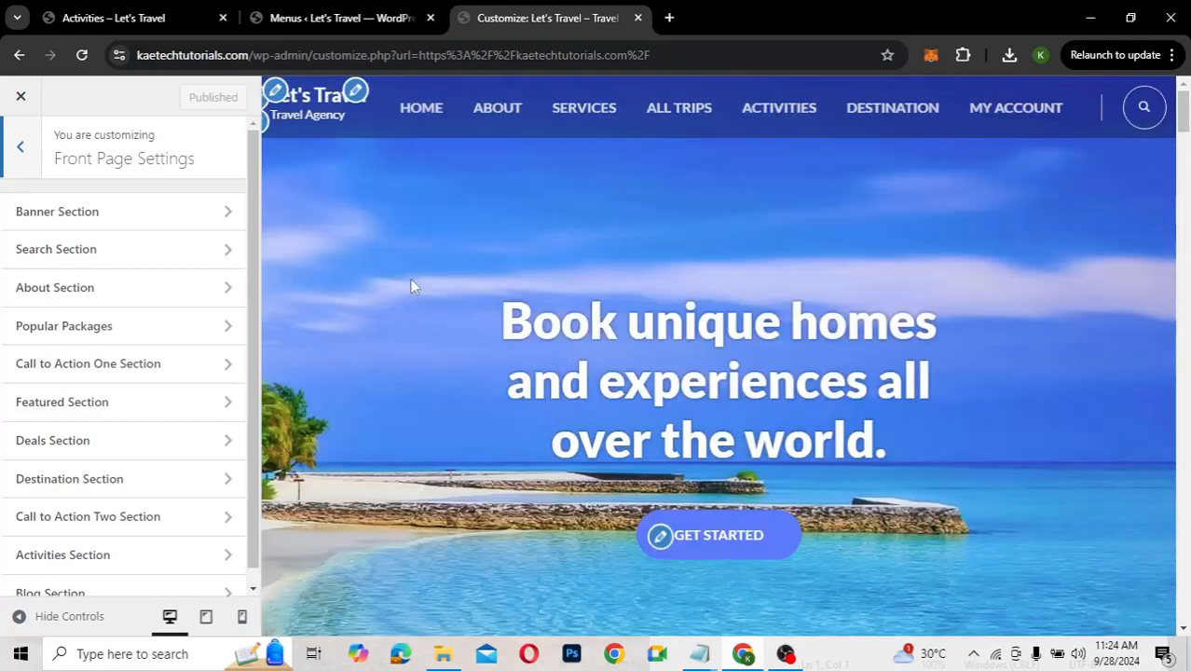
# Open the Banner Section settings and scroll down to its header video and Current header options
pyautogui.click(113, 215)
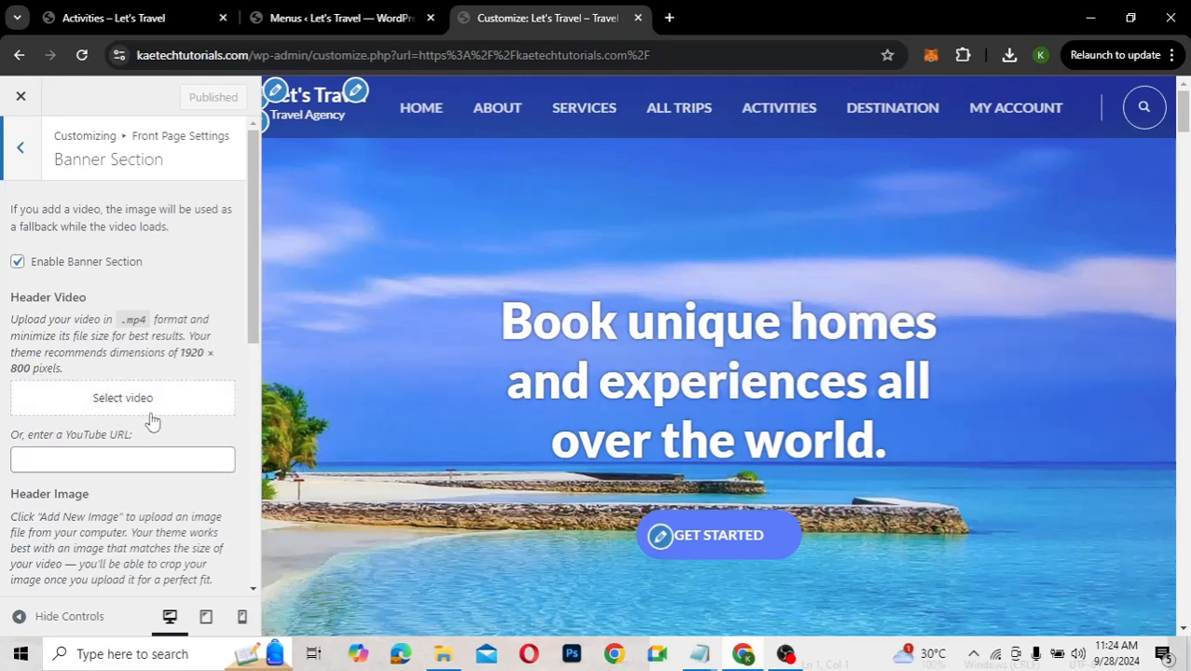
pyautogui.scroll(-1, 152, 422)
pyautogui.scroll(-3, 152, 423)
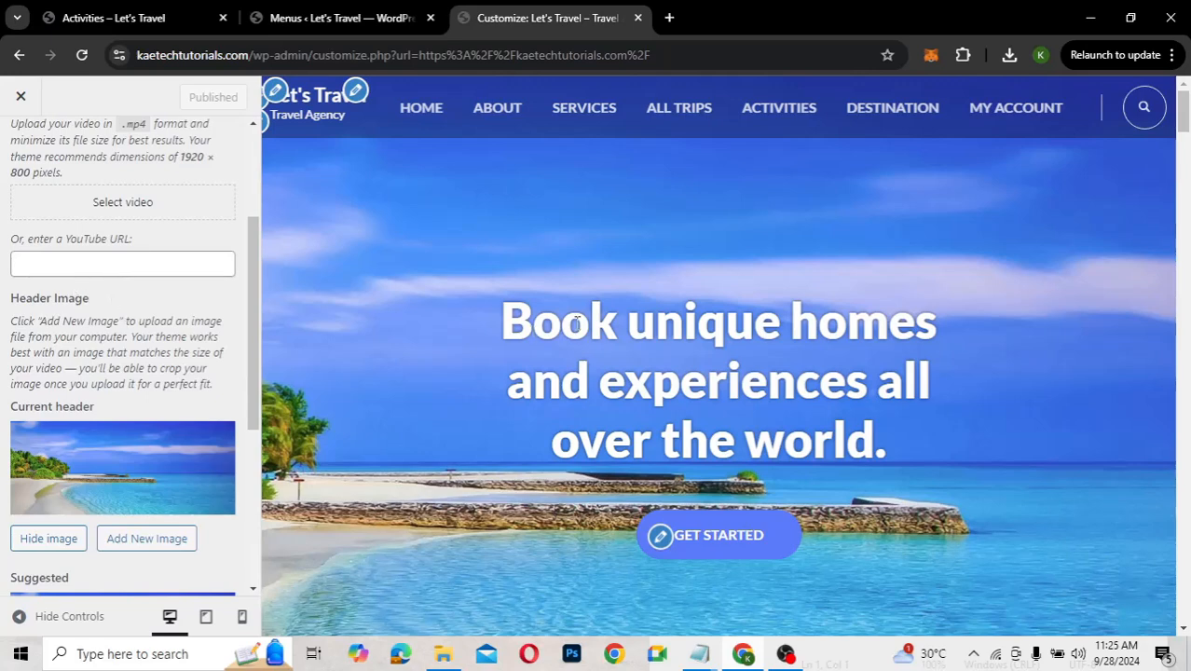
pyautogui.scroll(-2, 190, 300)
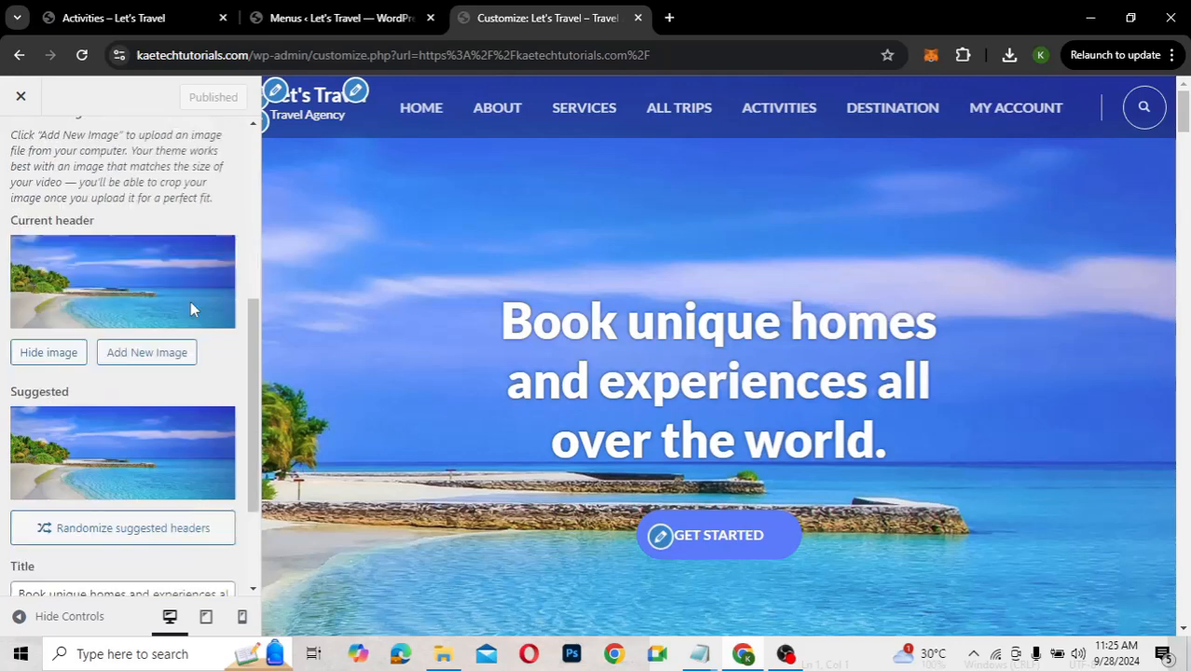
# Add the rocky-beach photo as a new header image, cropped lower to include the sea
pyautogui.click(166, 359)
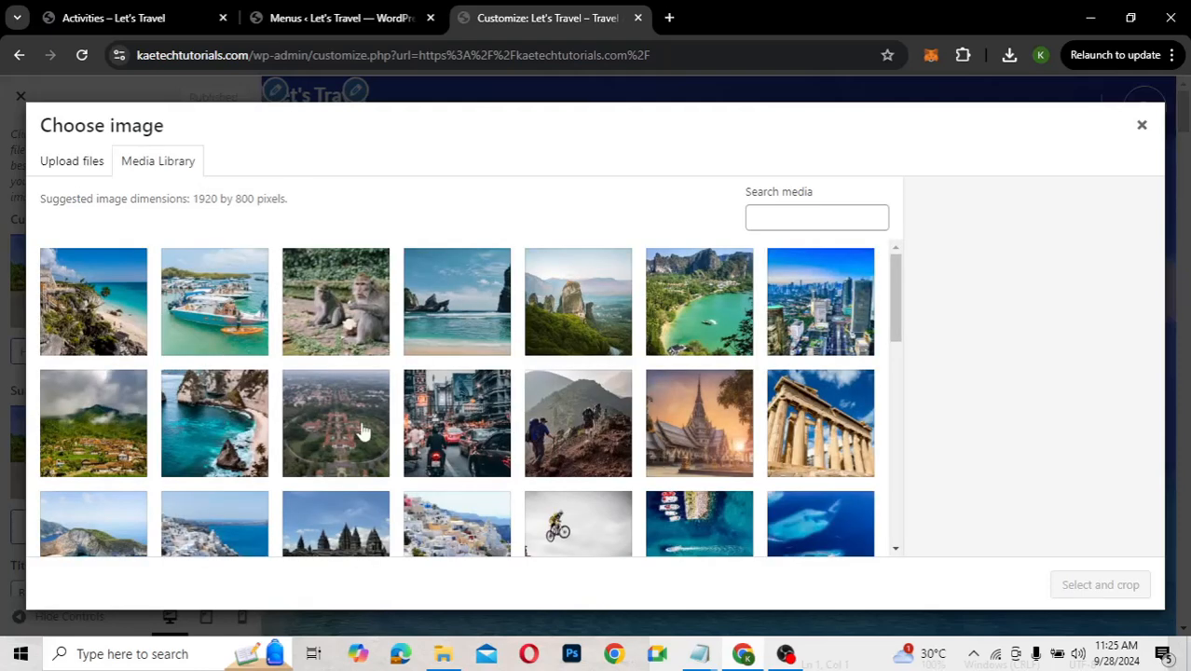
pyautogui.click(560, 336)
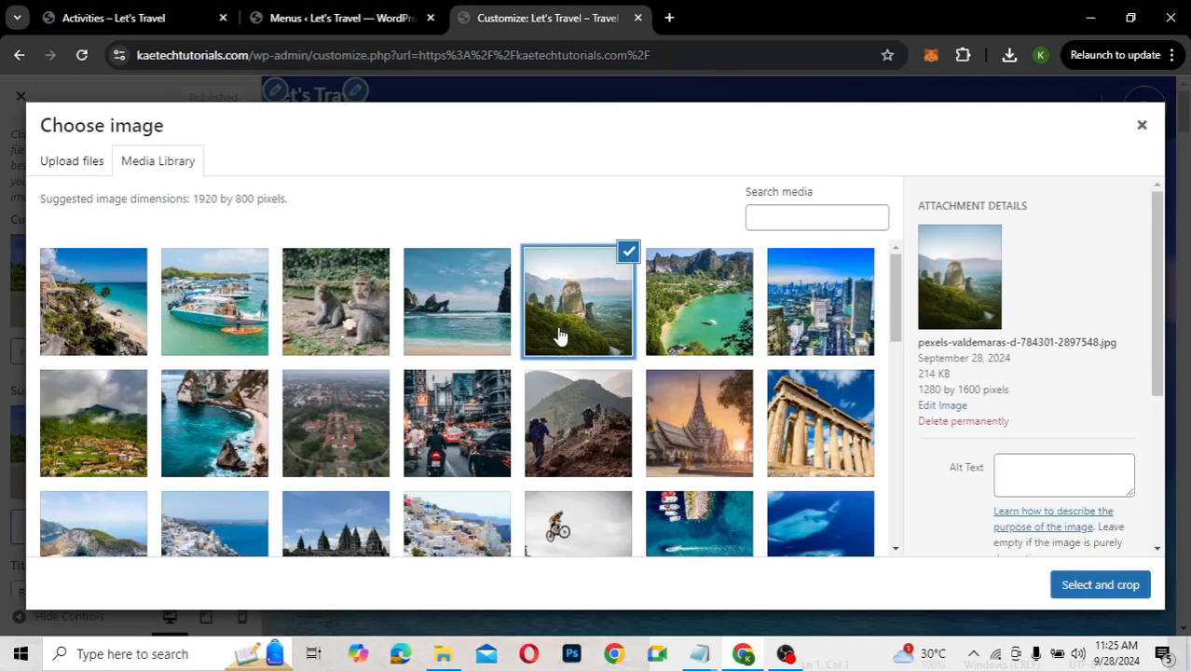
pyautogui.click(673, 353)
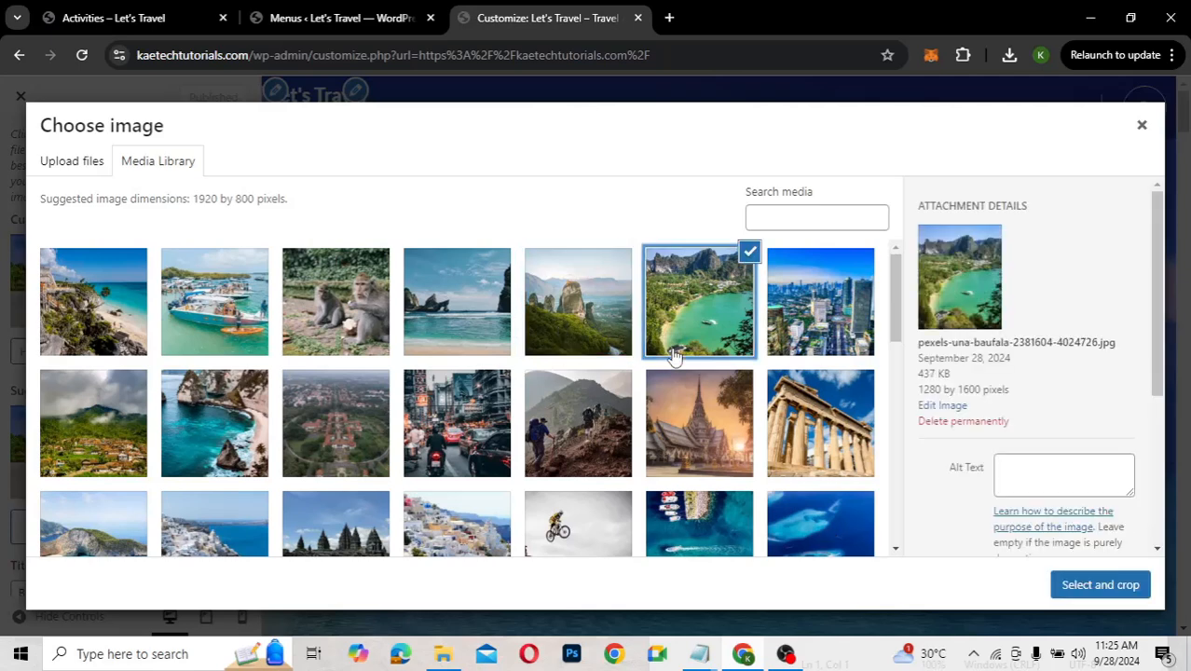
pyautogui.click(465, 329)
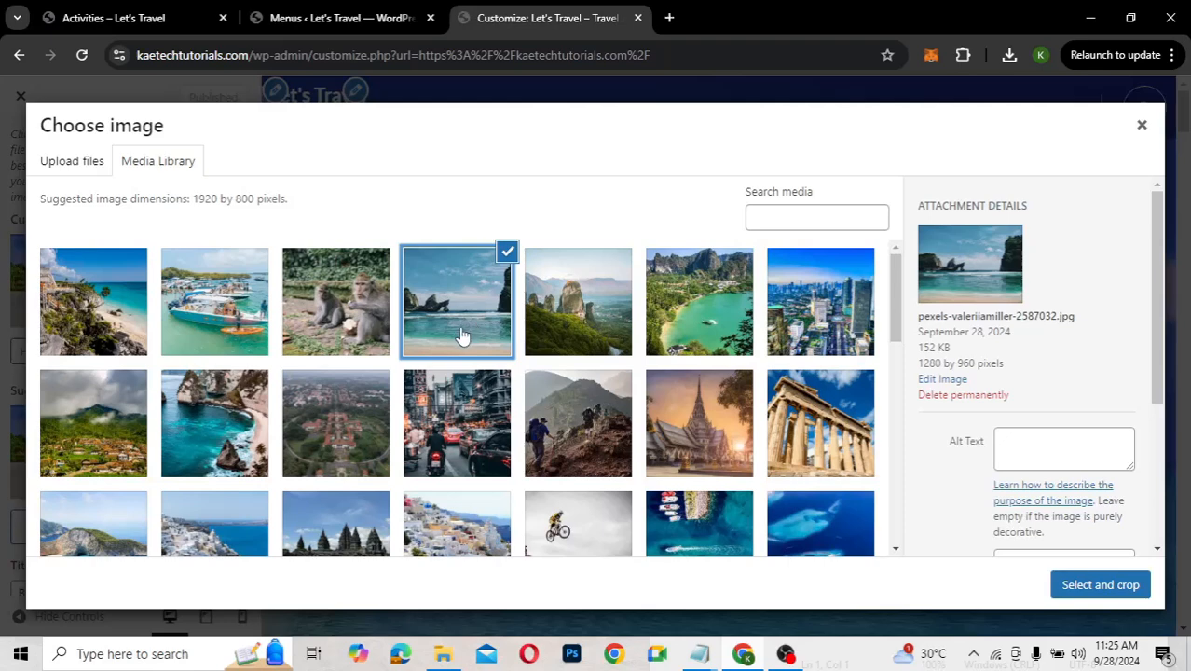
pyautogui.click(1106, 593)
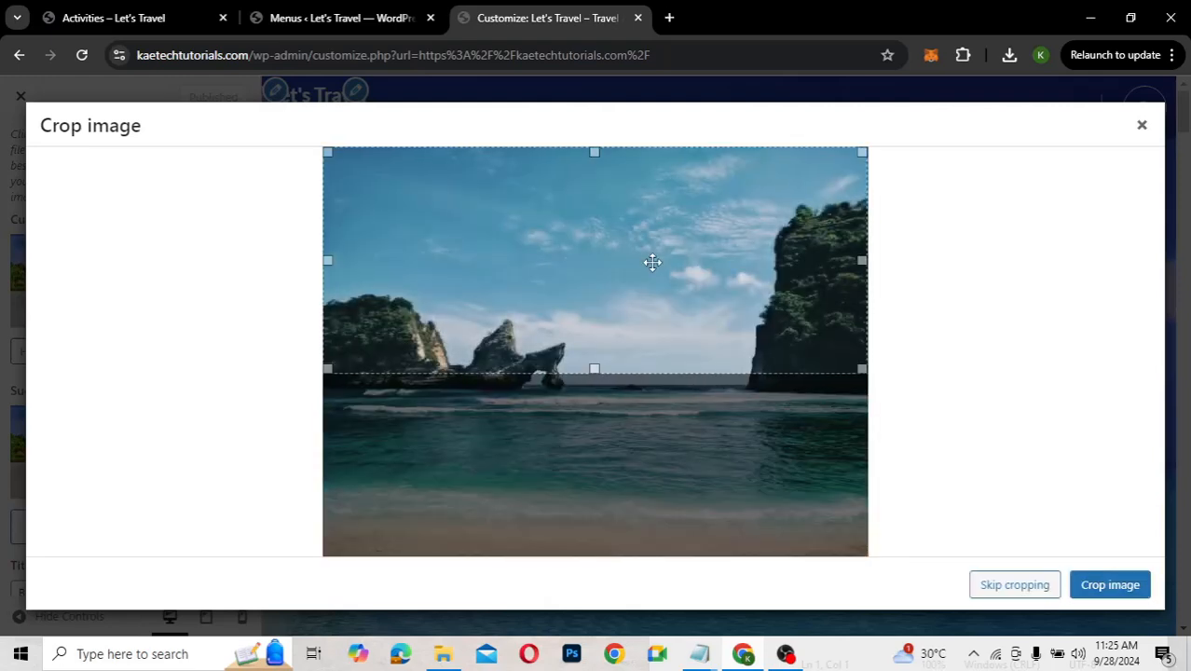
pyautogui.moveTo(653, 261); pyautogui.dragTo(657, 343)
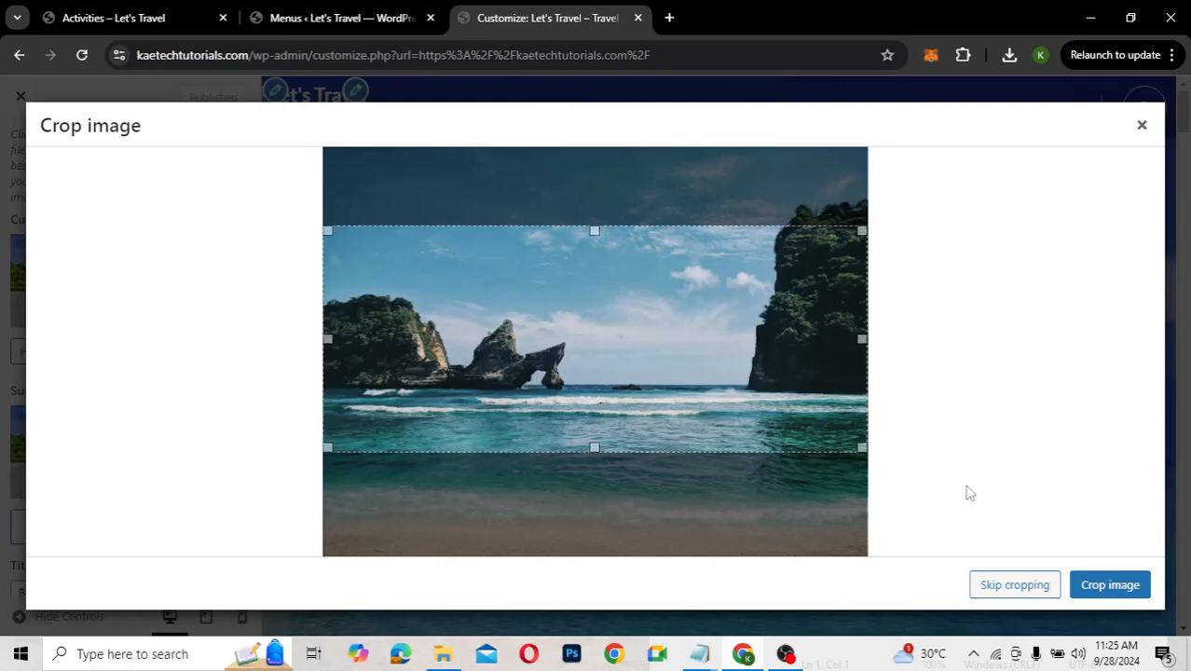
pyautogui.click(1089, 585)
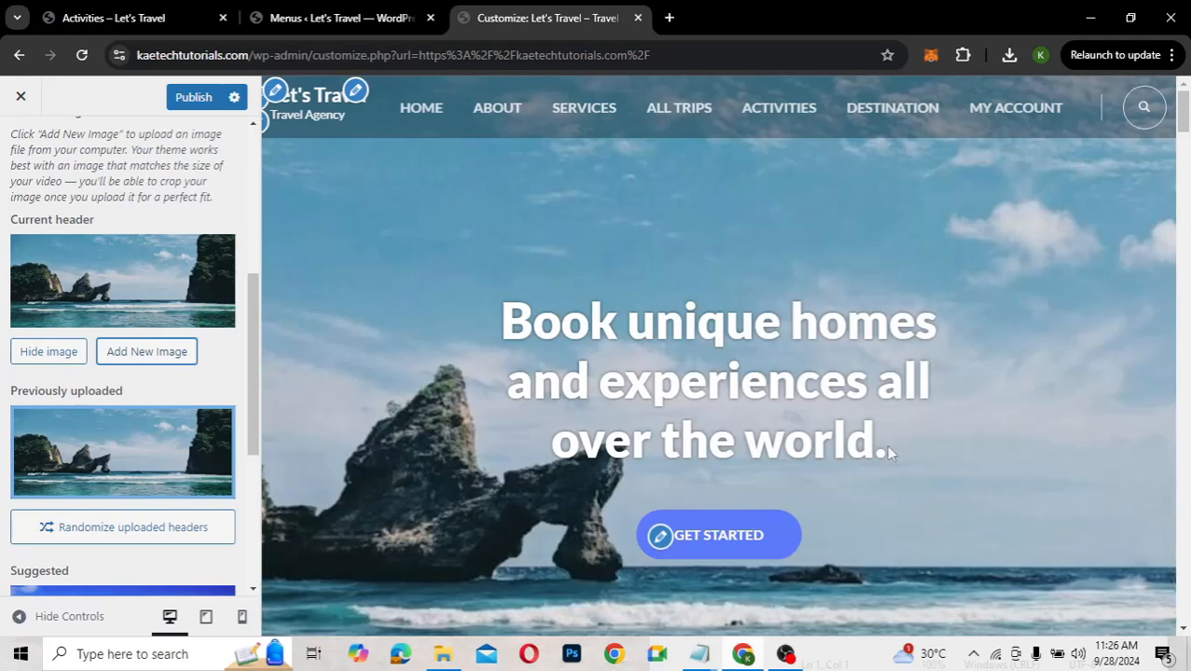
pyautogui.scroll(-3, 1189, 481)
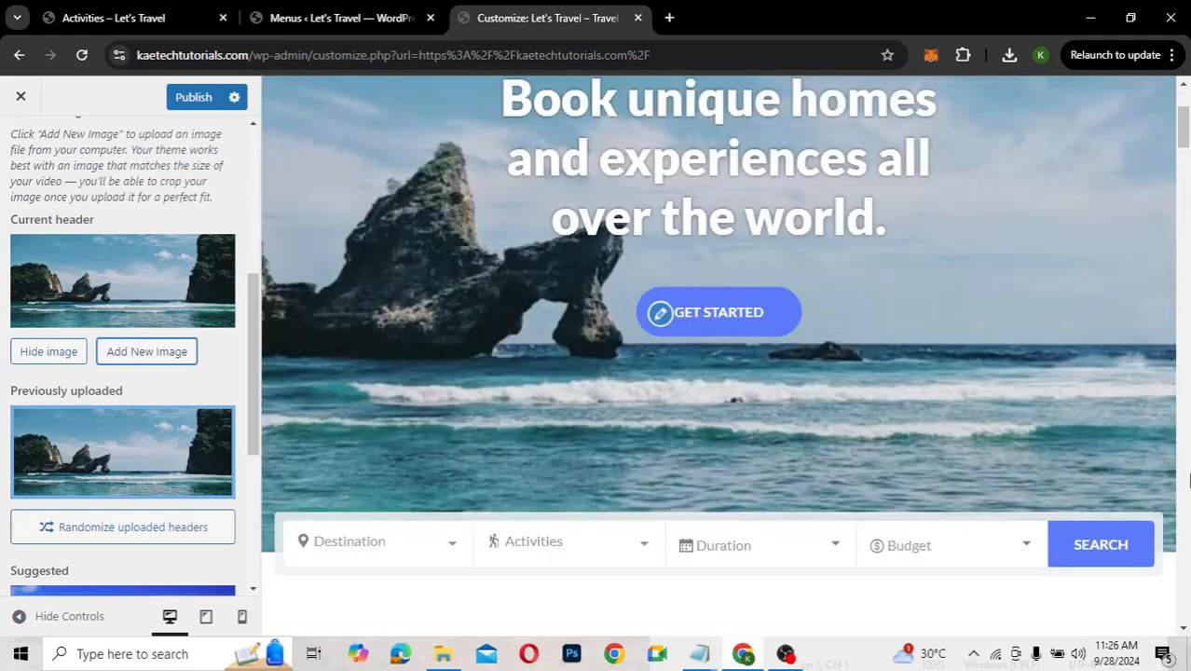
pyautogui.scroll(1, 1190, 480)
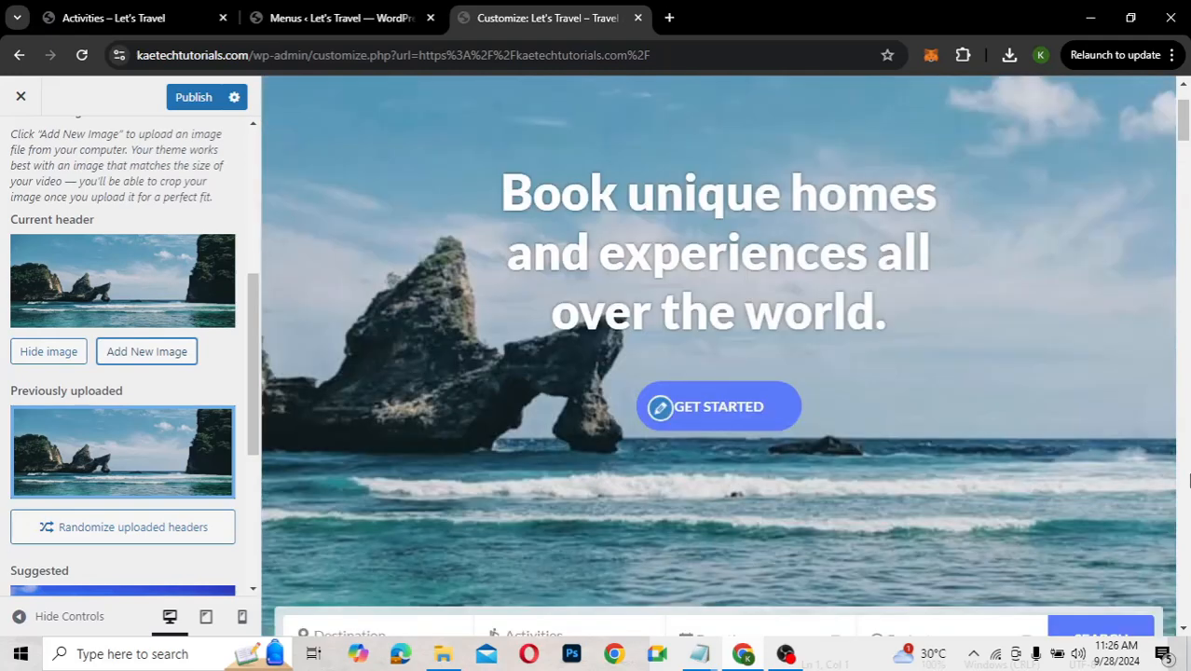
pyautogui.scroll(-1, 1189, 480)
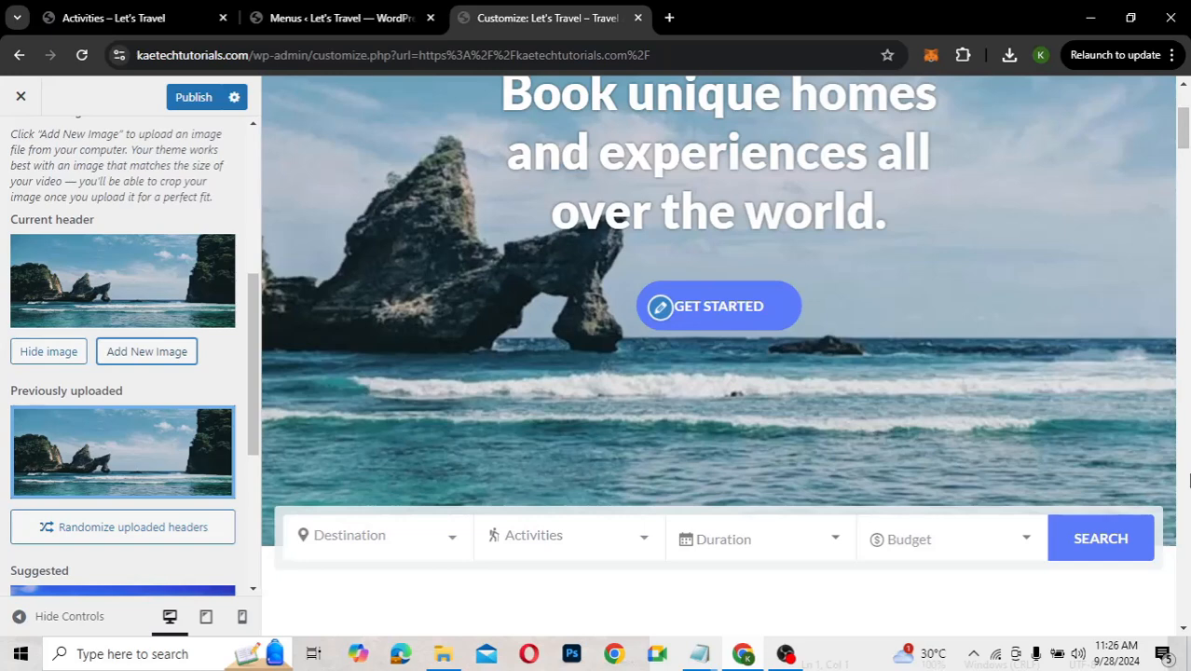
pyautogui.scroll(1, 1190, 480)
pyautogui.scroll(2, 1003, 410)
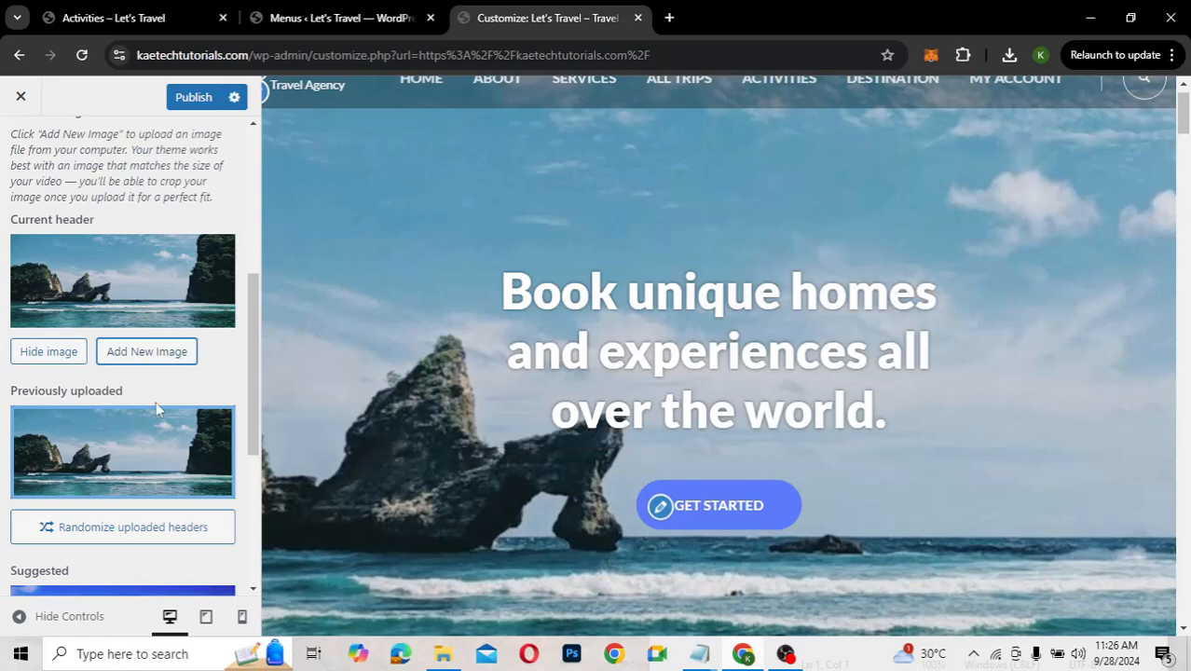
pyautogui.scroll(-2, 157, 409)
pyautogui.scroll(1, 159, 411)
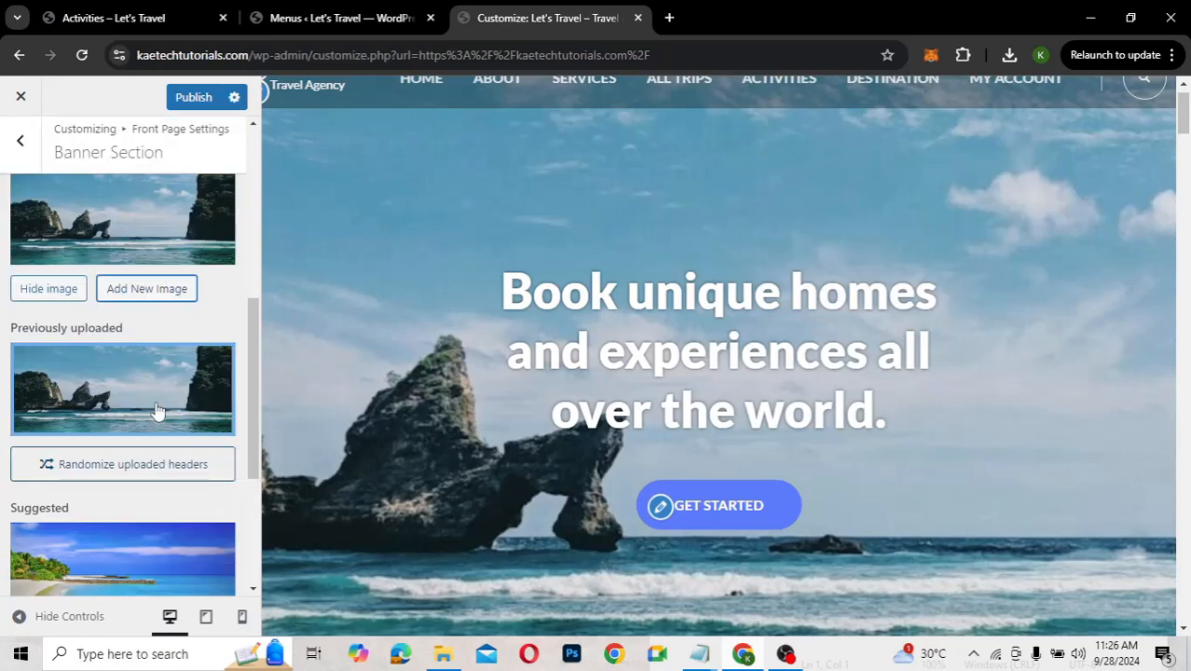
pyautogui.scroll(1, 150, 345)
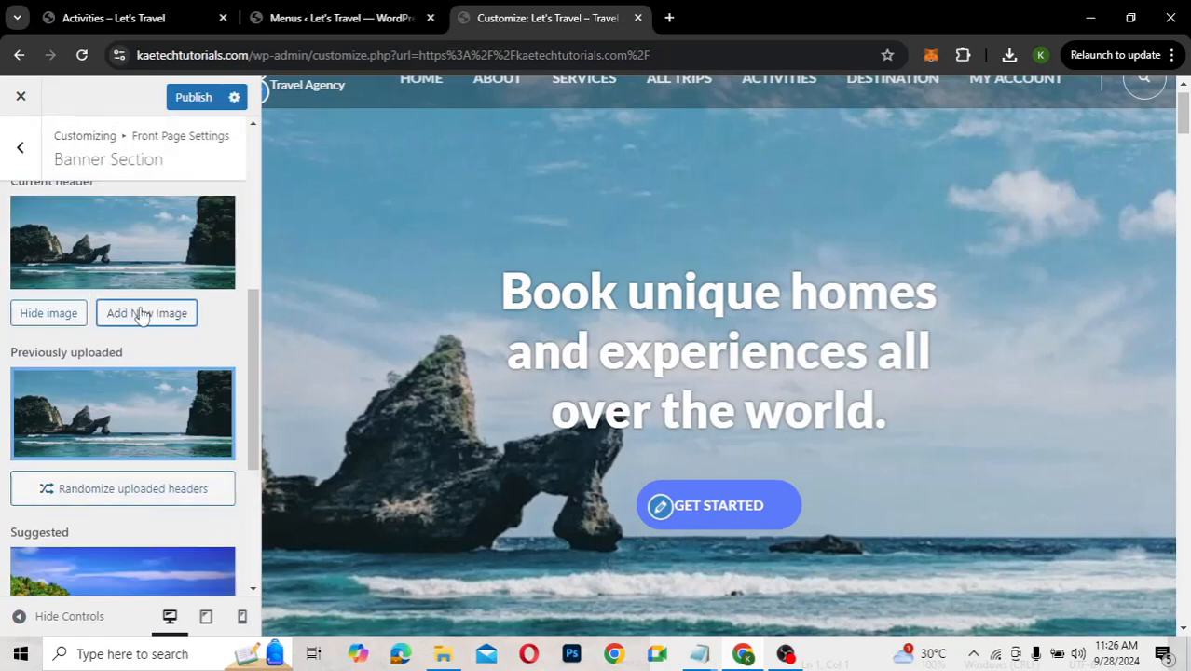
# Add the night city-skyline photo as a header image, cropping it down over the lit buildings
pyautogui.click(143, 315)
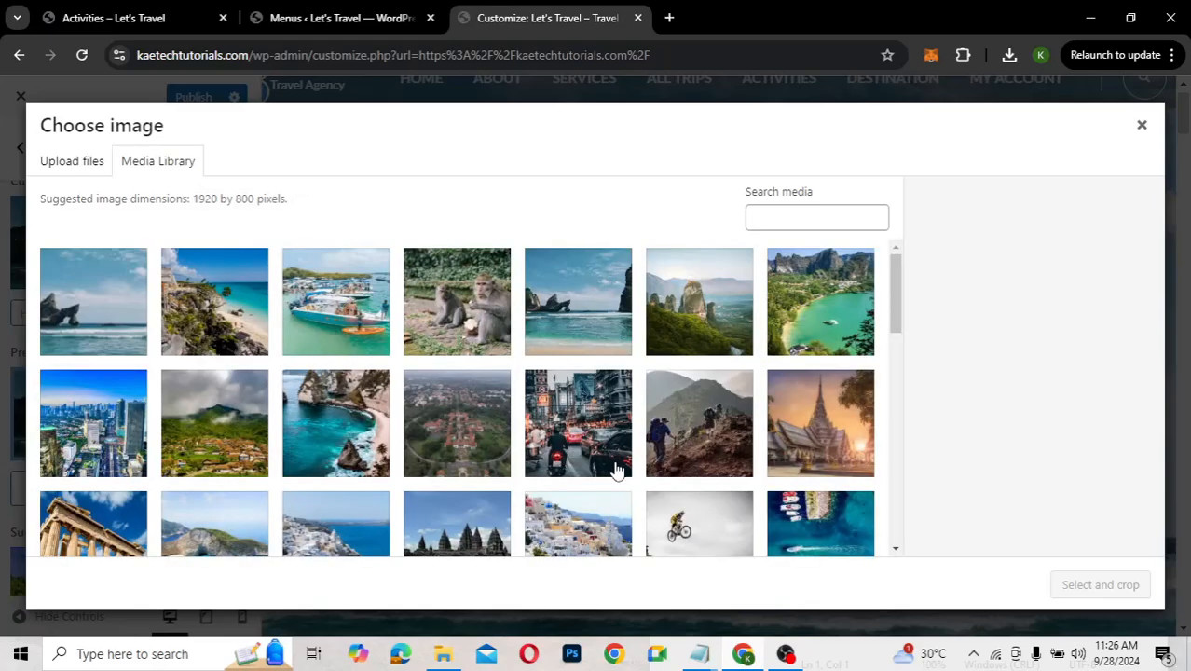
pyautogui.scroll(-1, 615, 471)
pyautogui.scroll(-2, 615, 471)
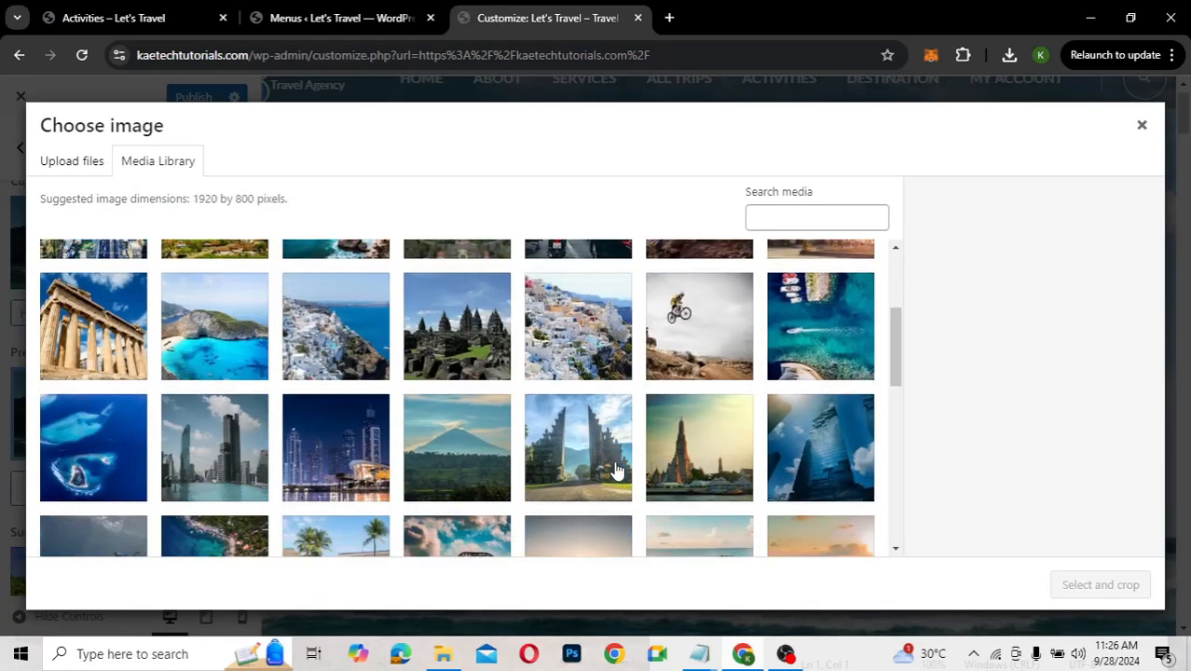
pyautogui.scroll(-1, 616, 471)
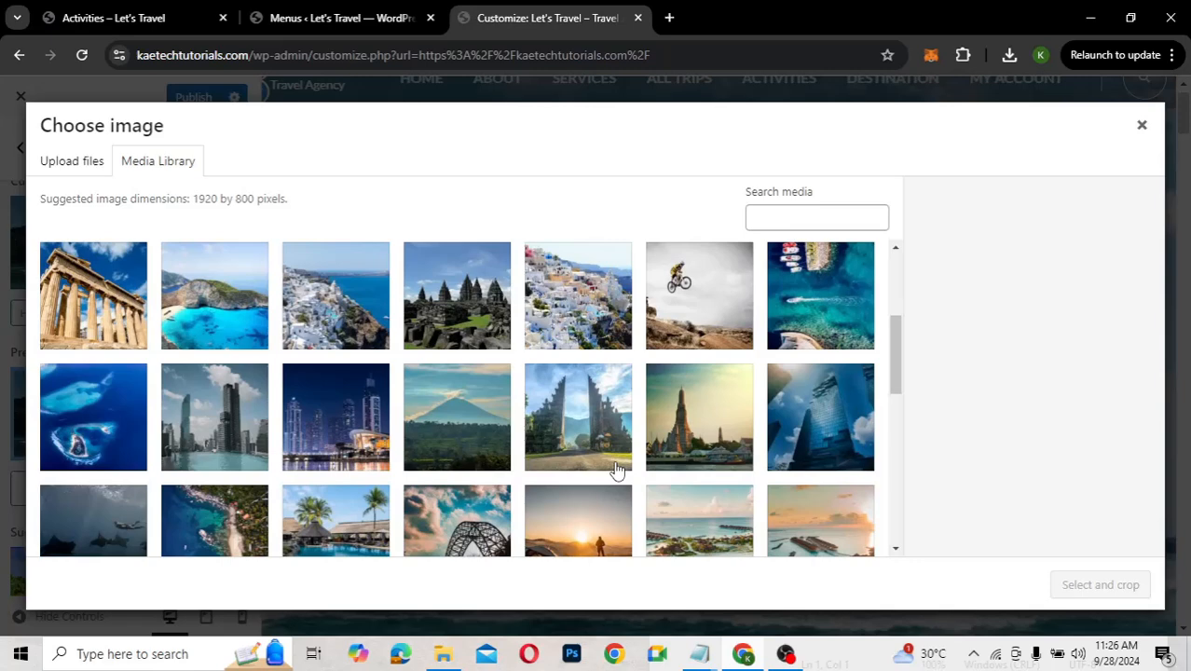
pyautogui.scroll(-1, 615, 471)
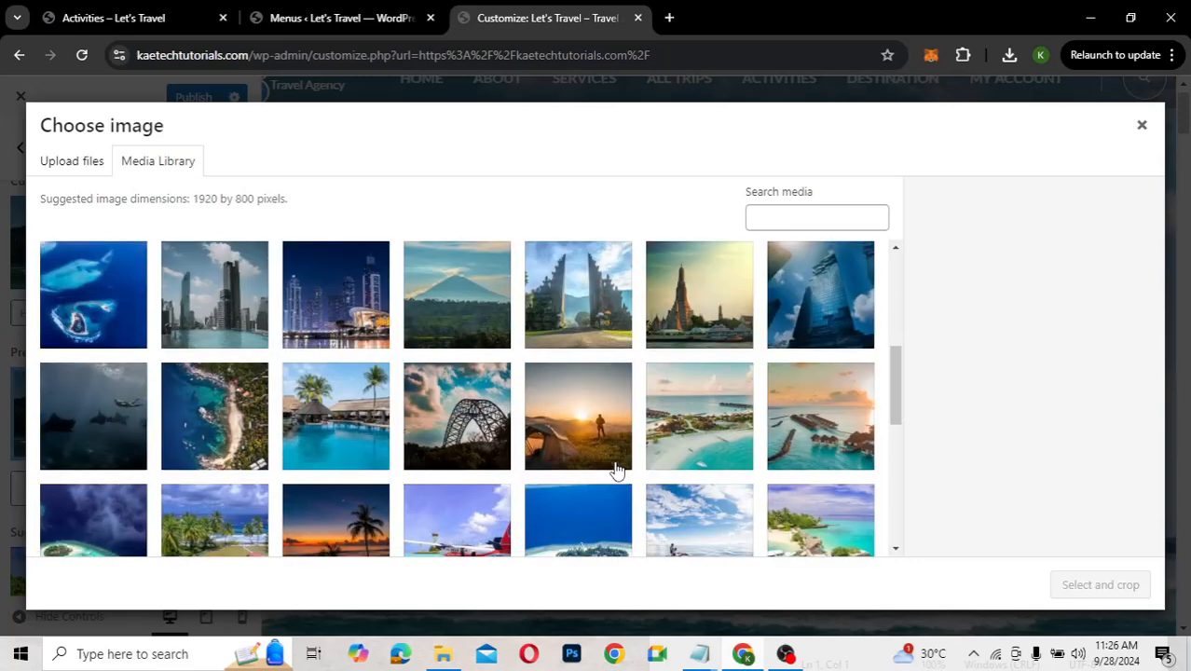
pyautogui.click(378, 323)
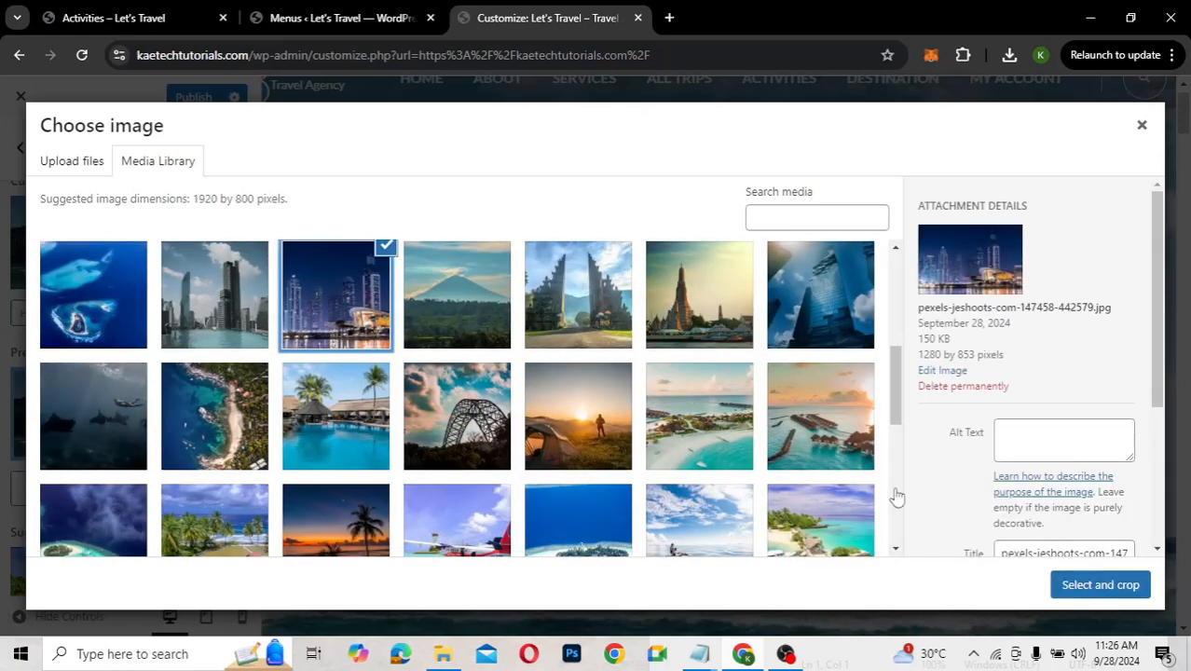
pyautogui.click(1136, 584)
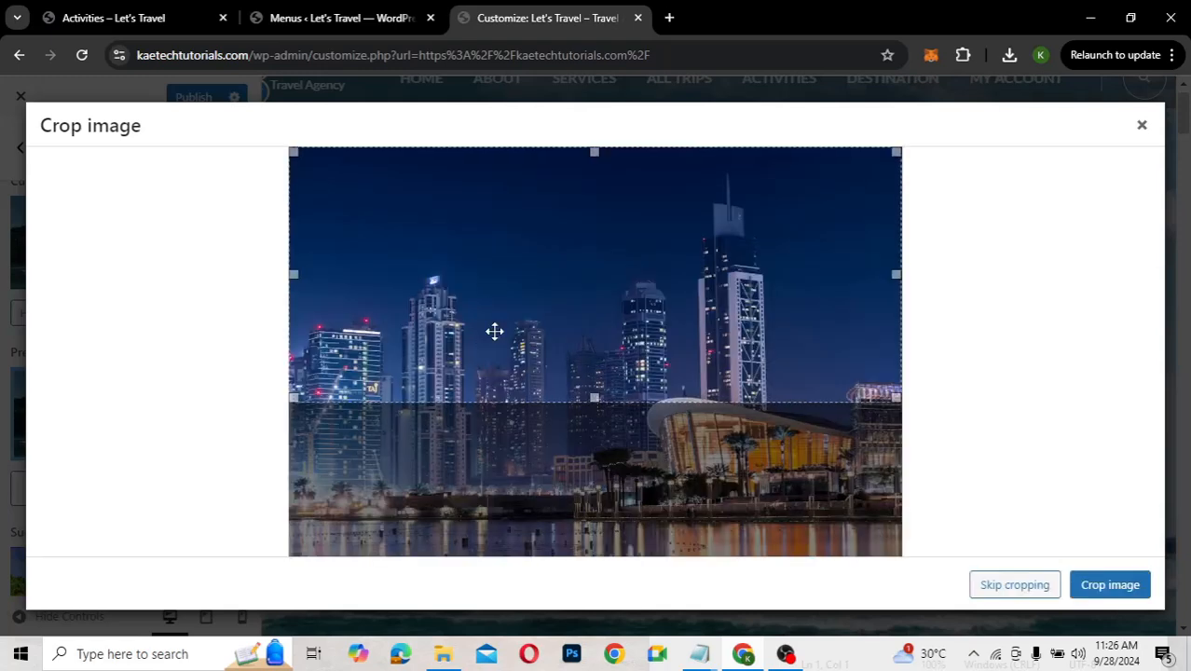
pyautogui.moveTo(494, 332); pyautogui.dragTo(508, 446)
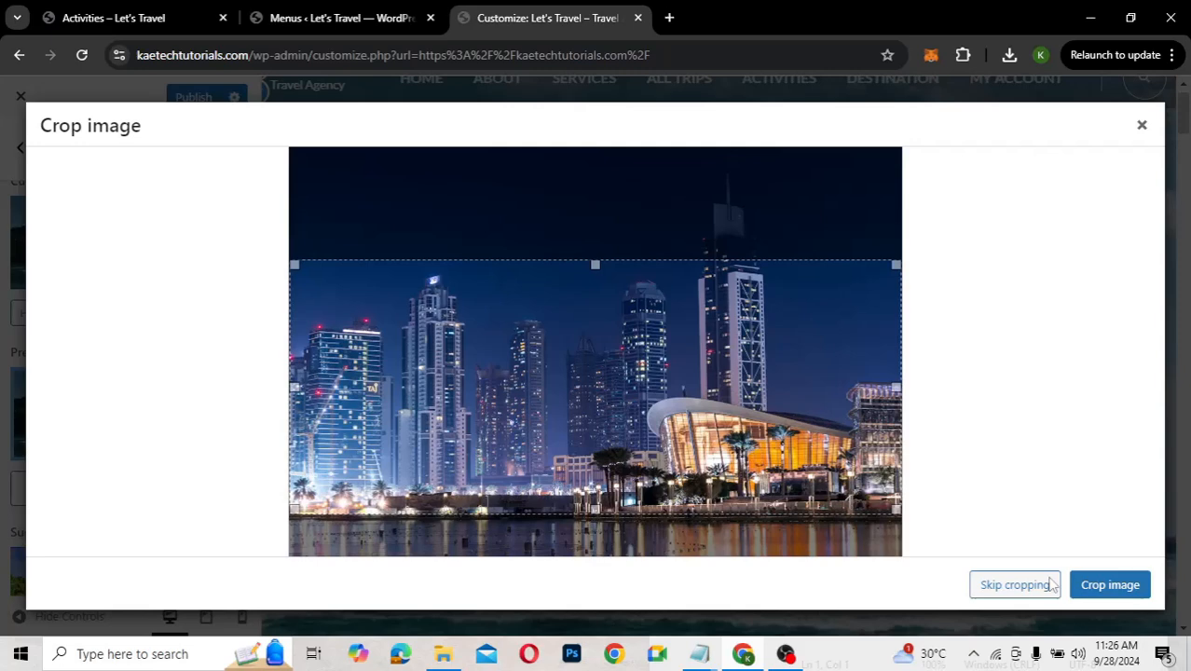
pyautogui.click(1110, 586)
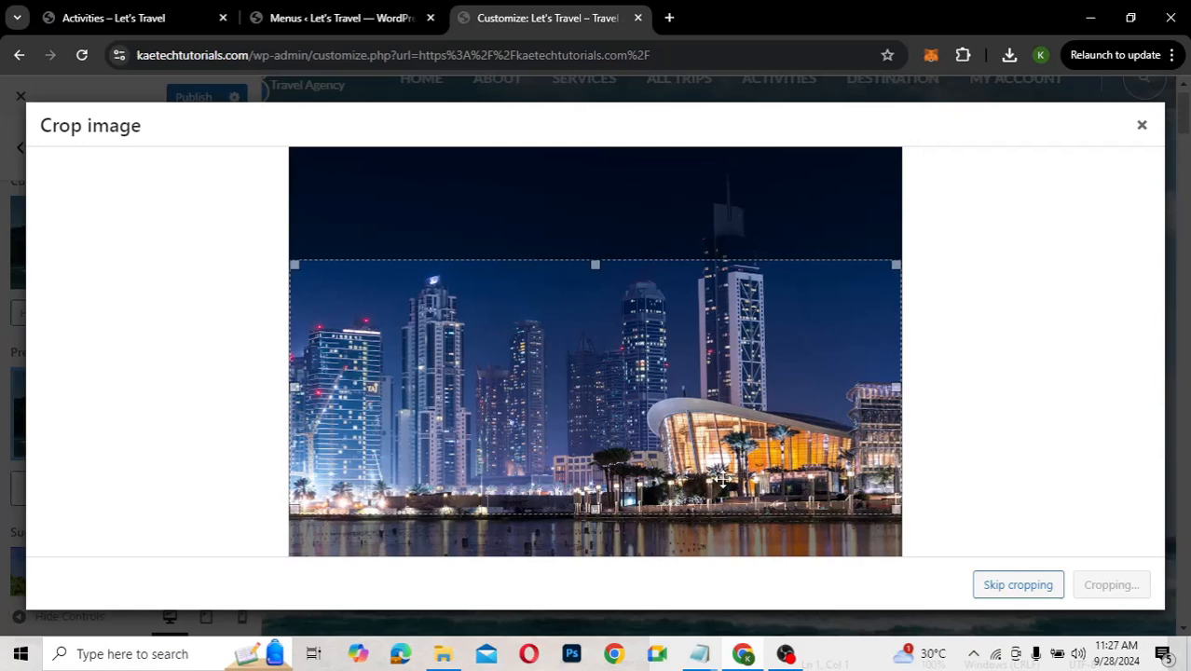
pyautogui.scroll(-4, 159, 494)
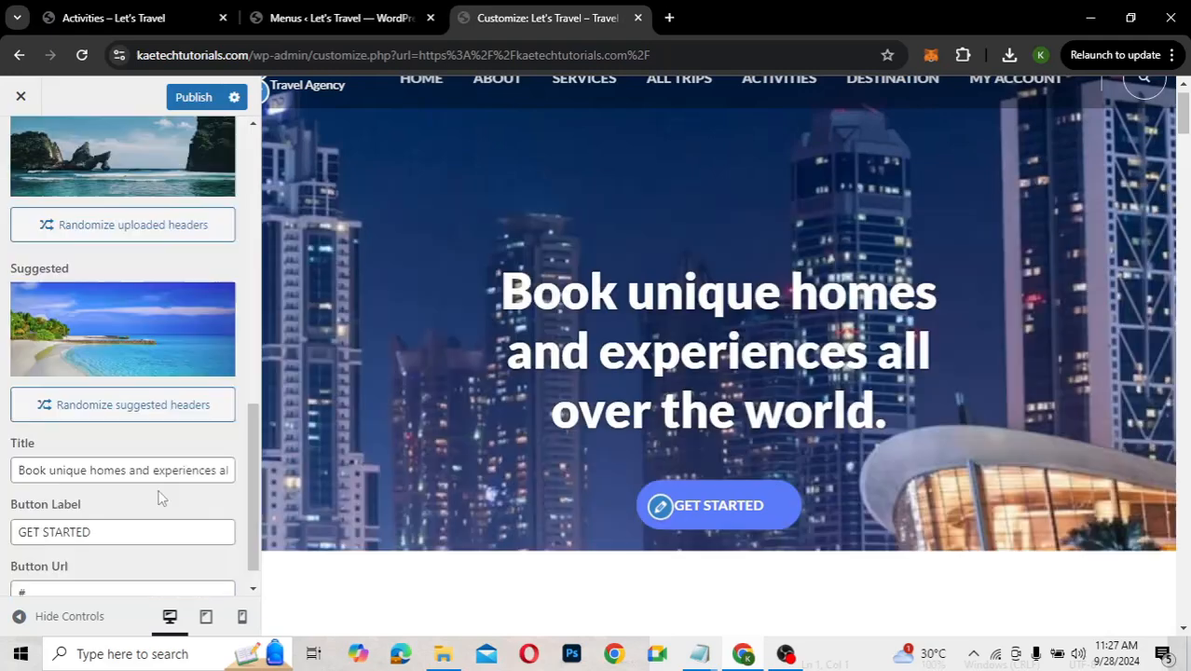
pyautogui.scroll(4, 160, 498)
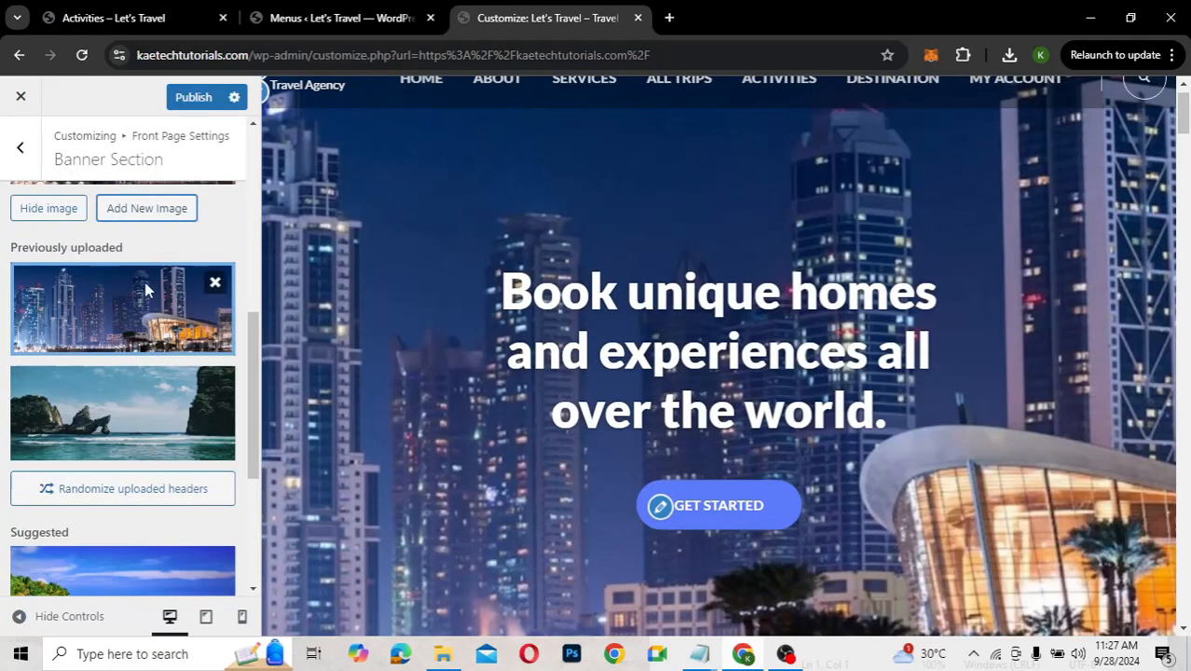
pyautogui.scroll(2, 119, 314)
pyautogui.scroll(-3, 119, 313)
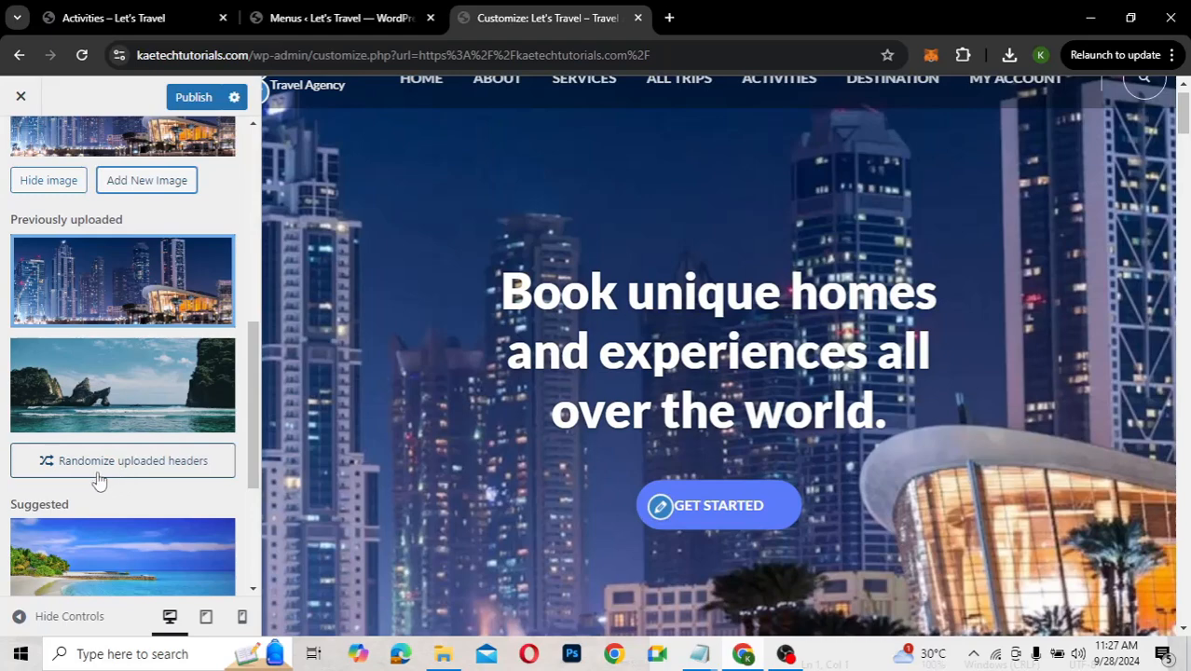
# Randomize the uploaded headers and change 'homes' to 'trips' in the banner title
pyautogui.click(124, 463)
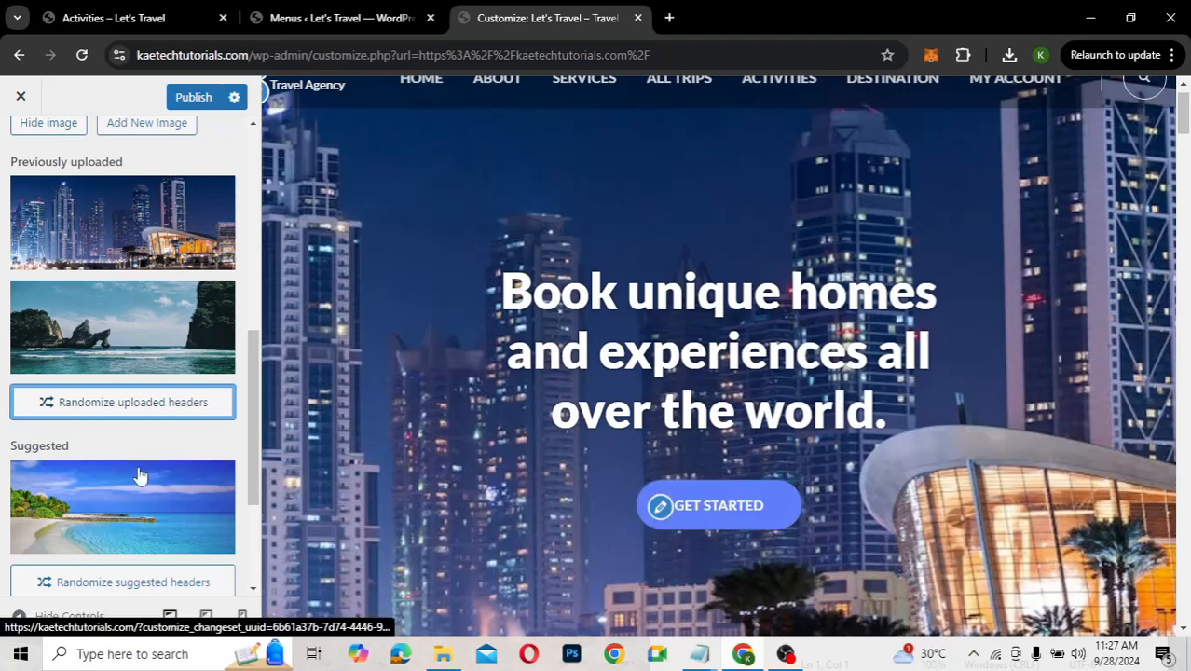
pyautogui.scroll(-3, 138, 473)
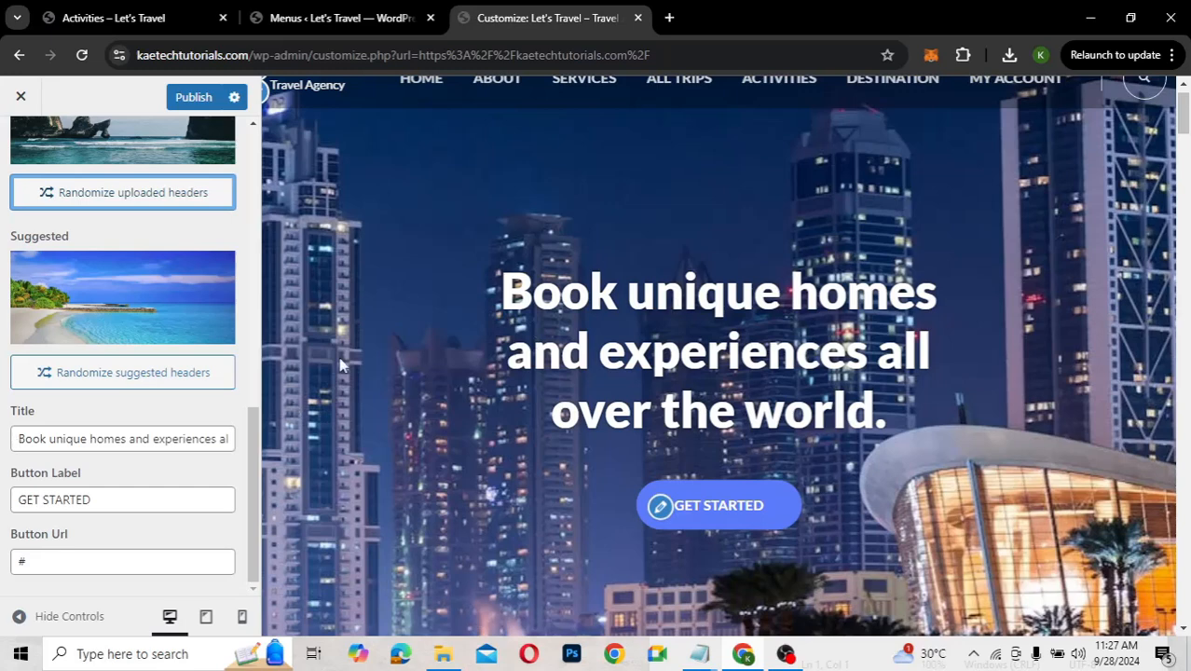
pyautogui.click(138, 438)
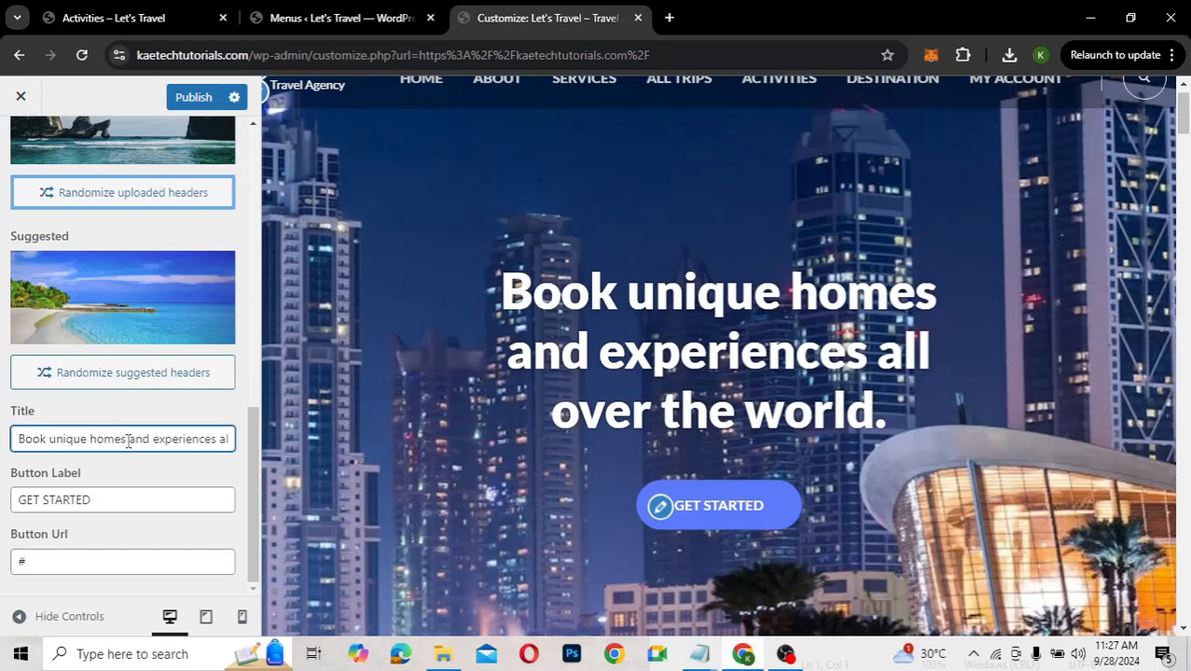
pyautogui.press('BackSpace')
pyautogui.press('BackSpace')
pyautogui.press('BackSpace')
pyautogui.press('BackSpace')
pyautogui.press('BackSpace')
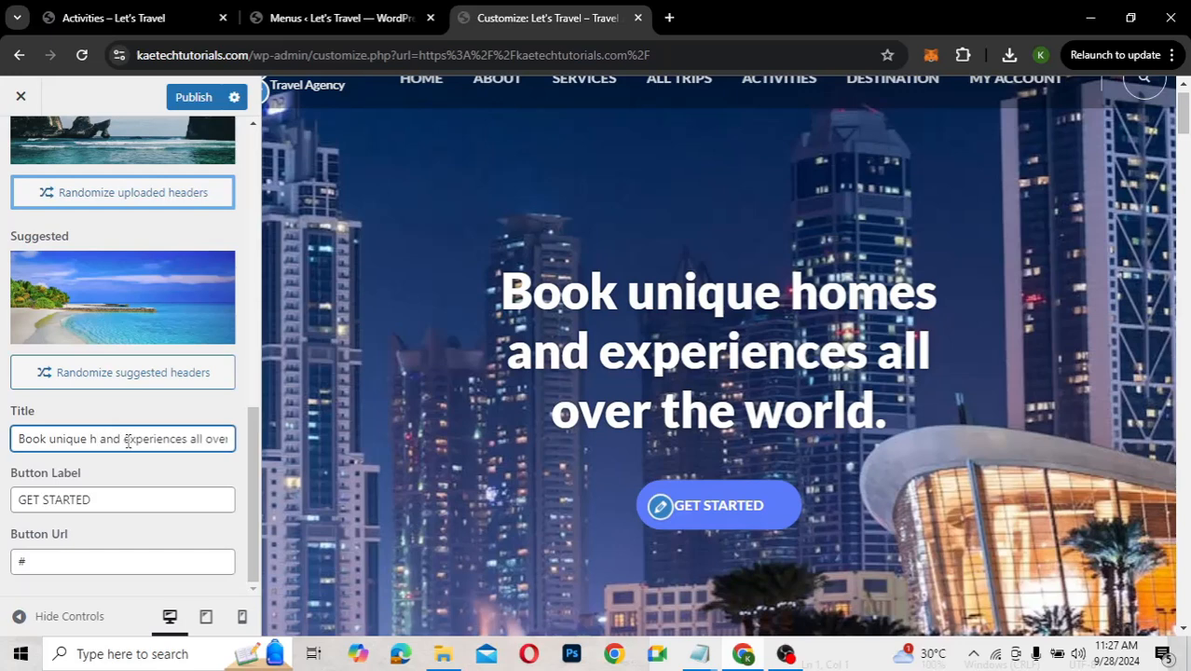
pyautogui.write('trip')
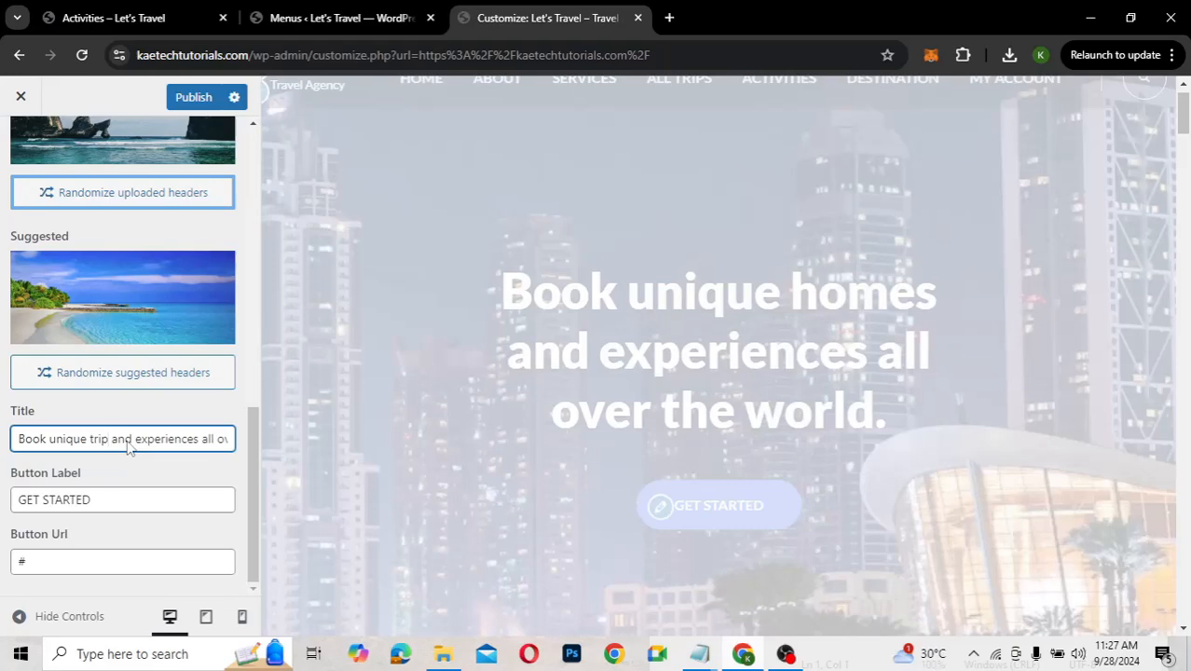
pyautogui.write('s')
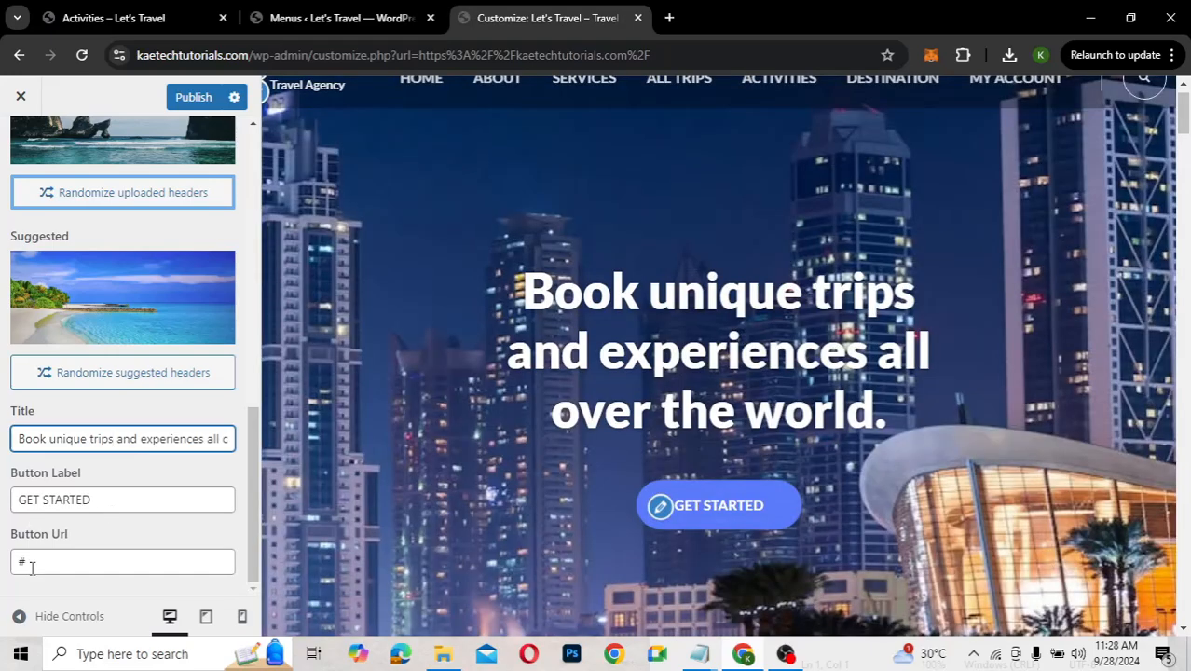
pyautogui.click(31, 564)
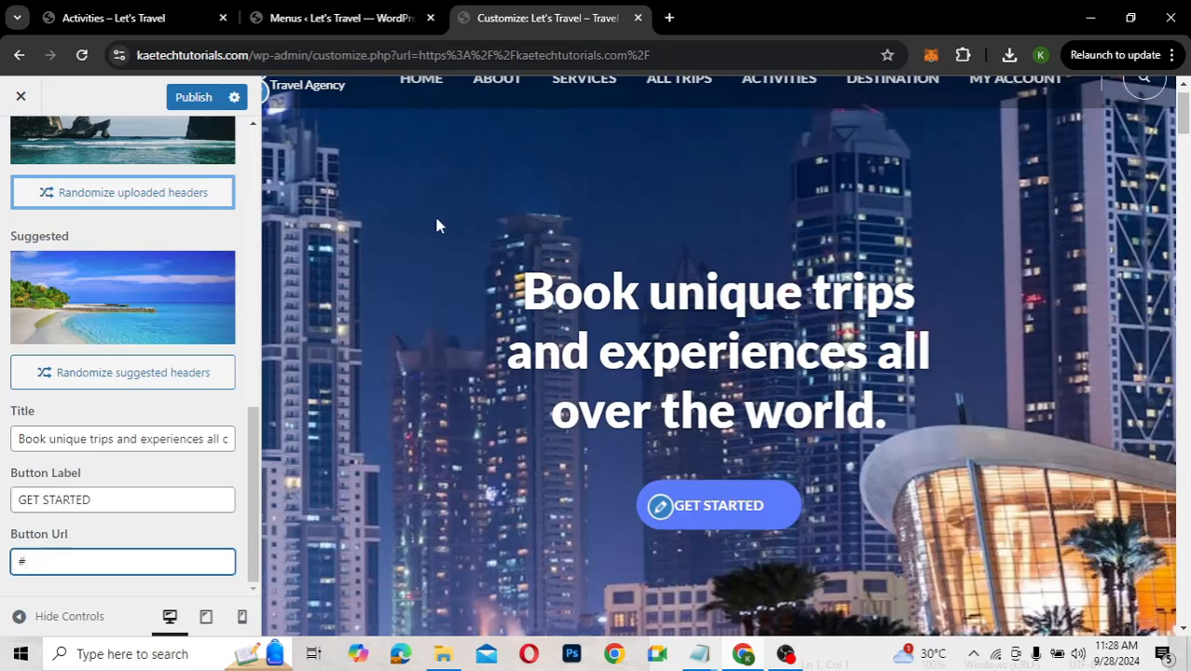
pyautogui.scroll(1, 437, 220)
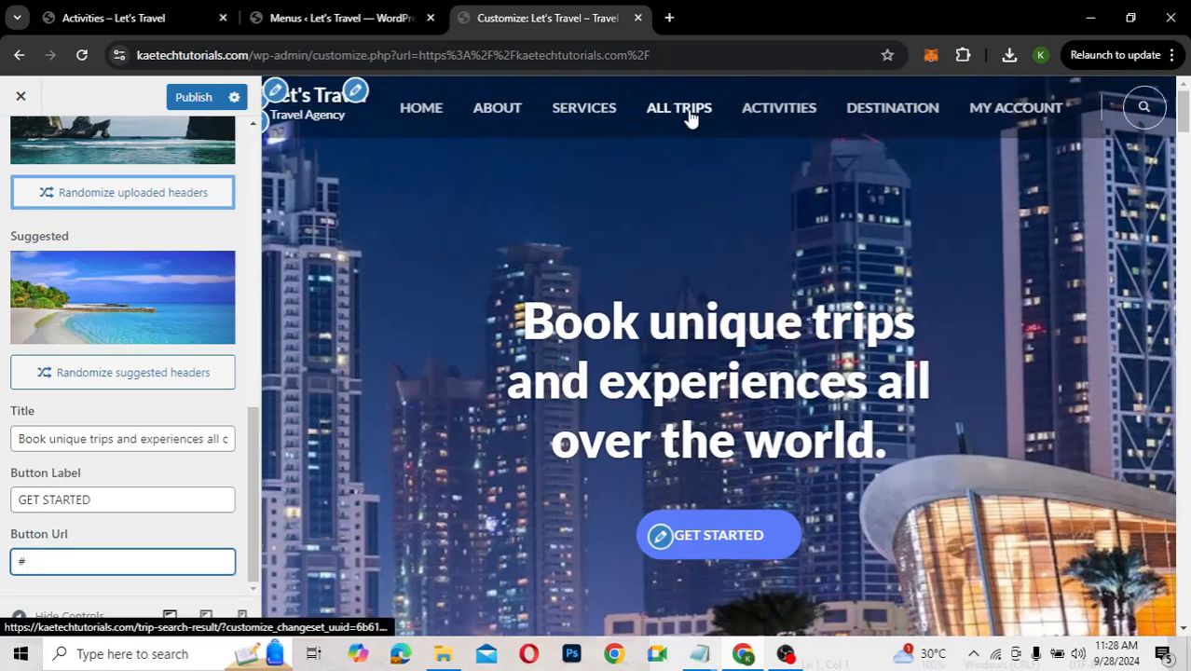
# Open the live site in a new tab and copy the ALL TRIPS page link address
pyautogui.click(344, 18)
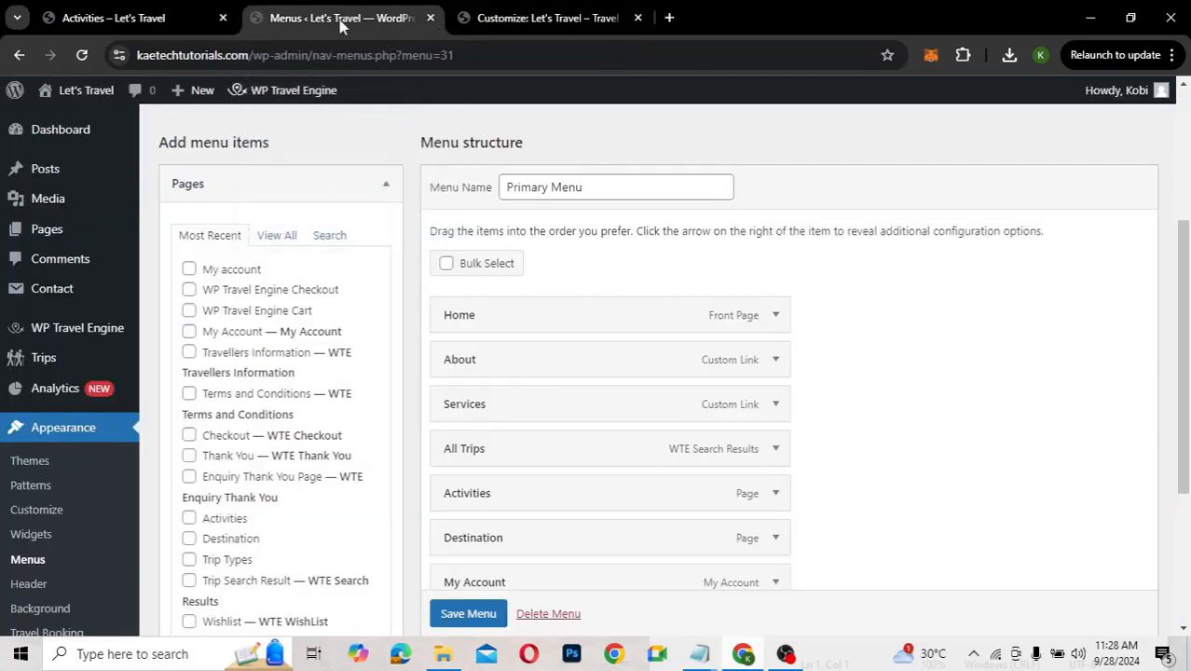
pyautogui.moveTo(80, 90)
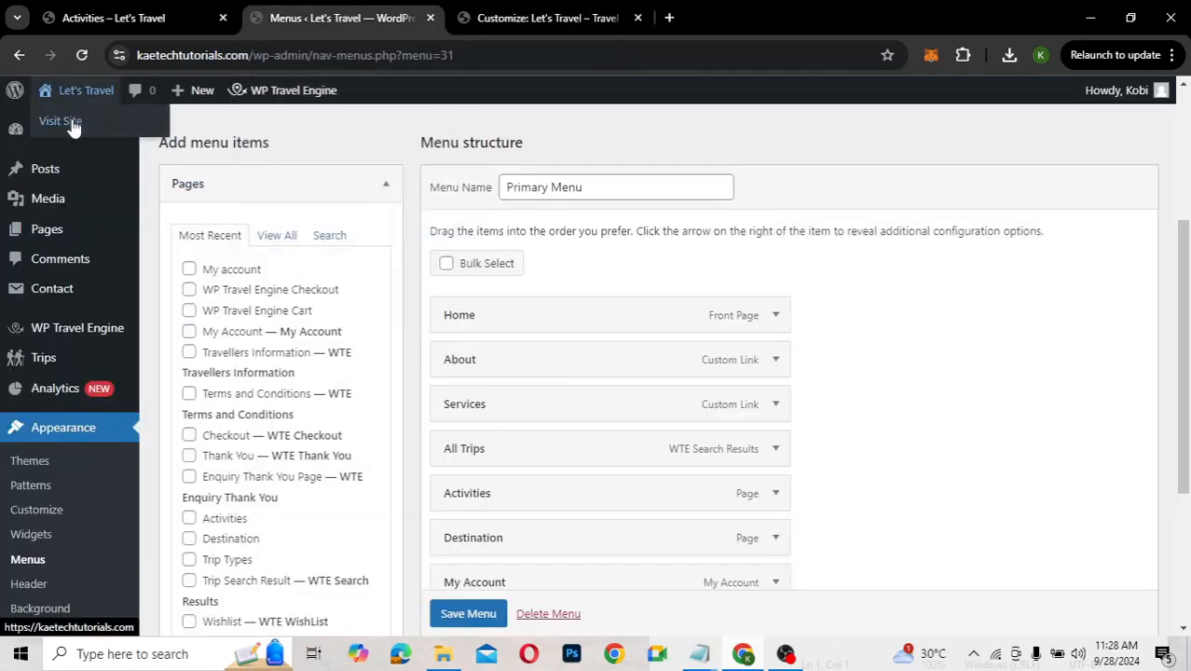
pyautogui.rightClick(73, 128)
pyautogui.click(118, 139)
pyautogui.click(566, 17)
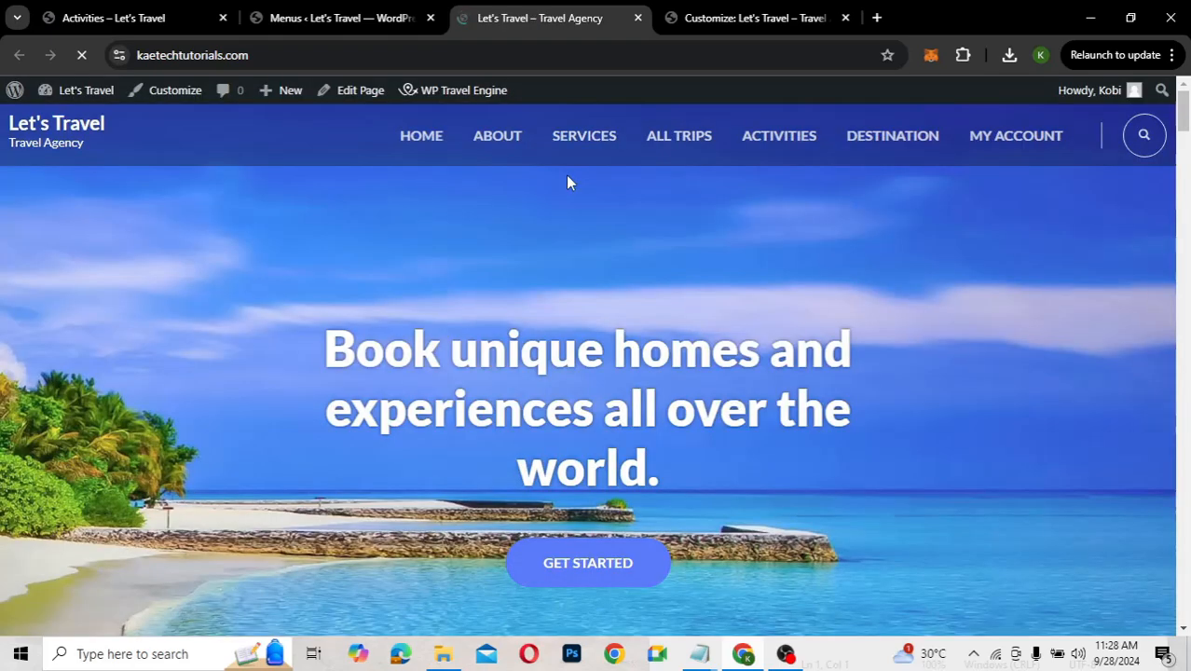
pyautogui.rightClick(692, 138)
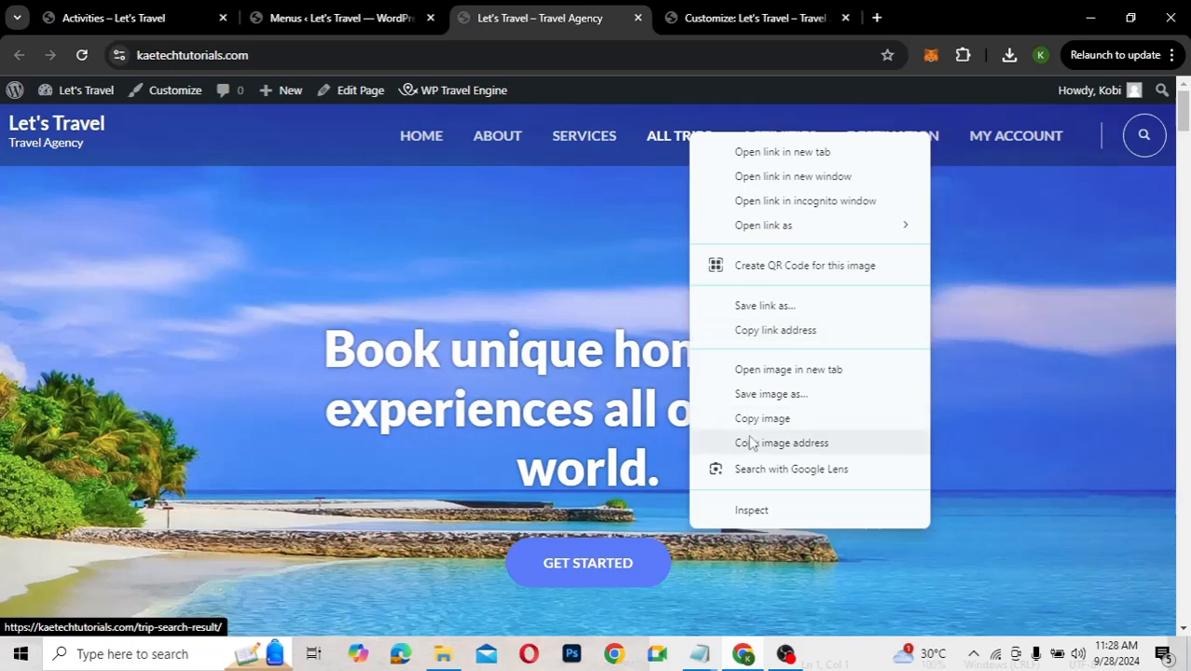
pyautogui.click(772, 331)
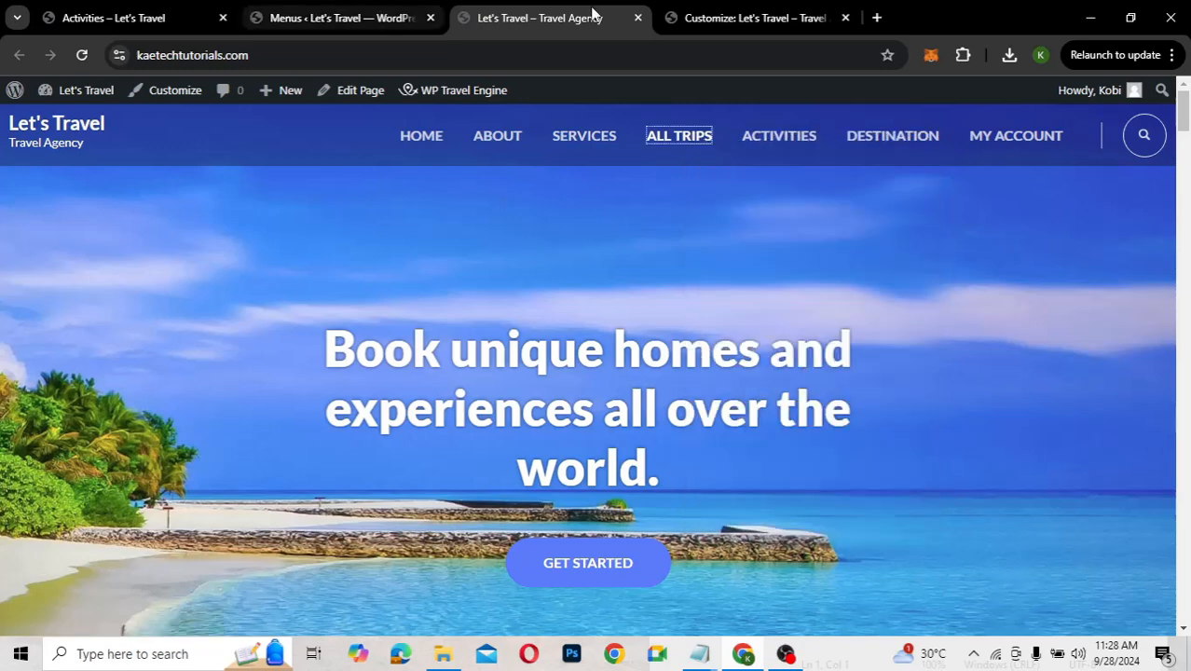
# Replace the Button Url '#' with the copied trip-search-result link and publish the Customizer changes
pyautogui.hotkey('ctrl', 'Tab')
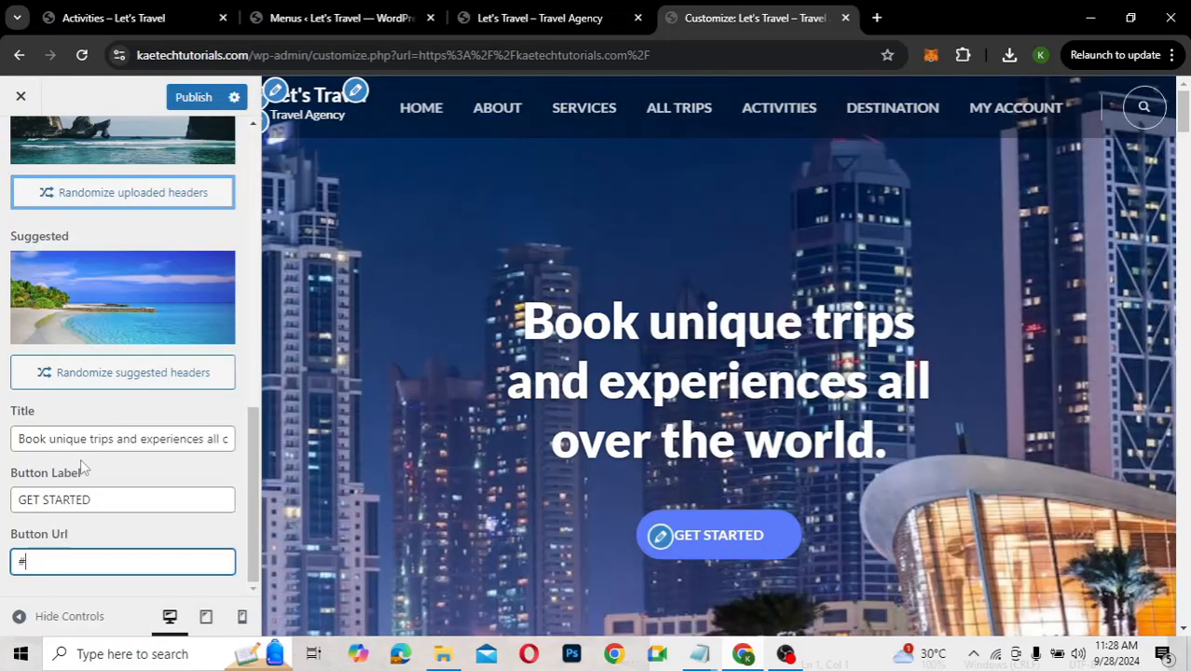
pyautogui.press('BackSpace')
pyautogui.hotkey('ctrl', 'v')
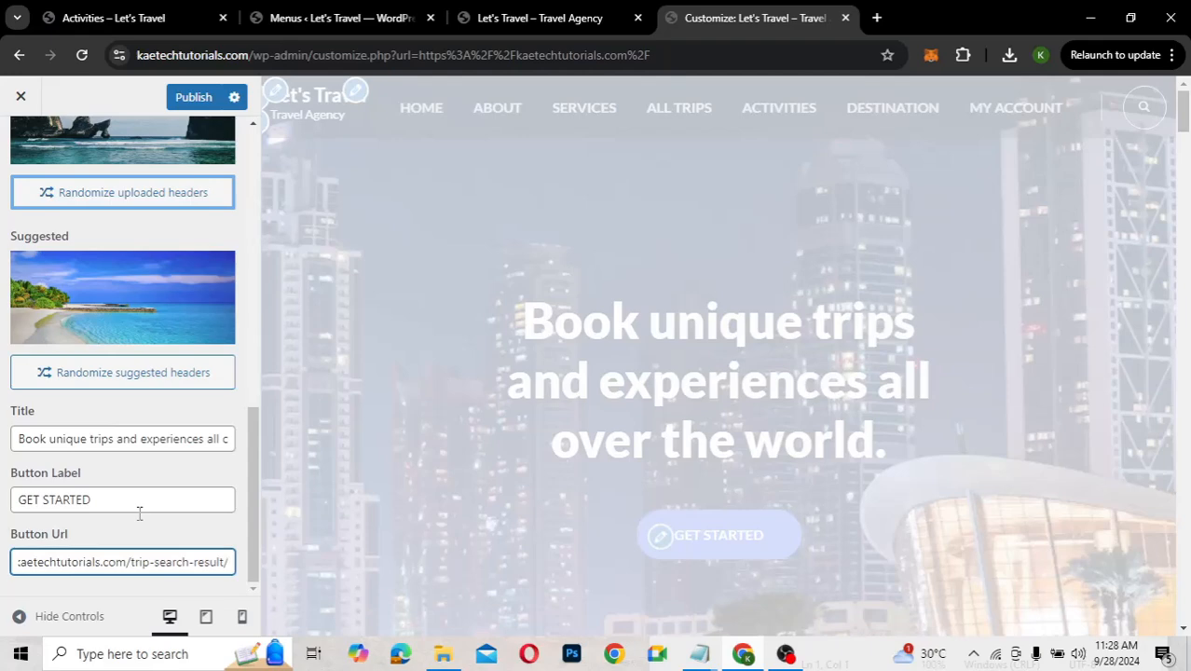
pyautogui.scroll(5, 138, 512)
pyautogui.click(194, 100)
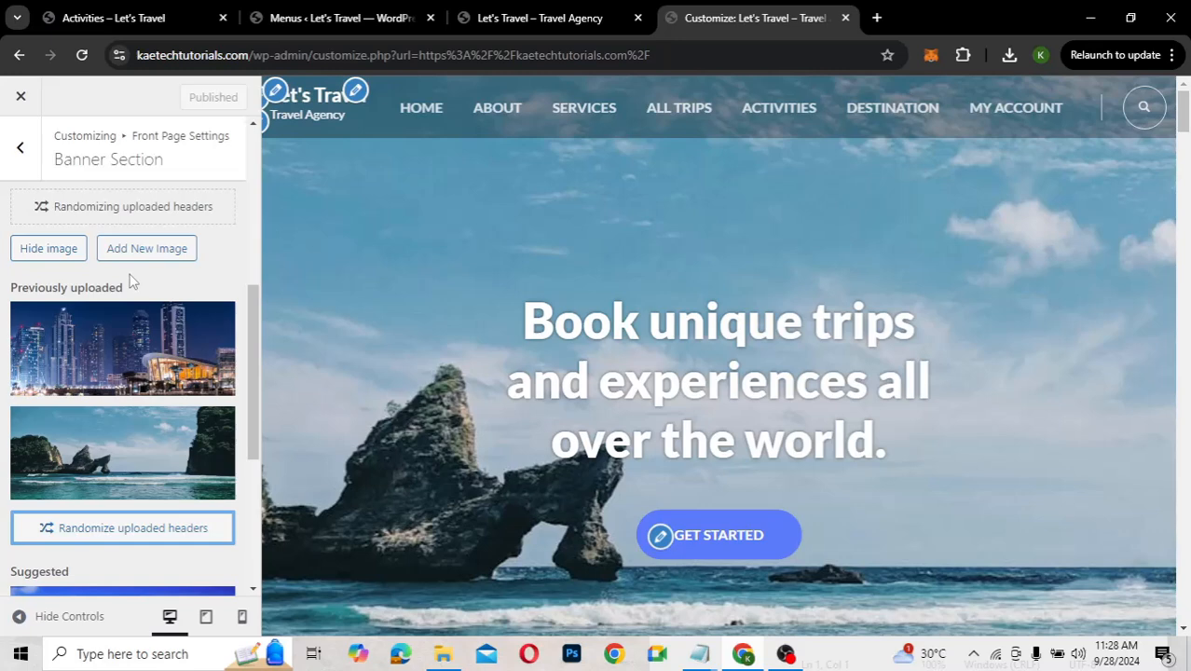
pyautogui.scroll(3, 130, 279)
pyautogui.scroll(3, 130, 277)
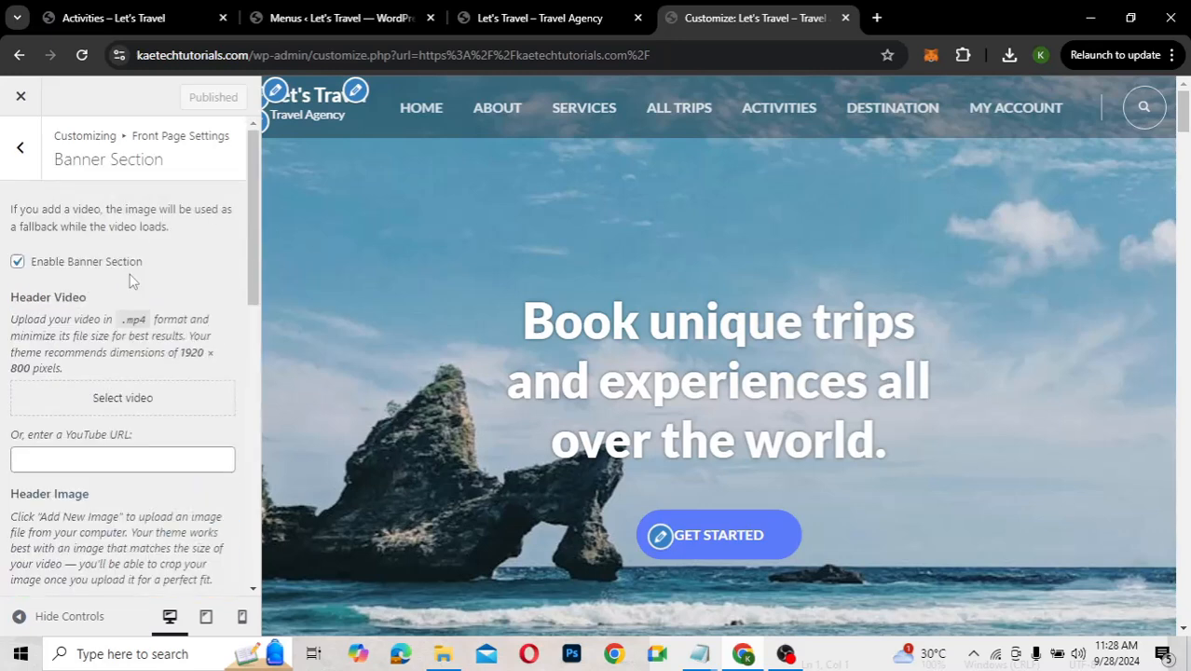
# Review the Popular Packages section settings and its description, then go to the Activities page
pyautogui.click(22, 149)
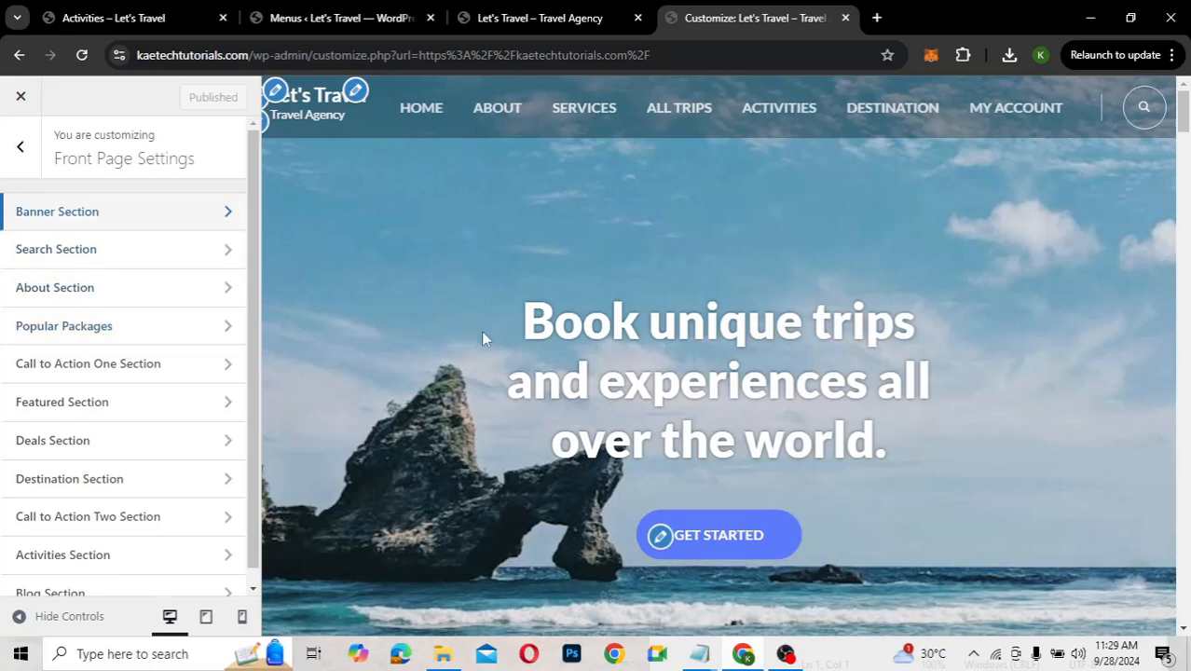
pyautogui.scroll(-10, 482, 333)
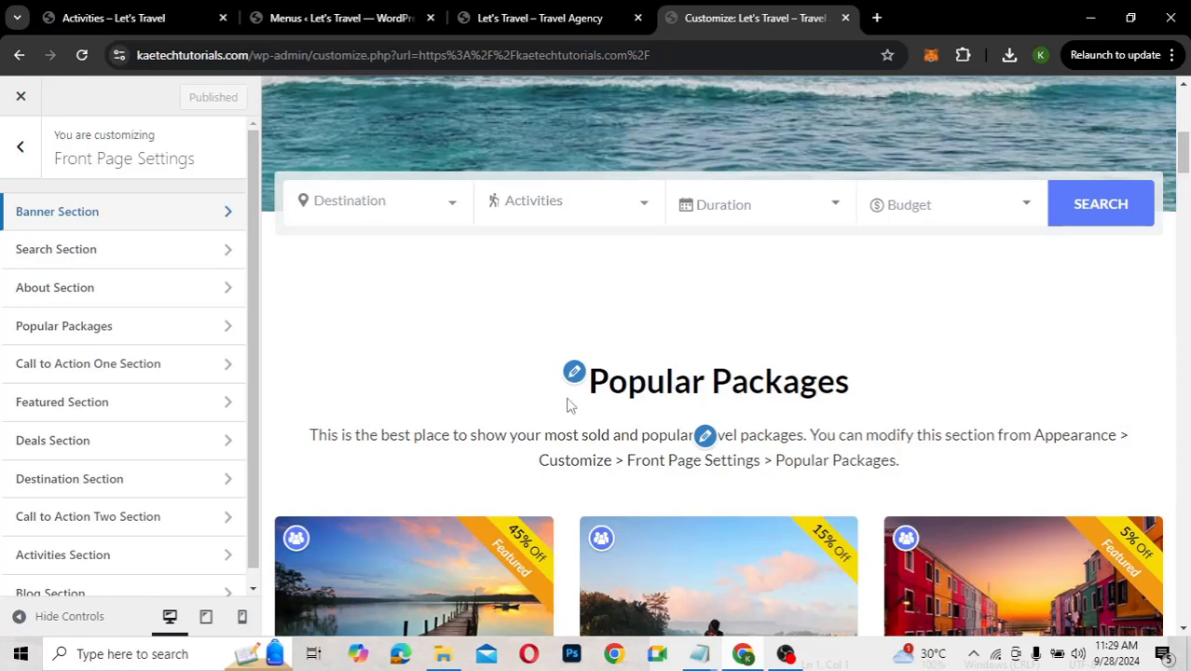
pyautogui.scroll(-1, 663, 438)
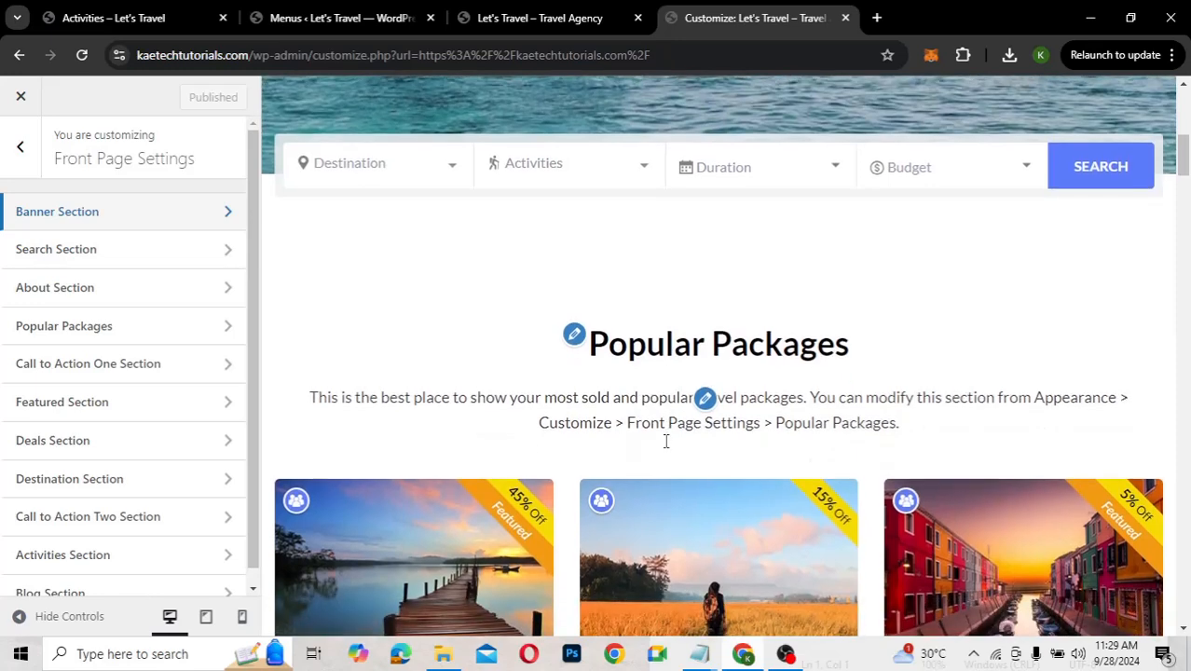
pyautogui.click(575, 335)
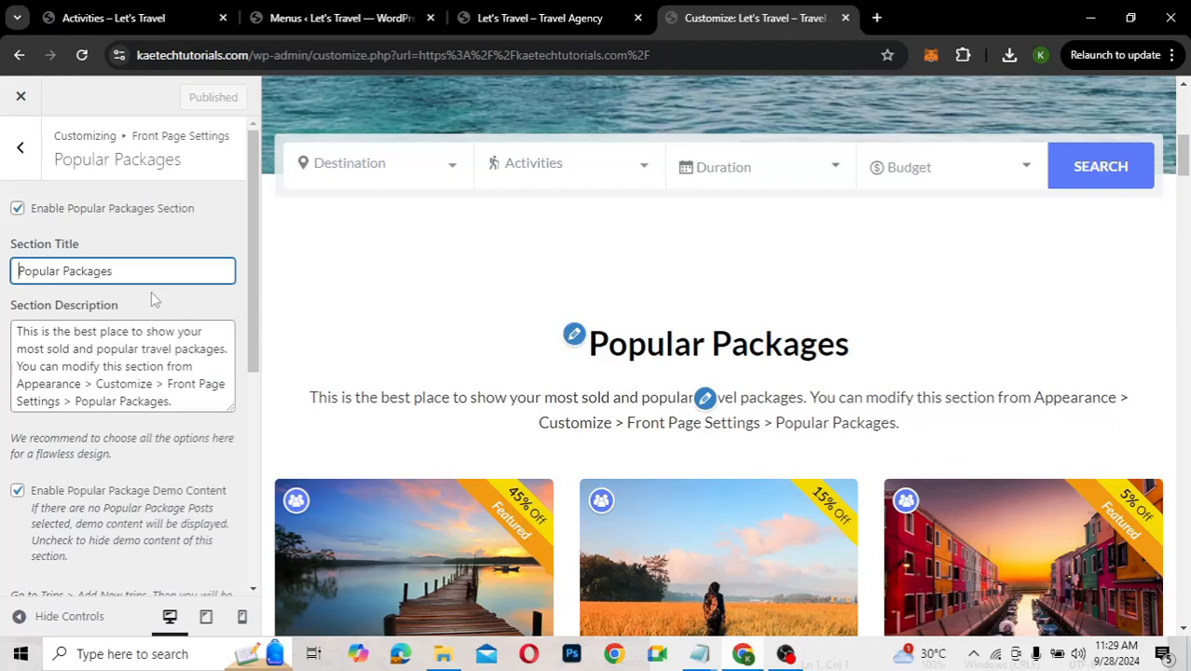
pyautogui.scroll(-3, 318, 325)
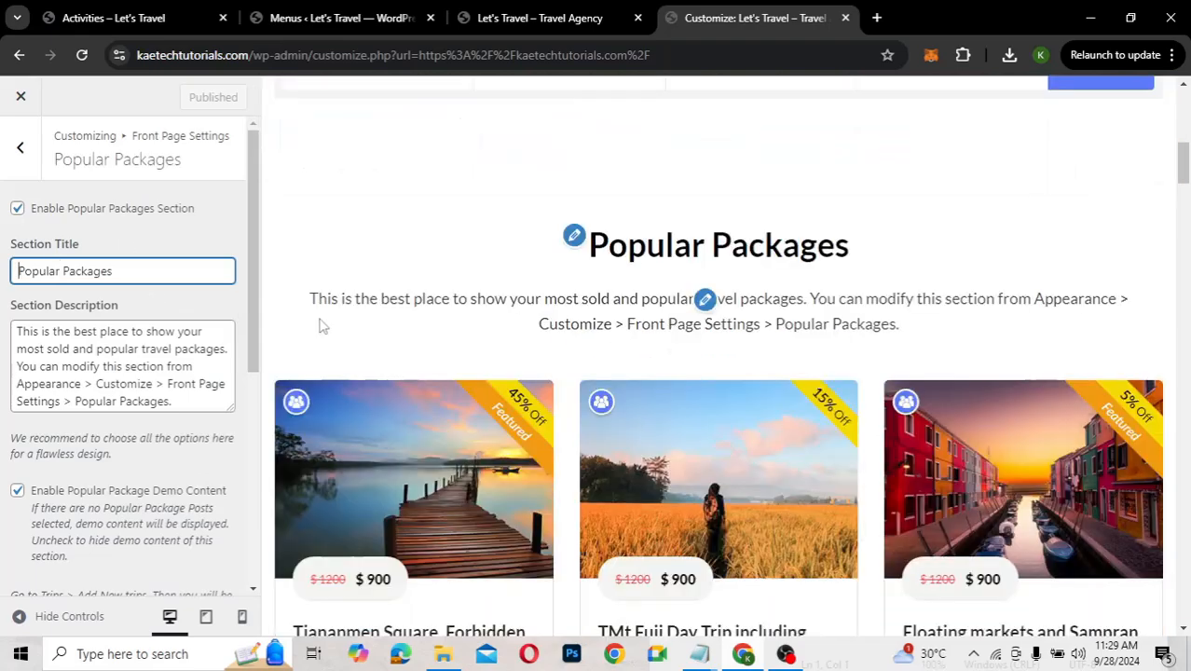
pyautogui.scroll(2, 319, 325)
pyautogui.scroll(1, 319, 325)
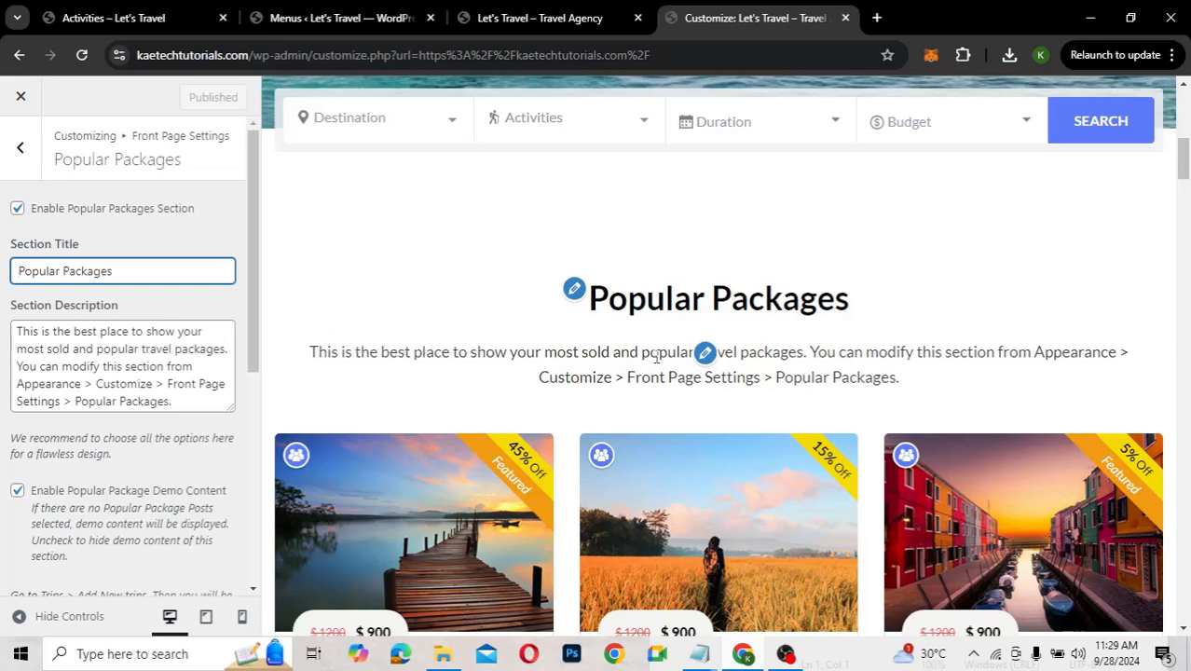
pyautogui.click(81, 361)
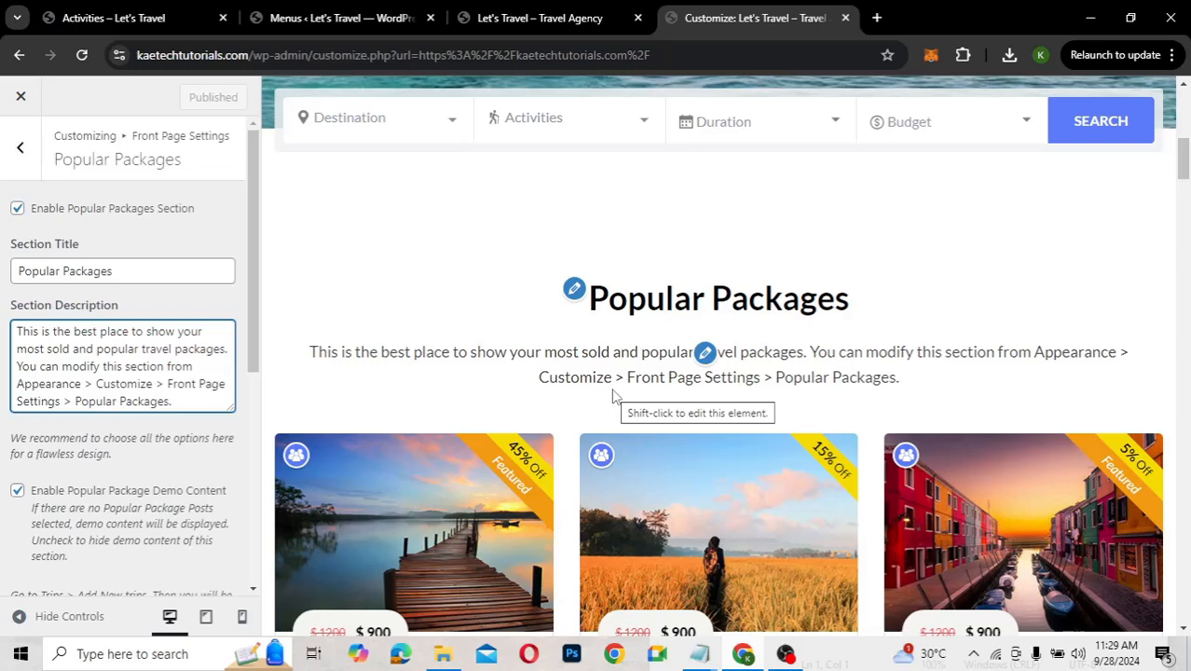
pyautogui.click(120, 15)
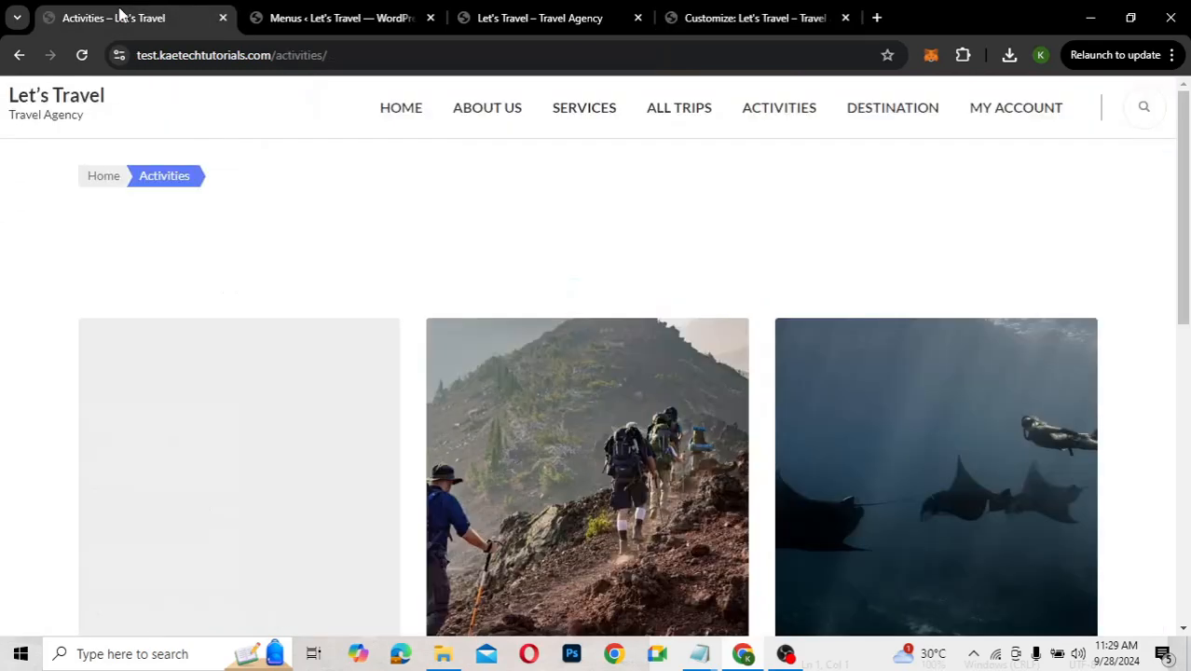
# On the live home page, select just the Popular Trips subtitle text for copying
pyautogui.click(408, 117)
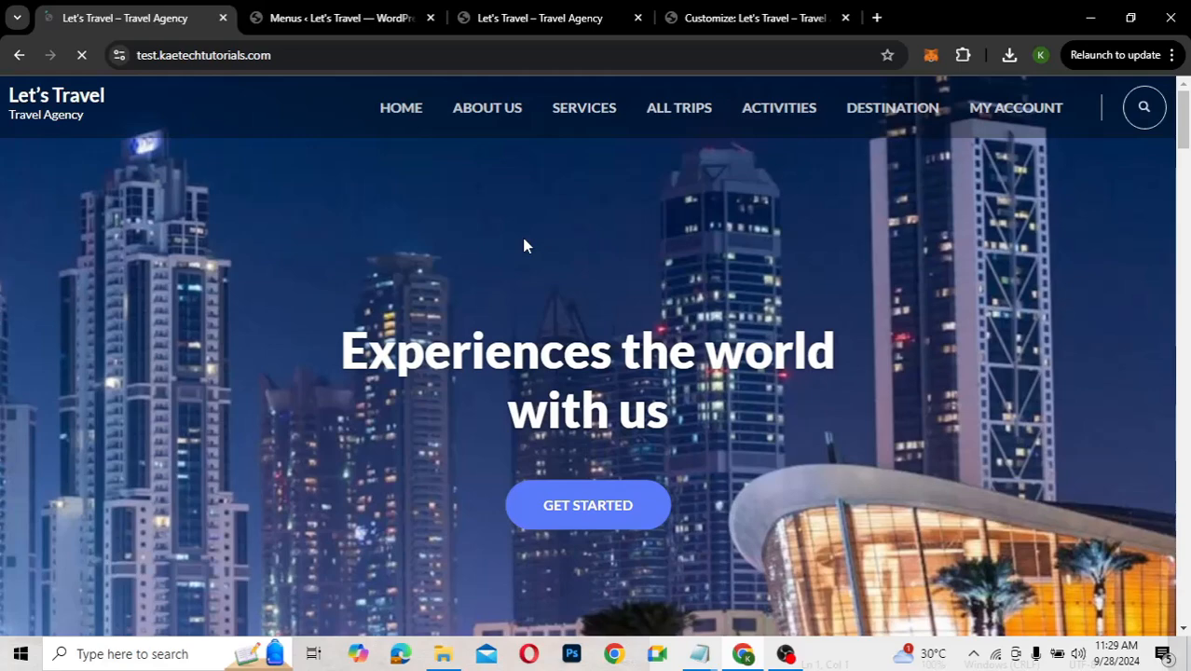
pyautogui.scroll(-10, 524, 245)
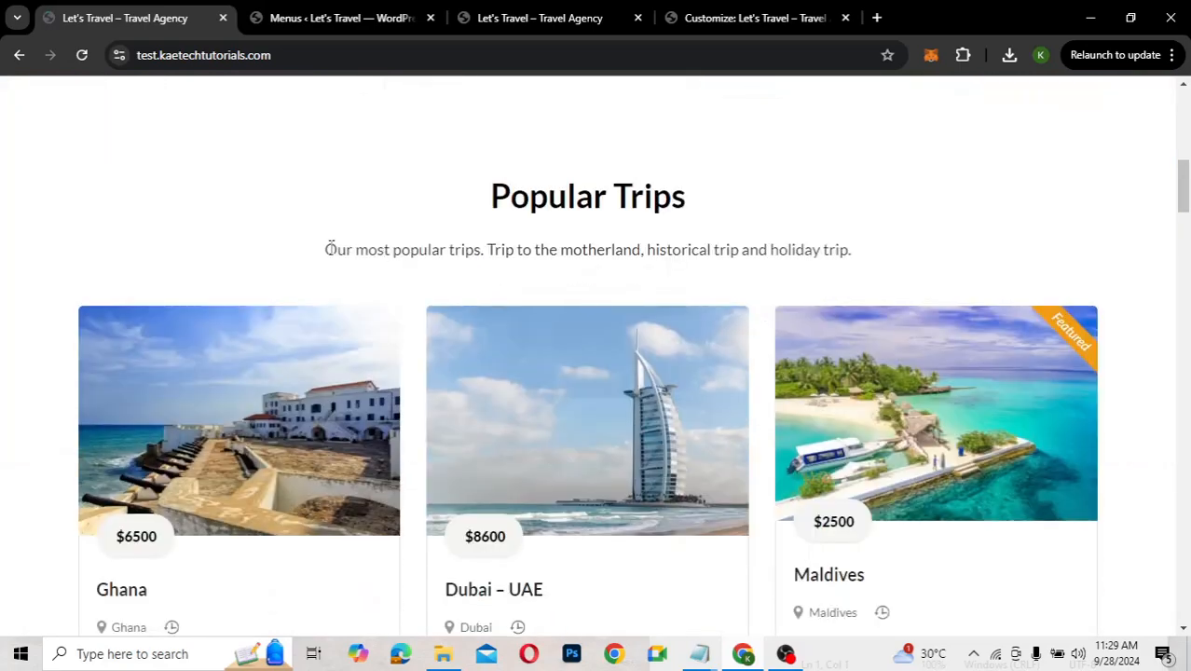
pyautogui.moveTo(327, 249); pyautogui.dragTo(146, 626)
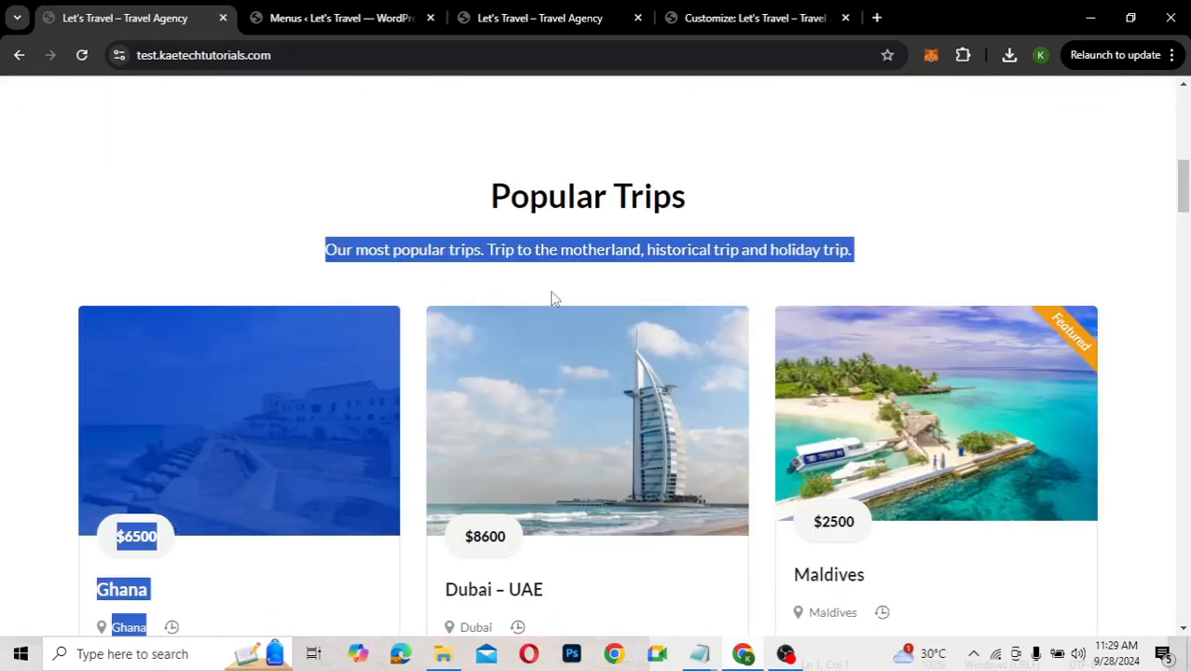
pyautogui.moveTo(777, 281); pyautogui.dragTo(858, 250)
pyautogui.hotkey('ctrl', 'c')
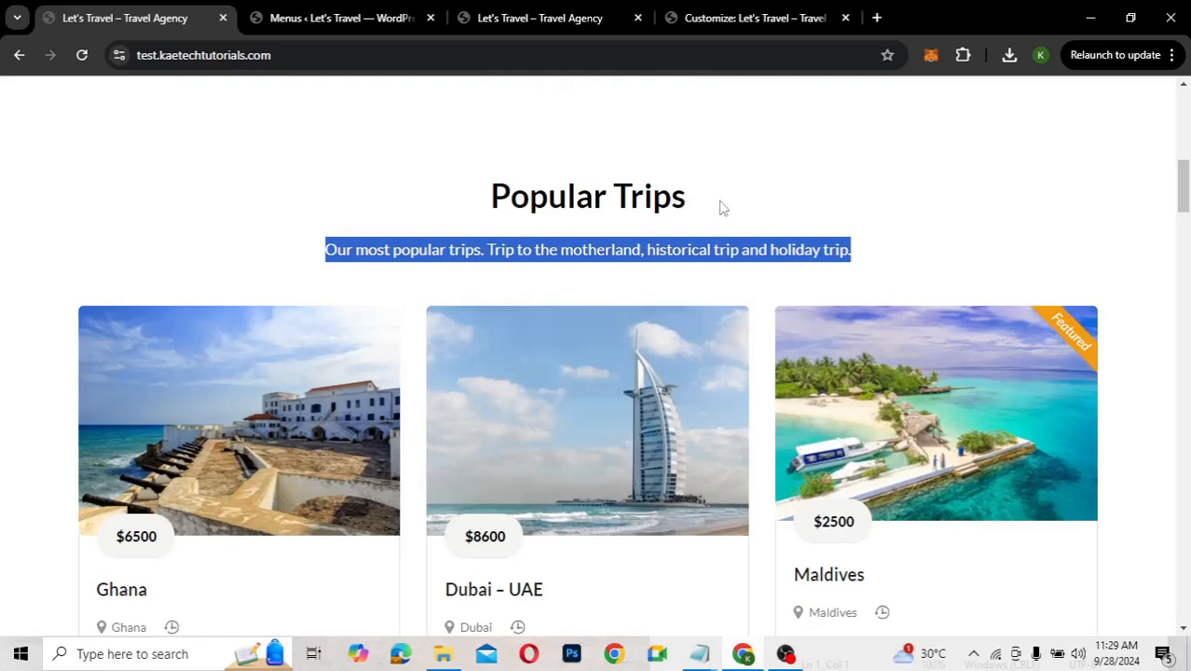
# Replace the section description with the copied Popular Trips text
pyautogui.click(694, 21)
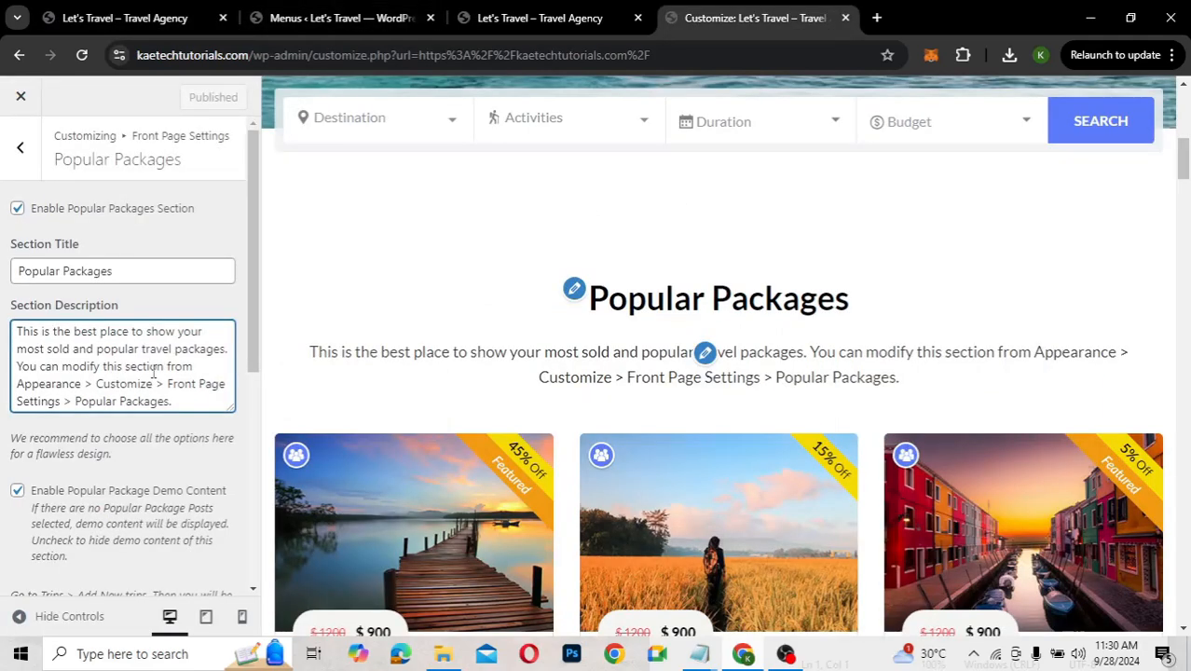
pyautogui.hotkey('ctrl', 'a')
pyautogui.hotkey('ctrl', 'v')
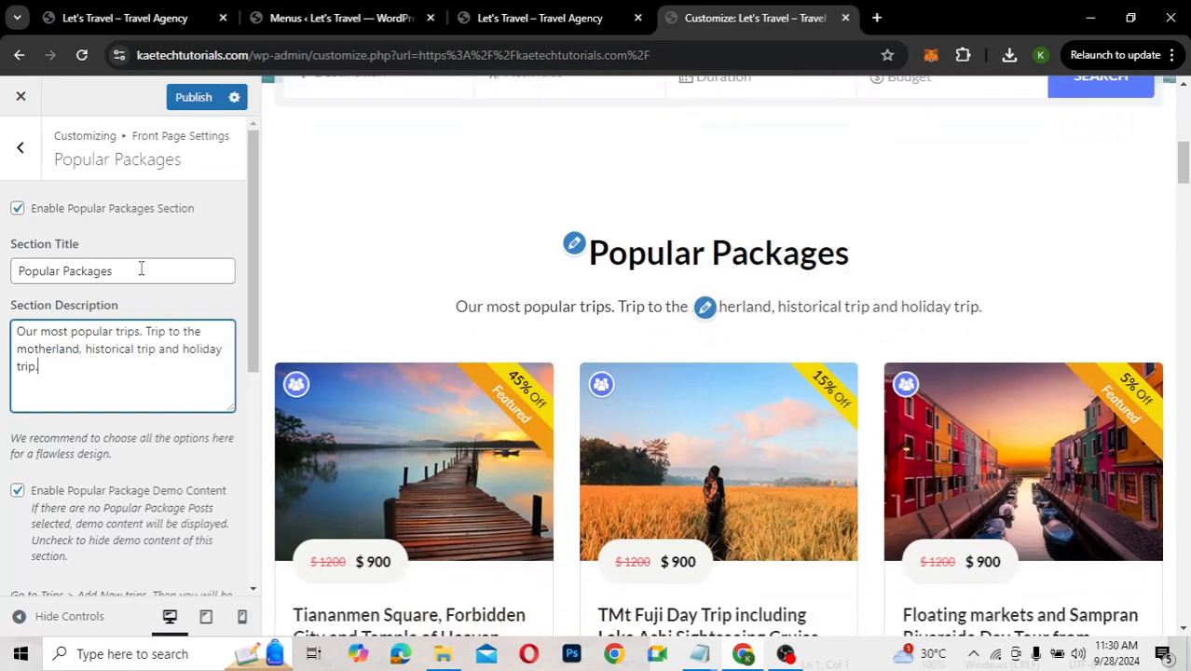
# Rename the section title from Popular Packages to 'Featured Trips' and publish
pyautogui.click(140, 270)
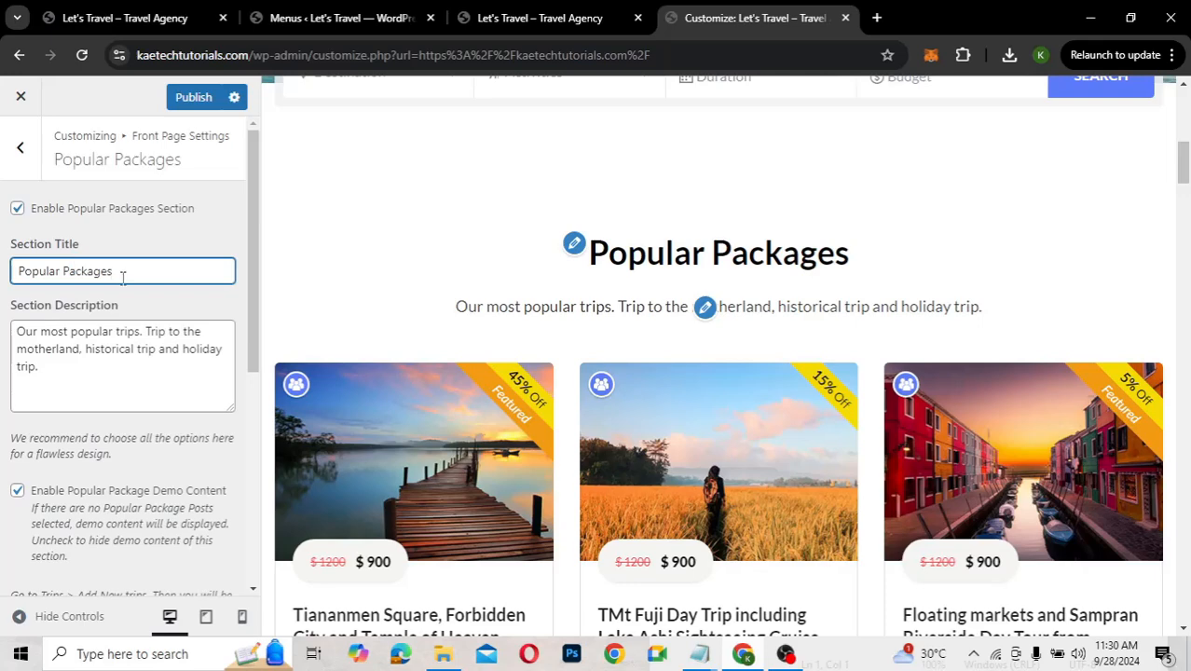
pyautogui.moveTo(122, 272); pyautogui.dragTo(4, 272)
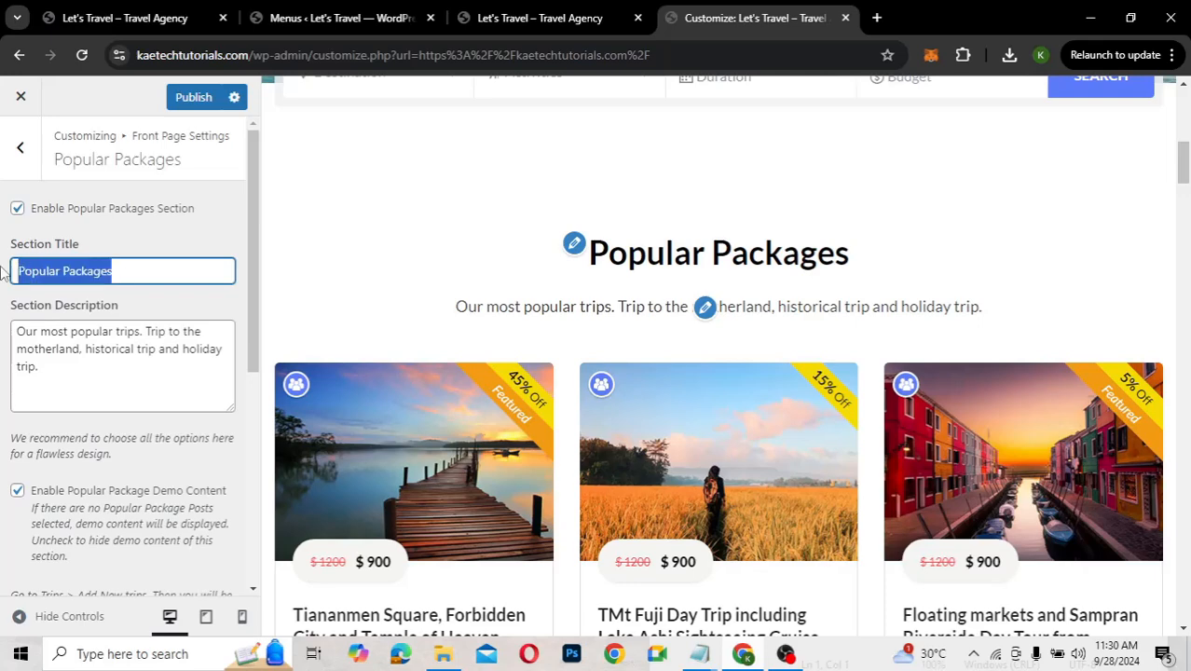
pyautogui.write('Featured Trips')
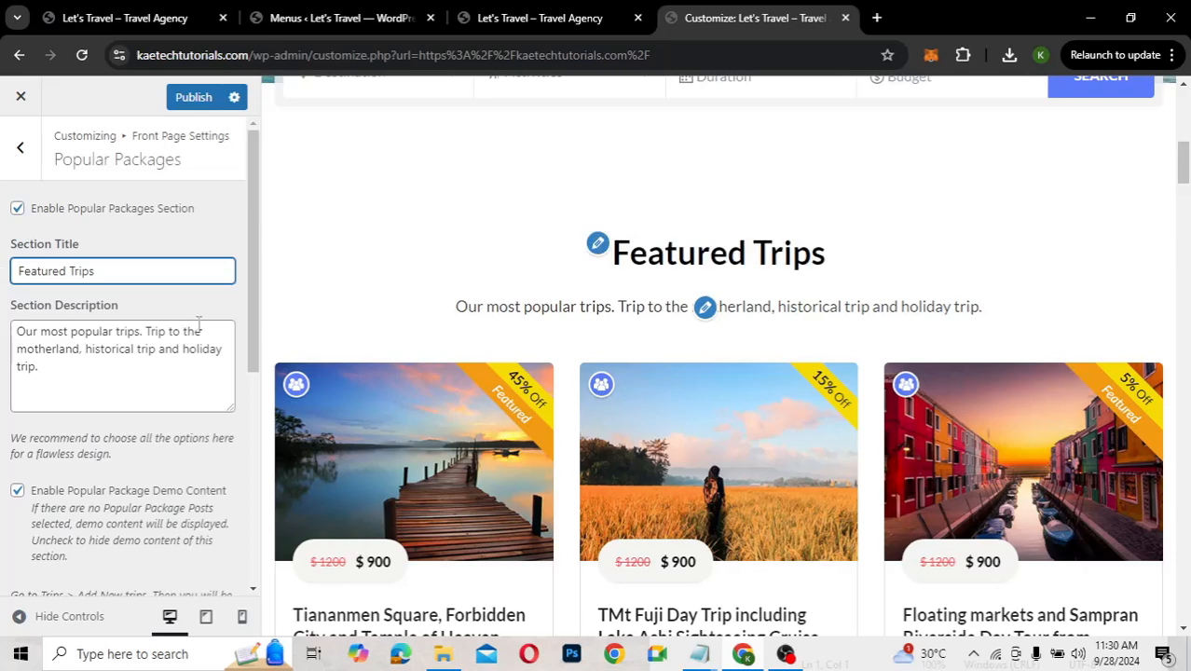
pyautogui.click(197, 104)
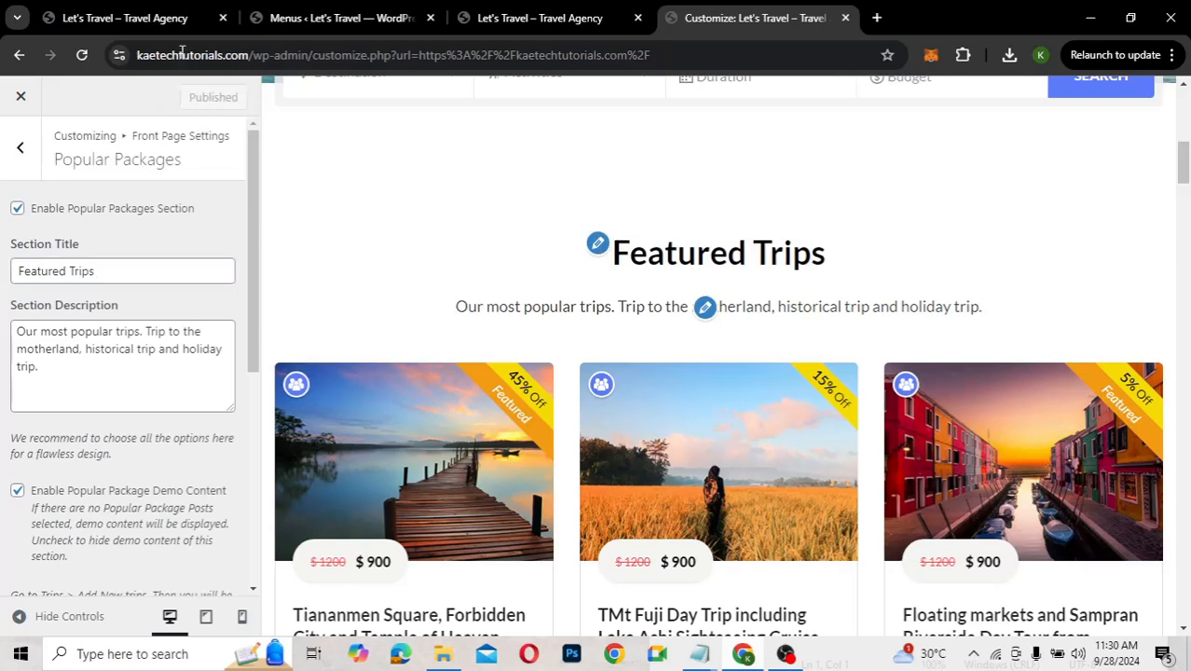
pyautogui.click(289, 15)
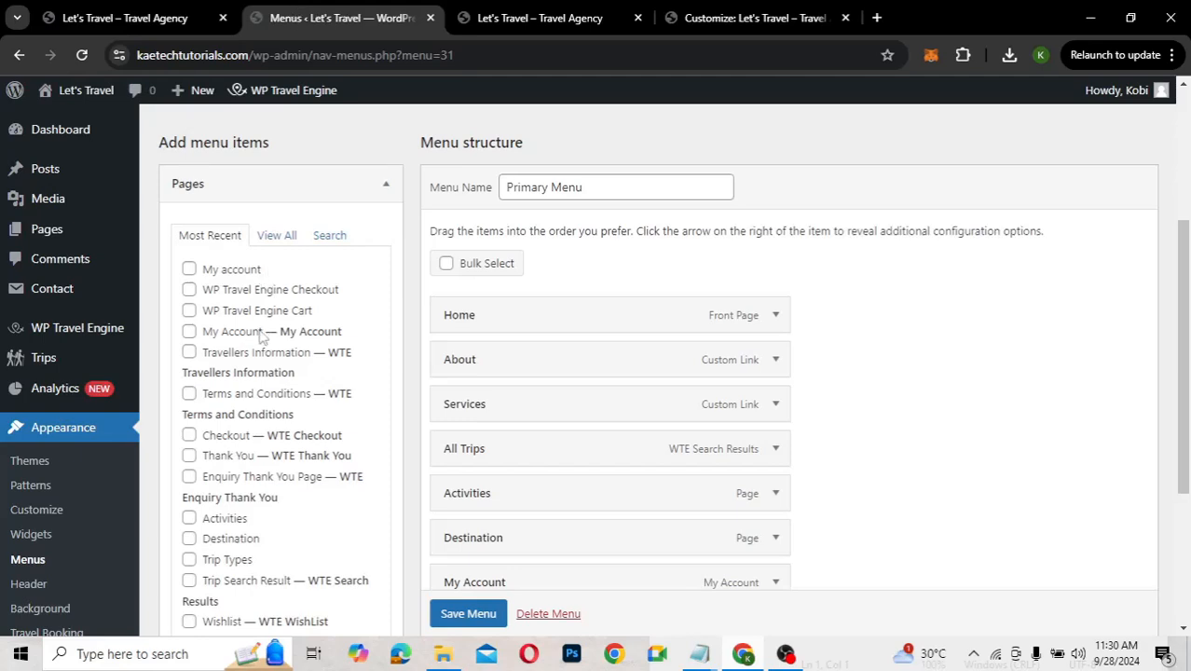
# Star the Accra, Bali and Greece trips as featured in the Trips list
pyautogui.moveTo(41, 365)
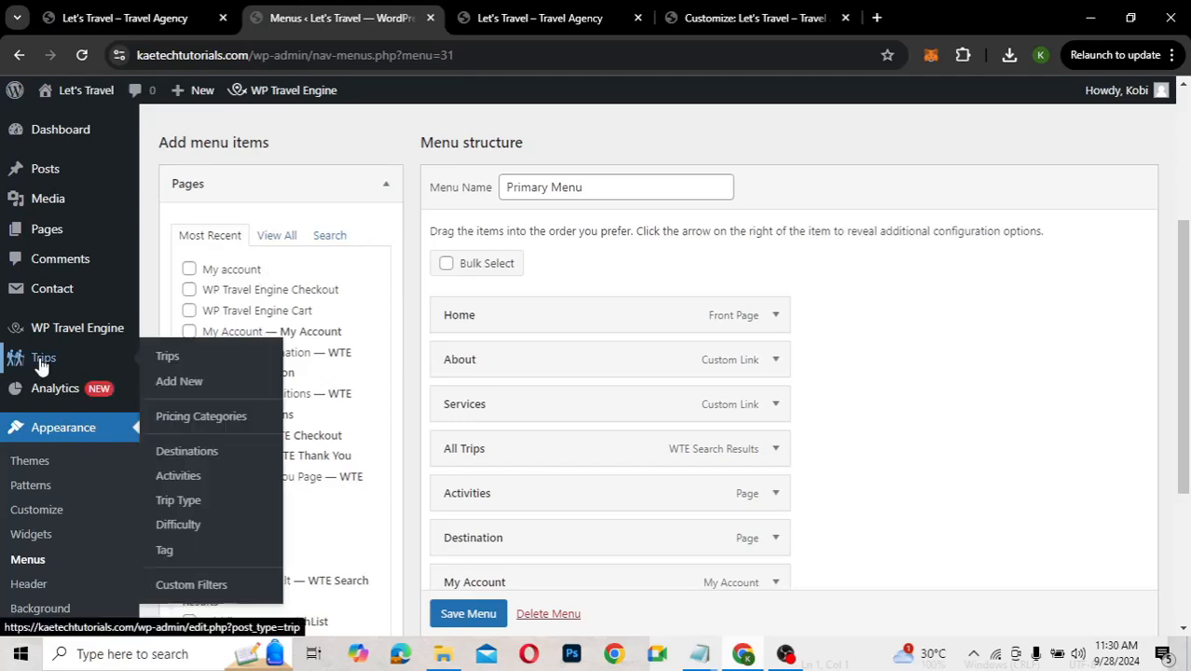
pyautogui.click(164, 355)
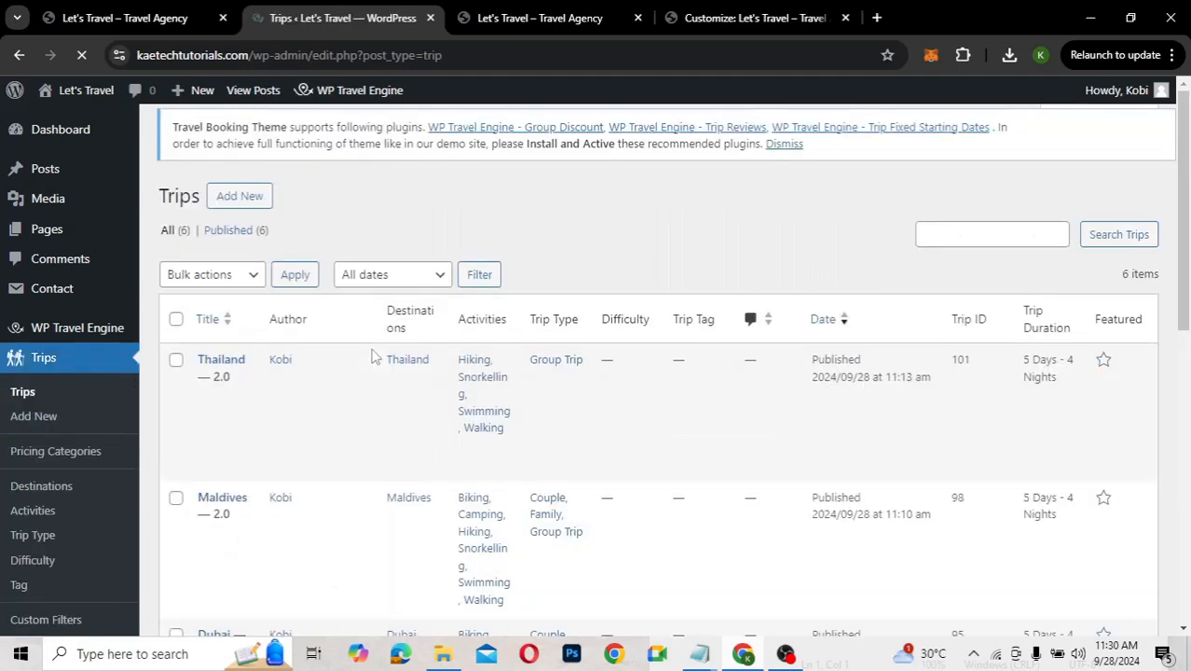
pyautogui.scroll(-2, 664, 399)
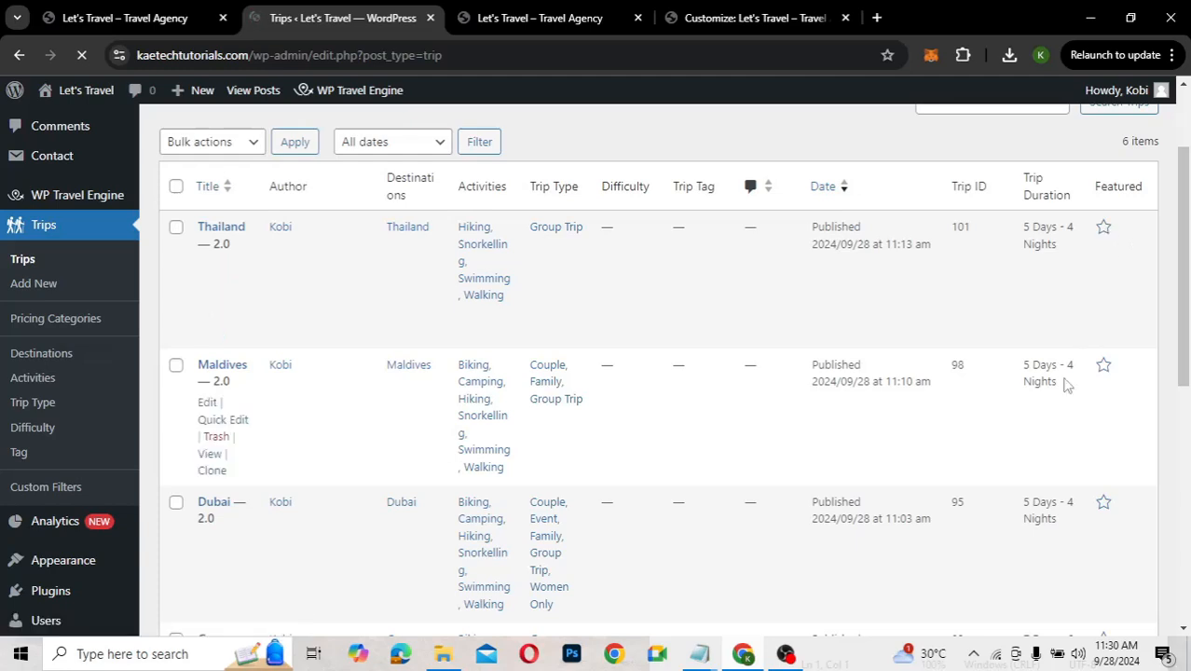
pyautogui.scroll(-4, 805, 457)
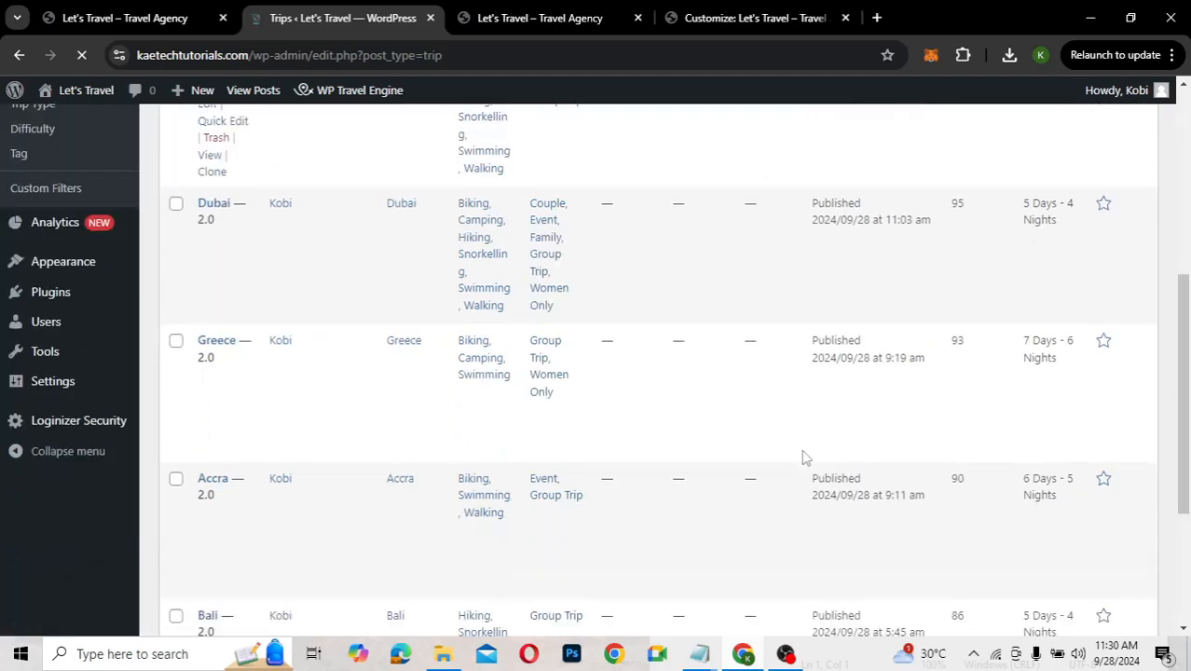
pyautogui.scroll(-3, 805, 457)
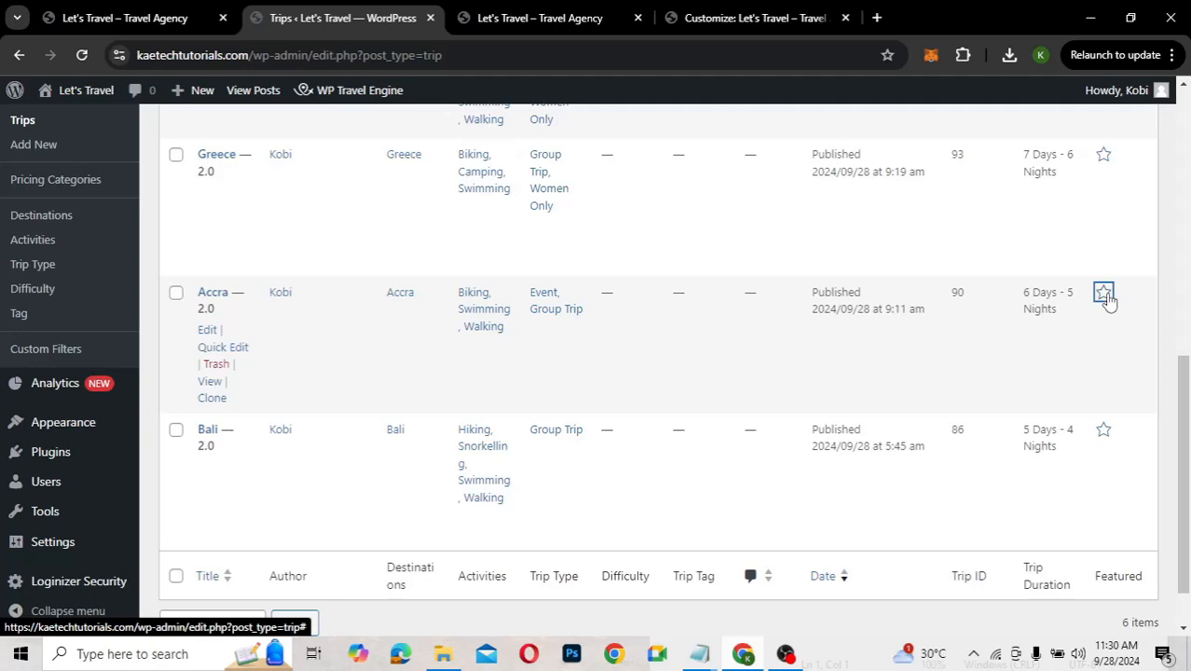
pyautogui.click(1105, 294)
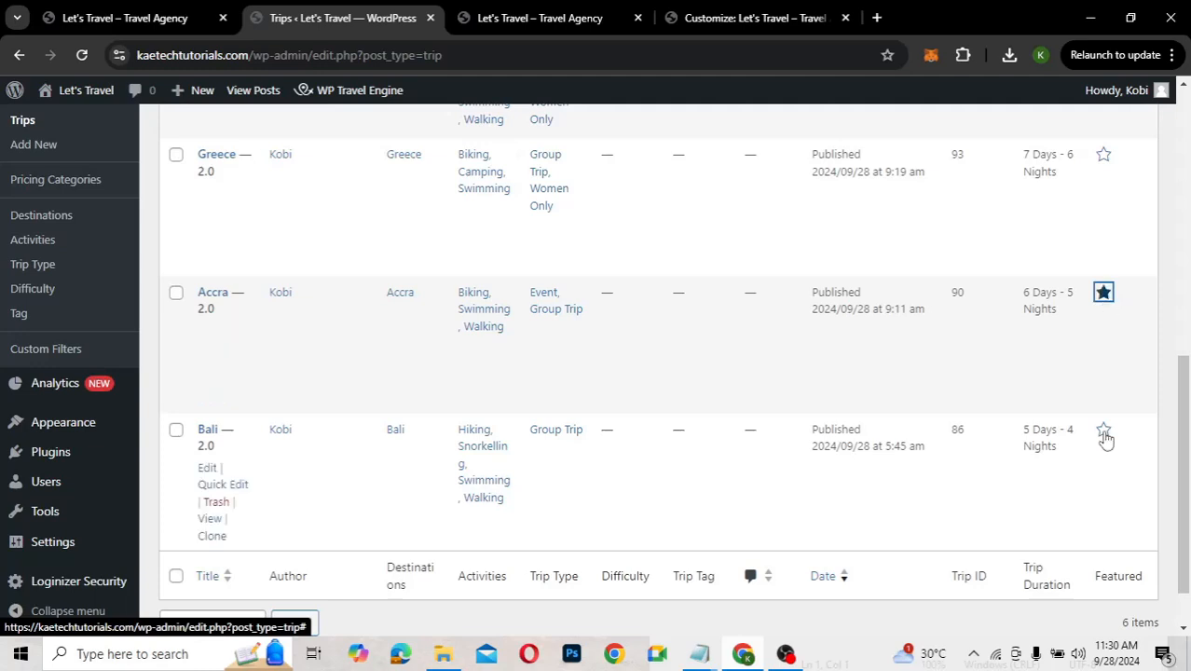
pyautogui.click(1105, 433)
pyautogui.scroll(2, 926, 331)
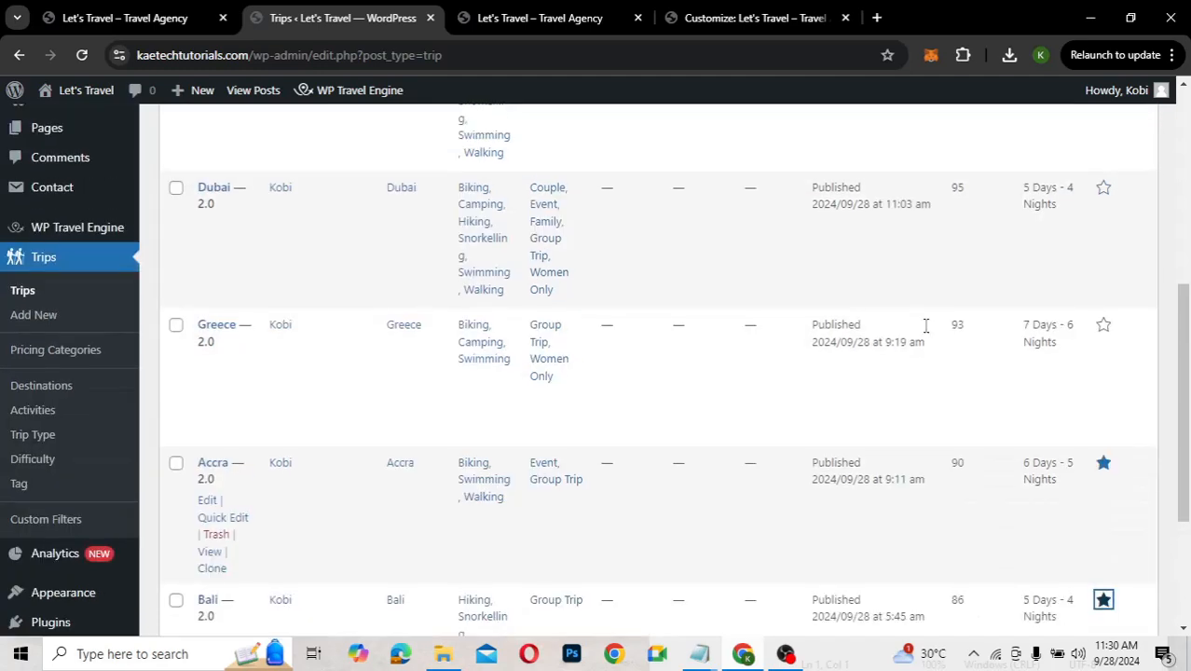
pyautogui.click(1104, 327)
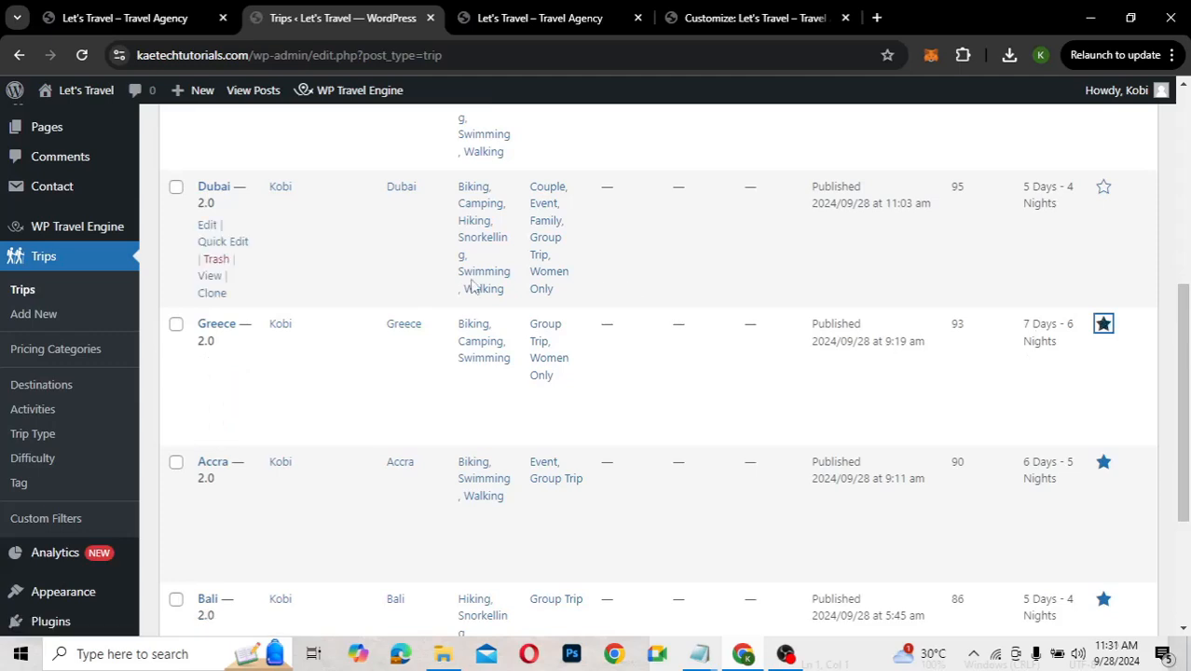
pyautogui.click(690, 19)
# Reload the Customizer and show the Front Page Settings section list
pyautogui.click(82, 55)
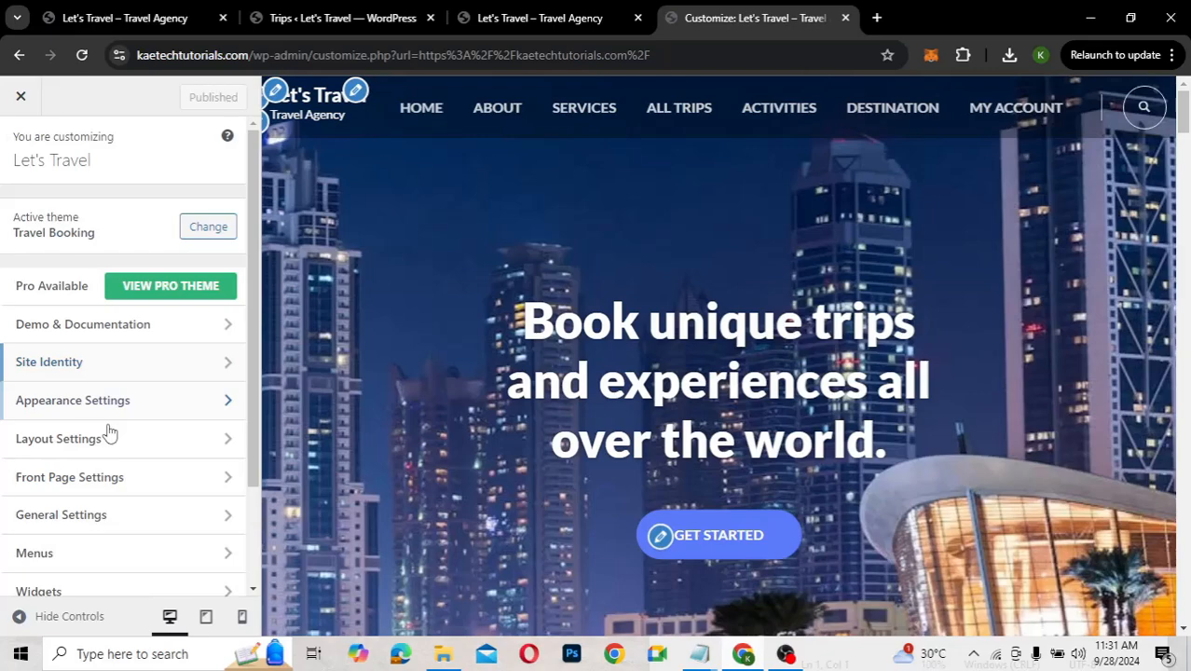
pyautogui.click(100, 477)
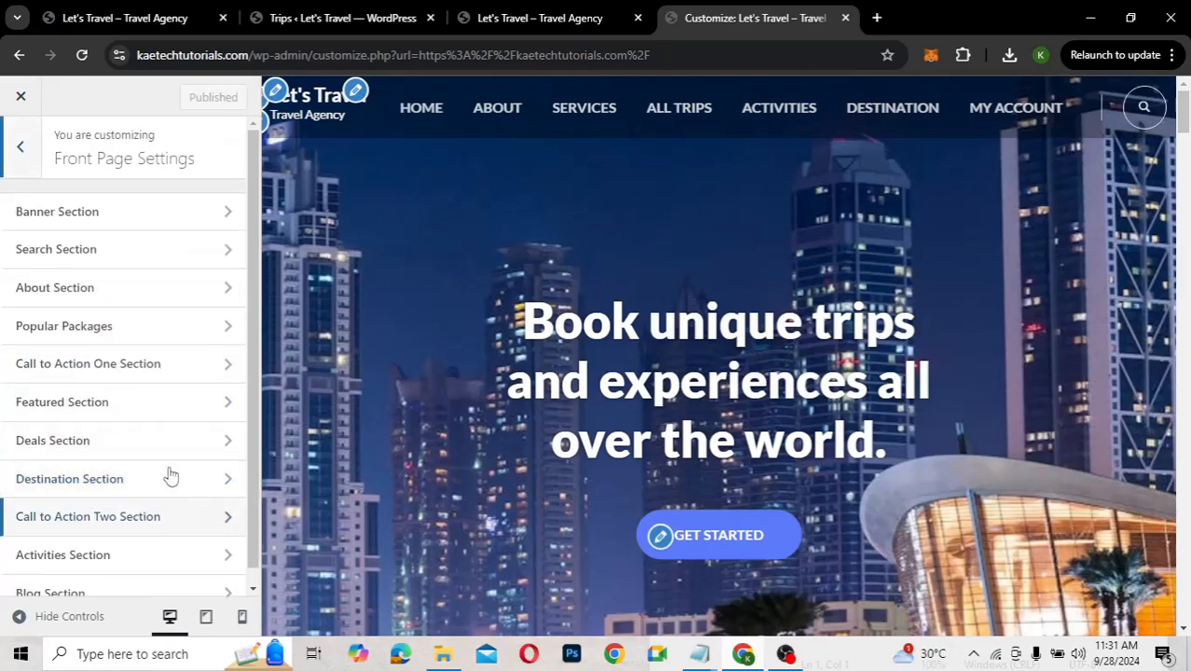
pyautogui.scroll(-8, 403, 364)
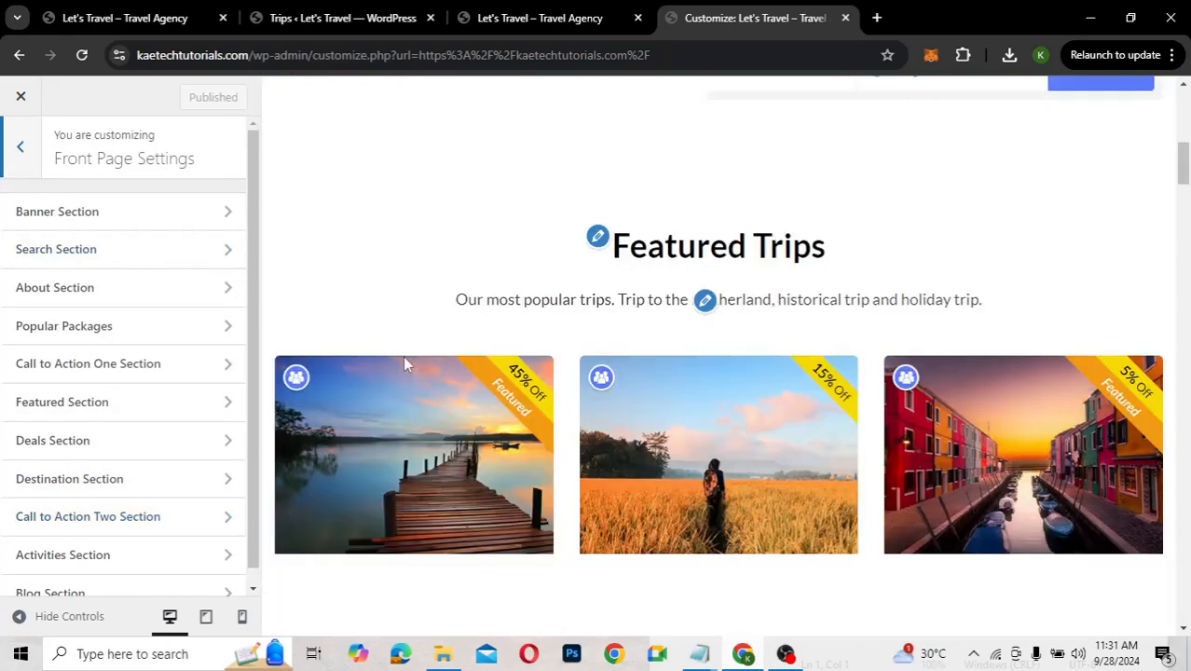
pyautogui.scroll(-1, 402, 356)
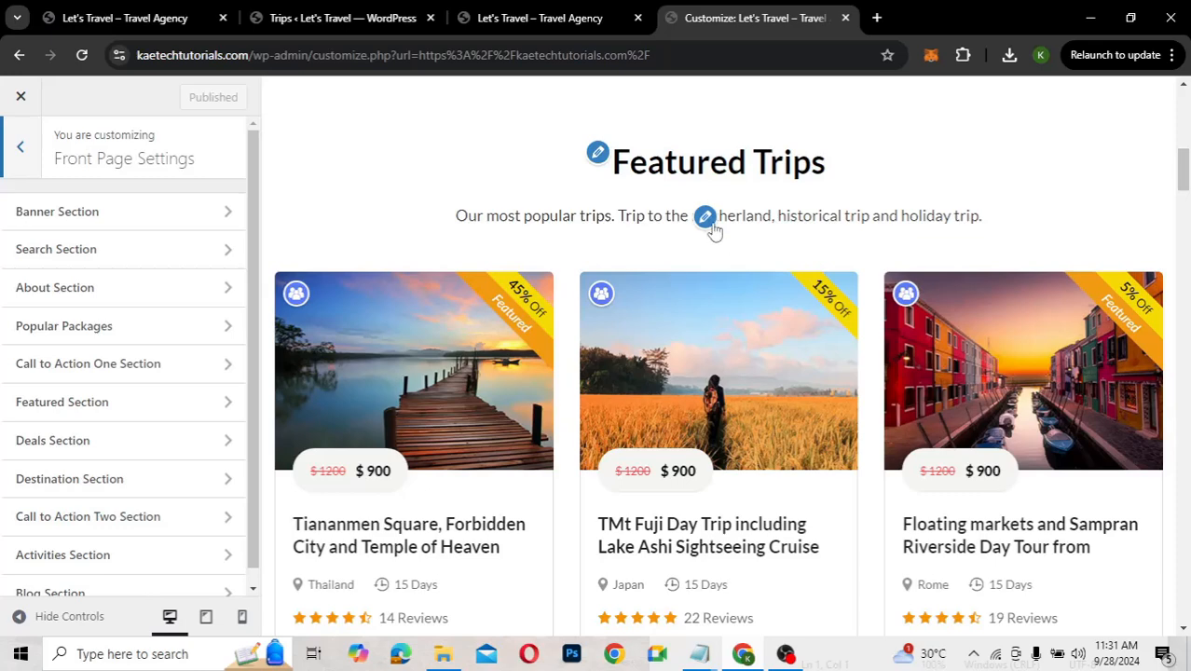
pyautogui.click(706, 215)
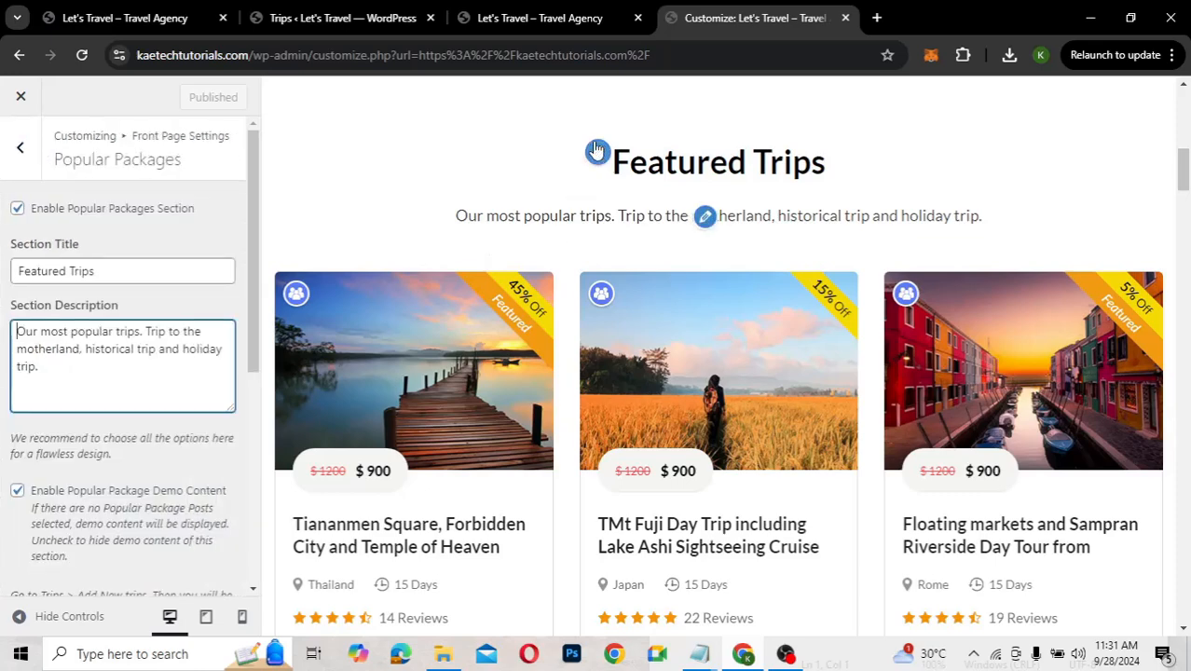
pyautogui.scroll(-5, 114, 477)
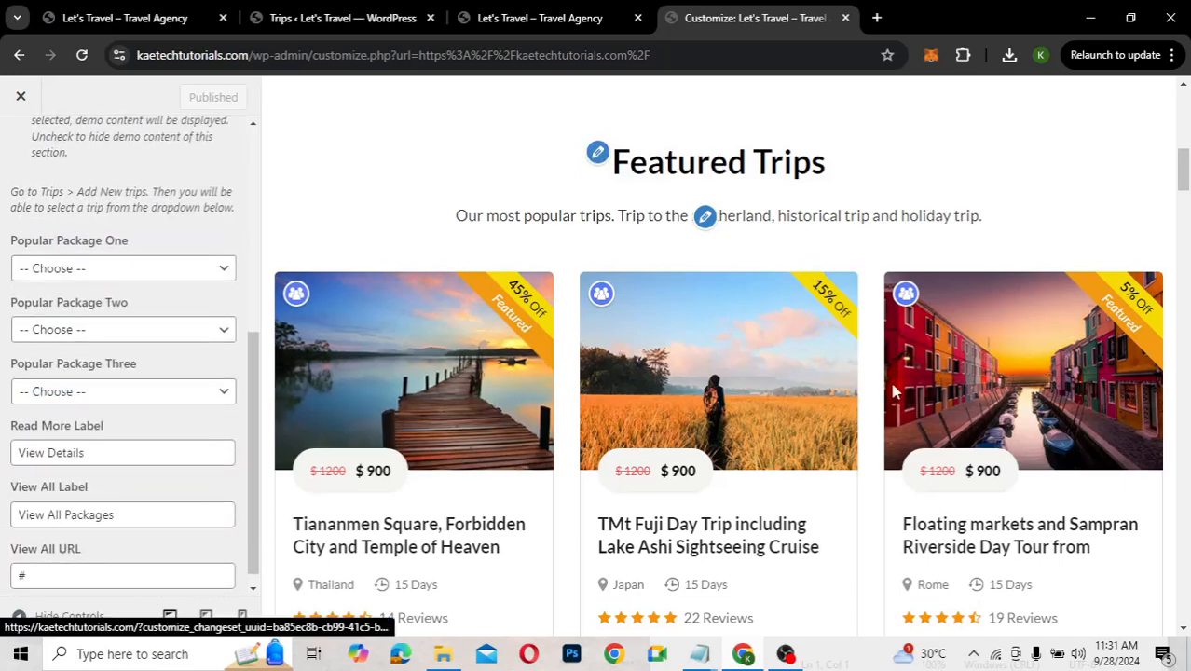
pyautogui.click(114, 269)
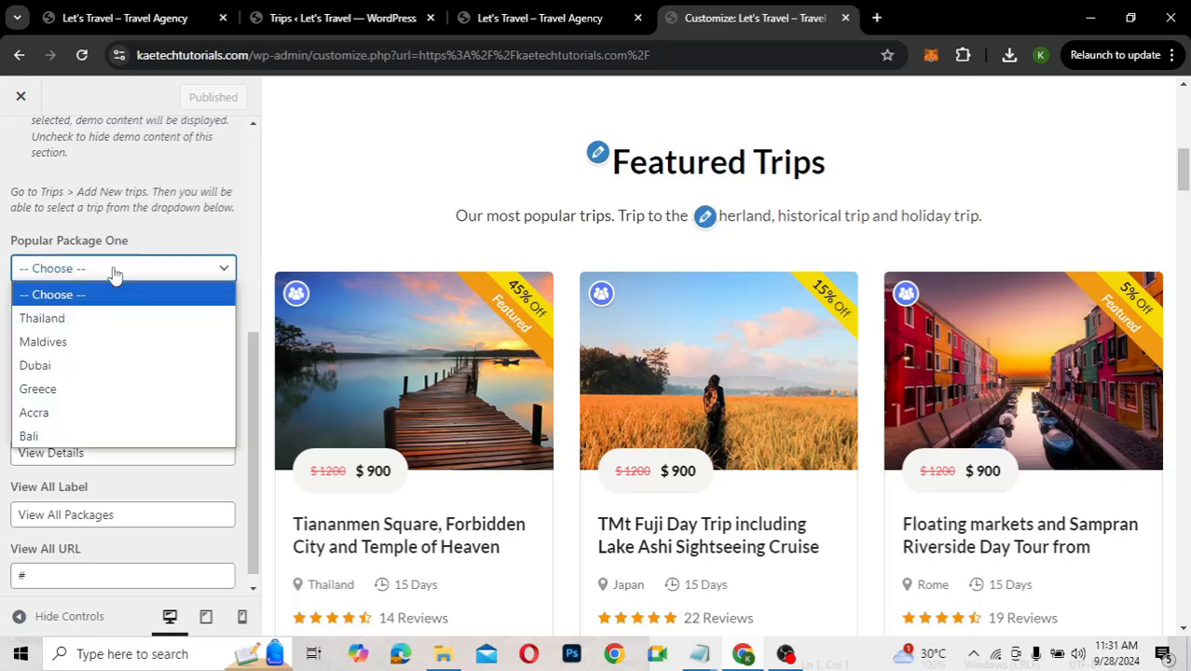
pyautogui.click(62, 413)
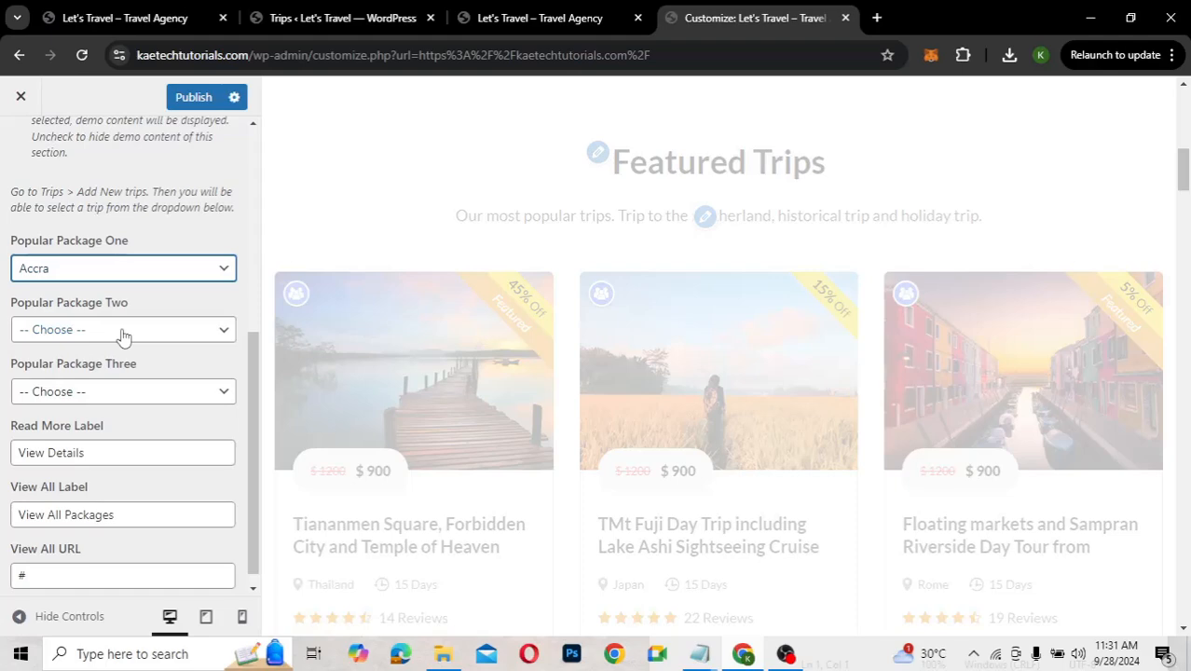
pyautogui.click(123, 331)
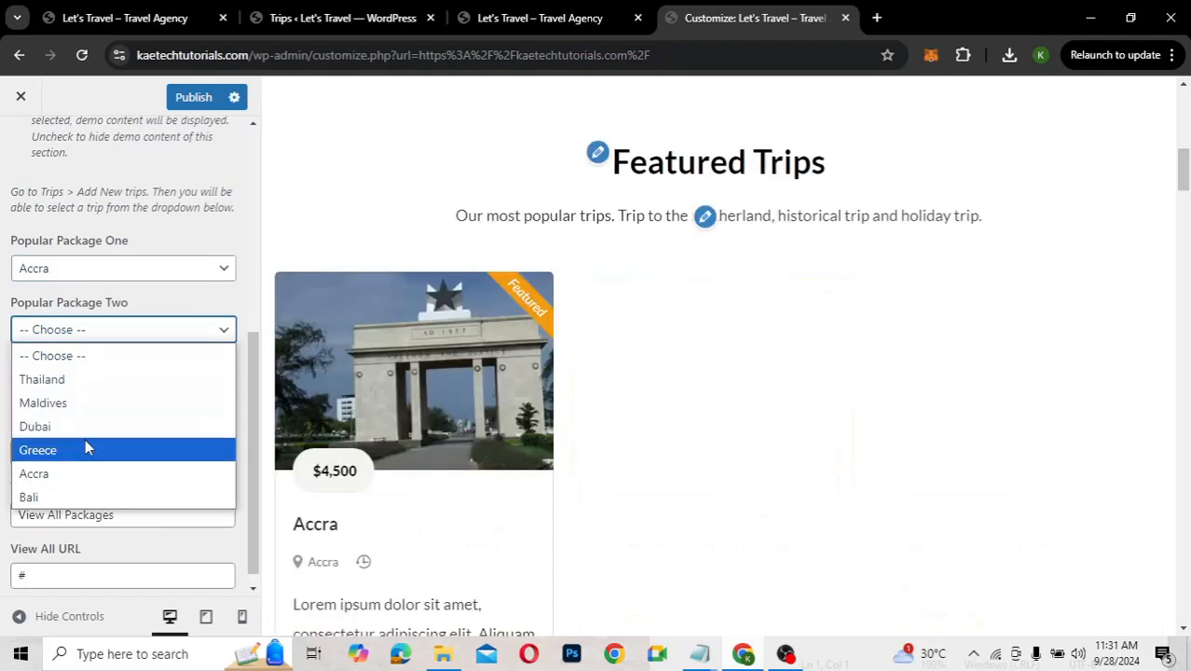
pyautogui.click(65, 501)
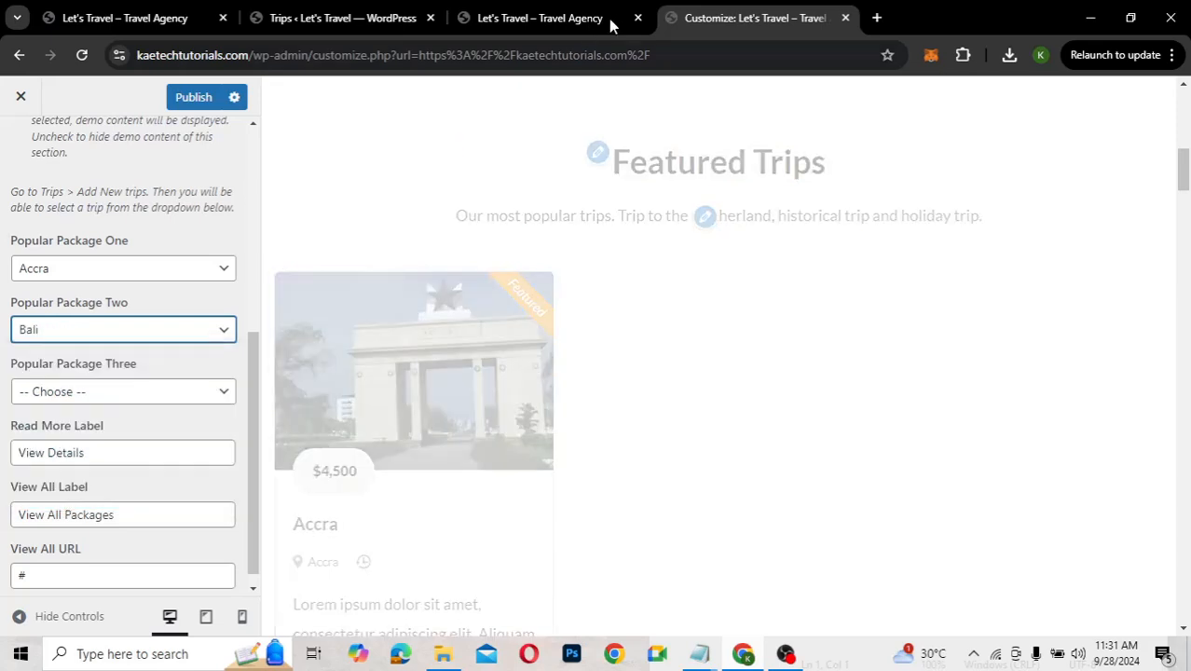
pyautogui.click(357, 17)
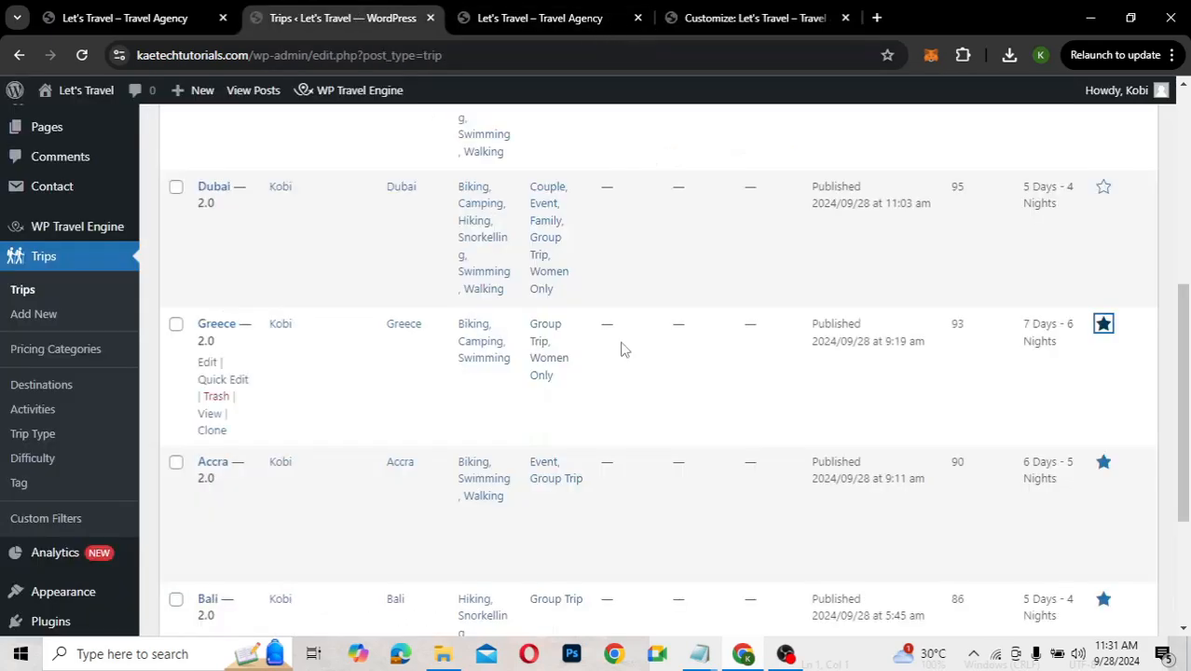
pyautogui.scroll(-1, 625, 350)
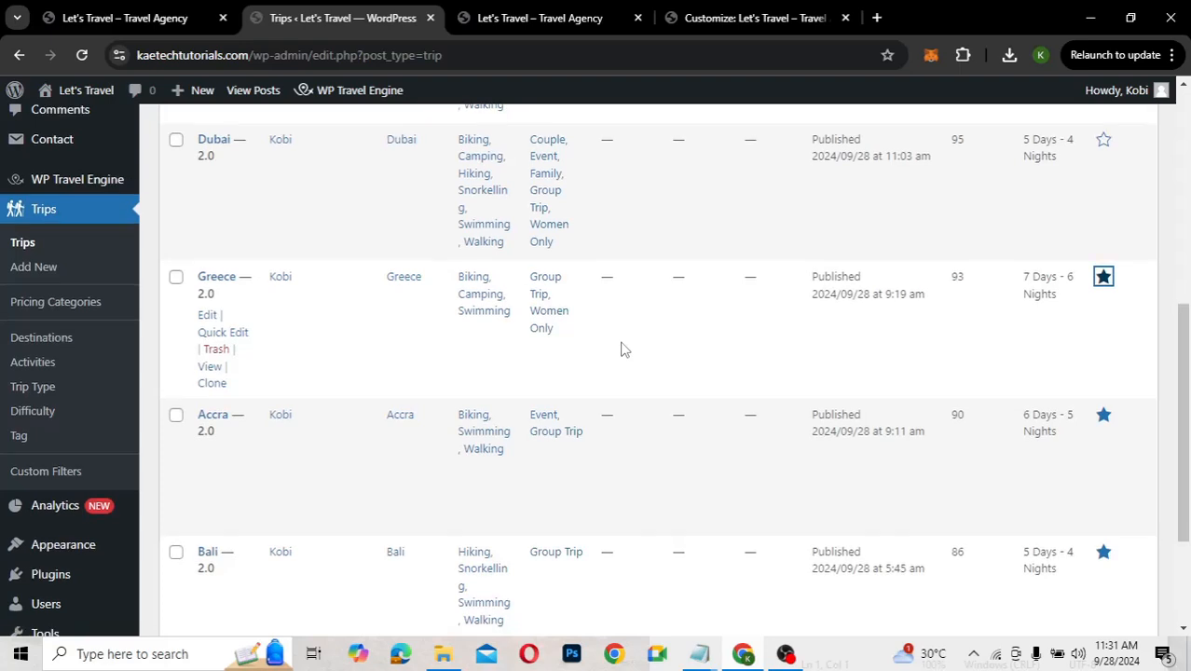
pyautogui.click(753, 19)
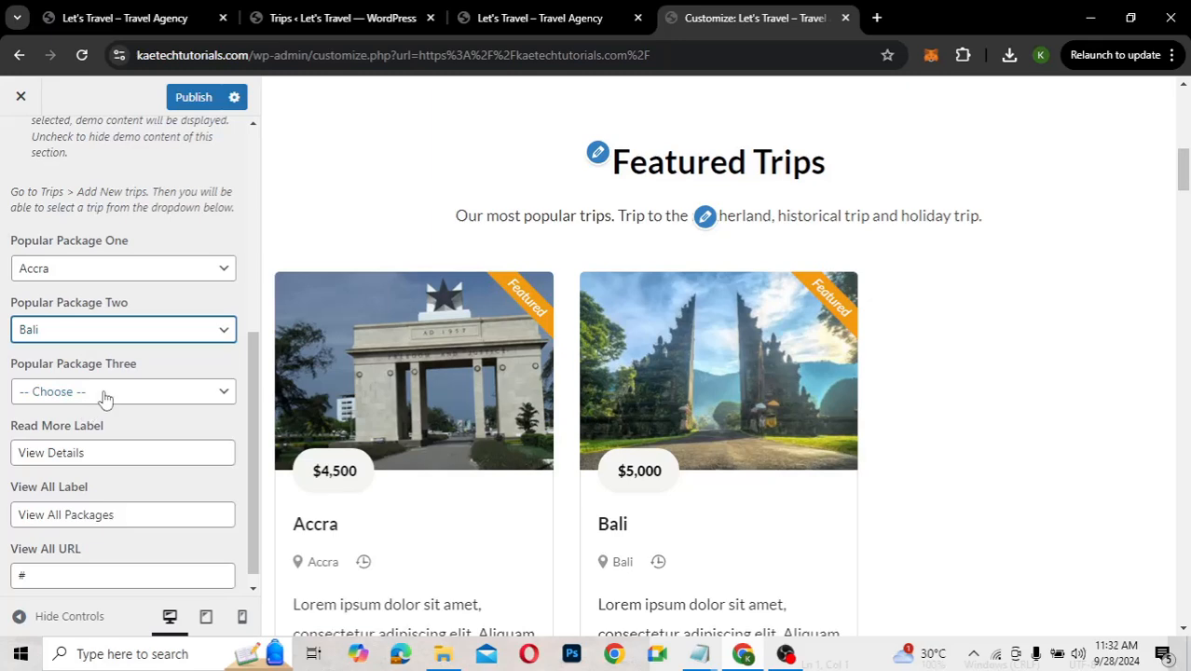
pyautogui.click(104, 393)
pyautogui.click(49, 512)
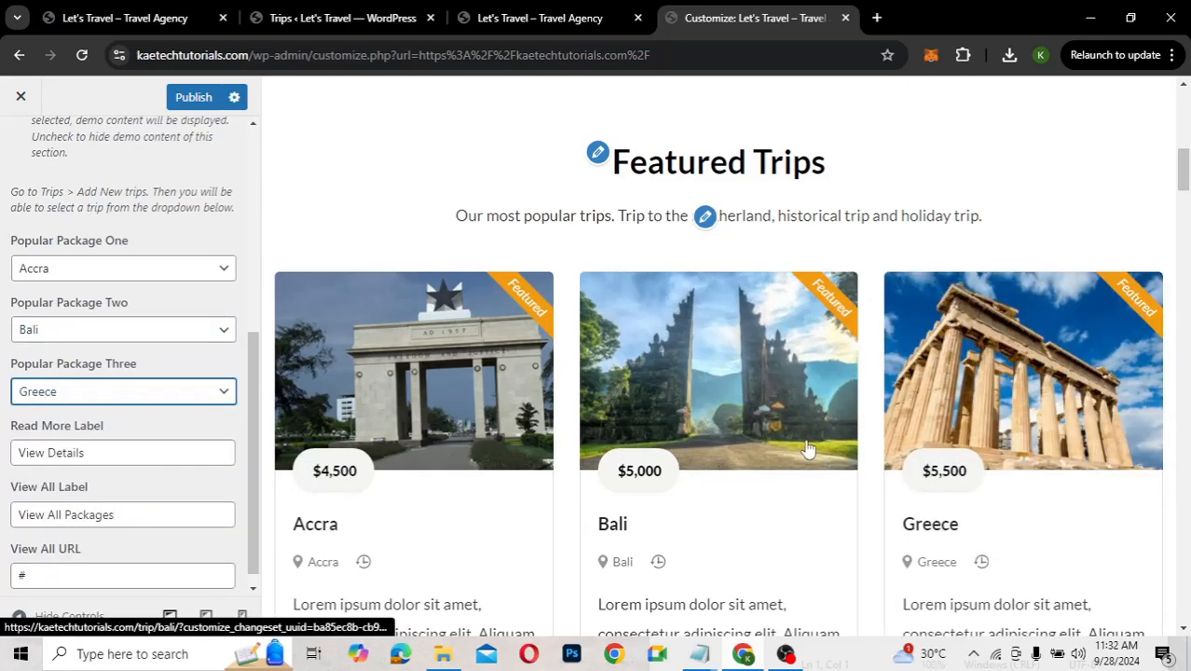
pyautogui.scroll(-1, 809, 450)
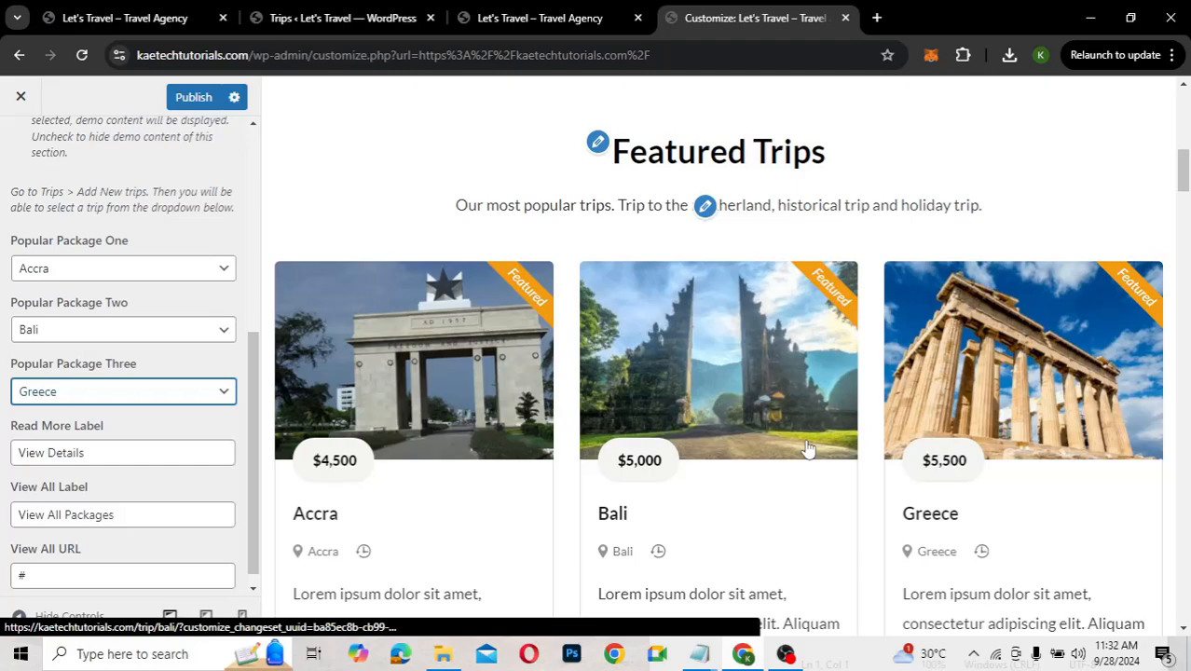
pyautogui.scroll(-3, 808, 449)
pyautogui.scroll(3, 809, 448)
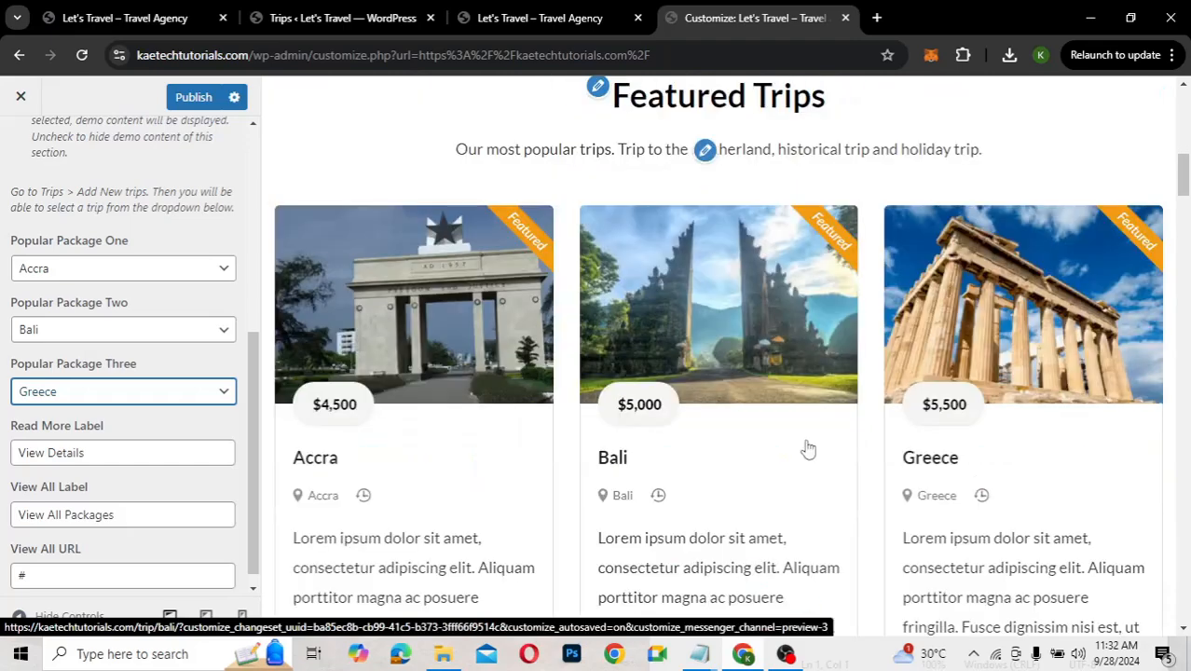
pyautogui.scroll(-3, 808, 448)
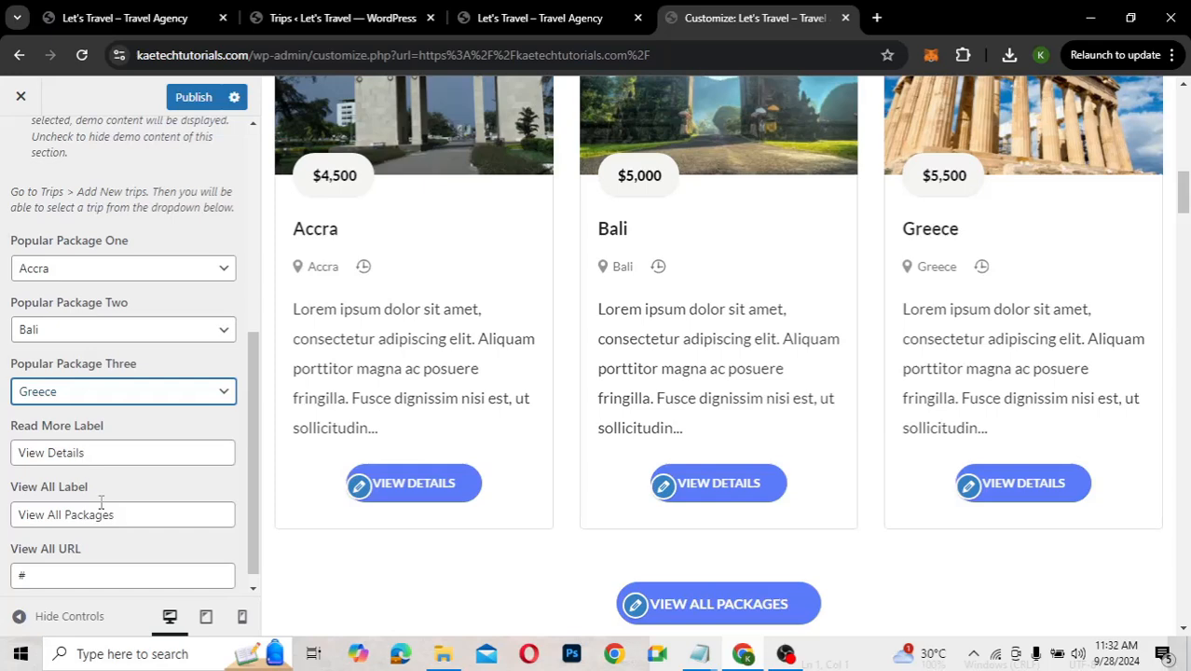
pyautogui.scroll(-1, 131, 522)
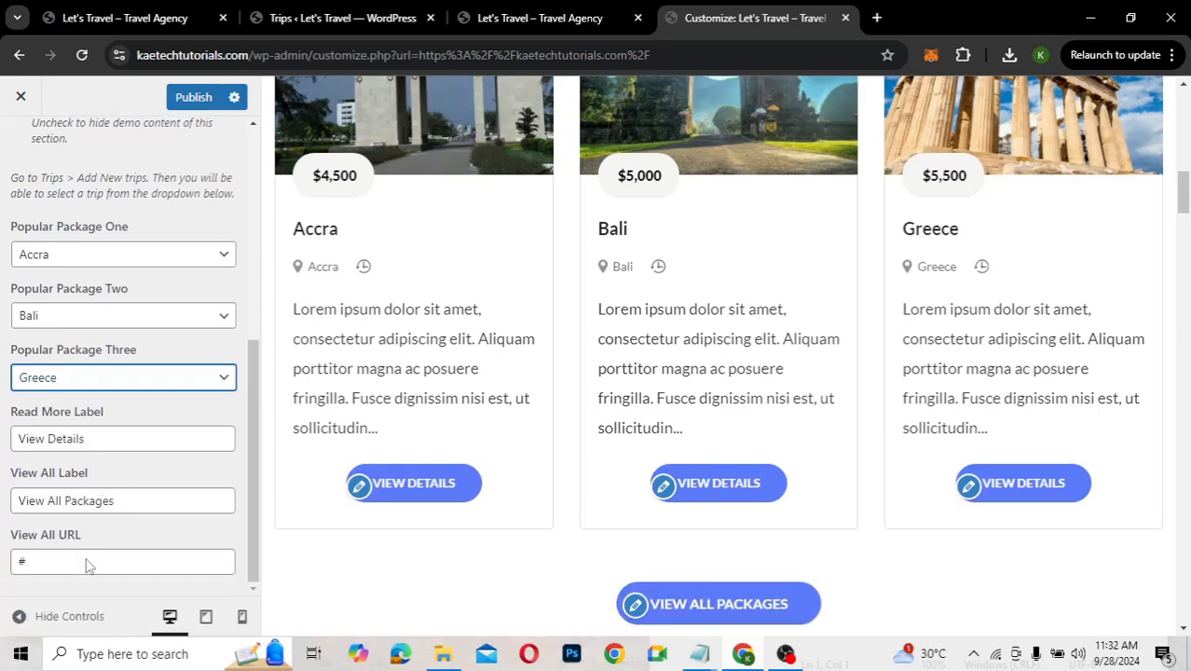
# Paste a link into View All URL and trim the button label to 'View All'
pyautogui.click(30, 560)
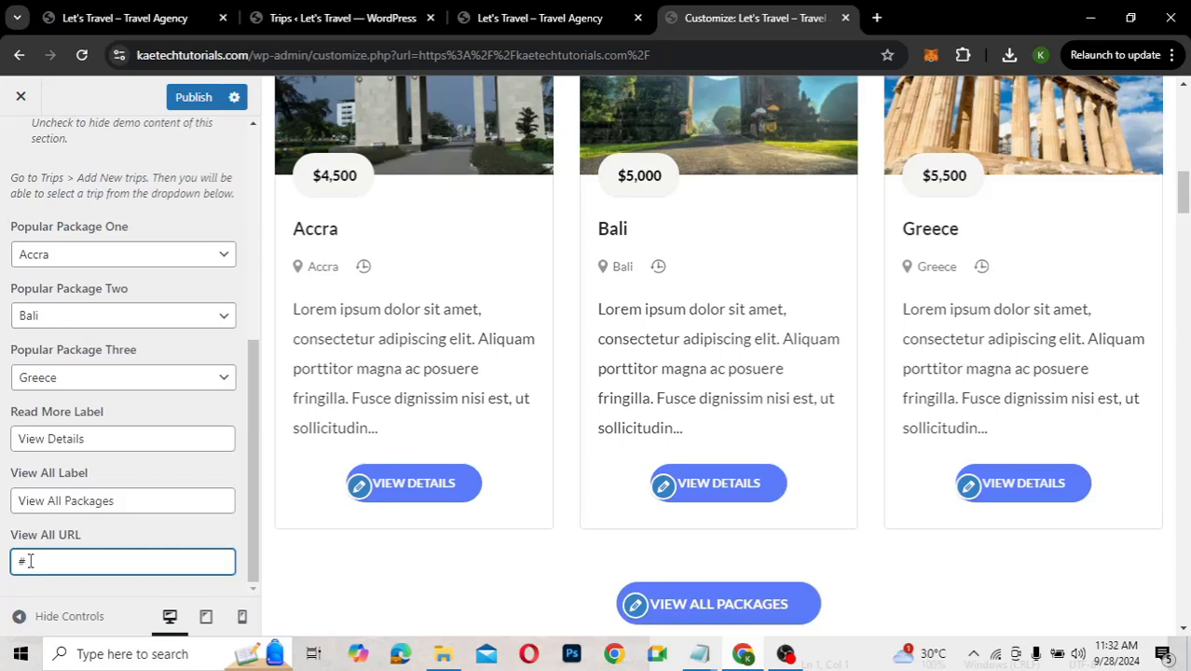
pyautogui.press('BackSpace')
pyautogui.write('herland, historical trip and holiday trip.')
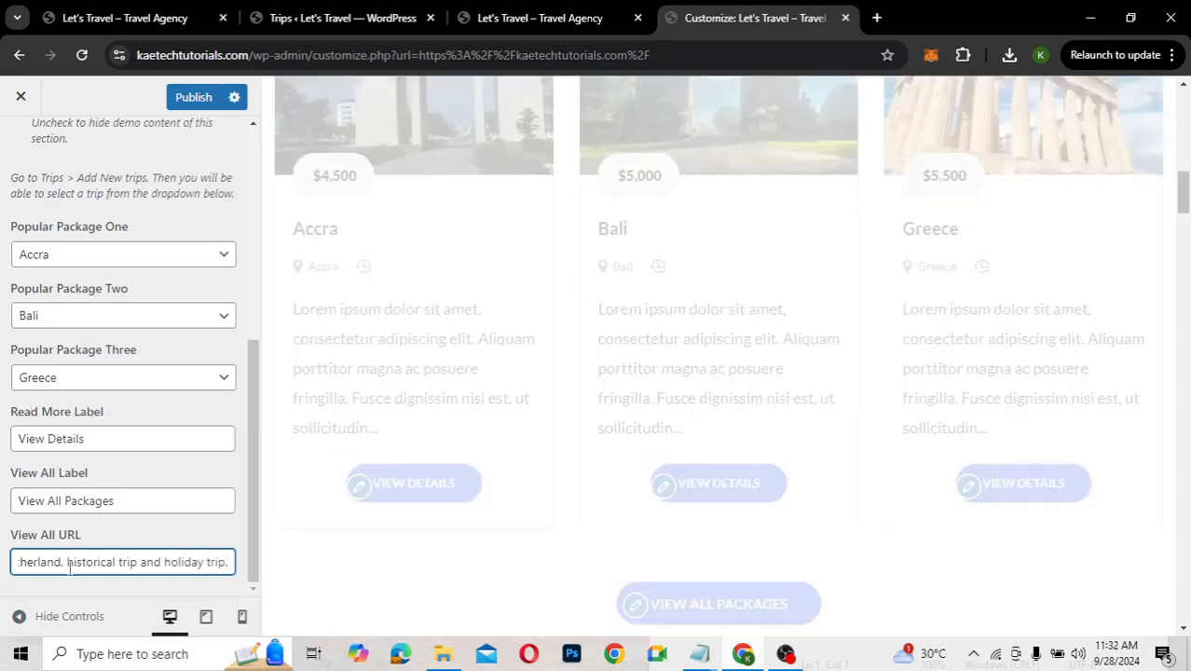
pyautogui.click(119, 503)
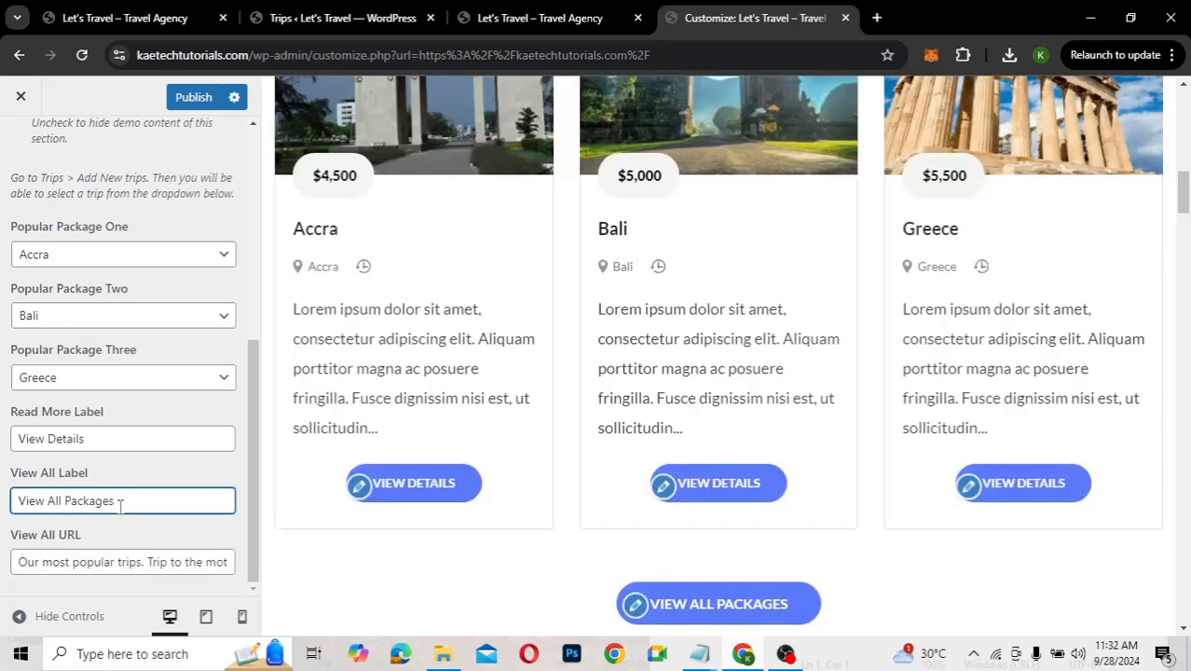
pyautogui.press('BackSpace')
pyautogui.press('BackSpace')
pyautogui.press('BackSpace')
pyautogui.press('BackSpace')
pyautogui.press('BackSpace')
pyautogui.press('BackSpace')
pyautogui.press('BackSpace')
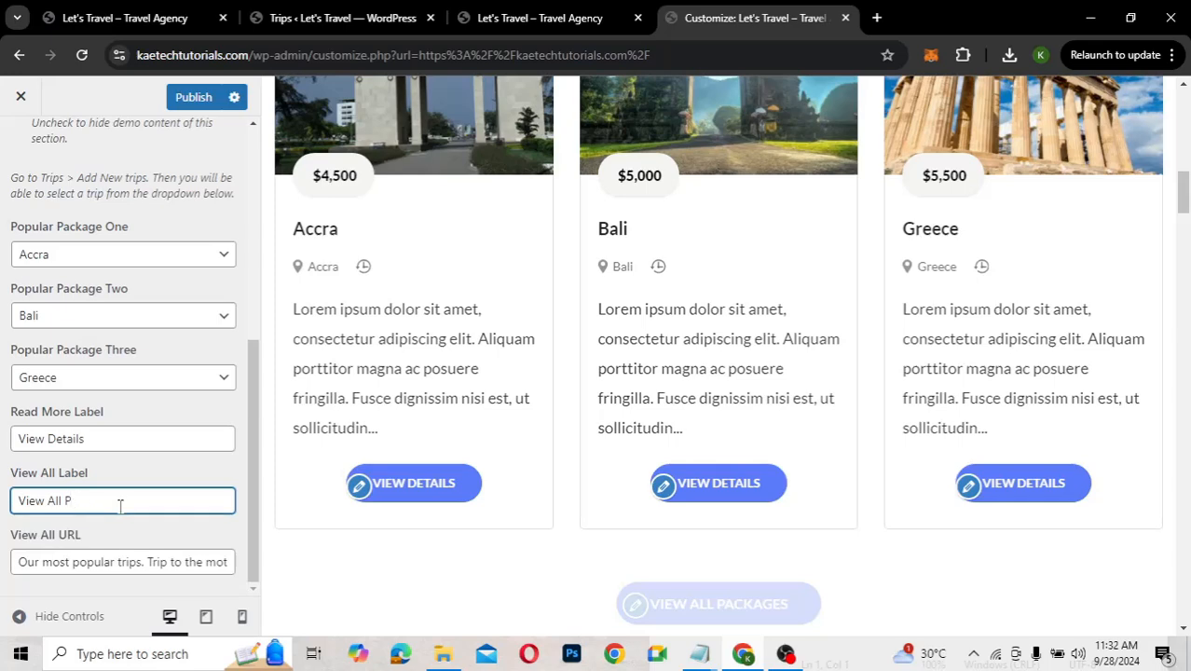
pyautogui.press('BackSpace')
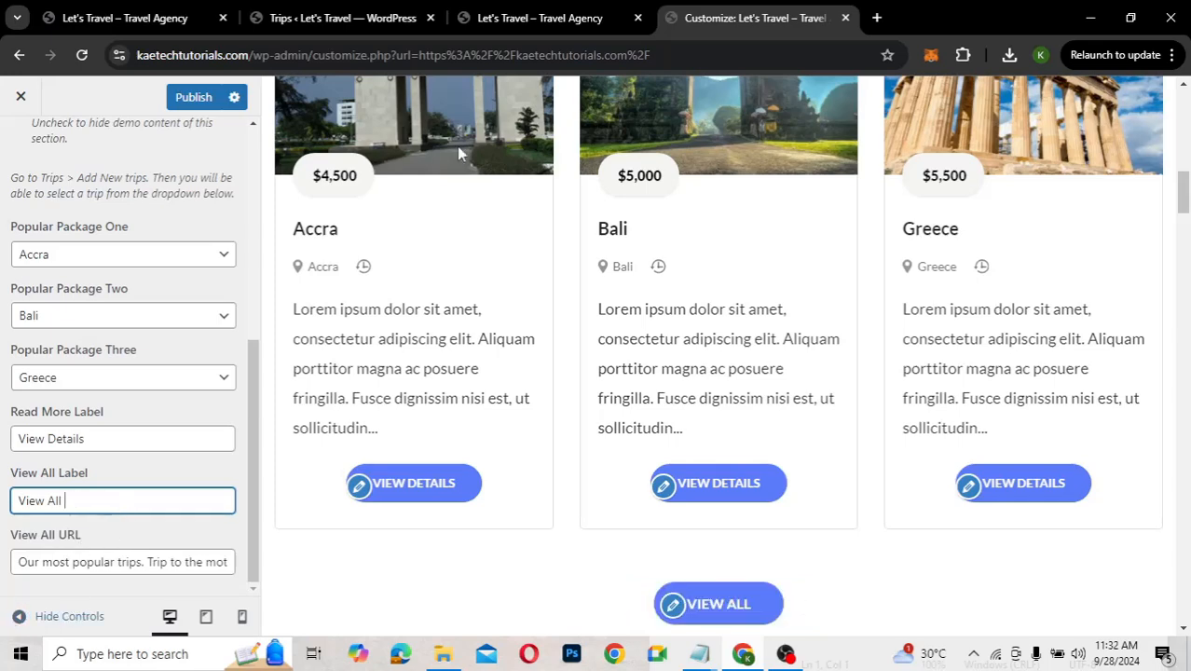
# Set View All URL to the ALL TRIPS link address and the label to 'View All Trips'
pyautogui.click(500, 18)
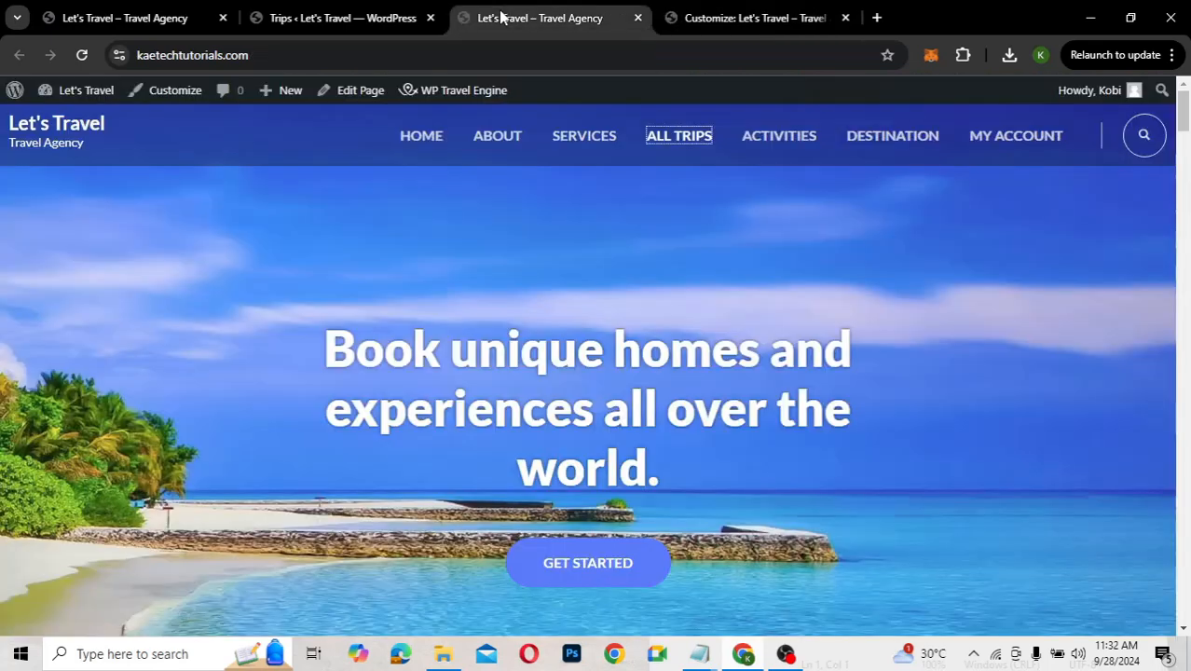
pyautogui.rightClick(662, 138)
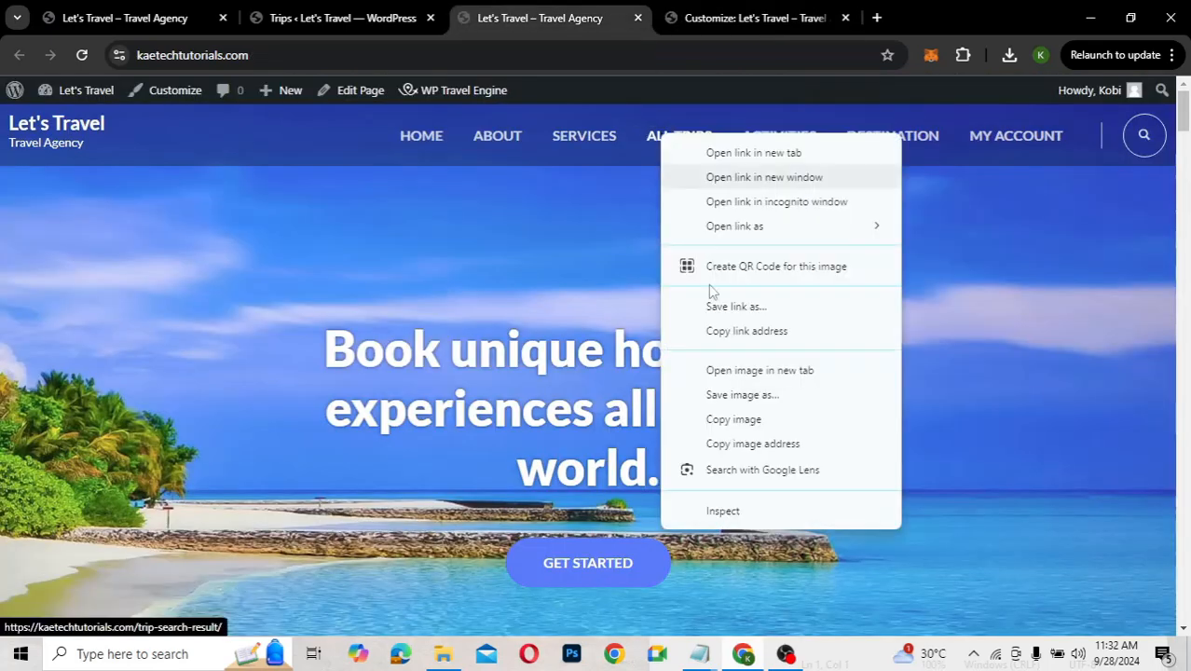
pyautogui.click(737, 333)
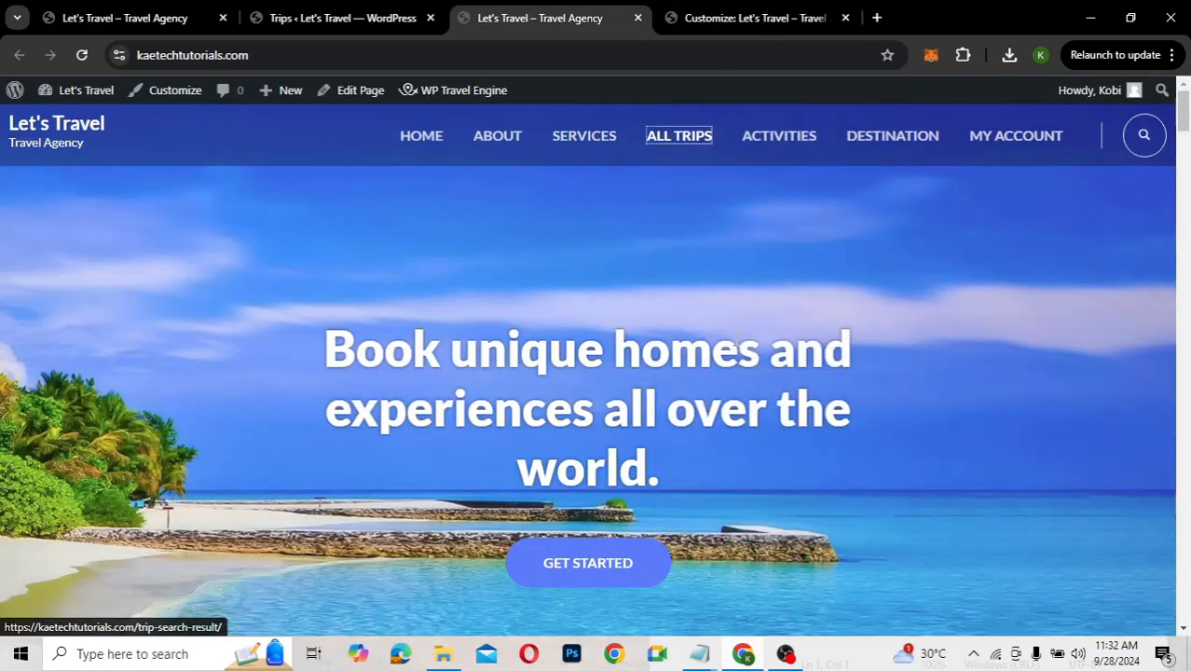
pyautogui.click(743, 11)
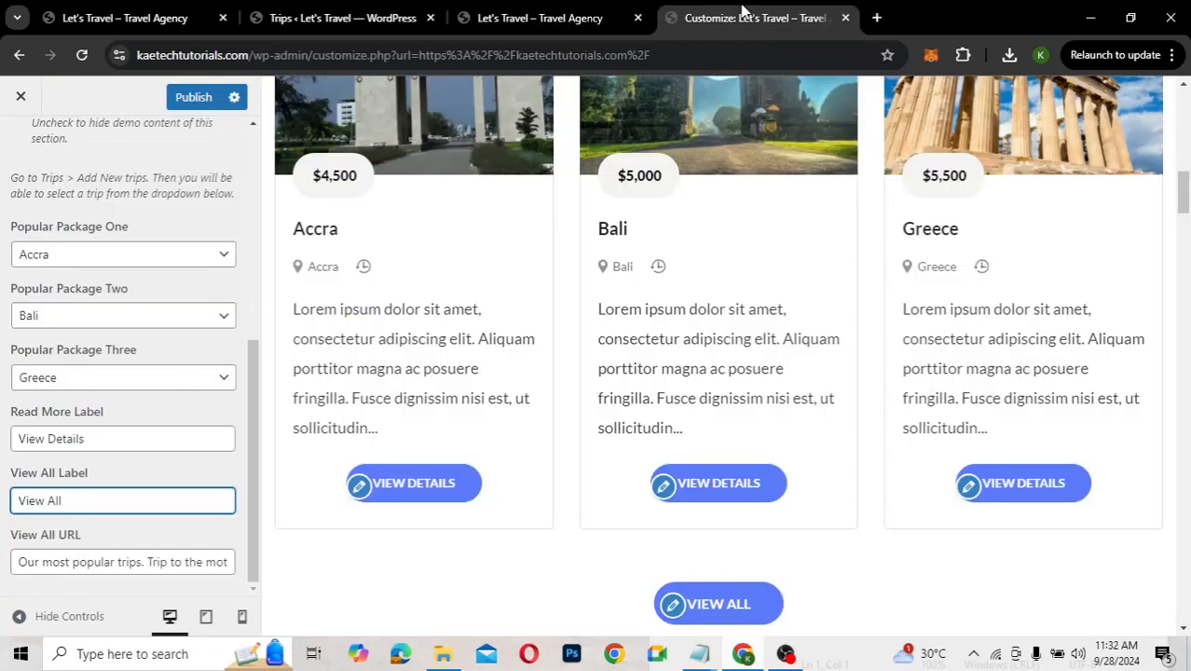
pyautogui.click(72, 563)
pyautogui.hotkey('ctrl', 'a')
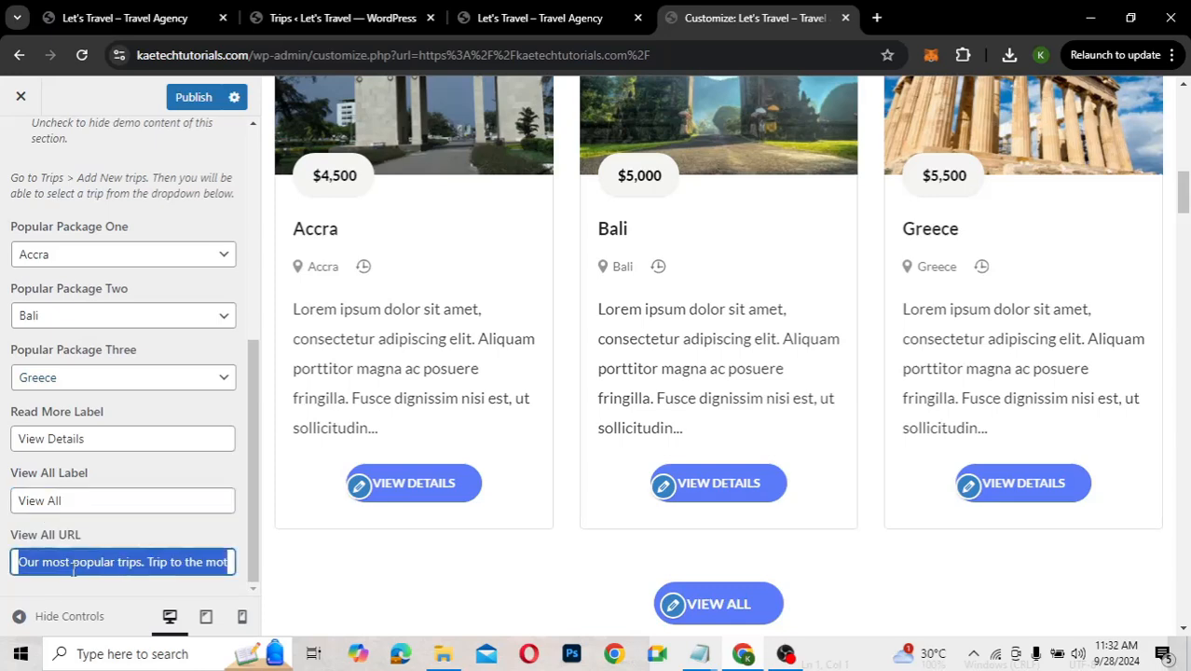
pyautogui.hotkey('ctrl', 'v')
pyautogui.click(113, 501)
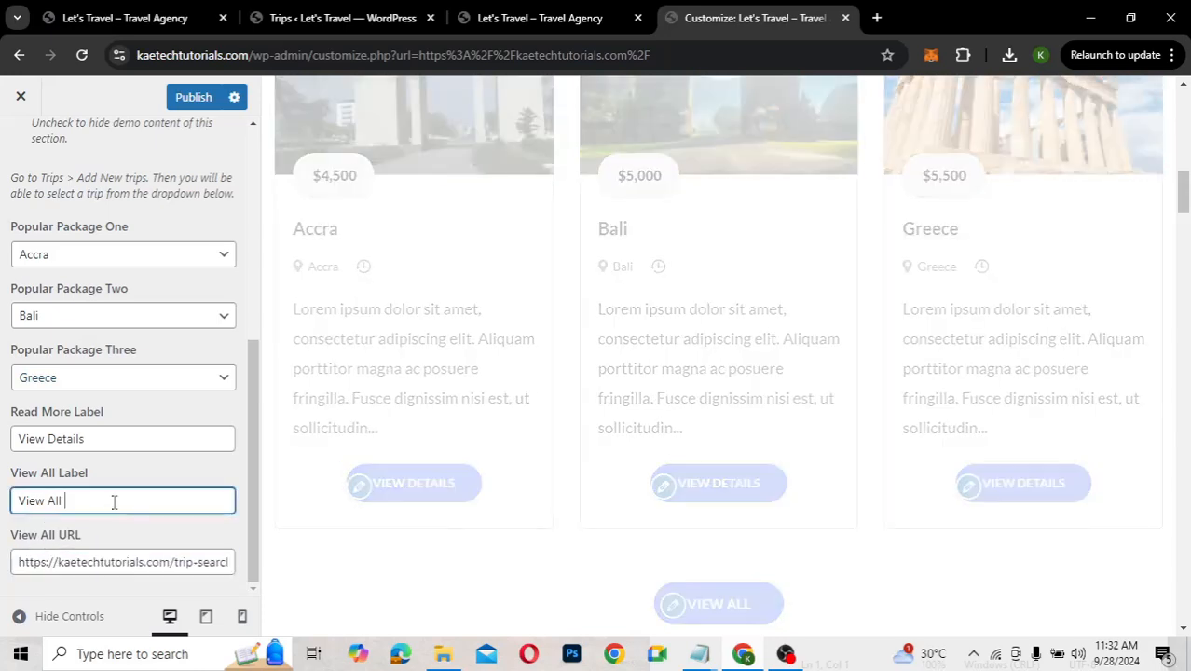
pyautogui.write('Trips')
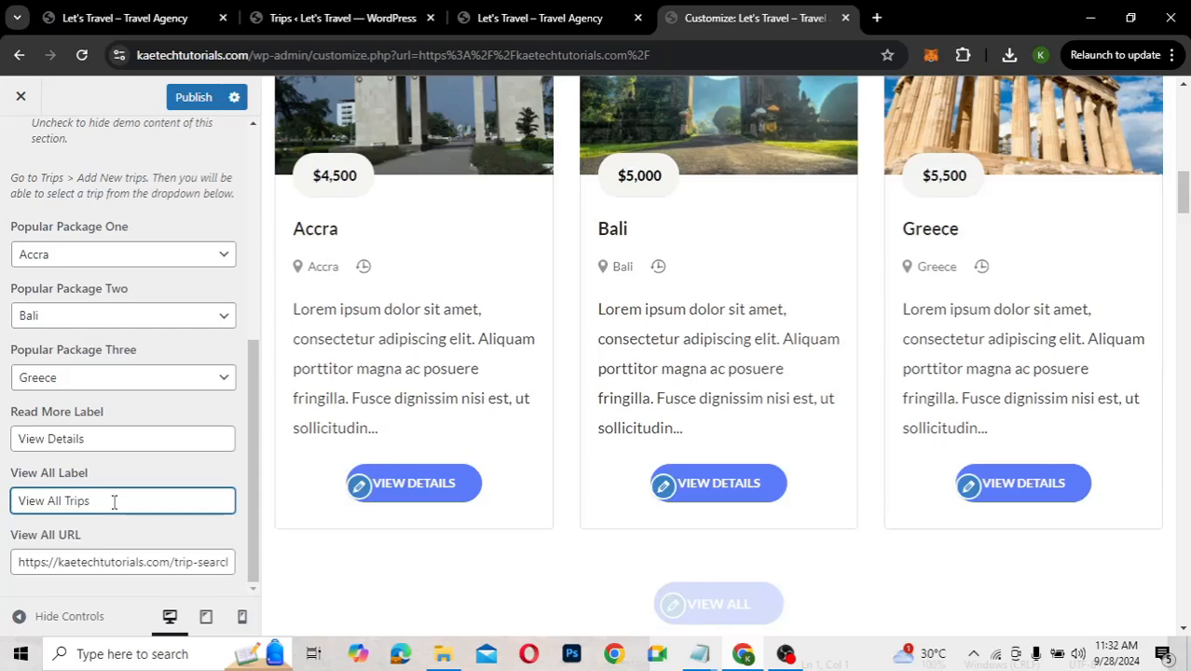
# Retitle the Featured Trips section to 'Popular Trips'
pyautogui.scroll(-1, 829, 449)
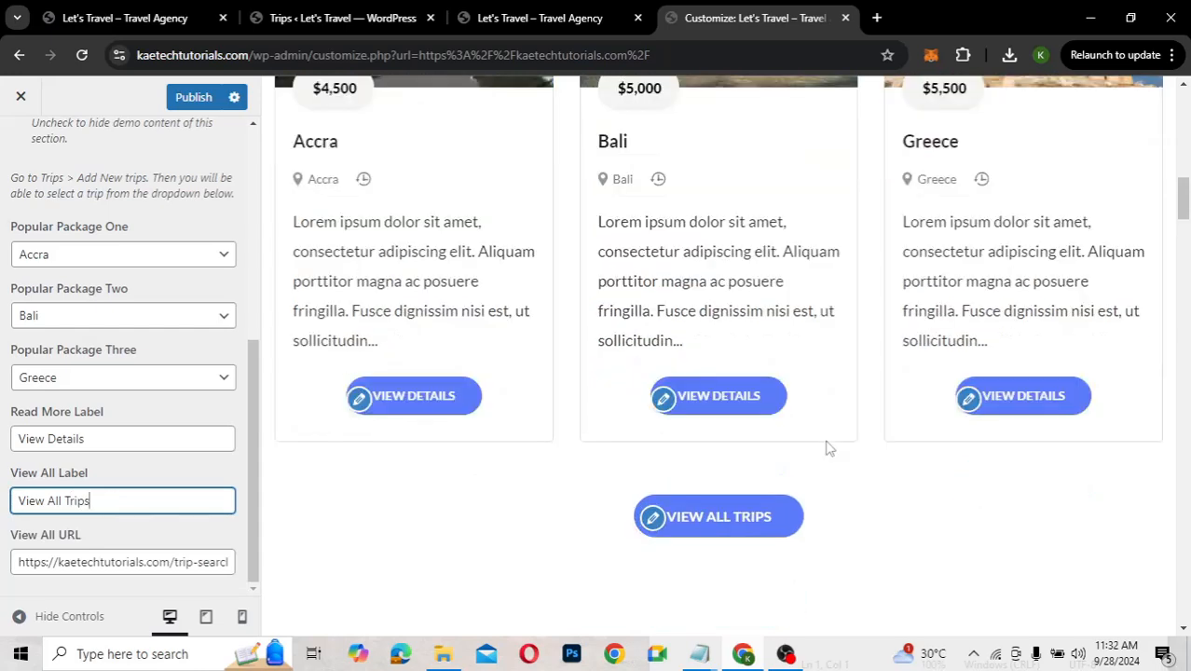
pyautogui.scroll(-1, 828, 448)
pyautogui.scroll(-3, 829, 448)
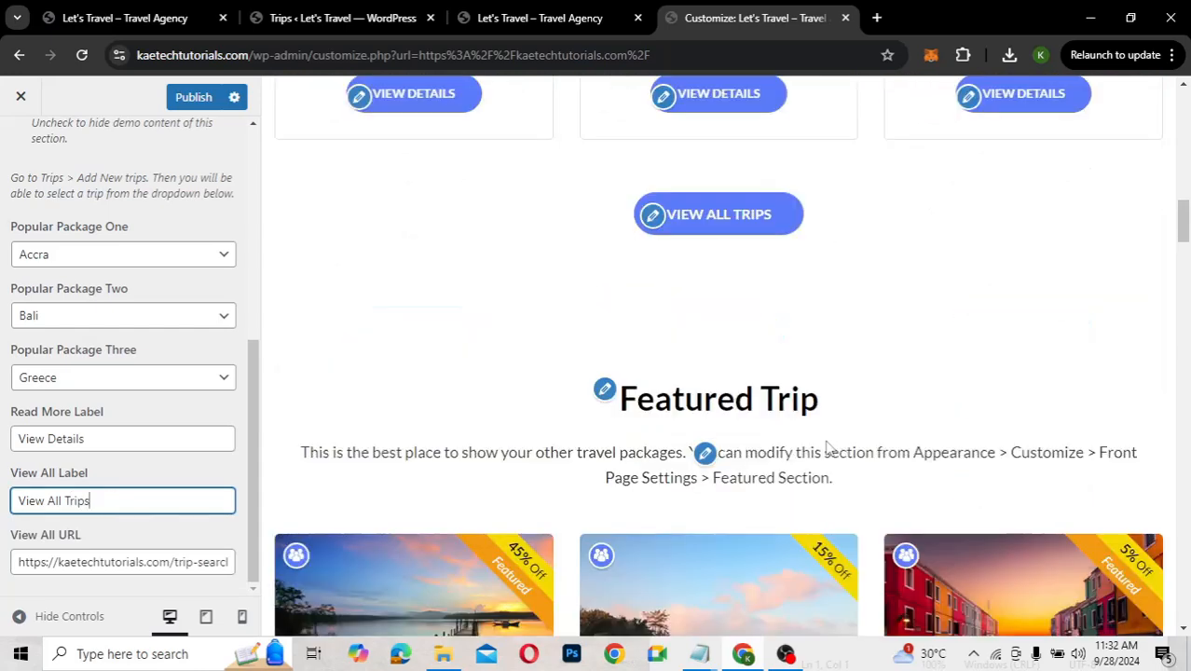
pyautogui.scroll(-2, 827, 447)
pyautogui.scroll(-1, 829, 450)
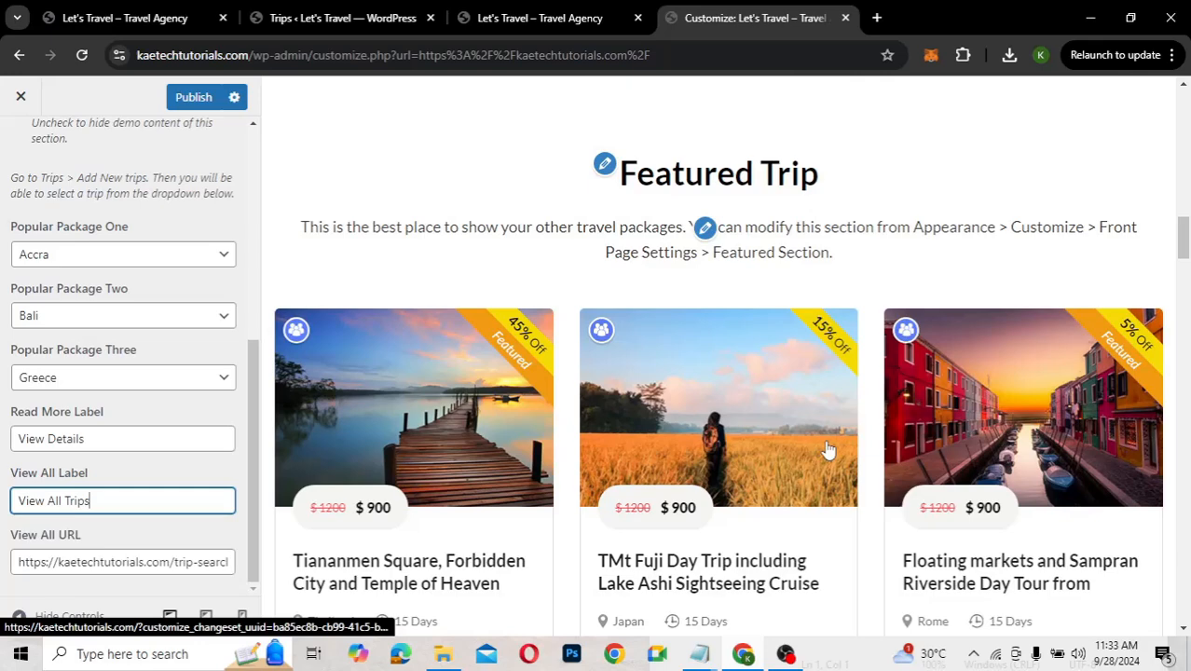
pyautogui.scroll(-1, 829, 450)
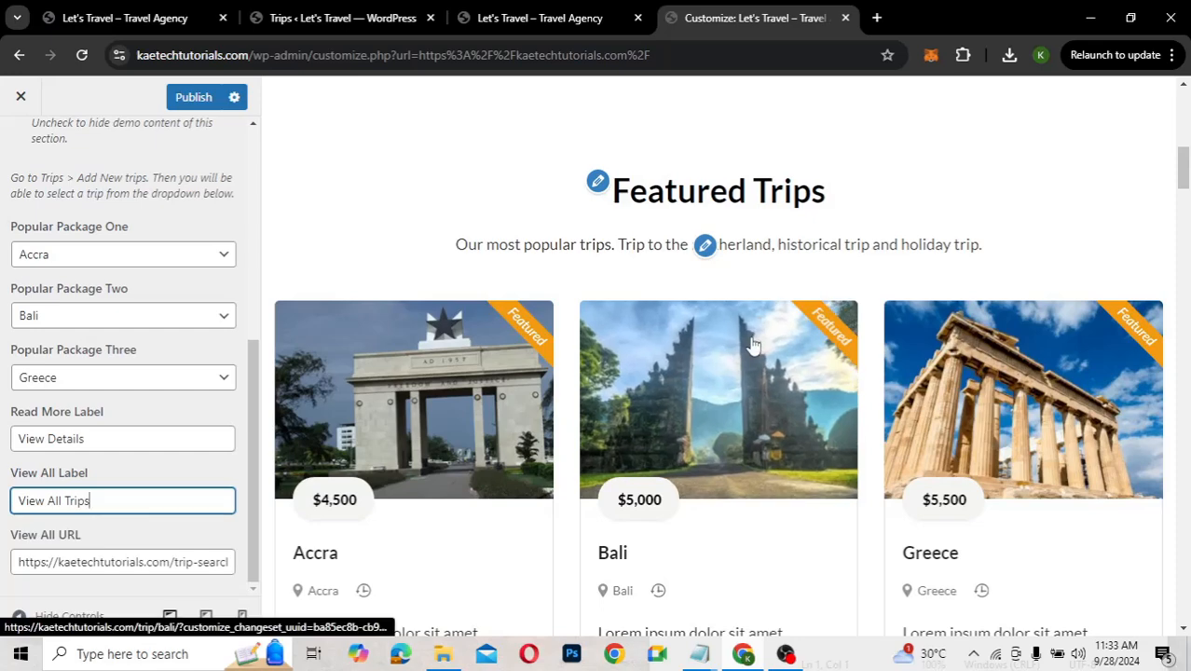
pyautogui.scroll(-10, 756, 337)
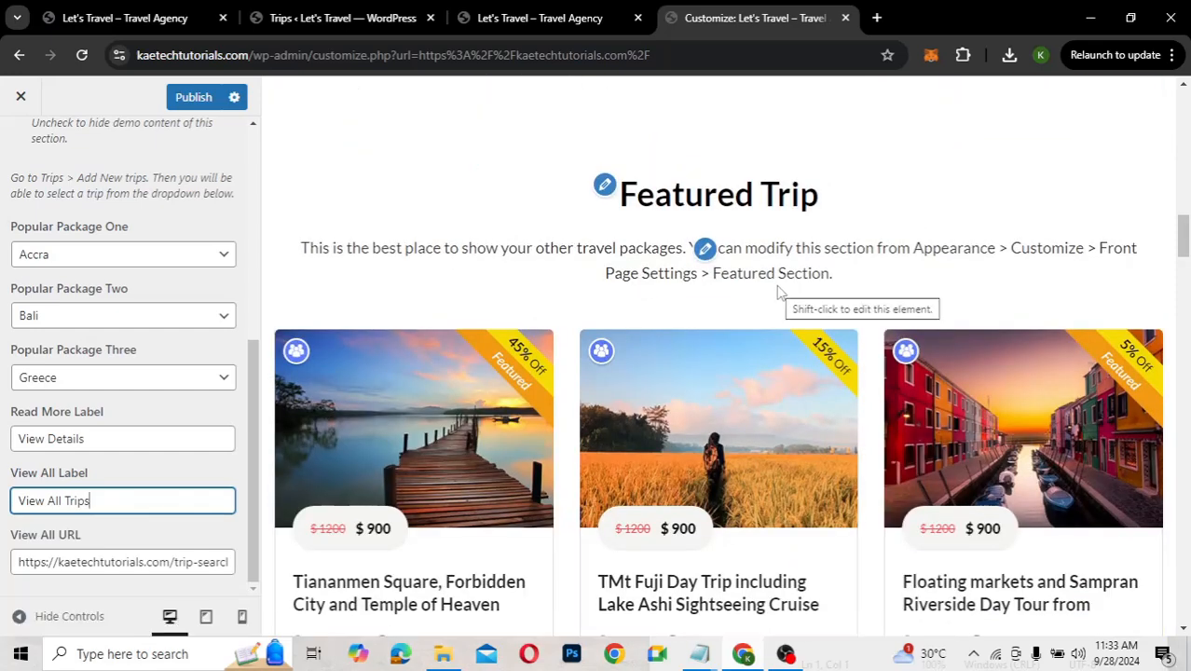
pyautogui.scroll(10, 779, 292)
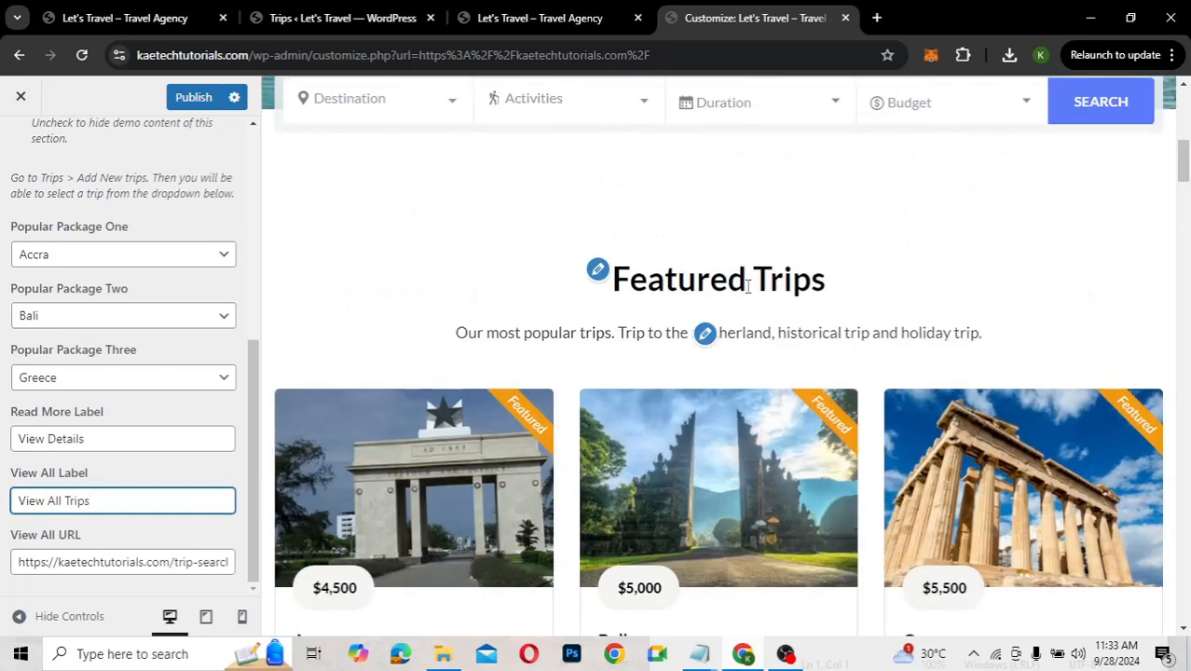
pyautogui.click(598, 272)
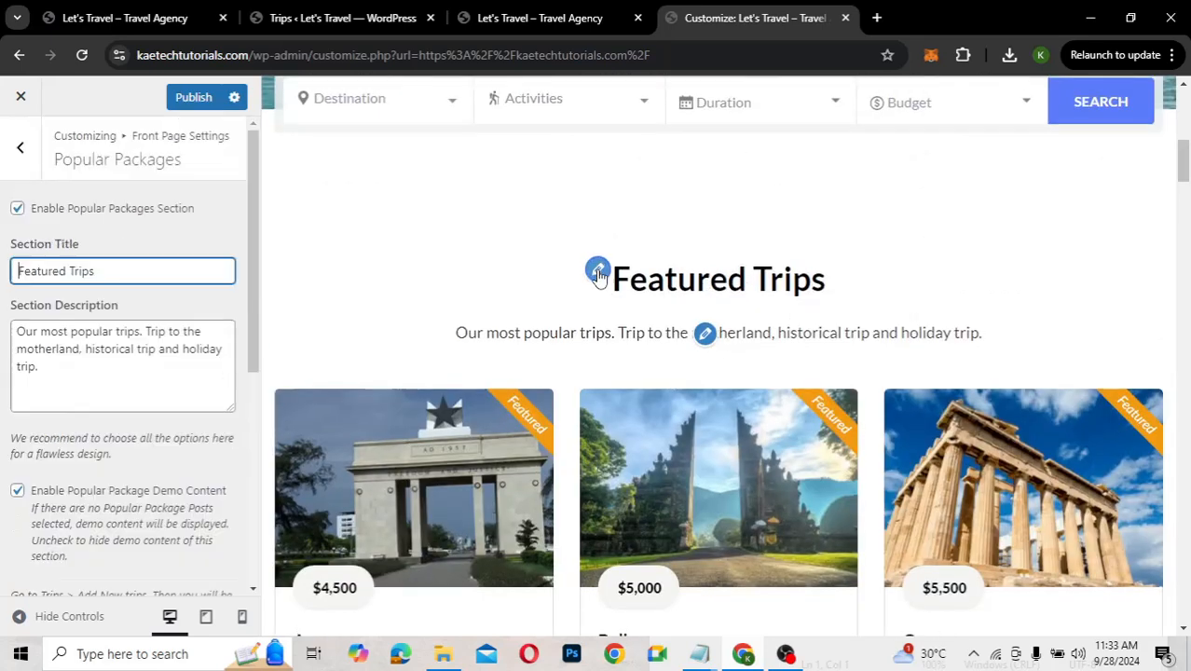
pyautogui.click(94, 271)
pyautogui.press('BackSpace')
pyautogui.press('BackSpace')
pyautogui.press('BackSpace')
pyautogui.press('BackSpace')
pyautogui.press('BackSpace')
pyautogui.press('BackSpace')
pyautogui.press('BackSpace')
pyautogui.press('BackSpace')
pyautogui.write('Popular')
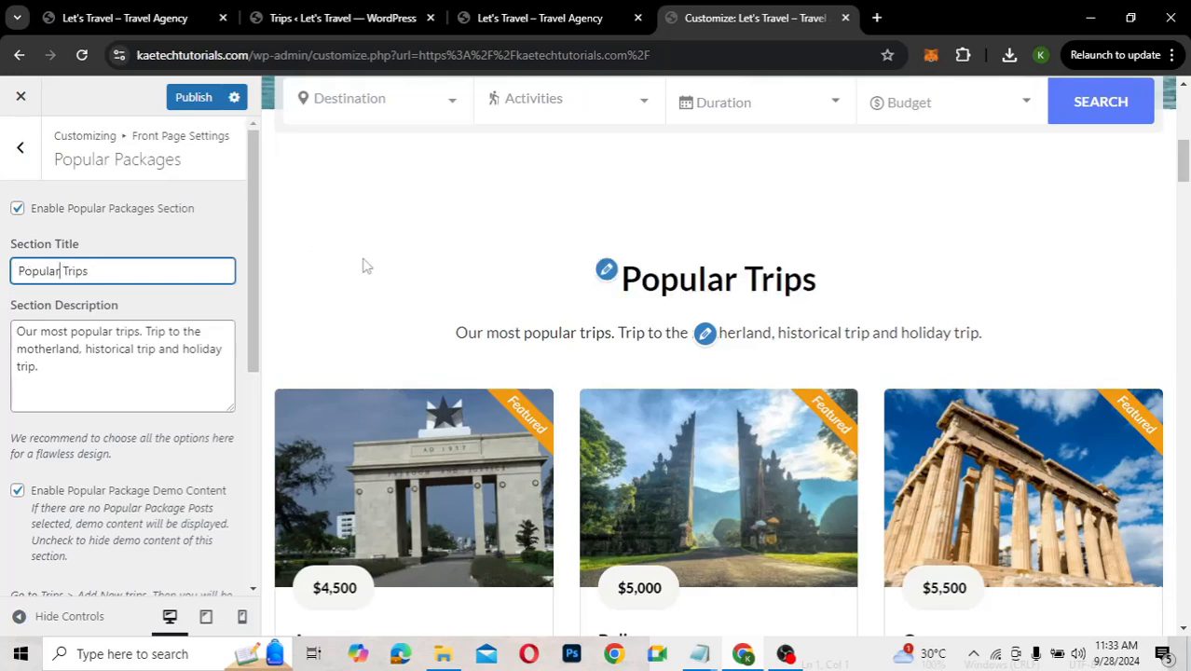
pyautogui.scroll(-10, 611, 311)
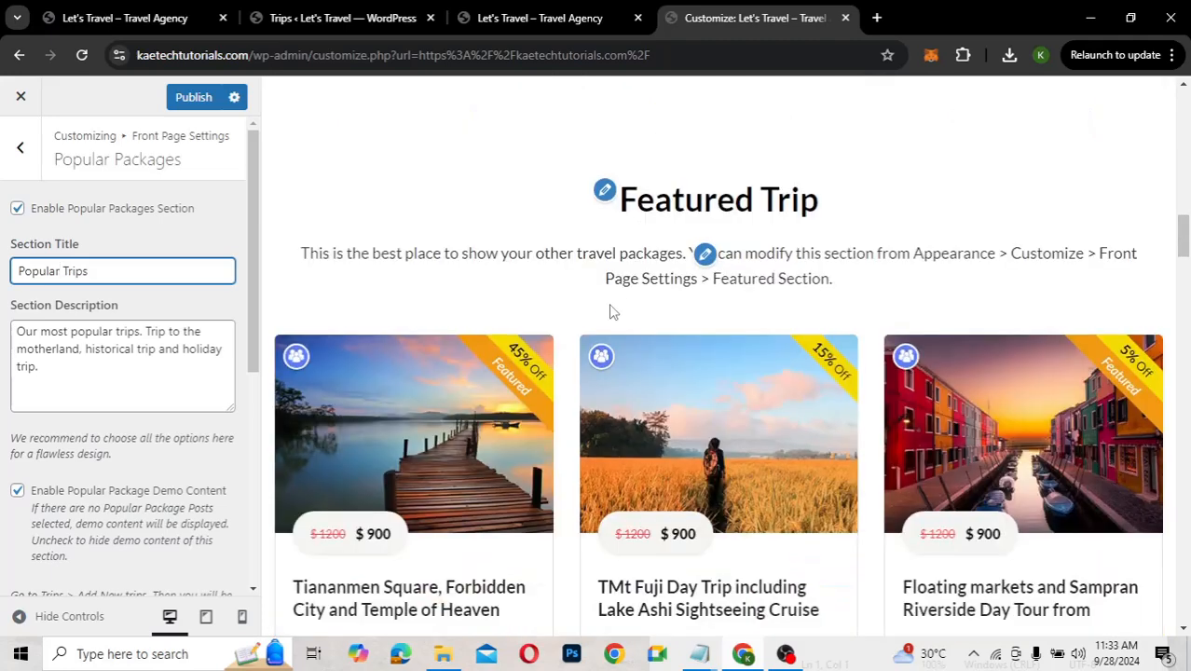
# Clear the Featured Trip section description
pyautogui.click(706, 254)
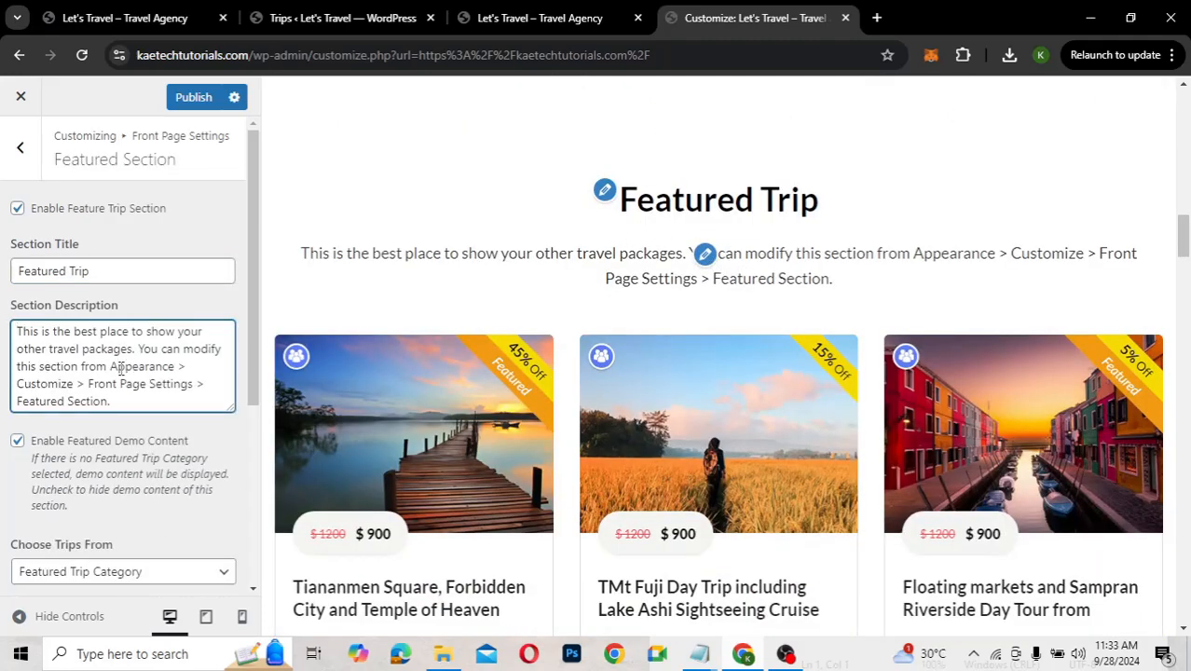
pyautogui.hotkey('ctrl', 'a')
pyautogui.press('BackSpace')
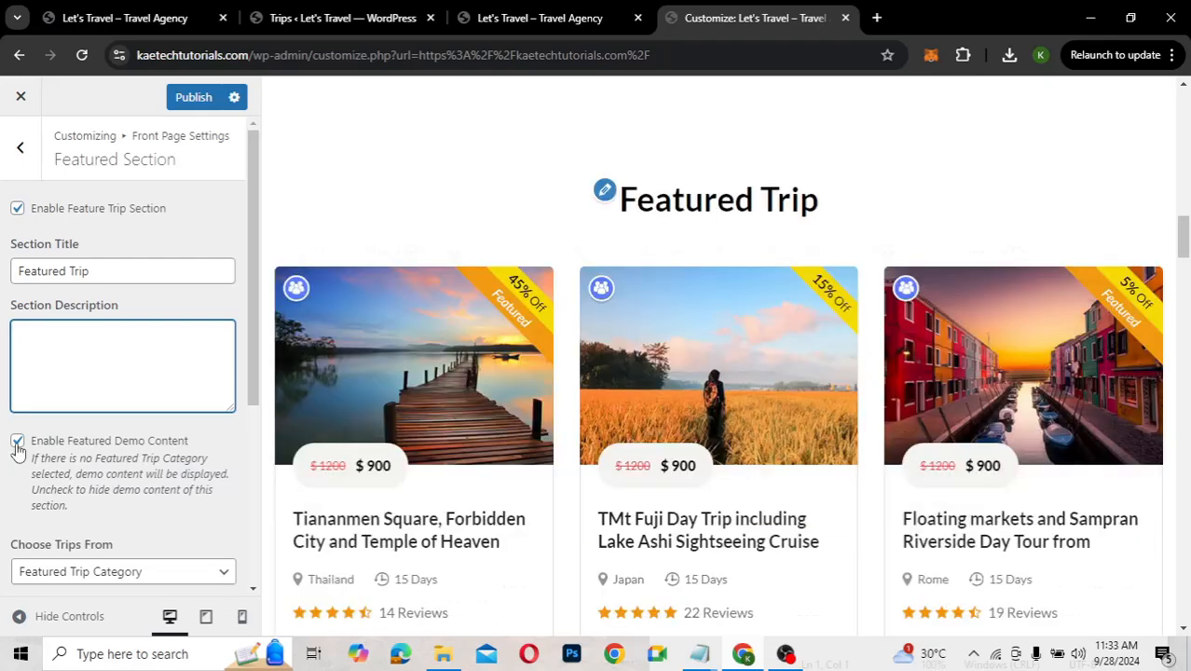
# Disable featured demo content and show the featured trip category choices
pyautogui.click(16, 443)
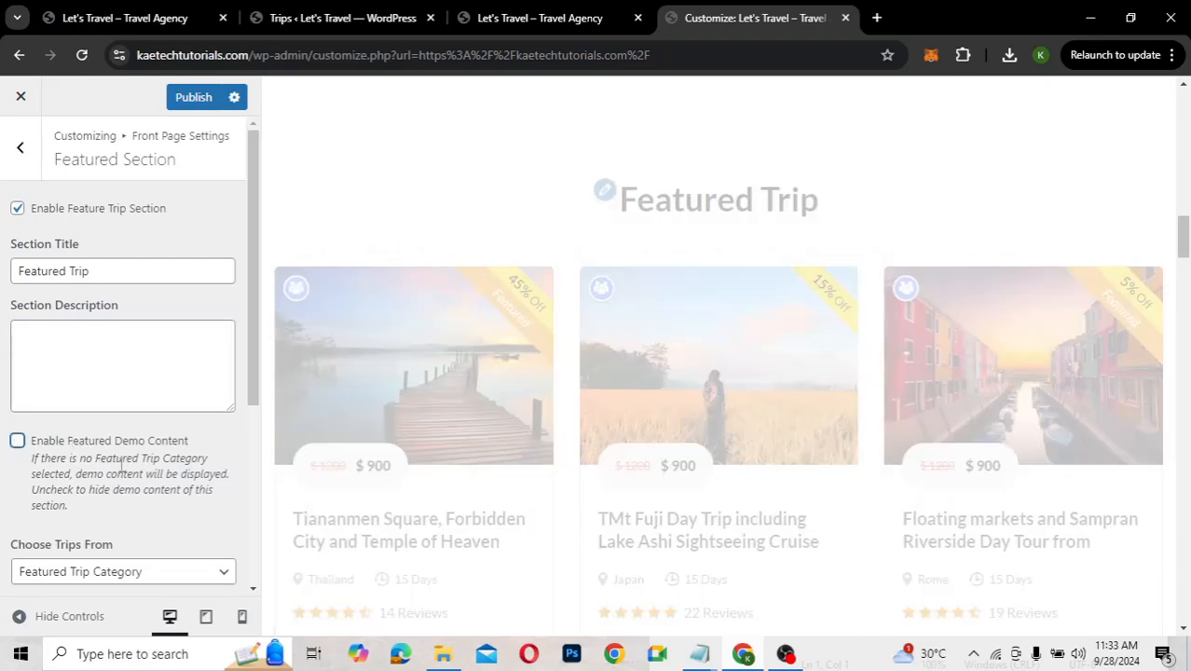
pyautogui.scroll(-3, 121, 466)
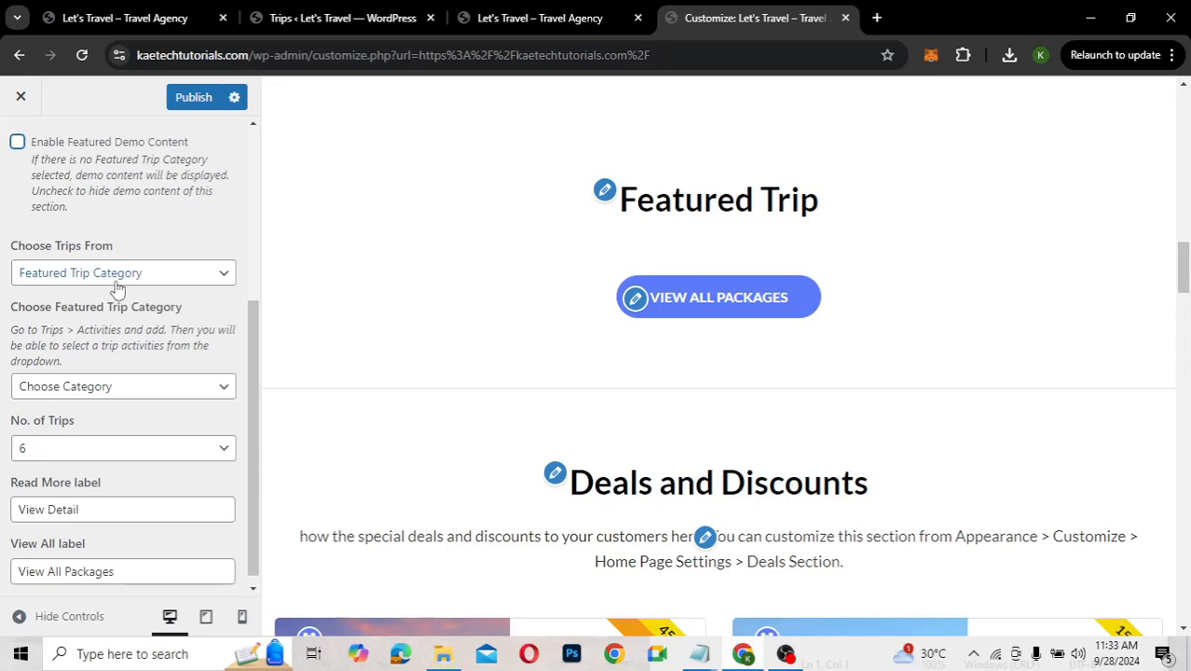
pyautogui.scroll(-1, 85, 319)
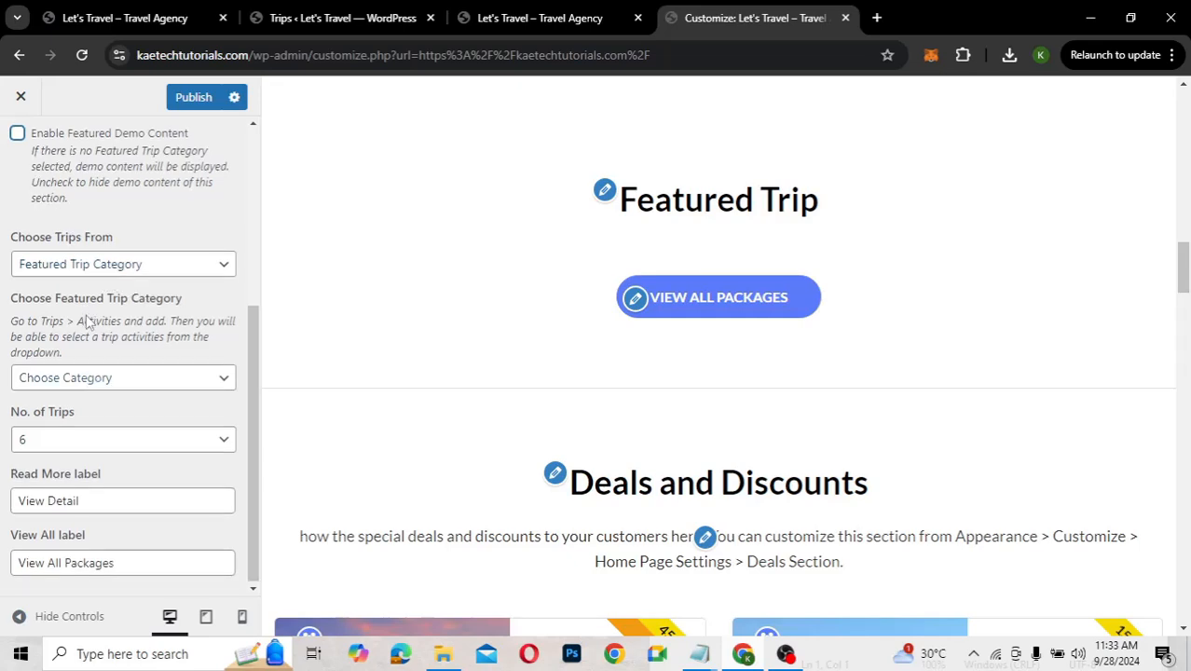
pyautogui.click(86, 379)
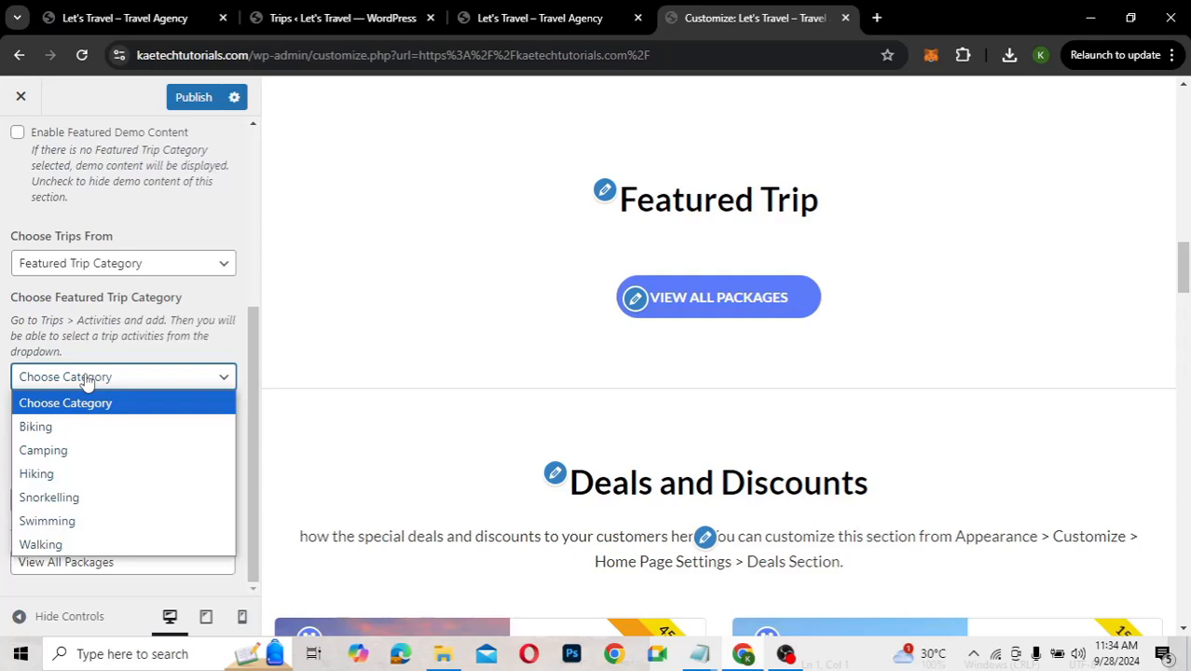
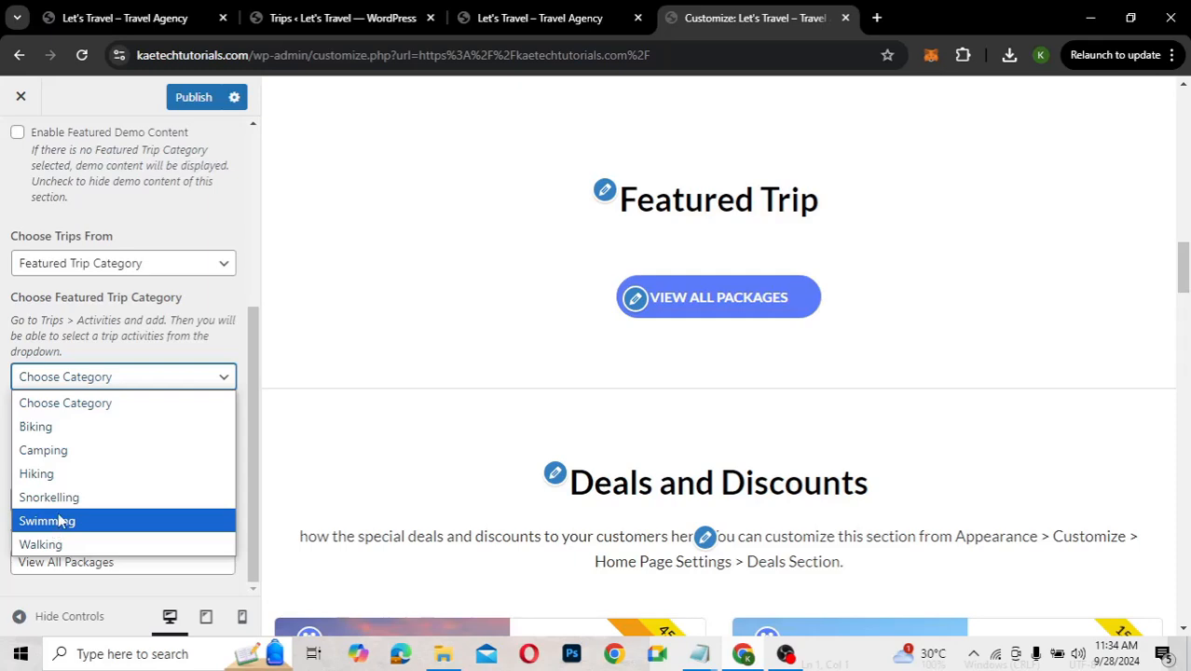
# Set the Featured Trip Category to Swimming, keeping No. of Trips at 6
pyautogui.click(59, 522)
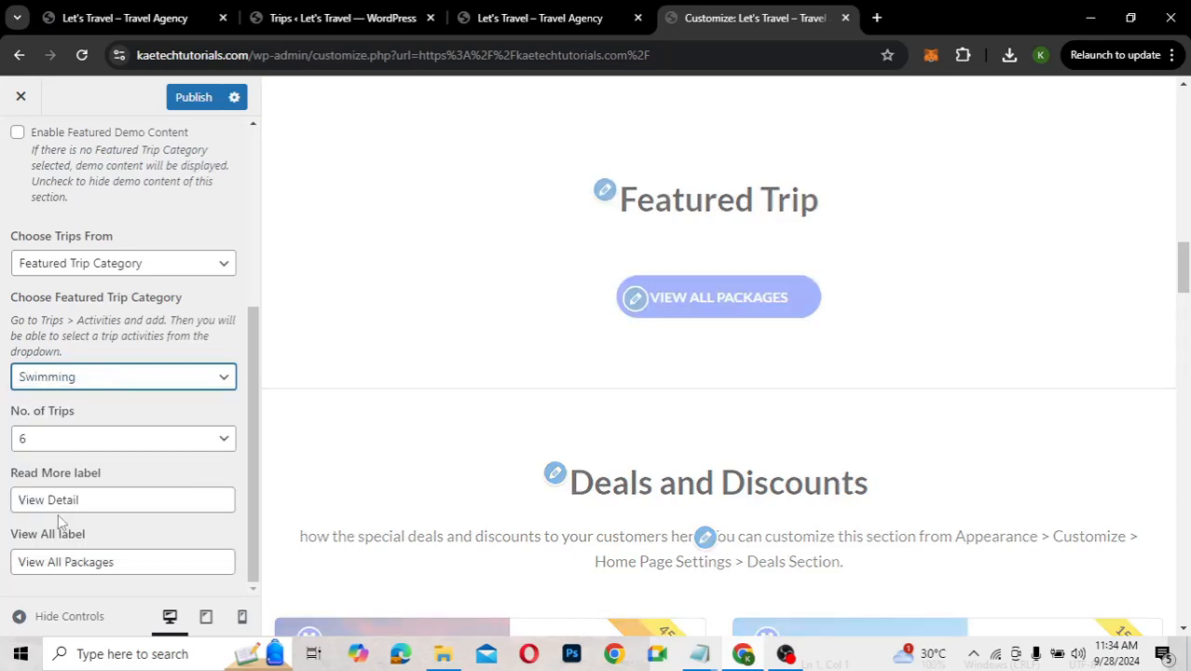
pyautogui.click(90, 447)
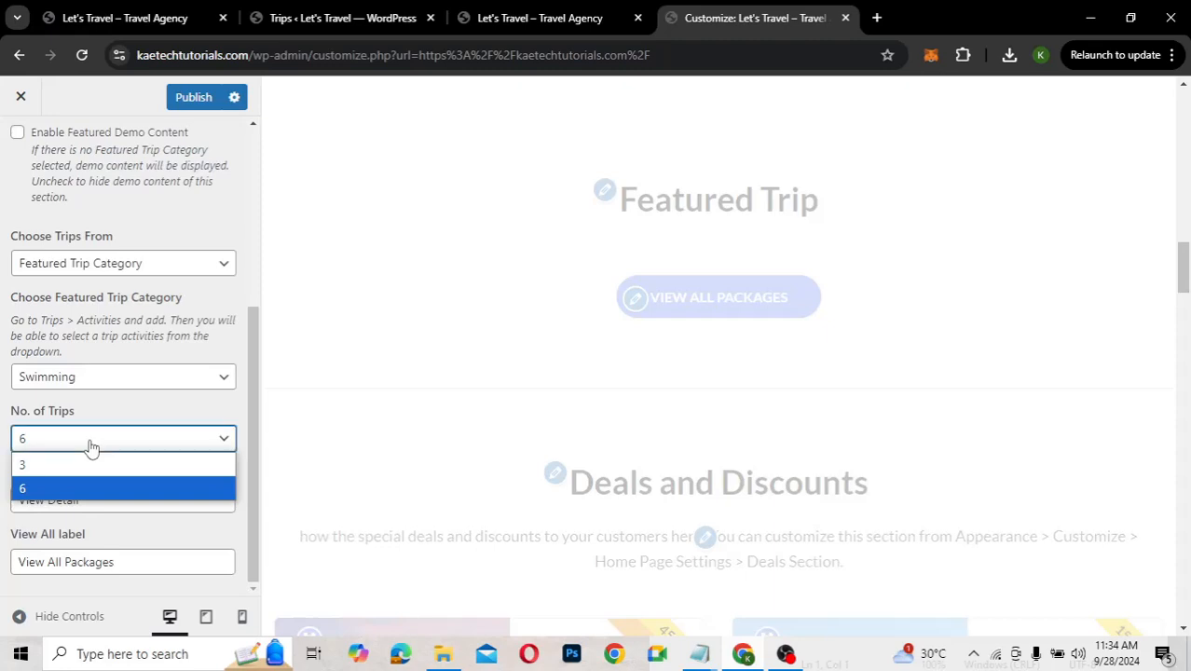
pyautogui.click(81, 470)
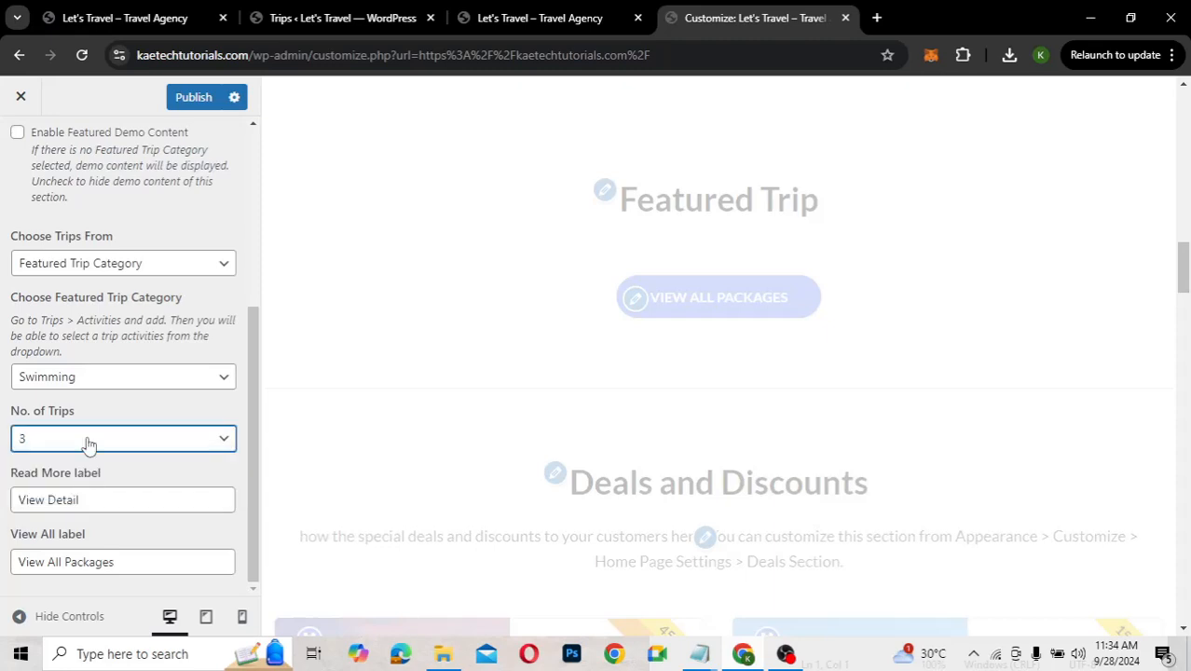
pyautogui.click(89, 446)
pyautogui.click(80, 490)
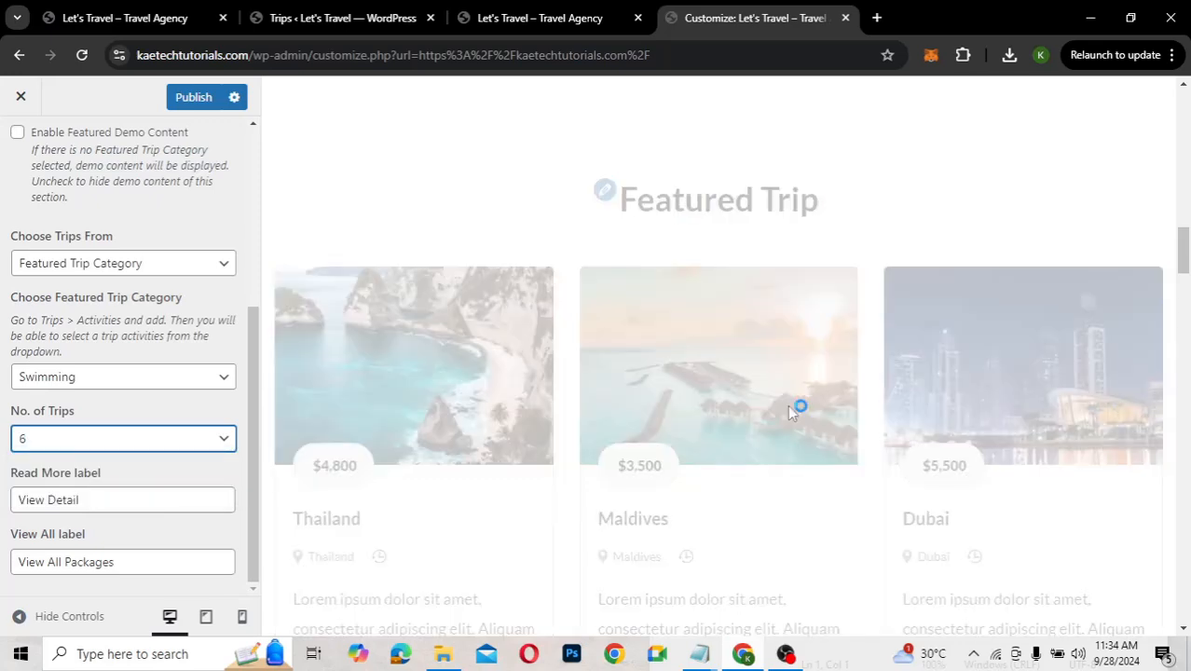
# Publish the Featured Trip section changes to the site
pyautogui.scroll(-5, 790, 411)
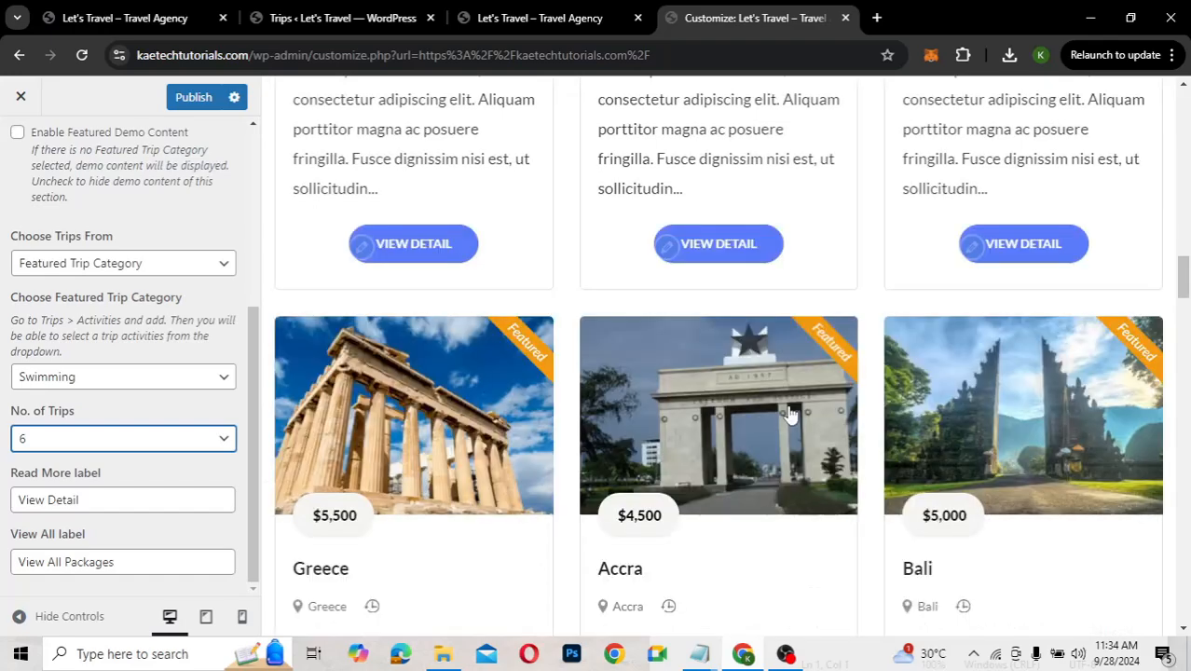
pyautogui.scroll(-2, 789, 414)
pyautogui.scroll(4, 791, 415)
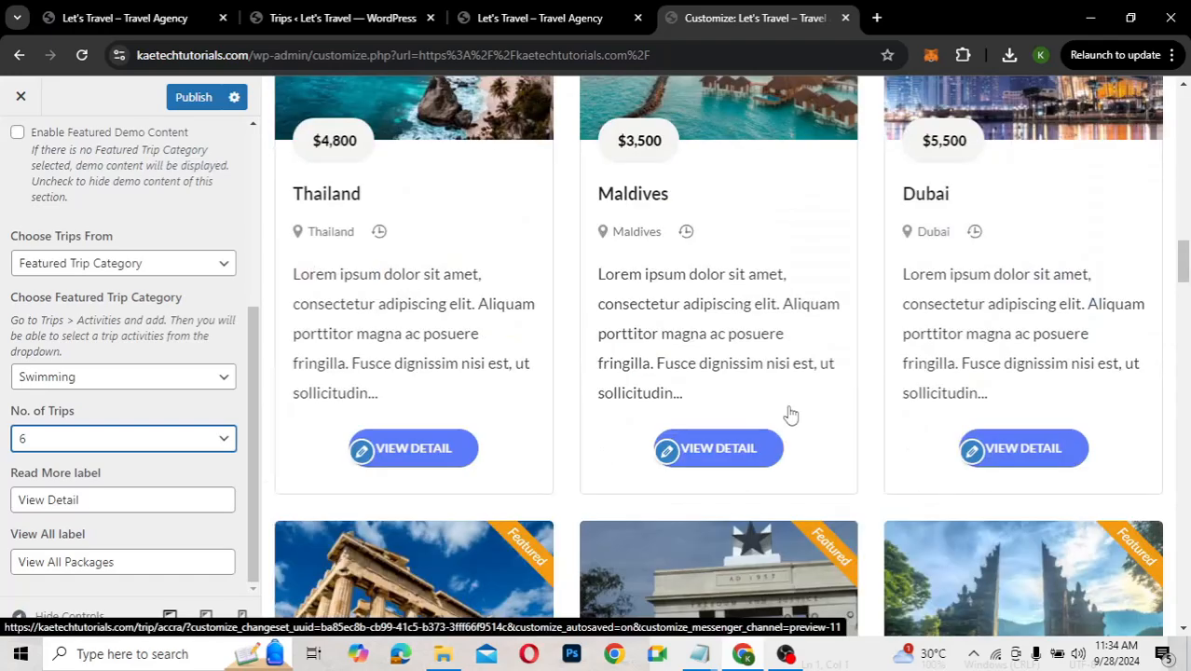
pyautogui.scroll(-7, 790, 415)
pyautogui.scroll(-2, 559, 438)
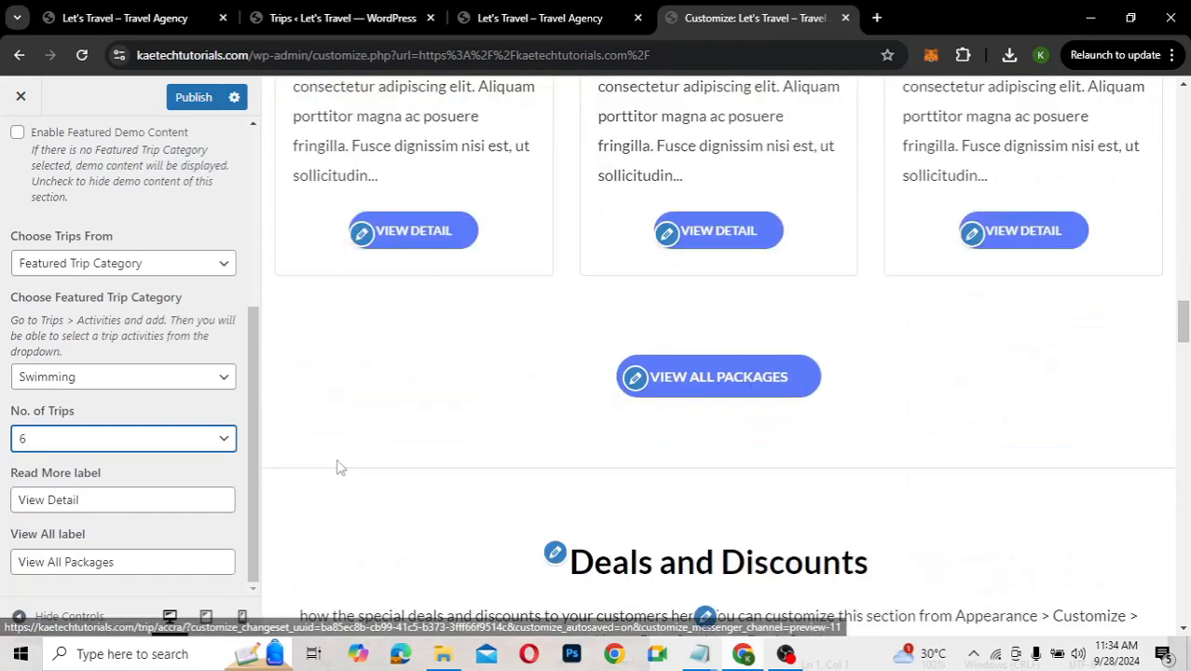
pyautogui.scroll(1, 126, 492)
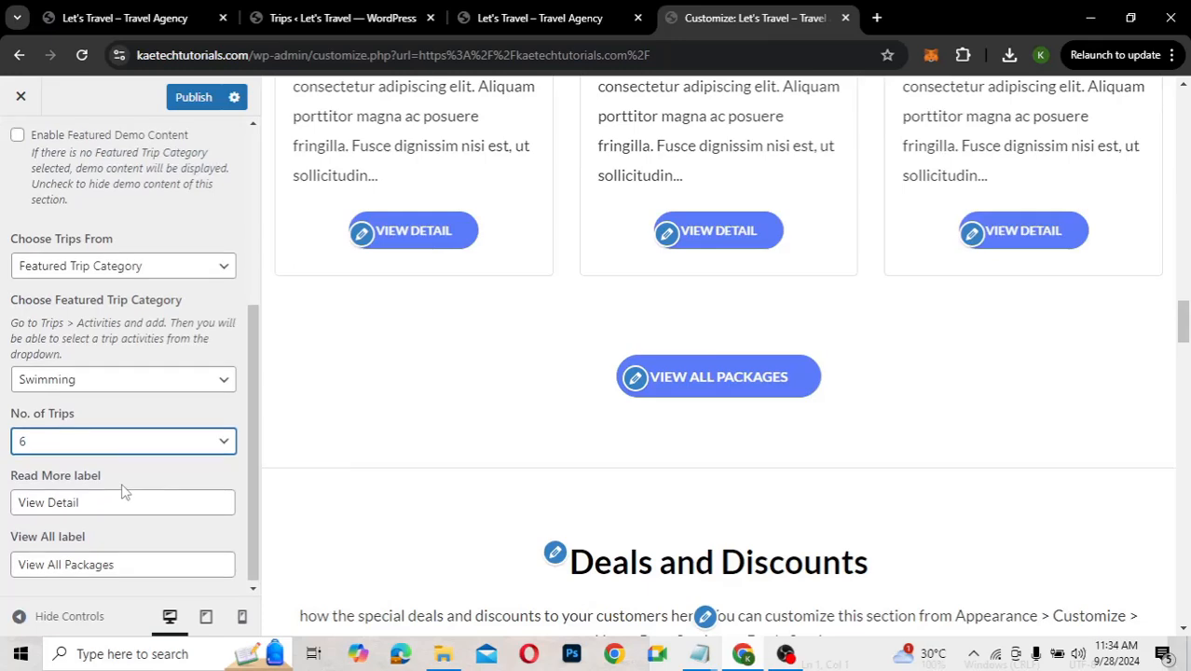
pyautogui.scroll(3, 124, 491)
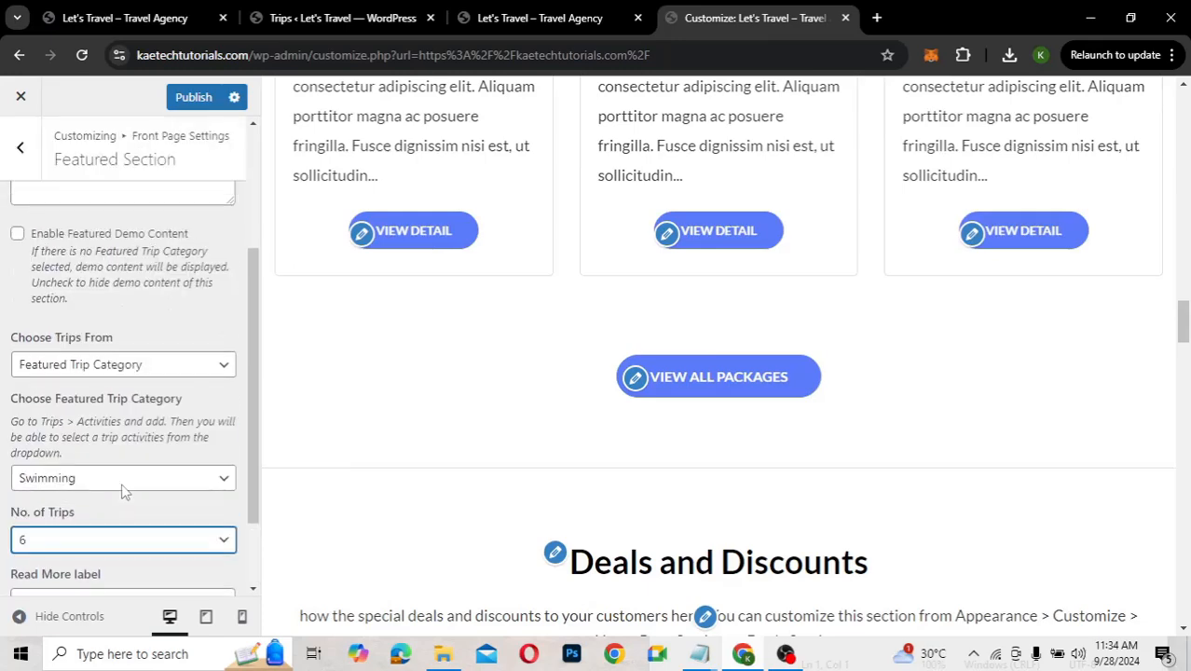
pyautogui.click(192, 101)
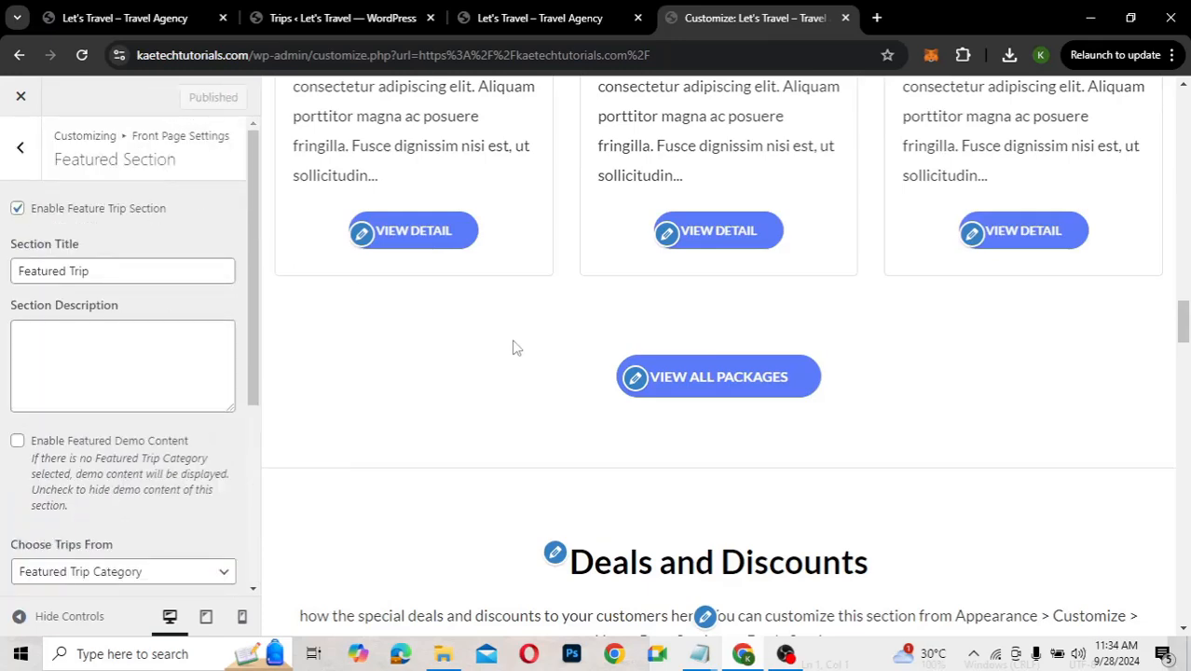
# Set Deal Post One to Thailand and Deal Post Two to Maldives
pyautogui.scroll(-1, 516, 348)
pyautogui.scroll(-4, 516, 347)
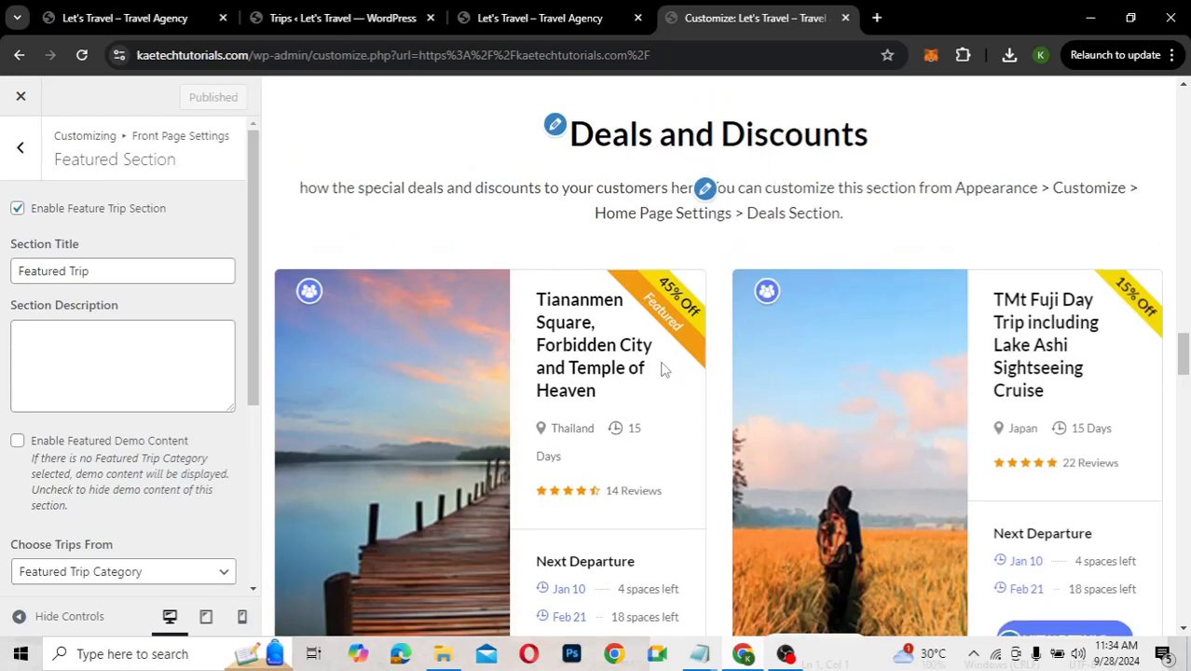
pyautogui.click(555, 131)
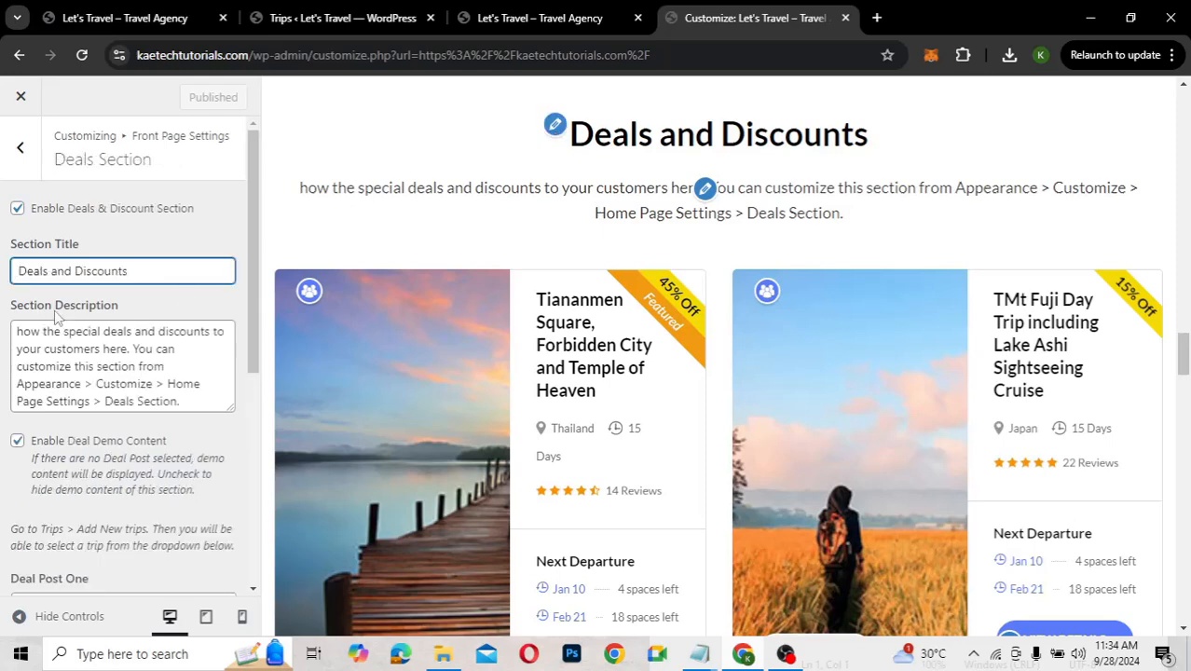
pyautogui.scroll(-4, 75, 459)
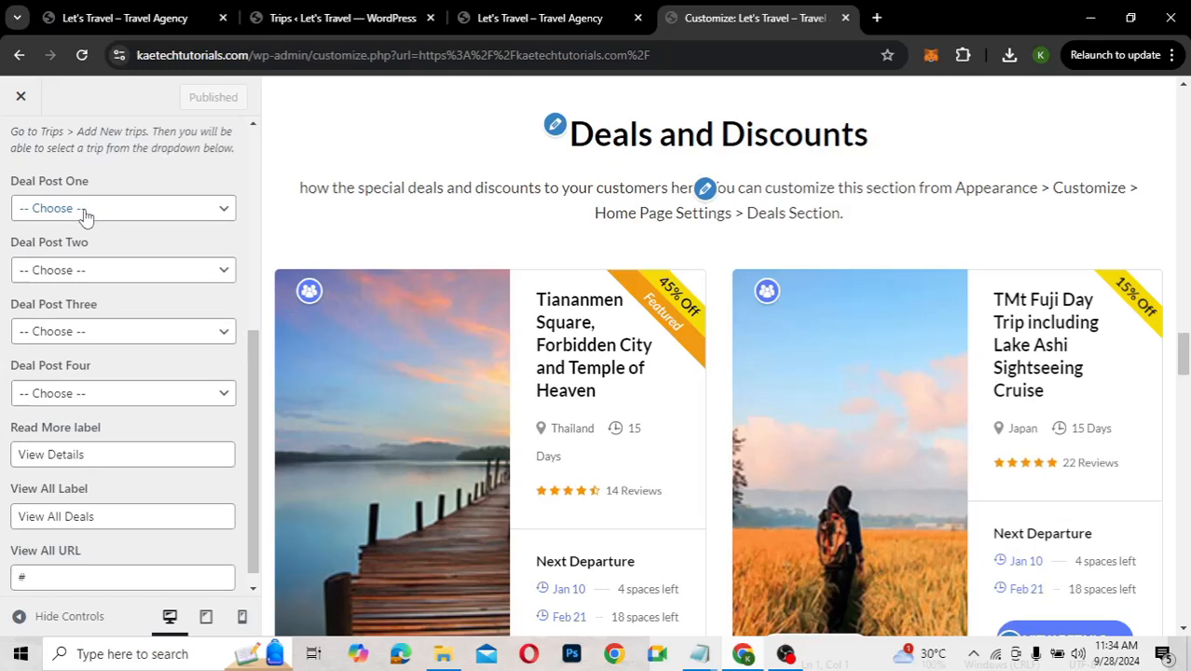
pyautogui.click(82, 213)
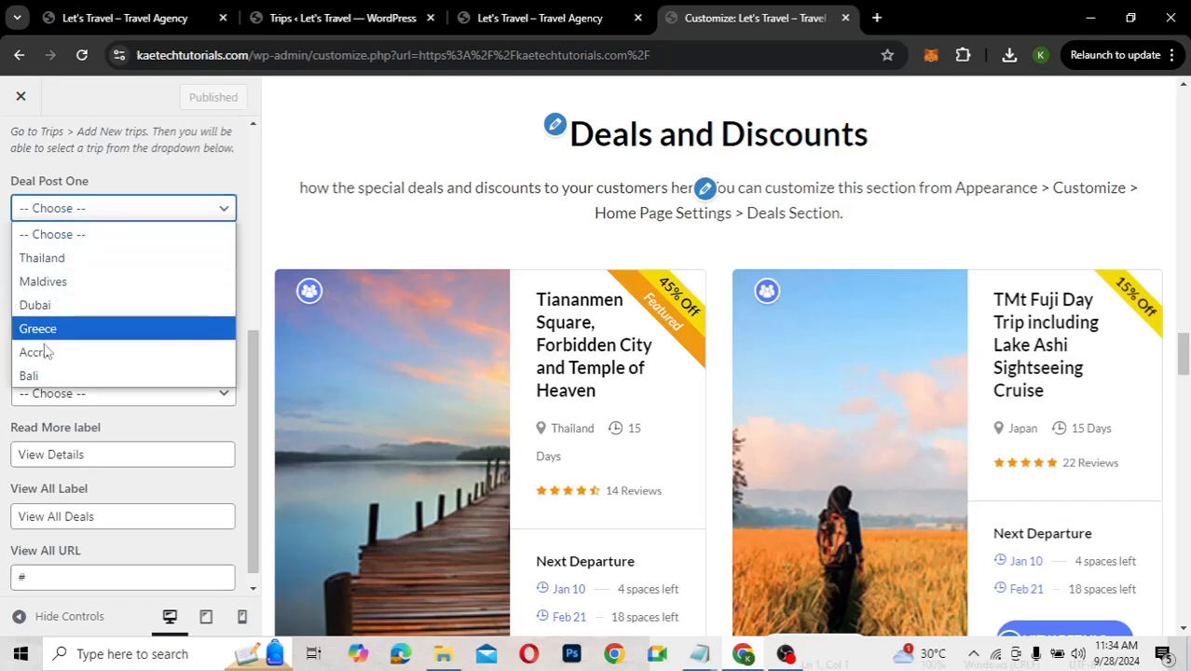
pyautogui.click(89, 269)
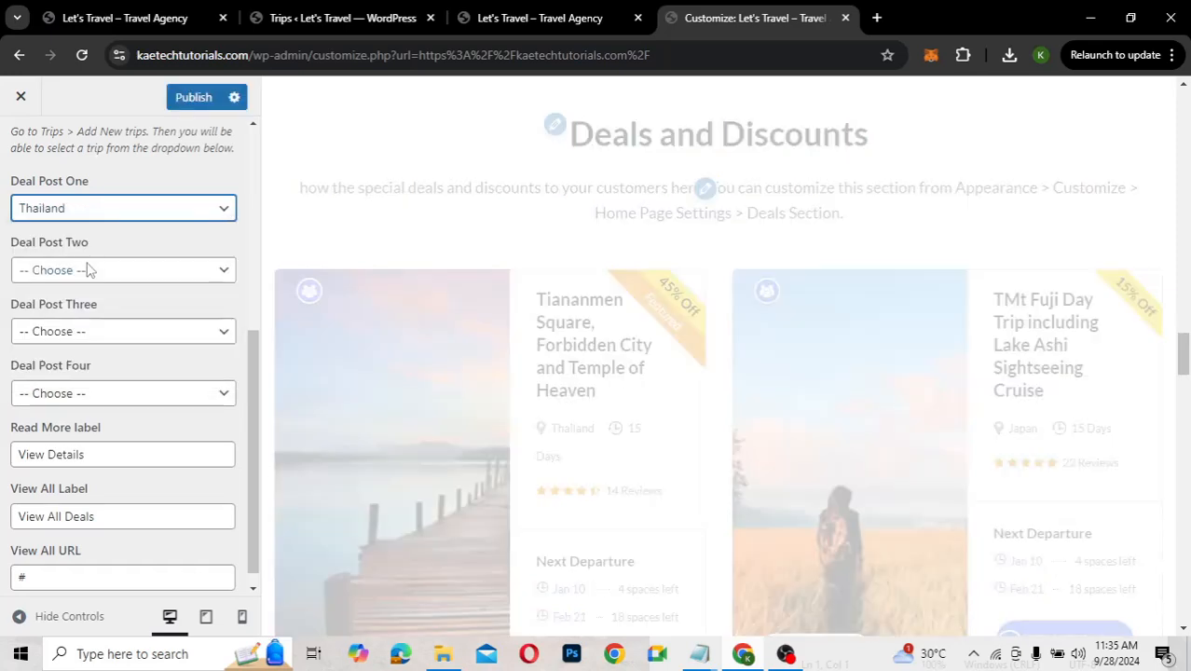
pyautogui.click(124, 274)
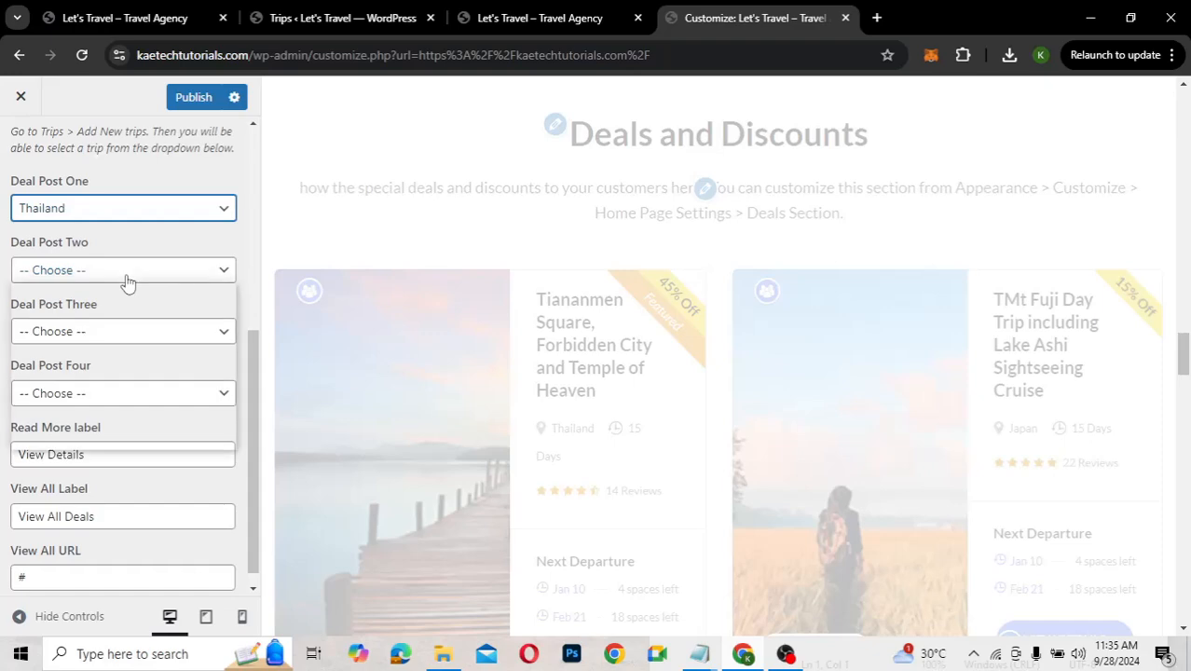
pyautogui.click(80, 343)
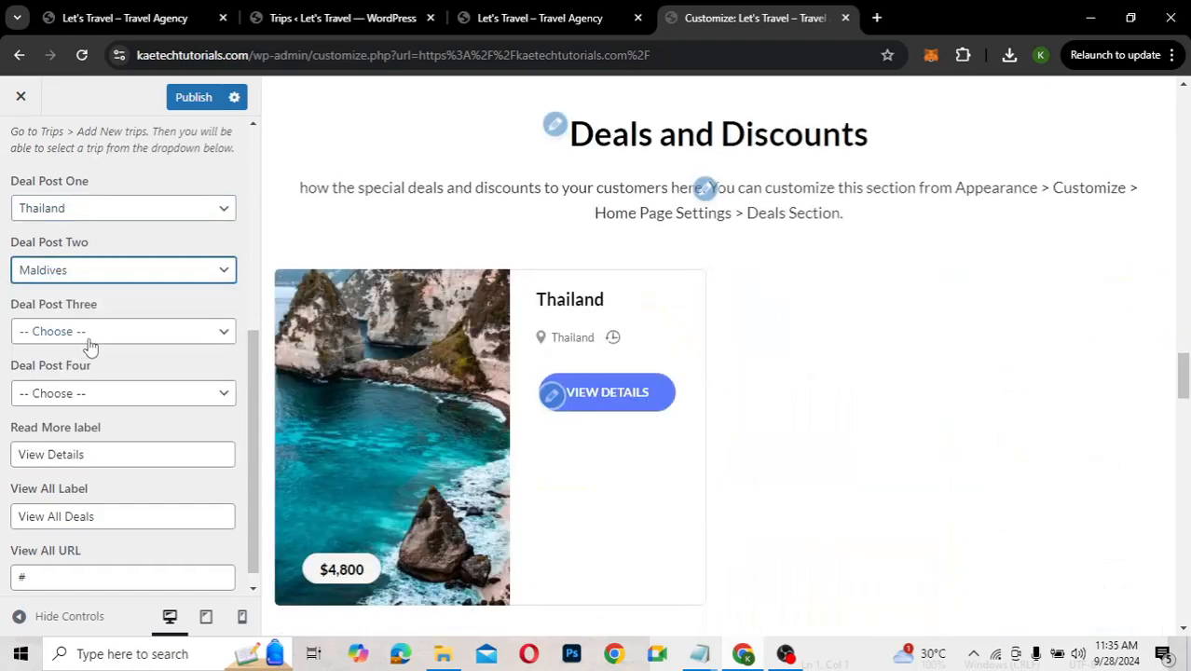
# Set Deal Post Three to Dubai and Deal Post Four to Greece
pyautogui.click(106, 338)
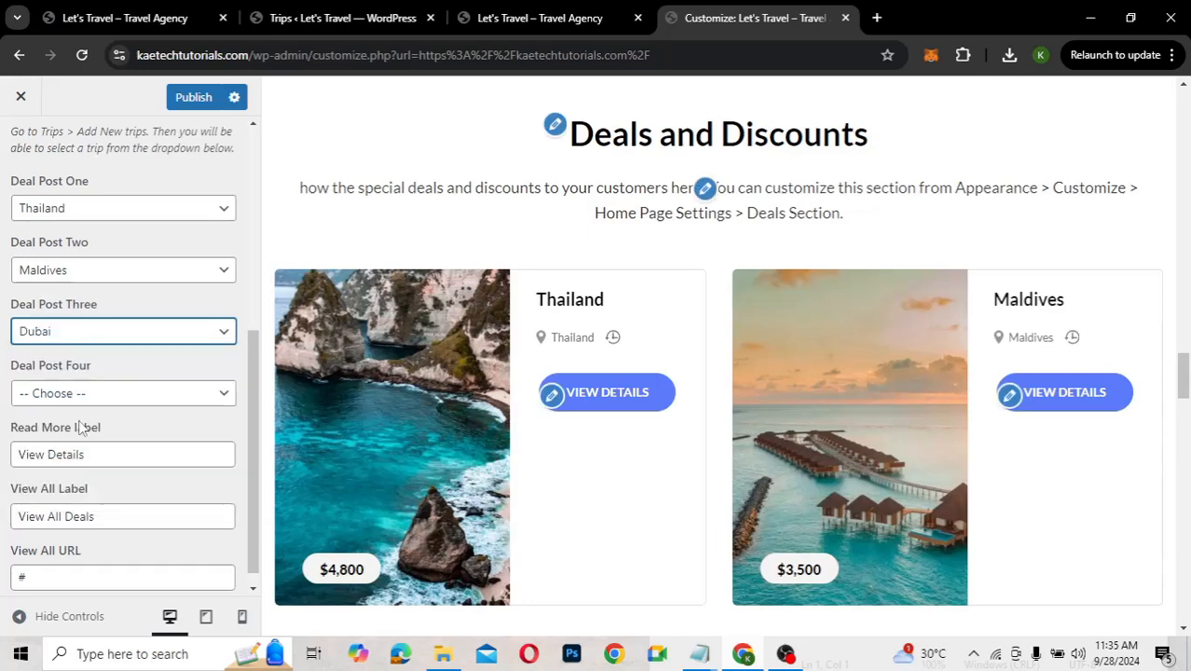
pyautogui.click(79, 428)
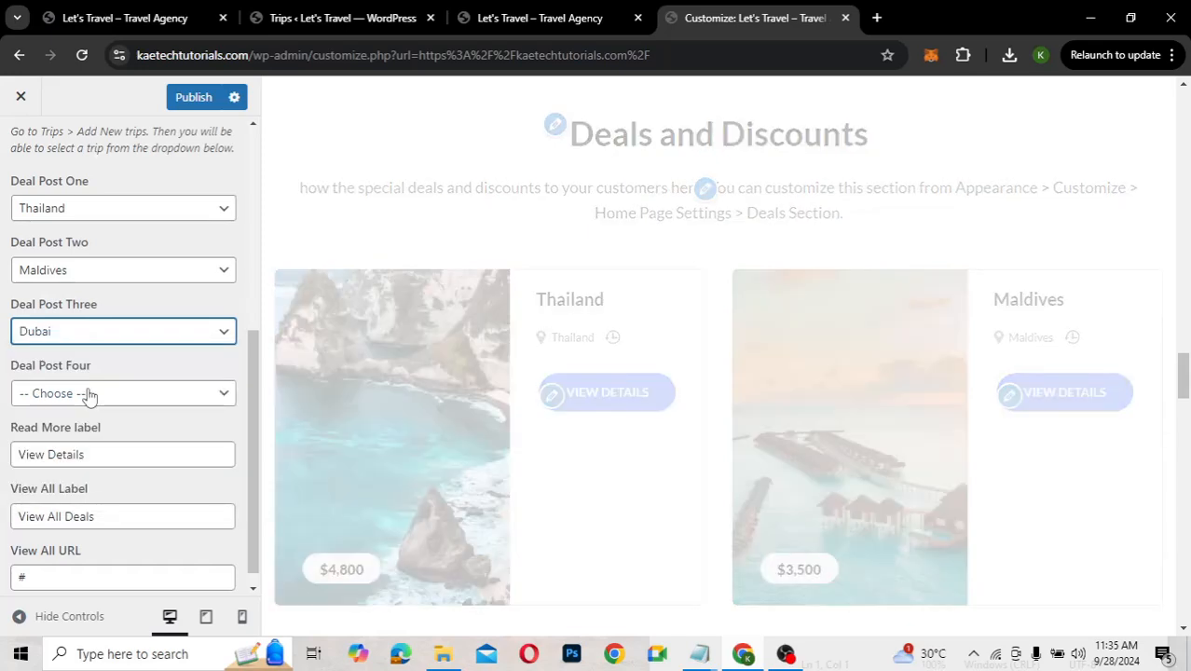
pyautogui.click(89, 394)
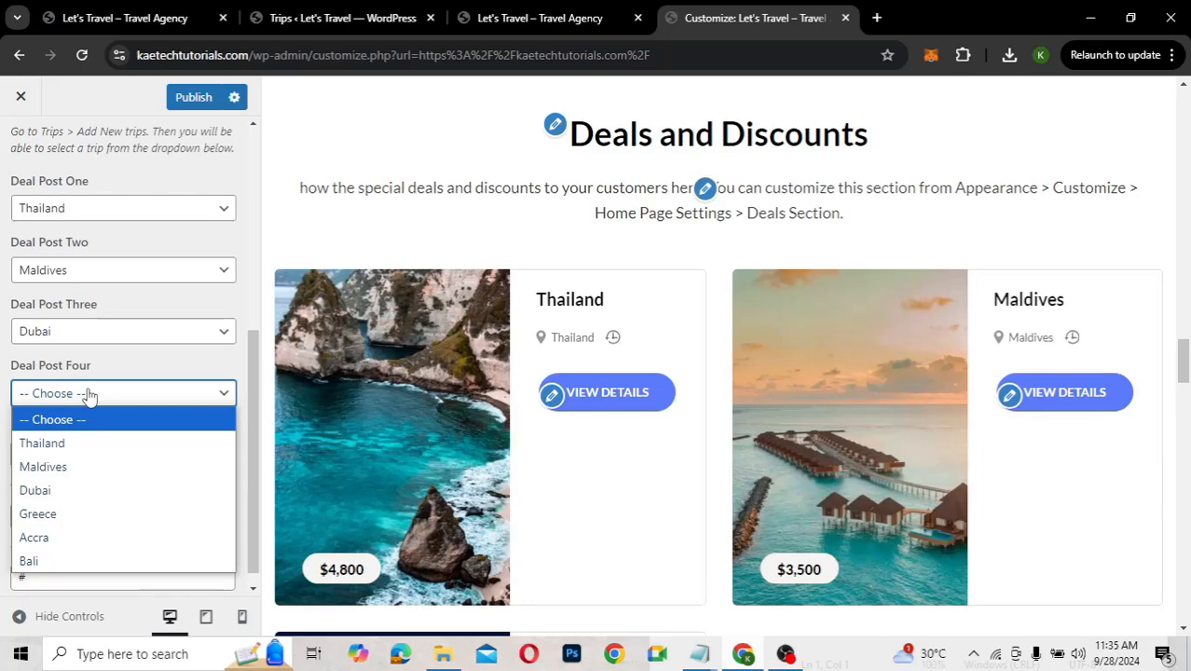
pyautogui.click(67, 520)
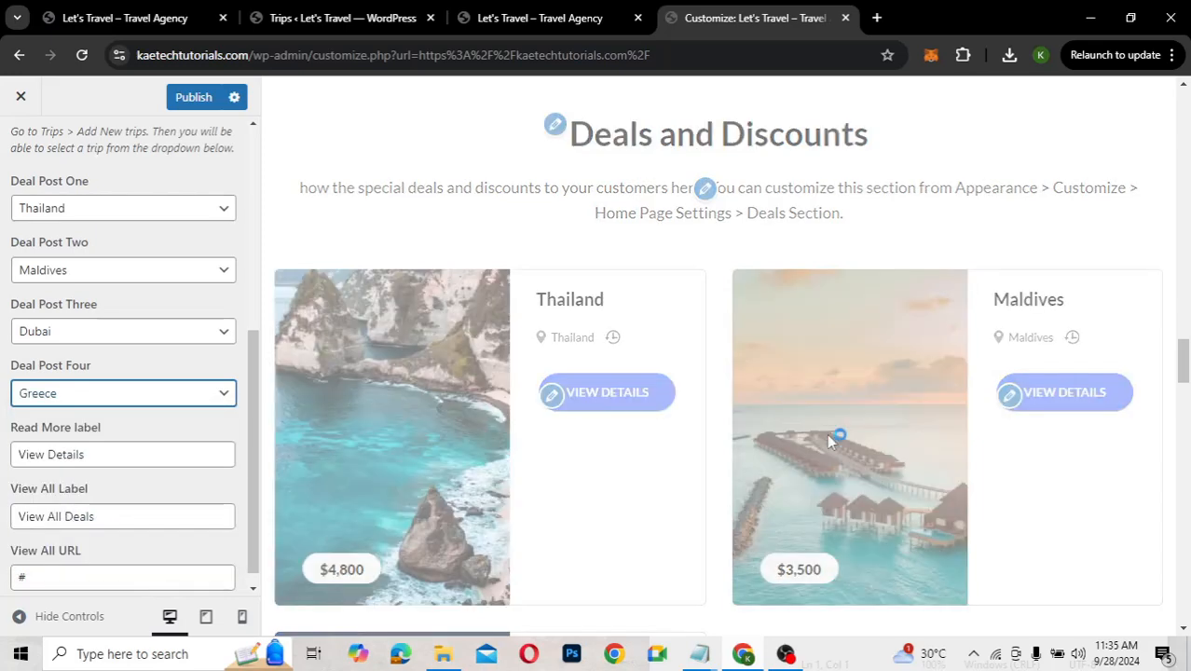
pyautogui.scroll(-3, 827, 435)
pyautogui.scroll(-2, 827, 435)
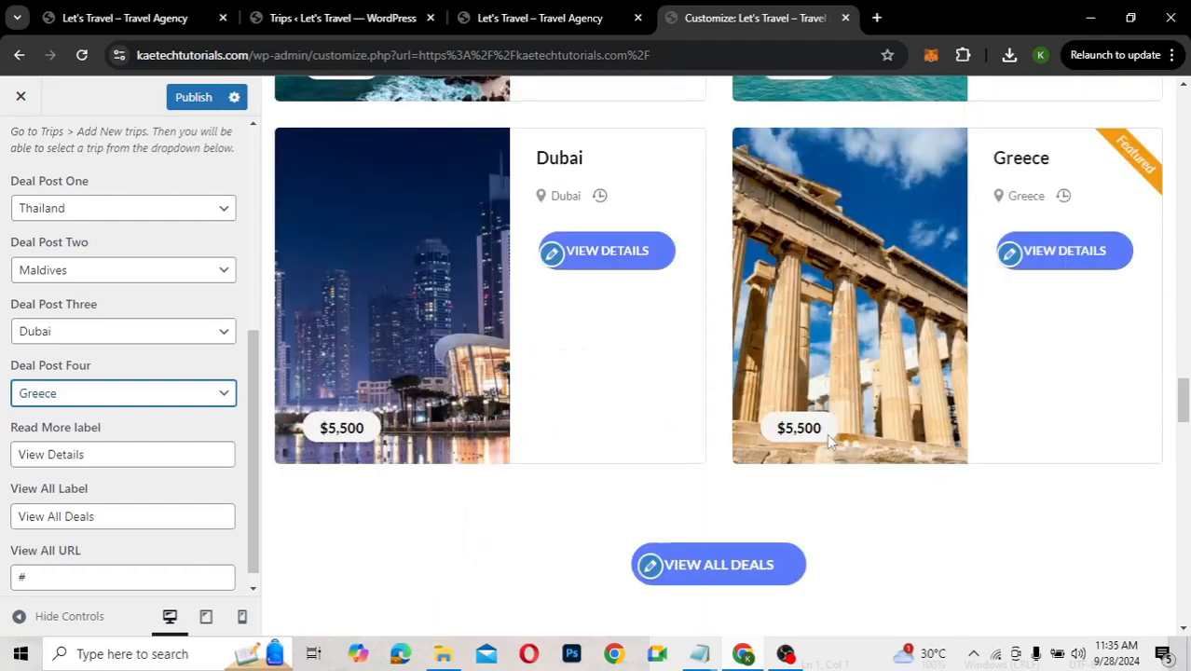
pyautogui.scroll(3, 830, 443)
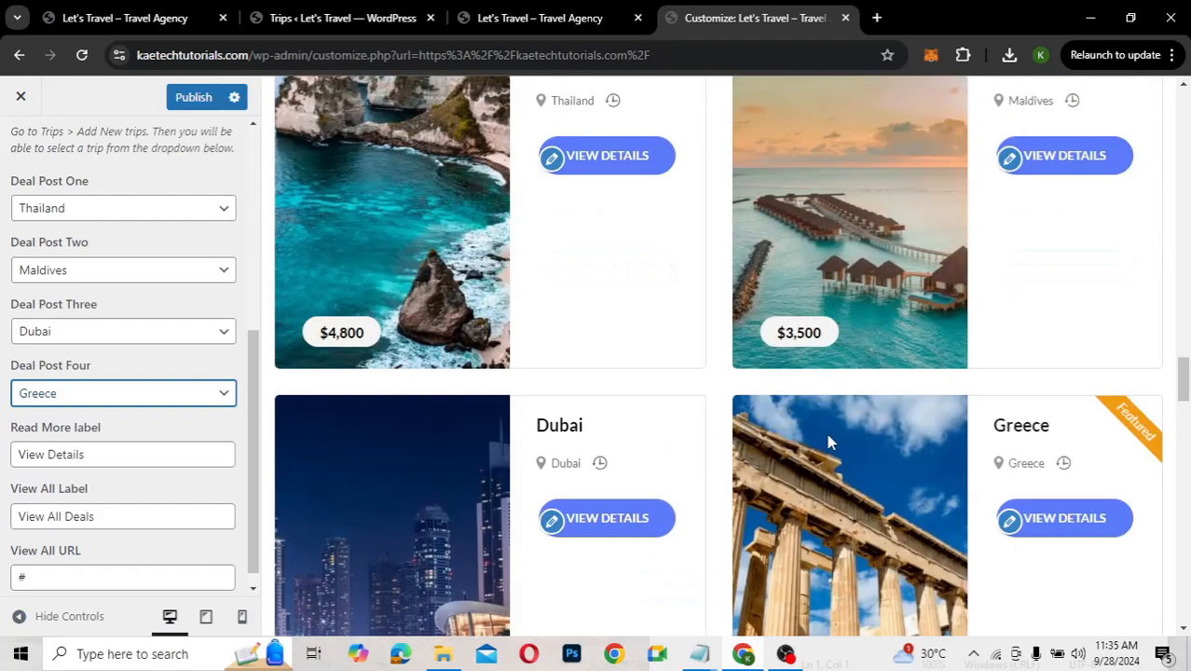
pyautogui.scroll(-2, 828, 439)
pyautogui.scroll(-2, 827, 438)
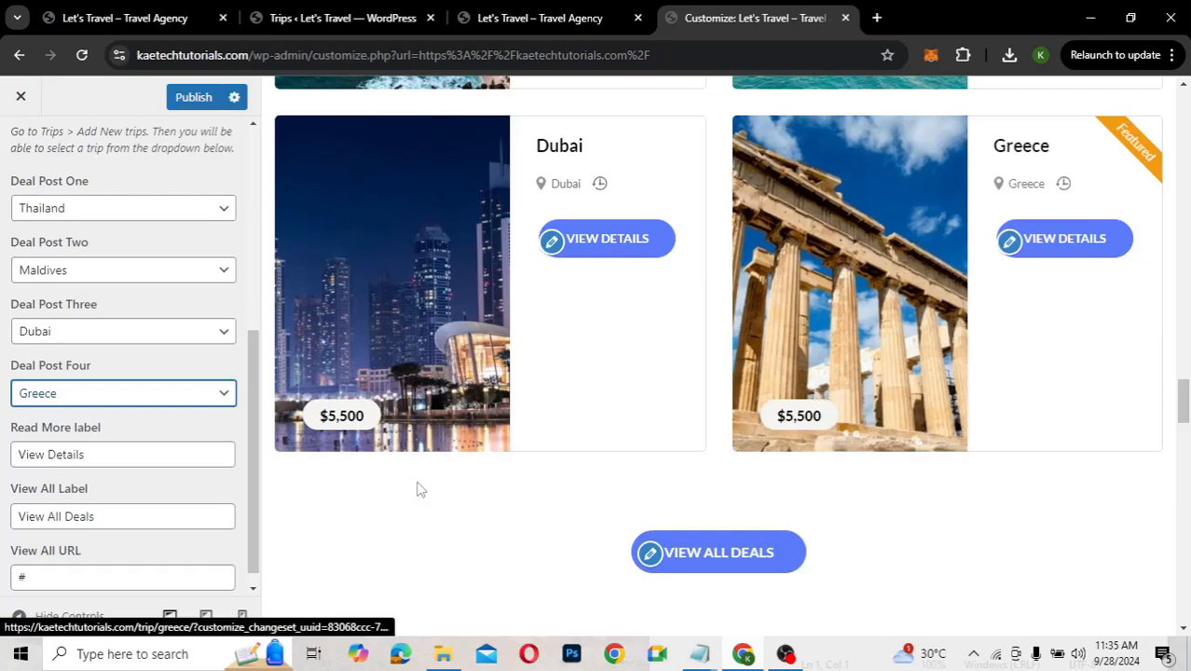
# Replace the deals View All URL '#' with the /trip-search-result/ page address
pyautogui.scroll(-1, 131, 438)
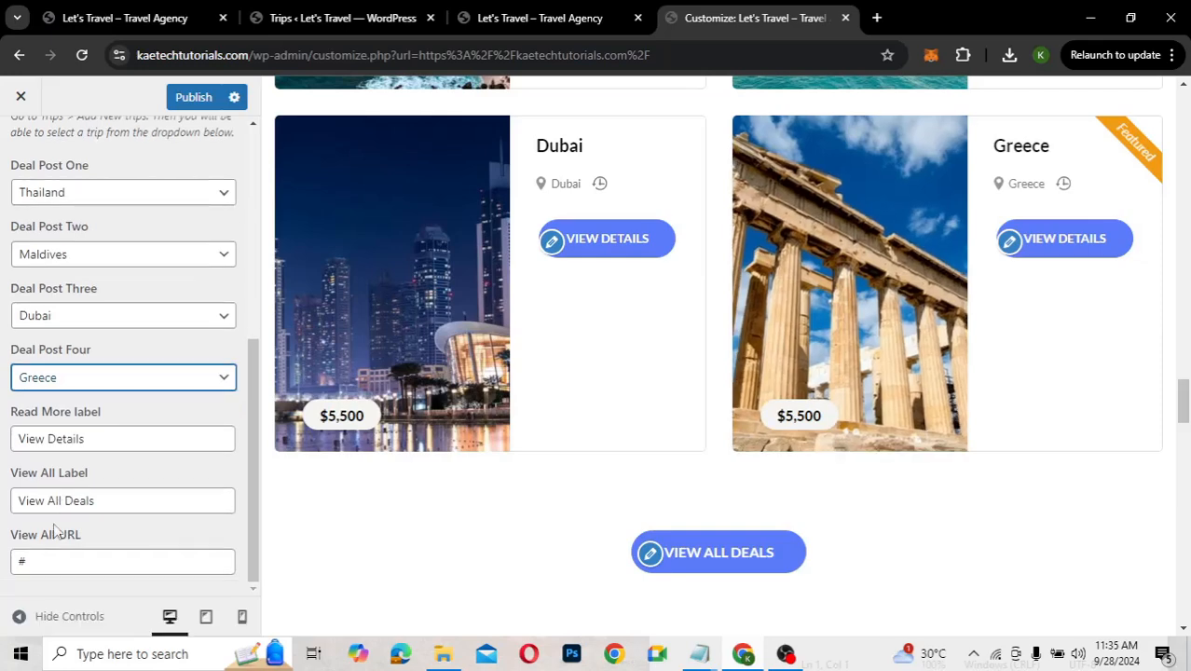
pyautogui.click(37, 563)
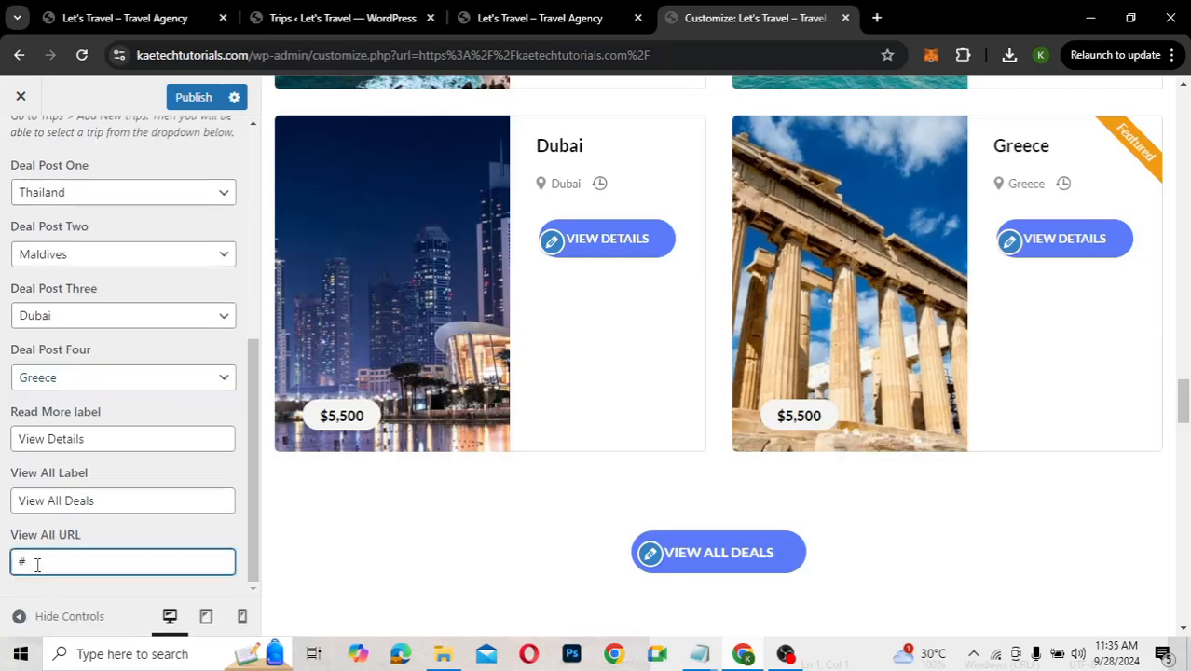
pyautogui.press('BackSpace')
pyautogui.write('https://kaetechtutorials.com/trip-search-result/')
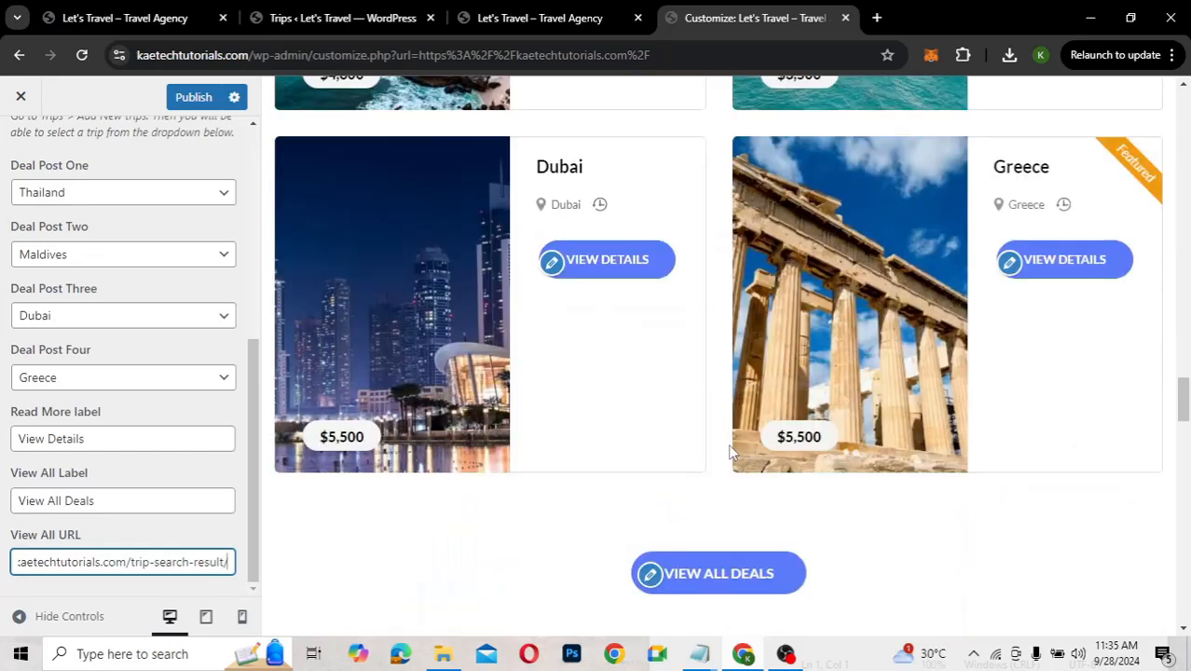
pyautogui.scroll(-3, 732, 452)
pyautogui.scroll(-2, 731, 452)
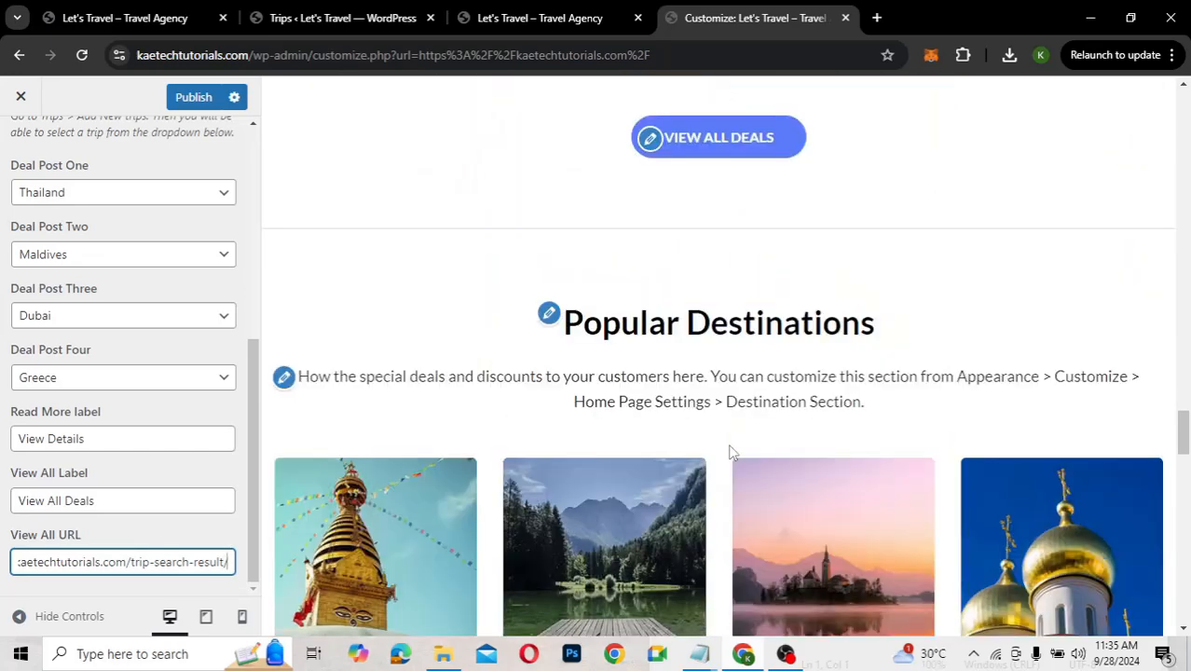
pyautogui.scroll(-2, 732, 452)
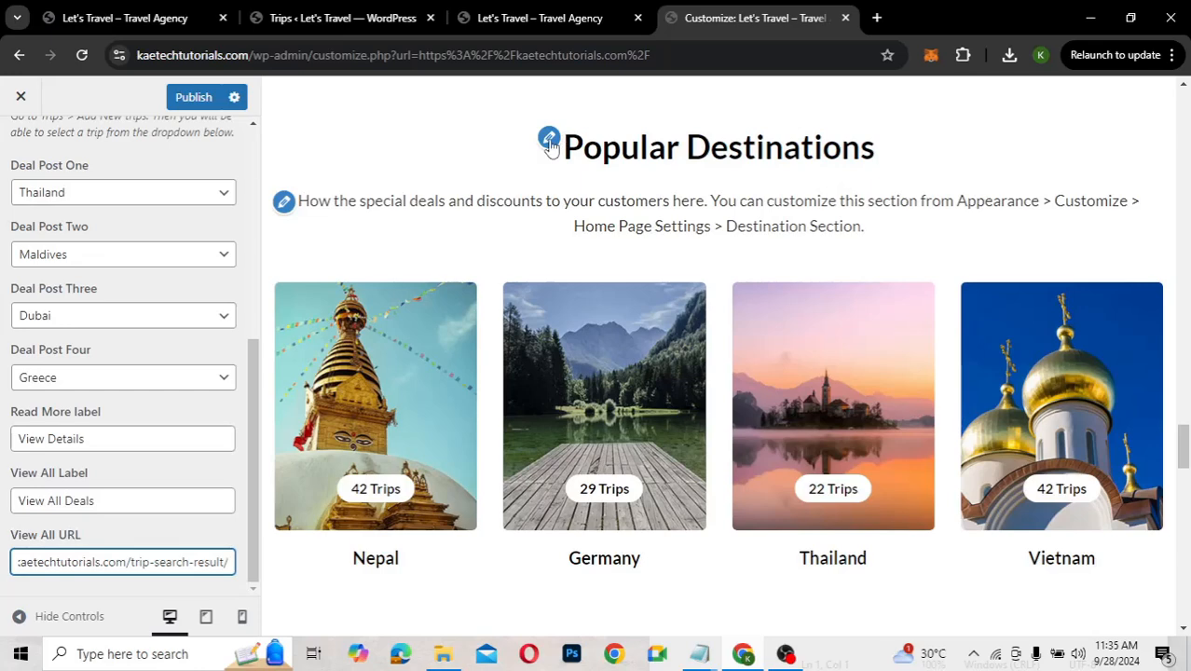
# Delete the Popular Destinations section description
pyautogui.click(285, 205)
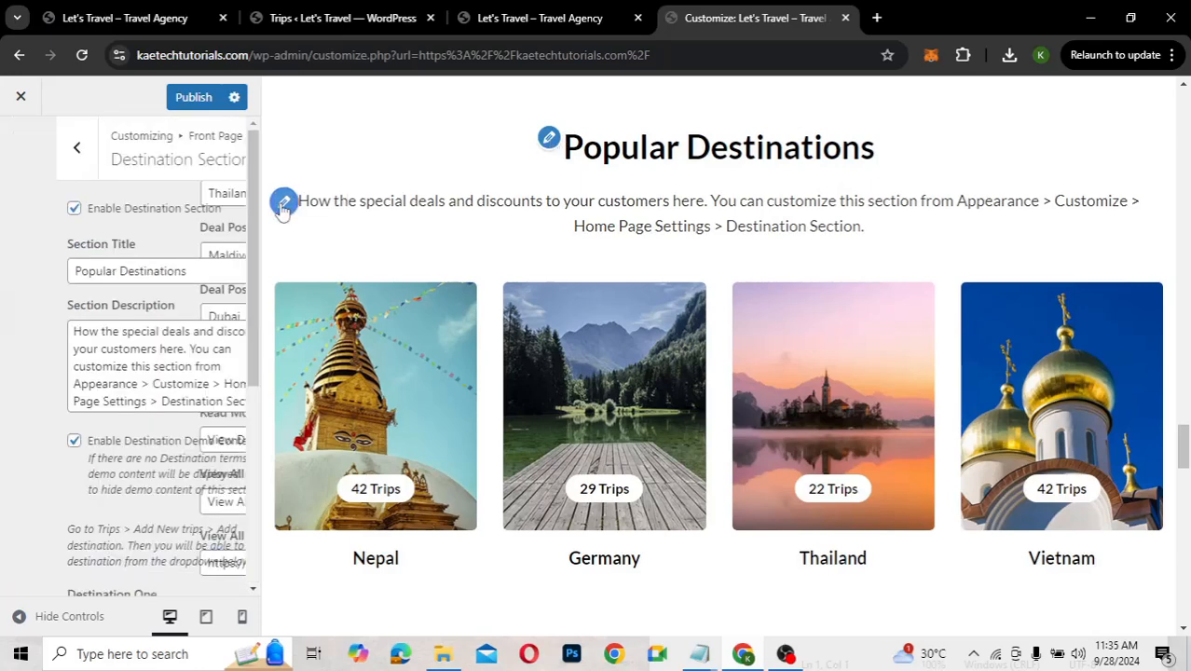
pyautogui.tripleClick(98, 349)
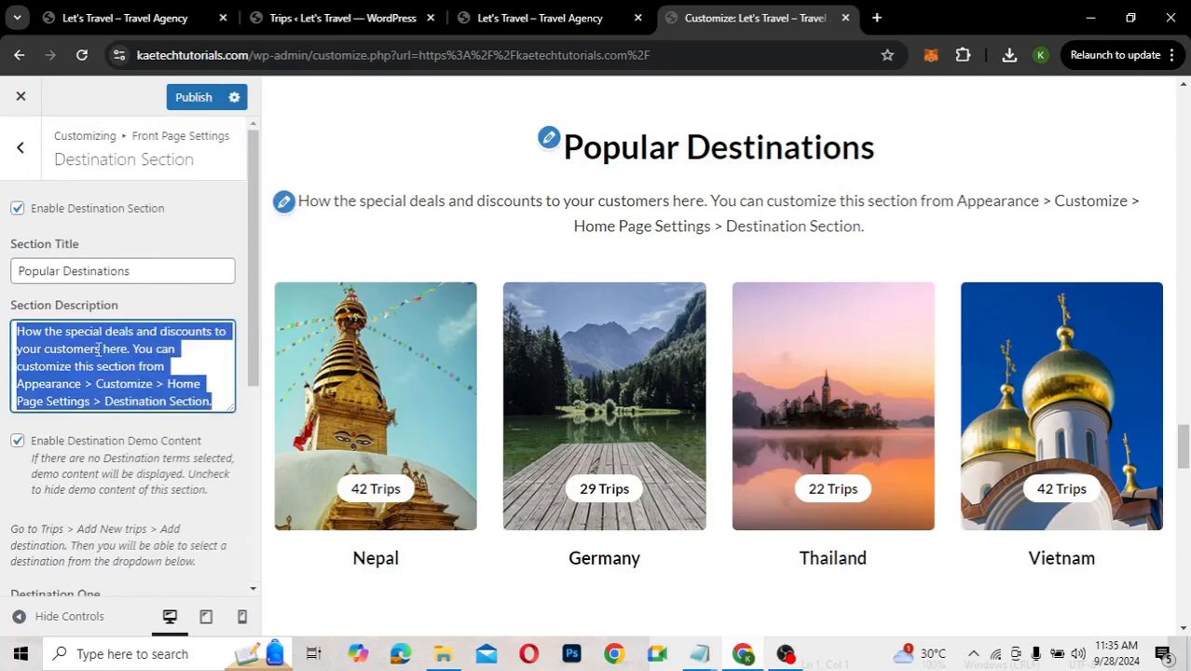
pyautogui.press('BackSpace')
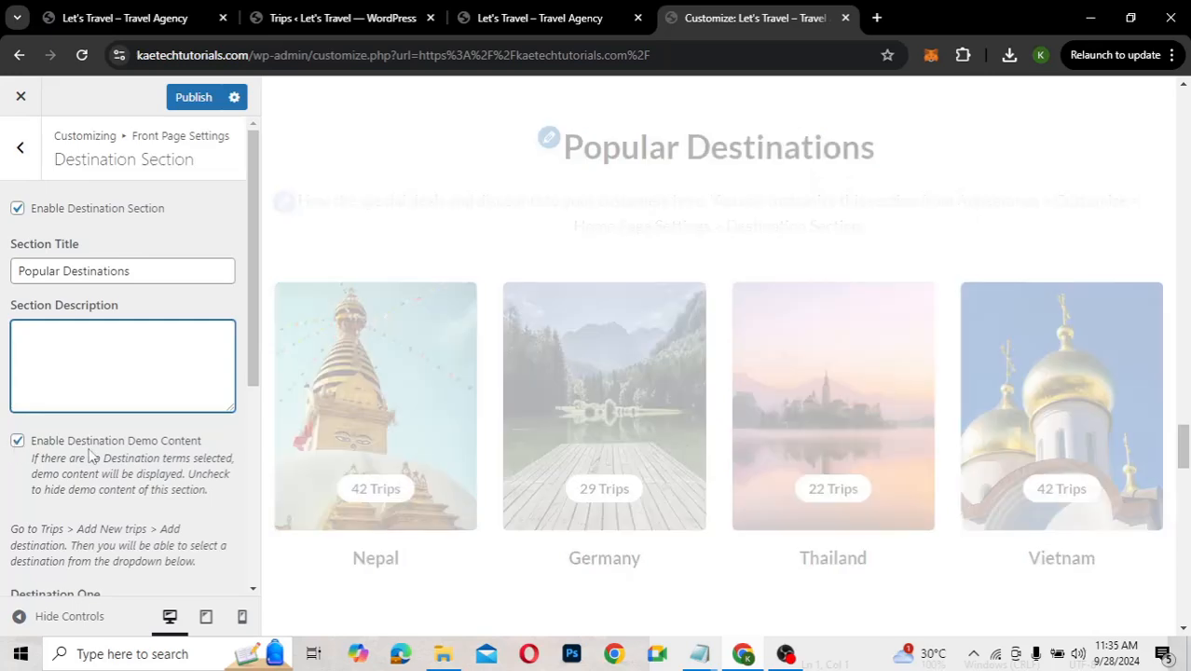
pyautogui.scroll(-4, 89, 454)
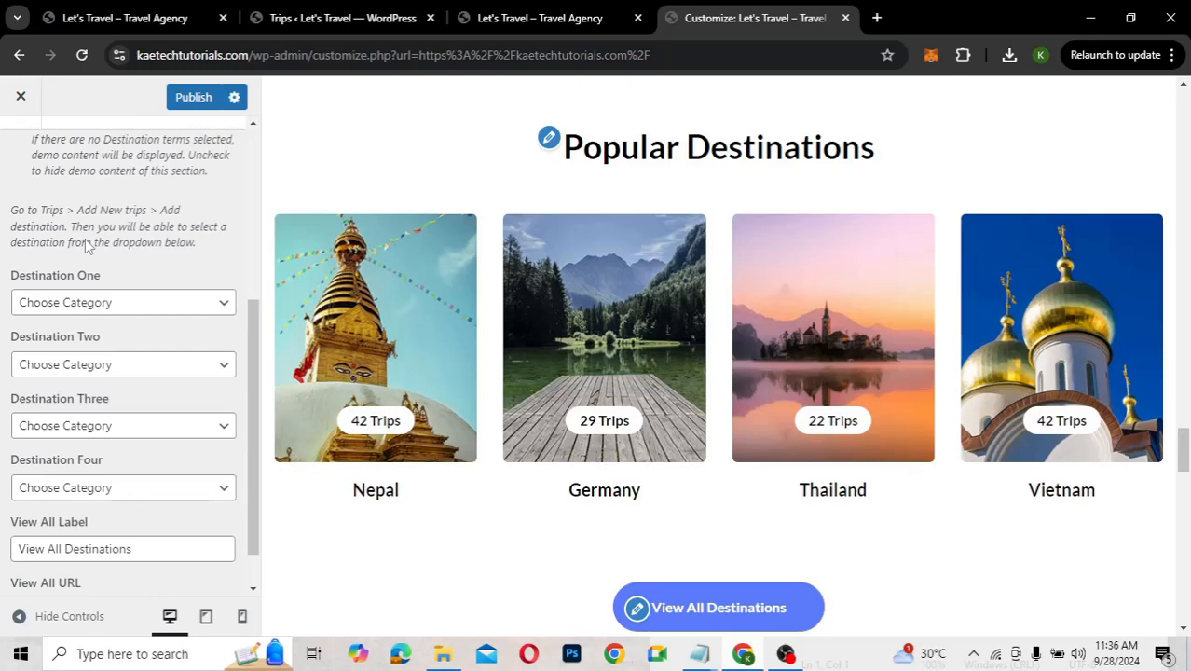
pyautogui.scroll(2, 85, 245)
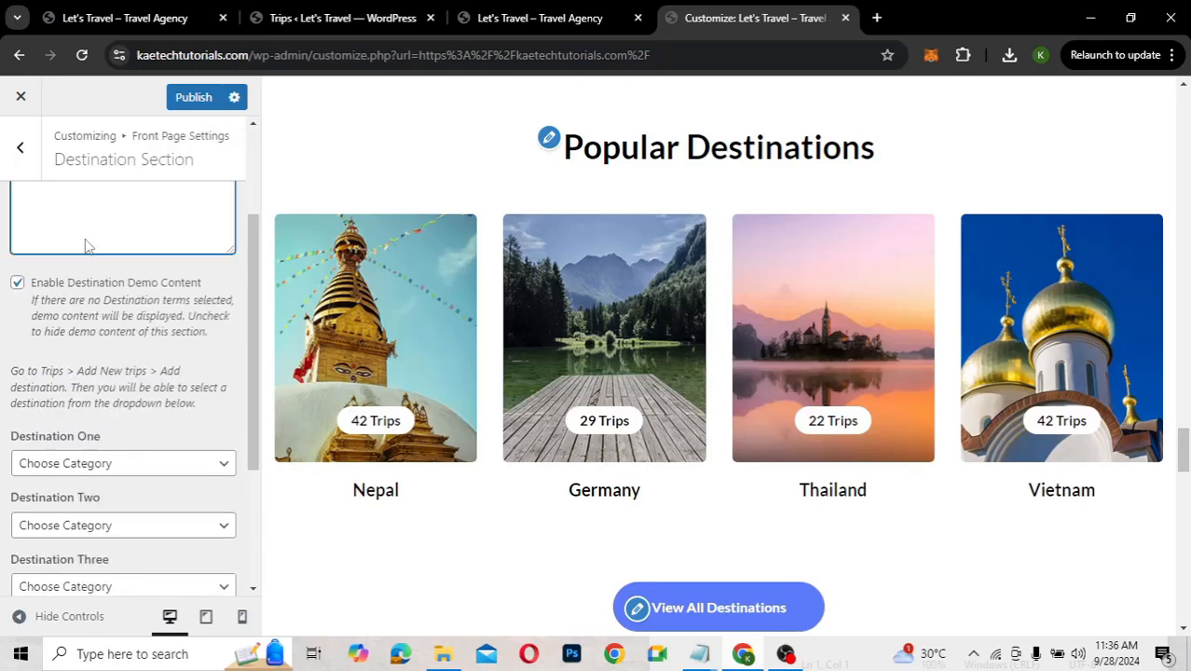
# Disable destination demo content and set destinations to Accra, Bali, Dubai and Maldives
pyautogui.click(18, 284)
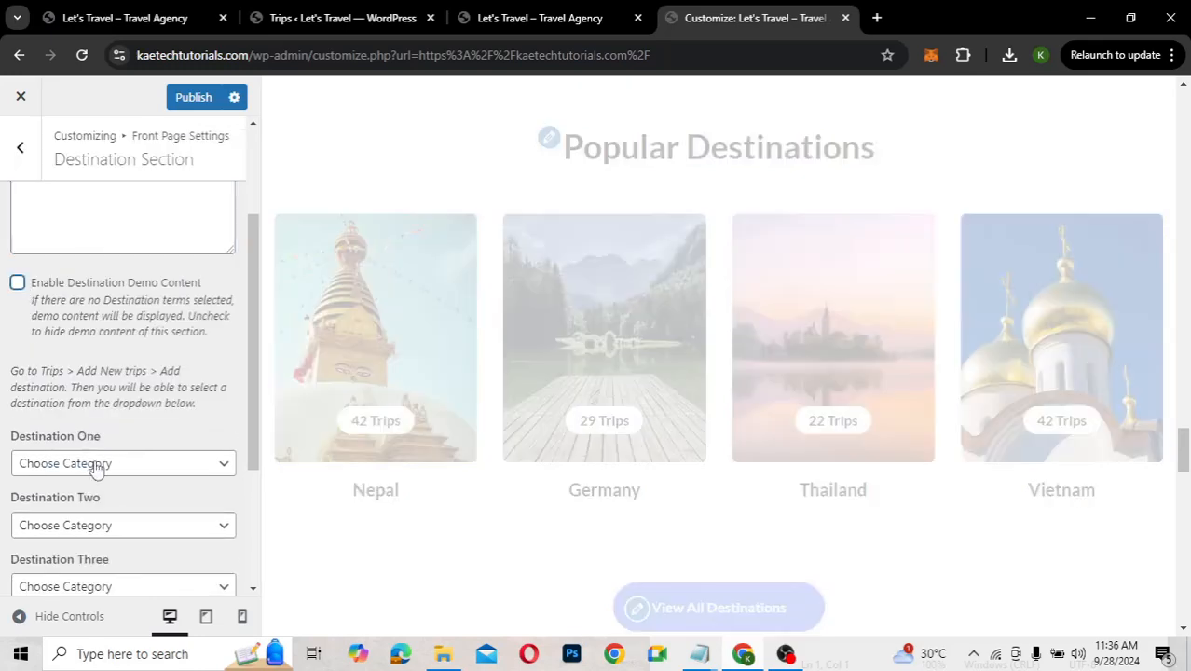
pyautogui.click(97, 467)
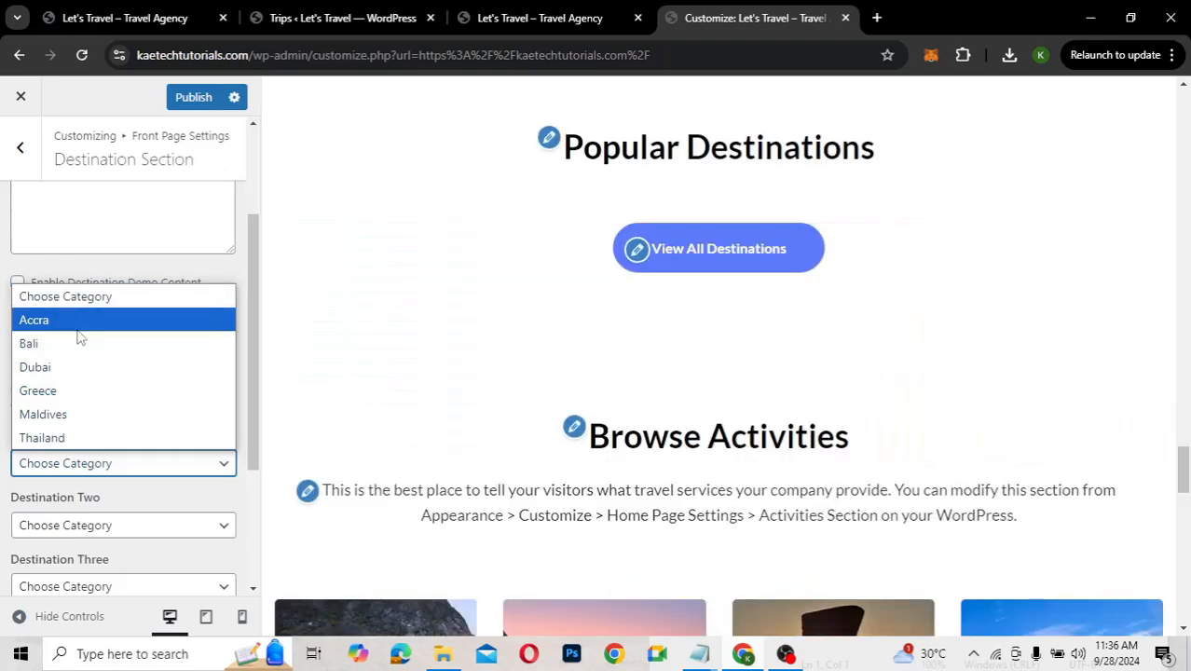
pyautogui.click(60, 529)
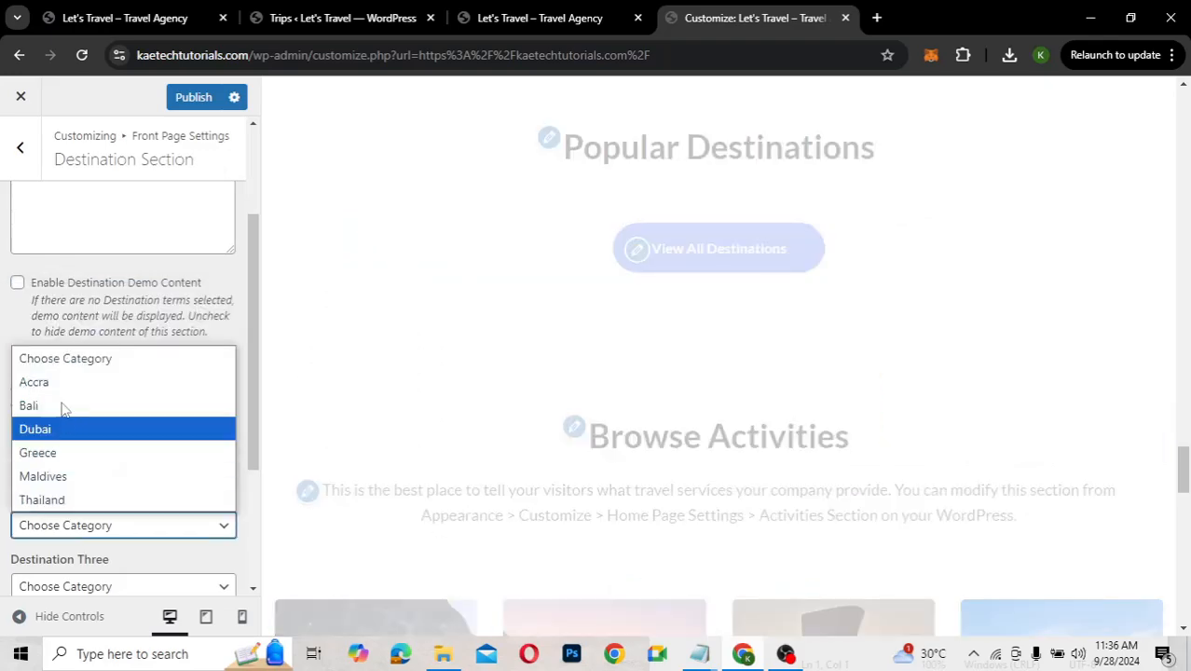
pyautogui.click(29, 405)
pyautogui.scroll(-3, 66, 420)
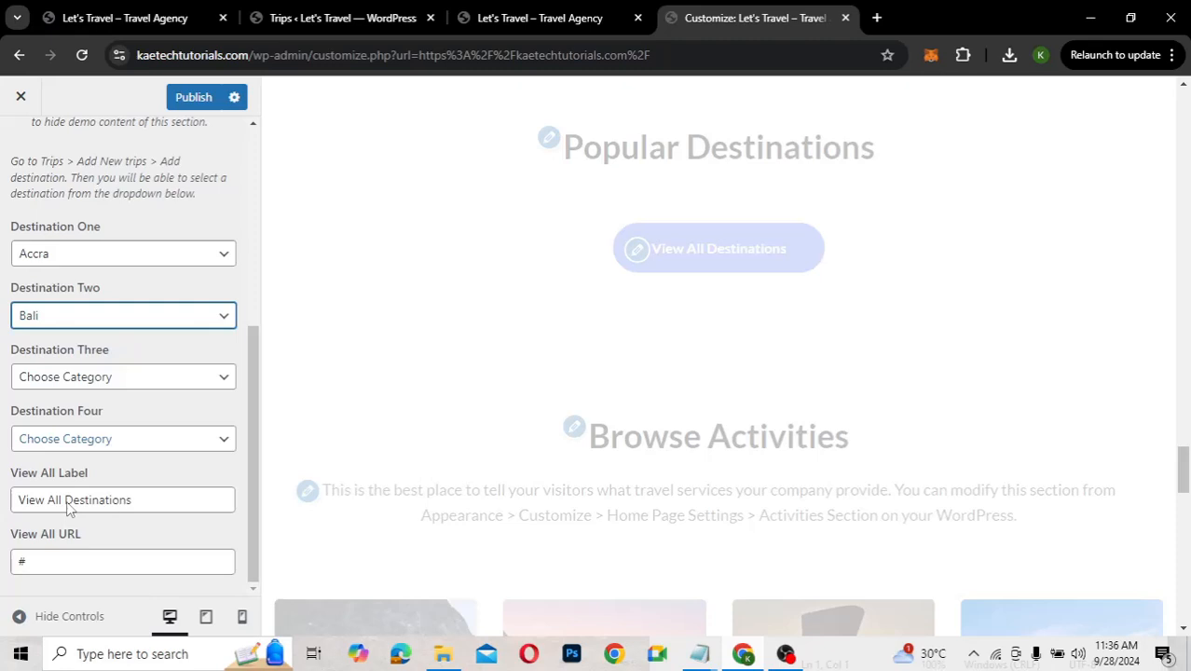
pyautogui.click(81, 382)
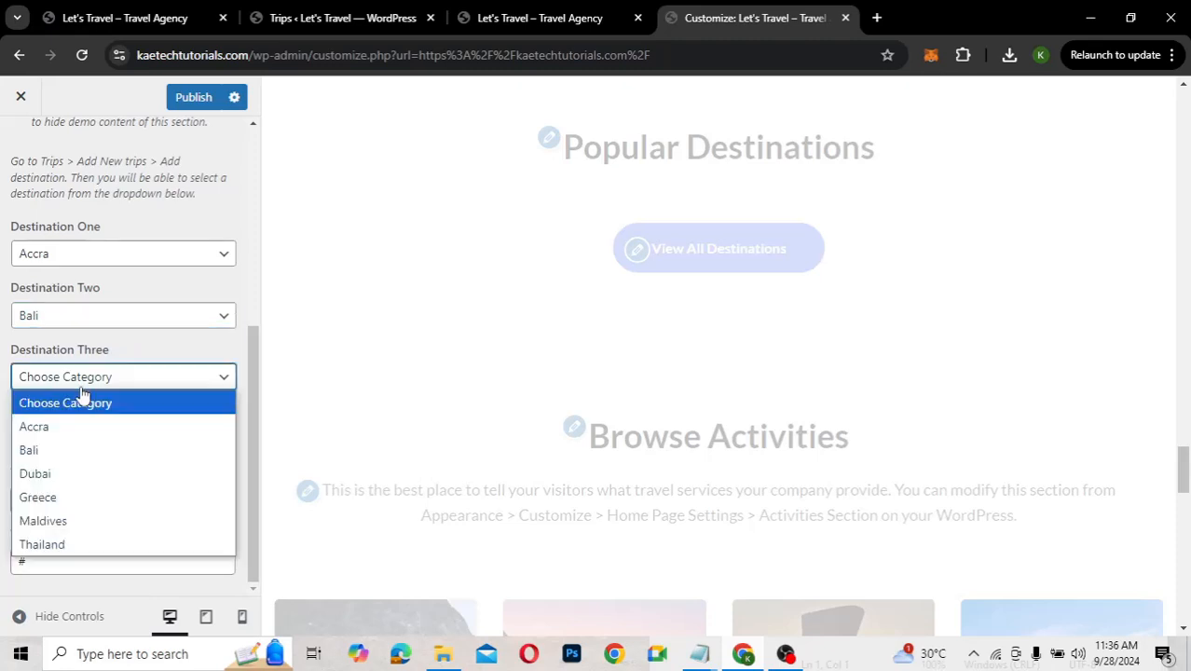
pyautogui.click(63, 476)
pyautogui.click(93, 447)
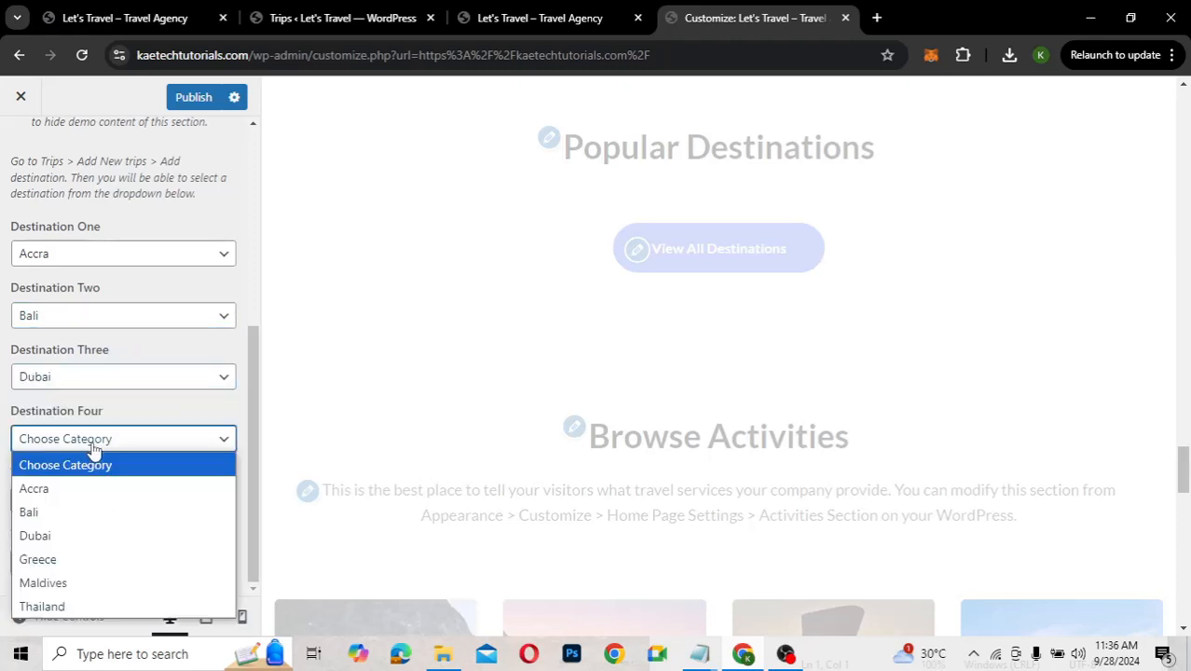
pyautogui.click(59, 585)
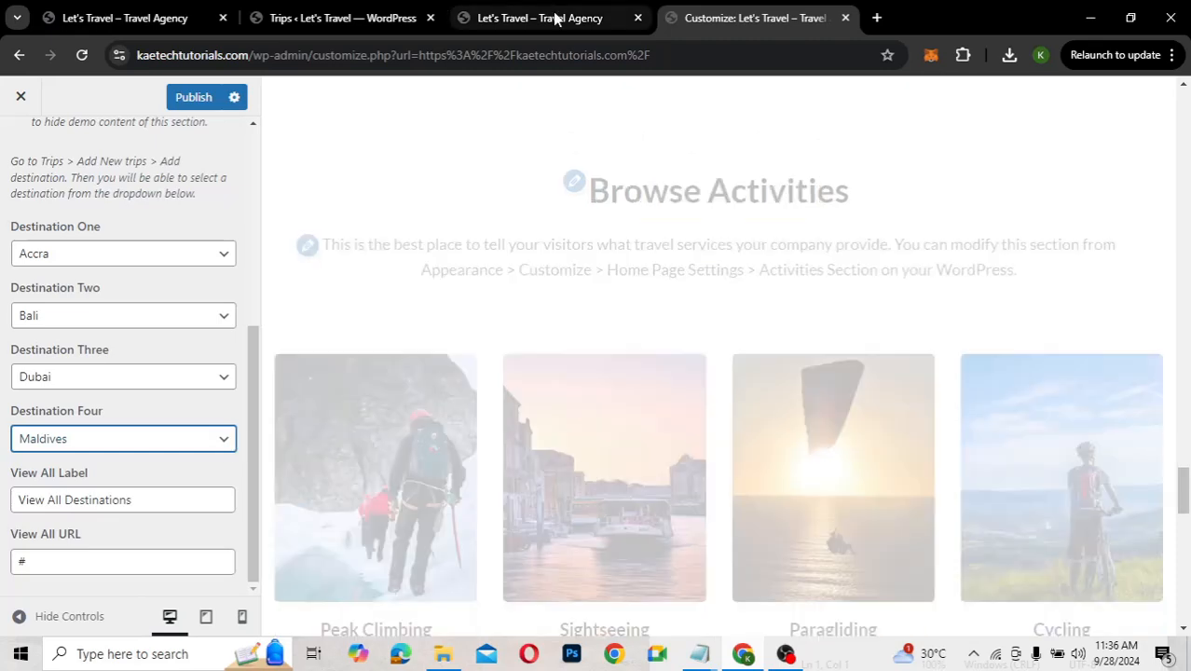
# Copy the DESTINATION page link address from the live homepage
pyautogui.click(554, 19)
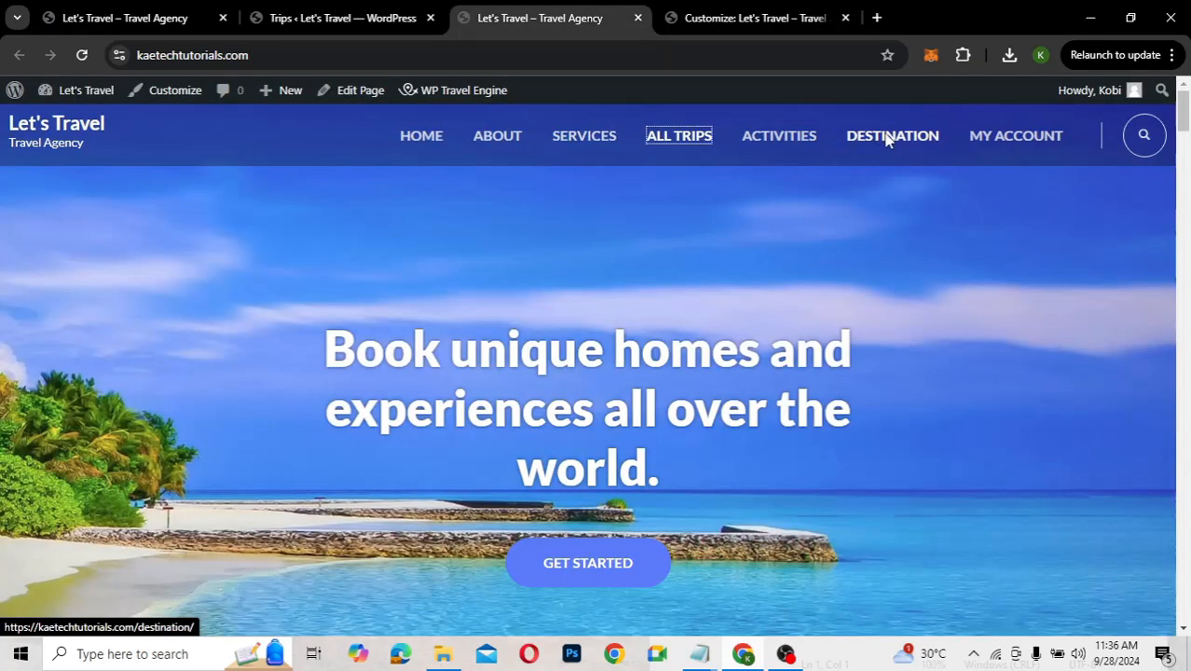
pyautogui.rightClick(886, 136)
pyautogui.click(952, 341)
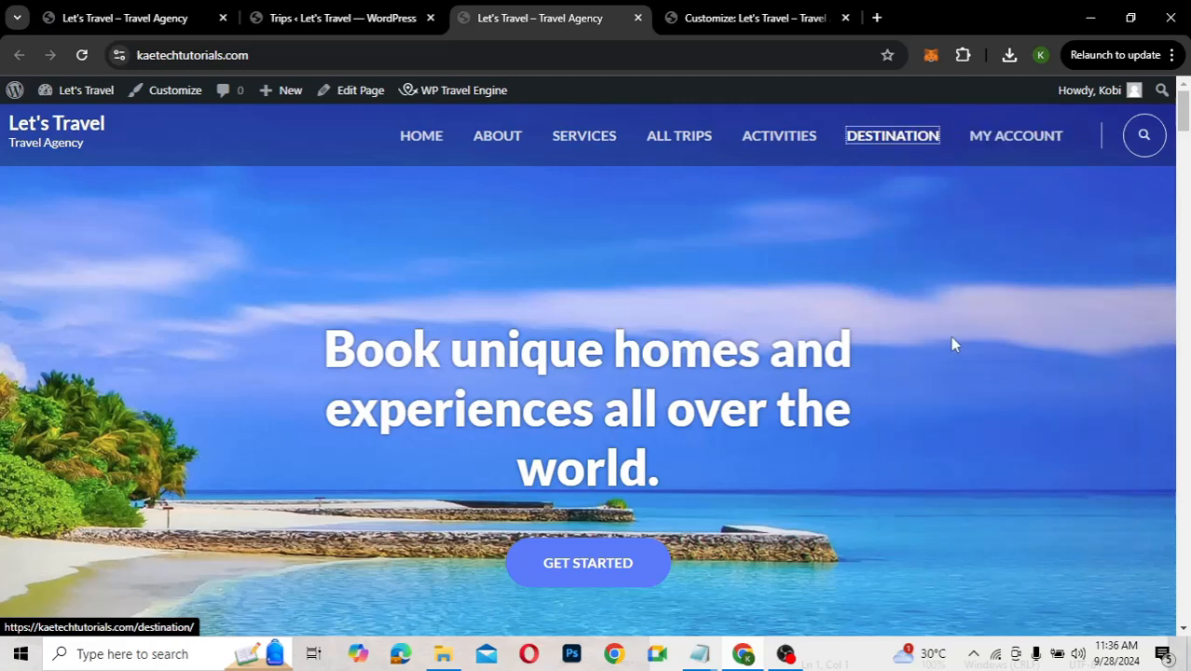
# Set the Popular Destinations View All URL to the copied /destination/ page link
pyautogui.click(707, 18)
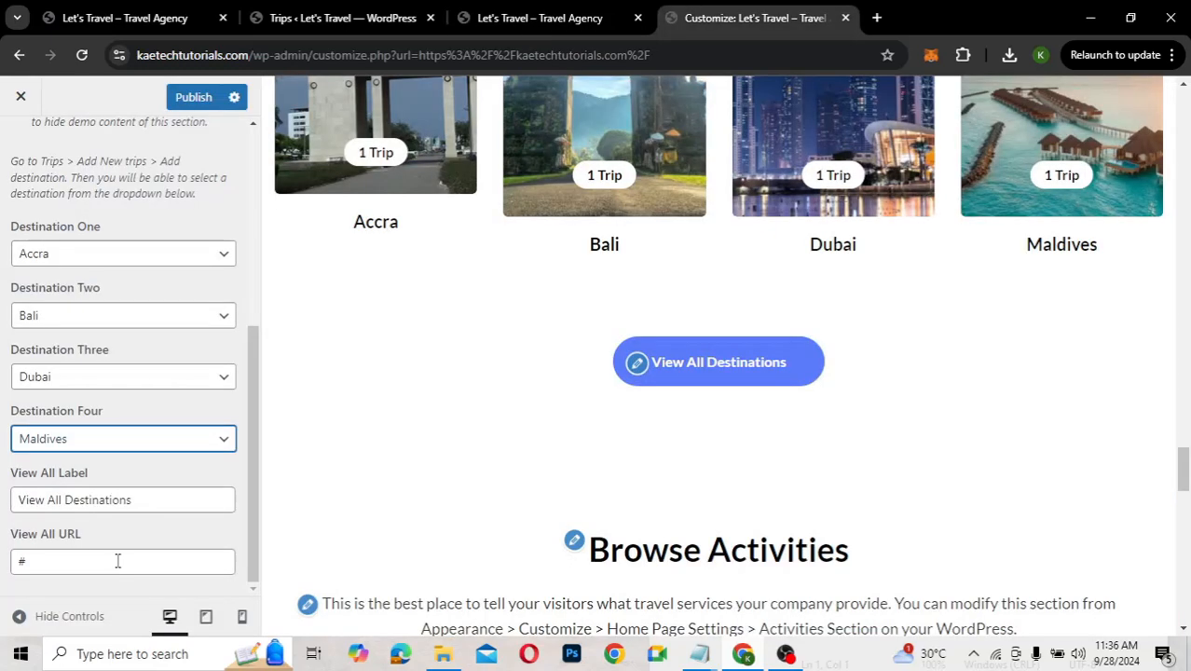
pyautogui.click(116, 562)
pyautogui.hotkey('ctrl', 'a')
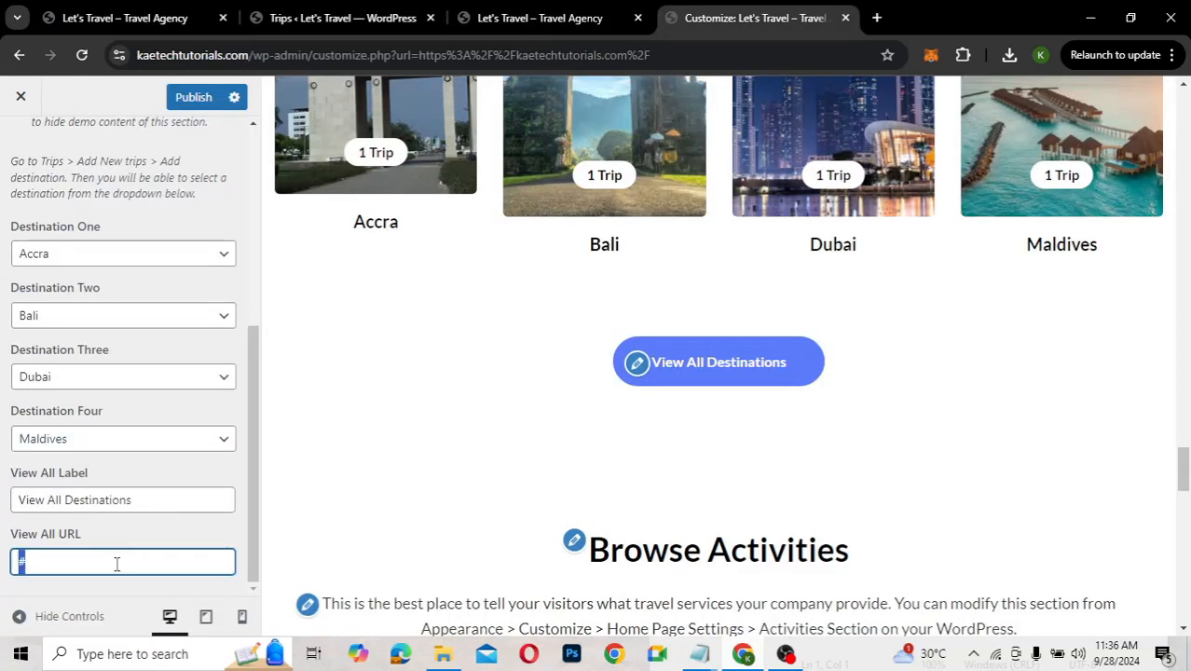
pyautogui.hotkey('ctrl', 'v')
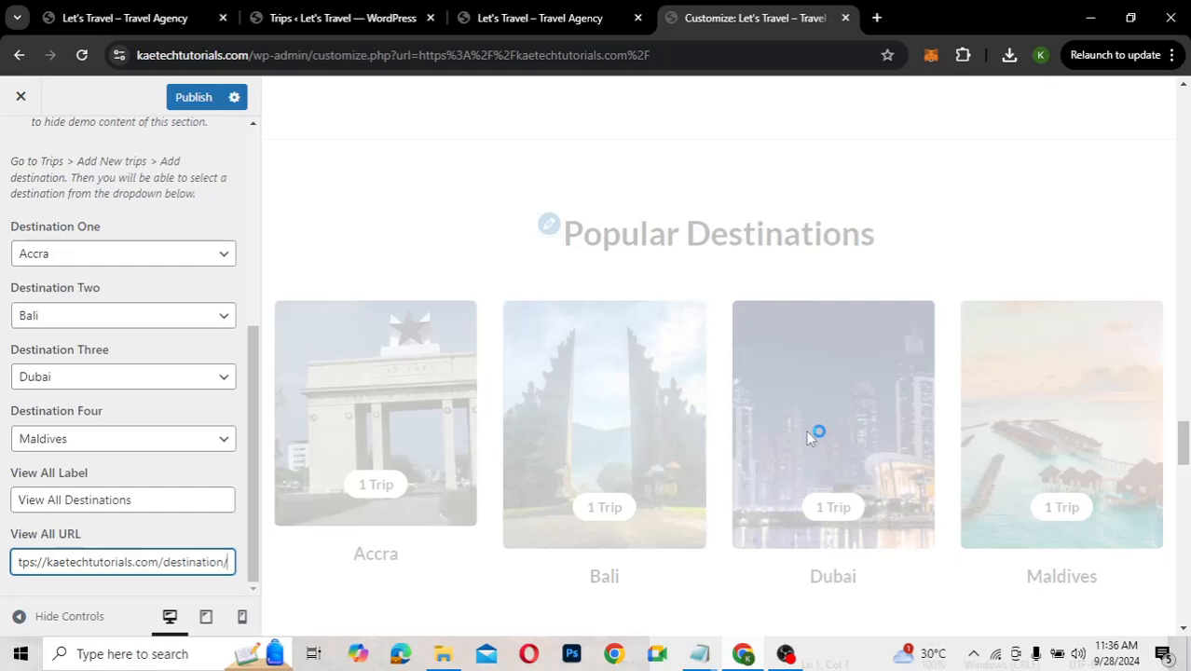
pyautogui.scroll(-2, 807, 432)
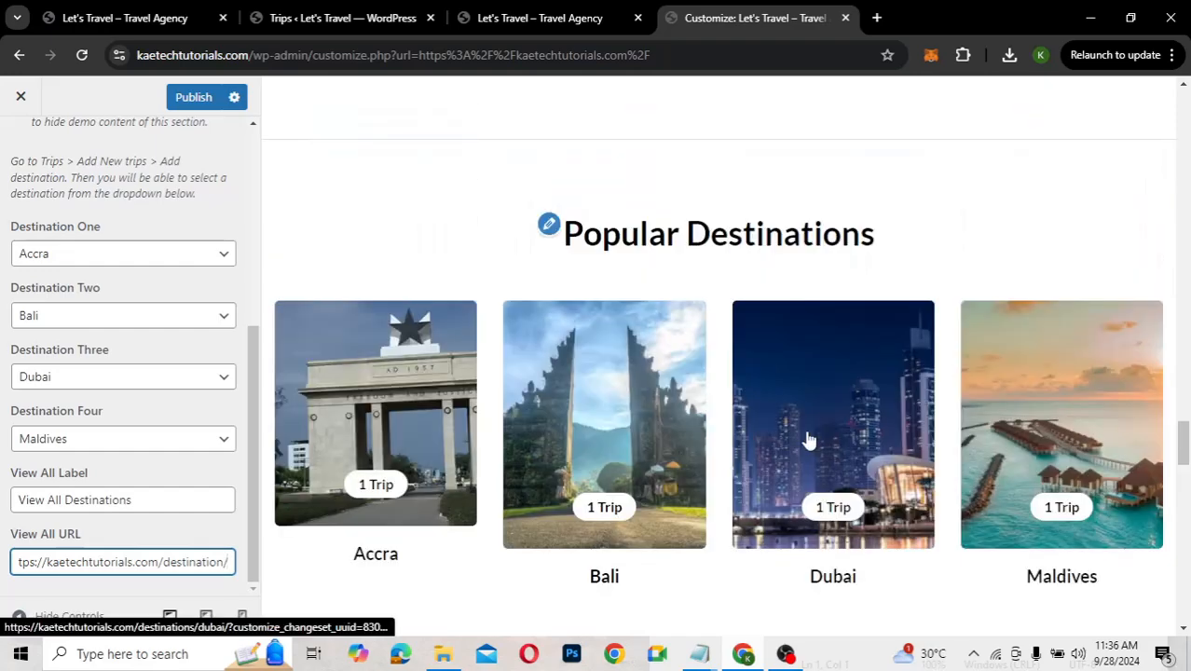
pyautogui.scroll(-1, 809, 440)
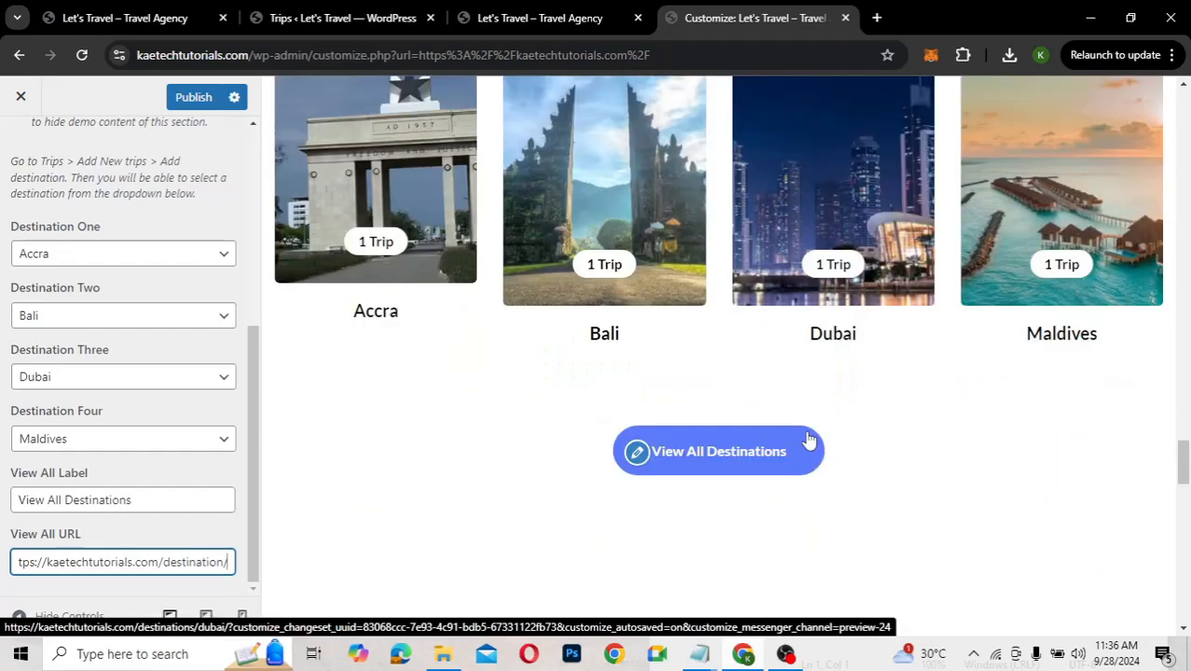
pyautogui.scroll(-4, 807, 440)
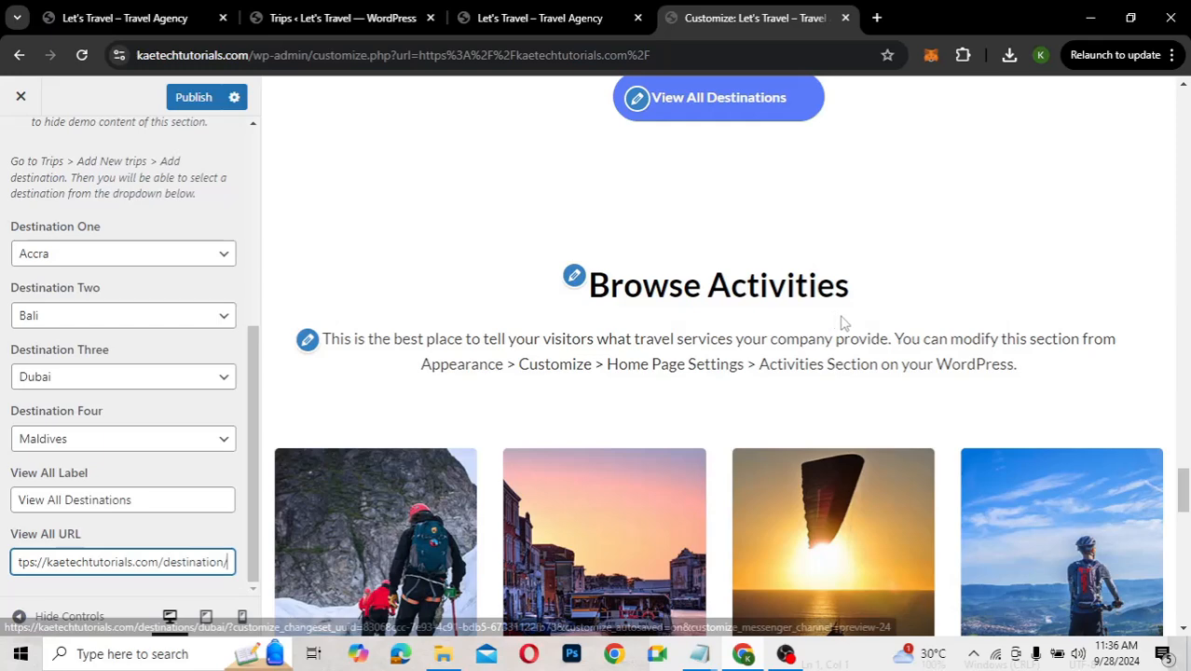
pyautogui.scroll(-2, 839, 322)
pyautogui.scroll(1, 840, 322)
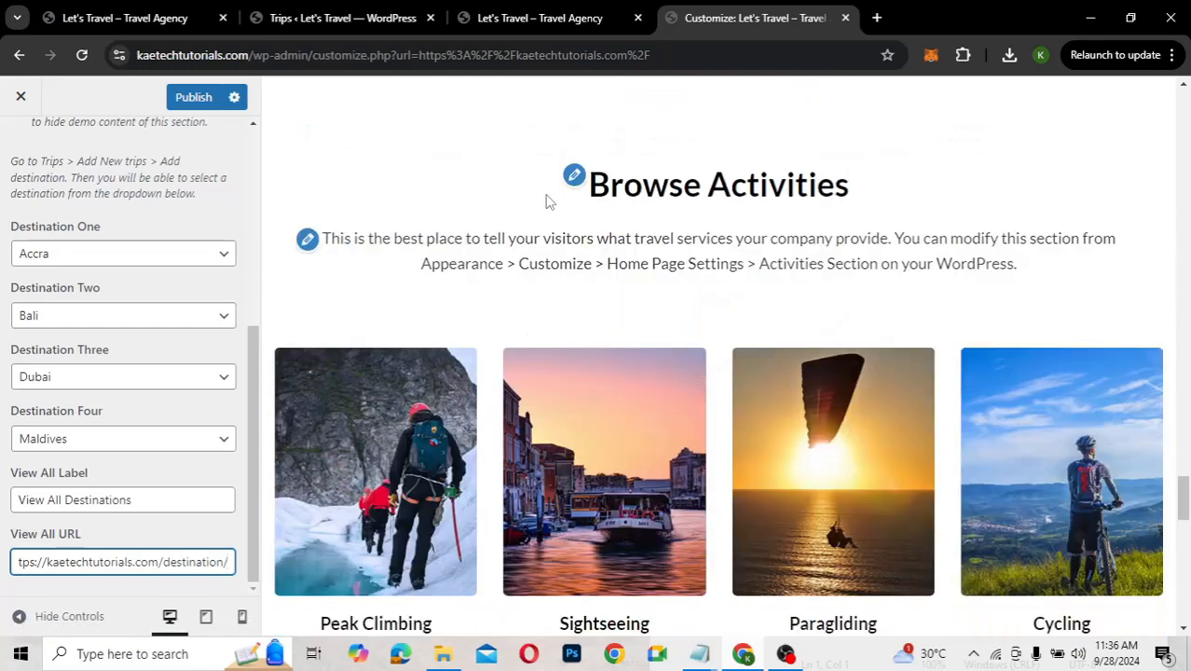
# Clear the Browse Activities description and disable the activities demo content
pyautogui.click(574, 178)
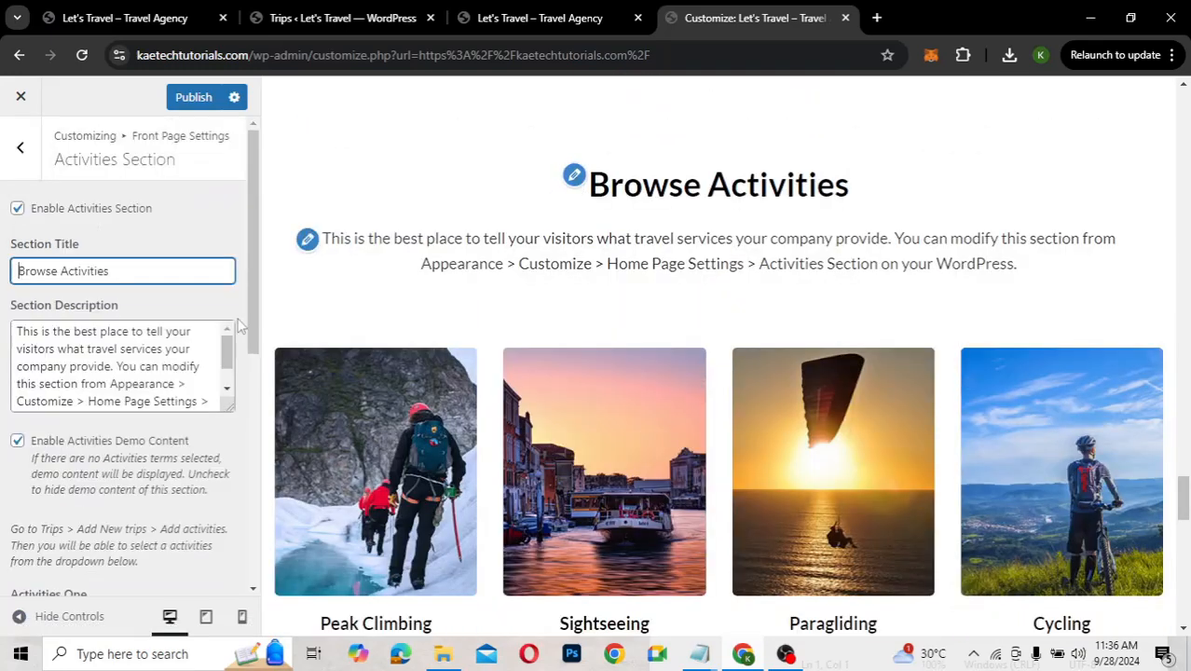
pyautogui.click(122, 362)
pyautogui.hotkey('ctrl', 'a')
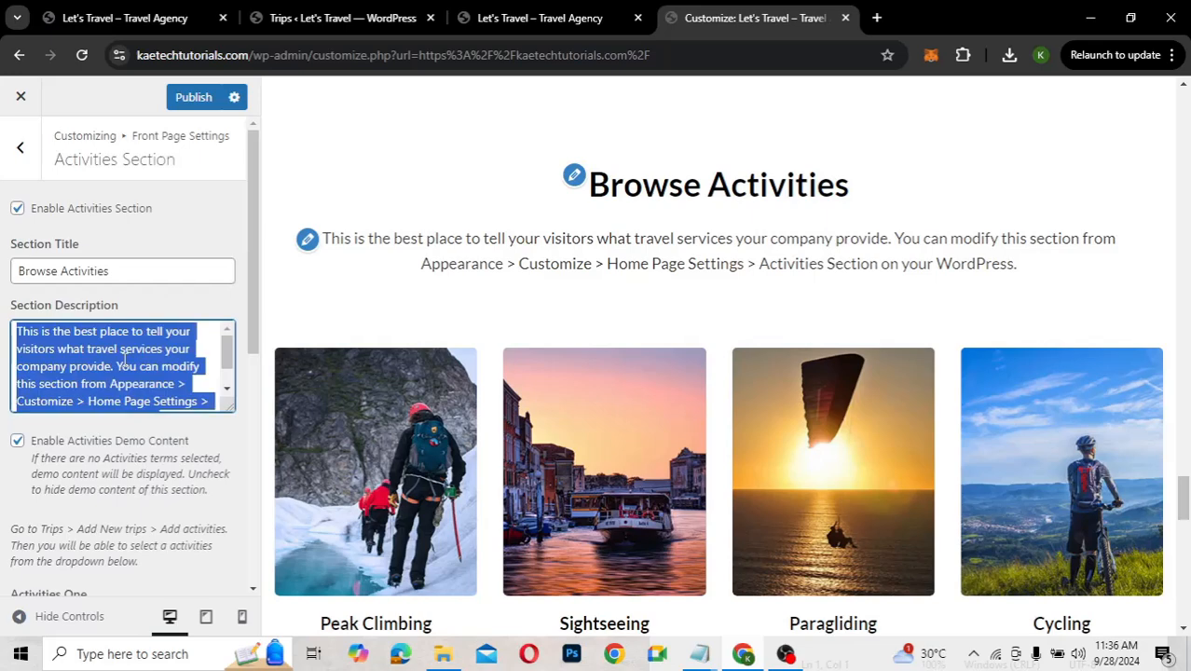
pyautogui.press('BackSpace')
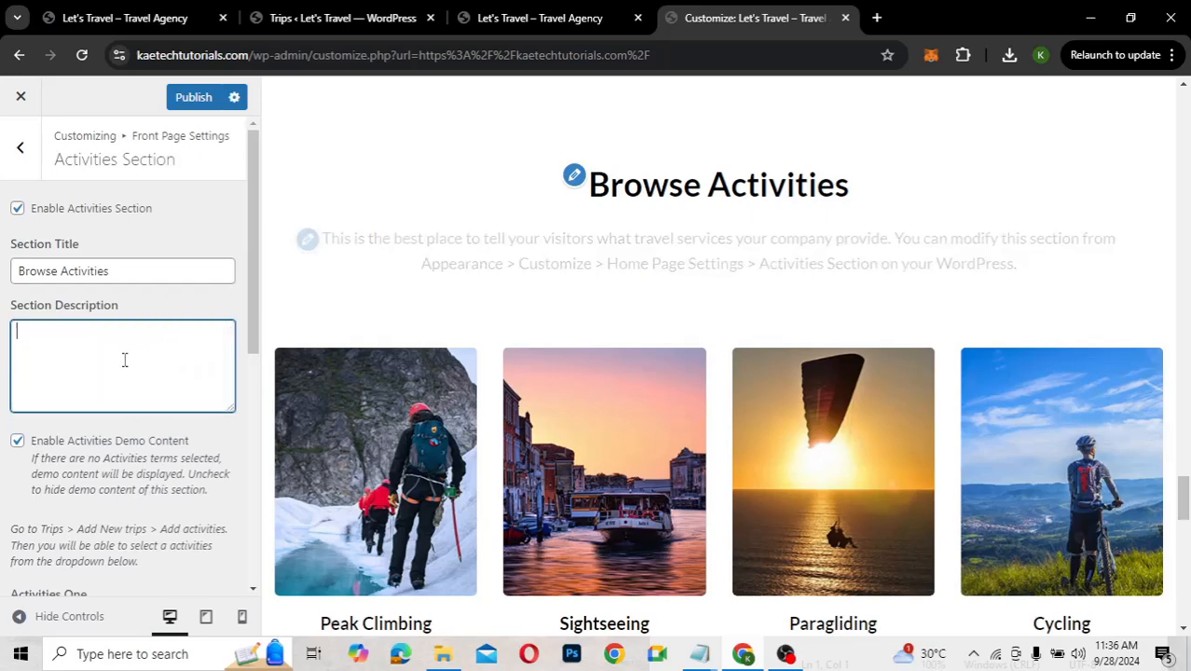
pyautogui.click(17, 444)
pyautogui.scroll(-1, 85, 454)
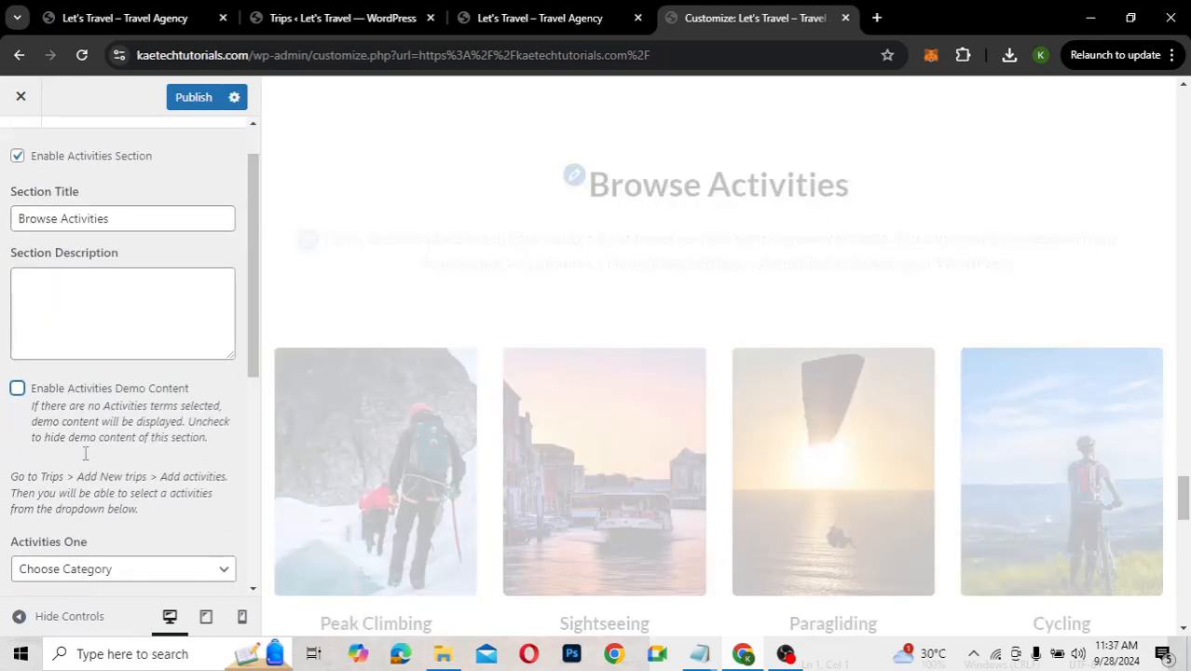
pyautogui.scroll(-3, 85, 454)
# Set activities one to four to Swimming, Hiking, Walking and Biking
pyautogui.click(86, 291)
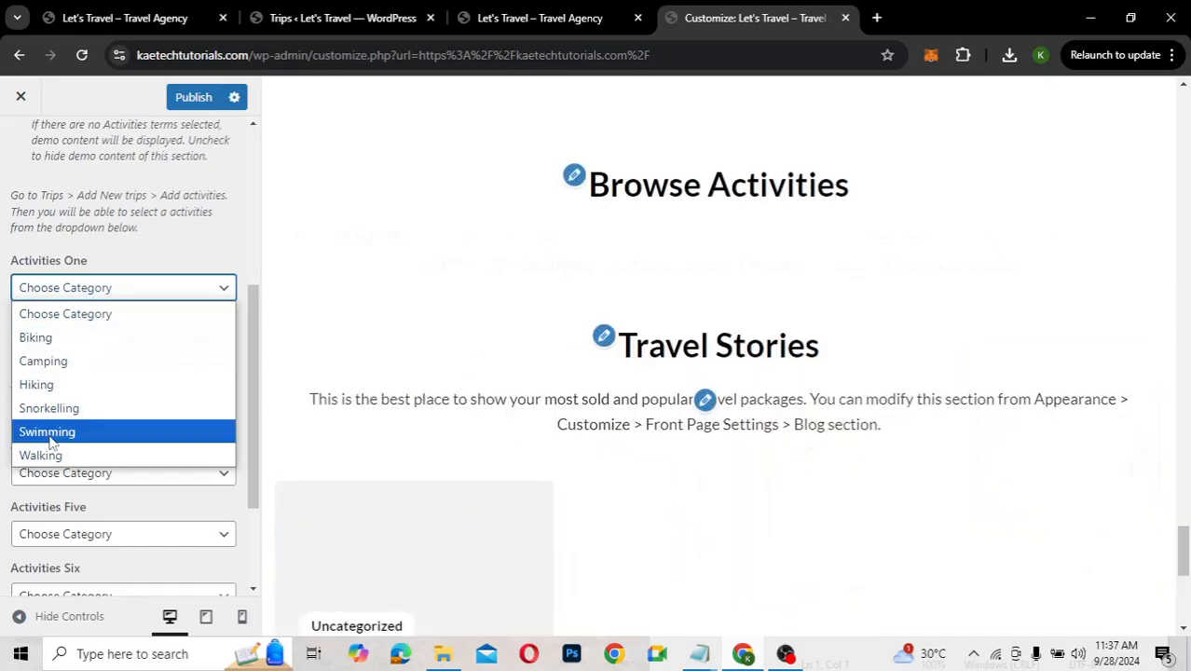
pyautogui.click(52, 438)
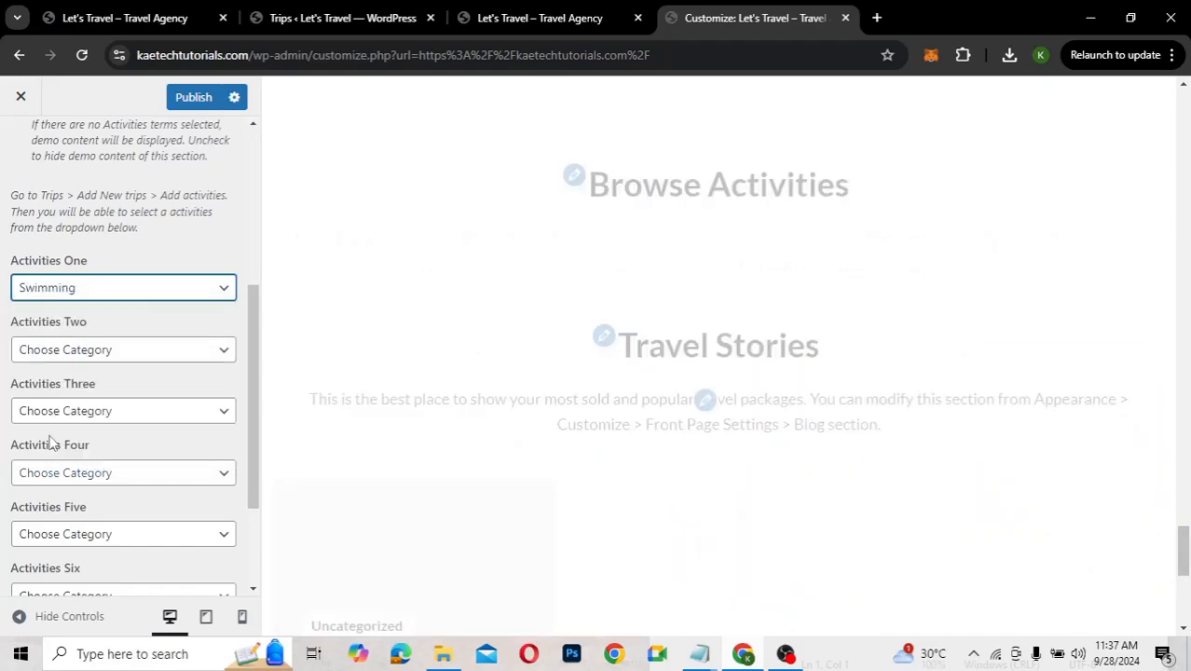
pyautogui.click(93, 353)
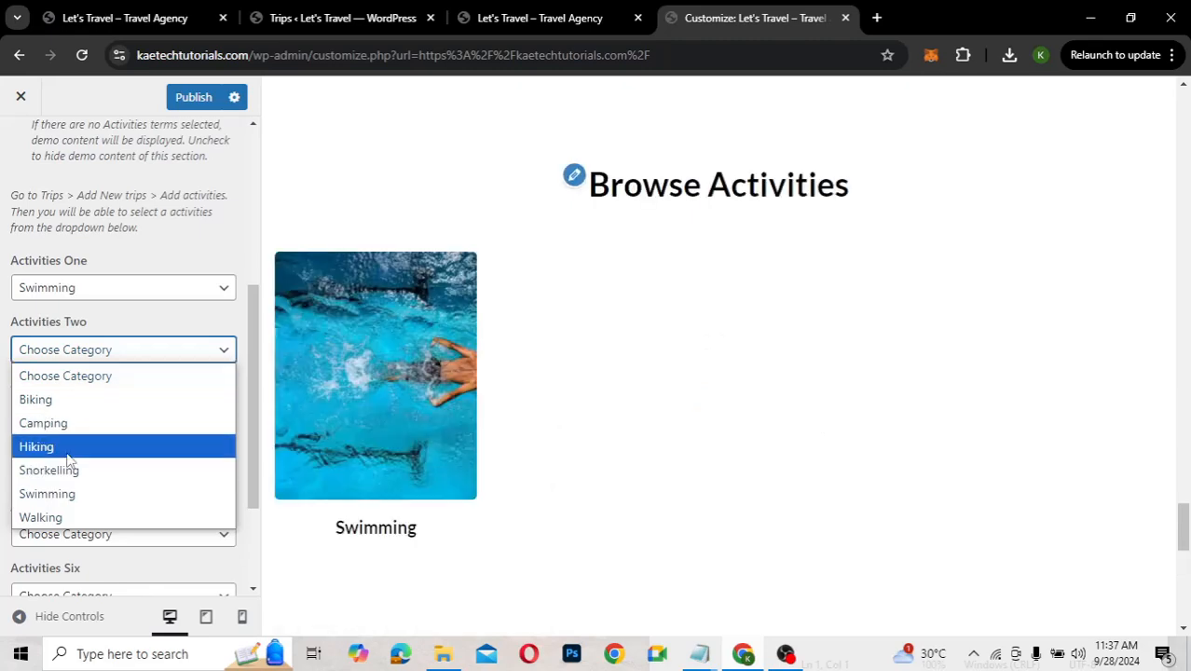
pyautogui.click(67, 453)
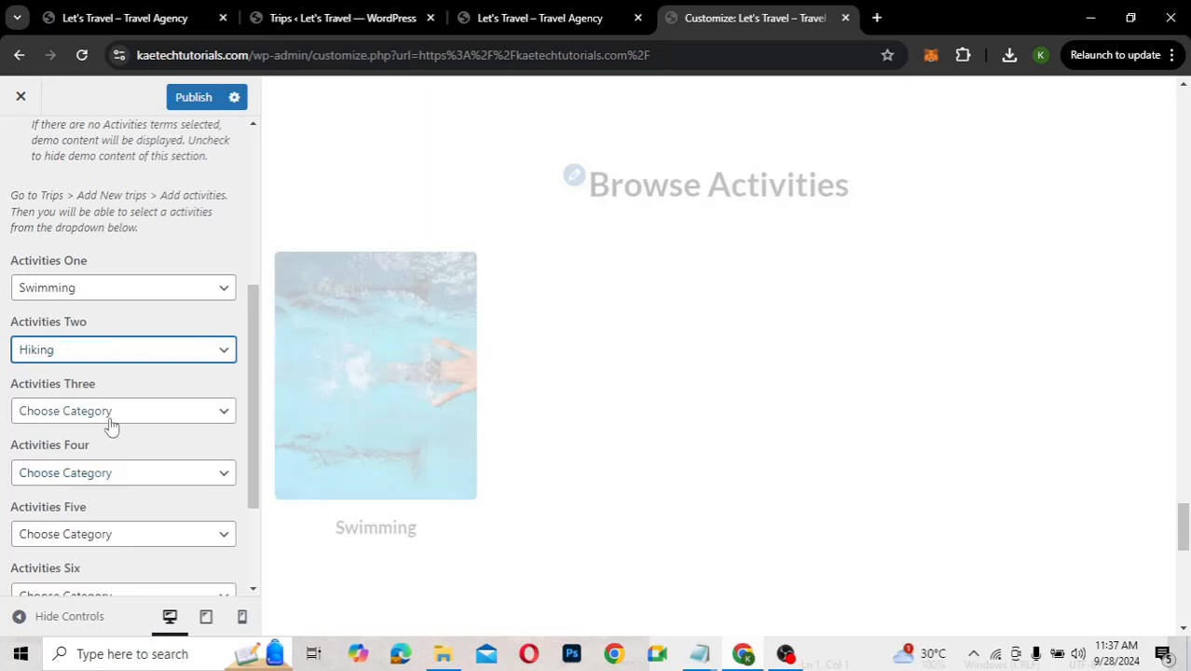
pyautogui.click(110, 417)
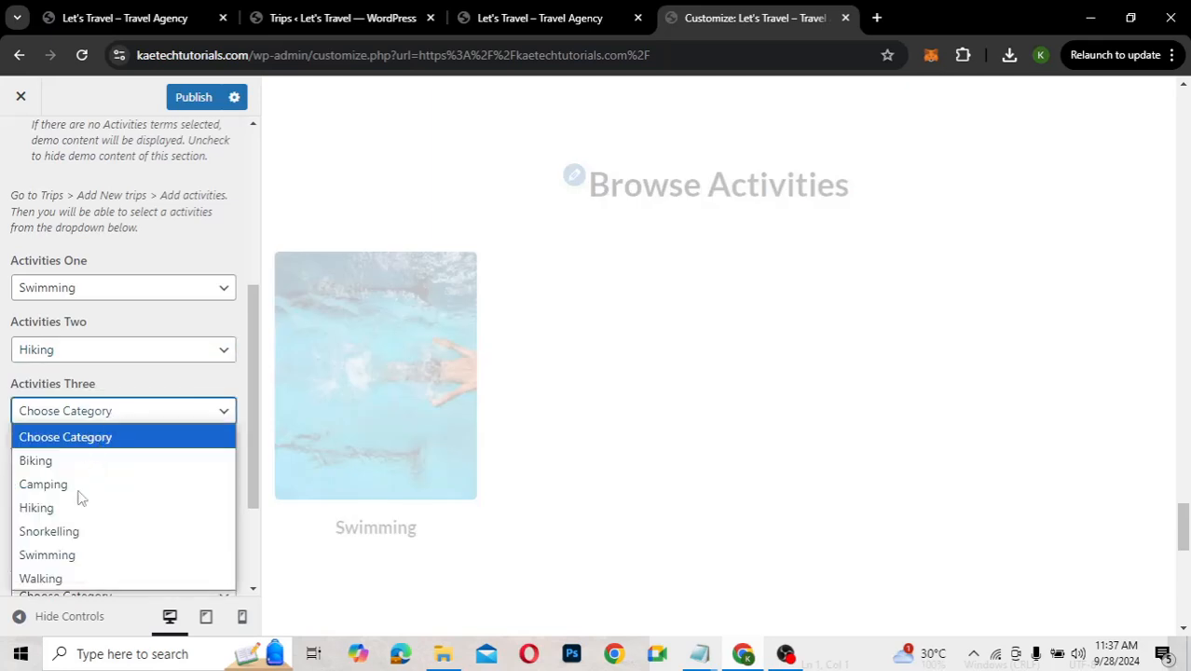
pyautogui.click(56, 578)
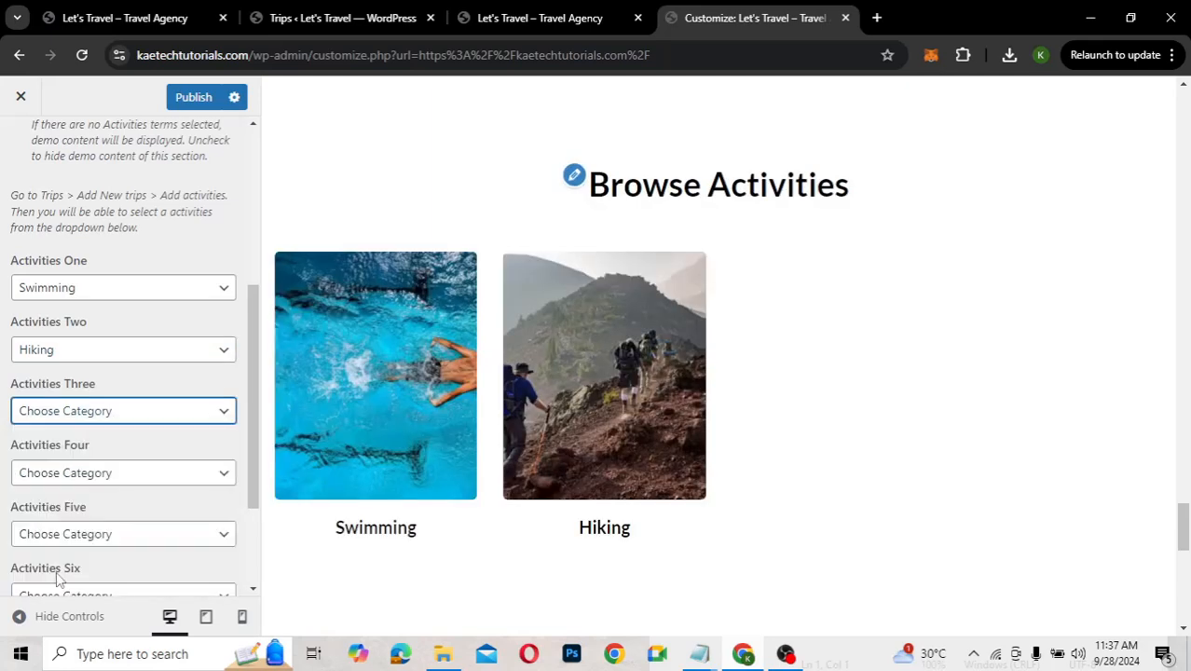
pyautogui.click(113, 473)
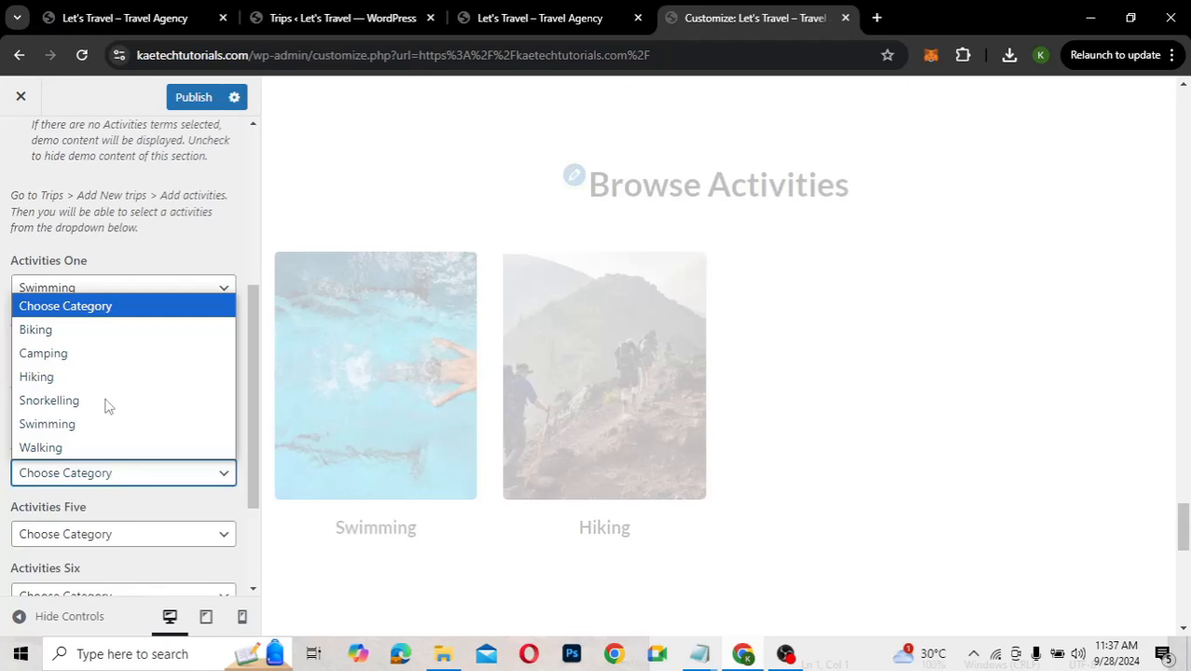
pyautogui.click(123, 331)
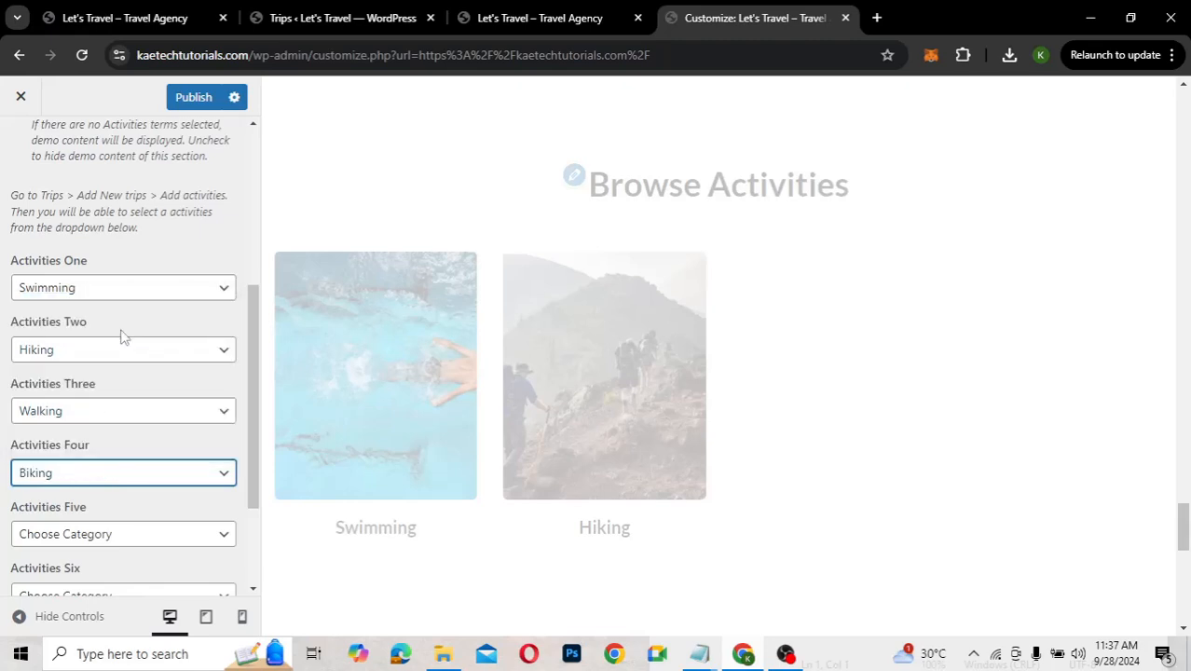
# Set activity five to Camping and activity six to Snorkelling
pyautogui.scroll(-3, 104, 458)
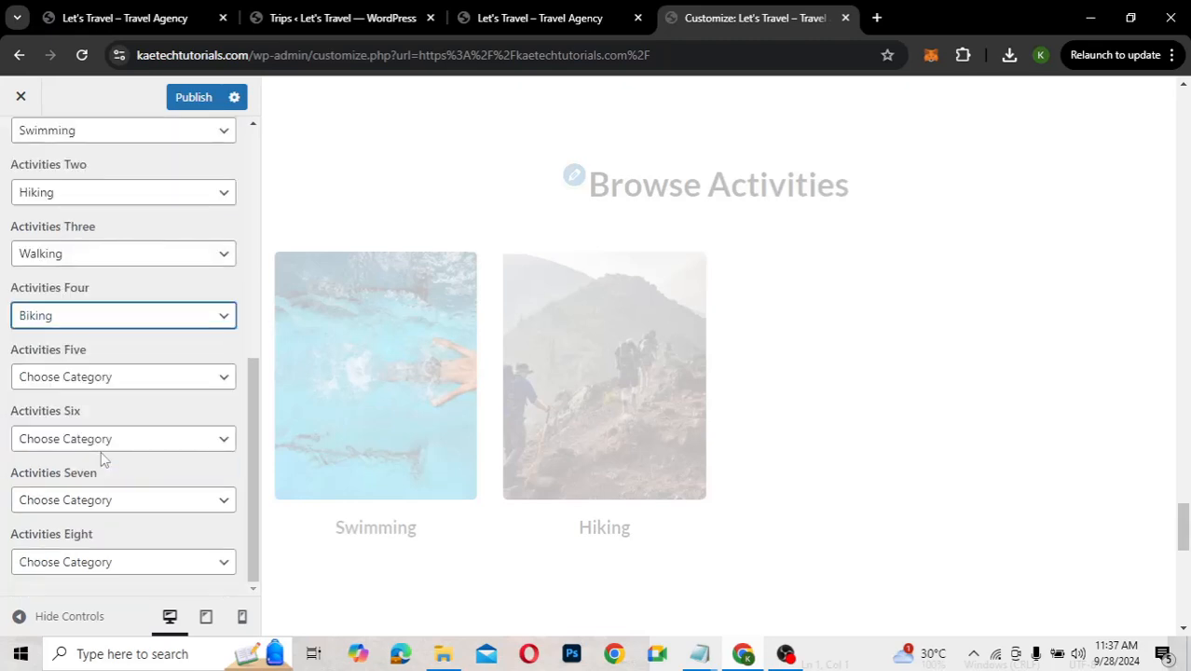
pyautogui.click(110, 377)
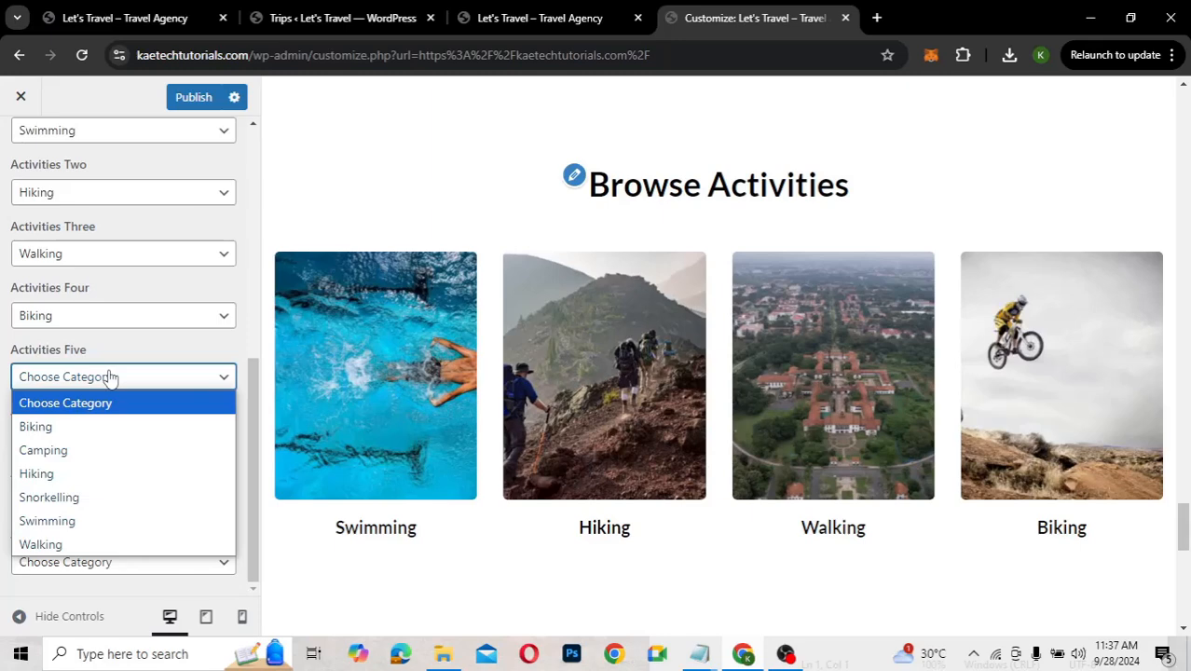
pyautogui.click(88, 456)
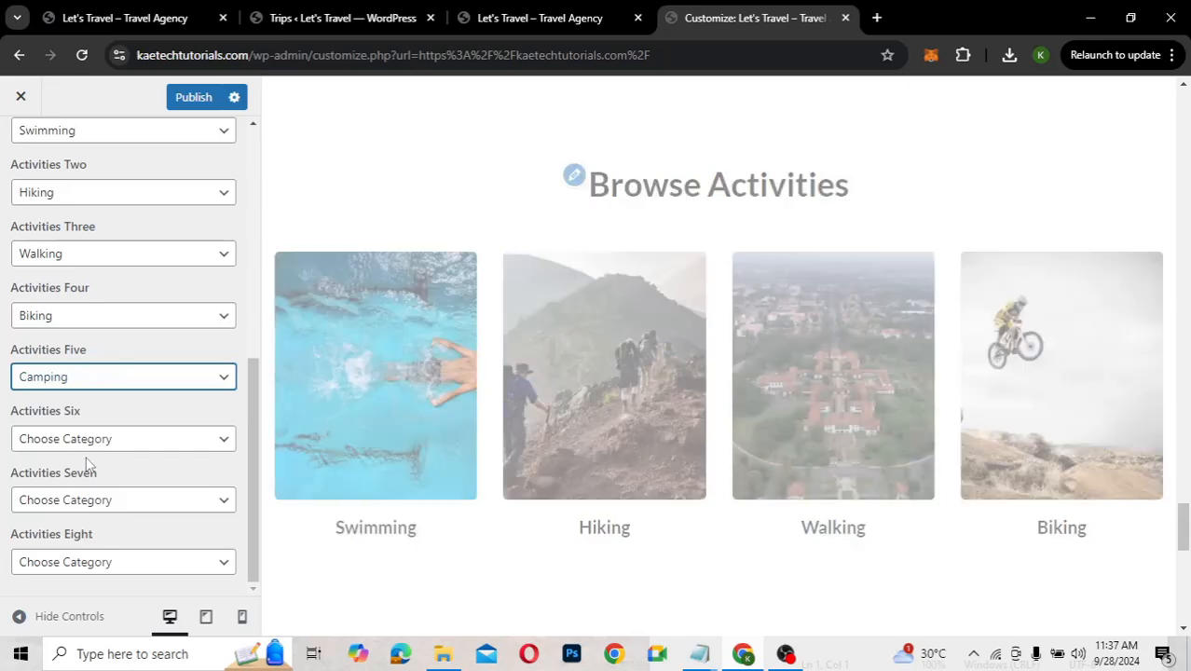
pyautogui.click(97, 440)
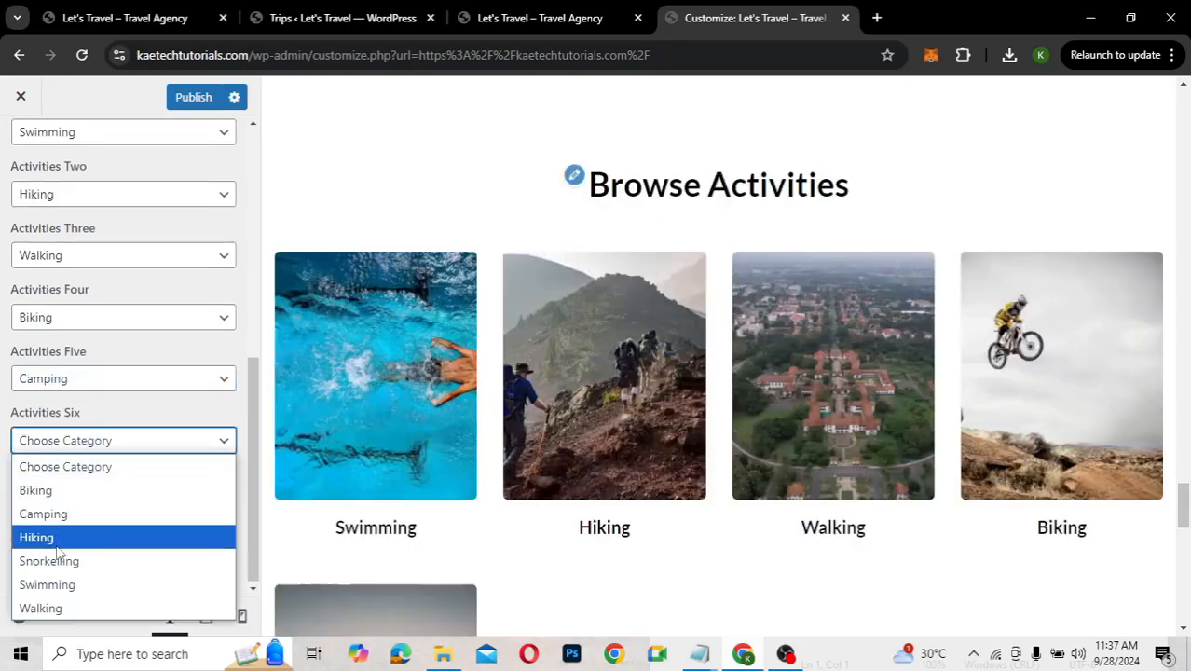
pyautogui.click(47, 609)
pyautogui.click(106, 449)
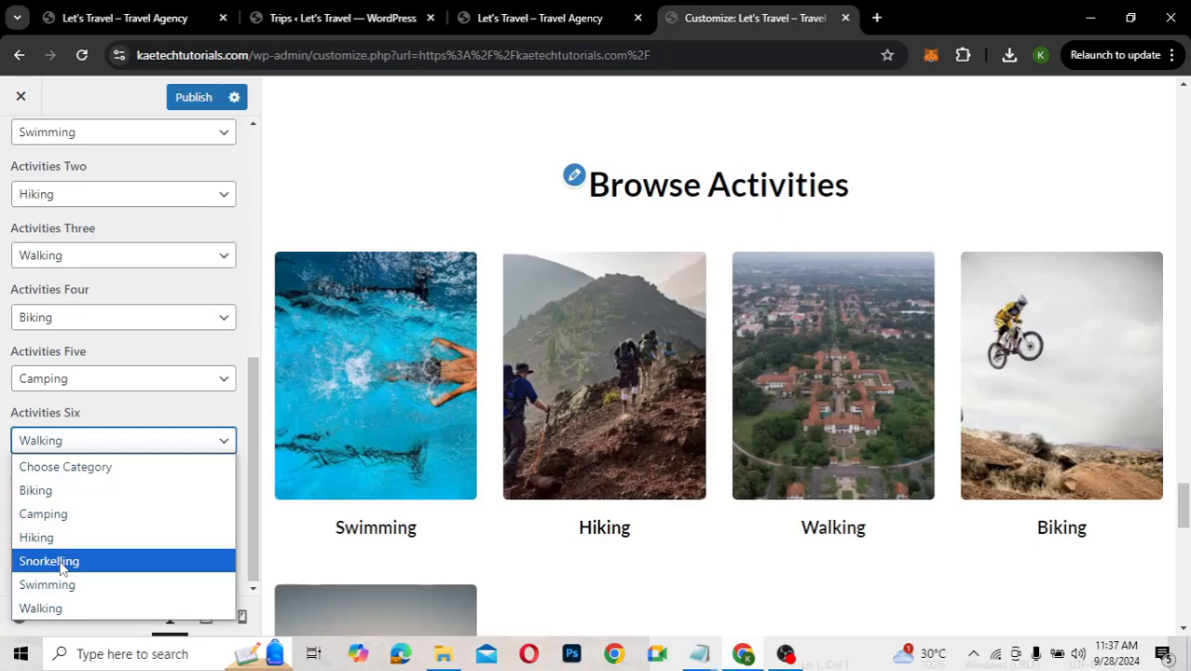
pyautogui.click(59, 562)
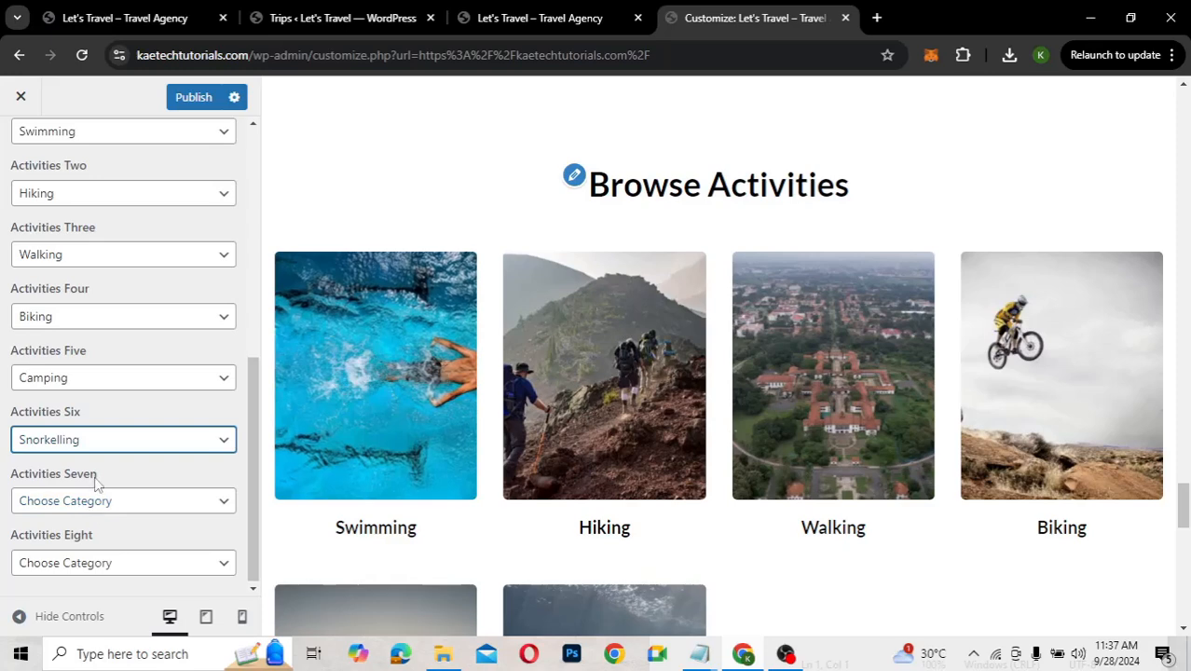
# Try Hiking as activity seven and Swimming as activity eight
pyautogui.scroll(3, 115, 485)
pyautogui.scroll(-3, 116, 485)
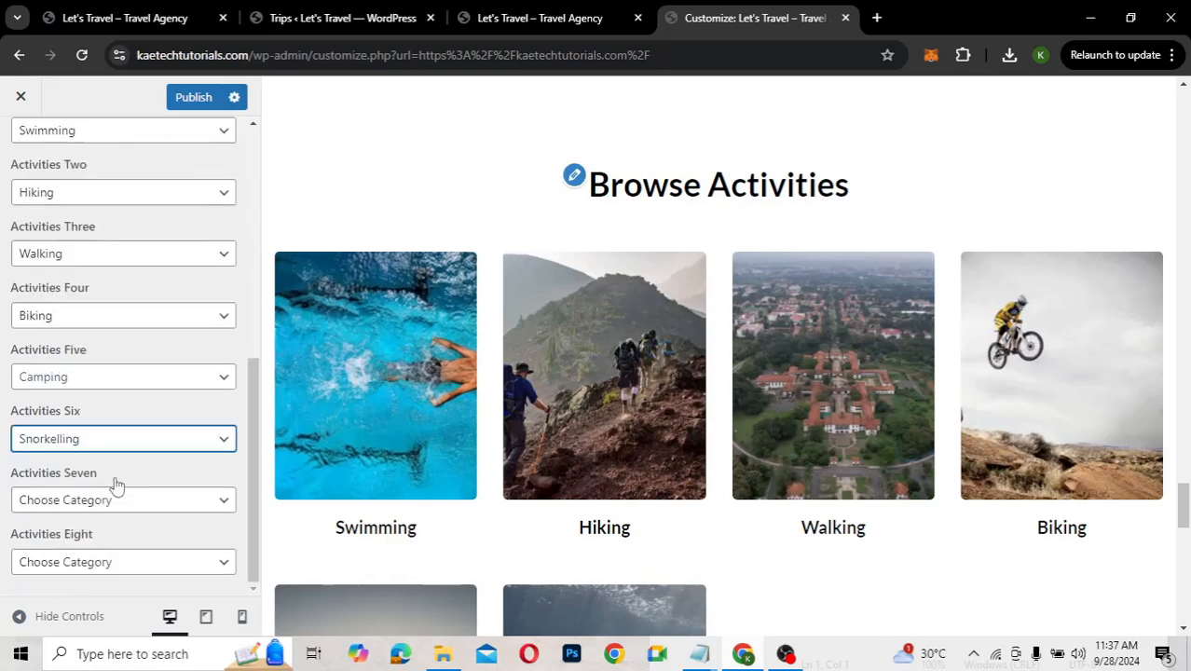
pyautogui.click(102, 503)
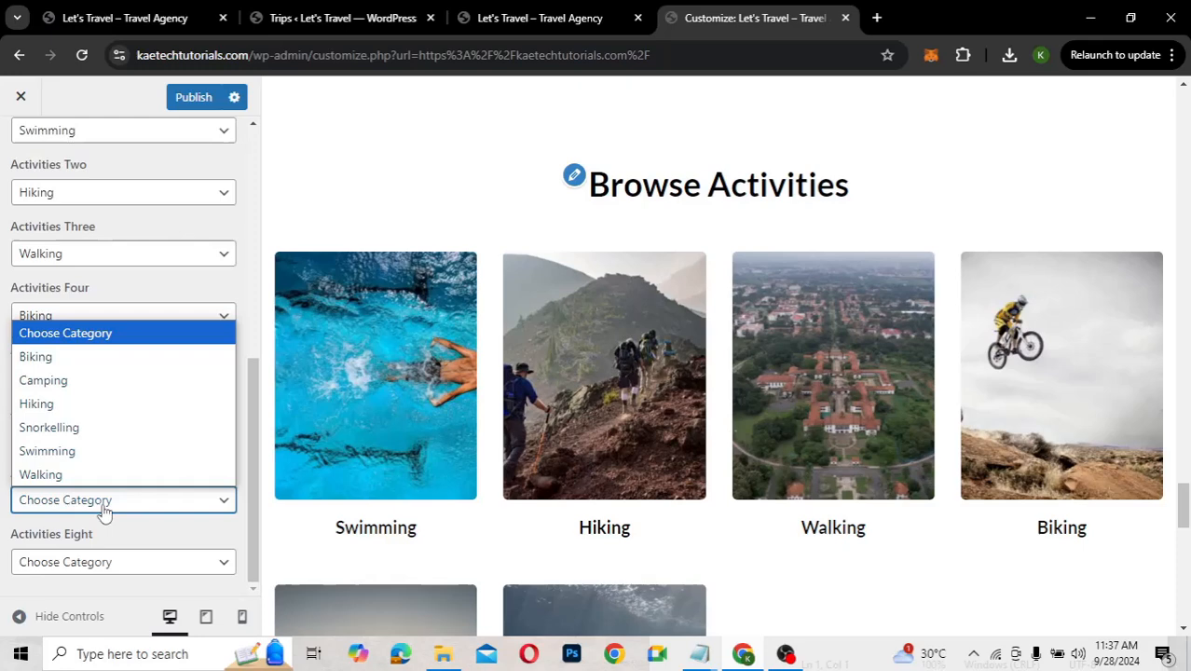
pyautogui.click(77, 403)
pyautogui.click(81, 563)
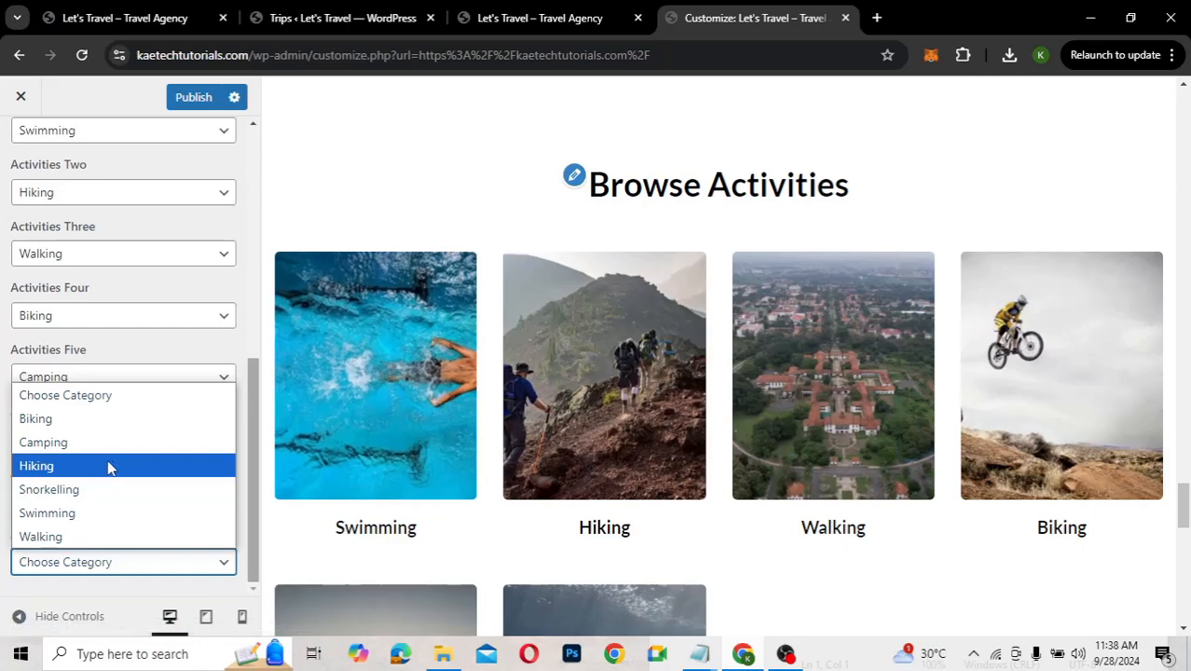
pyautogui.scroll(-3, 384, 494)
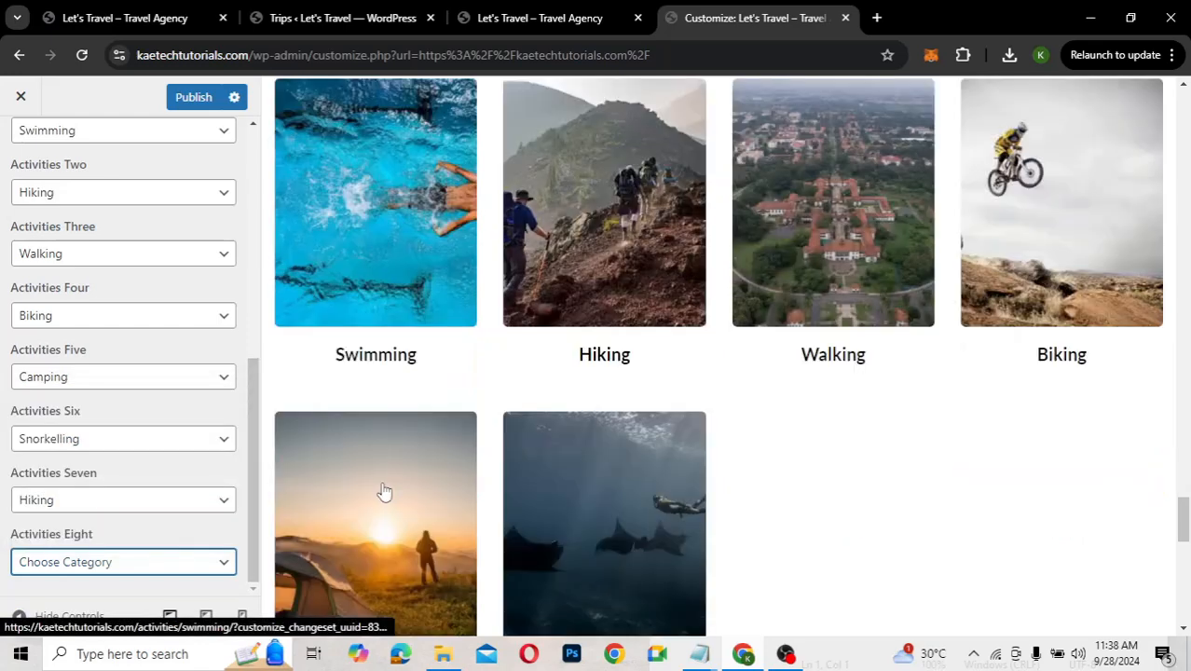
pyautogui.click(83, 563)
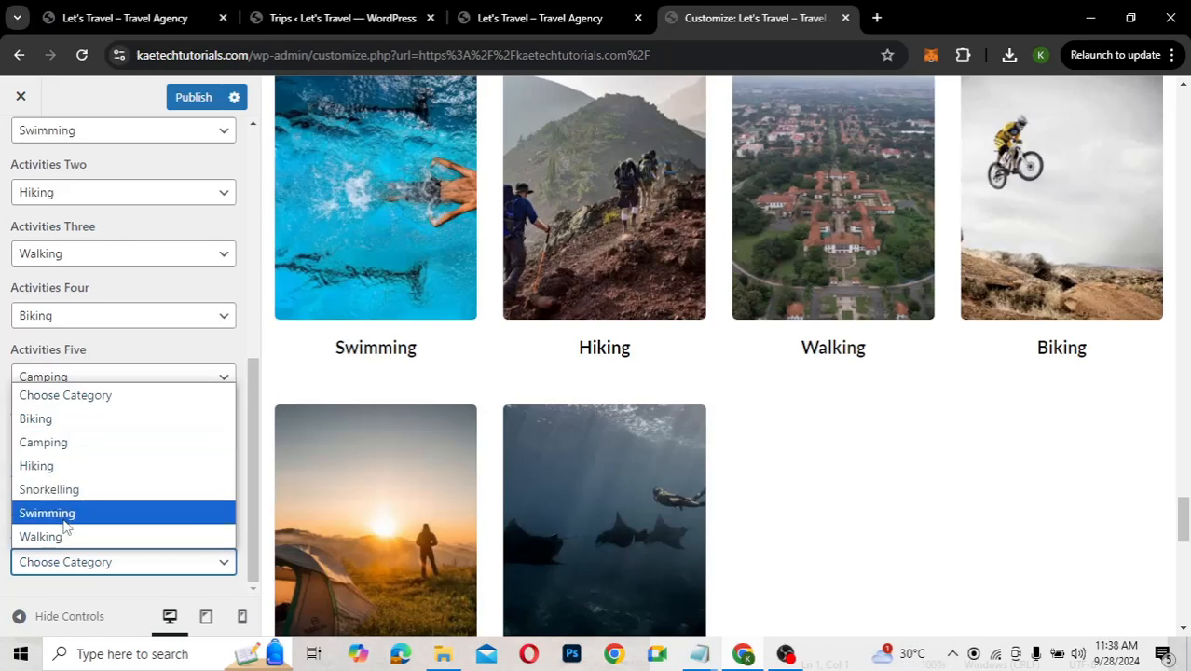
pyautogui.click(67, 520)
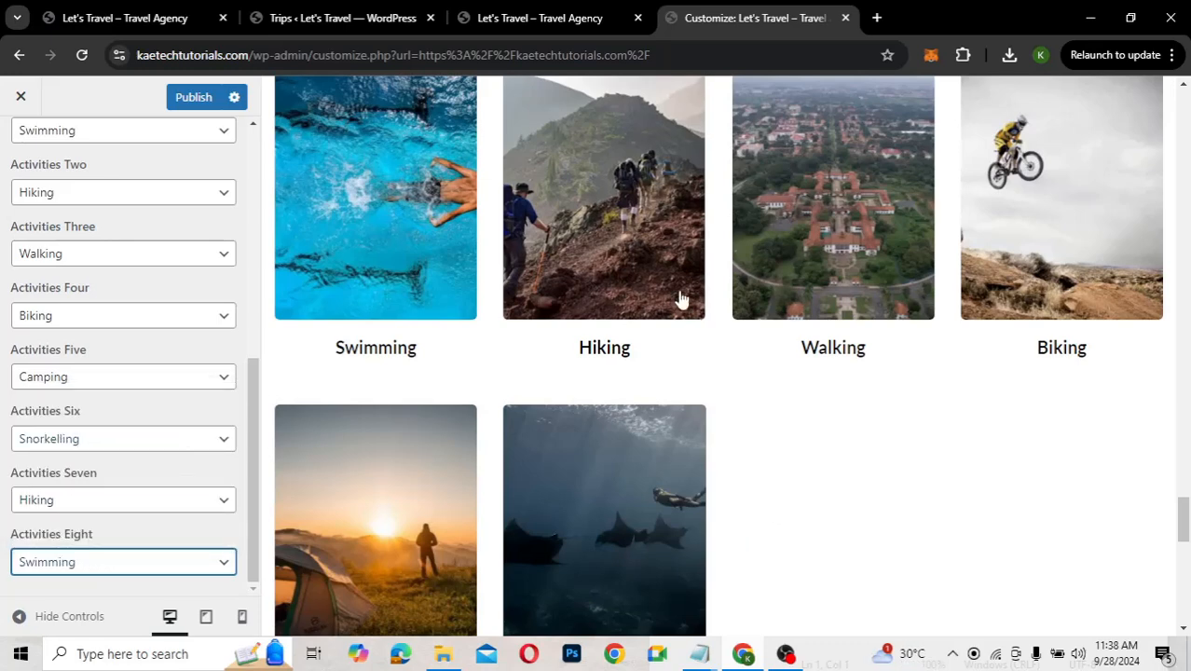
# Reset activities eight, seven, six and five to Choose Category
pyautogui.click(123, 563)
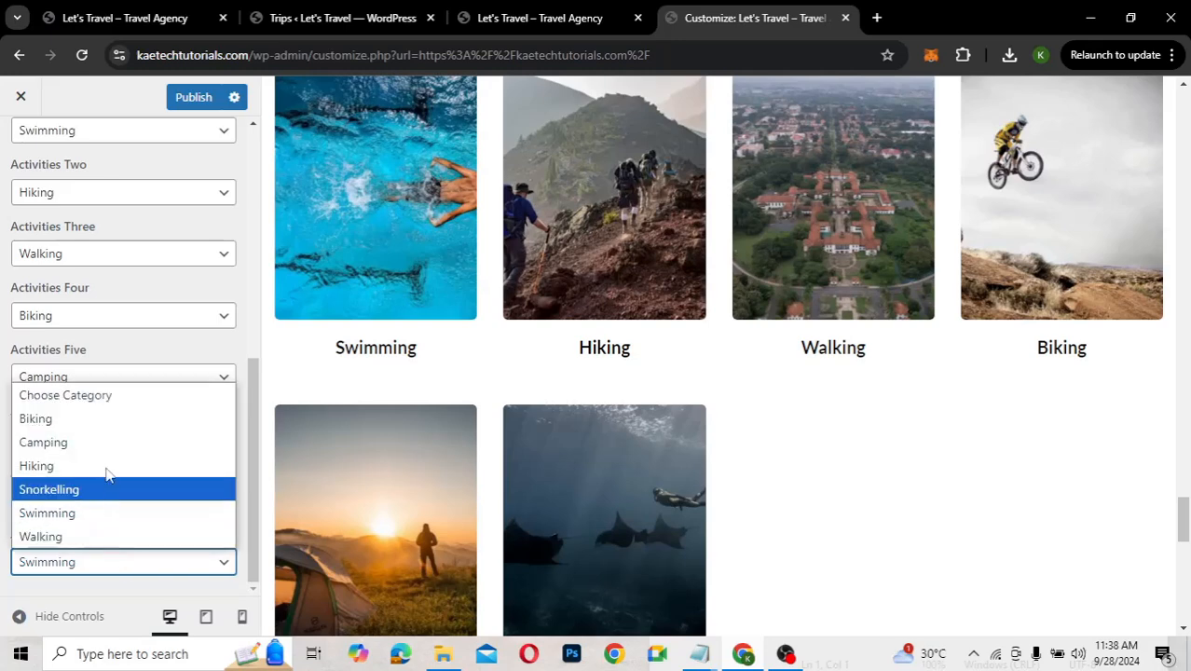
pyautogui.click(119, 405)
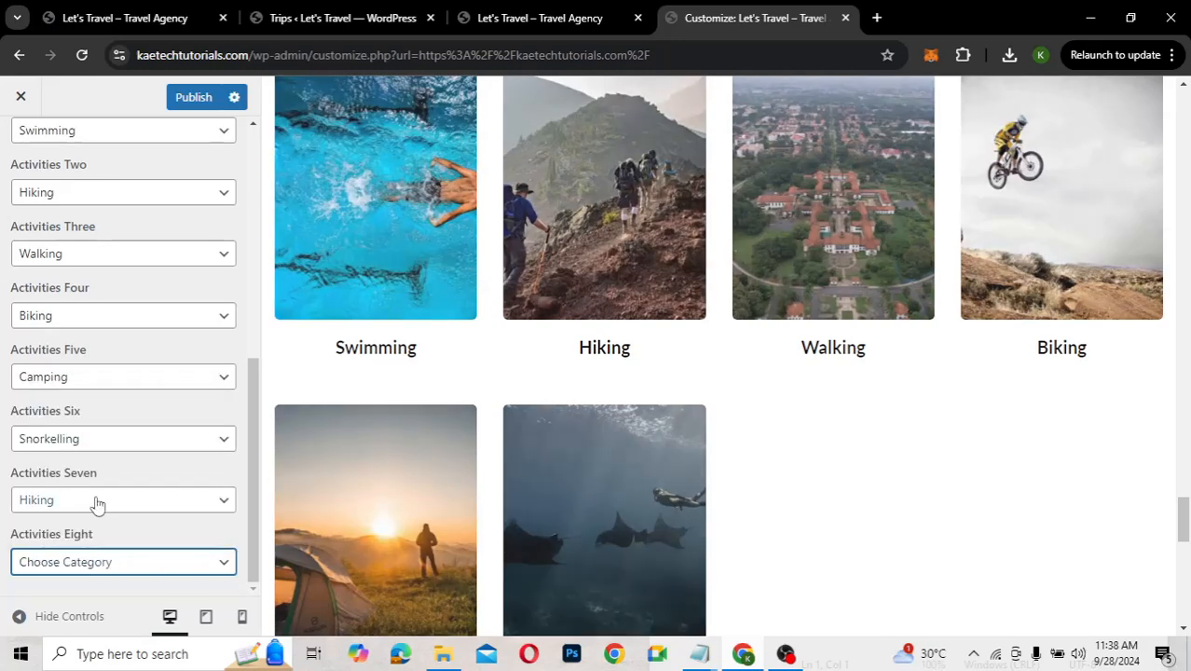
pyautogui.click(97, 498)
pyautogui.click(102, 334)
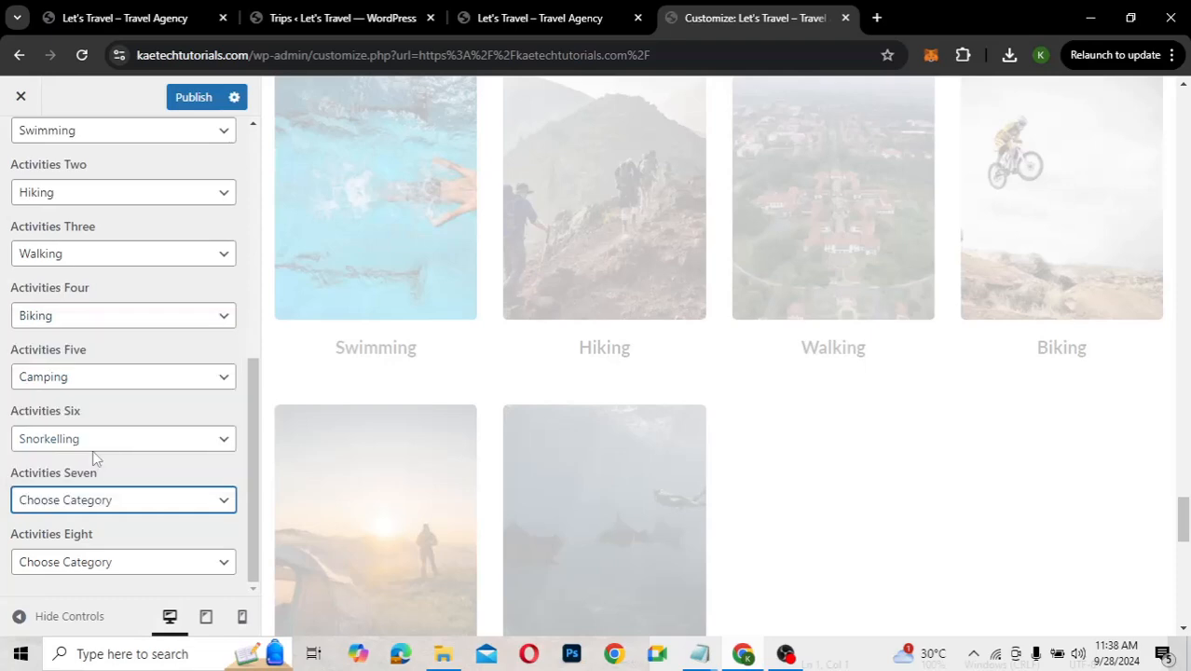
pyautogui.click(101, 440)
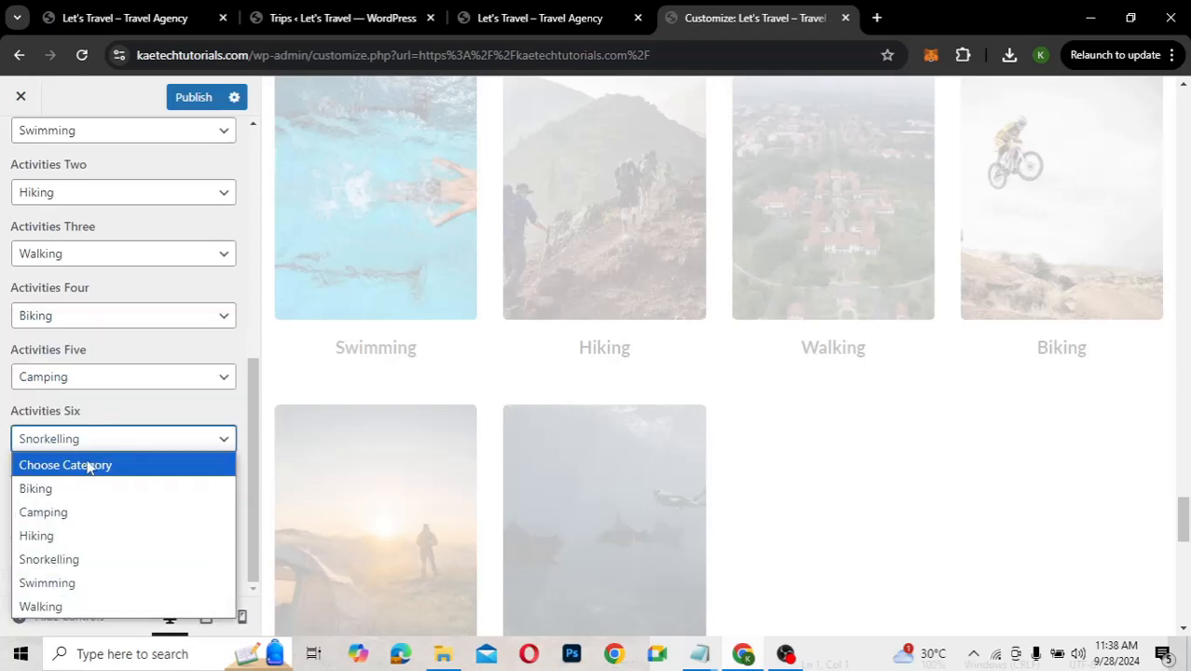
pyautogui.click(91, 465)
pyautogui.click(129, 374)
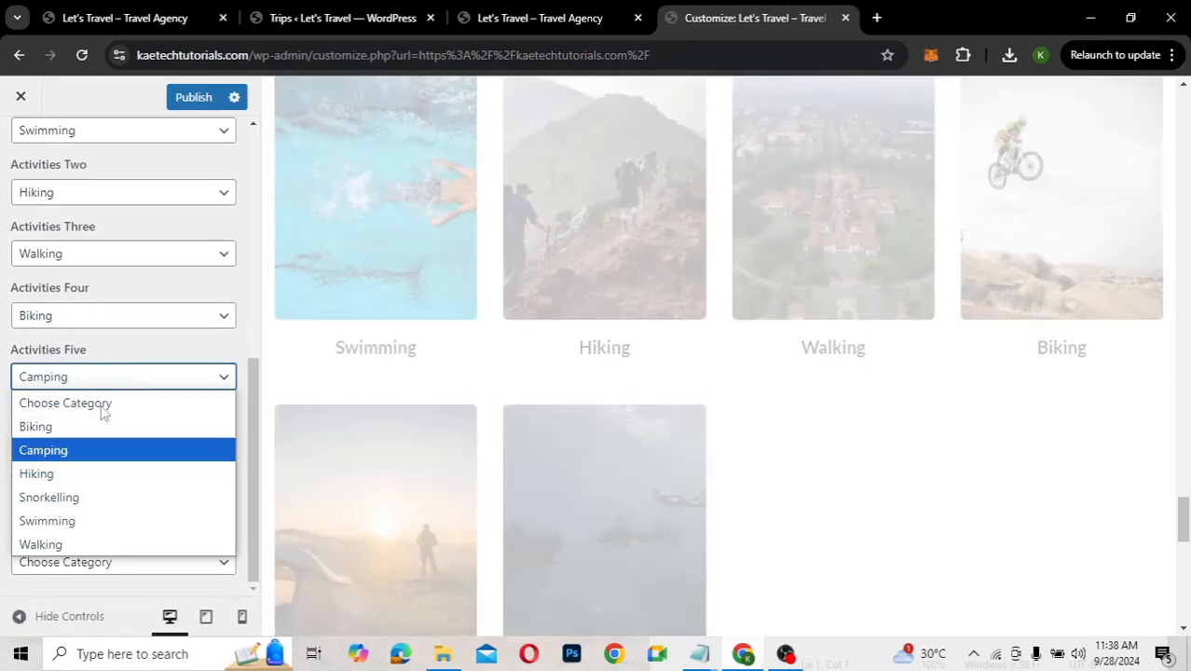
pyautogui.click(101, 403)
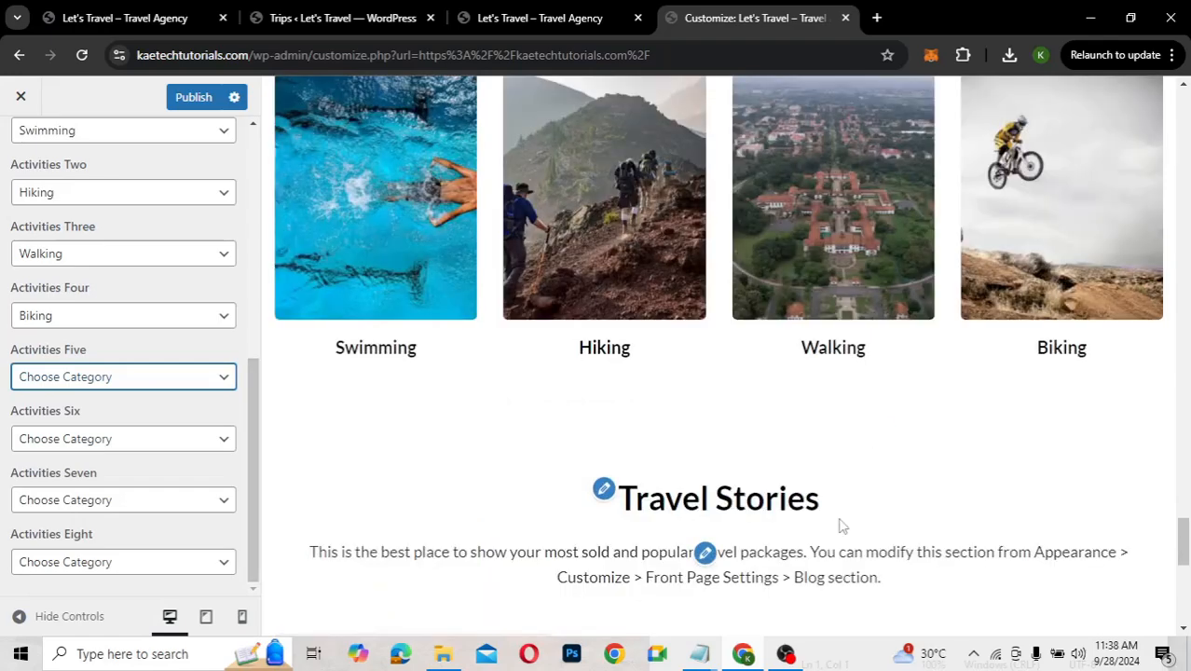
pyautogui.scroll(-4, 842, 526)
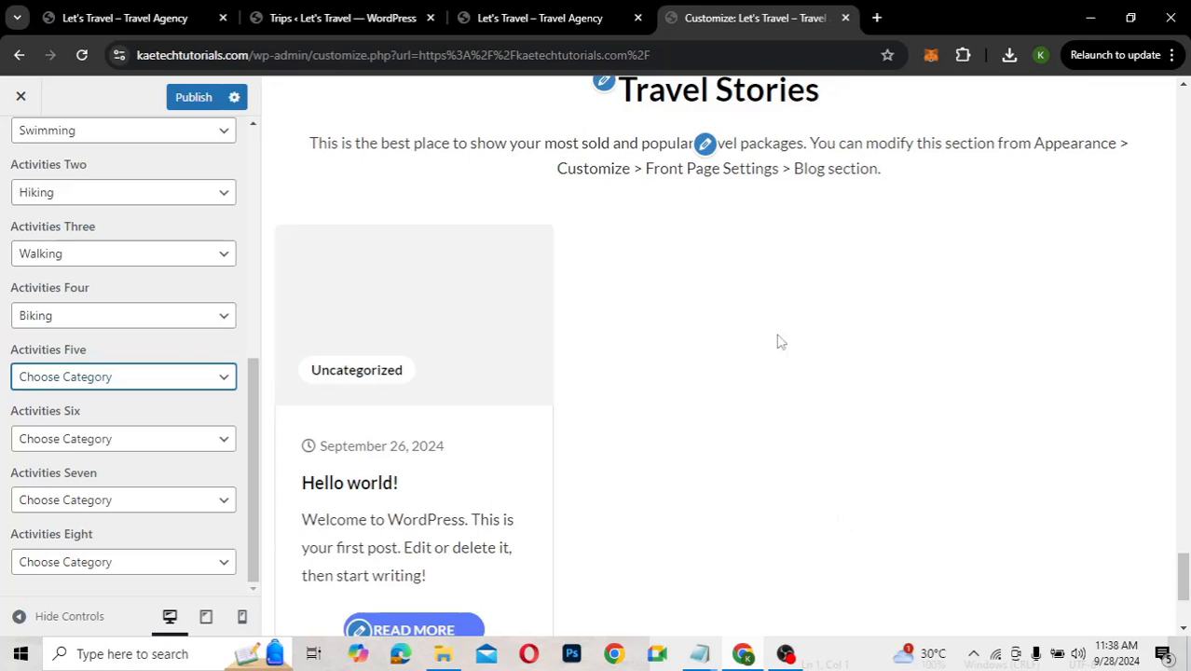
pyautogui.scroll(2, 781, 342)
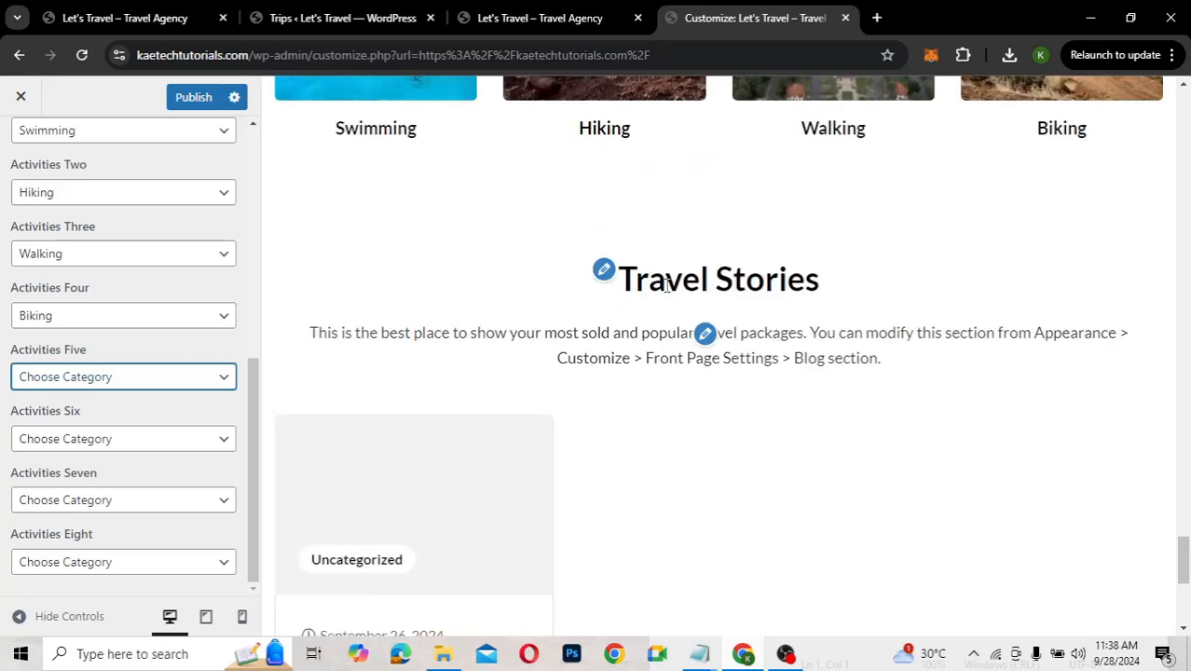
# Disable the Travel Stories blog section on the front page
pyautogui.click(604, 272)
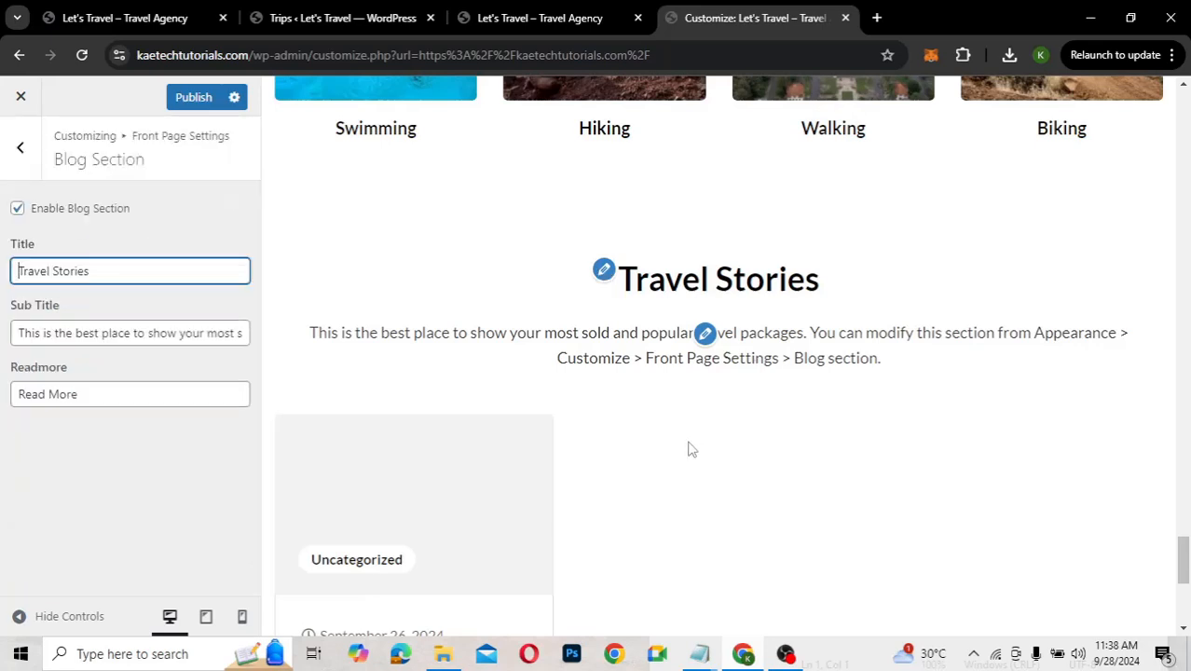
pyautogui.scroll(-2, 688, 449)
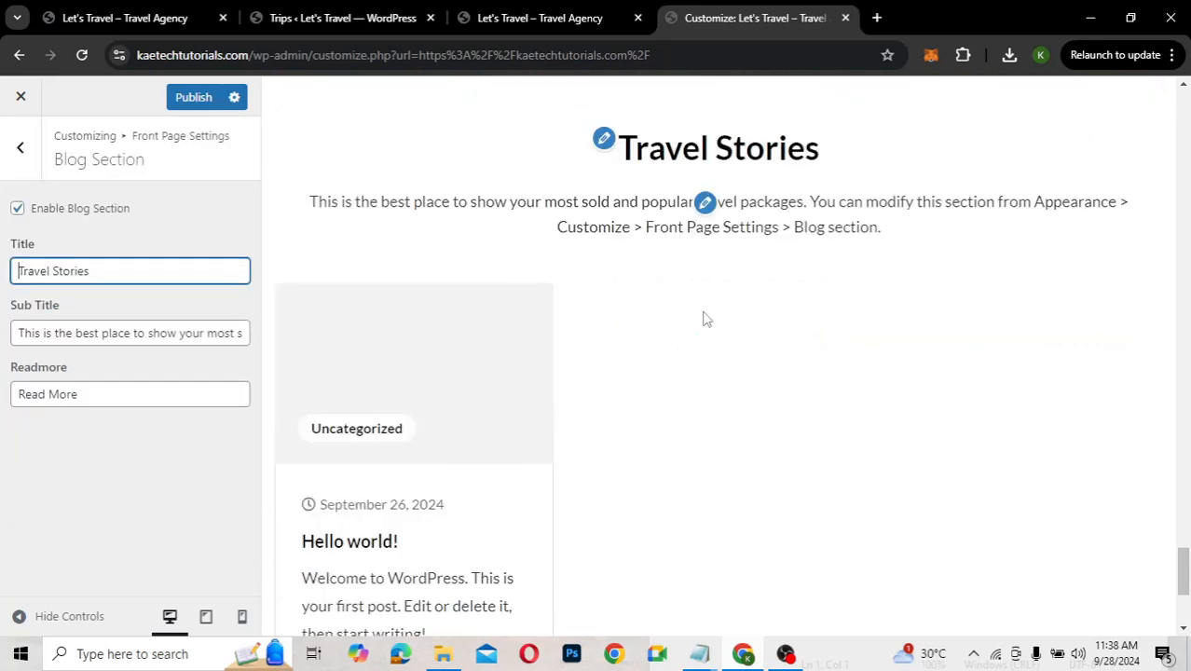
pyautogui.click(18, 209)
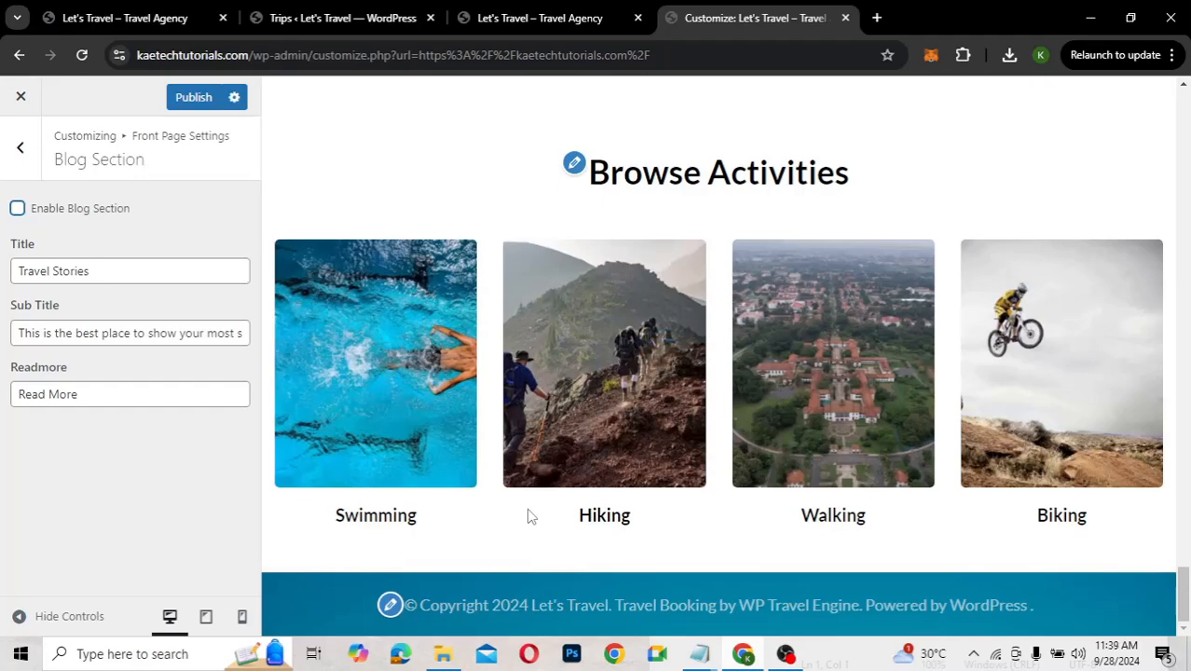
# Publish the pending front page changes to the site
pyautogui.scroll(3, 839, 438)
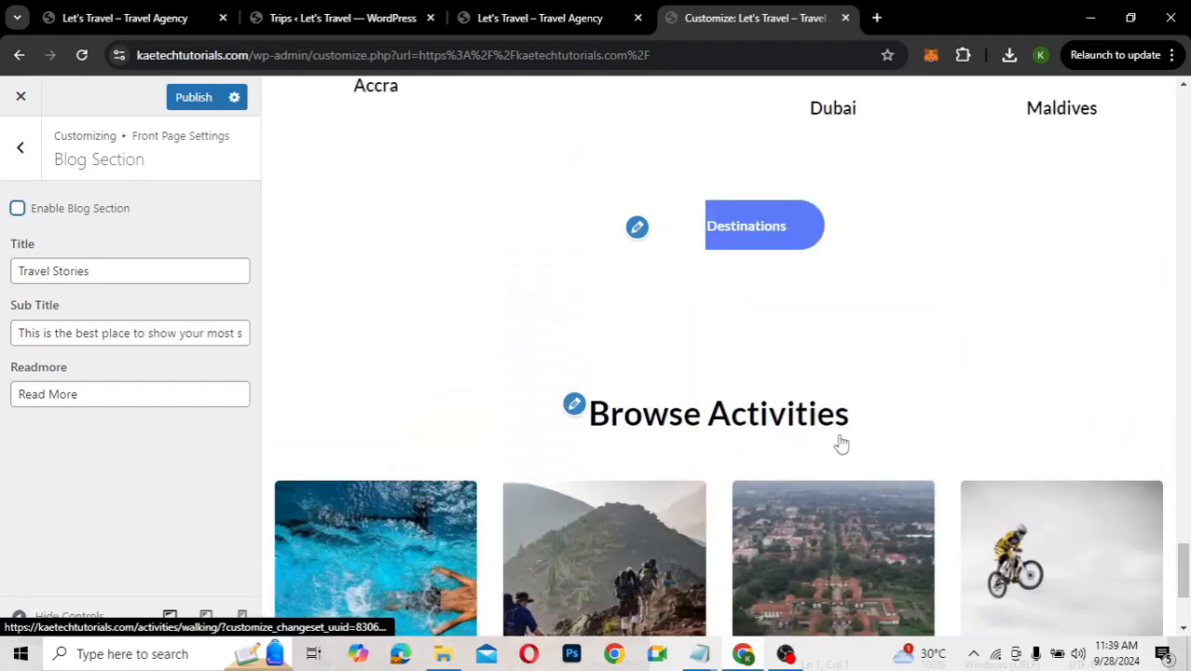
pyautogui.scroll(5, 839, 445)
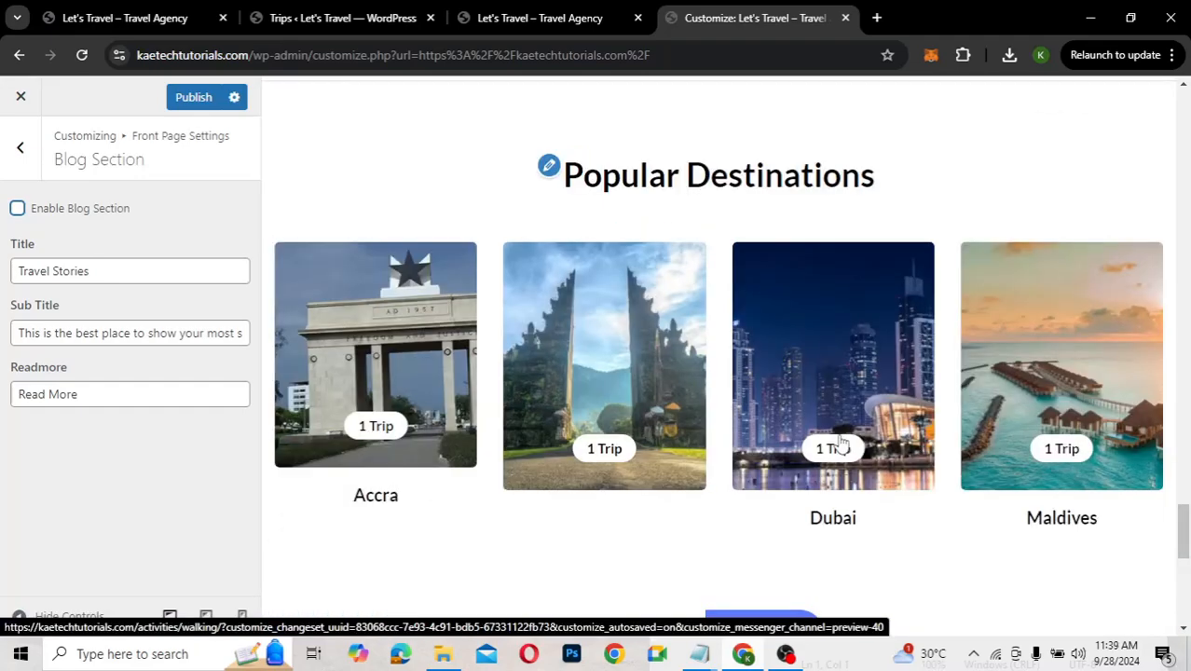
pyautogui.click(201, 100)
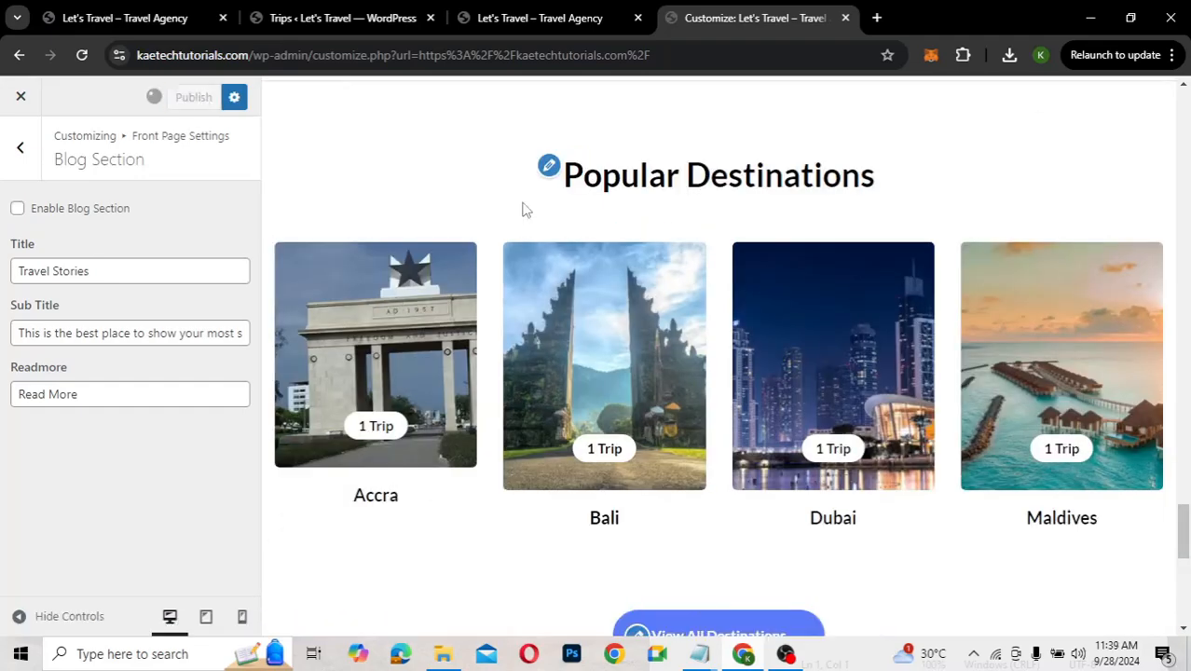
# Reload the live homepage and scroll through its sections to check the changes
pyautogui.click(580, 11)
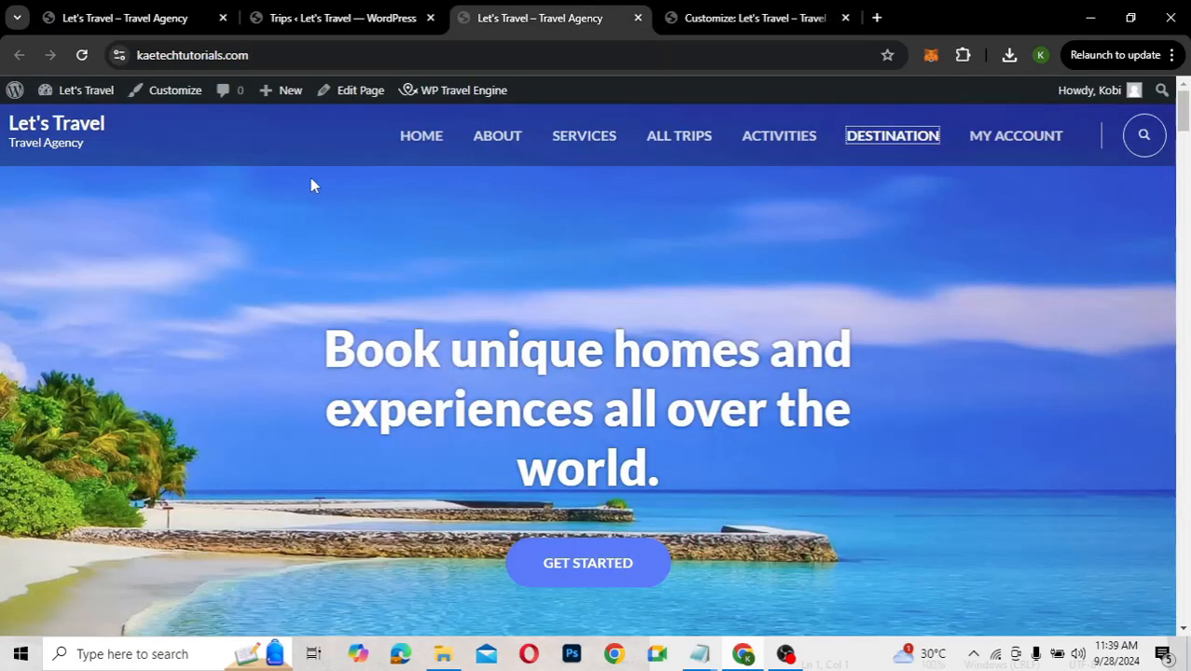
pyautogui.click(81, 56)
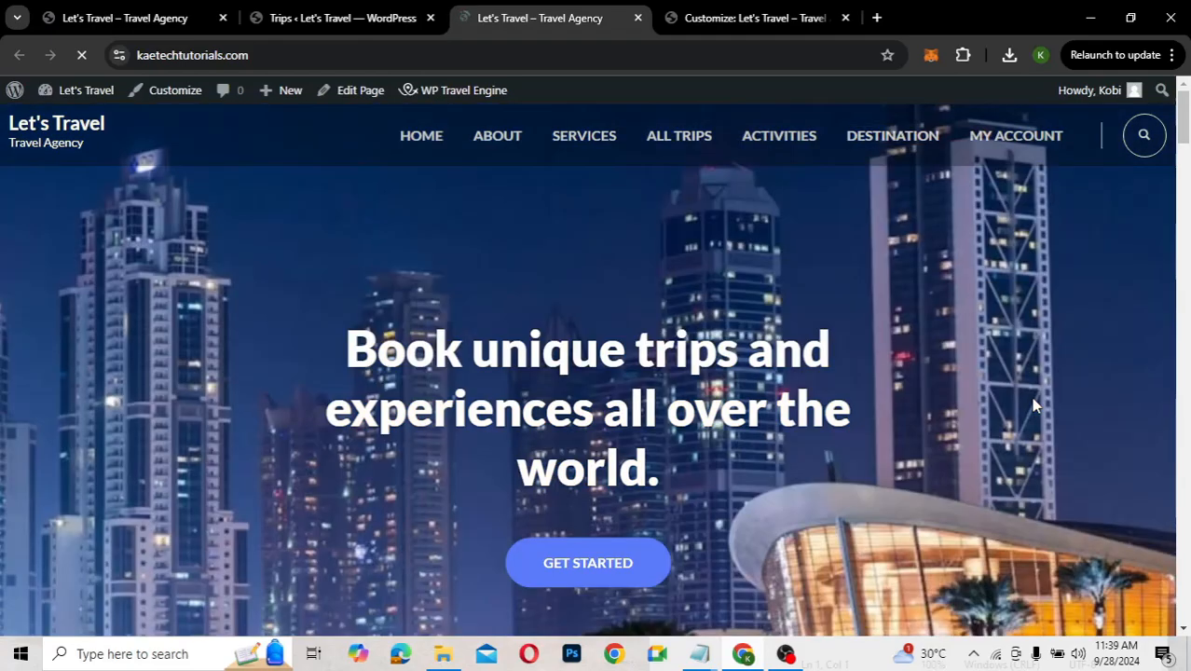
pyautogui.scroll(-5, 944, 469)
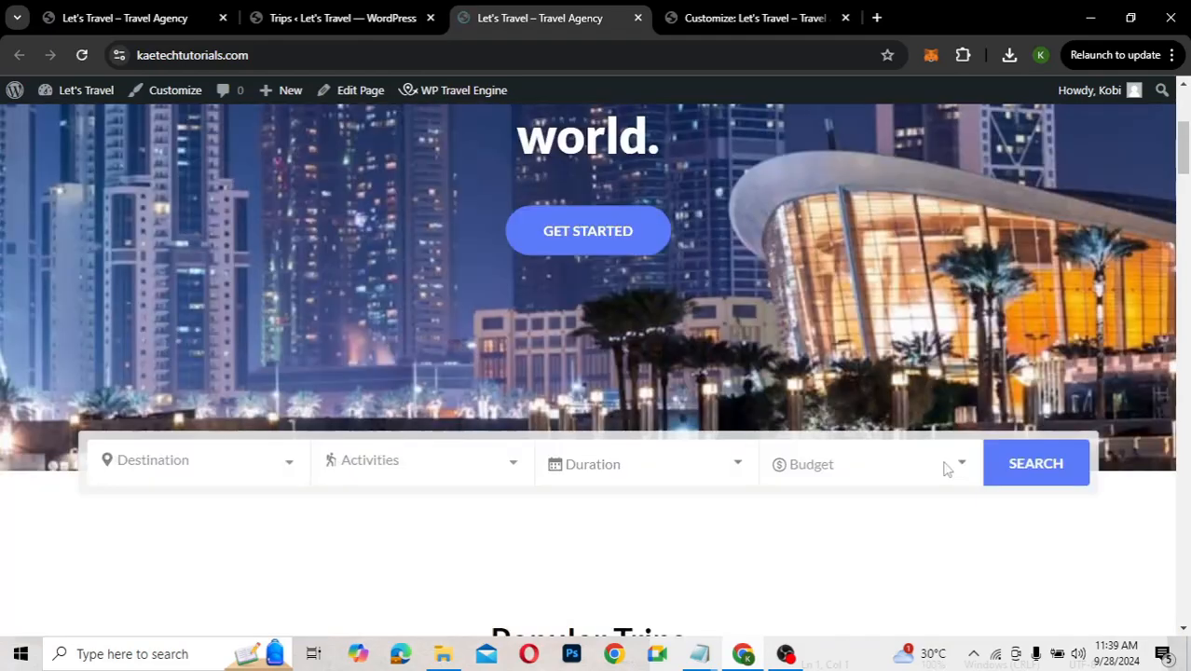
pyautogui.scroll(-3, 945, 469)
pyautogui.scroll(-3, 944, 469)
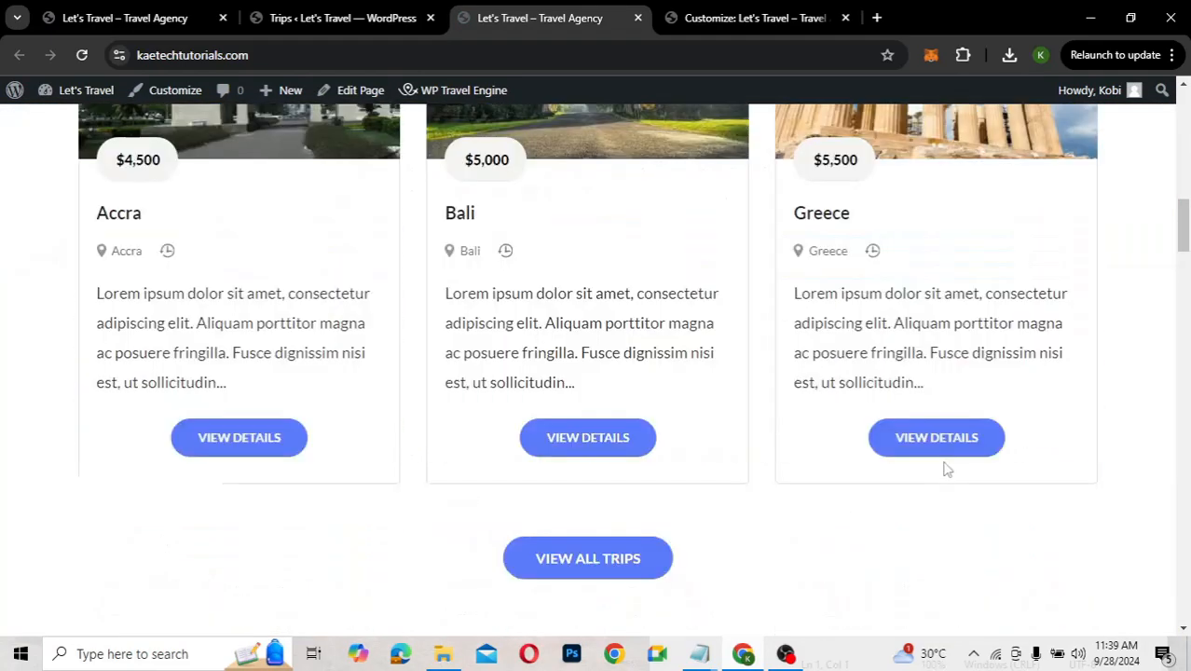
pyautogui.scroll(-5, 944, 469)
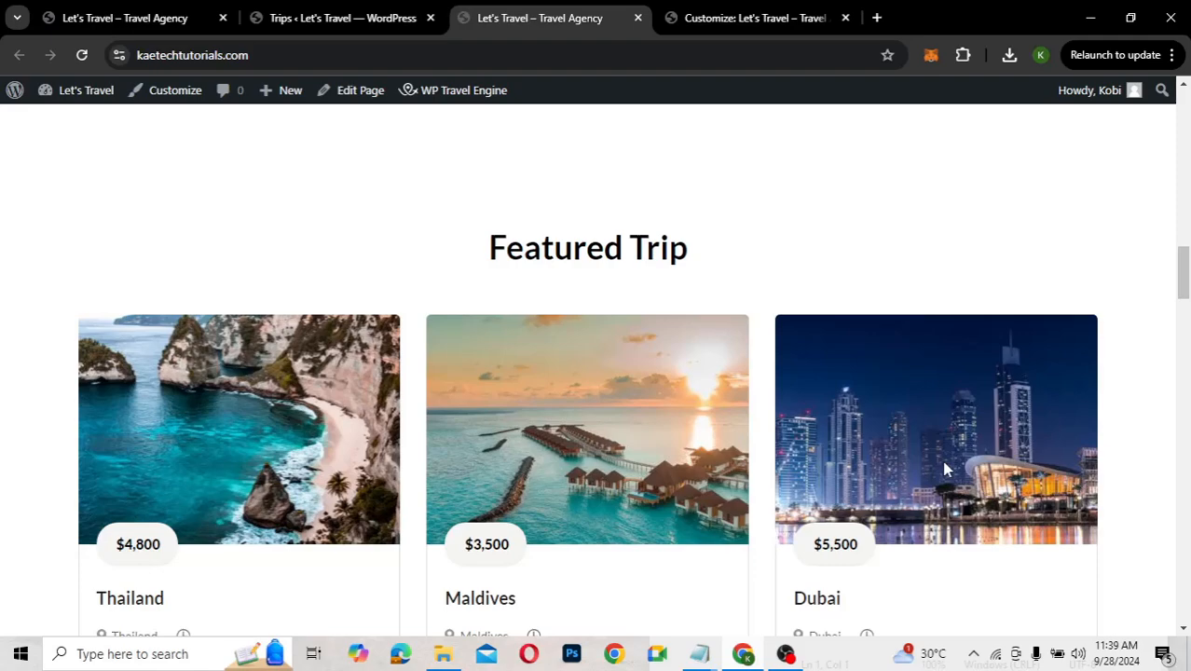
pyautogui.scroll(-5, 944, 469)
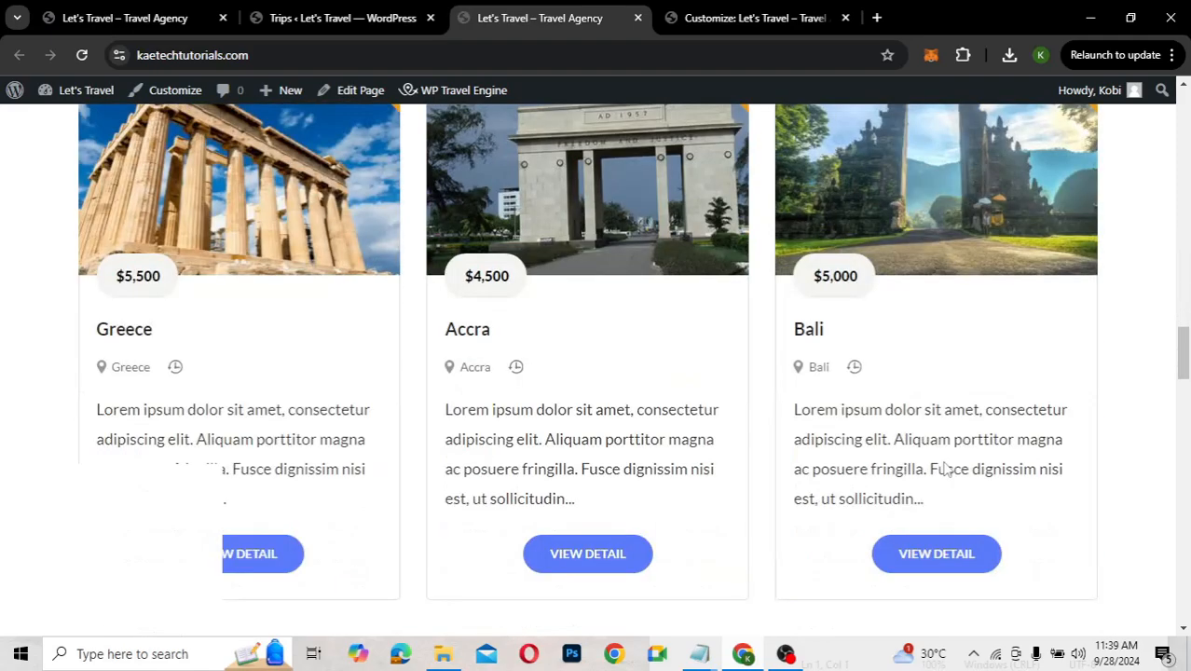
pyautogui.scroll(-12, 944, 469)
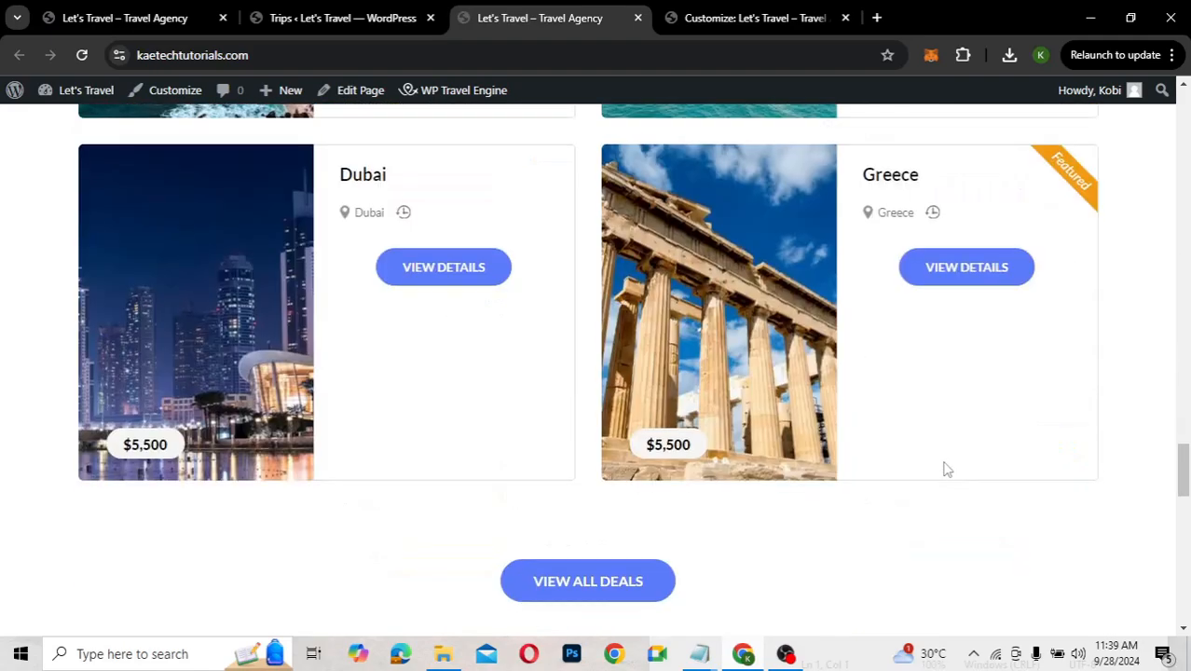
pyautogui.scroll(-3, 946, 469)
pyautogui.scroll(-9, 947, 469)
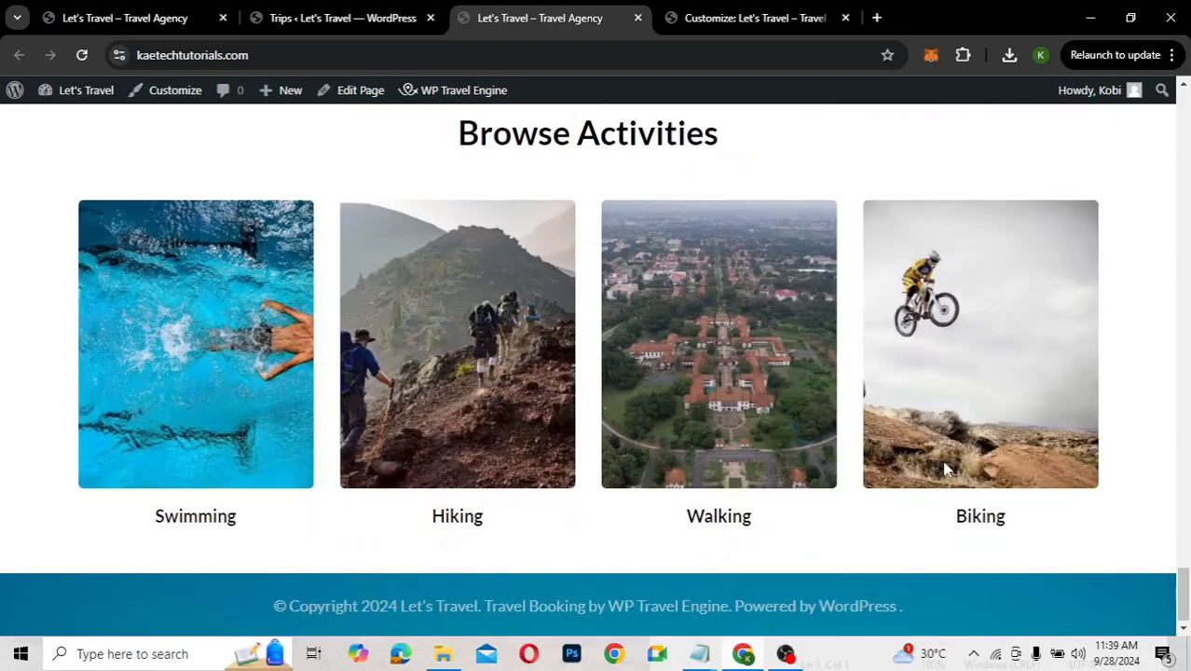
pyautogui.scroll(15, 947, 471)
pyautogui.scroll(5, 946, 474)
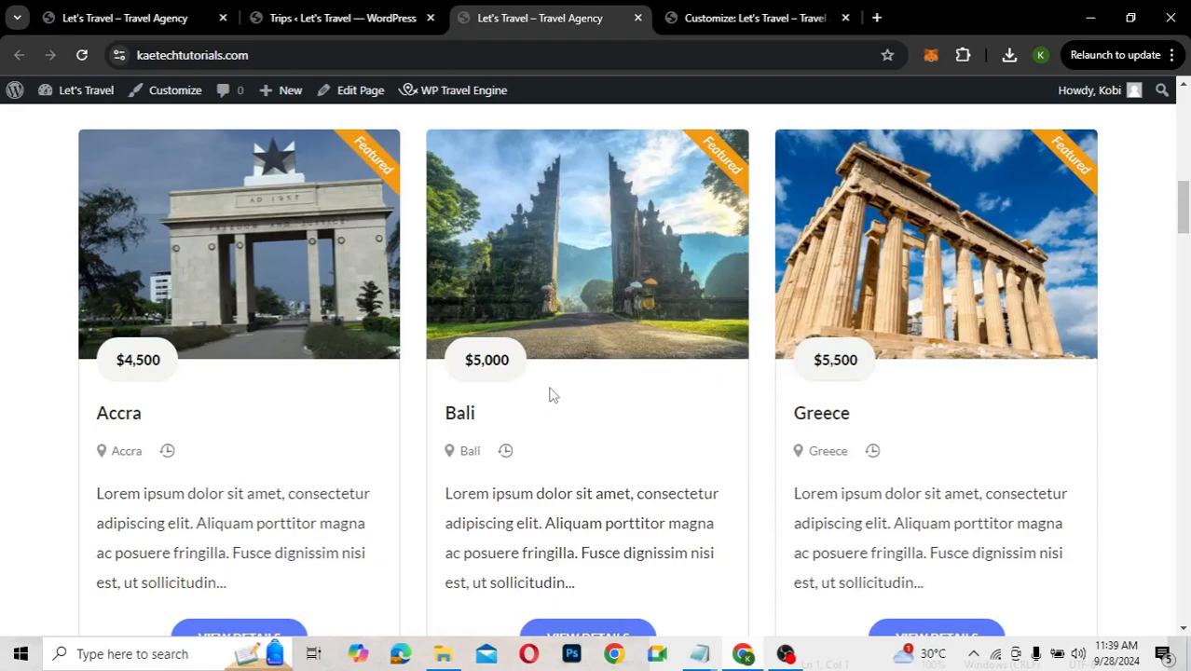
pyautogui.scroll(5, 550, 395)
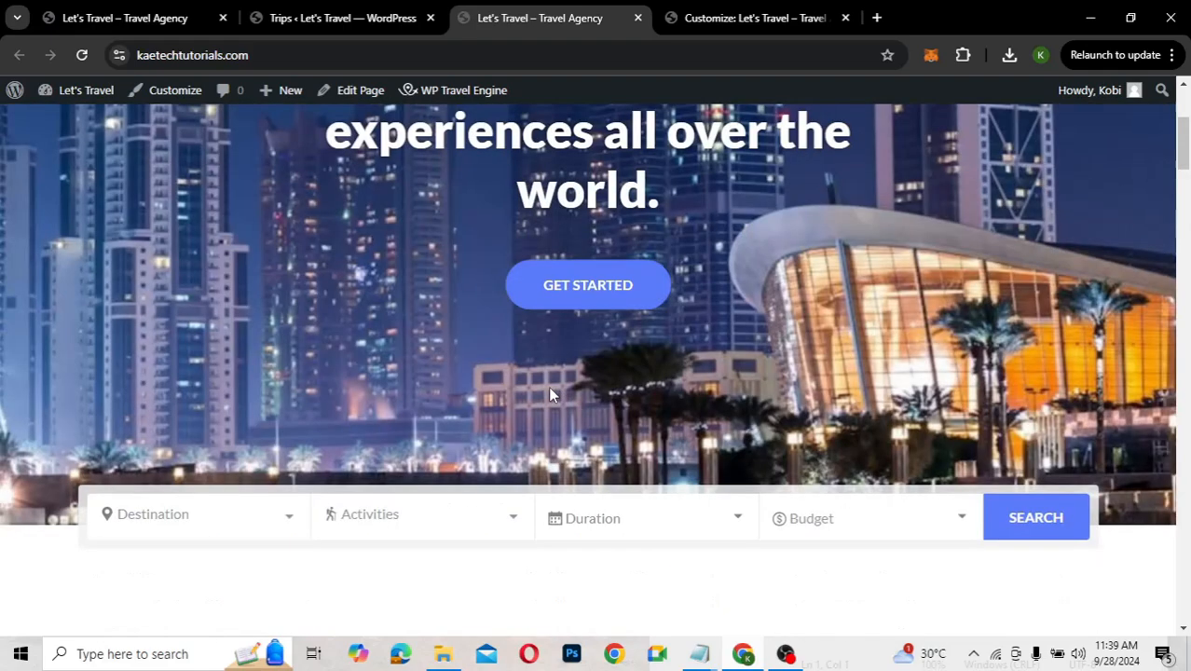
# Bring up the hero background image's context menu, then dismiss it
pyautogui.rightClick(548, 386)
pyautogui.click(548, 386)
pyautogui.rightClick(548, 386)
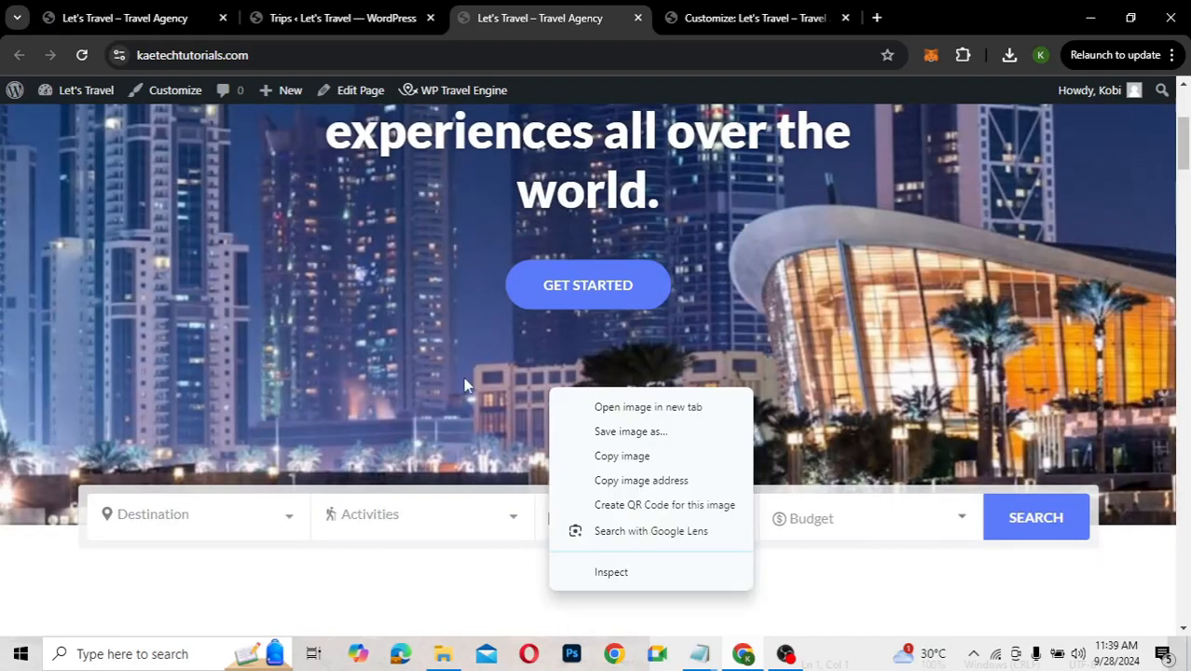
pyautogui.click(463, 384)
pyautogui.scroll(3, 463, 384)
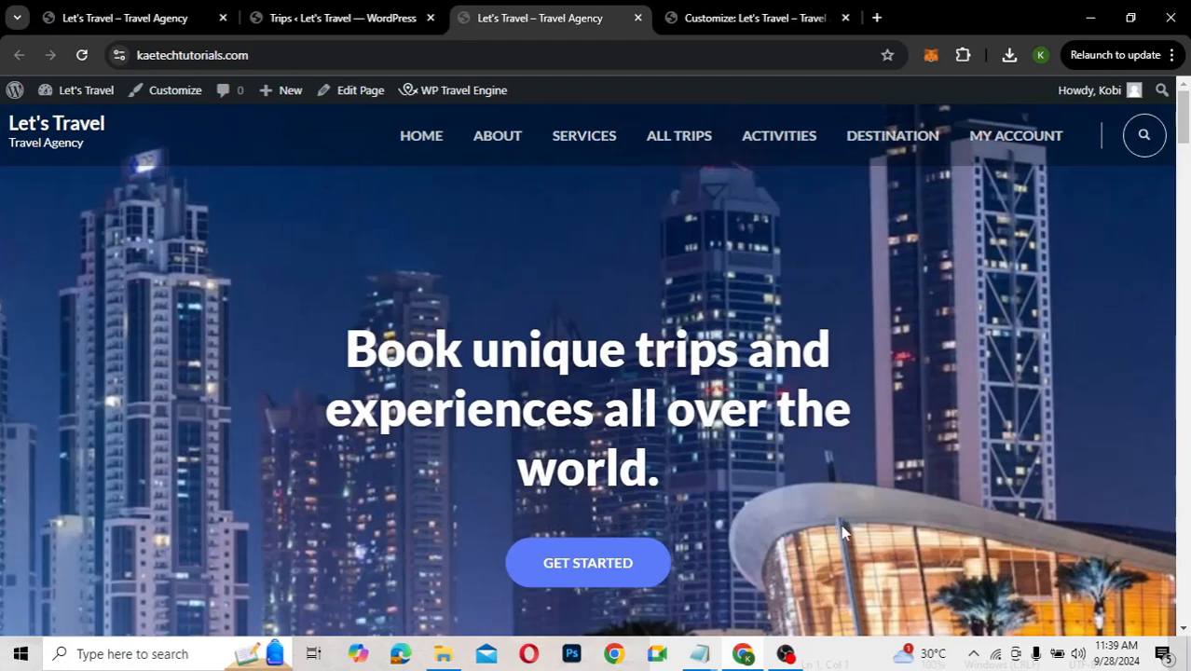
pyautogui.scroll(-5, 844, 531)
pyautogui.scroll(-5, 843, 531)
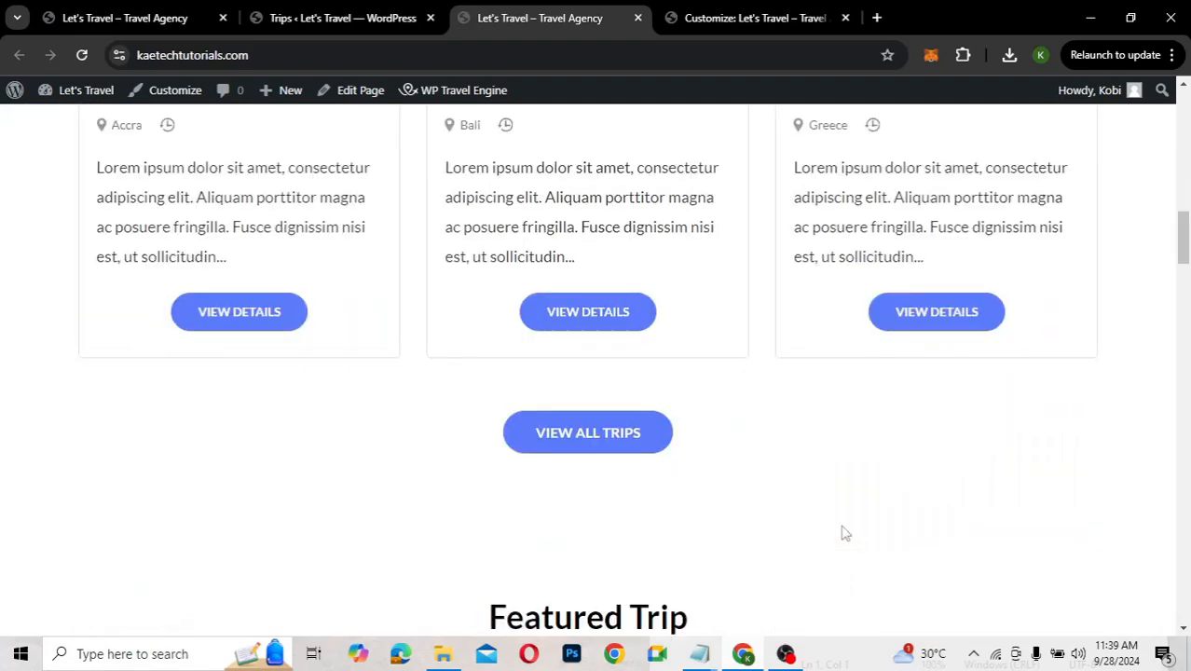
pyautogui.scroll(-10, 844, 533)
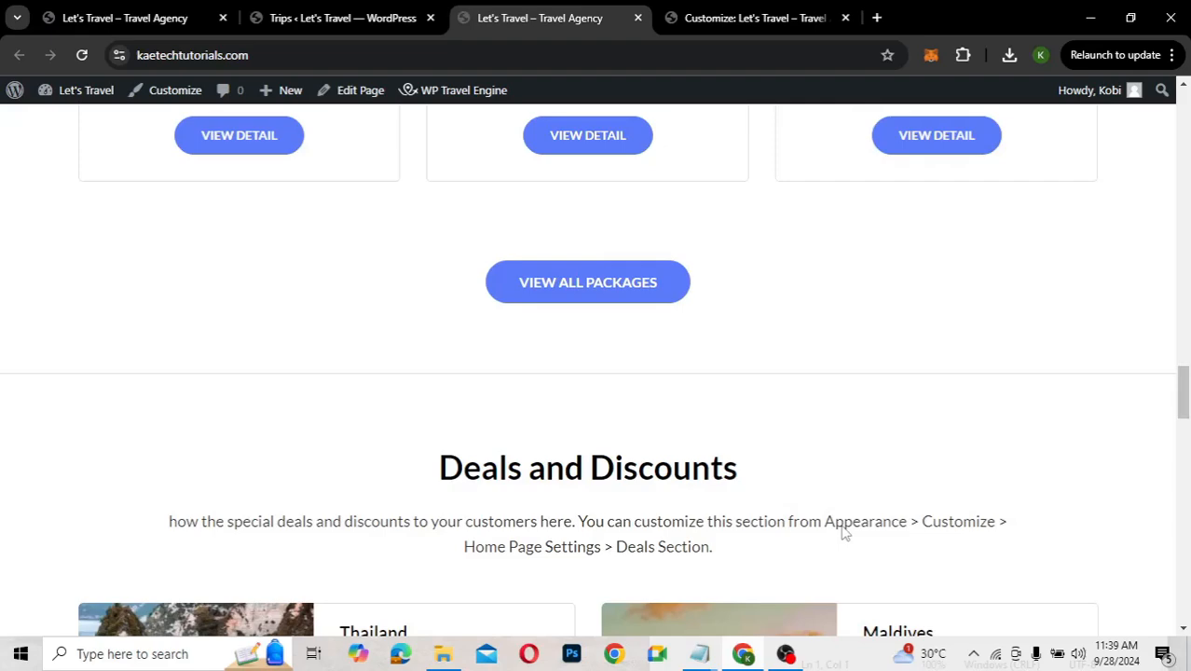
pyautogui.scroll(-10, 844, 533)
pyautogui.scroll(10, 844, 533)
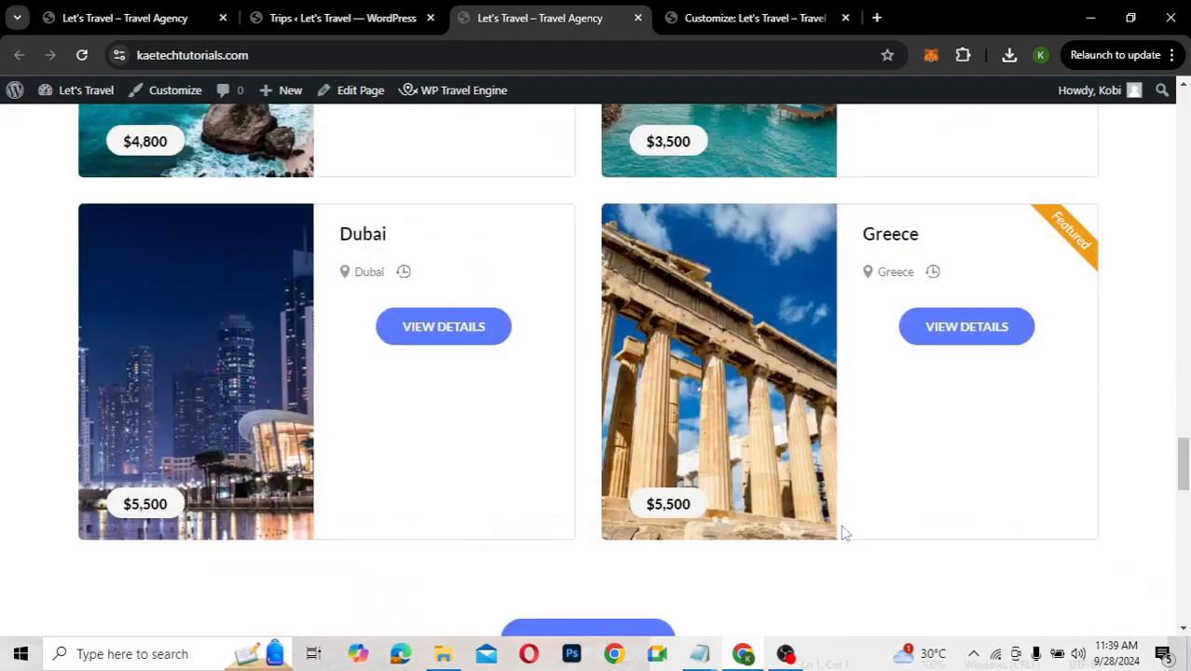
pyautogui.scroll(10, 843, 534)
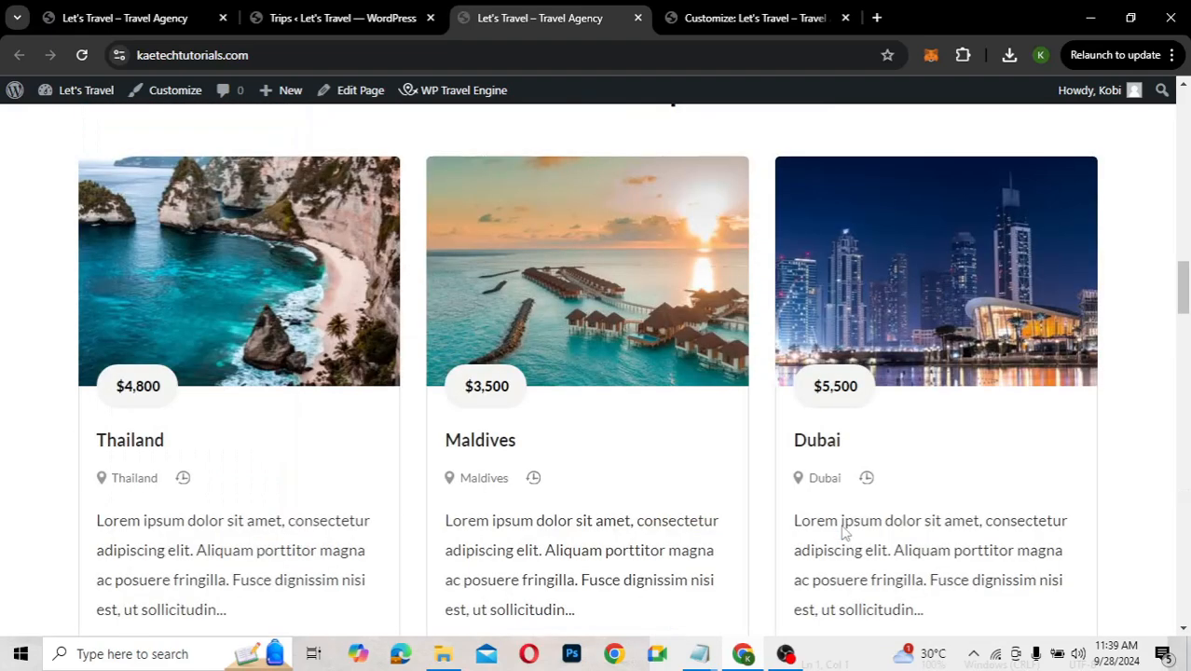
pyautogui.scroll(10, 843, 533)
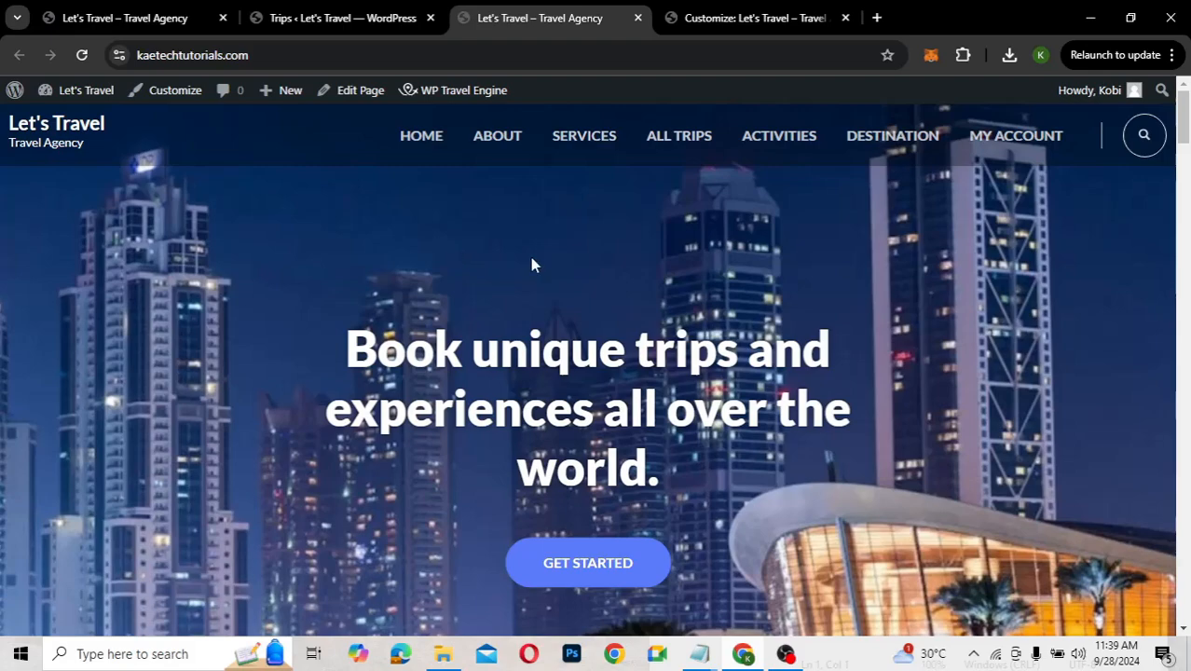
pyautogui.scroll(-5, 647, 373)
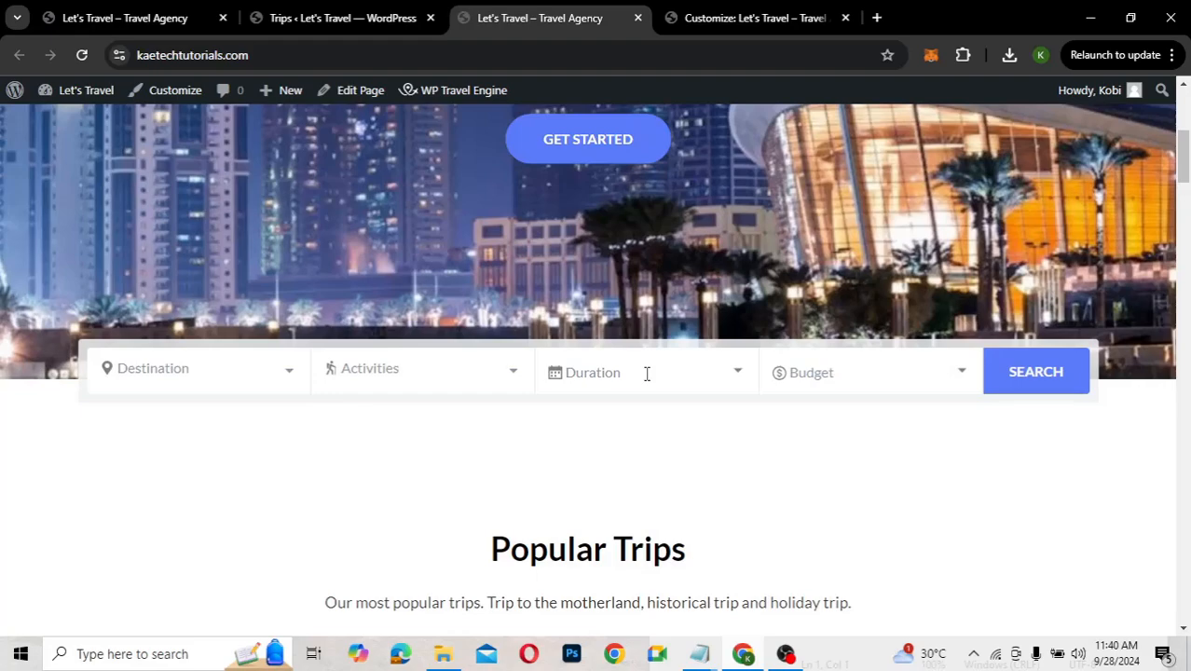
pyautogui.scroll(-8, 647, 373)
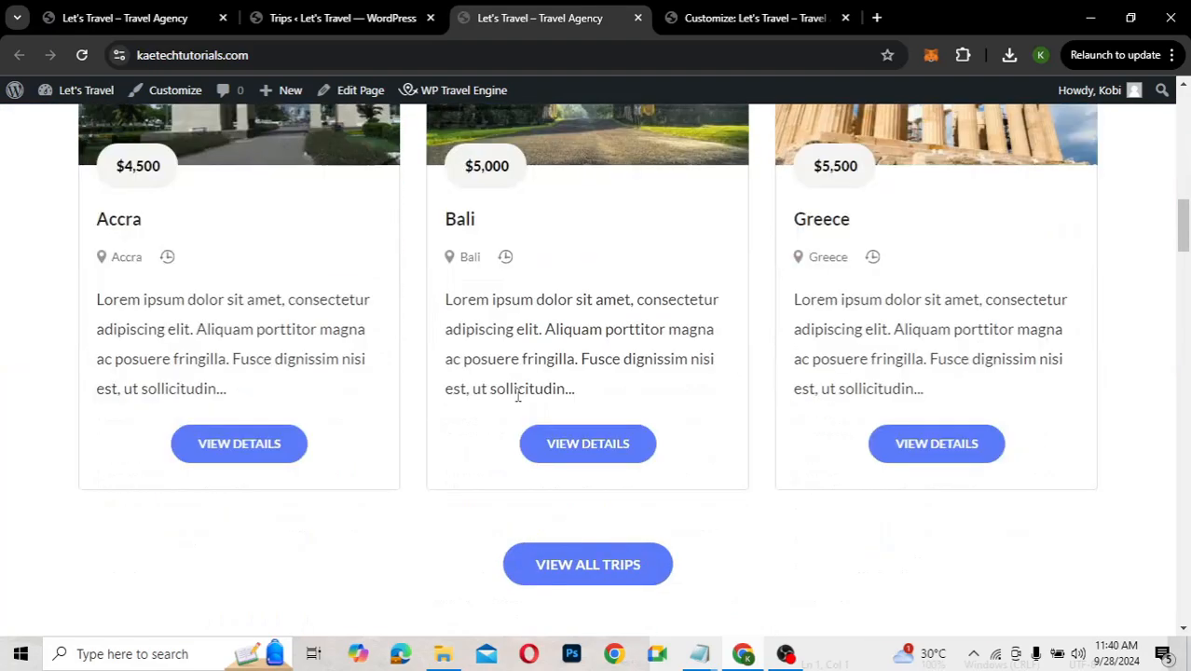
# Open the Bali trip page via VIEW DETAILS and review its description and Trip Info
pyautogui.click(577, 449)
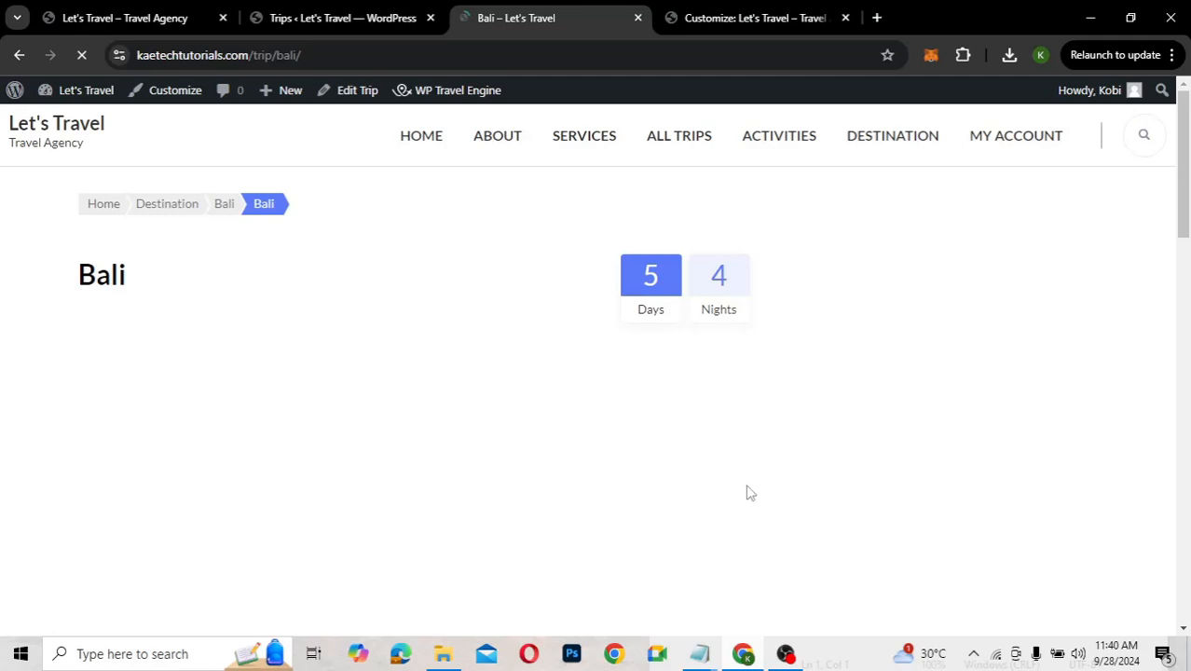
pyautogui.scroll(-5, 751, 492)
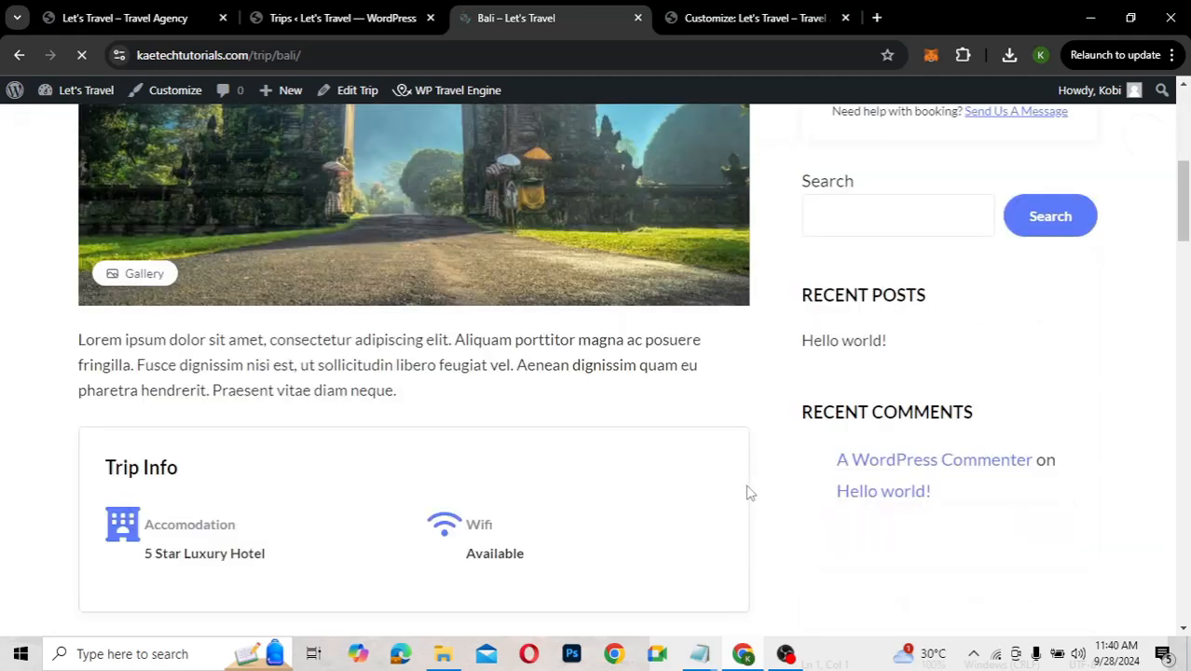
pyautogui.scroll(-1, 855, 214)
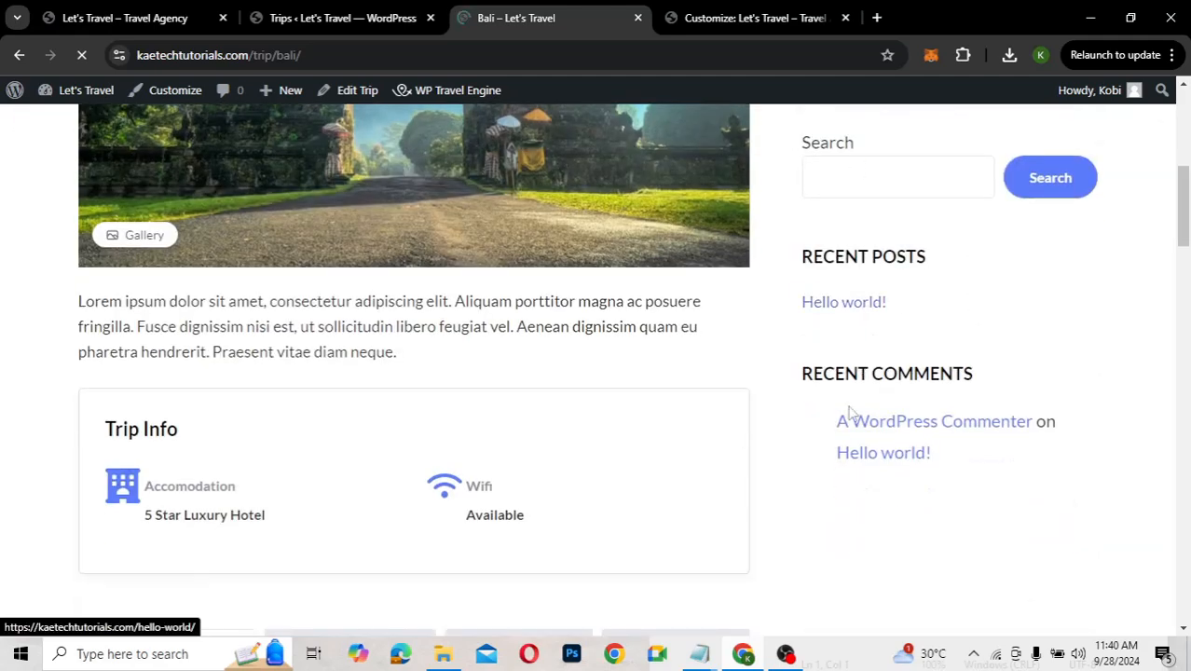
pyautogui.scroll(-3, 852, 413)
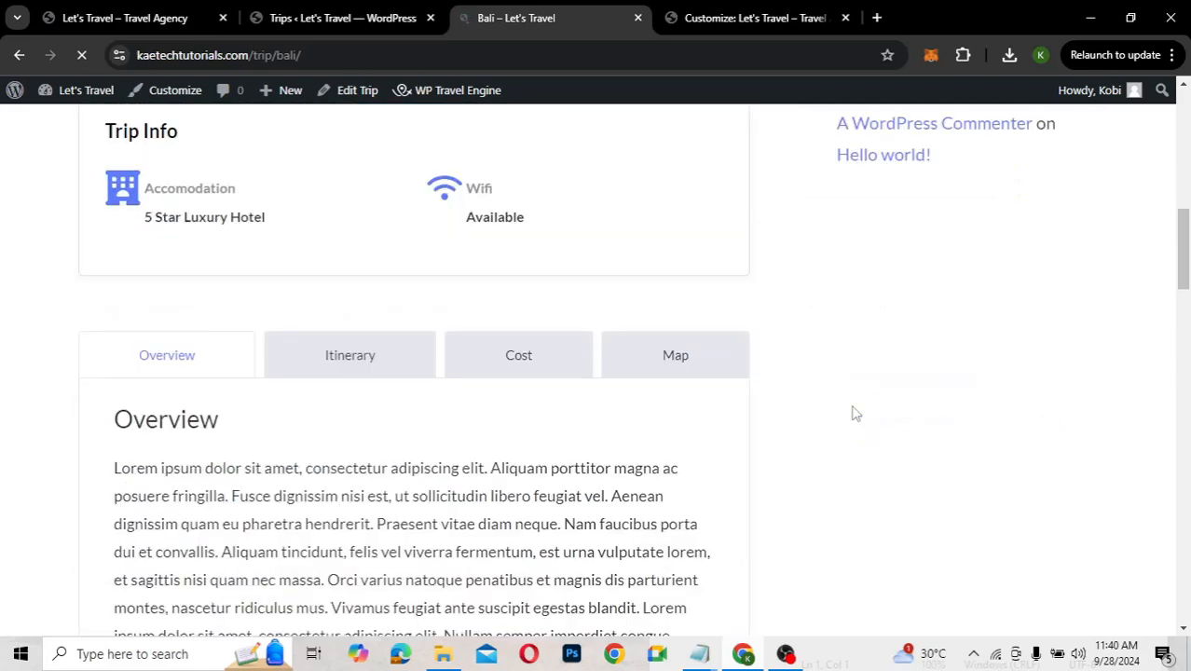
pyautogui.scroll(3, 852, 320)
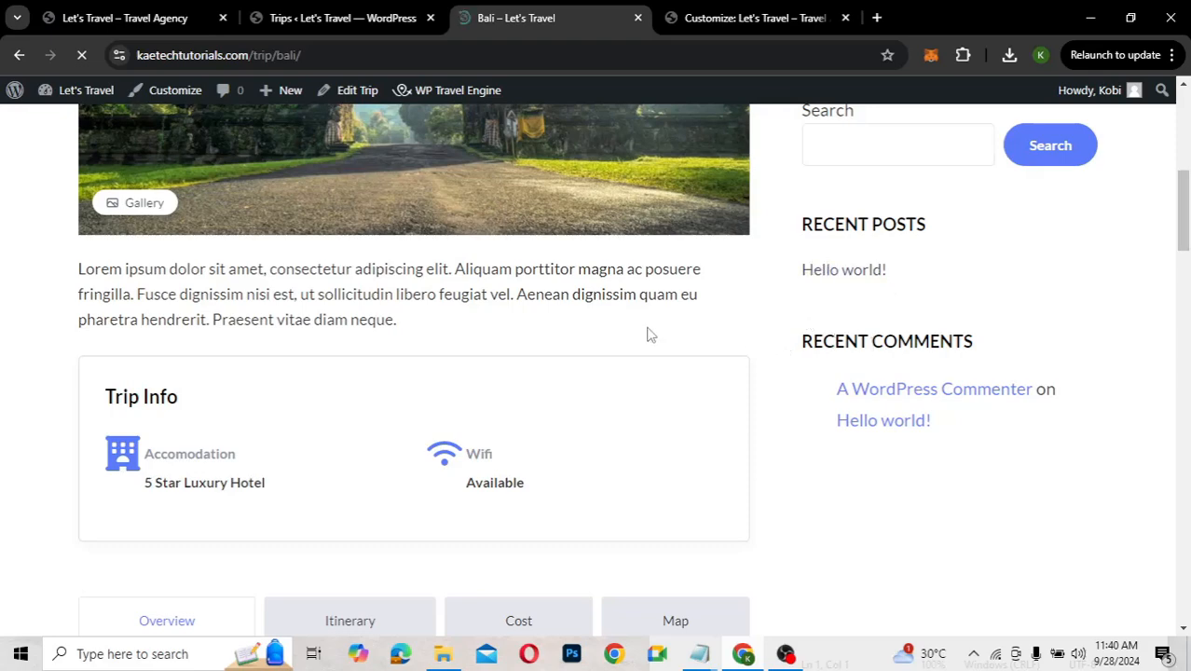
# Open Appearance > Widgets and expand the first Block widget in the WP Travel Engine Sidebar
pyautogui.click(338, 13)
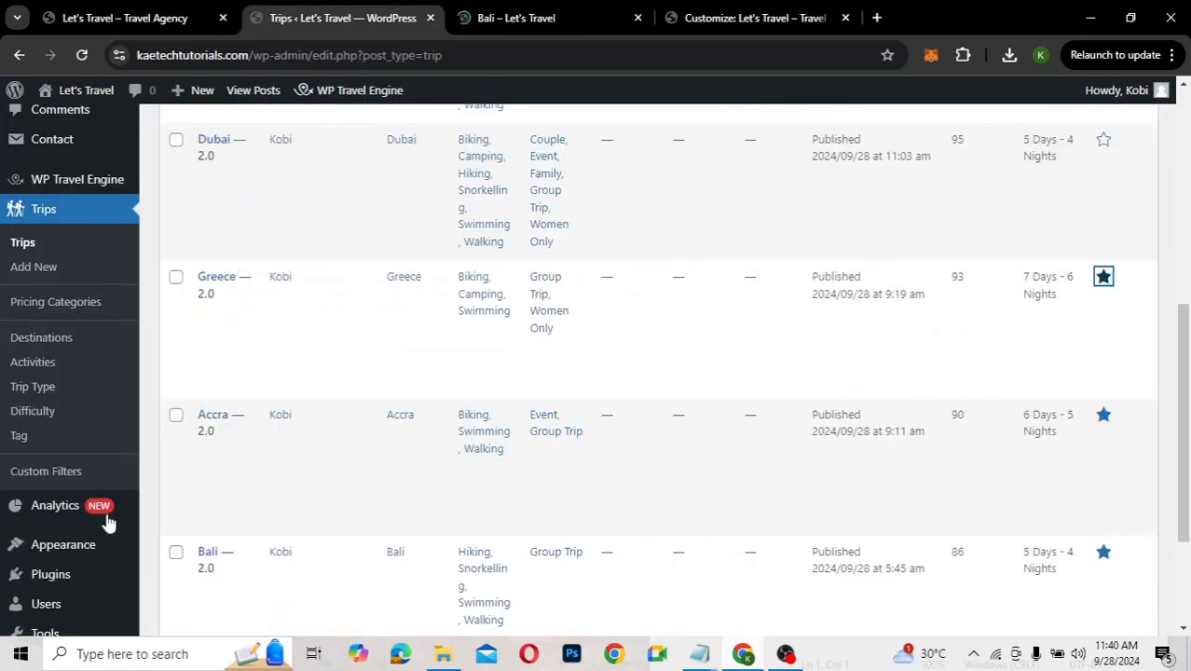
pyautogui.moveTo(56, 556)
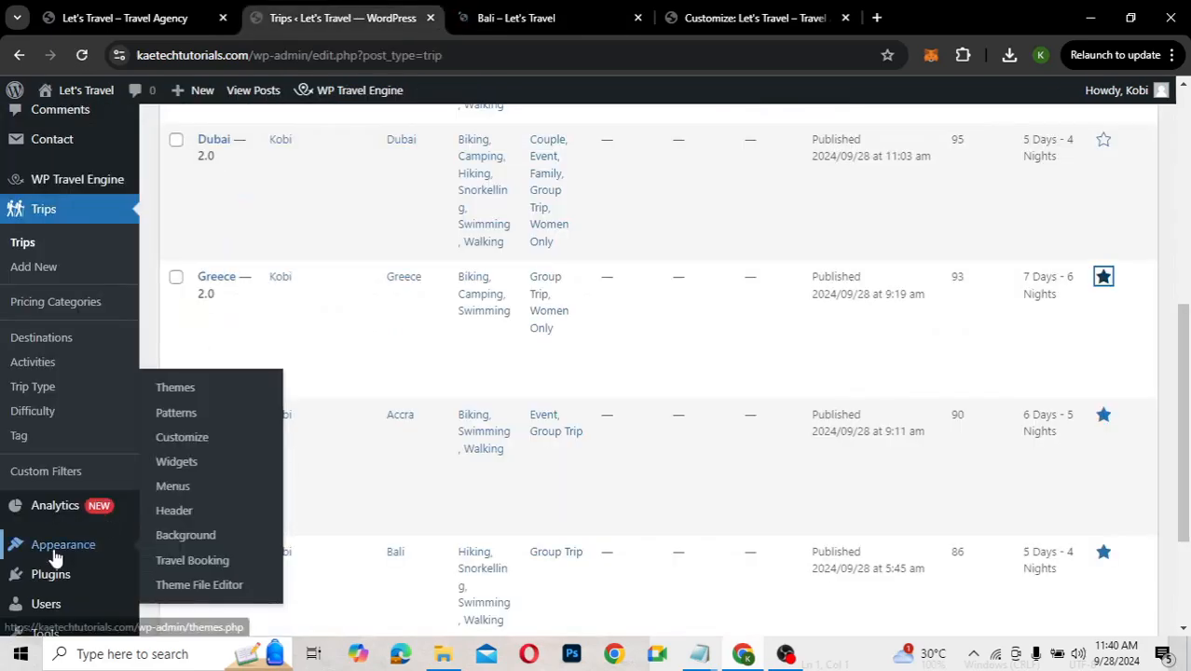
pyautogui.click(180, 475)
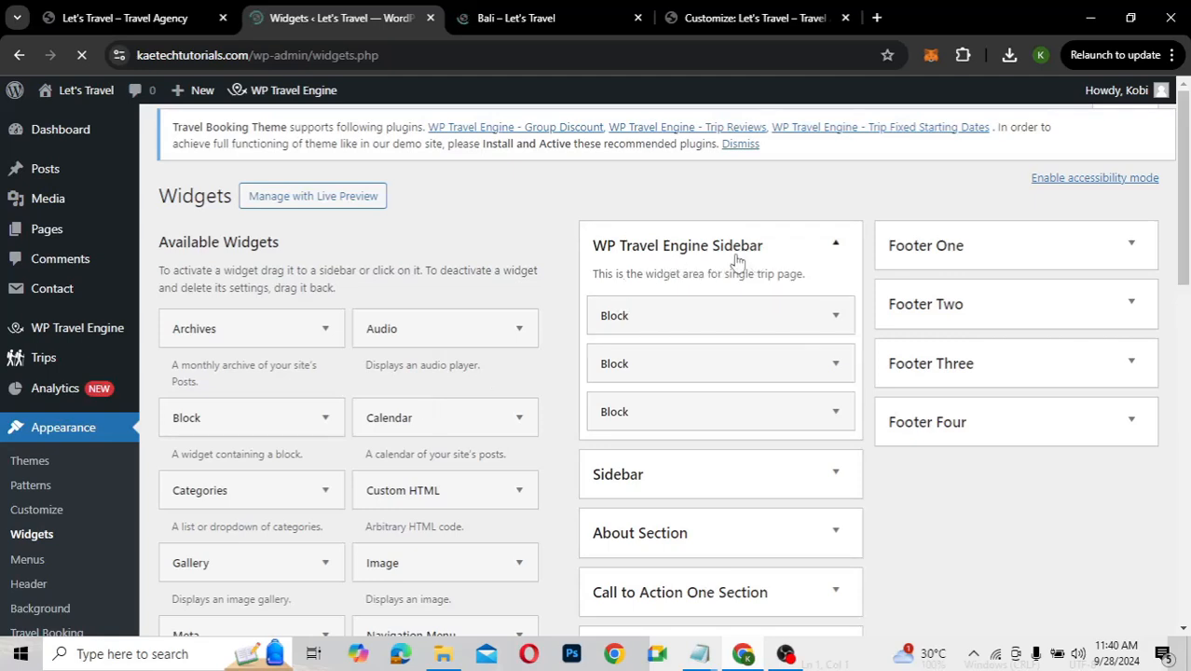
pyautogui.click(837, 317)
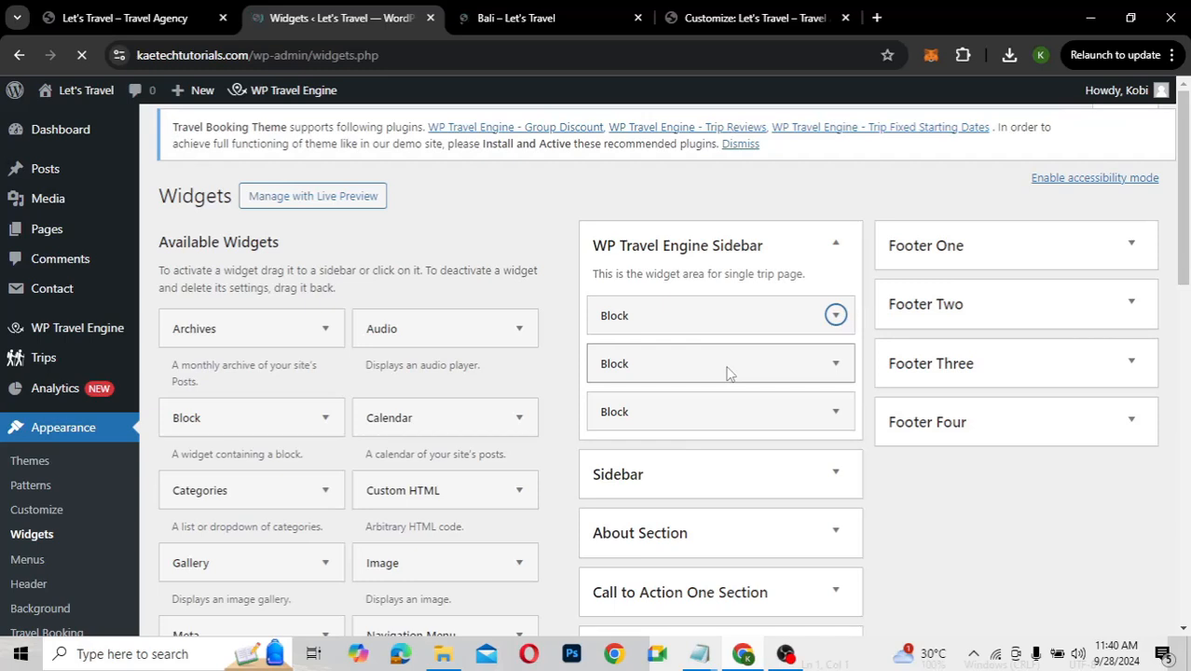
pyautogui.scroll(-2, 727, 365)
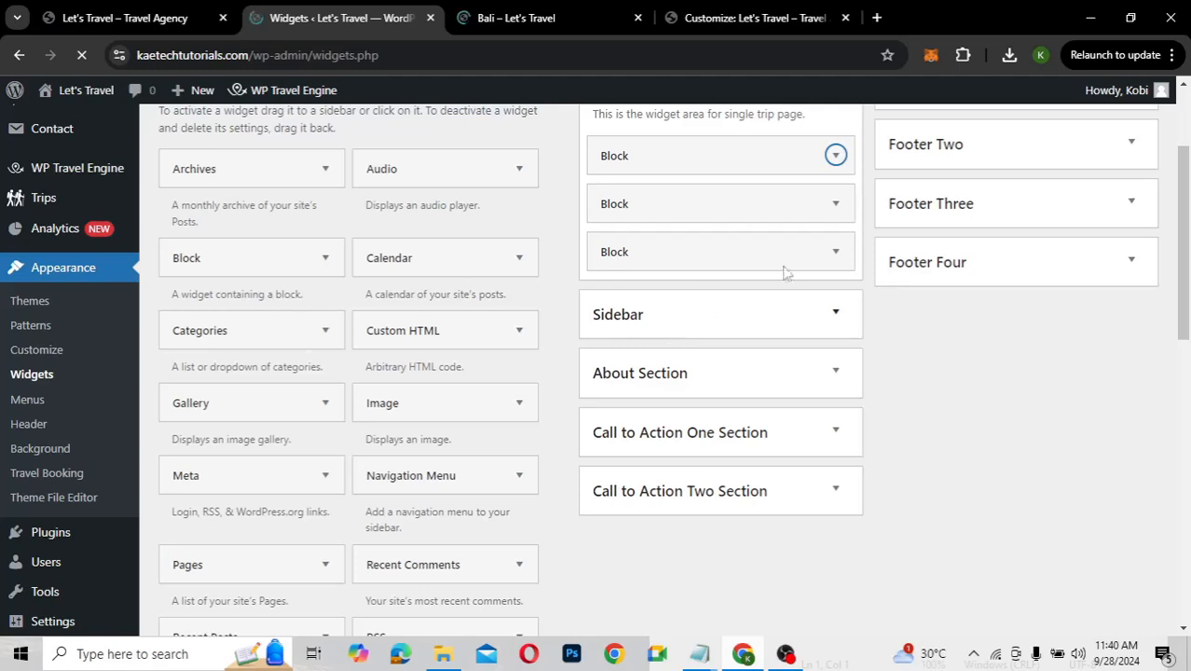
pyautogui.scroll(1, 731, 283)
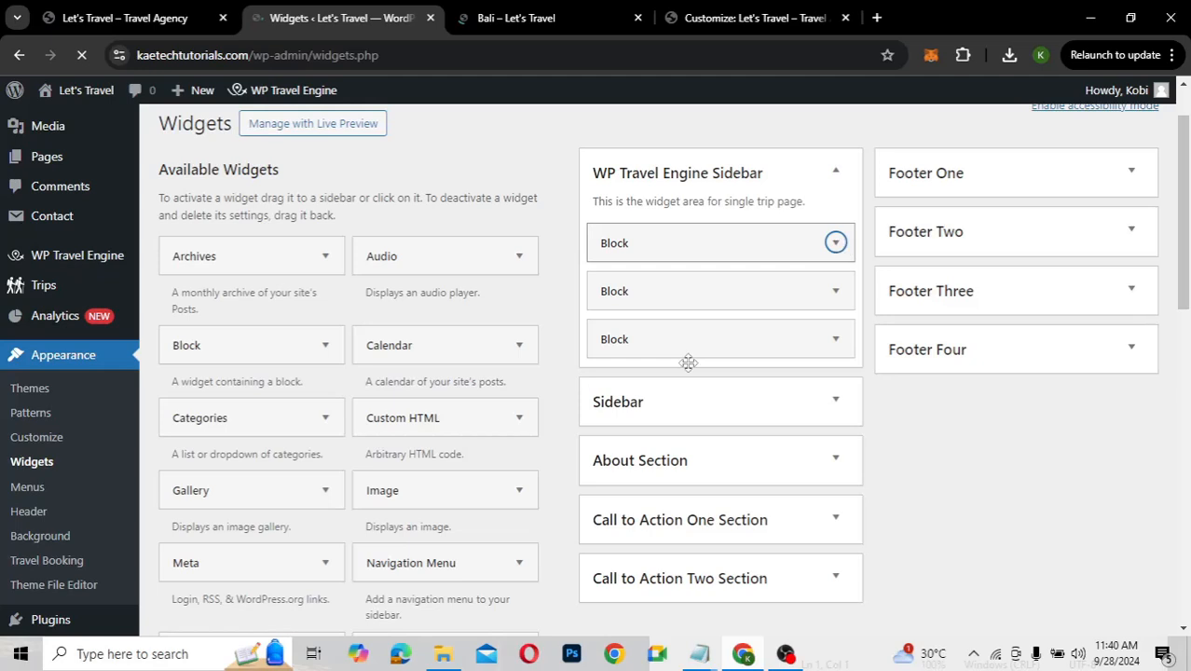
# Delete the Search, Recent Posts and Recent Comments blocks from the WP Travel Engine Sidebar
pyautogui.click(836, 252)
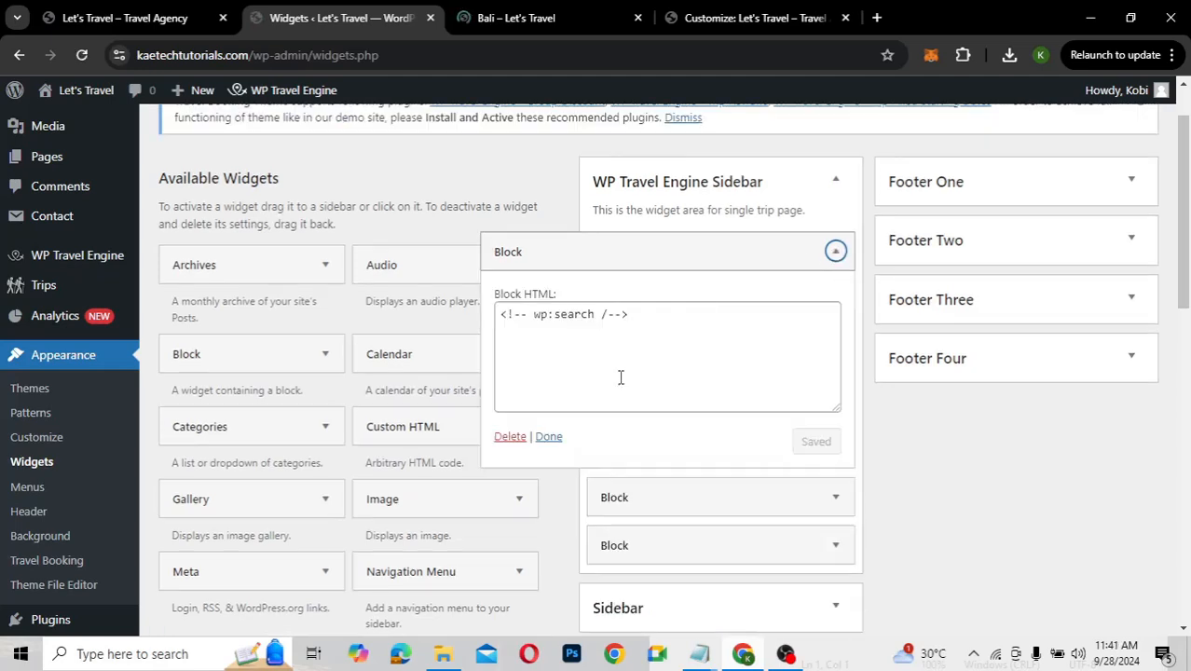
pyautogui.click(521, 438)
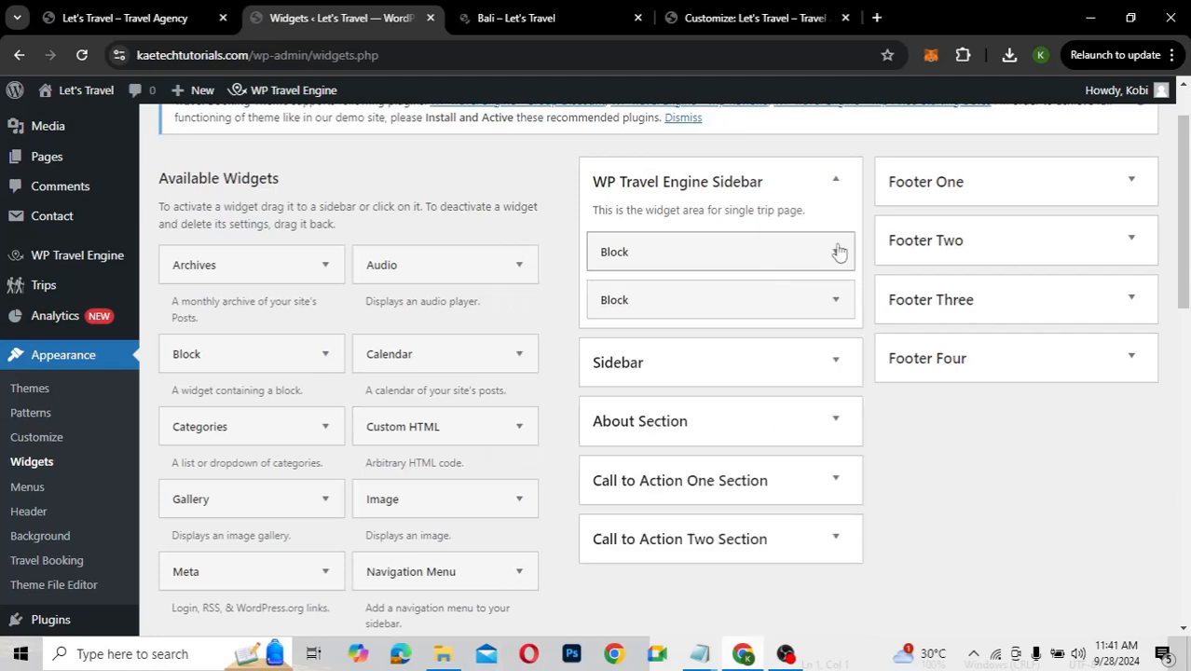
pyautogui.click(838, 252)
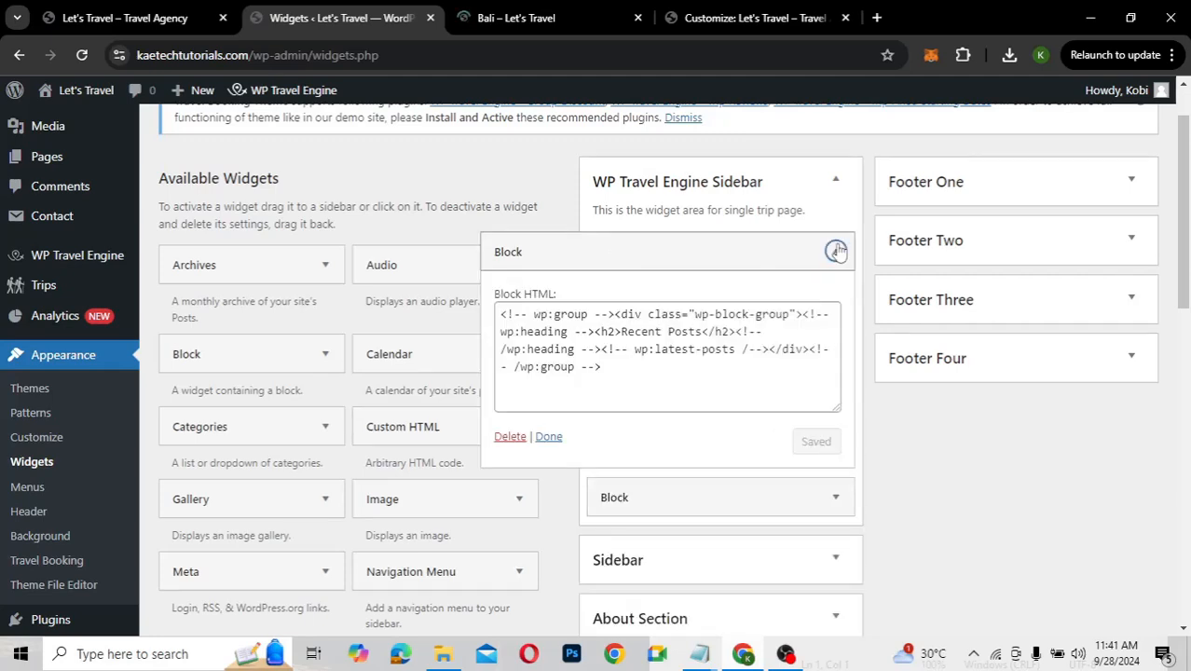
pyautogui.click(508, 438)
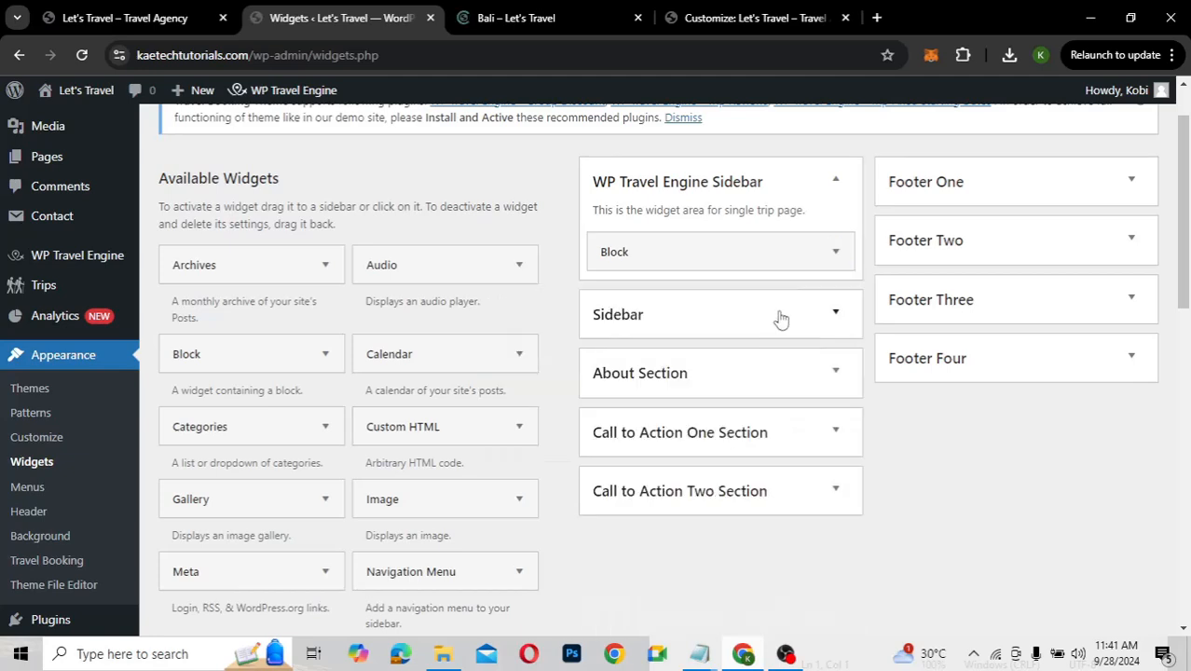
pyautogui.click(836, 253)
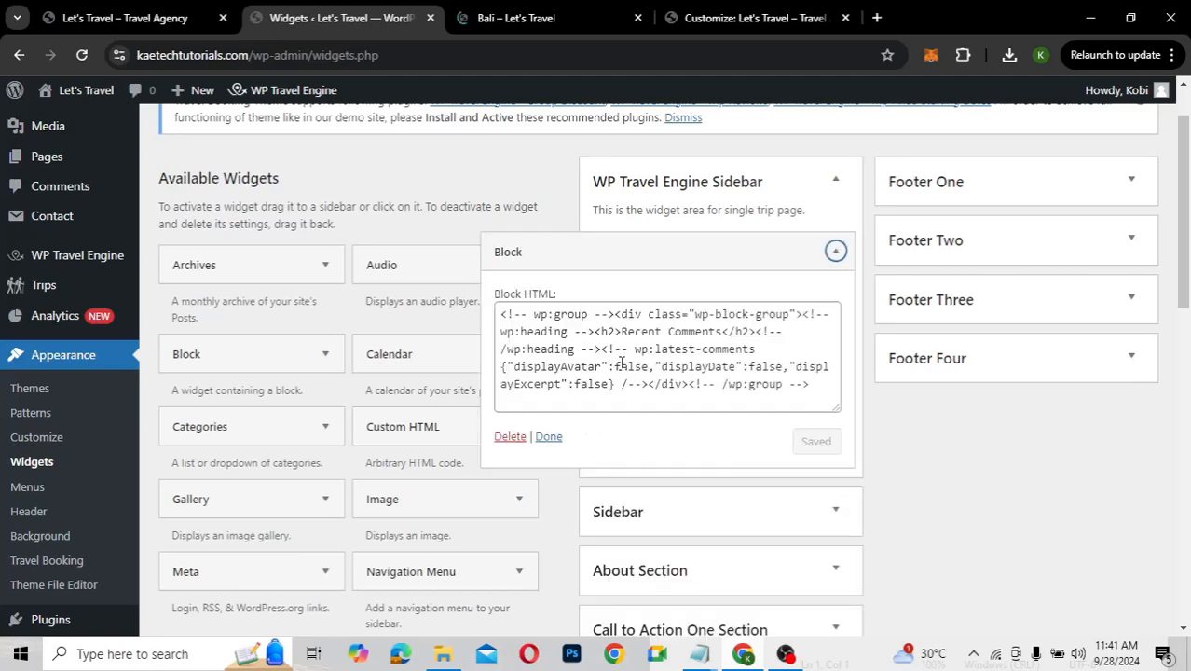
pyautogui.click(510, 439)
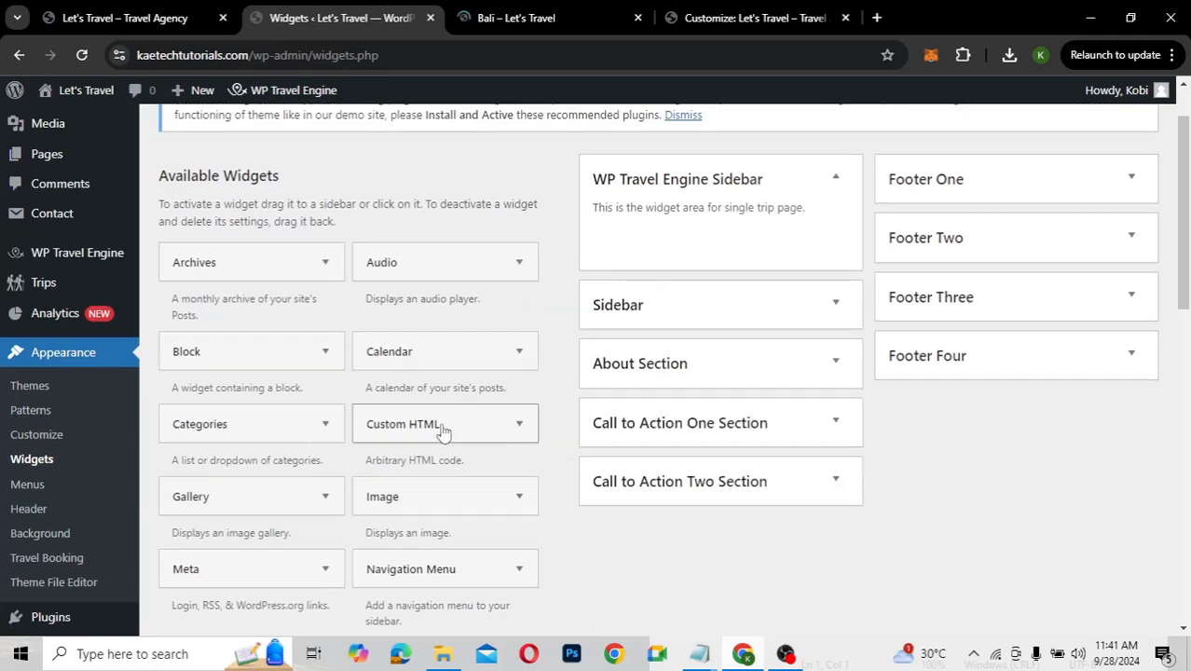
# Add the WP Travel Engine: Featured Trips widget to the WP Travel Engine Sidebar
pyautogui.scroll(-5, 443, 431)
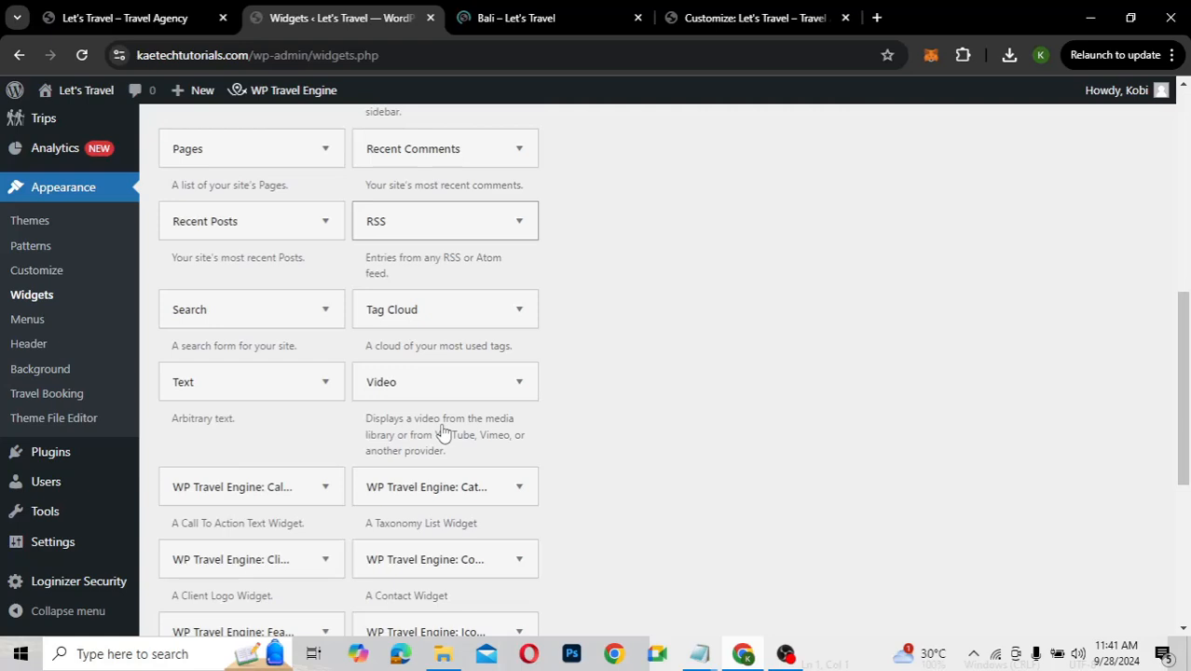
pyautogui.scroll(-3, 444, 432)
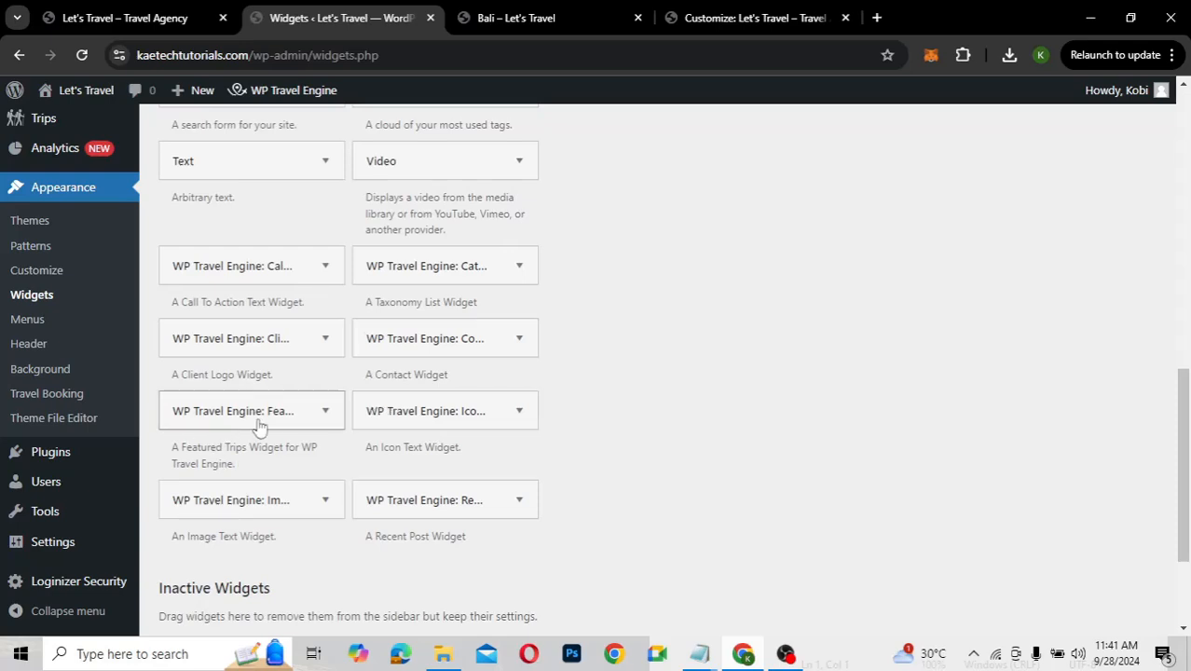
pyautogui.scroll(-2, 259, 426)
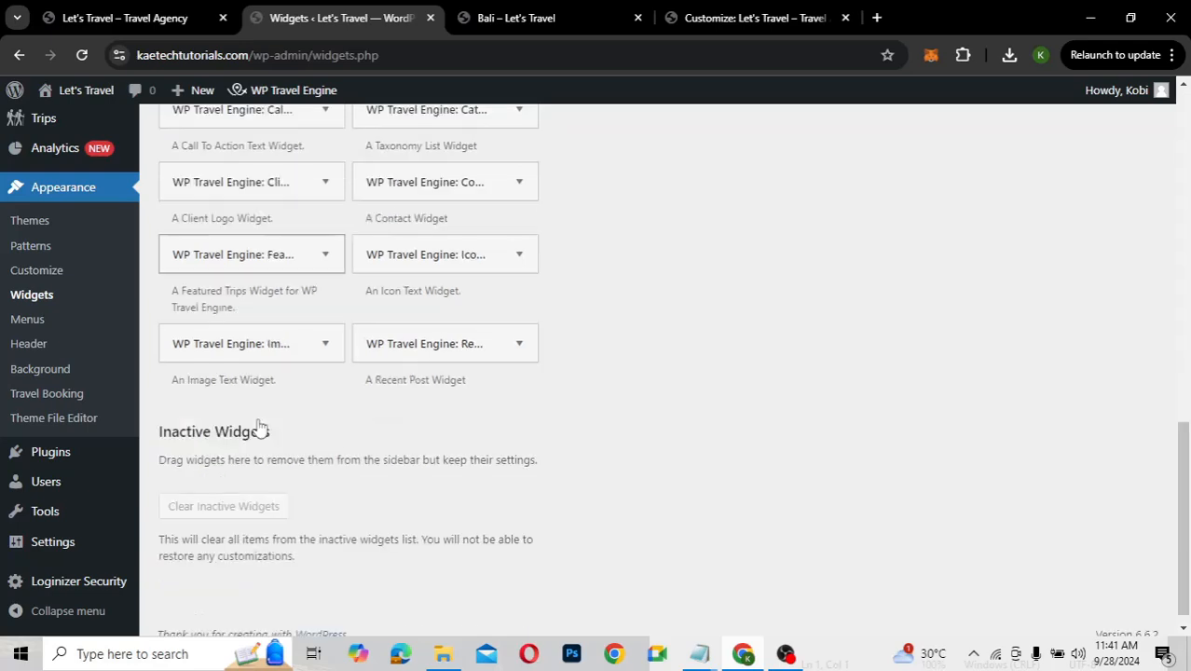
pyautogui.click(325, 260)
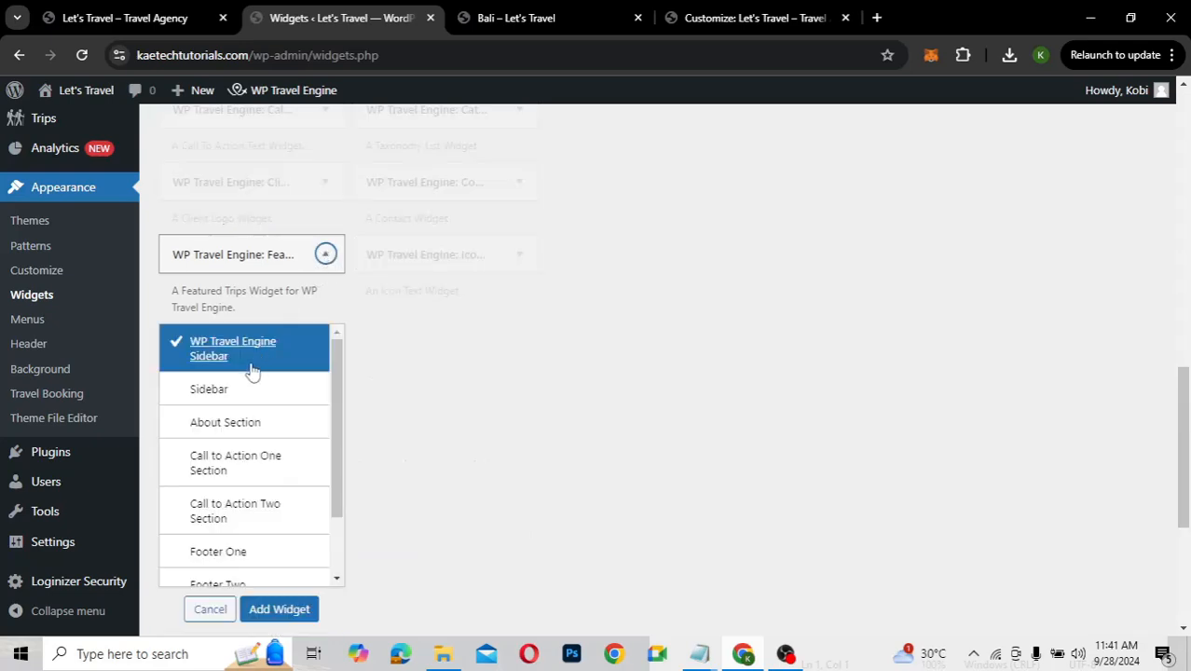
pyautogui.click(269, 608)
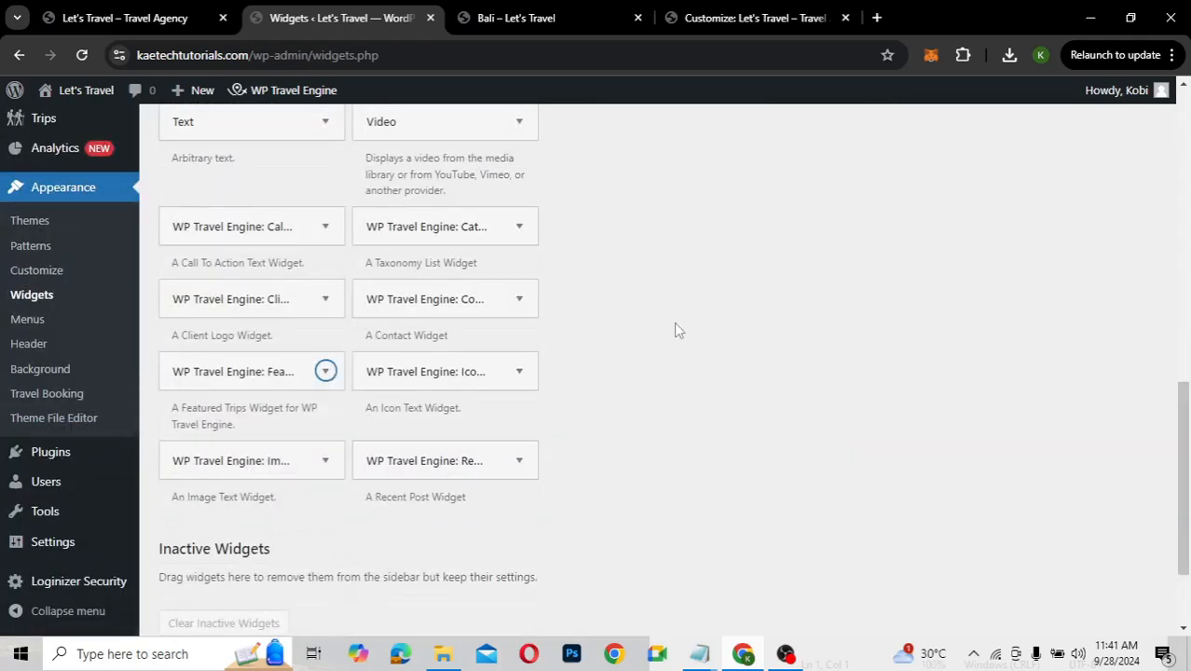
pyautogui.scroll(2, 731, 322)
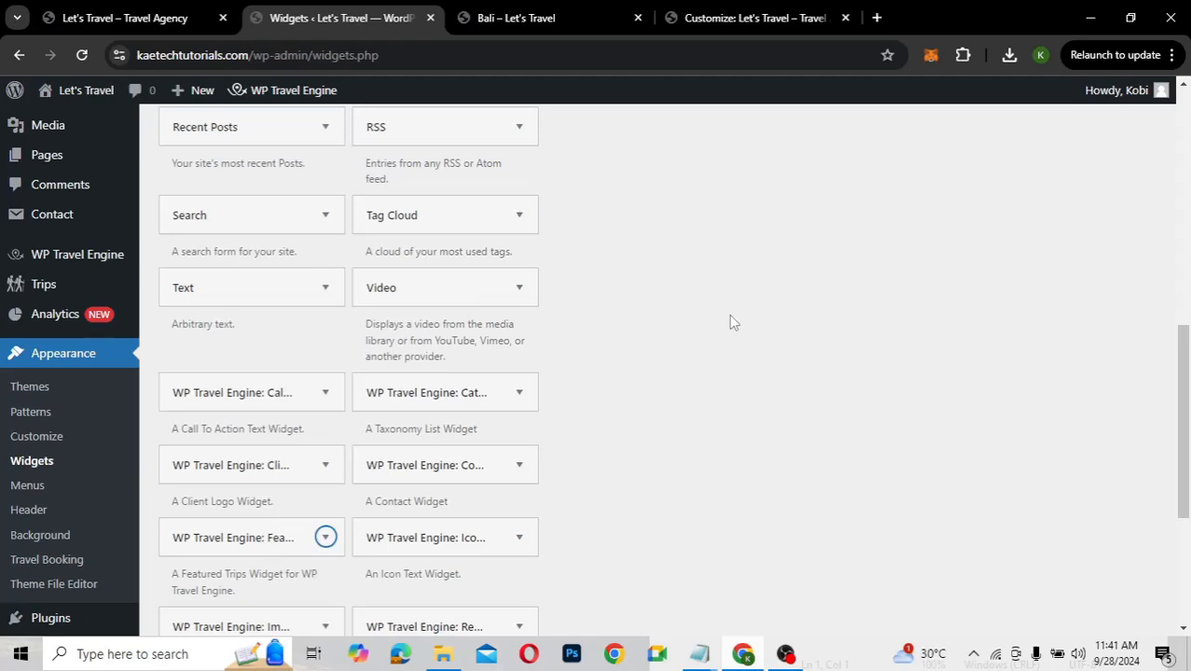
pyautogui.scroll(5, 731, 322)
pyautogui.scroll(1, 730, 321)
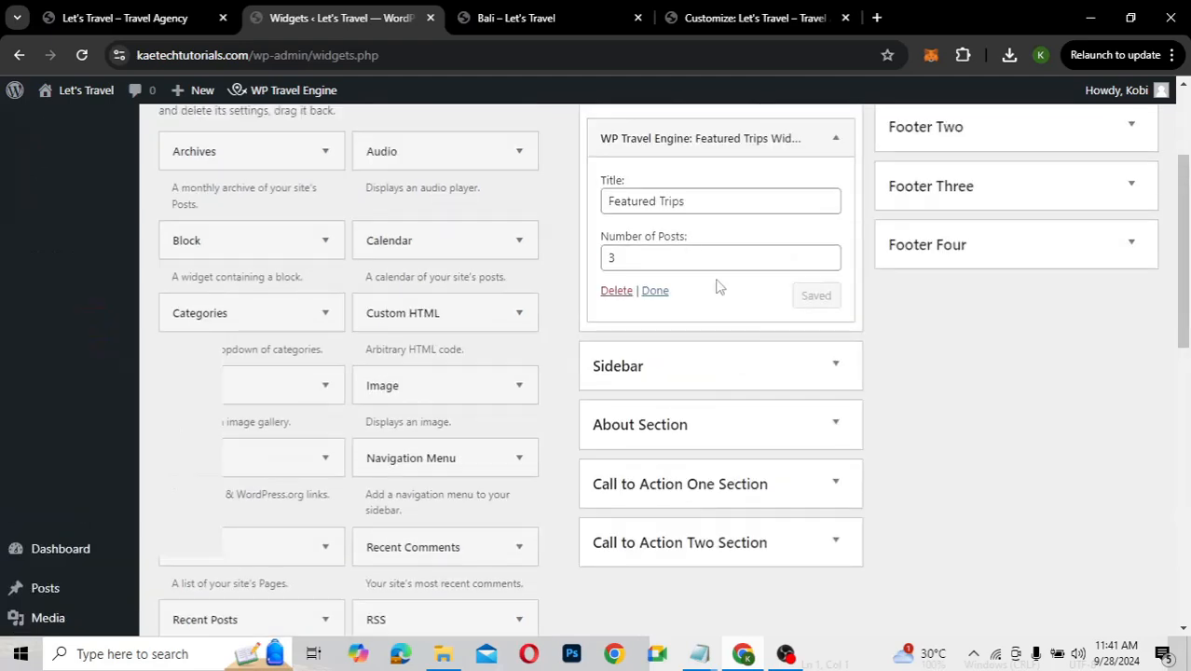
# Reload the Bali trip page and confirm the Featured Trips sidebar lists Greece, Accra and Bali
pyautogui.scroll(1, 711, 324)
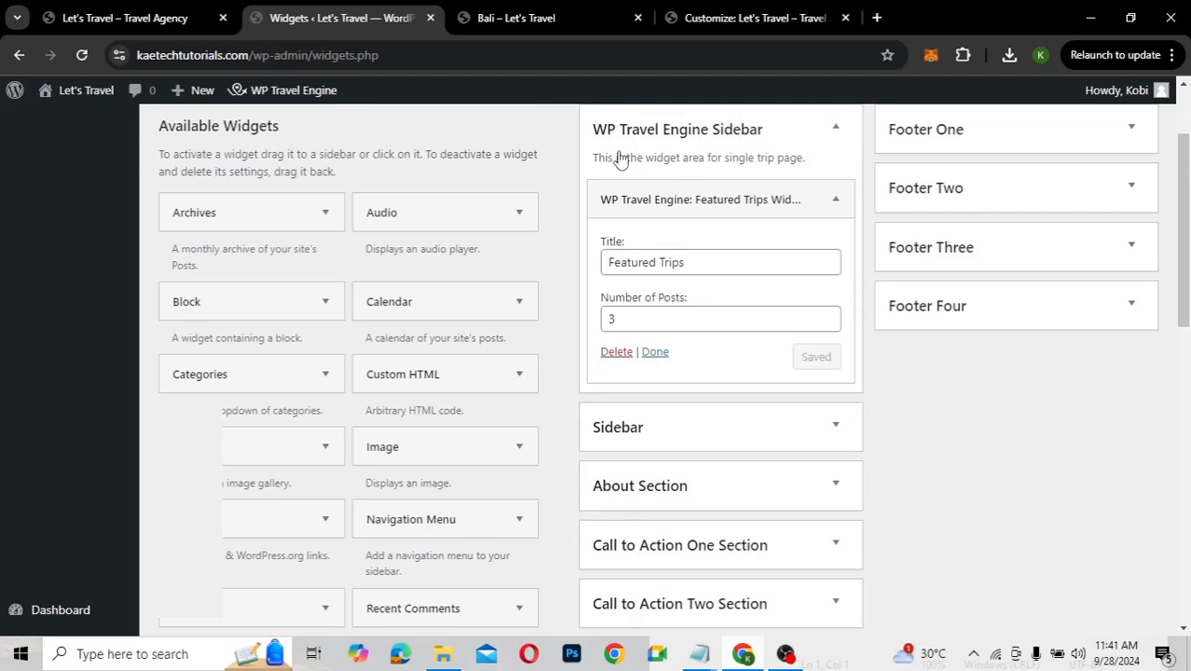
pyautogui.click(524, 23)
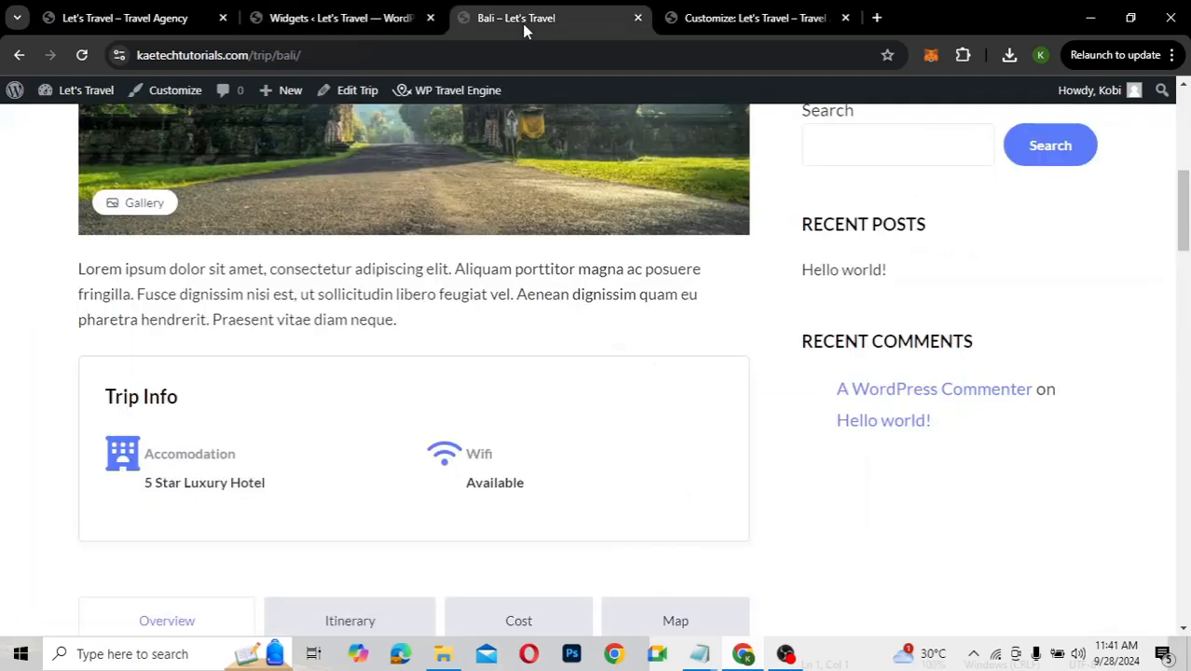
pyautogui.click(83, 53)
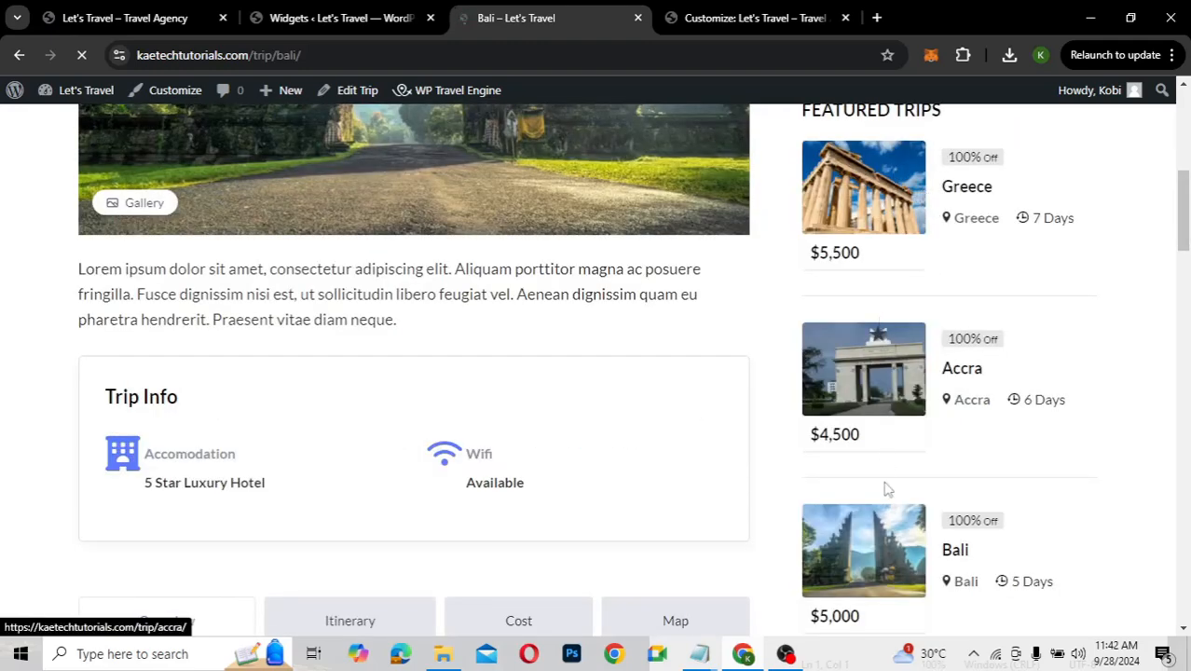
pyautogui.scroll(-2, 1020, 508)
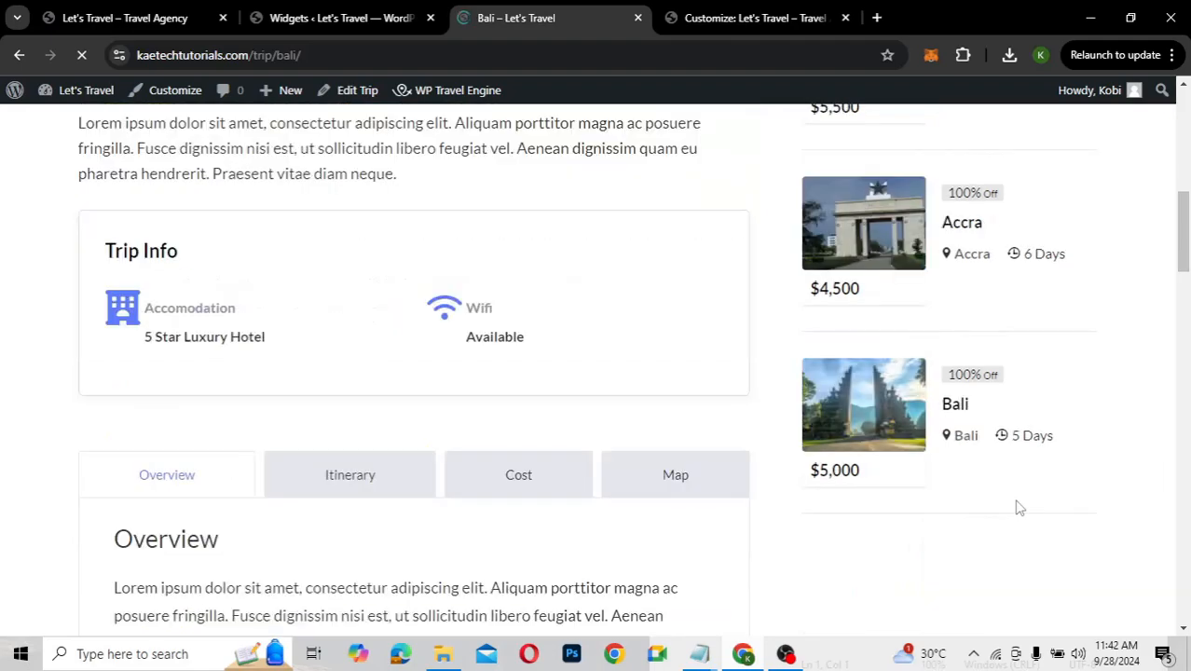
pyautogui.scroll(5, 1020, 508)
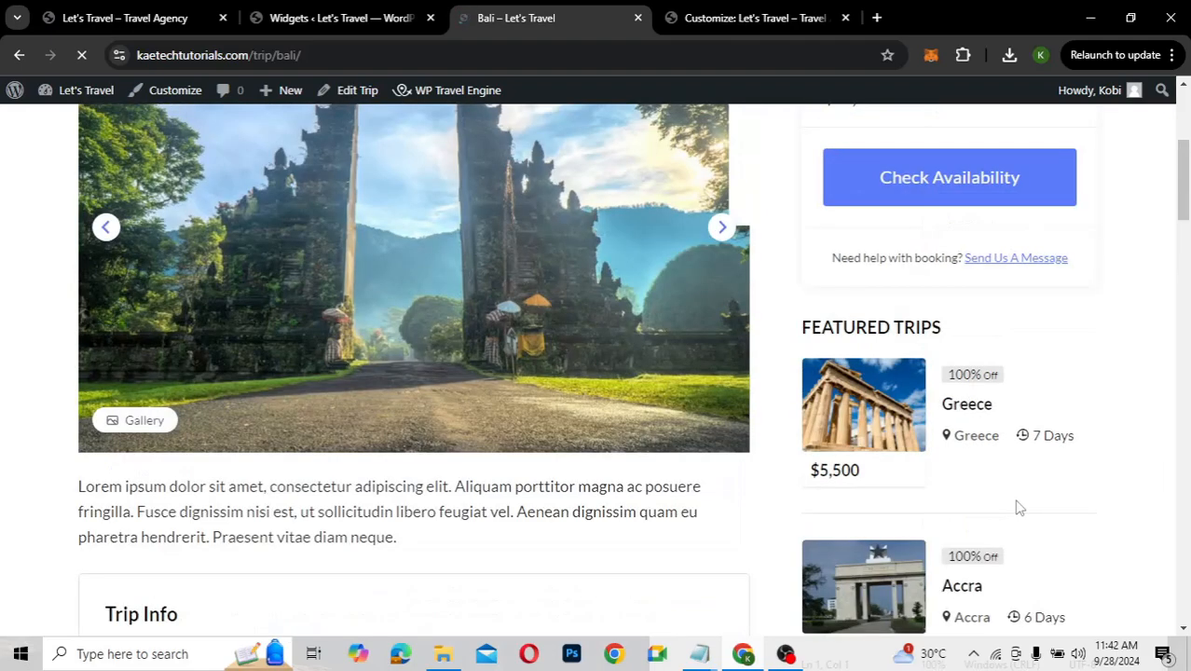
pyautogui.scroll(-1, 1020, 508)
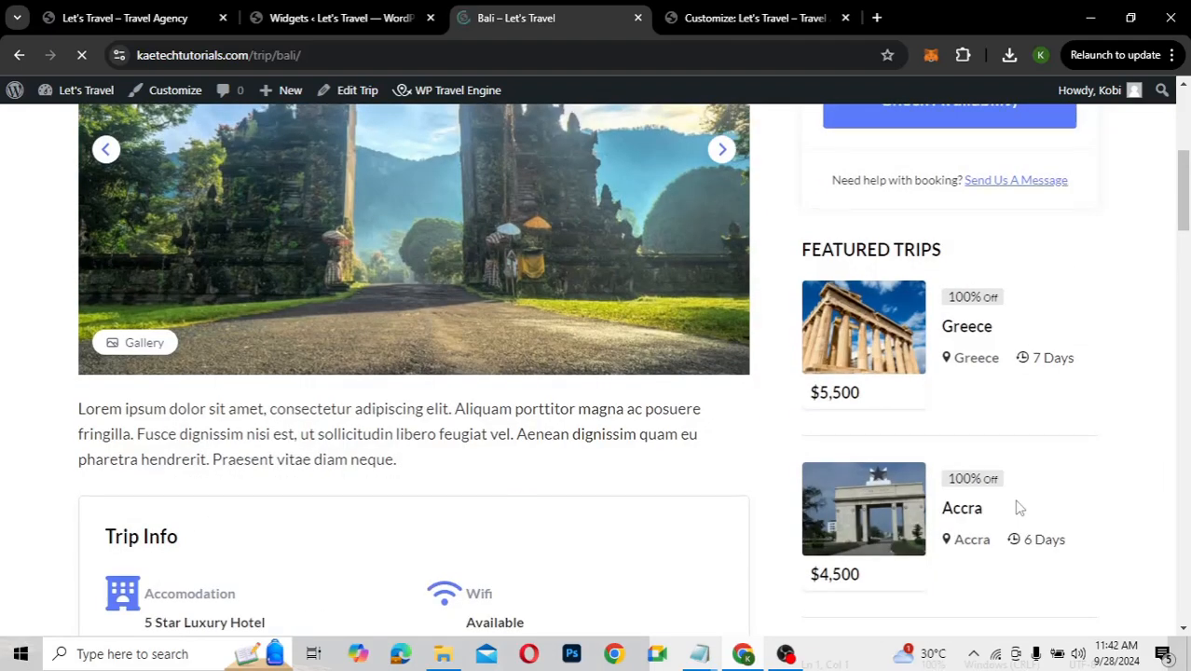
pyautogui.scroll(-8, 1020, 508)
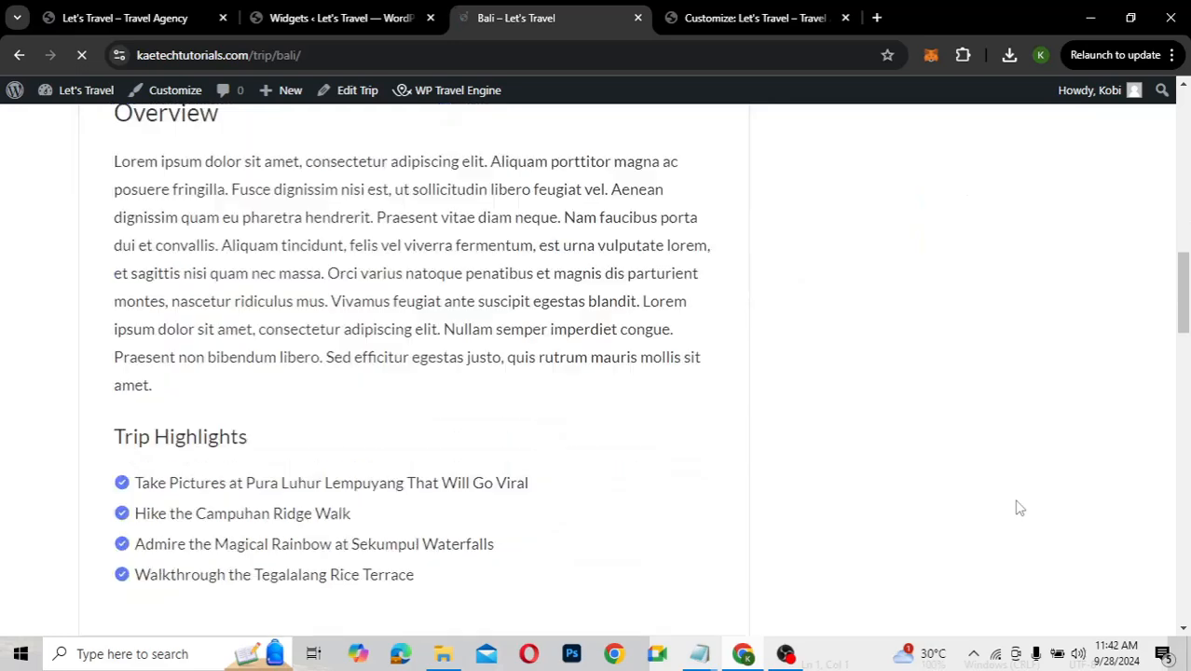
pyautogui.scroll(8, 1020, 508)
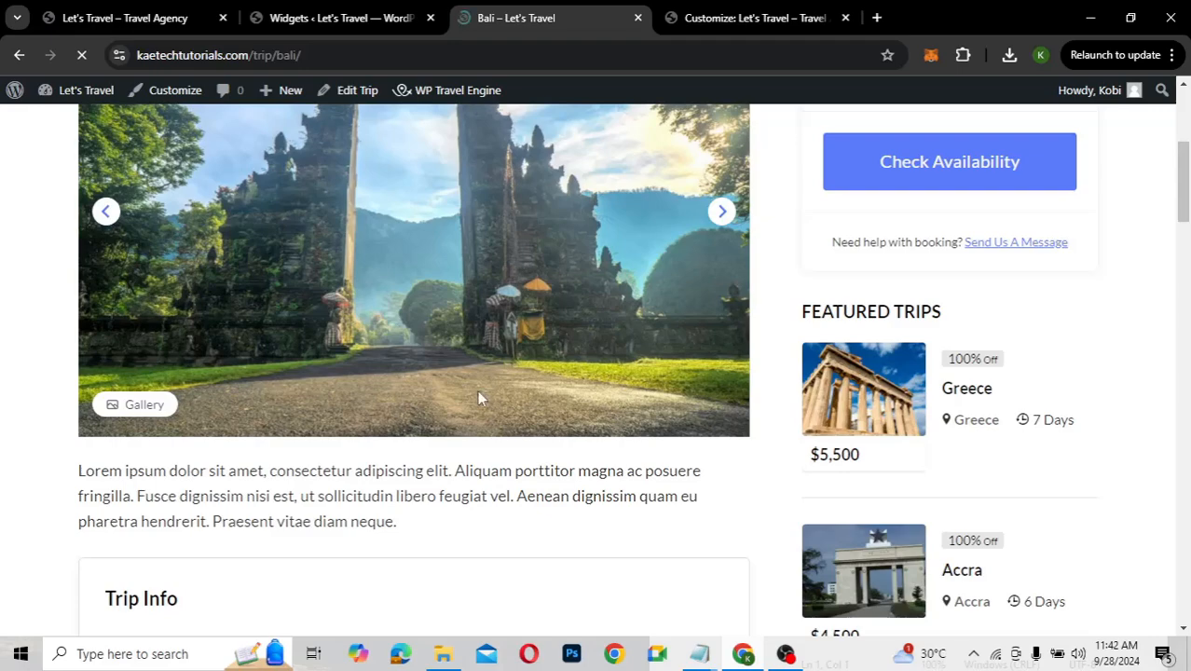
pyautogui.scroll(2, 478, 398)
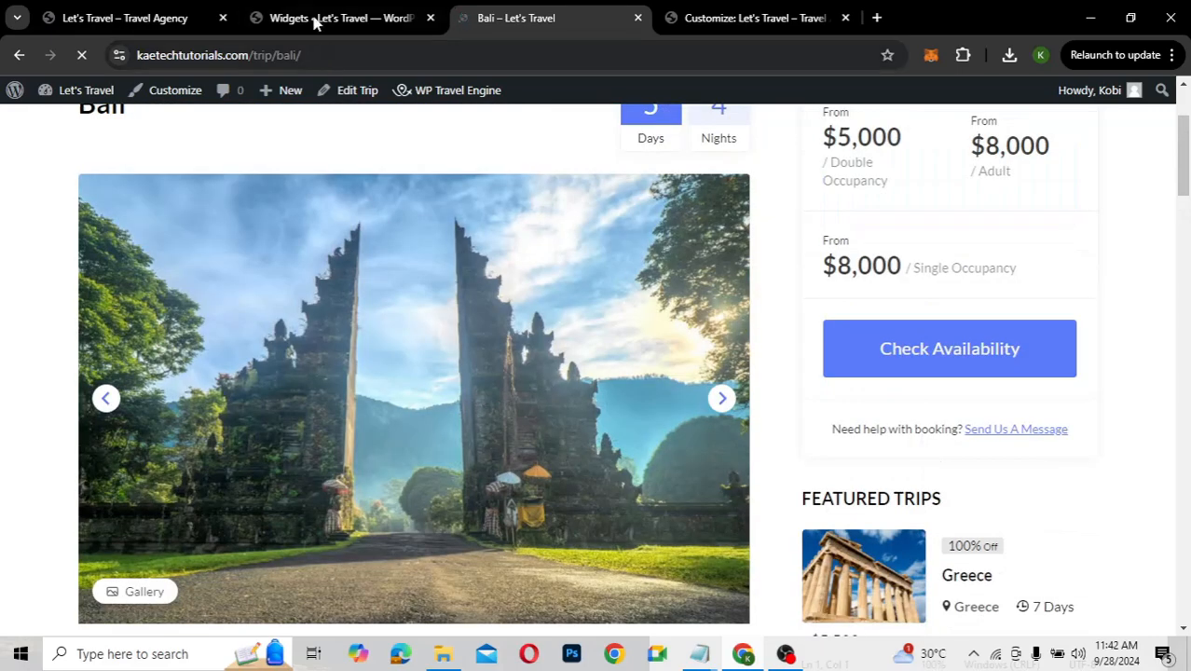
# Review the About and Call to Action One Section guidance, then scroll to the WP Travel Engine widgets
pyautogui.click(317, 19)
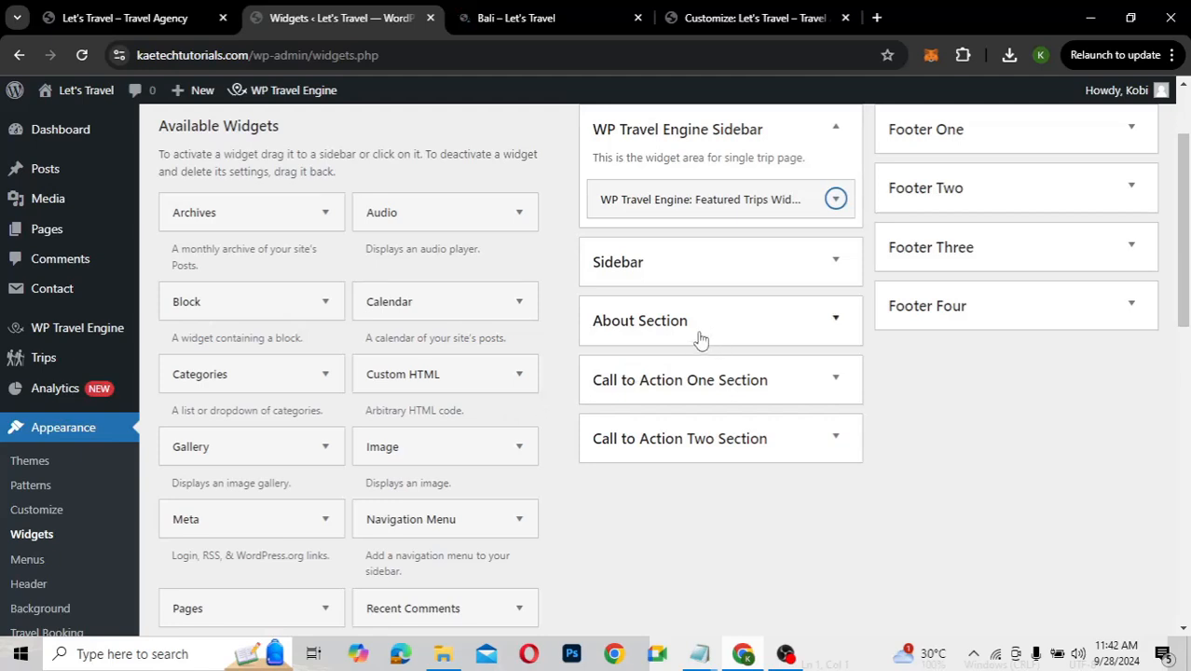
pyautogui.click(837, 322)
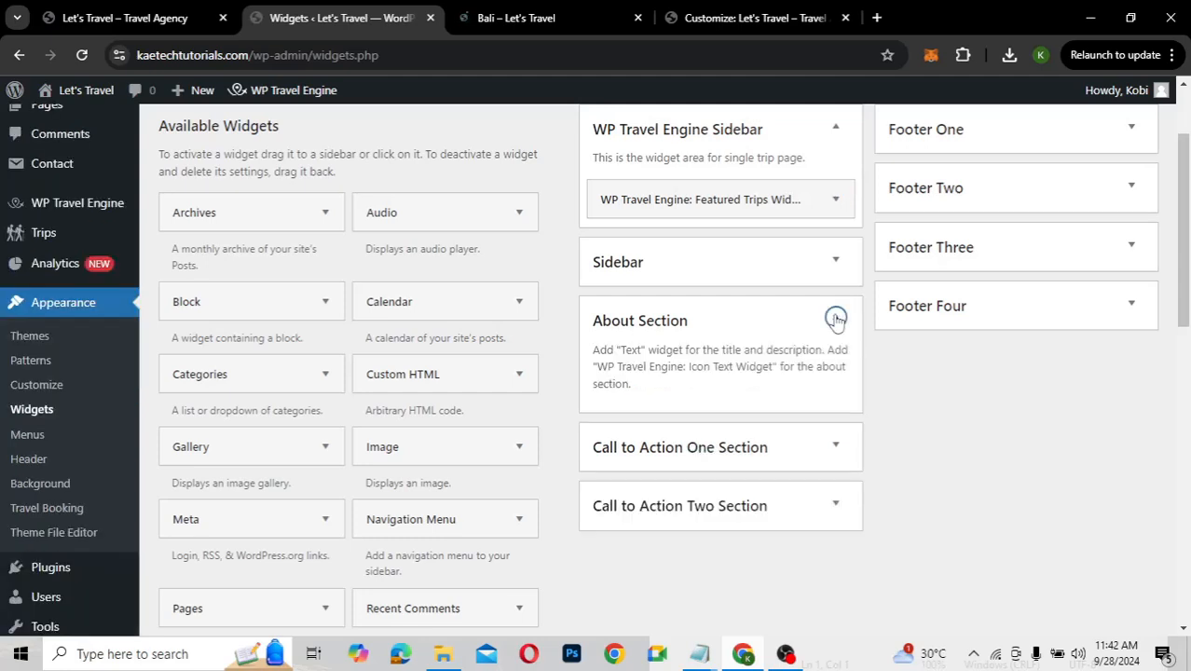
pyautogui.click(837, 320)
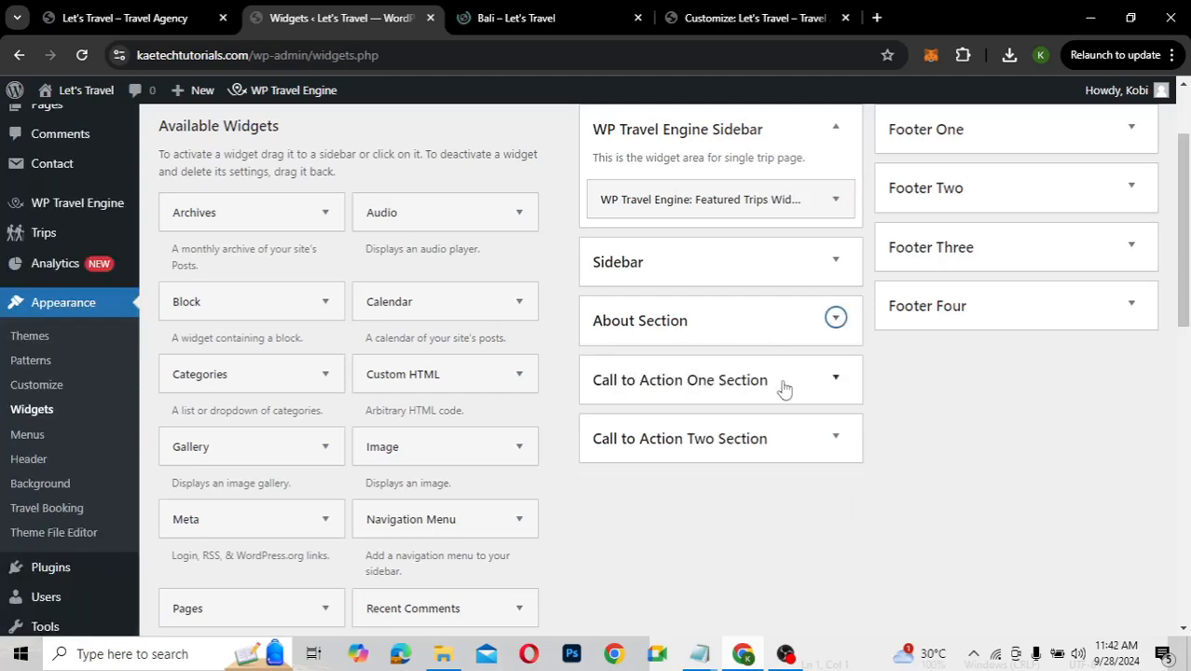
pyautogui.click(845, 380)
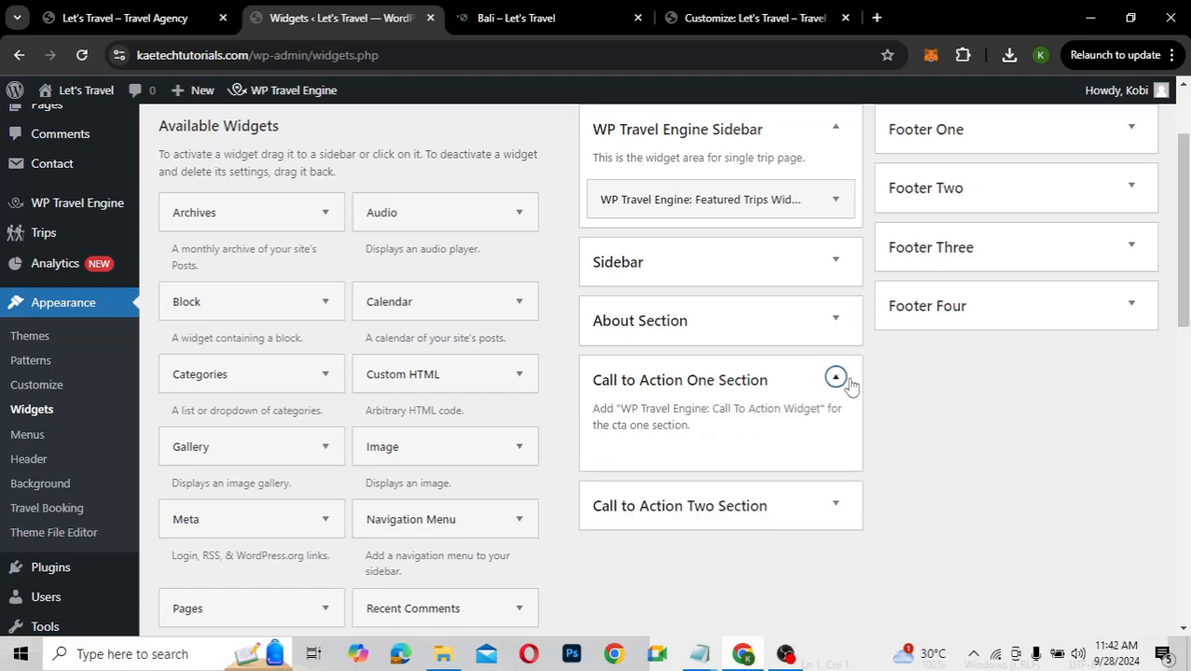
pyautogui.click(836, 378)
pyautogui.scroll(-3, 391, 455)
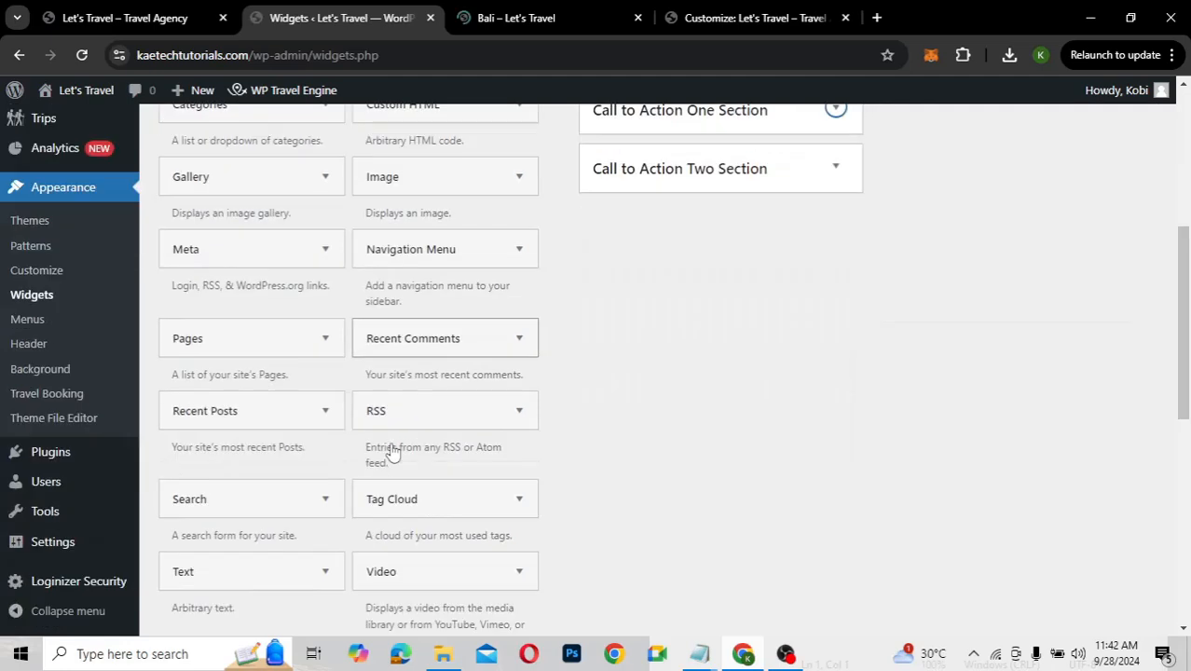
pyautogui.scroll(-5, 391, 453)
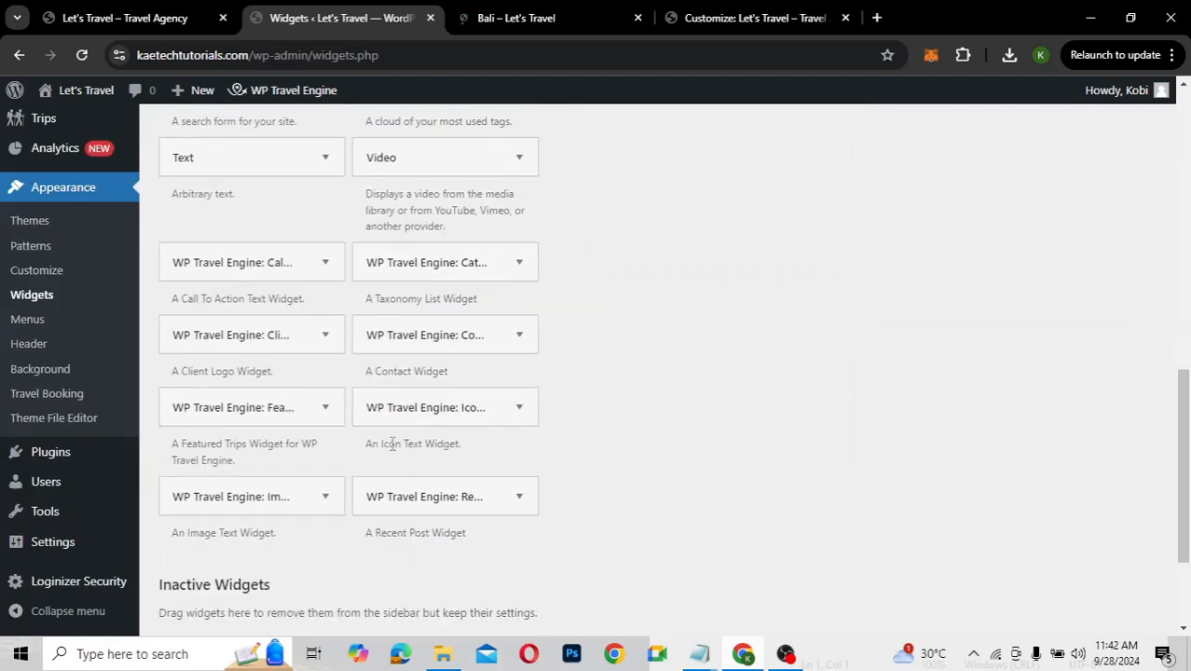
pyautogui.scroll(-1, 392, 444)
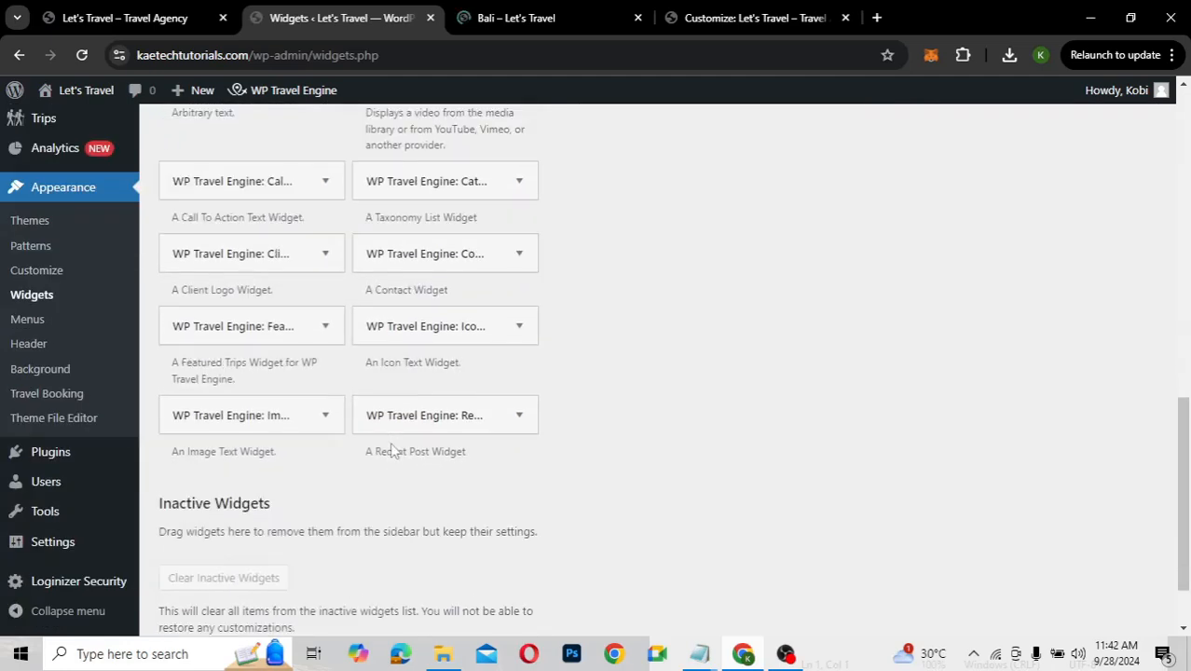
pyautogui.scroll(1, 208, 228)
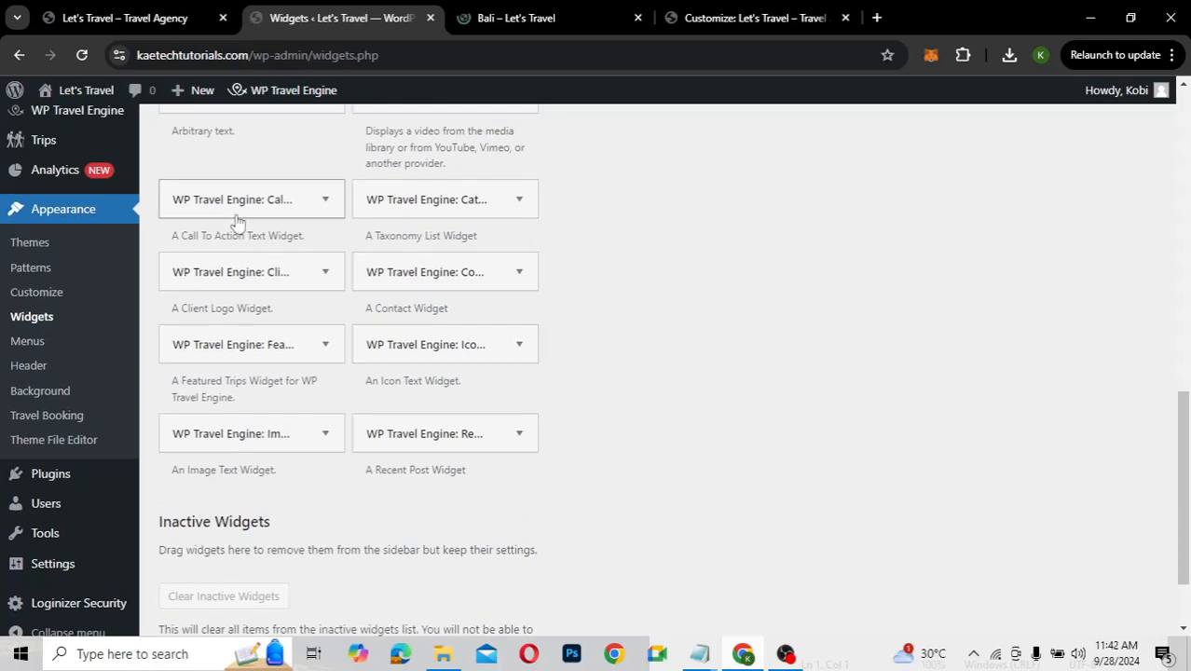
# Add the 'WP Travel Engine: Call To Action' widget to the Call to Action One Section
pyautogui.click(326, 201)
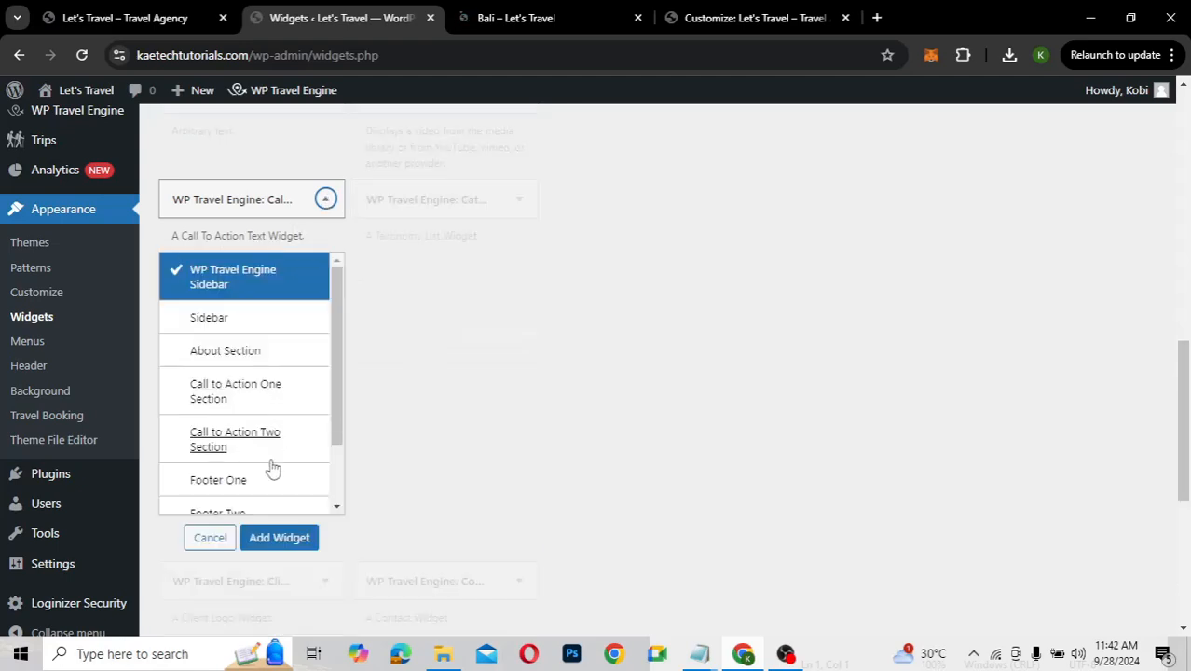
pyautogui.click(220, 398)
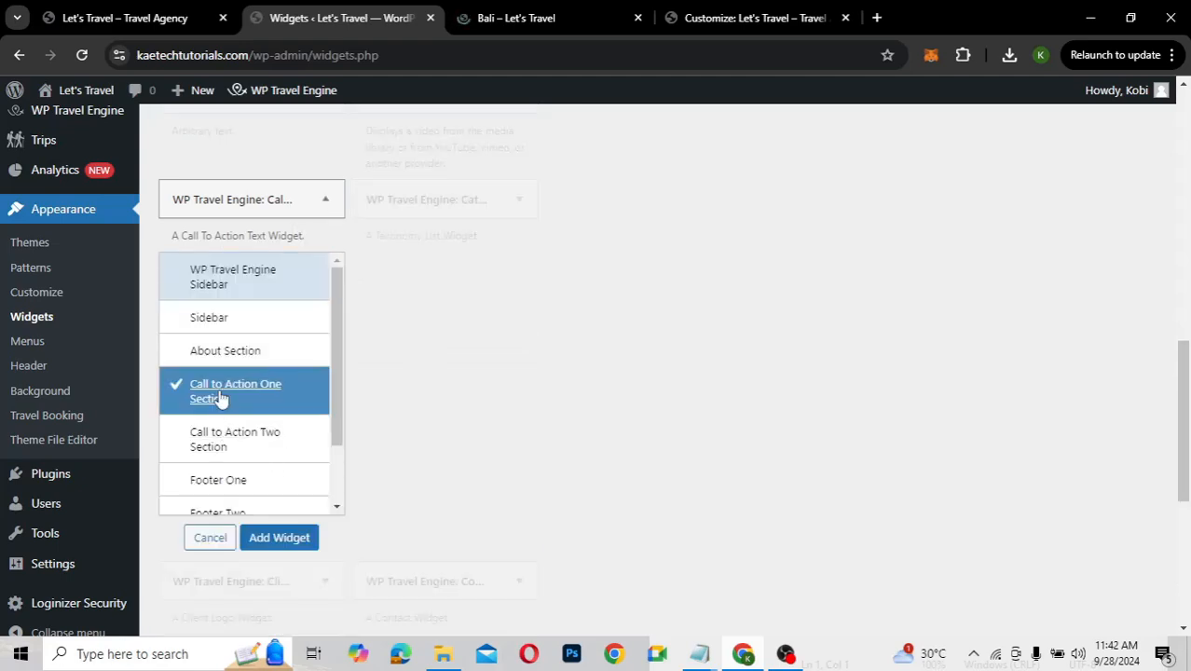
pyautogui.click(266, 537)
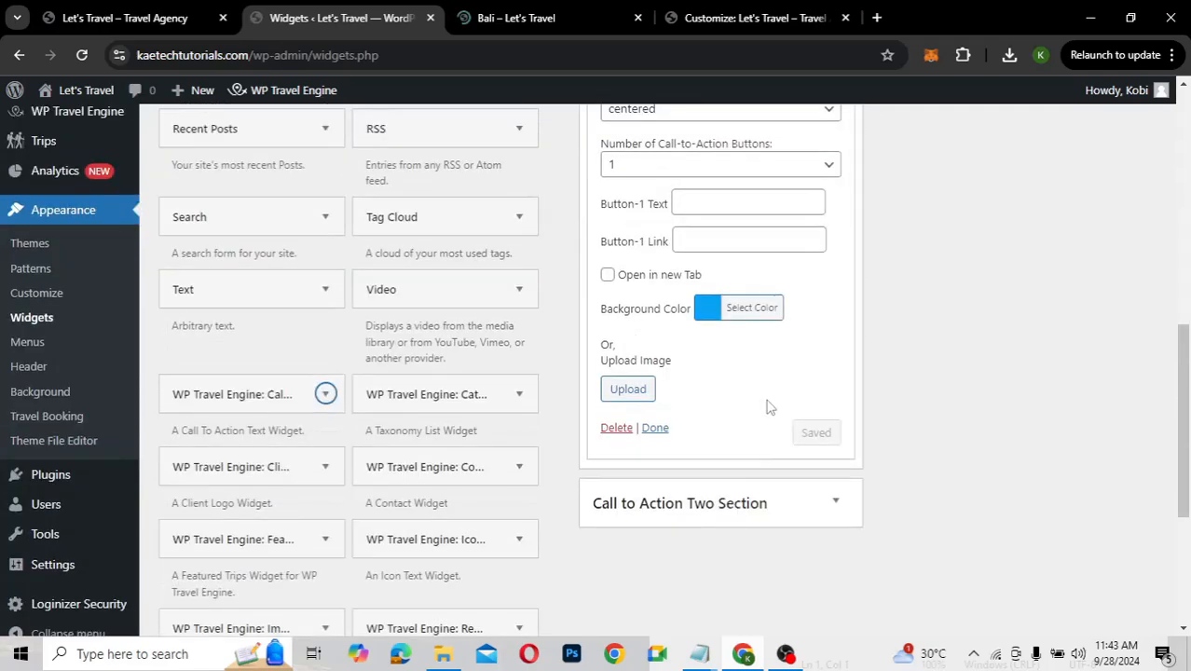
pyautogui.scroll(2, 768, 406)
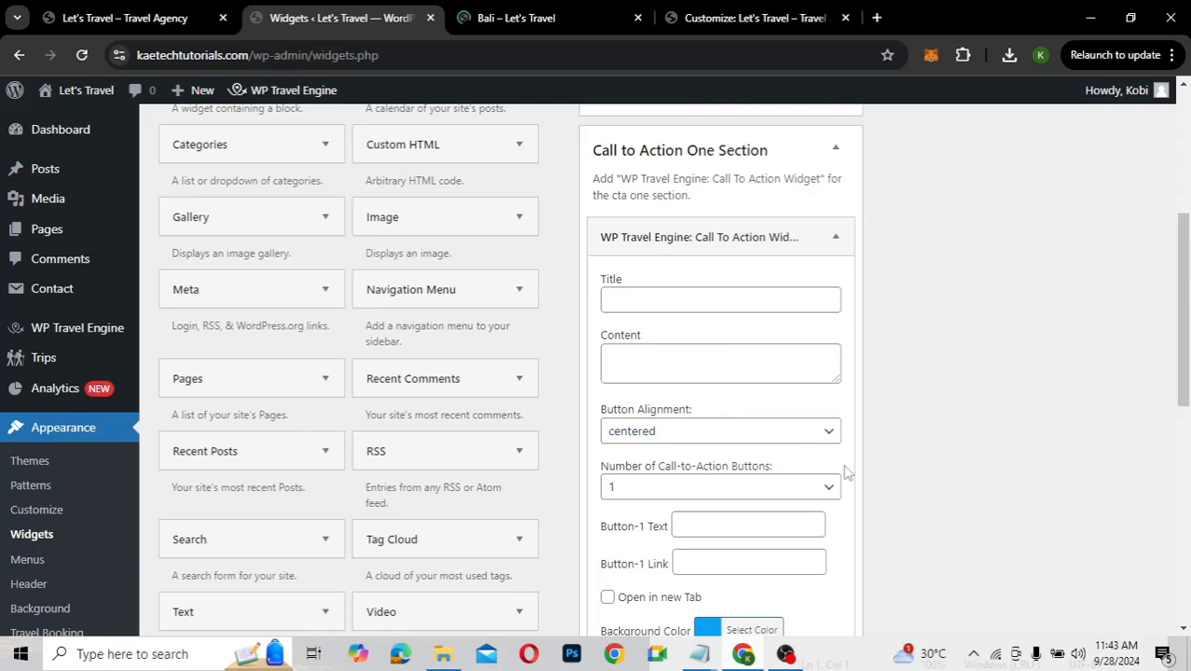
pyautogui.scroll(-3, 845, 473)
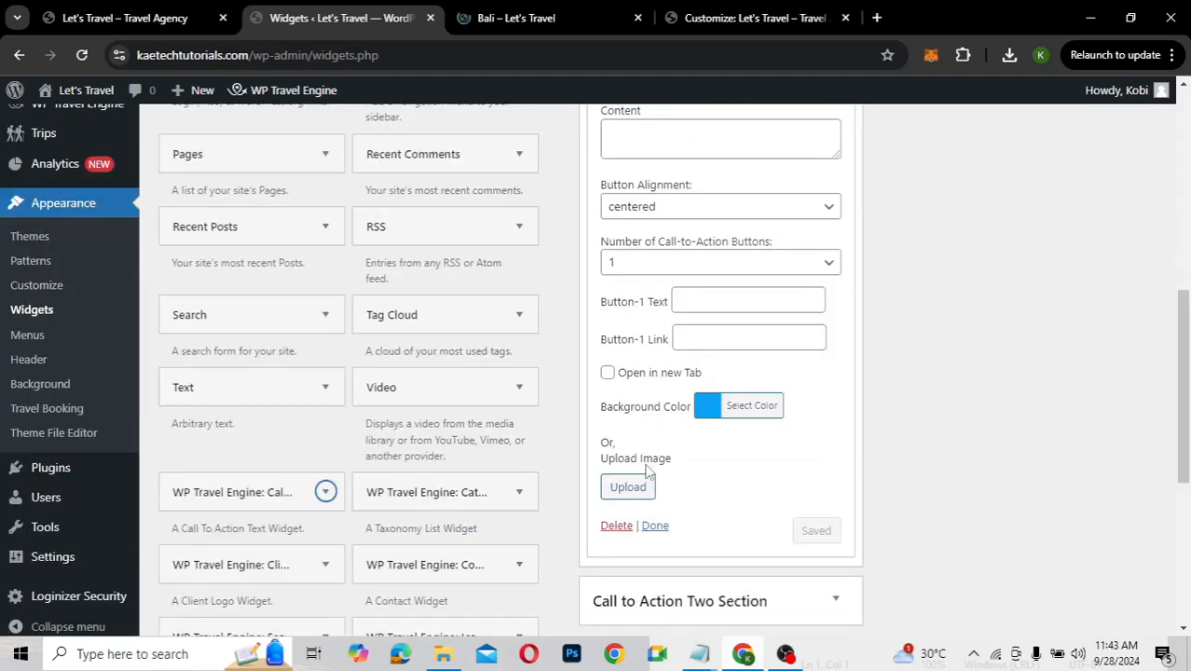
pyautogui.scroll(1, 739, 330)
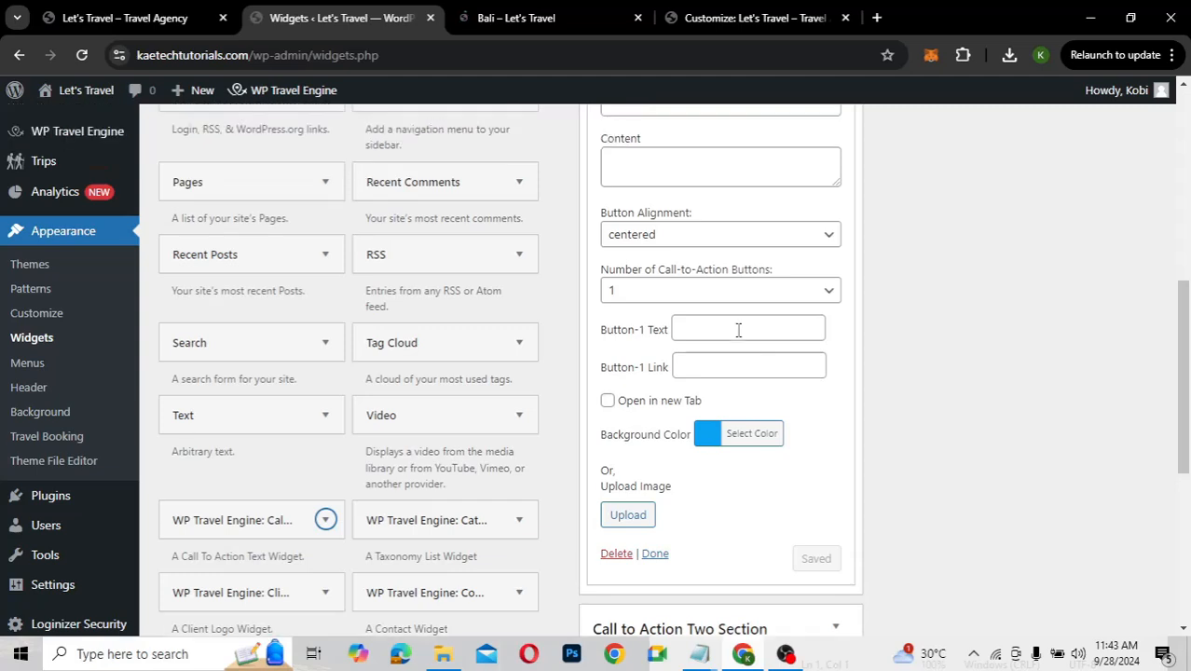
pyautogui.scroll(1, 690, 220)
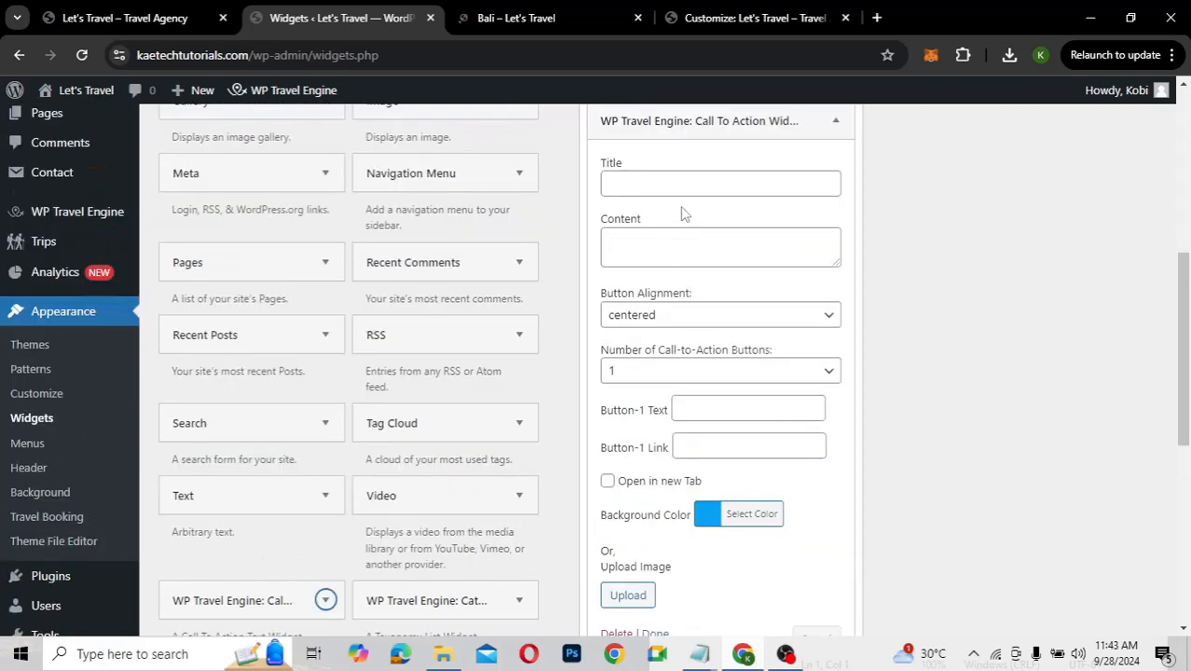
# Enter 'View More Trips' as the Call To Action widget title
pyautogui.click(668, 184)
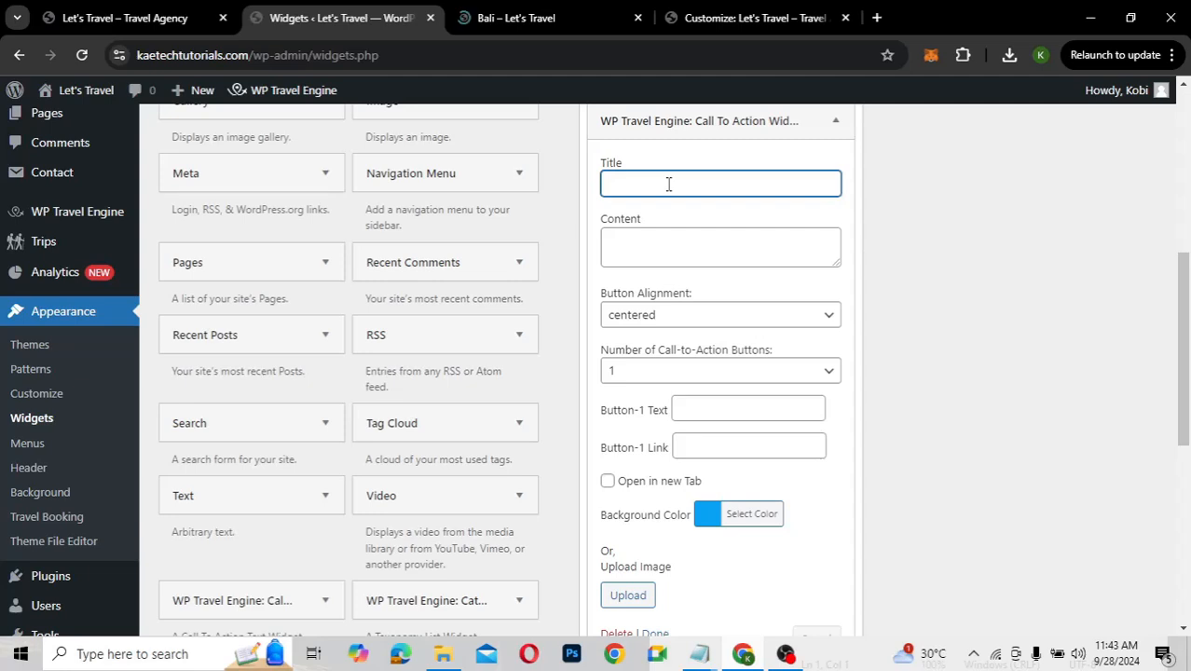
pyautogui.write('View More')
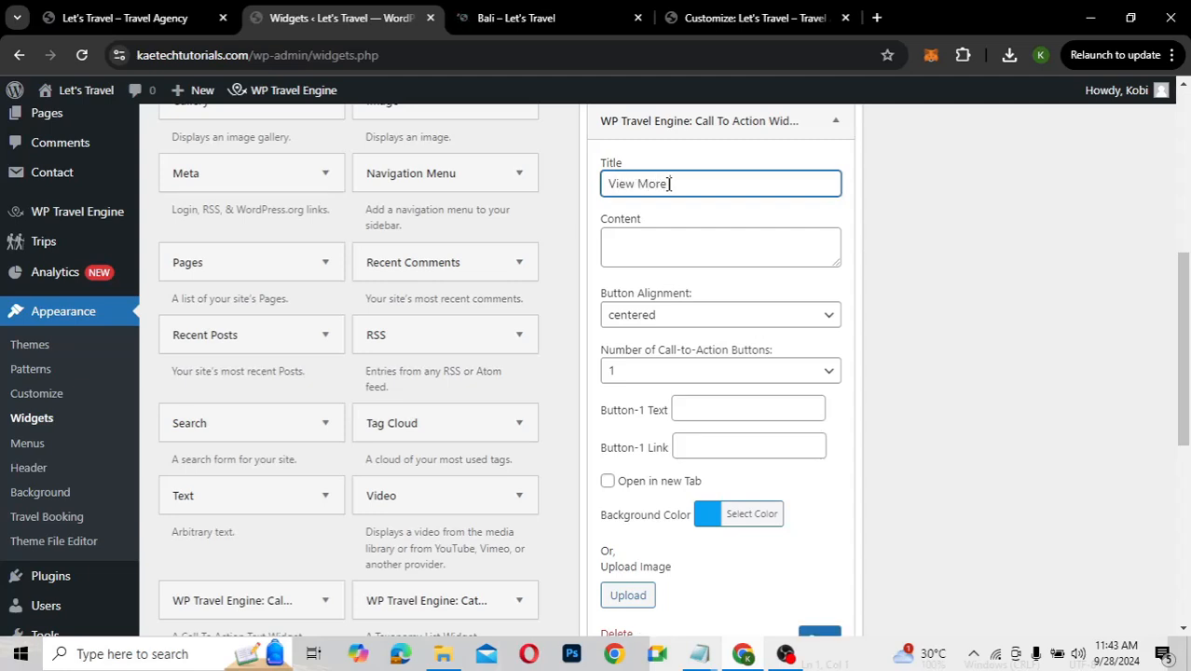
pyautogui.write(' Trips')
pyautogui.click(658, 252)
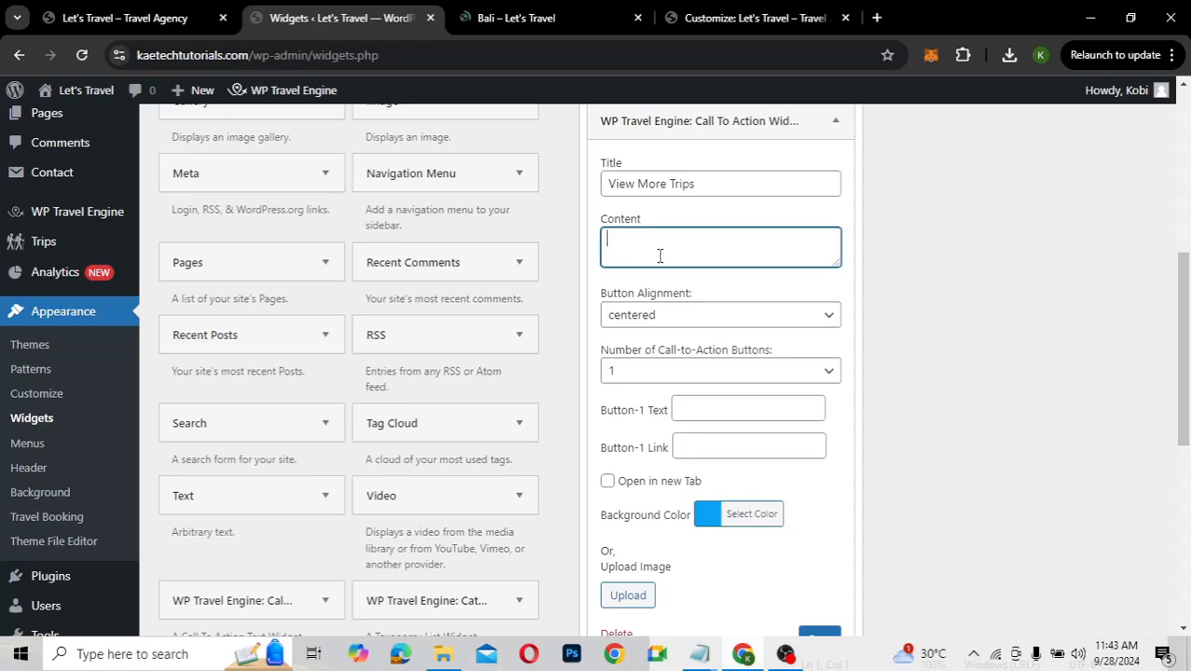
# Copy the Bali trip's description paragraph and paste it into the widget Content
pyautogui.click(546, 21)
pyautogui.scroll(-5, 282, 366)
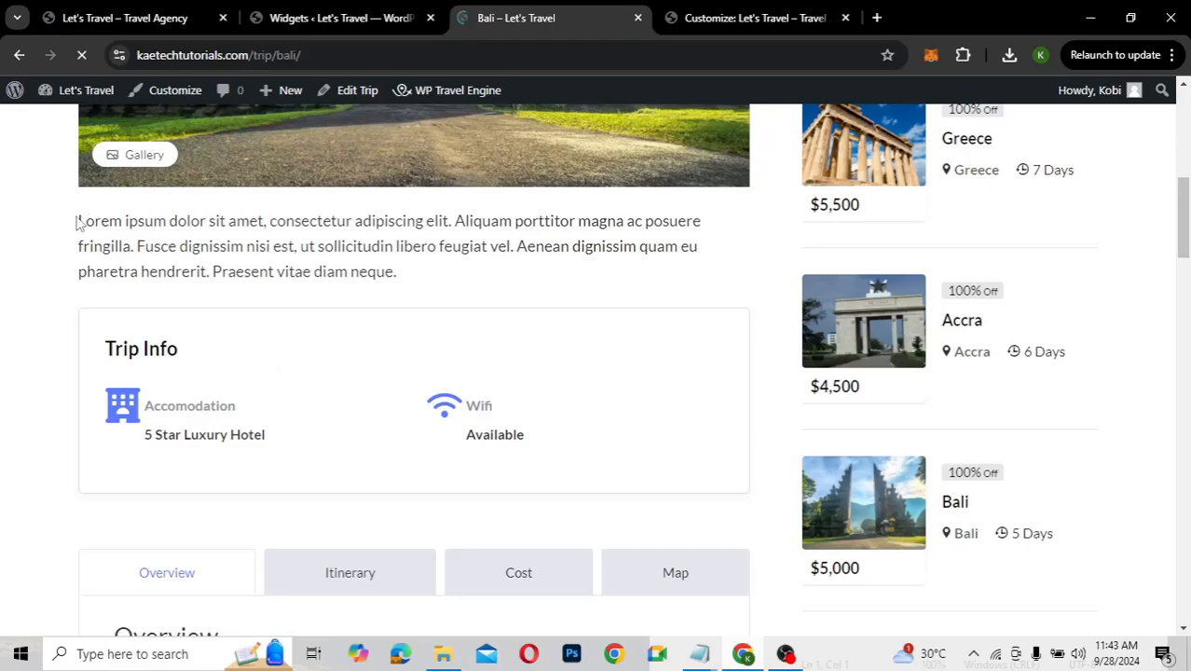
pyautogui.moveTo(80, 224); pyautogui.dragTo(139, 244)
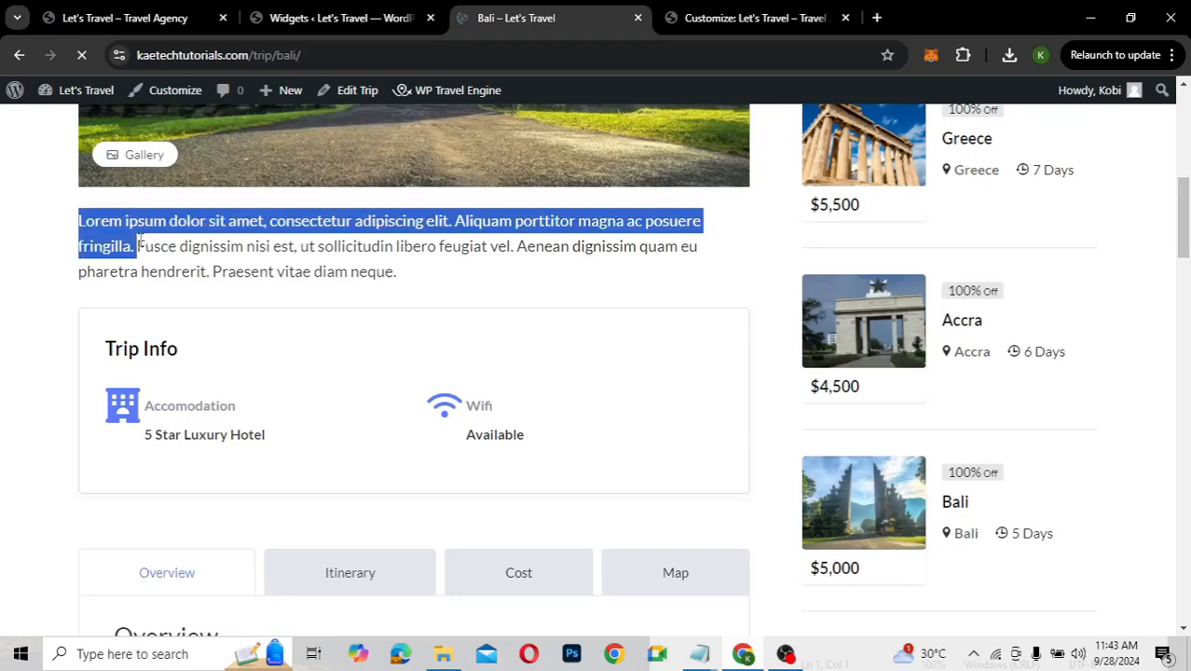
pyautogui.click(137, 247)
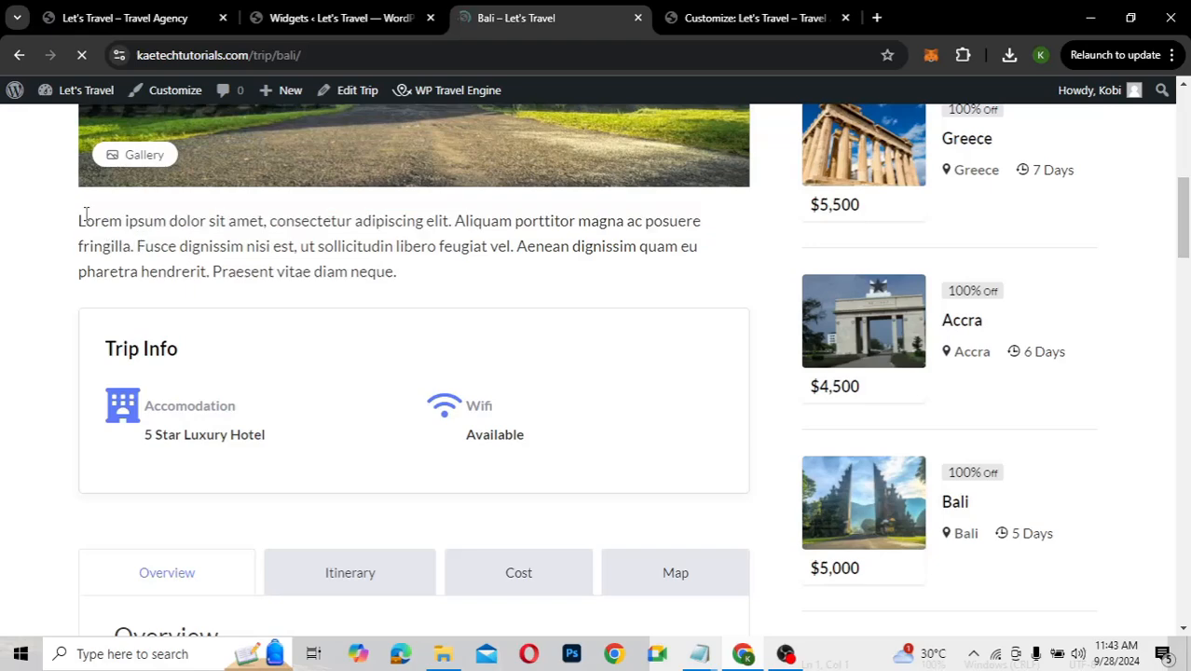
pyautogui.moveTo(80, 220); pyautogui.dragTo(410, 279)
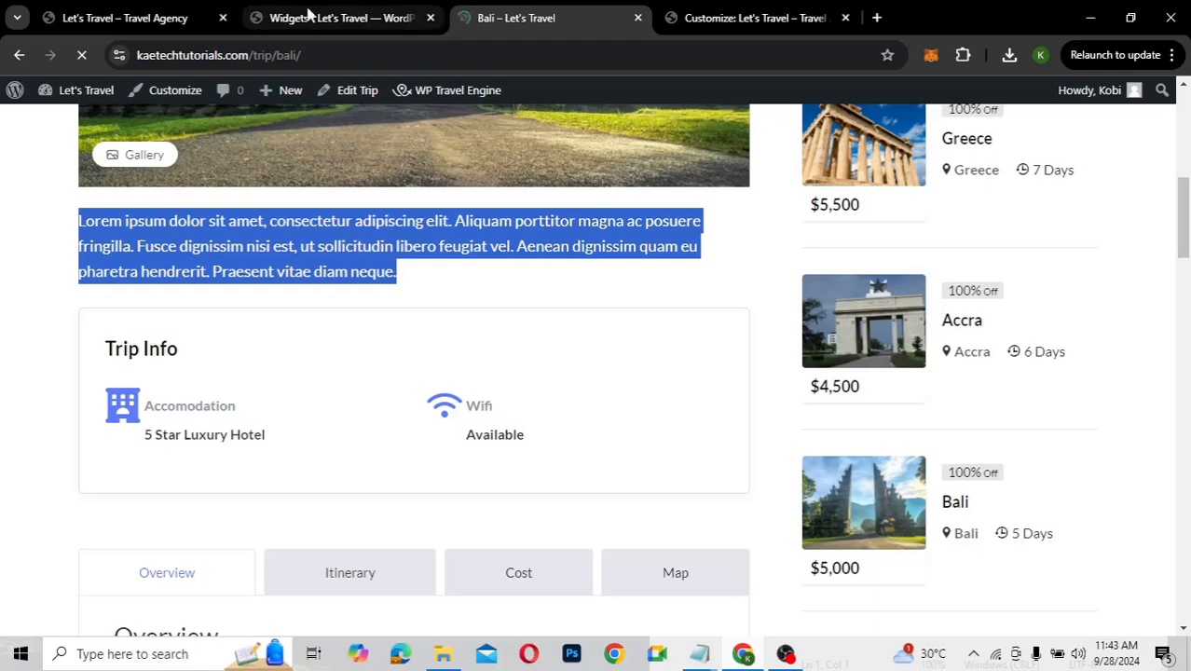
pyautogui.click(308, 13)
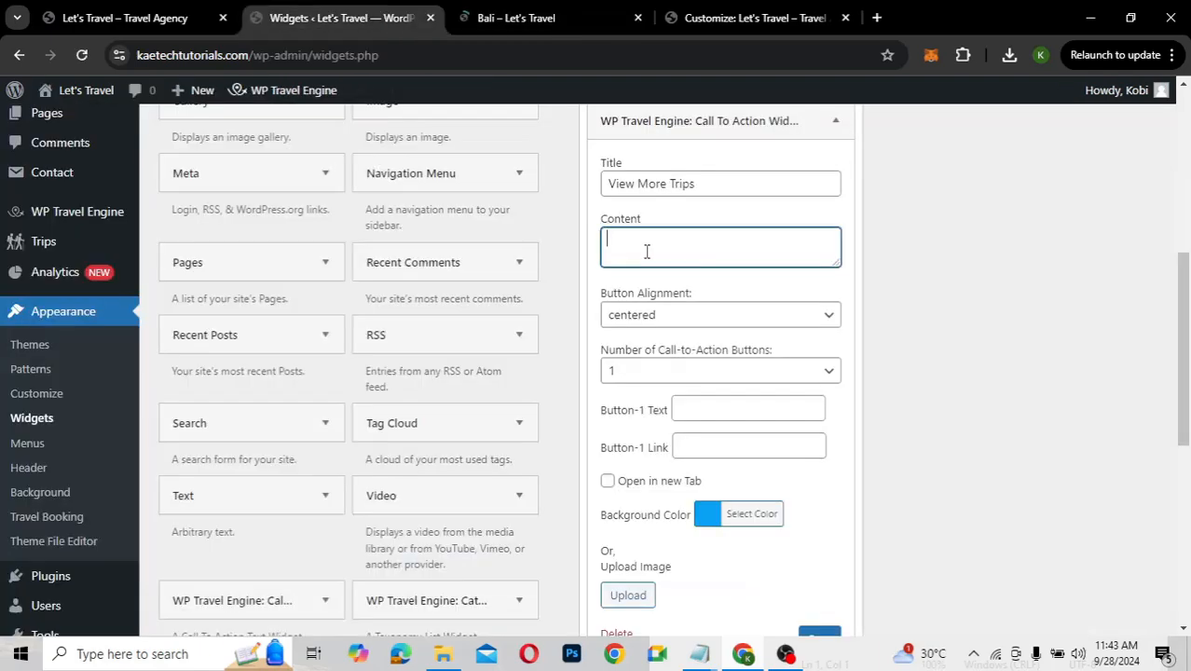
pyautogui.hotkey('ctrl', 'v')
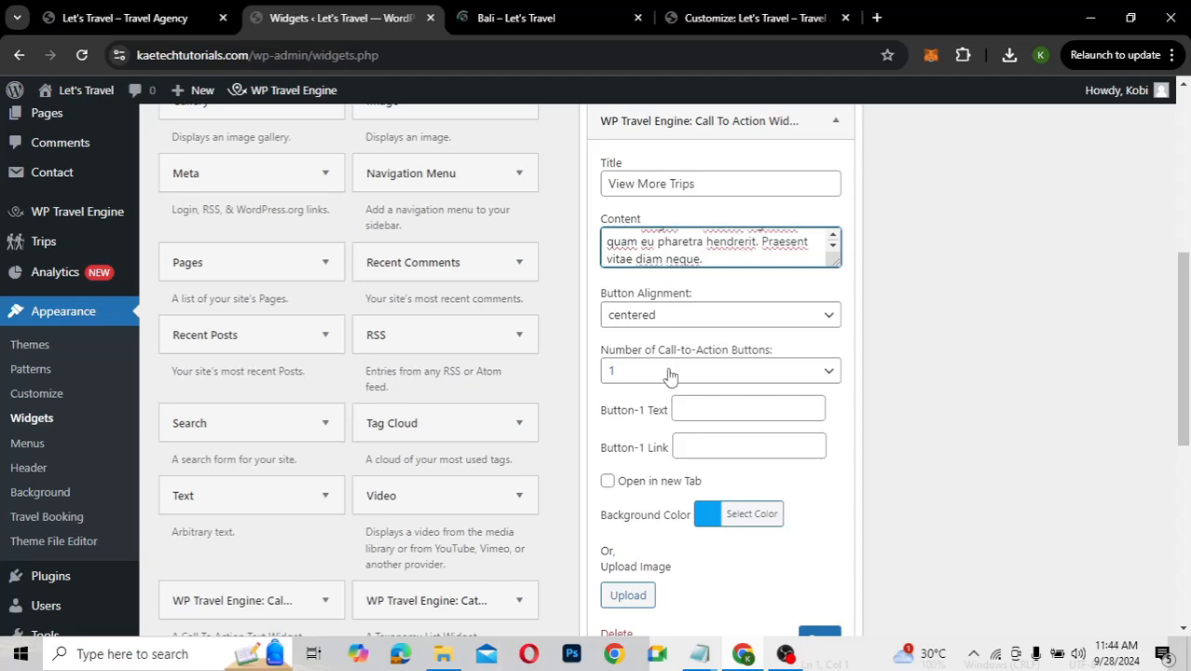
# Keep one button and label Button-1 'View More Trips' using the copied title
pyautogui.click(669, 373)
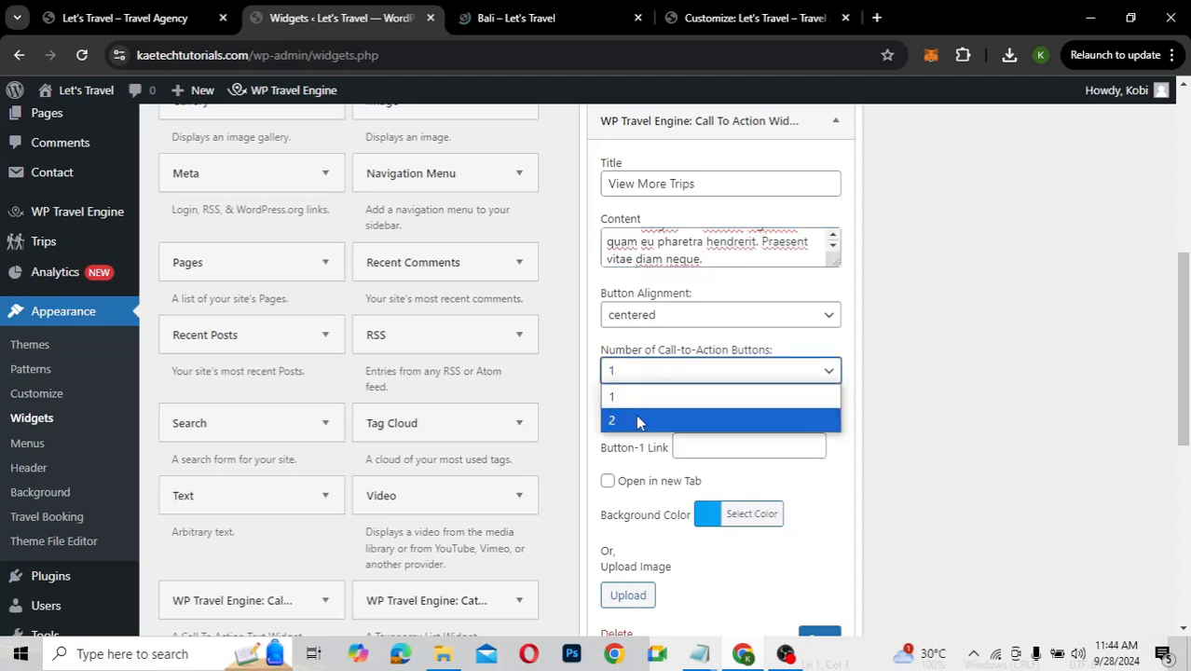
pyautogui.click(638, 423)
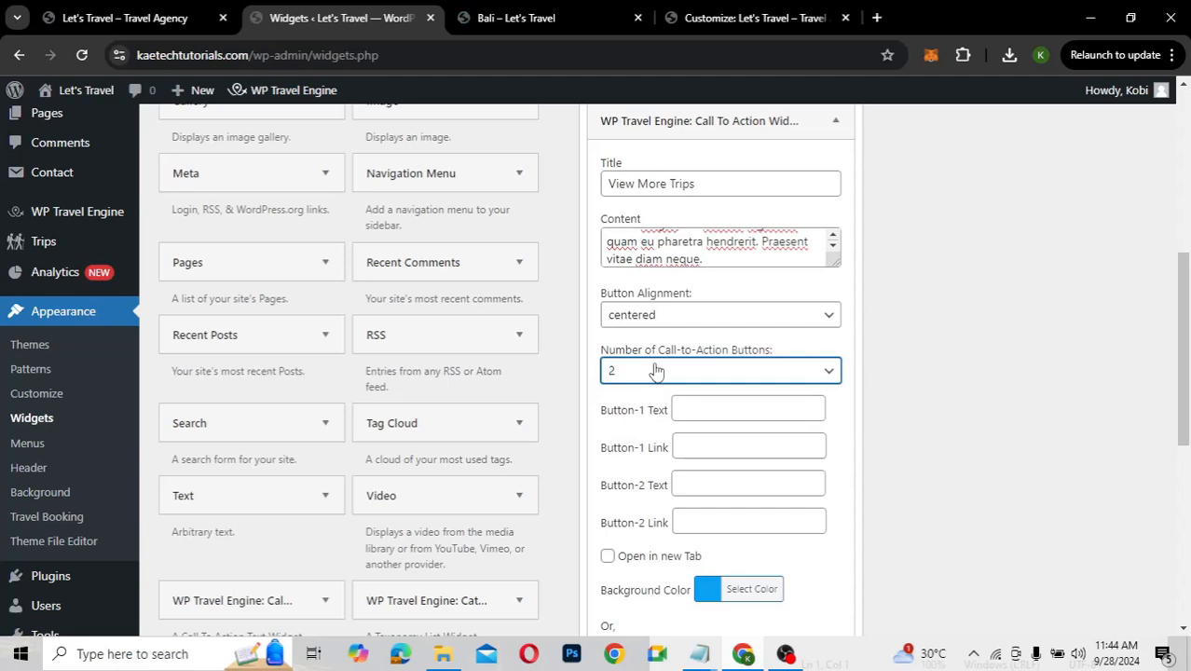
pyautogui.click(656, 370)
pyautogui.click(648, 401)
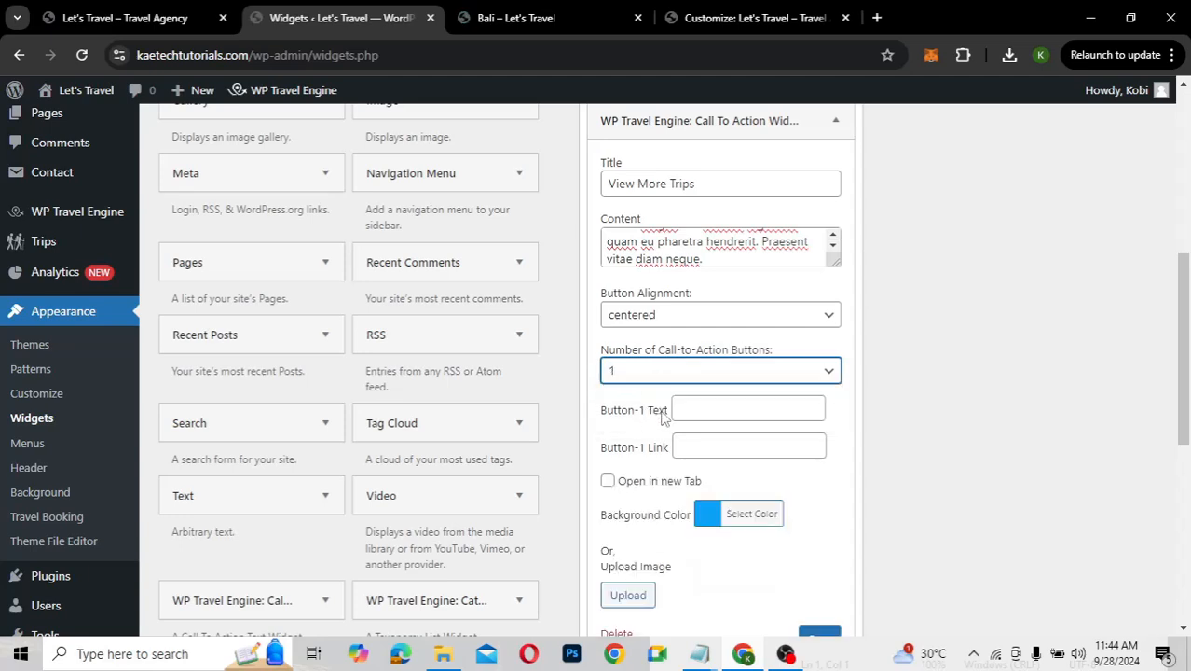
pyautogui.click(702, 410)
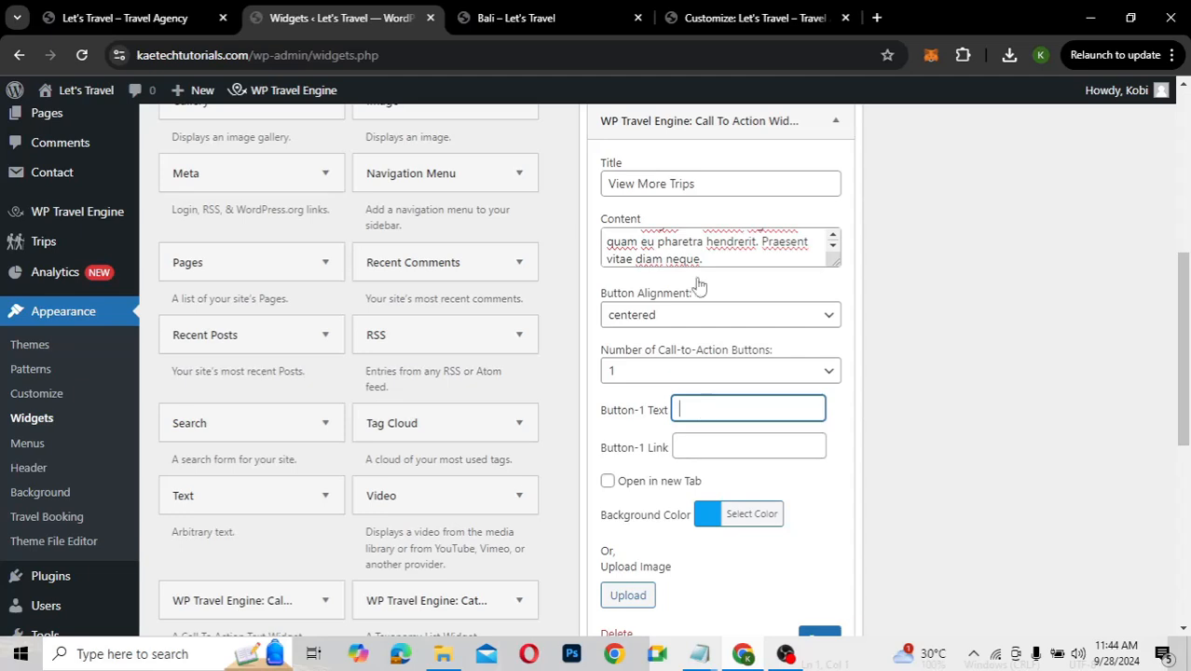
pyautogui.click(706, 186)
pyautogui.tripleClick(706, 187)
pyautogui.hotkey('ctrl', 'c')
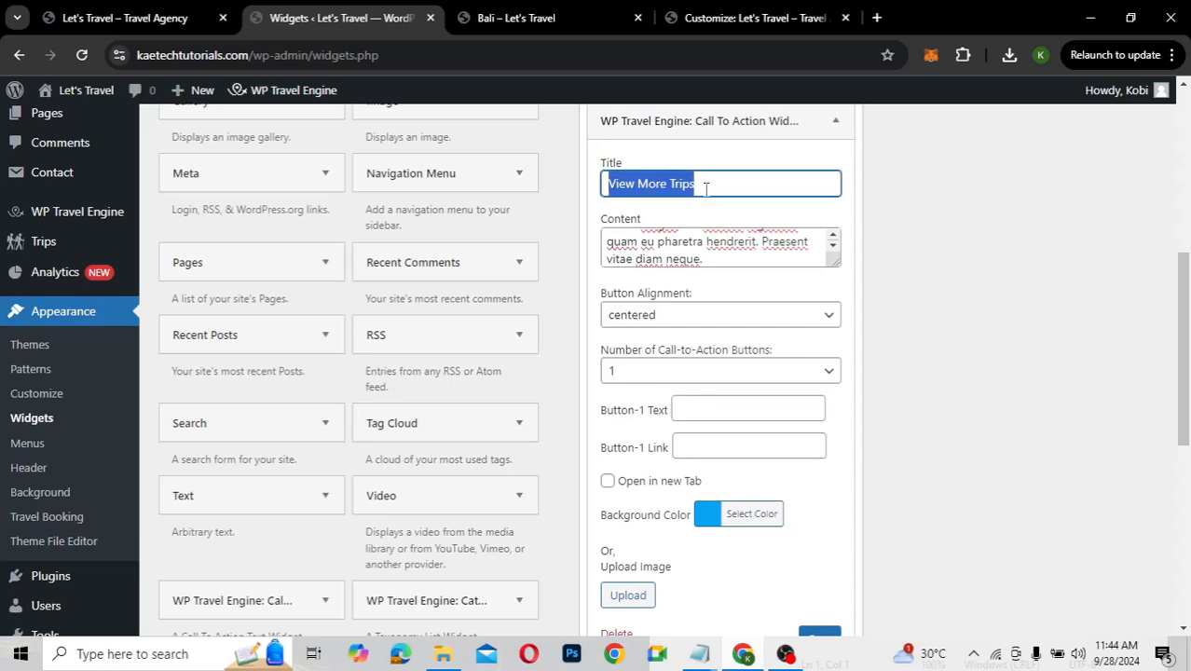
pyautogui.click(708, 414)
pyautogui.hotkey('ctrl', 'v')
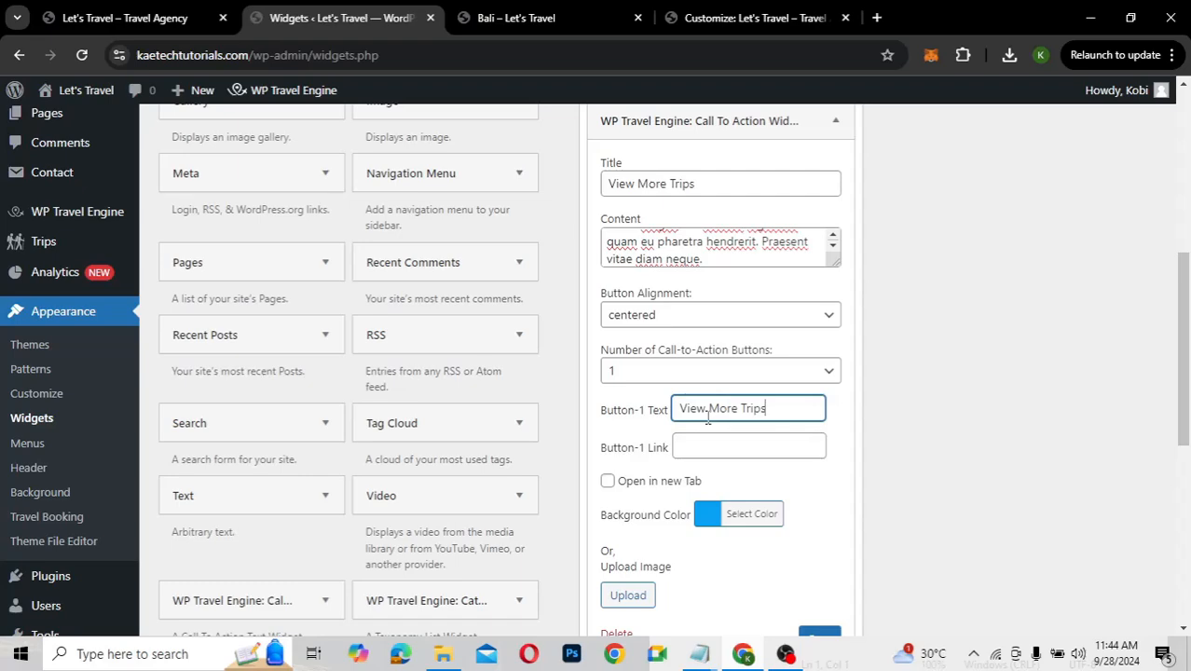
# Set the Button-1 link to the ALL TRIPS page address copied from the Bali page
pyautogui.click(698, 450)
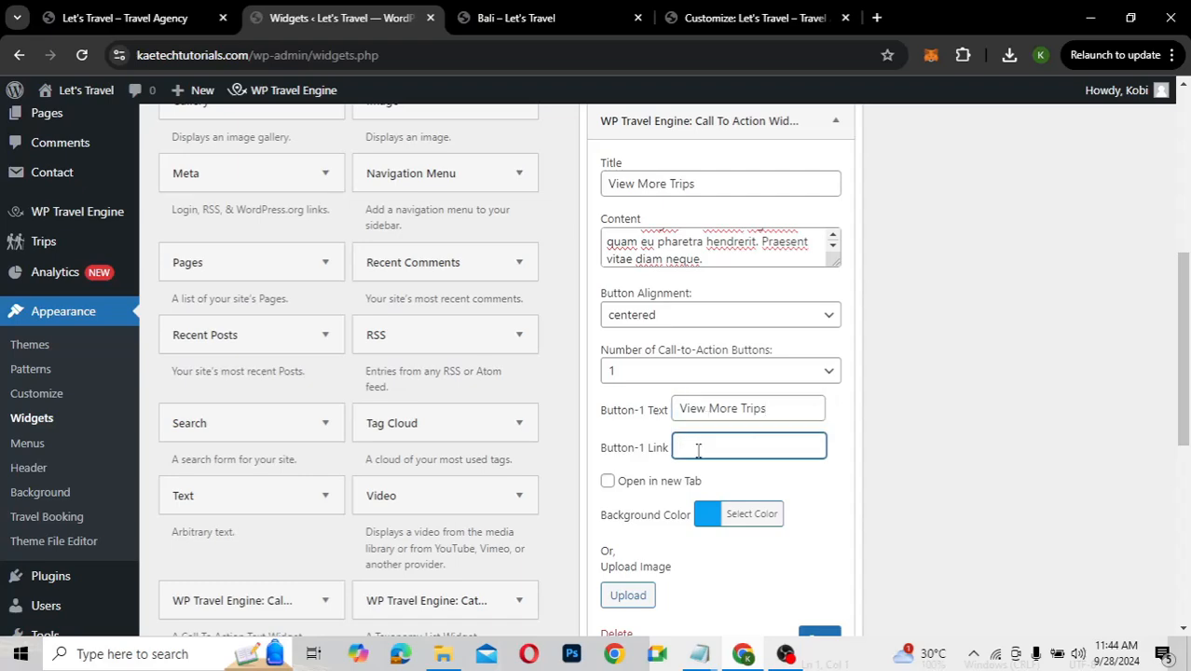
pyautogui.click(544, 17)
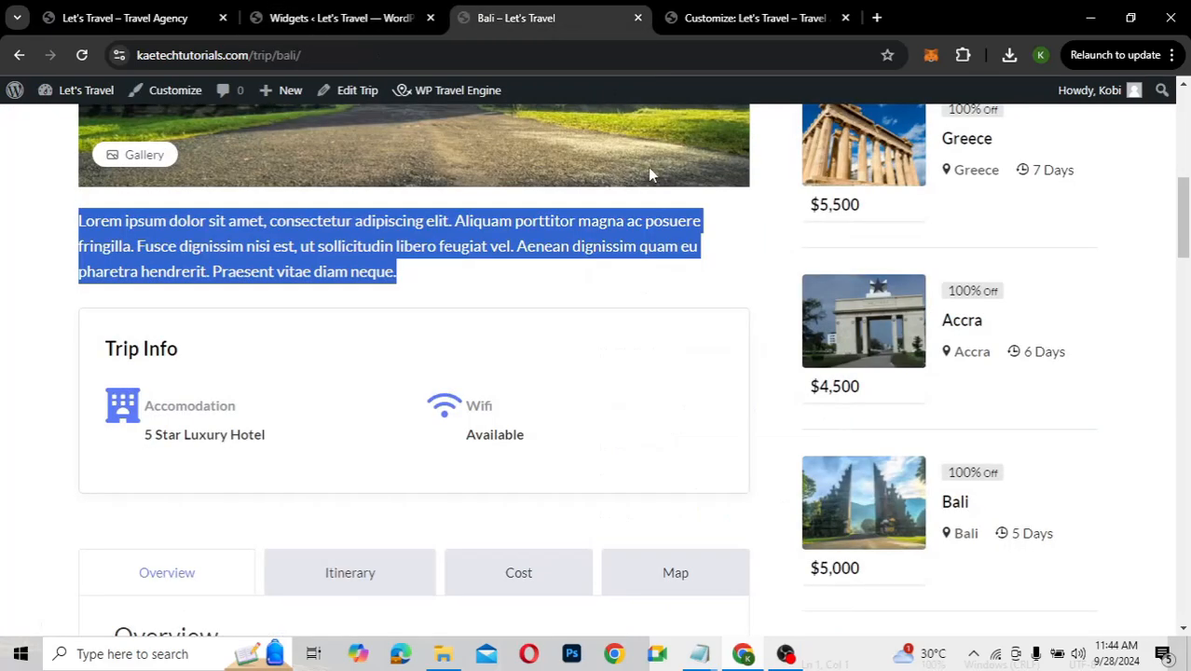
pyautogui.scroll(6, 650, 174)
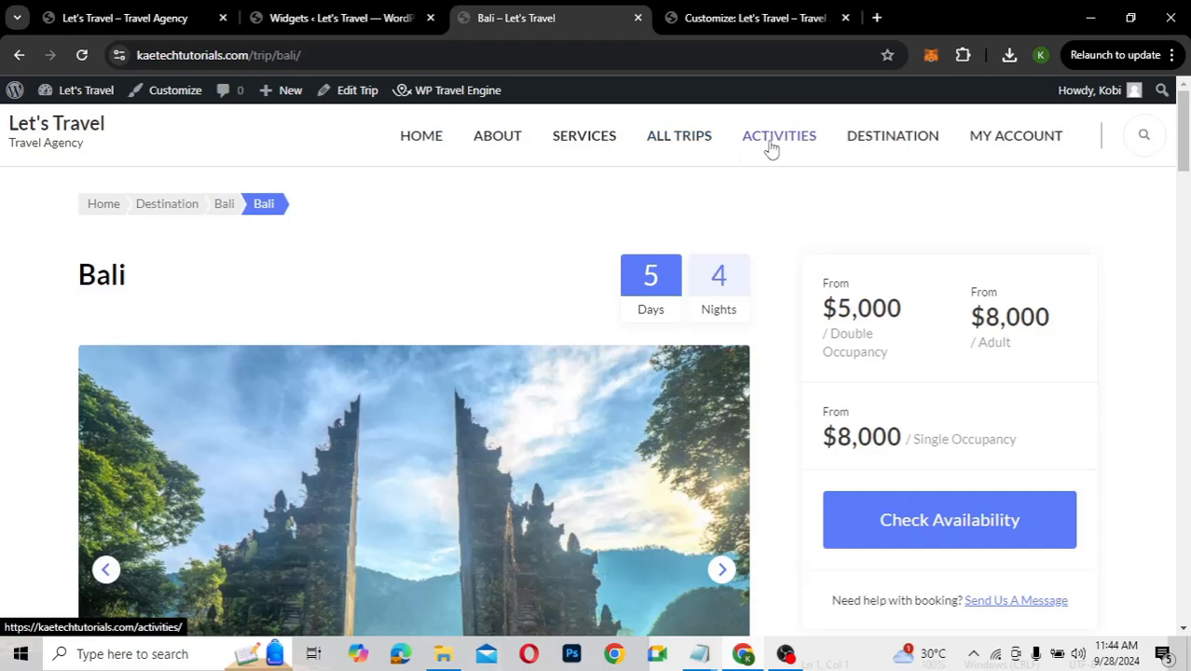
pyautogui.rightClick(659, 137)
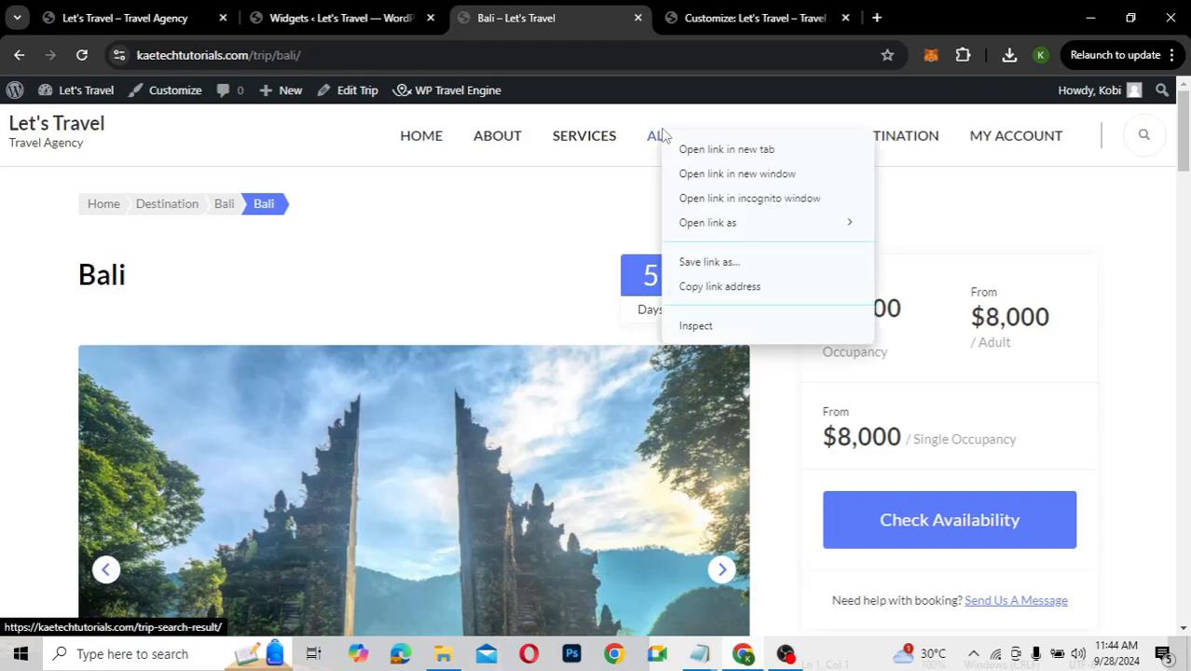
pyautogui.click(720, 288)
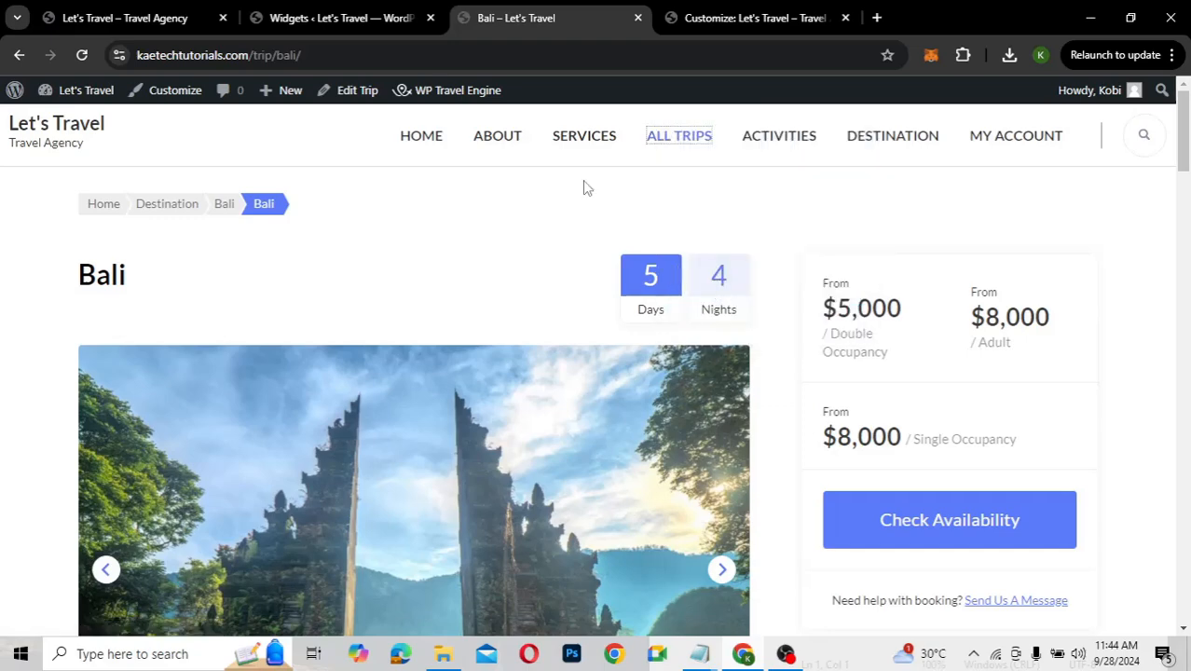
pyautogui.click(294, 16)
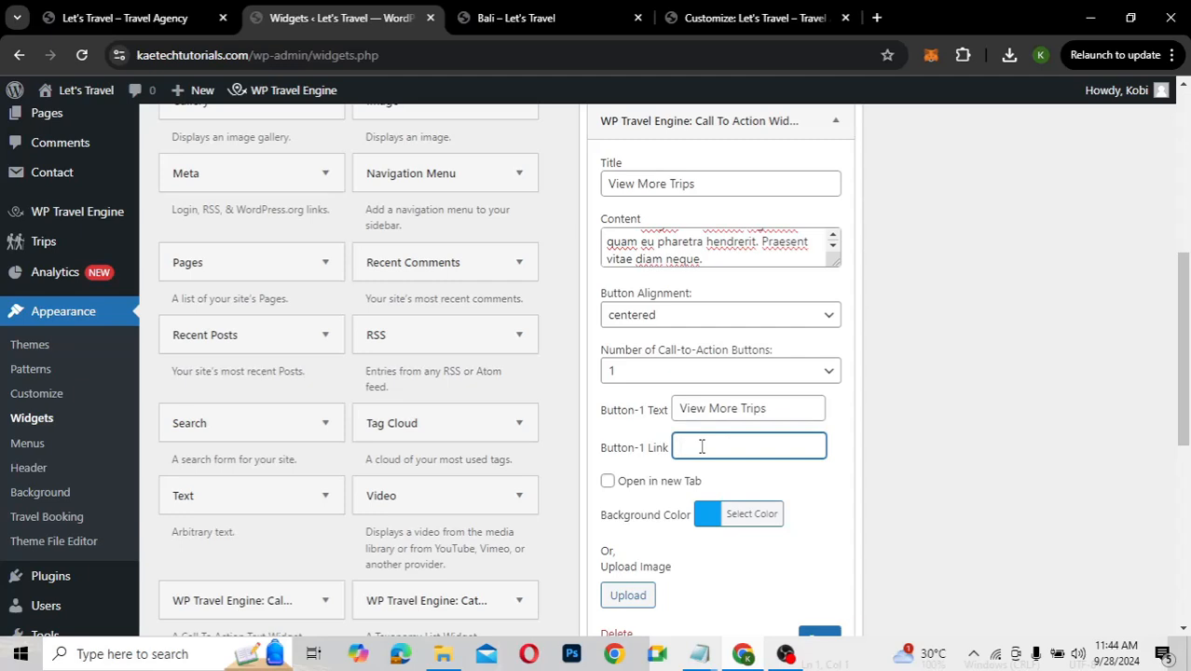
pyautogui.hotkey('ctrl', 'v')
# Choose the busy street traffic photo as the section background and save the widget
pyautogui.scroll(-2, 721, 551)
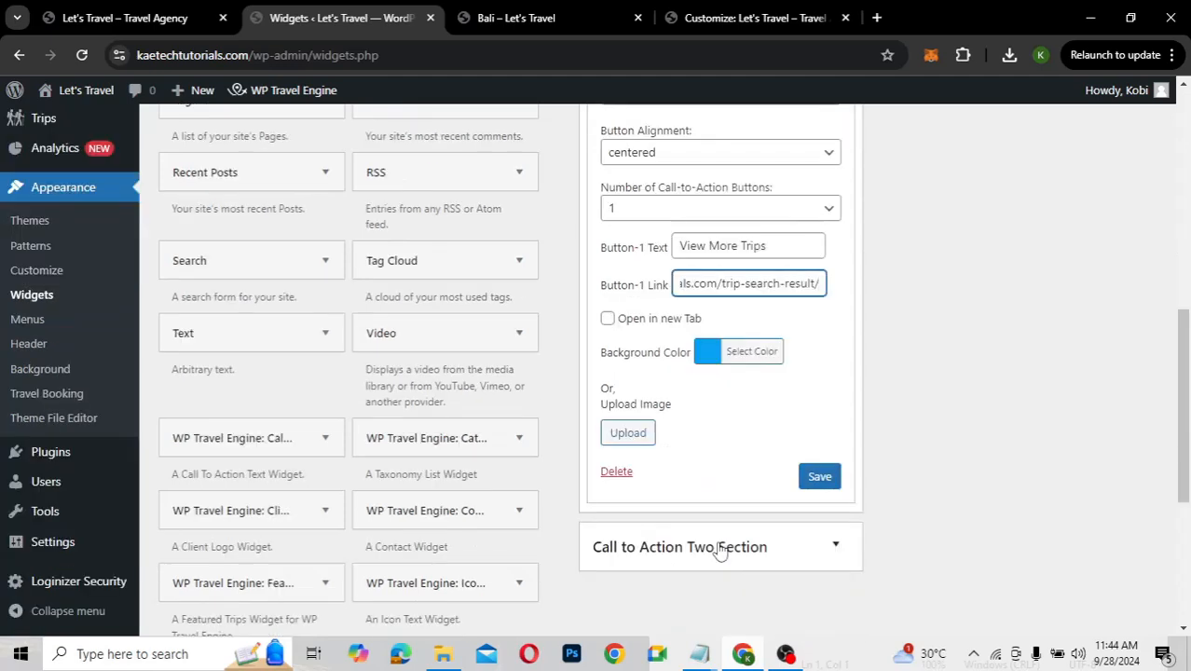
pyautogui.click(637, 436)
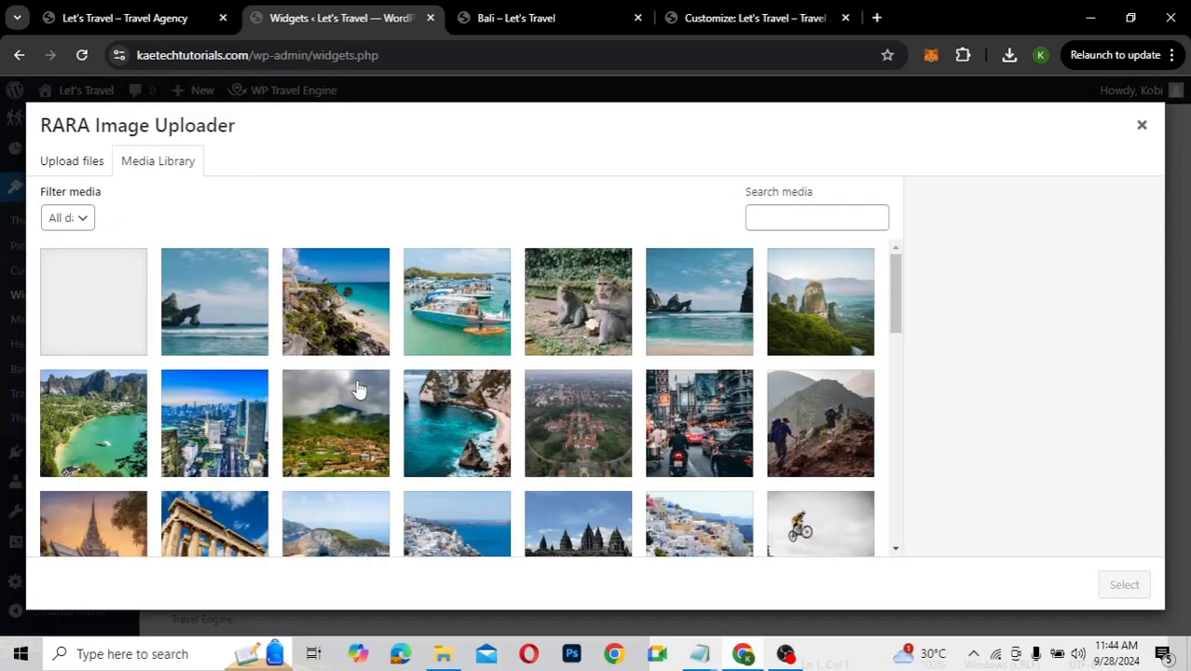
pyautogui.click(678, 431)
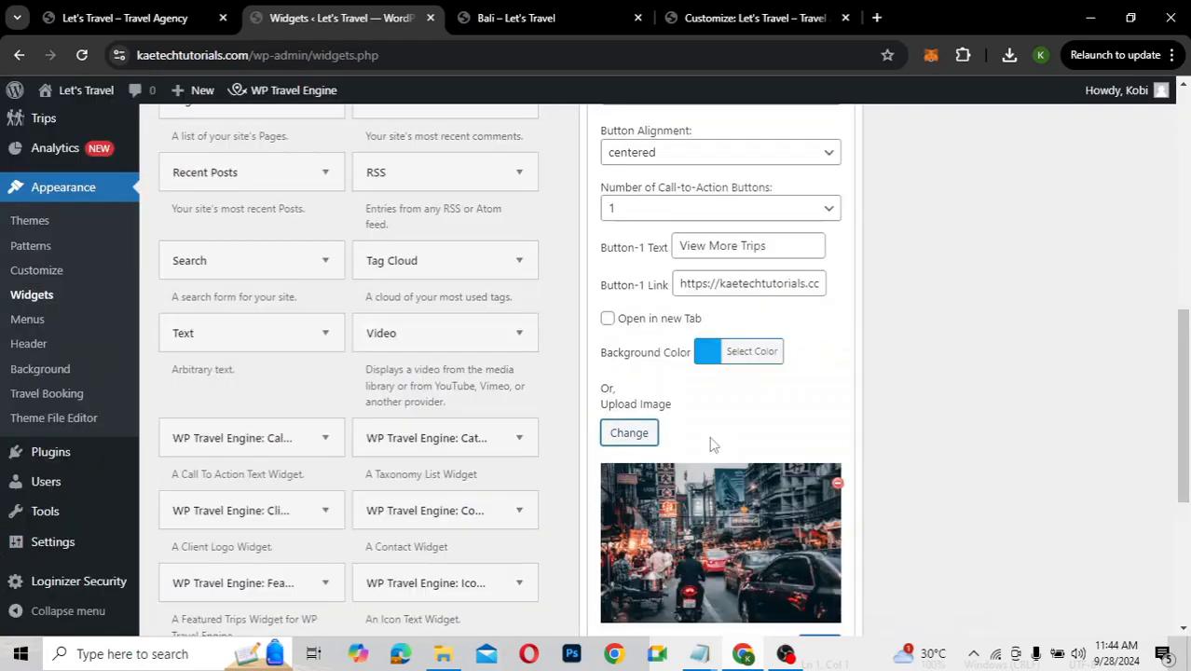
pyautogui.scroll(-2, 713, 444)
pyautogui.click(824, 452)
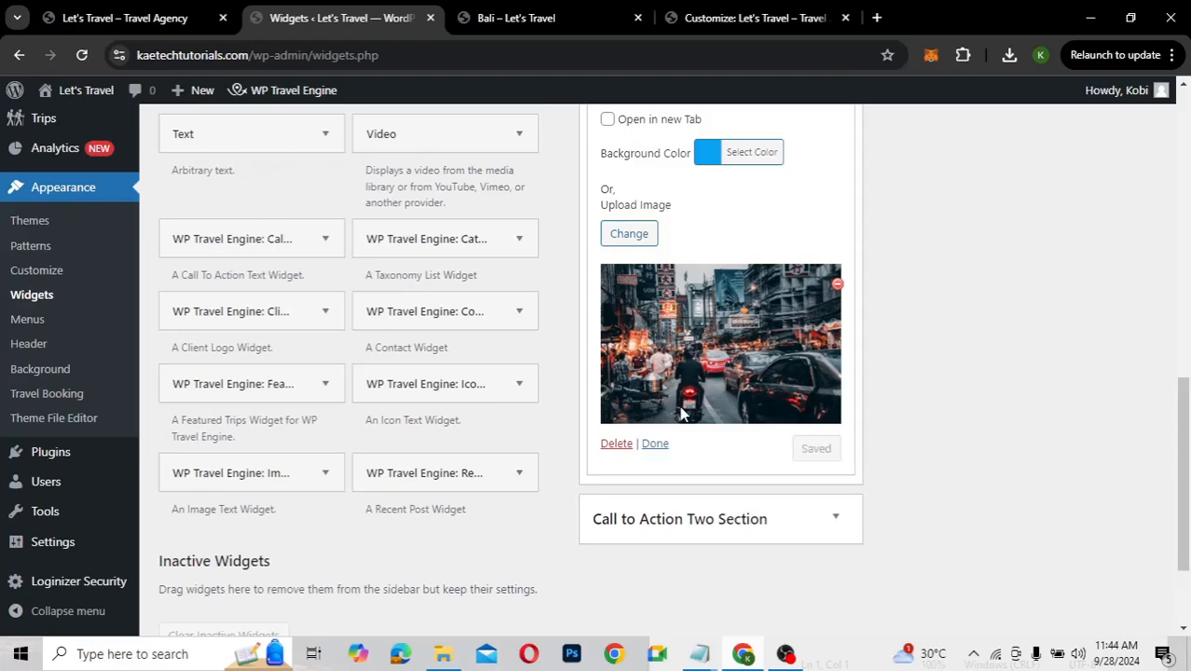
pyautogui.scroll(5, 679, 410)
pyautogui.scroll(1, 680, 408)
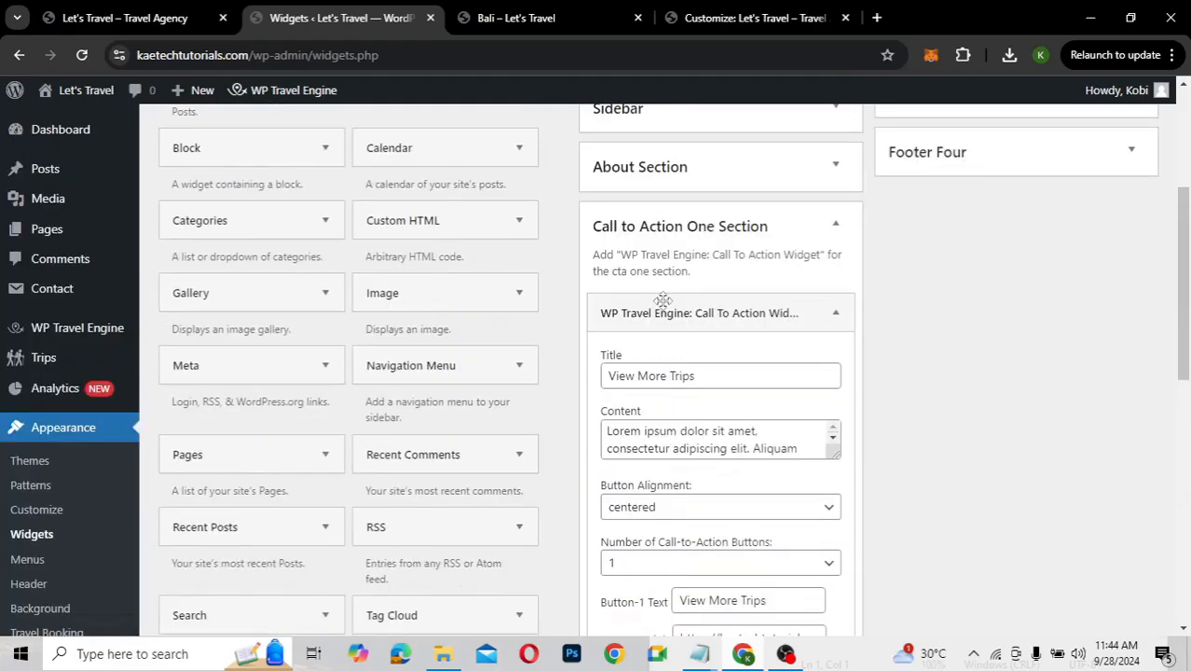
pyautogui.click(522, 23)
# Go to the HOME page and scroll down to the View More Trips banner with its street background
pyautogui.click(407, 140)
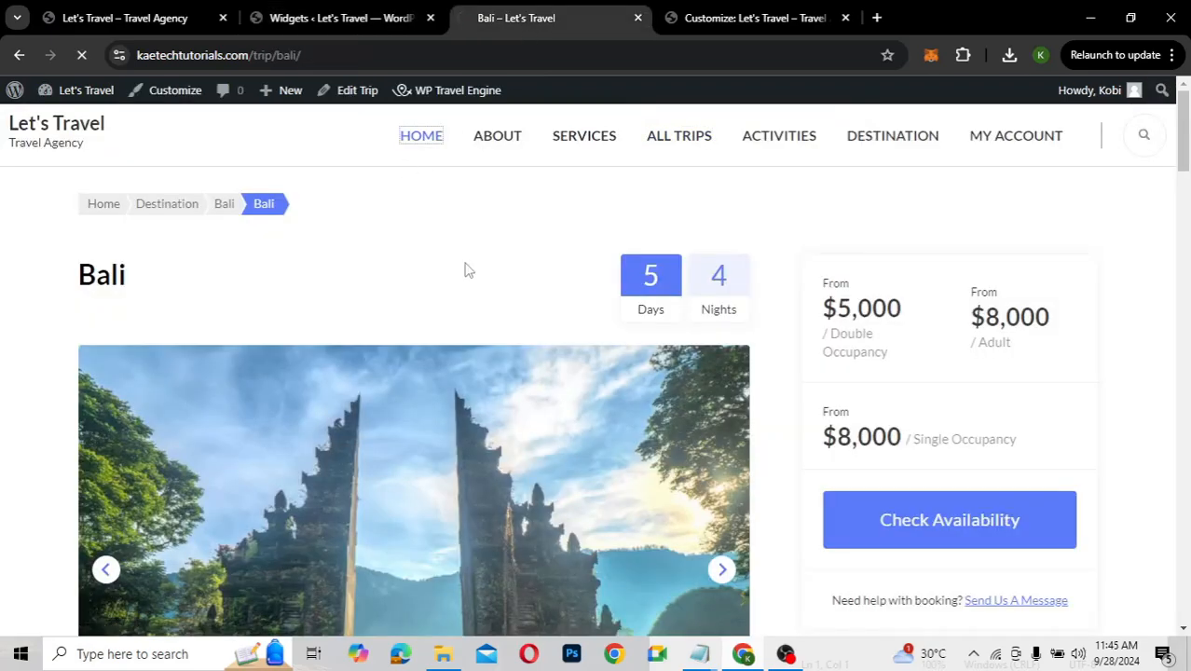
pyautogui.scroll(-5, 727, 402)
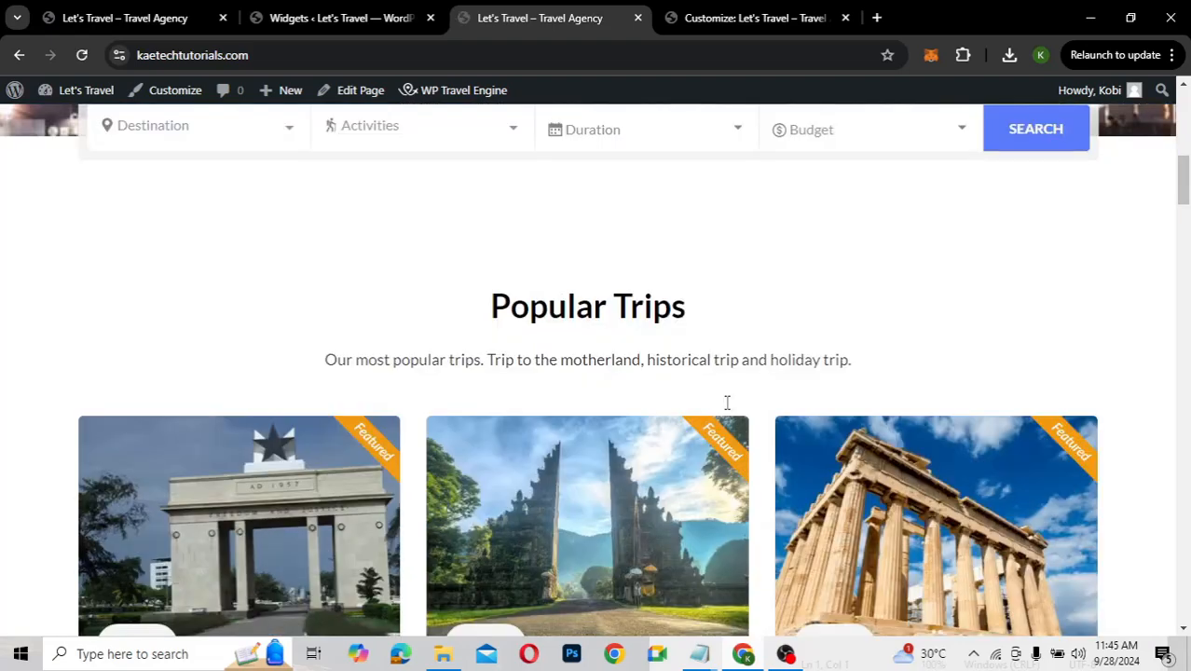
pyautogui.scroll(-3, 727, 403)
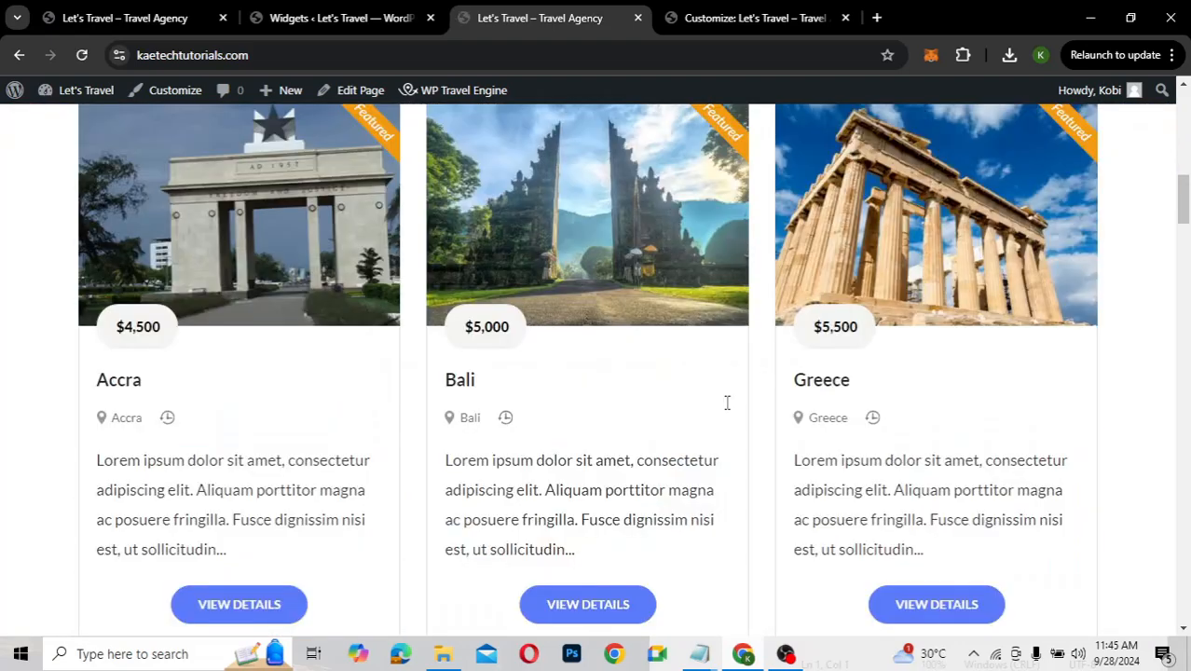
pyautogui.scroll(2, 727, 403)
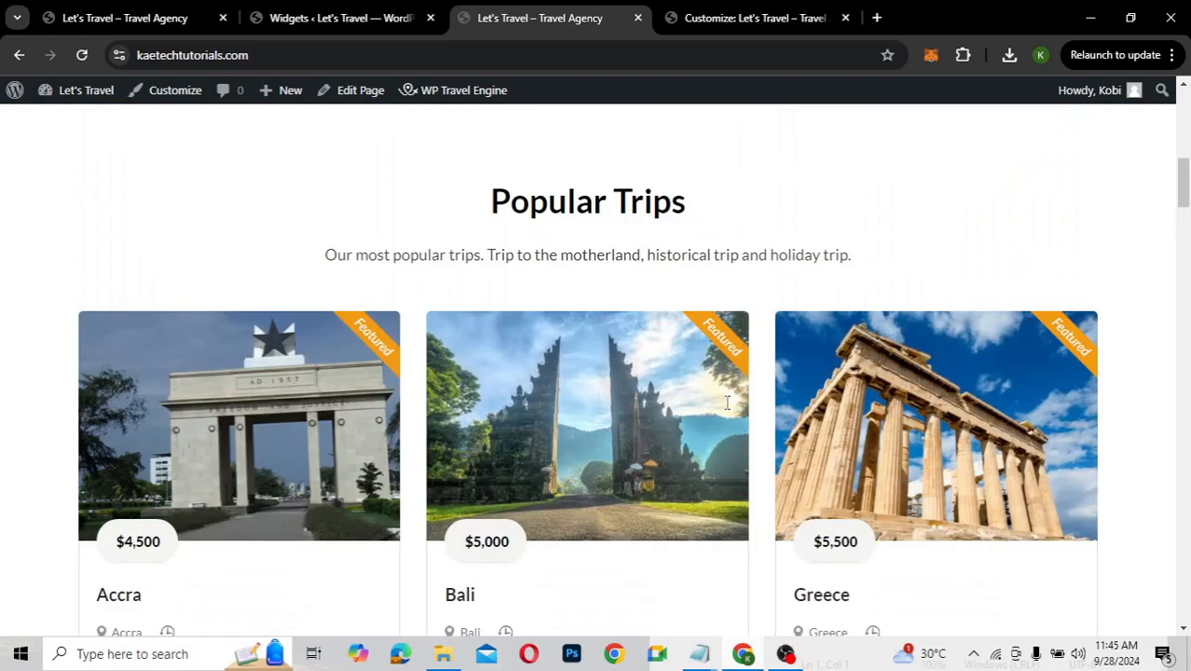
pyautogui.scroll(-4, 727, 403)
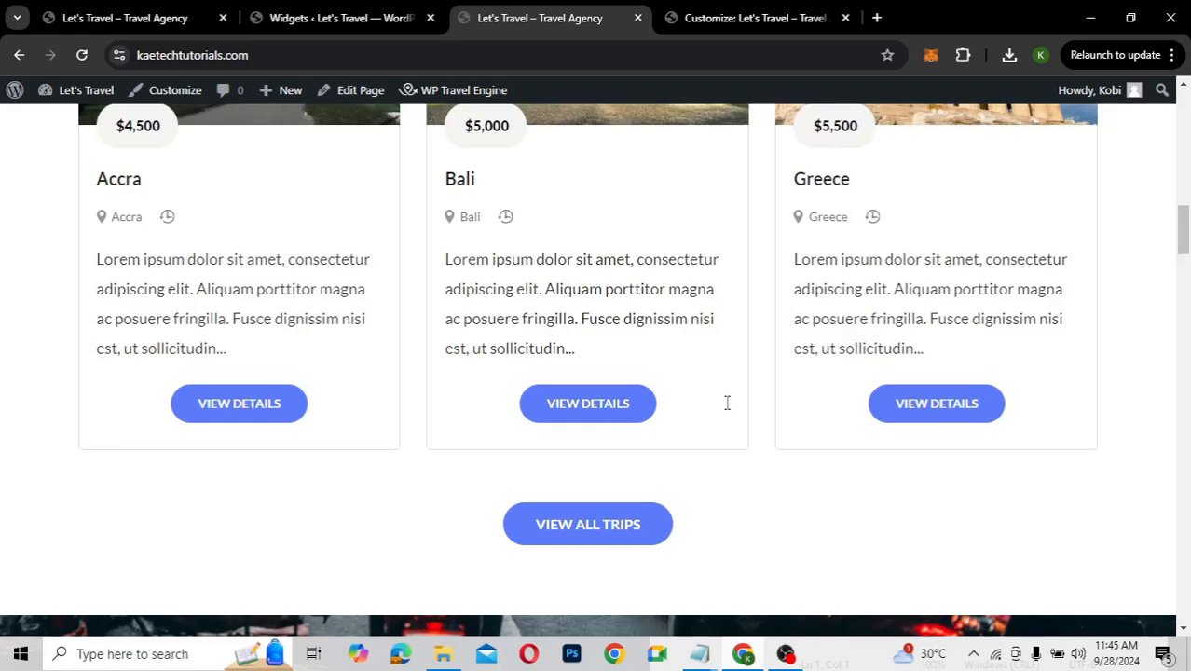
pyautogui.scroll(-3, 727, 403)
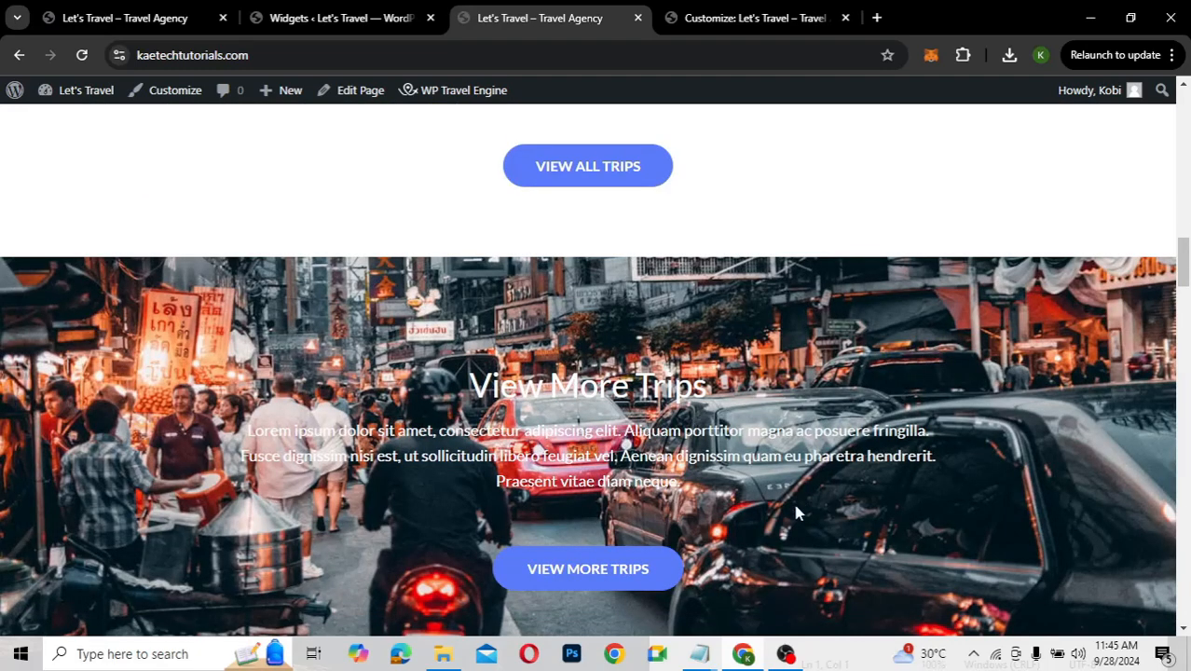
pyautogui.scroll(-3, 797, 512)
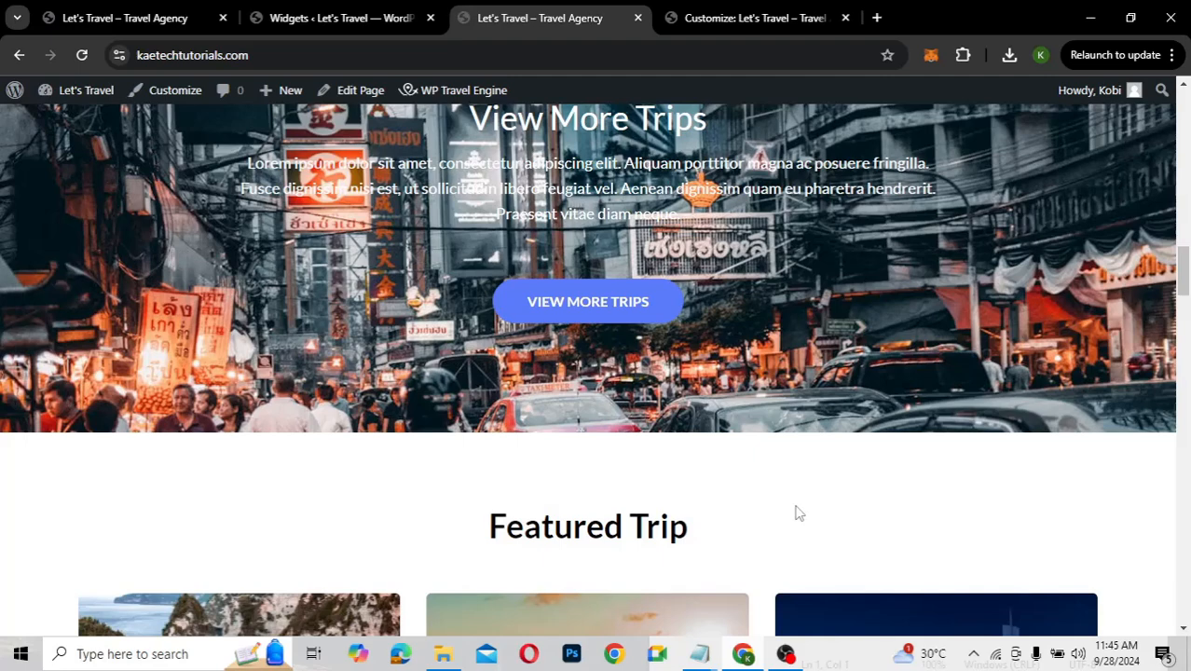
pyautogui.scroll(4, 798, 511)
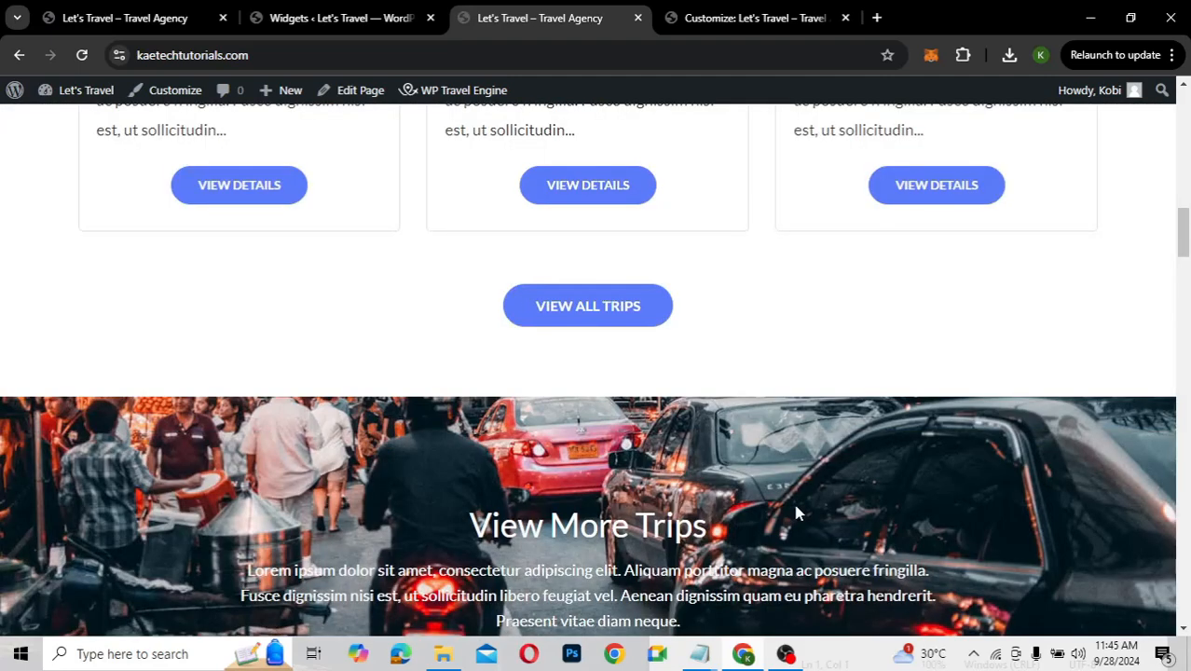
pyautogui.scroll(-2, 798, 512)
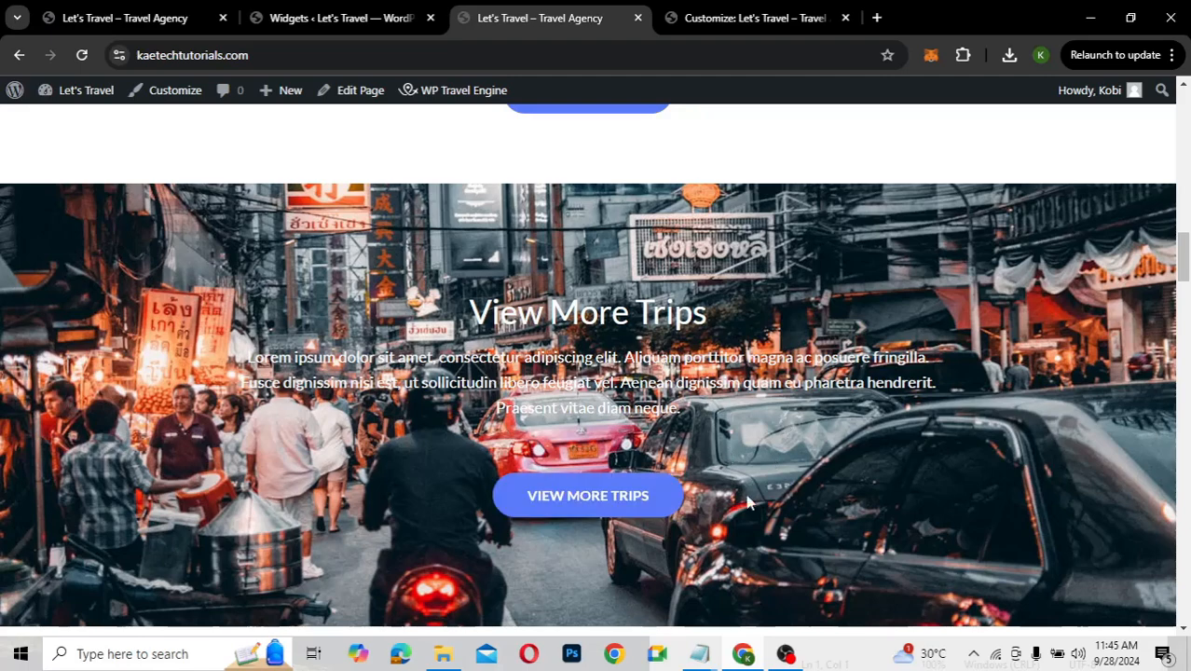
pyautogui.scroll(-3, 751, 504)
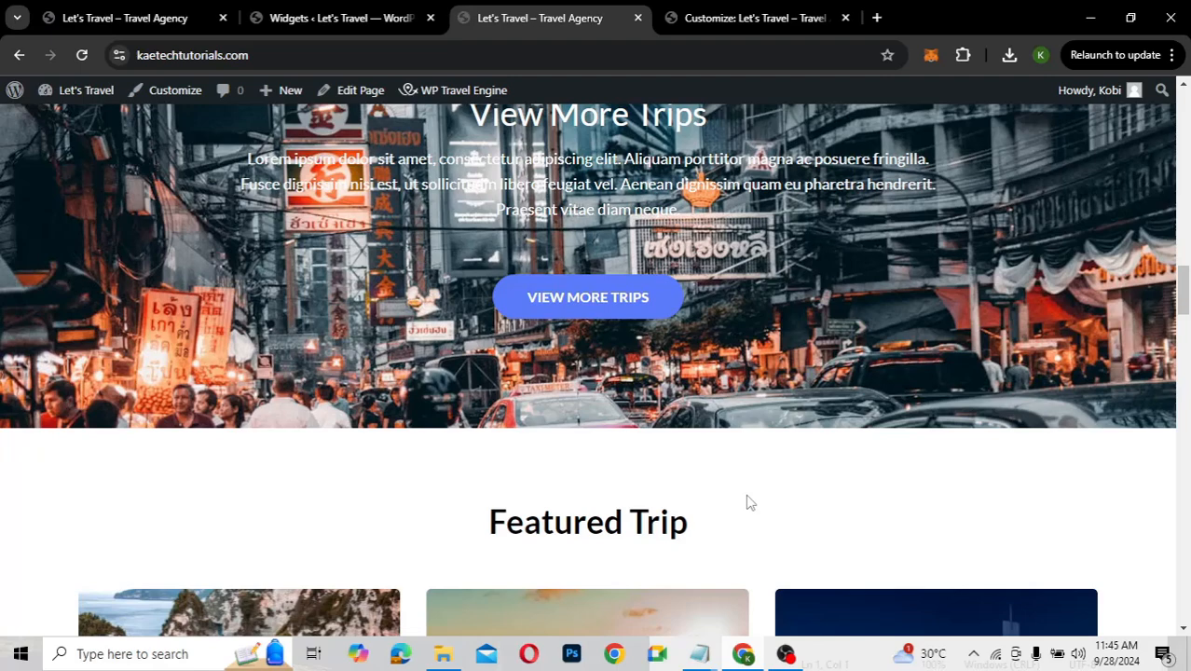
pyautogui.scroll(5, 750, 504)
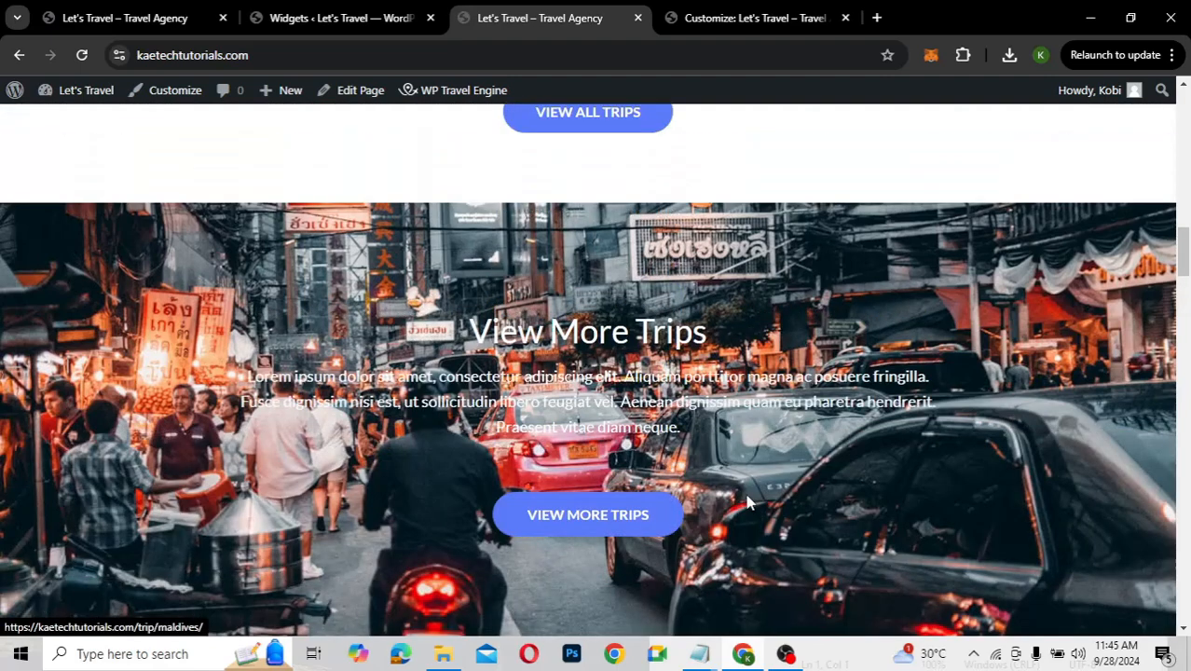
pyautogui.scroll(-10, 750, 503)
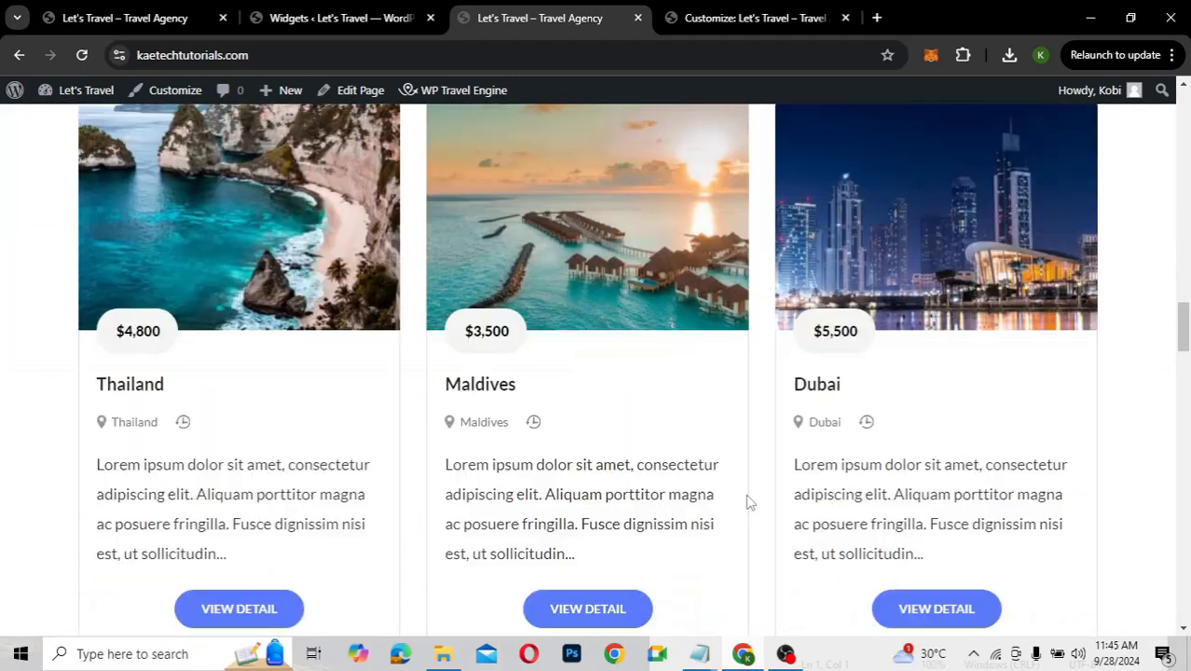
pyautogui.scroll(-5, 750, 504)
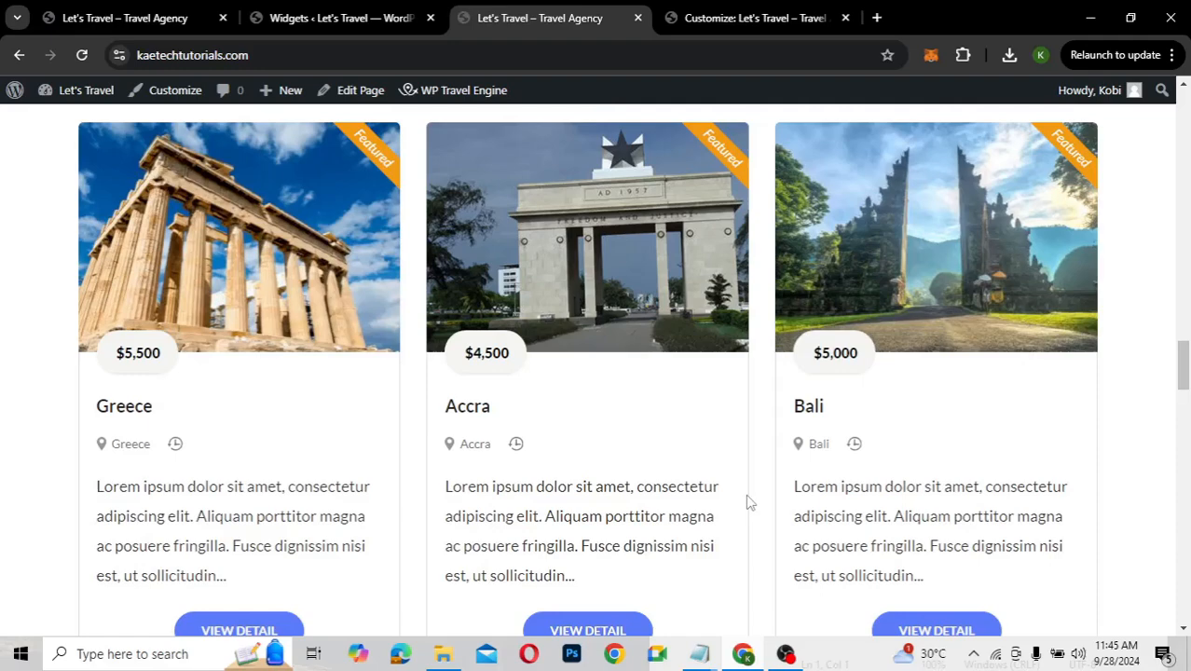
pyautogui.scroll(-1, 750, 504)
pyautogui.scroll(-4, 751, 503)
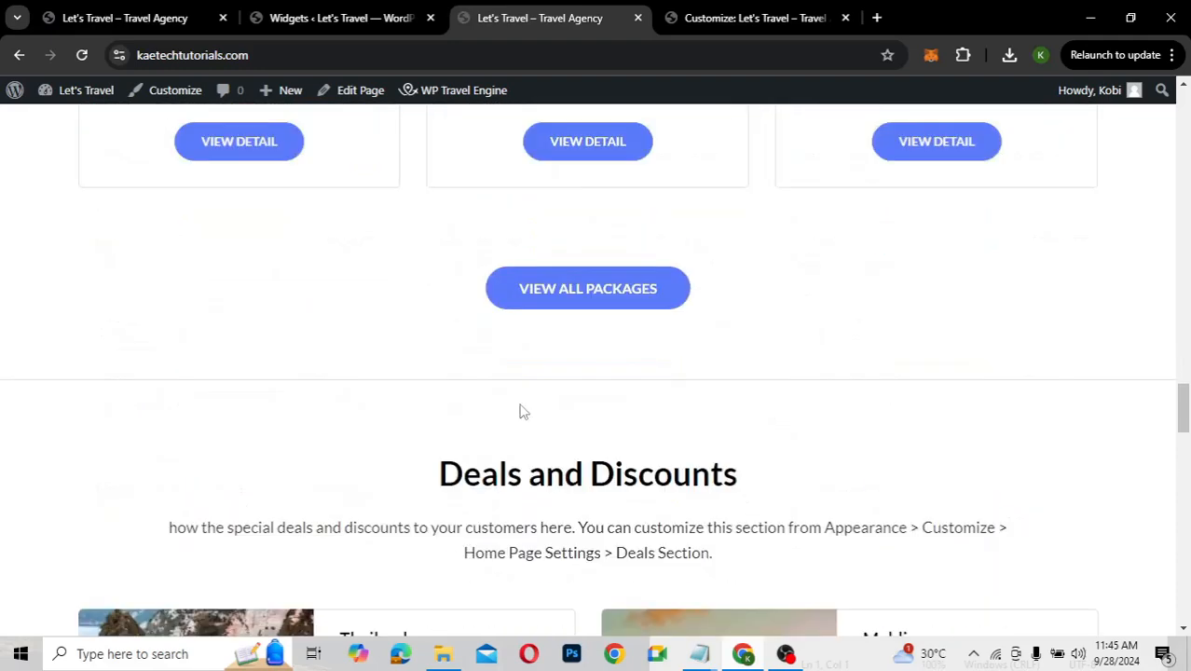
# Collapse Call to Action One and add a 'WP Travel Engine: Call To Action' widget to Call to Action Two Section
pyautogui.click(318, 19)
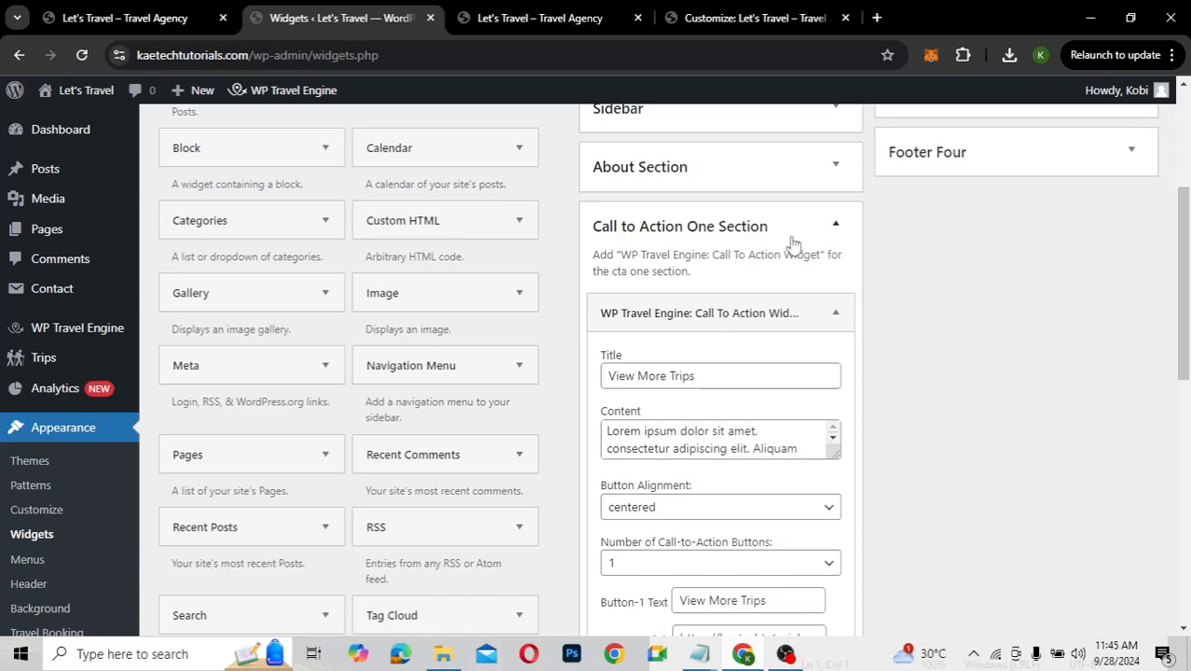
pyautogui.click(836, 224)
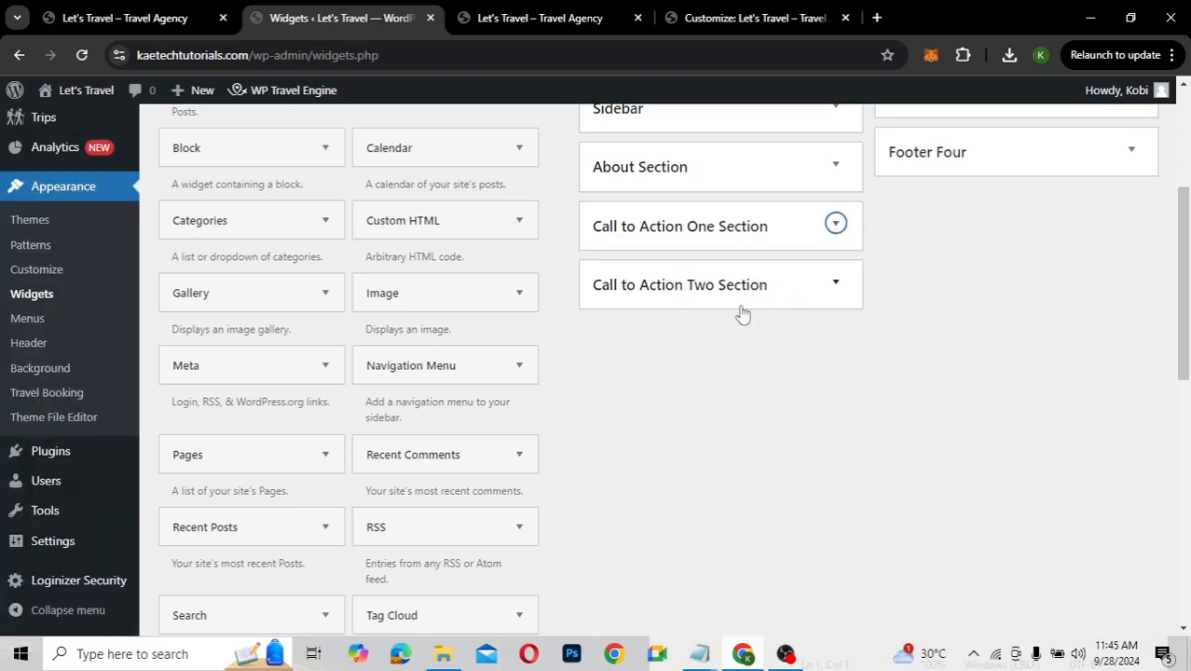
pyautogui.scroll(-5, 277, 518)
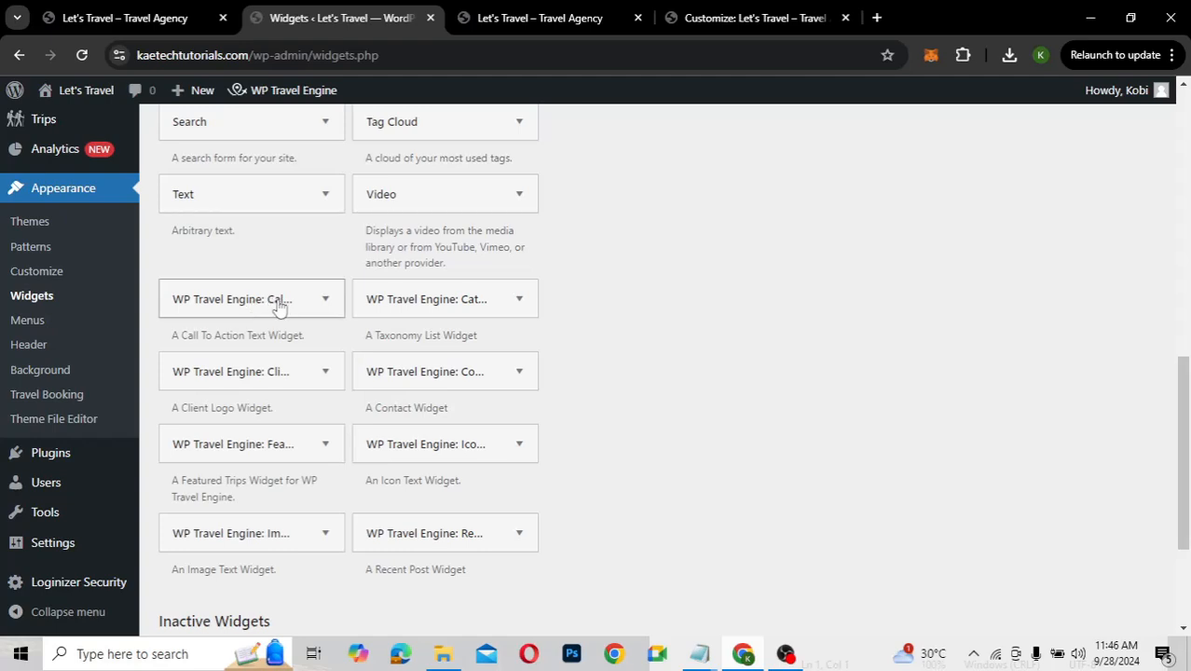
pyautogui.click(324, 302)
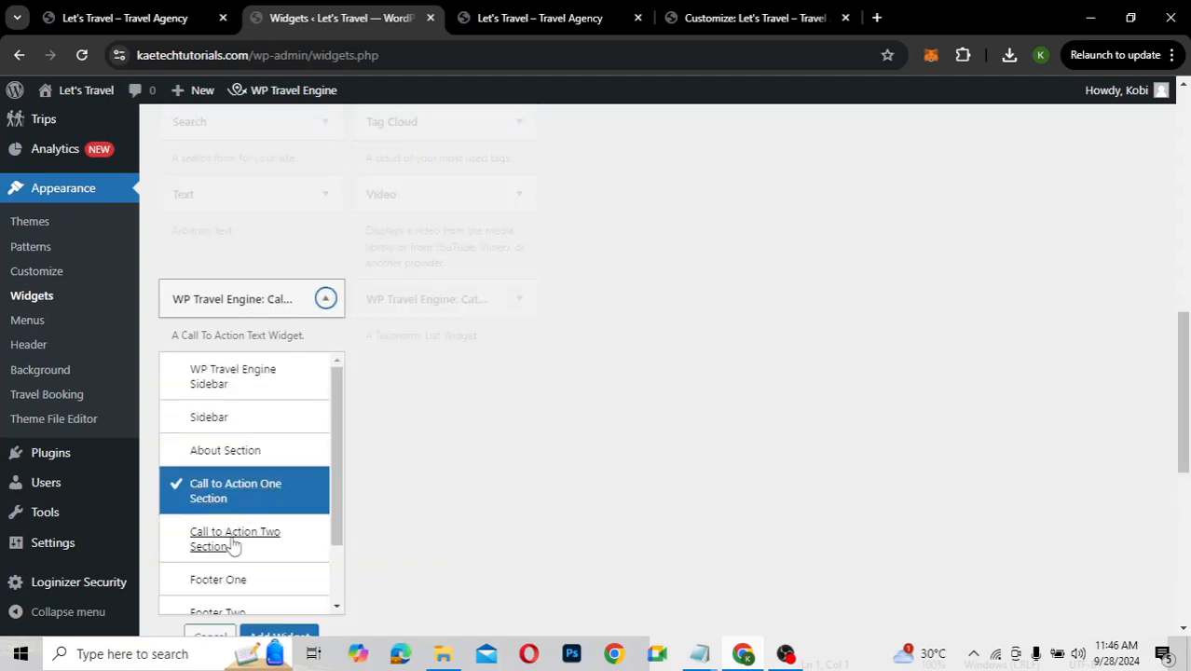
pyautogui.click(233, 542)
pyautogui.scroll(-2, 234, 541)
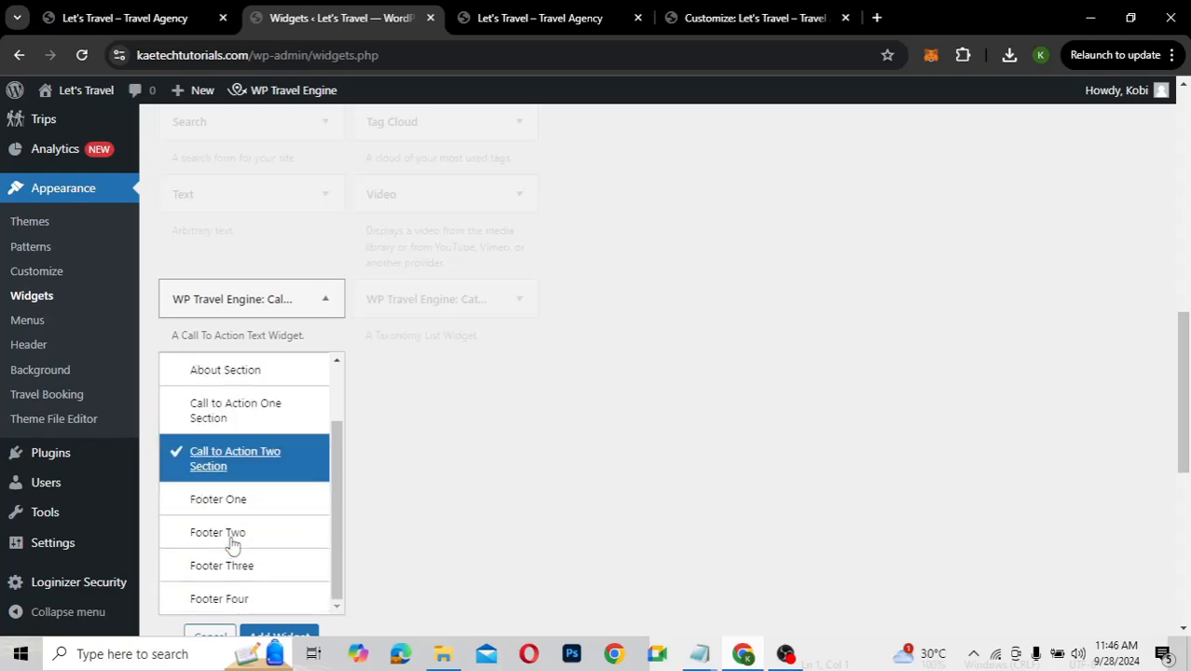
pyautogui.click(278, 637)
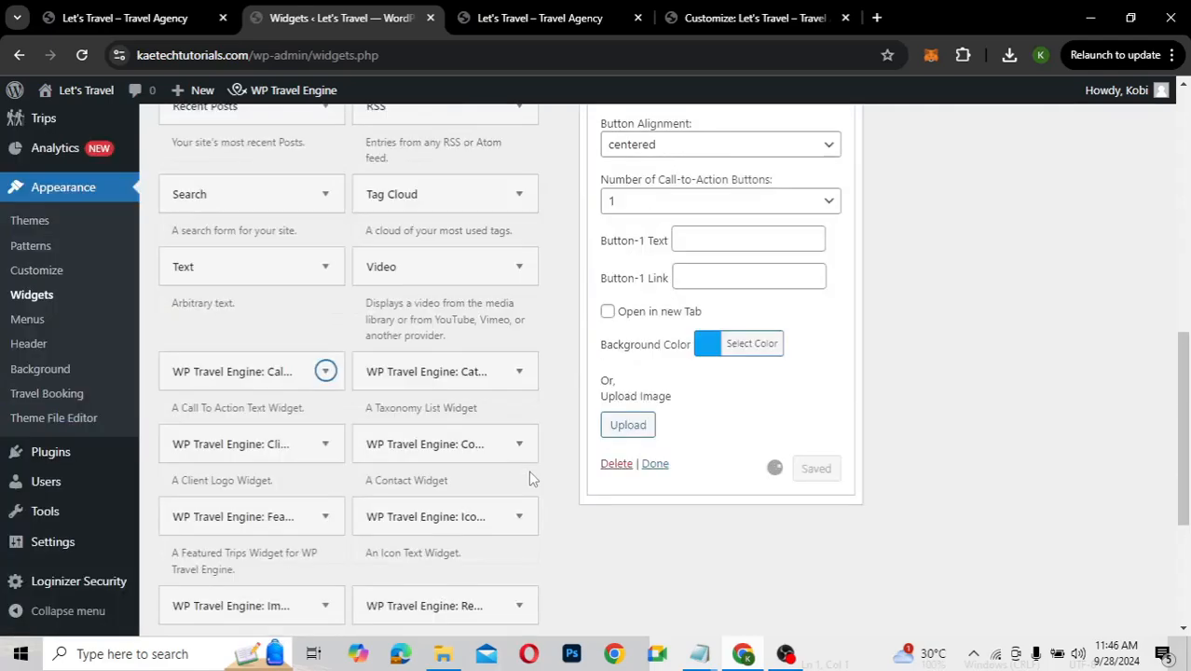
pyautogui.scroll(2, 530, 477)
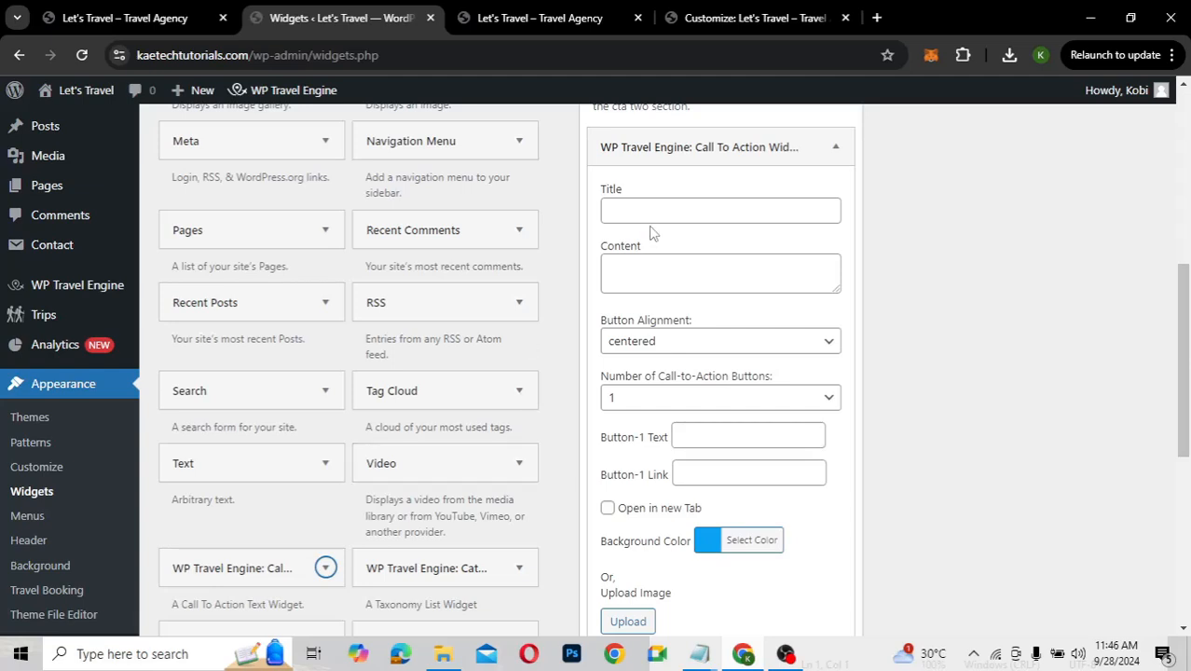
# Clear the wrongly pasted link from the Button-1 Link field
pyautogui.click(687, 477)
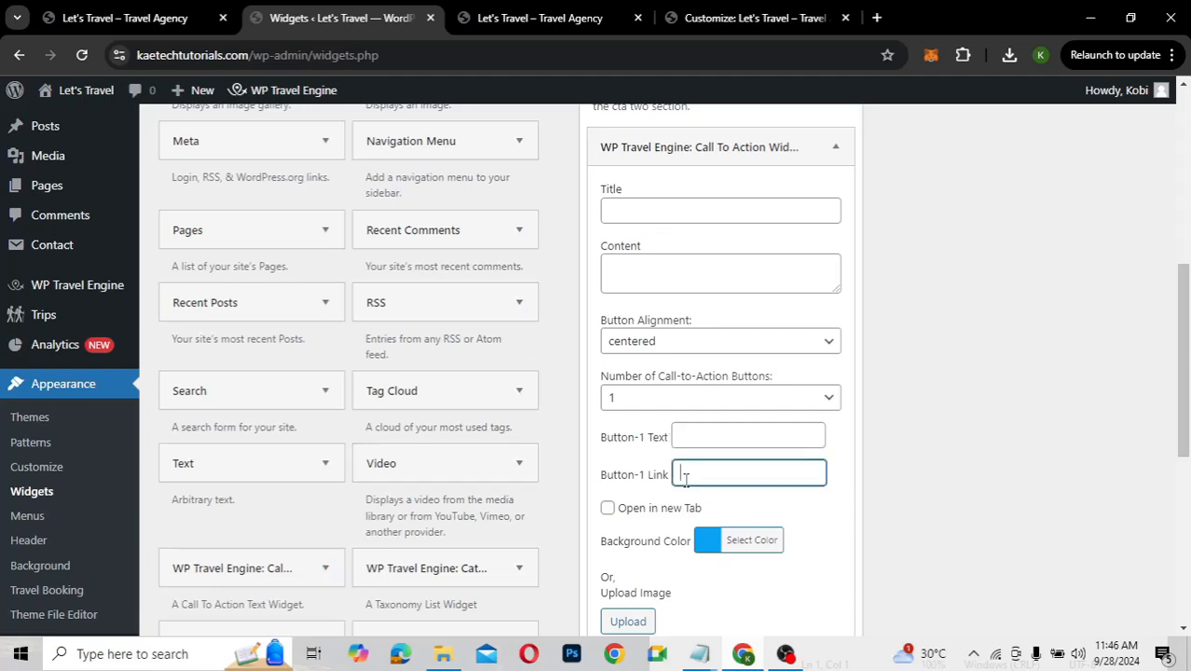
pyautogui.hotkey('ctrl', 'v')
pyautogui.hotkey('ctrl', 'a')
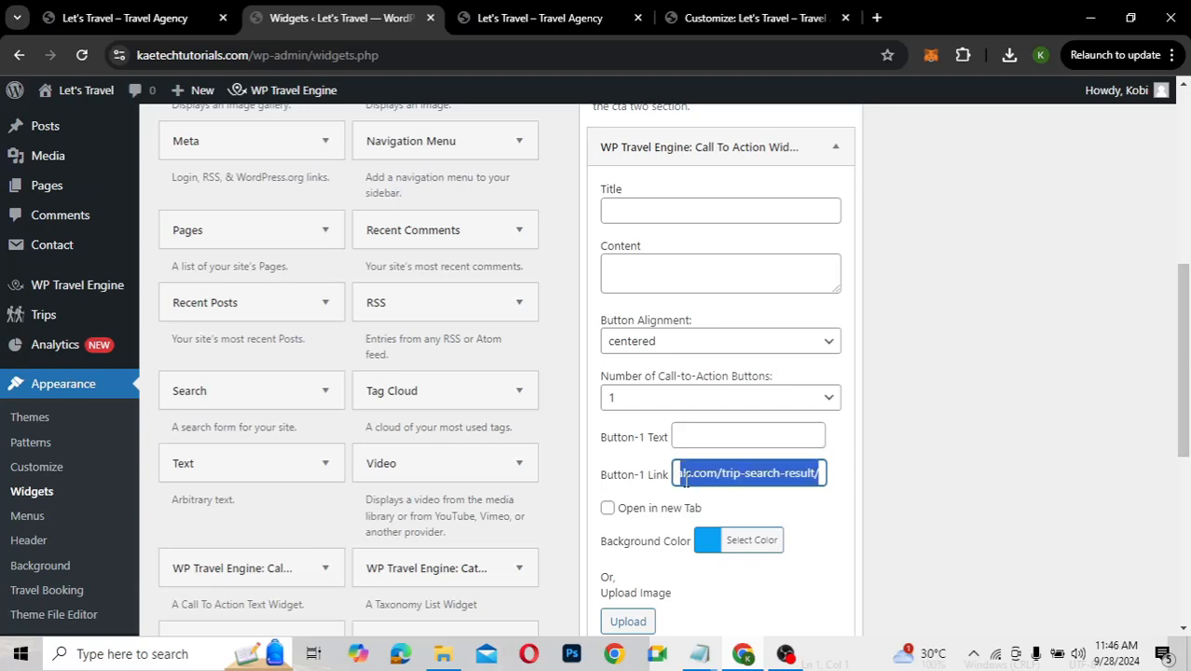
pyautogui.press('BackSpace')
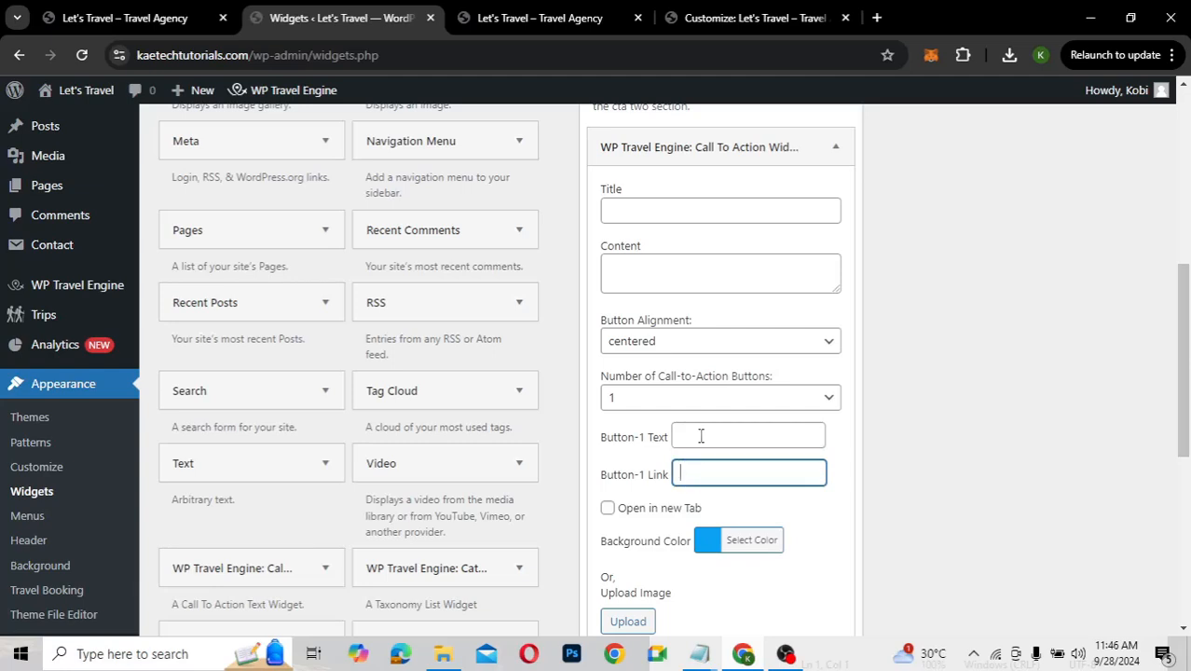
# Label Button 1 'View More Destinations' and title the widget 'Do You Want to Travel Around the World?'
pyautogui.click(701, 437)
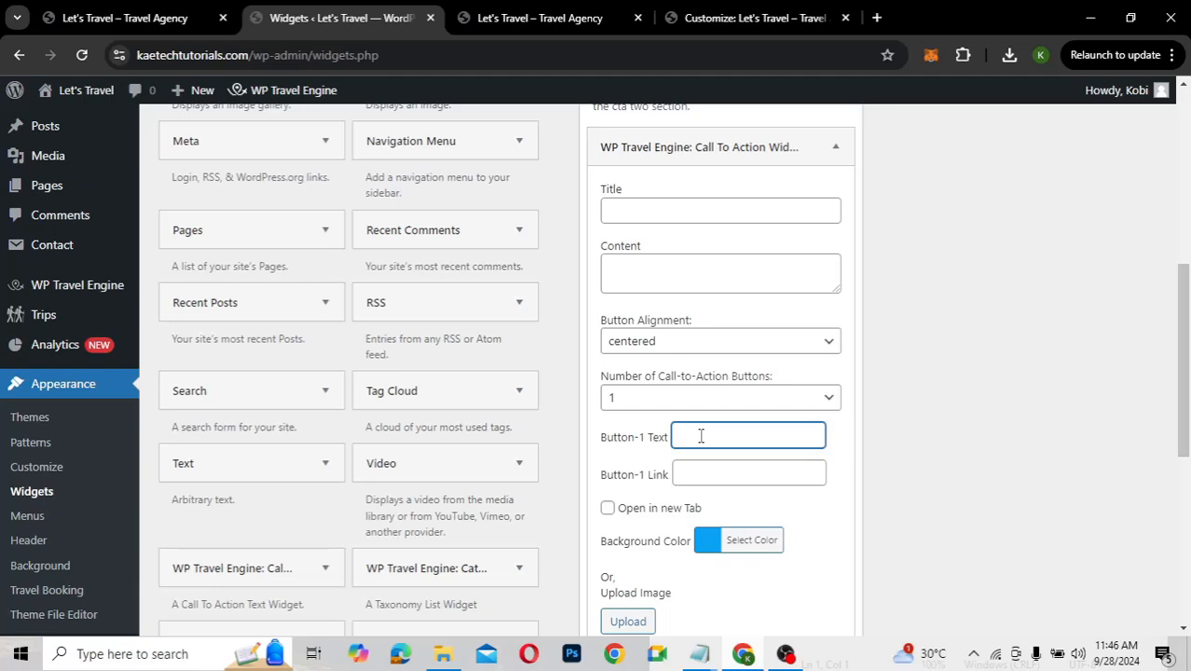
pyautogui.write('View More Destinations')
pyautogui.click(682, 209)
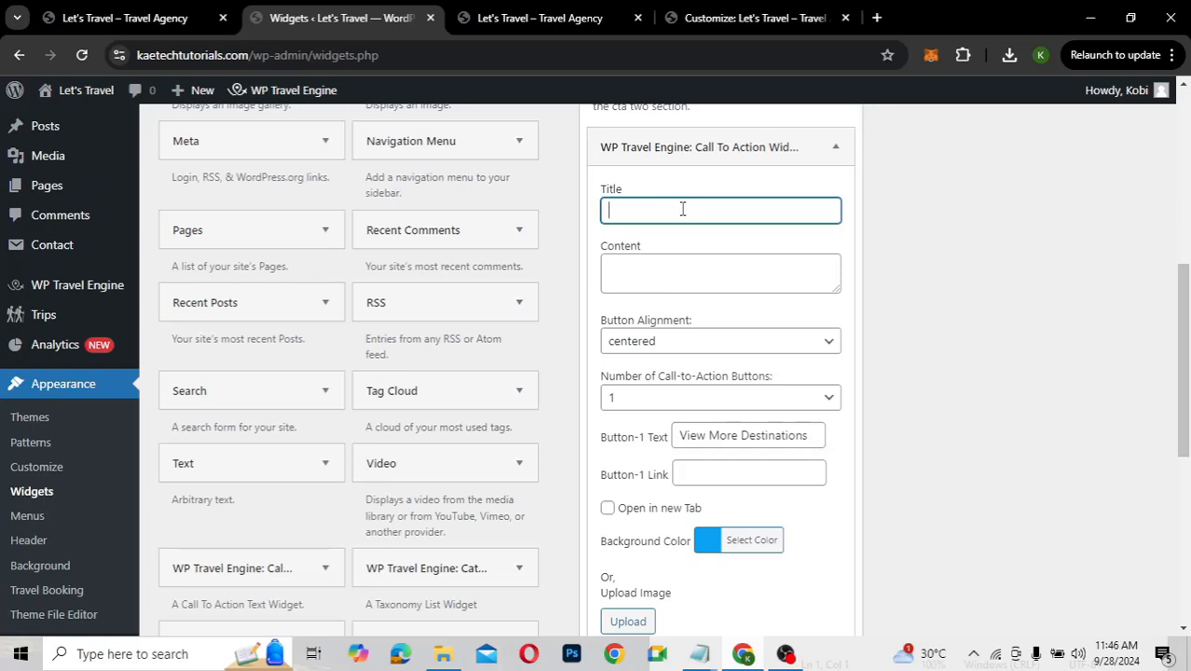
pyautogui.write('Do You Want to Travel Around the World')
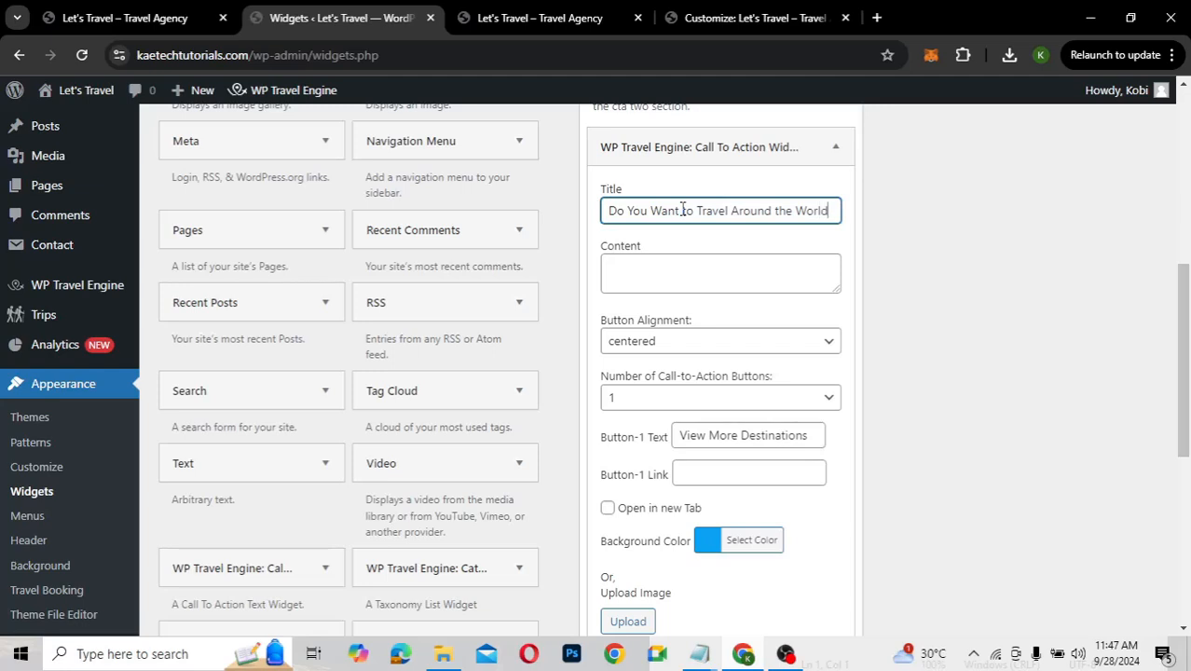
pyautogui.write('?')
# Reload the live front page and copy the View More Trips banner paragraph
pyautogui.click(544, 18)
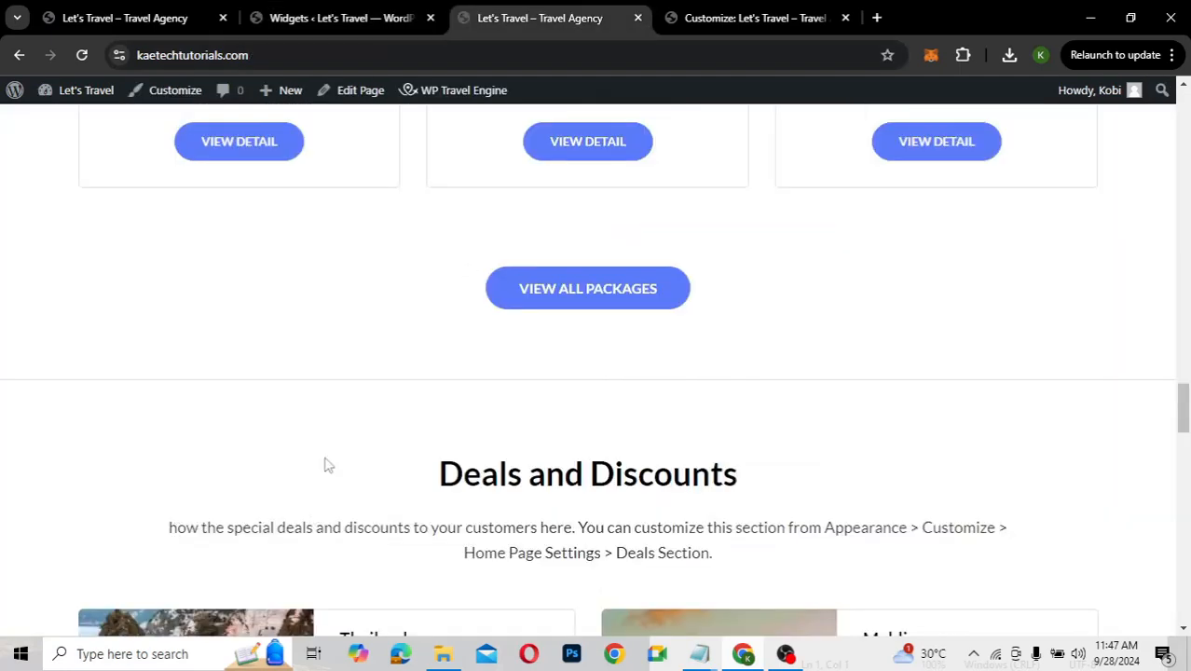
pyautogui.scroll(1, 328, 465)
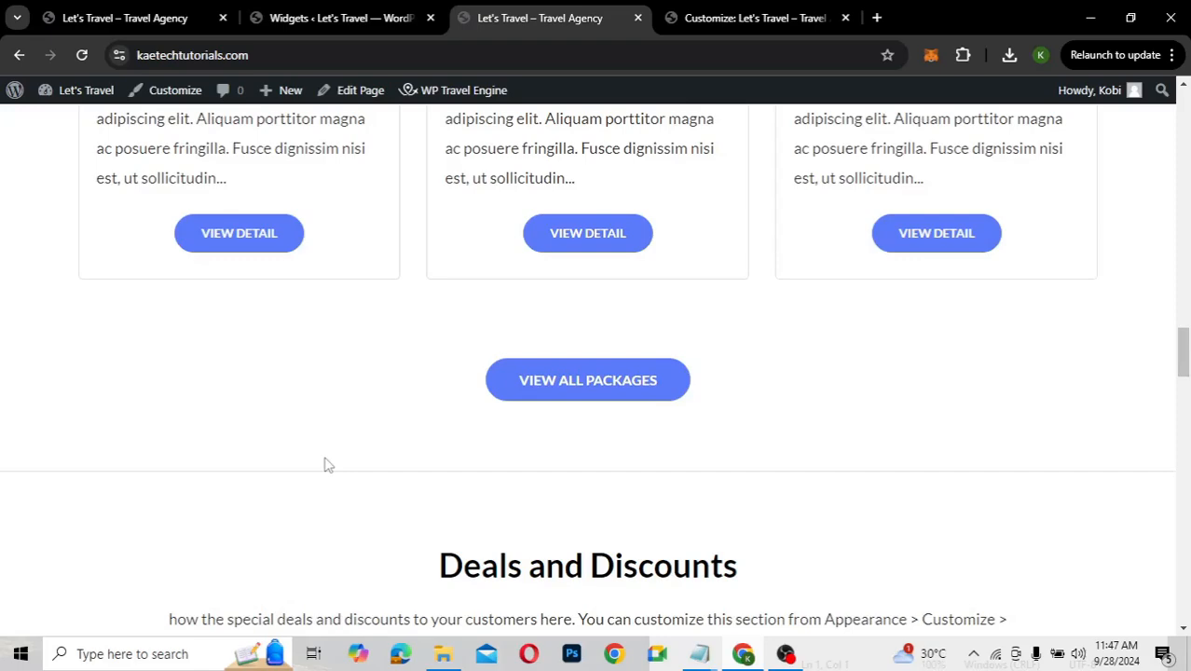
pyautogui.press('F5')
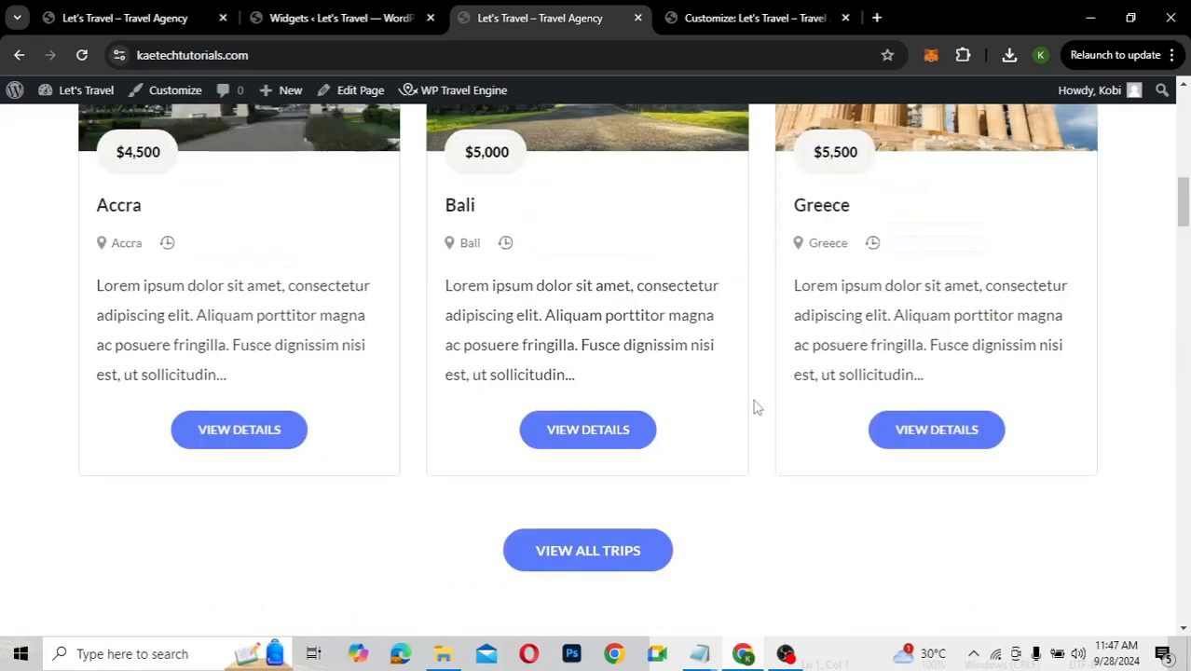
pyautogui.scroll(-2, 755, 407)
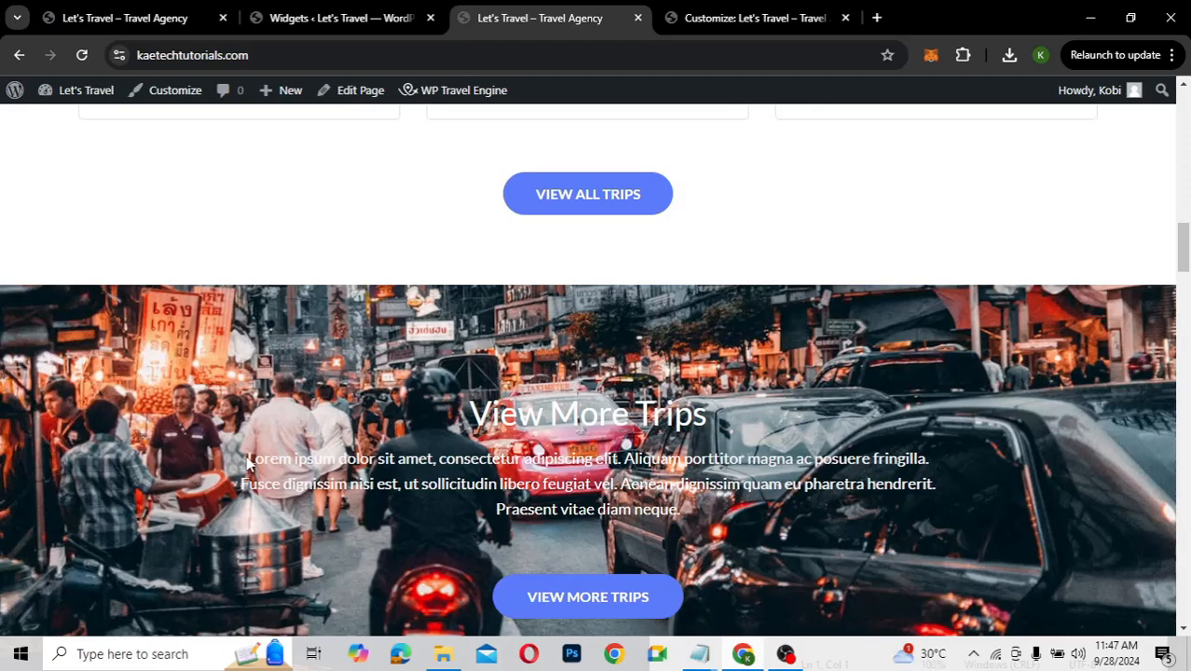
pyautogui.moveTo(248, 460); pyautogui.dragTo(703, 517)
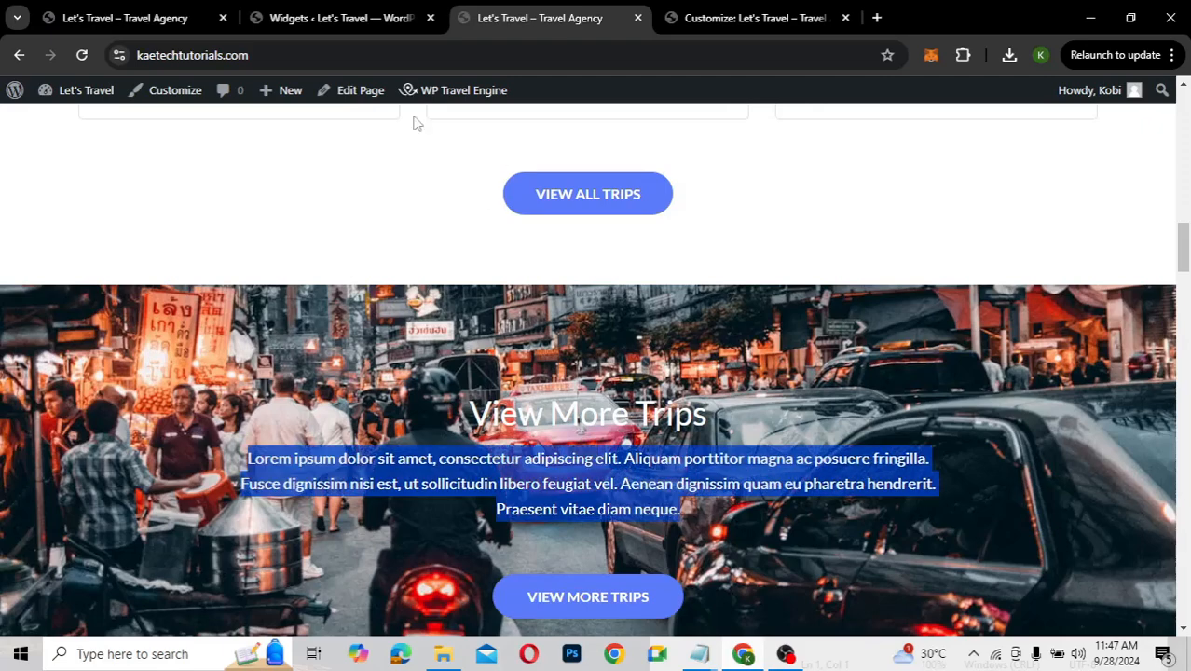
pyautogui.click(366, 19)
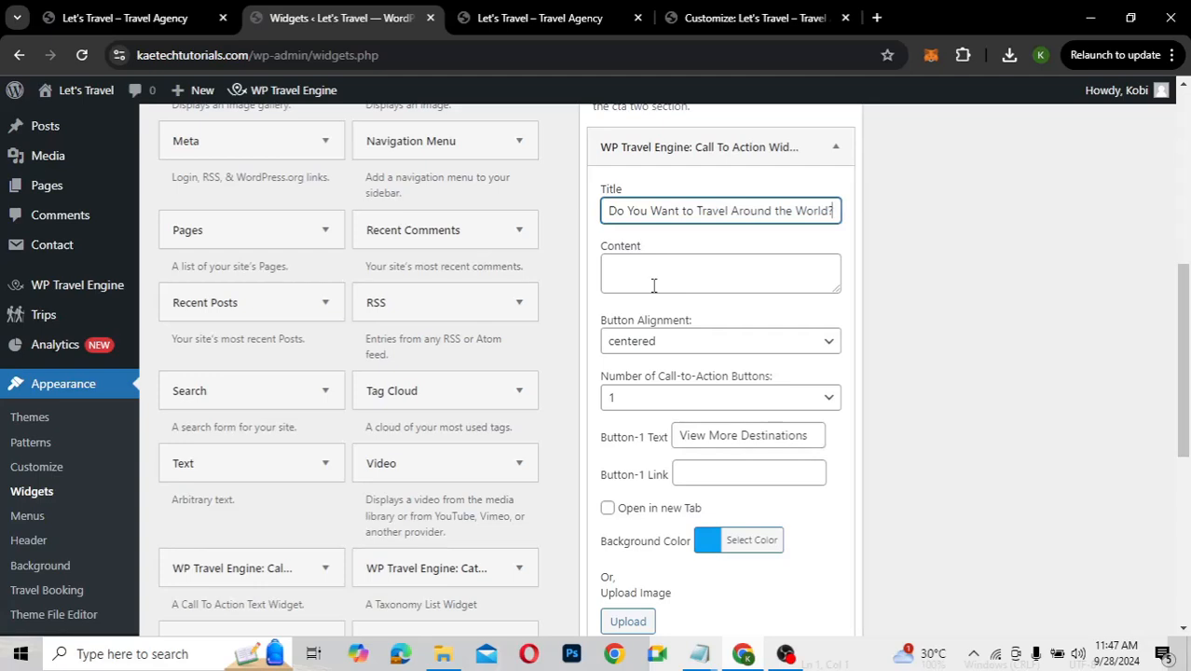
# Paste the banner paragraph into the widget Content and set the number of buttons to 2
pyautogui.click(654, 284)
pyautogui.hotkey('ctrl', 'v')
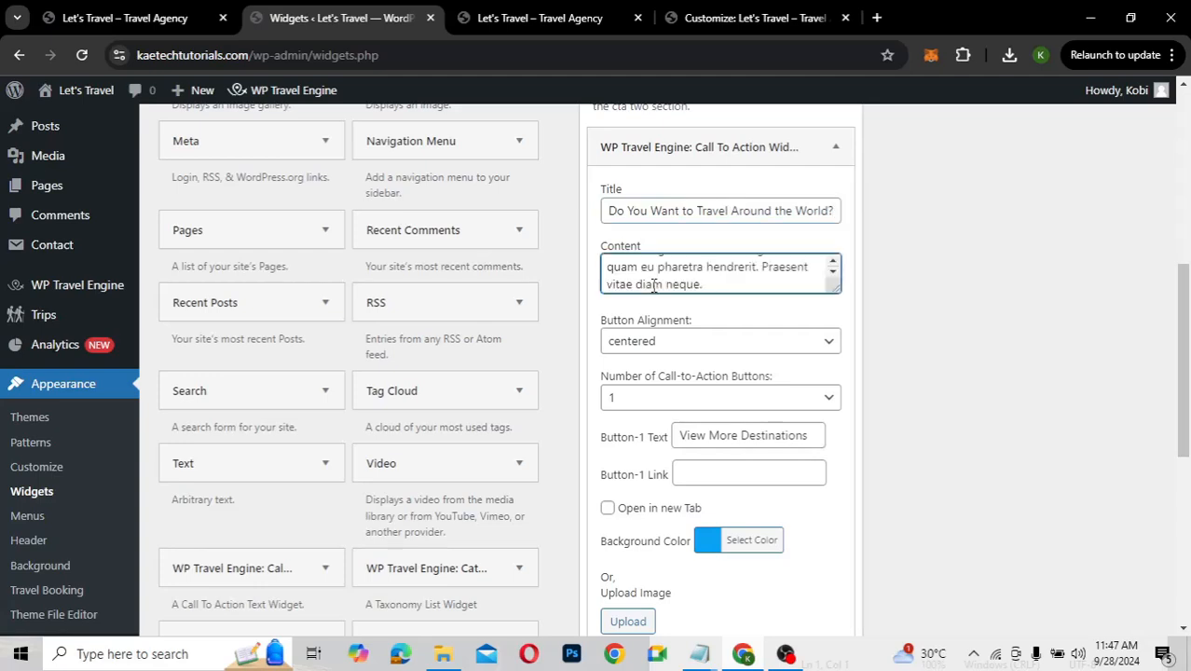
pyautogui.click(675, 401)
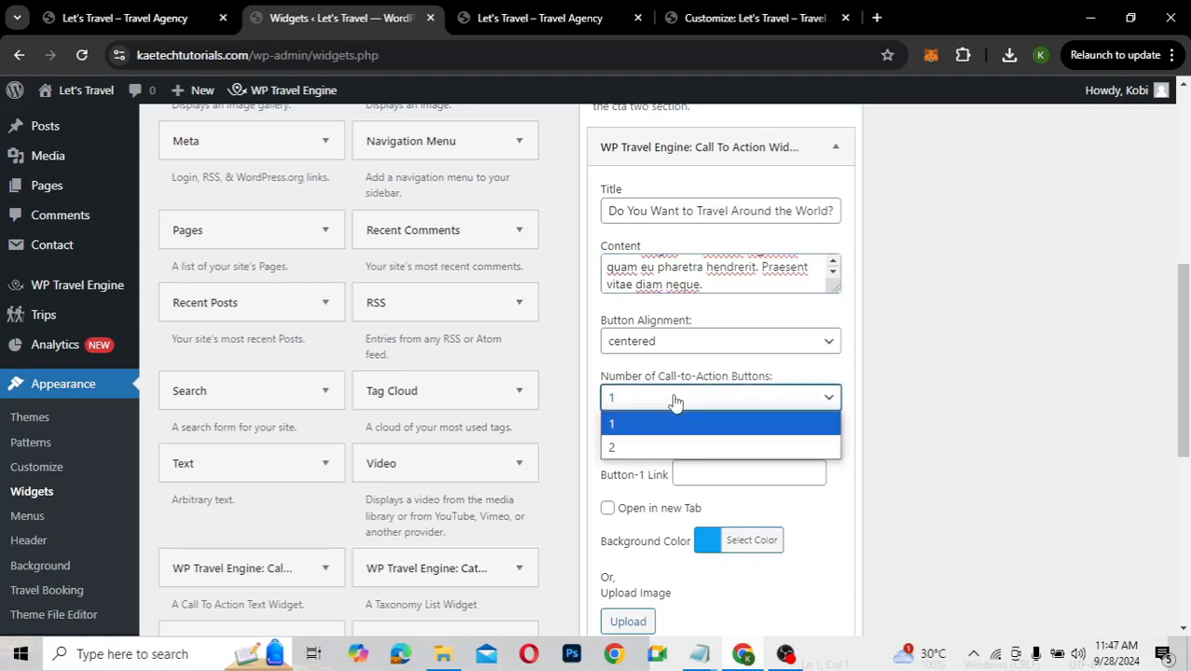
pyautogui.click(652, 447)
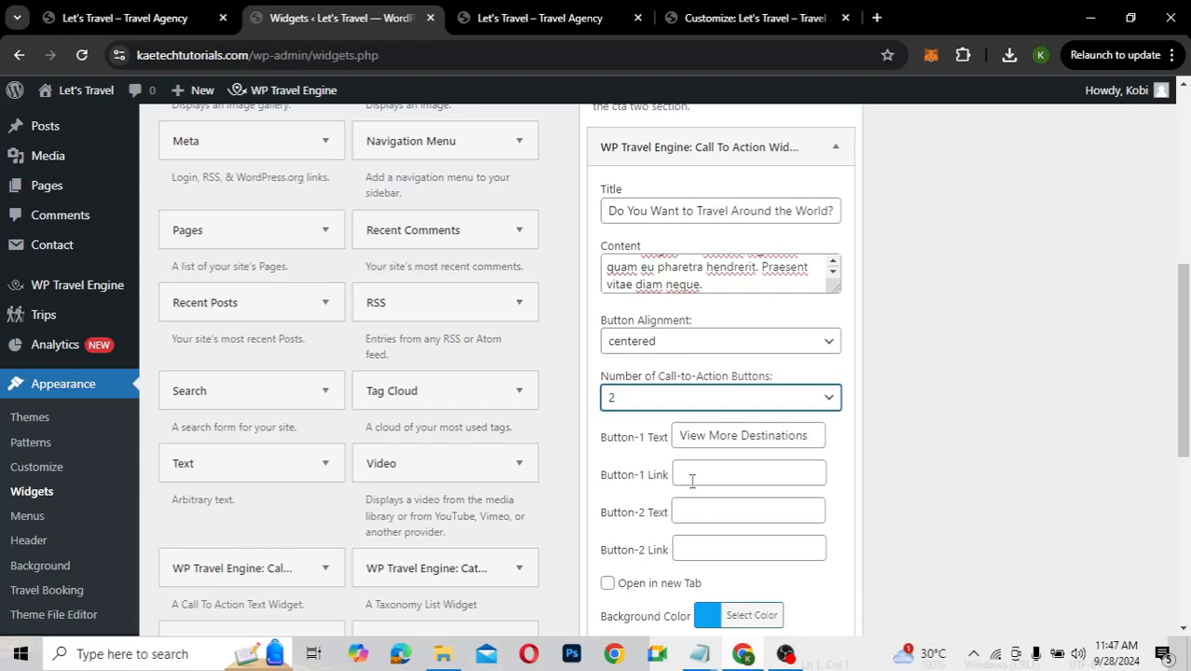
# Copy the DESTINATION menu link from the live site into the Button-1 Link field
pyautogui.click(556, 19)
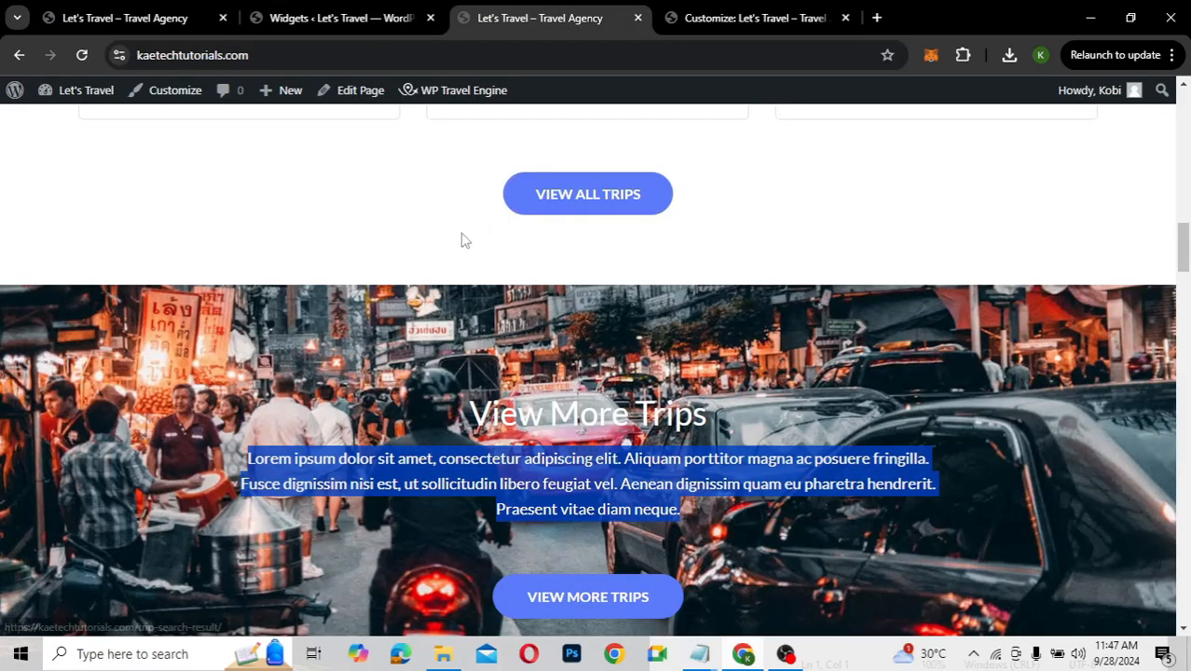
pyautogui.scroll(15, 464, 240)
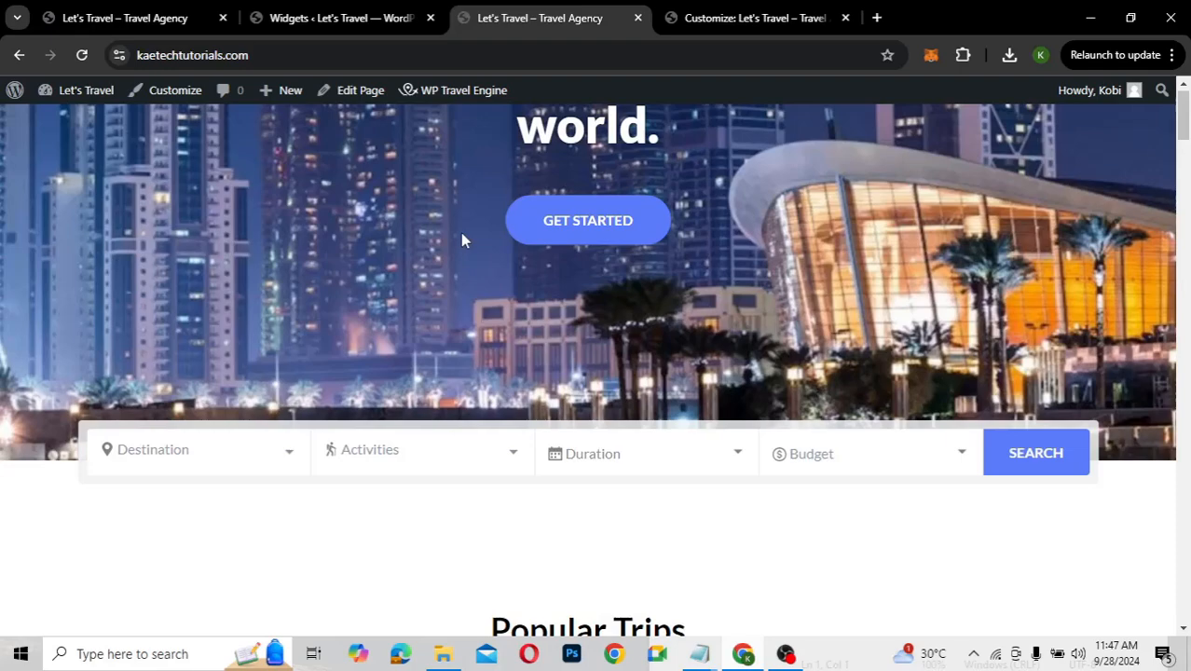
pyautogui.scroll(4, 463, 241)
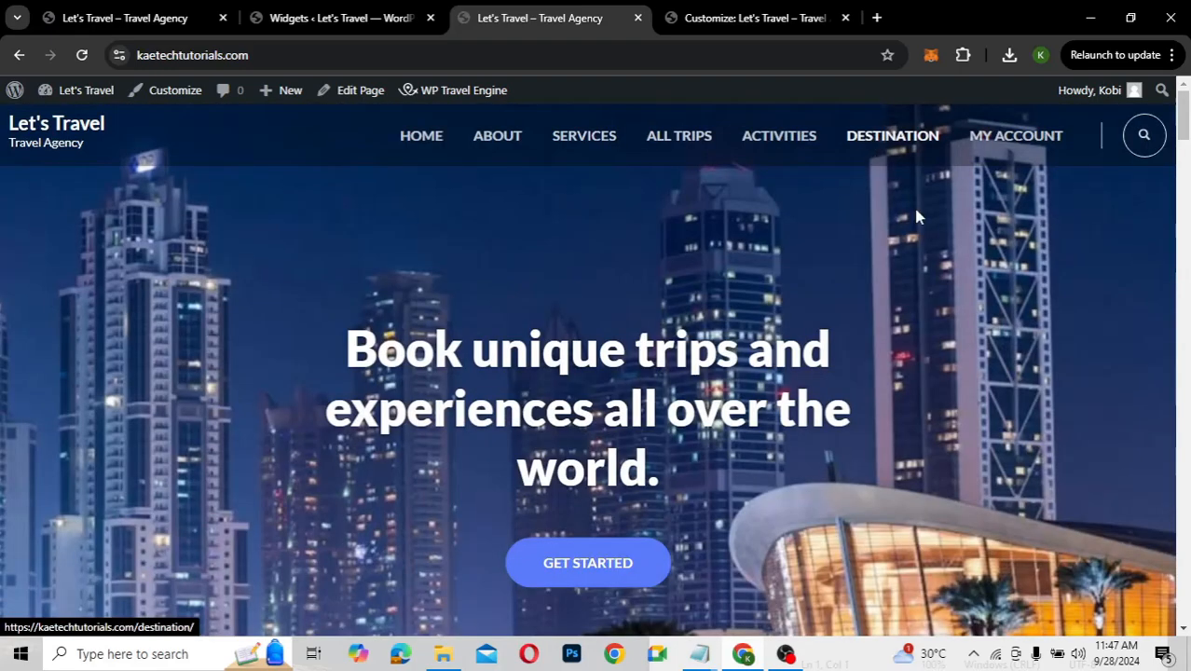
pyautogui.rightClick(868, 136)
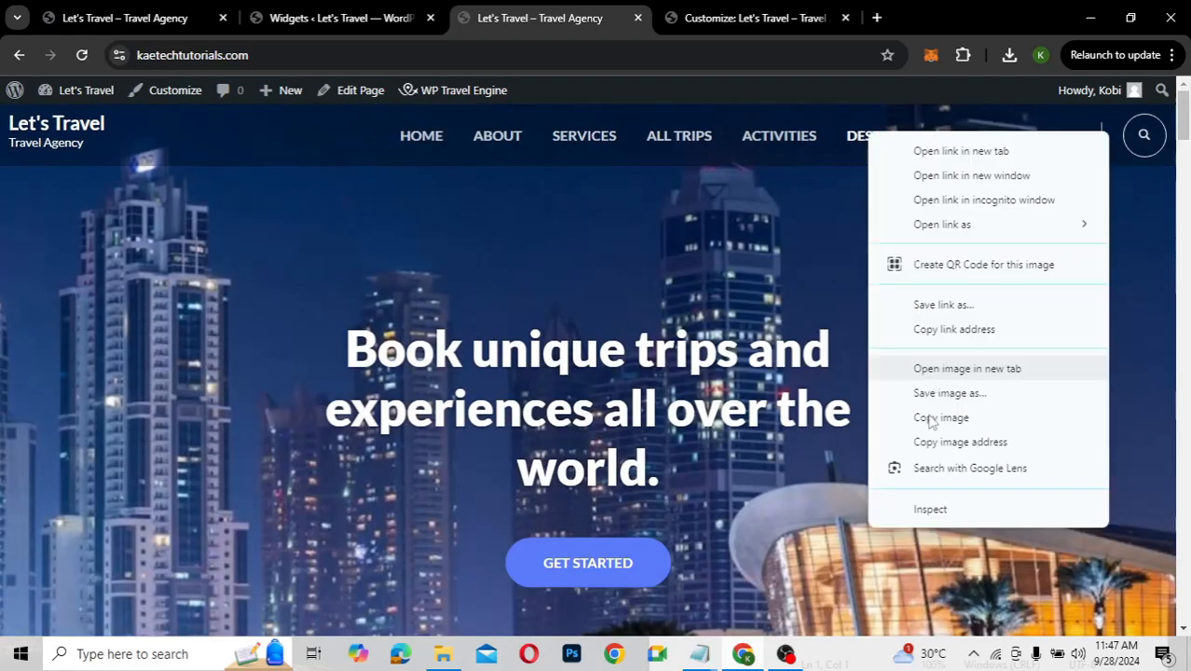
pyautogui.click(946, 332)
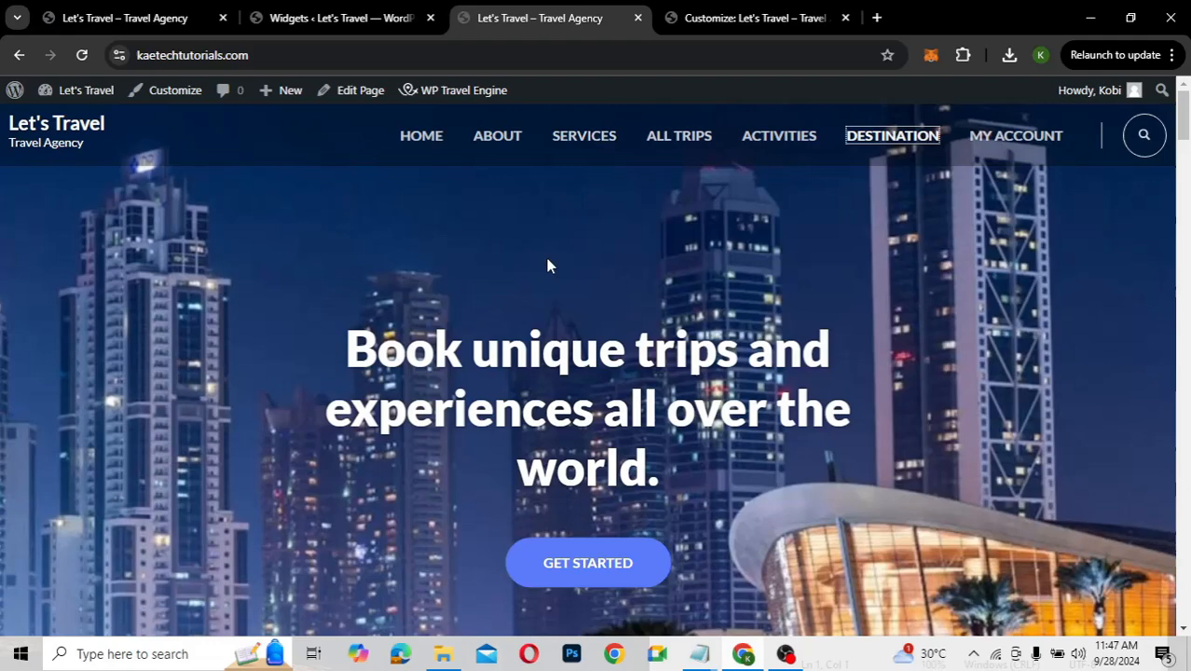
pyautogui.click(314, 14)
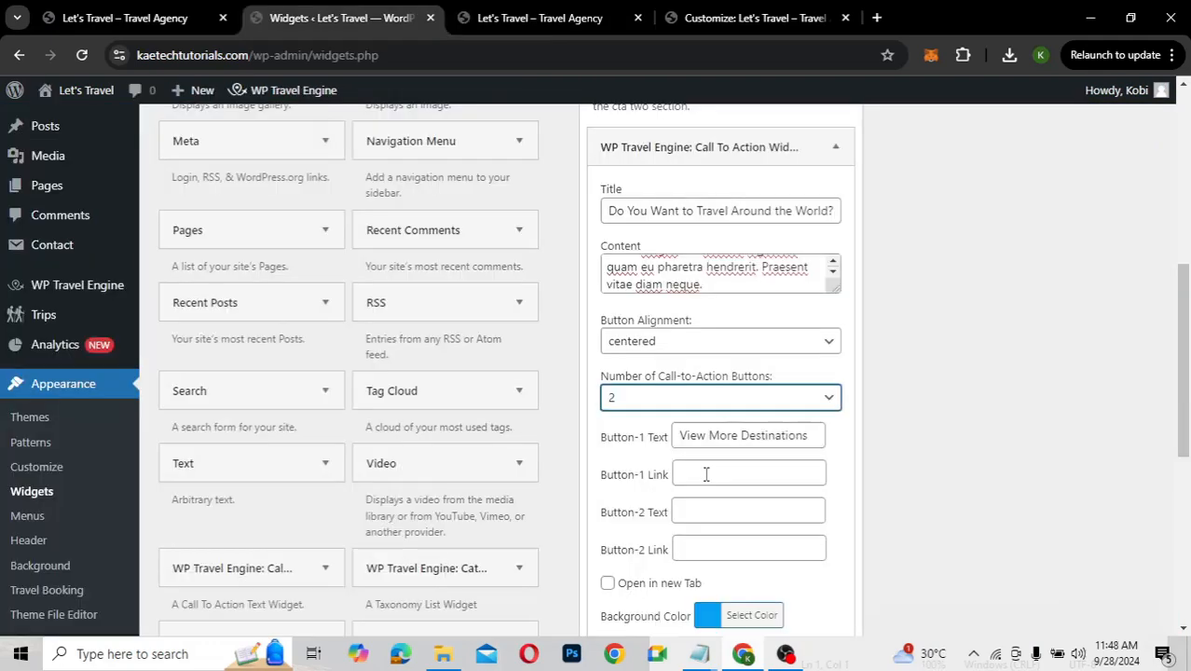
pyautogui.click(706, 475)
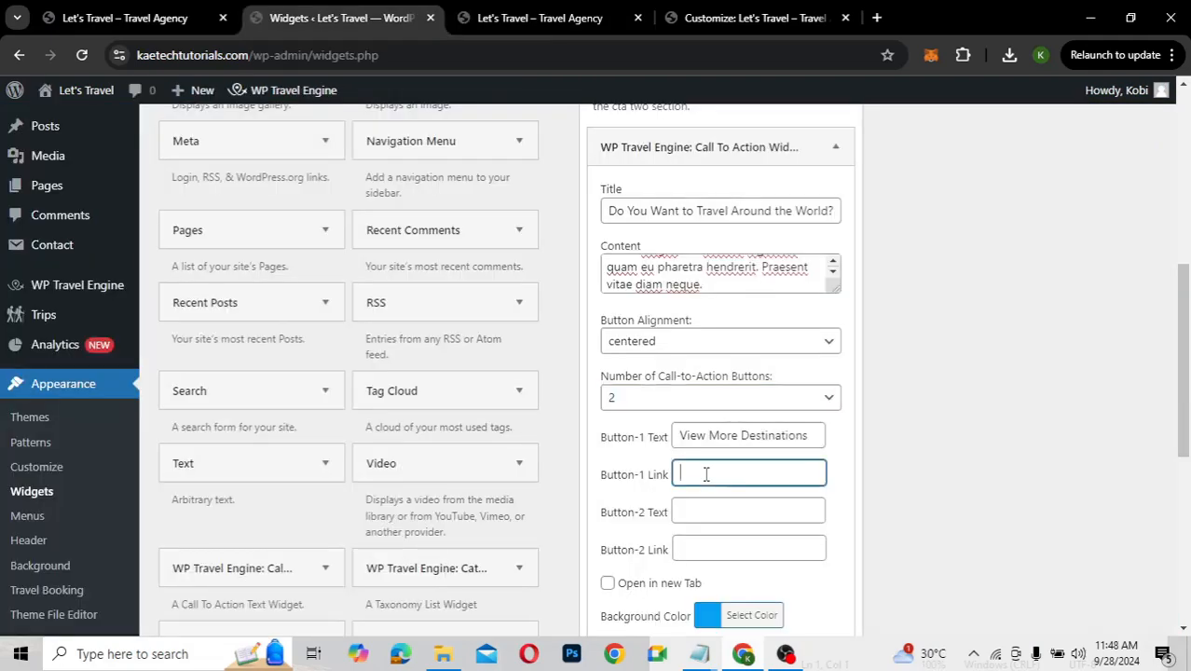
pyautogui.write('https://kaetechtutorials.com/destinations/')
# Label Button 2 'View All Trips' and link it to the ALL TRIPS page address
pyautogui.click(692, 514)
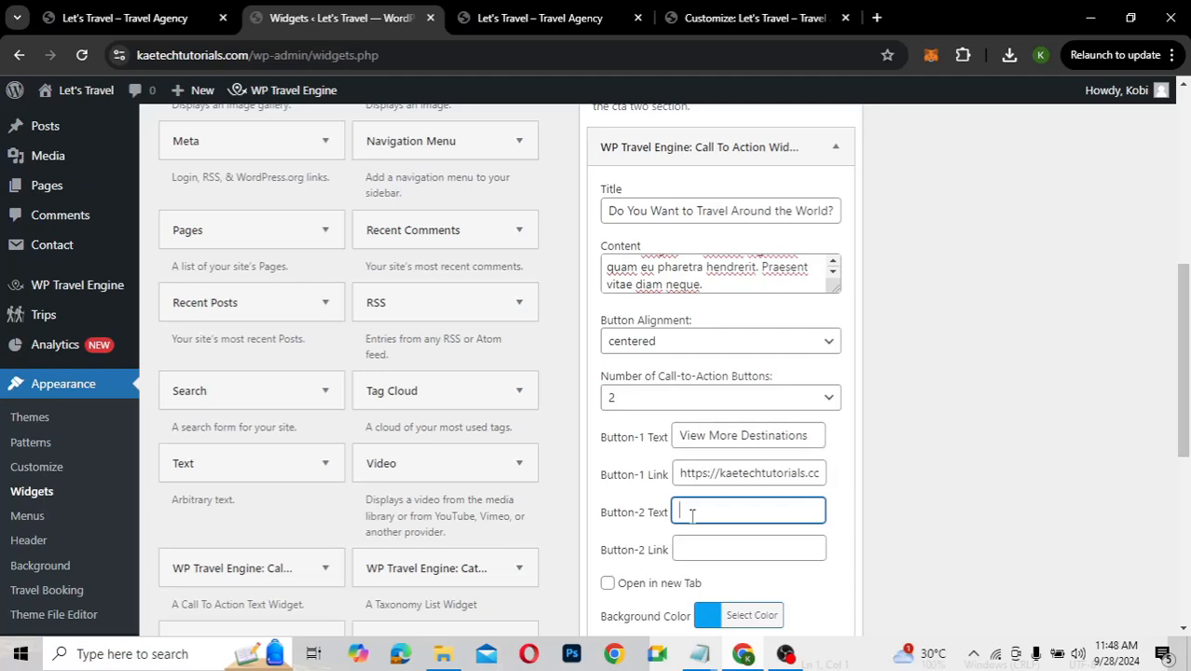
pyautogui.write('View All Trips')
pyautogui.scroll(-1, 859, 544)
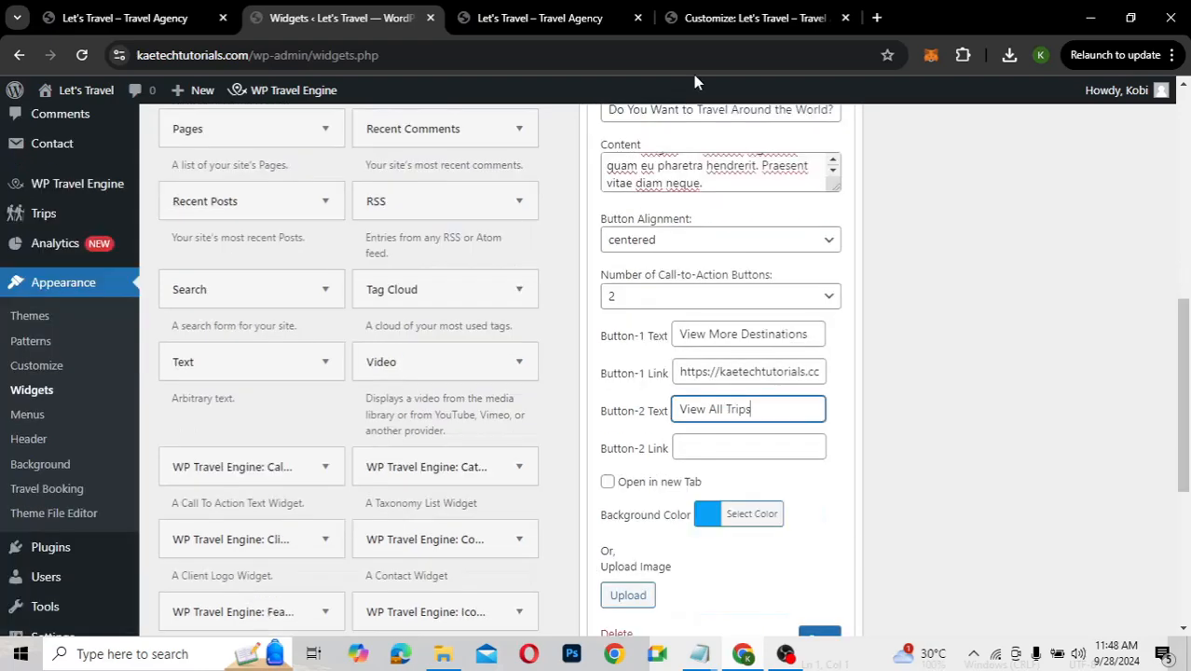
pyautogui.click(538, 11)
pyautogui.rightClick(689, 140)
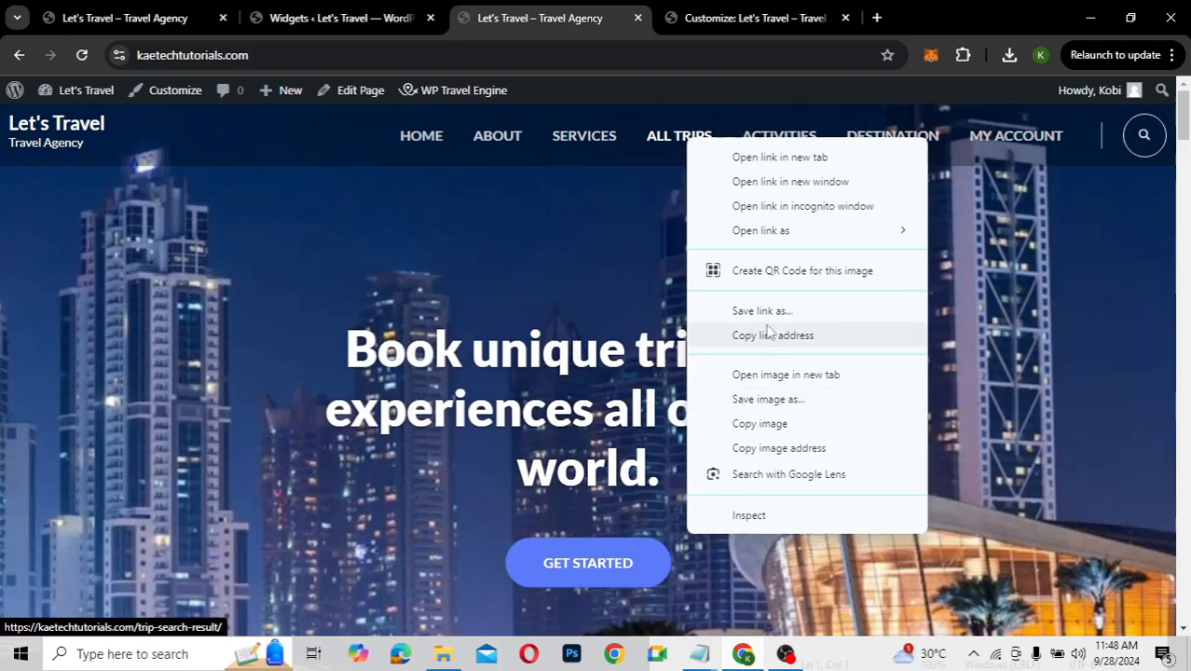
pyautogui.click(768, 335)
pyautogui.click(710, 13)
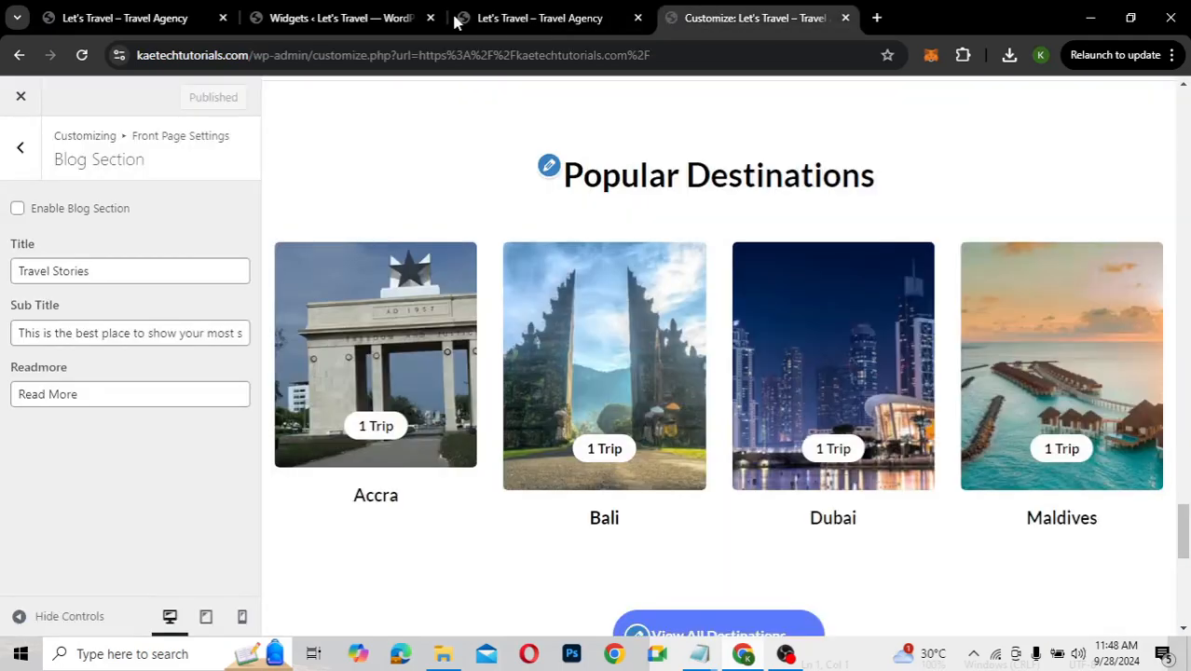
pyautogui.click(364, 11)
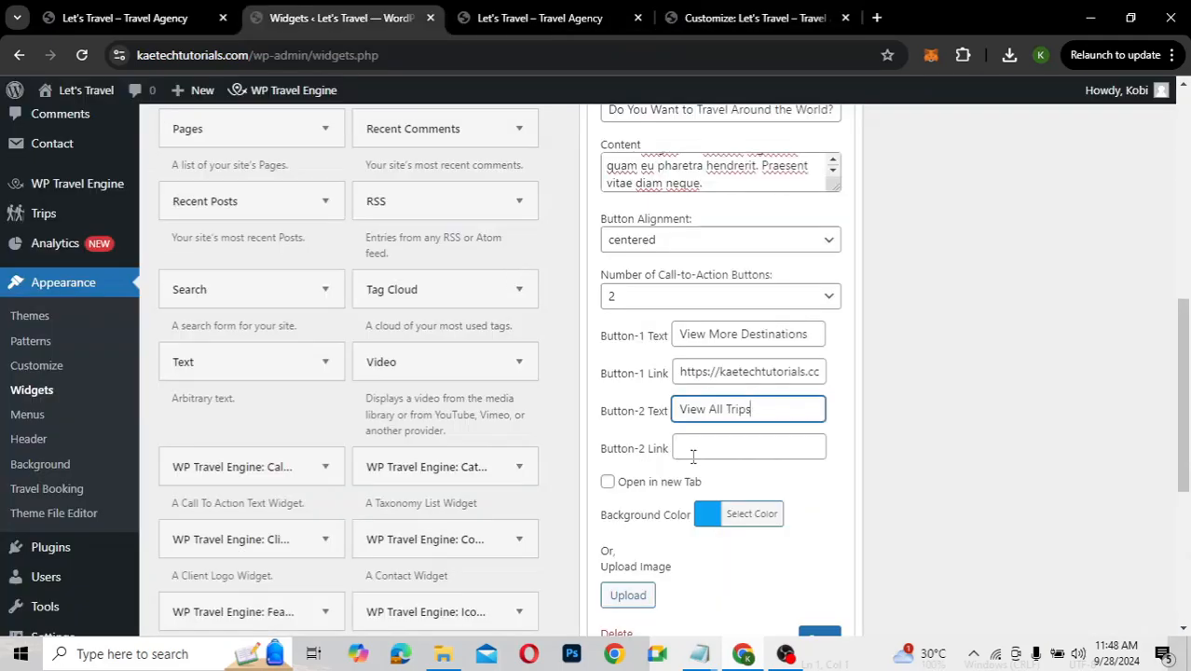
pyautogui.click(693, 456)
pyautogui.write('https://kaetechtutorials.com/trip-search-result/')
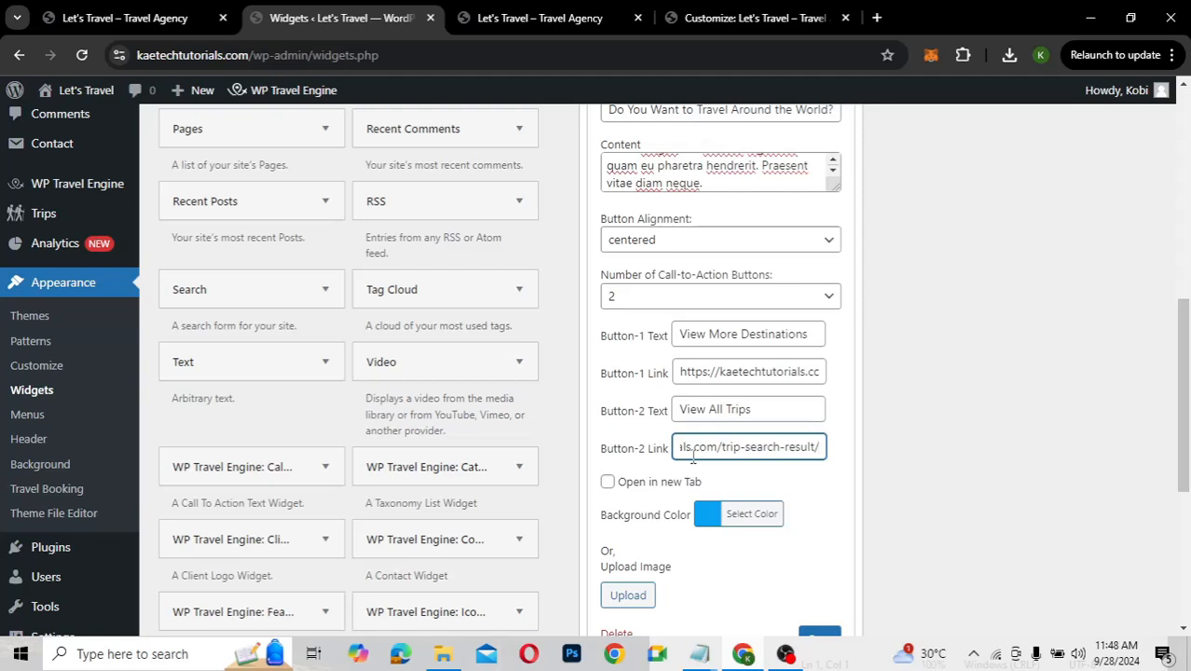
pyautogui.scroll(-2, 693, 456)
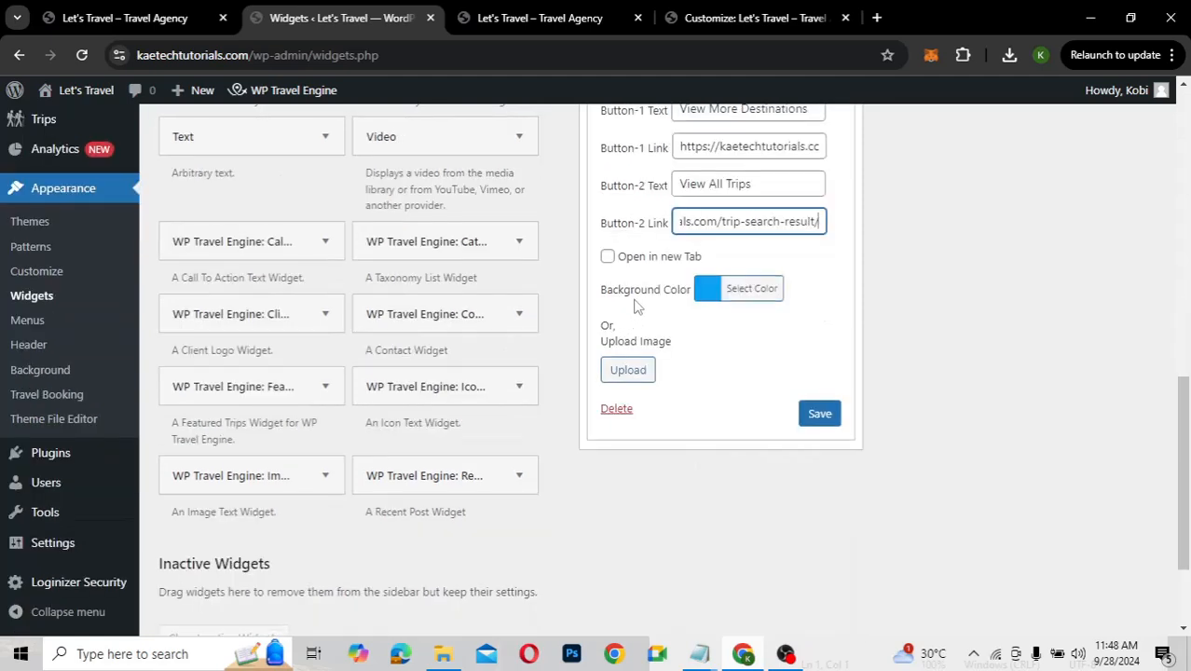
# Set the Parthenon photo as the widget background and save the widget
pyautogui.click(627, 372)
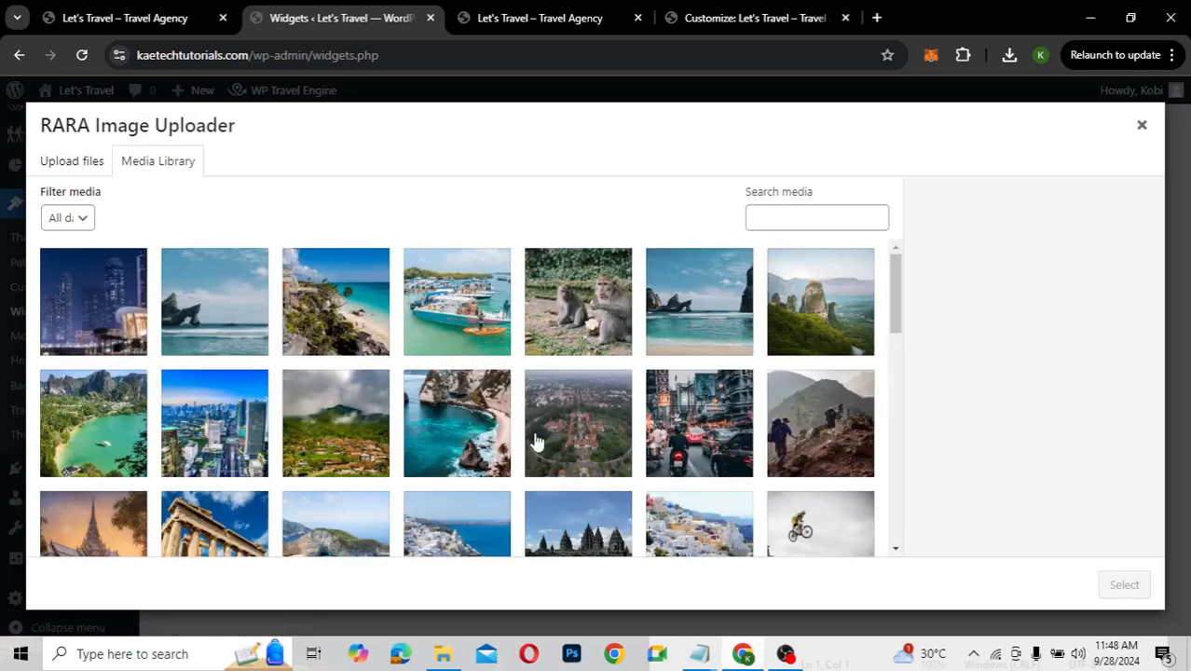
pyautogui.scroll(-2, 536, 442)
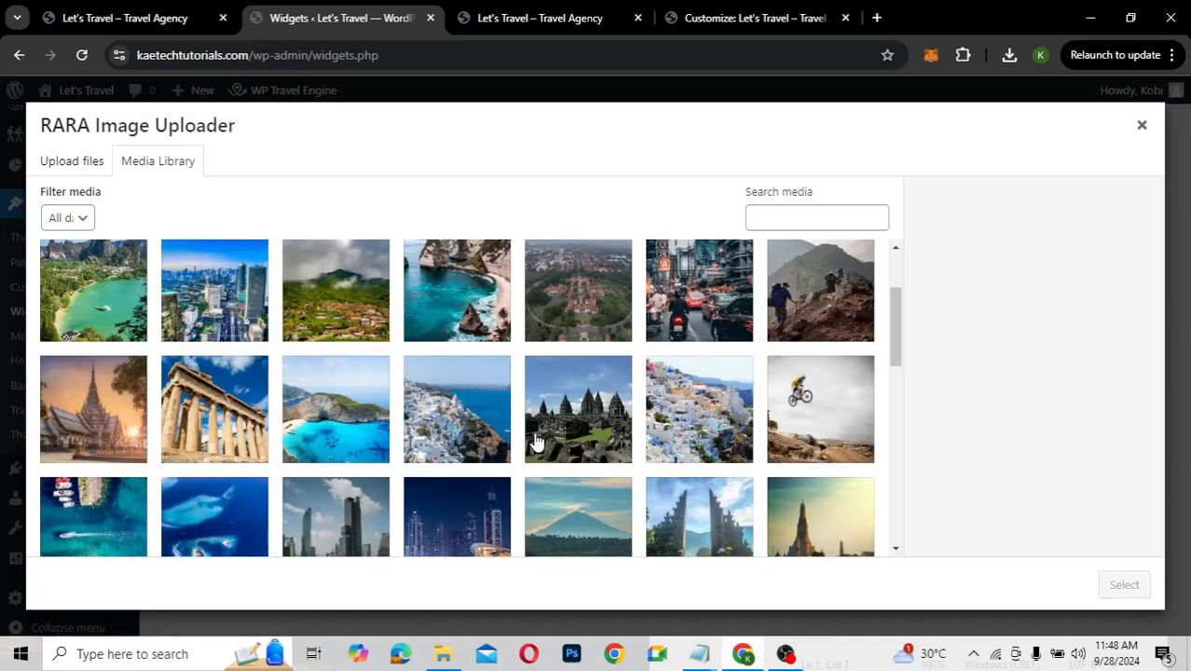
pyautogui.scroll(-2, 536, 442)
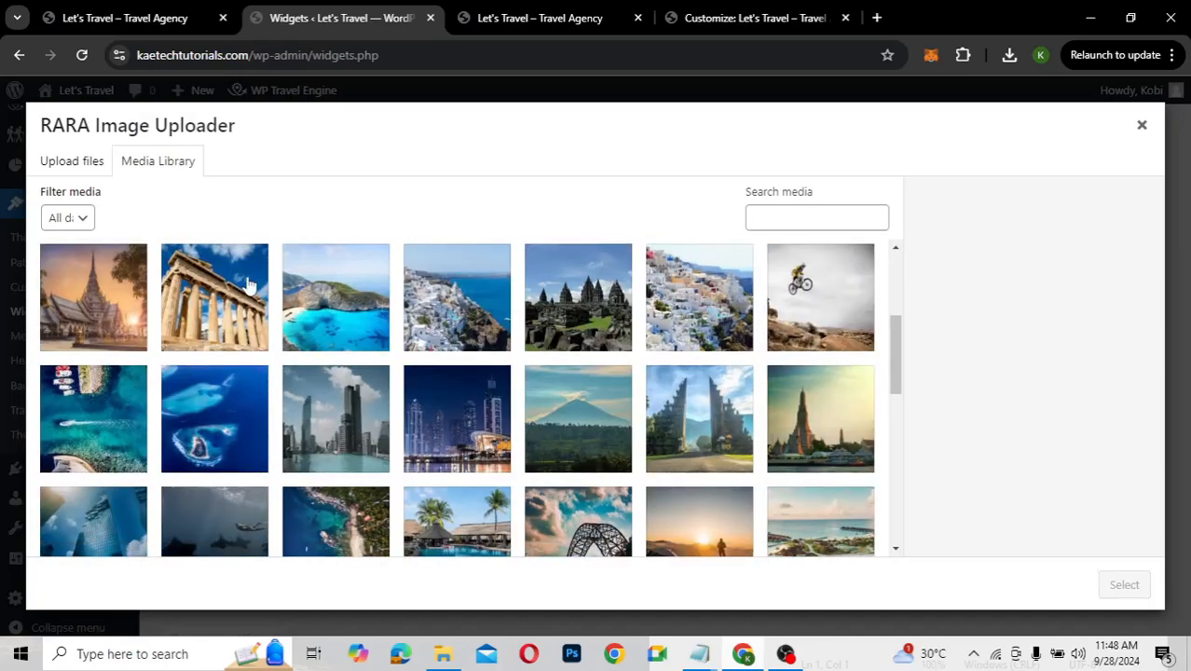
pyautogui.click(250, 285)
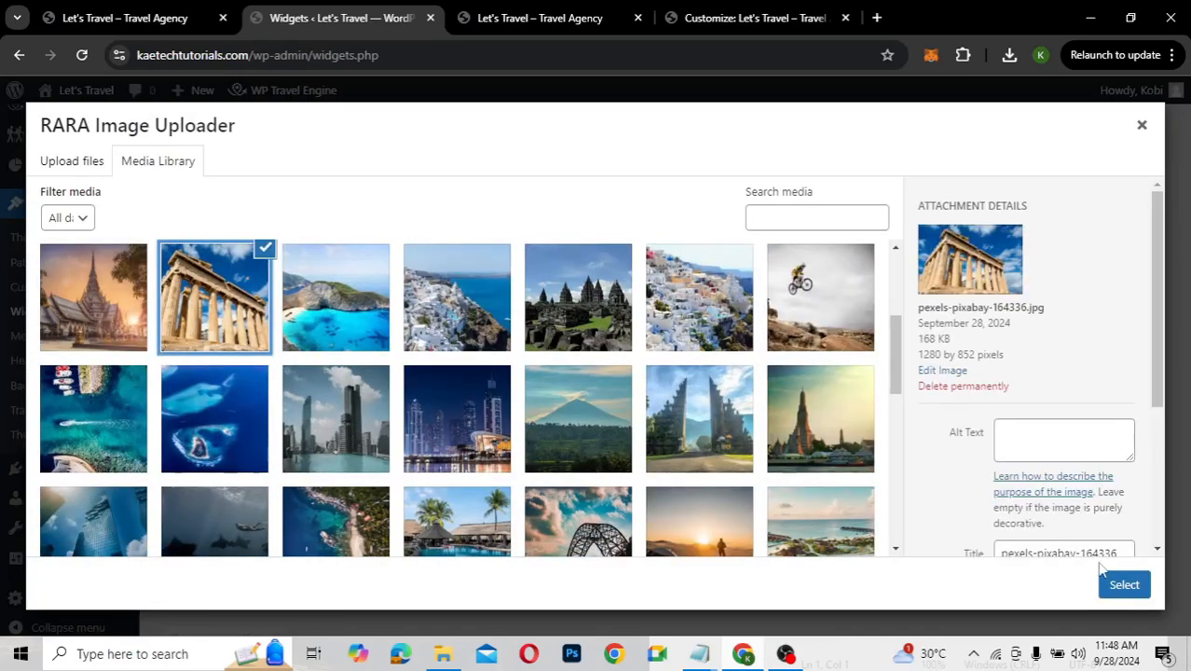
pyautogui.click(1123, 585)
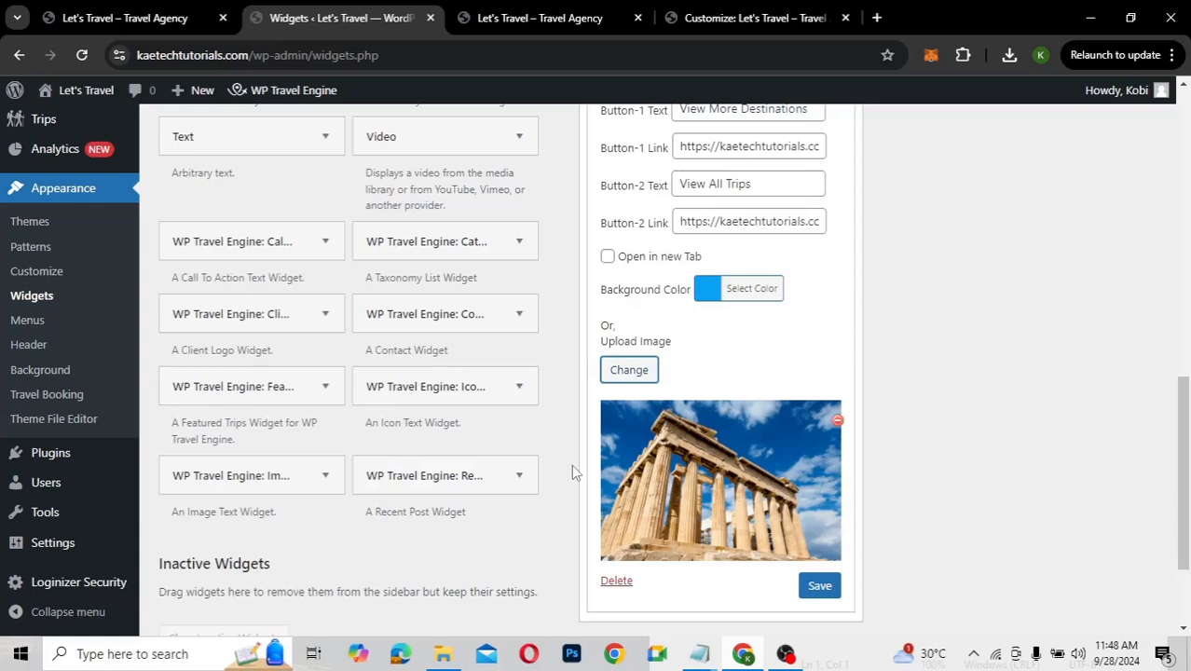
pyautogui.click(826, 591)
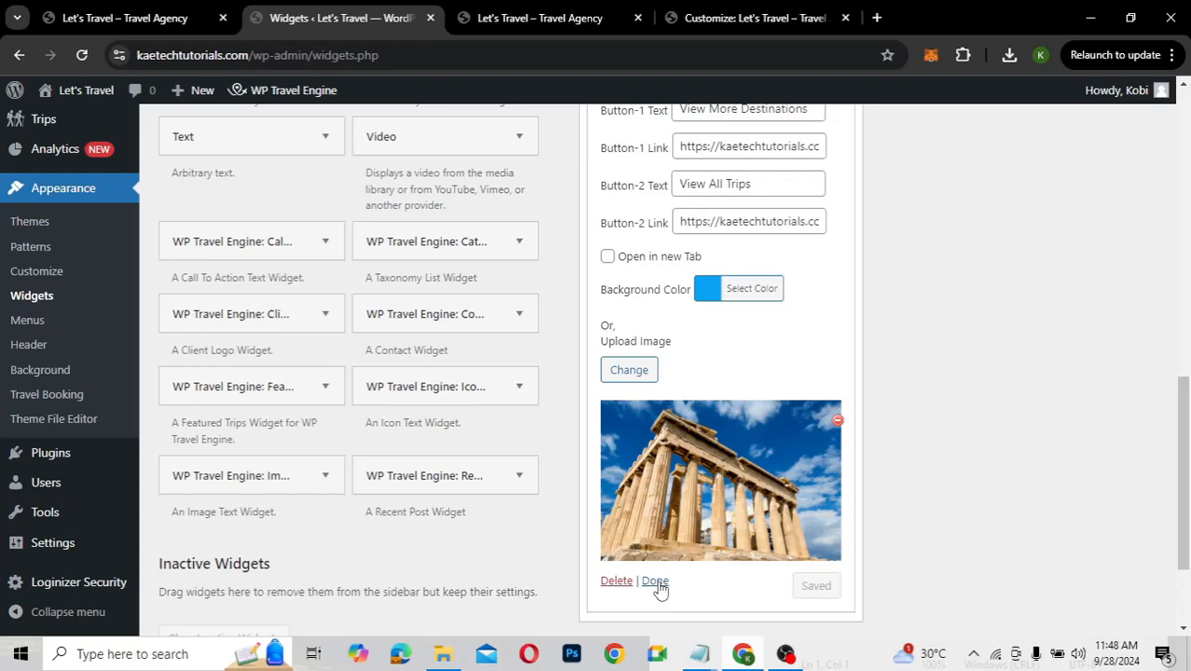
pyautogui.click(656, 581)
pyautogui.click(539, 18)
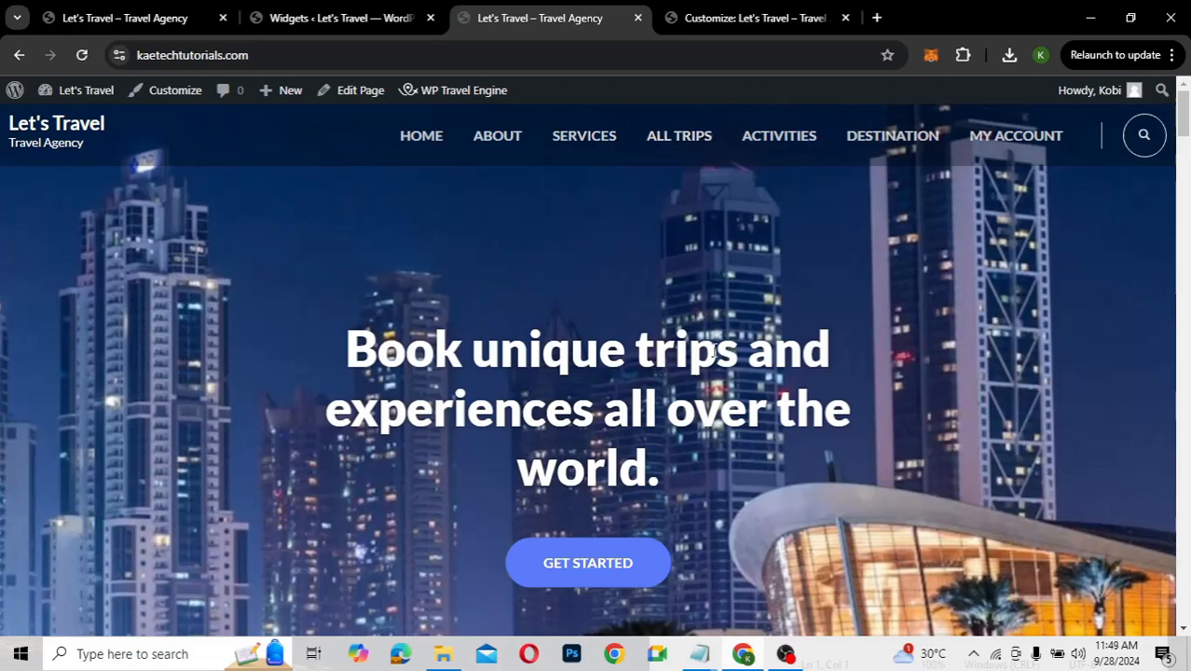
# Scroll down the homepage to inspect the Parthenon-backed call-to-action section
pyautogui.scroll(-3, 1182, 133)
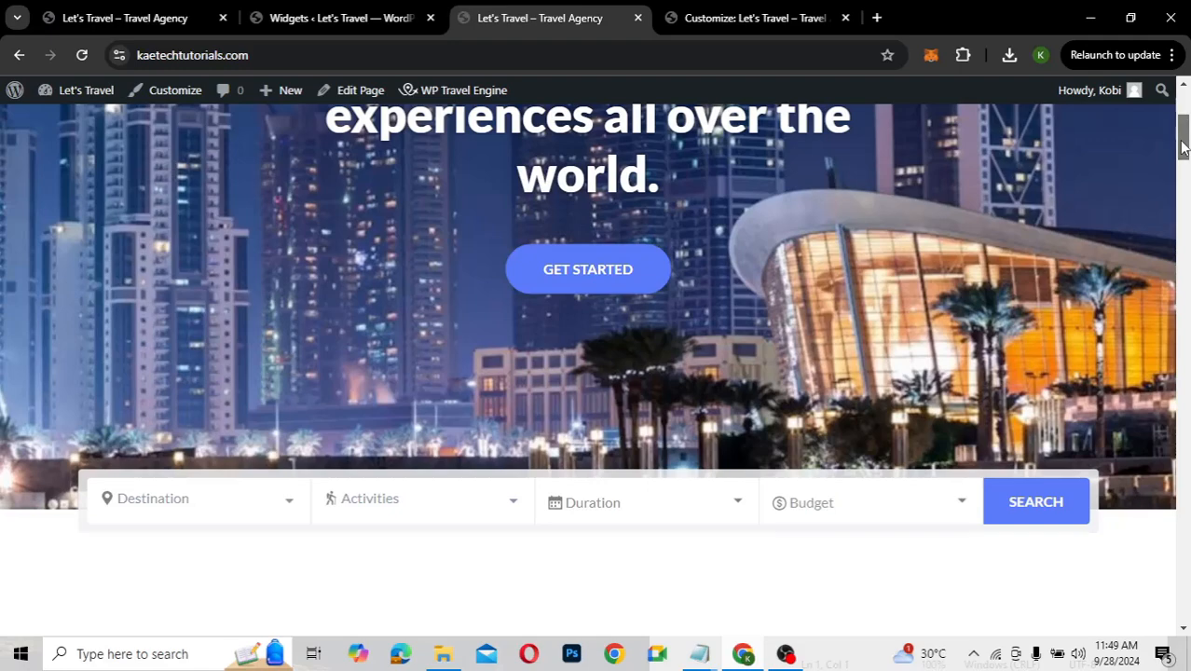
pyautogui.scroll(-7, 1182, 148)
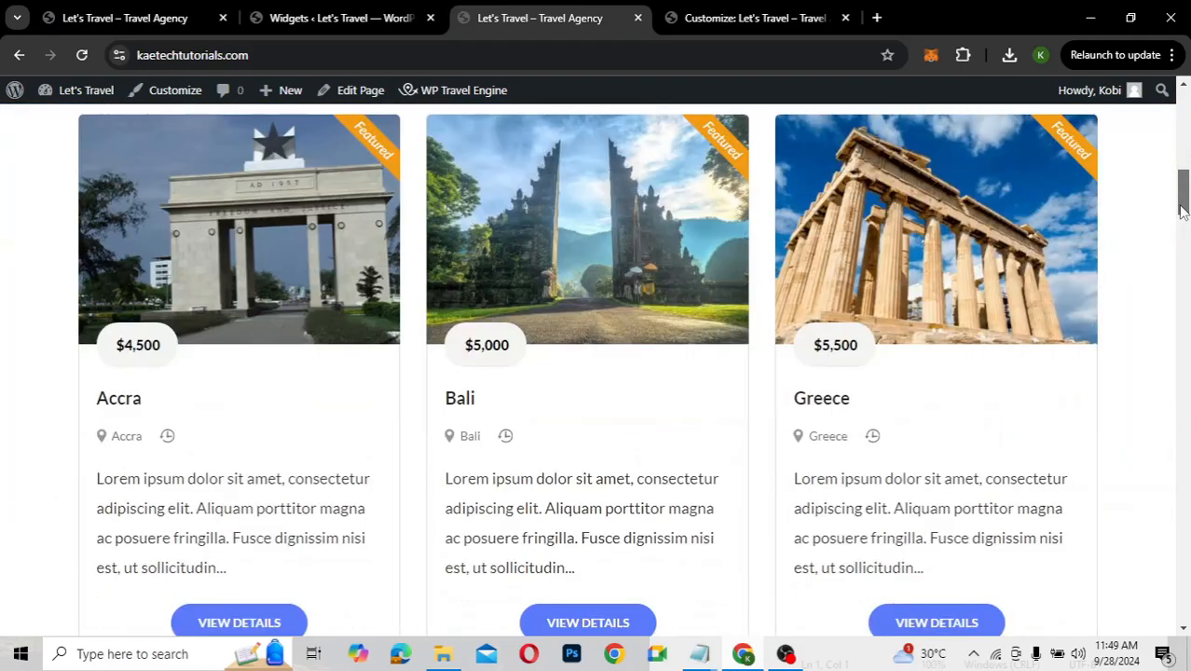
pyautogui.scroll(-8, 1182, 210)
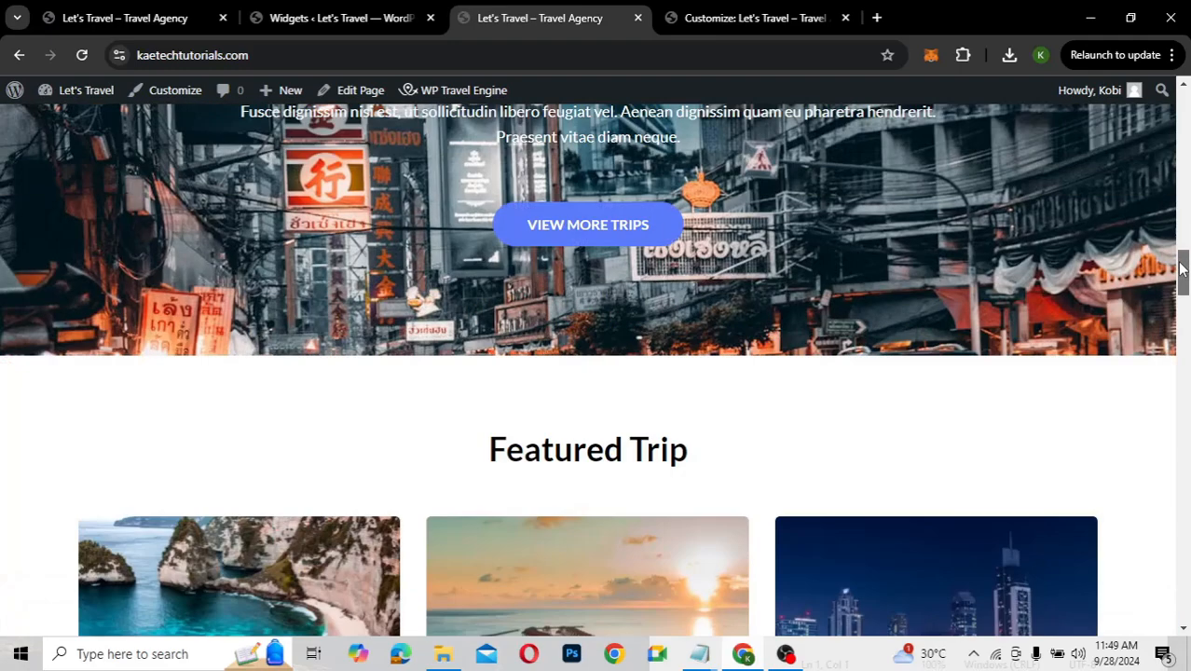
pyautogui.moveTo(1182, 269); pyautogui.dragTo(1183, 551)
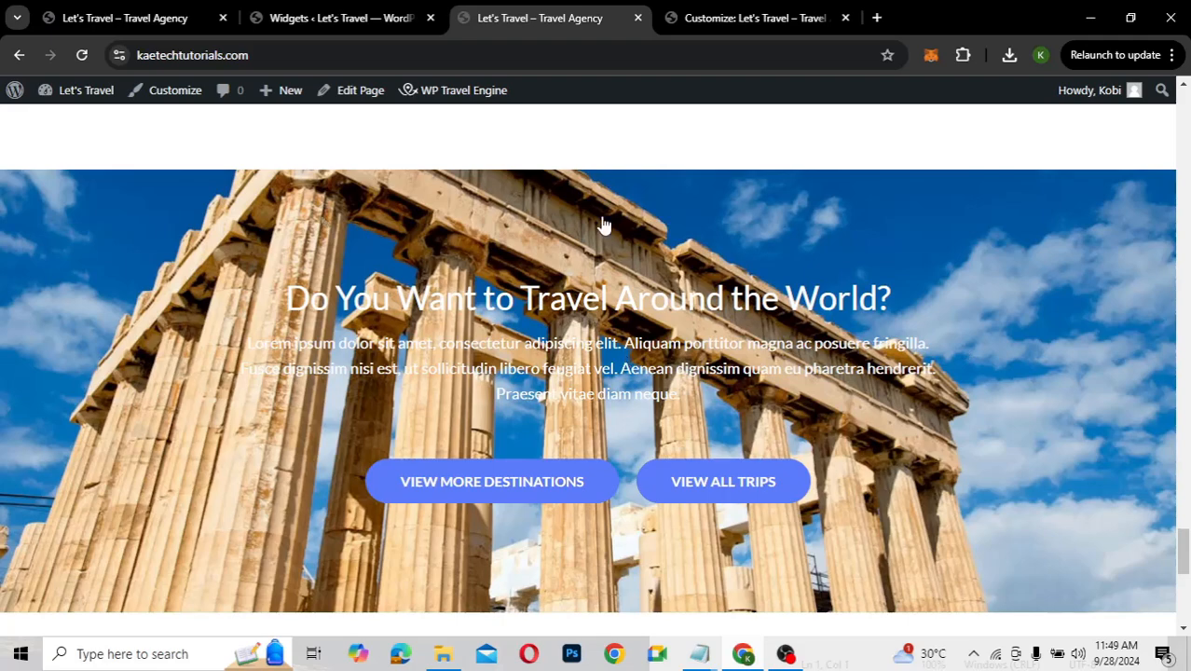
pyautogui.click(341, 19)
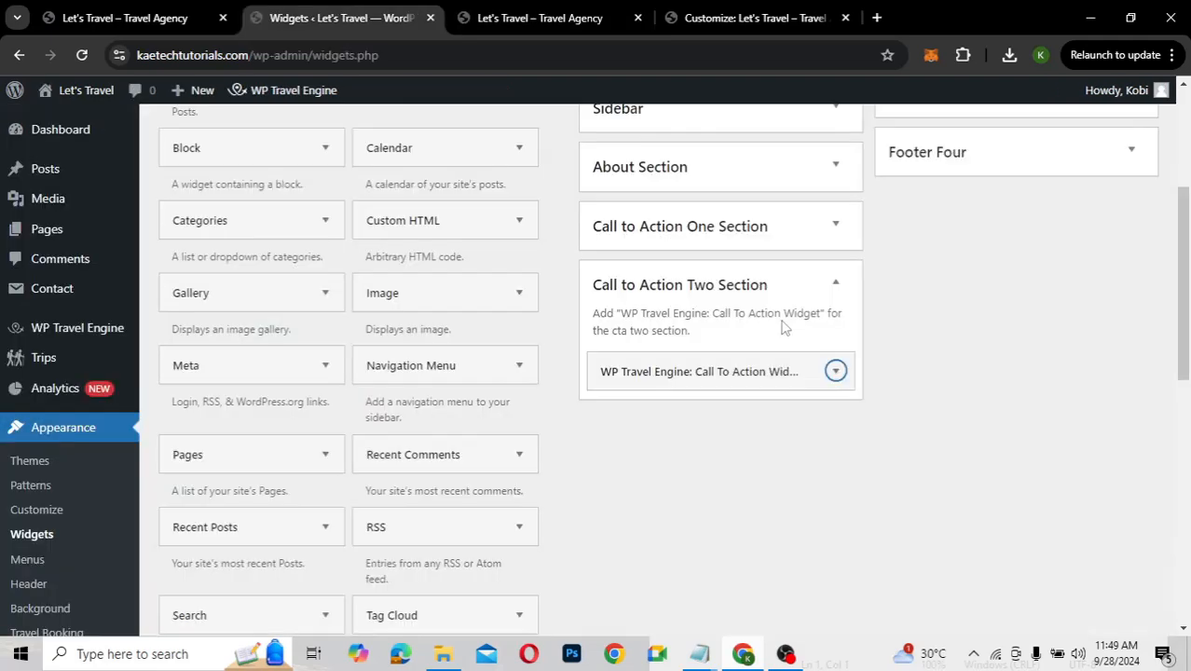
# Expand the Call To Action widget and remove its Parthenon background image
pyautogui.click(835, 372)
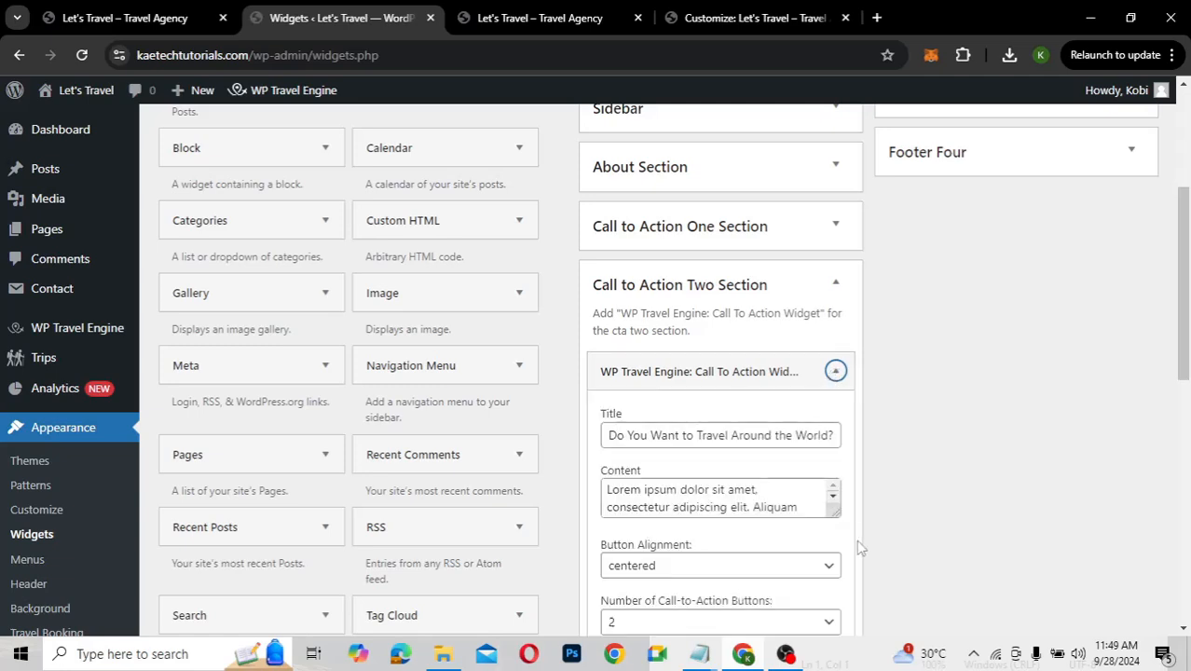
pyautogui.scroll(-3, 835, 550)
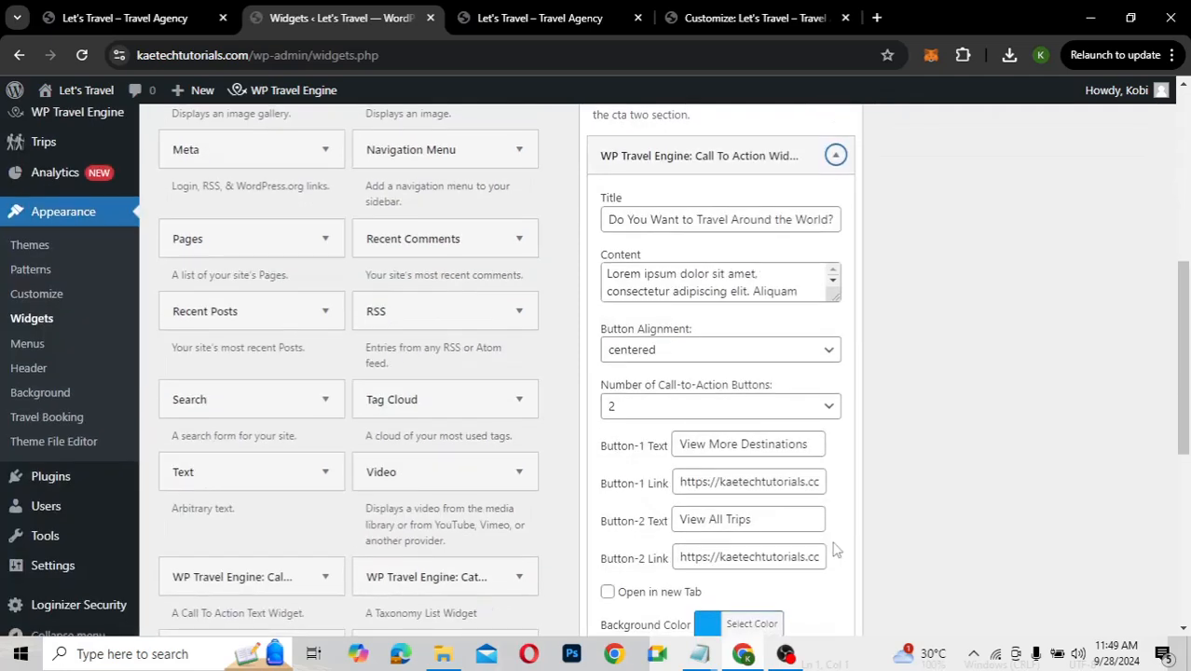
pyautogui.scroll(-2, 835, 550)
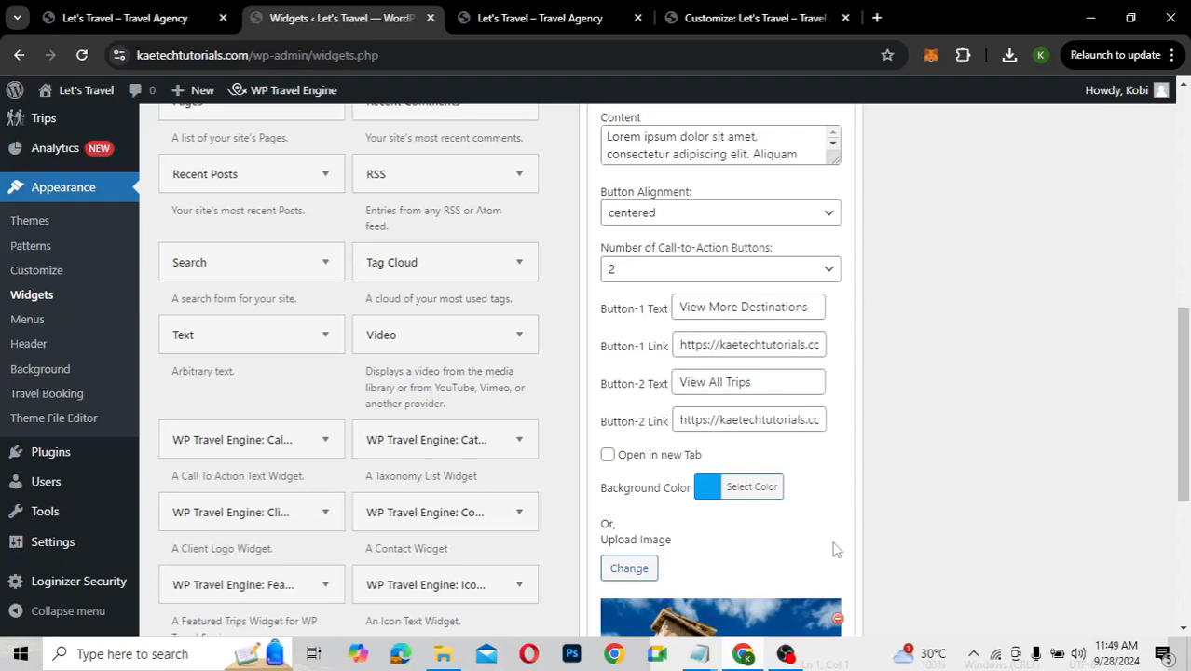
pyautogui.scroll(-2, 835, 550)
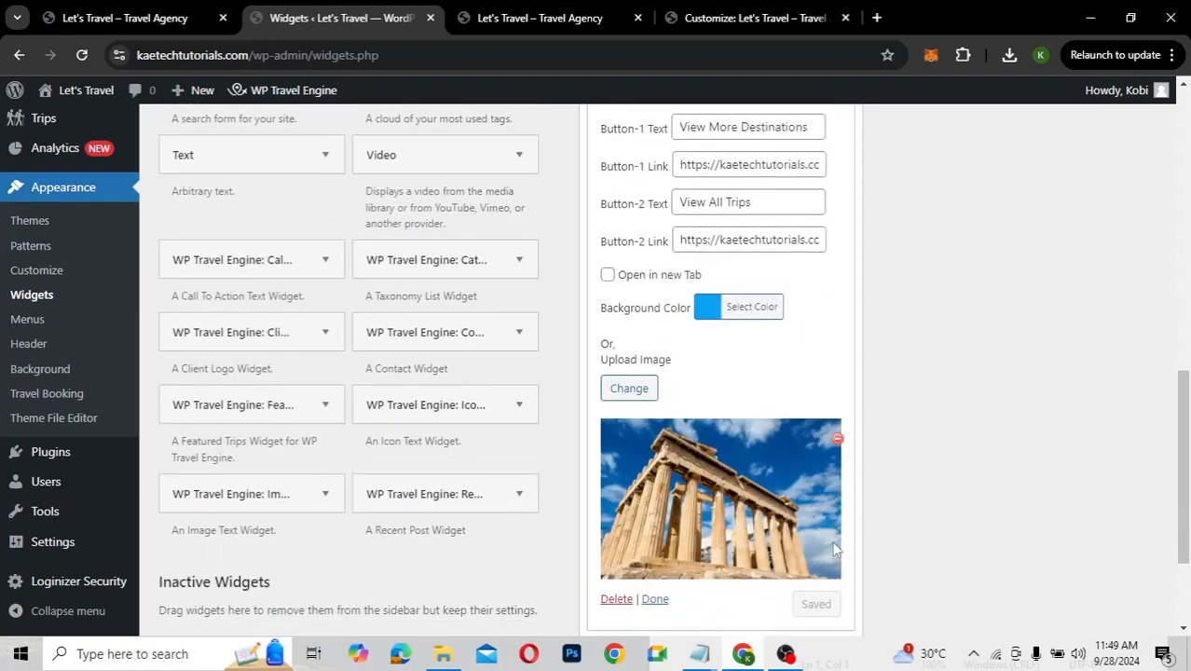
pyautogui.scroll(-1, 836, 550)
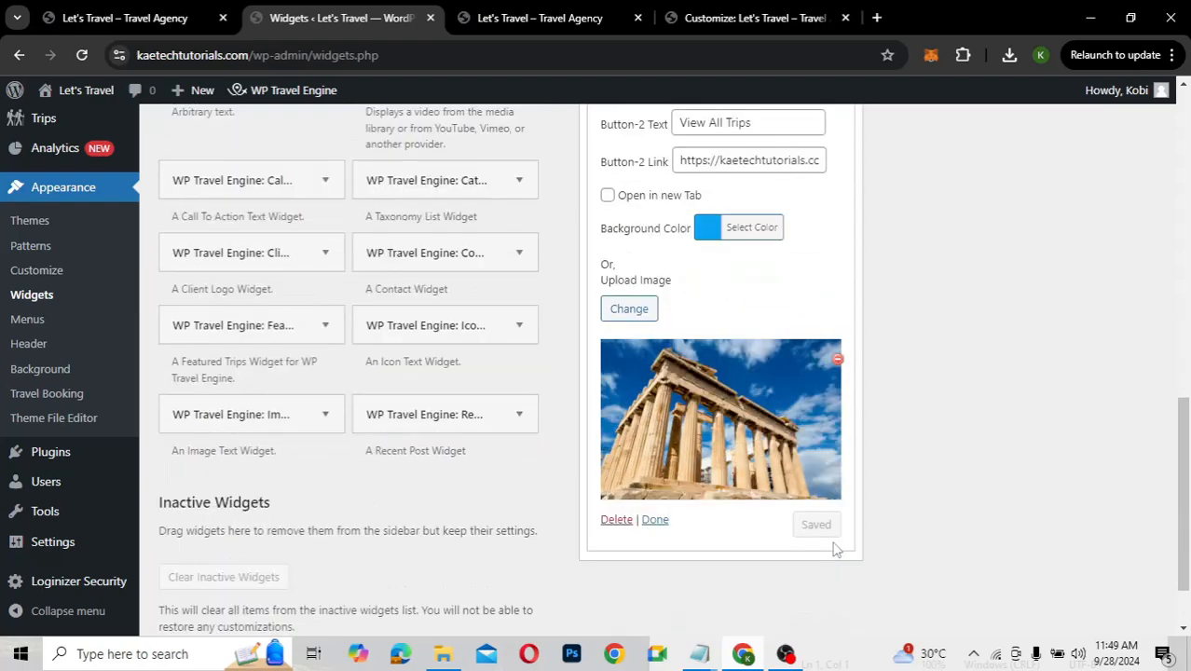
pyautogui.click(837, 360)
# Choose the sunset palm-beach photo as the new background and save the widget
pyautogui.click(628, 309)
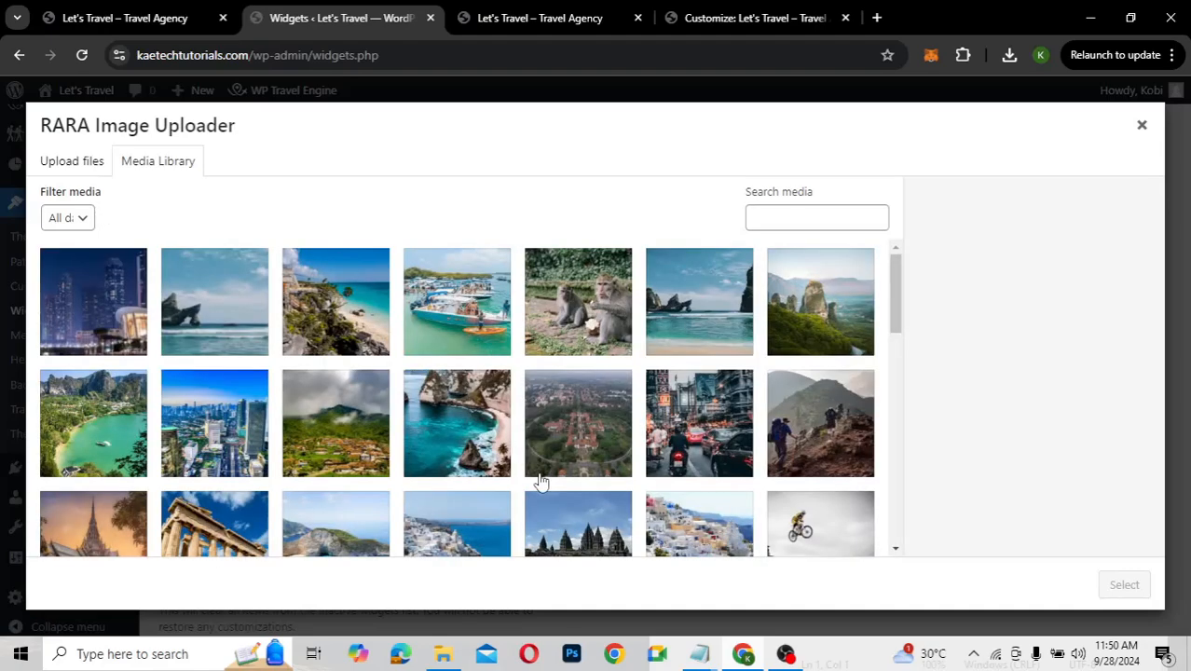
pyautogui.scroll(-5, 541, 481)
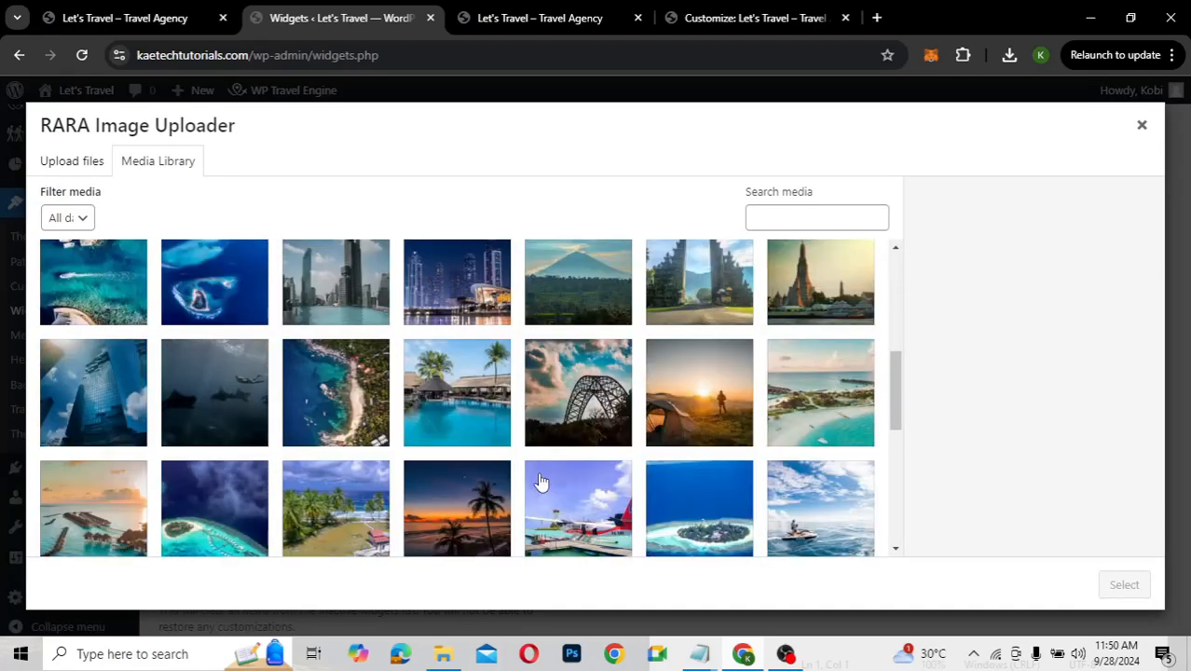
pyautogui.scroll(-3, 542, 481)
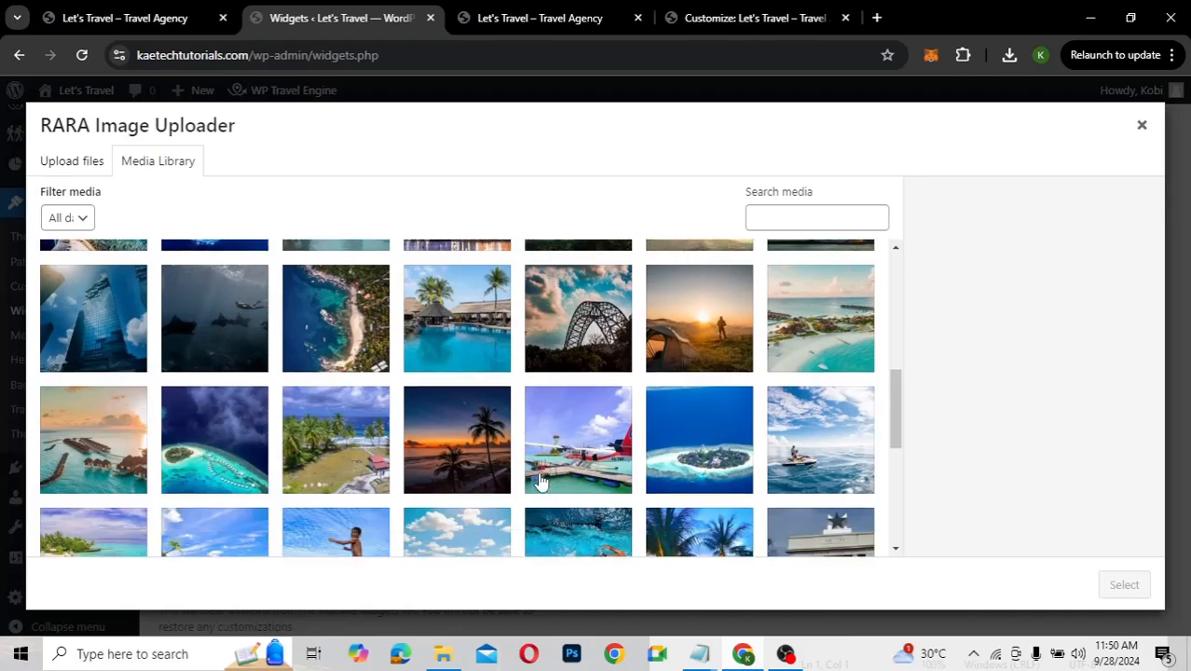
pyautogui.click(433, 334)
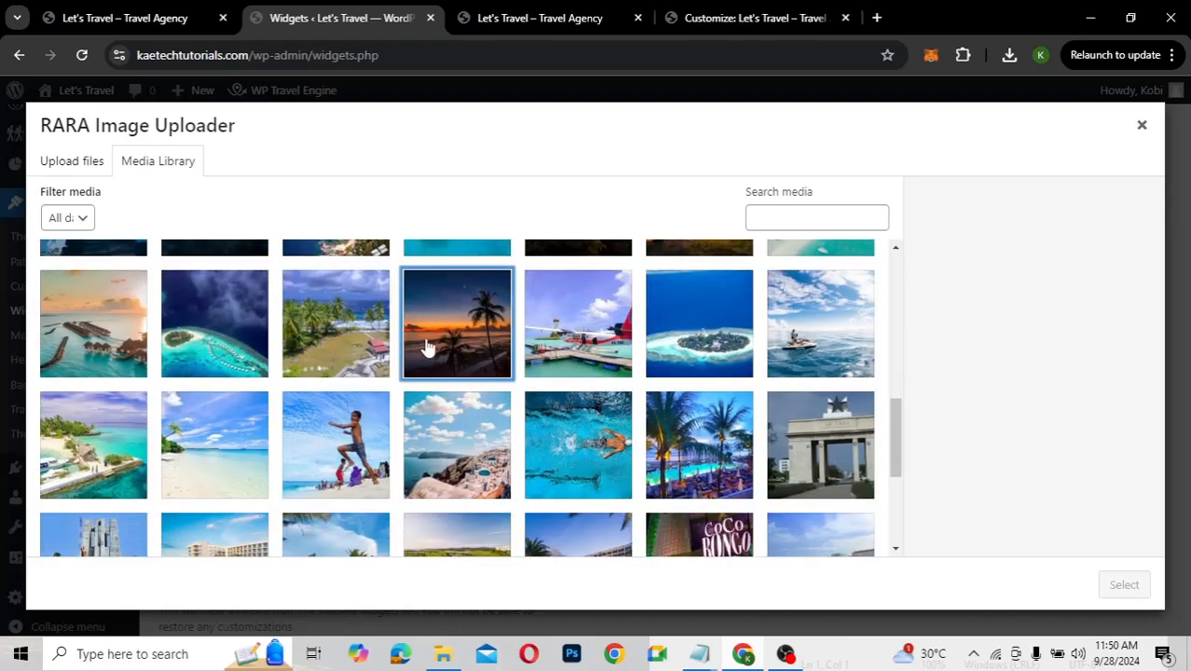
pyautogui.click(1124, 584)
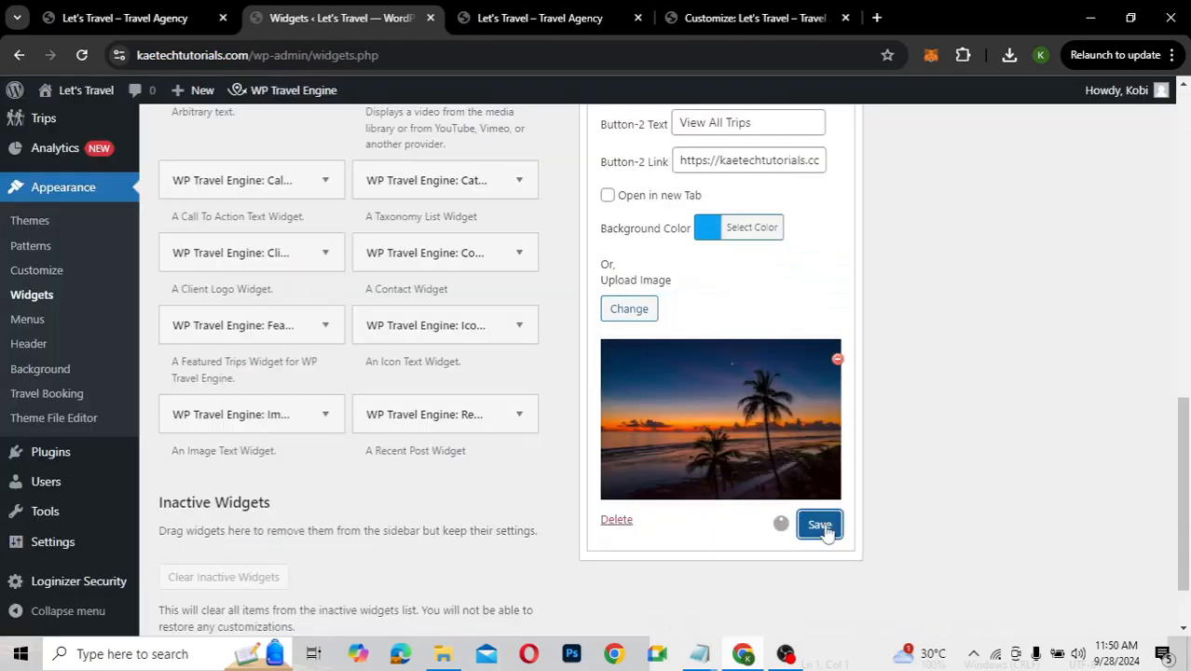
pyautogui.click(822, 524)
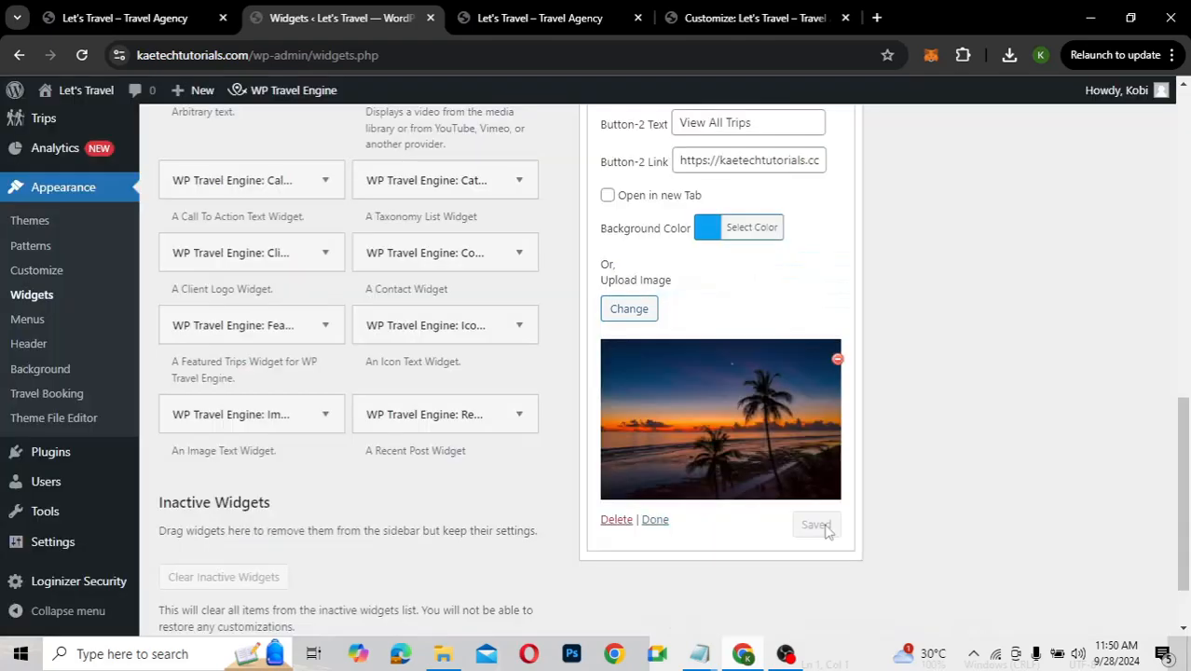
pyautogui.click(565, 20)
# Reload the homepage and check the sunset background behind 'Do You Want to Travel Around the World?'
pyautogui.click(82, 55)
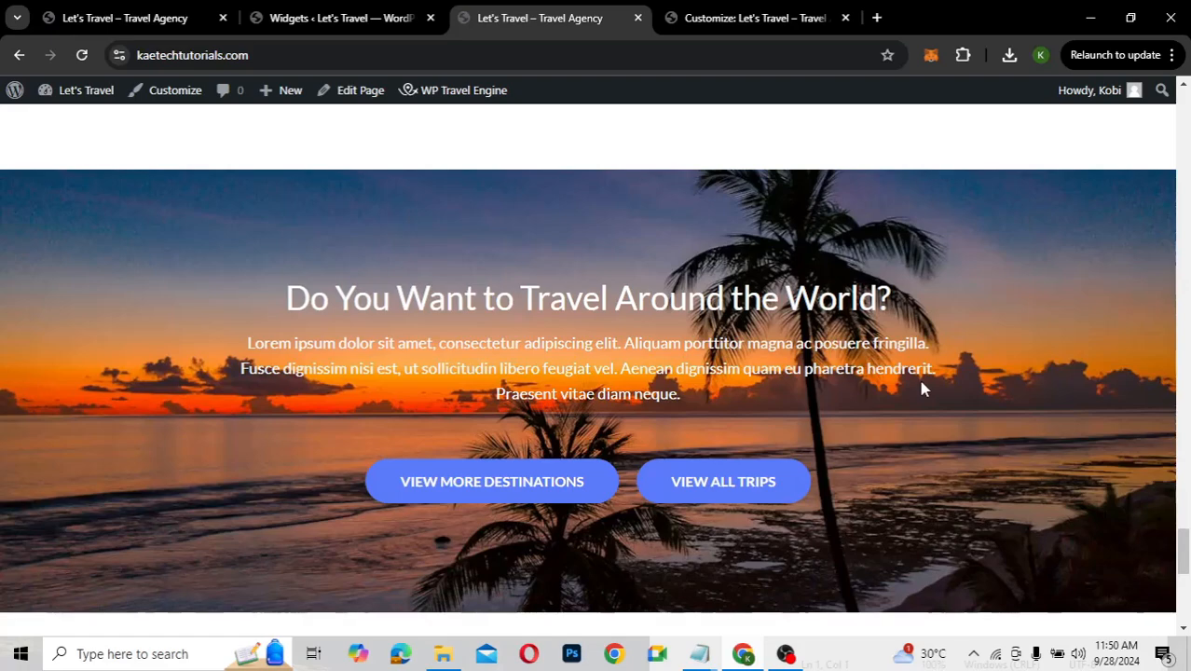
pyautogui.scroll(-3, 921, 382)
pyautogui.scroll(2, 923, 389)
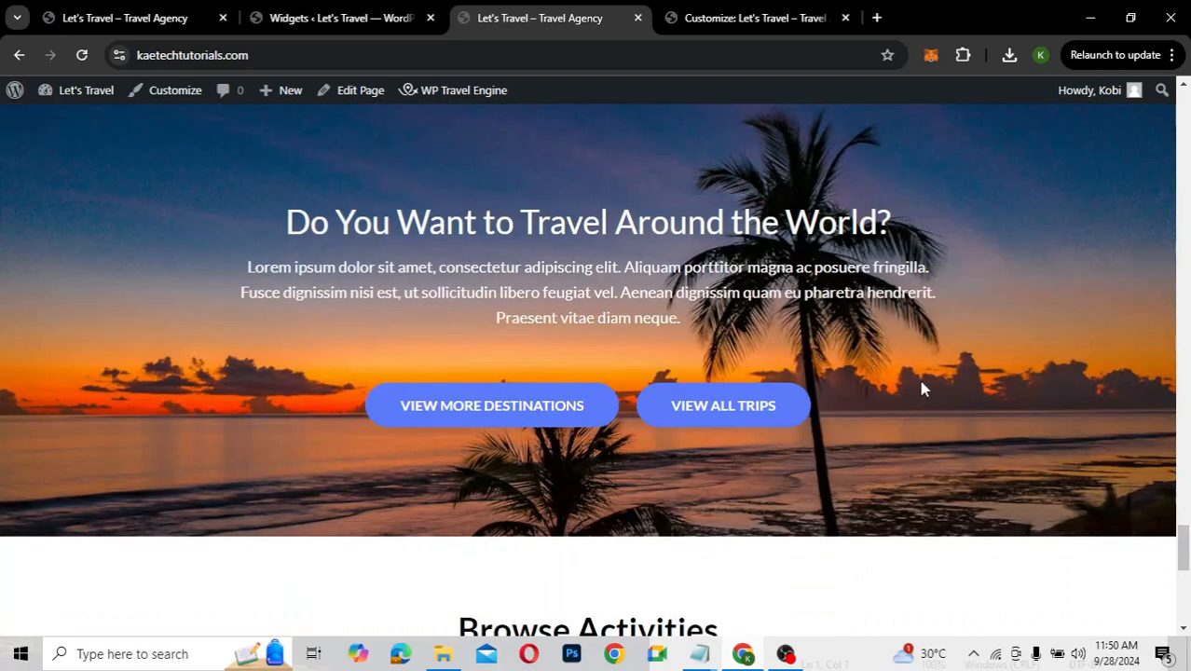
pyautogui.scroll(4, 923, 388)
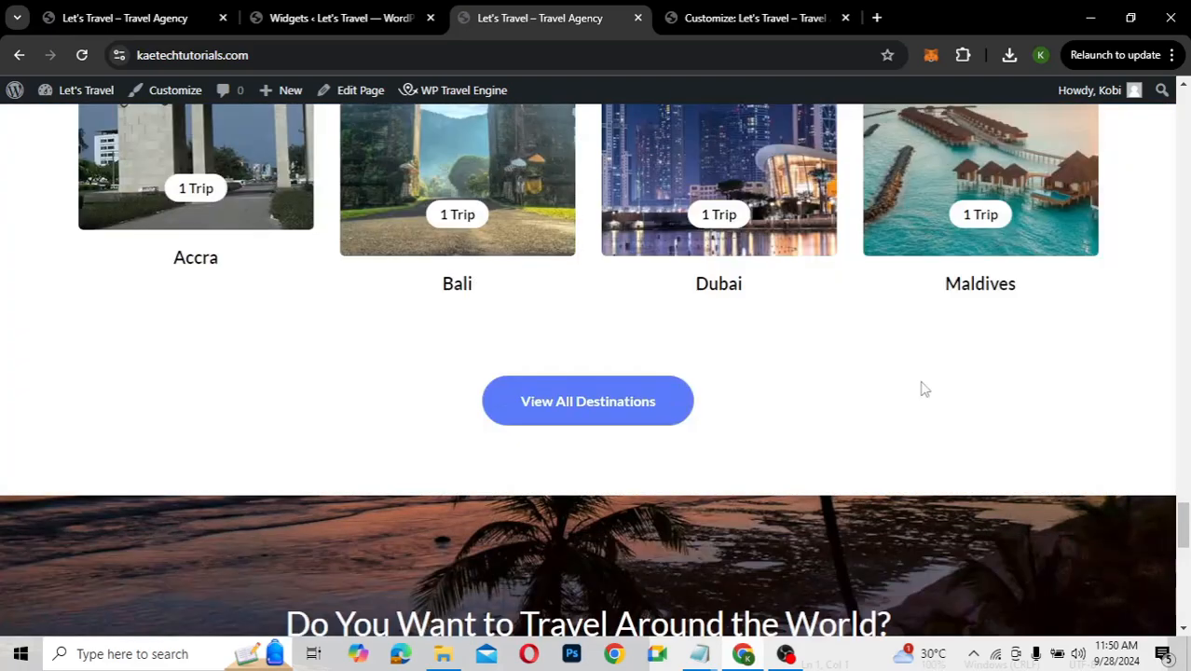
pyautogui.scroll(-3, 923, 389)
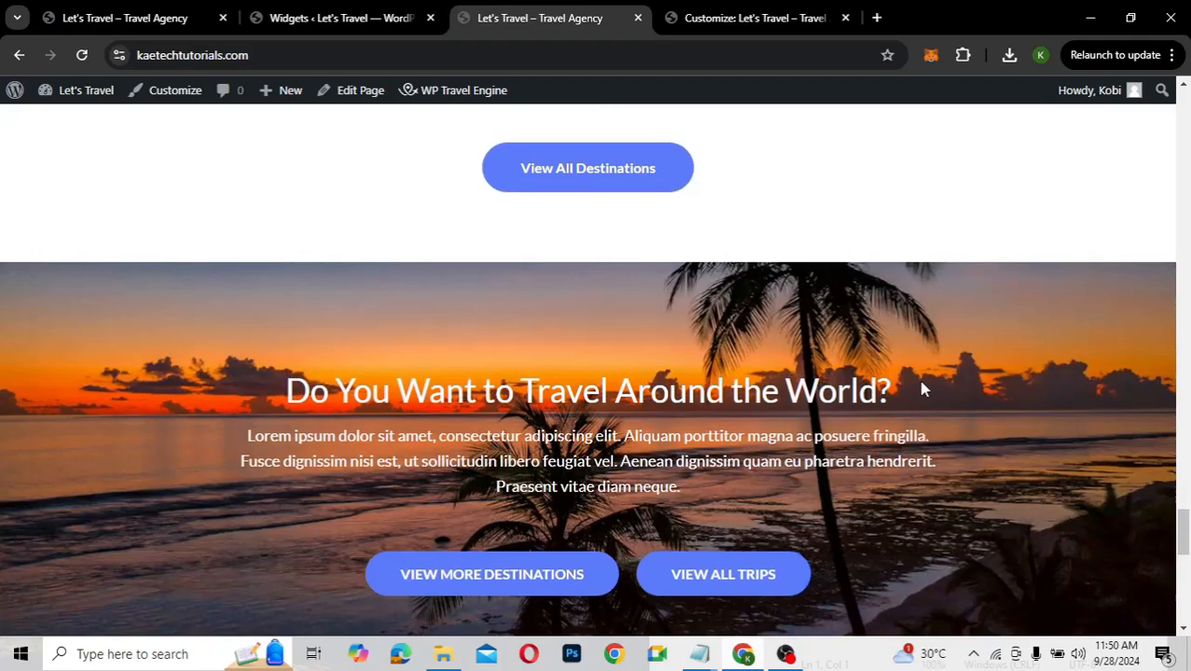
pyautogui.scroll(5, 923, 388)
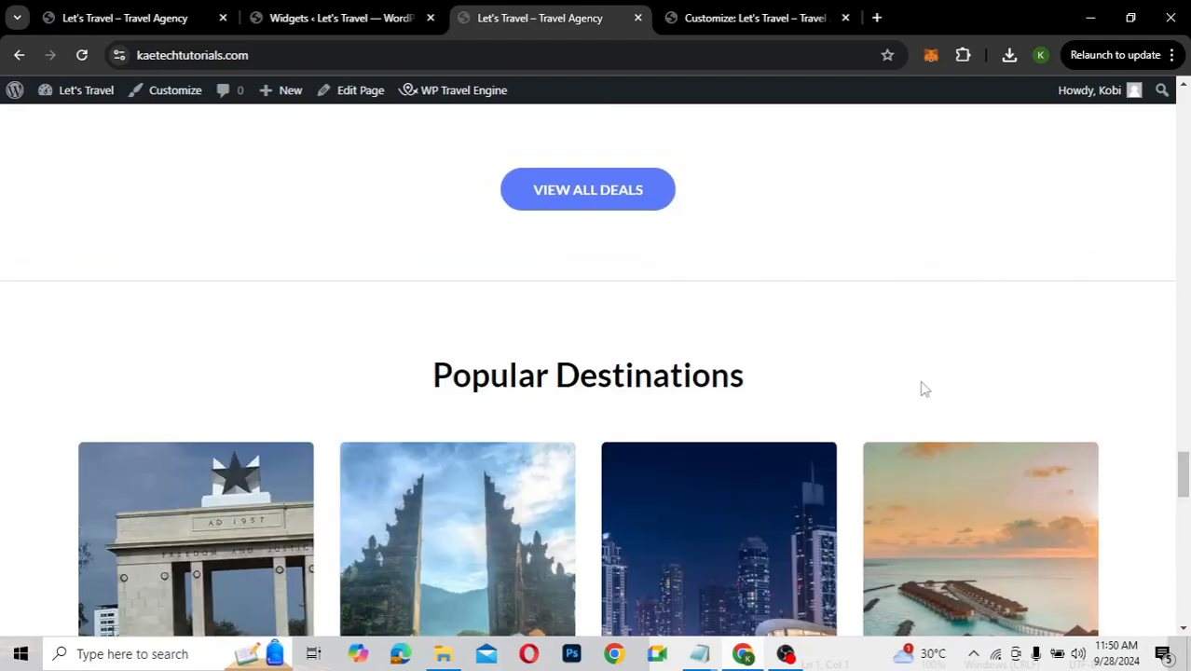
pyautogui.scroll(3, 923, 389)
pyautogui.scroll(10, 923, 388)
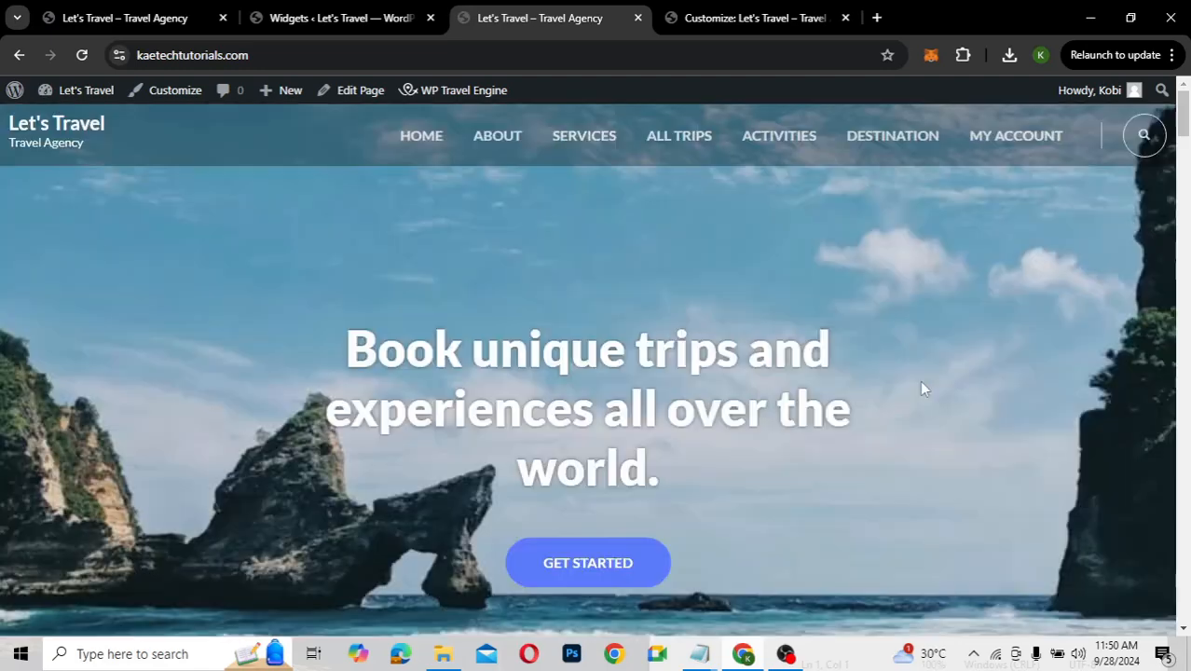